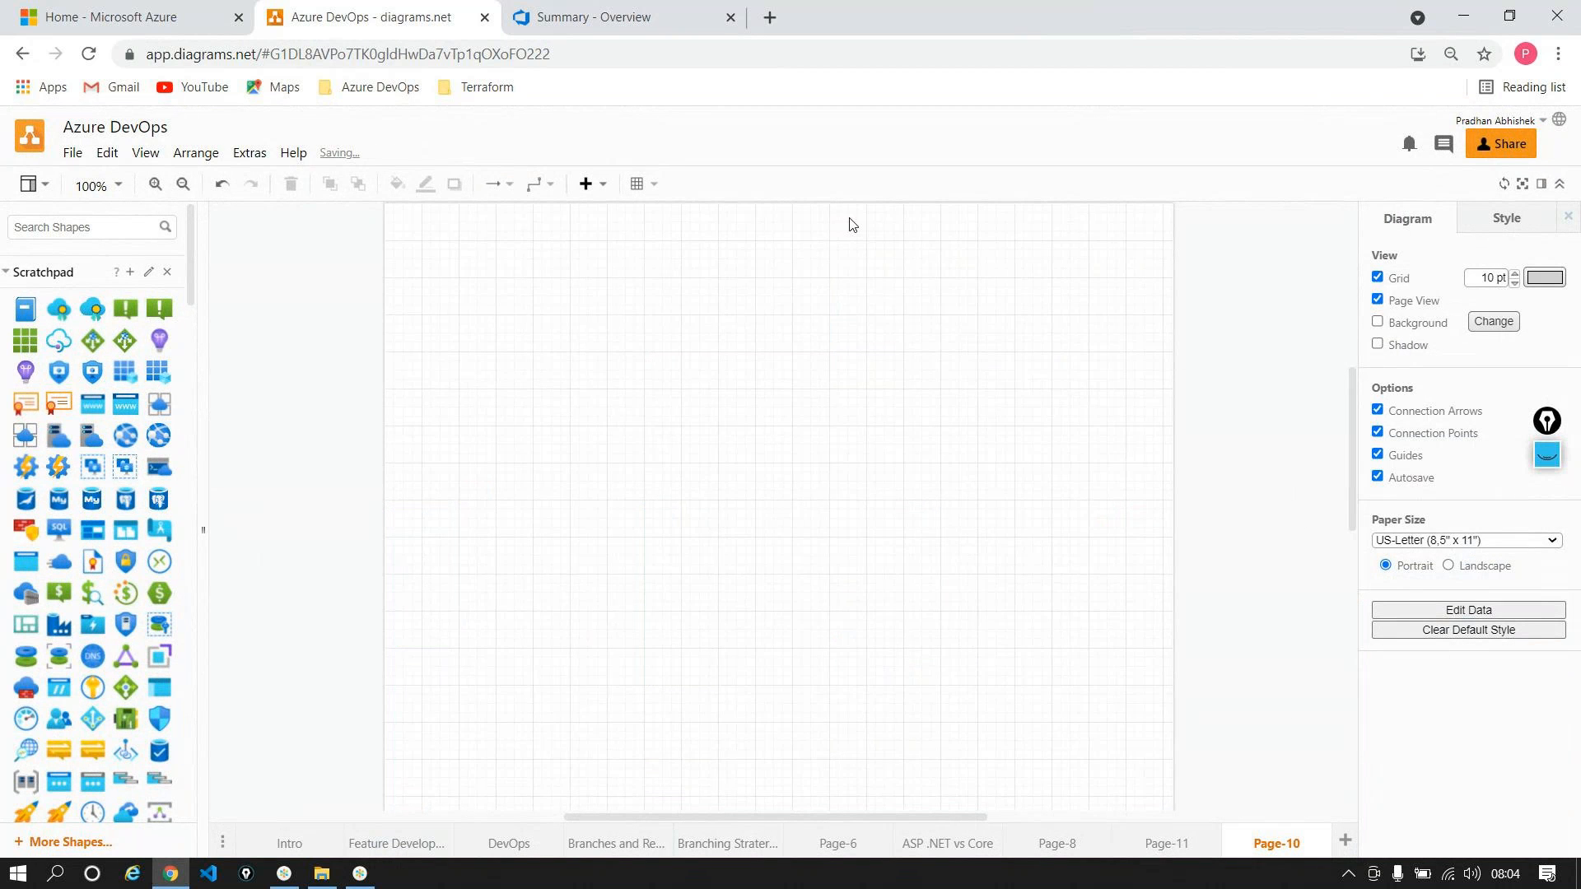
Step: Place the bracketed cube (Resource Group) icon on the Page-10 canvas
{"action": "scroll", "coordinate": [56, 443], "scroll_direction": "down", "scroll_amount": 2}
{"action": "scroll", "coordinate": [56, 443], "scroll_direction": "down", "scroll_amount": 3}
{"action": "scroll", "coordinate": [144, 420], "scroll_direction": "down", "scroll_amount": 1}
{"action": "left_click_drag", "start_coordinate": [26, 362], "coordinate": [593, 375]}
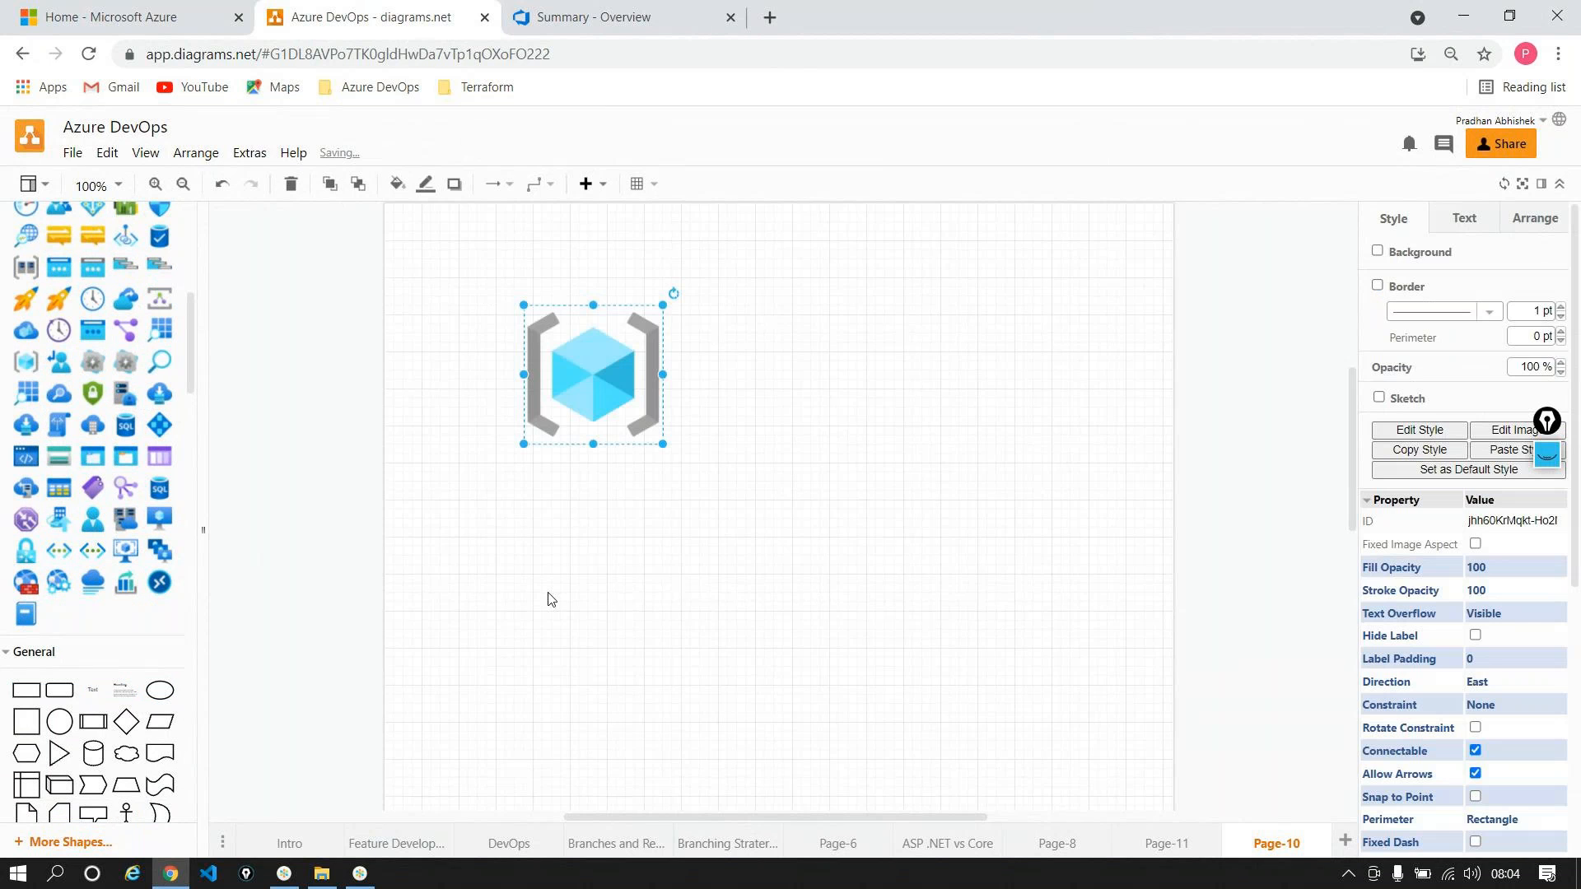
{"action": "left_click", "coordinate": [740, 517]}
Step: Add the blue globe (App Service) icon to the canvas
{"action": "scroll", "coordinate": [78, 568], "scroll_direction": "up", "scroll_amount": 1}
{"action": "scroll", "coordinate": [78, 569], "scroll_direction": "up", "scroll_amount": 4}
{"action": "scroll", "coordinate": [79, 569], "scroll_direction": "up", "scroll_amount": 2}
{"action": "left_click_drag", "start_coordinate": [125, 435], "coordinate": [696, 453]}
{"action": "left_click", "coordinate": [963, 582]}
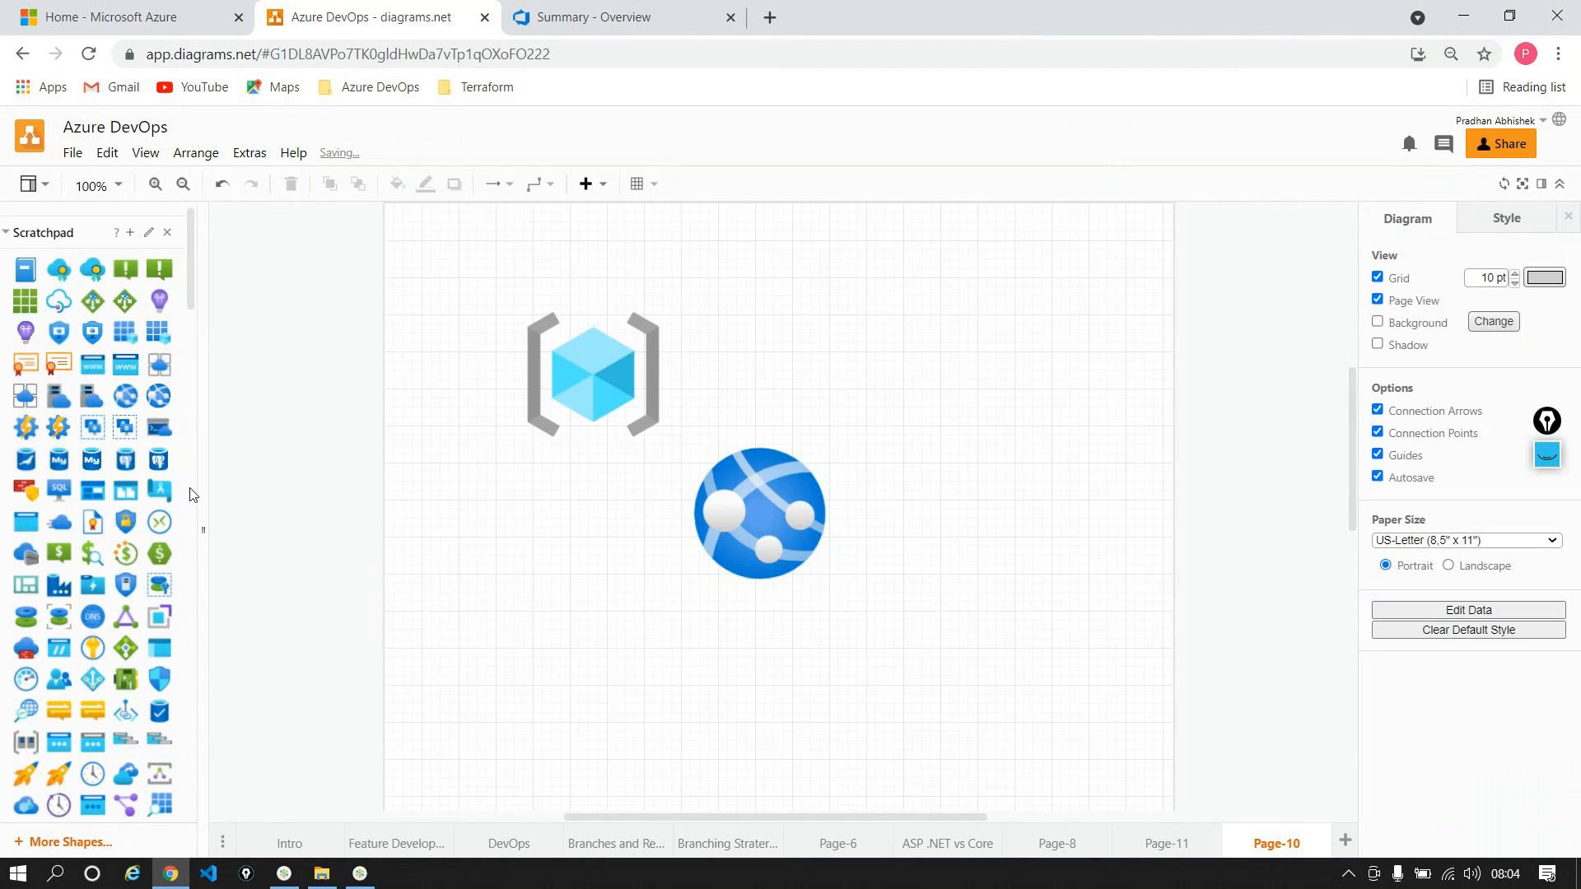
Step: Place the database cylinder icon to the right of the globe
{"action": "scroll", "coordinate": [188, 506], "scroll_direction": "down", "scroll_amount": 1}
{"action": "left_click_drag", "start_coordinate": [151, 642], "coordinate": [985, 463]}
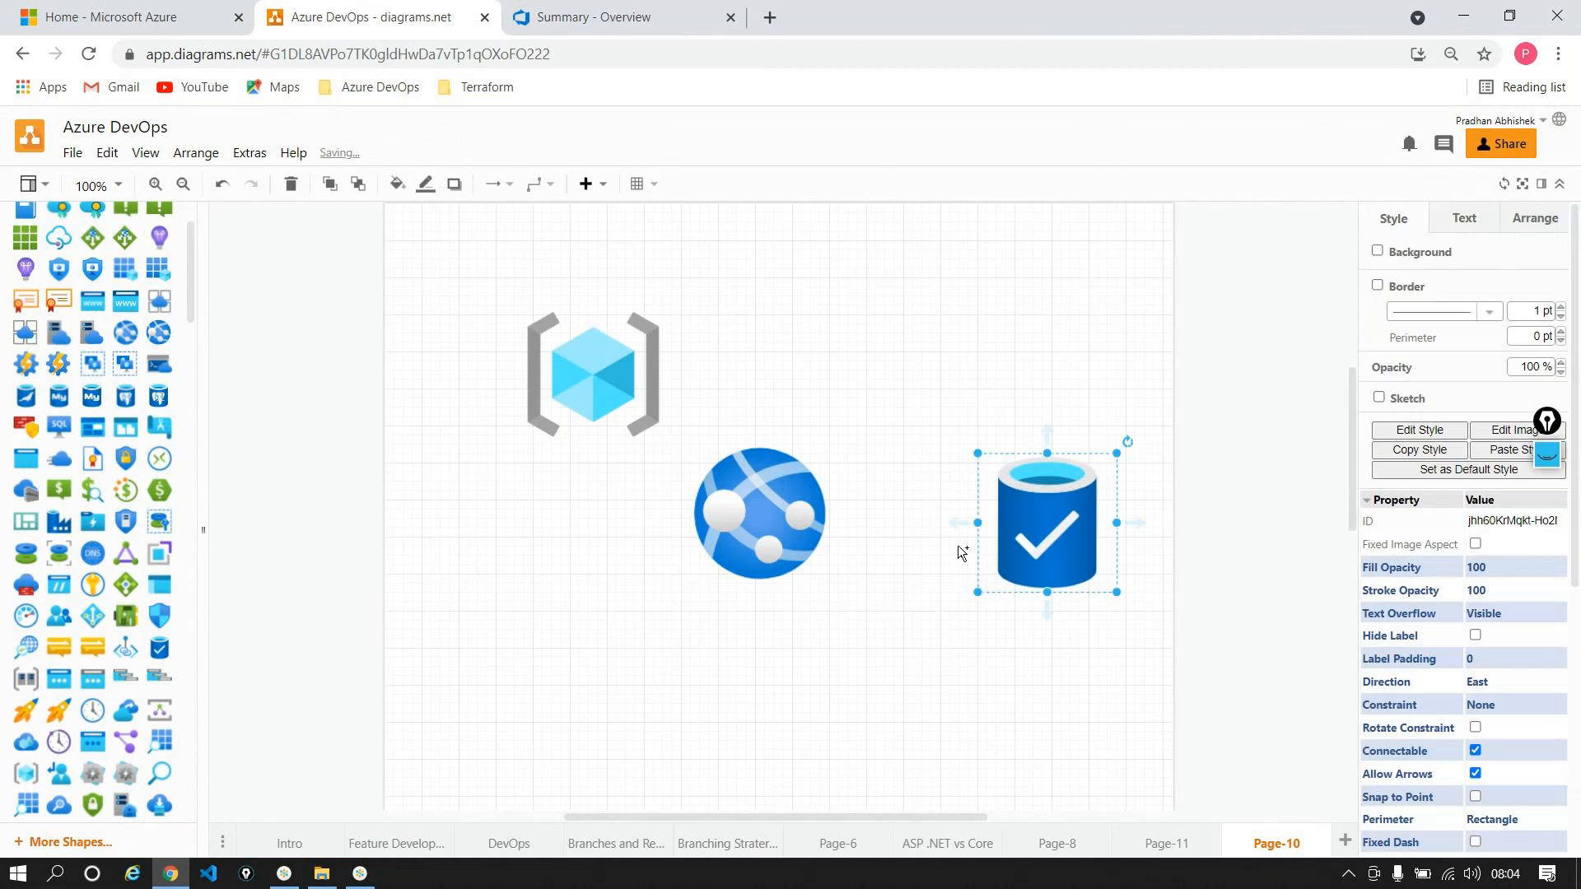
{"action": "left_click", "coordinate": [910, 640]}
{"action": "left_click", "coordinate": [759, 504]}
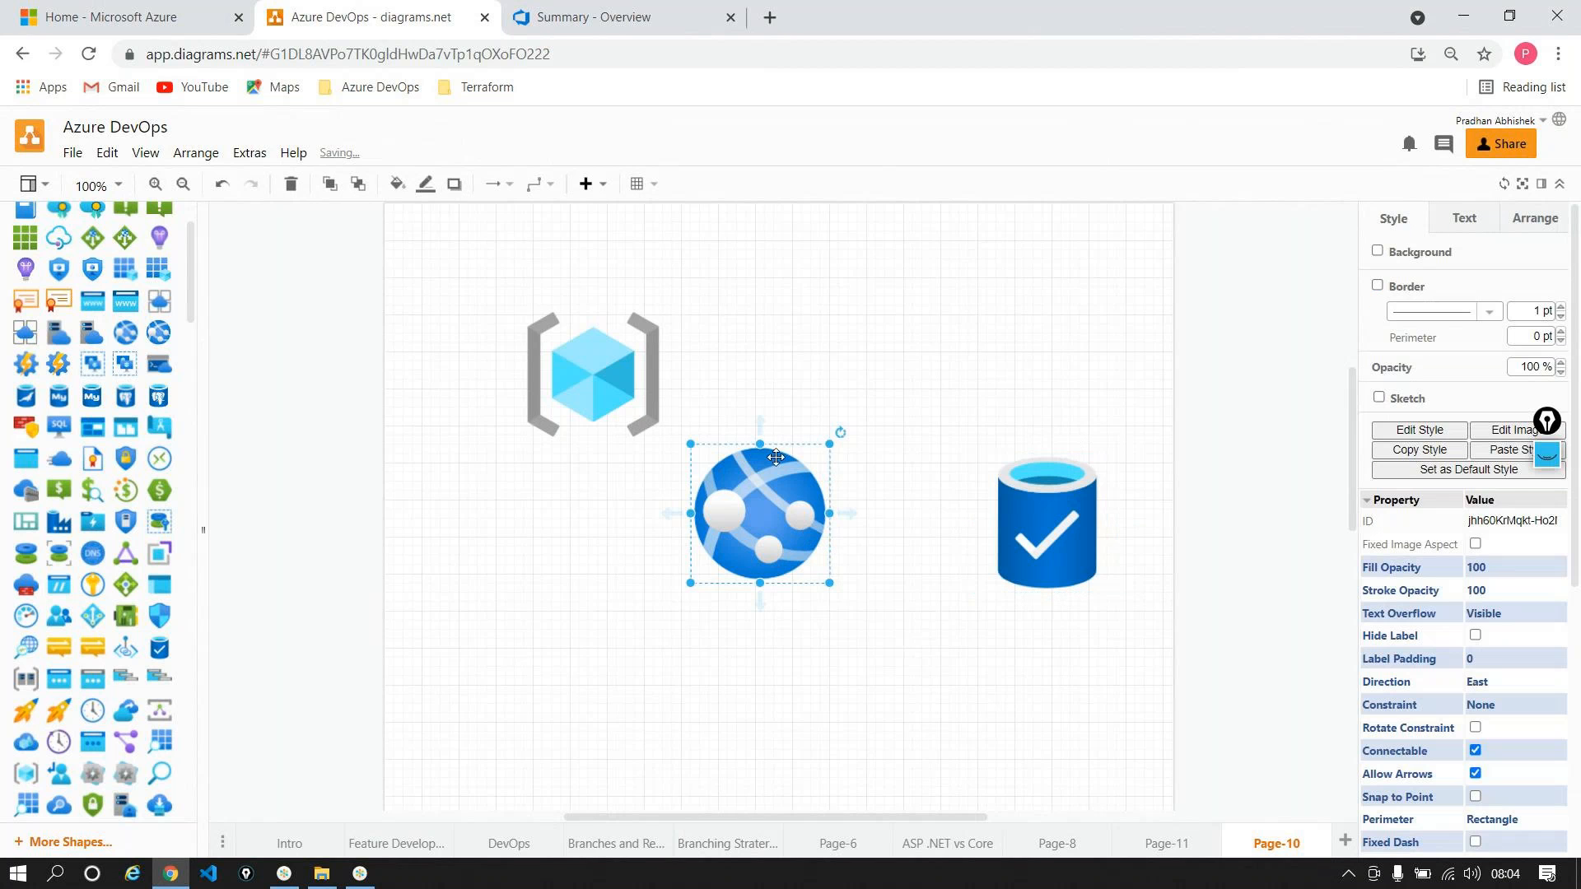
Step: Draw a connector arrow from the web globe icon to the database icon
{"action": "left_click_drag", "start_coordinate": [758, 408], "coordinate": [977, 504]}
{"action": "left_click", "coordinate": [959, 327]}
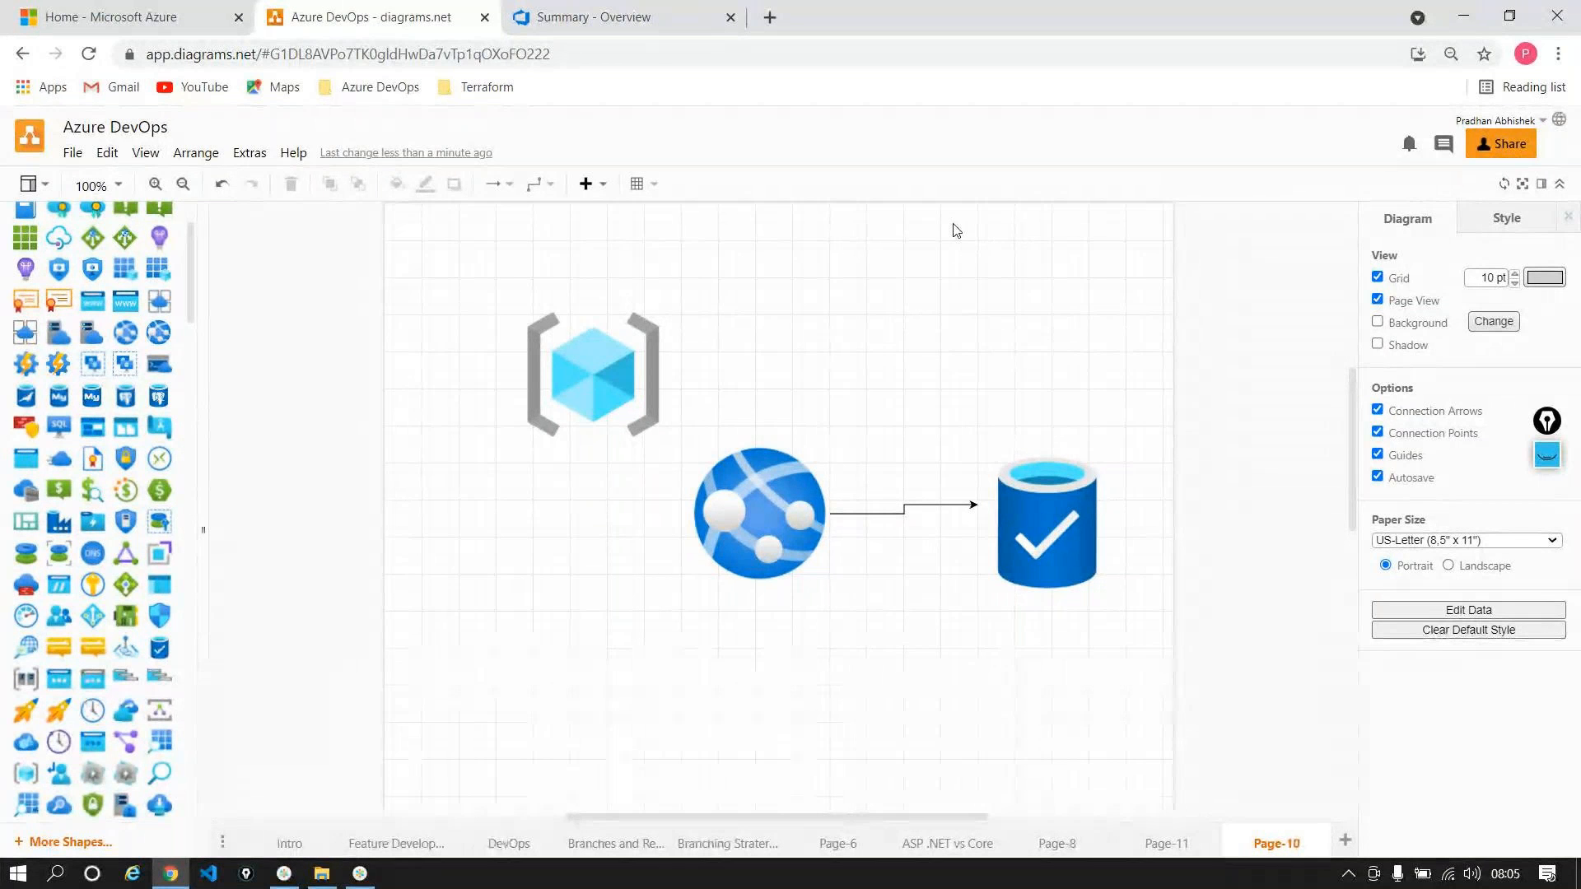
{"action": "left_click", "coordinate": [1114, 487]}
{"action": "left_click", "coordinate": [1017, 231]}
{"action": "left_click", "coordinate": [807, 477]}
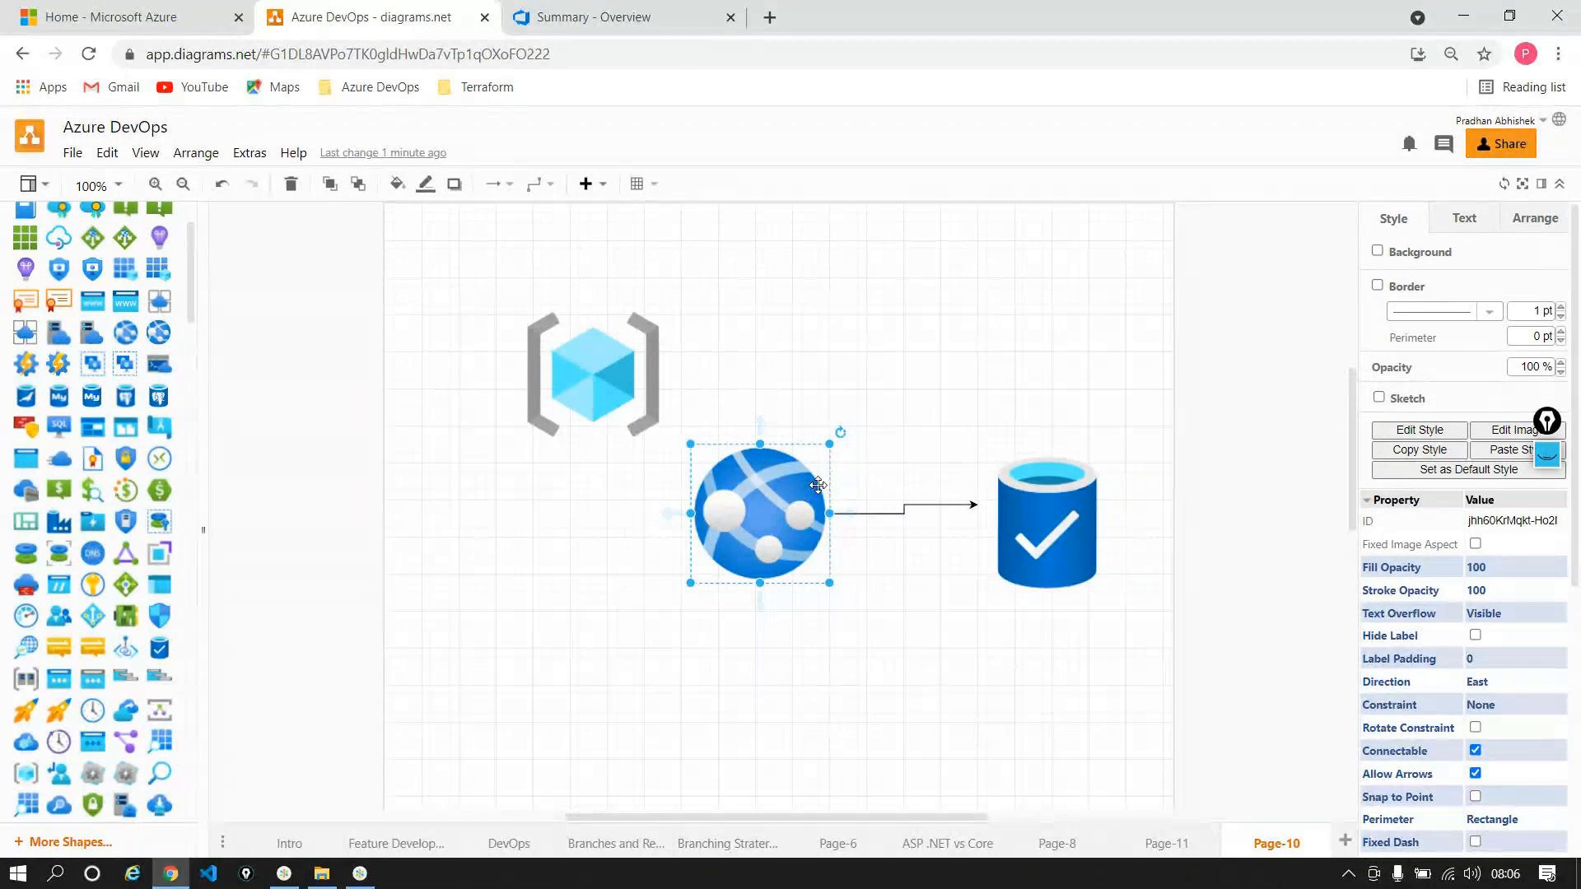
{"action": "left_click", "coordinate": [1040, 522]}
{"action": "left_click", "coordinate": [949, 386]}
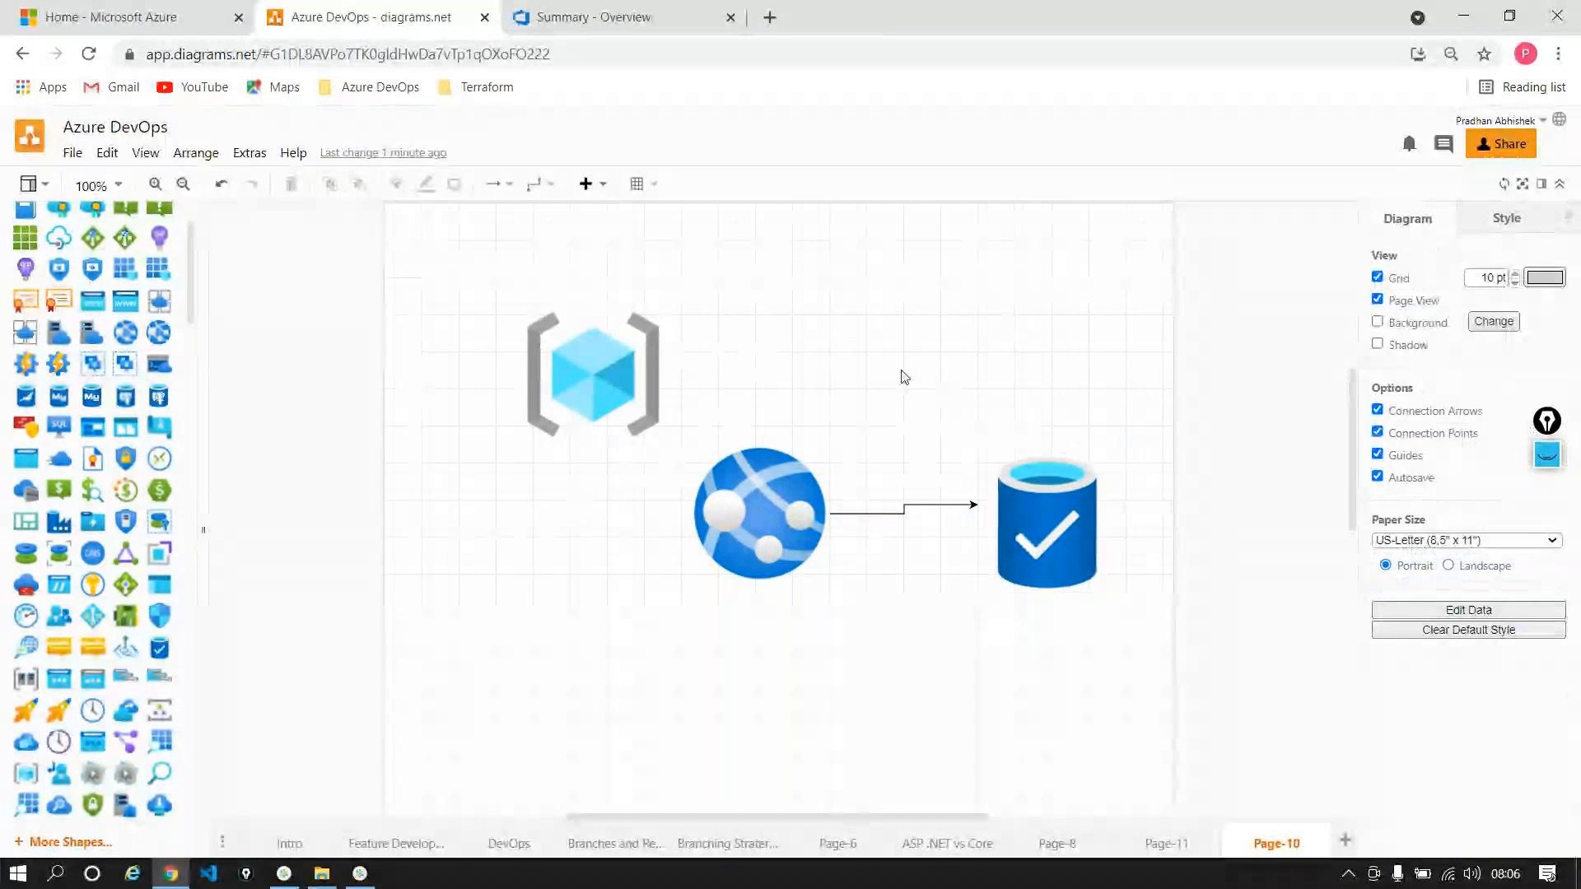
Step: Search 'visu' in Windows Search and launch Visual Studio 2019
{"action": "left_click", "coordinate": [60, 883]}
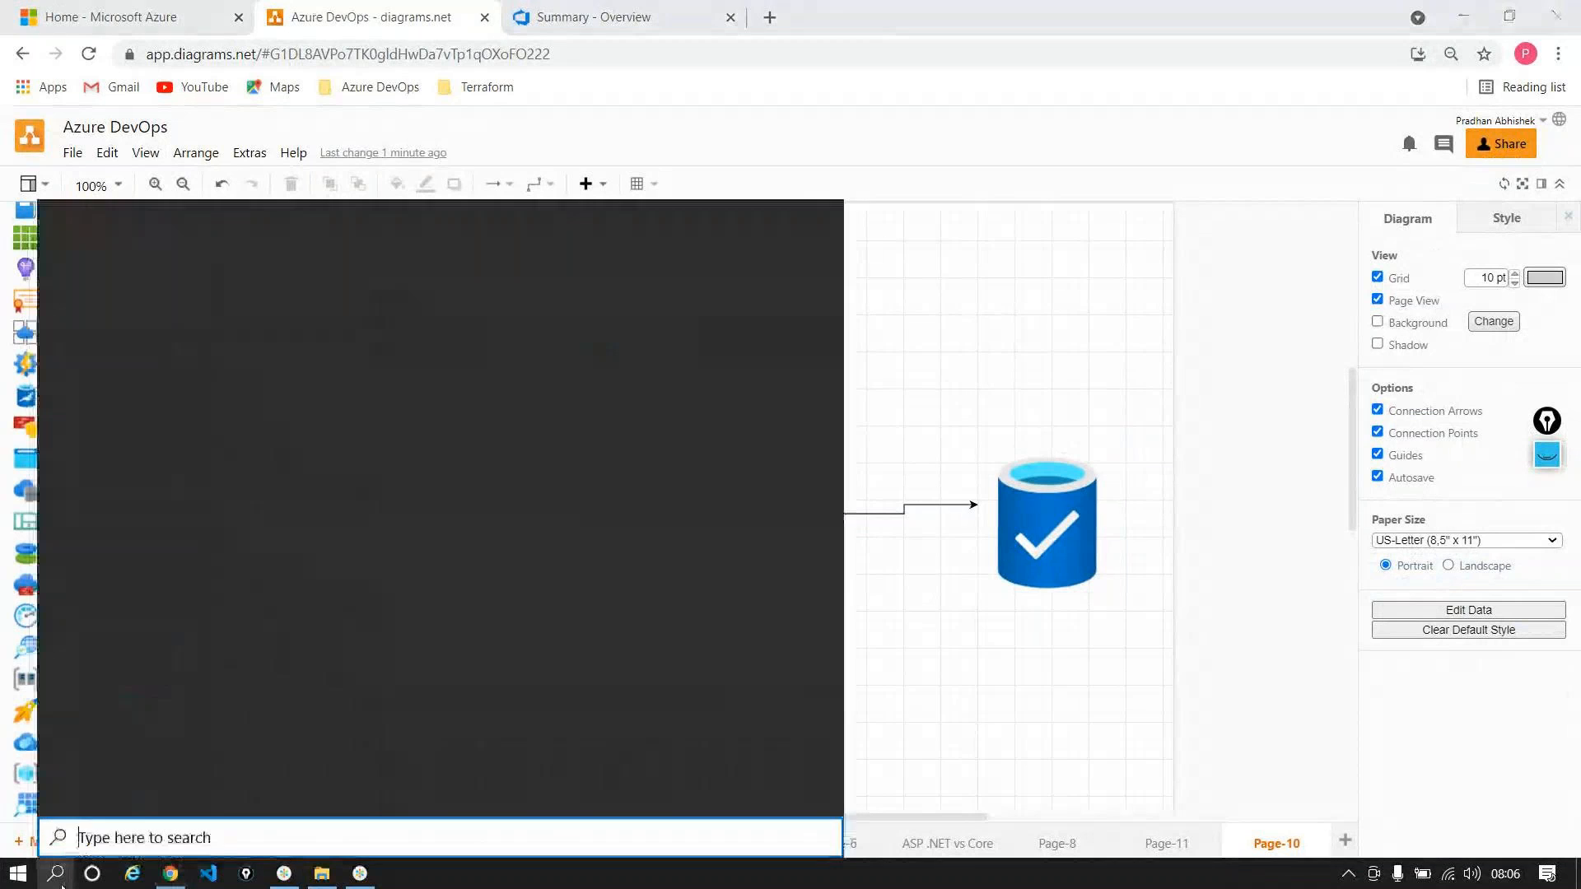
{"action": "type", "text": "visu"}
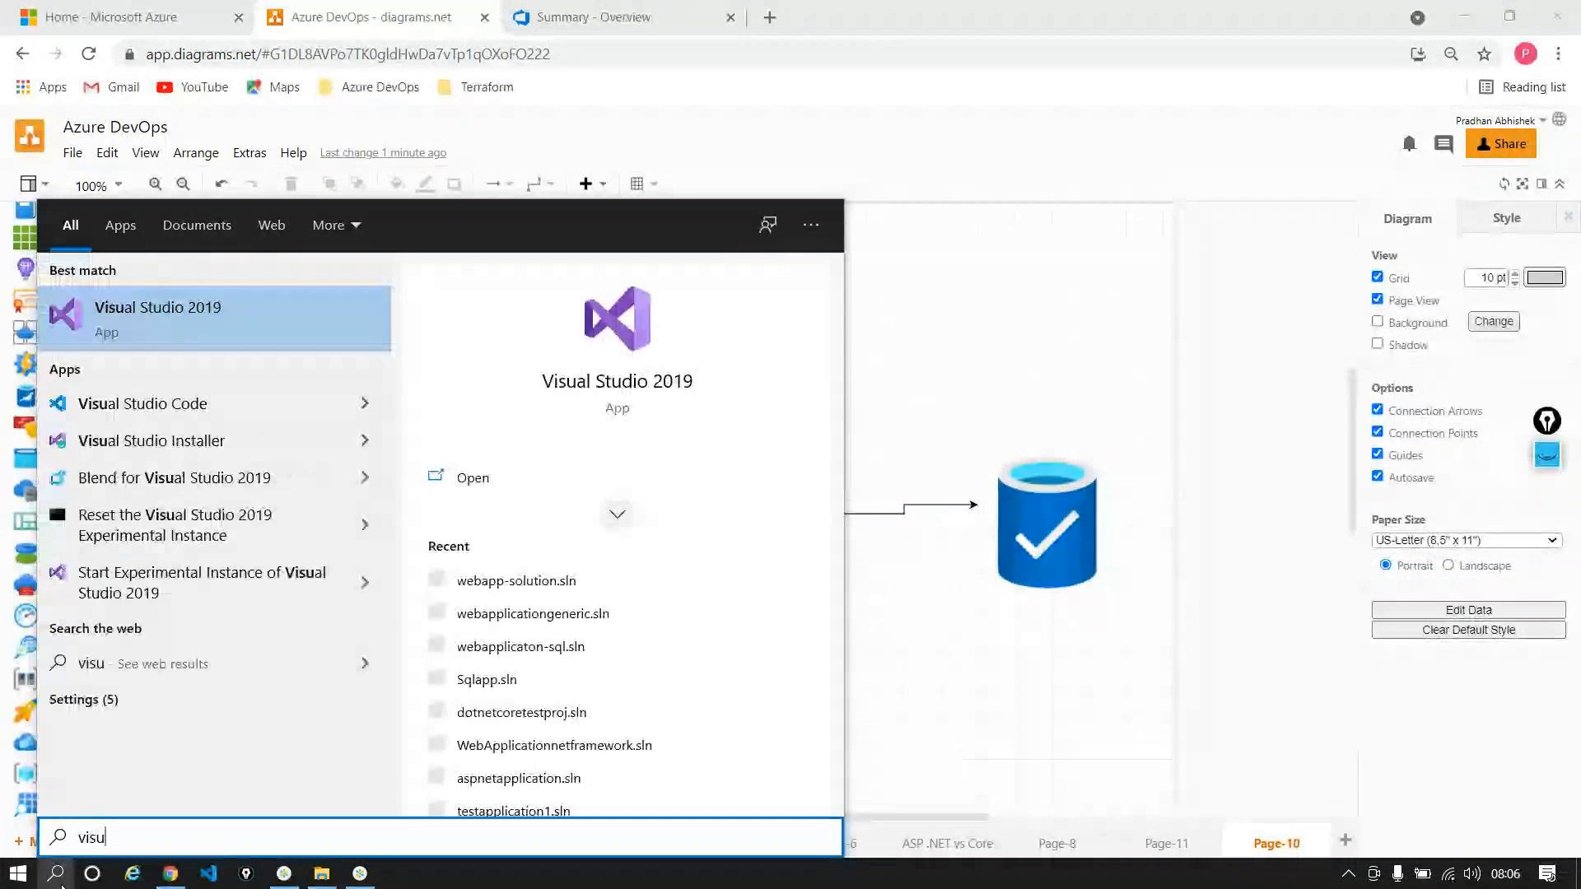
{"action": "left_click", "coordinate": [543, 475]}
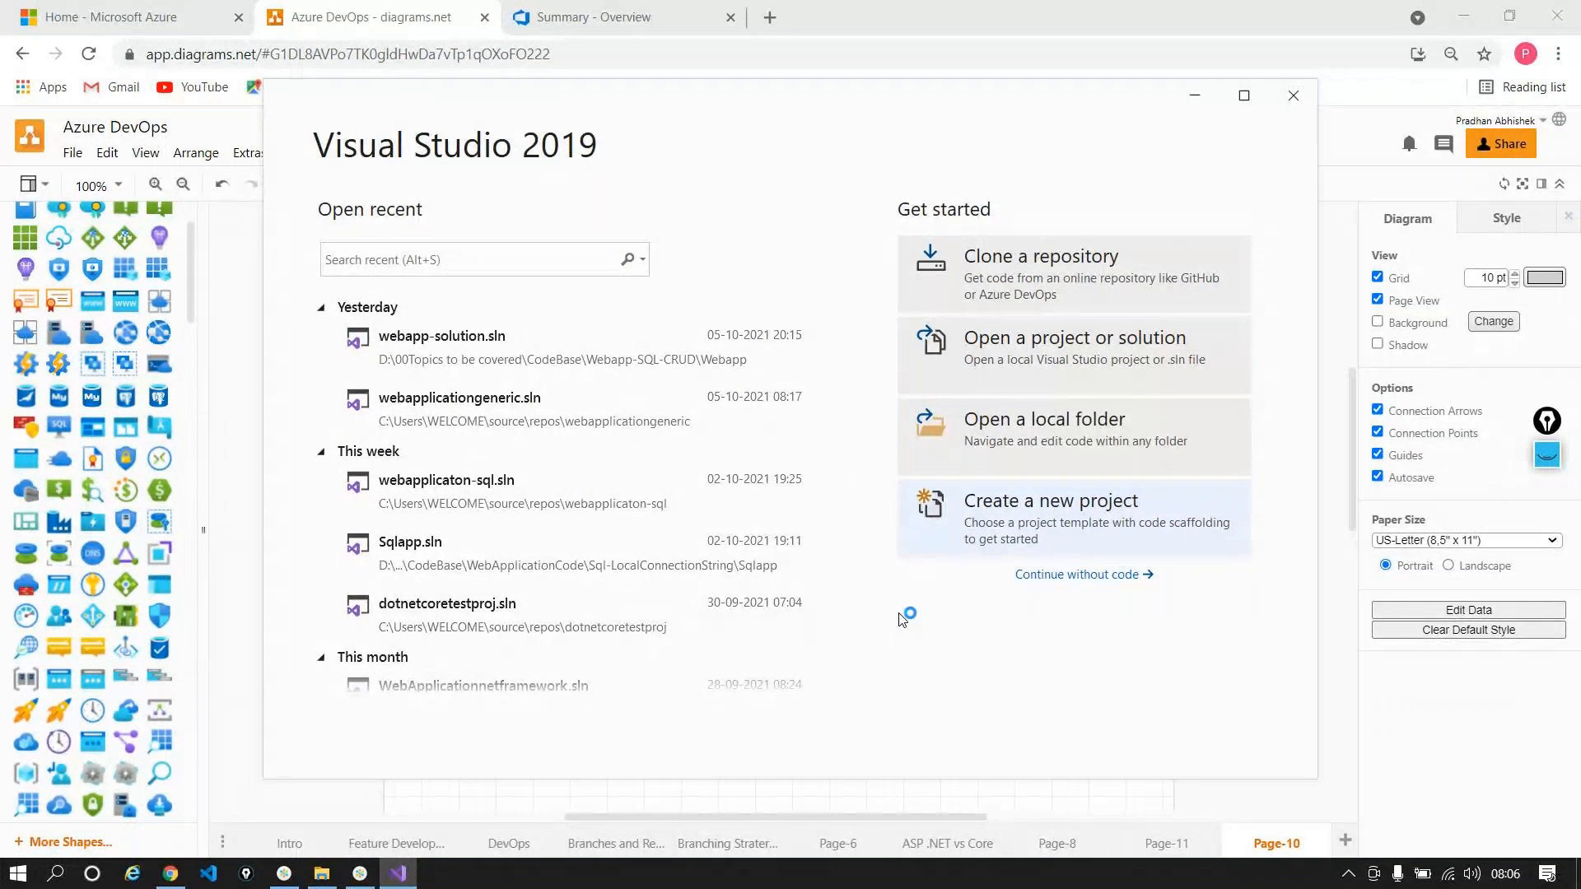
Step: Create a new Azure Resource Group project named webapplicationsql
{"action": "left_click", "coordinate": [1074, 539]}
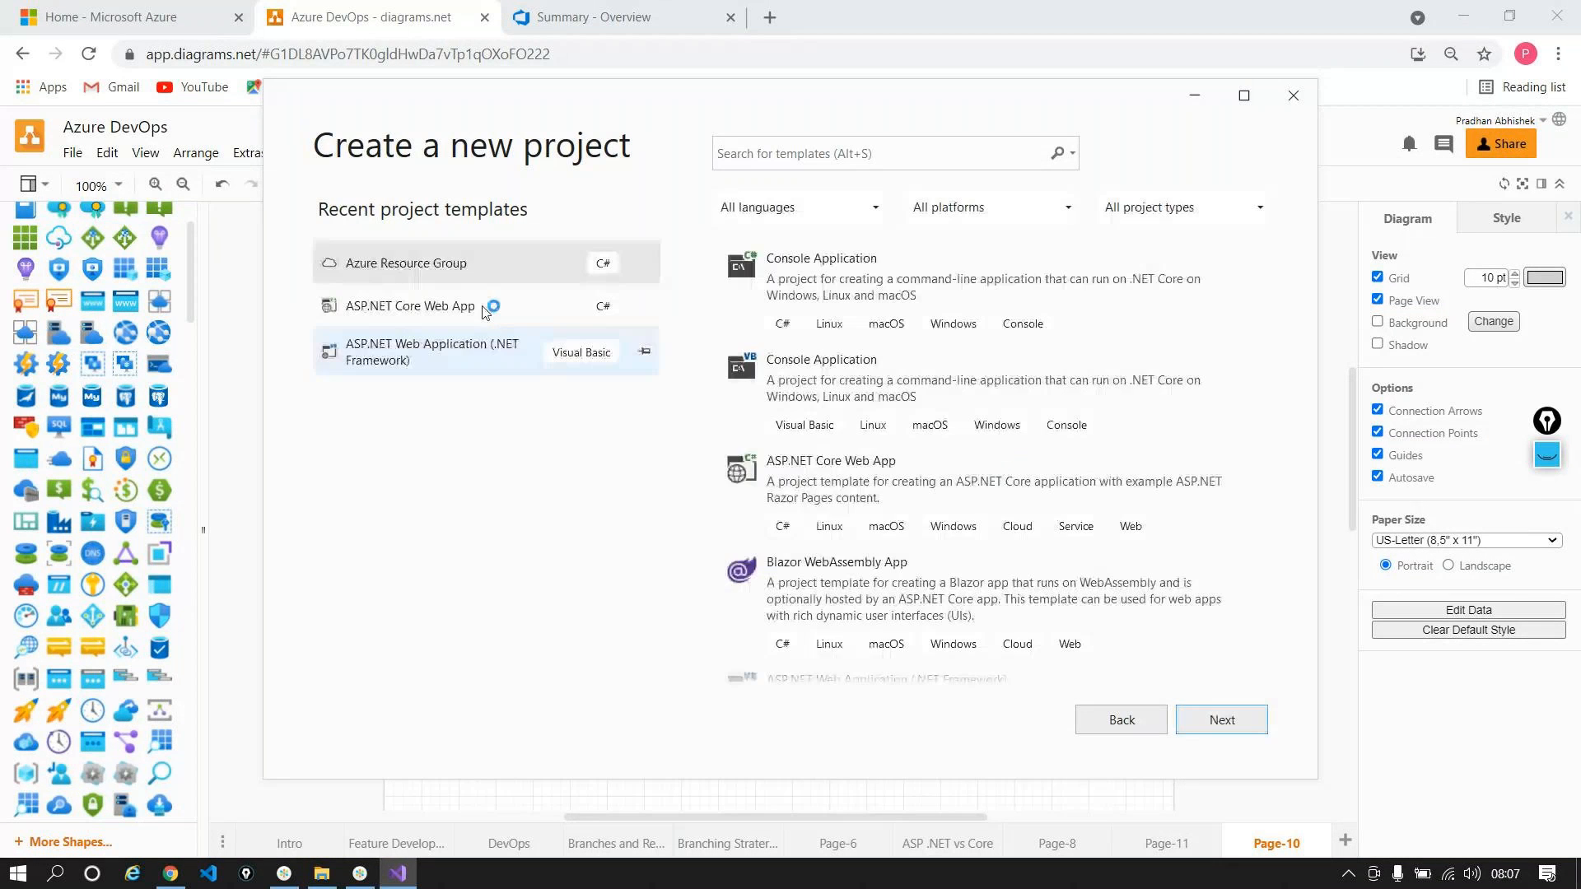
{"action": "double_click", "coordinate": [463, 272]}
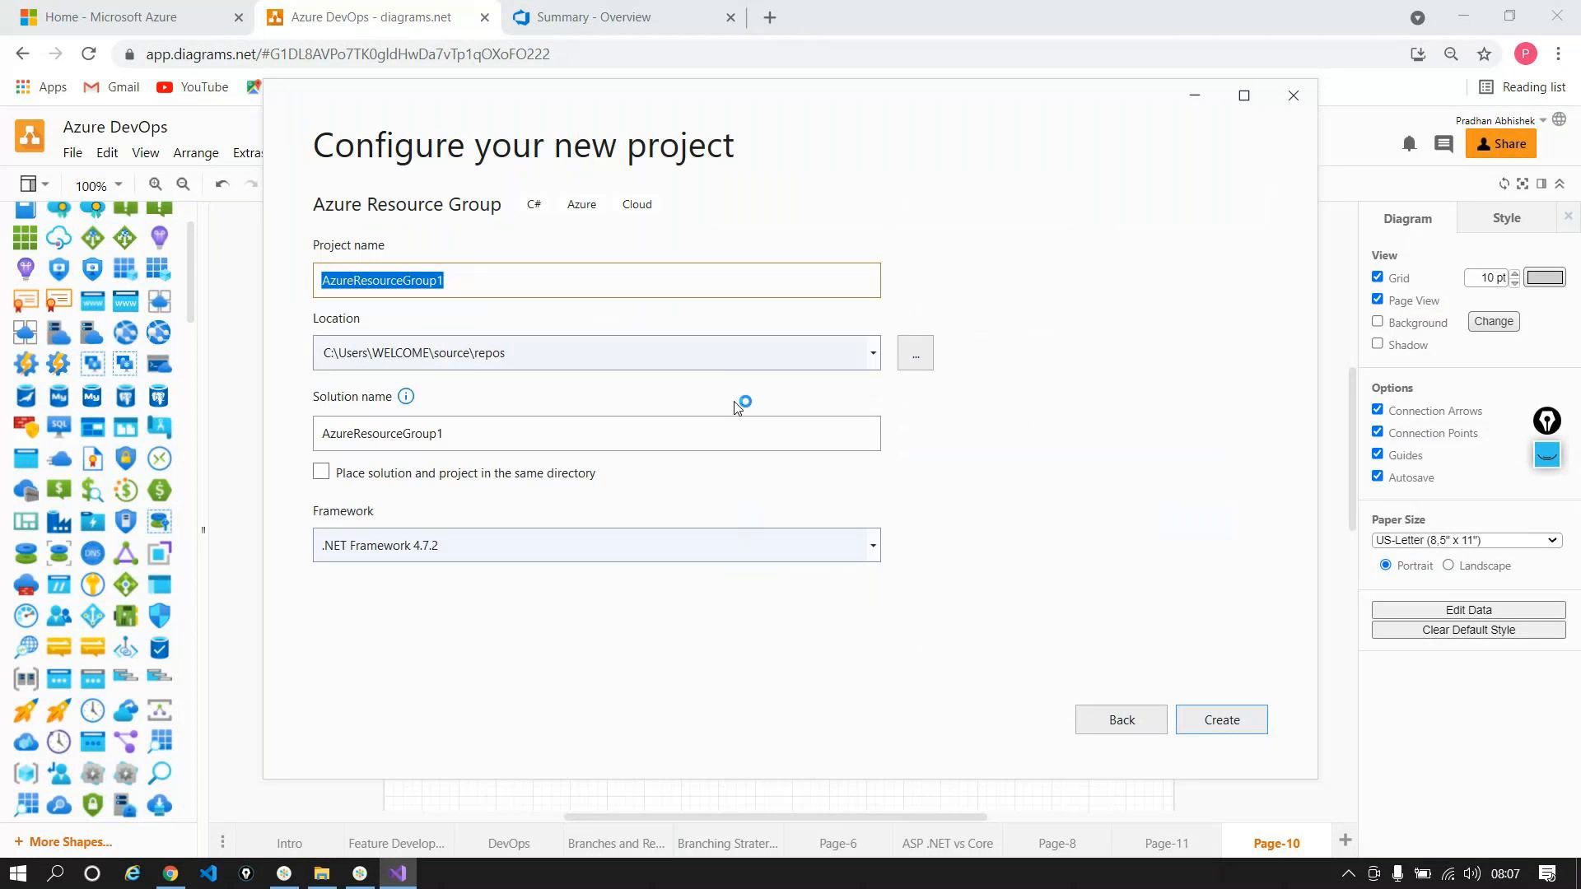
{"action": "type", "text": "web"}
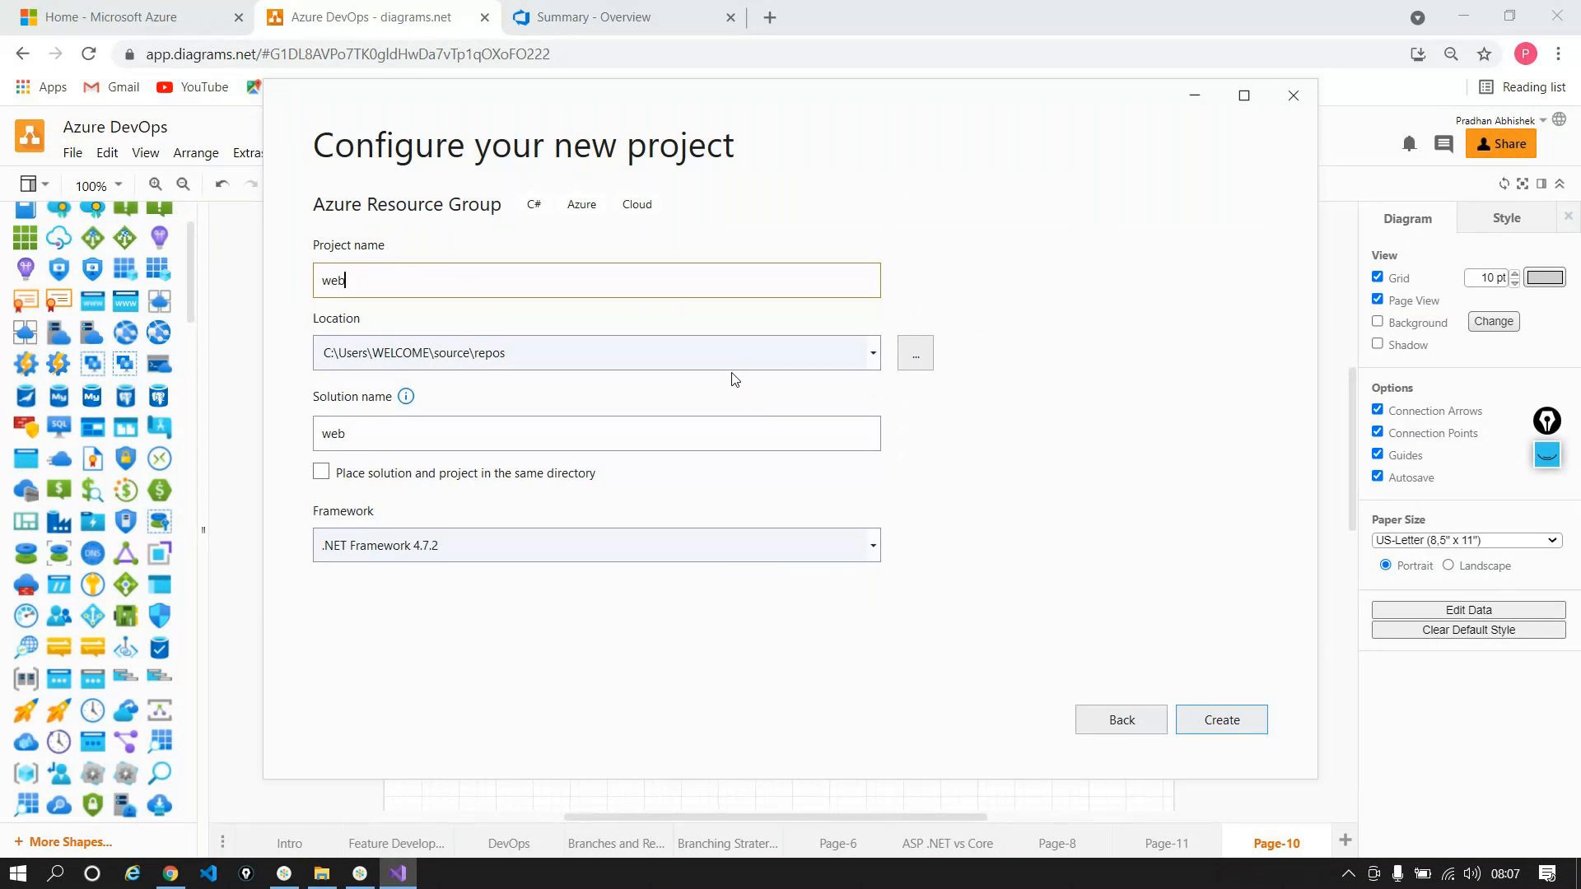
{"action": "type", "text": "applicationsql"}
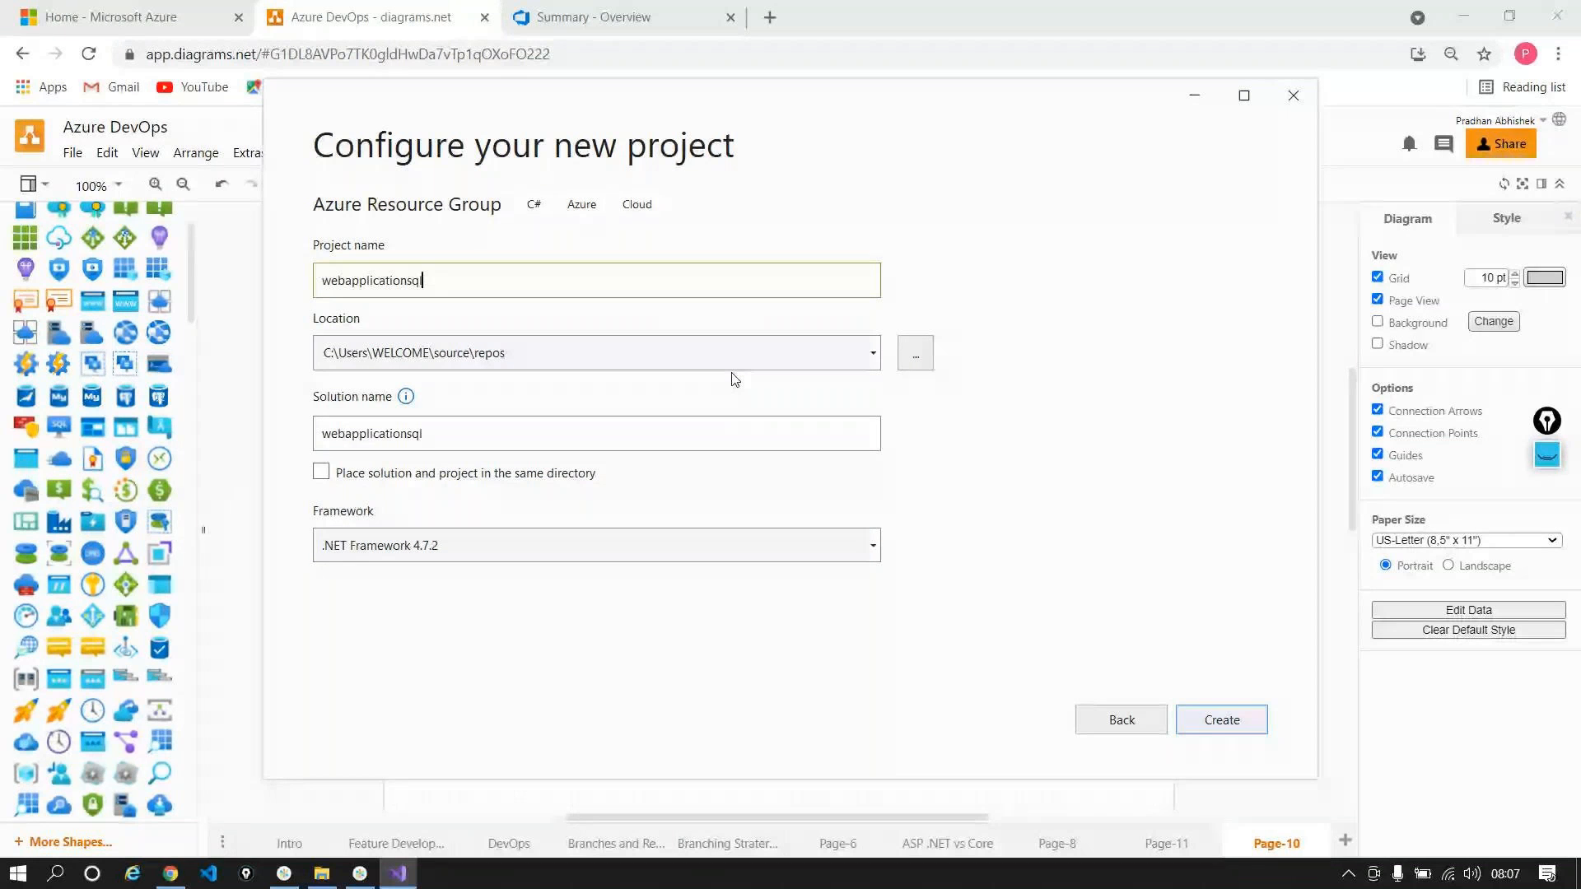
{"action": "left_click", "coordinate": [1253, 710]}
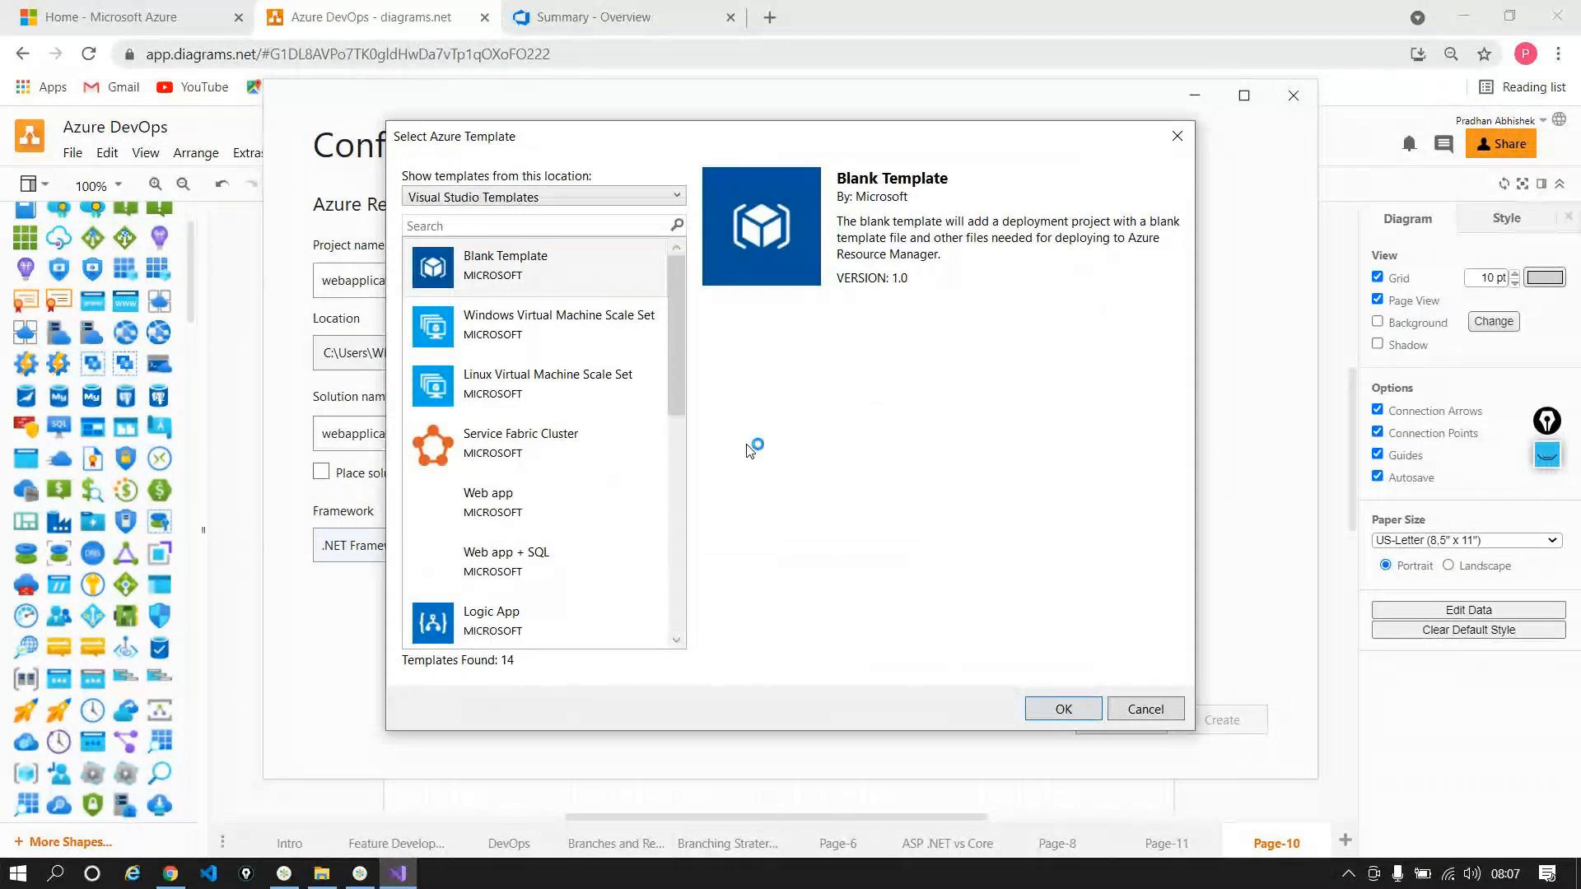
Step: Choose the Web app + SQL Azure template for webapplicationsql
{"action": "left_click", "coordinate": [577, 550]}
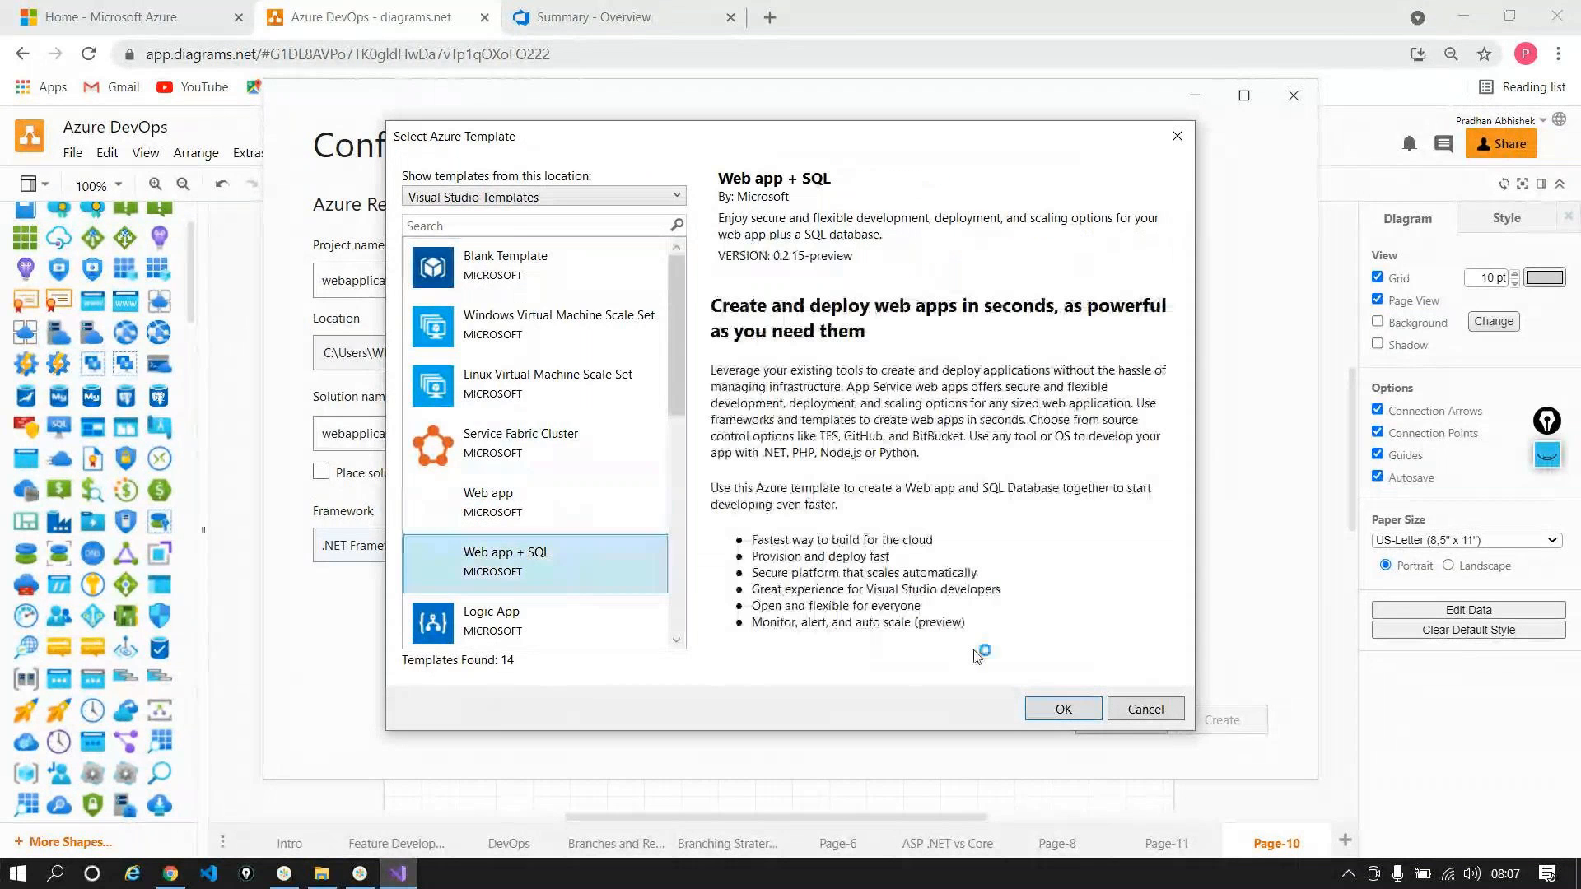
{"action": "left_click", "coordinate": [1063, 709]}
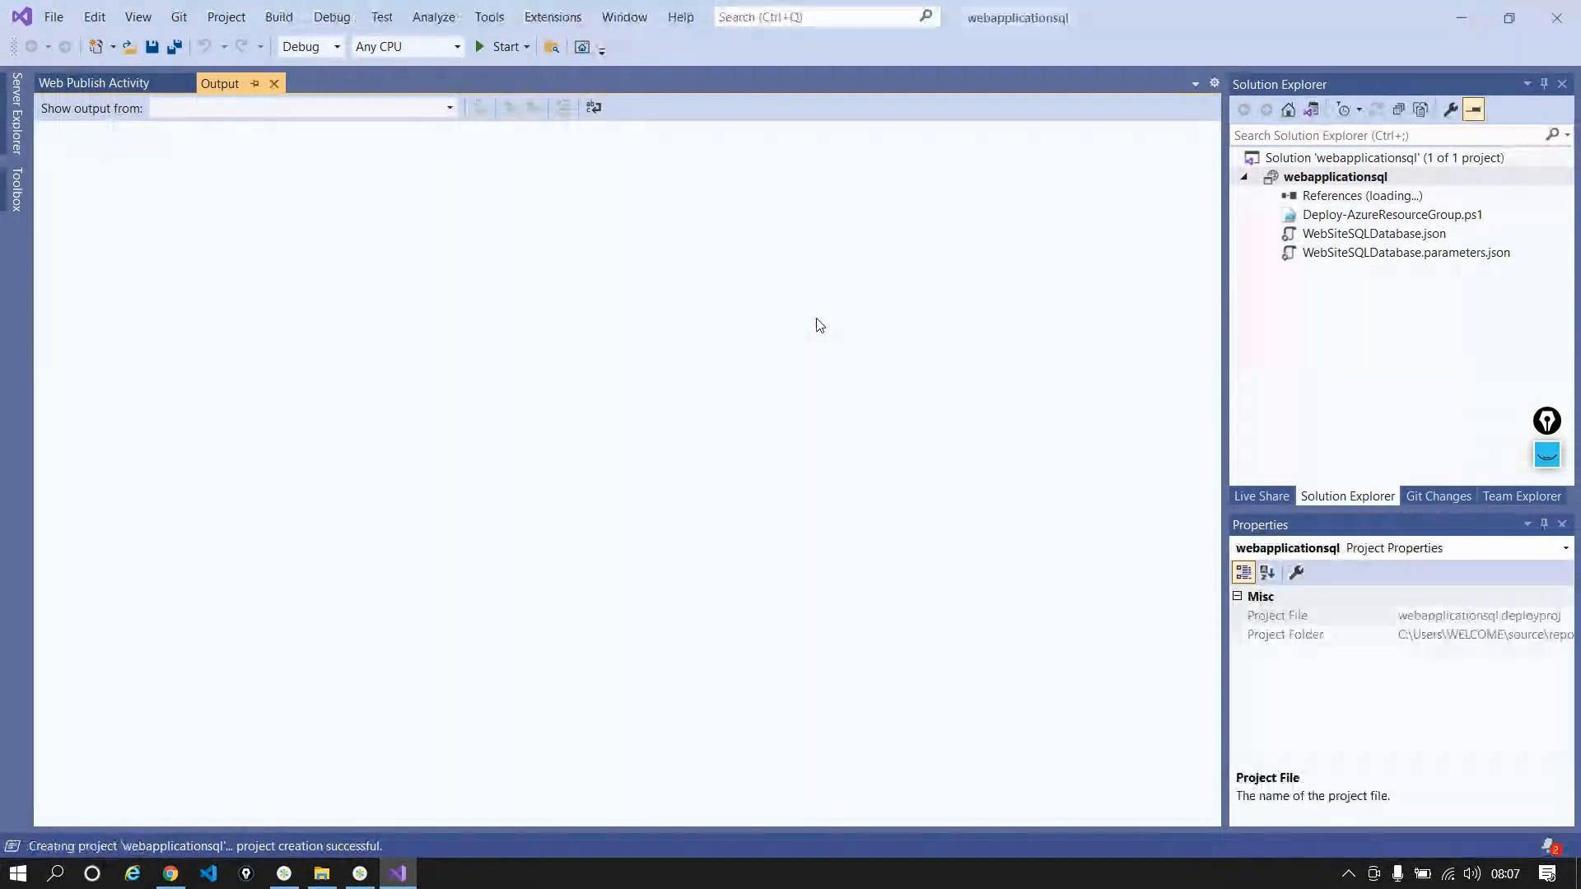
{"action": "left_click", "coordinate": [1332, 238]}
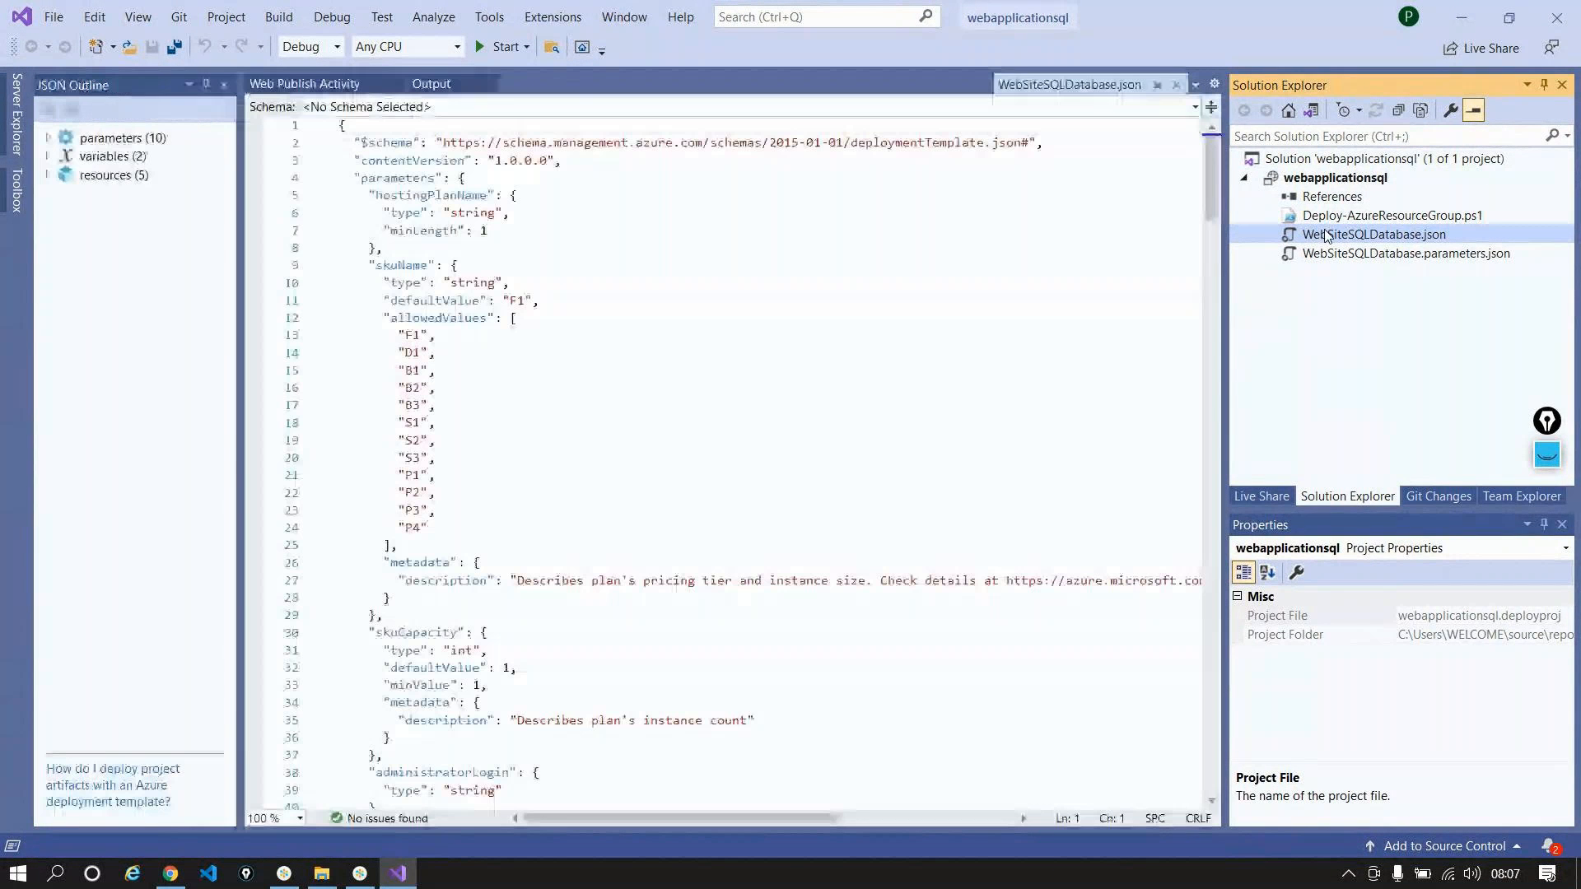
{"action": "left_click", "coordinate": [47, 138]}
{"action": "left_click", "coordinate": [124, 157]}
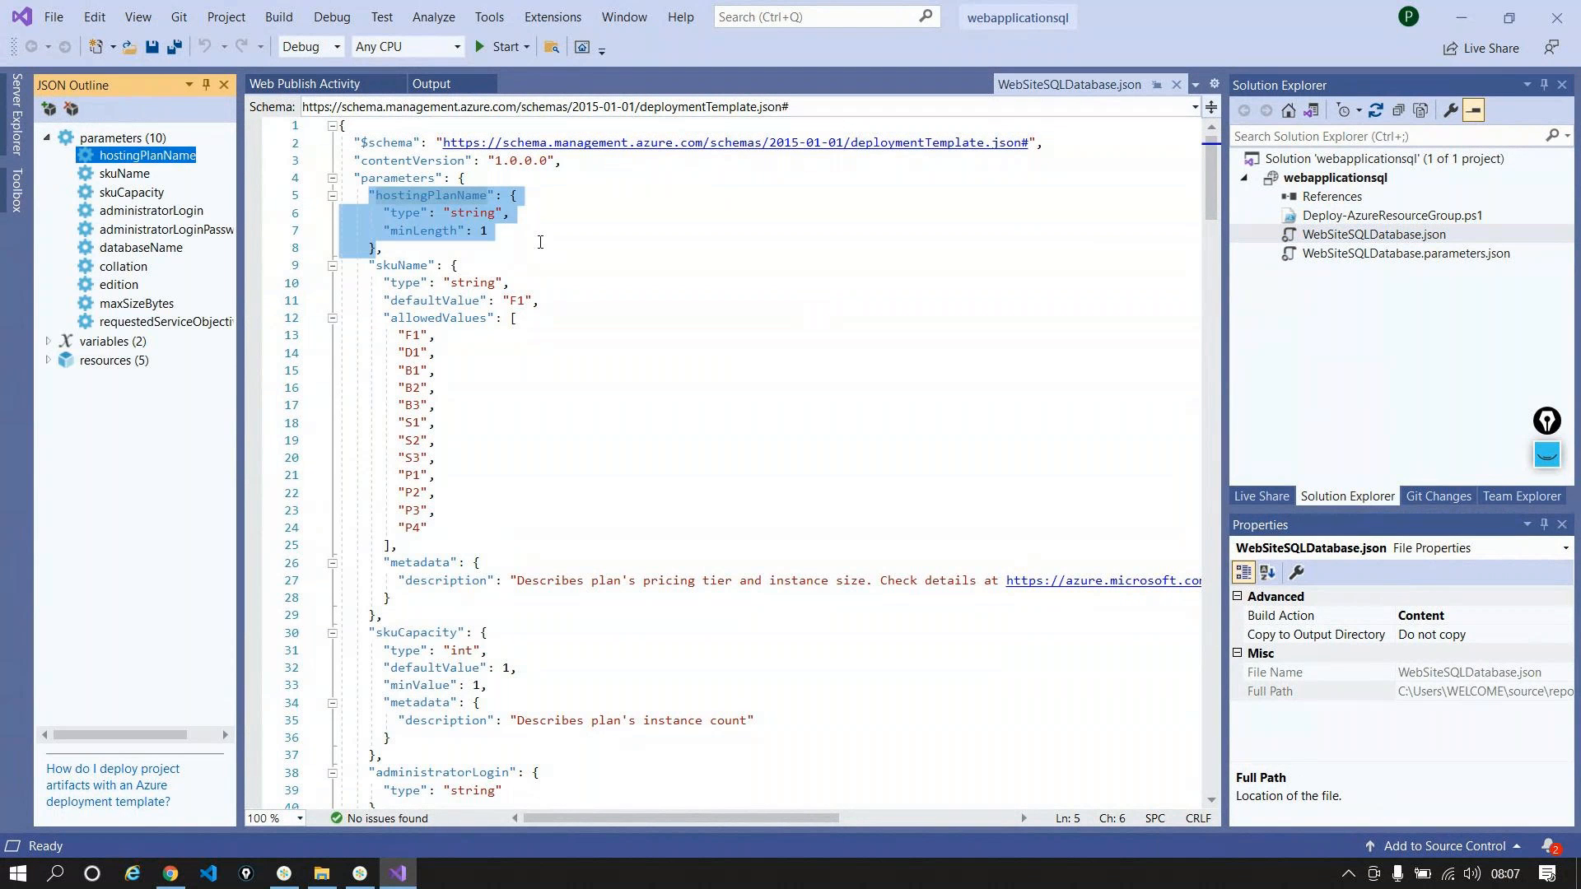
{"action": "left_click", "coordinate": [124, 175]}
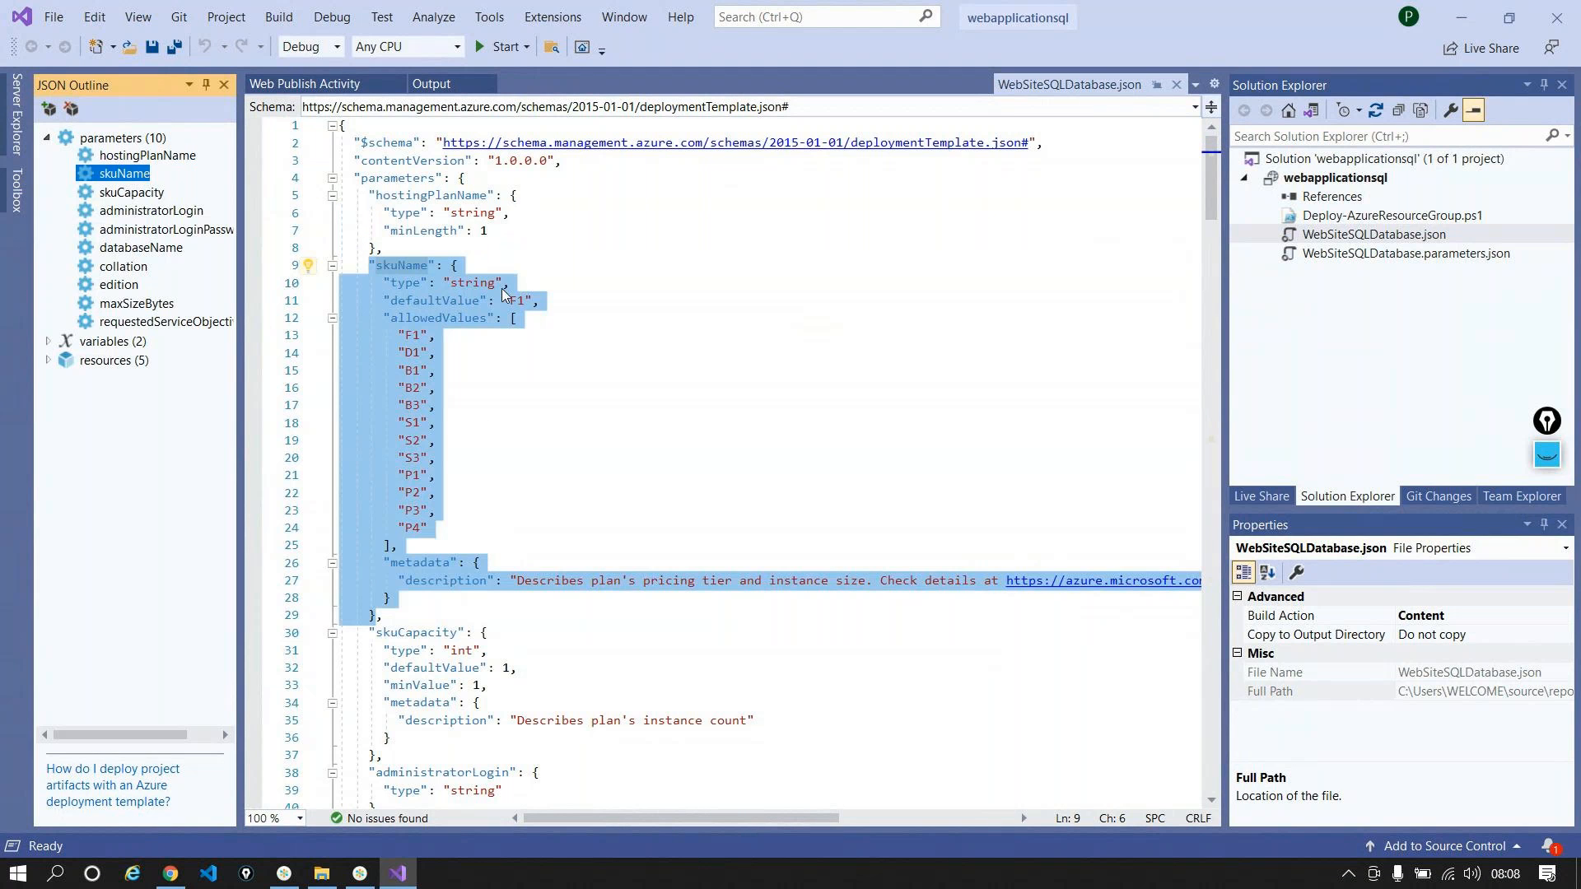
{"action": "left_click", "coordinate": [140, 199]}
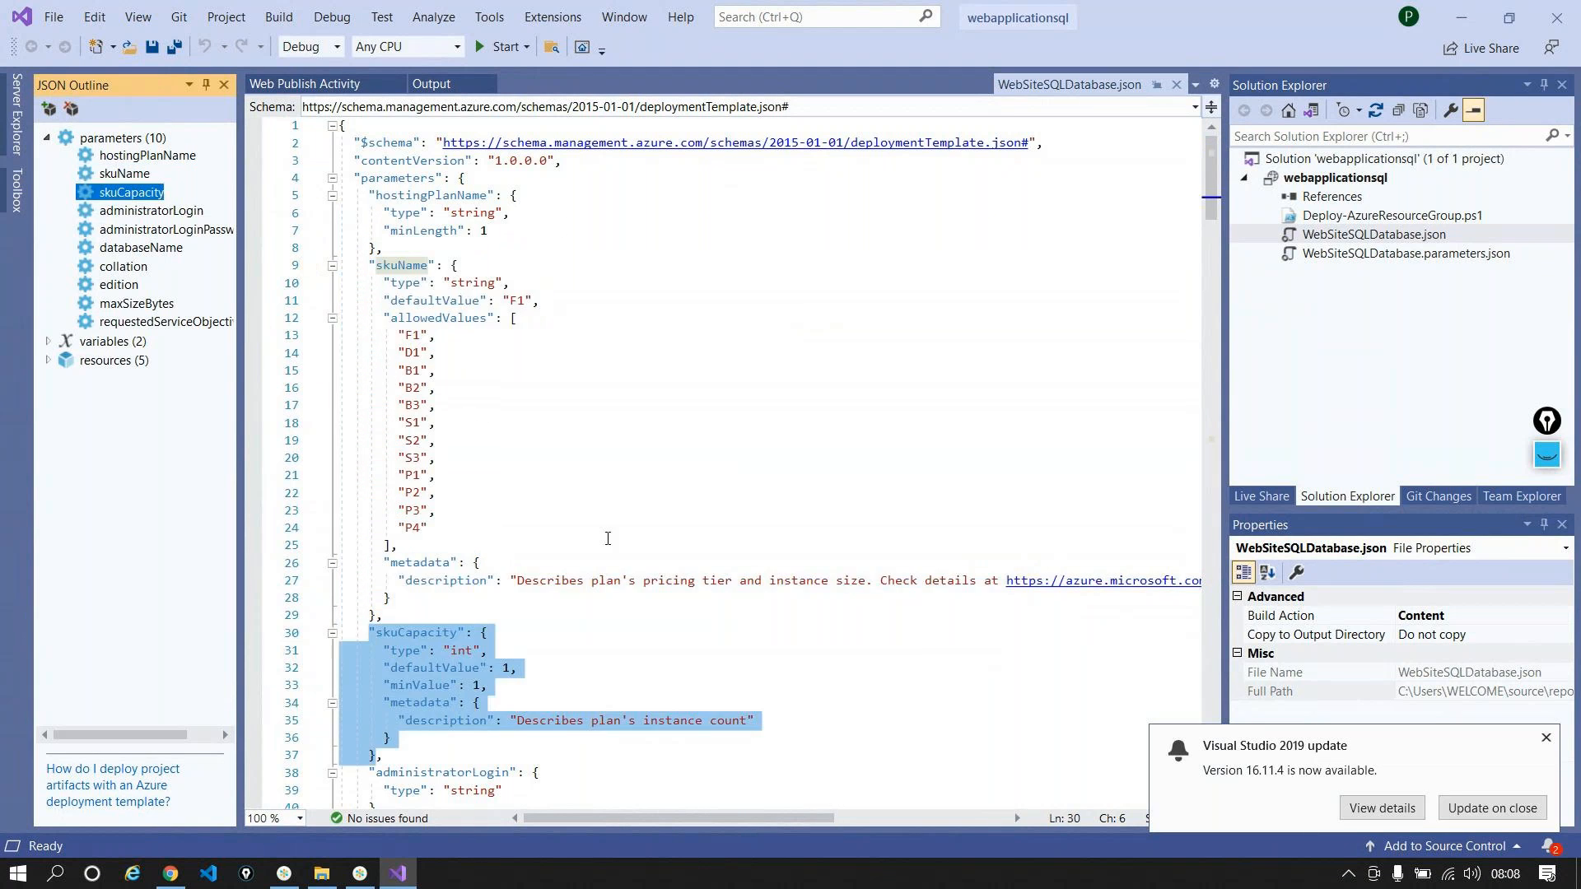
{"action": "left_click", "coordinate": [1546, 738]}
{"action": "left_click", "coordinate": [195, 211]}
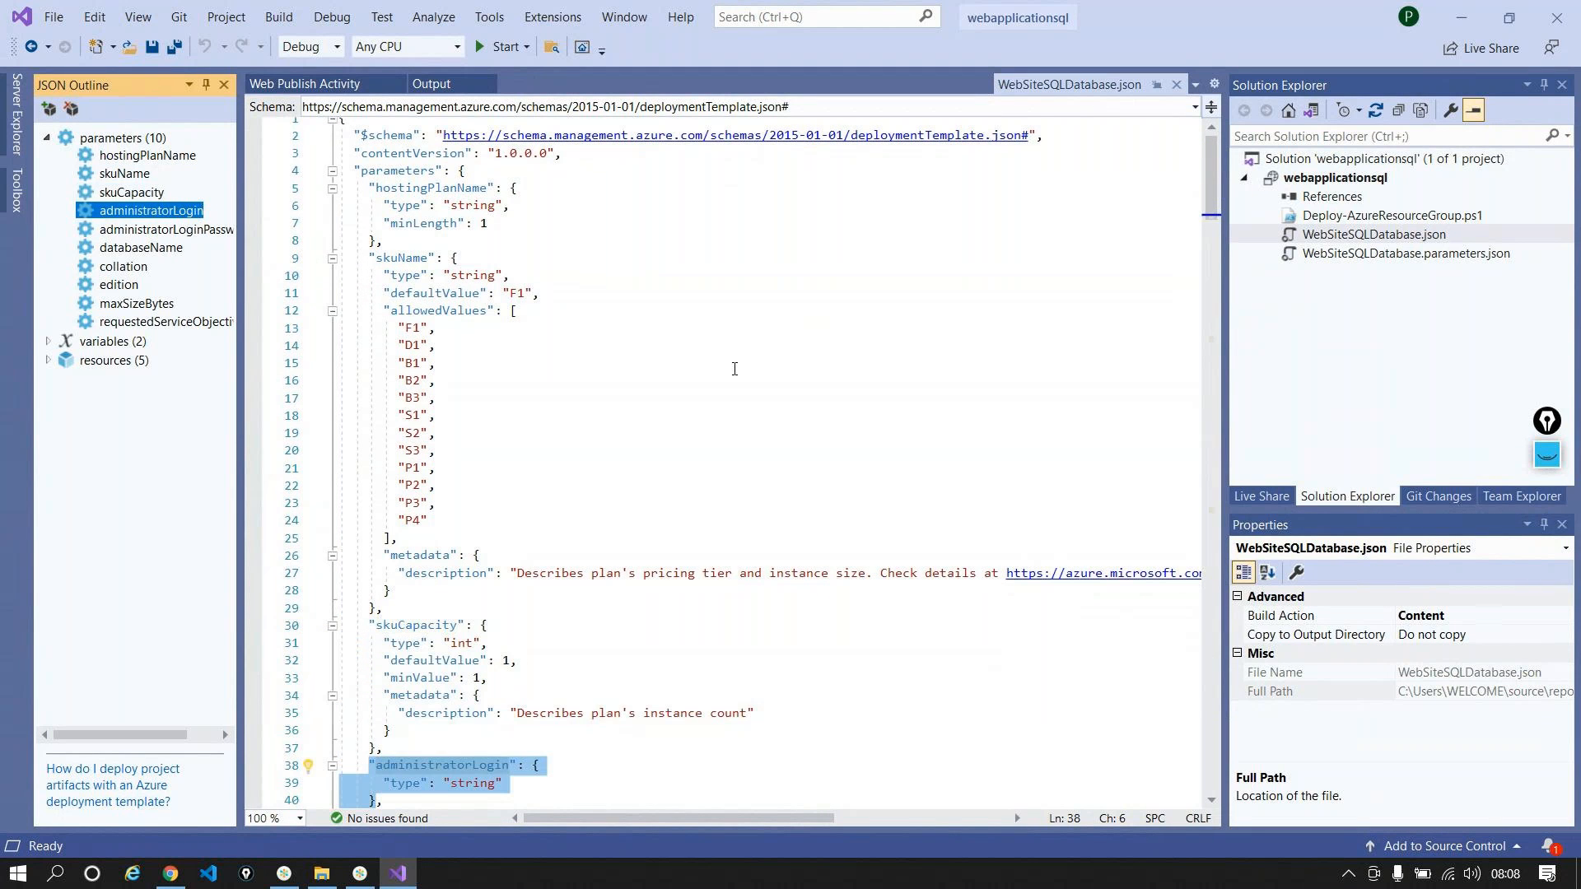
{"action": "scroll", "coordinate": [735, 369], "scroll_direction": "down", "scroll_amount": 1}
{"action": "scroll", "coordinate": [726, 420], "scroll_direction": "down", "scroll_amount": 1}
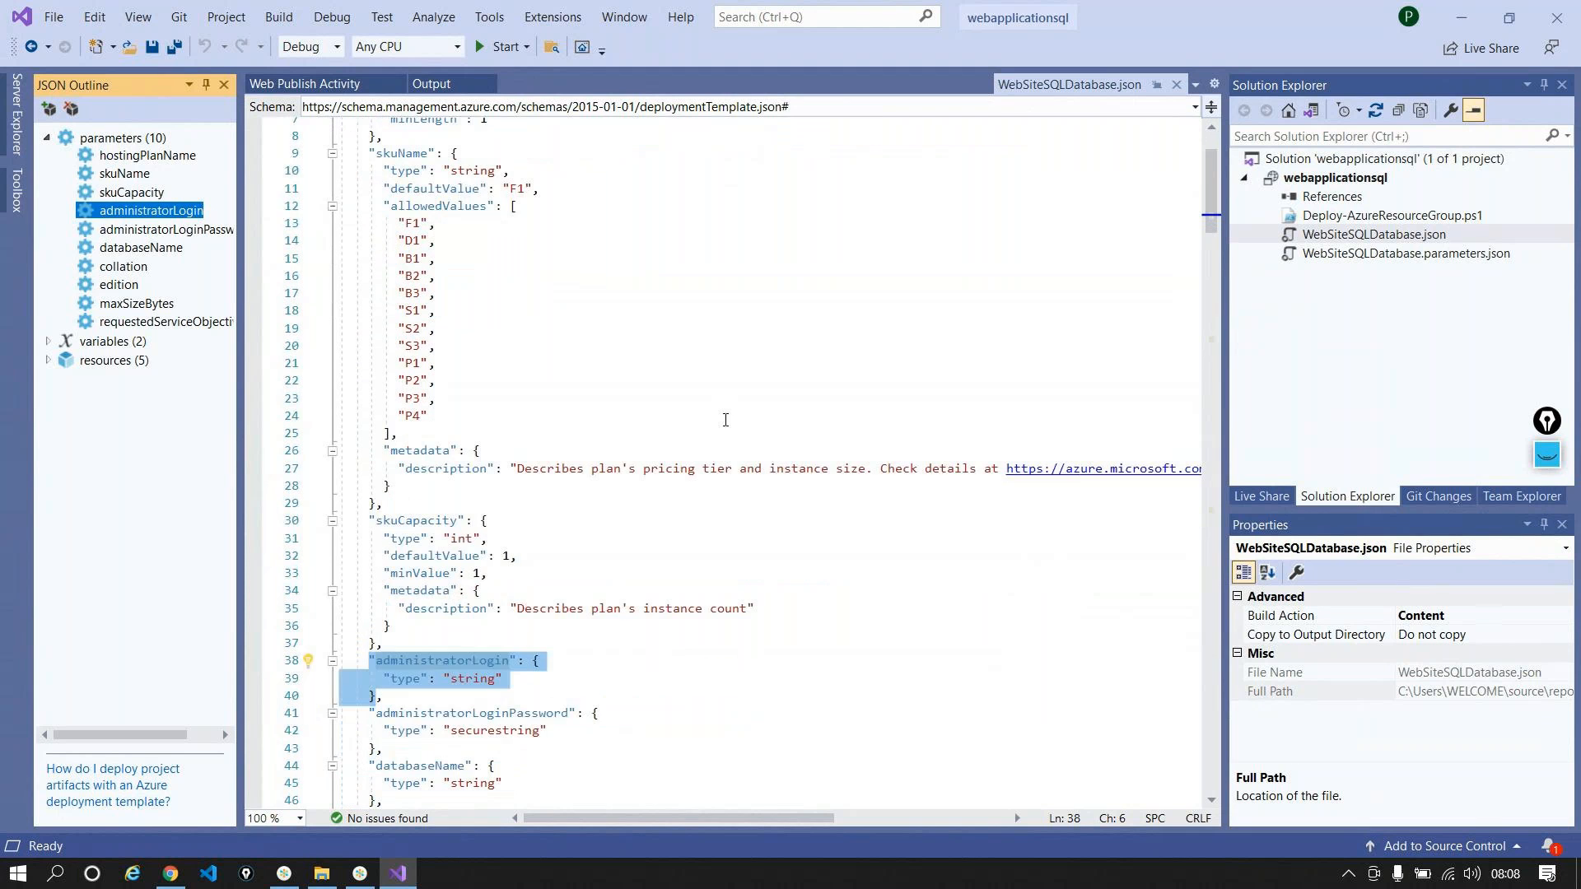
{"action": "key", "text": "Down"}
{"action": "scroll", "coordinate": [638, 378], "scroll_direction": "down", "scroll_amount": 2}
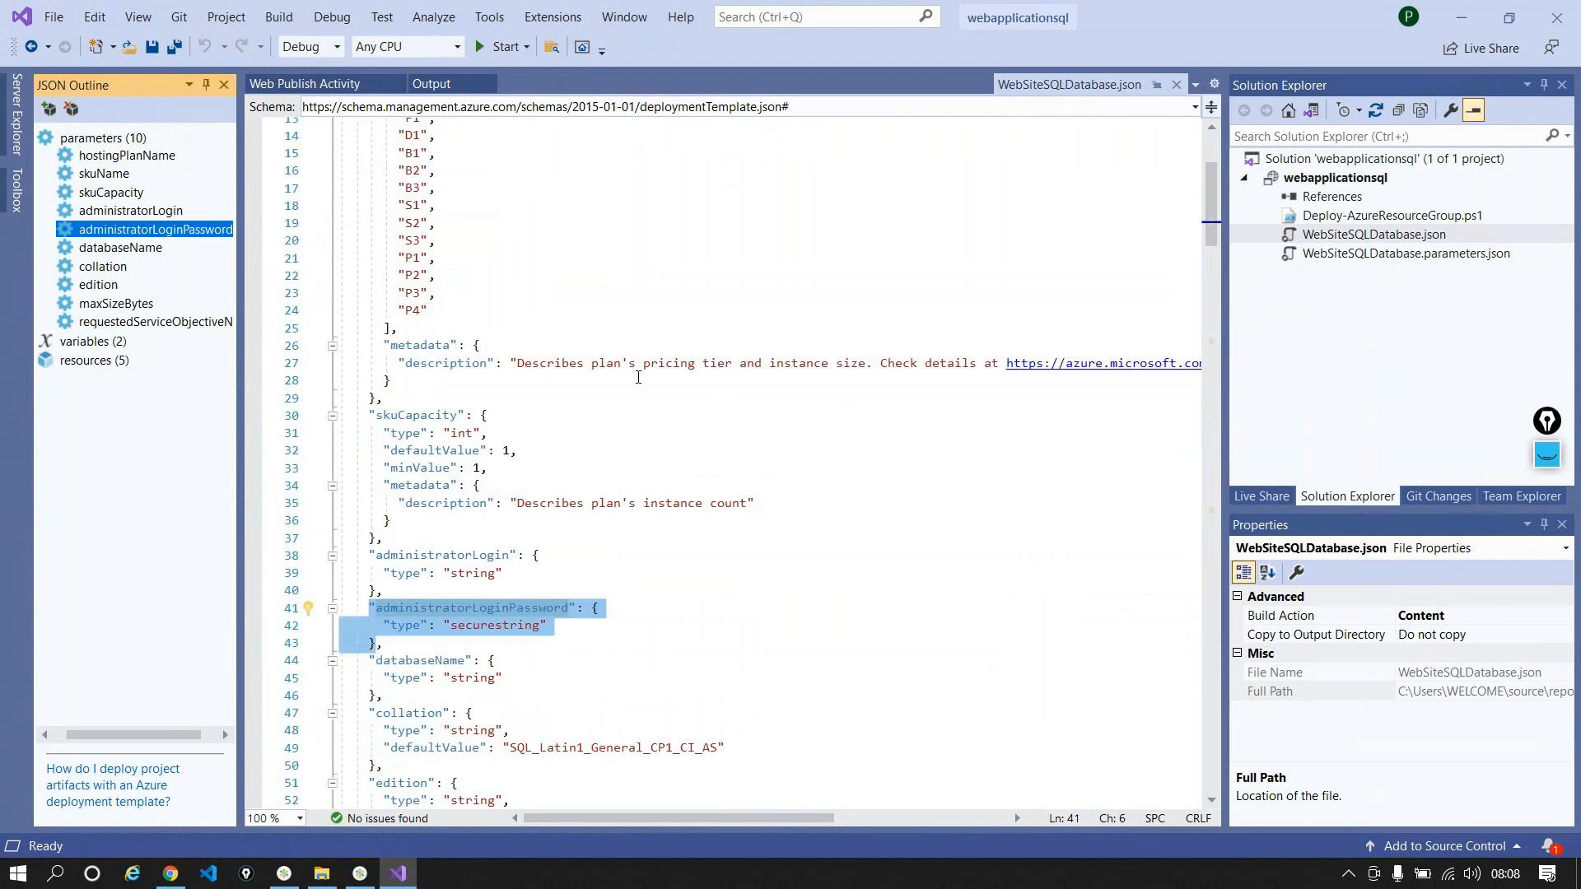
{"action": "left_click", "coordinate": [141, 248]}
{"action": "scroll", "coordinate": [526, 422], "scroll_direction": "down", "scroll_amount": 1}
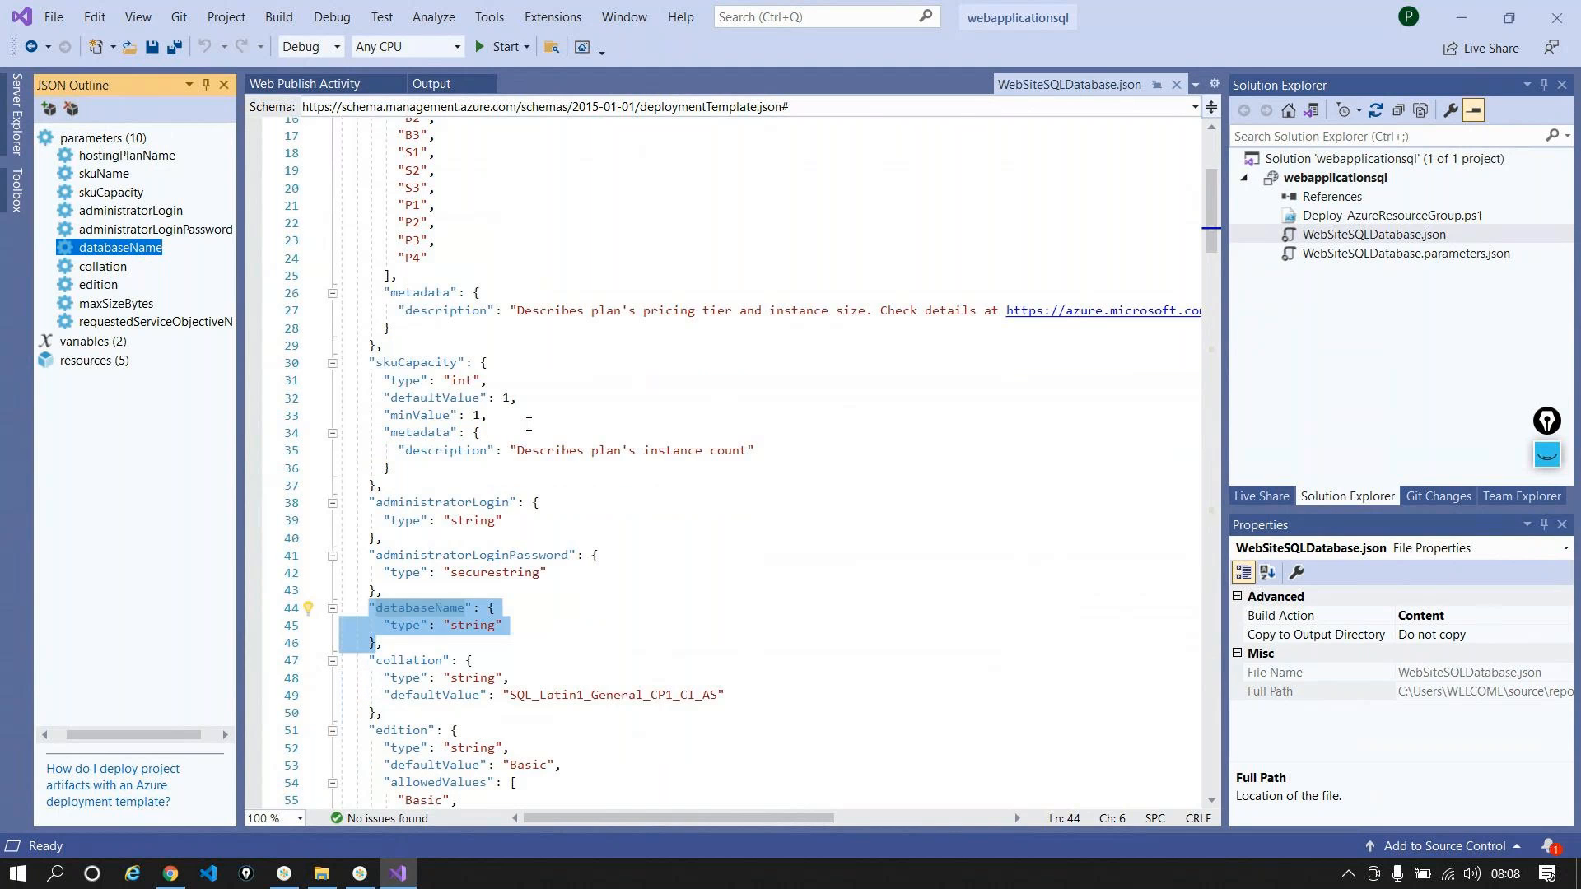
{"action": "left_click", "coordinate": [126, 265]}
{"action": "scroll", "coordinate": [814, 472], "scroll_direction": "down", "scroll_amount": 2}
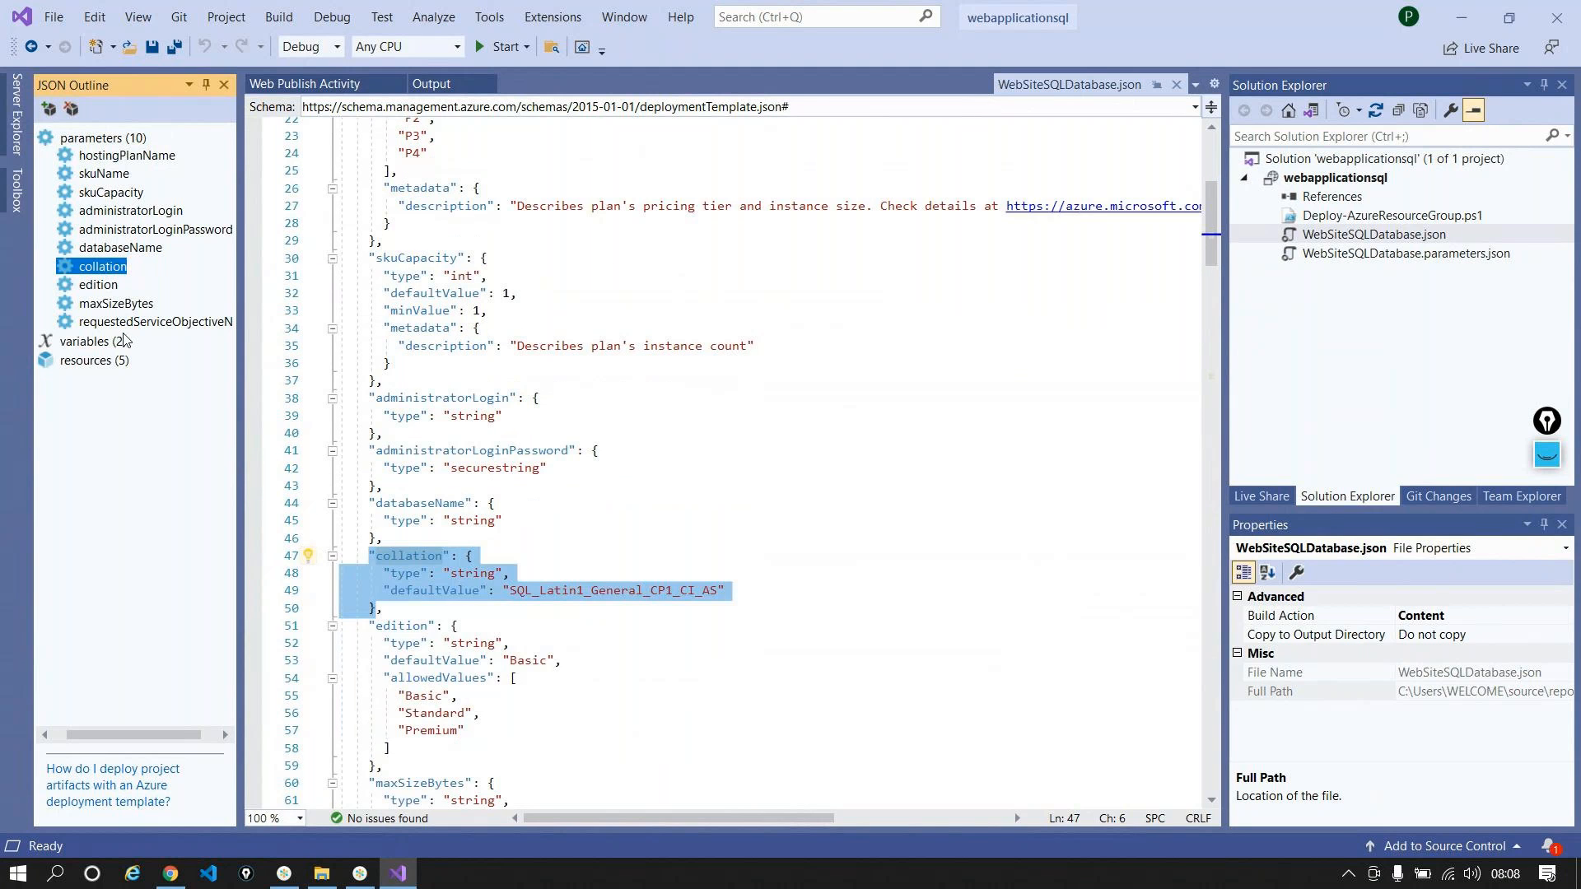
{"action": "left_click", "coordinate": [98, 284]}
{"action": "scroll", "coordinate": [797, 313], "scroll_direction": "down", "scroll_amount": 3}
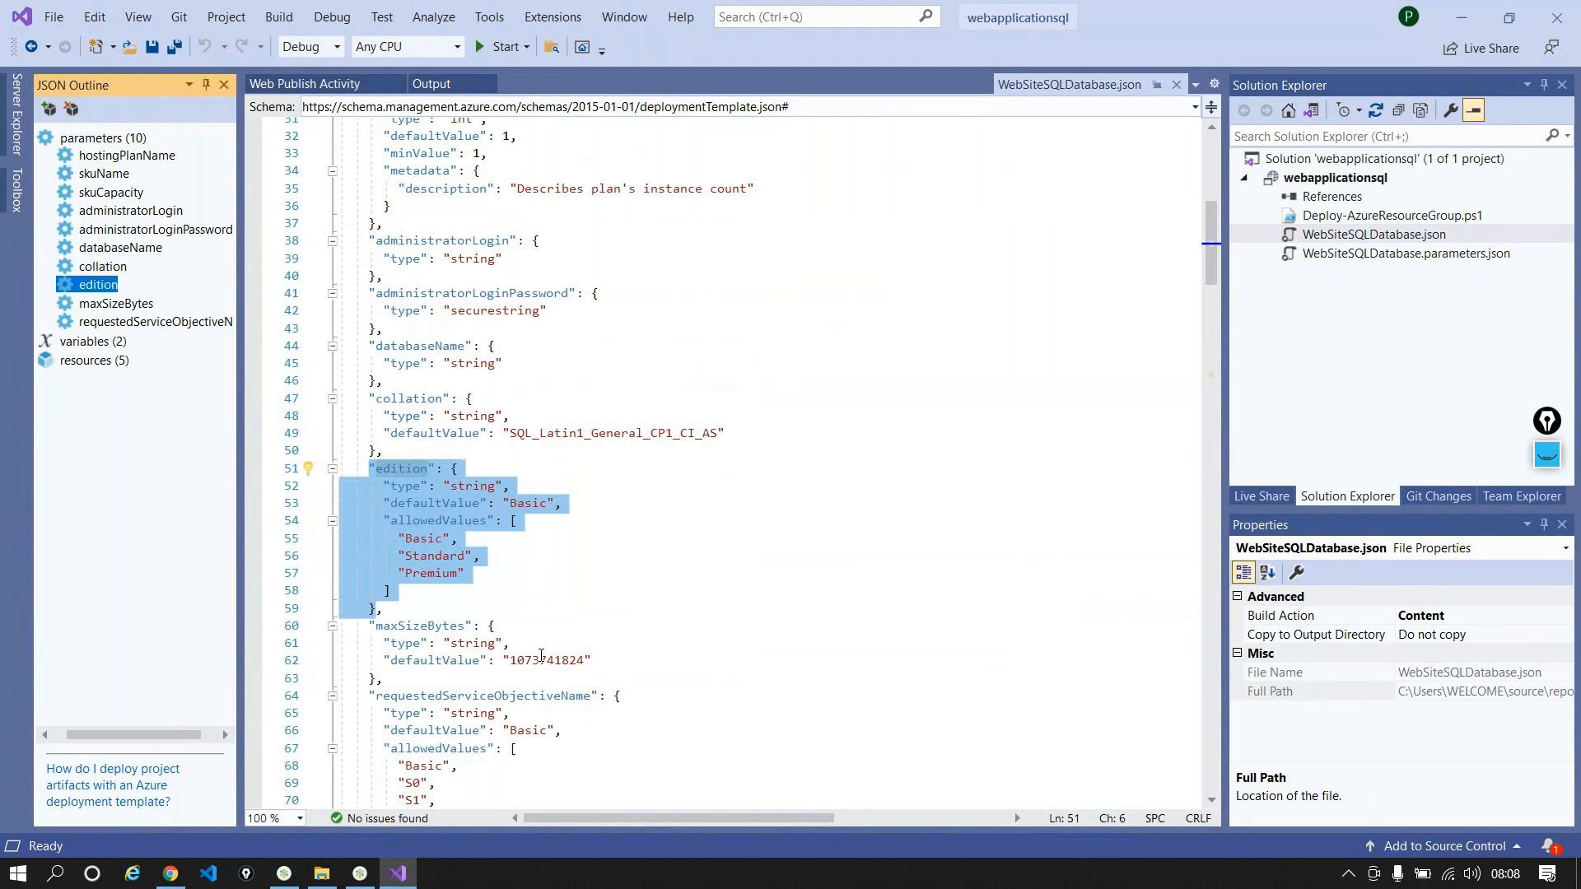
{"action": "double_click", "coordinate": [541, 659]}
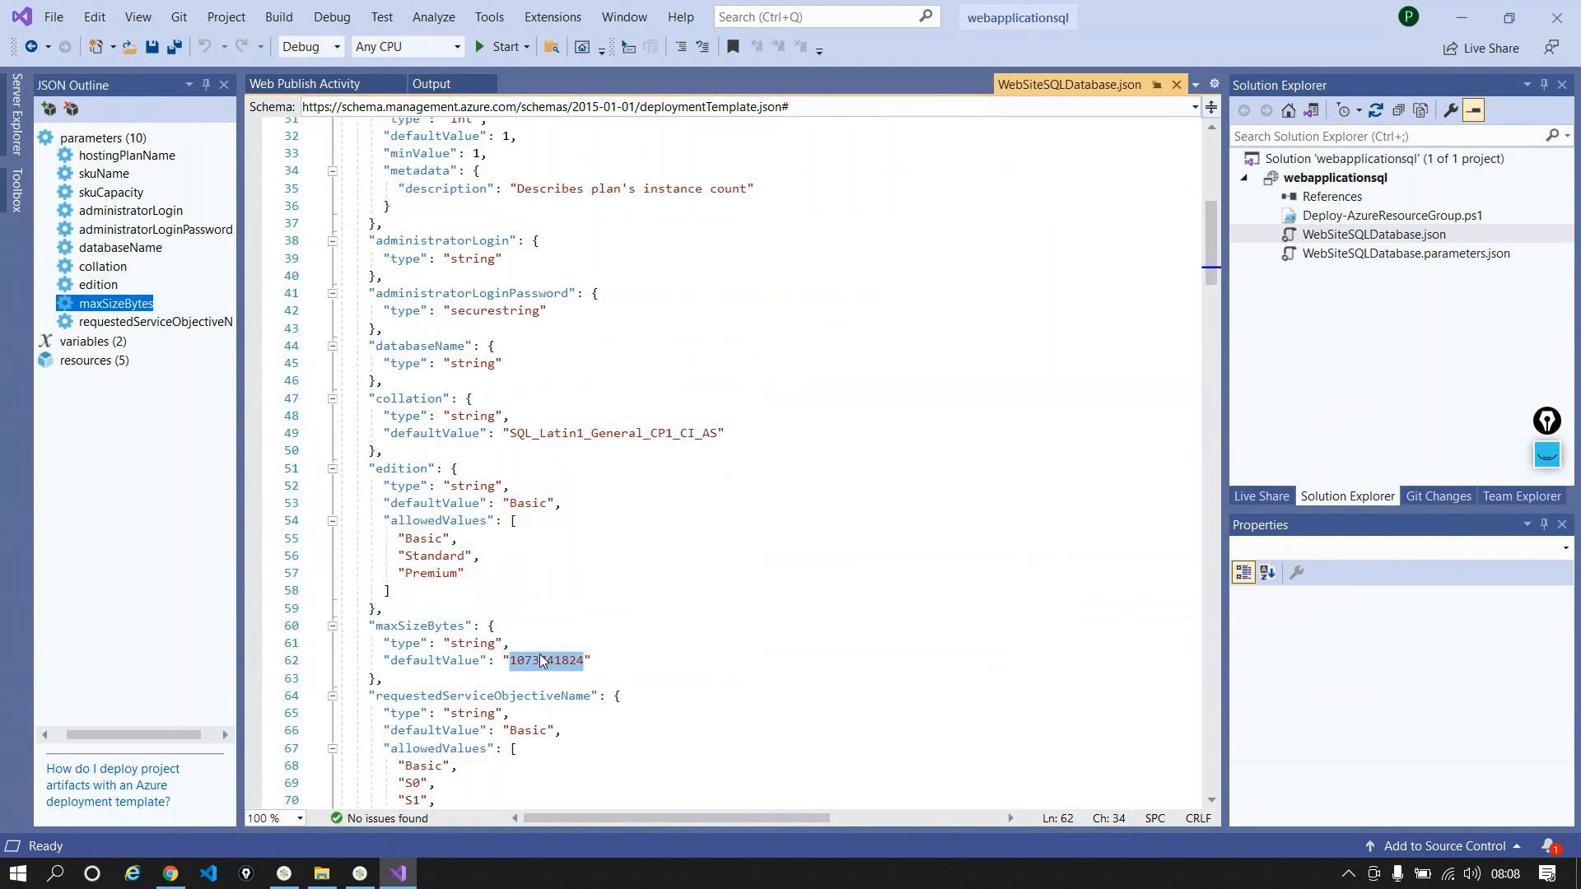
{"action": "left_click", "coordinate": [136, 322]}
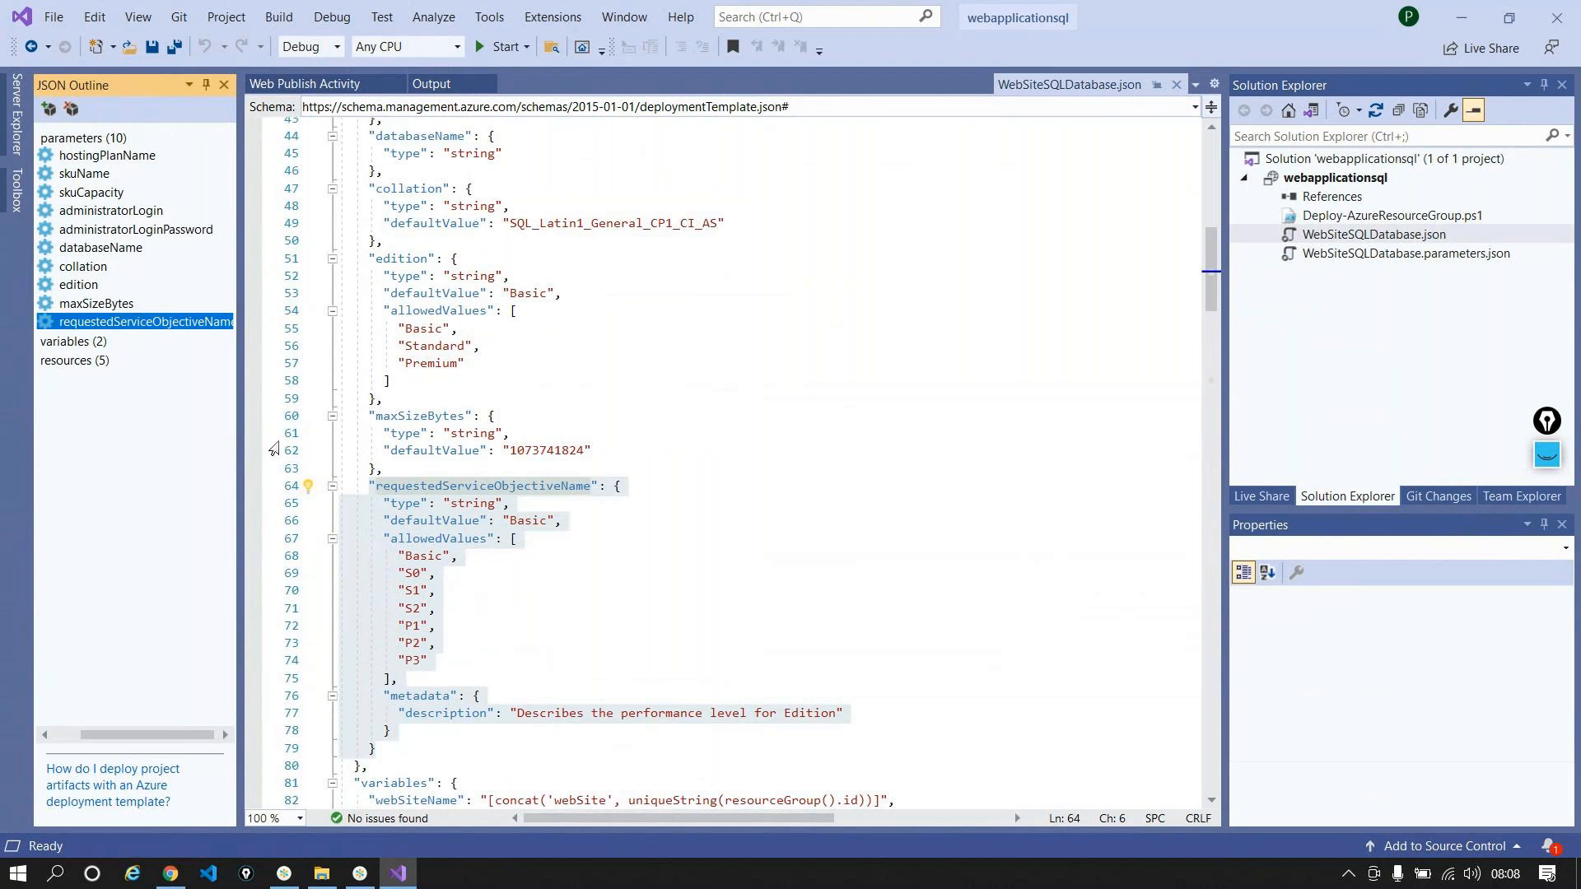
{"action": "scroll", "coordinate": [421, 466], "scroll_direction": "up", "scroll_amount": 3}
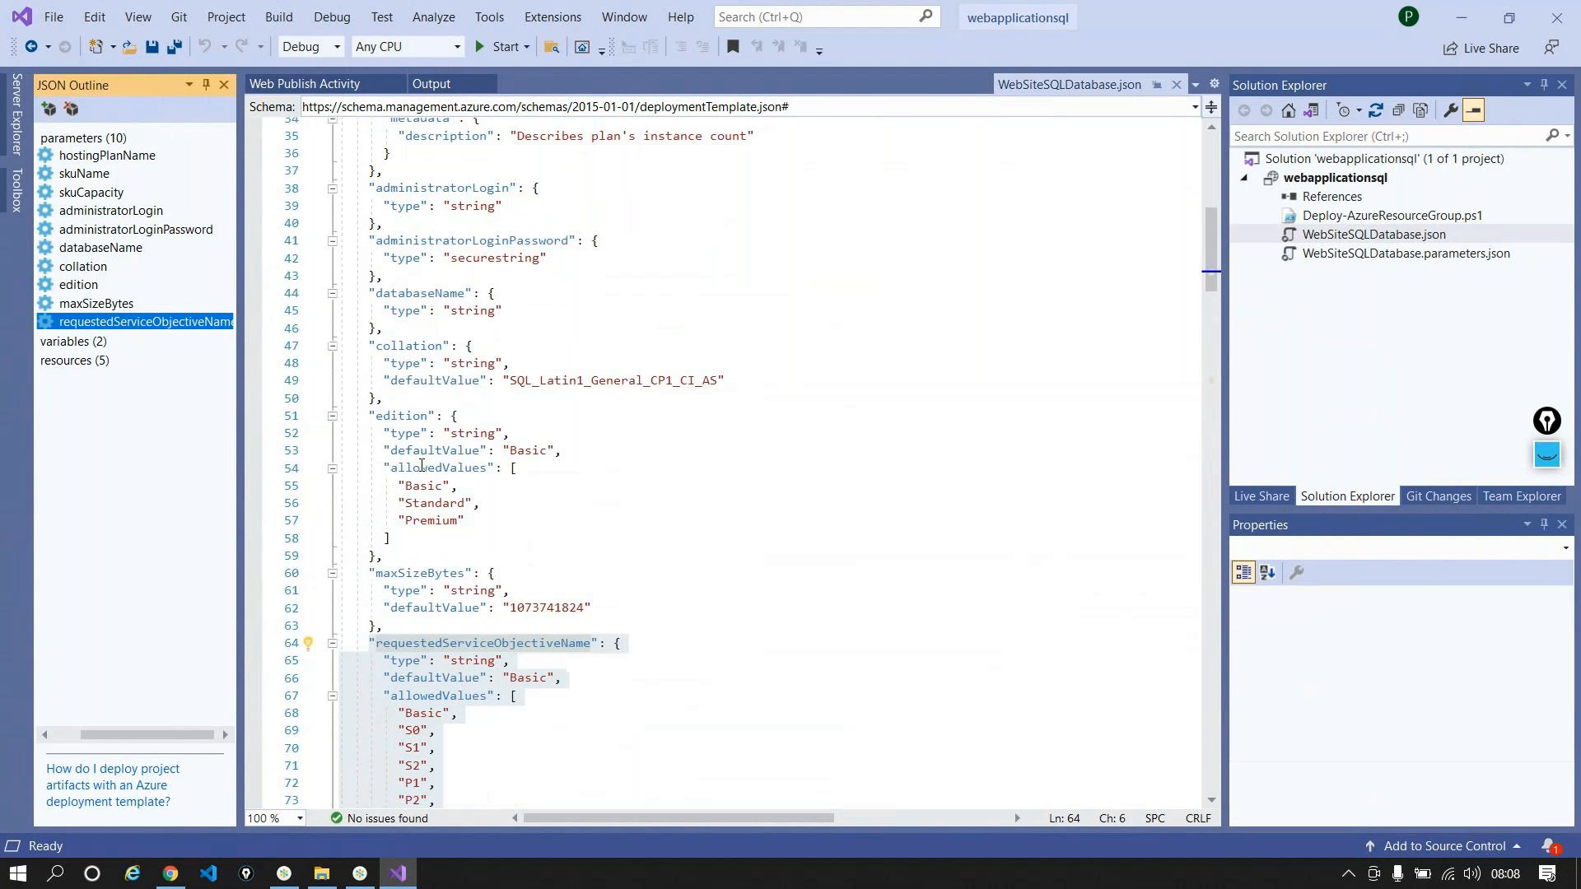
{"action": "scroll", "coordinate": [420, 466], "scroll_direction": "up", "scroll_amount": 11}
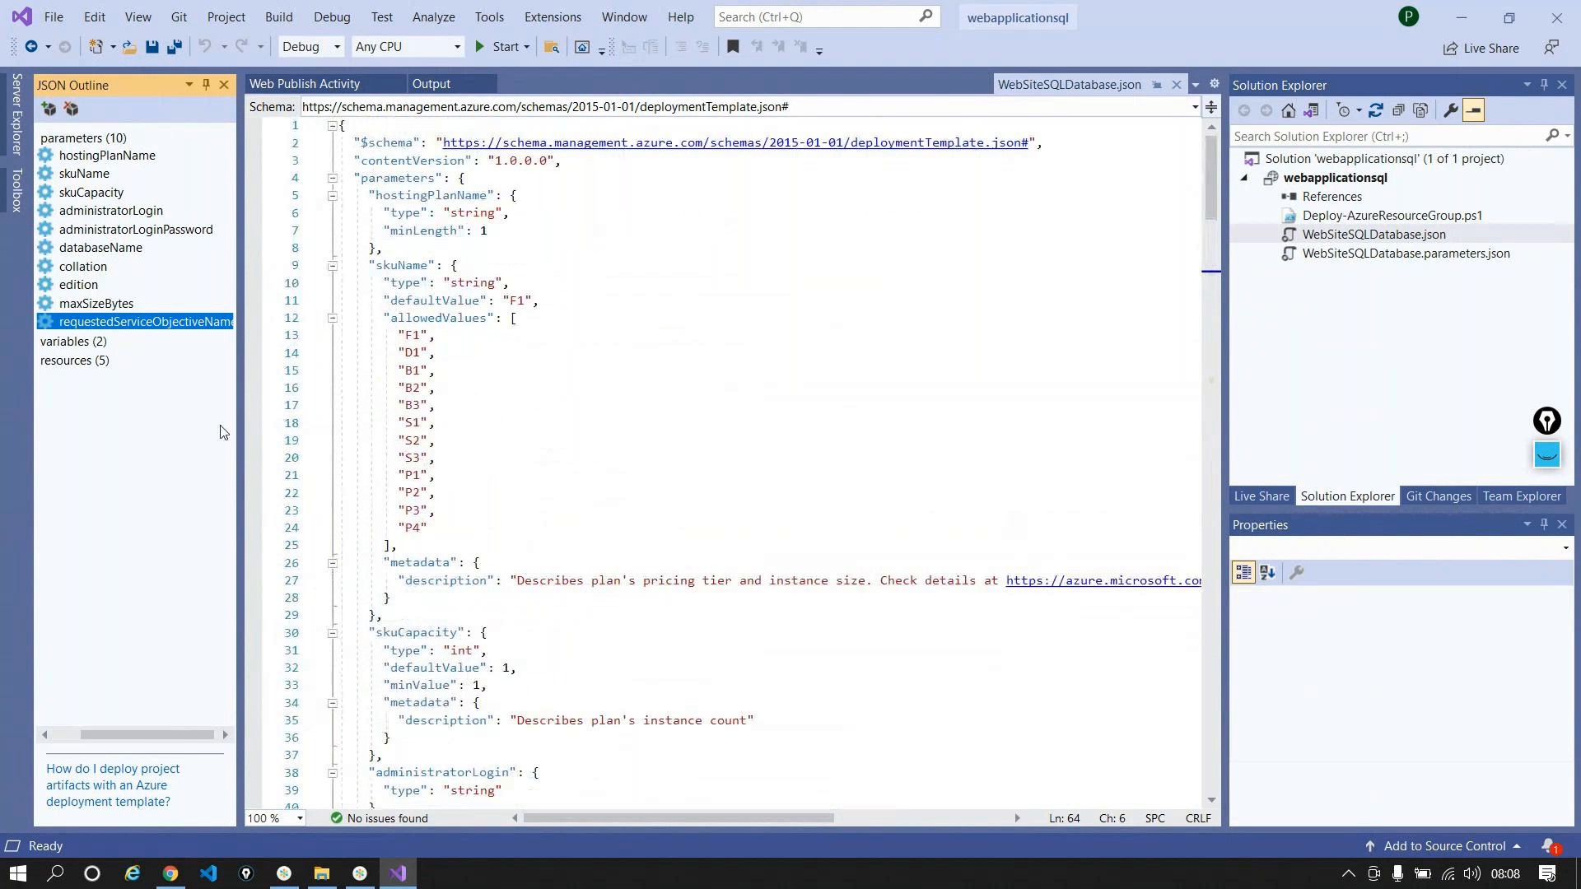
Step: Review the webSiteName variable's concat expression and the requestedServiceObjectiveName parameter
{"action": "left_click_drag", "start_coordinate": [185, 734], "coordinate": [90, 714]}
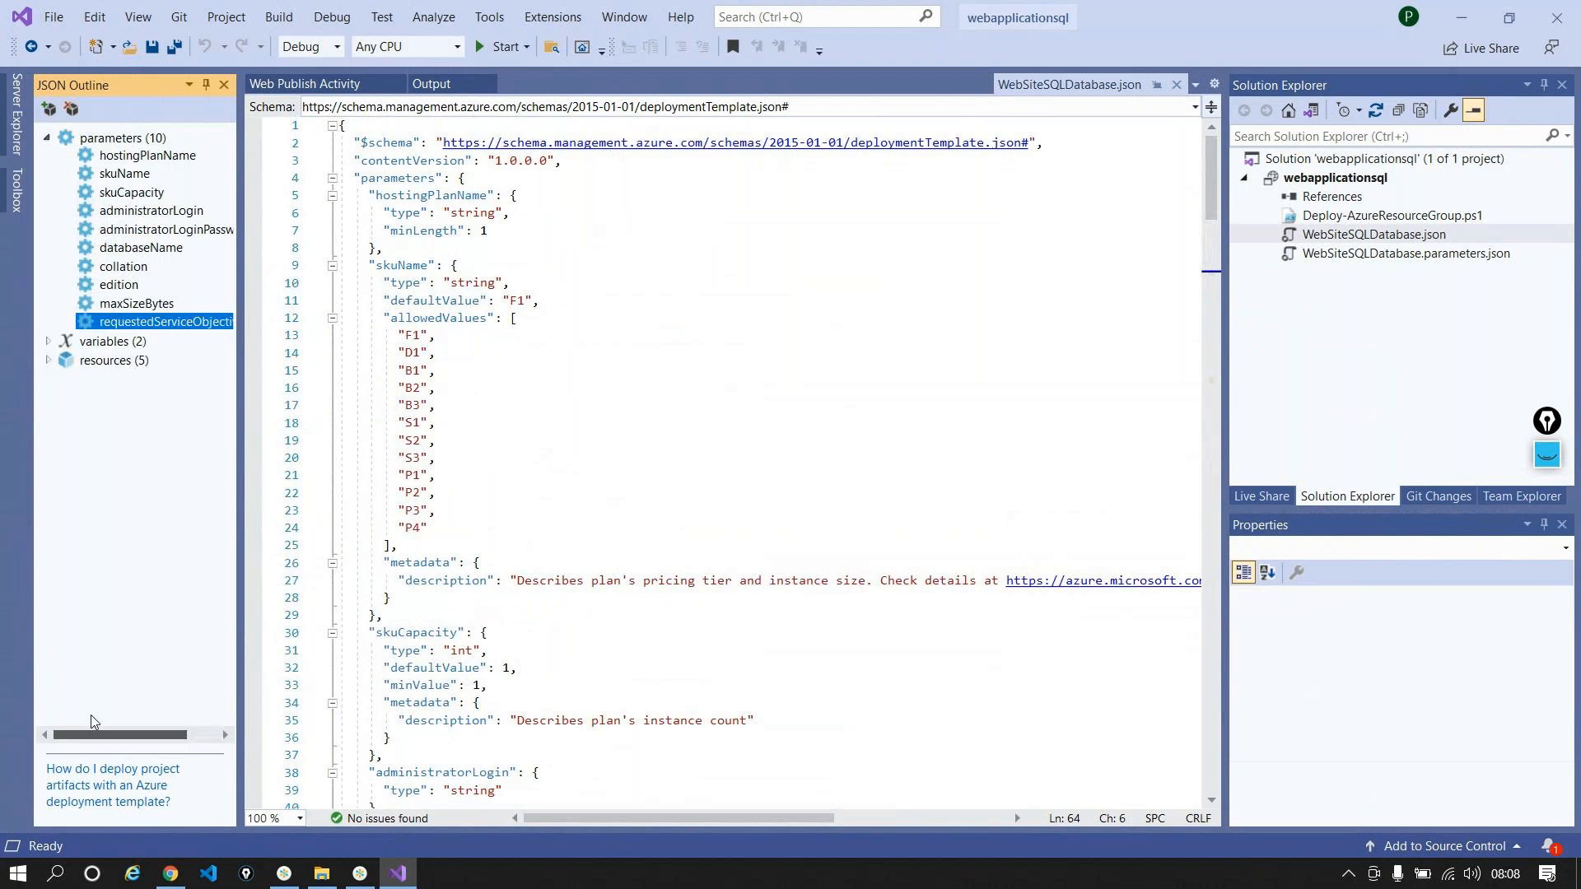
{"action": "left_click", "coordinate": [47, 341]}
{"action": "left_click", "coordinate": [138, 360]}
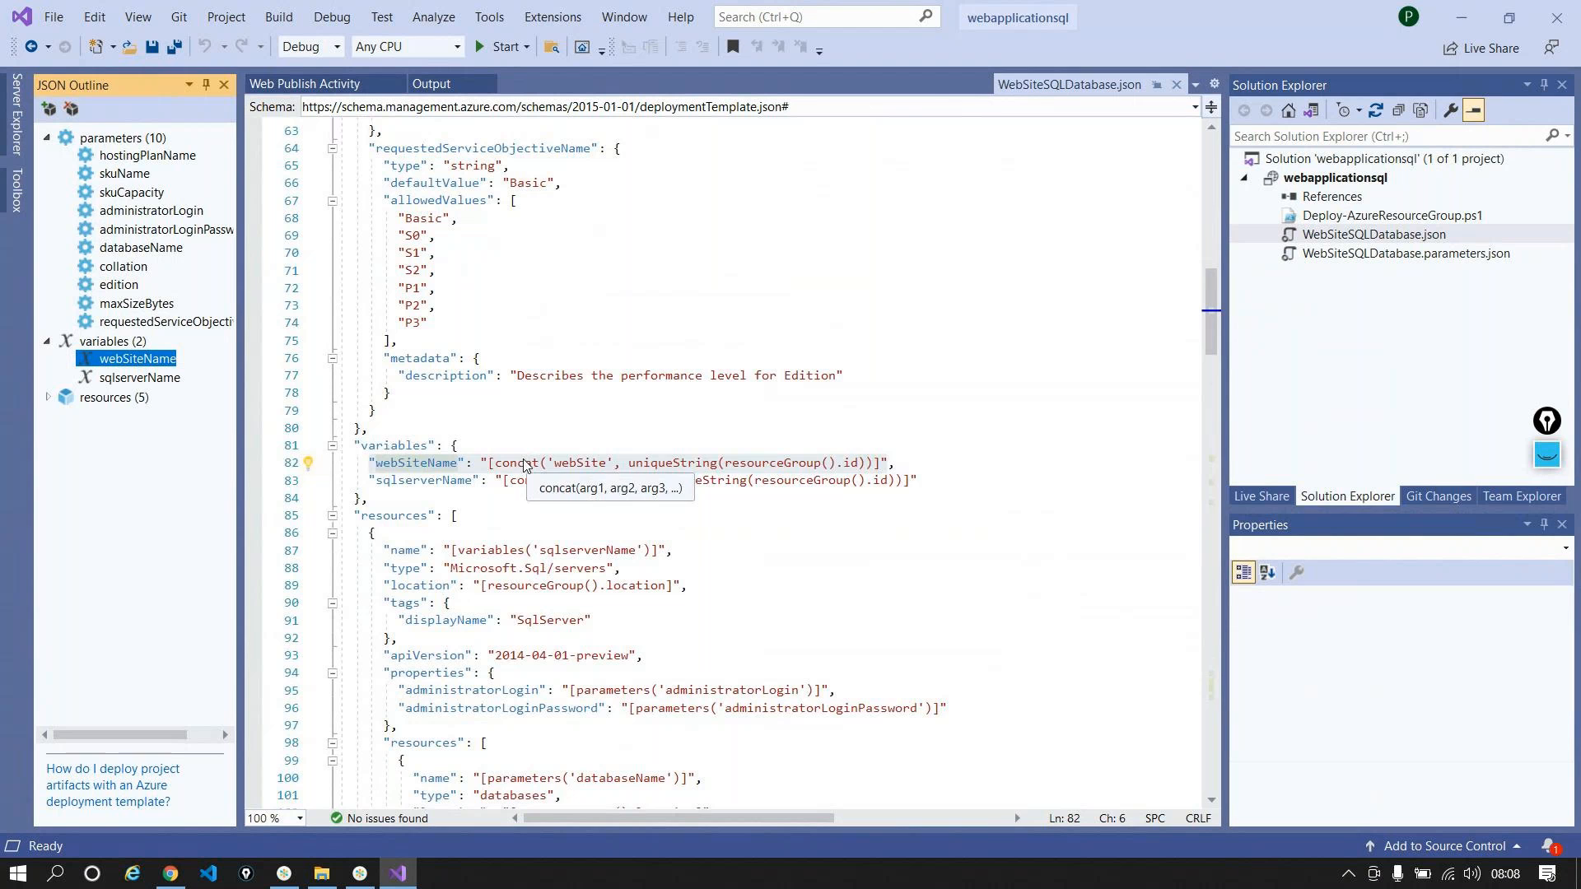
{"action": "scroll", "coordinate": [512, 401], "scroll_direction": "up", "scroll_amount": 1}
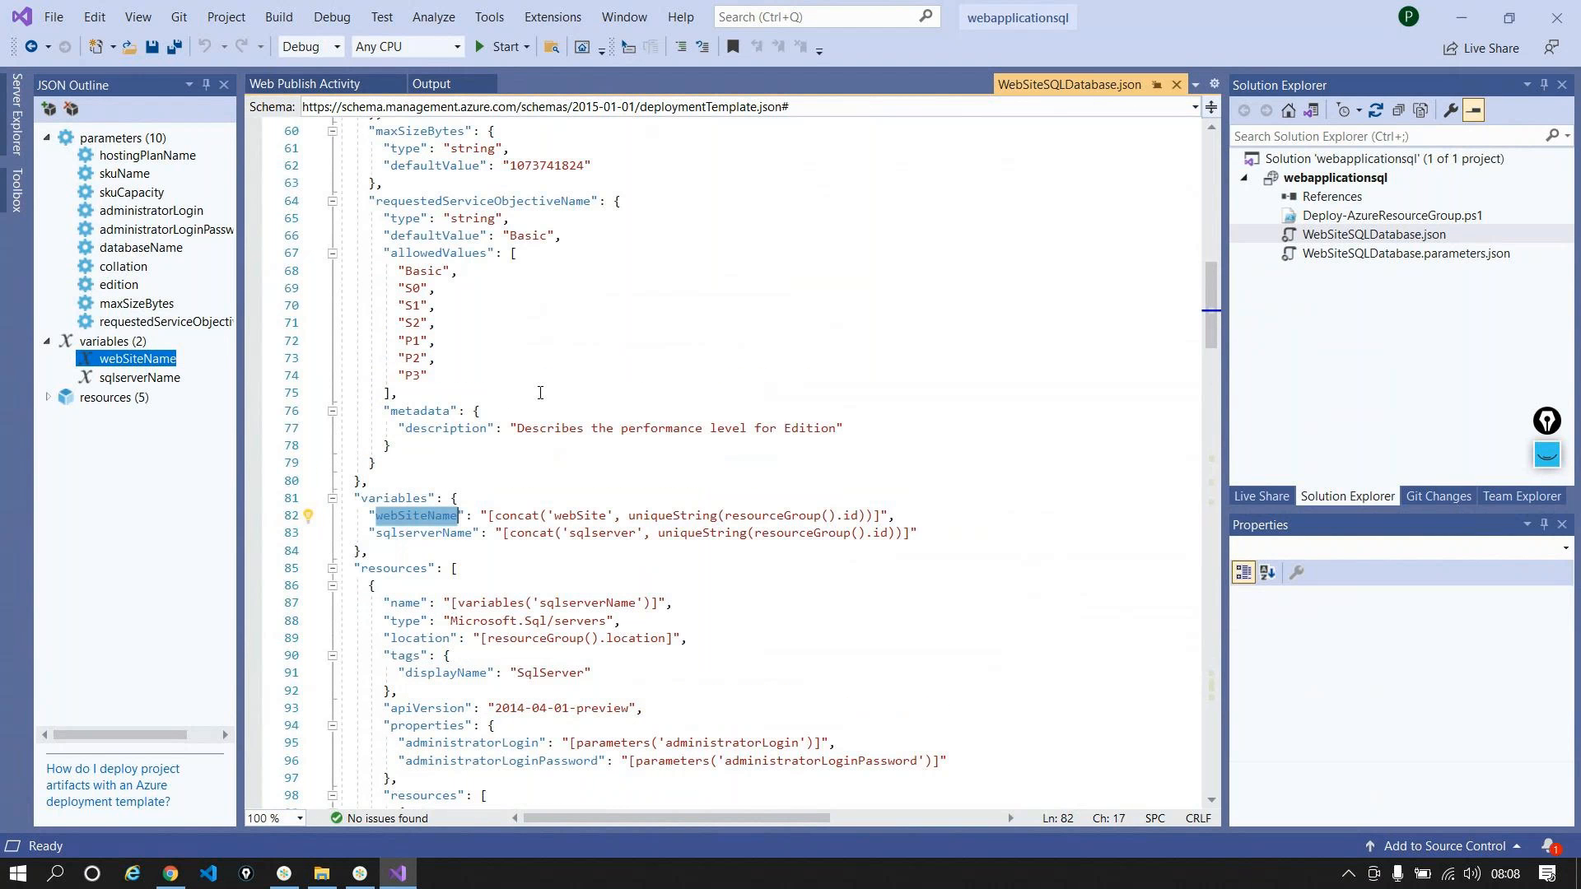
{"action": "double_click", "coordinate": [581, 515]}
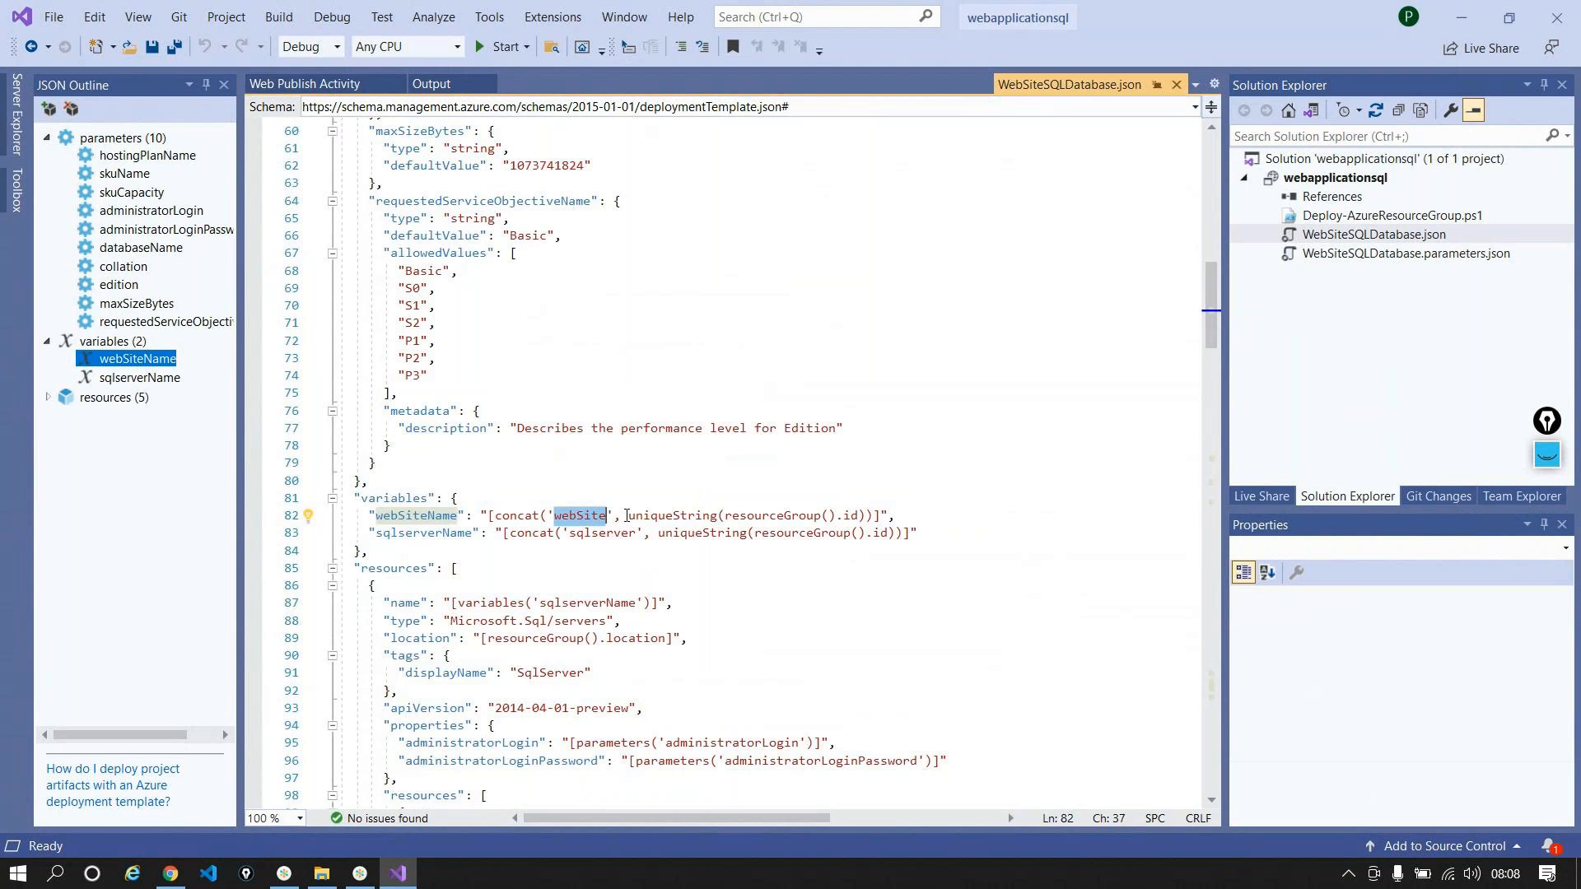
{"action": "double_click", "coordinate": [415, 516]}
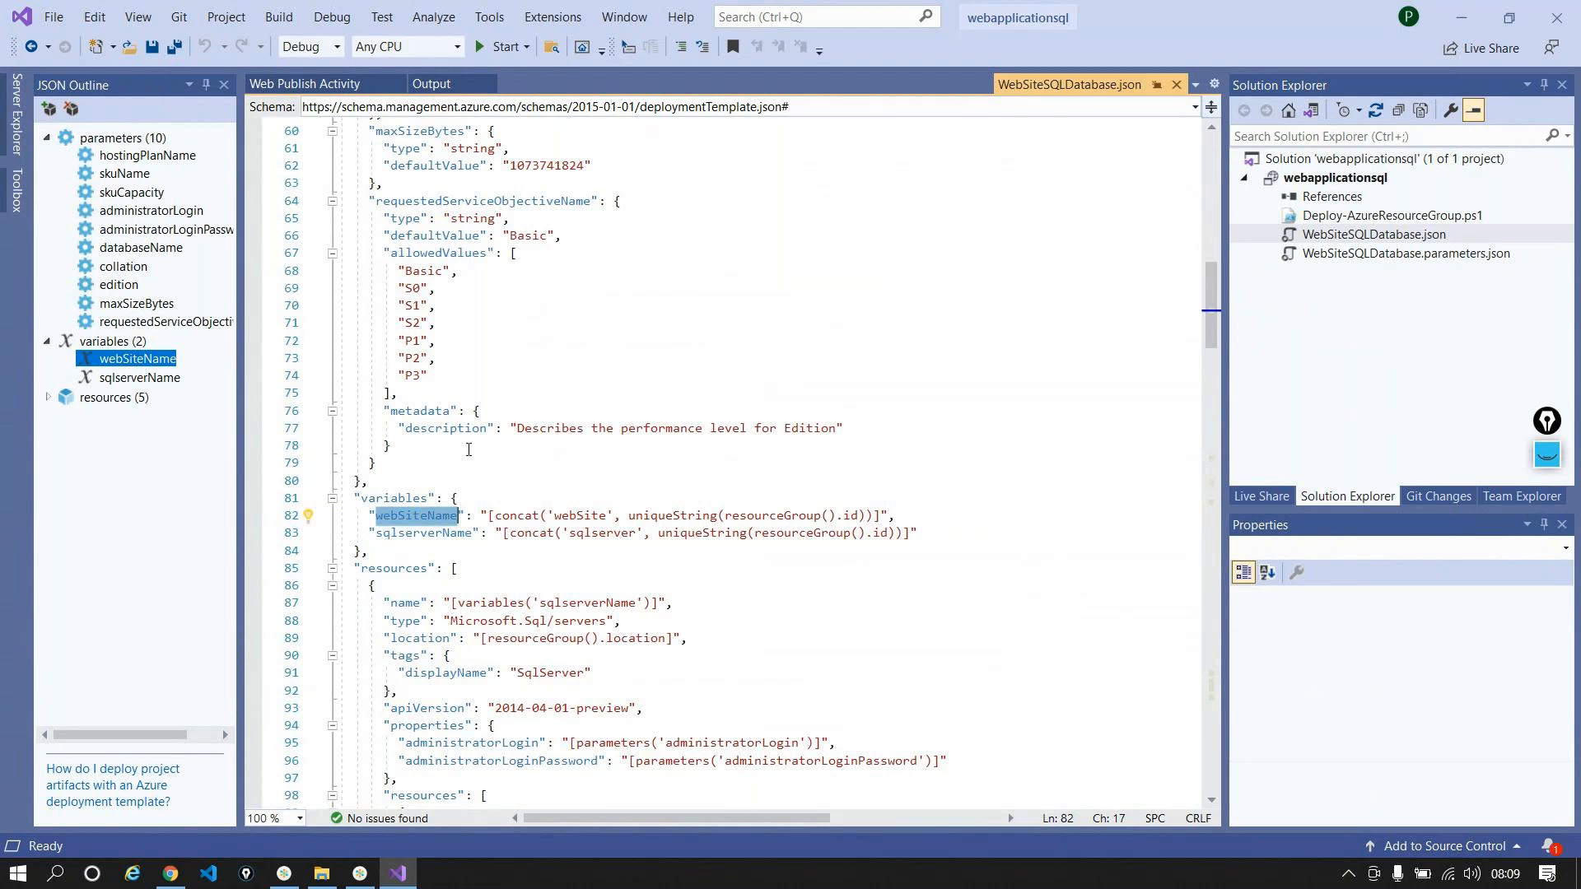
{"action": "left_click", "coordinate": [616, 200]}
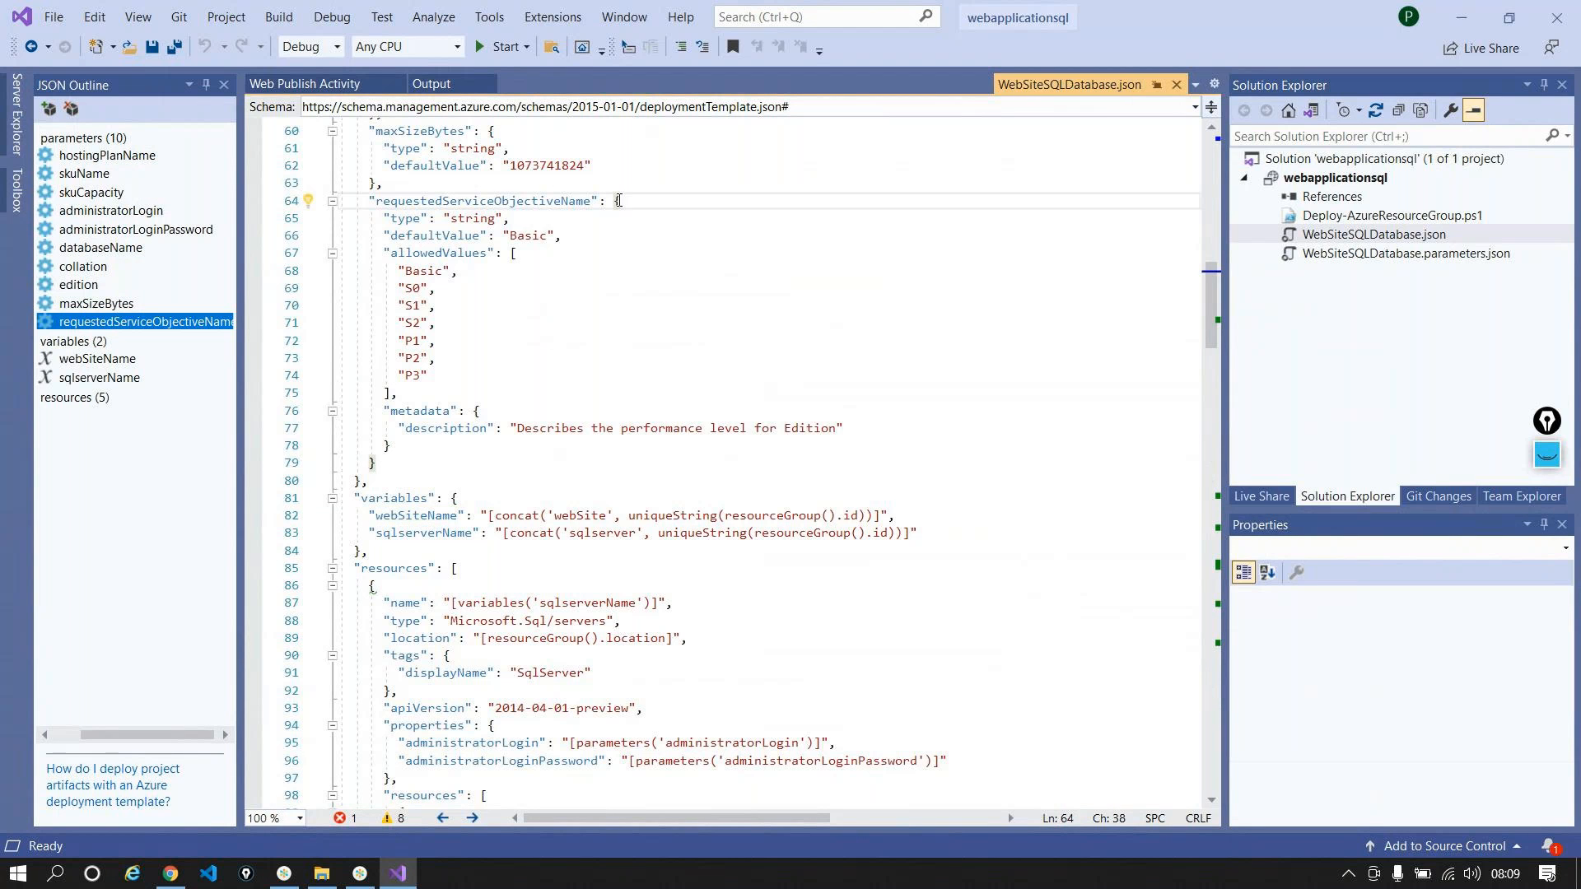
{"action": "left_click", "coordinate": [392, 460]}
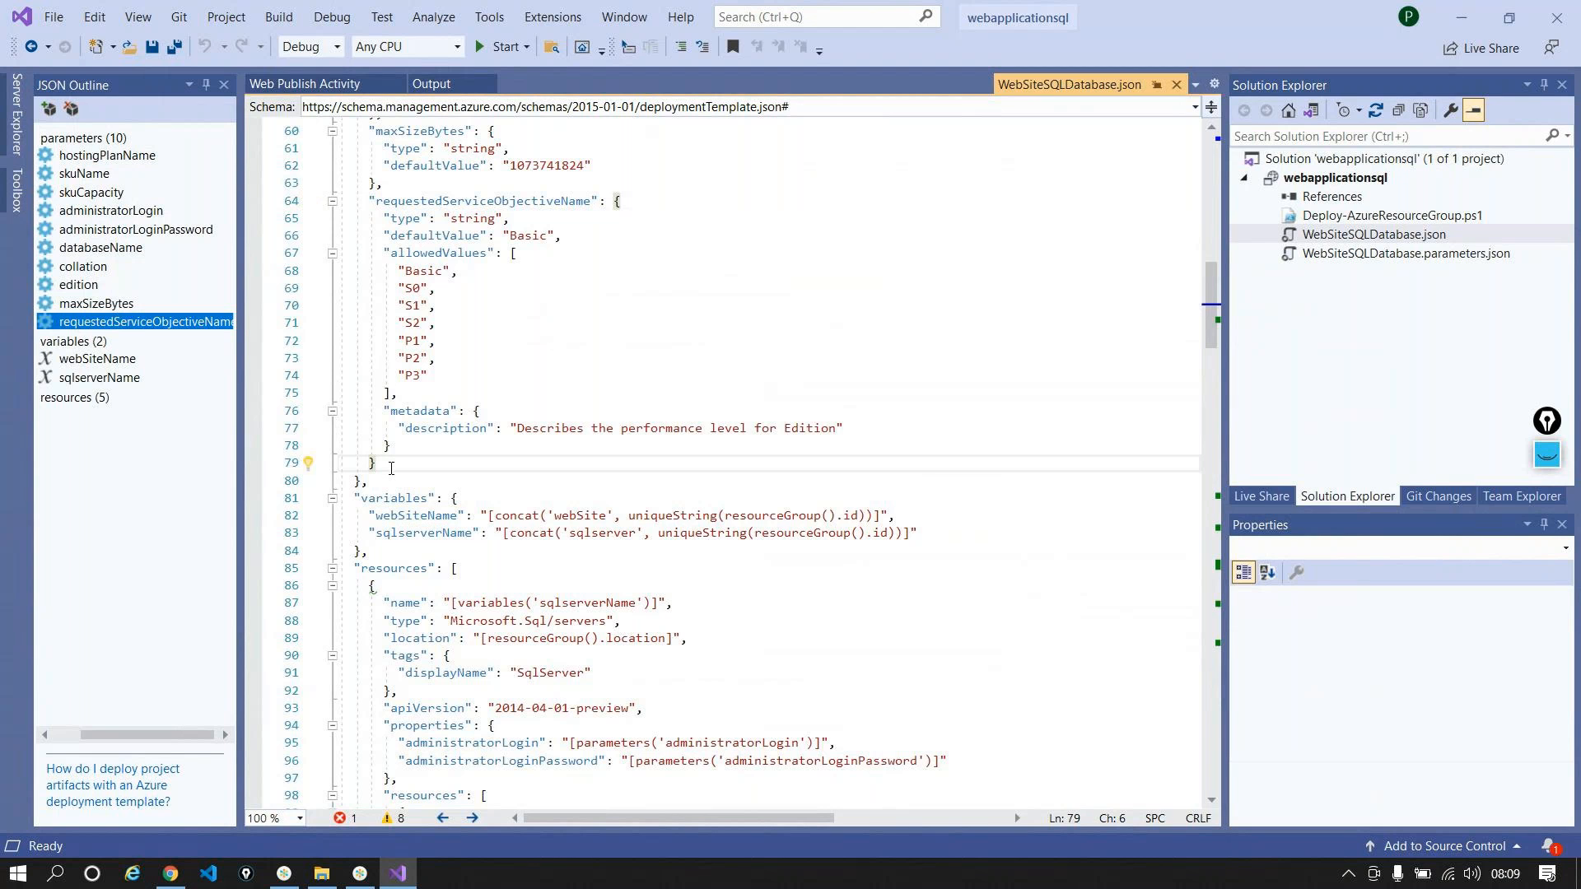
Step: Add a webSiteName parameter of type string after requestedServiceObjectiveName
{"action": "type", "text": ","}
{"action": "key", "text": "Return"}
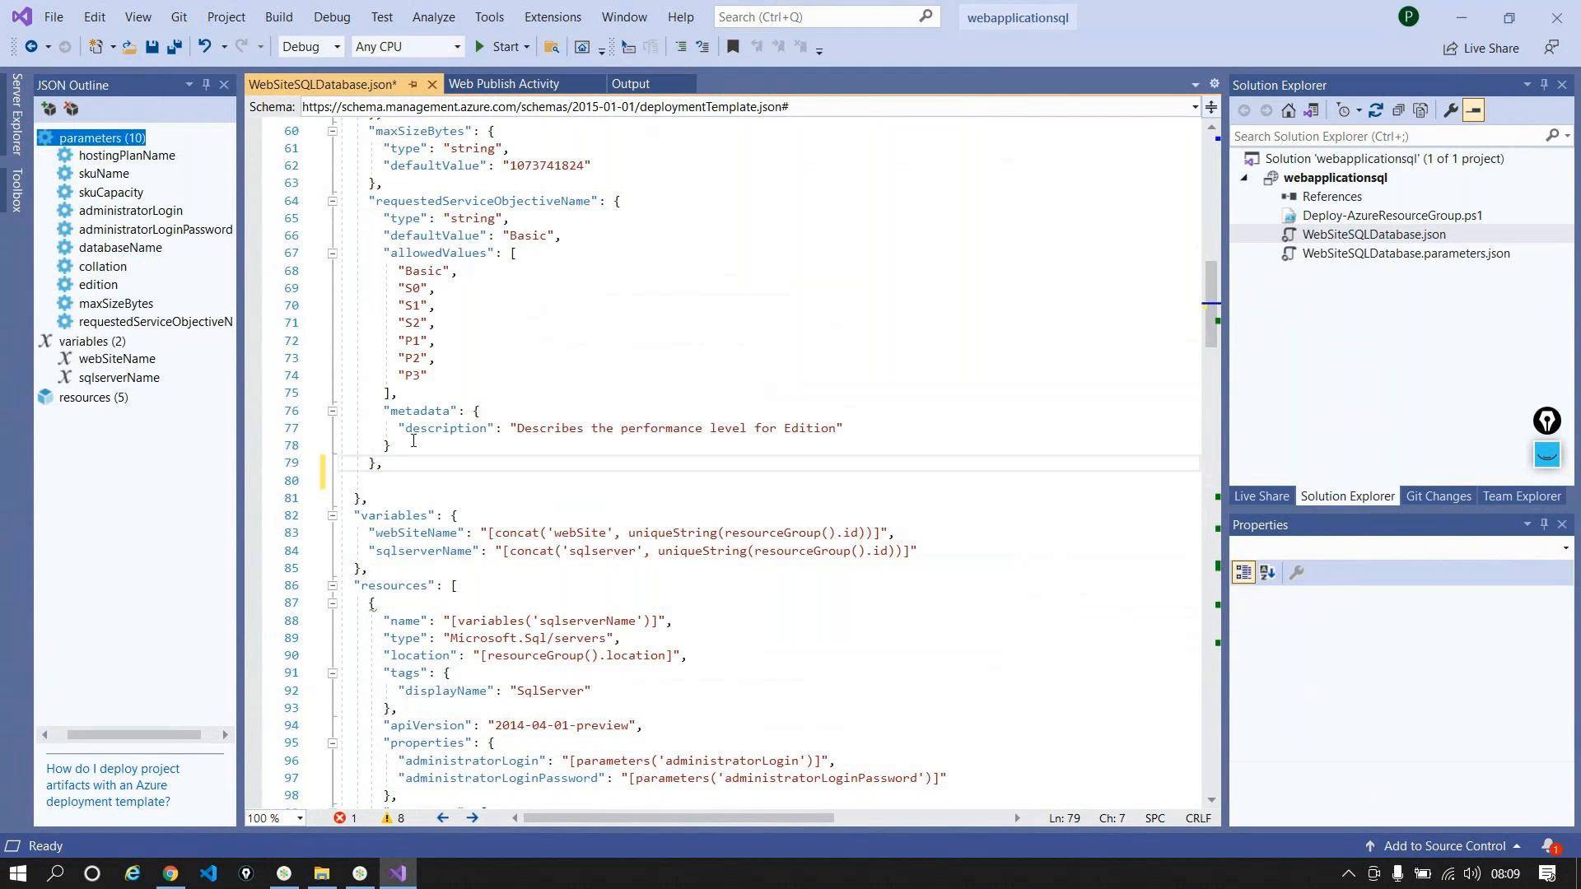
{"action": "key", "text": "Return"}
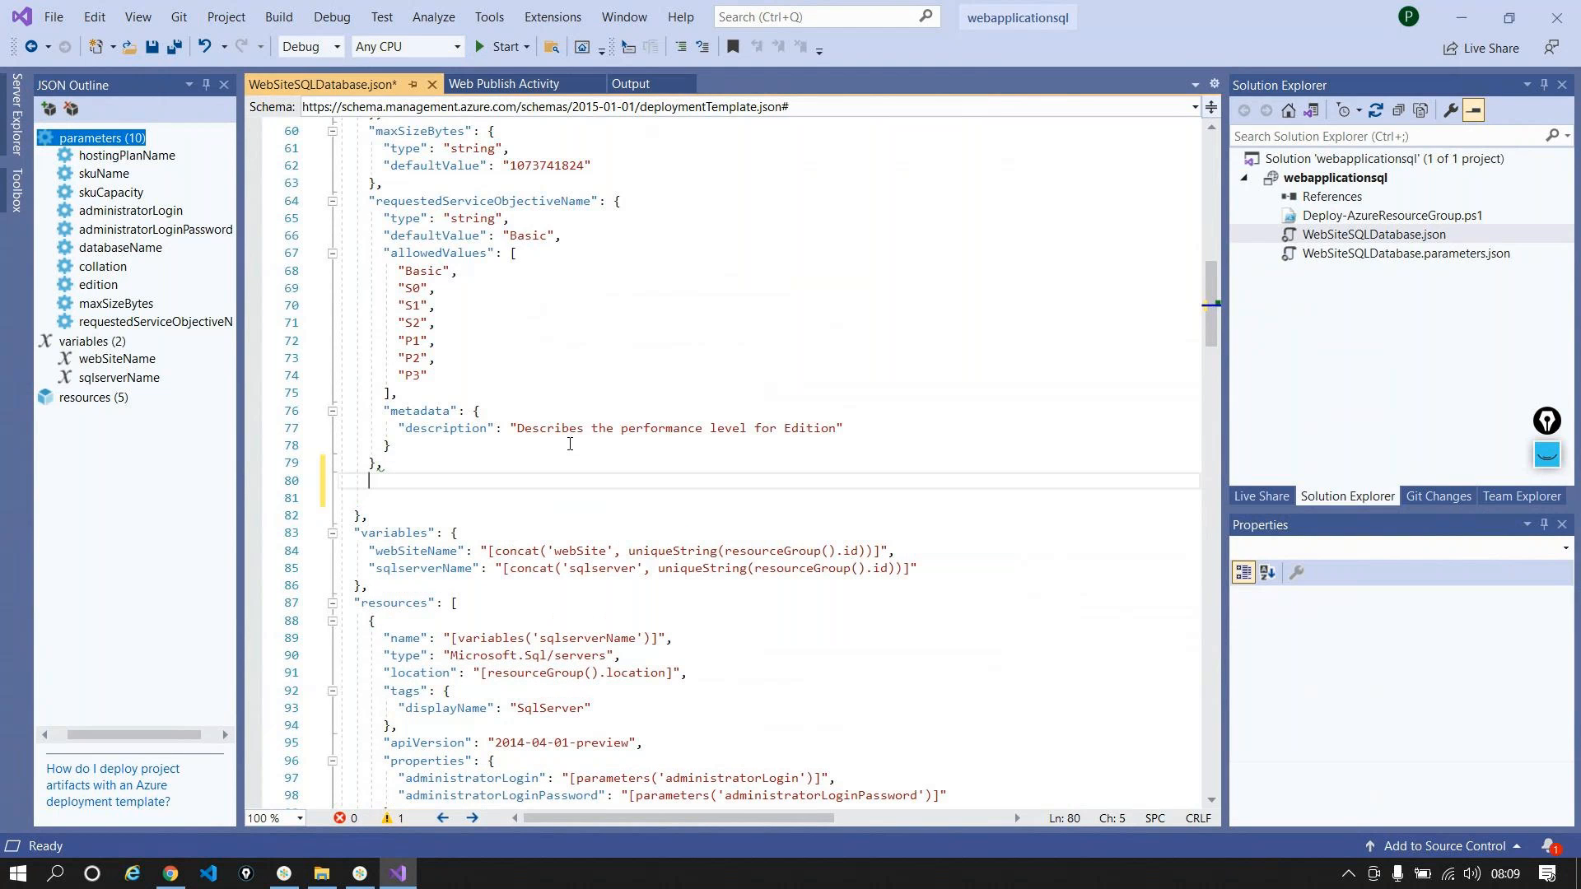
{"action": "type", "text": "\"\""}
{"action": "double_click", "coordinate": [428, 551]}
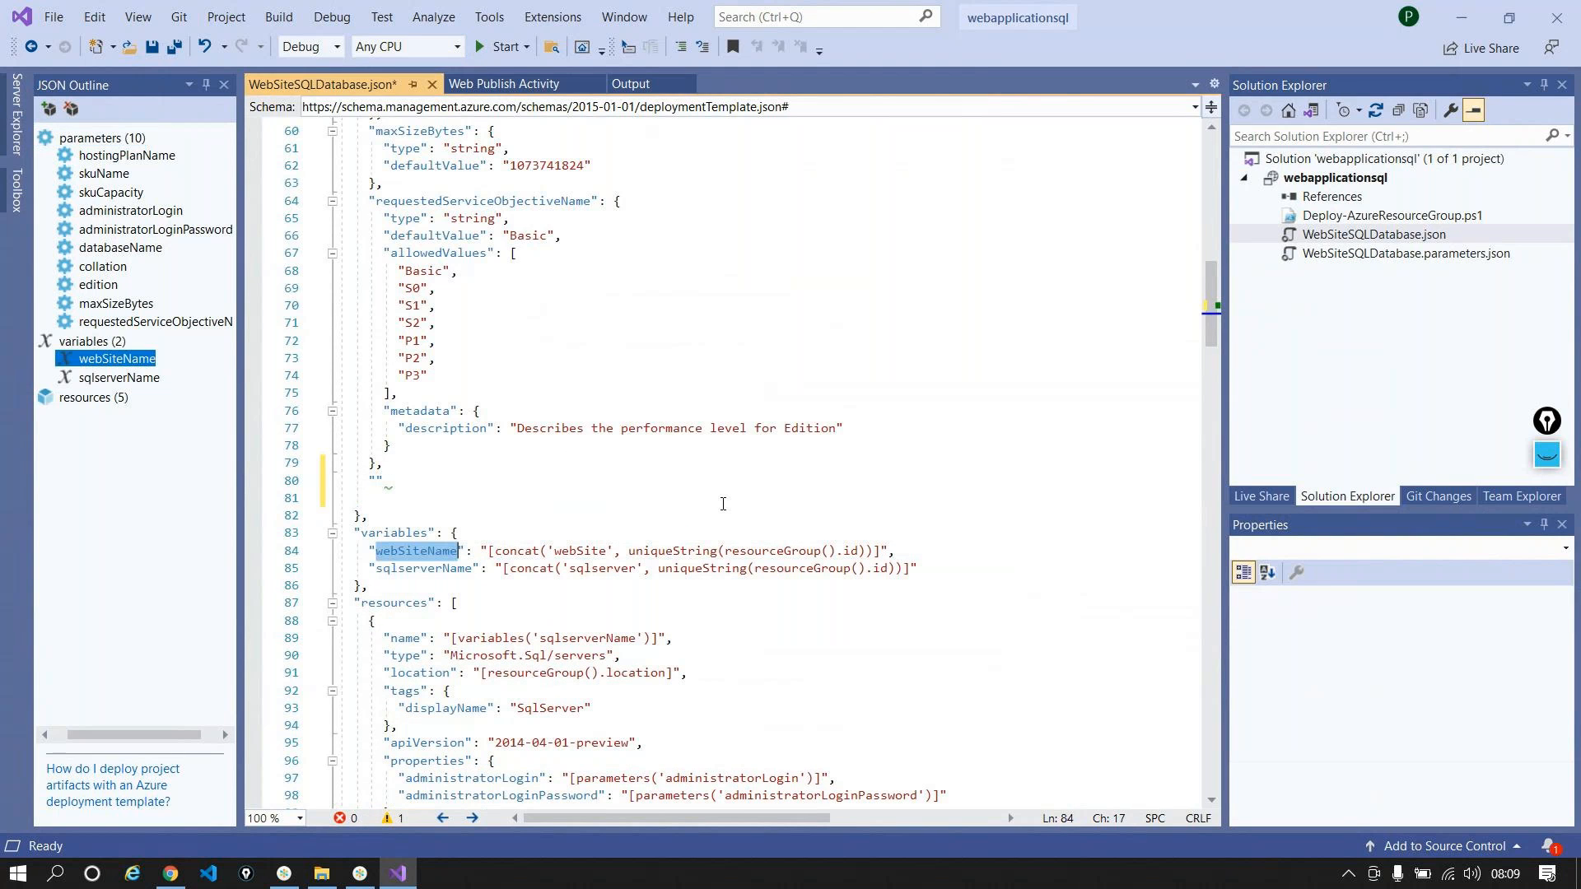
{"action": "key", "text": "ctrl+c"}
{"action": "left_click", "coordinate": [377, 481]}
{"action": "key", "text": "ctrl+v"}
{"action": "type", "text": ": "}
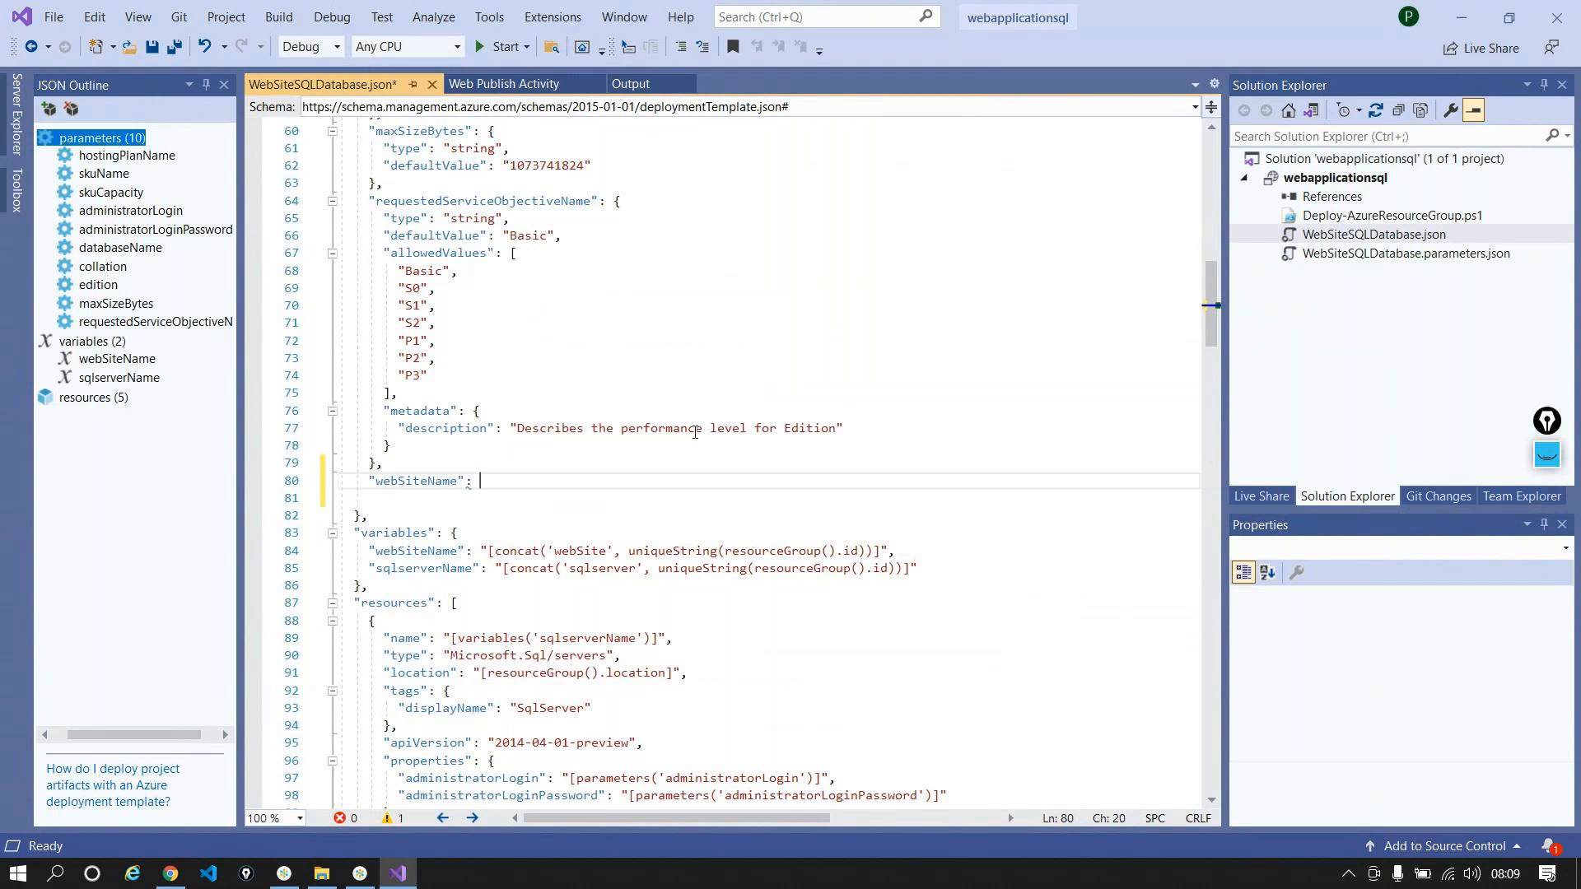
{"action": "type", "text": "{"}
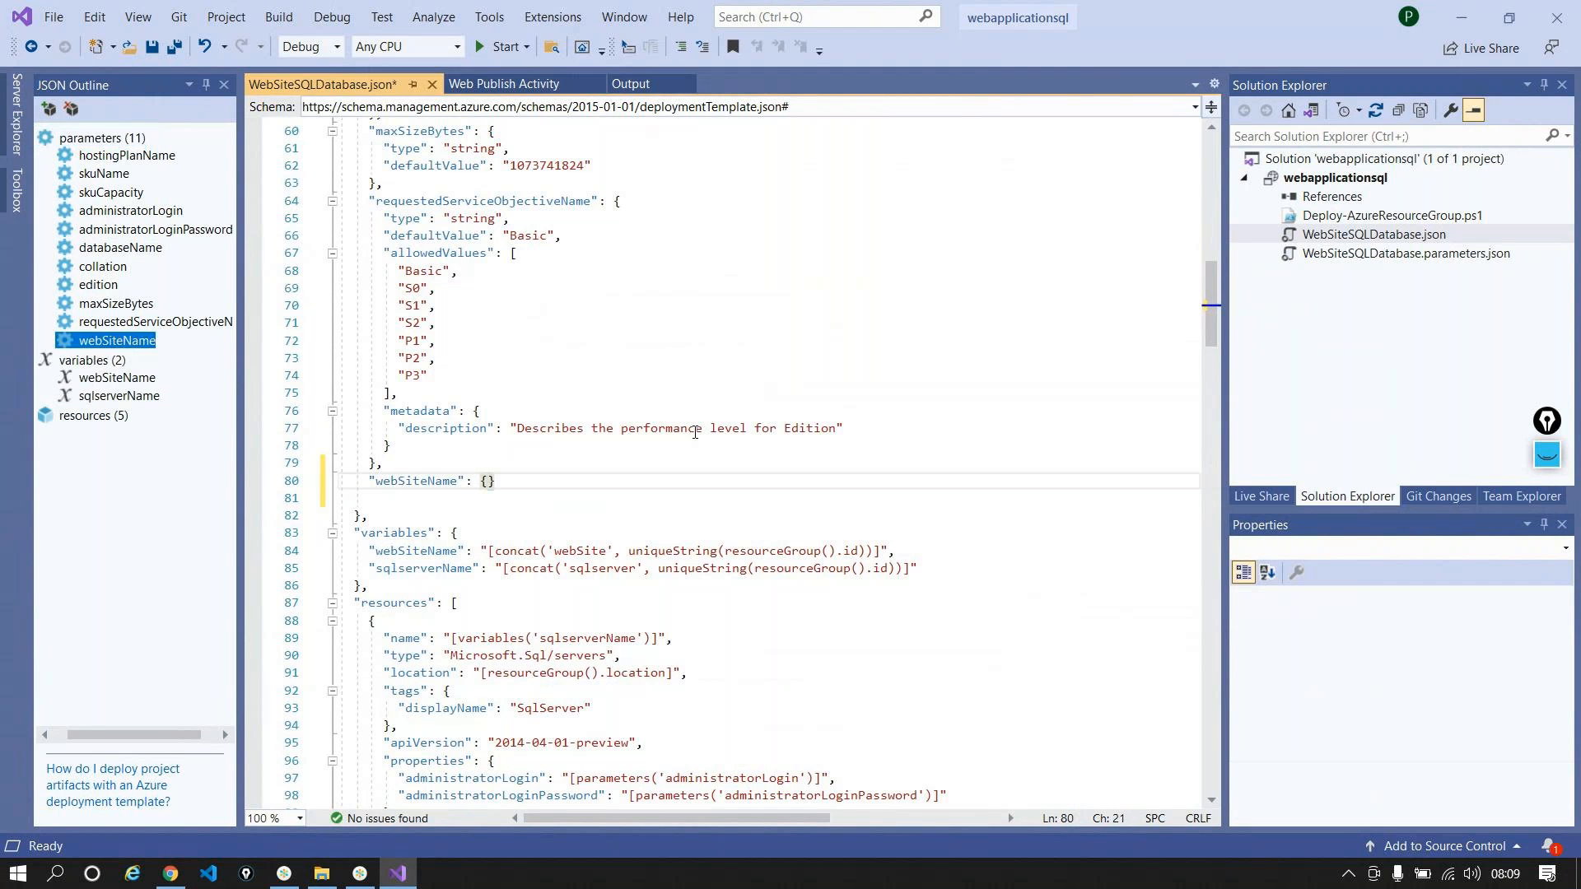
{"action": "key", "text": "Return"}
{"action": "type", "text": "\""}
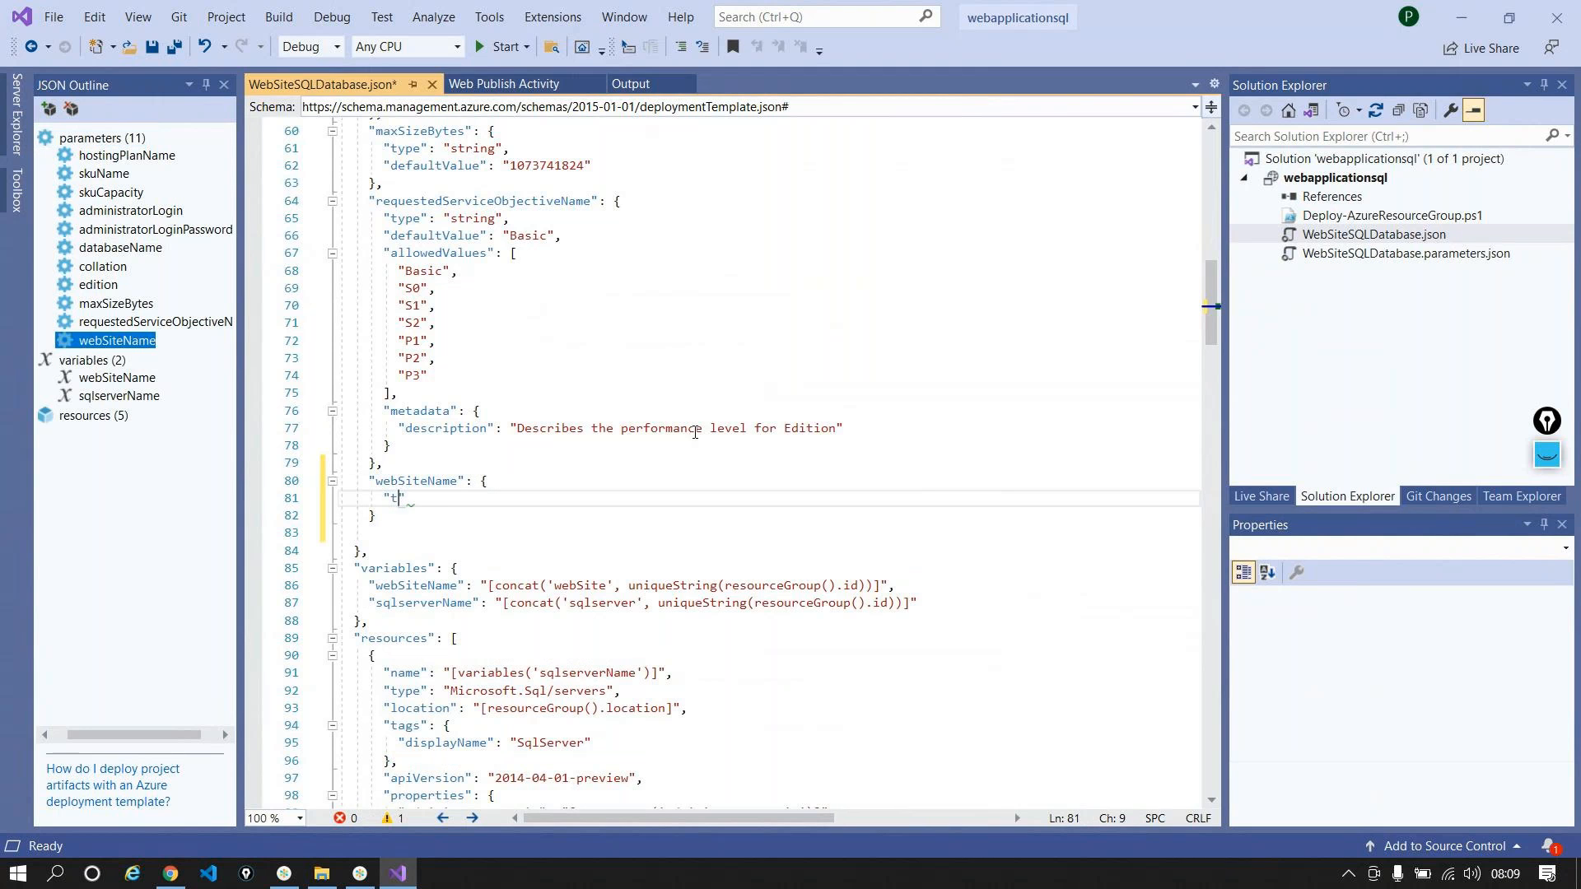
{"action": "type", "text": "type\": \"string\""}
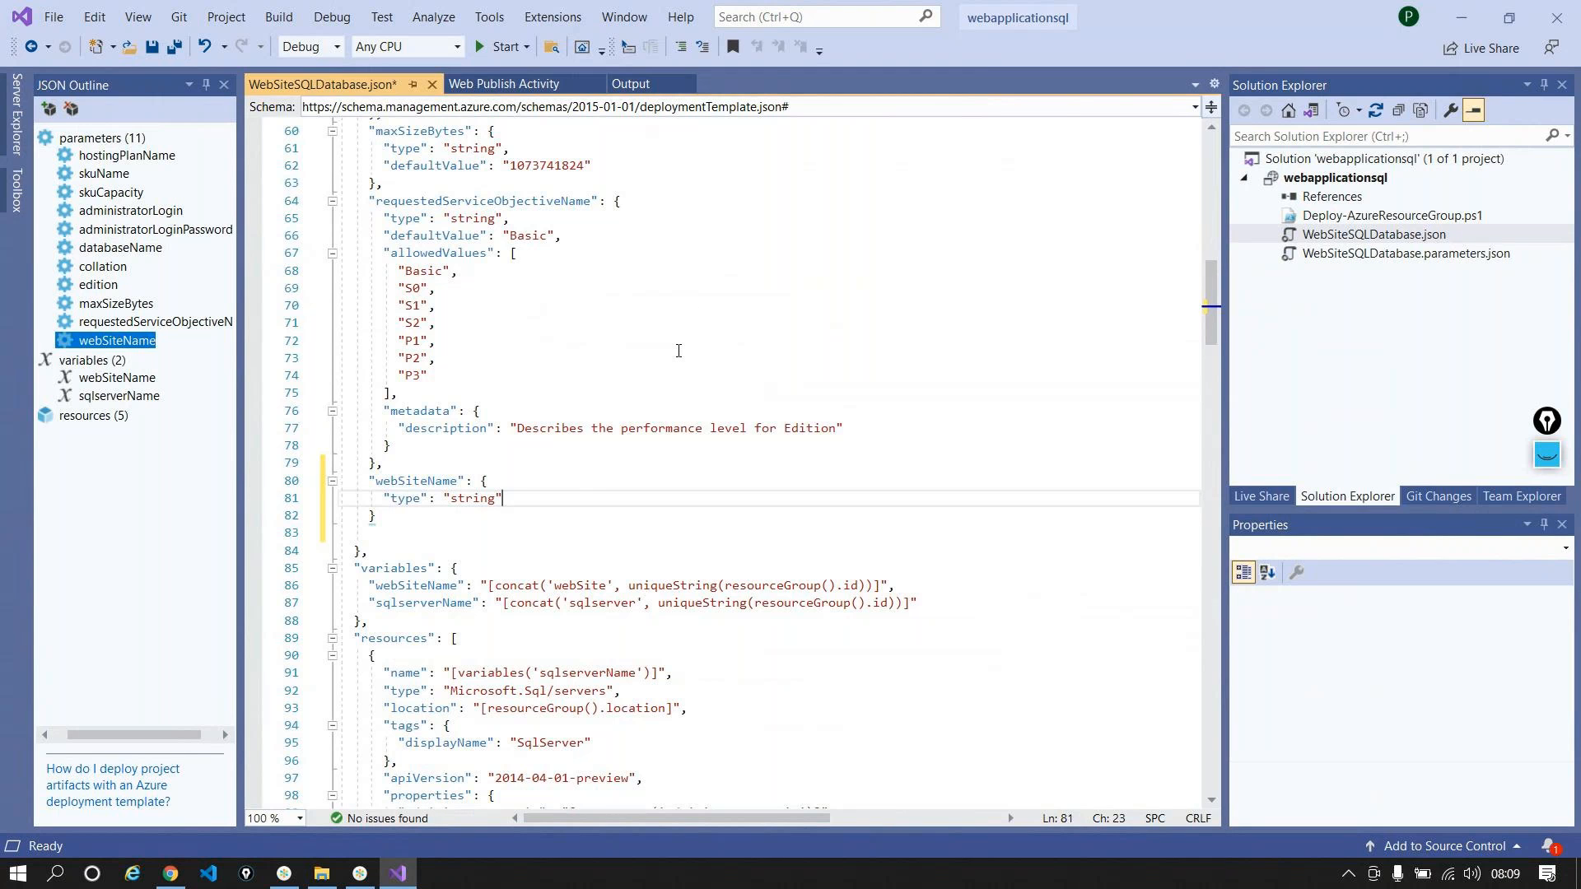
{"action": "key", "text": "Down"}
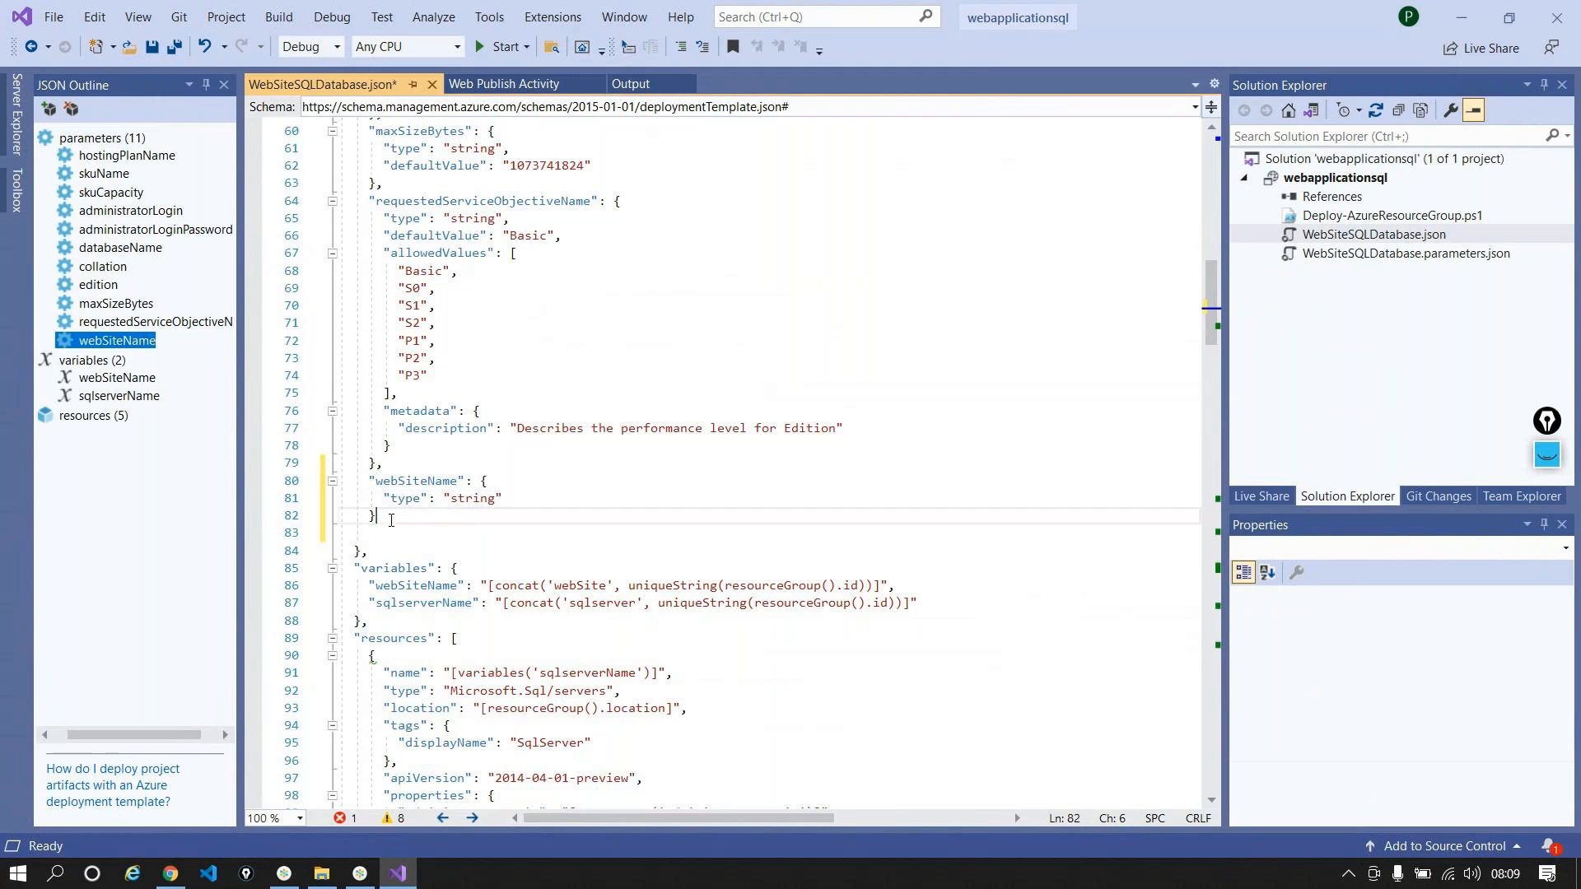
Step: Add a sqlserverName parameter of type string below webSiteName
{"action": "type", "text": ","}
{"action": "key", "text": "Return"}
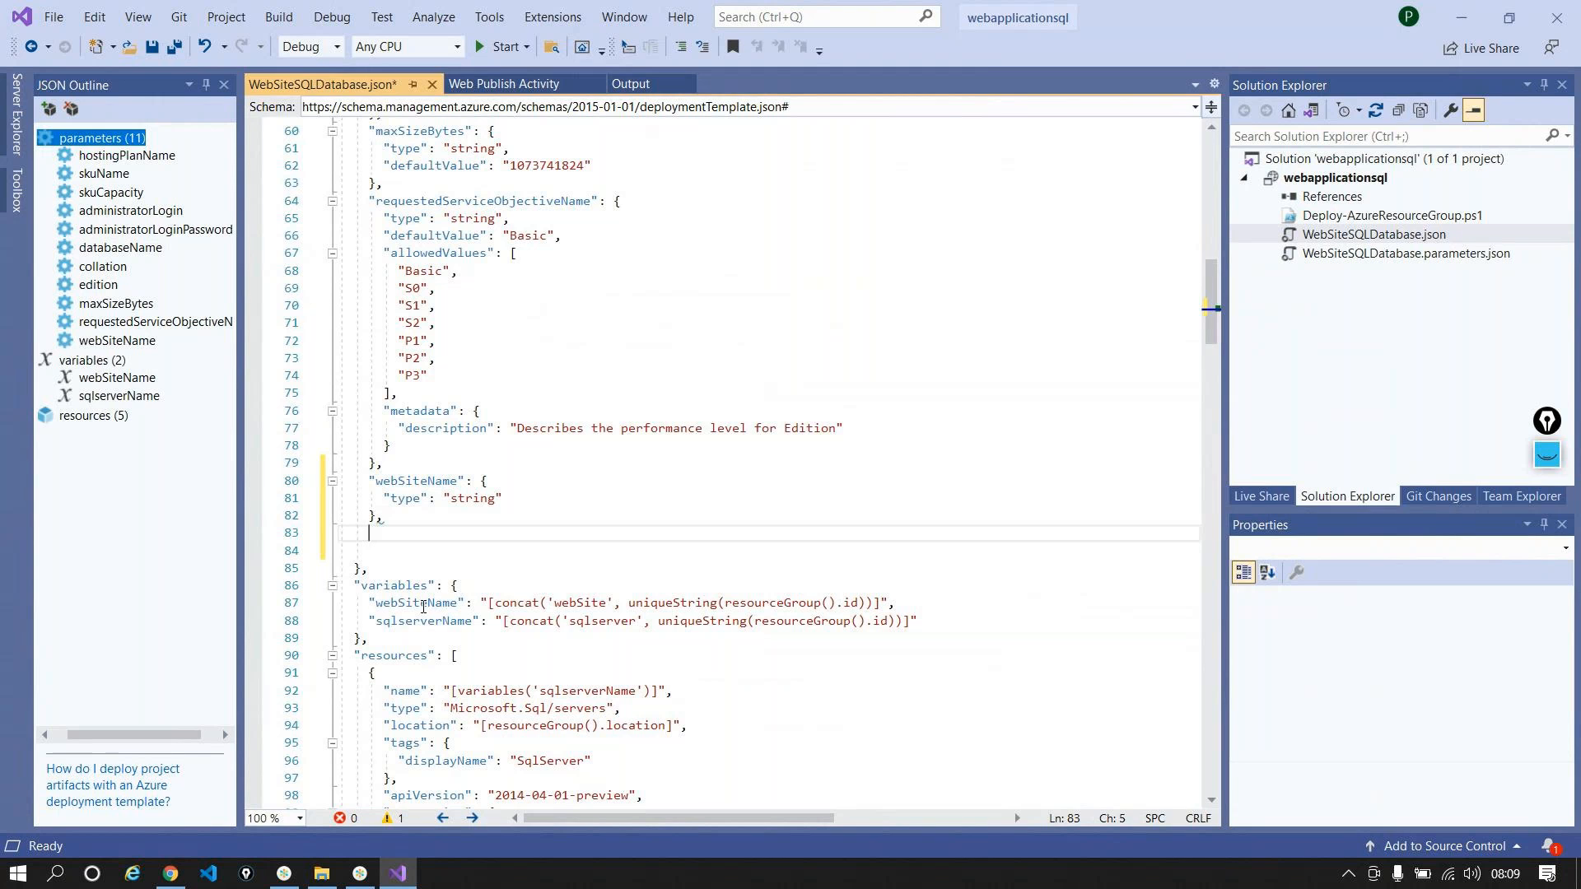
{"action": "left_click", "coordinate": [119, 396]}
{"action": "left_click", "coordinate": [371, 538]}
{"action": "type", "text": "\""}
{"action": "key", "text": "ctrl+v"}
{"action": "type", "text": "\": "}
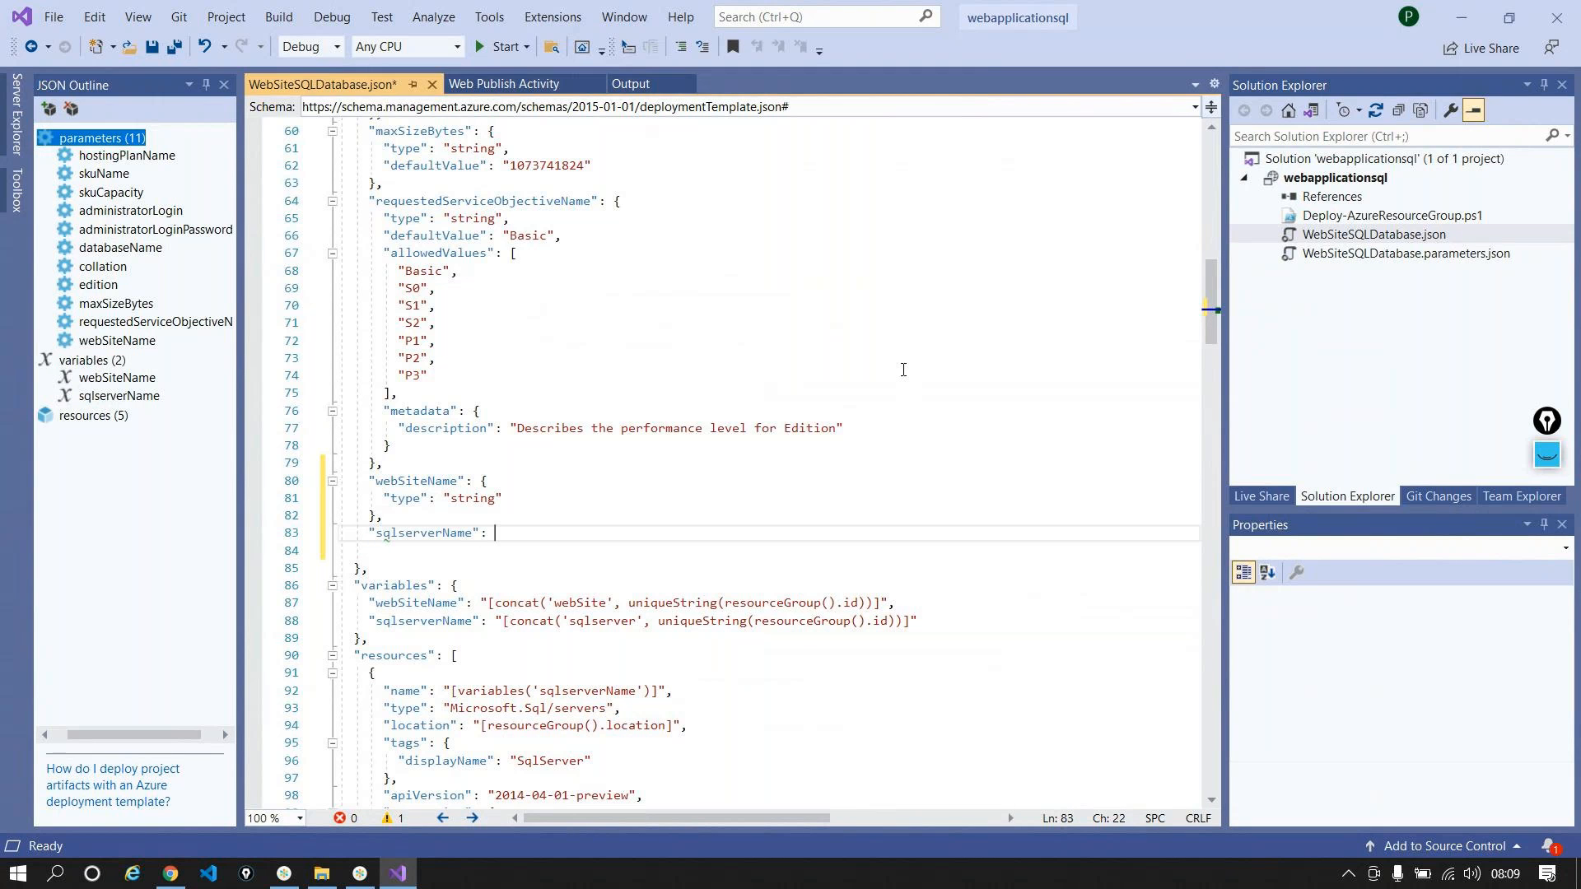
{"action": "type", "text": "{"}
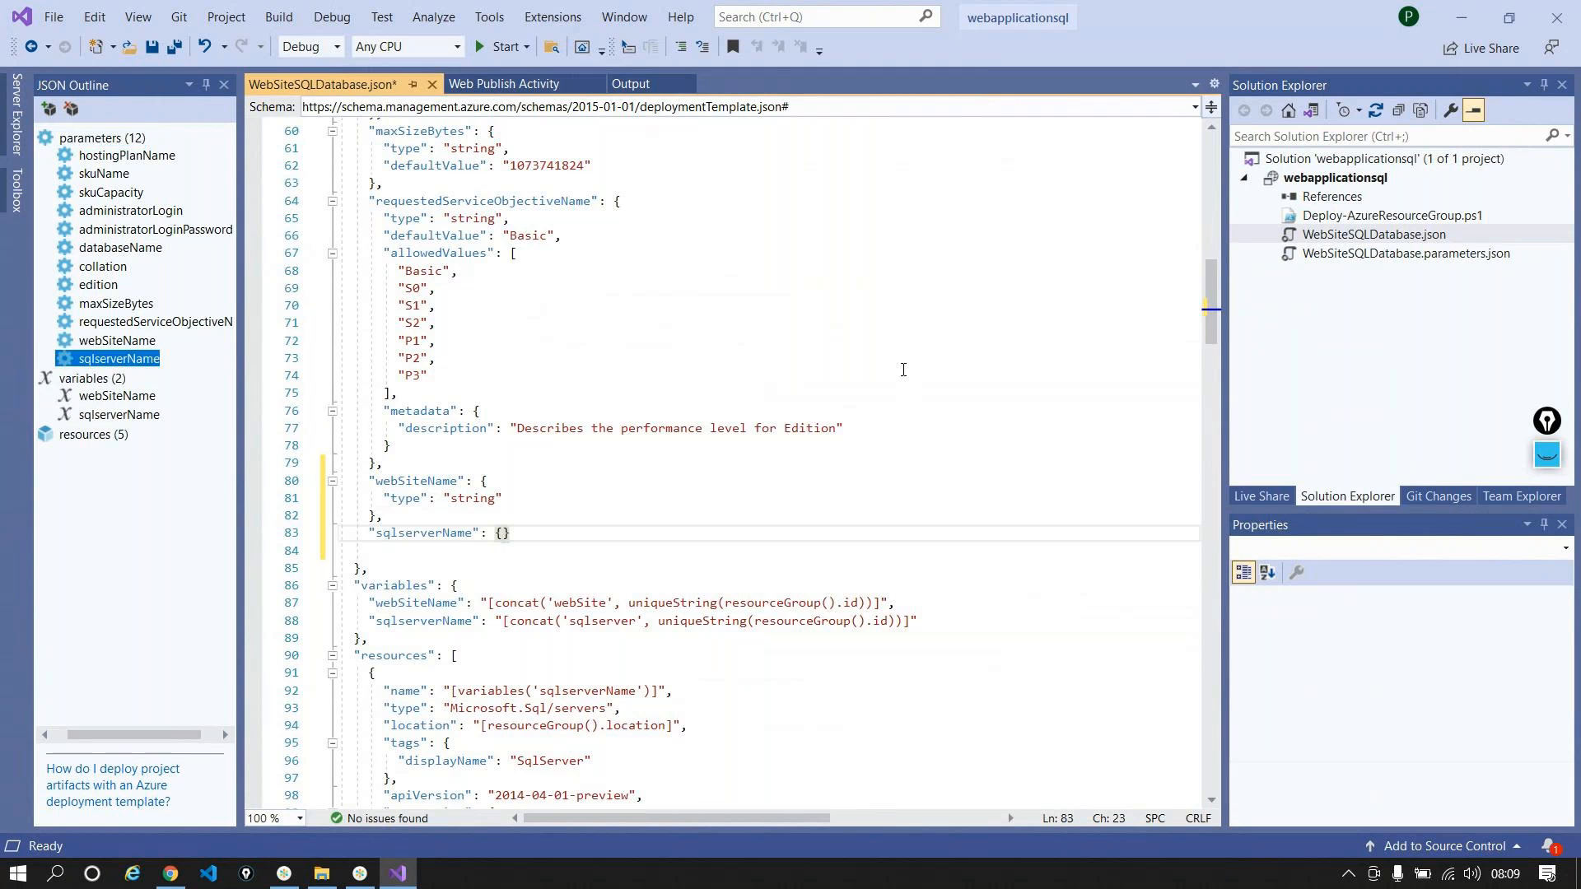
{"action": "key", "text": "Return"}
{"action": "type", "text": "\"type\": \""}
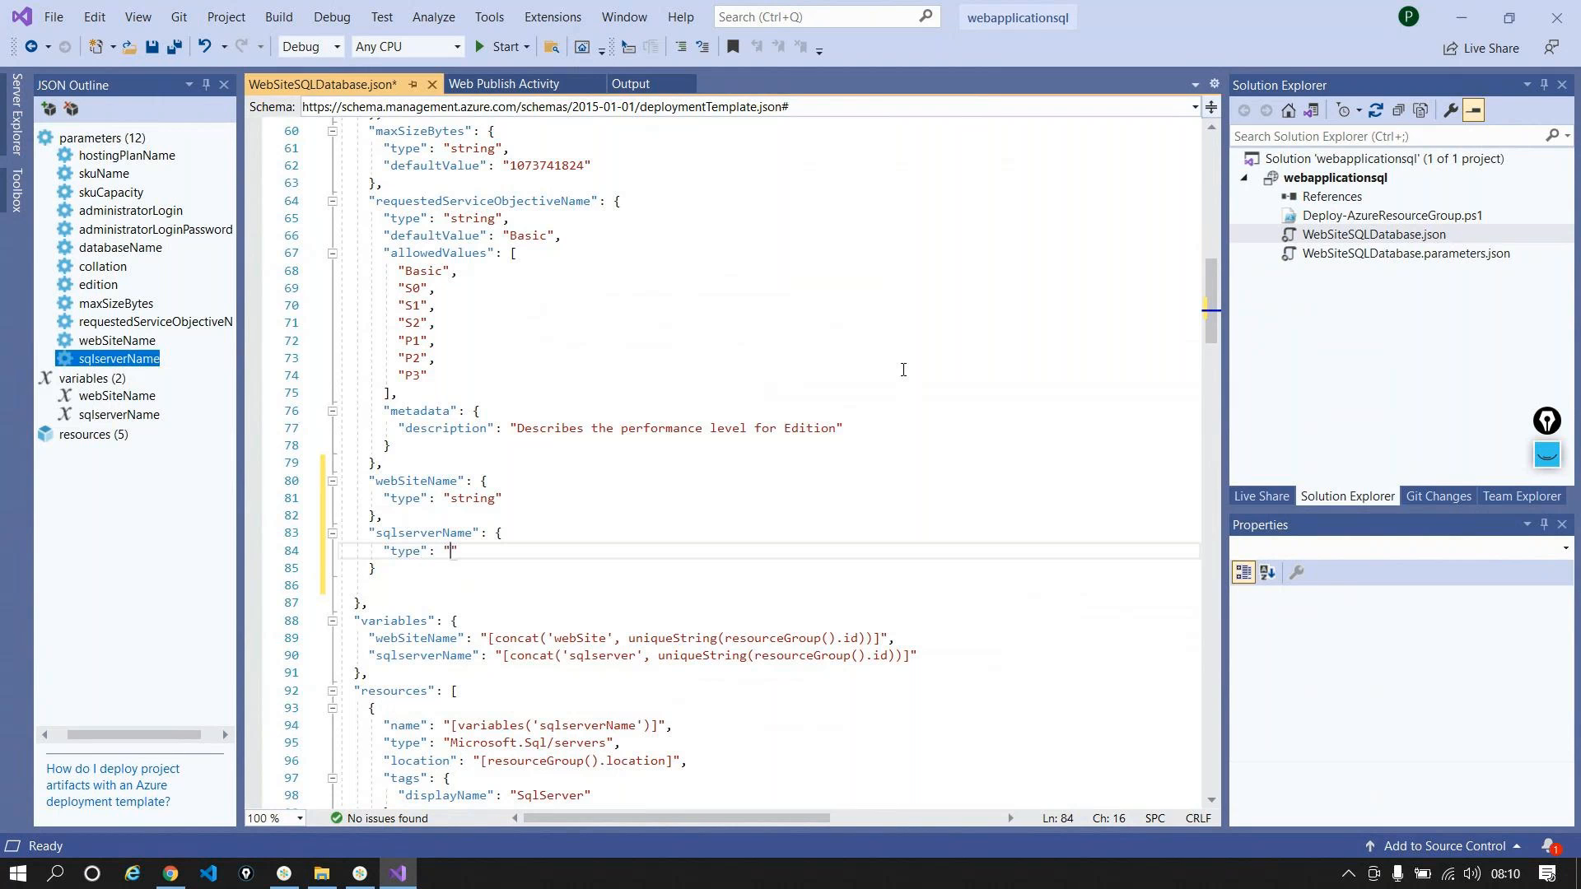
{"action": "type", "text": "string"}
Step: Reformat the whole WebSiteSQLDatabase.json template with Format Selection
{"action": "key", "text": "ctrl+a"}
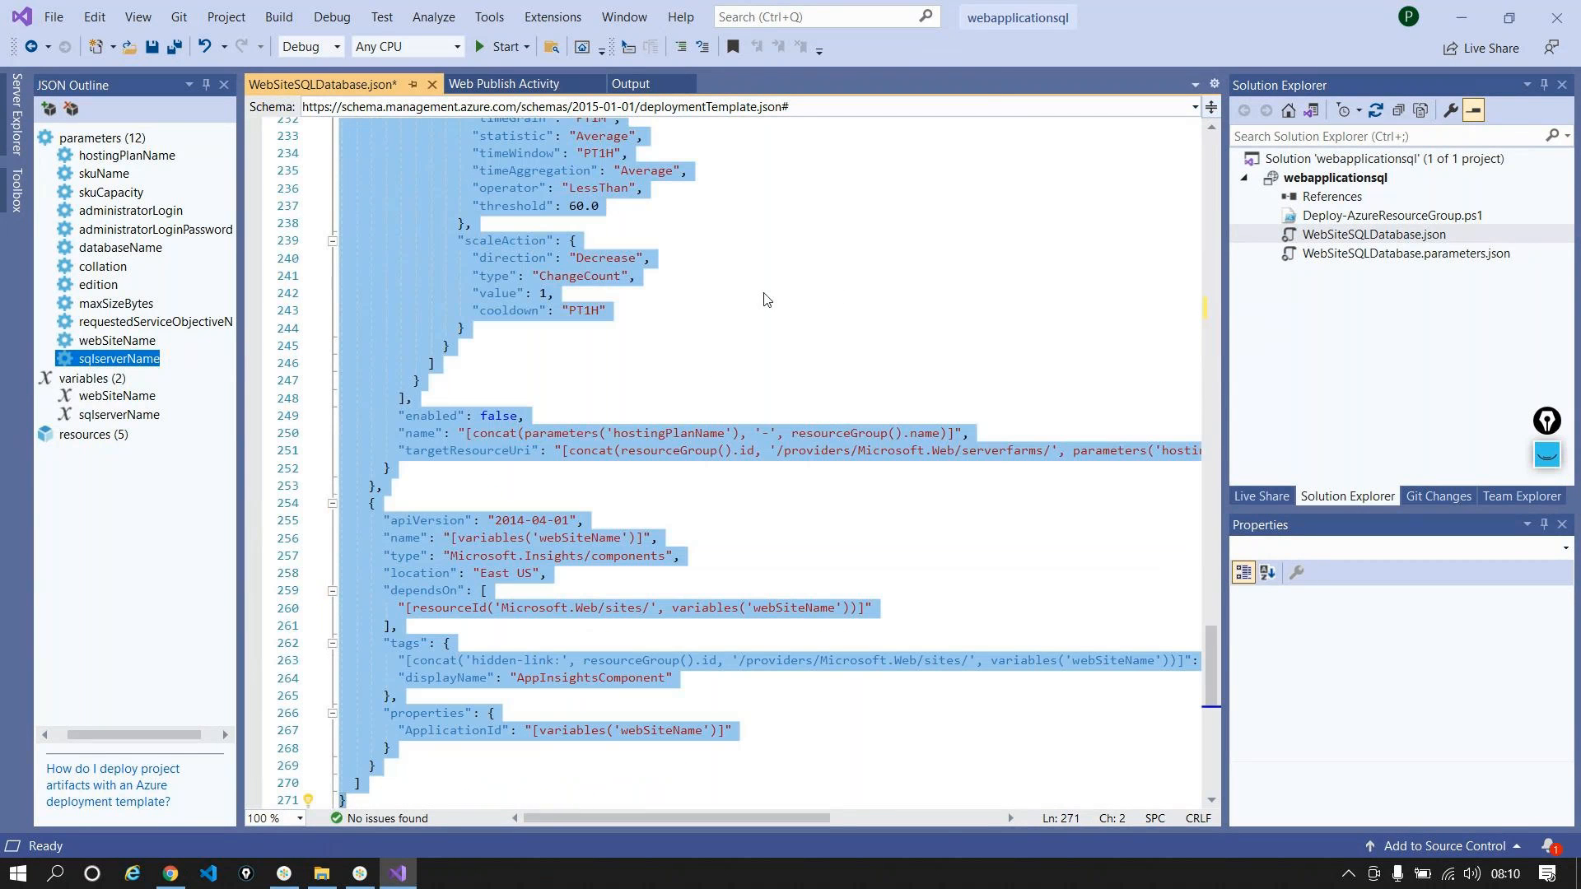
{"action": "right_click", "coordinate": [531, 240]}
{"action": "left_click", "coordinate": [660, 372]}
{"action": "scroll", "coordinate": [869, 347], "scroll_direction": "up", "scroll_amount": 9}
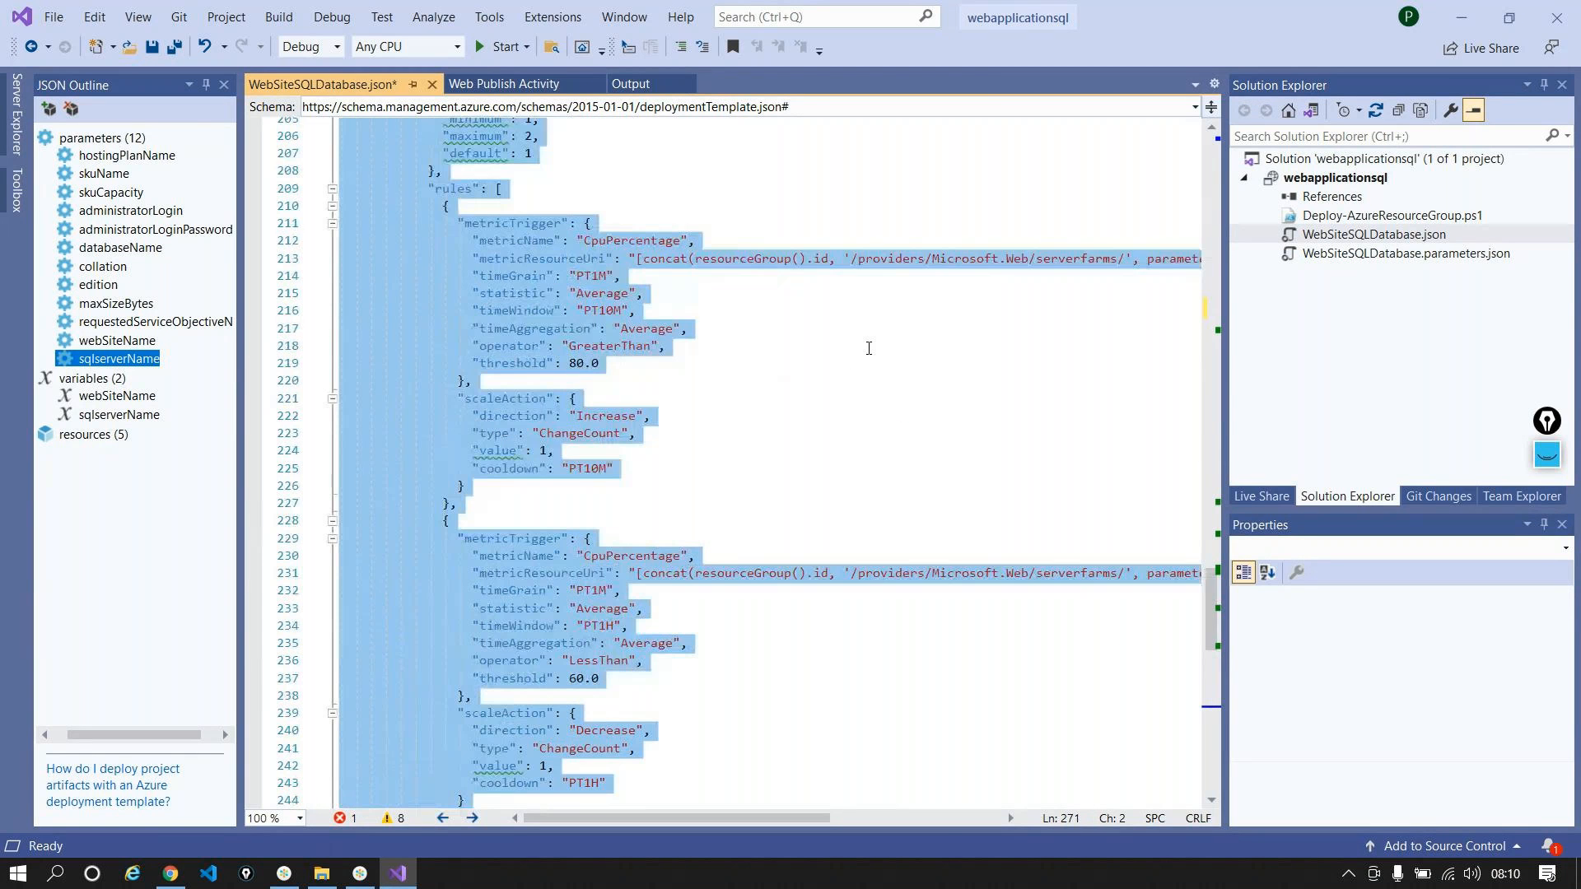
{"action": "scroll", "coordinate": [868, 348], "scroll_direction": "up", "scroll_amount": 20}
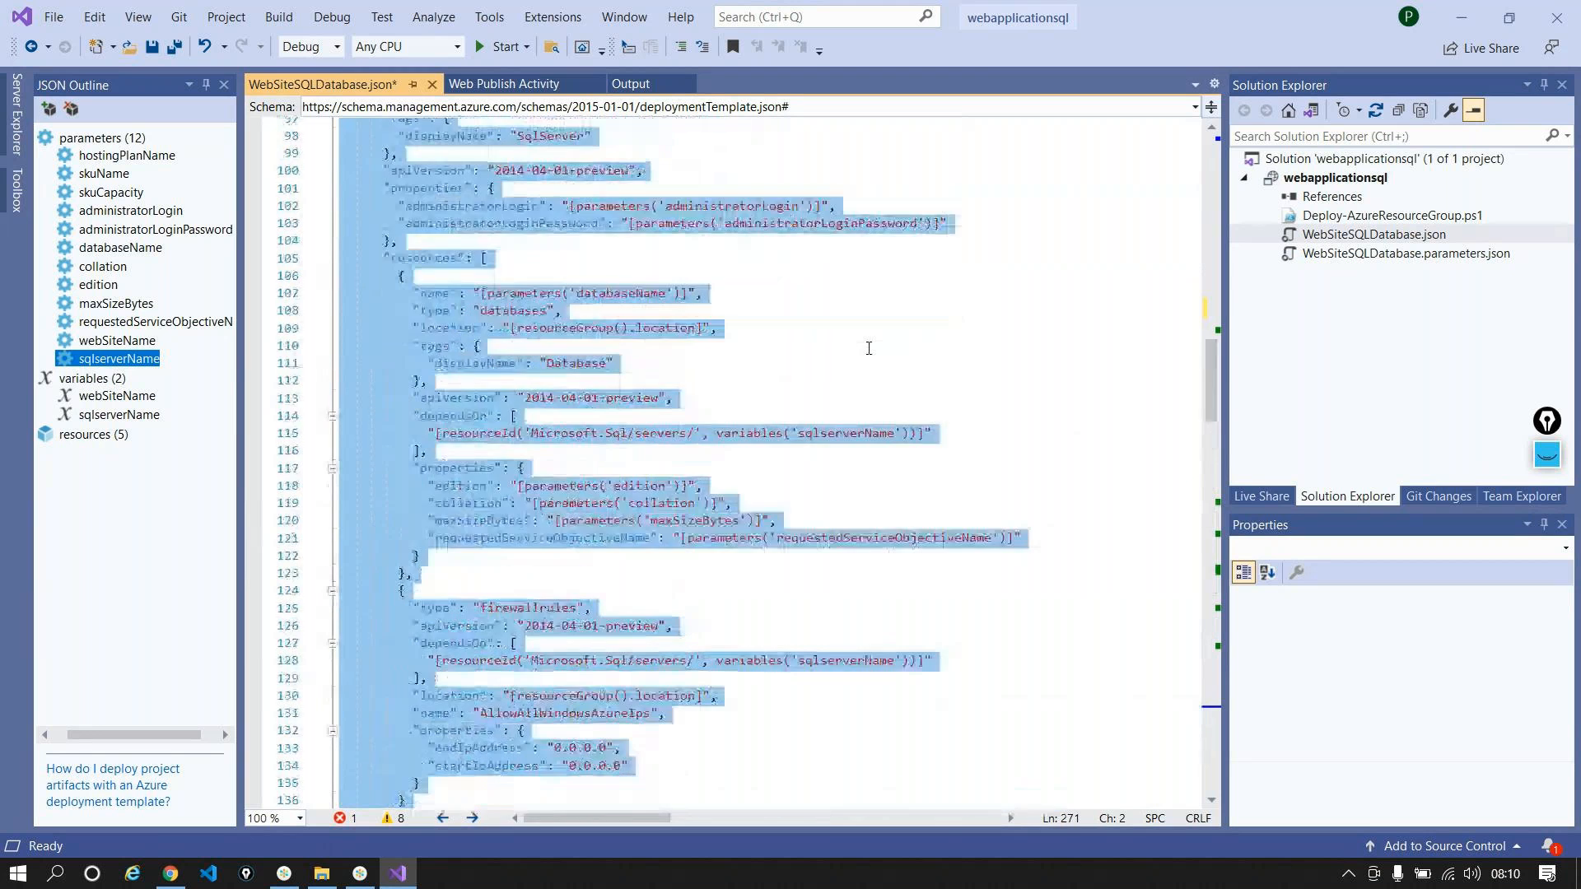
{"action": "scroll", "coordinate": [868, 348], "scroll_direction": "up", "scroll_amount": 16}
{"action": "left_click", "coordinate": [848, 362]}
{"action": "scroll", "coordinate": [653, 463], "scroll_direction": "down", "scroll_amount": 4}
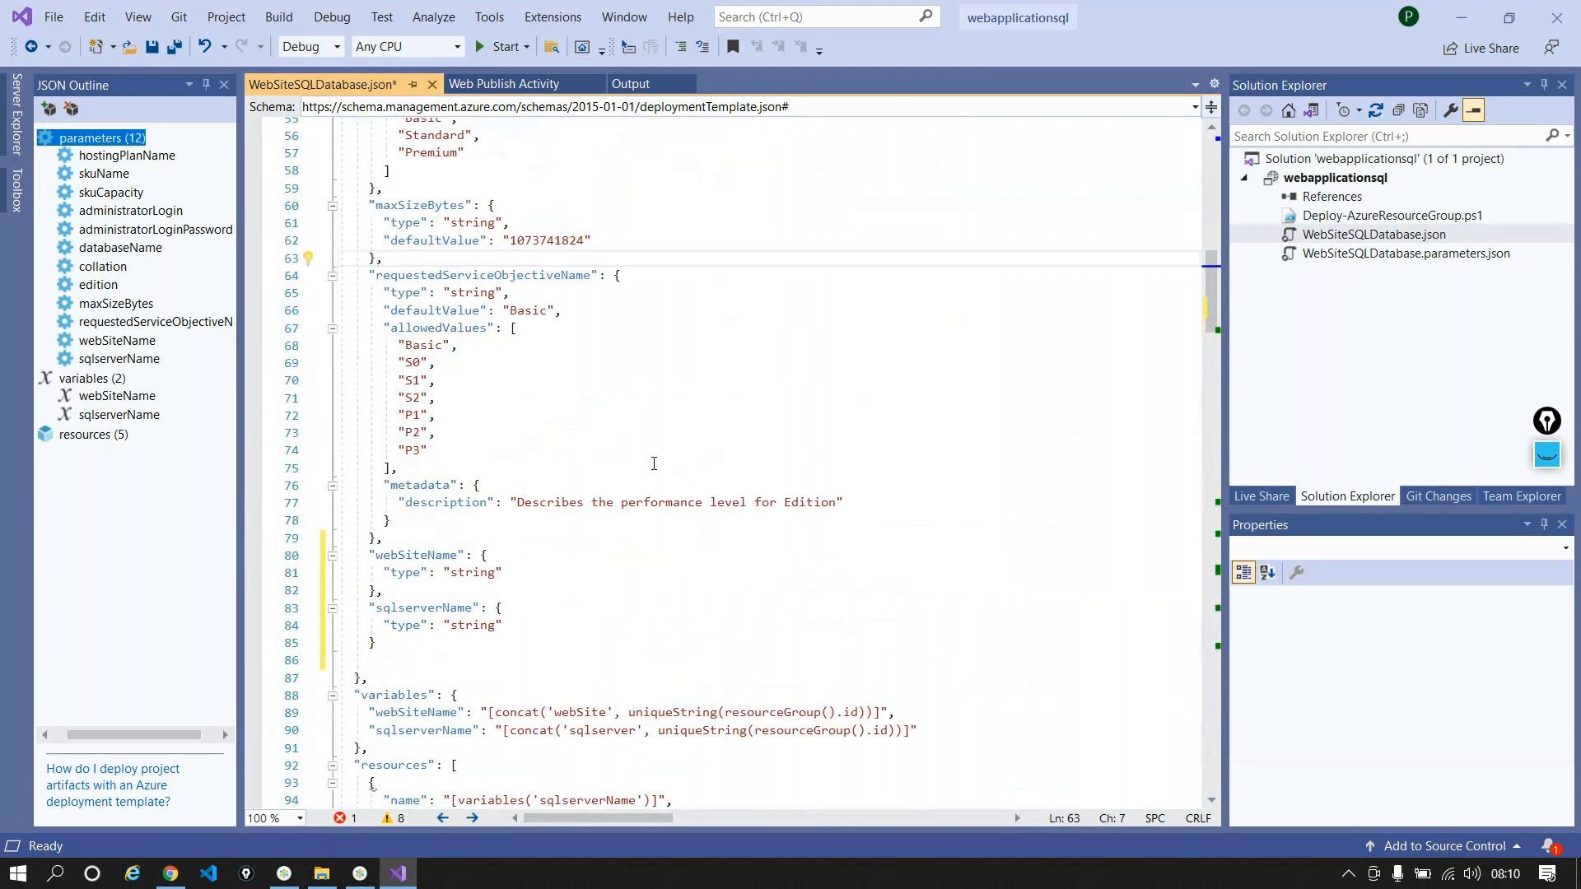
Step: Delete the webSiteName and sqlserverName variables from the JSON Outline
{"action": "left_click", "coordinate": [100, 399]}
{"action": "right_click", "coordinate": [104, 398]}
{"action": "left_click", "coordinate": [119, 411]}
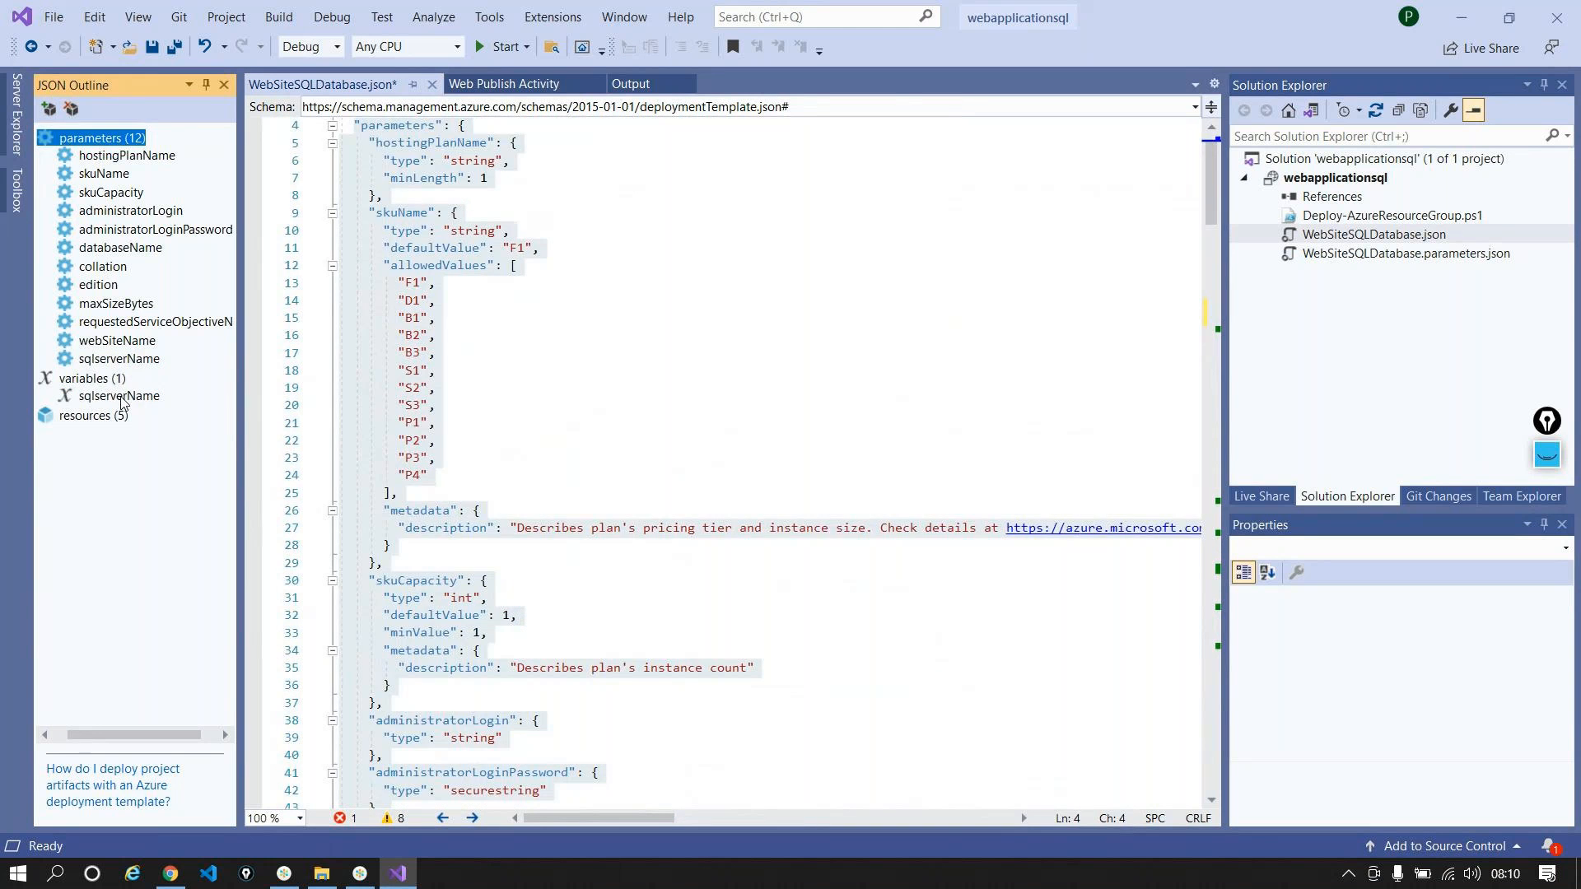
{"action": "right_click", "coordinate": [121, 399]}
{"action": "left_click", "coordinate": [168, 409]}
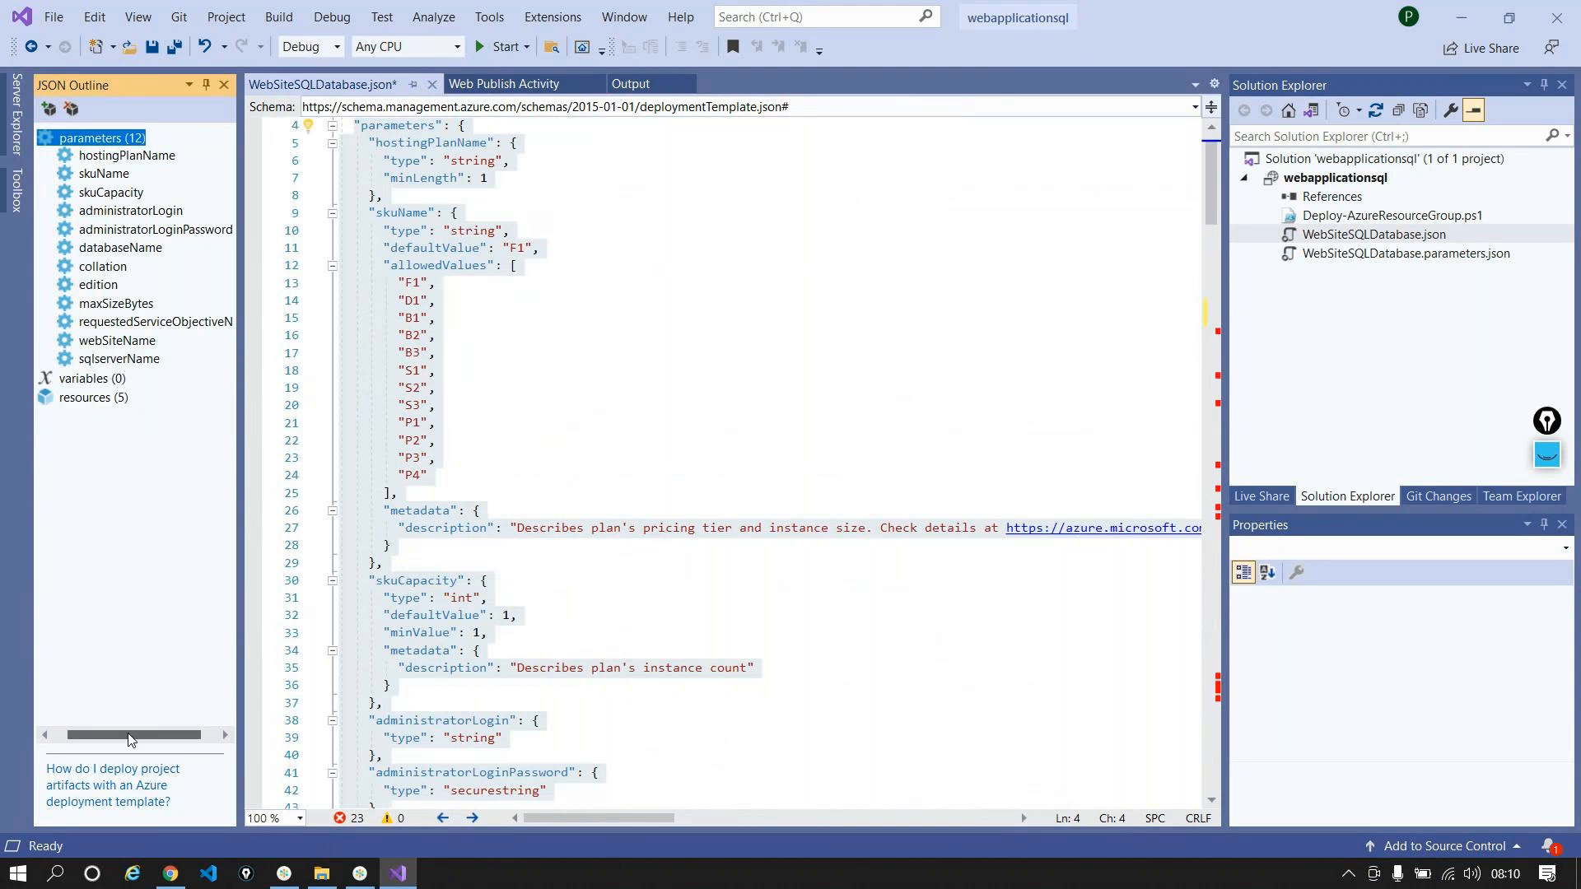
Step: Delete the AutoScaleSettings resource under Website in the JSON Outline
{"action": "left_click", "coordinate": [47, 397]}
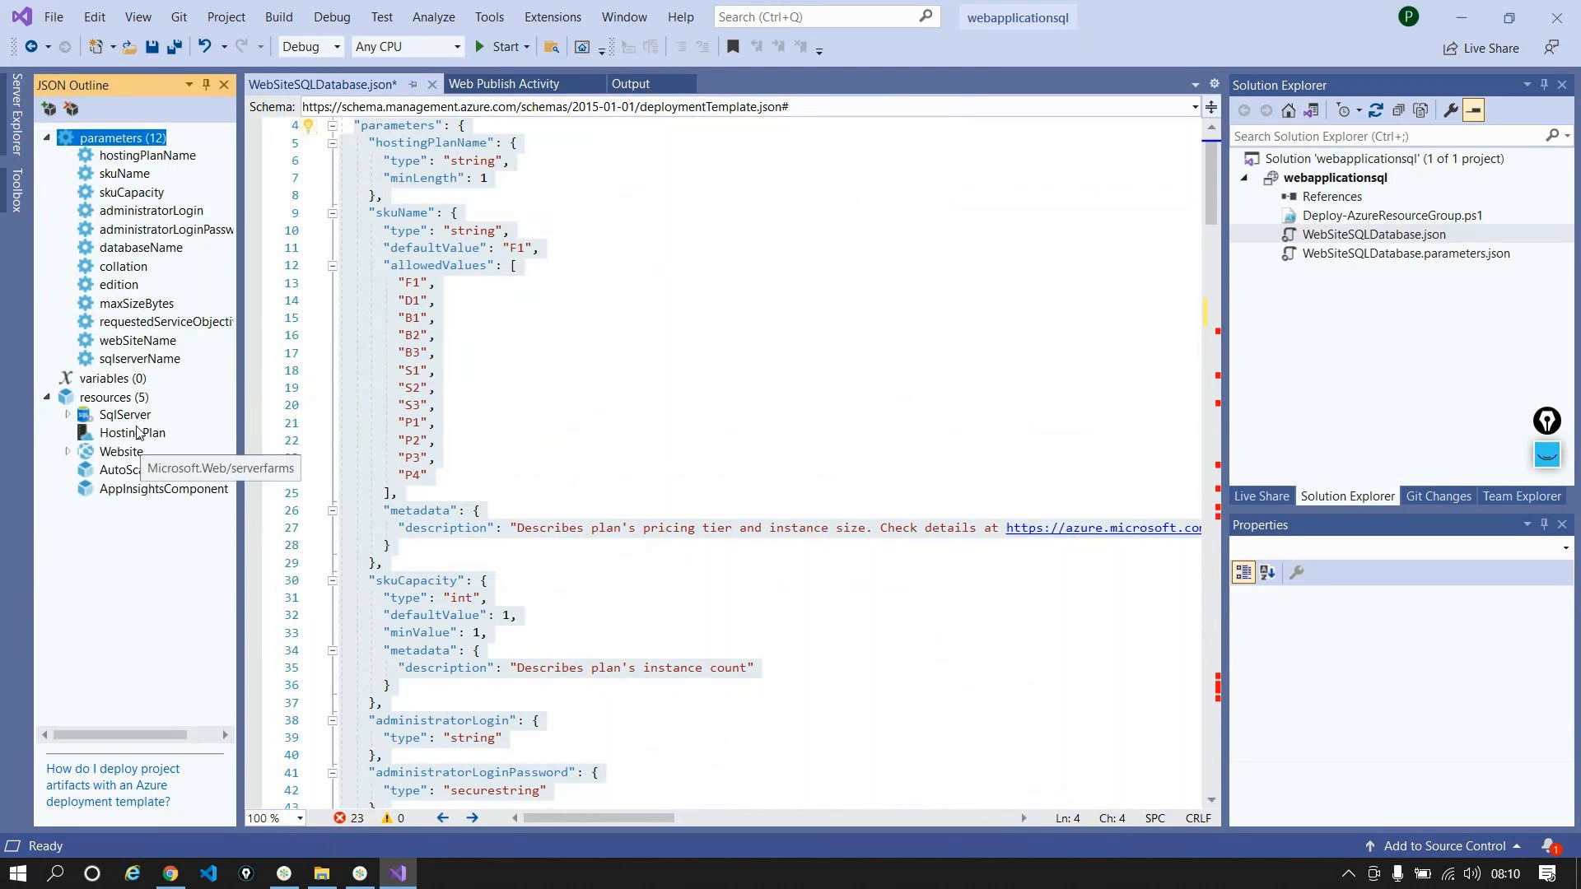
{"action": "left_click", "coordinate": [68, 414]}
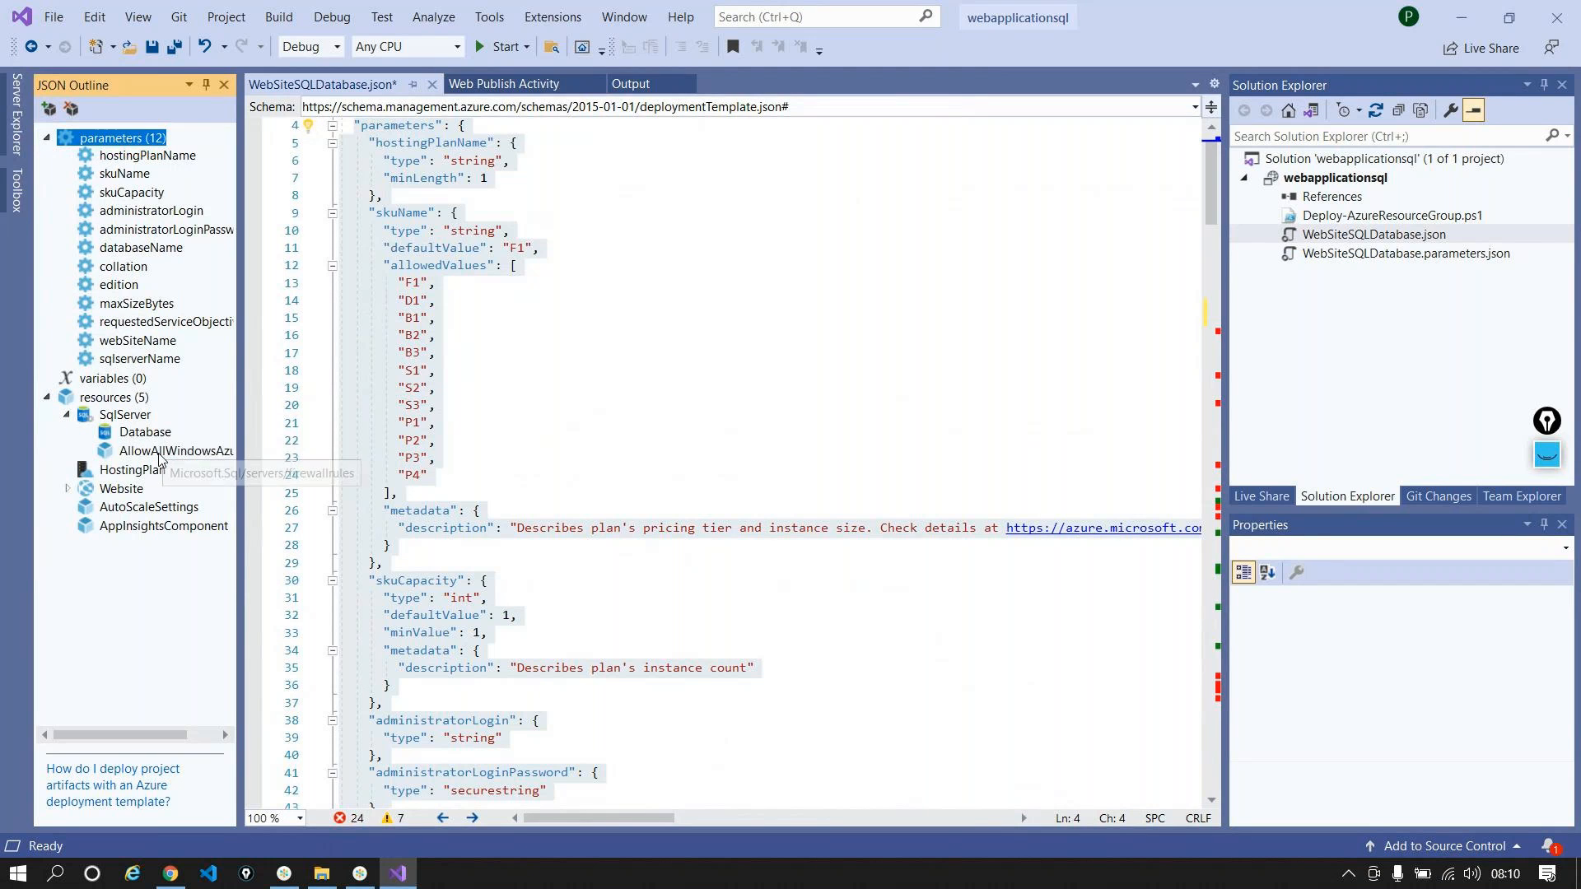
{"action": "left_click", "coordinate": [67, 488]}
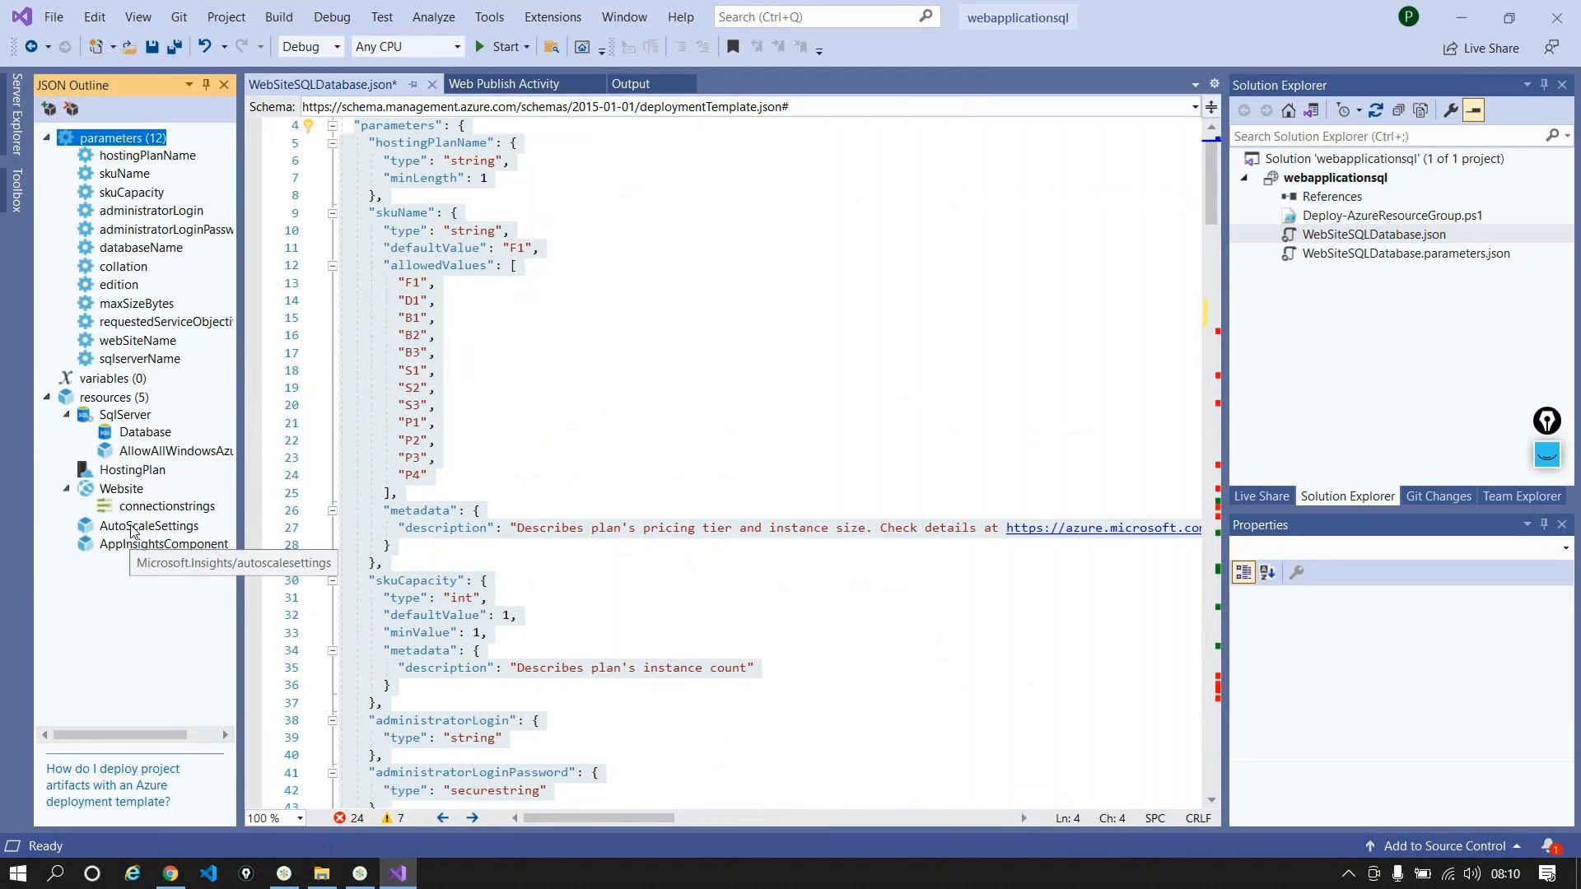
{"action": "left_click", "coordinate": [132, 527]}
{"action": "right_click", "coordinate": [132, 529]}
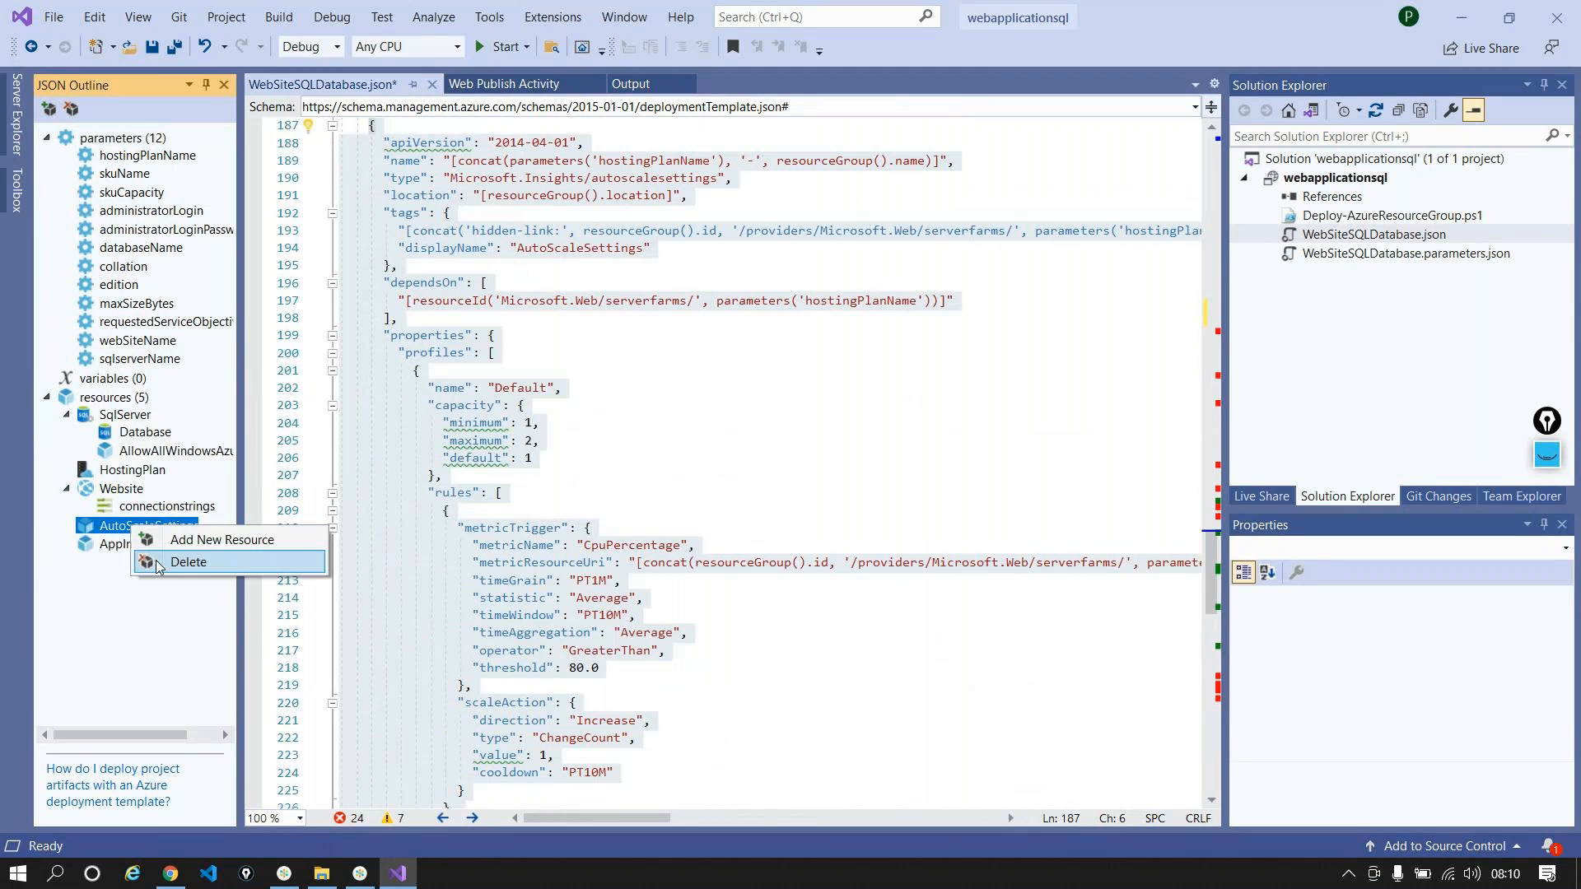
{"action": "left_click", "coordinate": [159, 563]}
Step: Remove the AppInsightsComponent resource, cancelling the Add Resource dialog opened by mistake
{"action": "right_click", "coordinate": [127, 528]}
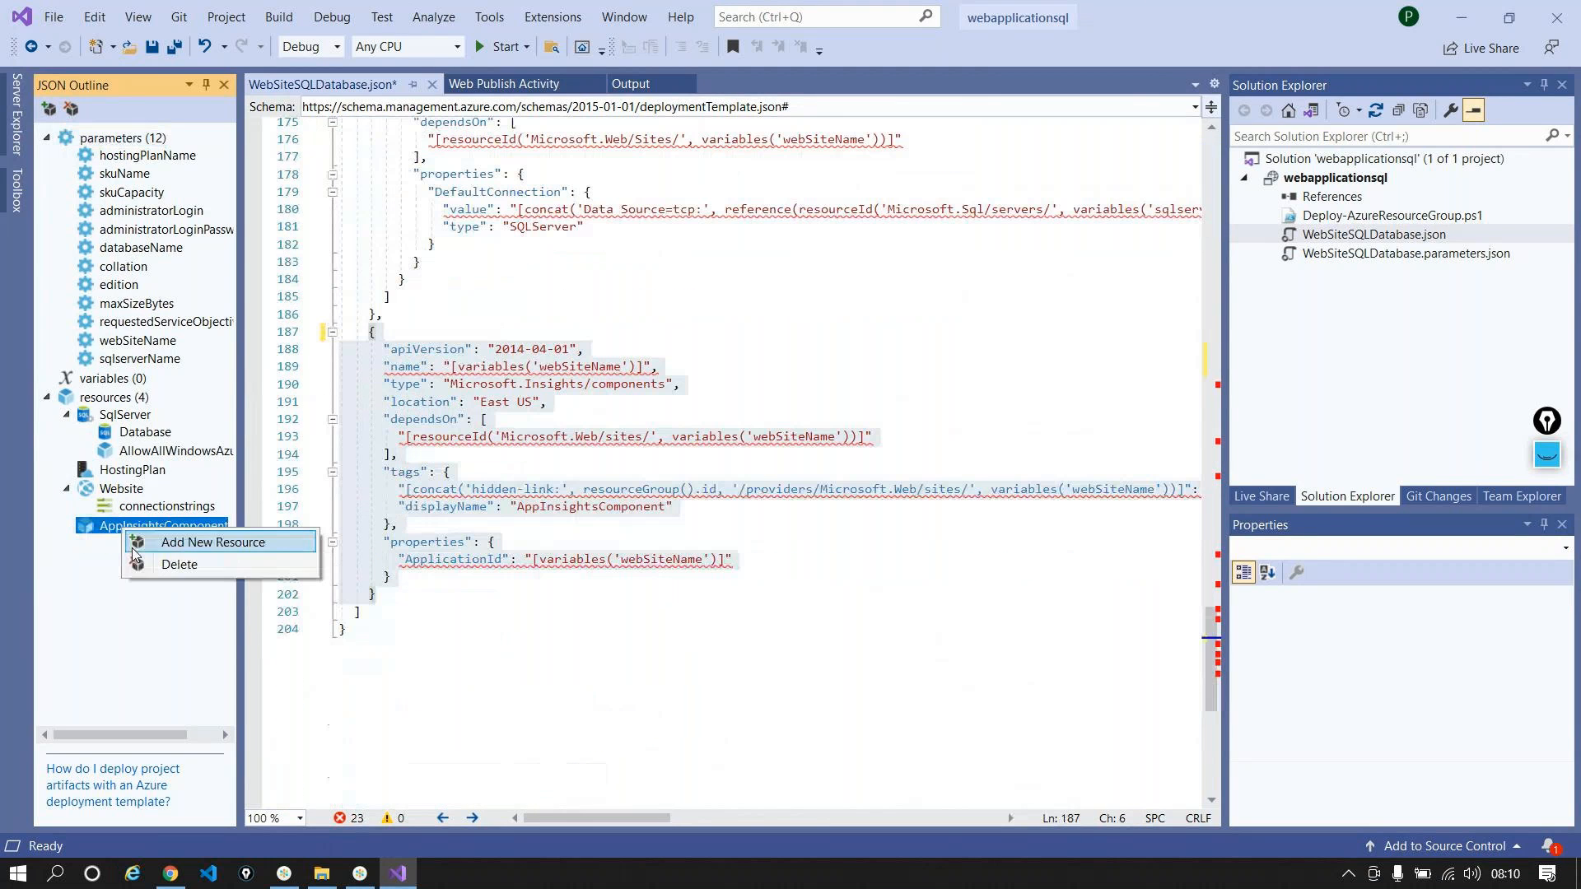
{"action": "left_click", "coordinate": [136, 545]}
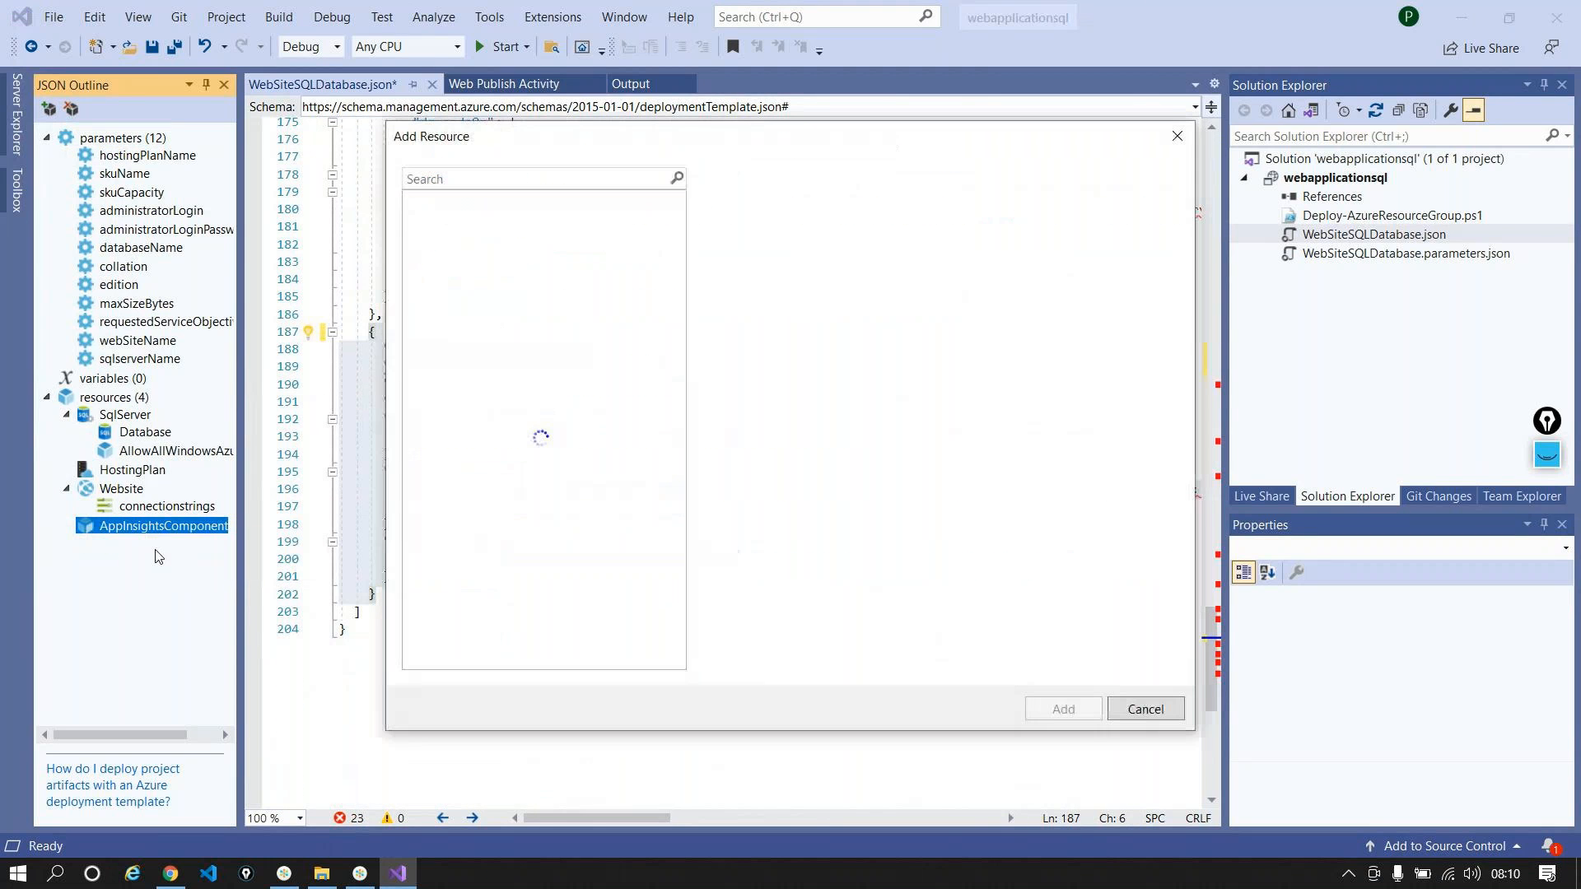
{"action": "left_click", "coordinate": [1176, 133]}
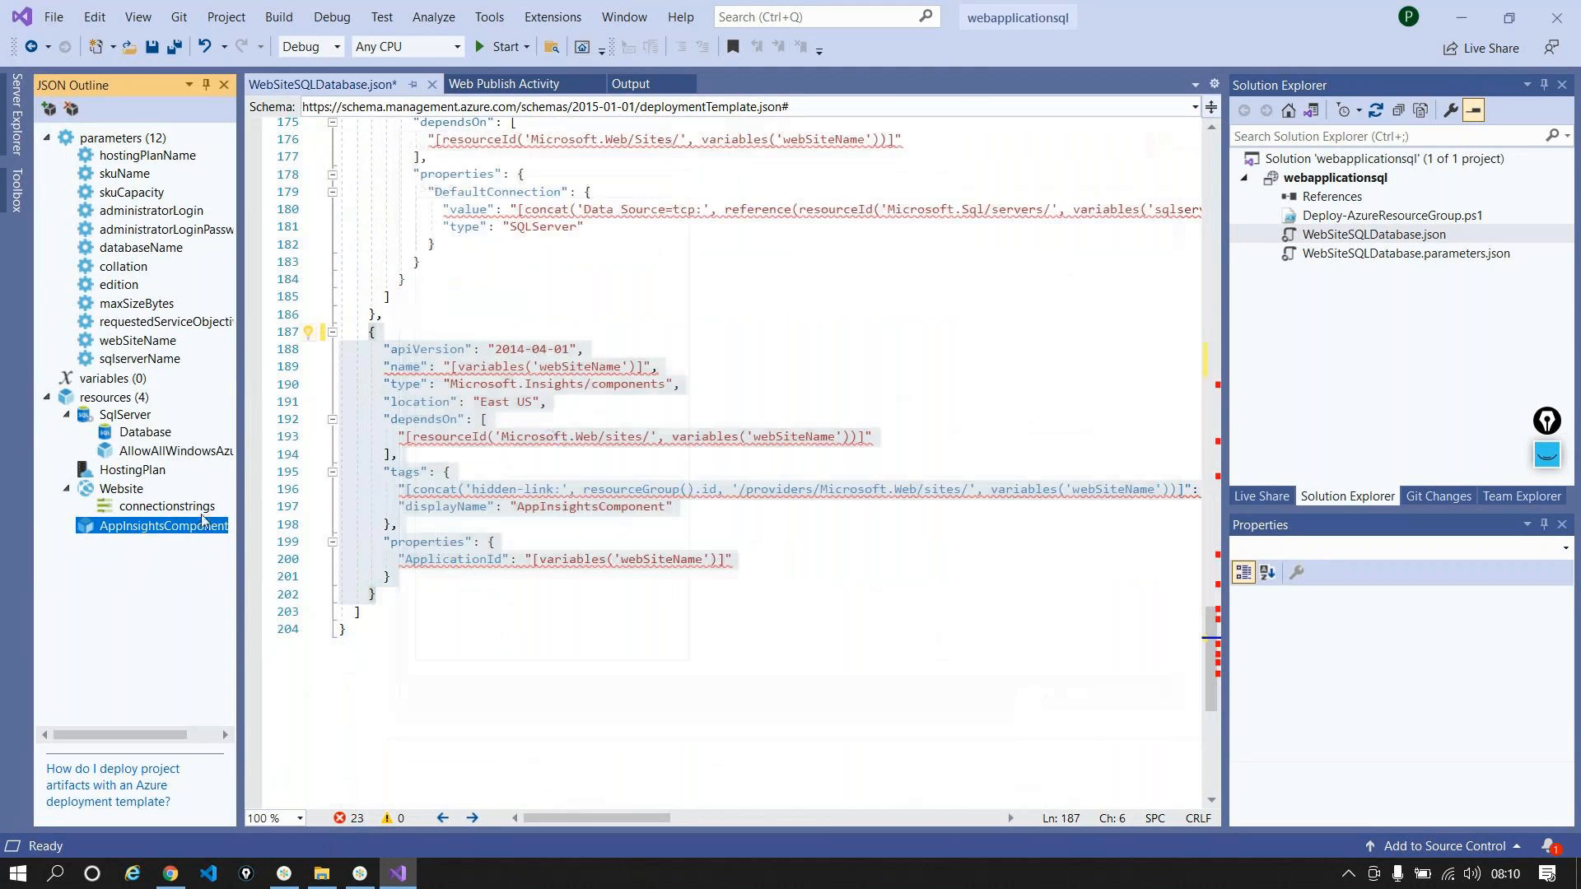
{"action": "right_click", "coordinate": [203, 519]}
{"action": "key", "text": "Escape"}
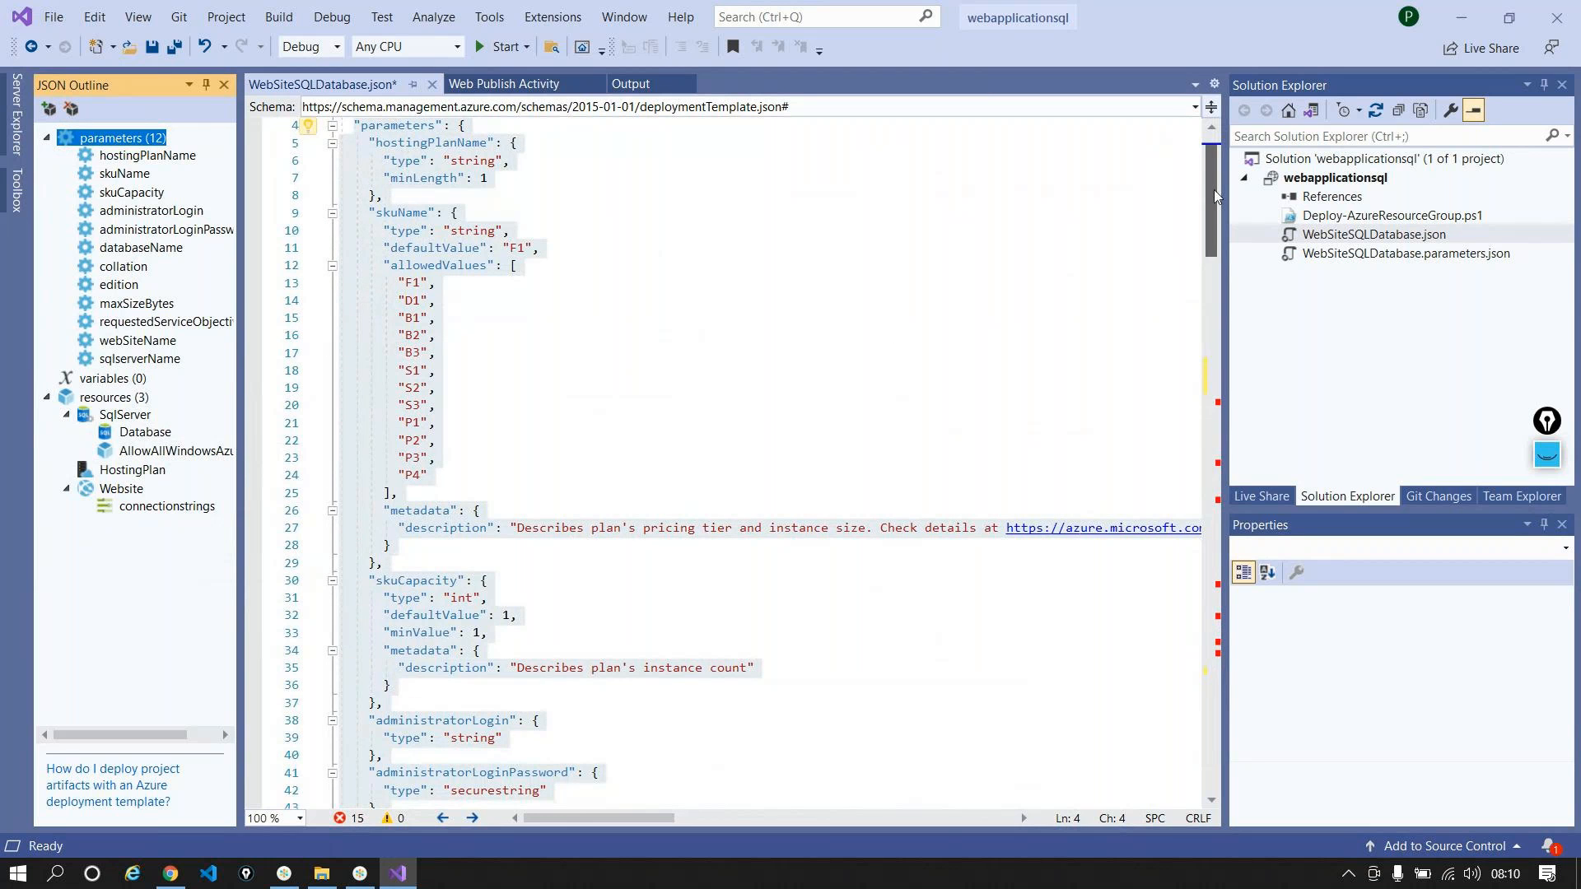
Step: Change variables('sqlserverName') to parameters('sqlserverName') on lines 93, 114 and 127
{"action": "left_click_drag", "start_coordinate": [1217, 196], "coordinate": [1226, 388]}
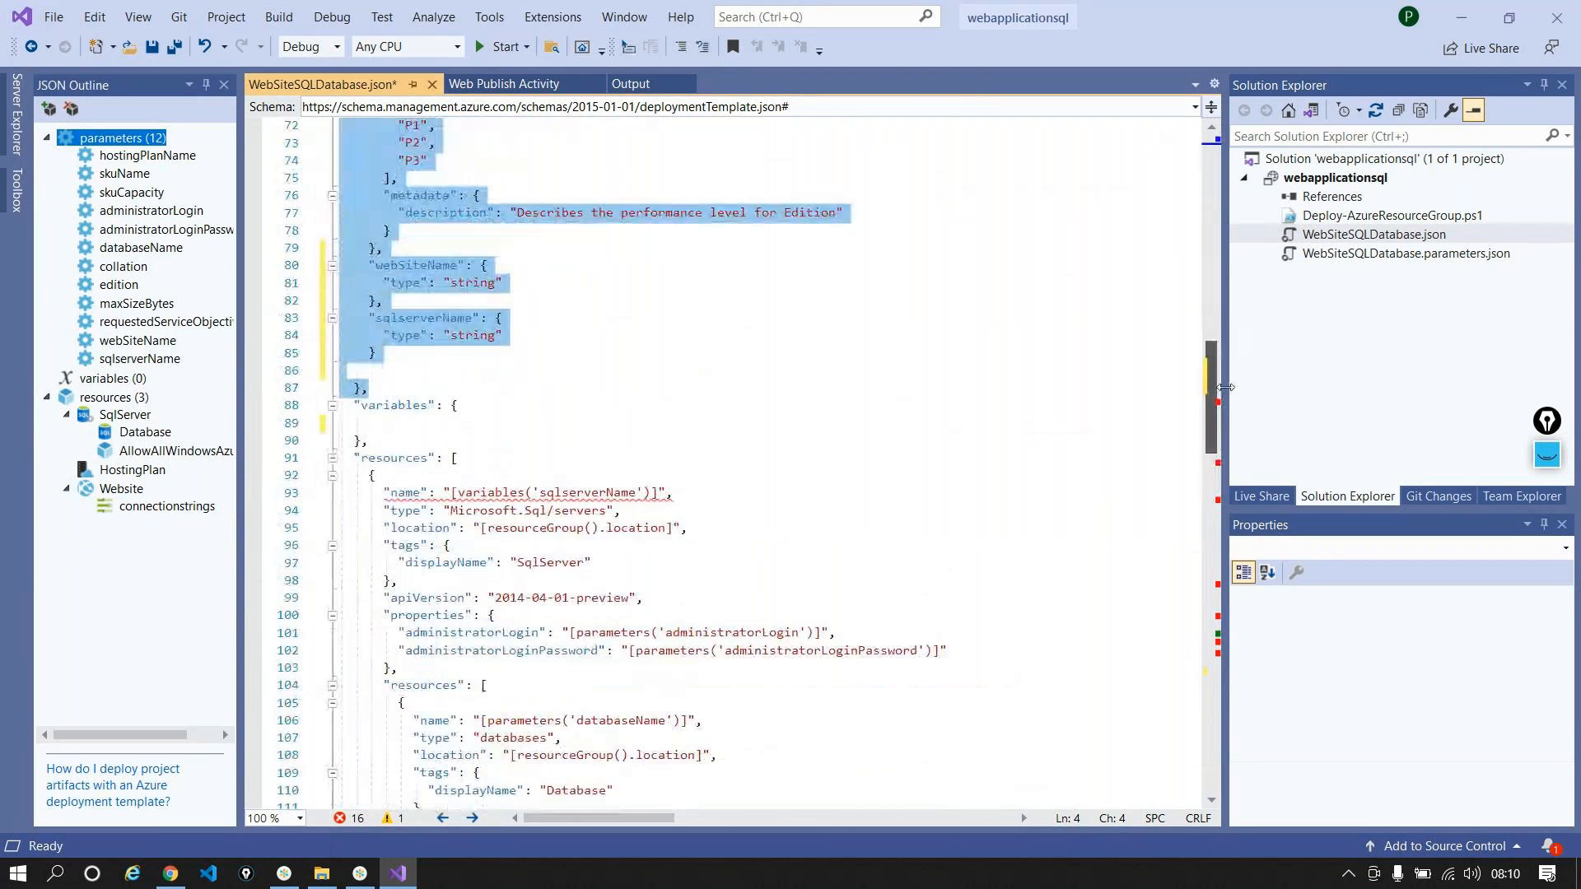
{"action": "left_click", "coordinate": [843, 390]}
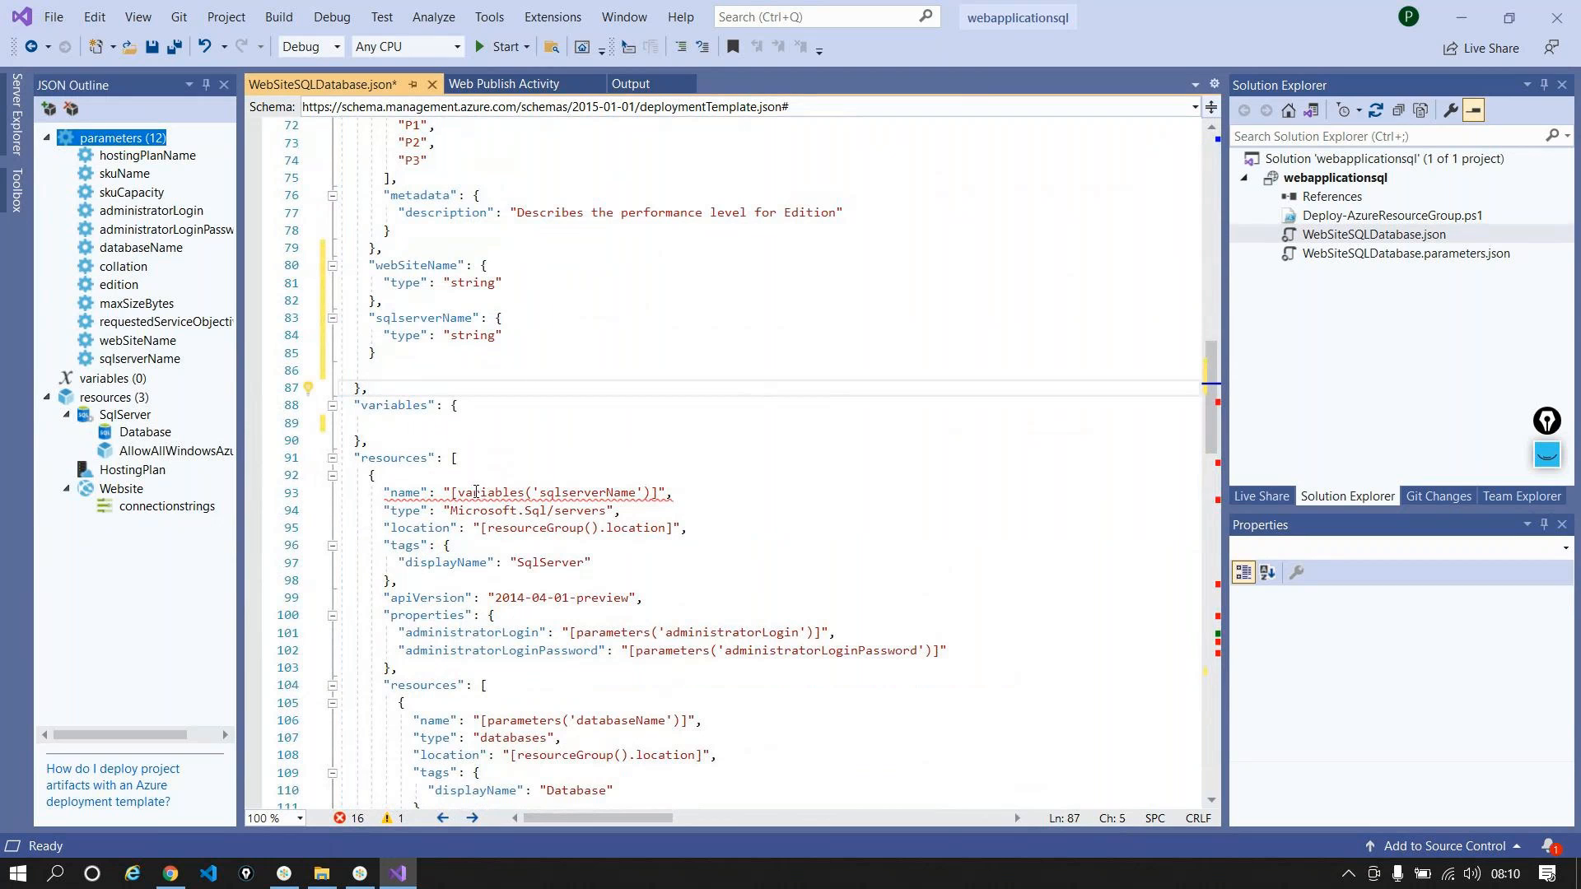
{"action": "double_click", "coordinate": [475, 491]}
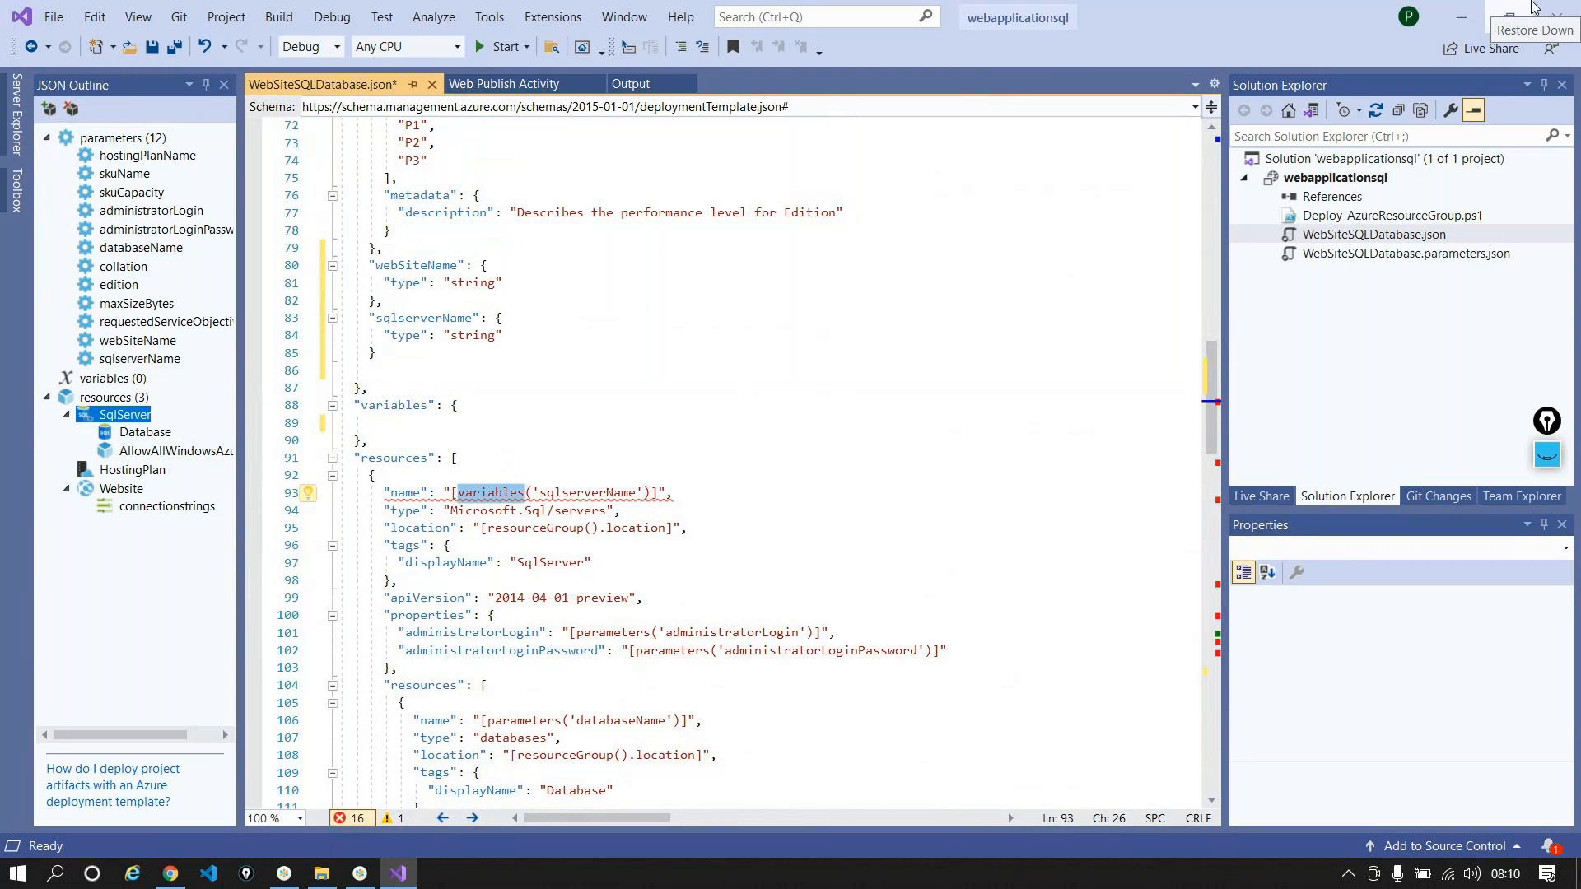
{"action": "type", "text": "para"}
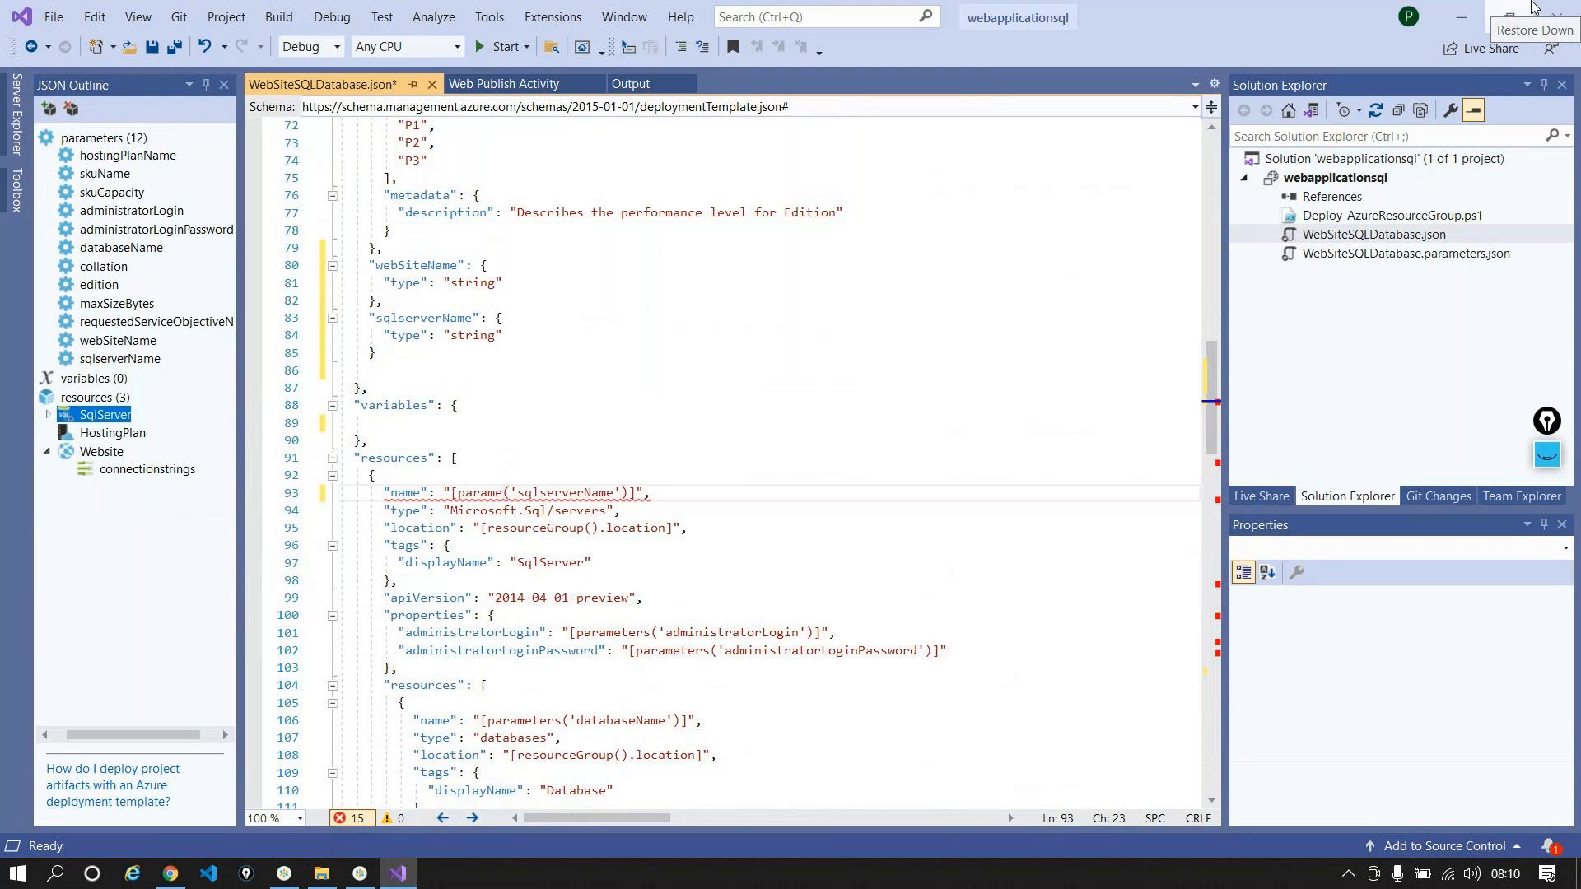
{"action": "type", "text": "ters"}
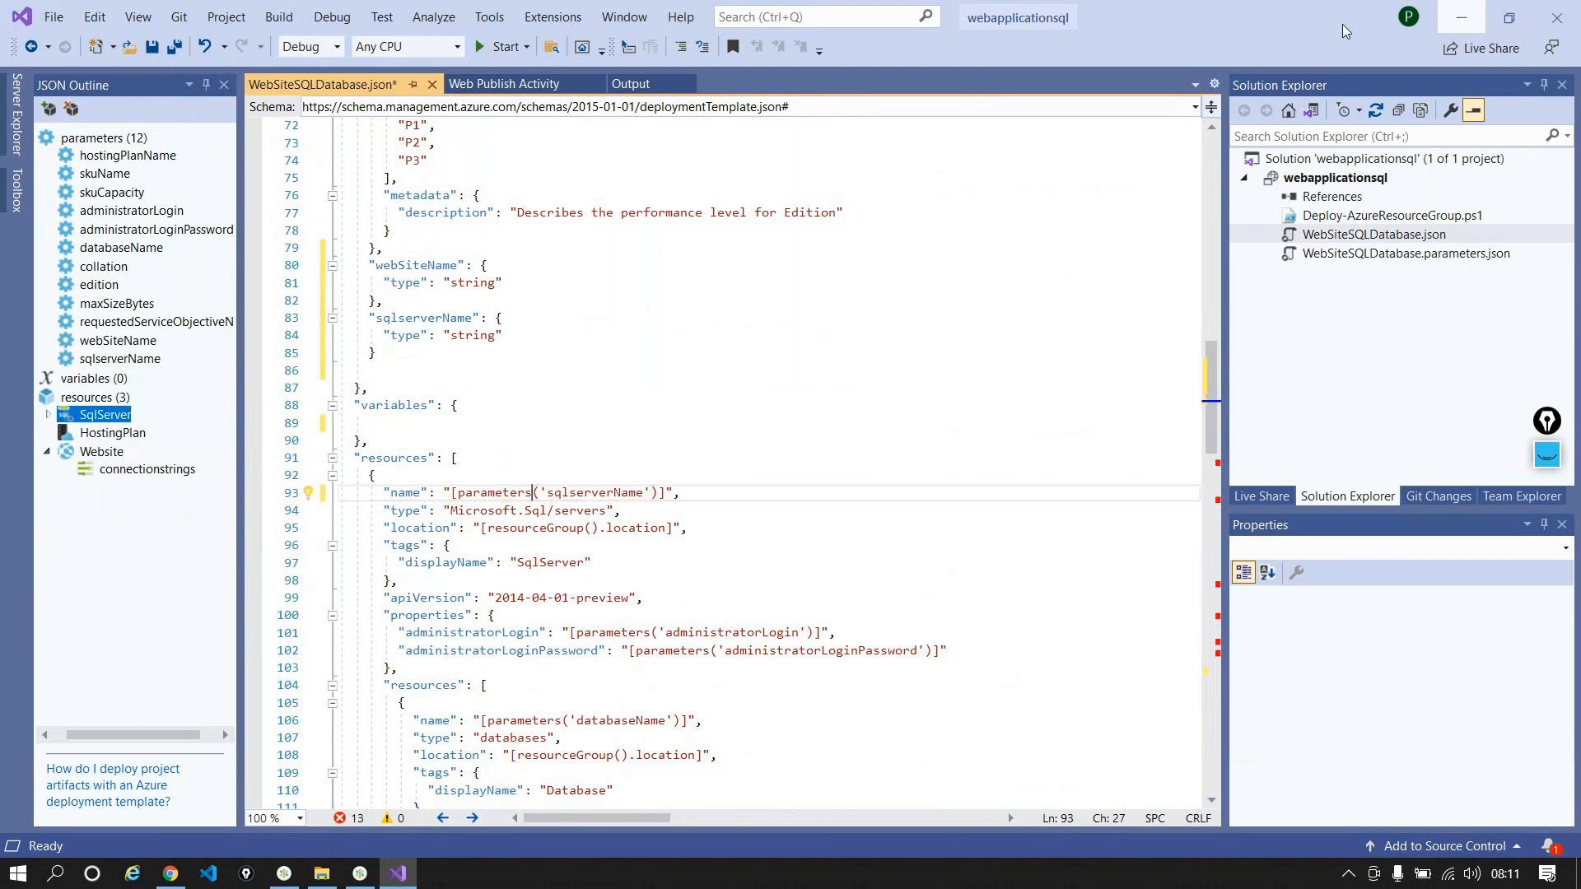
{"action": "scroll", "coordinate": [504, 370], "scroll_direction": "down", "scroll_amount": 1}
{"action": "scroll", "coordinate": [503, 370], "scroll_direction": "down", "scroll_amount": 5}
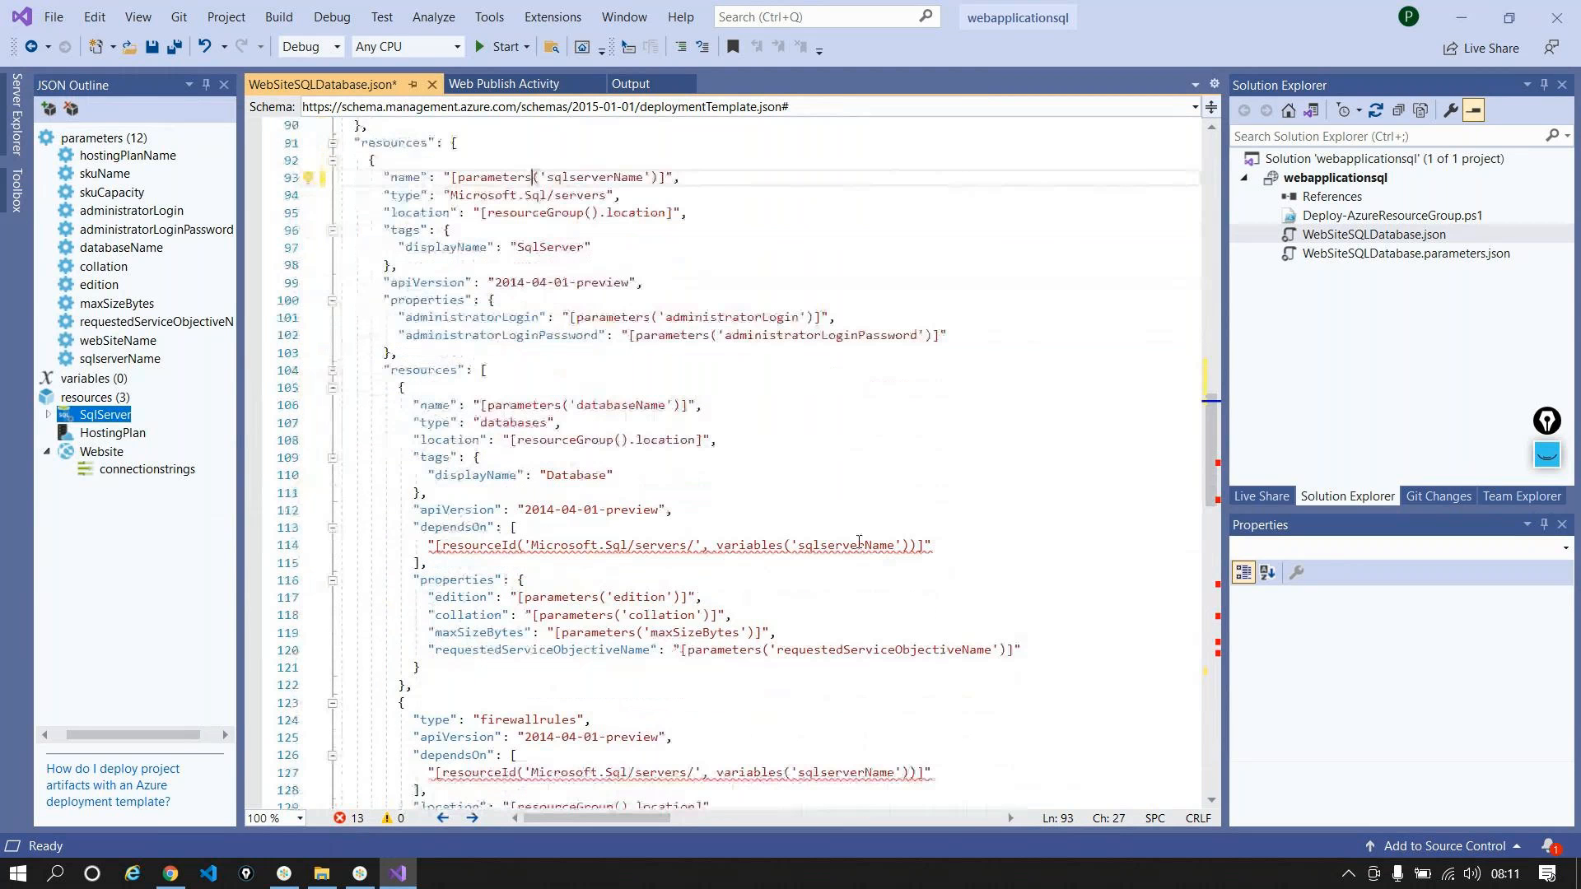
{"action": "double_click", "coordinate": [745, 545]}
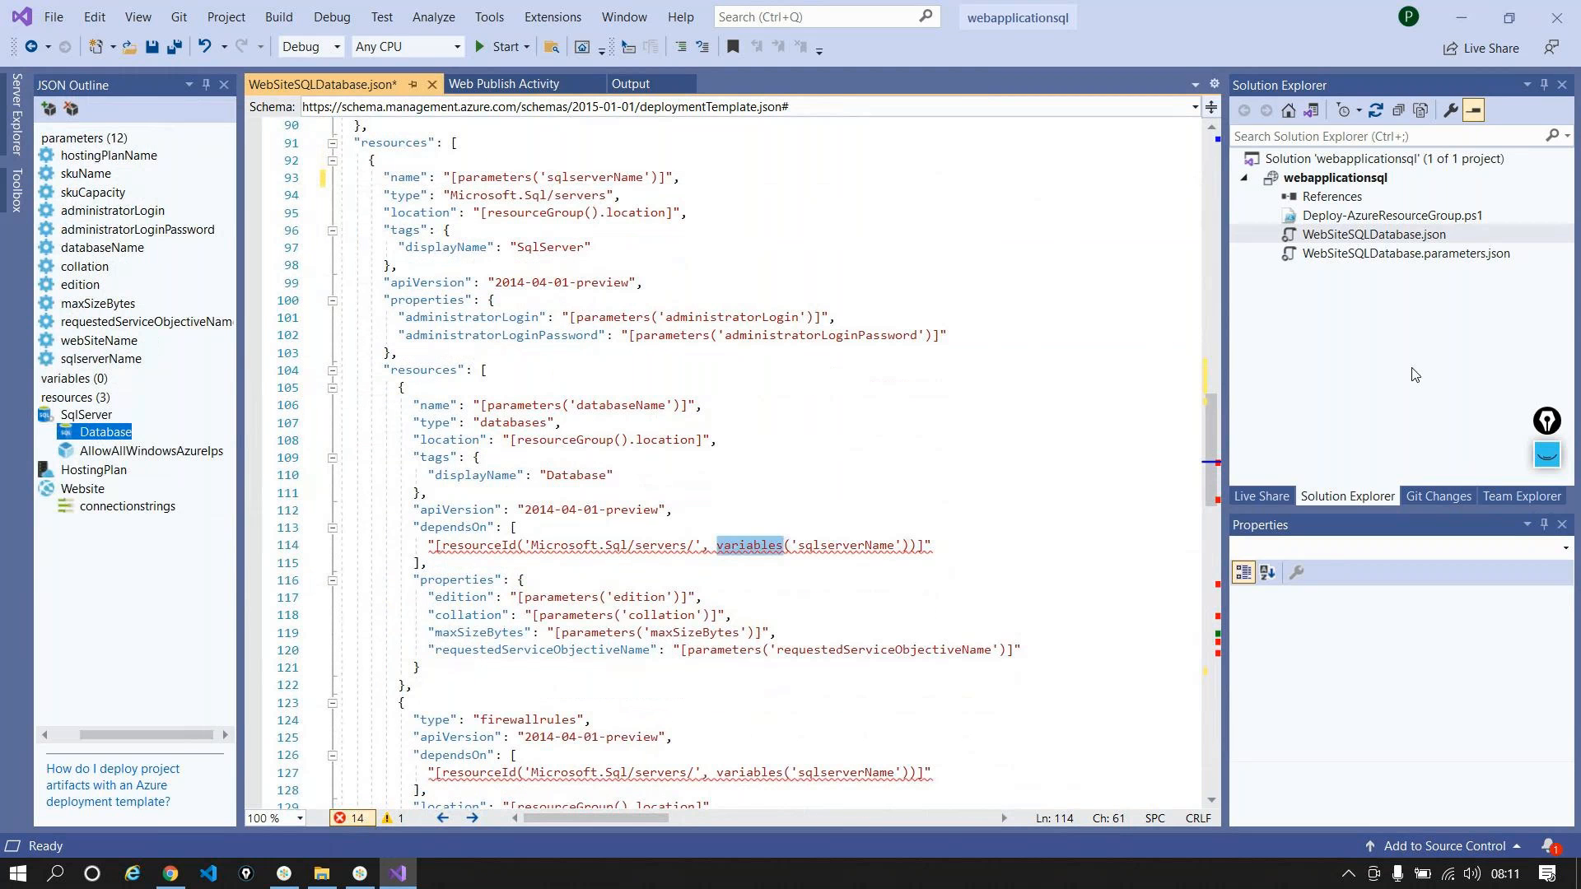
{"action": "type", "text": "para"}
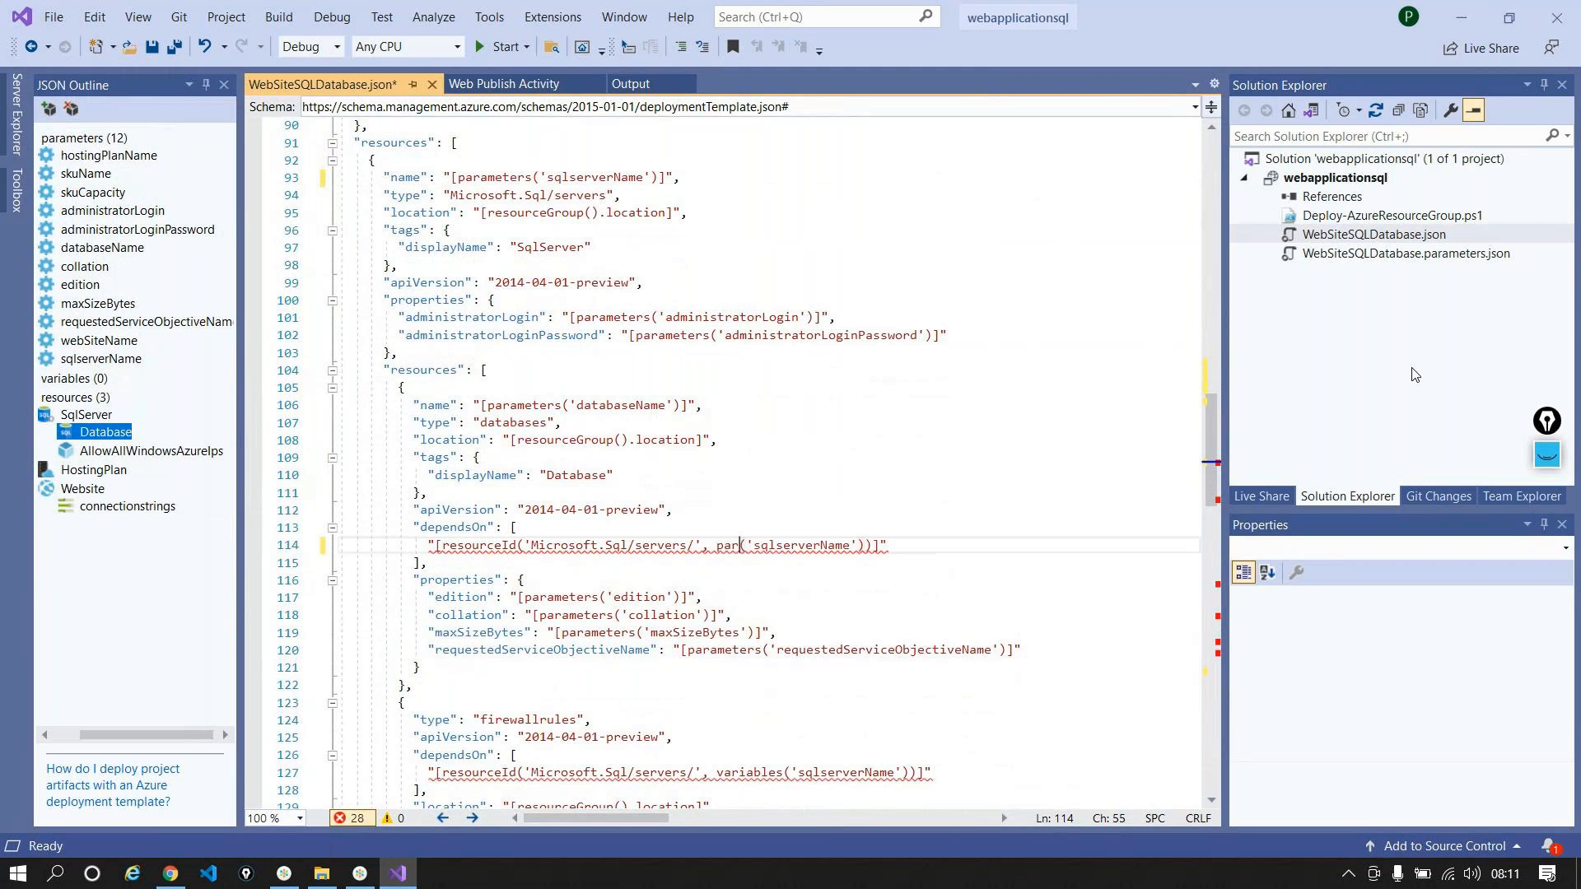
{"action": "type", "text": "meters"}
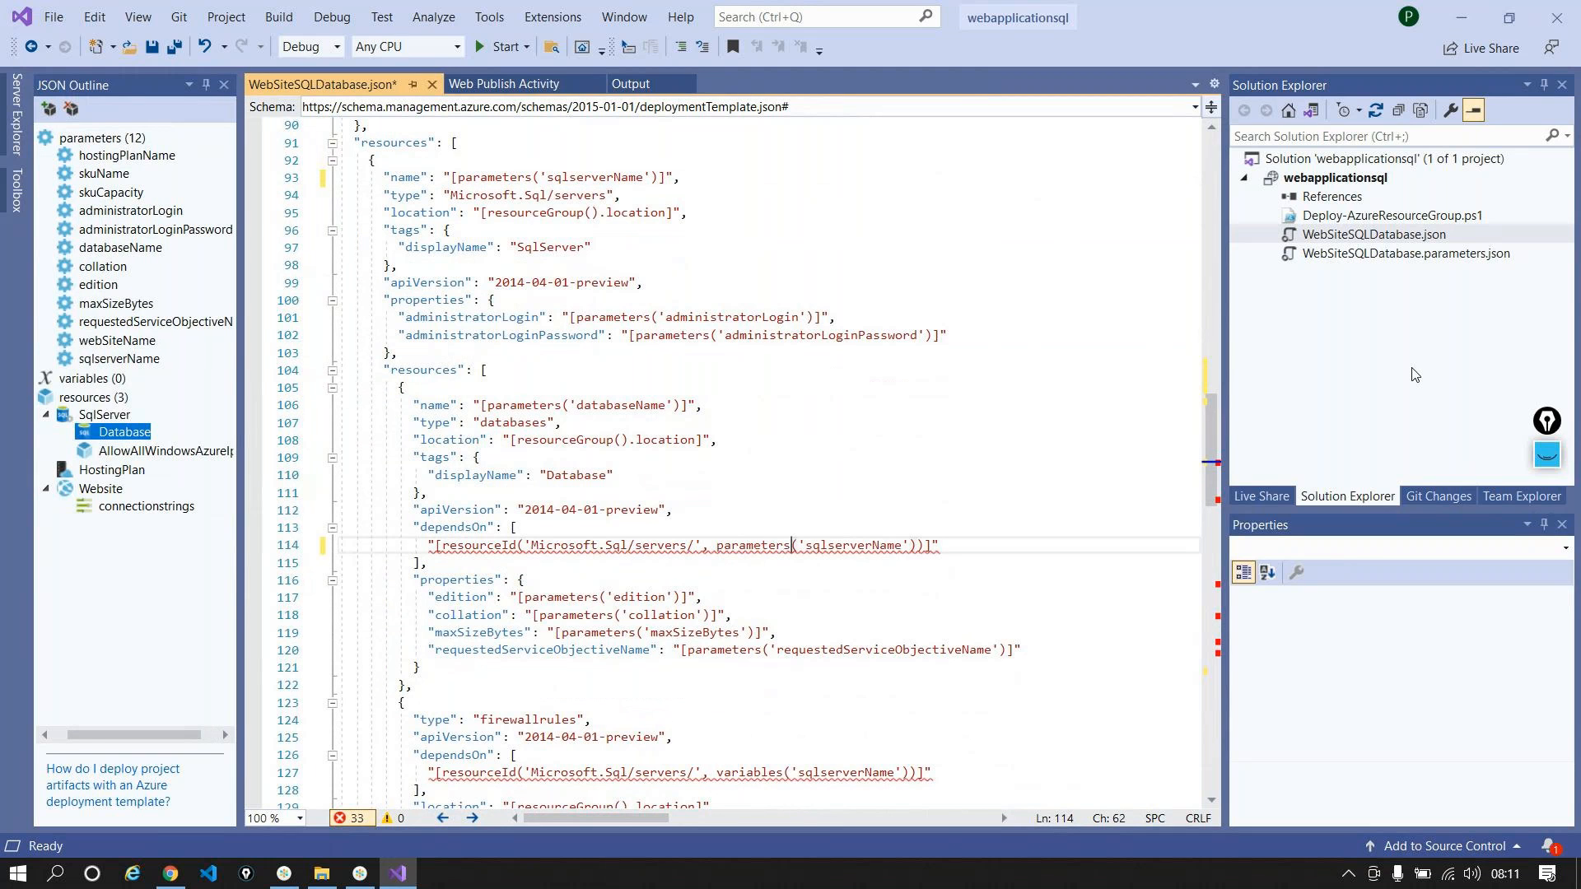
{"action": "scroll", "coordinate": [928, 334], "scroll_direction": "down", "scroll_amount": 3}
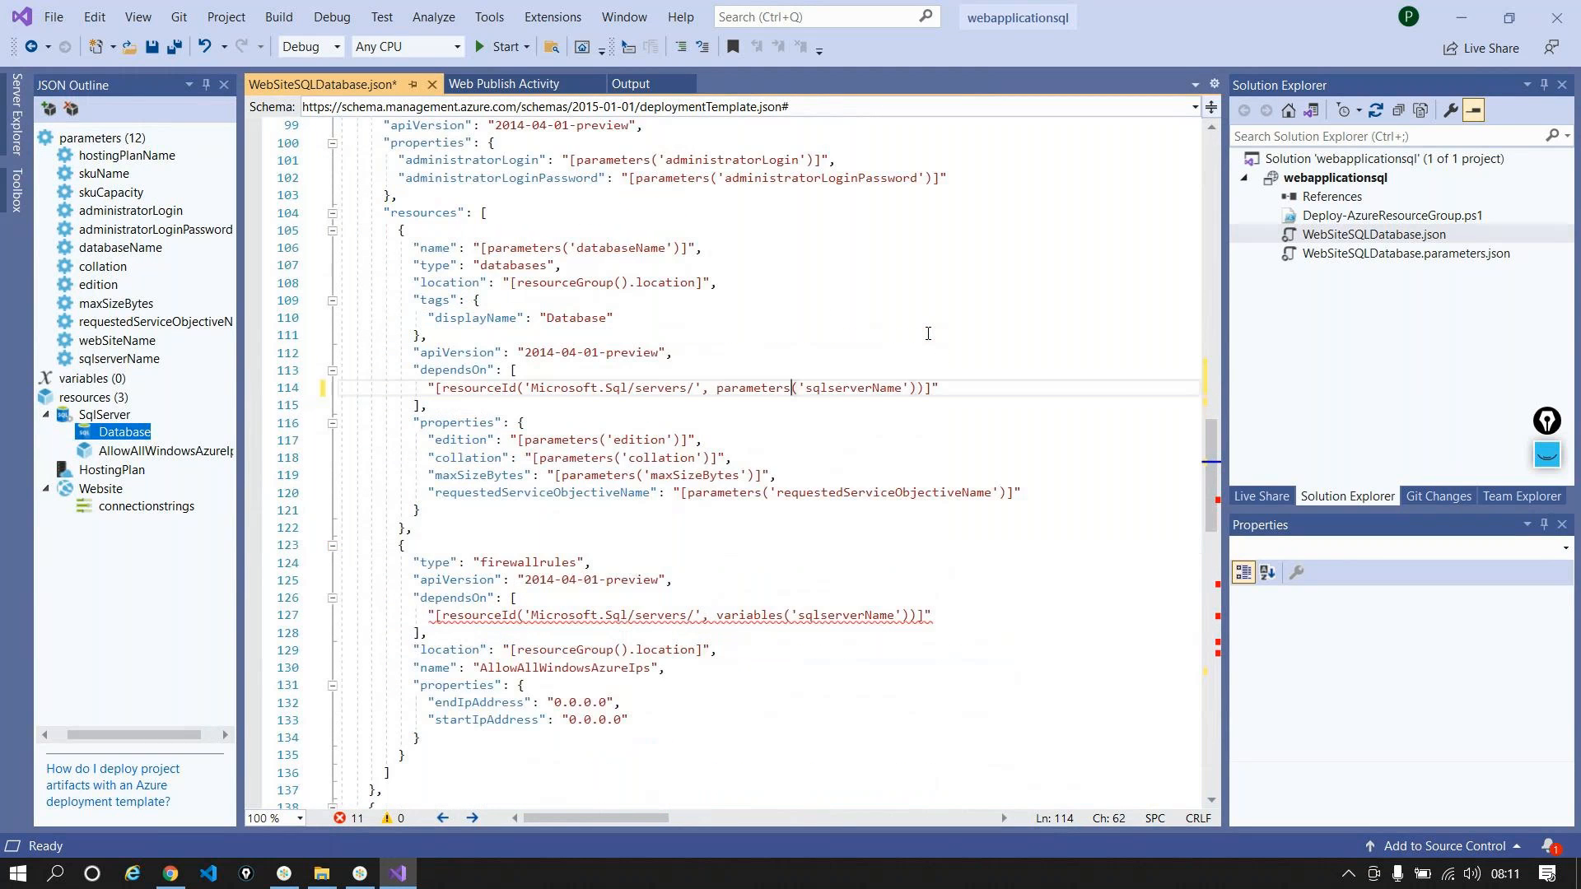
{"action": "scroll", "coordinate": [928, 334], "scroll_direction": "down", "scroll_amount": 2}
{"action": "double_click", "coordinate": [746, 512]}
{"action": "type", "text": "parameters"}
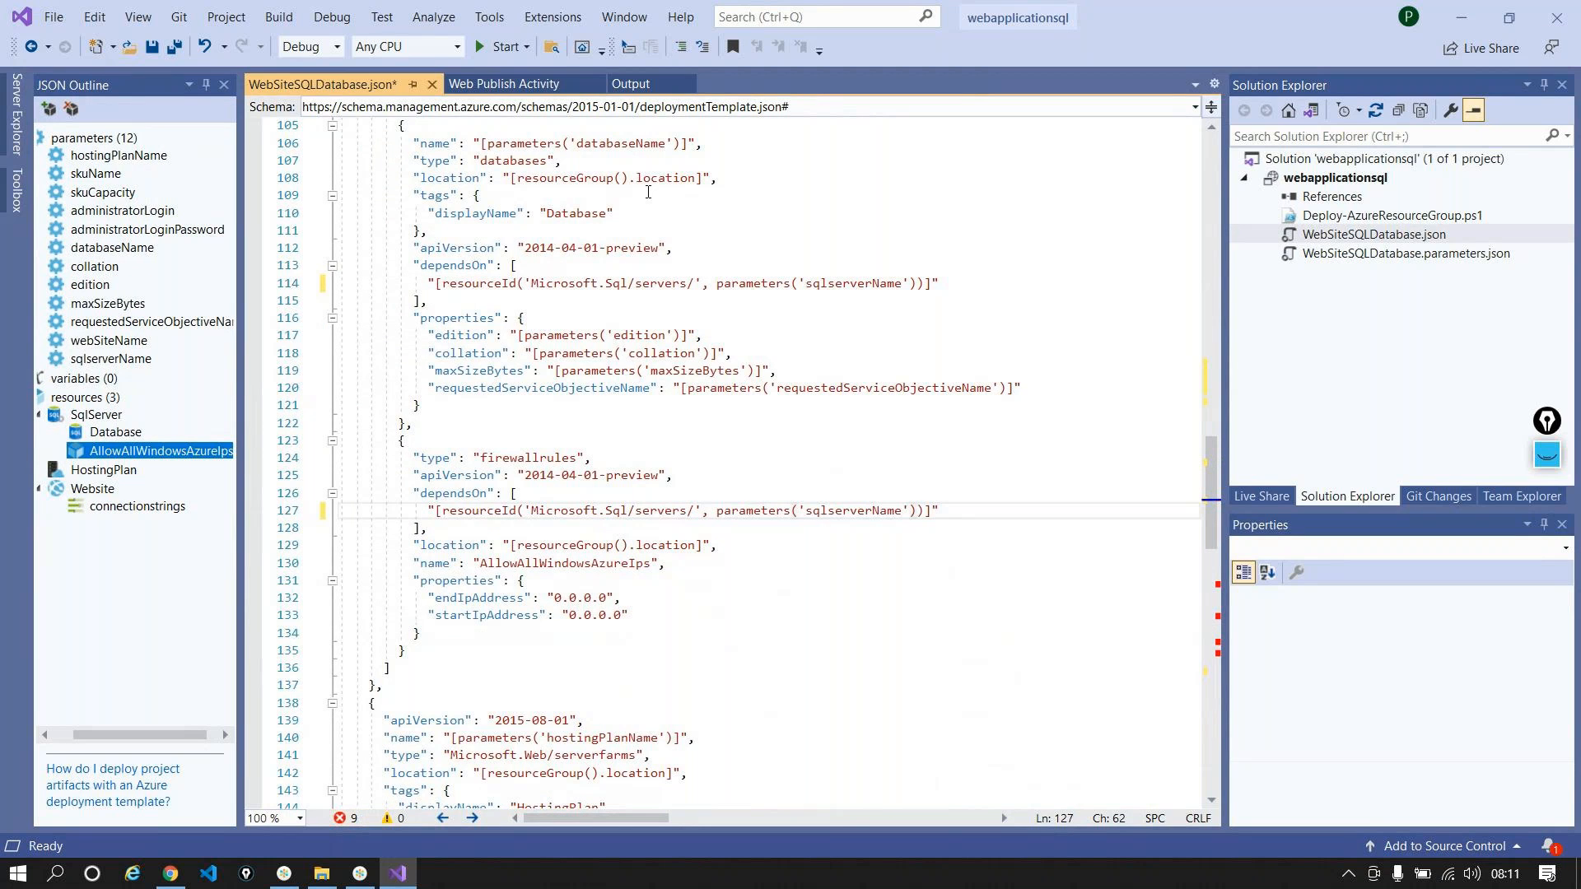
{"action": "scroll", "coordinate": [255, 356], "scroll_direction": "down", "scroll_amount": 4}
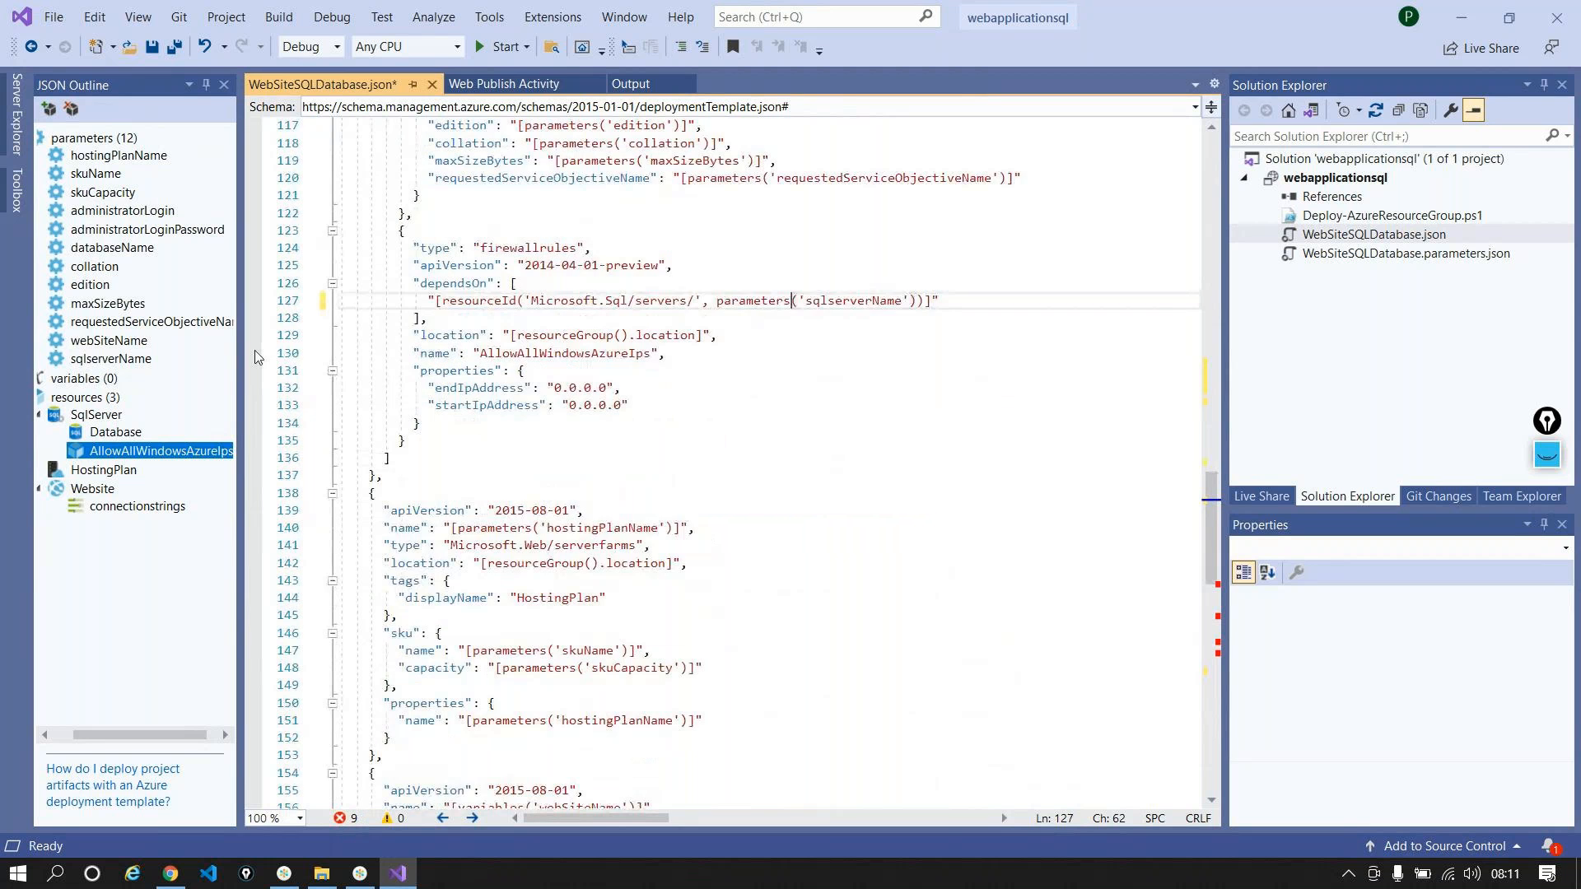
{"action": "scroll", "coordinate": [642, 228], "scroll_direction": "down", "scroll_amount": 3}
Step: Replace variables with parameters on lines 156, 167 and 176
{"action": "scroll", "coordinate": [642, 227], "scroll_direction": "down", "scroll_amount": 4}
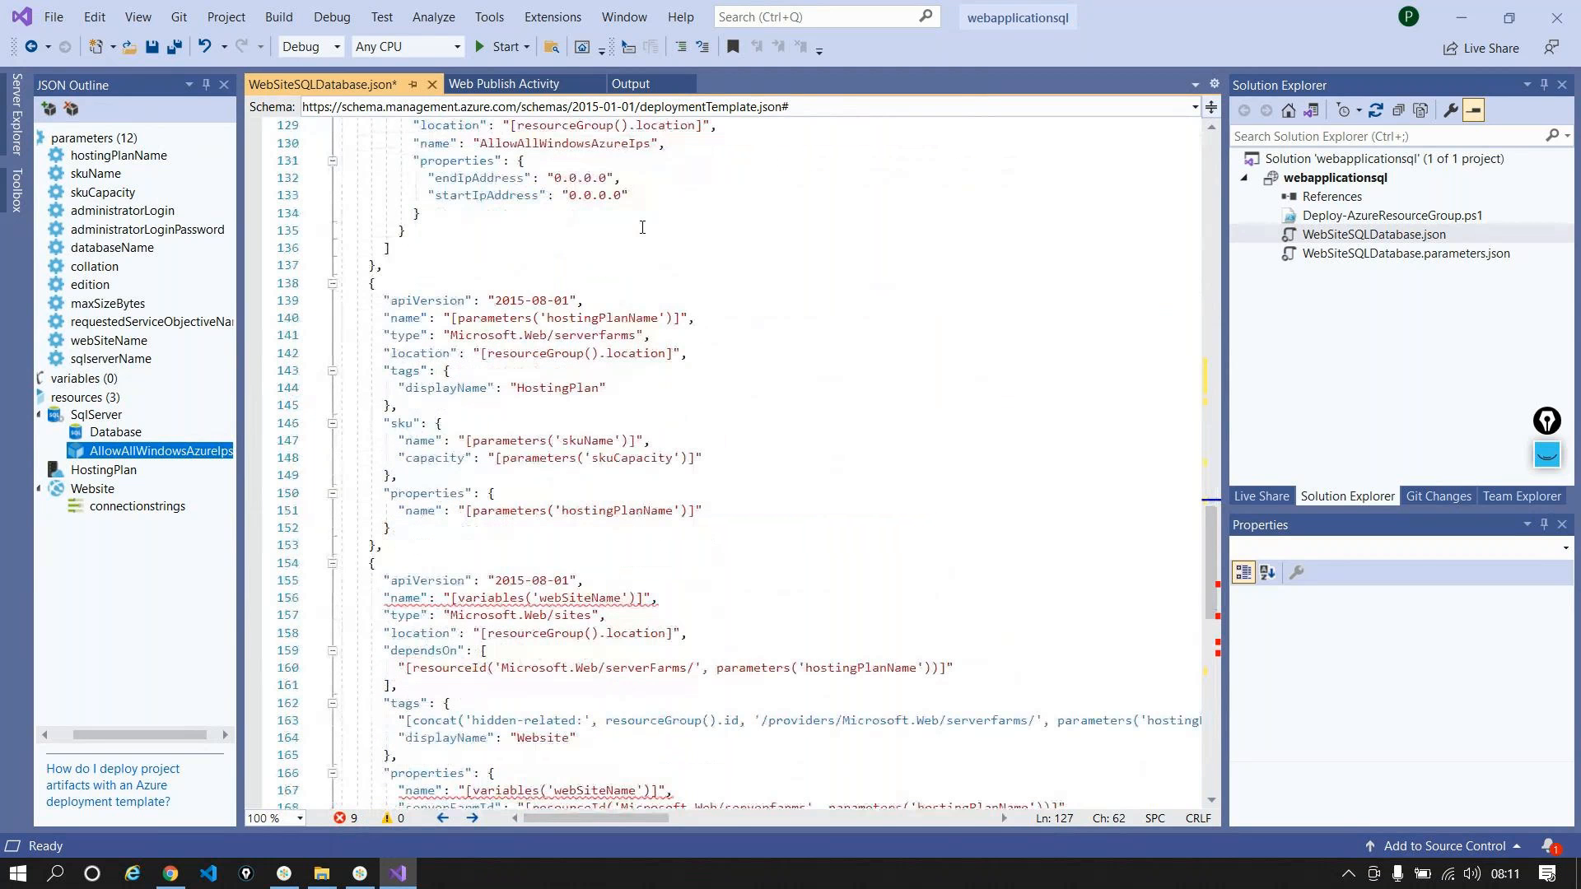
{"action": "double_click", "coordinate": [511, 442]}
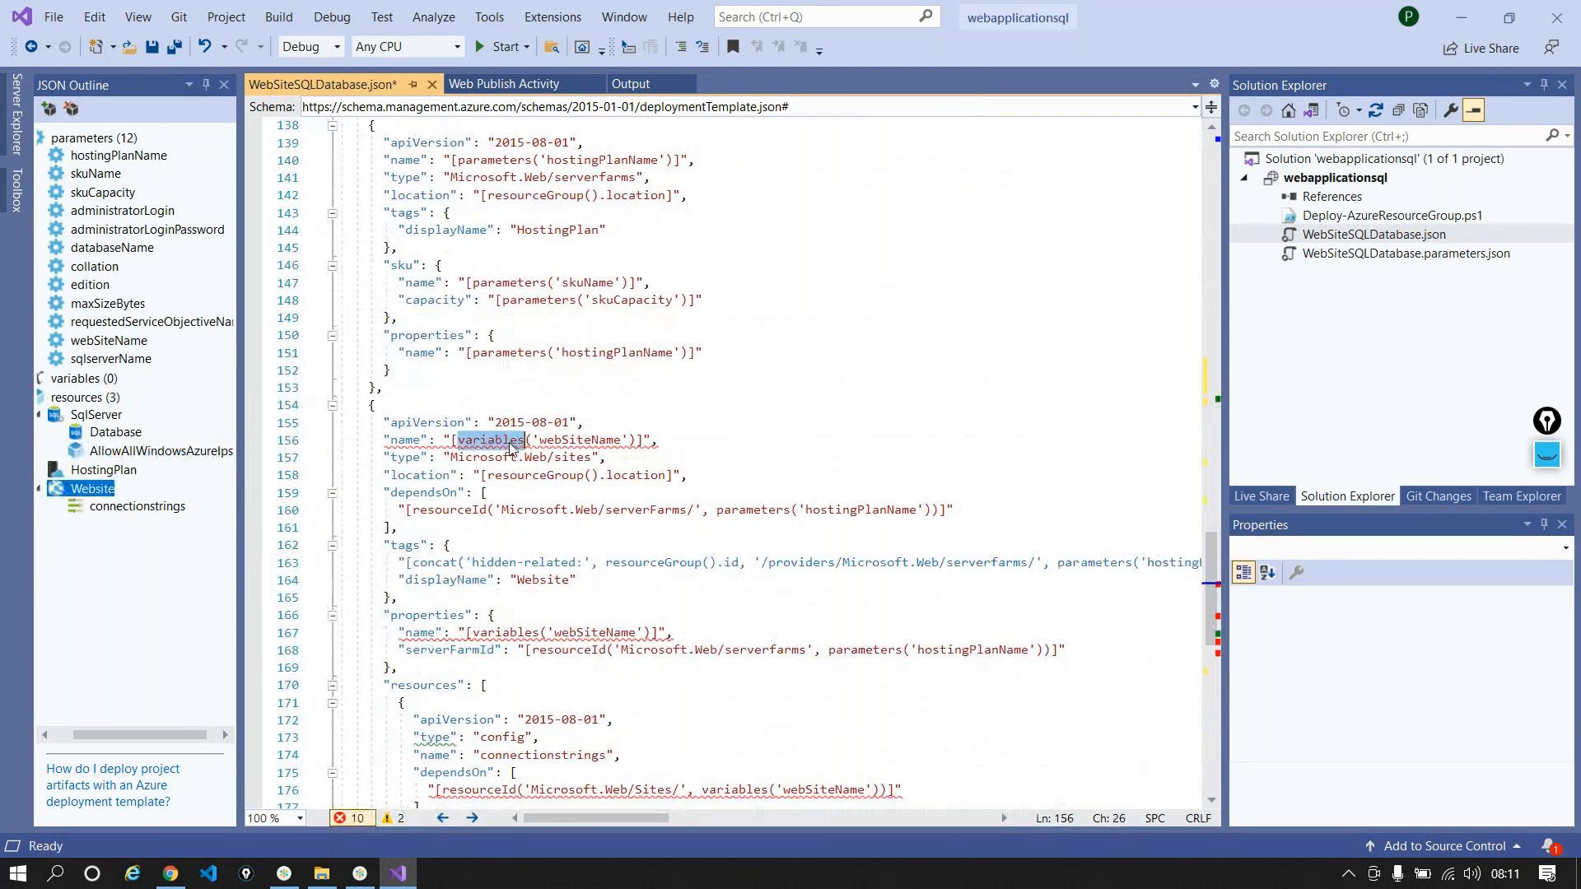
{"action": "type", "text": "para"}
{"action": "type", "text": "meters"}
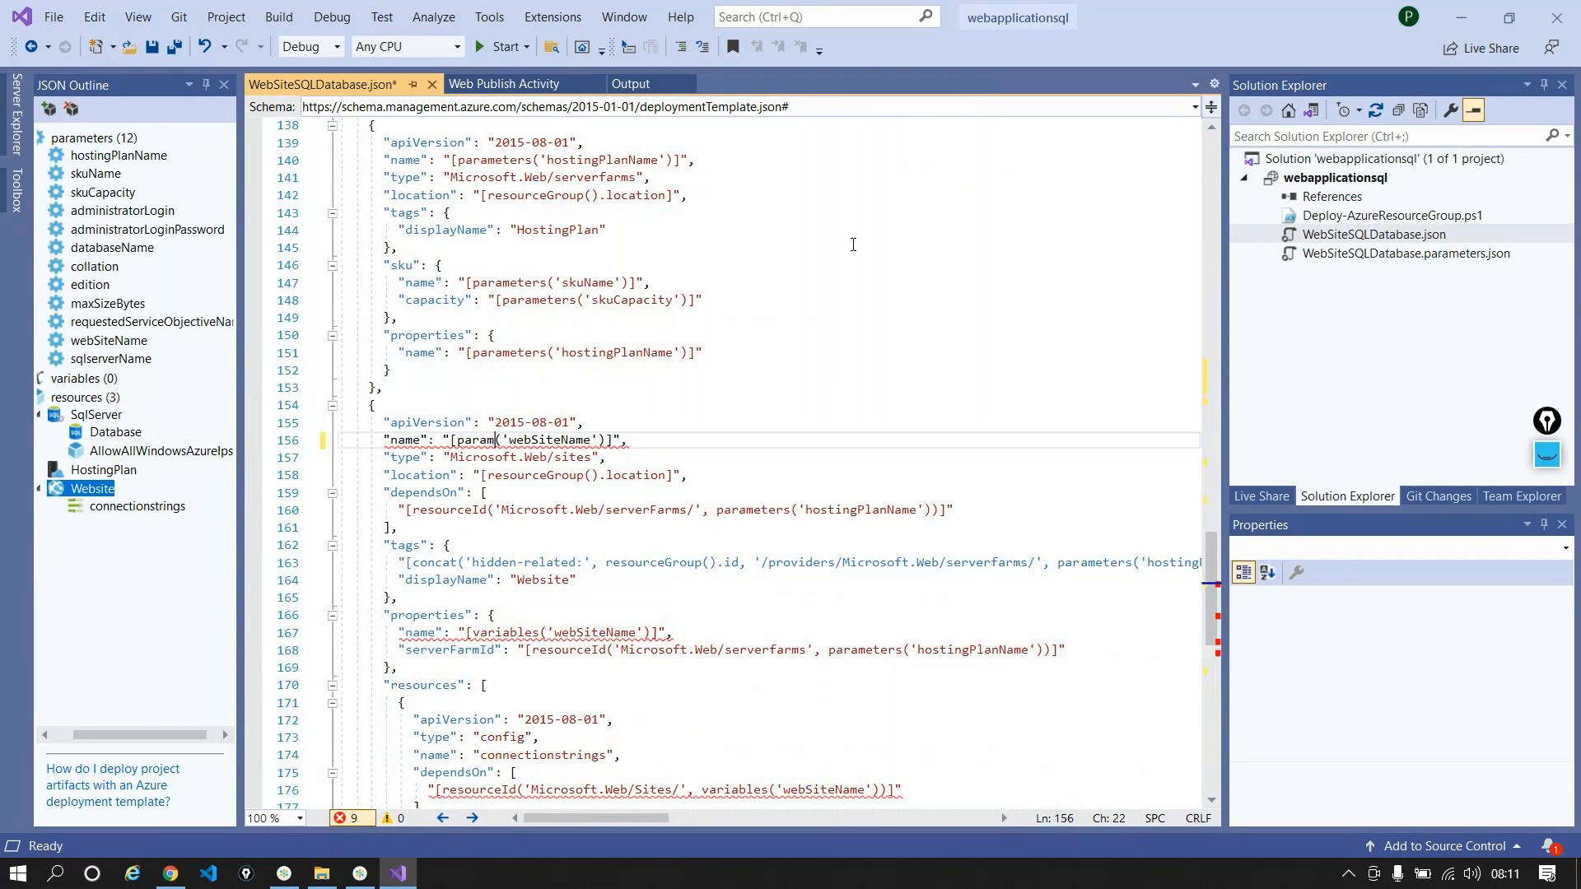
{"action": "scroll", "coordinate": [632, 390], "scroll_direction": "down", "scroll_amount": 4}
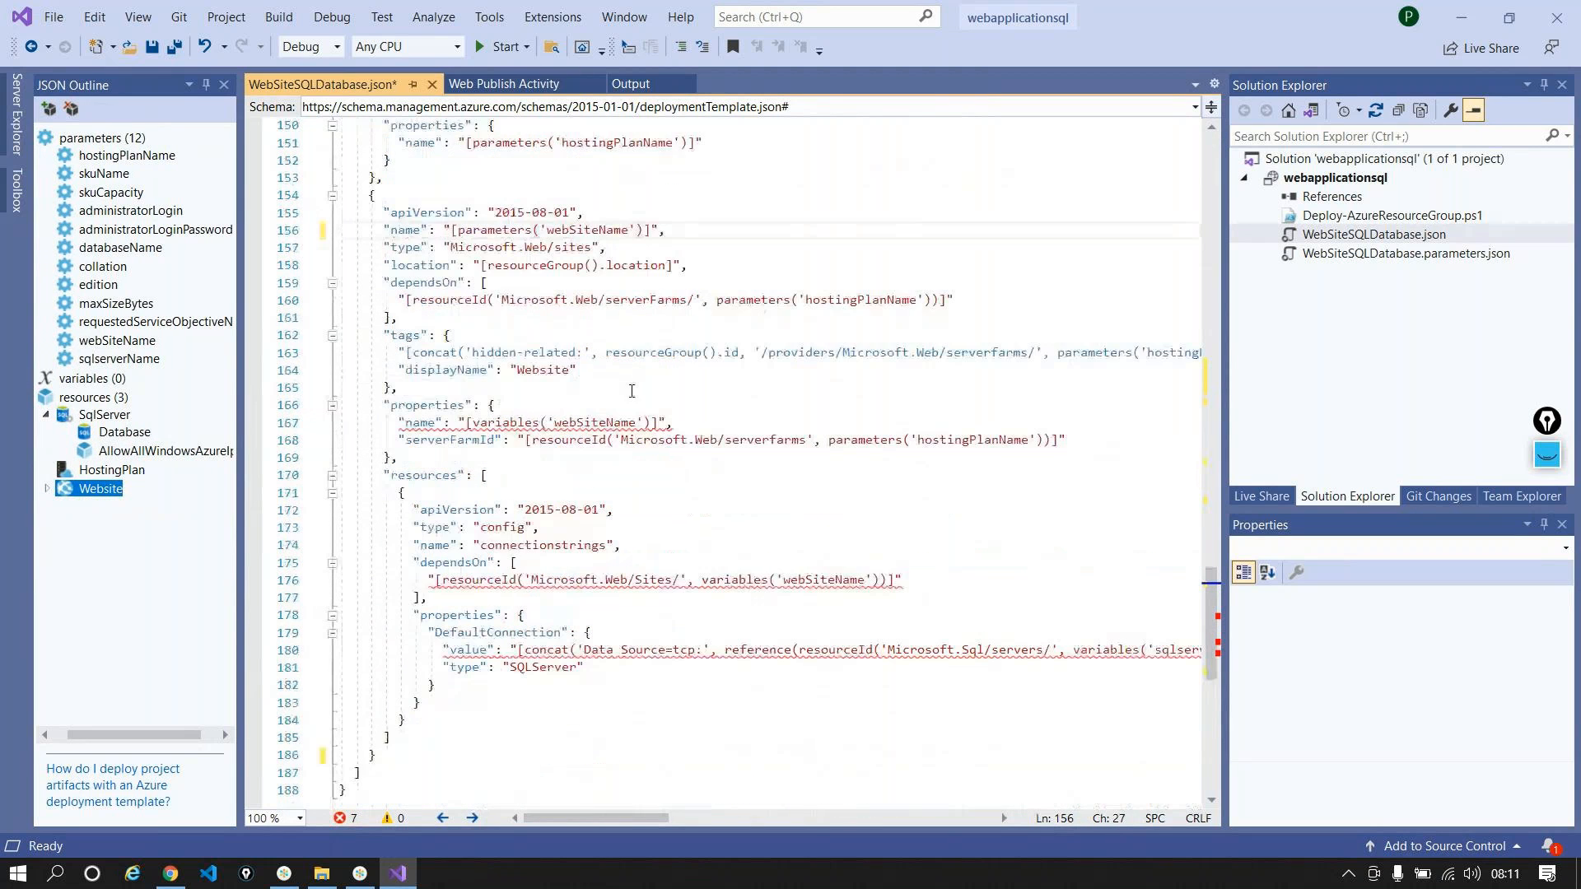
{"action": "double_click", "coordinate": [506, 423]}
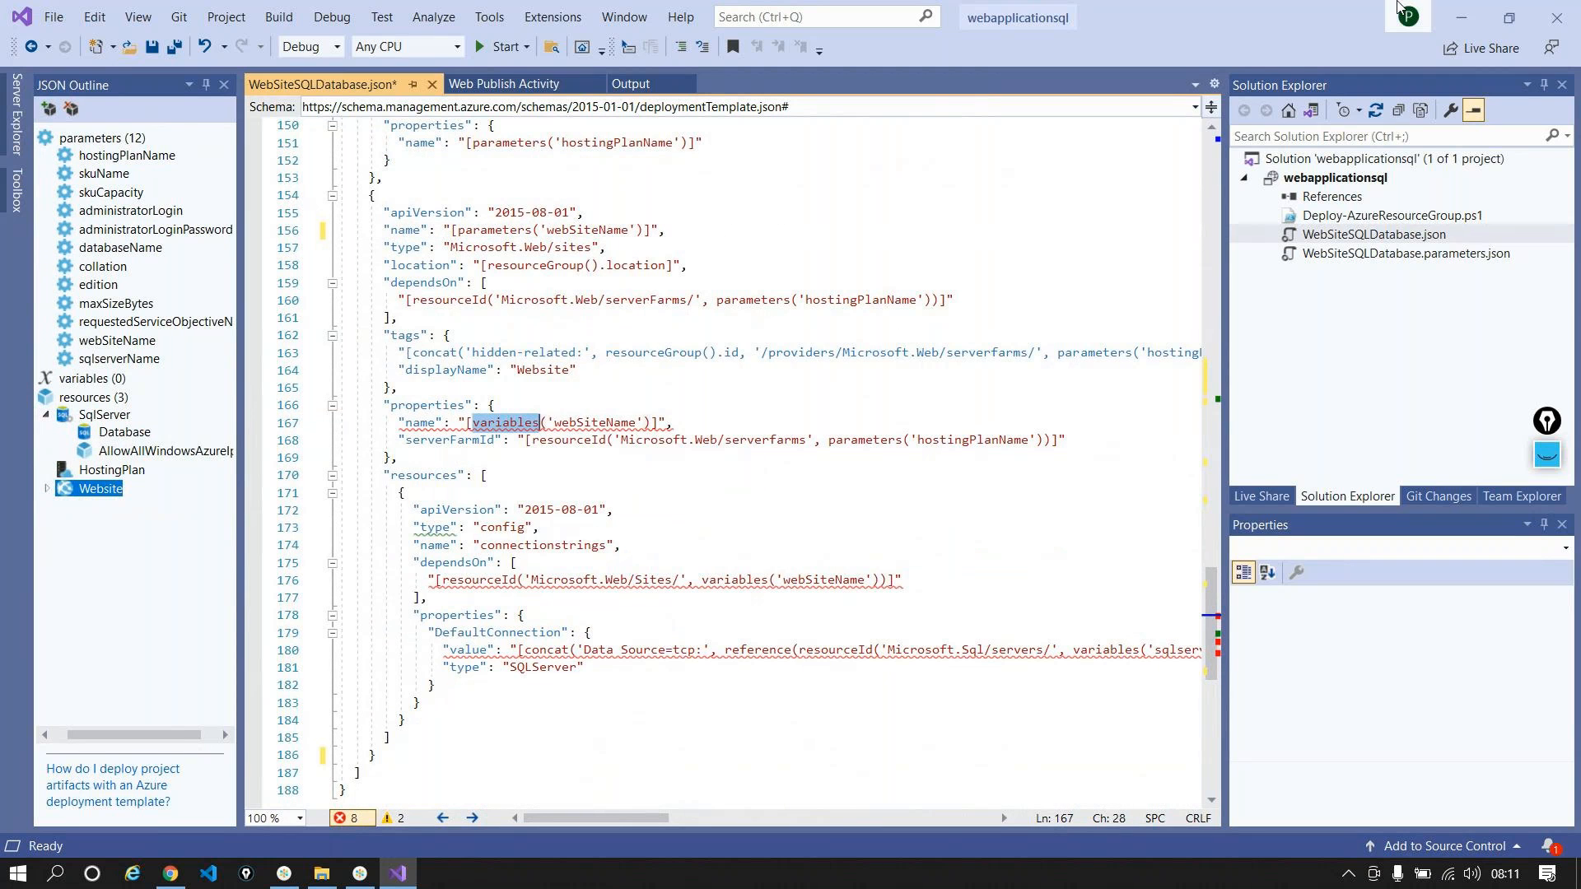
{"action": "type", "text": "para"}
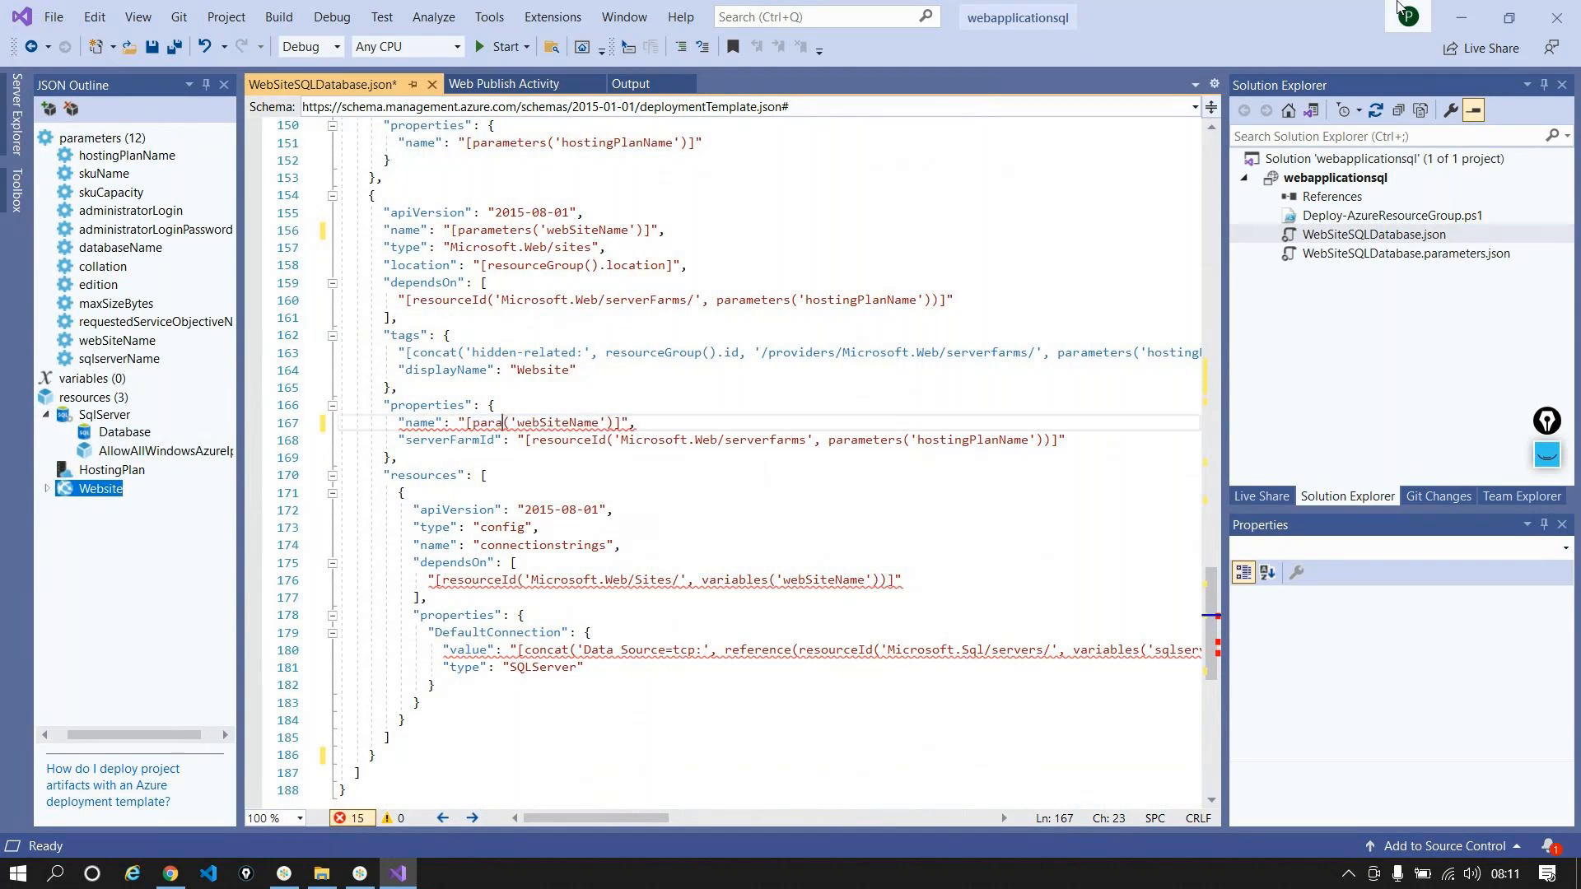
{"action": "type", "text": "meters"}
{"action": "scroll", "coordinate": [753, 289], "scroll_direction": "down", "scroll_amount": 2}
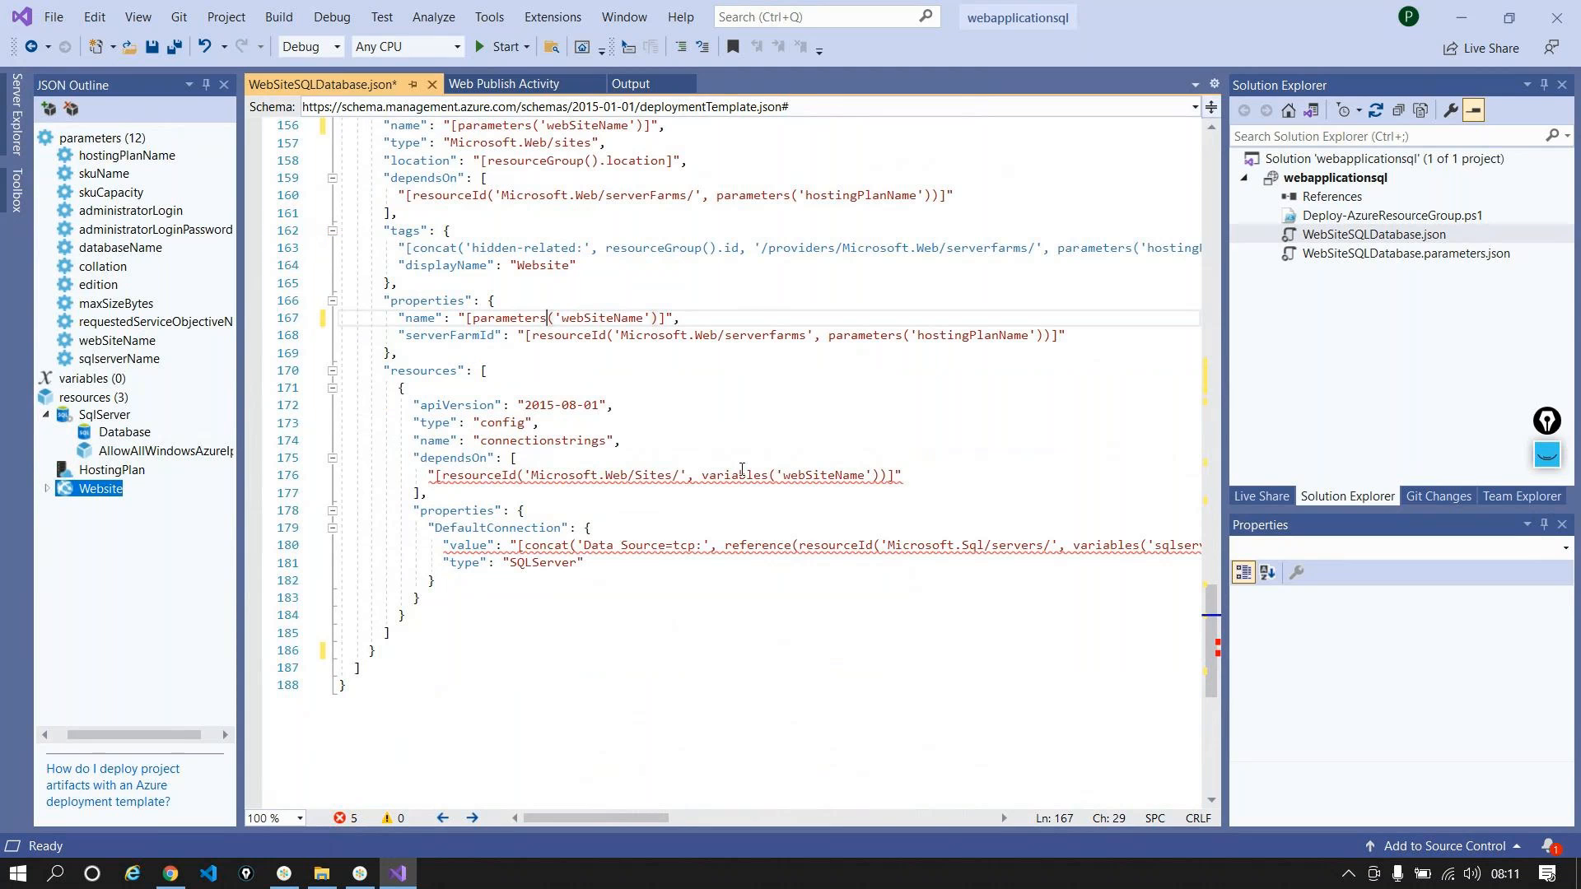
{"action": "double_click", "coordinate": [737, 476]}
{"action": "type", "text": "p"}
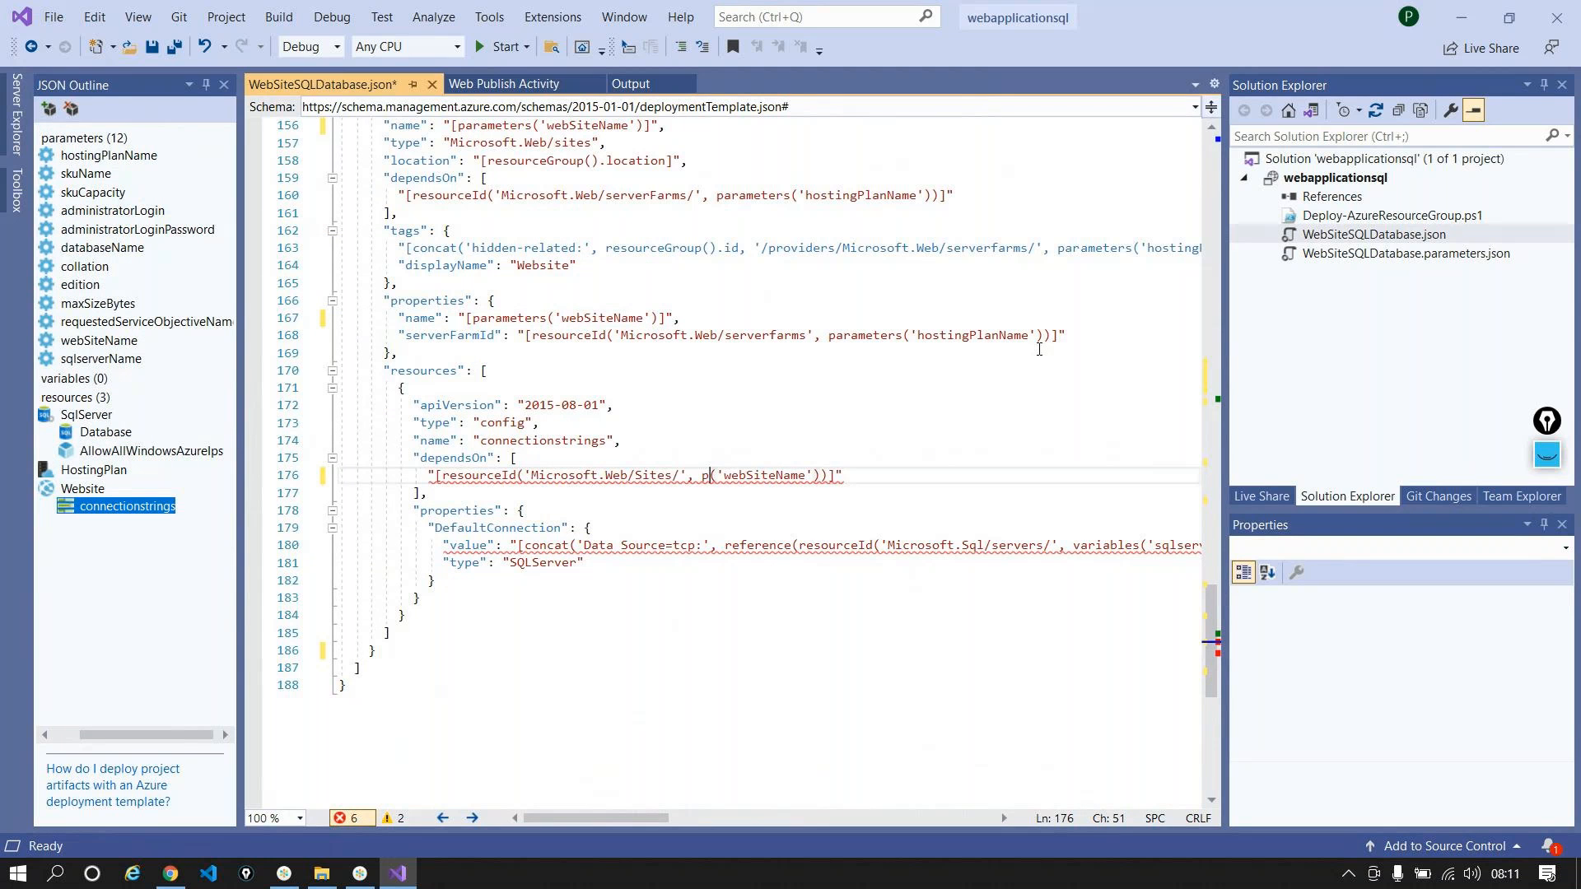
{"action": "type", "text": "arameters"}
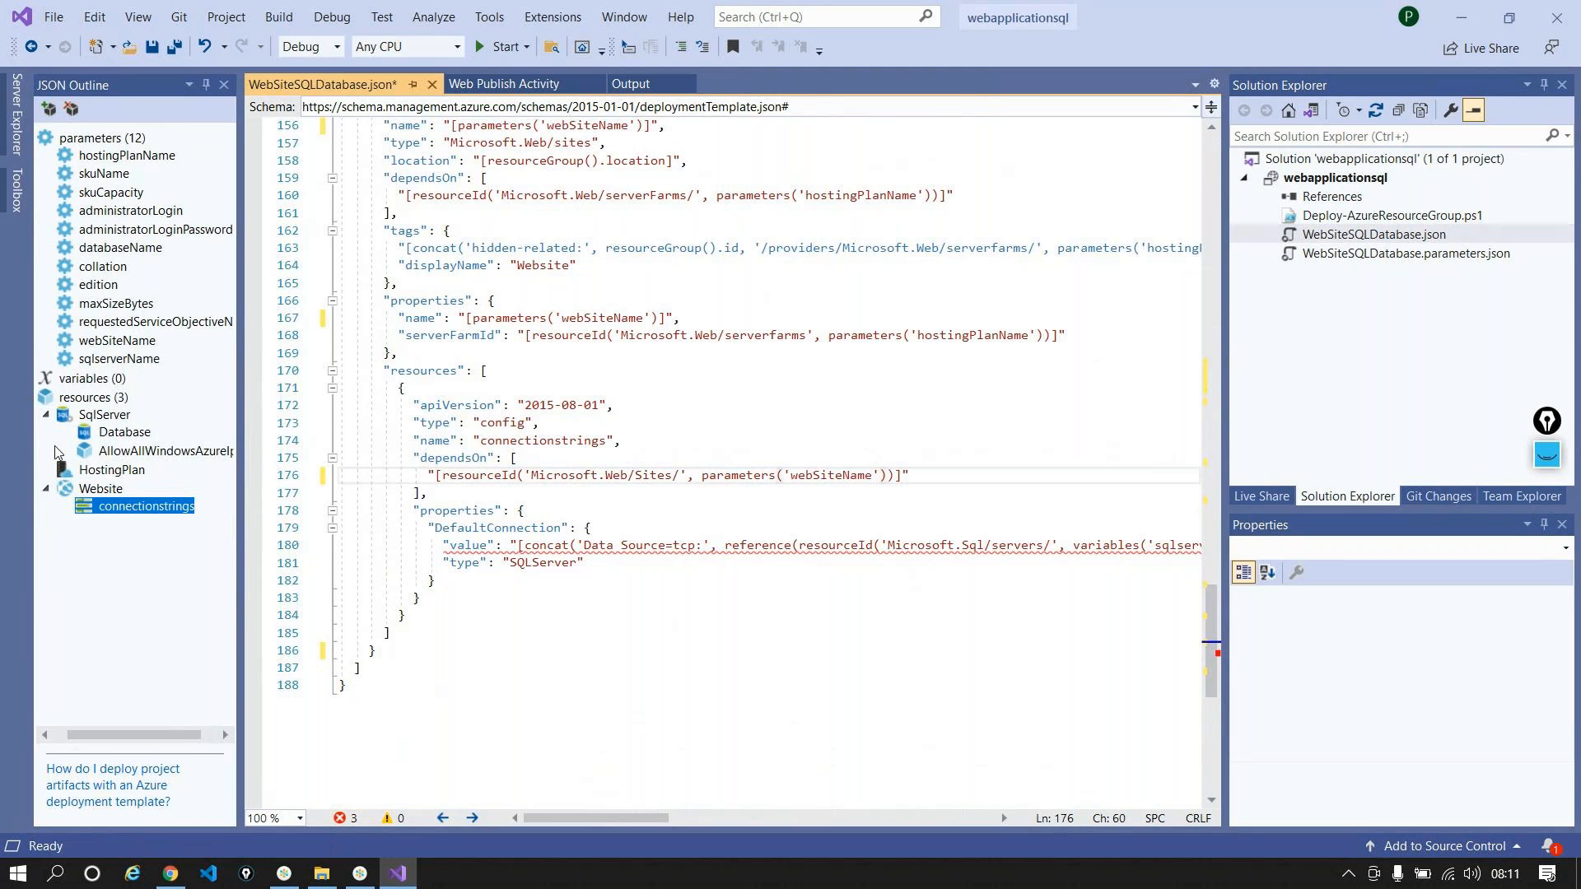
Step: Inspect the SqlServer resource's administratorLogin and administratorLoginPassword parameter references
{"action": "left_click", "coordinate": [115, 437]}
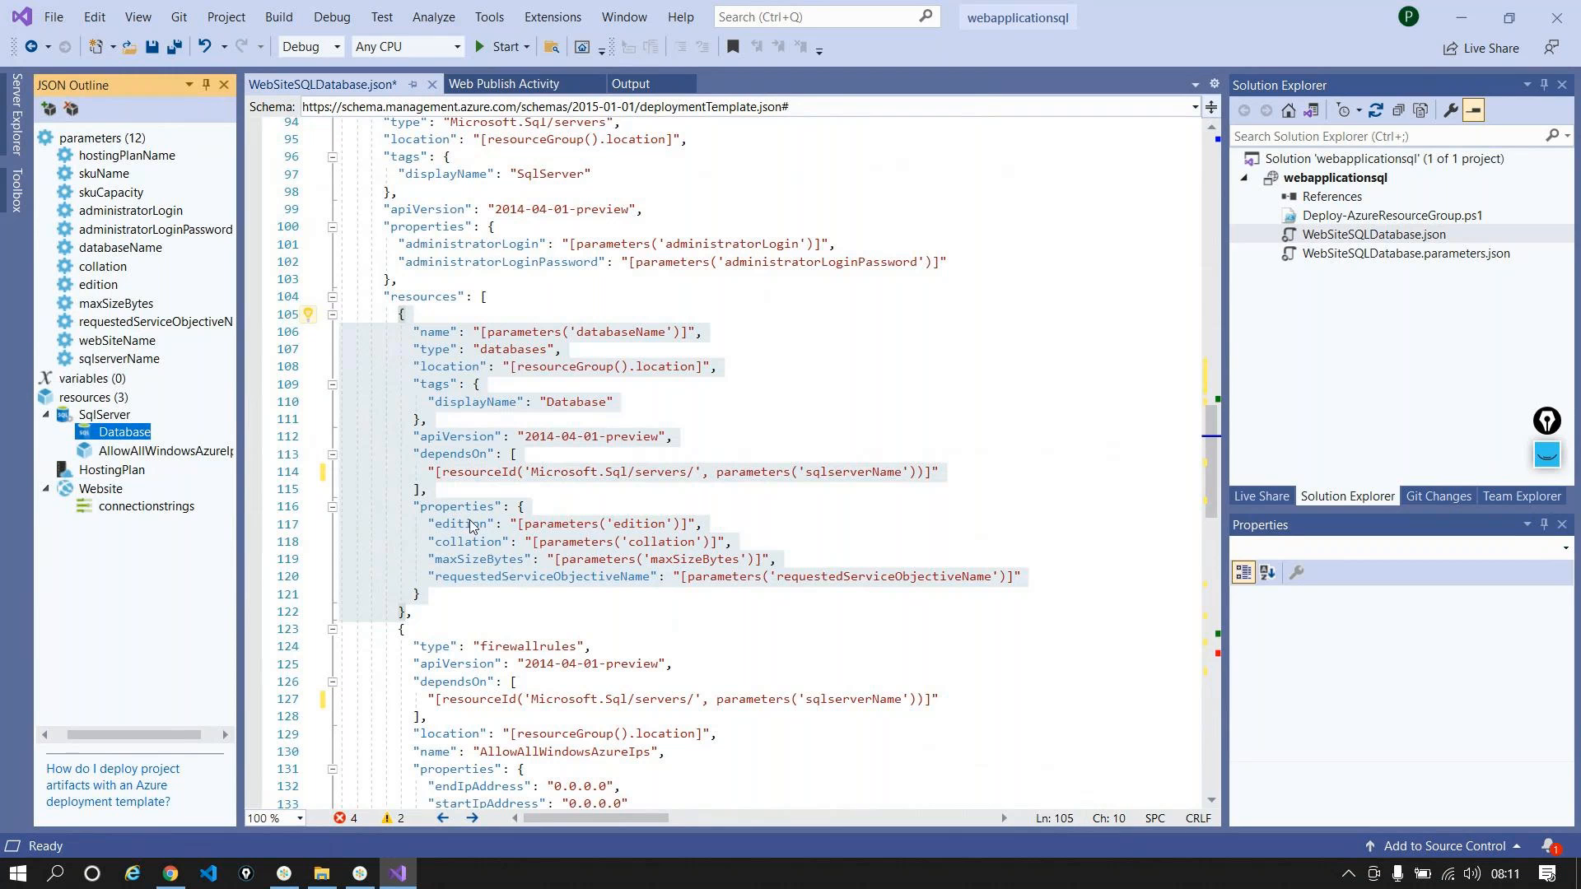
{"action": "left_click", "coordinate": [103, 415]}
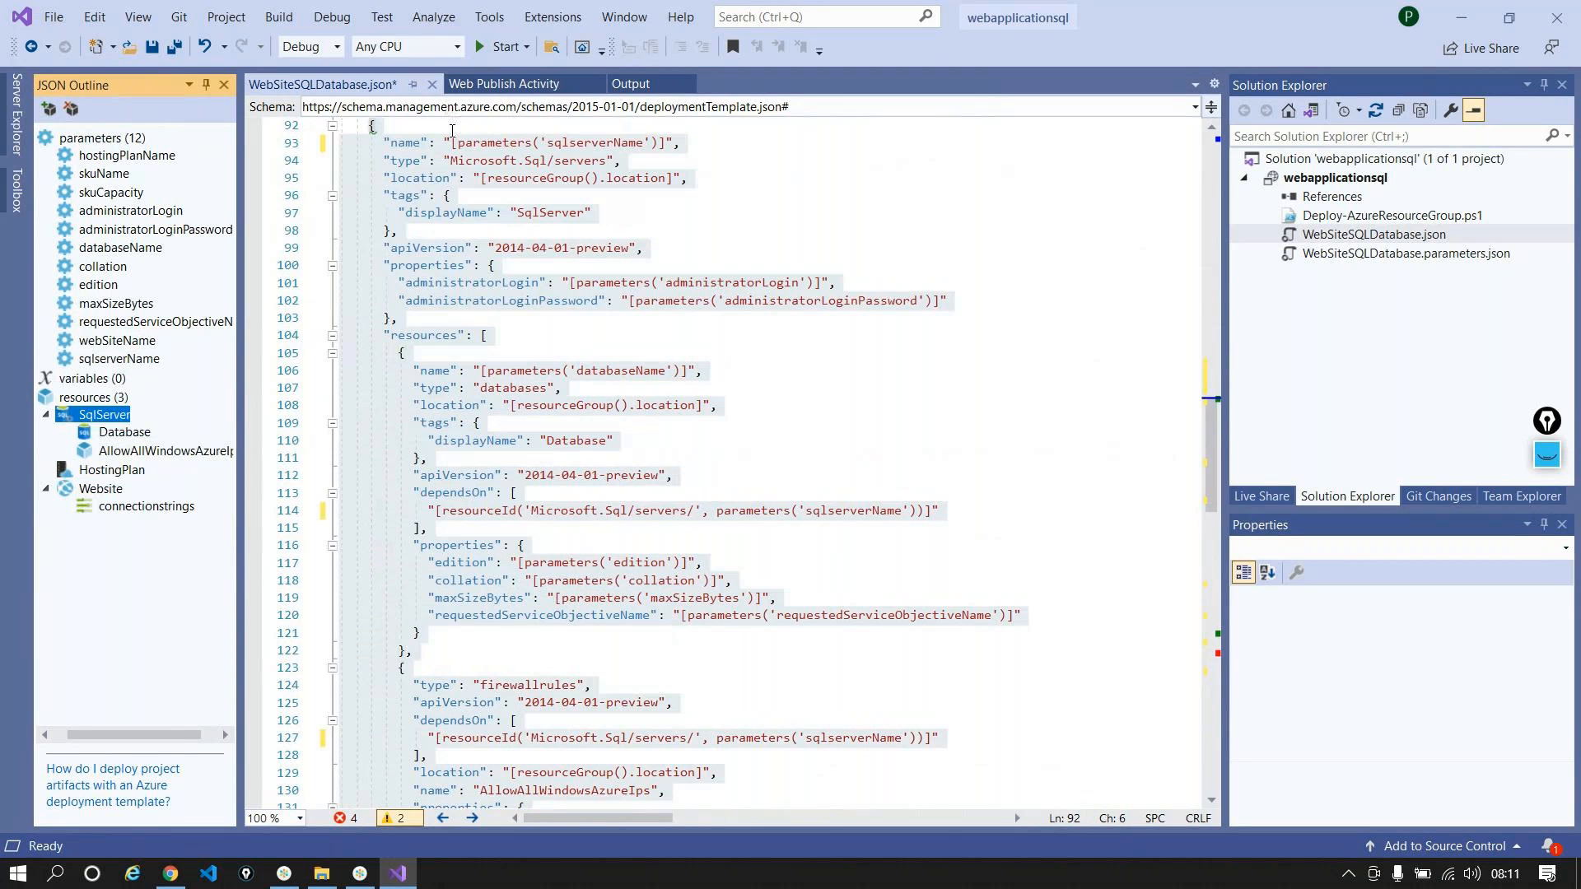
{"action": "double_click", "coordinate": [621, 284]}
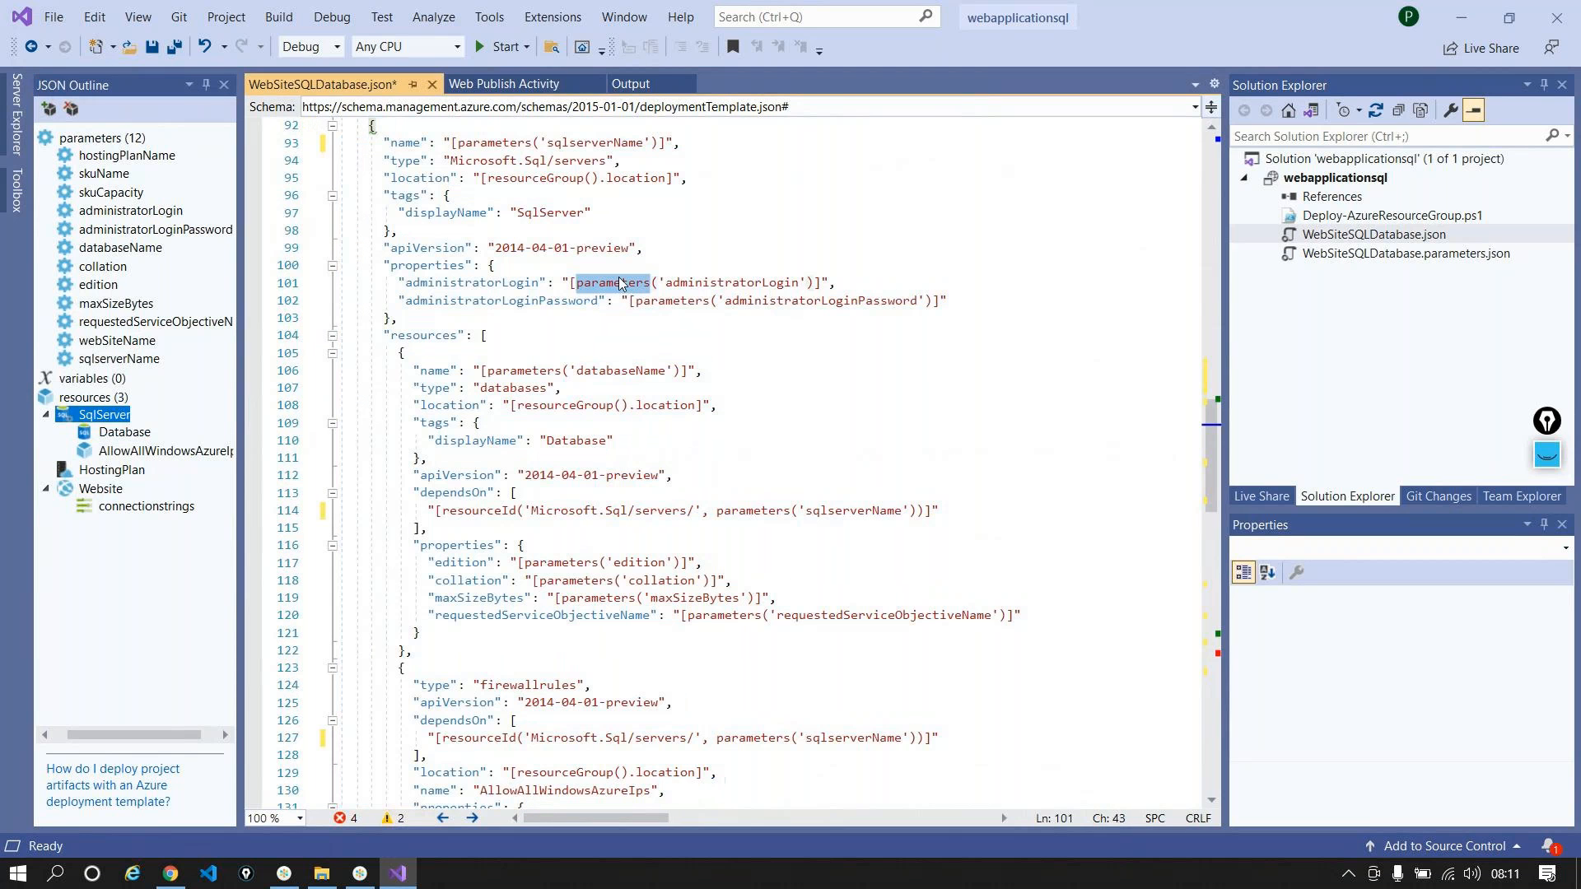
{"action": "double_click", "coordinate": [731, 284]}
{"action": "left_click", "coordinate": [795, 301]}
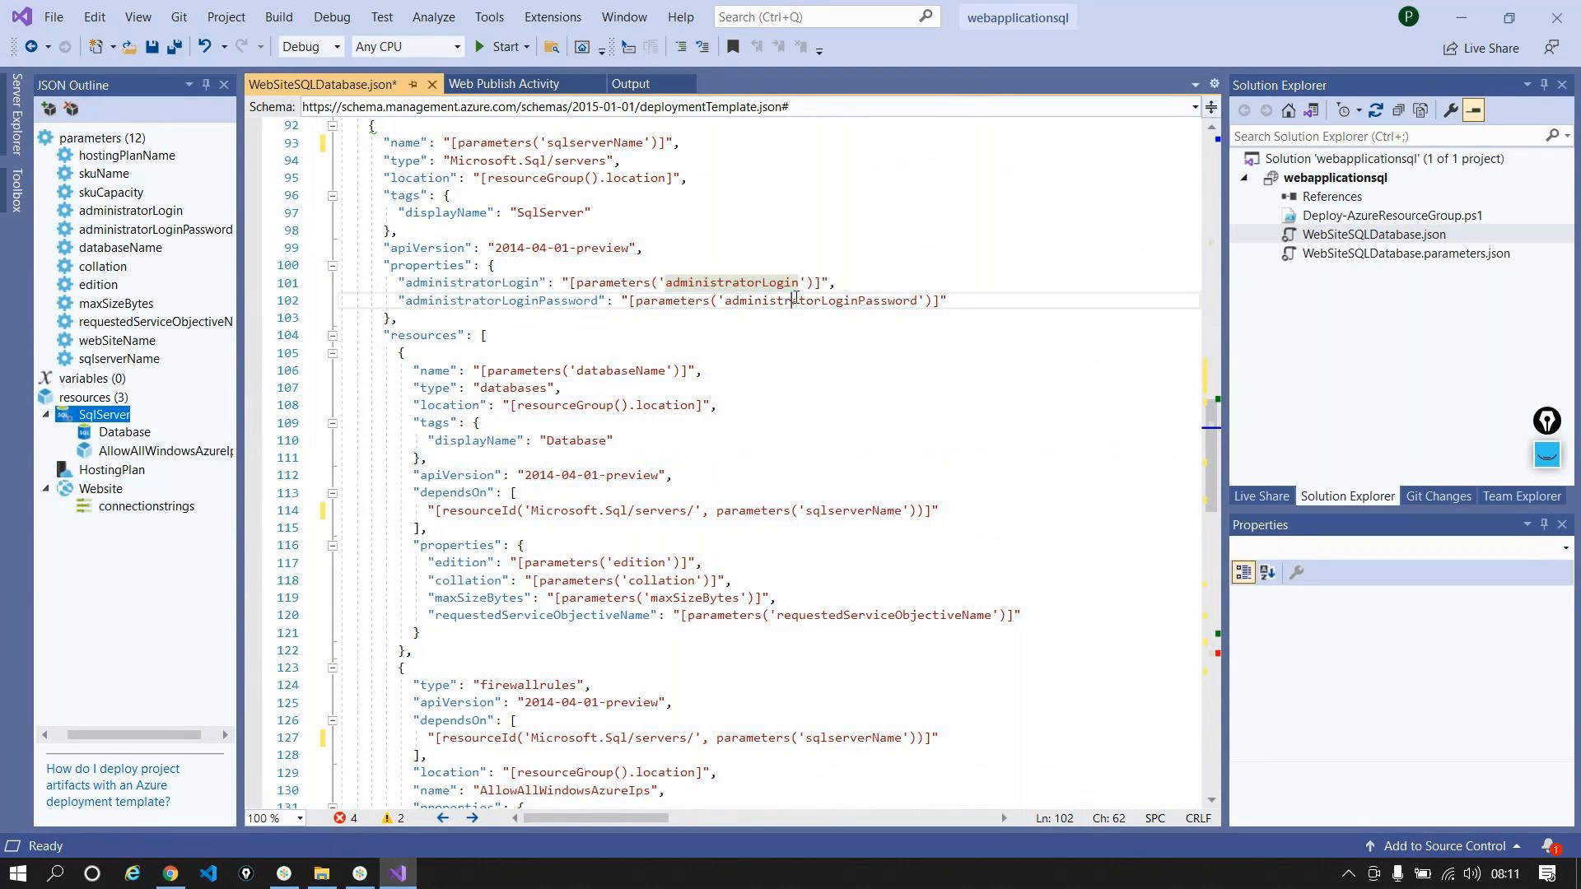
{"action": "double_click", "coordinate": [795, 301]}
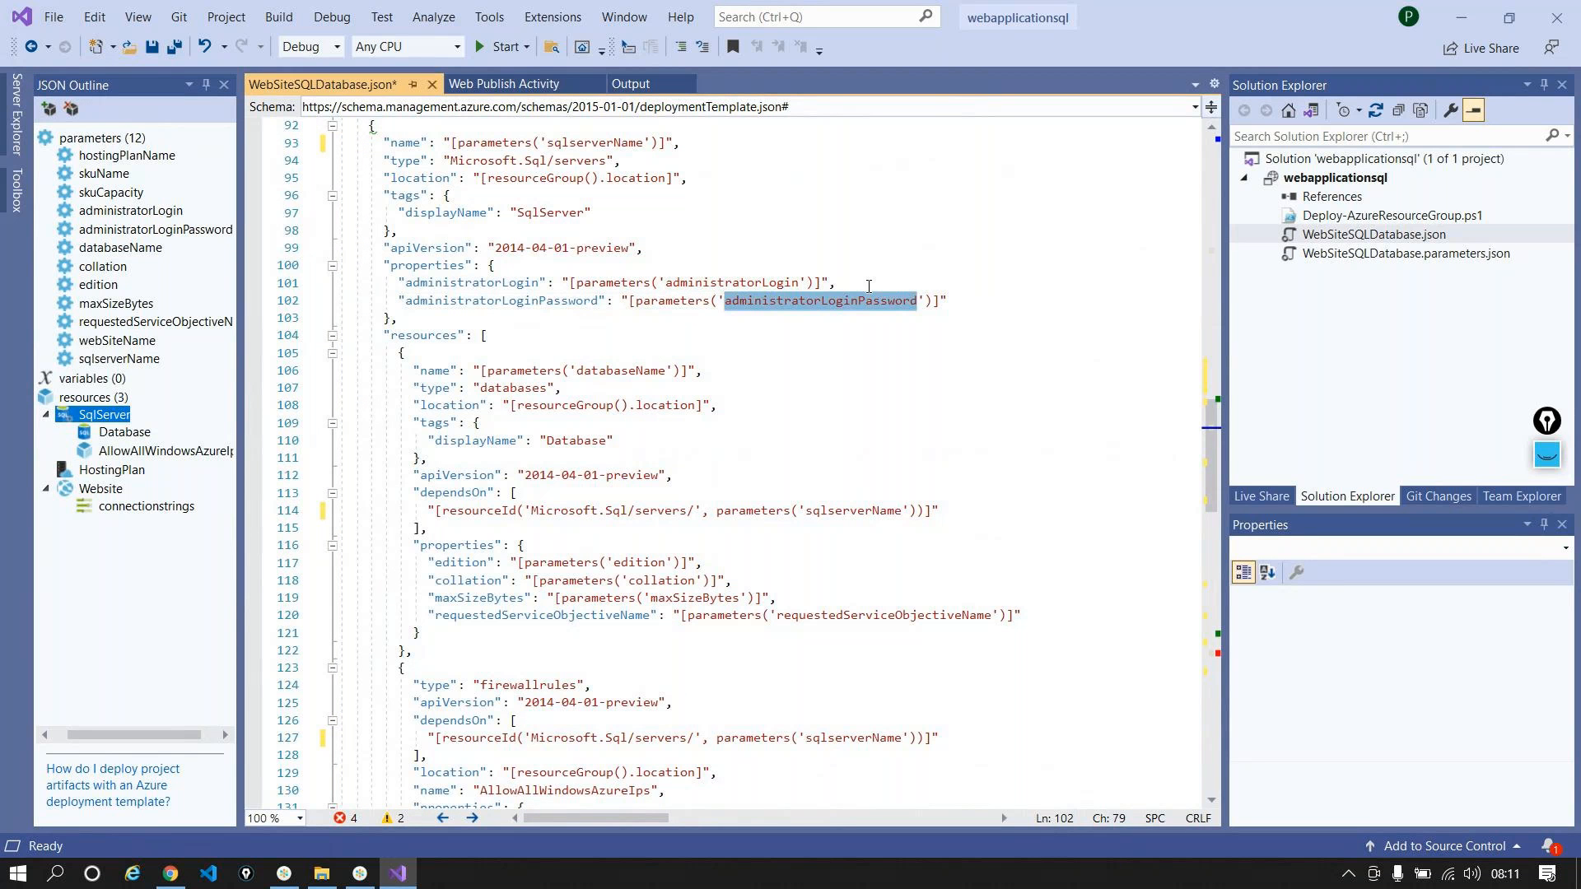
Step: Locate the DefaultConnection entry in the connectionstrings block via the JSON Outline
{"action": "left_click", "coordinate": [117, 490]}
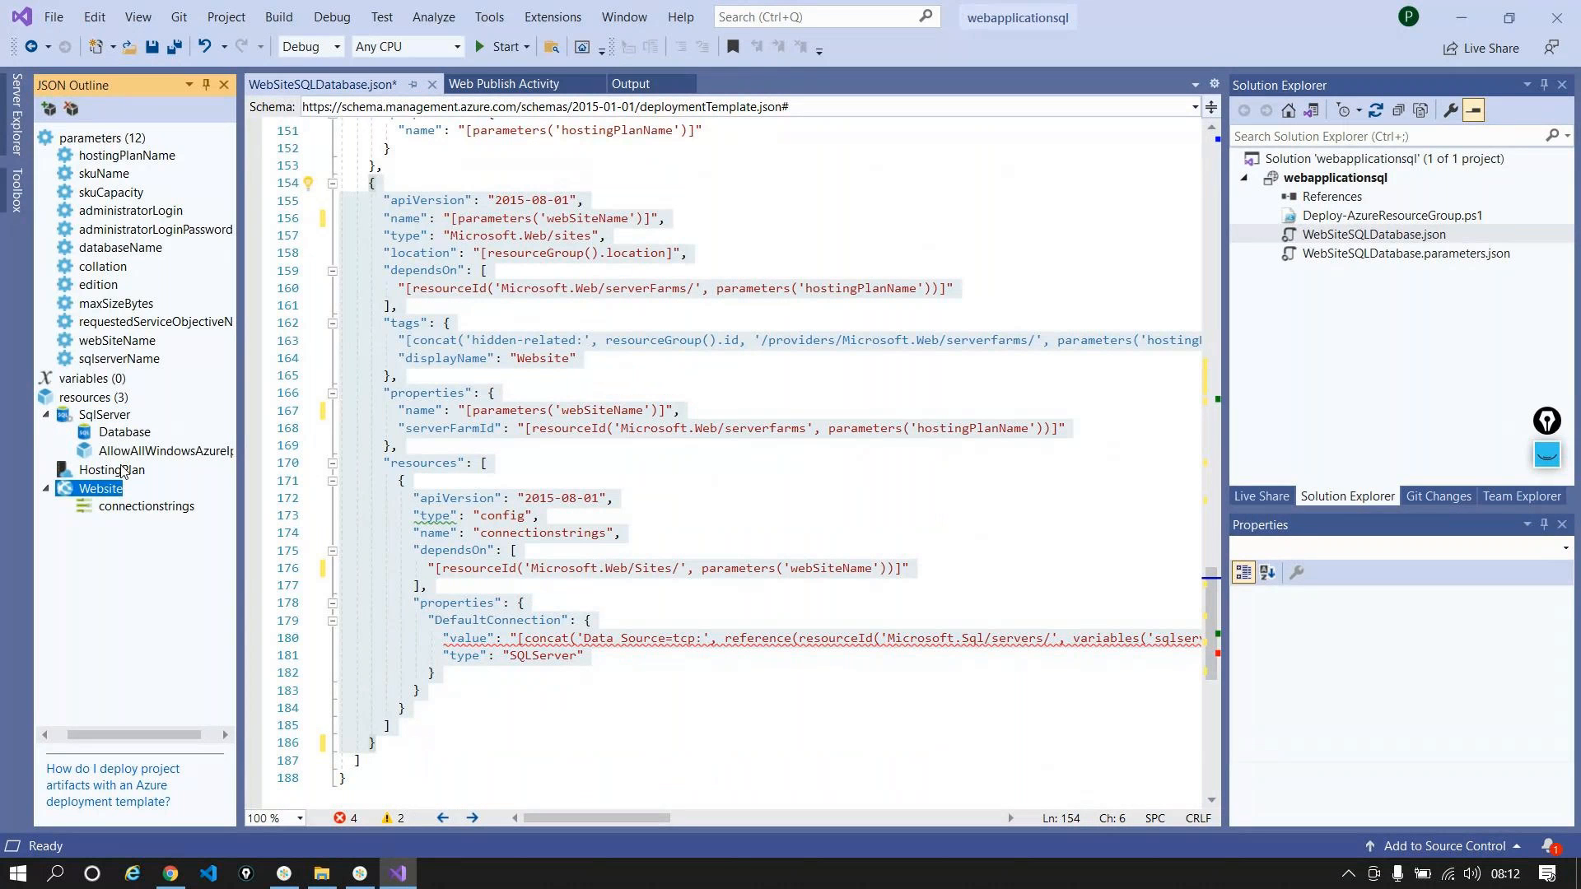
{"action": "left_click", "coordinate": [121, 470]}
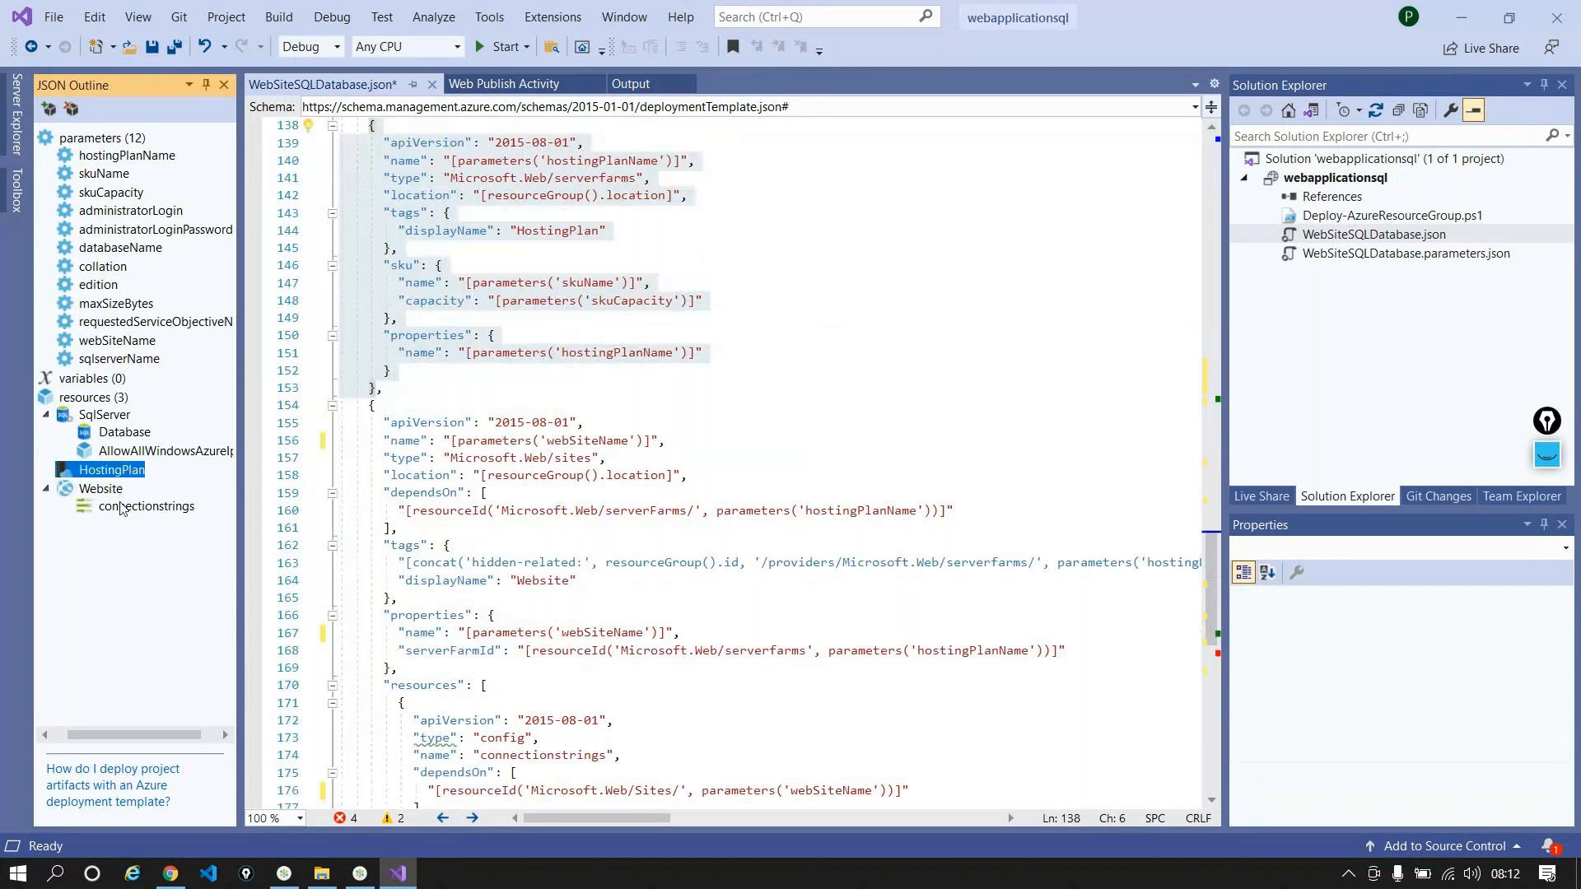
{"action": "left_click", "coordinate": [125, 507]}
{"action": "scroll", "coordinate": [597, 500], "scroll_direction": "down", "scroll_amount": 1}
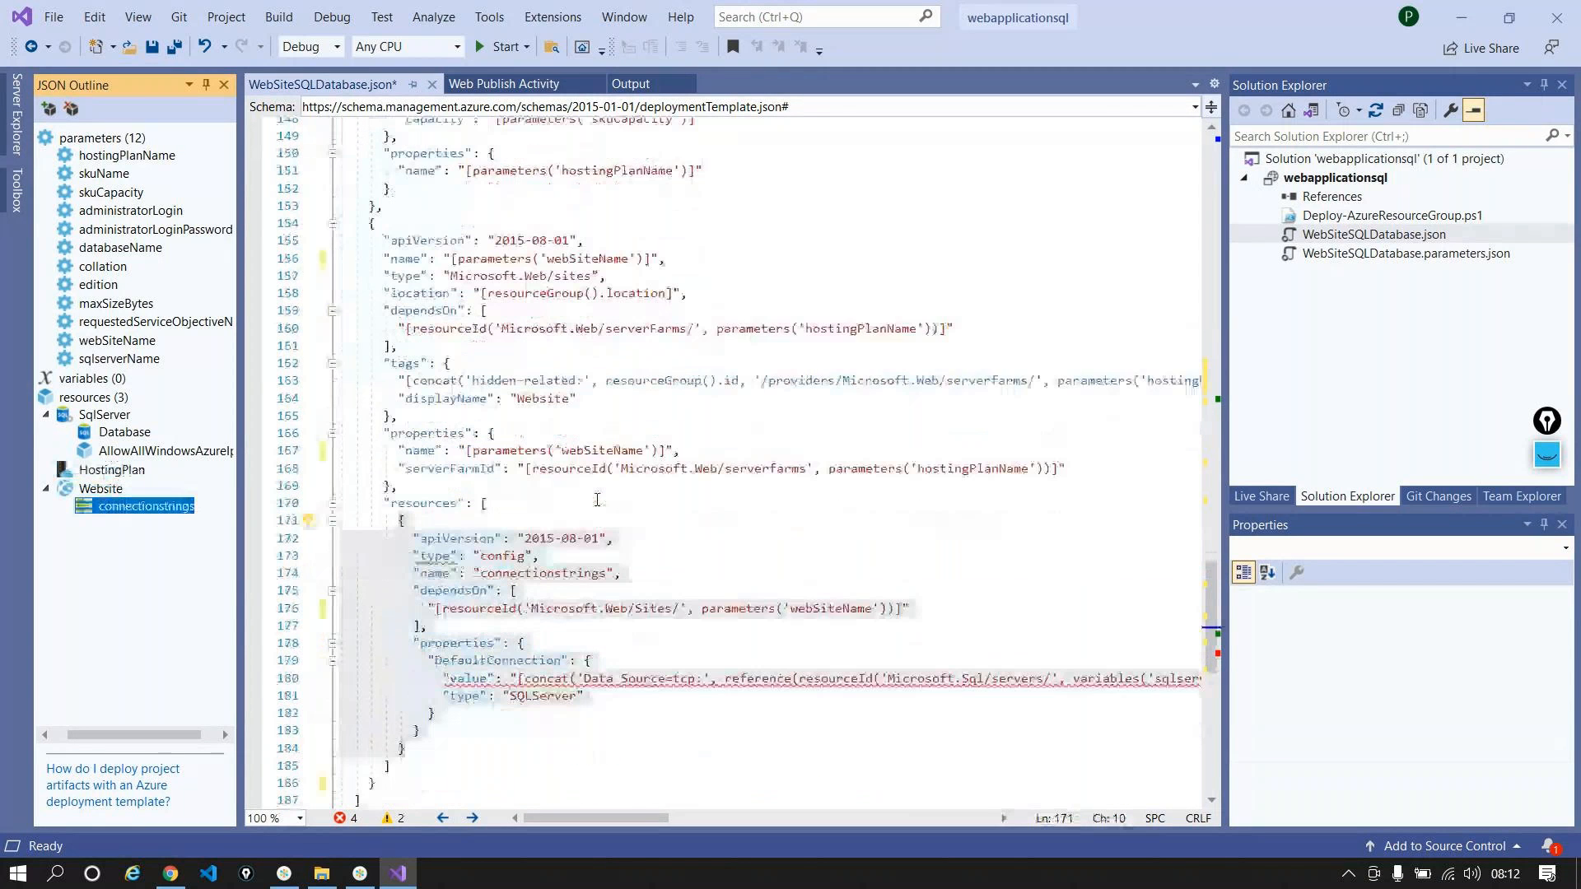
{"action": "scroll", "coordinate": [597, 500], "scroll_direction": "down", "scroll_amount": 1}
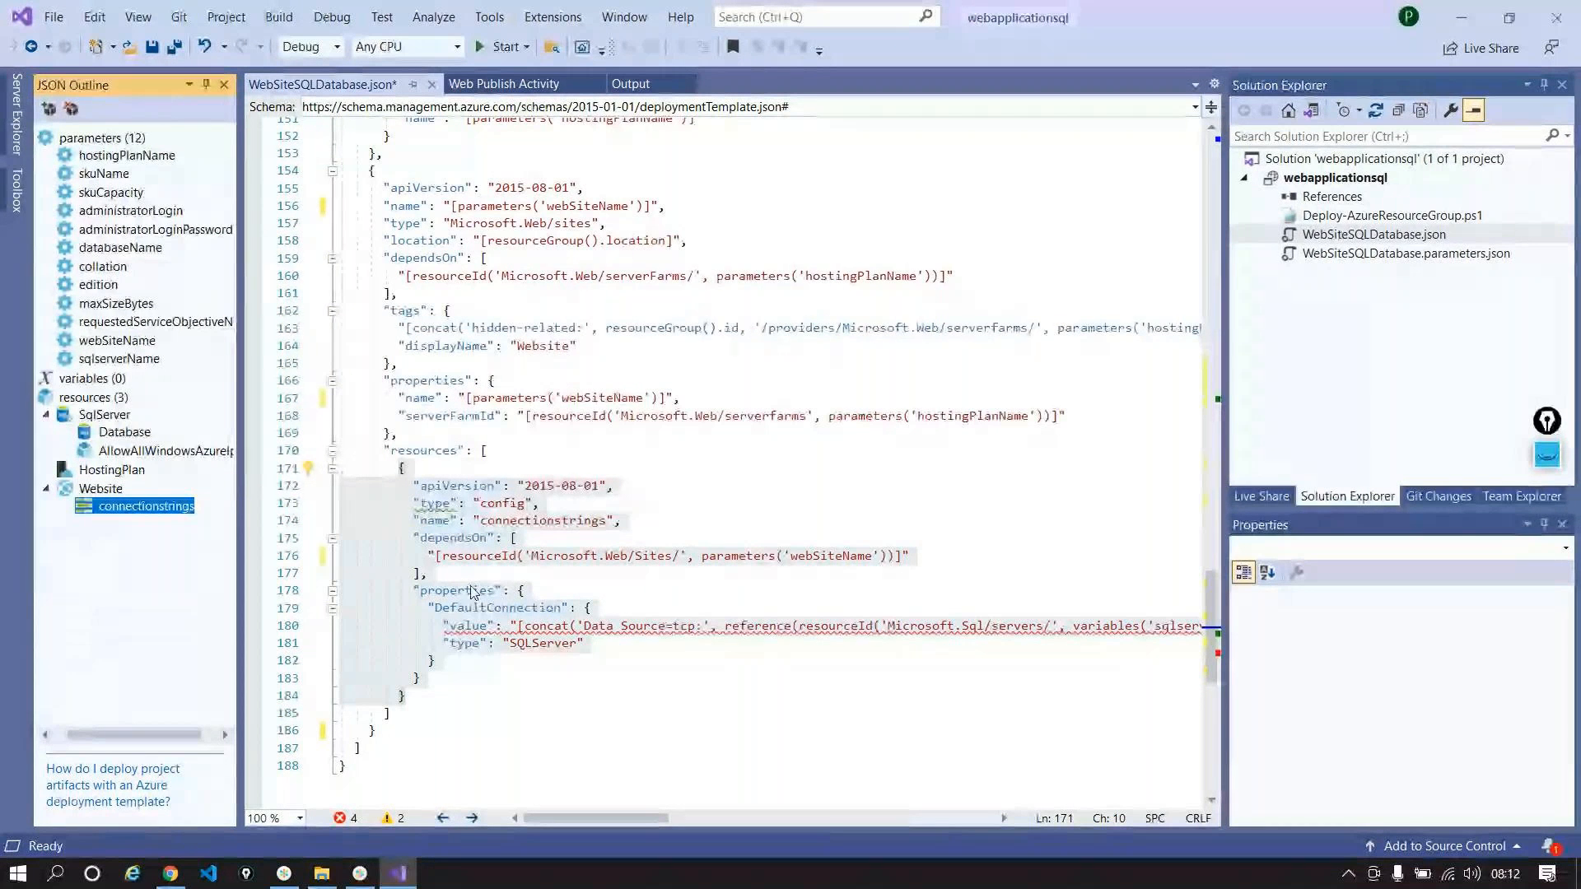
{"action": "double_click", "coordinate": [557, 608]}
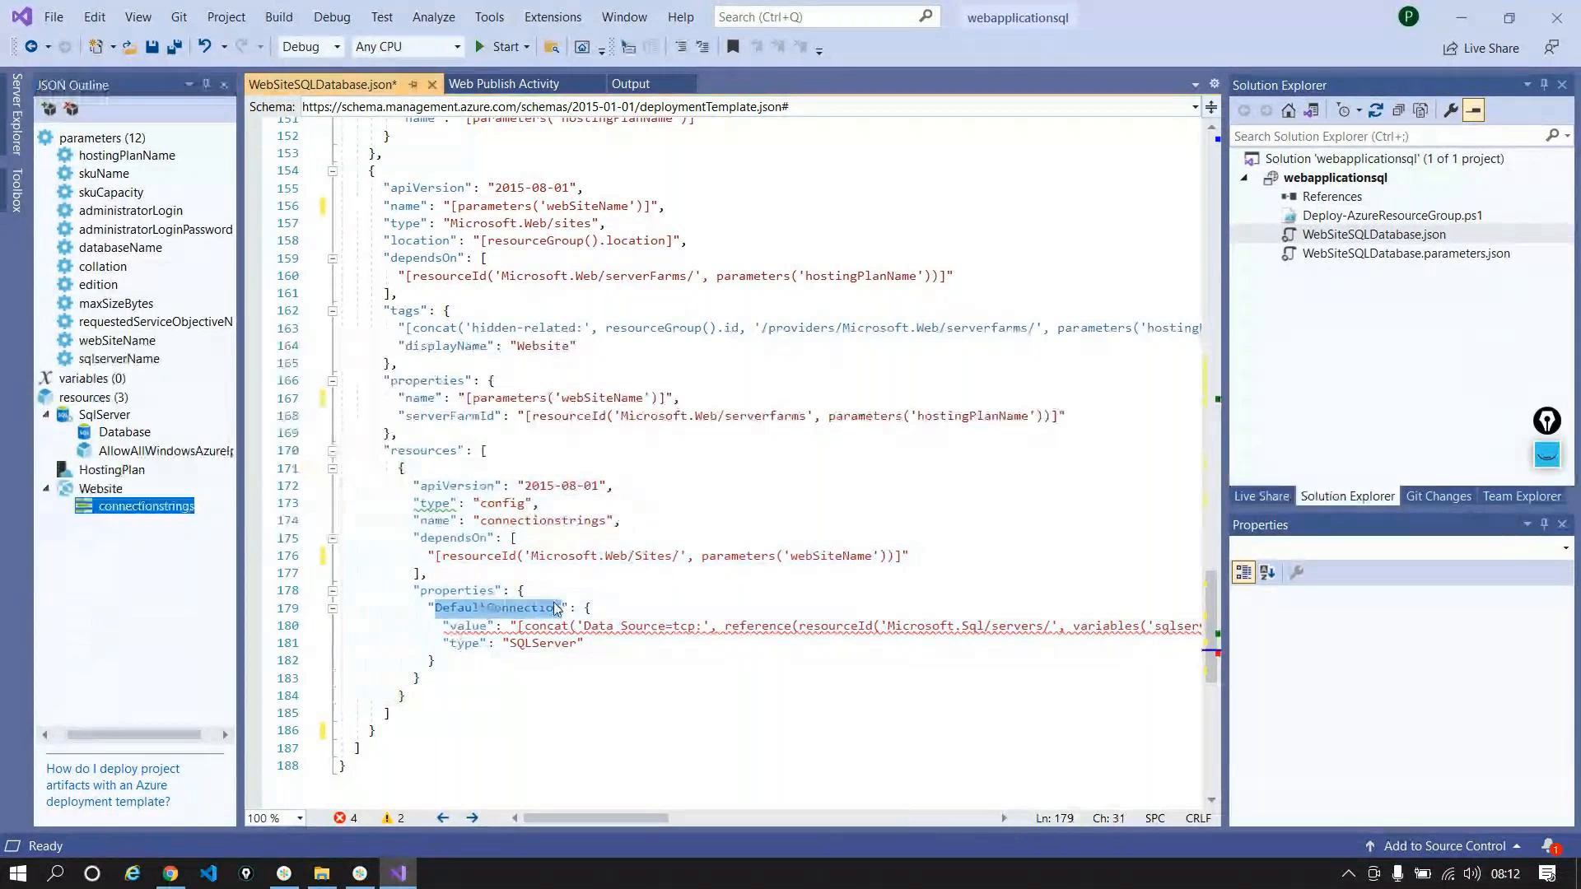
{"action": "mouse_move", "coordinate": [584, 815]}
{"action": "left_mouse_down"}
{"action": "mouse_move", "coordinate": [716, 834]}
{"action": "mouse_move", "coordinate": [916, 813]}
{"action": "mouse_move", "coordinate": [566, 797]}
{"action": "left_mouse_up"}
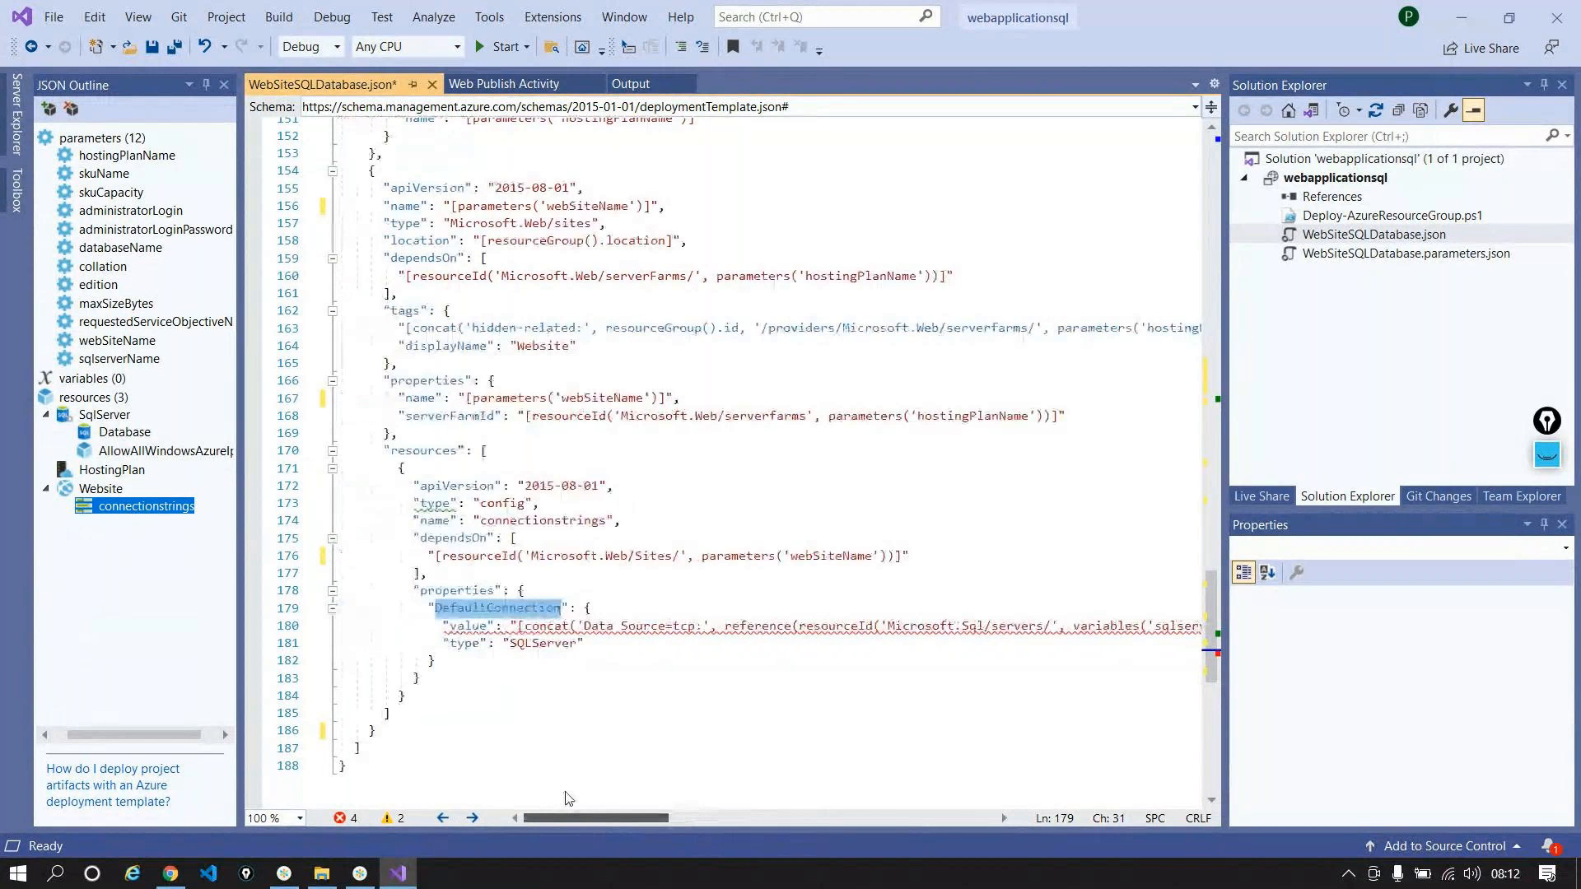
{"action": "scroll", "coordinate": [589, 800], "scroll_direction": "right", "scroll_amount": 1}
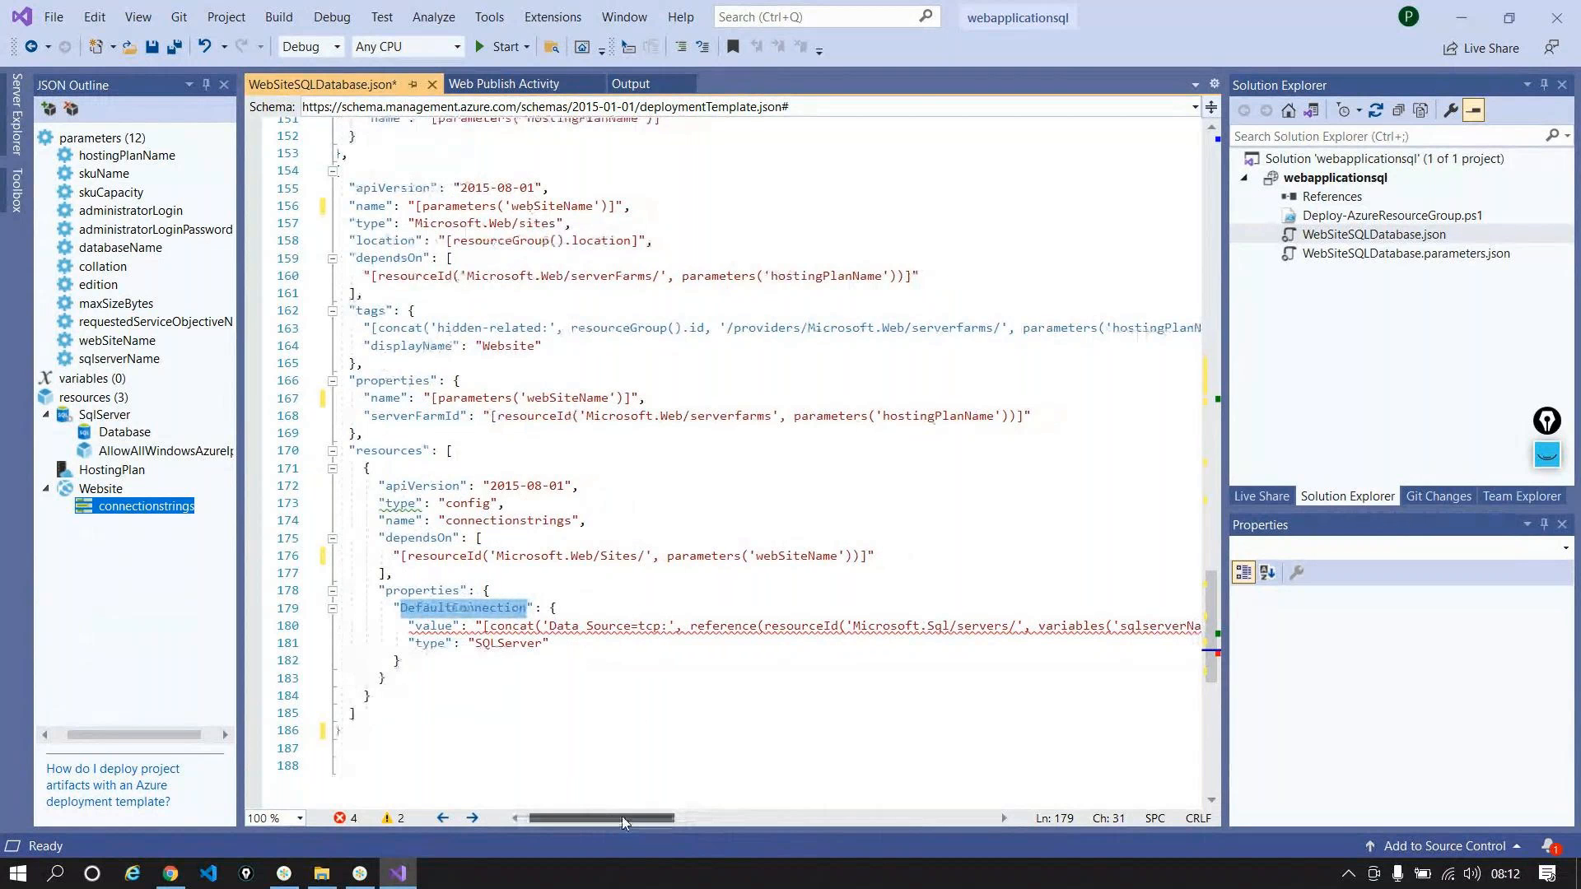
{"action": "left_click_drag", "start_coordinate": [621, 816], "coordinate": [669, 816]}
{"action": "scroll", "coordinate": [738, 596], "scroll_direction": "right", "scroll_amount": 1}
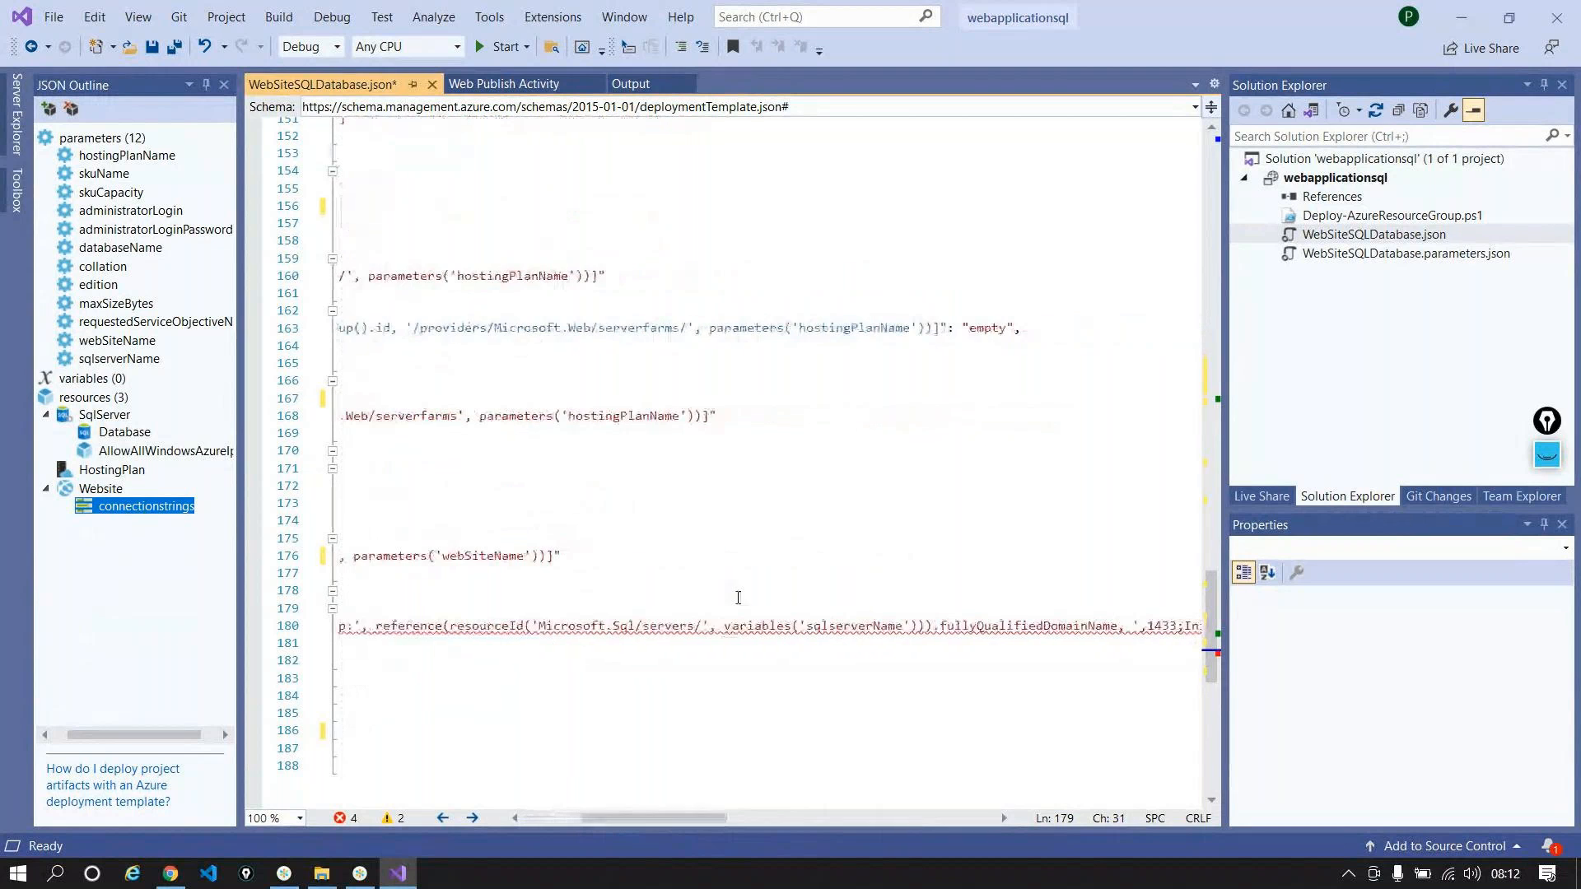
Step: Change both variables('sqlserverName') references in the DefaultConnection string to parameters
{"action": "double_click", "coordinate": [746, 624]}
{"action": "type", "text": "parameters"}
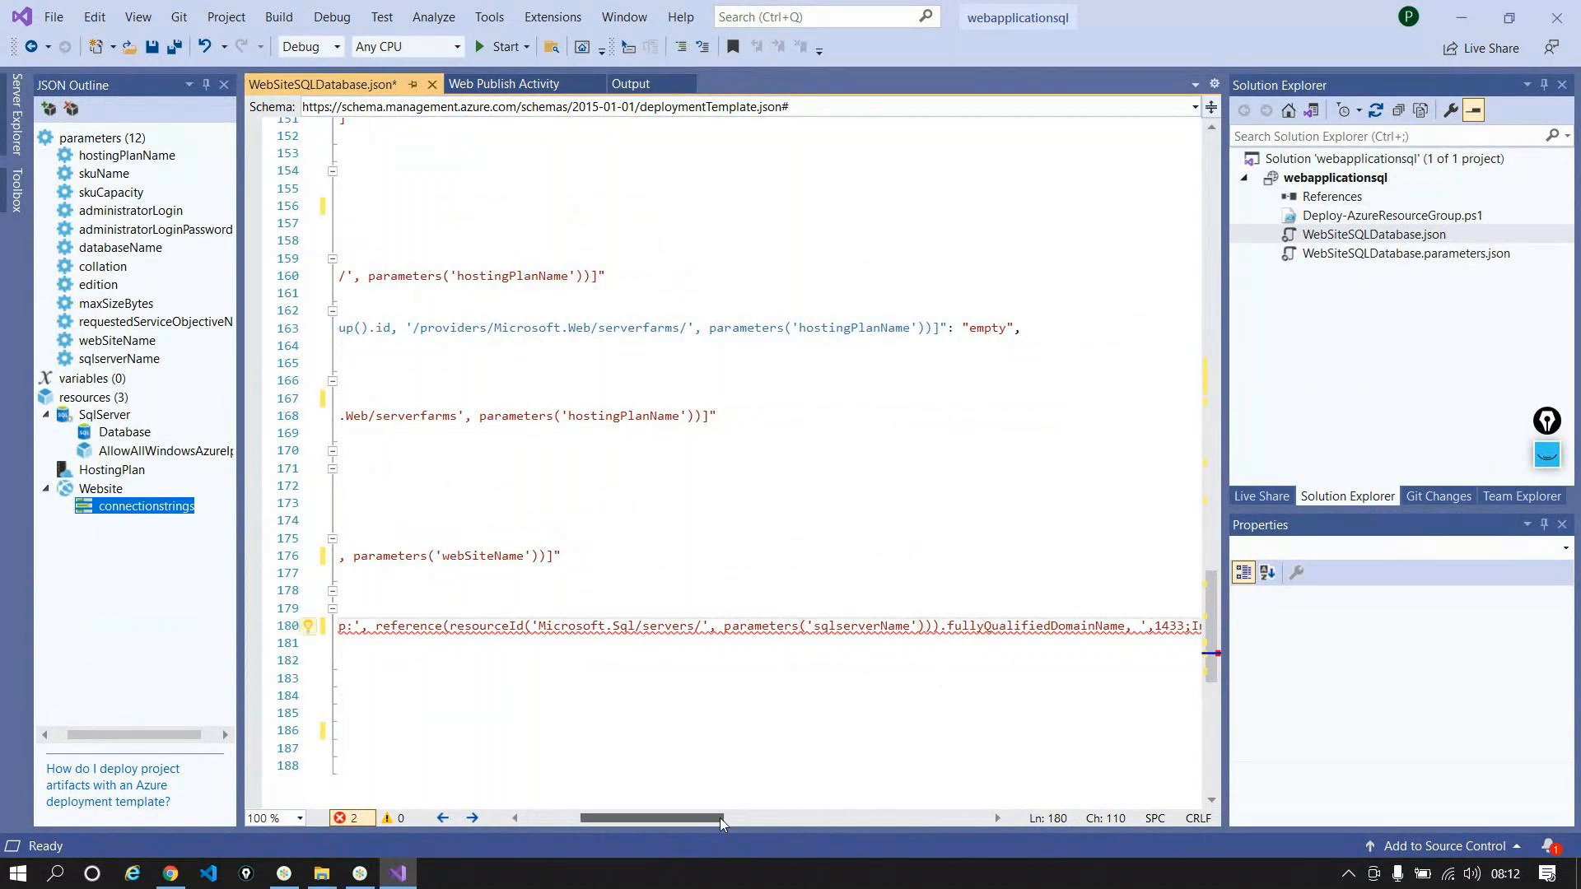
{"action": "left_click_drag", "start_coordinate": [708, 813], "coordinate": [778, 820]}
{"action": "left_click", "coordinate": [850, 819]}
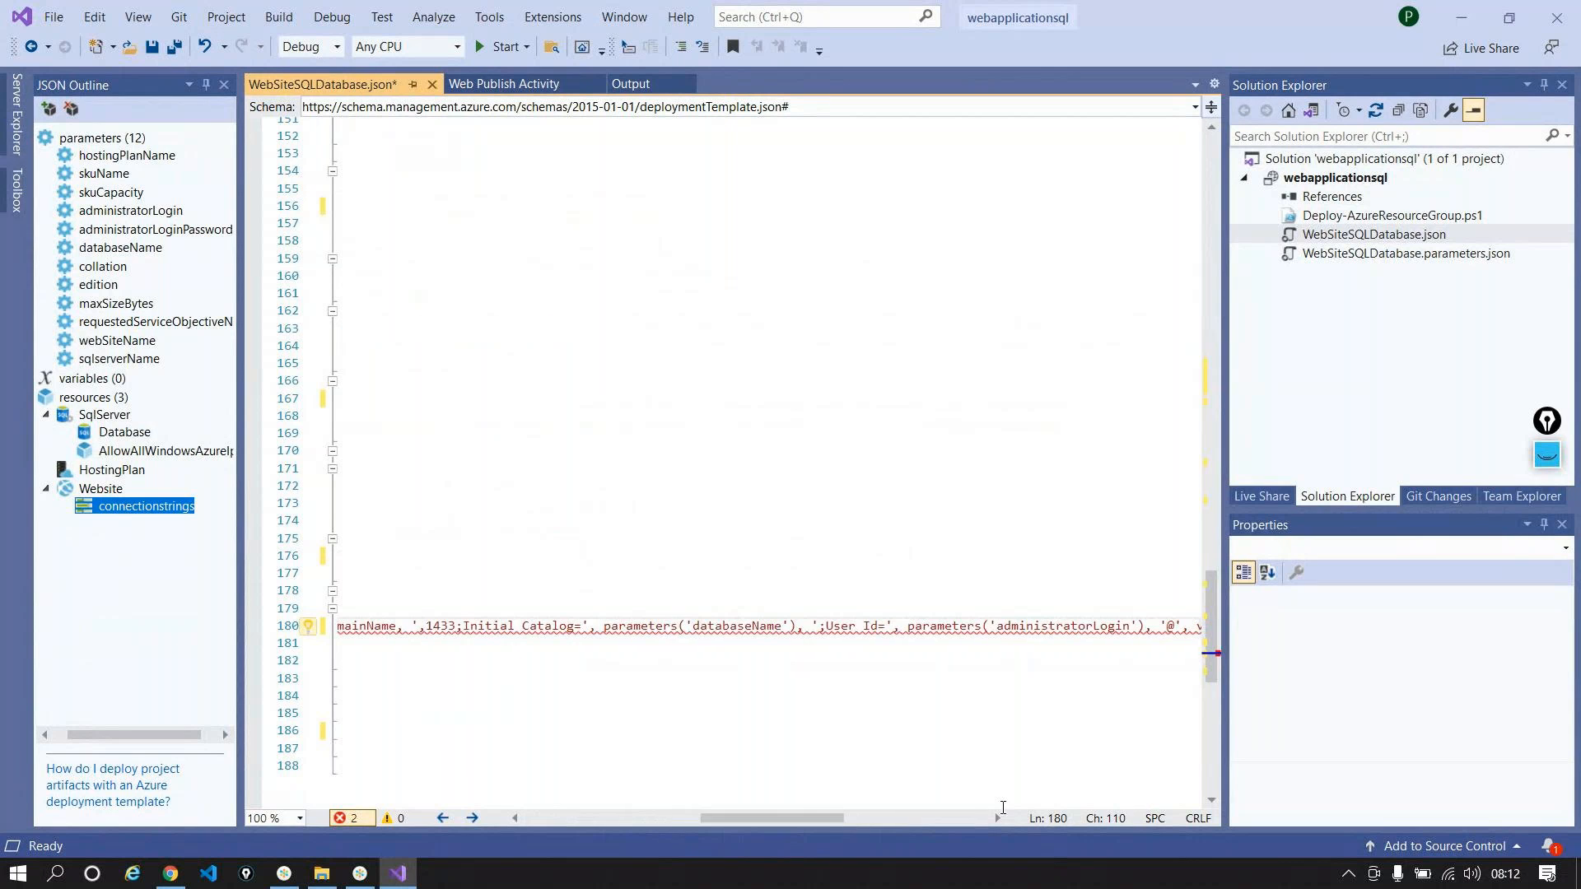
{"action": "left_click_drag", "start_coordinate": [808, 817], "coordinate": [857, 817]}
{"action": "double_click", "coordinate": [942, 628]}
{"action": "type", "text": "parameters('sqlserverName'), ';Password="}
{"action": "left_click_drag", "start_coordinate": [848, 822], "coordinate": [928, 820]}
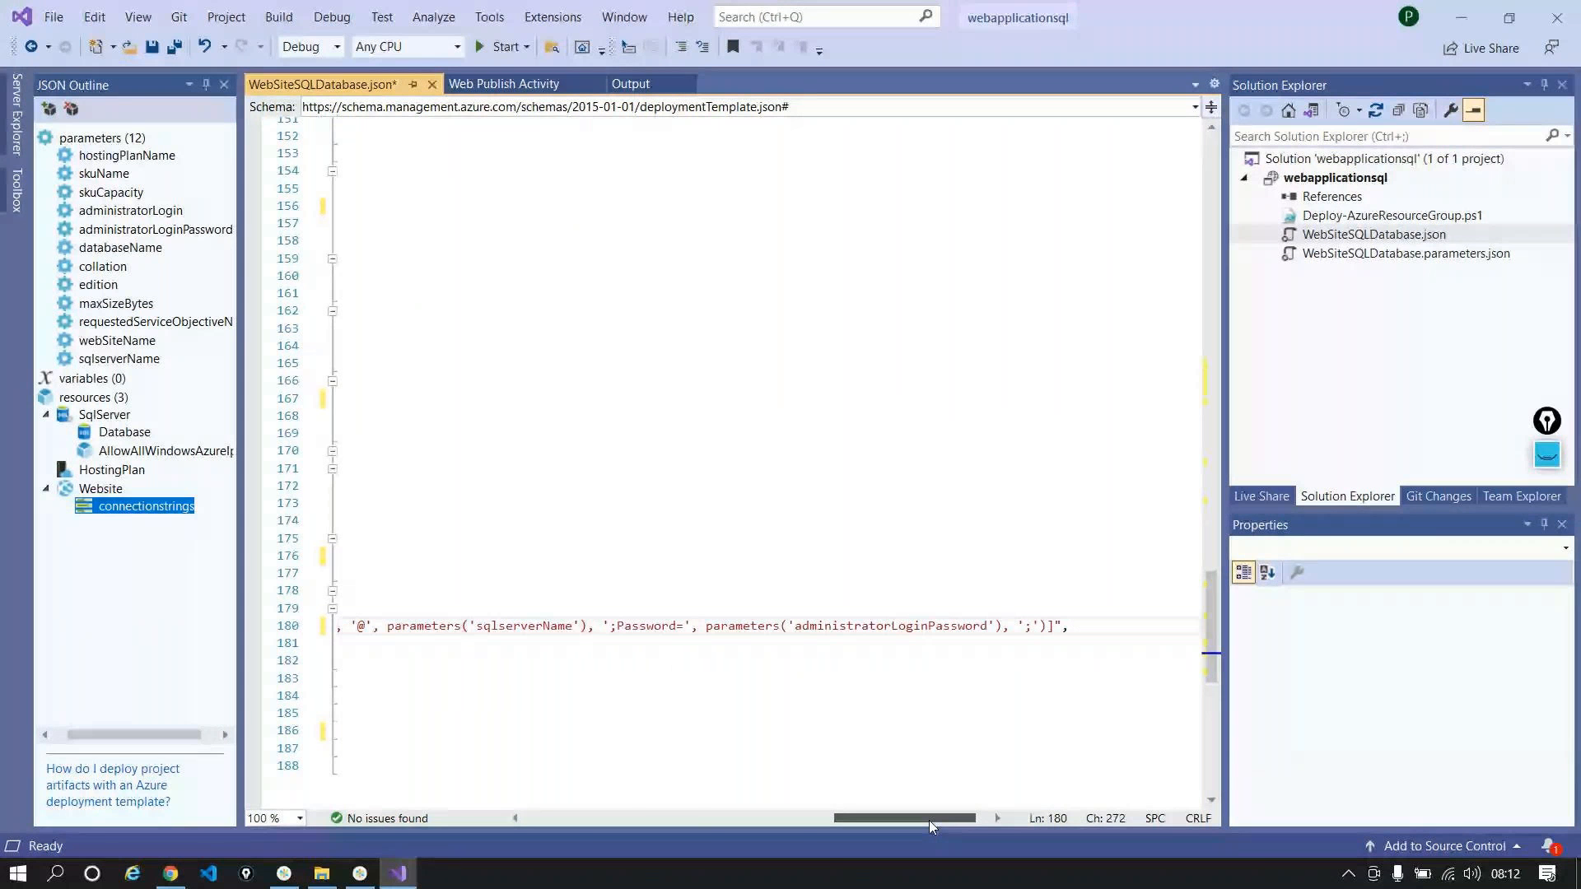
{"action": "left_click_drag", "start_coordinate": [928, 820], "coordinate": [601, 804]}
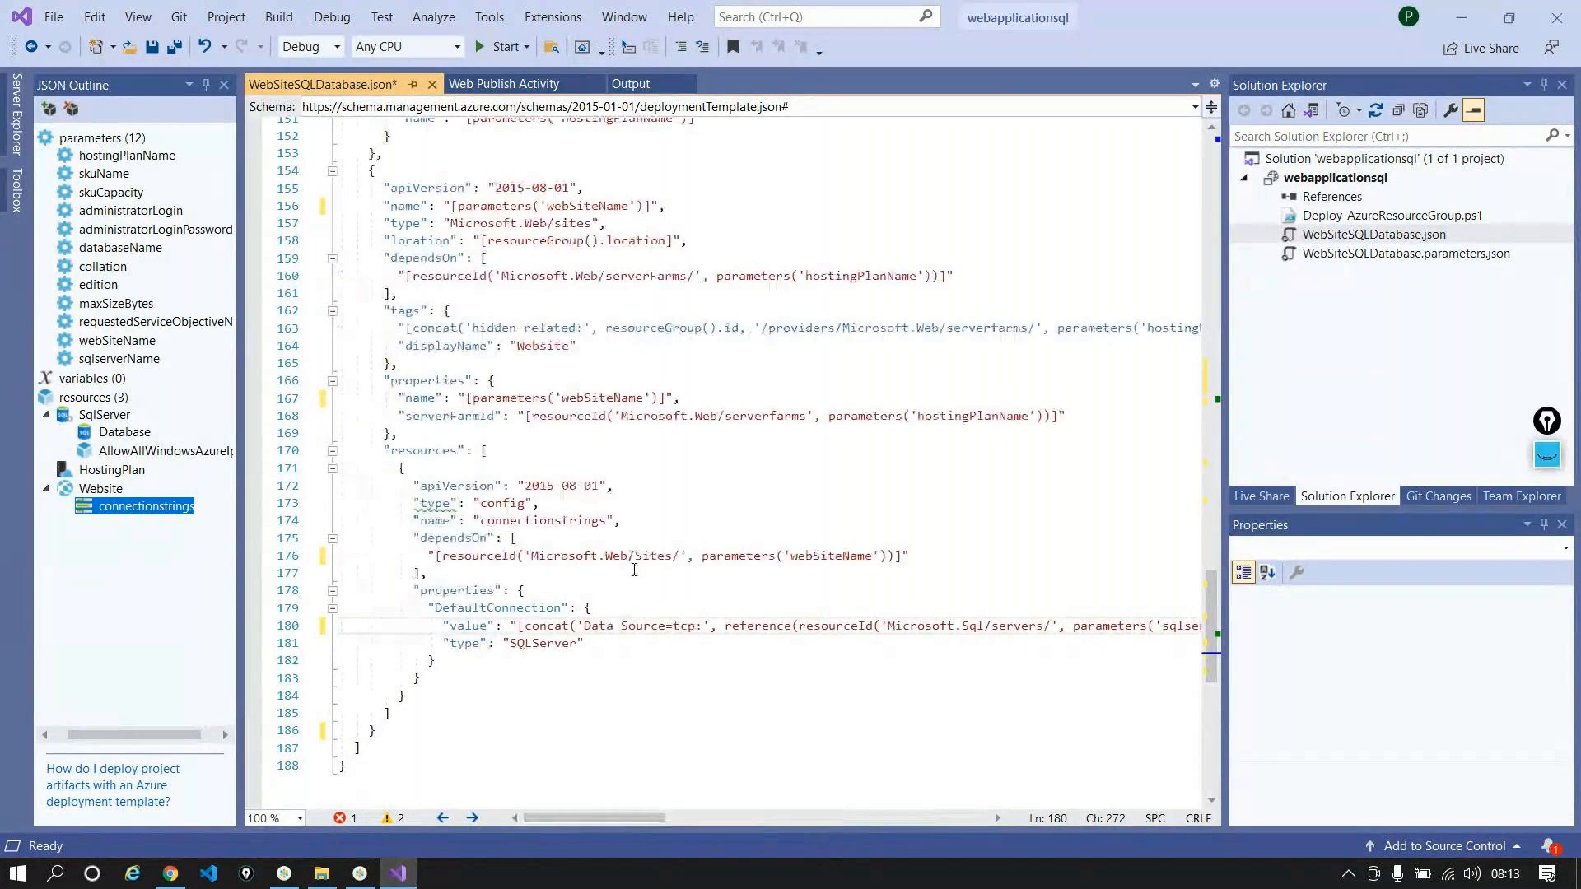
Step: Start a new resource-group deployment of the webapplicationsql project
{"action": "scroll", "coordinate": [634, 569], "scroll_direction": "up", "scroll_amount": 12}
{"action": "scroll", "coordinate": [634, 570], "scroll_direction": "up", "scroll_amount": 8}
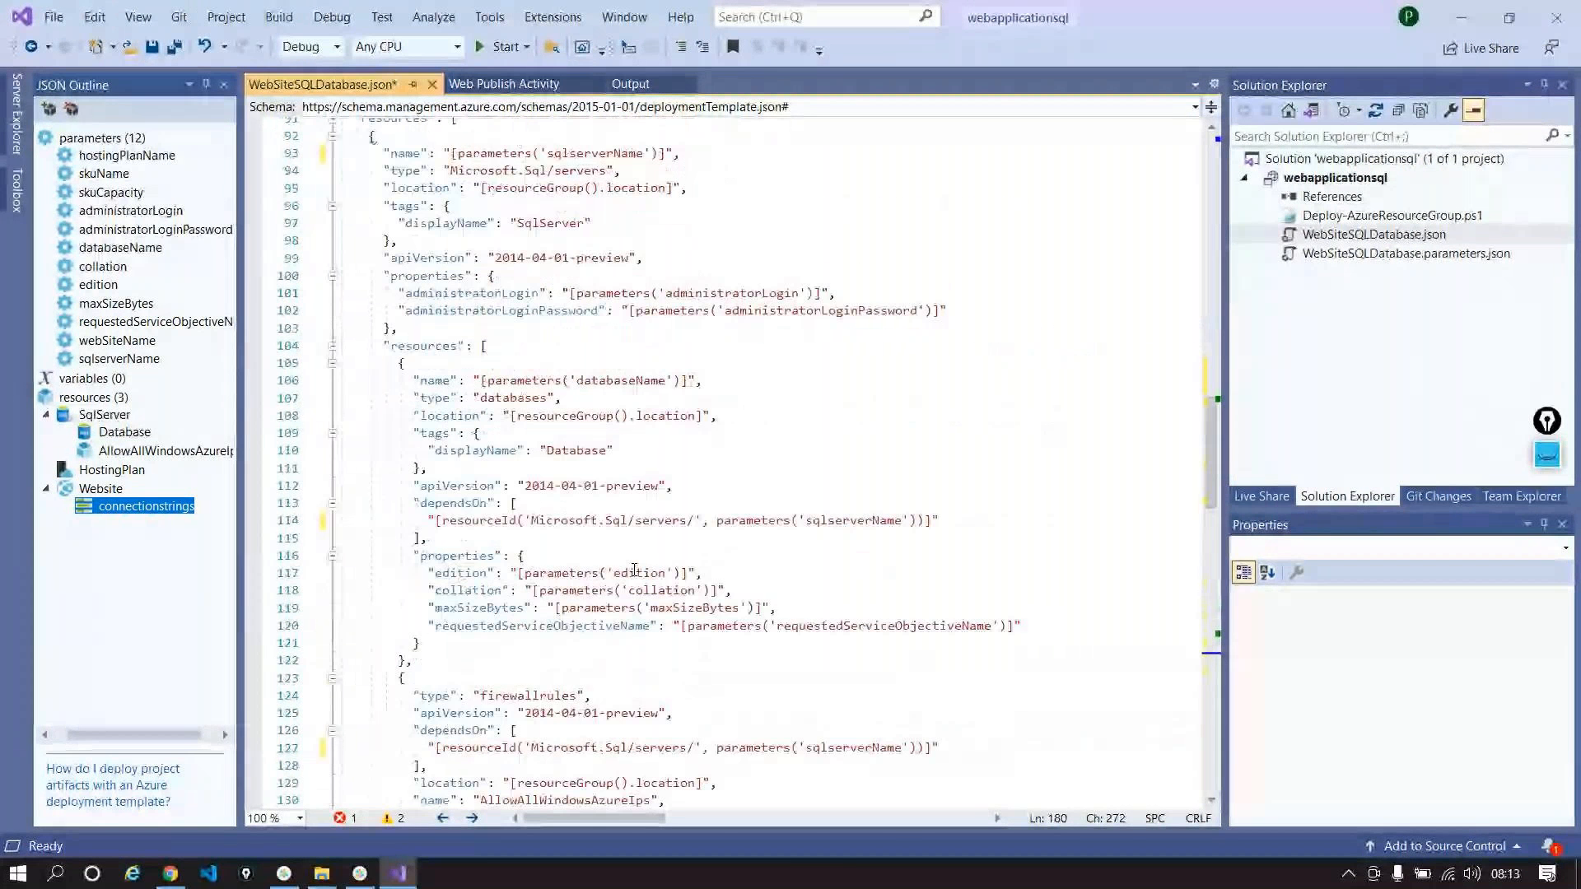
{"action": "scroll", "coordinate": [901, 420], "scroll_direction": "up", "scroll_amount": 20}
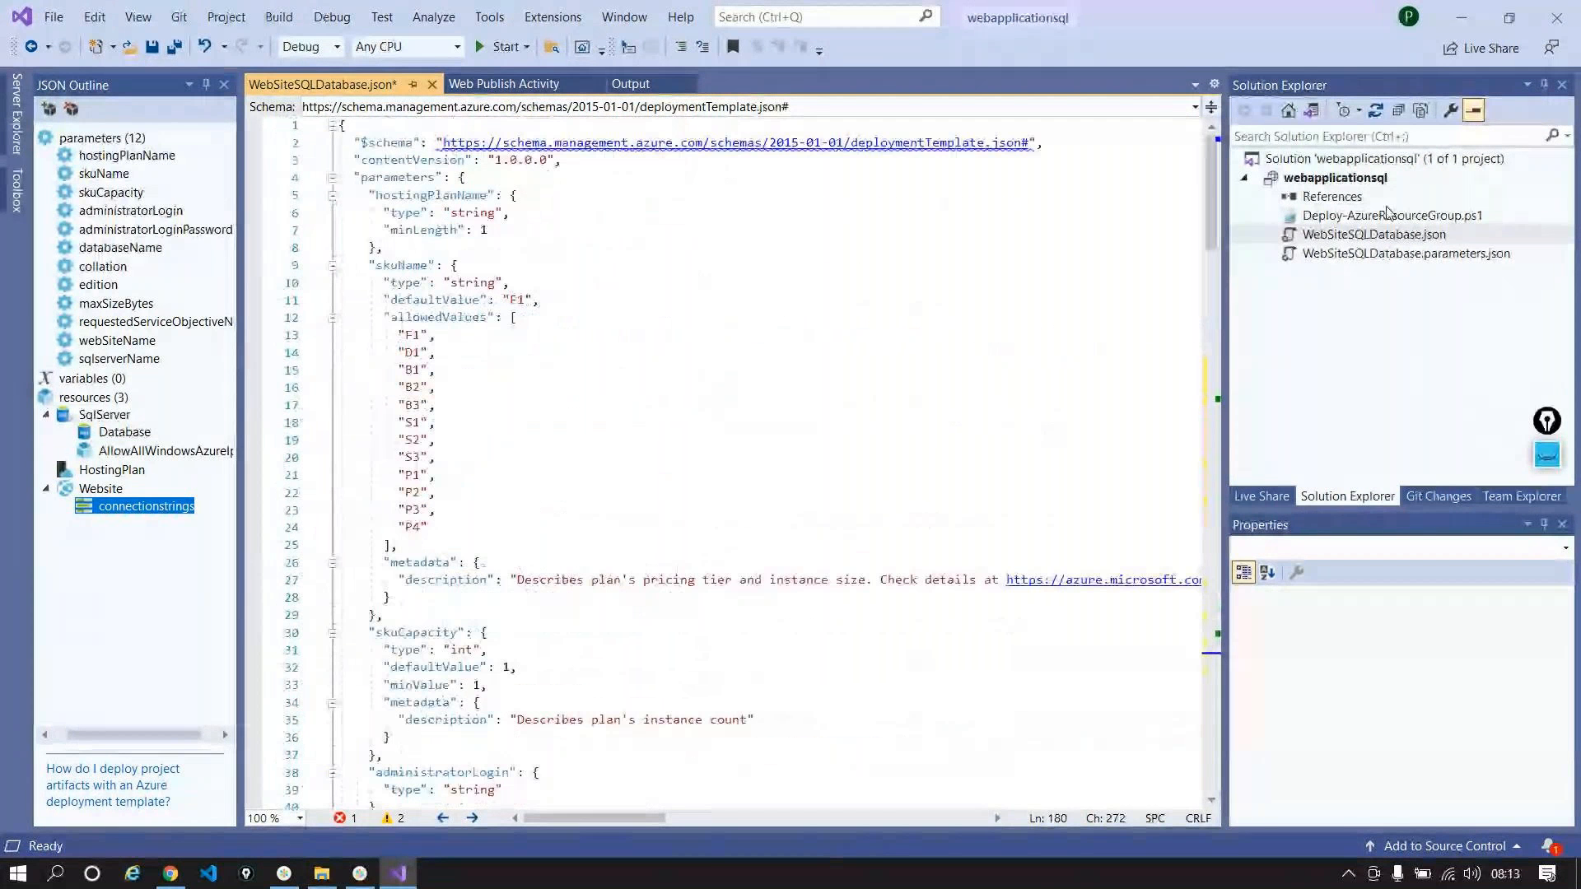
{"action": "left_click", "coordinate": [1312, 179]}
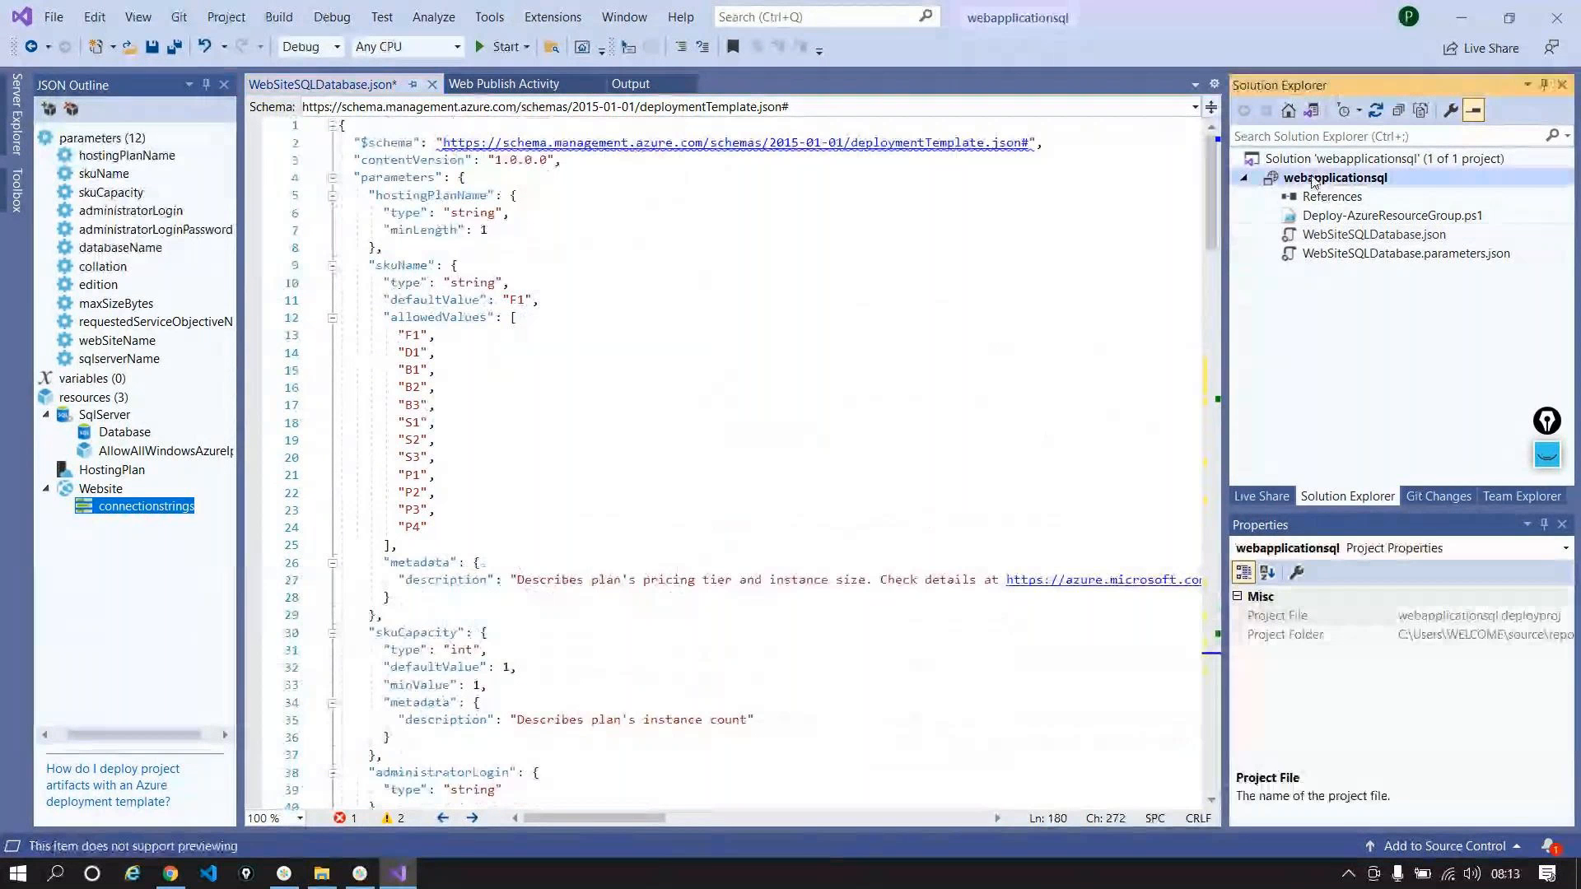
{"action": "right_click", "coordinate": [1312, 179]}
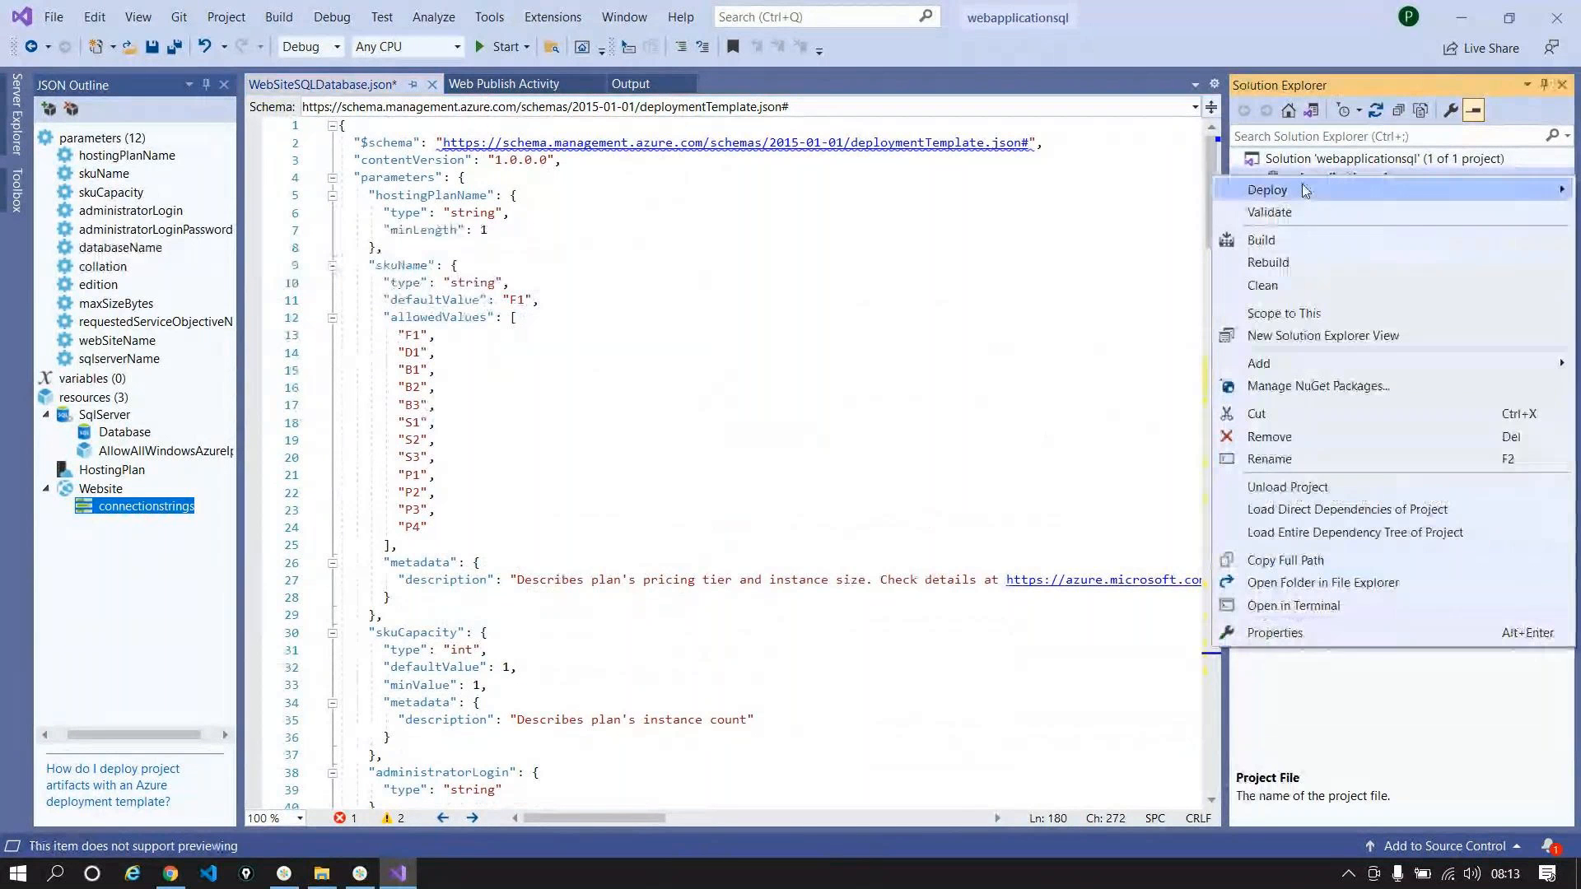
{"action": "mouse_move", "coordinate": [1305, 191]}
{"action": "key", "text": "Escape"}
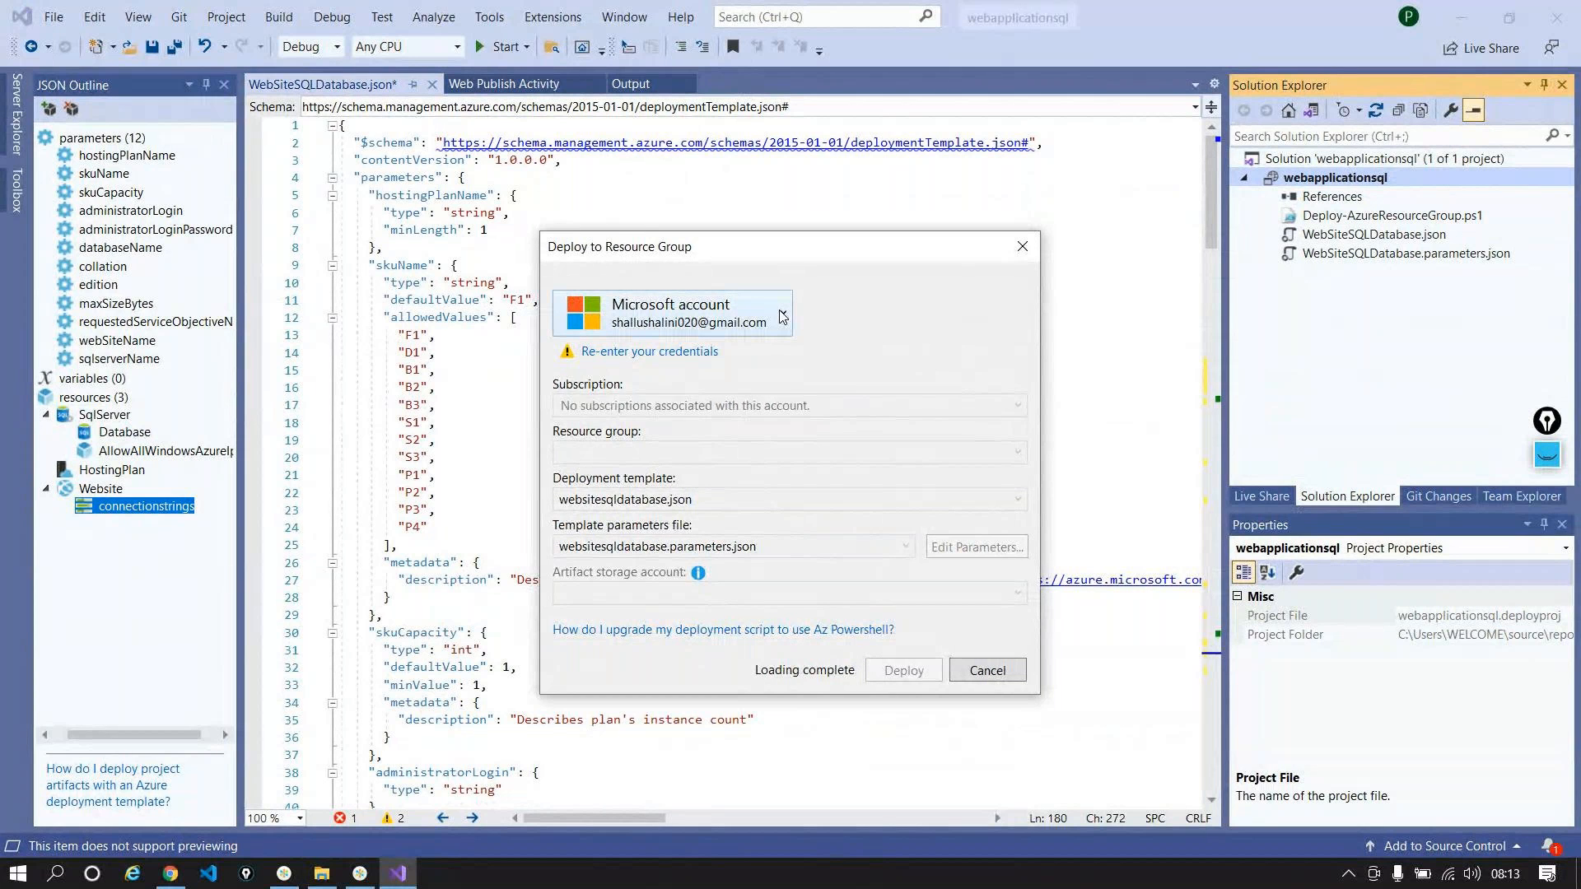
Step: Switch to the other Azure account and review the template parameter values without changes
{"action": "left_click", "coordinate": [782, 317]}
{"action": "left_click", "coordinate": [724, 362]}
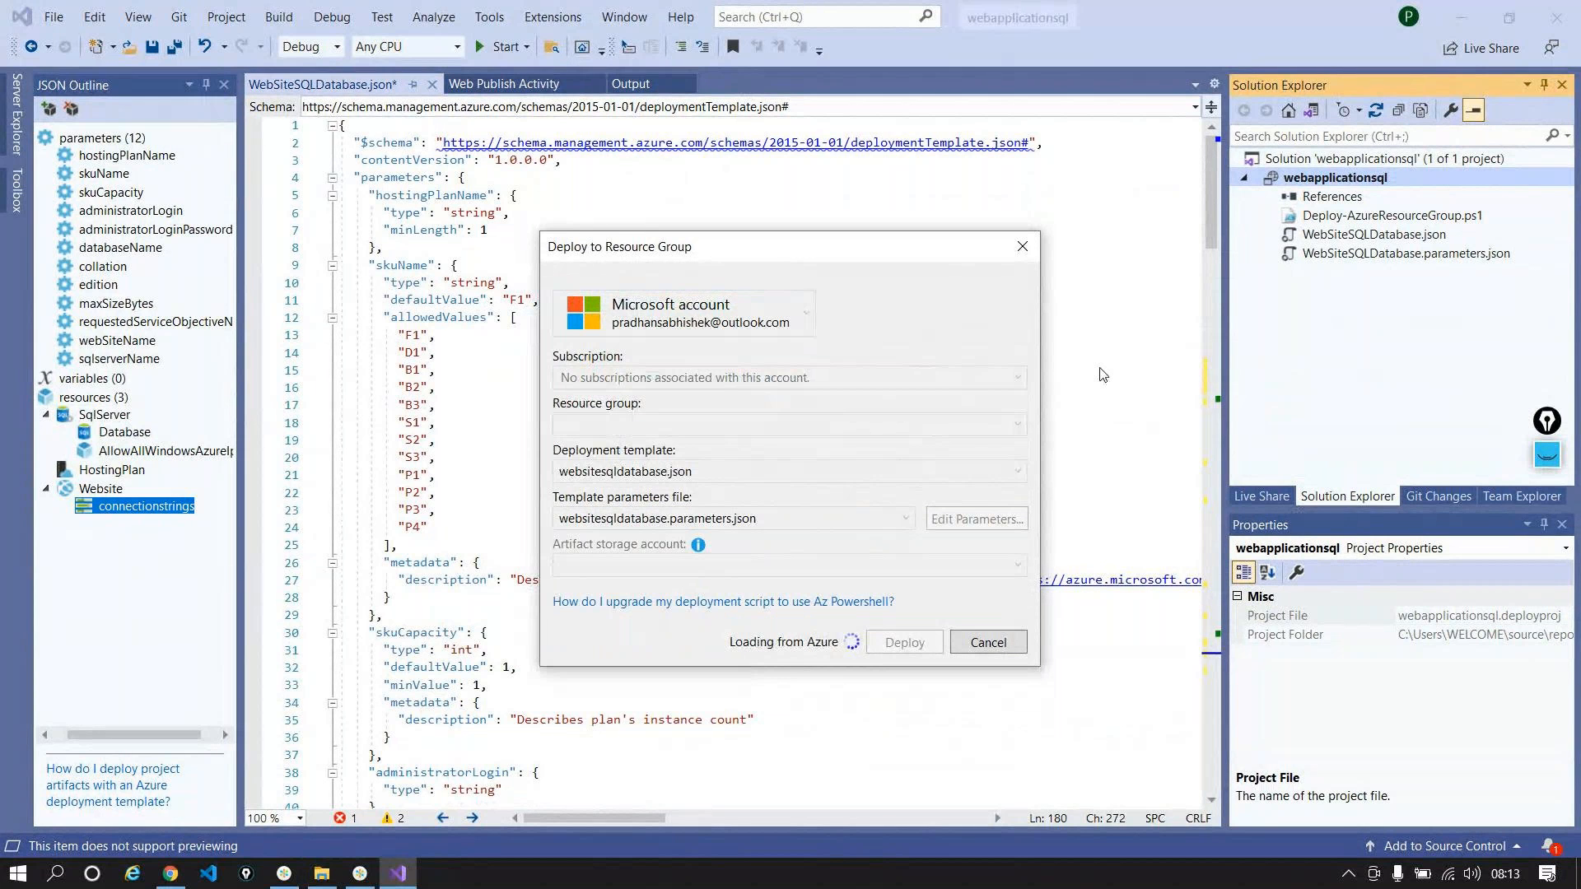
{"action": "left_click", "coordinate": [976, 519]}
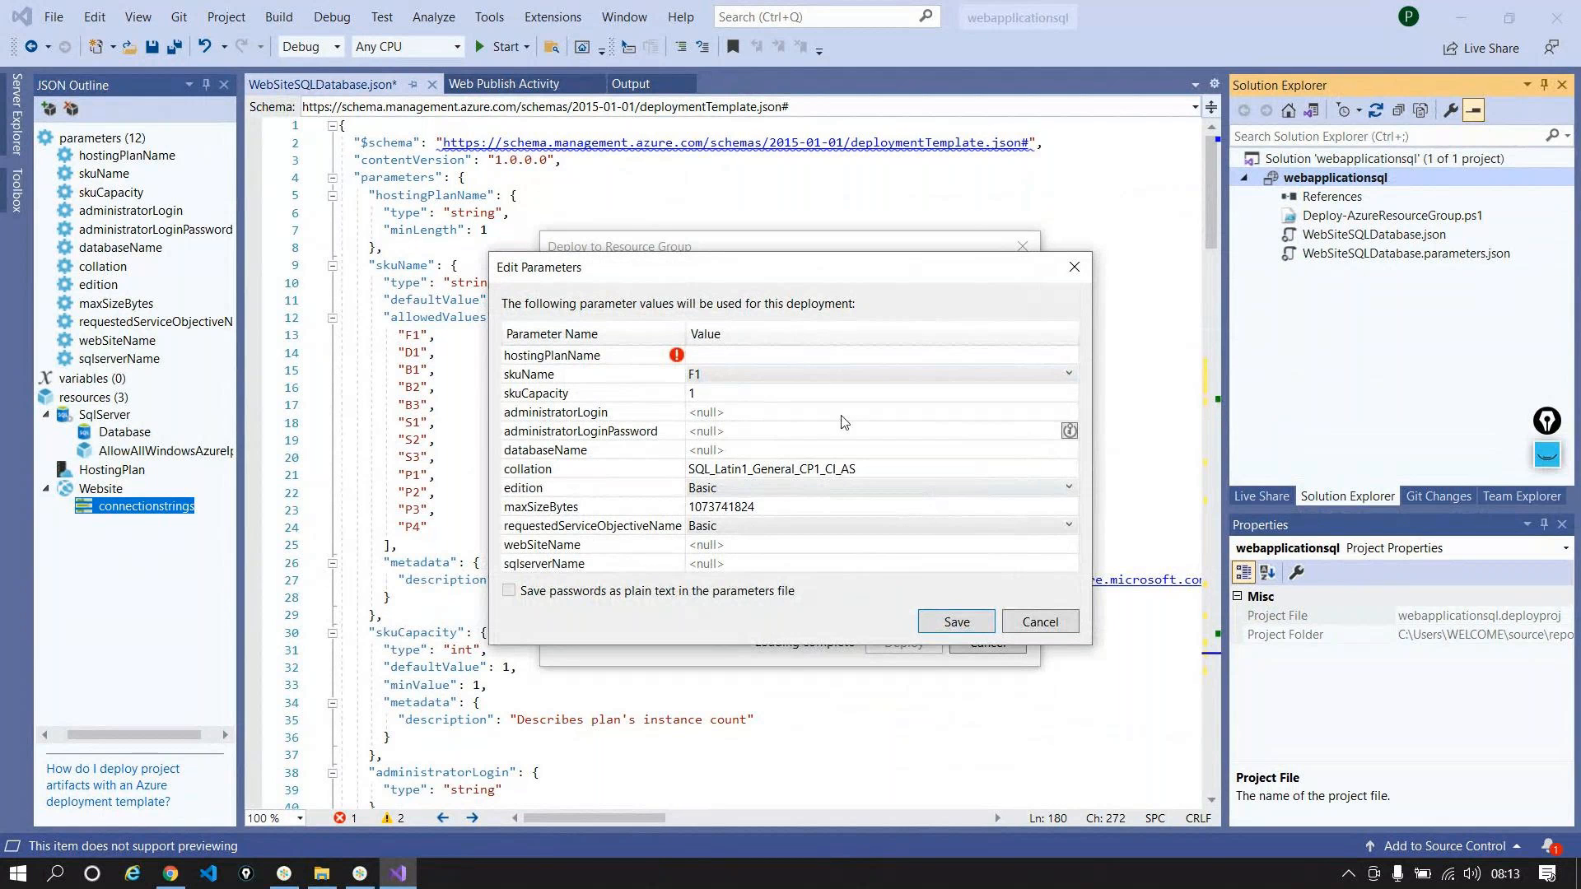
{"action": "left_click", "coordinate": [1060, 636]}
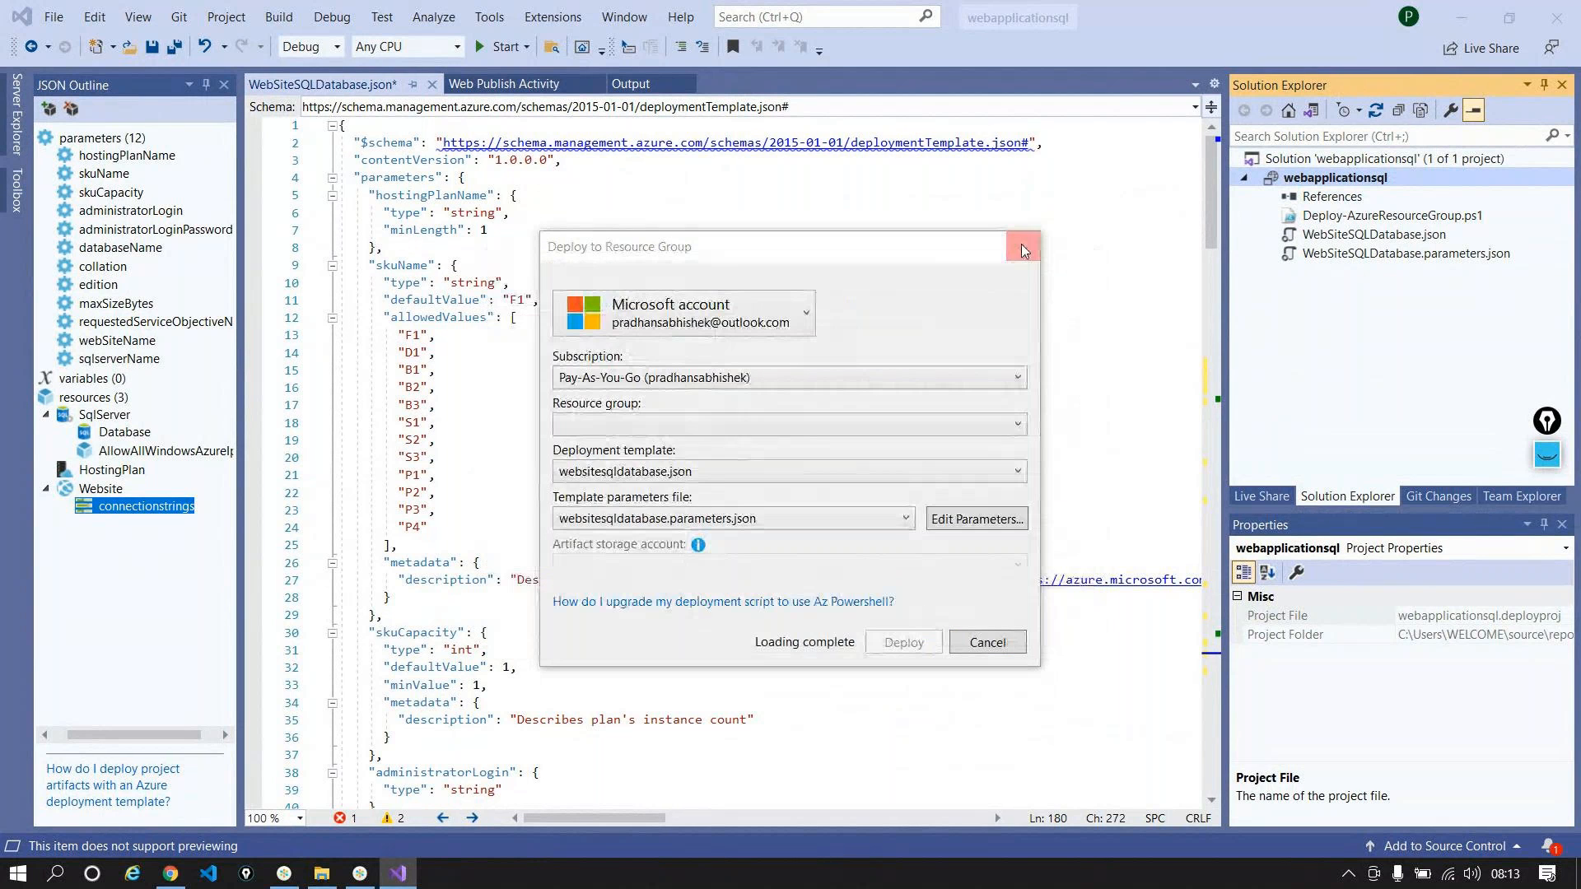
Step: Close the Deploy to Resource Group dialog and look over the edited template
{"action": "left_click", "coordinate": [1021, 244]}
{"action": "scroll", "coordinate": [709, 497], "scroll_direction": "down", "scroll_amount": 3}
{"action": "scroll", "coordinate": [710, 496], "scroll_direction": "down", "scroll_amount": 20}
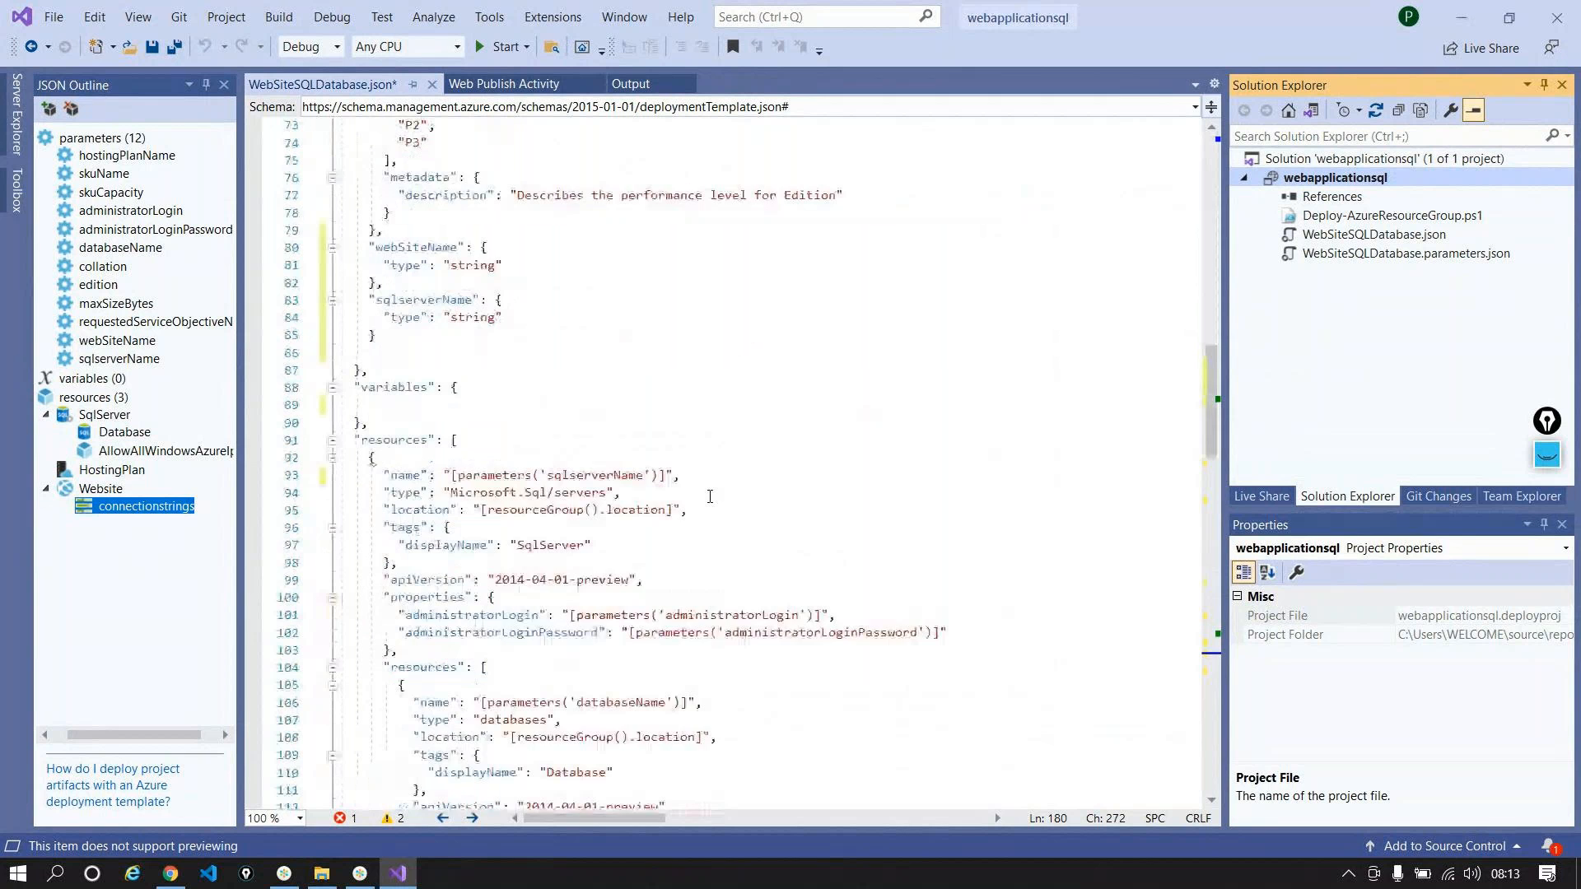
{"action": "scroll", "coordinate": [709, 497], "scroll_direction": "down", "scroll_amount": 20}
{"action": "scroll", "coordinate": [742, 516], "scroll_direction": "down", "scroll_amount": 6}
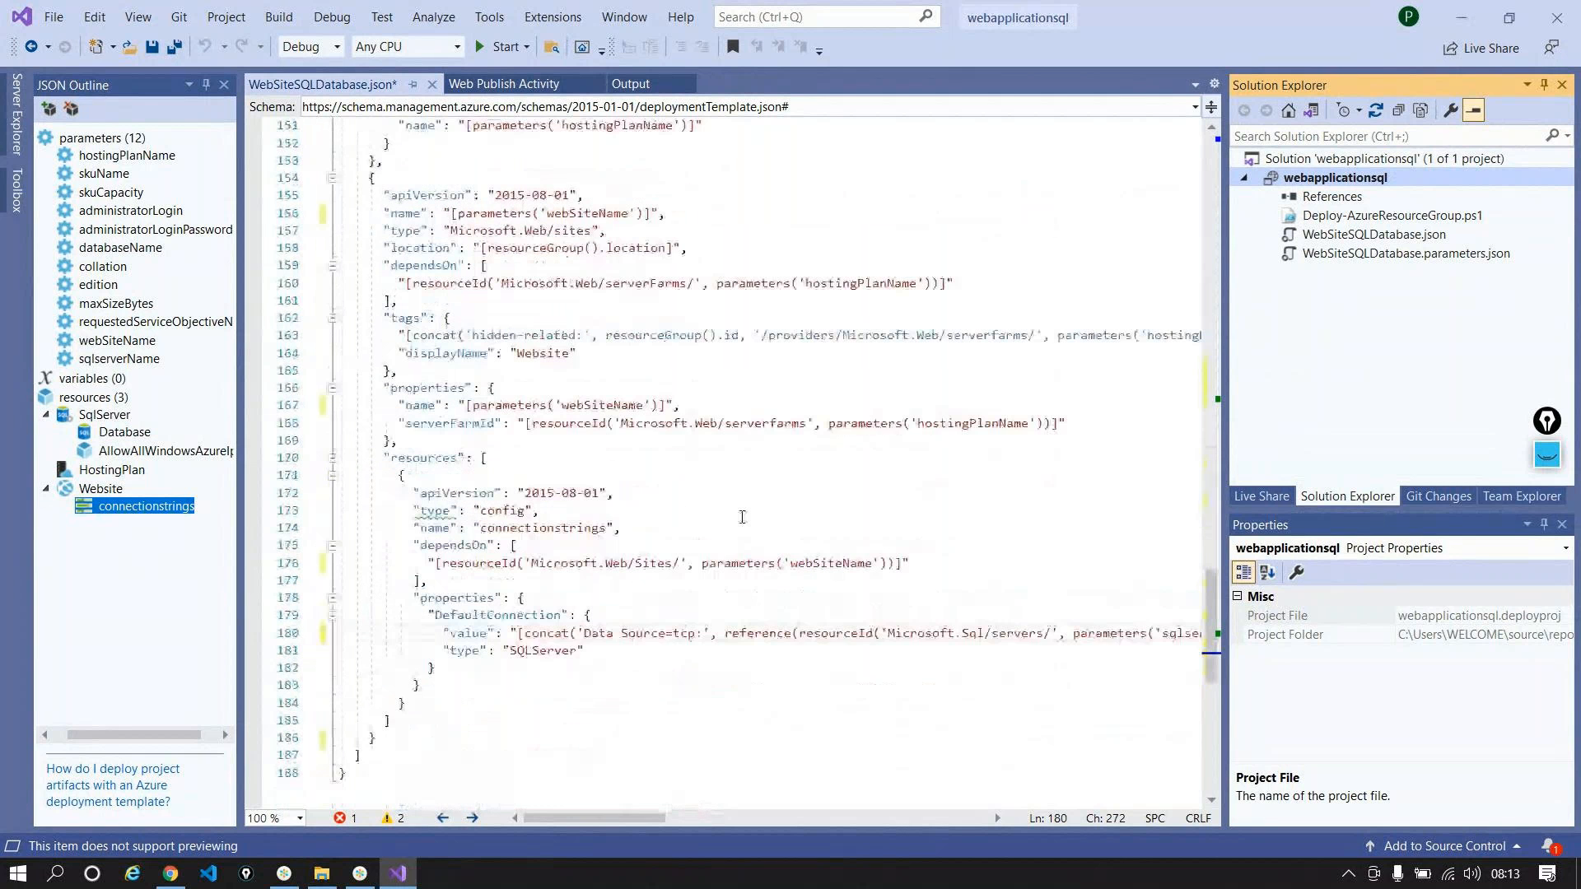
{"action": "mouse_move", "coordinate": [555, 816]}
{"action": "left_mouse_down"}
{"action": "mouse_move", "coordinate": [713, 850]}
{"action": "mouse_move", "coordinate": [857, 843]}
{"action": "mouse_move", "coordinate": [494, 830]}
{"action": "mouse_move", "coordinate": [721, 825]}
{"action": "mouse_move", "coordinate": [570, 817]}
{"action": "left_mouse_up"}
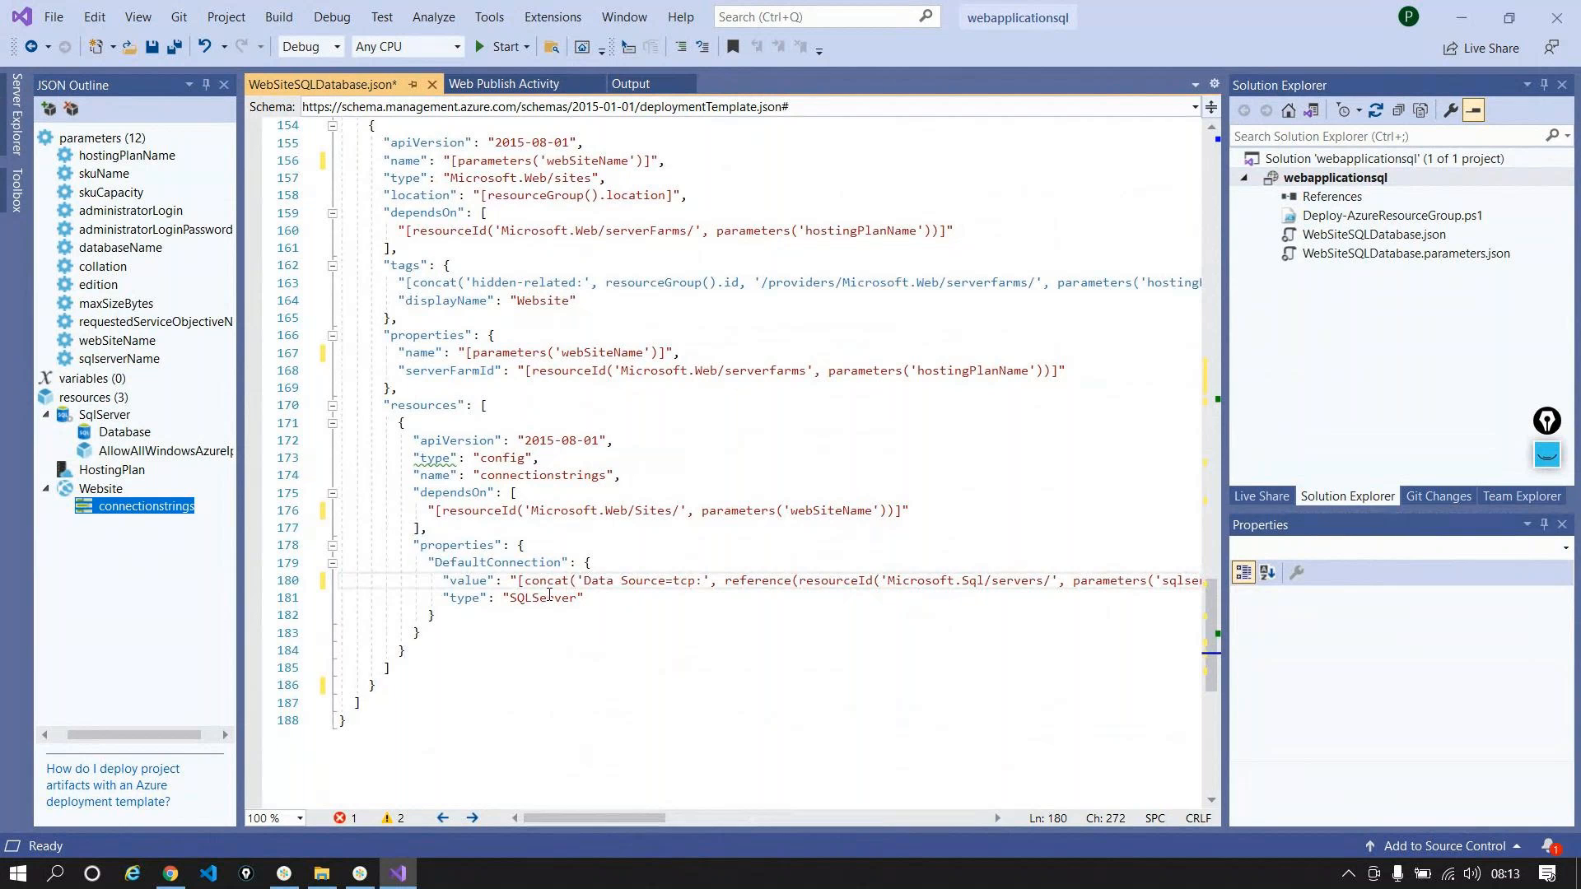
{"action": "scroll", "coordinate": [549, 595], "scroll_direction": "up", "scroll_amount": 12}
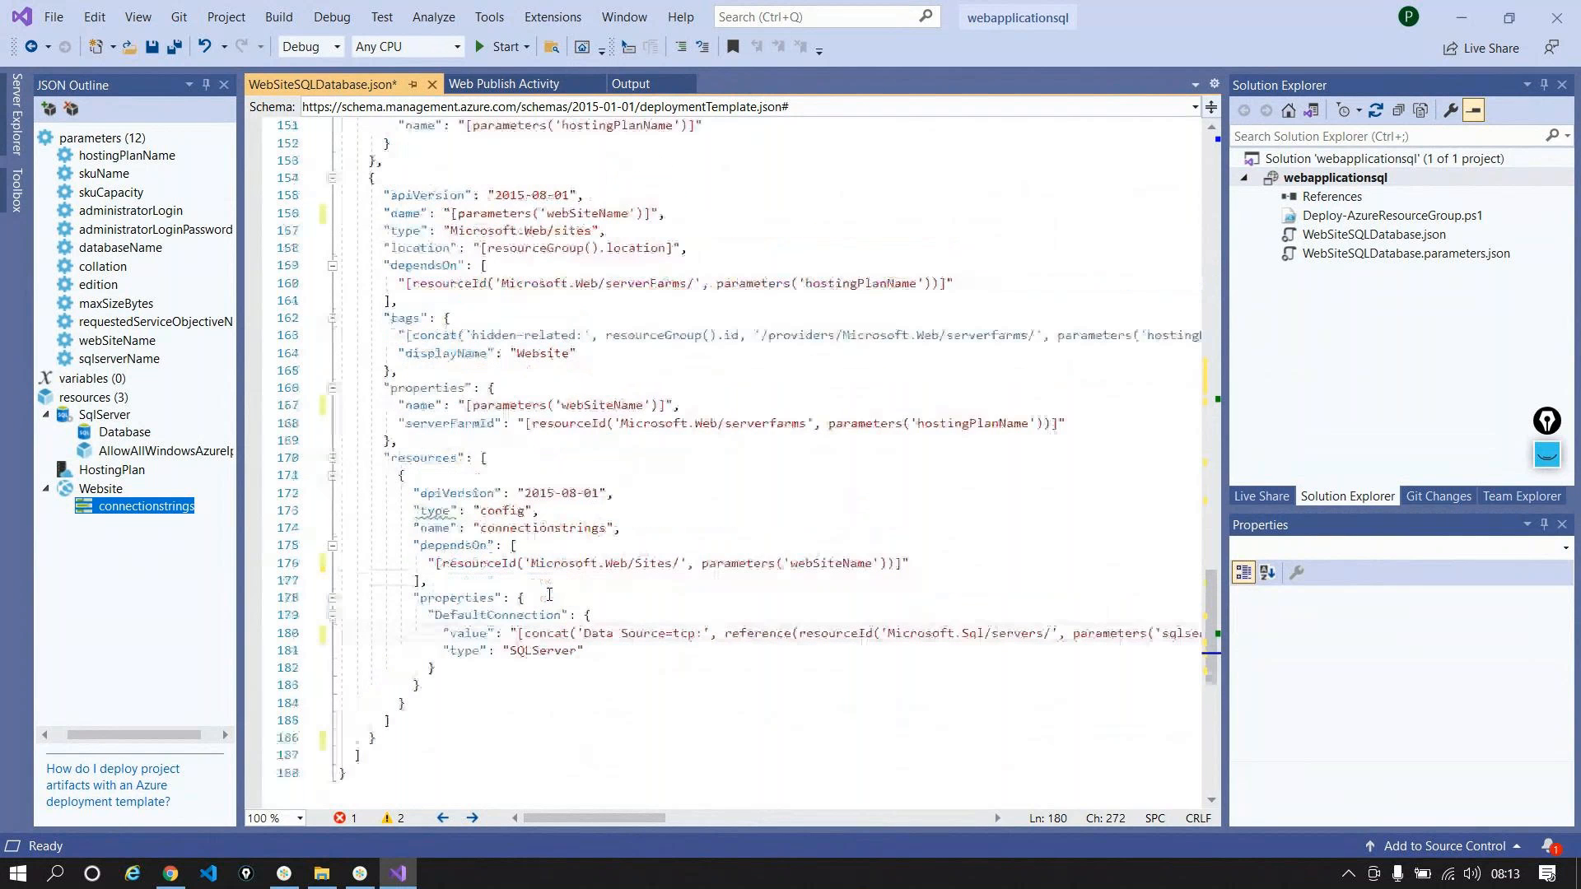
{"action": "scroll", "coordinate": [549, 594], "scroll_direction": "up", "scroll_amount": 20}
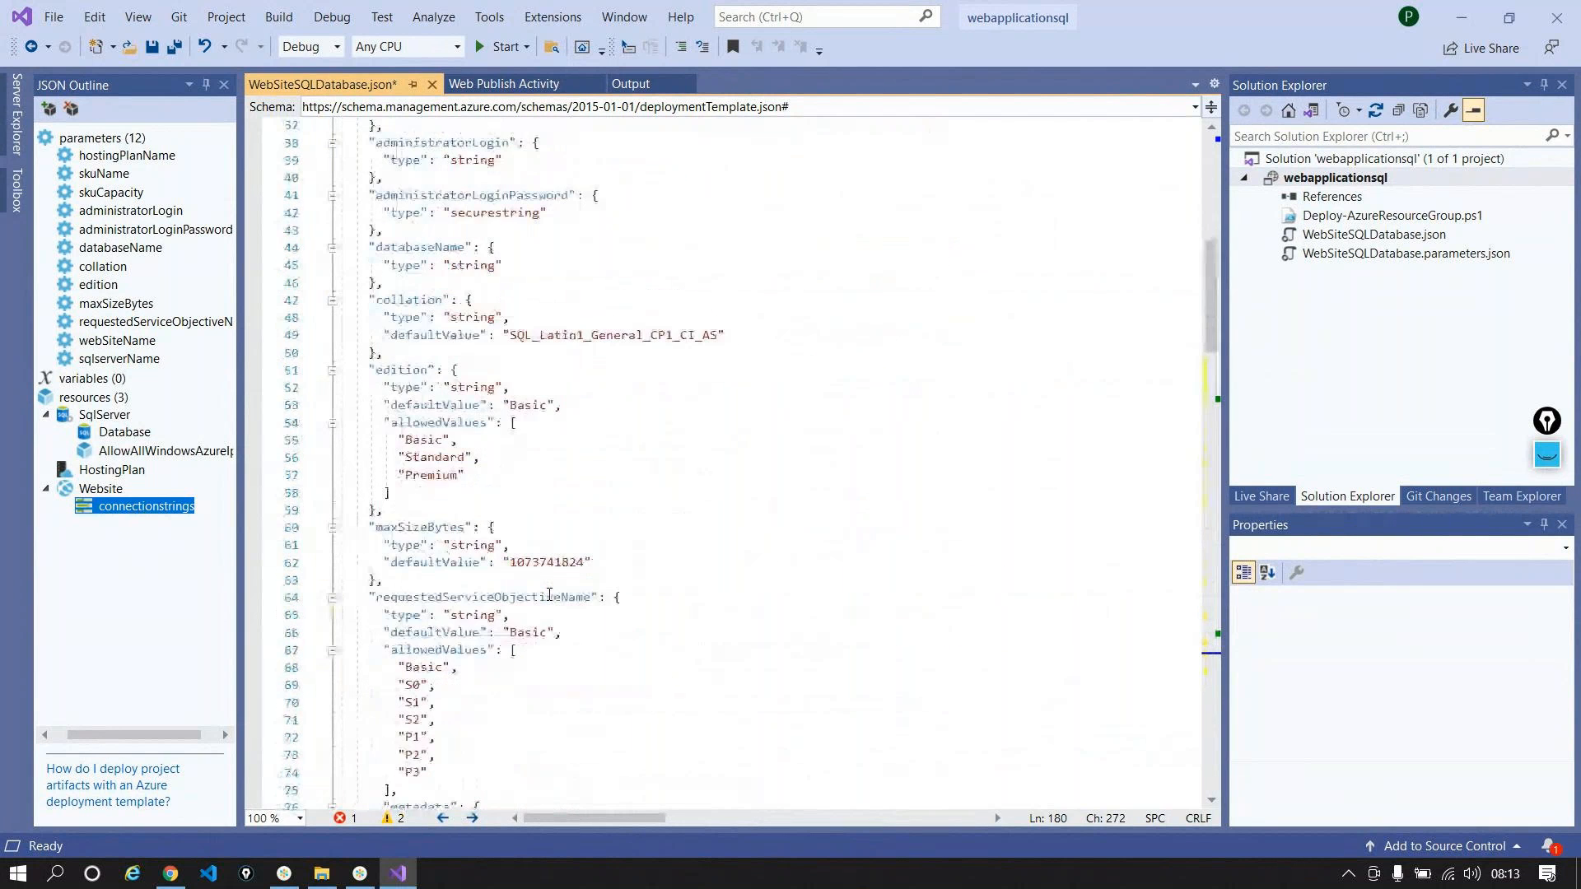
Step: Save WebSiteSQLDatabase.json and open WebSiteSQLDatabase.parameters.json
{"action": "key", "text": "ctrl+s"}
{"action": "scroll", "coordinate": [549, 594], "scroll_direction": "up", "scroll_amount": 8}
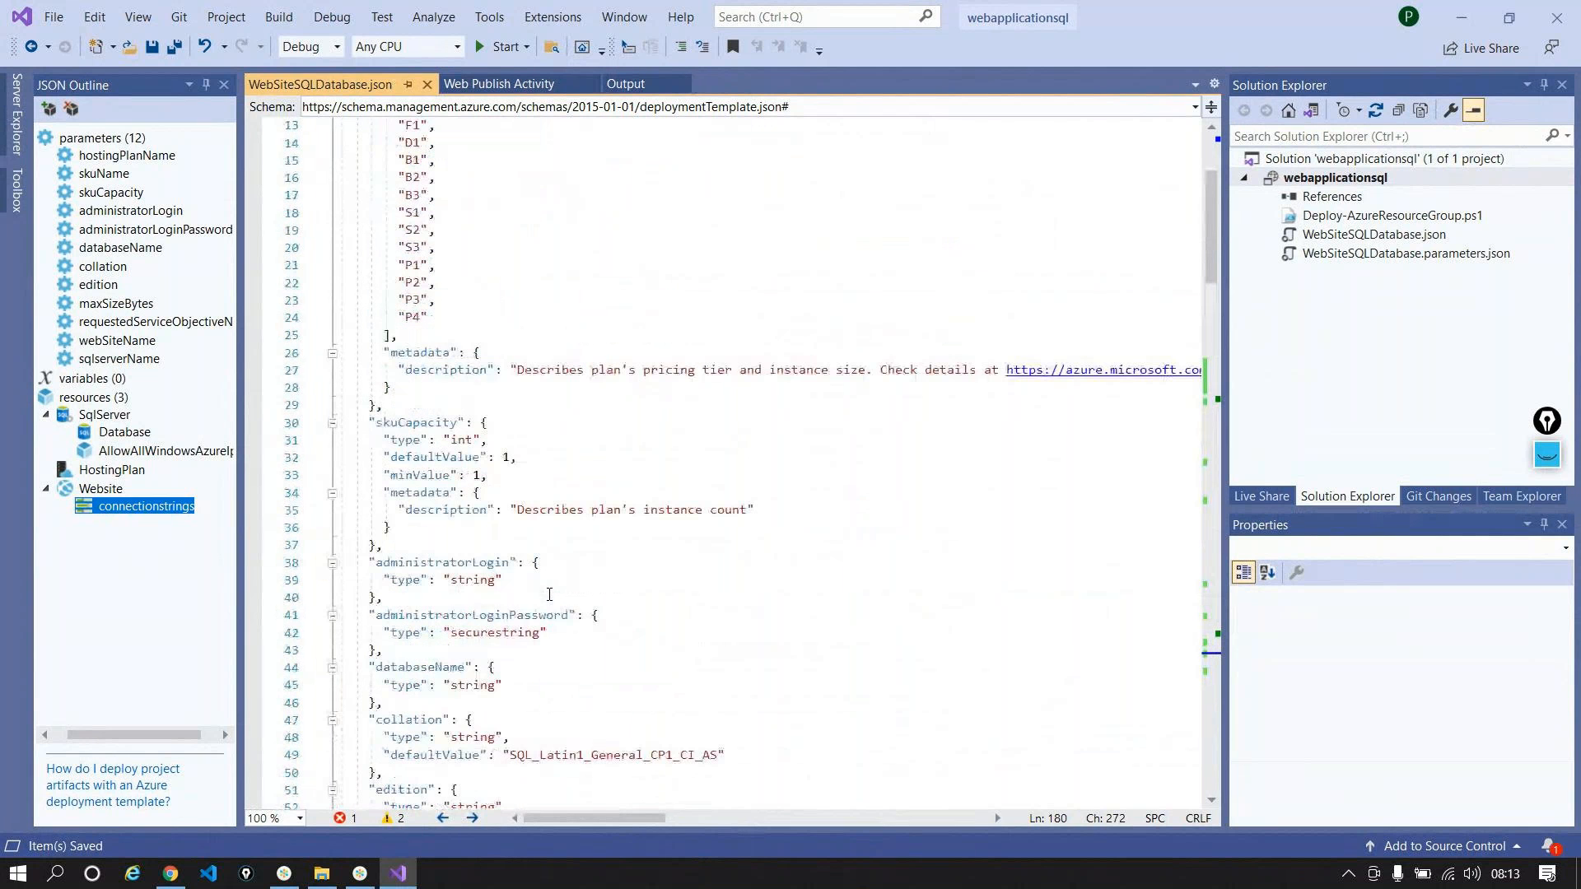
{"action": "left_click", "coordinate": [1336, 255]}
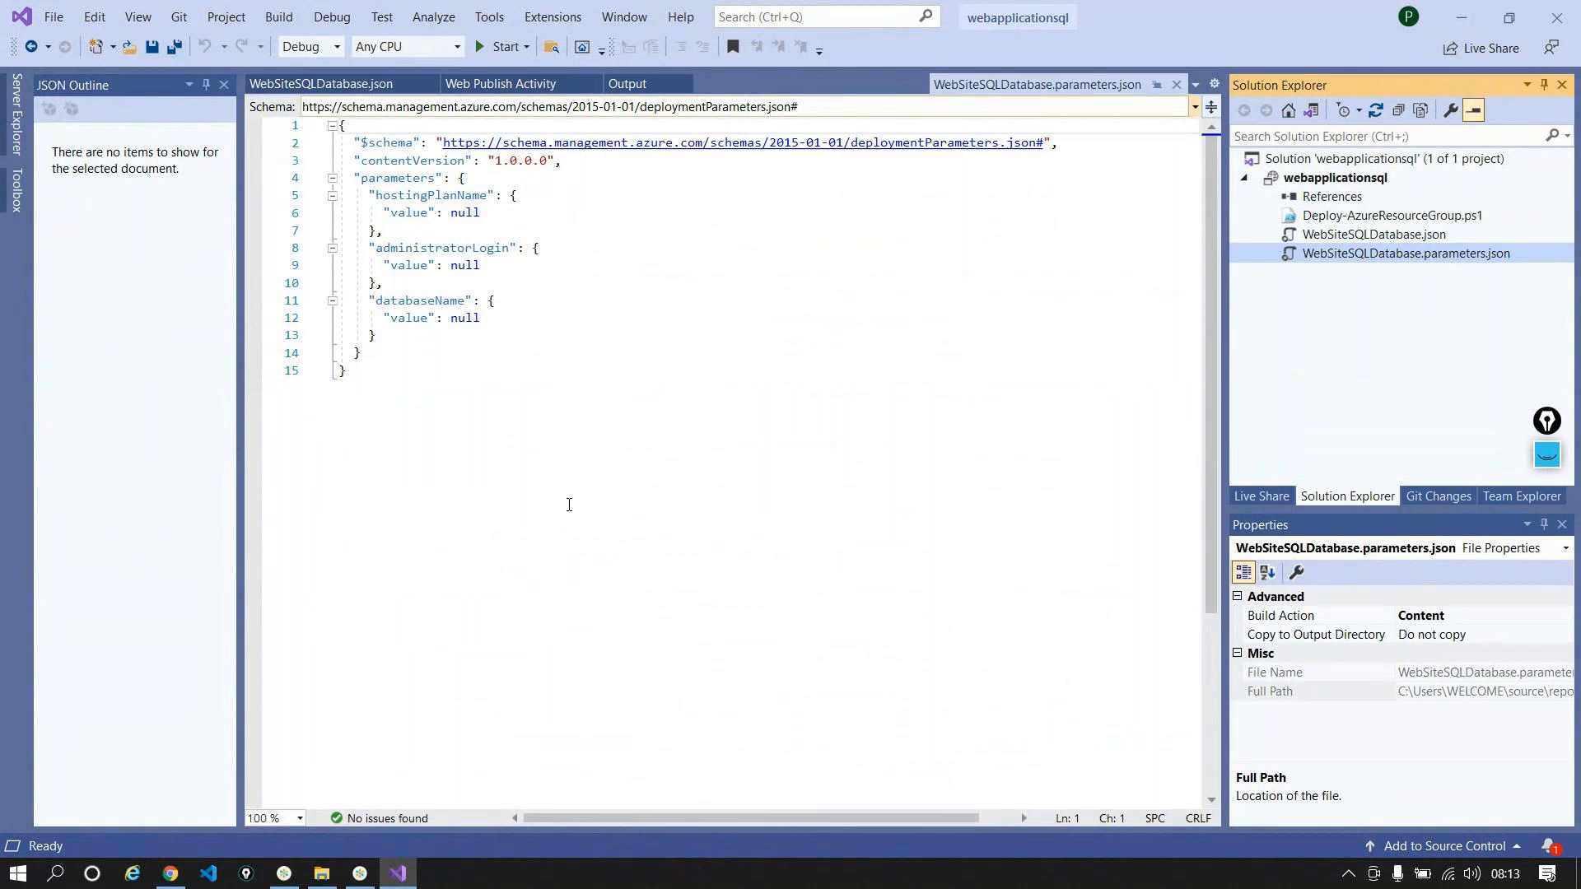
Step: Select WebSiteSQLDatabase.json, then open the webapplicationsql project folder in File Explorer
{"action": "left_click", "coordinate": [1362, 236]}
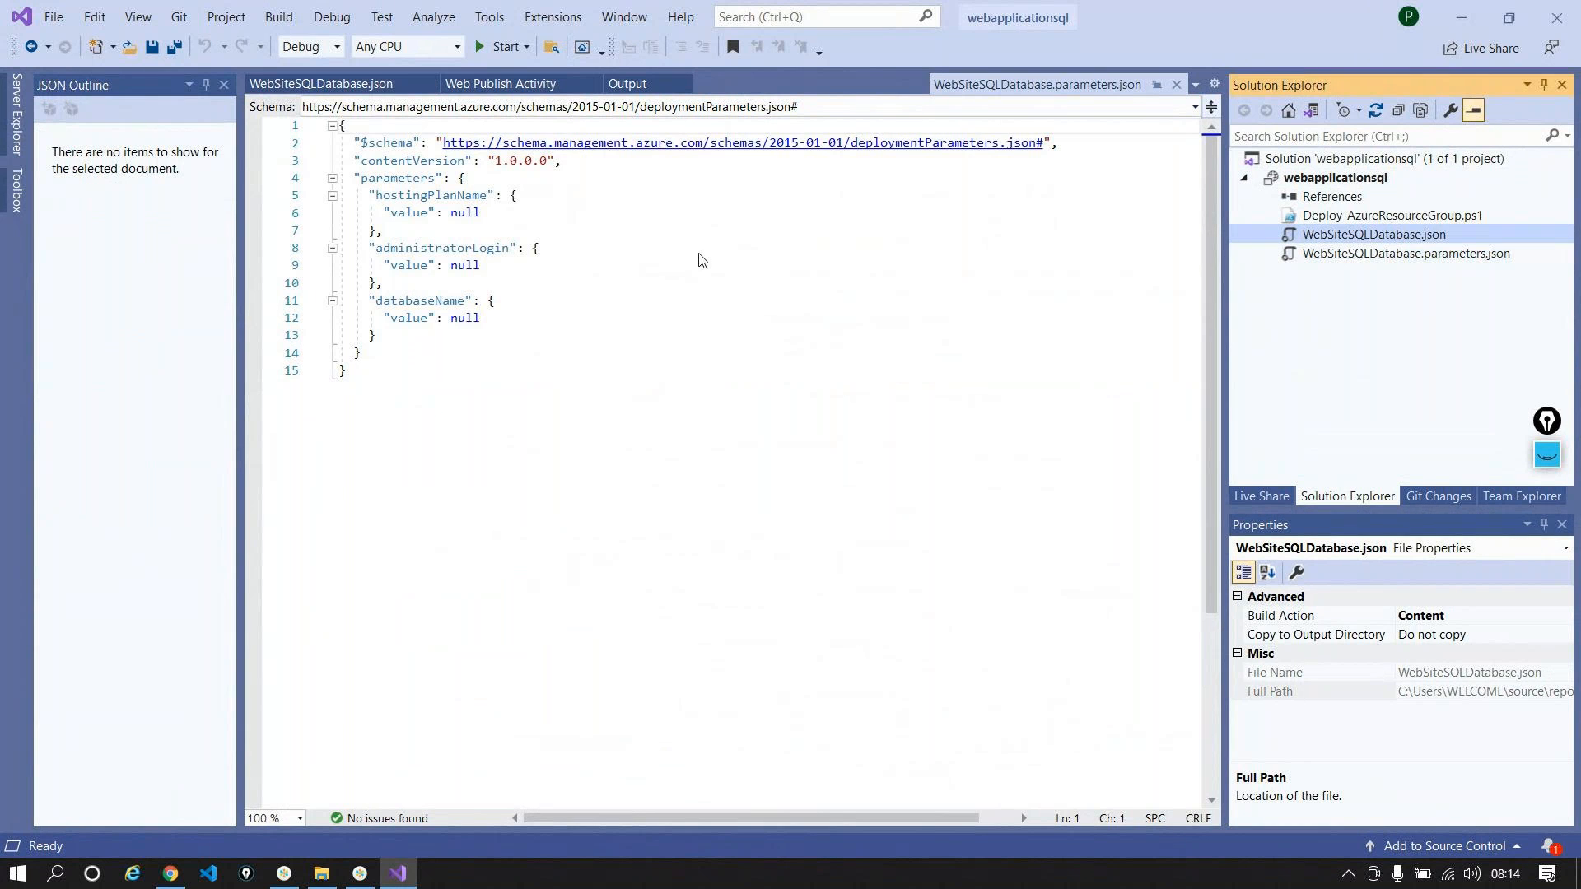
{"action": "scroll", "coordinate": [706, 346], "scroll_direction": "up", "scroll_amount": 4}
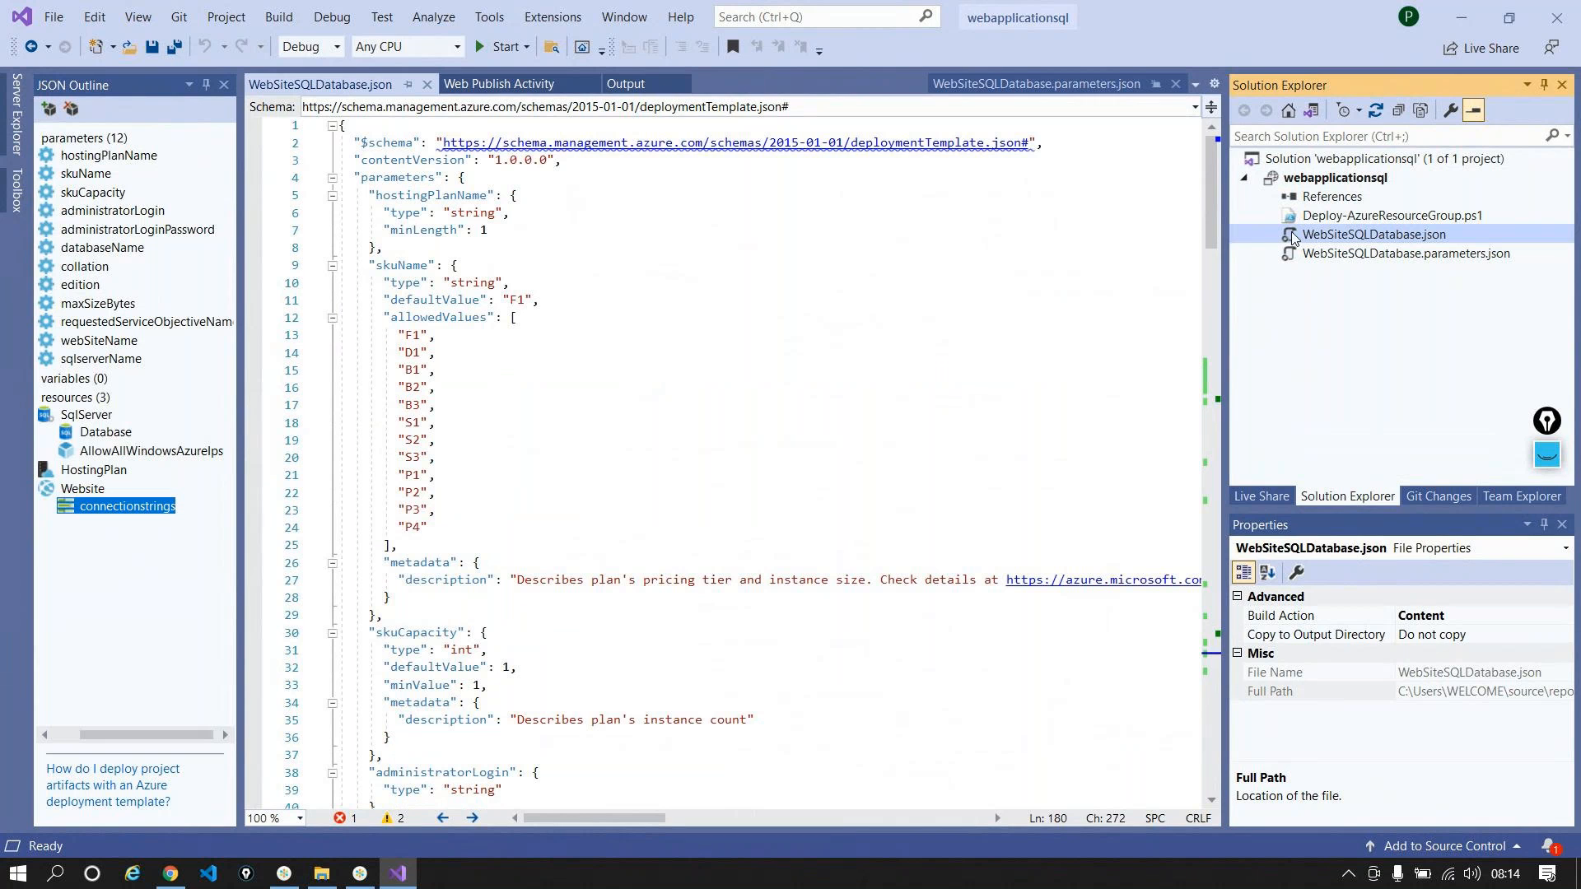
{"action": "right_click", "coordinate": [1354, 178]}
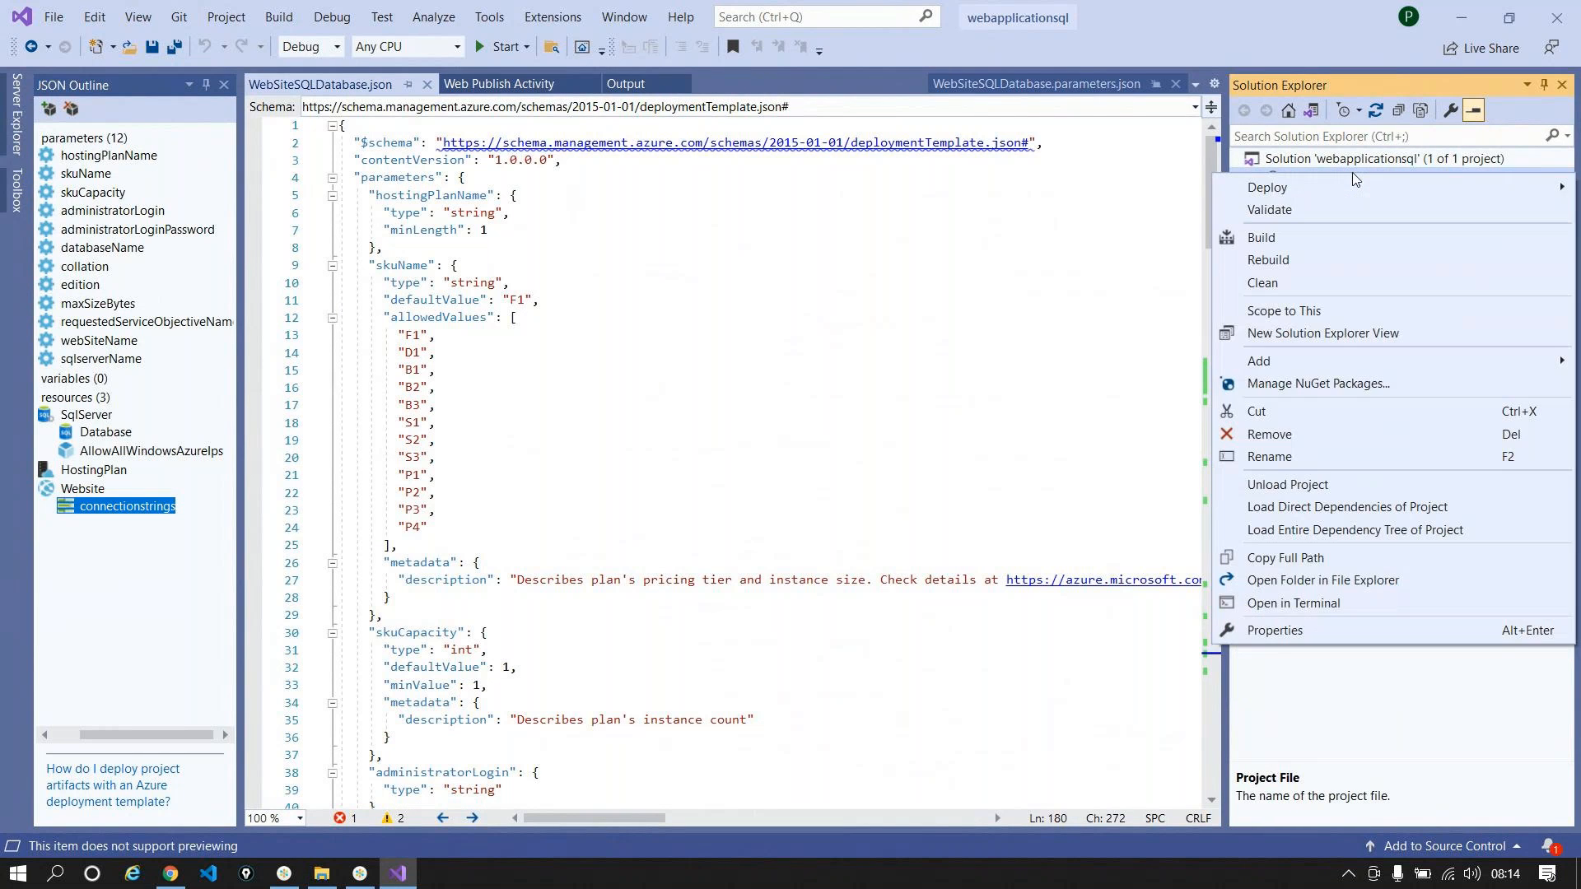
{"action": "left_click", "coordinate": [1308, 579]}
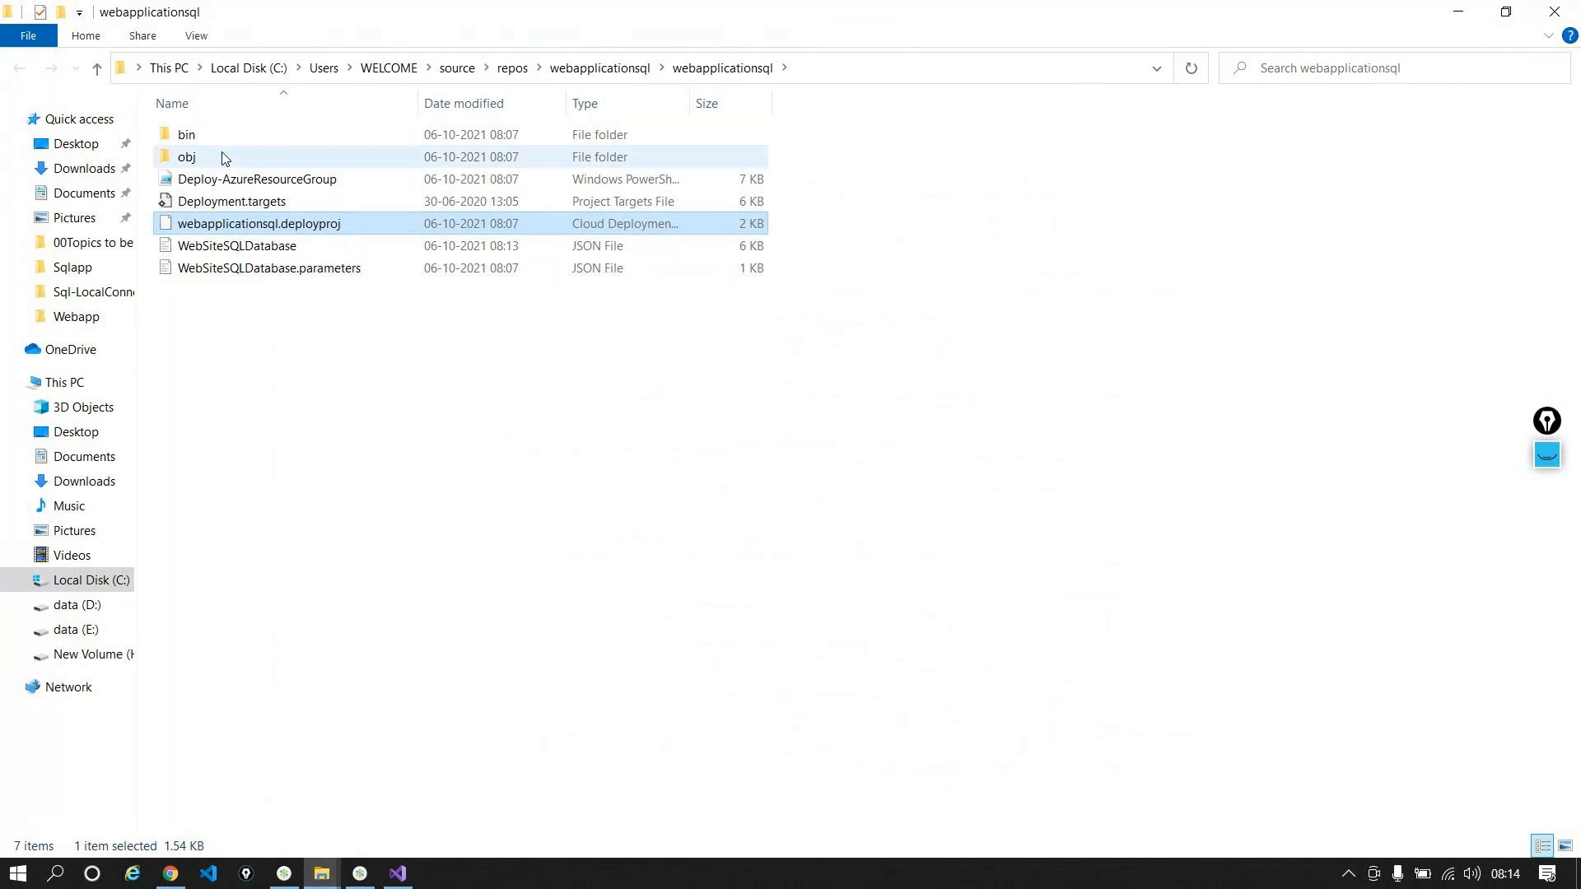
Step: Select WebSiteSQLDatabase and WebSiteSQLDatabase.parameters, then minimise the folder window
{"action": "left_click", "coordinate": [241, 246]}
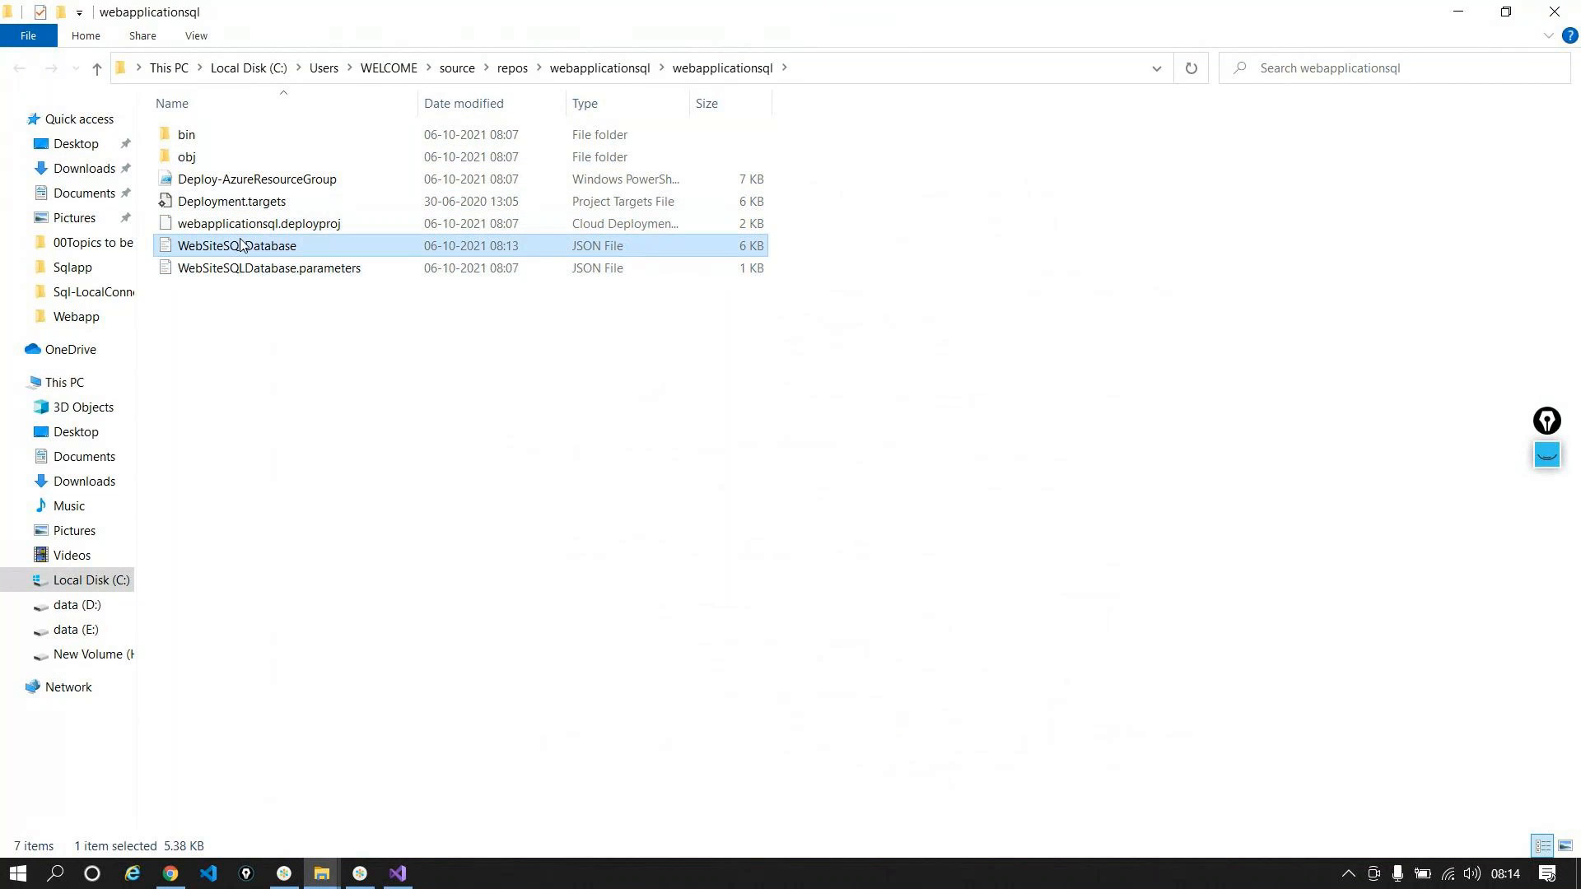
{"action": "key", "text": "shift+Down"}
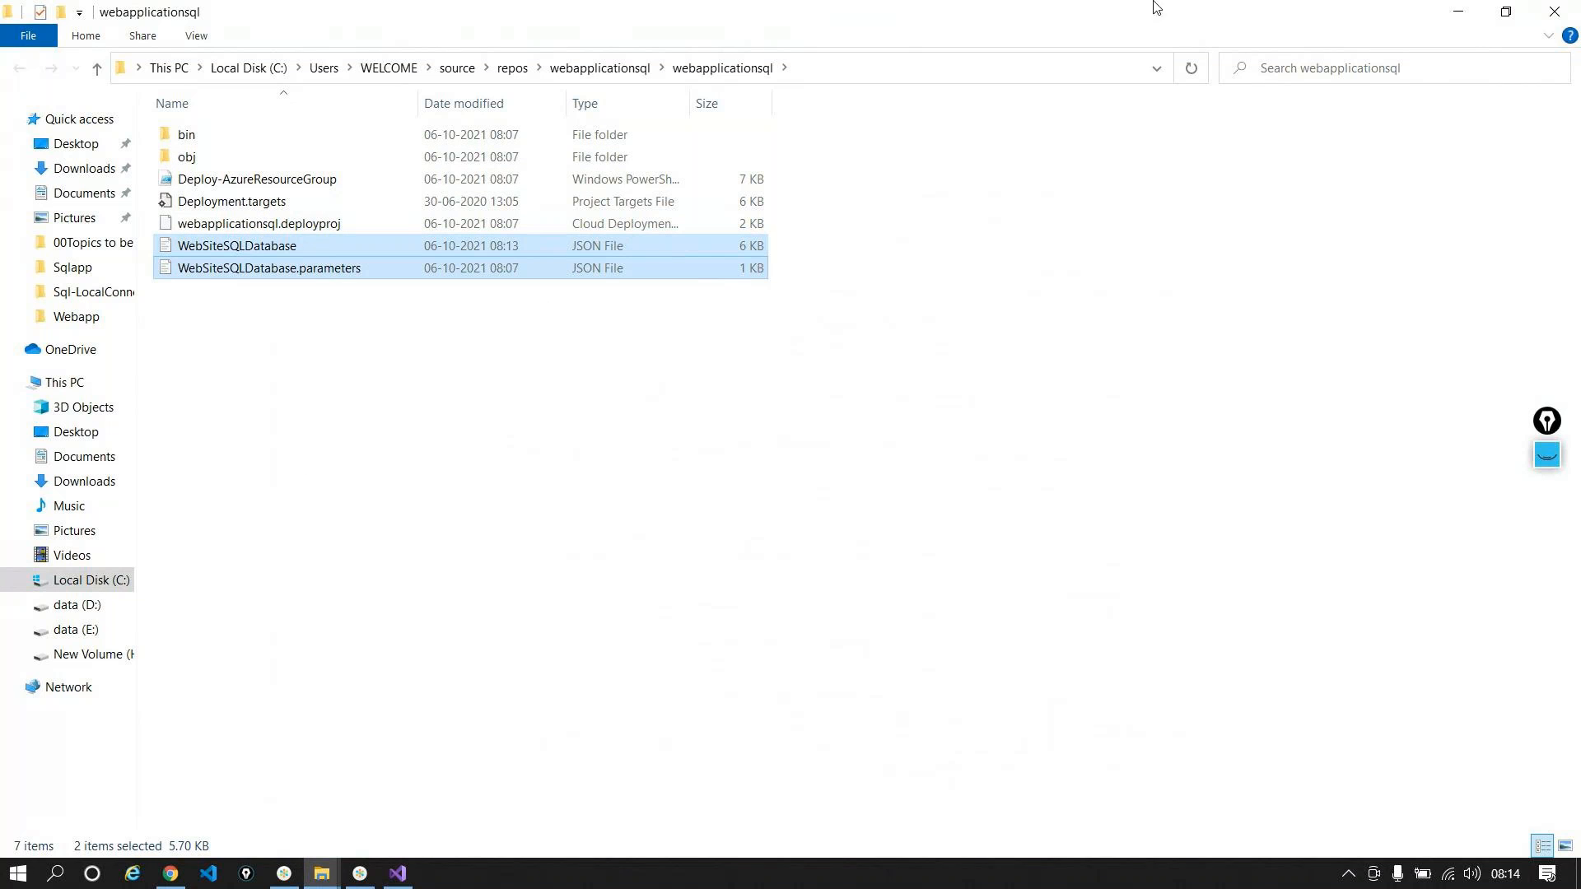
{"action": "left_click", "coordinate": [1474, 17]}
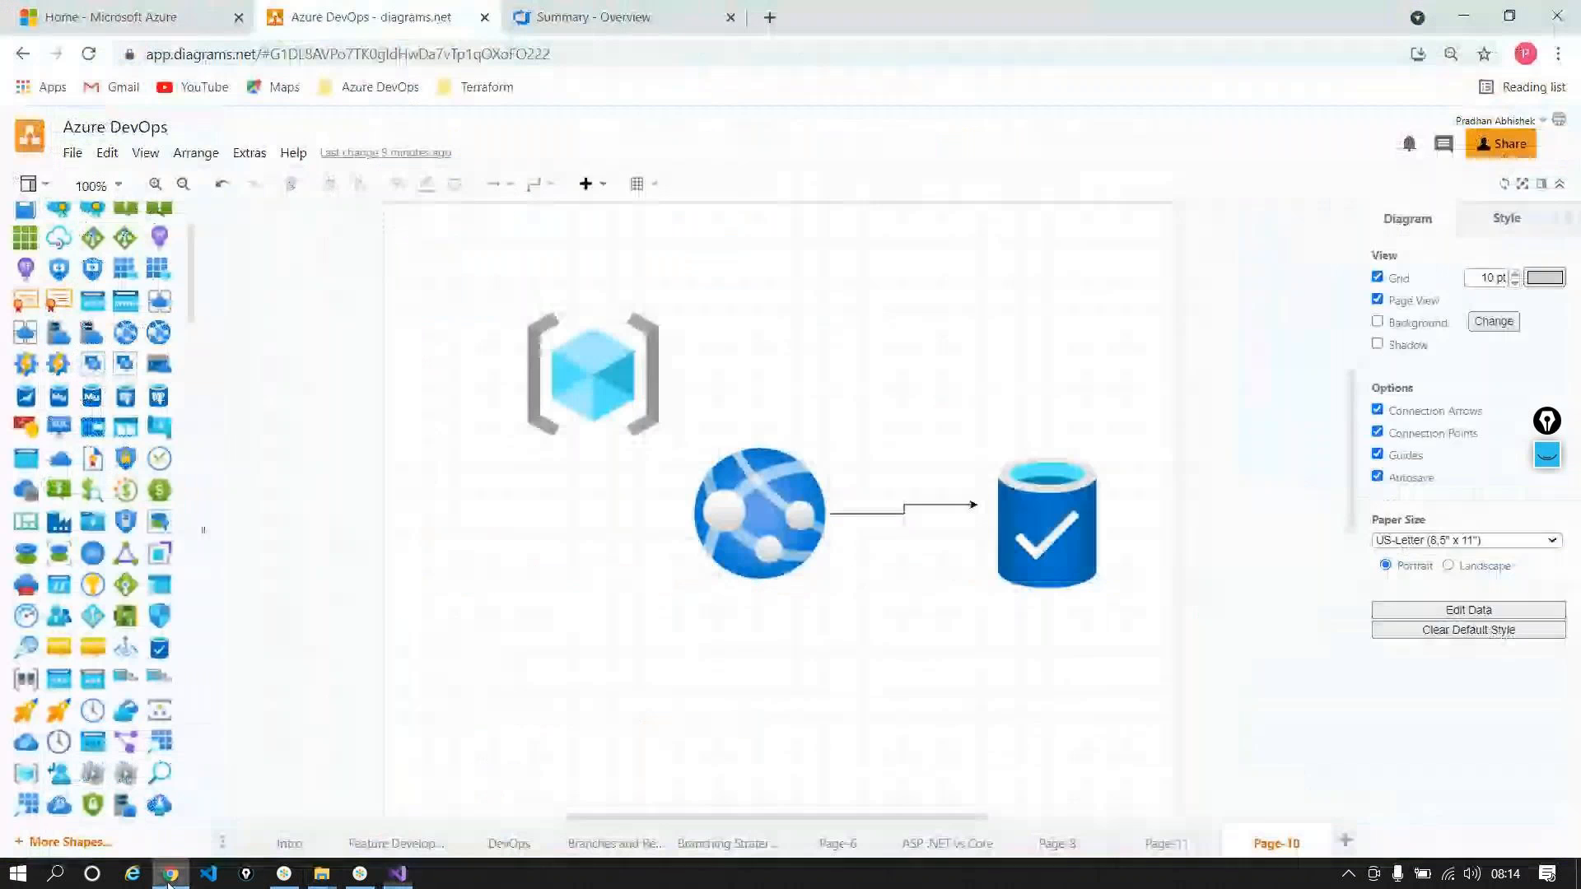
Step: Create a new Git repository named 'webapplicationsql' from the Repos > Files repository list
{"action": "left_click", "coordinate": [626, 16]}
{"action": "mouse_move", "coordinate": [56, 473]}
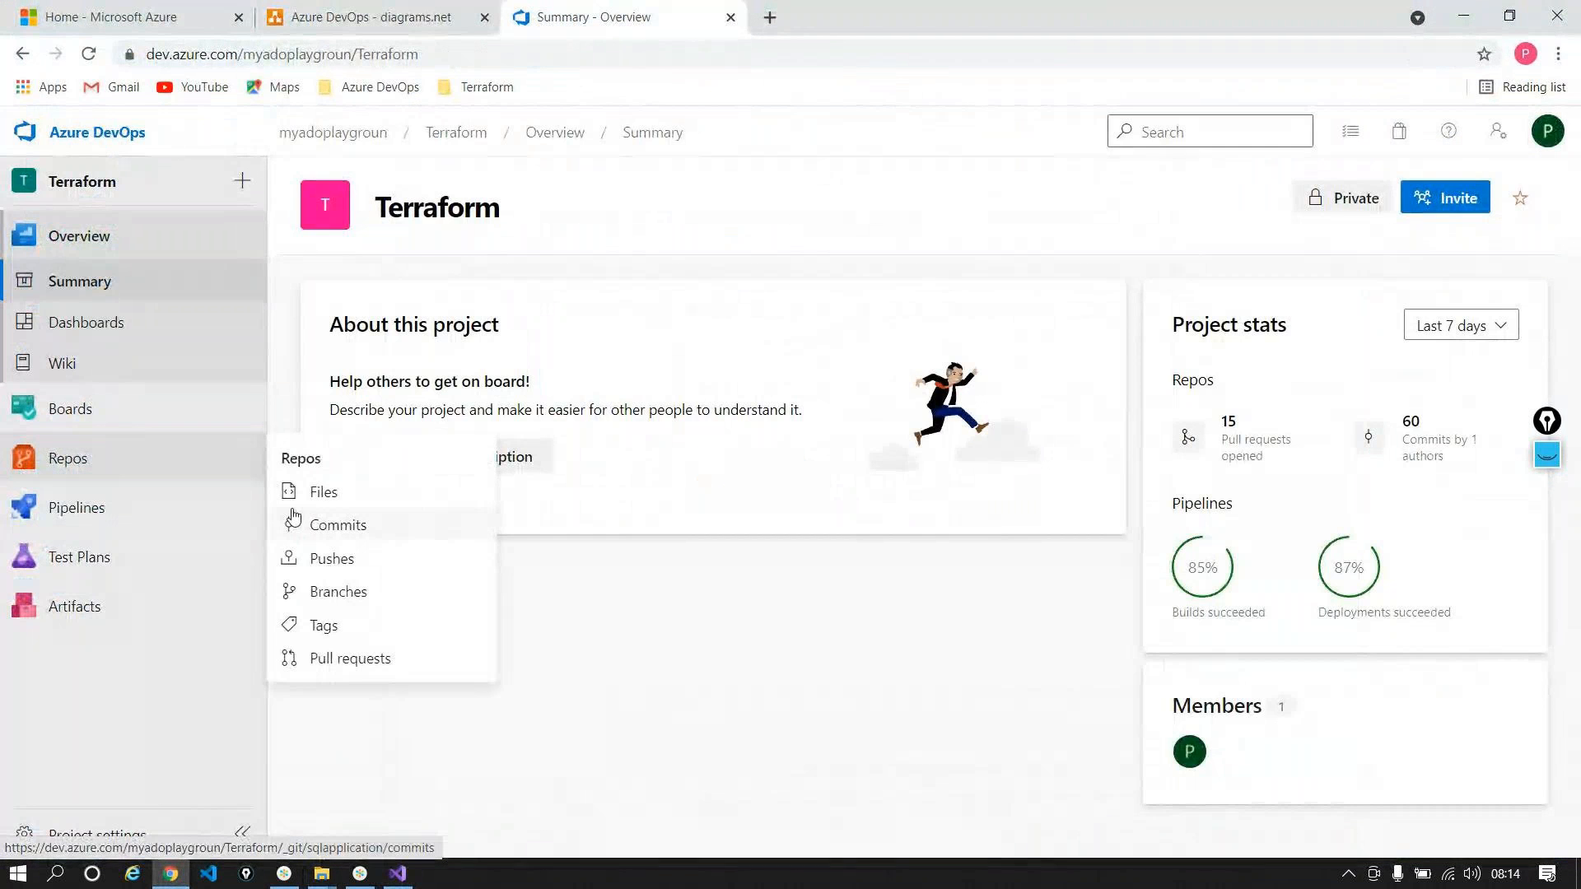
{"action": "left_click", "coordinate": [313, 492]}
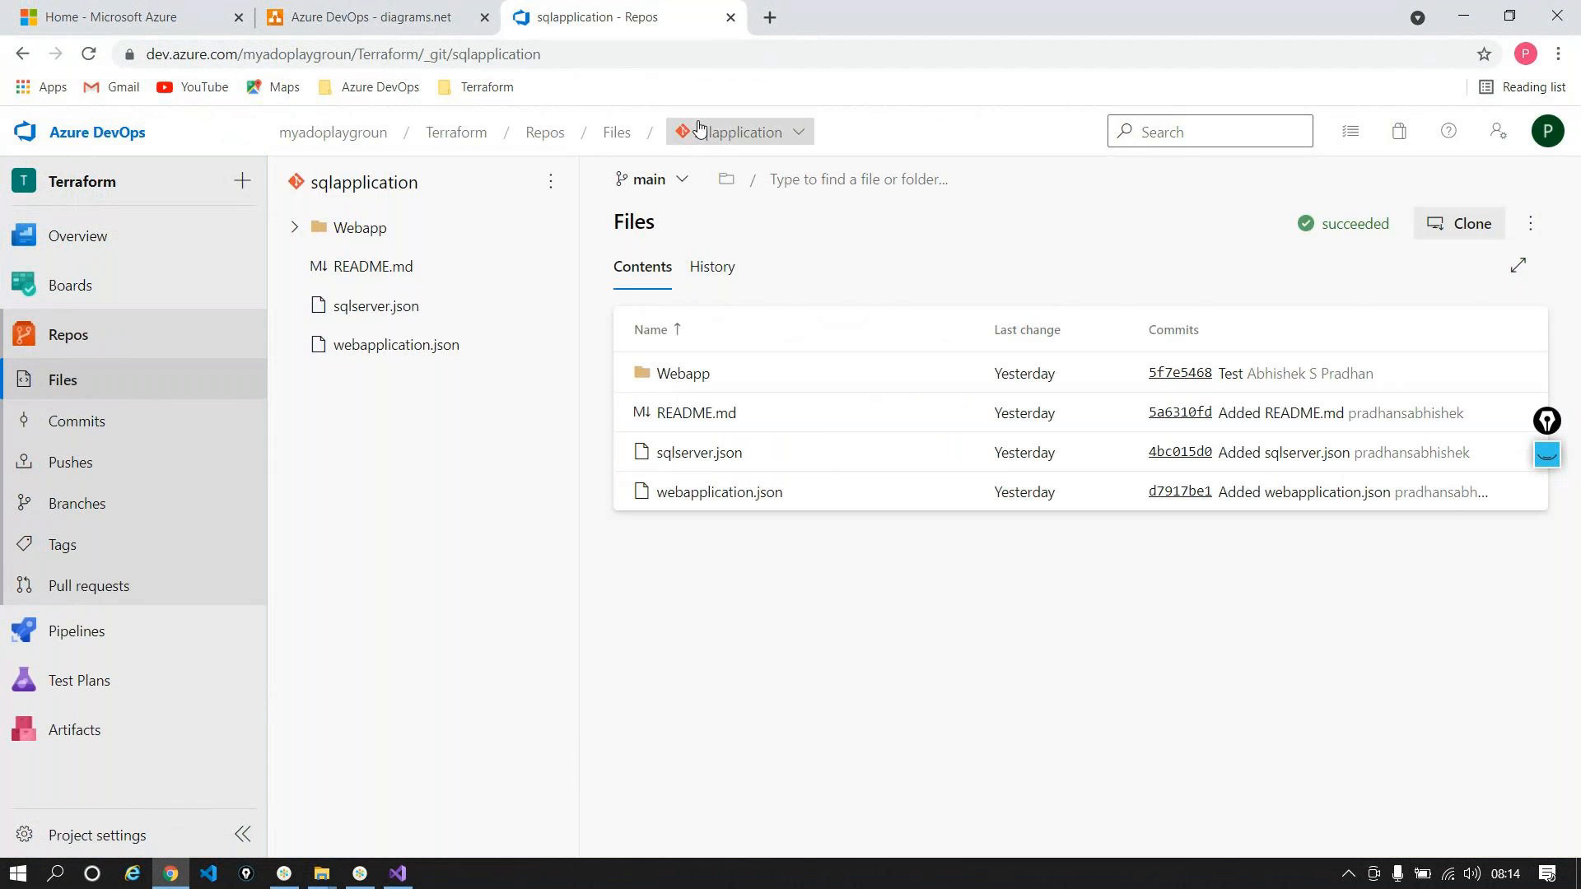
{"action": "left_click", "coordinate": [700, 132]}
{"action": "left_click", "coordinate": [716, 497]}
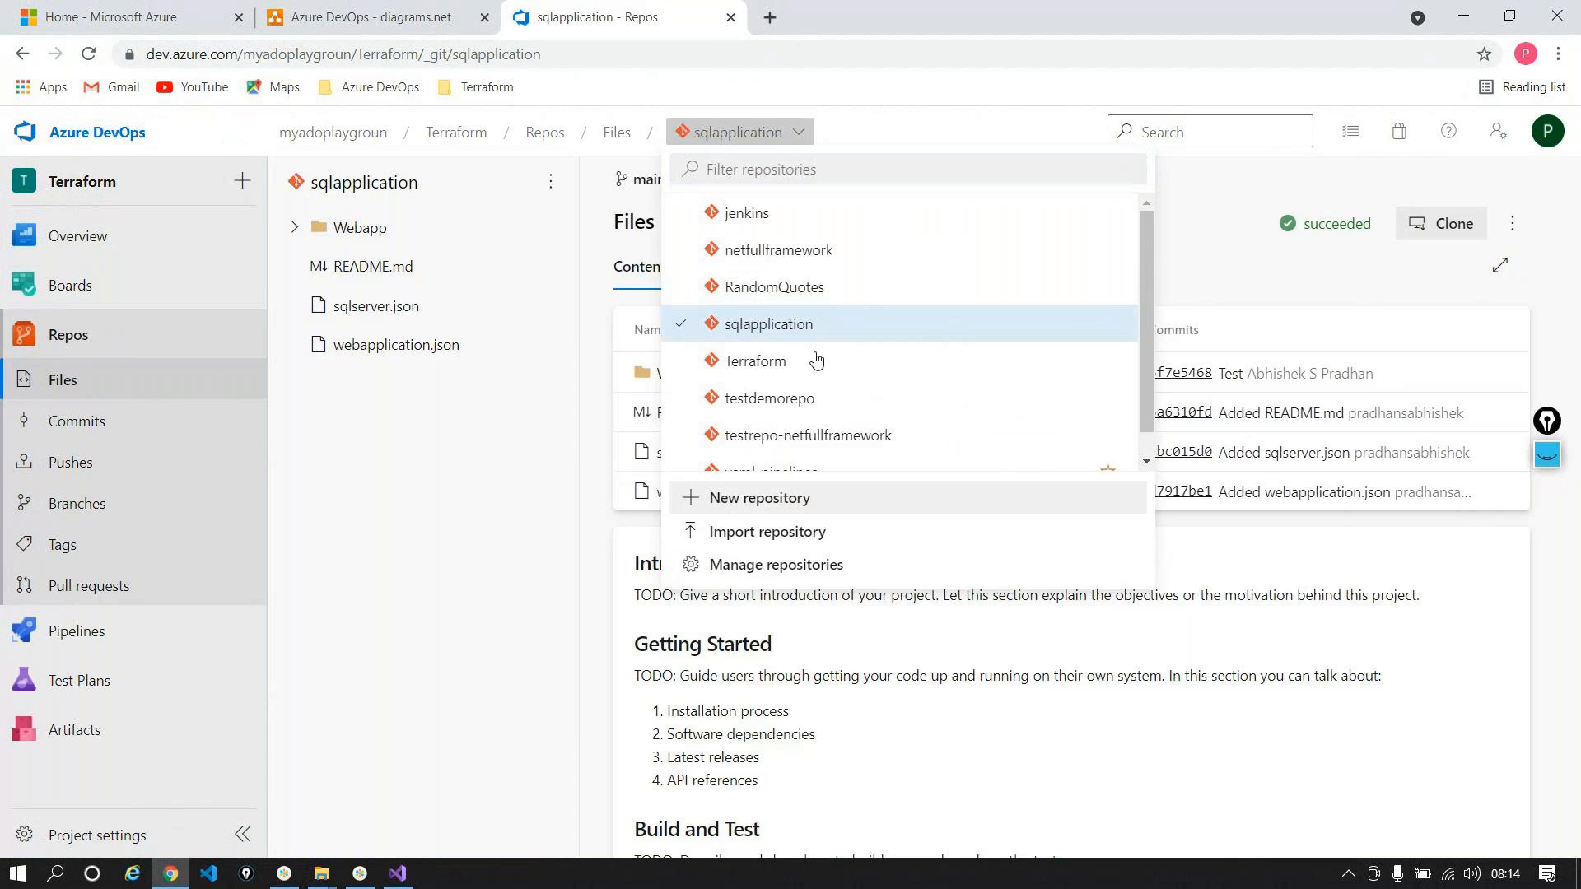
{"action": "left_click", "coordinate": [1159, 321]}
{"action": "type", "text": "webapplica"}
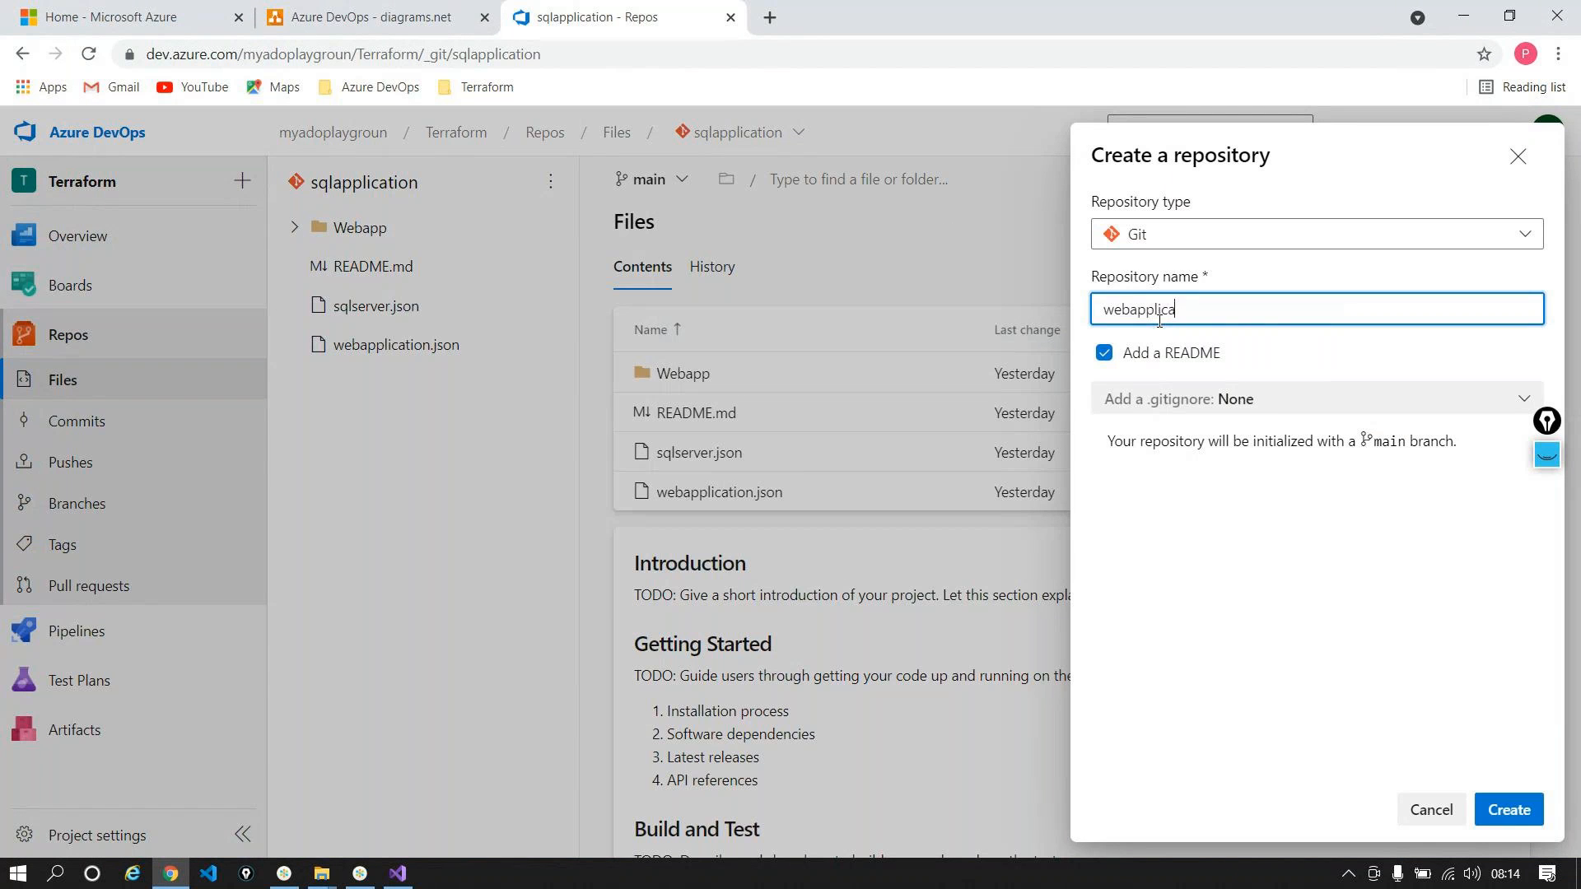
{"action": "type", "text": "tionsql"}
{"action": "left_click", "coordinate": [1524, 802]}
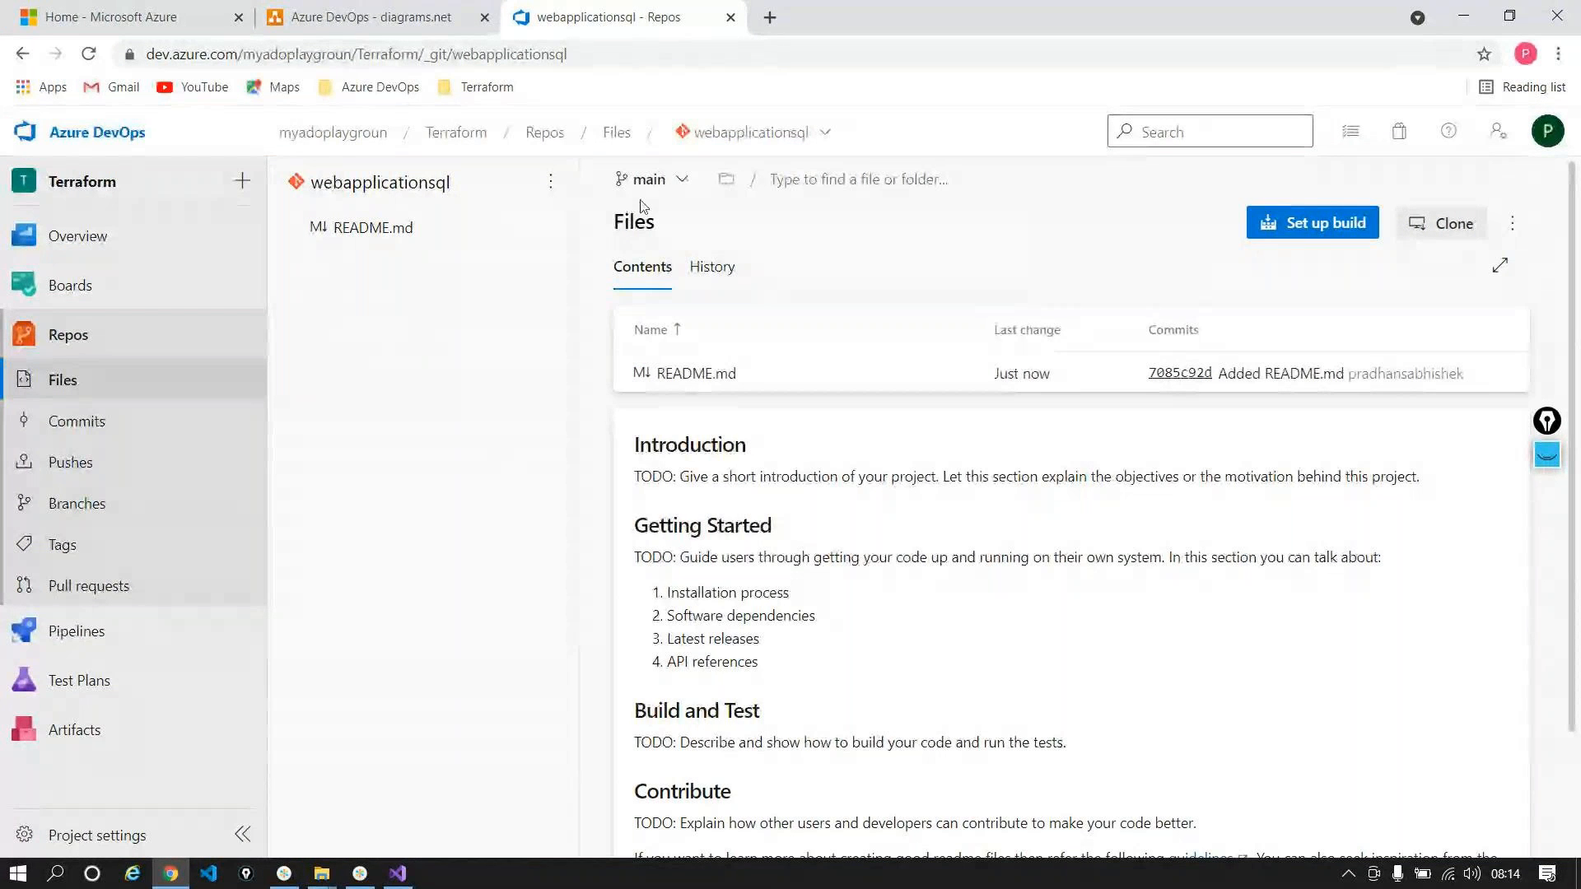
Step: Switch to the testrepo-netfullframework repository on the develop branch, then right-click Pipelines
{"action": "left_click", "coordinate": [718, 143]}
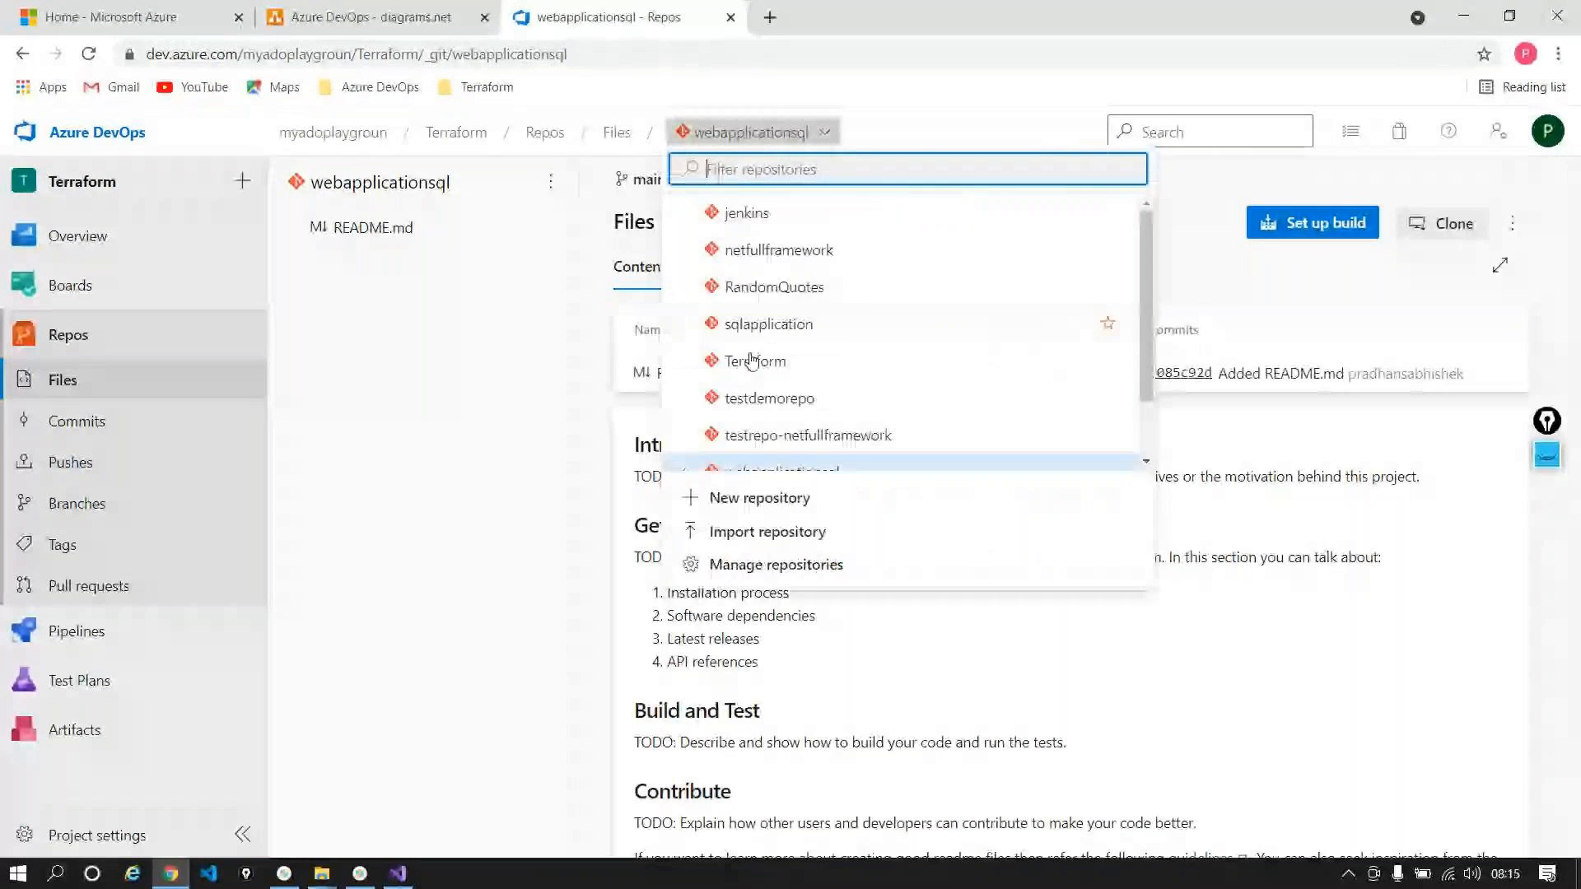
{"action": "scroll", "coordinate": [854, 363], "scroll_direction": "down", "scroll_amount": 2}
{"action": "left_click", "coordinate": [873, 372]}
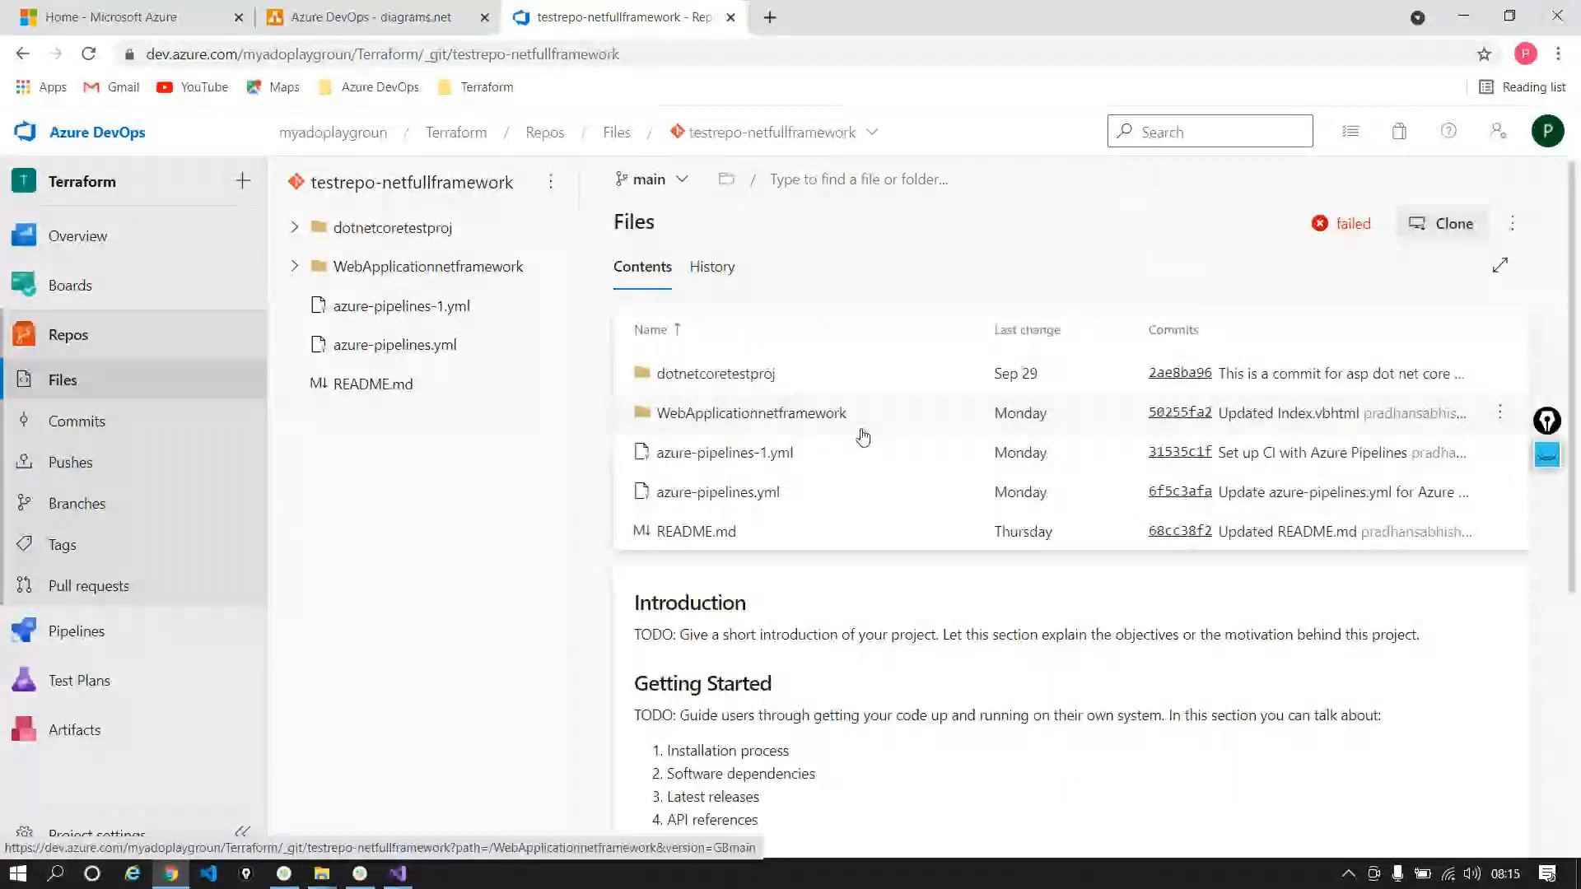
{"action": "left_click", "coordinate": [650, 179]}
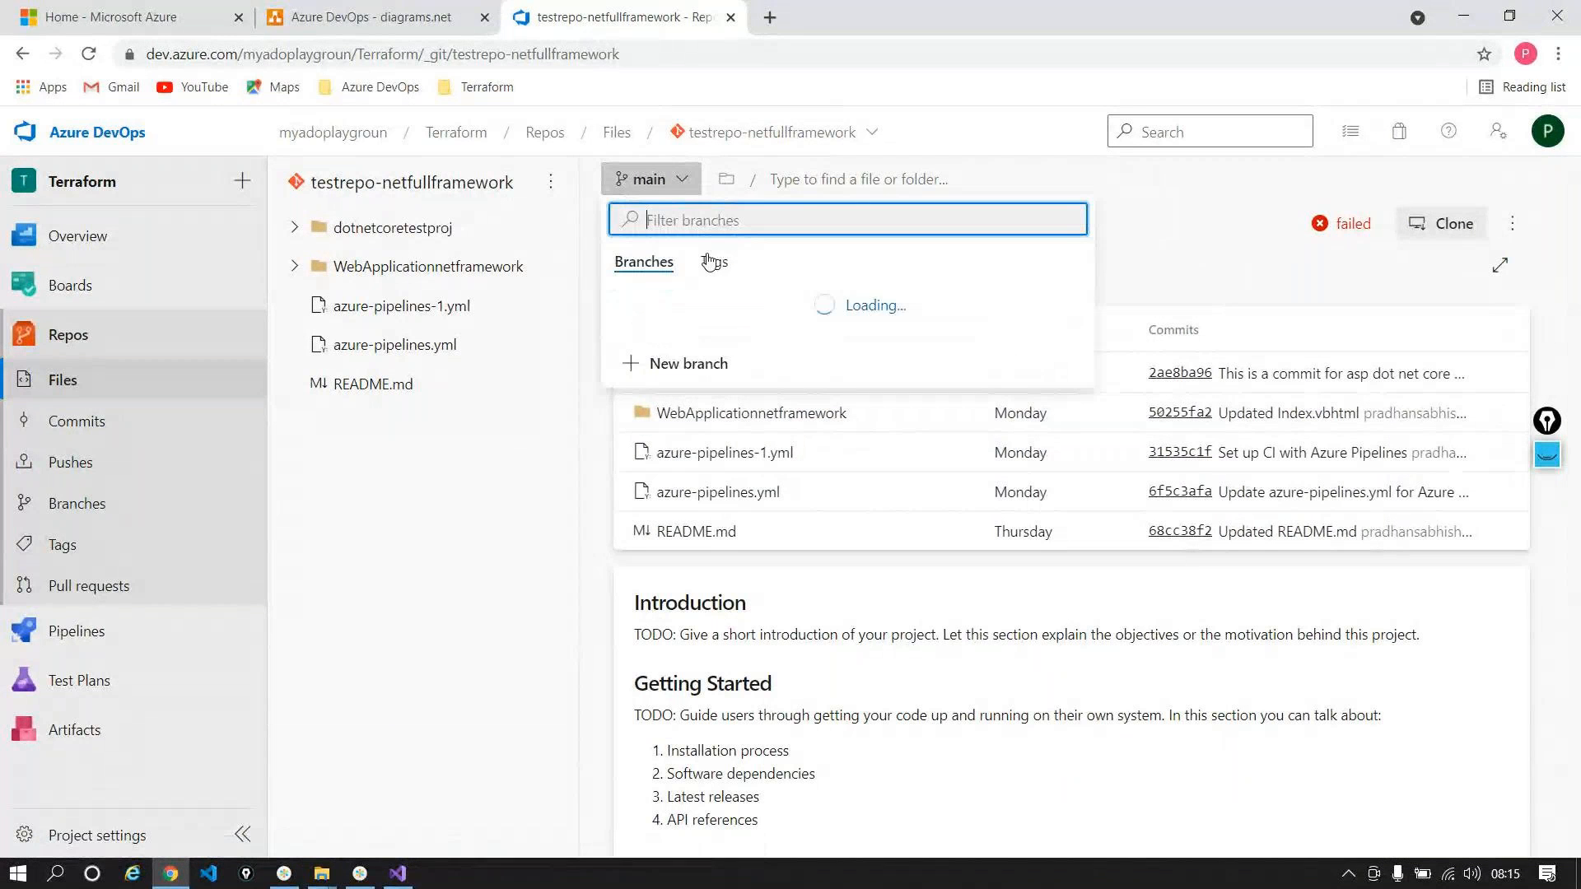
{"action": "left_click", "coordinate": [696, 368]}
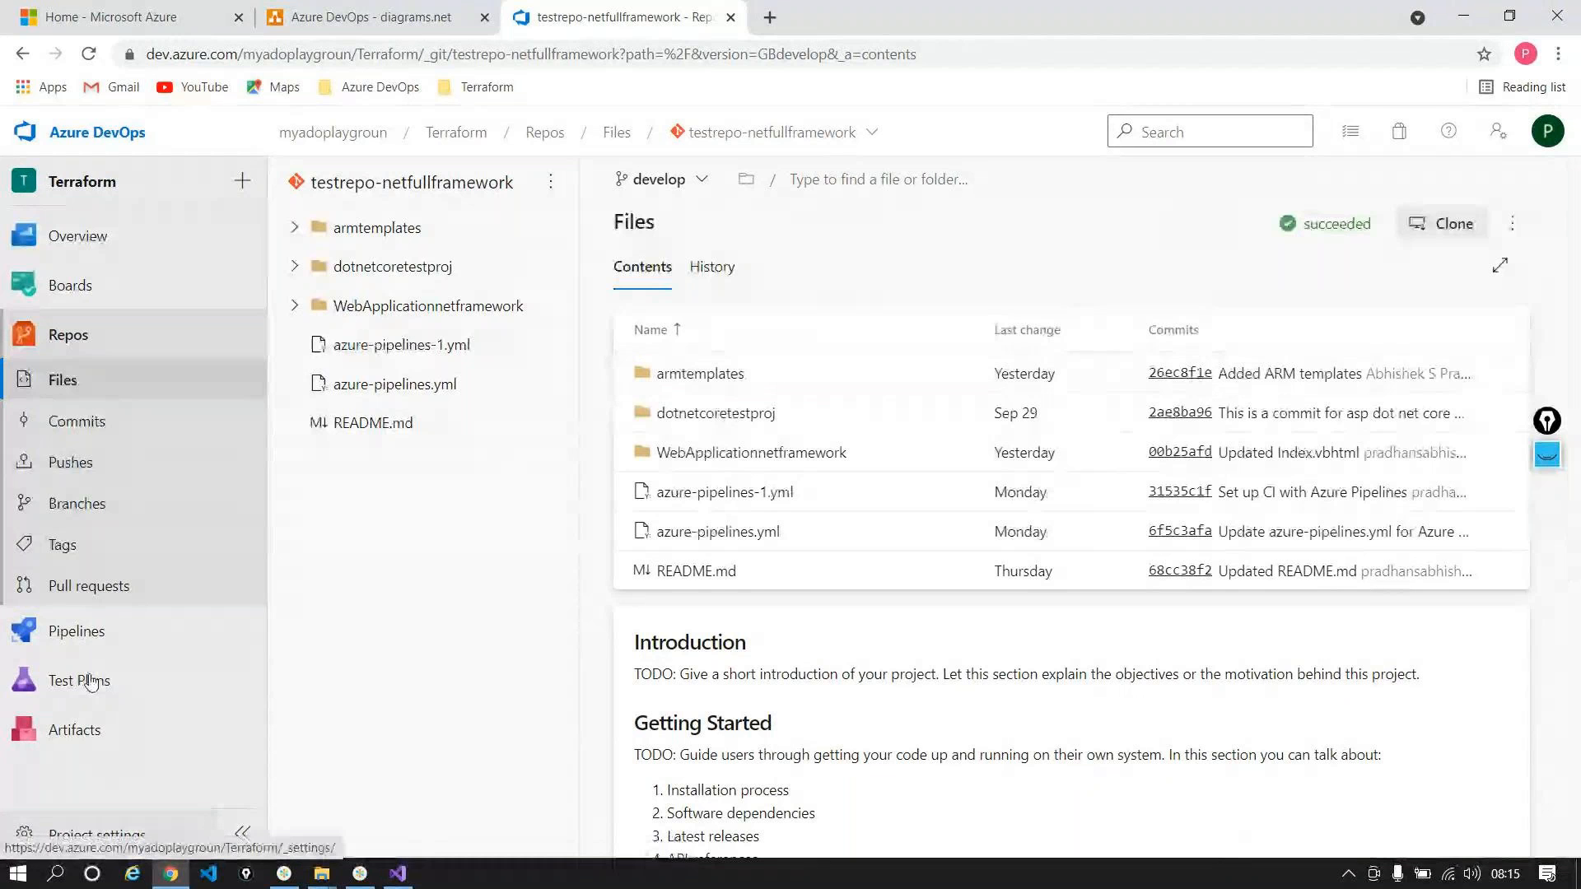
{"action": "mouse_move", "coordinate": [71, 631]}
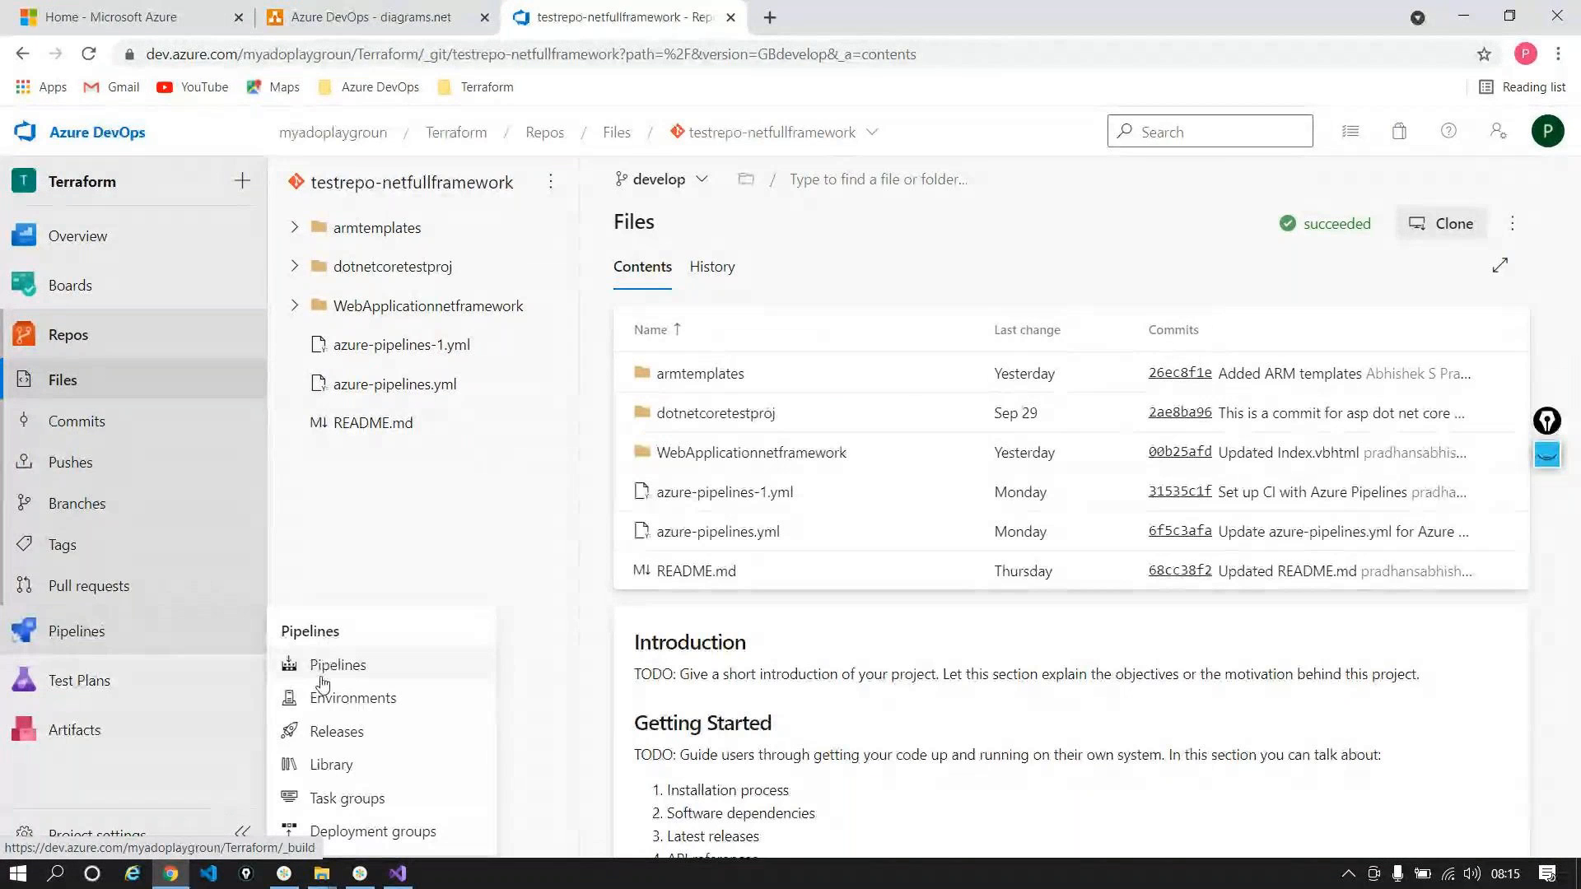
{"action": "right_click", "coordinate": [321, 681]}
Step: Edit aspnetfullframworkpipeline in a new tab and uncheck Enable continuous integration under Triggers
{"action": "left_click", "coordinate": [433, 693]}
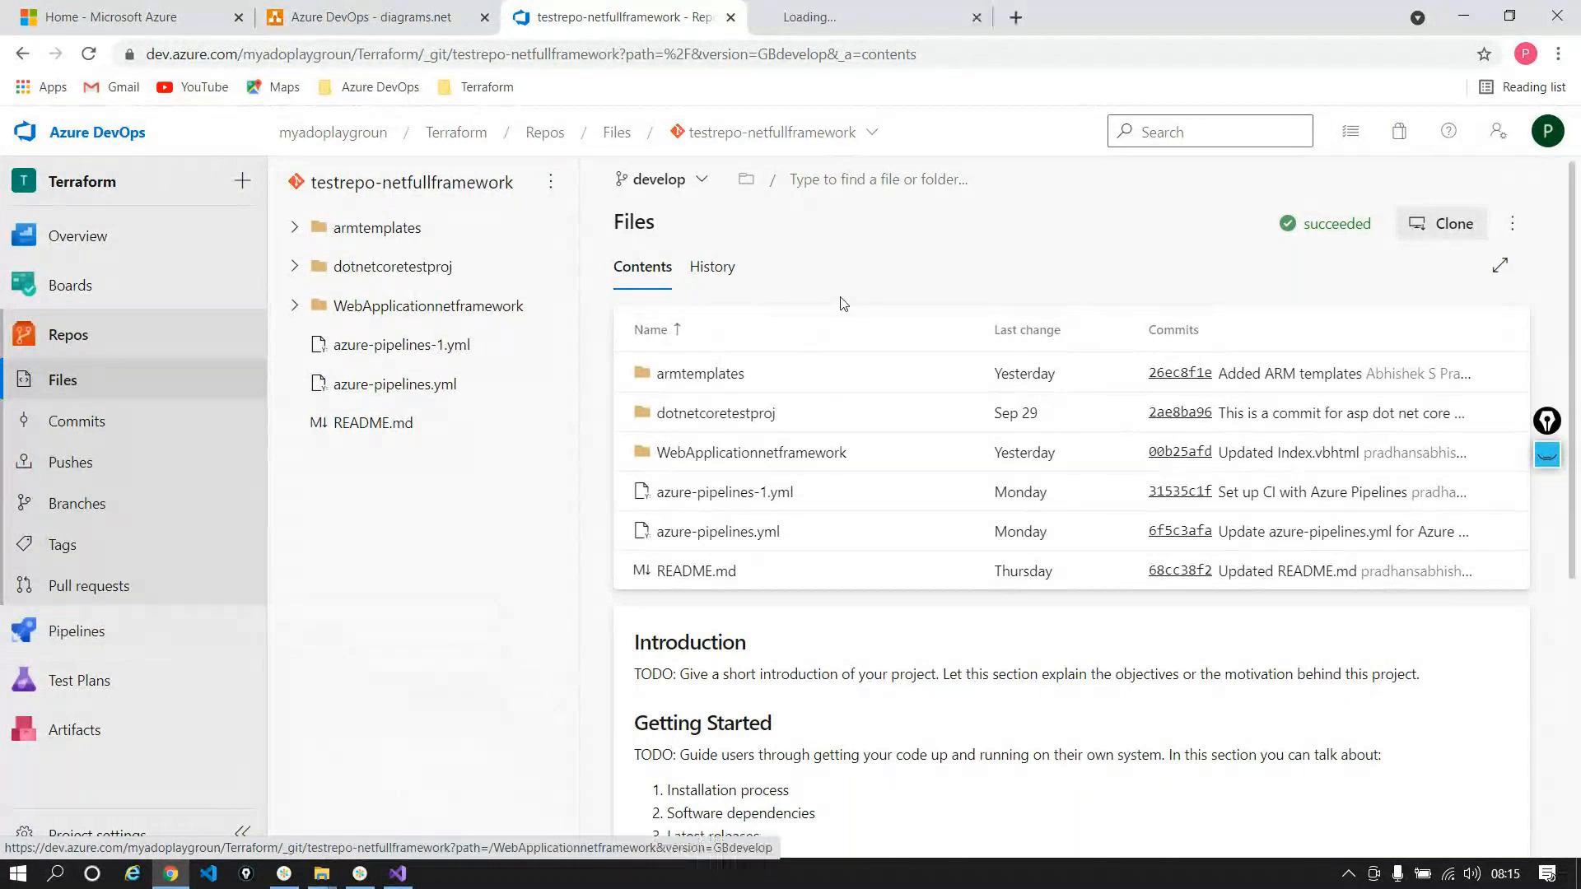
{"action": "left_click", "coordinate": [874, 18]}
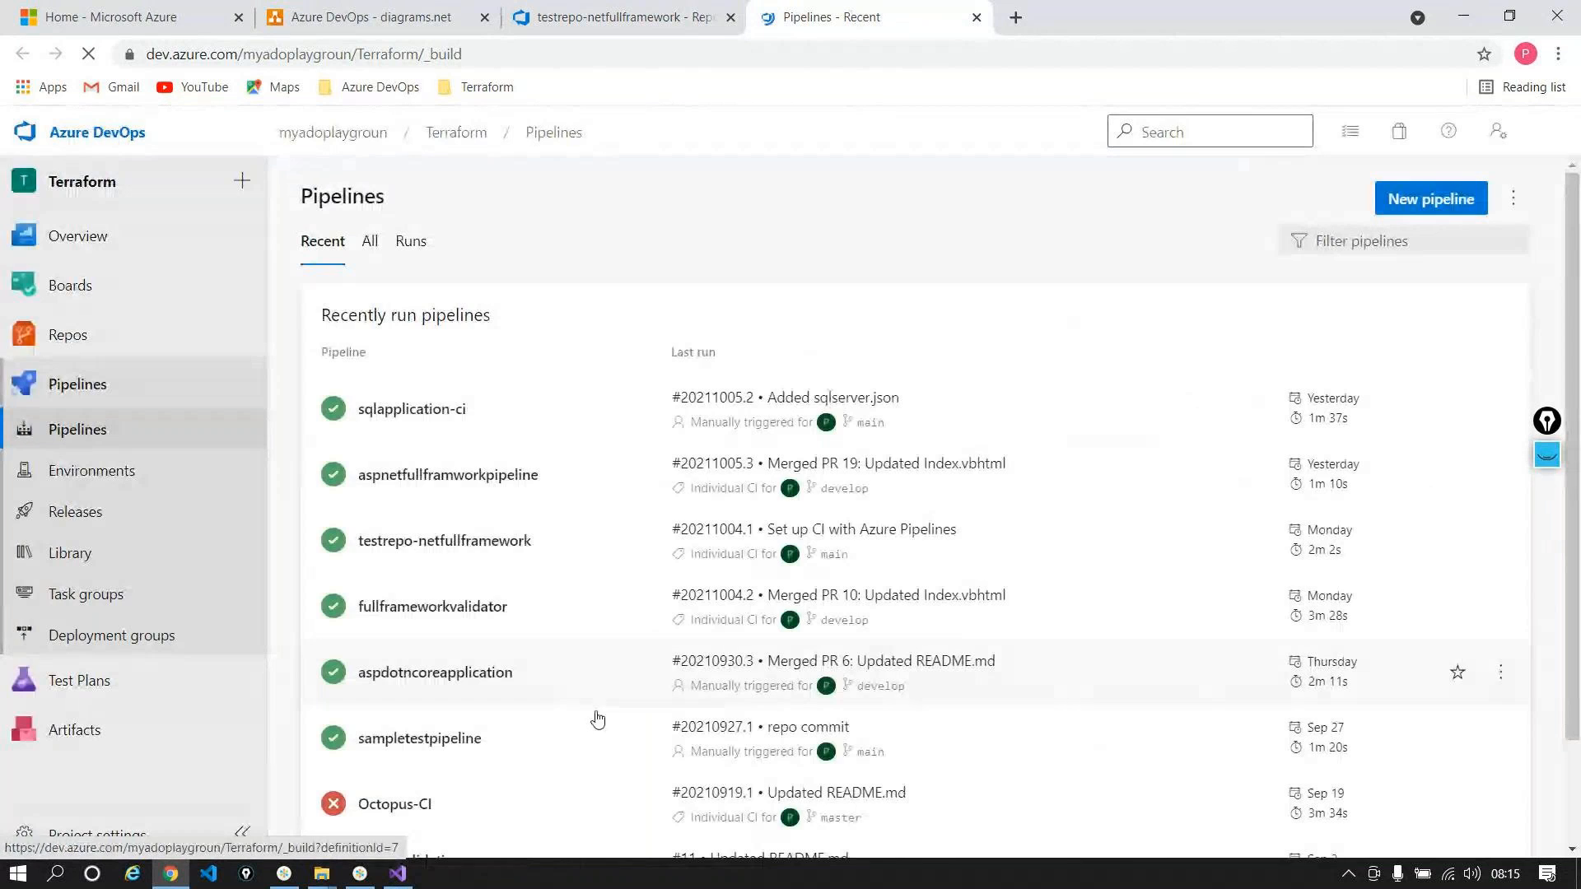
{"action": "left_click", "coordinate": [479, 471]}
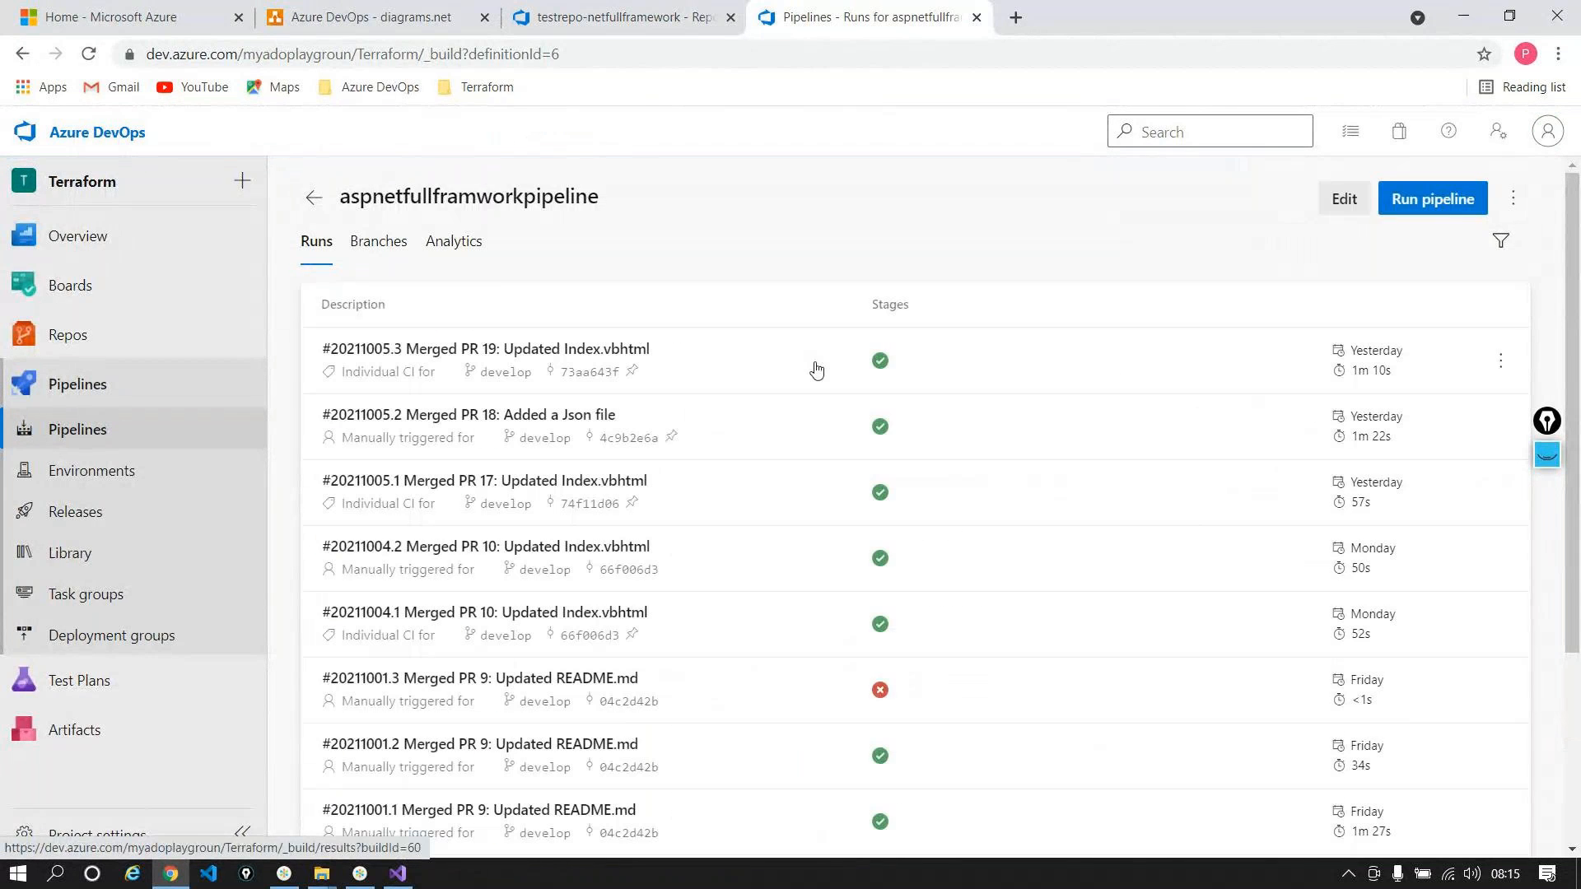
{"action": "left_click", "coordinate": [1344, 198]}
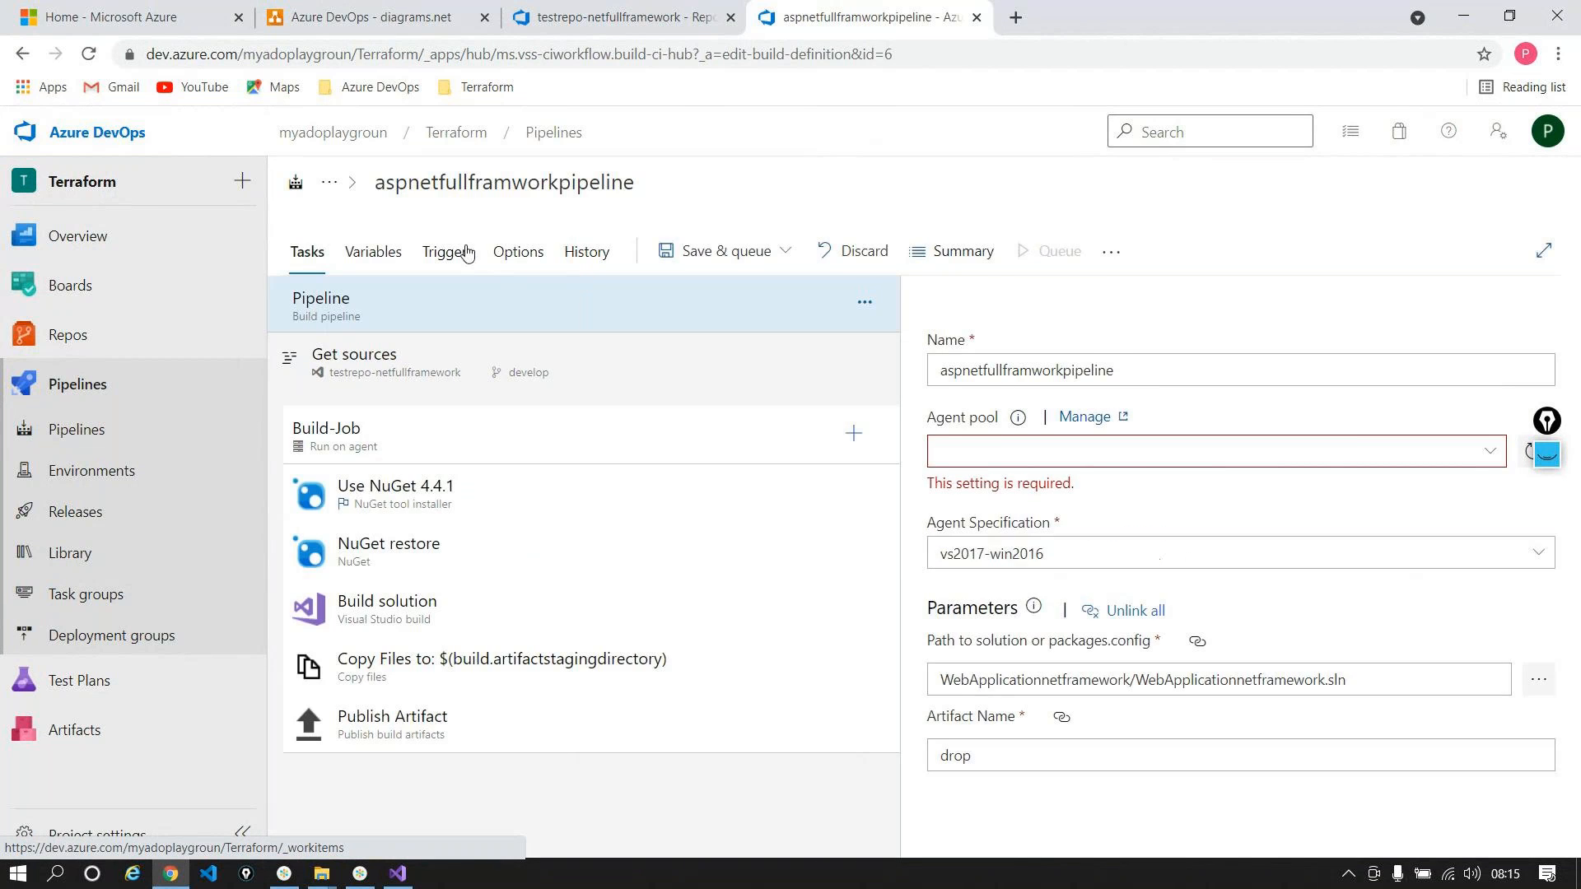
{"action": "left_click", "coordinate": [451, 251]}
{"action": "left_click", "coordinate": [941, 362]}
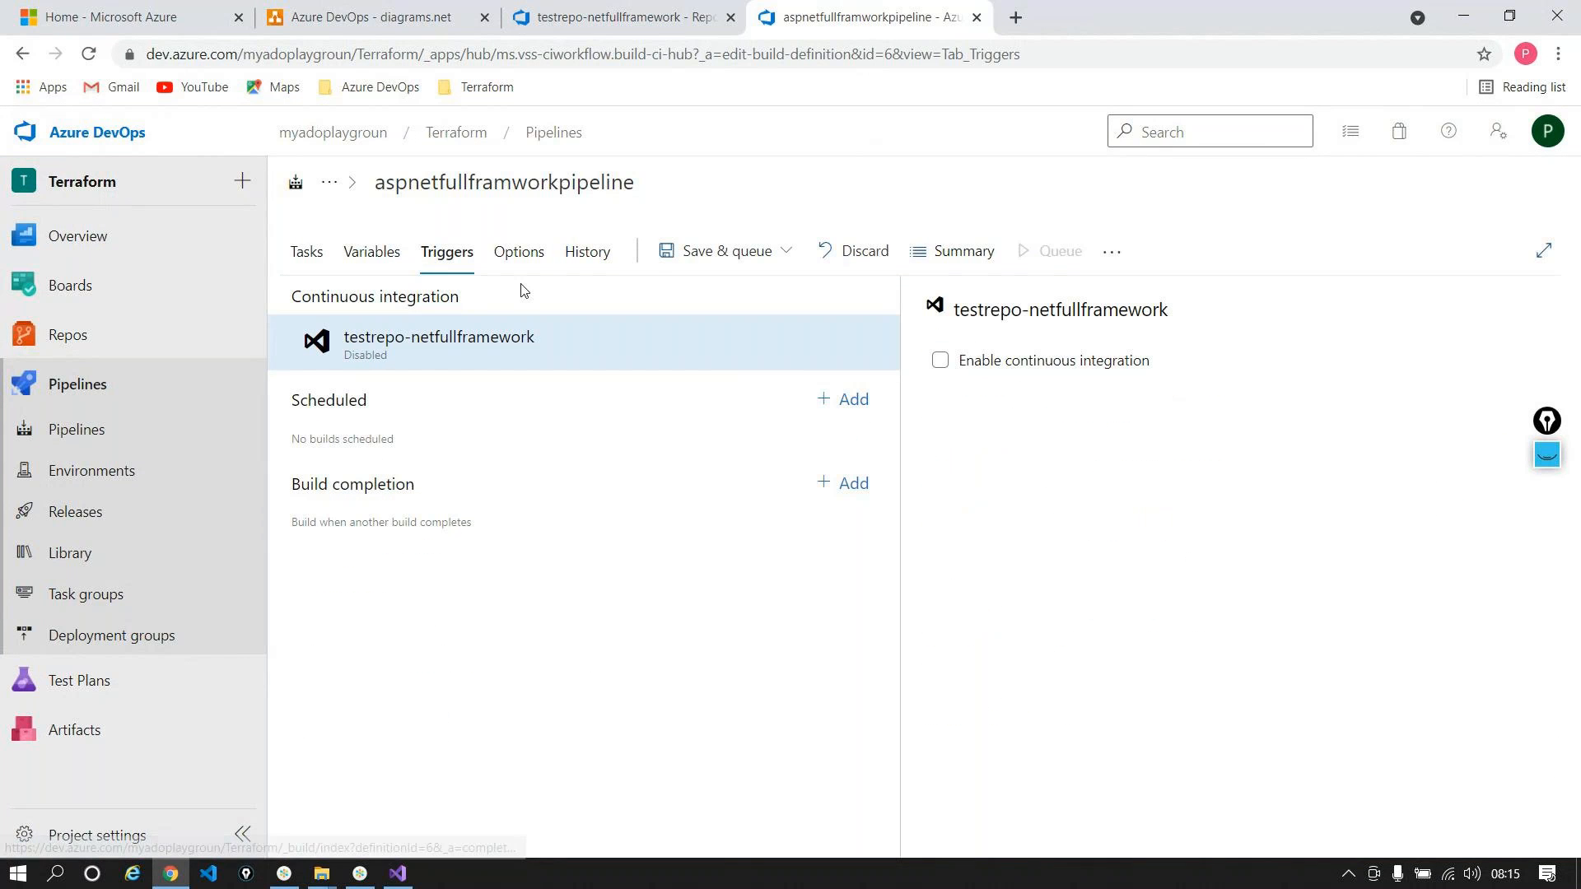
Step: Save the pipeline with the comment 'diabled CI' and close its tab
{"action": "key", "text": "ctrl+s"}
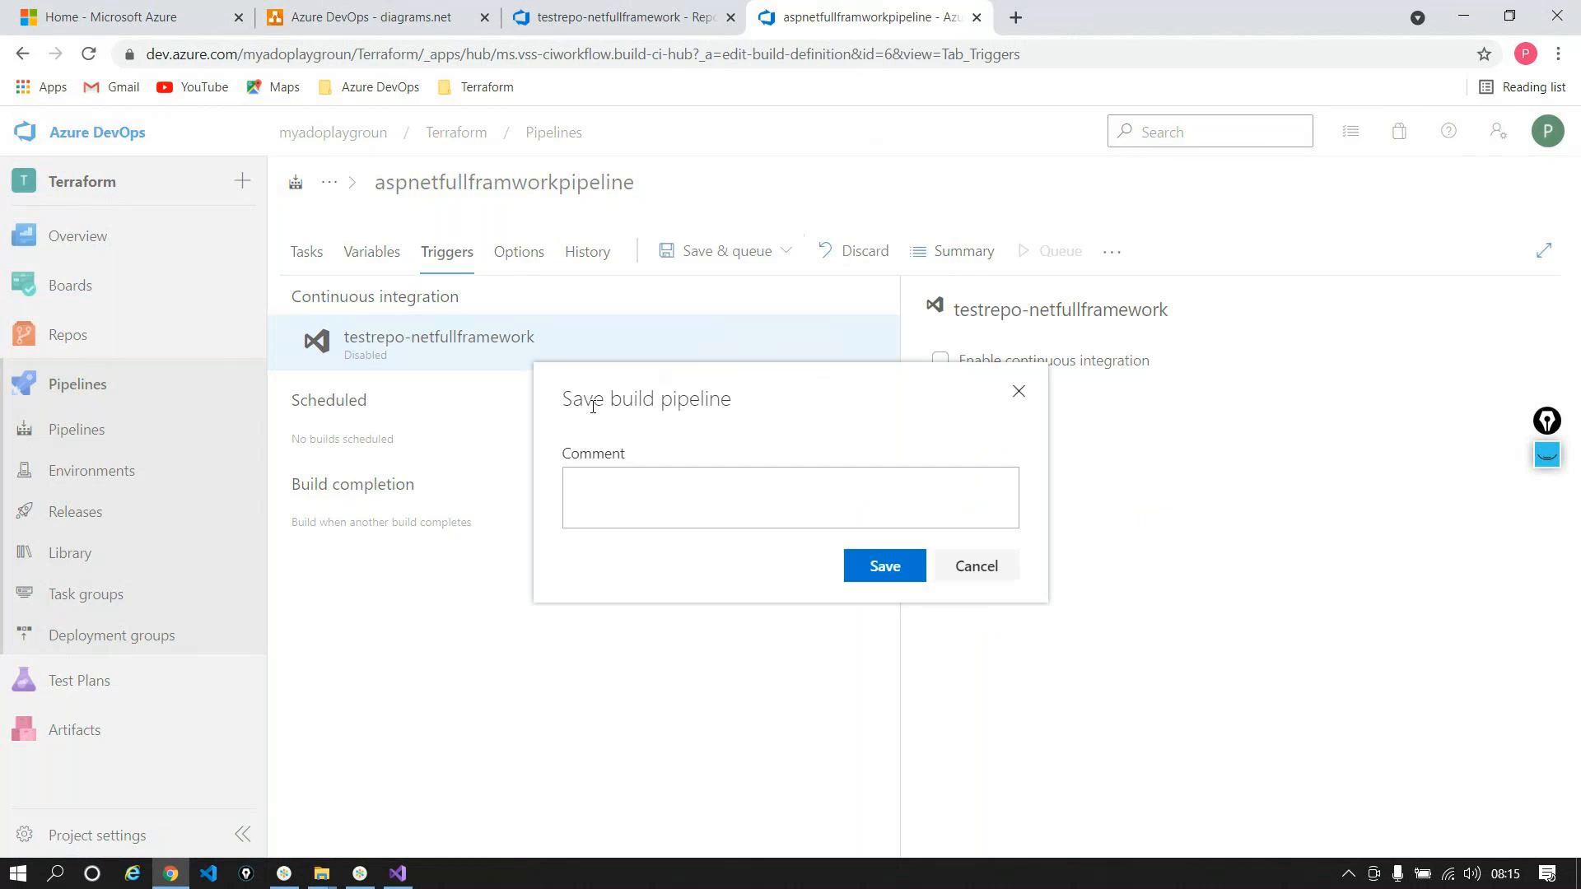
{"action": "type", "text": "diabled CI"}
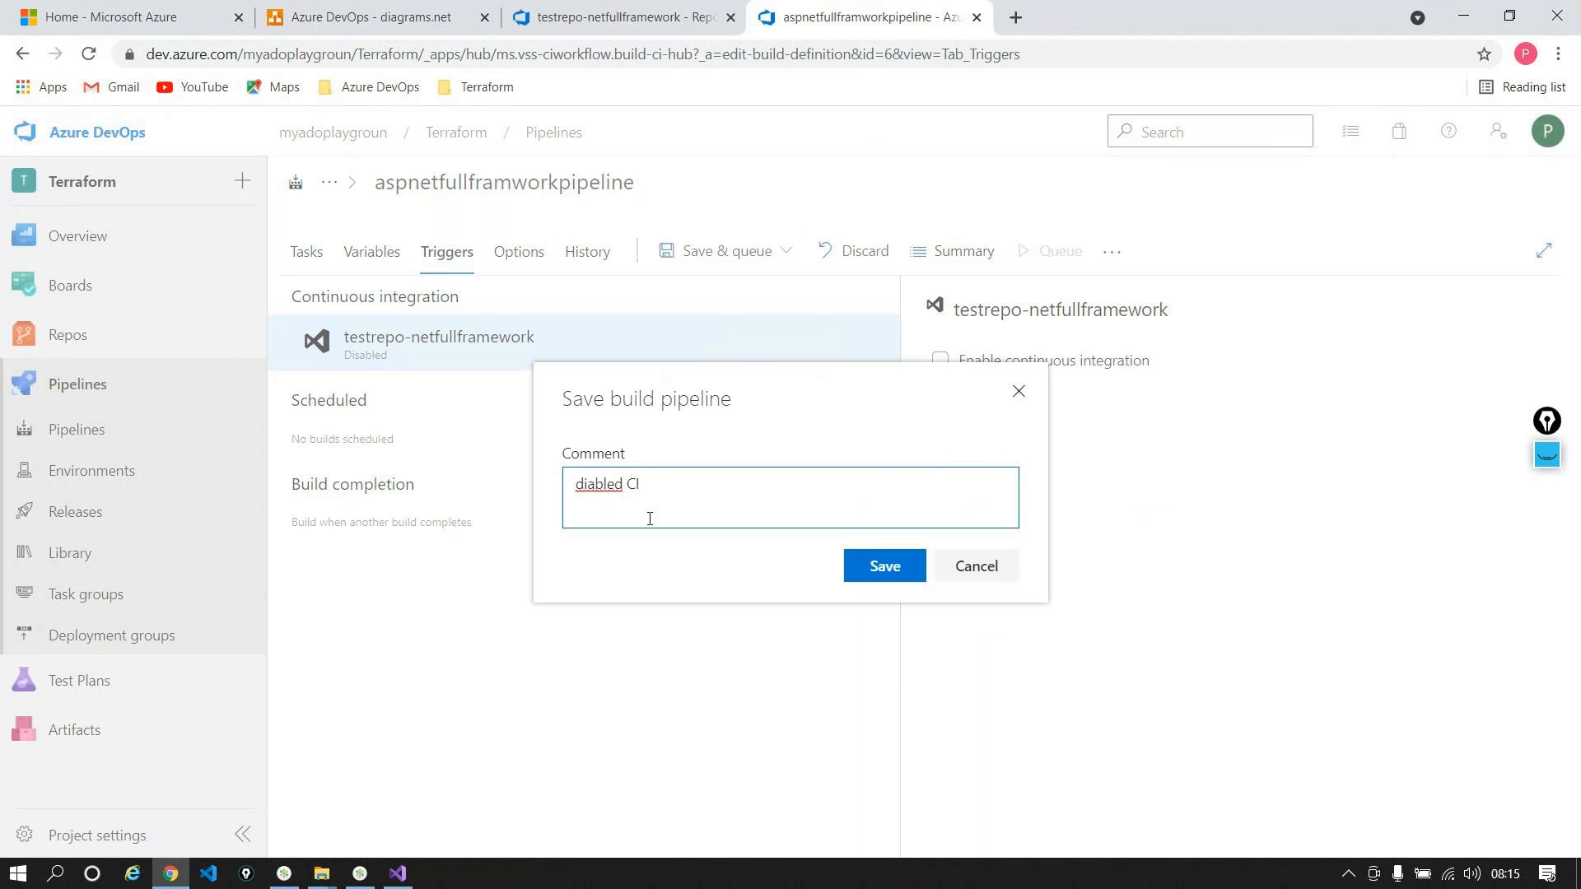
{"action": "left_click", "coordinate": [866, 570]}
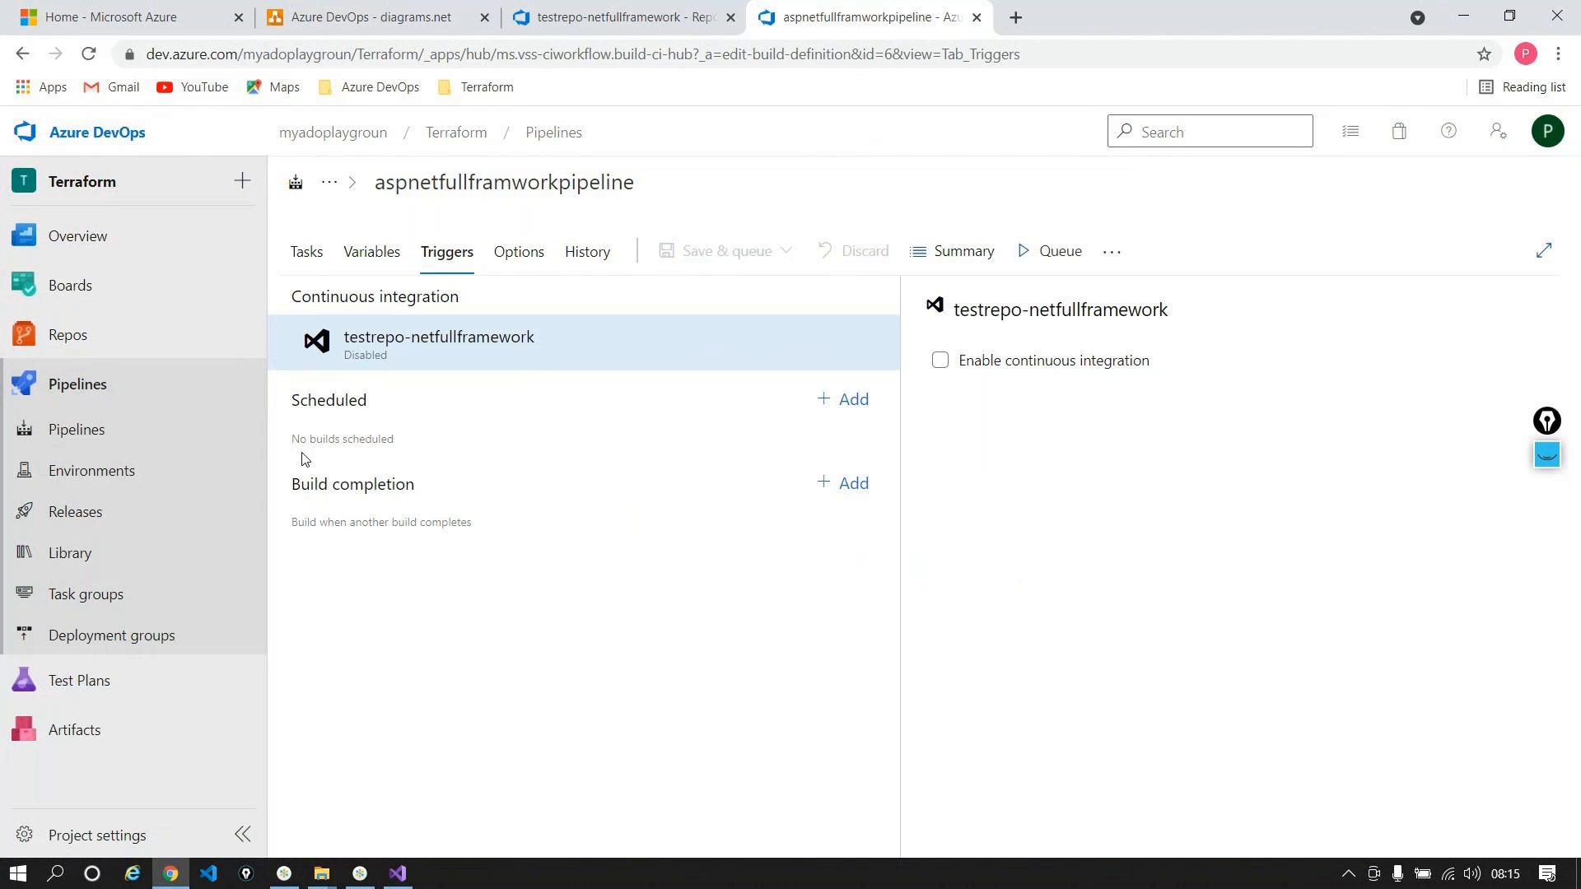
{"action": "left_click", "coordinate": [318, 262]}
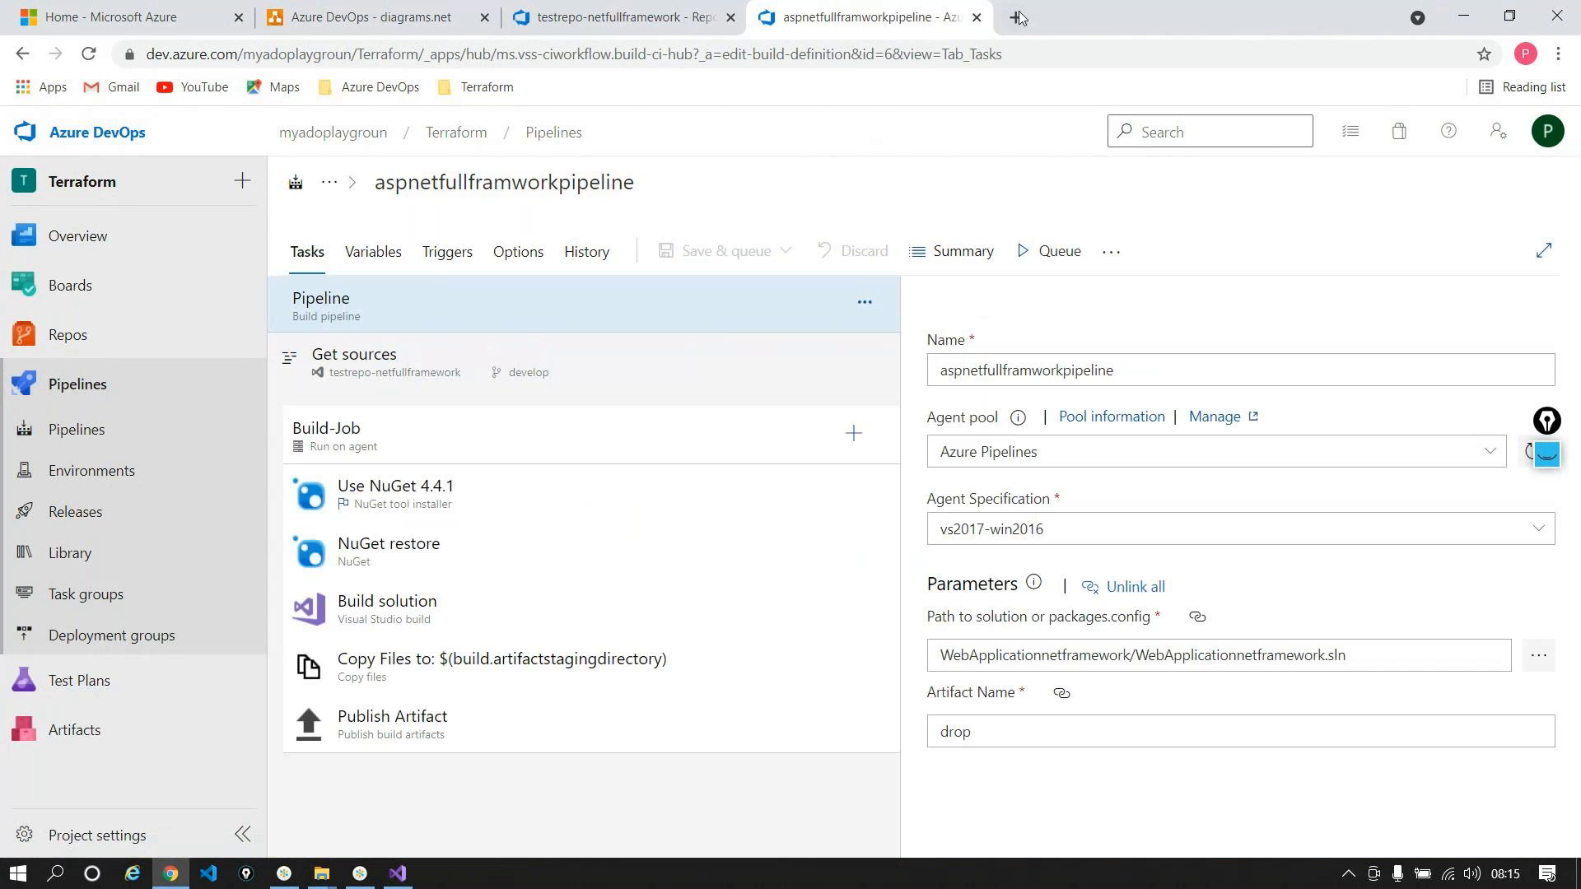
{"action": "left_click", "coordinate": [977, 17]}
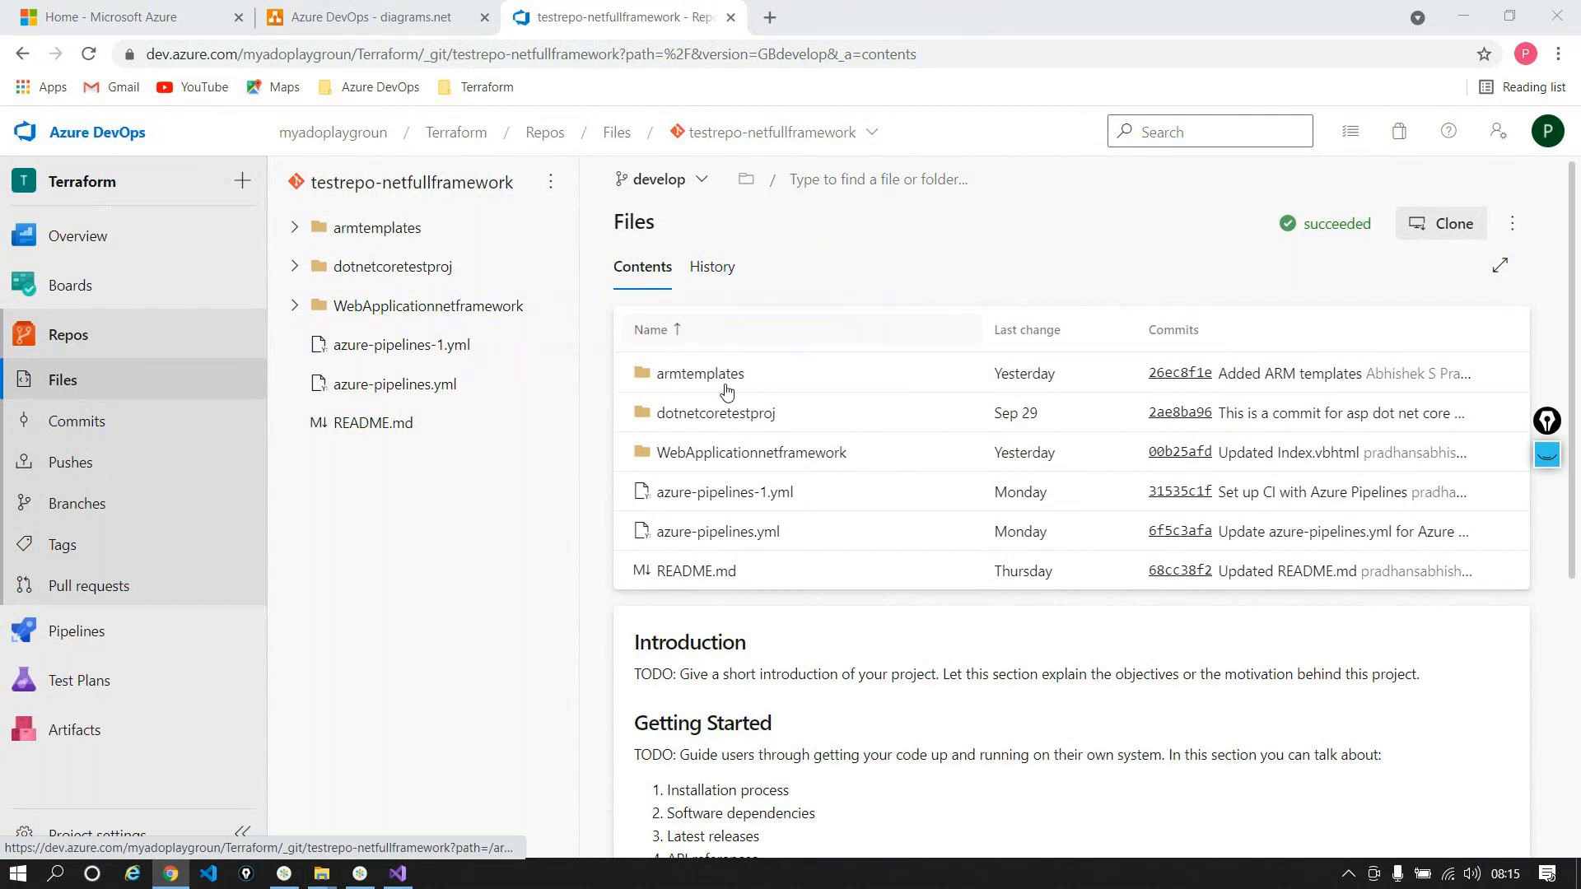
Step: Browse File Explorer to newrepo\testrepo-netfullframework, copy its path, and minimise Explorer
{"action": "mouse_move", "coordinate": [322, 873]}
{"action": "left_click", "coordinate": [309, 809]}
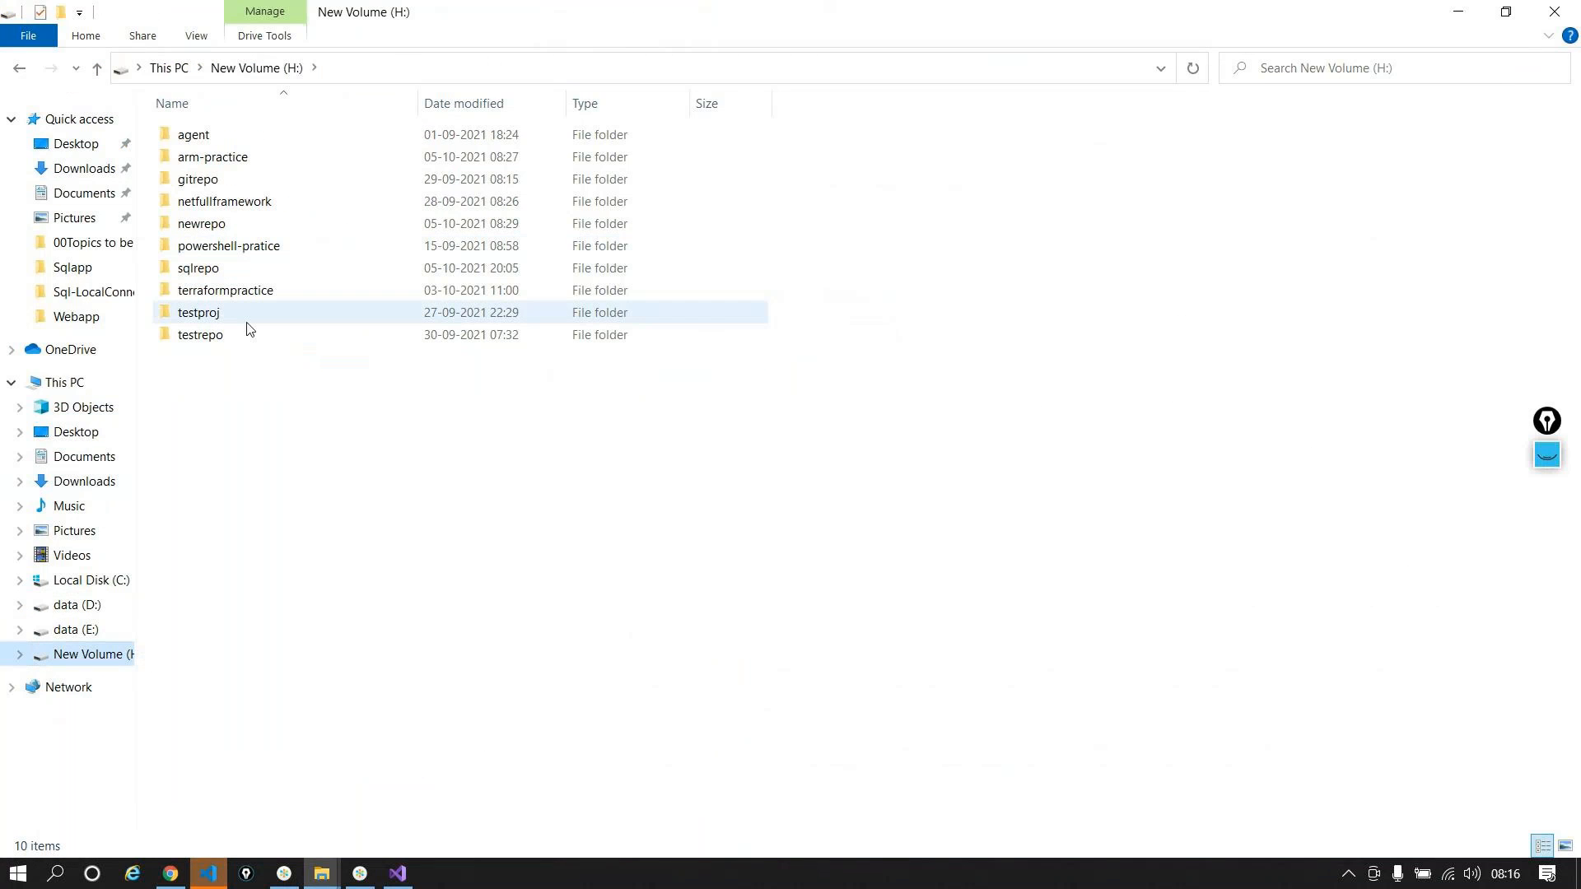
{"action": "left_click", "coordinate": [219, 238]}
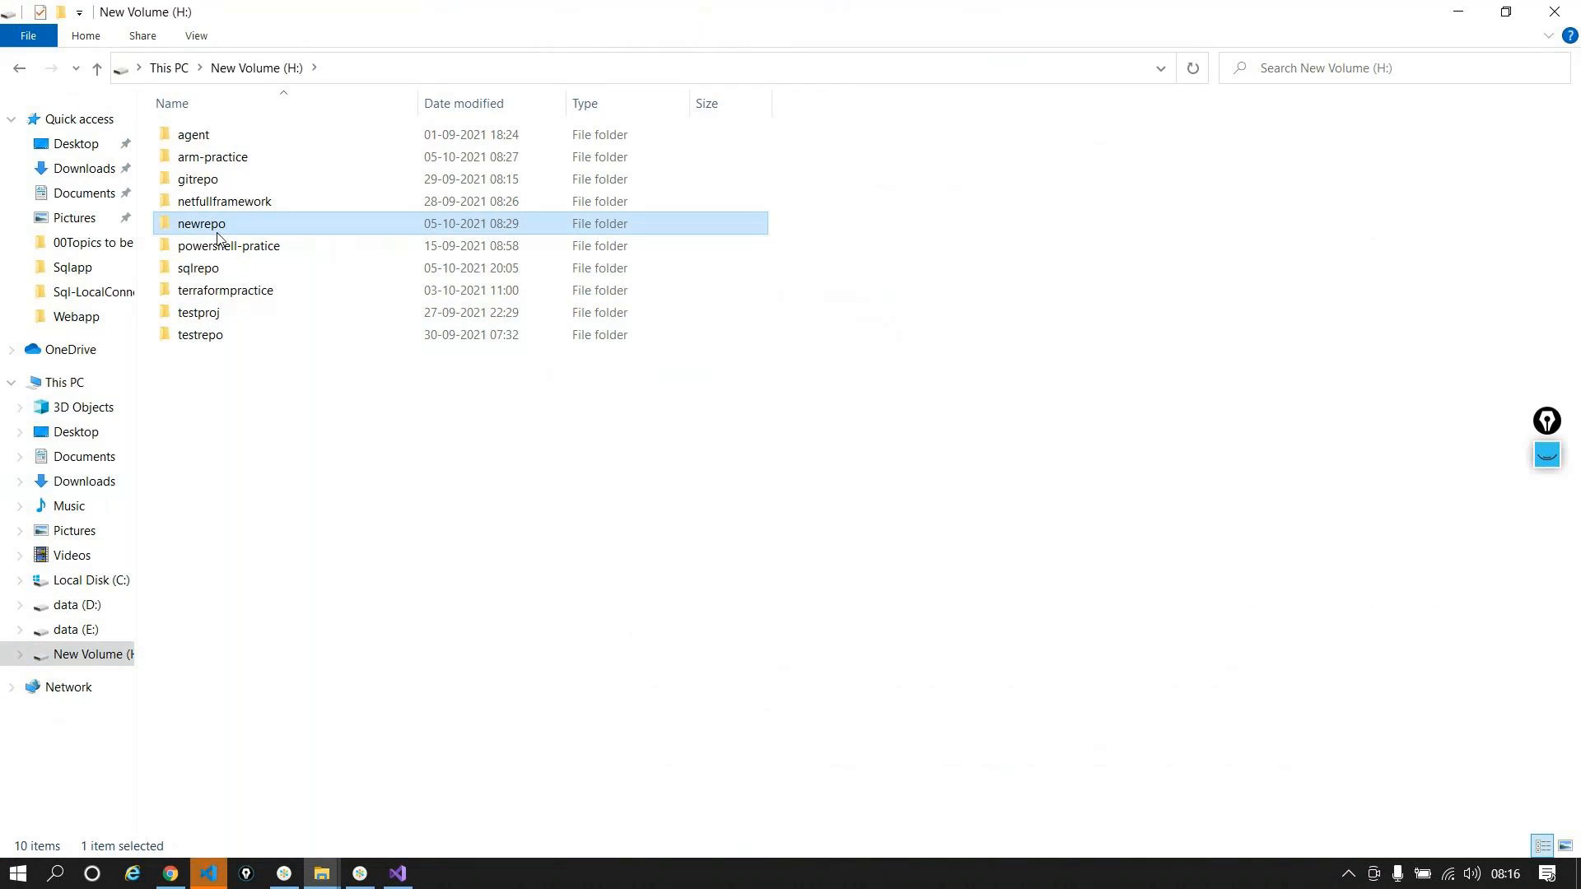
{"action": "double_click", "coordinate": [219, 237]}
{"action": "double_click", "coordinate": [258, 140]}
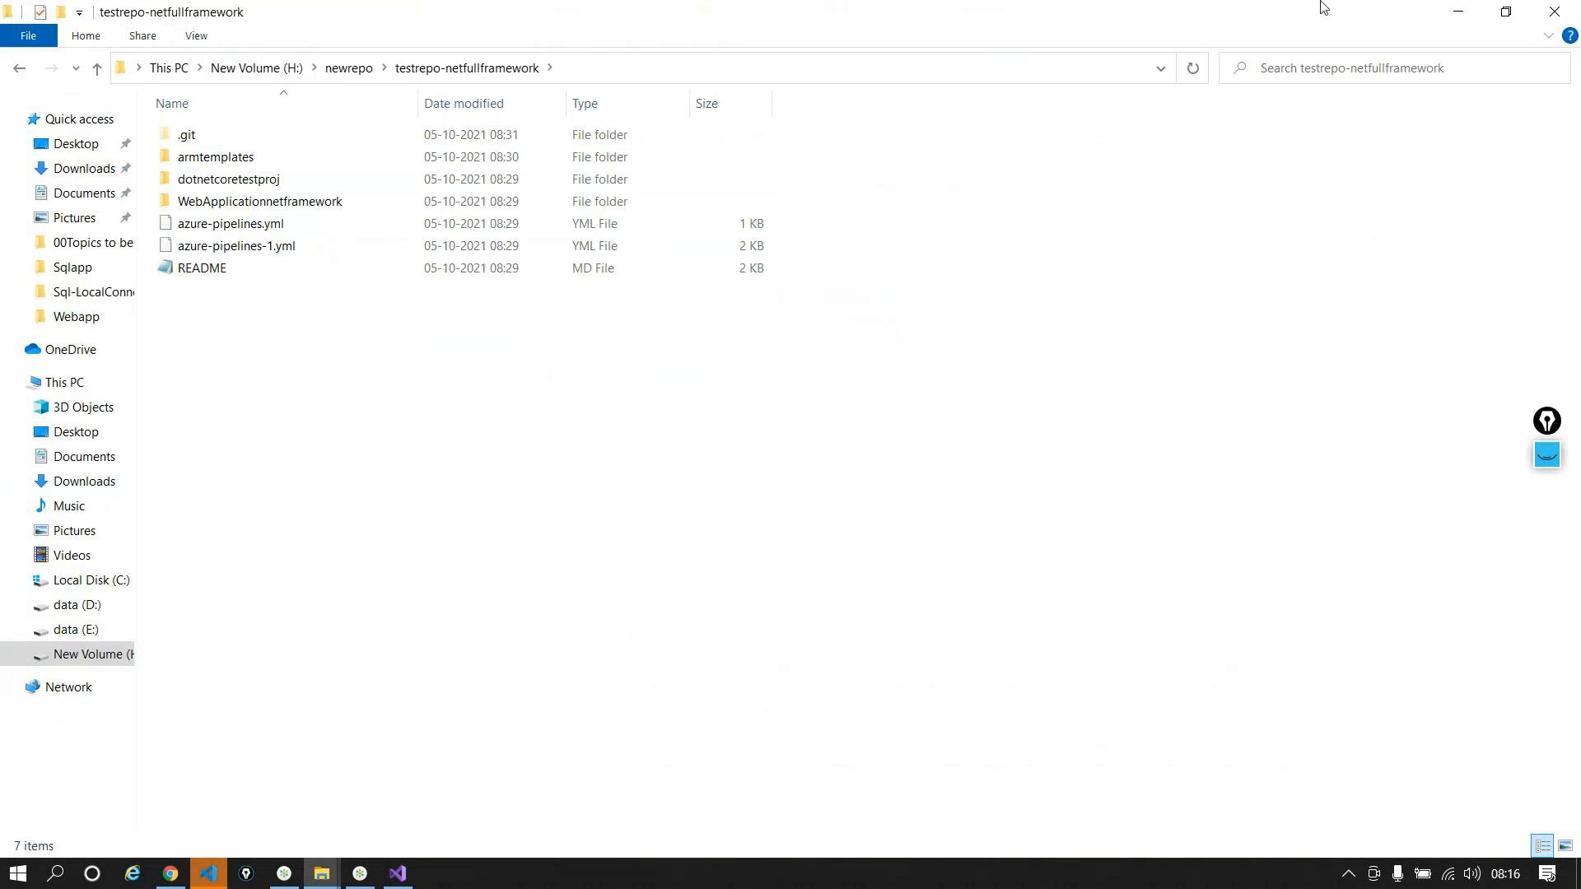
{"action": "left_click", "coordinate": [665, 71]}
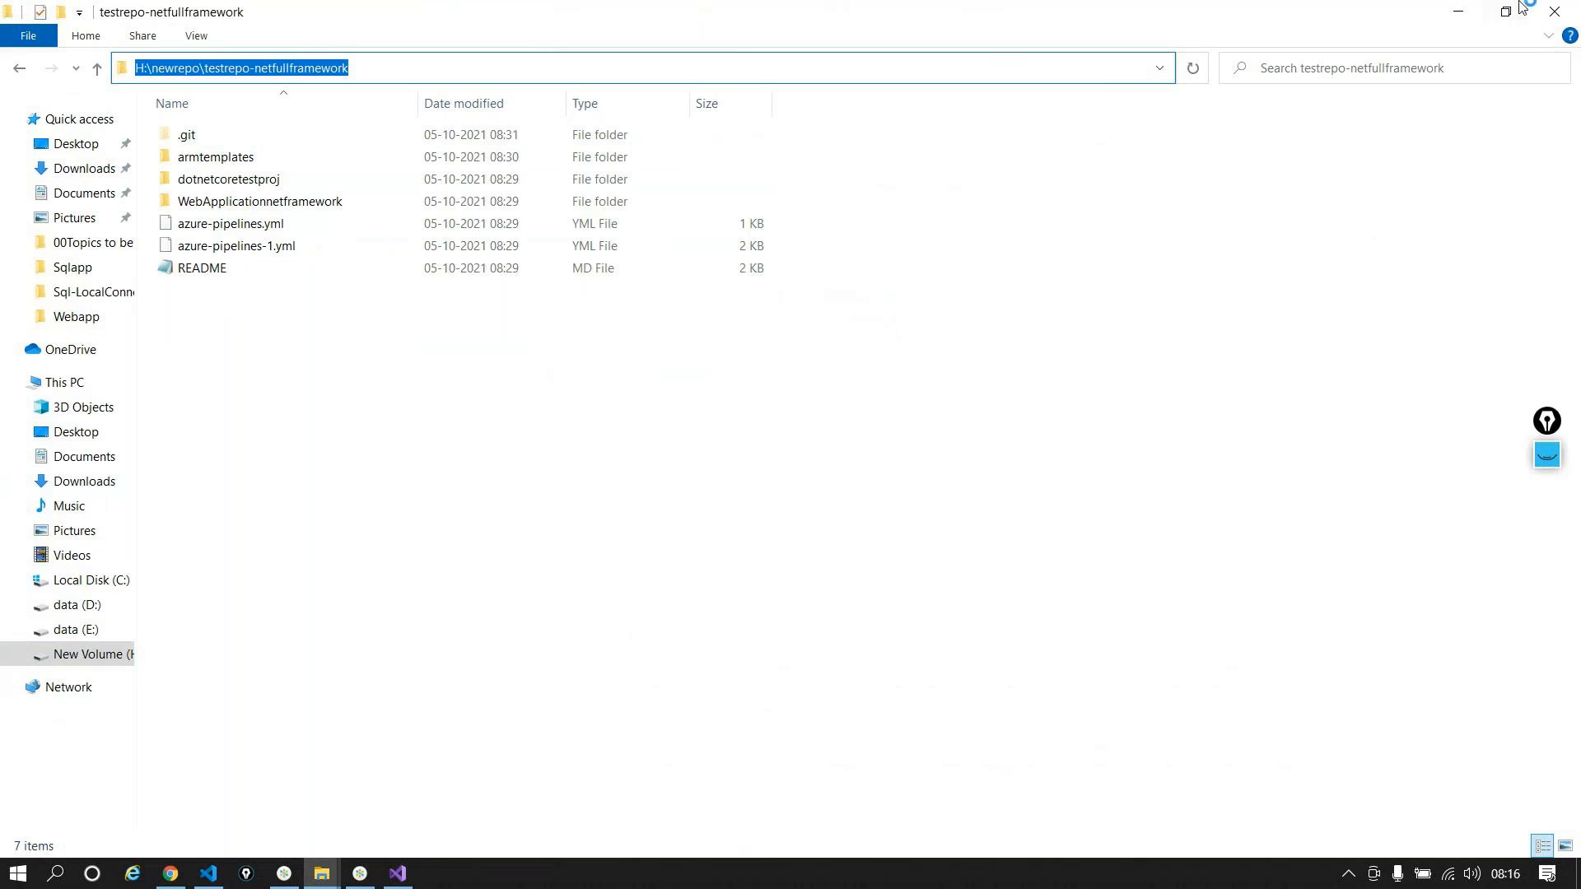
{"action": "left_click", "coordinate": [1460, 8]}
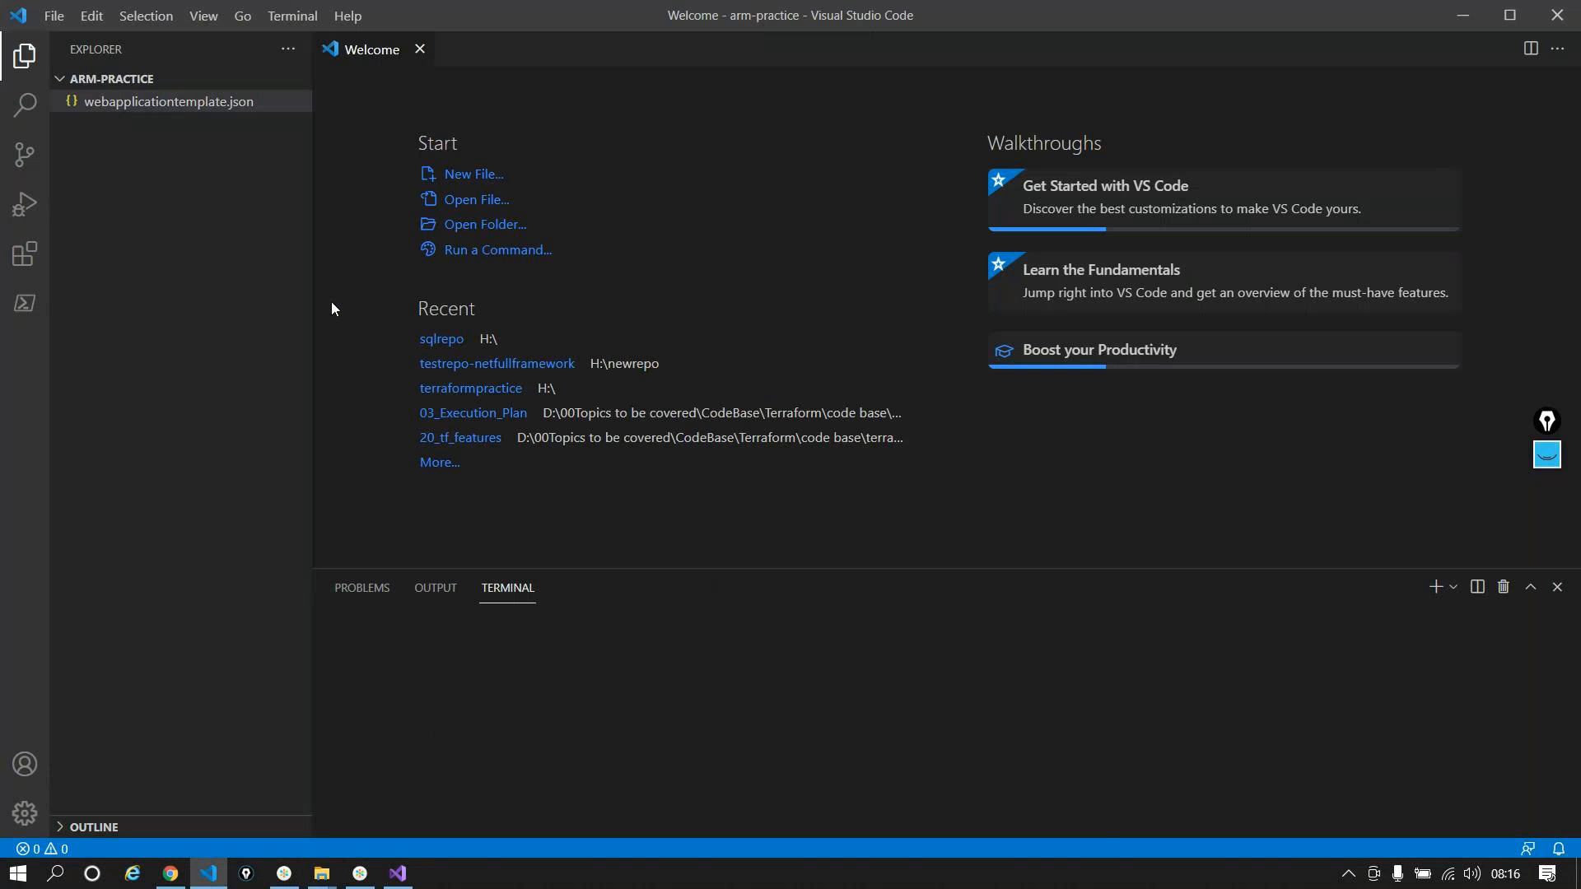
Step: Open H:\newrepo\testrepo-netfullframework as the VS Code folder, then minimise VS Code
{"action": "left_click", "coordinate": [53, 16]}
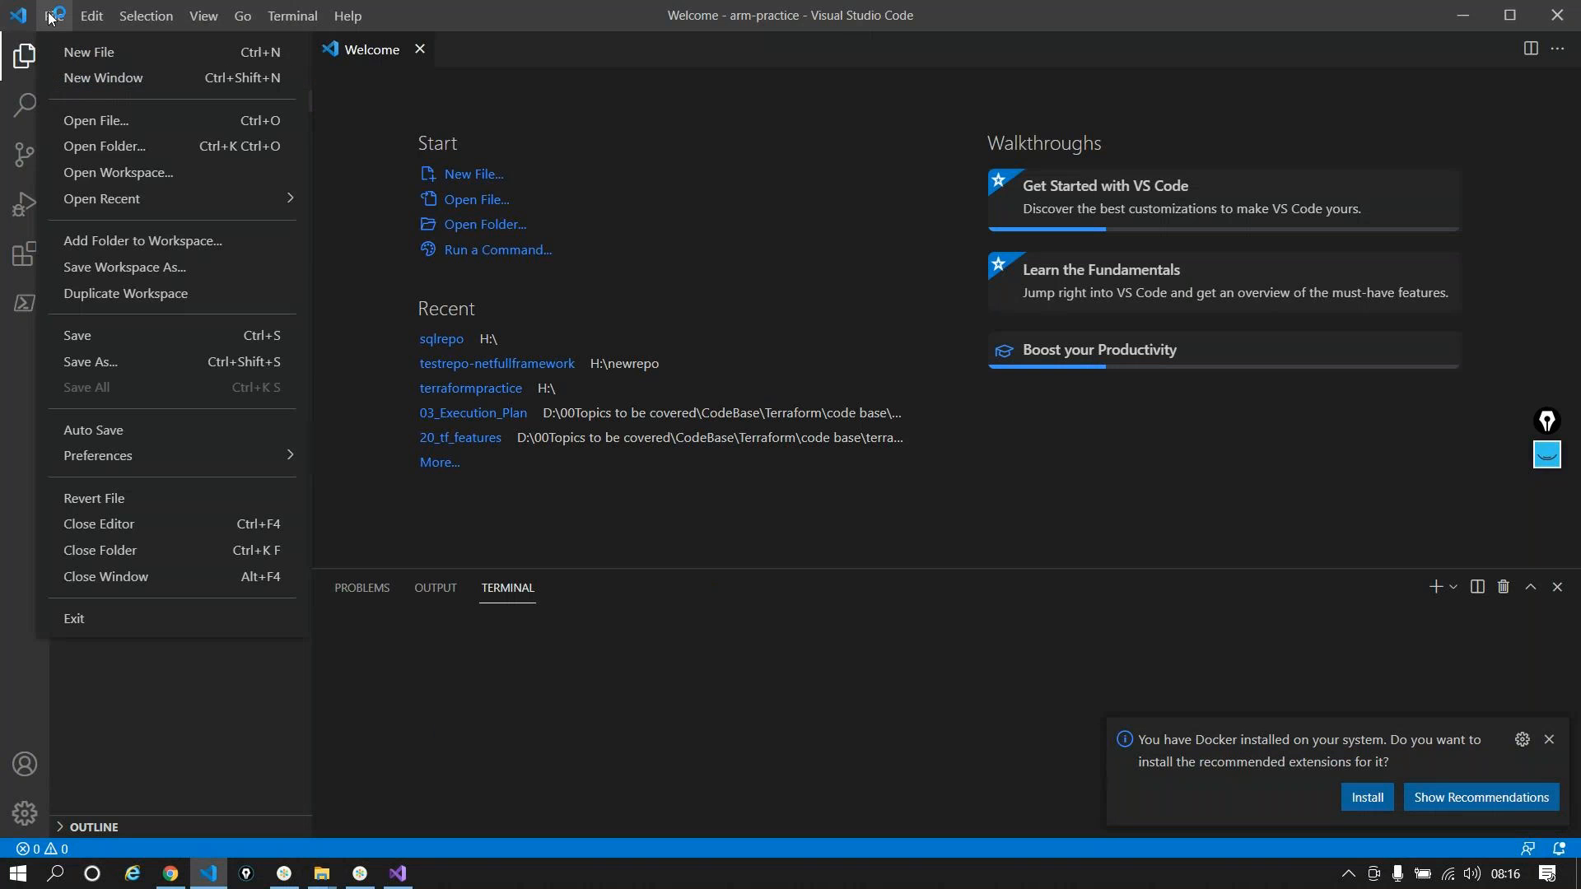
{"action": "left_click", "coordinate": [104, 146]}
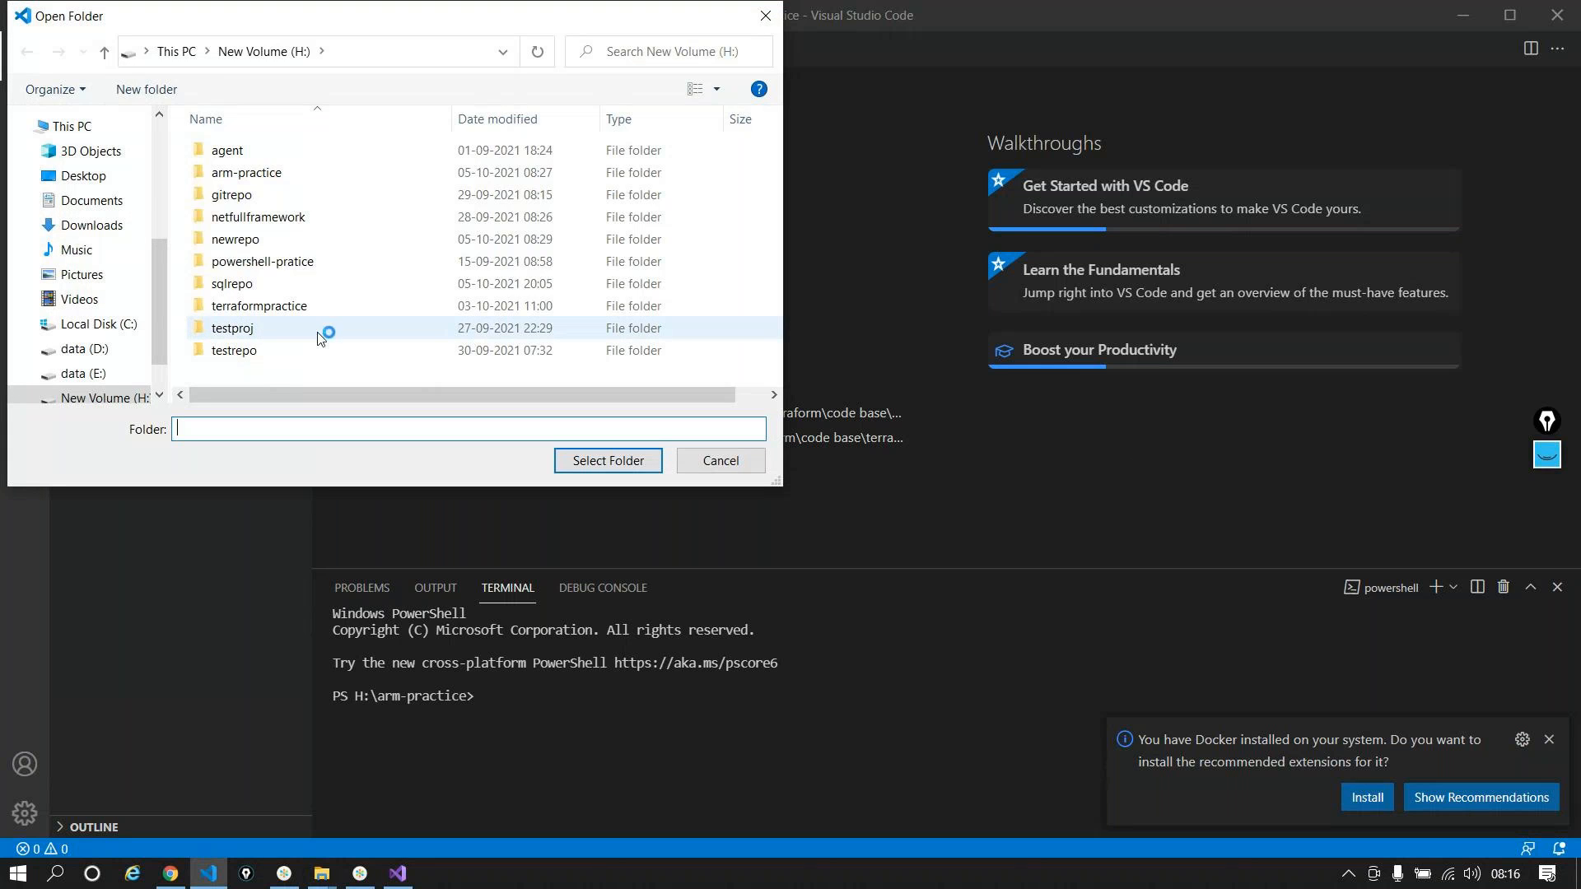
{"action": "double_click", "coordinate": [247, 239]}
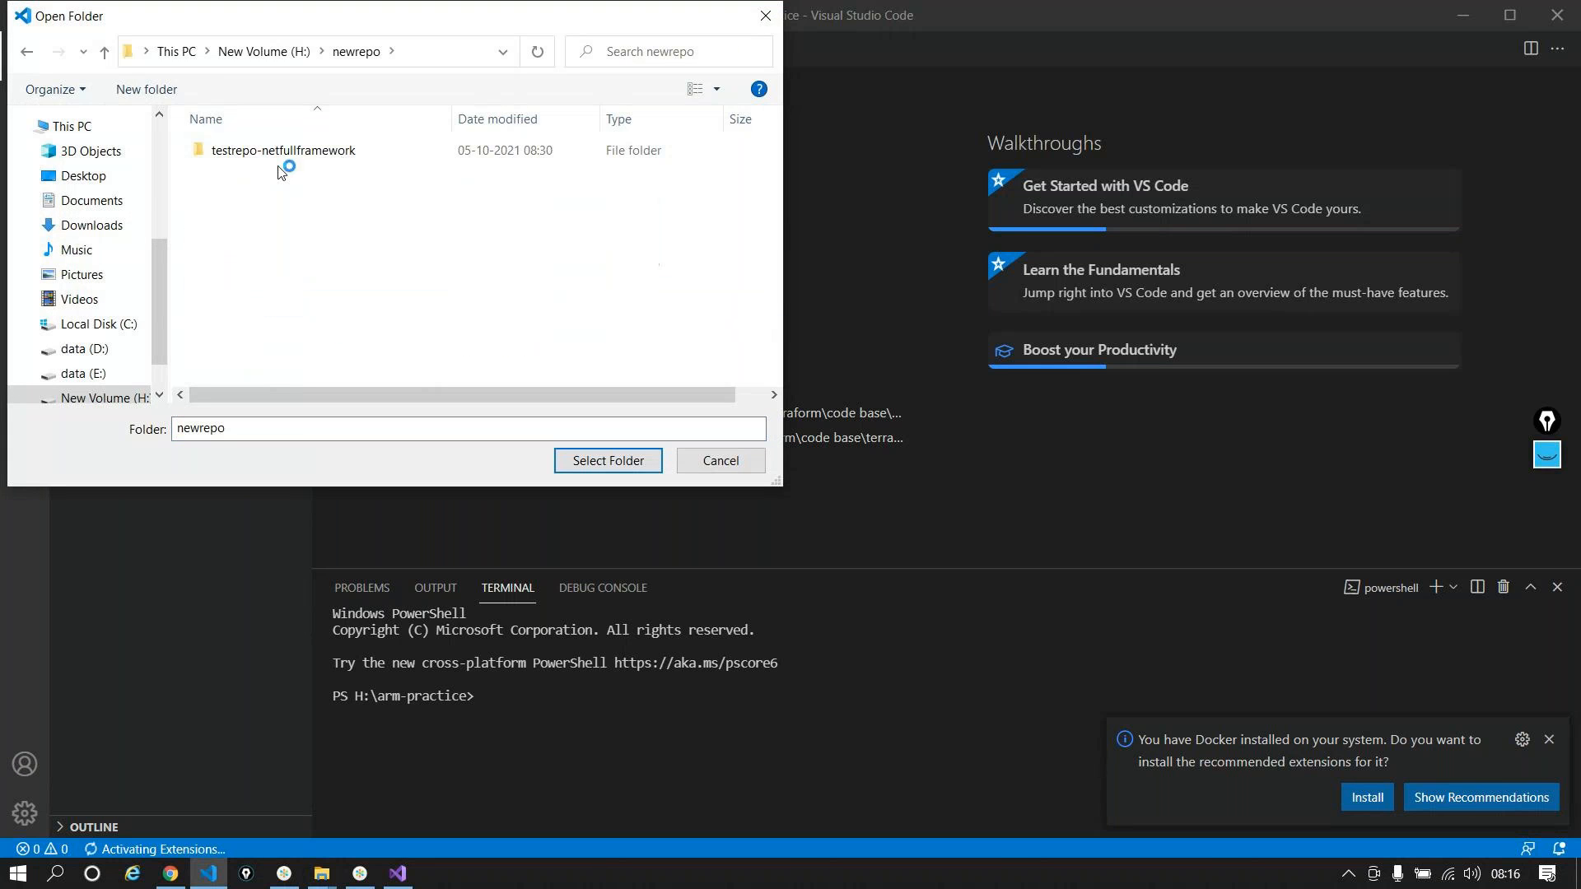
{"action": "double_click", "coordinate": [280, 151]}
{"action": "left_click", "coordinate": [636, 457]}
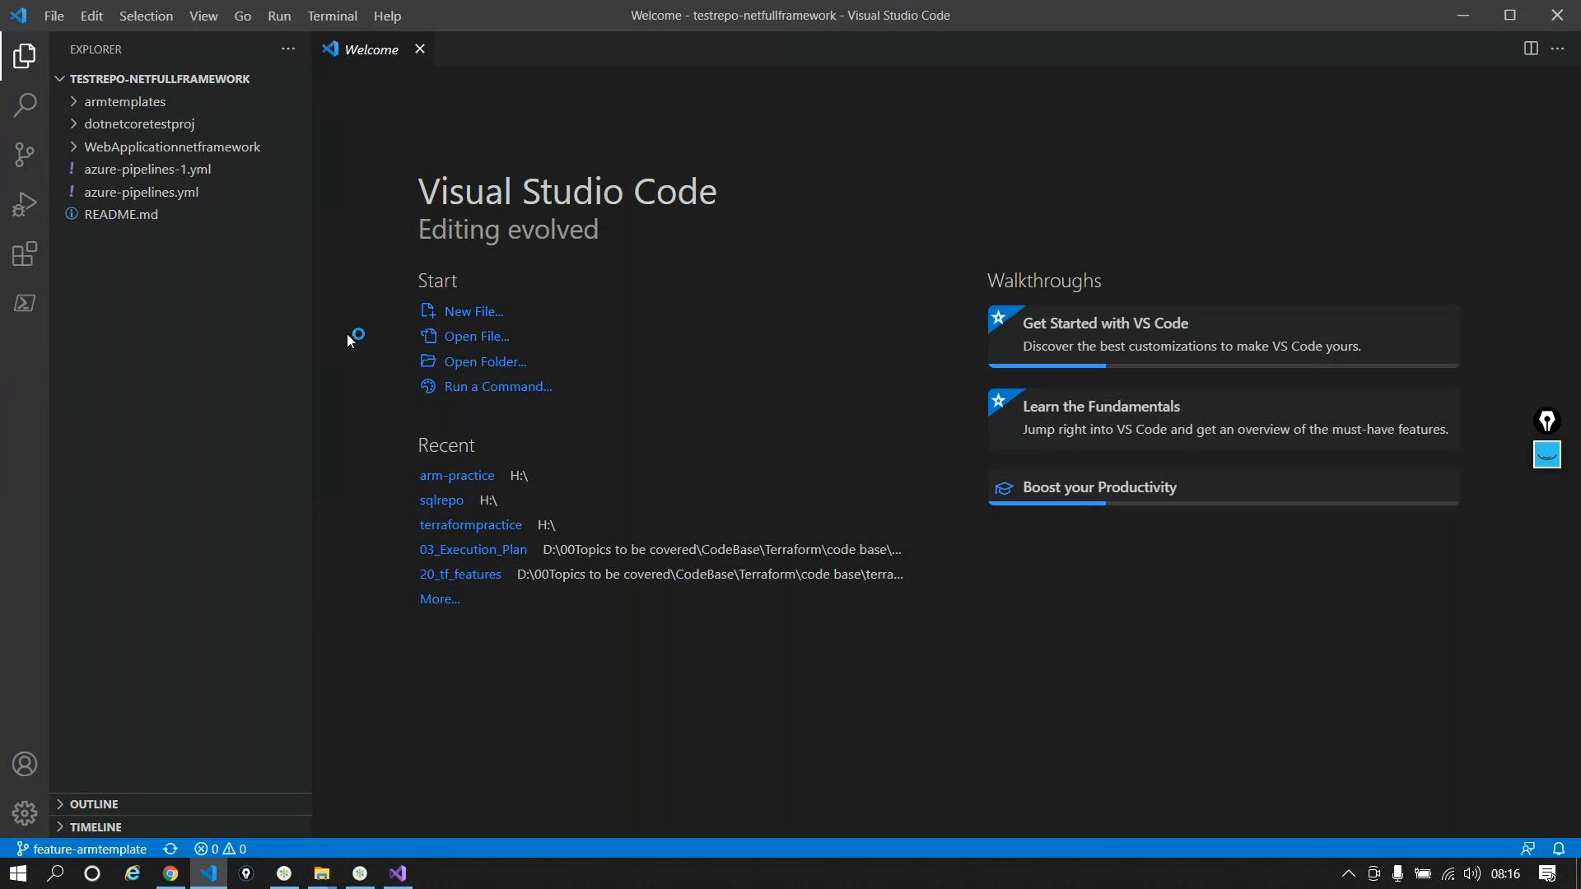
{"action": "left_click", "coordinate": [1454, 17]}
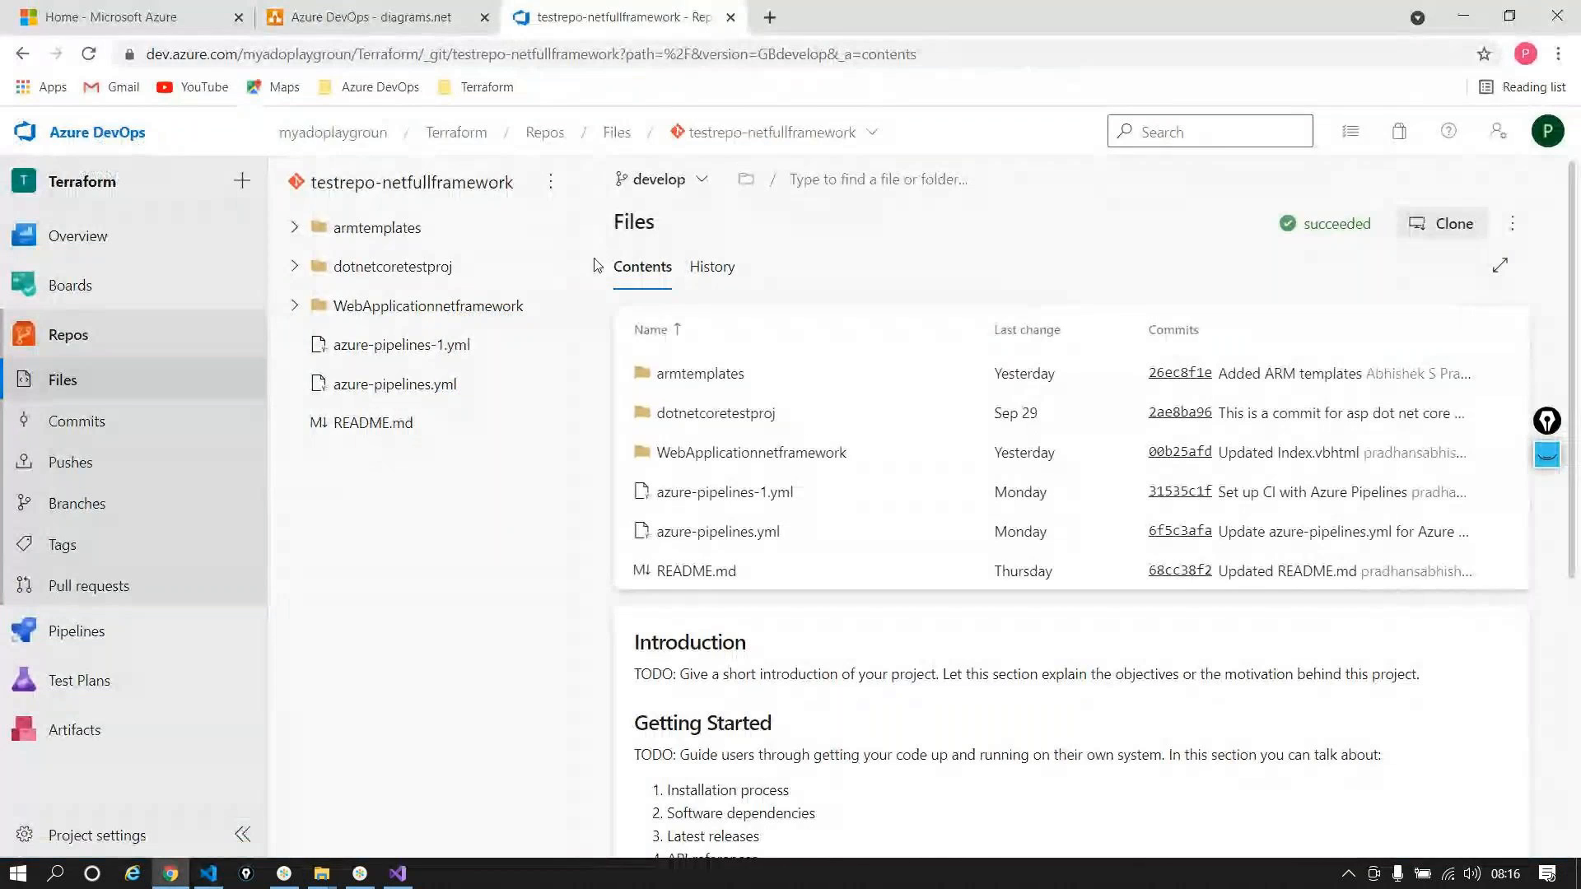
Step: Open the armtemplates folder in the Azure DevOps repo to reveal webapplicationtemplate.json
{"action": "left_click", "coordinate": [769, 362]}
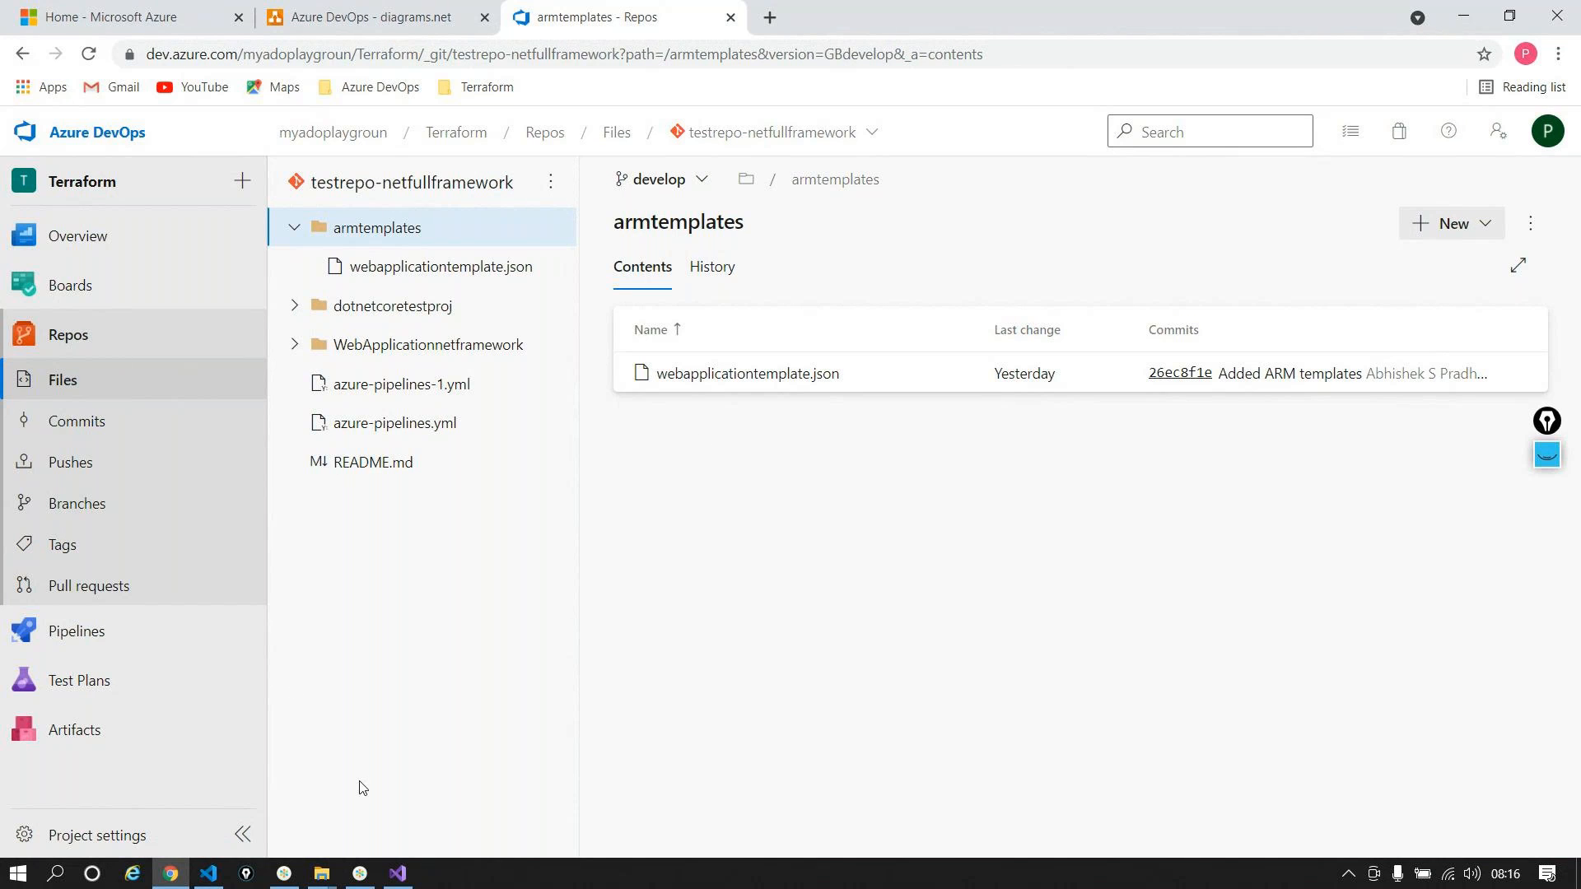
Step: Create a folder named armtemplates-webappsql in the testrepo-netfullframework repo and open it
{"action": "mouse_move", "coordinate": [314, 882]}
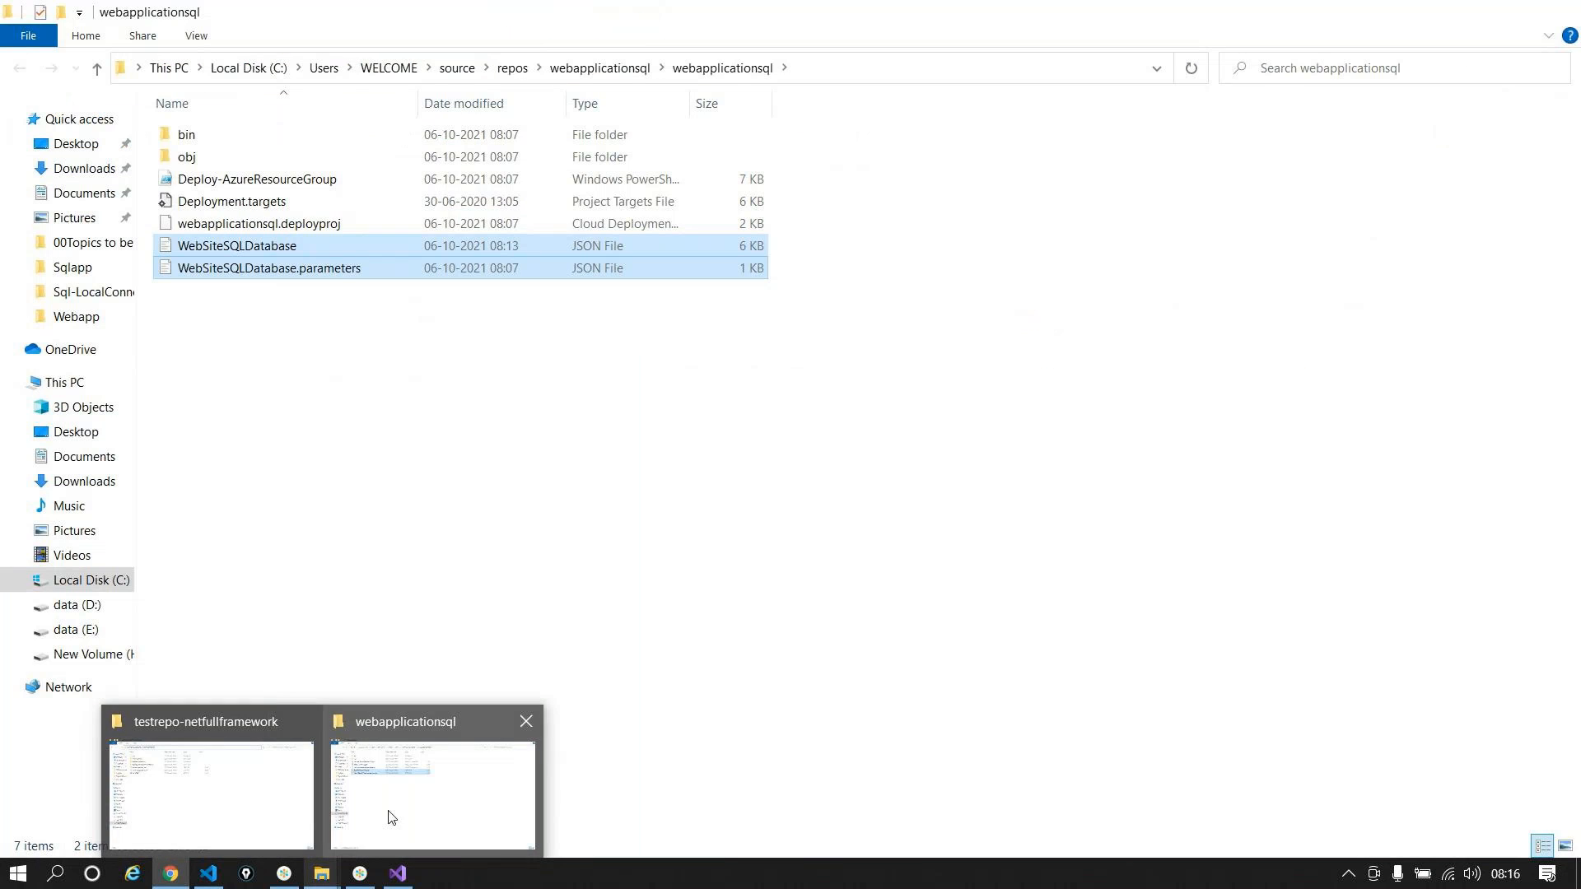
{"action": "left_click", "coordinate": [390, 817]}
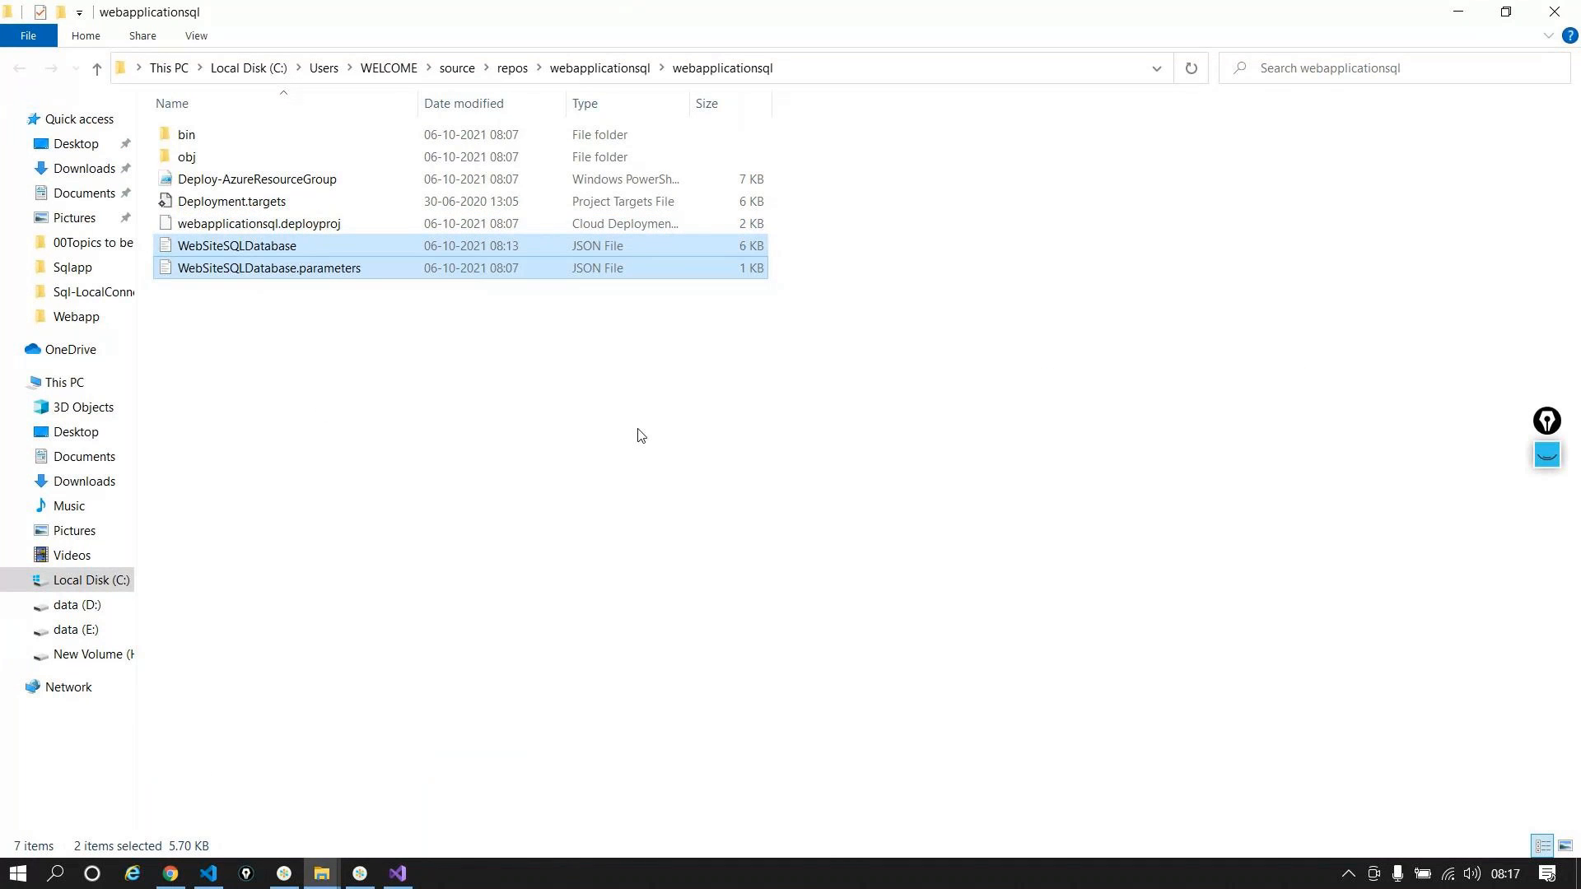
{"action": "left_click", "coordinate": [321, 875]}
{"action": "left_click", "coordinate": [244, 777]}
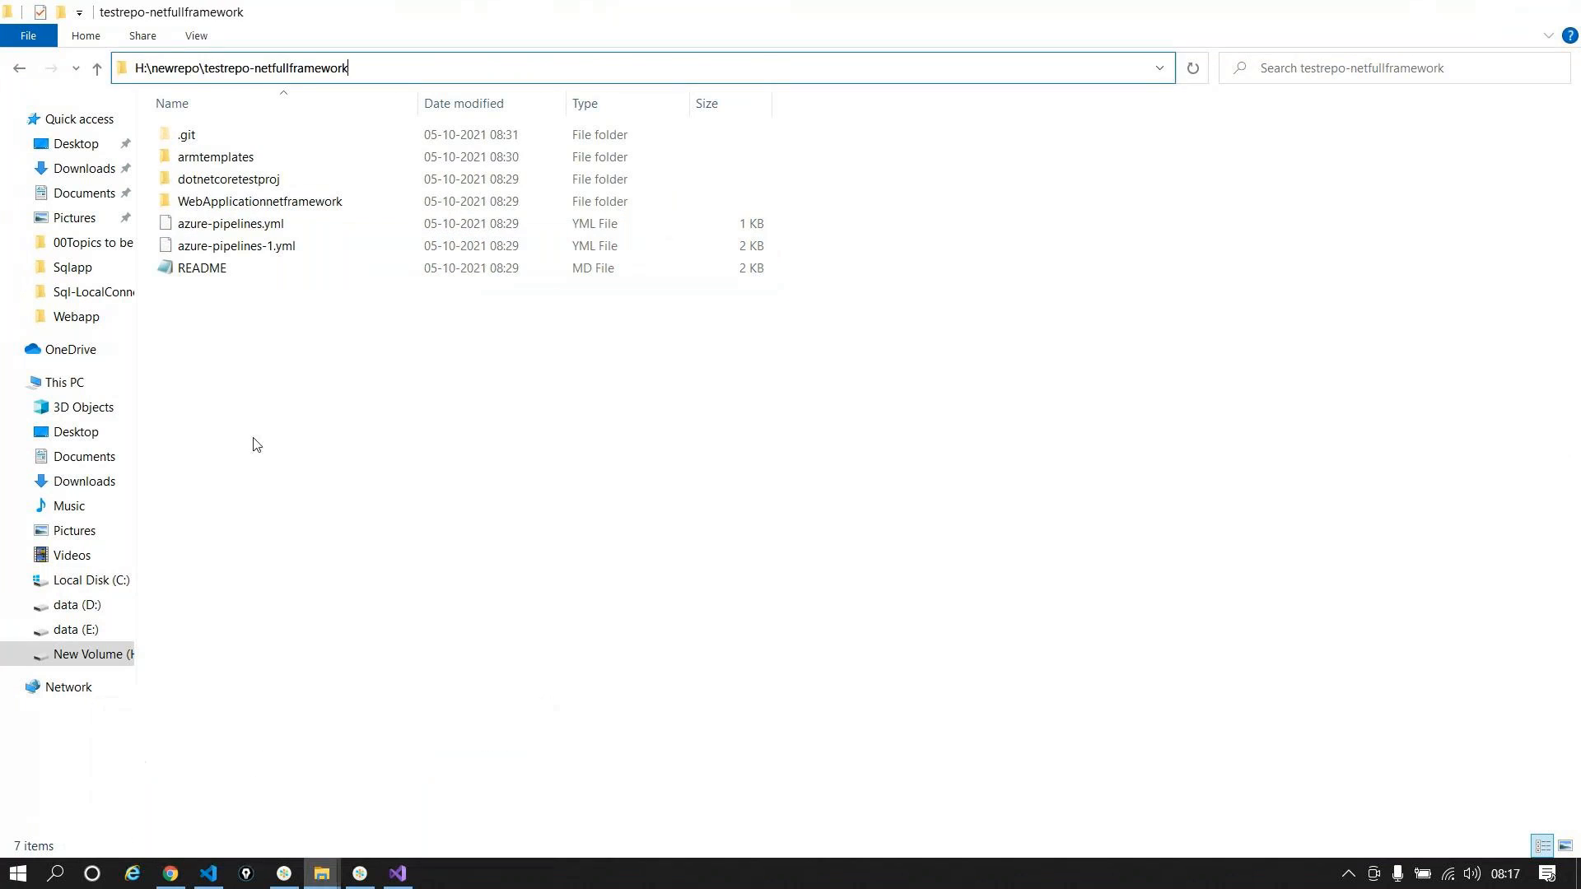
{"action": "left_click", "coordinate": [63, 12]}
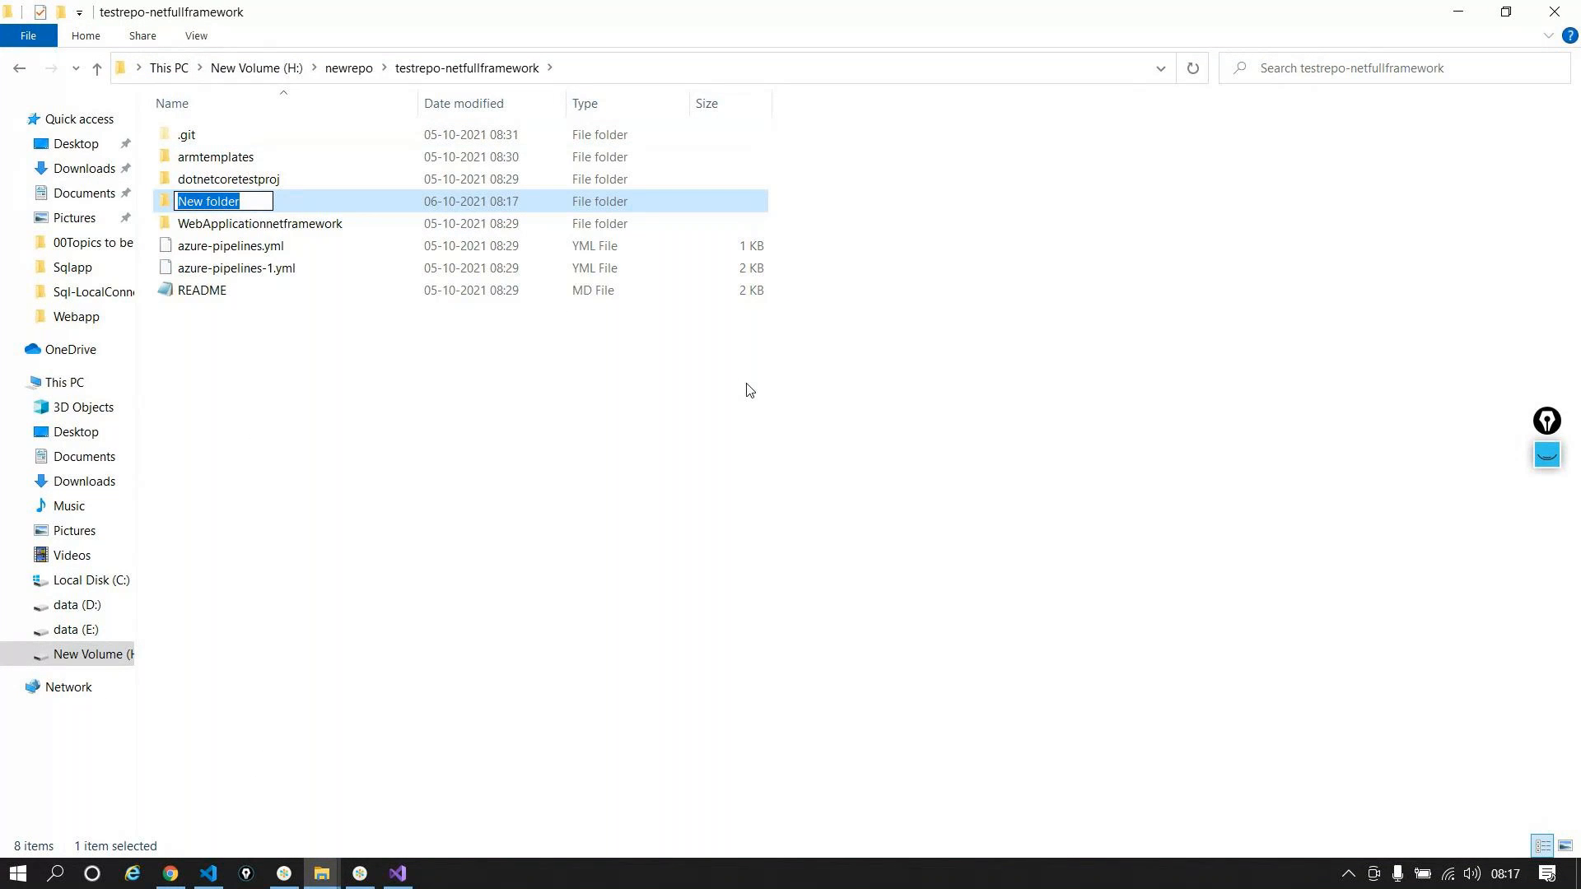
{"action": "type", "text": "armte"}
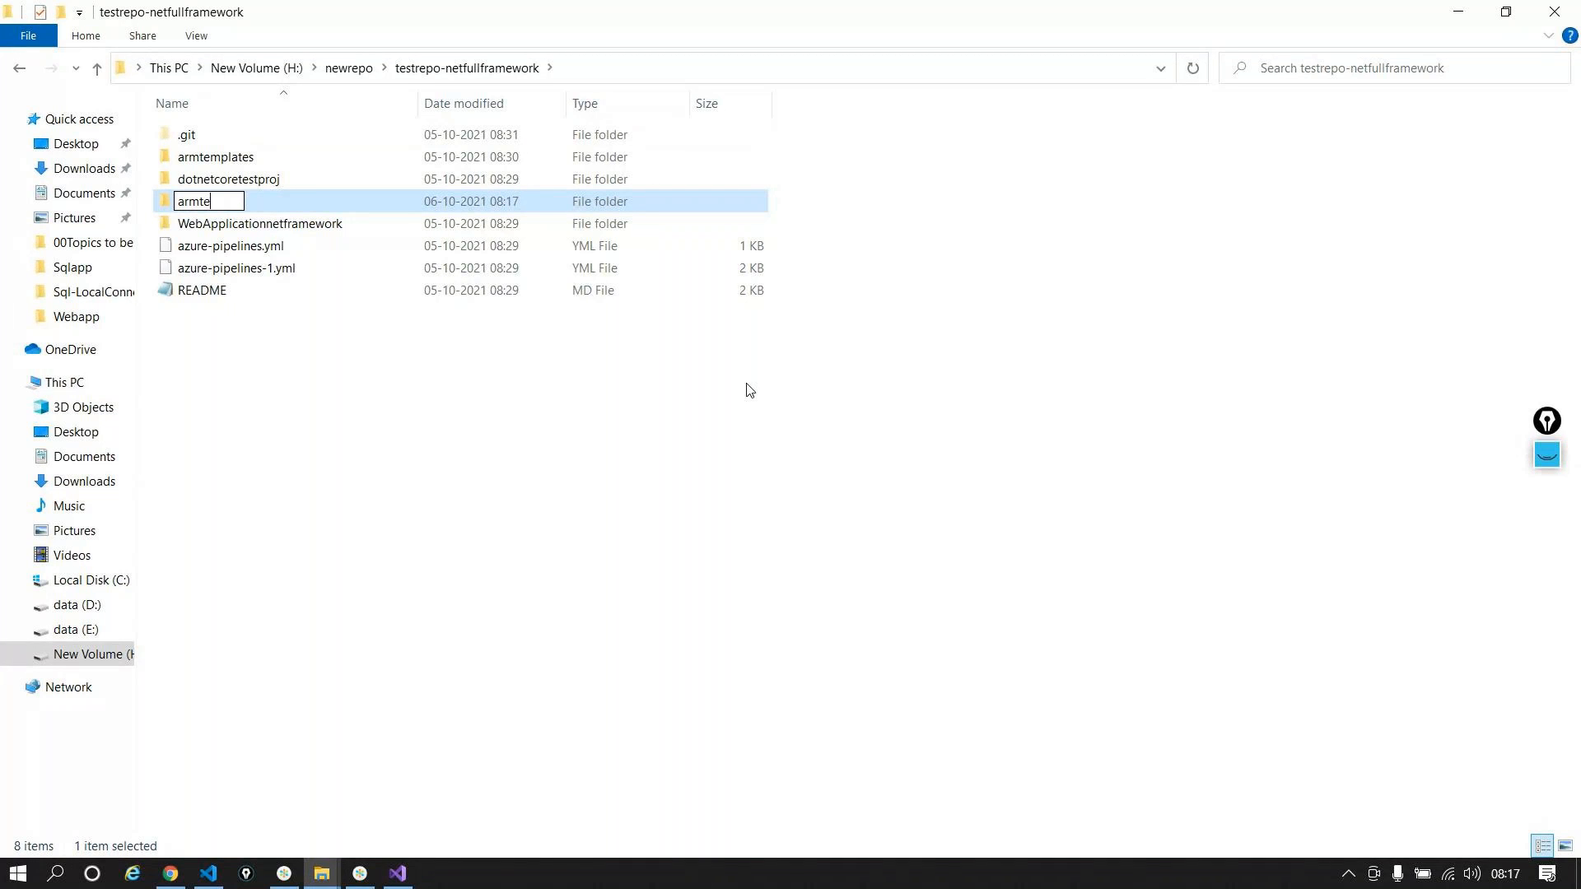
{"action": "type", "text": "mplates-webappsql"}
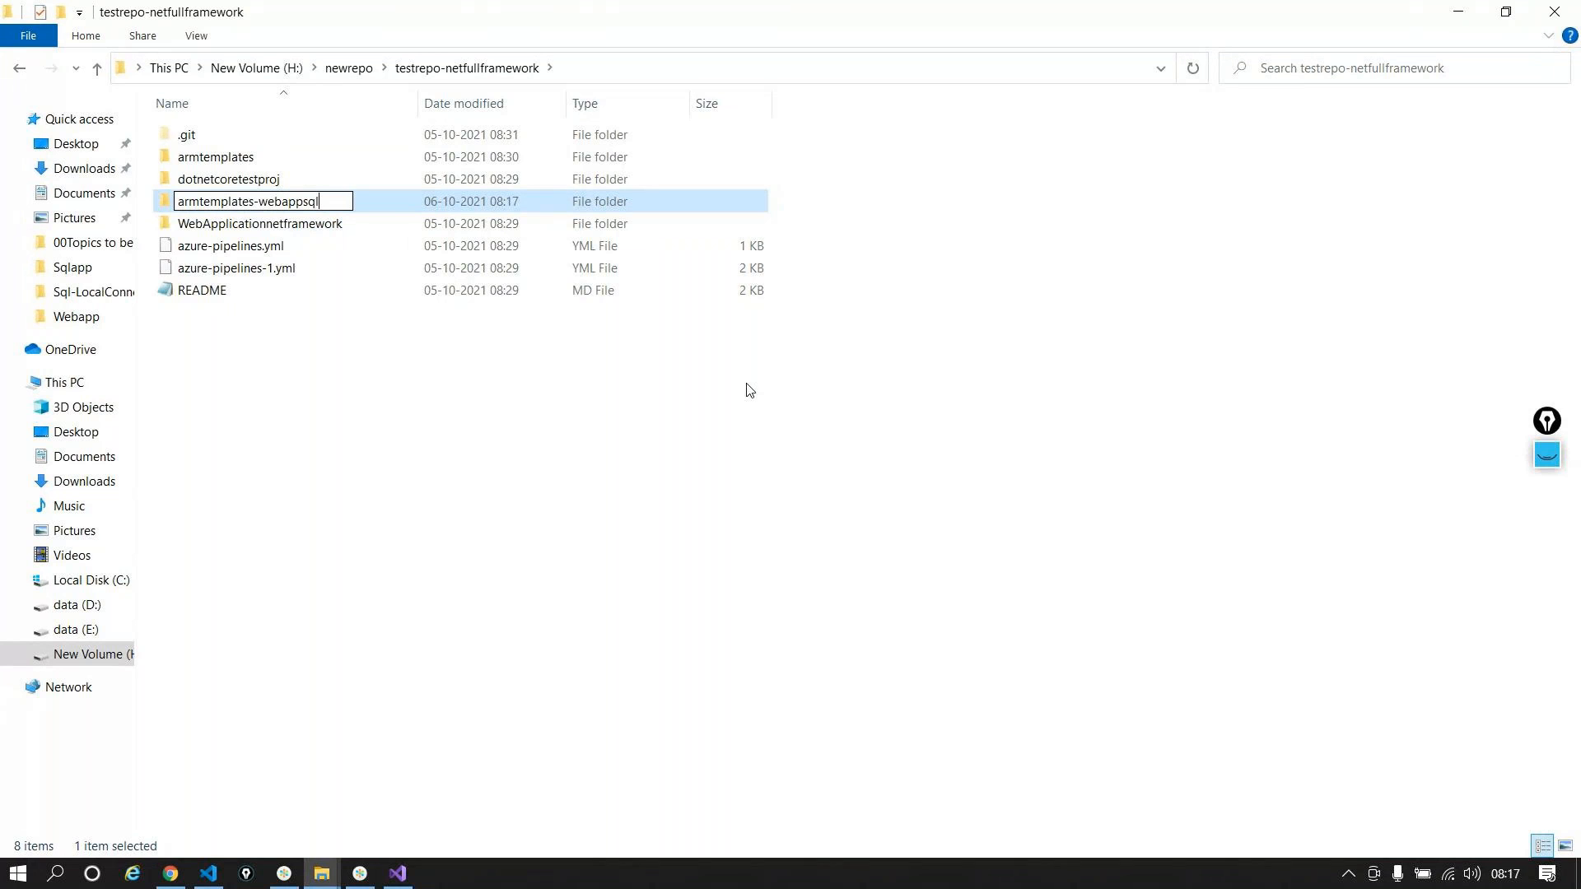
{"action": "key", "text": "Return"}
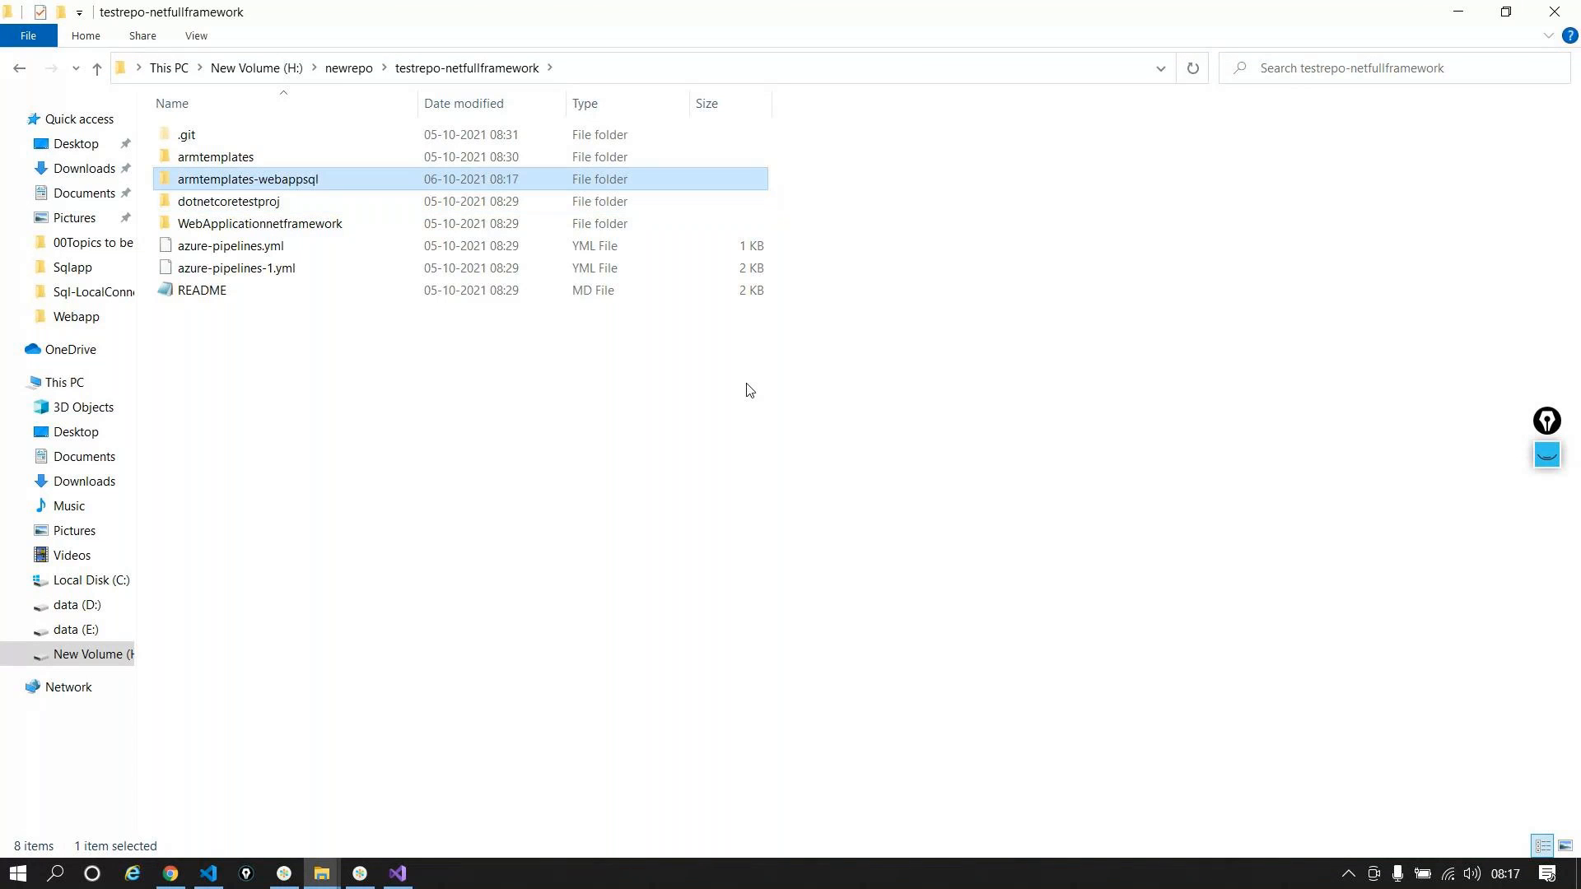
{"action": "double_click", "coordinate": [225, 182]}
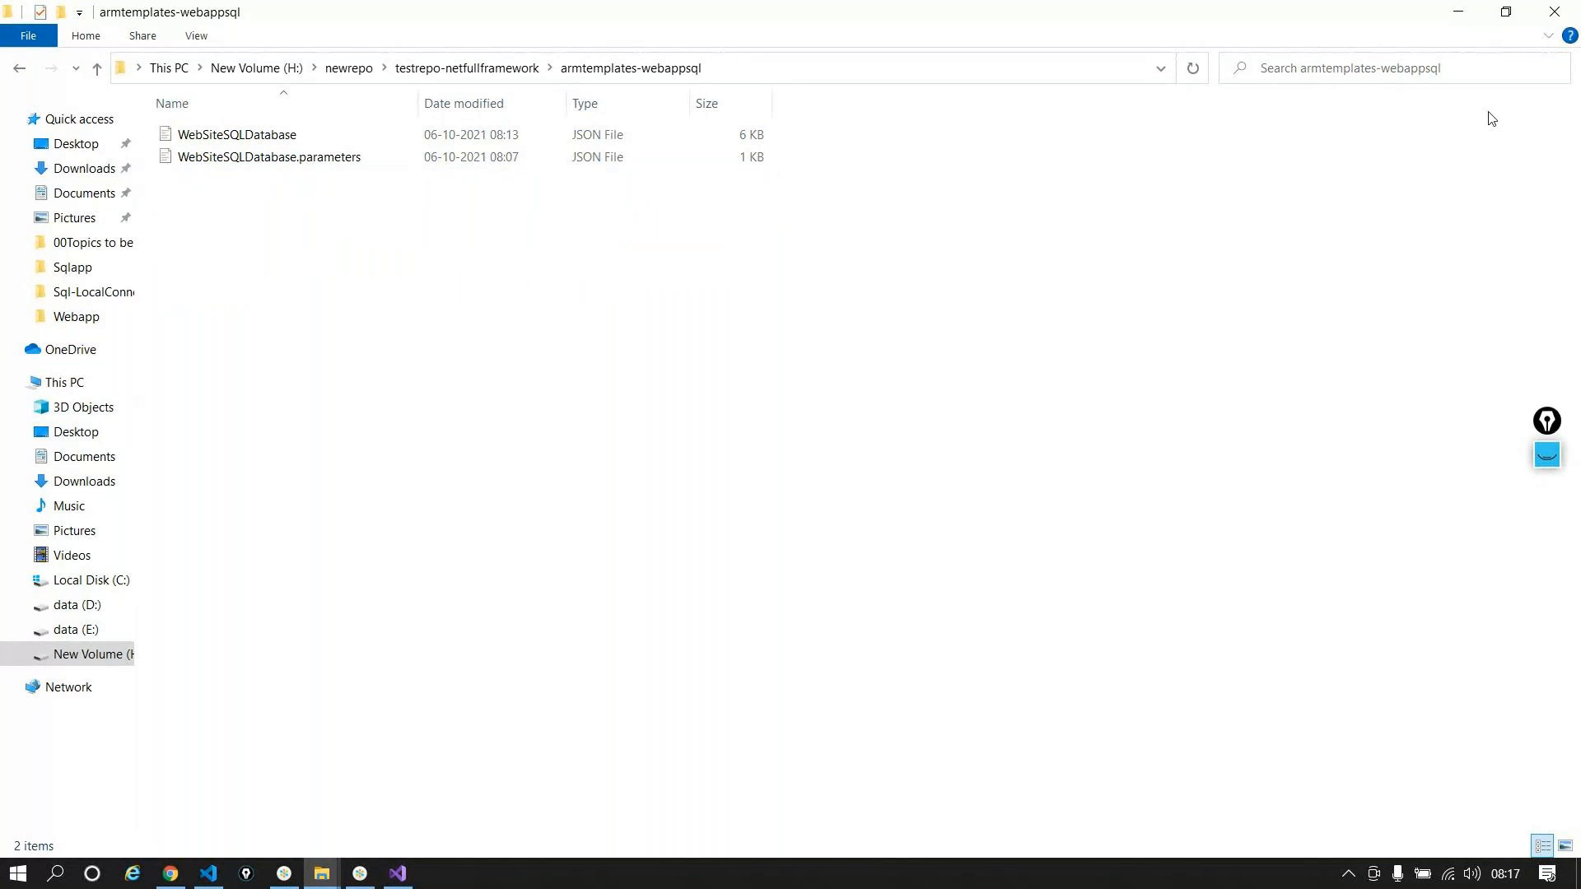
Step: Bring the WebSiteSQLDatabase template and parameters JSON files into armtemplates-webappsql
{"action": "left_click", "coordinate": [1474, 19]}
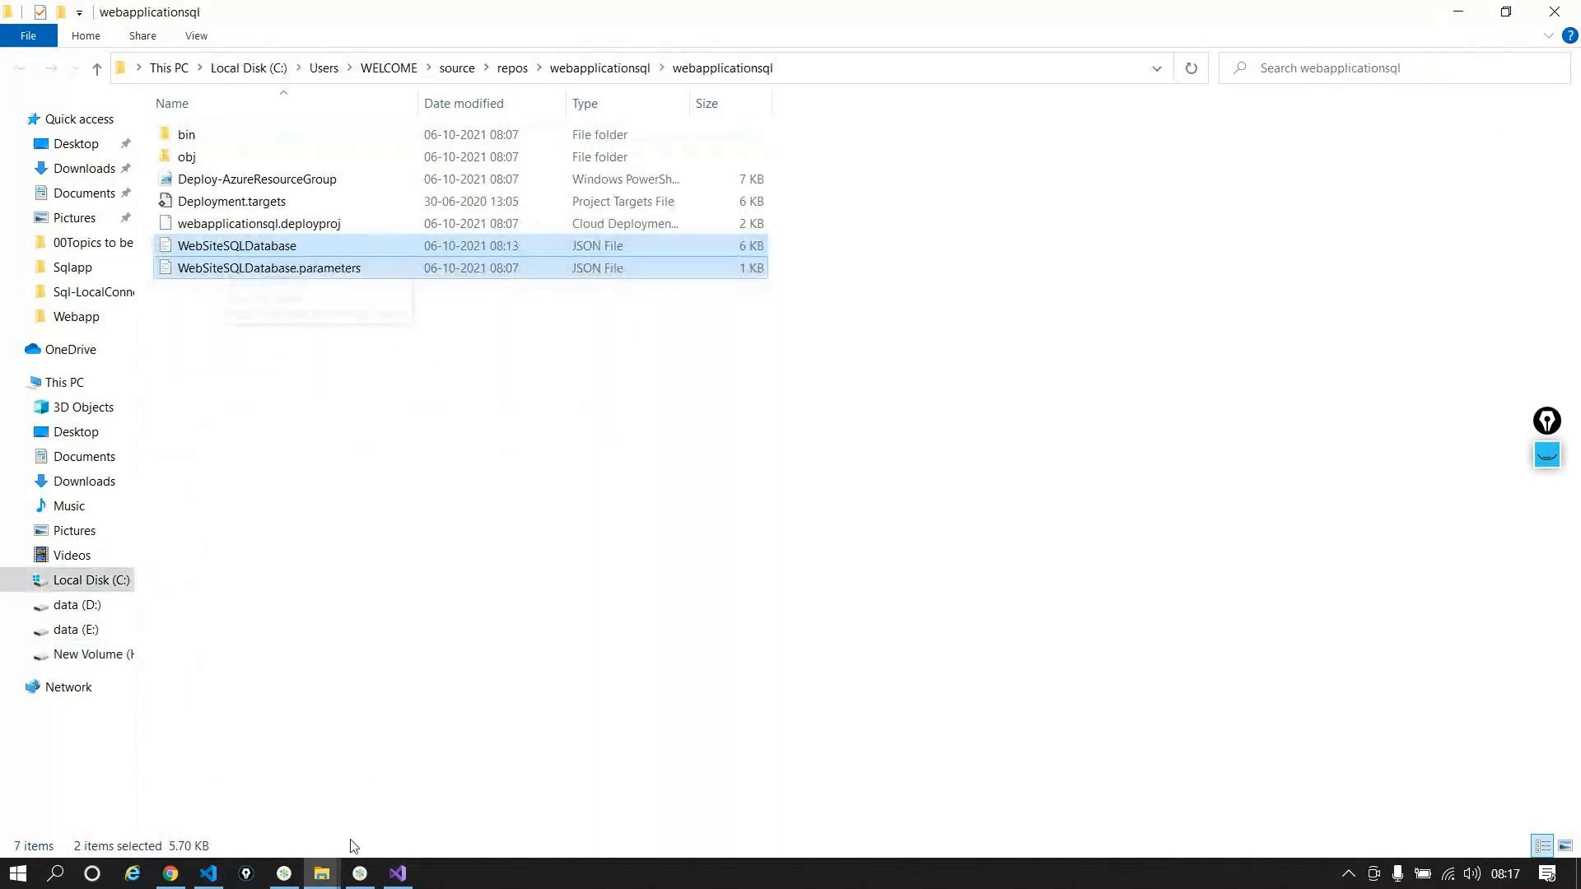
{"action": "left_click", "coordinate": [216, 872]}
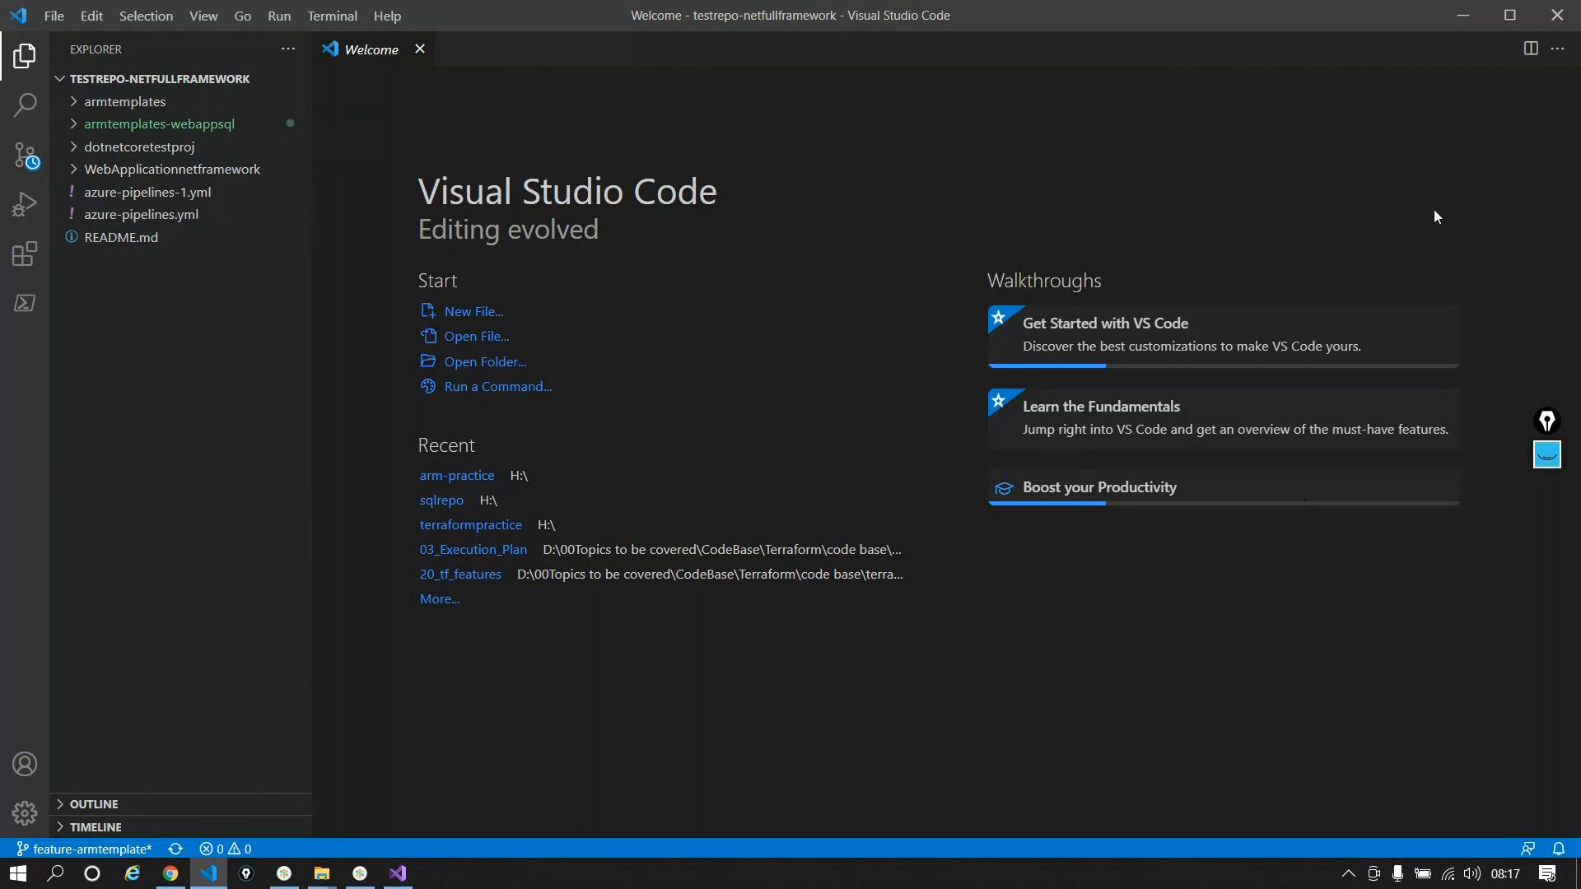
{"action": "left_click", "coordinate": [1469, 26]}
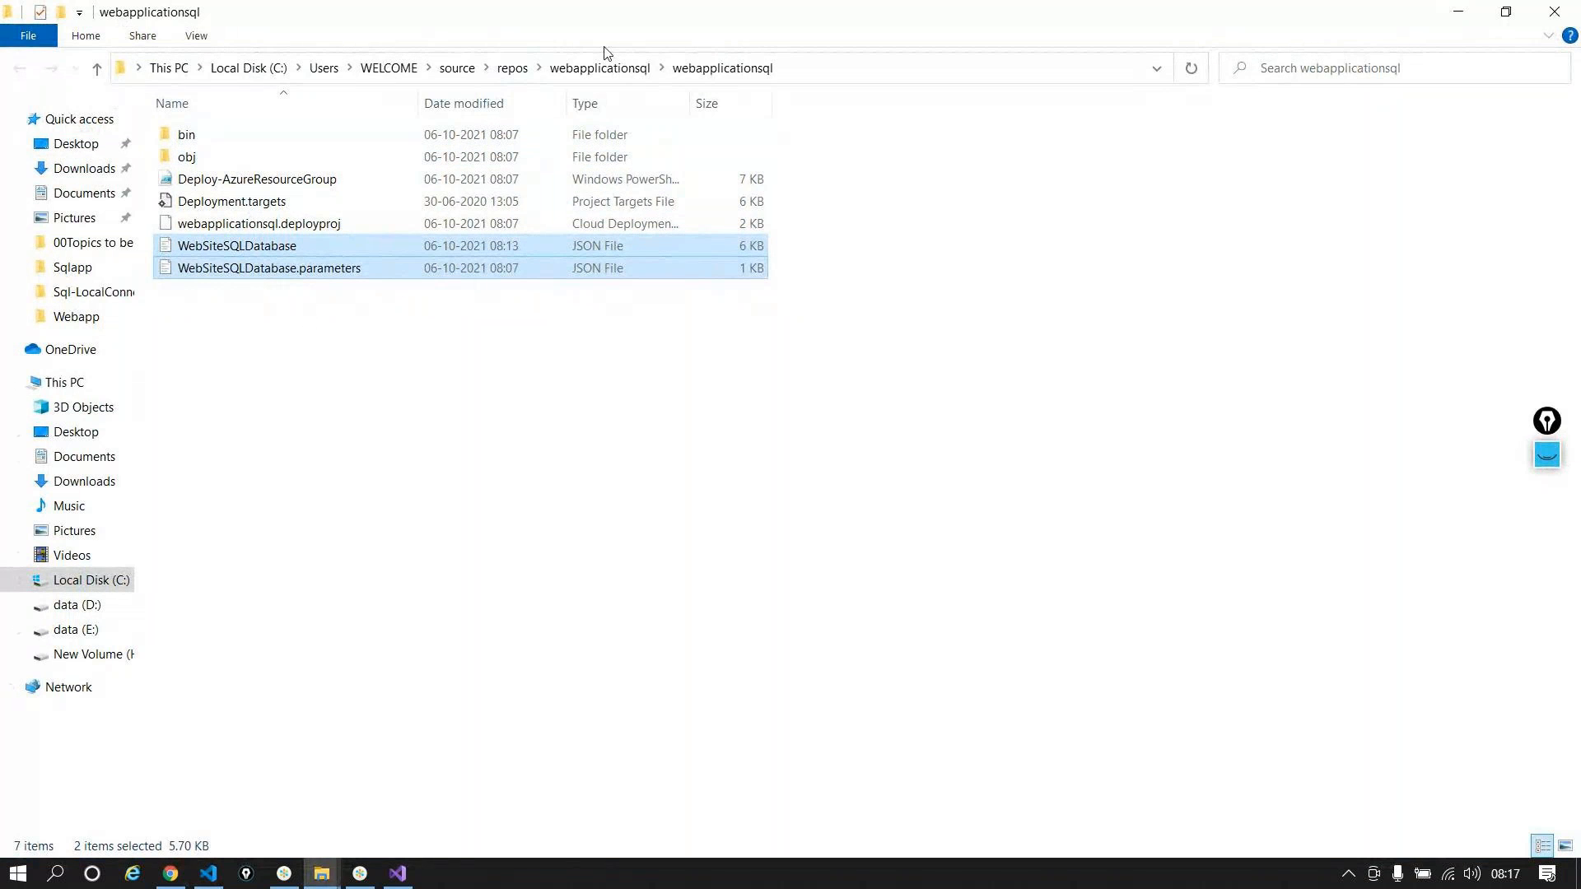
{"action": "left_click", "coordinate": [594, 67]}
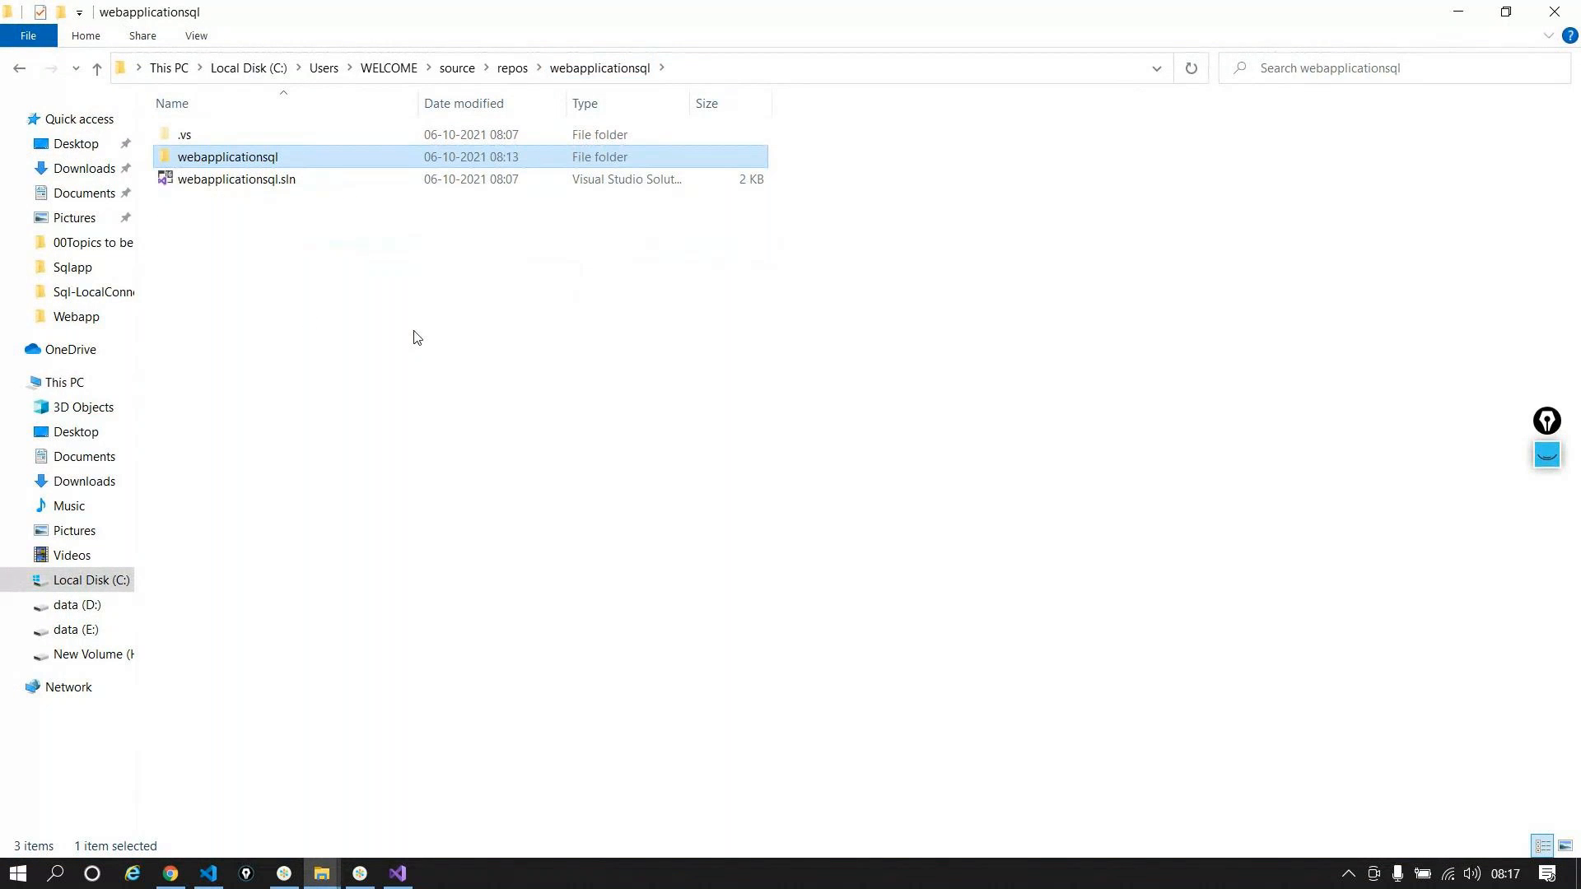
{"action": "left_click", "coordinate": [512, 68]}
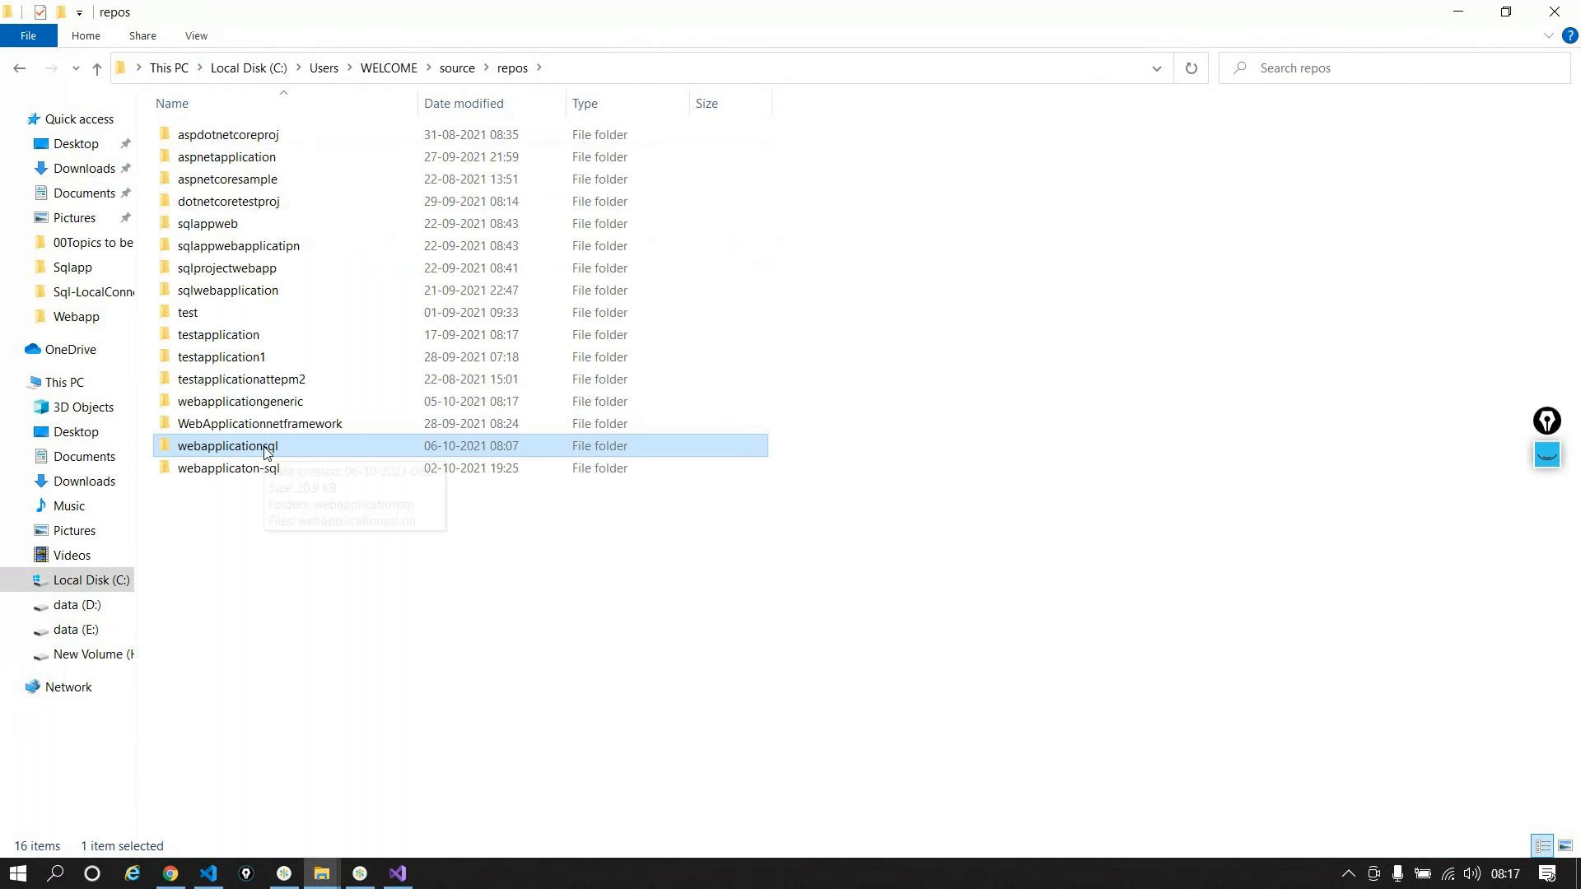
{"action": "mouse_move", "coordinate": [311, 879]}
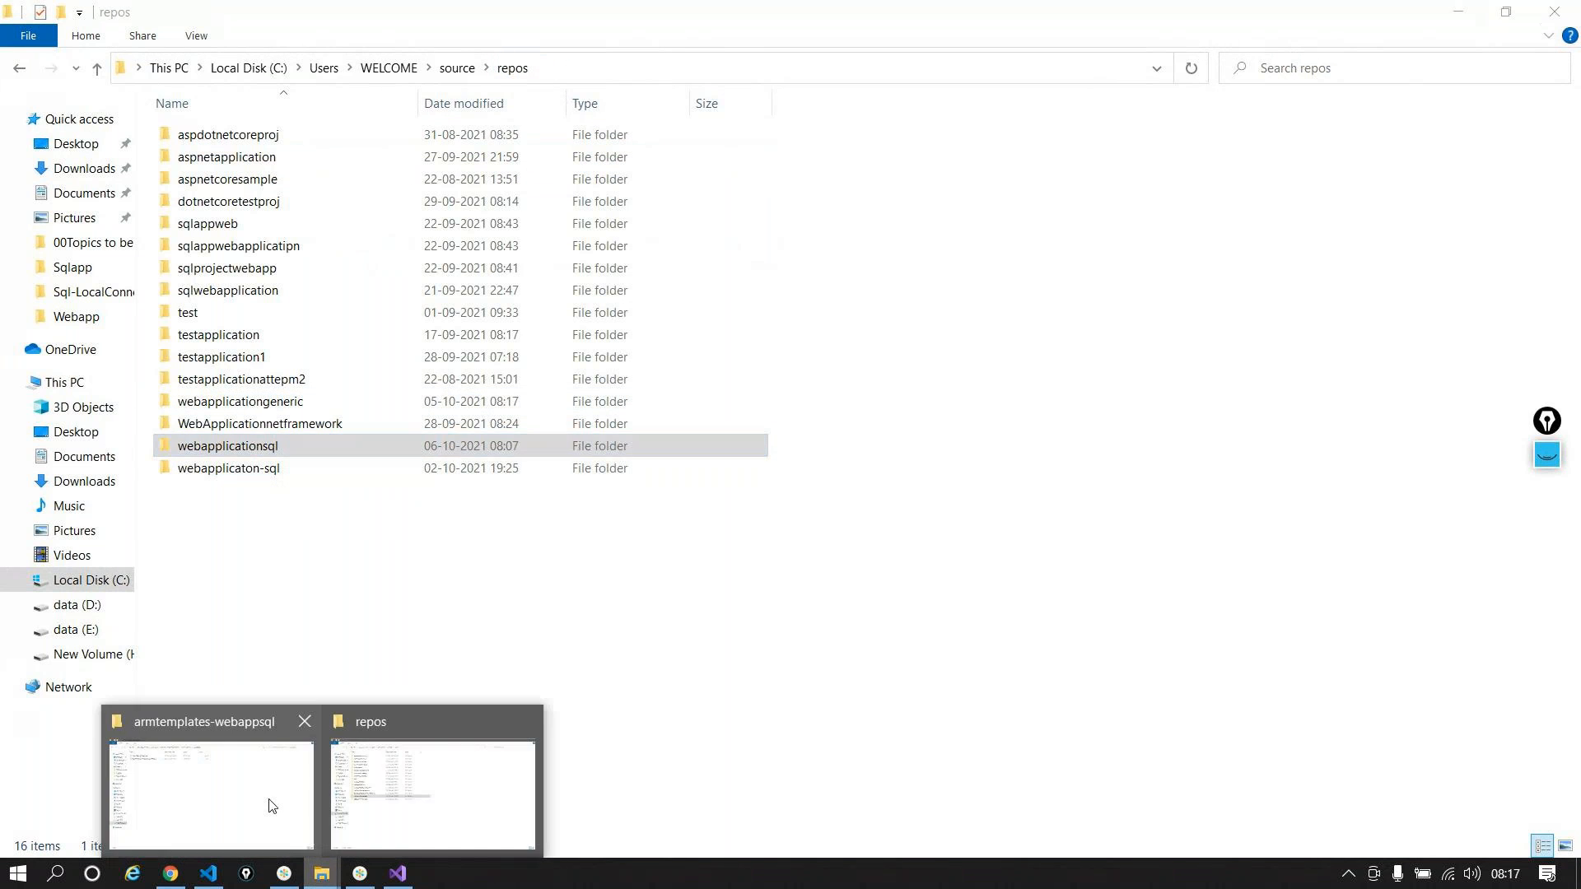
{"action": "left_click", "coordinate": [255, 798]}
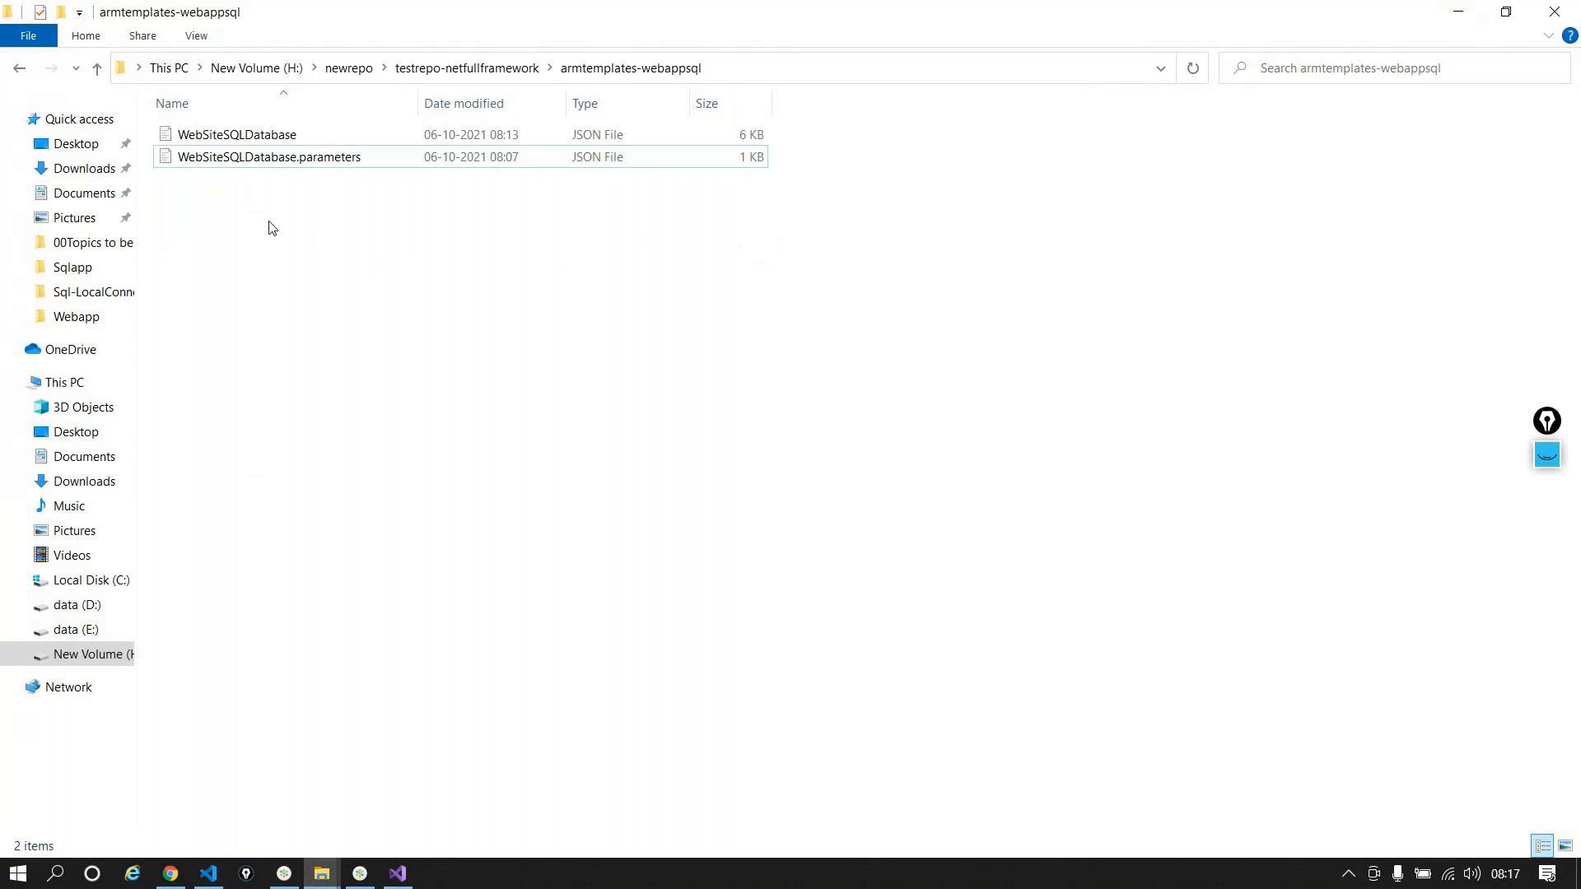
Step: Go back to testrepo-netfullframework and open 00Topics to be covered, selecting CodeBase
{"action": "left_click", "coordinate": [467, 68]}
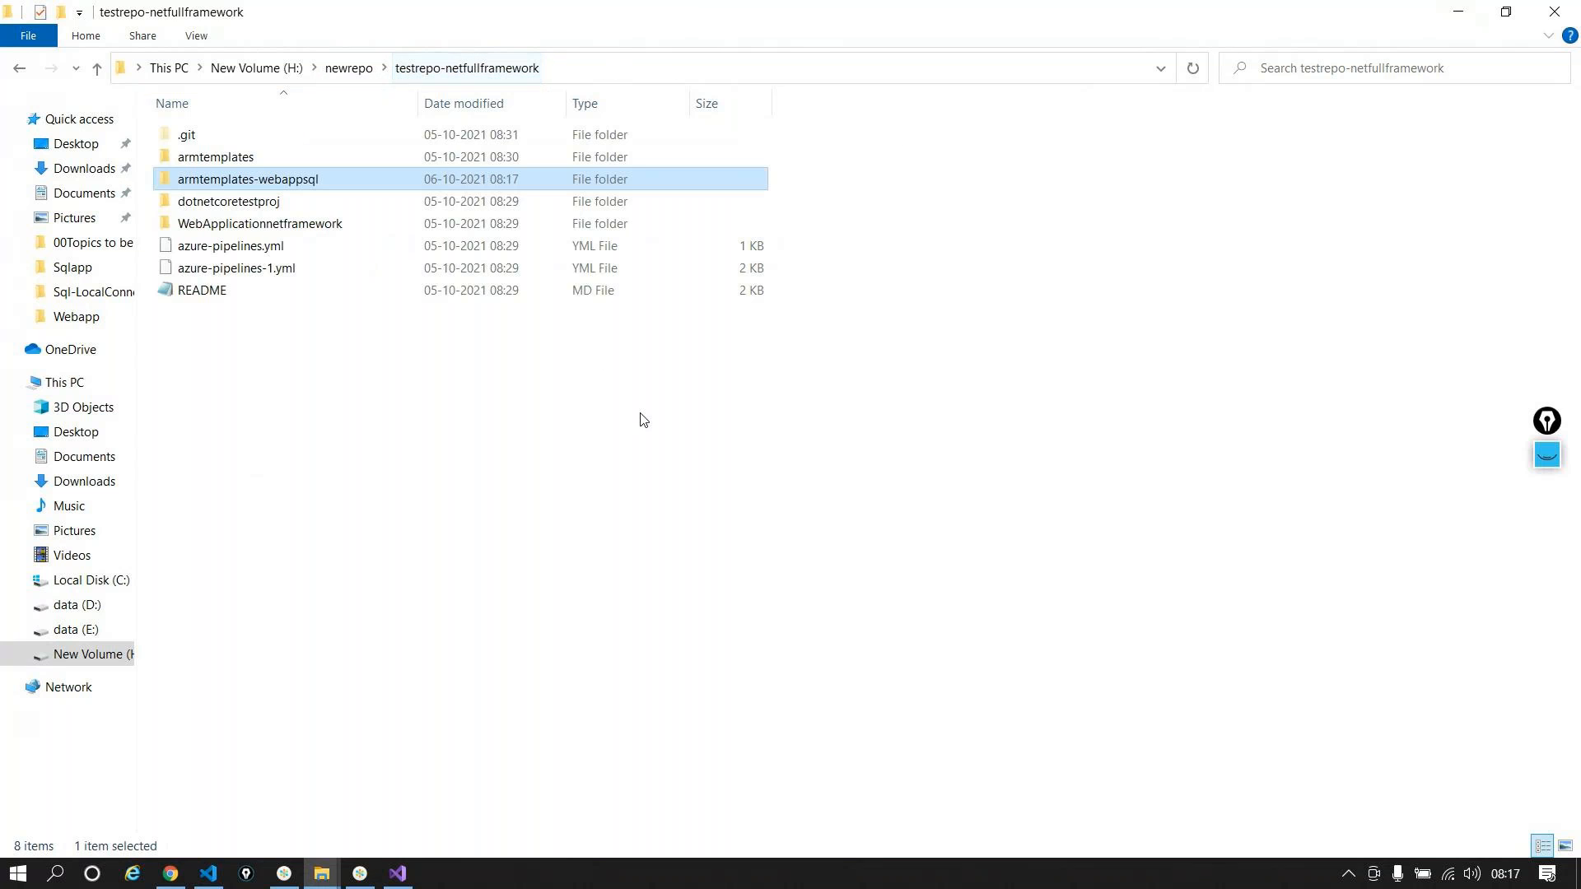
{"action": "left_click", "coordinate": [85, 244]}
{"action": "left_click", "coordinate": [212, 142]}
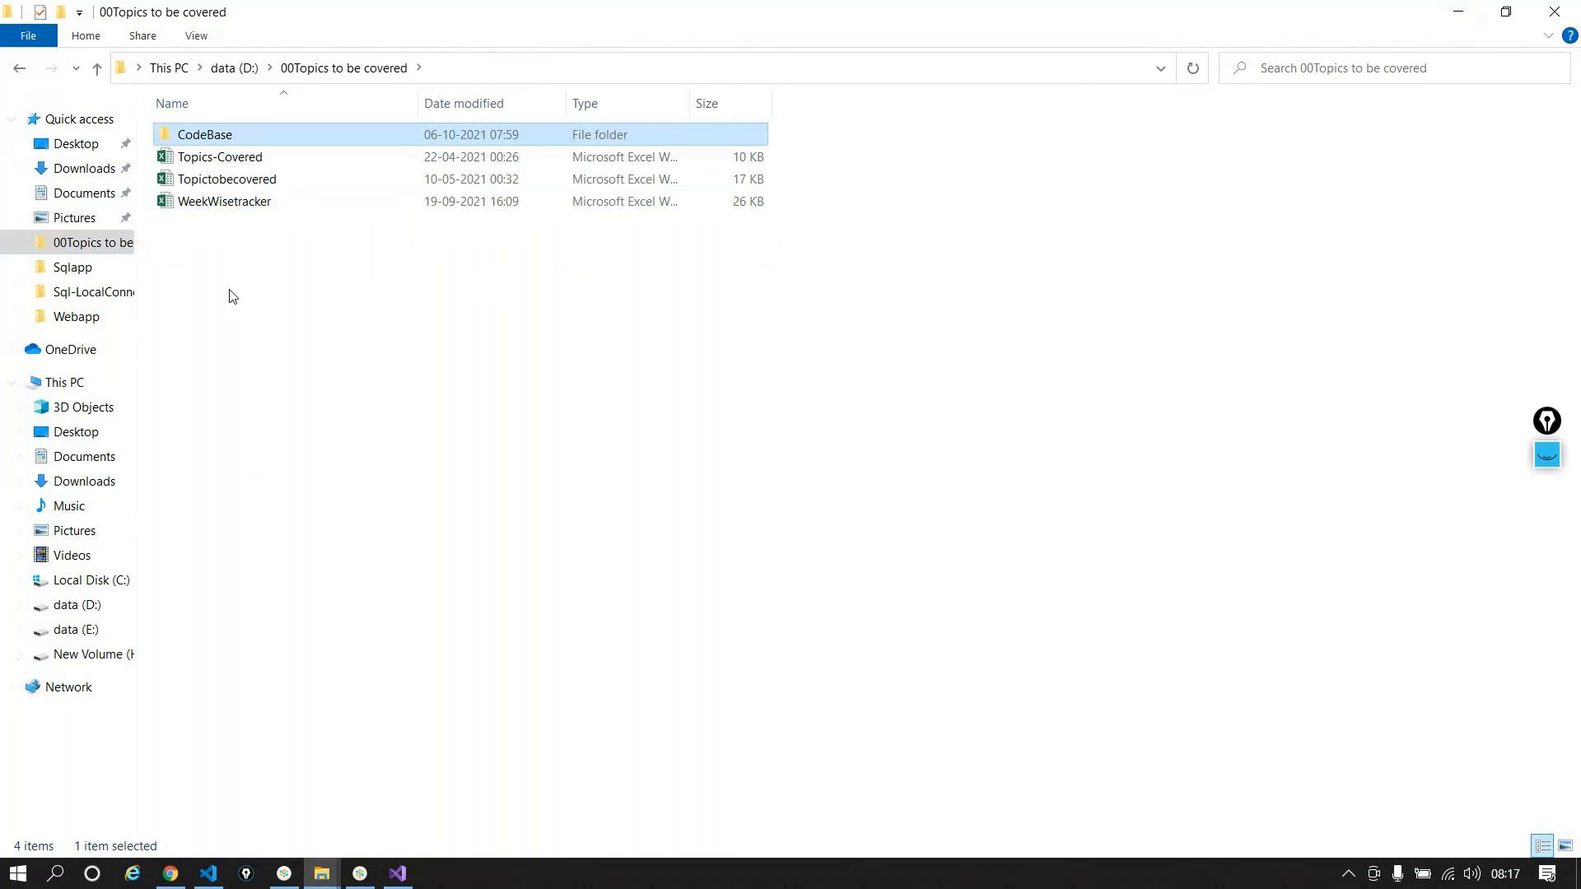
Step: Open webapp-solution.sln from CodeBase > Webapp-SQL-CRUD > Webapp in Visual Studio 2019
{"action": "double_click", "coordinate": [237, 360]}
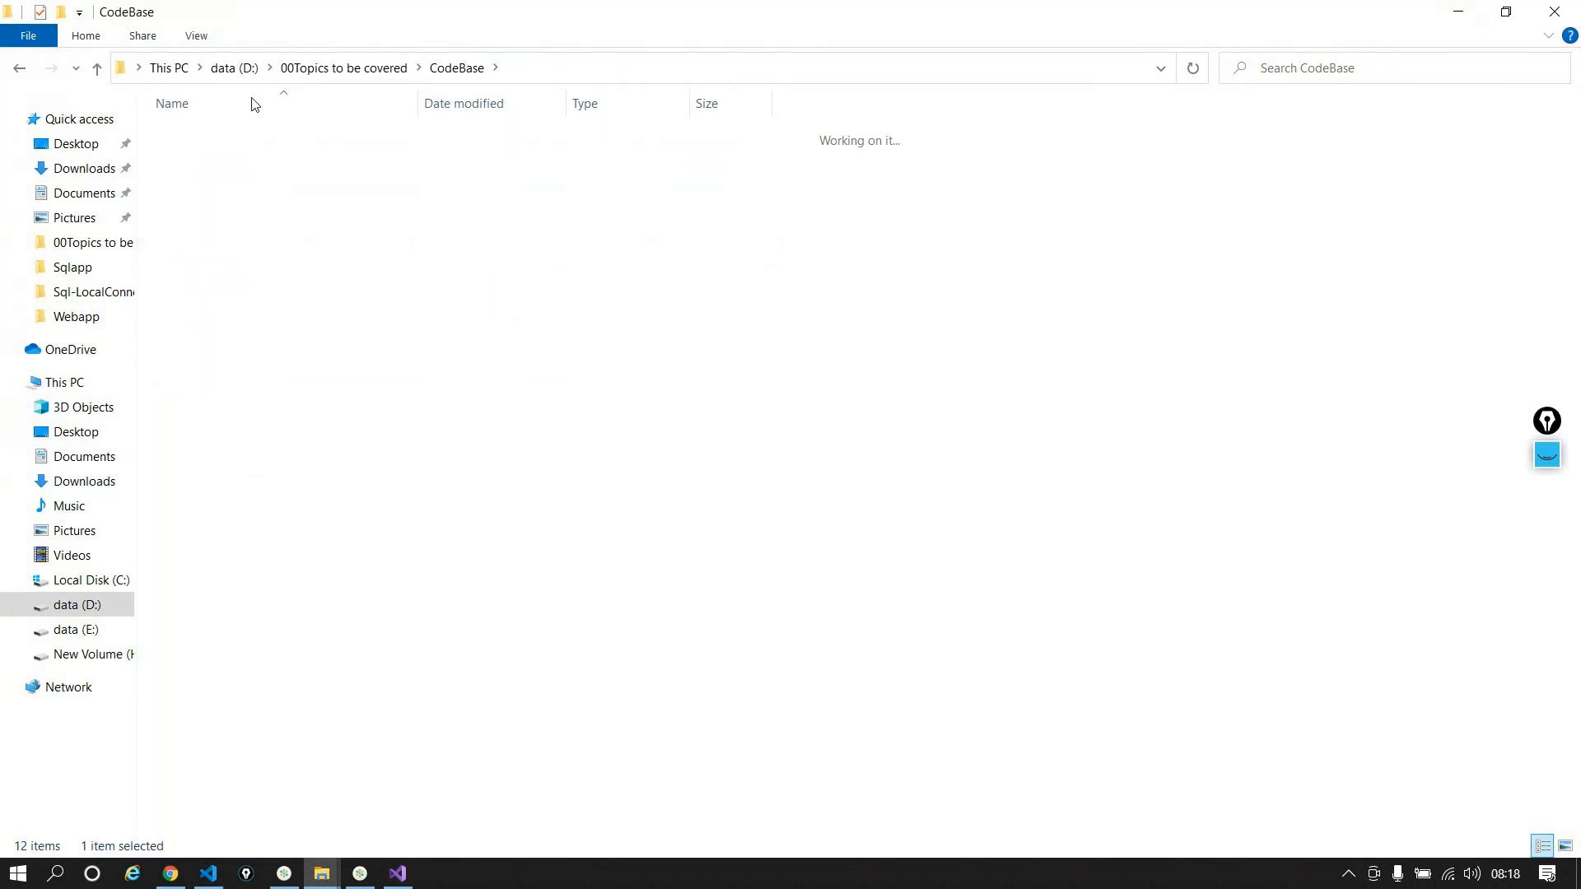
{"action": "double_click", "coordinate": [216, 138]}
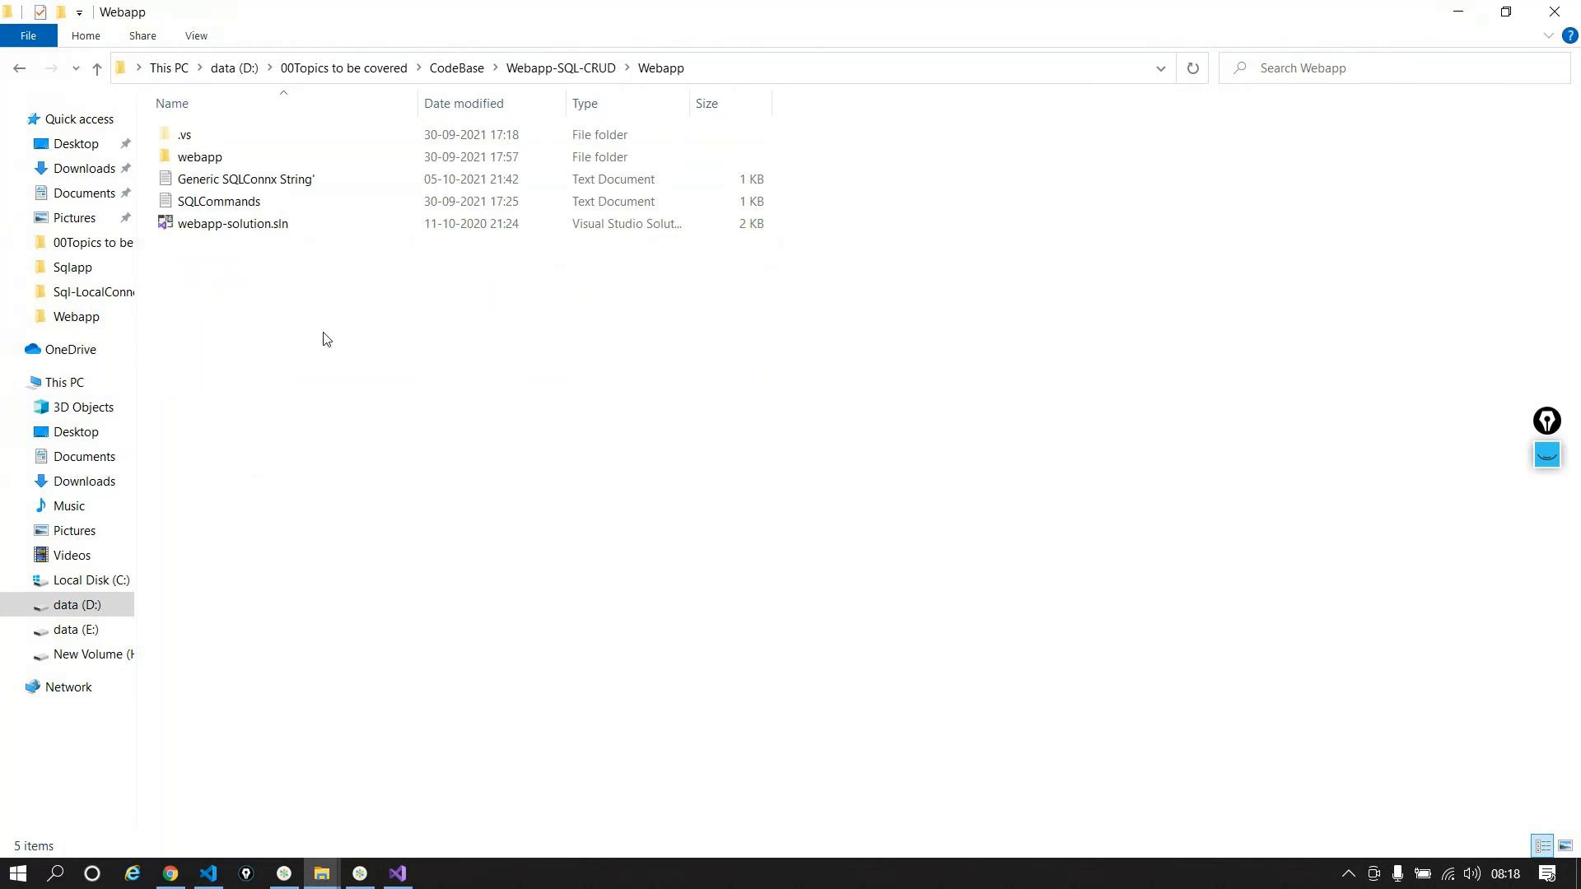
{"action": "left_click", "coordinate": [235, 225]}
{"action": "right_click", "coordinate": [234, 225]}
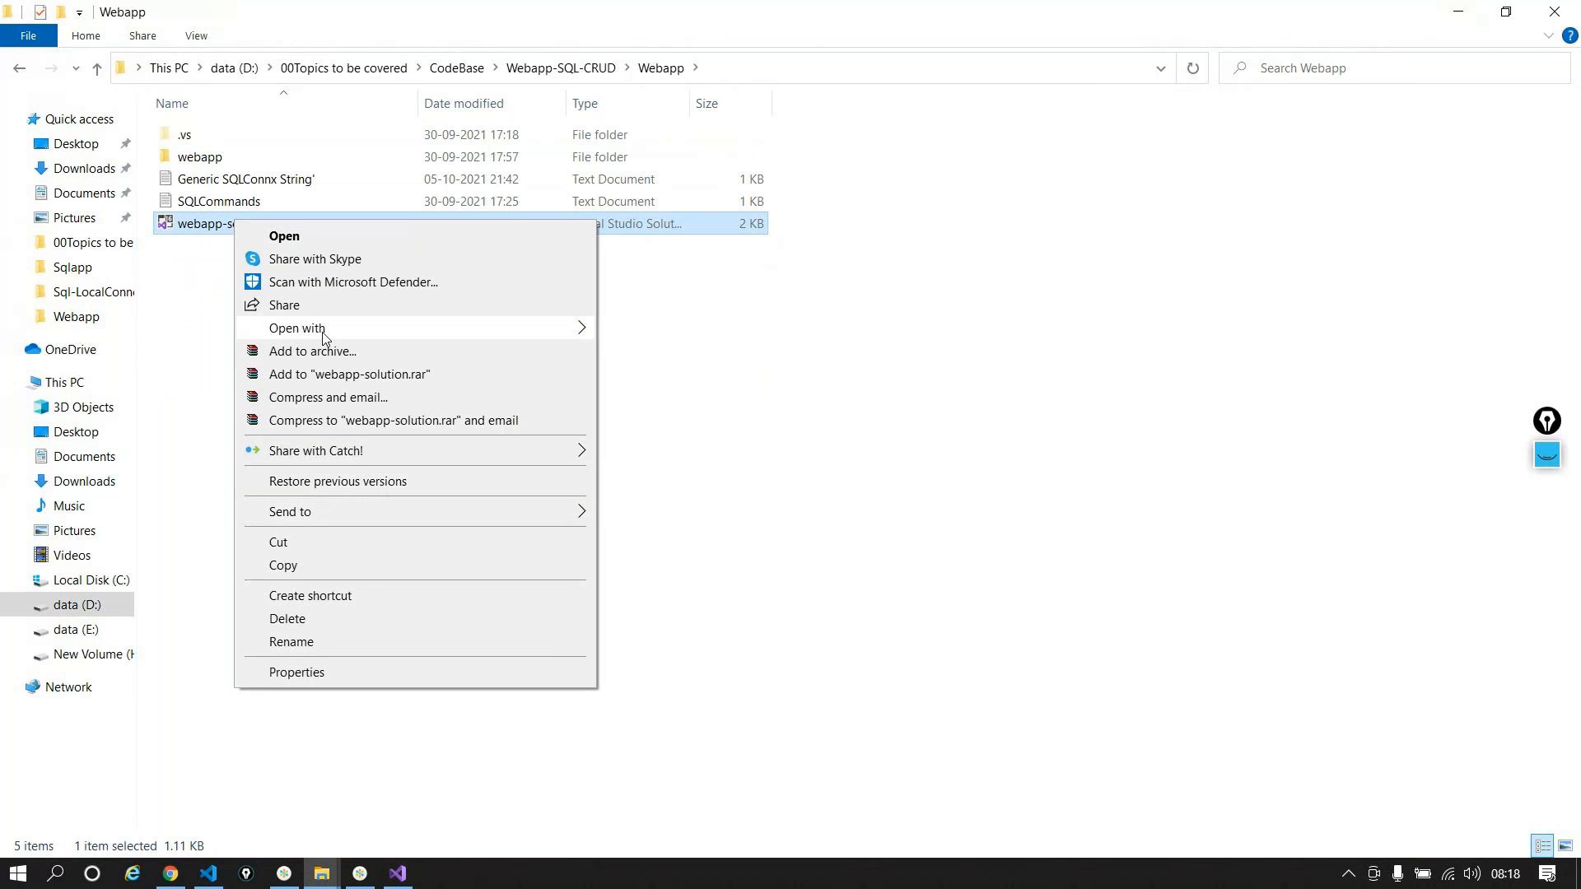
{"action": "mouse_move", "coordinate": [325, 329]}
{"action": "left_click", "coordinate": [741, 353]}
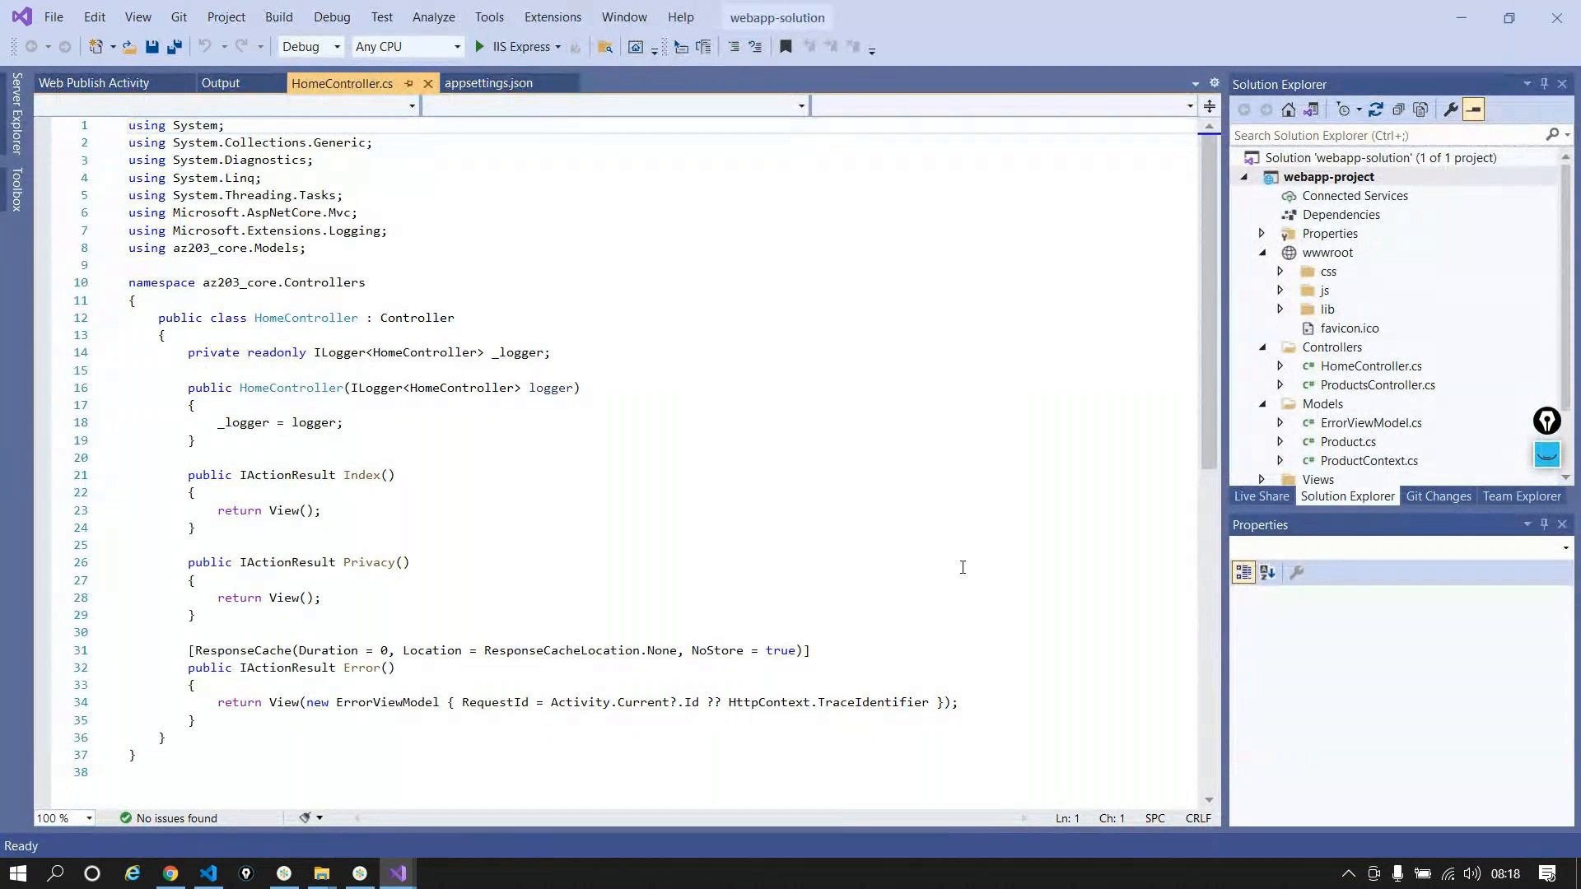
Step: Read through ProductsController.cs and its dbconnectionstring connection string, then minimize Visual Studio
{"action": "scroll", "coordinate": [1360, 338], "scroll_direction": "down", "scroll_amount": 1}
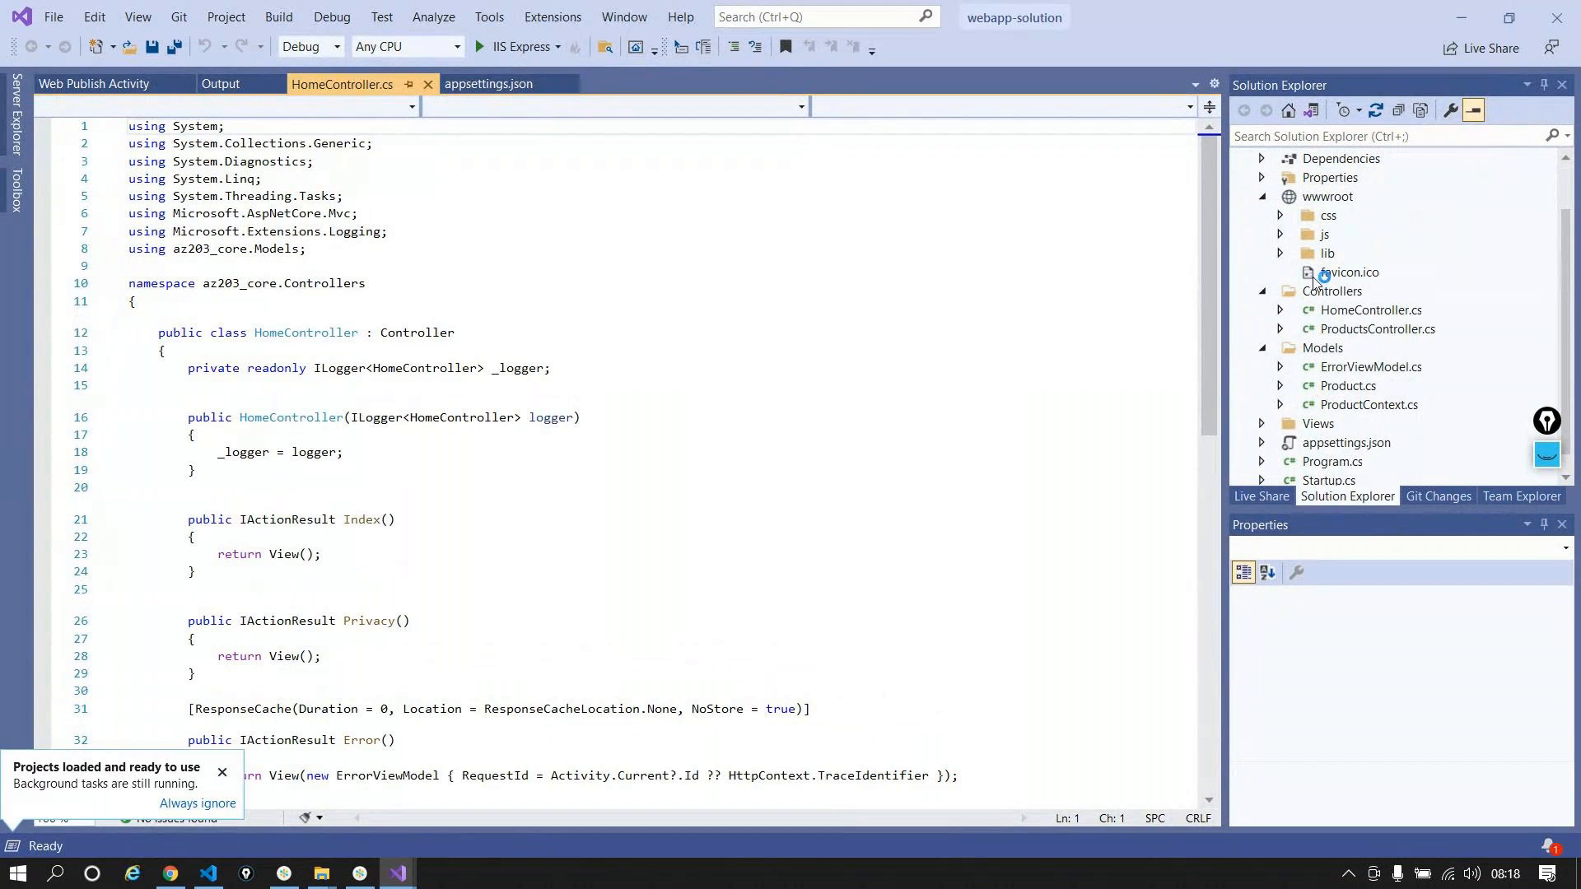
{"action": "left_click", "coordinate": [1344, 328]}
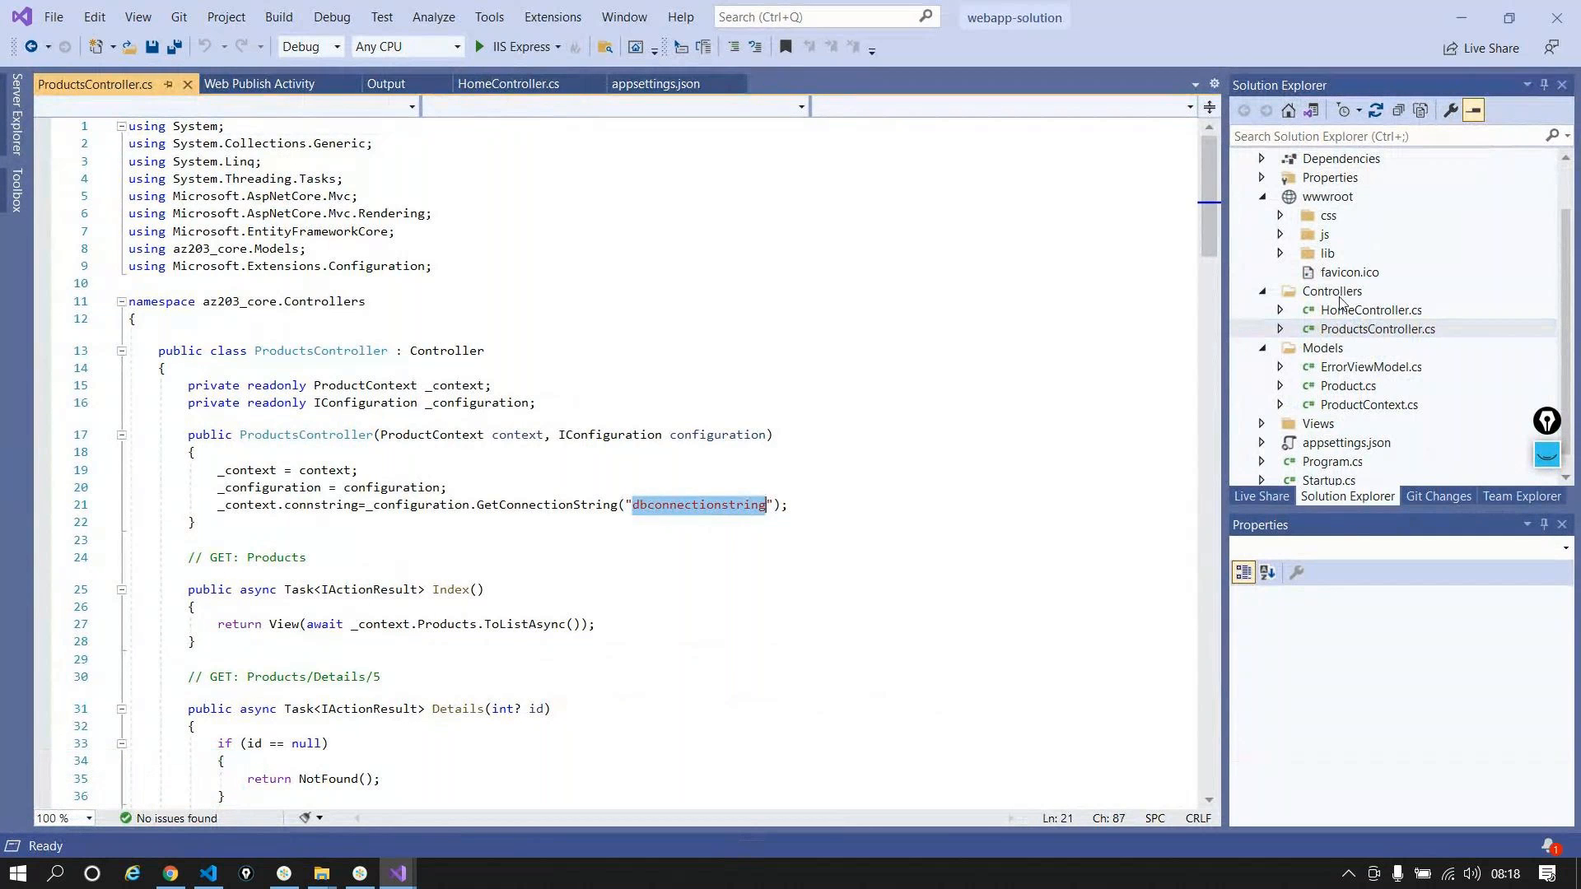
{"action": "scroll", "coordinate": [1340, 313], "scroll_direction": "down", "scroll_amount": 1}
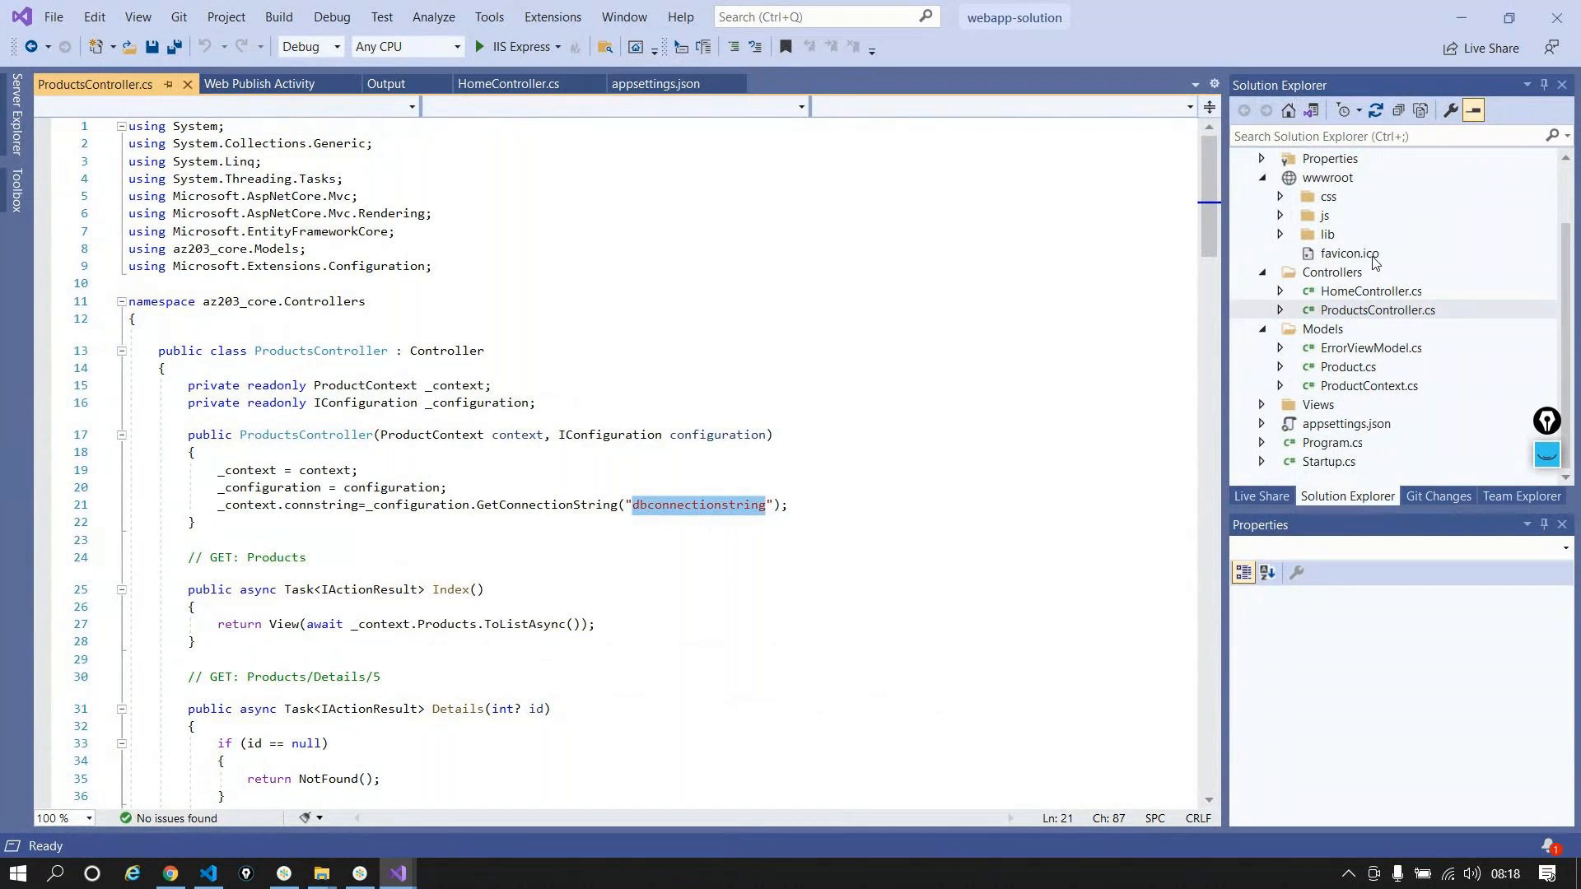
{"action": "scroll", "coordinate": [1373, 262], "scroll_direction": "up", "scroll_amount": 2}
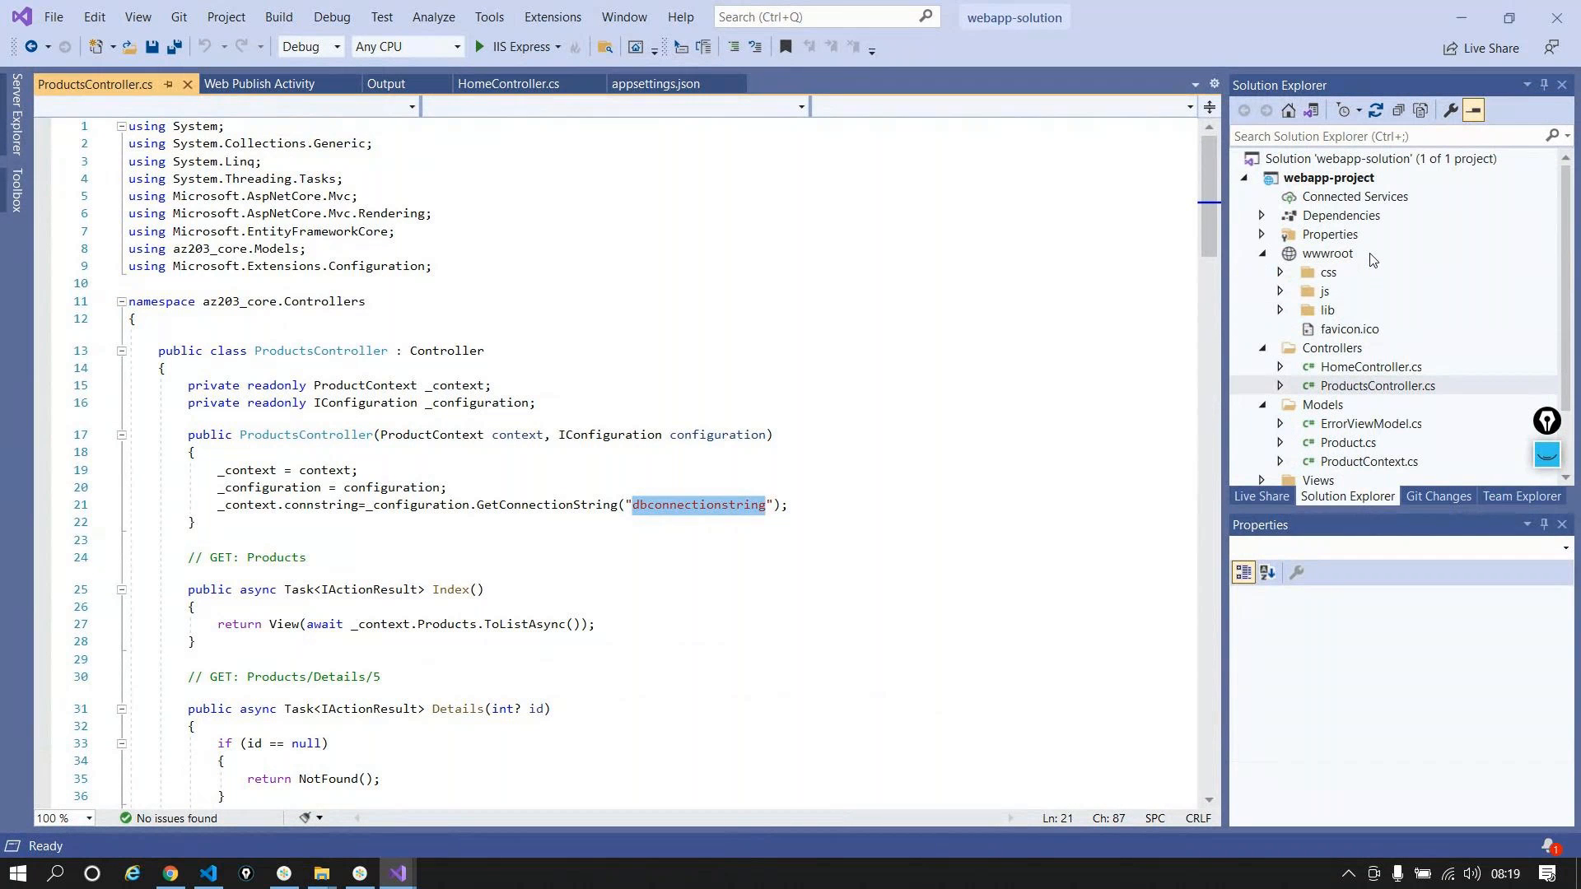
{"action": "scroll", "coordinate": [734, 333], "scroll_direction": "down", "scroll_amount": 20}
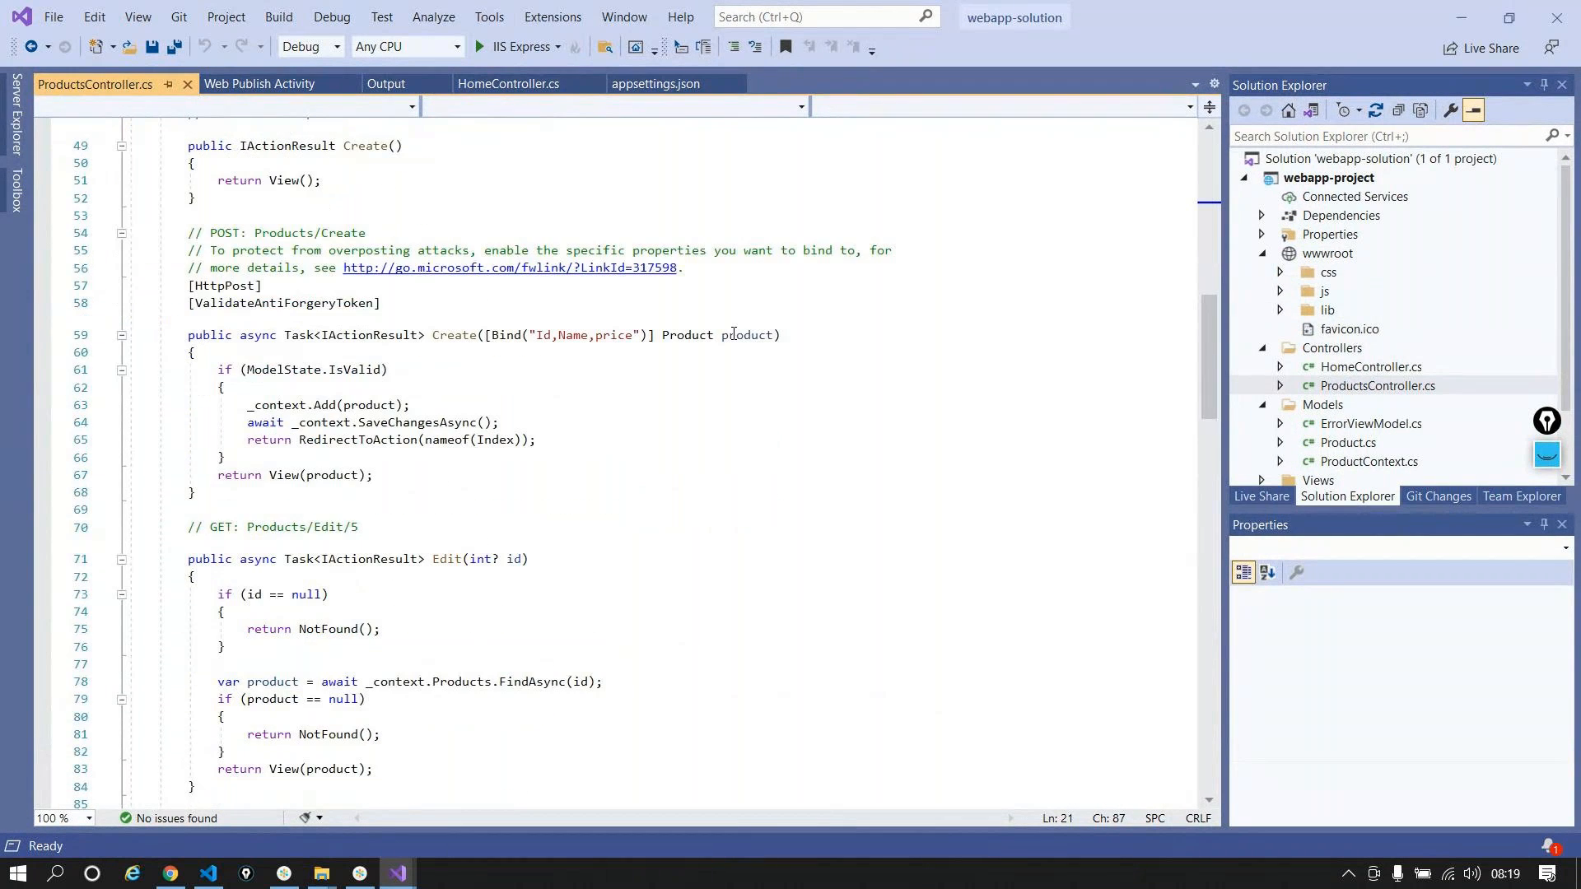
{"action": "scroll", "coordinate": [734, 333], "scroll_direction": "up", "scroll_amount": 18}
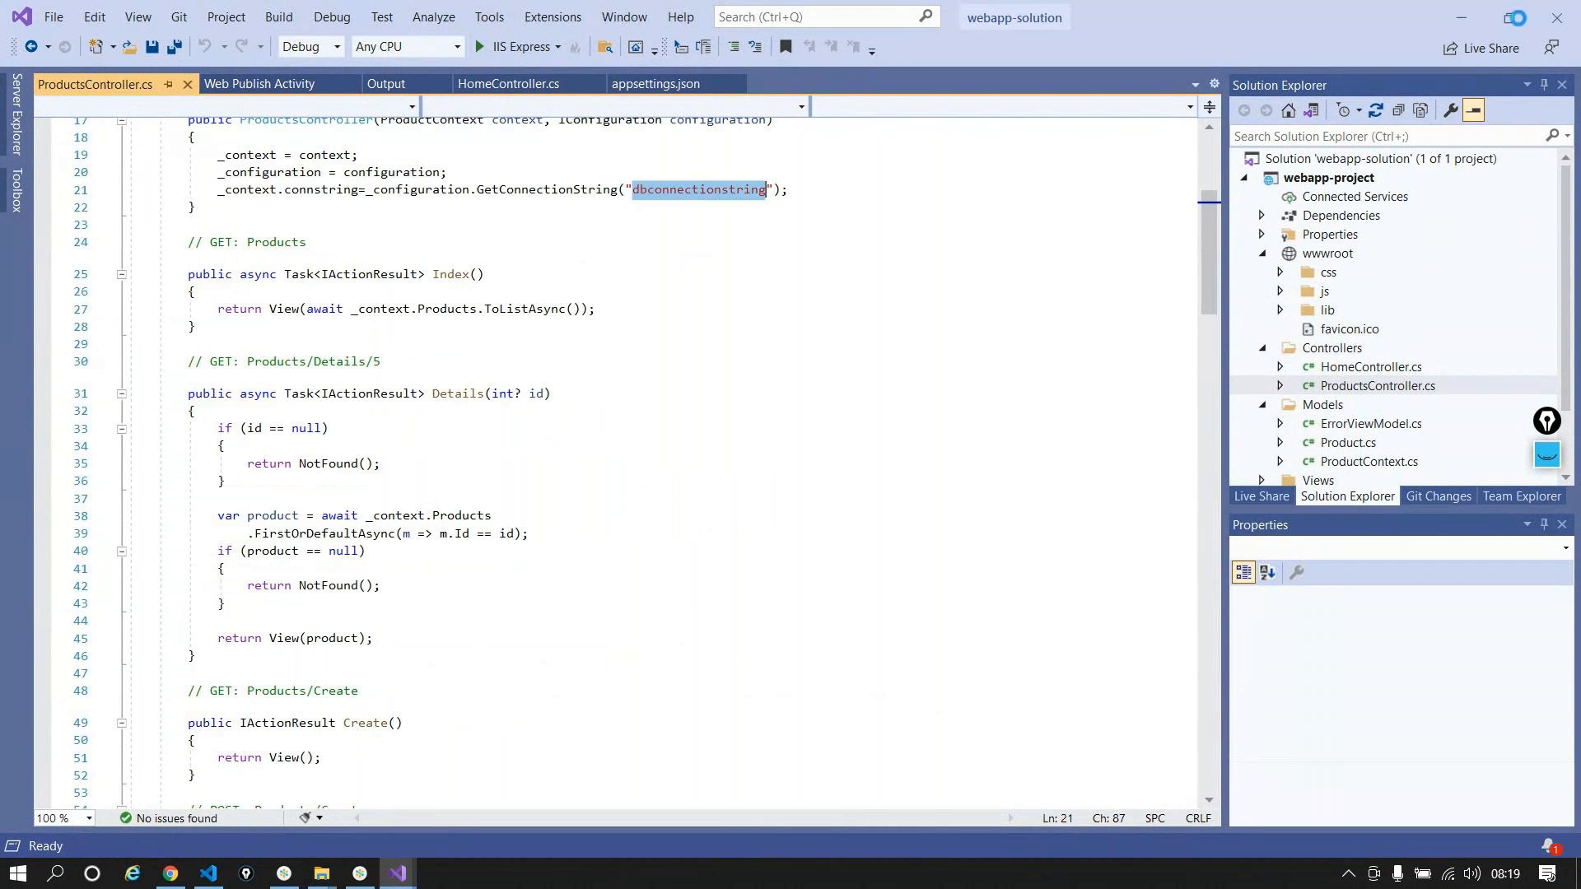
{"action": "left_click", "coordinate": [1461, 19]}
Step: Go up to Webapp-SQL-CRUD, enter the Webapp folder and open SQLCommands
{"action": "left_click", "coordinate": [591, 67]}
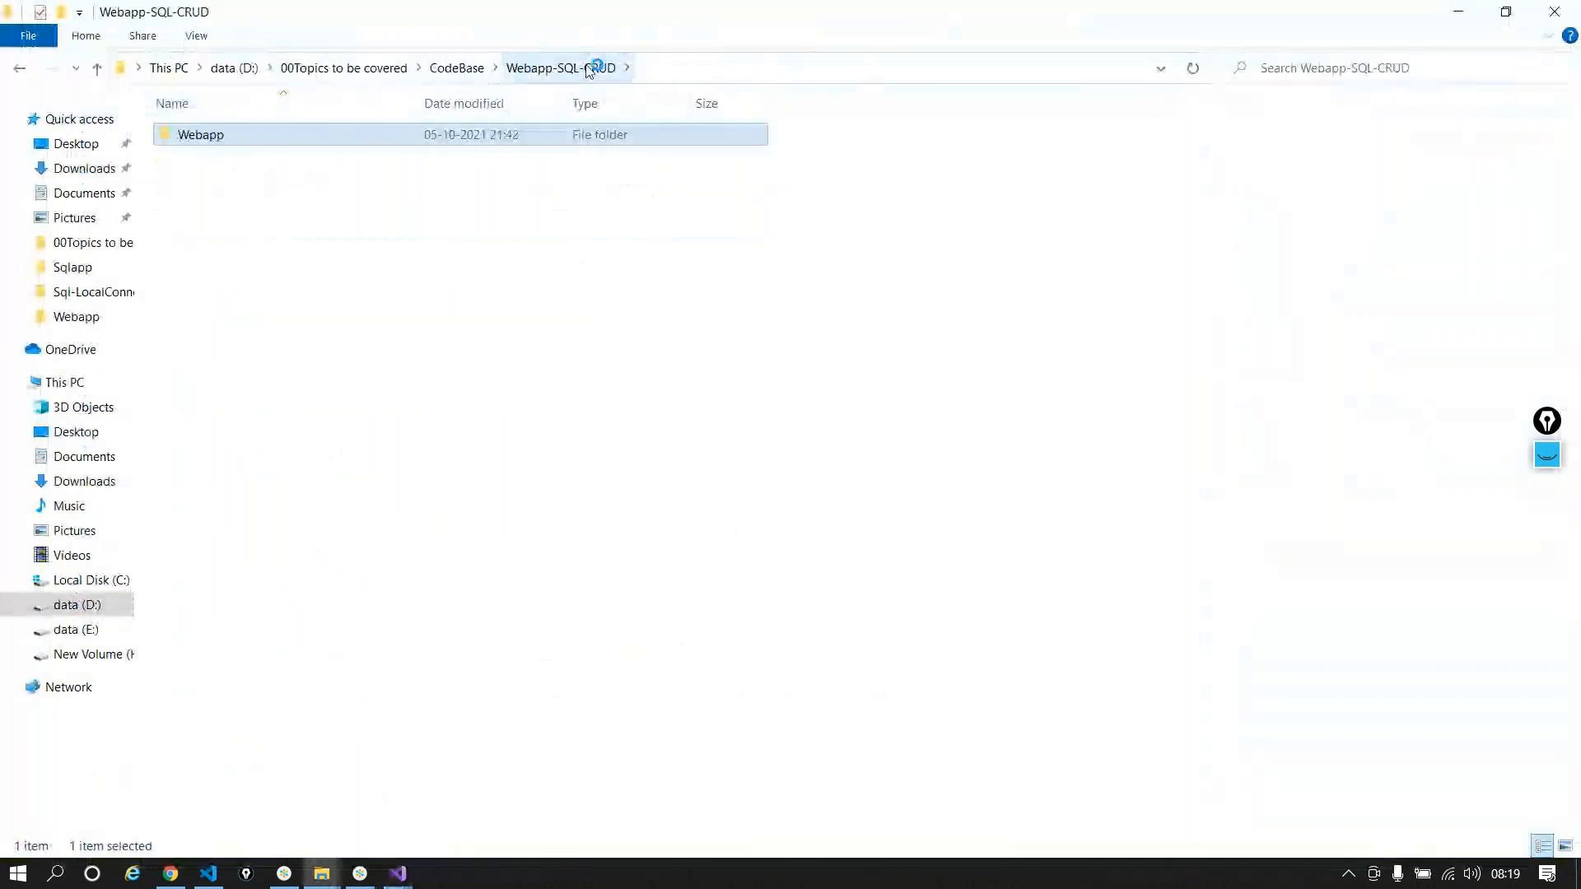
{"action": "double_click", "coordinate": [249, 133]}
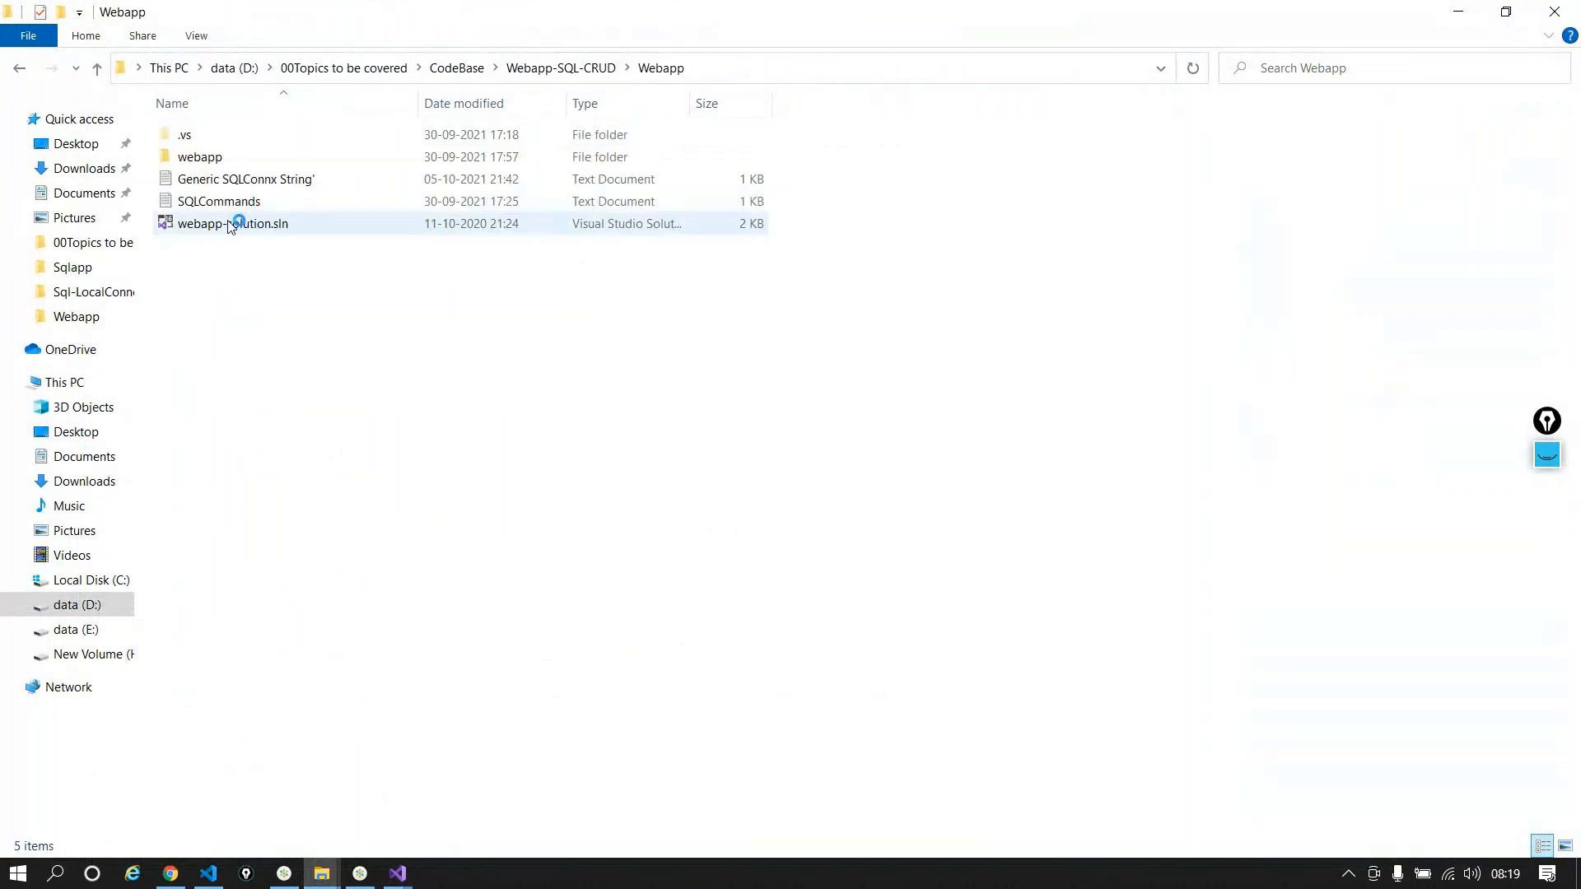
{"action": "left_click", "coordinate": [235, 202]}
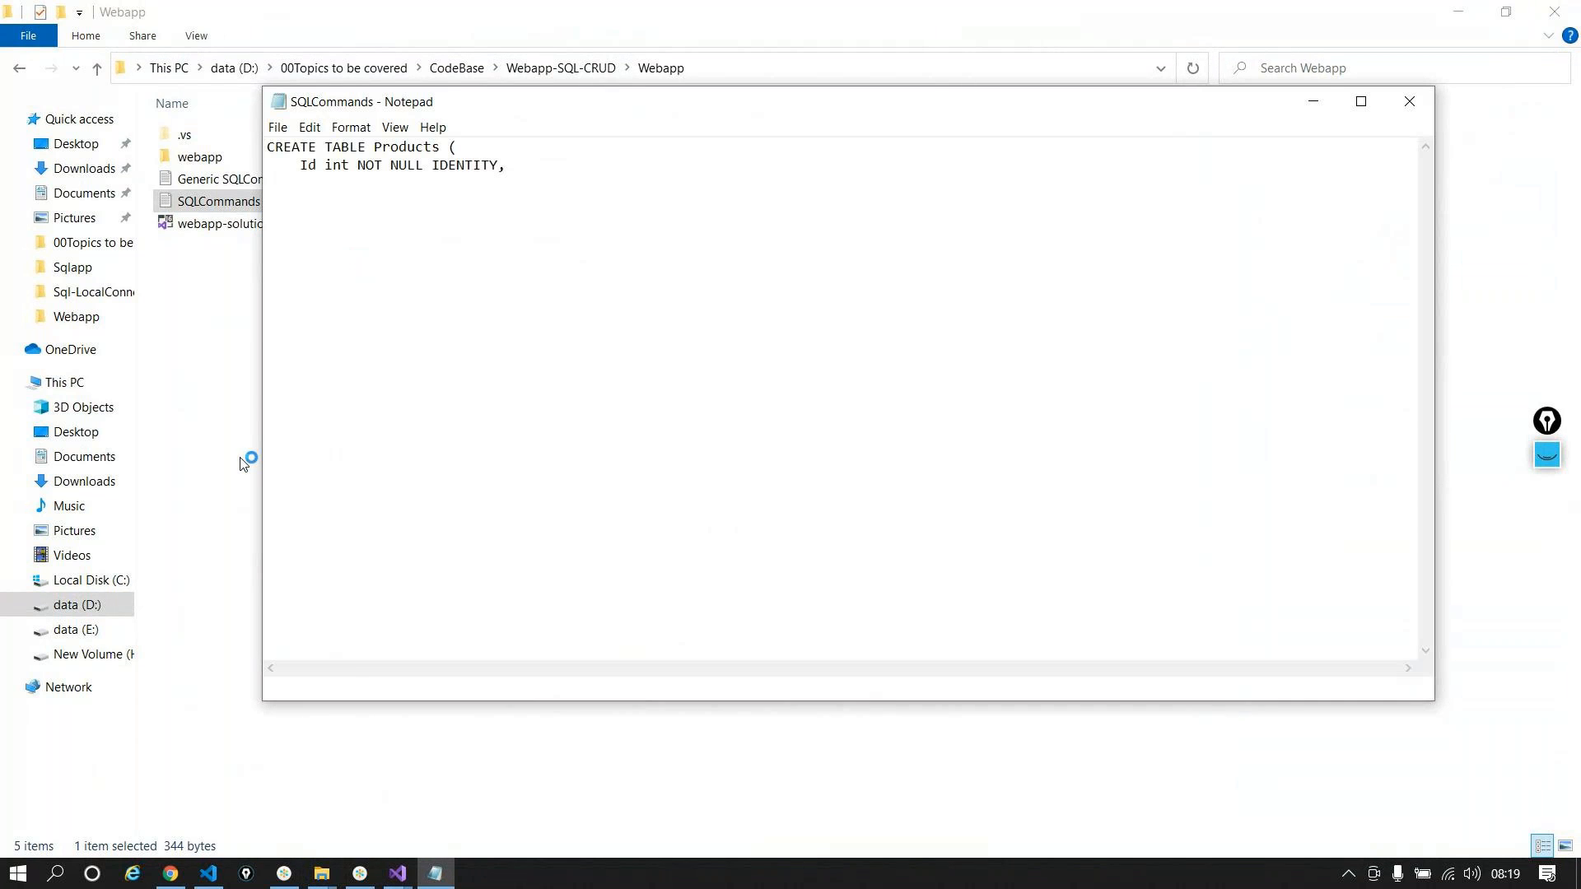
Step: Select the SQL statements in Notepad, then paste the Webapp folder into H:\newrepo\testrepo-netfullframework
{"action": "left_click_drag", "start_coordinate": [462, 364], "coordinate": [262, 140]}
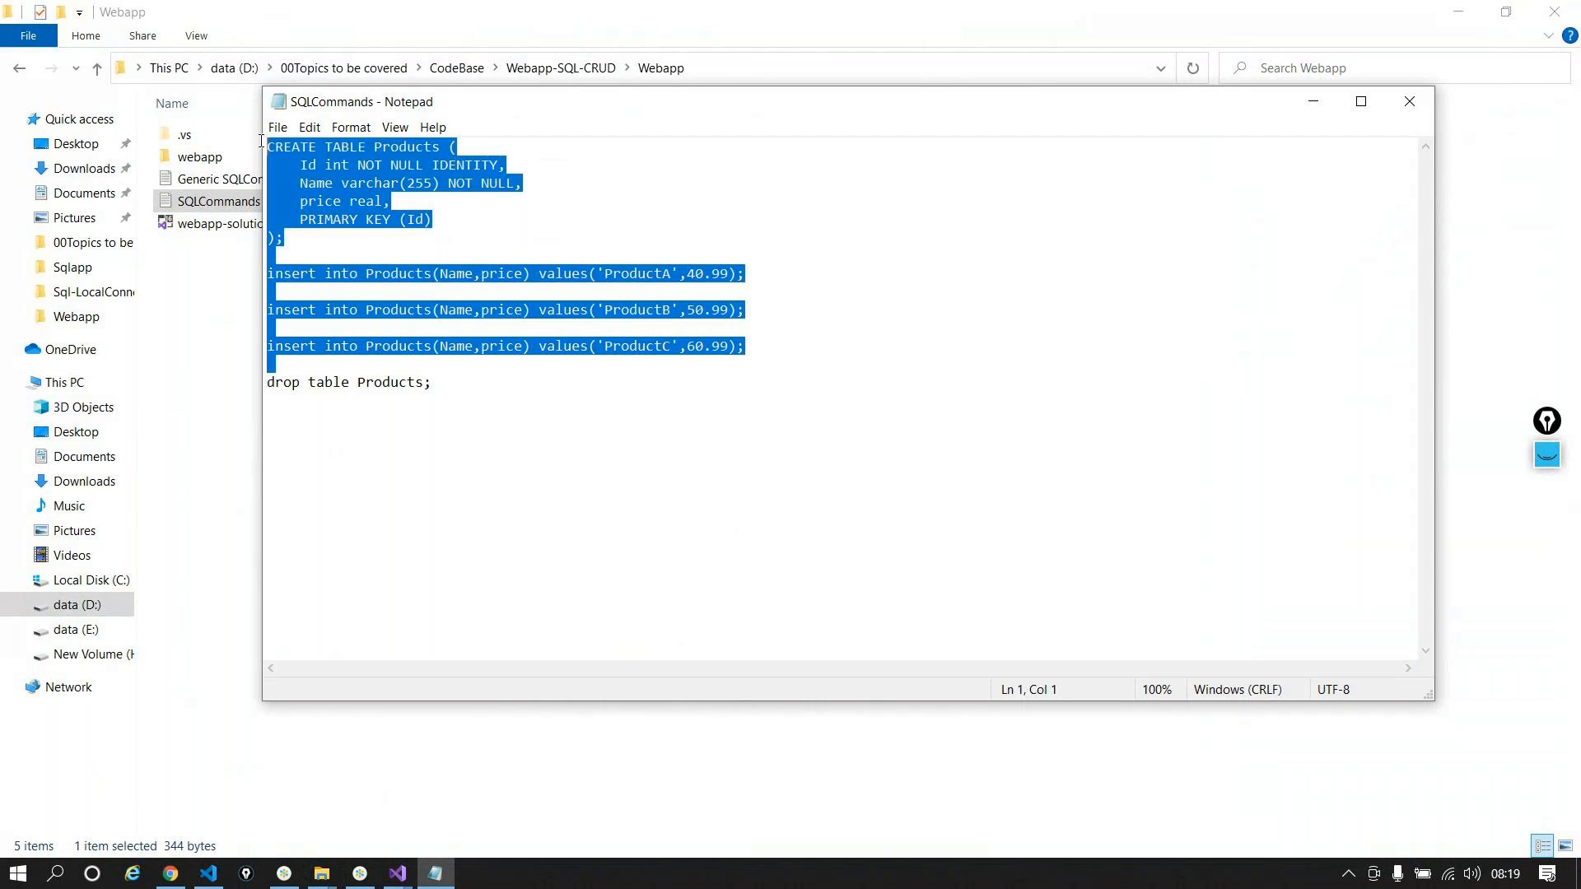
{"action": "left_click", "coordinate": [1312, 101]}
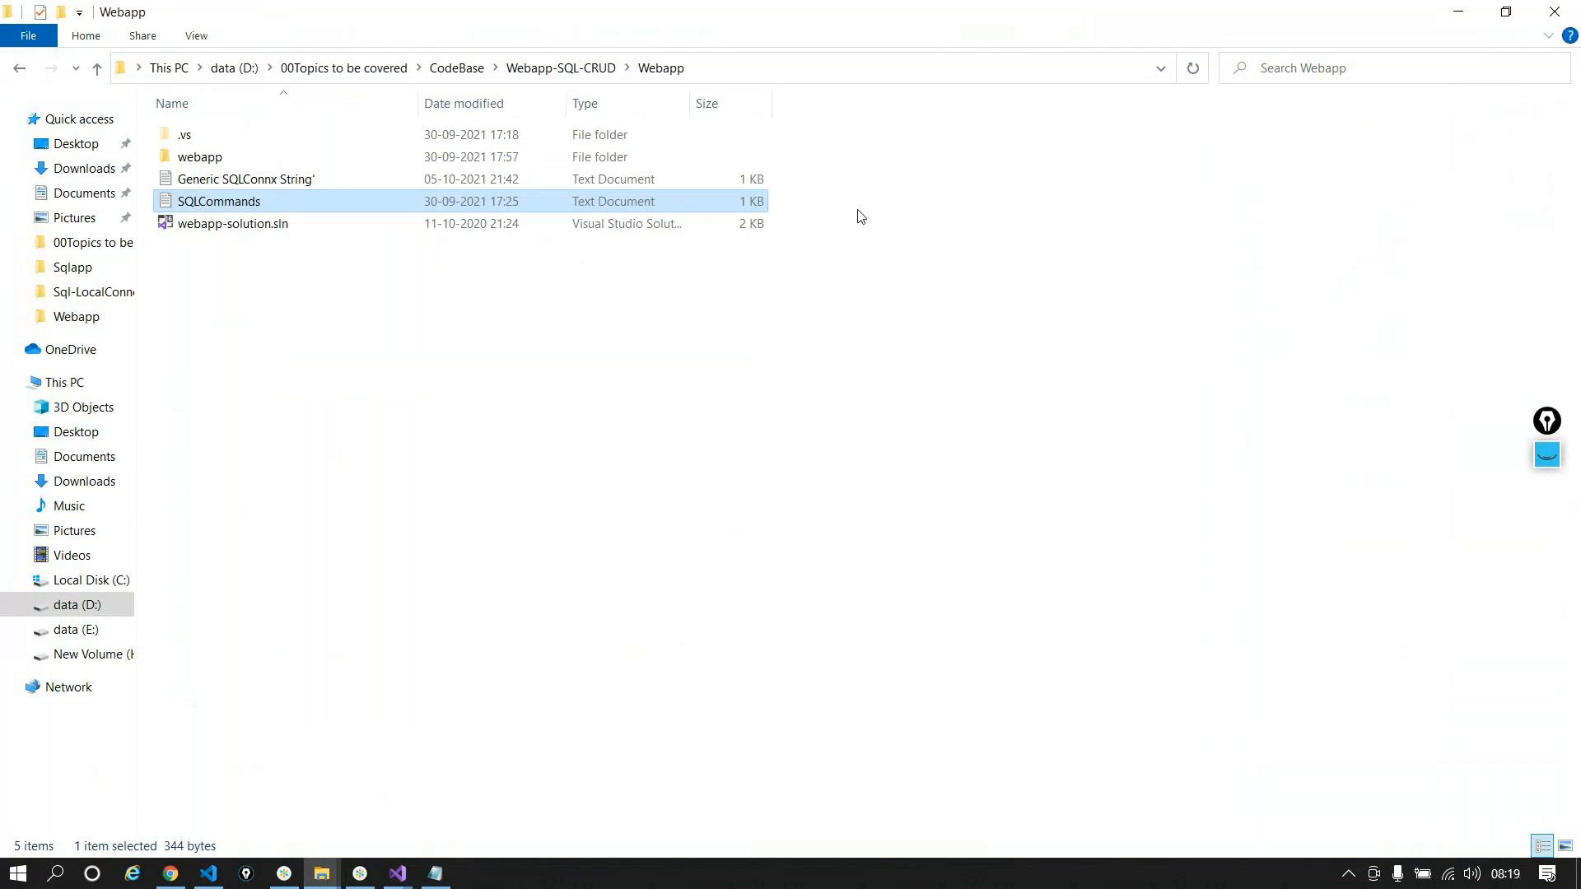
{"action": "left_click", "coordinate": [510, 68]}
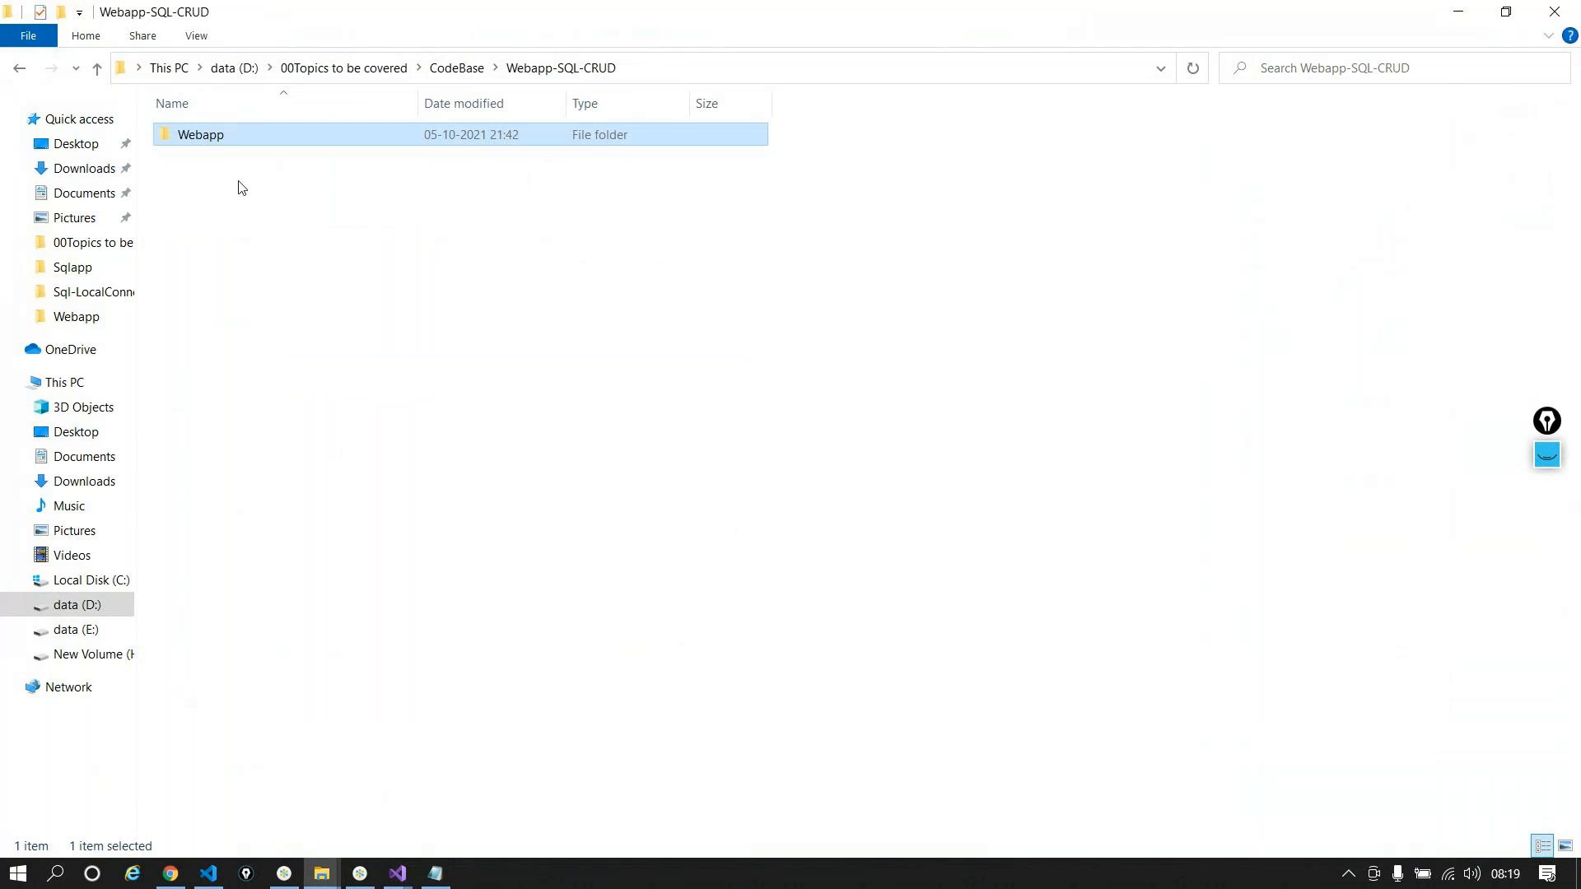
{"action": "double_click", "coordinate": [212, 138]}
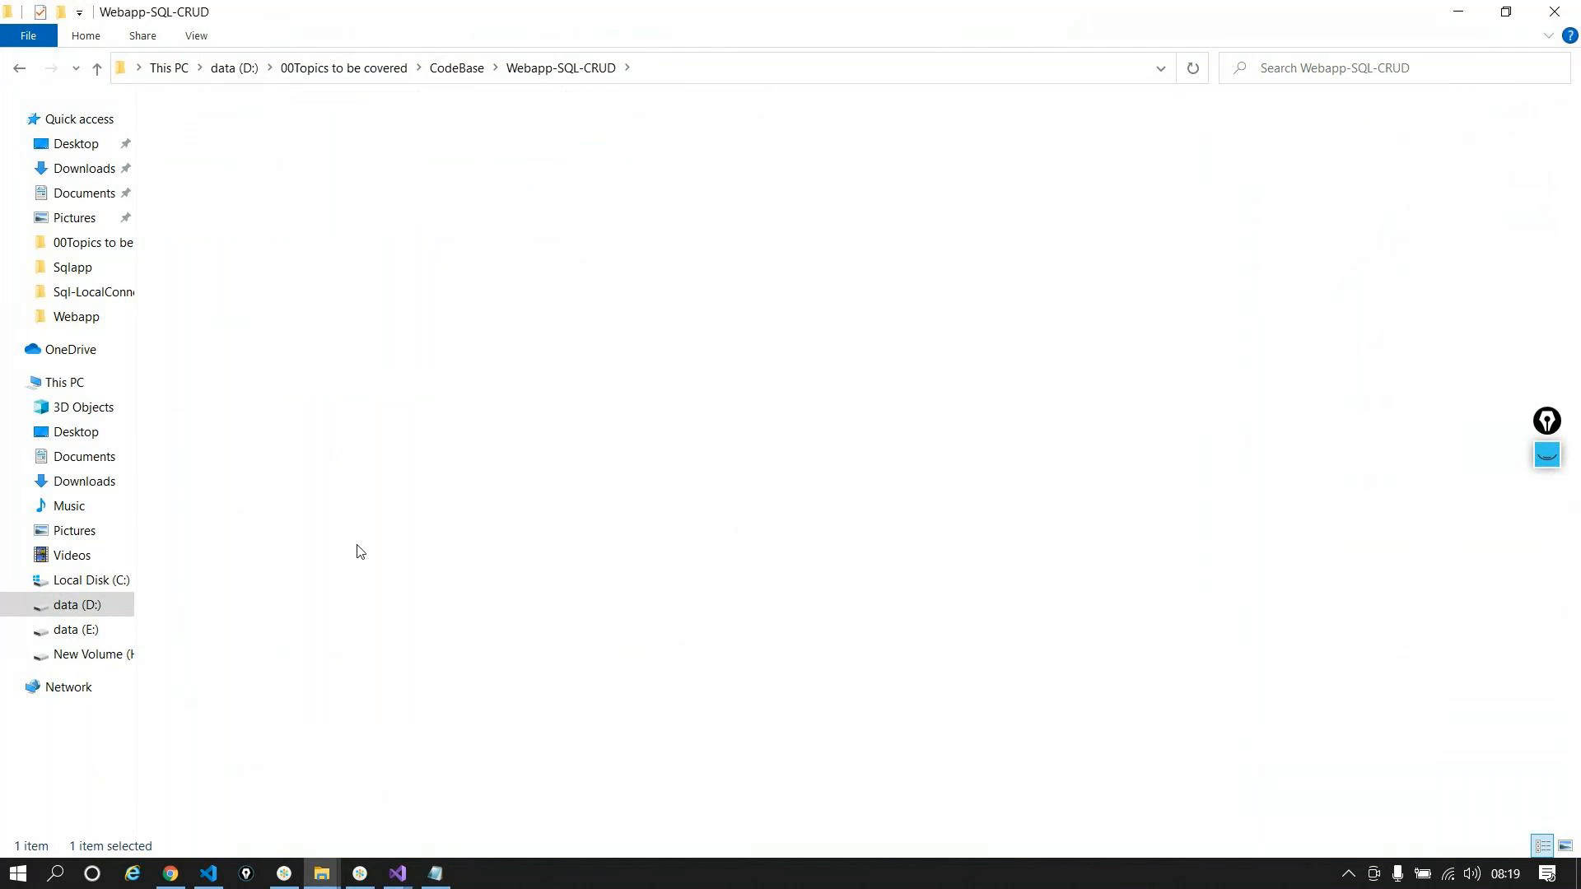
{"action": "left_click", "coordinate": [19, 68]}
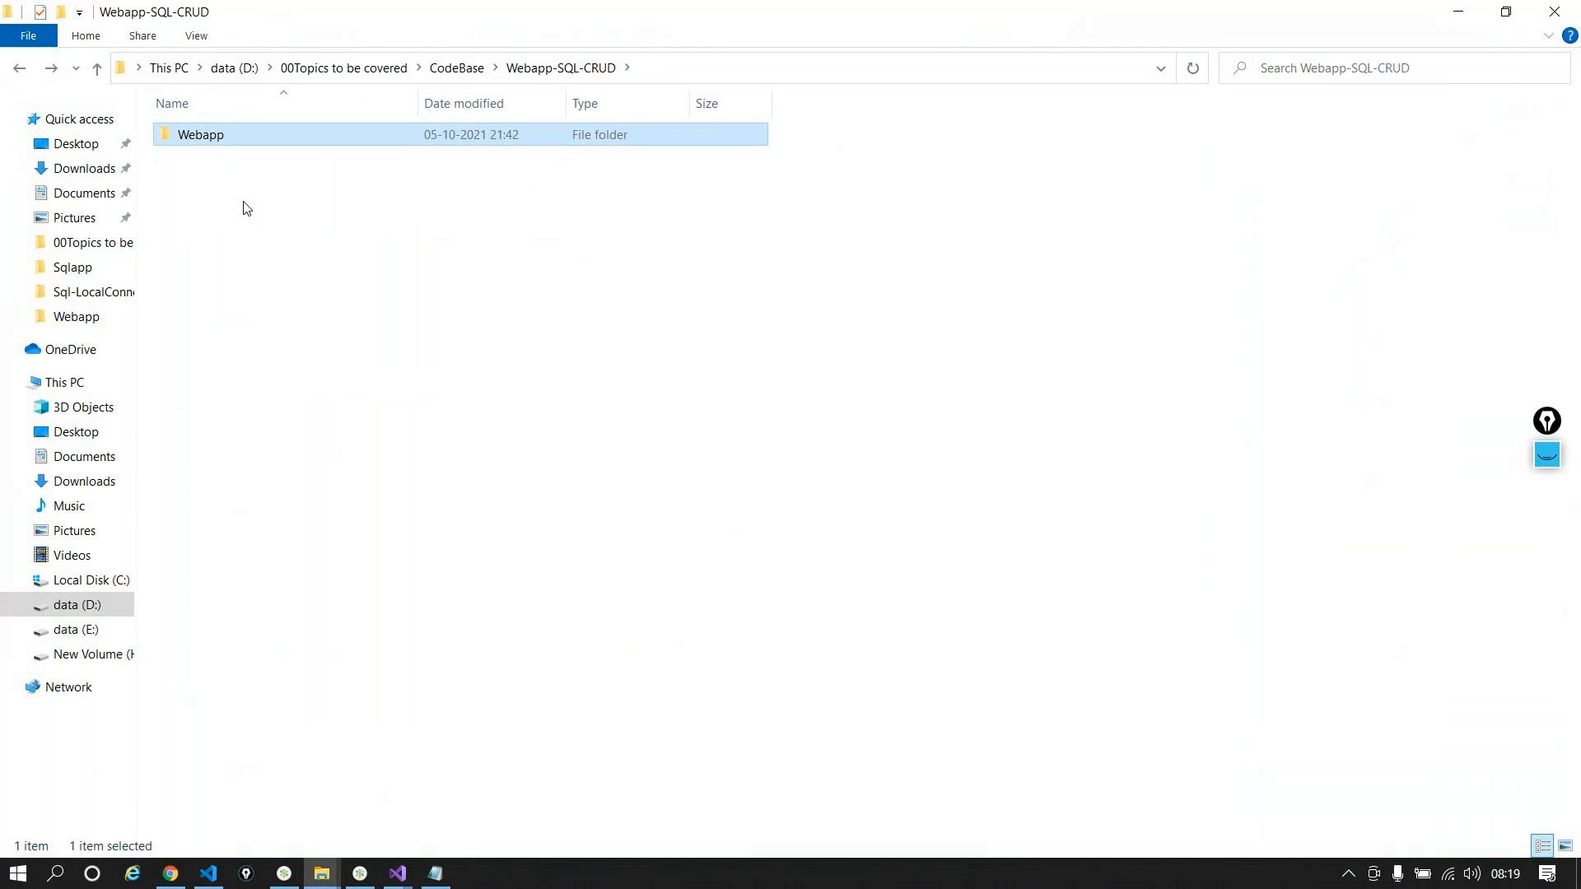
{"action": "left_click", "coordinate": [99, 656]}
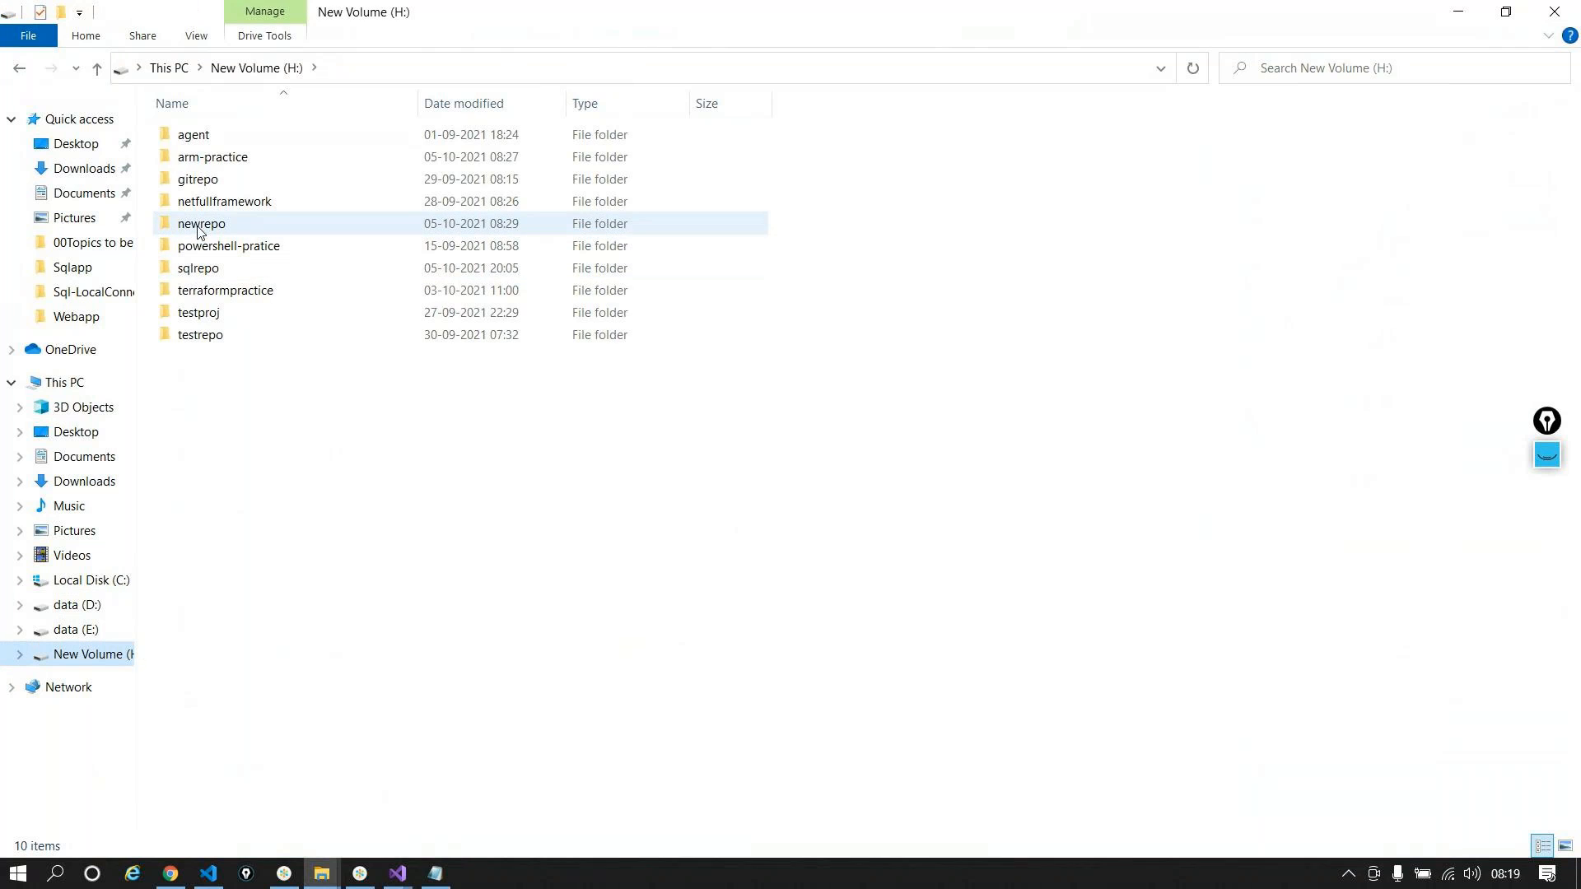
{"action": "double_click", "coordinate": [200, 225]}
{"action": "double_click", "coordinate": [201, 145]}
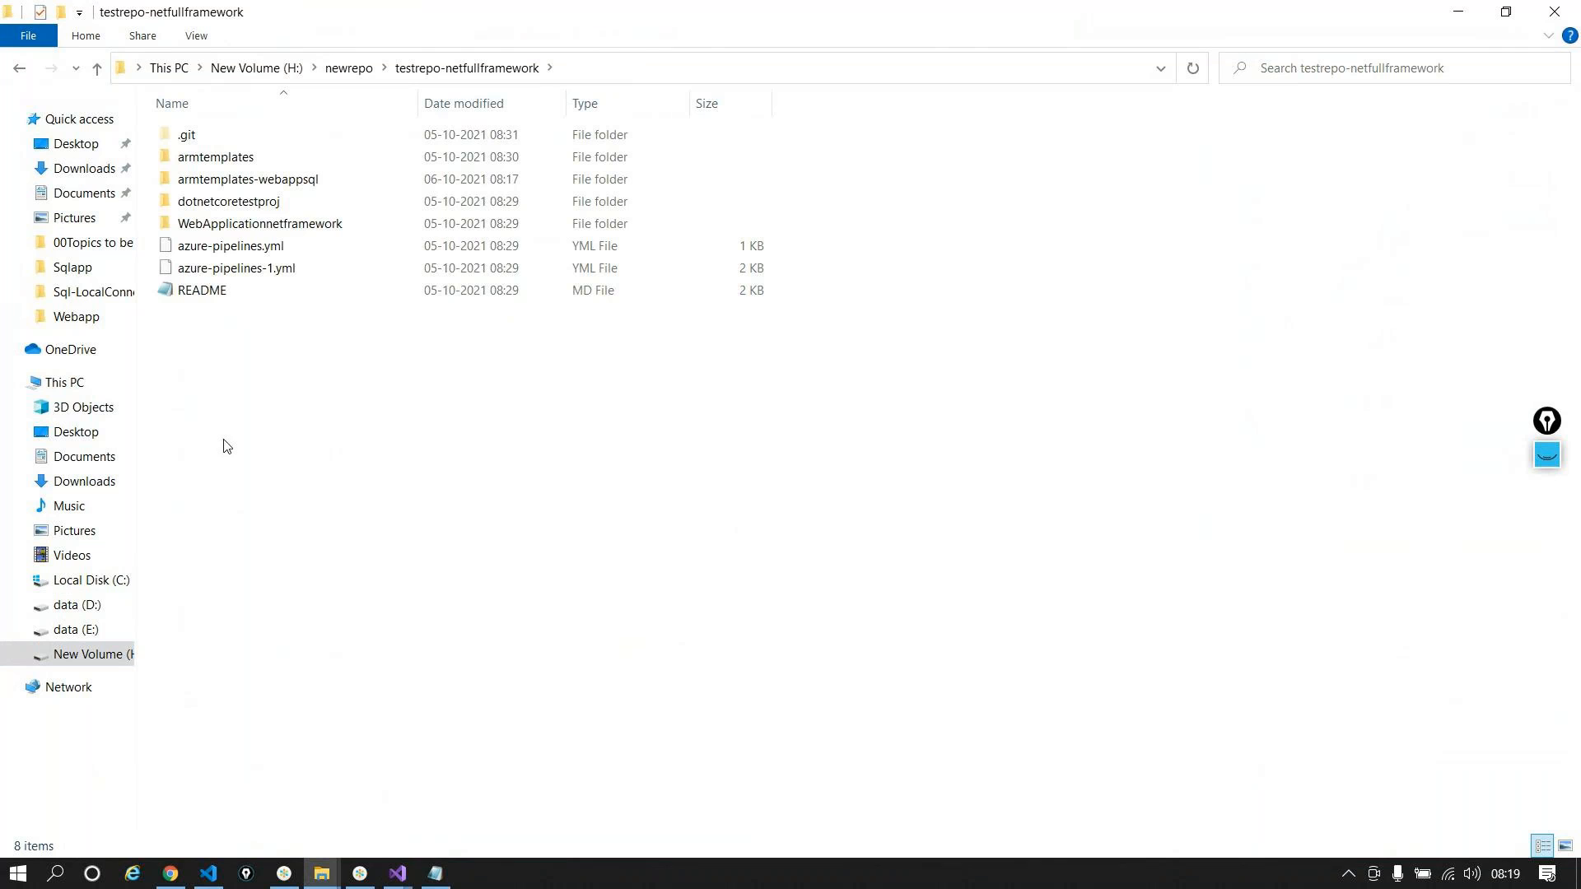
{"action": "key", "text": "ctrl+v"}
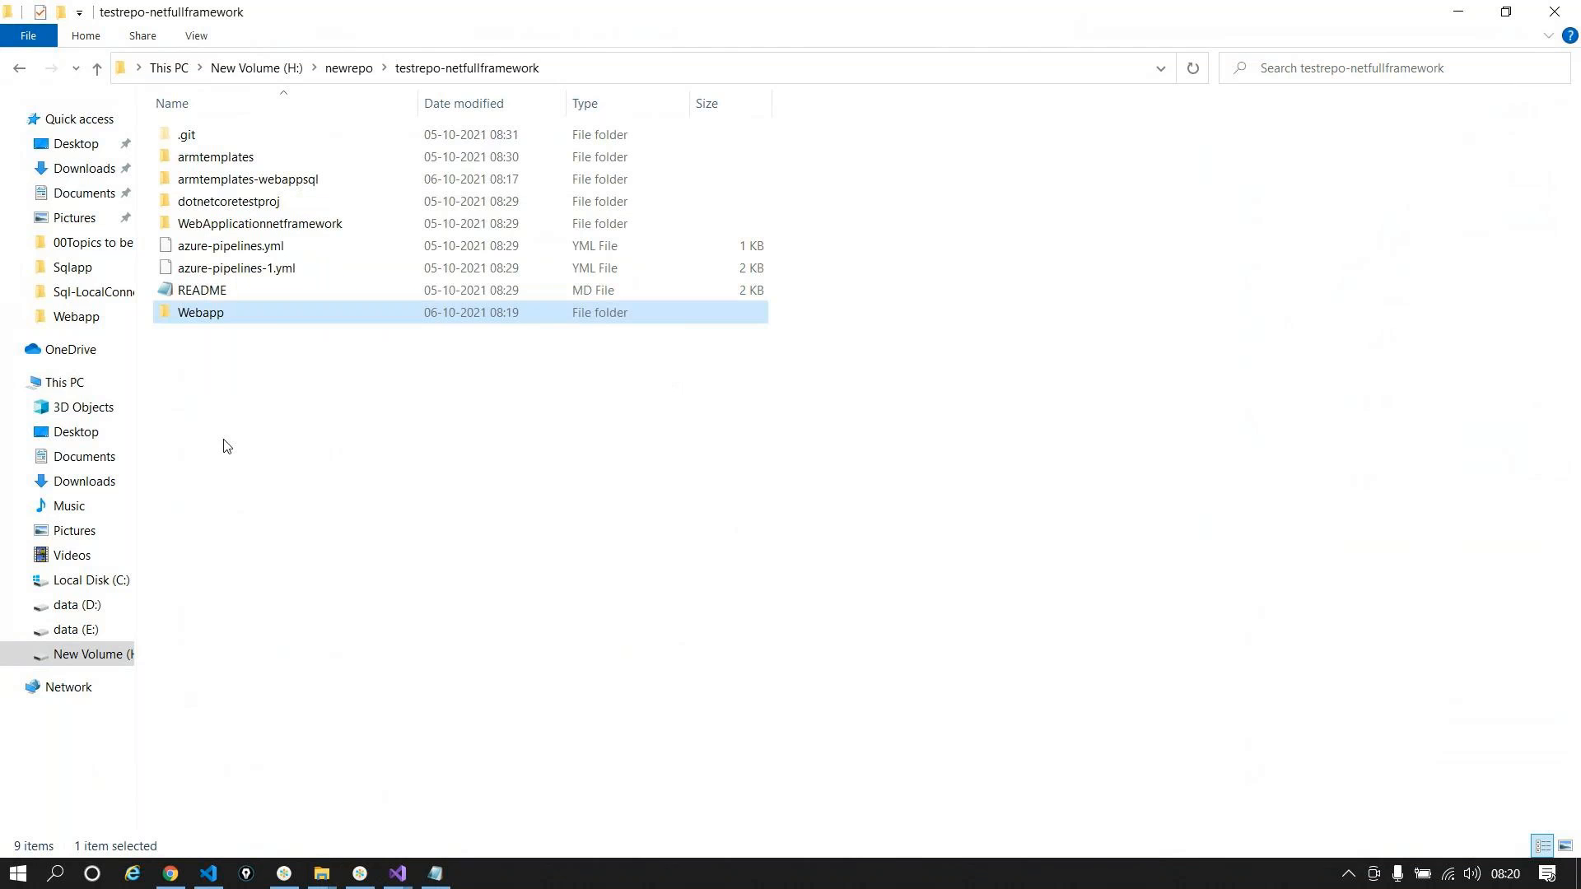
Step: Stage all 714 changed files in VS Code's Source Control view
{"action": "left_click", "coordinate": [208, 873]}
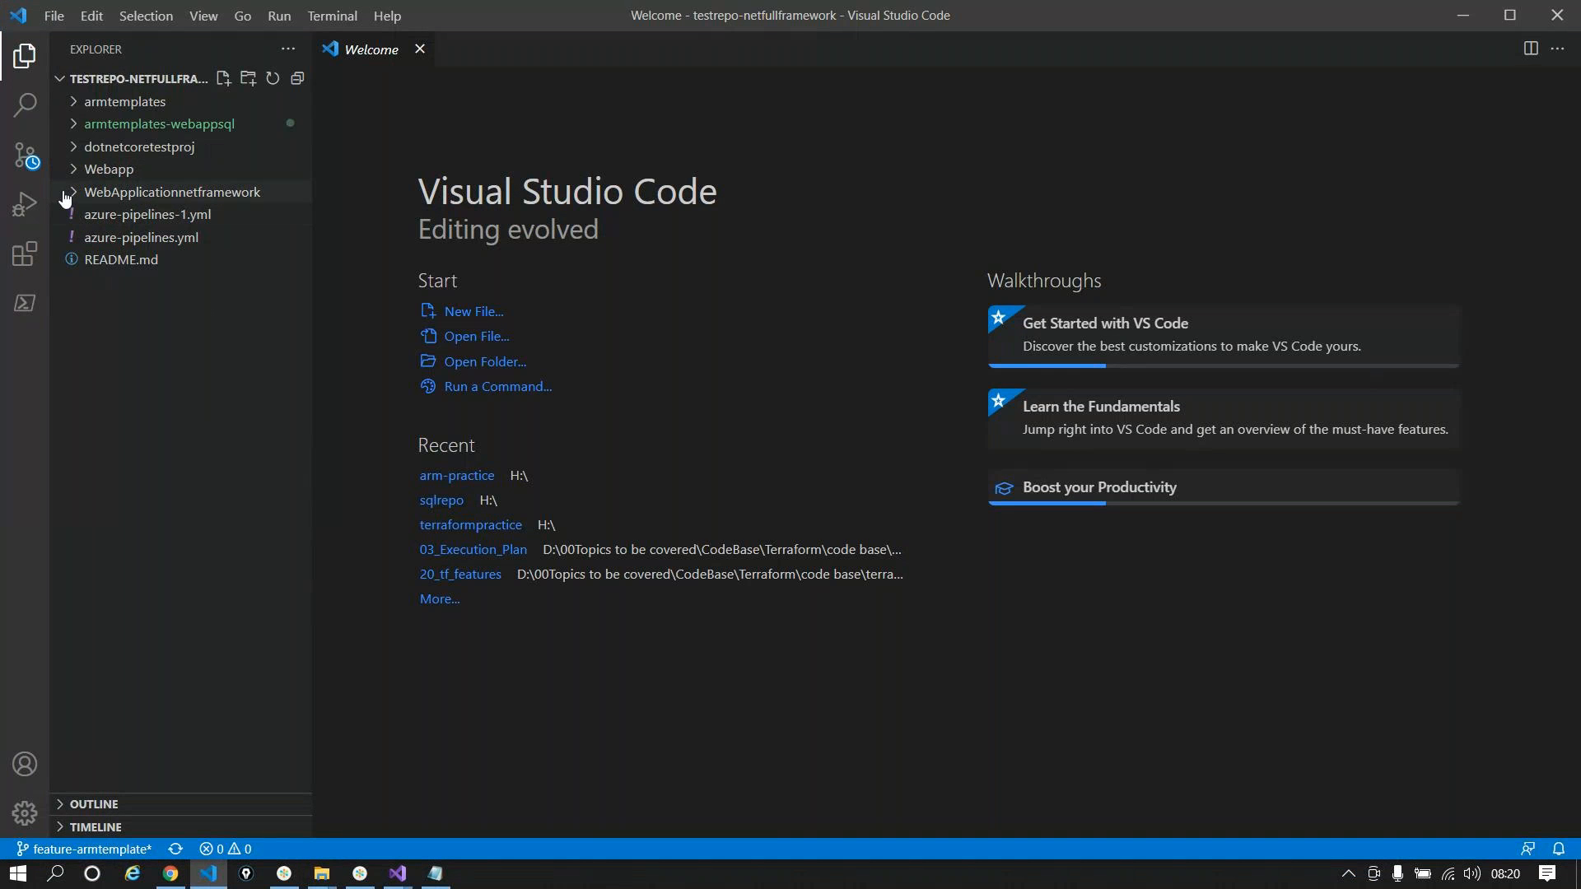
{"action": "left_click", "coordinate": [24, 156]}
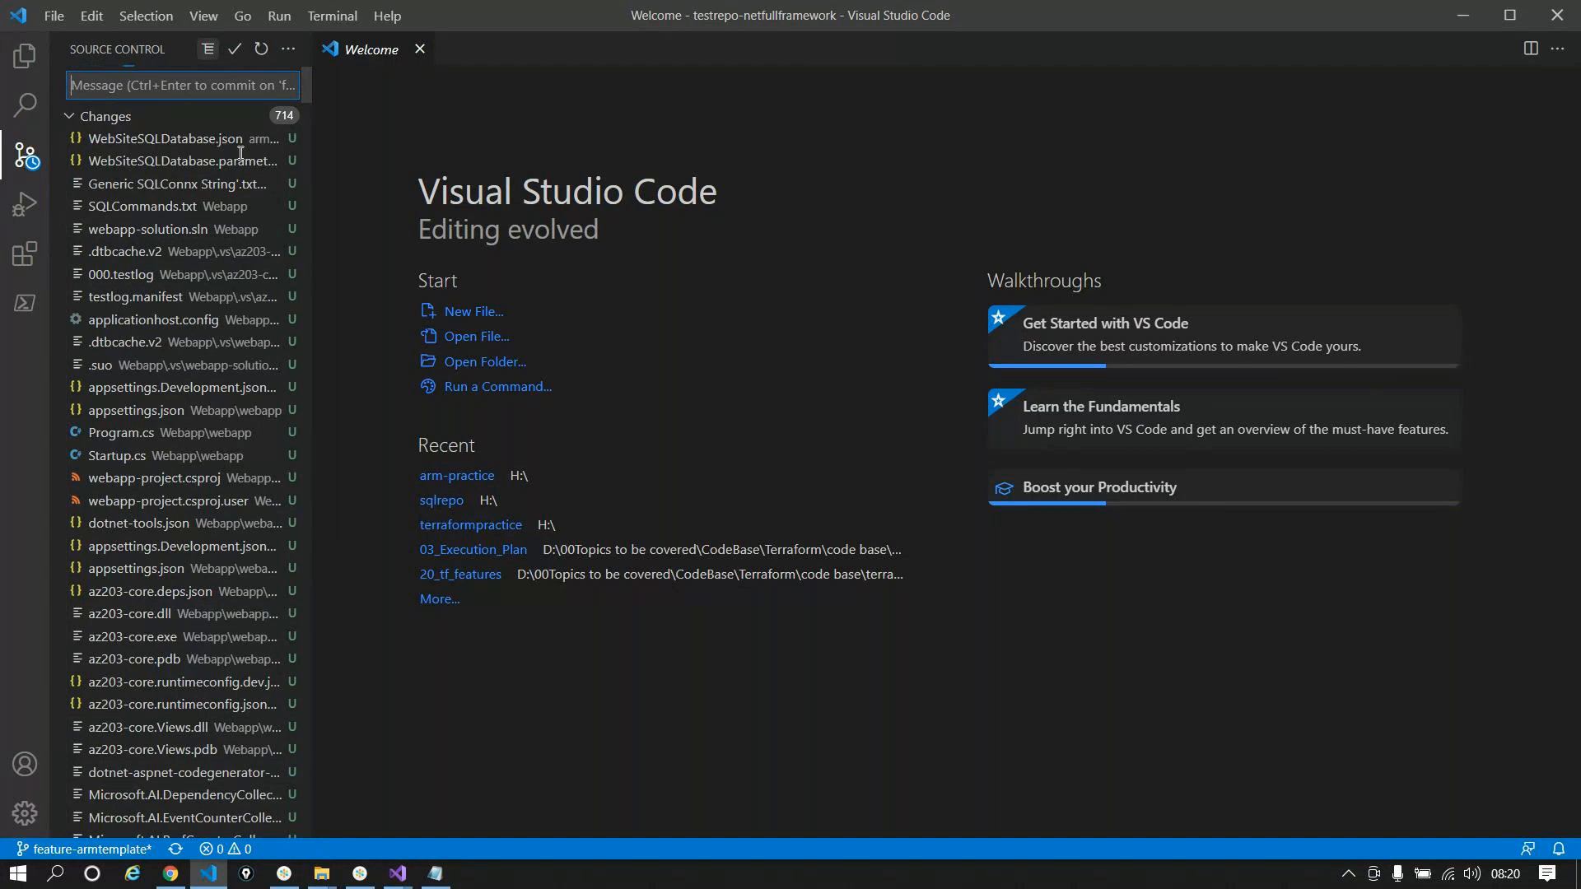
{"action": "left_click", "coordinate": [237, 119]}
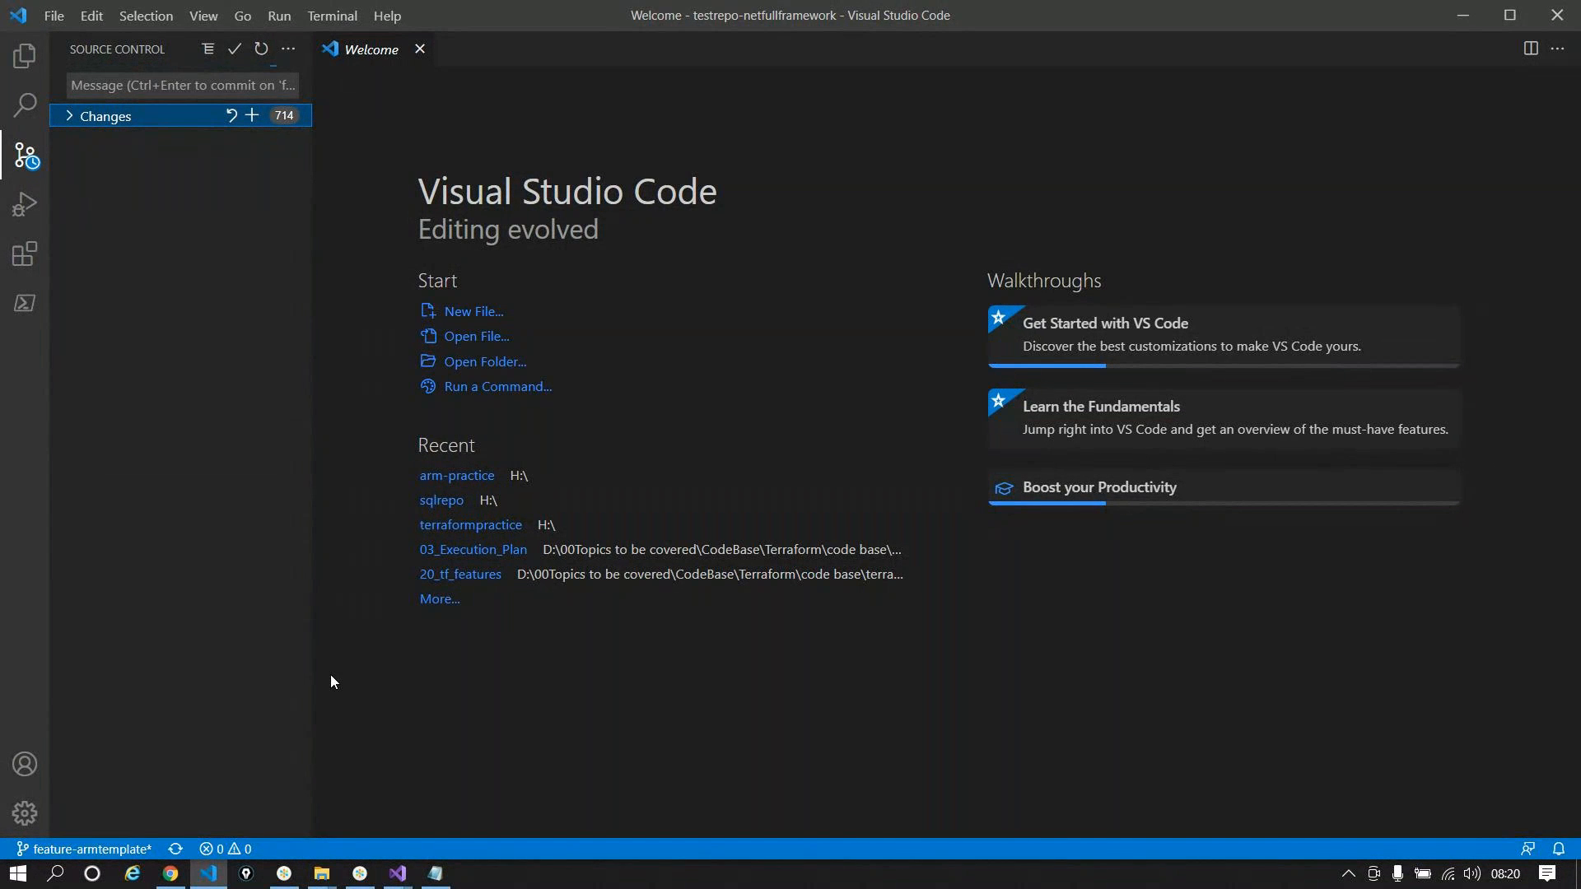
{"action": "left_click", "coordinate": [68, 118]}
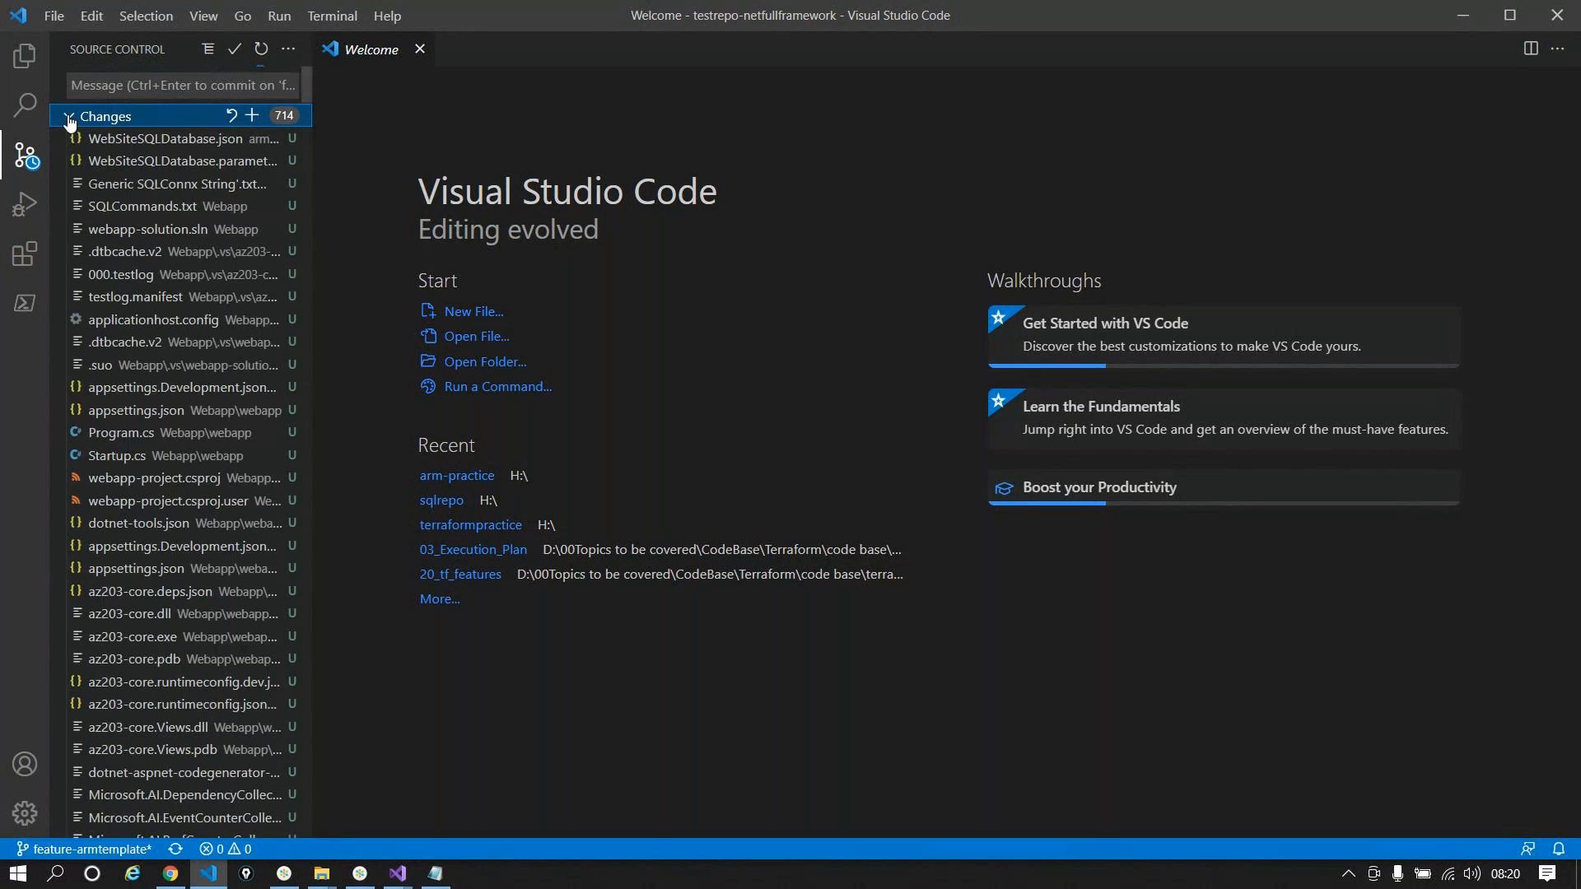
{"action": "left_click", "coordinate": [252, 115]}
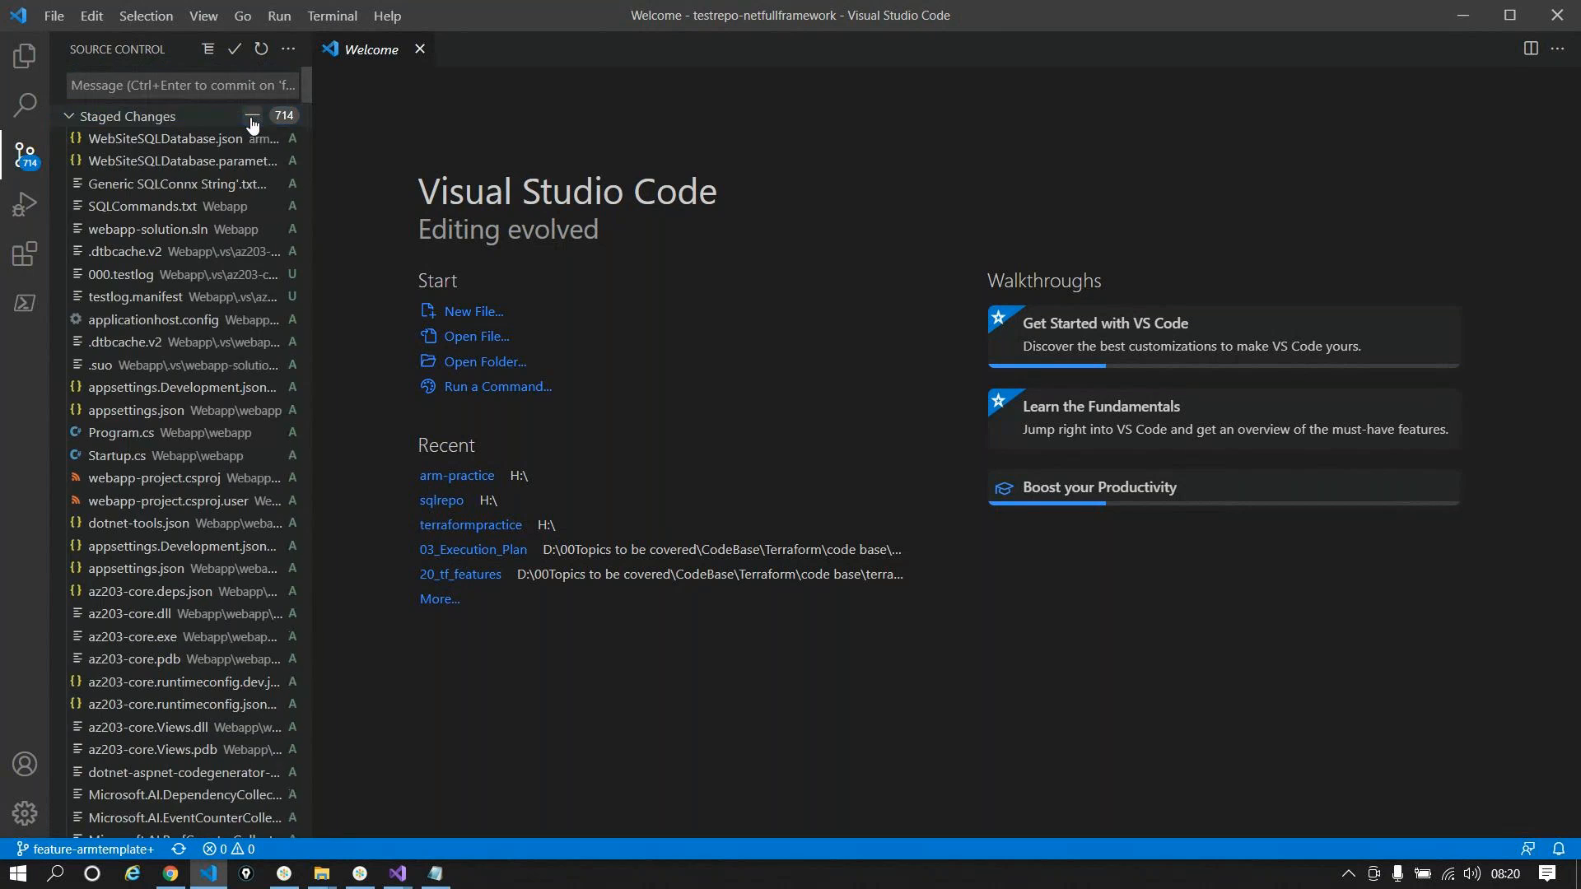
{"action": "left_click", "coordinate": [108, 116]}
Step: Commit the staged changes with the message 'Commiting in ARM templates and the code'
{"action": "left_click", "coordinate": [107, 78]}
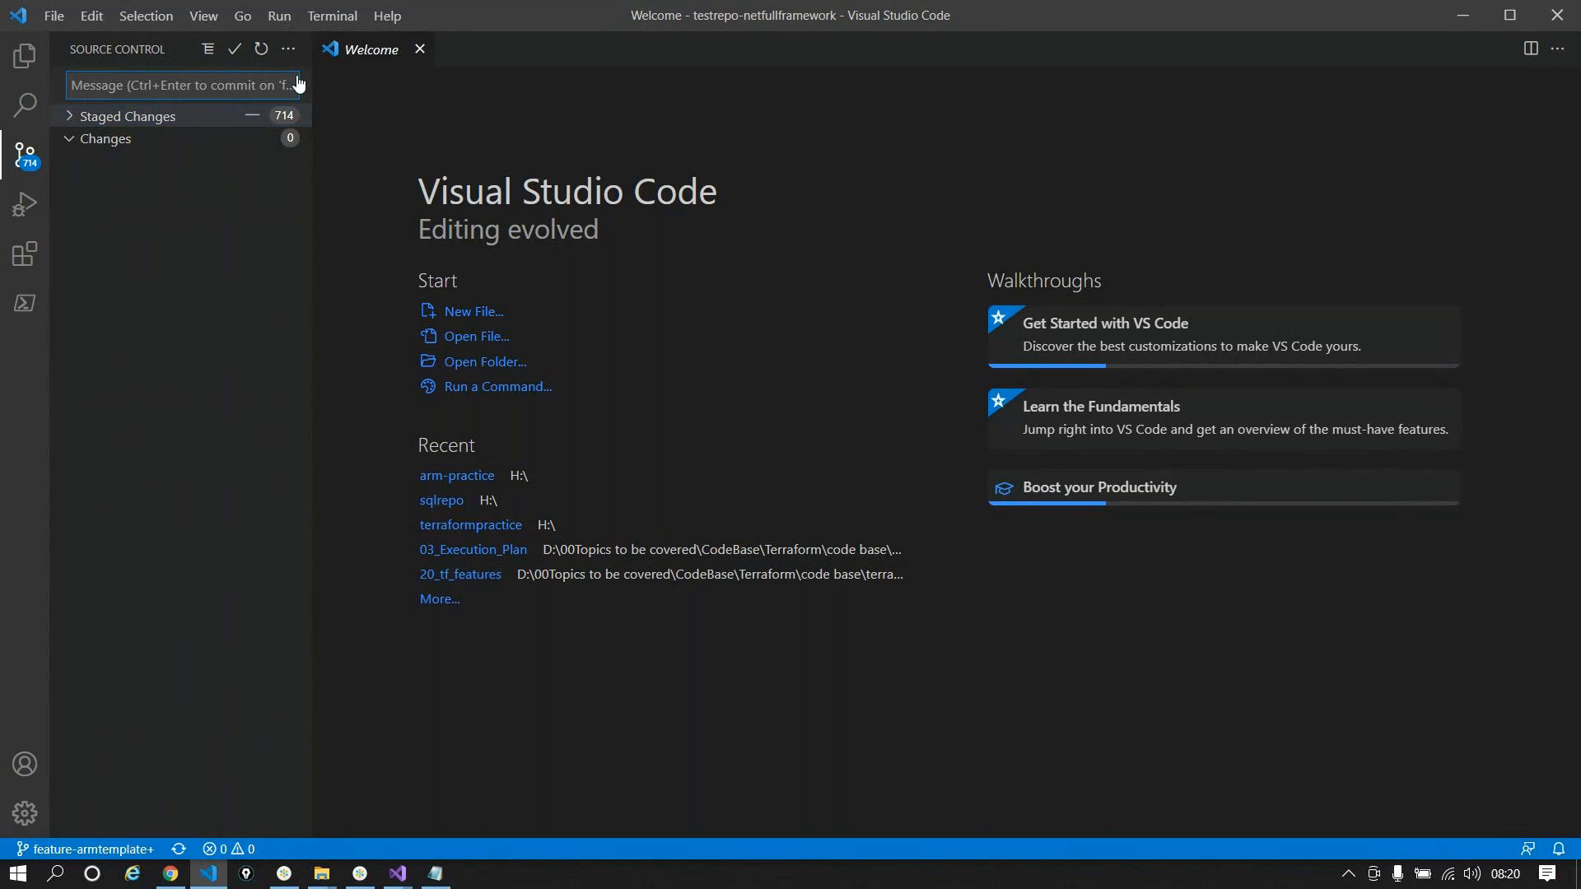
{"action": "type", "text": "Commitint"}
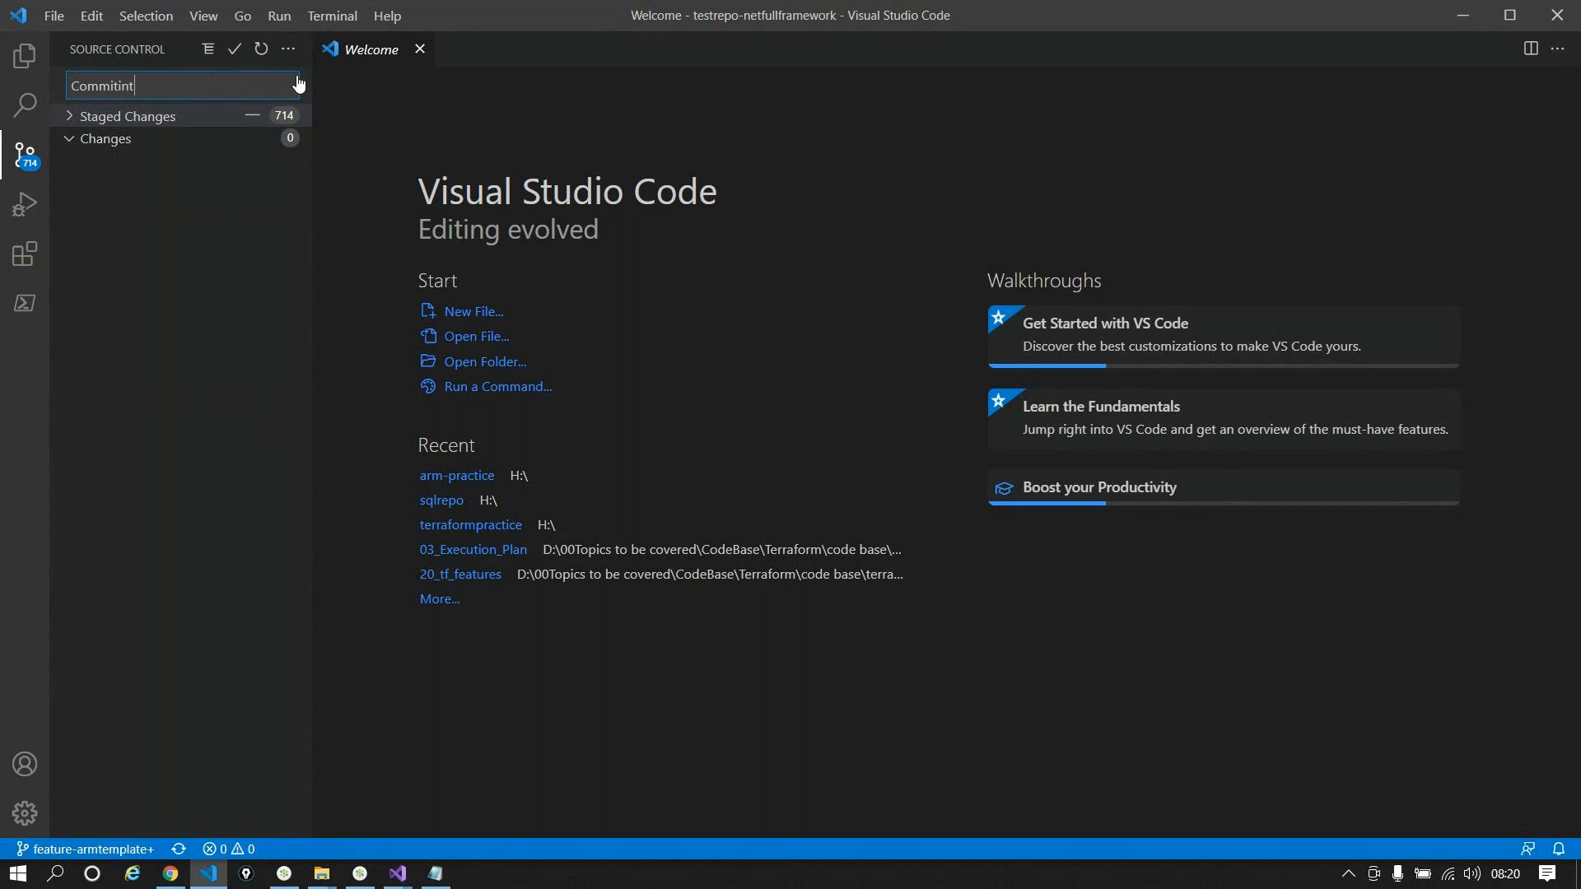
{"action": "key", "text": "BackSpace"}
{"action": "type", "text": "g in ARM templates and the "}
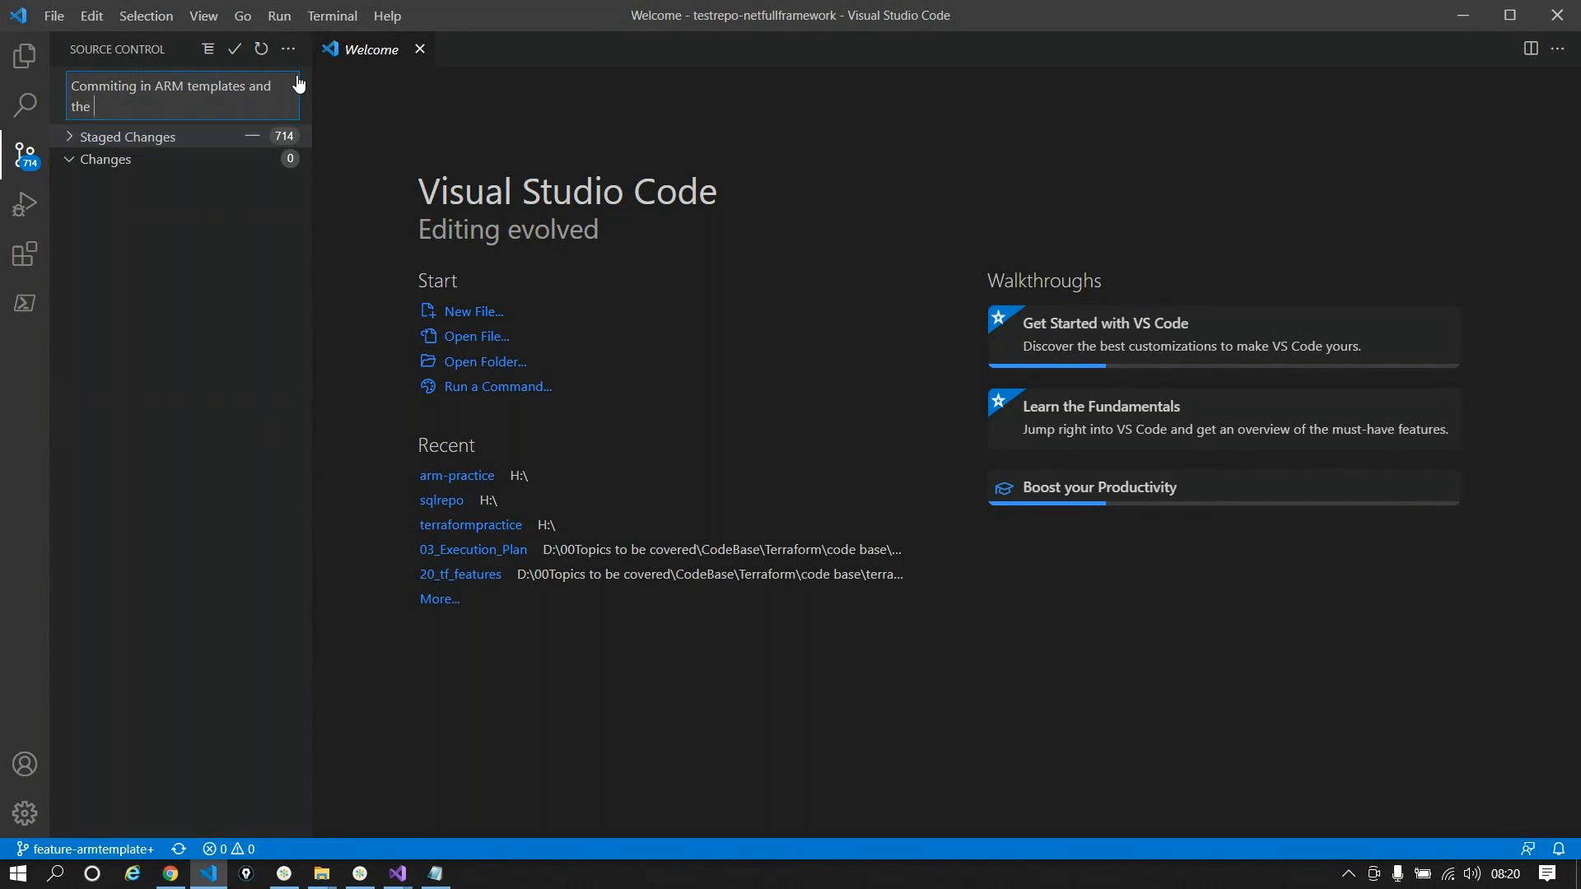
{"action": "type", "text": "code"}
{"action": "key", "text": "Return"}
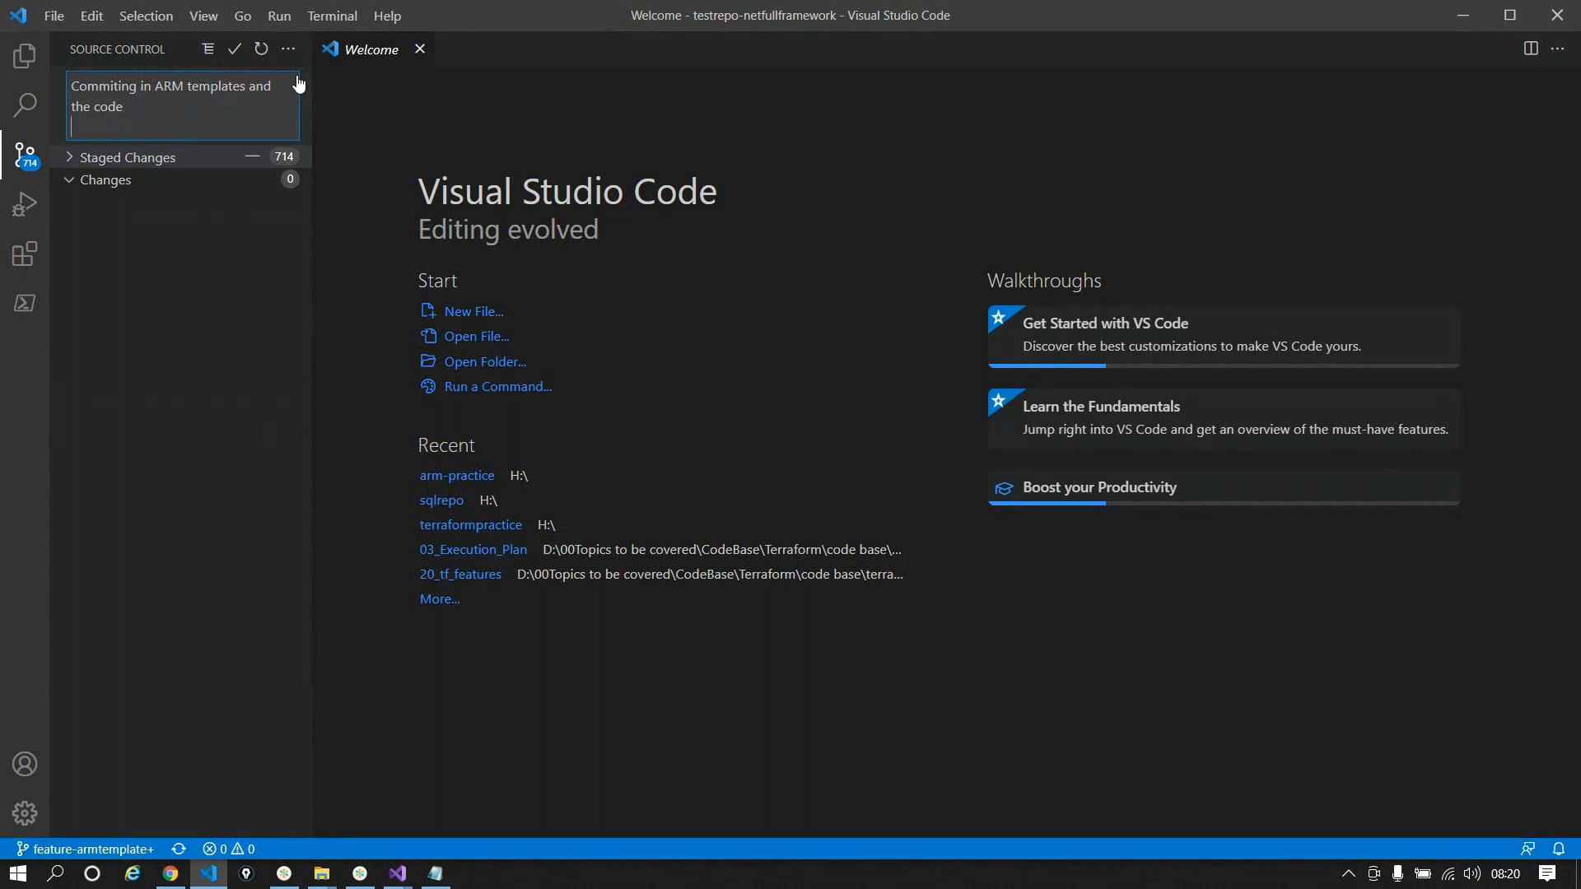
{"action": "key", "text": "BackSpace"}
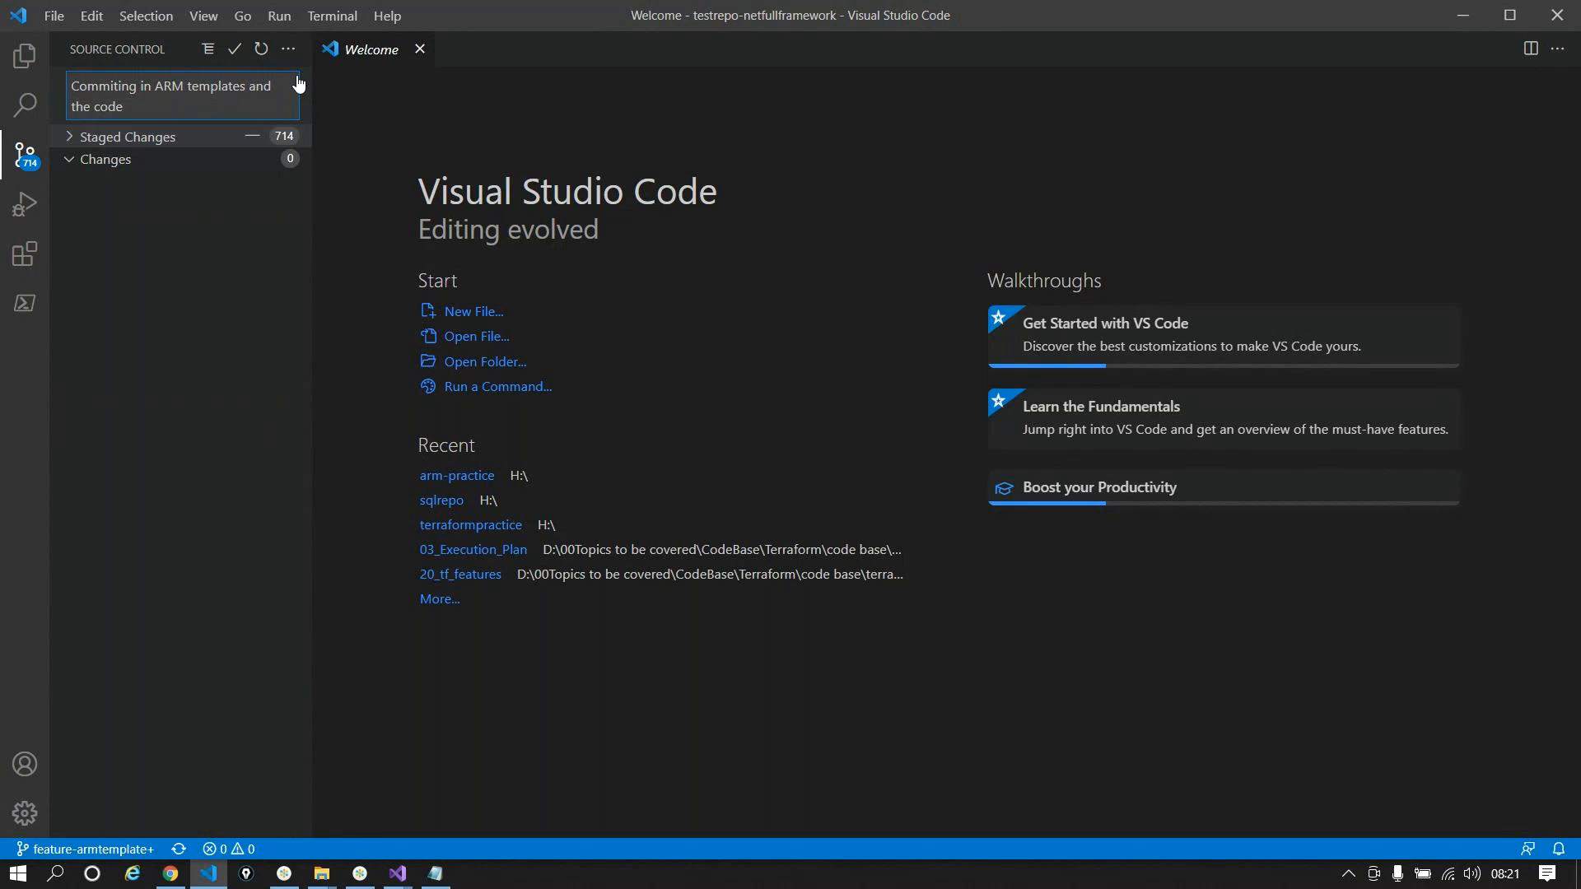
{"action": "left_click", "coordinate": [235, 49]}
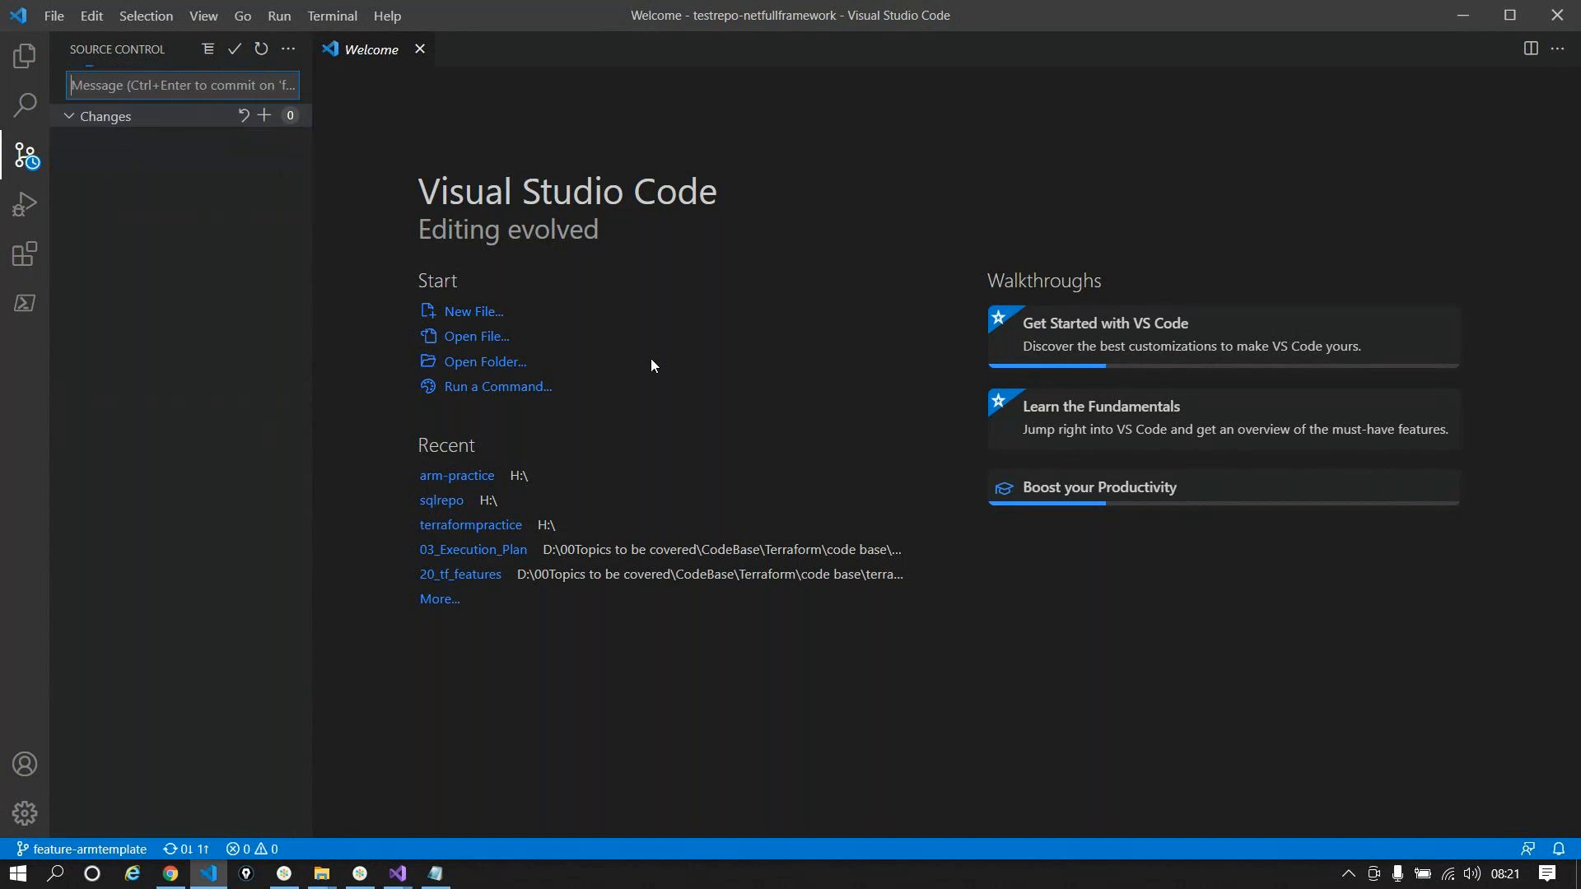
Step: Create and check out a new branch named feature/code-arm
{"action": "left_click", "coordinate": [288, 48]}
{"action": "mouse_move", "coordinate": [386, 368]}
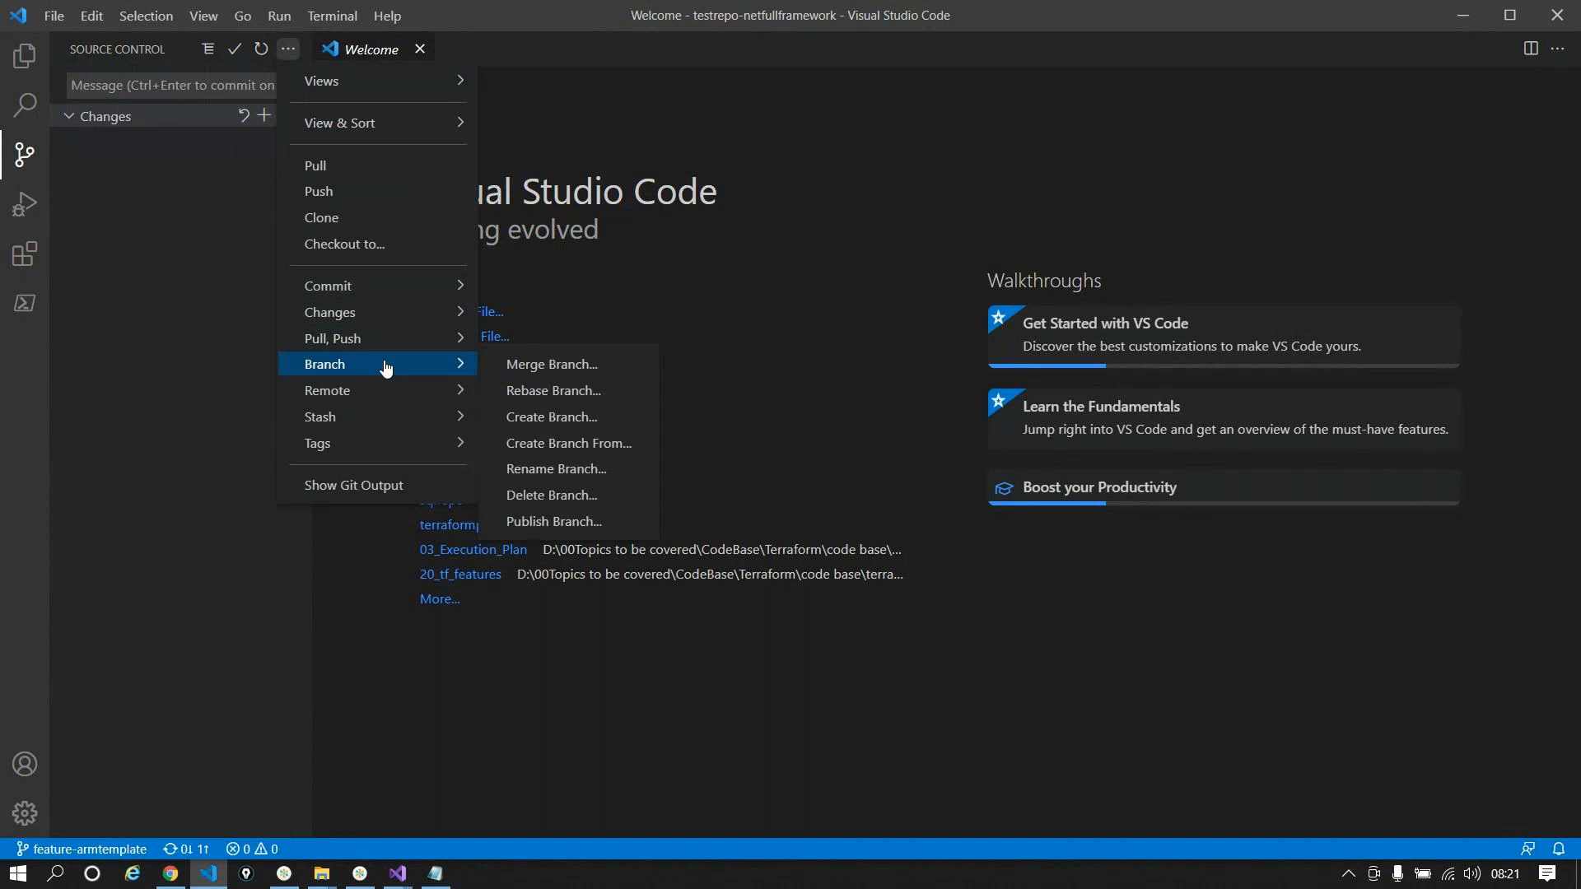
{"action": "left_click", "coordinate": [550, 418]}
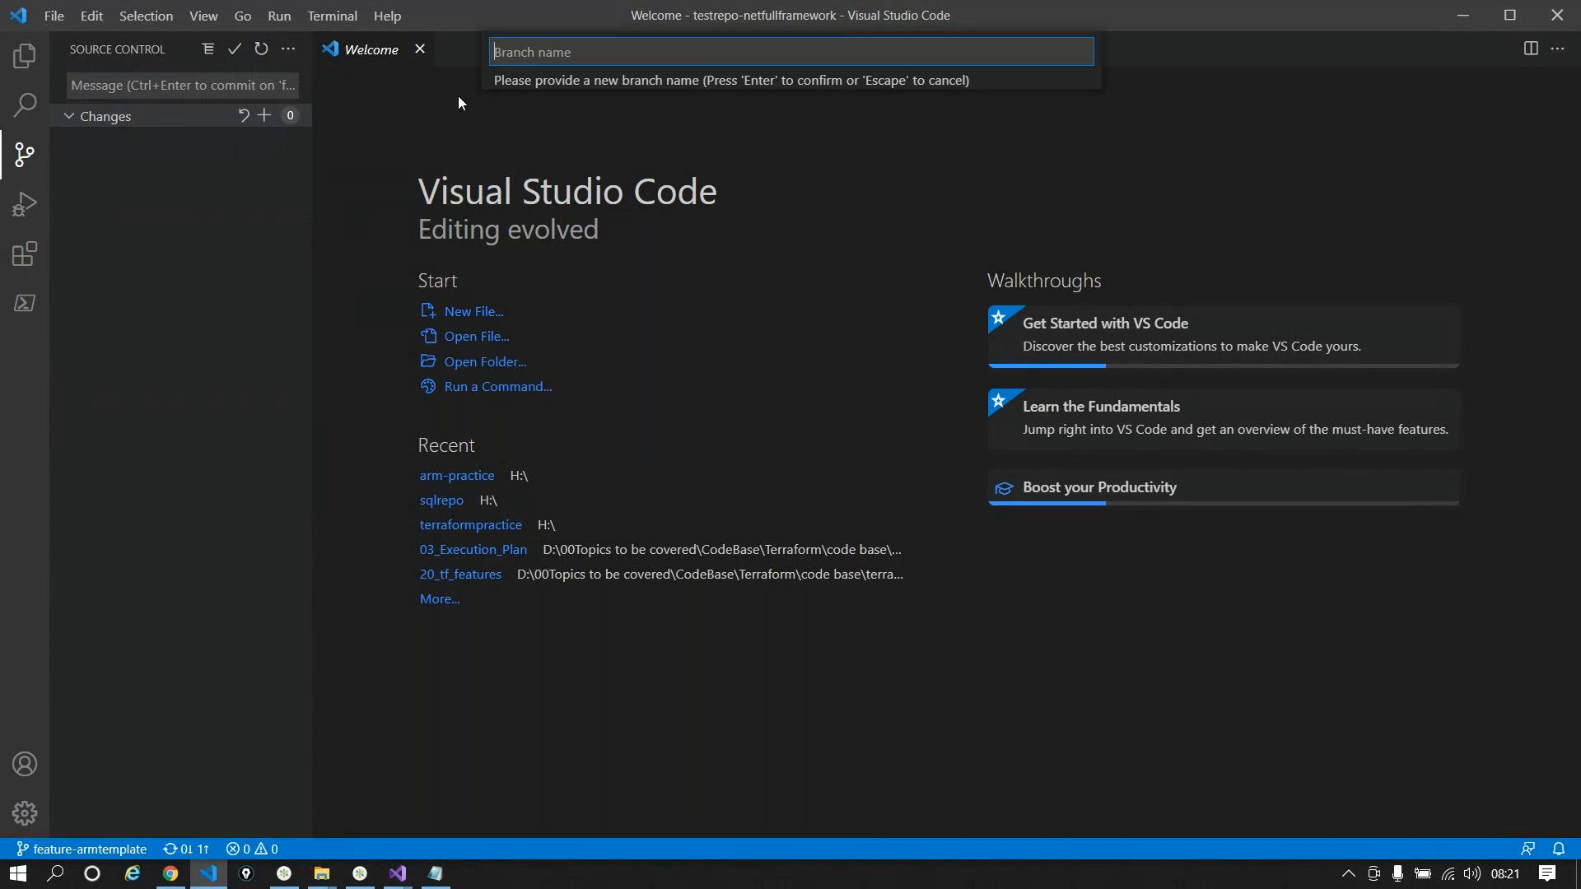
{"action": "type", "text": "feature/codebase"}
{"action": "key", "text": "Return"}
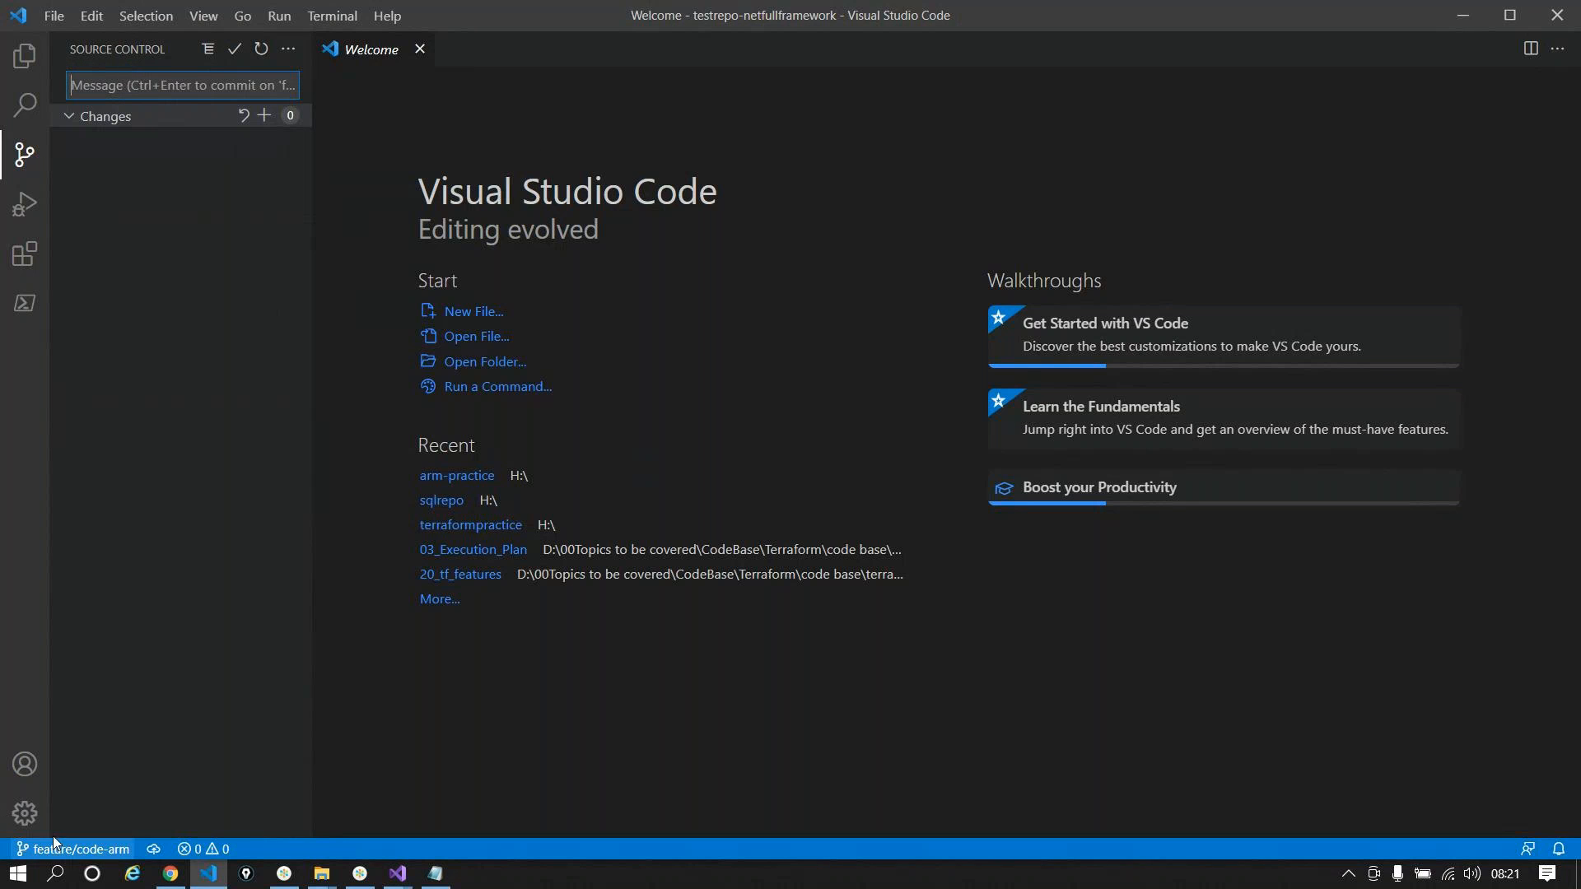
Step: Push the new branch and publish it upstream to the remote
{"action": "left_click", "coordinate": [288, 49]}
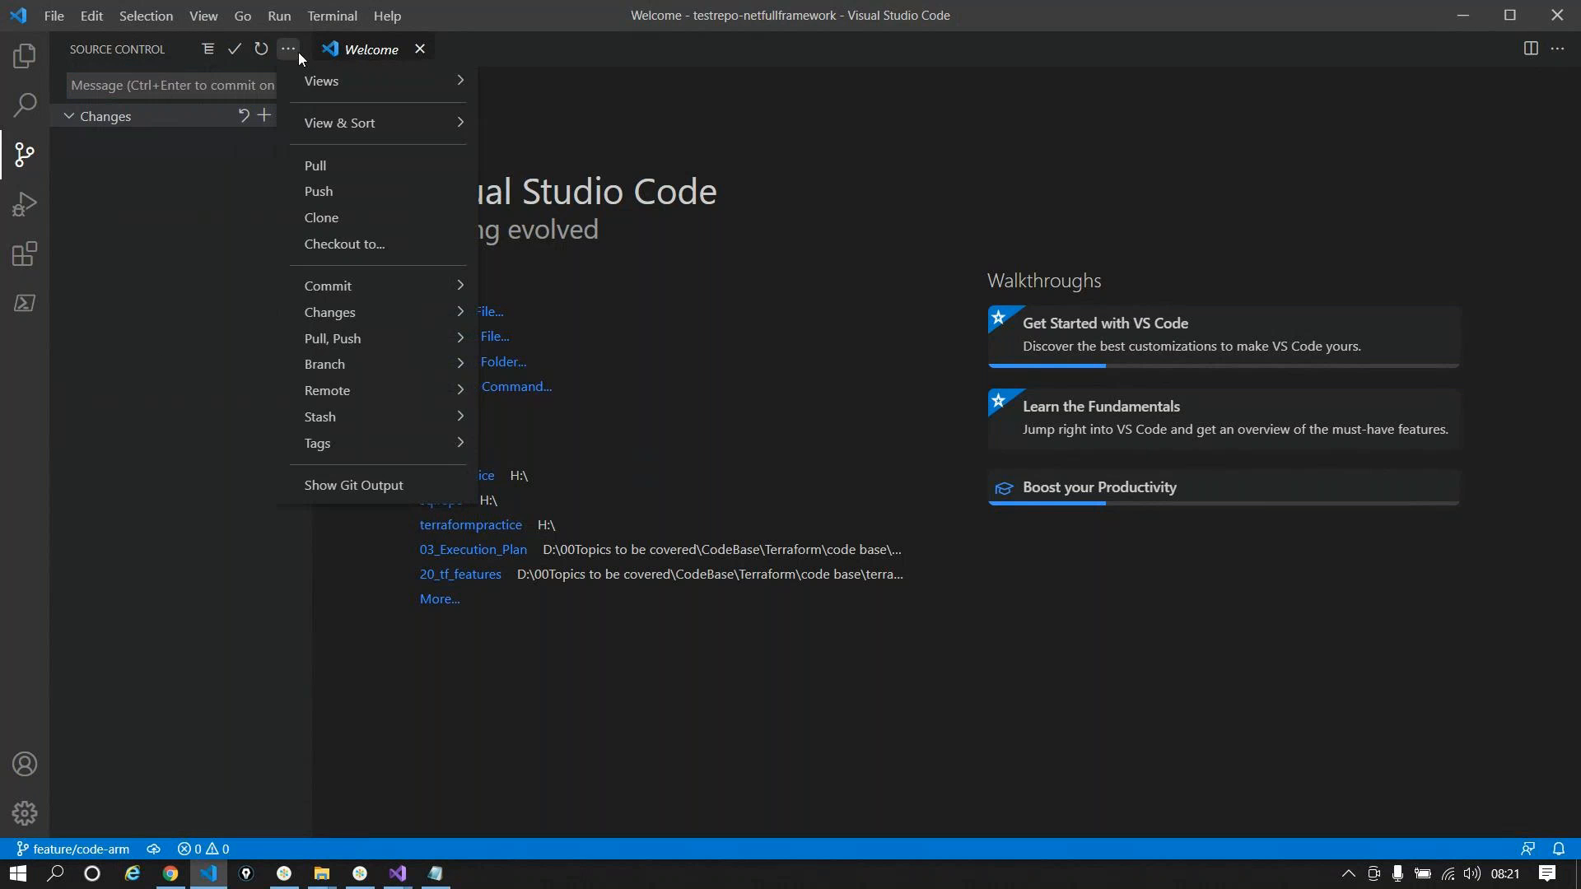
{"action": "left_click", "coordinate": [322, 201]}
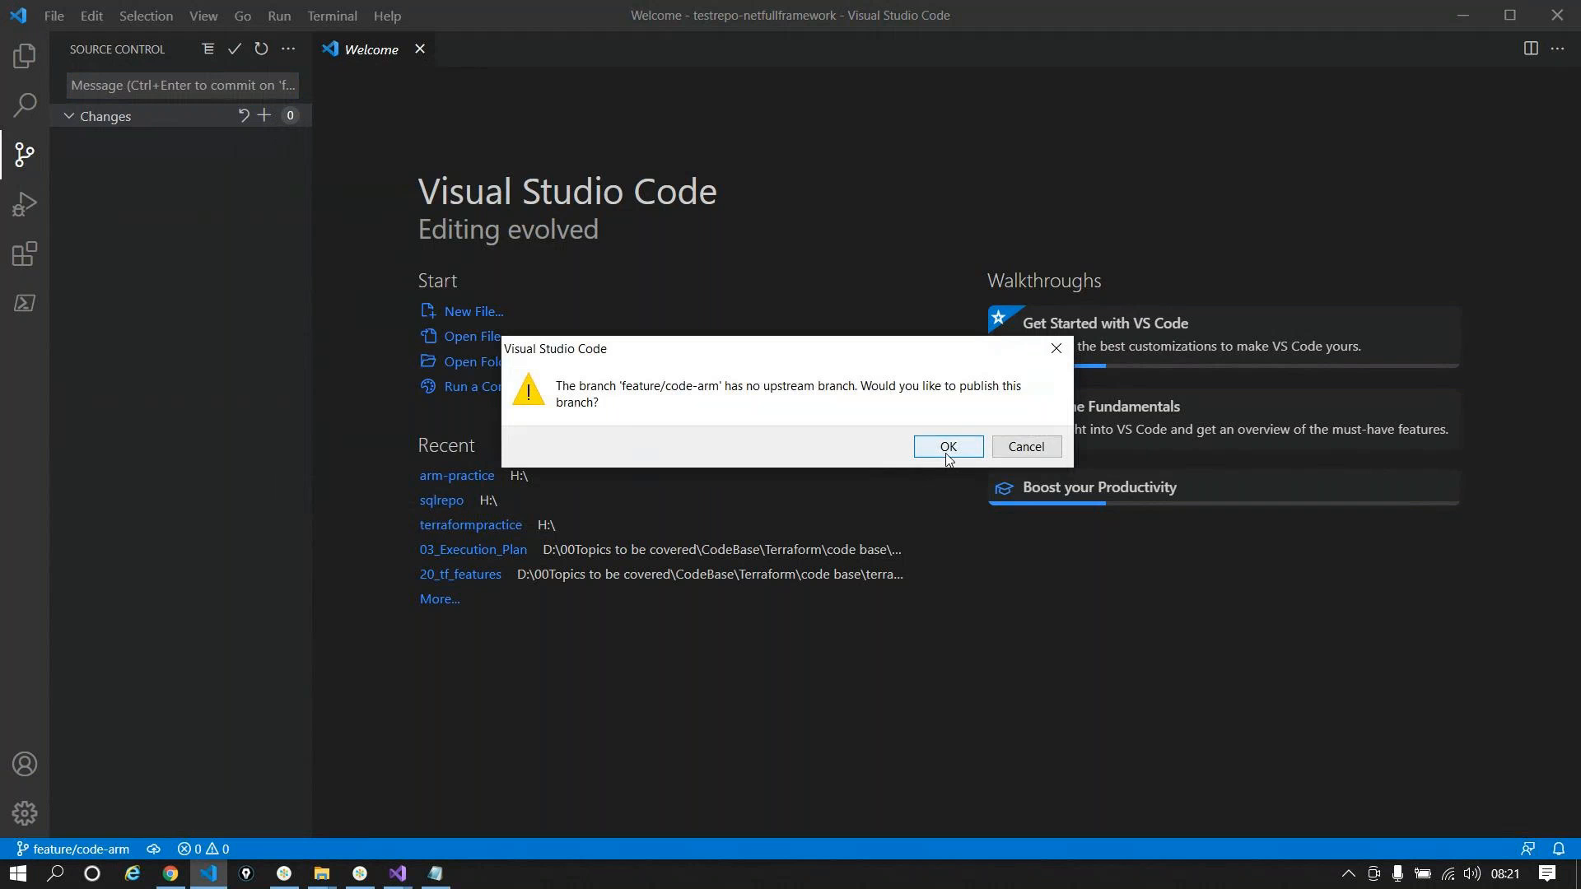
{"action": "left_click", "coordinate": [946, 448]}
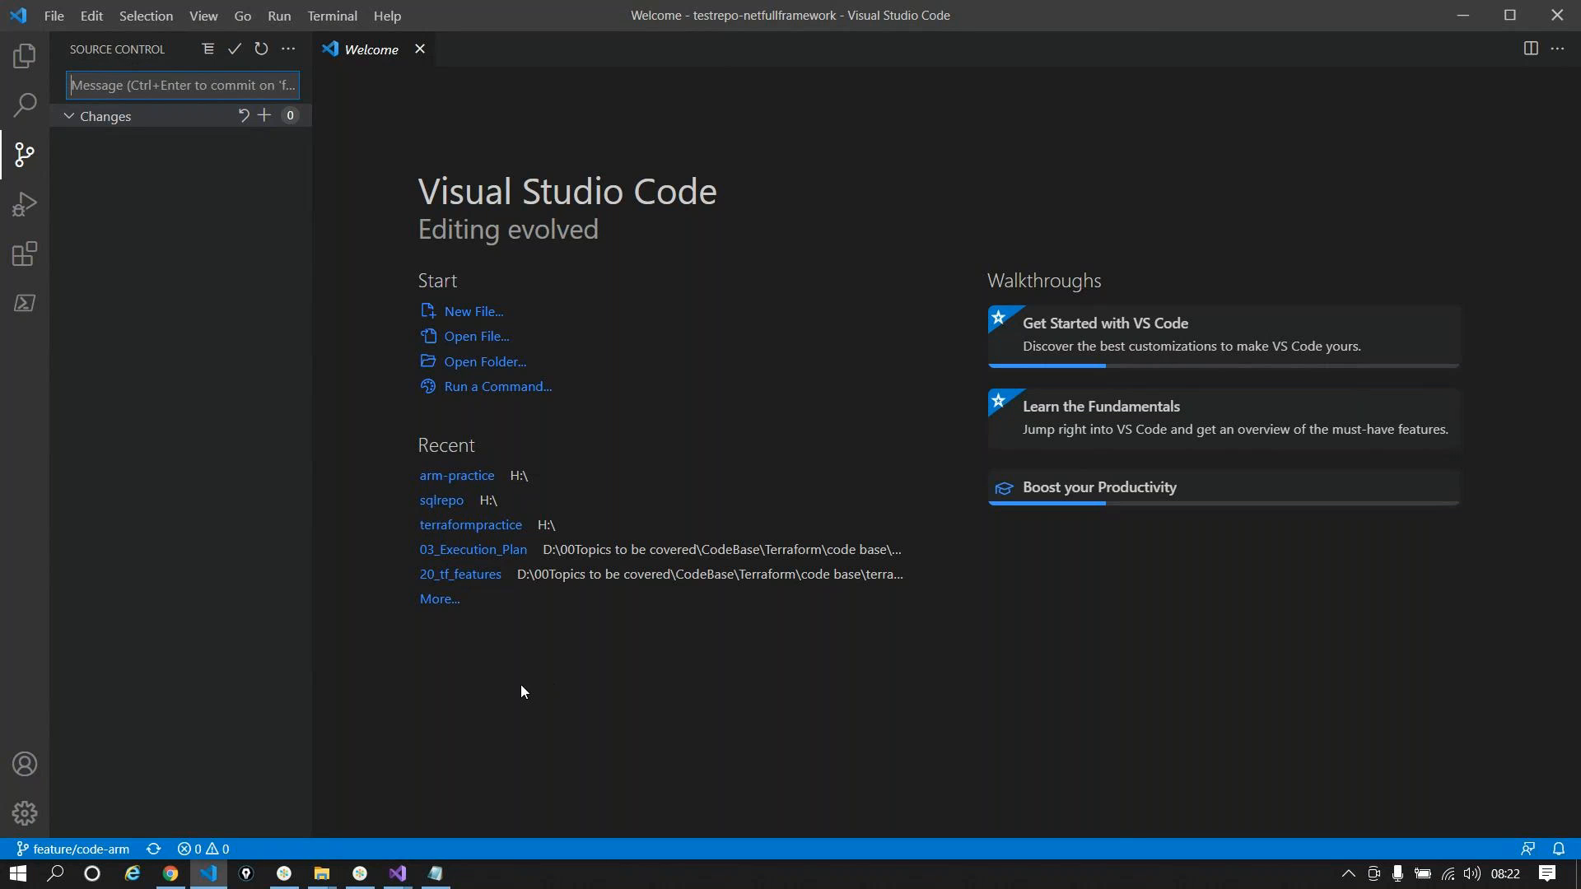
Step: Open the copied Webapp folder in the repo's File Explorer window
{"action": "left_click", "coordinate": [171, 874]}
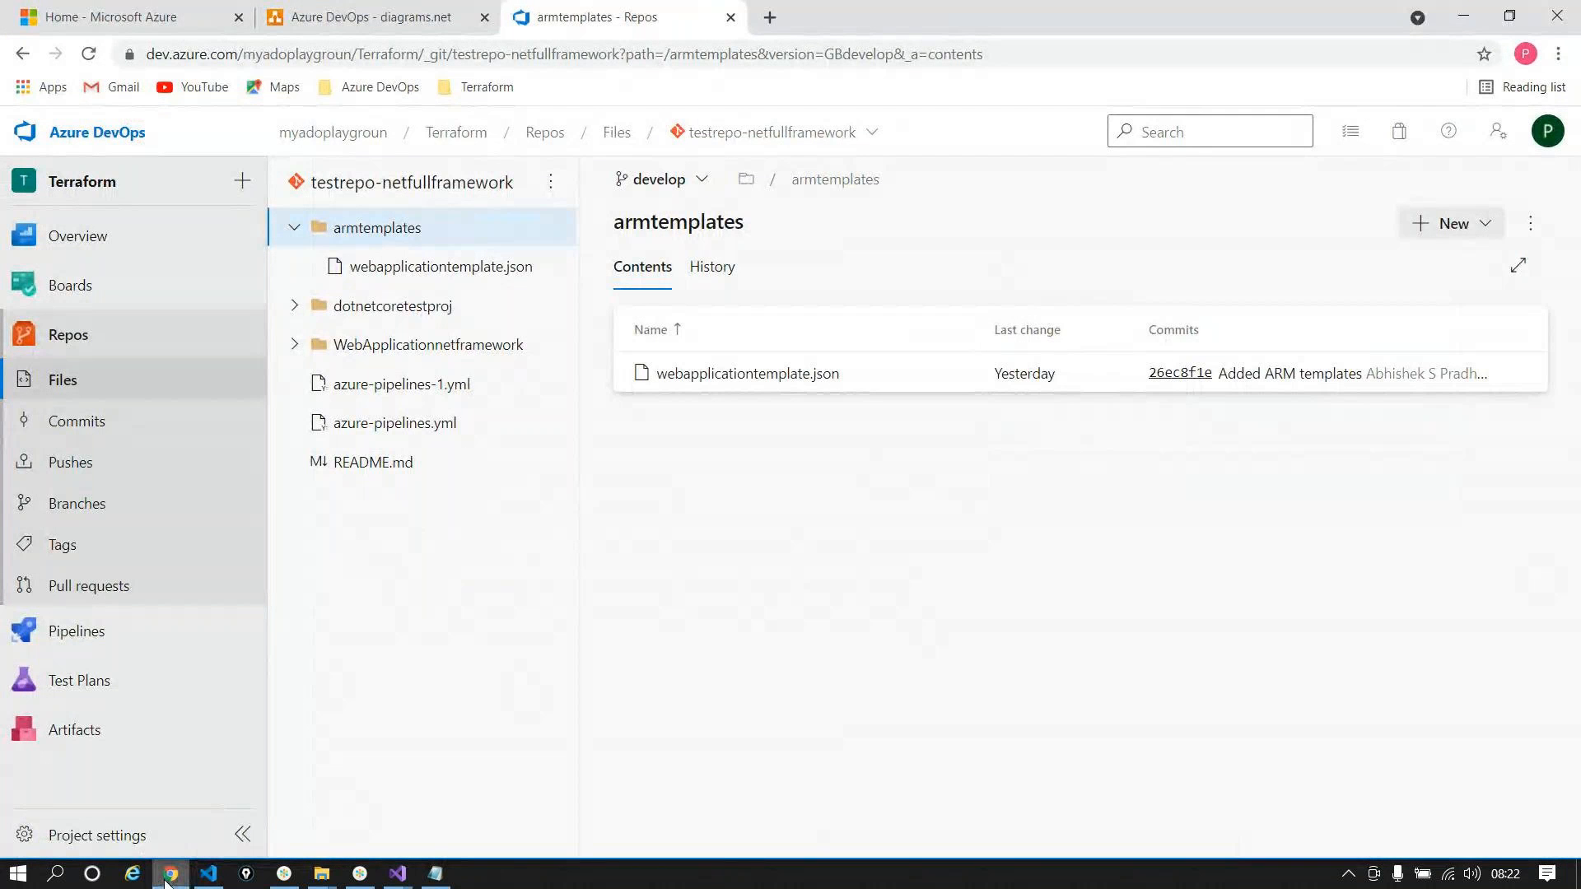
{"action": "left_click", "coordinate": [169, 874]}
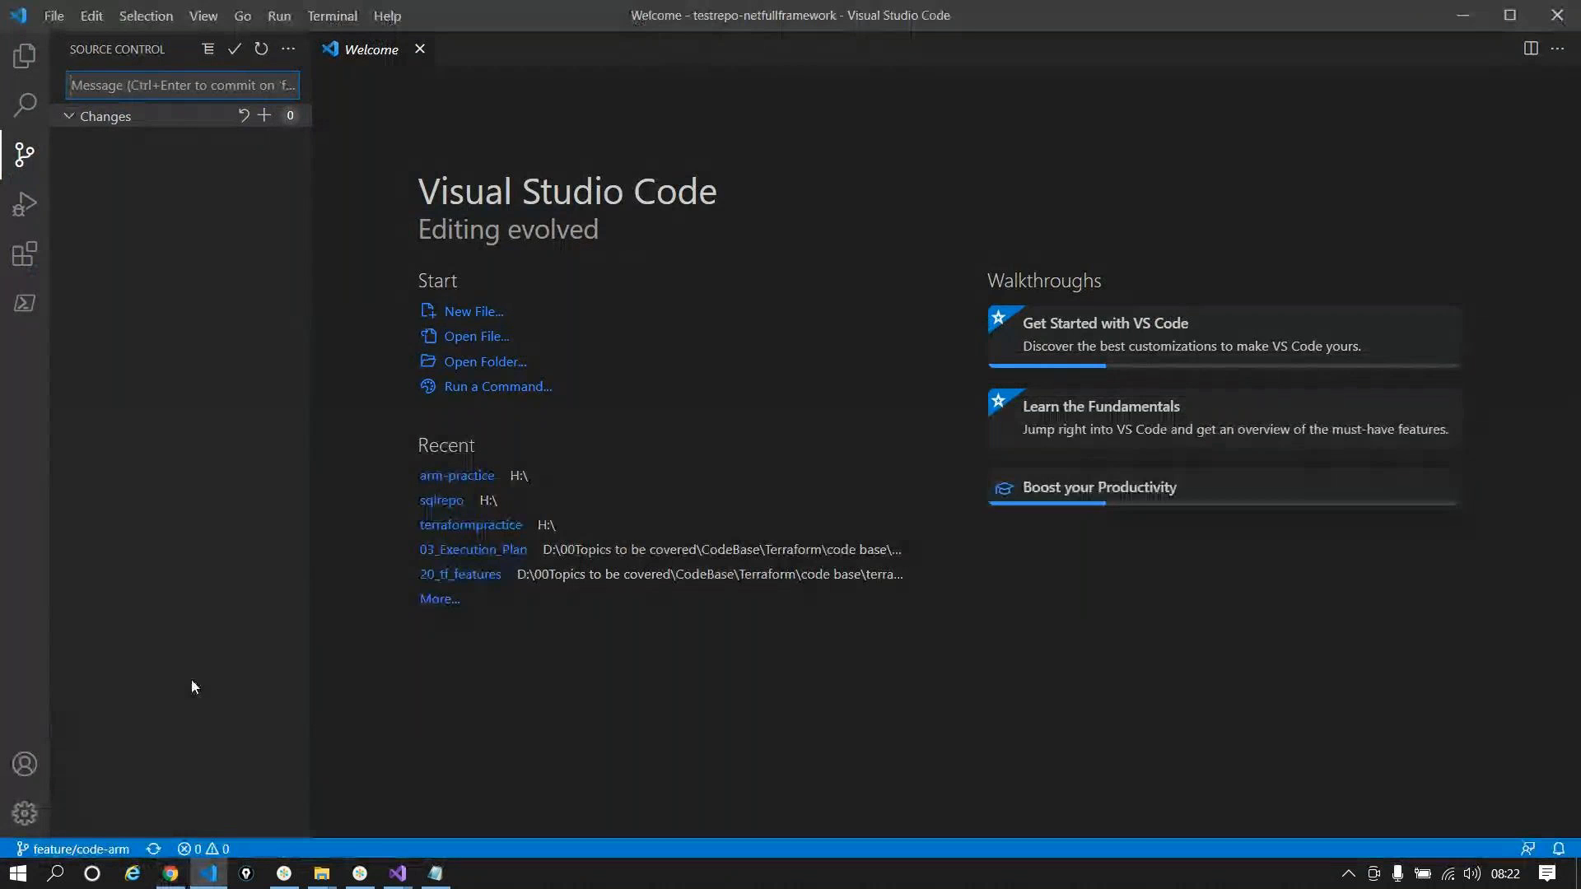
{"action": "mouse_move", "coordinate": [319, 879]}
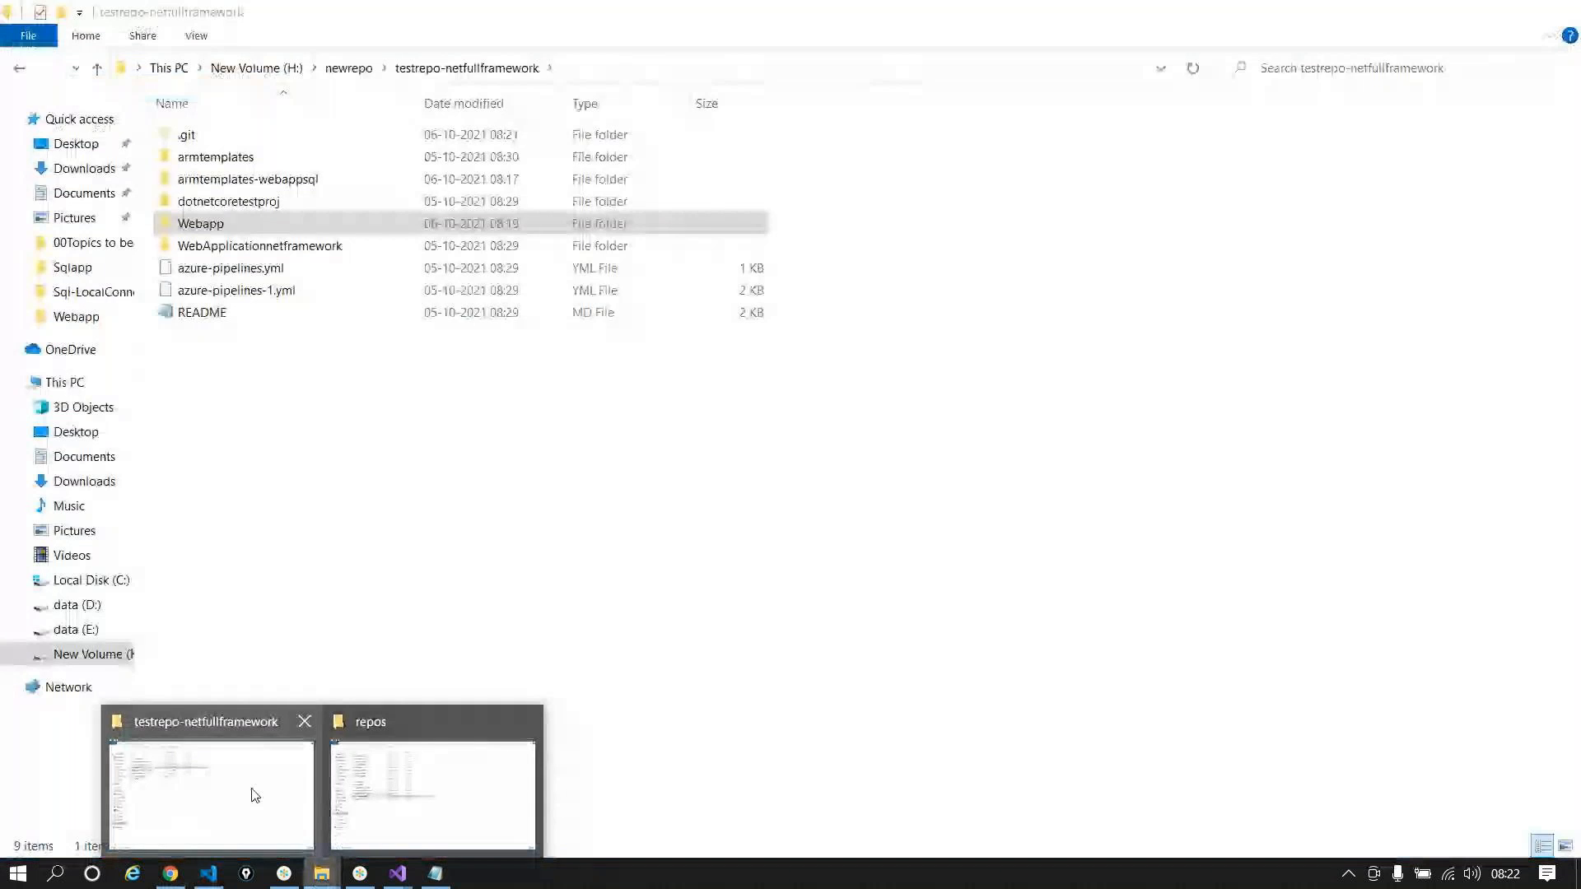
{"action": "left_click", "coordinate": [255, 795]}
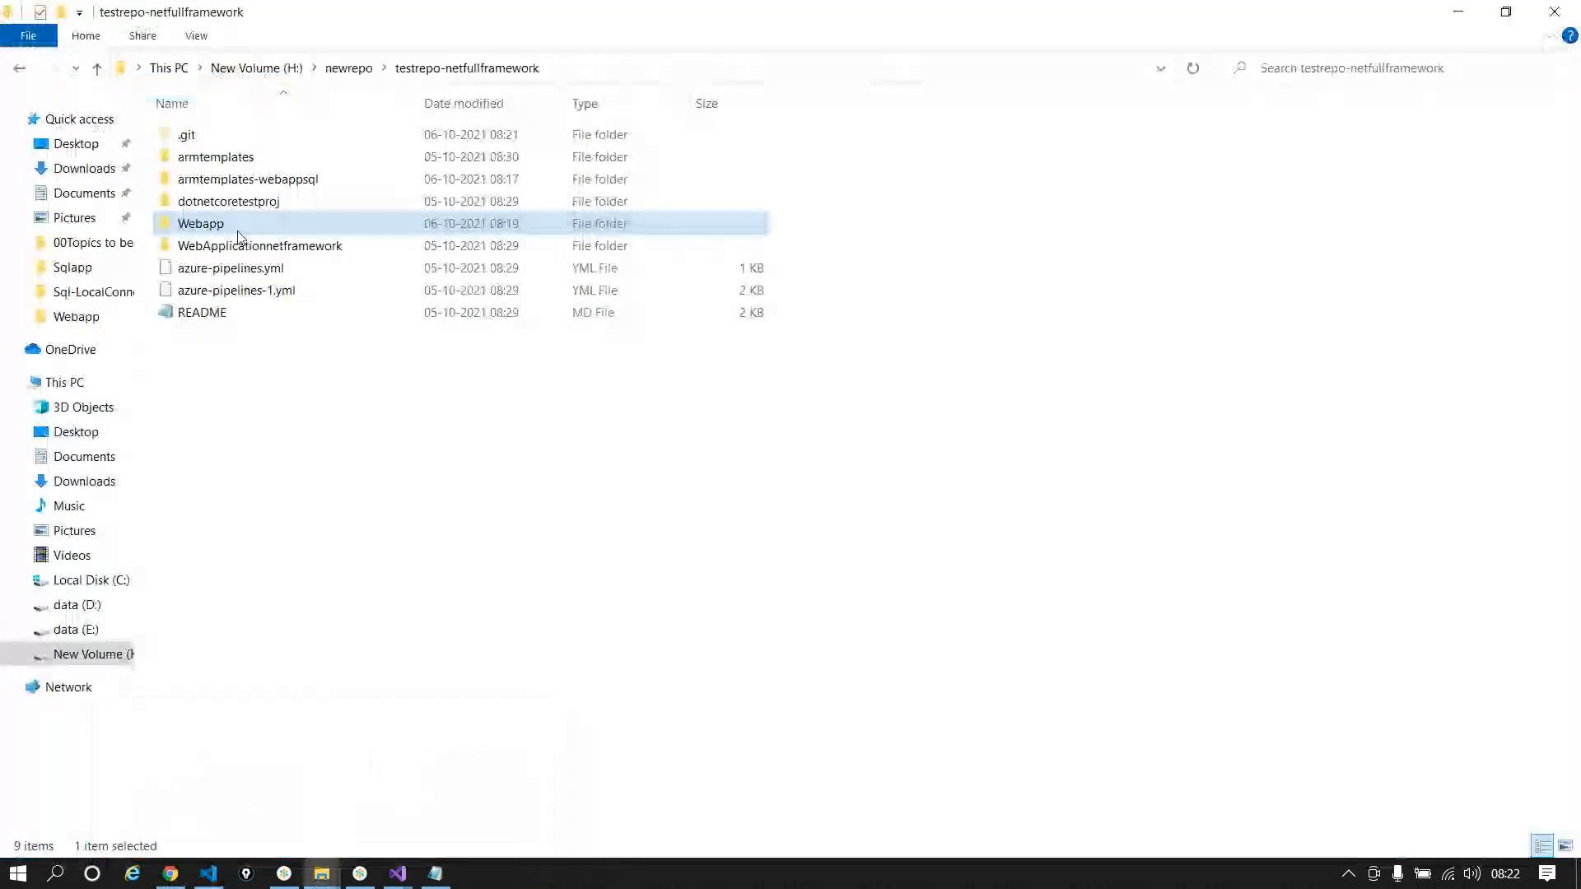
{"action": "double_click", "coordinate": [235, 225]}
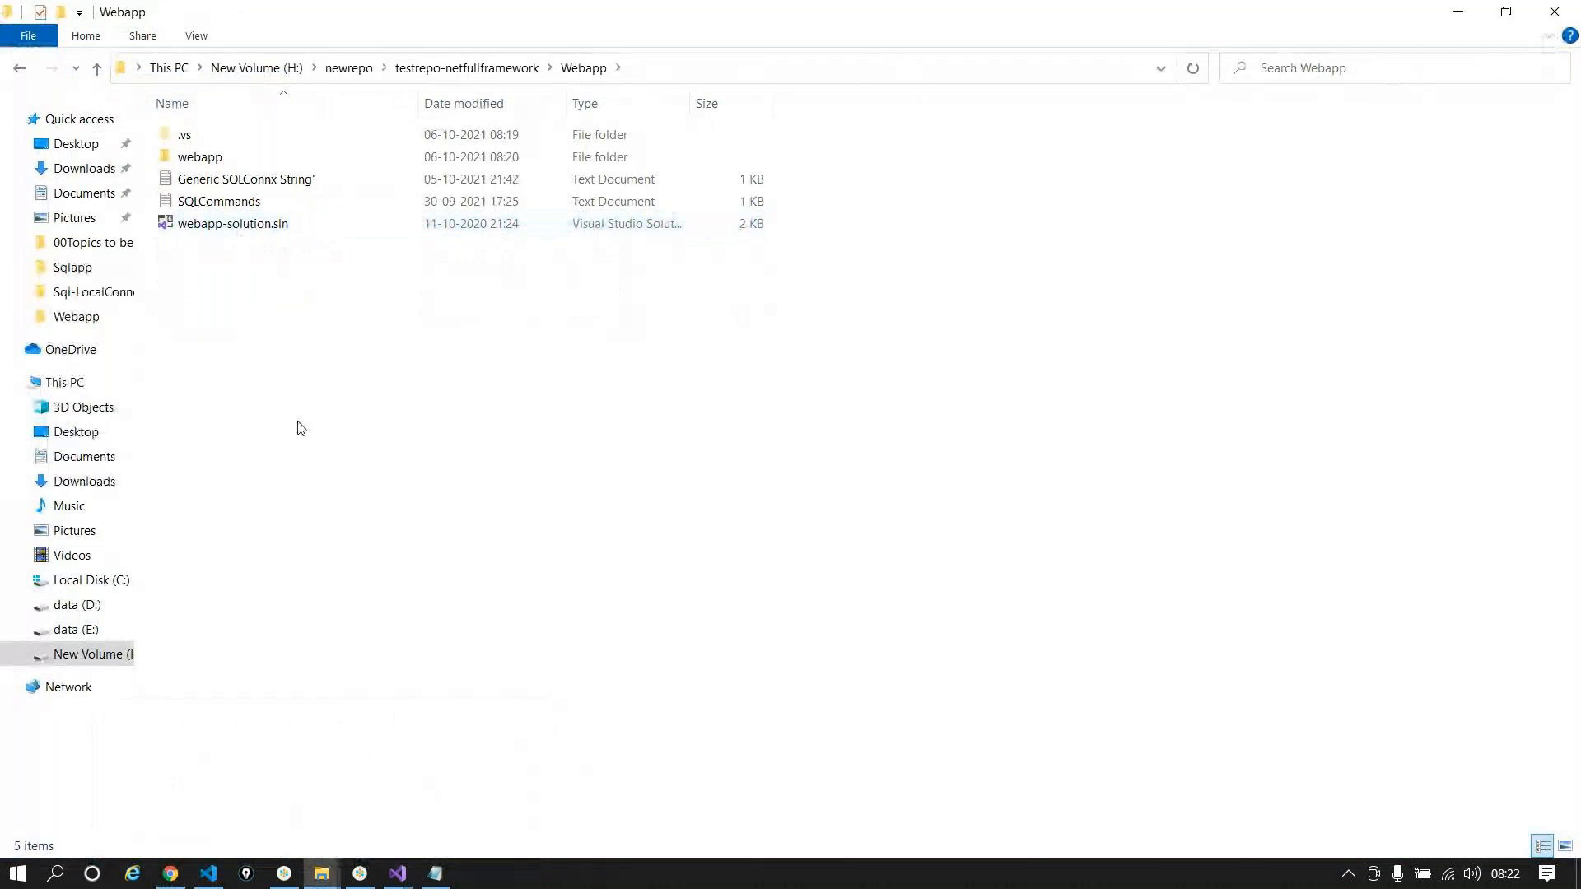
Step: Switch to the webapp-solution Visual Studio window and scroll through ProductsController.cs
{"action": "left_click", "coordinate": [414, 881]}
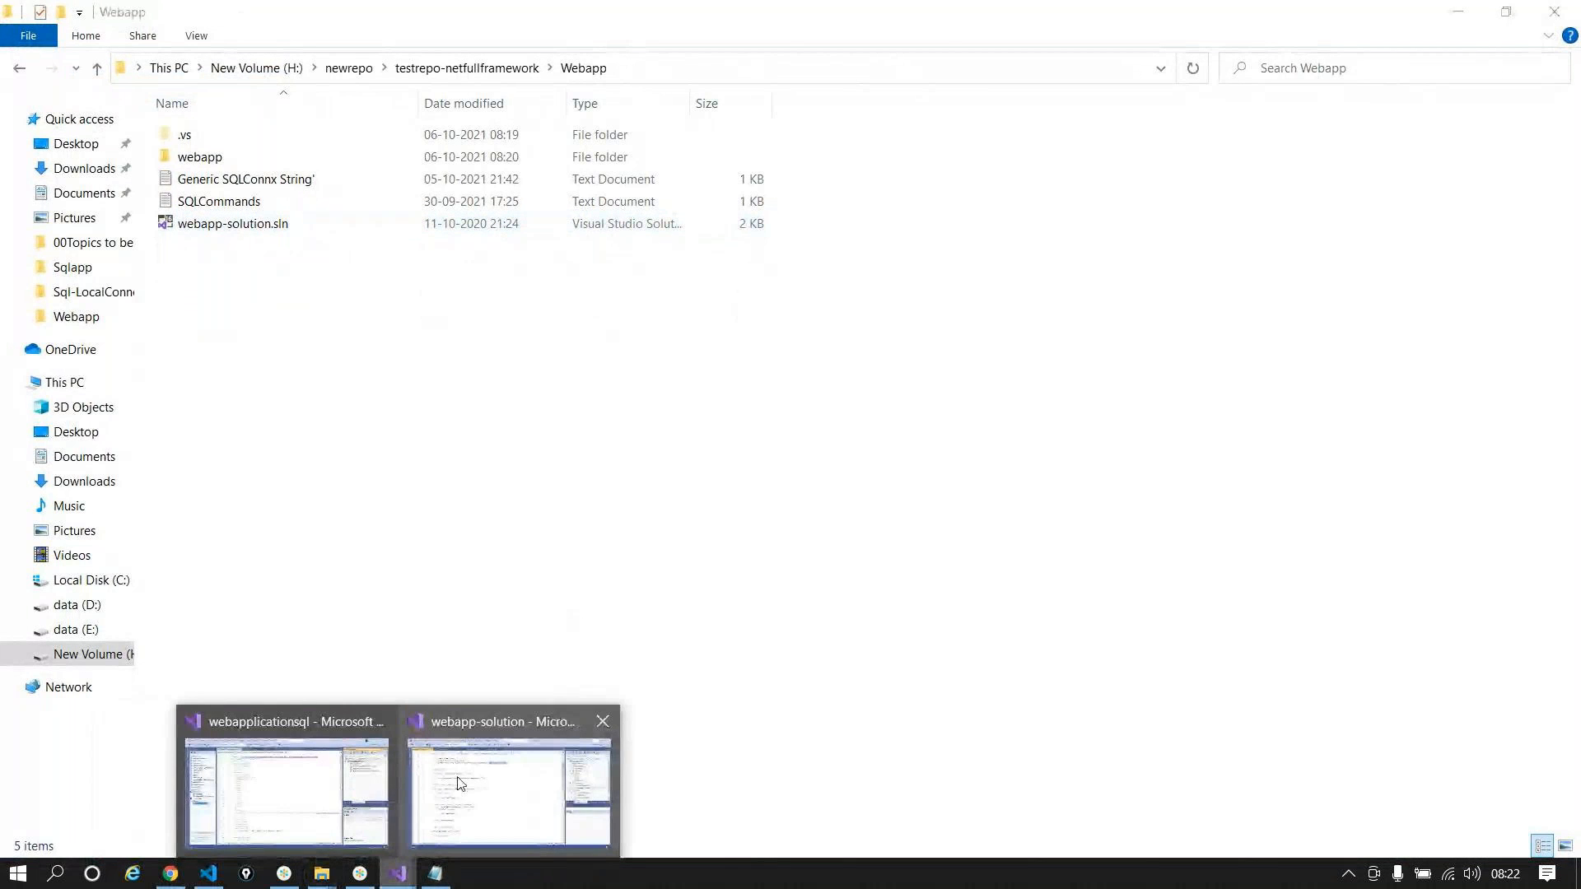
{"action": "mouse_move", "coordinate": [459, 783]}
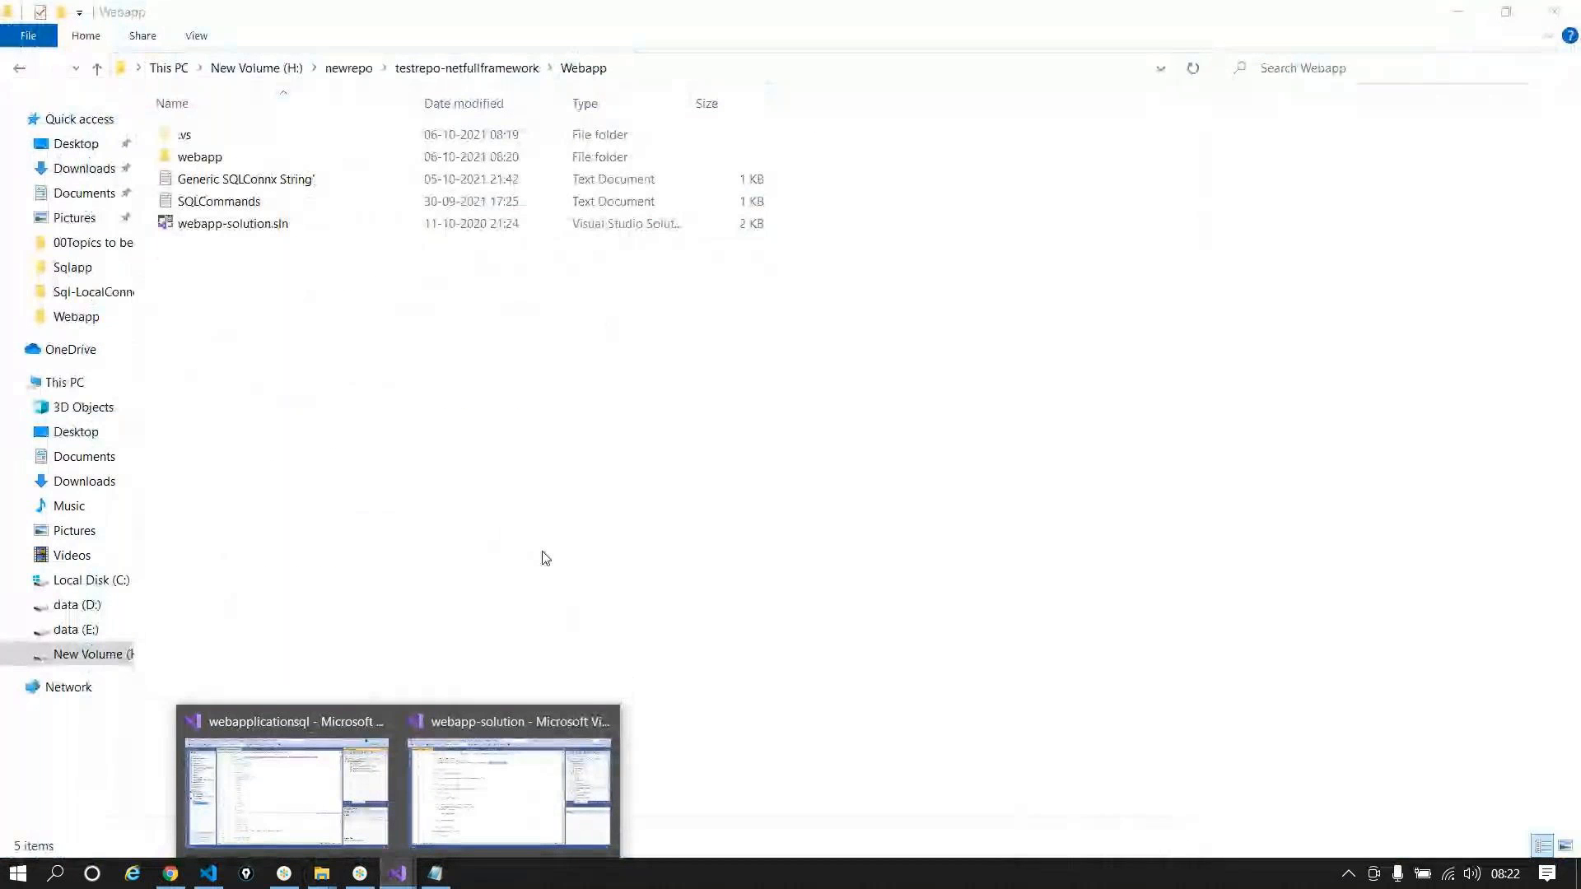
{"action": "left_click", "coordinate": [545, 809]}
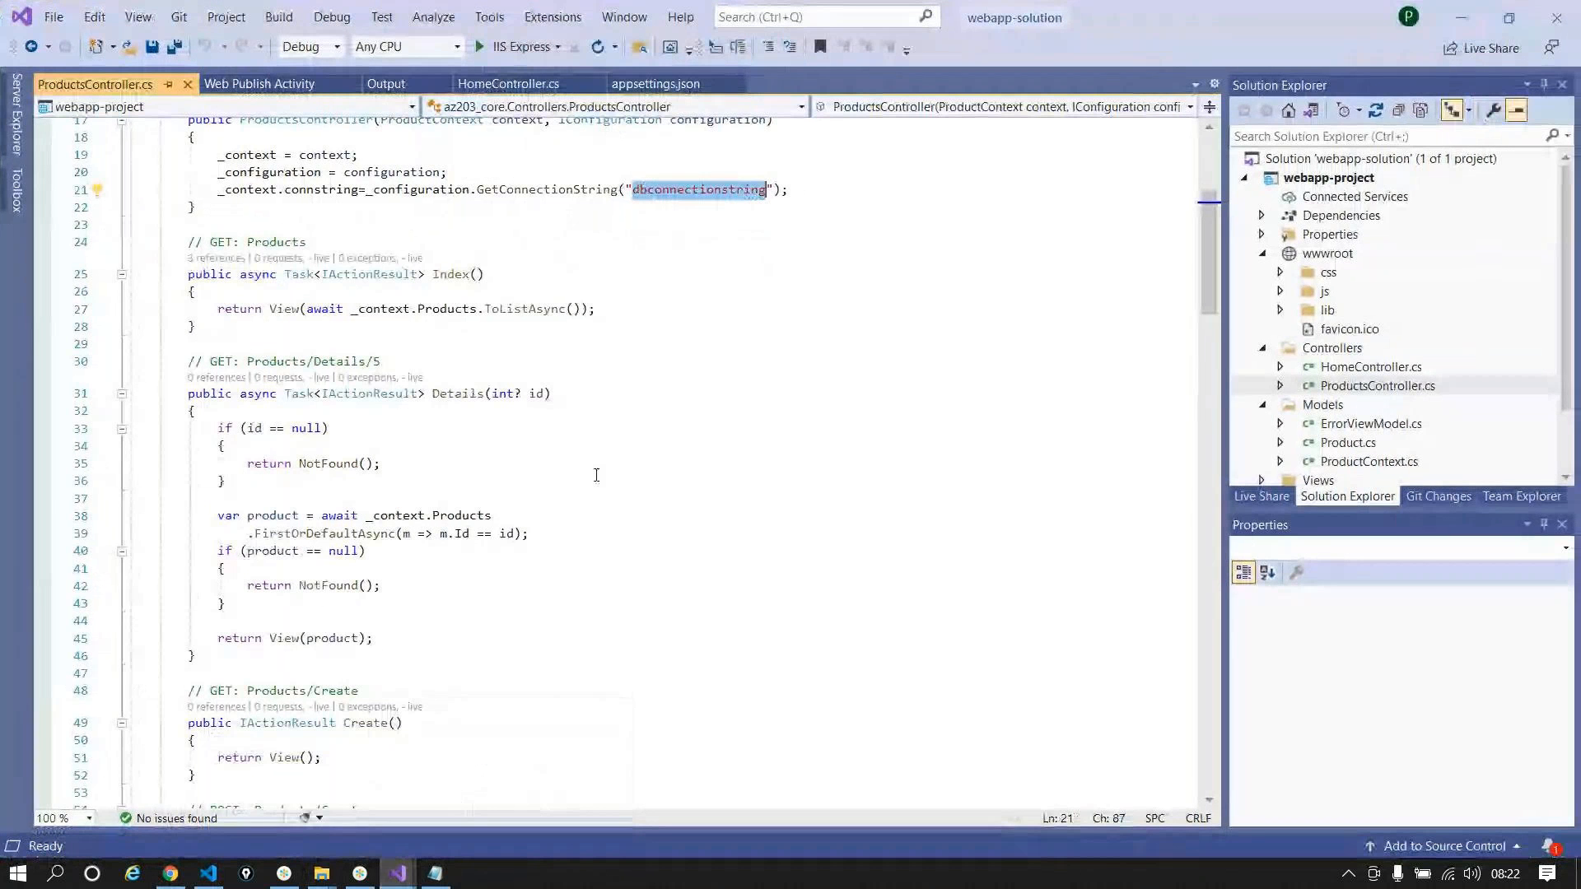
{"action": "scroll", "coordinate": [596, 475], "scroll_direction": "down", "scroll_amount": 2}
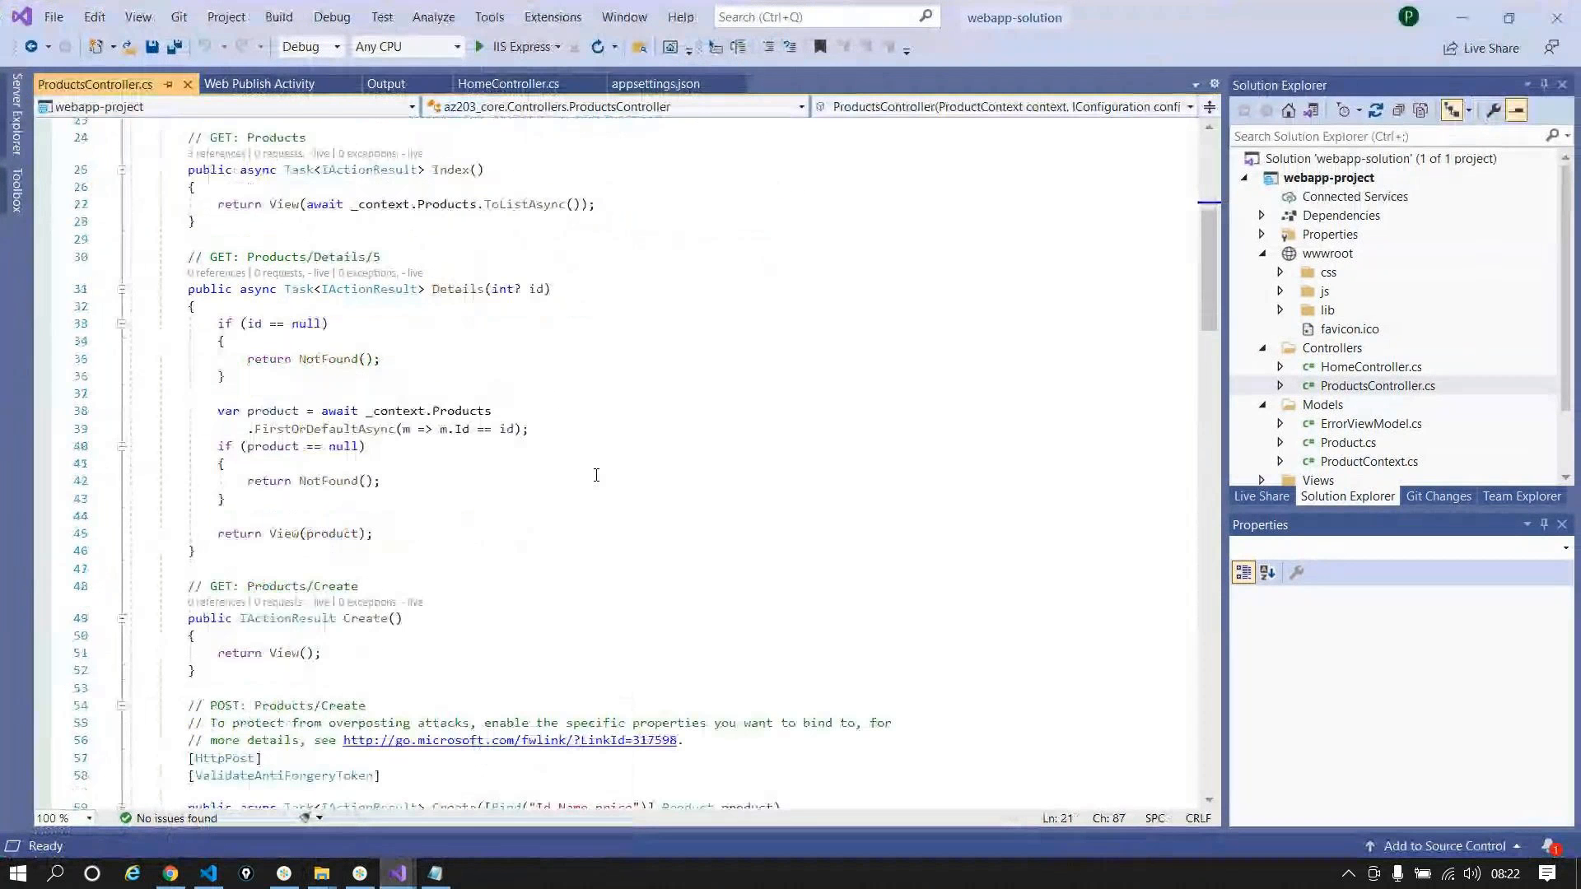
{"action": "scroll", "coordinate": [596, 475], "scroll_direction": "down", "scroll_amount": 4}
{"action": "scroll", "coordinate": [596, 476], "scroll_direction": "down", "scroll_amount": 20}
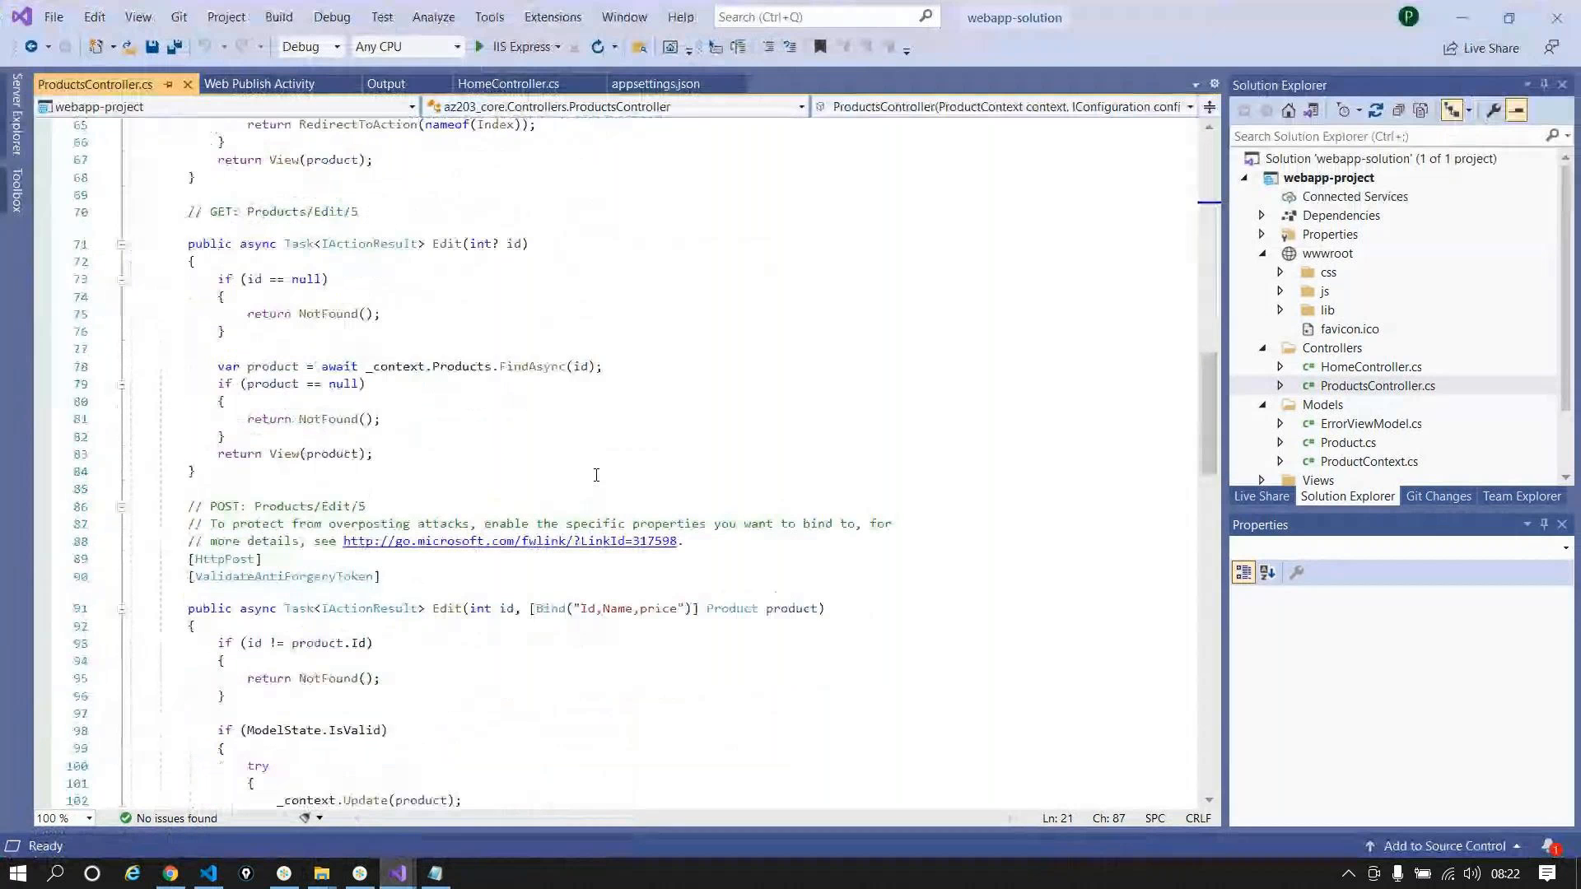
{"action": "scroll", "coordinate": [591, 503], "scroll_direction": "up", "scroll_amount": 20}
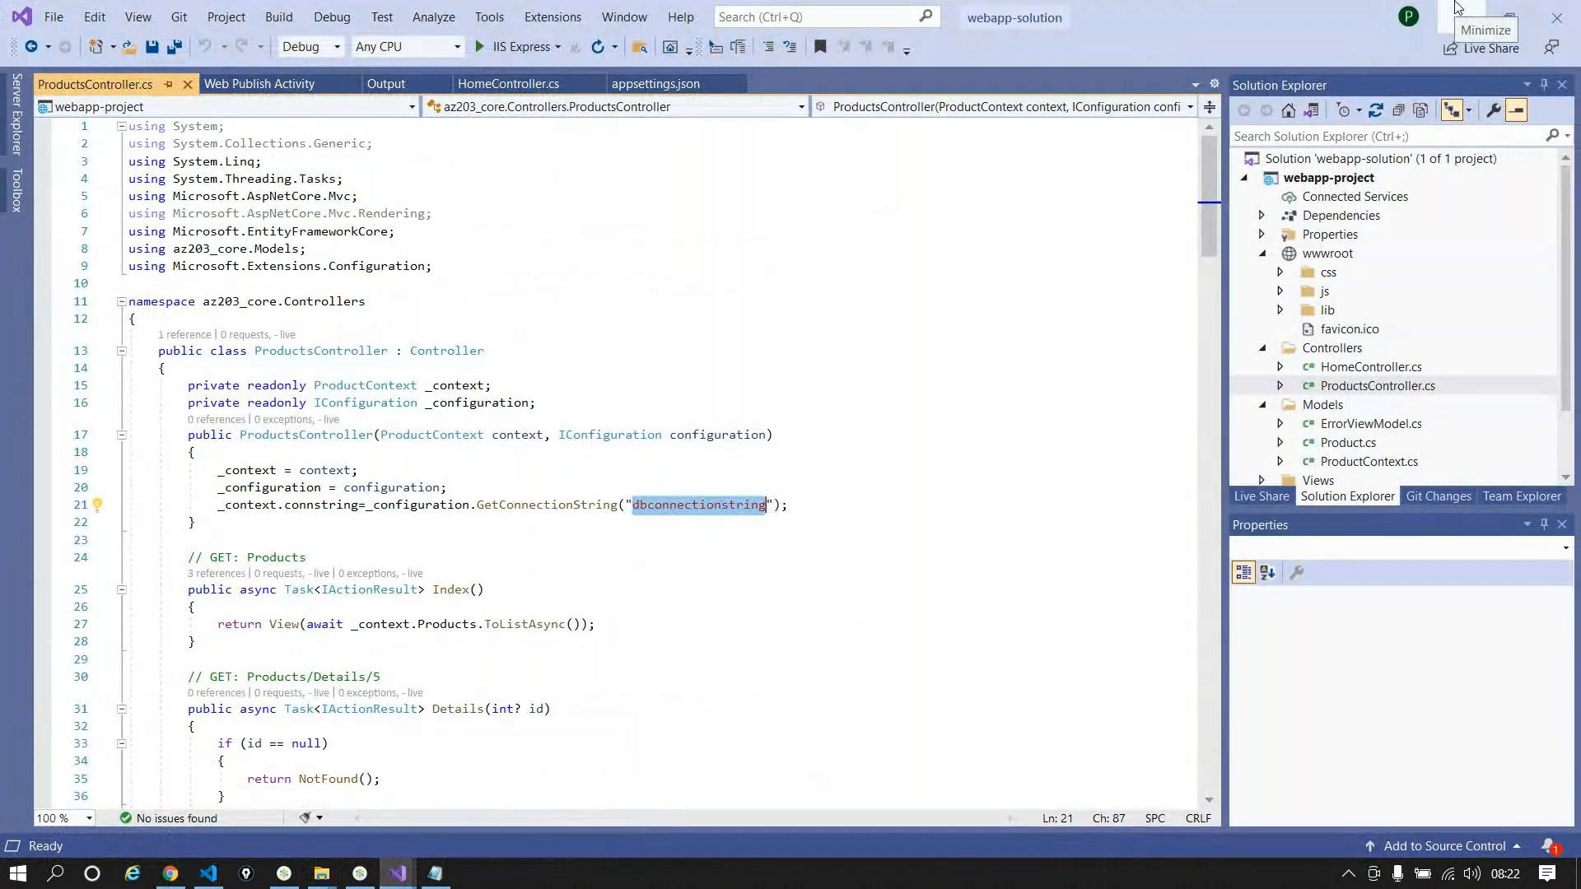
{"action": "left_click", "coordinate": [1455, 7]}
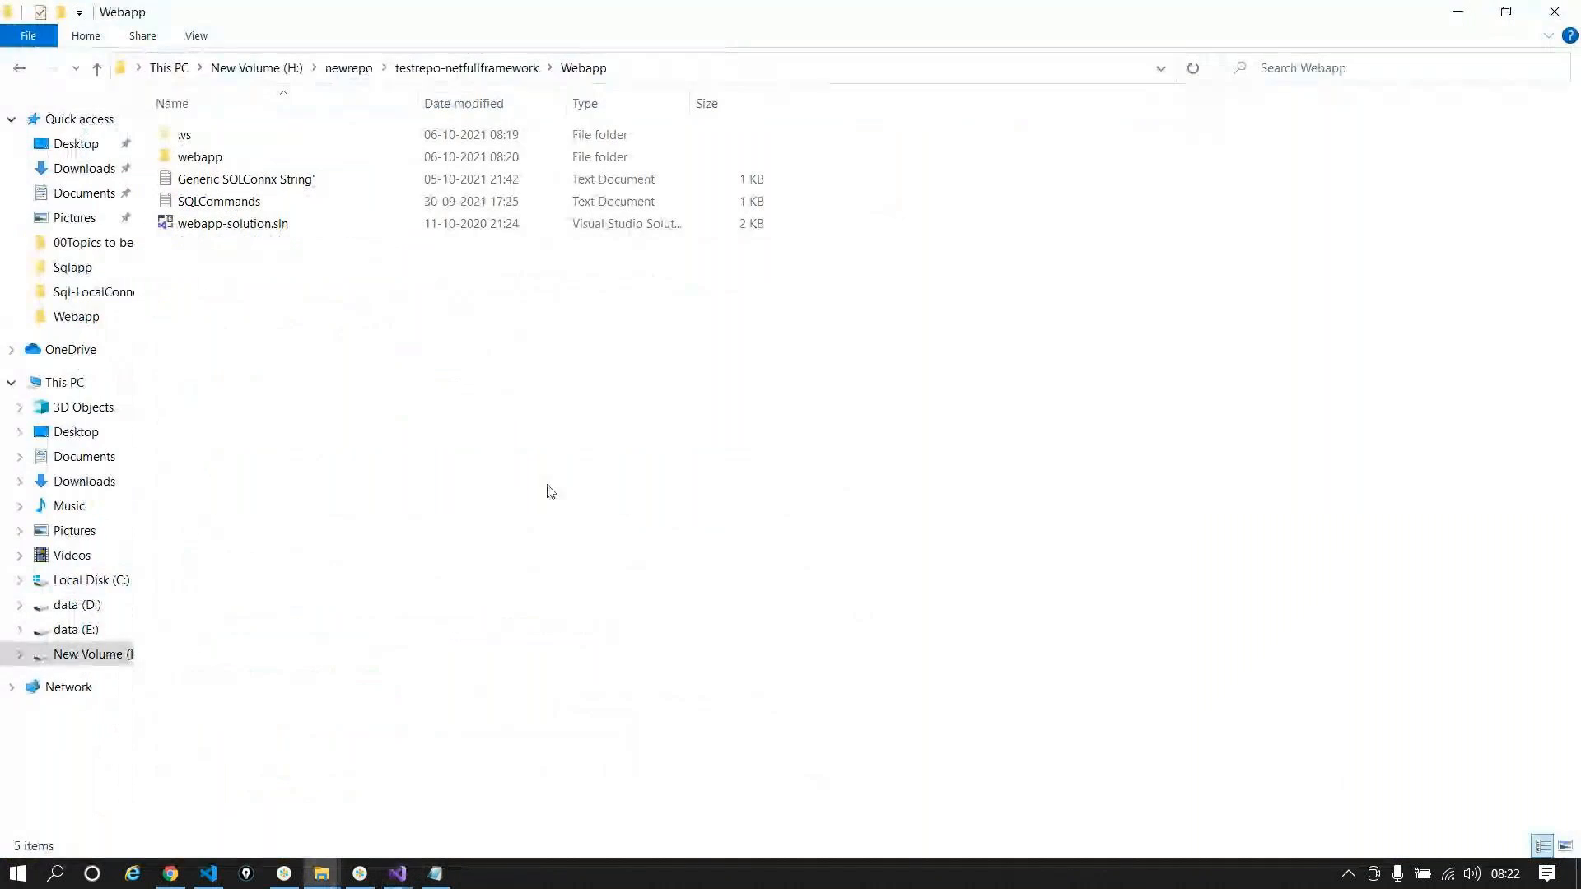
Step: Return to testrepo-netfullframework, then open Resource groups from the Azure Portal home page
{"action": "left_click", "coordinate": [19, 72]}
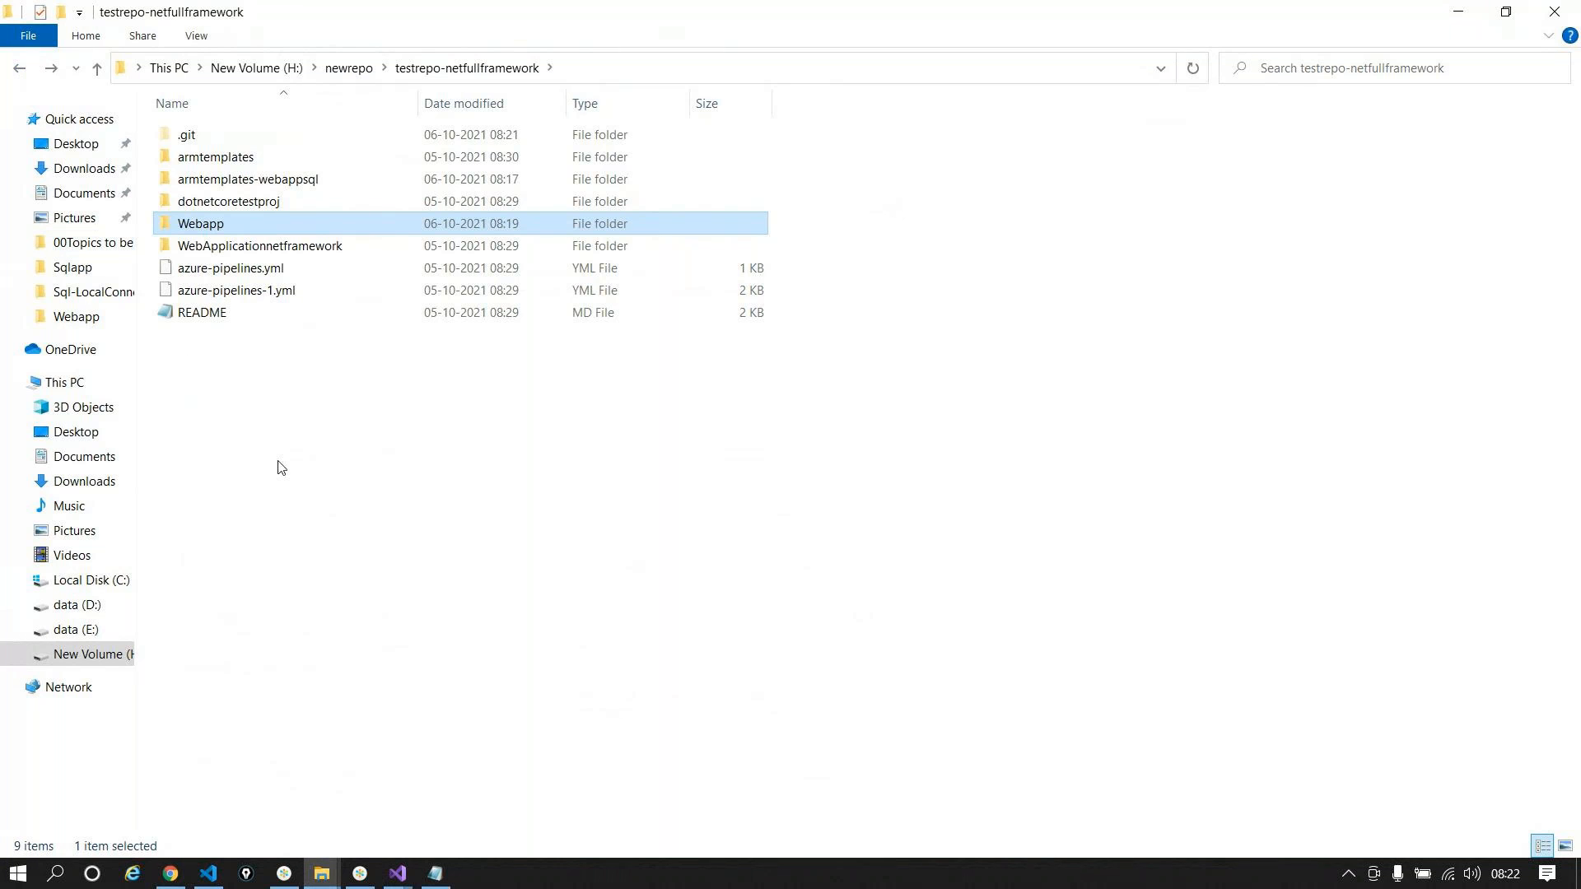
{"action": "left_click", "coordinate": [294, 476]}
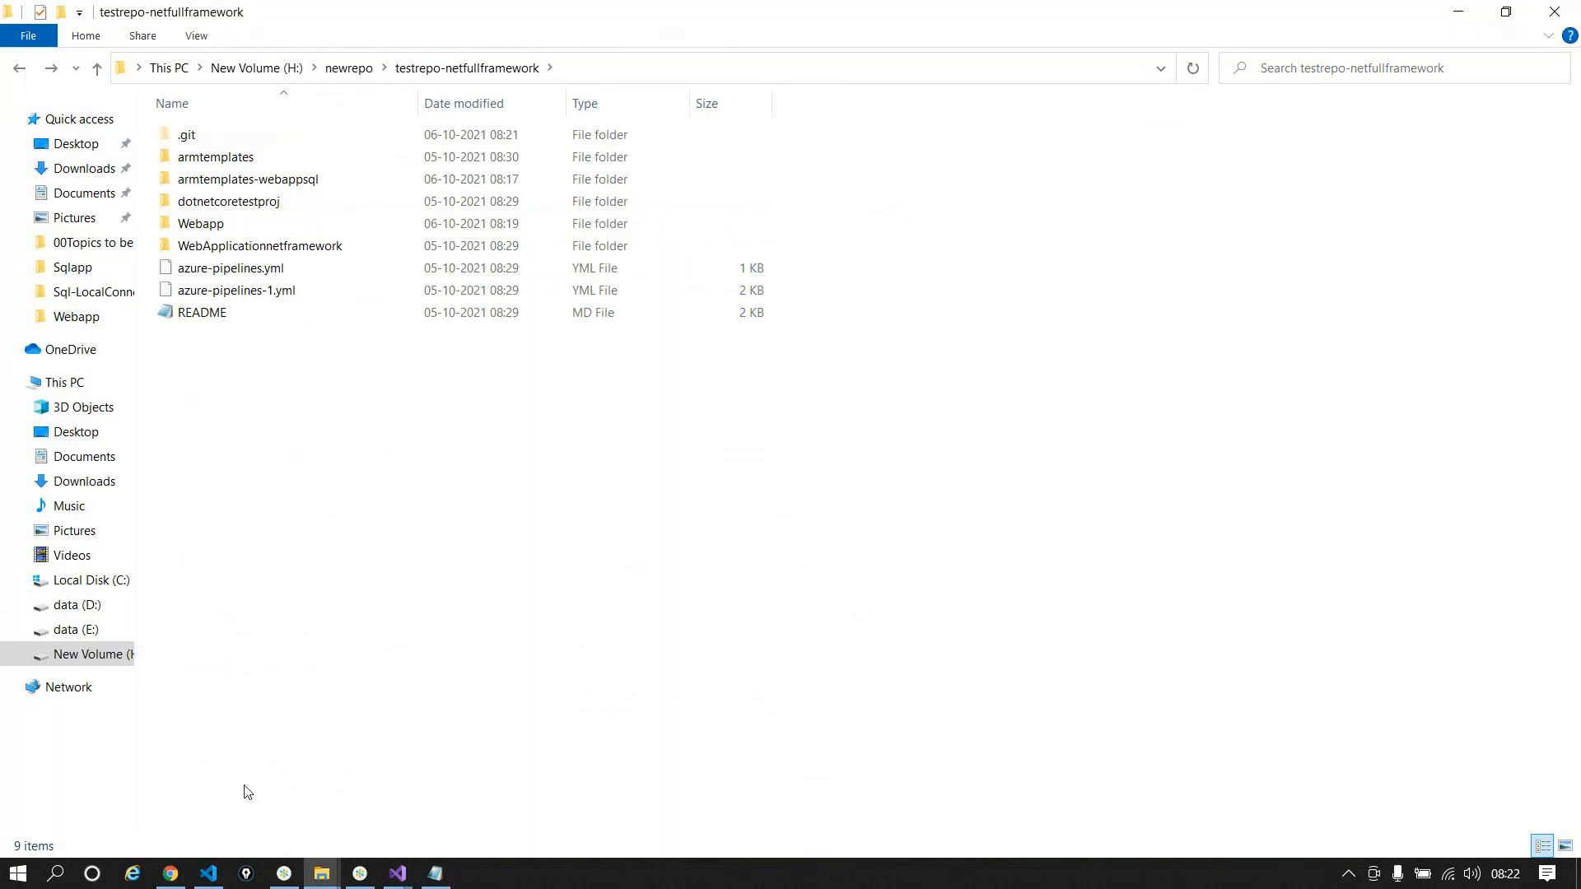
{"action": "left_click", "coordinate": [177, 862]}
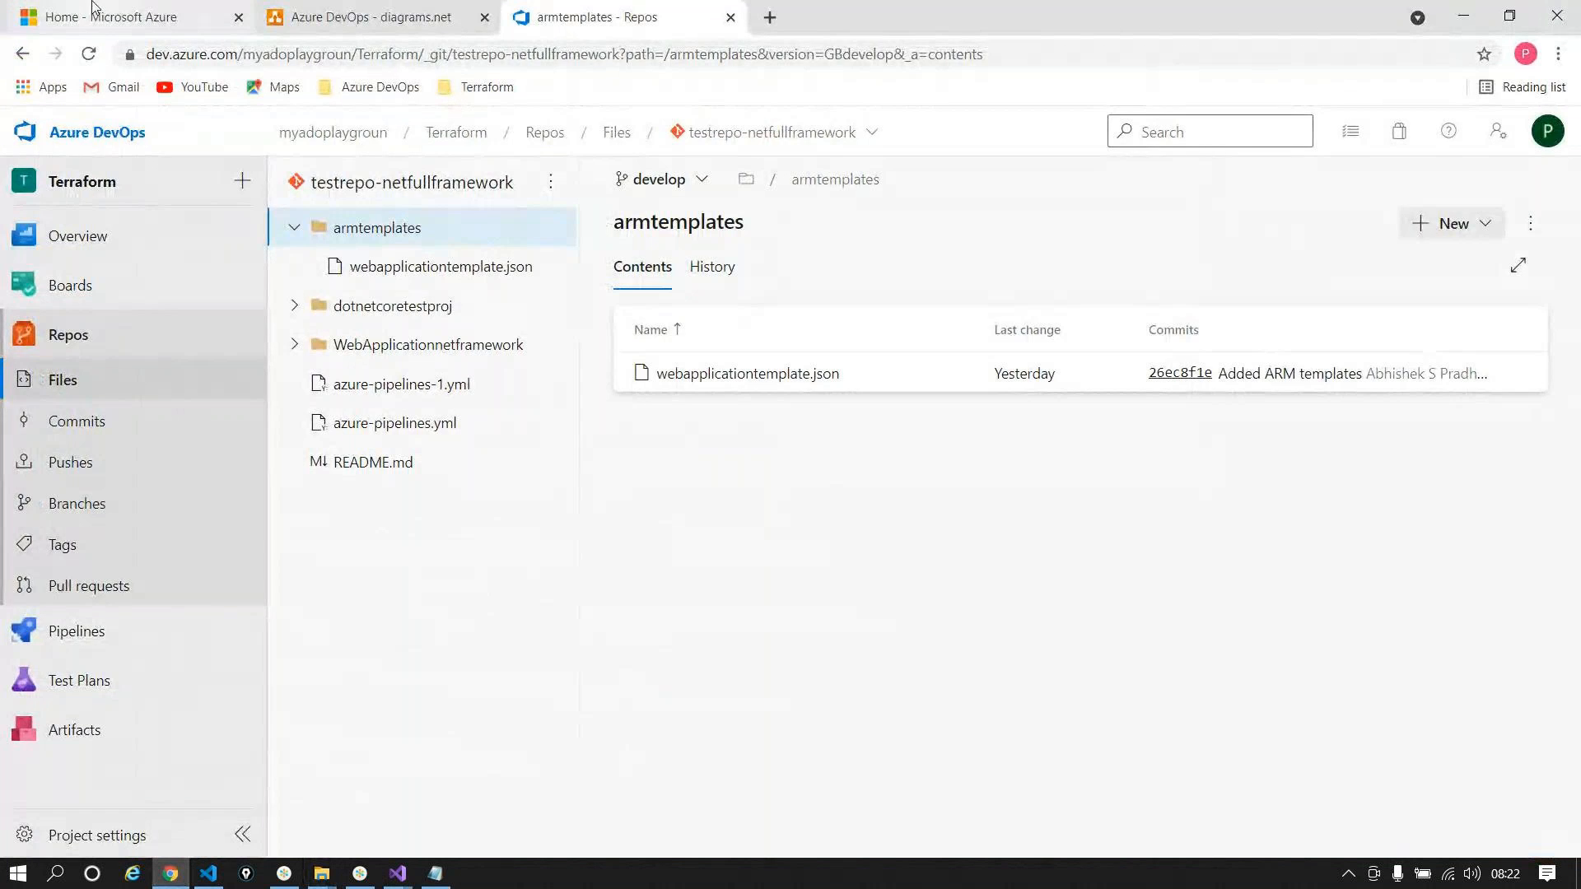
{"action": "left_click", "coordinate": [46, 10]}
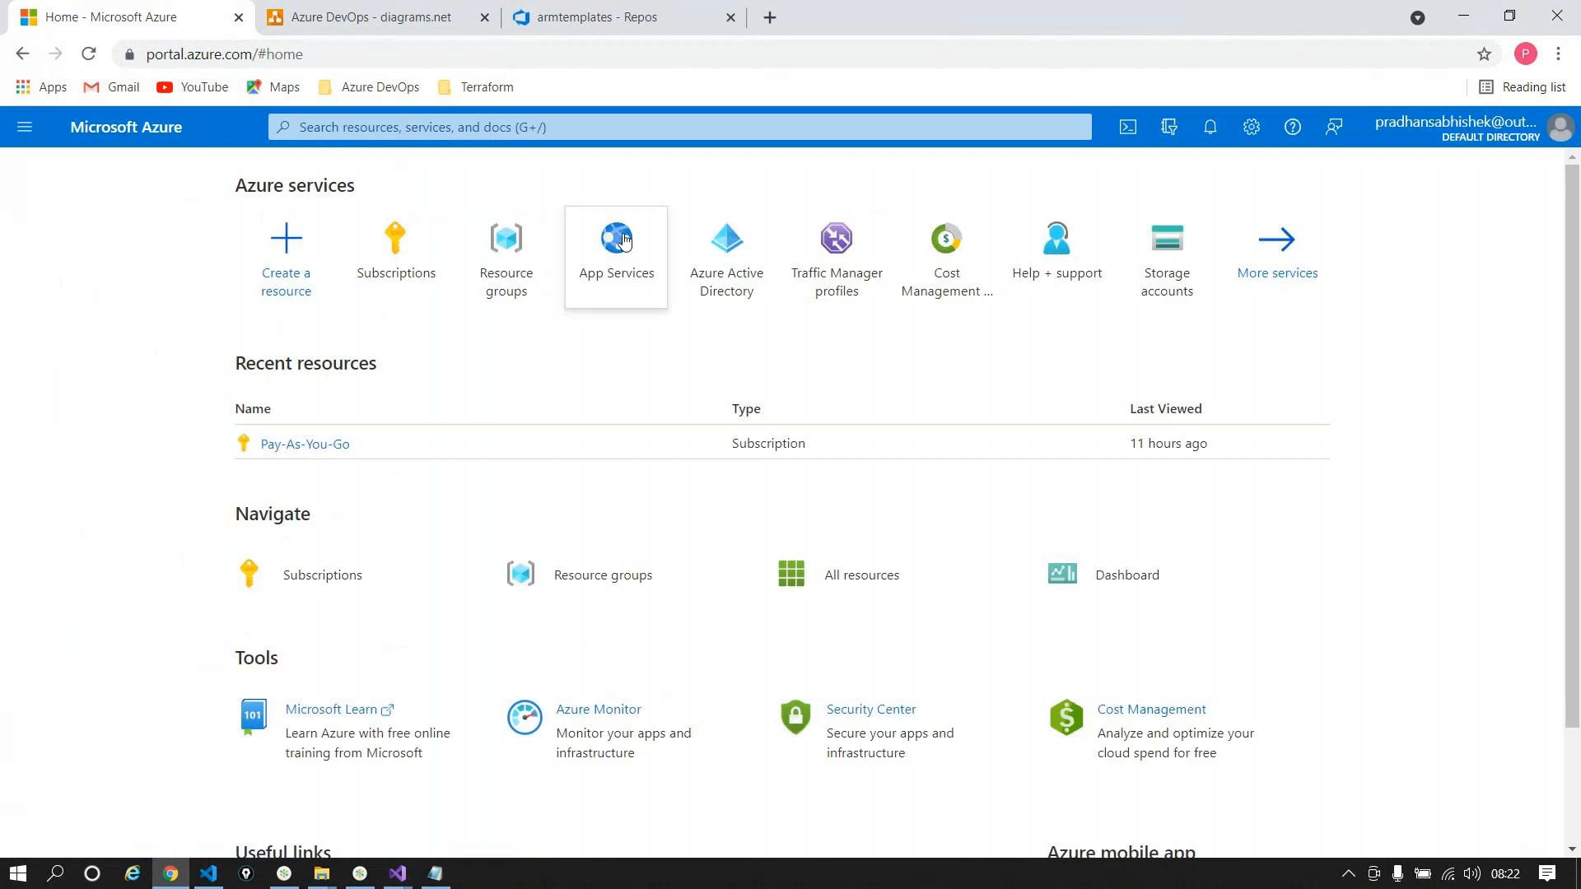
{"action": "left_click", "coordinate": [508, 245]}
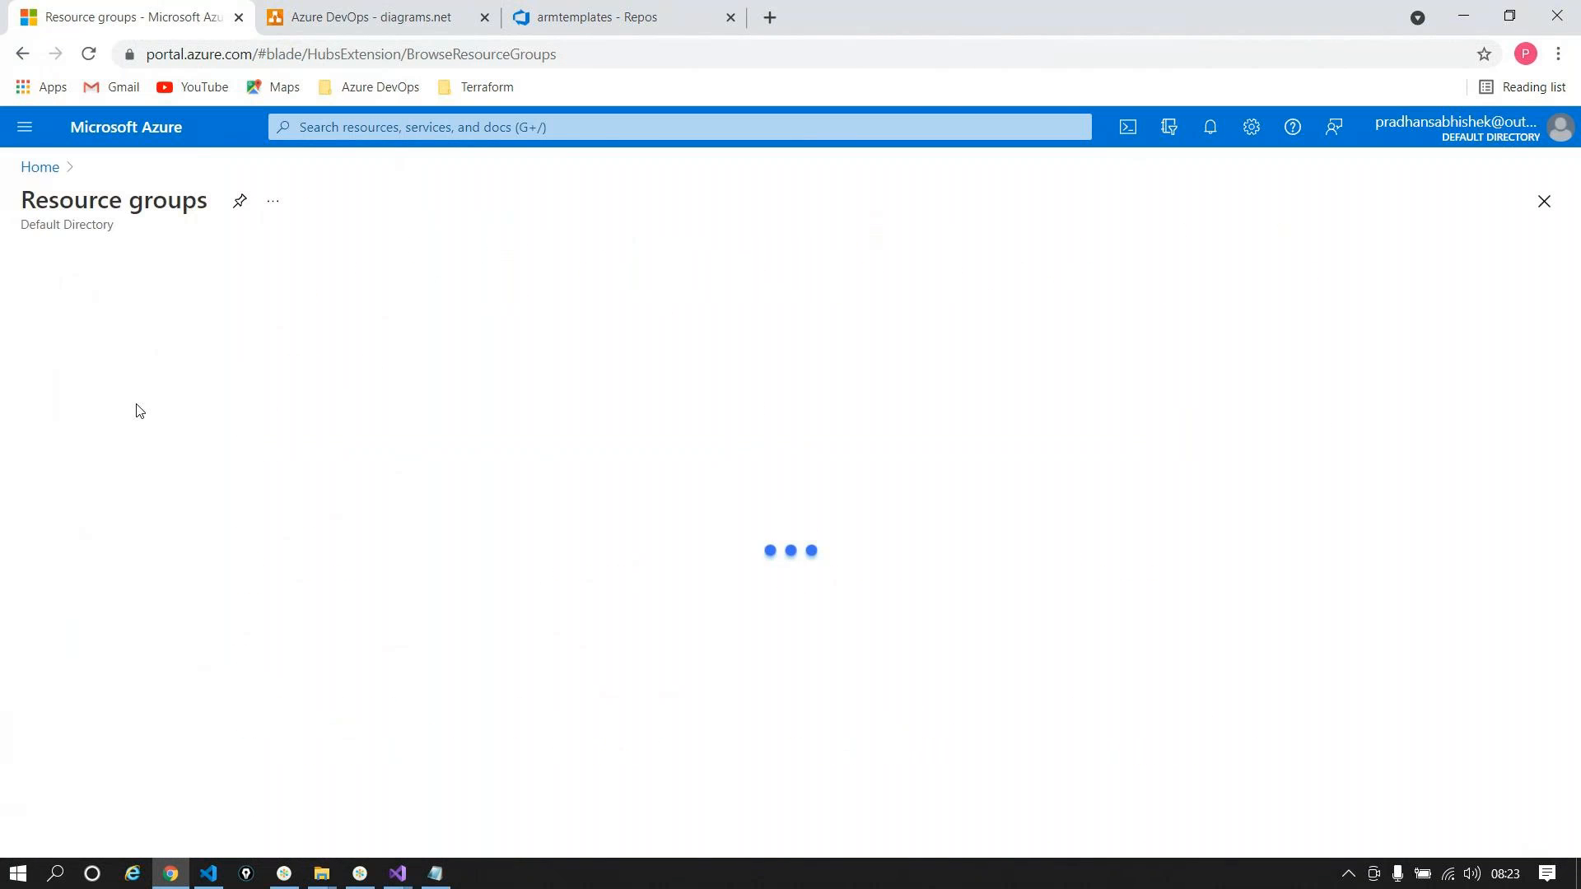
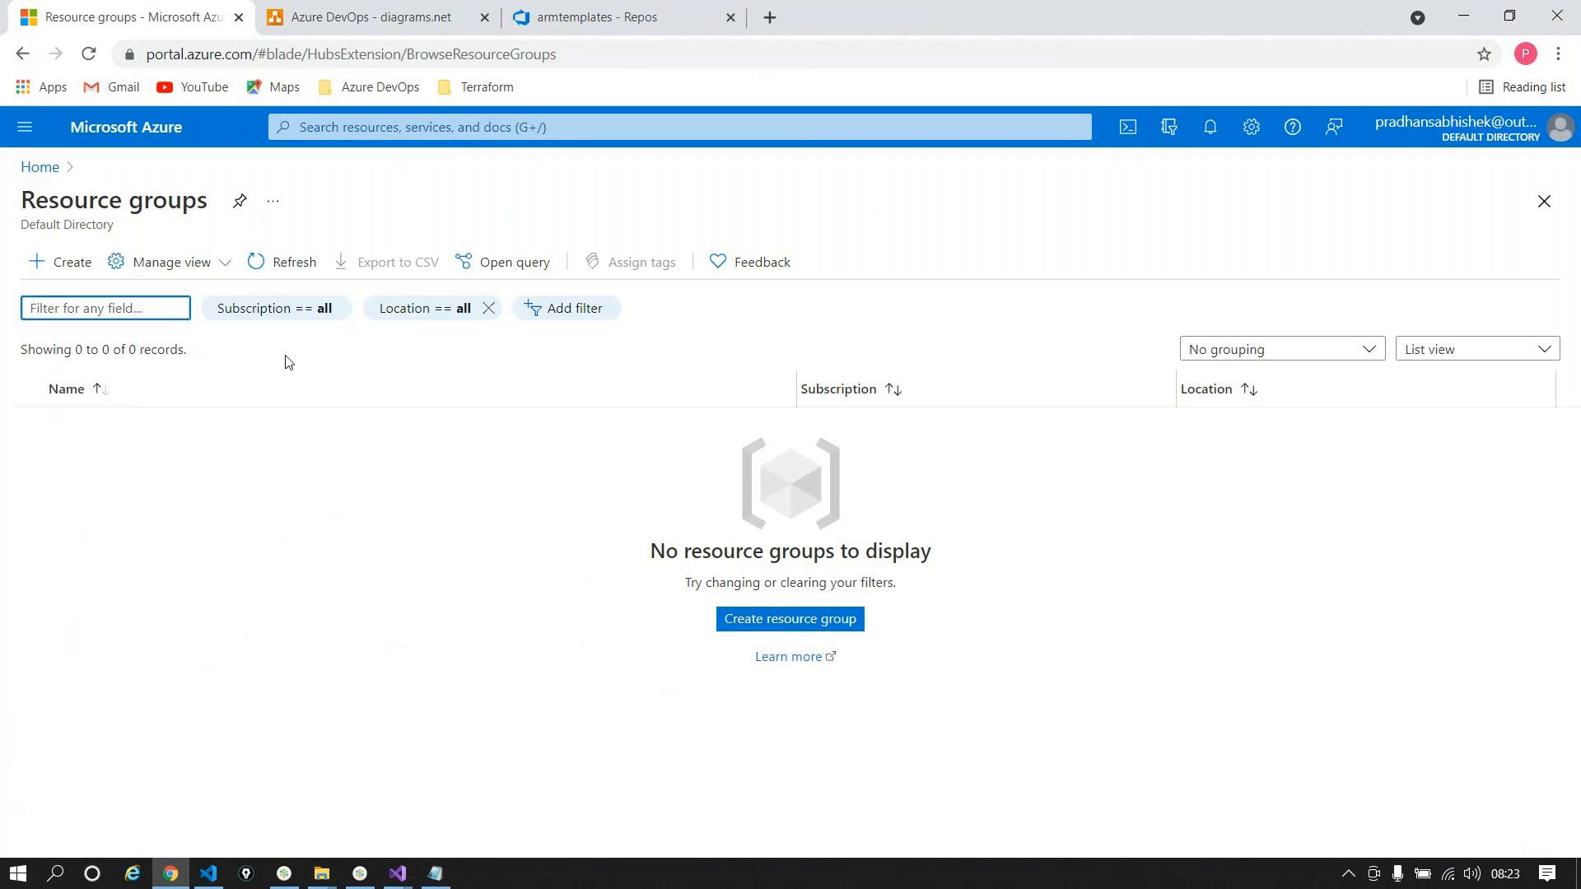
Step: Switch the armtemplates repo to feature/code-arm and open WebSiteSQLDatabase.json at DefaultConnection on line 179
{"action": "left_click", "coordinate": [597, 16]}
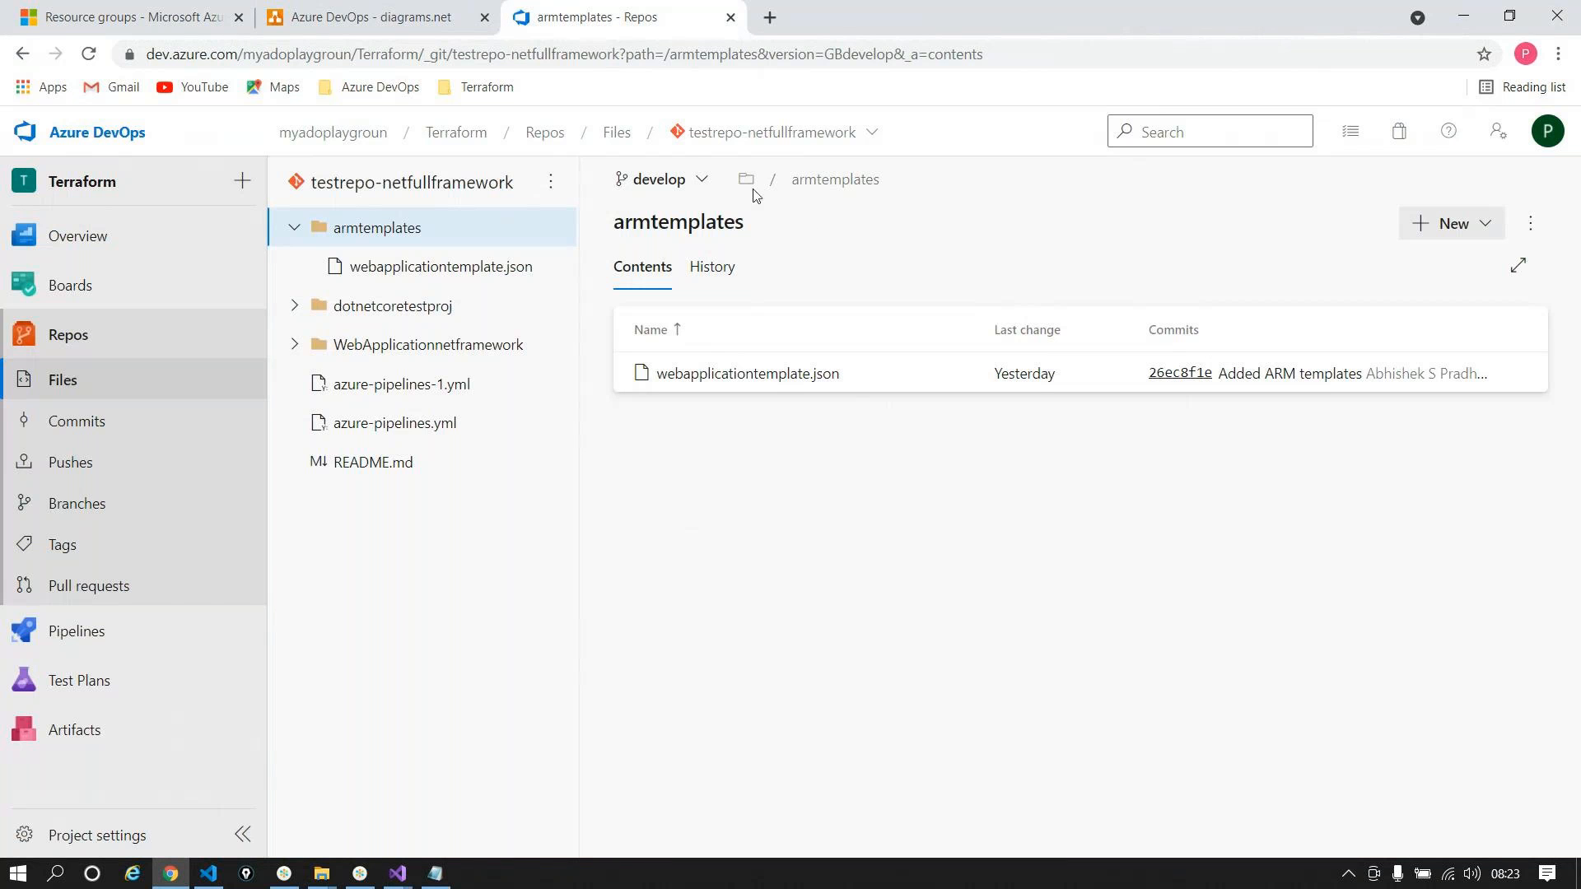
{"action": "left_click", "coordinate": [684, 182]}
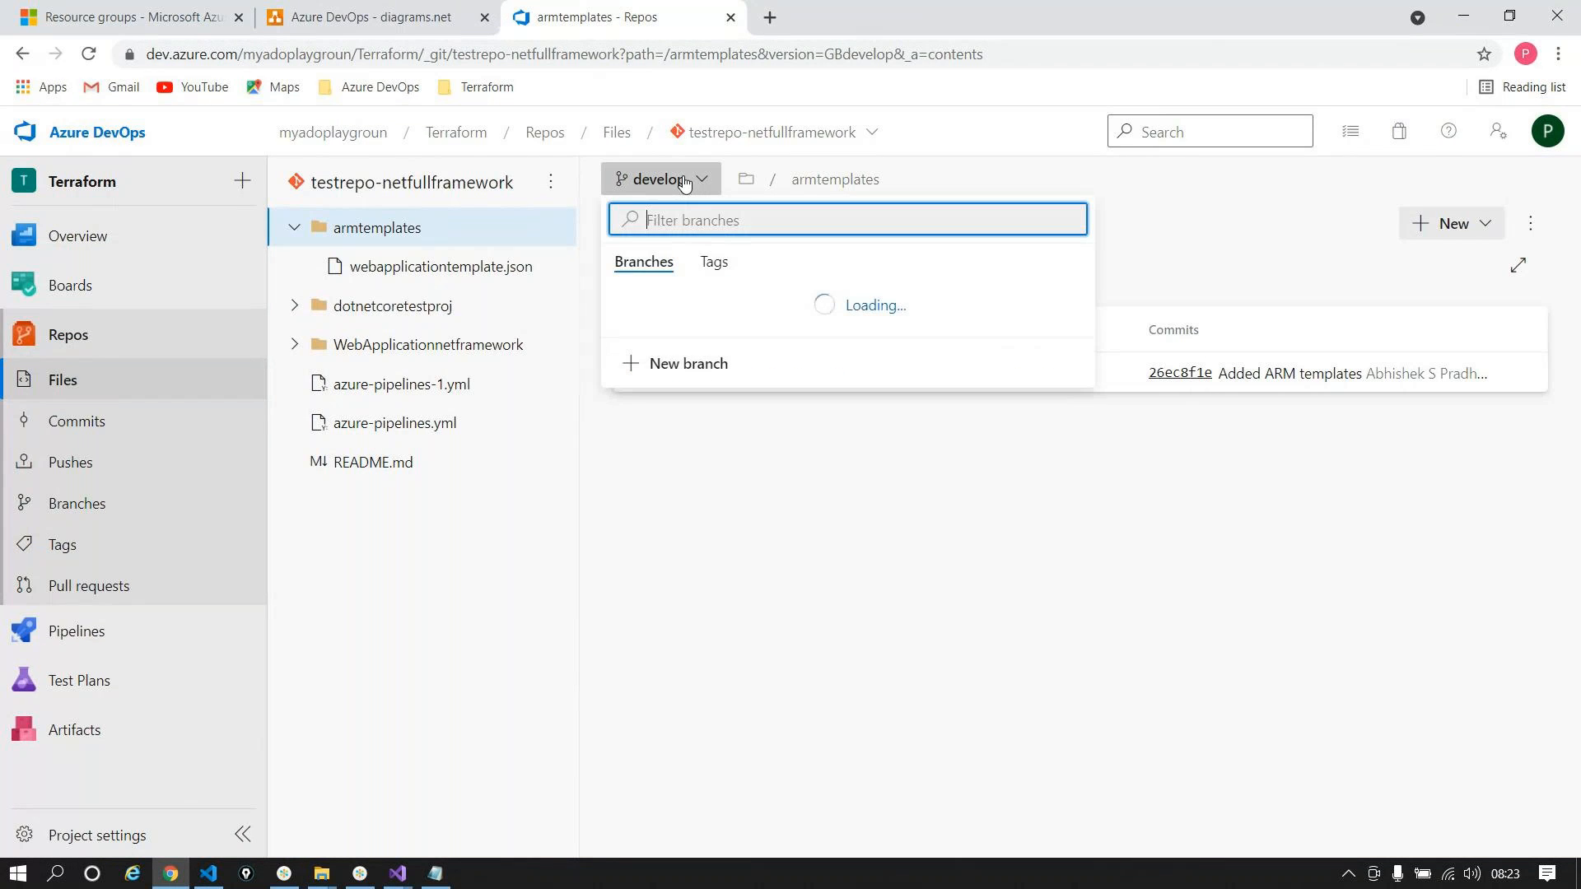
{"action": "left_click", "coordinate": [688, 407]}
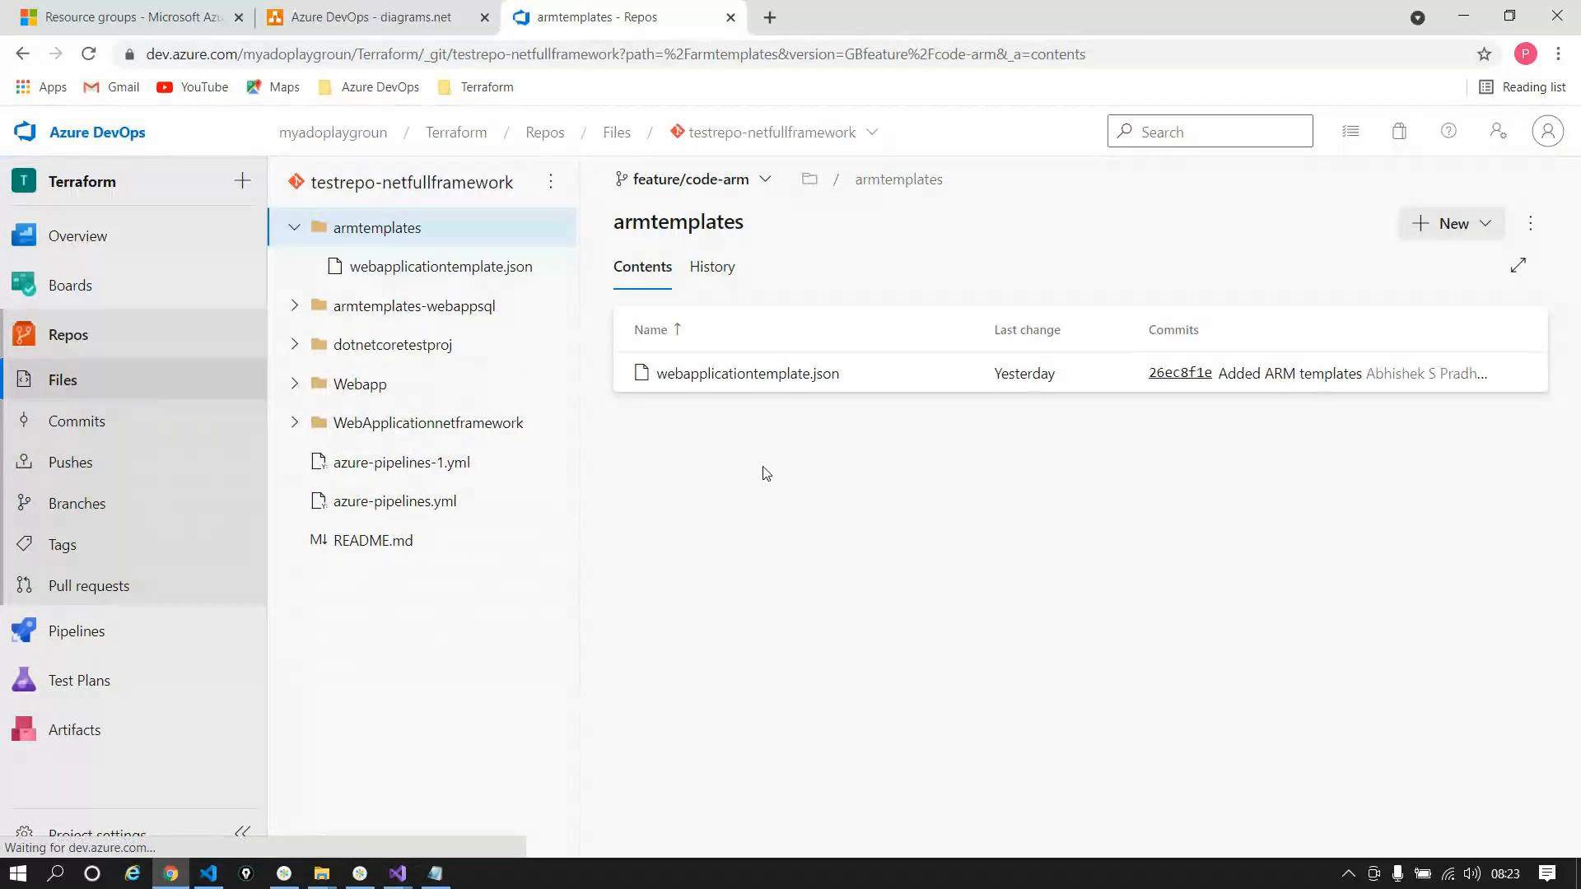
{"action": "left_click", "coordinate": [396, 305]}
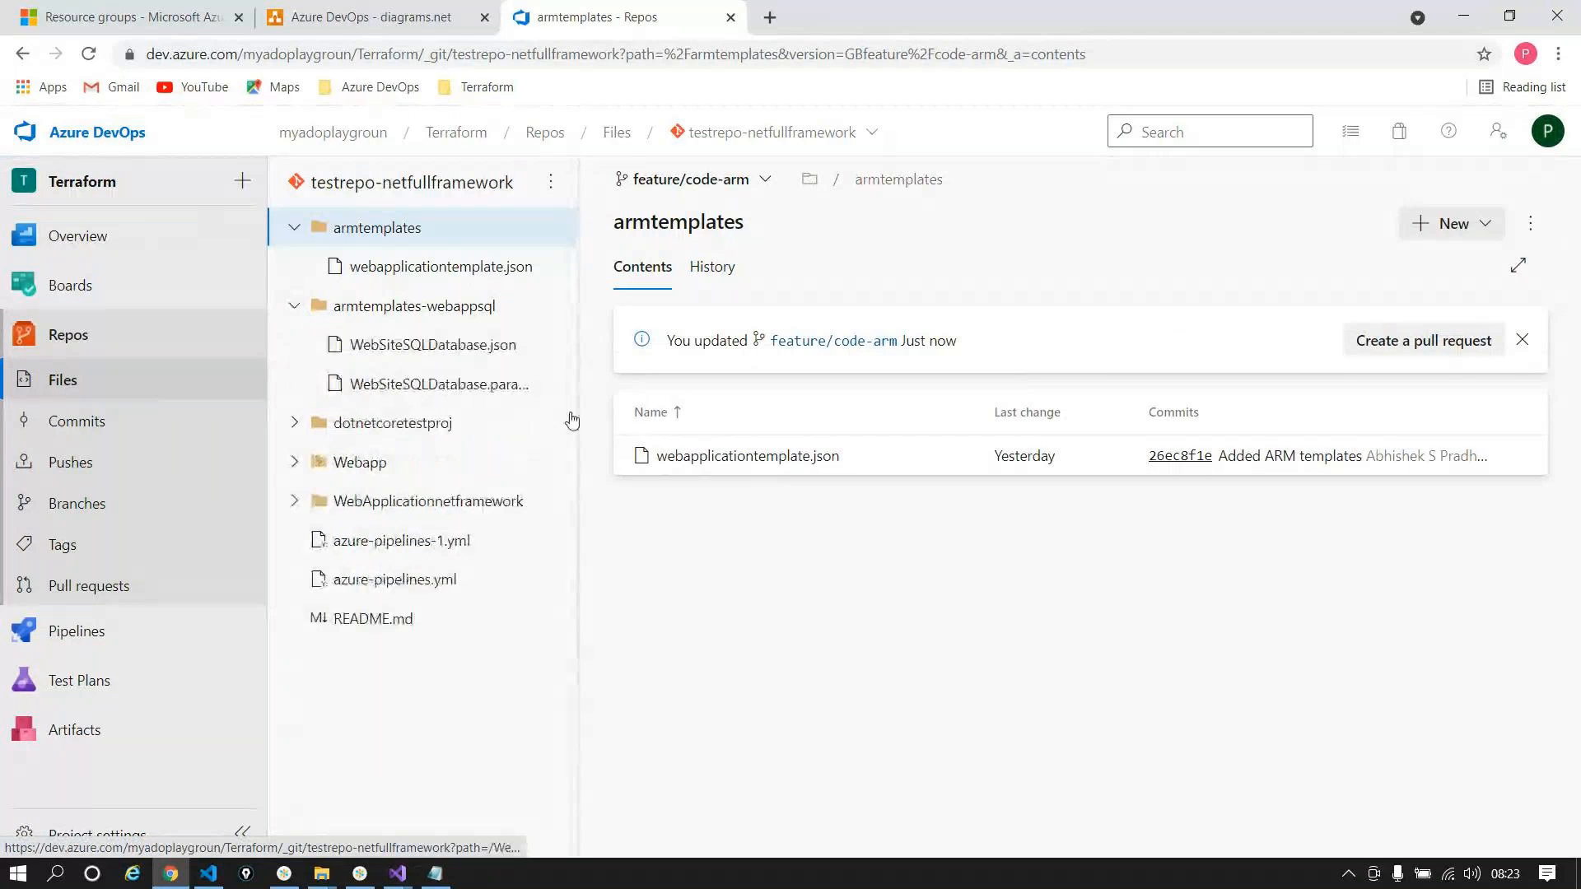
{"action": "left_click", "coordinate": [418, 350]}
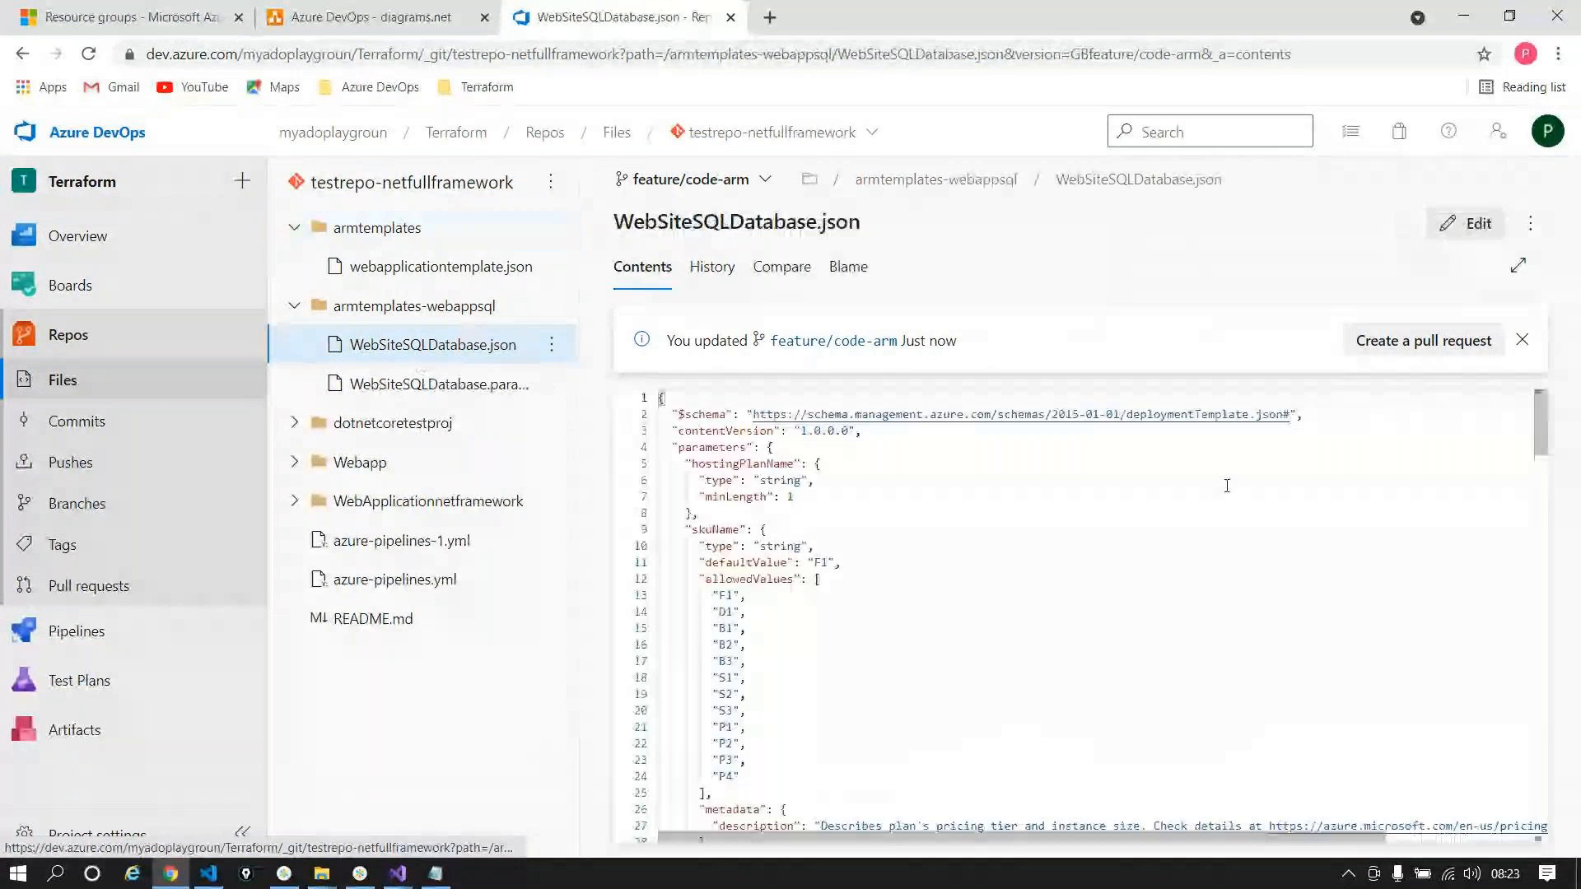
{"action": "scroll", "coordinate": [909, 611], "scroll_direction": "down", "scroll_amount": 3}
{"action": "scroll", "coordinate": [910, 611], "scroll_direction": "down", "scroll_amount": 20}
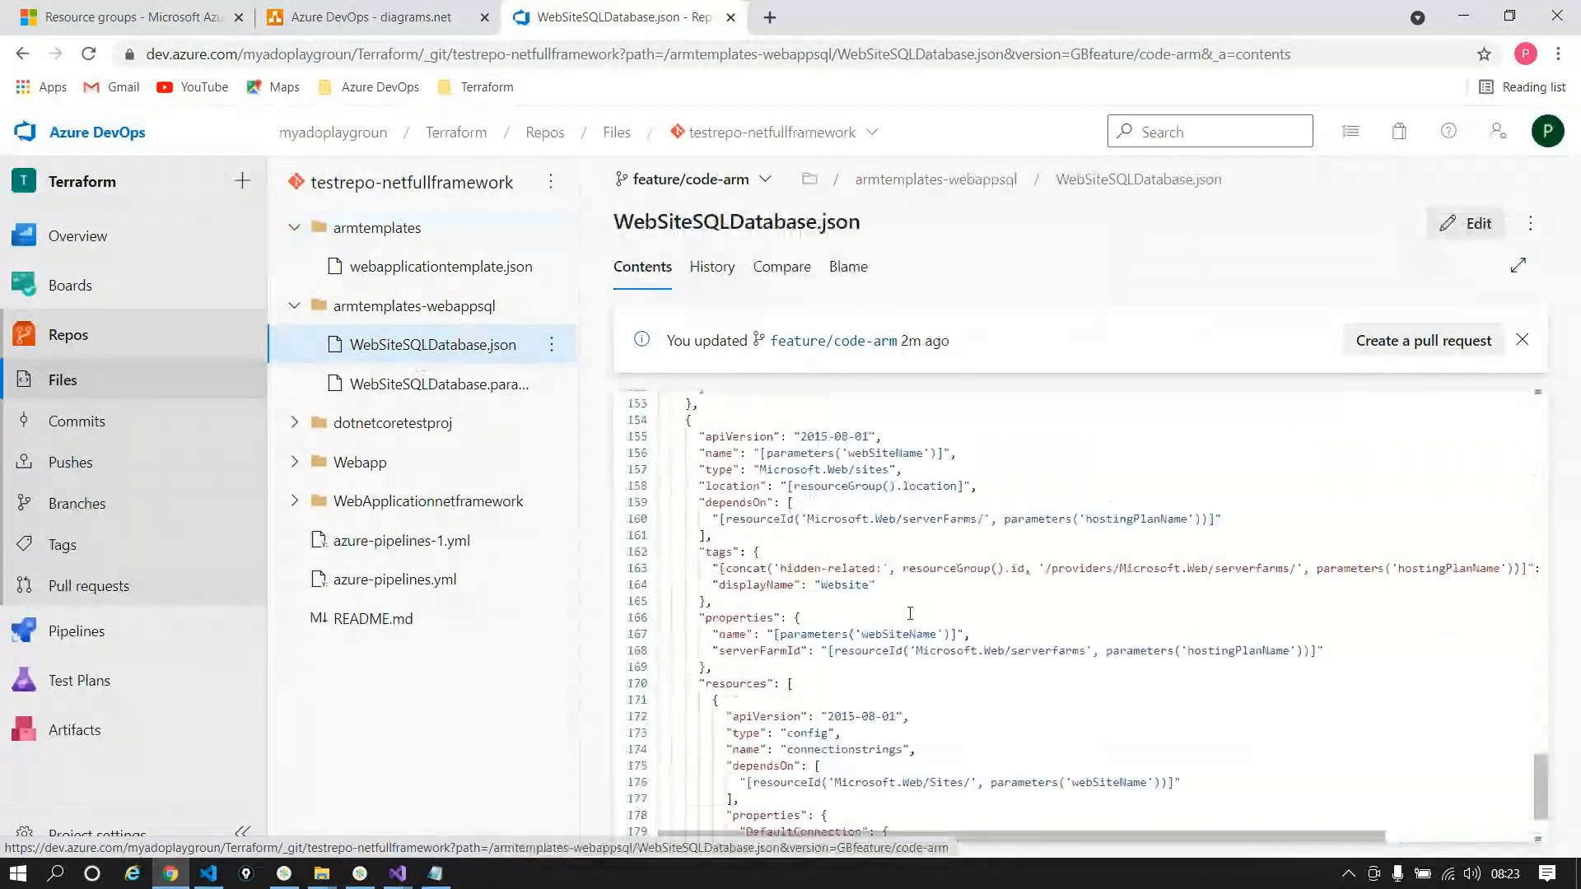
{"action": "double_click", "coordinate": [803, 674]}
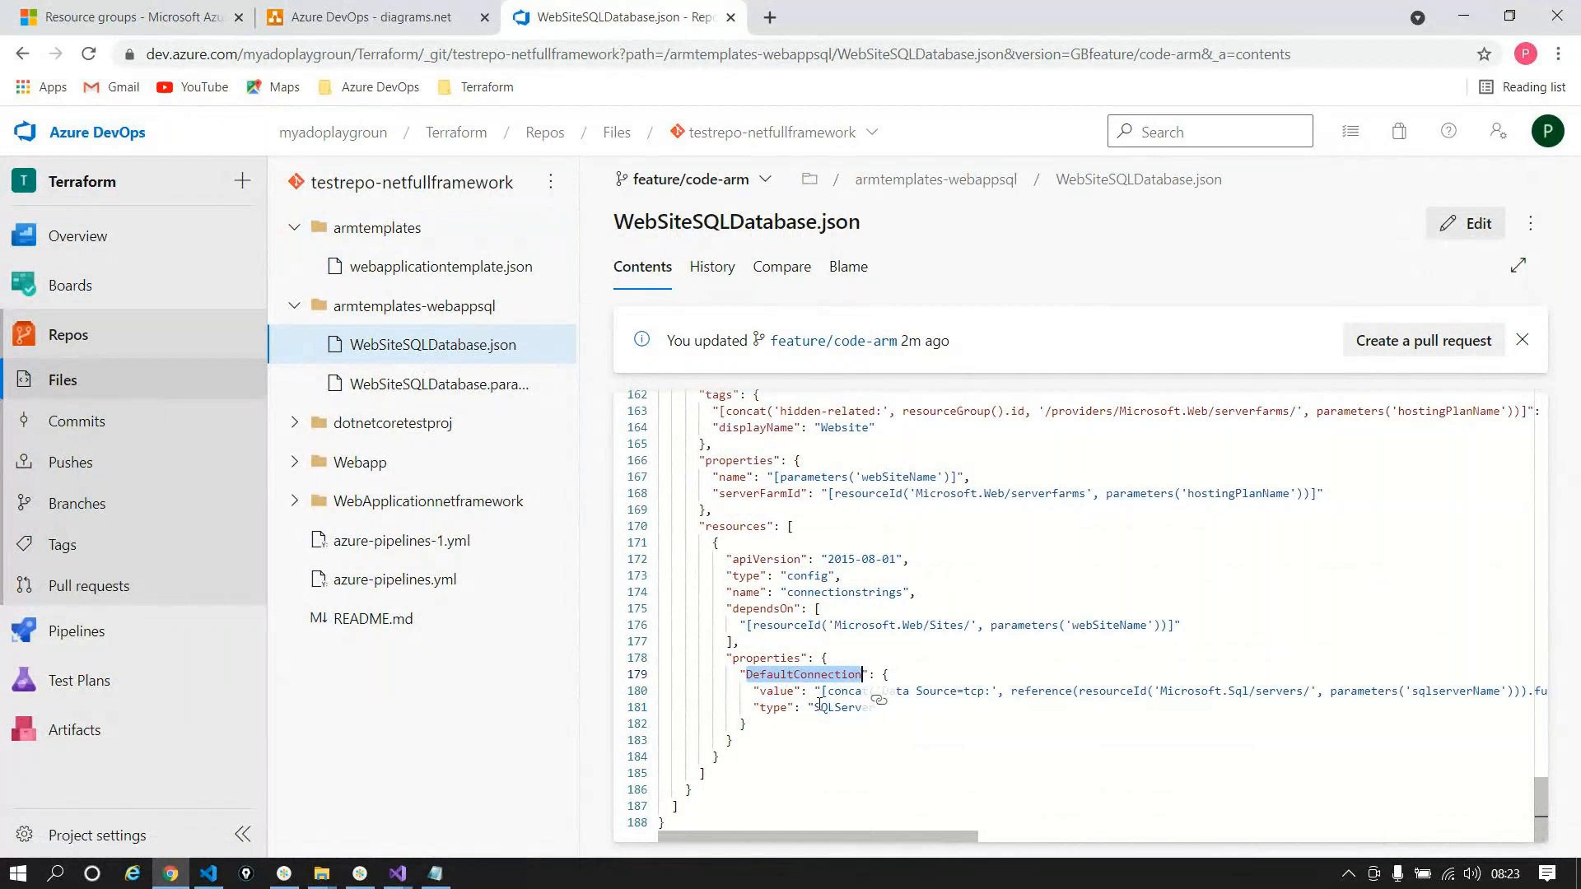
{"action": "left_click_drag", "start_coordinate": [821, 704], "coordinate": [785, 694]}
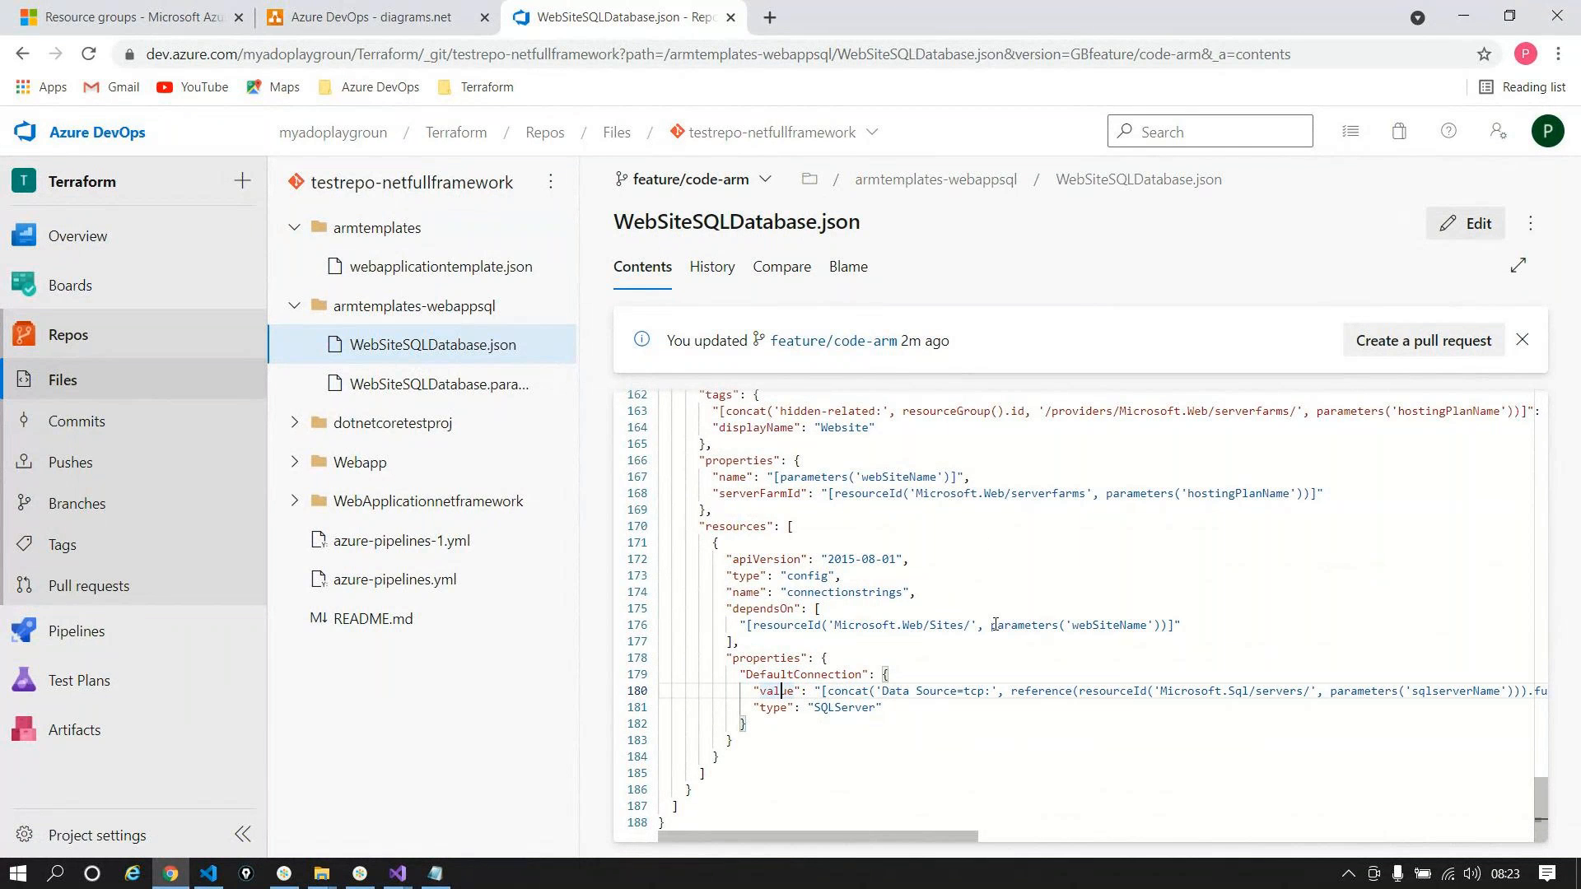
Step: Replace DefaultConnection with dbconnectionstring, copied from Visual Studio, and commit the file
{"action": "left_click", "coordinate": [398, 873]}
{"action": "left_click", "coordinate": [453, 798]}
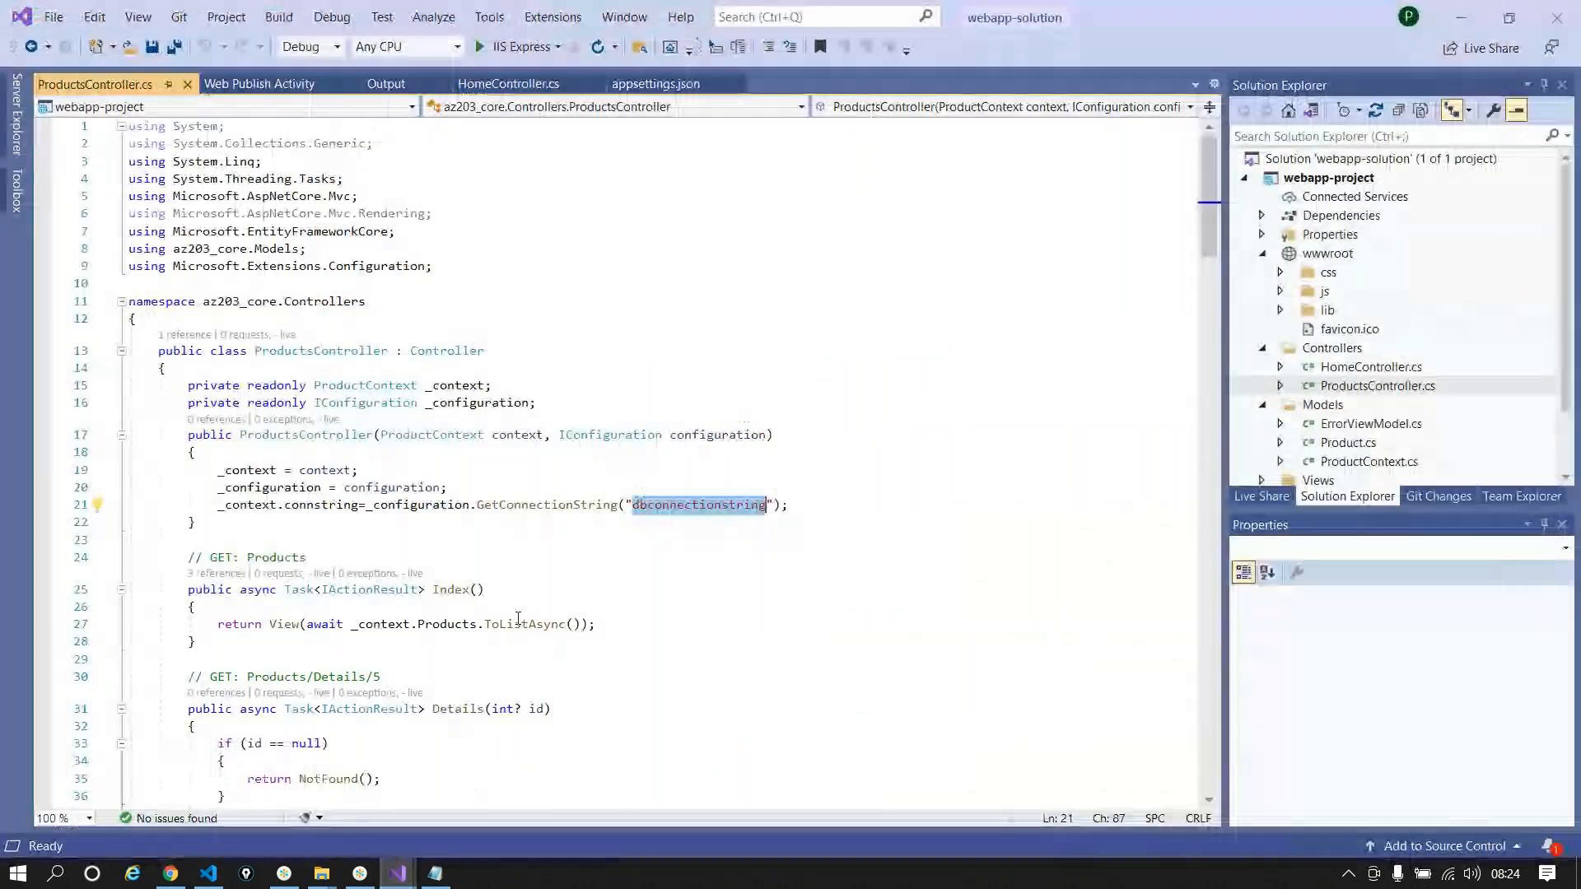
{"action": "double_click", "coordinate": [701, 504]}
{"action": "key", "text": "ctrl+c"}
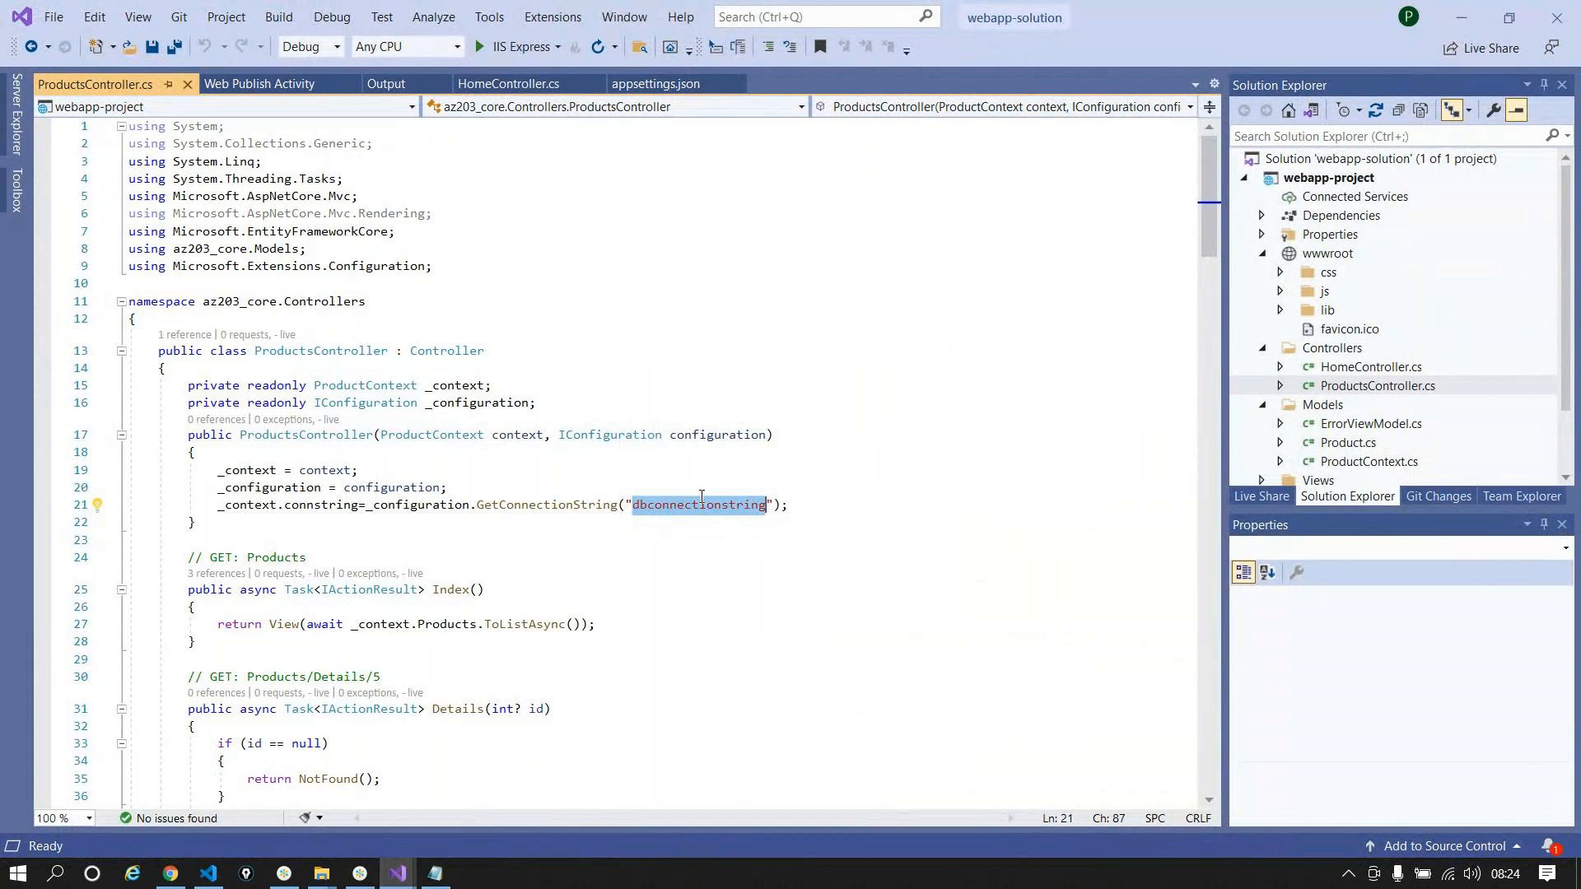
{"action": "key", "text": "alt+Tab"}
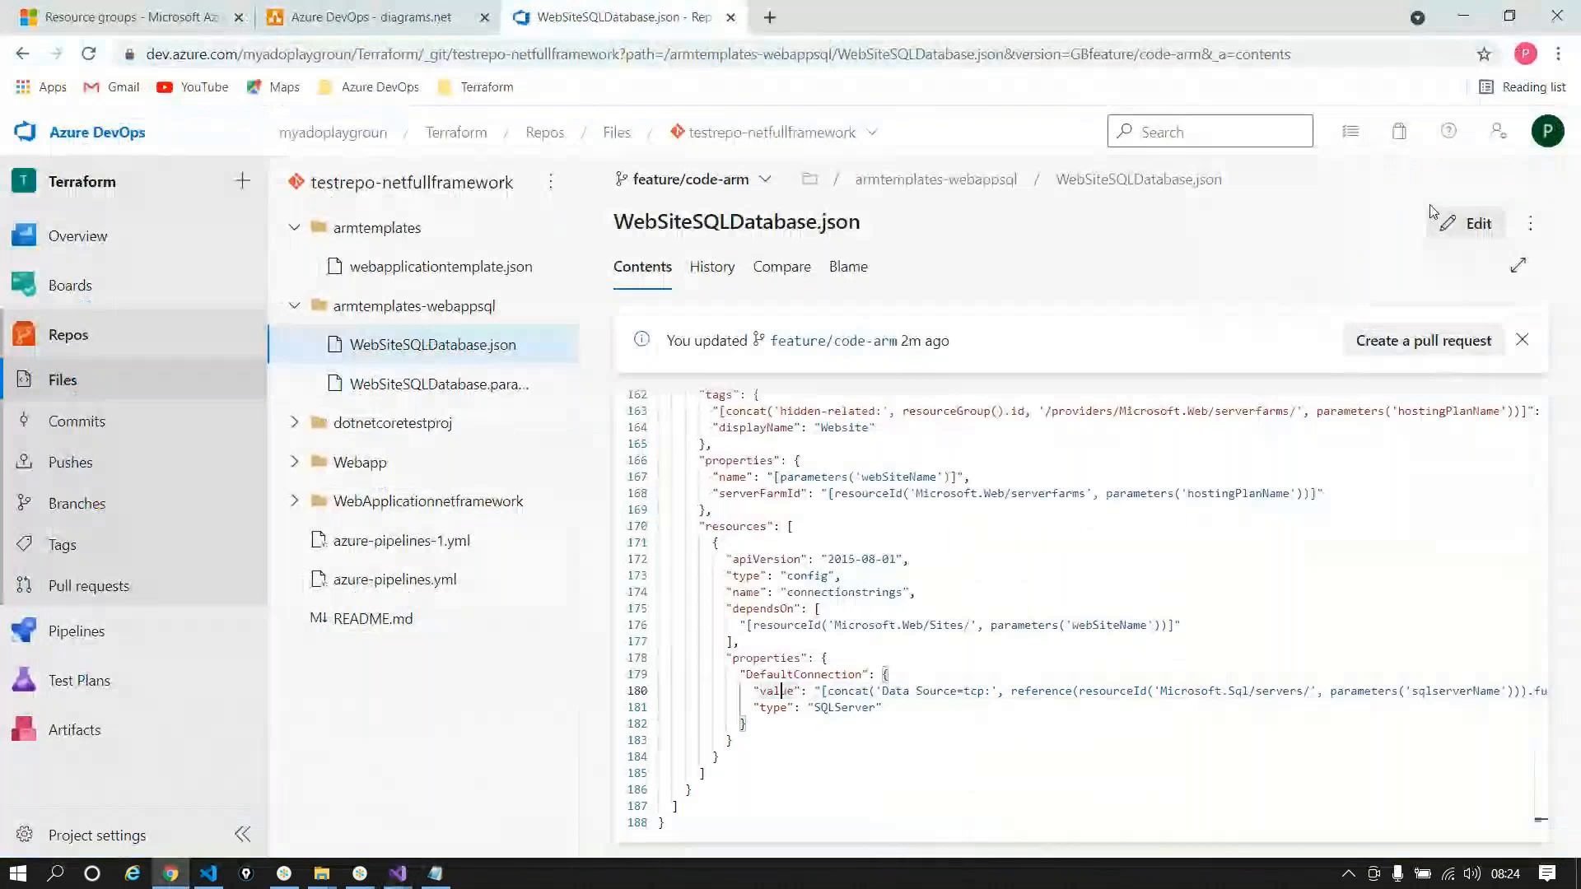
{"action": "left_click", "coordinate": [1445, 223]}
{"action": "double_click", "coordinate": [790, 673]}
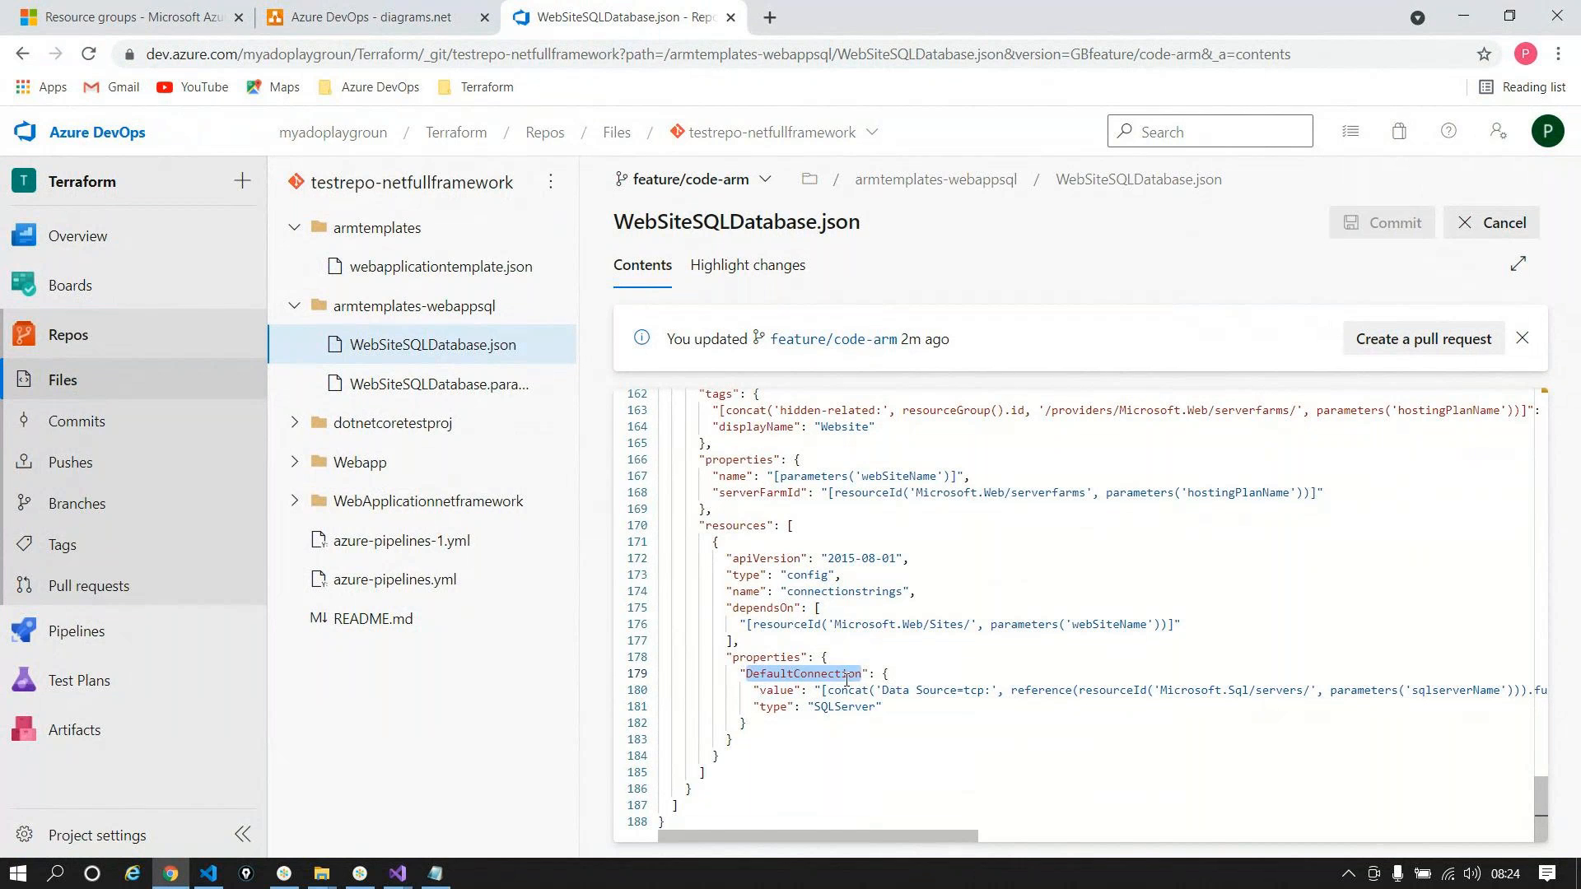
{"action": "key", "text": "ctrl+v"}
{"action": "left_click", "coordinate": [1382, 223]}
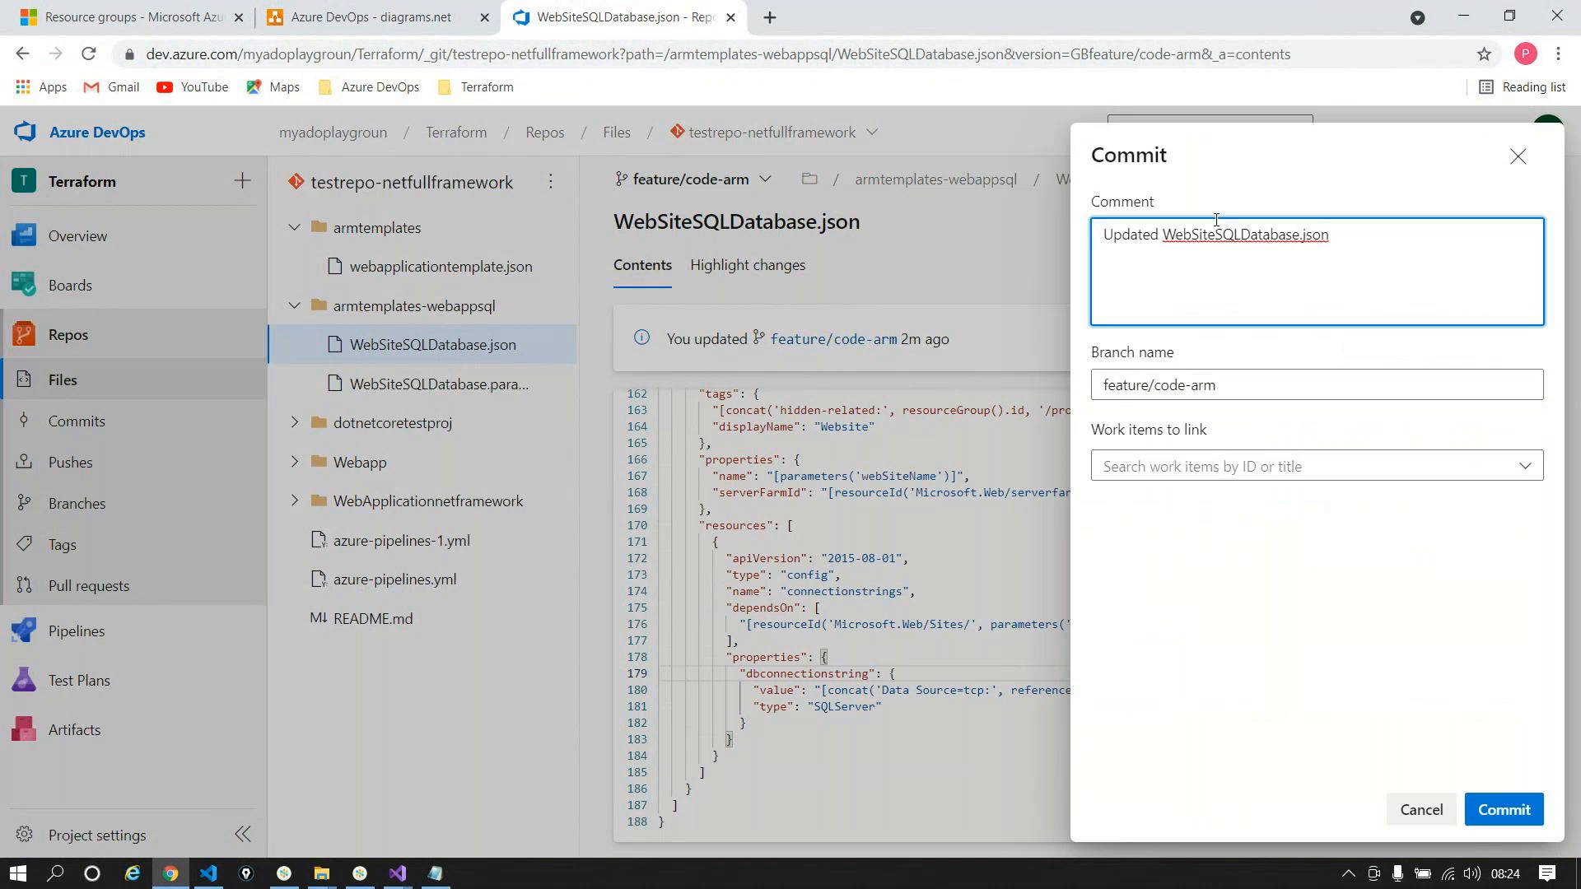
{"action": "left_click", "coordinate": [1504, 810]}
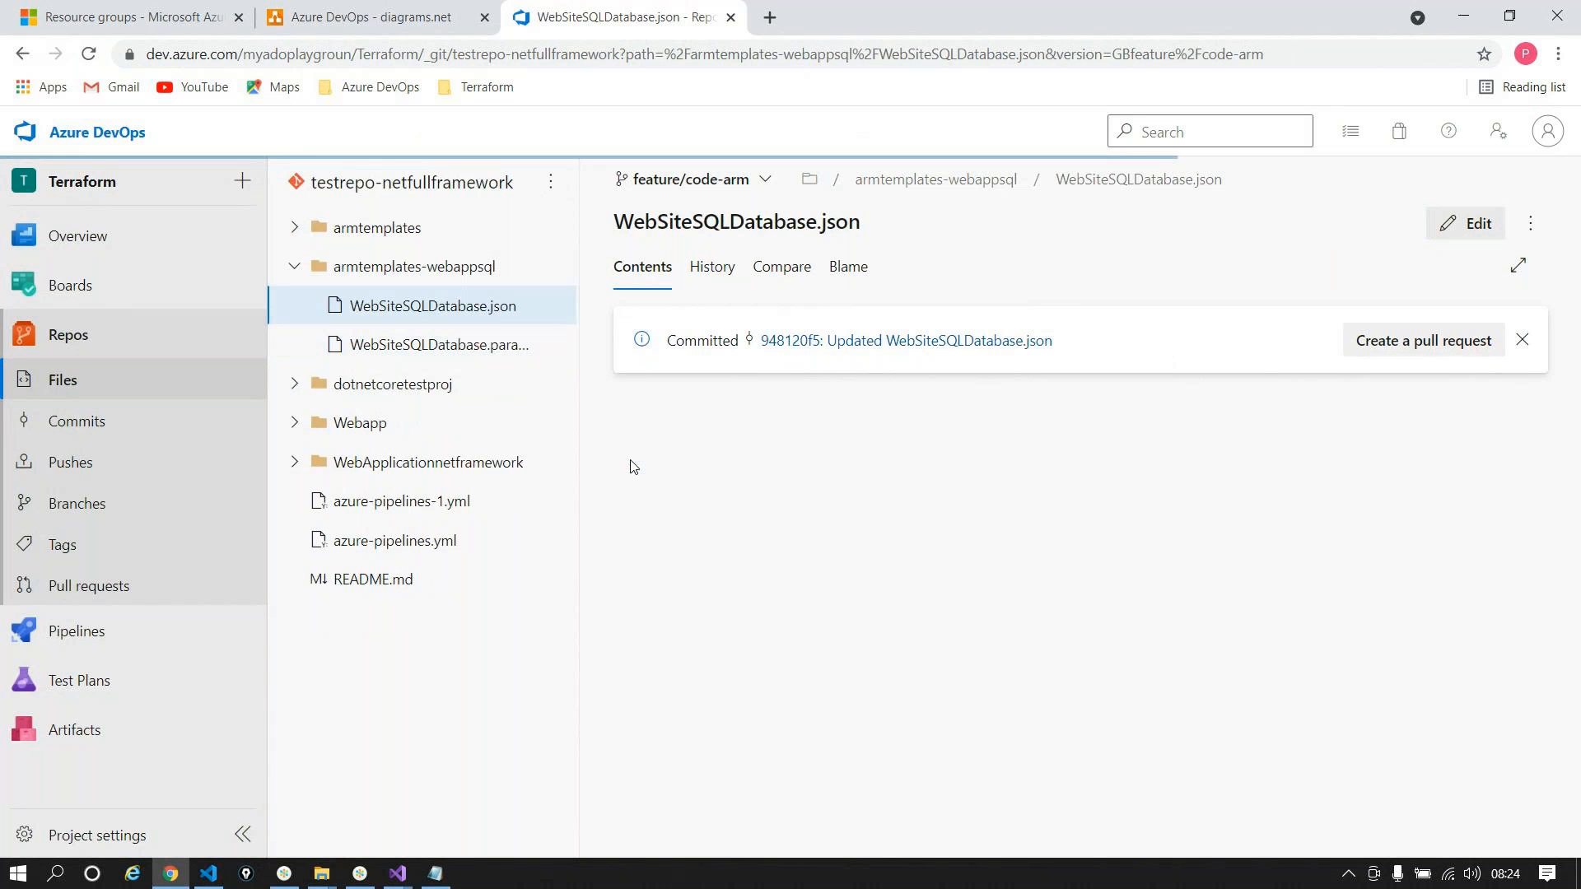
Step: Start a pull request from feature/code-arm into develop and review its changed files
{"action": "left_click", "coordinate": [1449, 341]}
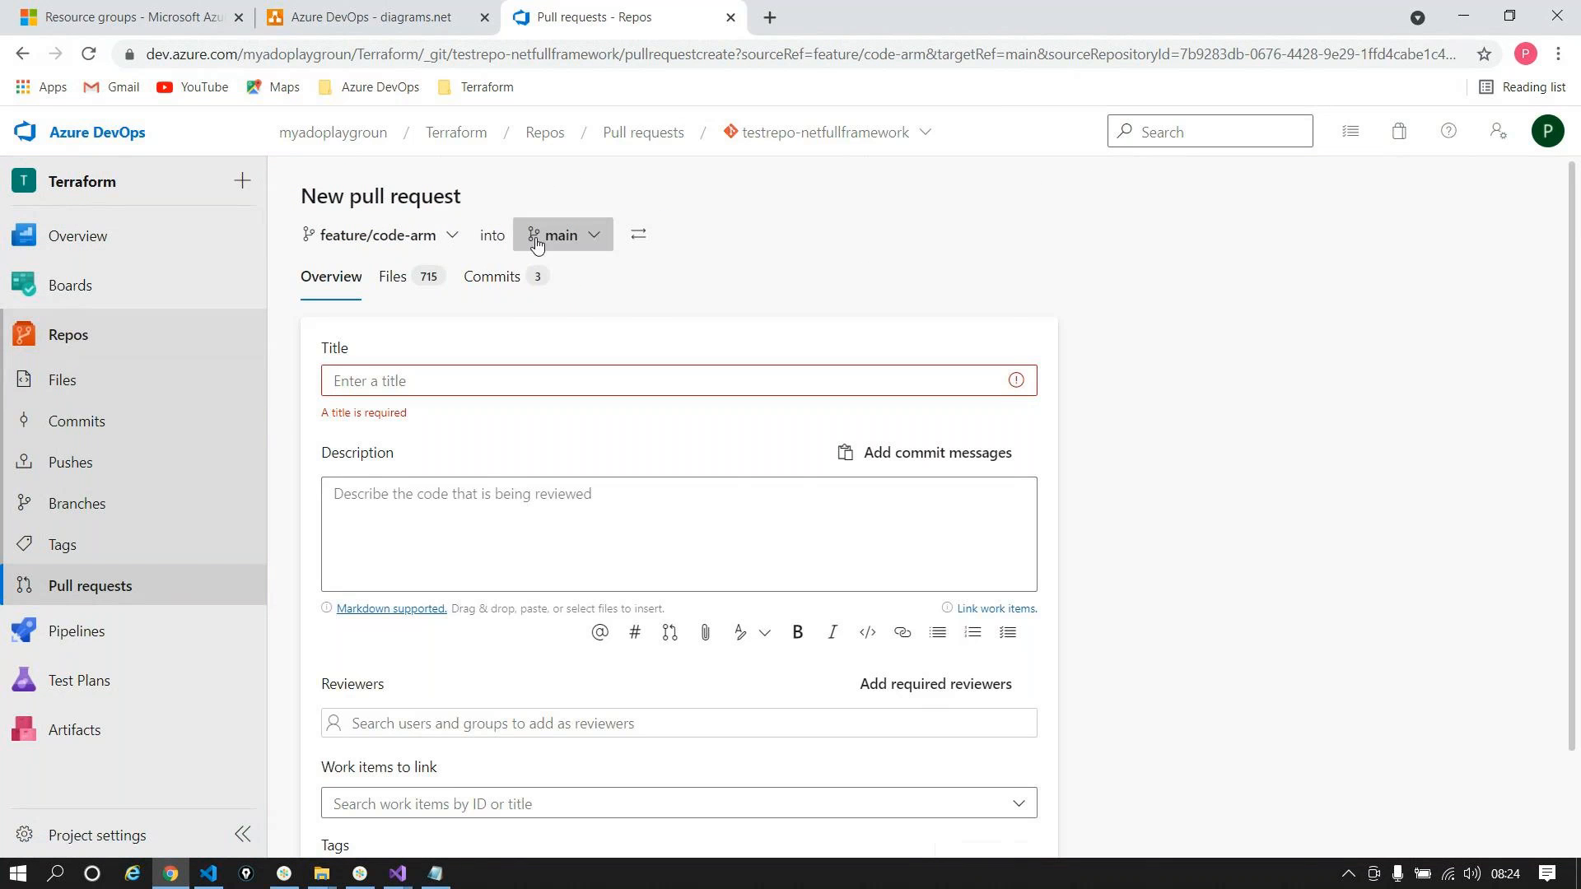
{"action": "left_click", "coordinate": [560, 234]}
{"action": "type", "text": "d"}
{"action": "left_click", "coordinate": [598, 354]}
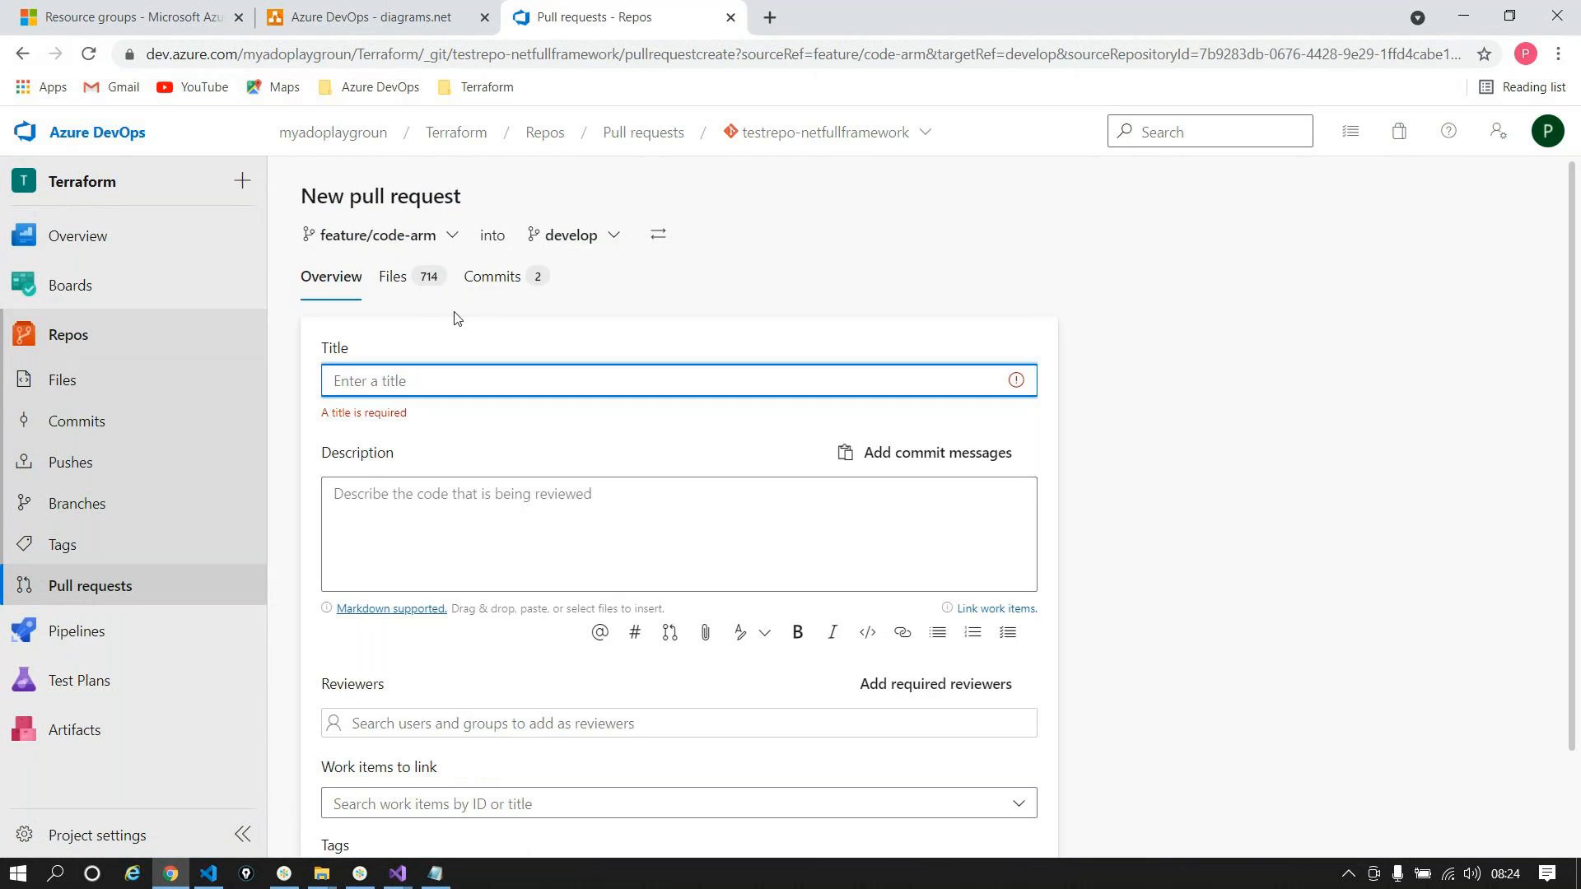
{"action": "left_click", "coordinate": [416, 284]}
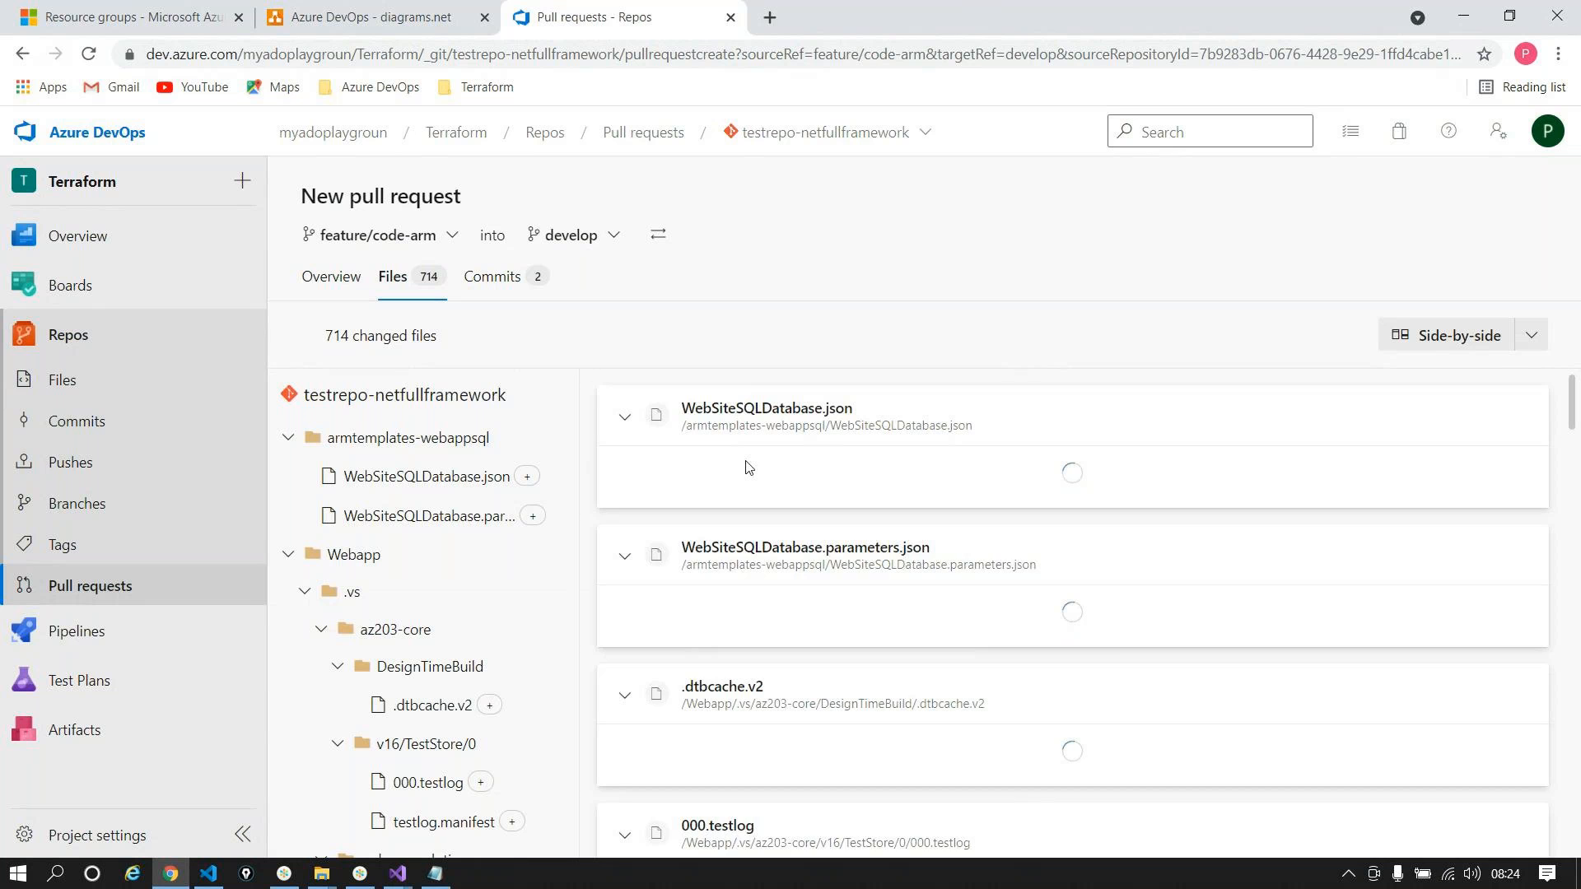
{"action": "scroll", "coordinate": [830, 586], "scroll_direction": "down", "scroll_amount": 15}
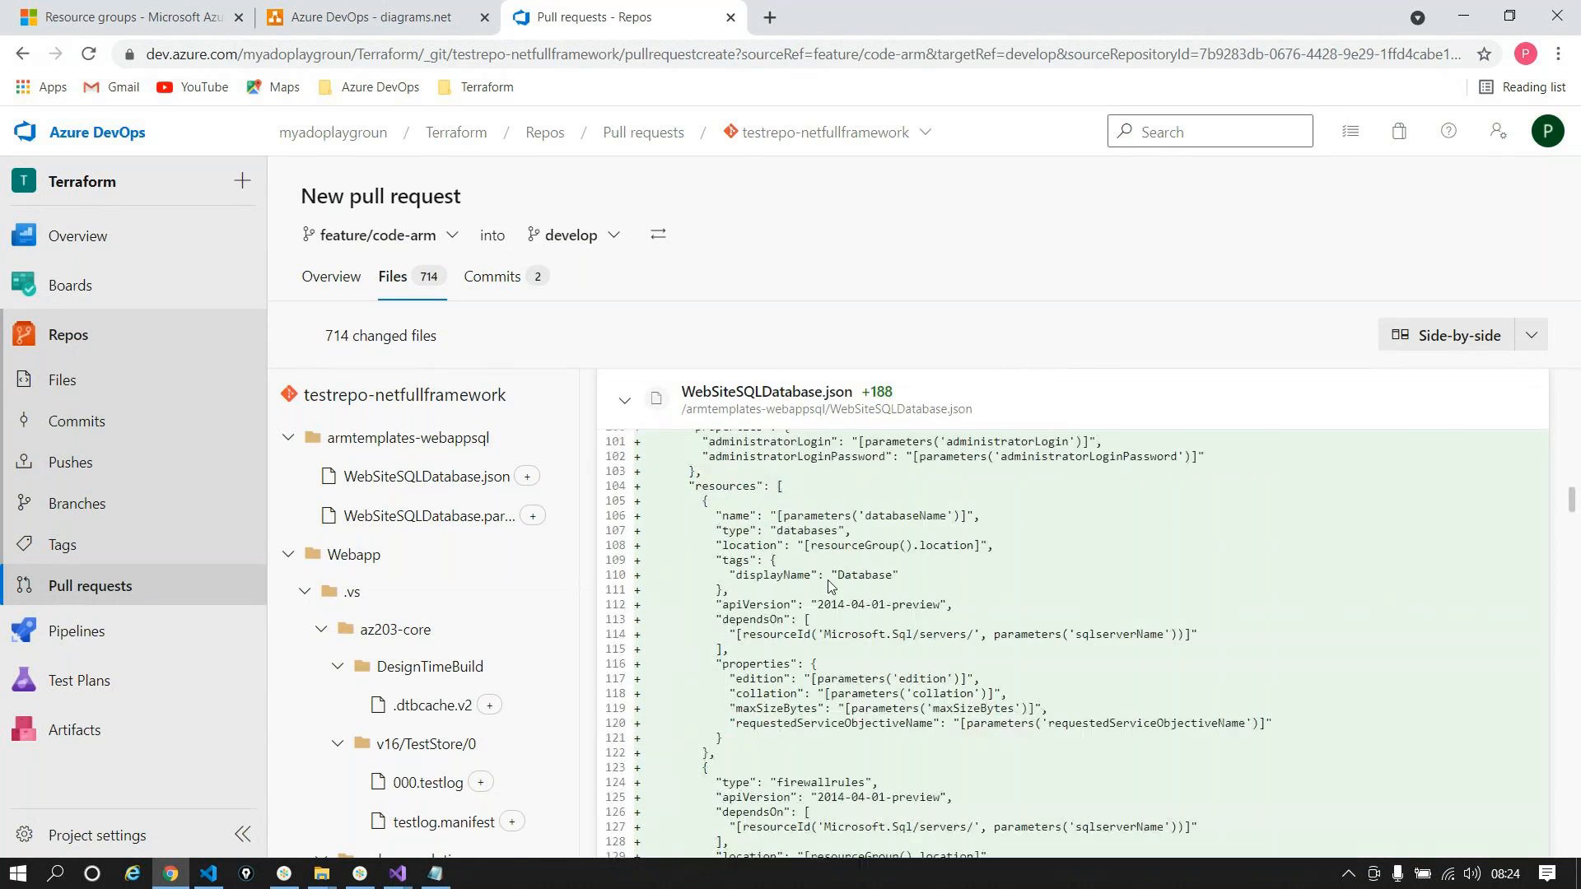
{"action": "scroll", "coordinate": [830, 586], "scroll_direction": "down", "scroll_amount": 20}
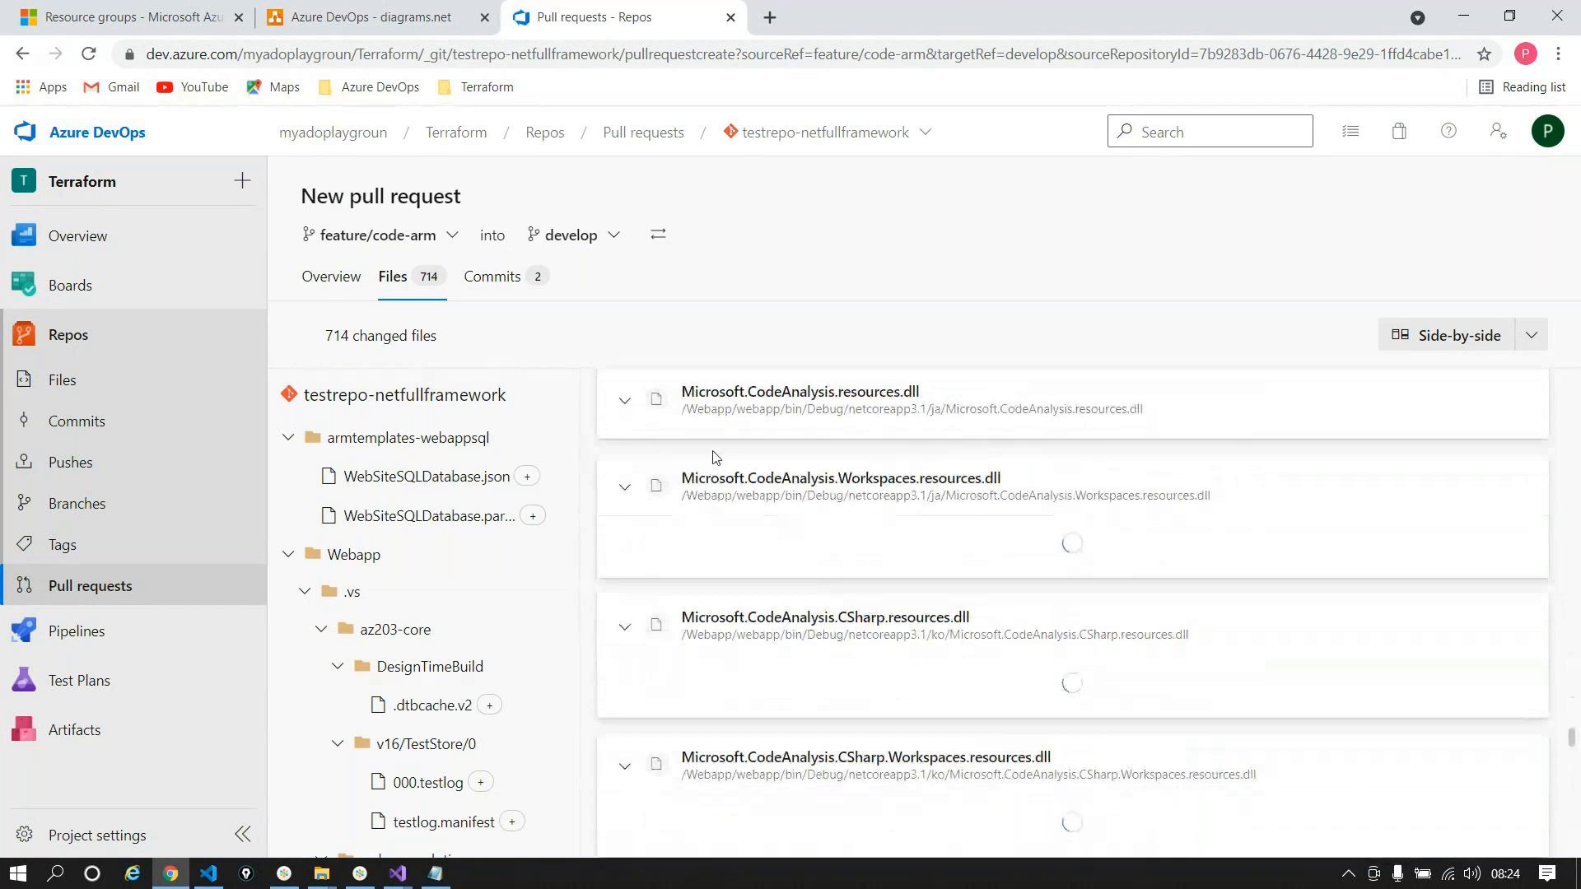
{"action": "left_click", "coordinate": [331, 276]}
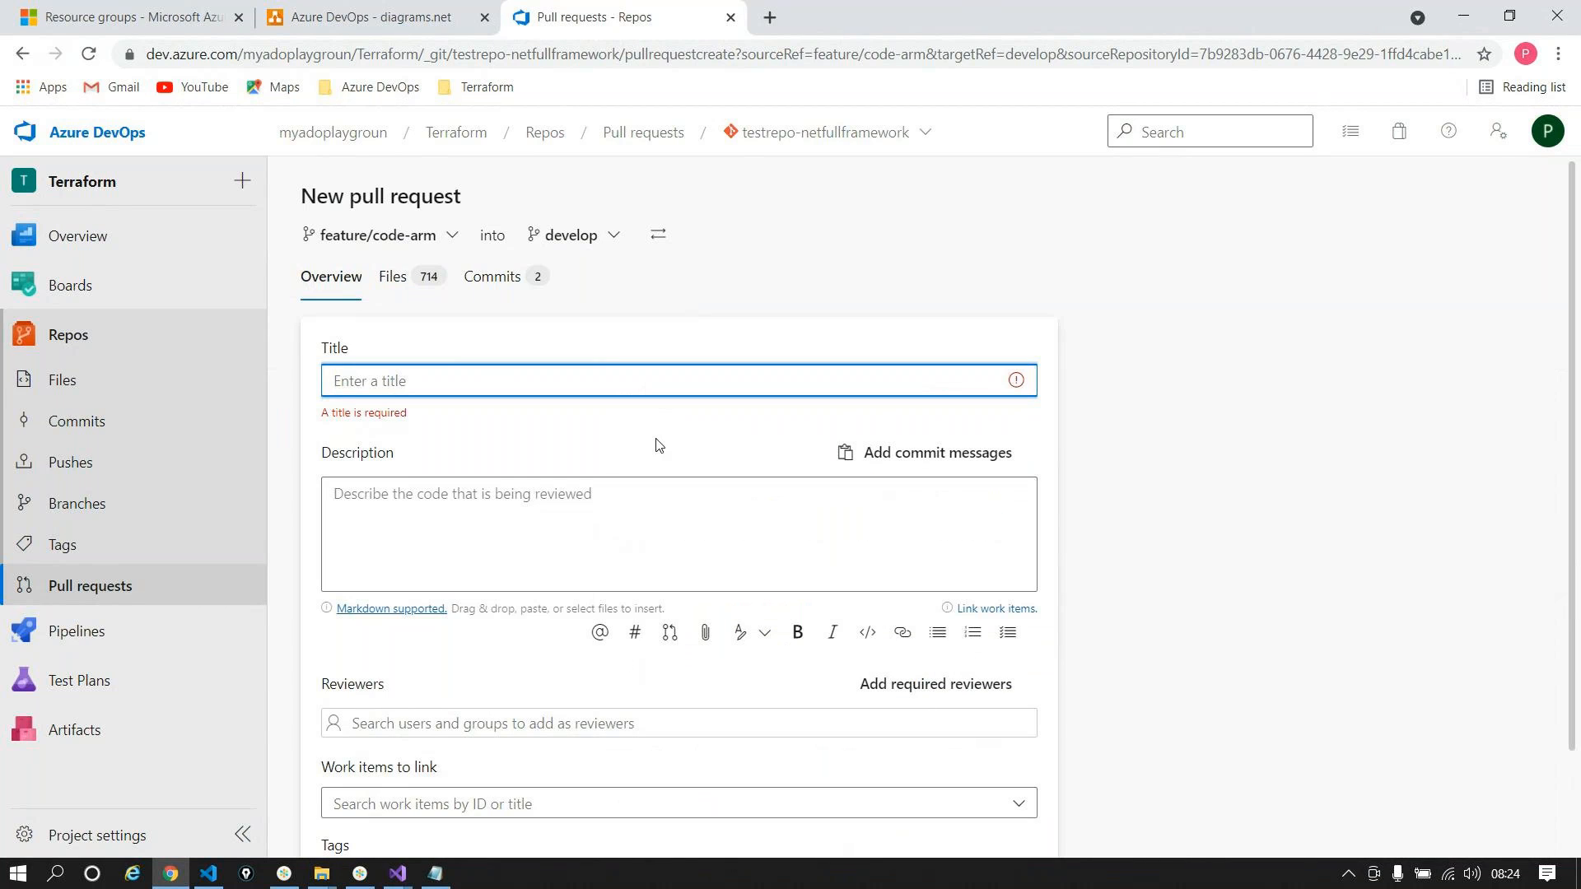
Step: Title and describe the pull request 'Committing Code and ARM', then approve and complete it
{"action": "type", "text": "Co"}
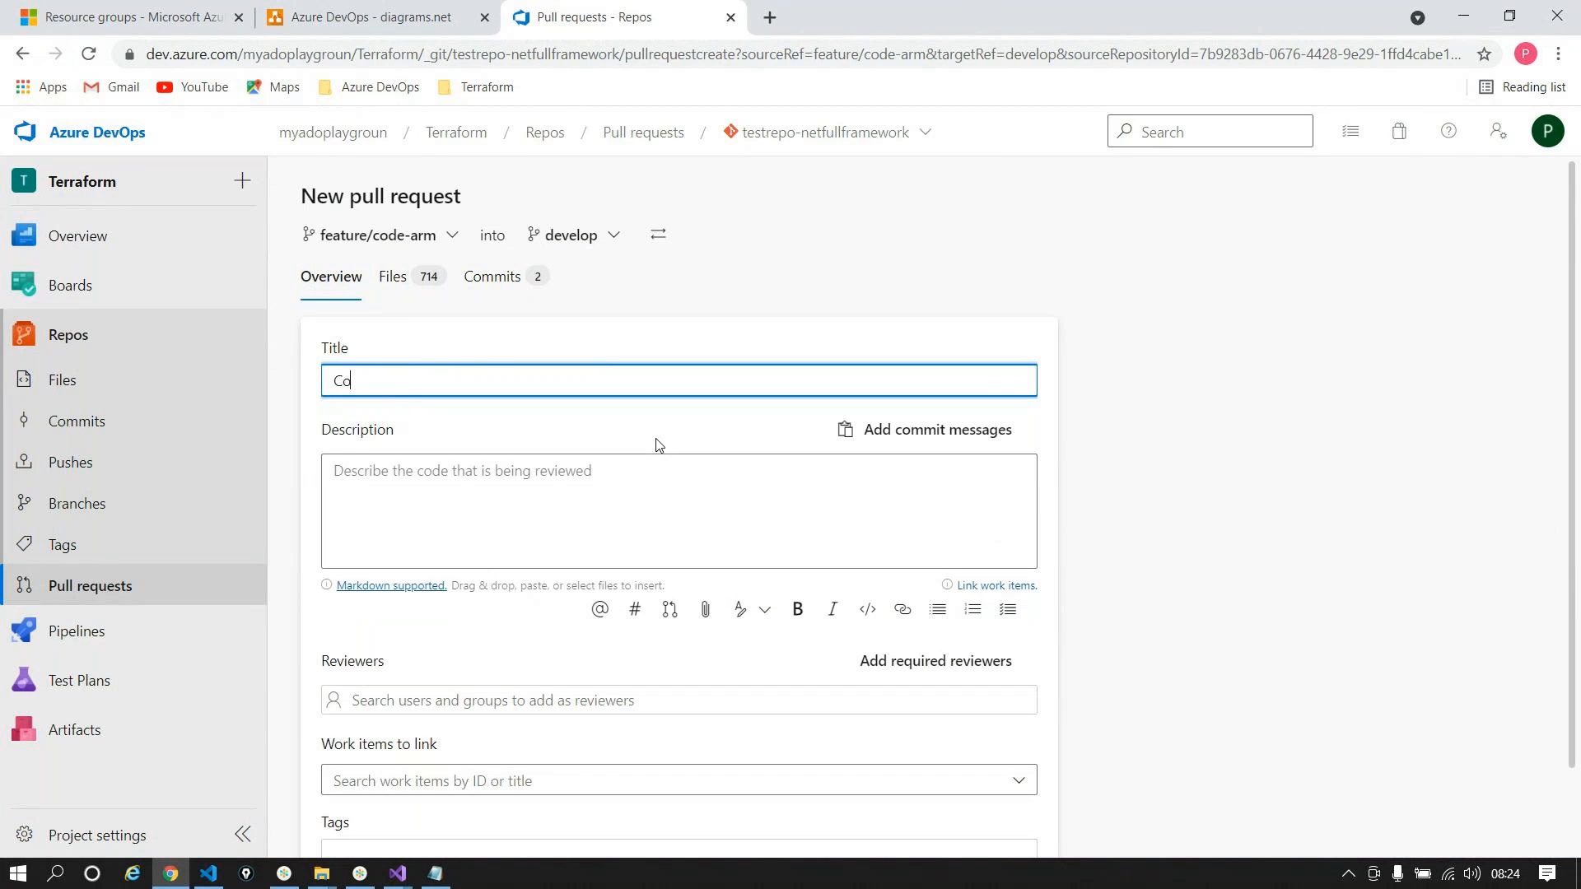
{"action": "type", "text": "mmitting Code and ARN"}
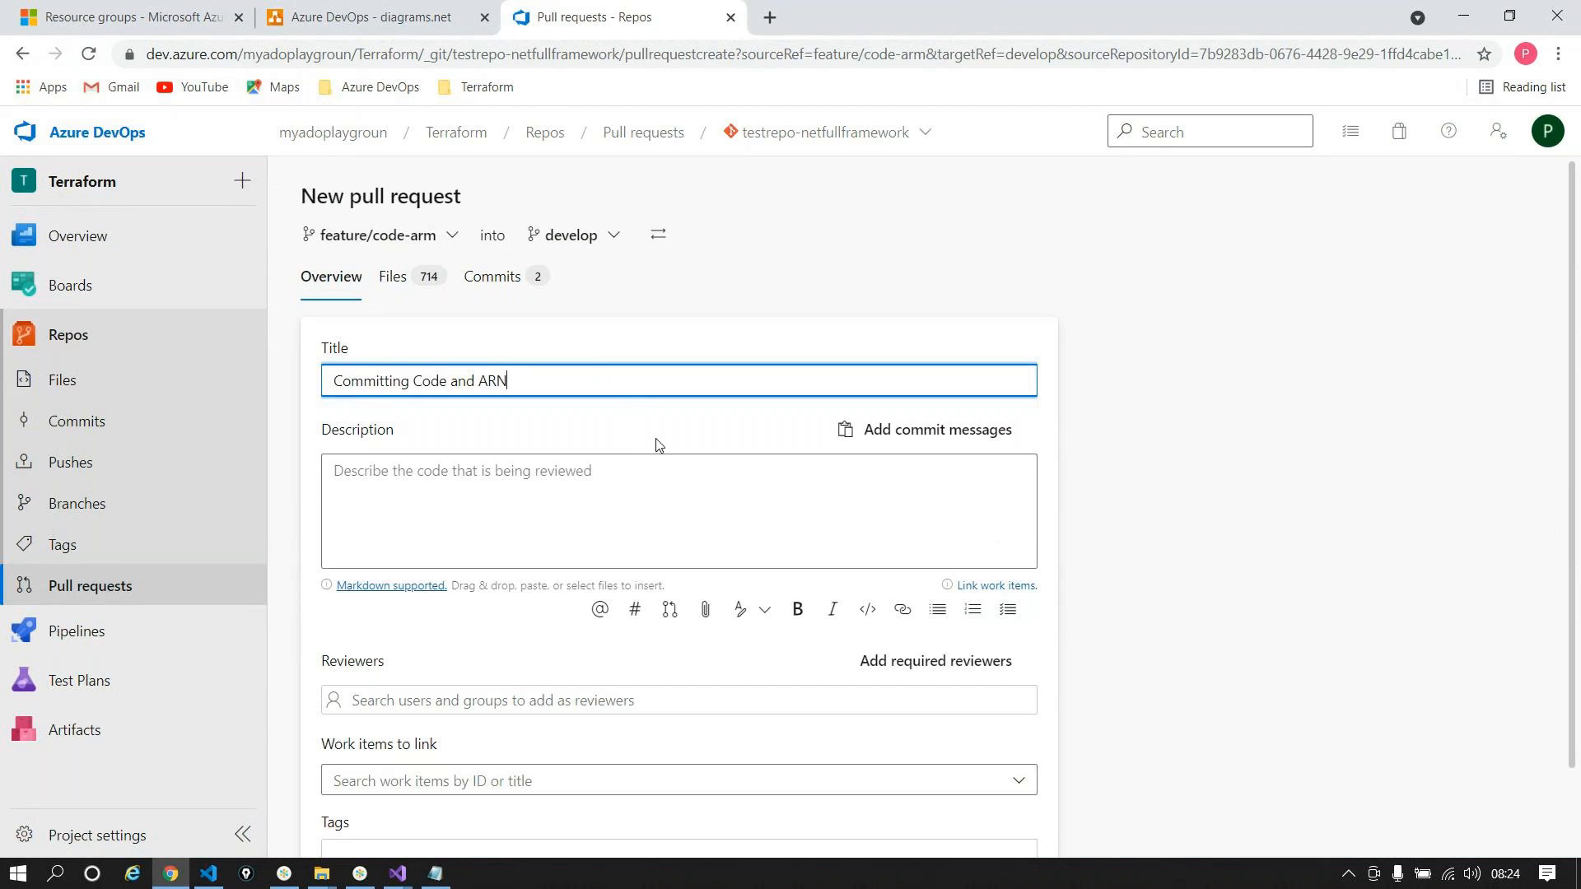
{"action": "type", "text": "M"}
{"action": "key", "text": "BackSpace"}
{"action": "key", "text": "BackSpace"}
{"action": "type", "text": "M"}
{"action": "left_click_drag", "start_coordinate": [575, 384], "coordinate": [9, 340]}
{"action": "key", "text": "ctrl+c"}
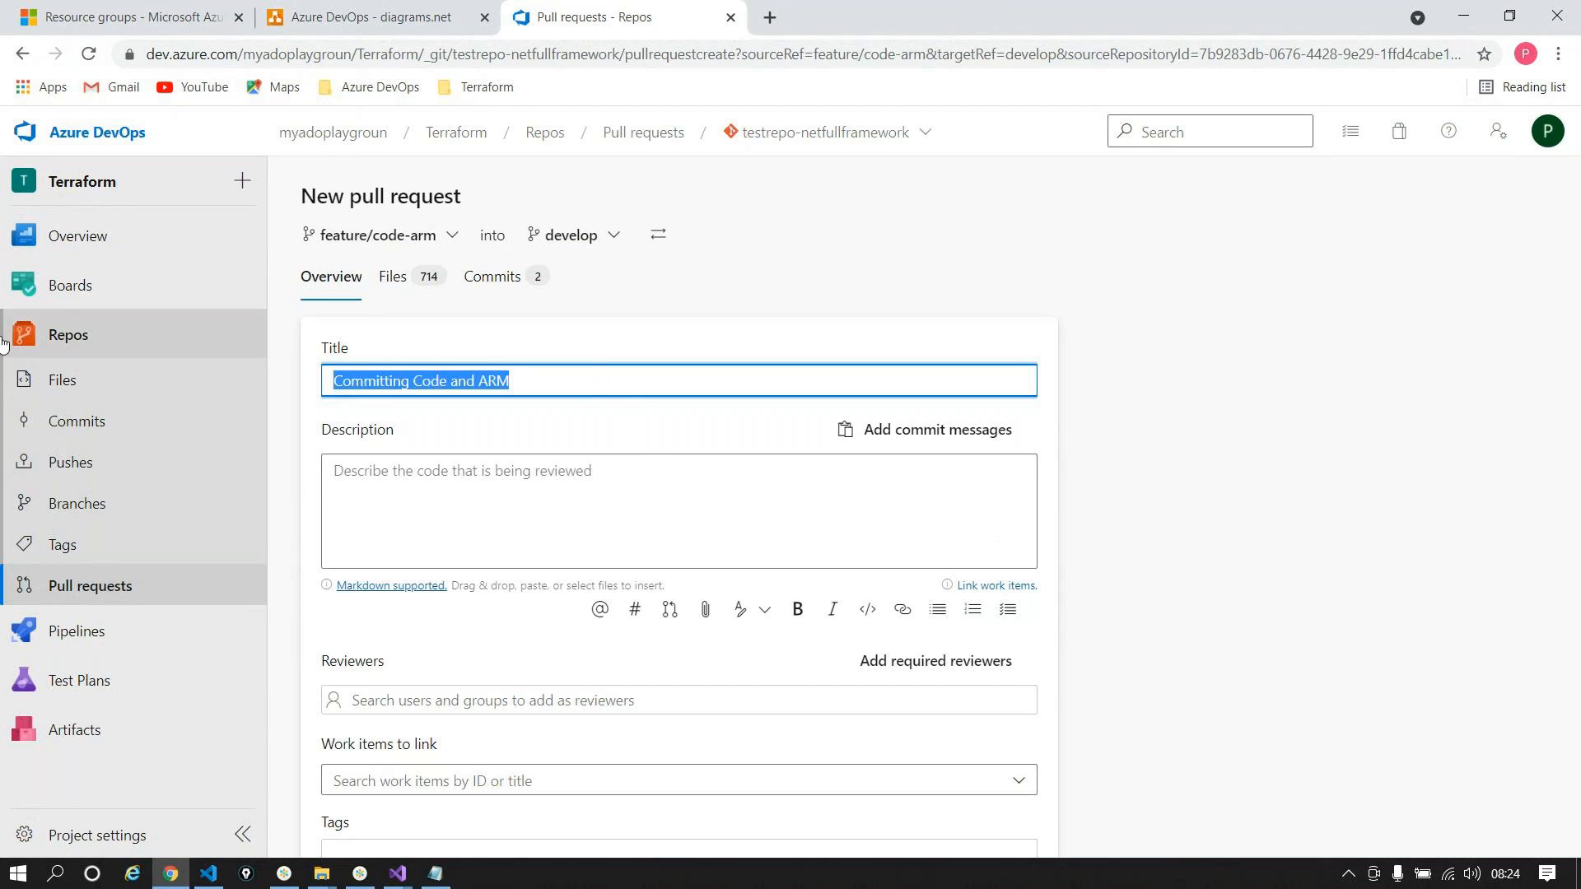
{"action": "left_click", "coordinate": [387, 546]}
{"action": "key", "text": "ctrl+v"}
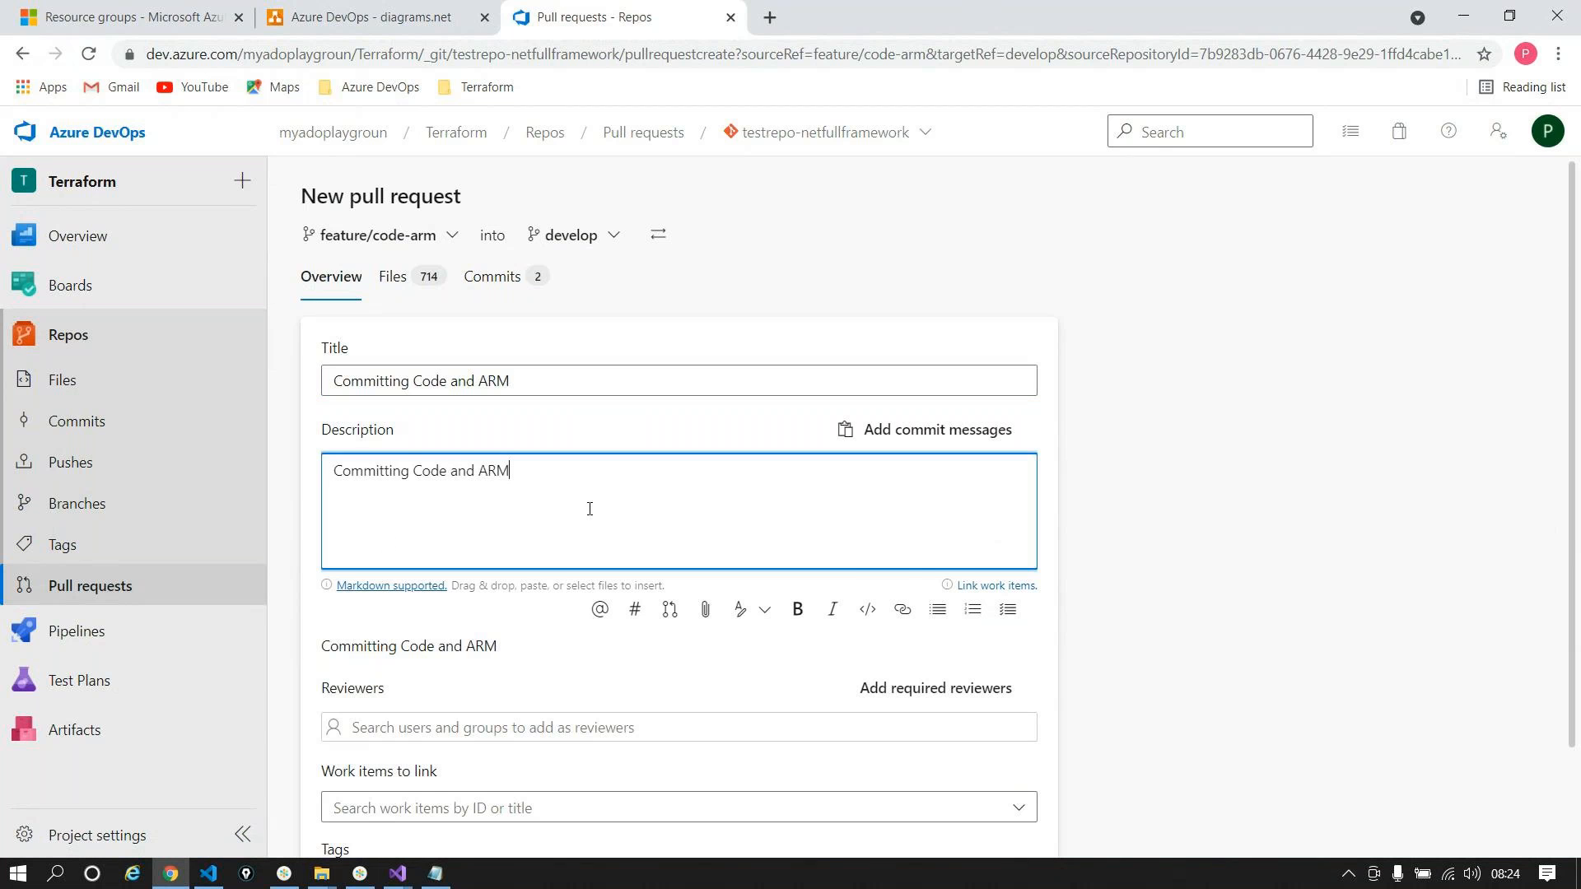
{"action": "scroll", "coordinate": [644, 470], "scroll_direction": "down", "scroll_amount": 2}
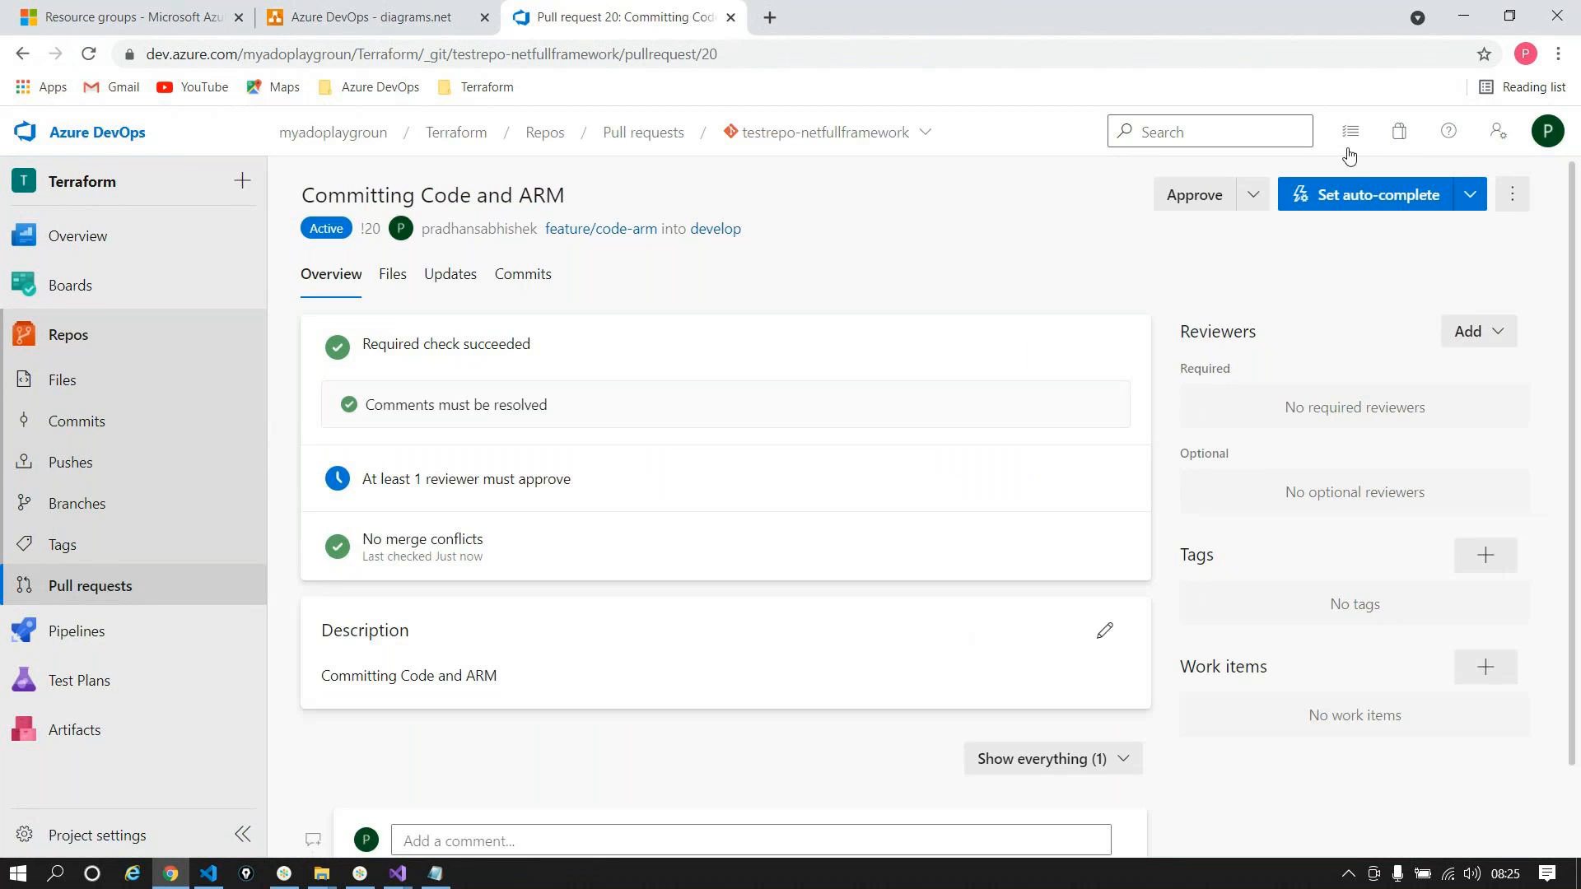
{"action": "left_click", "coordinate": [1185, 192]}
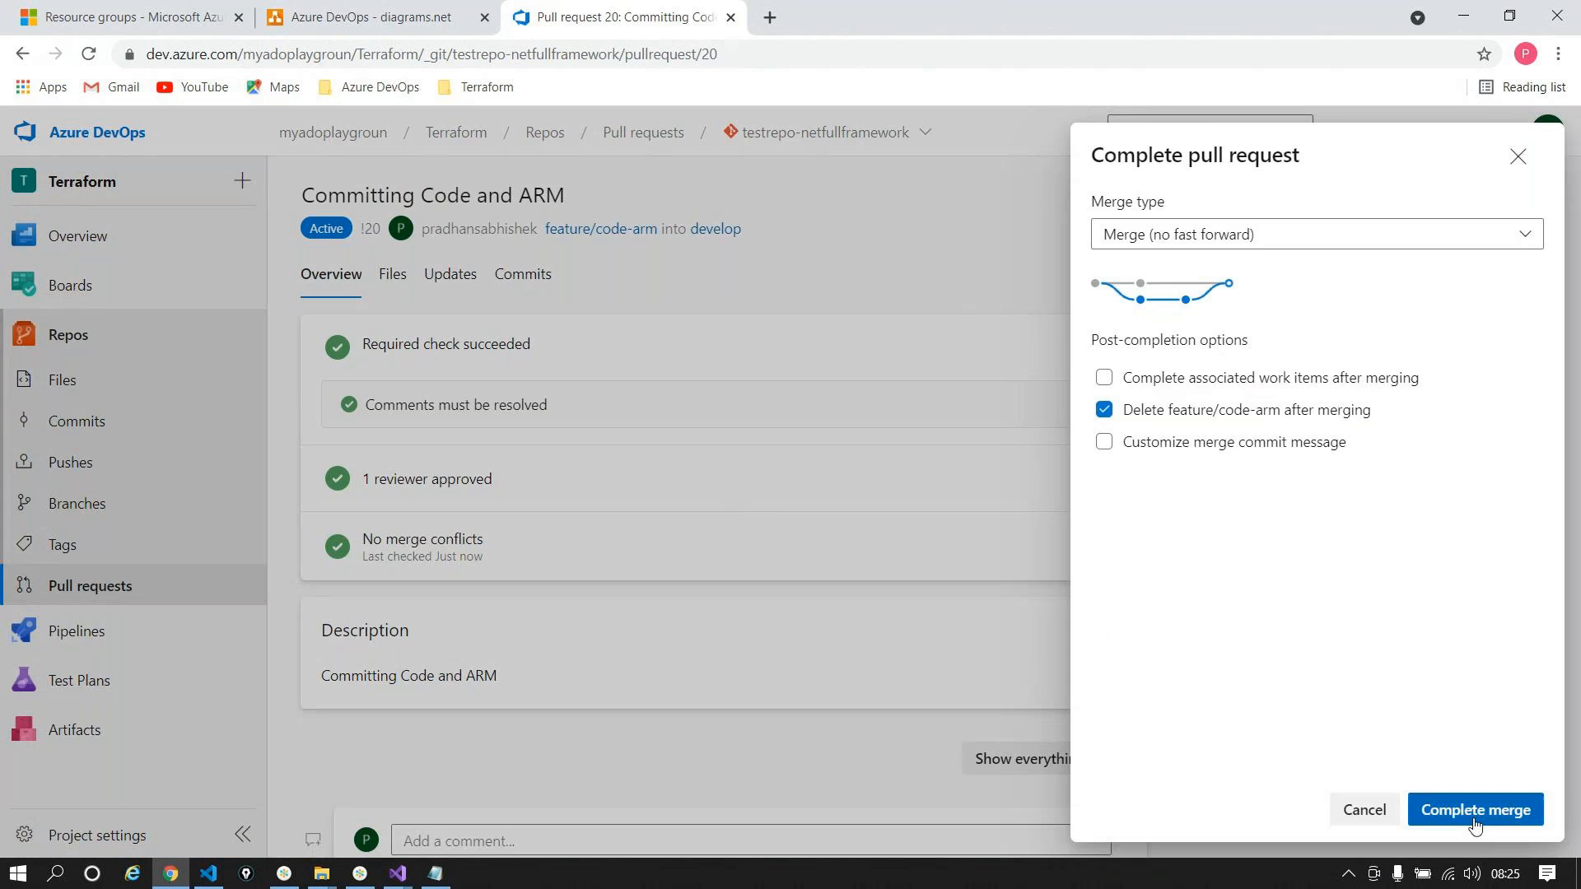
{"action": "left_click", "coordinate": [1479, 824]}
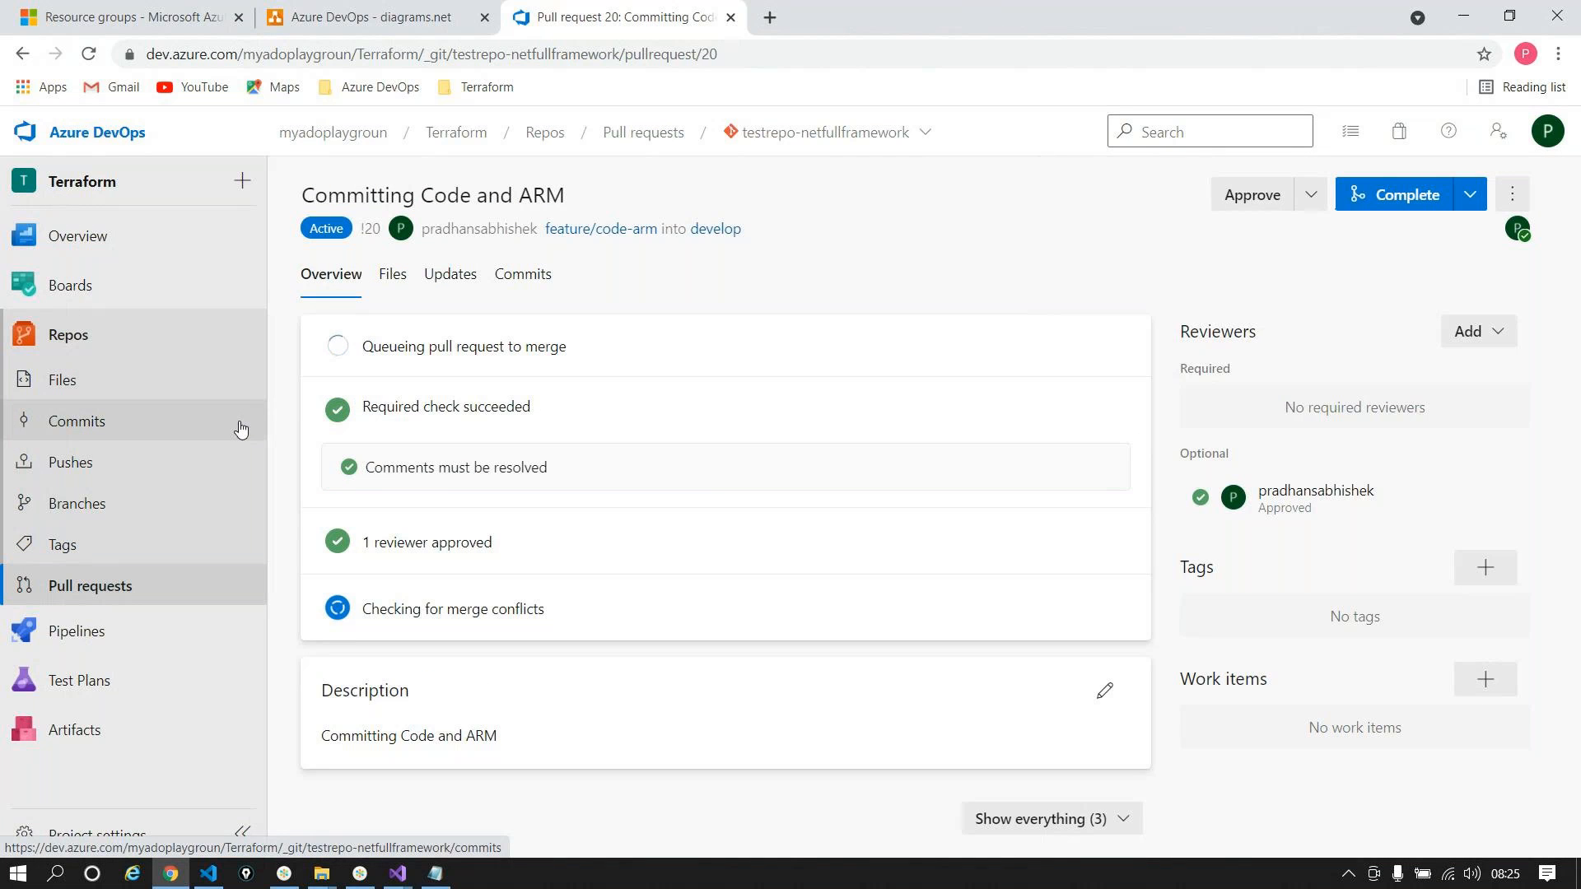
Step: On the develop branch, view SQLCommands.txt and webapp-solution.sln in the Webapp folder
{"action": "left_click", "coordinate": [126, 389]}
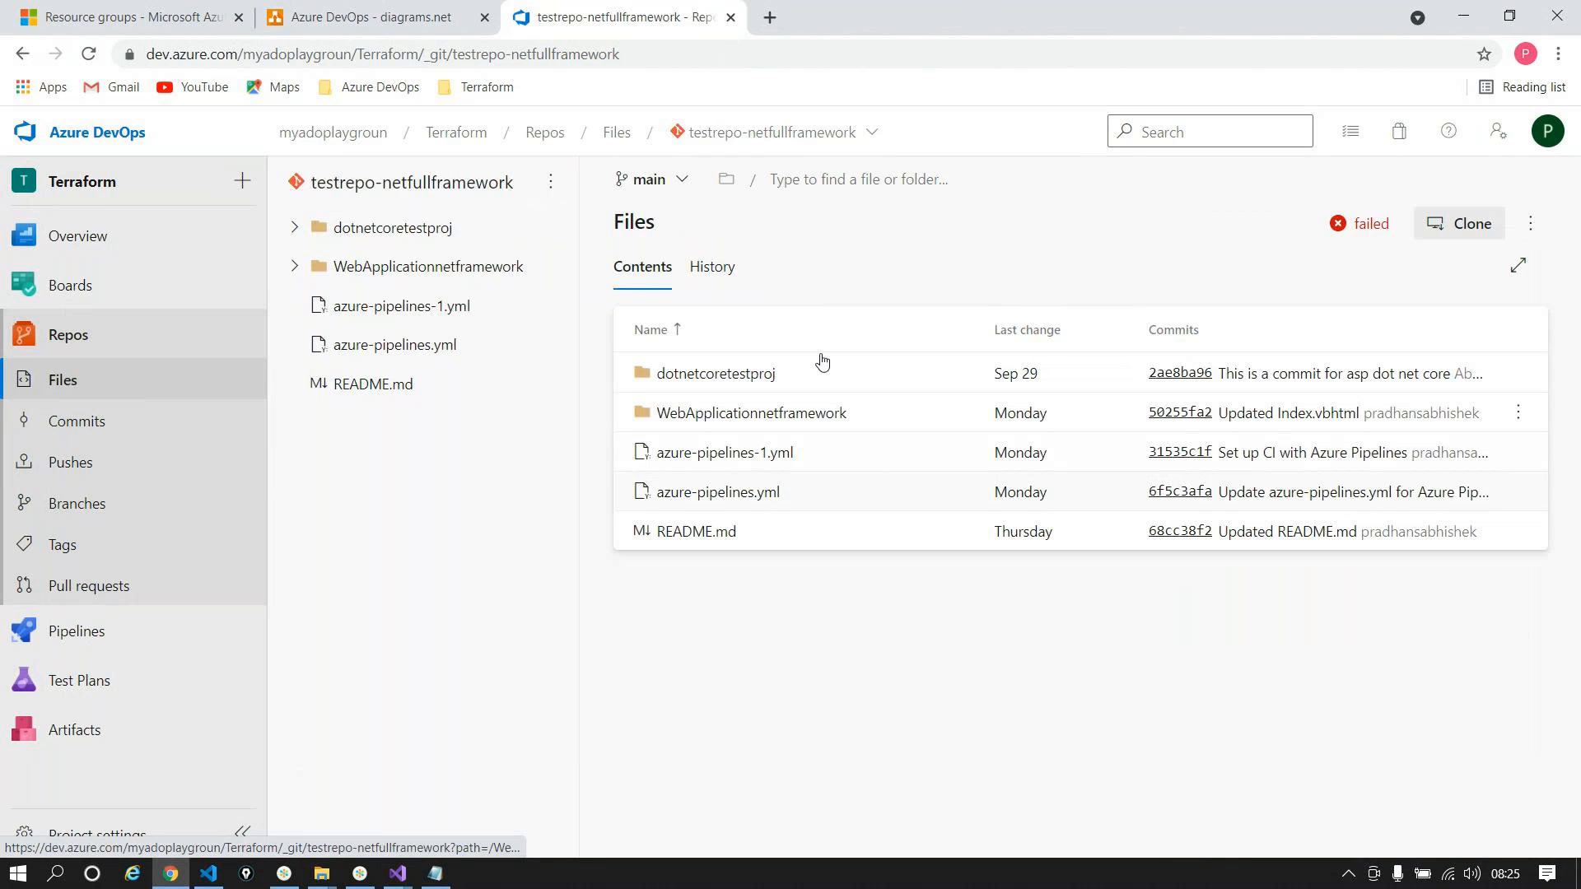
{"action": "left_click", "coordinate": [653, 181]}
{"action": "type", "text": "de"}
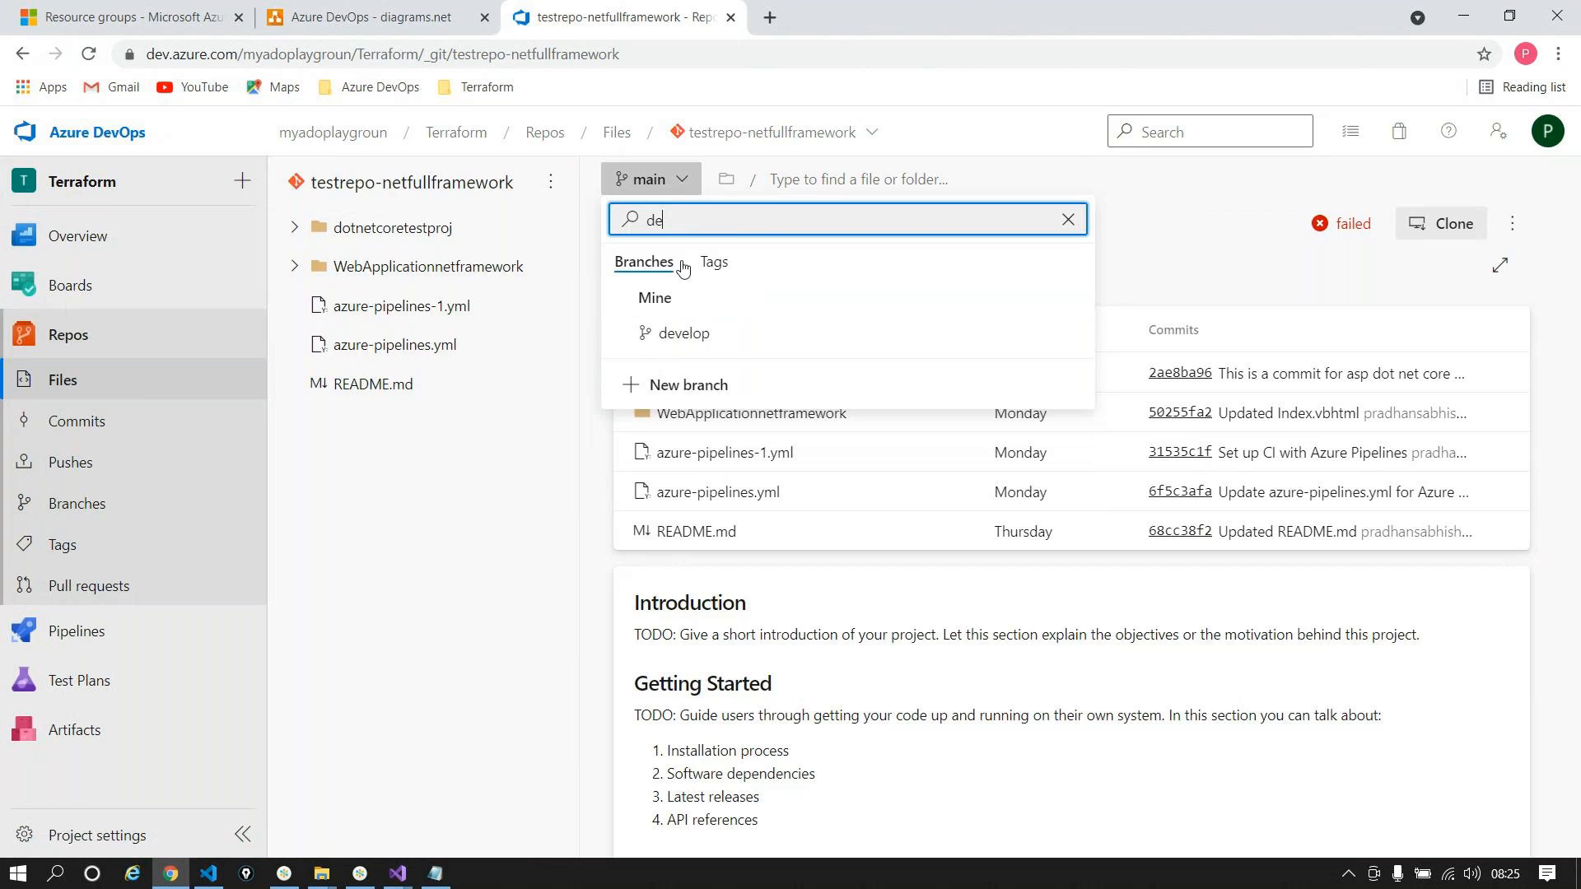
{"action": "left_click", "coordinate": [683, 333]}
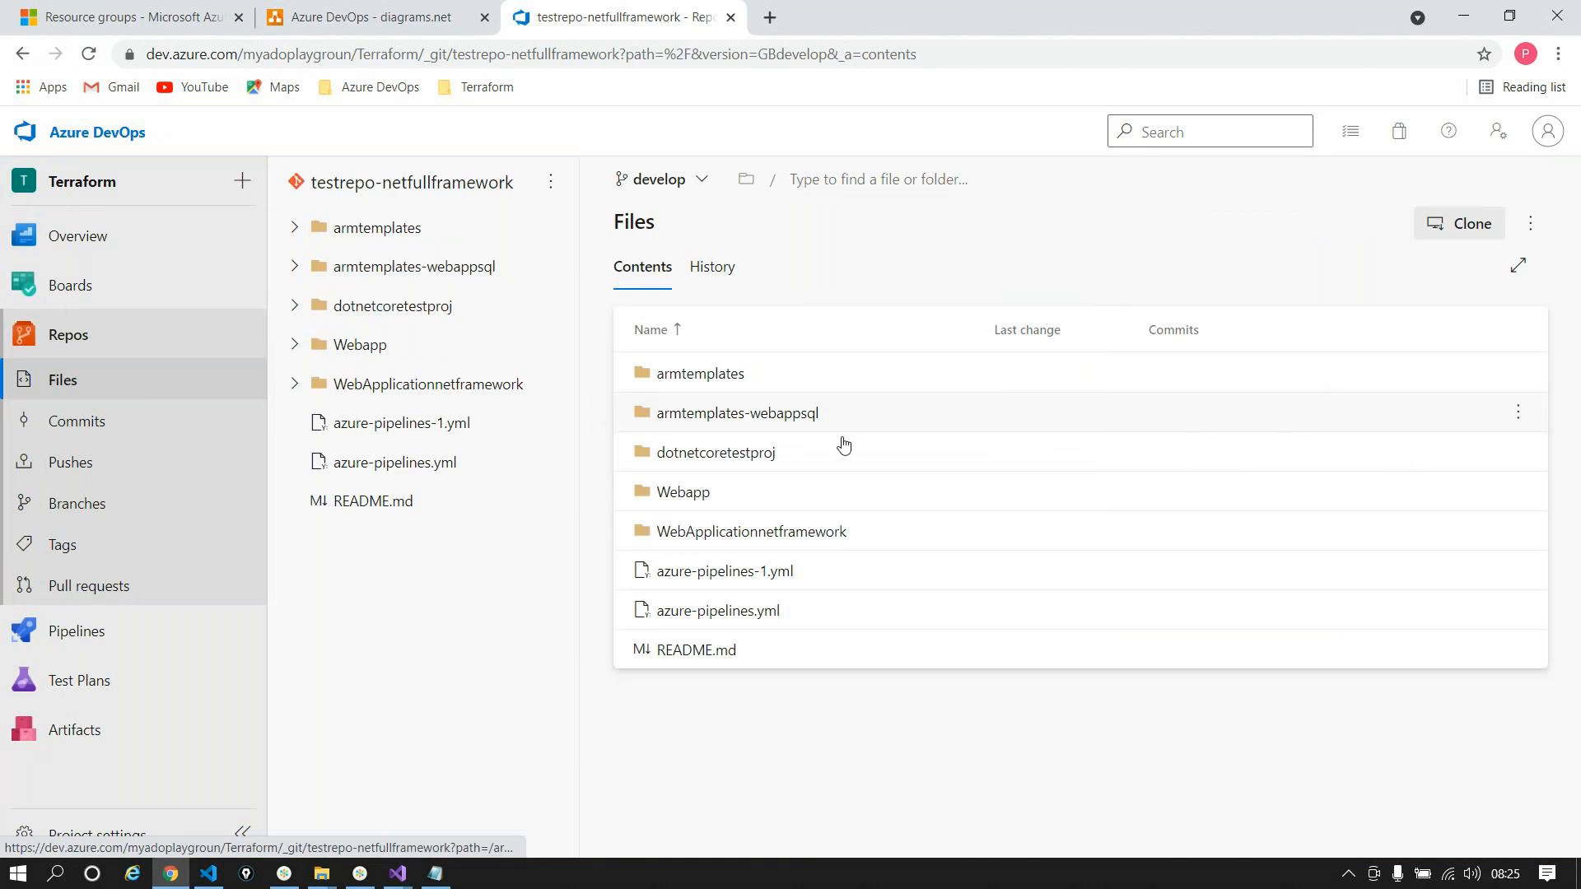
{"action": "left_click", "coordinate": [730, 494]}
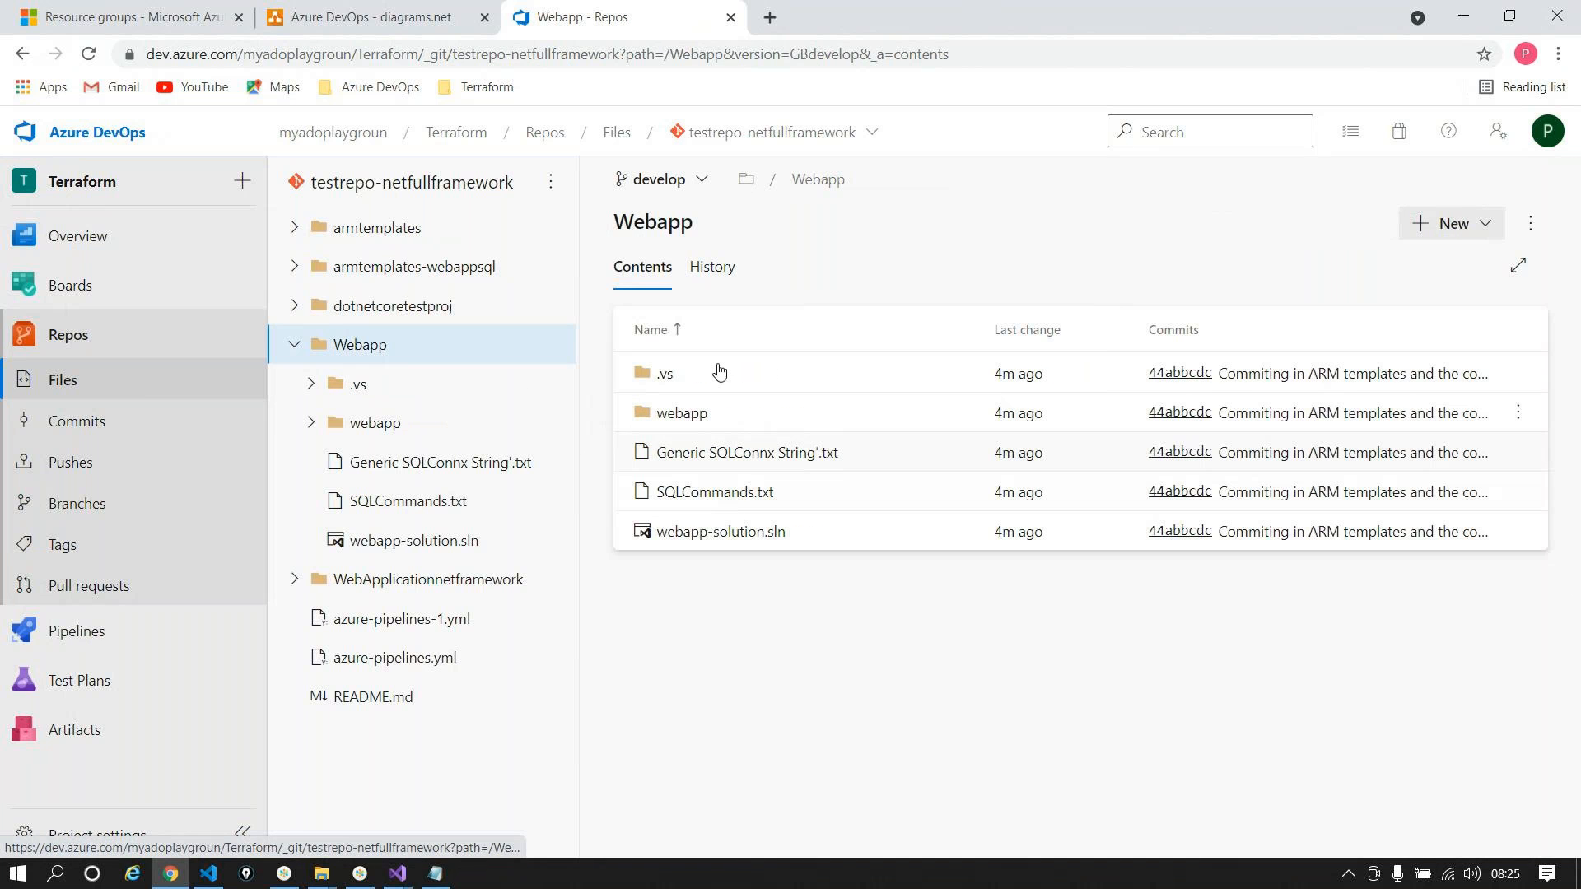
{"action": "left_click", "coordinate": [720, 492]}
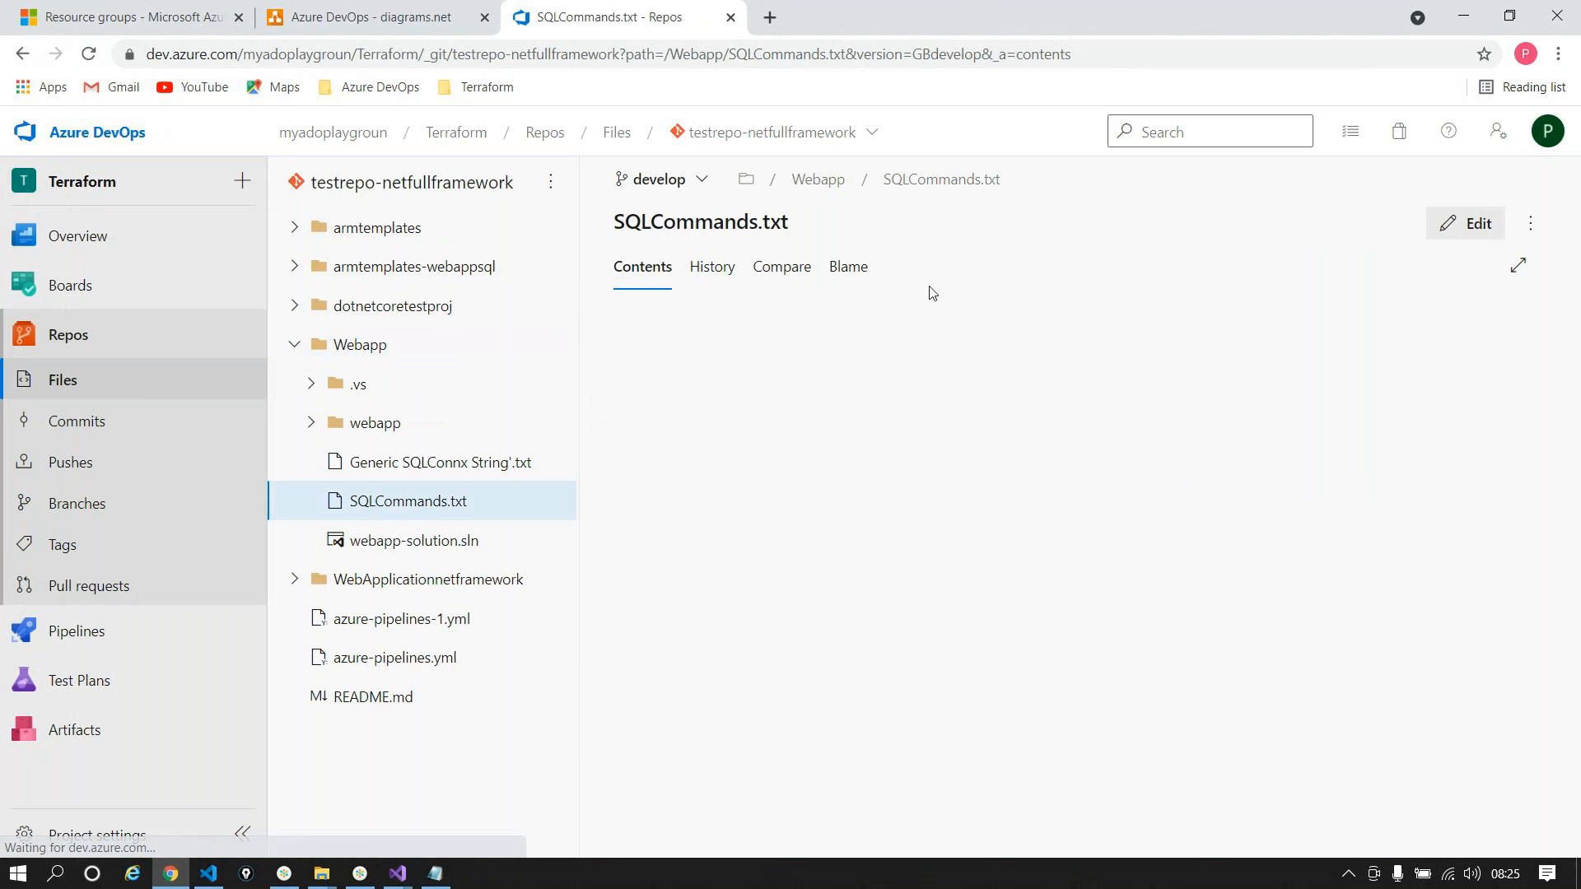
{"action": "left_click_drag", "start_coordinate": [1133, 515], "coordinate": [593, 308]}
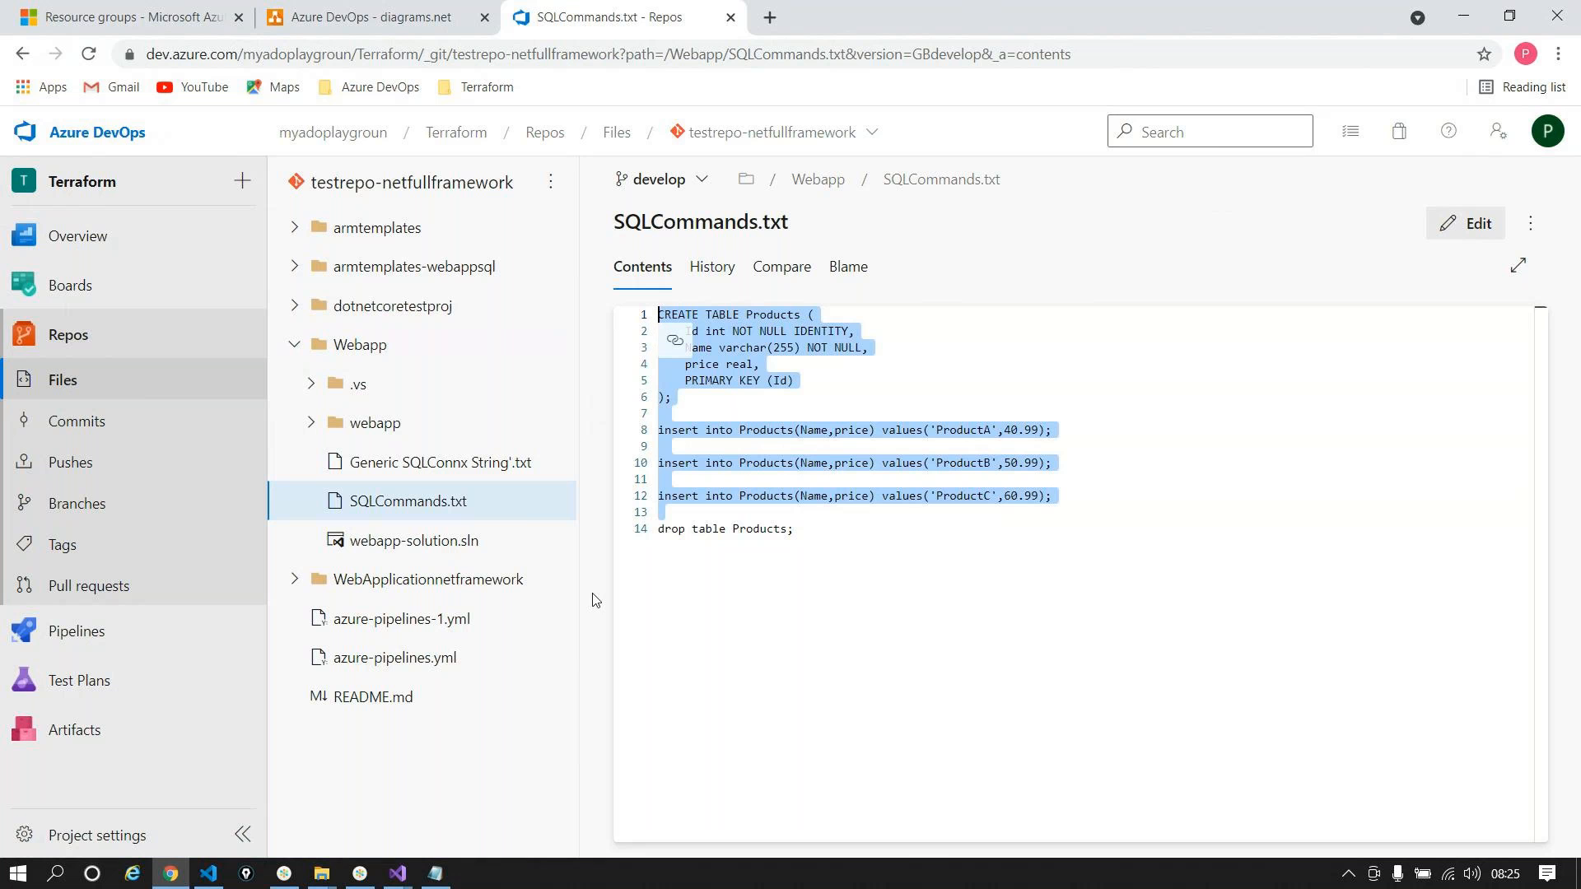
{"action": "left_click", "coordinate": [413, 545]}
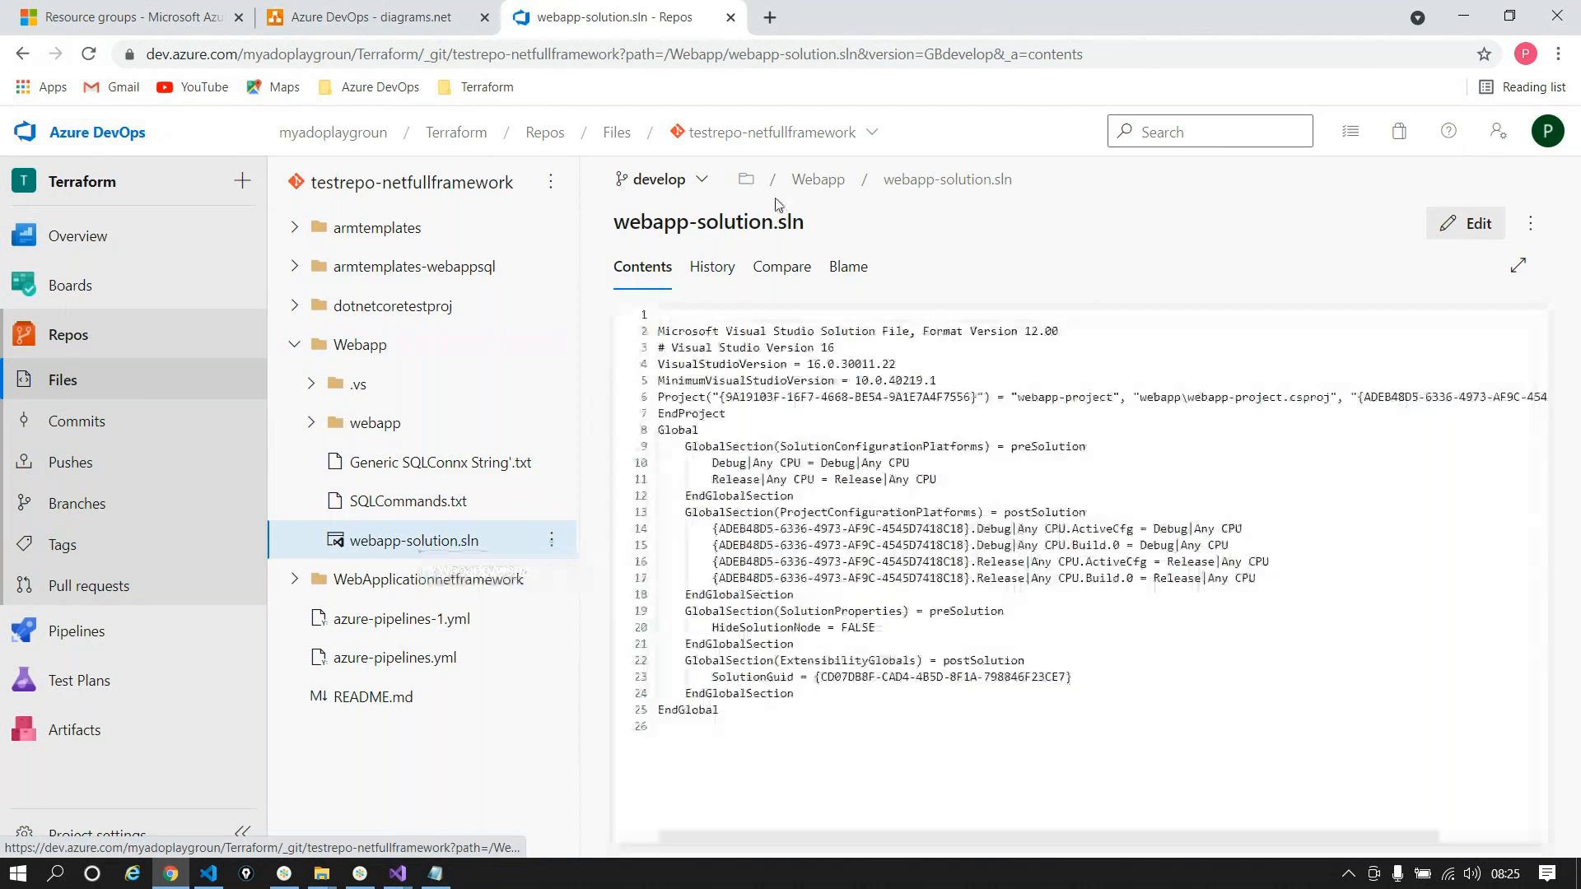
{"action": "left_click_drag", "start_coordinate": [741, 729], "coordinate": [625, 309]}
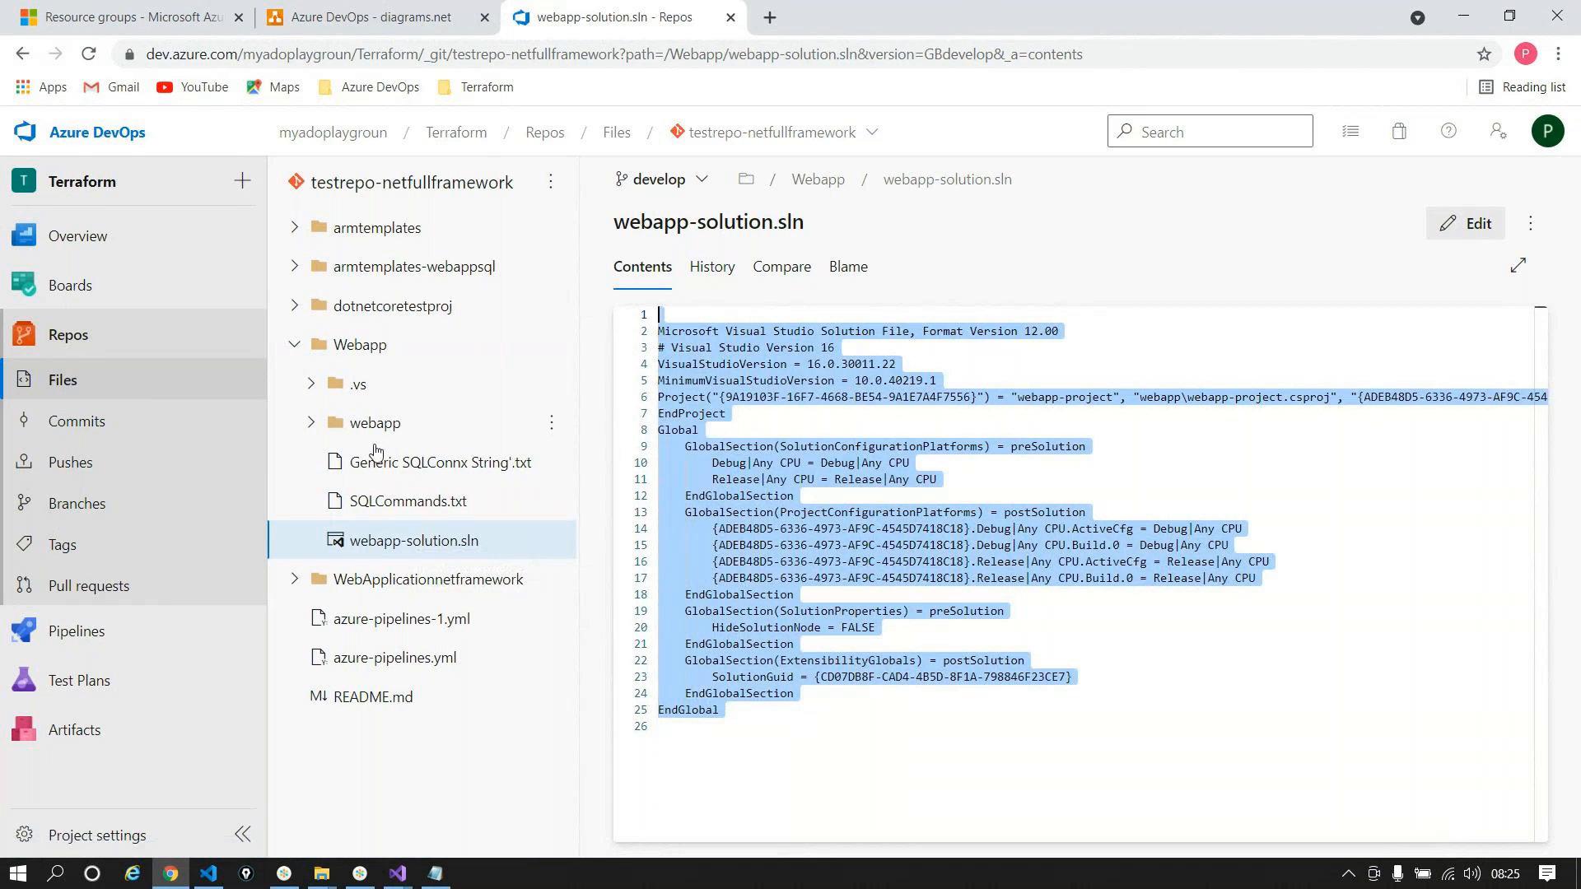
Step: Review the armtemplates-webappsql/WebSiteSQLDatabase.json ARM template
{"action": "left_click", "coordinate": [312, 423]}
{"action": "left_click", "coordinate": [314, 424]}
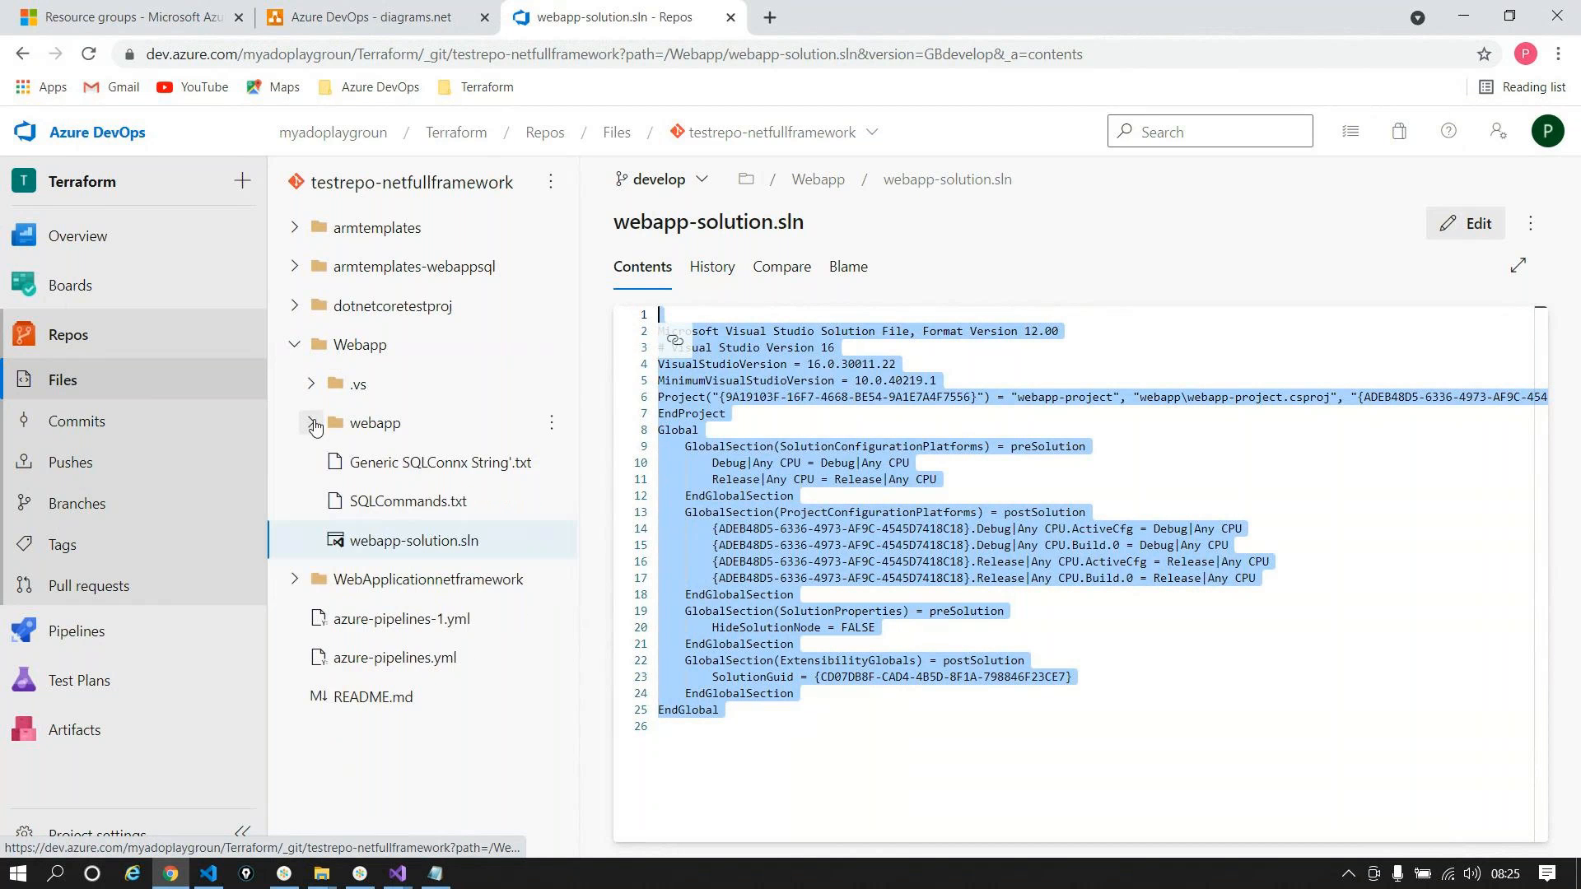
{"action": "left_click", "coordinate": [290, 347]}
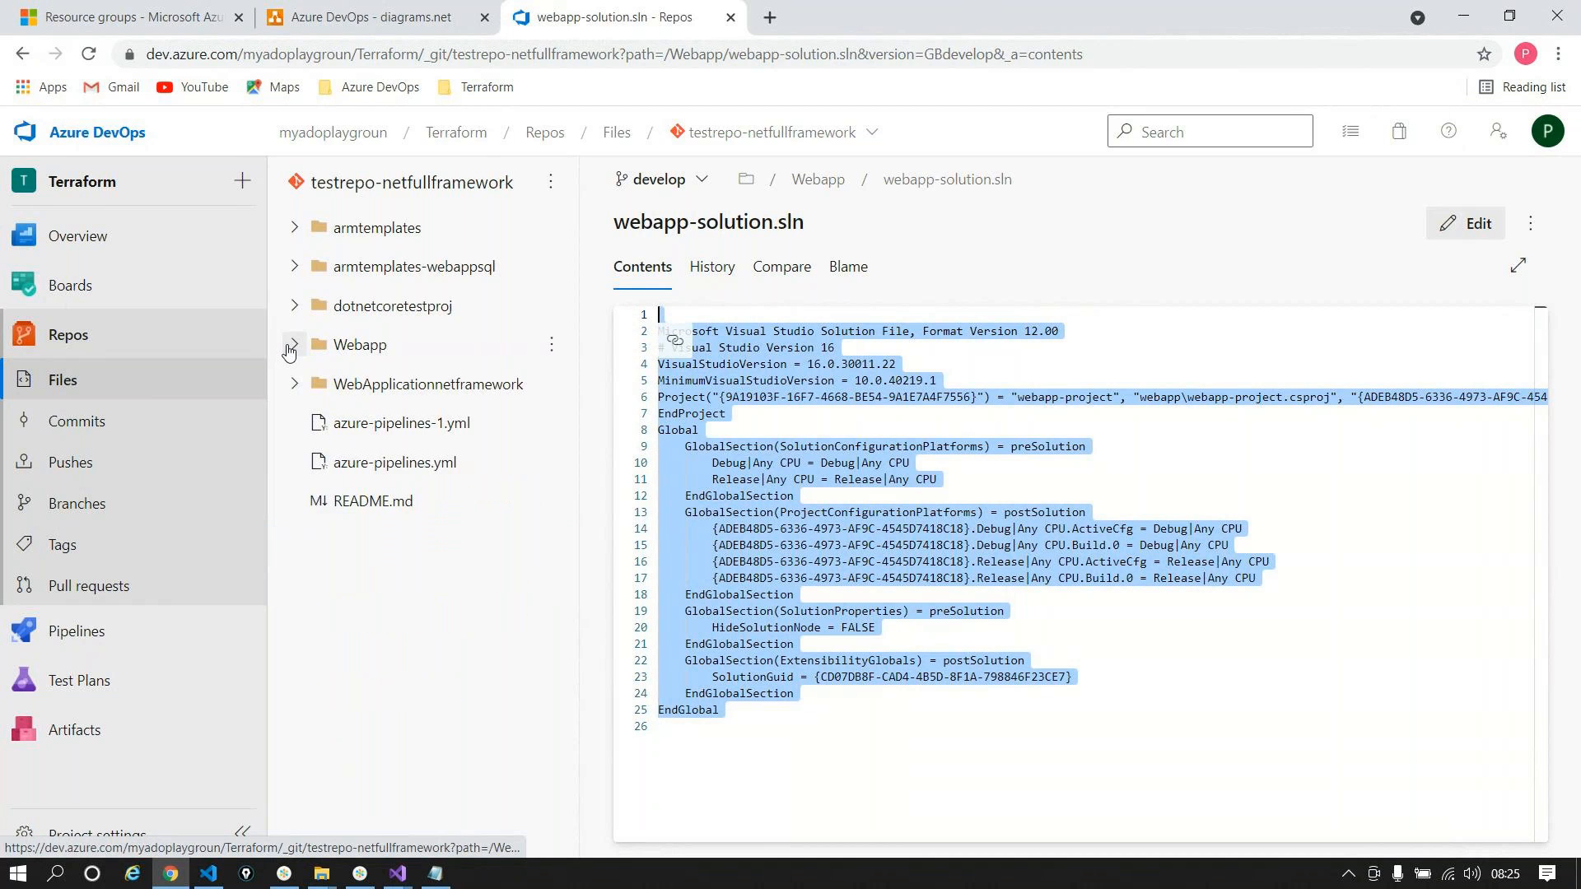
{"action": "left_click", "coordinate": [293, 273]}
{"action": "left_click", "coordinate": [401, 316]}
{"action": "scroll", "coordinate": [1020, 514], "scroll_direction": "down", "scroll_amount": 13}
{"action": "scroll", "coordinate": [1046, 548], "scroll_direction": "down", "scroll_amount": 11}
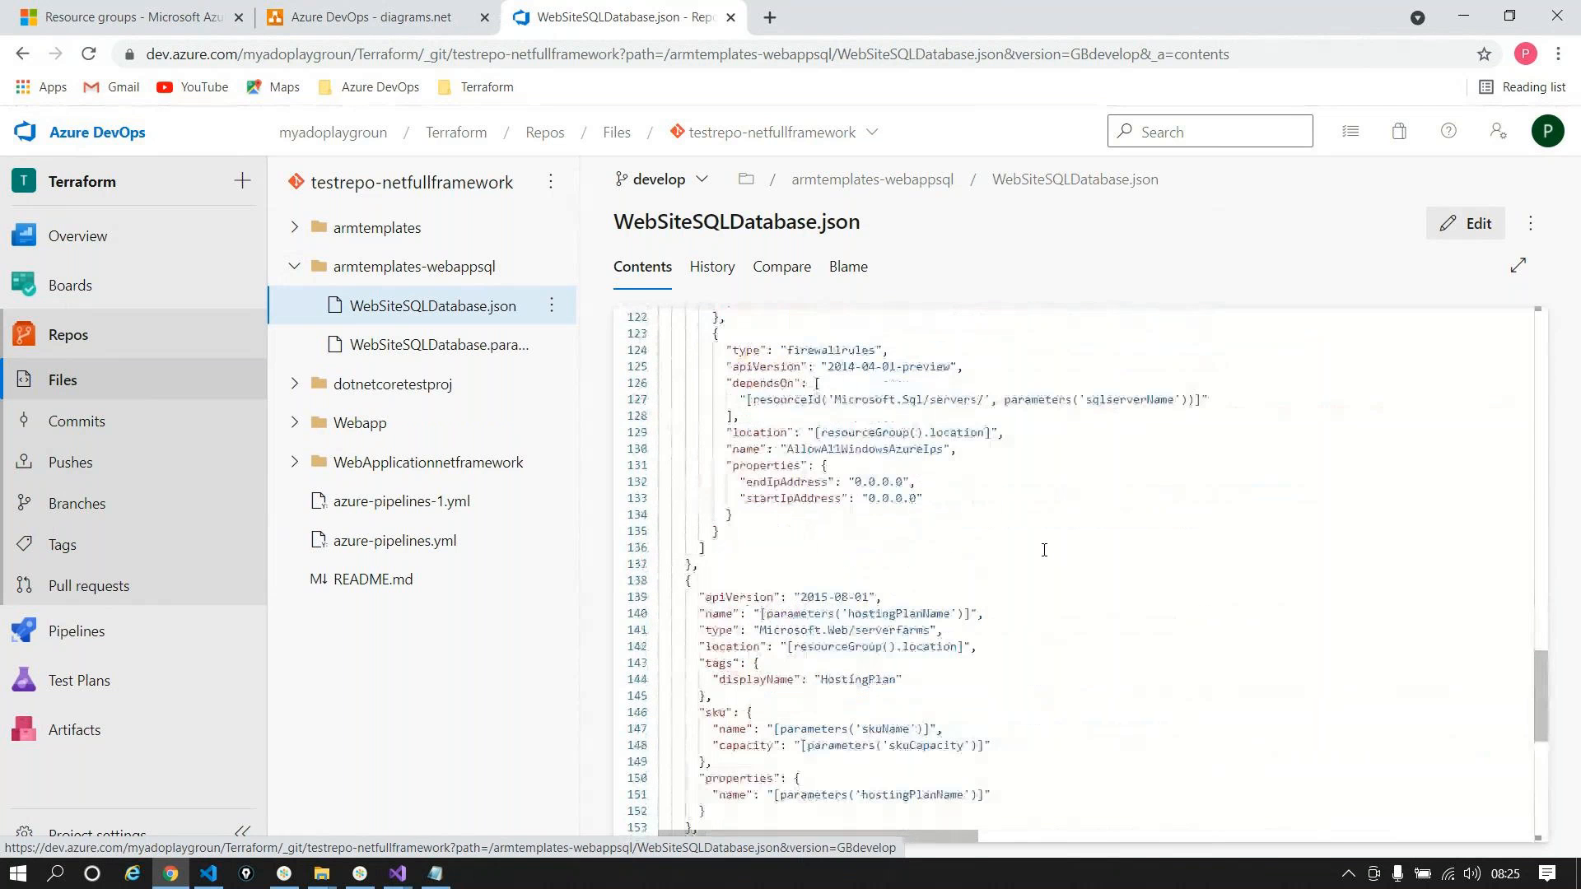
{"action": "scroll", "coordinate": [1043, 550], "scroll_direction": "up", "scroll_amount": 20}
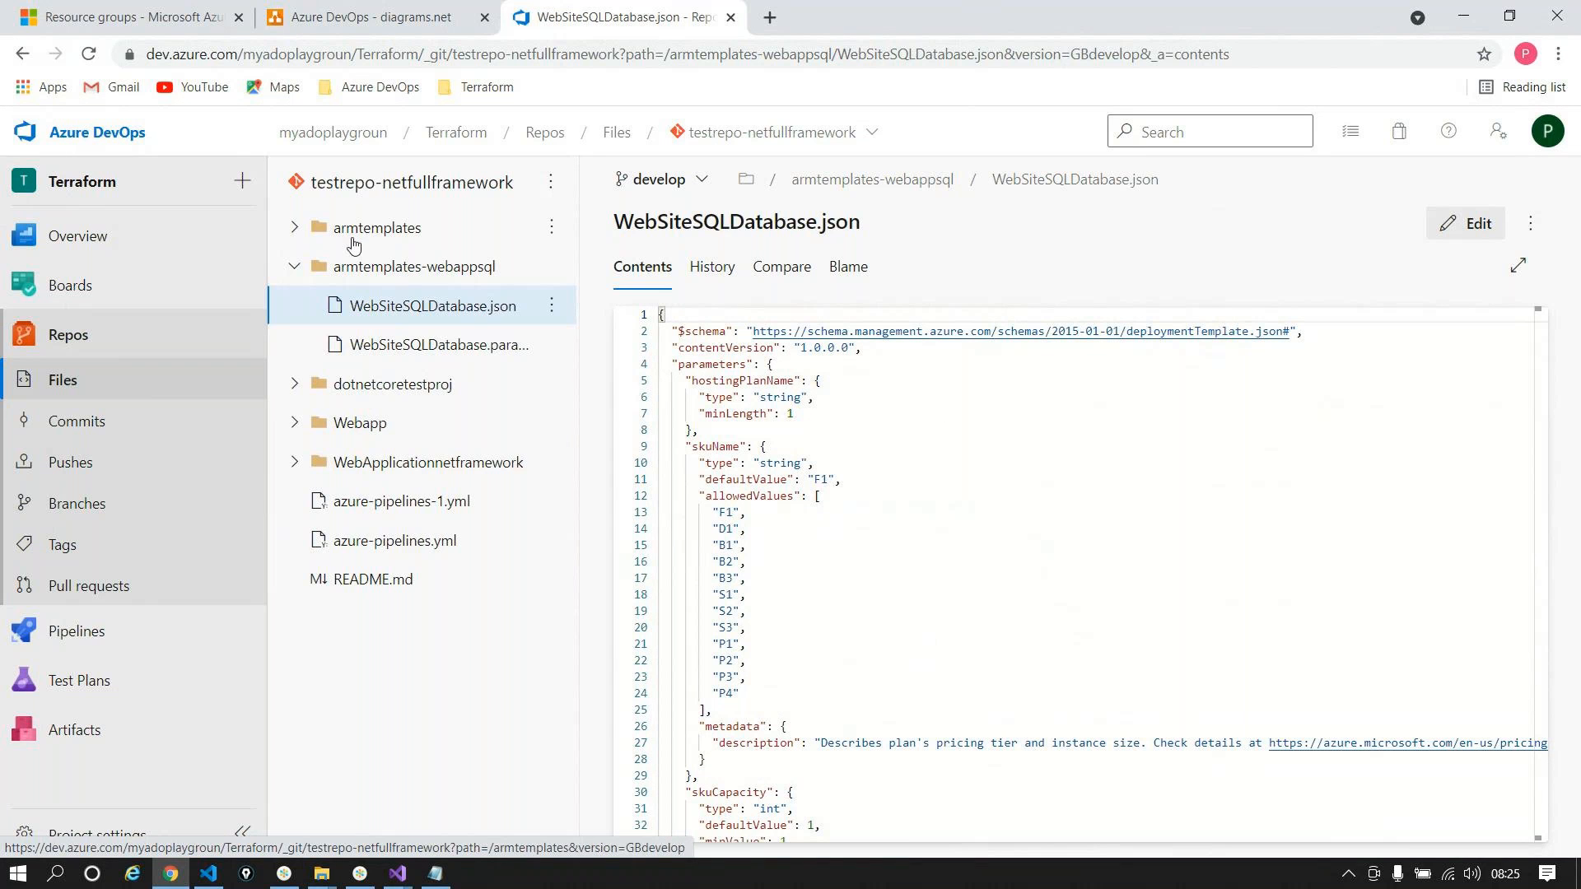
Step: Collapse the template folder and go to the Pipelines list
{"action": "left_click", "coordinate": [294, 266]}
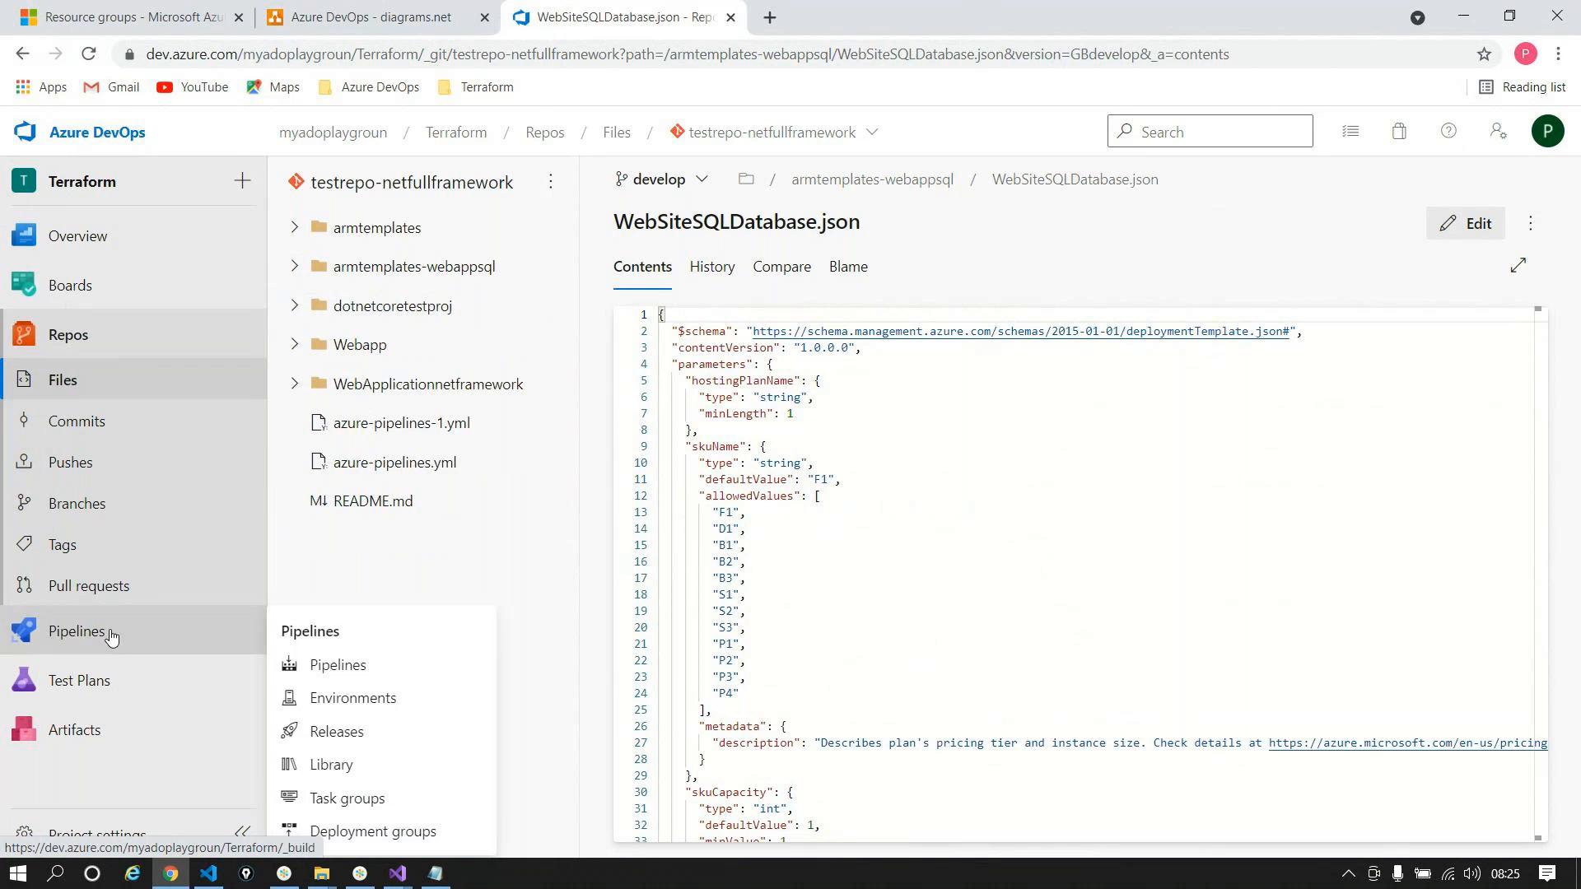
{"action": "mouse_move", "coordinate": [175, 636]}
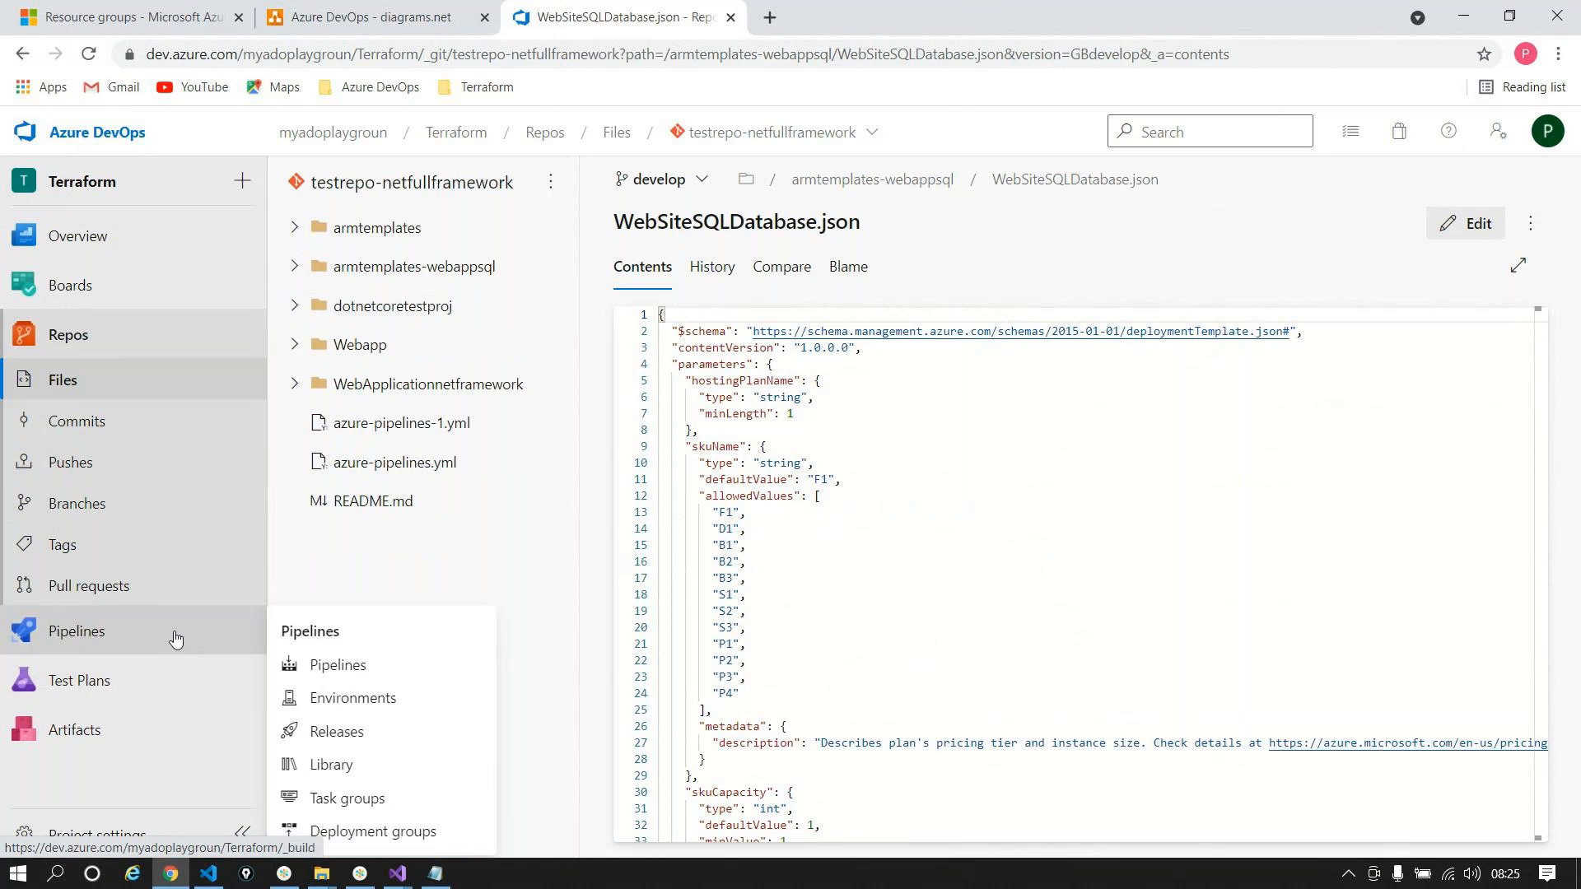
{"action": "left_click", "coordinate": [333, 675]}
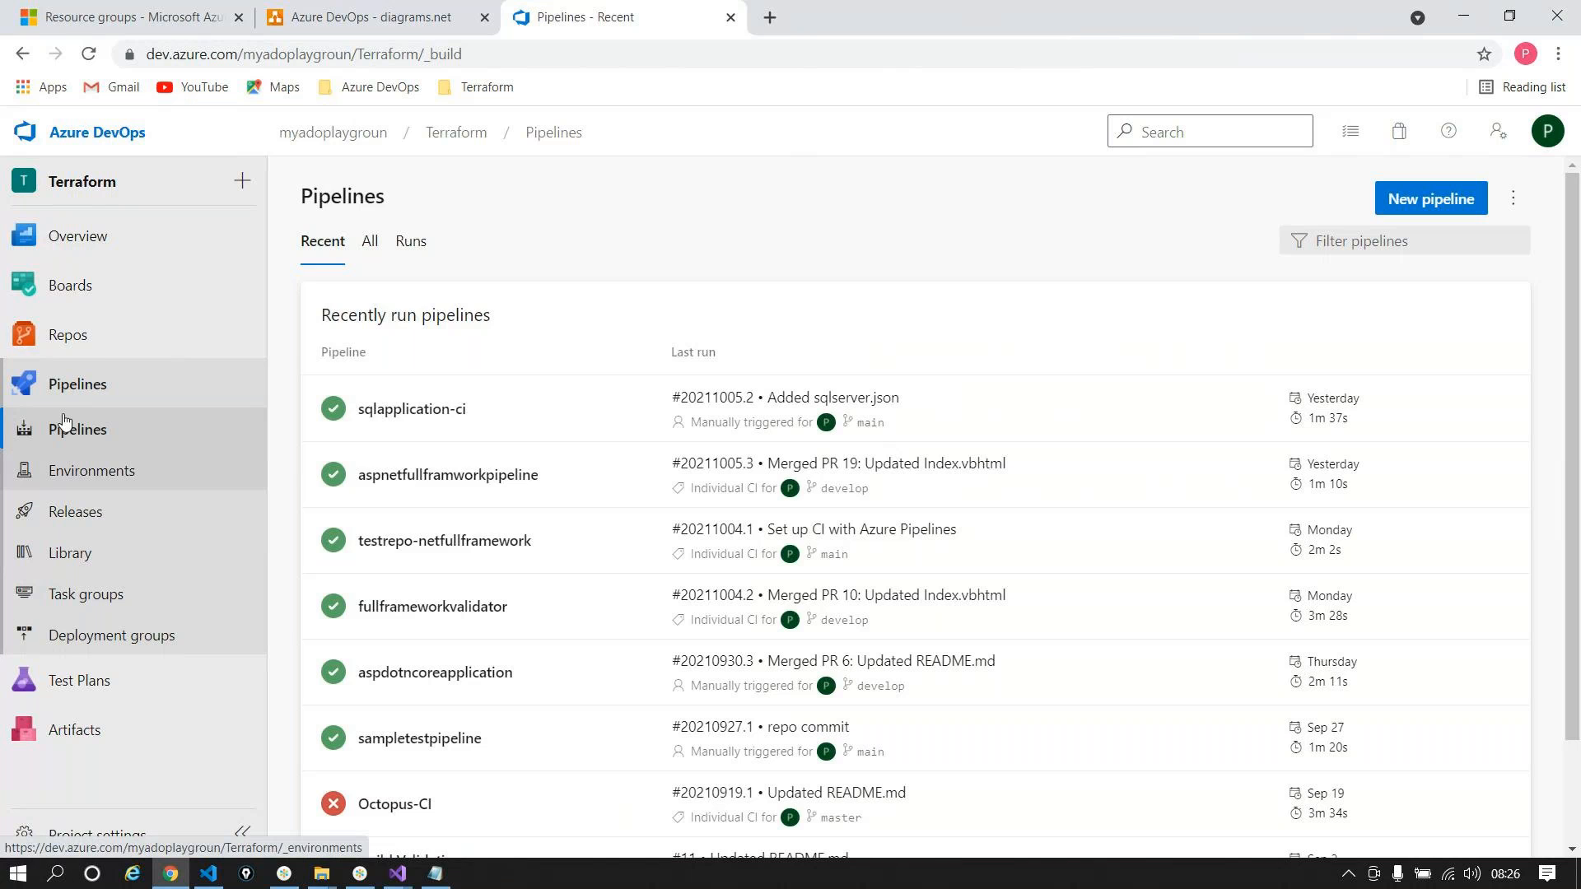
Step: Open the repo files page in a separate browser tab, keeping the Pipelines tab
{"action": "mouse_move", "coordinate": [97, 359]}
{"action": "right_click", "coordinate": [334, 367]}
{"action": "left_click", "coordinate": [412, 373]}
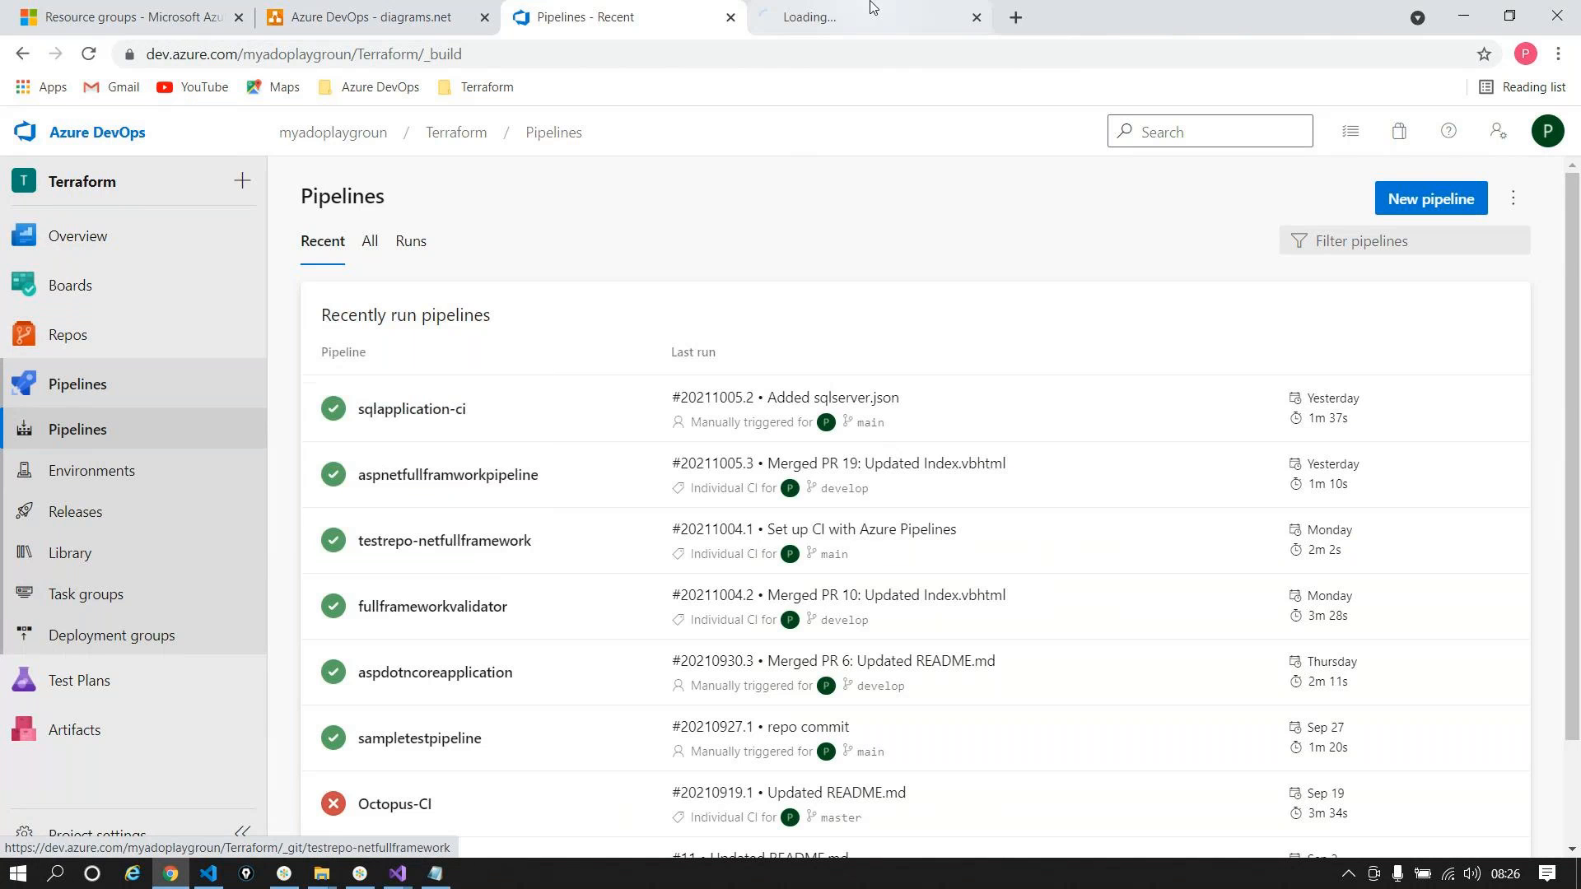
{"action": "left_click", "coordinate": [843, 16]}
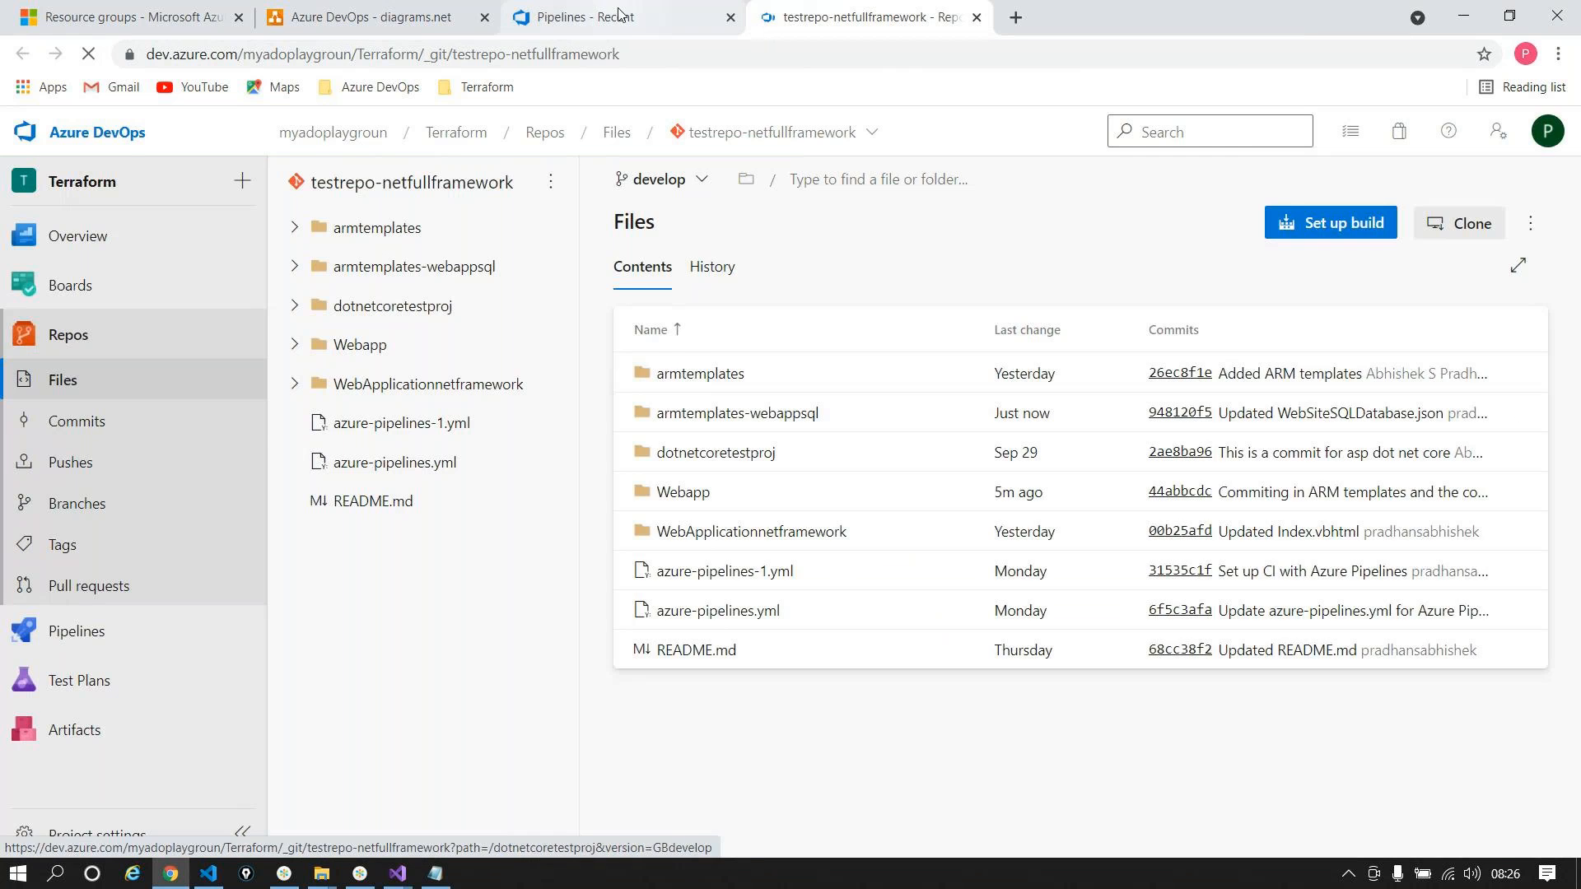
{"action": "left_click", "coordinate": [586, 17]}
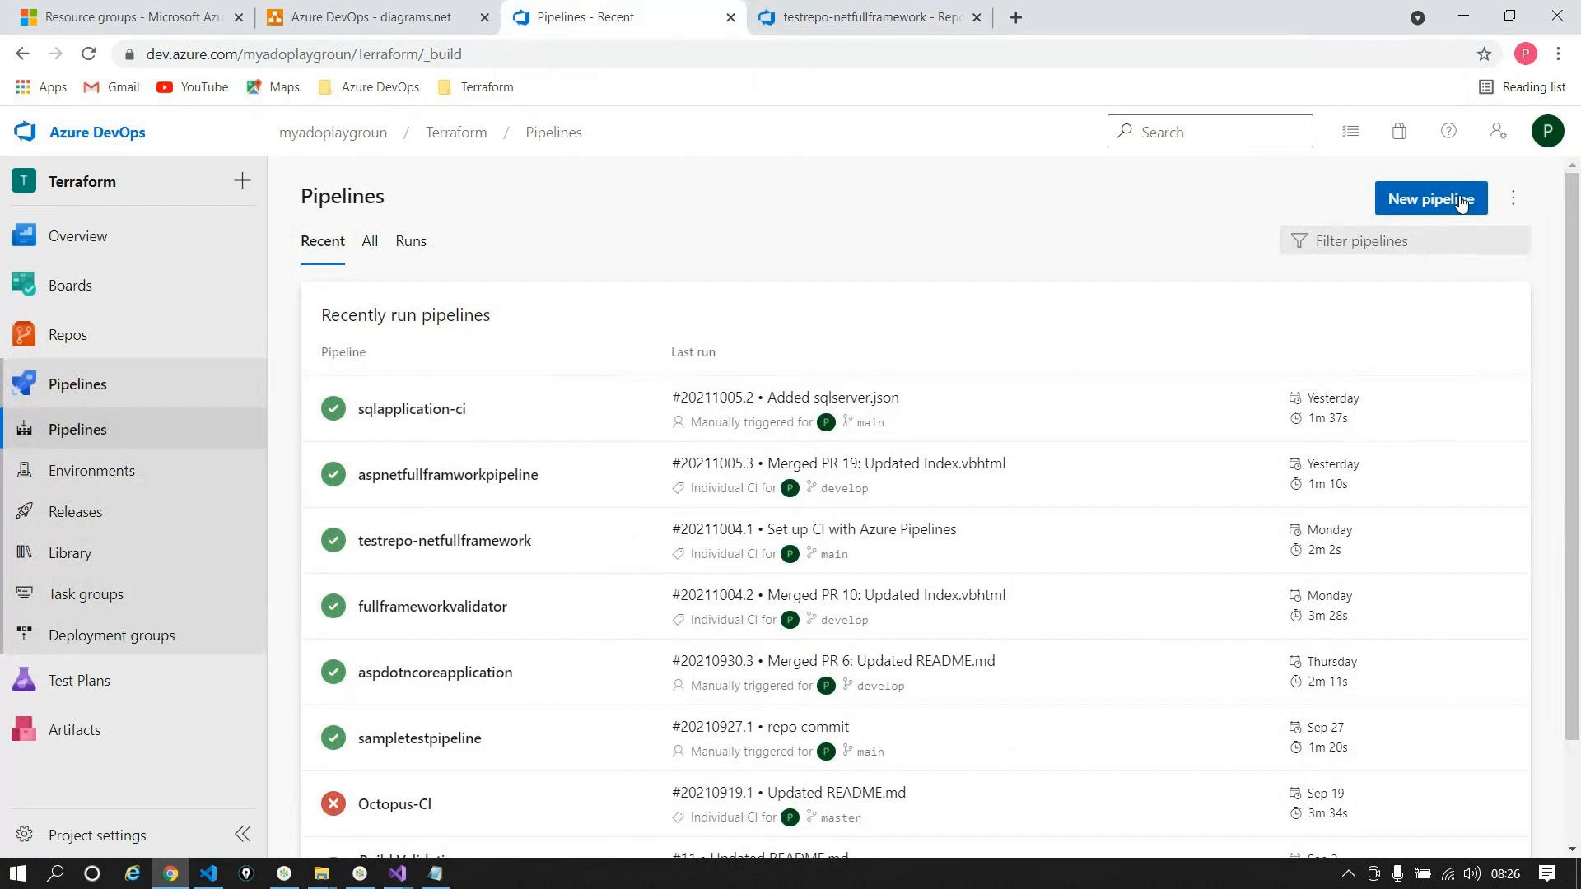
Step: Create a classic pipeline on testrepo-netfullframework's develop branch using the ASP.NET Core template
{"action": "left_click", "coordinate": [1429, 201]}
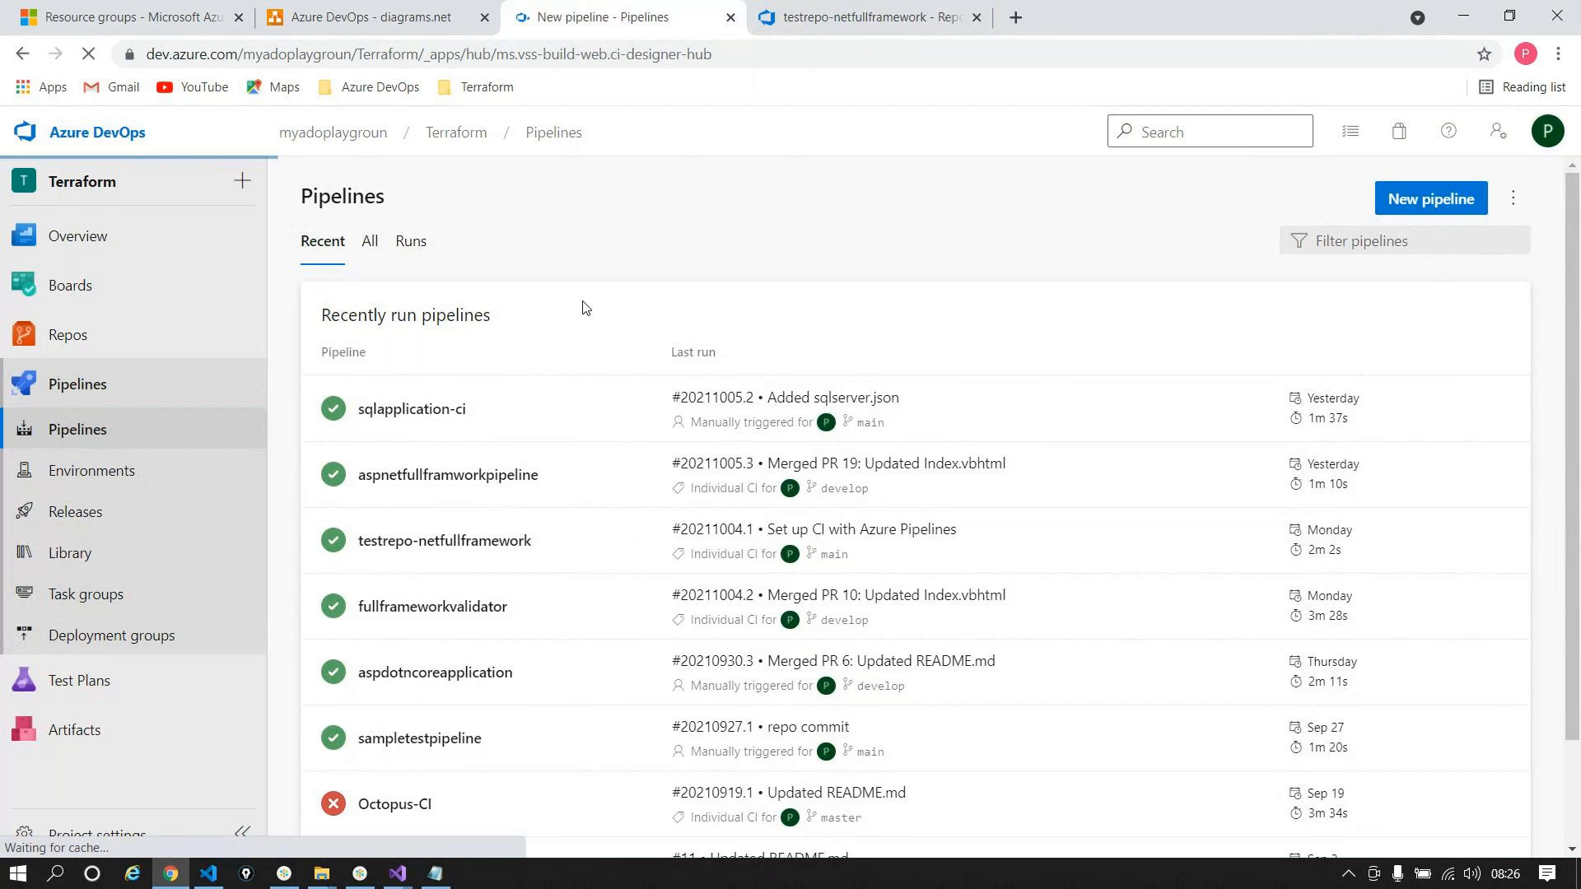
{"action": "left_click", "coordinate": [406, 700]}
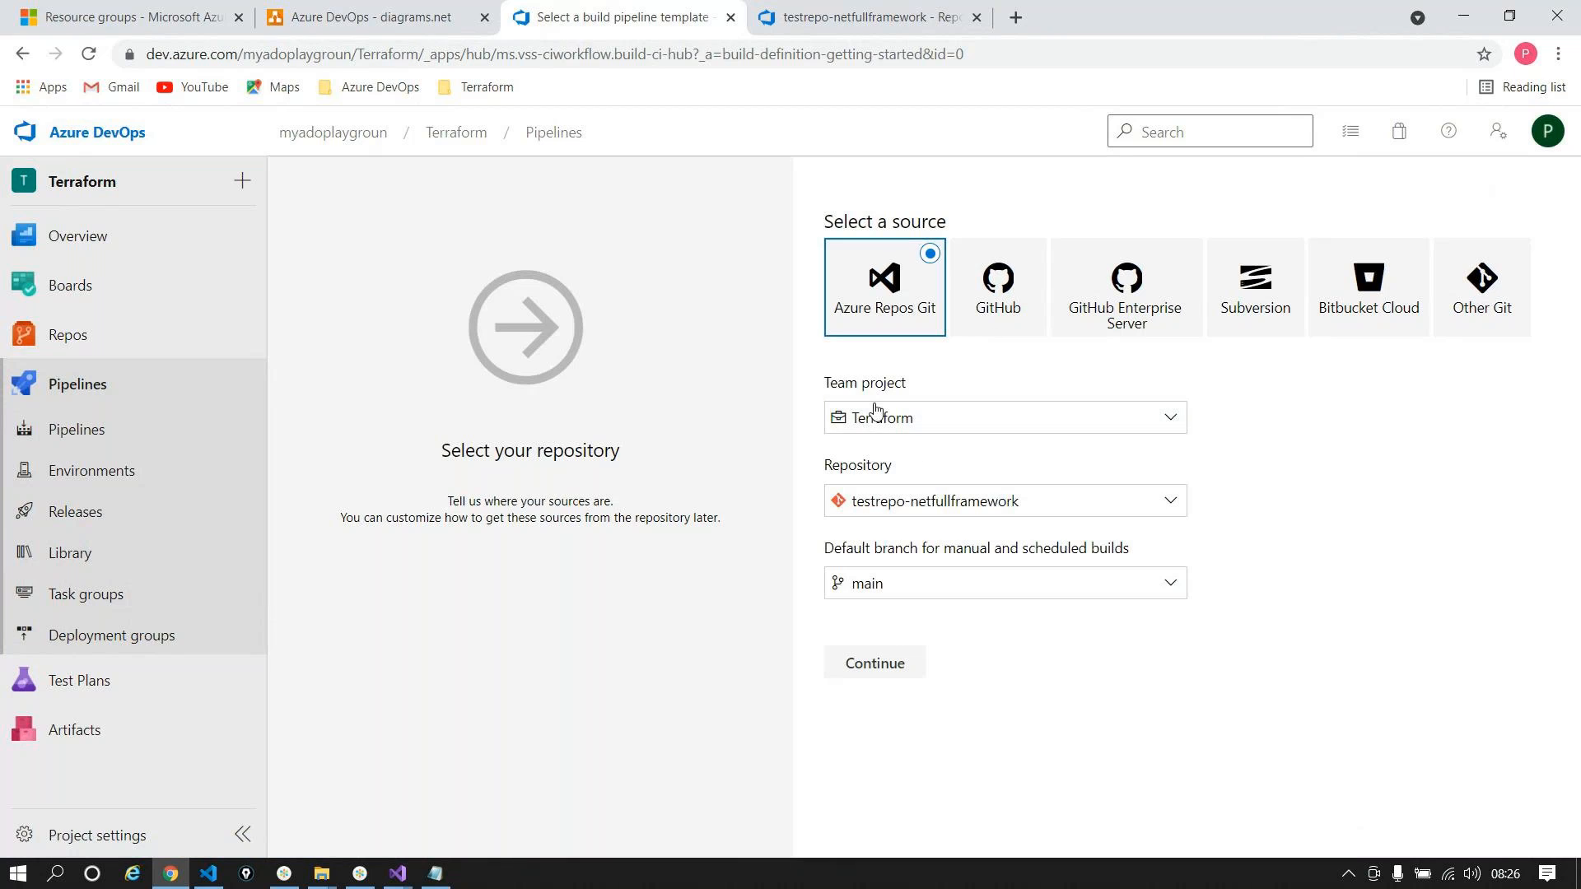
{"action": "left_click", "coordinate": [936, 590]}
{"action": "type", "text": "de"}
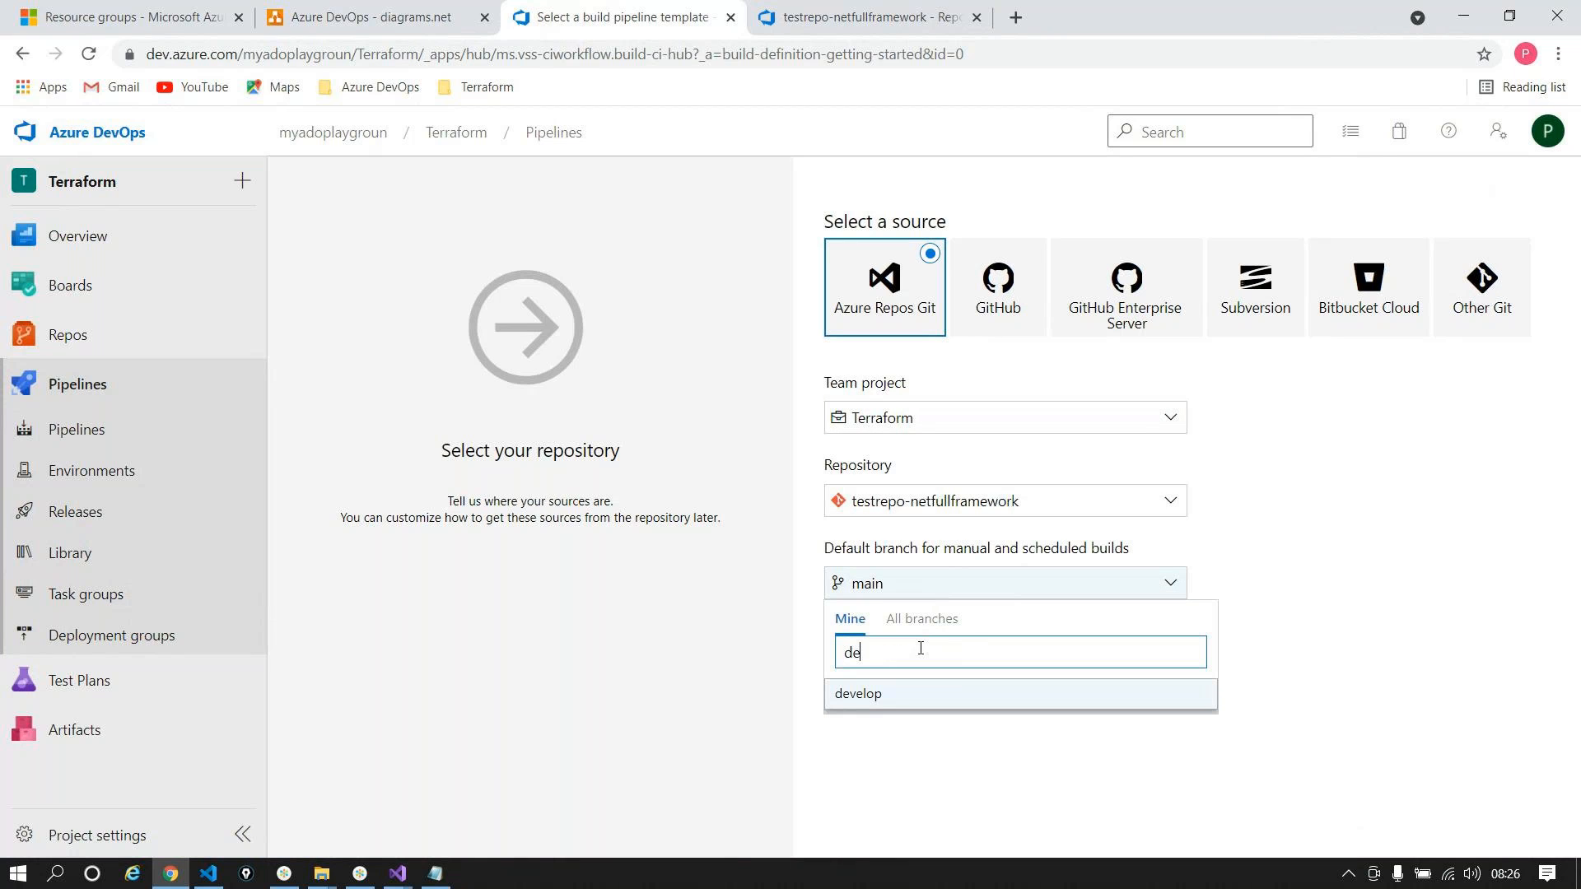
{"action": "left_click", "coordinate": [875, 700]}
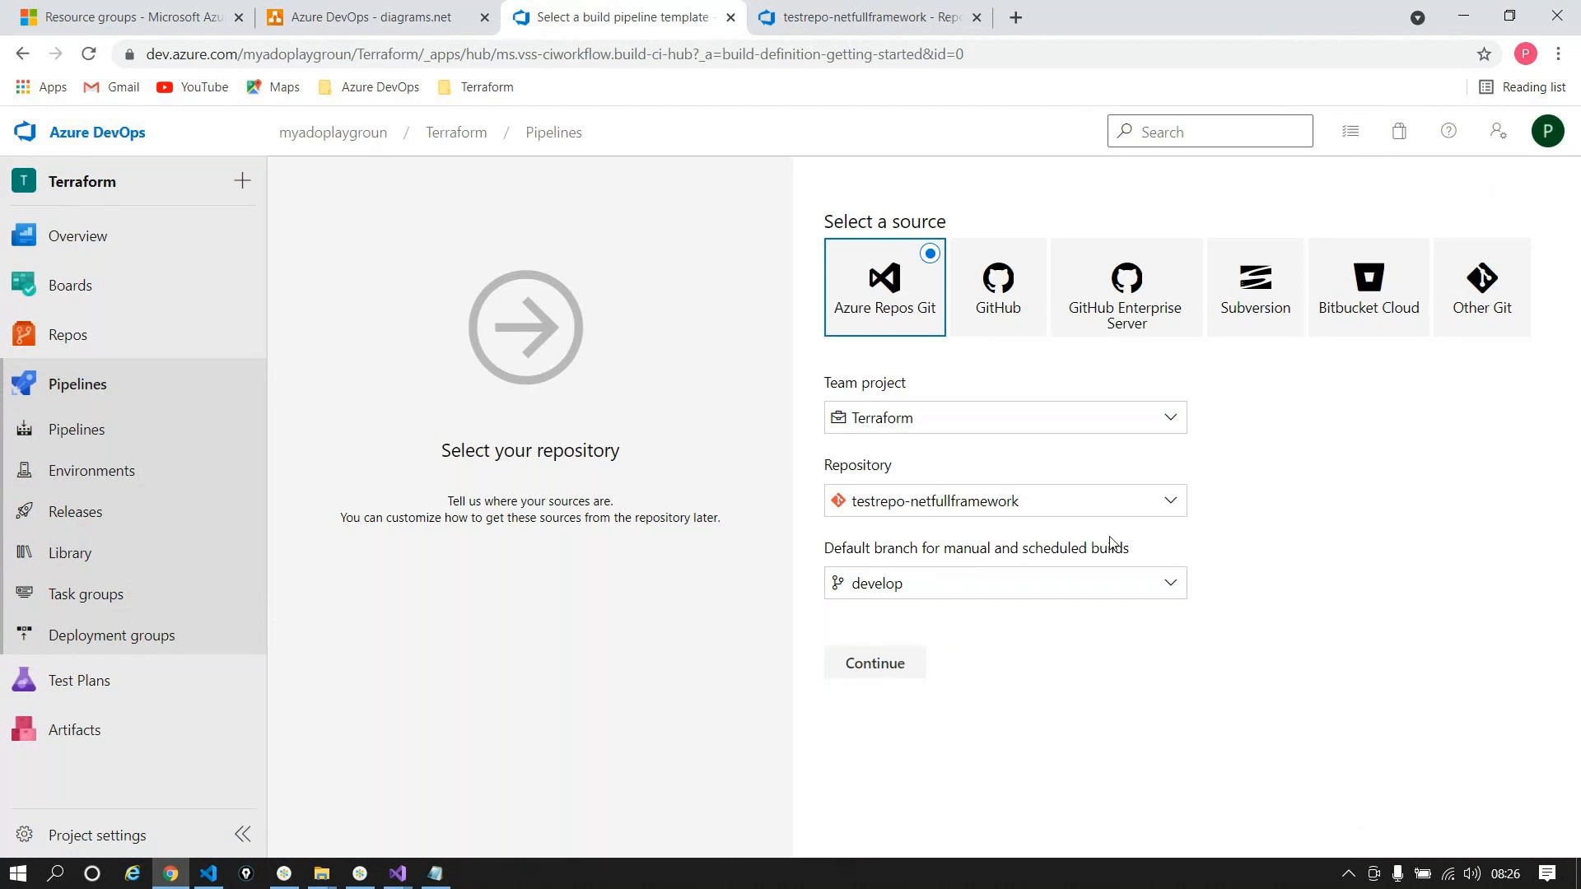
{"action": "left_click", "coordinate": [851, 669]}
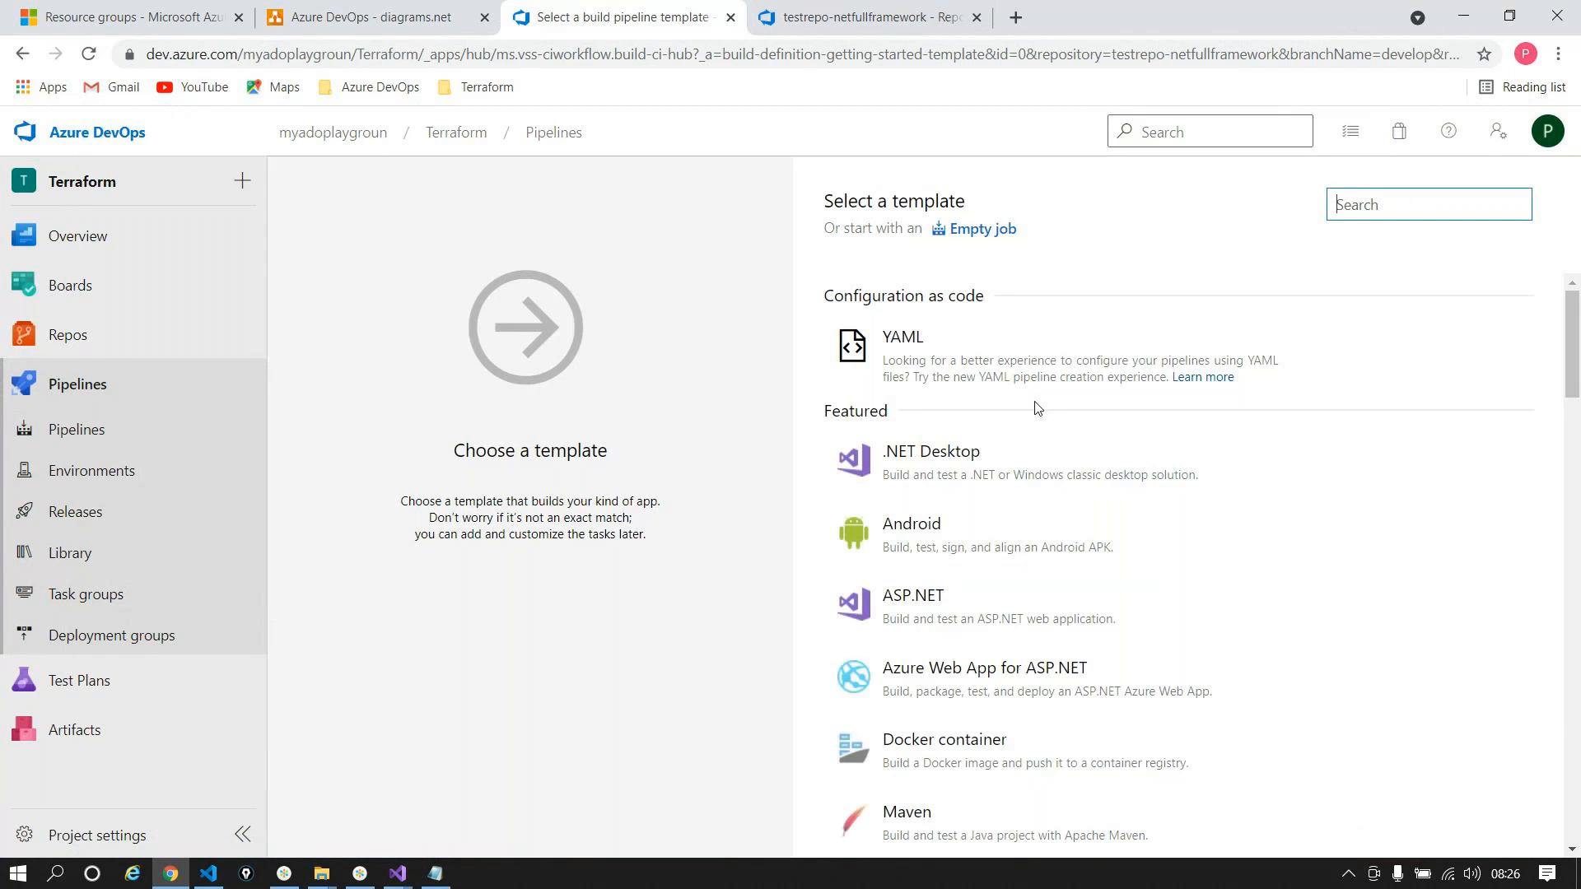
{"action": "scroll", "coordinate": [1049, 461], "scroll_direction": "down", "scroll_amount": 2}
{"action": "scroll", "coordinate": [1052, 471], "scroll_direction": "down", "scroll_amount": 5}
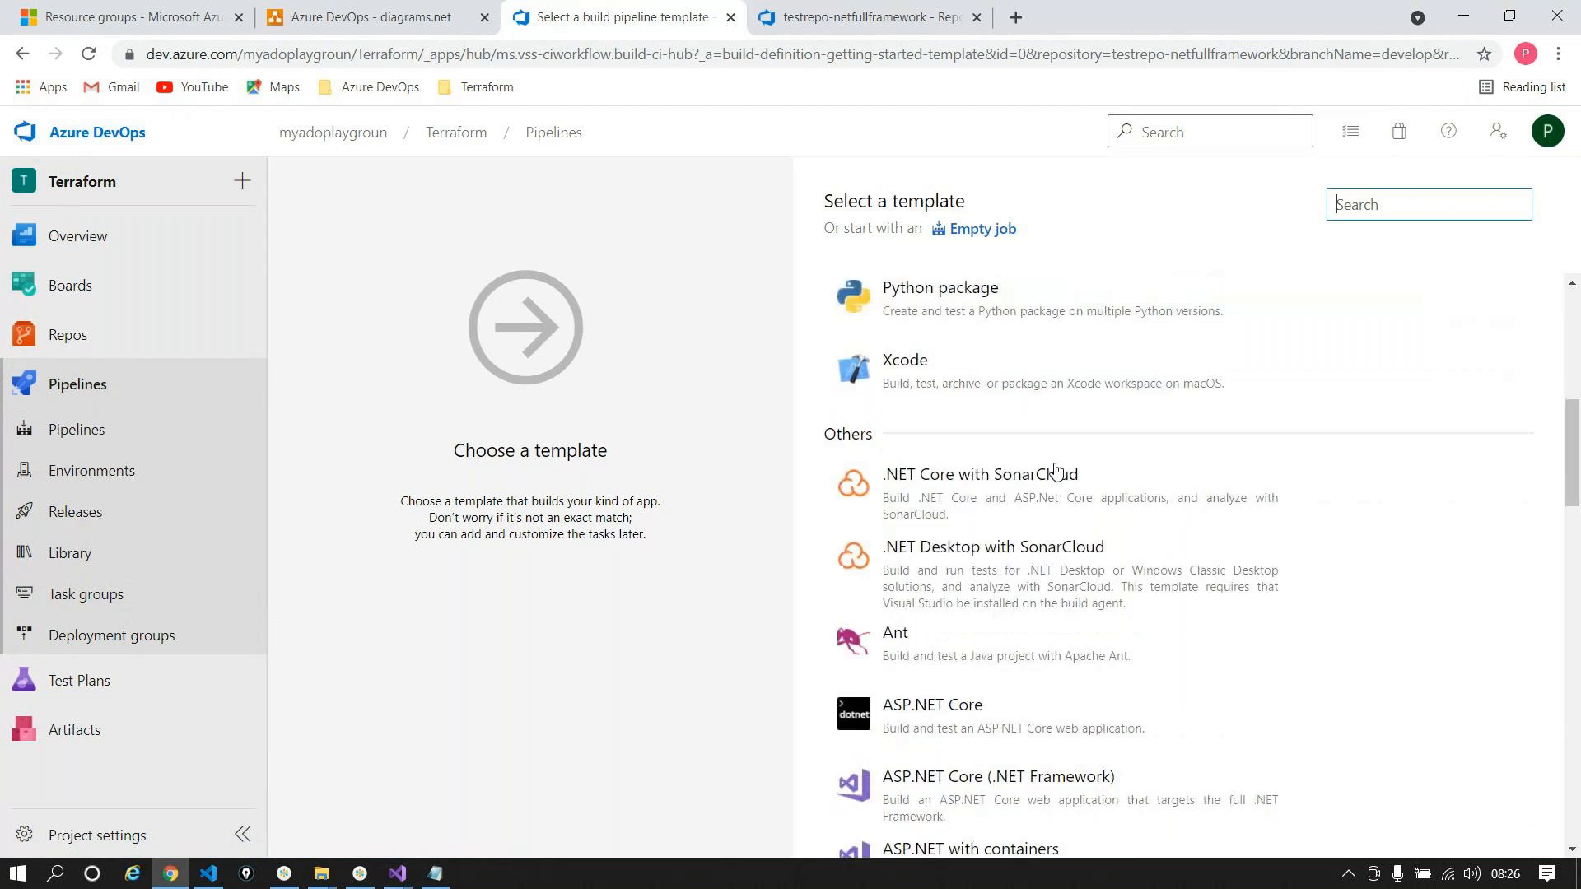
{"action": "left_click", "coordinate": [1474, 598]}
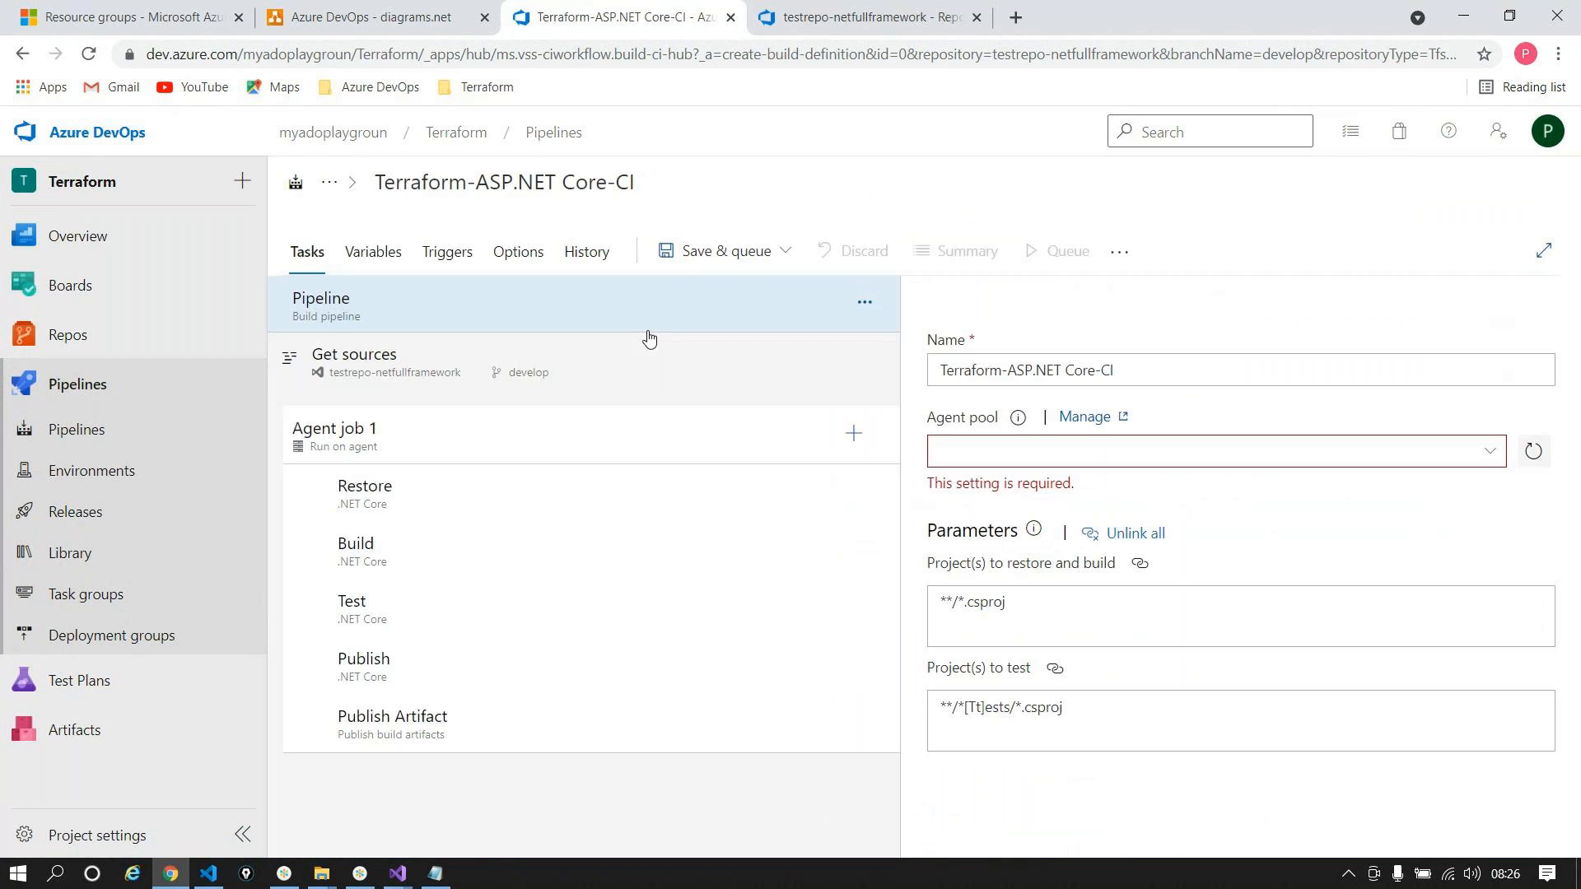
Step: Rename the pipeline to webapplicationsqlserver and pick vs2017-win2016 as its agent specification
{"action": "left_click", "coordinate": [638, 180]}
{"action": "type", "text": "webapploca"}
{"action": "key", "text": "BackSpace"}
{"action": "key", "text": "BackSpace"}
{"action": "key", "text": "BackSpace"}
{"action": "type", "text": "ica"}
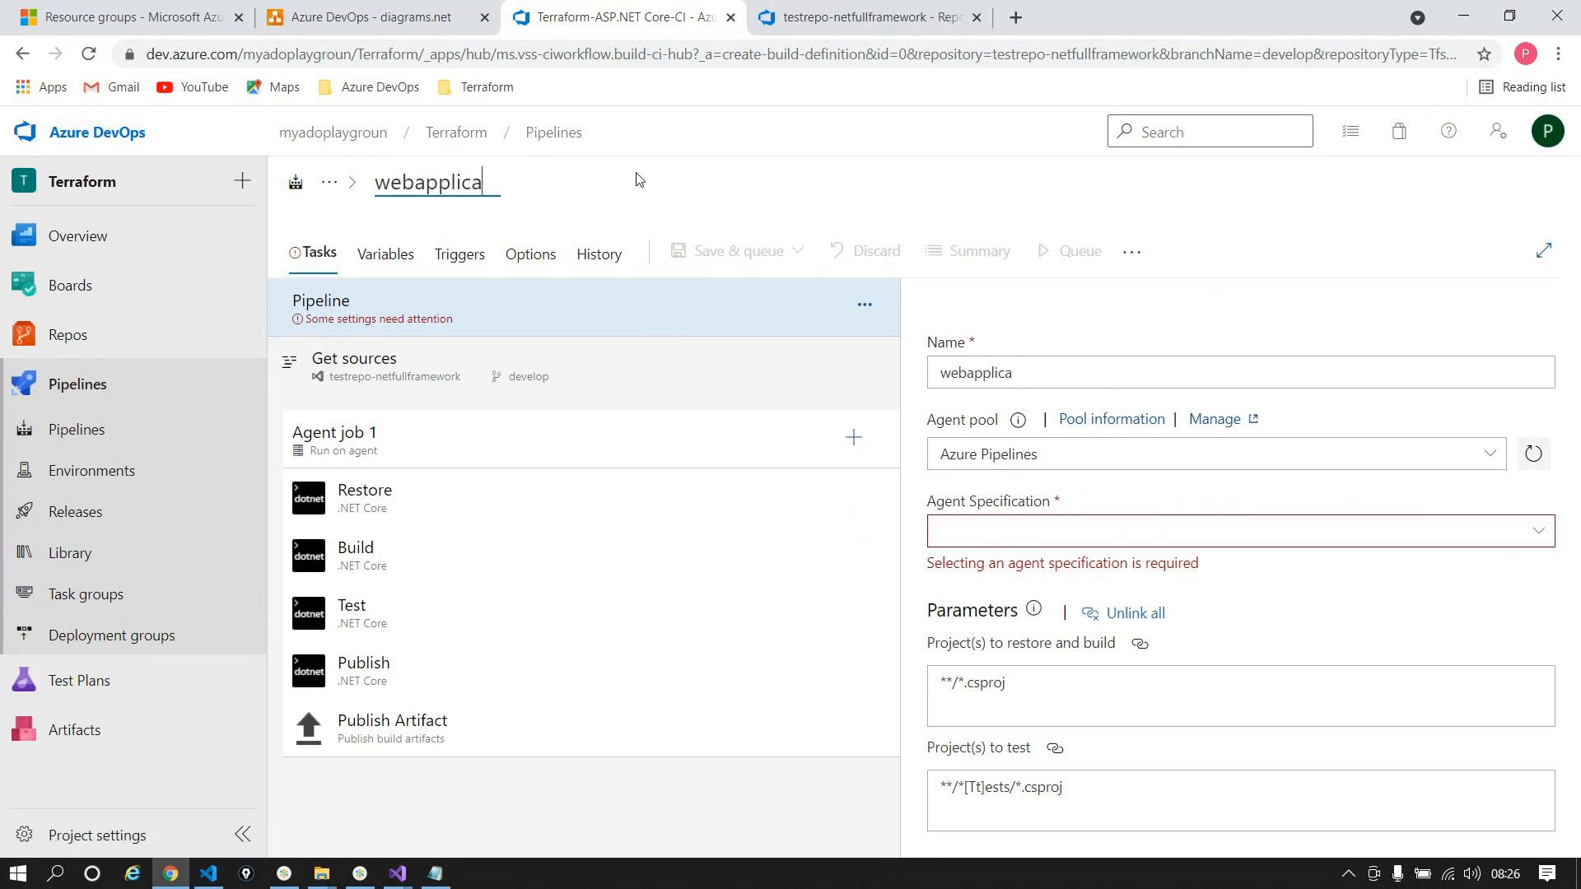
{"action": "type", "text": "tionsqlserver"}
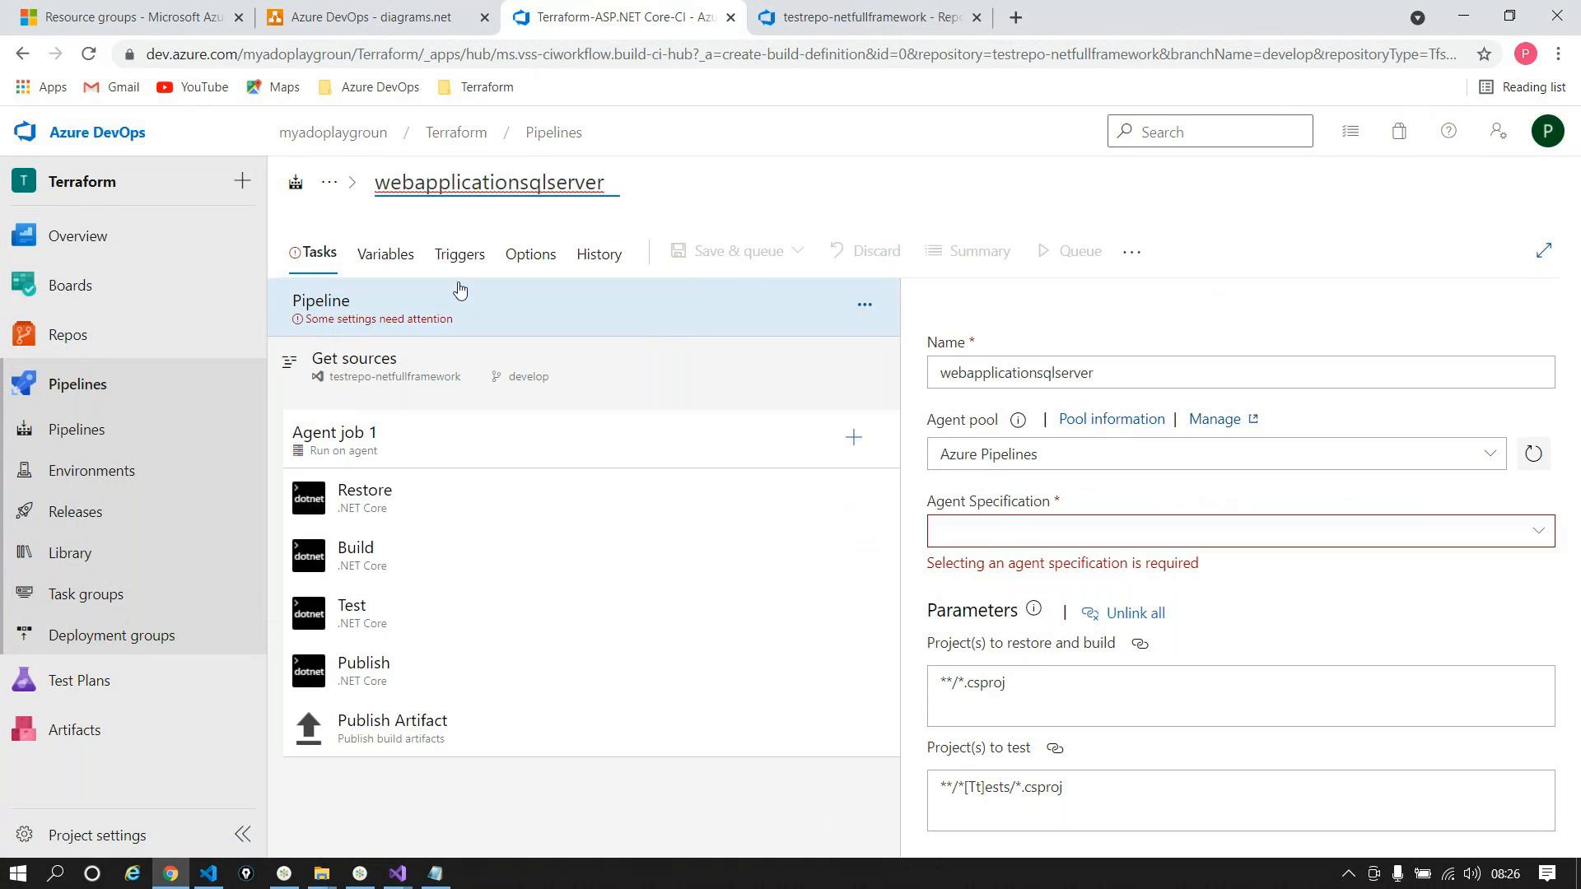
{"action": "left_click", "coordinate": [1538, 530]}
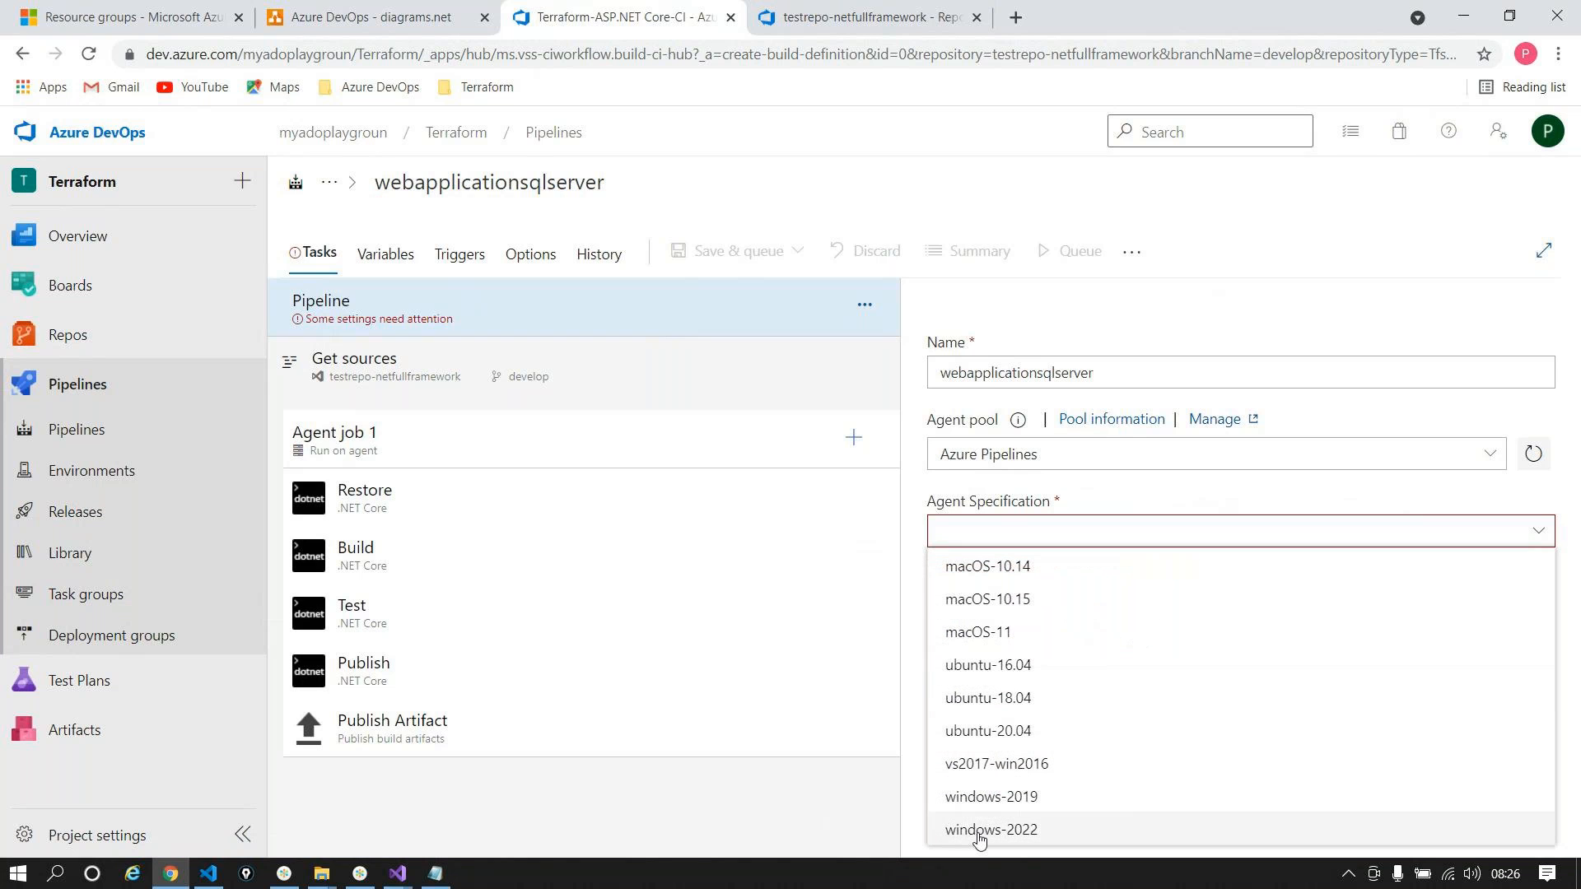
{"action": "left_click", "coordinate": [972, 763]}
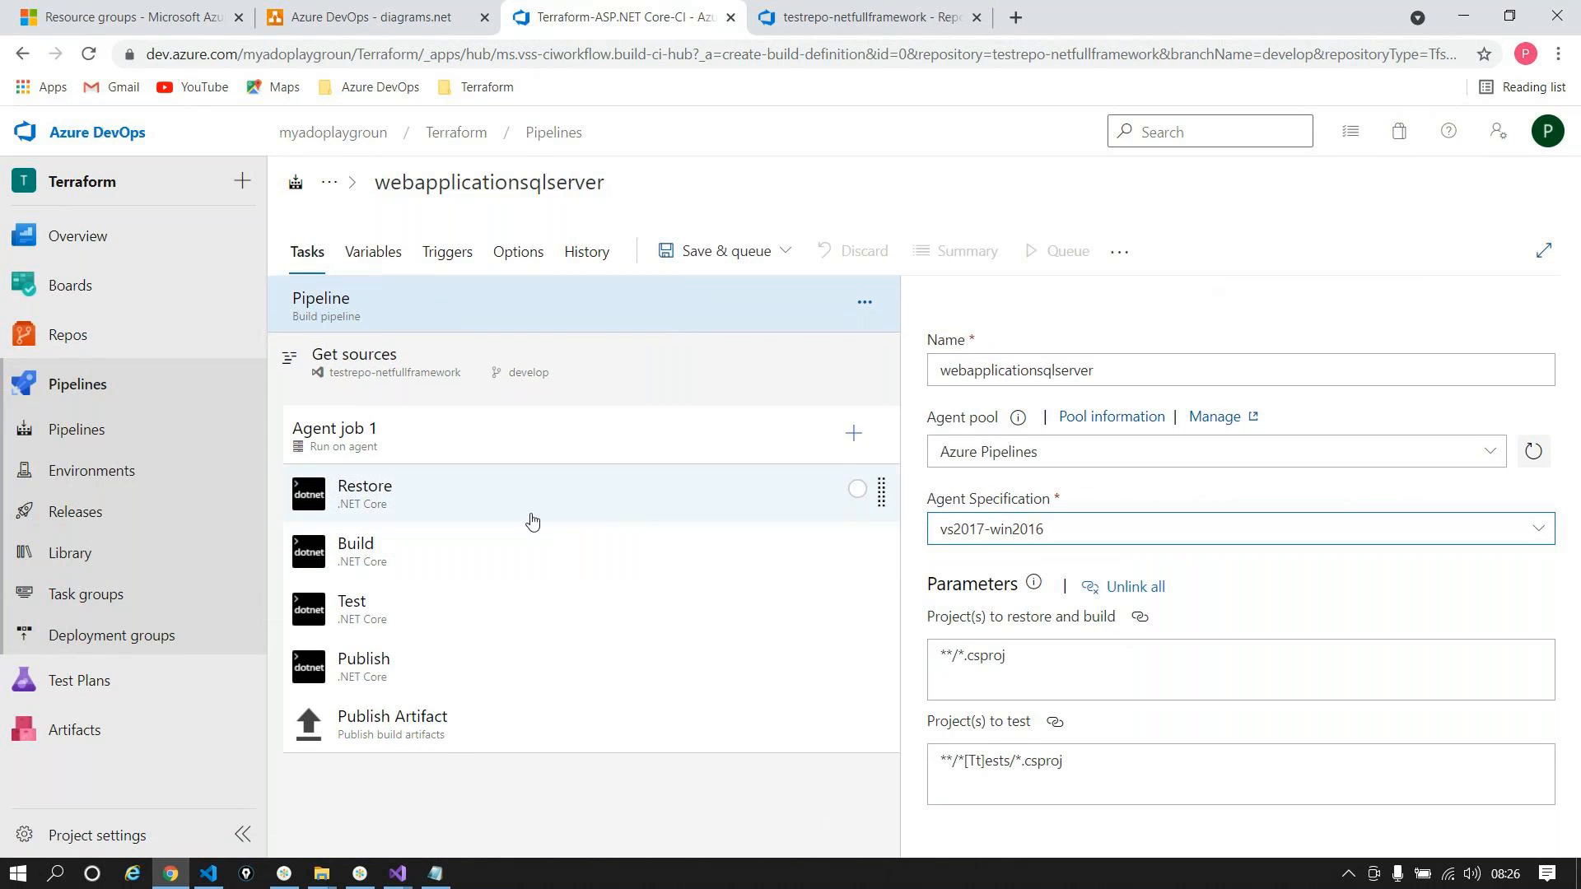
Step: Replace the **/*.csproj project pattern with the Webapp/webapp-solution.sln path copied from Repos
{"action": "left_click", "coordinate": [1091, 654]}
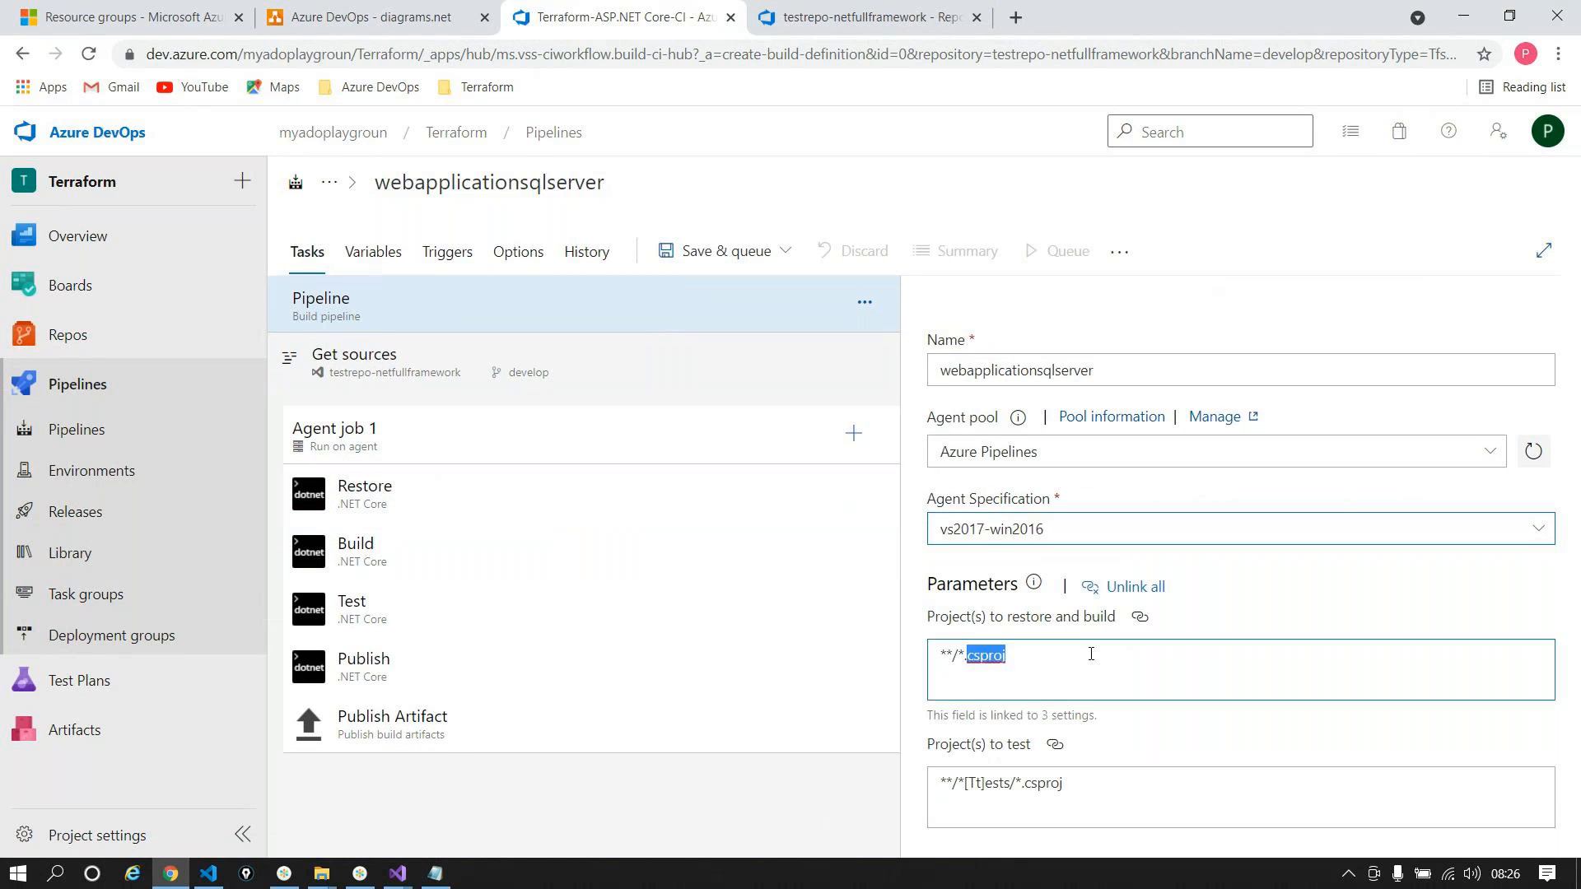
{"action": "left_click", "coordinate": [865, 18]}
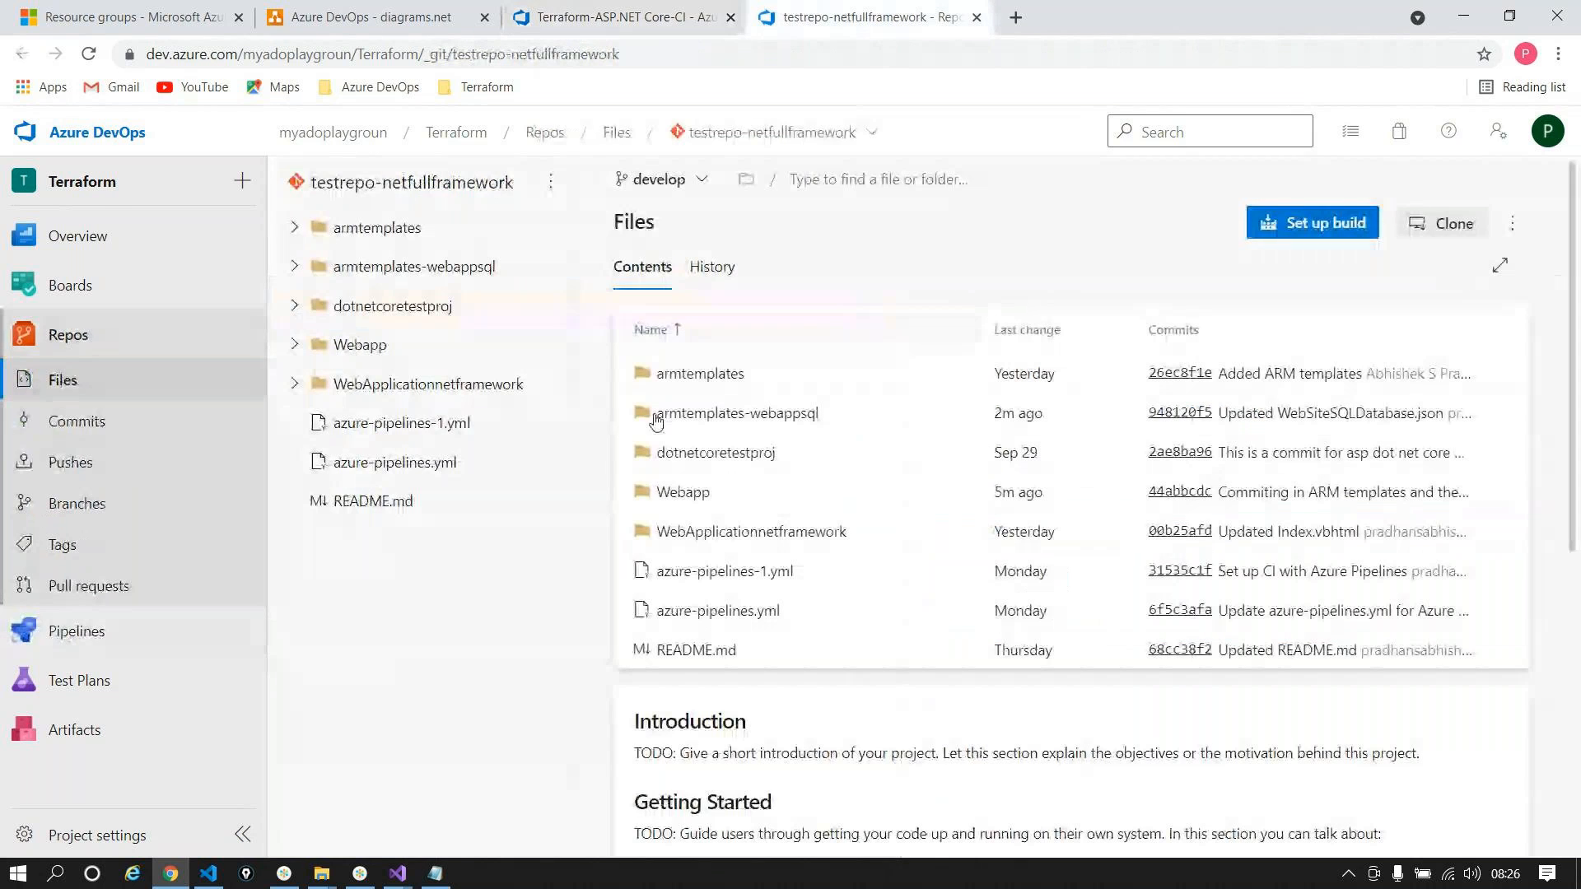
{"action": "left_click", "coordinate": [811, 491]}
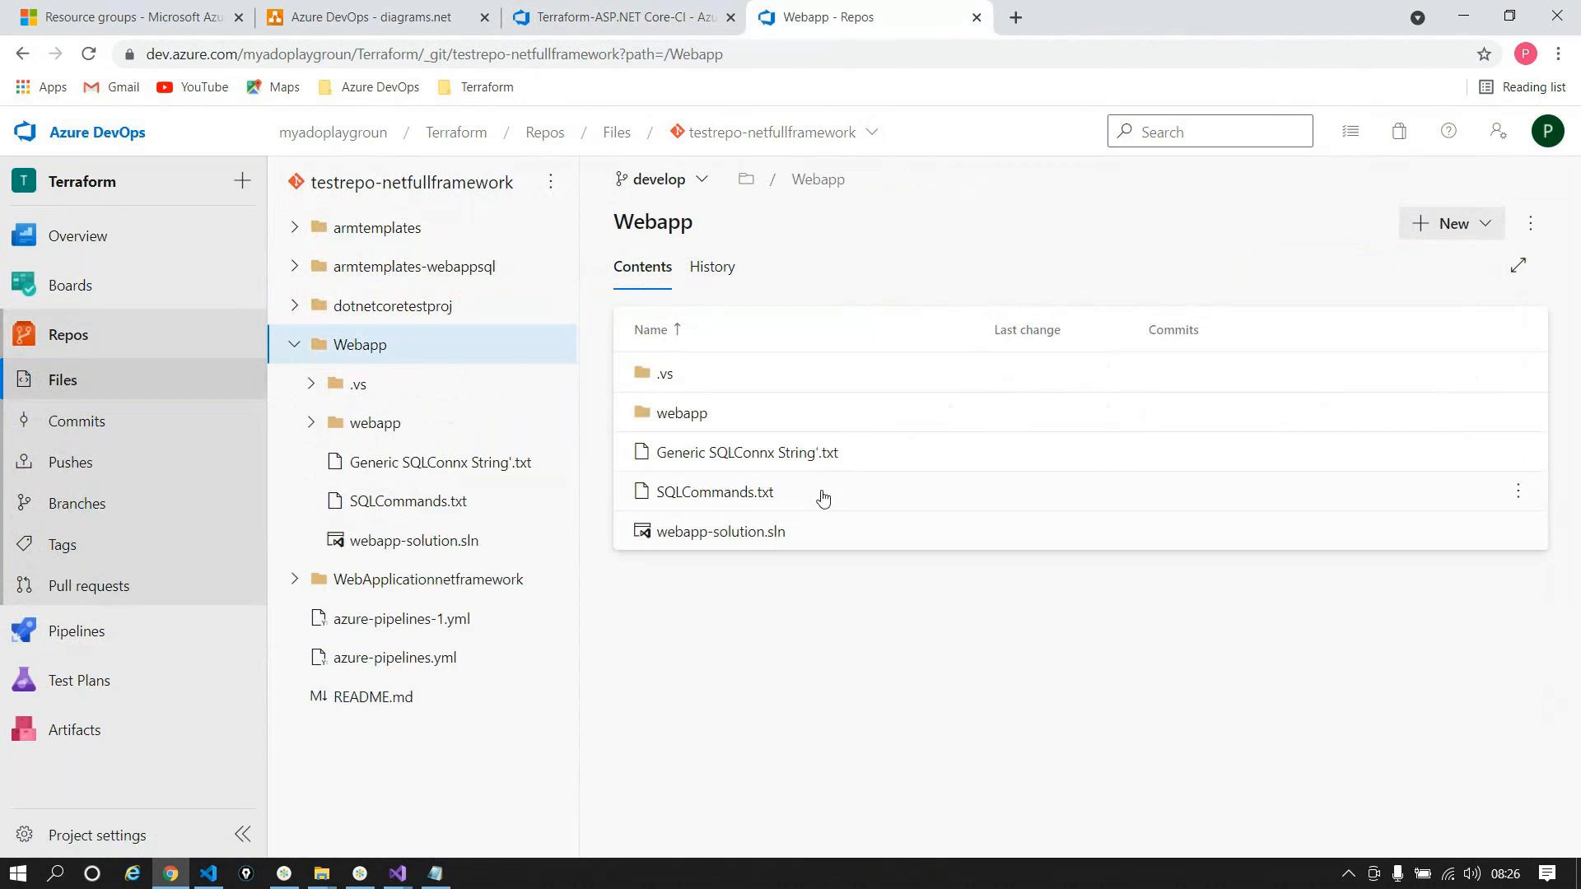
{"action": "left_click", "coordinate": [789, 535]}
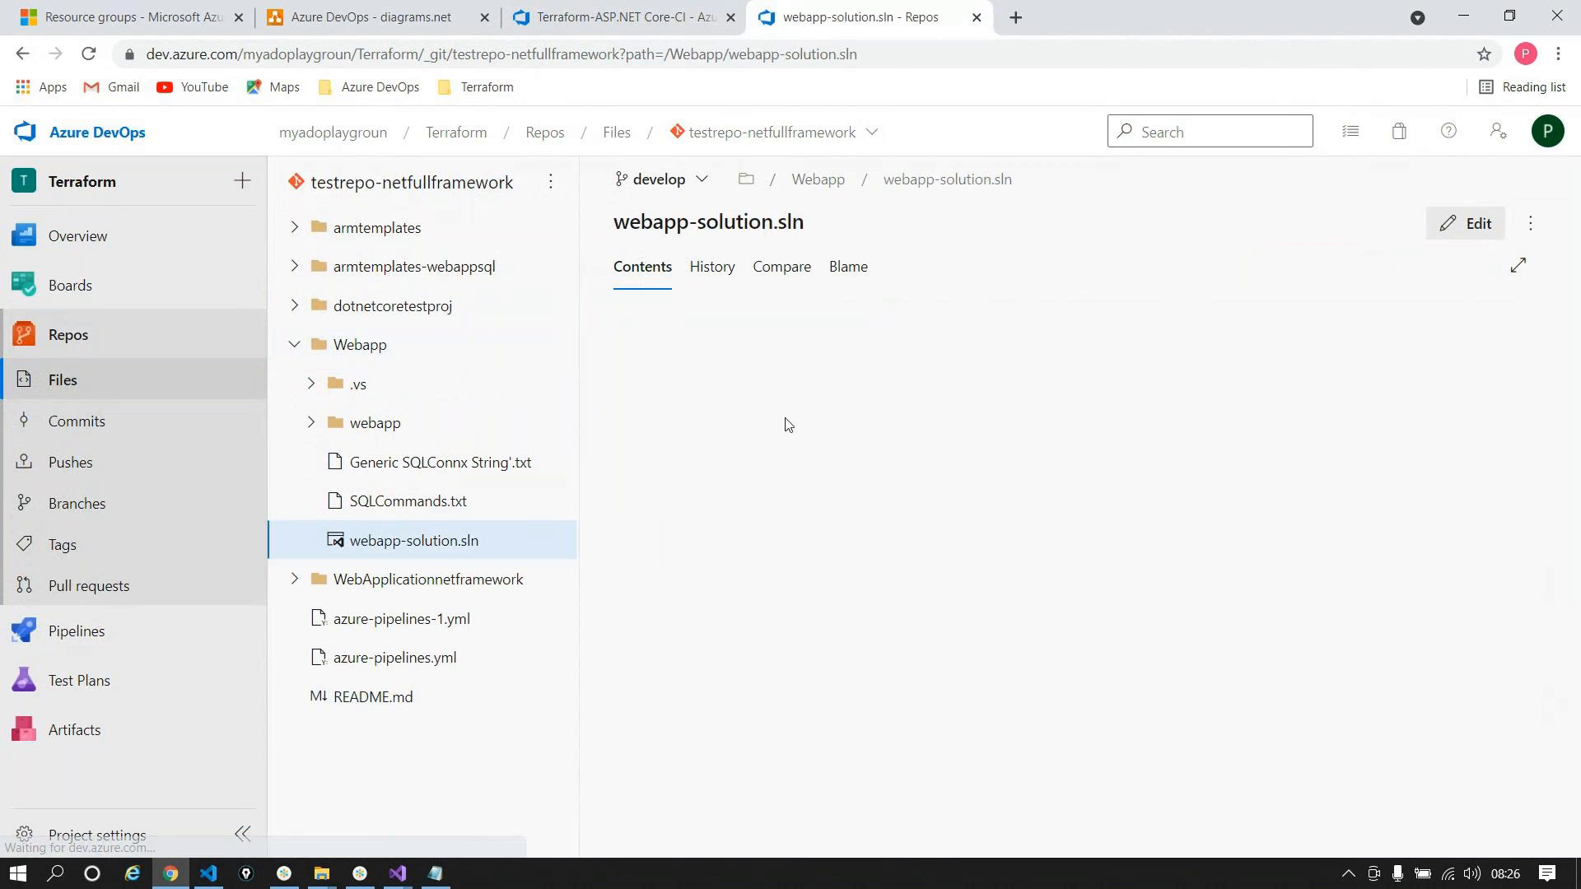
{"action": "left_click", "coordinate": [1048, 176]}
{"action": "key", "text": "ctrl+c"}
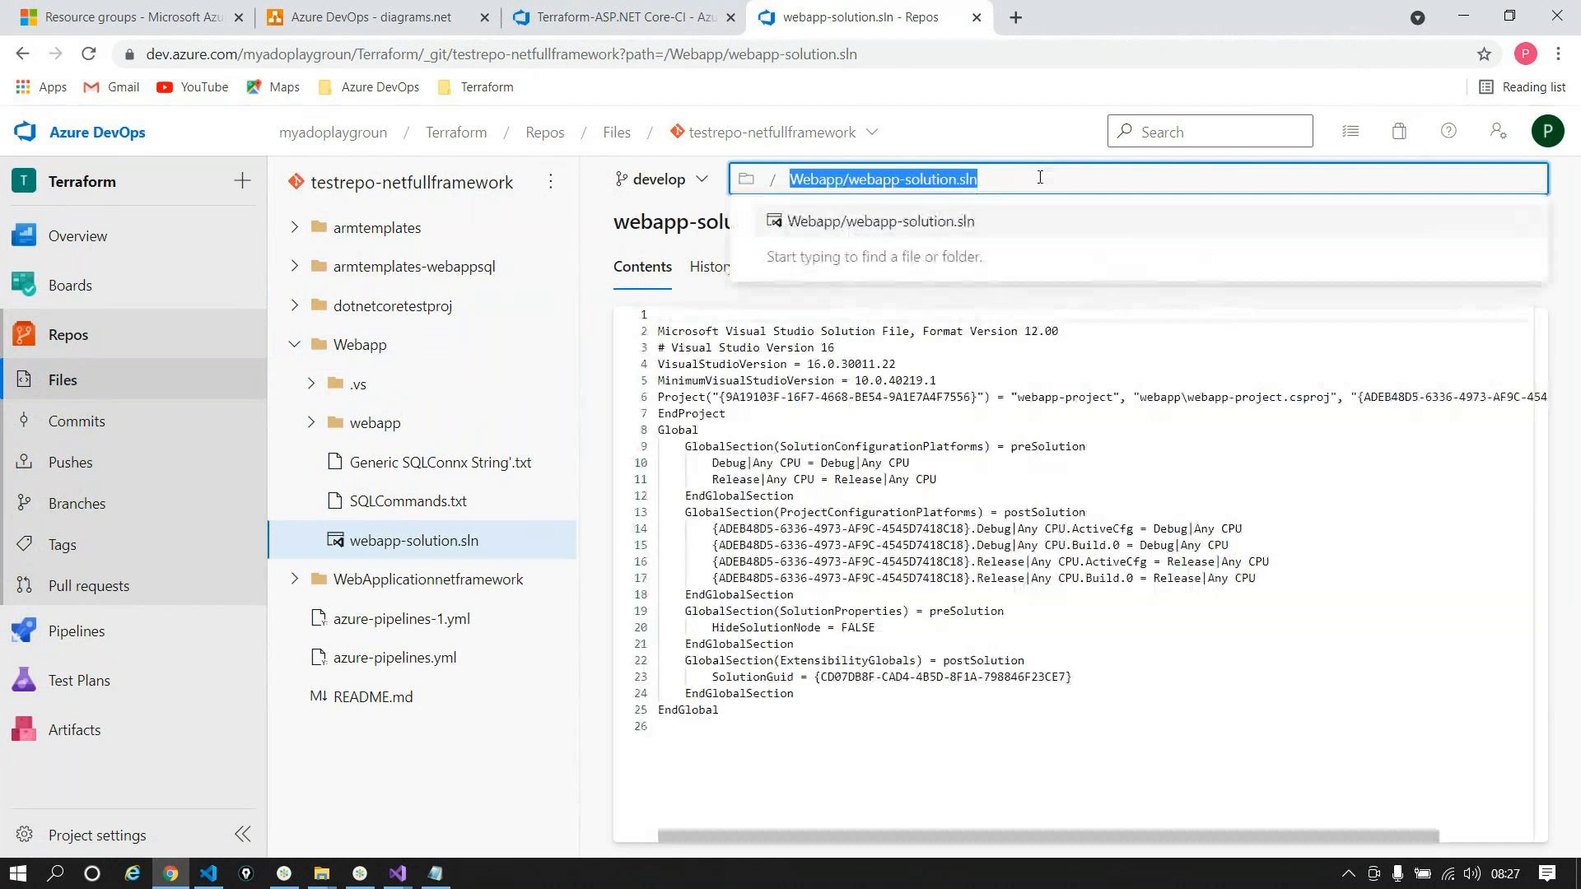
{"action": "left_click", "coordinate": [663, 18]}
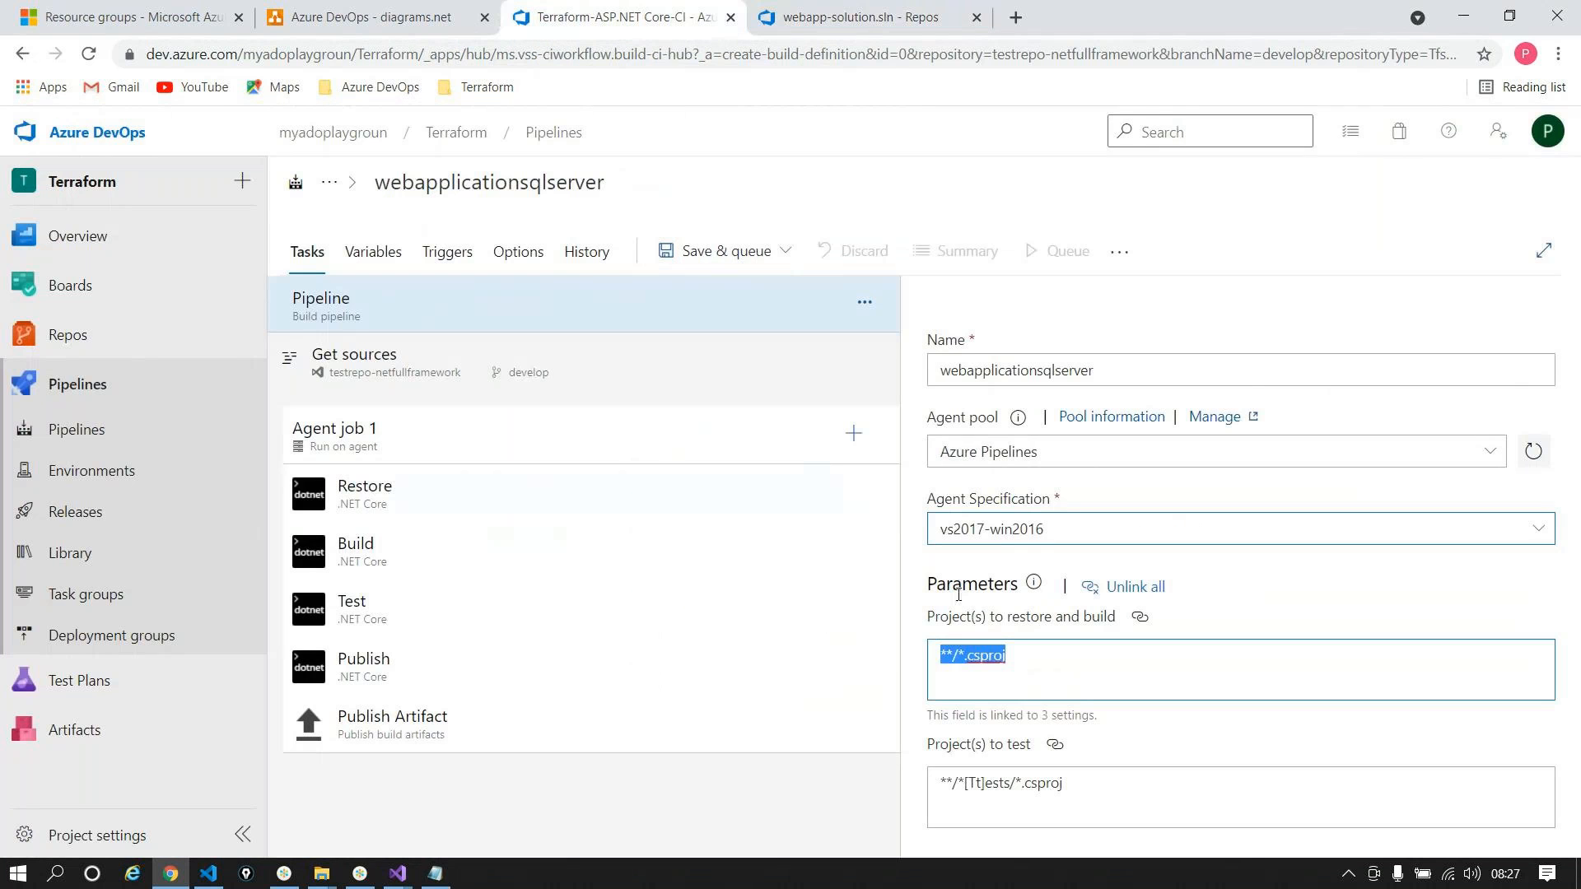
{"action": "key", "text": "BackSpace"}
{"action": "key", "text": "ctrl+v"}
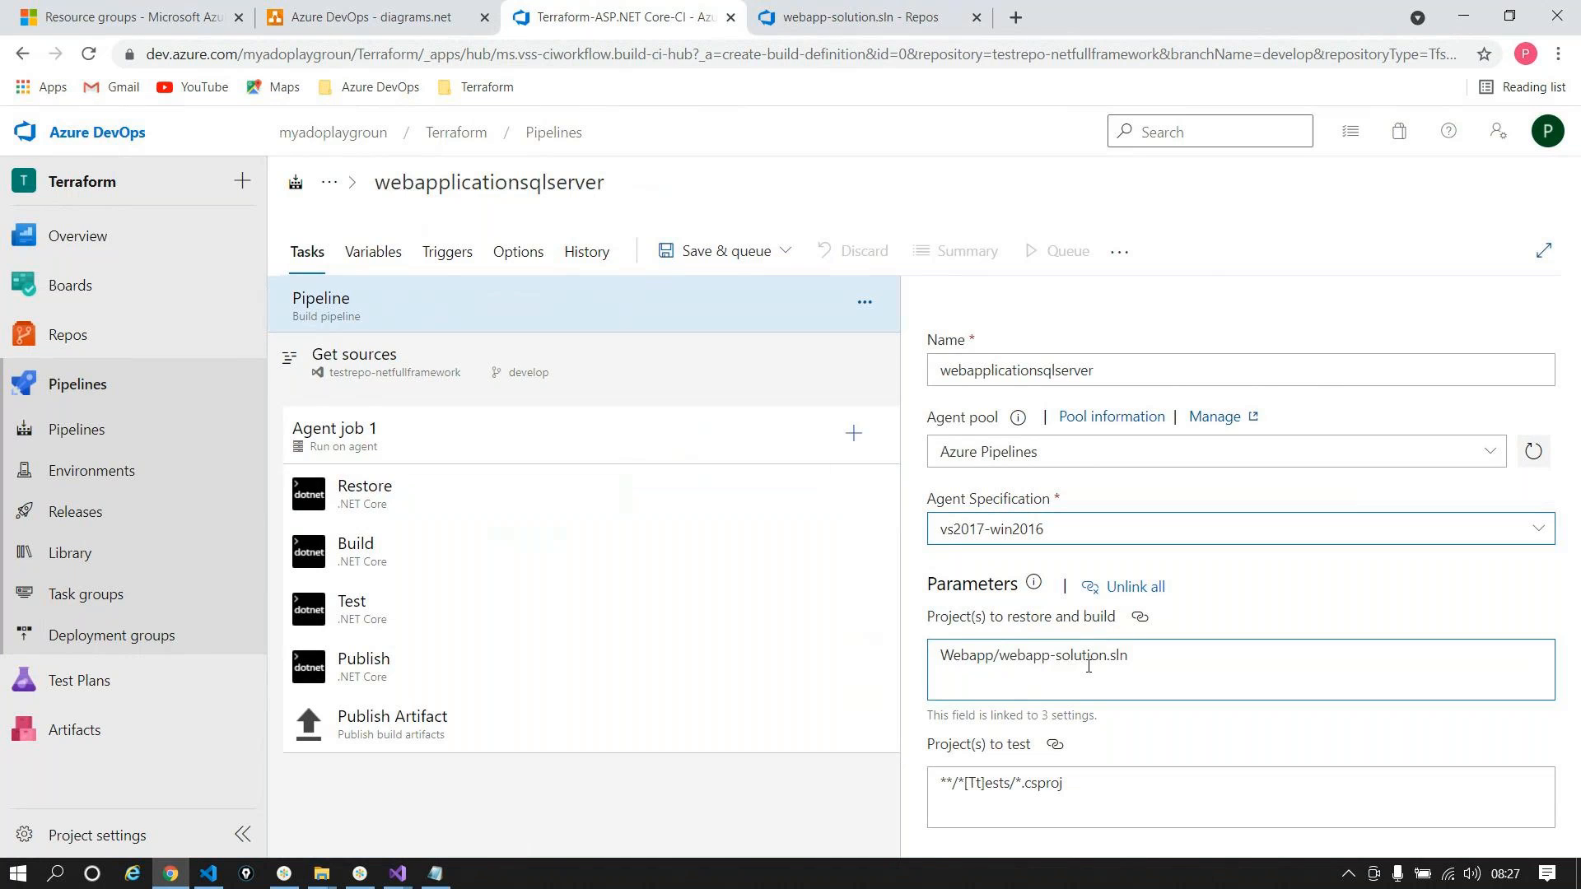
{"action": "right_click", "coordinate": [412, 636]}
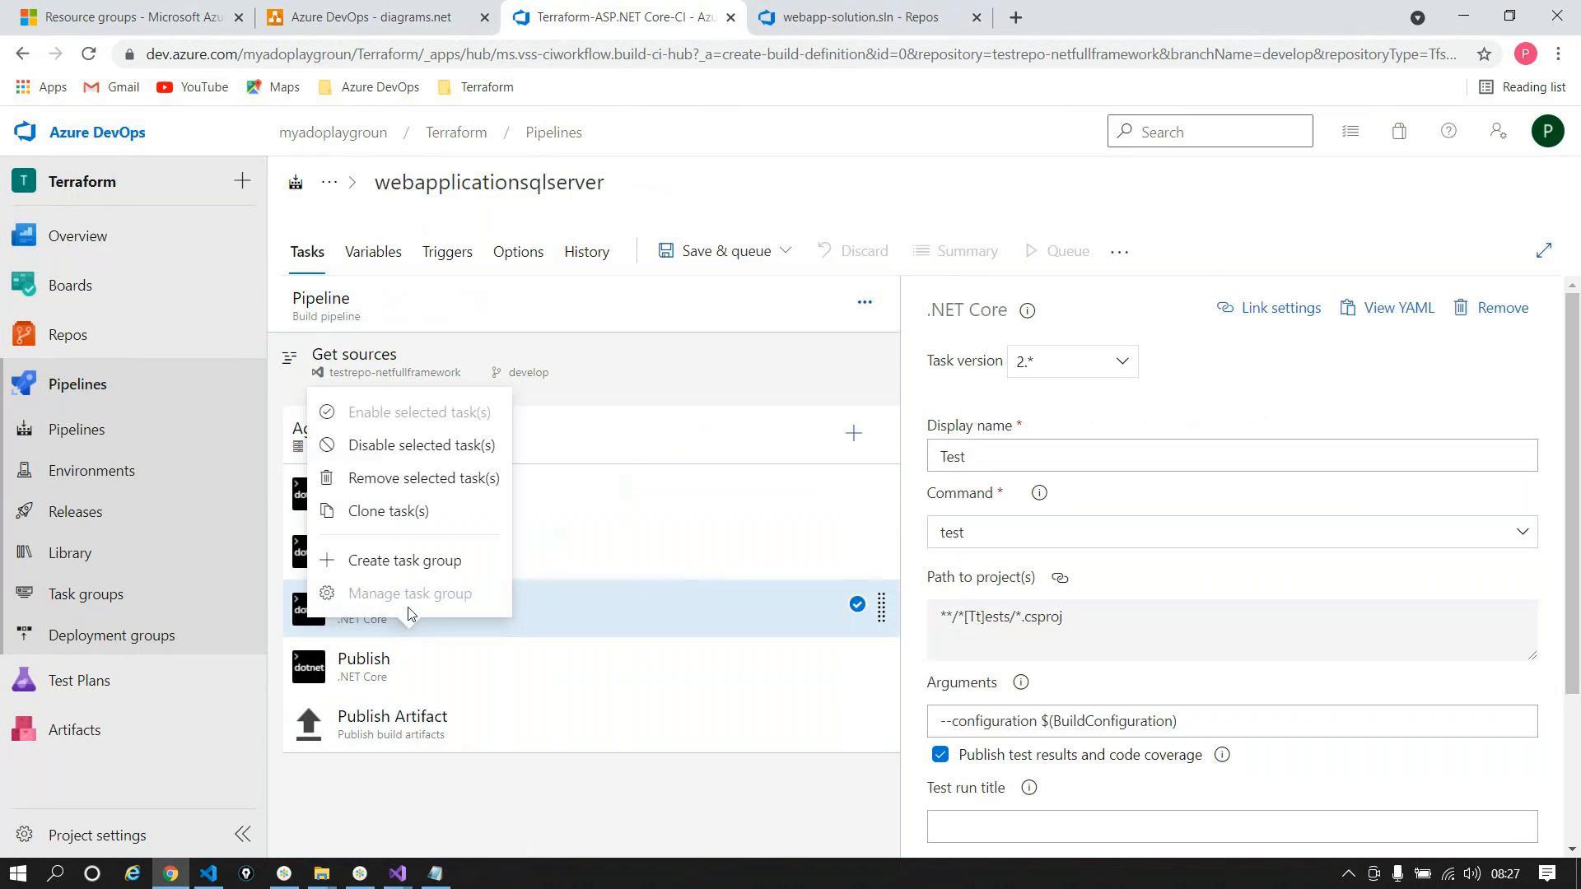
{"action": "left_click", "coordinate": [424, 446]}
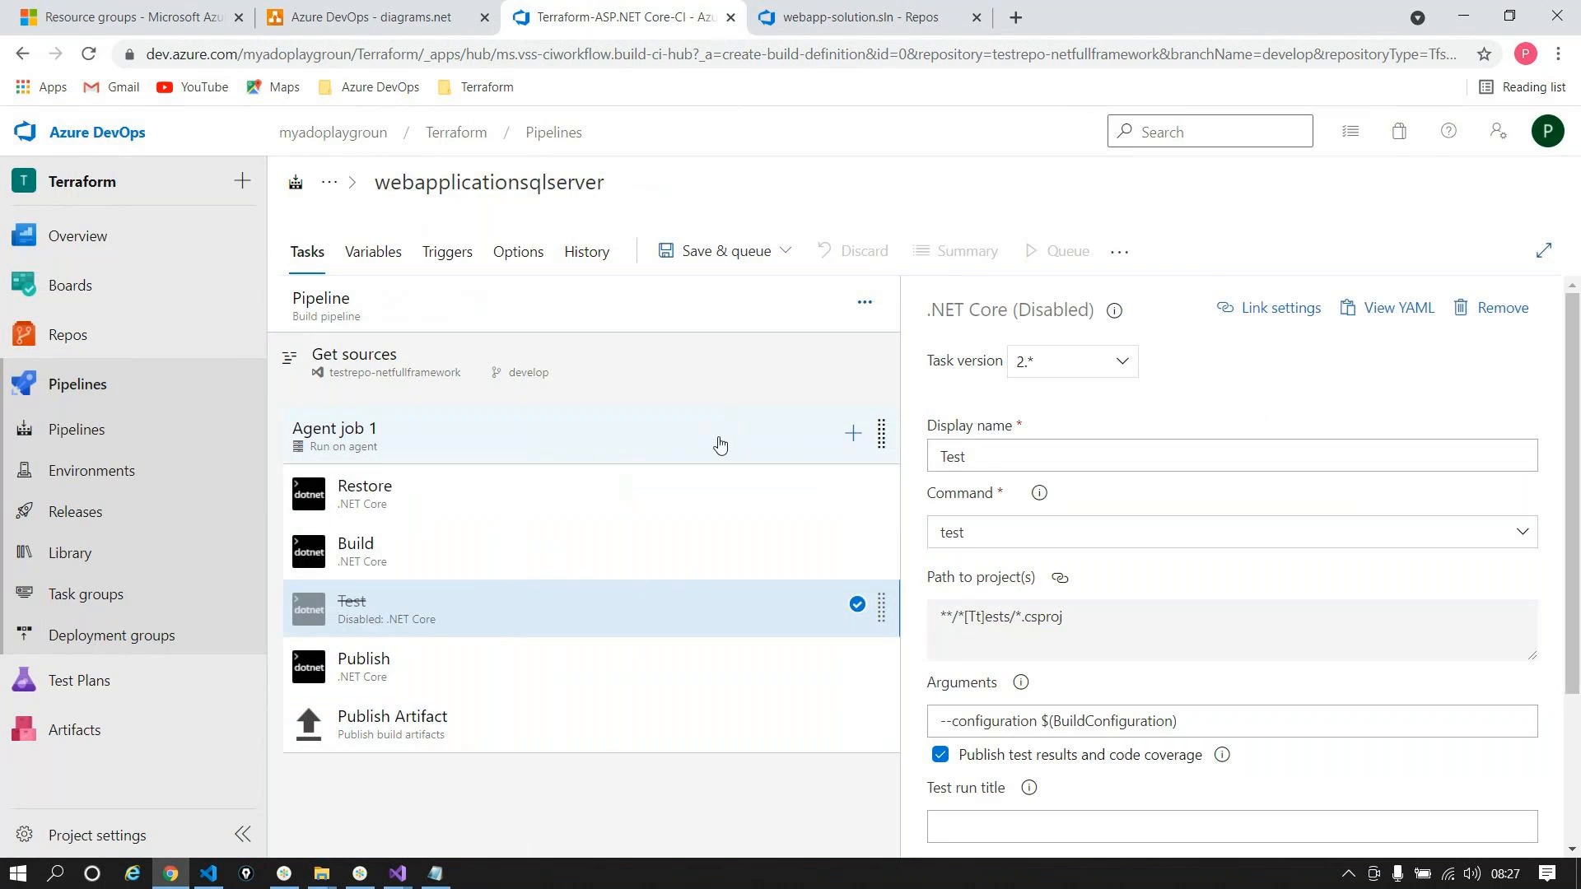
{"action": "right_click", "coordinate": [579, 605]}
{"action": "left_click", "coordinate": [518, 632]}
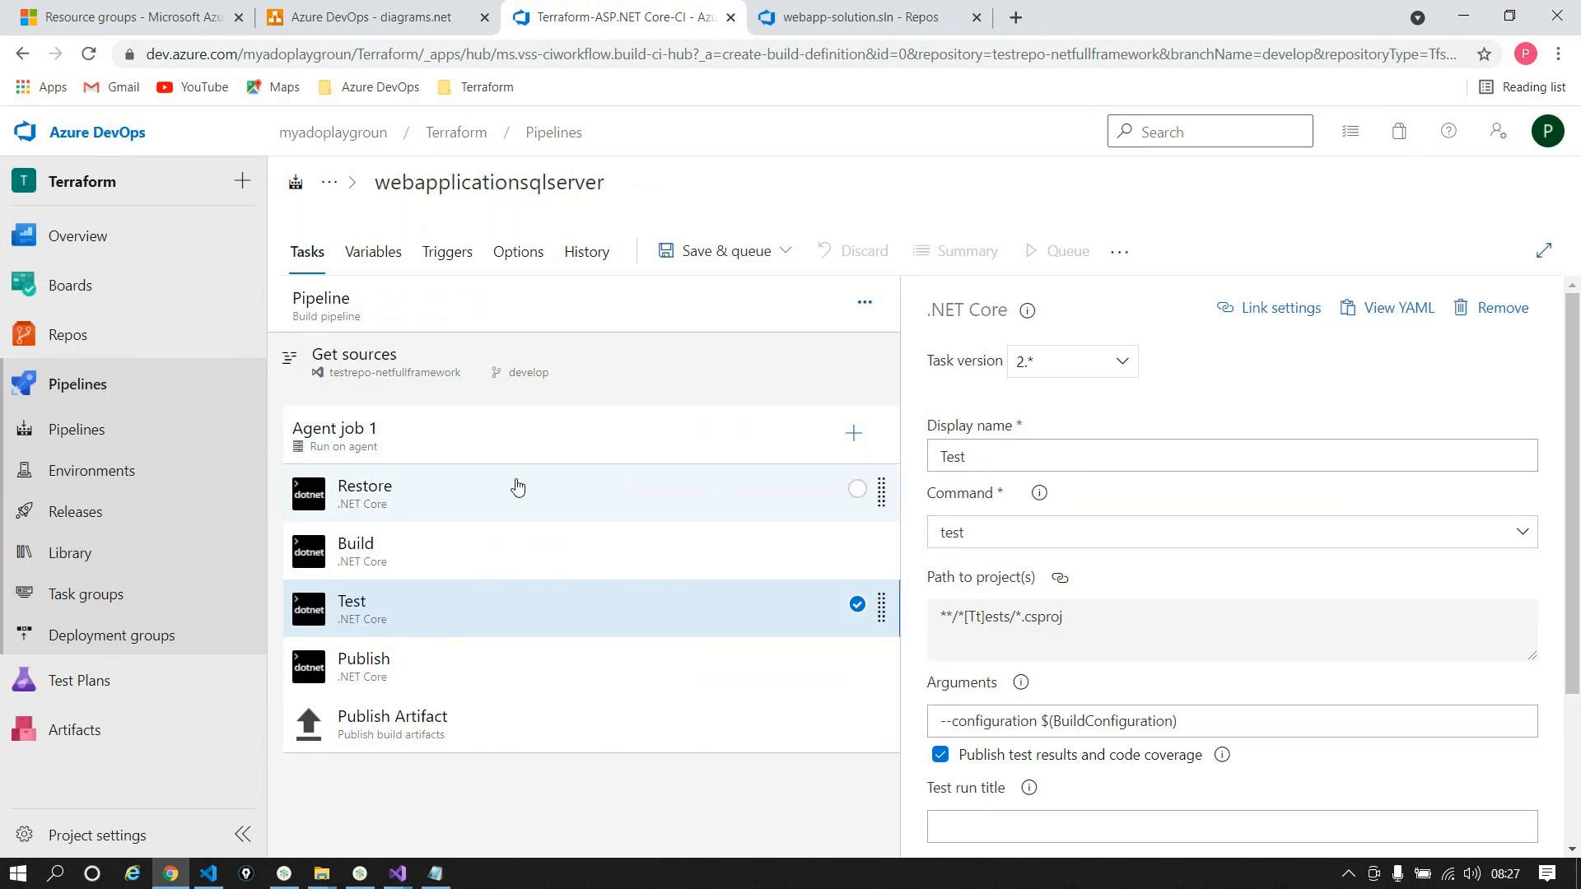
{"action": "left_click", "coordinate": [443, 379]}
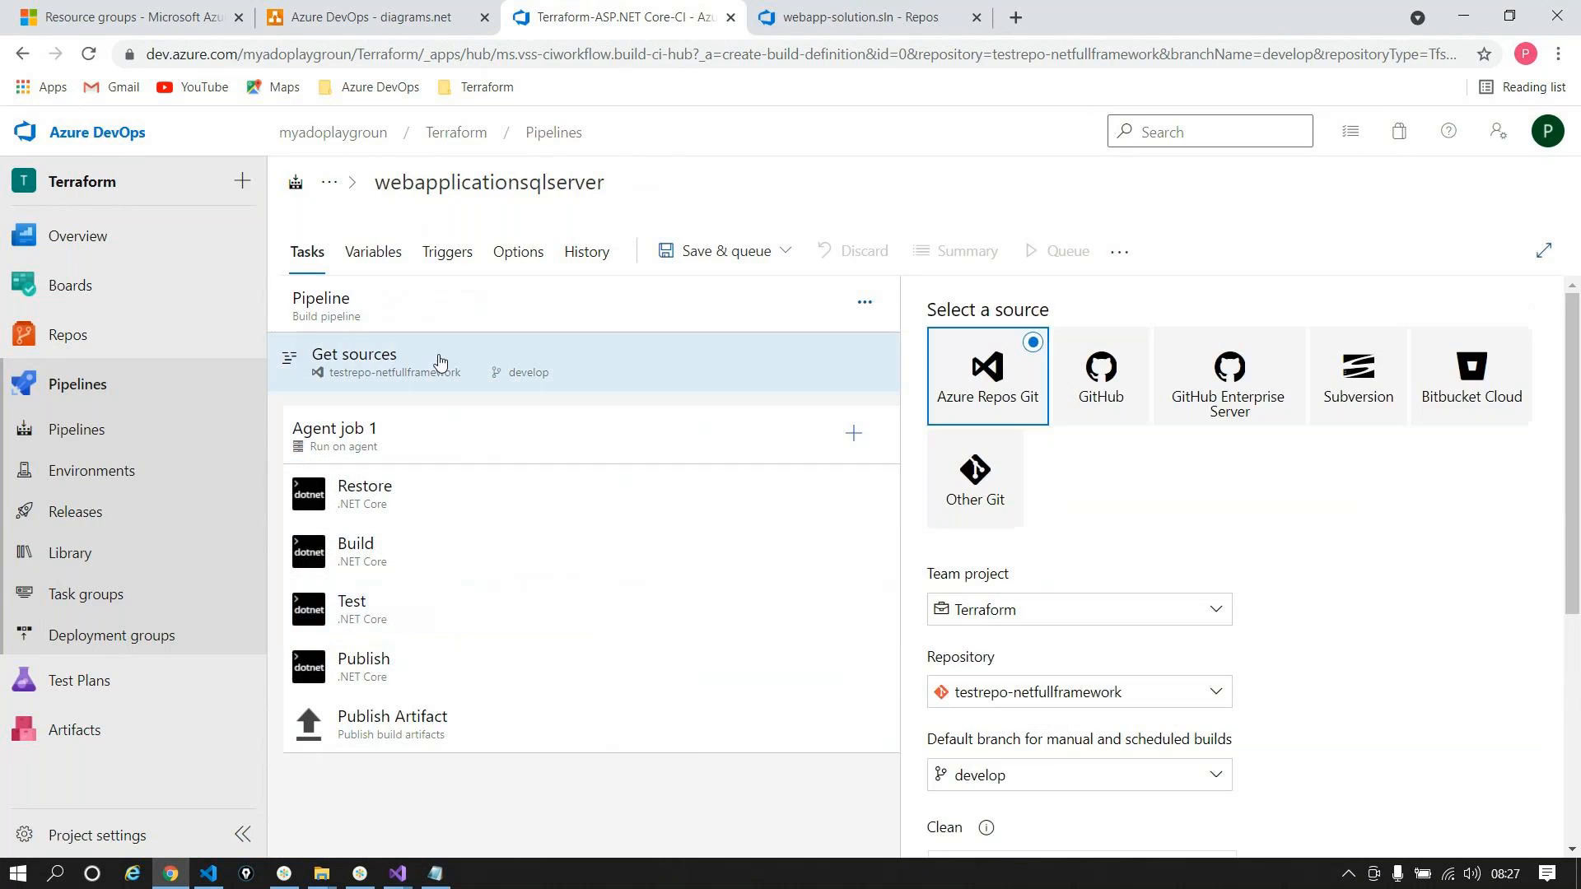
{"action": "scroll", "coordinate": [1053, 621], "scroll_direction": "down", "scroll_amount": 5}
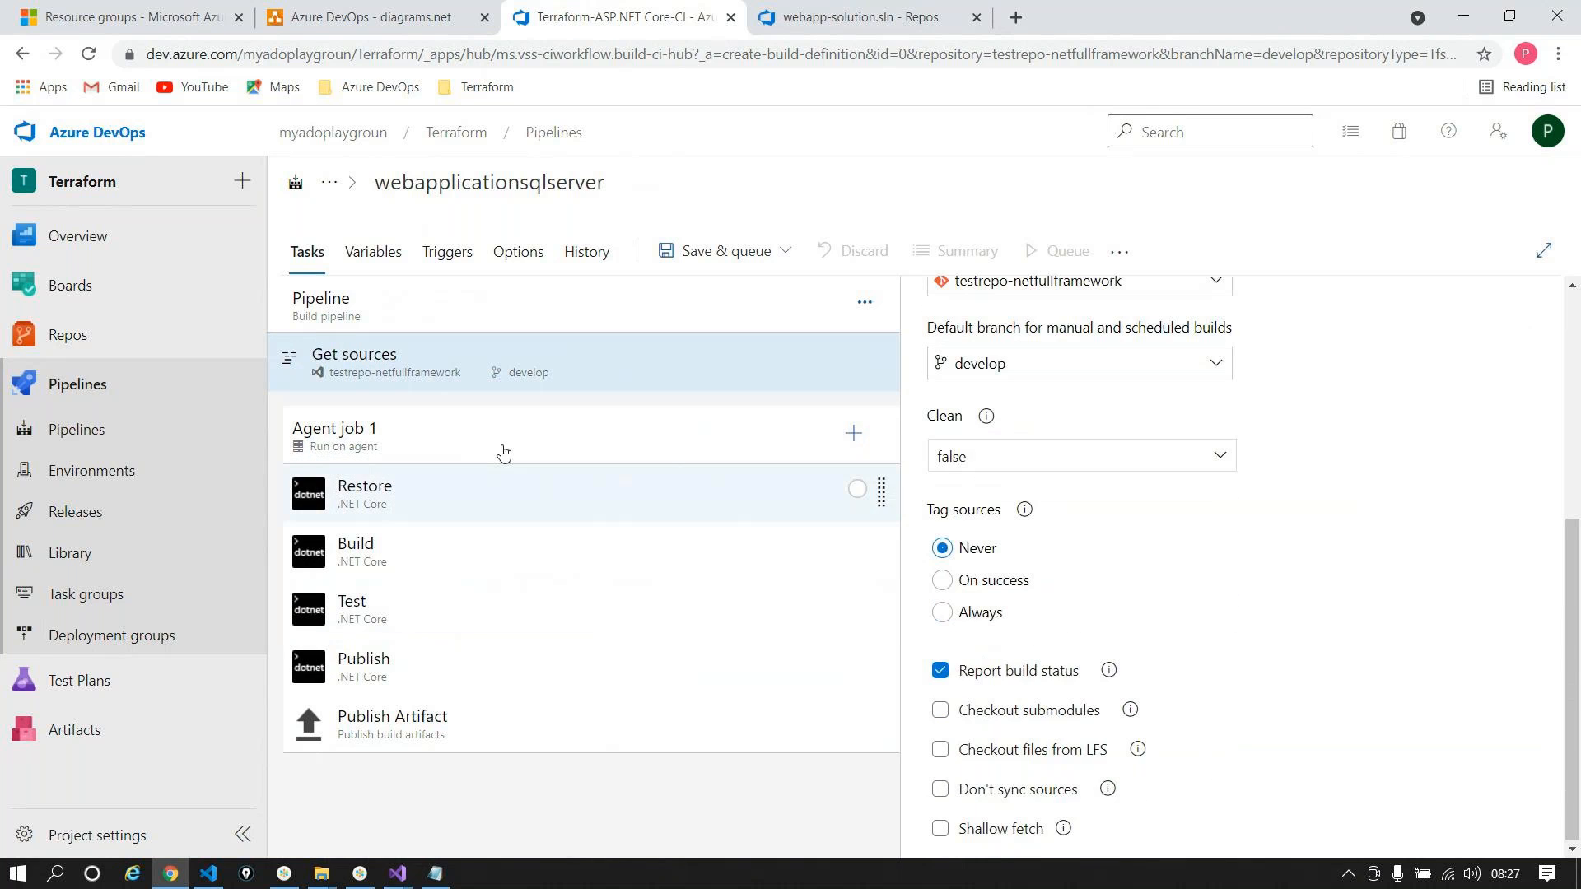
{"action": "left_click", "coordinate": [337, 494]}
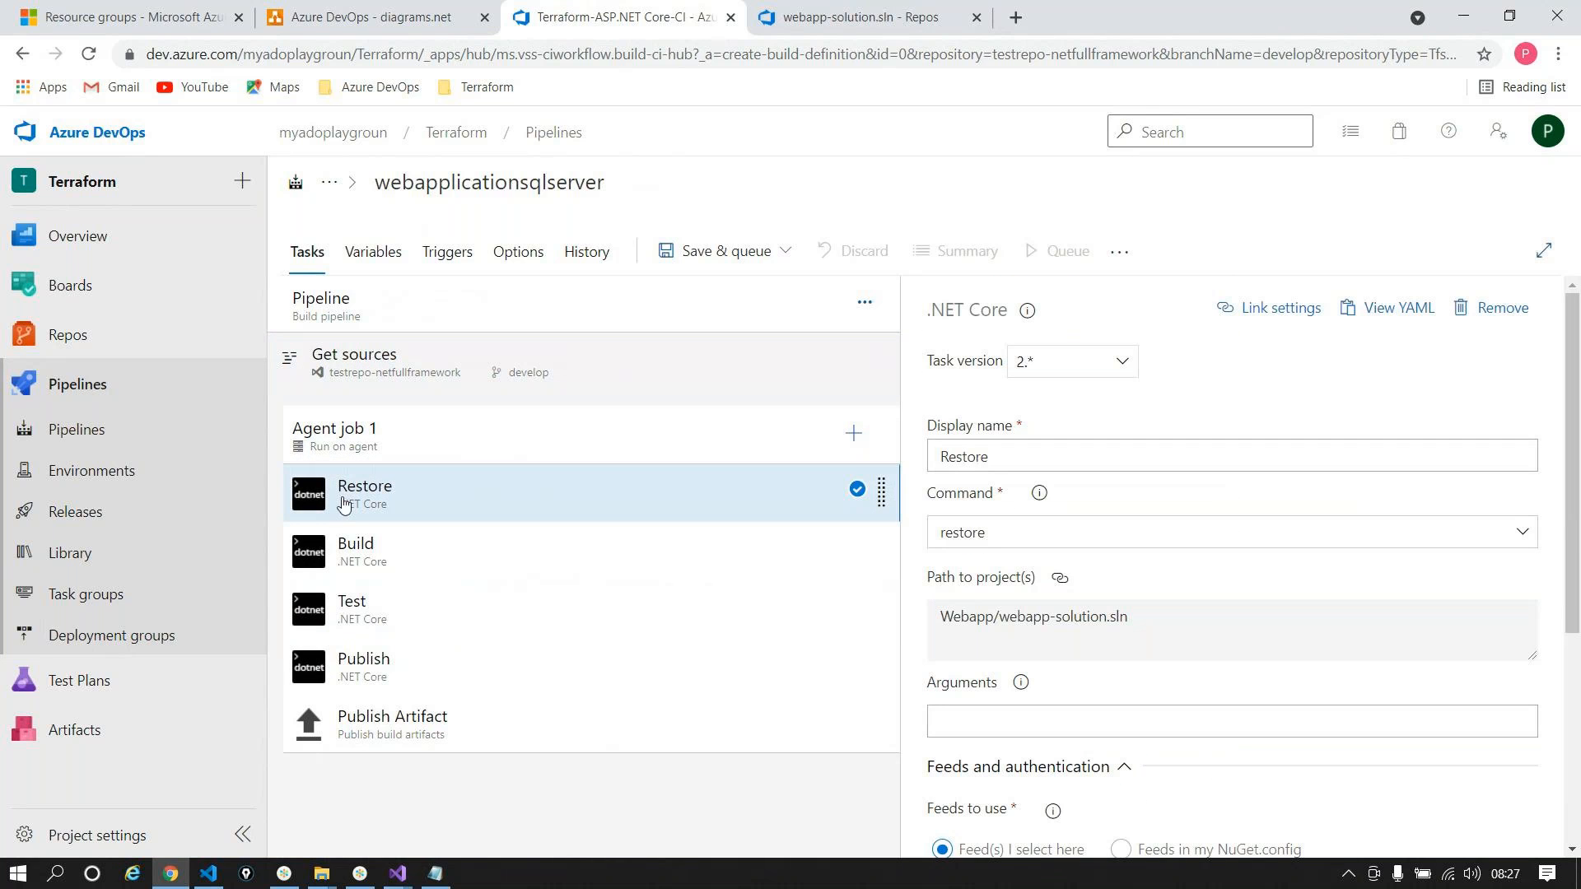
{"action": "left_click", "coordinate": [405, 568]}
{"action": "left_click", "coordinate": [401, 630]}
{"action": "left_click", "coordinate": [404, 666]}
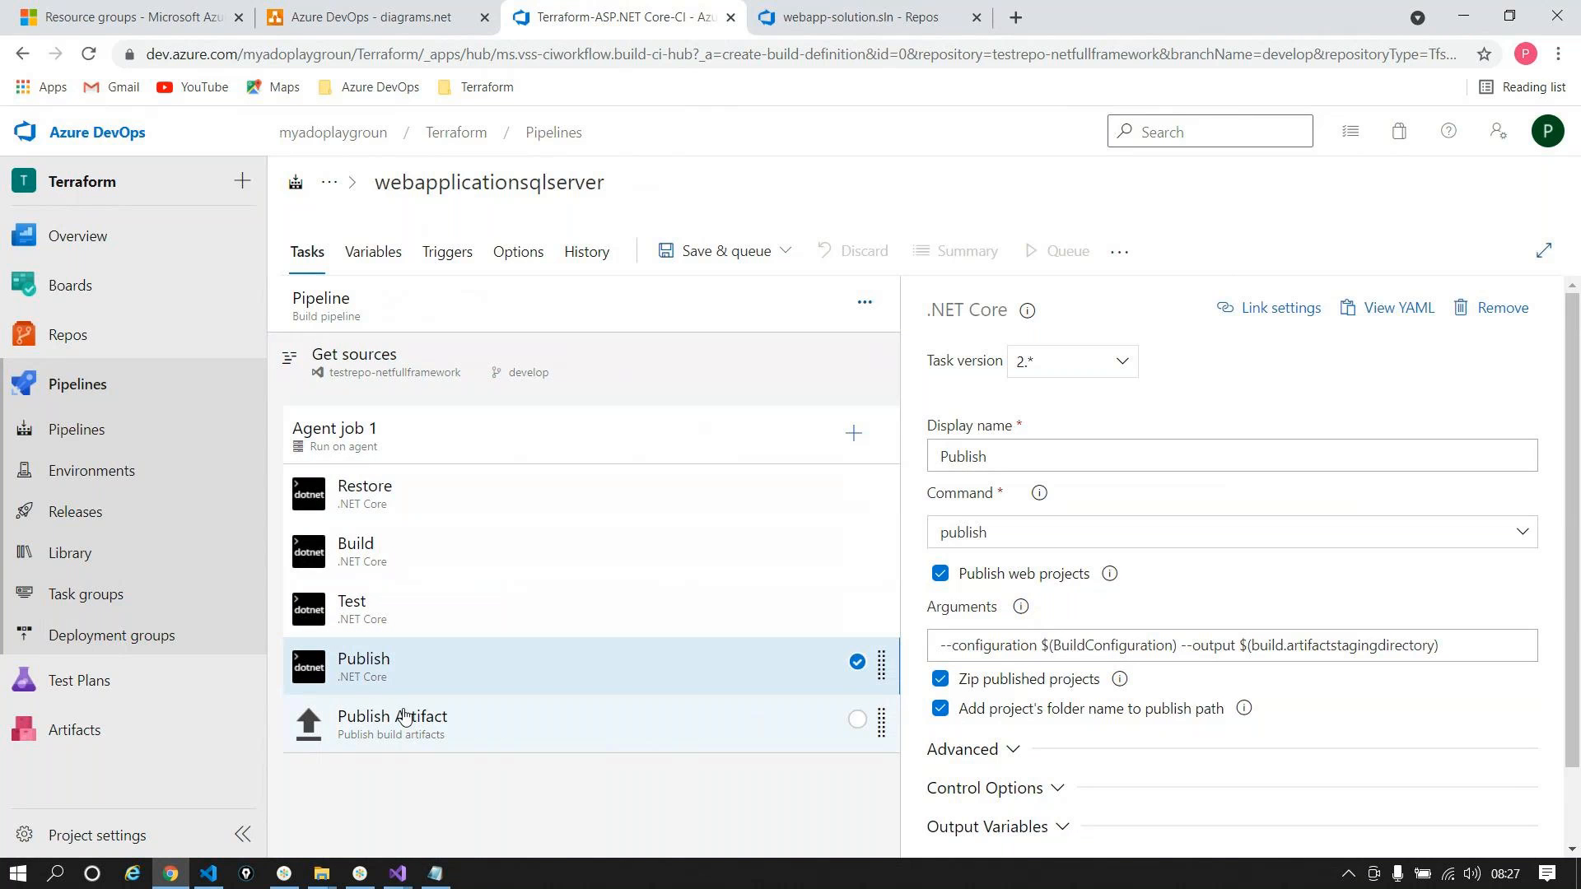
{"action": "left_click", "coordinate": [373, 427]}
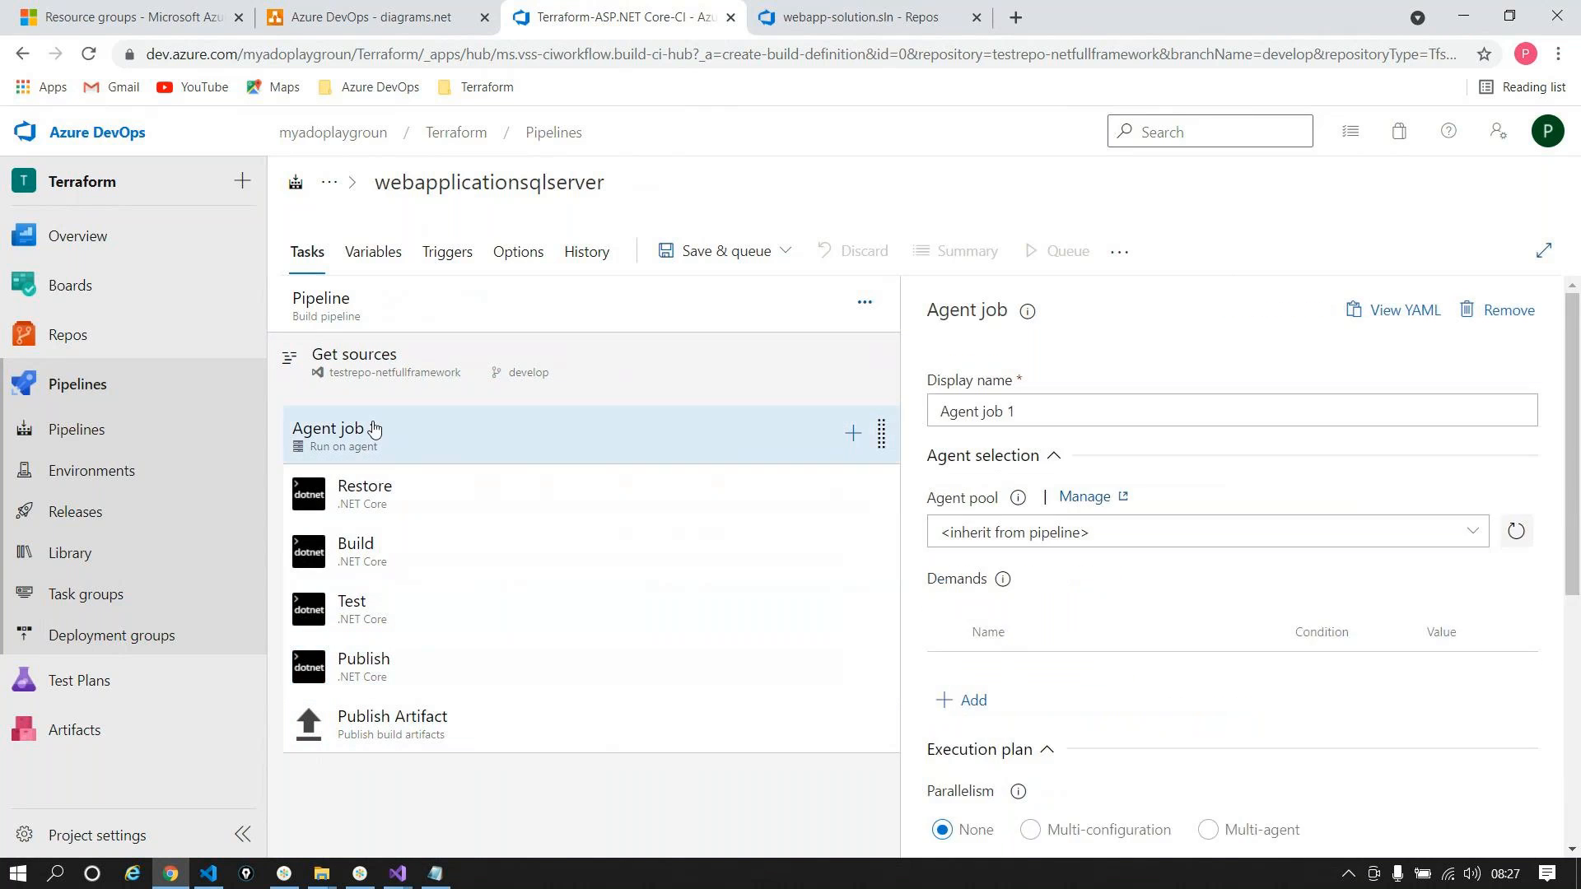
Step: Add a Copy files task above Publish Artifact and copy Publish Artifact's path to publish
{"action": "left_click", "coordinate": [854, 434]}
{"action": "type", "text": "copy"}
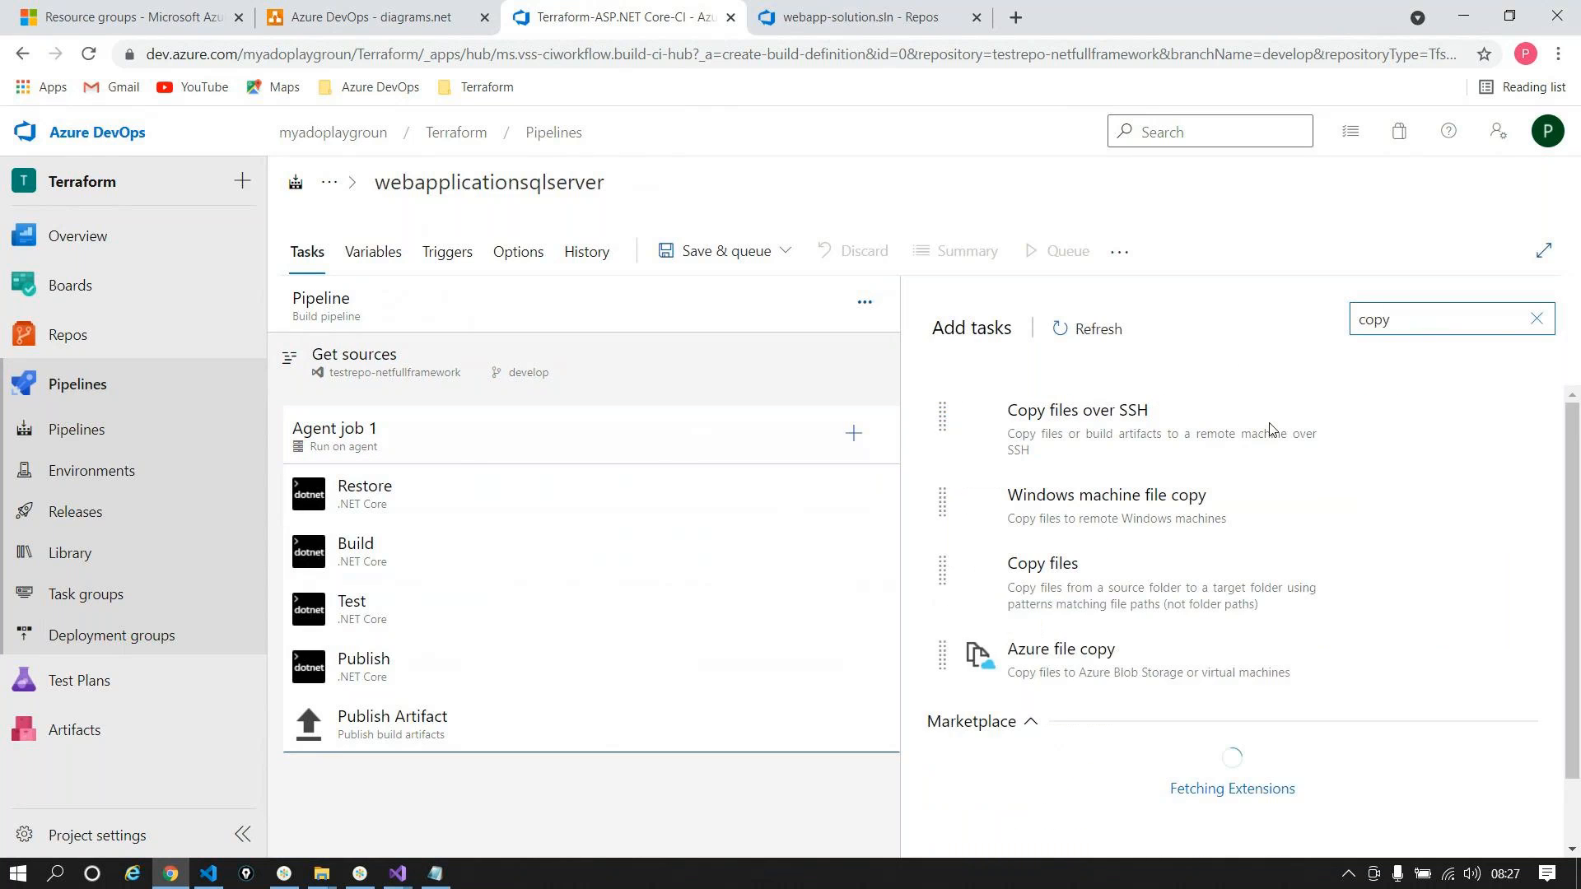
{"action": "left_click", "coordinate": [1465, 653]}
{"action": "left_click_drag", "start_coordinate": [436, 783], "coordinate": [416, 715]}
{"action": "left_click", "coordinate": [1123, 457]}
{"action": "left_click", "coordinate": [560, 786]}
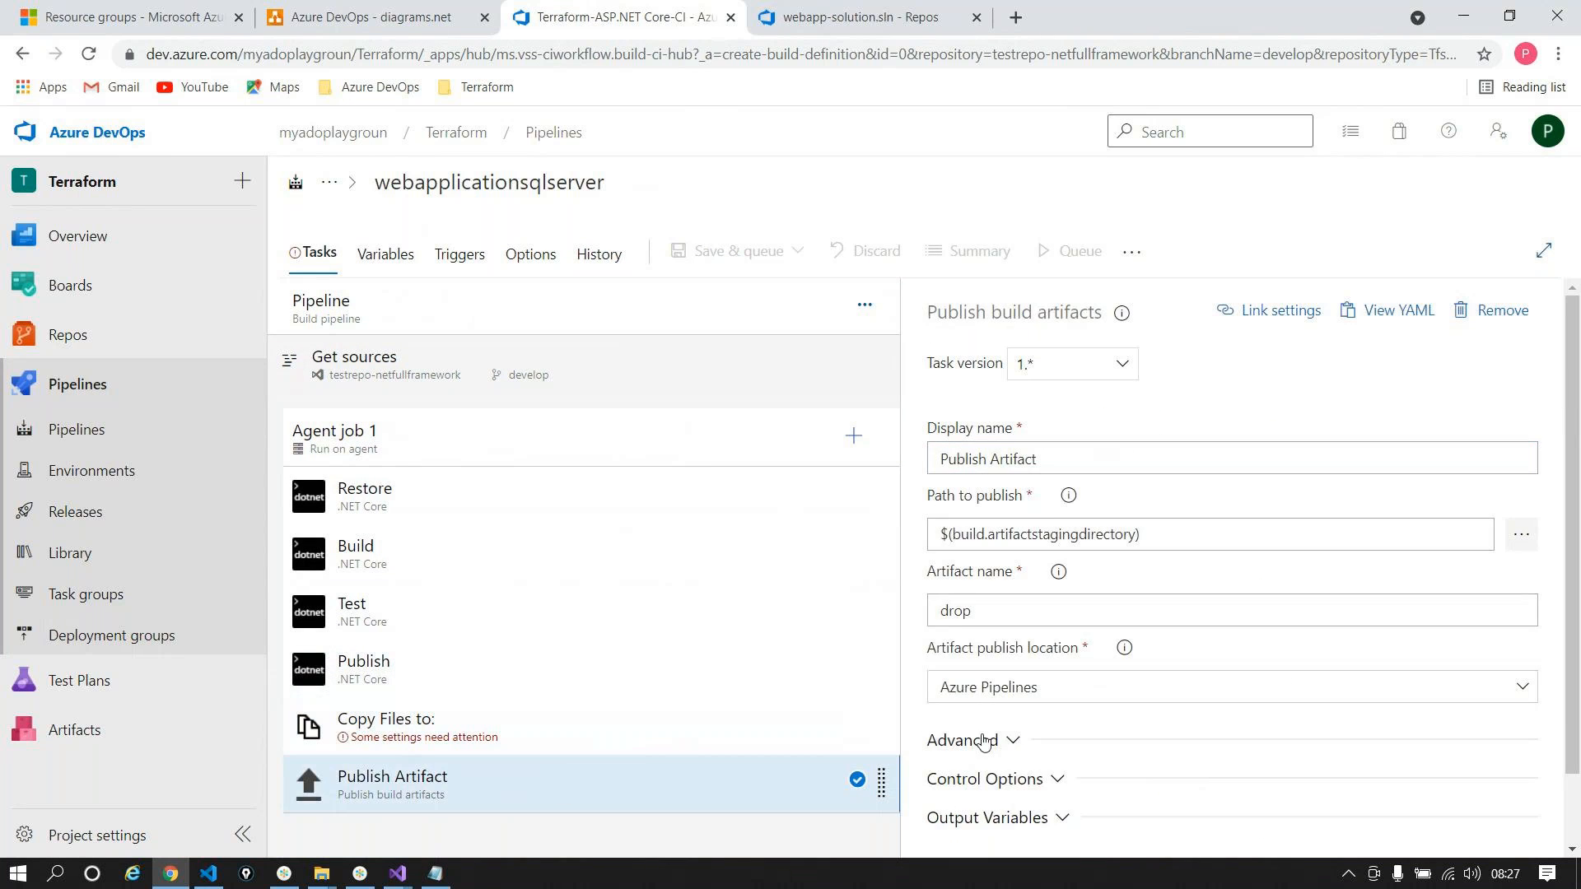
{"action": "left_click_drag", "start_coordinate": [1161, 543], "coordinate": [888, 582]}
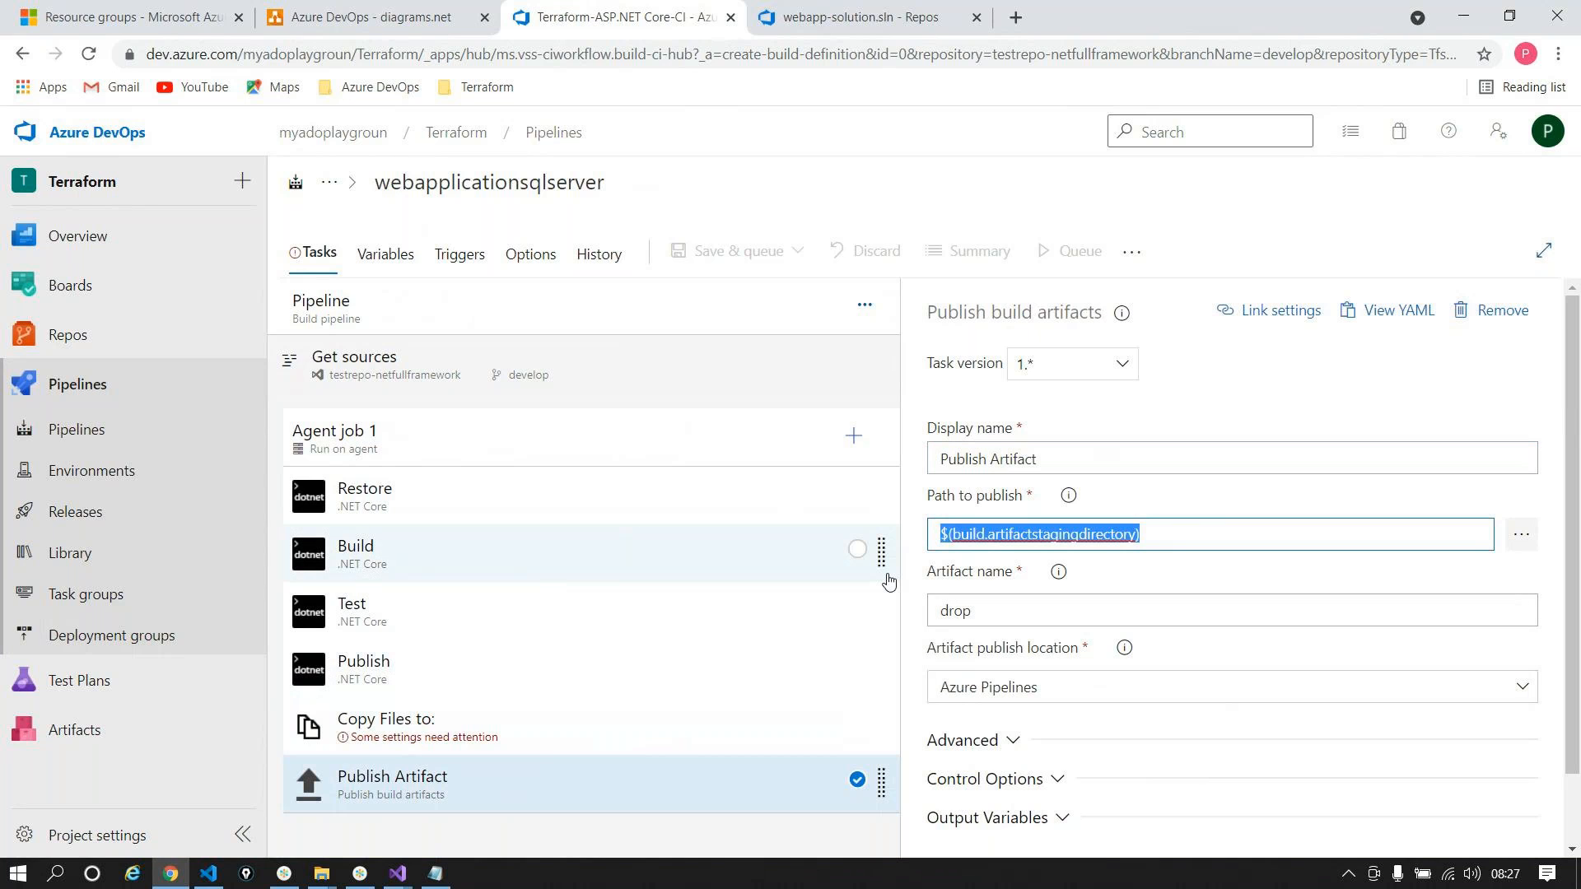
Step: Set the copy task's target to the artifact staging directory and source to armtemplates-webappsql
{"action": "left_click", "coordinate": [553, 748]}
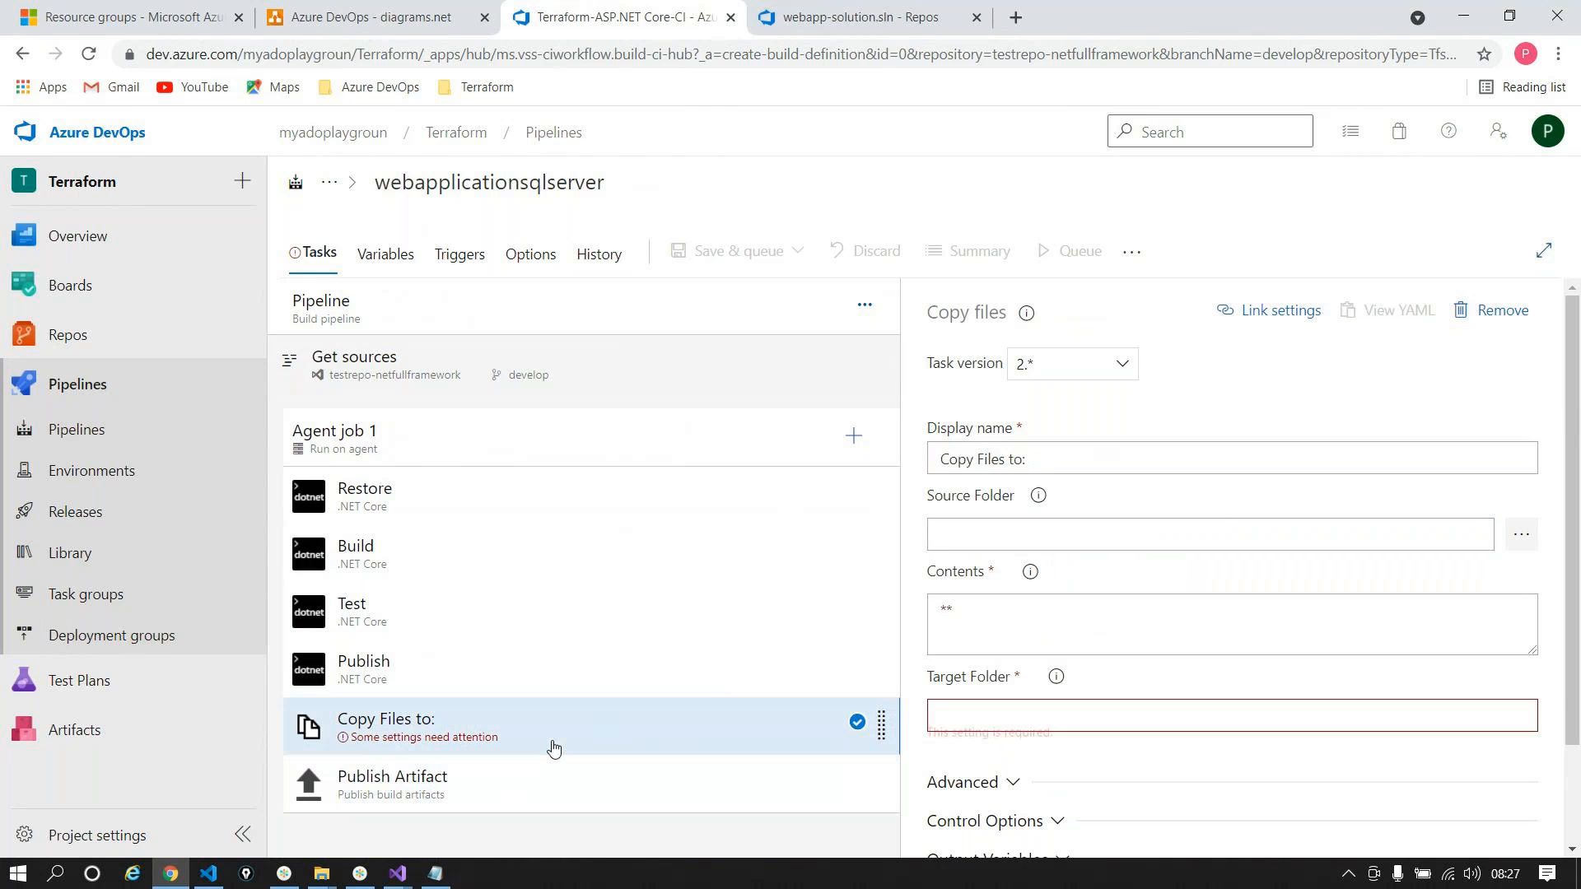
{"action": "left_click", "coordinate": [1031, 715]}
{"action": "key", "text": "ctrl+v"}
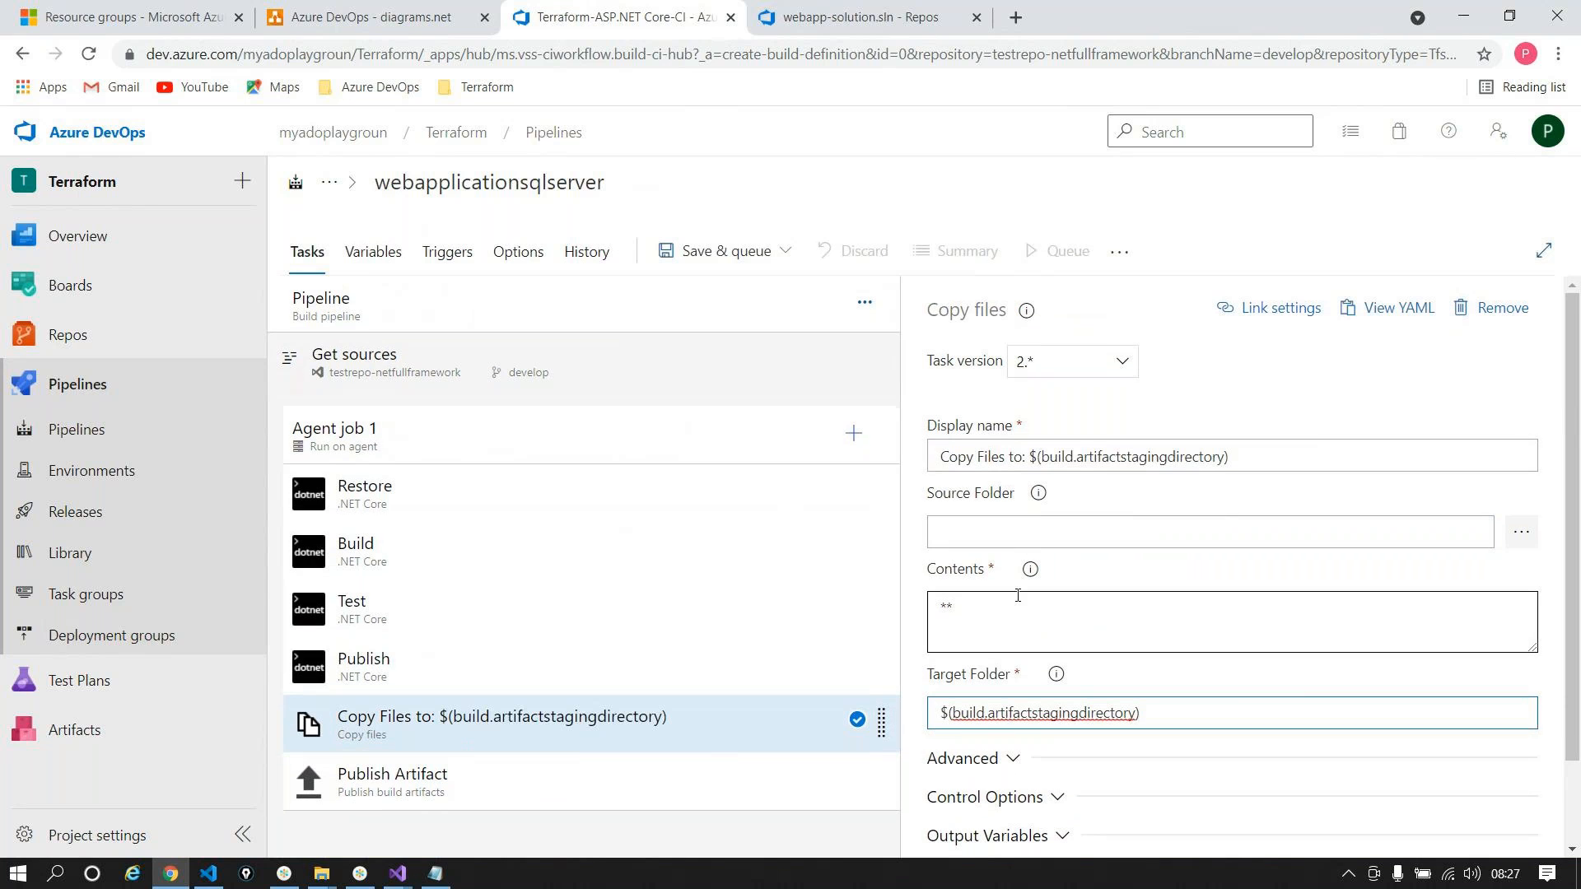
{"action": "left_click", "coordinate": [1025, 532]}
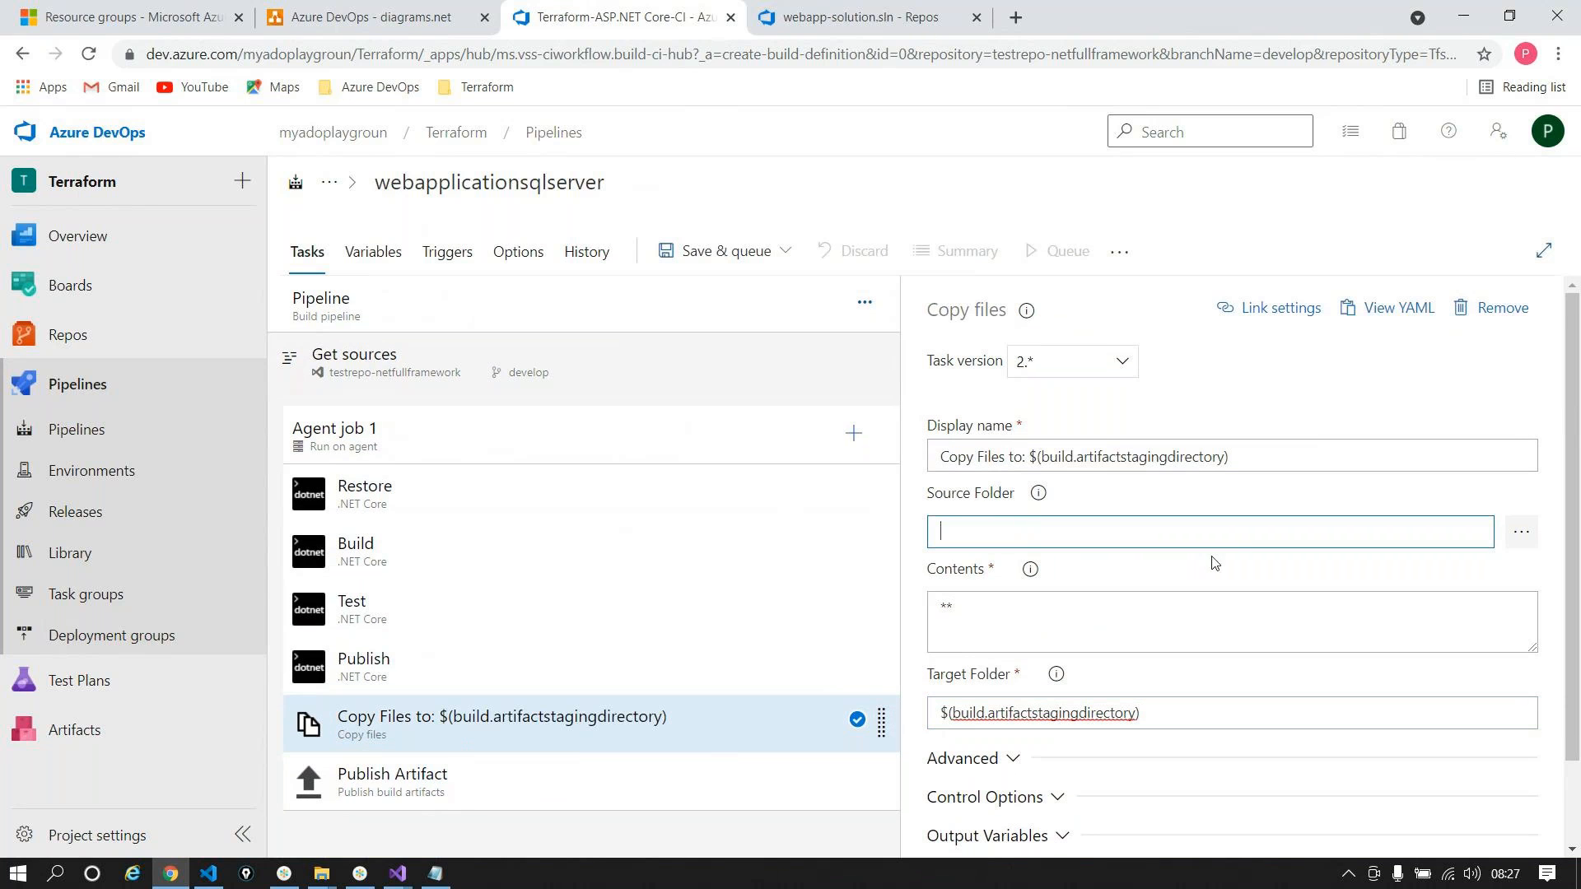
{"action": "left_click", "coordinate": [1520, 532]}
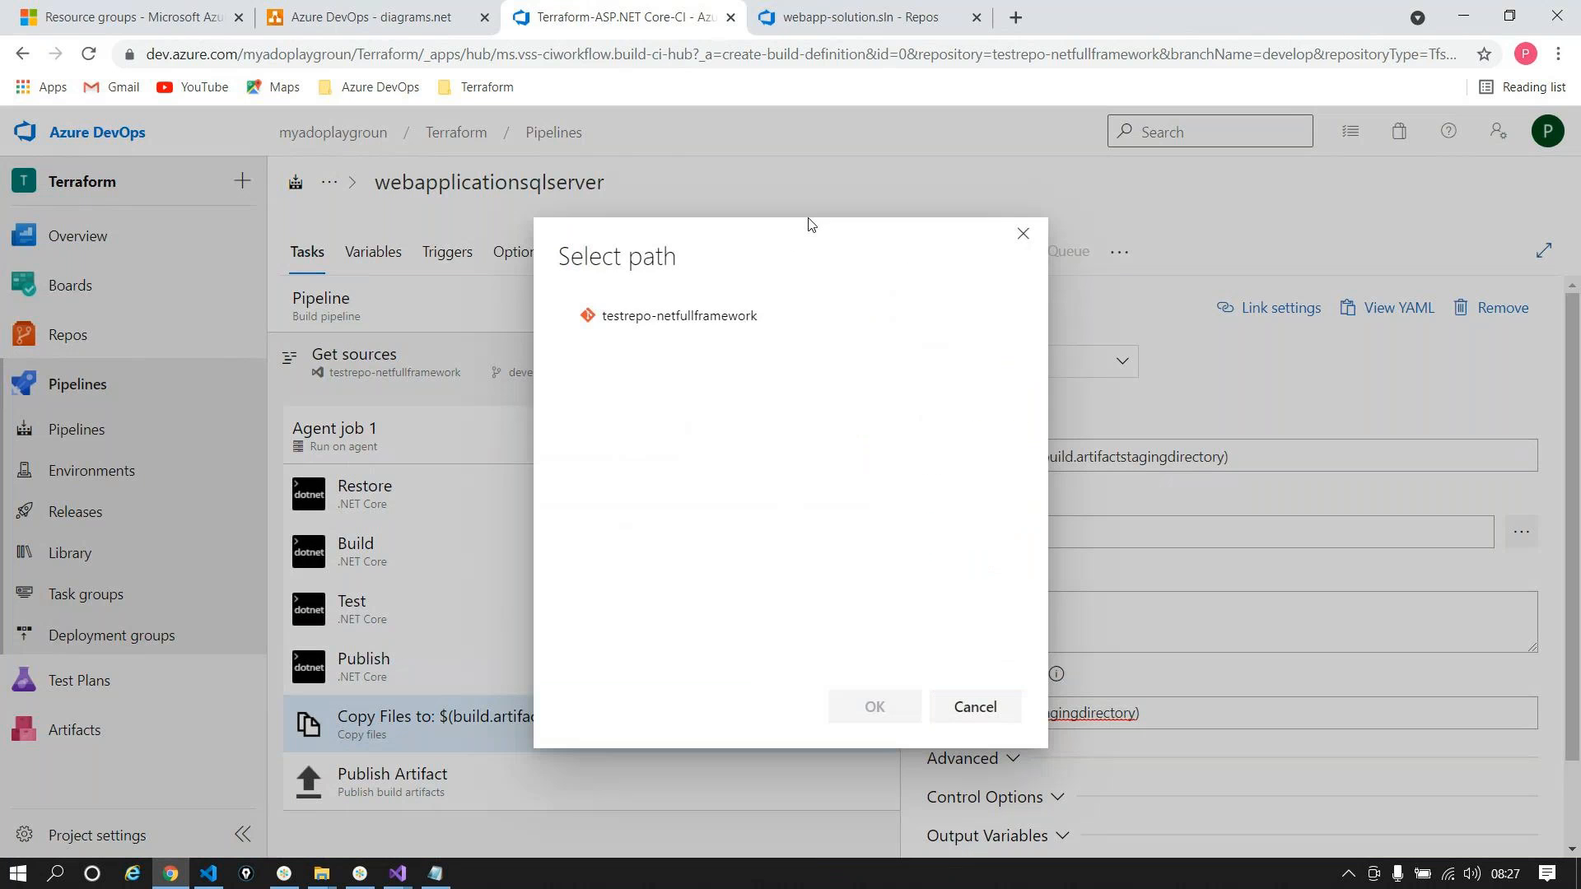
{"action": "left_click", "coordinate": [655, 380]}
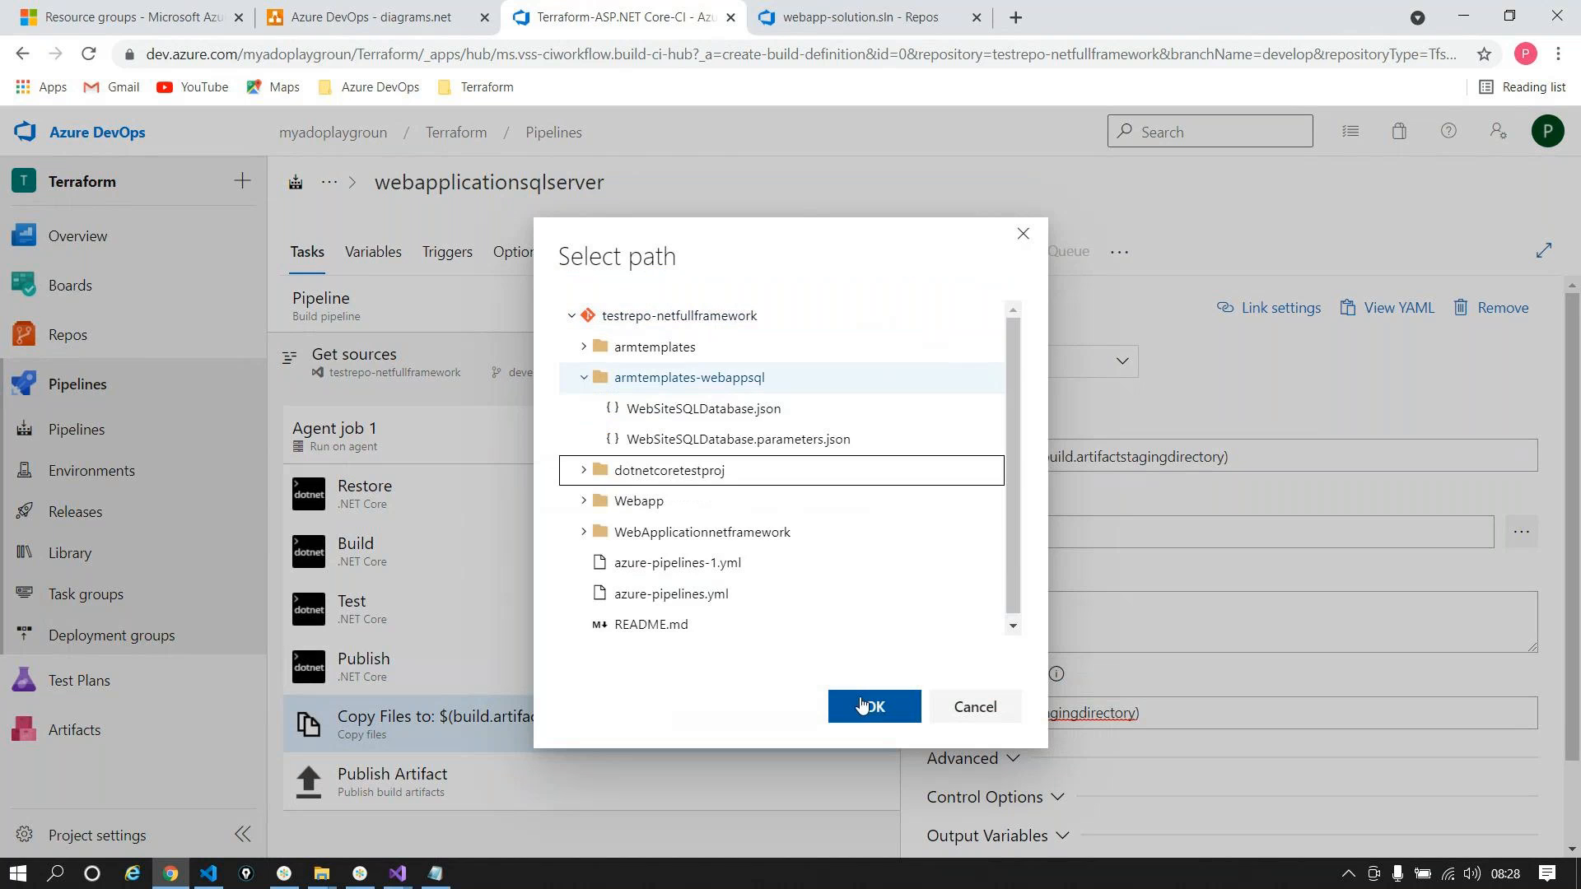
{"action": "left_click", "coordinate": [860, 706]}
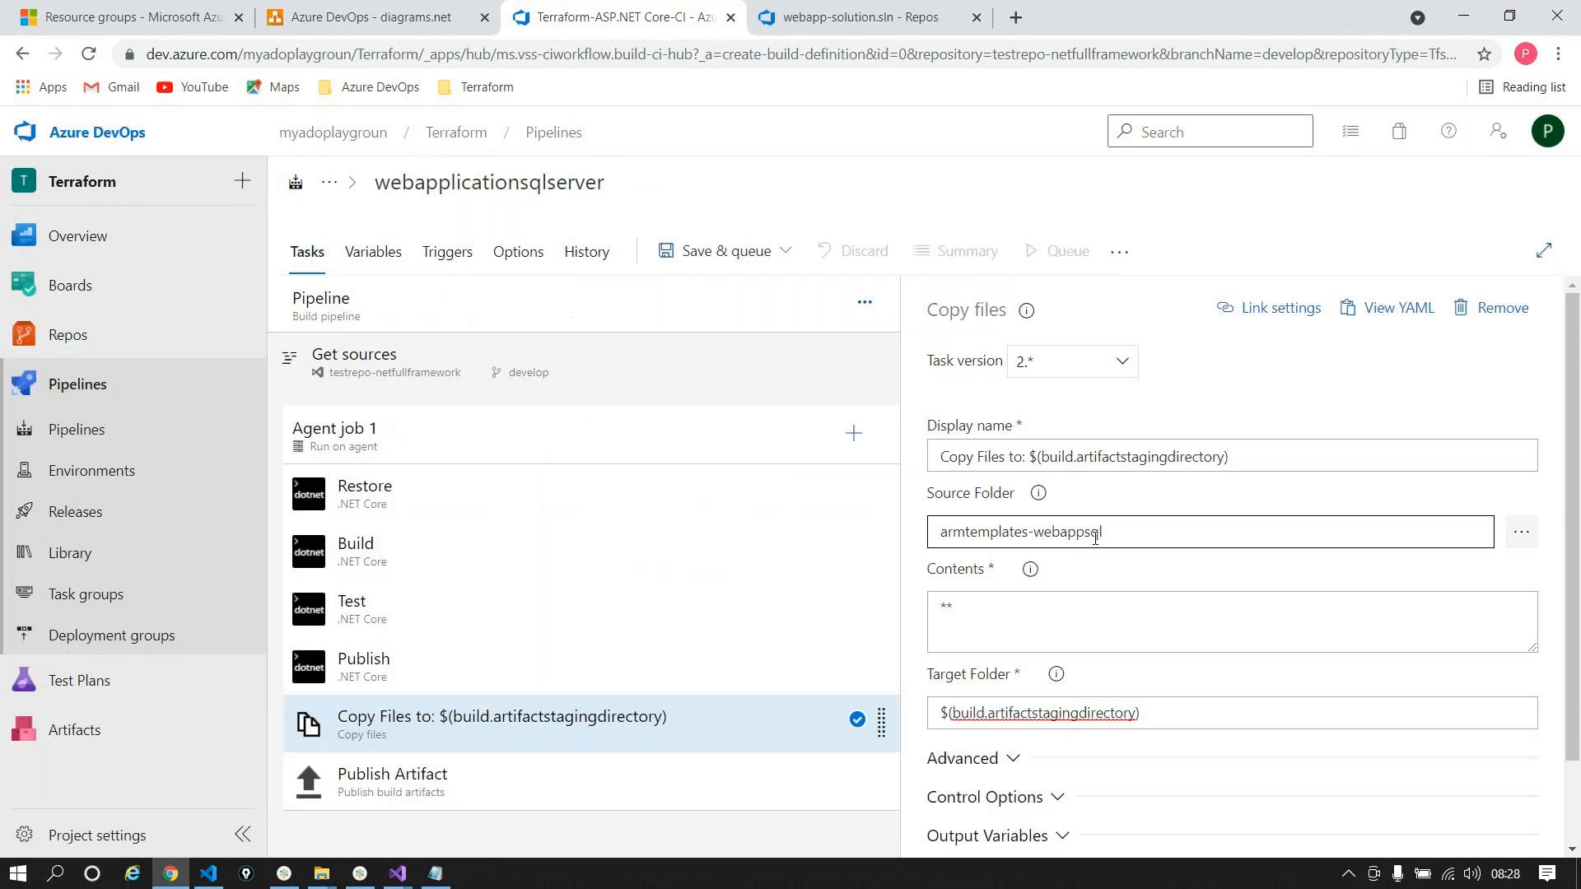
Step: Set Contents to **.json and keep the target folder as $(build.artifactstagingdirectory)
{"action": "left_click", "coordinate": [1018, 601]}
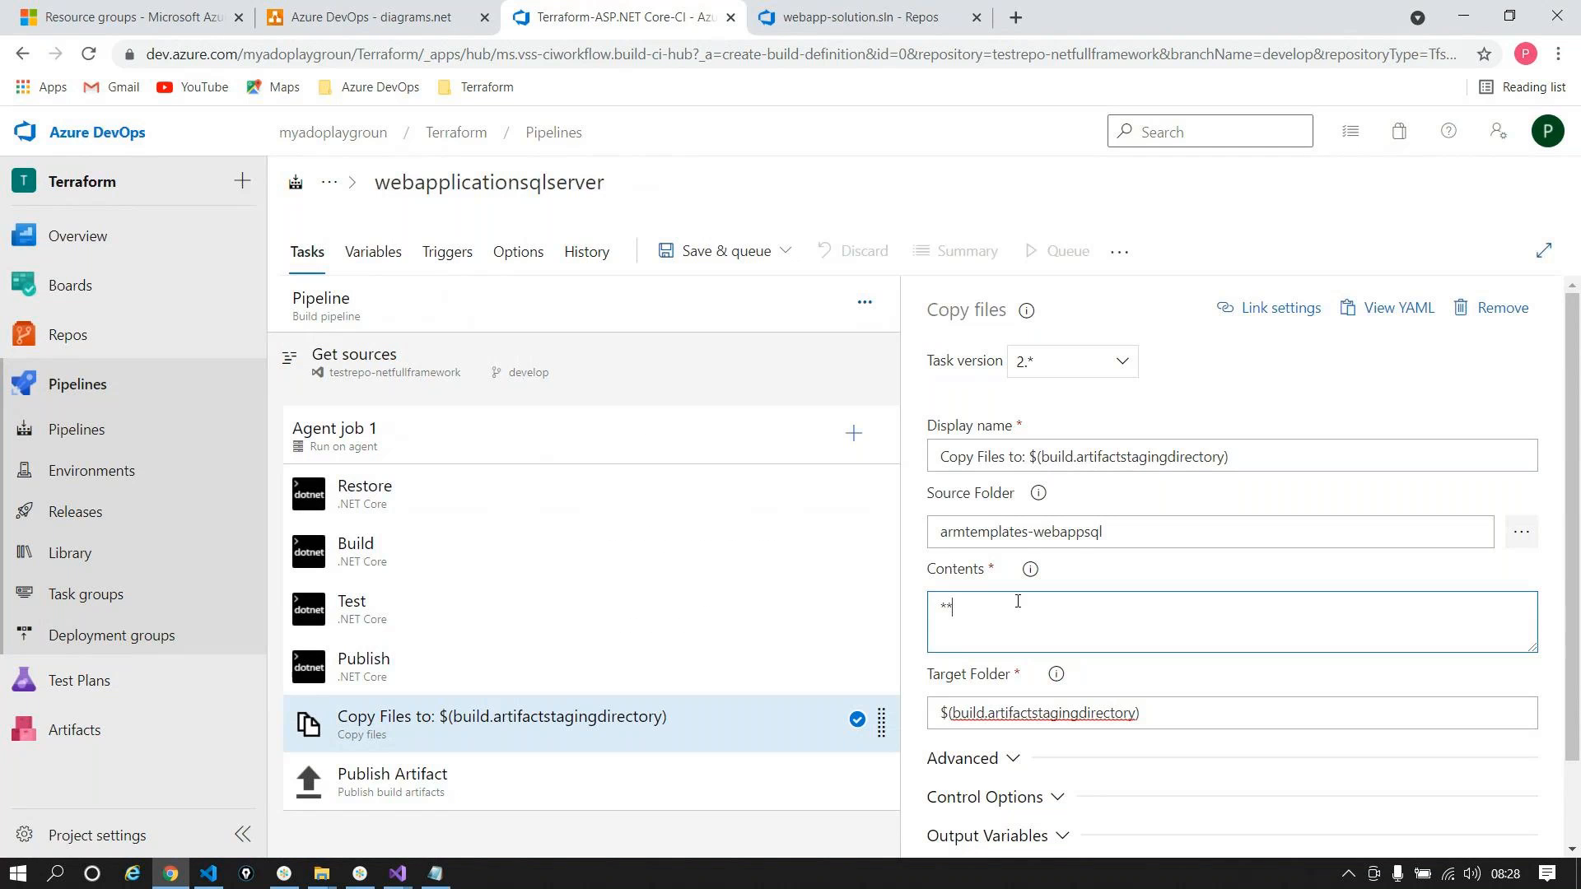
{"action": "type", "text": ".json"}
{"action": "left_click_drag", "start_coordinate": [953, 604], "coordinate": [903, 606]}
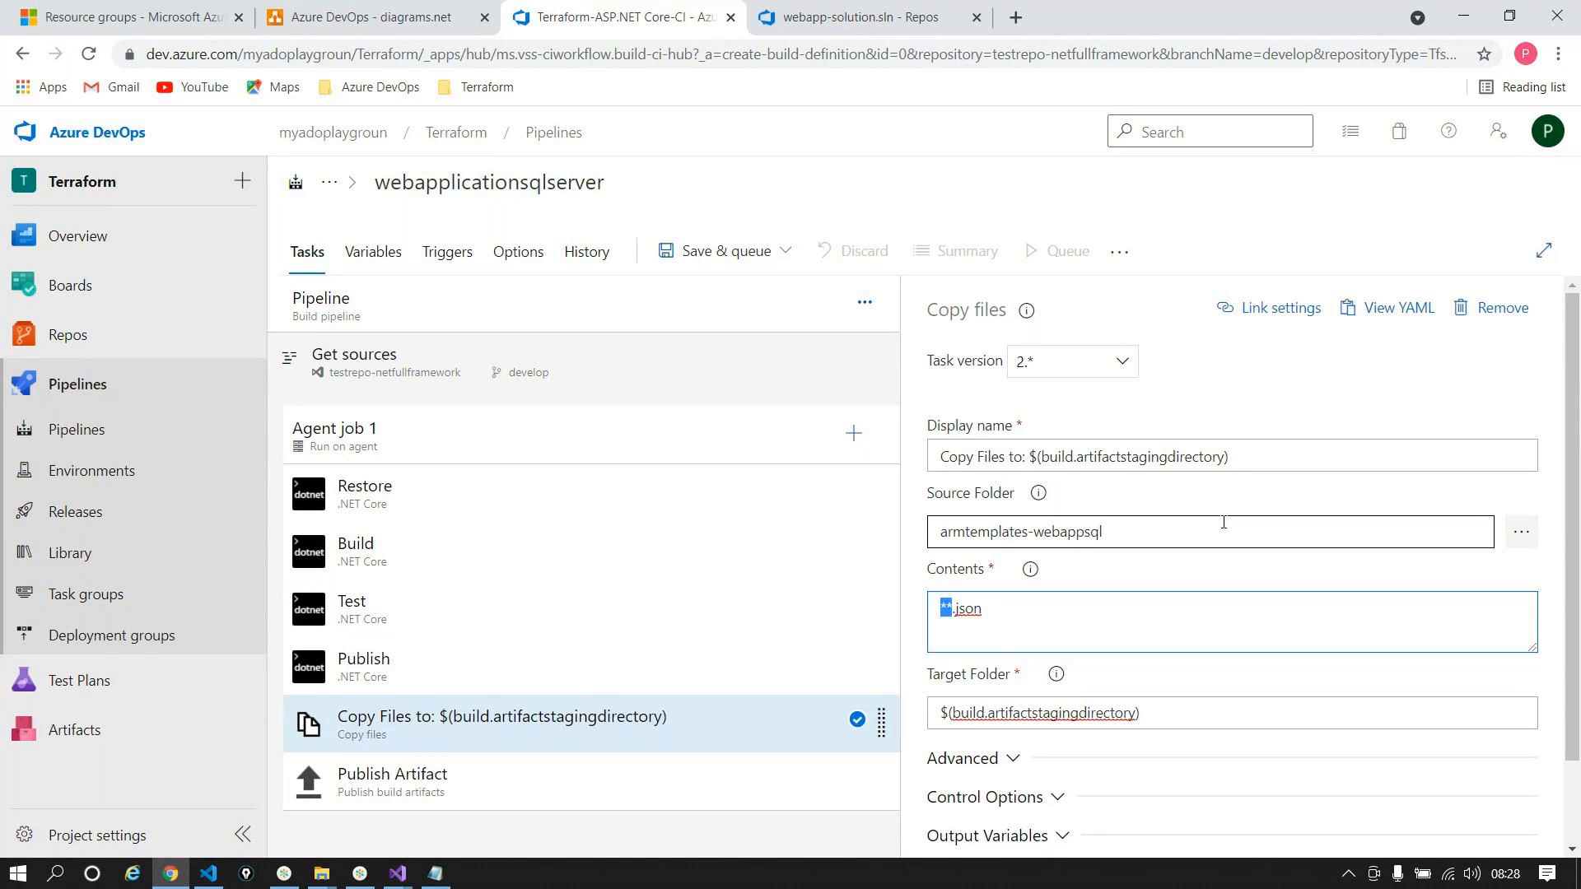
{"action": "scroll", "coordinate": [1243, 622], "scroll_direction": "down", "scroll_amount": 1}
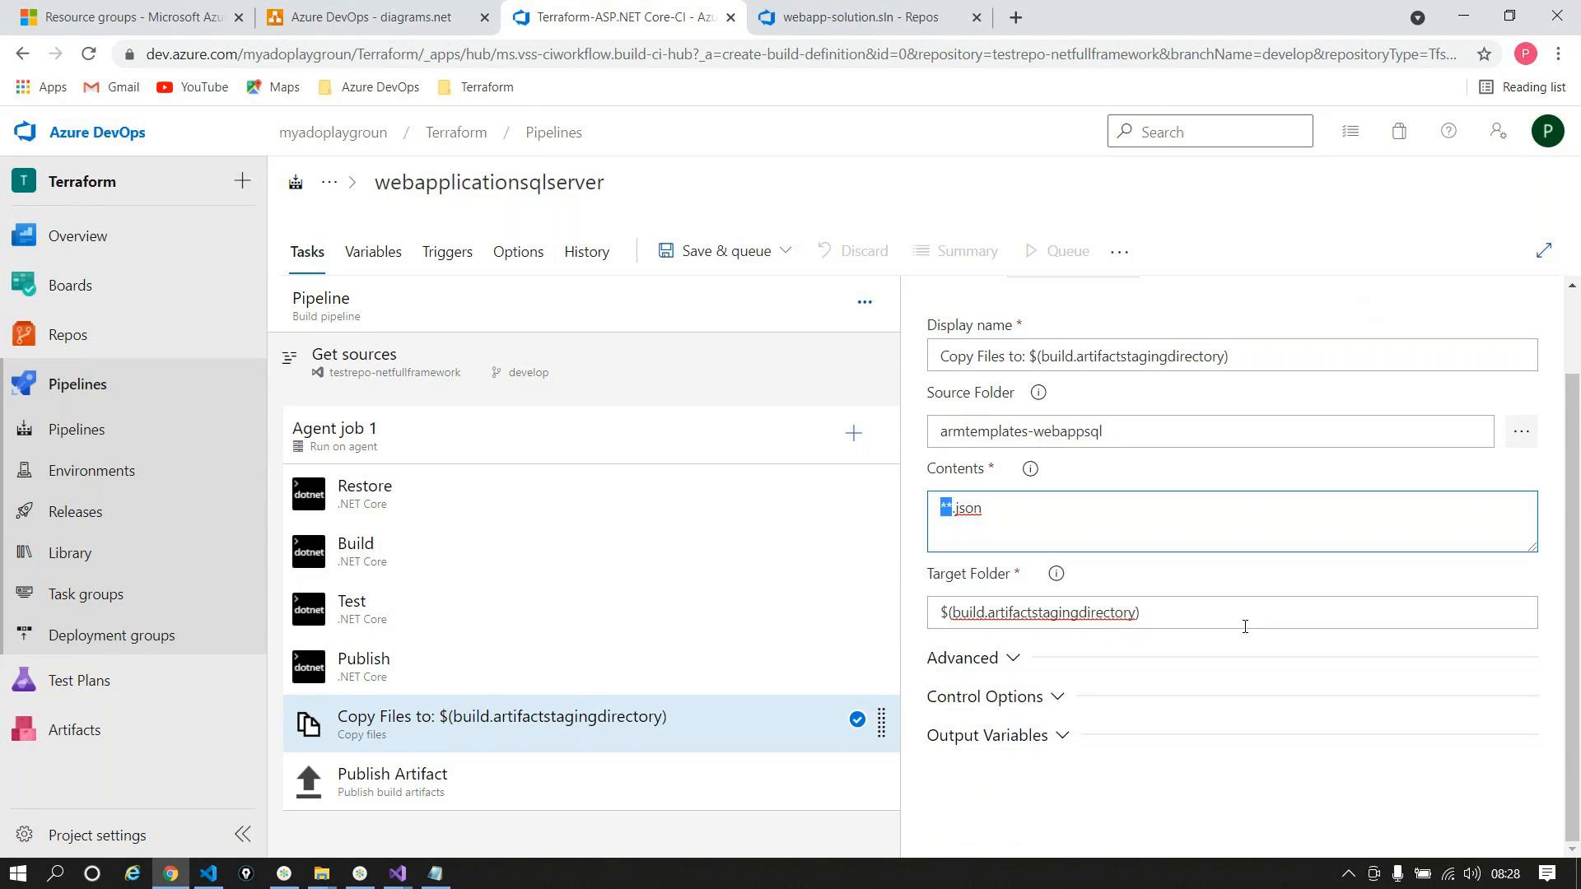
{"action": "left_click", "coordinate": [1206, 609]}
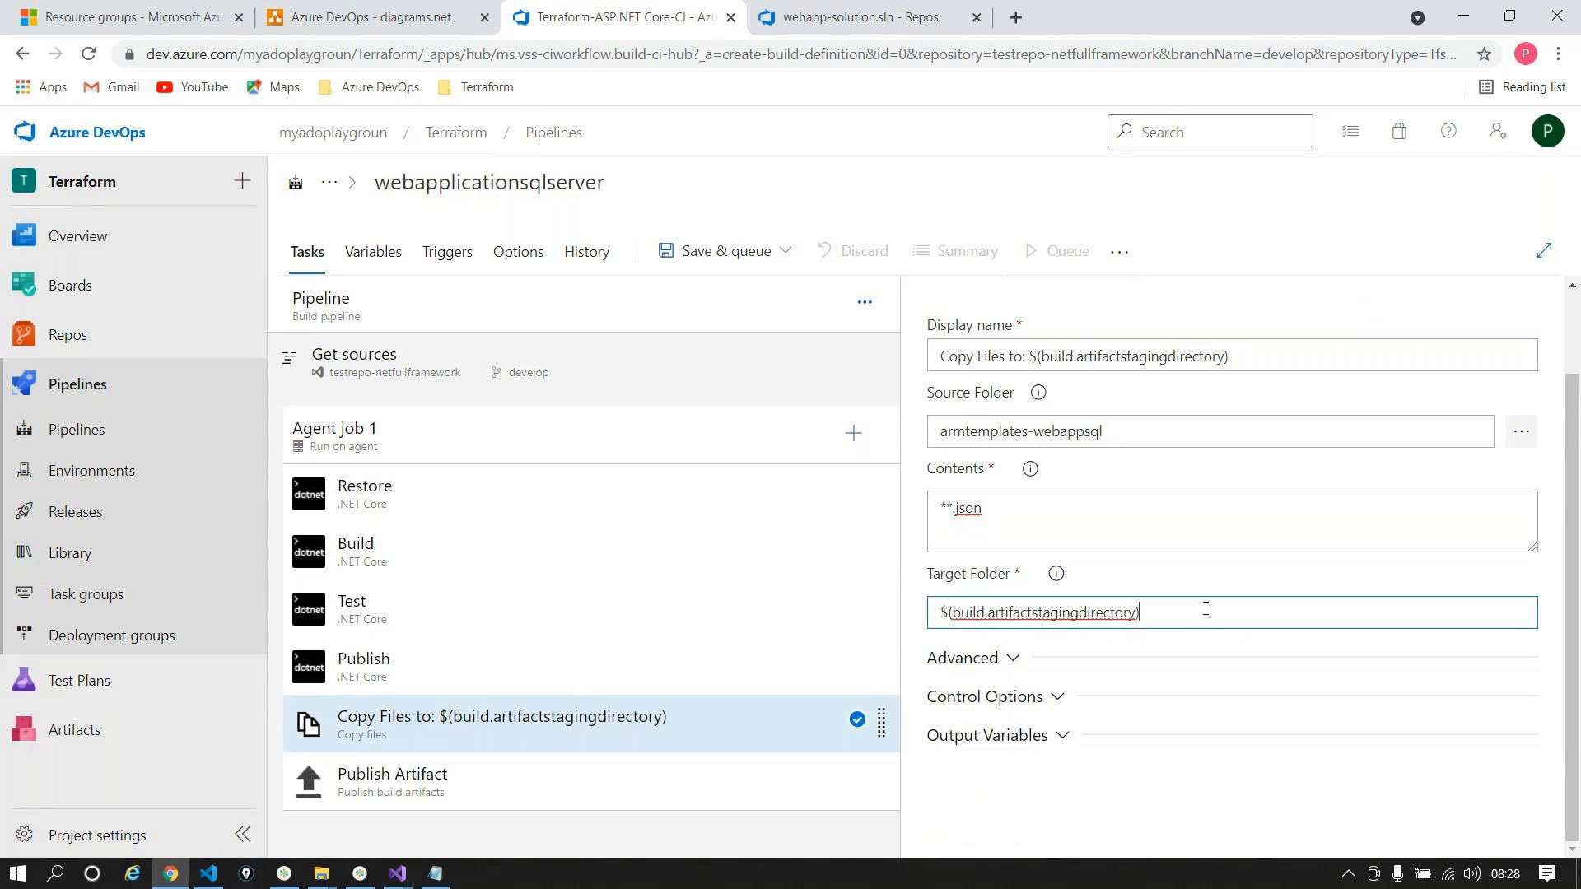
{"action": "type", "text": "/"}
{"action": "type", "text": "am"}
{"action": "type", "text": "mte"}
{"action": "type", "text": "mplates"}
{"action": "left_click_drag", "start_coordinate": [1240, 619], "coordinate": [1143, 643]}
{"action": "key", "text": "BackSpace"}
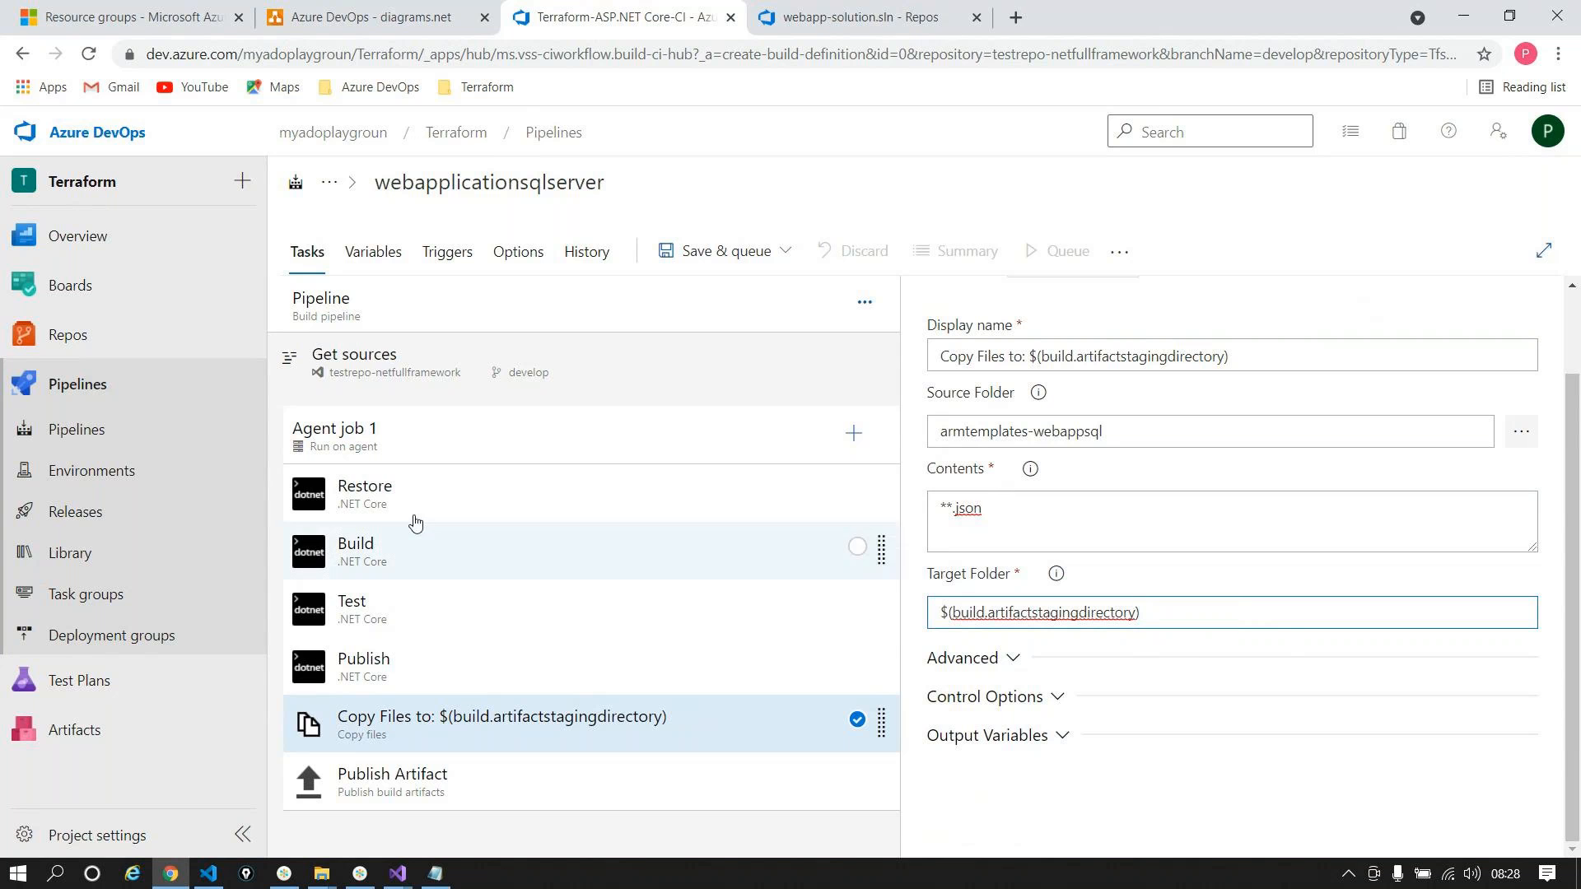
{"action": "left_click", "coordinate": [396, 806]}
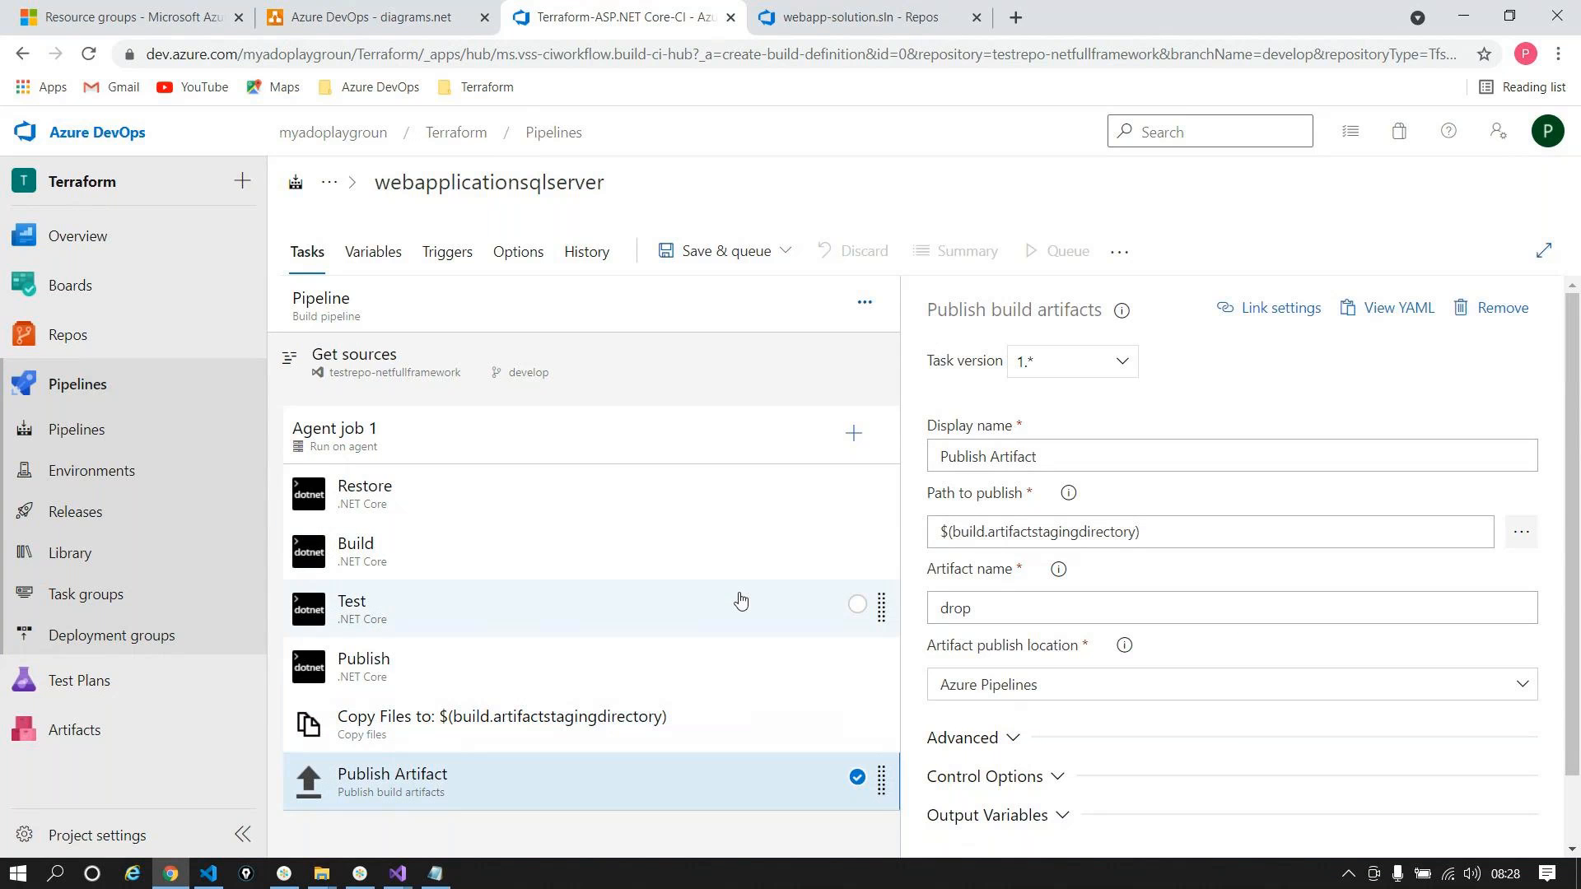
{"action": "left_click", "coordinate": [524, 713]}
Step: Save and queue the webapplicationsqlserver pipeline, then view its run #20211006.1 in the Pipelines list
{"action": "left_click", "coordinate": [696, 262]}
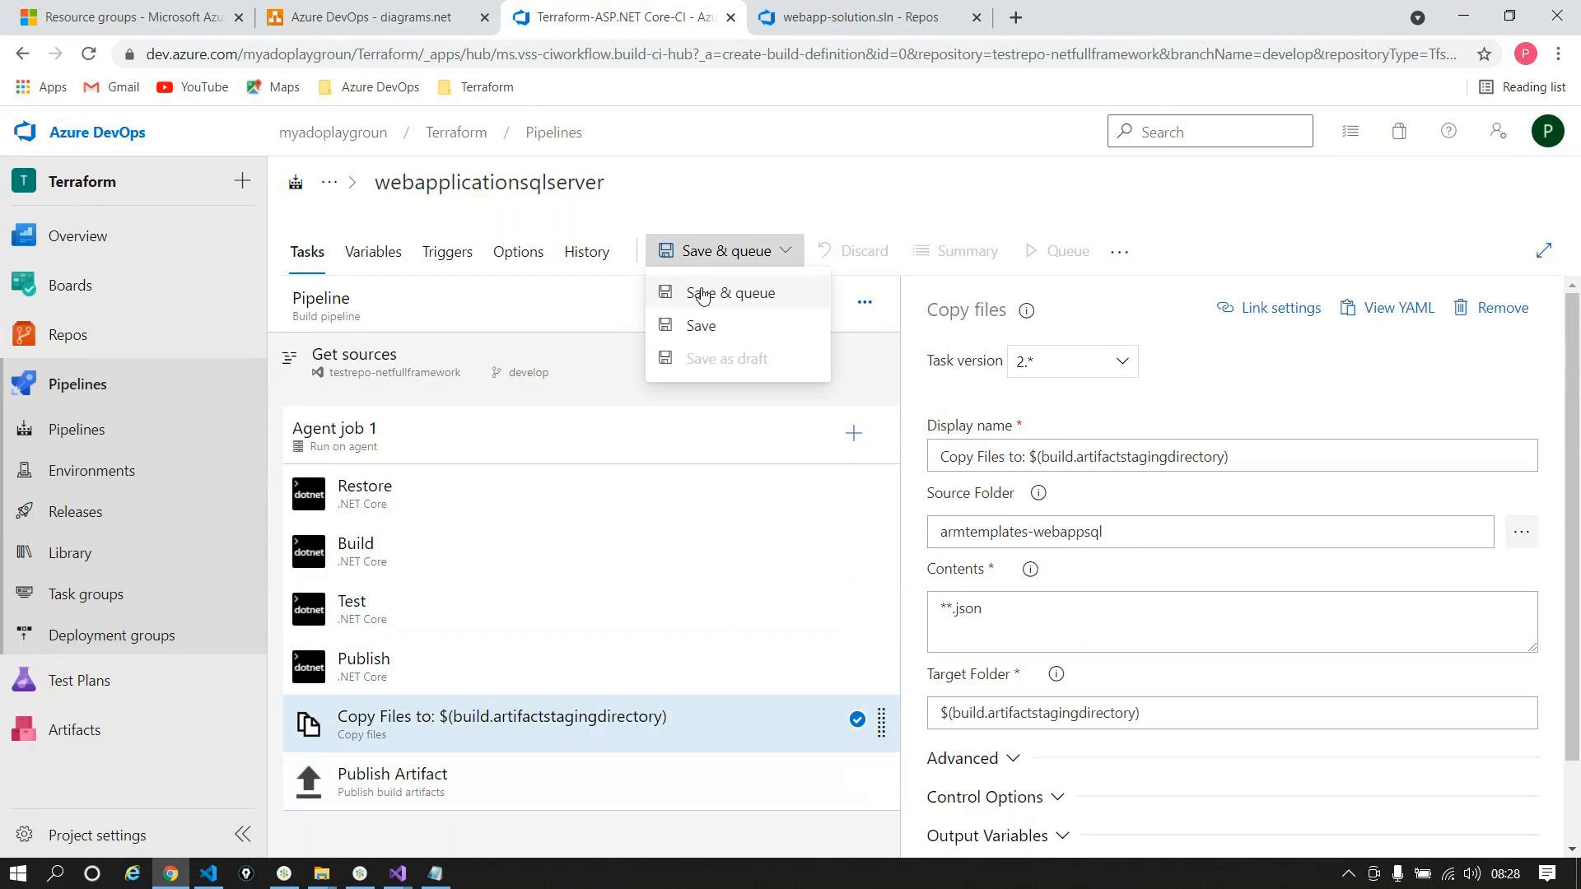
{"action": "left_click", "coordinate": [701, 295]}
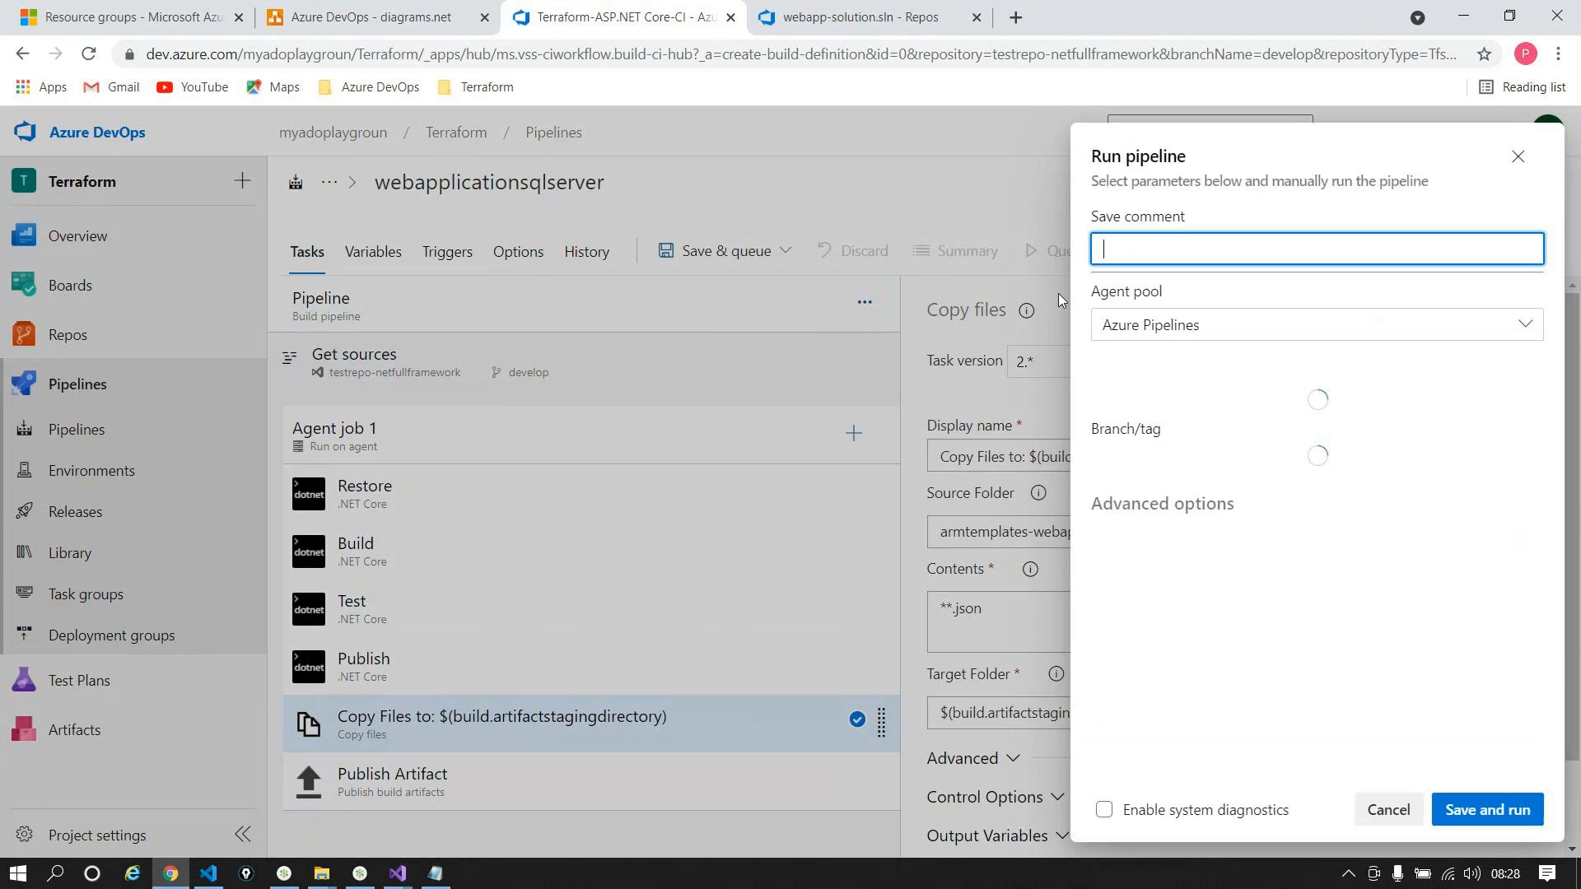
{"action": "left_click", "coordinate": [1507, 809]}
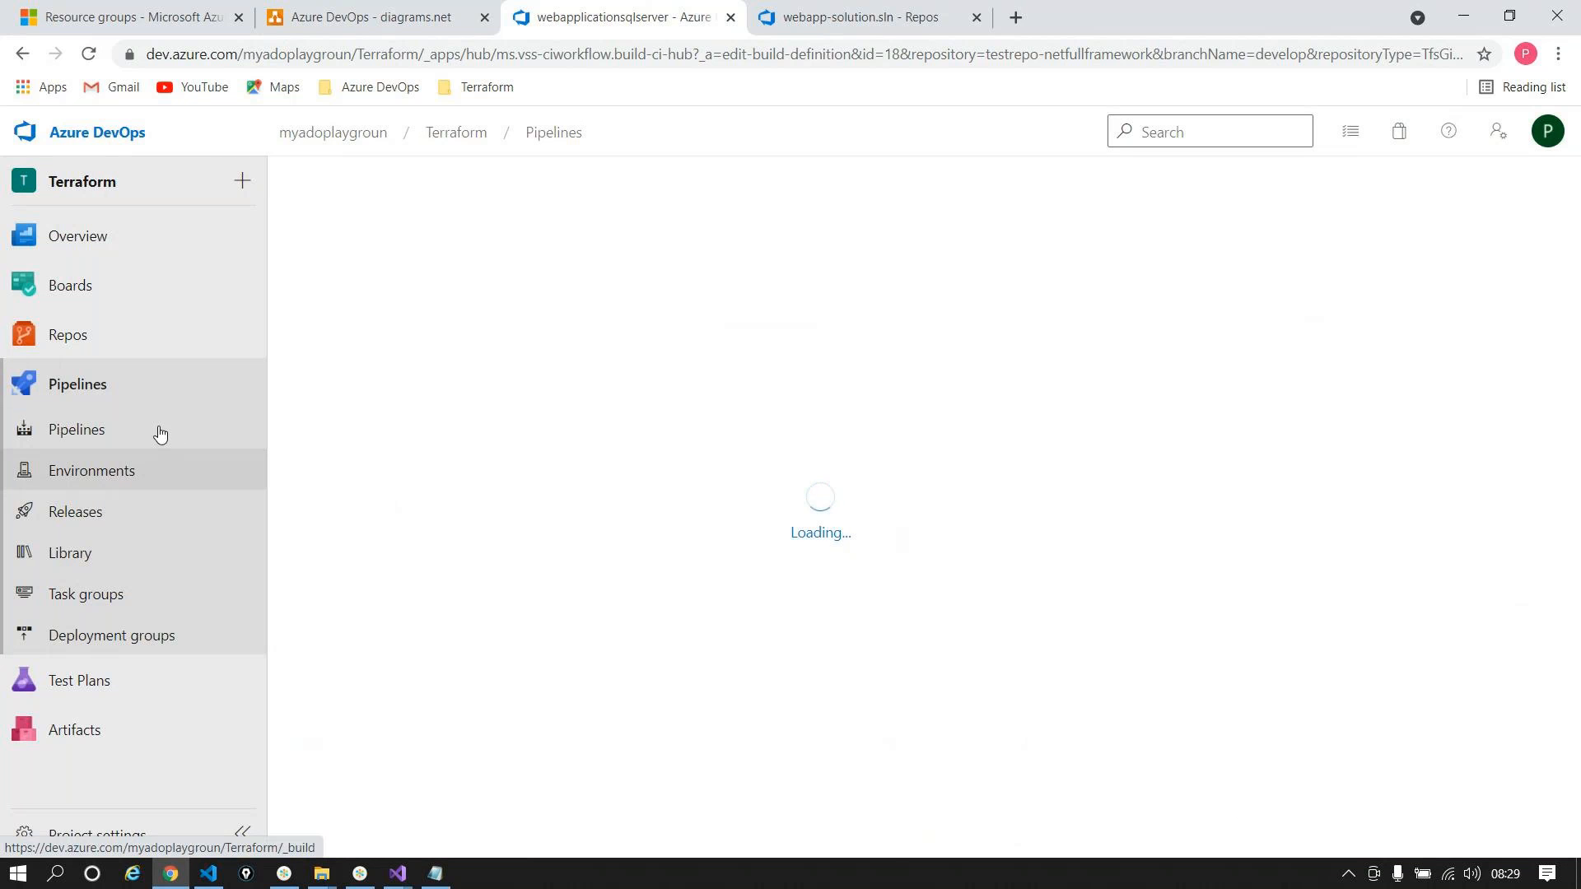
{"action": "left_click", "coordinate": [159, 432]}
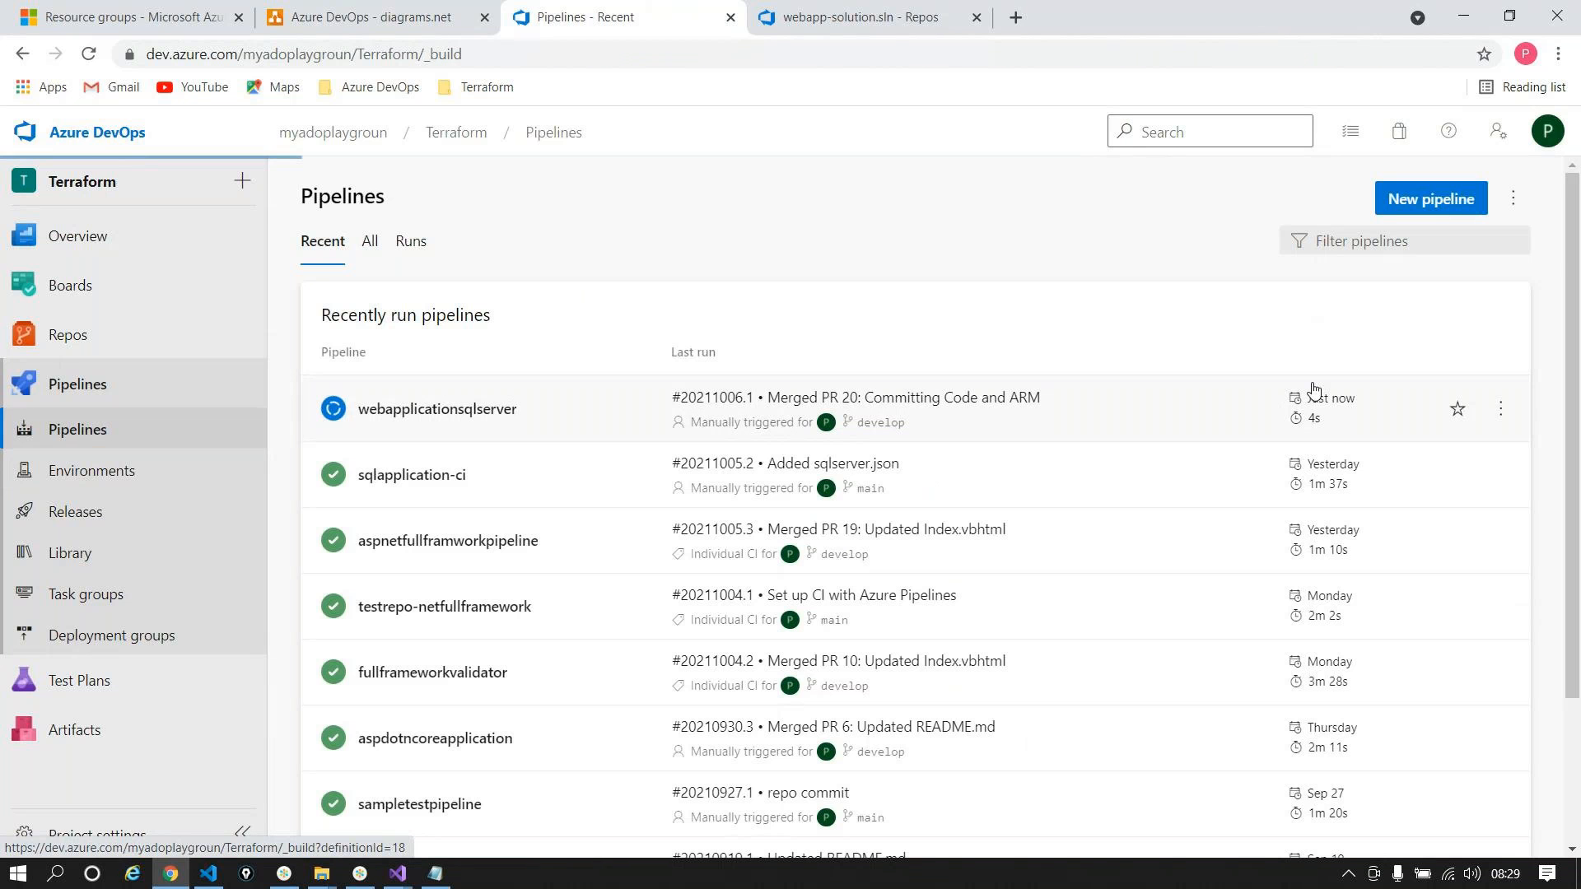
Step: Watch Agent job 1 logs of run #20211006.1, then switch to ProductsController.cs in Visual Studio
{"action": "left_click", "coordinate": [1312, 385]}
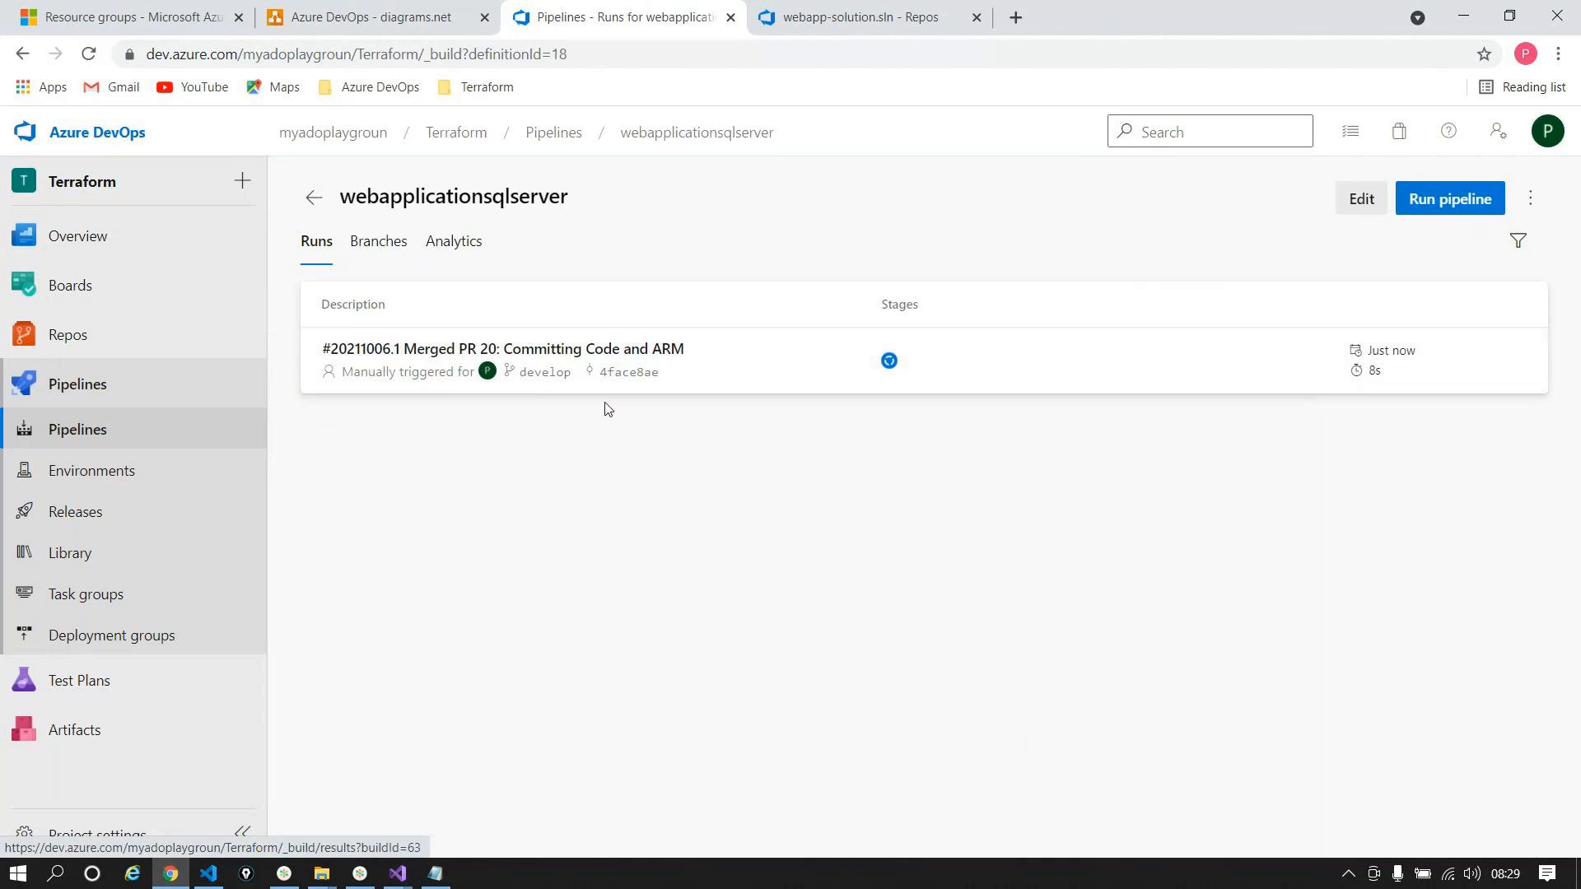
{"action": "left_click", "coordinate": [643, 334]}
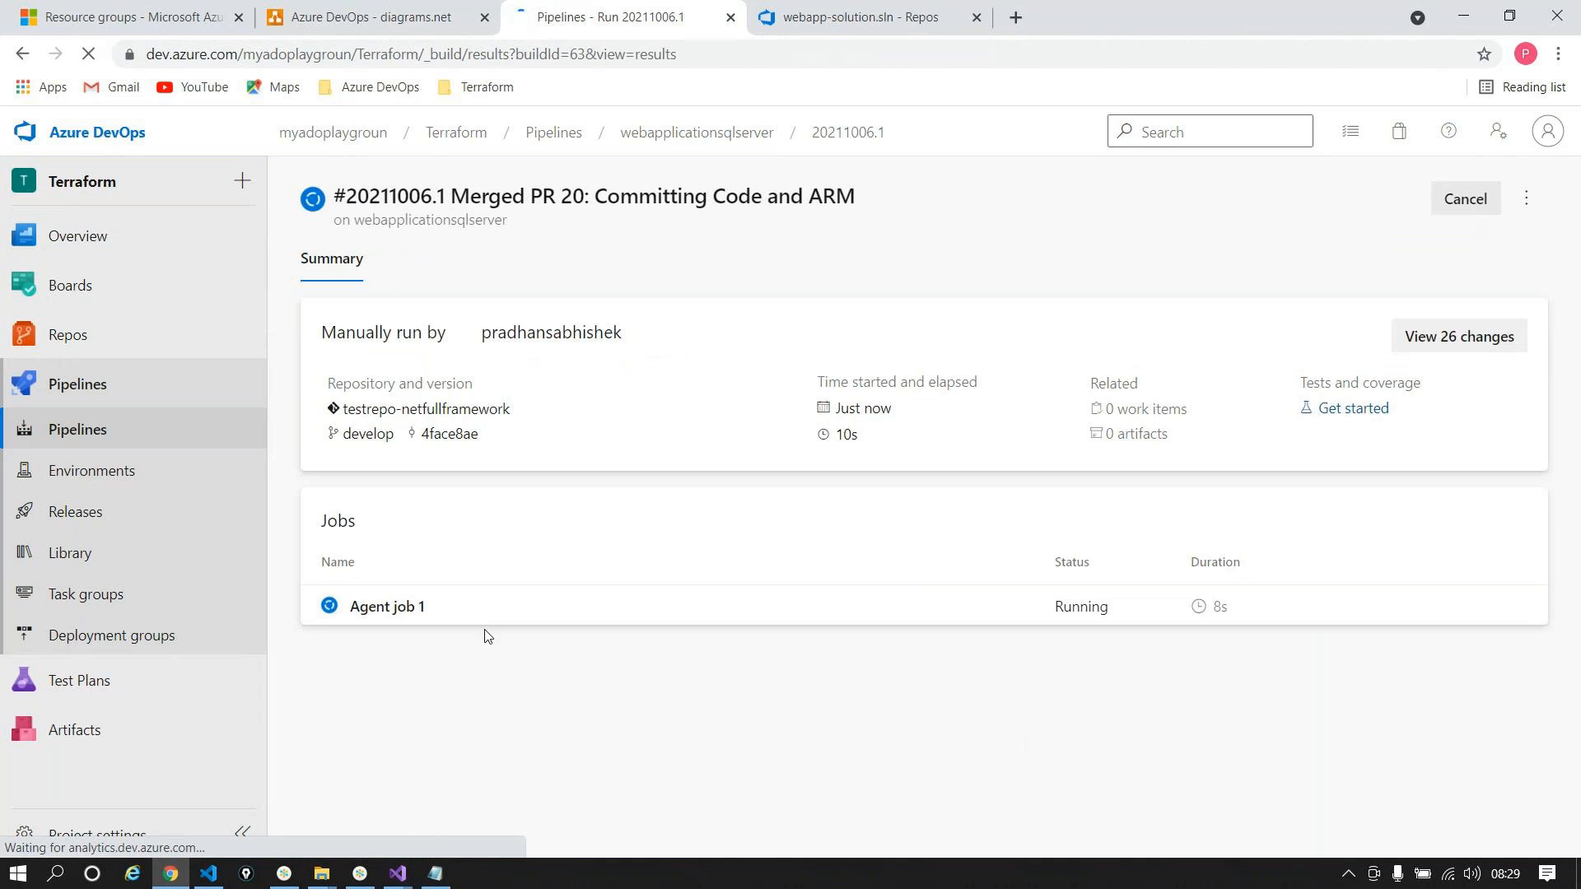
{"action": "left_click", "coordinate": [387, 609]}
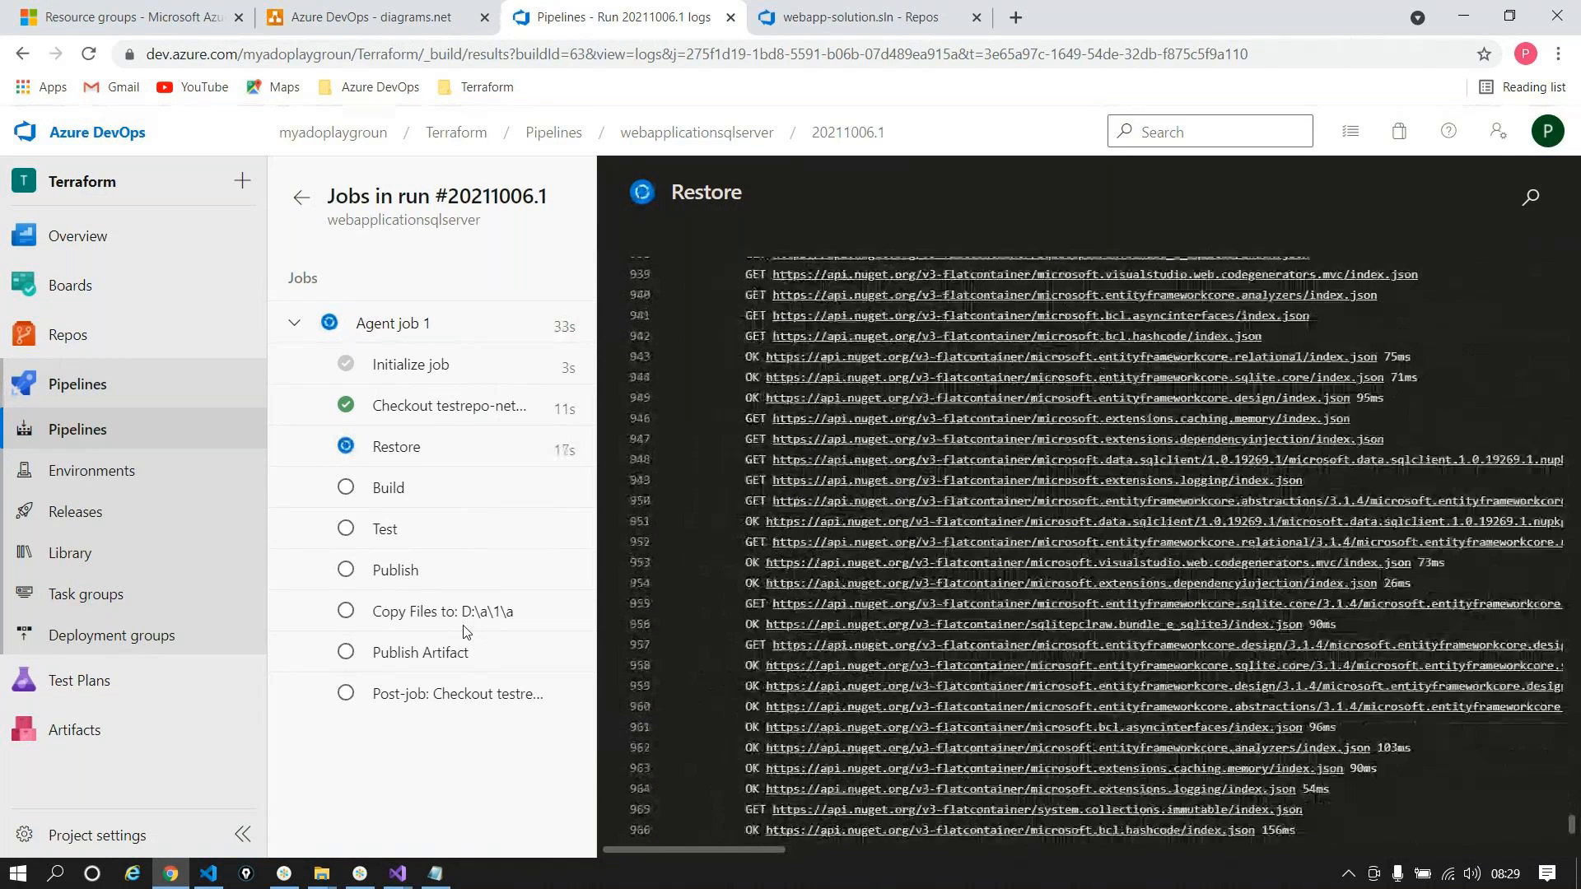
{"action": "left_click", "coordinate": [398, 872]}
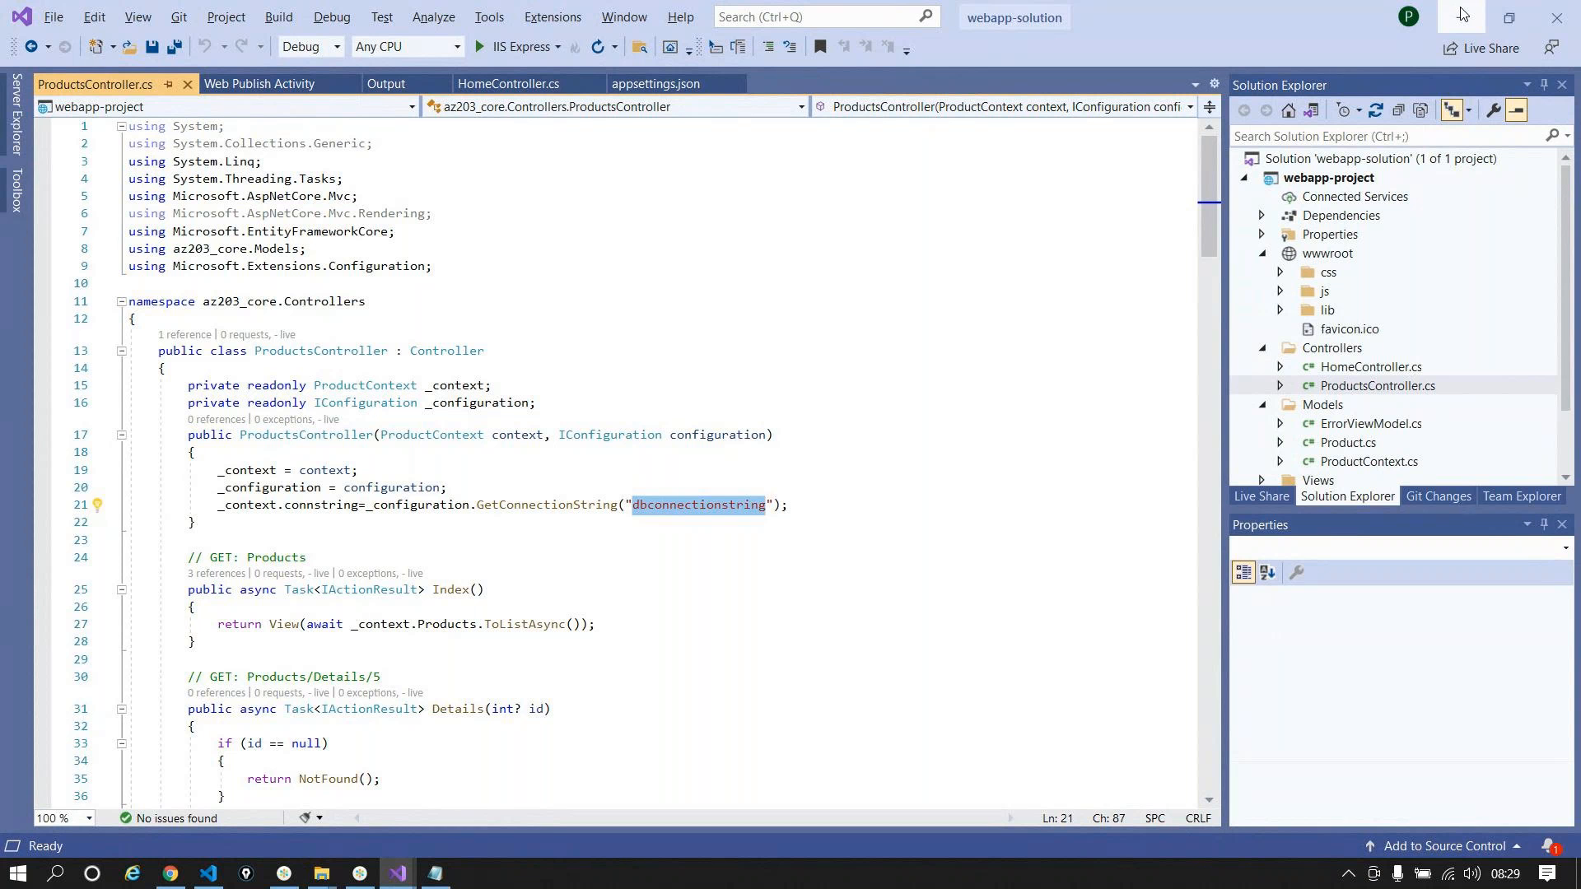
Step: Scroll through WebSiteSQLDatabase.json in the webapplicationsql Visual Studio project, then return to the failed run
{"action": "left_click", "coordinate": [1462, 13]}
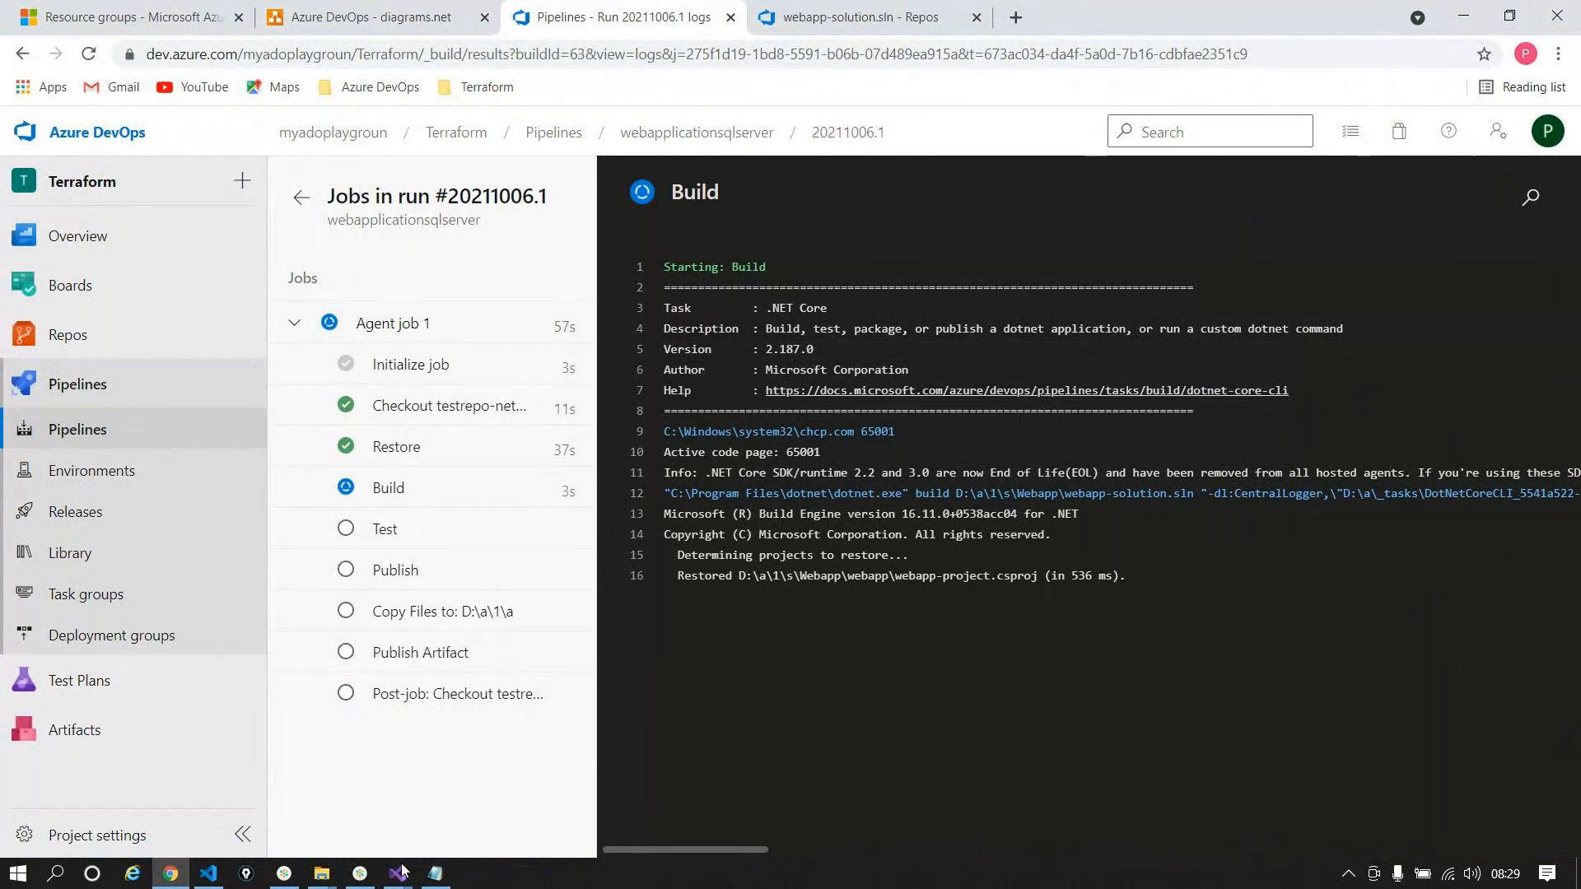
{"action": "mouse_move", "coordinate": [404, 877]}
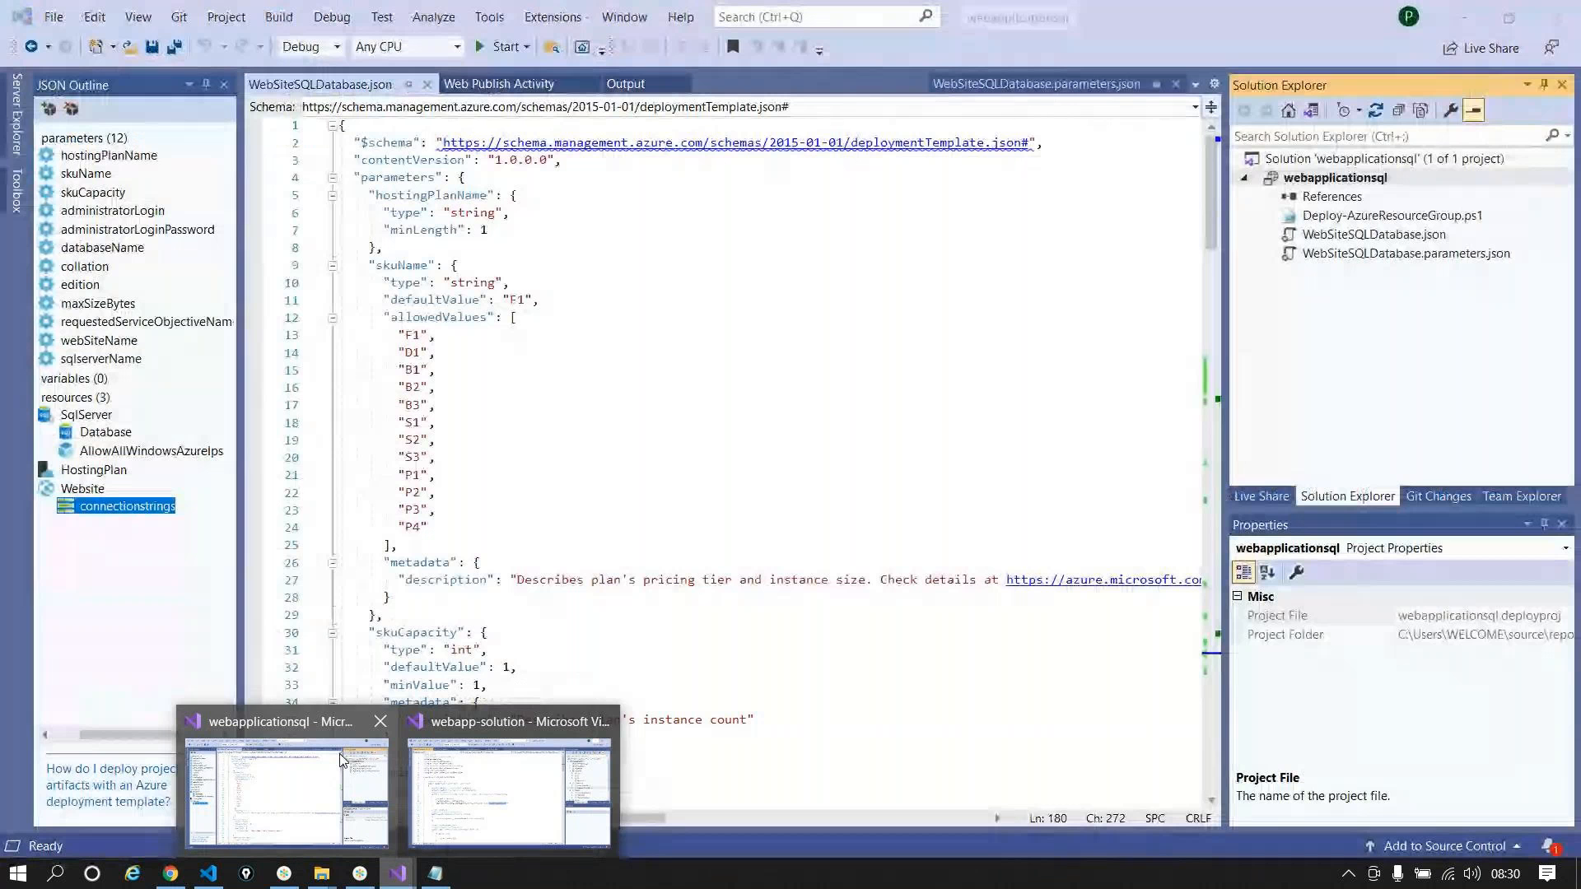
{"action": "left_click", "coordinate": [342, 759]}
{"action": "scroll", "coordinate": [709, 282], "scroll_direction": "down", "scroll_amount": 15}
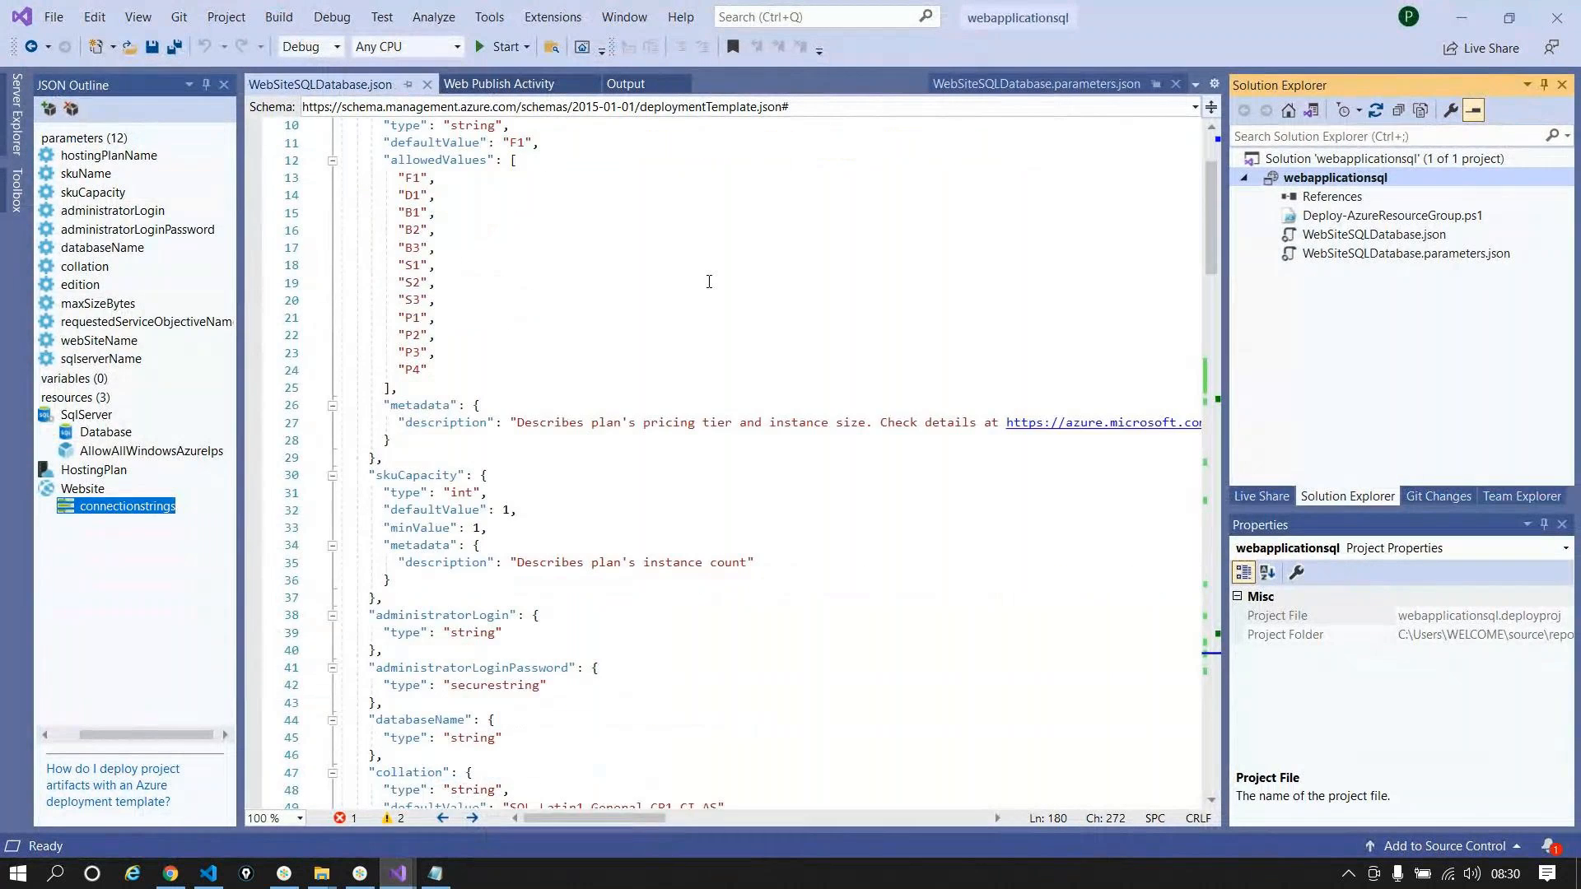
{"action": "scroll", "coordinate": [709, 282], "scroll_direction": "down", "scroll_amount": 20}
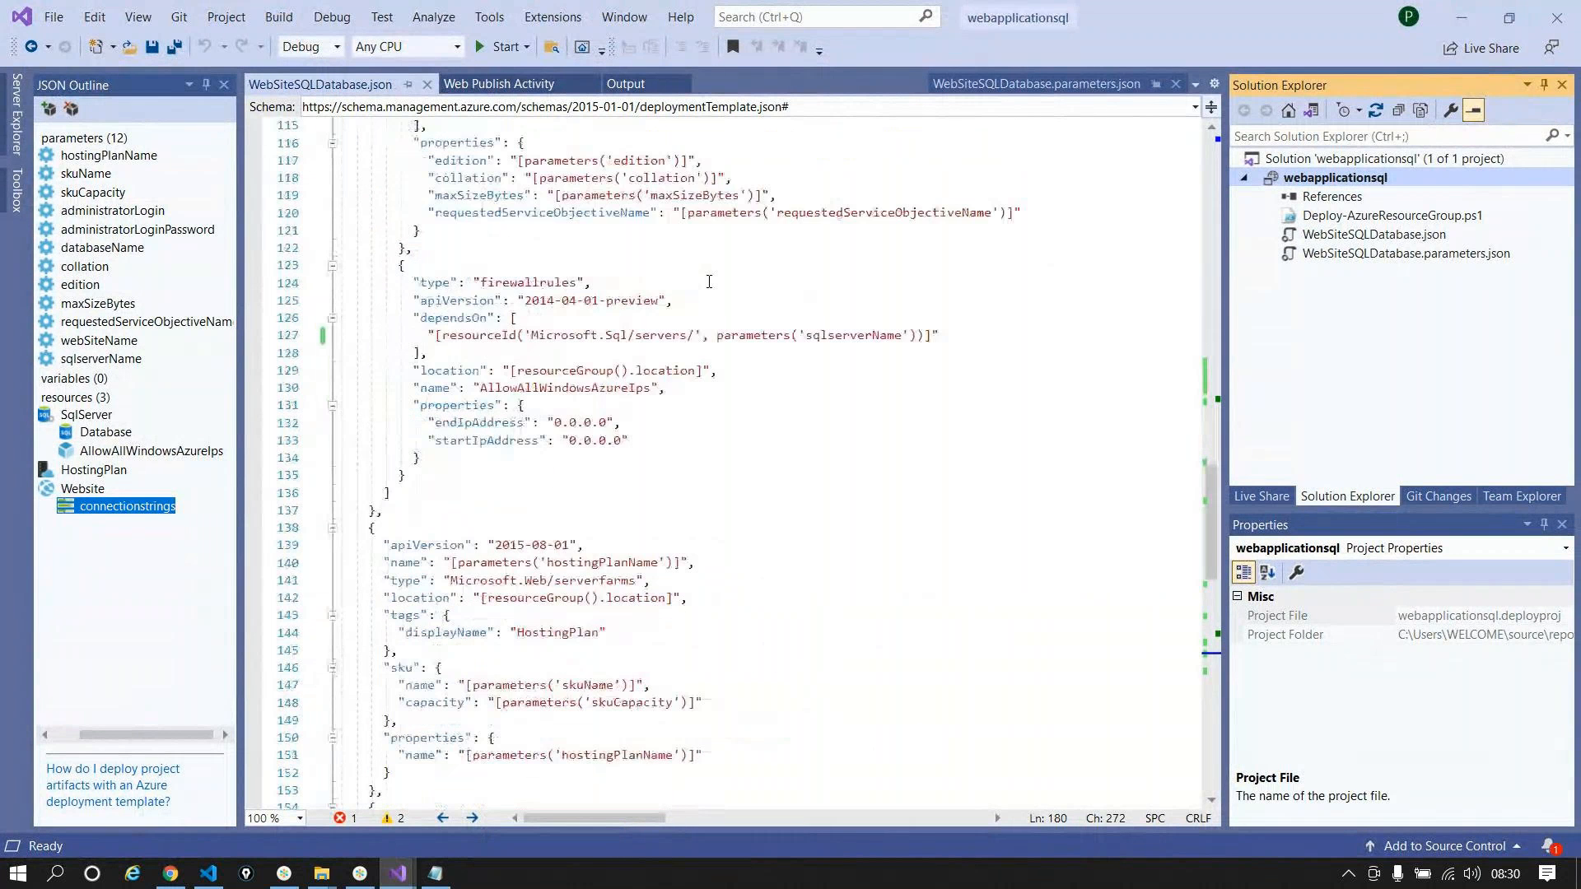
{"action": "scroll", "coordinate": [709, 281], "scroll_direction": "down", "scroll_amount": 13}
{"action": "scroll", "coordinate": [709, 281], "scroll_direction": "up", "scroll_amount": 7}
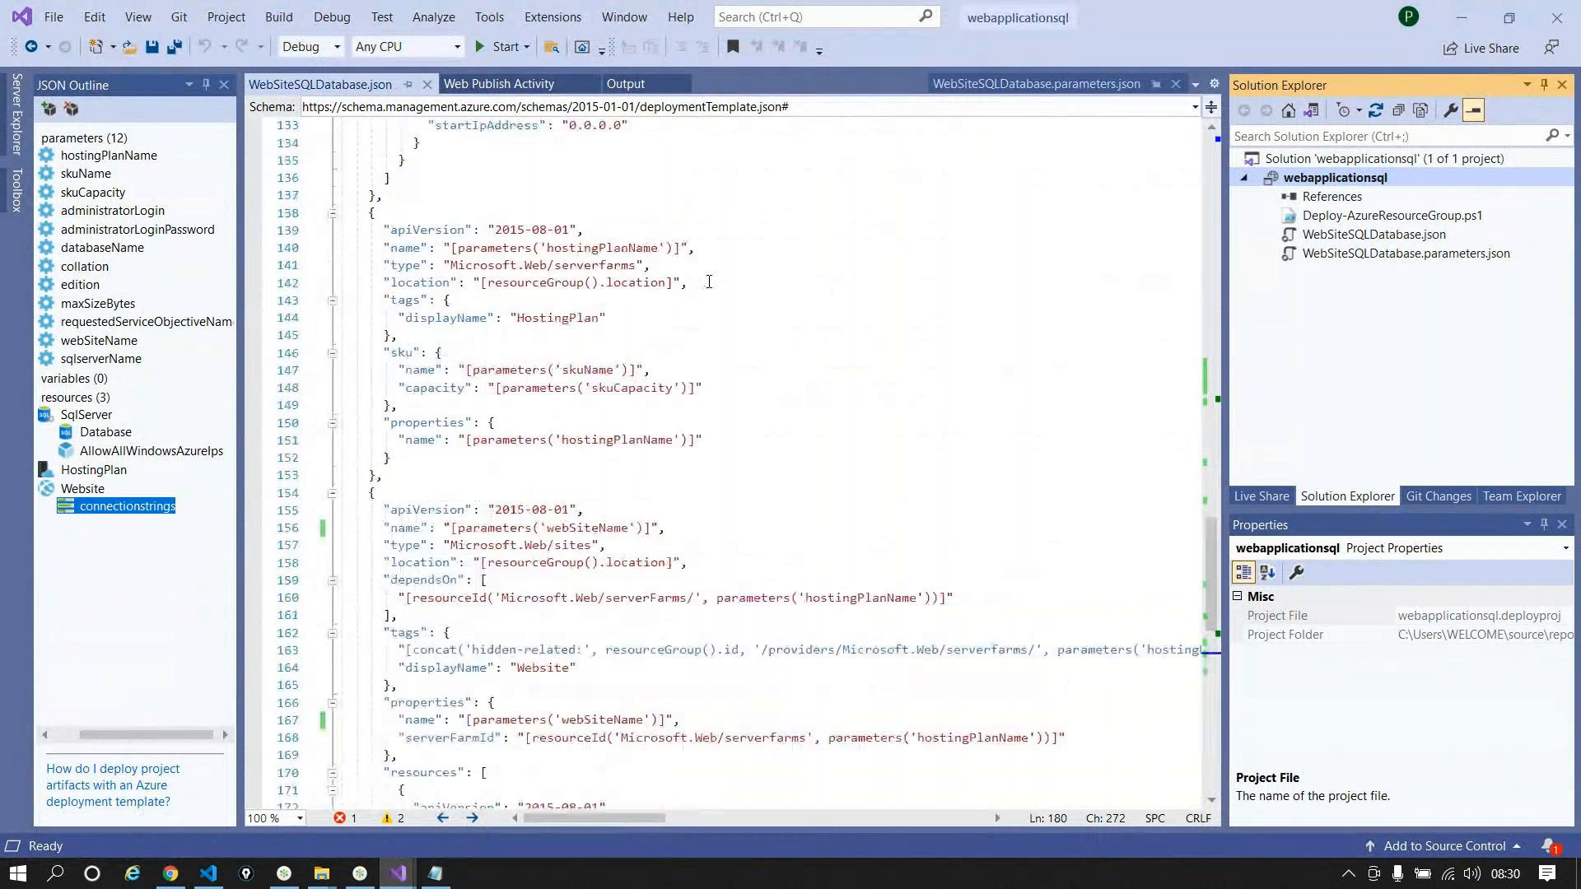
{"action": "scroll", "coordinate": [709, 281], "scroll_direction": "up", "scroll_amount": 20}
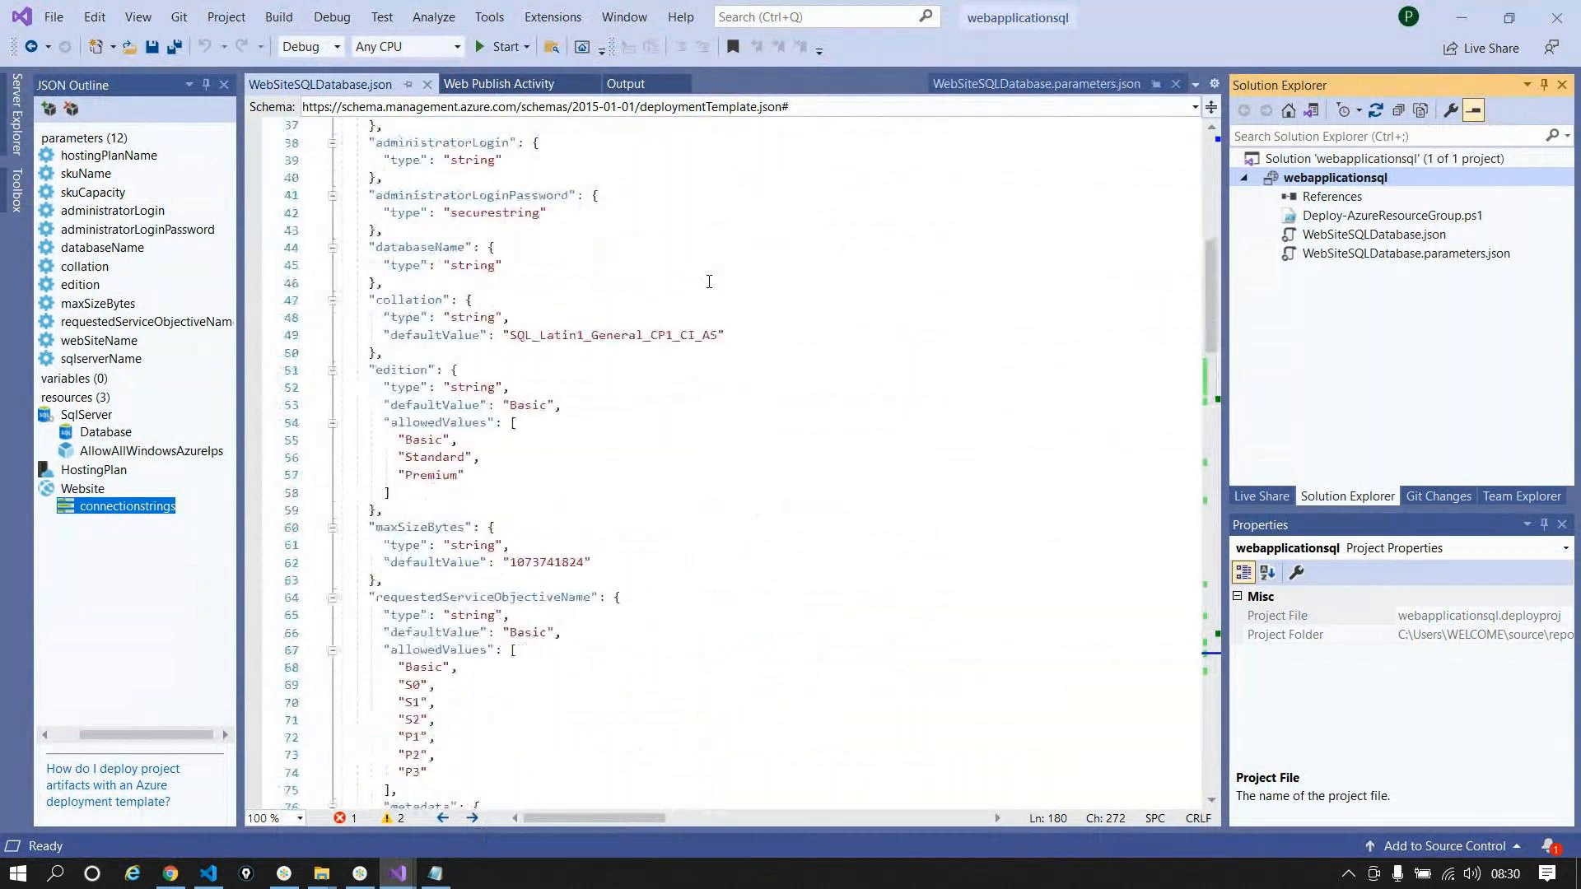
{"action": "scroll", "coordinate": [709, 282], "scroll_direction": "up", "scroll_amount": 11}
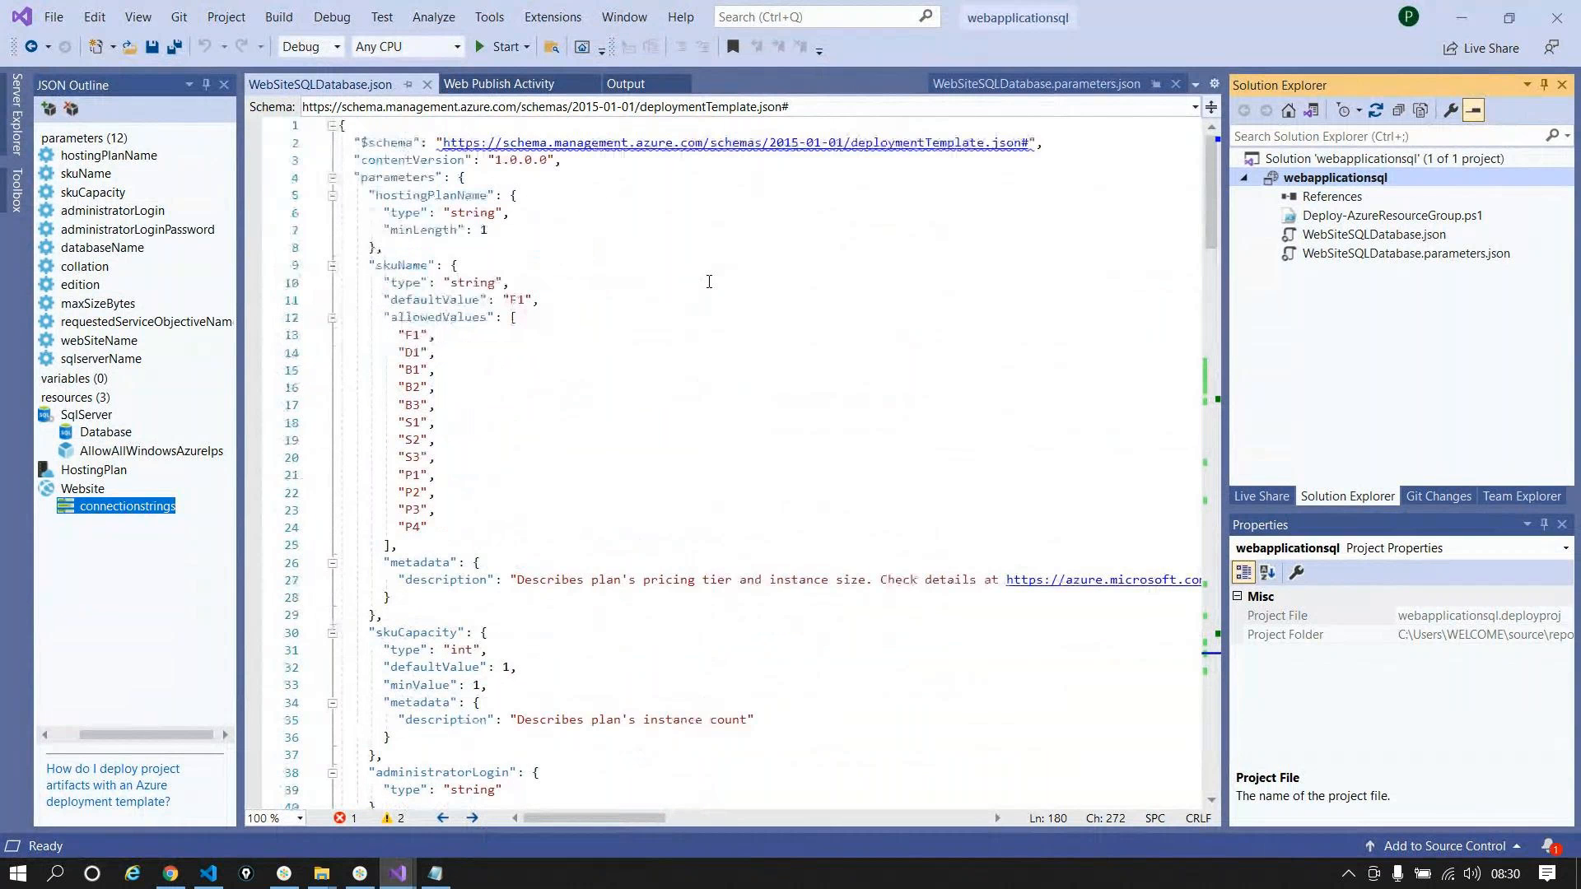
{"action": "scroll", "coordinate": [708, 281], "scroll_direction": "down", "scroll_amount": 20}
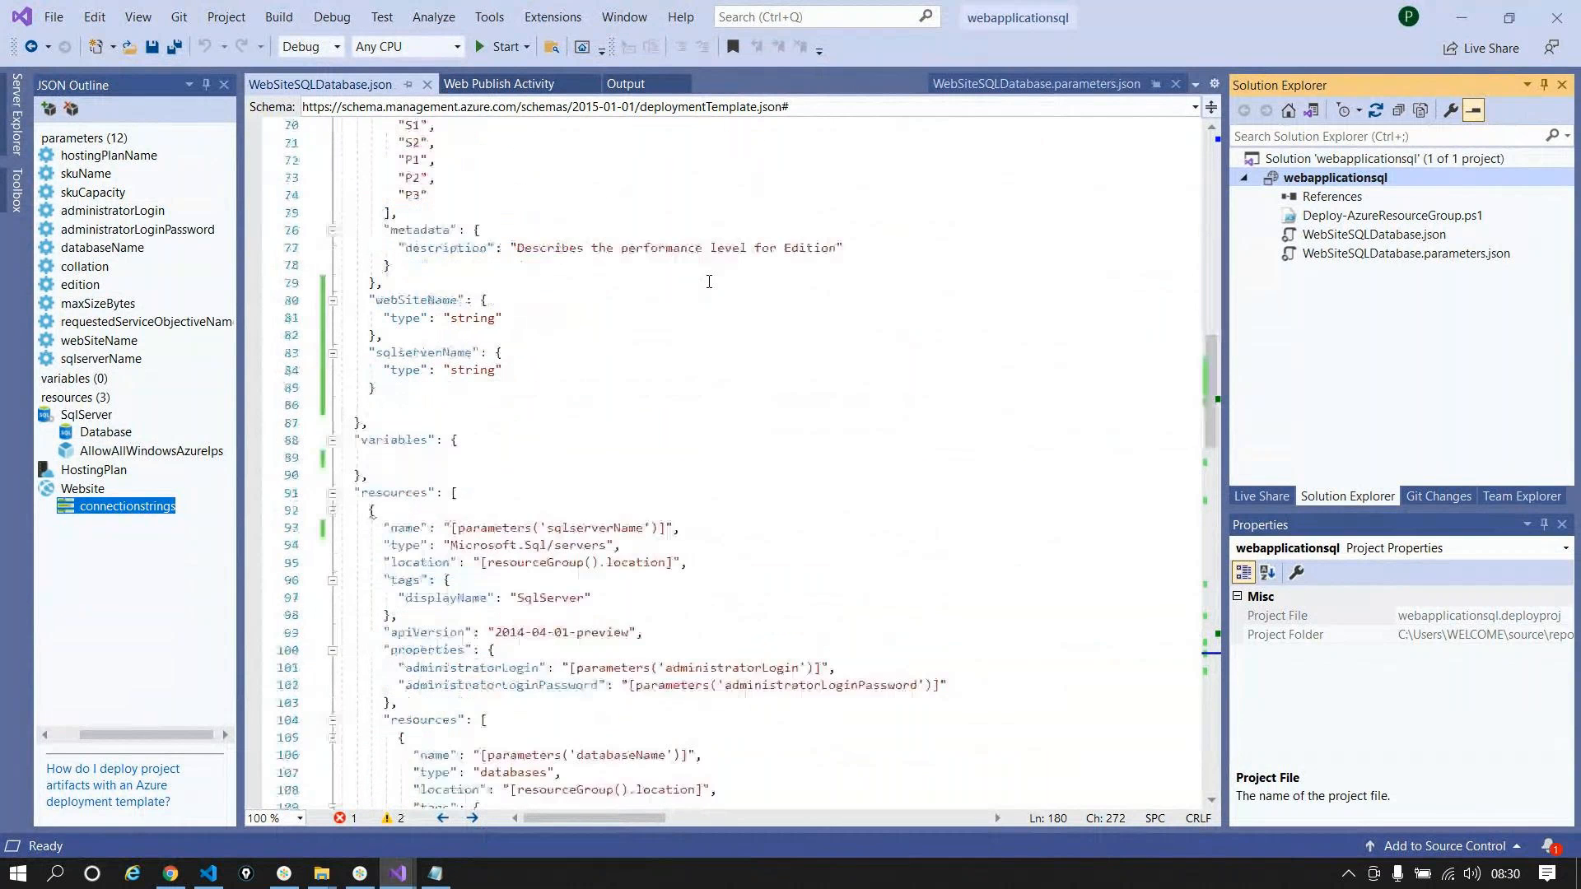
{"action": "scroll", "coordinate": [709, 282], "scroll_direction": "down", "scroll_amount": 5}
{"action": "scroll", "coordinate": [1171, 163], "scroll_direction": "up", "scroll_amount": 20}
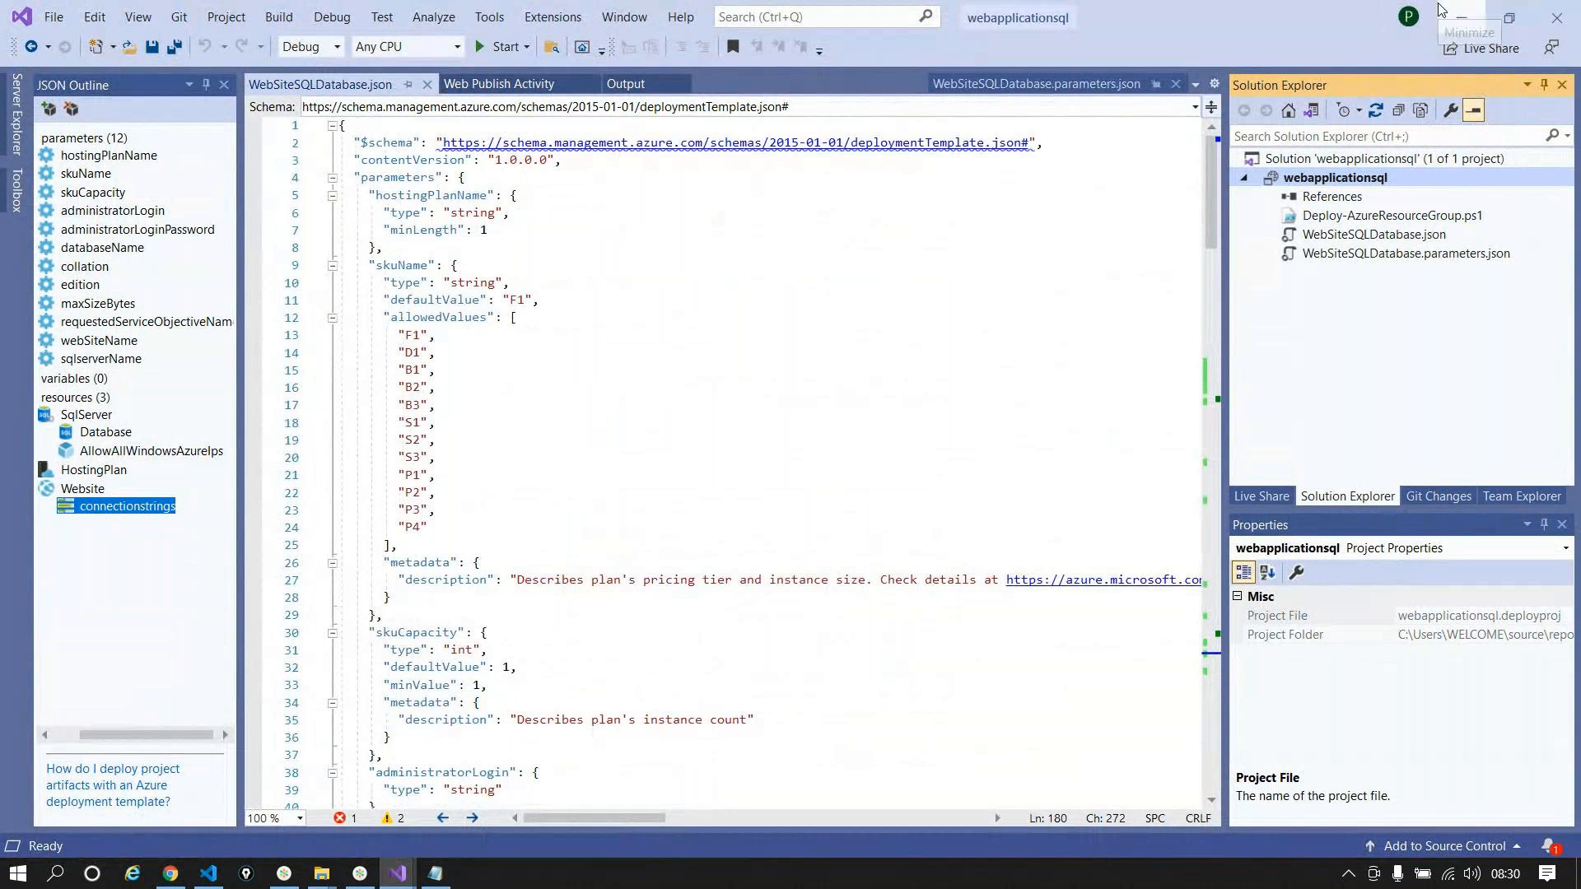
{"action": "left_click", "coordinate": [1462, 18]}
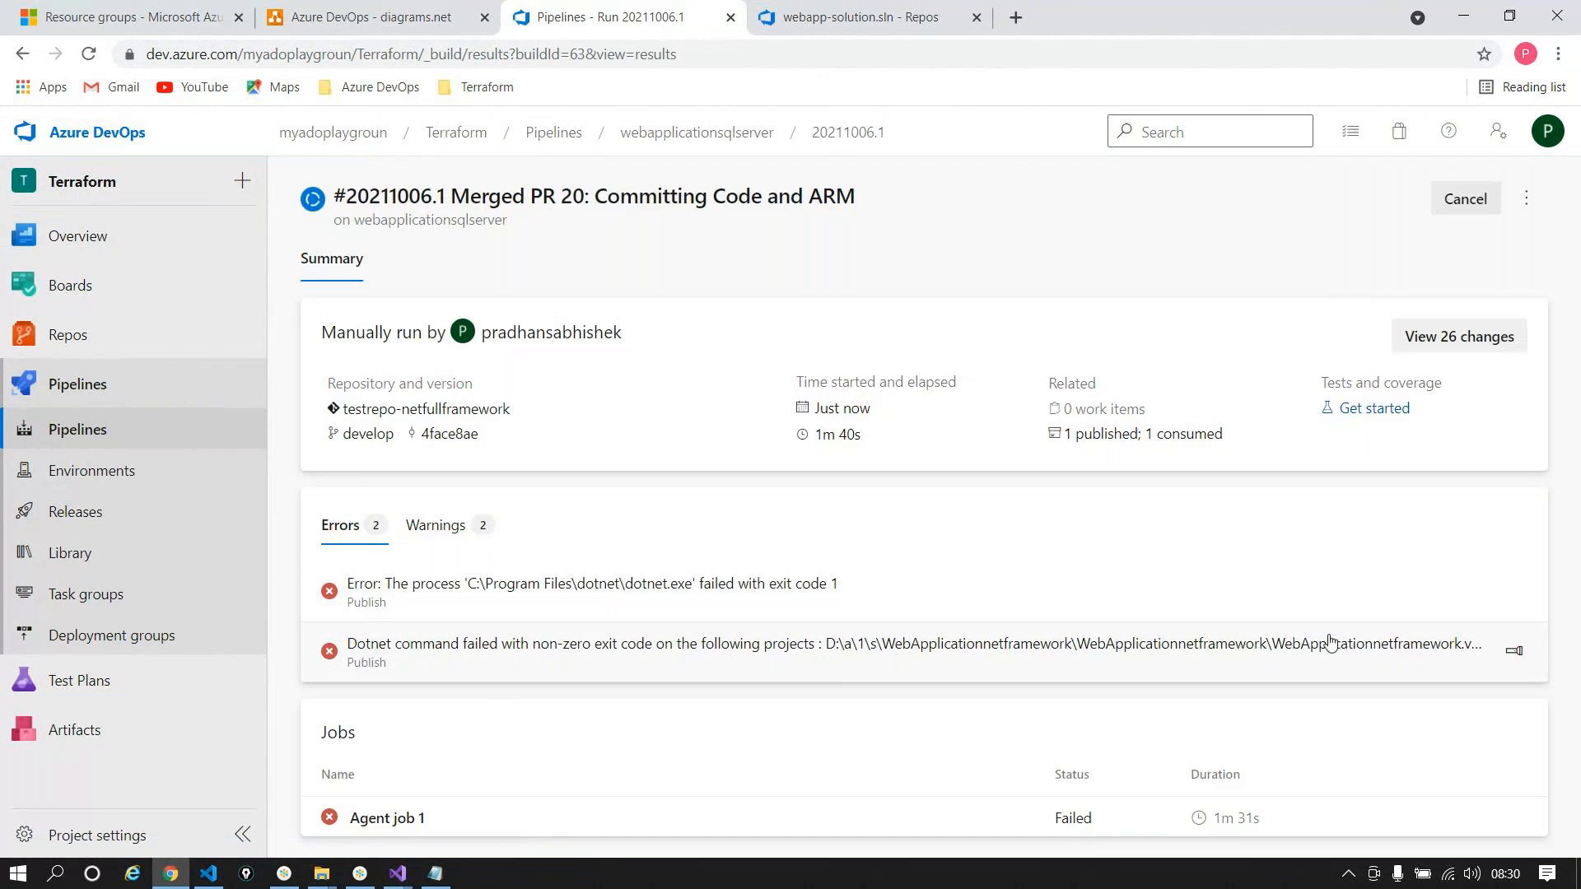
Step: Check the failed Publish step's log, then reopen the webapplicationsqlserver pipeline for editing
{"action": "left_click", "coordinate": [1194, 650]}
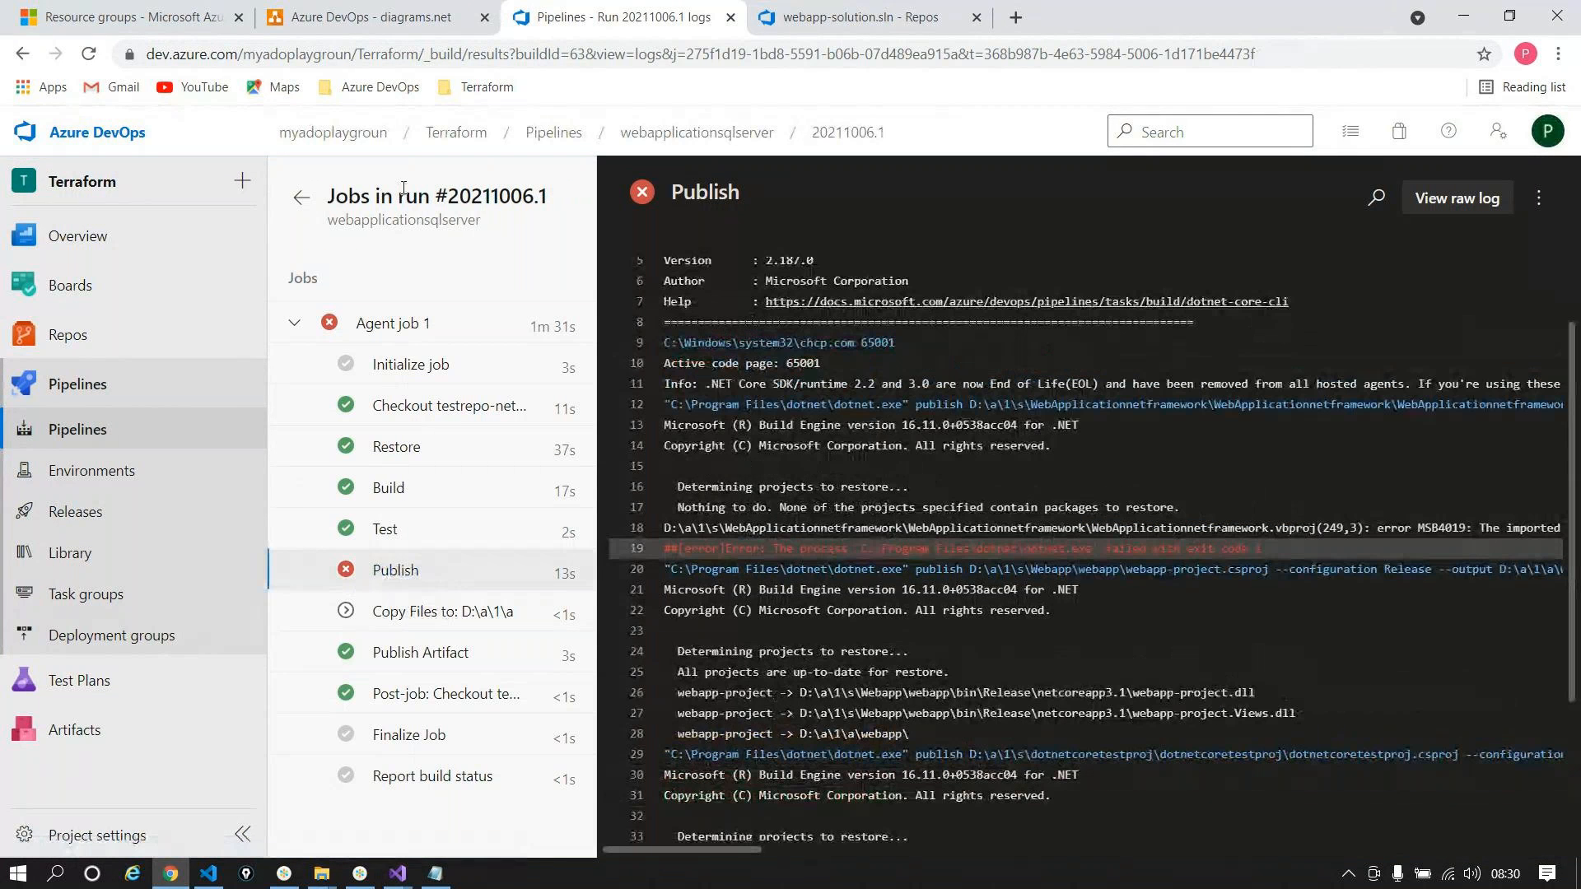
{"action": "left_click", "coordinate": [314, 208]}
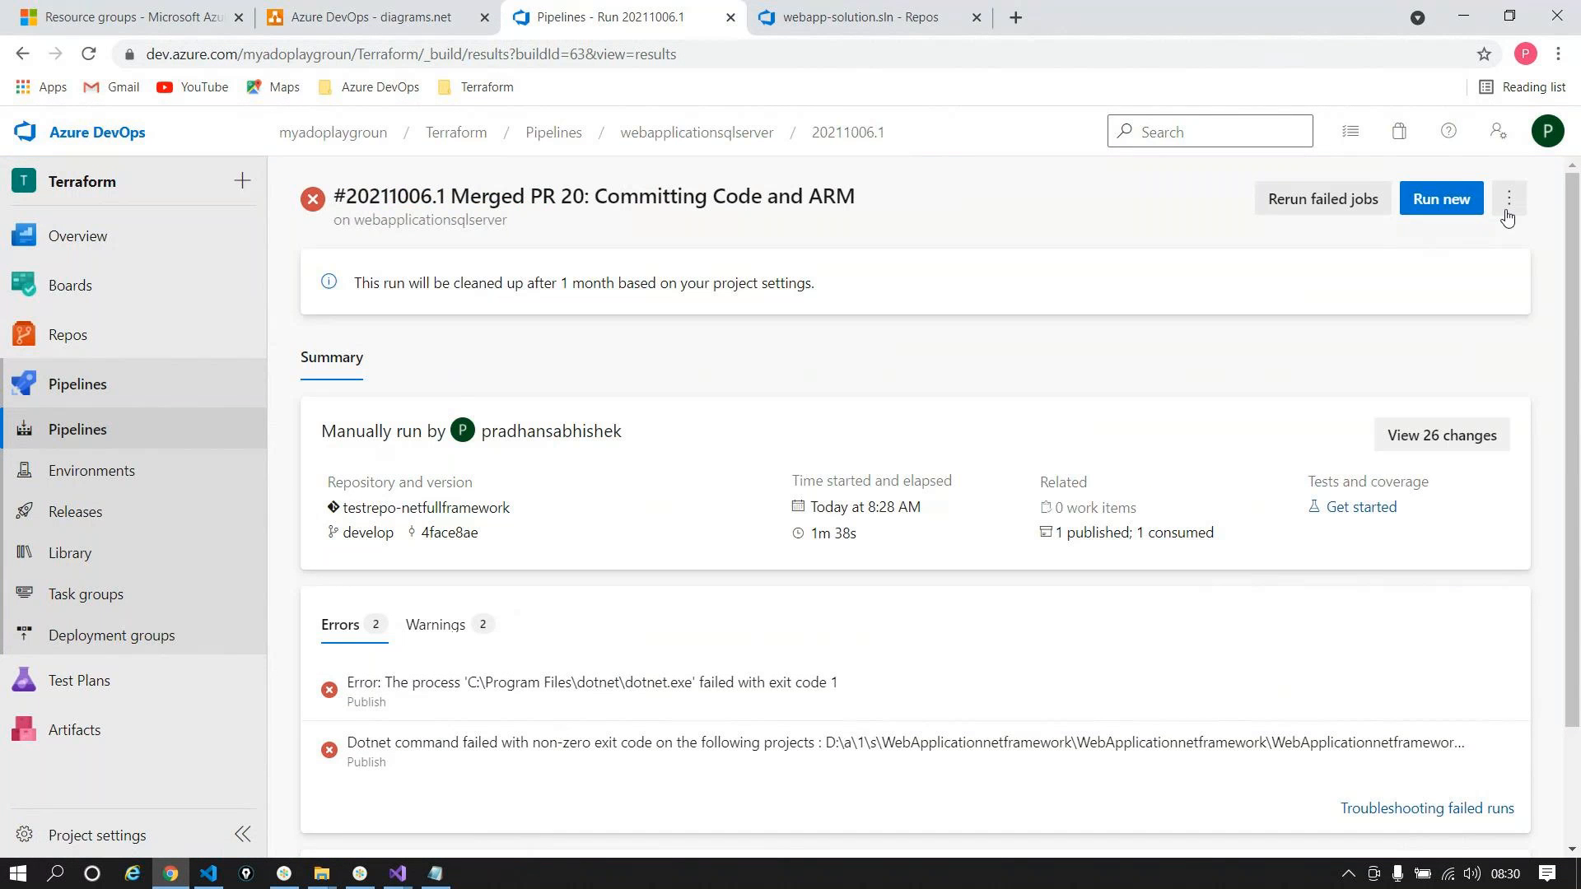
{"action": "left_click", "coordinate": [1509, 199]}
{"action": "left_click", "coordinate": [1379, 324]}
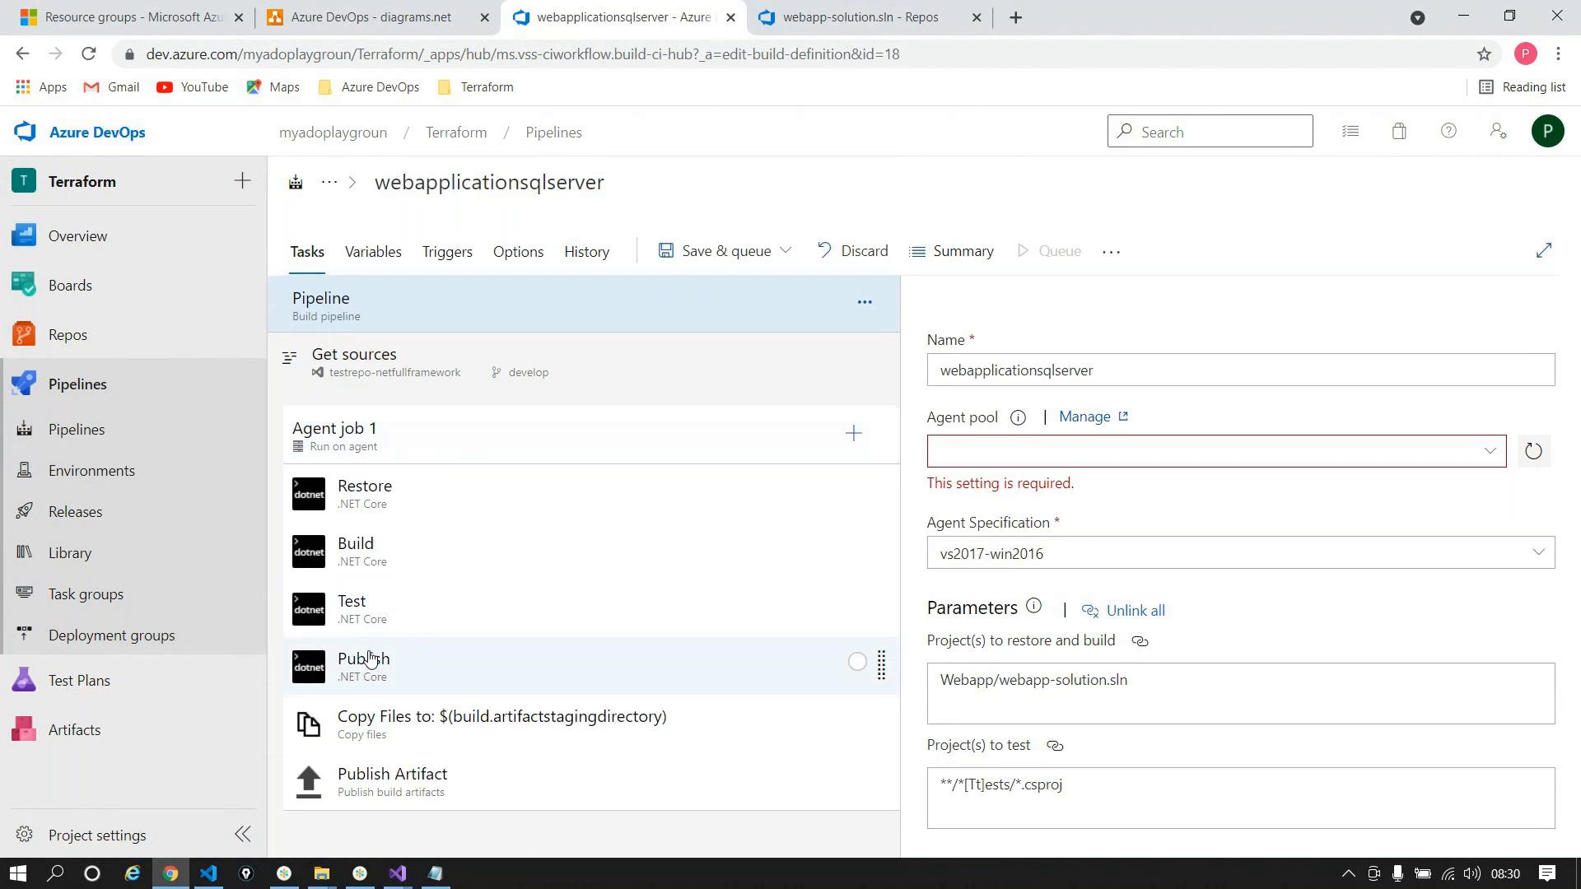
Step: Turn off Publish web projects in the Publish task, then save and run the pipeline
{"action": "left_click", "coordinate": [388, 664]}
{"action": "left_click", "coordinate": [939, 573]}
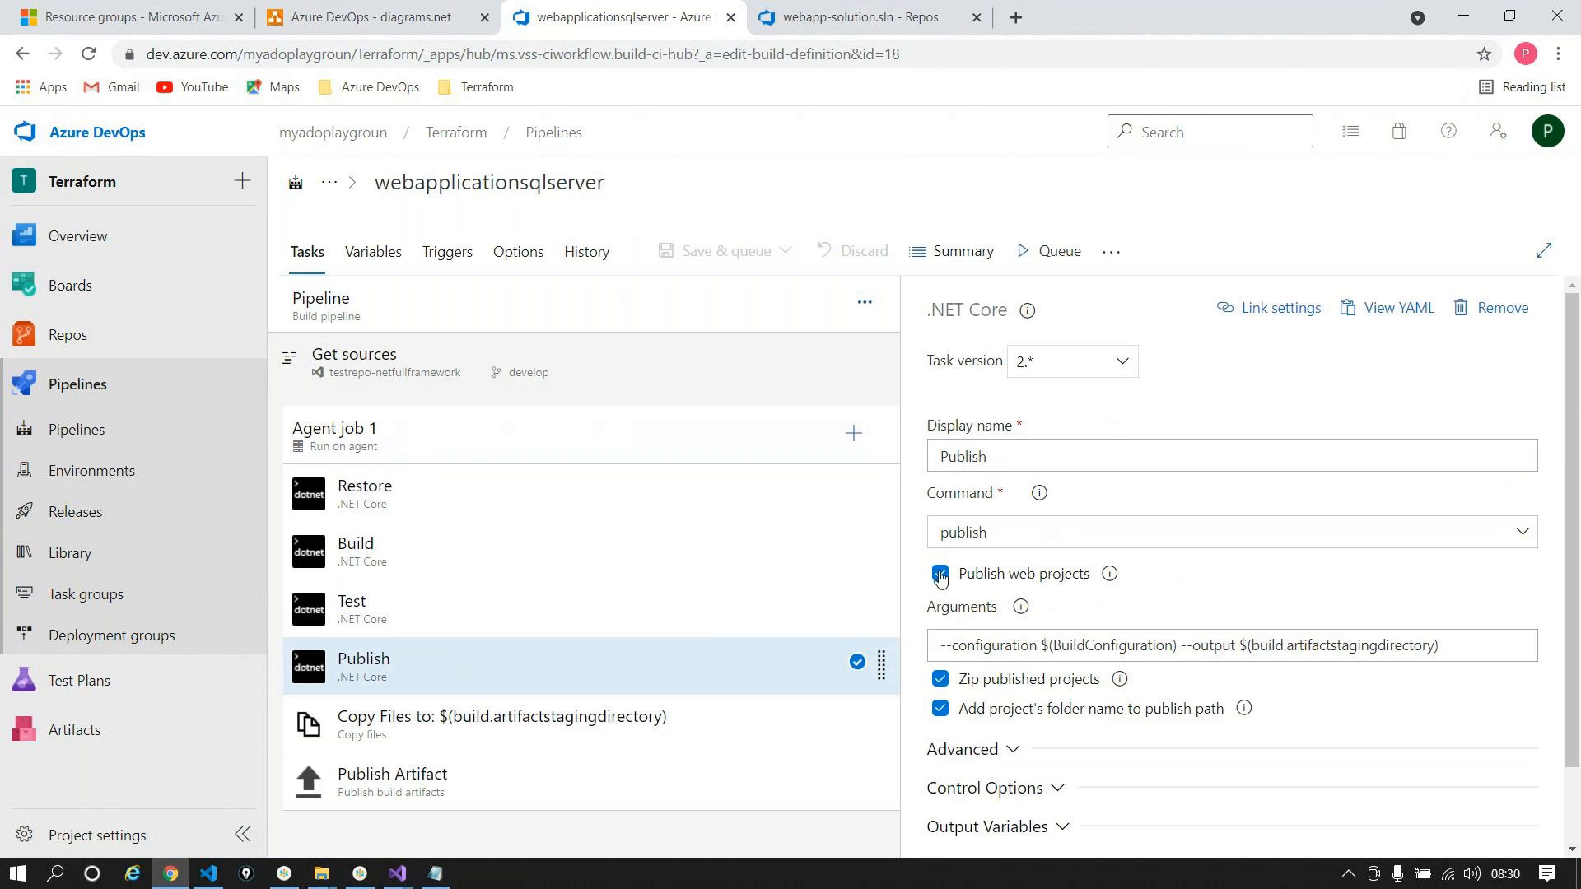
{"action": "scroll", "coordinate": [1095, 347], "scroll_direction": "down", "scroll_amount": 1}
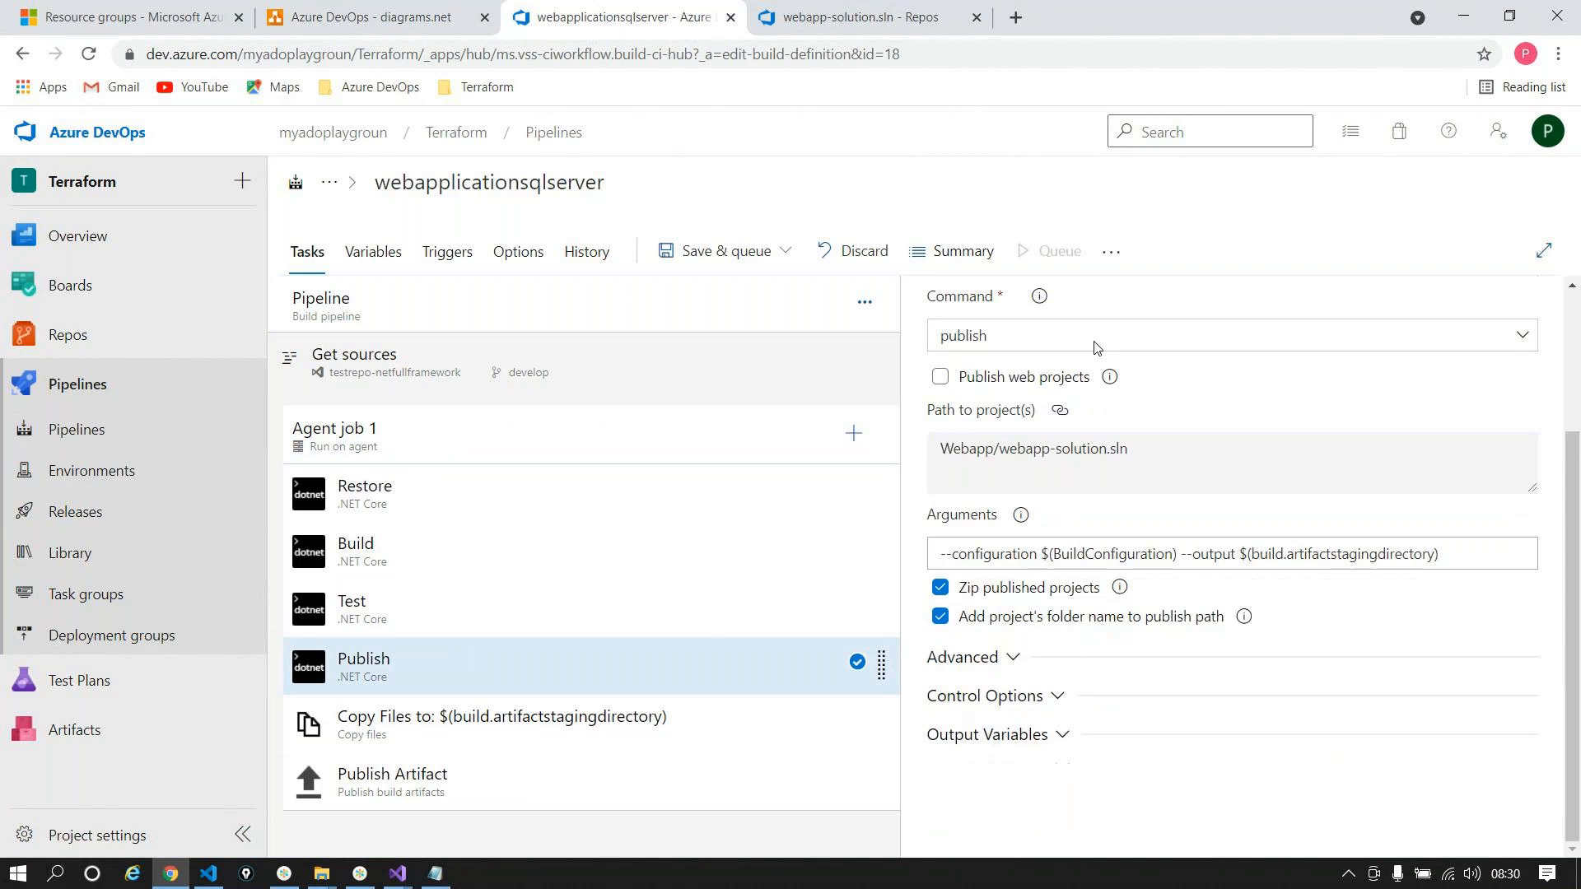
{"action": "left_click", "coordinate": [749, 254]}
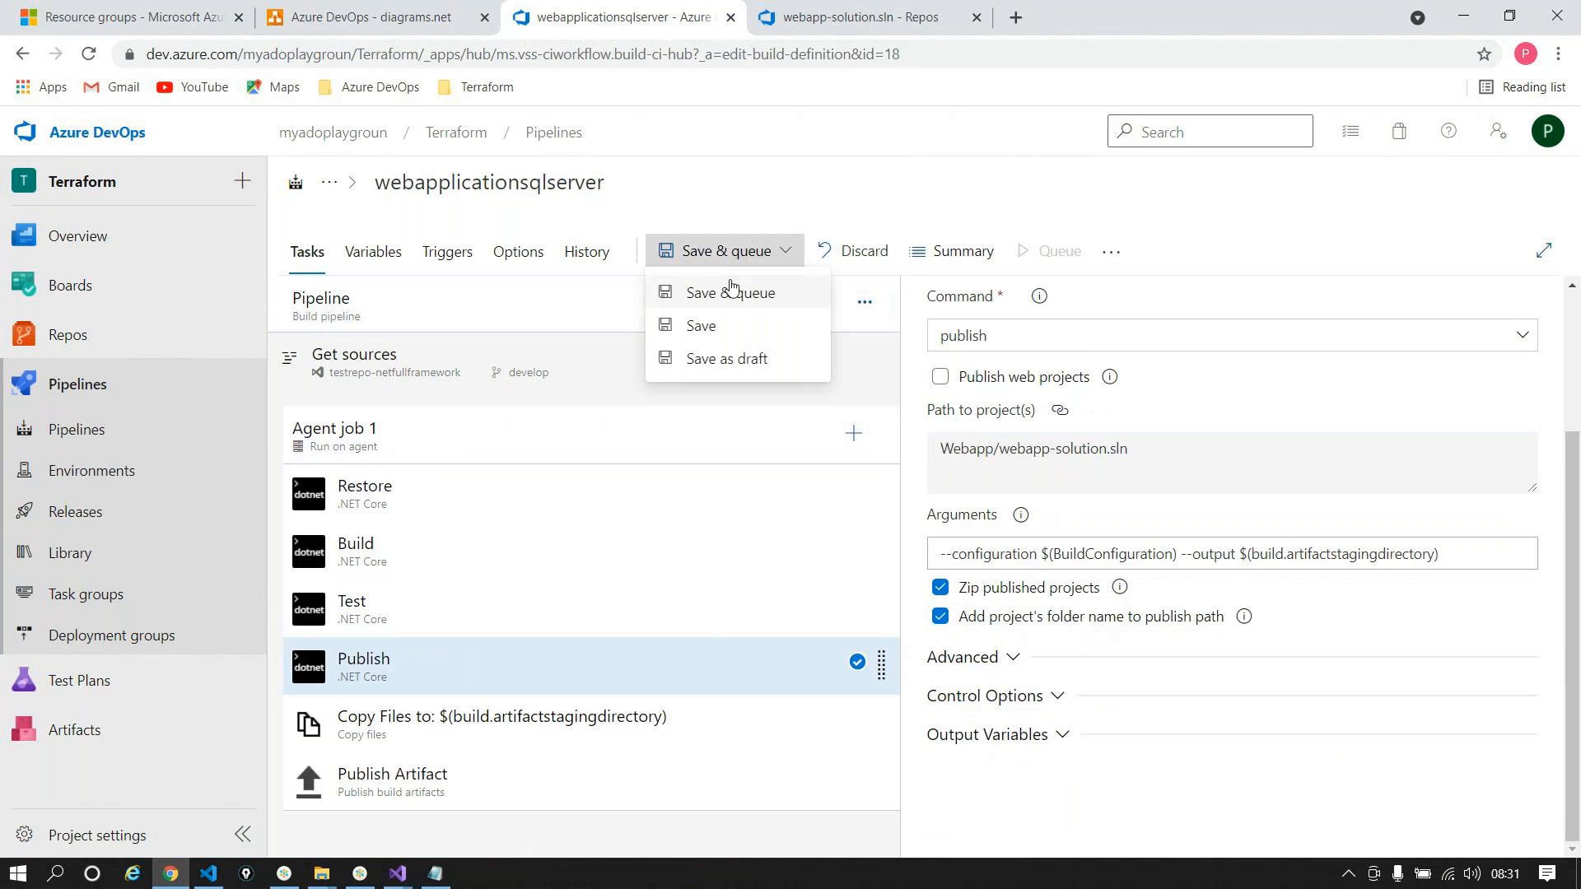
{"action": "left_click", "coordinate": [730, 292]}
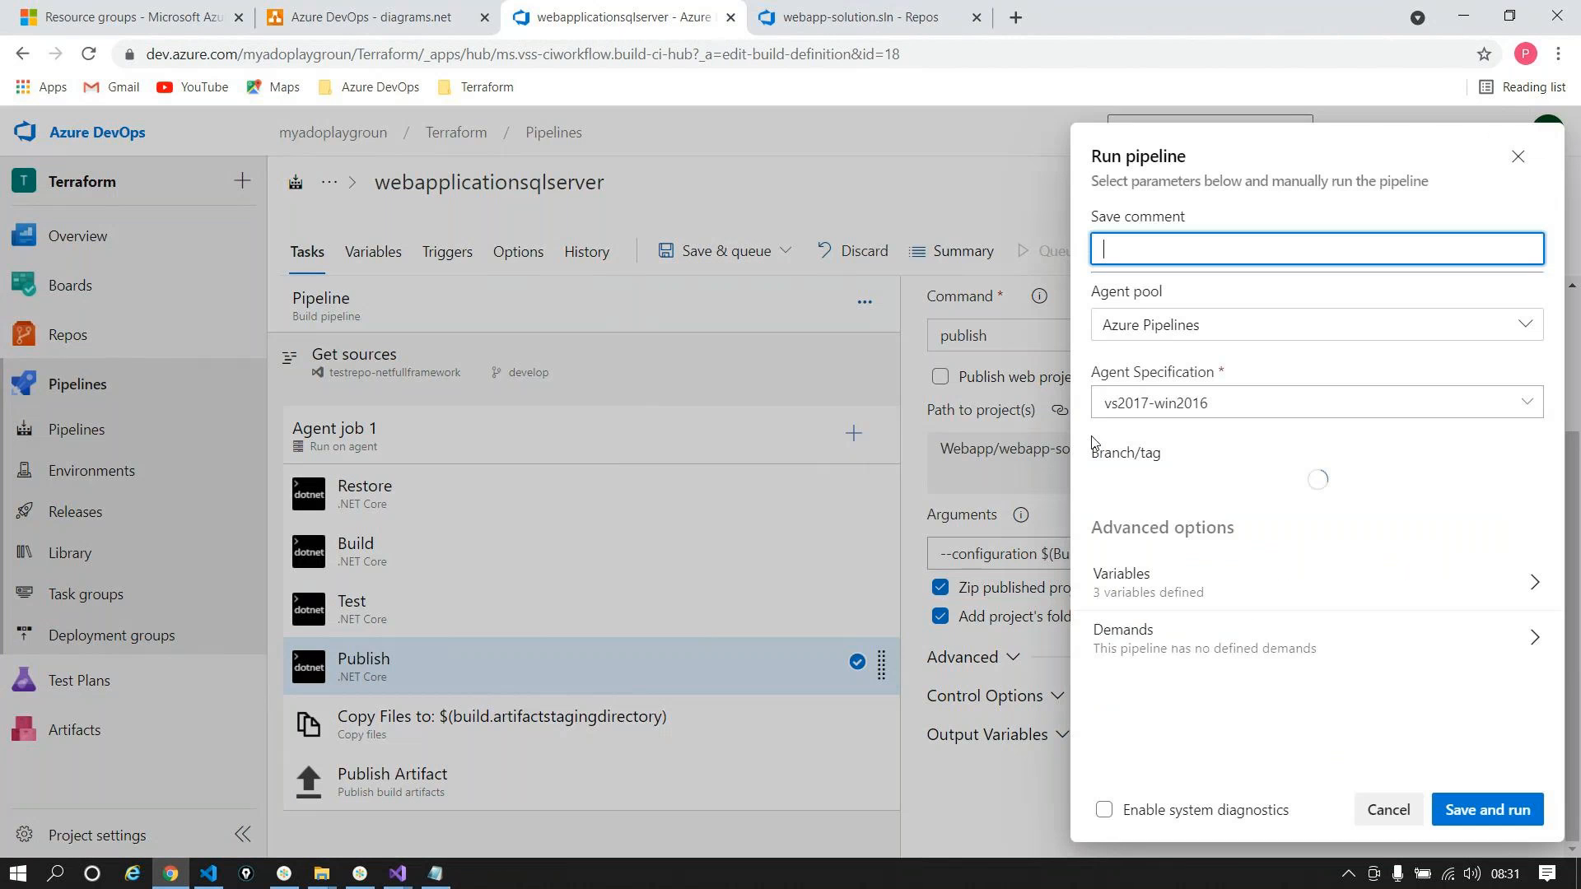
{"action": "left_click", "coordinate": [1482, 815]}
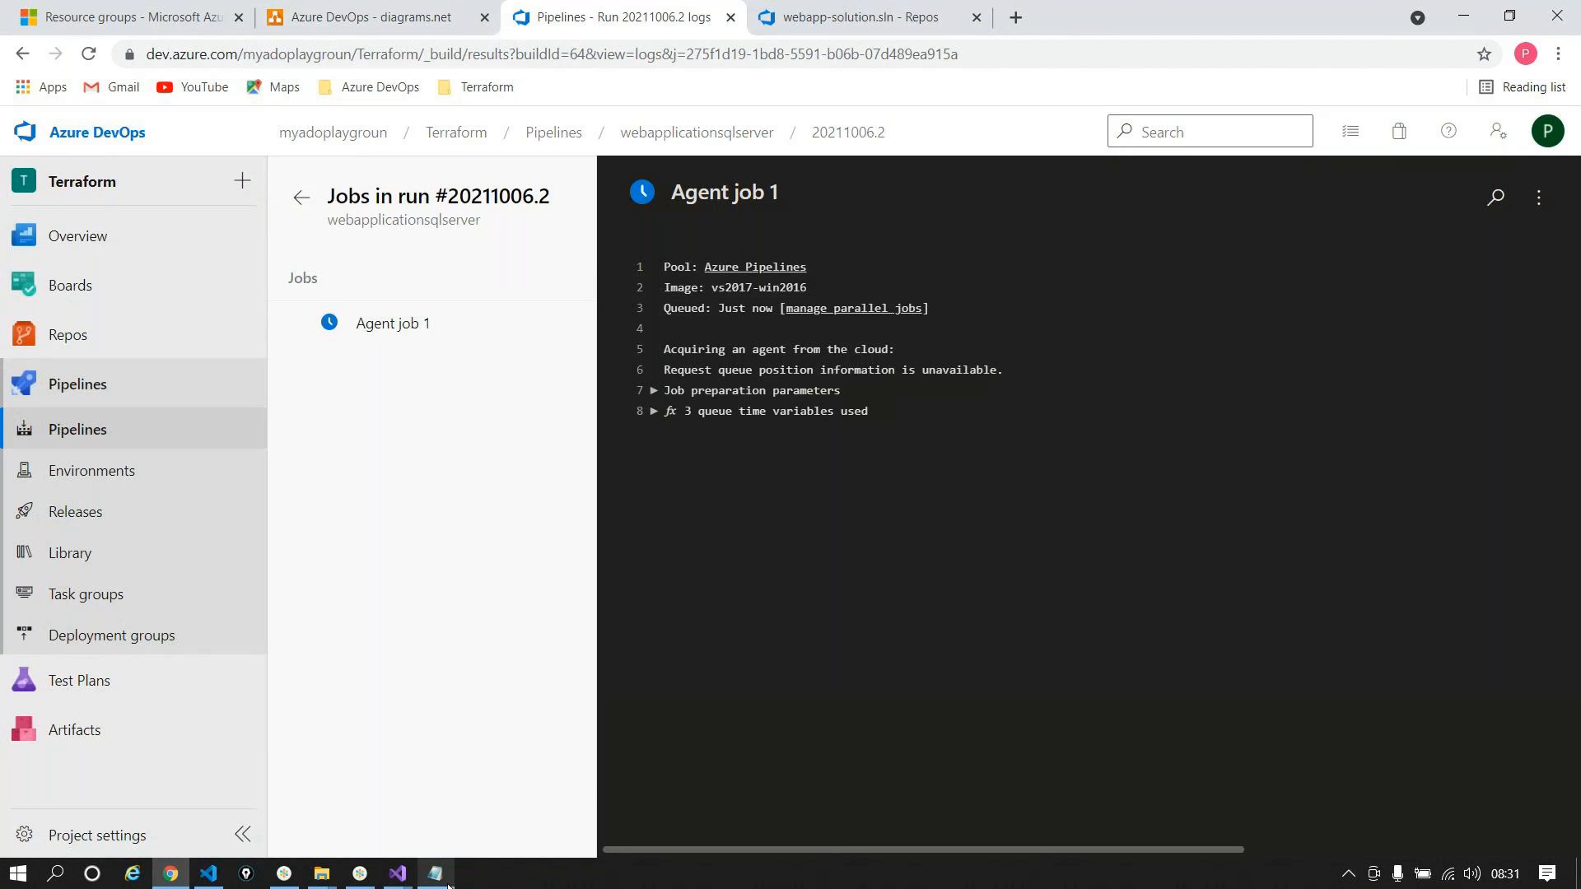
Step: Launch a blank Notepad document and maximize it
{"action": "mouse_move", "coordinate": [448, 882]}
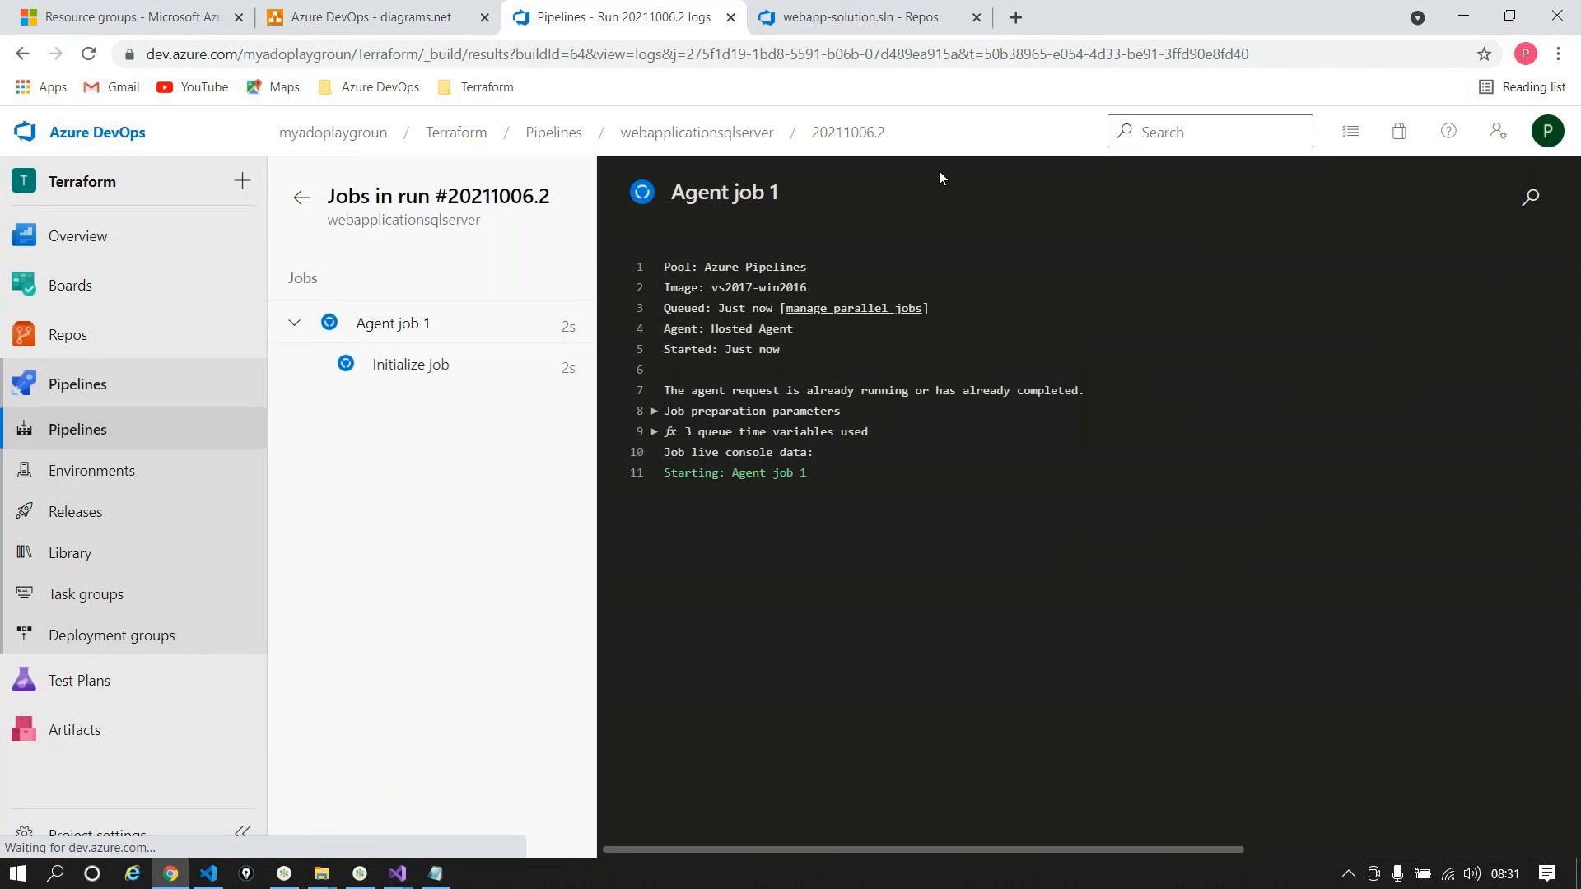
{"action": "key", "text": "super+r"}
{"action": "key", "text": "Return"}
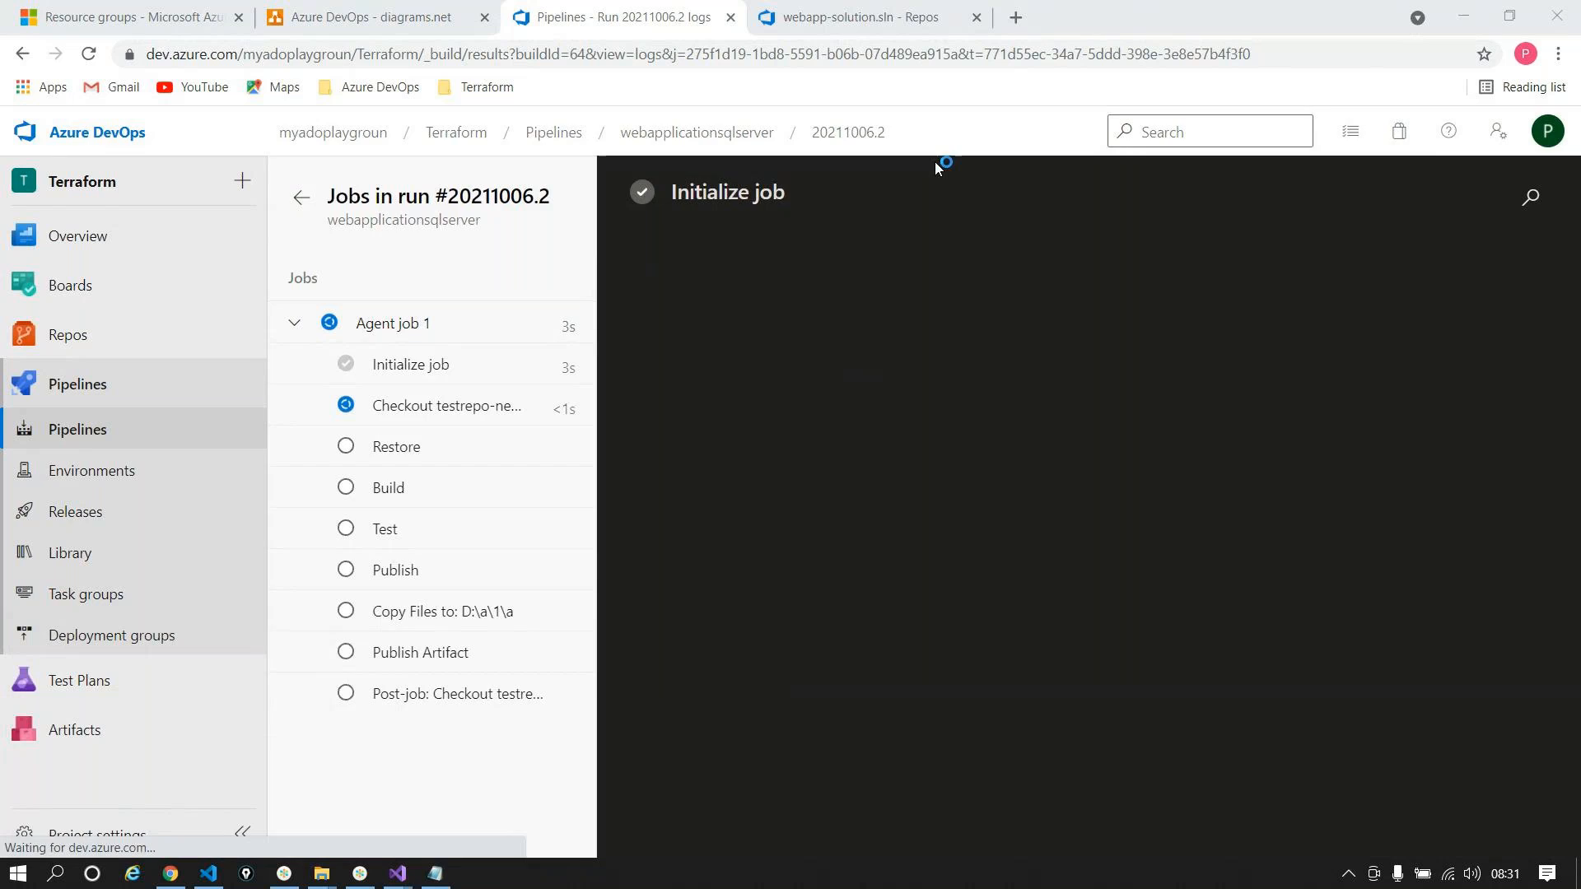
{"action": "left_click", "coordinate": [1381, 99]}
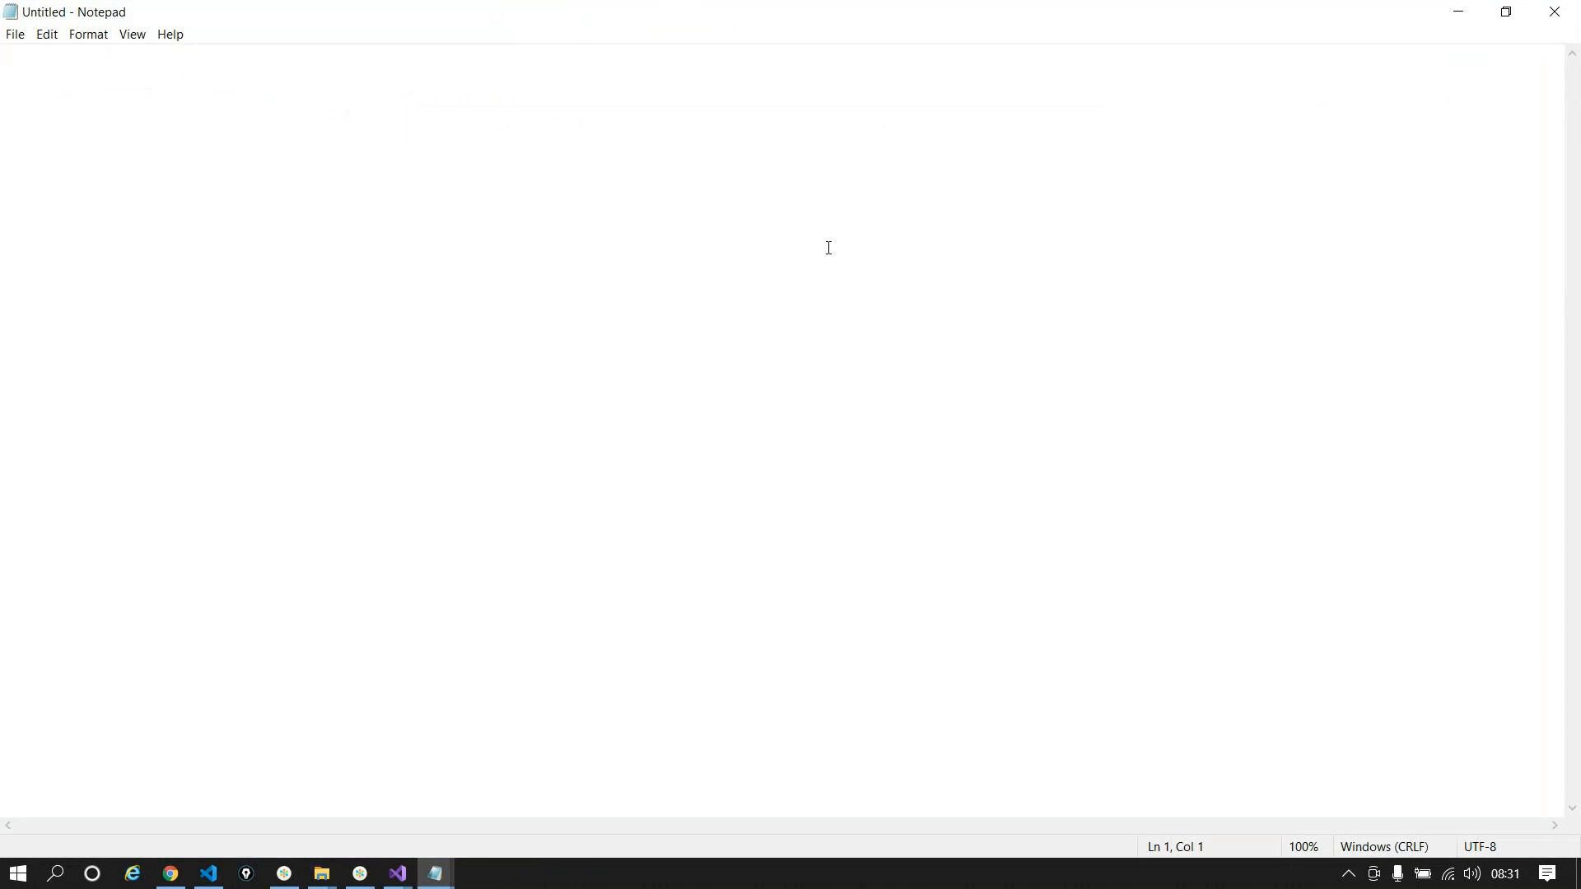
Step: Write step 1: 'Creation of infra -- - SQL + WebApp'
{"action": "type", "text": "1."}
{"action": "scroll", "coordinate": [829, 247], "scroll_direction": "up", "scroll_amount": 12, "text": "ctrl"}
{"action": "type", "text": "Creation of infra "}
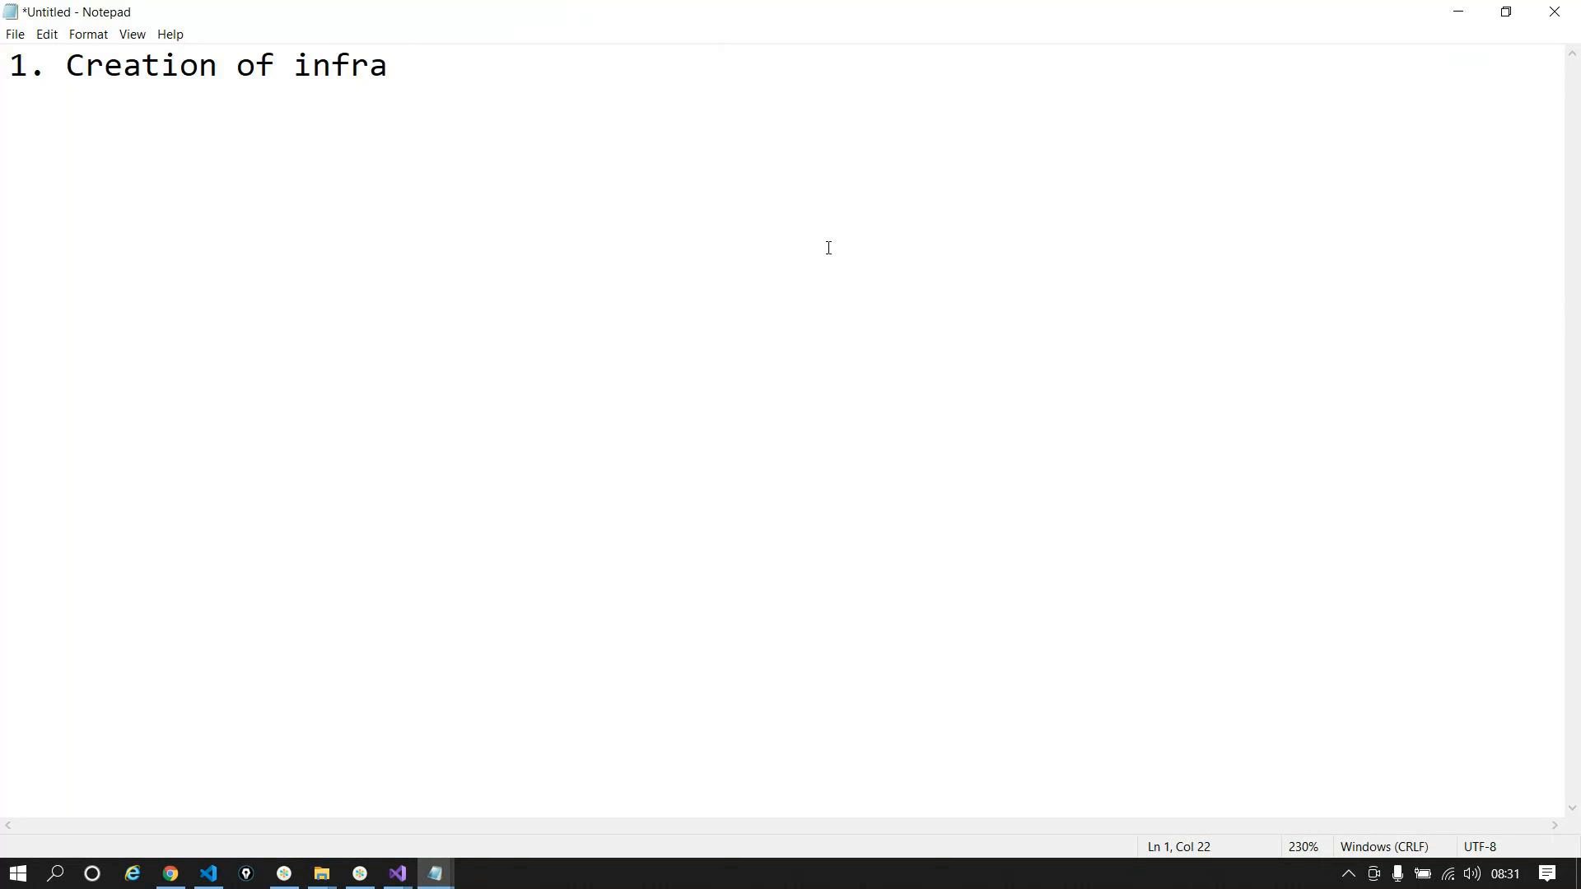
{"action": "type", "text": "-- -"}
{"action": "type", "text": "SQl"}
{"action": "key", "text": "BackSpace"}
{"action": "key", "text": "BackSpace"}
{"action": "type", "text": "L +  We"}
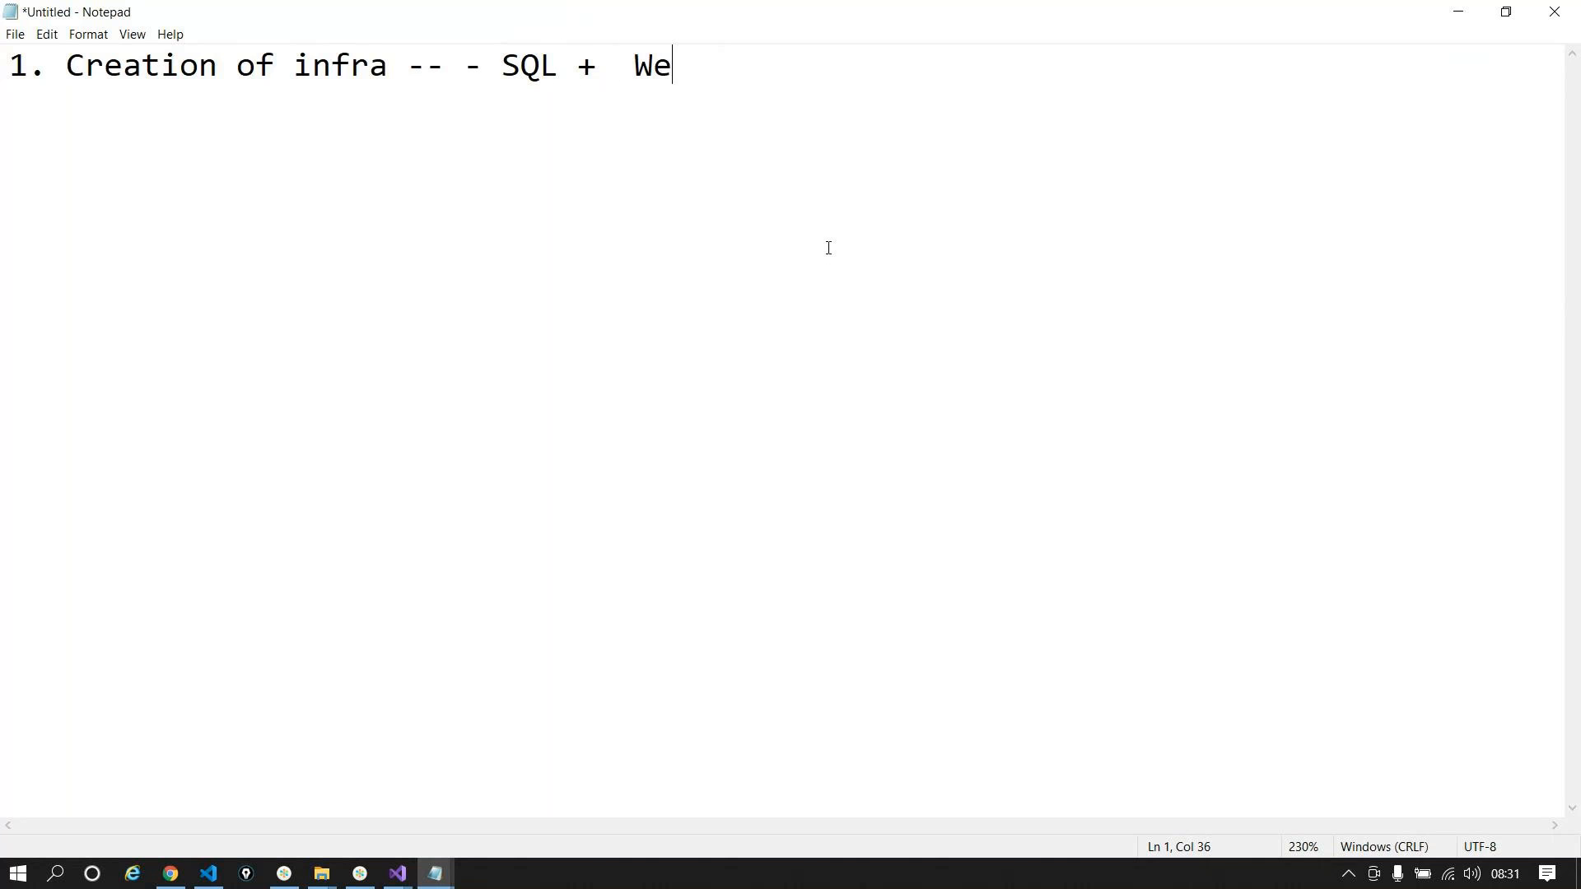
{"action": "type", "text": "bApp"}
Step: Add step 2: 'Tables on my SQL database'
{"action": "key", "text": "Return"}
{"action": "type", "text": "2."}
{"action": "key", "text": "BackSpace"}
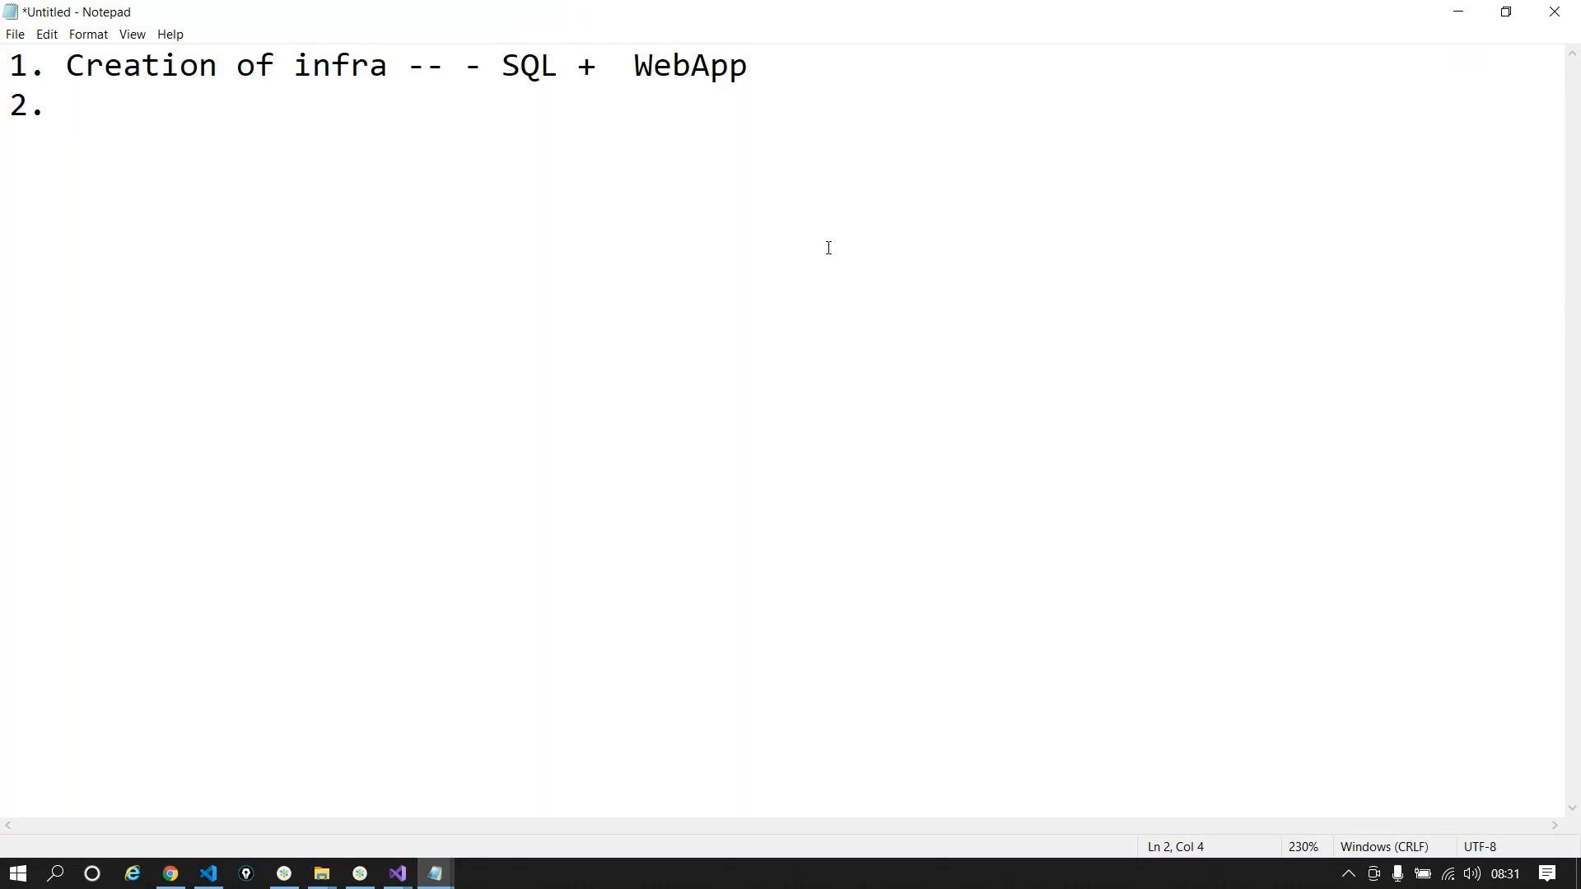
{"action": "type", "text": "Tables "}
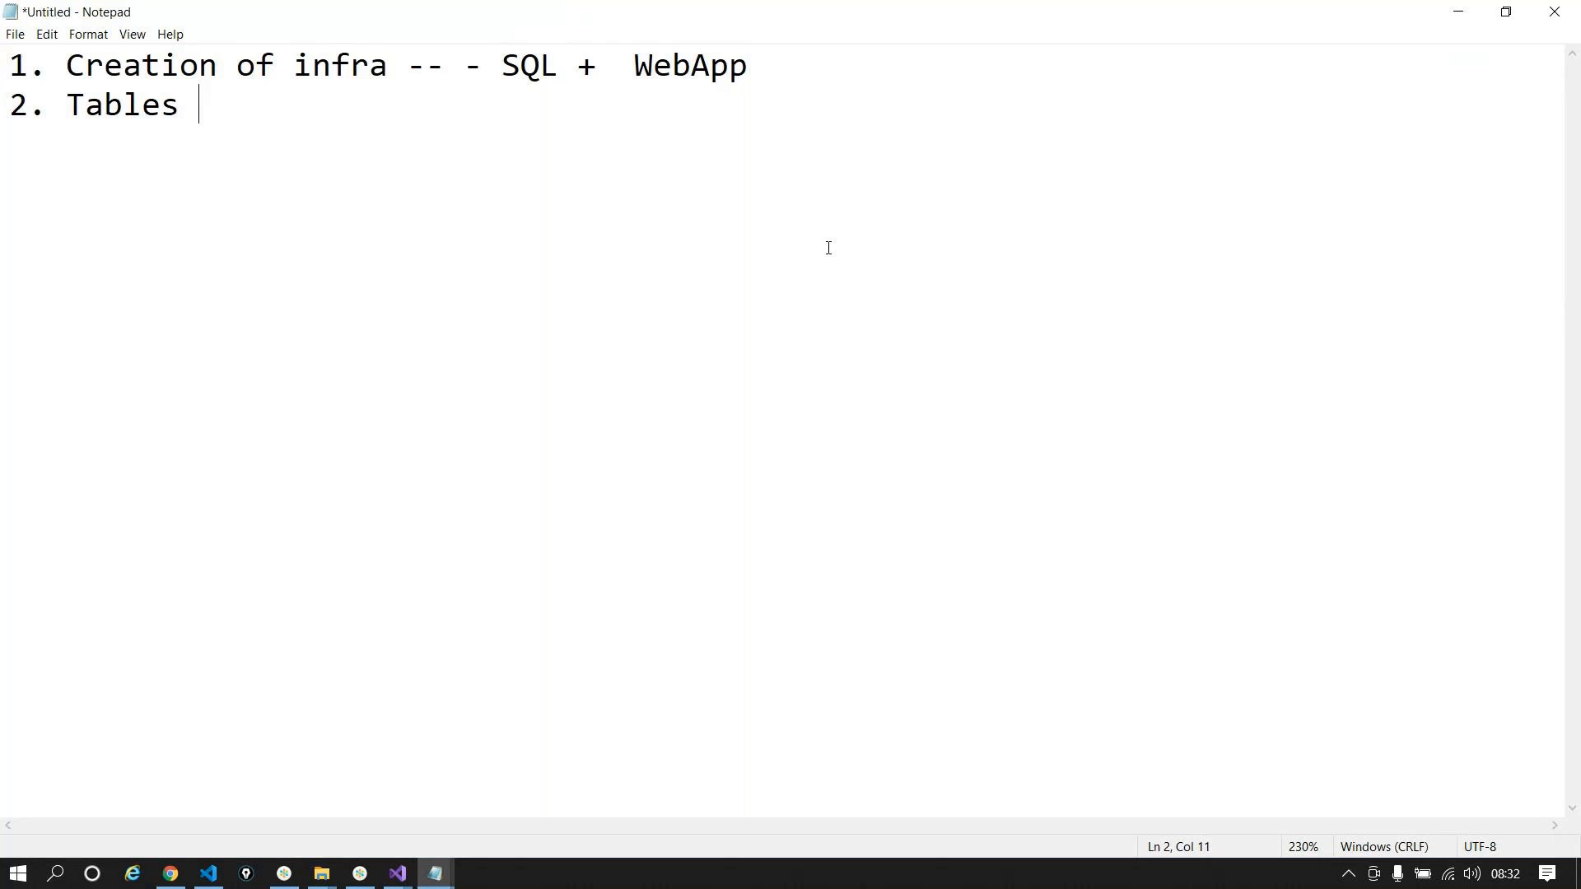
{"action": "type", "text": "on my SQL"}
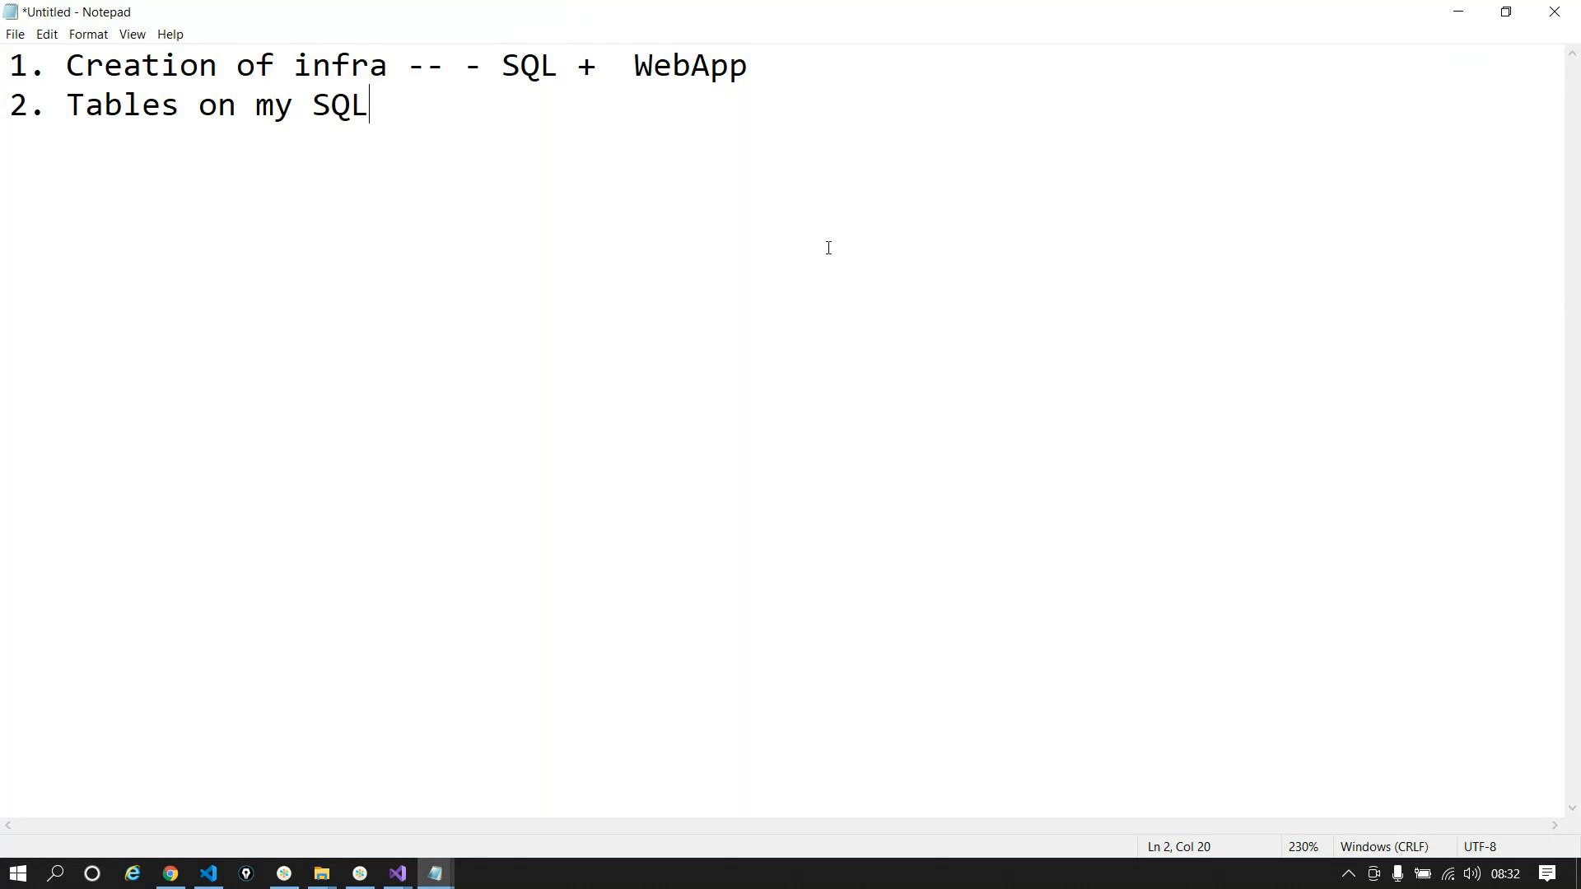
{"action": "type", "text": " datav"}
{"action": "key", "text": "BackSpace"}
{"action": "type", "text": "base"}
Step: Add step 3 'Deploy the code on top of the webapplication' and append '--' to line 1
{"action": "key", "text": "Return"}
{"action": "type", "text": "3. Deplo"}
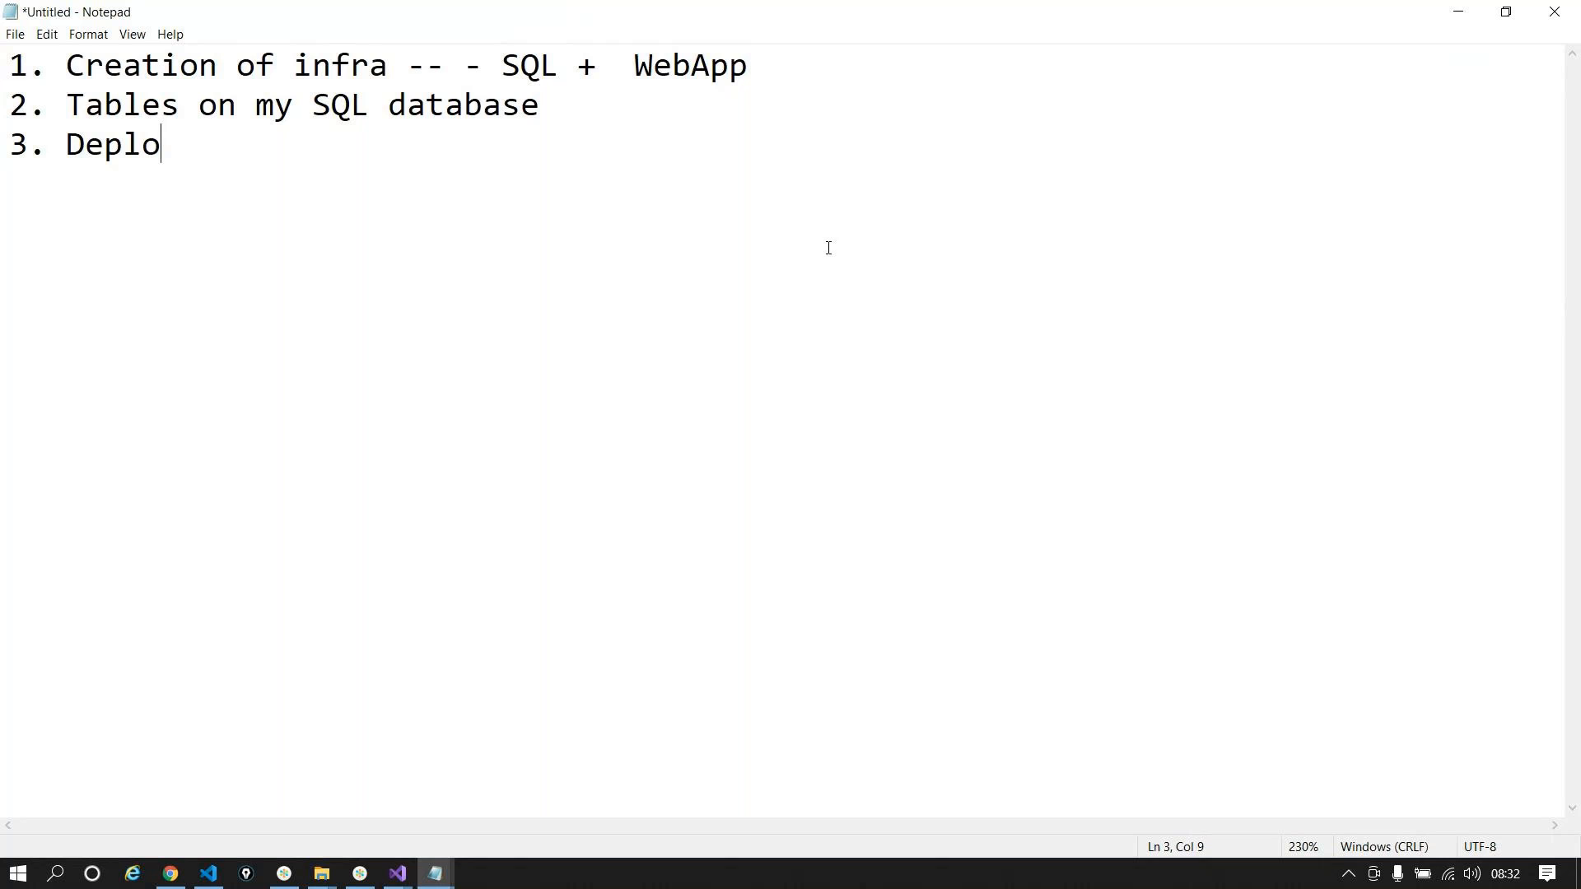
{"action": "type", "text": "y the code on top"}
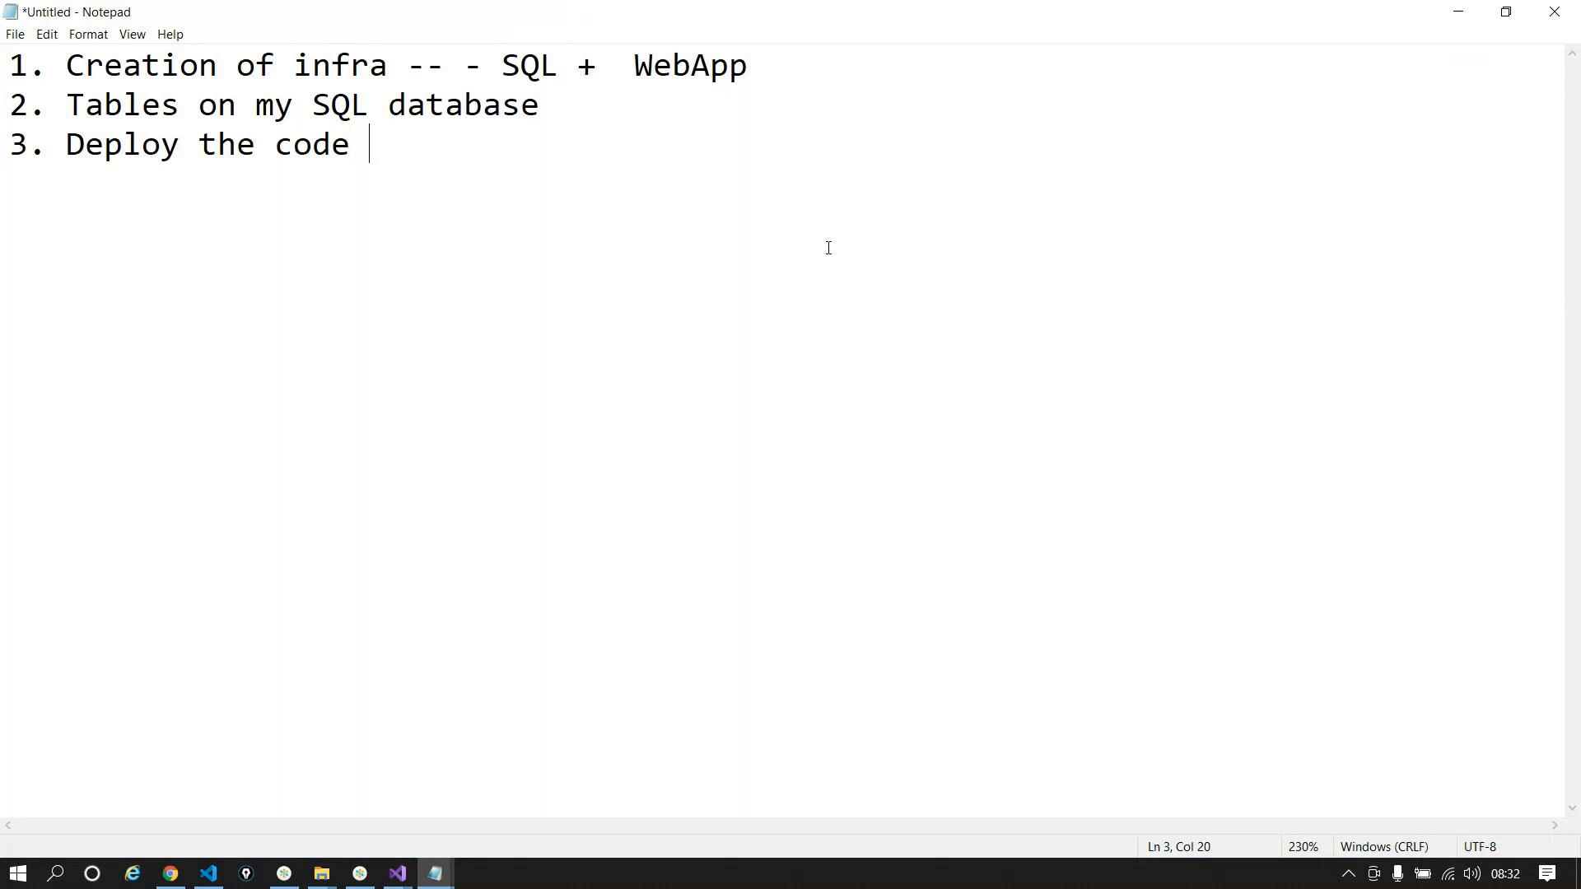
{"action": "type", "text": " of the webapplication"}
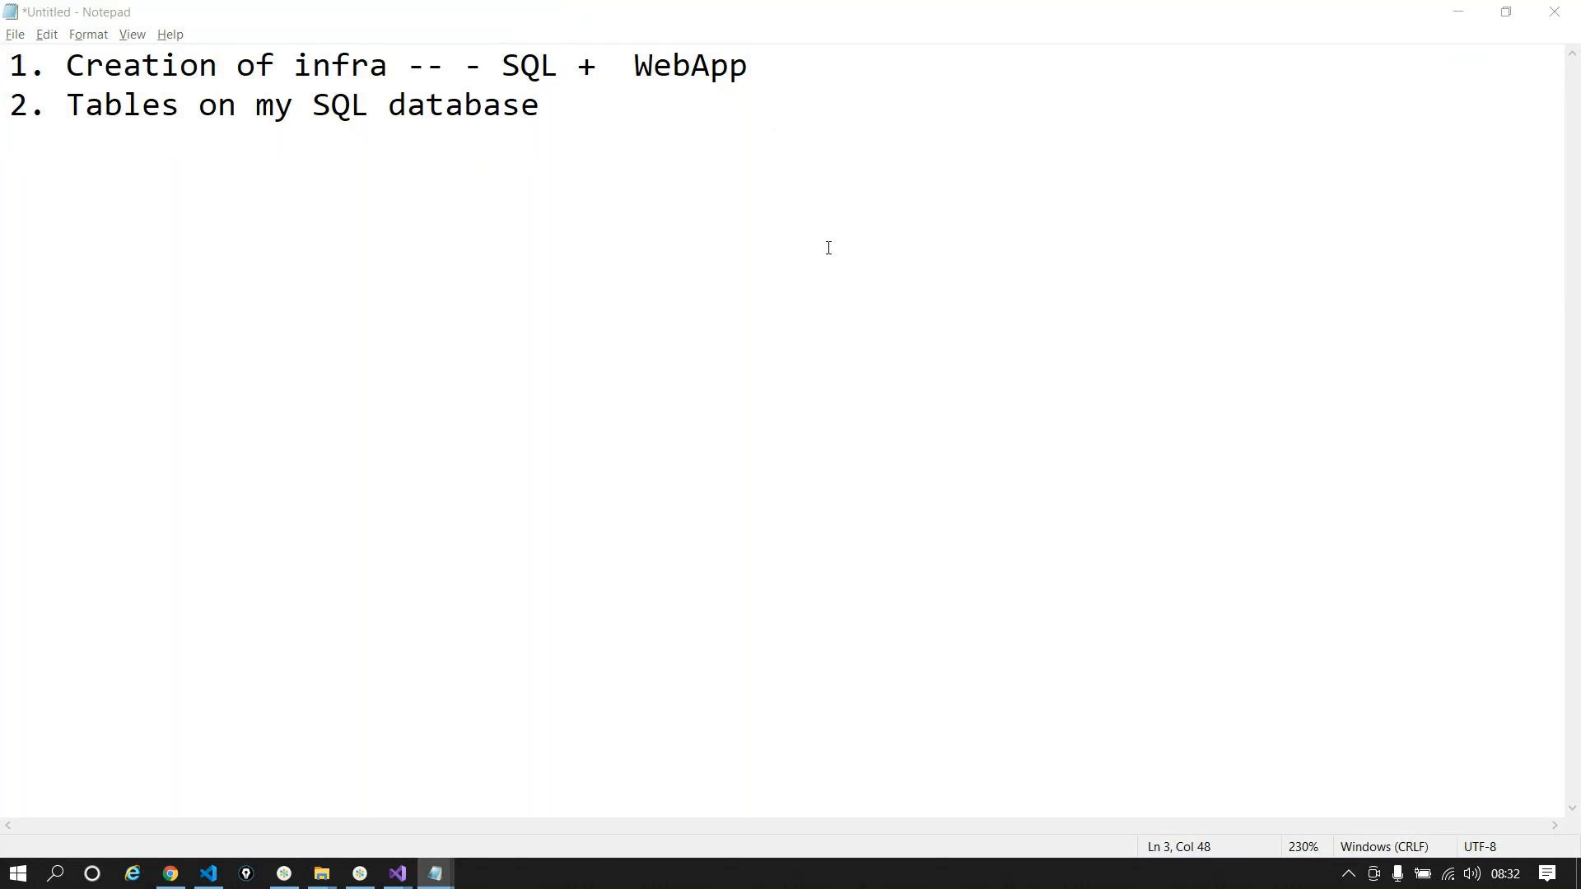
{"action": "key", "text": "alt+Tab"}
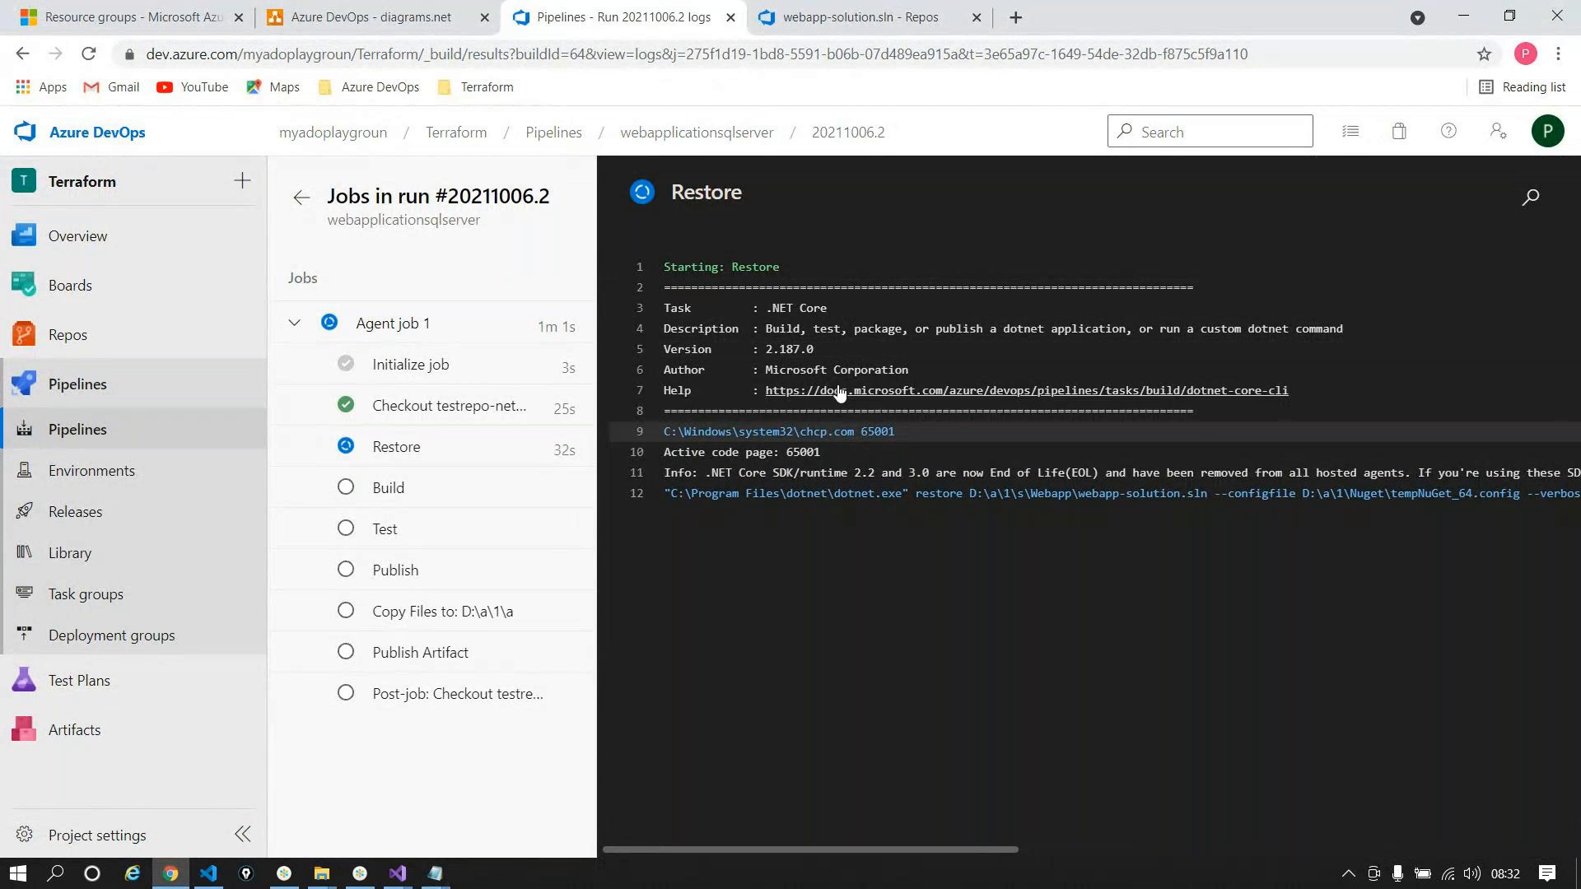
{"action": "key", "text": "alt+Tab"}
{"action": "left_click_drag", "start_coordinate": [985, 145], "coordinate": [3, 35]}
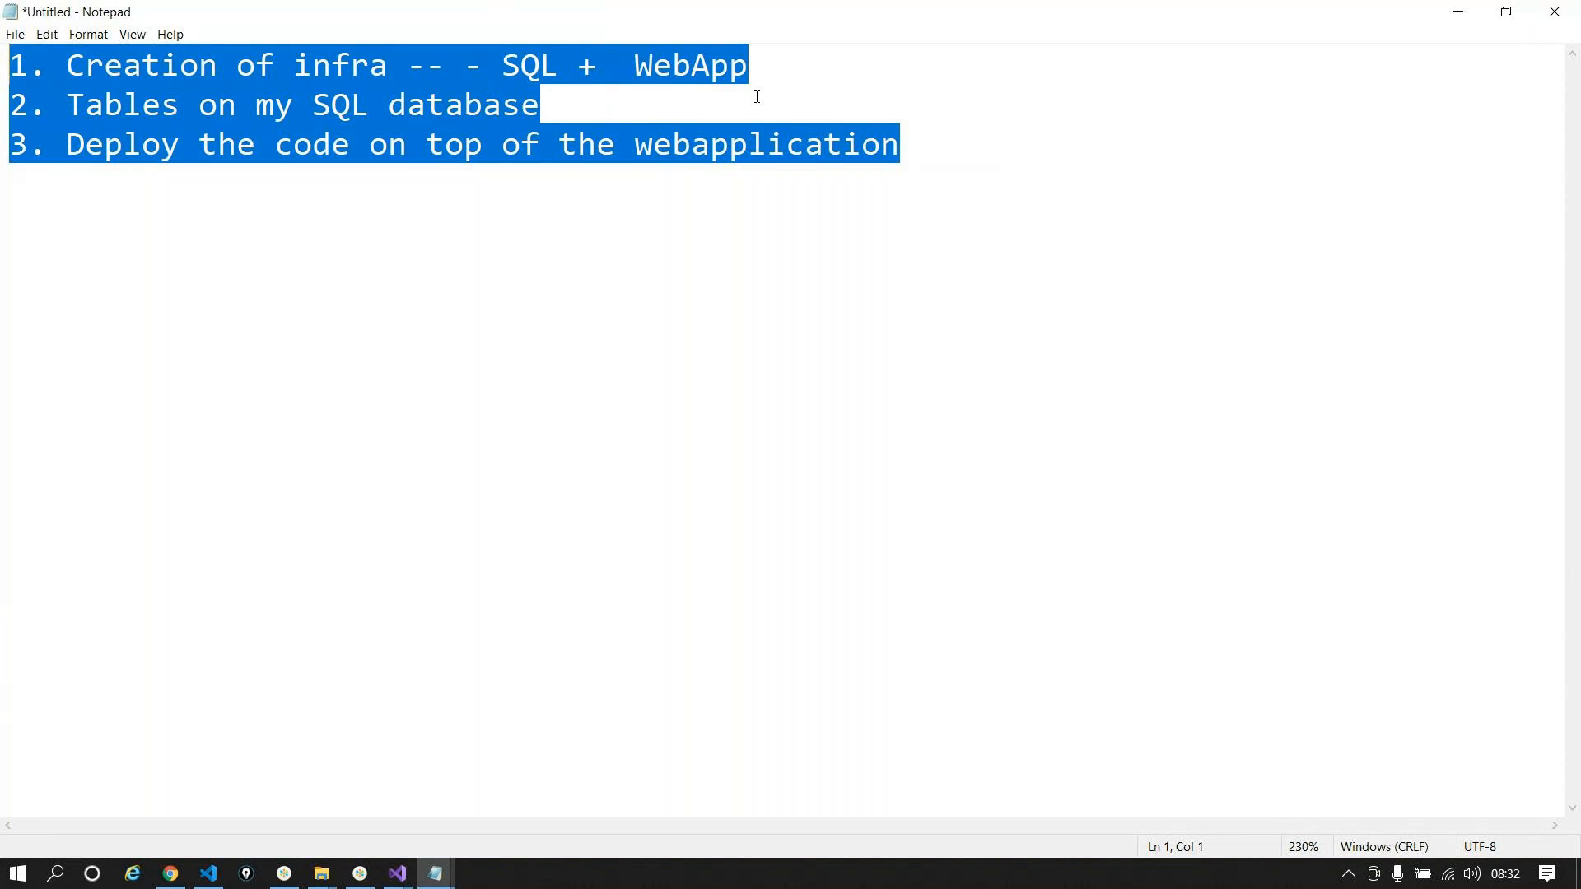
{"action": "left_click", "coordinate": [1083, 64]}
{"action": "type", "text": "--"}
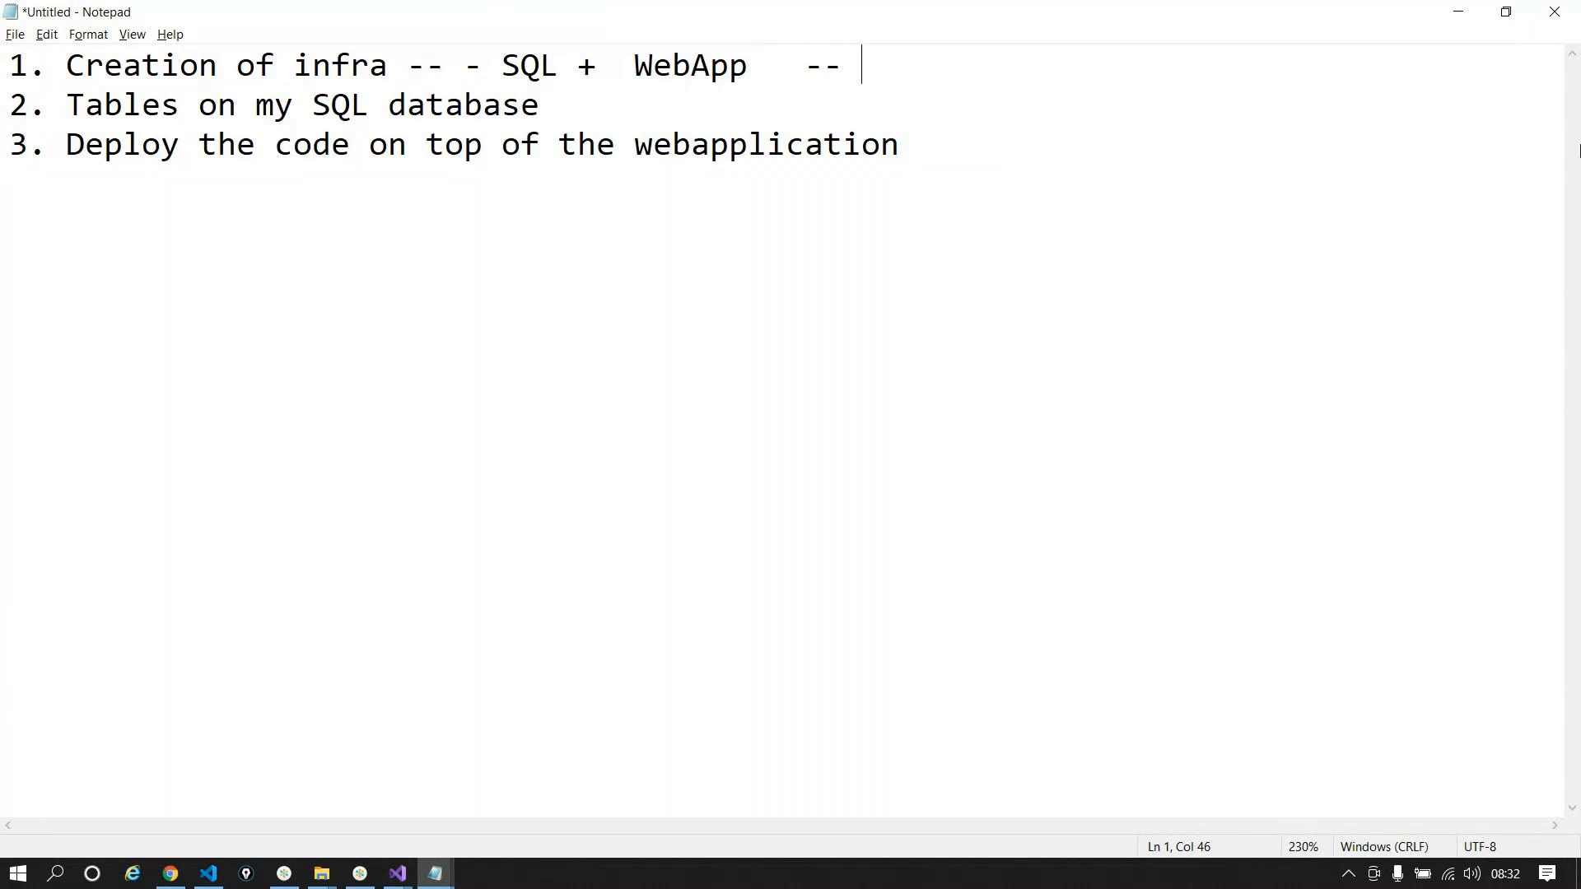
Step: Bring up the webapplicationsql solution and scroll through WebSiteSQLDatabase.json
{"action": "left_click", "coordinate": [409, 871]}
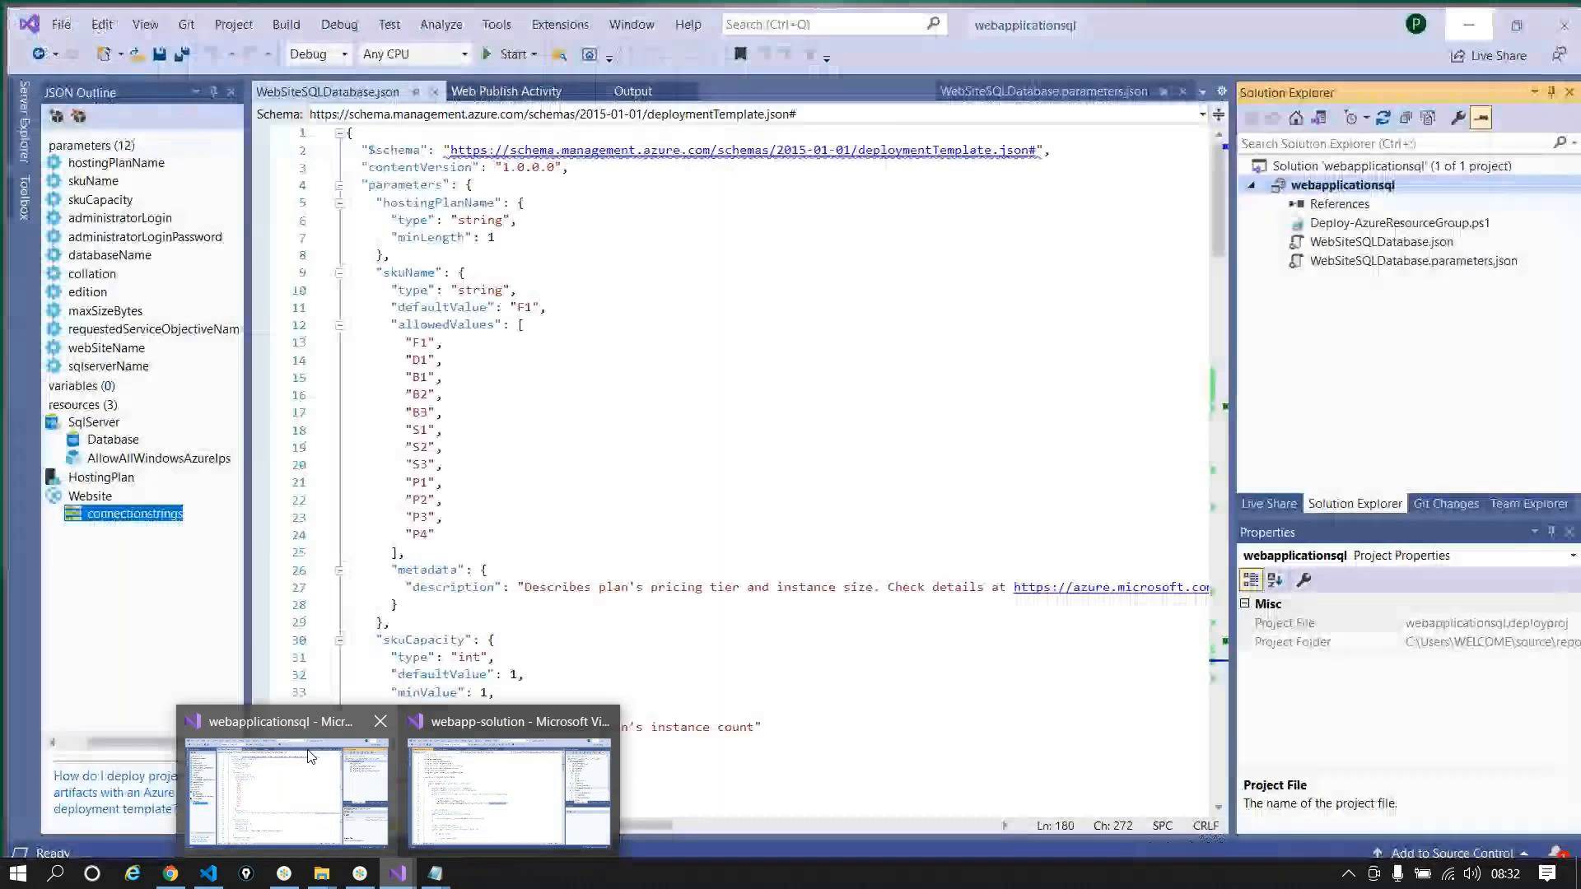
{"action": "left_click", "coordinate": [313, 762]}
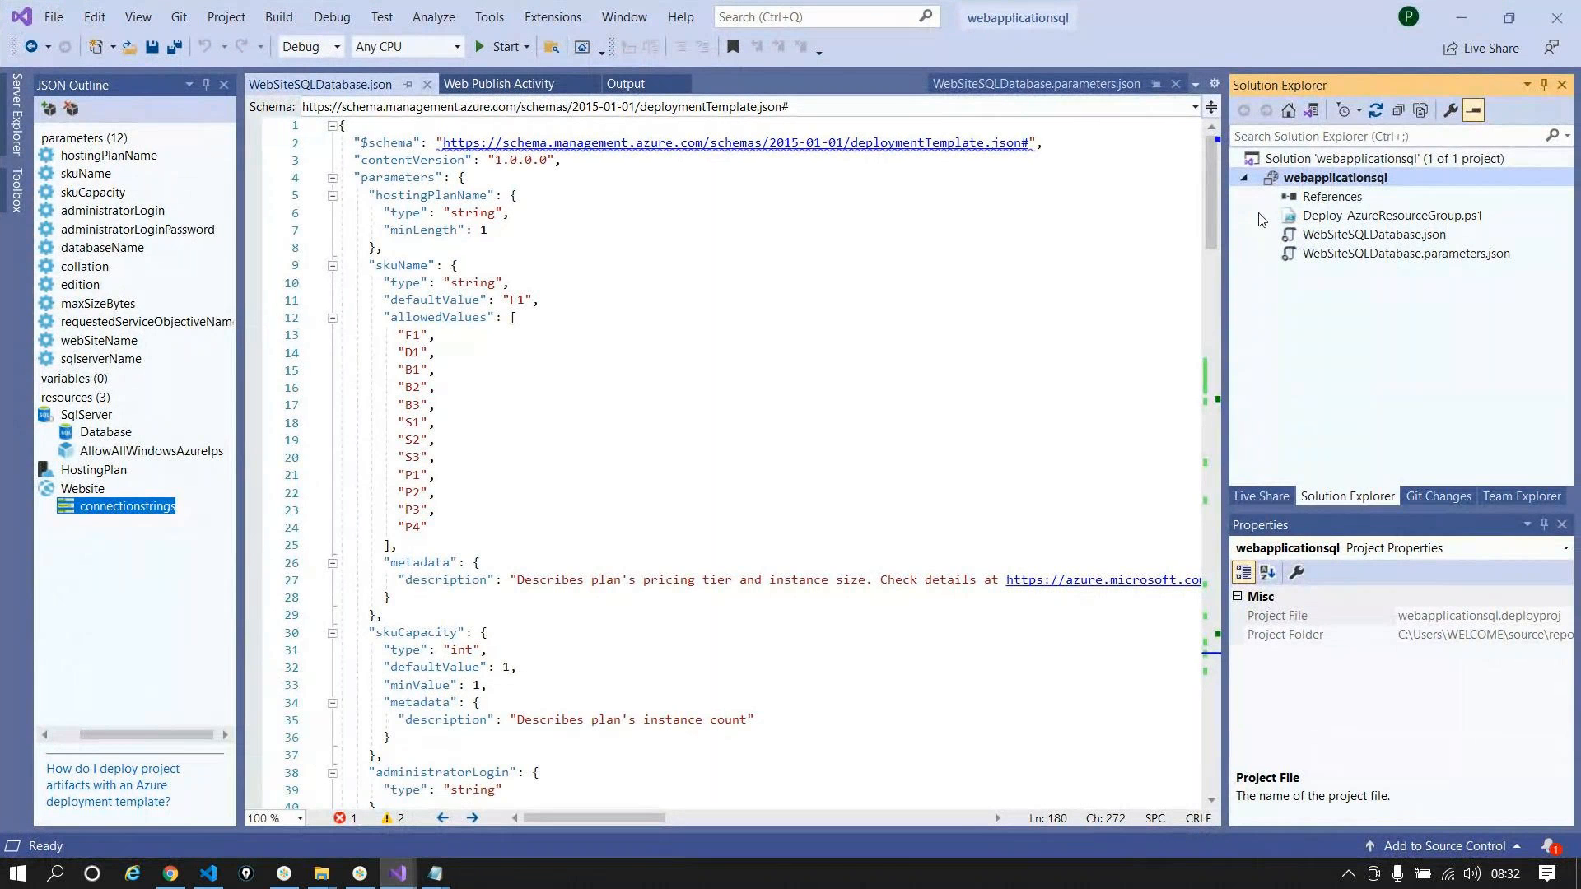
{"action": "scroll", "coordinate": [373, 587], "scroll_direction": "down", "scroll_amount": 4}
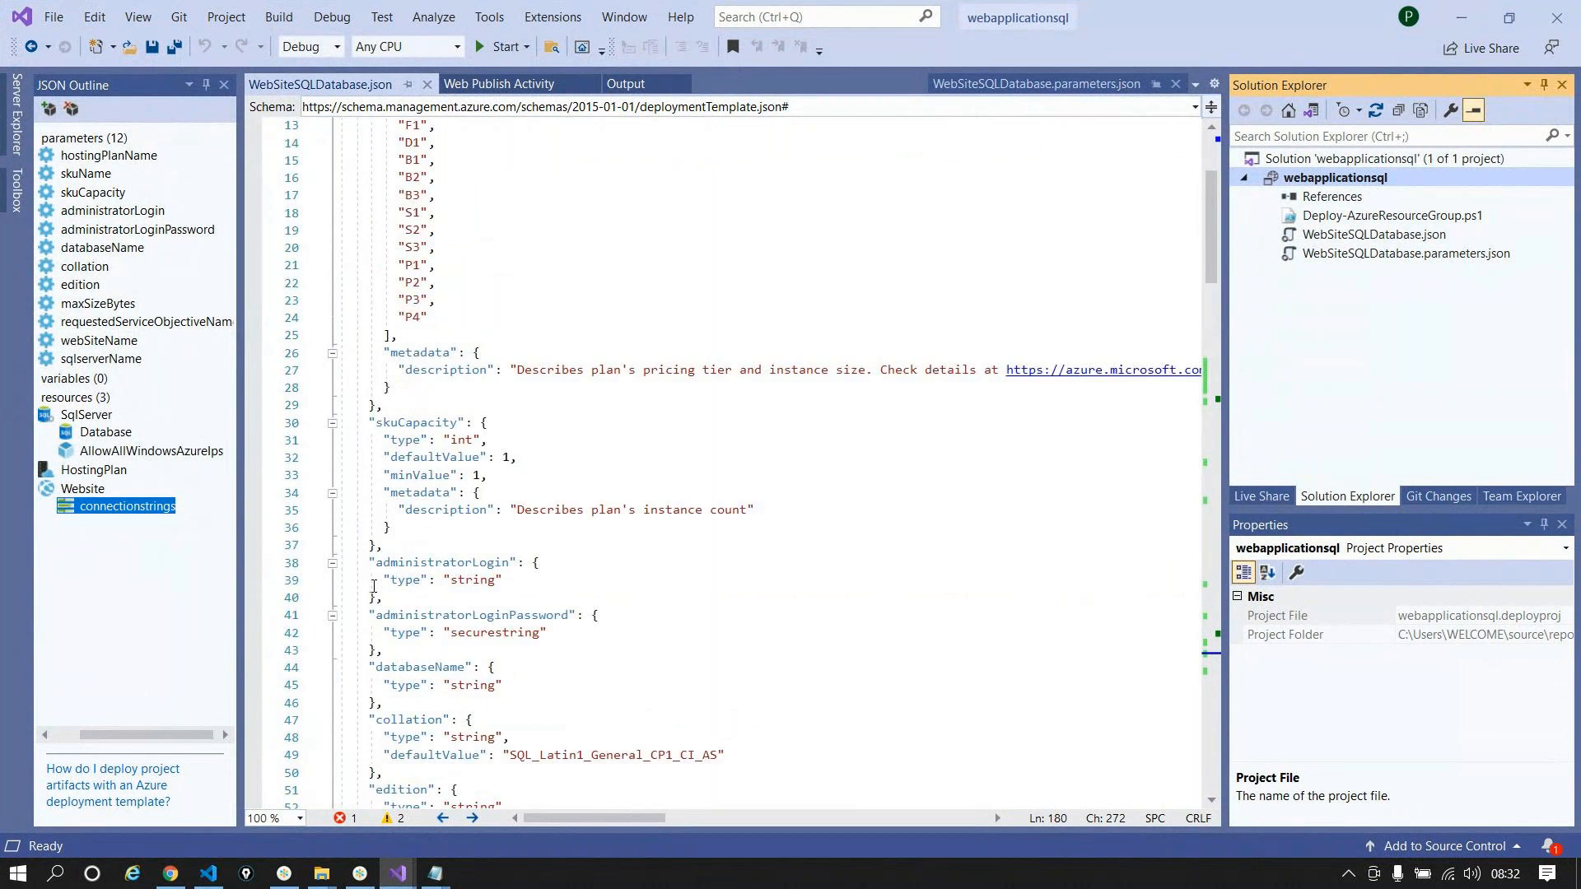
{"action": "scroll", "coordinate": [373, 587], "scroll_direction": "down", "scroll_amount": 8}
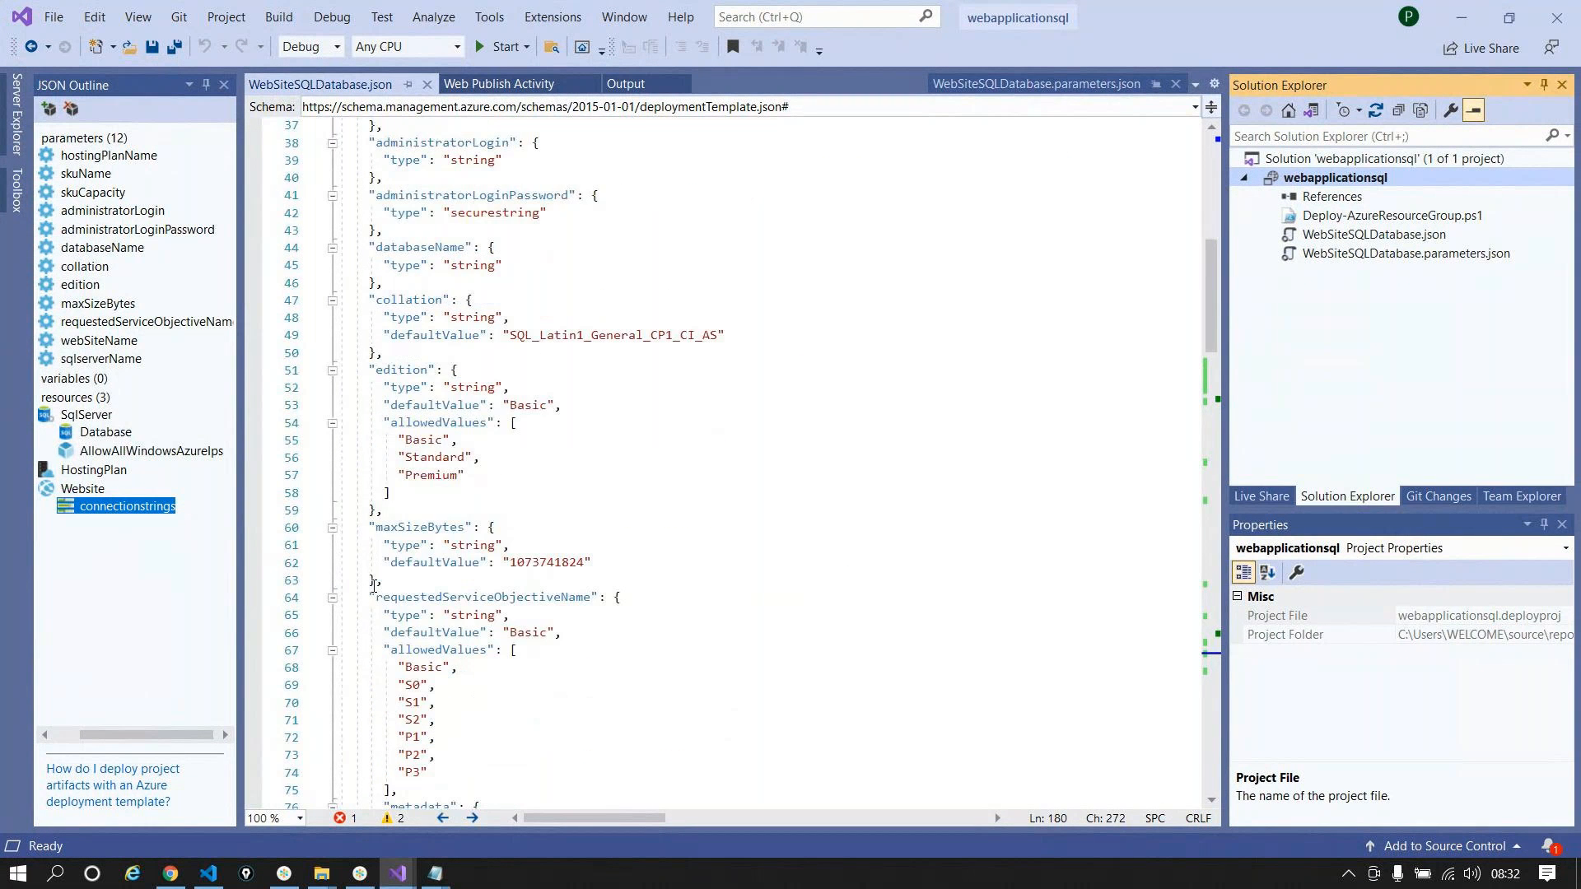
{"action": "scroll", "coordinate": [374, 587], "scroll_direction": "down", "scroll_amount": 16}
{"action": "scroll", "coordinate": [374, 587], "scroll_direction": "up", "scroll_amount": 20}
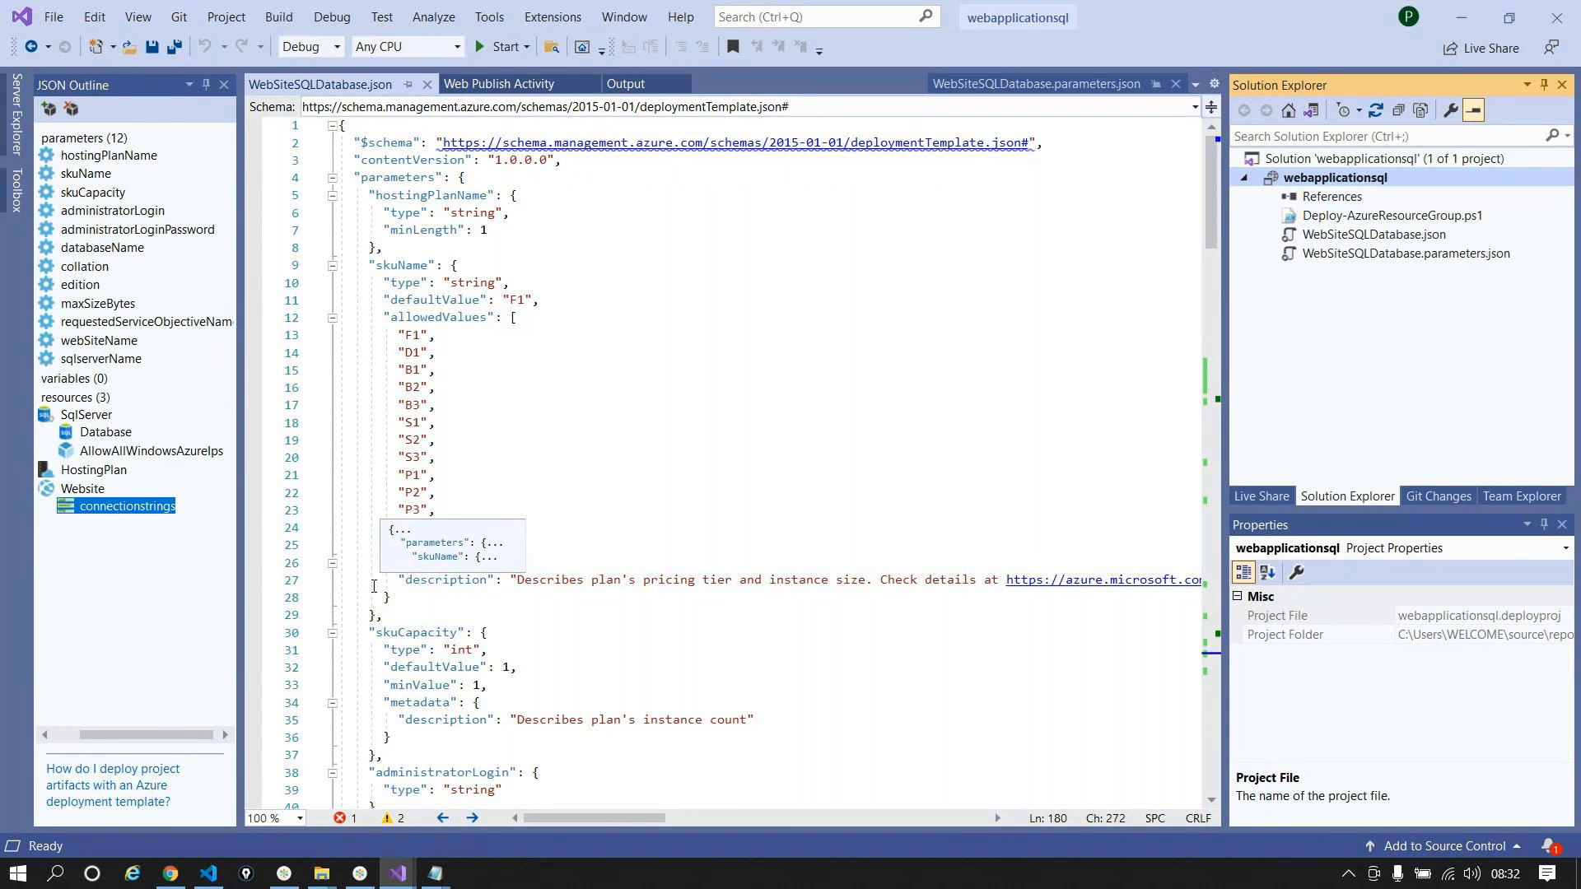
Step: Check the Azure DevOps pipeline run's logs behind the Notepad notes
{"action": "key", "text": "alt+Tab"}
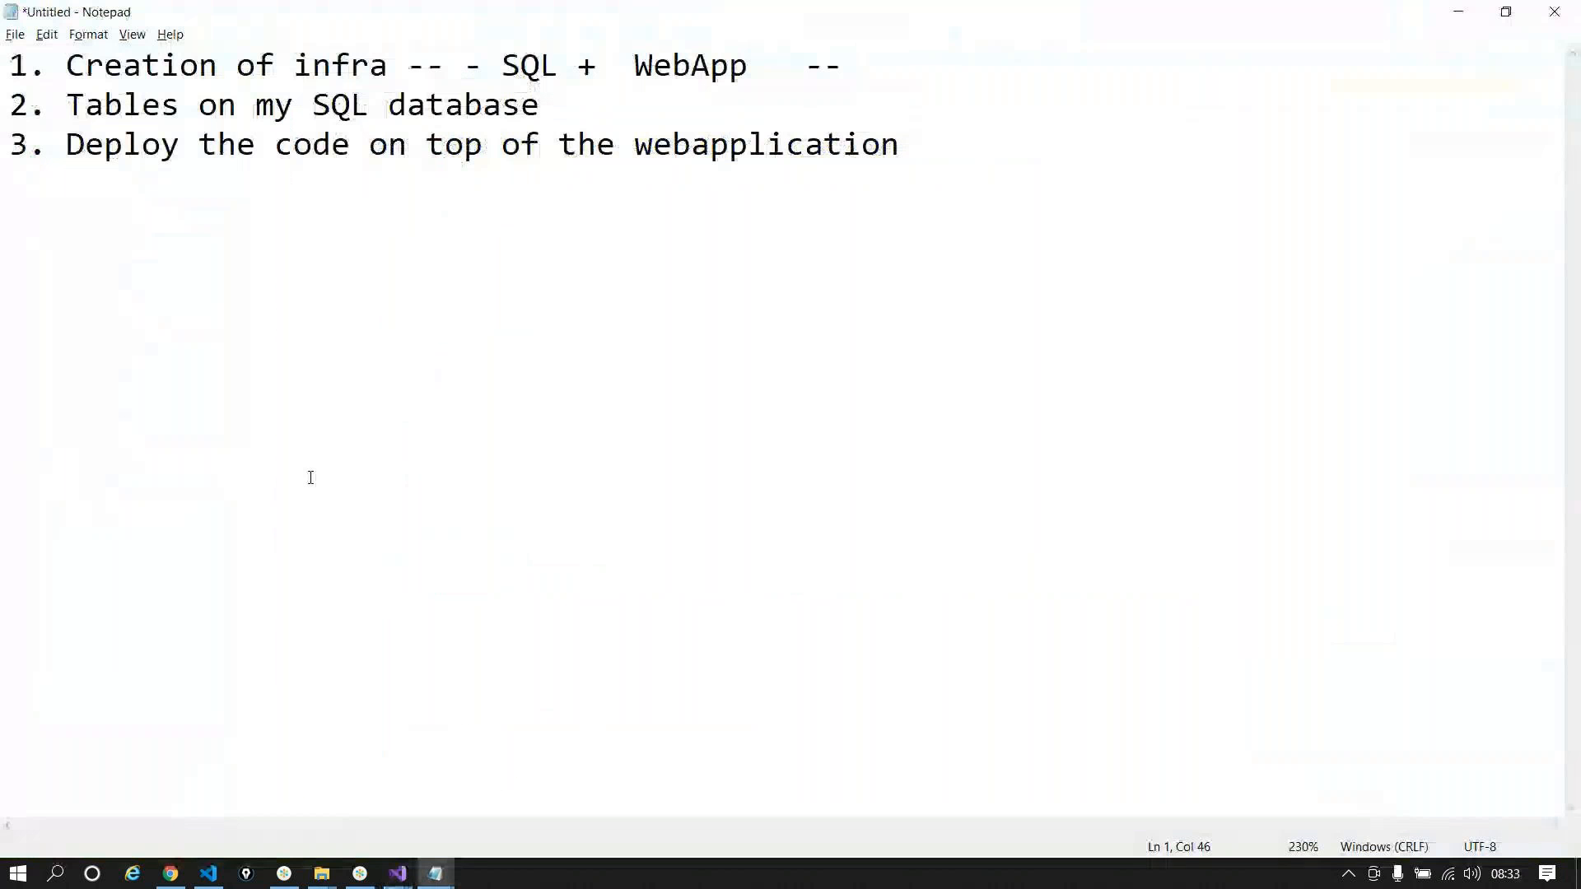
{"action": "left_click", "coordinate": [182, 874]}
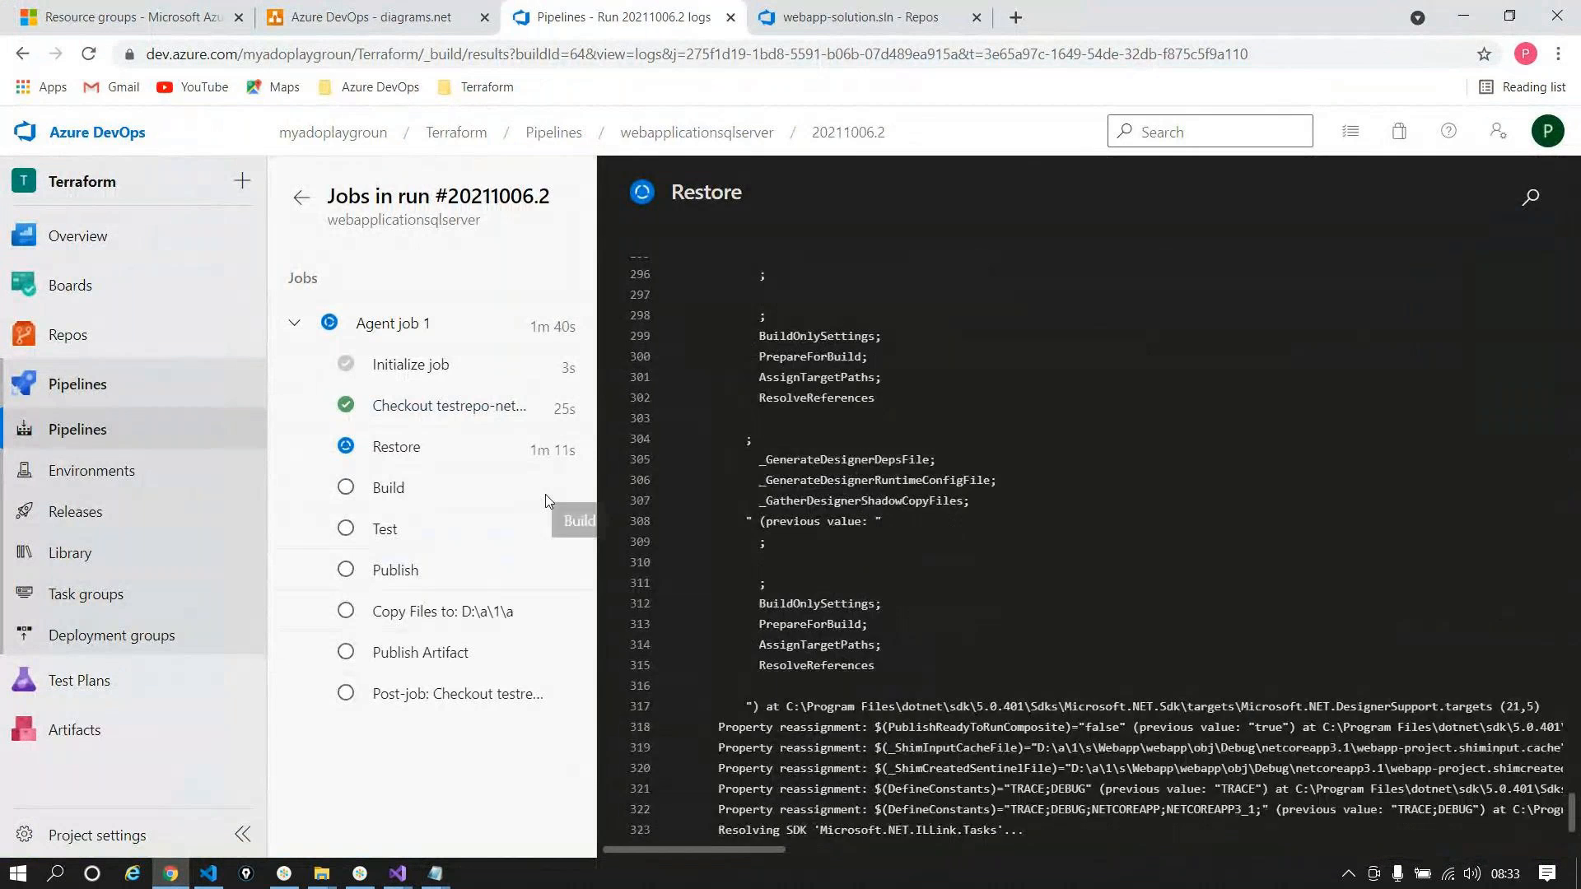
{"action": "key", "text": "alt+Tab"}
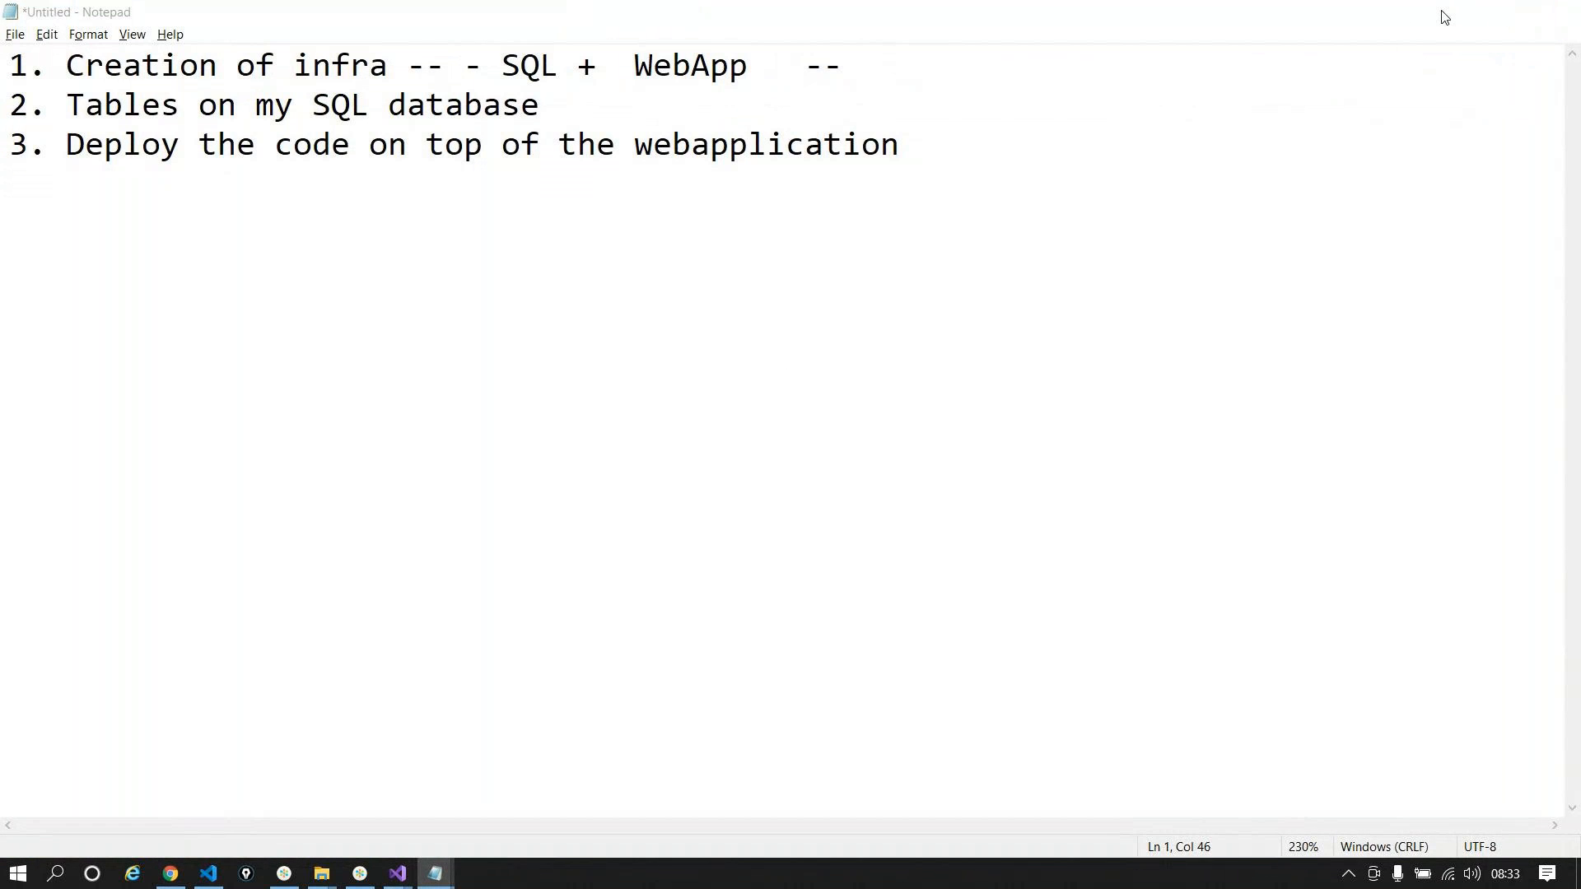
{"action": "left_click", "coordinate": [1442, 15]}
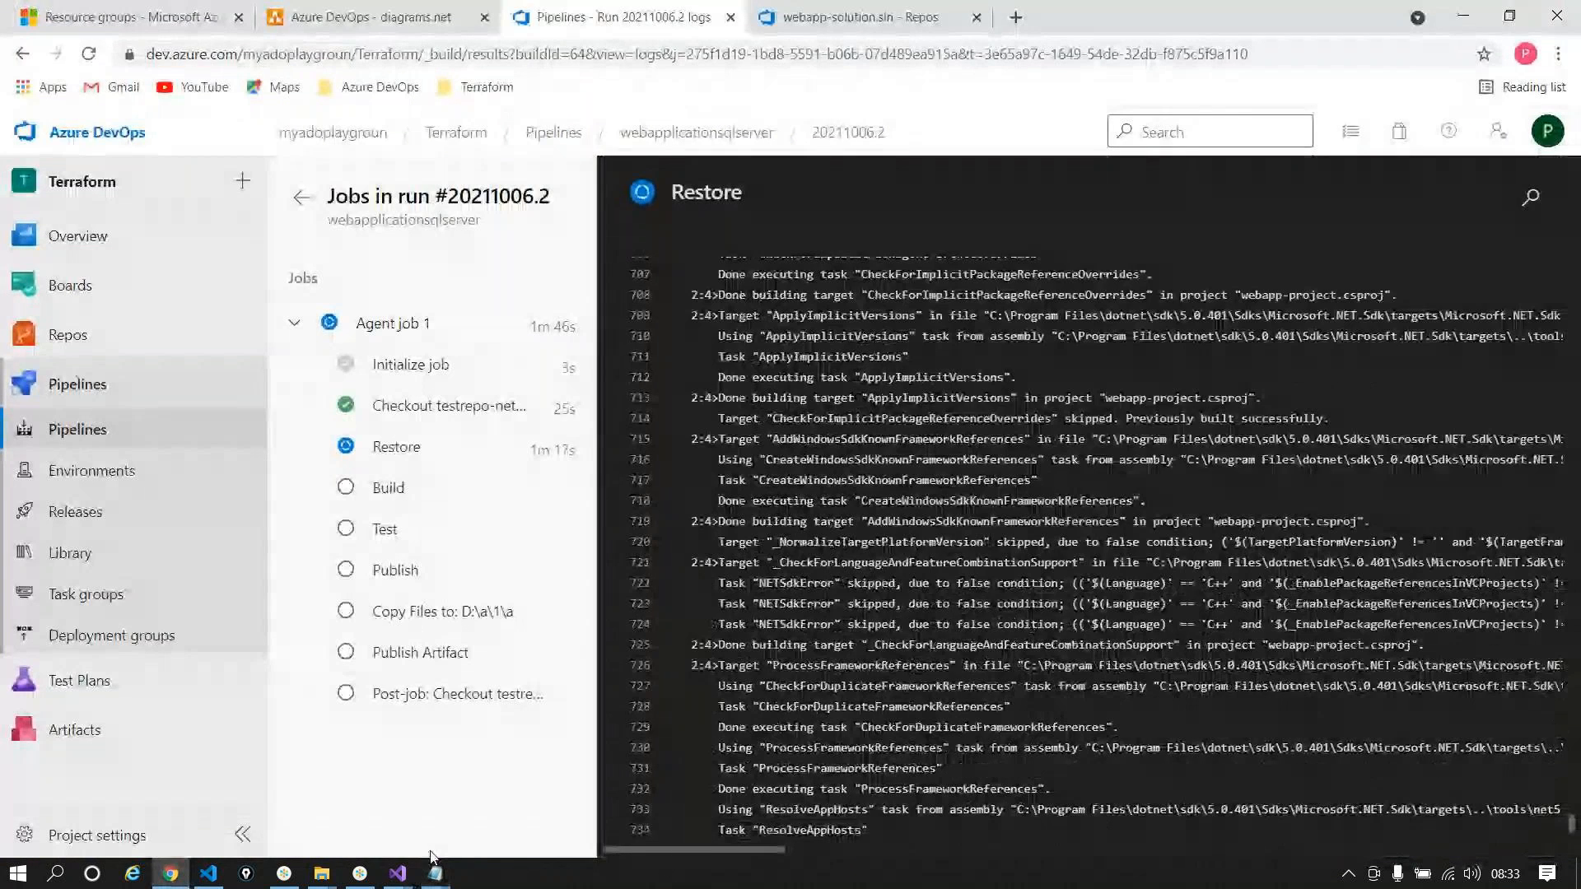
Step: Select the entire WebSiteSQLDatabase.json template to copy it to the browser
{"action": "mouse_move", "coordinate": [398, 873]}
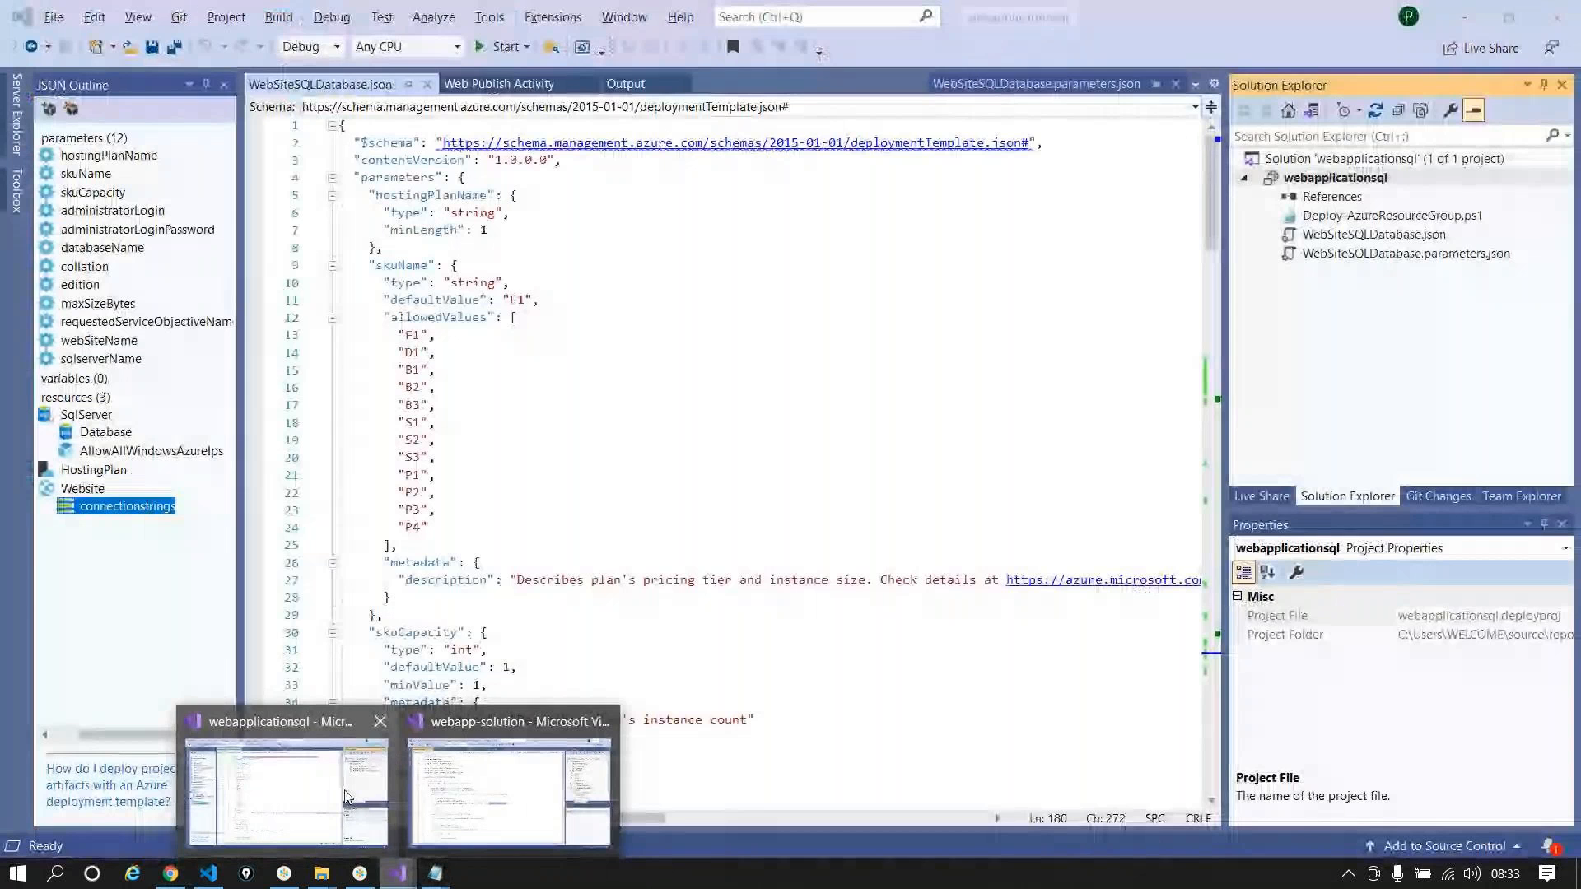
{"action": "left_click", "coordinate": [292, 799]}
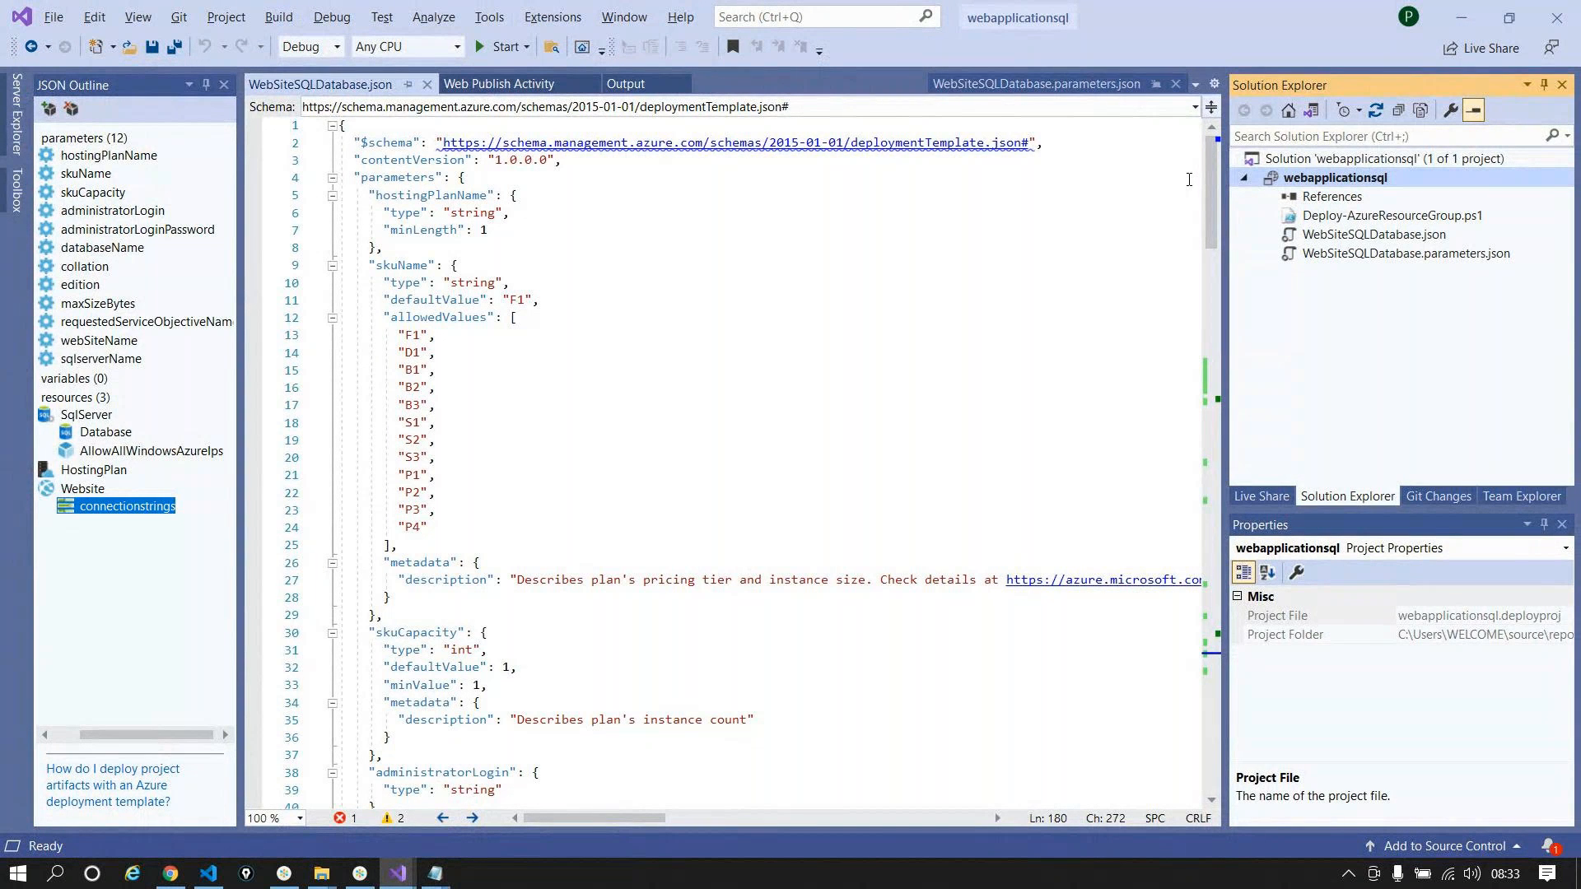
{"action": "left_click", "coordinate": [1003, 256]}
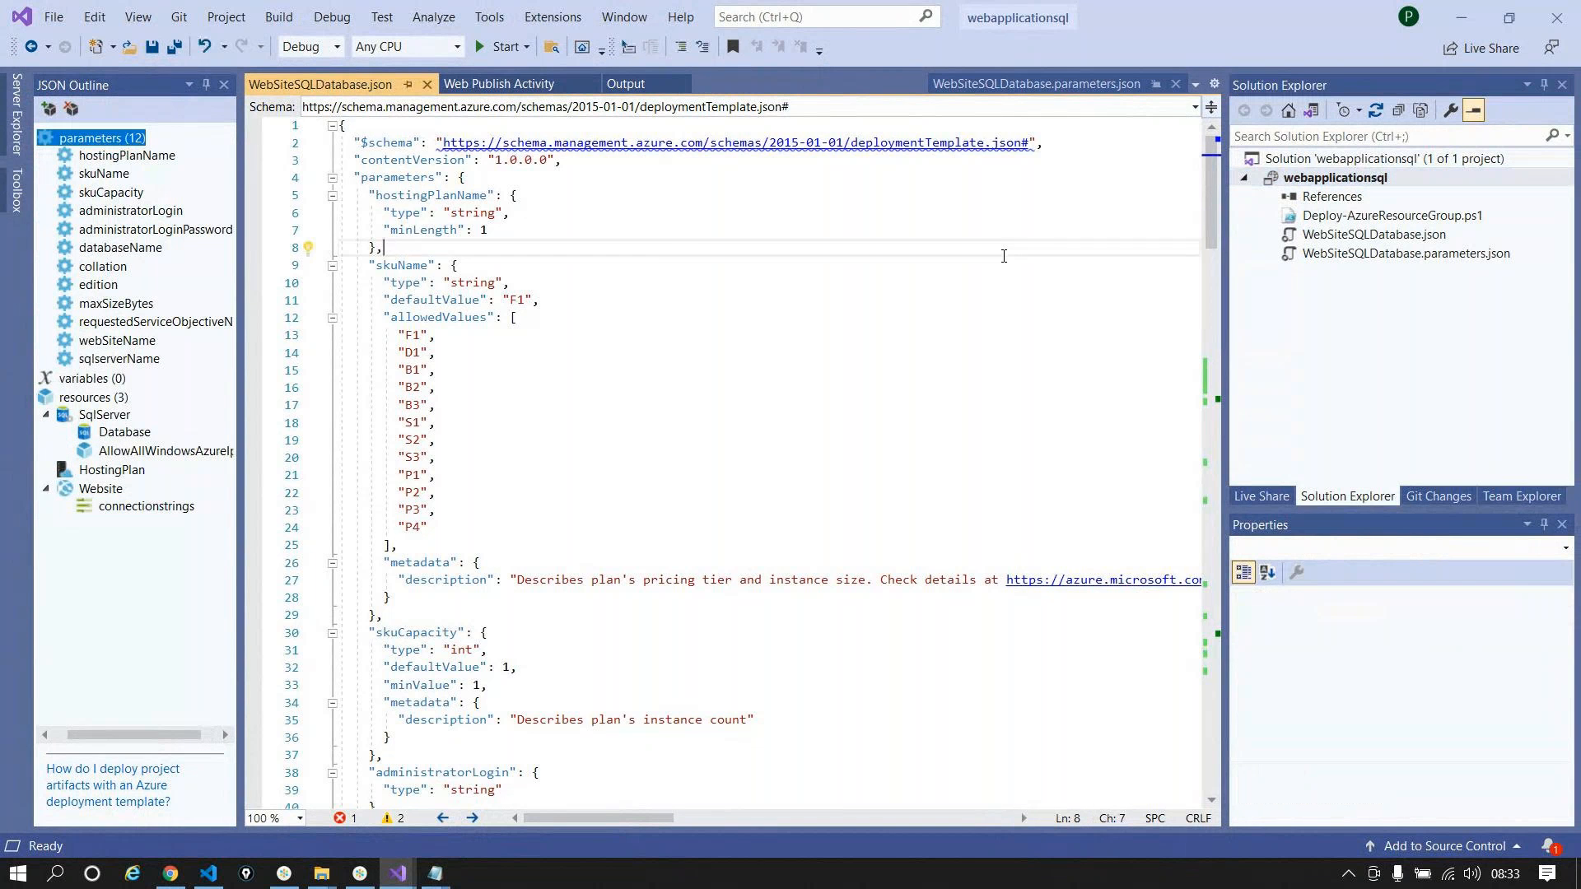
{"action": "key", "text": "ctrl+a"}
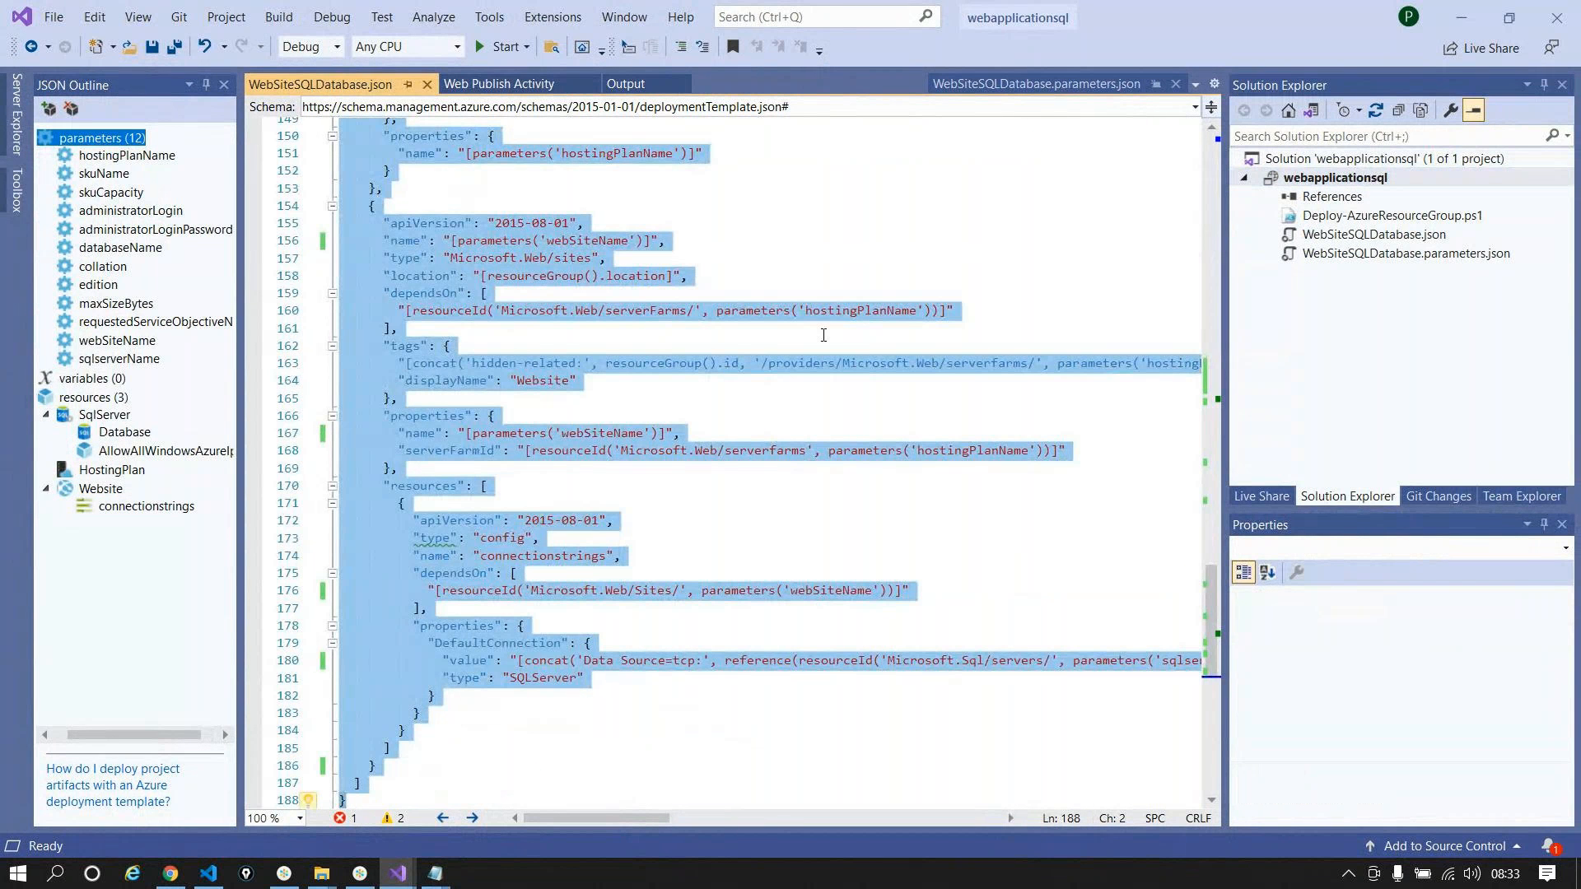
{"action": "scroll", "coordinate": [788, 466], "scroll_direction": "up", "scroll_amount": 5}
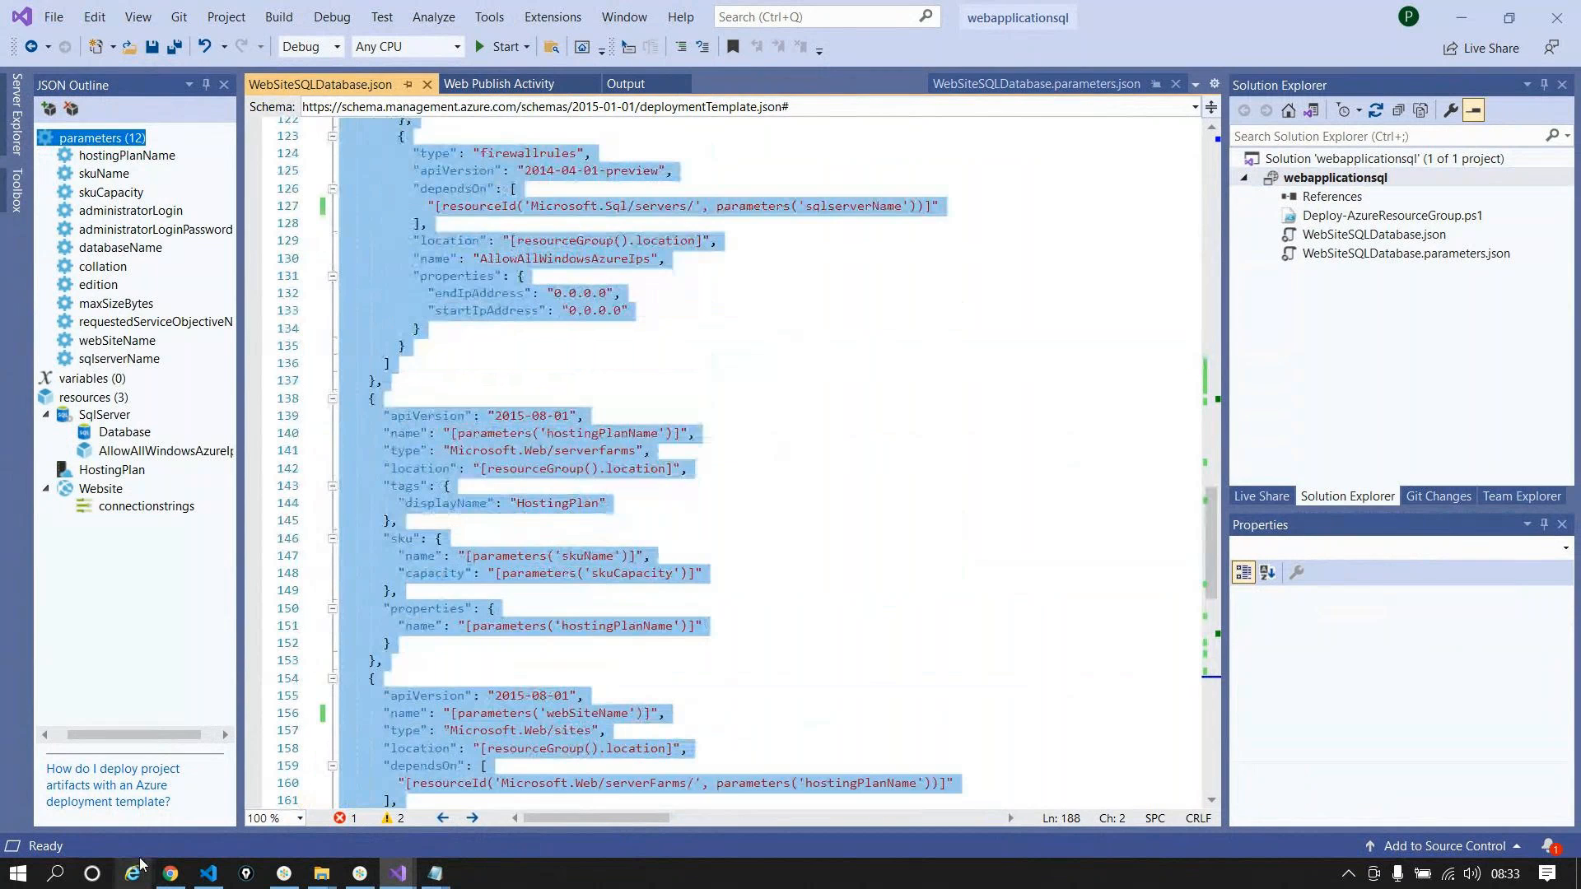
{"action": "left_click", "coordinate": [208, 875]}
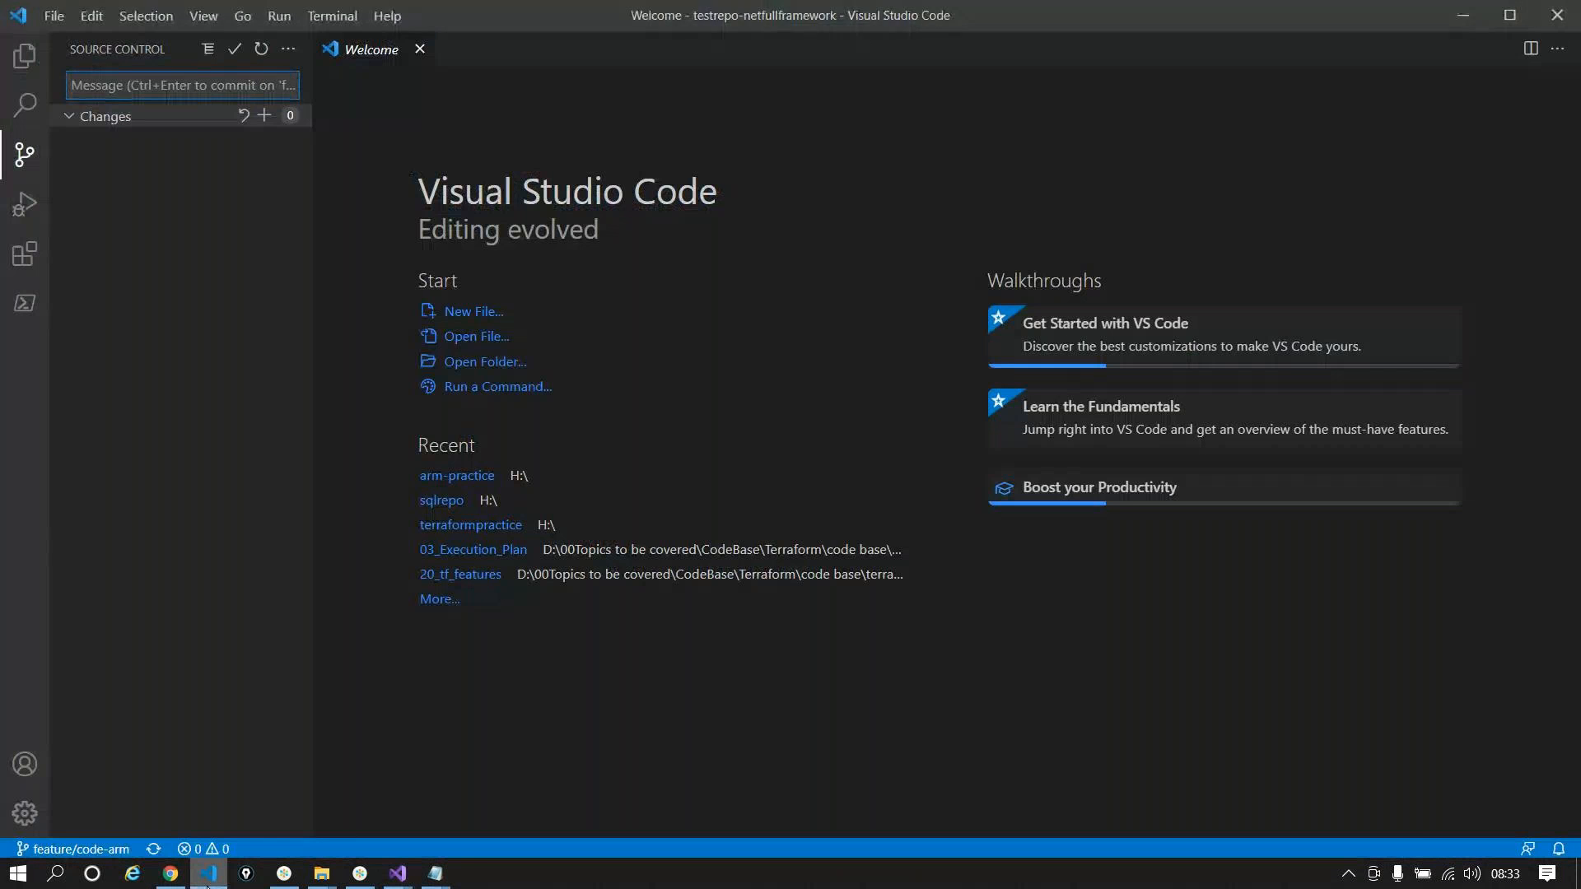
{"action": "key", "text": "alt+Tab"}
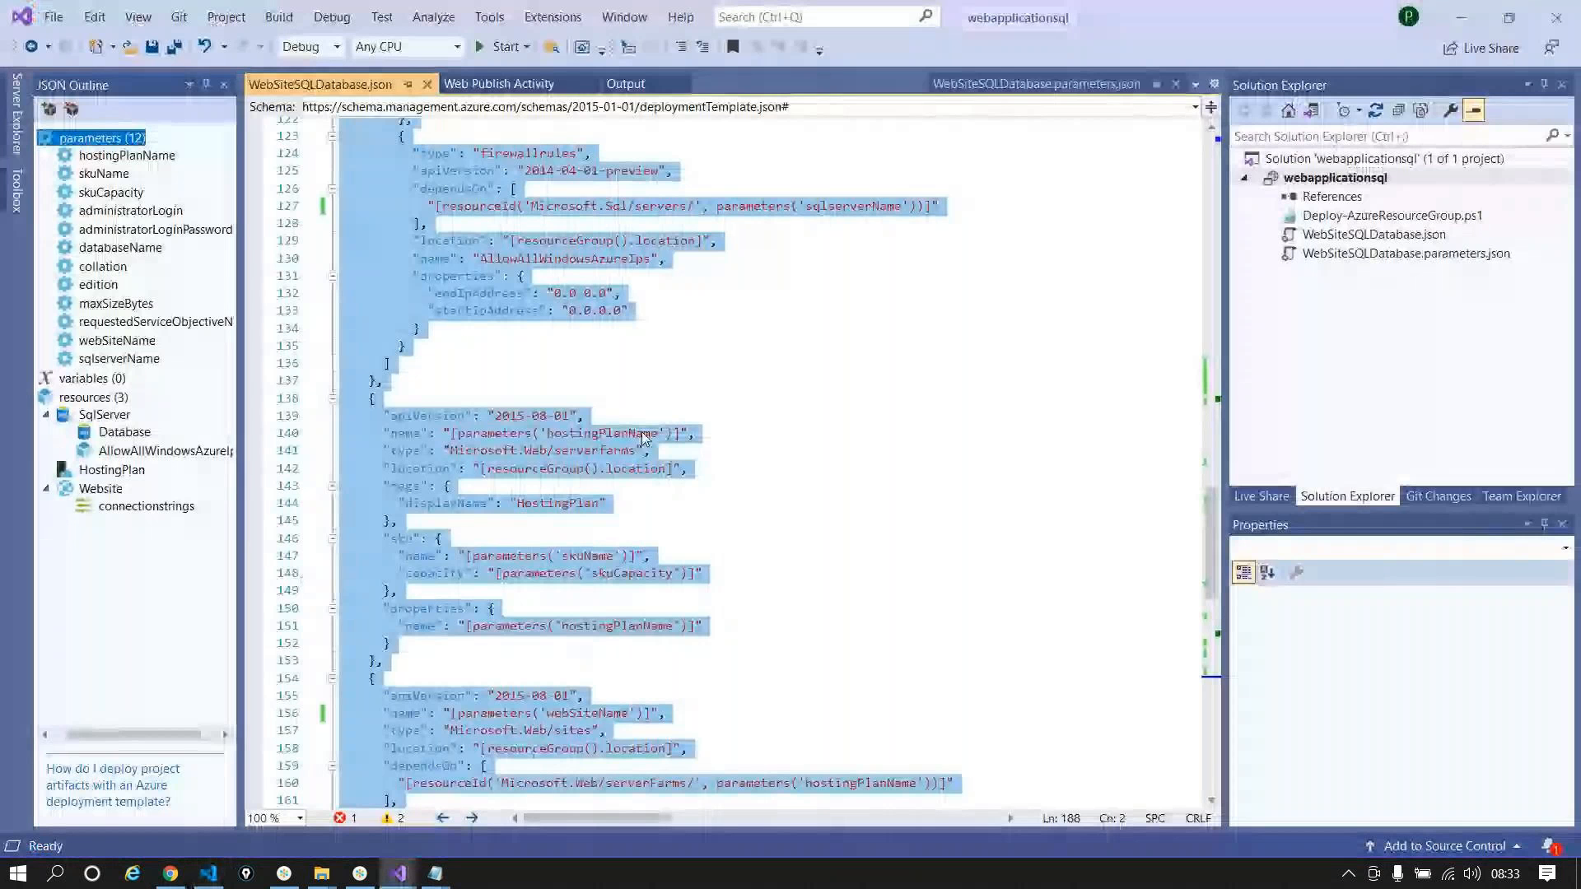
{"action": "scroll", "coordinate": [643, 436], "scroll_direction": "up", "scroll_amount": 20}
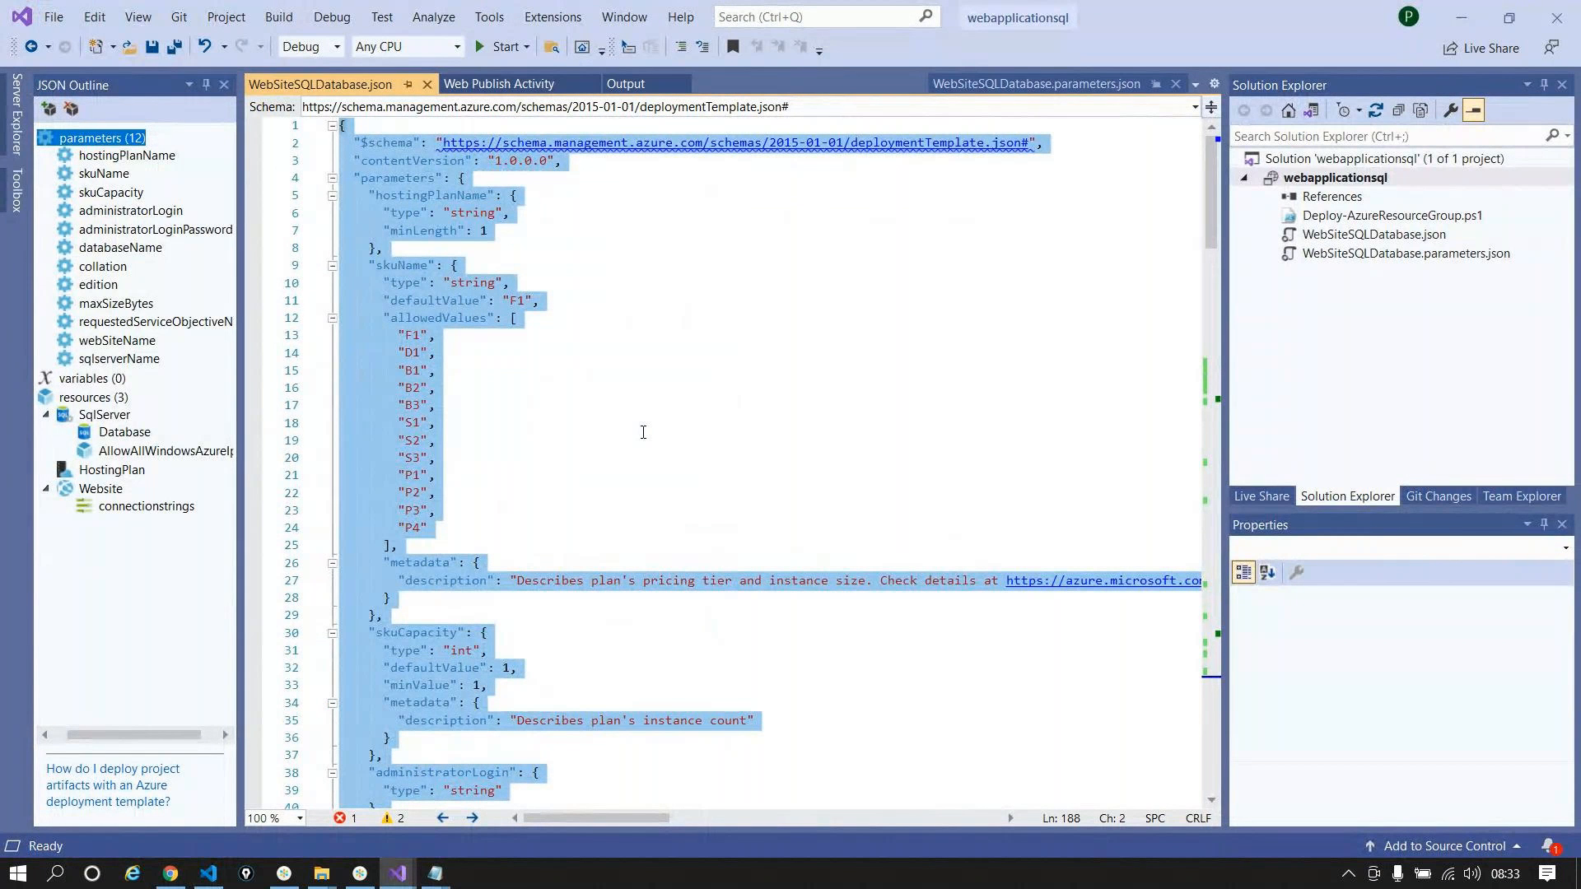
{"action": "left_click", "coordinate": [169, 875]}
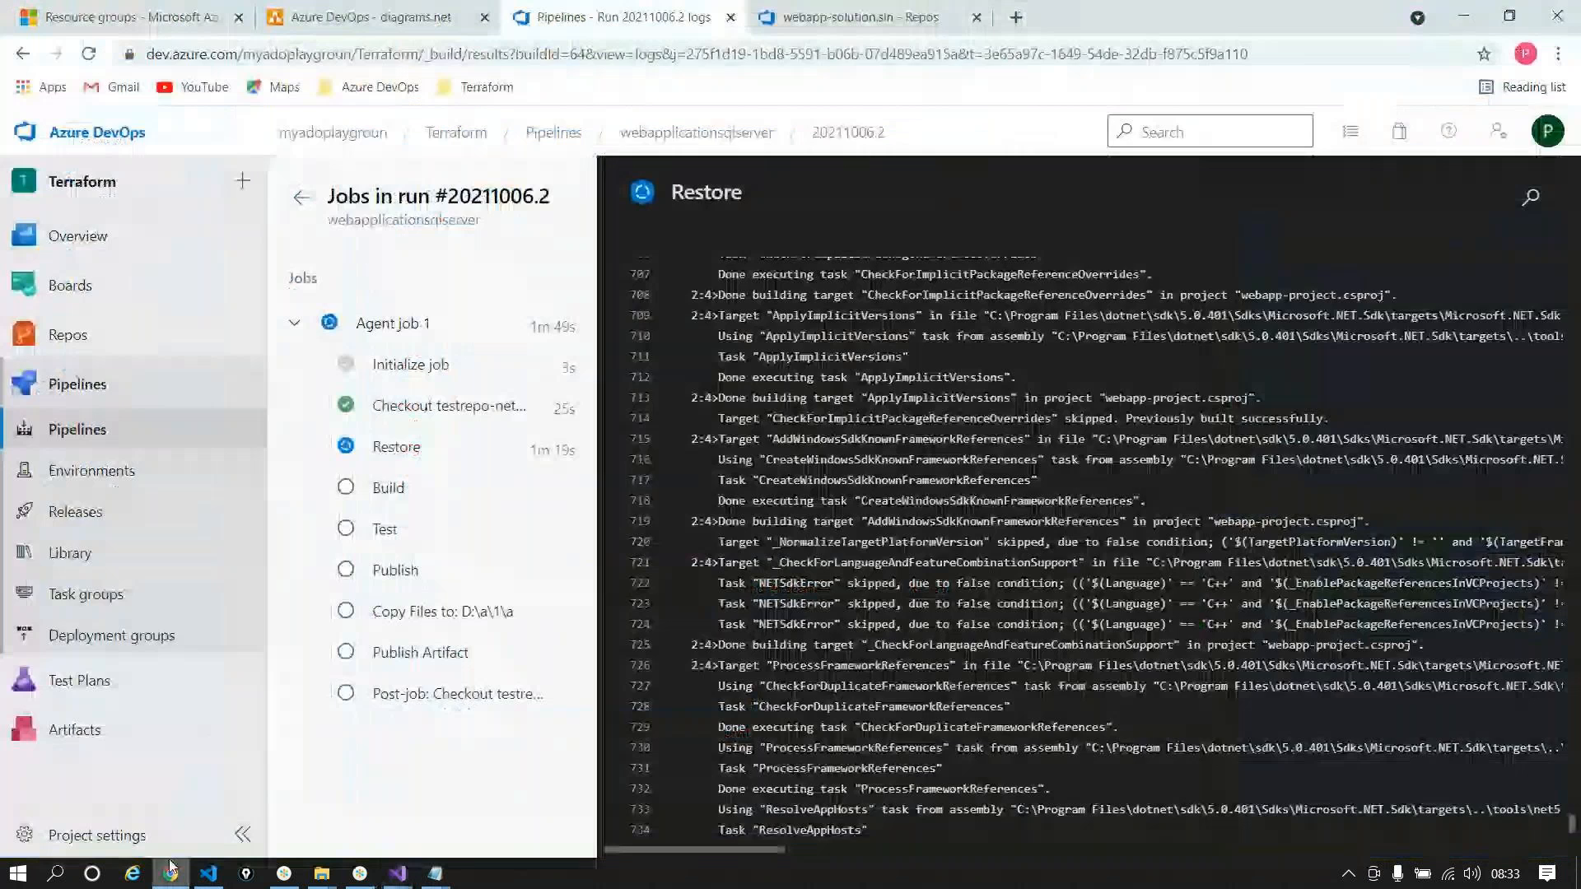
Step: Search for jsonlint in a new tab and open the JSONLint validator
{"action": "key", "text": "ctrl+t"}
{"action": "type", "text": "jsoli"}
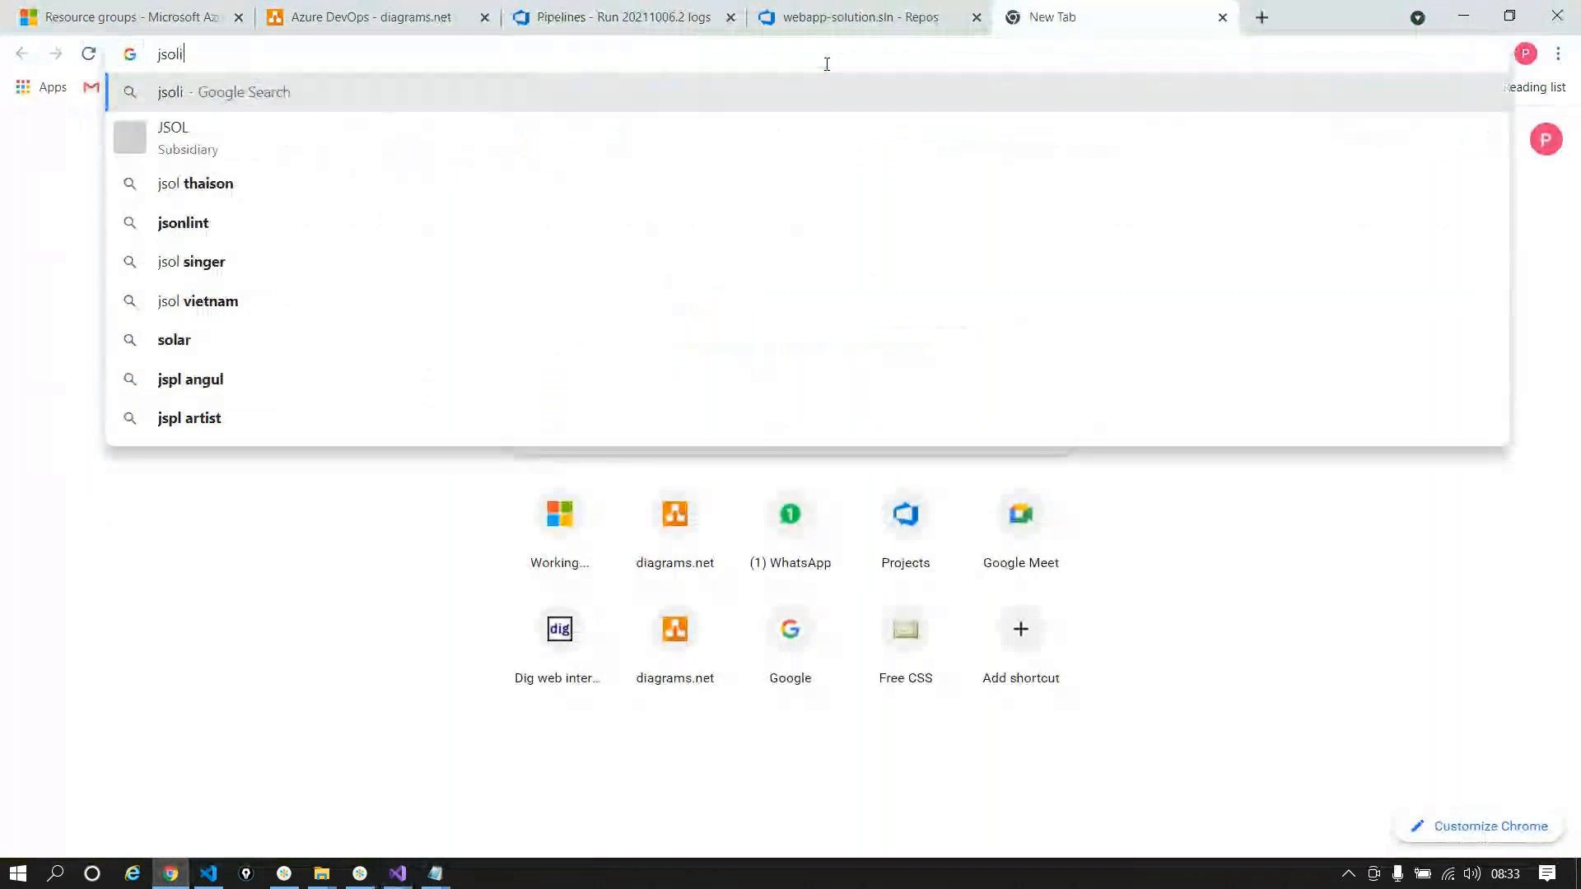
{"action": "key", "text": "BackSpace"}
{"action": "key", "text": "BackSpace"}
{"action": "type", "text": "nl"}
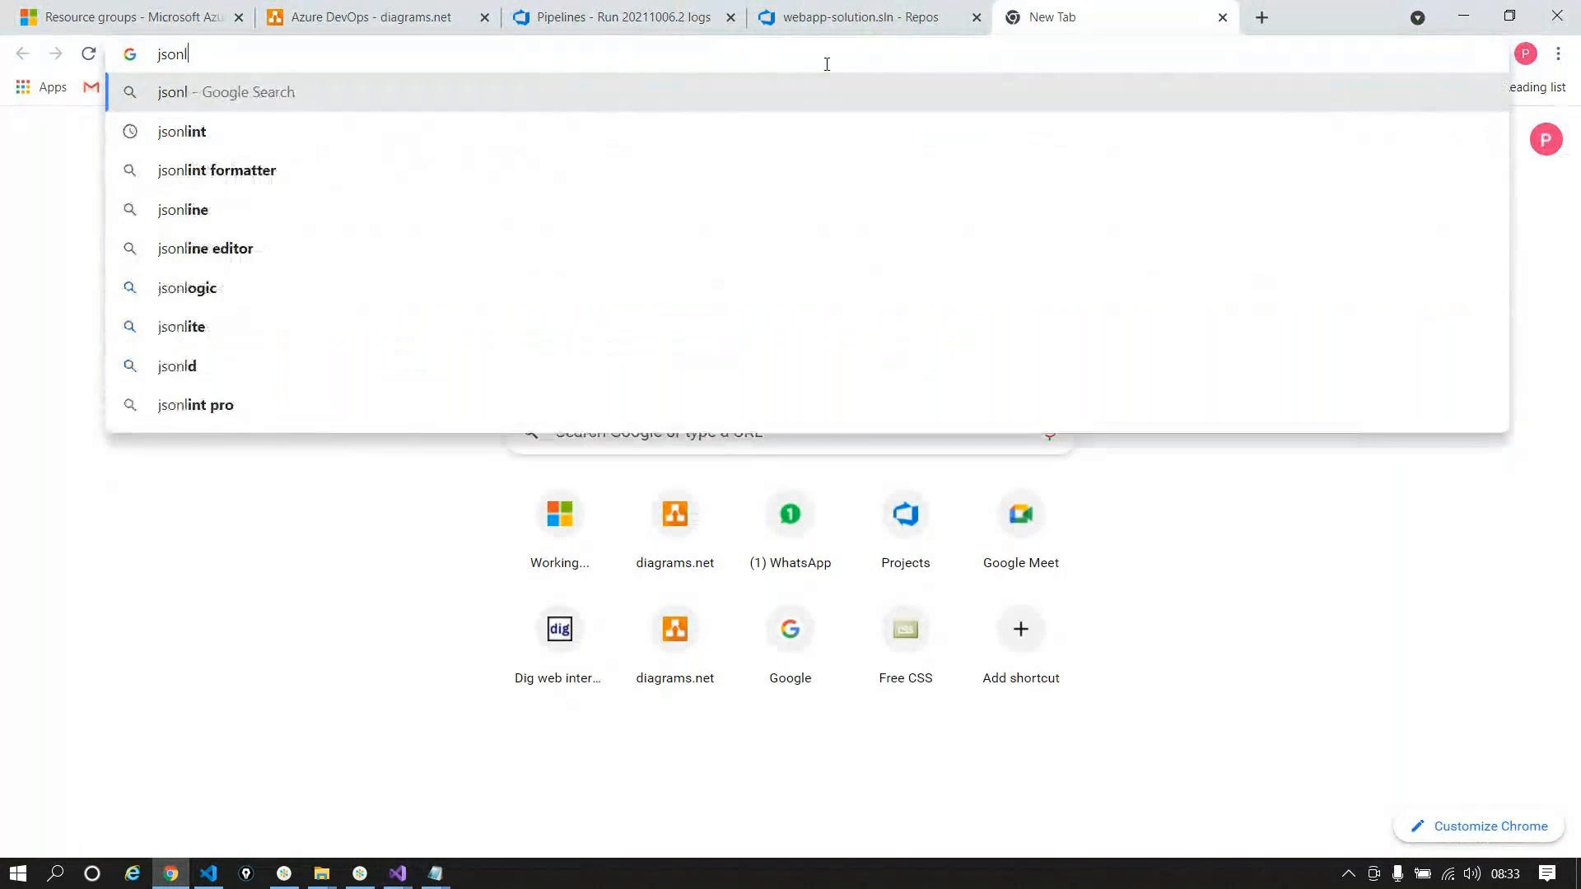
{"action": "type", "text": "int"}
{"action": "key", "text": "Return"}
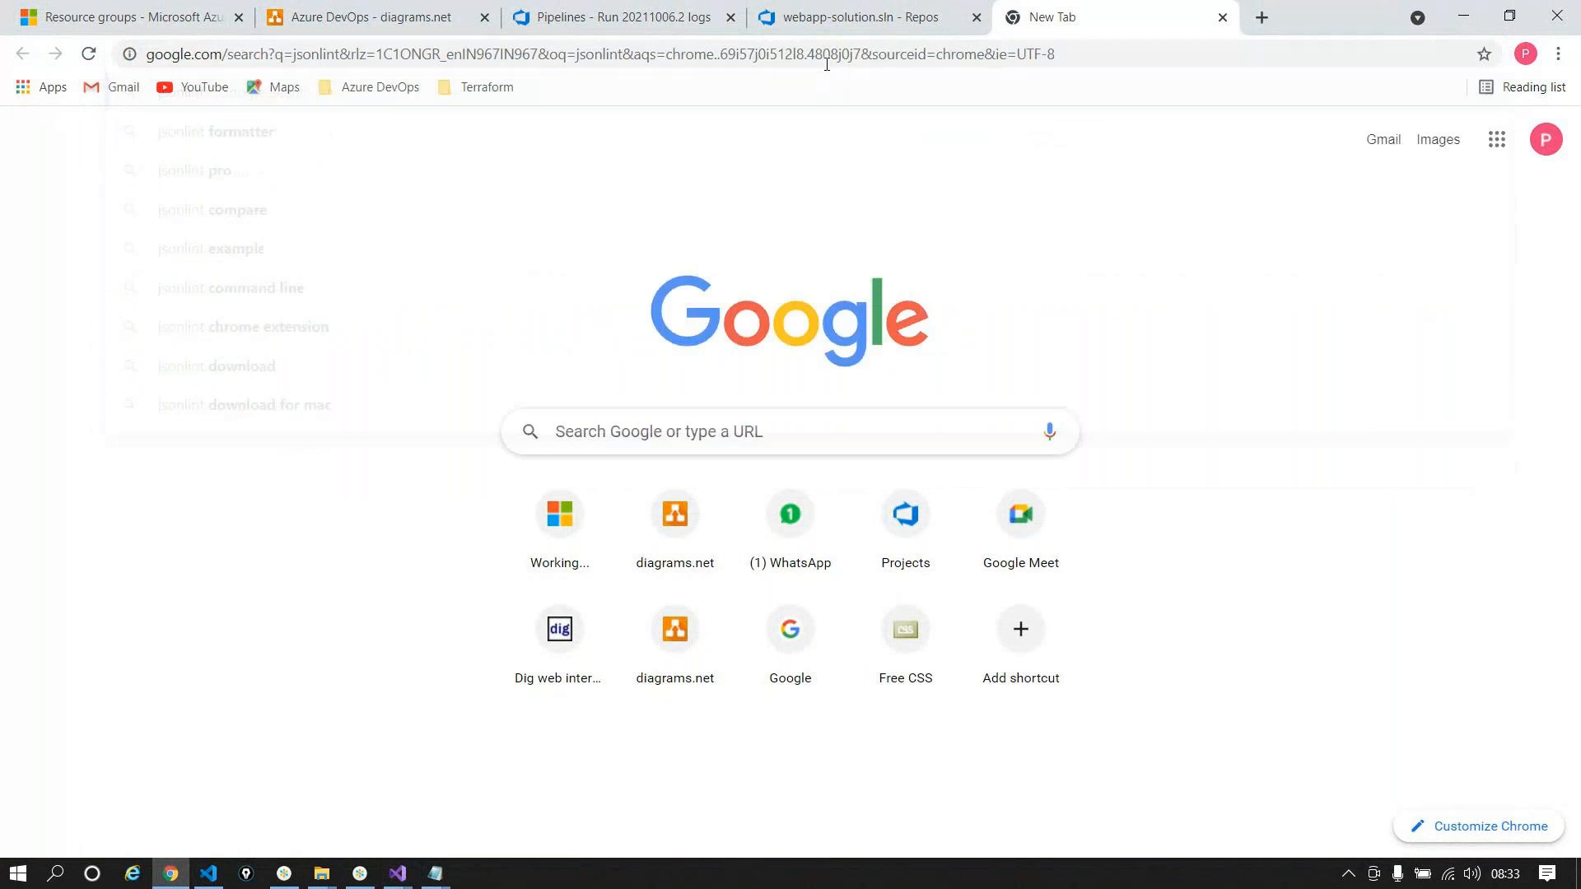
{"action": "left_click", "coordinate": [253, 344]}
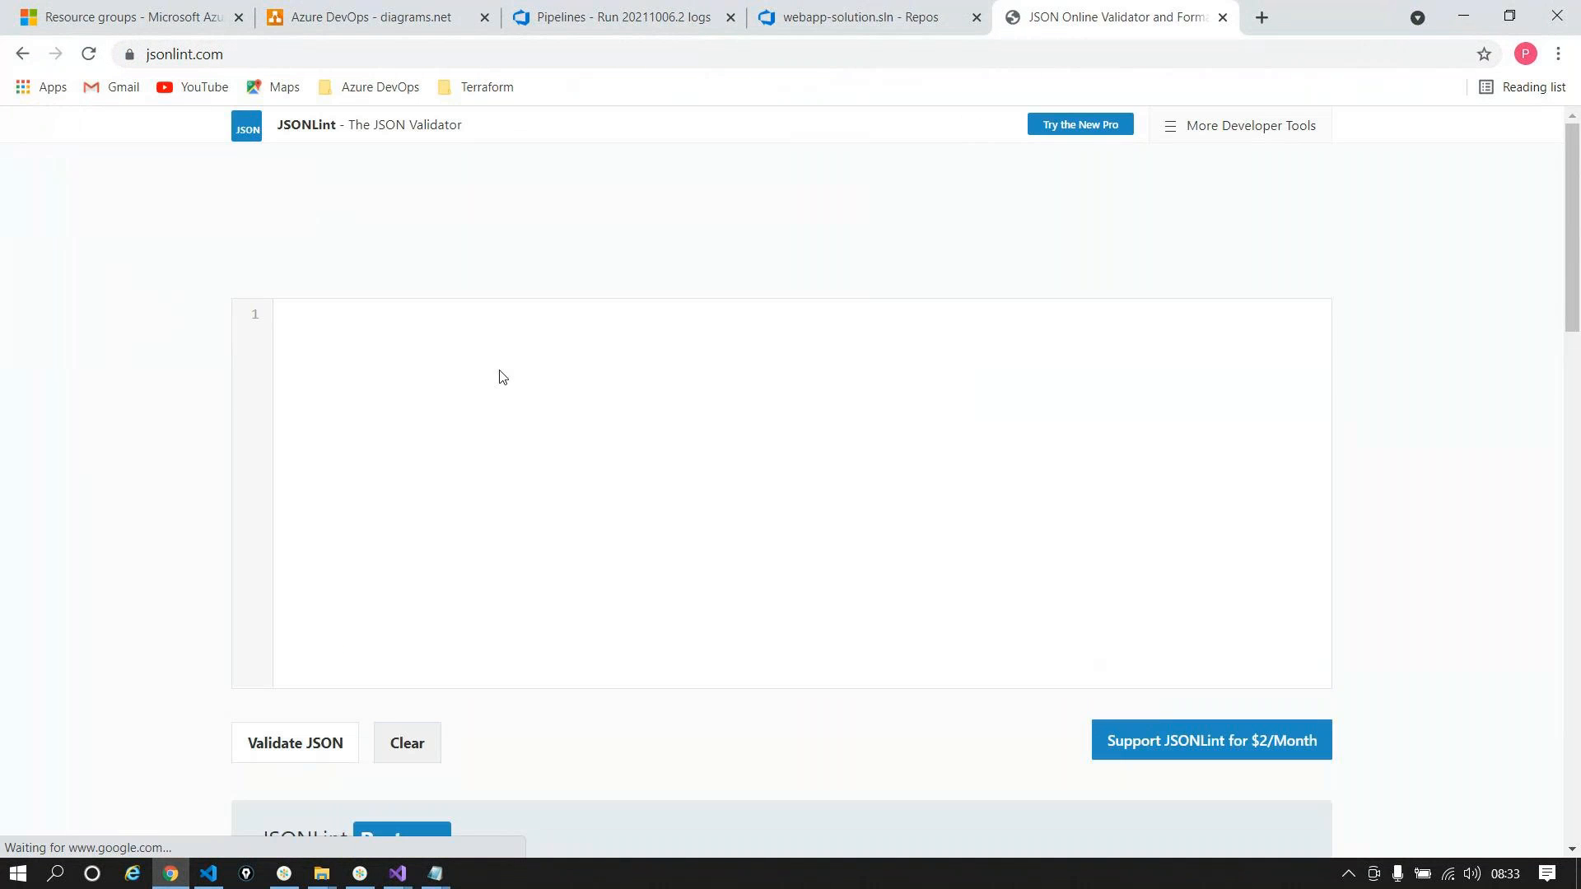
Step: Paste the template JSON into JSONLint and validate it
{"action": "key", "text": "ctrl+v"}
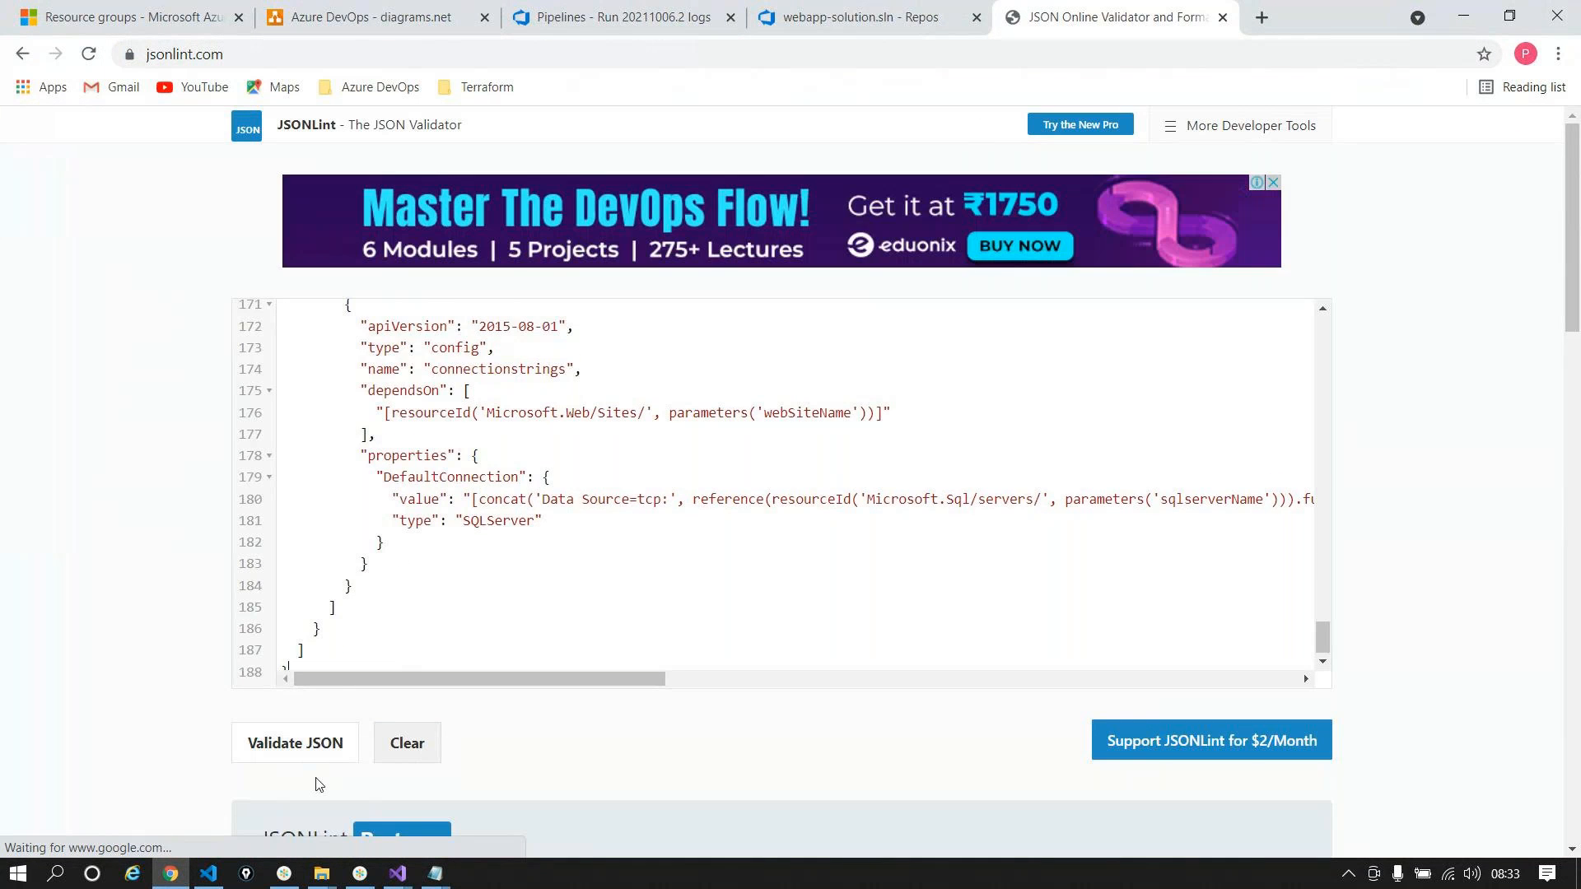
{"action": "left_click", "coordinate": [311, 750]}
{"action": "scroll", "coordinate": [728, 429], "scroll_direction": "down", "scroll_amount": 10}
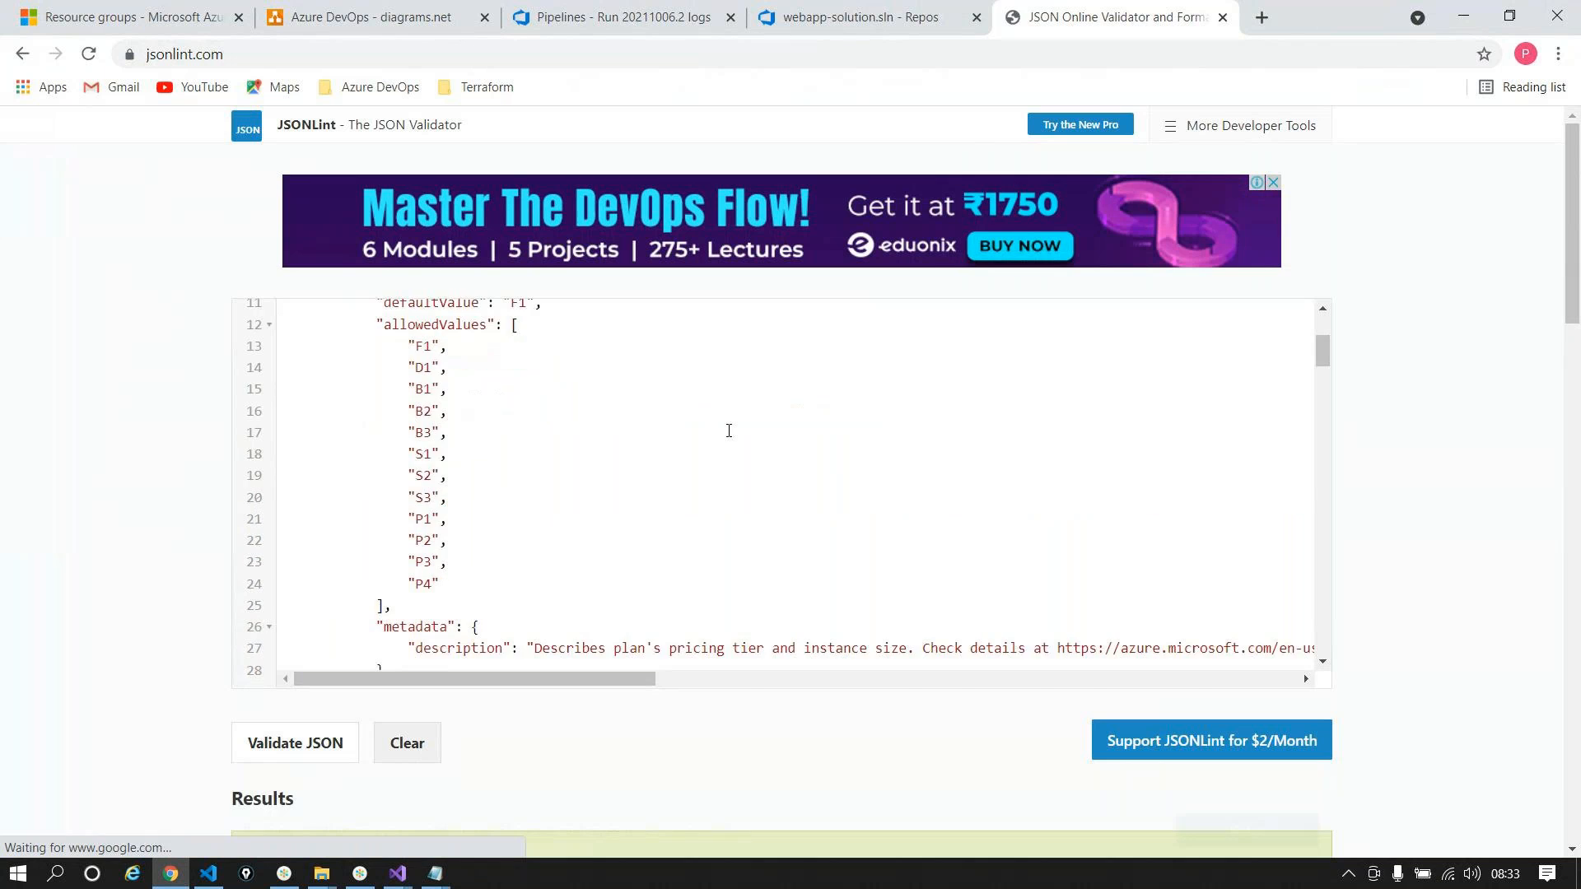
{"action": "scroll", "coordinate": [393, 345], "scroll_direction": "down", "scroll_amount": 6}
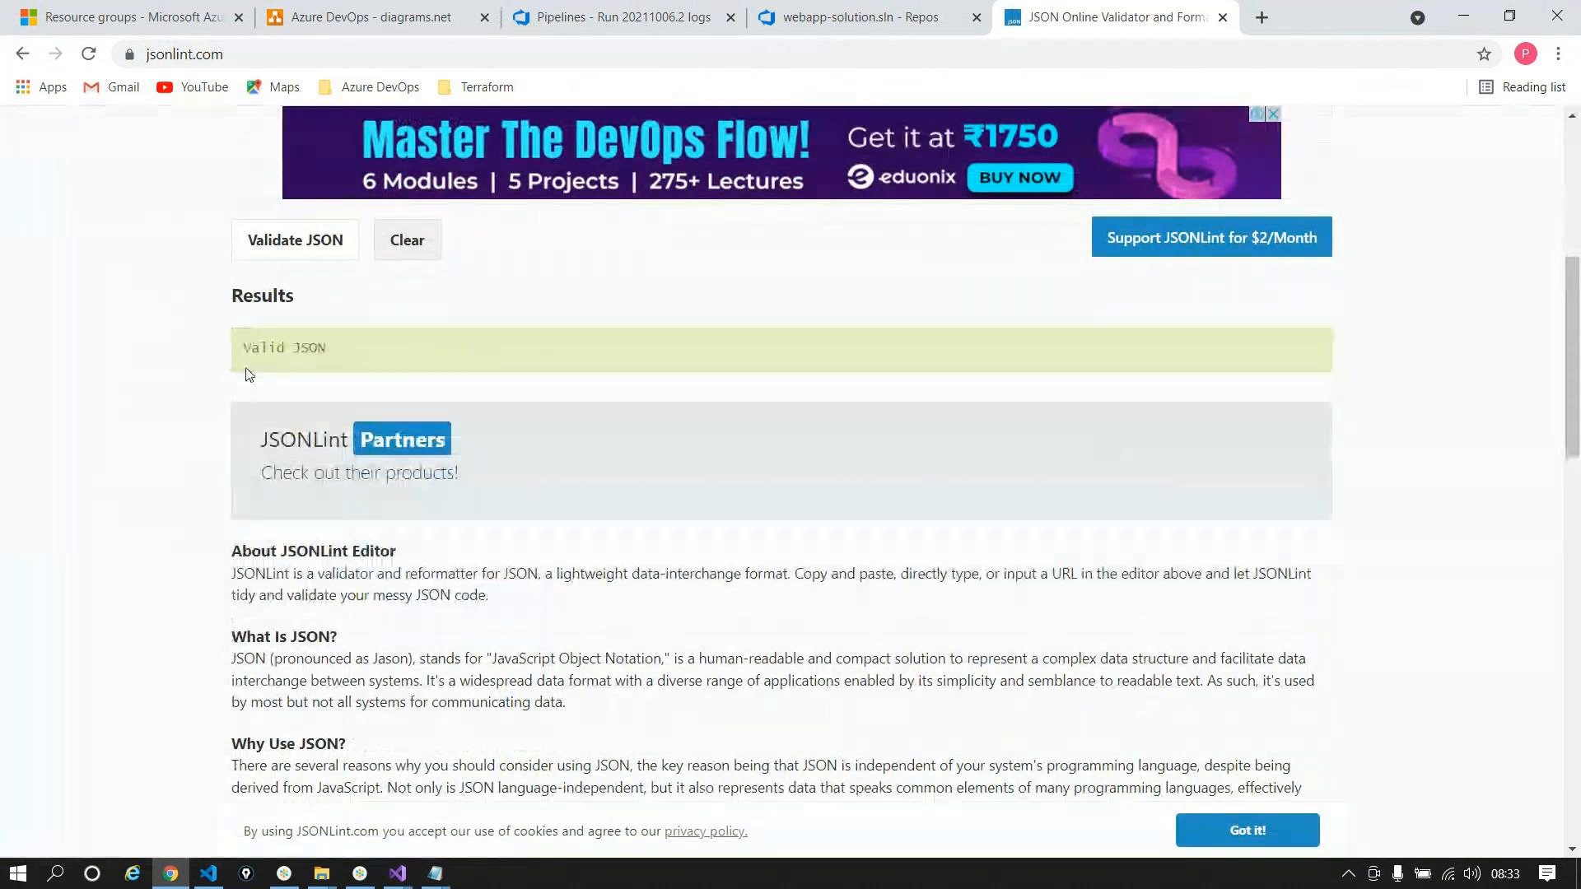
{"action": "left_click_drag", "start_coordinate": [1574, 317], "coordinate": [1576, 184]}
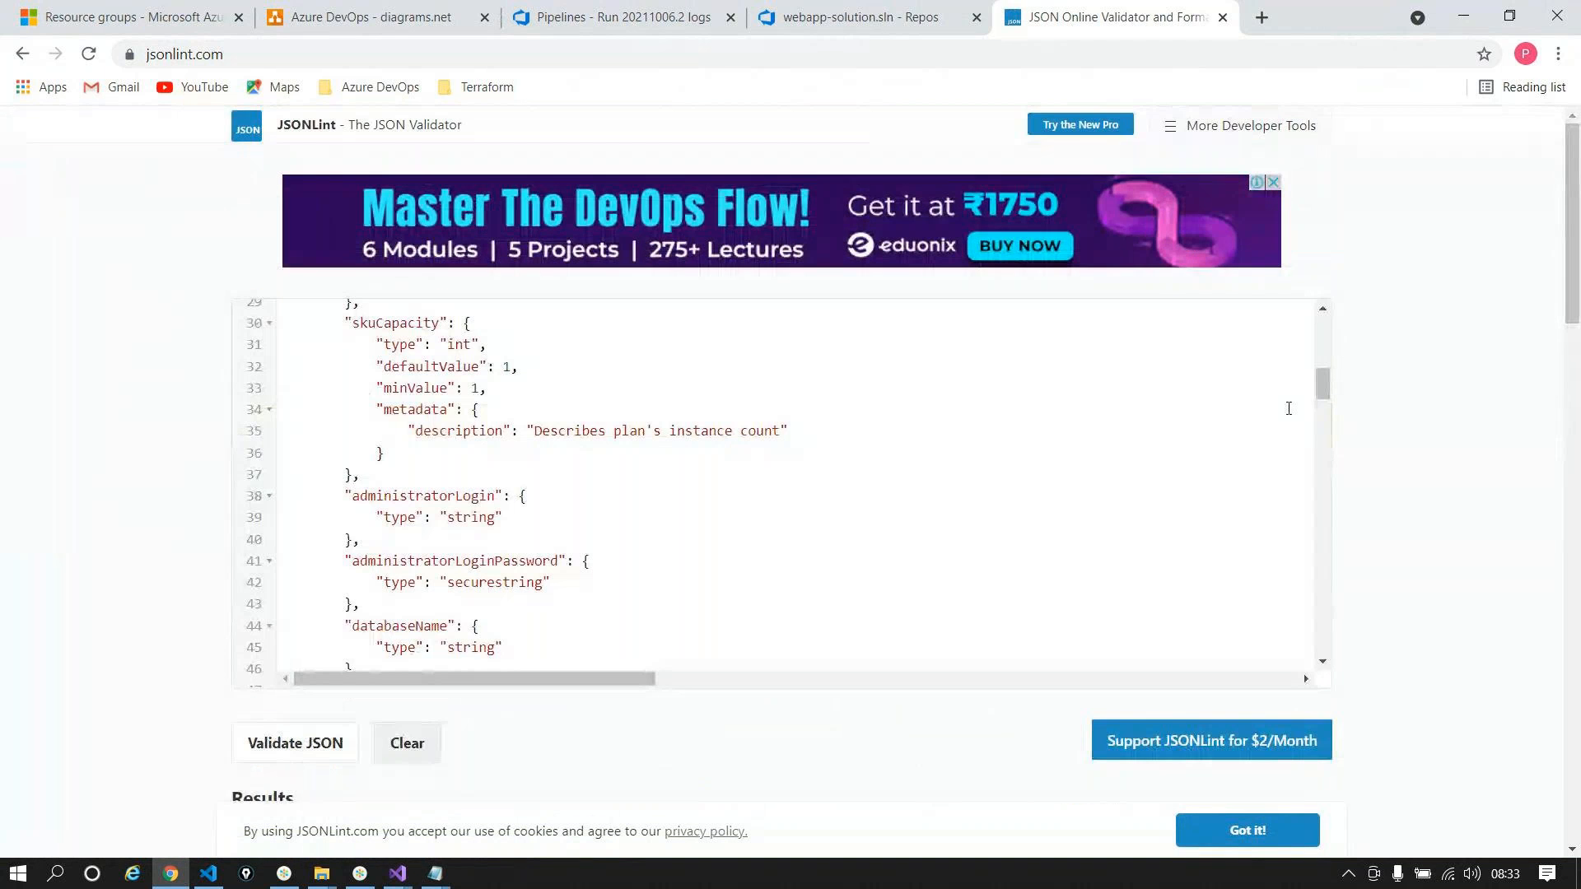
{"action": "left_click_drag", "start_coordinate": [1322, 397], "coordinate": [1321, 535]}
Step: Delete the comma on line 135 and revalidate the JSON
{"action": "left_click", "coordinate": [385, 646]}
{"action": "key", "text": "BackSpace"}
{"action": "scroll", "coordinate": [443, 376], "scroll_direction": "down", "scroll_amount": 1}
{"action": "scroll", "coordinate": [443, 376], "scroll_direction": "down", "scroll_amount": 3}
{"action": "left_click", "coordinate": [295, 742]}
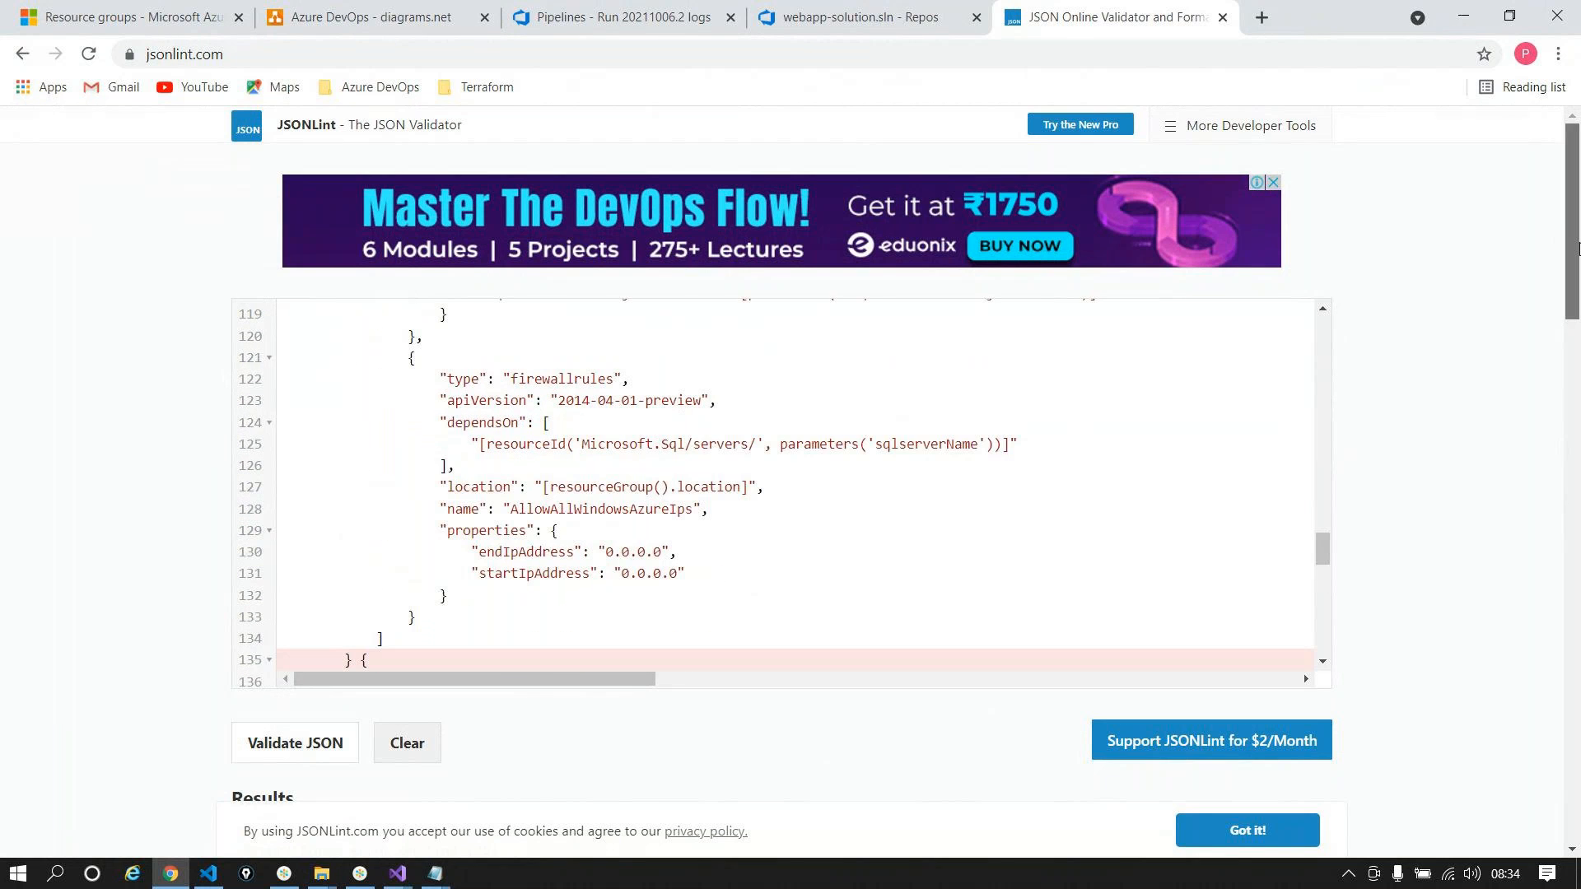
{"action": "scroll", "coordinate": [439, 557], "scroll_direction": "down", "scroll_amount": 4}
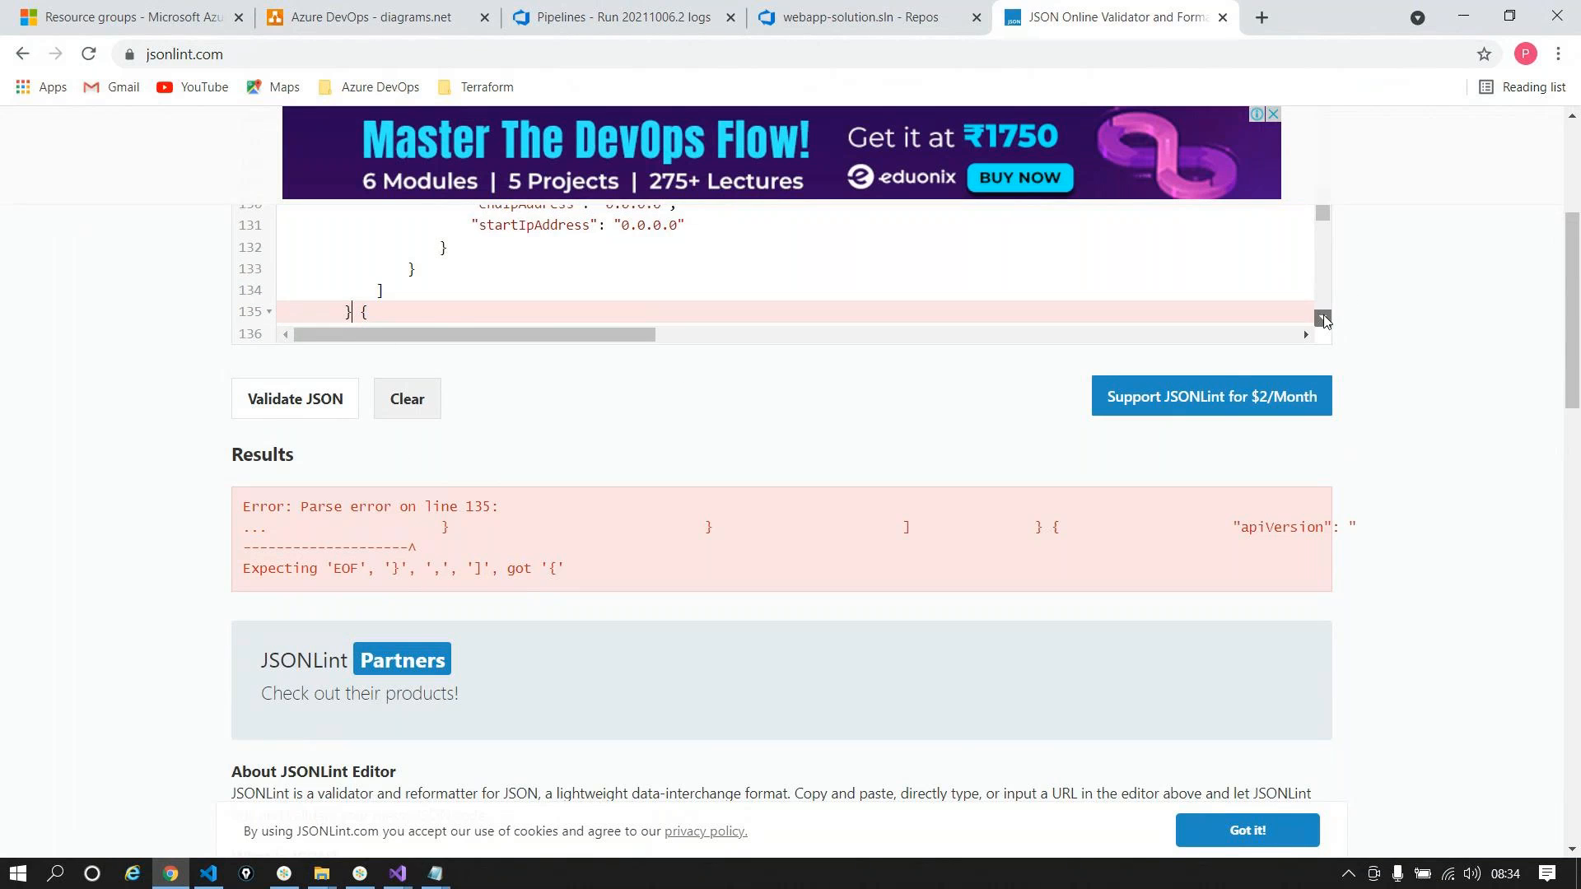
{"action": "scroll", "coordinate": [1327, 314], "scroll_direction": "down", "scroll_amount": 2}
{"action": "scroll", "coordinate": [423, 283], "scroll_direction": "up", "scroll_amount": 2}
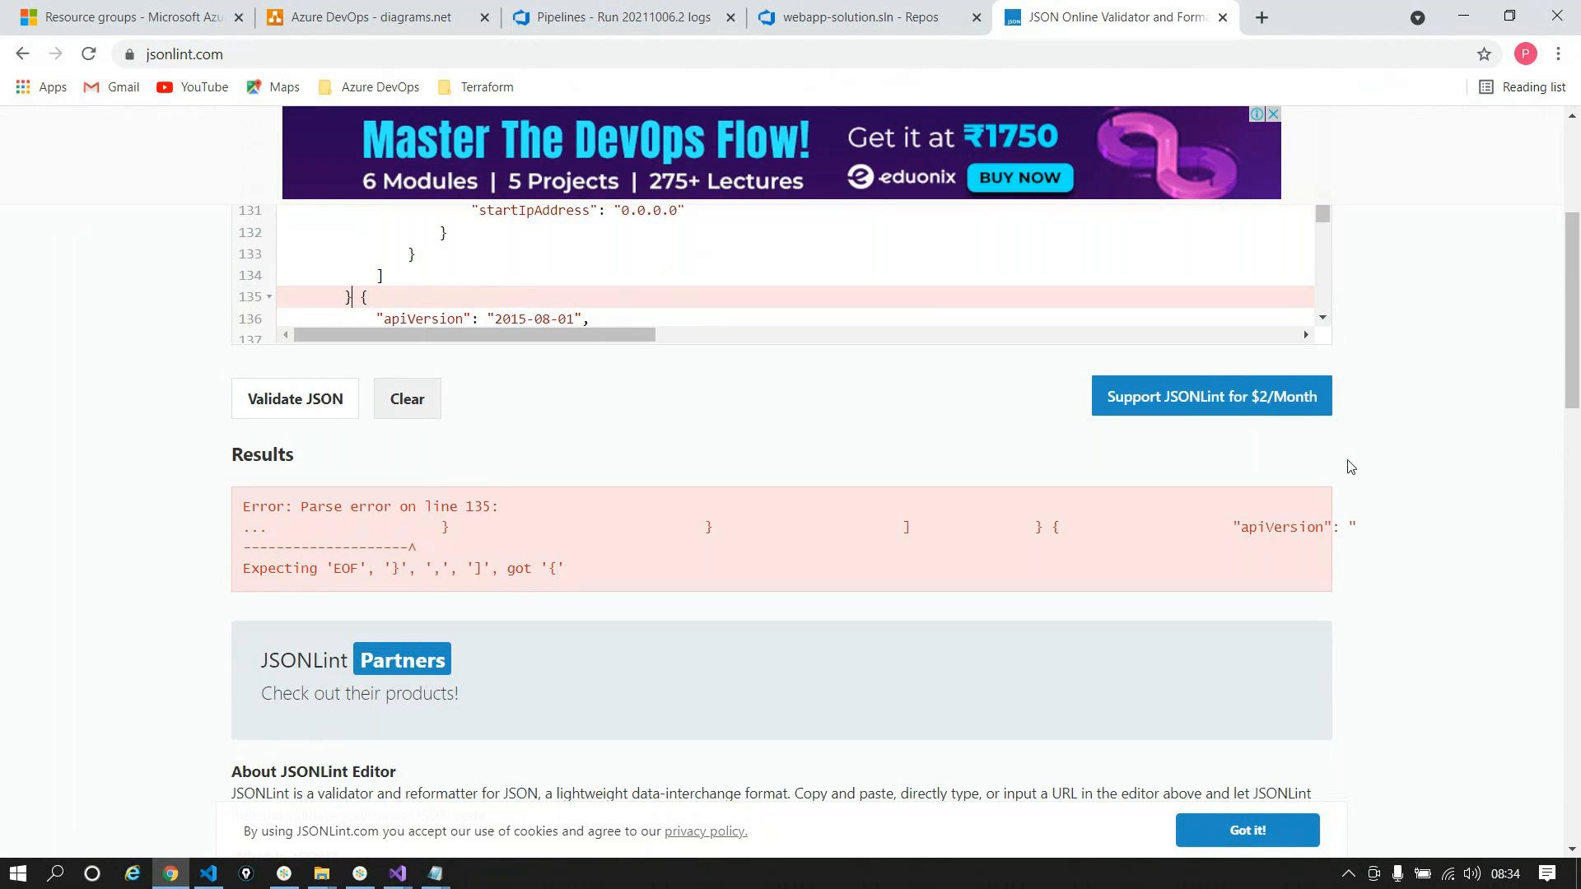
{"action": "left_click_drag", "start_coordinate": [1576, 355], "coordinate": [1500, 272]}
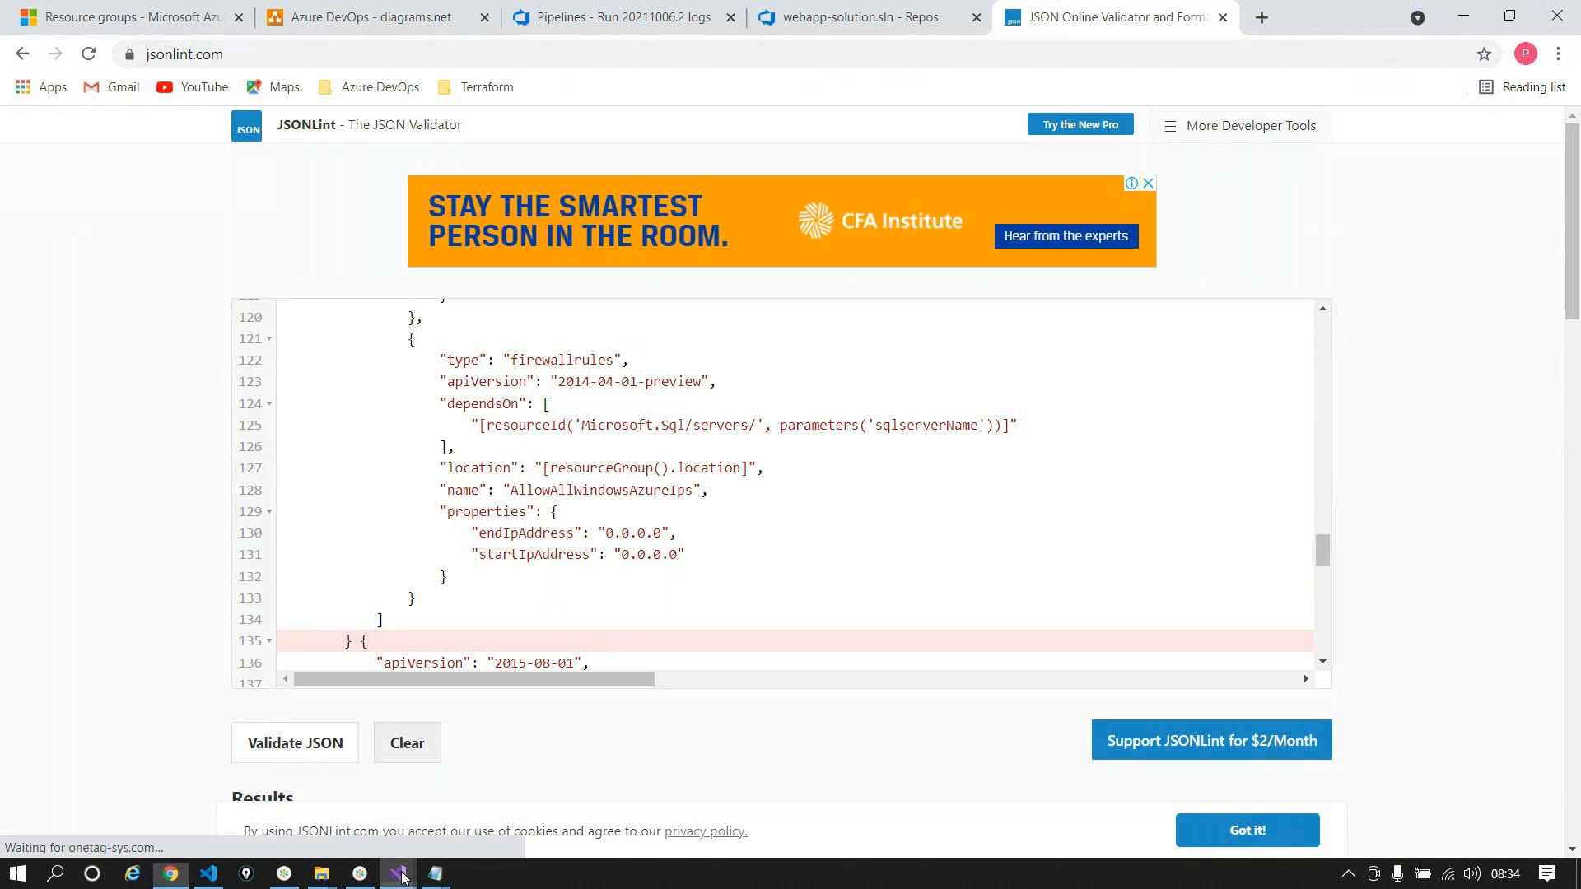
Step: Reselect the template text in Visual Studio, then return to the pipeline run's build log
{"action": "mouse_move", "coordinate": [399, 875]}
{"action": "left_click", "coordinate": [310, 734]}
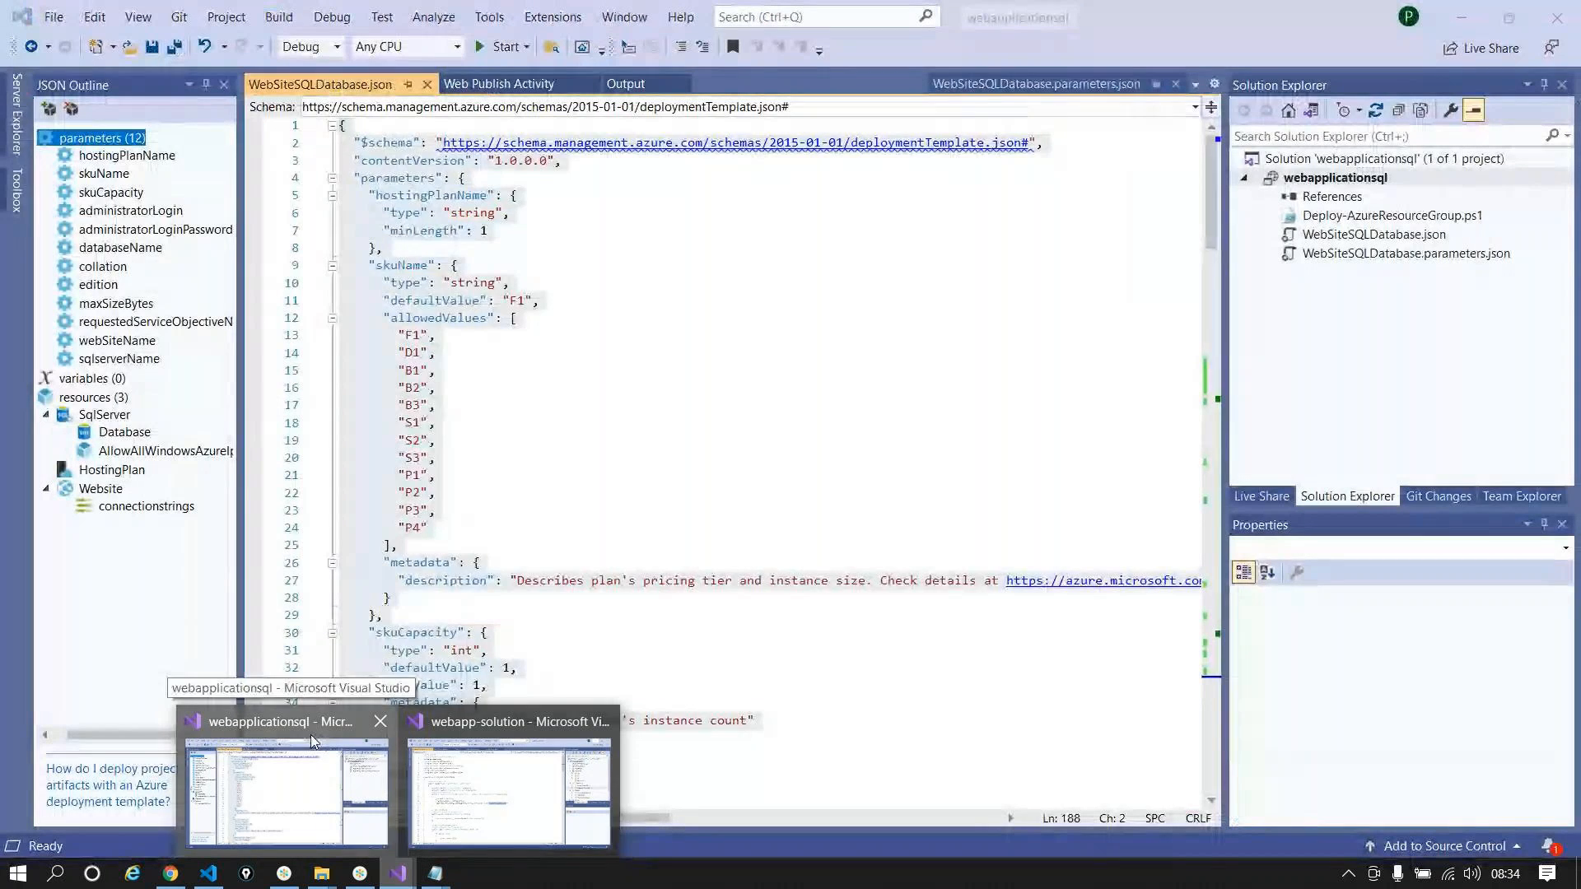
{"action": "key", "text": "ctrl+a"}
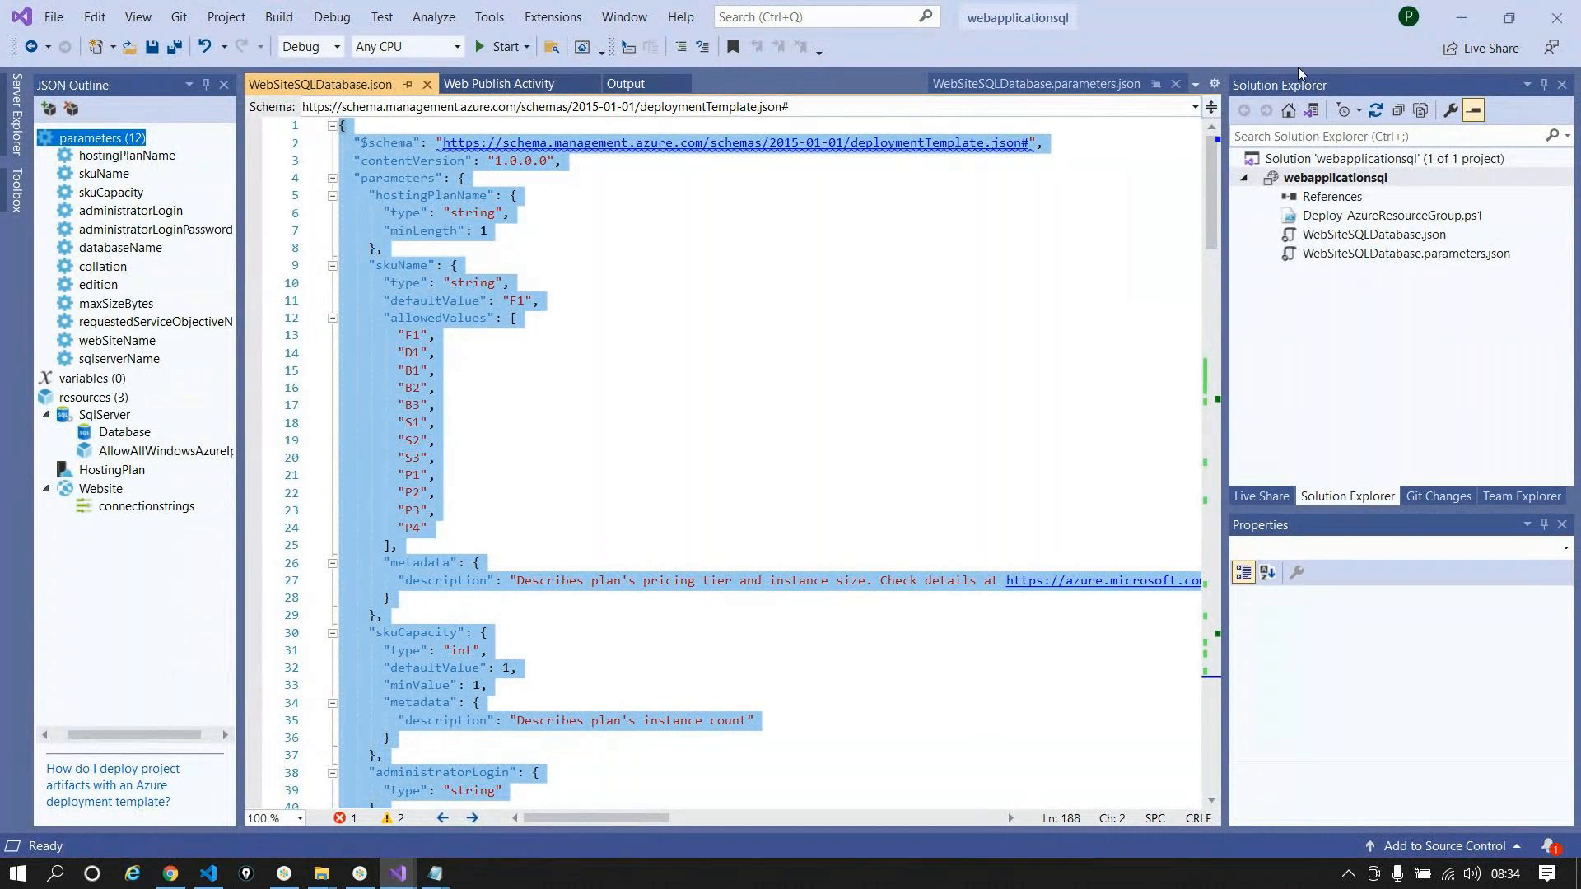
{"action": "left_click", "coordinate": [1461, 17]}
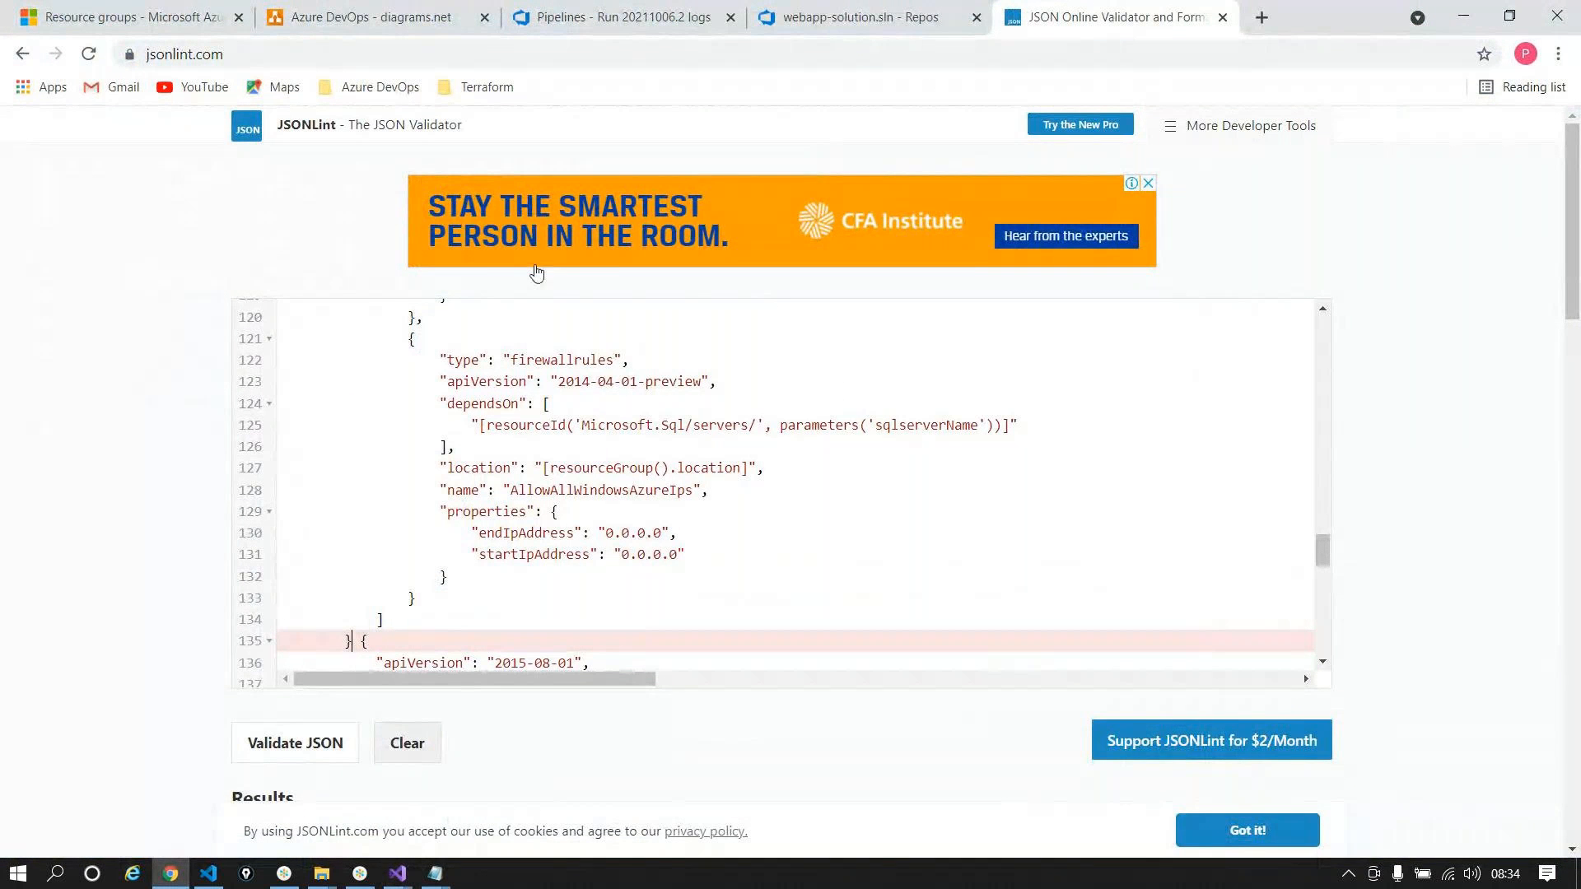
{"action": "left_click", "coordinate": [623, 33]}
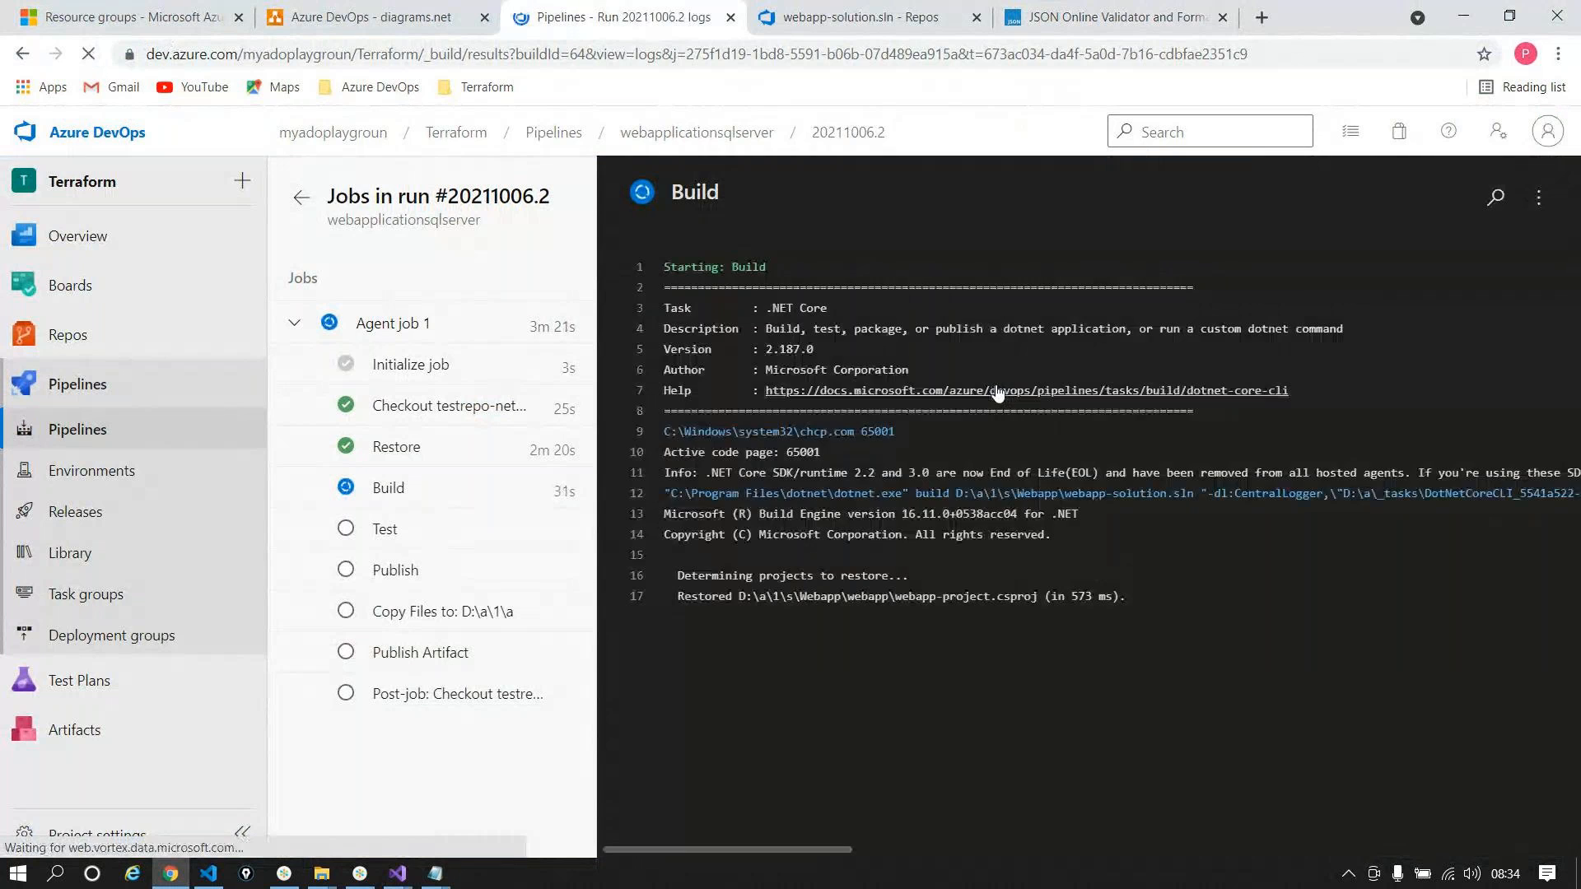
Step: View the published artifacts of failed run #20211006.1 of webapplicationsqlserver
{"action": "left_click", "coordinate": [311, 191]}
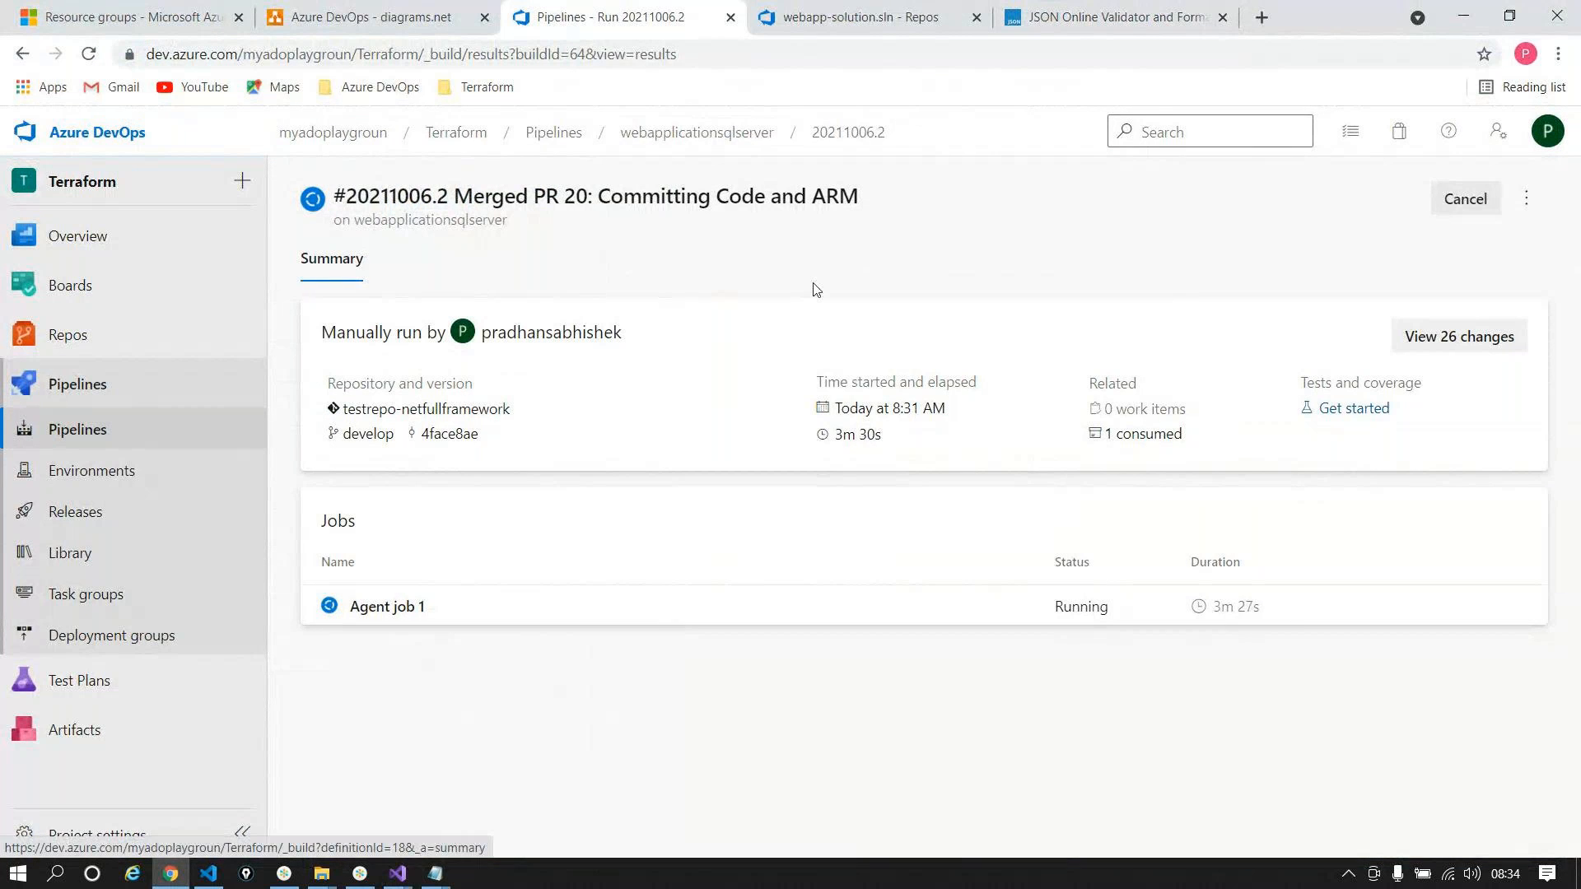
{"action": "left_click", "coordinate": [137, 437]}
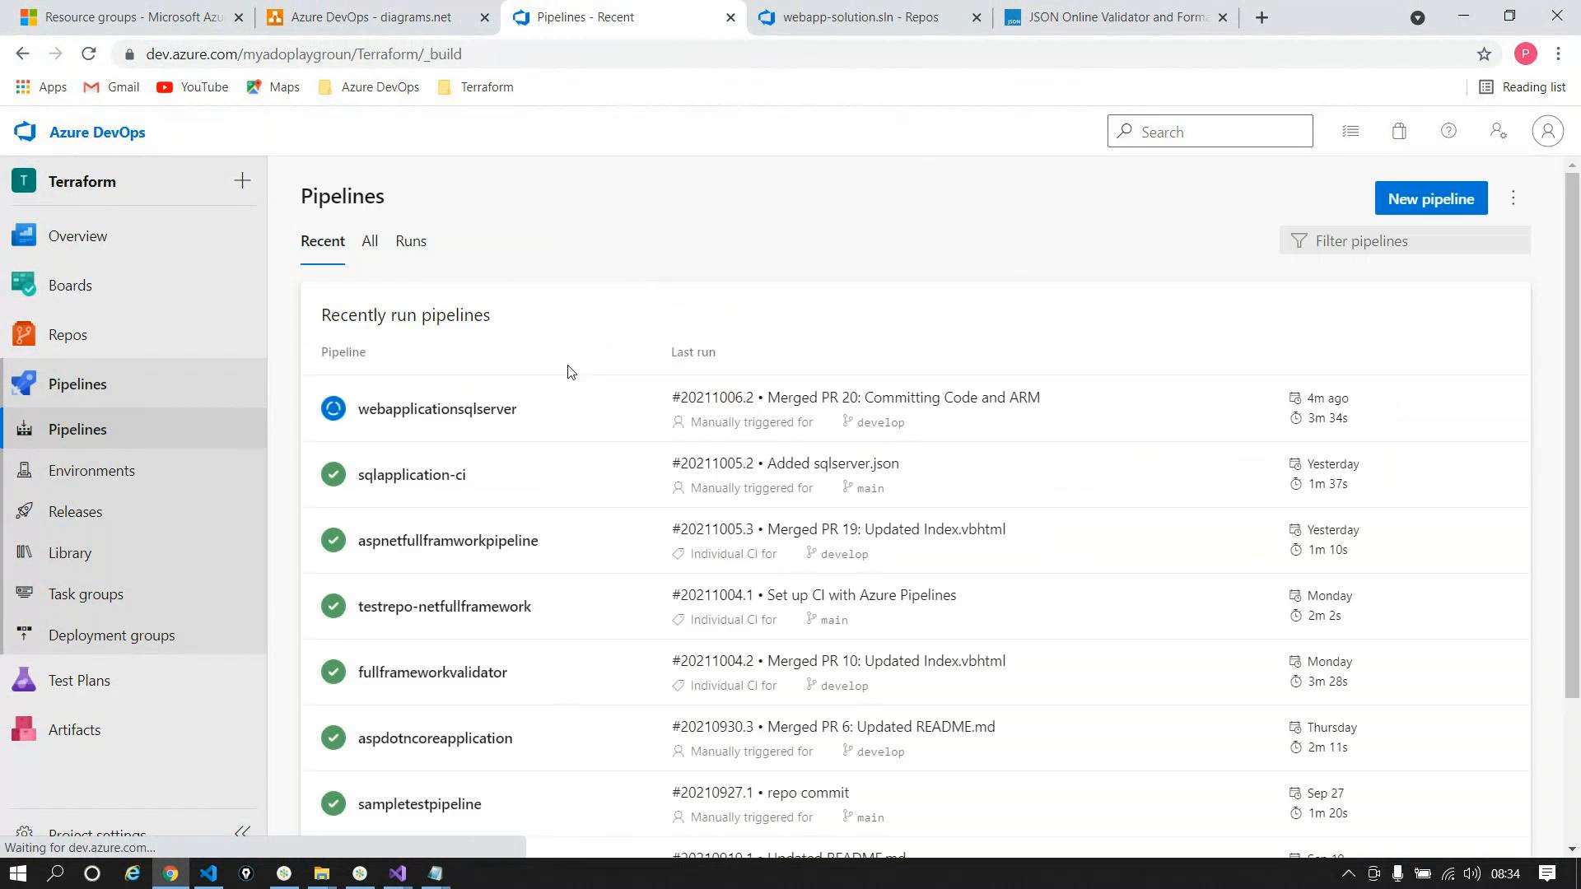
{"action": "left_click", "coordinate": [442, 410]}
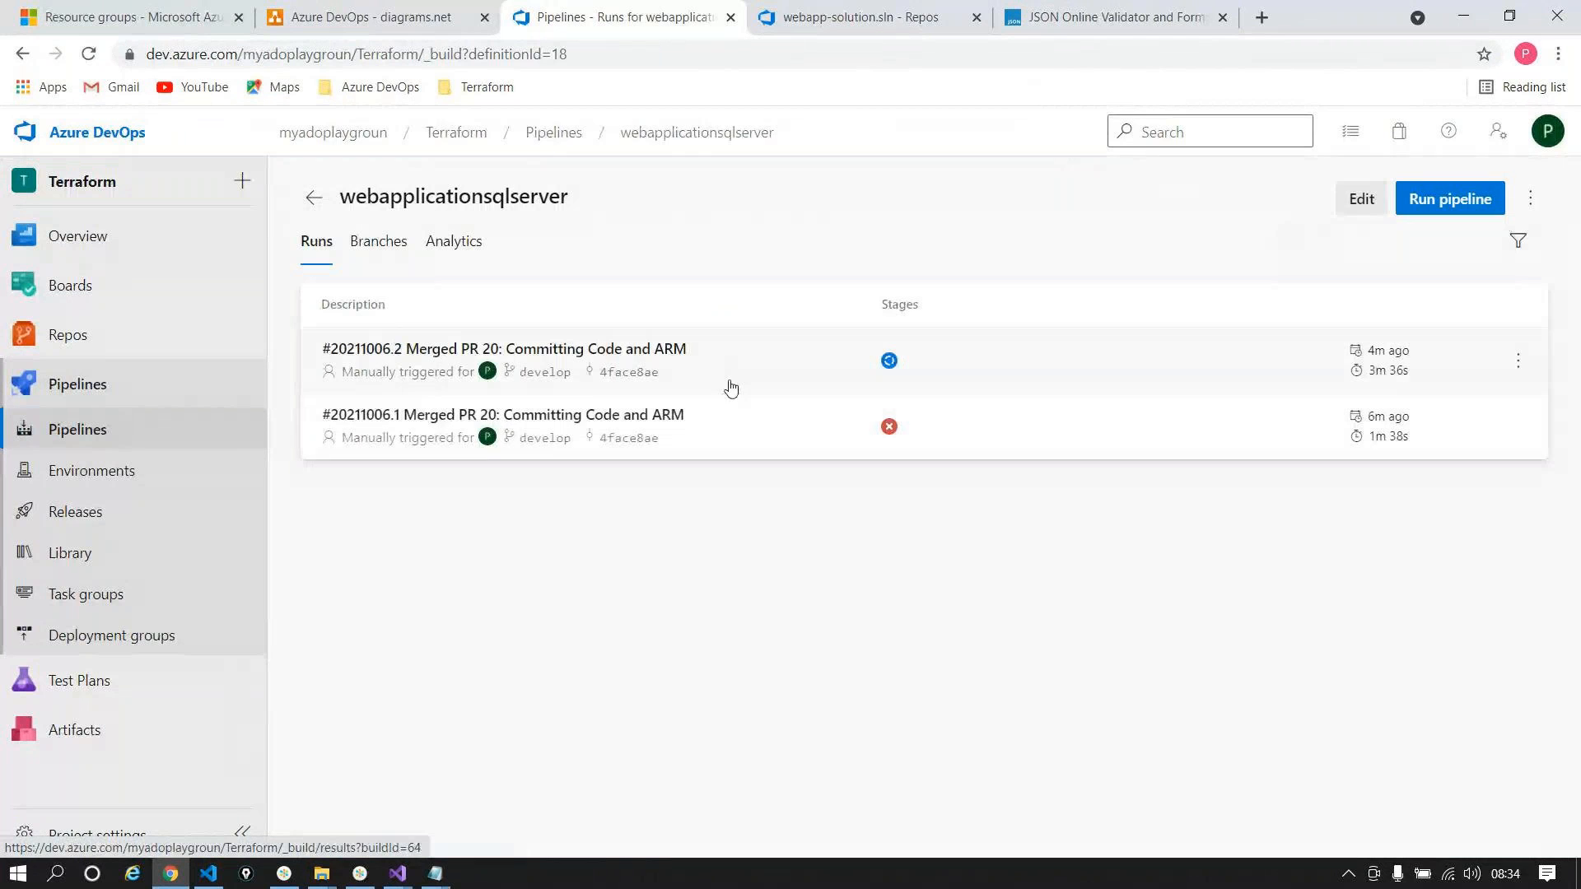
{"action": "left_click", "coordinate": [726, 417]}
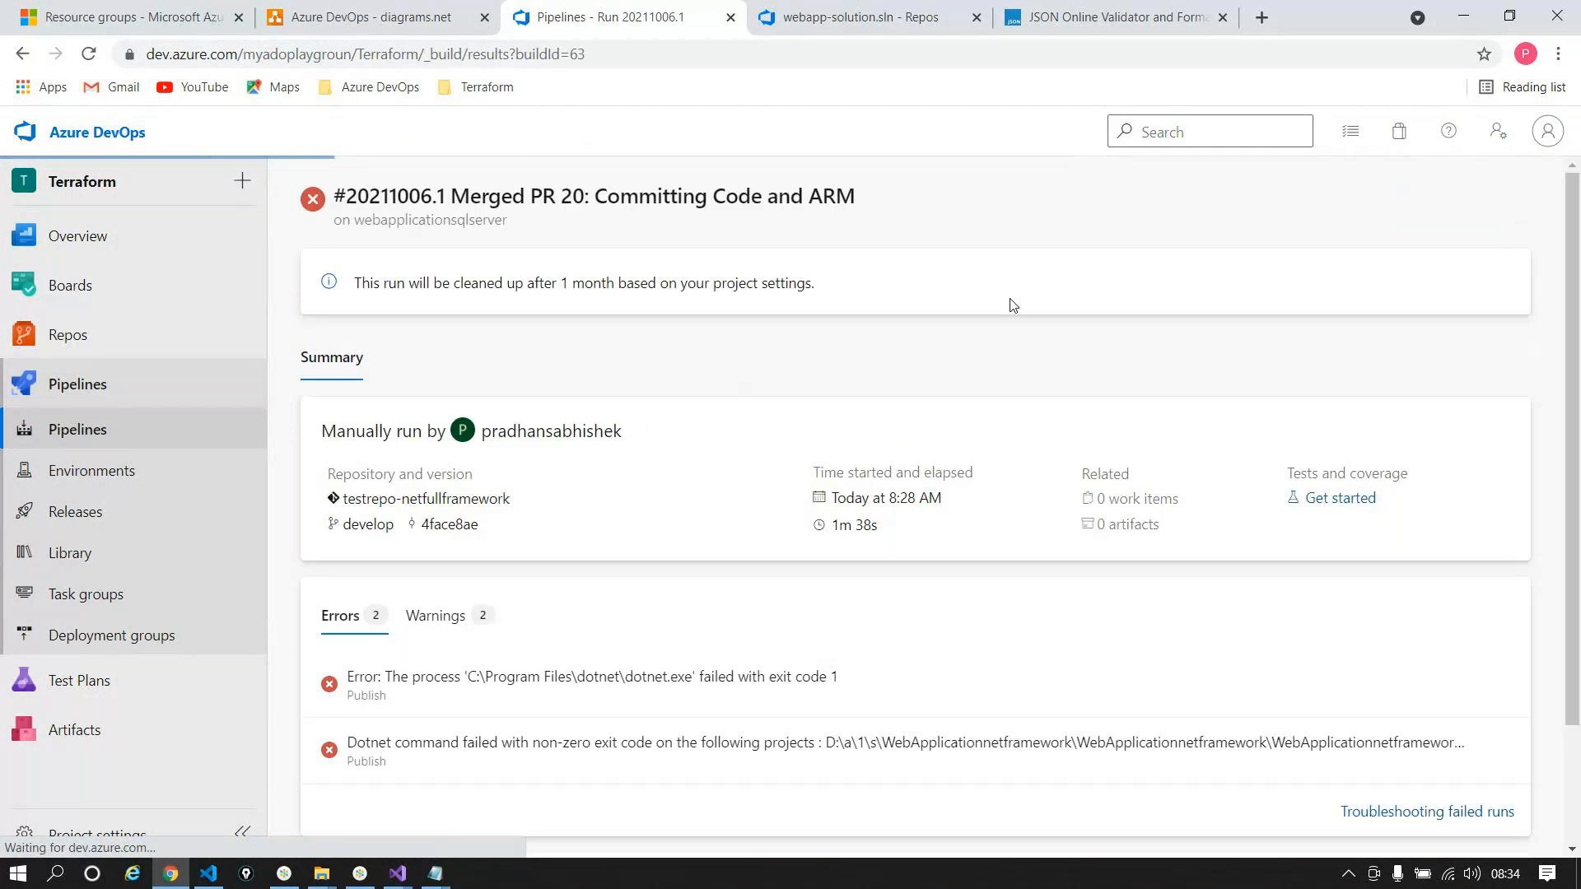
{"action": "left_click", "coordinate": [1095, 532]}
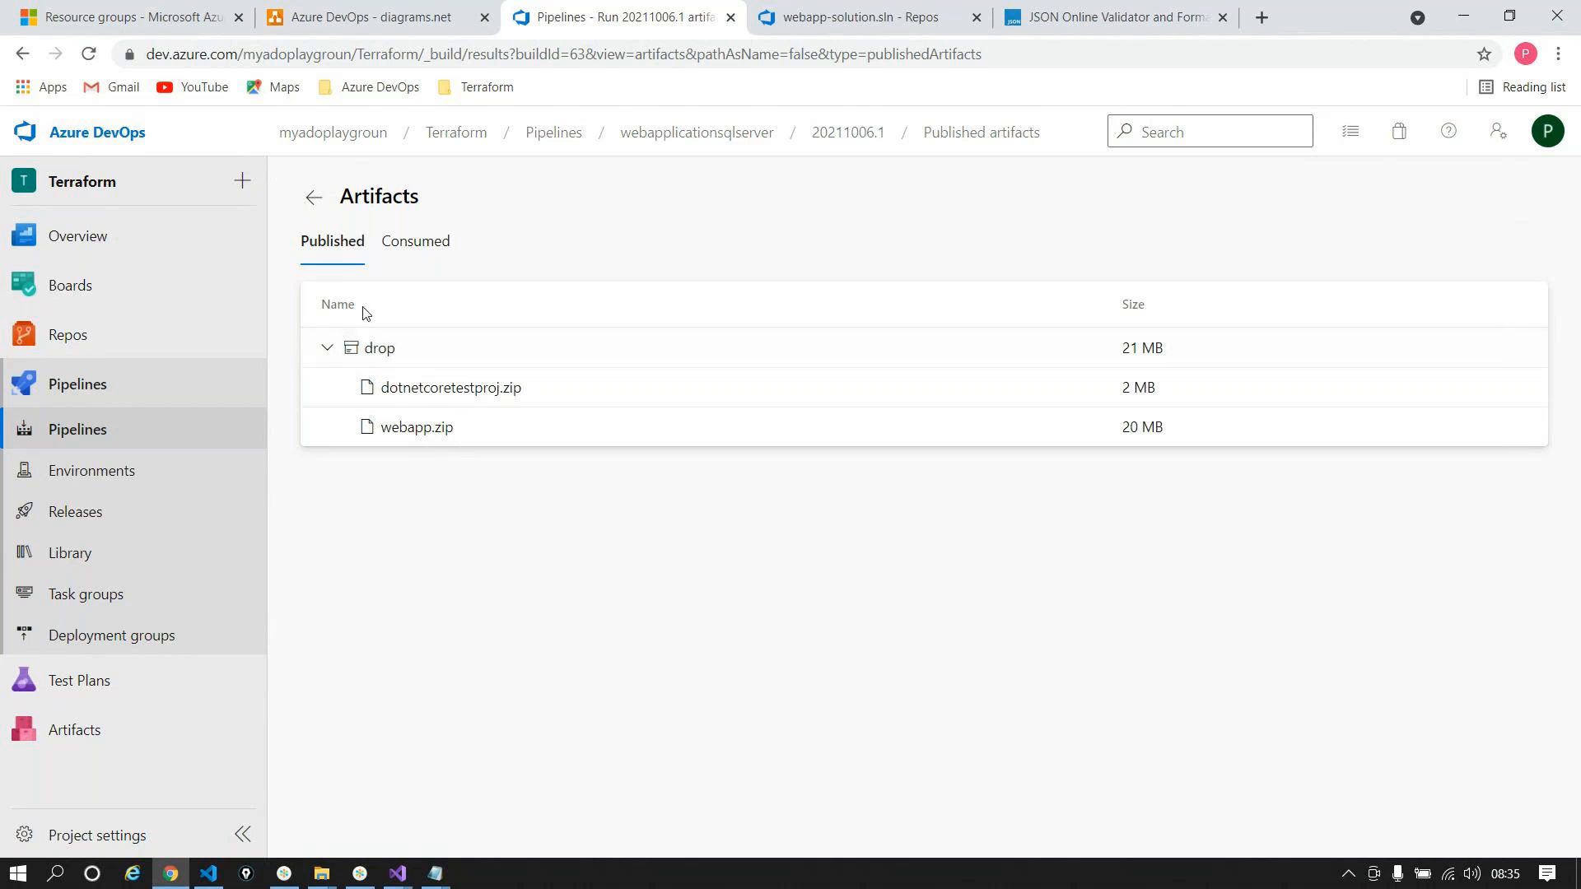
{"action": "left_click", "coordinate": [313, 197]}
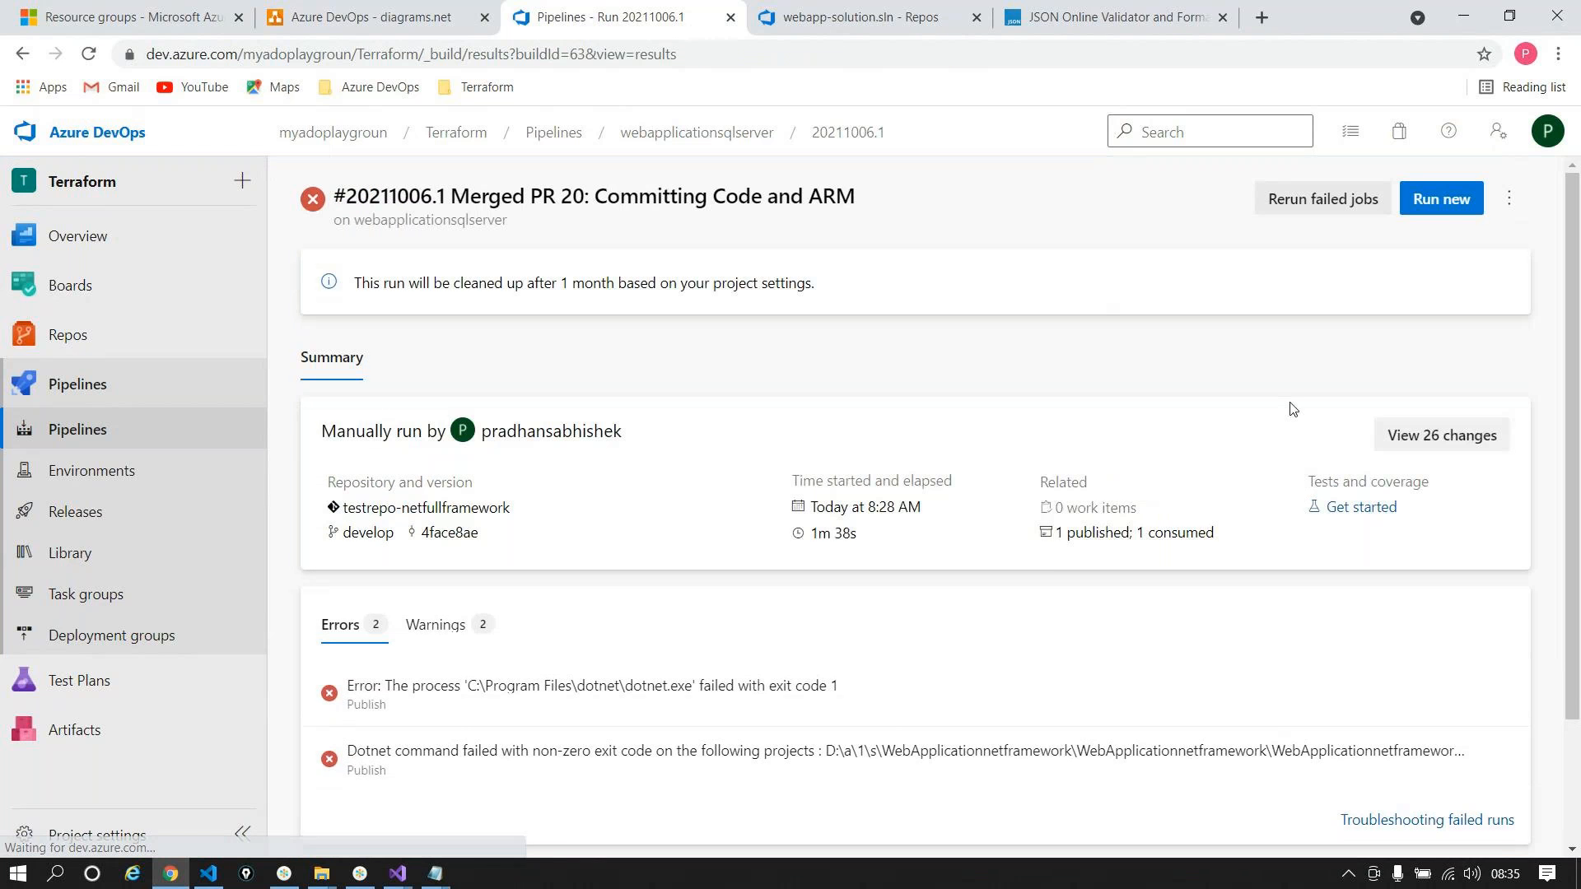
Step: Open the summary of the now-successful run #20211006.2
{"action": "scroll", "coordinate": [1041, 572], "scroll_direction": "down", "scroll_amount": 2}
{"action": "scroll", "coordinate": [1041, 572], "scroll_direction": "up", "scroll_amount": 2}
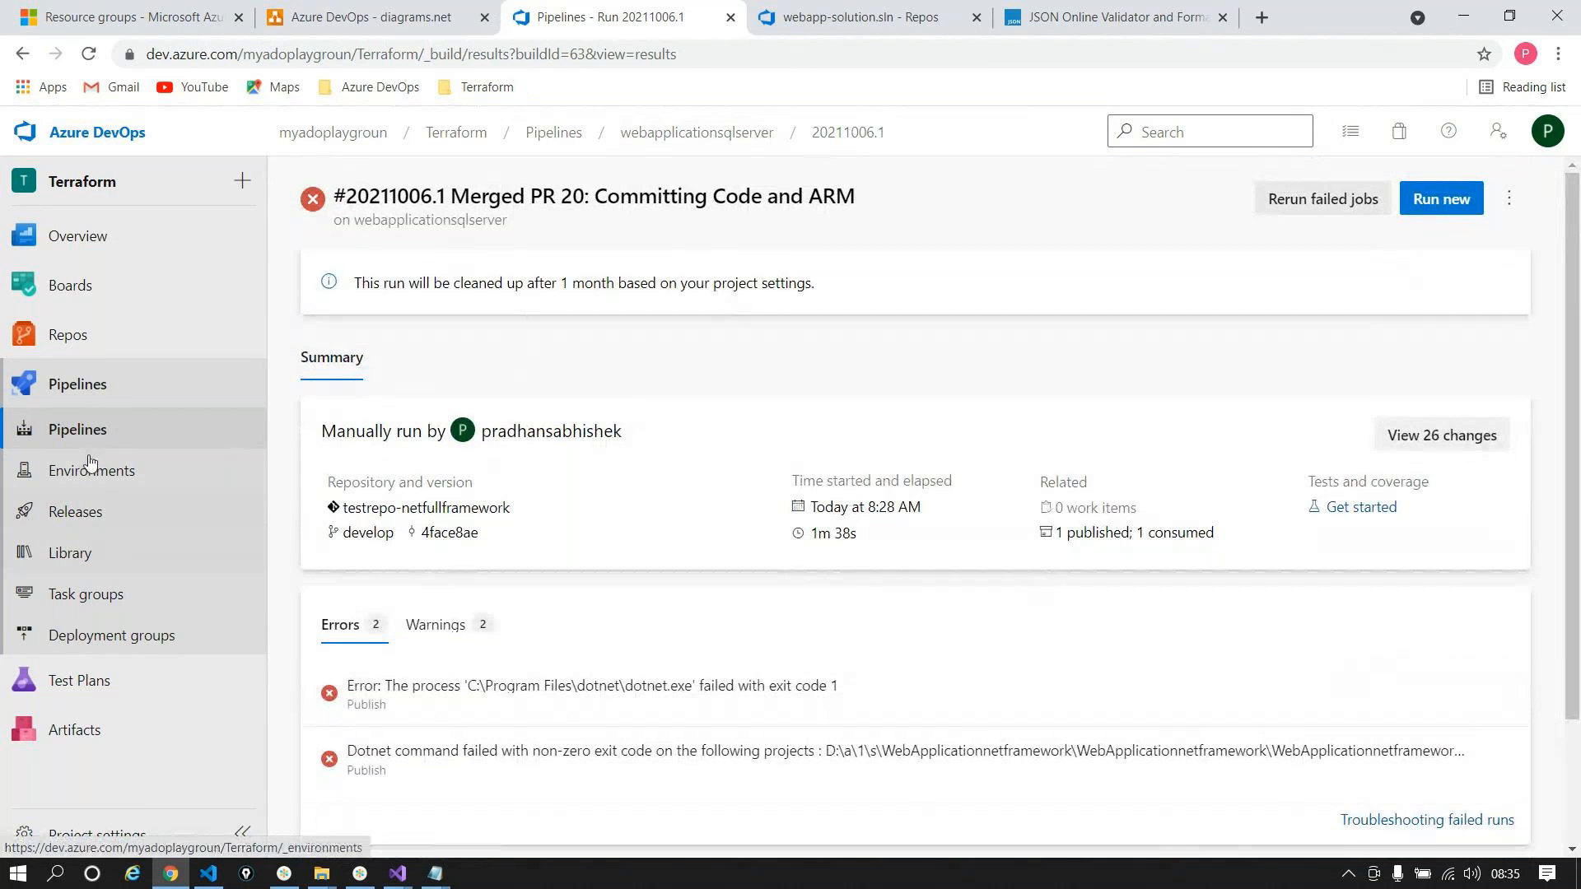
{"action": "left_click", "coordinate": [233, 372]}
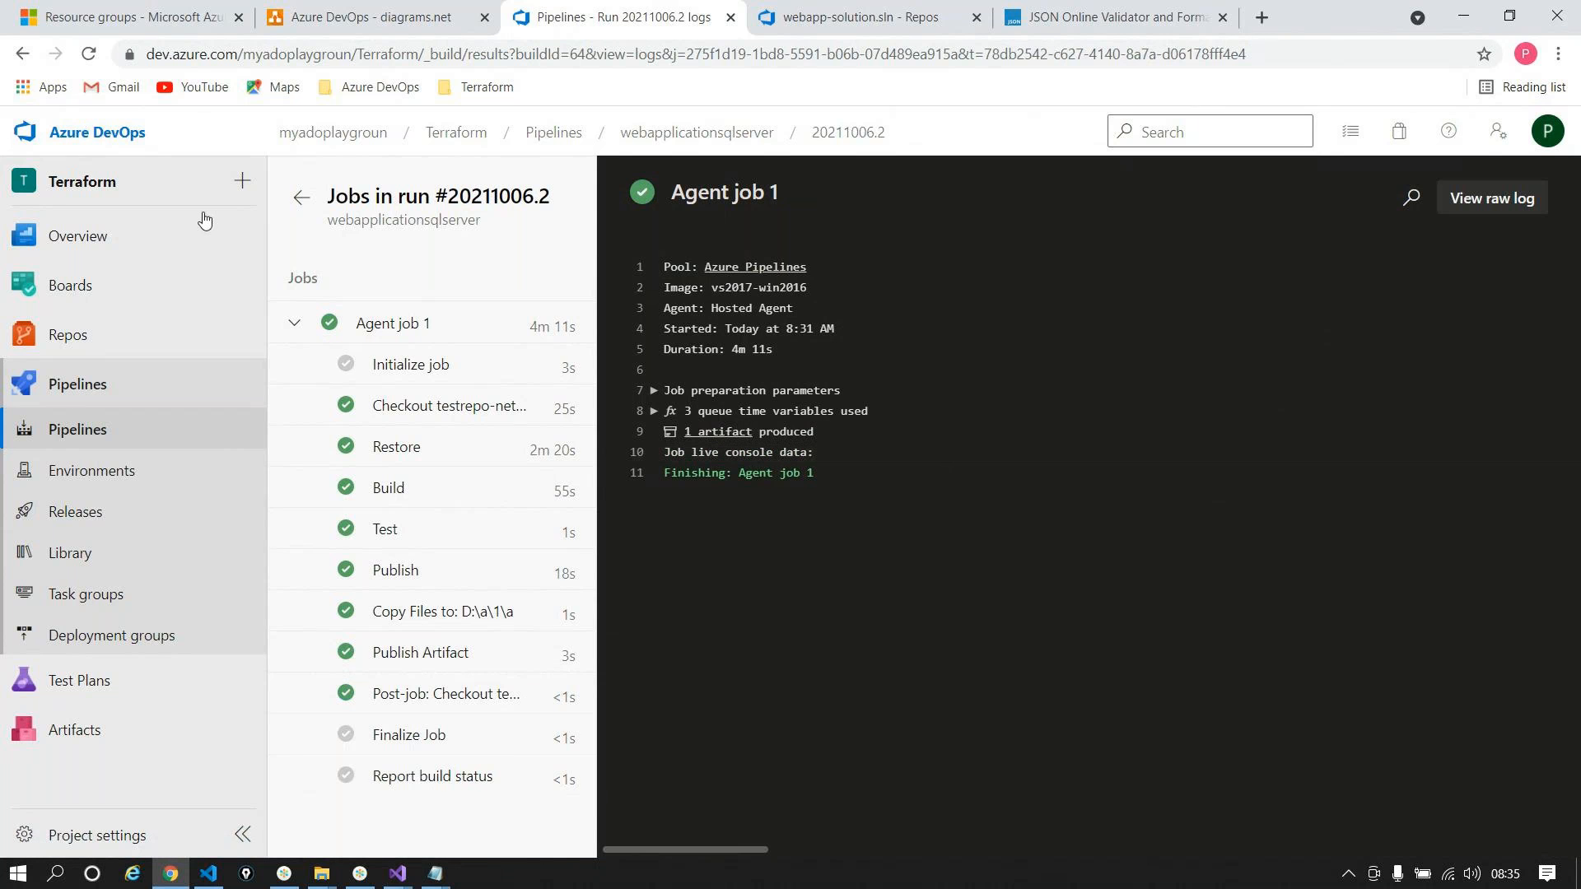
{"action": "left_click", "coordinate": [302, 198]}
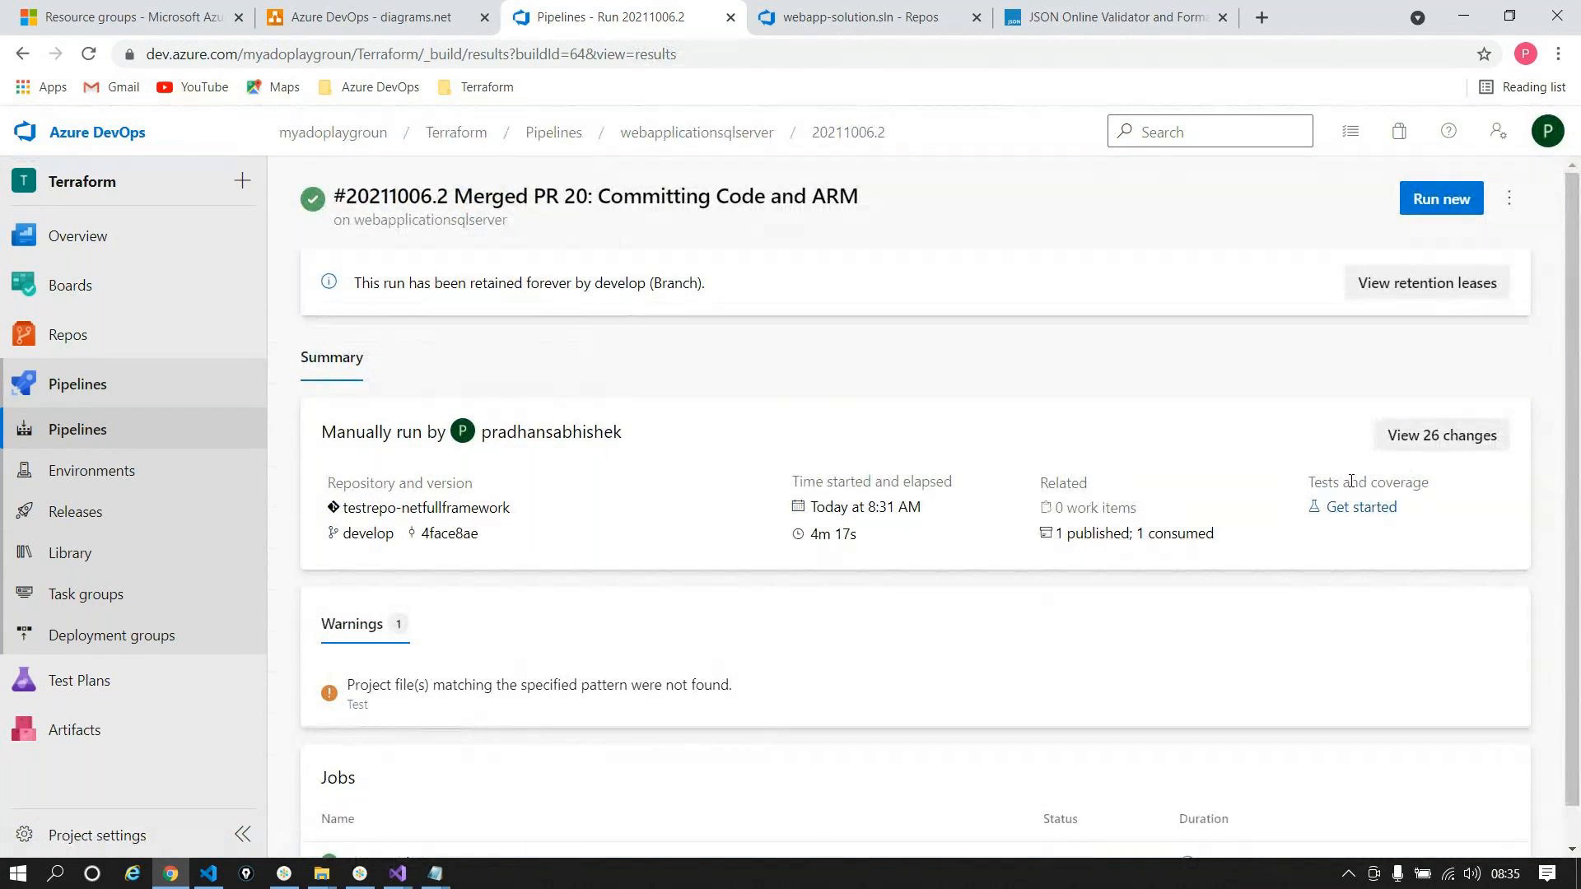
{"action": "left_click", "coordinate": [360, 872]}
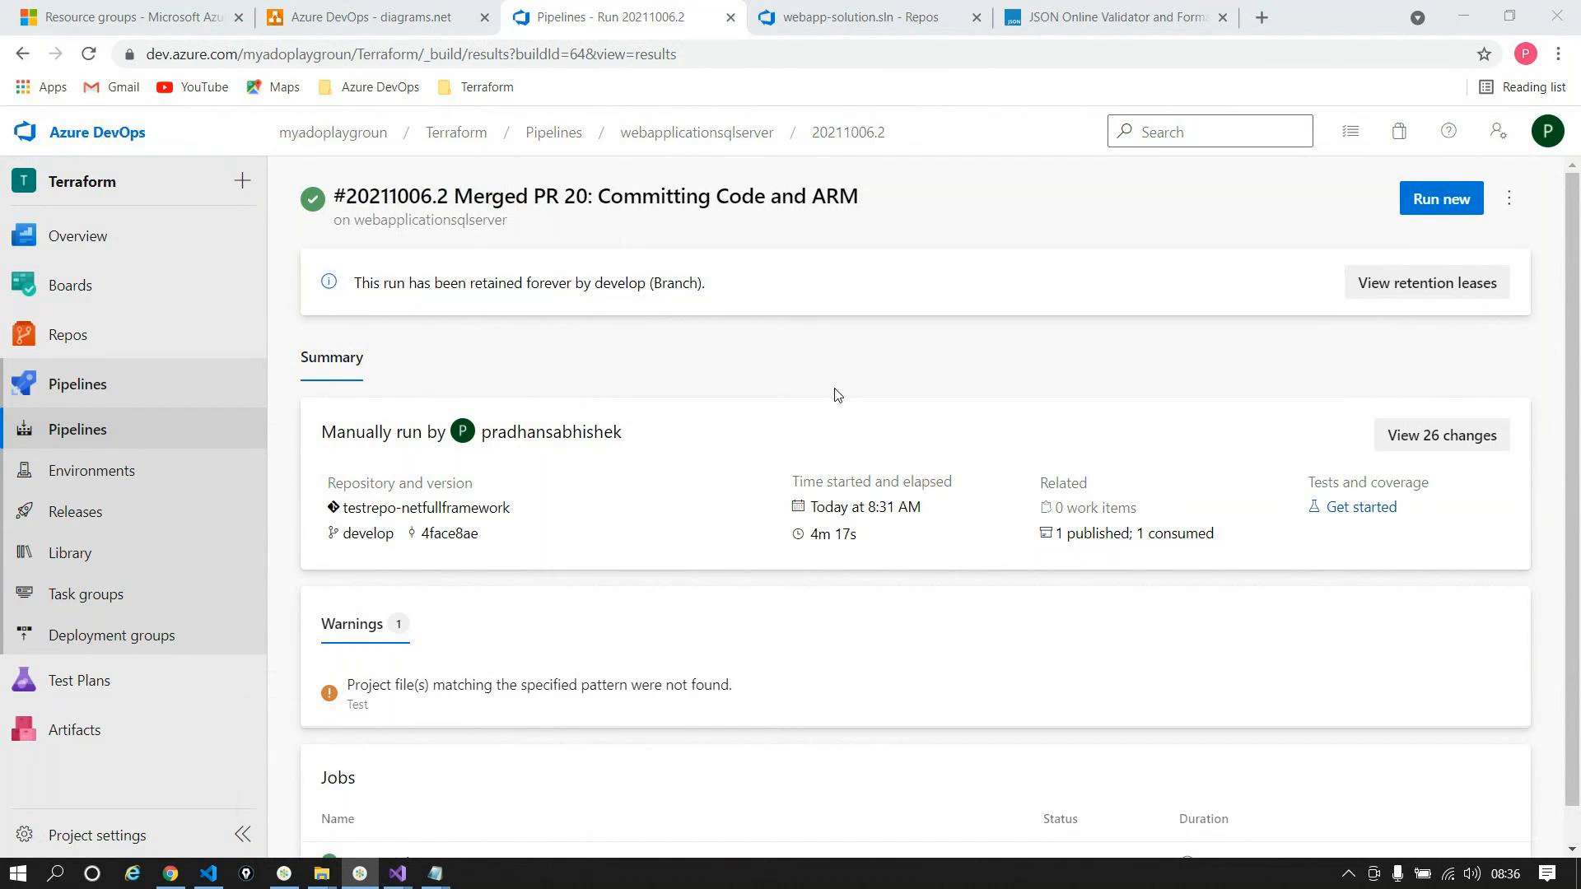
{"action": "left_click", "coordinate": [838, 394]}
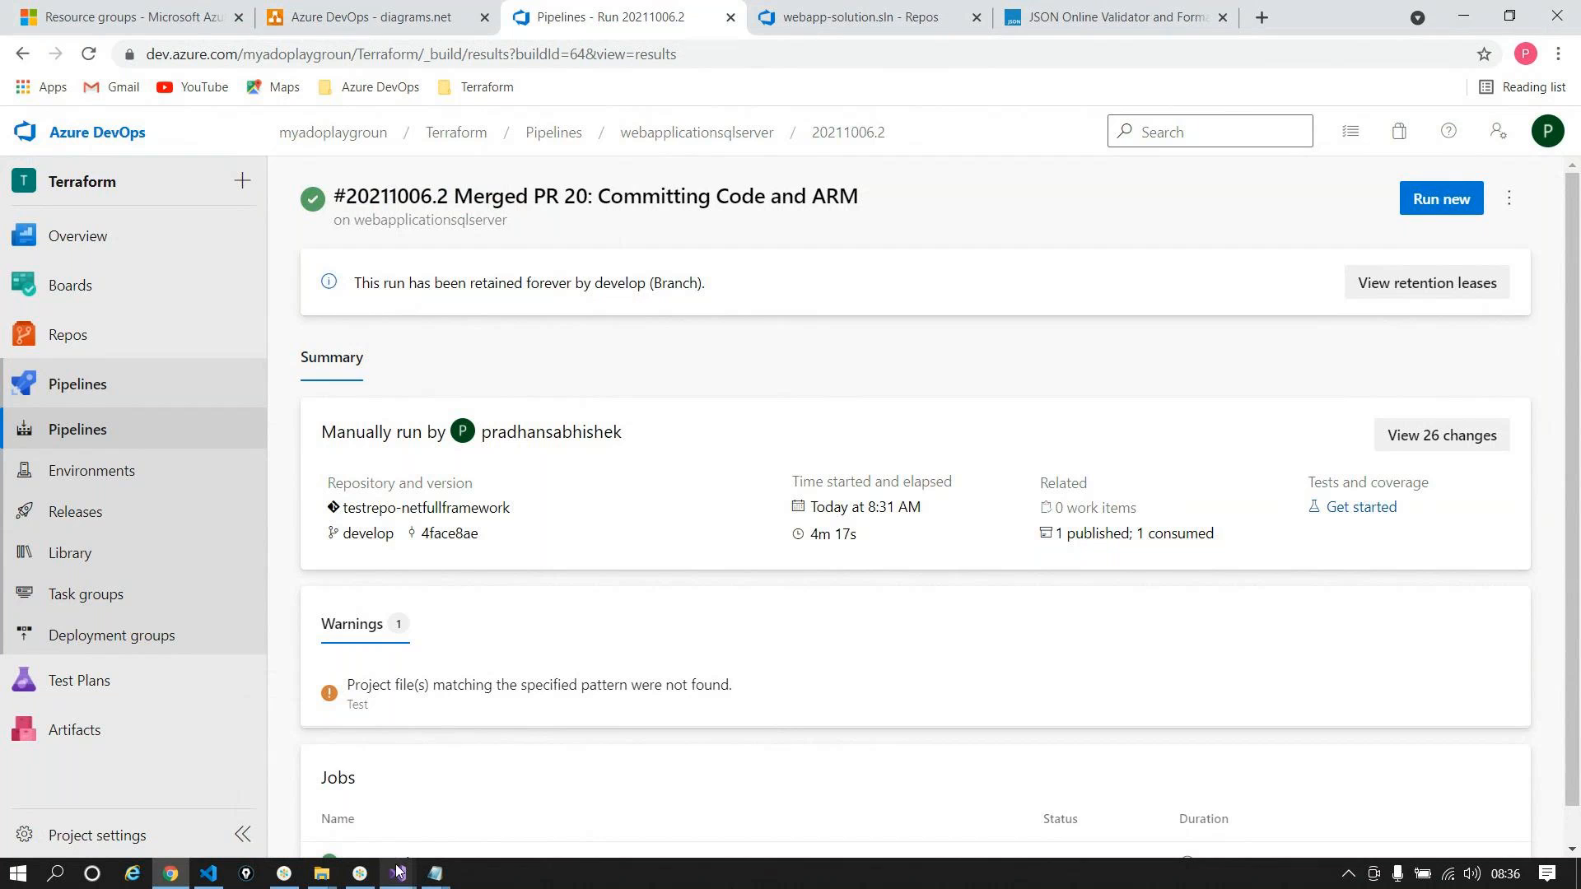
Step: Step through the Database, HostingPlan, Website and connectionstrings sections of the template
{"action": "mouse_move", "coordinate": [398, 871]}
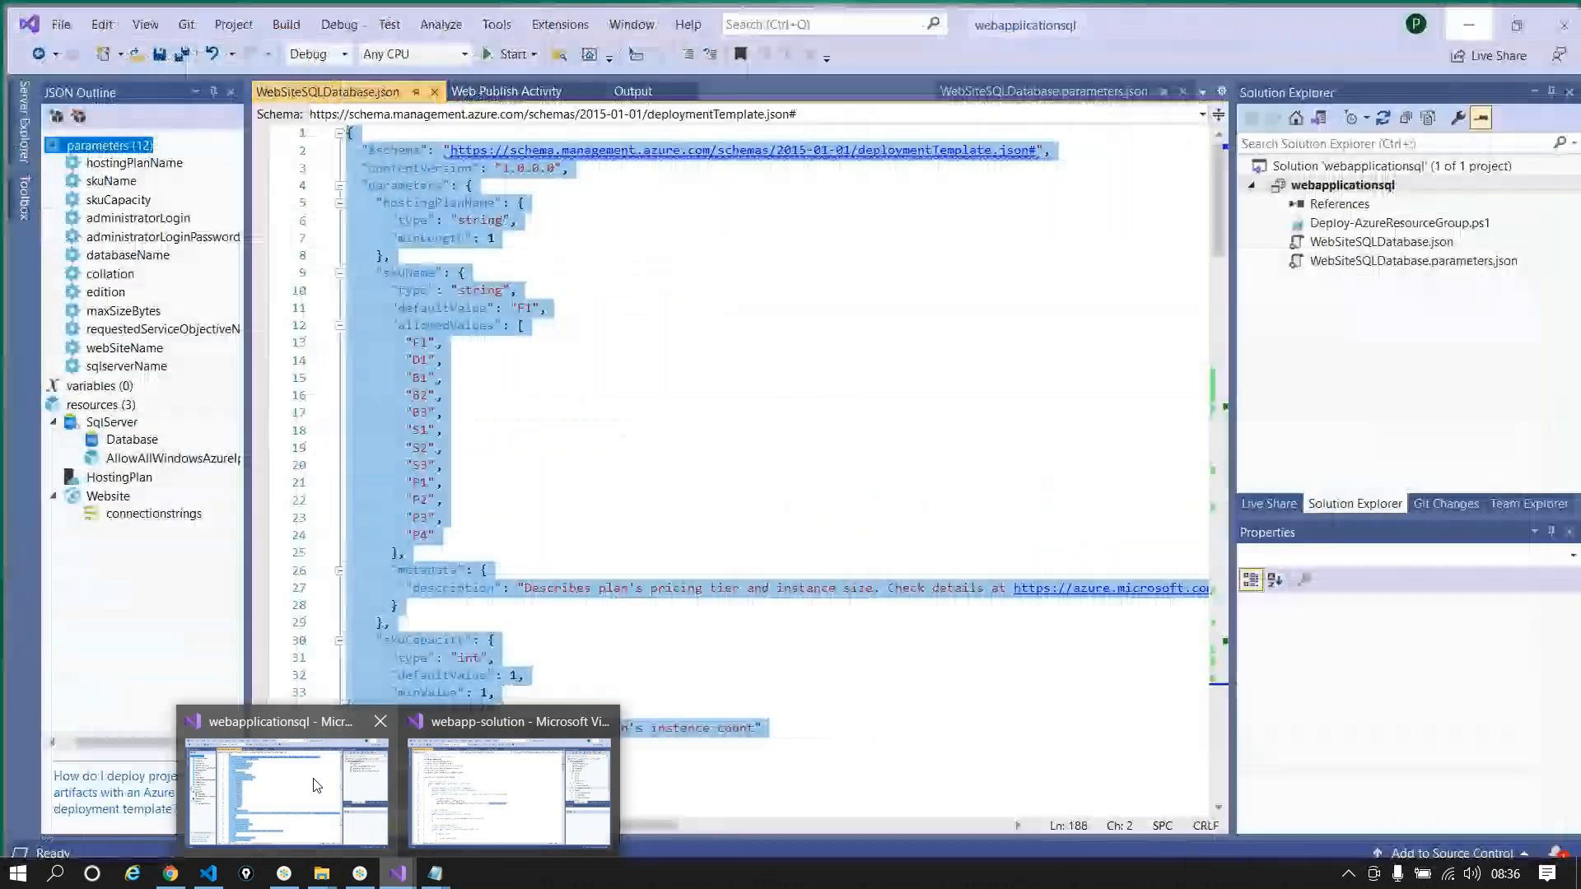
{"action": "left_click", "coordinate": [285, 773]}
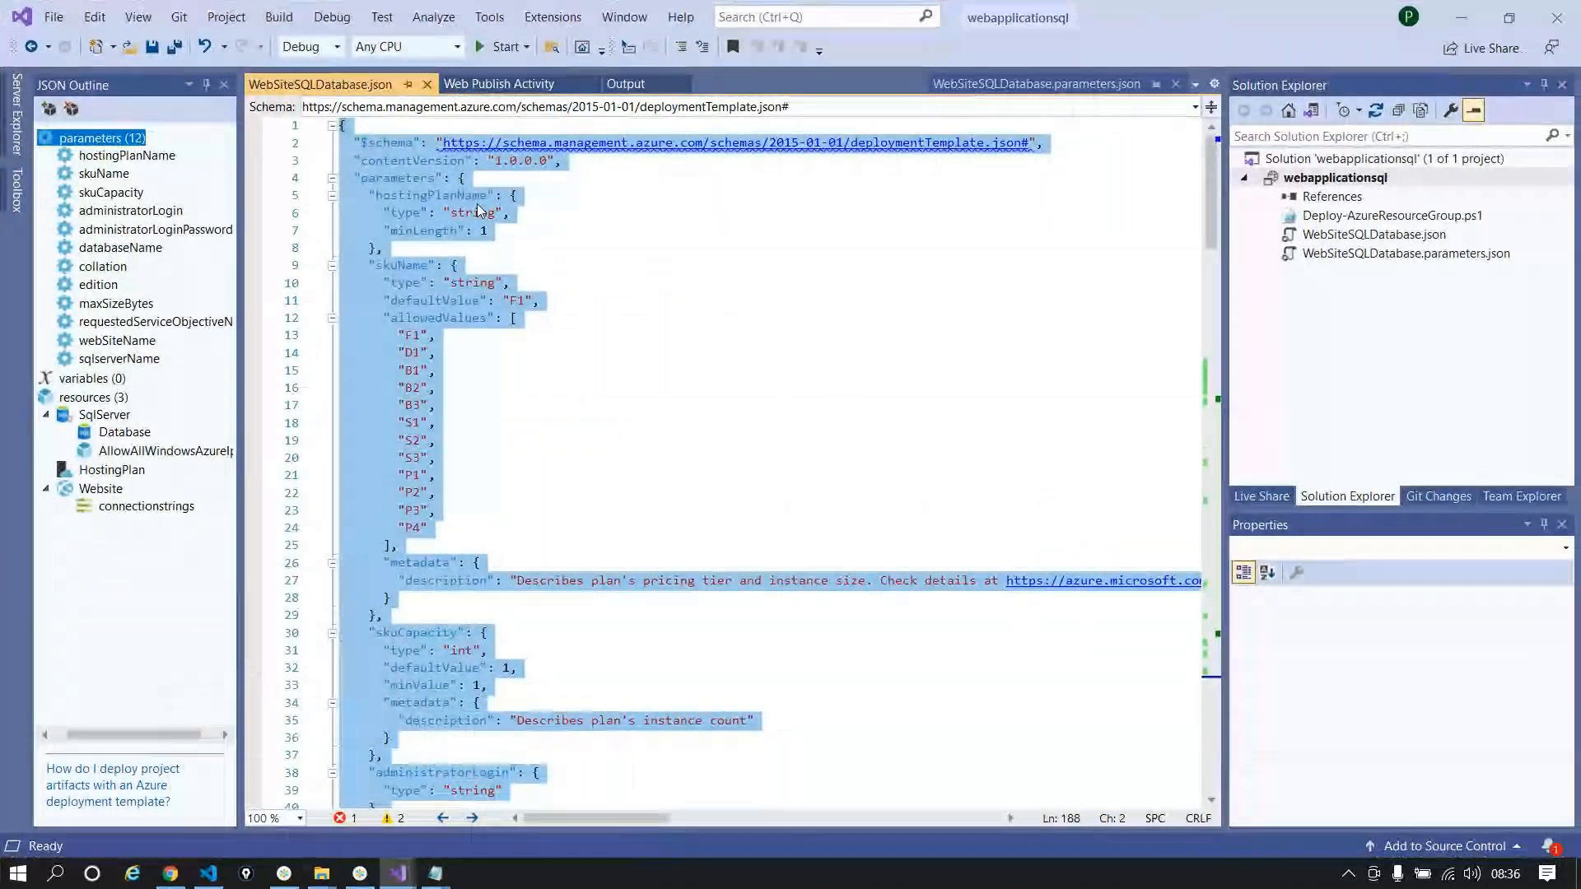
{"action": "left_click", "coordinate": [123, 430]}
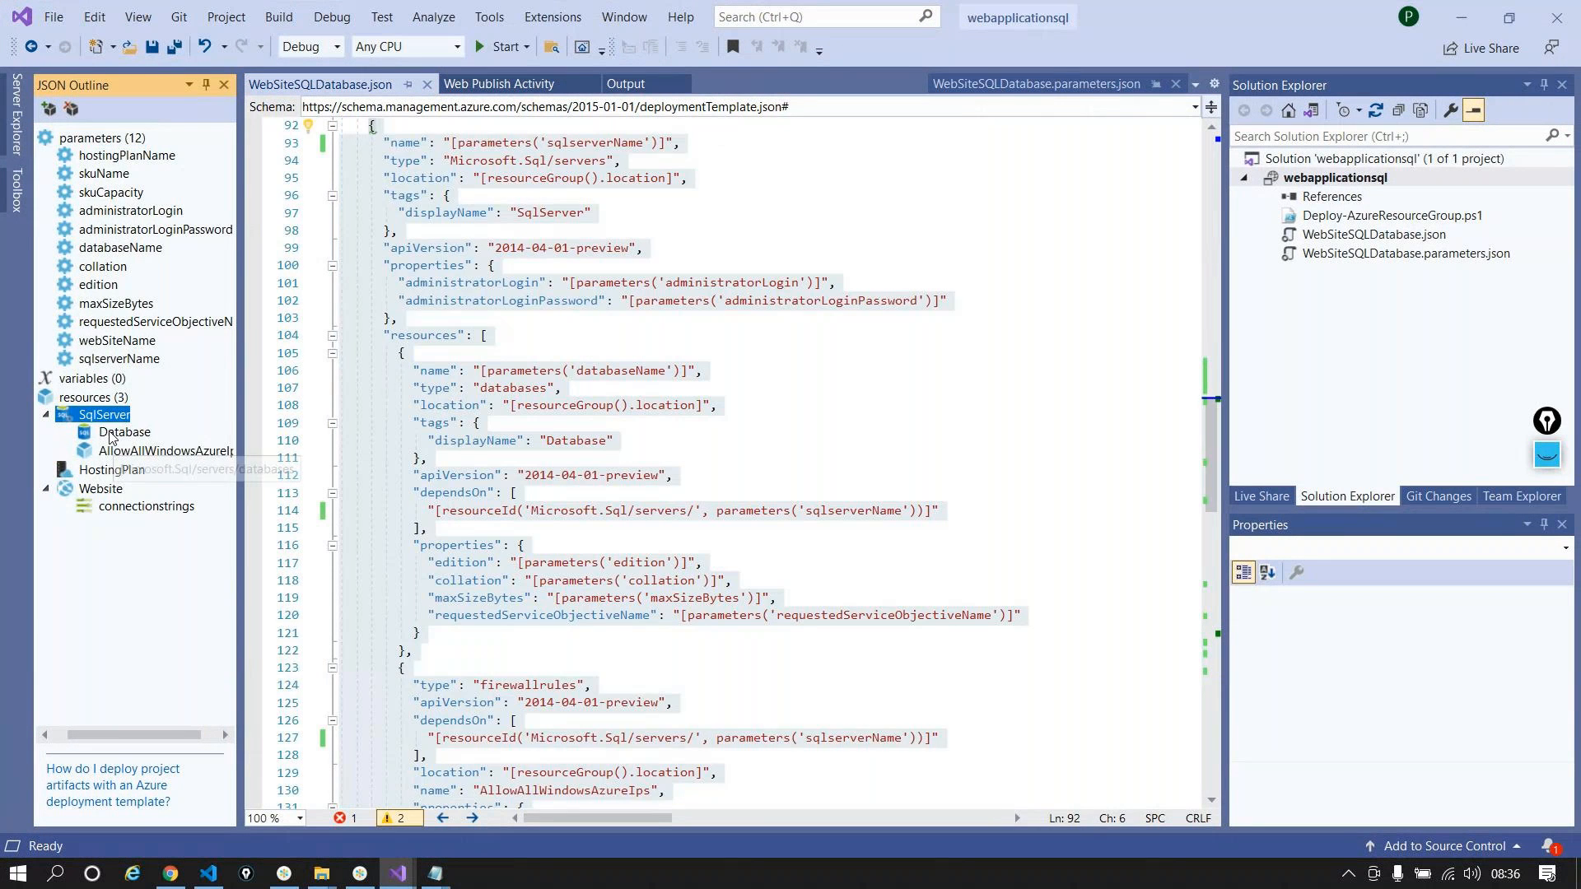
{"action": "left_click", "coordinate": [104, 472]}
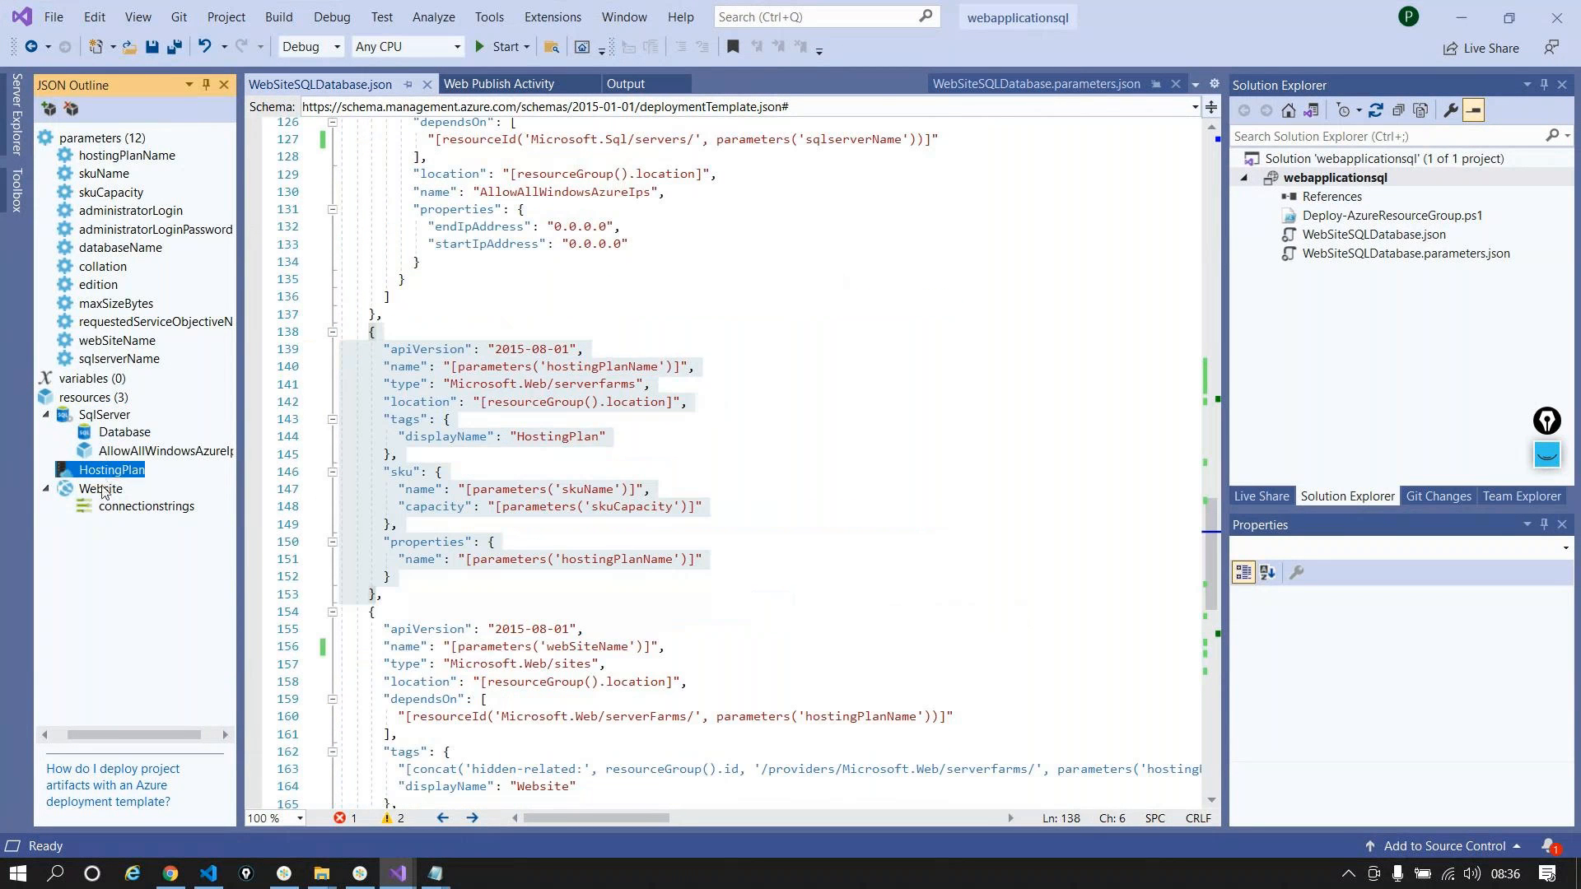
{"action": "left_click", "coordinate": [102, 490]}
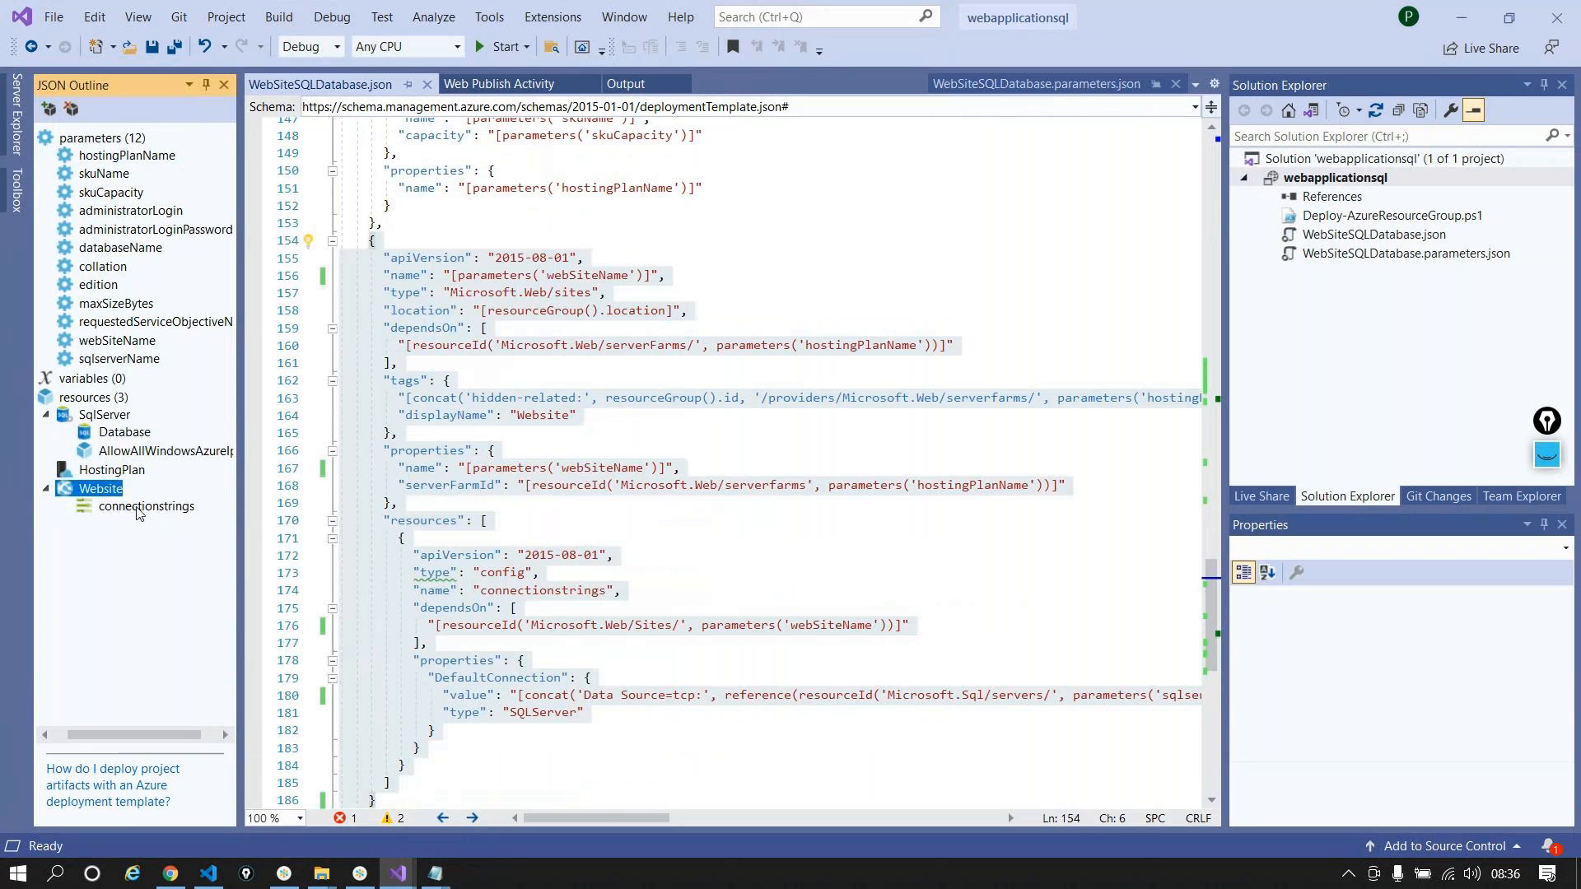
{"action": "left_click", "coordinate": [126, 507]}
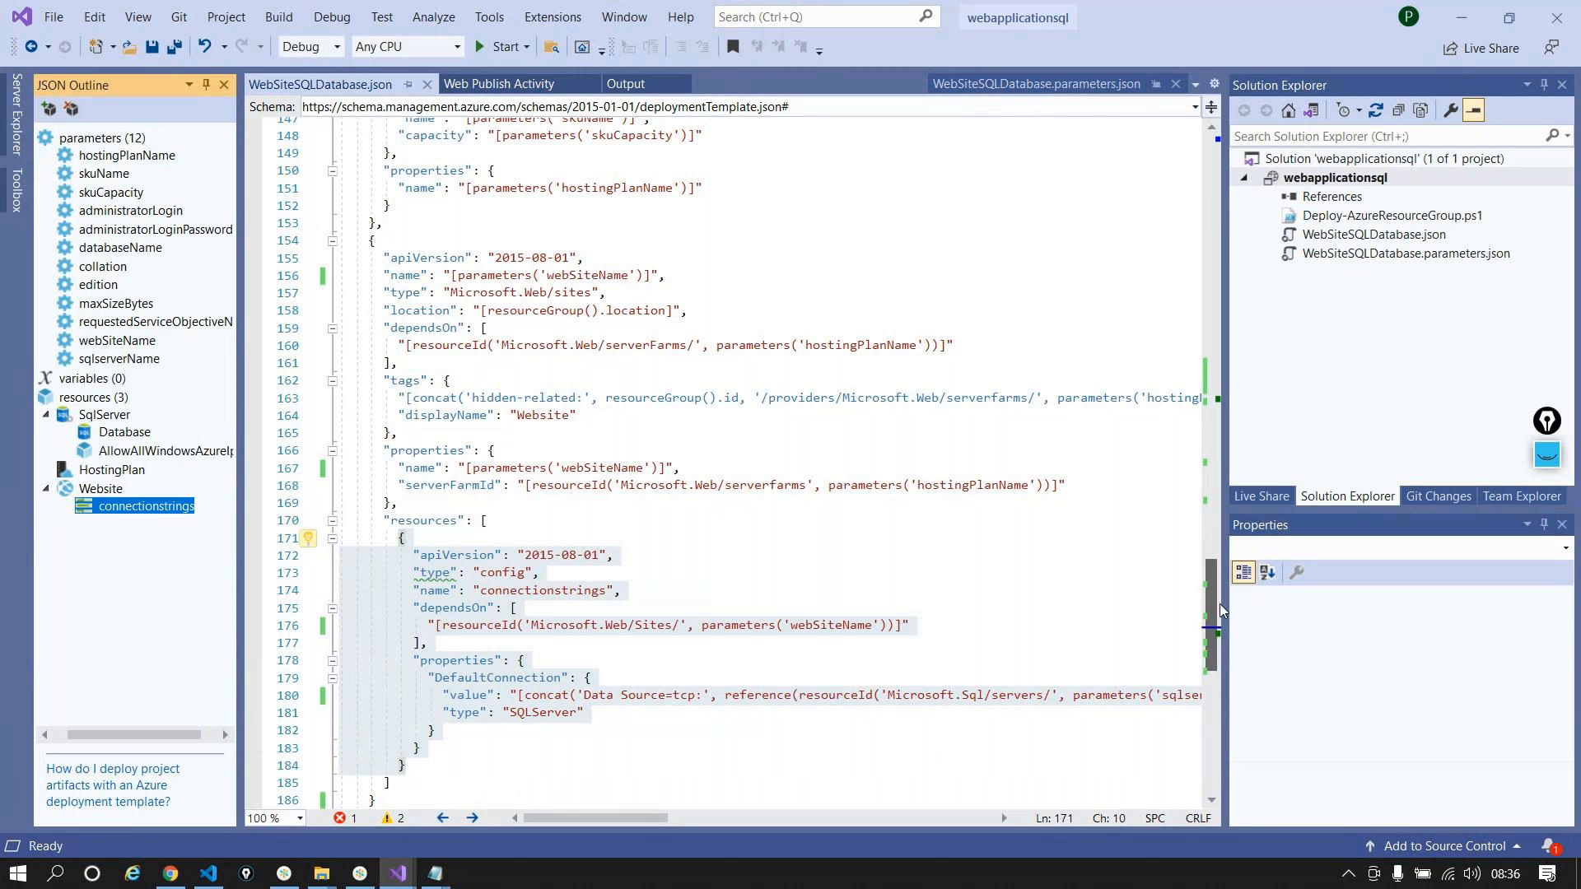
{"action": "left_click_drag", "start_coordinate": [1221, 610], "coordinate": [1221, 173]}
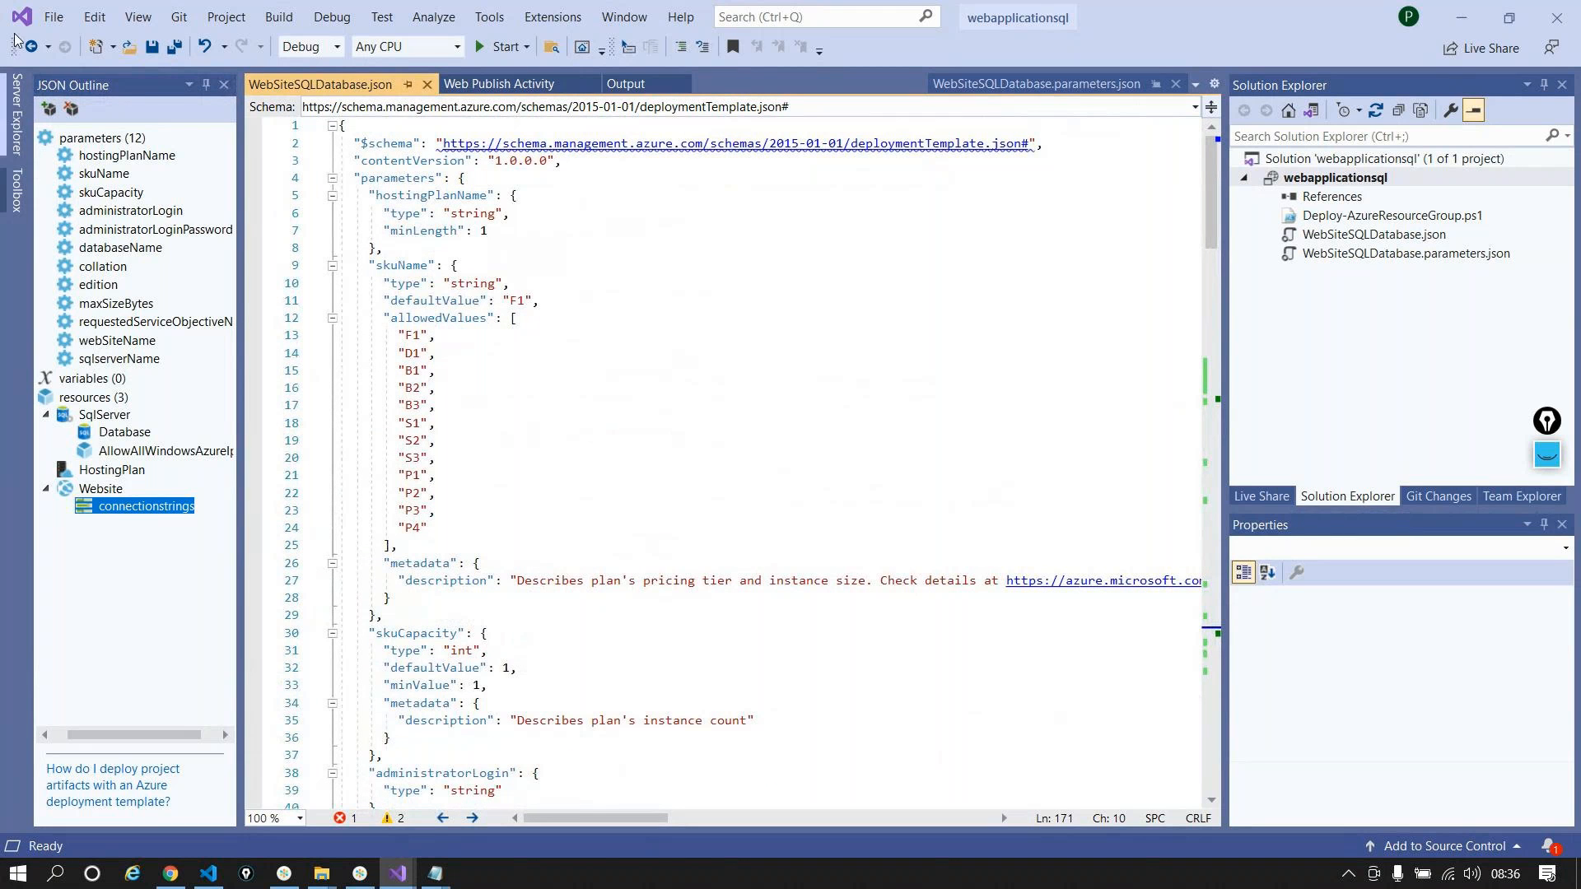
Step: Review the SqlServer resource, sqlserverName and webSiteName parameters, then the Website resource
{"action": "left_click", "coordinate": [105, 414]}
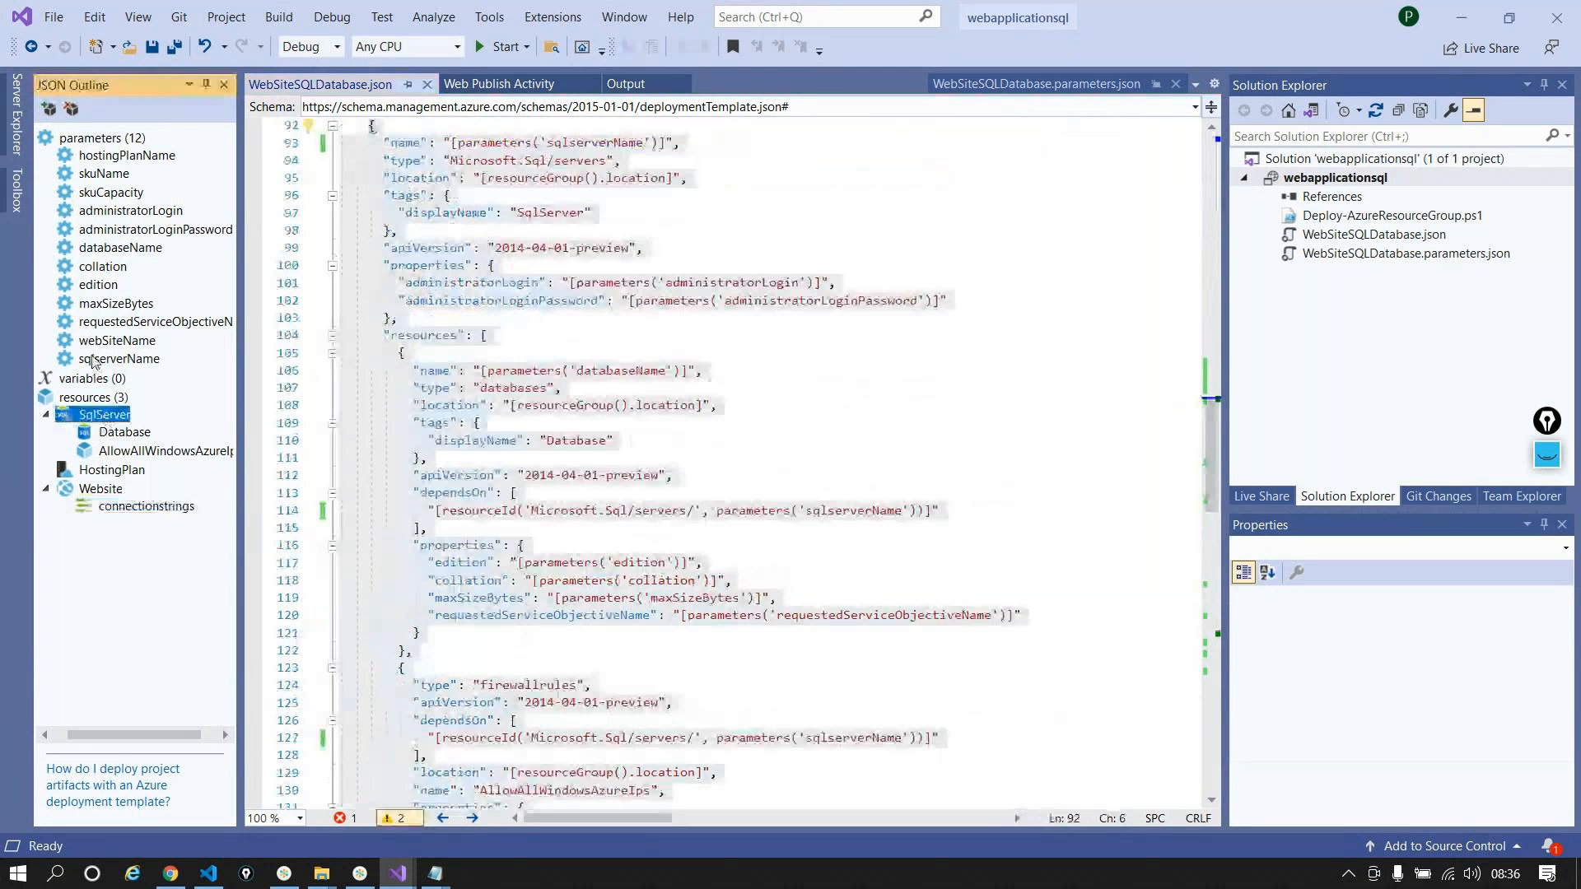
{"action": "left_click", "coordinate": [96, 361]}
{"action": "left_click", "coordinate": [106, 340]}
{"action": "left_click", "coordinate": [105, 360]}
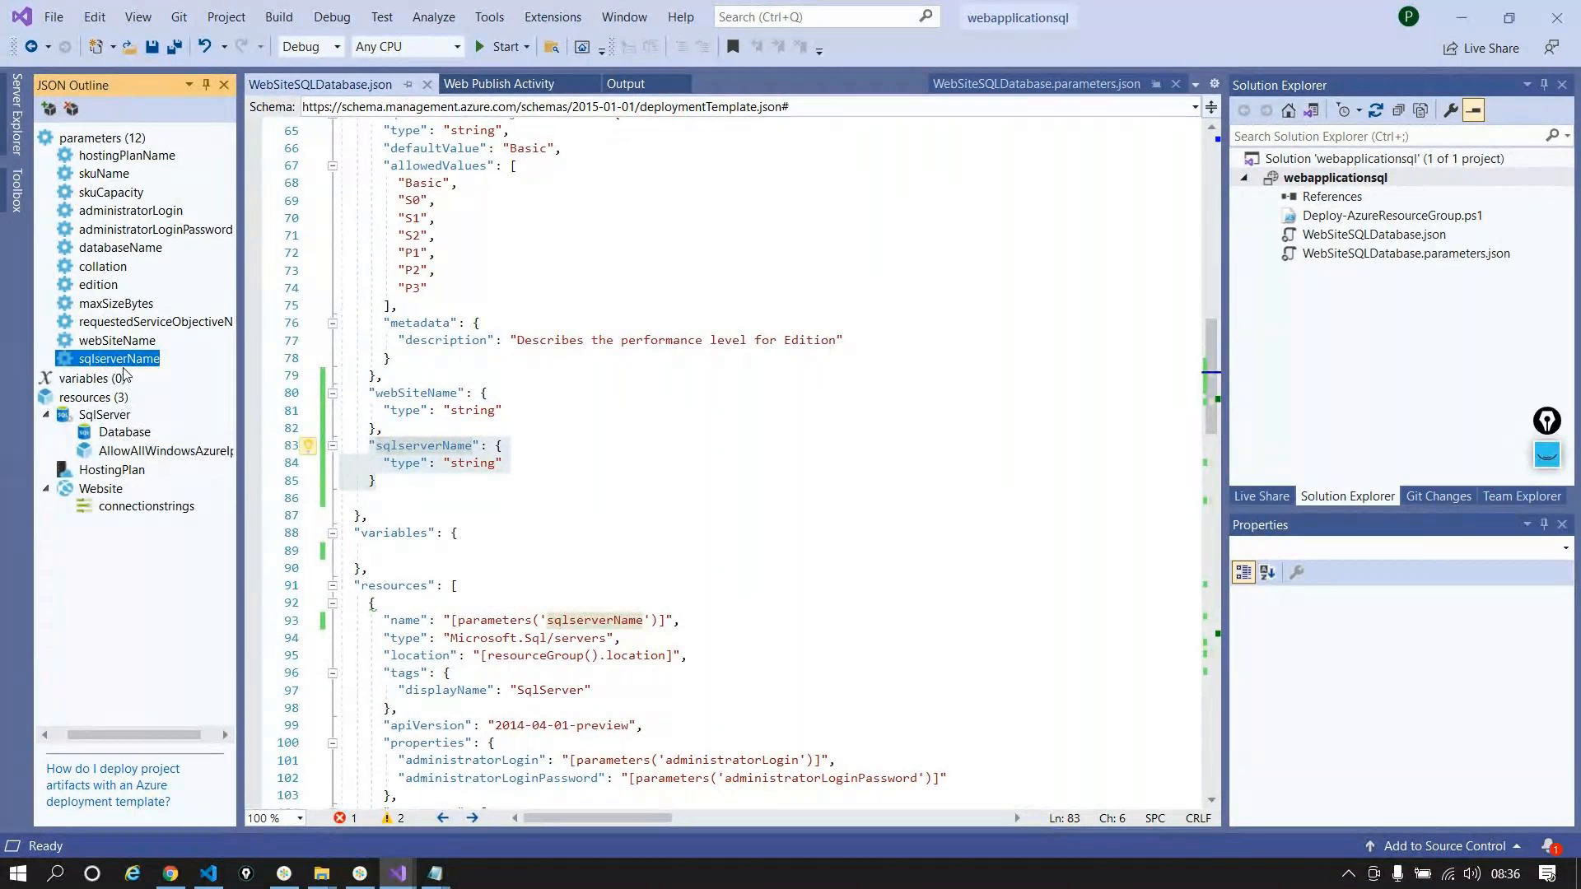
{"action": "left_click", "coordinate": [92, 397]}
{"action": "left_click", "coordinate": [101, 489]}
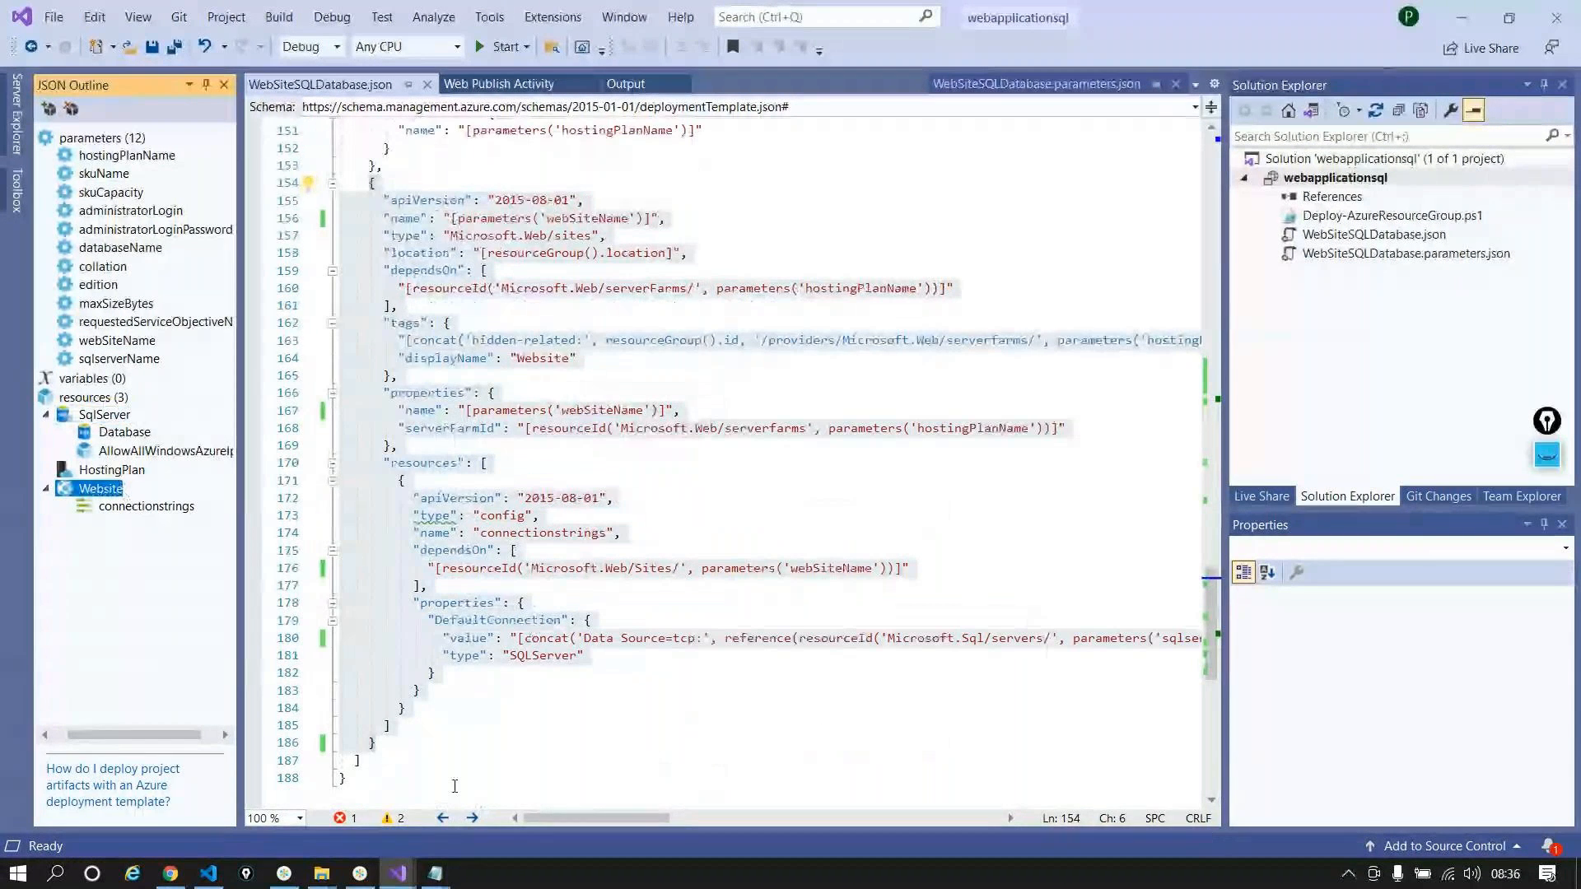
Step: Bring the Untitled Notepad plan forward and highlight 'database' on line 2
{"action": "left_click", "coordinate": [437, 874]}
{"action": "left_click", "coordinate": [527, 778]}
{"action": "left_click_drag", "start_coordinate": [568, 104], "coordinate": [5, 21]}
Step: Highlight step 2, then the whole three-step plan, before returning to the template
{"action": "left_click", "coordinate": [255, 105]}
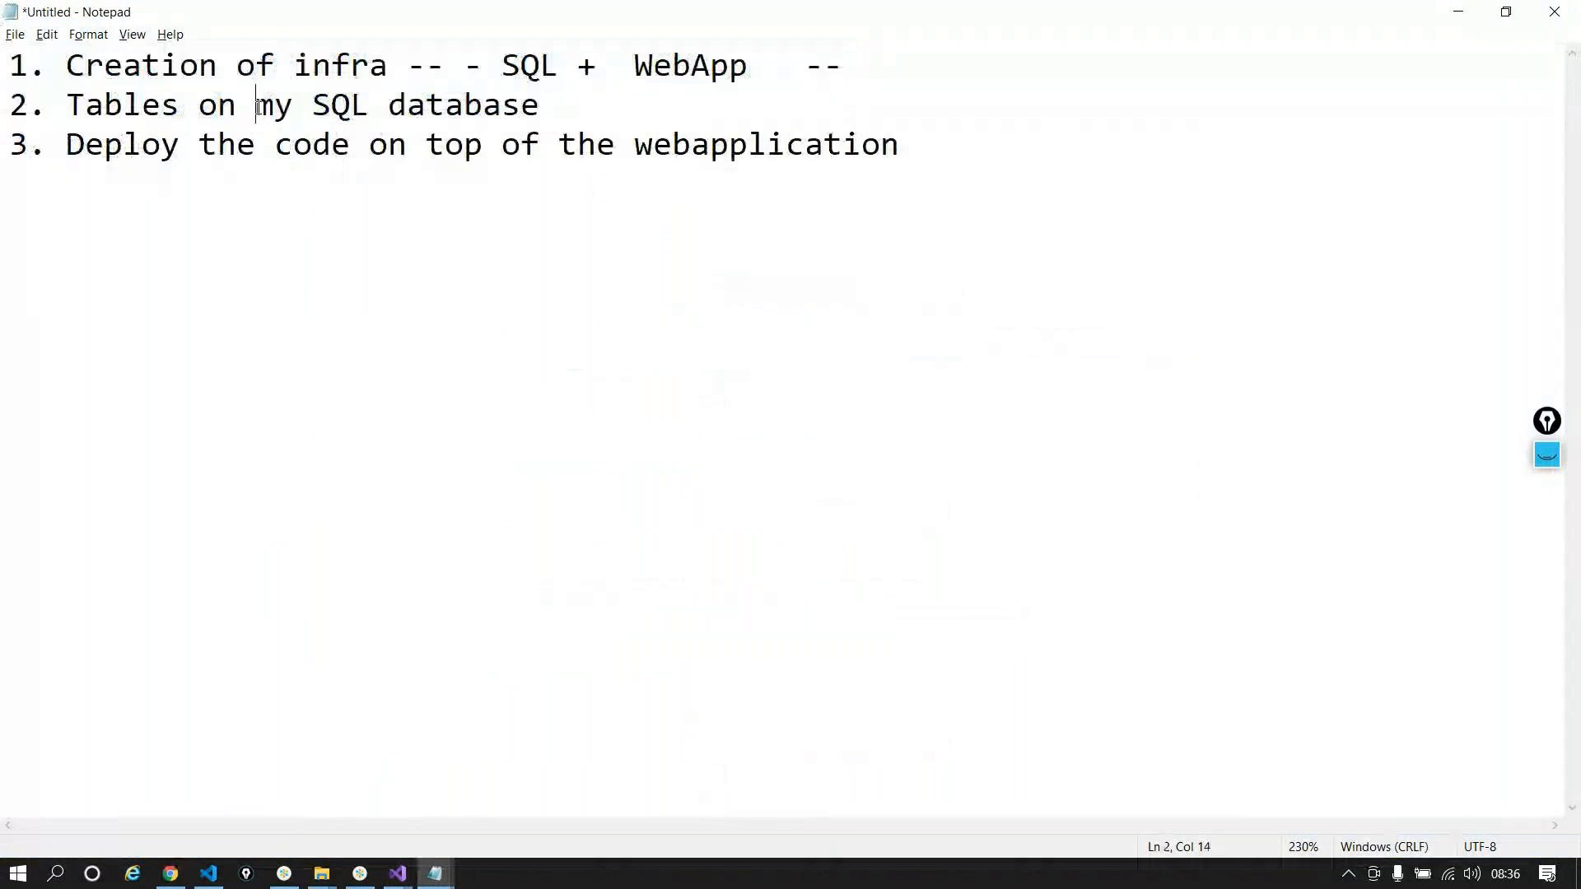
{"action": "left_click_drag", "start_coordinate": [582, 94], "coordinate": [11, 95]}
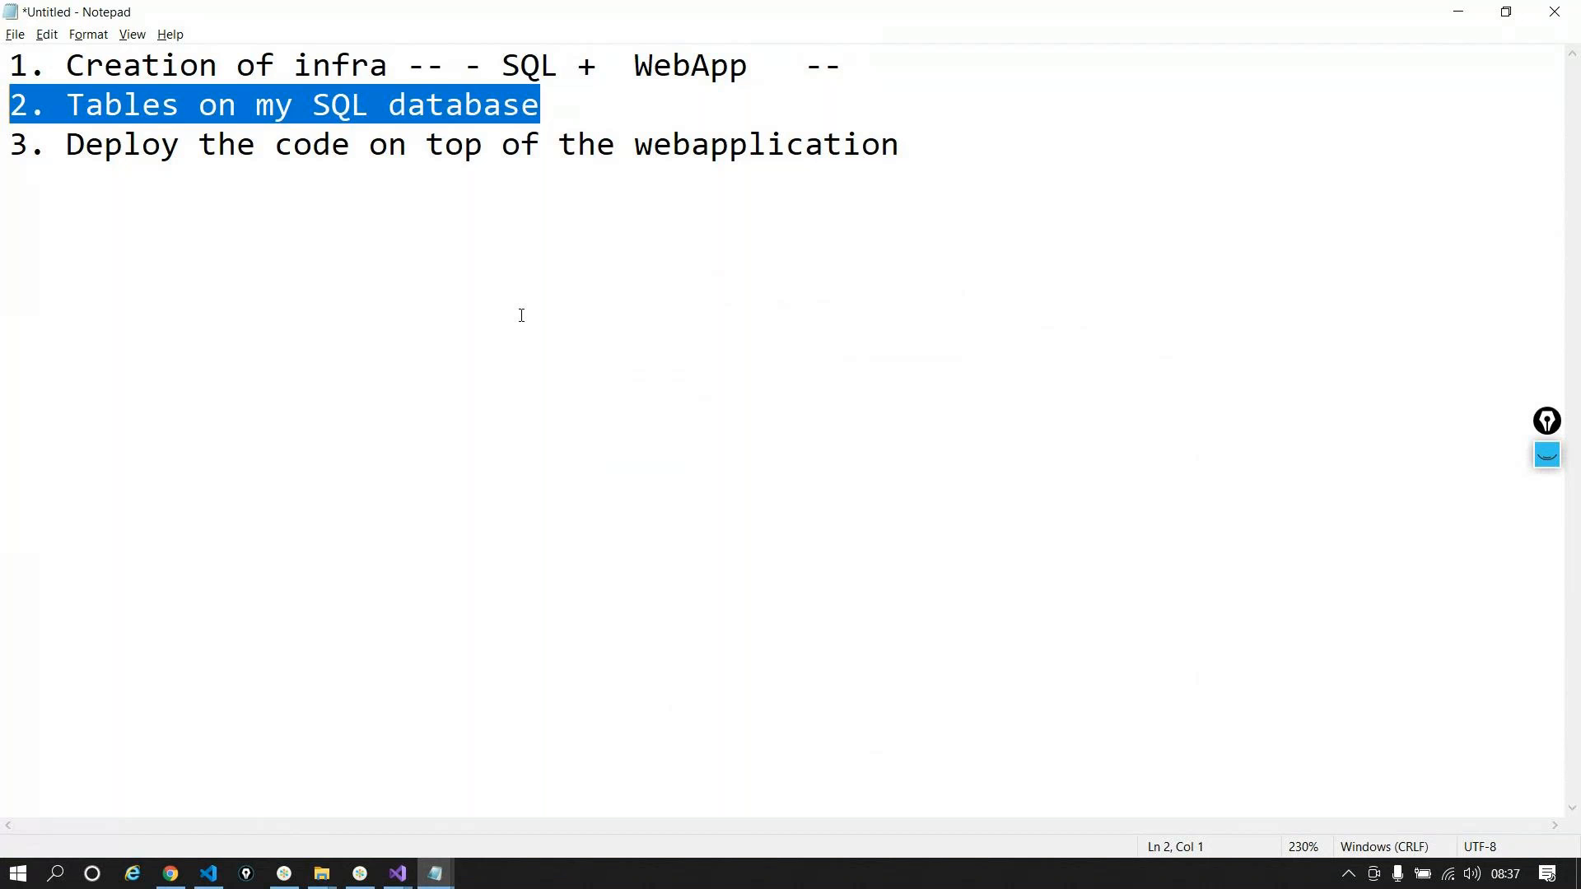
{"action": "left_click_drag", "start_coordinate": [928, 151], "coordinate": [3, 8]}
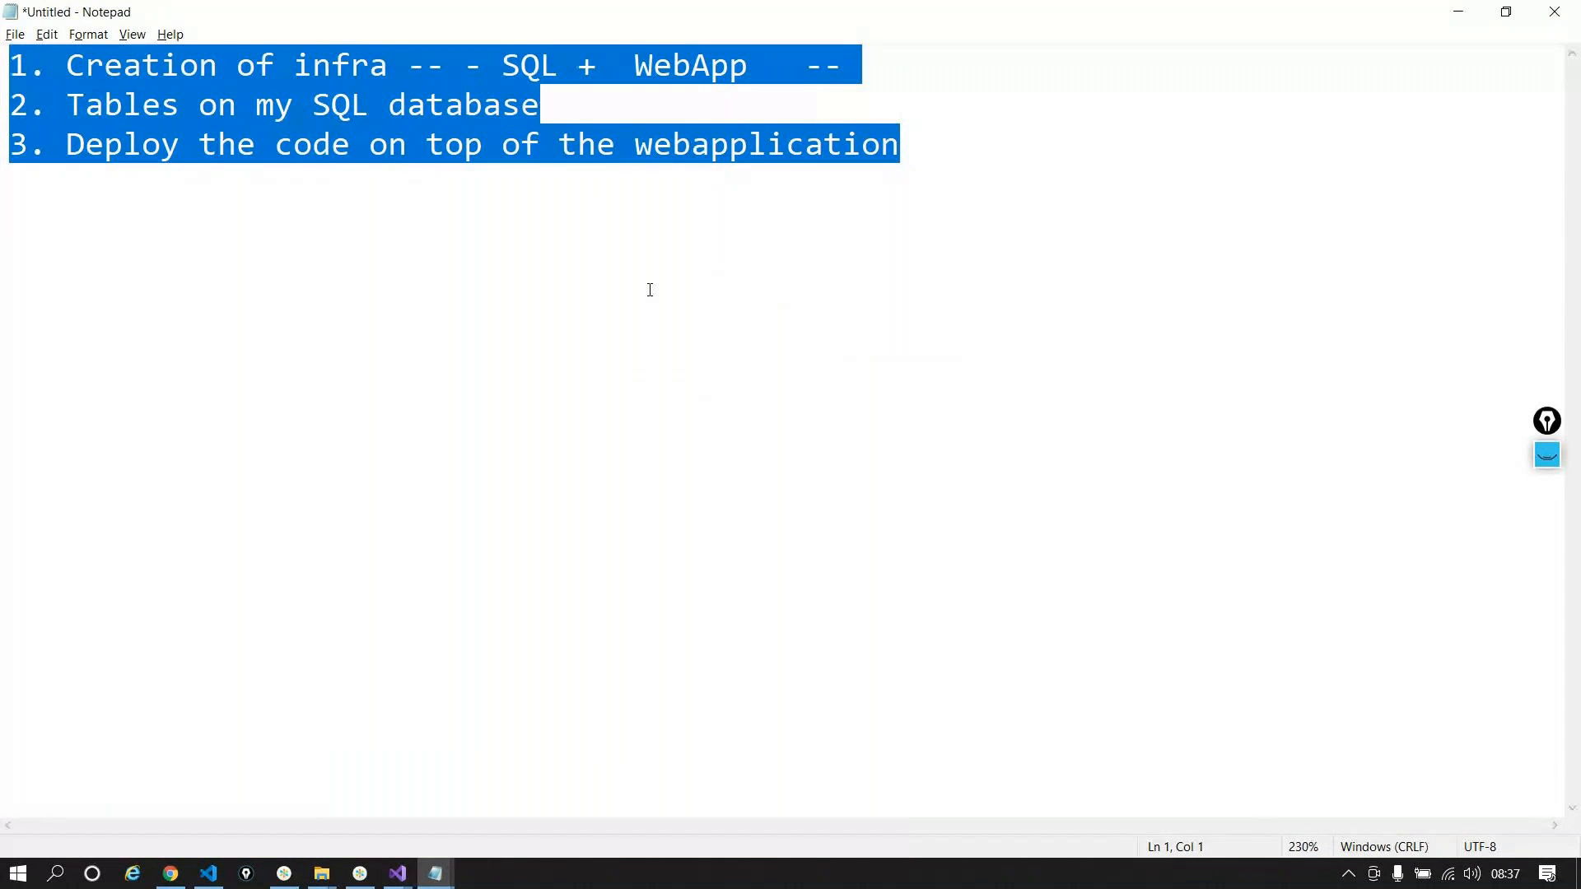
{"action": "key", "text": "alt+Tab"}
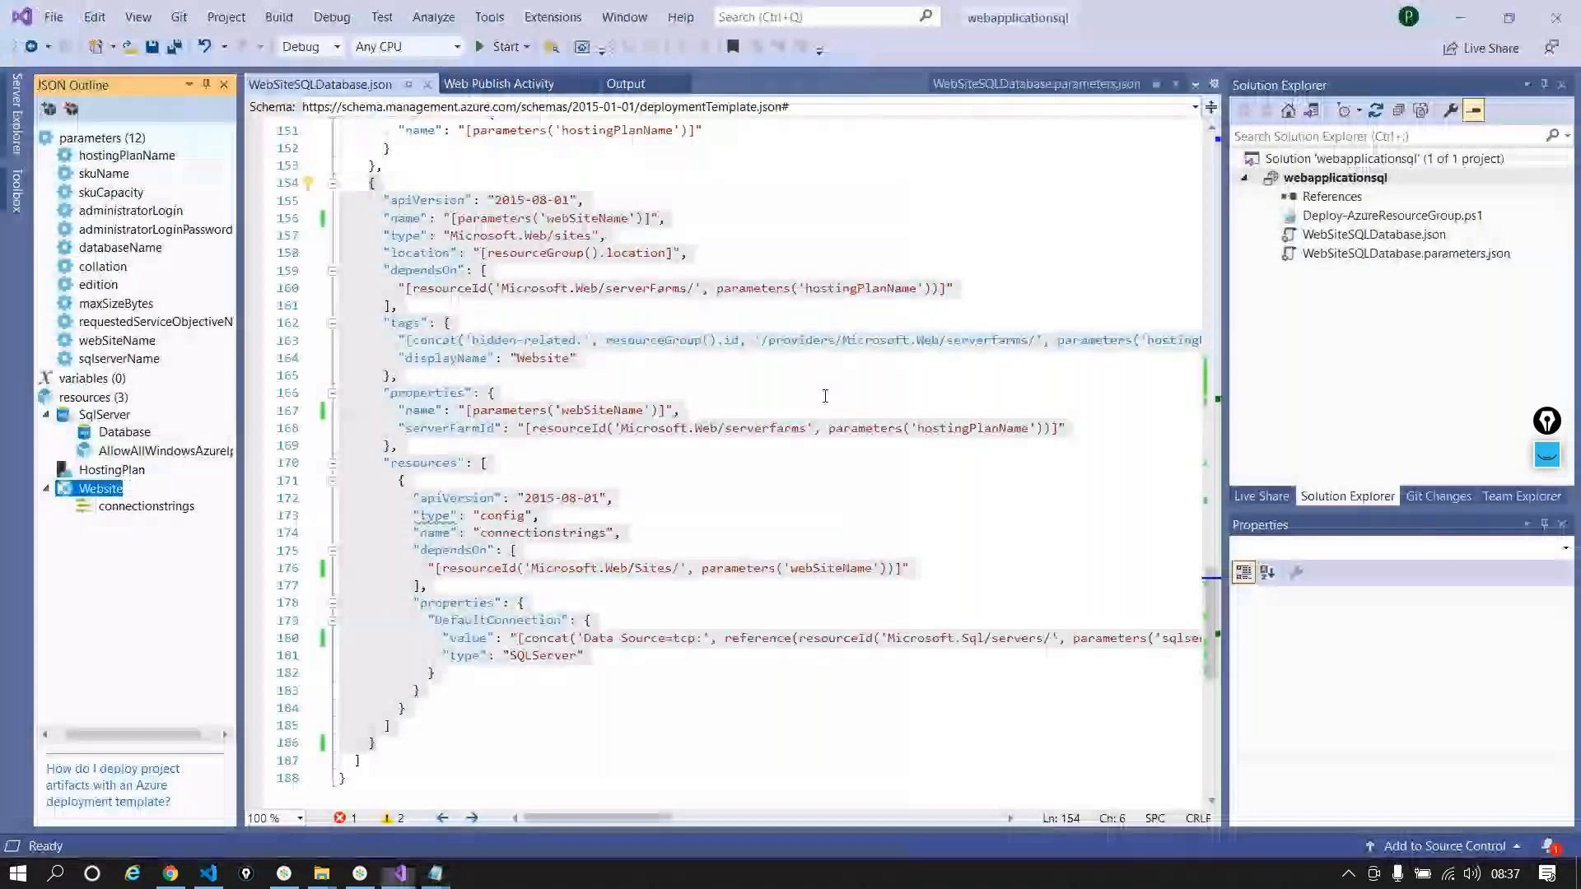
Step: Close the JSON validator tab, list the drop artifact's files, and go to Releases
{"action": "key", "text": "alt+Tab"}
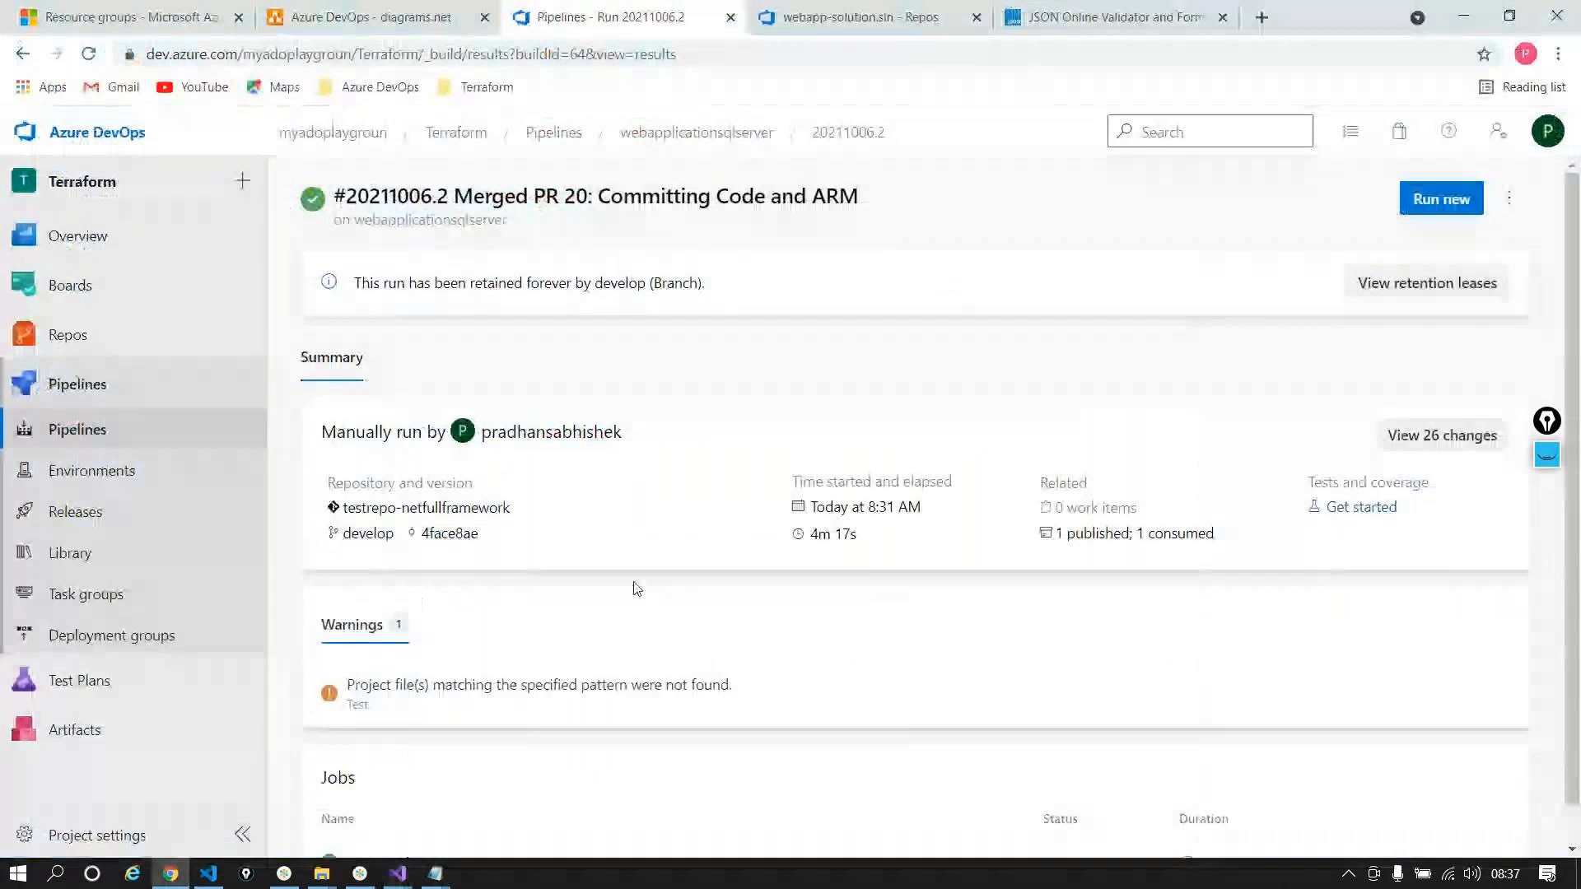
{"action": "scroll", "coordinate": [635, 590], "scroll_direction": "down", "scroll_amount": 1}
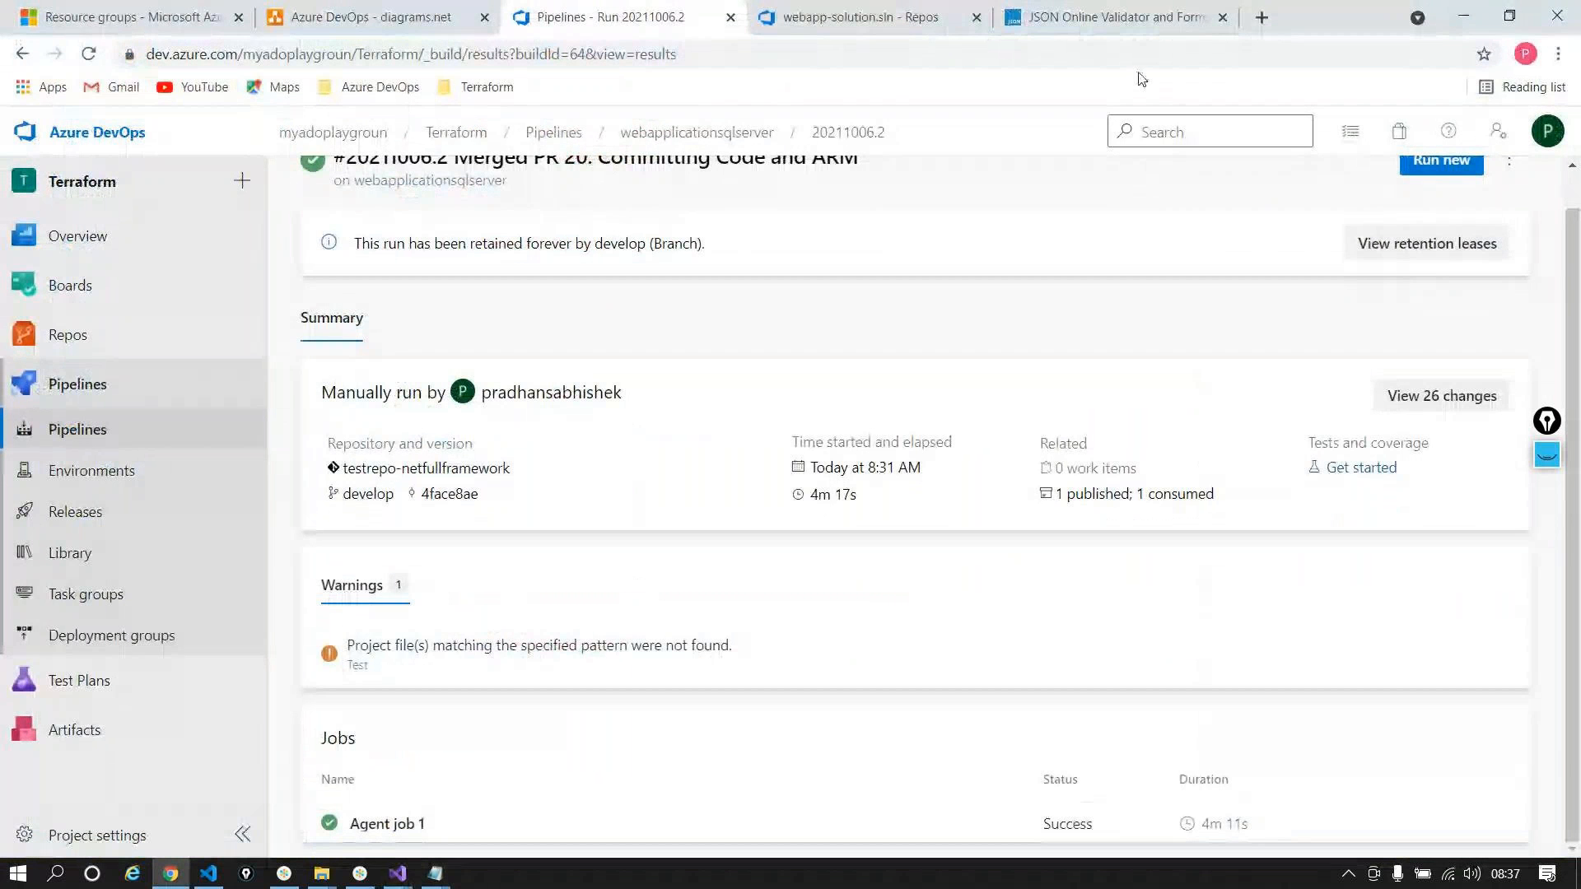
{"action": "left_click", "coordinate": [1222, 17]}
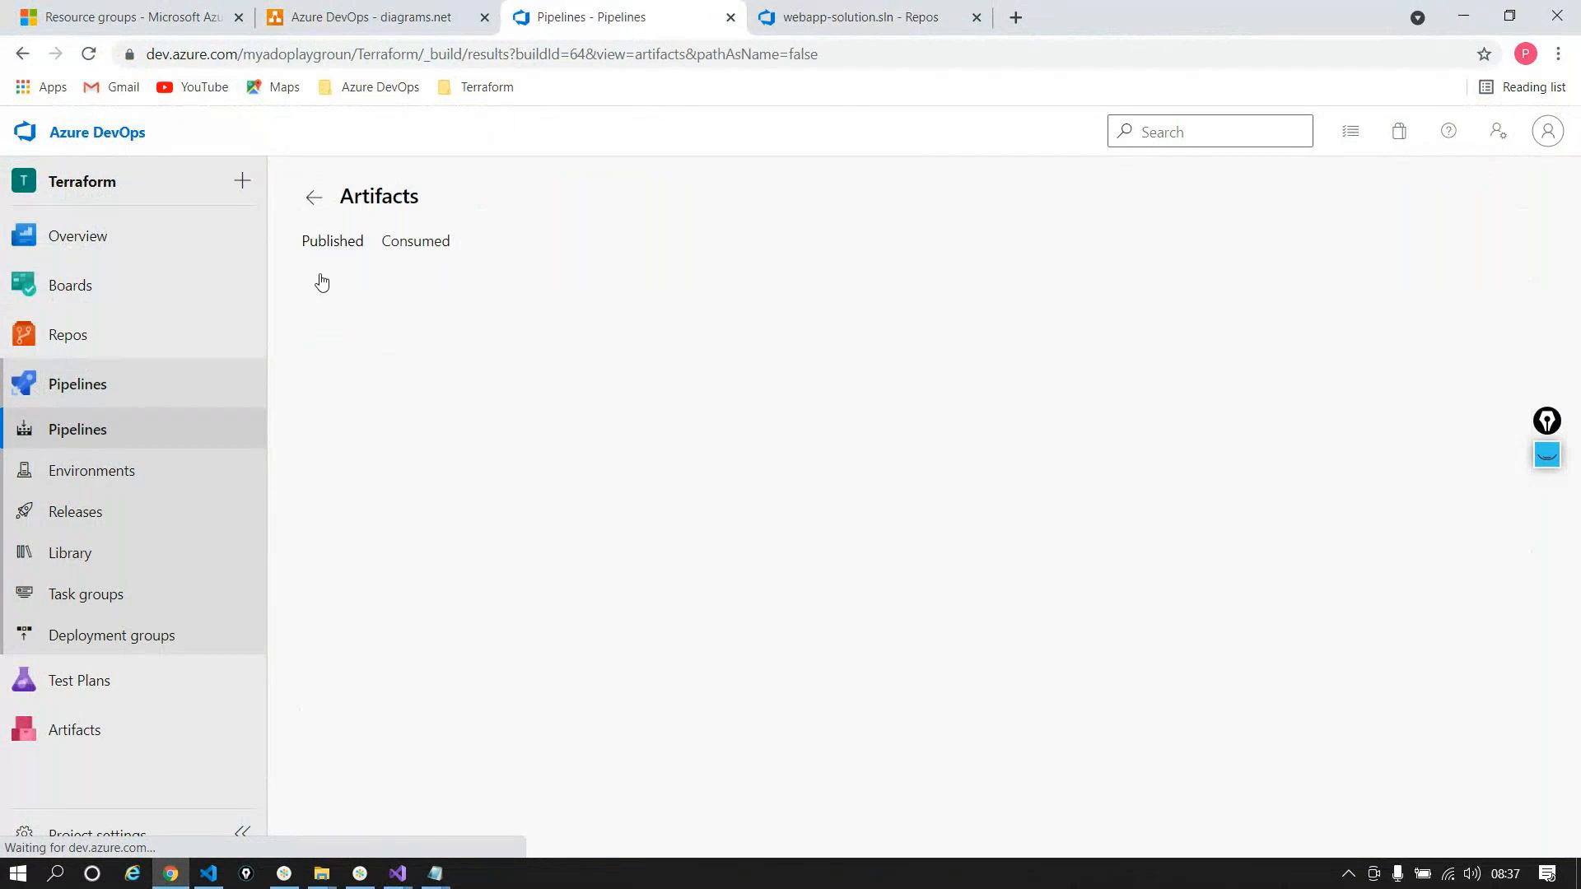
{"action": "left_click", "coordinate": [327, 348]}
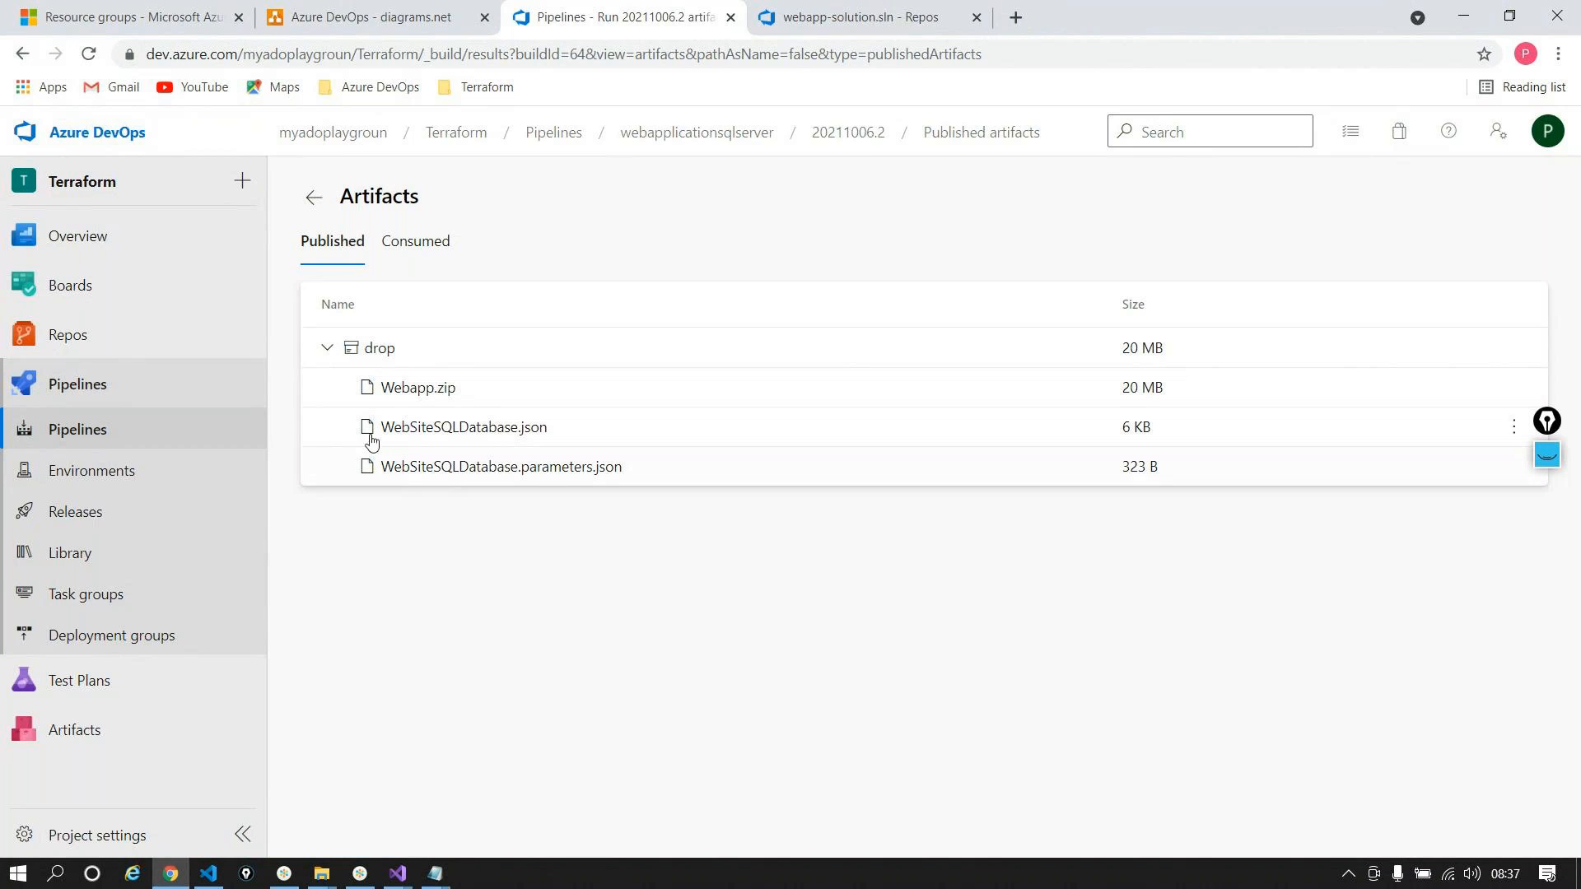
{"action": "left_click", "coordinate": [158, 508]}
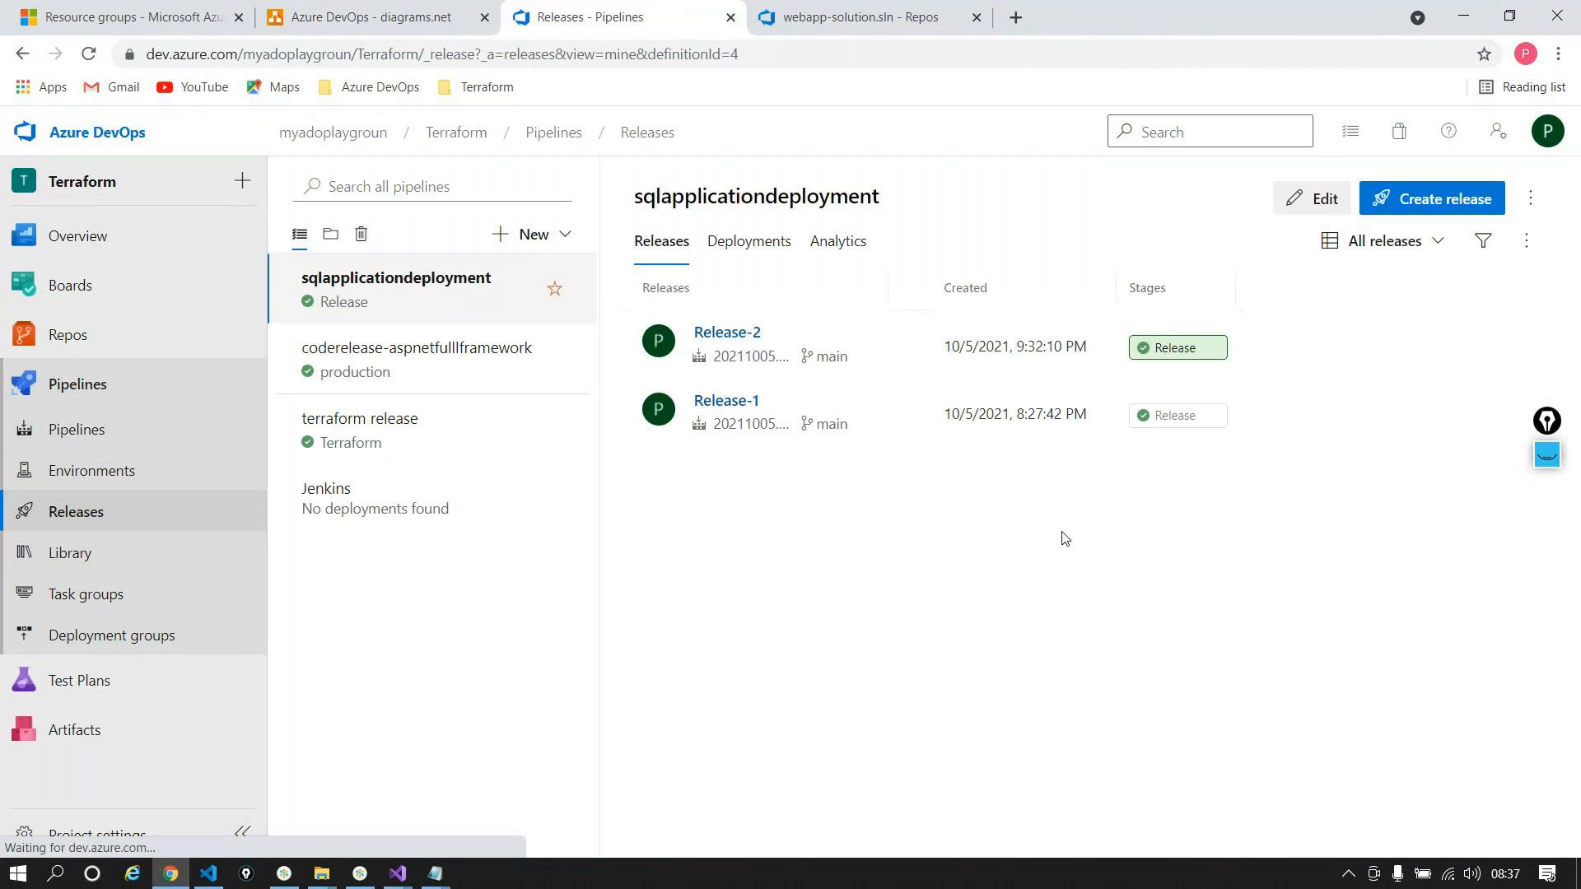
Step: Start a new release pipeline named sqlserverwebapplicationdeployment
{"action": "left_click", "coordinate": [531, 234]}
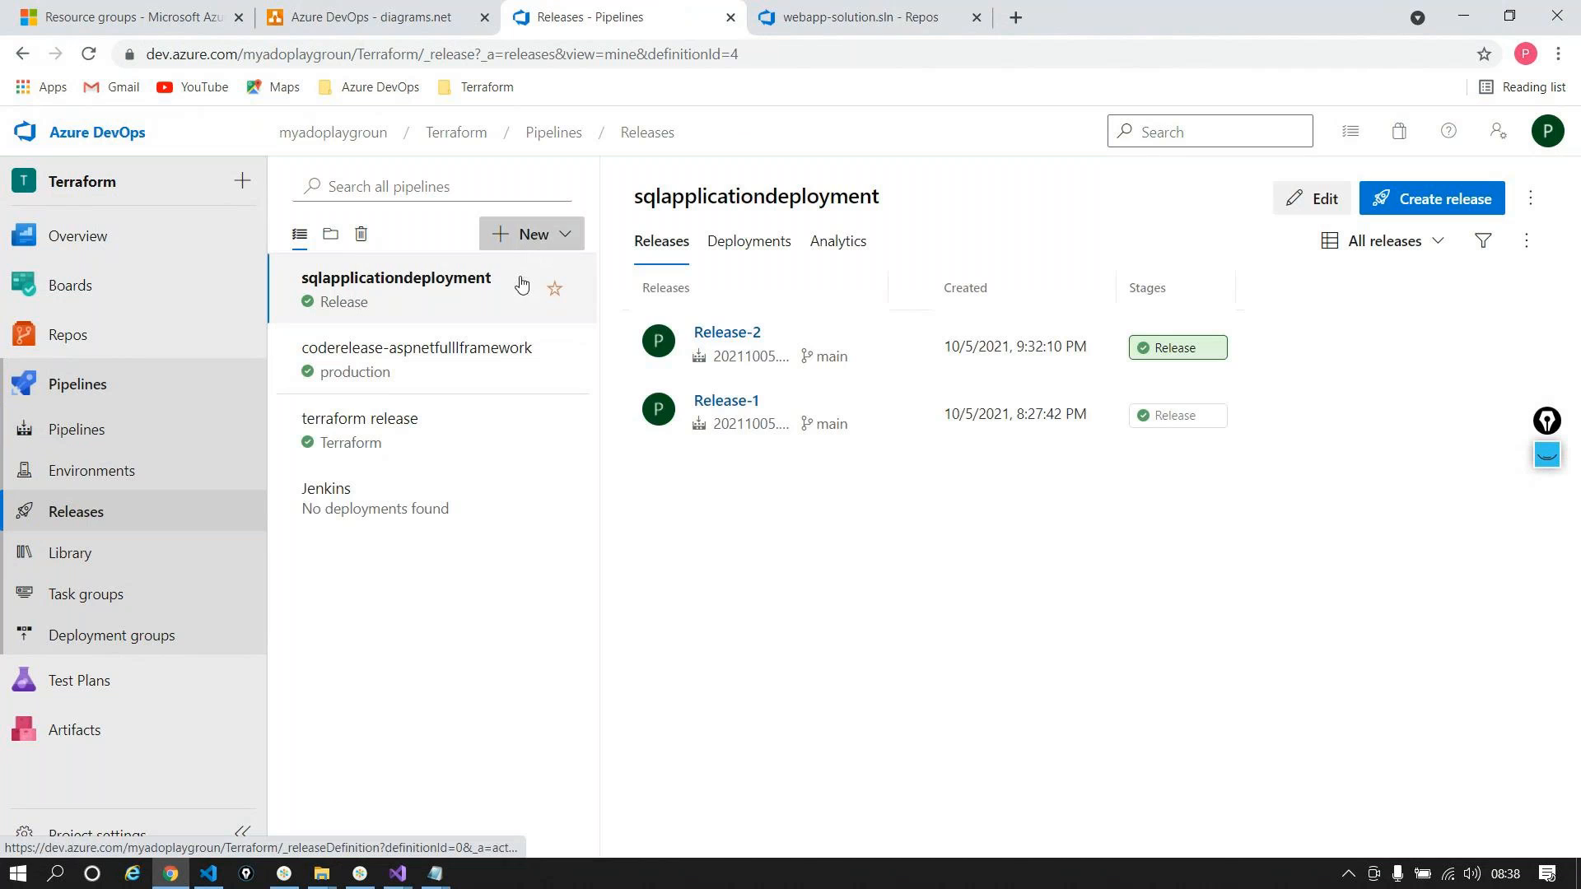
{"action": "left_click", "coordinate": [521, 279]}
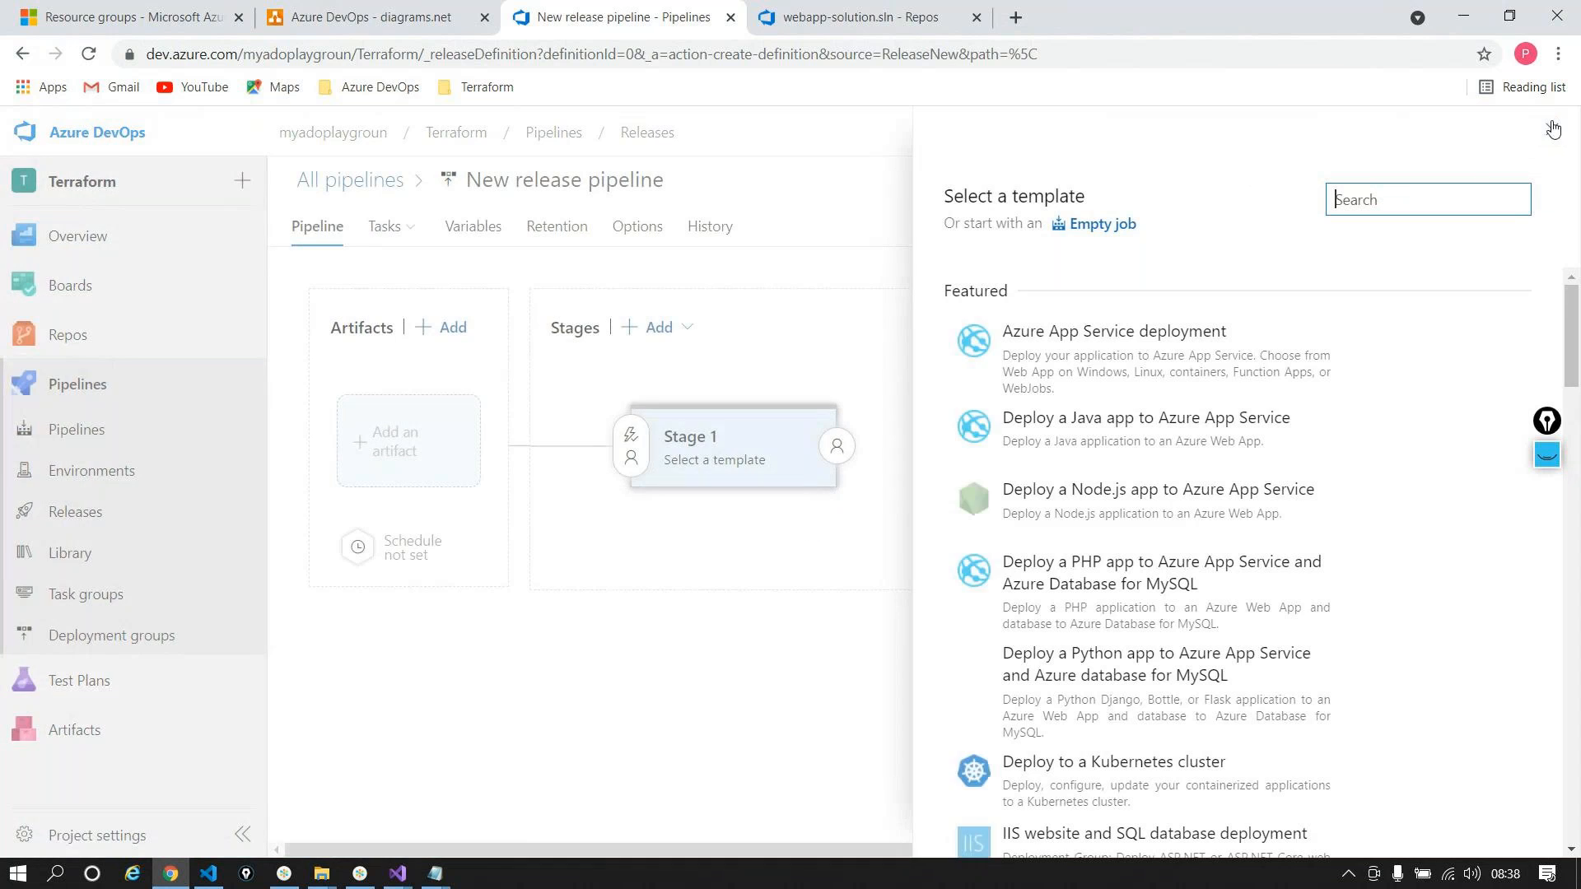
{"action": "key", "text": "Escape"}
{"action": "left_click", "coordinate": [576, 182]}
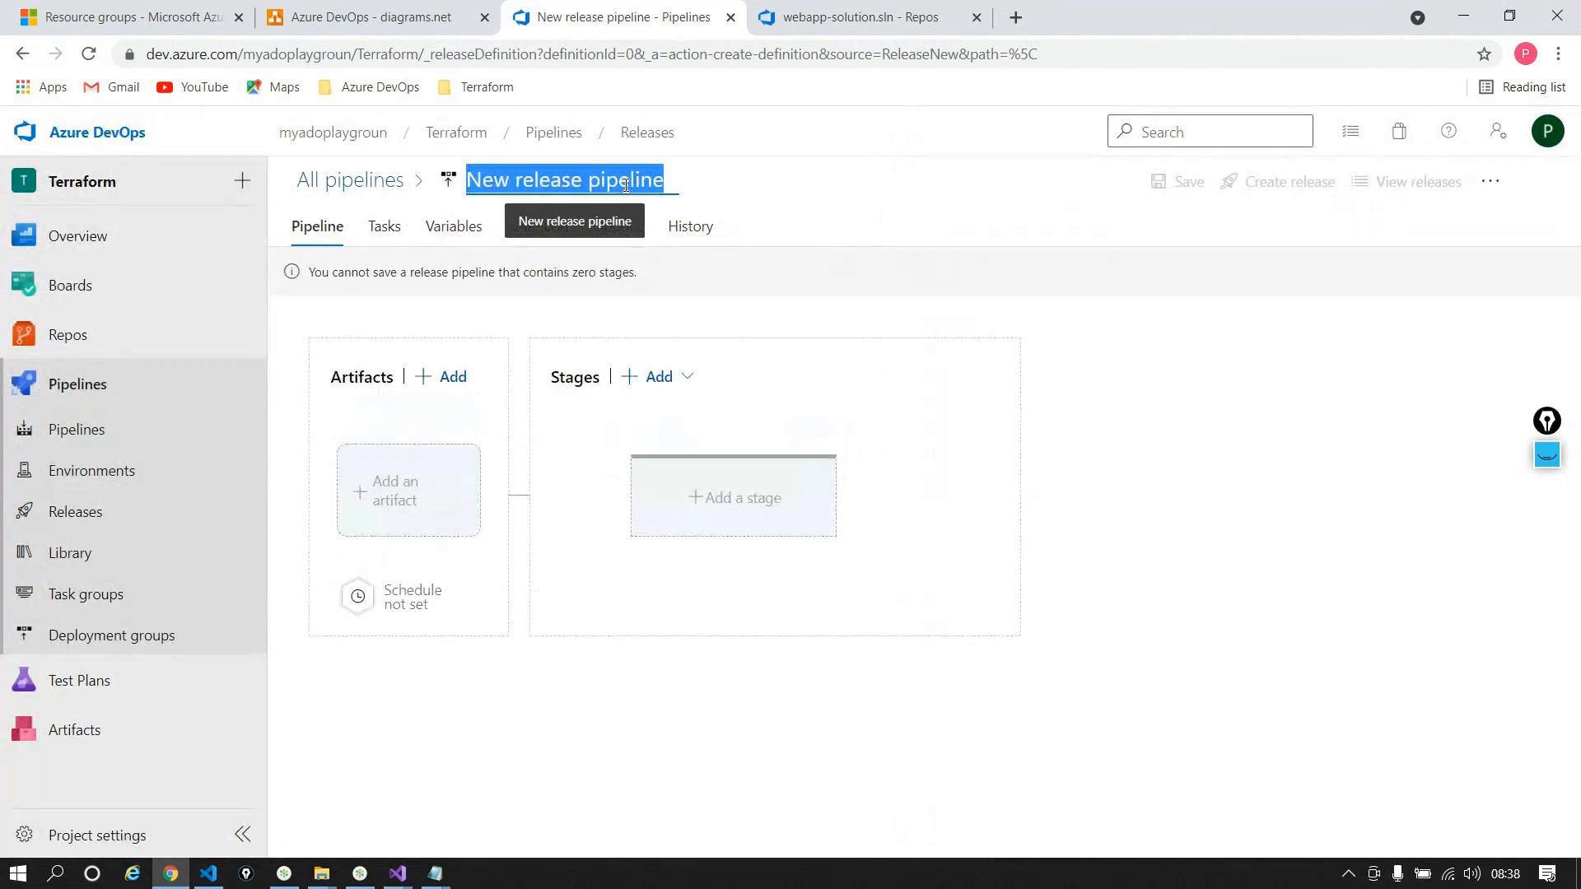
{"action": "type", "text": "sq"}
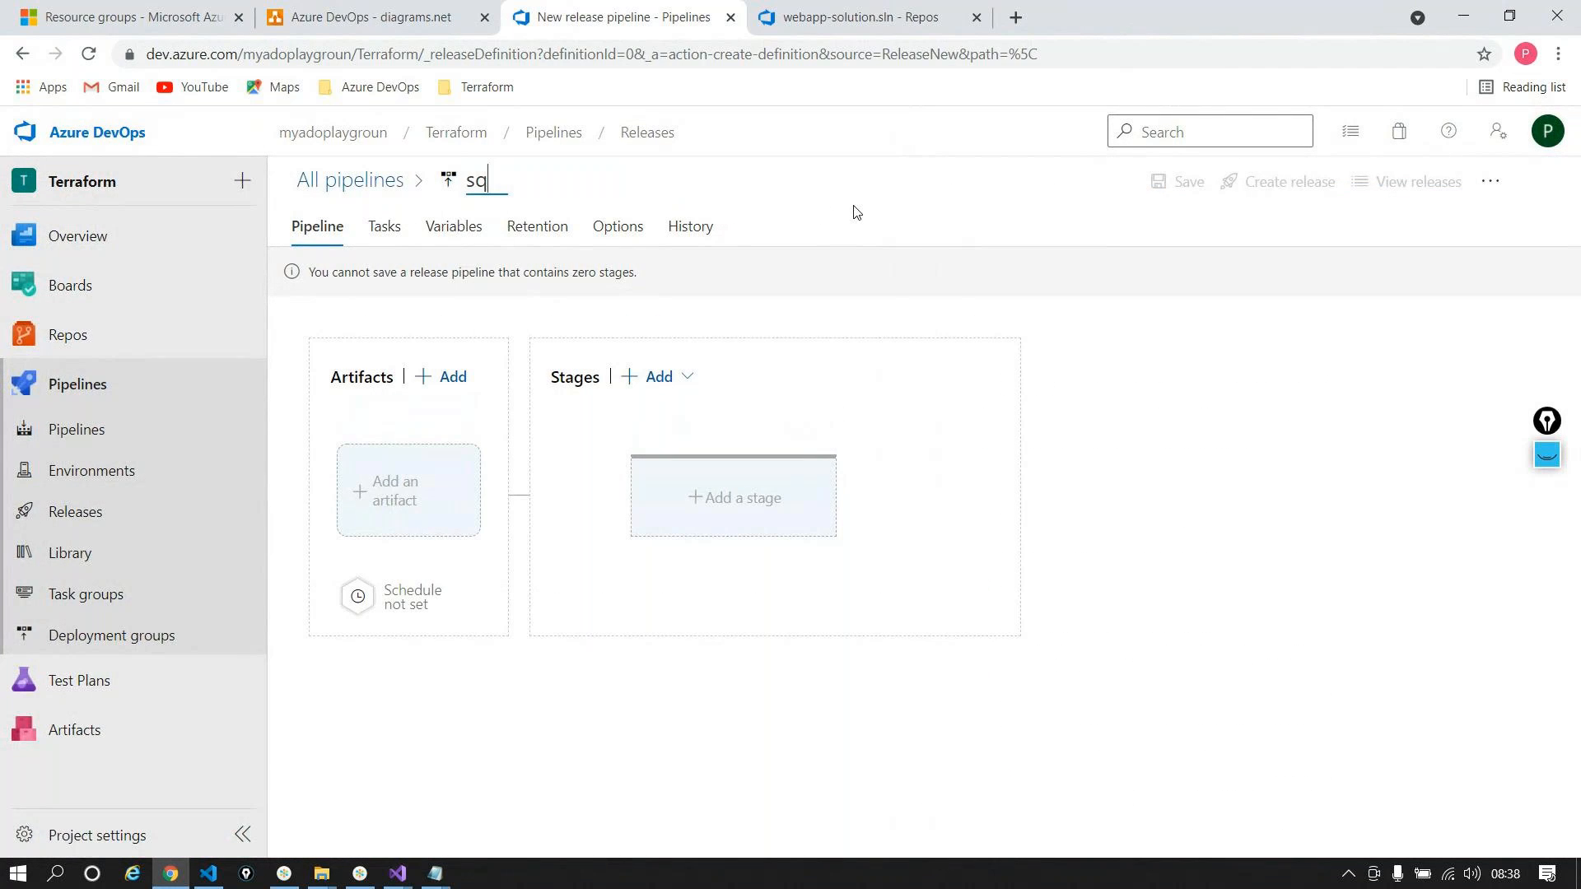
{"action": "type", "text": "lserverweb"}
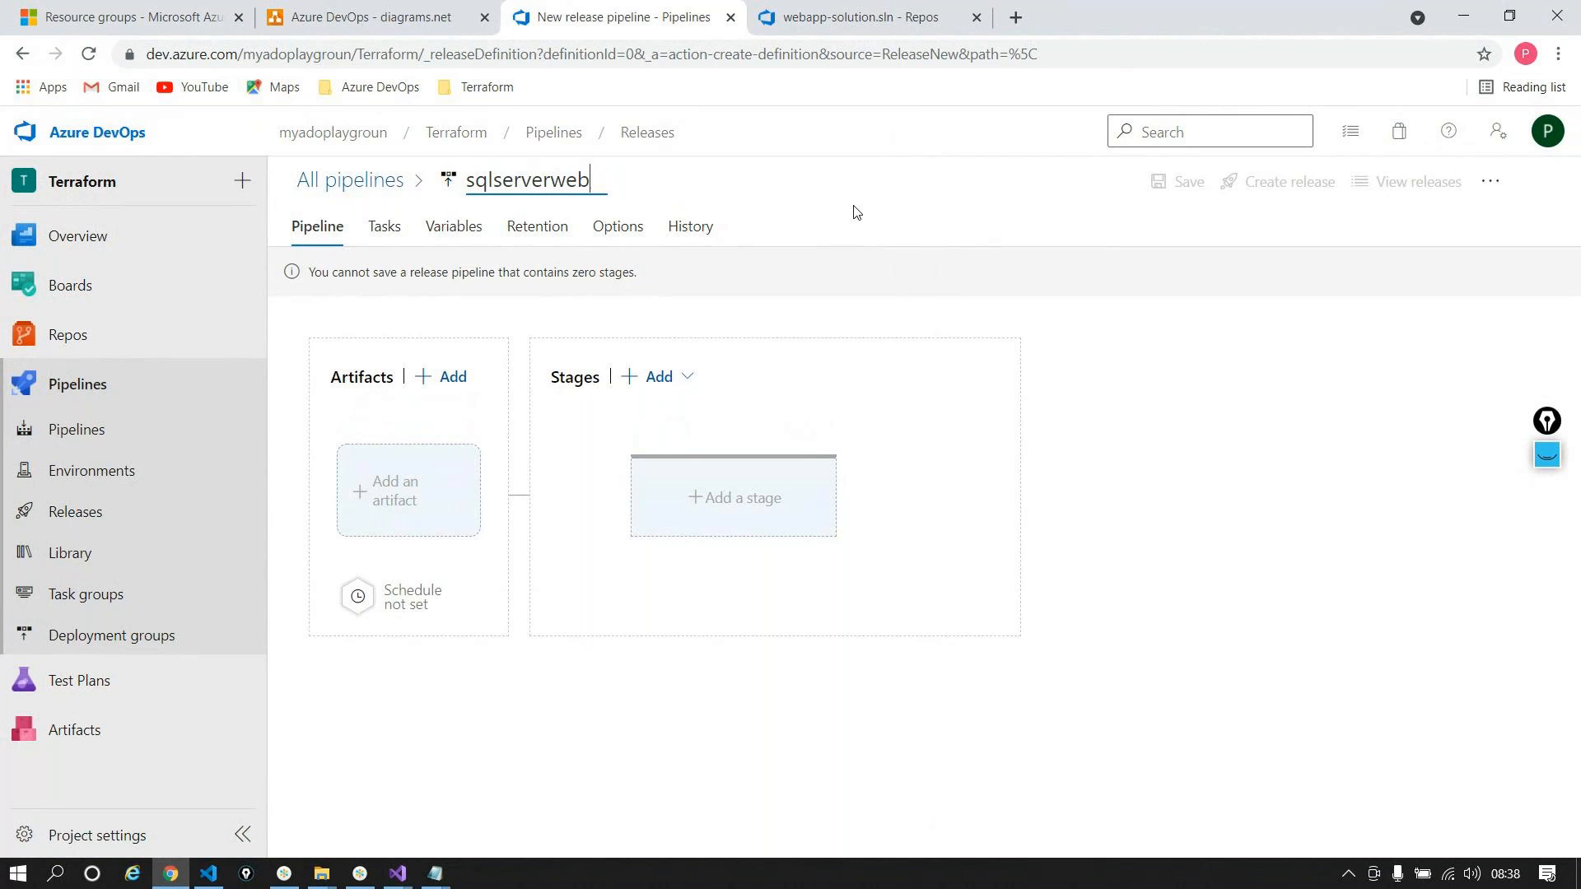
{"action": "type", "text": "application"}
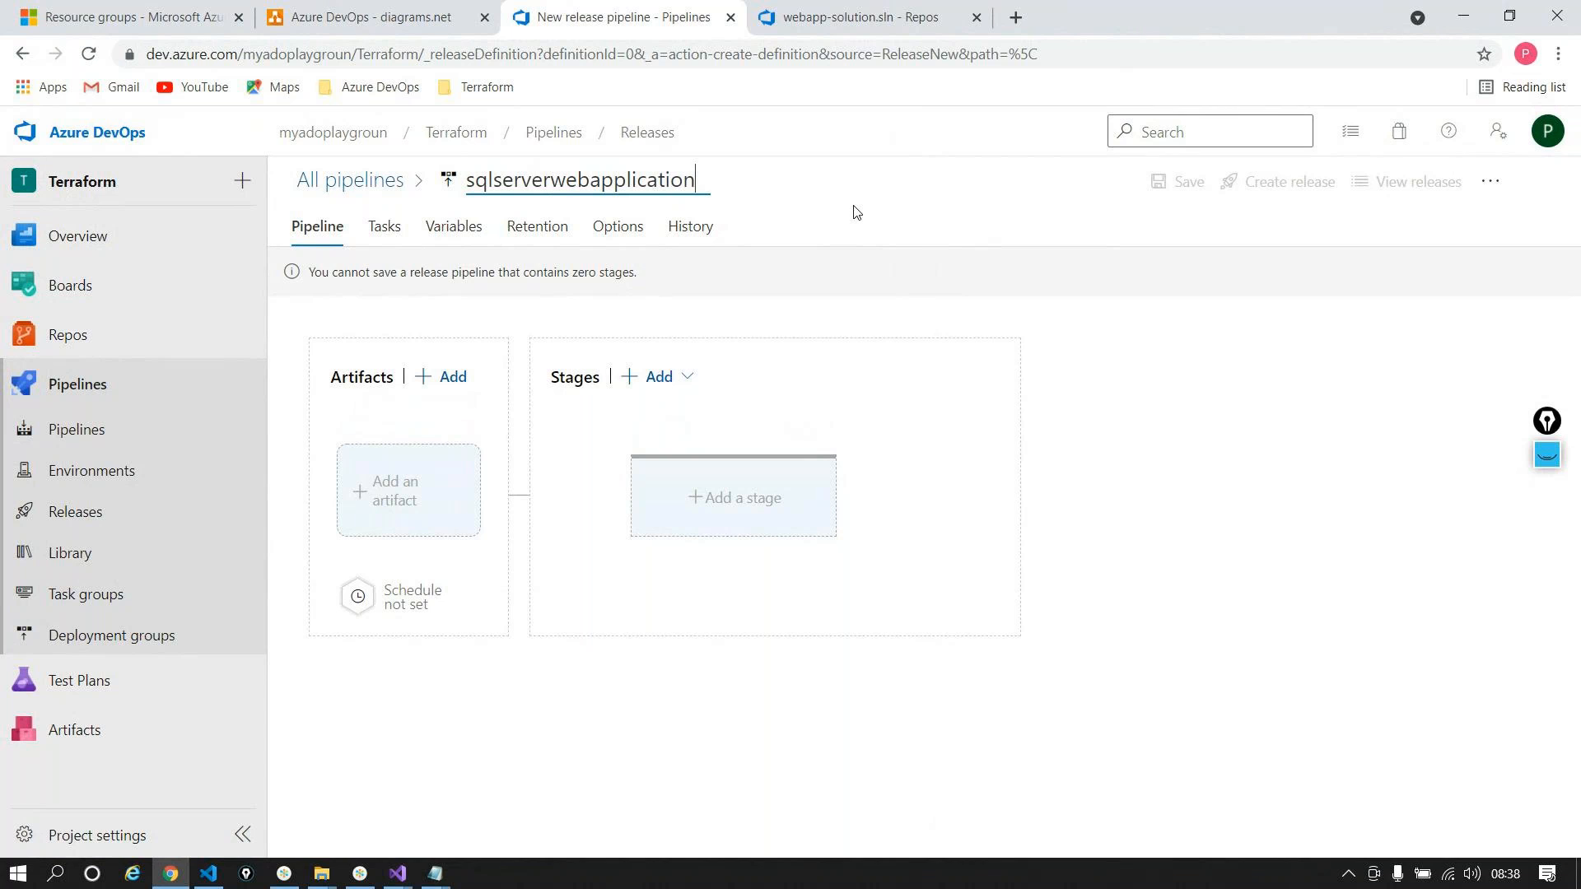
{"action": "type", "text": "deployment"}
{"action": "left_click", "coordinate": [899, 227]}
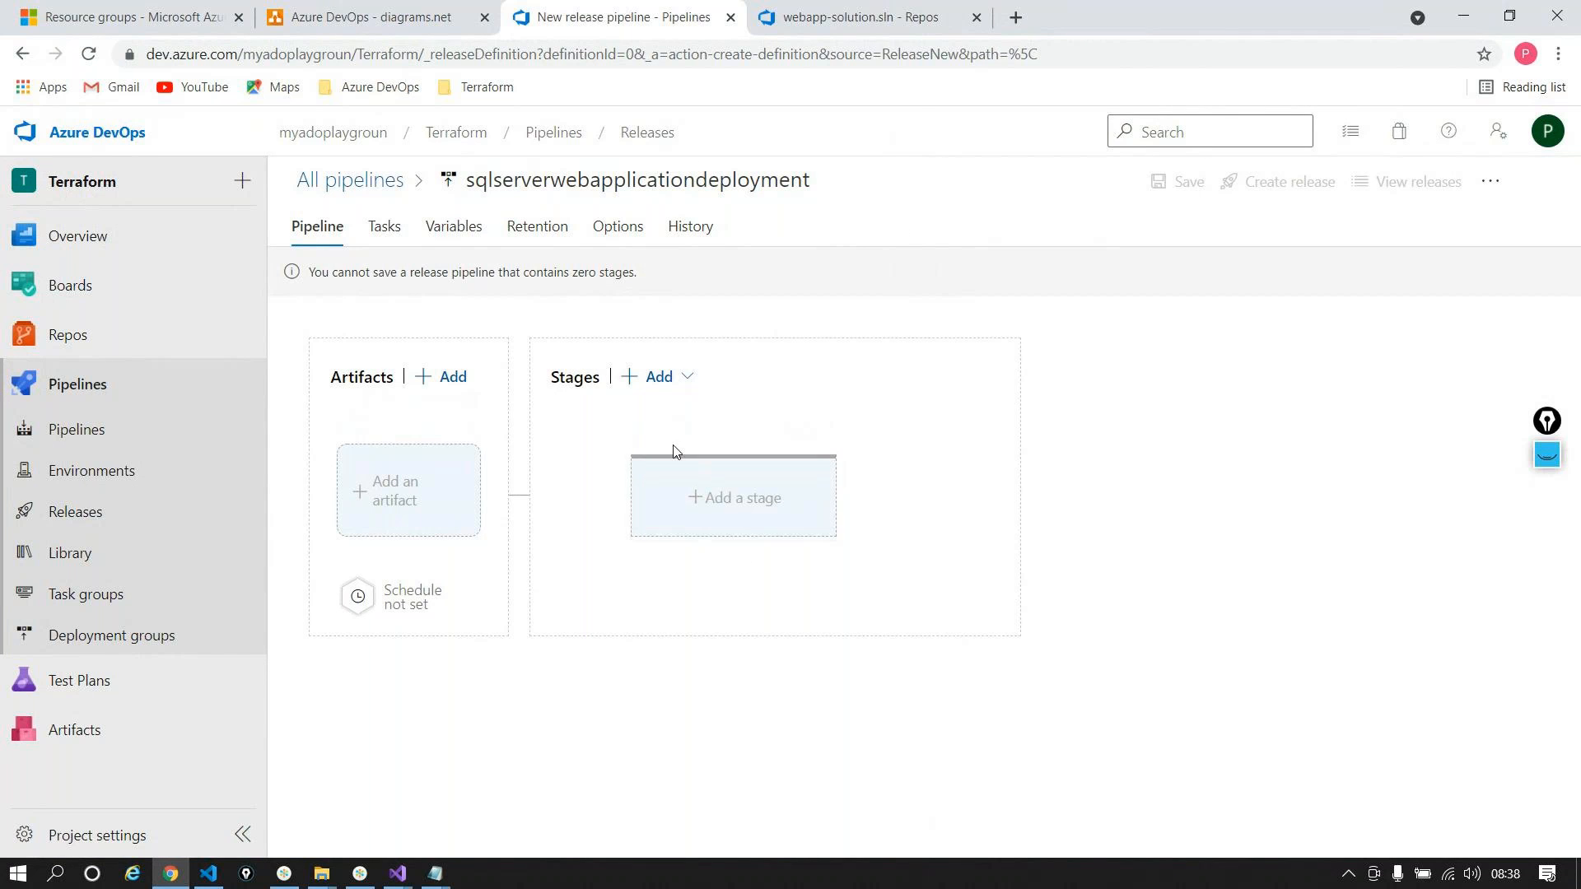
Step: Add an empty-job stage named development
{"action": "left_click", "coordinate": [695, 494]}
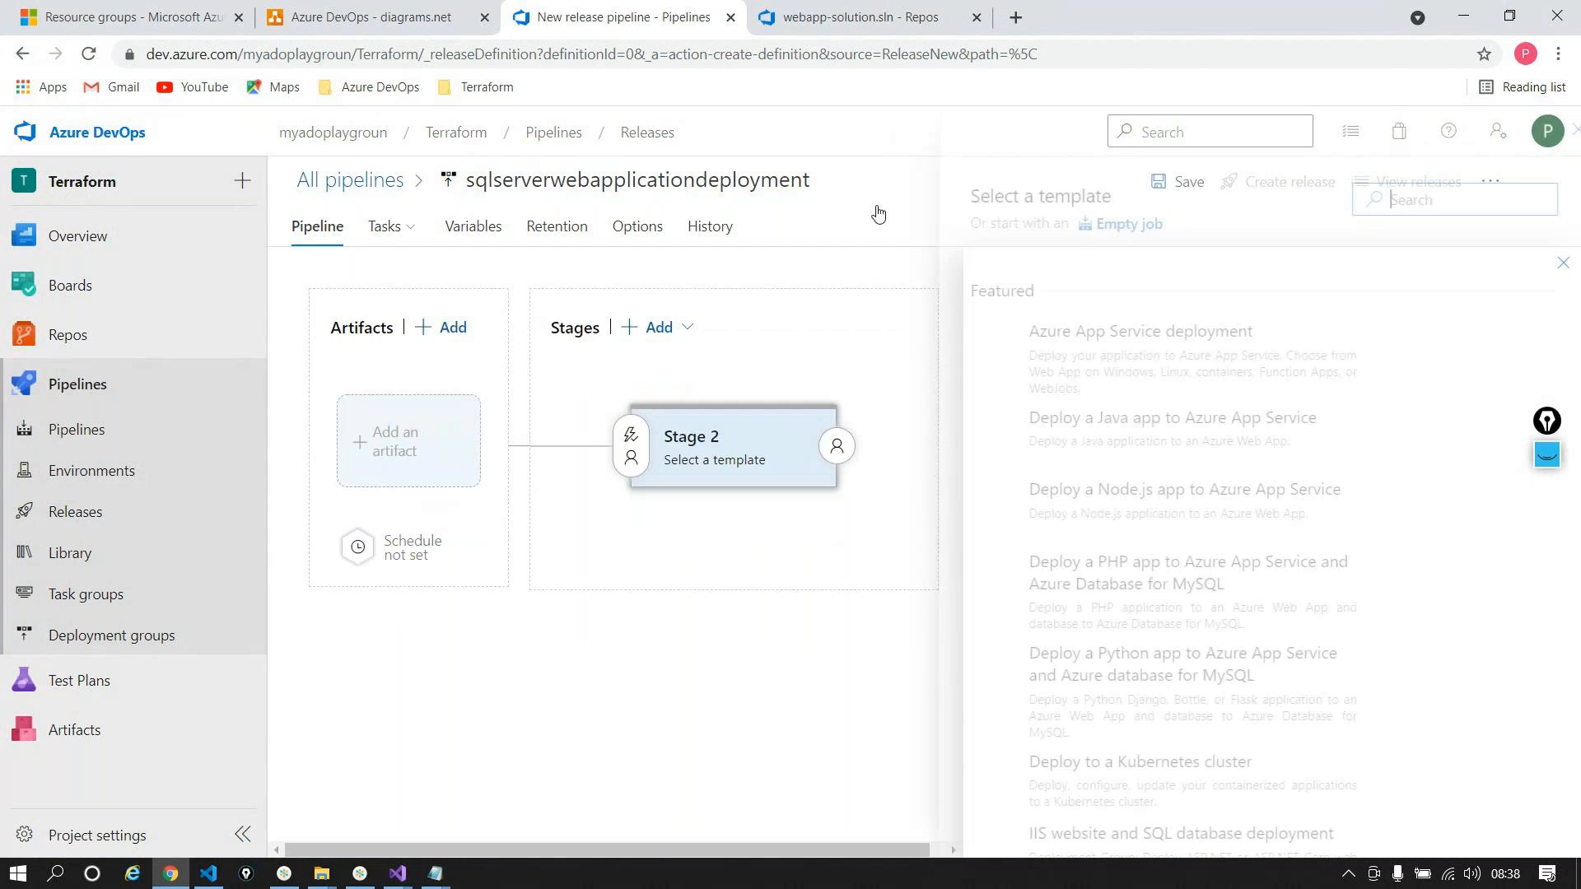
{"action": "left_click", "coordinate": [1090, 227]}
{"action": "triple_click", "coordinate": [994, 457]}
{"action": "type", "text": "development"}
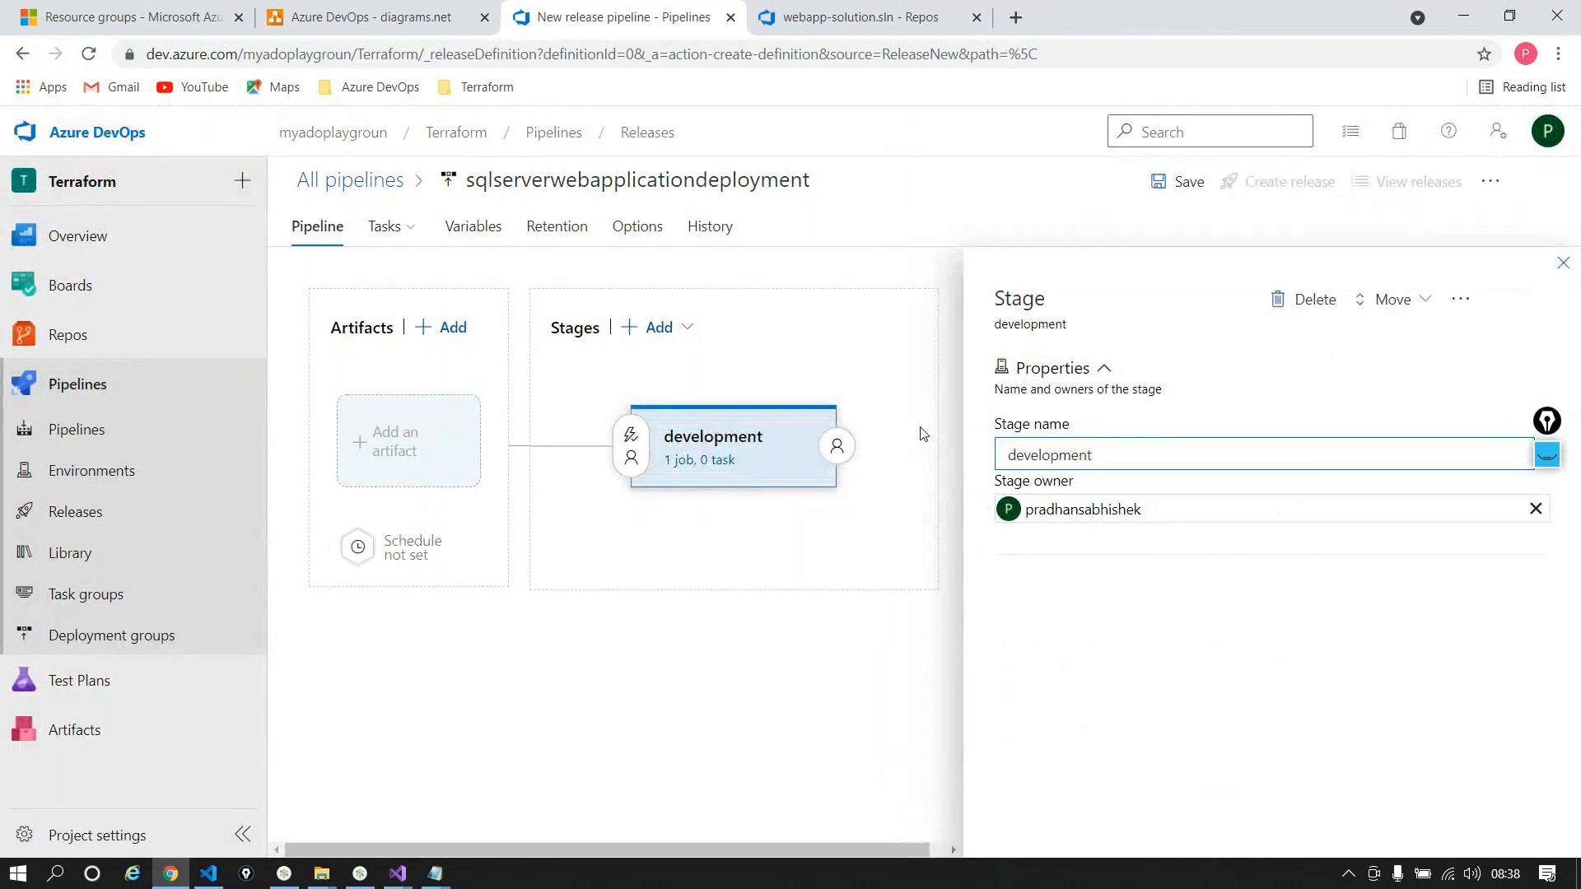
{"action": "left_click", "coordinate": [1563, 263]}
Step: Rename the development stage's Agent job to 'Creation and Code release'
{"action": "left_click", "coordinate": [700, 459]}
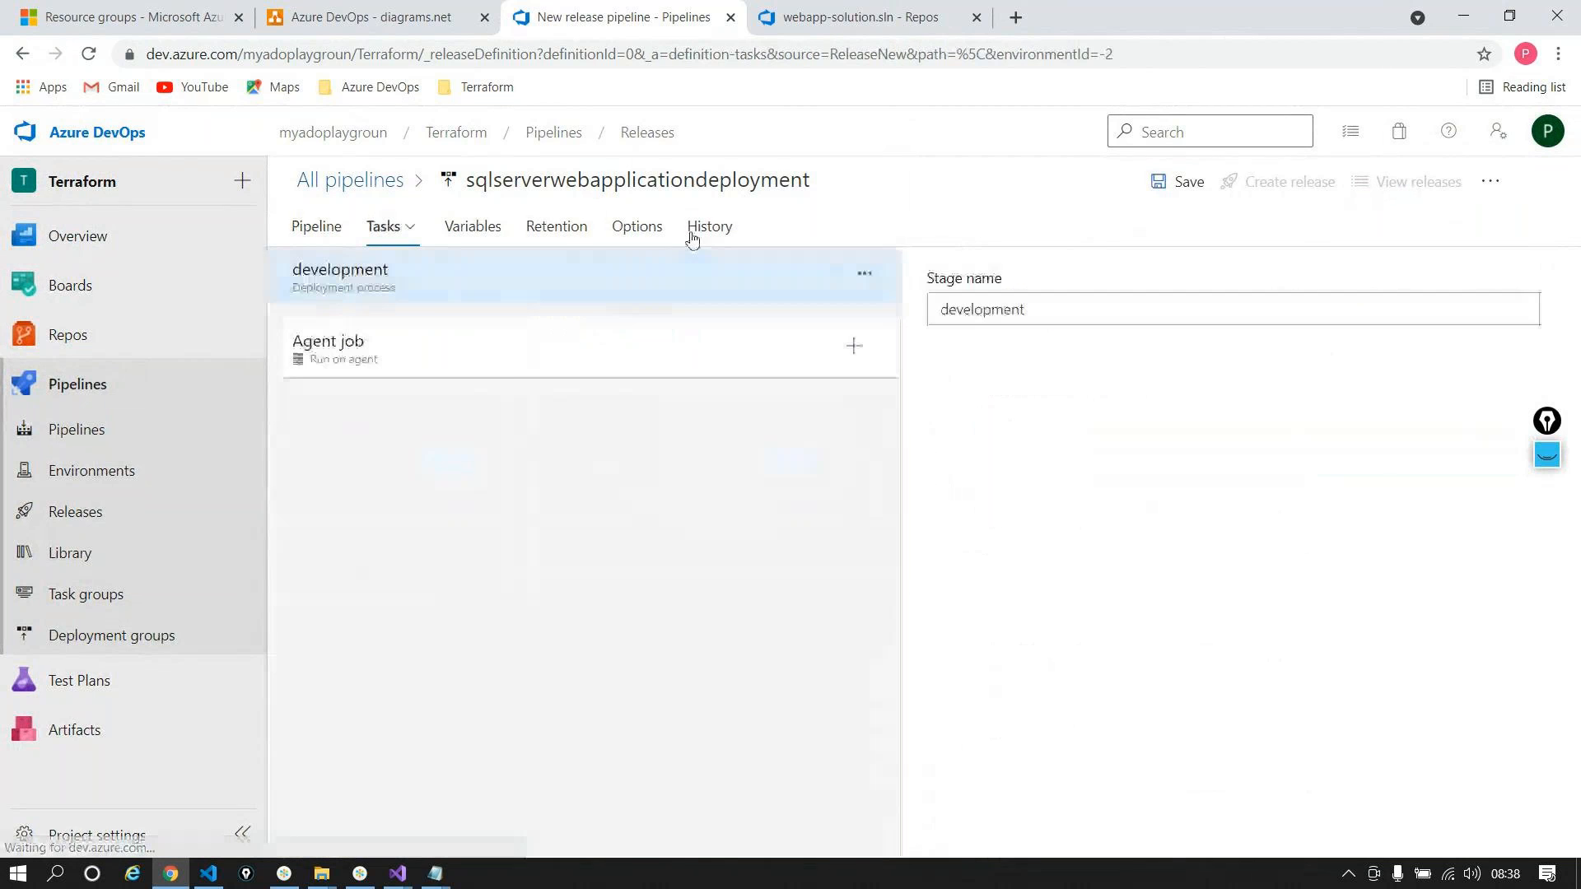
{"action": "left_click", "coordinate": [462, 350]}
{"action": "left_click", "coordinate": [1048, 380]}
{"action": "key", "text": "ctrl+a"}
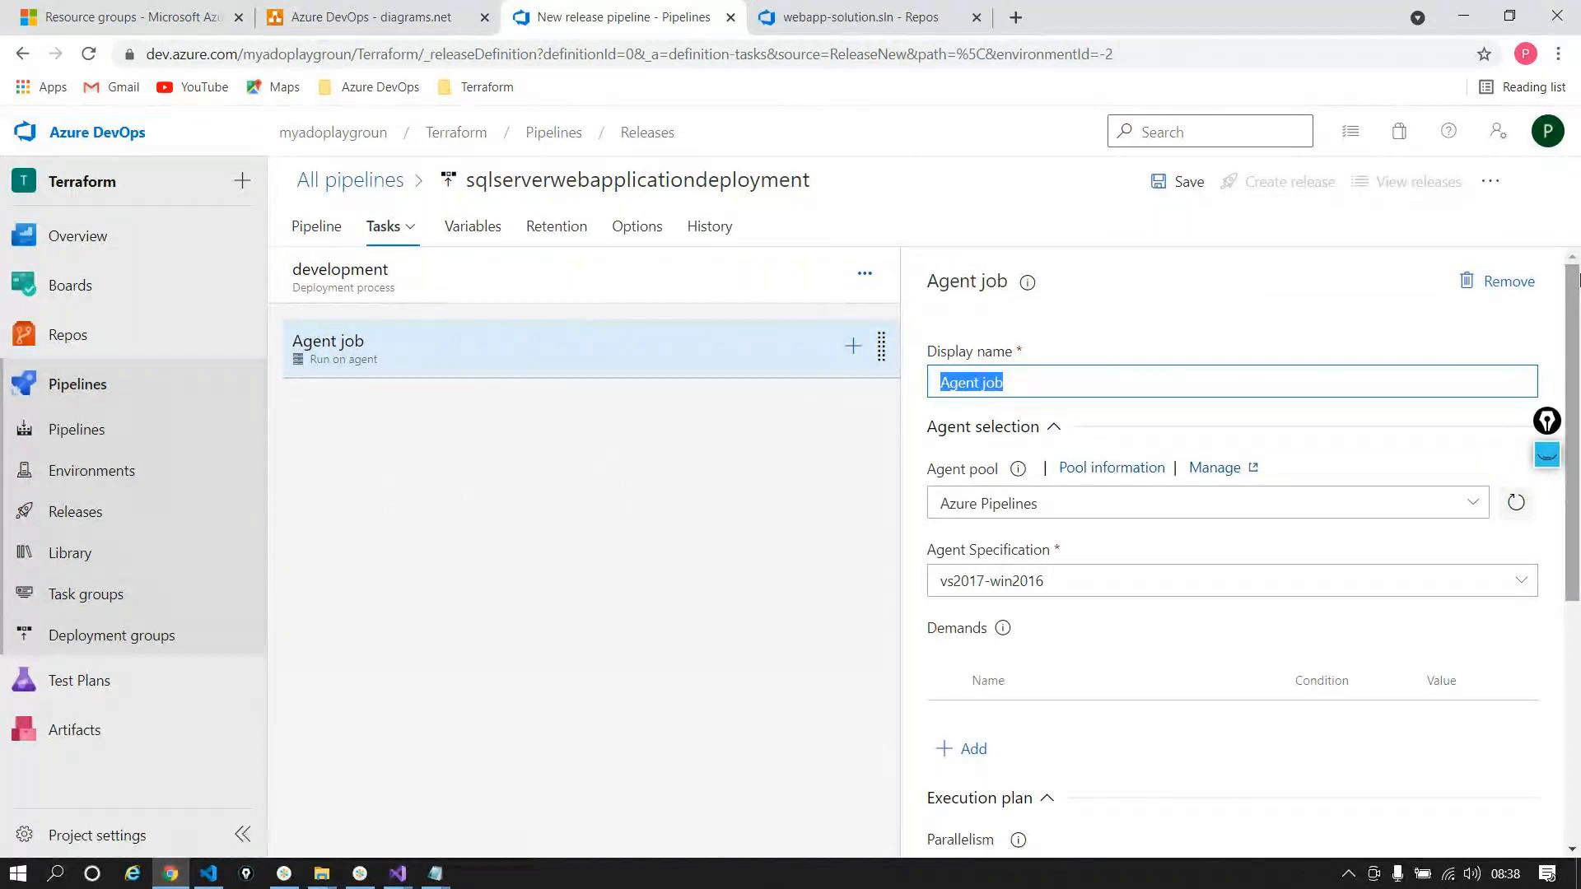
{"action": "type", "text": "Creat"}
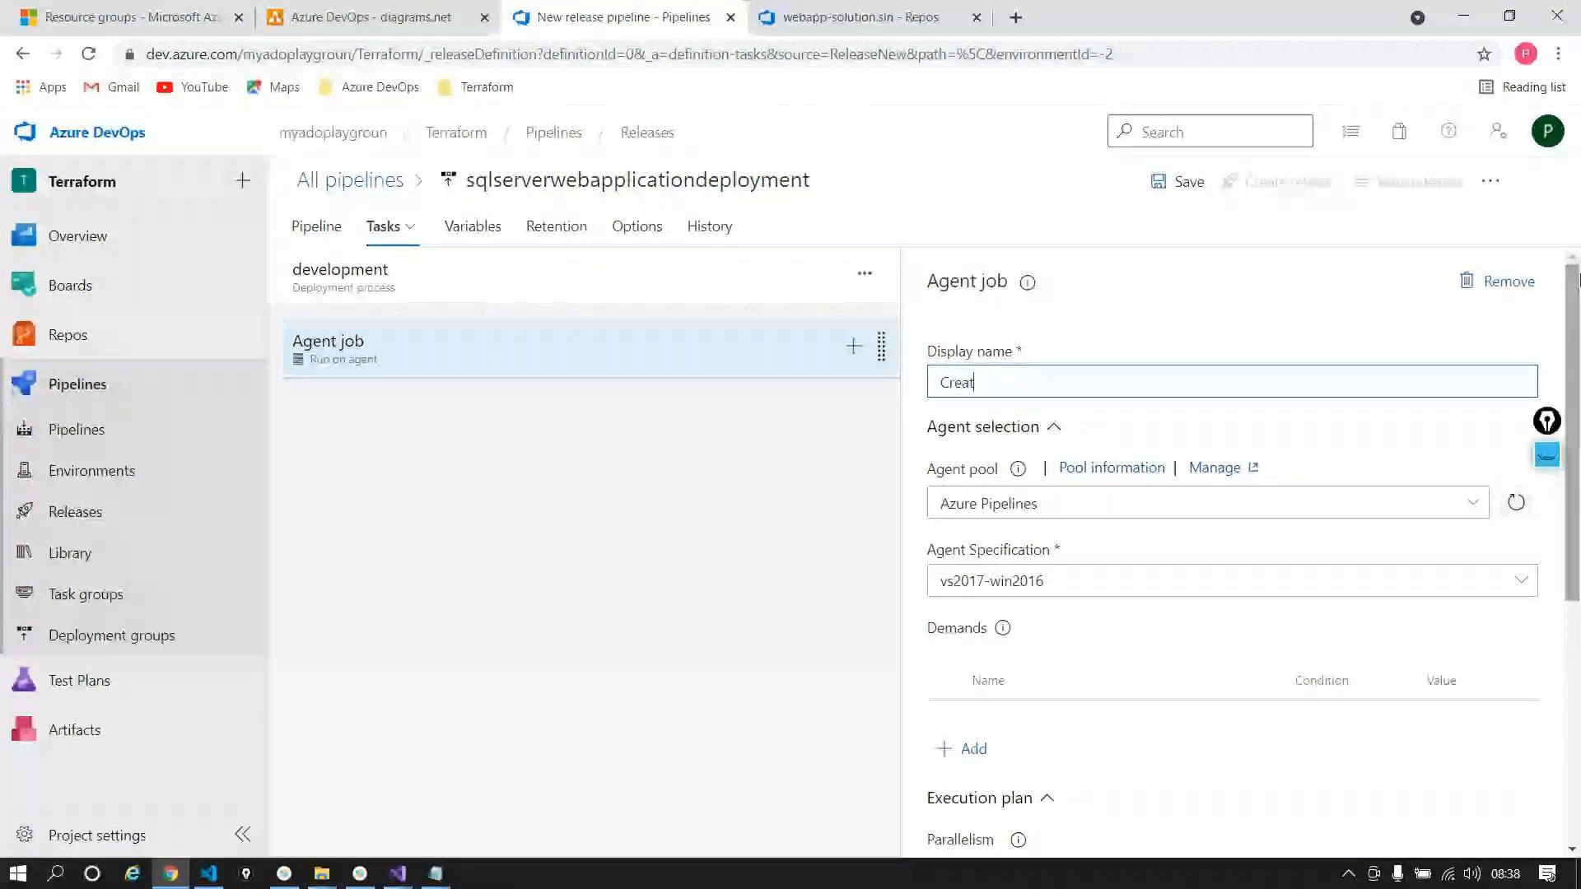
{"action": "type", "text": "ion and Code release"}
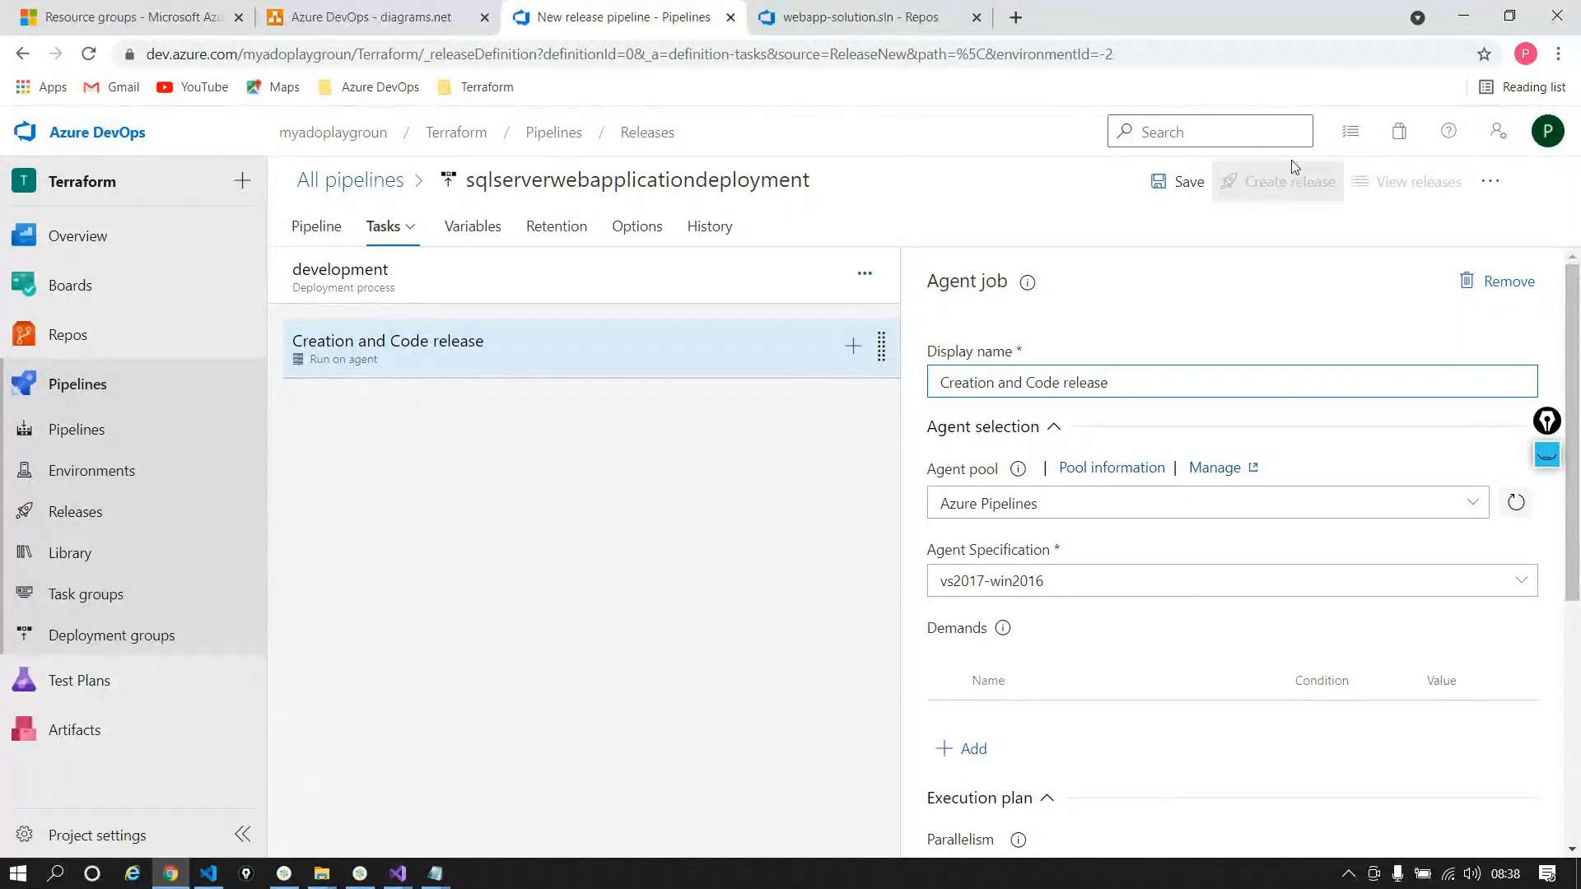
{"action": "left_click", "coordinate": [639, 449]}
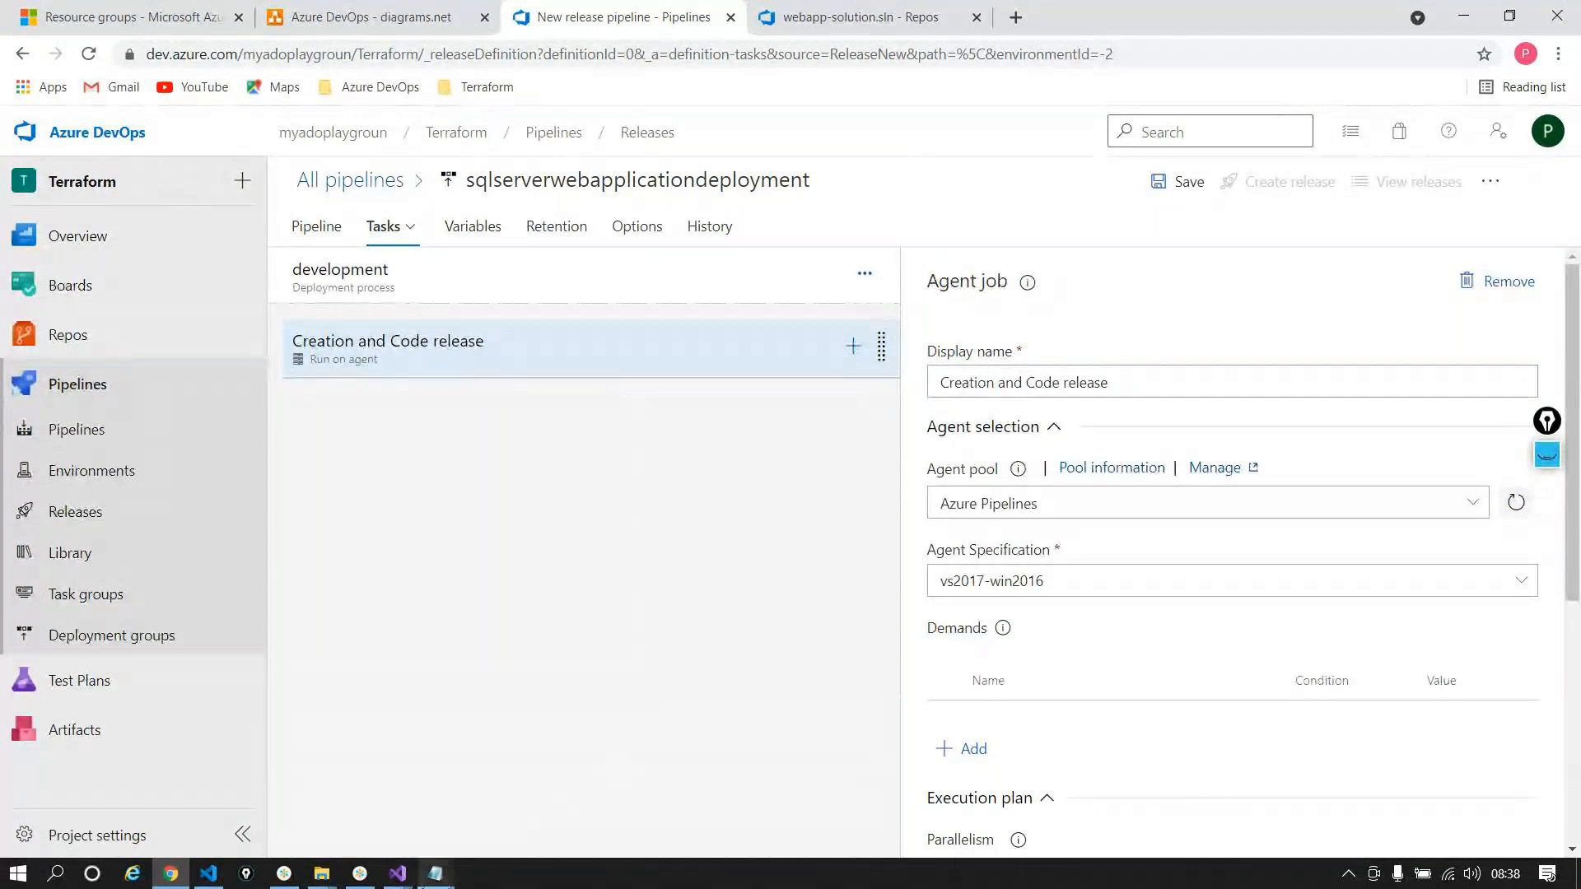
Step: Check the Notepad plan of steps and open the job's Add tasks catalogue
{"action": "mouse_move", "coordinate": [435, 873]}
{"action": "left_click", "coordinate": [494, 762]}
{"action": "left_click", "coordinate": [462, 66]}
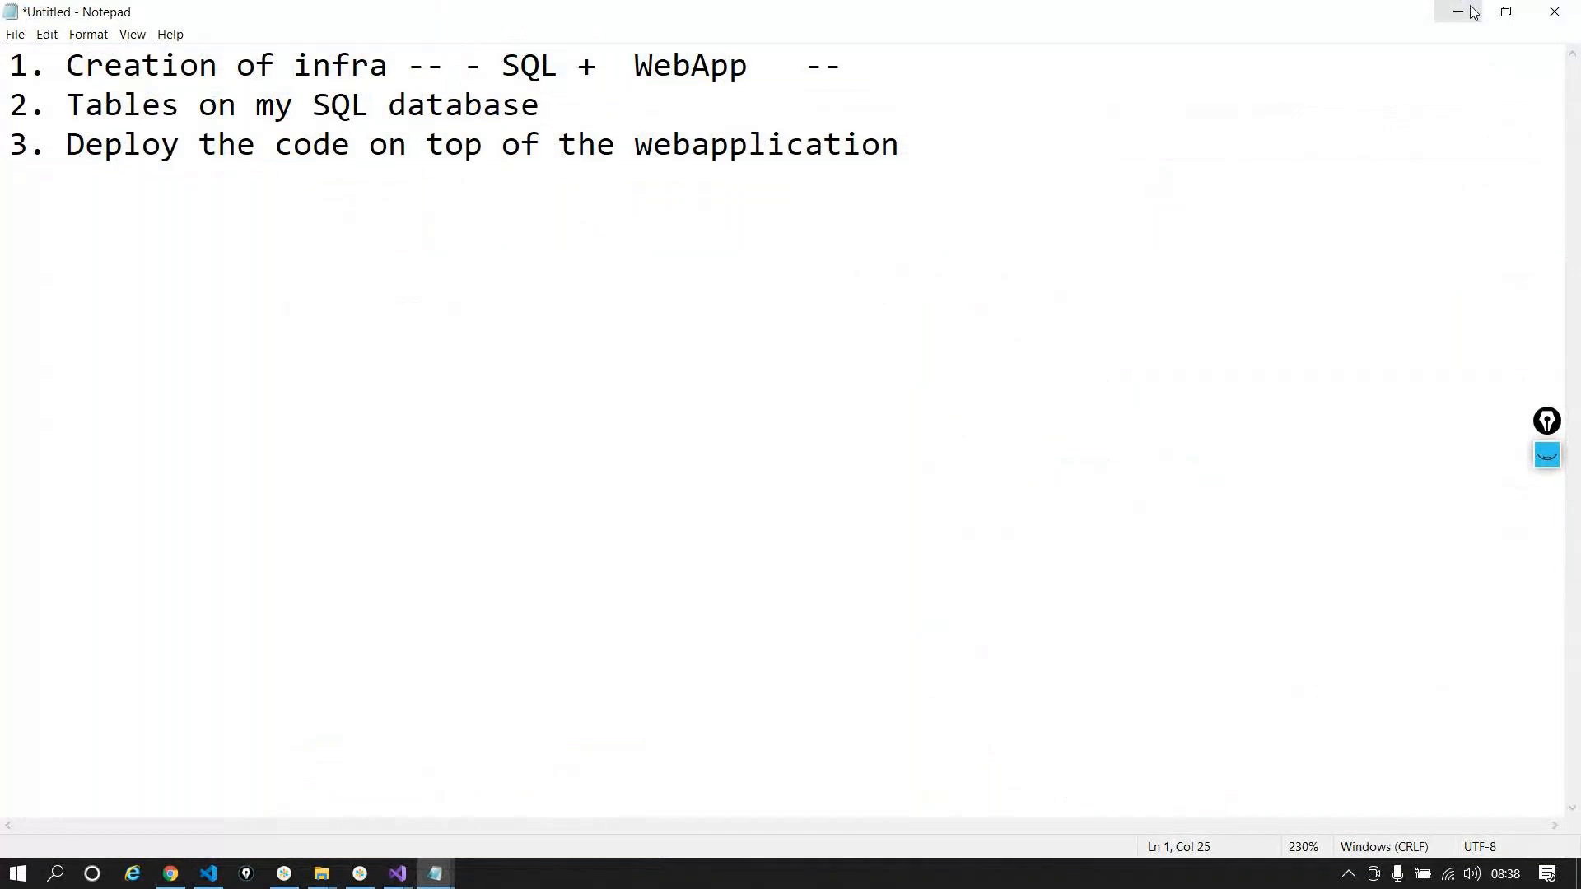
{"action": "left_click", "coordinate": [1456, 12]}
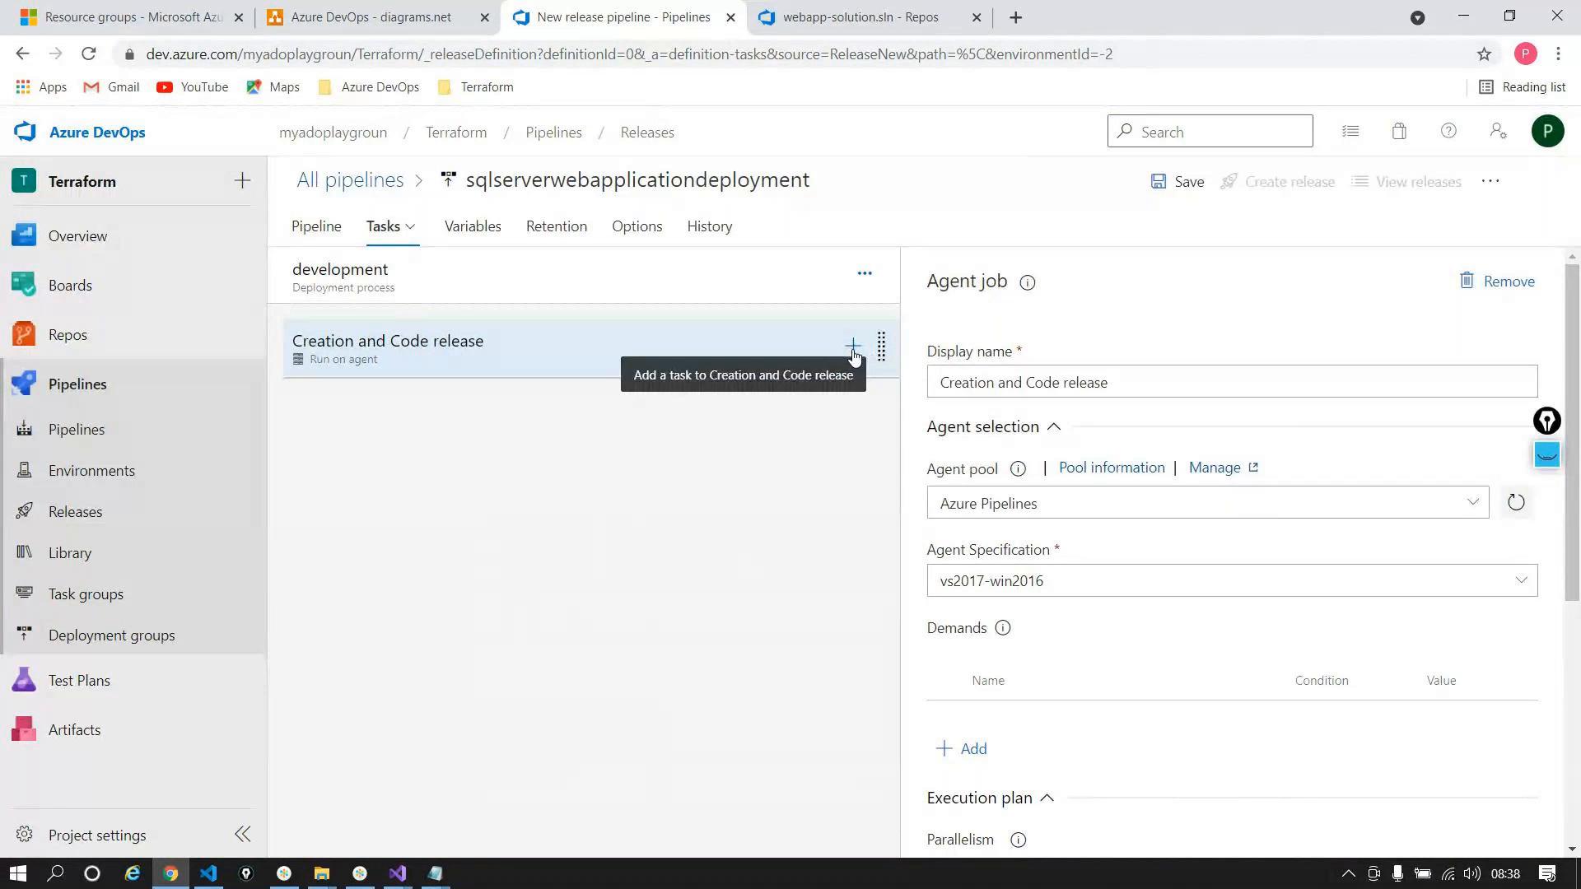
{"action": "left_click", "coordinate": [852, 348]}
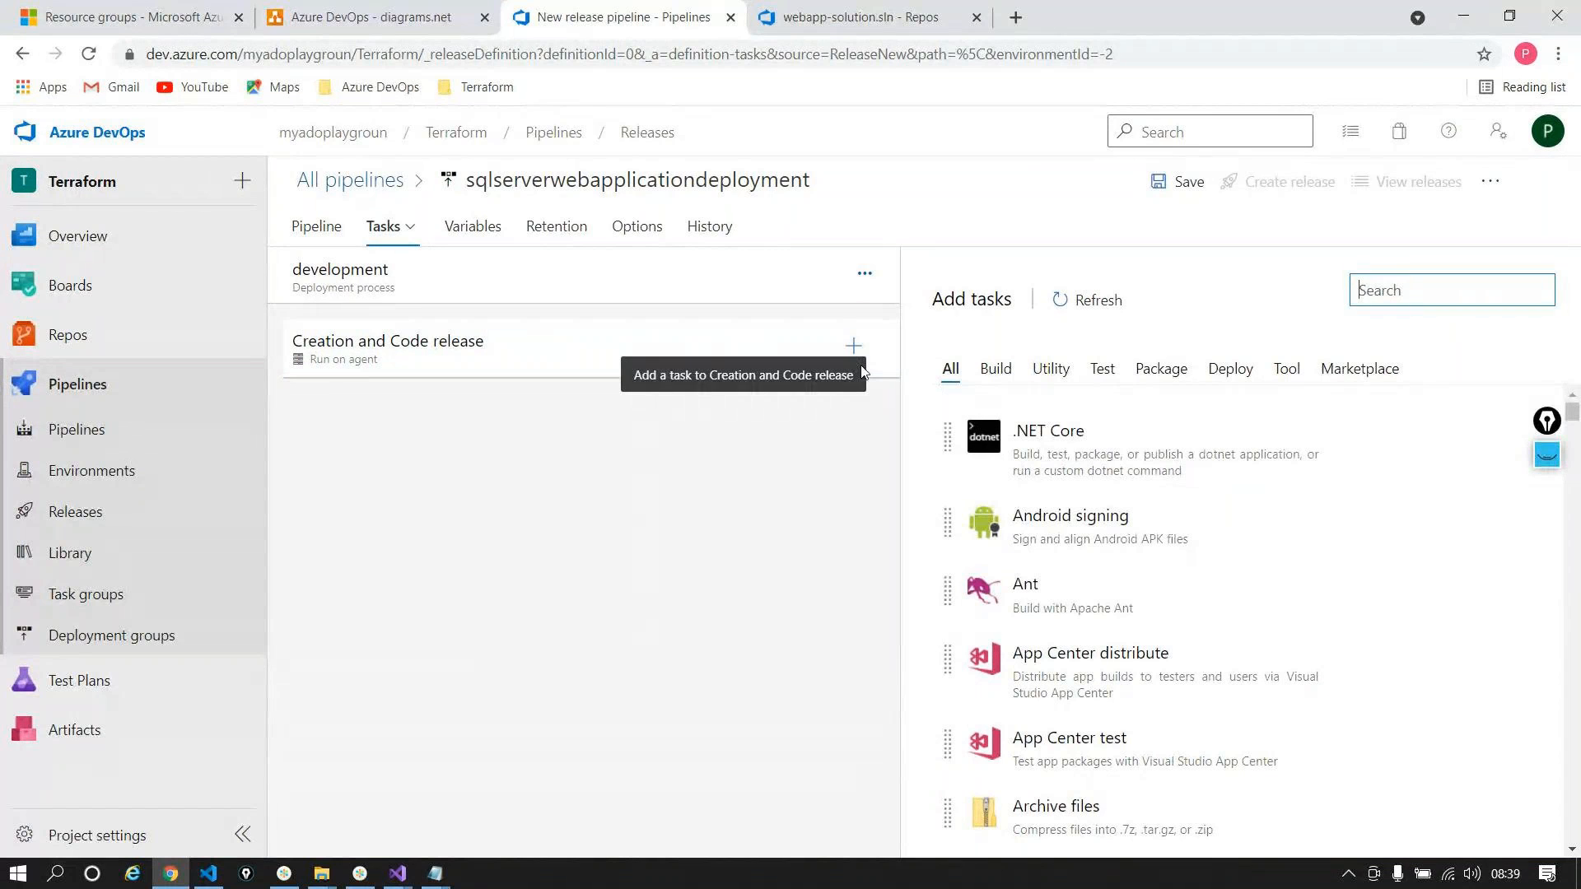
{"action": "left_click", "coordinate": [364, 872]}
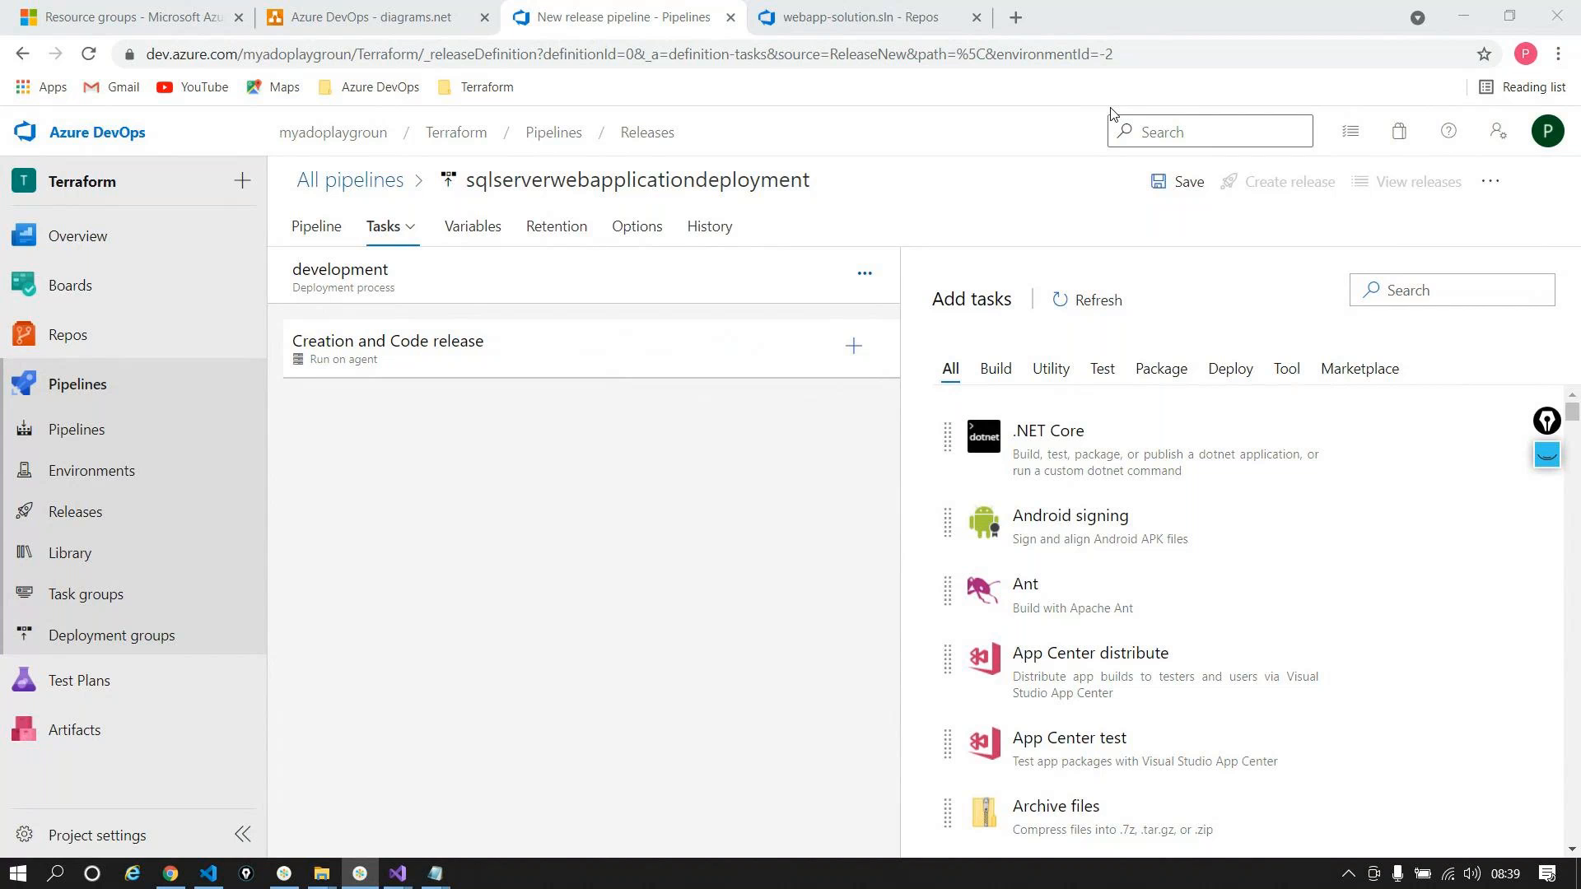
{"action": "left_click", "coordinate": [1454, 14]}
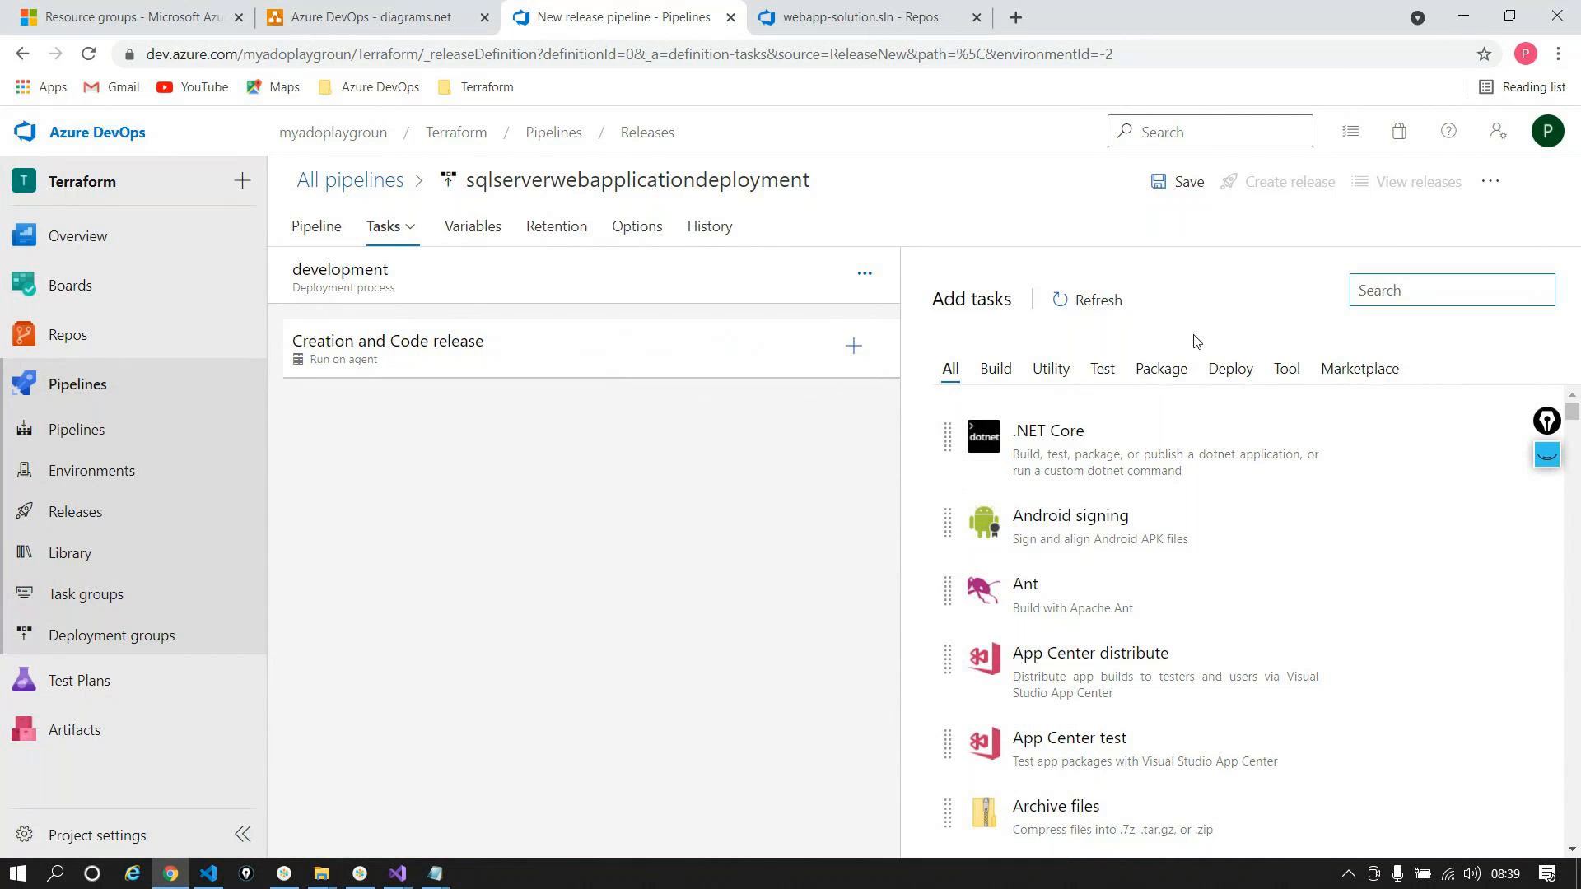
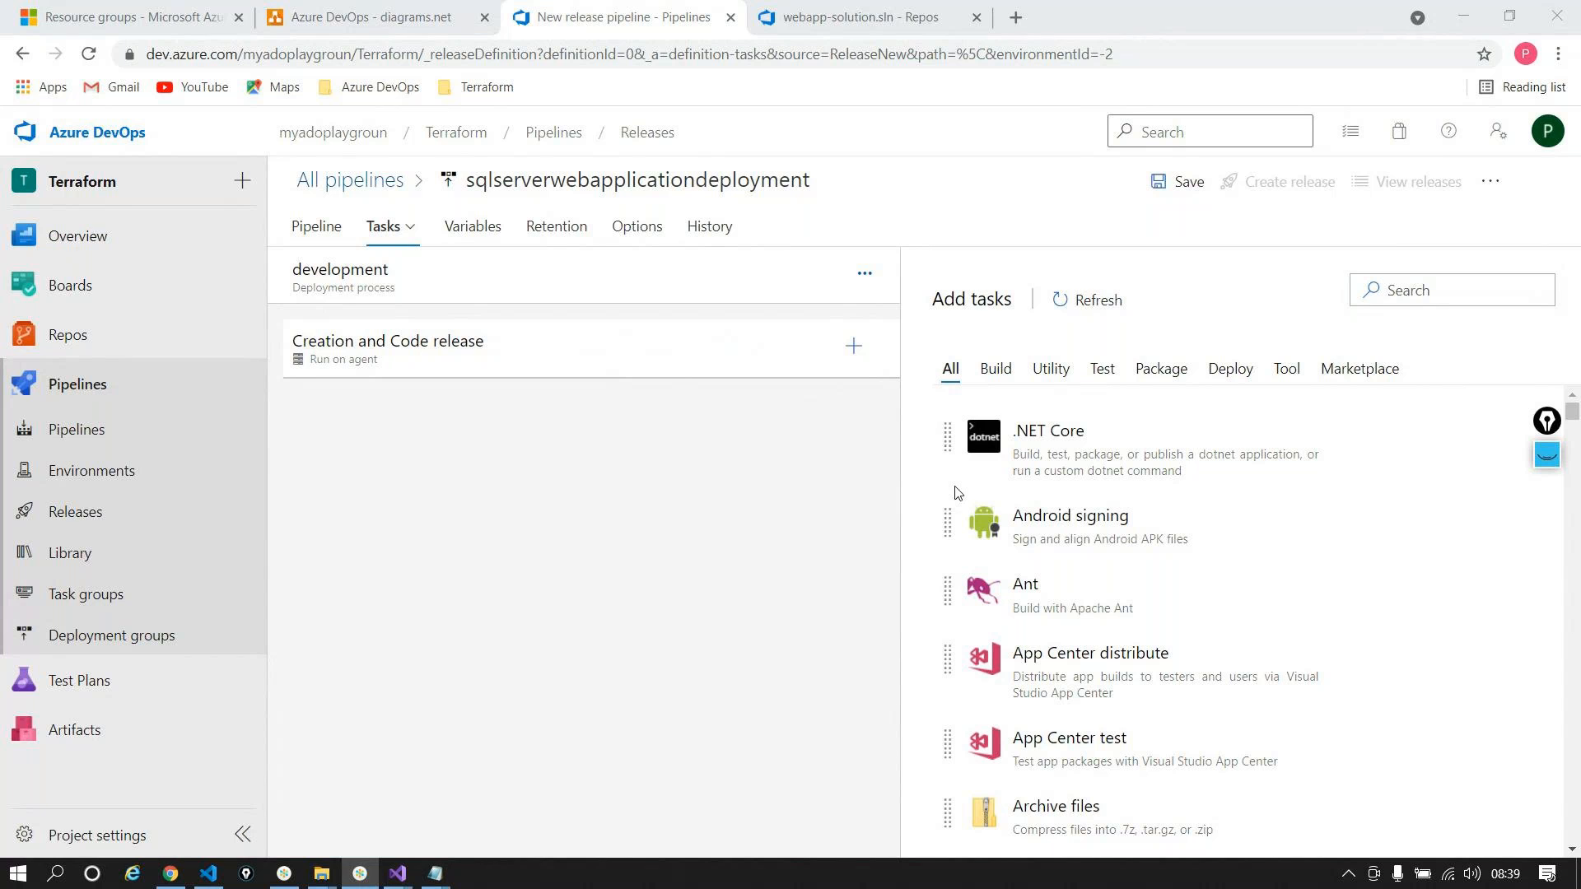
Step: Add an ARM template deployment task to the Creation and Code release job and open it
{"action": "left_click", "coordinate": [1369, 295]}
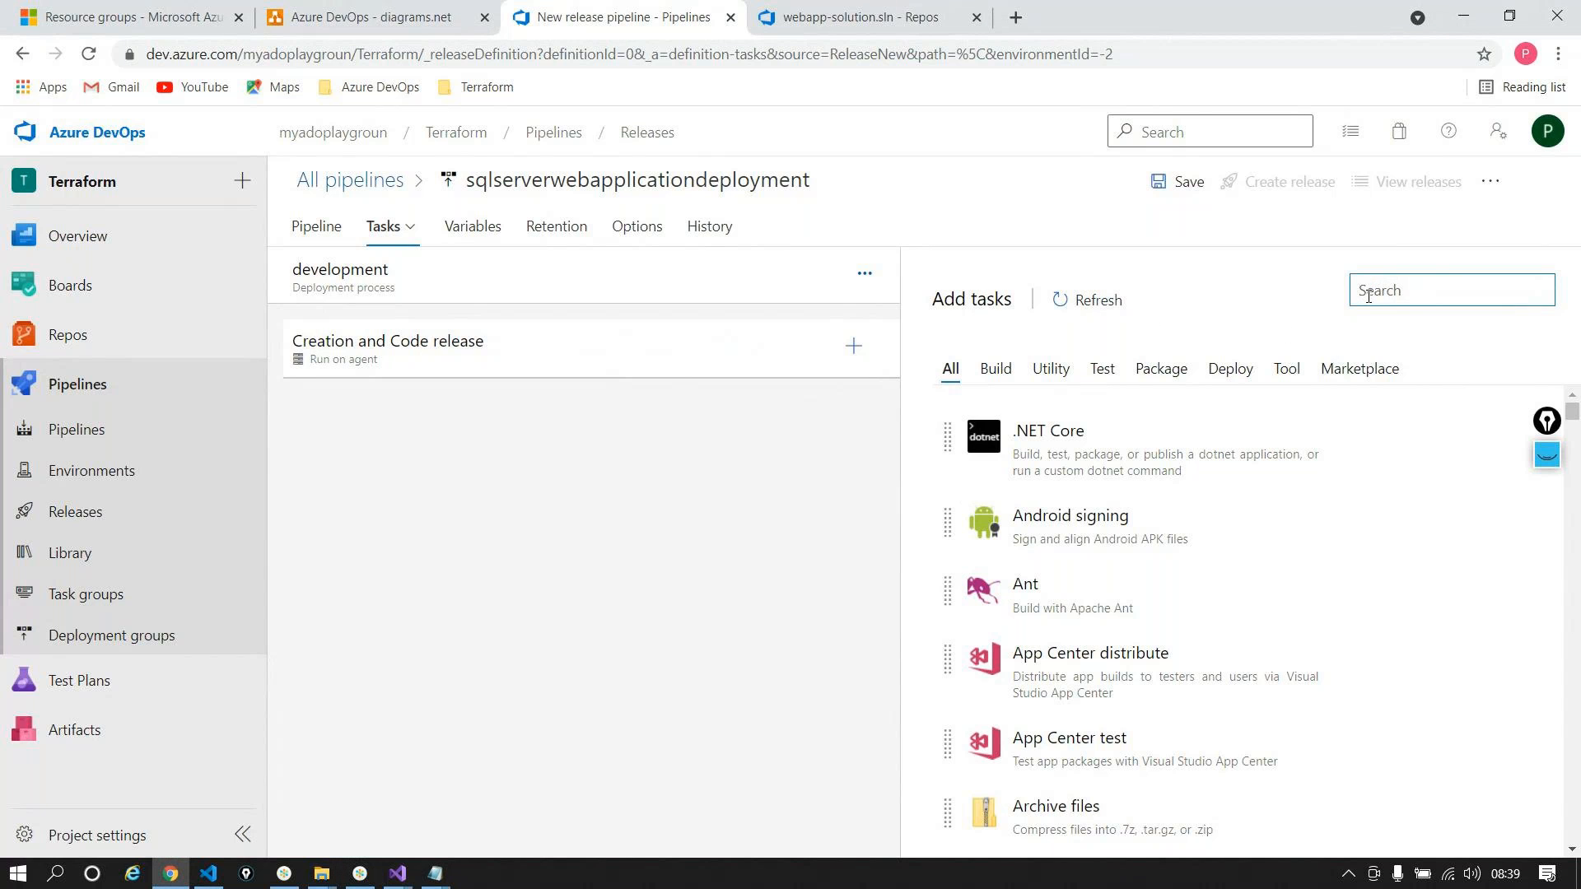
{"action": "type", "text": "arm"}
{"action": "mouse_move", "coordinate": [1116, 525]}
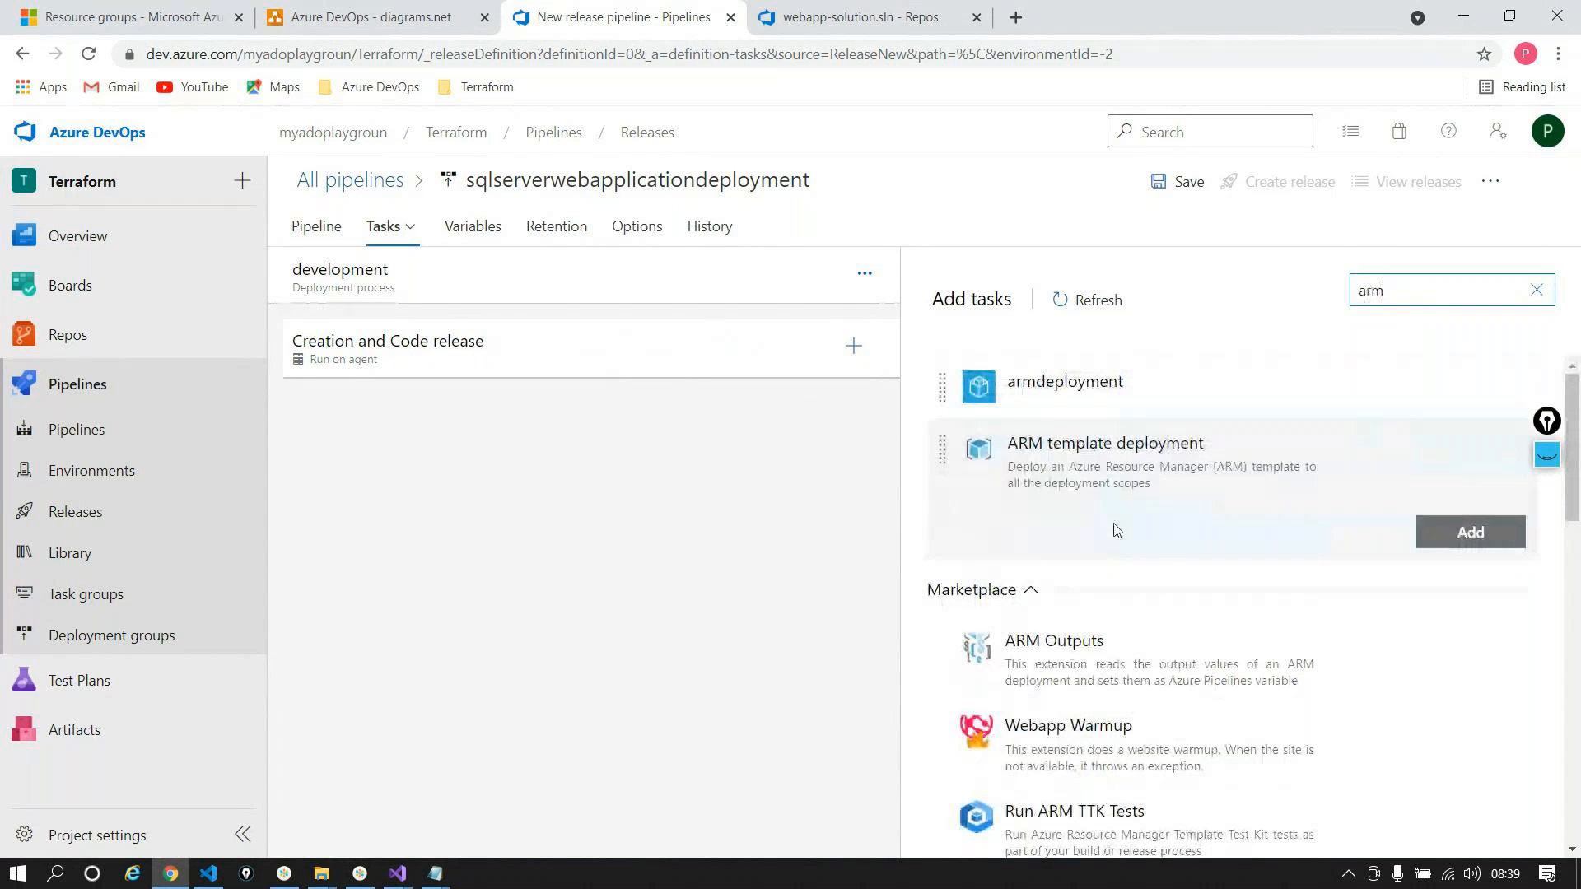
{"action": "left_click", "coordinate": [1504, 530]}
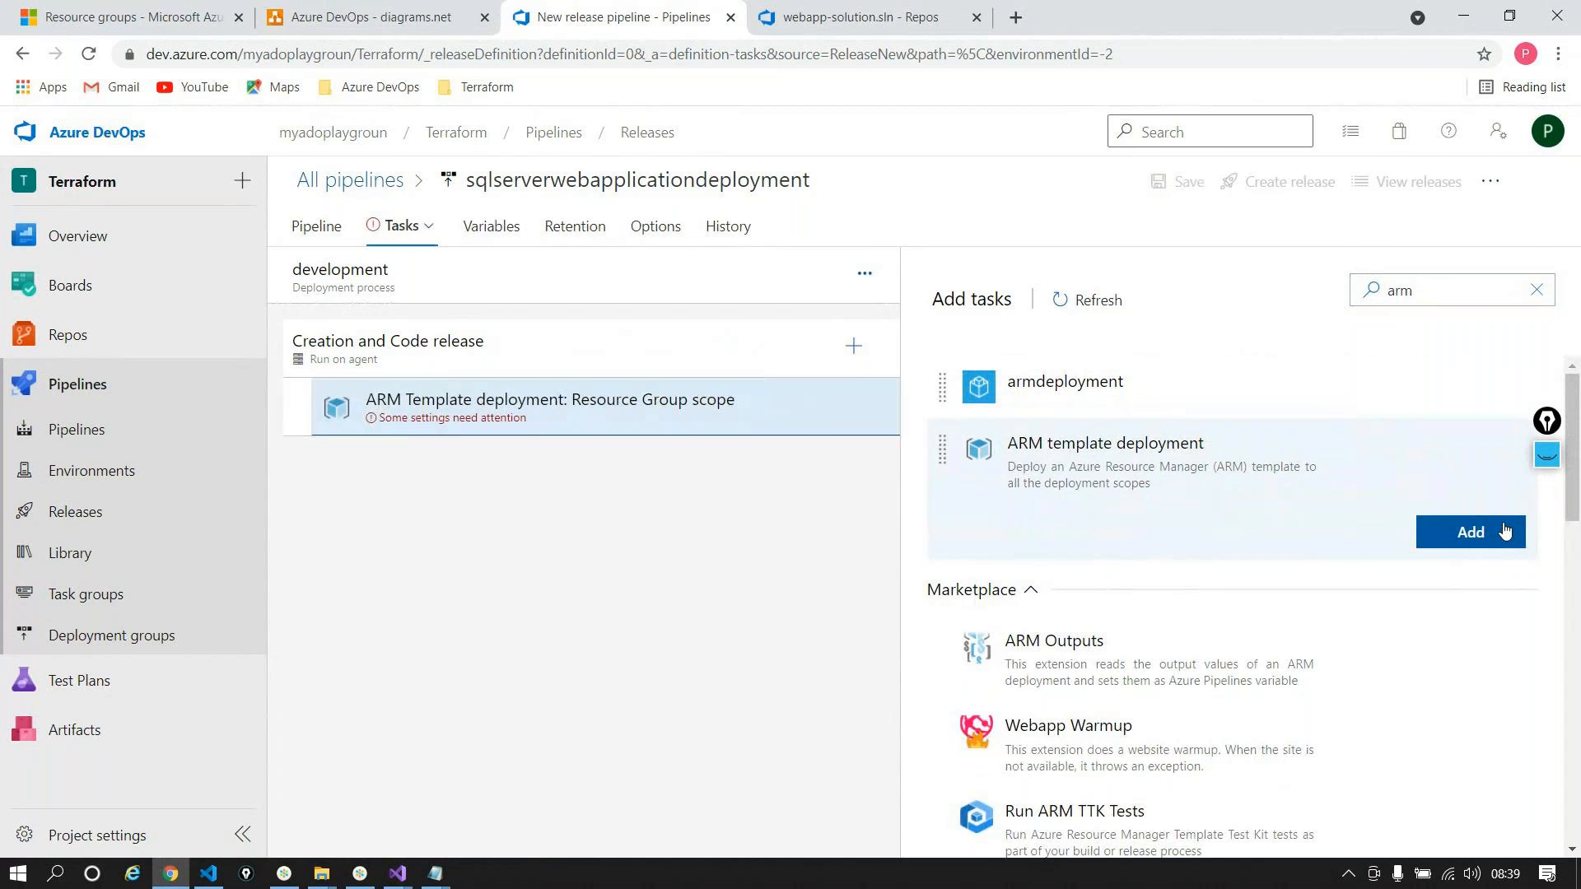
{"action": "left_click", "coordinate": [786, 424]}
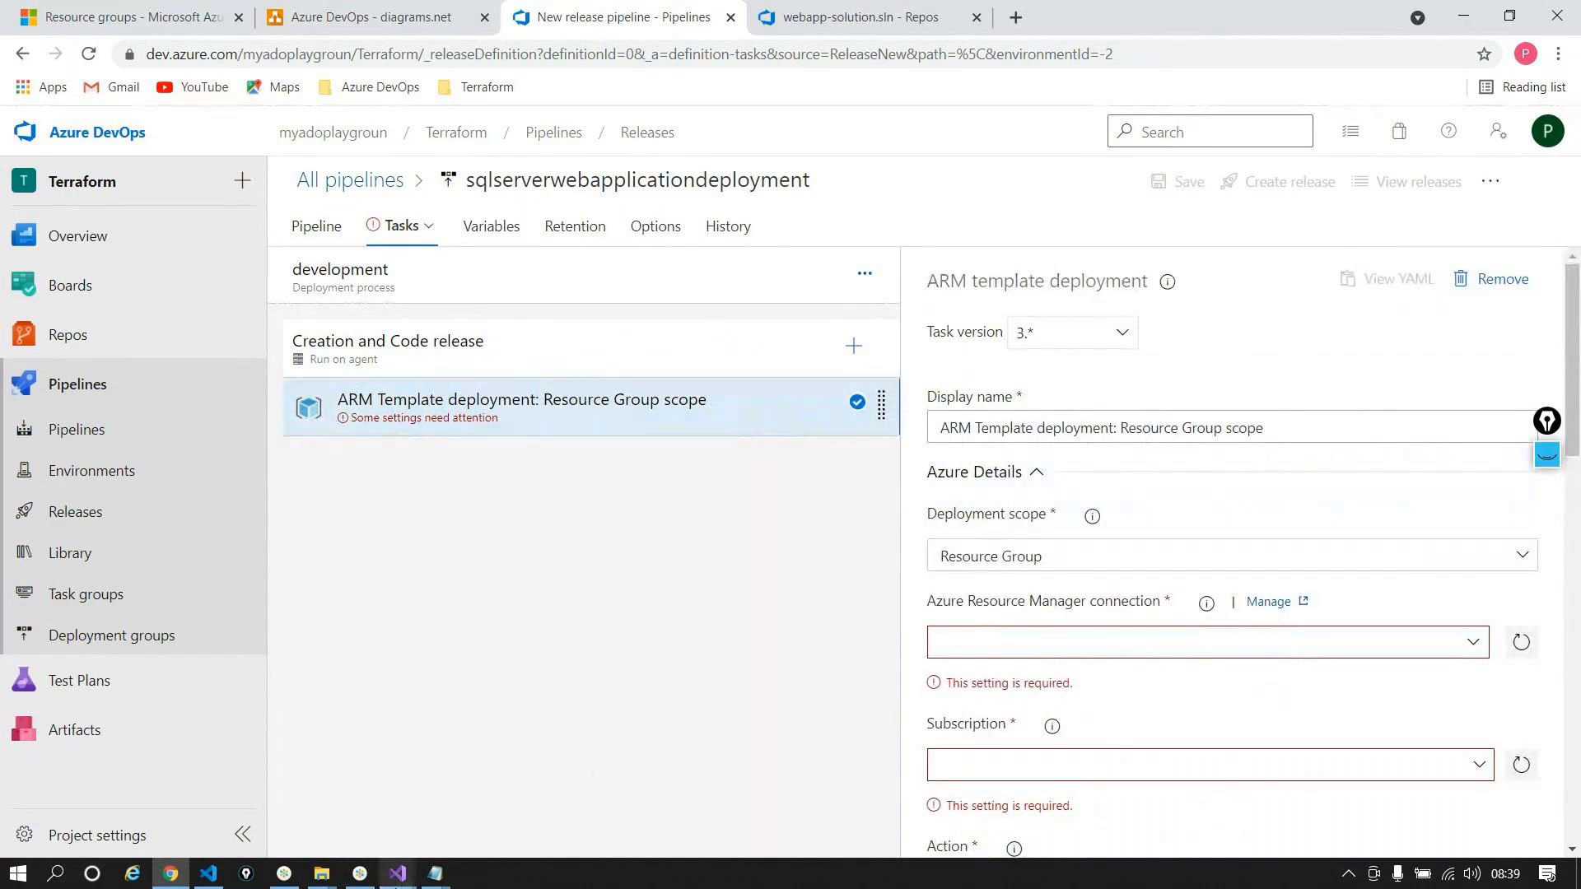
Step: Mark the SQL + WebApp infrastructure step in the Notepad plan
{"action": "left_click", "coordinate": [435, 873]}
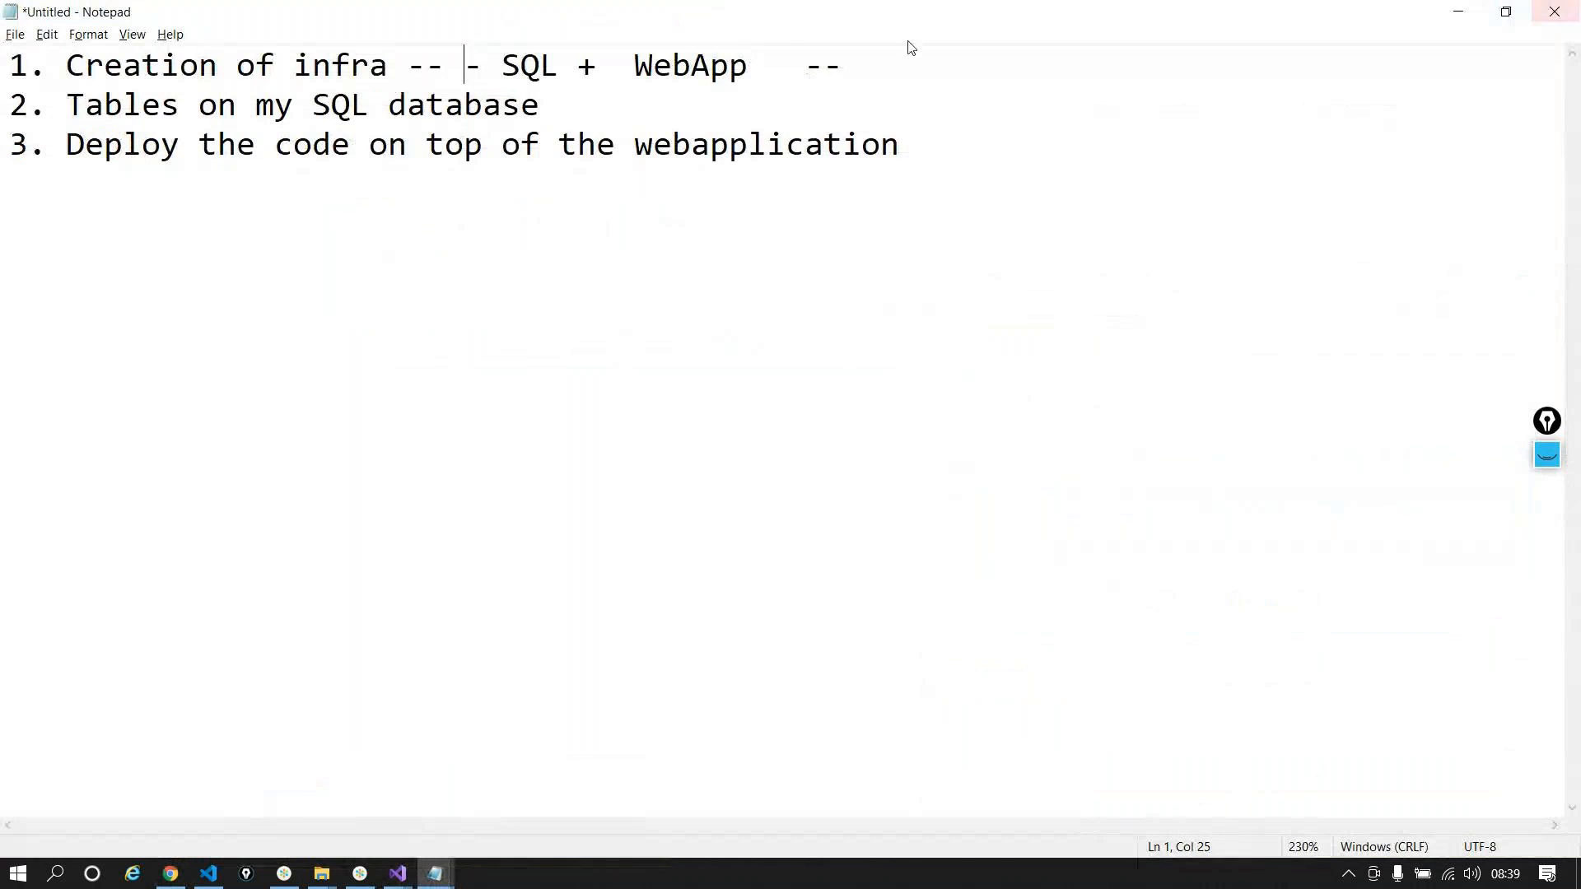
{"action": "left_click_drag", "start_coordinate": [859, 66], "coordinate": [314, 62]}
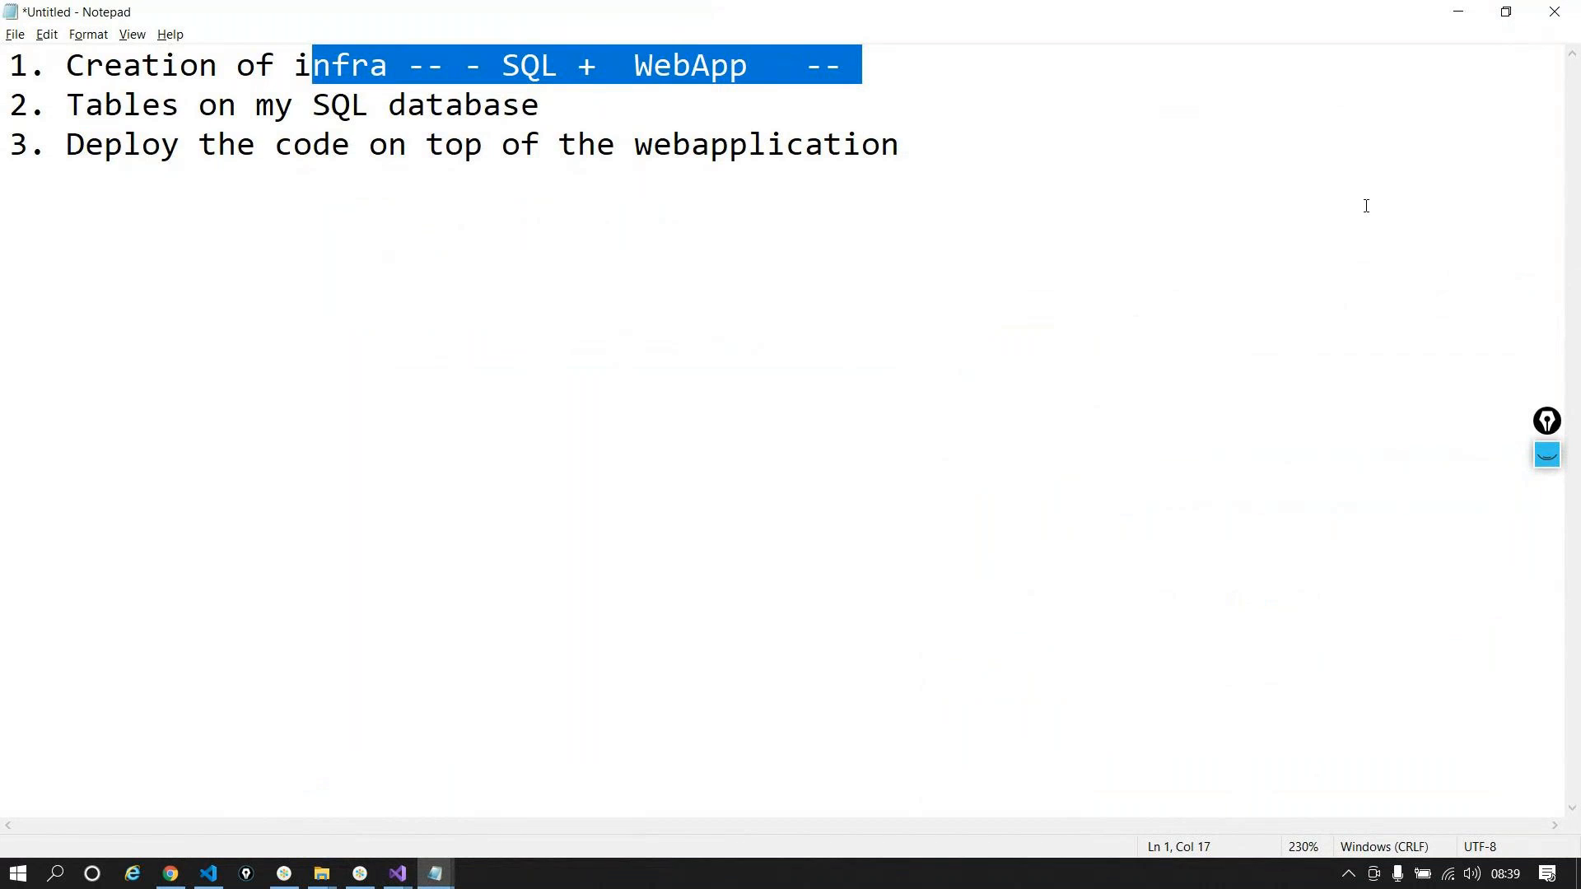
{"action": "left_click", "coordinate": [1455, 20]}
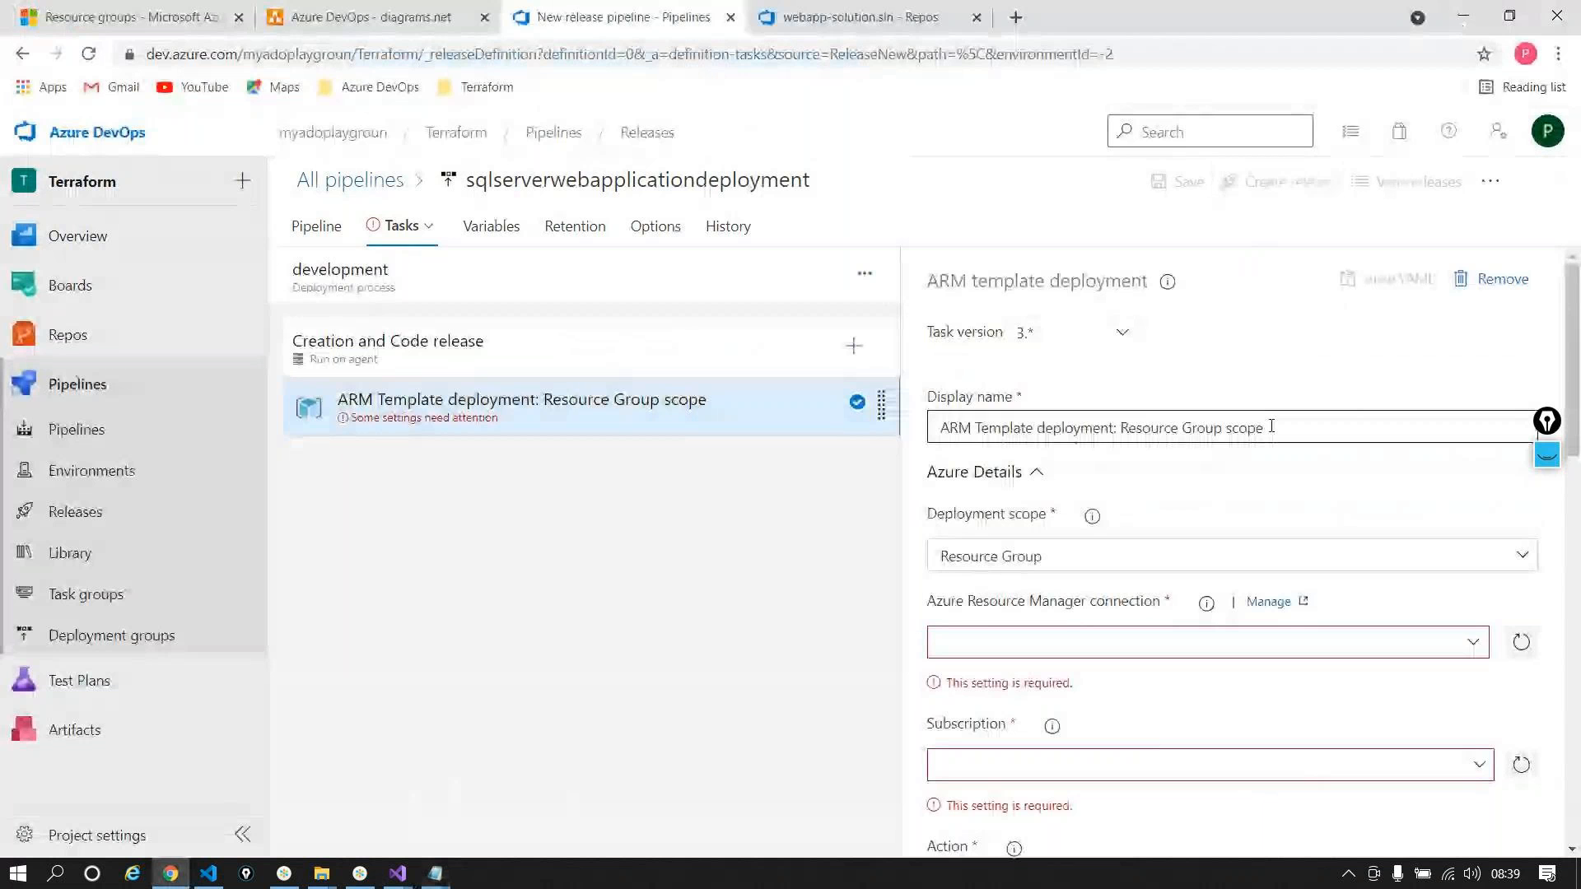
Step: Rename the ARM task to 'Create WebApp and SQL'
{"action": "left_click_drag", "start_coordinate": [1265, 428], "coordinate": [1116, 441]}
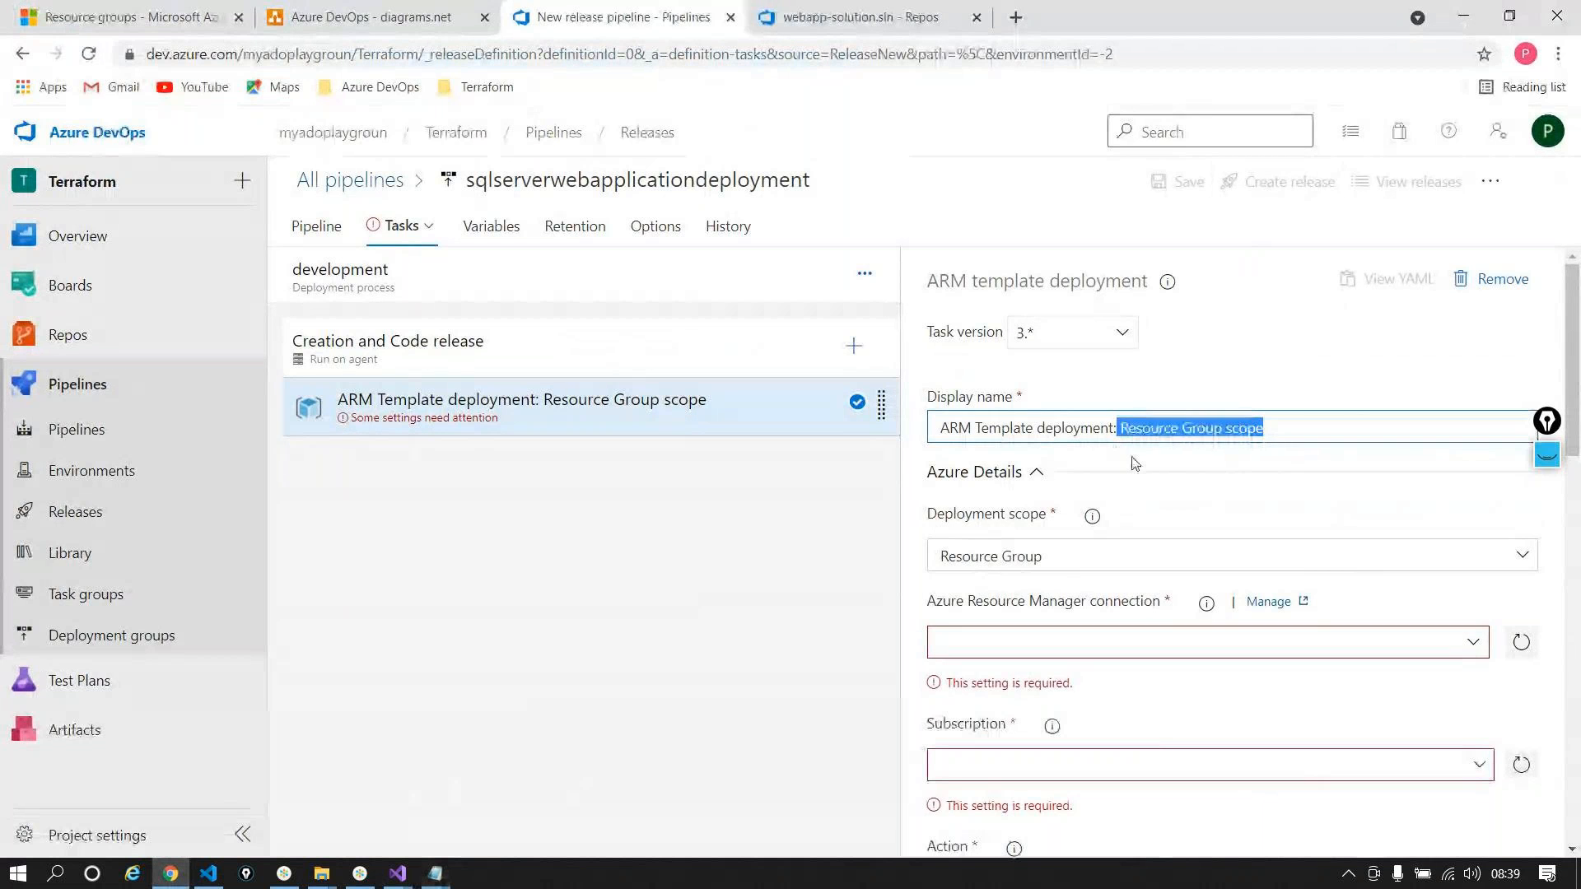
{"action": "key", "text": "BackSpace"}
{"action": "key", "text": "BackSpace"}
{"action": "key", "text": "BackSpace"}
{"action": "key", "text": "BackSpace"}
{"action": "key", "text": "BackSpace"}
{"action": "key", "text": "BackSpace"}
{"action": "key", "text": "BackSpace"}
{"action": "key", "text": "BackSpace"}
{"action": "key", "text": "BackSpace"}
{"action": "key", "text": "BackSpace"}
{"action": "key", "text": "BackSpace"}
{"action": "key", "text": "BackSpace"}
{"action": "key", "text": "BackSpace"}
{"action": "key", "text": "BackSpace"}
{"action": "key", "text": "BackSpace"}
{"action": "key", "text": "BackSpace"}
{"action": "key", "text": "BackSpace"}
{"action": "key", "text": "BackSpace"}
{"action": "key", "text": "BackSpace"}
{"action": "key", "text": "BackSpace"}
{"action": "key", "text": "BackSpace"}
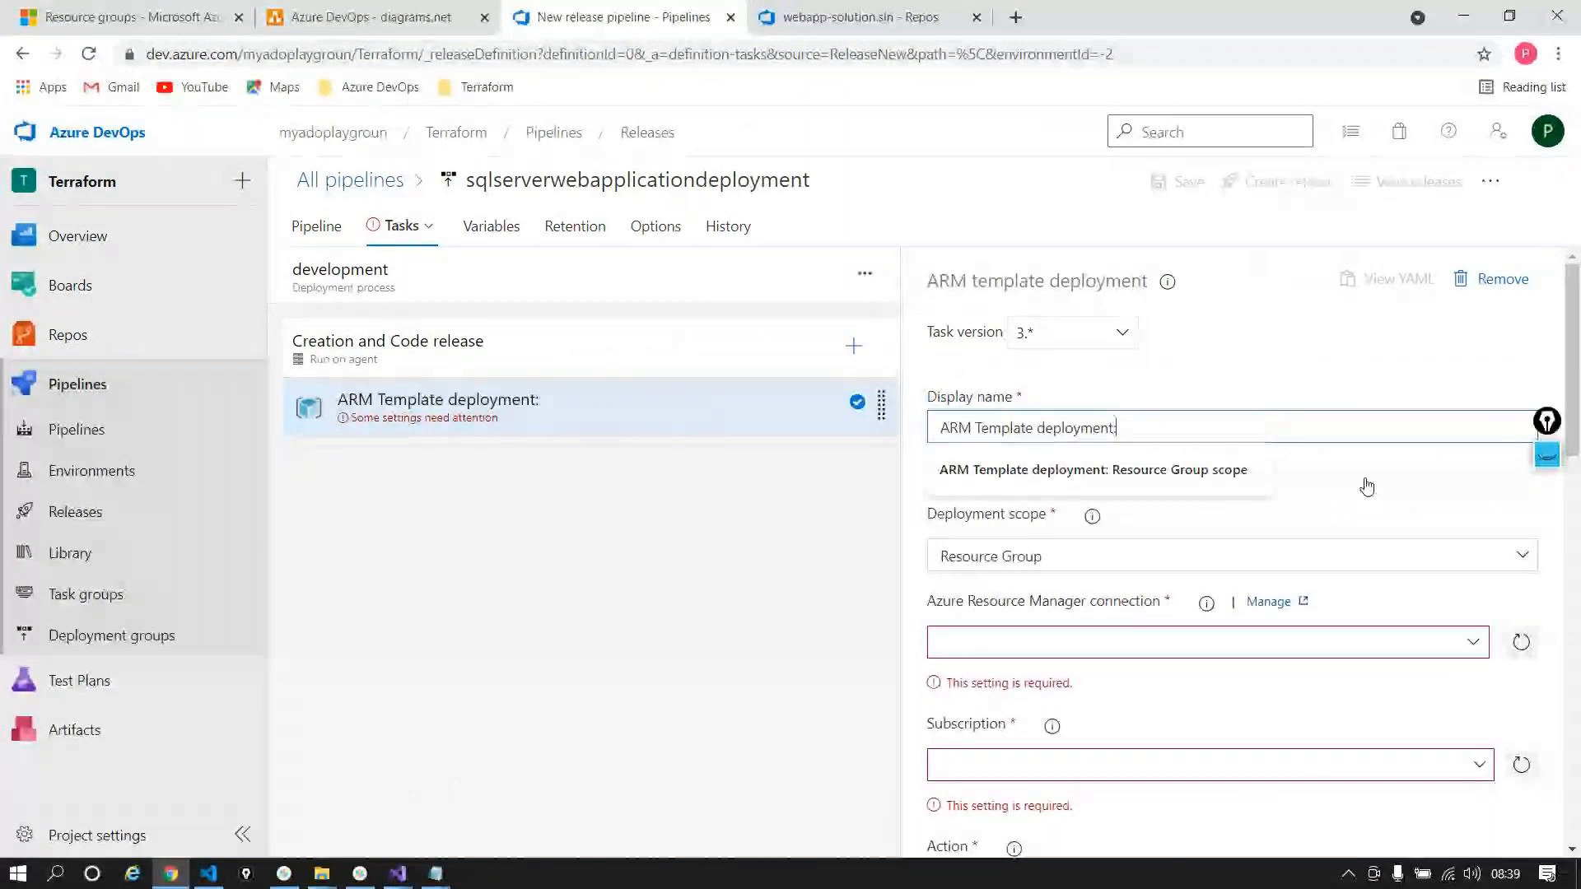
{"action": "type", "text": "Crea"}
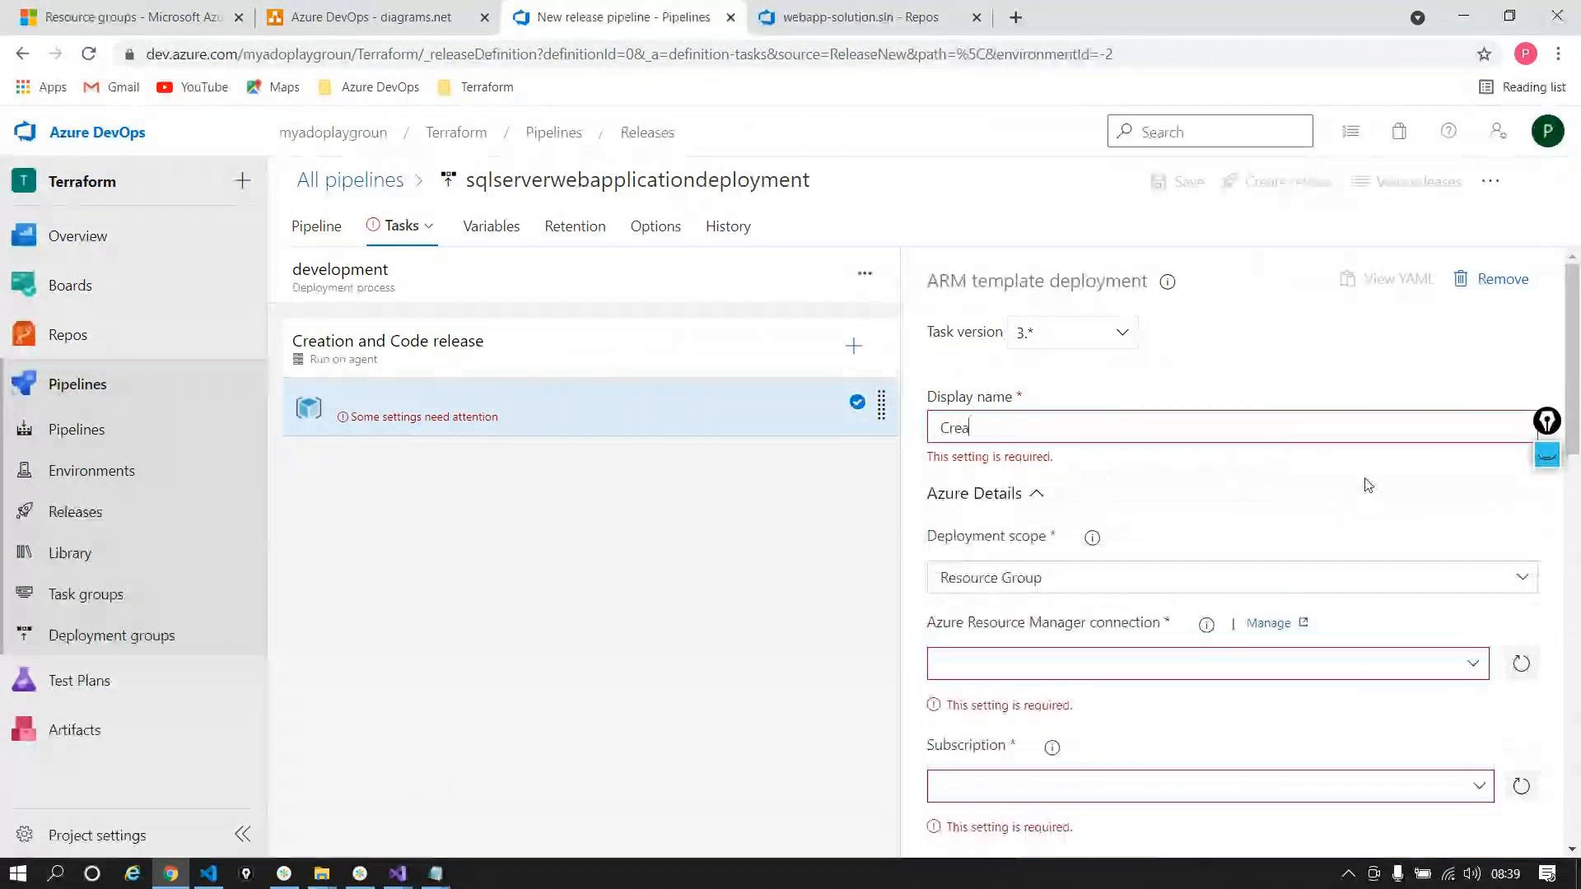
{"action": "type", "text": "te Web"}
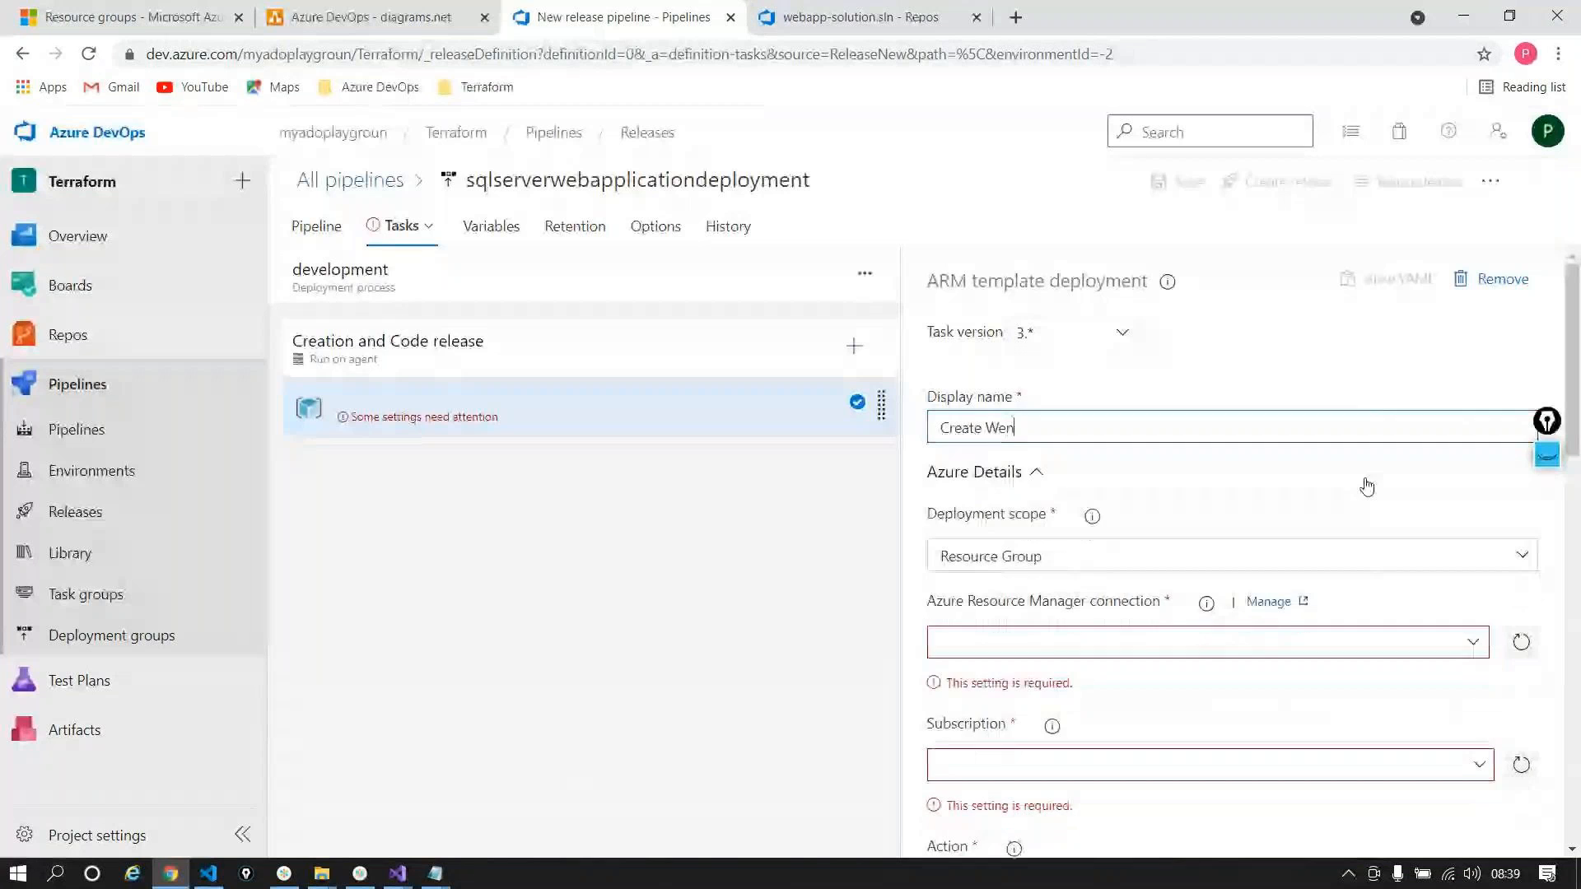
{"action": "type", "text": "App amd"}
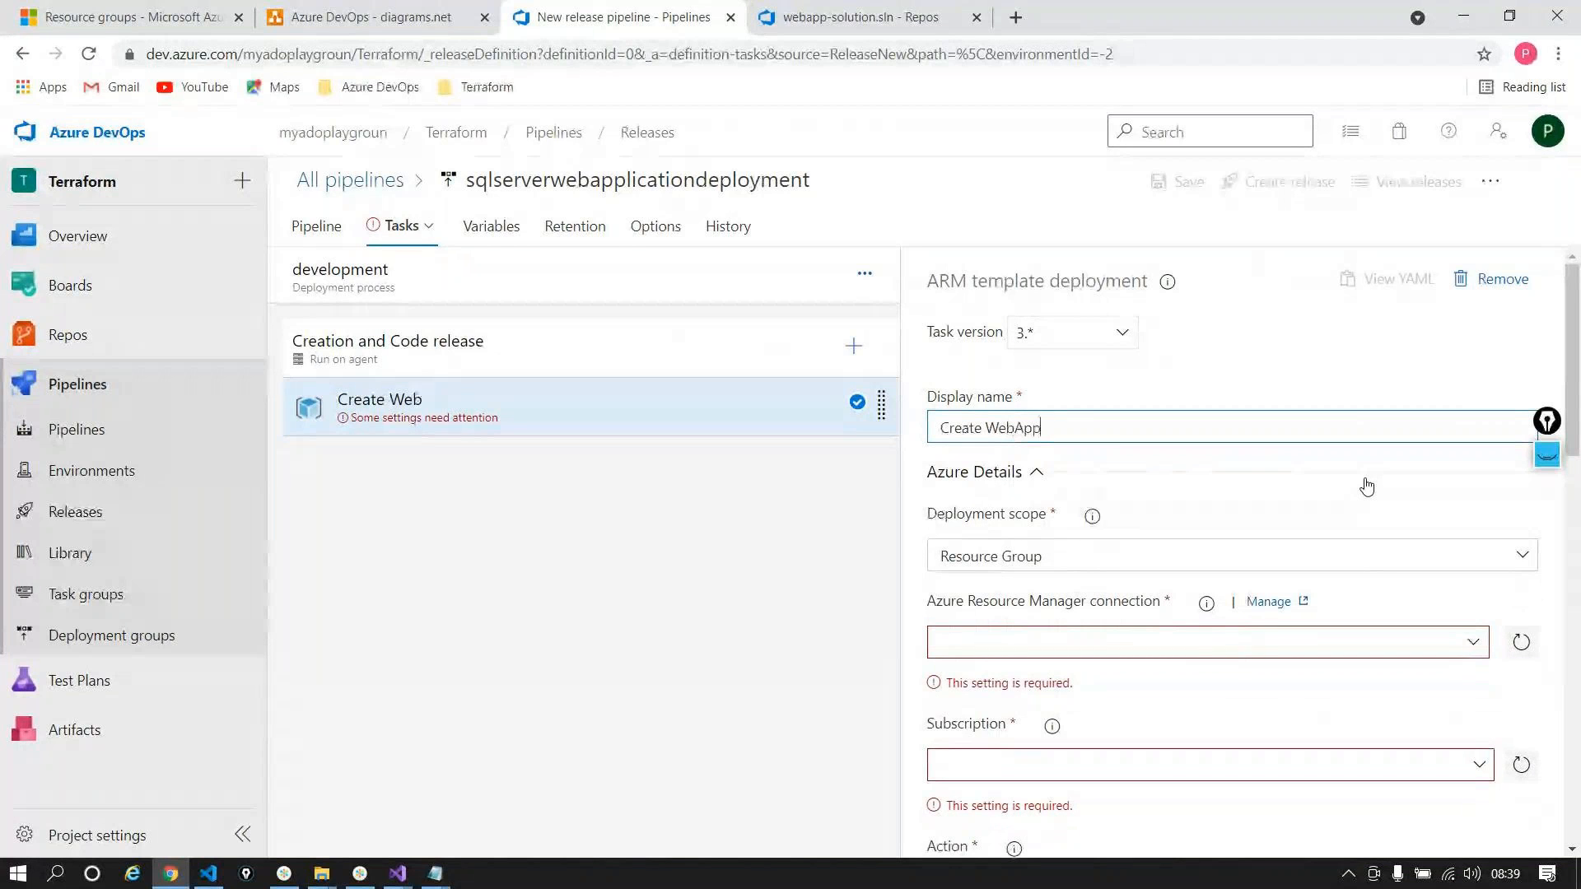
{"action": "key", "text": "BackSpace"}
{"action": "key", "text": "BackSpace"}
{"action": "type", "text": "nd SQL"}
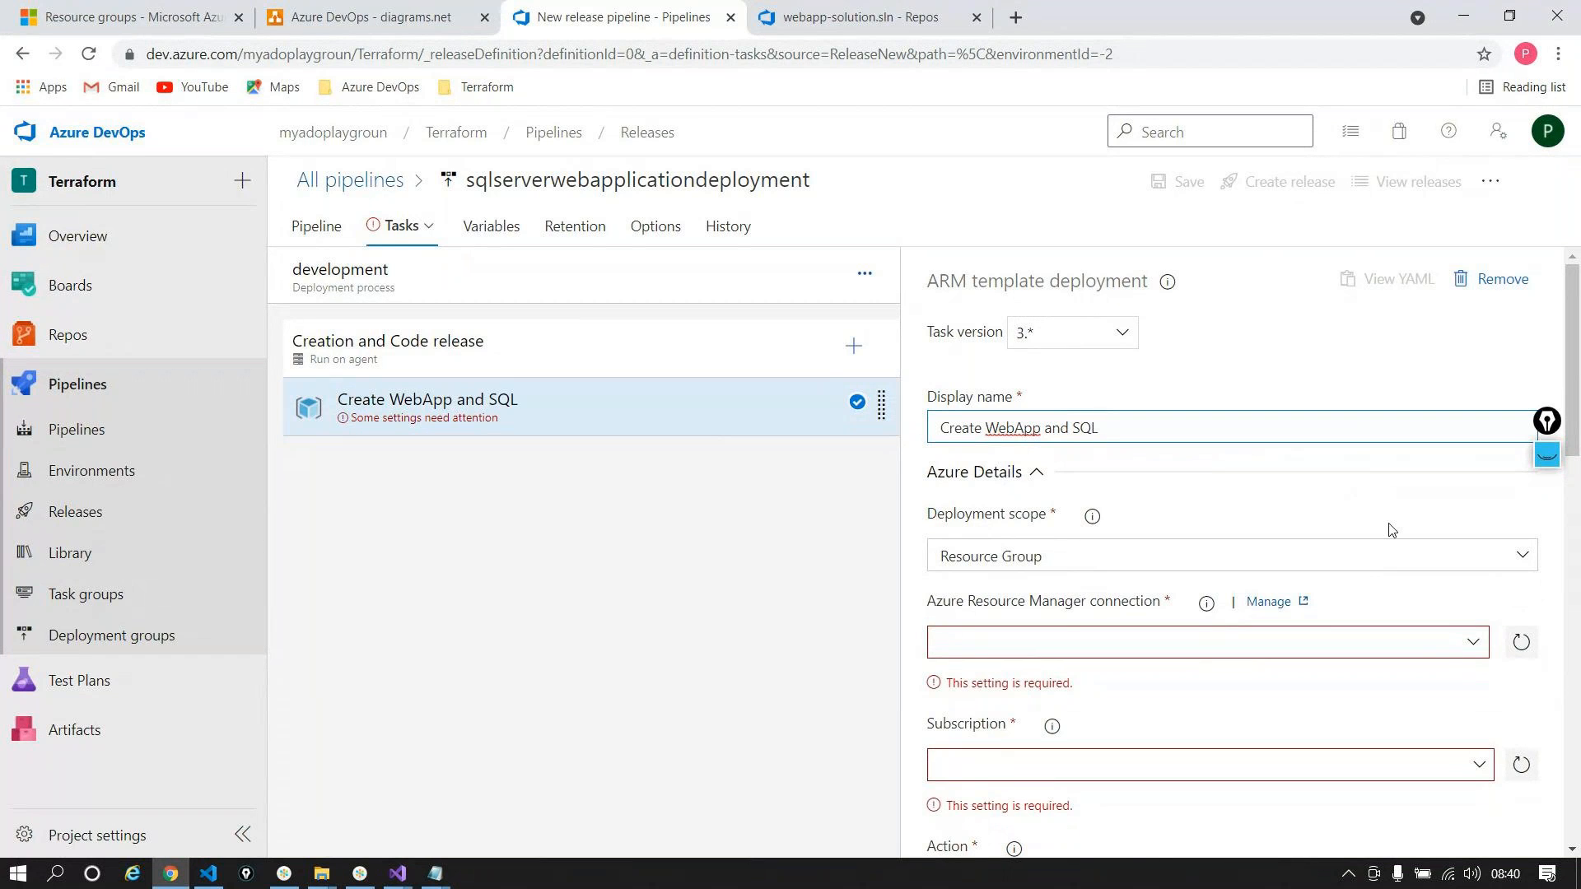
Step: Use the DevOps_Deployment connection and the Pay-As-You-Go subscription
{"action": "scroll", "coordinate": [1390, 529], "scroll_direction": "down", "scroll_amount": 1}
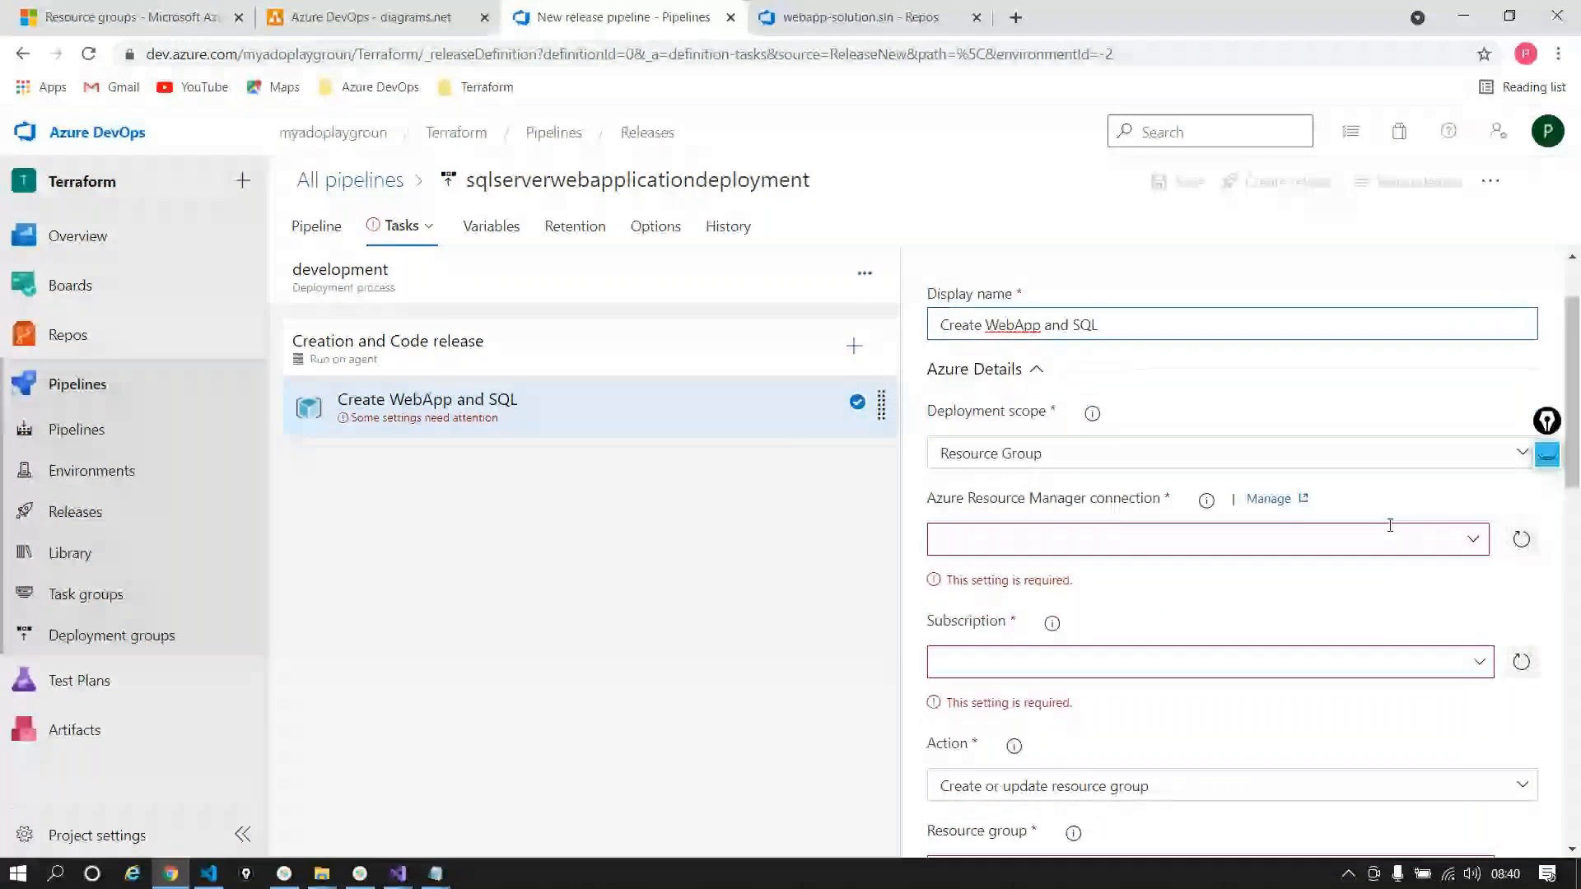
{"action": "left_click", "coordinate": [1471, 541]}
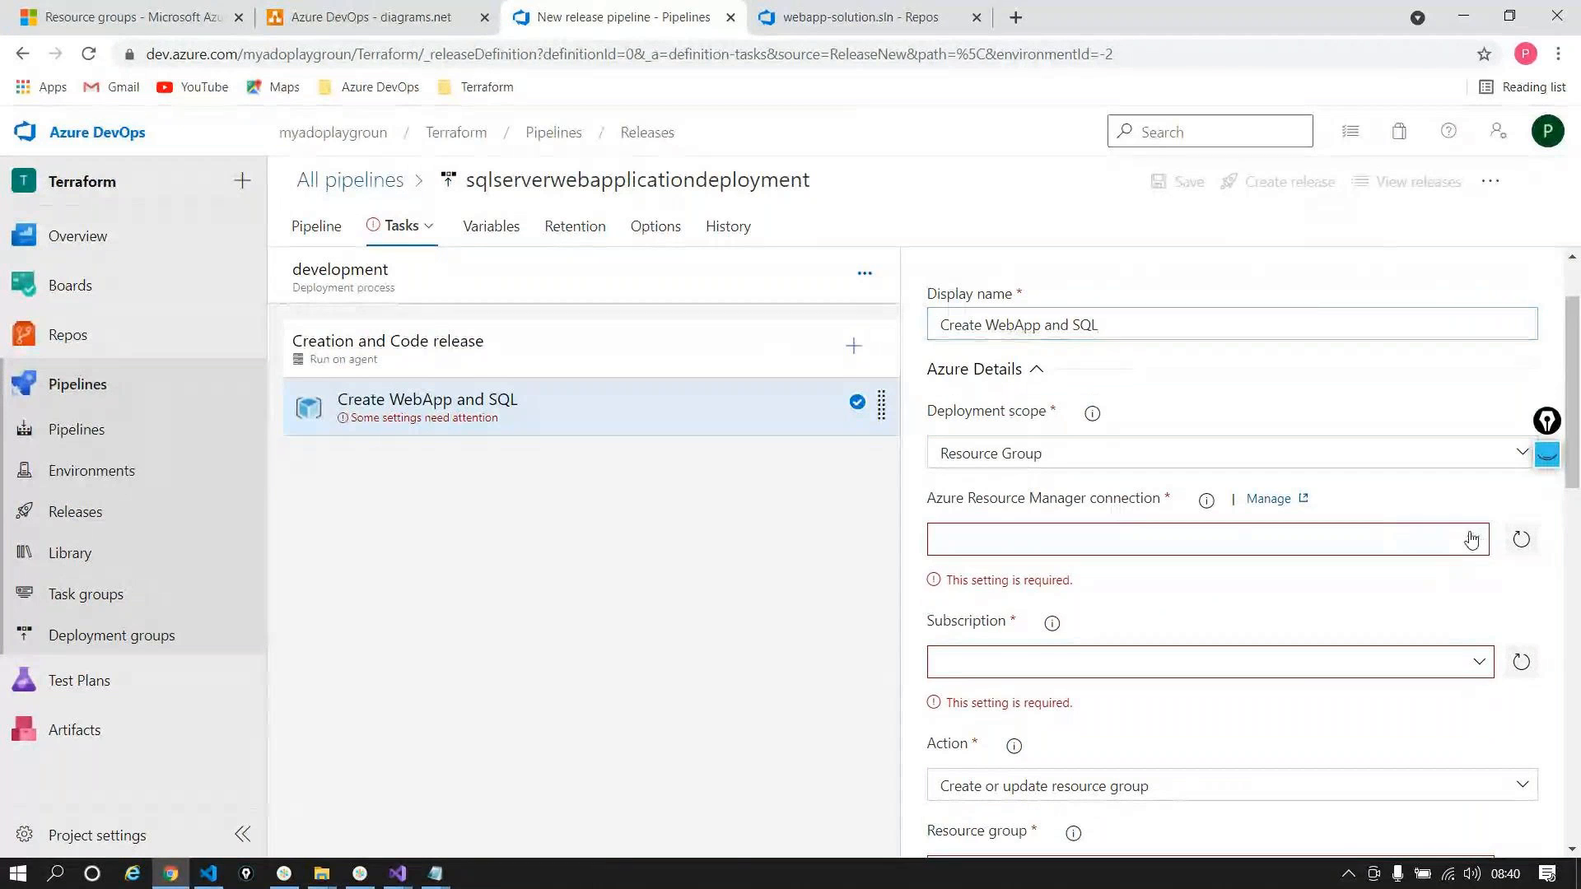
{"action": "left_click", "coordinate": [1056, 606]}
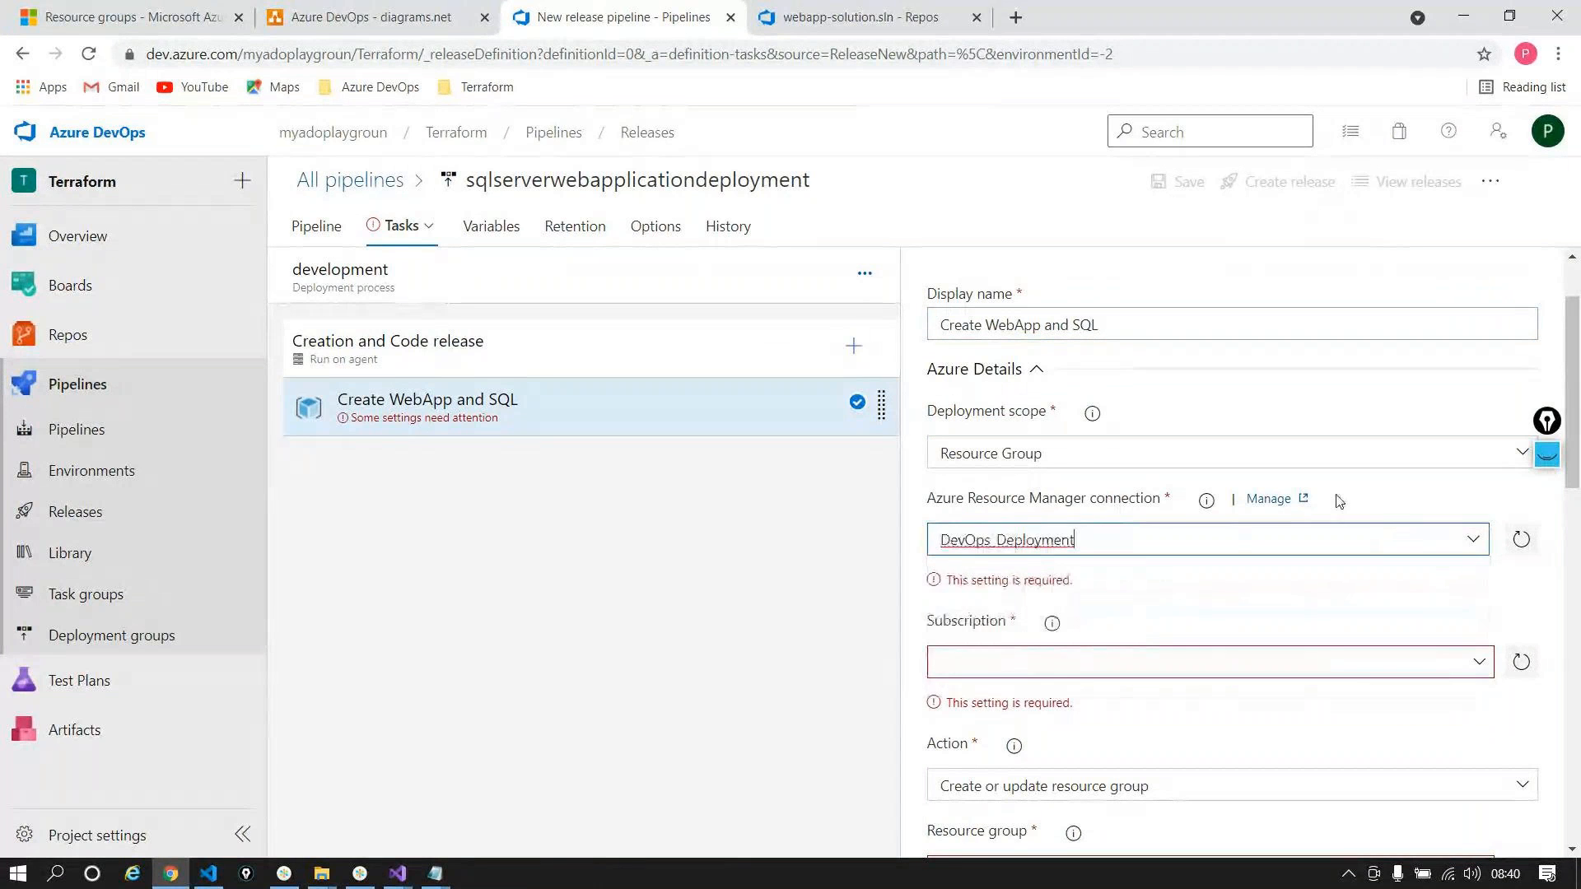
{"action": "scroll", "coordinate": [1479, 534], "scroll_direction": "down", "scroll_amount": 1}
{"action": "left_click", "coordinate": [1479, 534]}
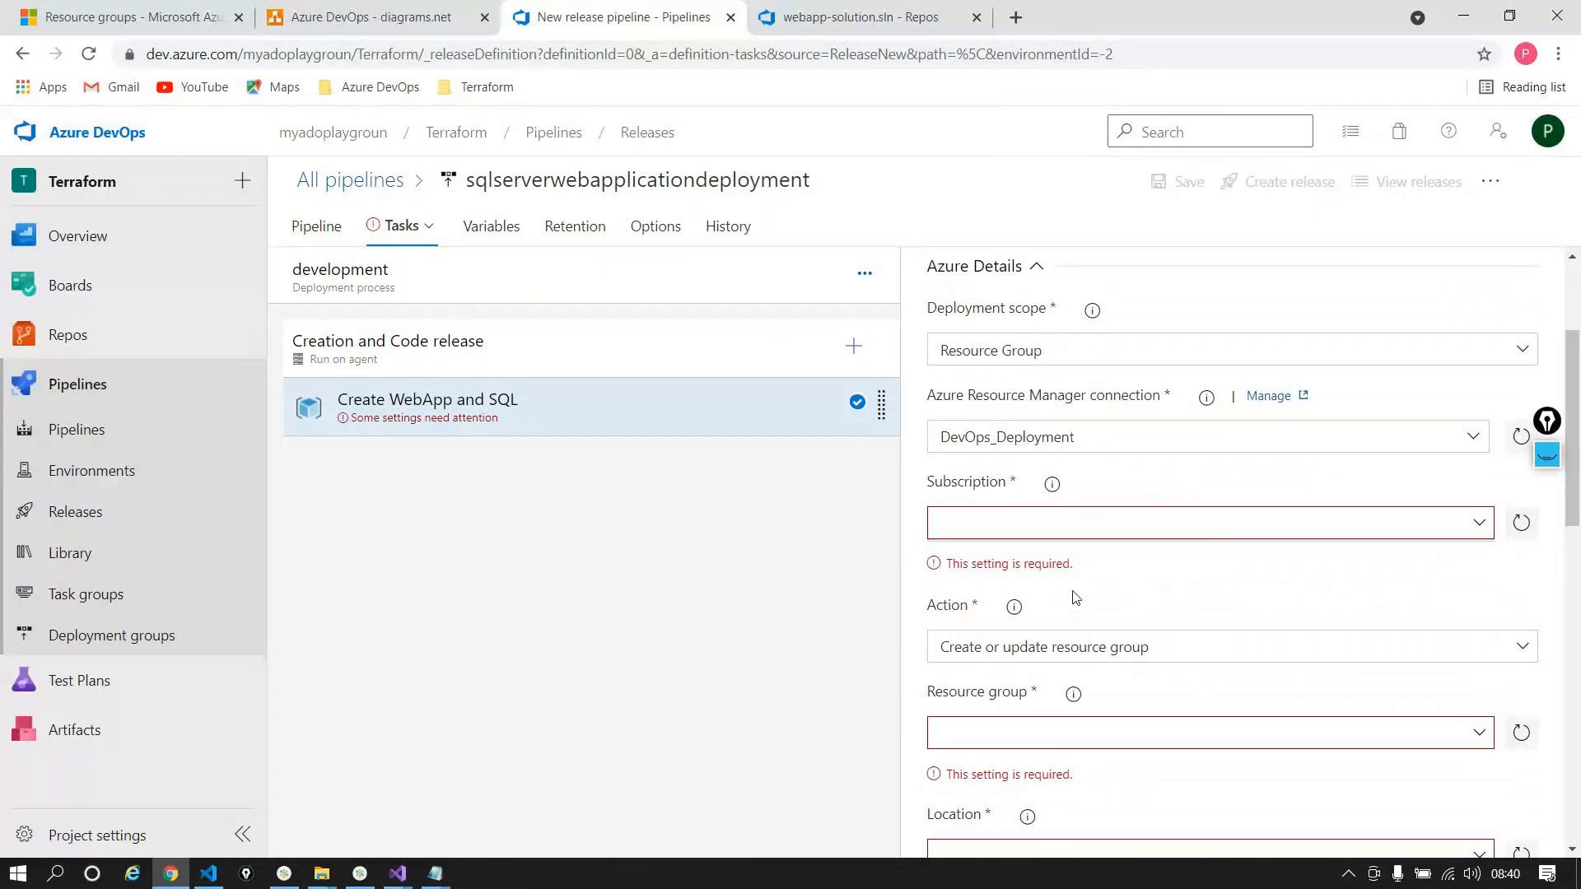
{"action": "left_click", "coordinate": [1027, 565]}
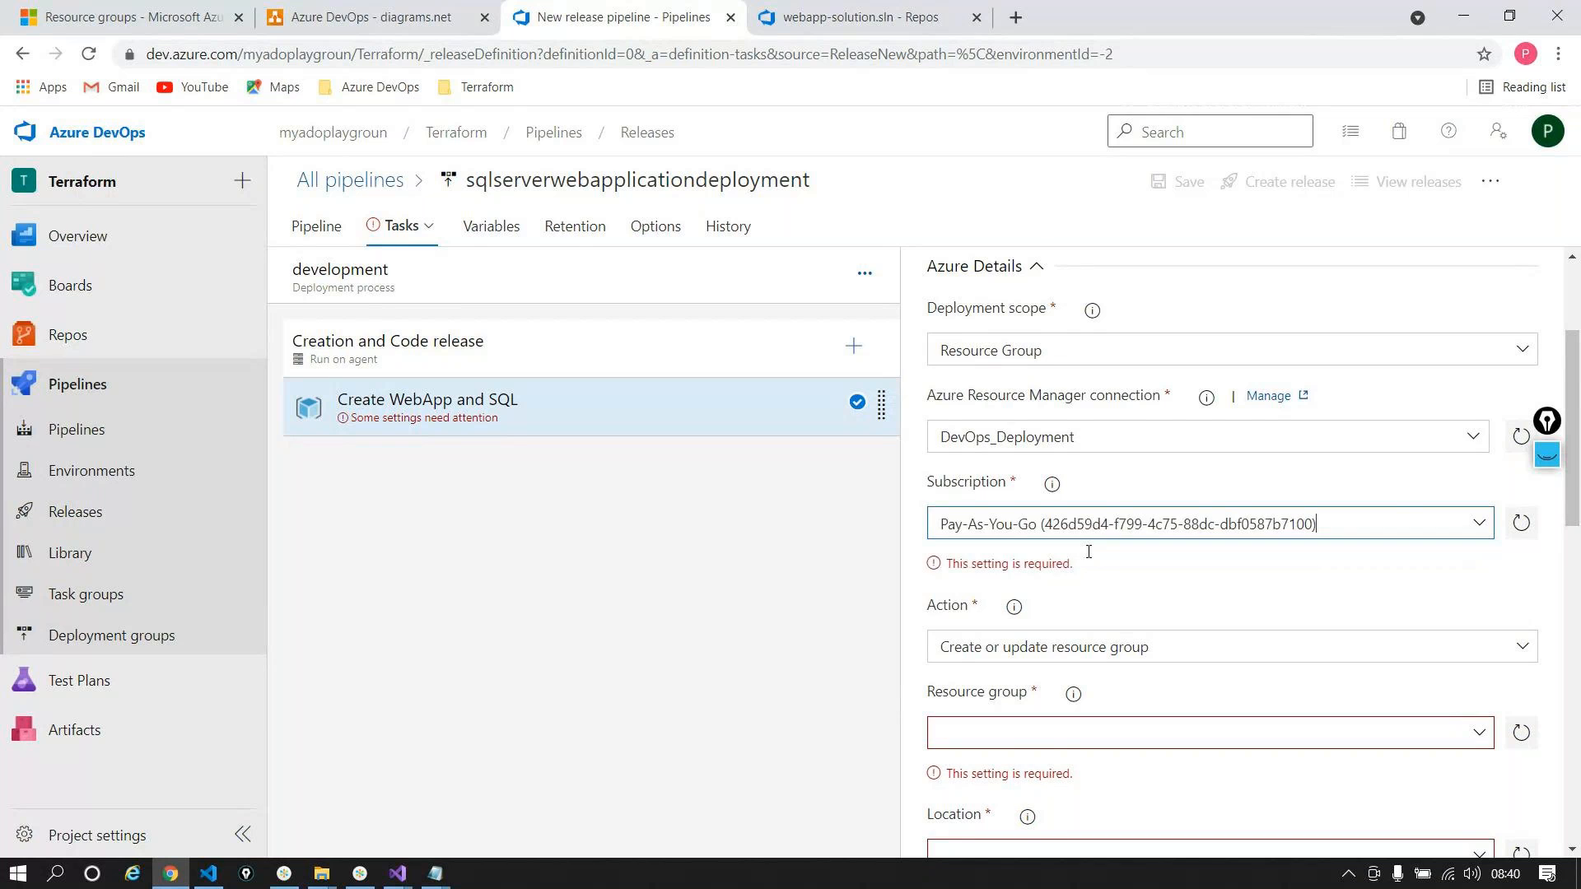
Step: Set the resource group to $(resourceGroupName) and the location to East US 2
{"action": "scroll", "coordinate": [1391, 516], "scroll_direction": "down", "scroll_amount": 1}
{"action": "left_click", "coordinate": [1088, 598]}
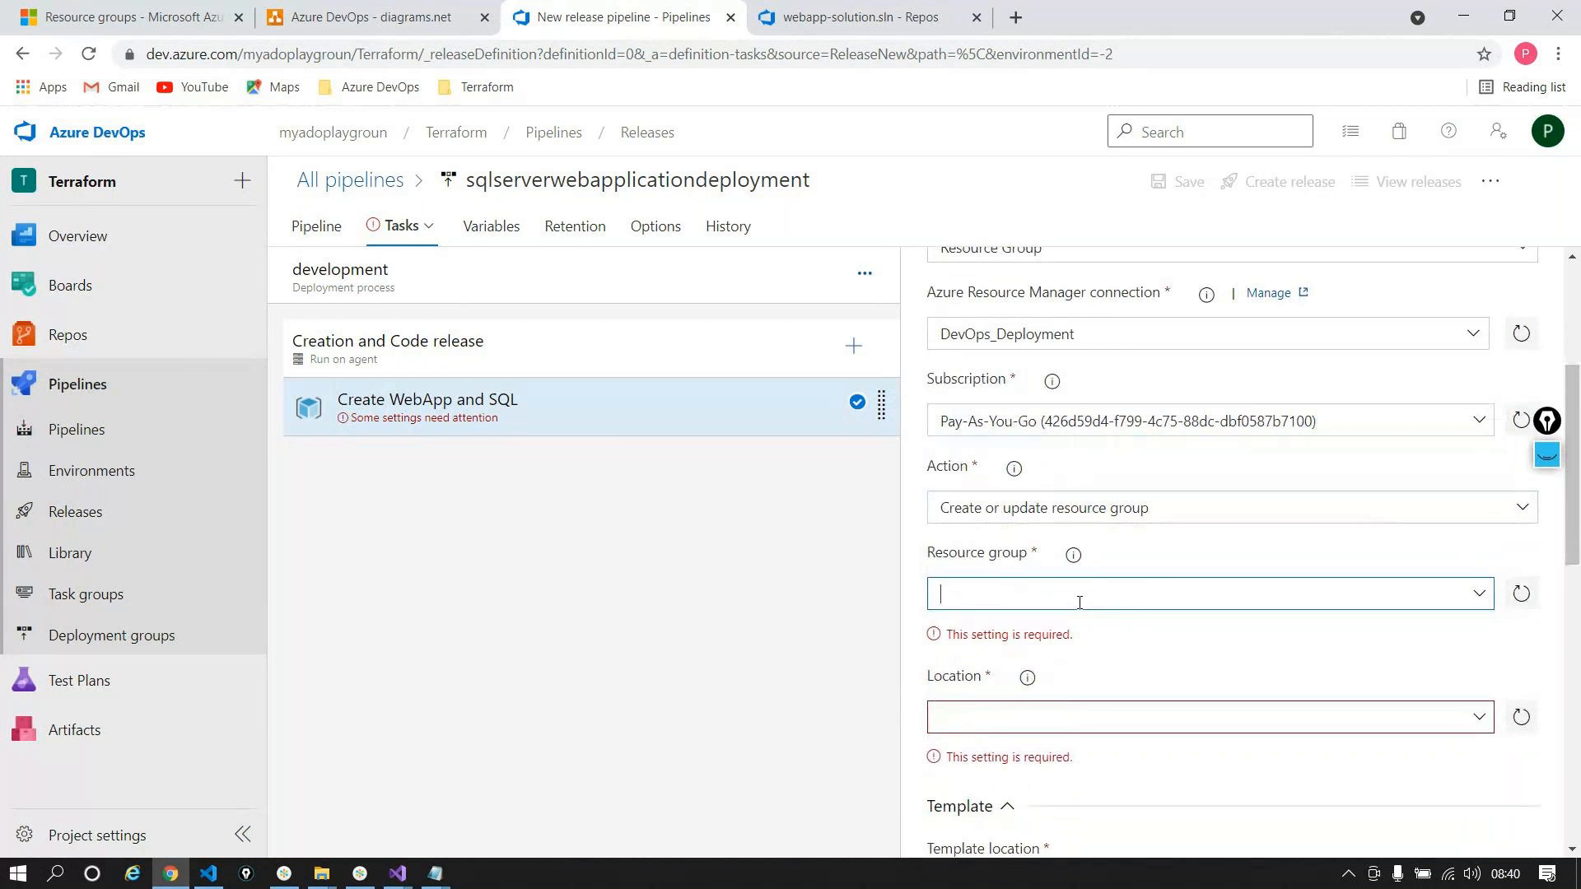
{"action": "type", "text": "$"}
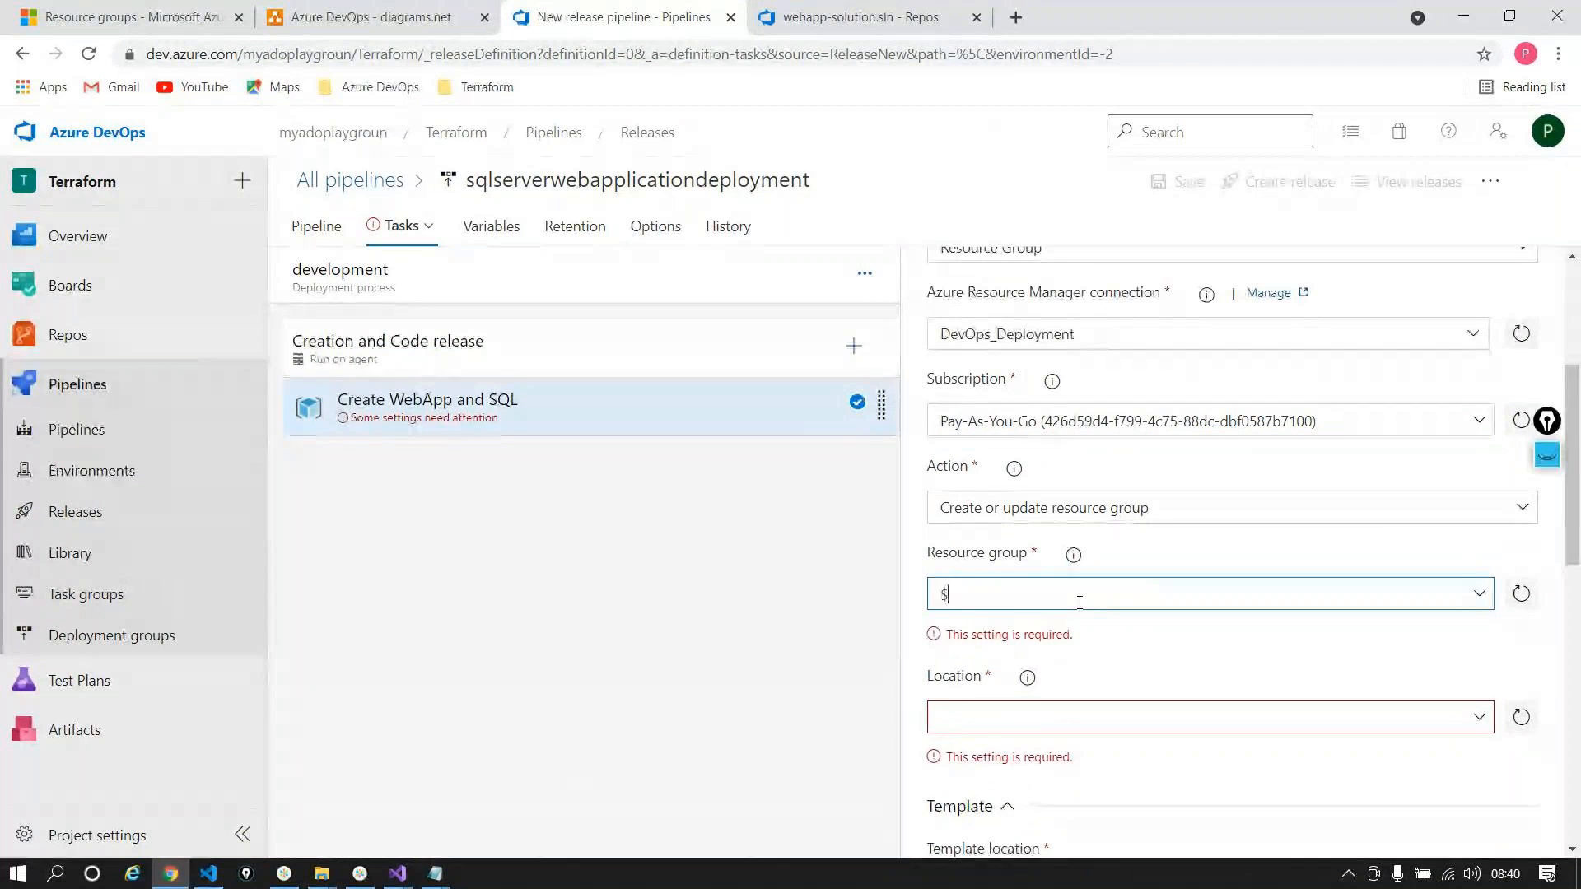
{"action": "type", "text": "()reso"}
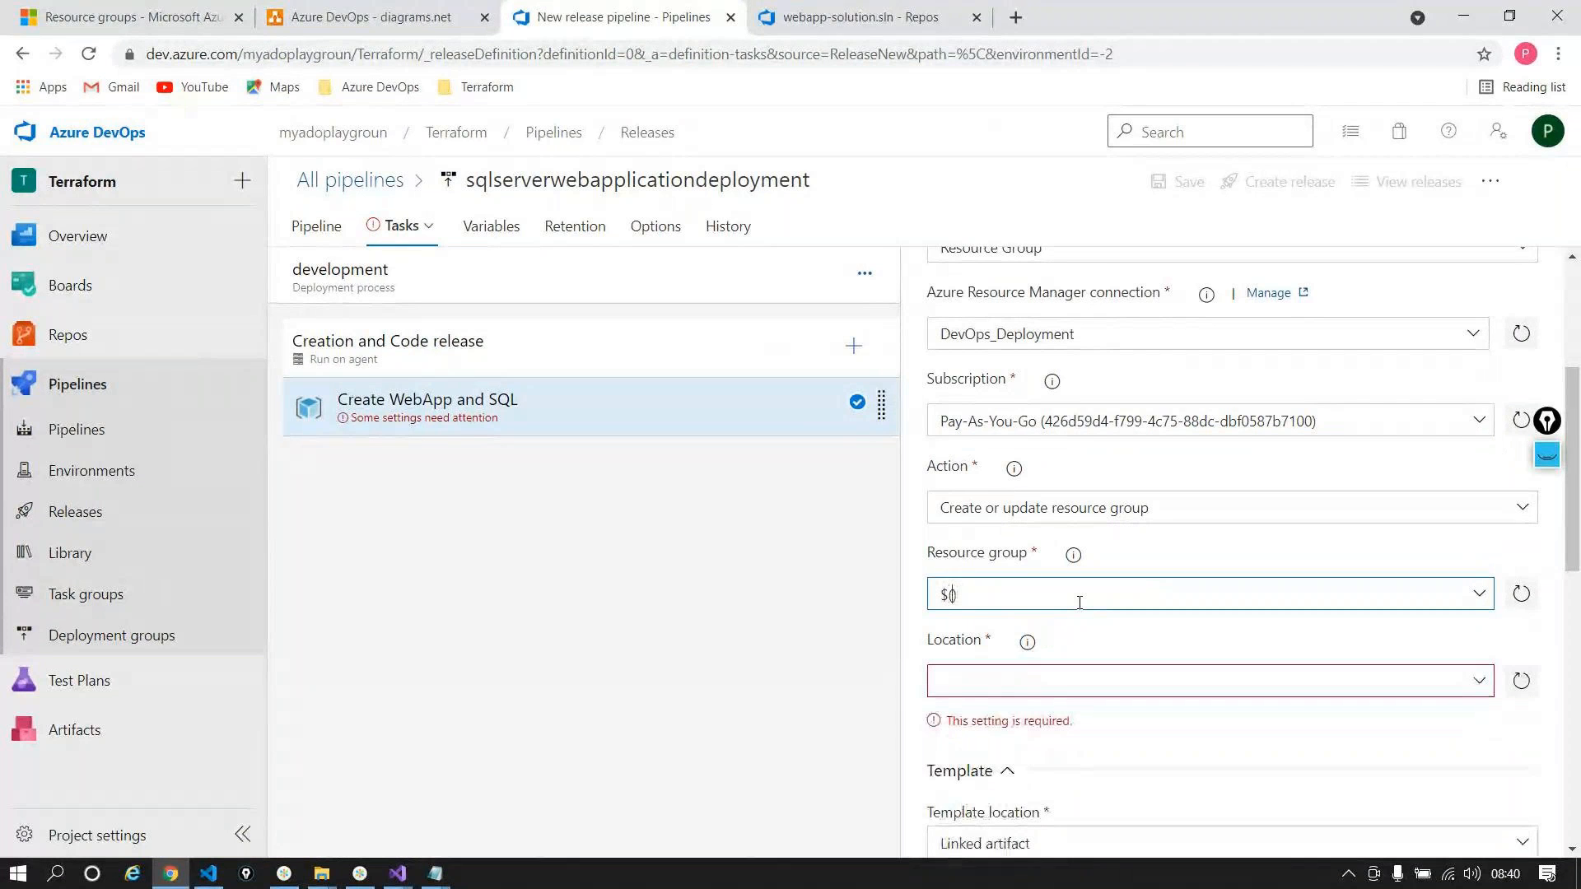
{"action": "type", "text": "urce"}
{"action": "type", "text": "Group"}
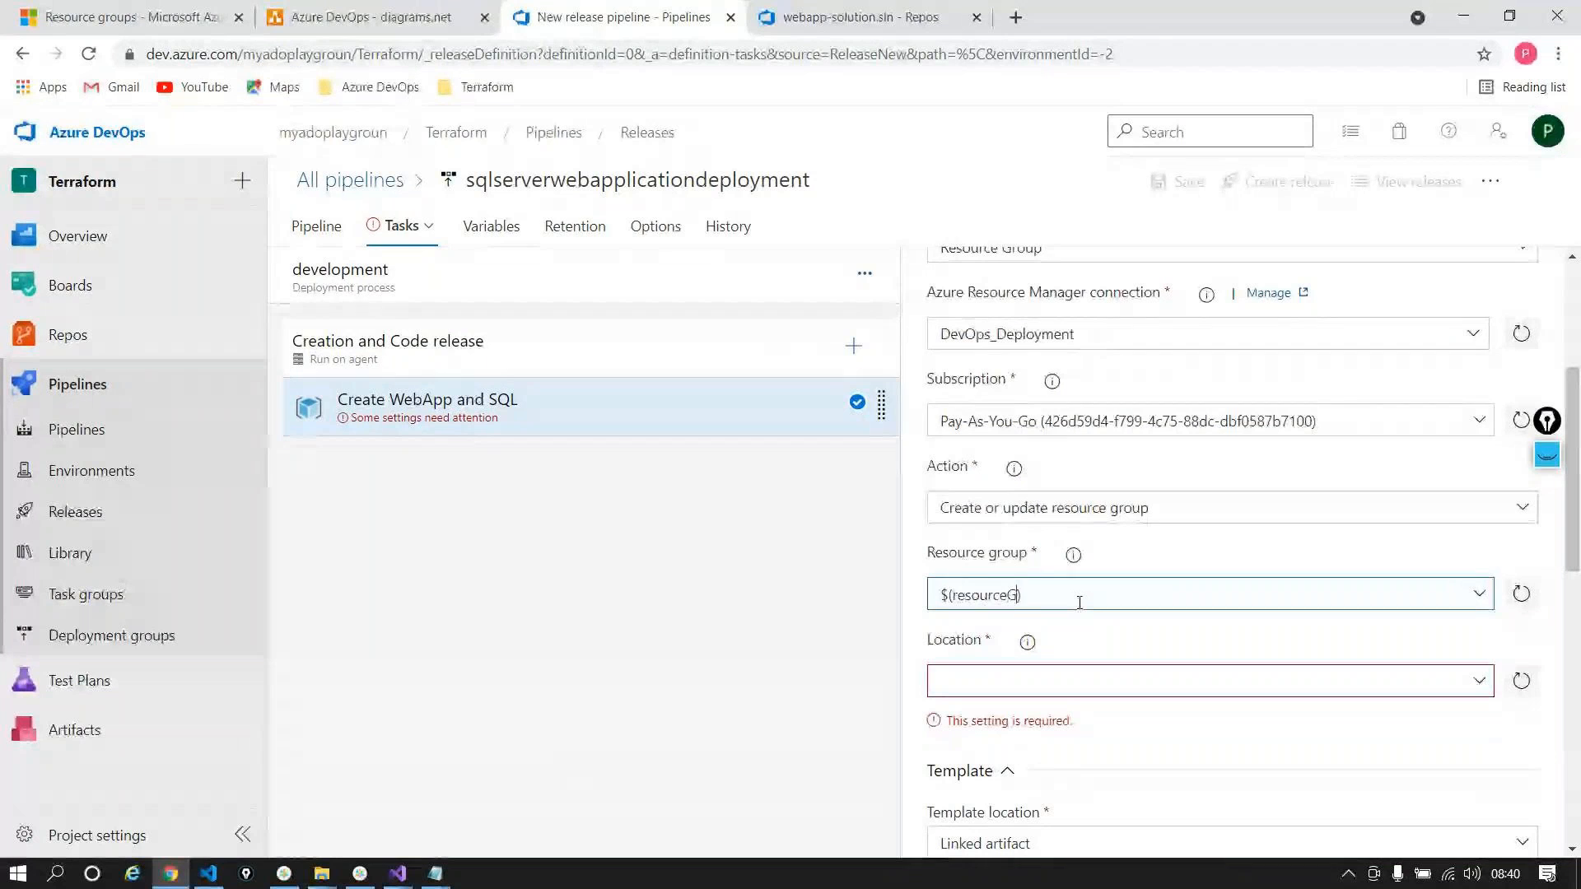
{"action": "type", "text": "Name"}
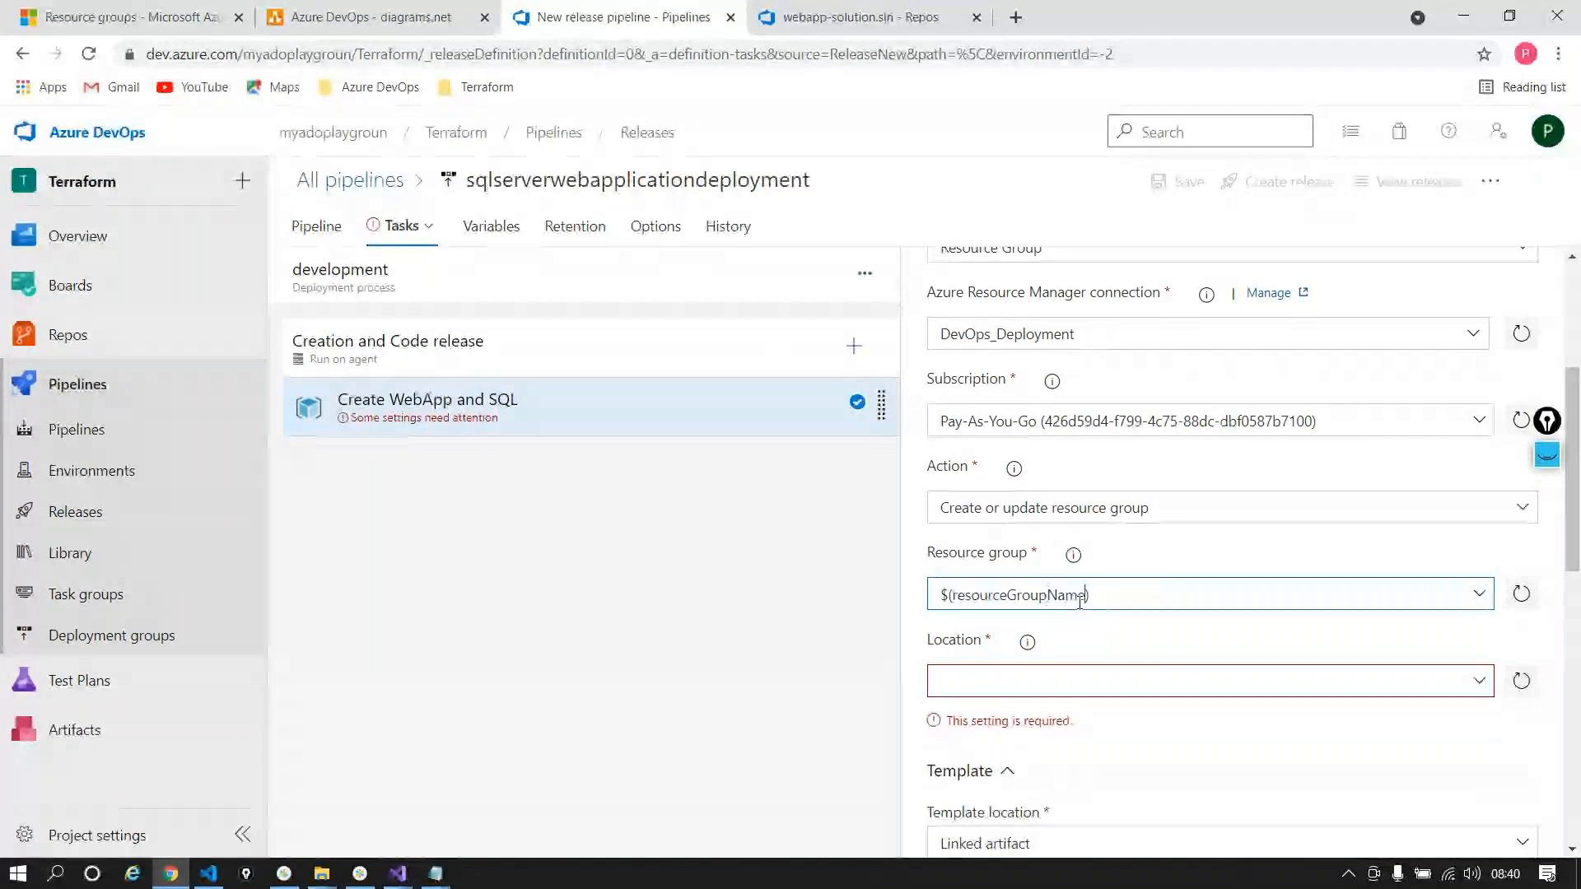
{"action": "left_click", "coordinate": [1447, 678]}
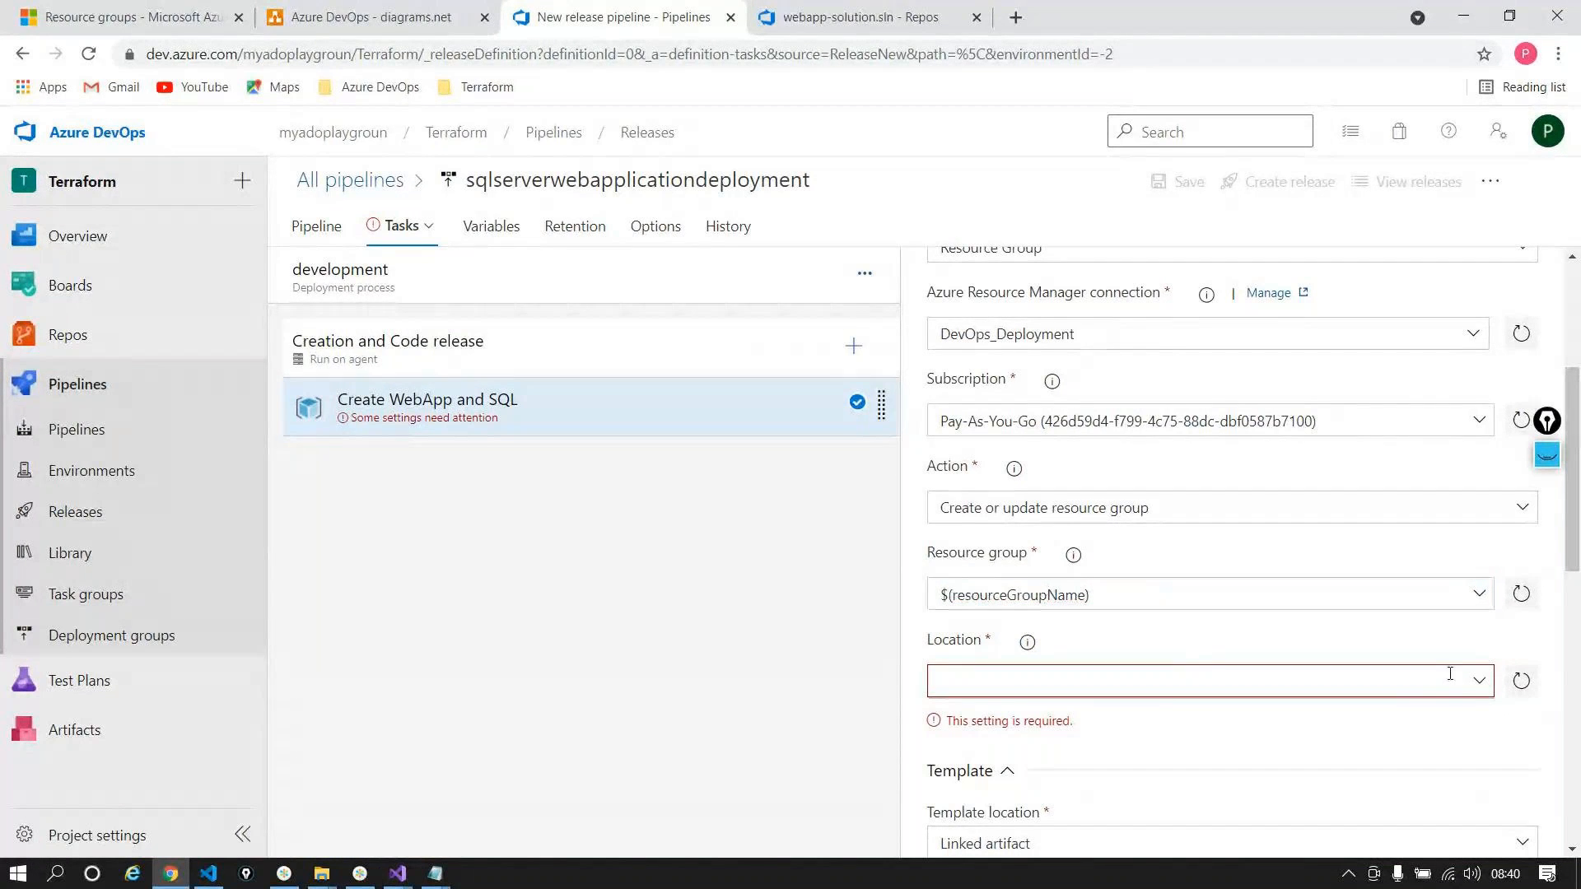
{"action": "type", "text": "East Asia"}
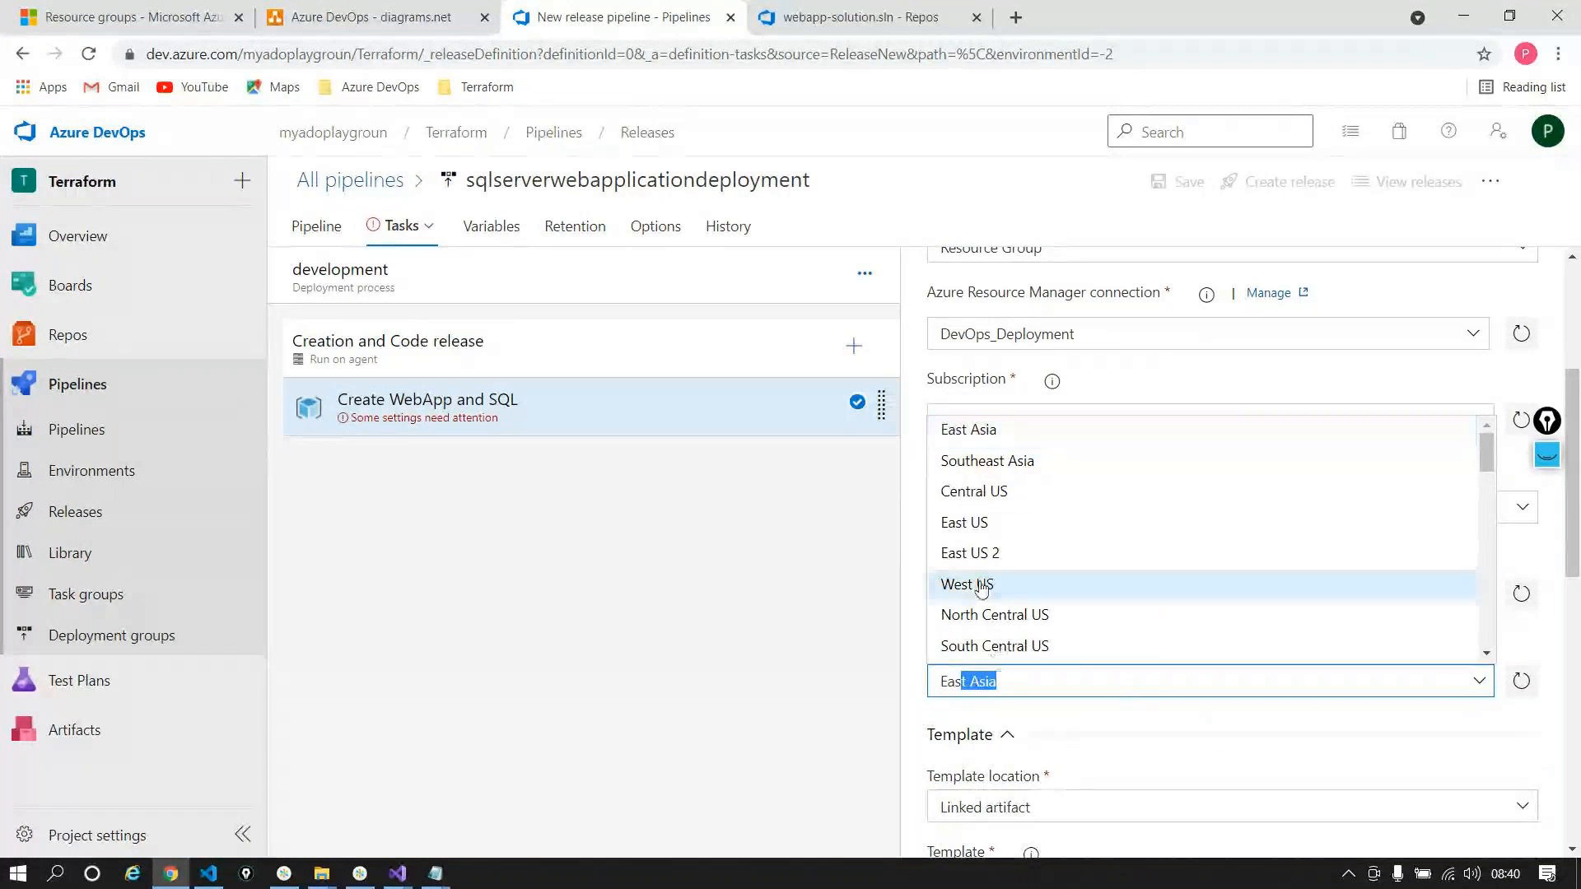
{"action": "left_click", "coordinate": [1029, 553]}
{"action": "scroll", "coordinate": [1170, 466], "scroll_direction": "down", "scroll_amount": 3}
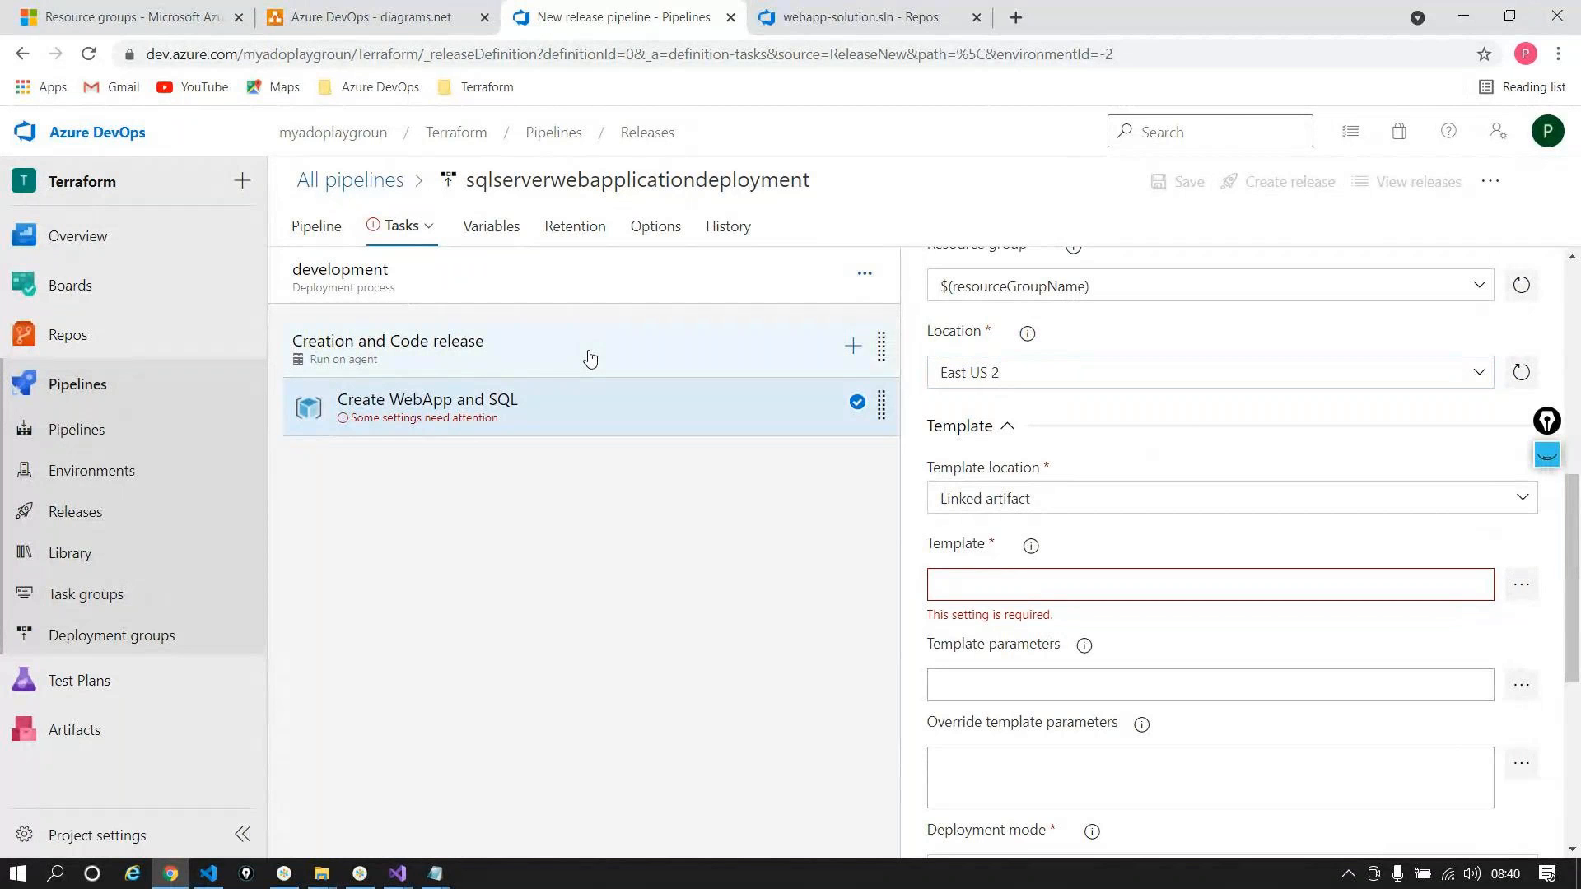
Step: Add the webapplicationsqlserver build as the release artifact, keeping the Latest version
{"action": "left_click", "coordinate": [1521, 584]}
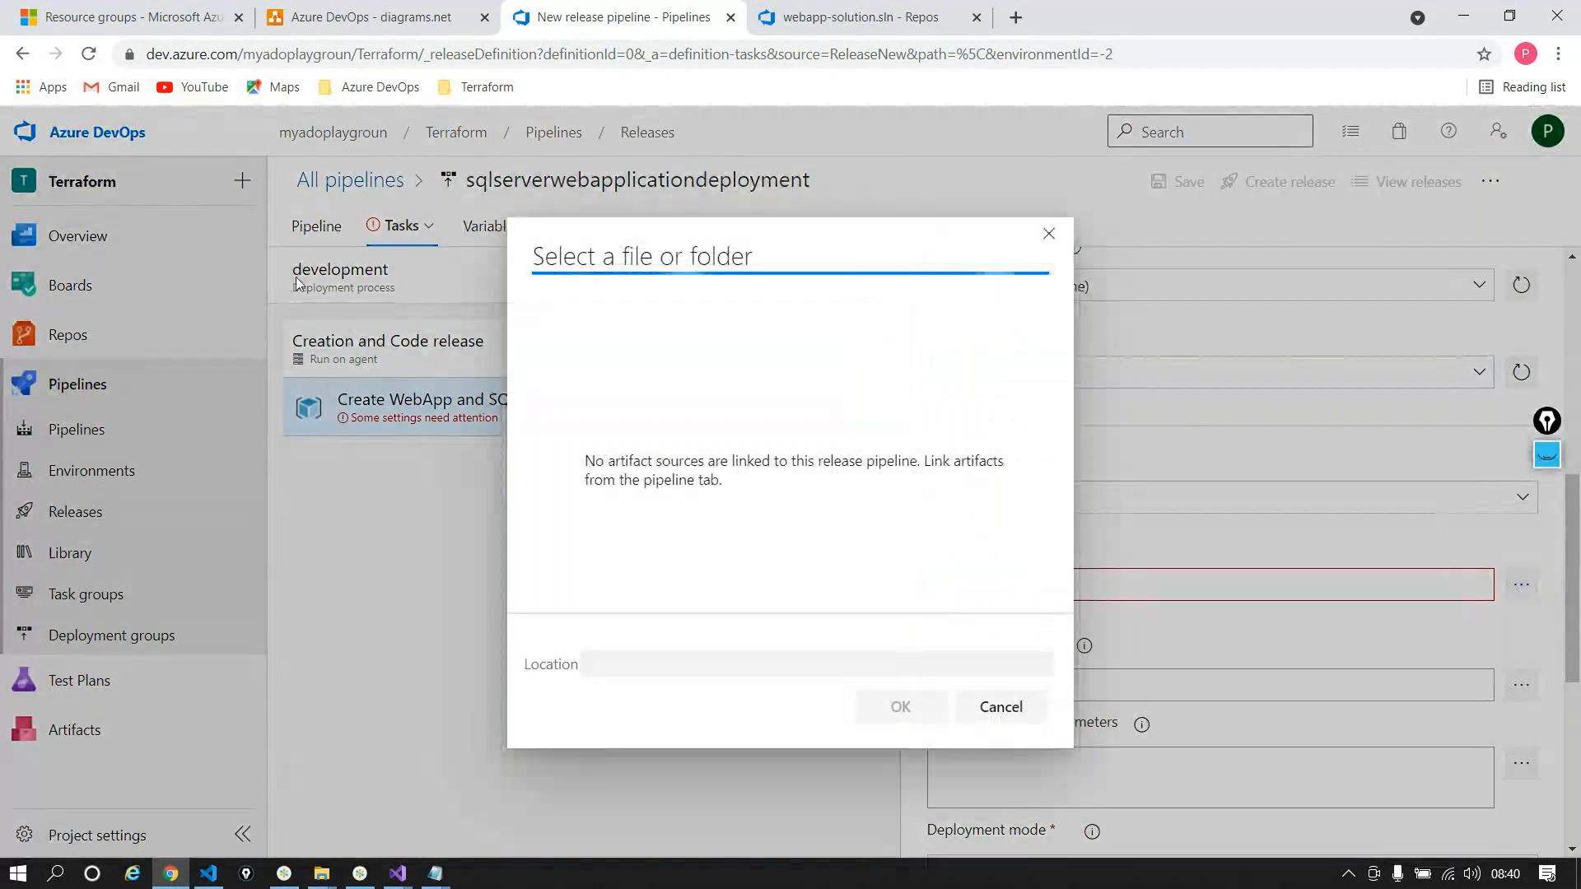
{"action": "left_click", "coordinate": [1048, 234]}
{"action": "left_click", "coordinate": [318, 224]}
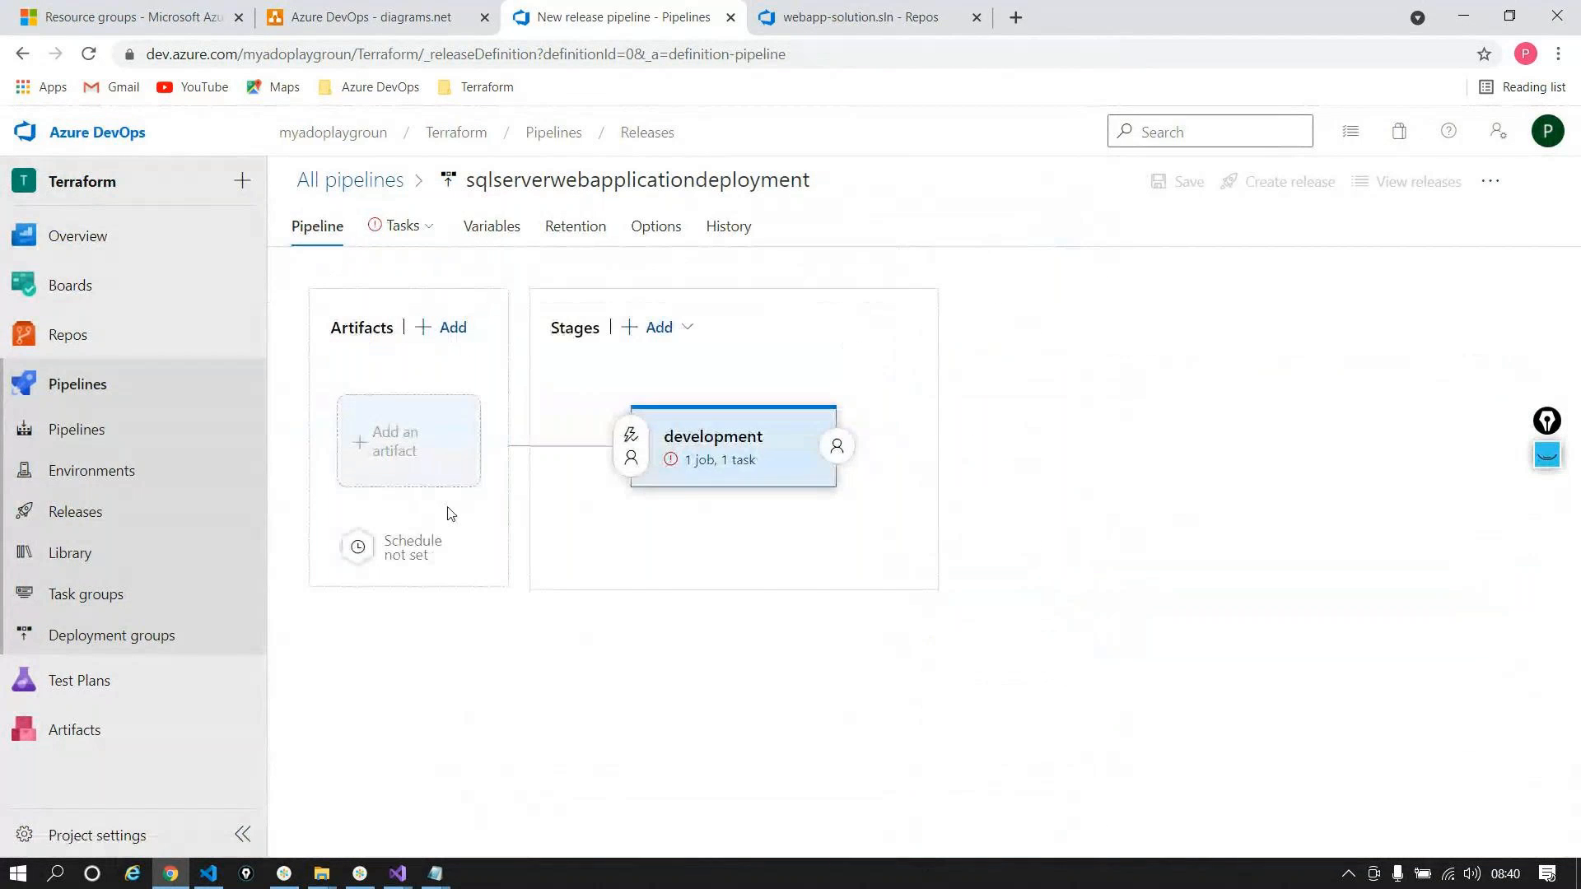
{"action": "left_click", "coordinate": [443, 471]}
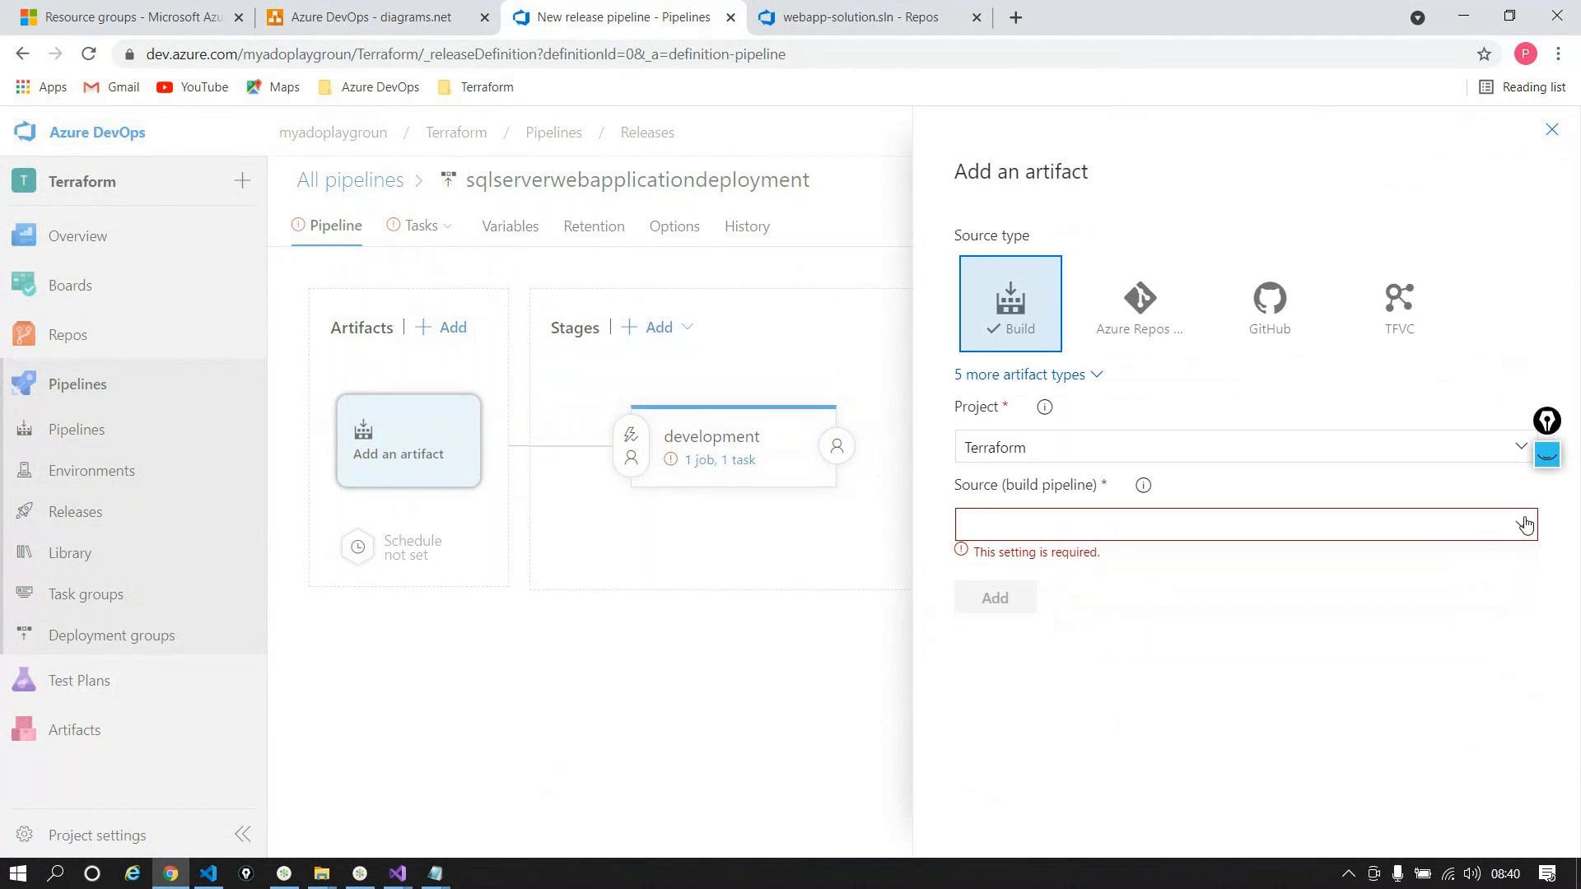
{"action": "left_click", "coordinate": [1522, 524]}
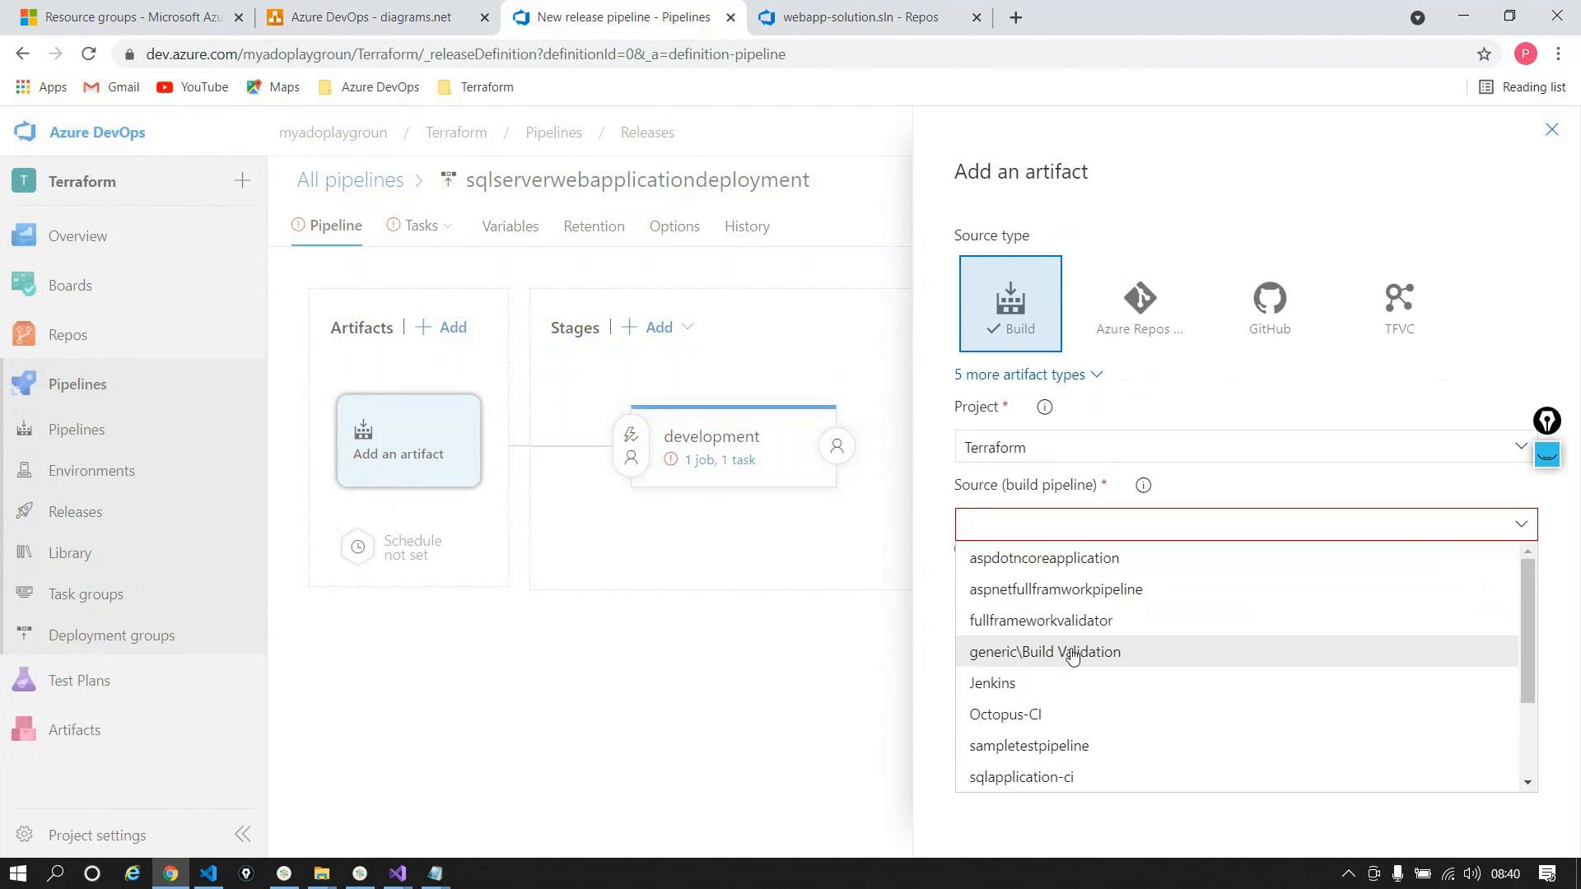
{"action": "scroll", "coordinate": [1078, 655], "scroll_direction": "down", "scroll_amount": 3}
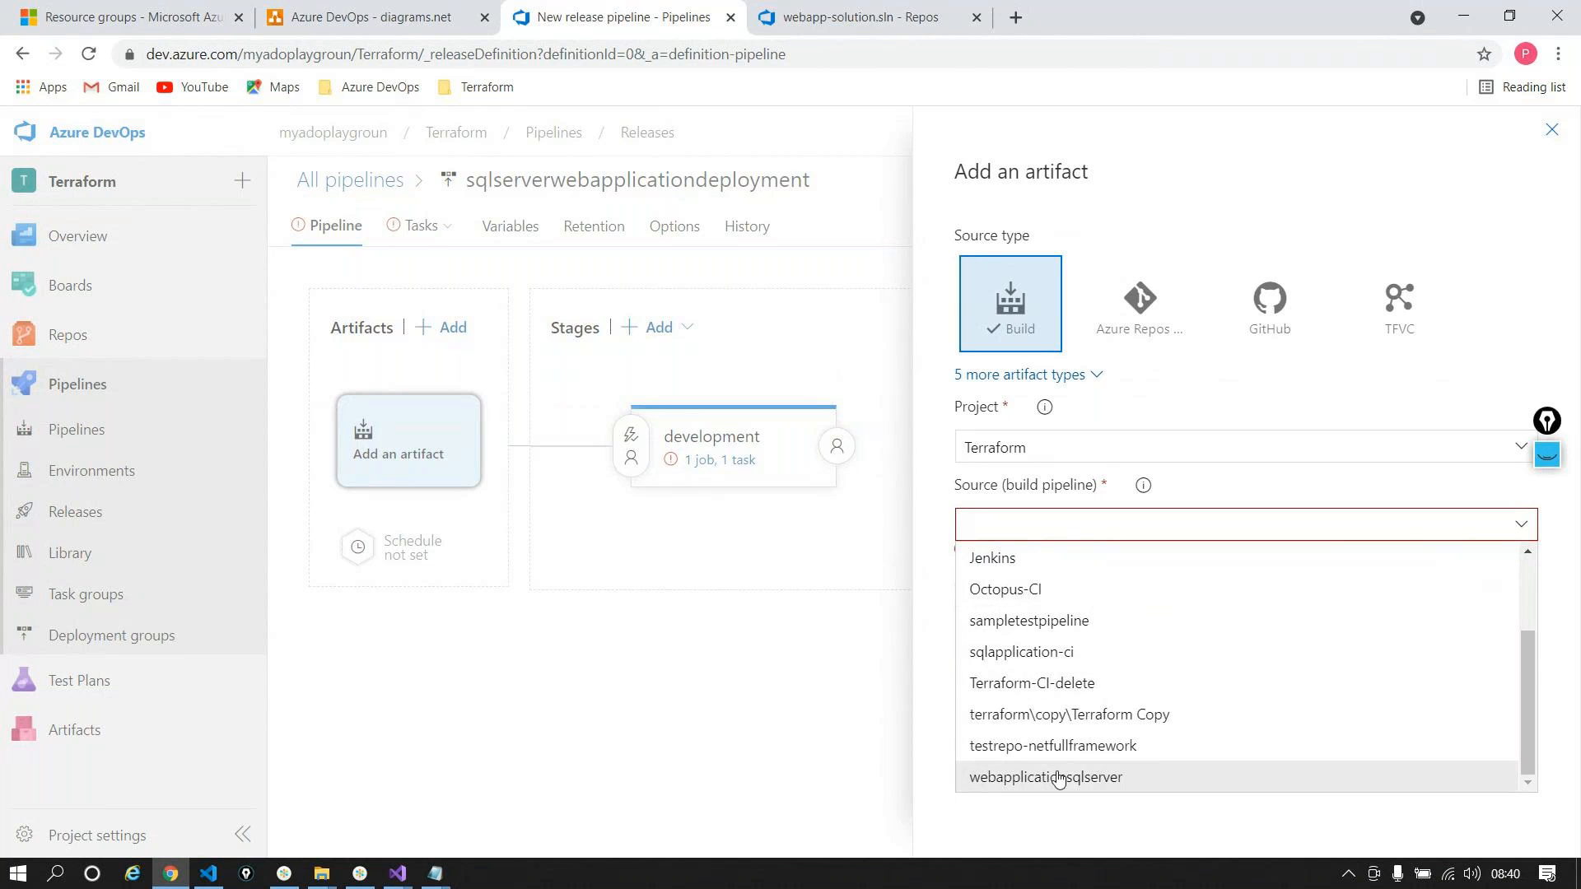
{"action": "left_click", "coordinate": [1060, 777]}
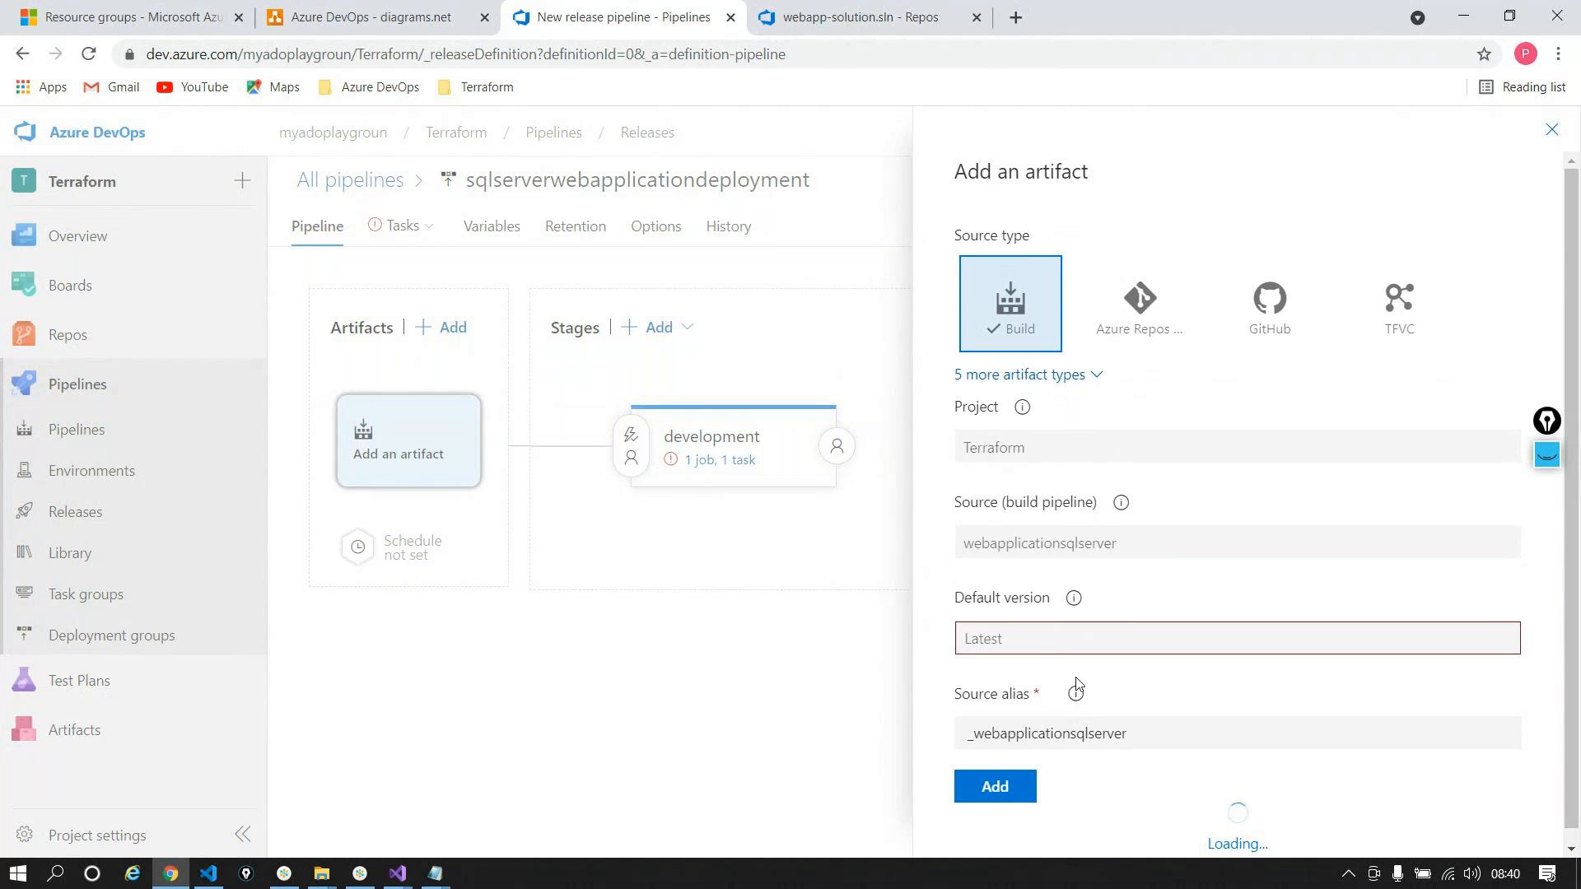
{"action": "left_click", "coordinate": [999, 809]}
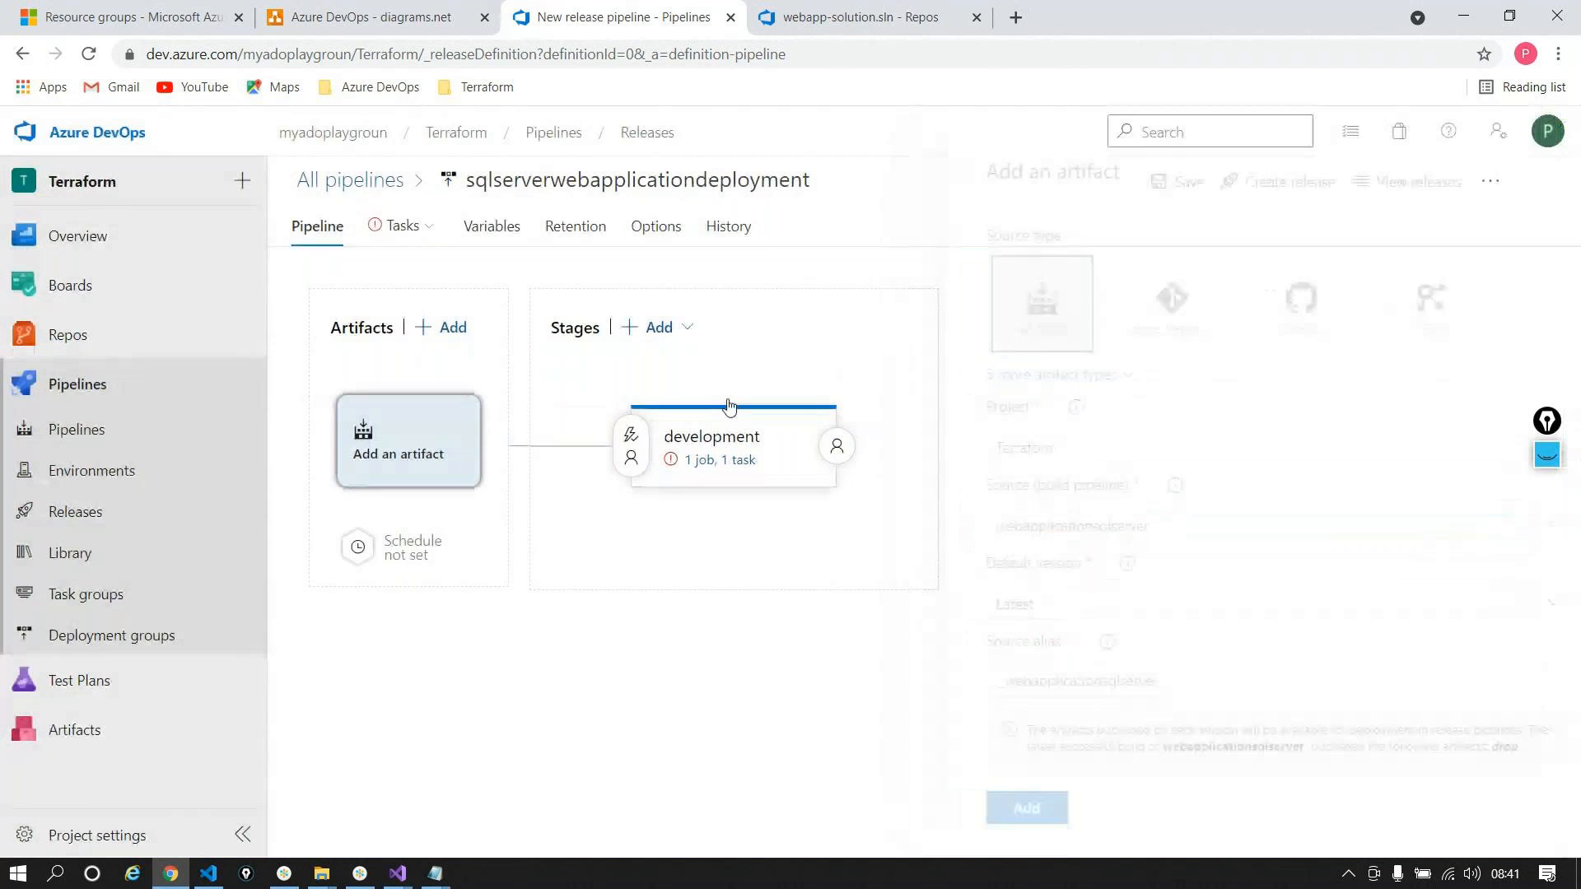
Step: Set the Create WebApp and SQL template to drop/WebSiteSQLDatabase.json
{"action": "left_click", "coordinate": [692, 466]}
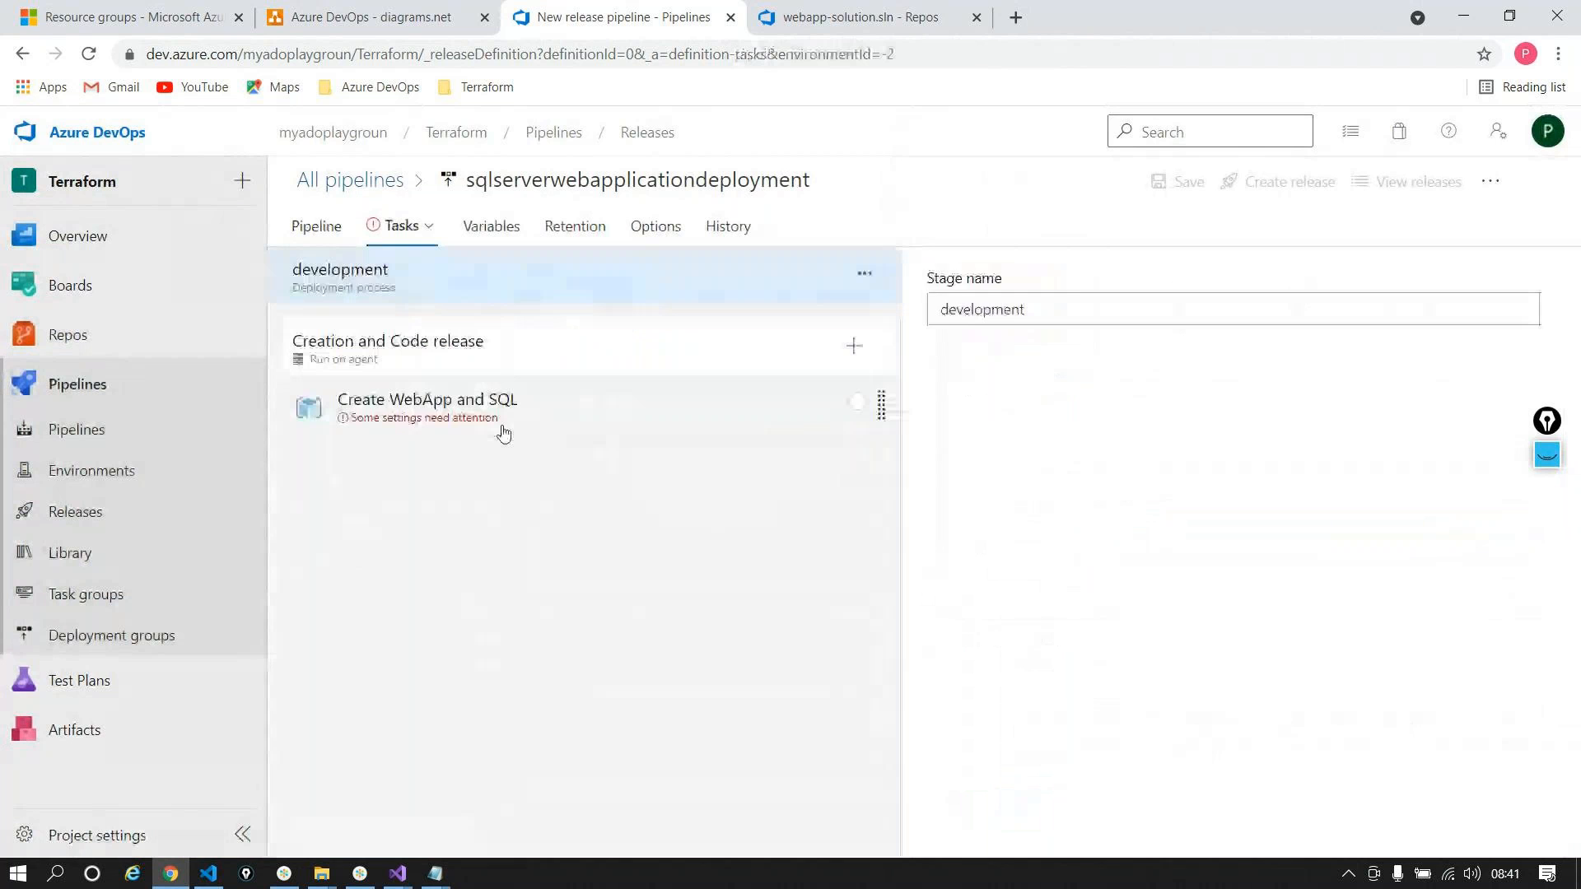
{"action": "left_click", "coordinate": [504, 433]}
{"action": "scroll", "coordinate": [1446, 522], "scroll_direction": "down", "scroll_amount": 5}
{"action": "left_click", "coordinate": [1521, 687]}
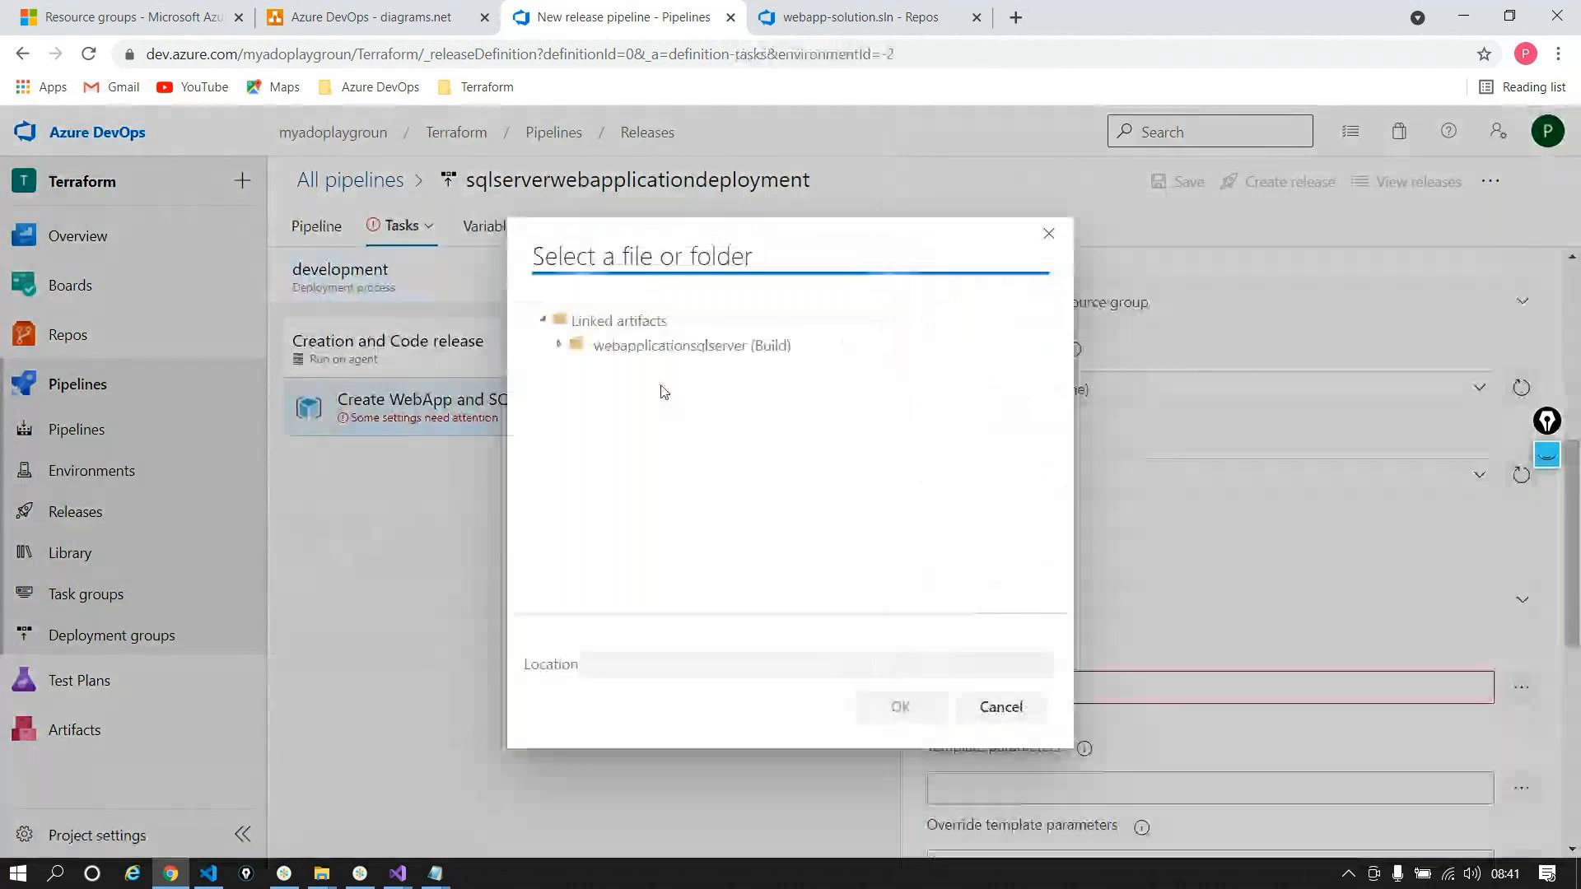
{"action": "left_click", "coordinate": [558, 345]}
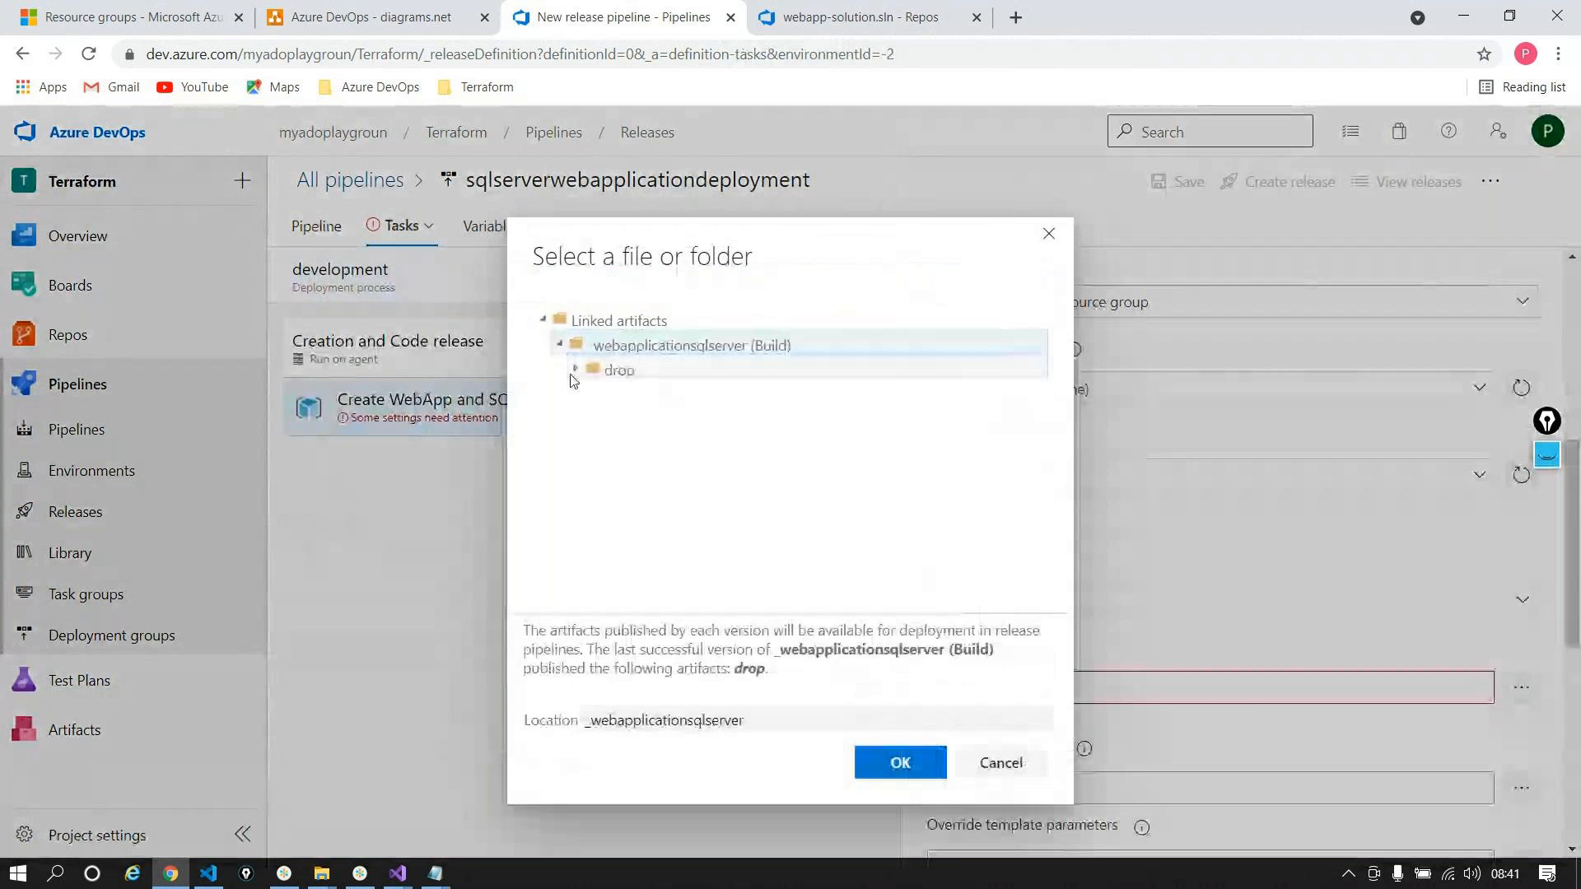
{"action": "left_click", "coordinate": [575, 369]}
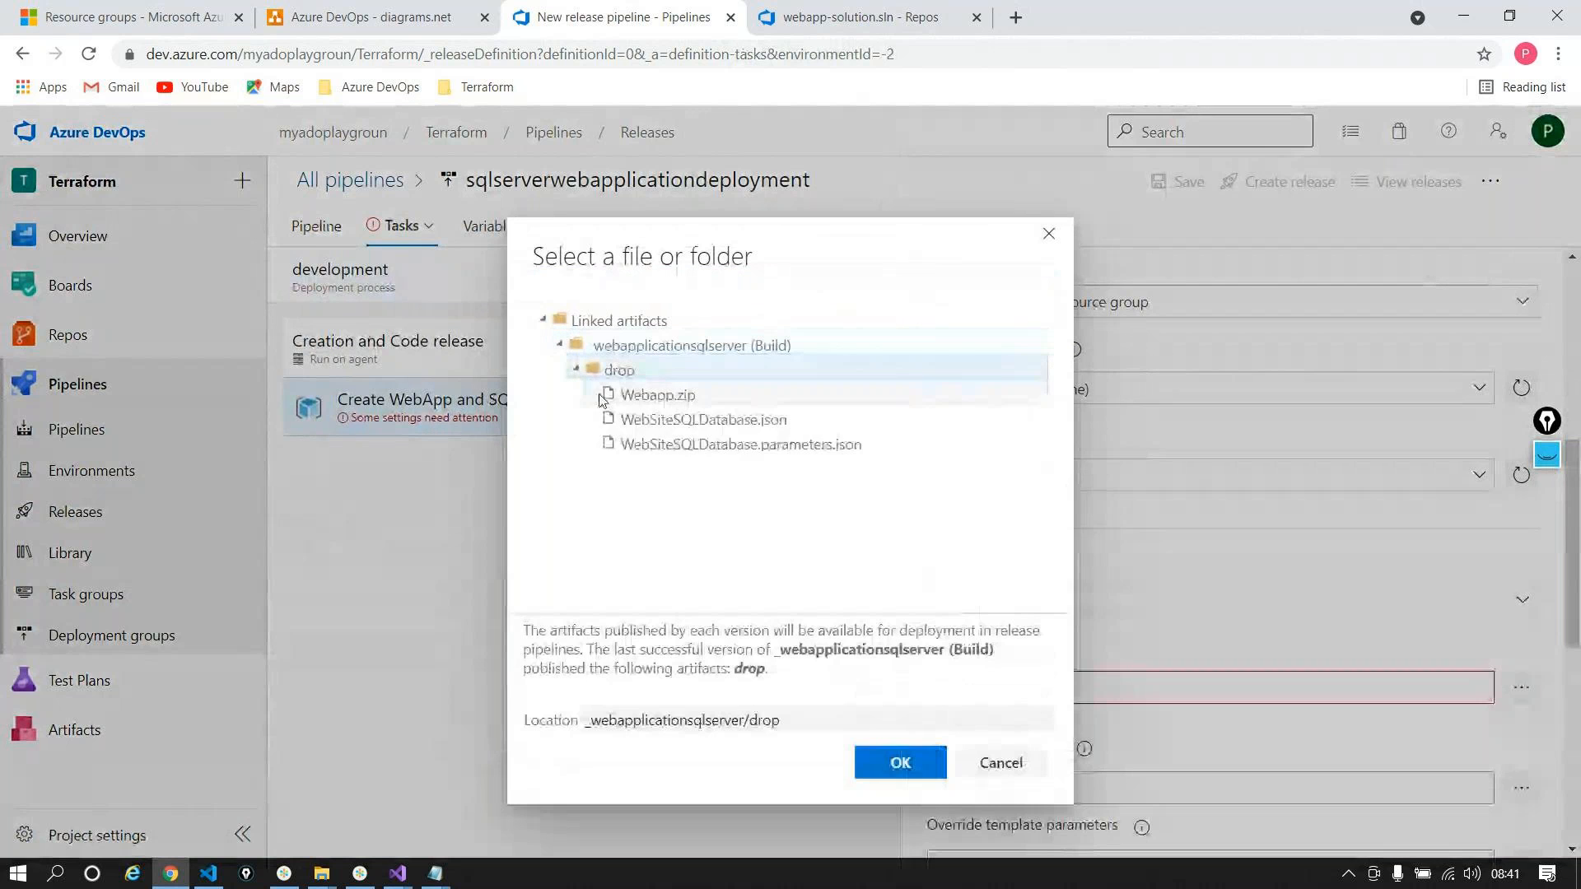
{"action": "left_click", "coordinate": [664, 421]}
{"action": "left_click", "coordinate": [900, 762]}
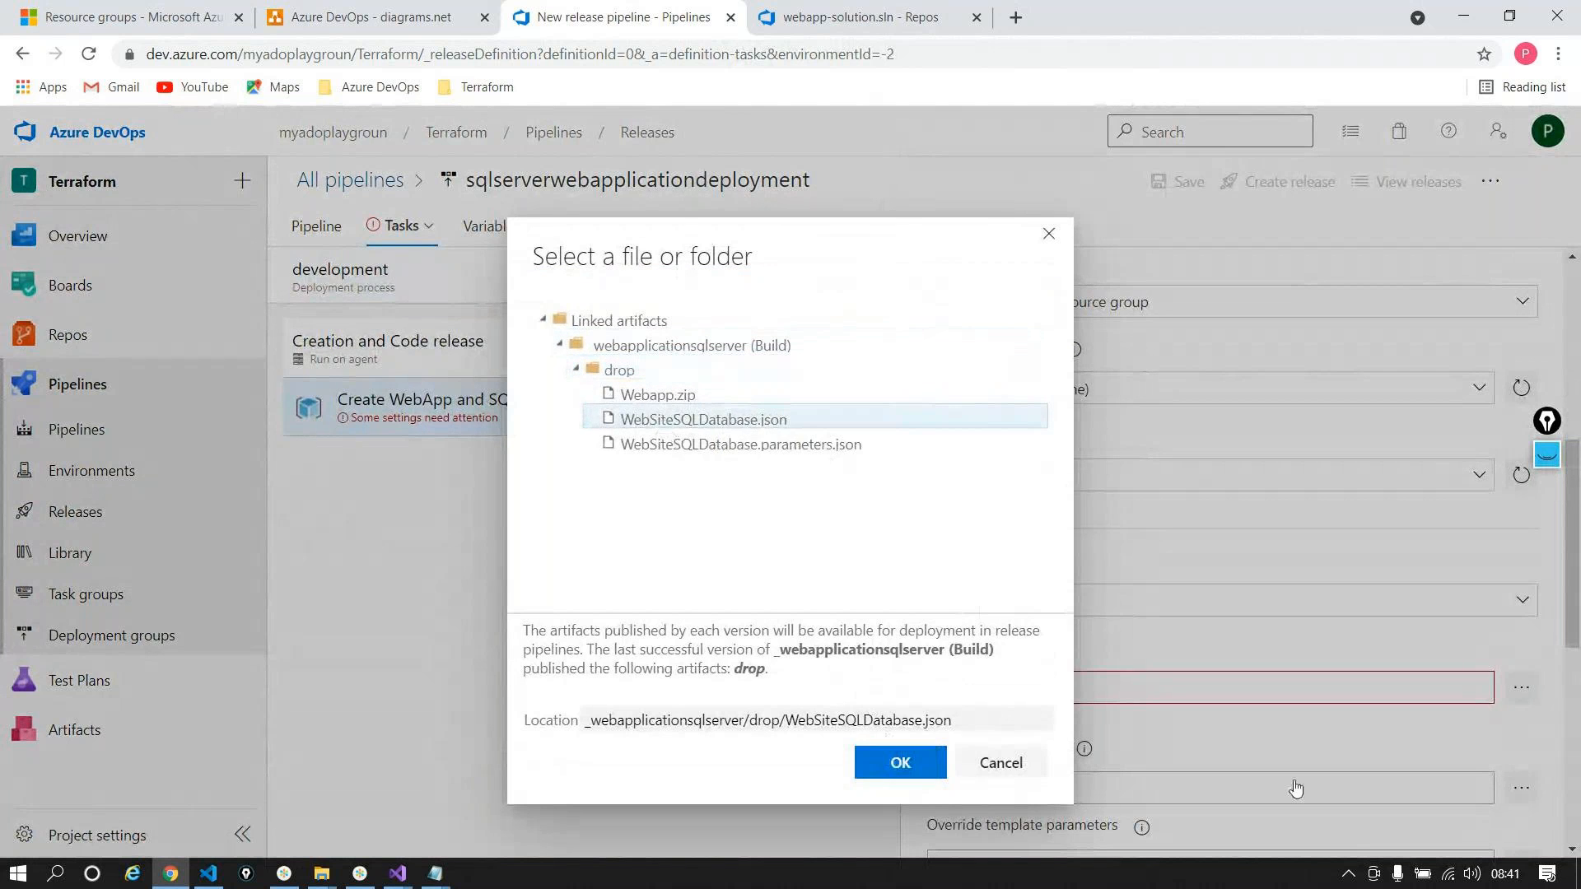
Step: Set the template parameters file to drop/WebSiteSQLDatabase.parameters.json
{"action": "scroll", "coordinate": [1252, 734], "scroll_direction": "down", "scroll_amount": 3}
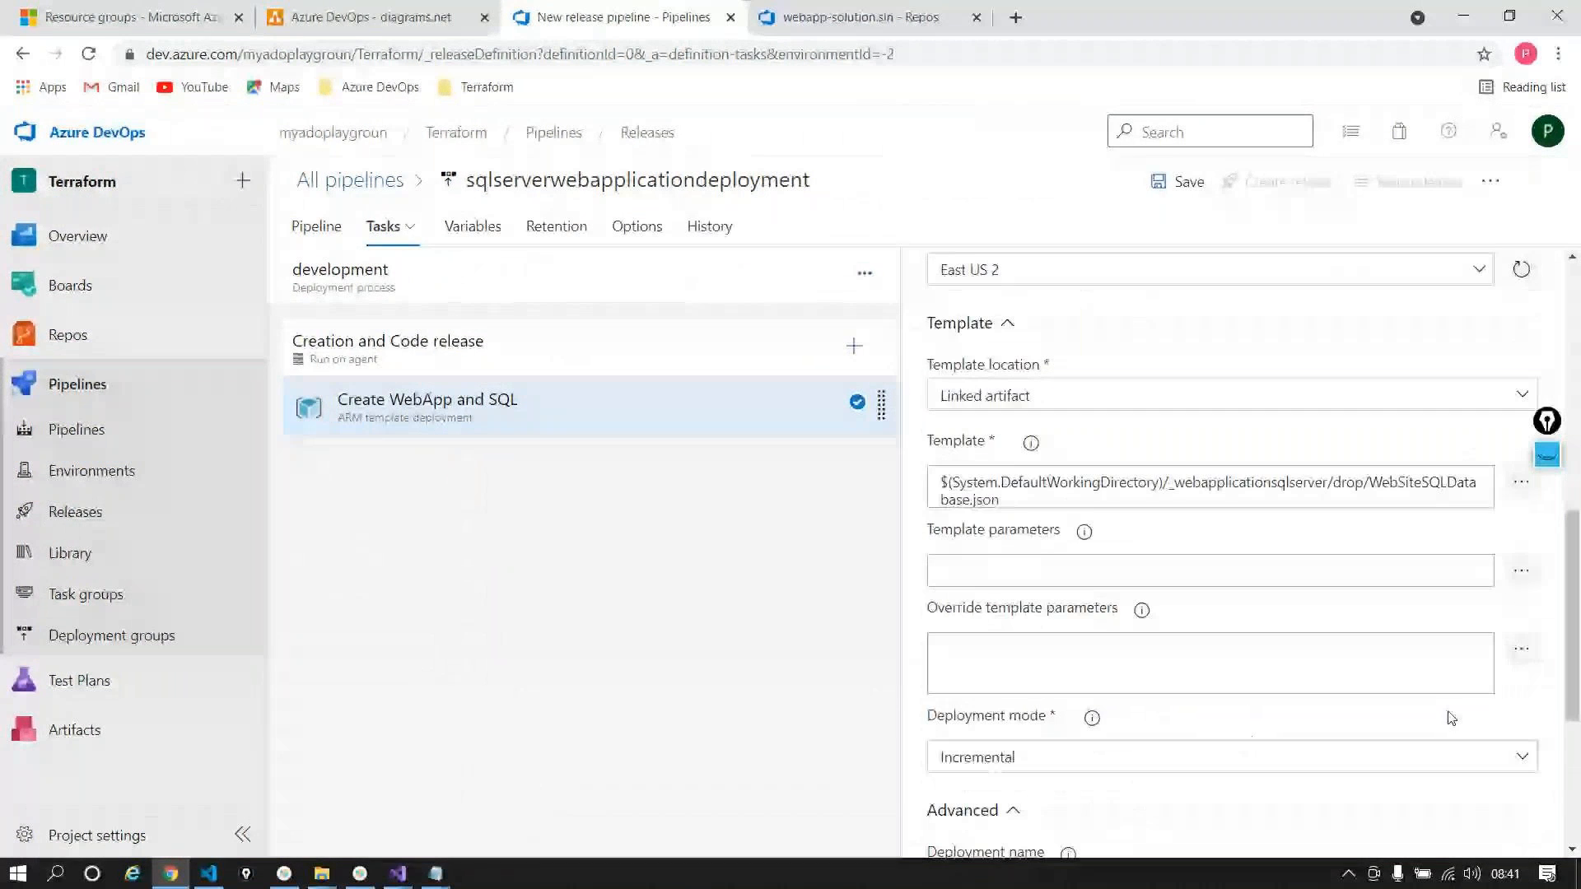
{"action": "left_click", "coordinate": [1521, 571]}
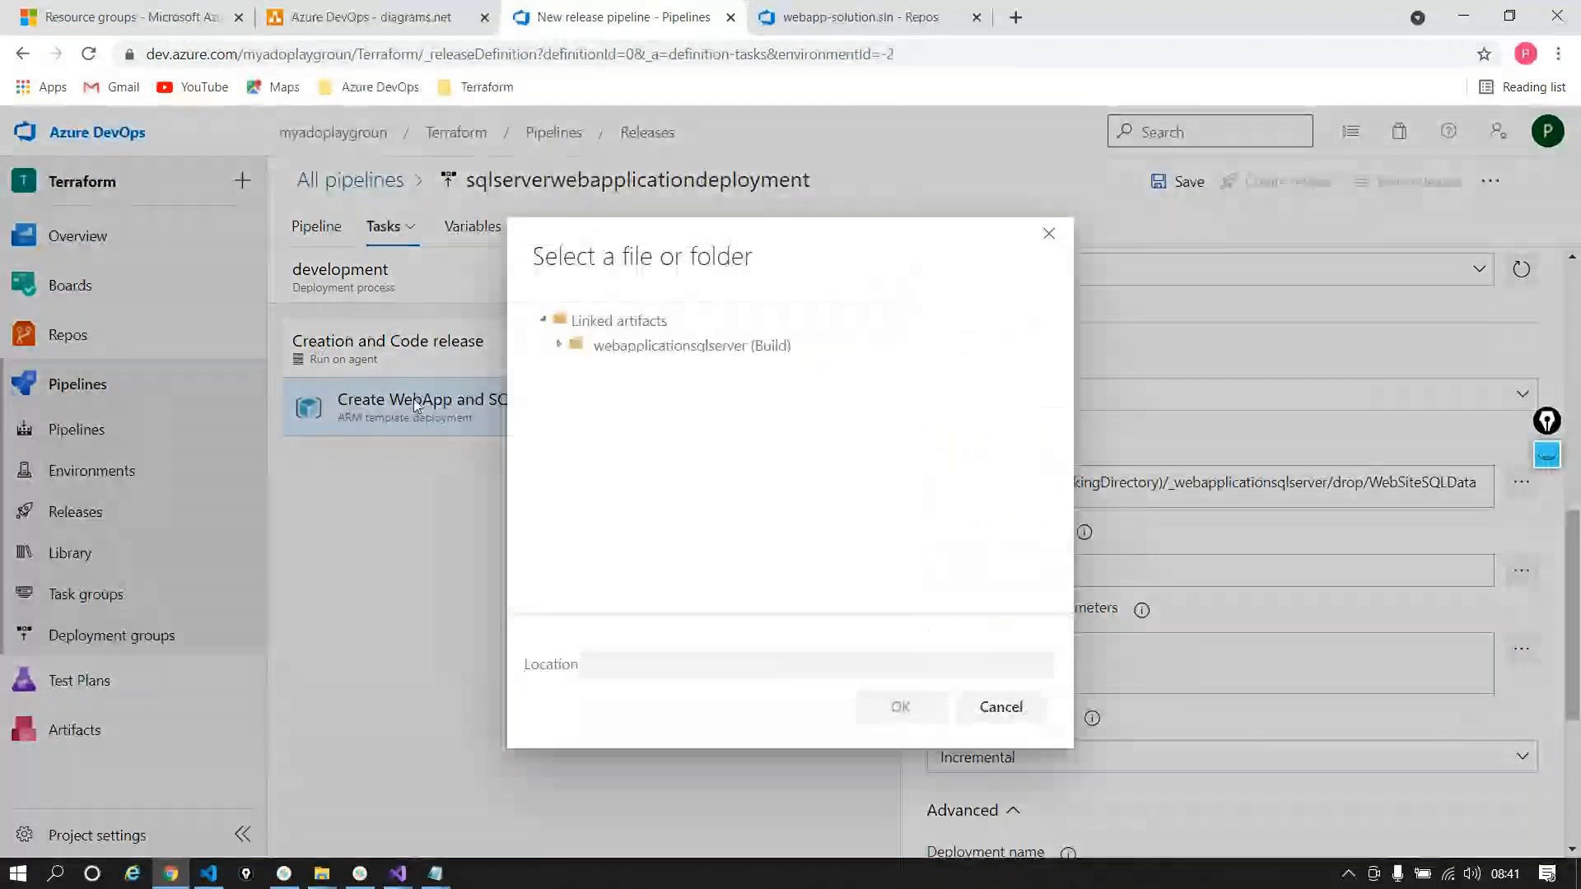
{"action": "left_click", "coordinate": [561, 346]}
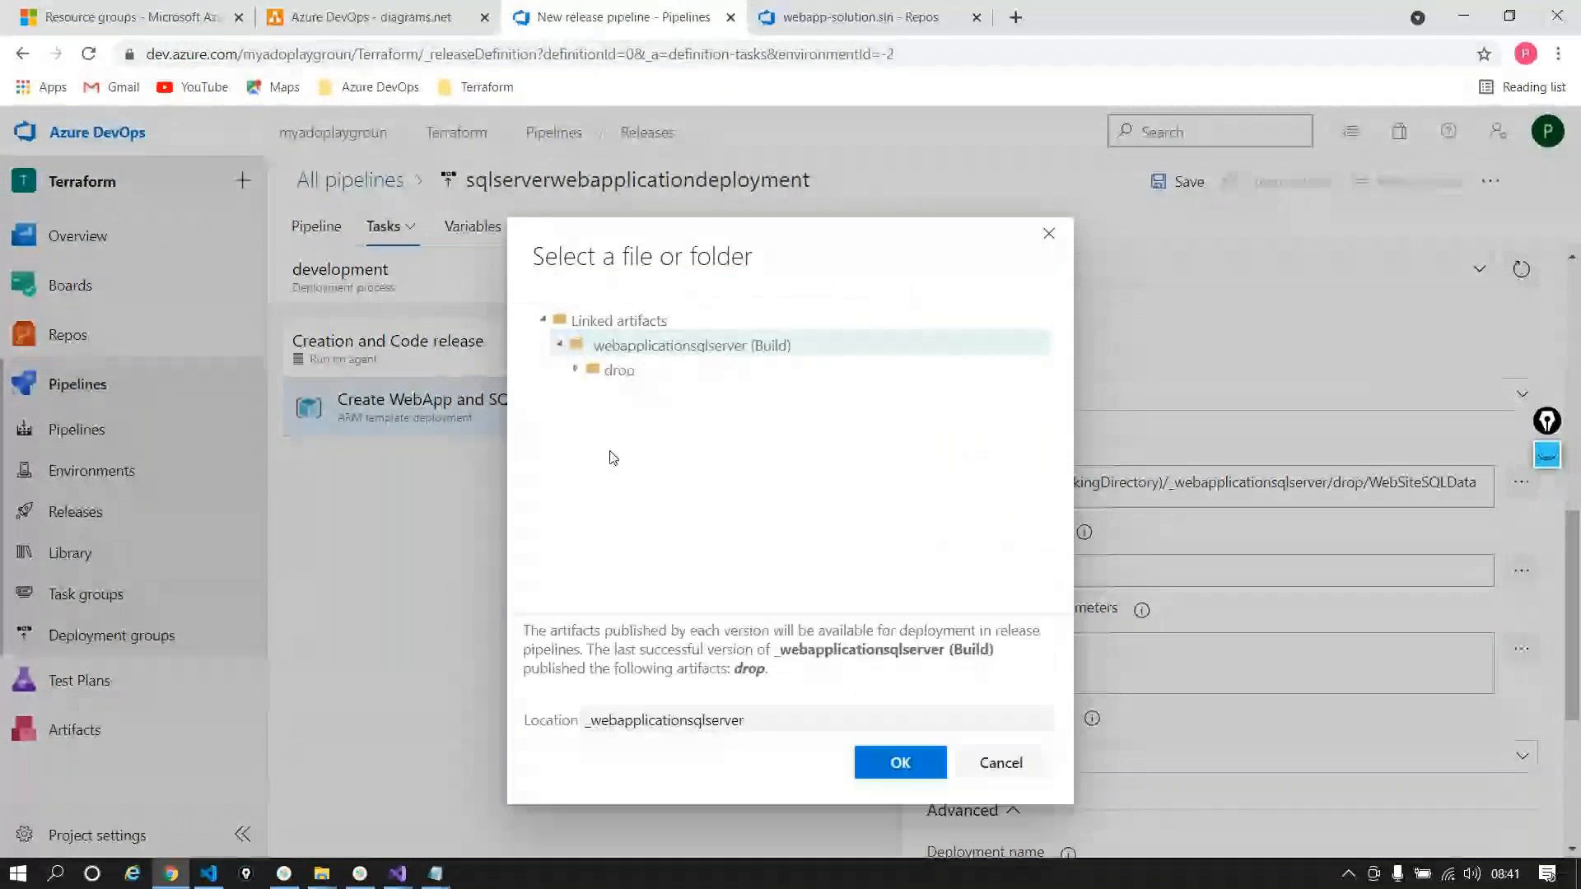
{"action": "left_click", "coordinate": [617, 369]}
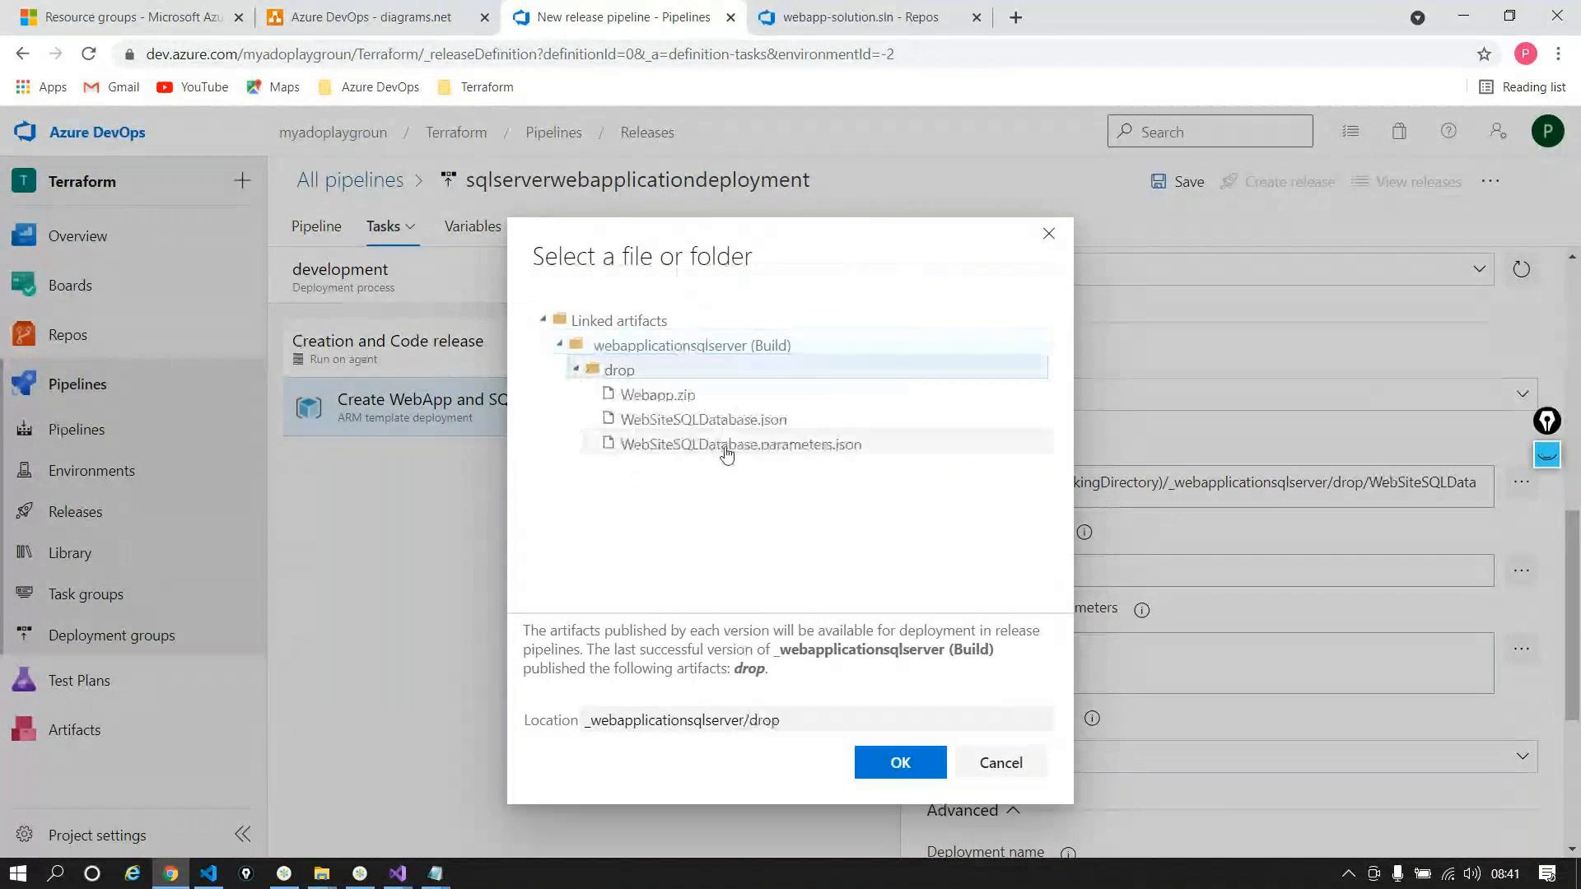
{"action": "left_click", "coordinate": [726, 448]}
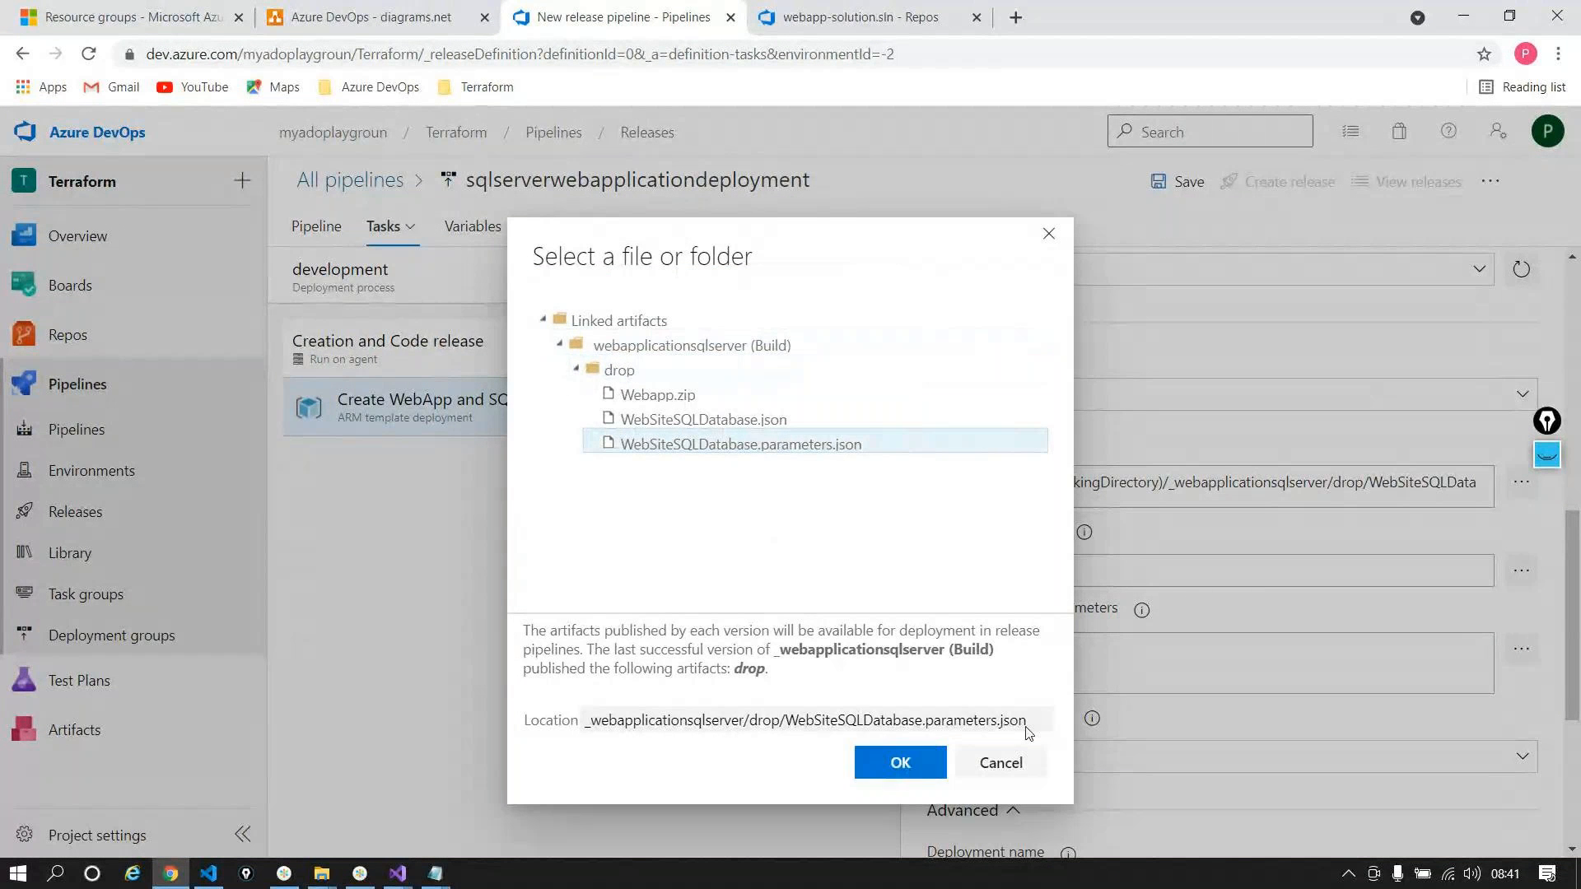
{"action": "left_click", "coordinate": [900, 762]}
{"action": "scroll", "coordinate": [1334, 653], "scroll_direction": "down", "scroll_amount": 1}
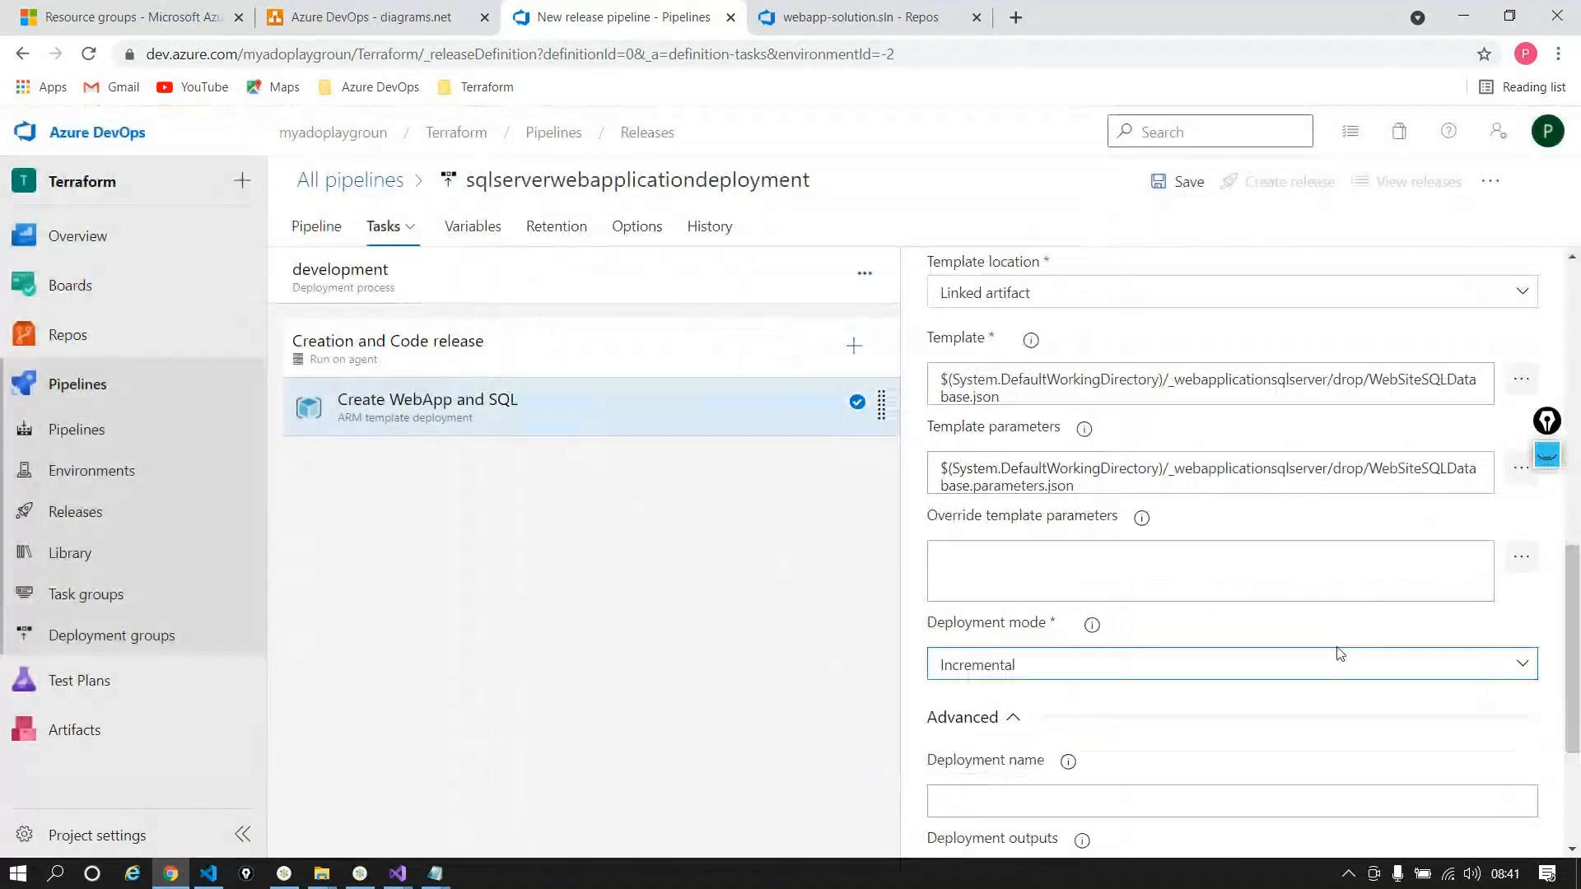
Step: Override hostingPlanName with $(appserviceplan) and administratorLogin with $(administratorLogin)
{"action": "left_click", "coordinate": [1521, 560]}
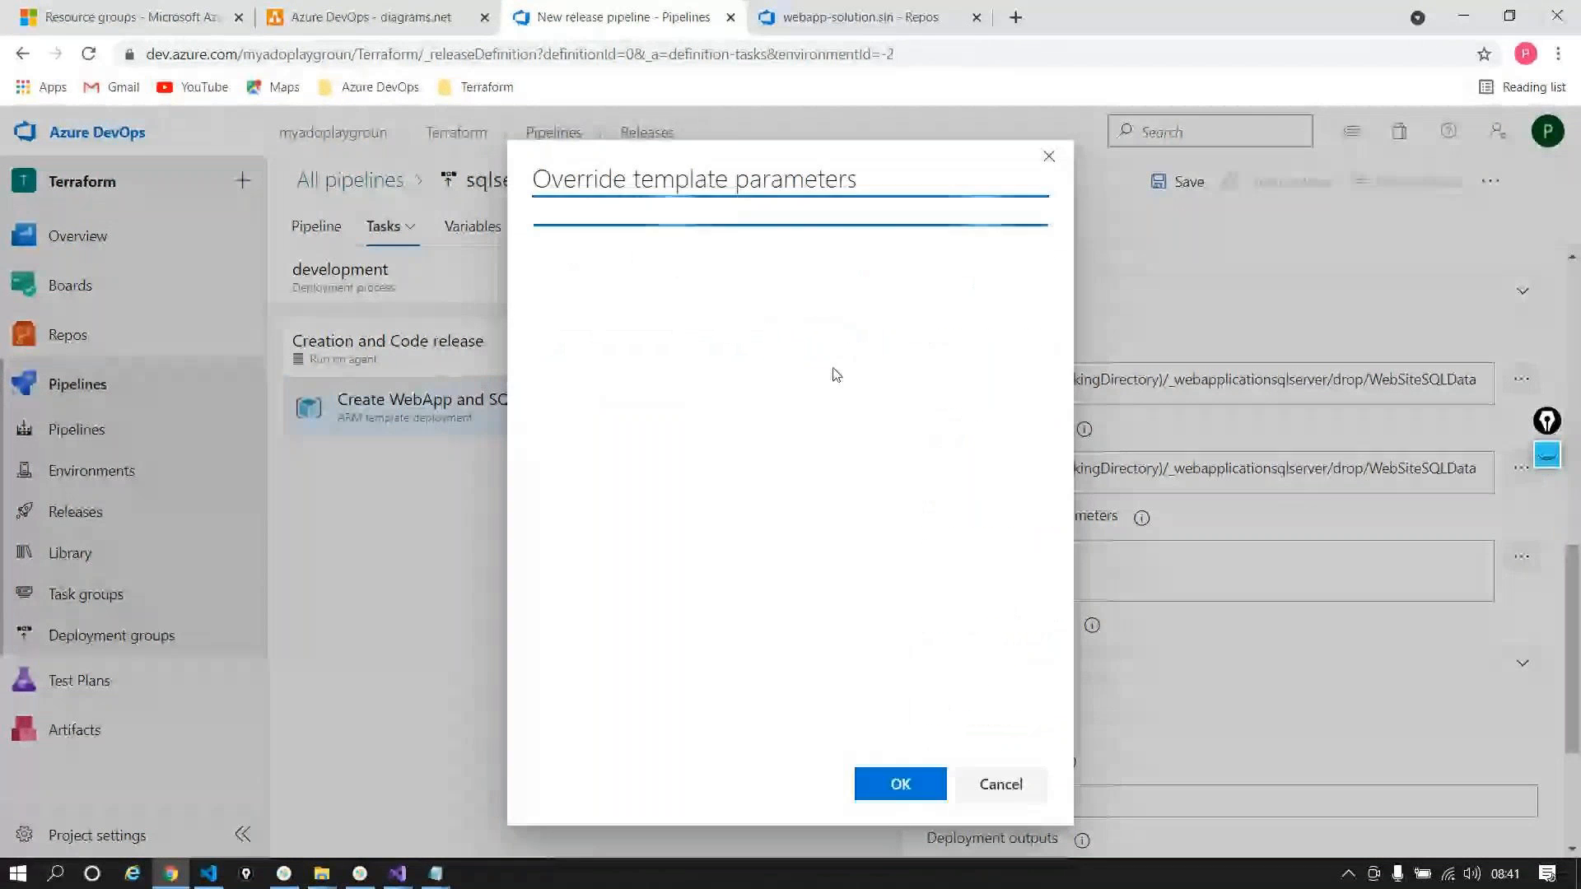
{"action": "left_click", "coordinate": [807, 281]}
{"action": "type", "text": "$()appserviceplan"}
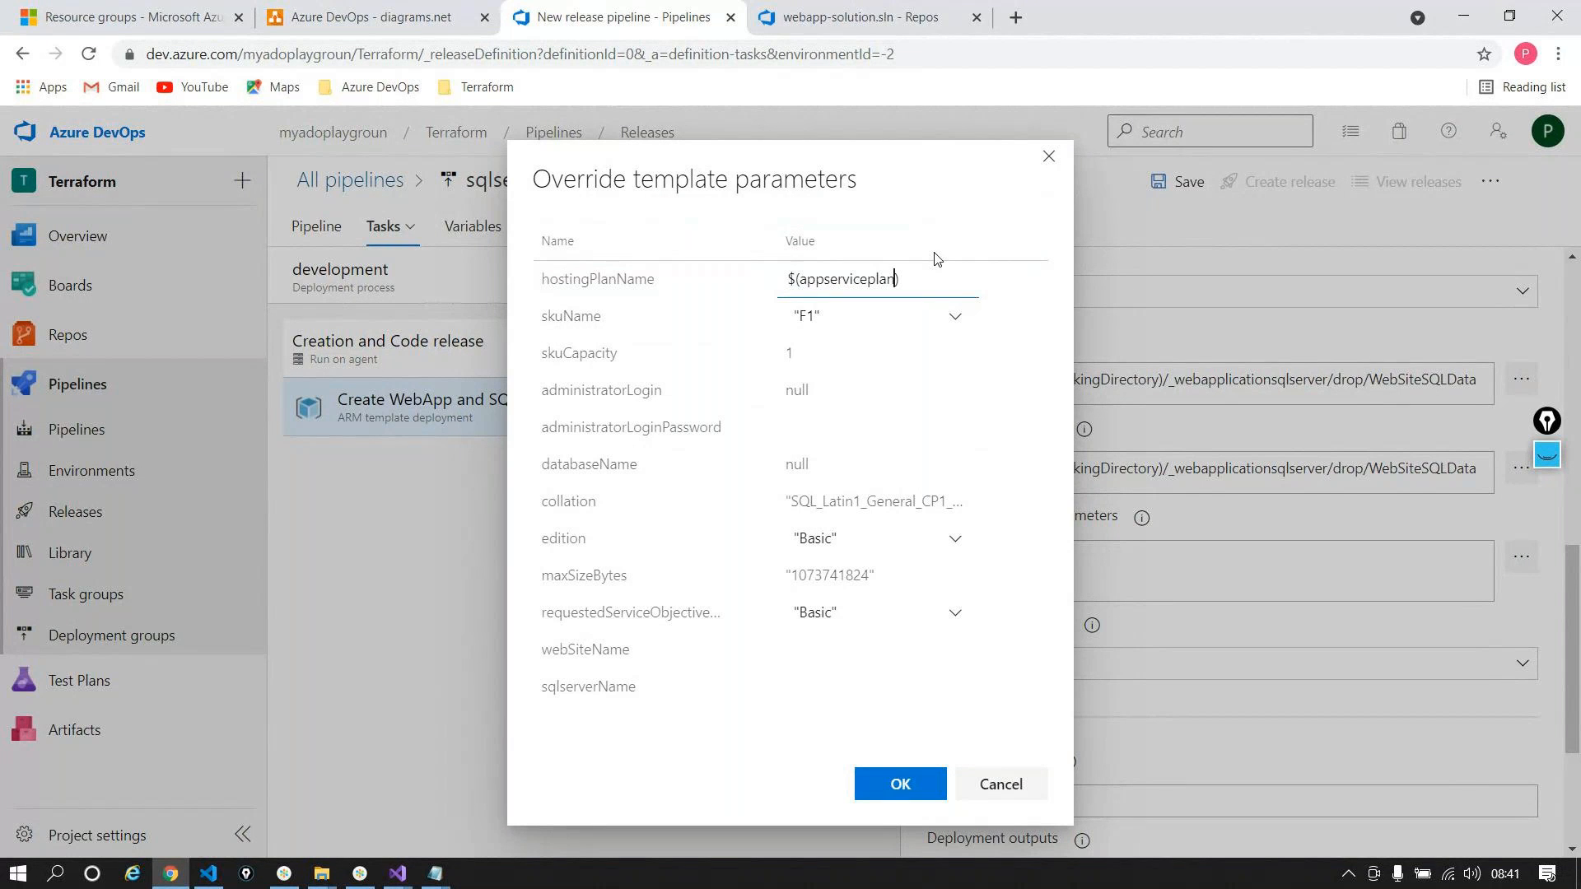
{"action": "left_click", "coordinate": [823, 391]}
{"action": "type", "text": "$("}
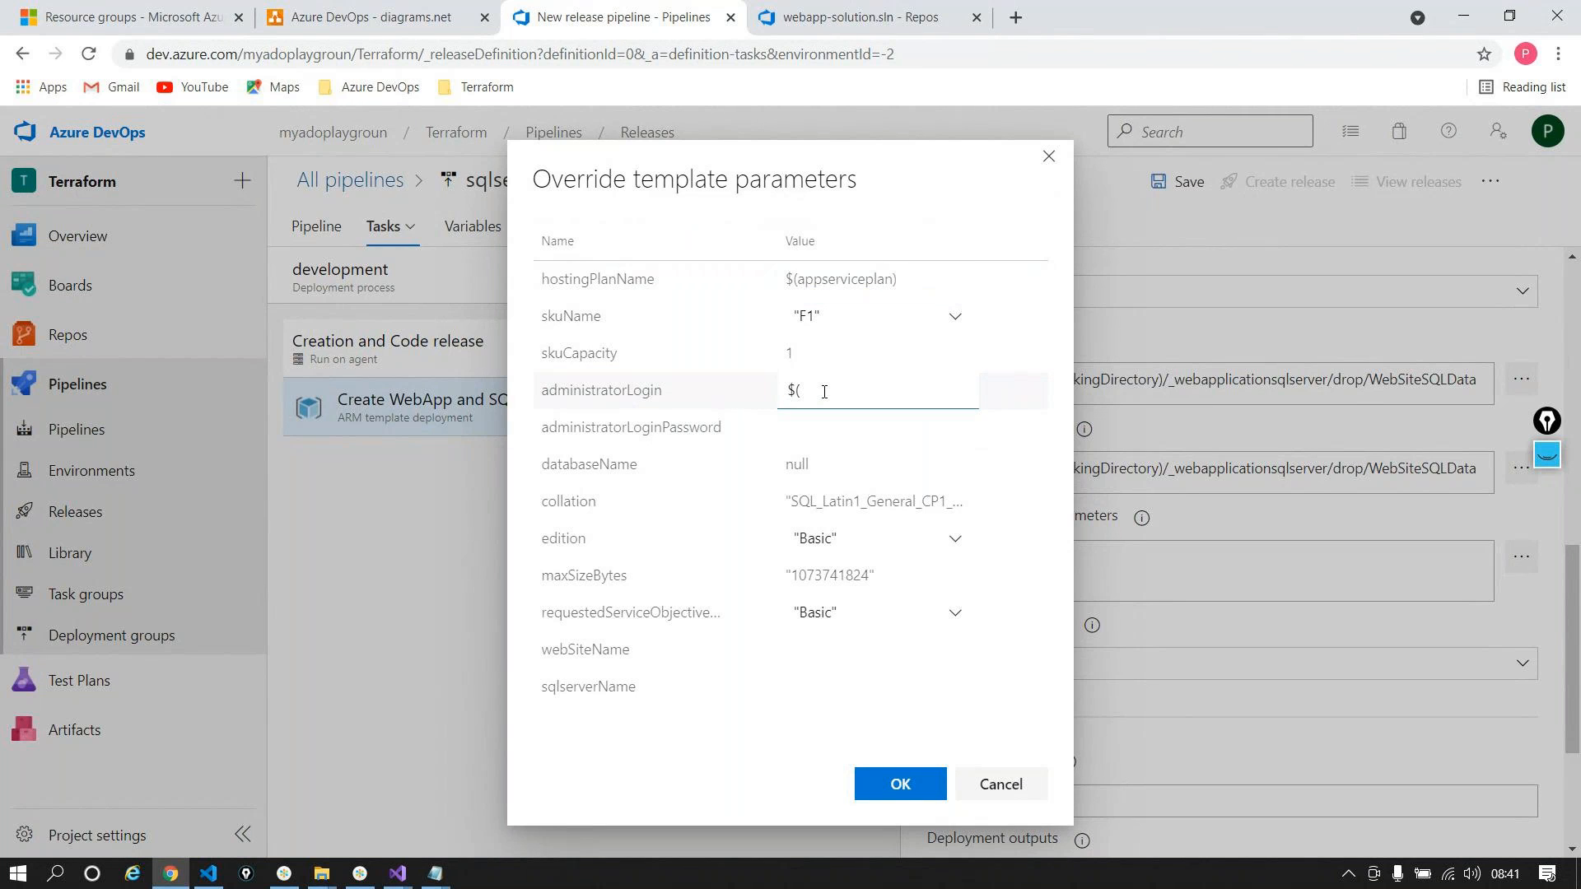
{"action": "type", "text": ")"}
{"action": "double_click", "coordinate": [574, 392]}
{"action": "key", "text": "ctrl+c"}
{"action": "left_click", "coordinate": [794, 390]}
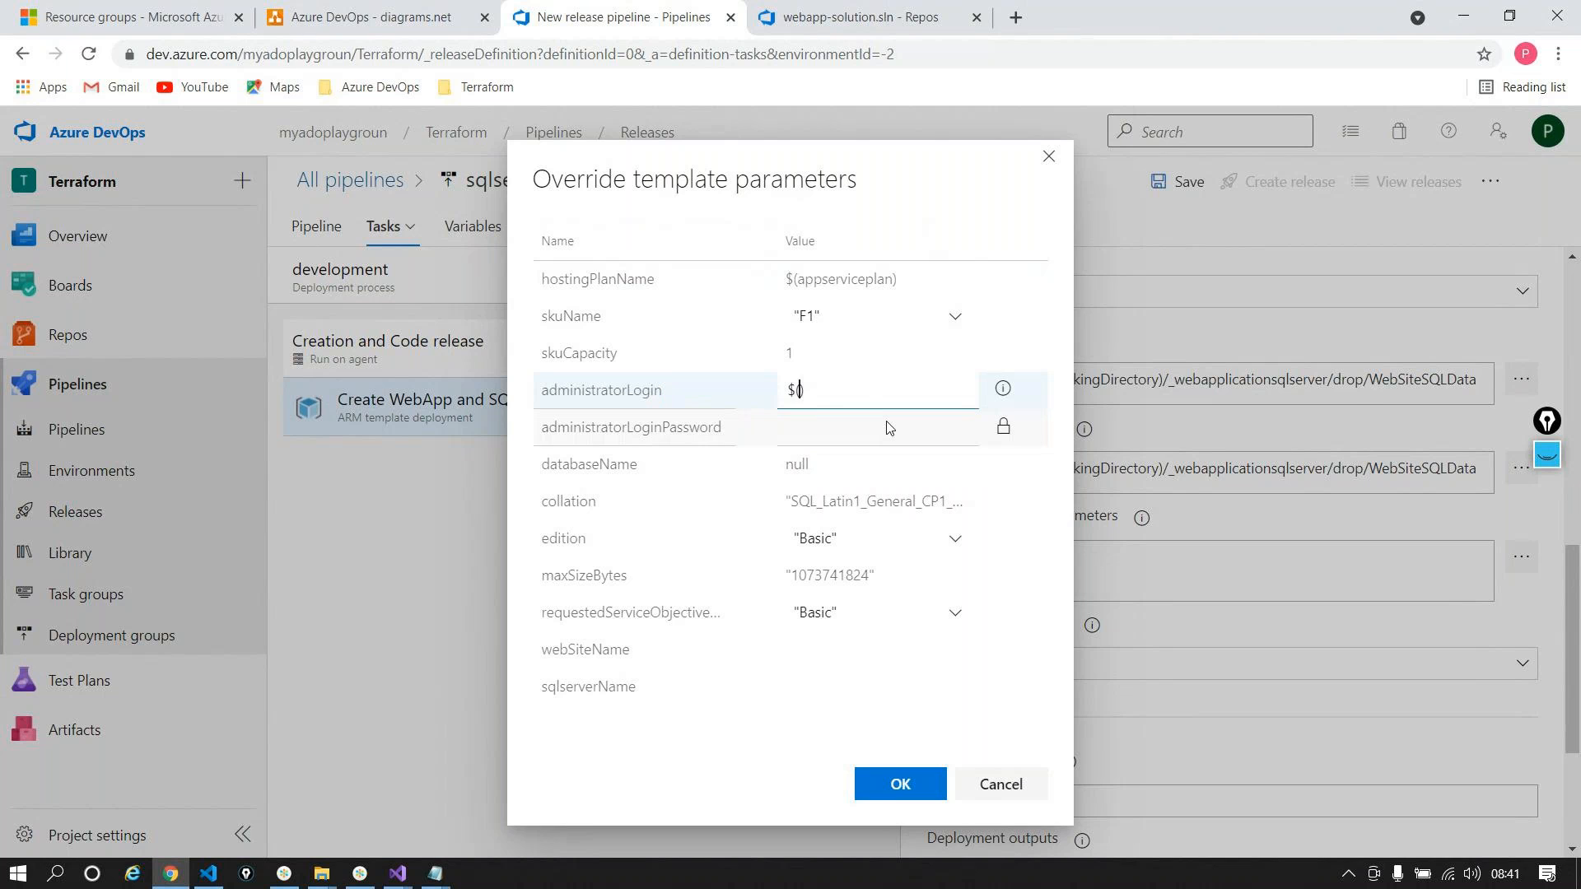
{"action": "key", "text": "ctrl+v"}
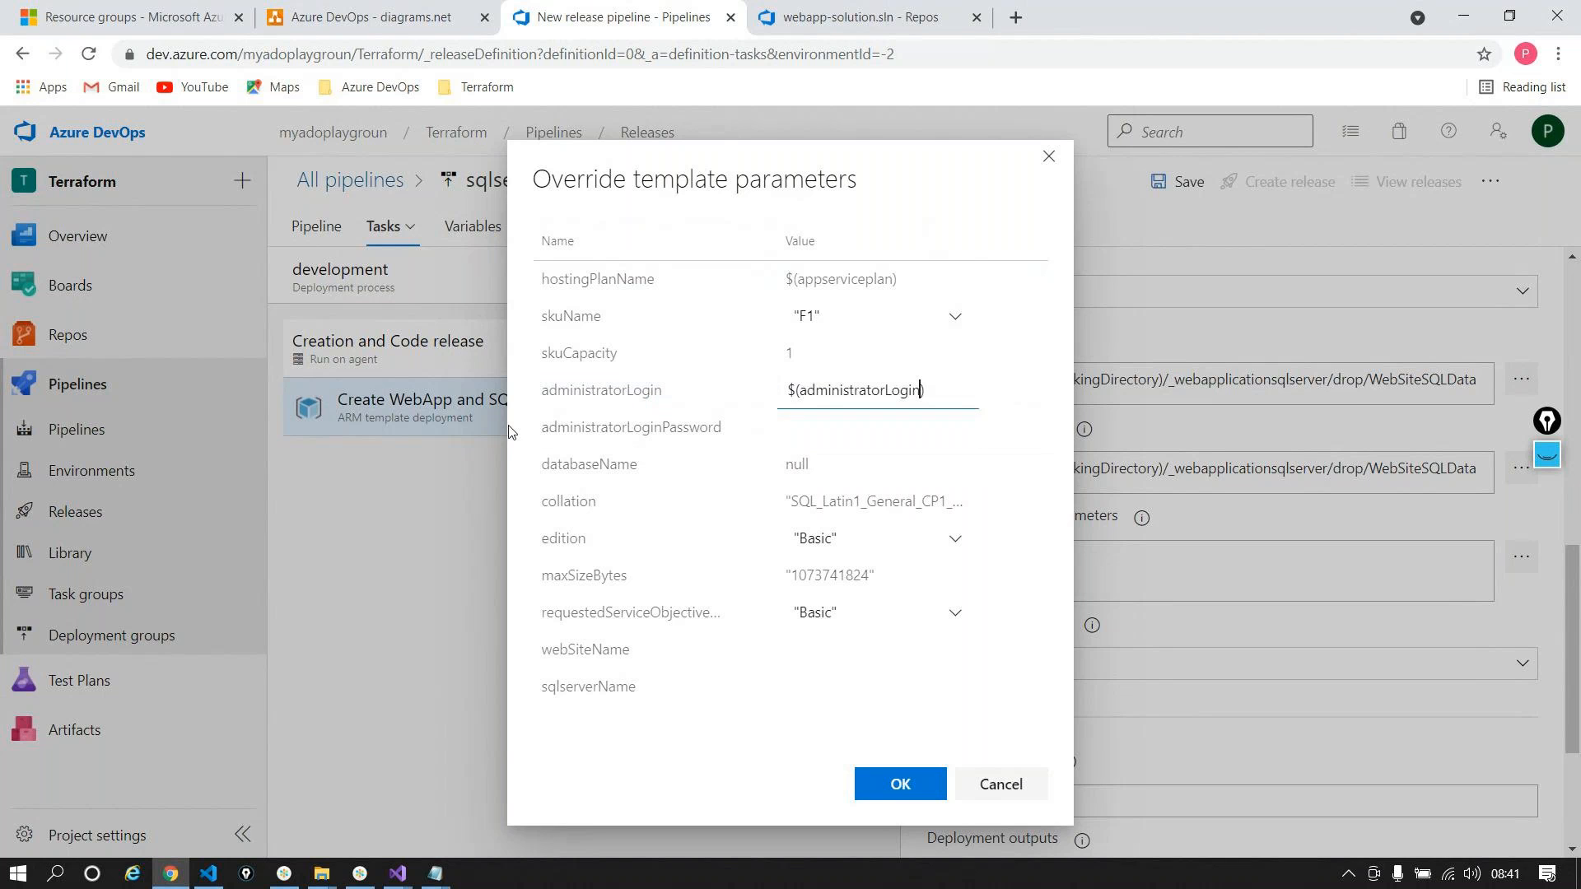
Step: Override administratorLoginPassword and databaseName with $(administratorLoginPassword) and $(databaseName)
{"action": "double_click", "coordinate": [667, 428]}
{"action": "left_click", "coordinate": [852, 434]}
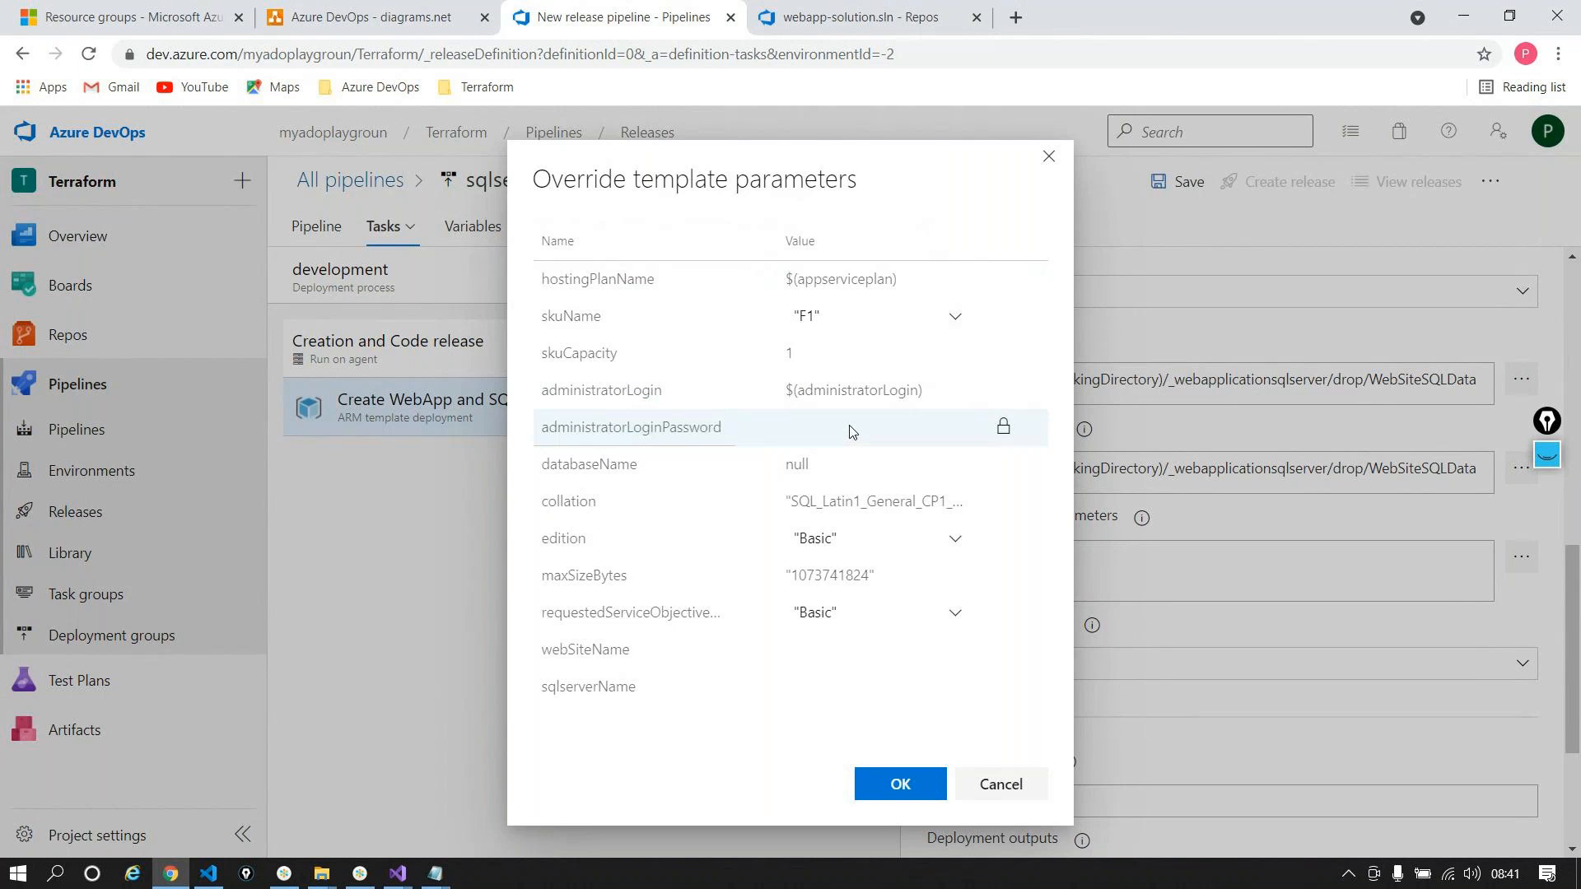
{"action": "type", "text": "$("}
{"action": "key", "text": "ctrl+v"}
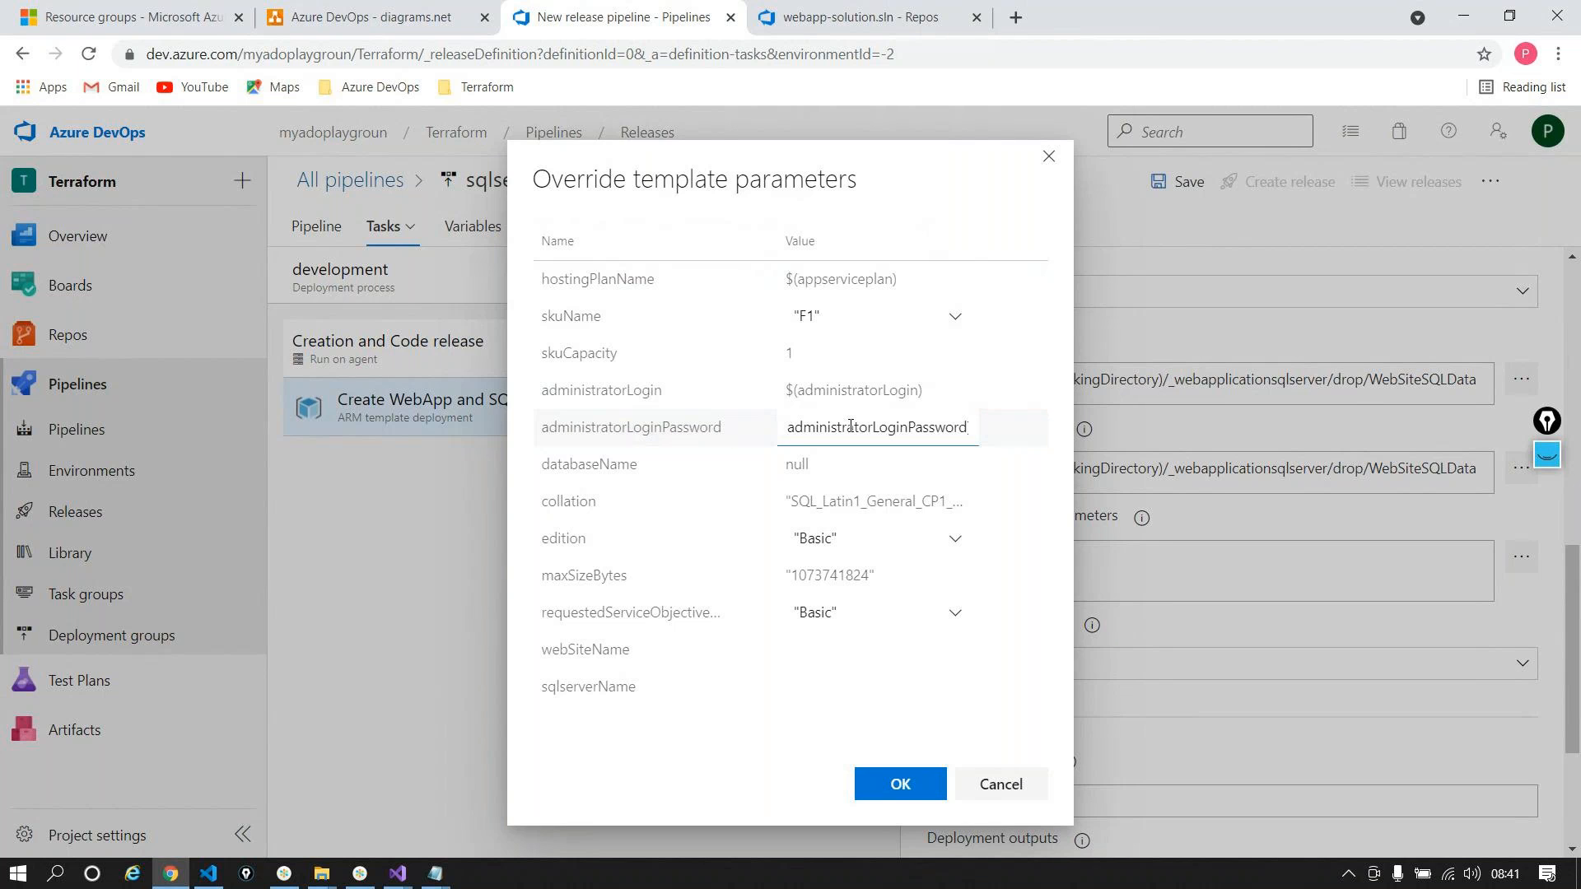
{"action": "type", "text": ")"}
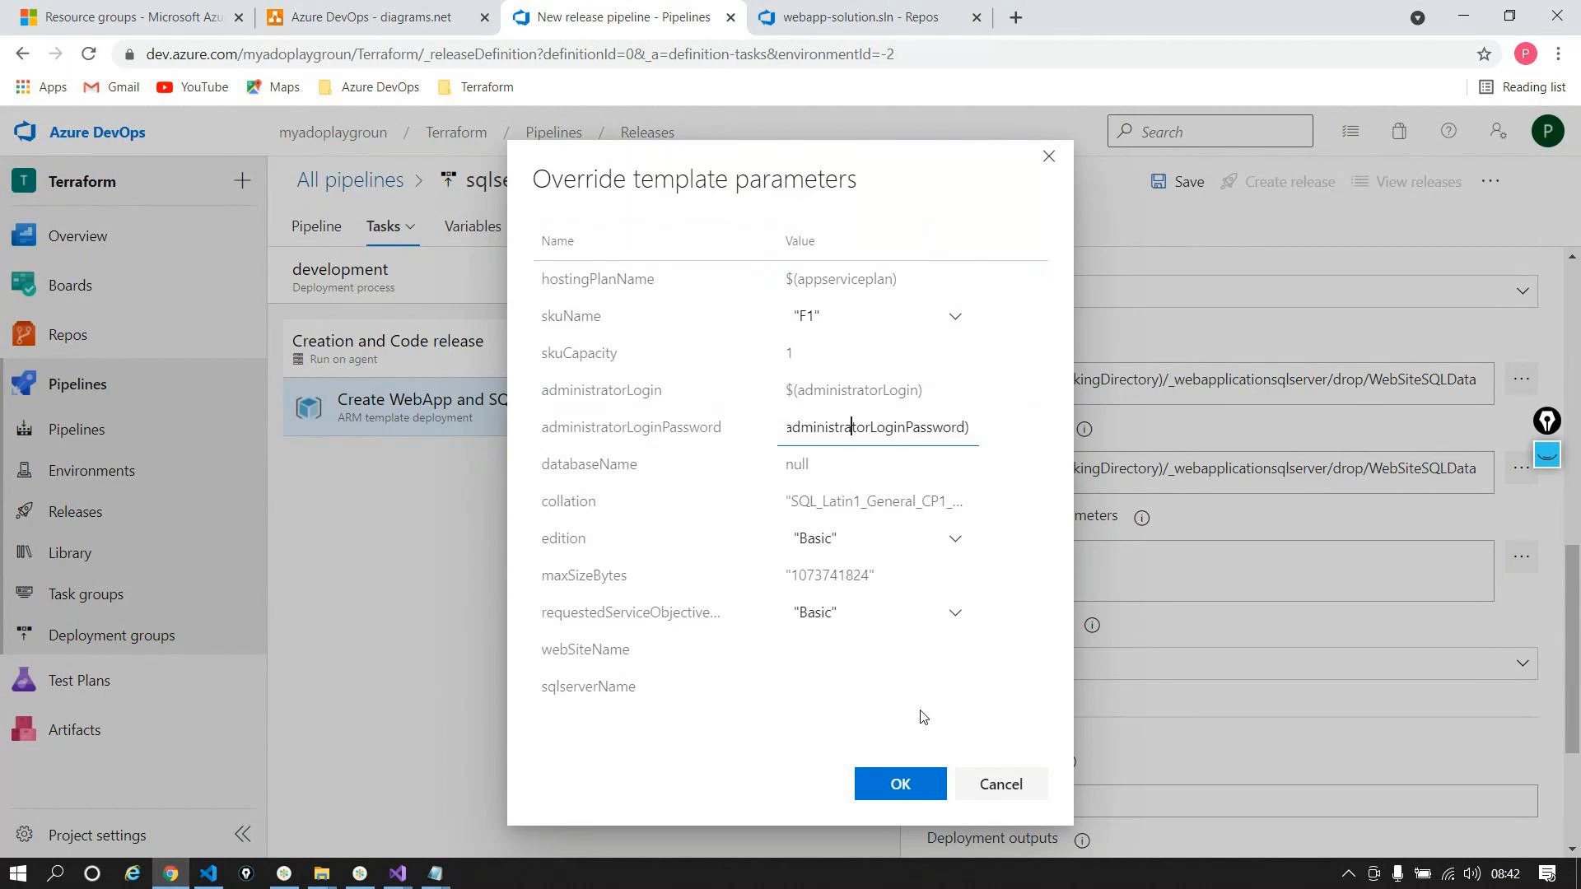
{"action": "key", "text": "Home"}
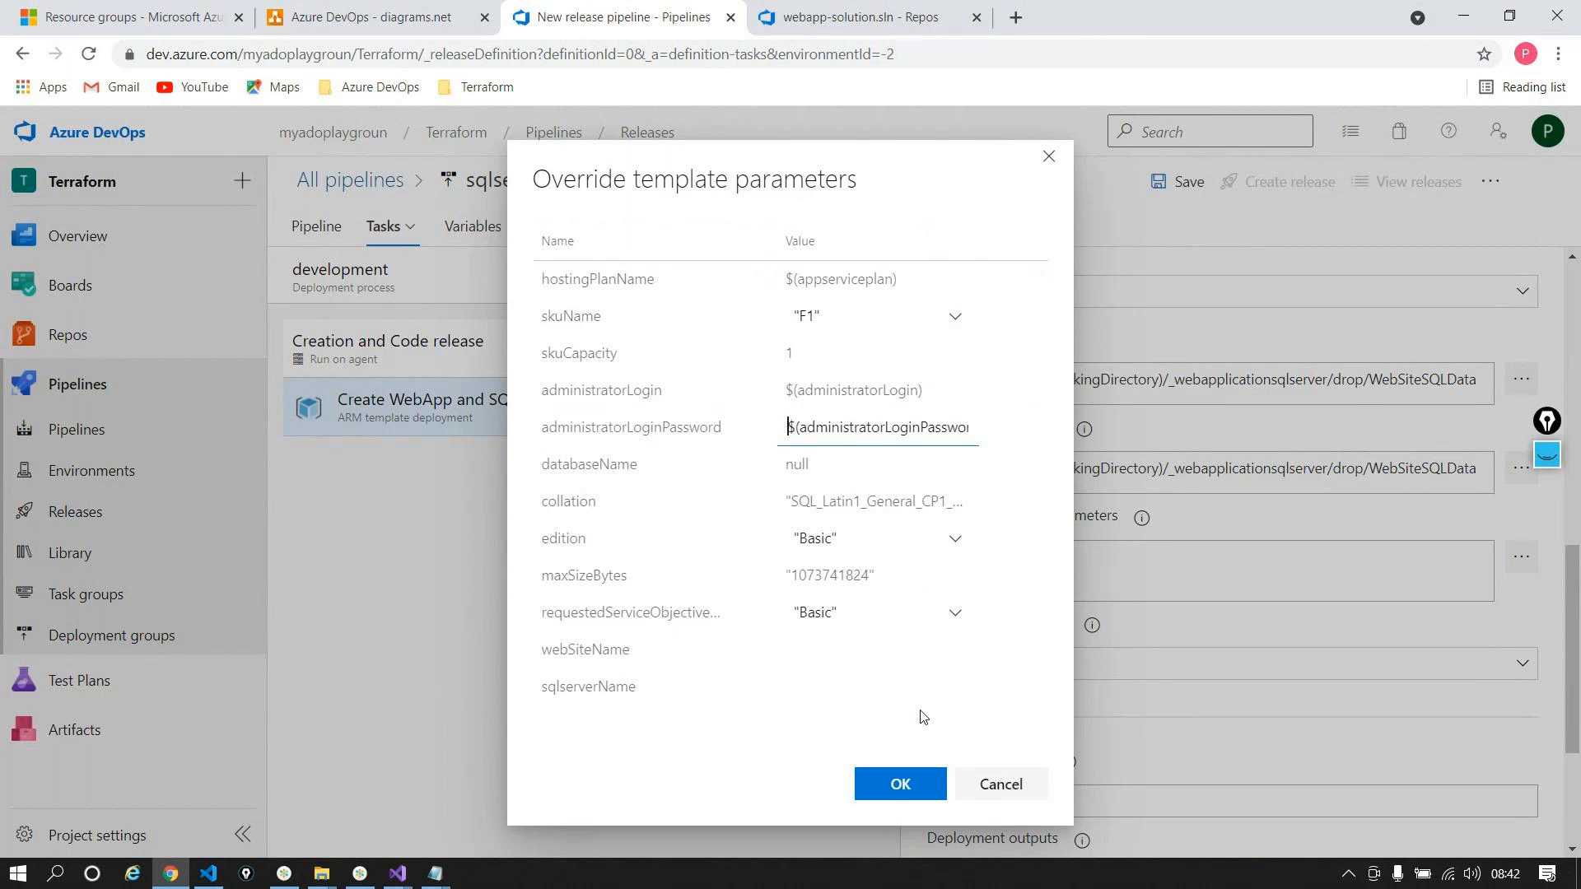
{"action": "left_click", "coordinate": [867, 459]}
{"action": "key", "text": "ctrl+a"}
{"action": "type", "text": "$"}
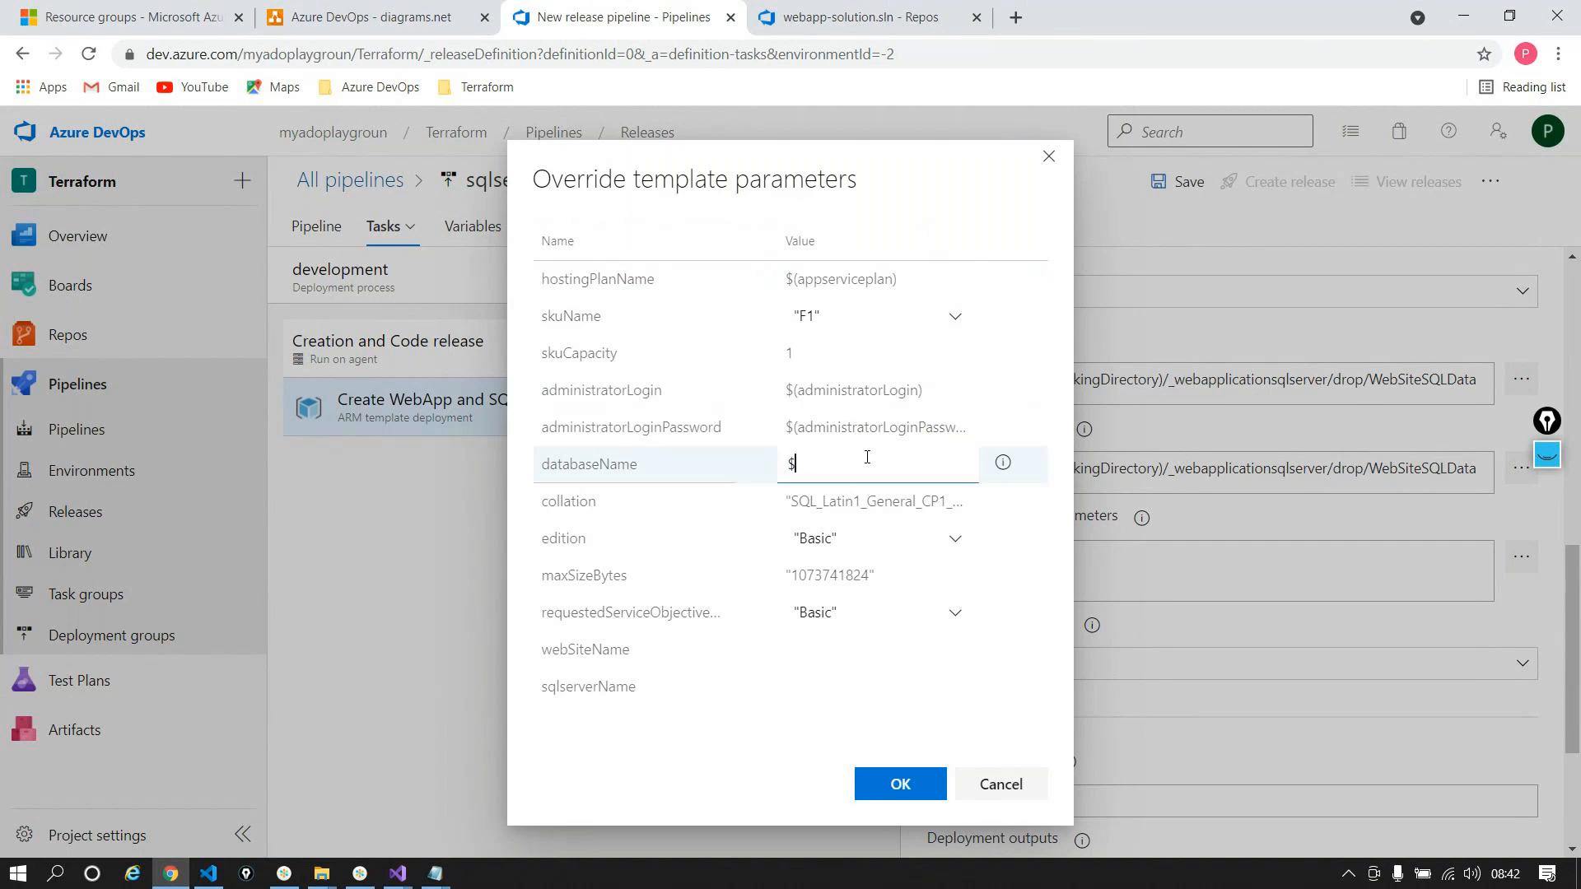
{"action": "type", "text": "("}
{"action": "double_click", "coordinate": [610, 466]}
{"action": "key", "text": "ctrl+c"}
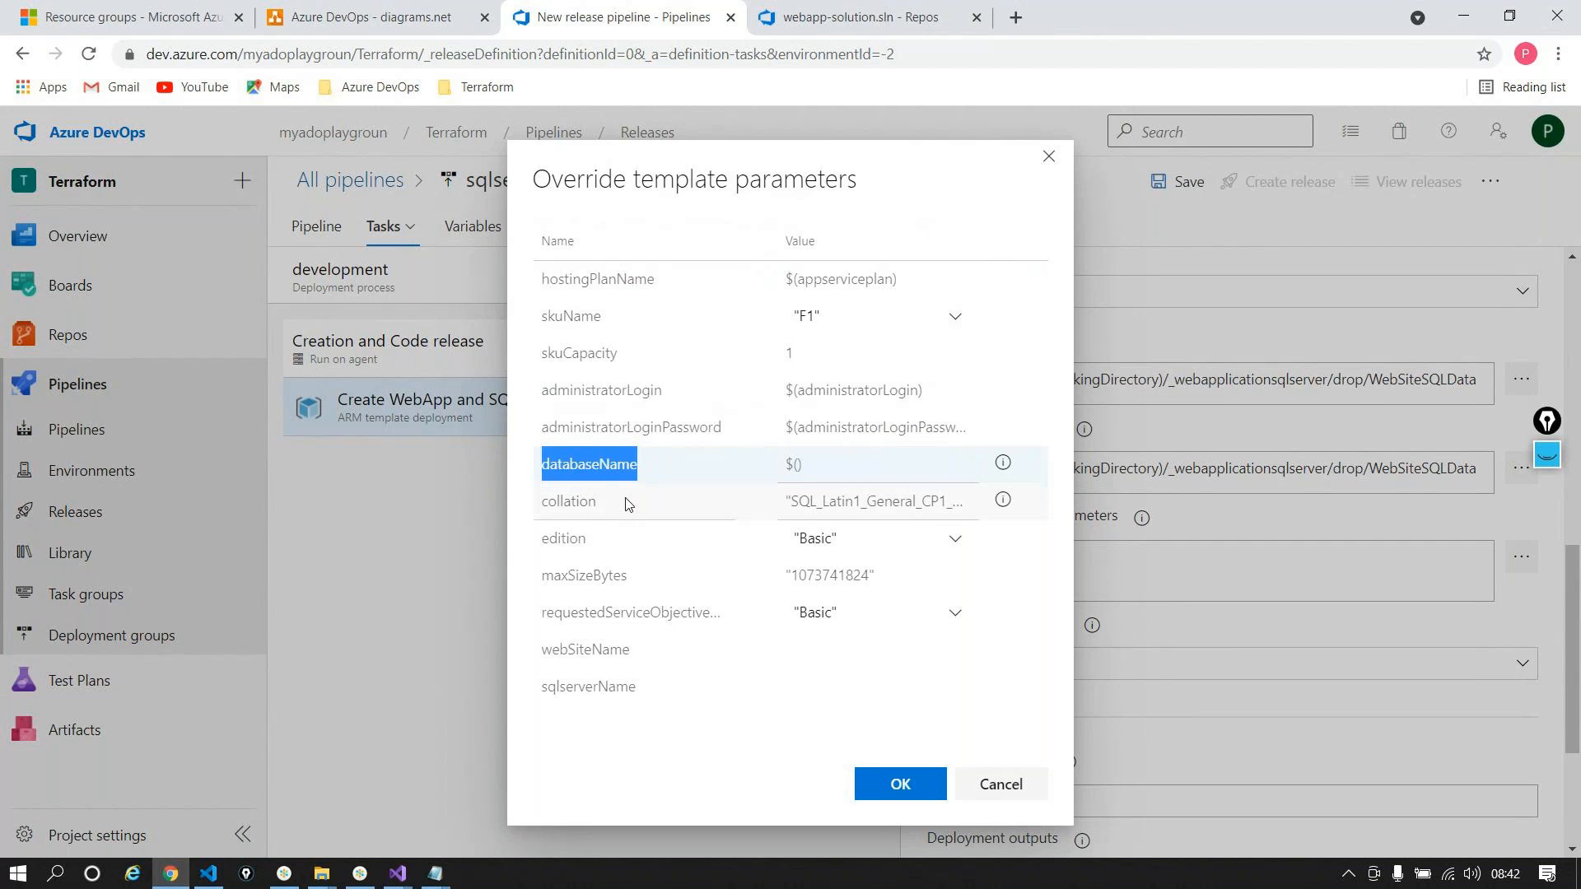
{"action": "left_click", "coordinate": [798, 464]}
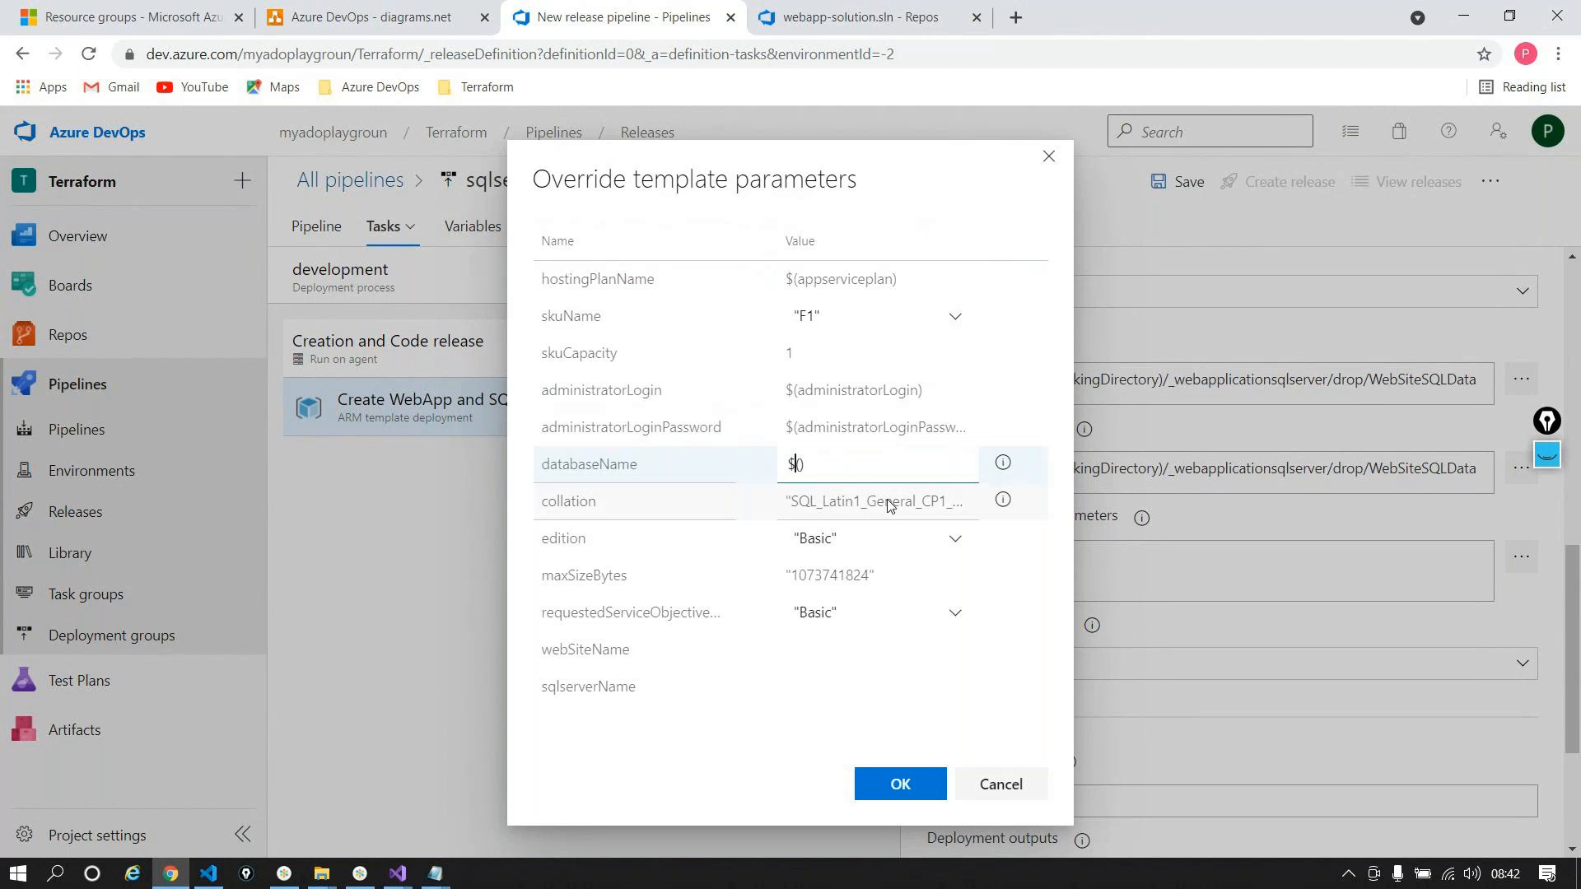
{"action": "key", "text": "ctrl+v"}
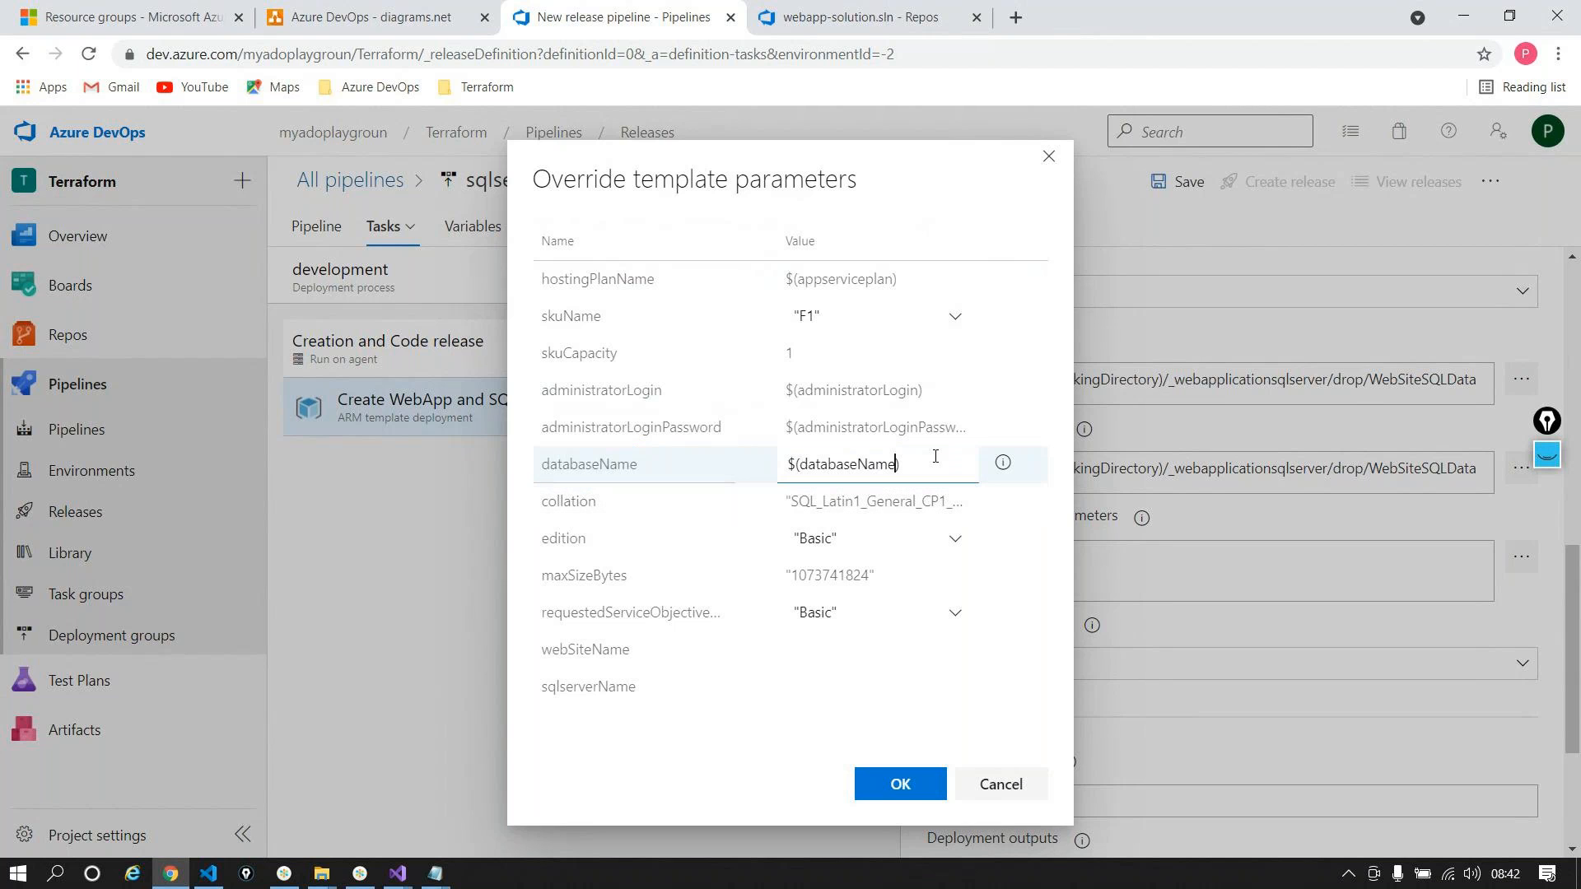
Step: Override webSiteName and sqlserverName with $(webSiteName) and $(sqlserverName), and confirm
{"action": "left_click", "coordinate": [797, 654]}
{"action": "type", "text": "$()"}
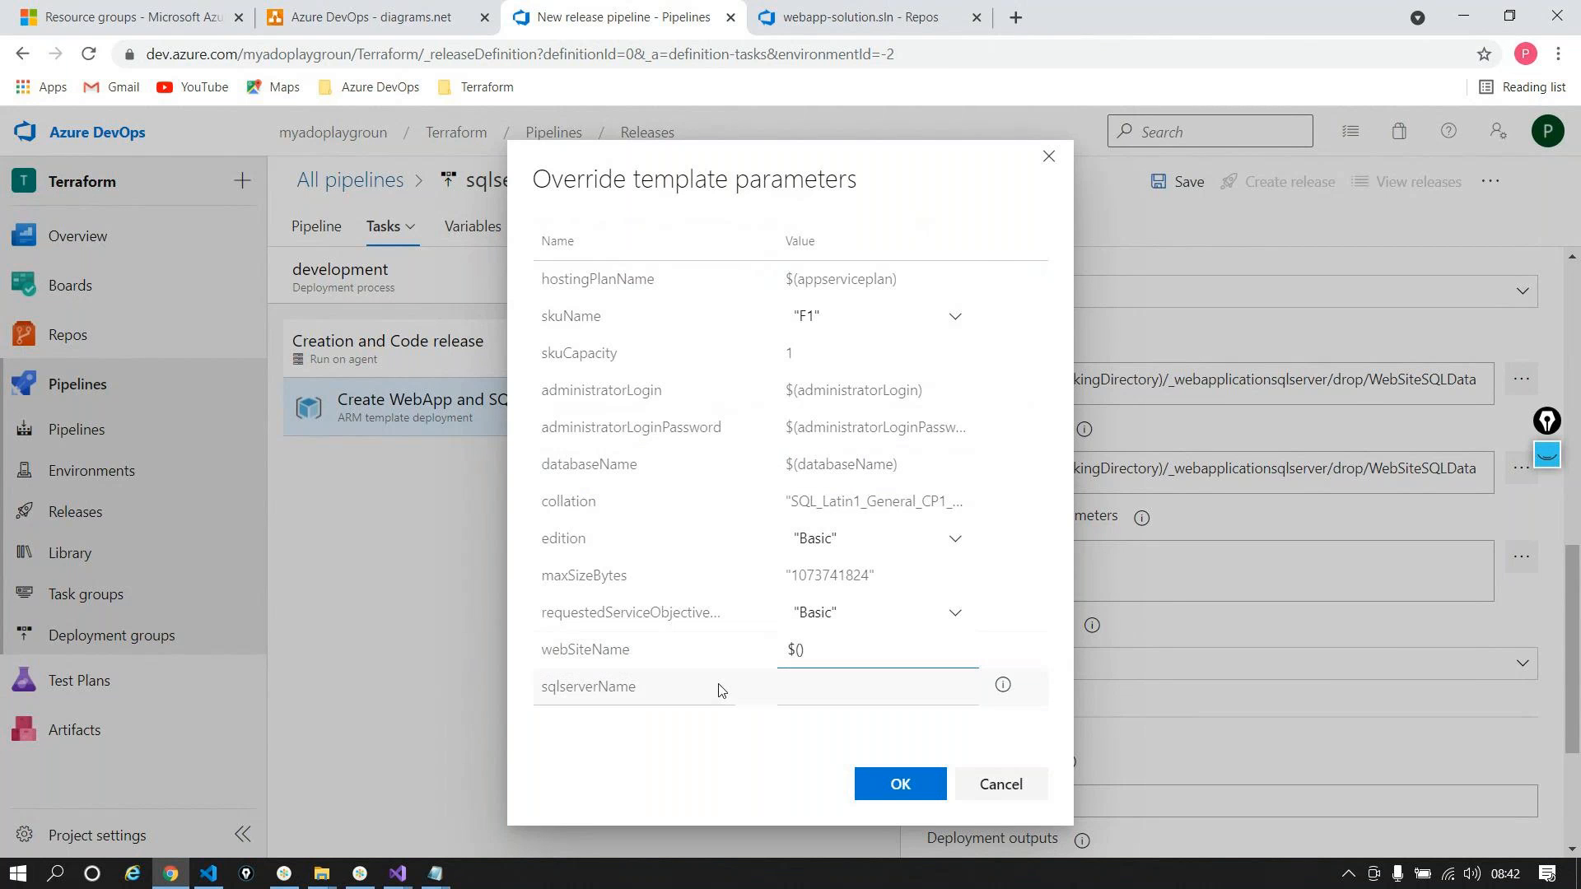
{"action": "double_click", "coordinate": [595, 650]}
{"action": "key", "text": "ctrl+c"}
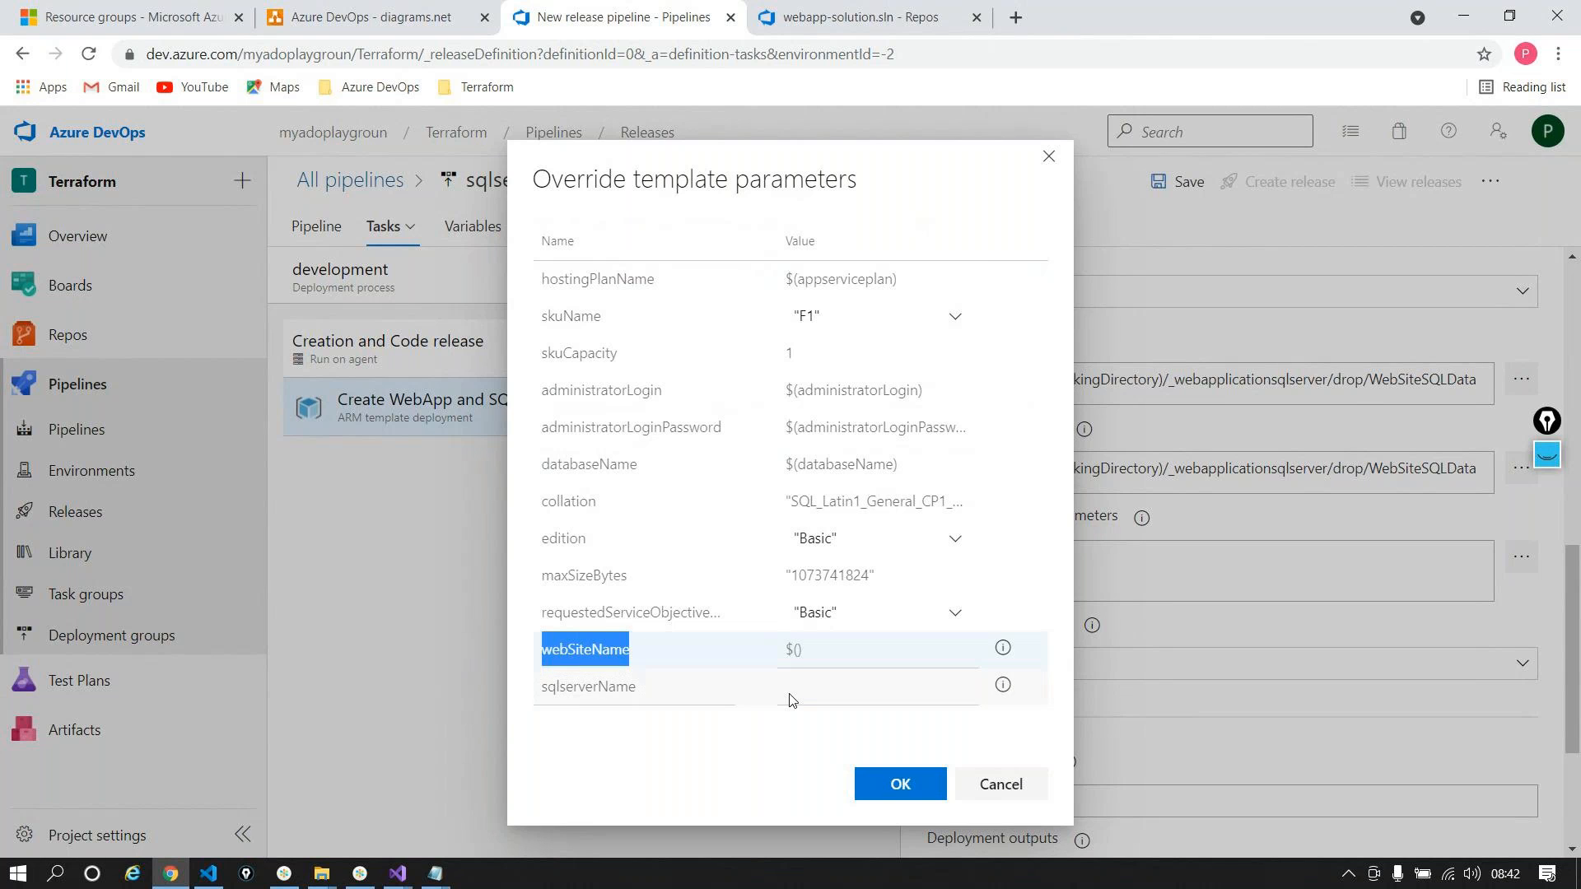
{"action": "left_click", "coordinate": [796, 649]}
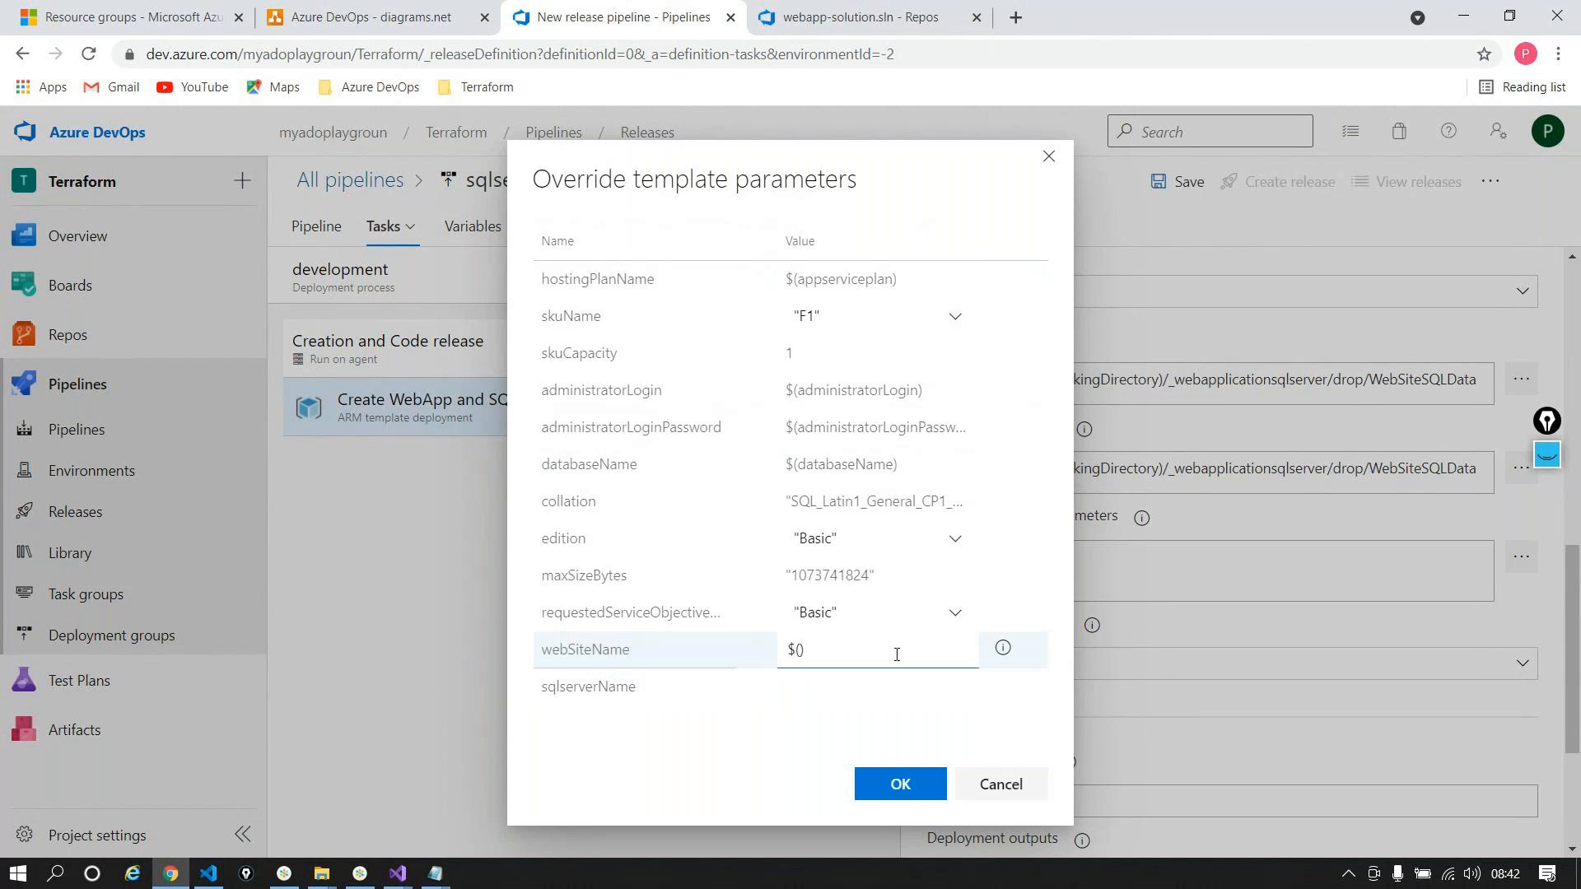
{"action": "key", "text": "ctrl+v"}
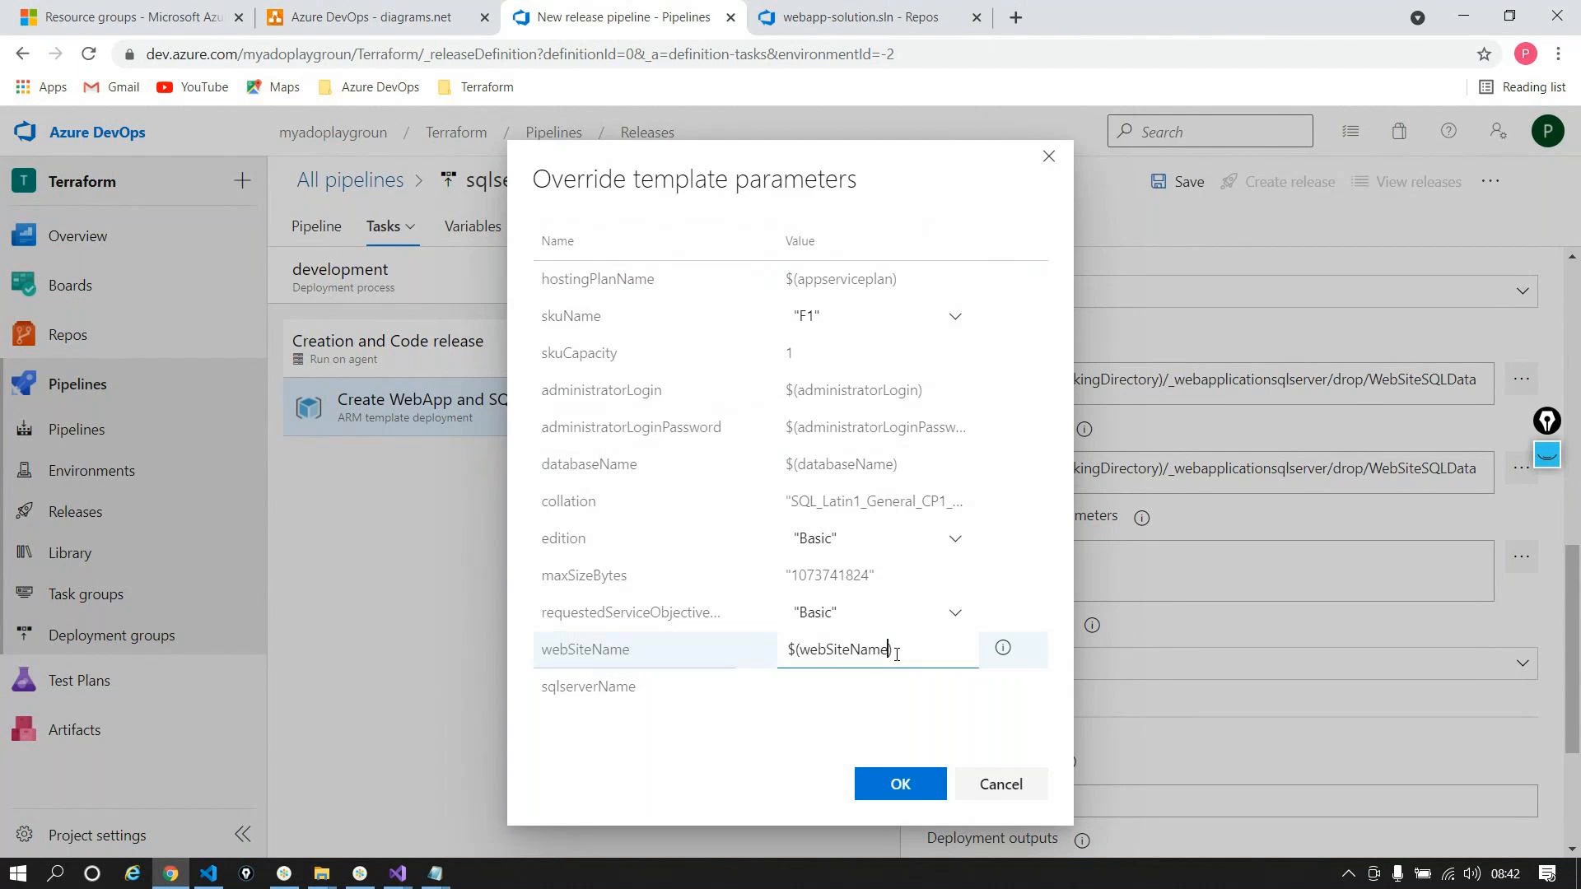
{"action": "left_click", "coordinate": [599, 688]}
{"action": "left_click", "coordinate": [842, 692]}
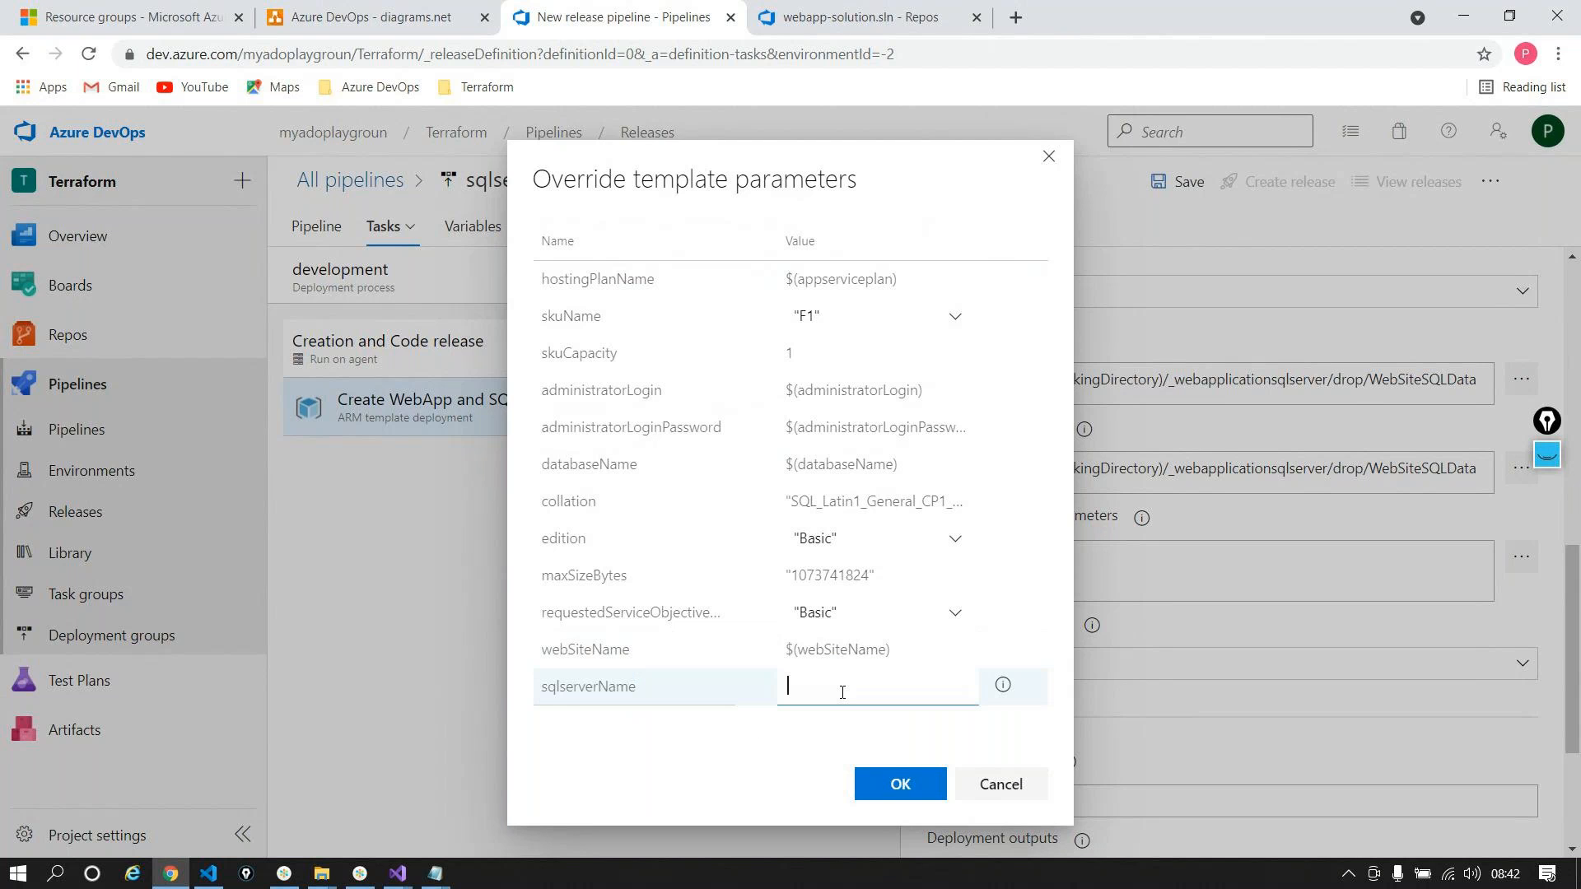
{"action": "type", "text": "$()"}
{"action": "type", "text": "sqlserverName"}
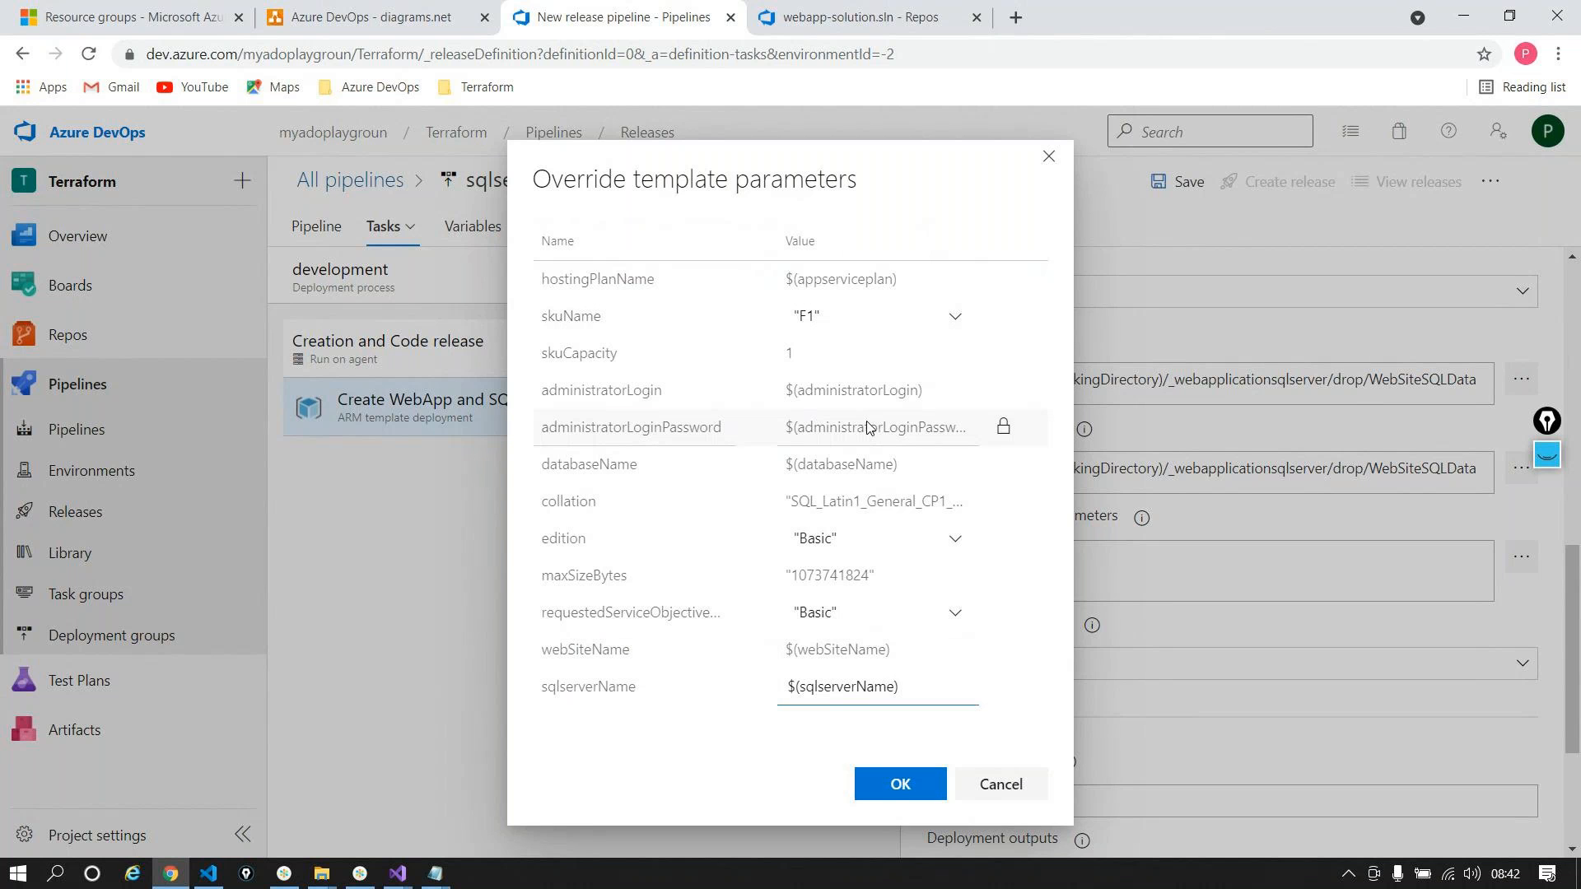
{"action": "left_click", "coordinate": [893, 797]}
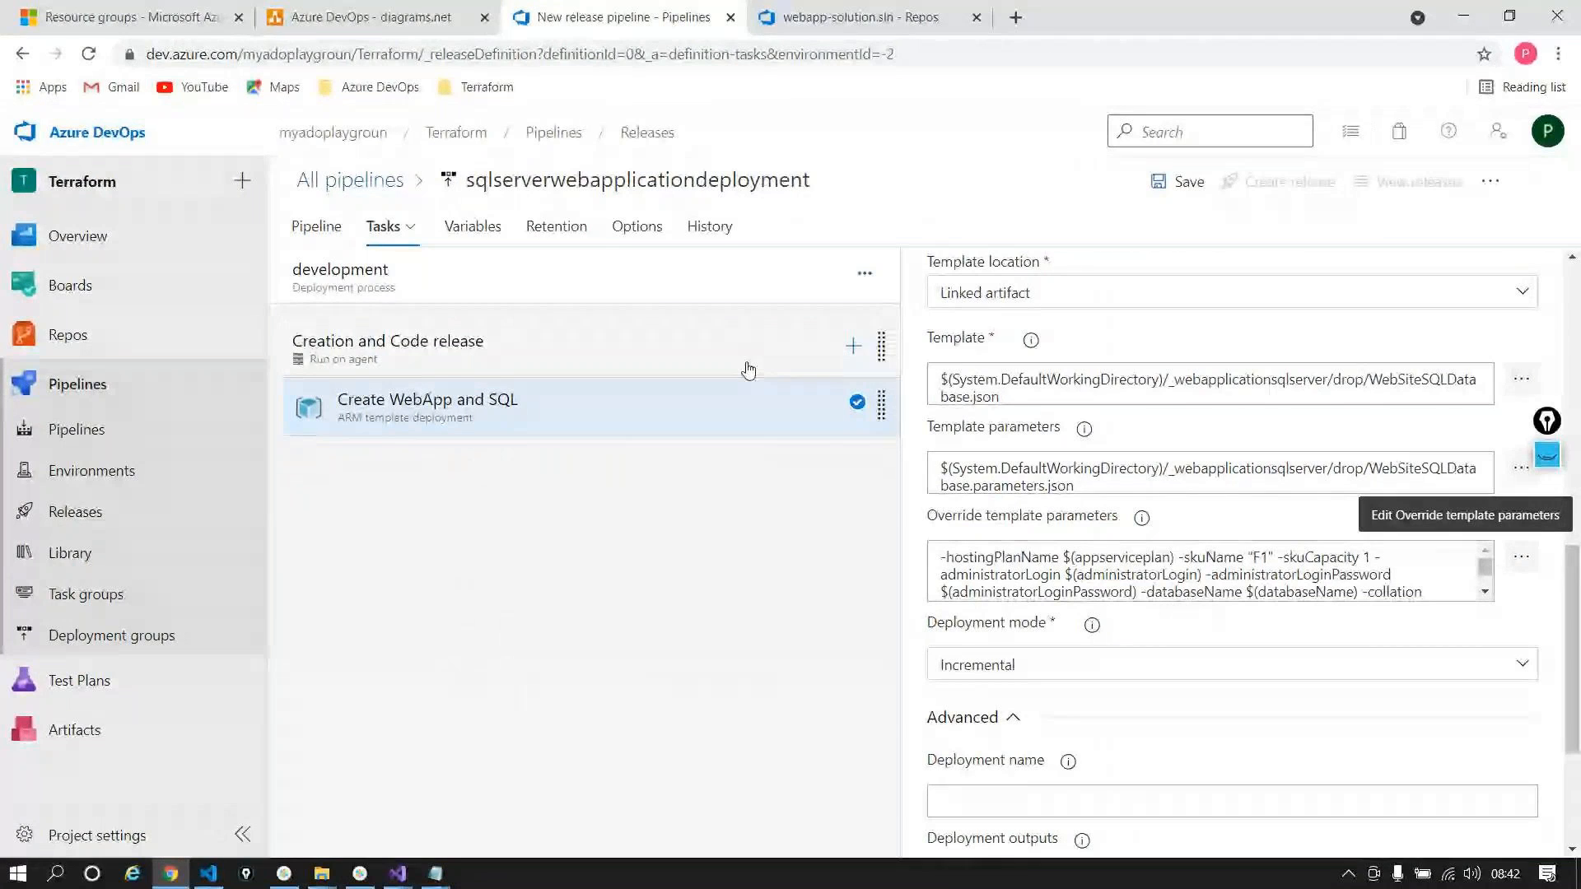
{"action": "double_click", "coordinate": [1137, 559]}
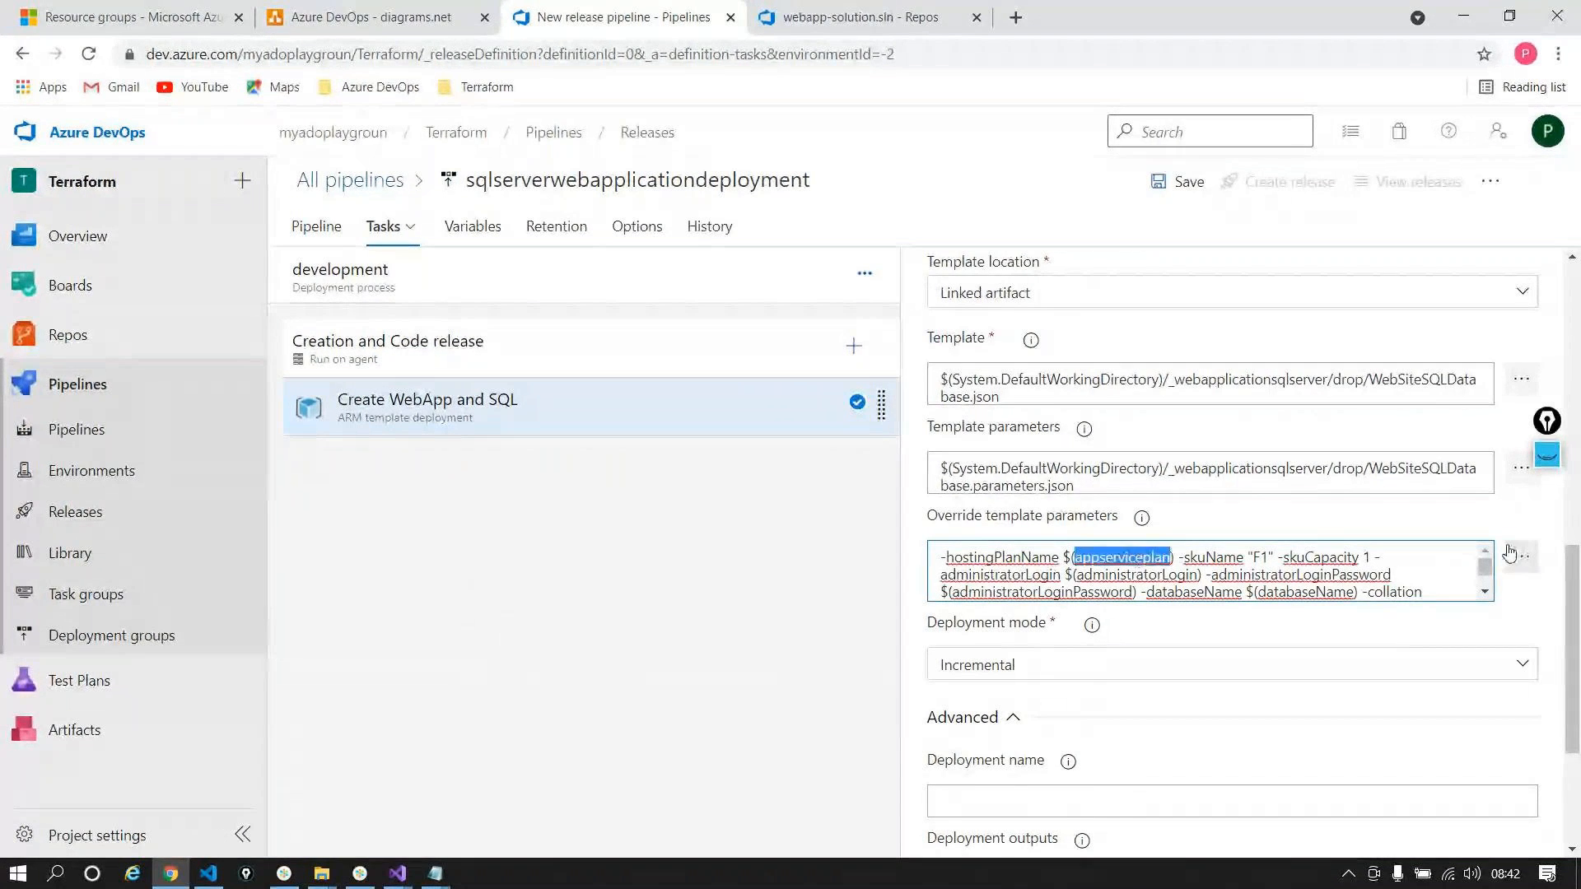
{"action": "left_click", "coordinate": [1511, 554]}
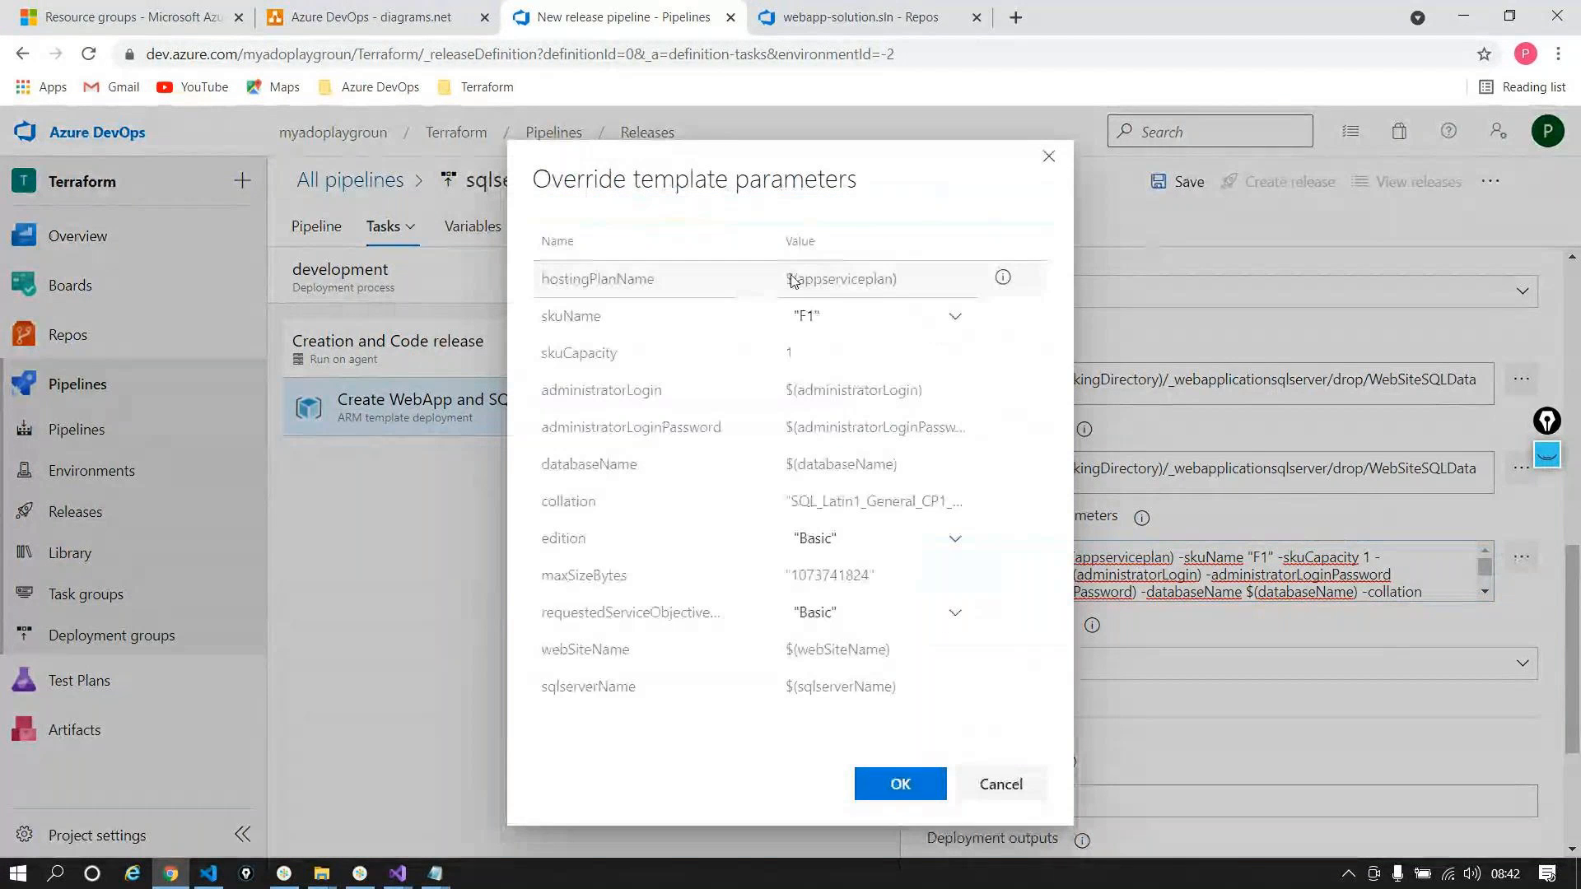
Step: Start a Notepad list with appserviceplan and administratorLogin
{"action": "double_click", "coordinate": [844, 279]}
{"action": "key", "text": "ctrl+c"}
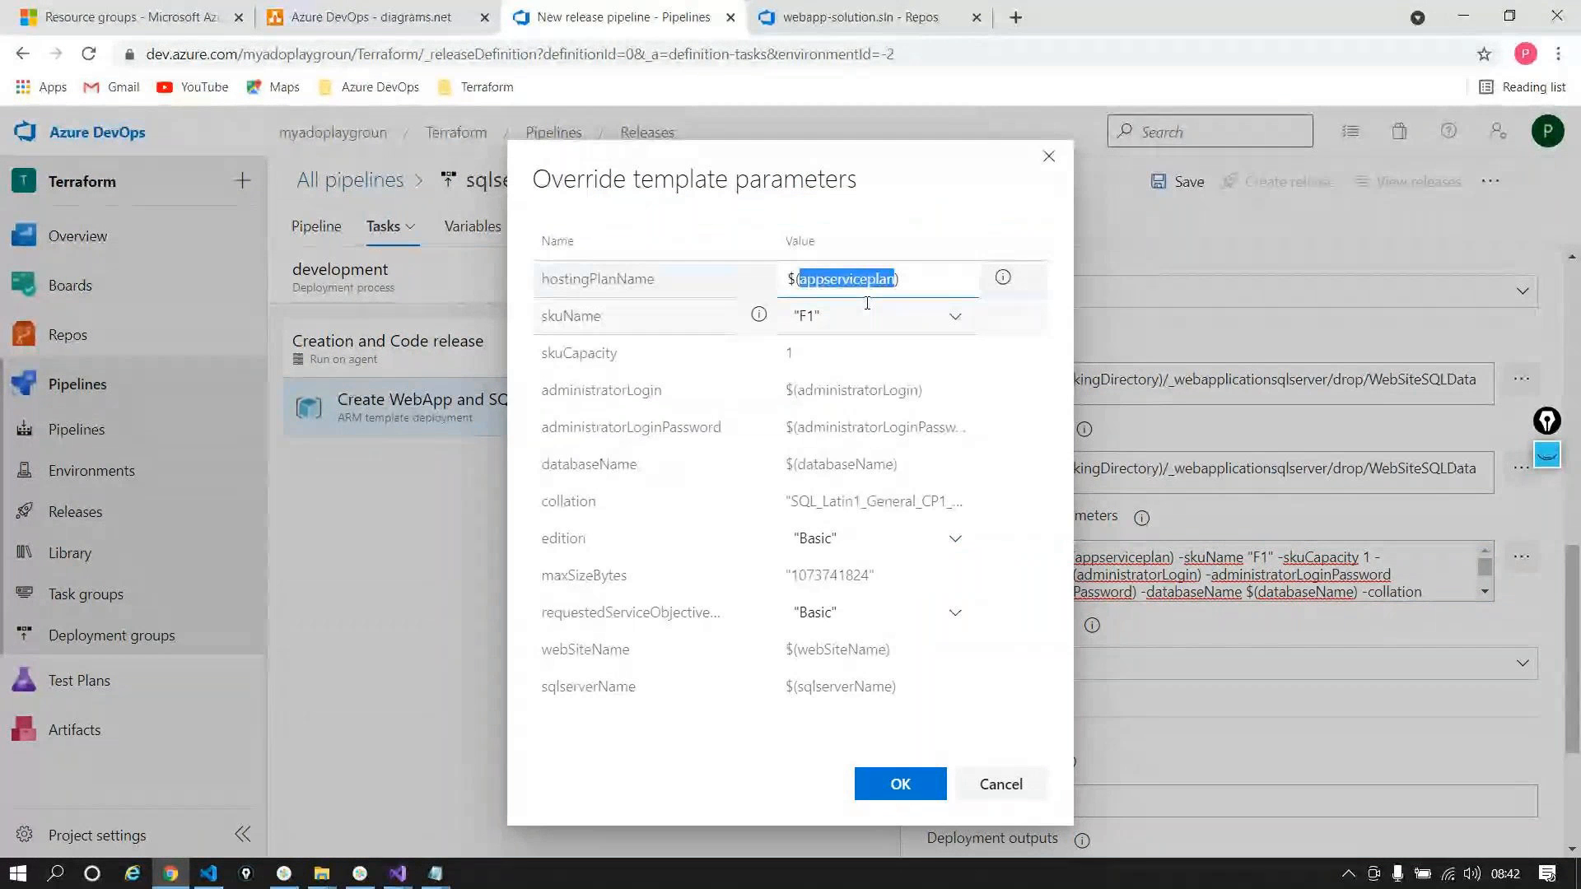
{"action": "key", "text": "super+r"}
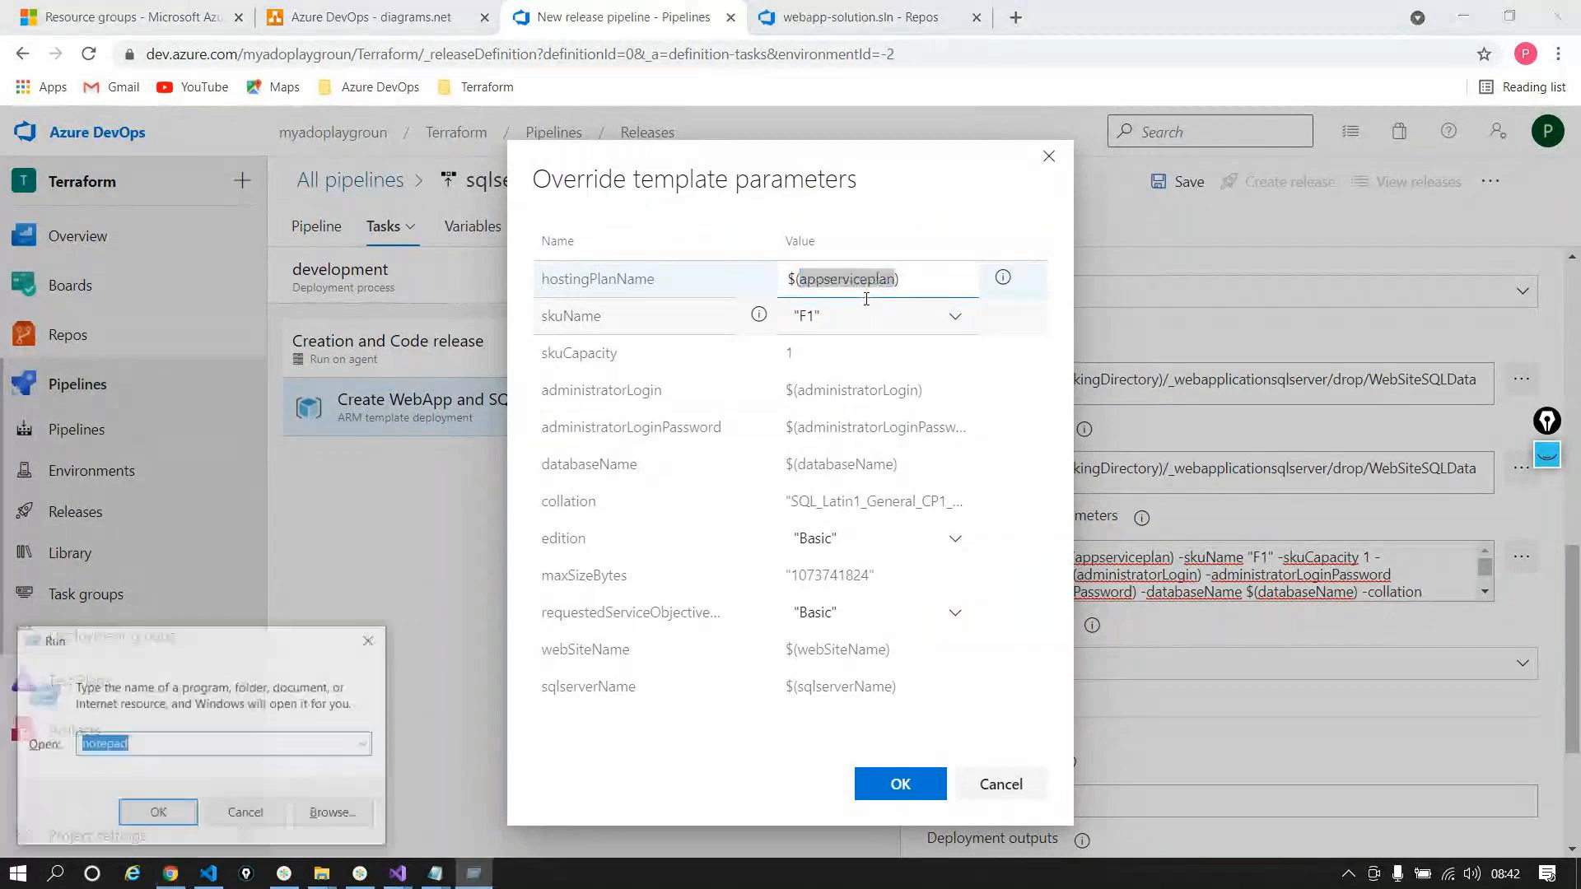
{"action": "key", "text": "Return"}
{"action": "key", "text": "ctrl+v"}
{"action": "key", "text": "alt+F4"}
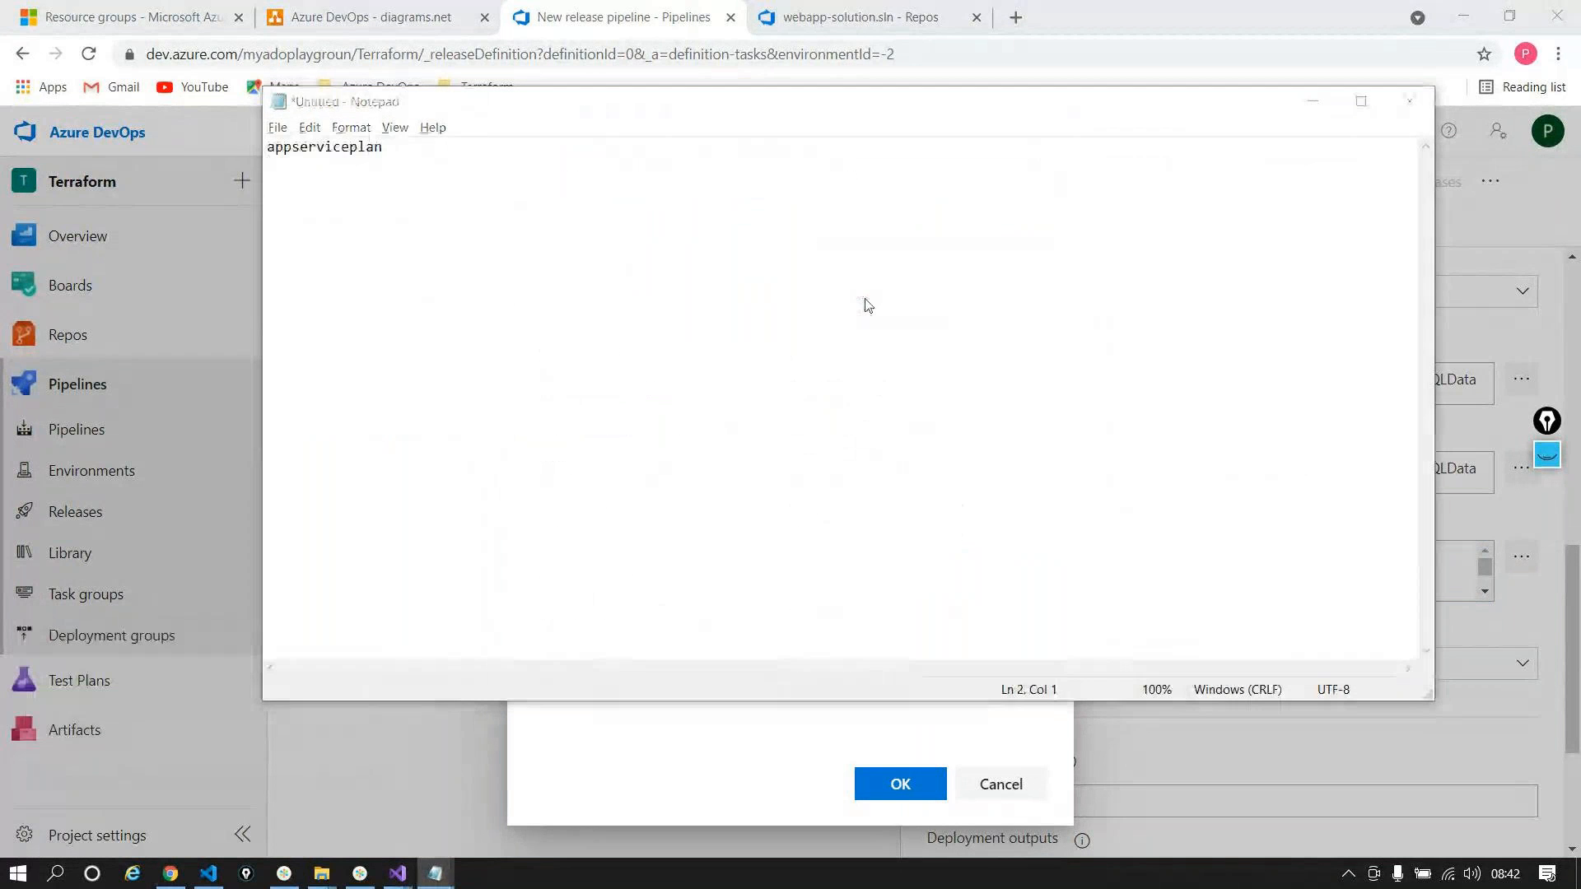
{"action": "double_click", "coordinate": [888, 389]}
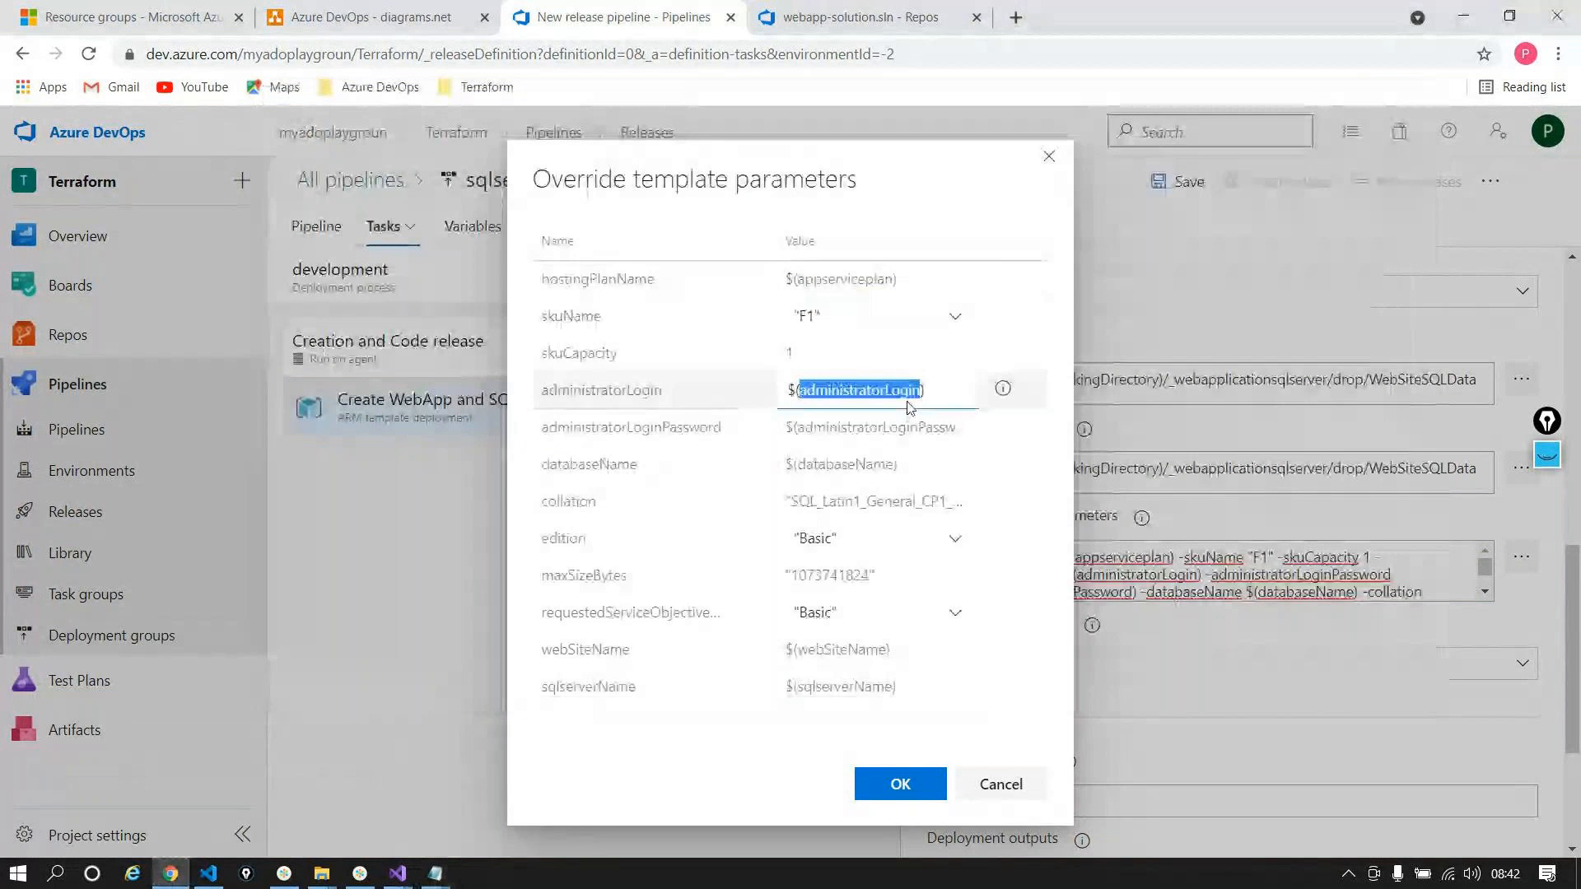
{"action": "key", "text": "ctrl+c"}
{"action": "key", "text": "alt+Tab"}
{"action": "key", "text": "Return"}
{"action": "key", "text": "ctrl+v"}
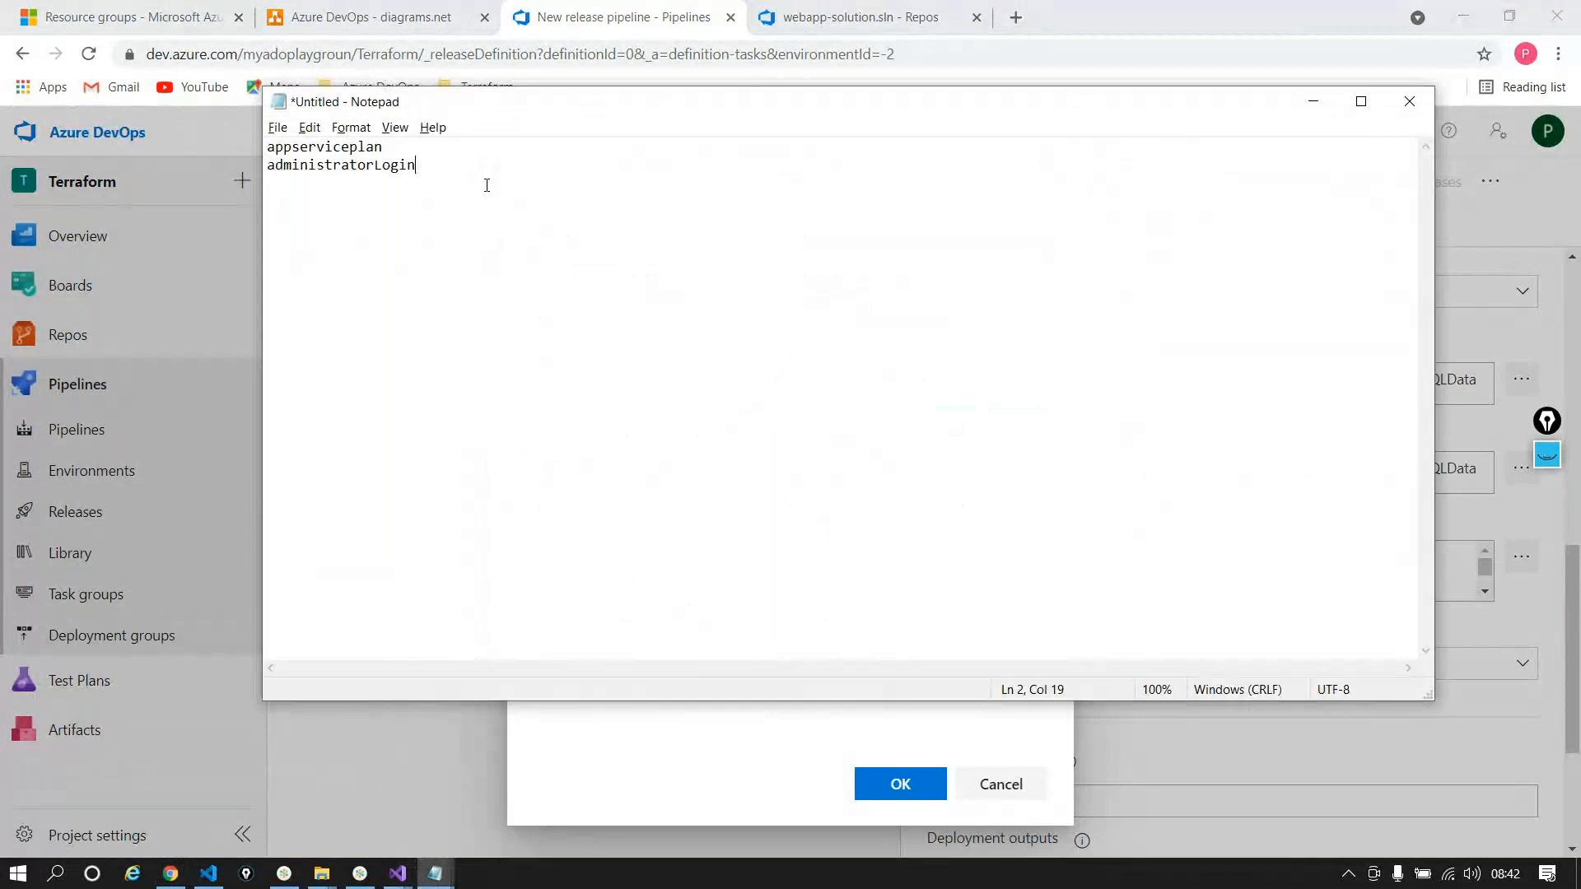
{"action": "key", "text": "alt+Tab"}
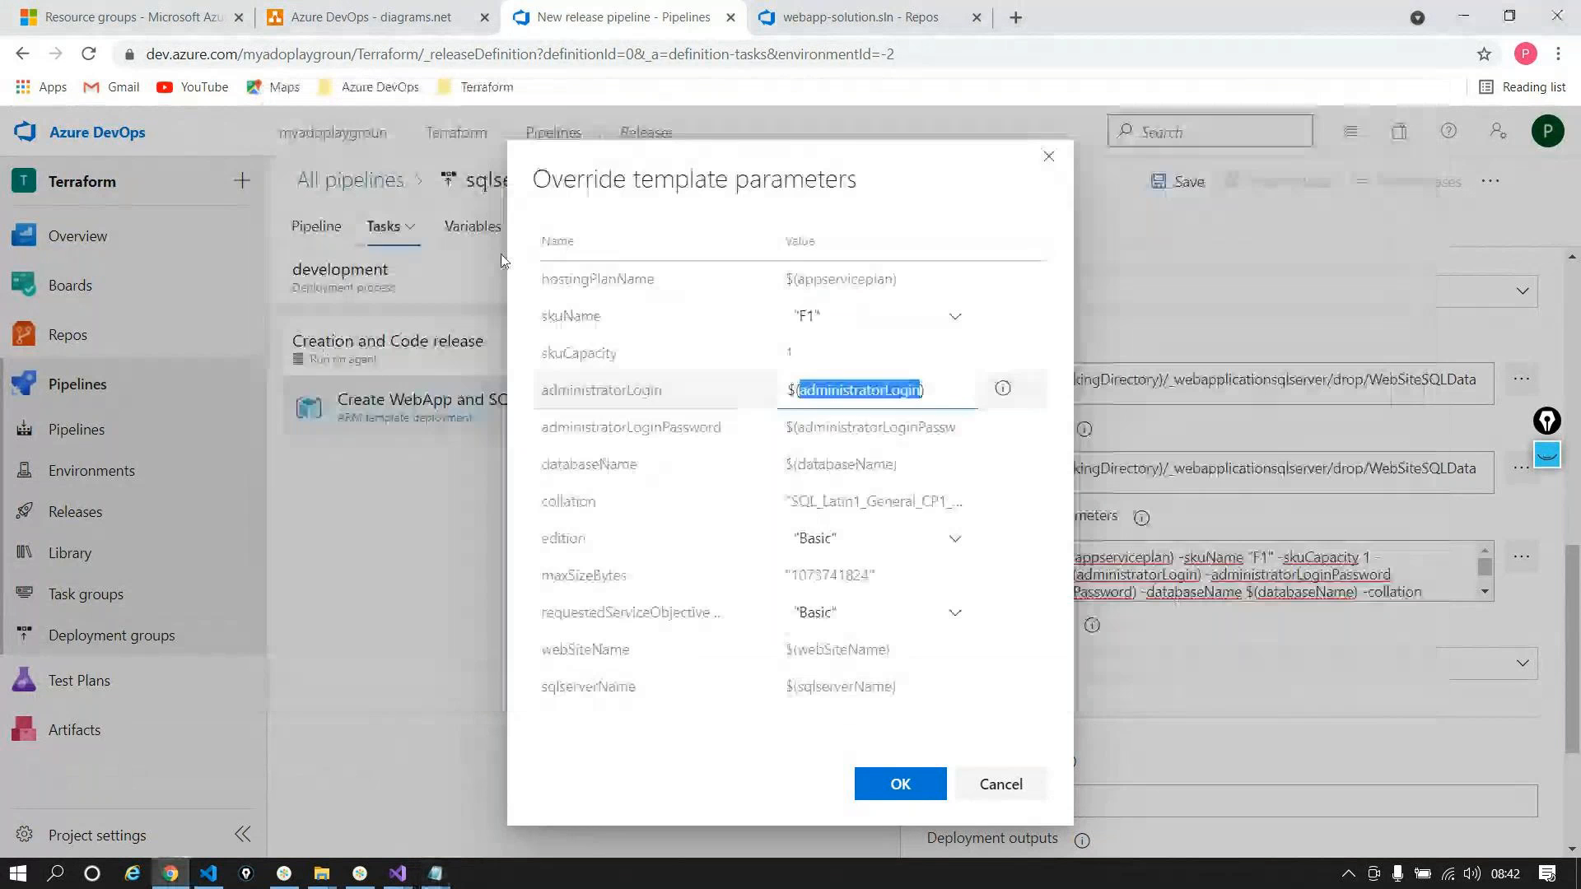
Step: Add administratorLoginPassword and databaseName to the Notepad list
{"action": "double_click", "coordinate": [826, 430]}
{"action": "key", "text": "ctrl+c"}
{"action": "key", "text": "alt+Tab"}
{"action": "key", "text": "Return"}
{"action": "key", "text": "ctrl+v"}
{"action": "key", "text": "alt+Tab"}
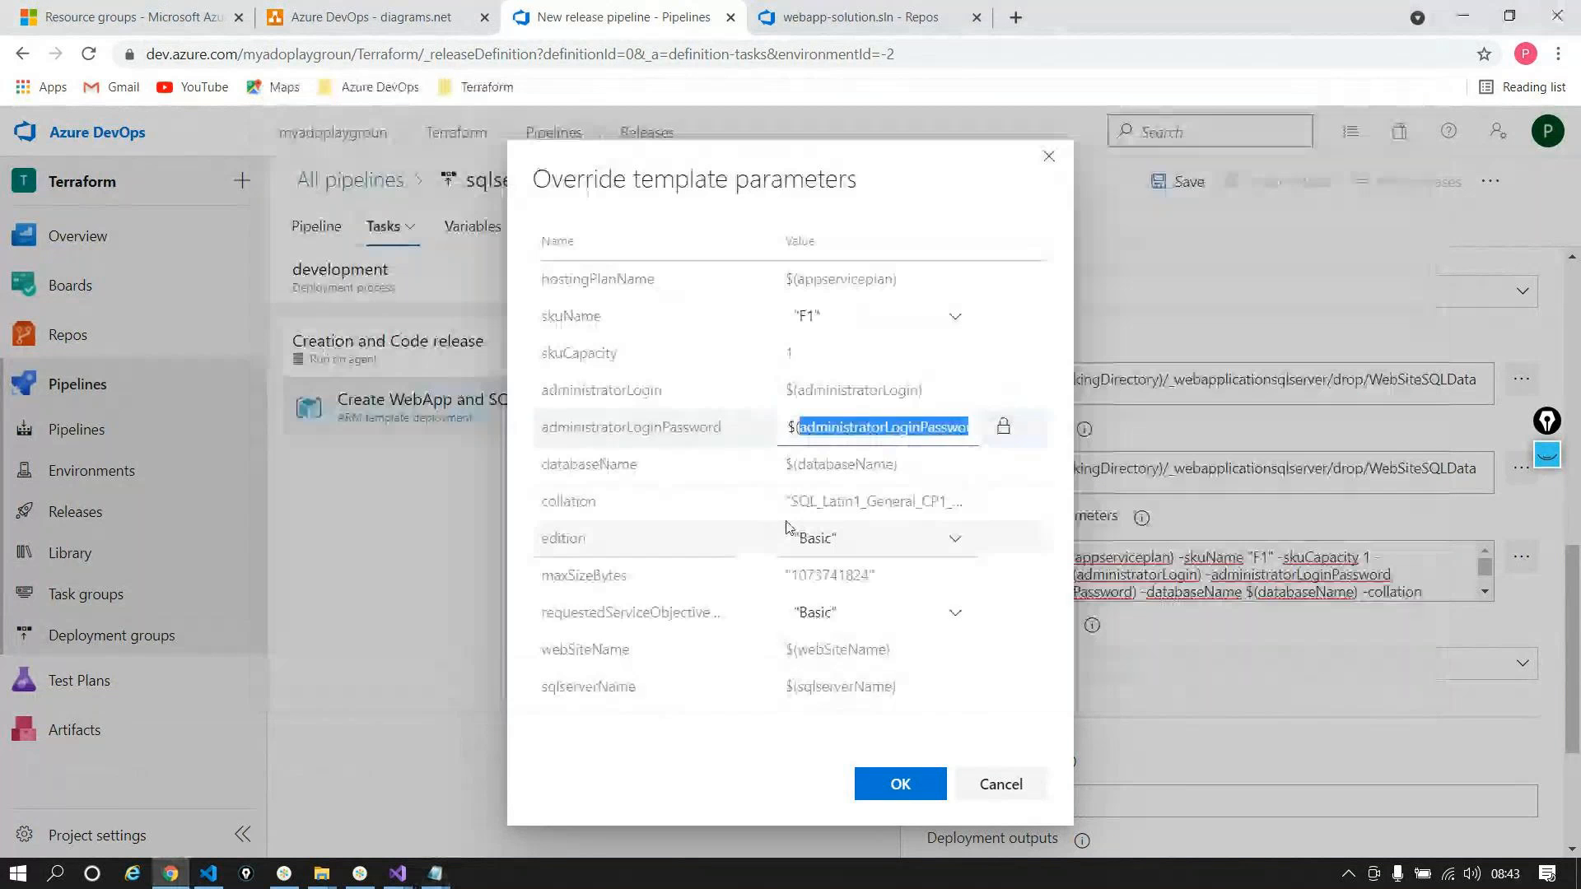
{"action": "double_click", "coordinate": [833, 465]}
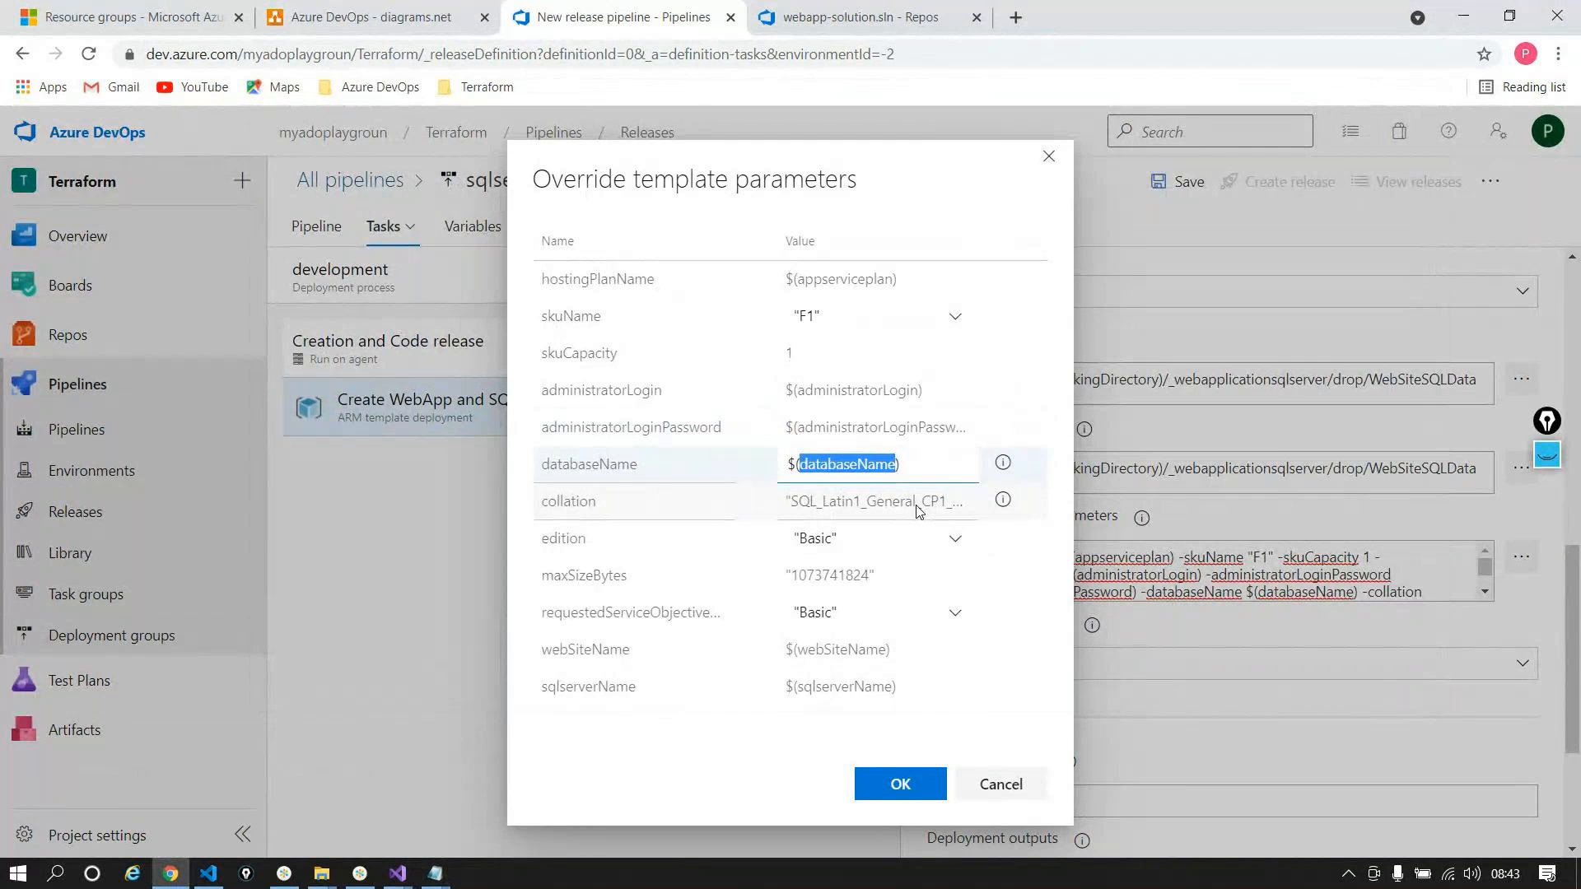
{"action": "key", "text": "ctrl+c"}
{"action": "key", "text": "alt+Tab"}
{"action": "key", "text": "Return"}
{"action": "key", "text": "ctrl+v"}
{"action": "key", "text": "Return"}
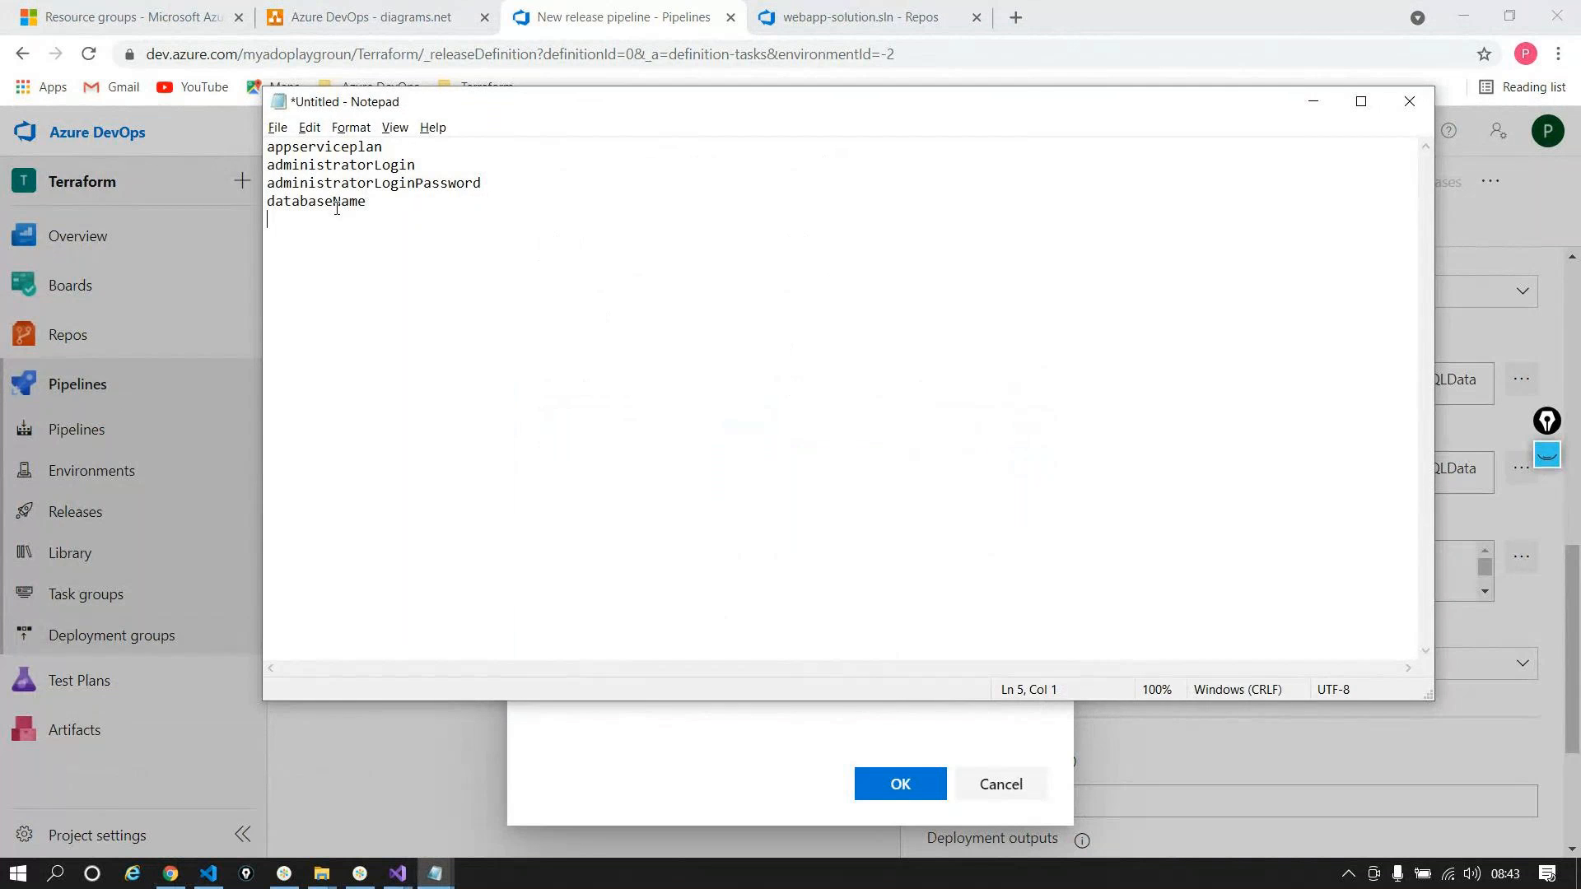
{"action": "key", "text": "alt+Tab"}
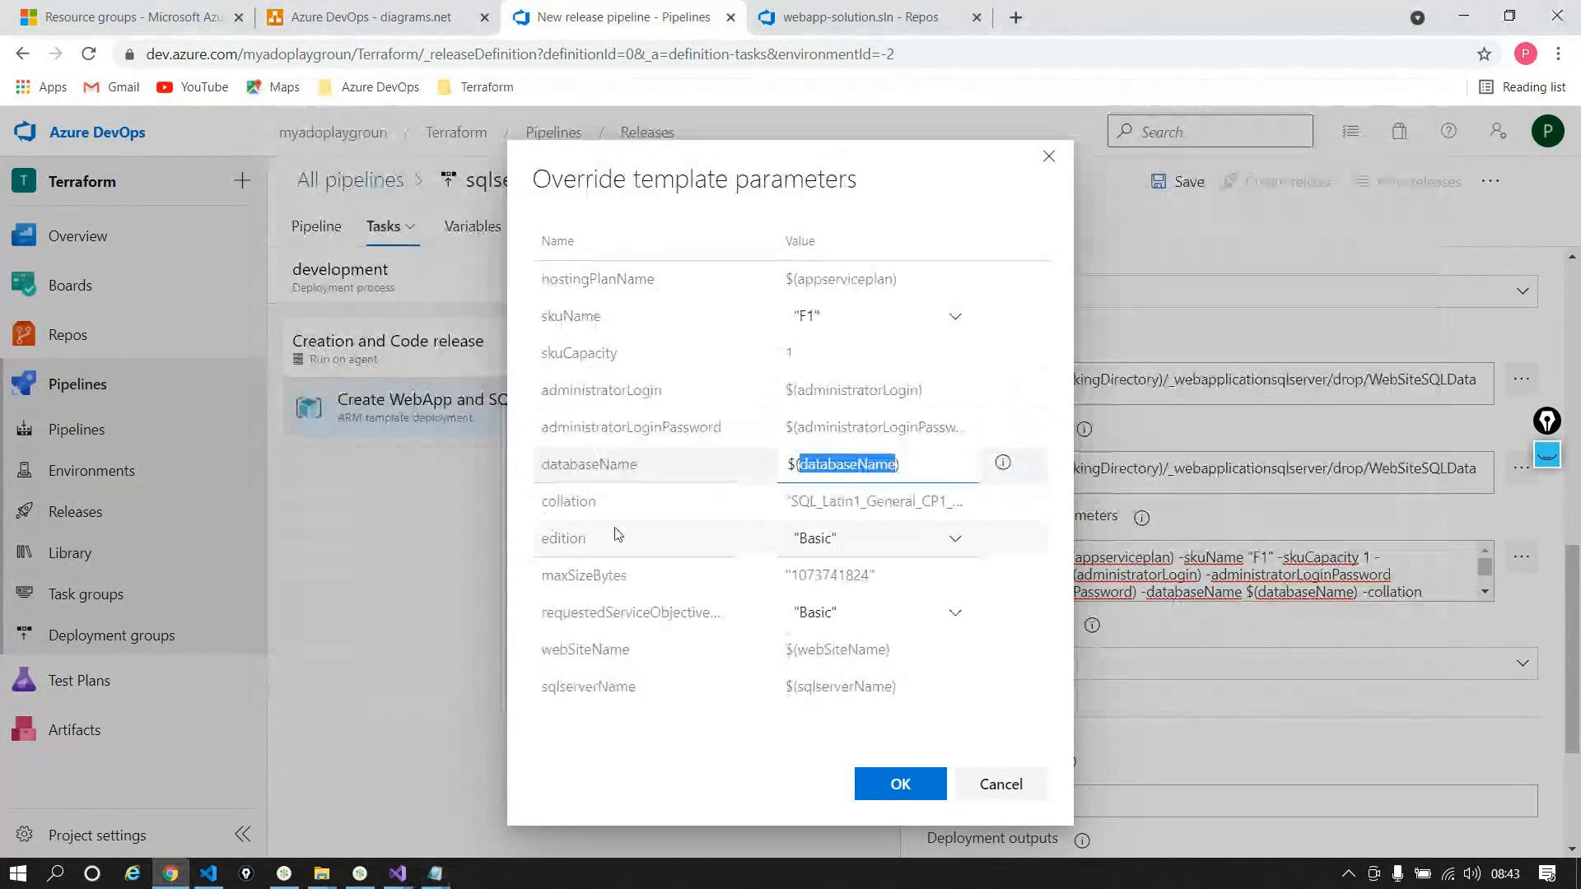
Step: Add webSiteName and sqlserverName to the list and begin the devplan value
{"action": "left_click", "coordinate": [838, 648]}
{"action": "double_click", "coordinate": [838, 648]}
{"action": "key", "text": "ctrl+c"}
{"action": "key", "text": "alt+Tab"}
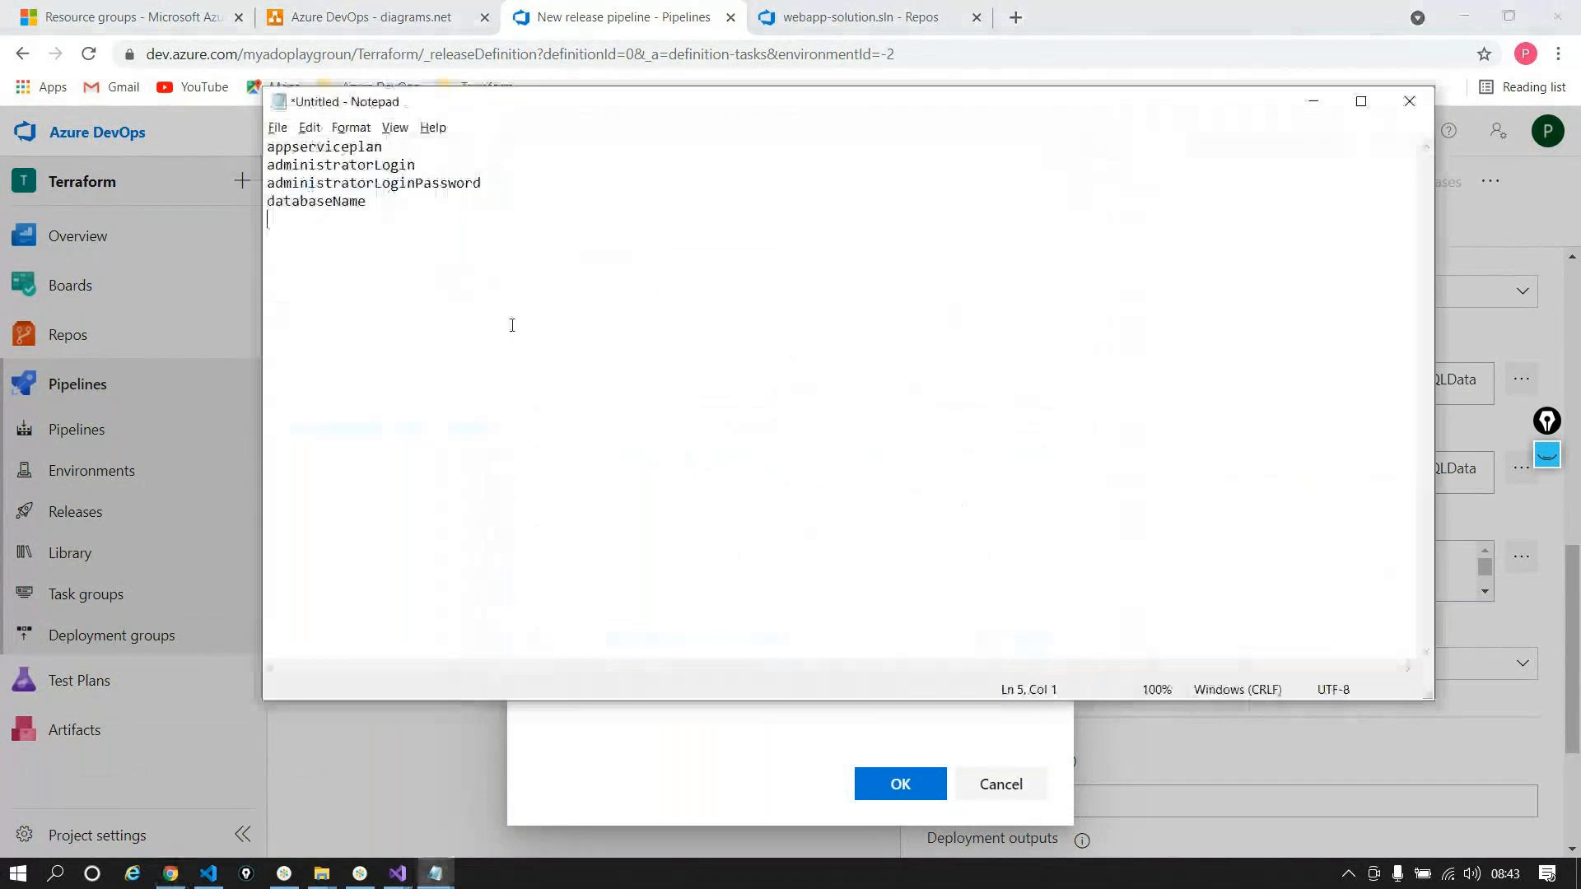
{"action": "key", "text": "ctrl+v"}
{"action": "key", "text": "Return"}
{"action": "key", "text": "alt+Tab"}
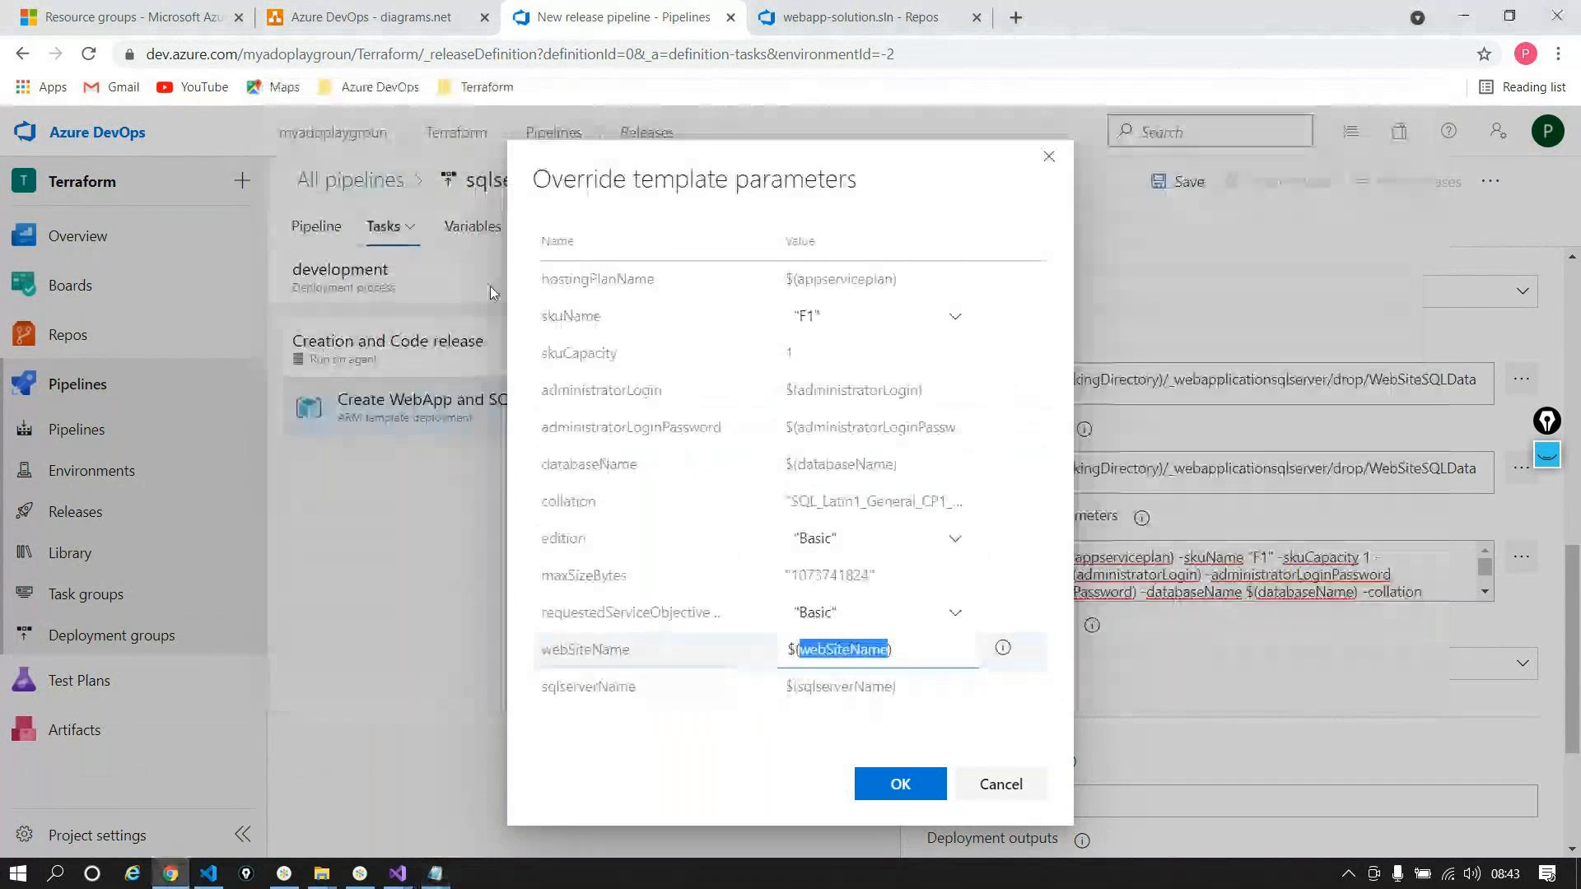
{"action": "double_click", "coordinate": [844, 687]}
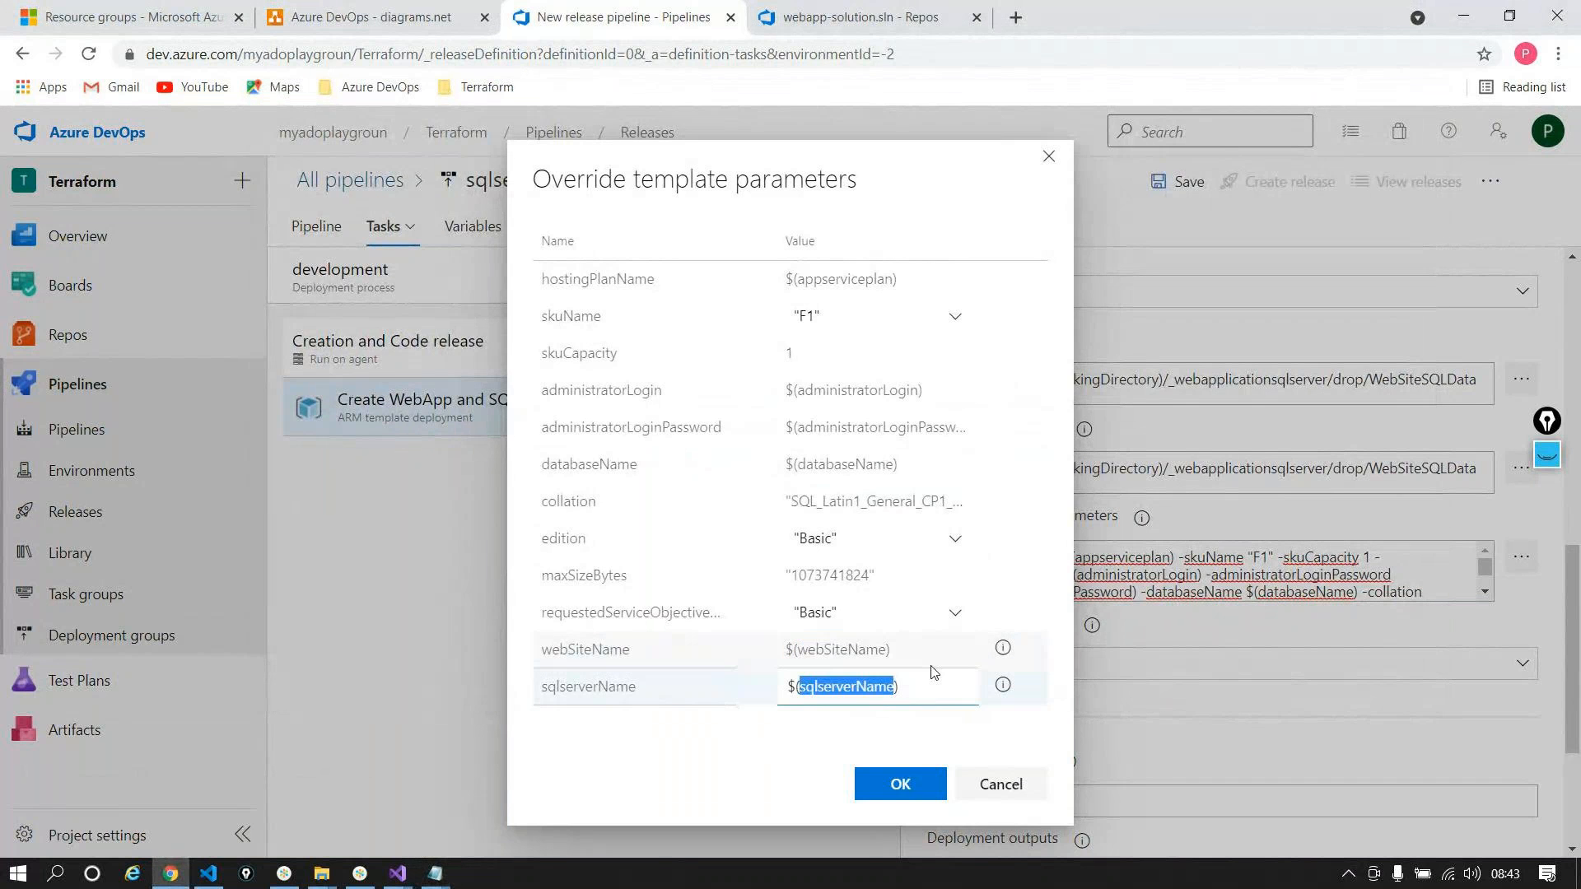
{"action": "key", "text": "ctrl+c"}
{"action": "key", "text": "alt+Tab"}
{"action": "key", "text": "ctrl+v"}
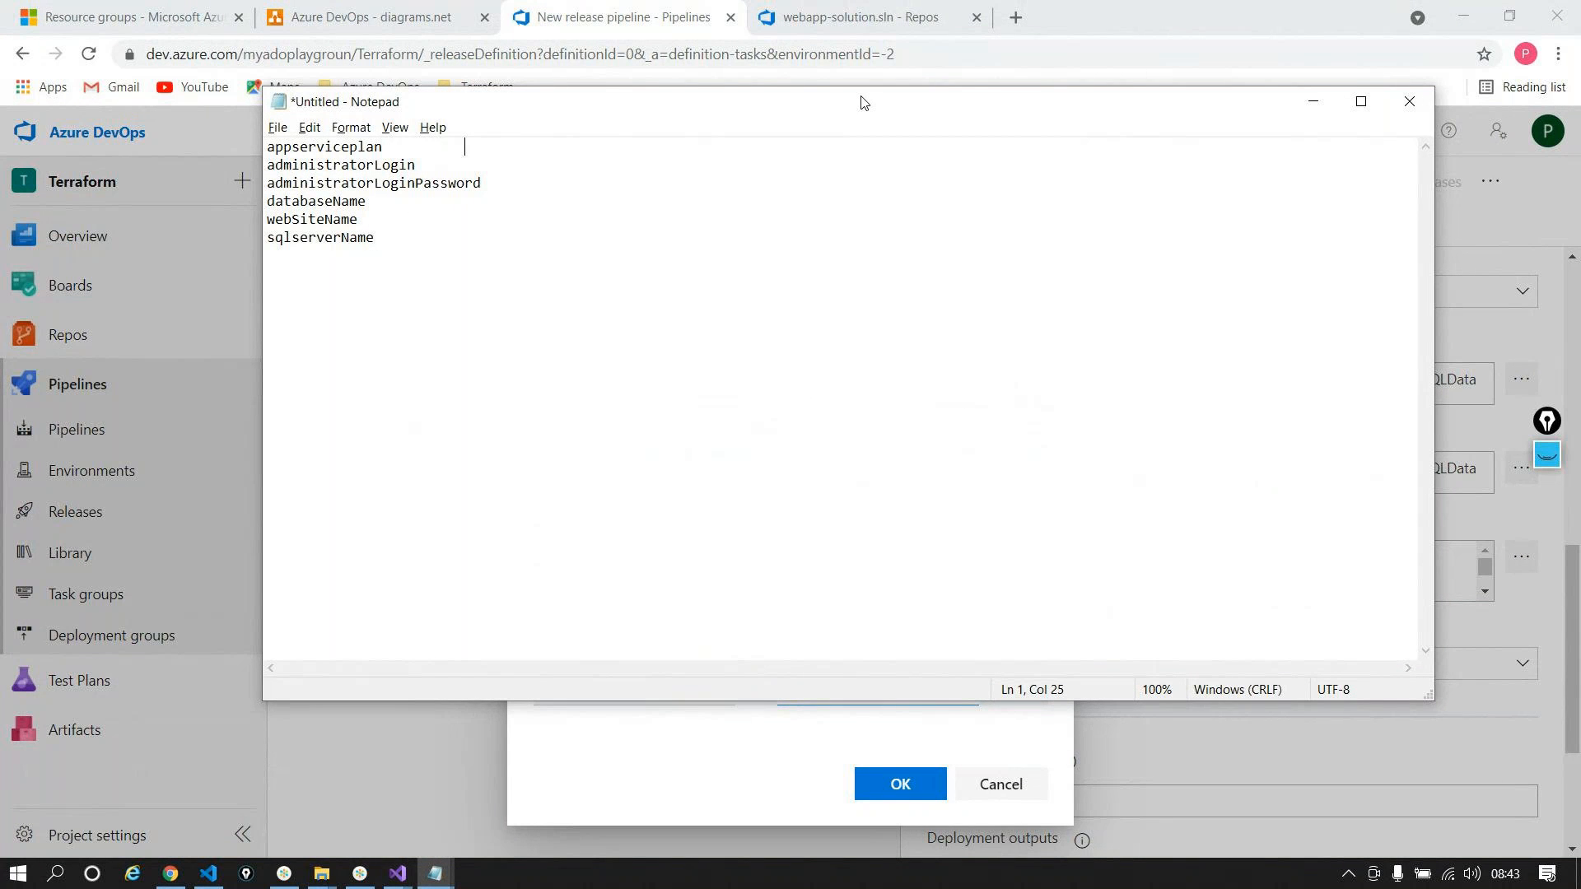
{"action": "type", "text": "dev"}
{"action": "type", "text": "pla"}
{"action": "type", "text": "no"}
Step: Fill in devplan01 for appserviceplan, then the admin login and password values
{"action": "key", "text": "BackSpace"}
{"action": "type", "text": "01"}
{"action": "left_click", "coordinate": [525, 169]}
{"action": "key", "text": "Tab"}
{"action": "key", "text": "Tab"}
{"action": "key", "text": "Tab"}
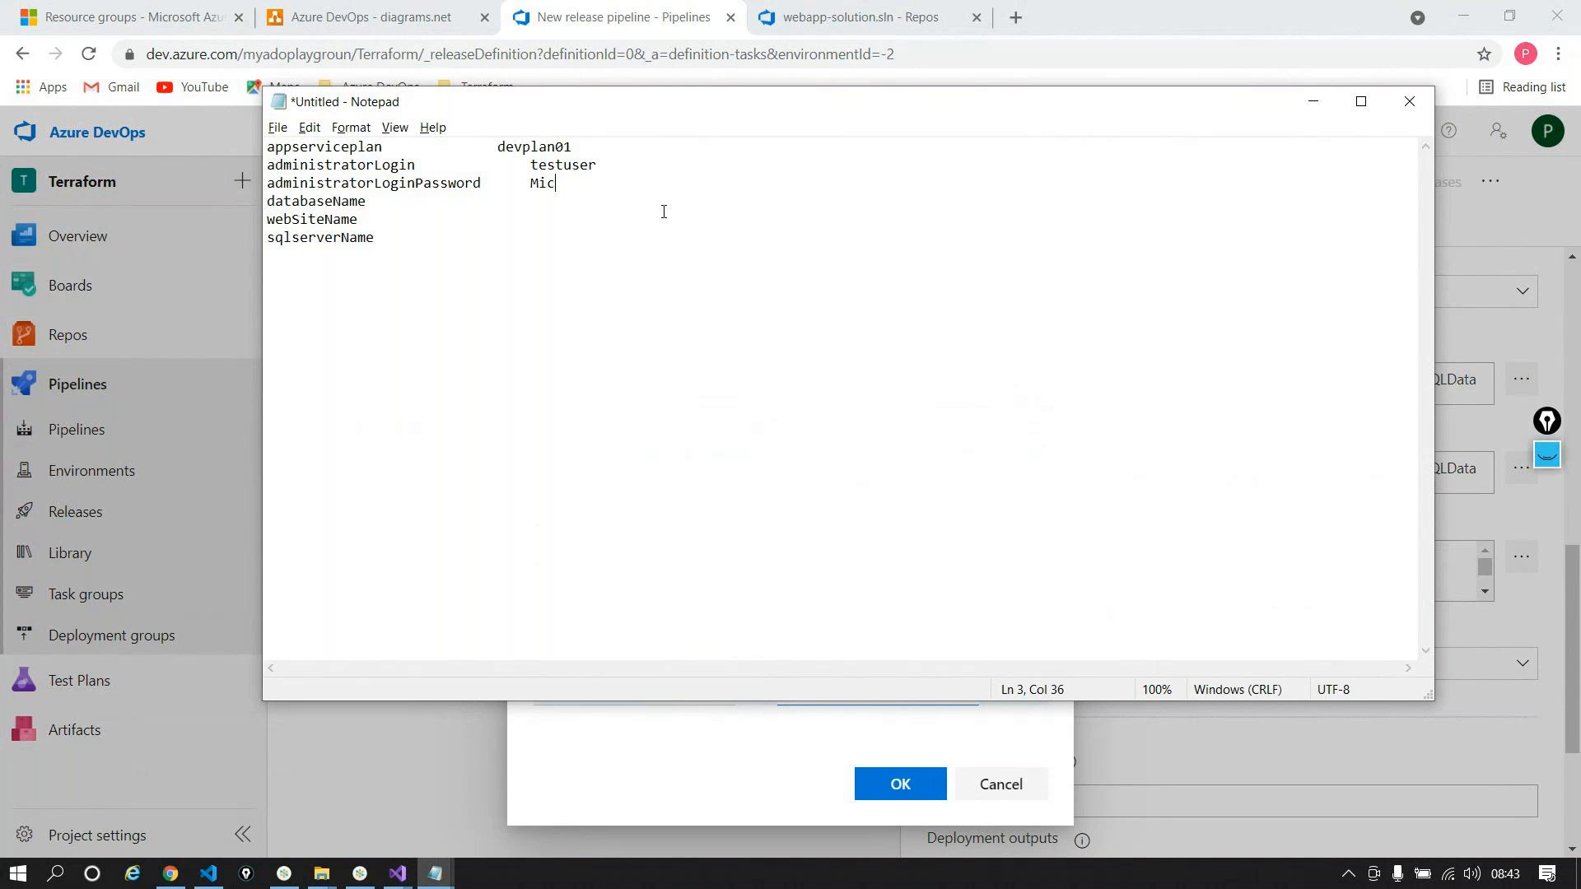
Step: Fill in testdb, devwebapplica2abc000 and devsqlserv2abc000, then minimize Notepad
{"action": "left_click", "coordinate": [392, 201]}
{"action": "type", "text": "testdb"}
{"action": "left_click", "coordinate": [394, 219]}
{"action": "key", "text": "Tab"}
{"action": "type", "text": "devwebappli"}
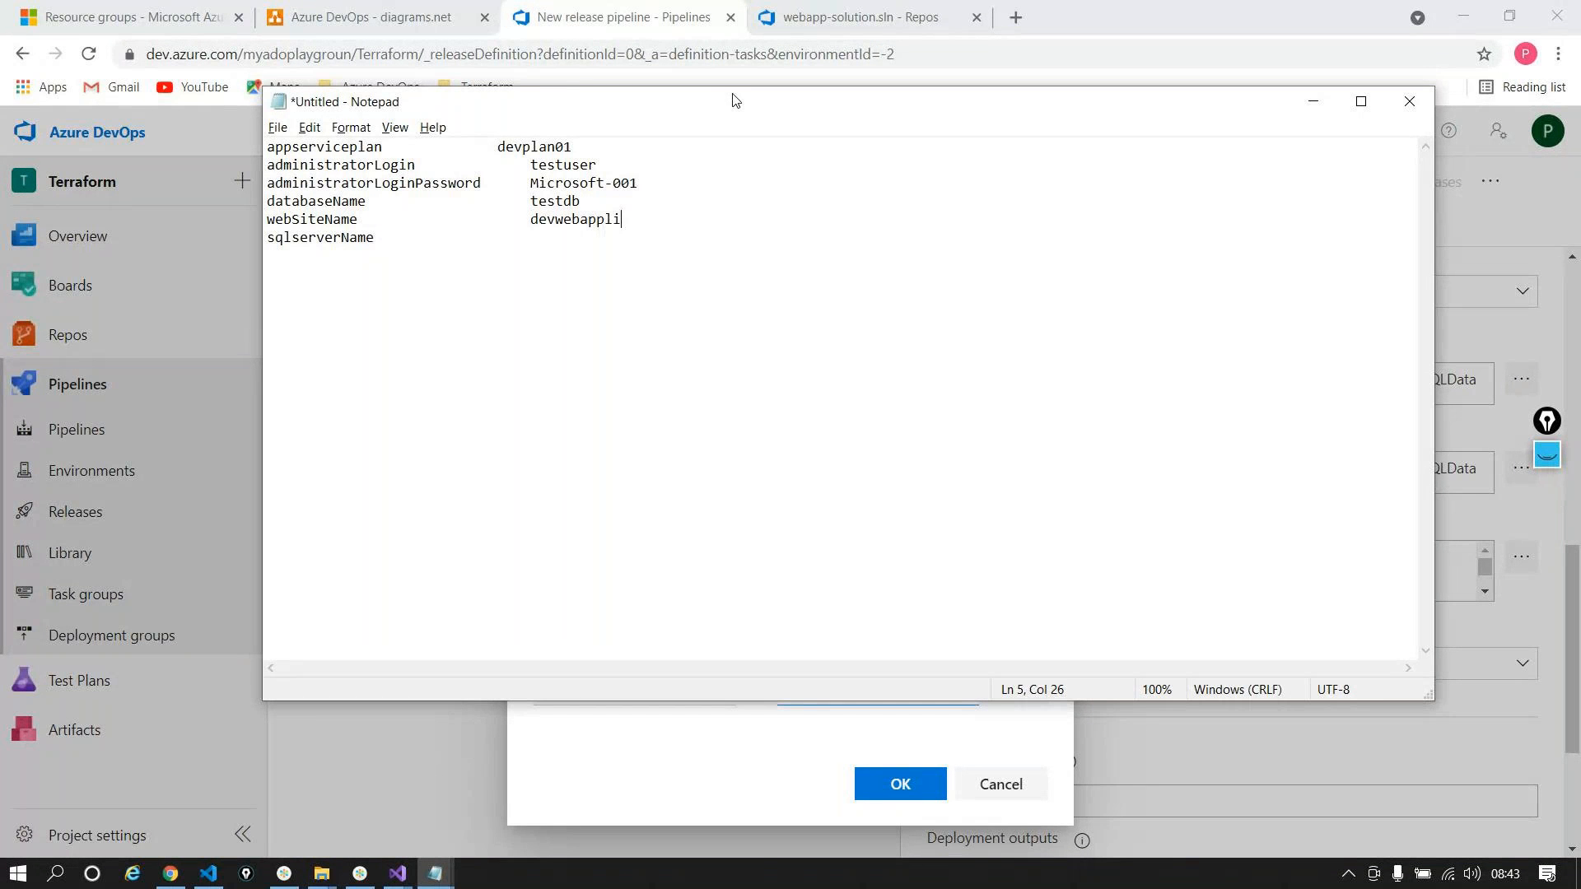
{"action": "type", "text": "ca2abc000"}
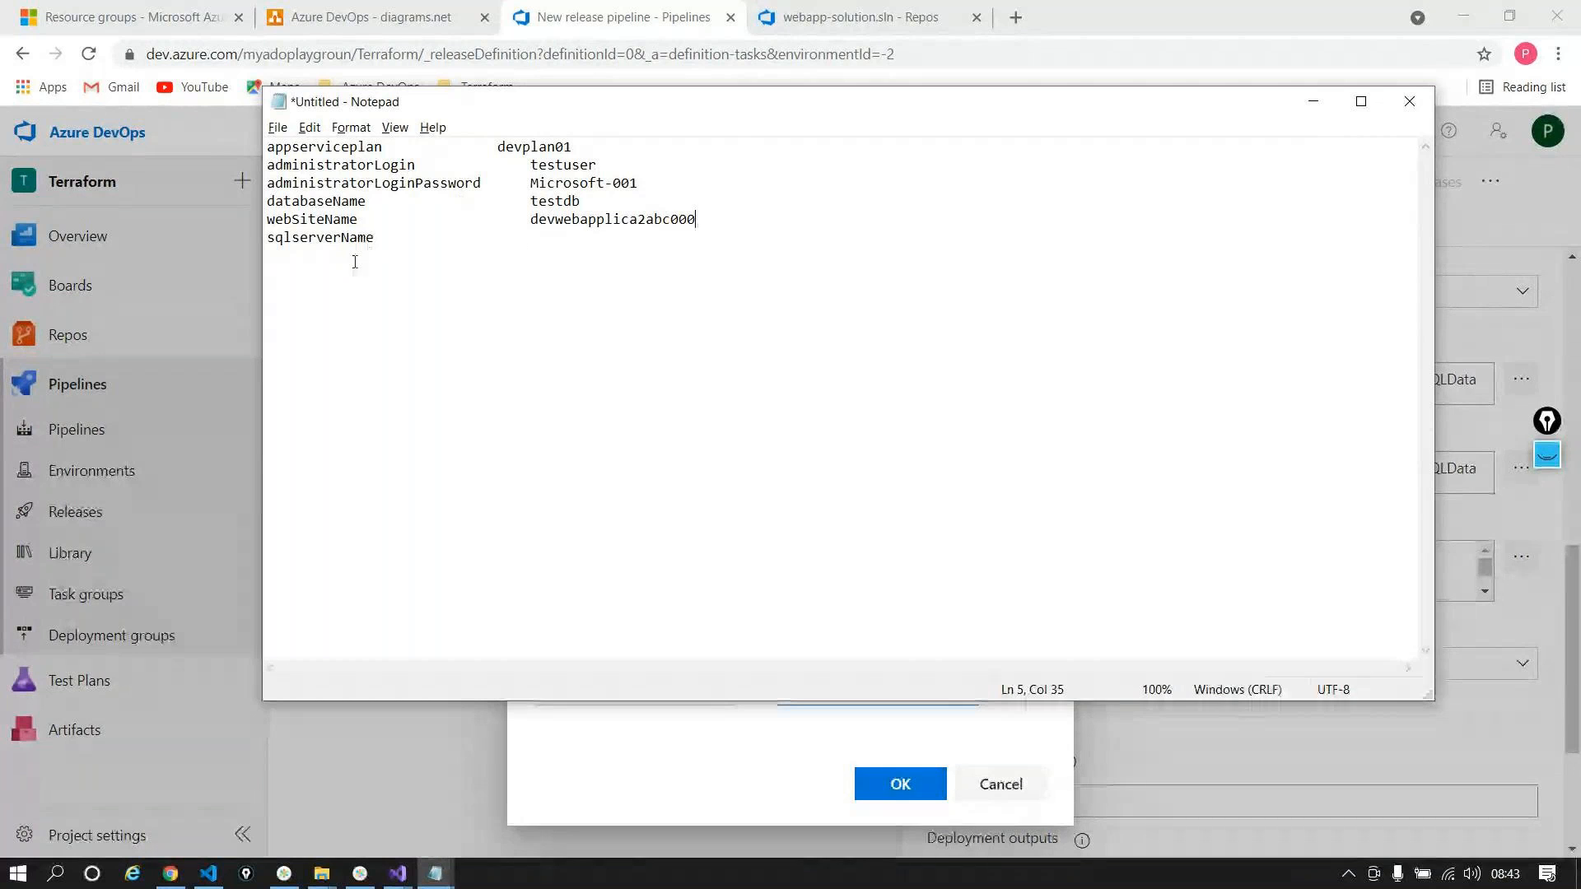
{"action": "left_click", "coordinate": [524, 238]}
{"action": "key", "text": "Tab"}
{"action": "key", "text": "Tab"}
{"action": "key", "text": "Tab"}
{"action": "type", "text": "devsqlserv2abc000"}
{"action": "left_click_drag", "start_coordinate": [524, 149], "coordinate": [473, 165]}
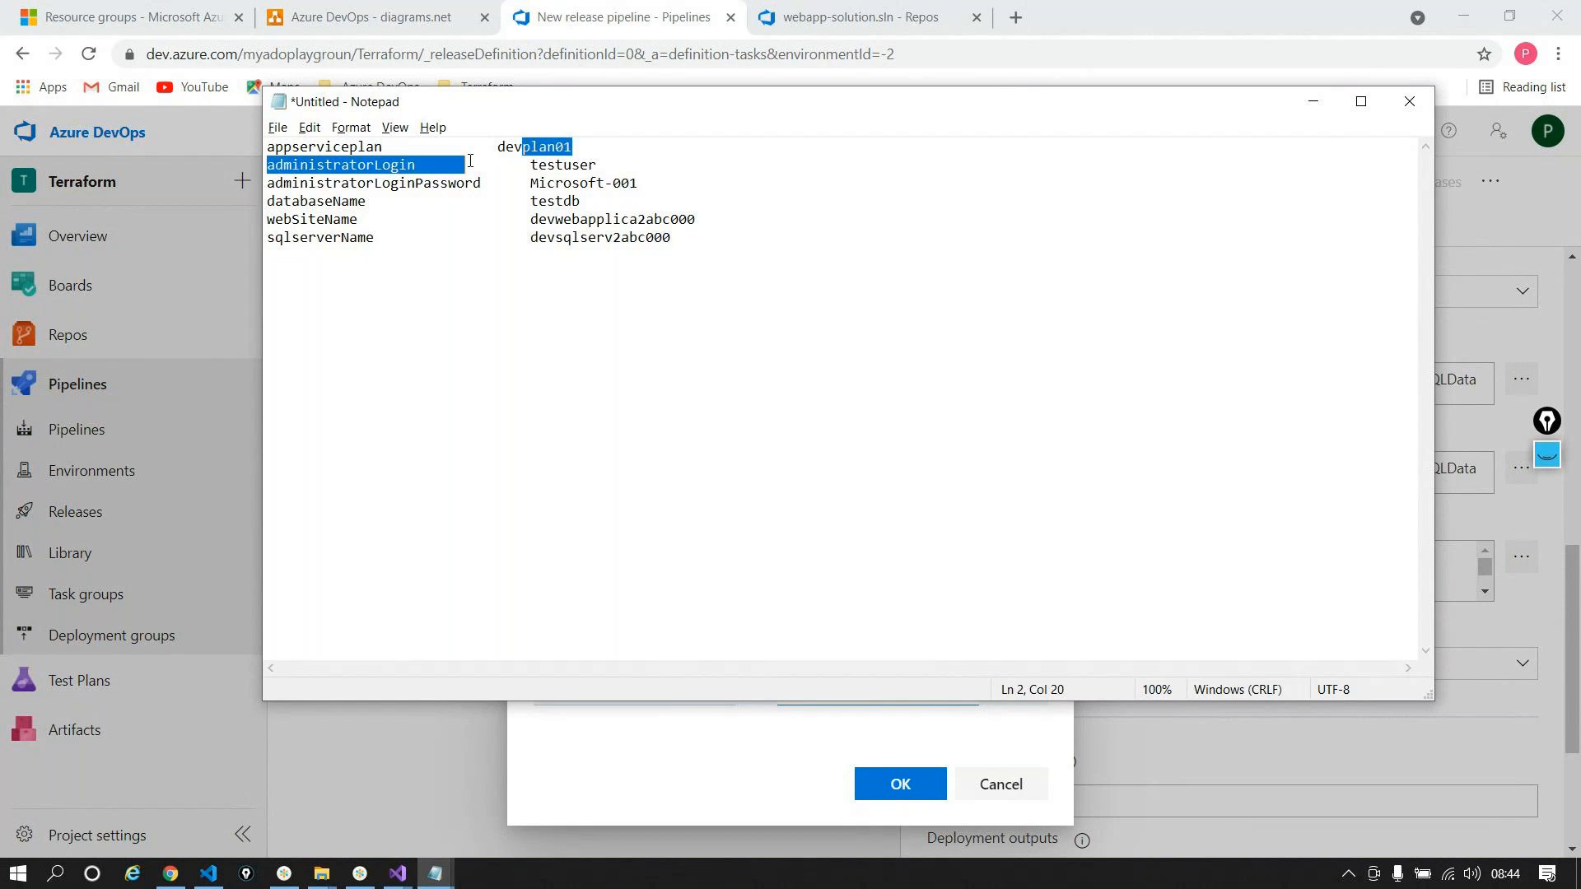
{"action": "double_click", "coordinate": [525, 151]}
{"action": "left_click", "coordinate": [1314, 101]}
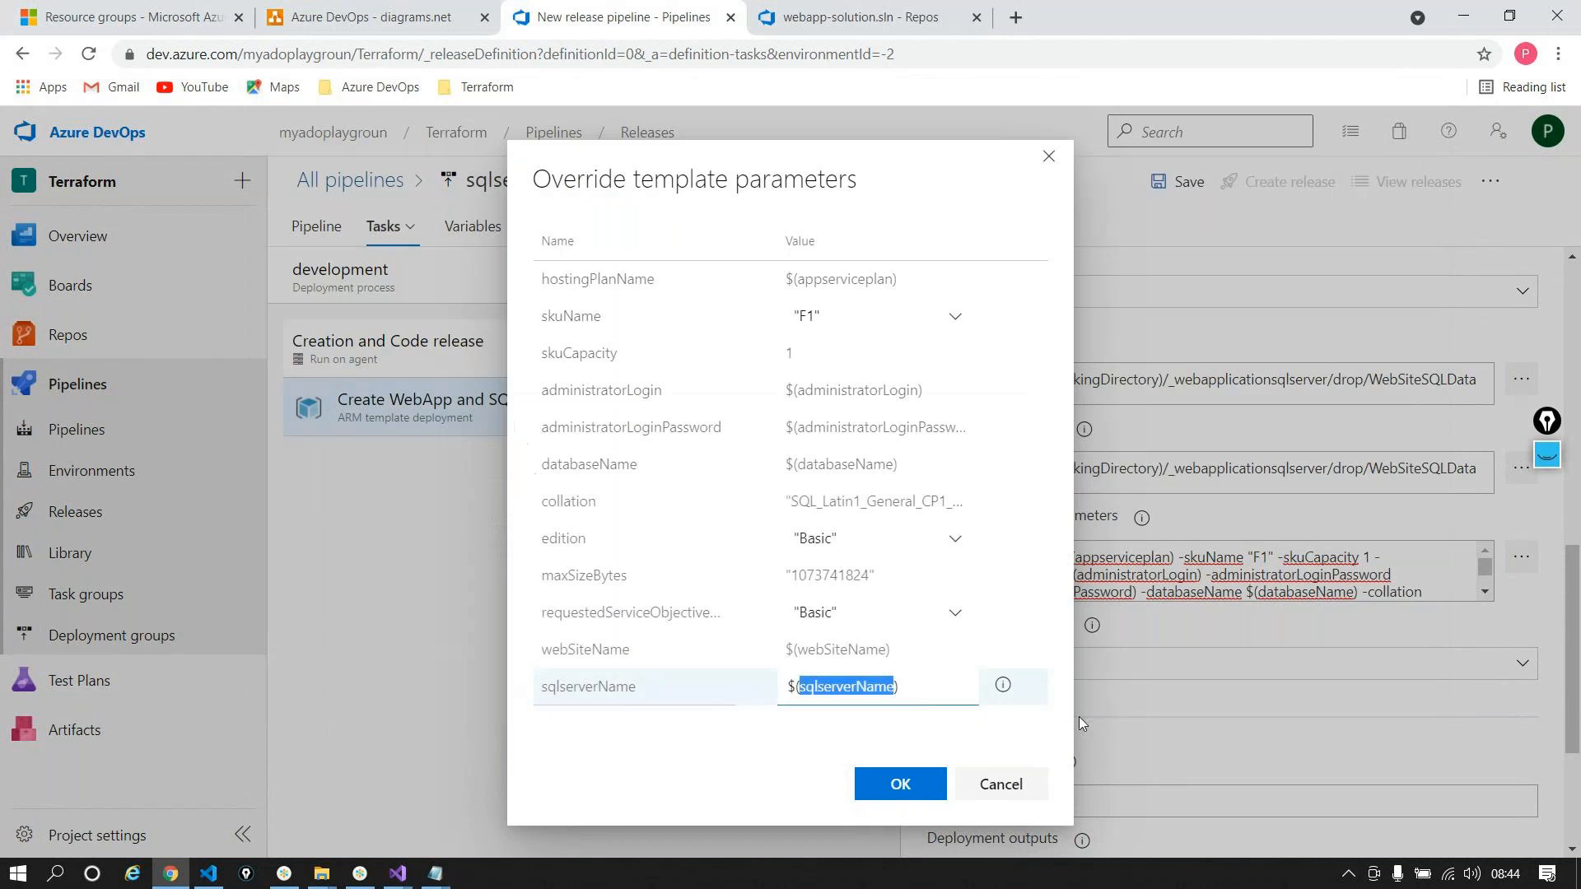
Step: Confirm the template parameter overrides and add an envPrefix variable set to dev, scoped to development
{"action": "left_click", "coordinate": [900, 784]}
{"action": "left_click", "coordinate": [472, 226]}
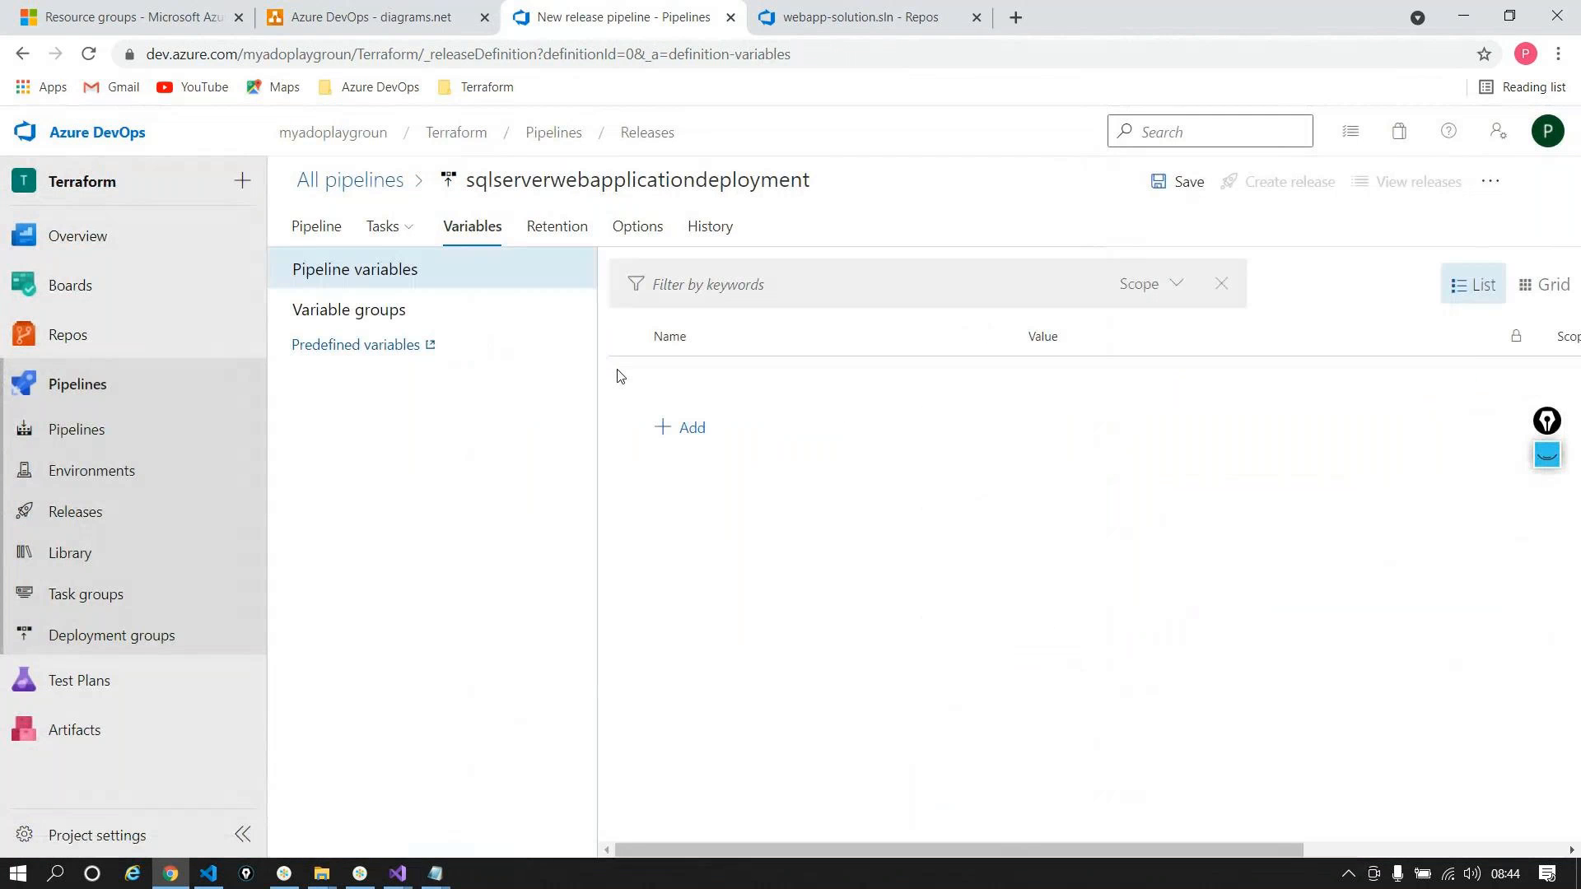
{"action": "left_click", "coordinate": [684, 427]}
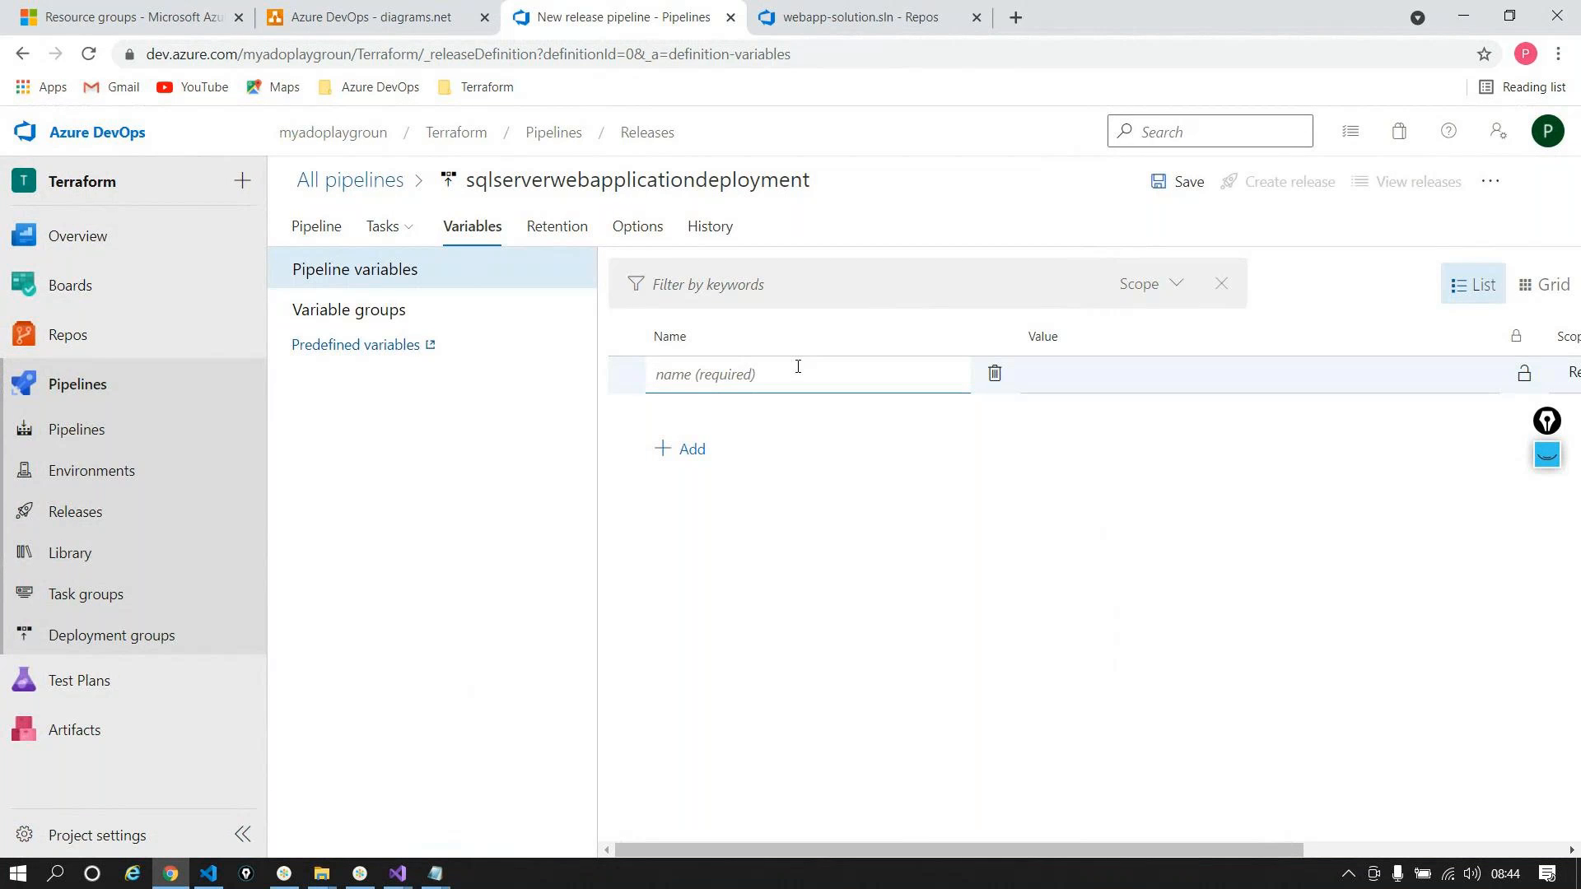
{"action": "type", "text": "envPrefix"}
{"action": "left_click", "coordinate": [1217, 374]}
{"action": "type", "text": "dev"}
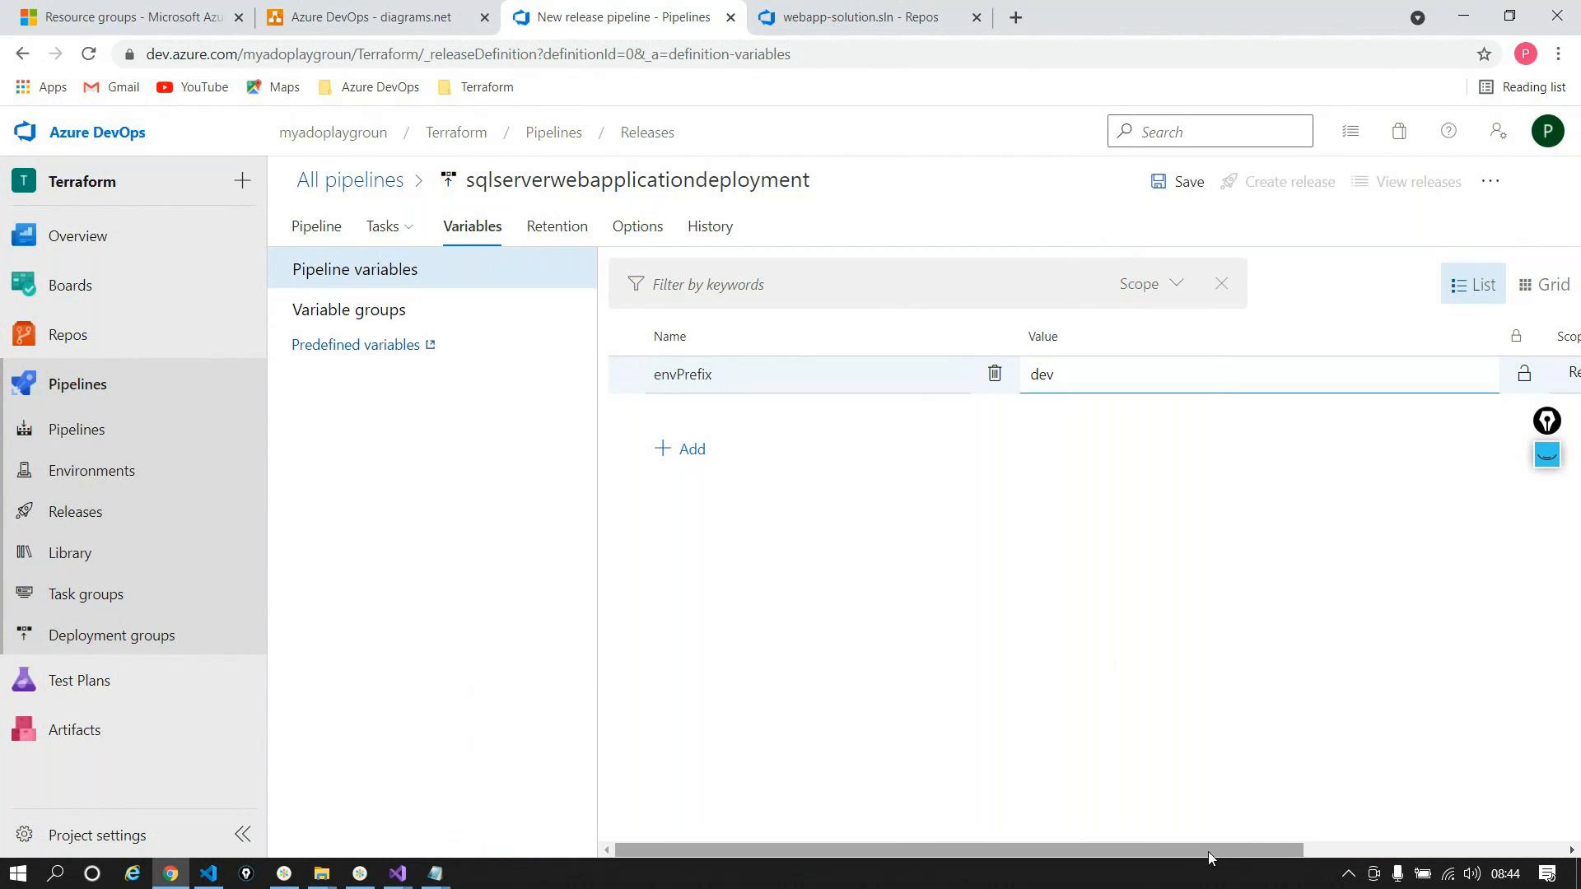
{"action": "left_click_drag", "start_coordinate": [1208, 851], "coordinate": [1356, 827]}
{"action": "left_click", "coordinate": [1403, 372]}
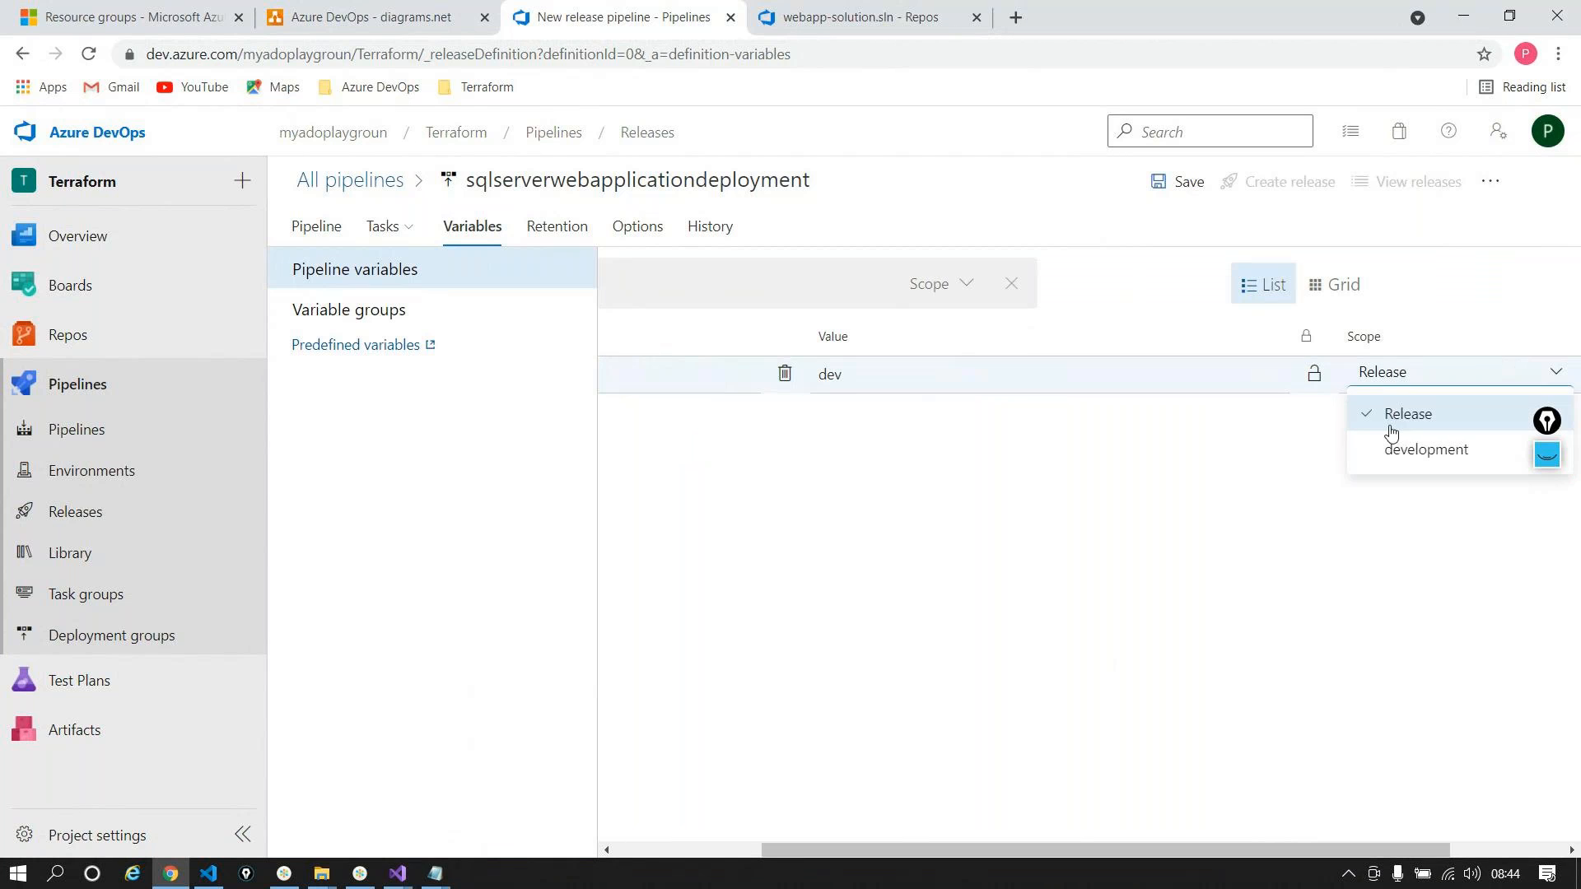
{"action": "left_click", "coordinate": [1400, 445]}
{"action": "left_click_drag", "start_coordinate": [1102, 847], "coordinate": [914, 834]}
Step: Add an appserviceplan variable with value $(envPrefix)plan01, copying the name from the notes
{"action": "left_click", "coordinate": [681, 449]}
{"action": "key", "text": "alt+Tab"}
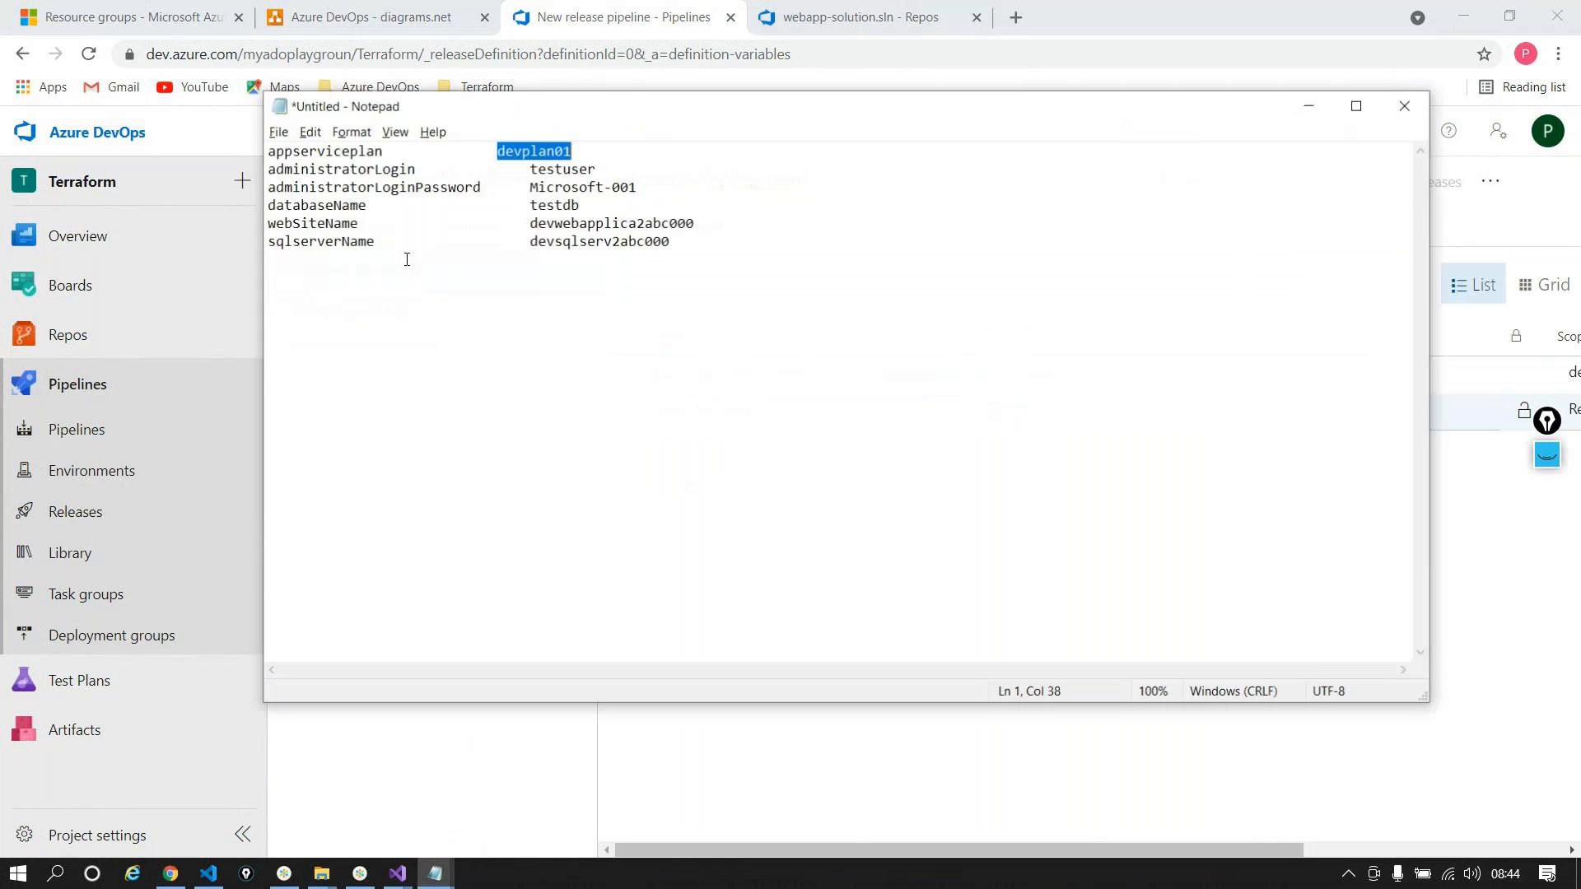
{"action": "double_click", "coordinate": [327, 146]}
{"action": "left_click_drag", "start_coordinate": [383, 147], "coordinate": [240, 147]}
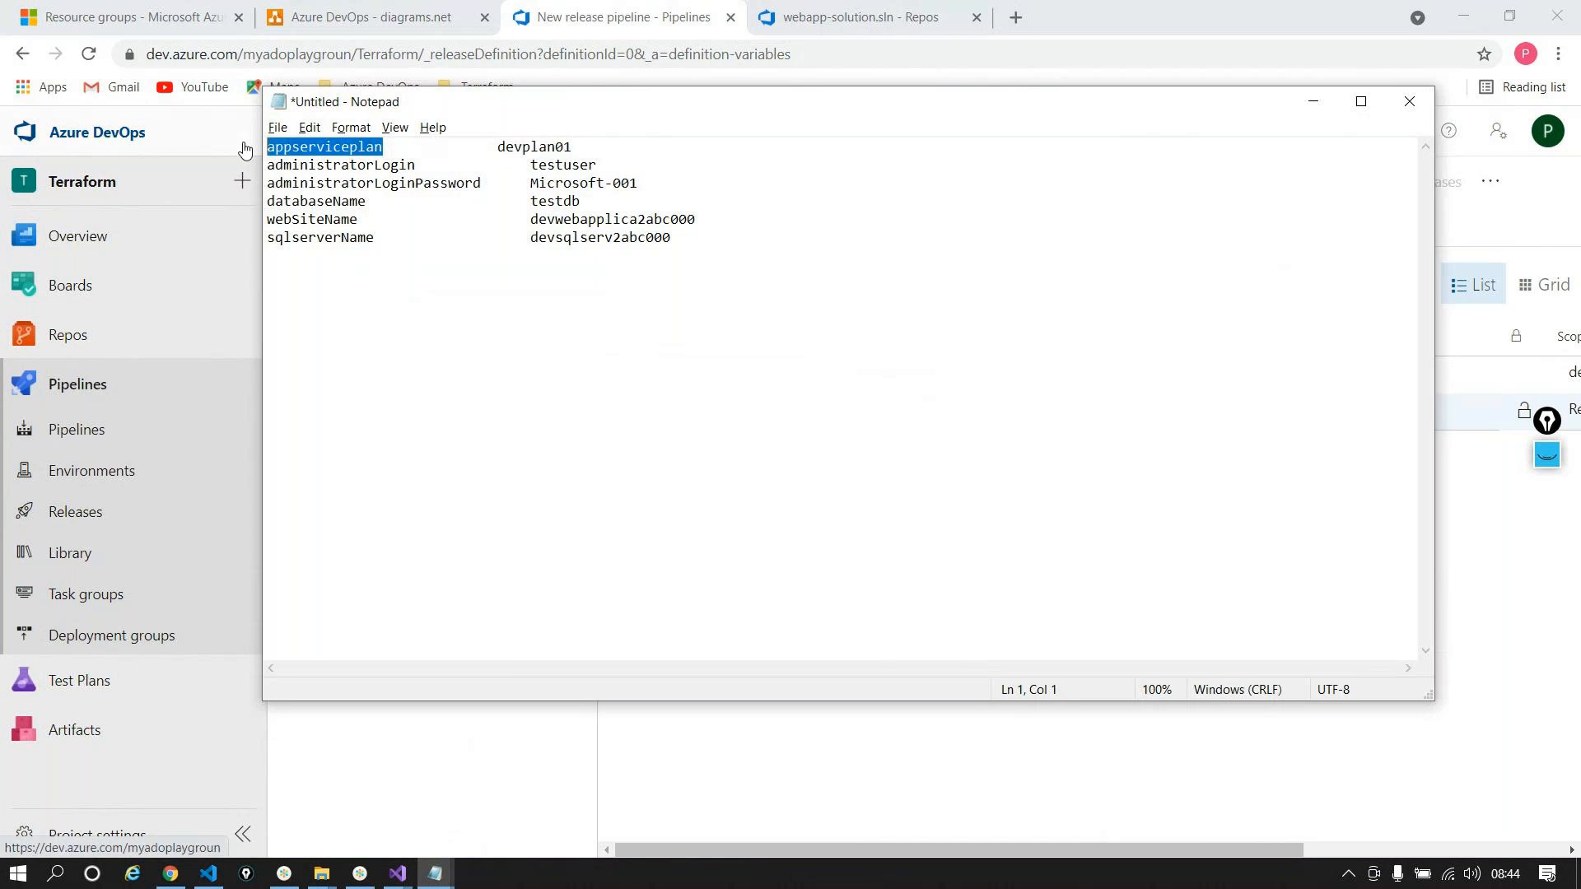
{"action": "key", "text": "alt+Tab"}
{"action": "key", "text": "ctrl+v"}
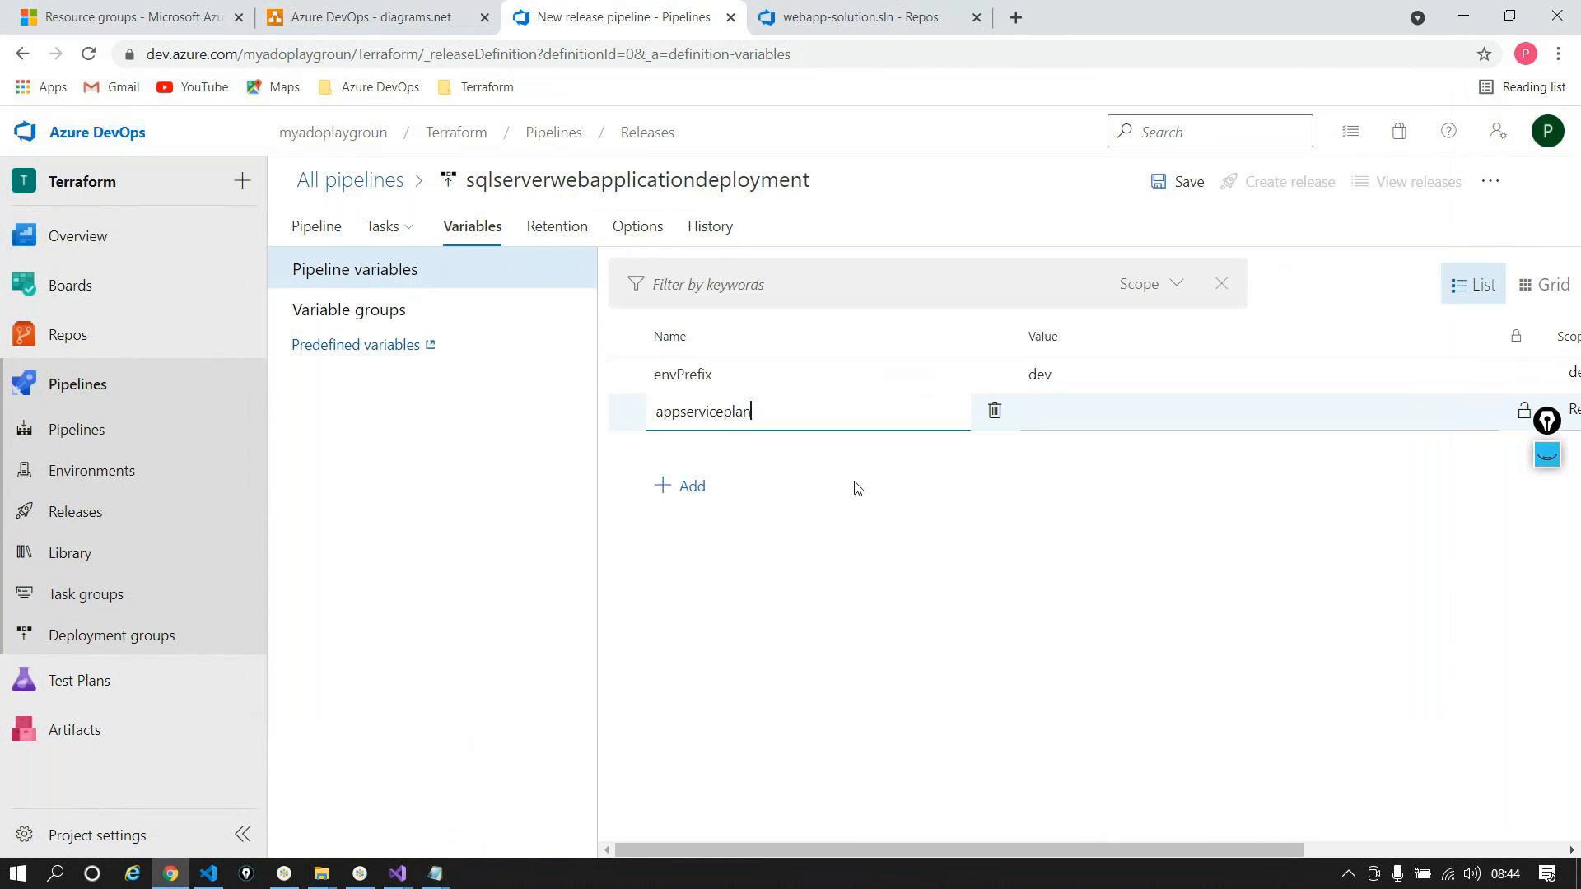
{"action": "left_click", "coordinate": [1198, 401]}
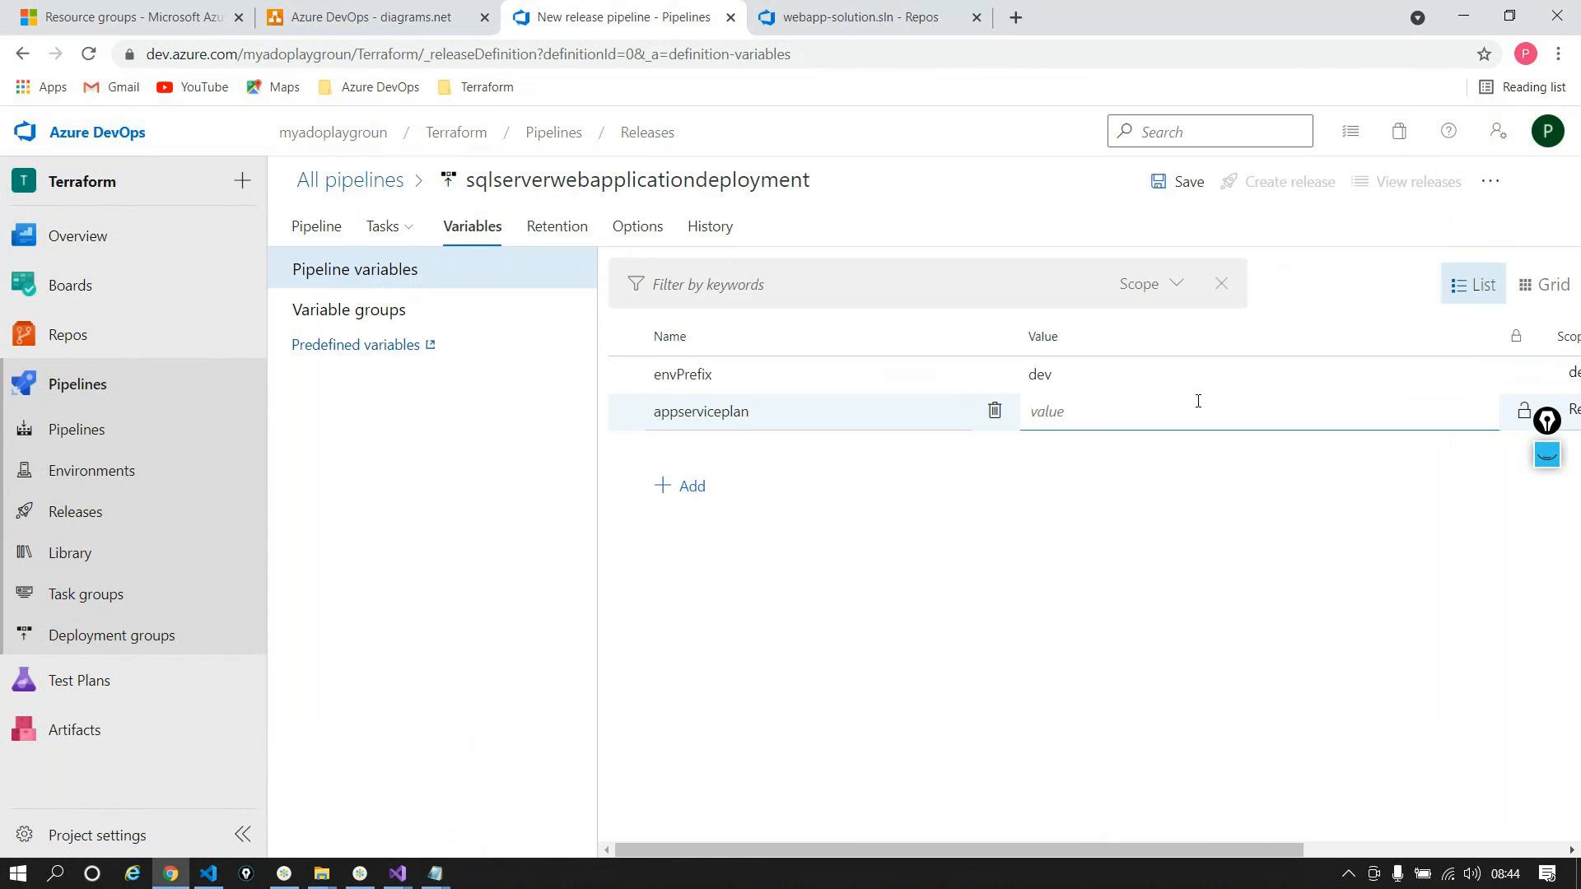
{"action": "type", "text": "$()"}
{"action": "left_click", "coordinate": [680, 381]}
{"action": "left_click", "coordinate": [680, 382]}
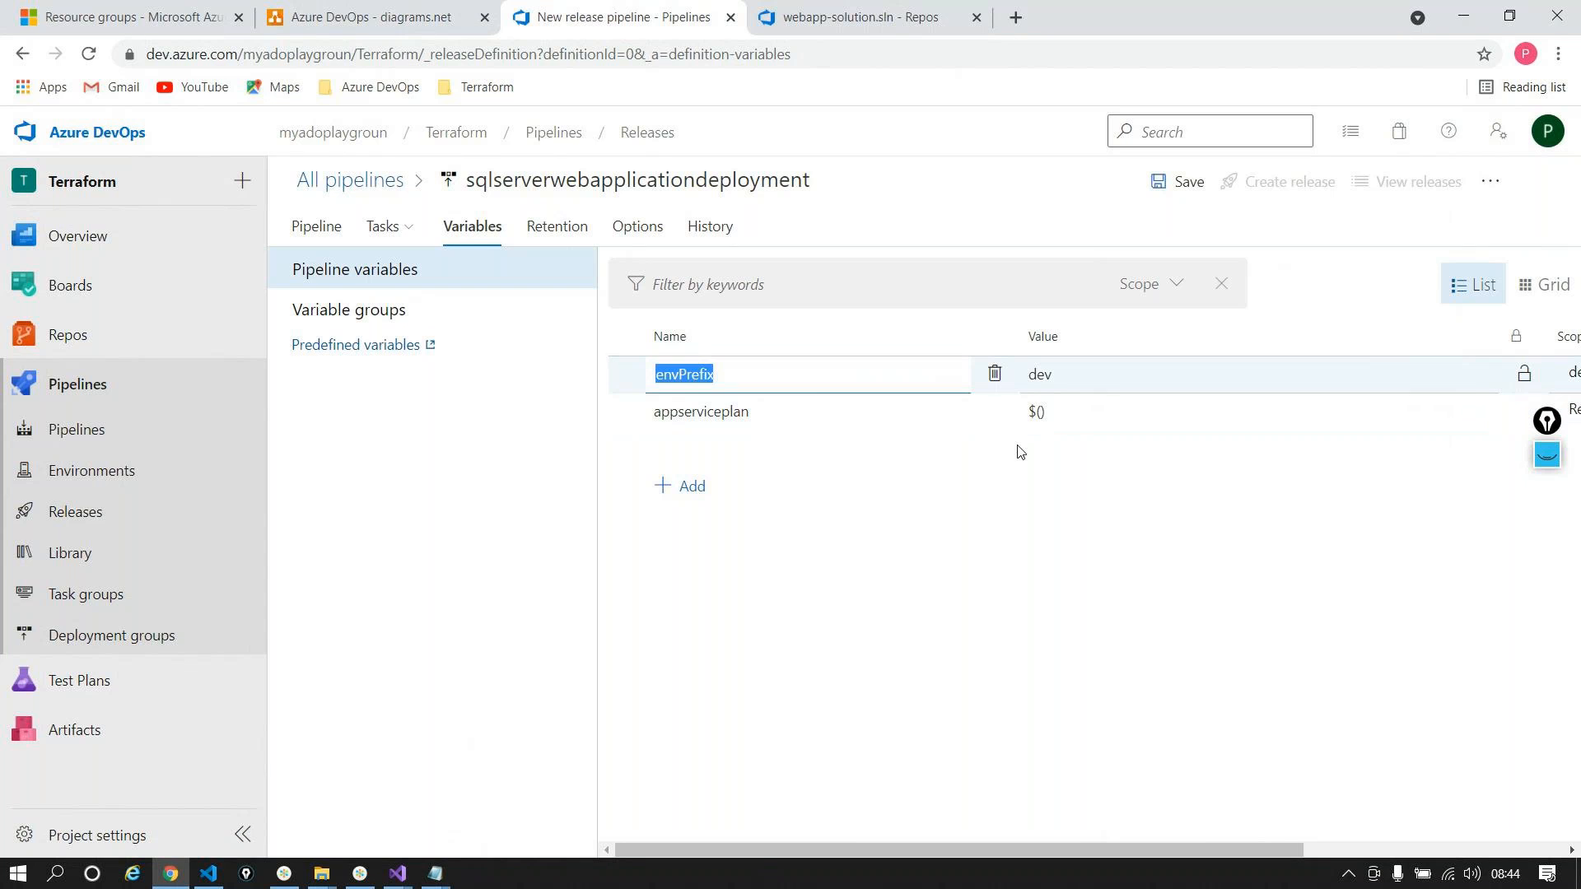
{"action": "left_click", "coordinate": [1048, 412]}
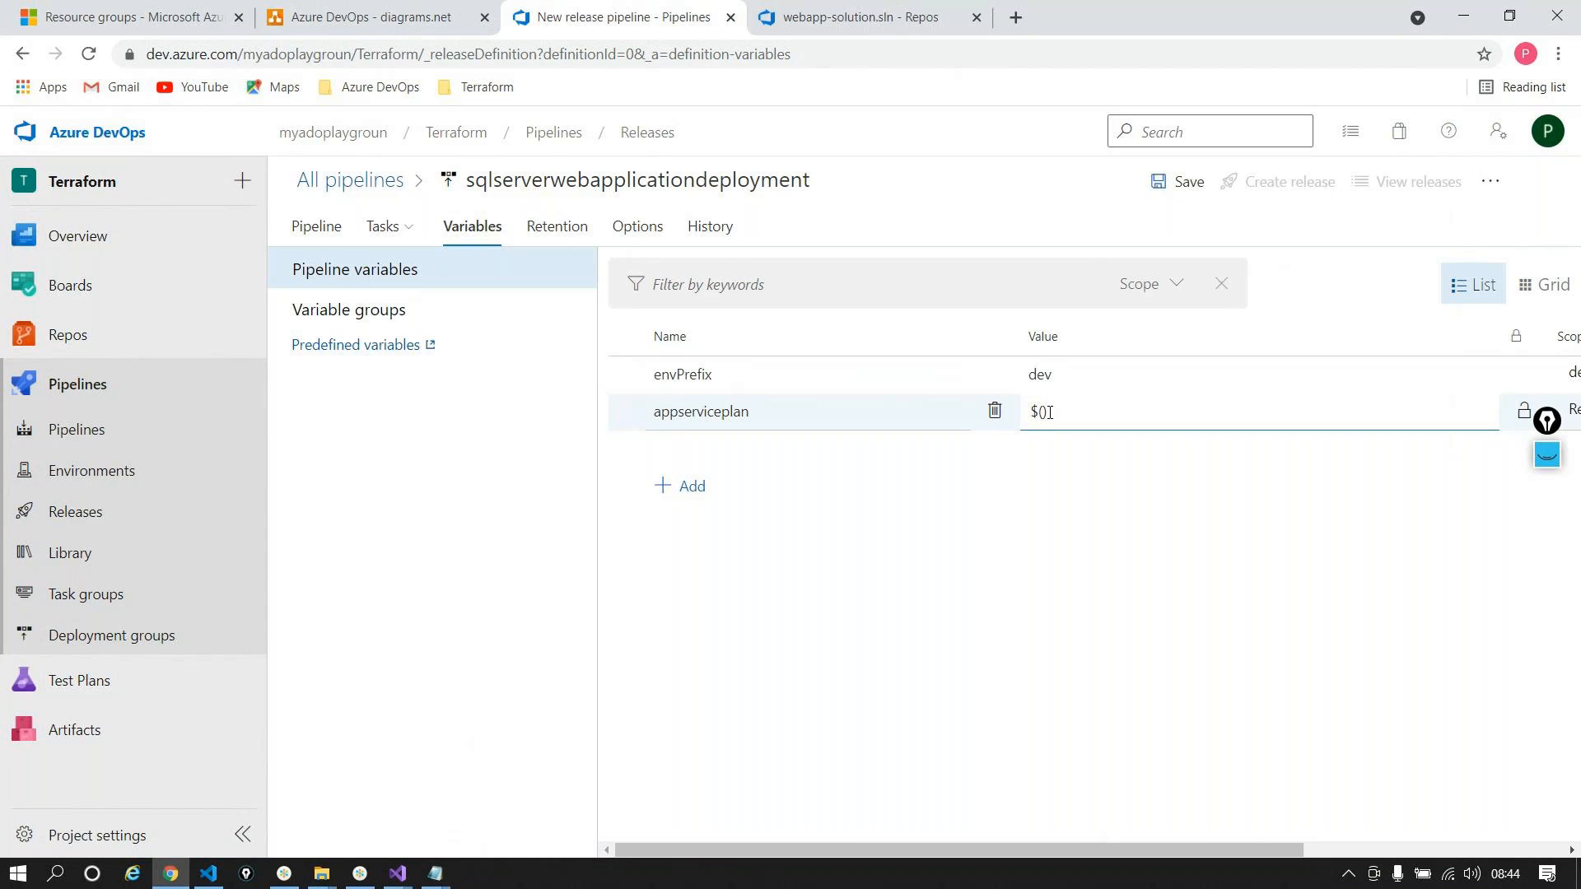
{"action": "key", "text": "ctrl+v"}
{"action": "type", "text": "plan01"}
Step: Add an administratorLogin variable holding the admin login name
{"action": "left_click", "coordinate": [664, 486]}
{"action": "key", "text": "alt+Tab"}
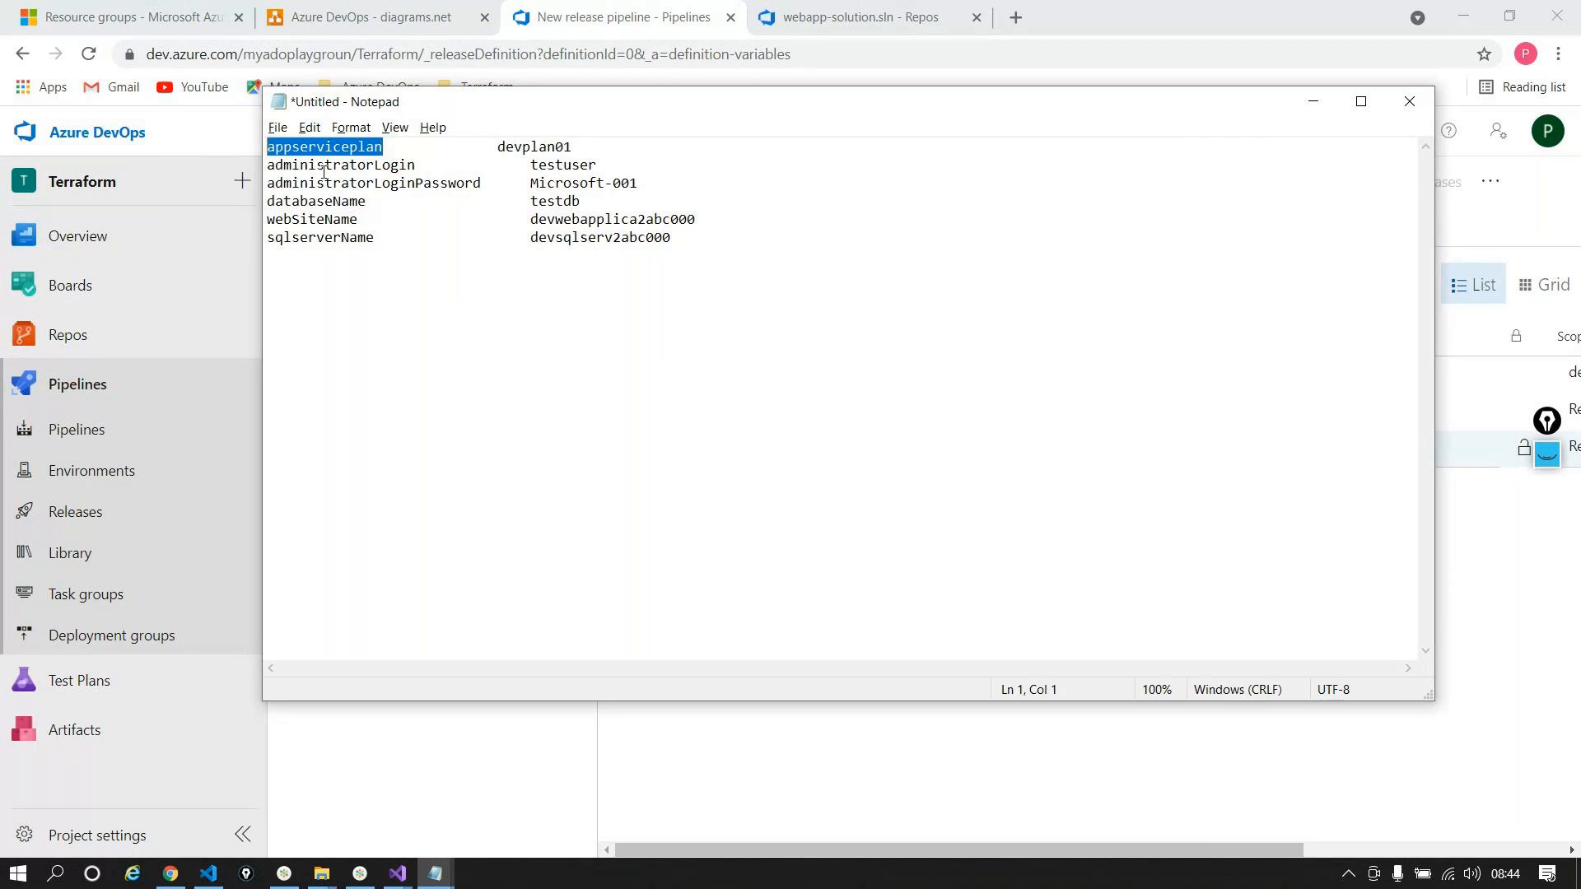
{"action": "left_click", "coordinate": [325, 166]}
{"action": "left_click_drag", "start_coordinate": [416, 166], "coordinate": [239, 174]}
{"action": "key", "text": "ctrl+c"}
{"action": "left_click", "coordinate": [1001, 828]}
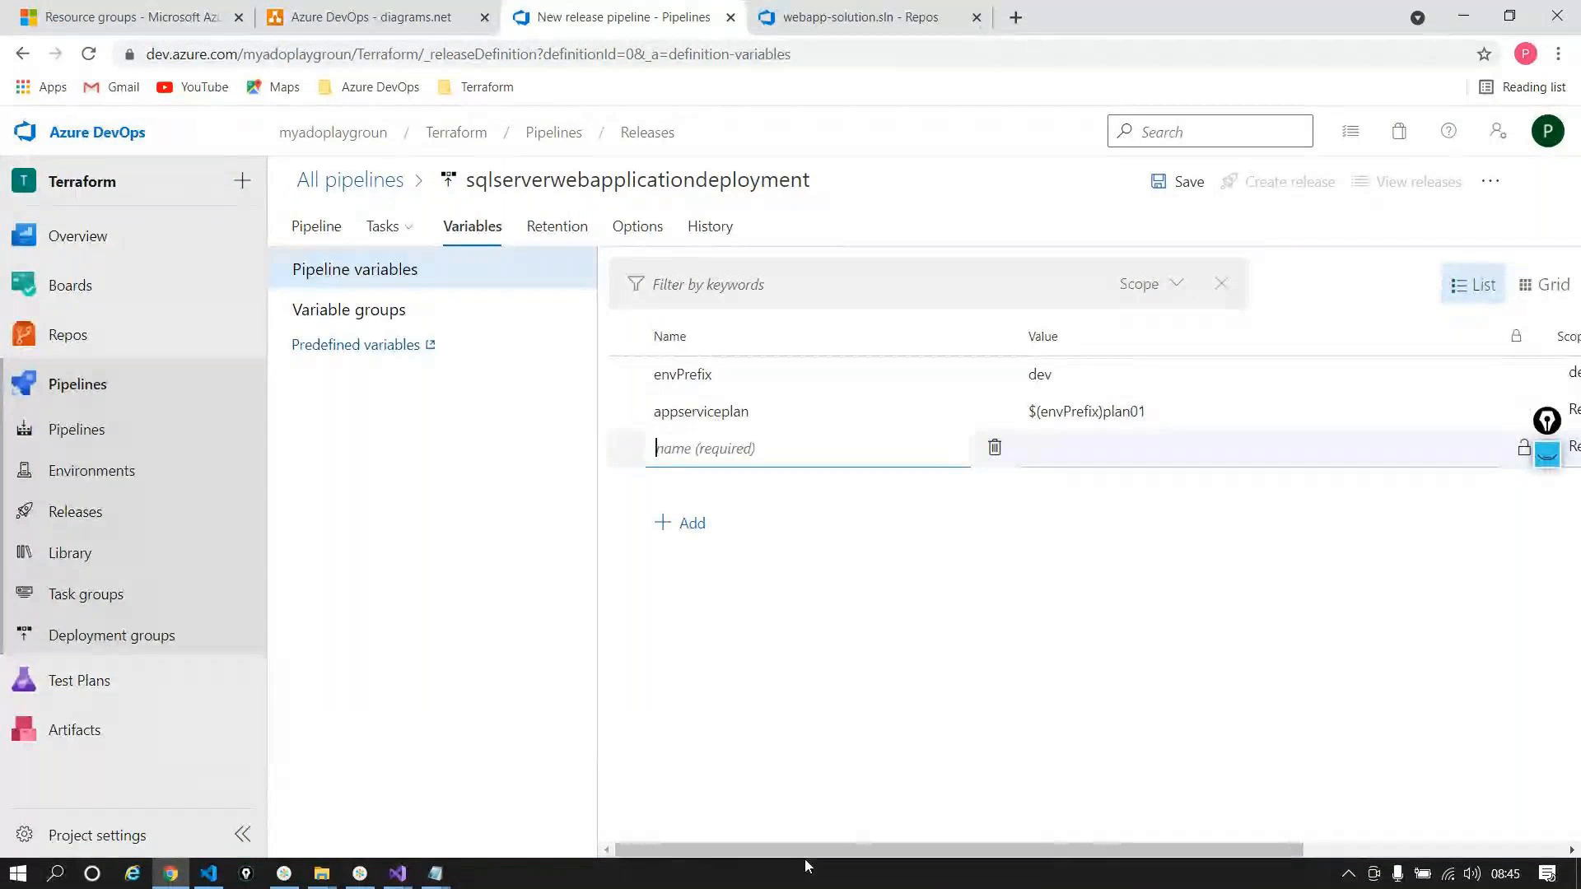
{"action": "left_click_drag", "start_coordinate": [798, 850], "coordinate": [1058, 851]}
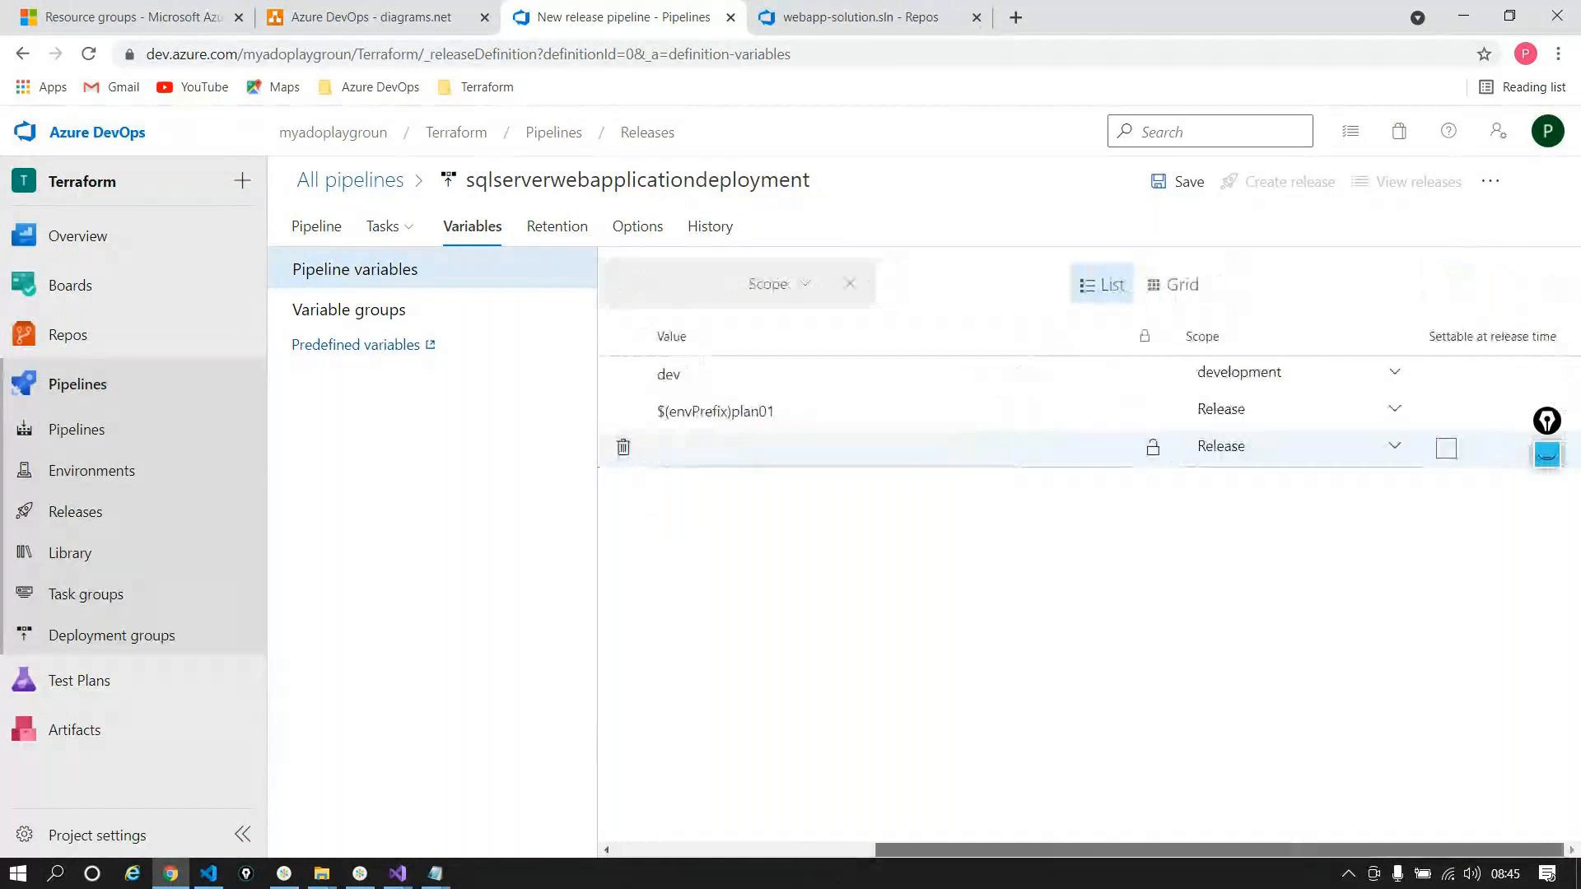
{"action": "left_click_drag", "start_coordinate": [1058, 850], "coordinate": [940, 851]}
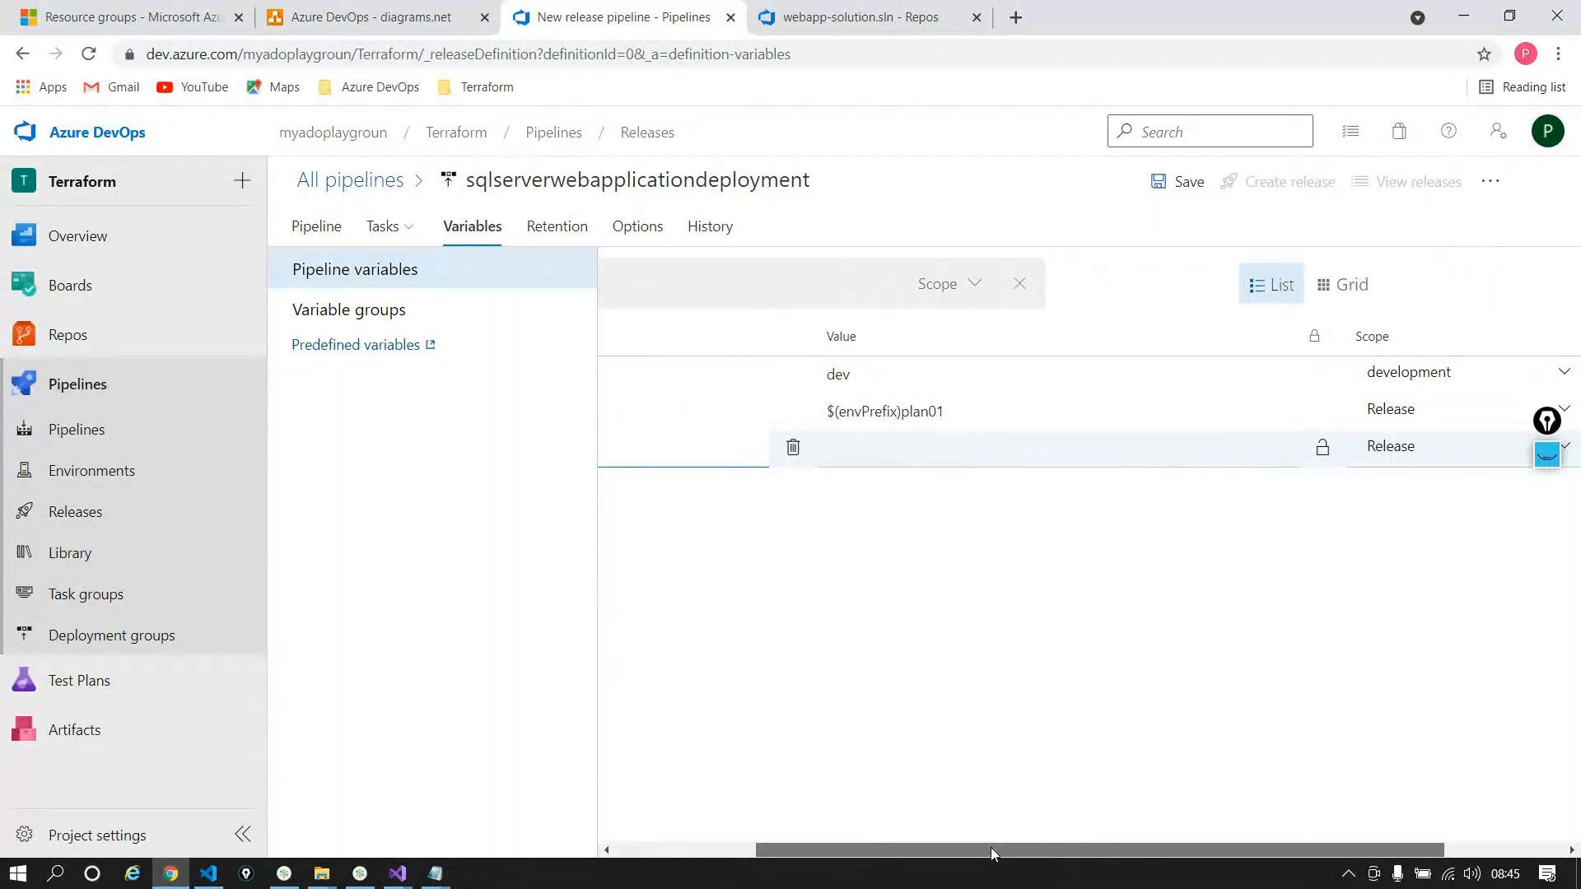
{"action": "left_click_drag", "start_coordinate": [990, 848], "coordinate": [839, 870]}
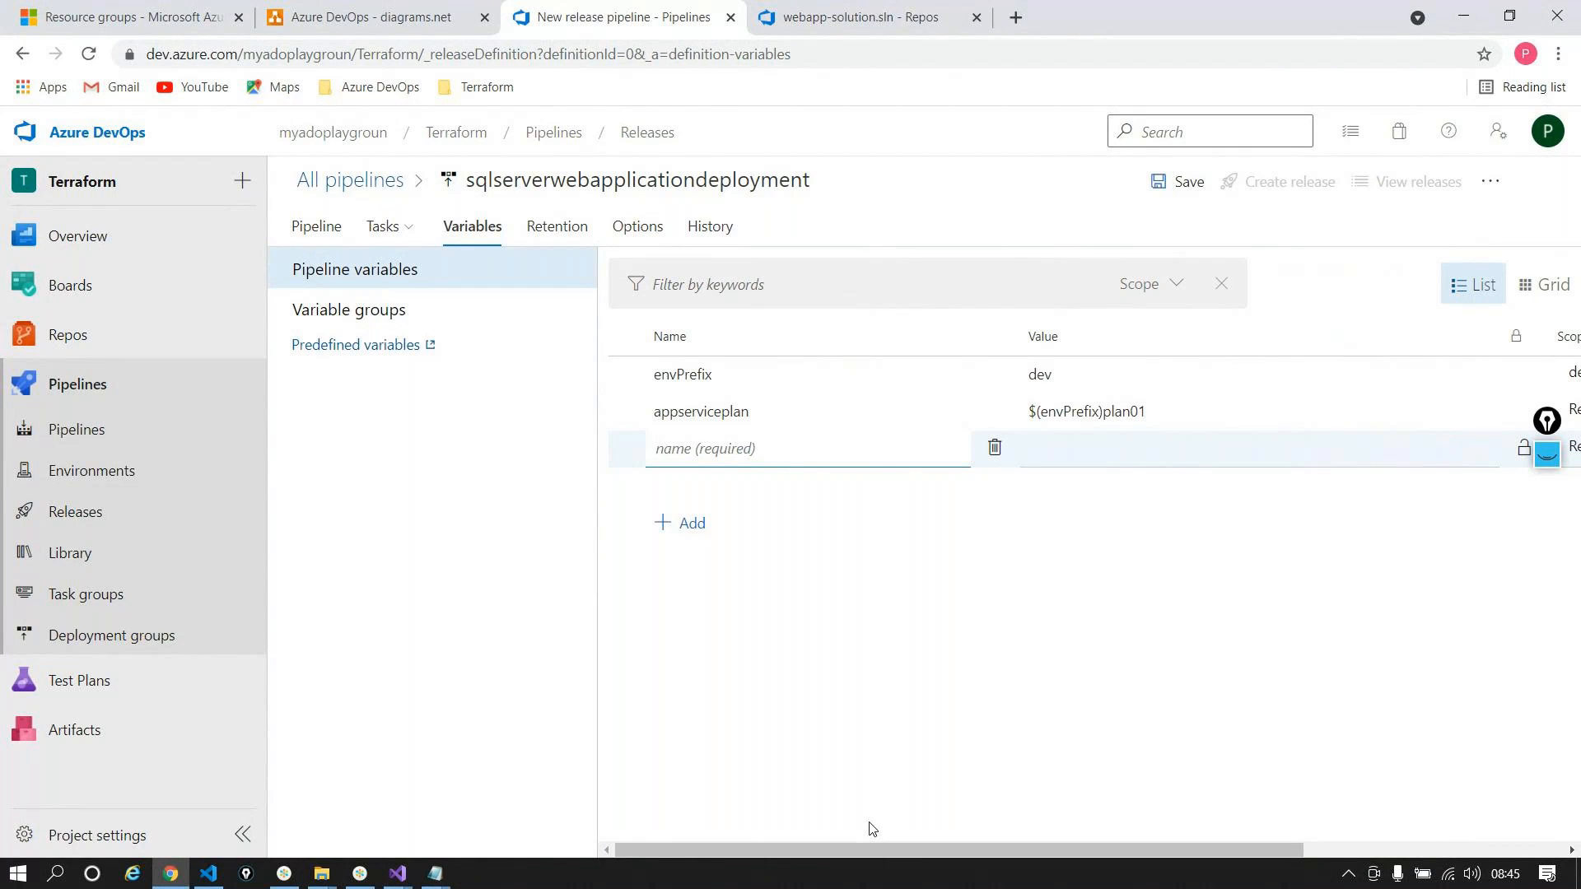
{"action": "key", "text": "ctrl+v"}
{"action": "left_click", "coordinate": [1120, 454]}
{"action": "type", "text": "testuser"}
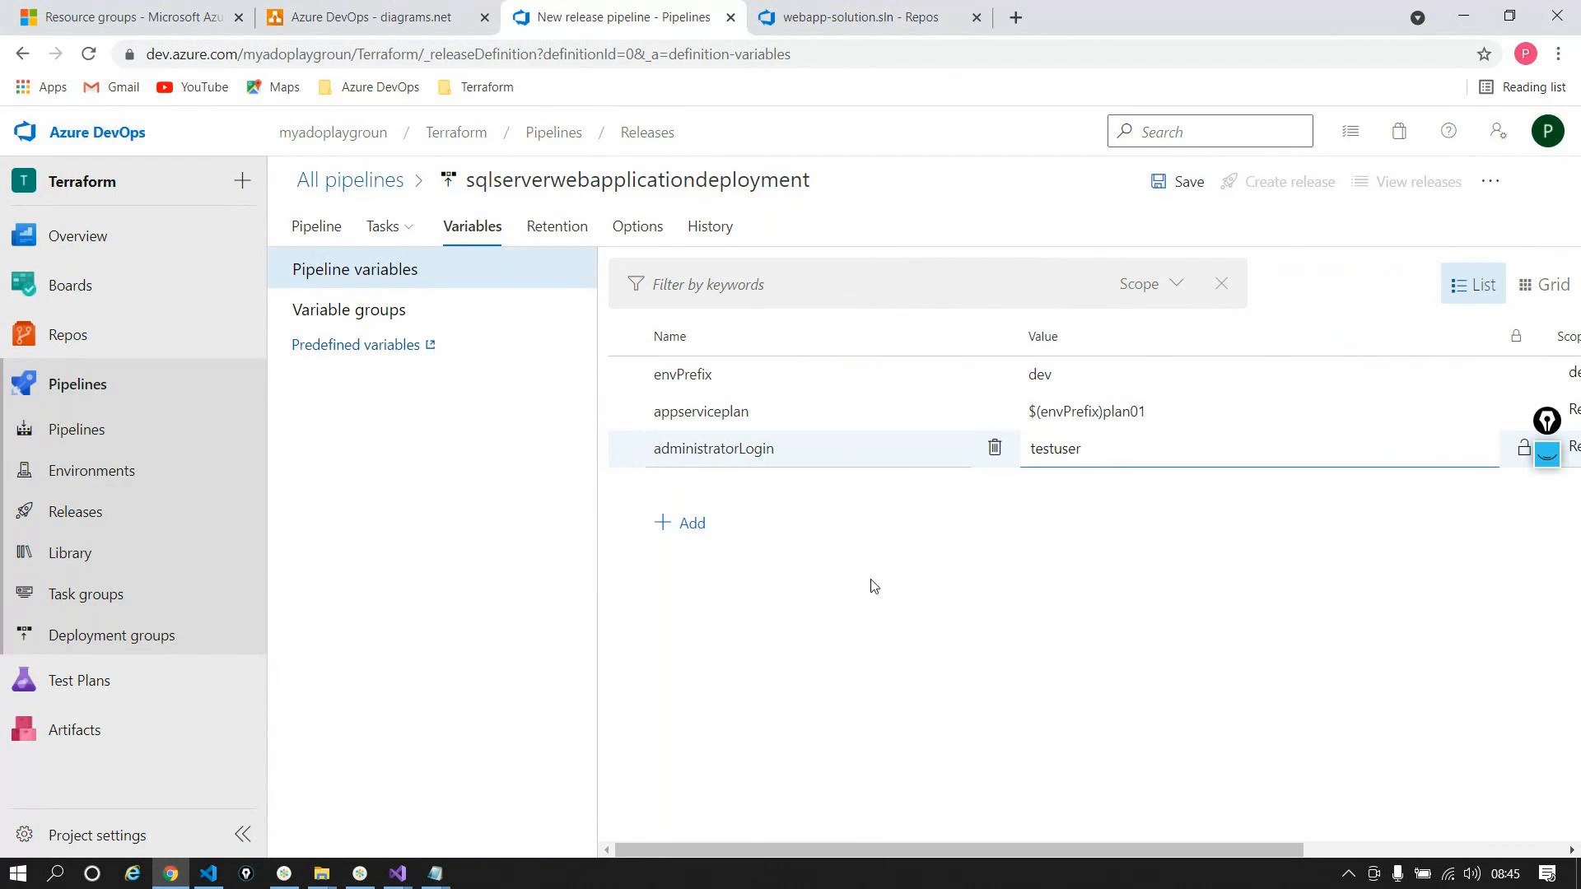
Step: Add an administratorLoginPassword variable with the account password, locked as a secret
{"action": "left_click", "coordinate": [698, 520]}
{"action": "key", "text": "alt+Tab"}
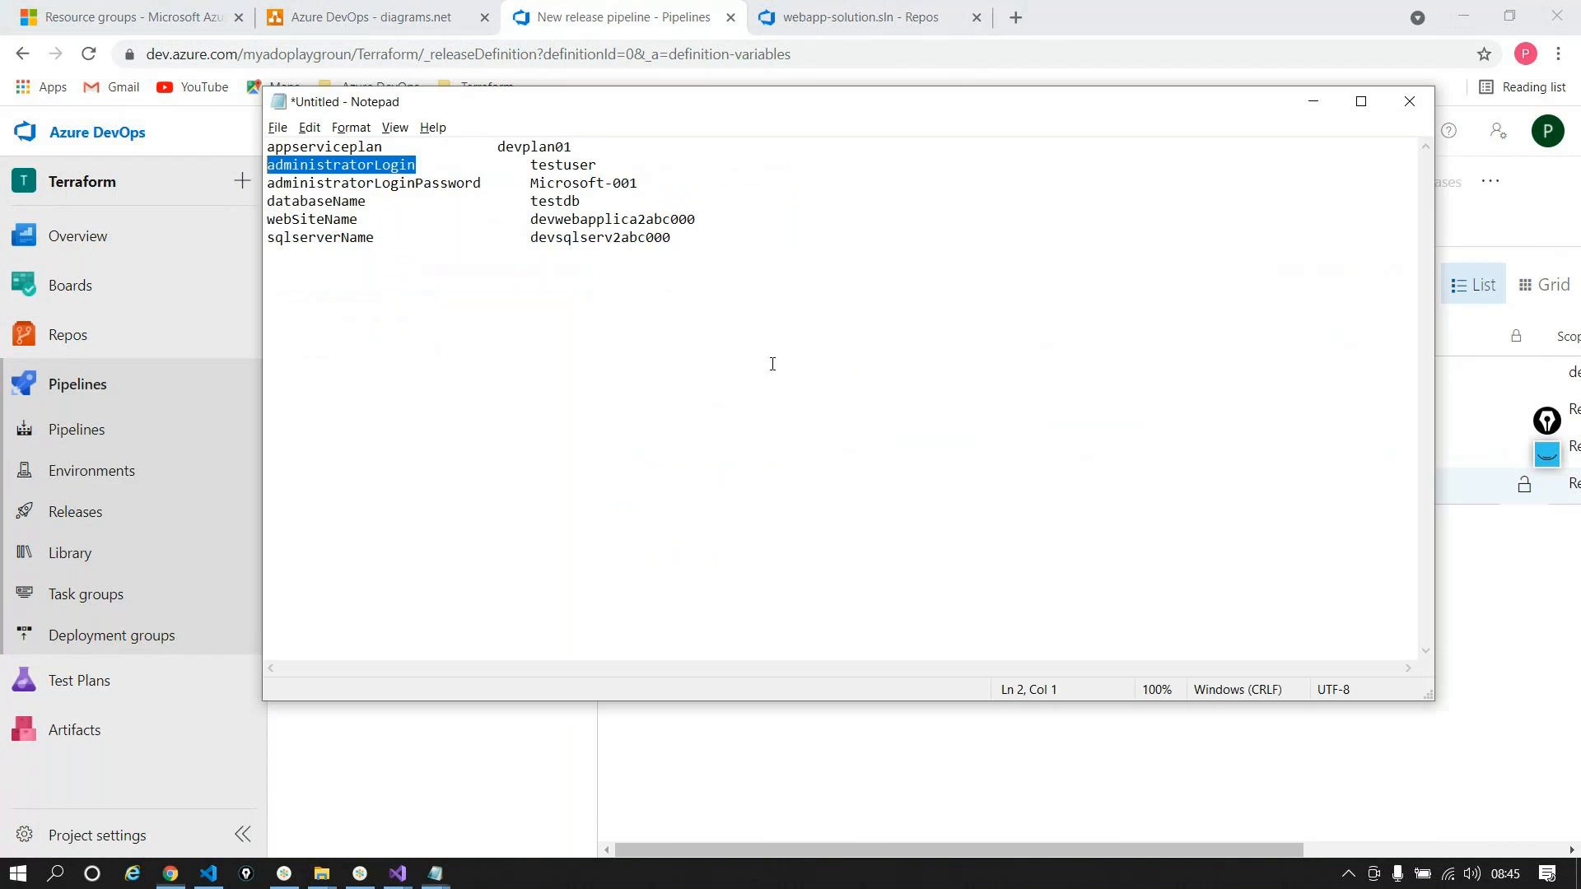
{"action": "left_click_drag", "start_coordinate": [486, 182], "coordinate": [366, 173]}
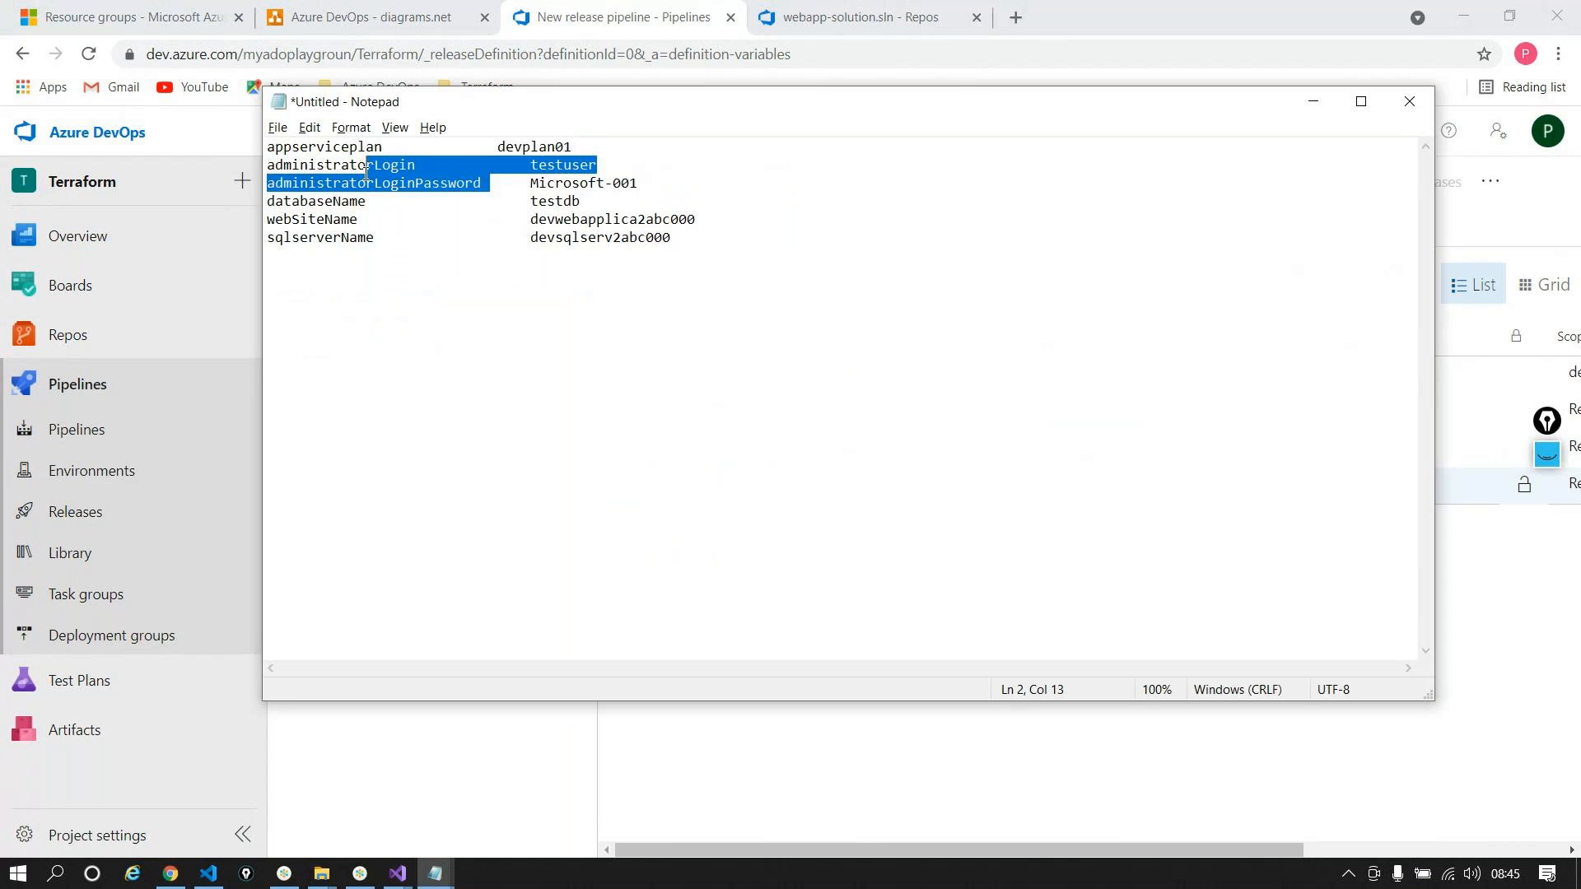
{"action": "left_click", "coordinate": [375, 182]}
{"action": "left_click_drag", "start_coordinate": [489, 183], "coordinate": [266, 183]}
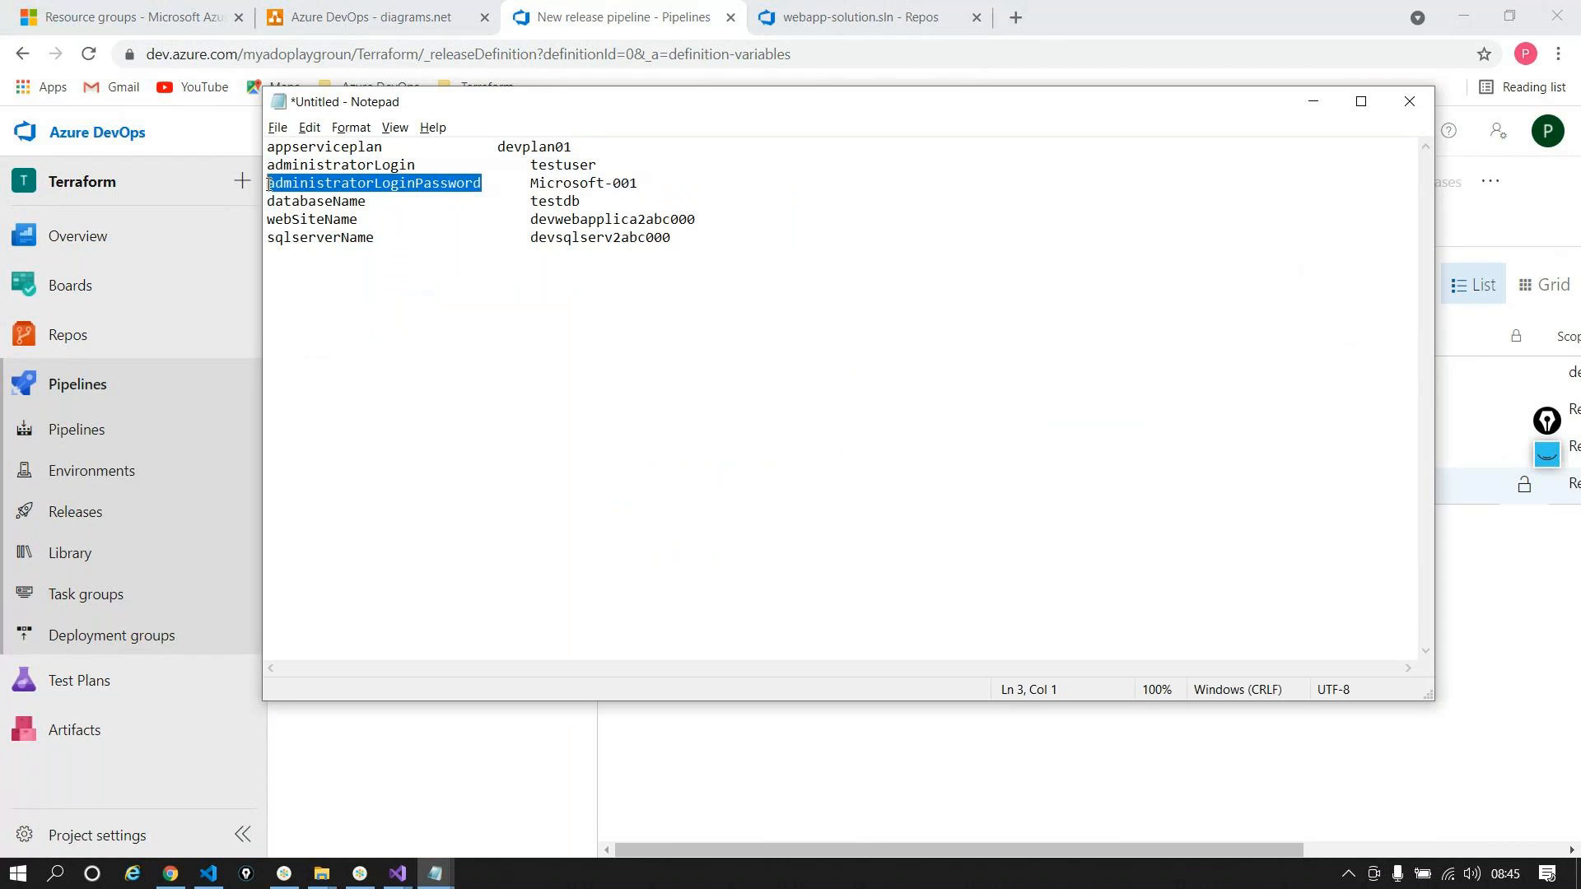
{"action": "key", "text": "ctrl+c"}
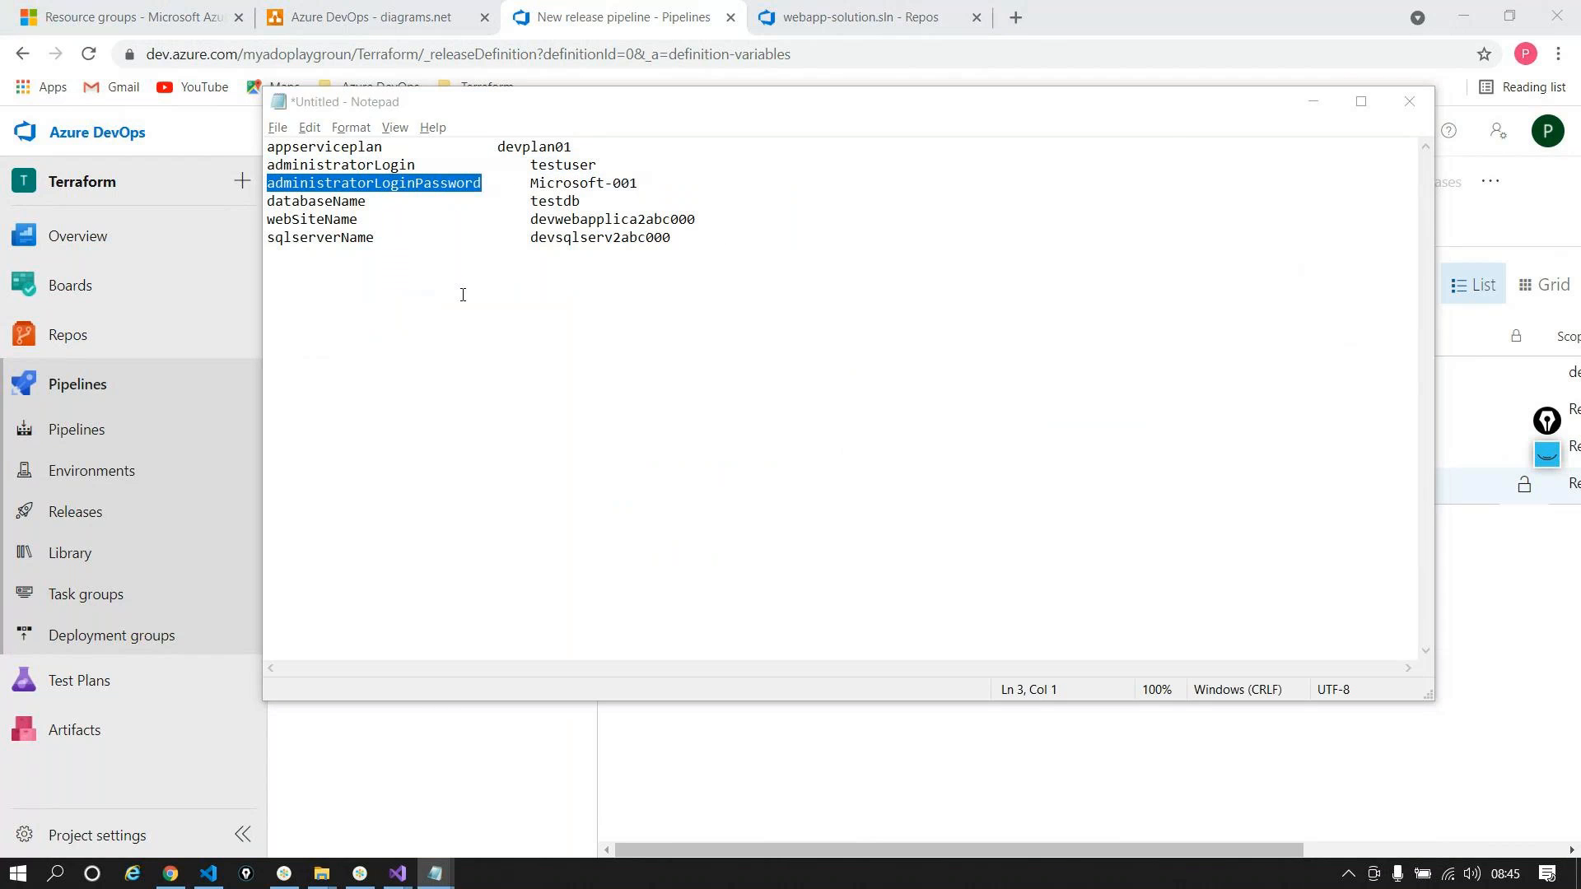
{"action": "key", "text": "alt+Tab"}
{"action": "key", "text": "ctrl+v"}
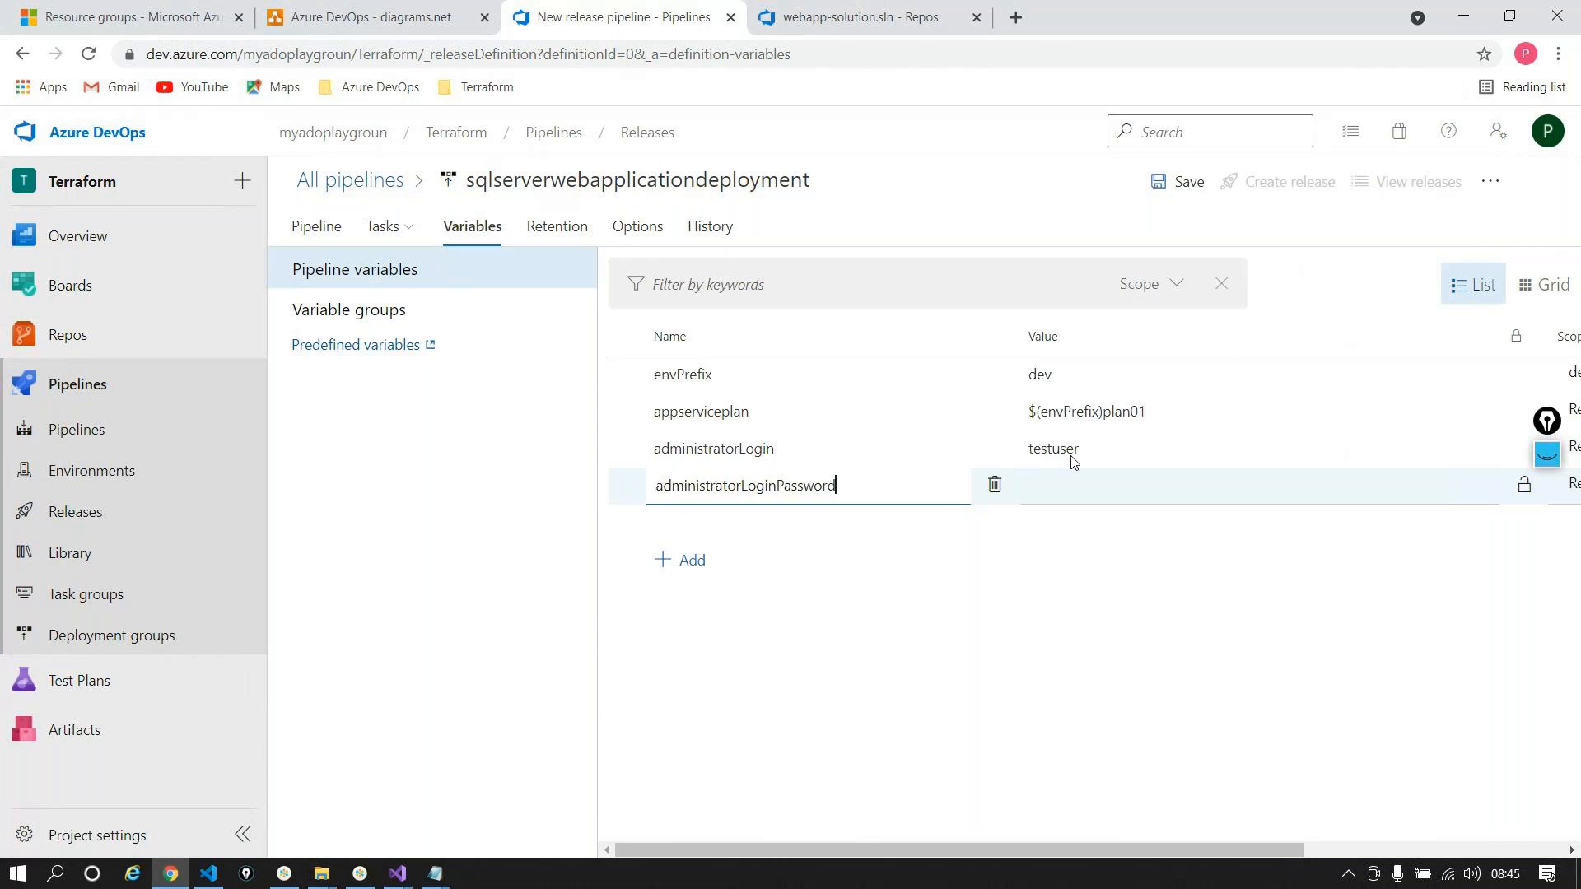
{"action": "left_click", "coordinate": [1091, 484]}
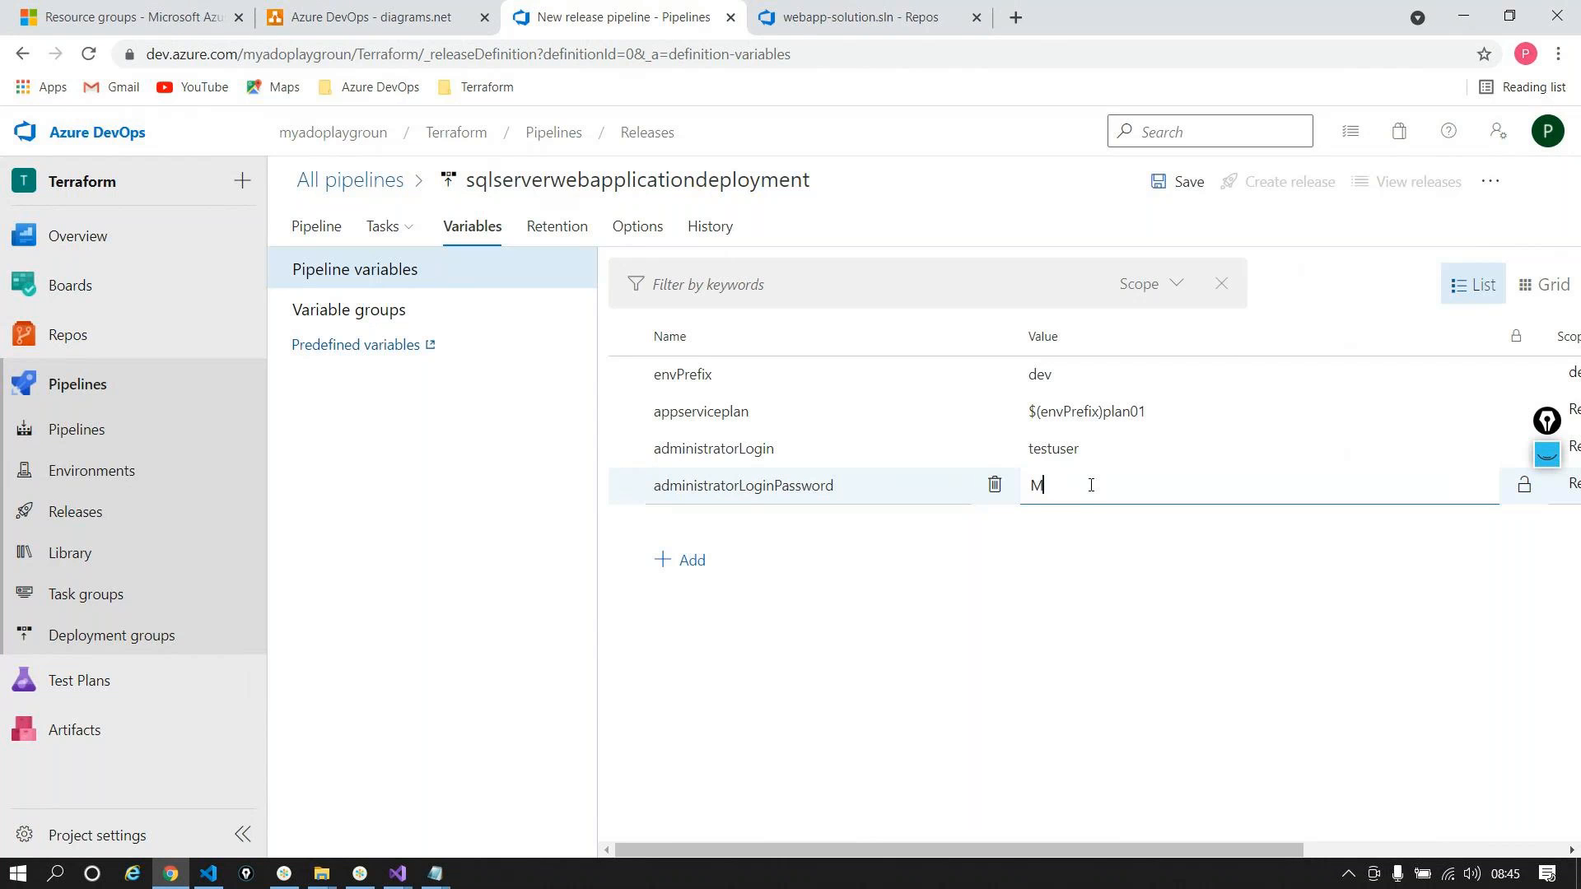
{"action": "left_click", "coordinate": [1525, 492]}
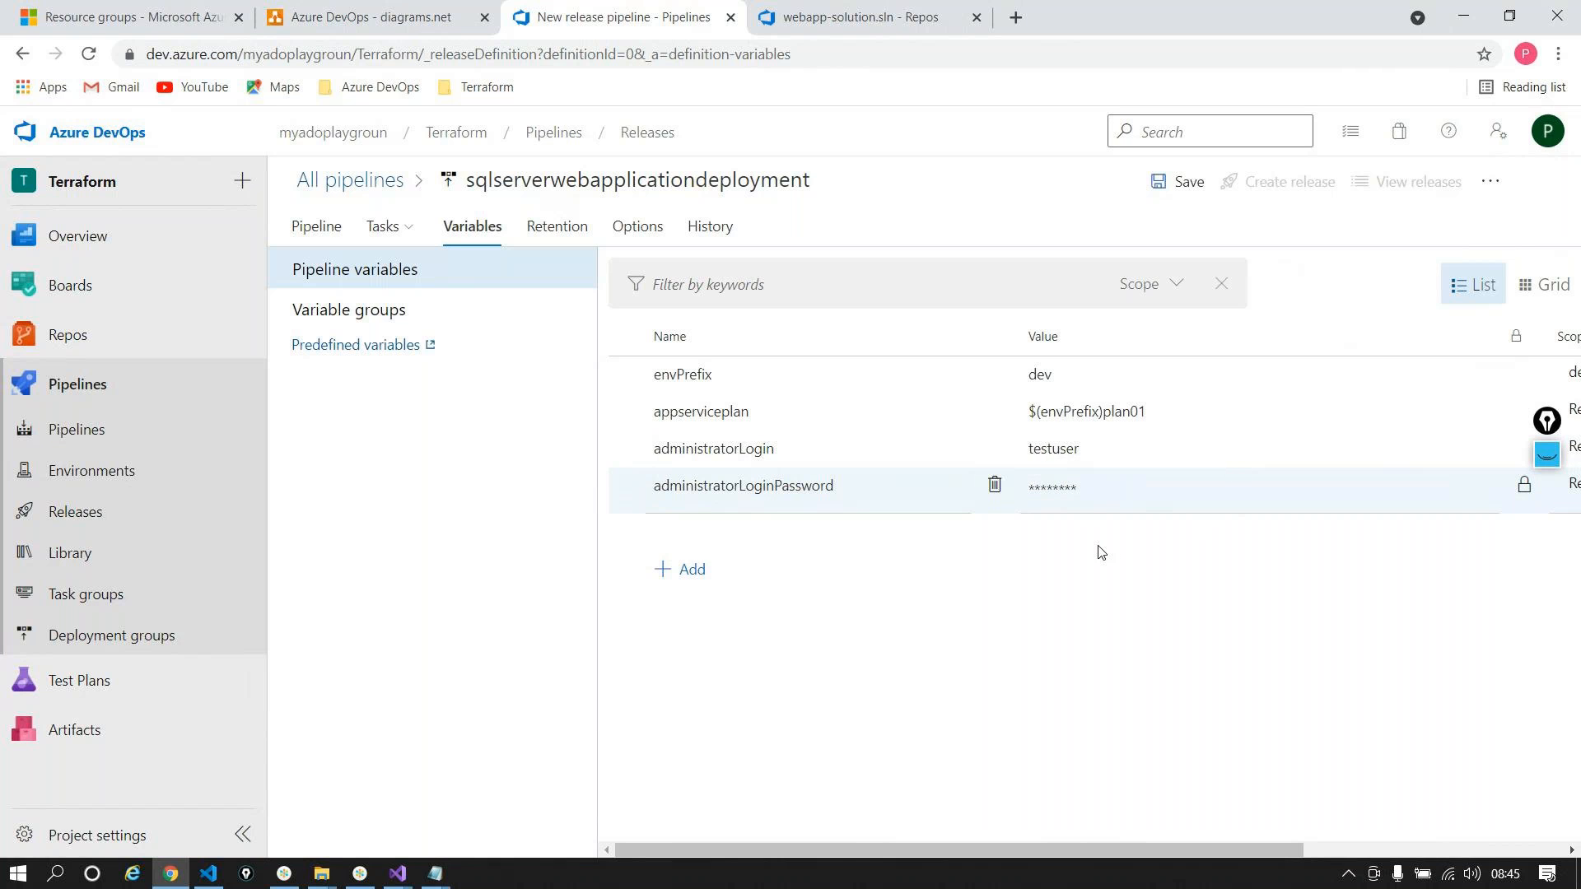
Step: Select the databaseName name in the notes for the next variable
{"action": "key", "text": "alt+Tab"}
{"action": "left_click_drag", "start_coordinate": [367, 200], "coordinate": [238, 199]}
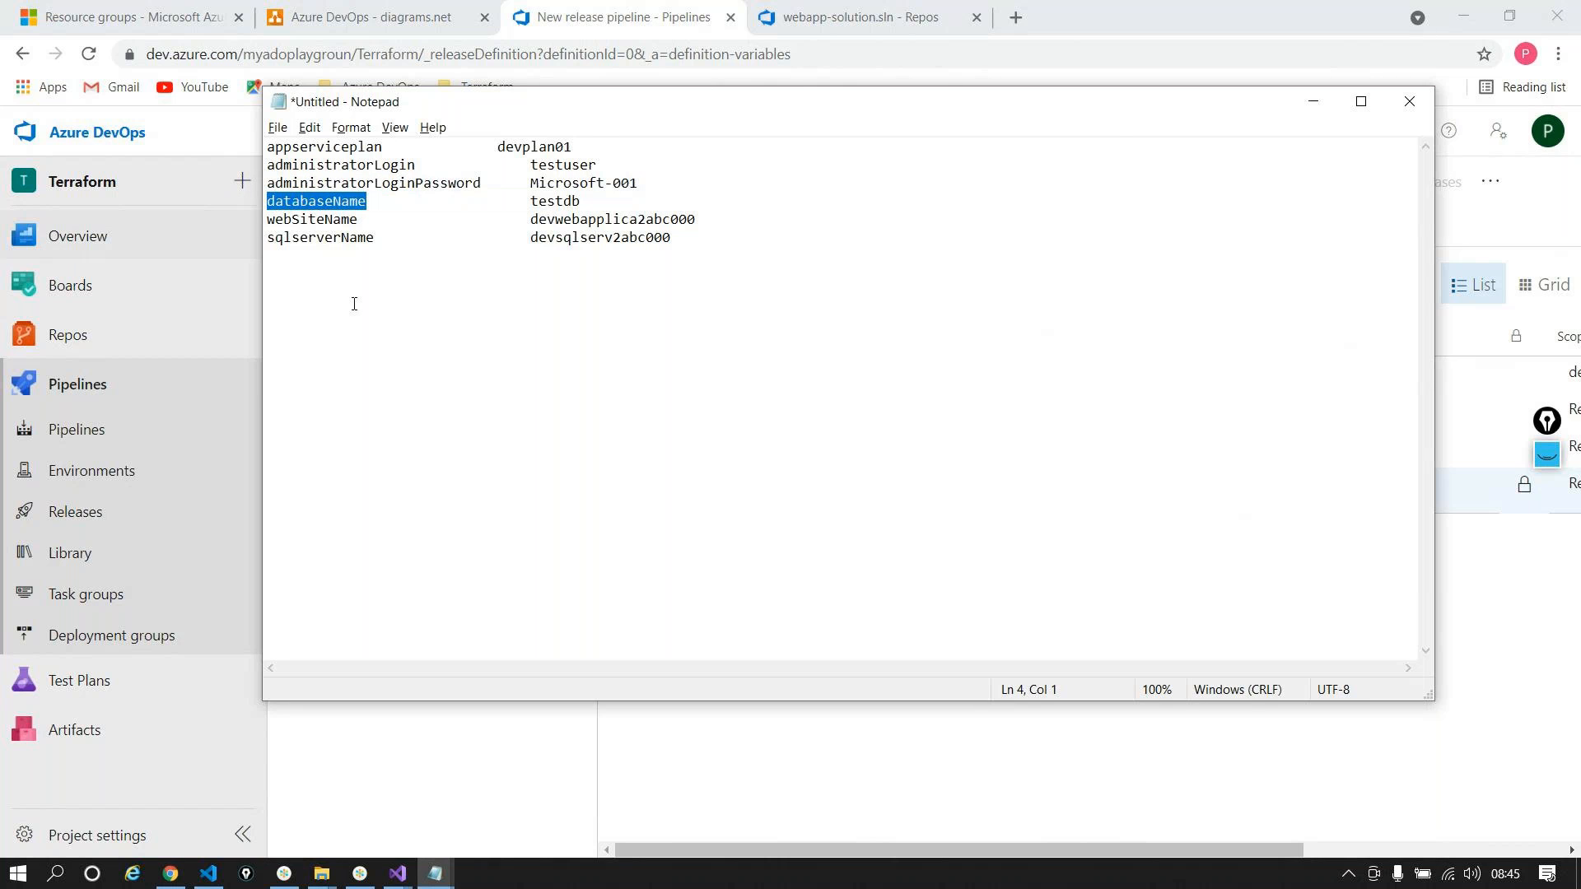
{"action": "key", "text": "alt+Tab"}
Step: Add a databaseName variable set to testdb
{"action": "left_click", "coordinate": [701, 565]}
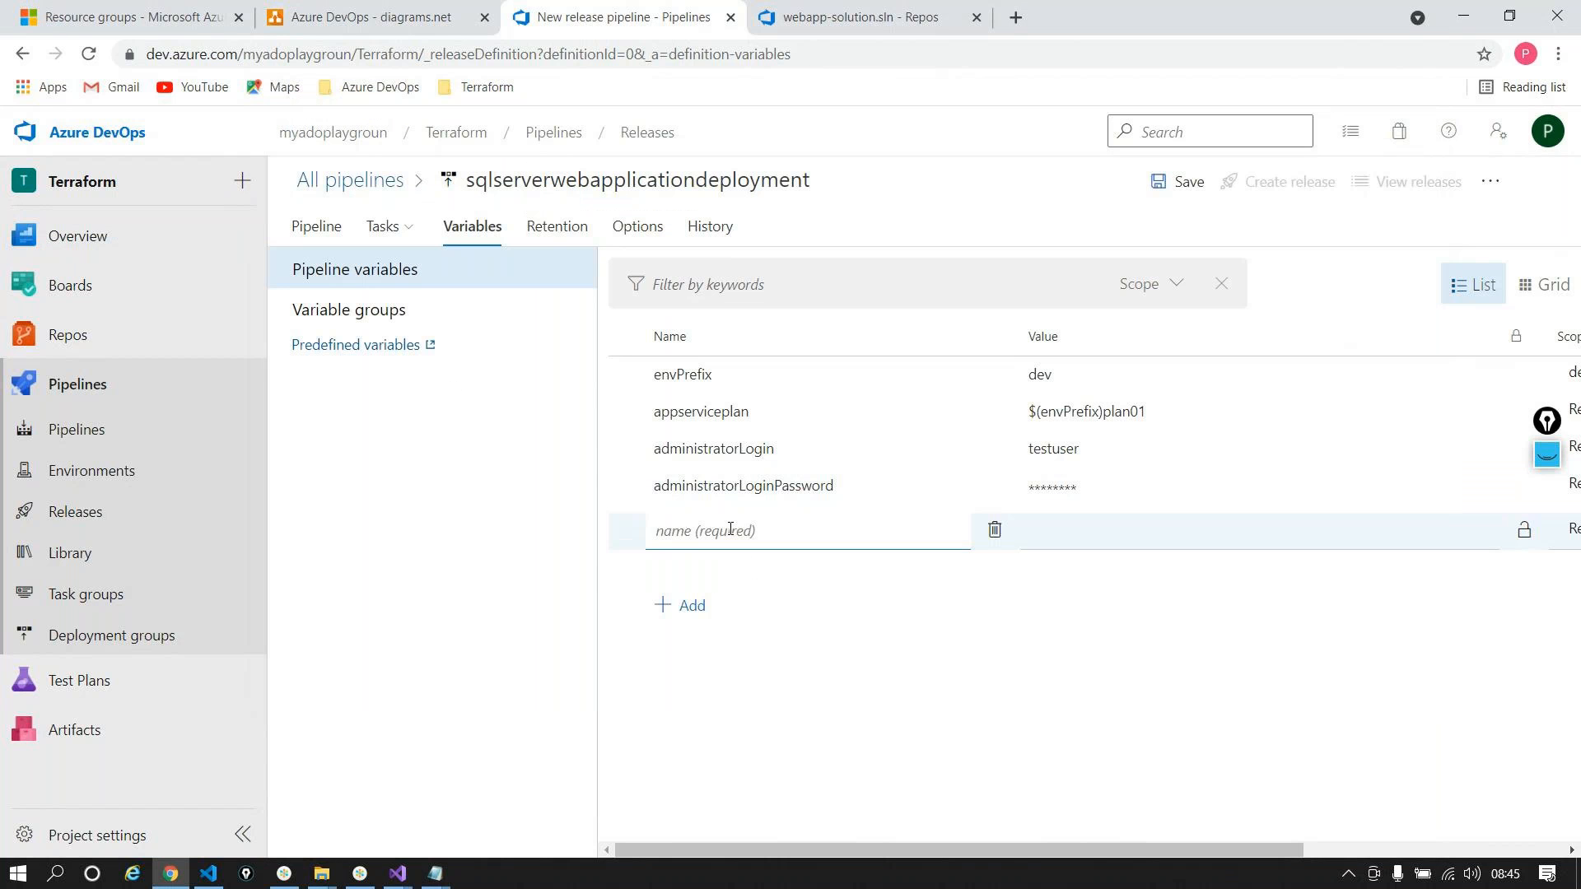
{"action": "key", "text": "ctrl+v"}
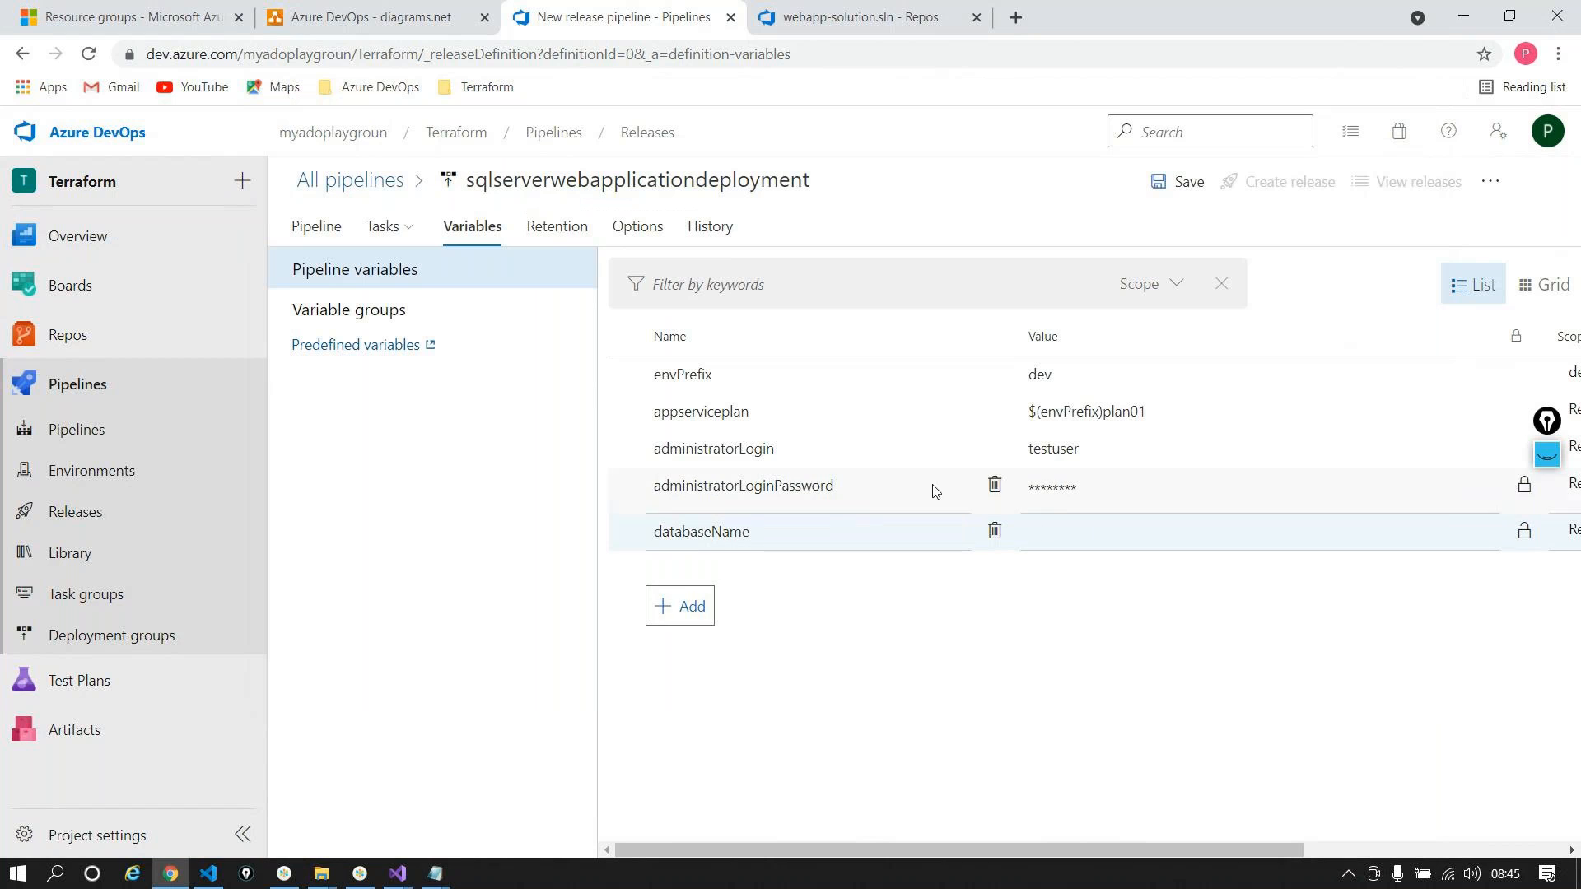
{"action": "left_click", "coordinate": [1111, 532]}
{"action": "type", "text": "test"}
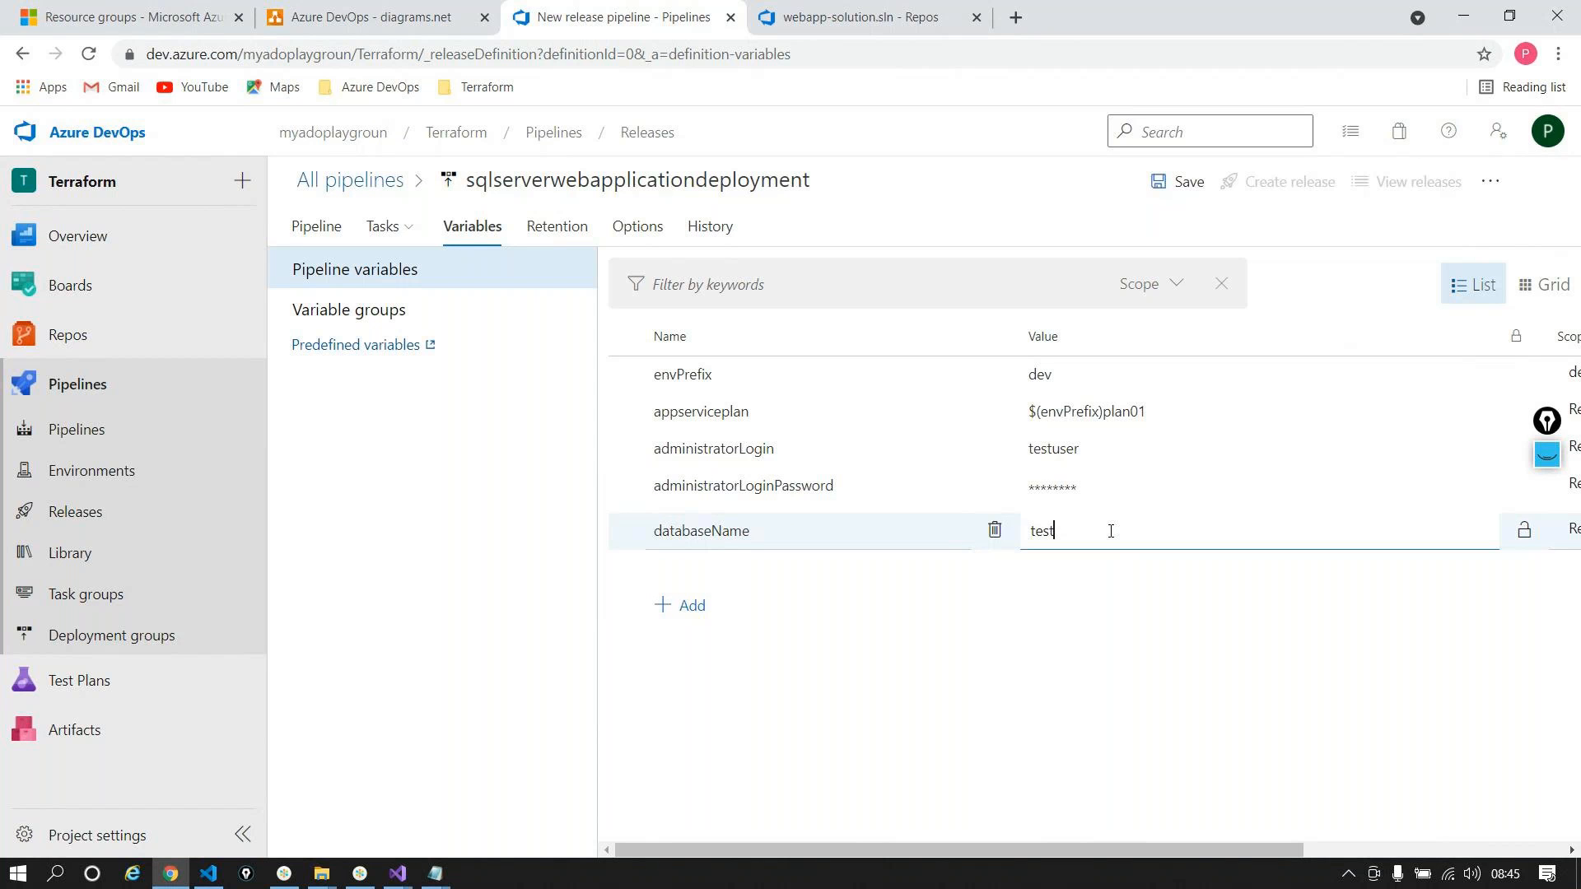
{"action": "type", "text": "db"}
Step: Add a webSiteName variable valued $(envPrefix)webapplica2abc000, copying name and suffix from the notes
{"action": "left_click", "coordinate": [695, 604]}
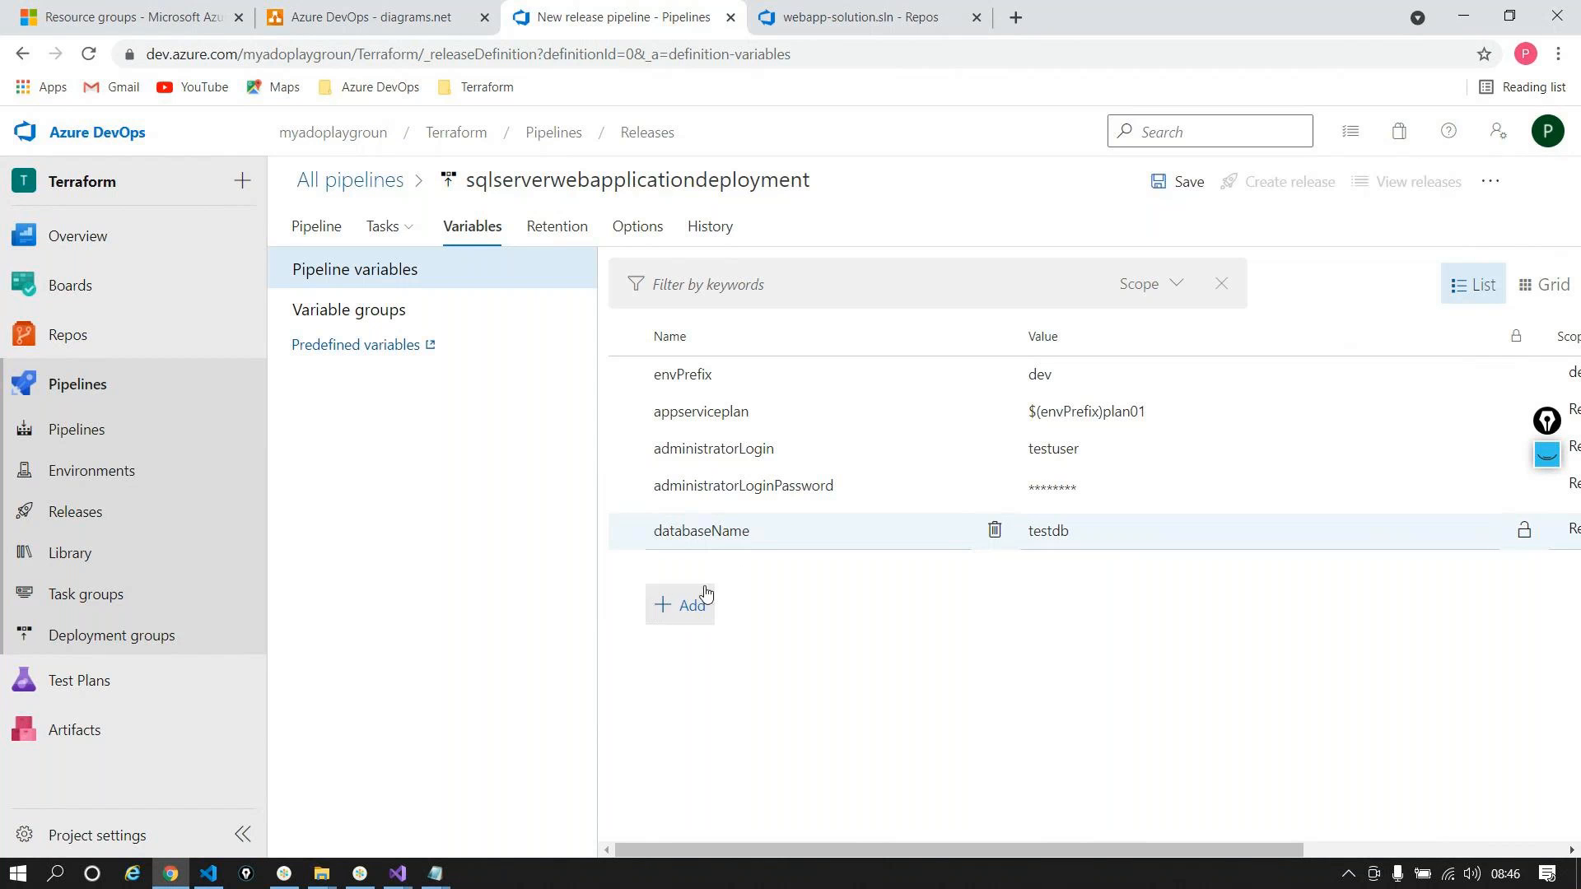
{"action": "key", "text": "alt+Tab"}
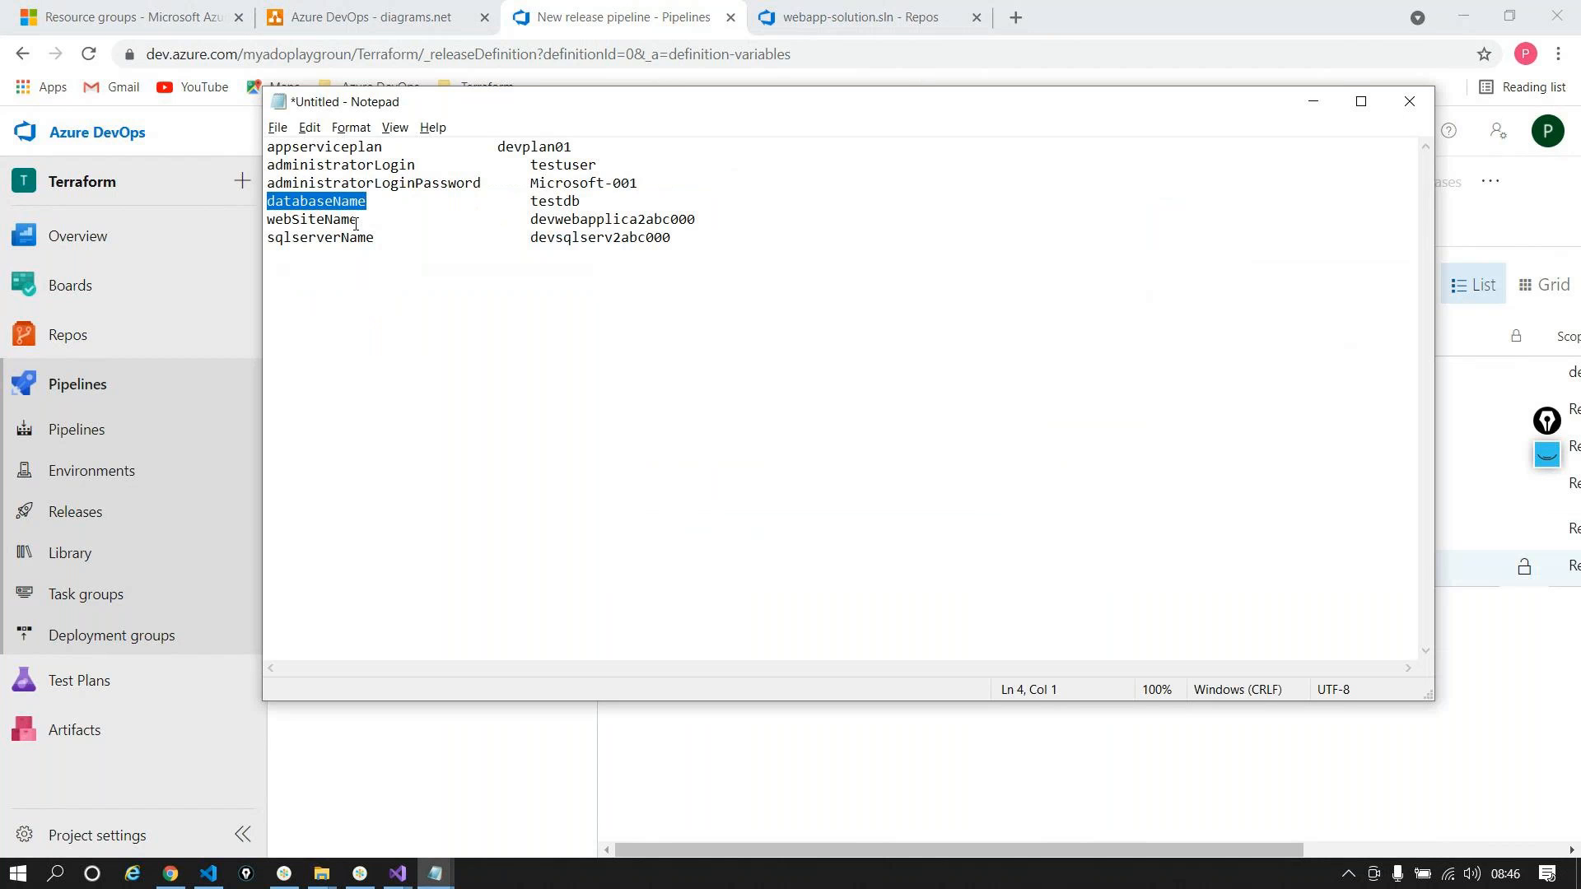
{"action": "left_click_drag", "start_coordinate": [359, 222], "coordinate": [265, 219]}
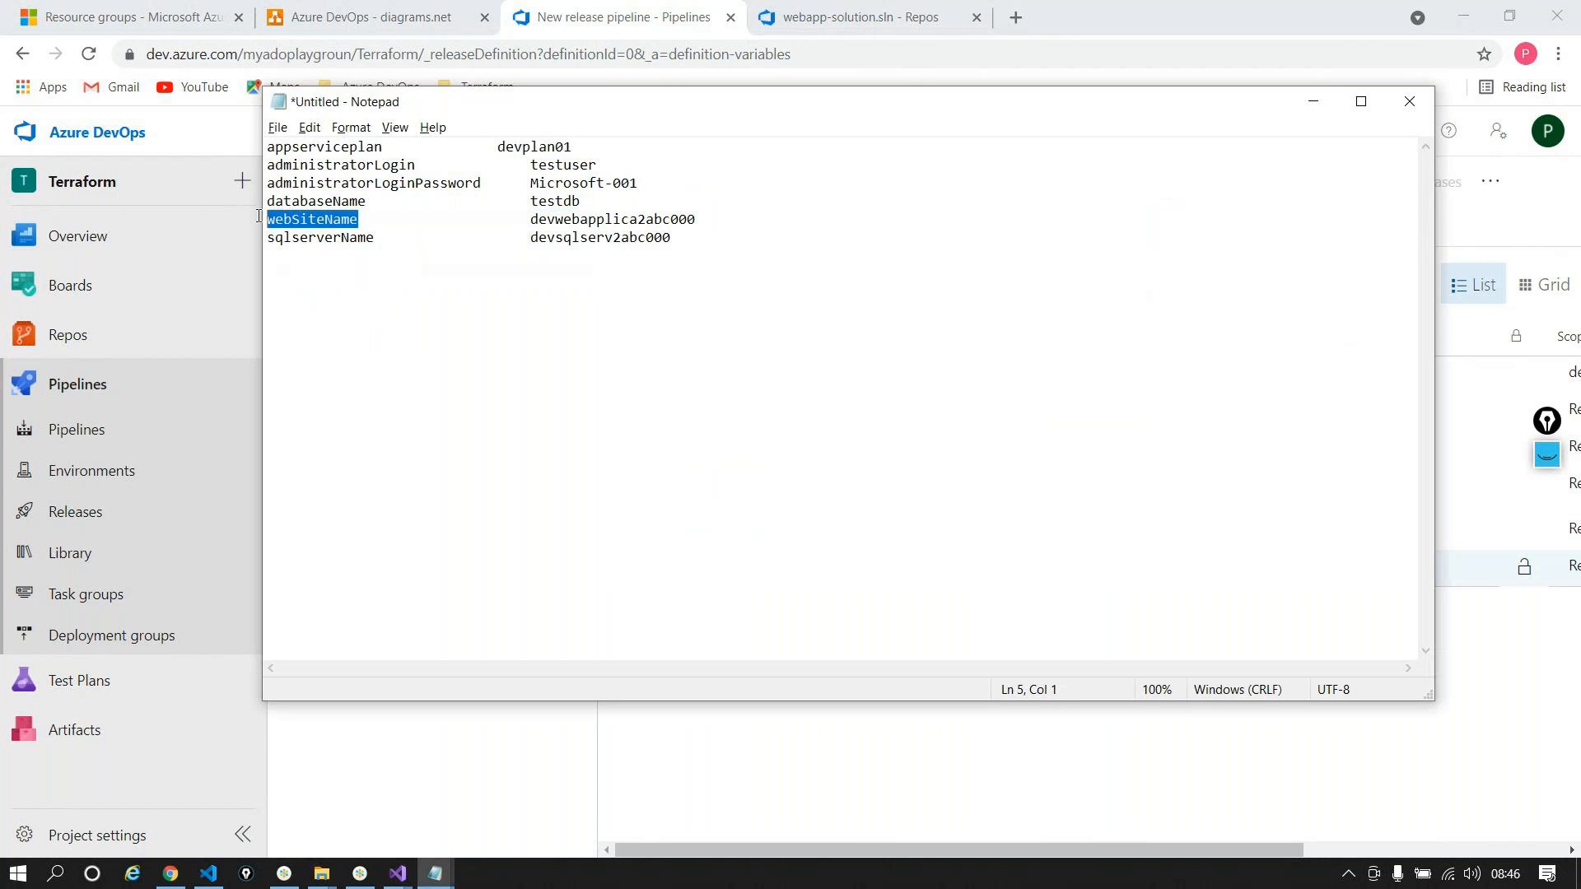
{"action": "key", "text": "ctrl+c"}
{"action": "key", "text": "alt+Tab"}
{"action": "key", "text": "ctrl+v"}
{"action": "left_click", "coordinate": [1078, 560]}
{"action": "type", "text": "$("}
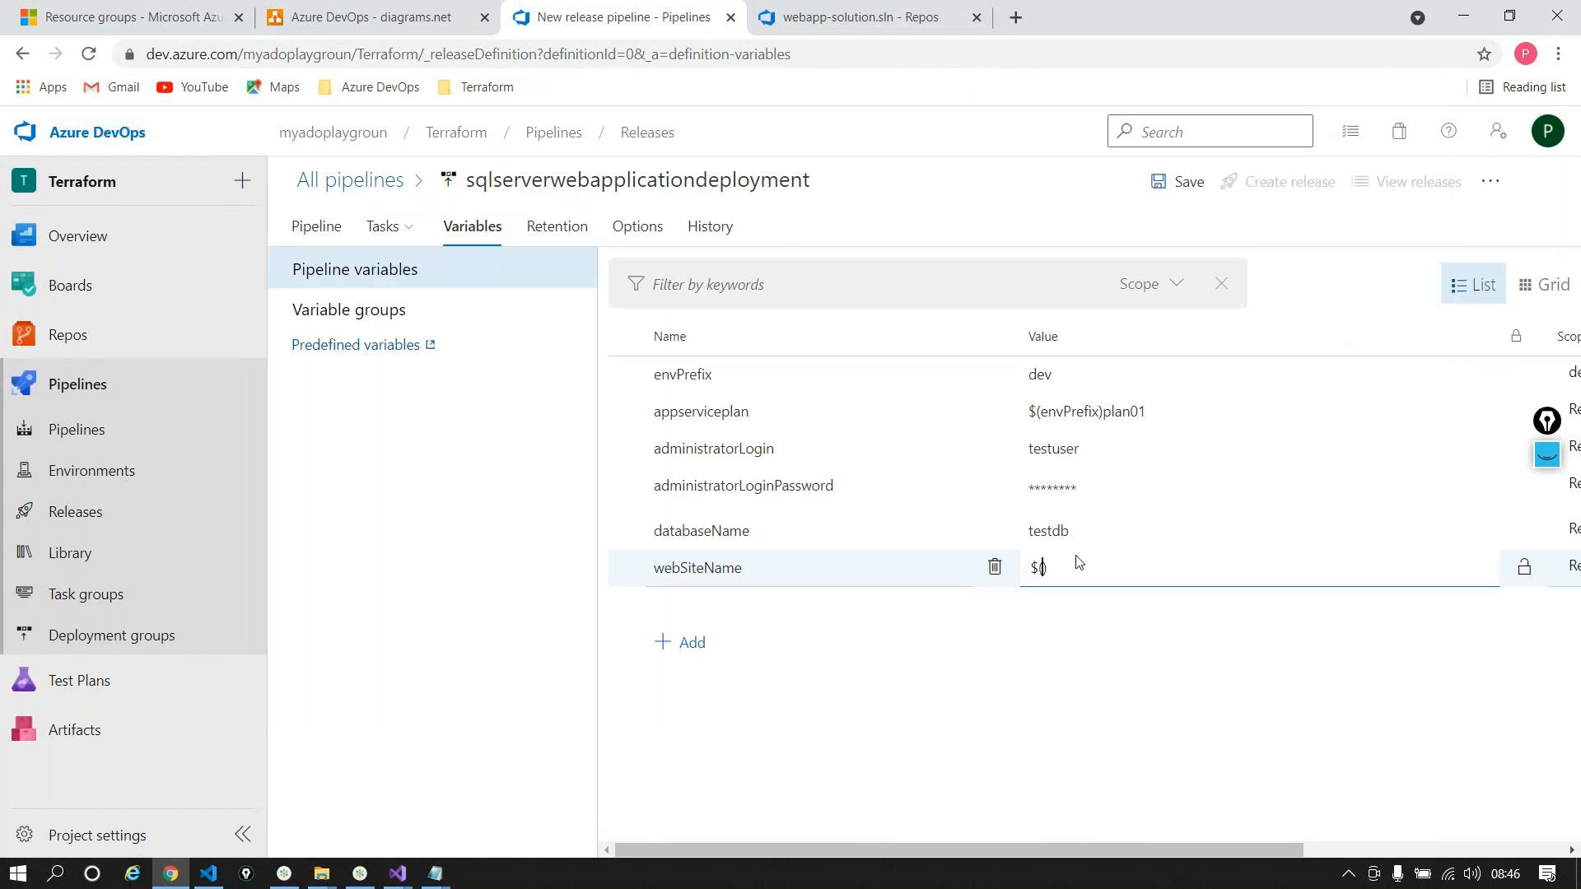
{"action": "type", "text": "envPrefix"}
{"action": "key", "text": "alt+Tab"}
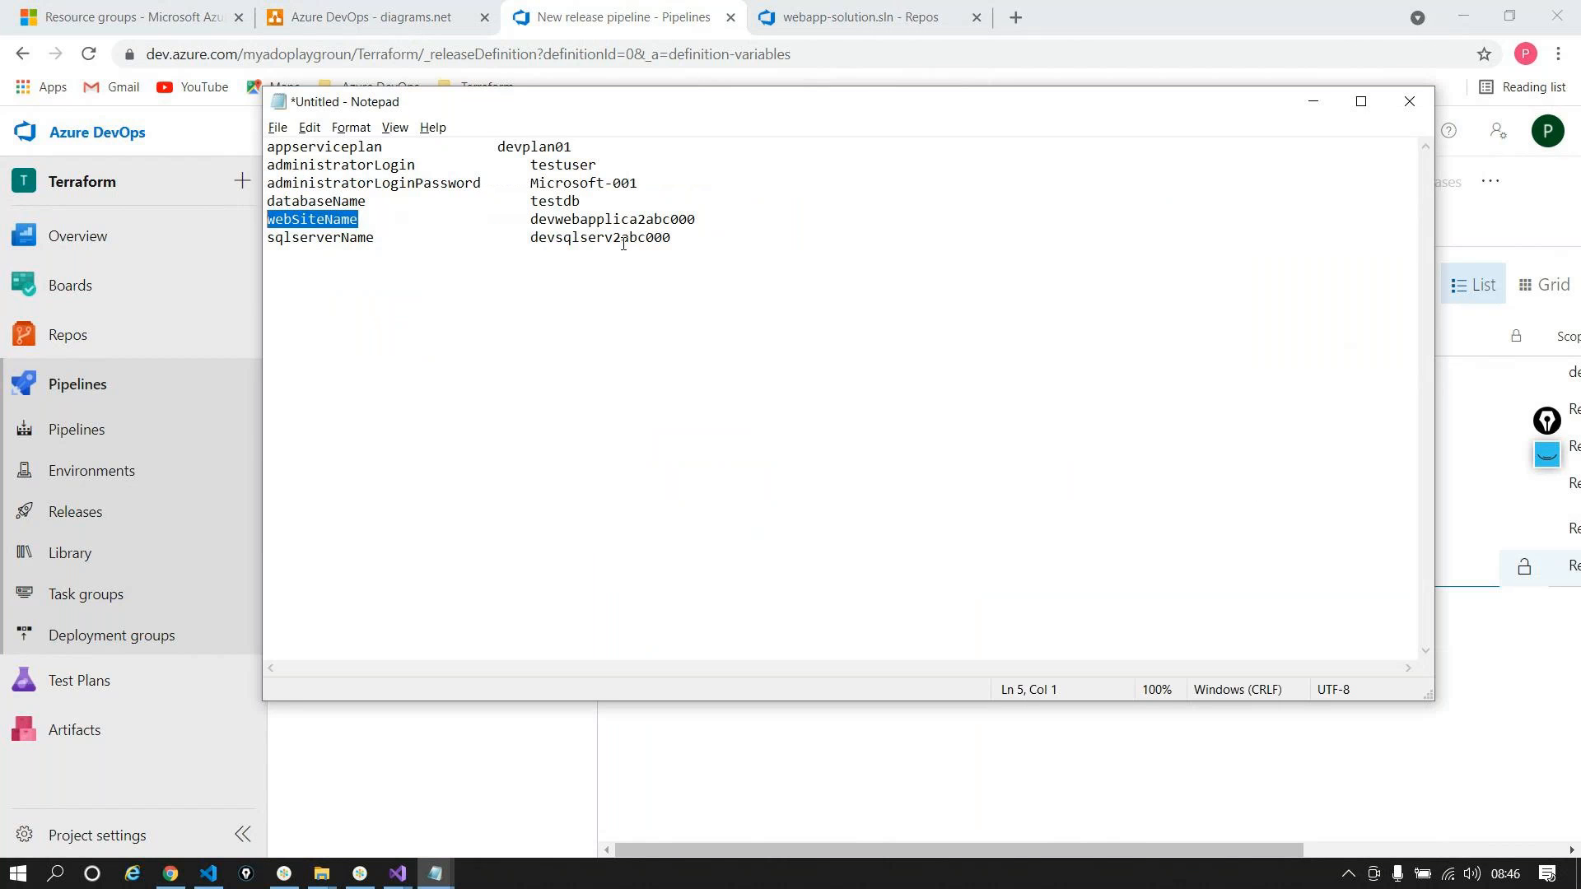
{"action": "left_click_drag", "start_coordinate": [556, 221], "coordinate": [728, 228]}
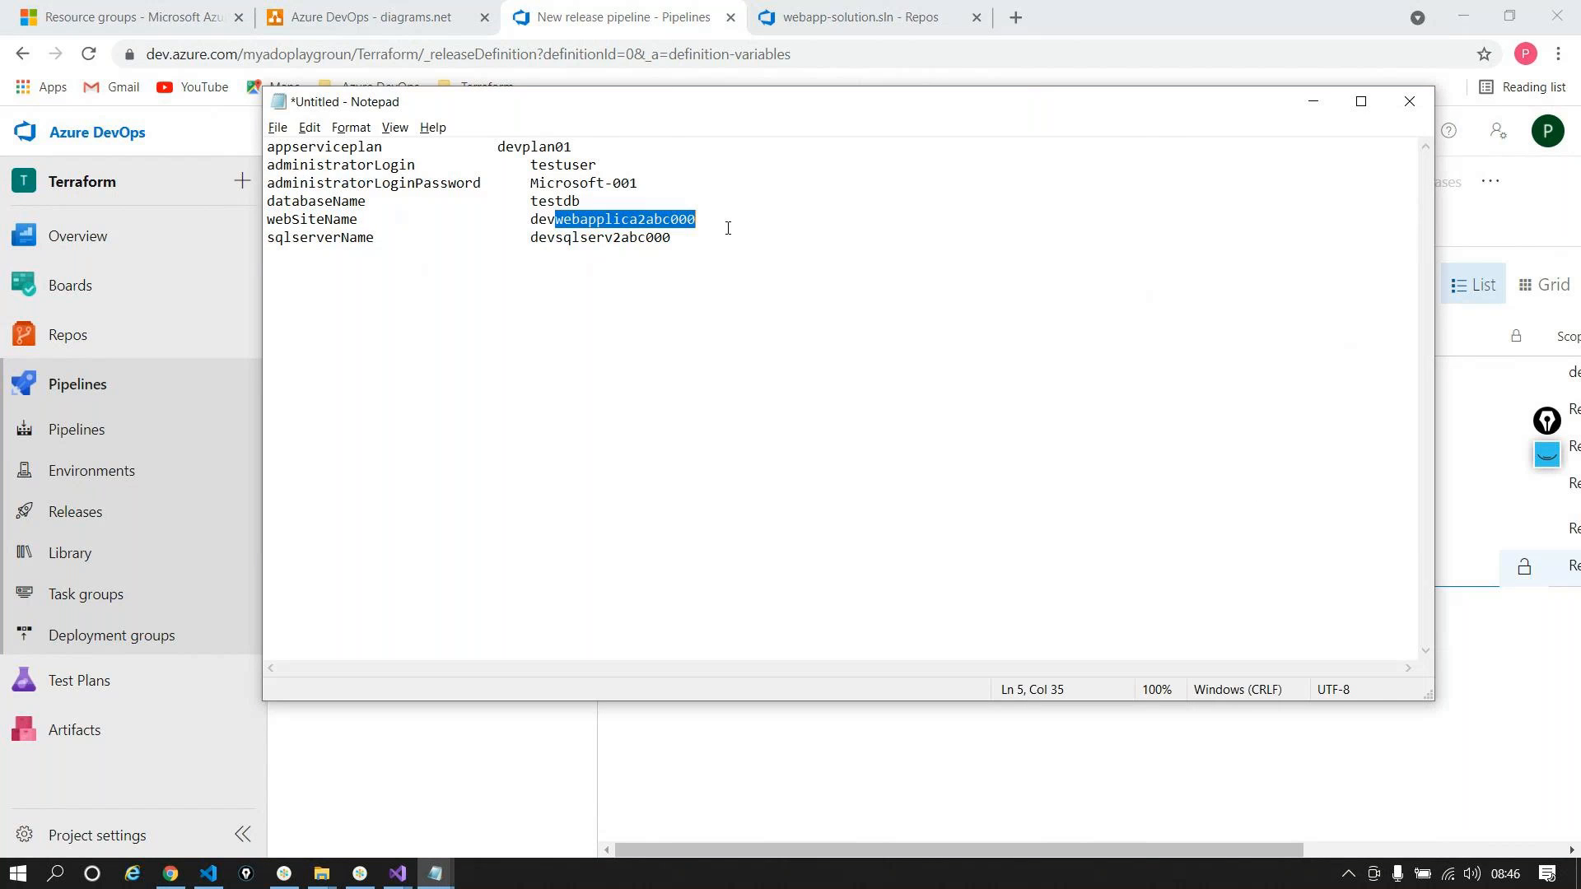
{"action": "key", "text": "alt+Tab"}
{"action": "key", "text": "ctrl+v"}
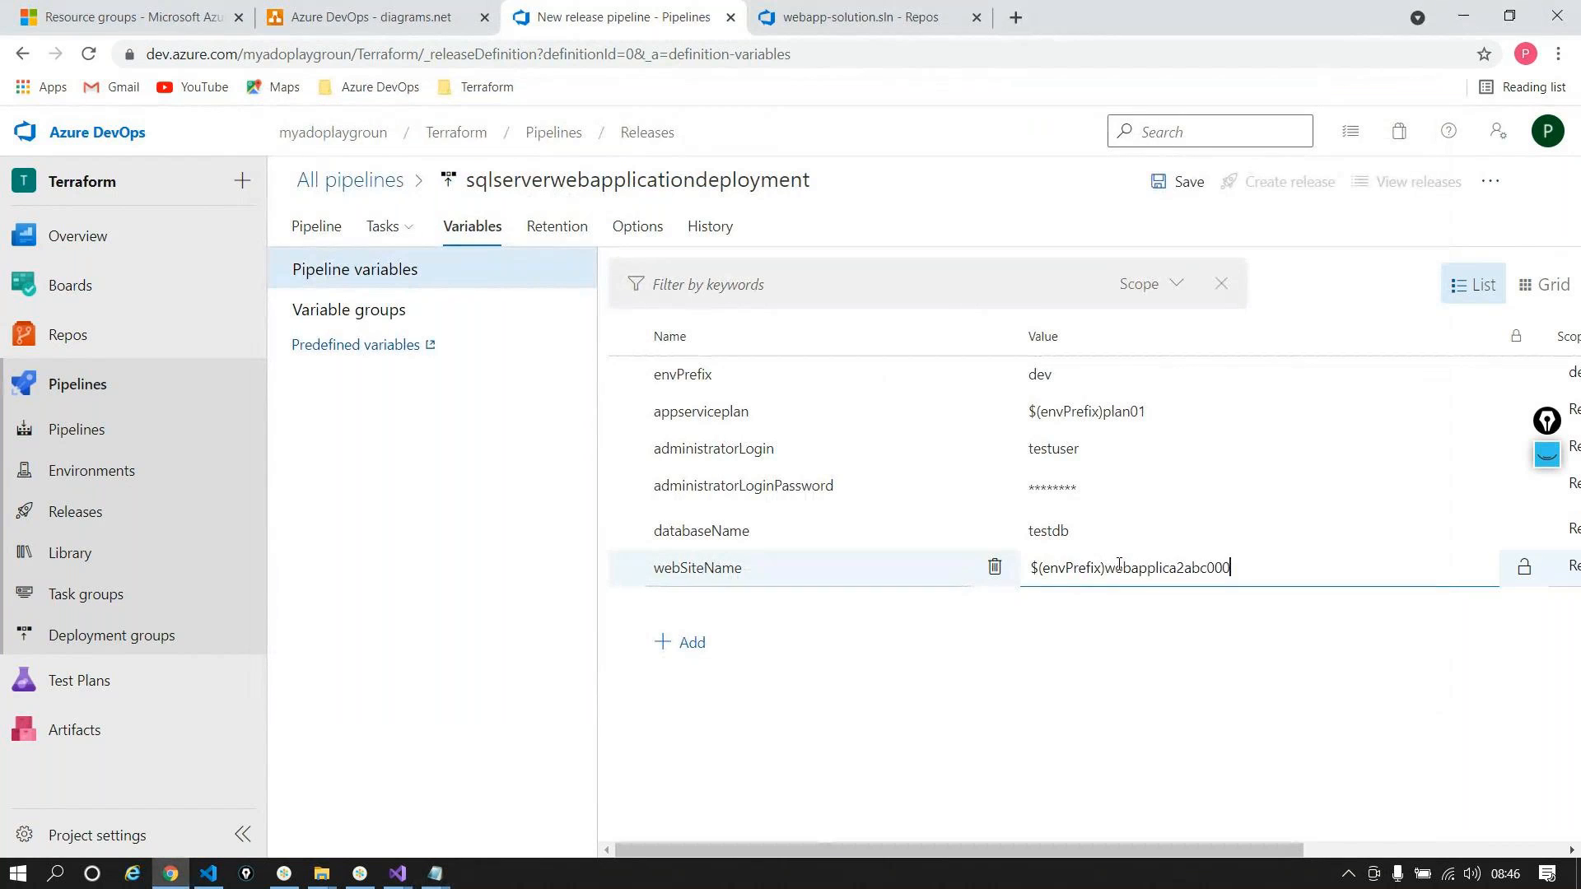
Step: Add an empty variable row and select sqlserverName in the notes
{"action": "left_click", "coordinate": [683, 642]}
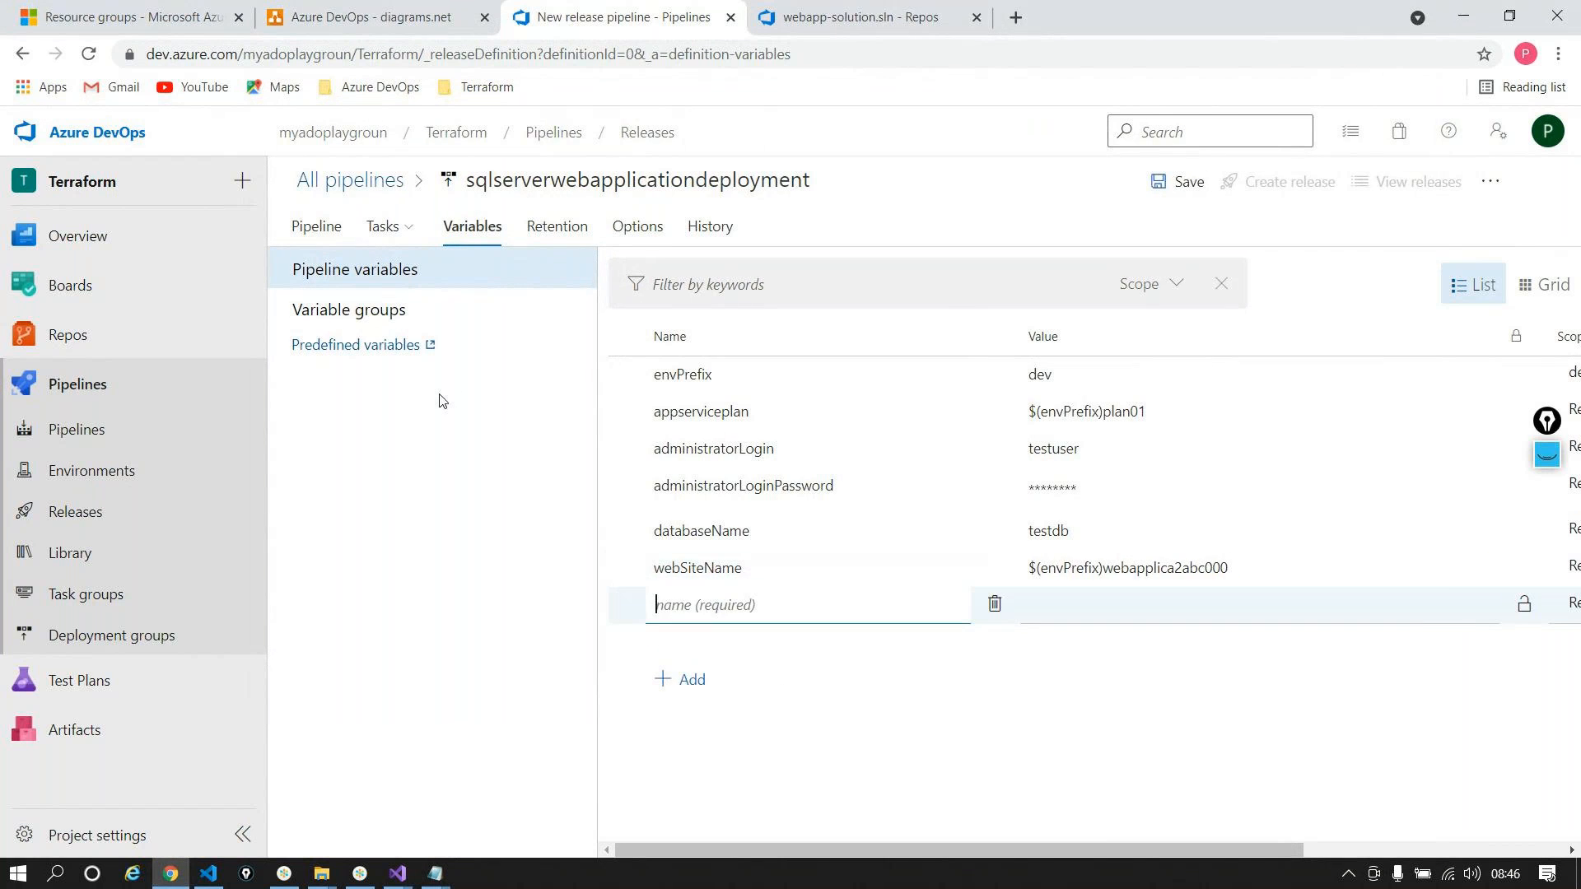
{"action": "key", "text": "alt+Tab"}
{"action": "left_click_drag", "start_coordinate": [374, 238], "coordinate": [262, 240]}
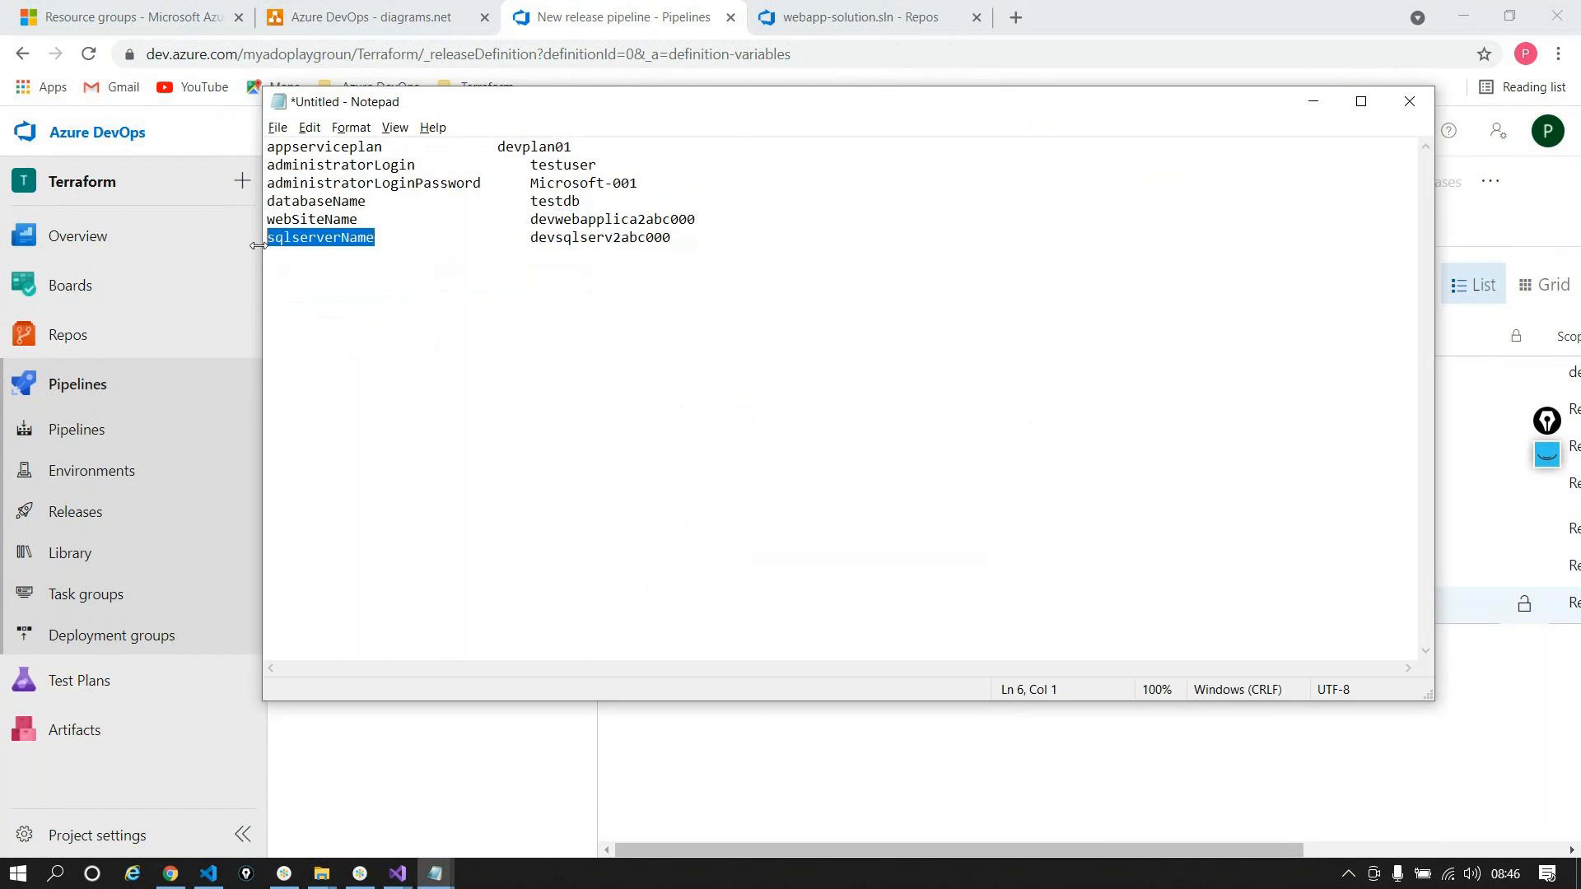
Step: Name the new variable sqlserverName and start its value with $(envPrefix)
{"action": "key", "text": "alt+Tab"}
{"action": "left_click", "coordinate": [1136, 605]}
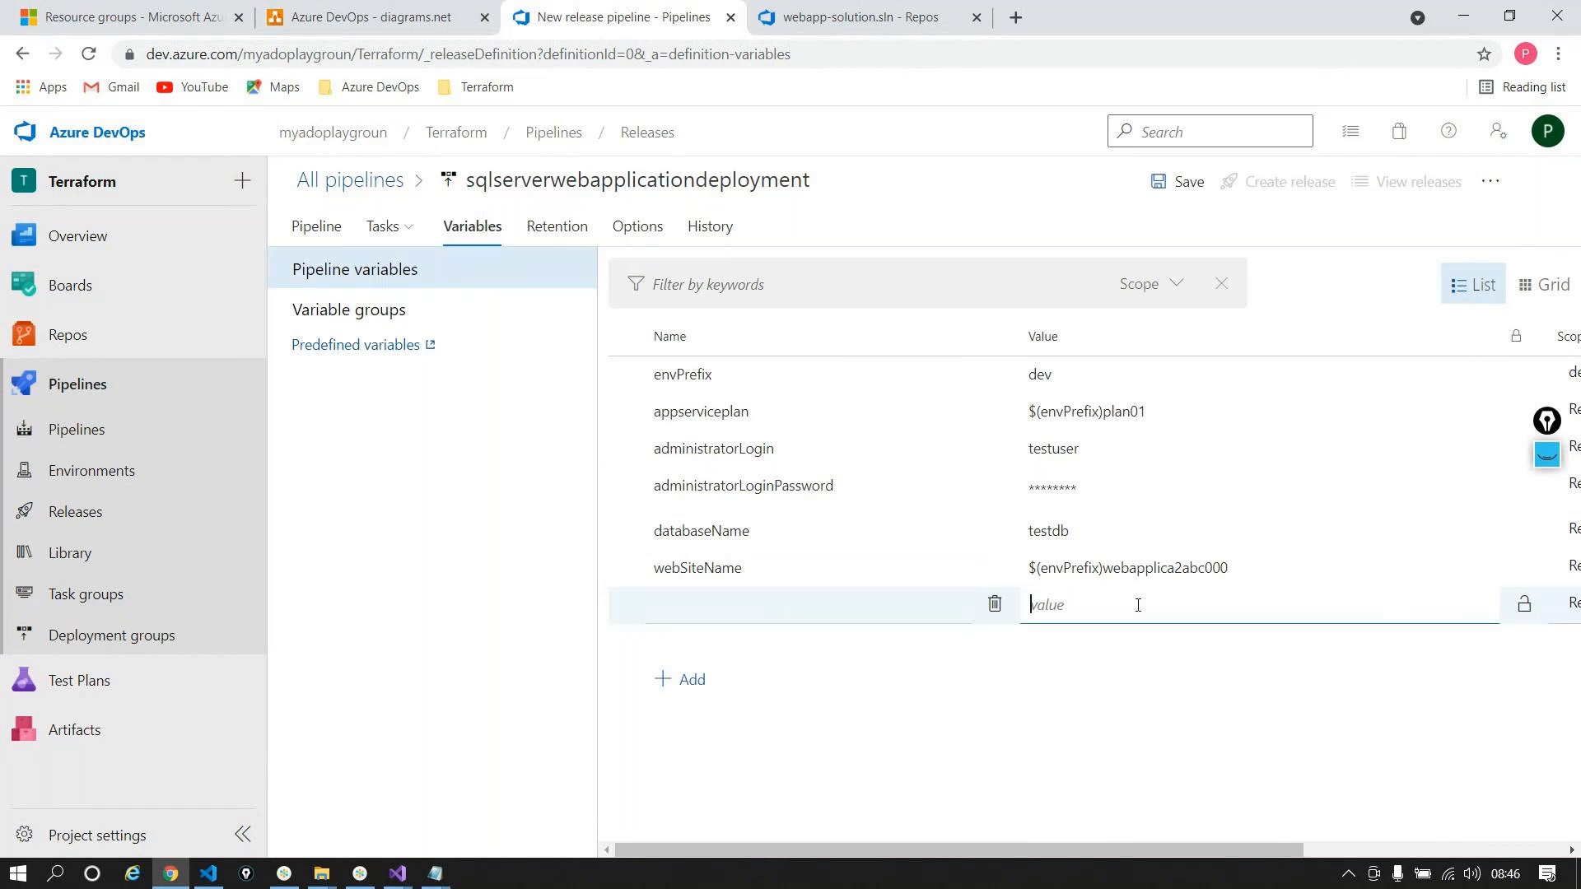
{"action": "left_click", "coordinate": [790, 609]}
{"action": "key", "text": "ctrl+v"}
{"action": "left_click", "coordinate": [1212, 616]}
{"action": "type", "text": "$()"}
{"action": "left_click", "coordinate": [683, 385]}
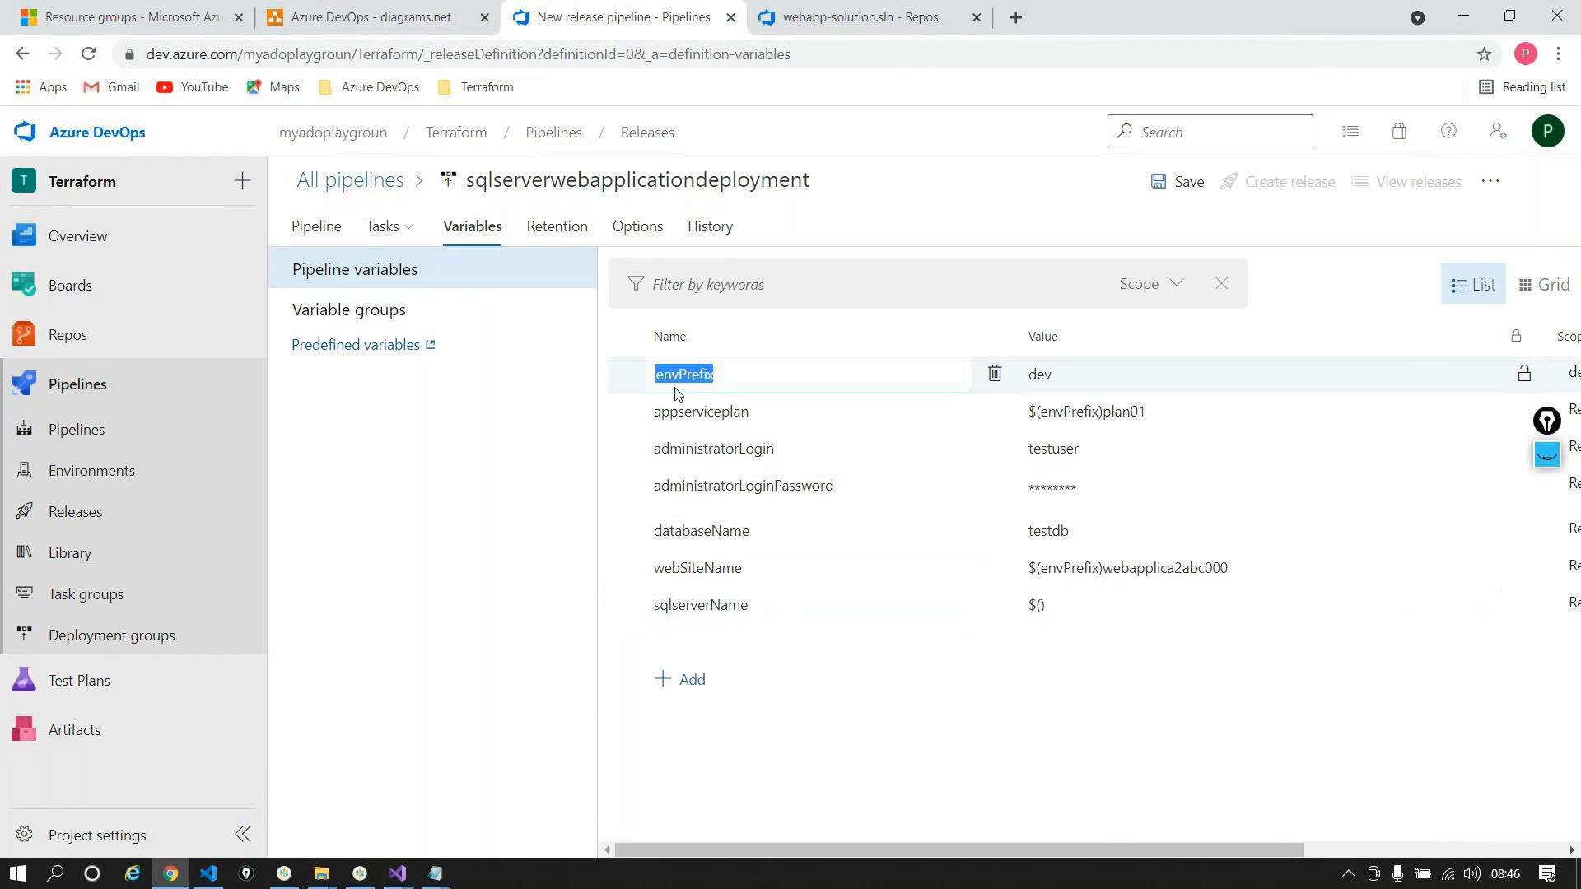
{"action": "left_click", "coordinate": [1040, 605]}
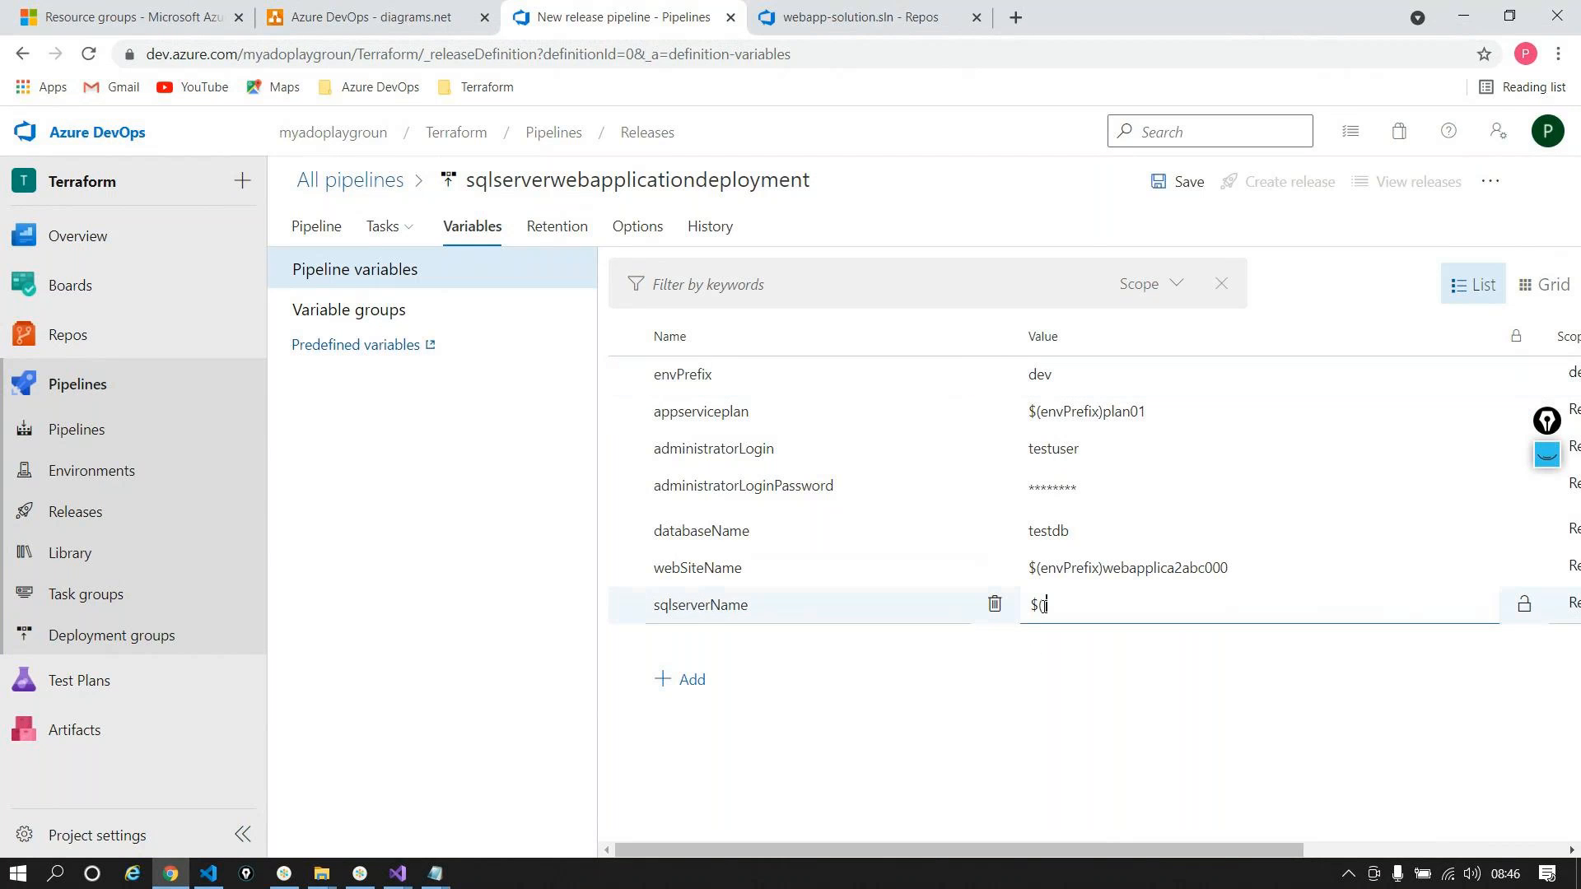
{"action": "key", "text": "ctrl+v"}
Step: Append sqlserv2abc000 to the sqlserverName value and show the development stage's tasks
{"action": "key", "text": "alt+Tab"}
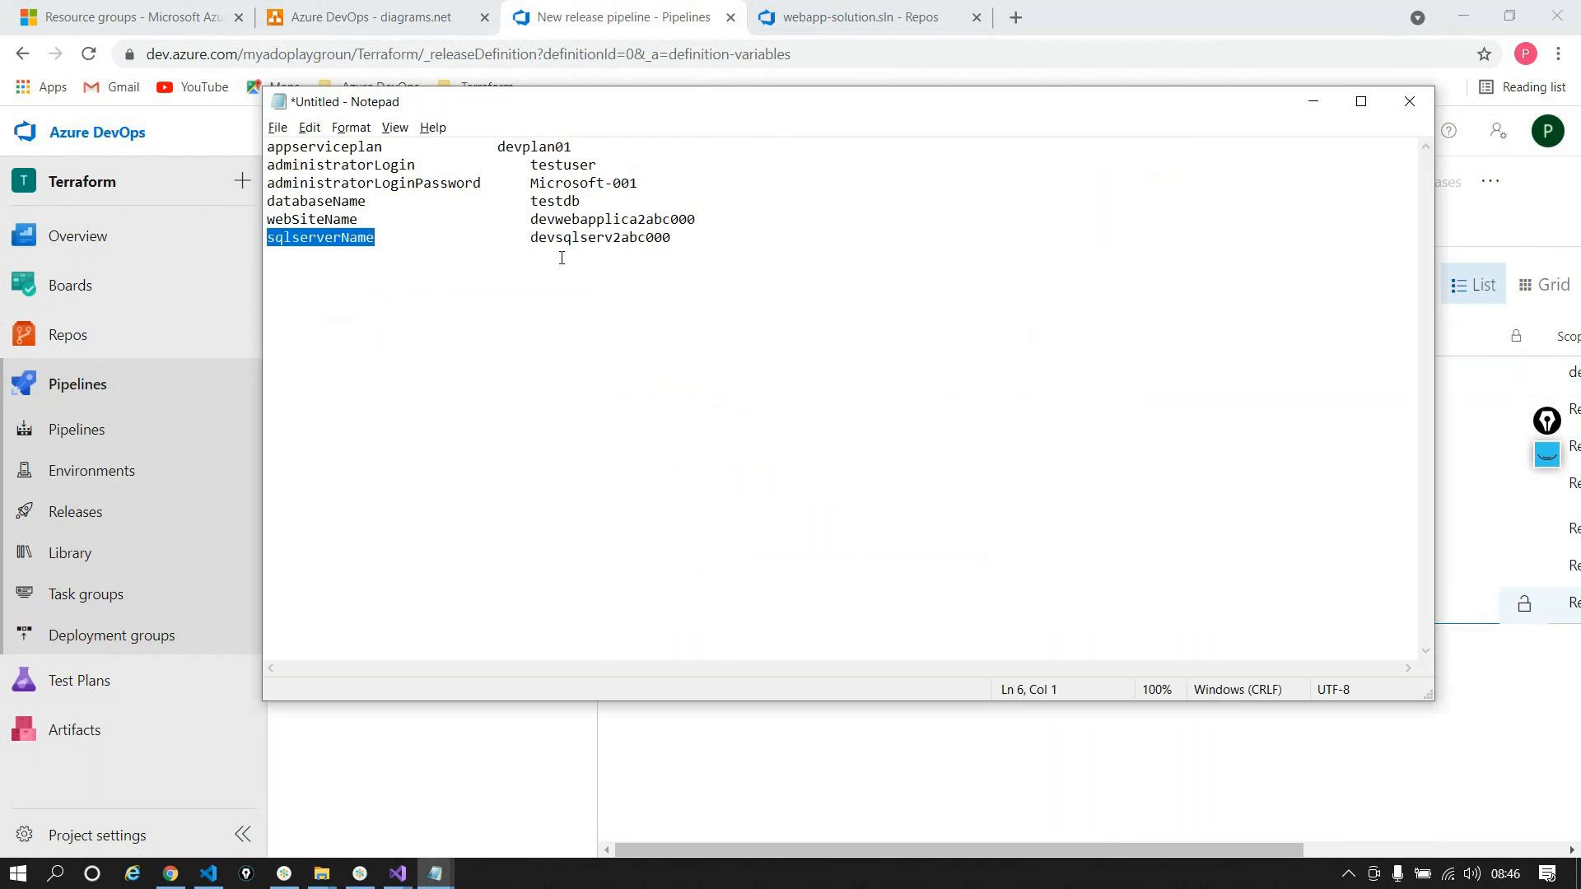
{"action": "left_click_drag", "start_coordinate": [560, 240], "coordinate": [709, 242]}
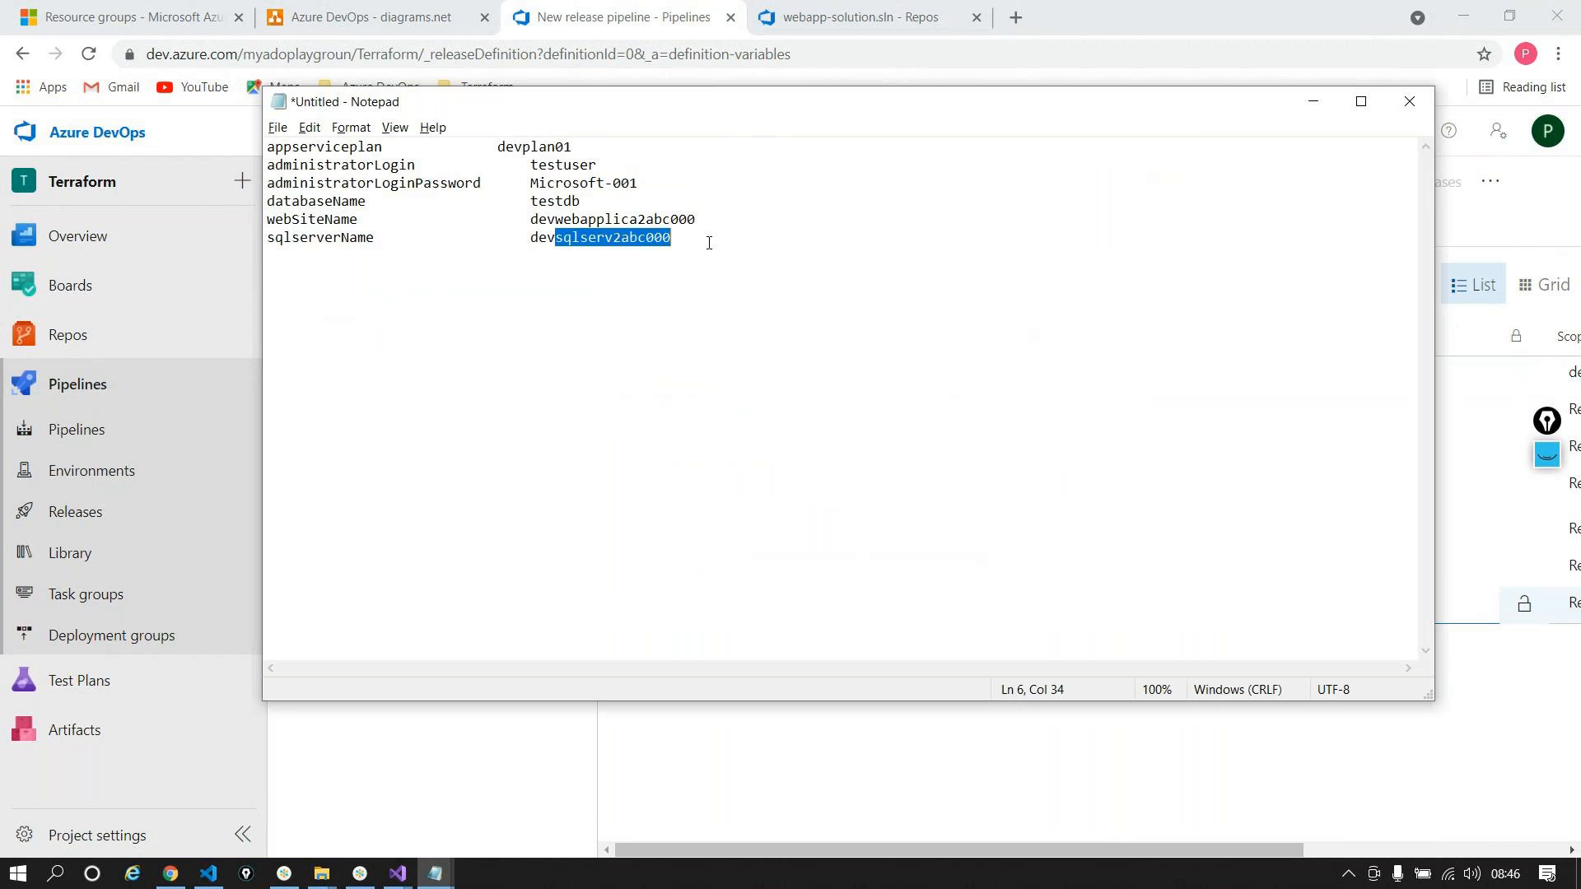
{"action": "key", "text": "ctrl+c"}
{"action": "key", "text": "alt+Tab"}
{"action": "key", "text": "ctrl+v"}
{"action": "left_click_drag", "start_coordinate": [1112, 843], "coordinate": [1280, 836]}
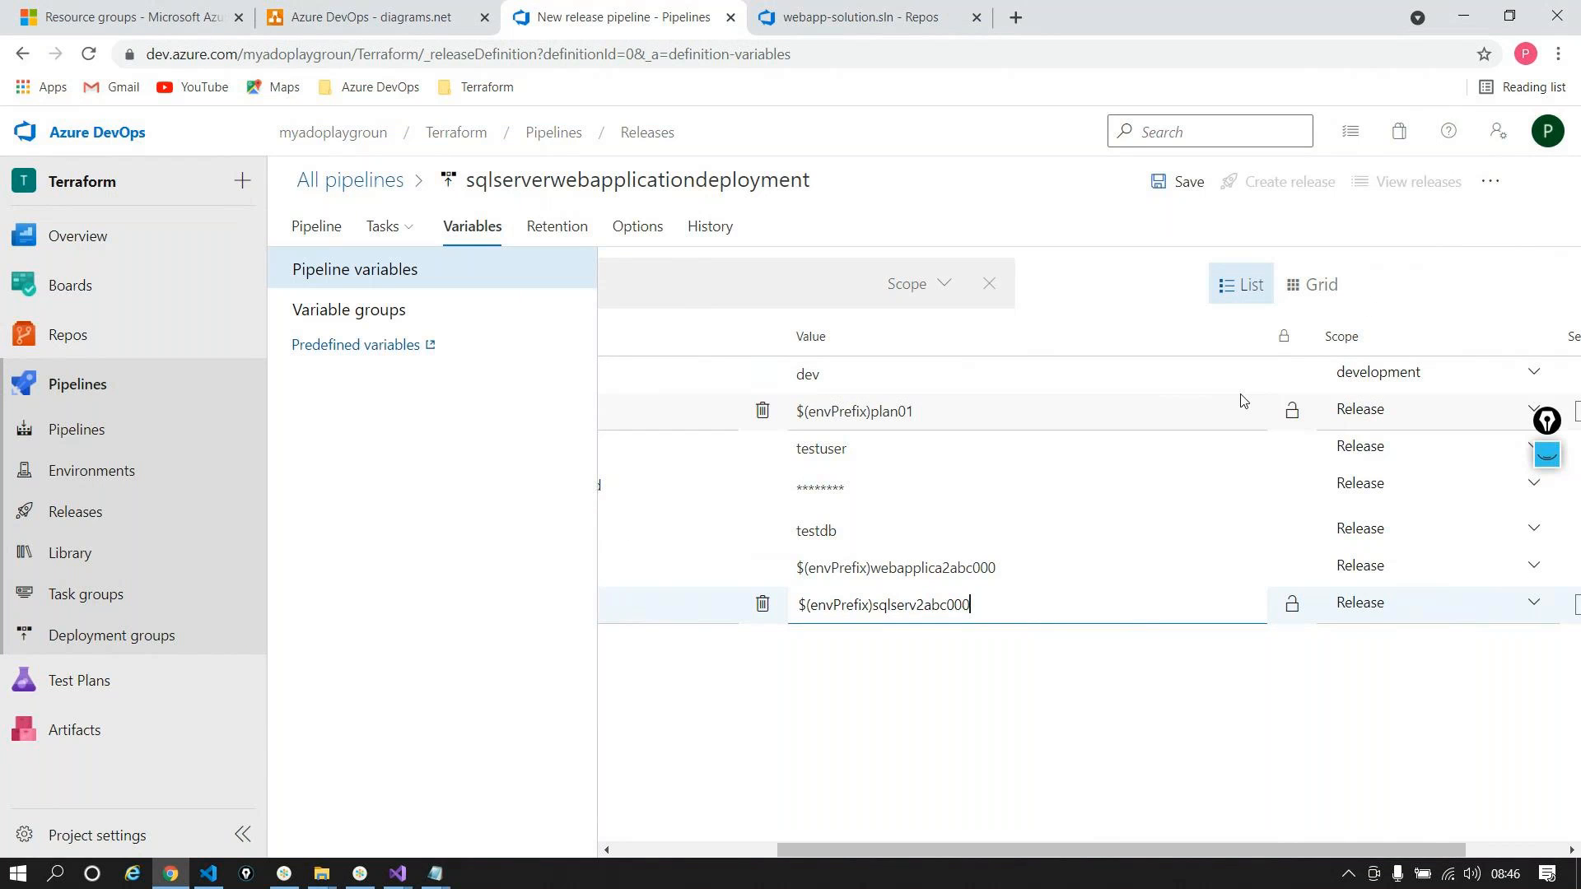
{"action": "left_click_drag", "start_coordinate": [842, 851], "coordinate": [673, 875]}
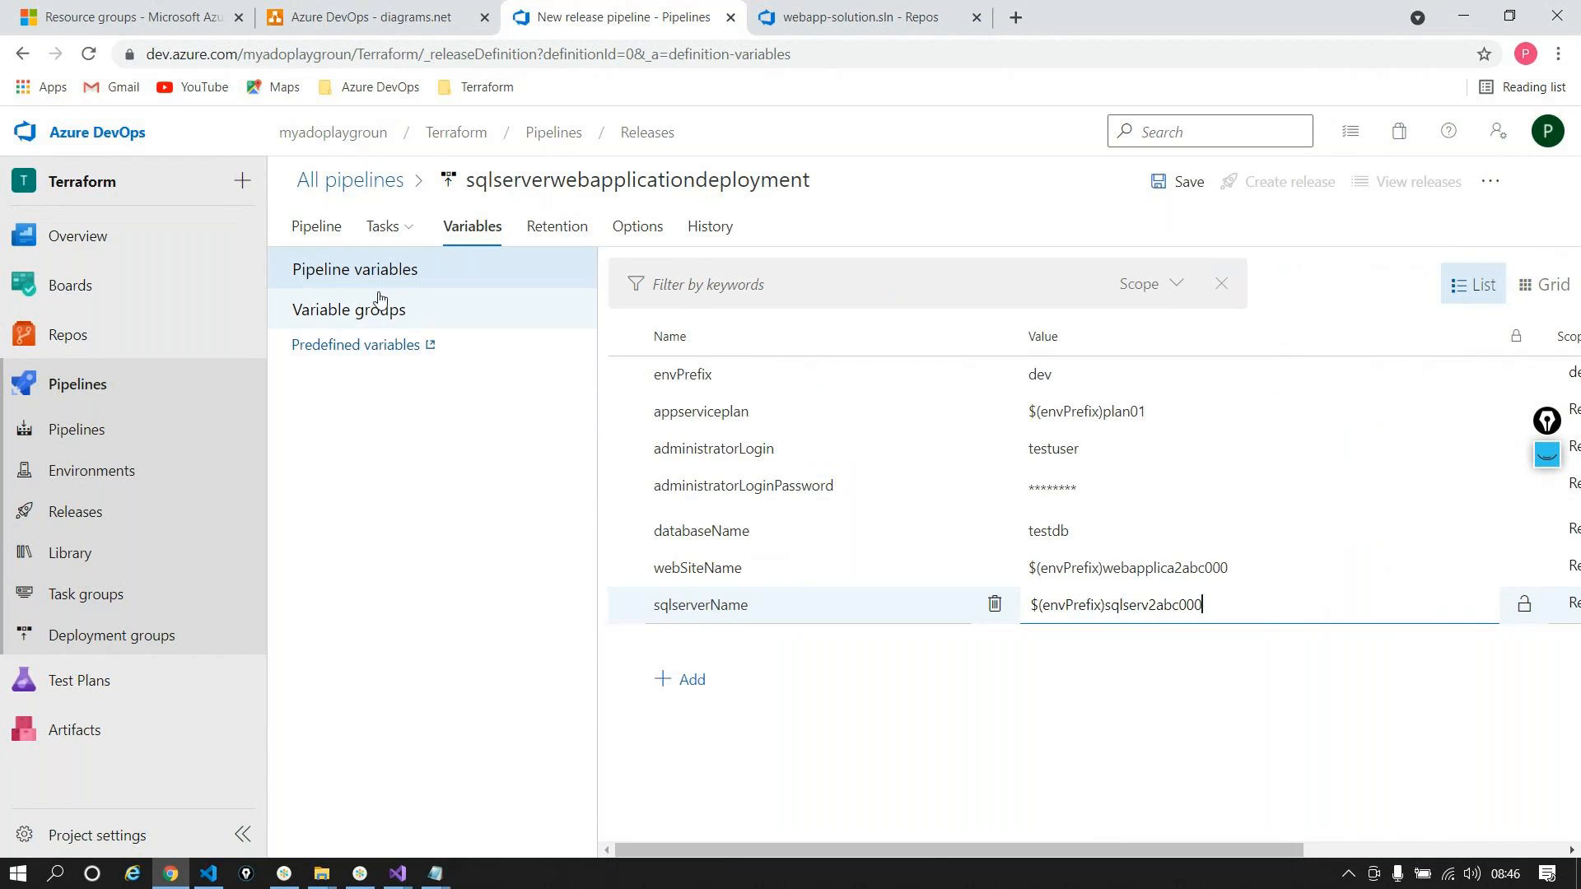
{"action": "left_click", "coordinate": [389, 235]}
{"action": "left_click", "coordinate": [402, 275]}
{"action": "left_click", "coordinate": [388, 409]}
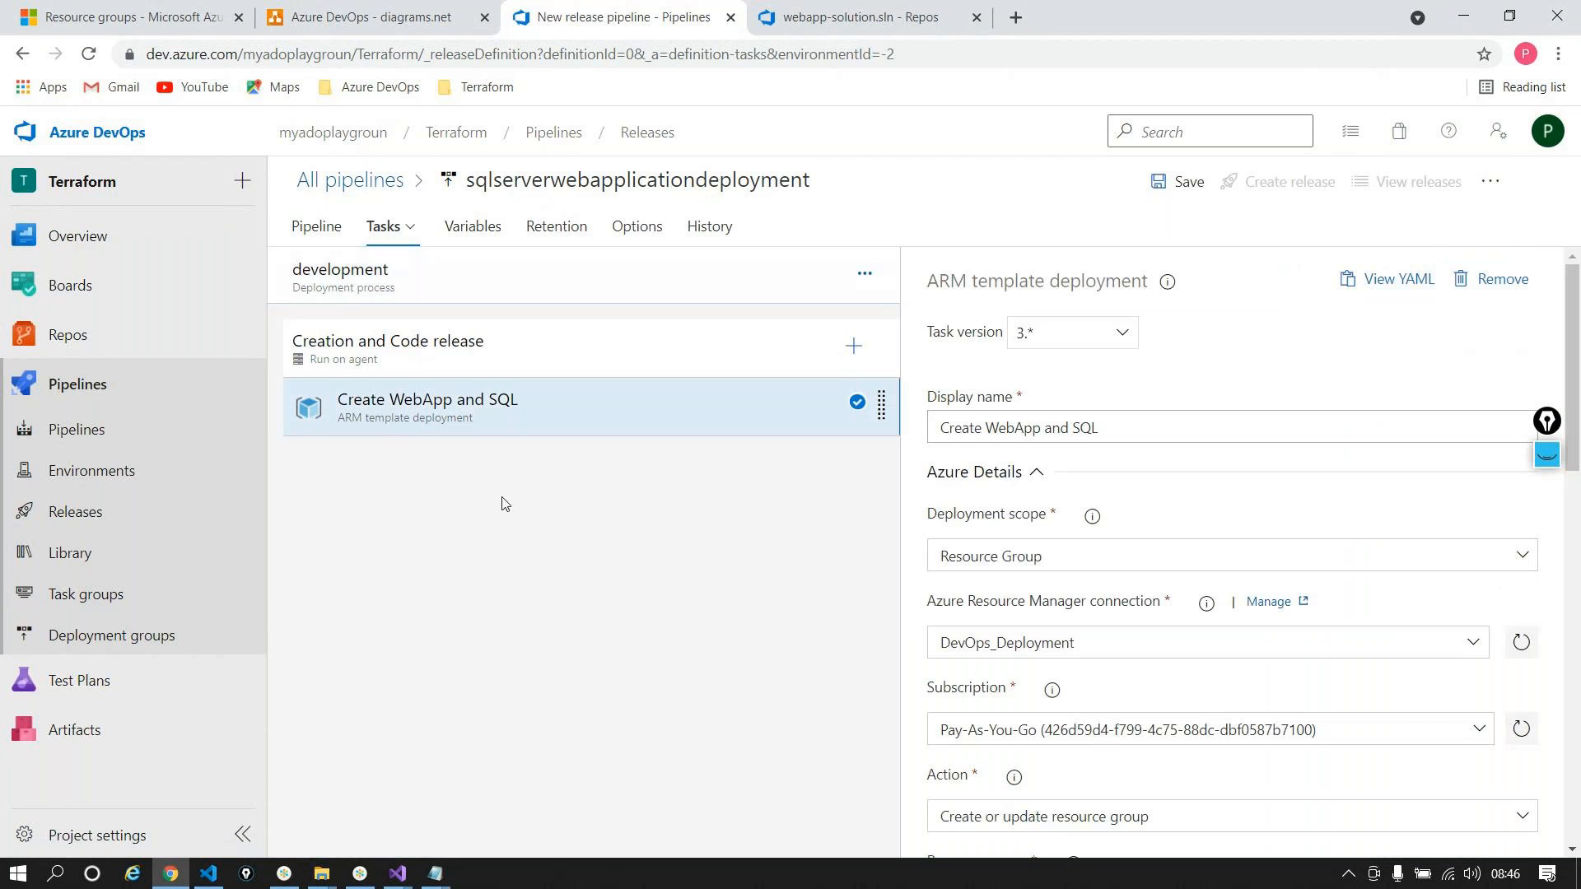
{"action": "scroll", "coordinate": [1062, 626], "scroll_direction": "down", "scroll_amount": 7}
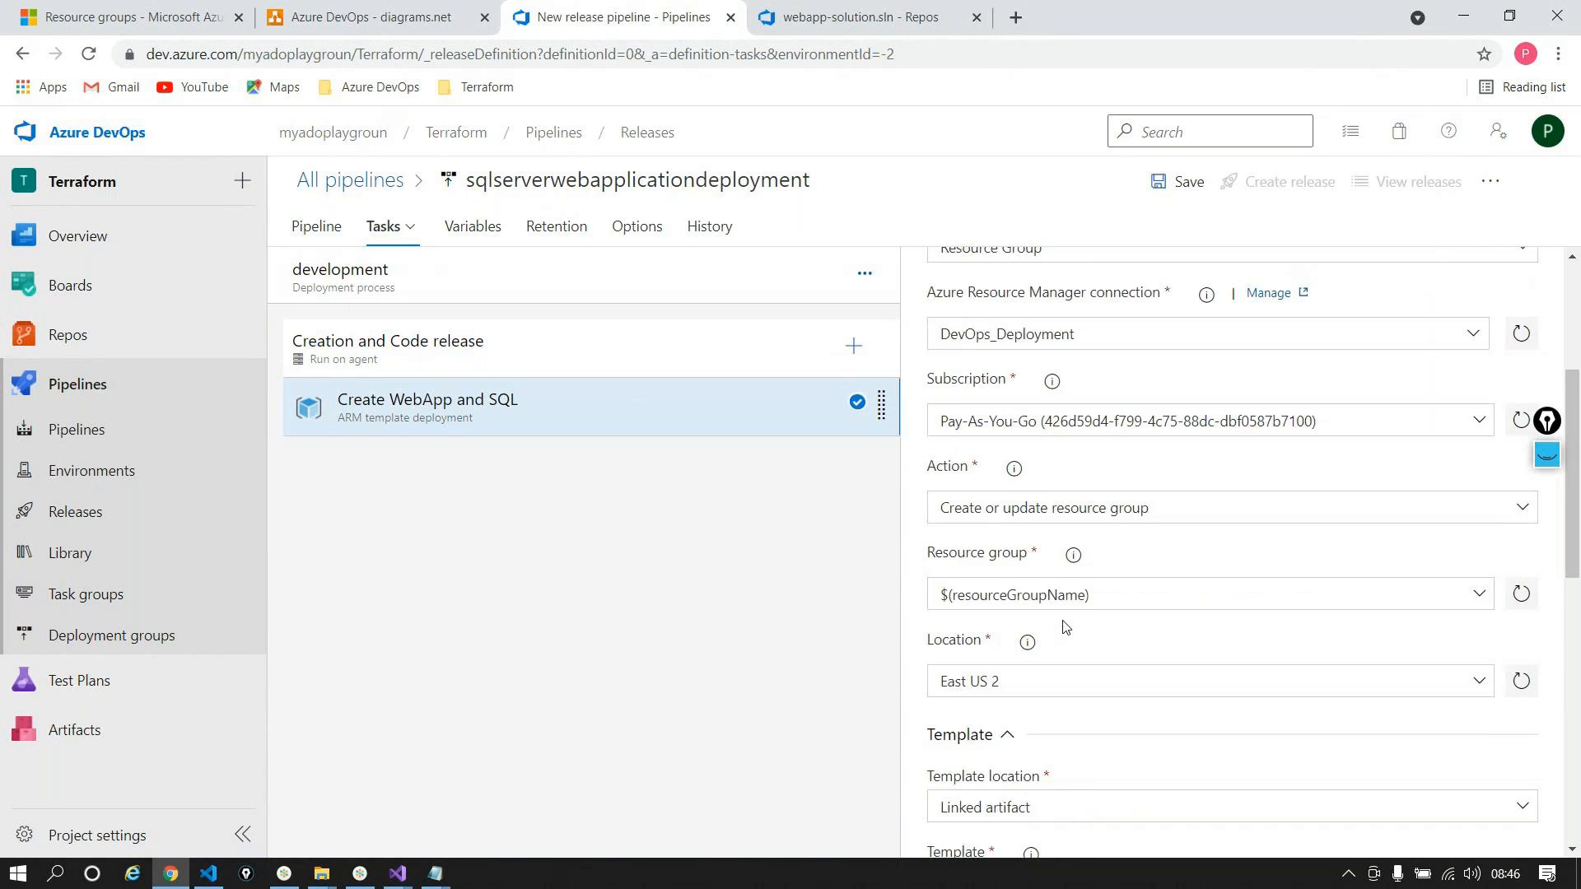
{"action": "scroll", "coordinate": [1062, 626], "scroll_direction": "down", "scroll_amount": 8}
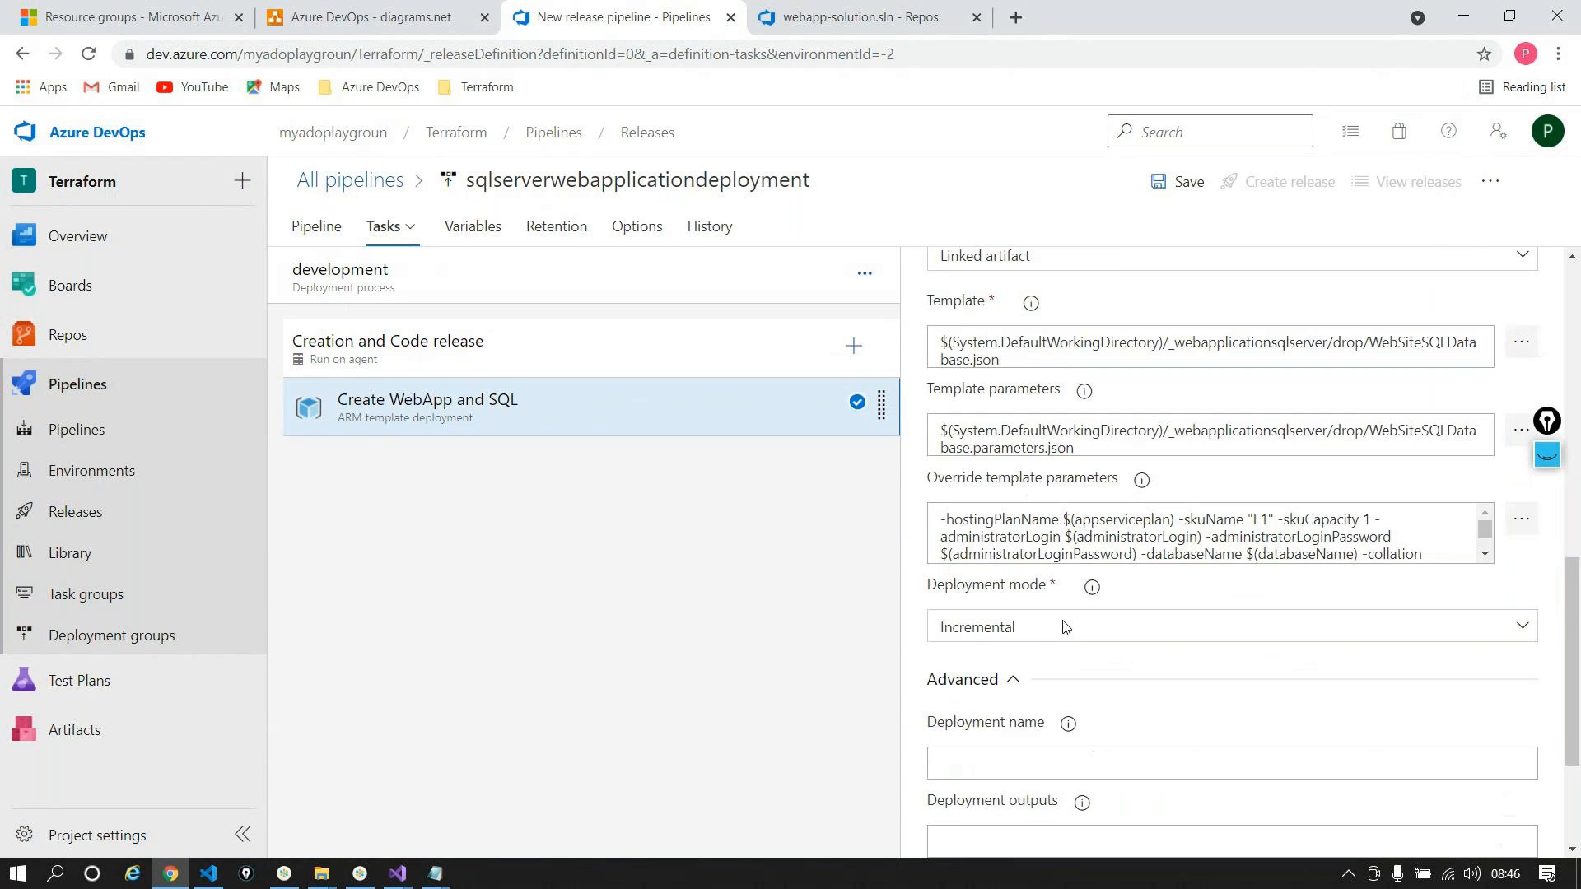
{"action": "scroll", "coordinate": [1062, 626], "scroll_direction": "up", "scroll_amount": 7}
{"action": "scroll", "coordinate": [1063, 622], "scroll_direction": "up", "scroll_amount": 10}
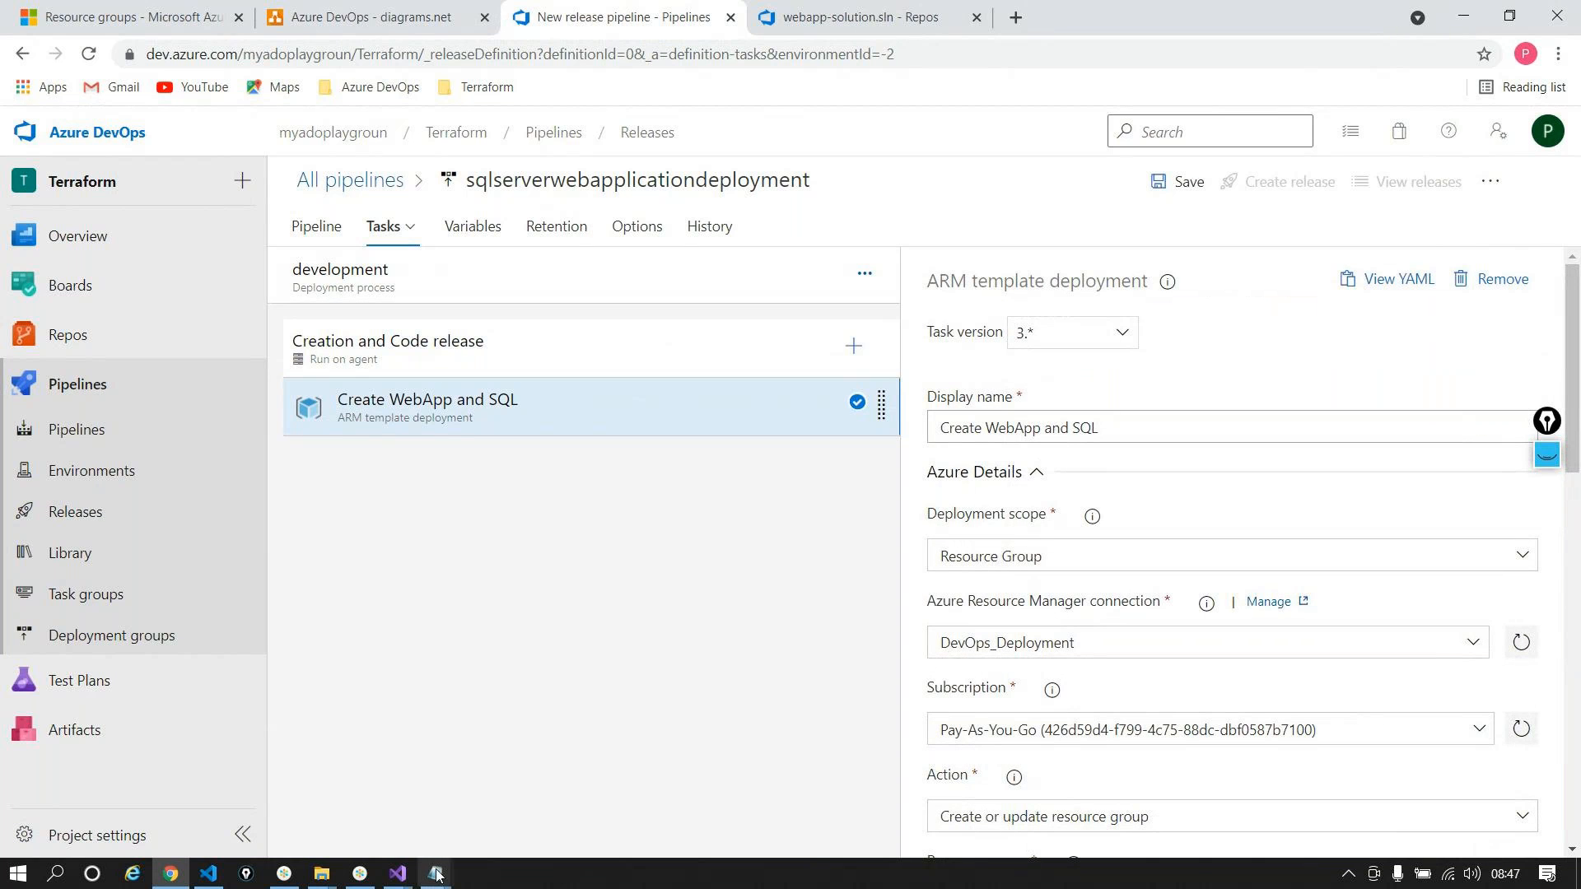
{"action": "mouse_move", "coordinate": [435, 872]}
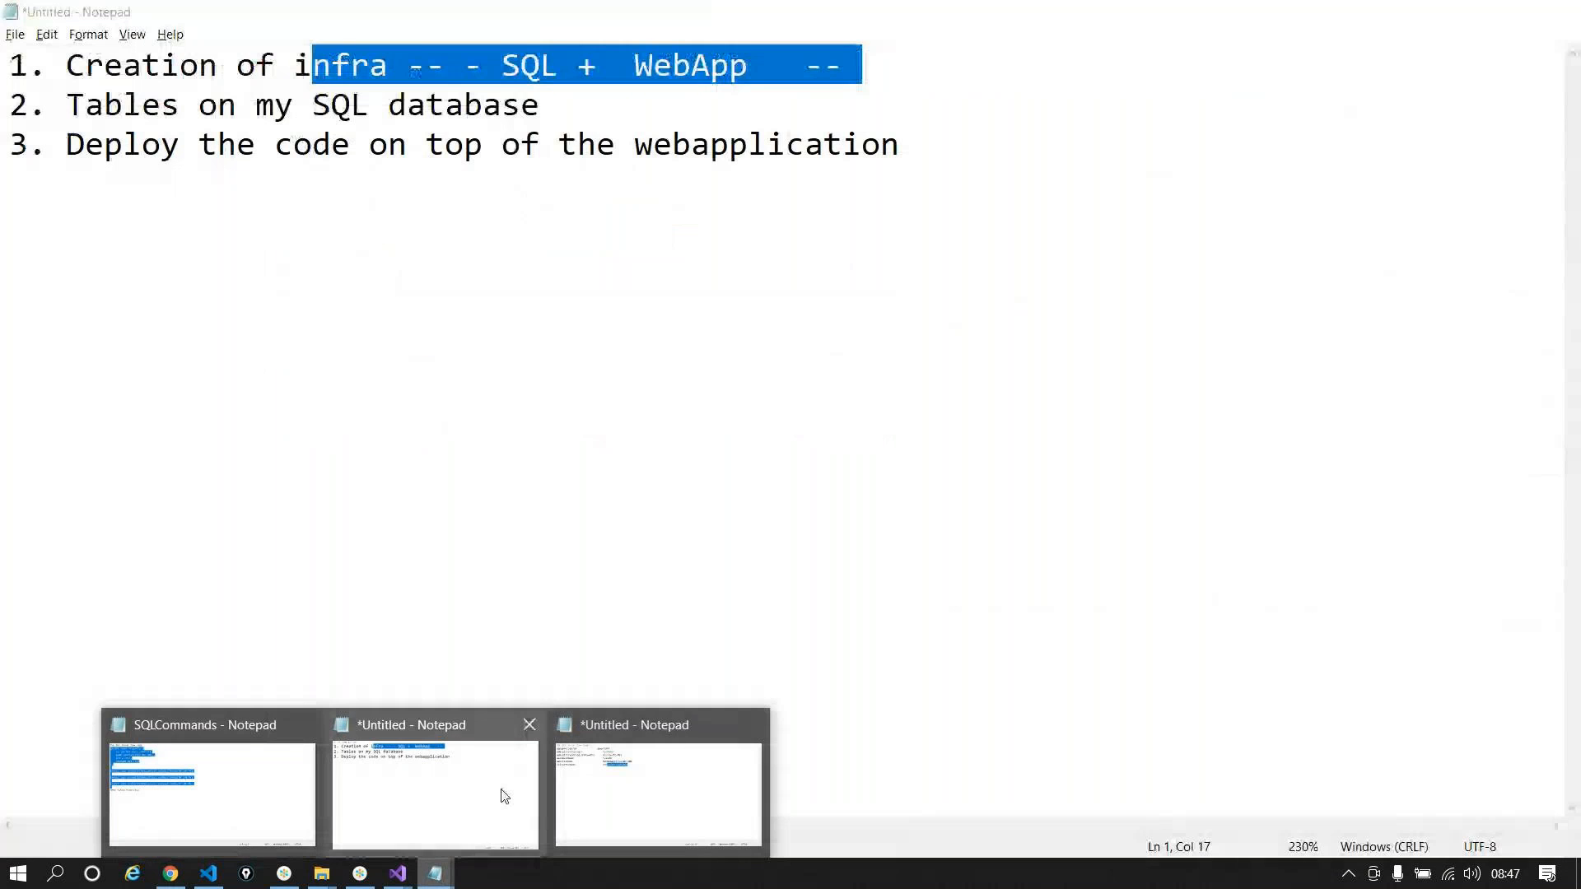
Step: Highlight plan step 2, 'Tables on my SQL database', in Notepad and return to the pipeline
{"action": "left_click", "coordinate": [502, 794]}
{"action": "left_click_drag", "start_coordinate": [548, 111], "coordinate": [64, 109]}
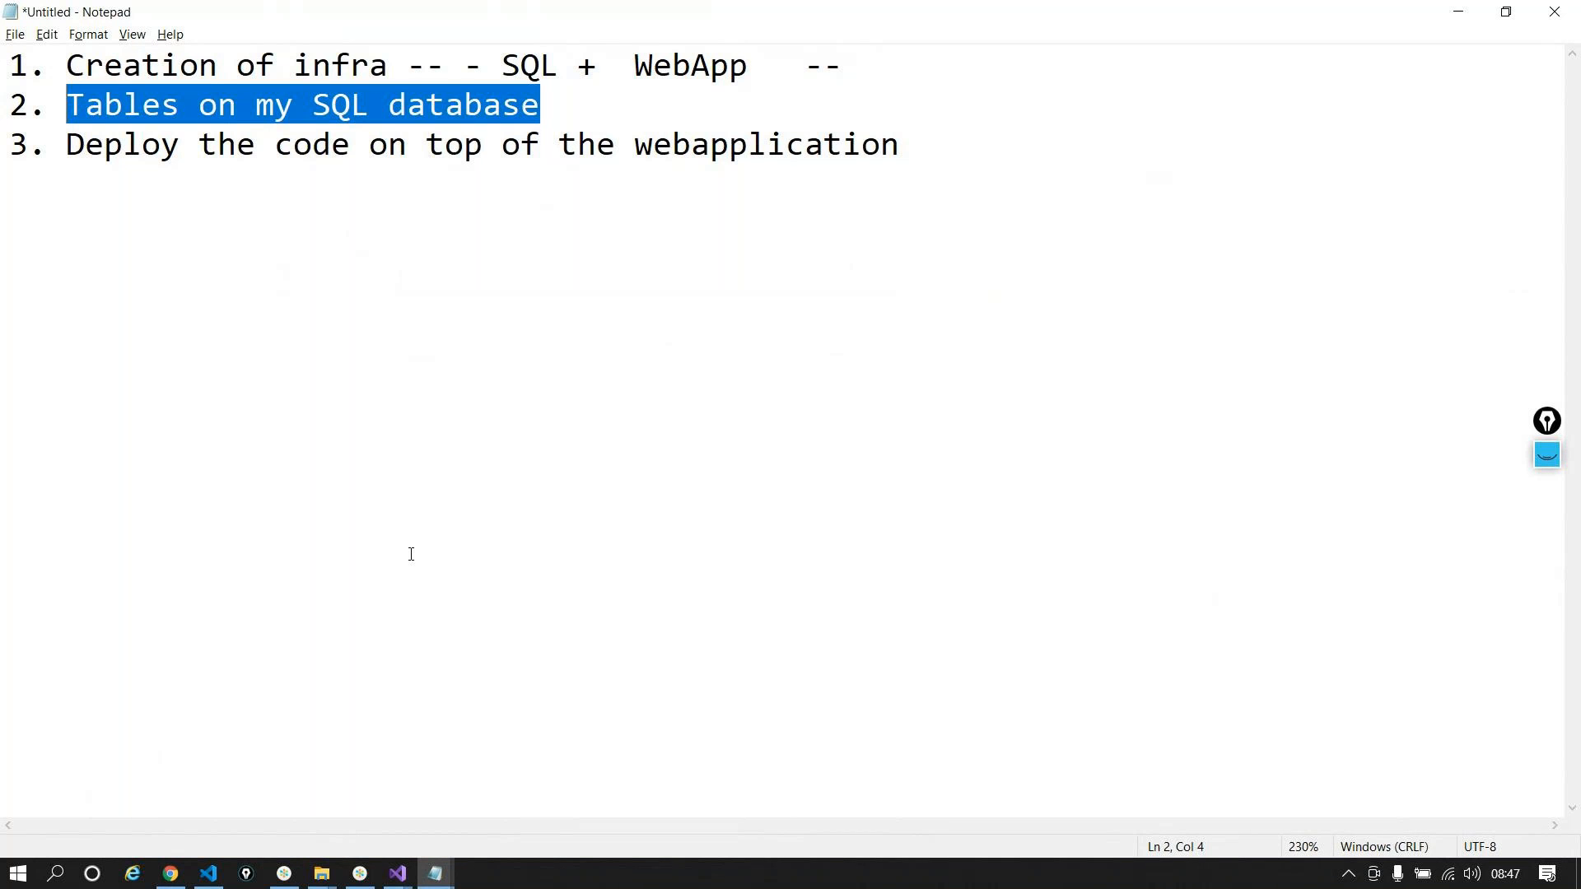
{"action": "key", "text": "alt+Tab"}
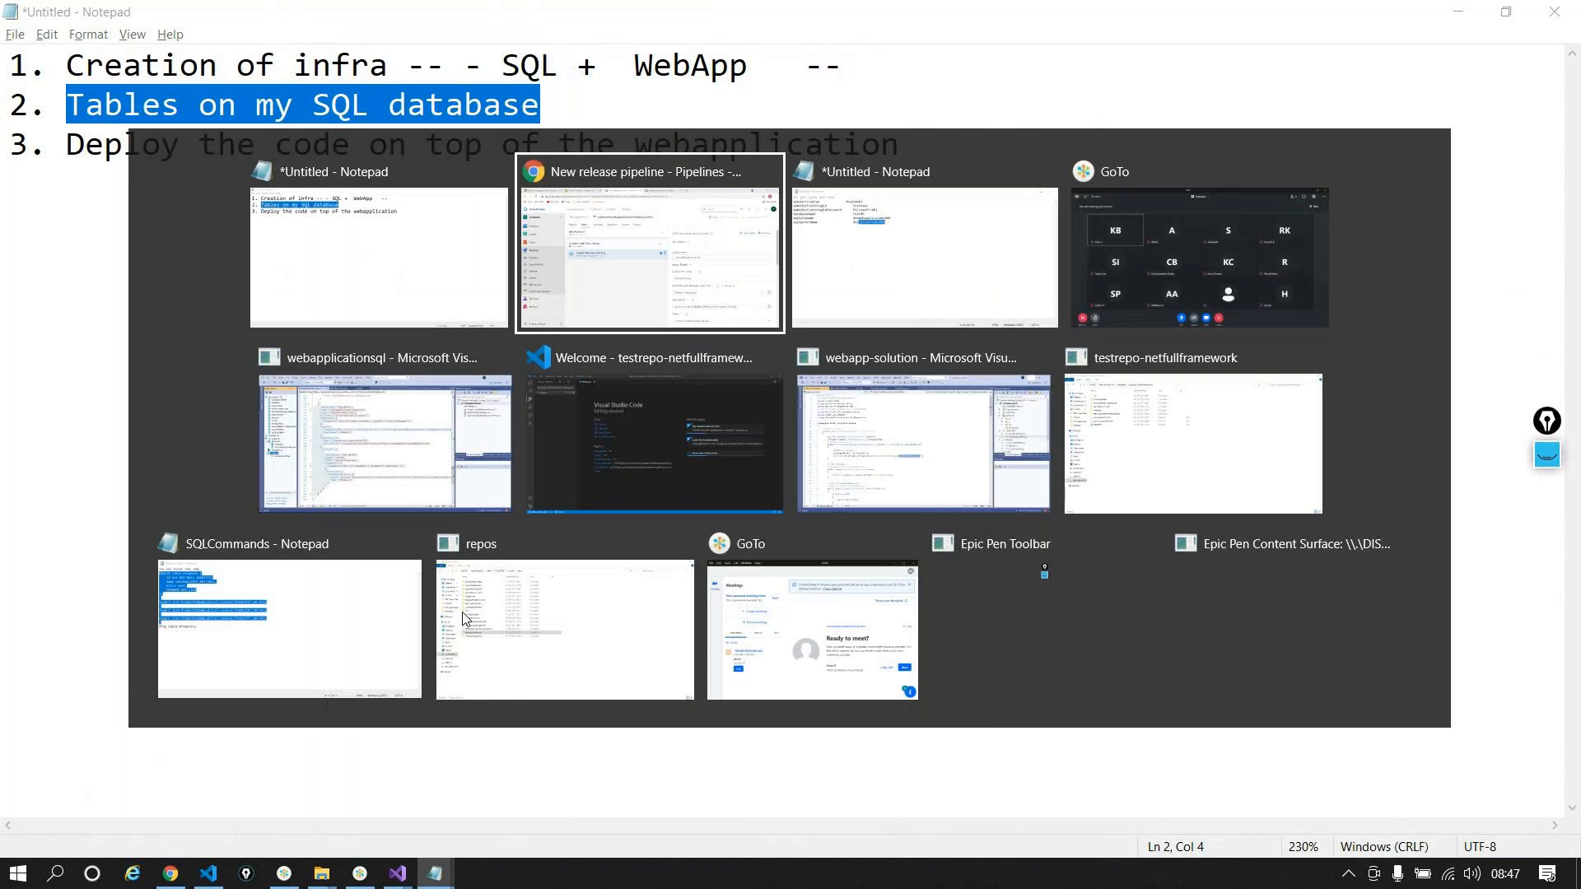
{"action": "scroll", "coordinate": [1044, 592], "scroll_direction": "down", "scroll_amount": 10}
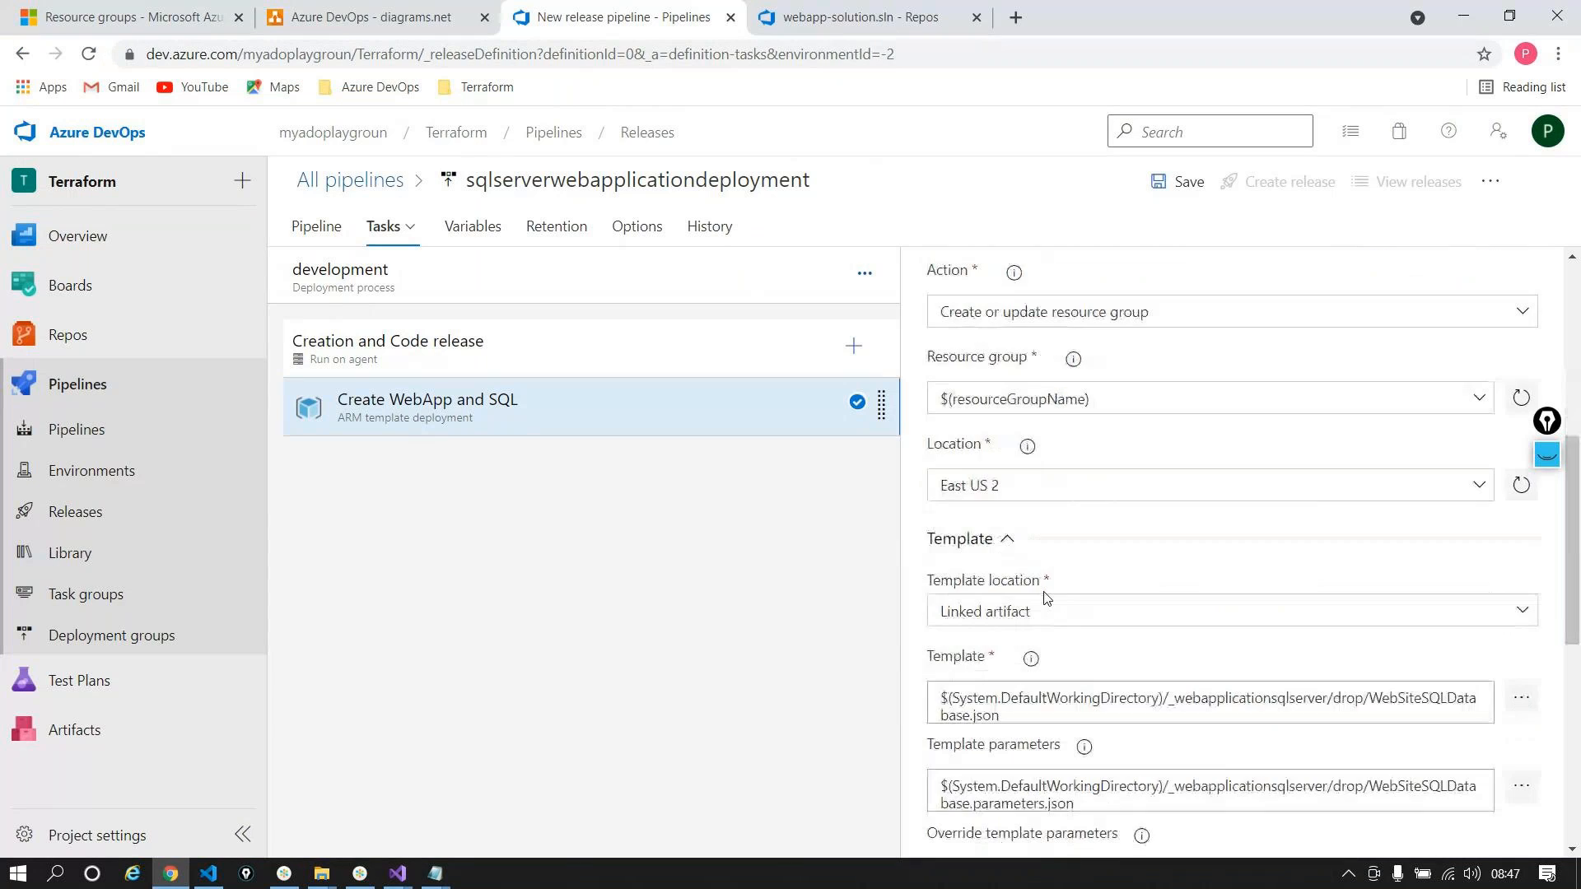
Step: Add a resourceGroupName variable valued $(envPrefix)-rg, copying the name from the Resource group field
{"action": "scroll", "coordinate": [1044, 592], "scroll_direction": "down", "scroll_amount": 4}
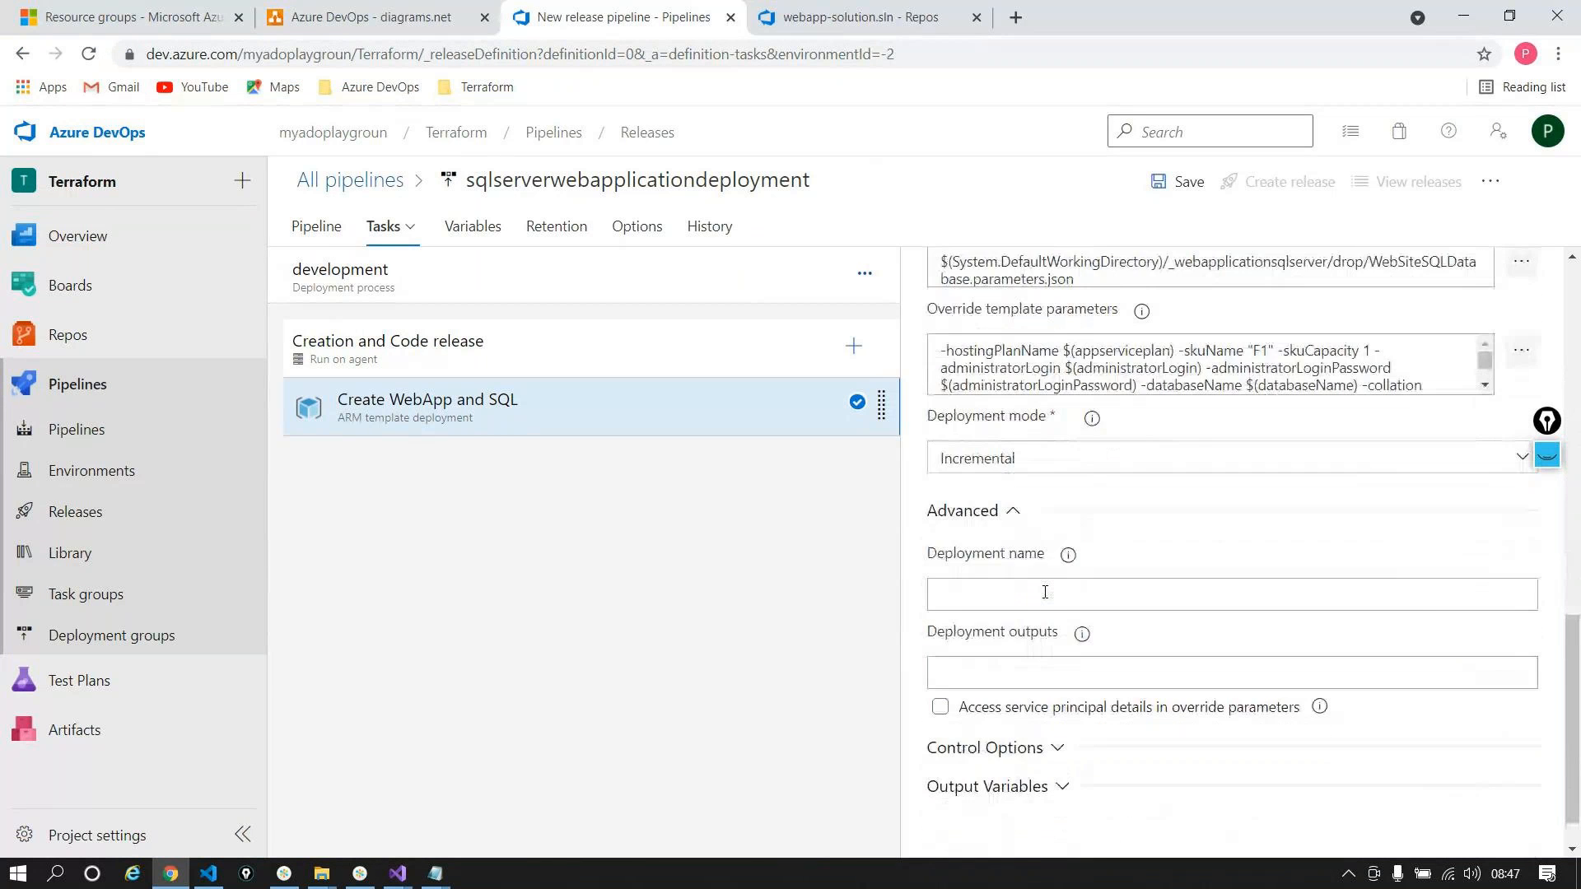
{"action": "scroll", "coordinate": [1044, 592], "scroll_direction": "up", "scroll_amount": 8}
{"action": "double_click", "coordinate": [1016, 491]}
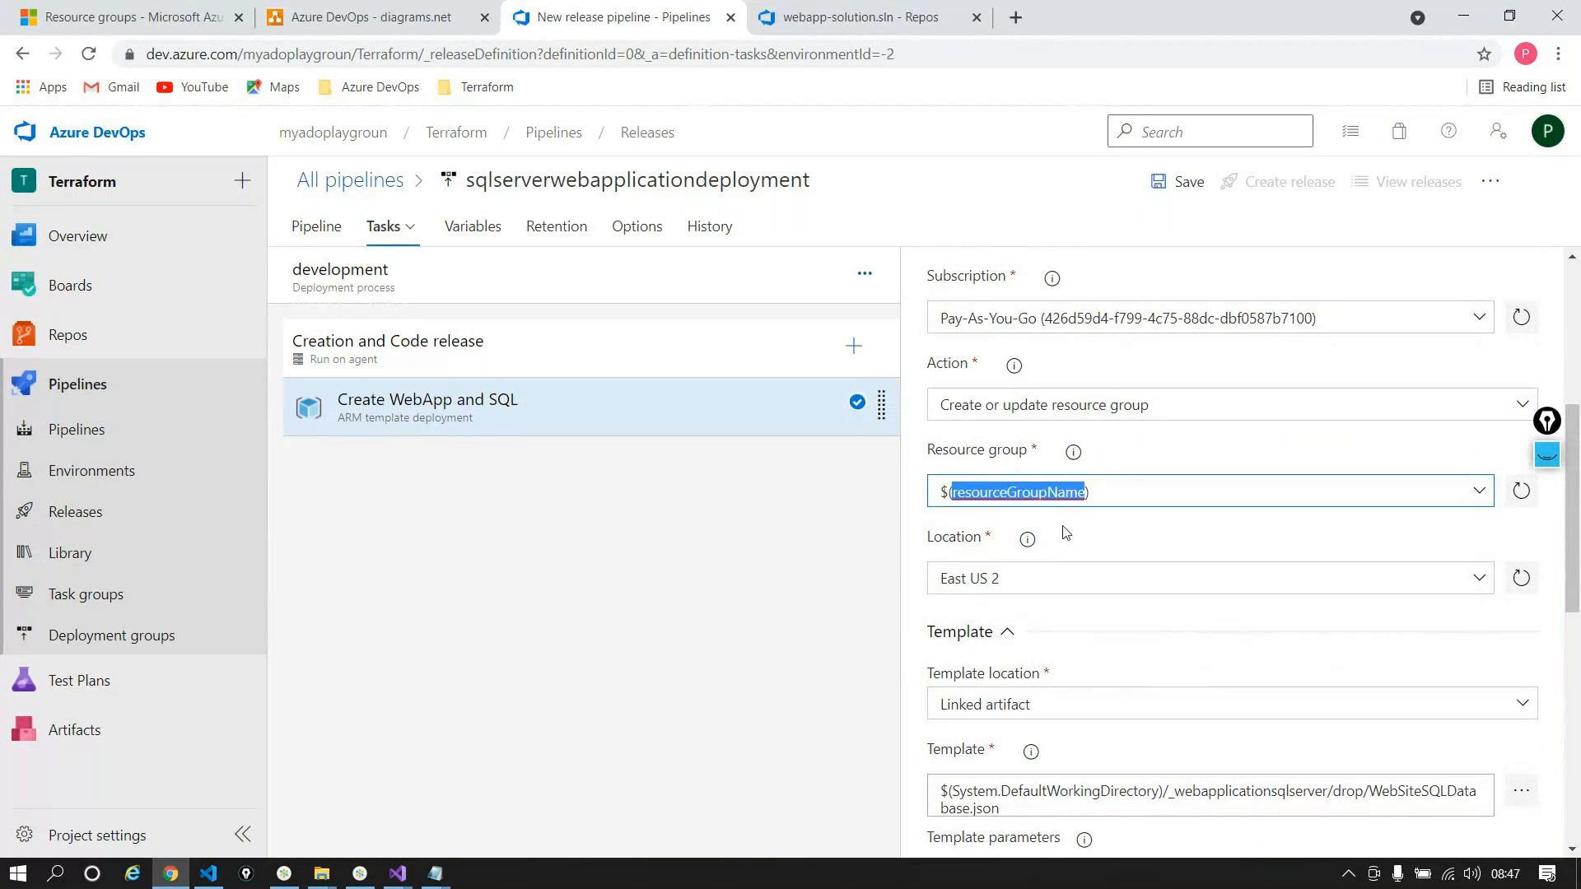
{"action": "left_click", "coordinate": [471, 225]}
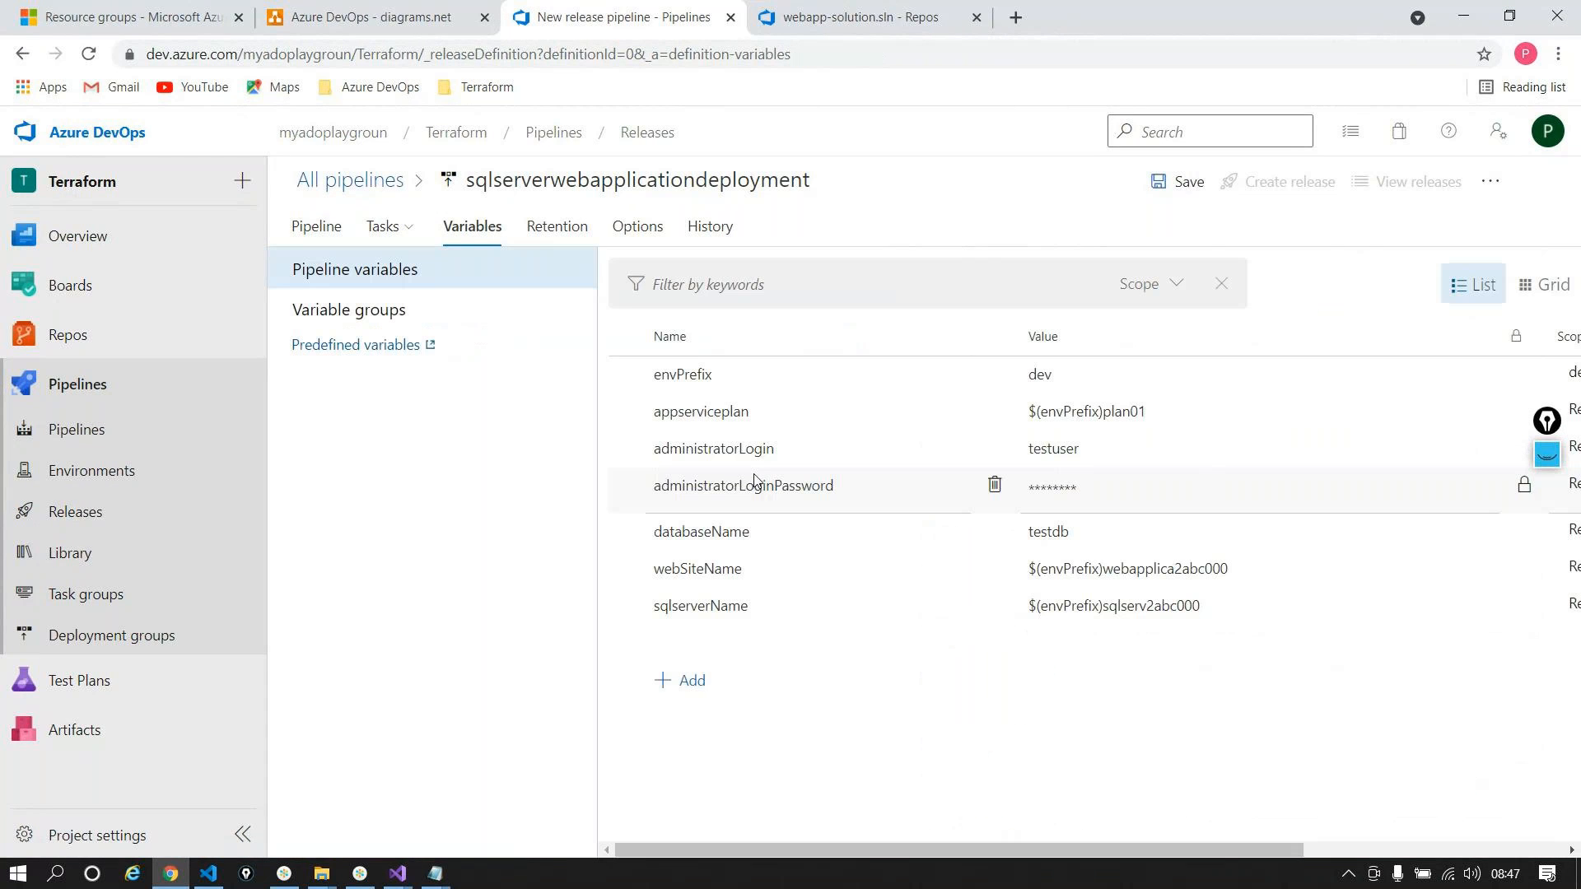
{"action": "left_click", "coordinate": [699, 677]}
{"action": "key", "text": "ctrl+v"}
{"action": "key", "text": "Tab"}
{"action": "double_click", "coordinate": [693, 373]}
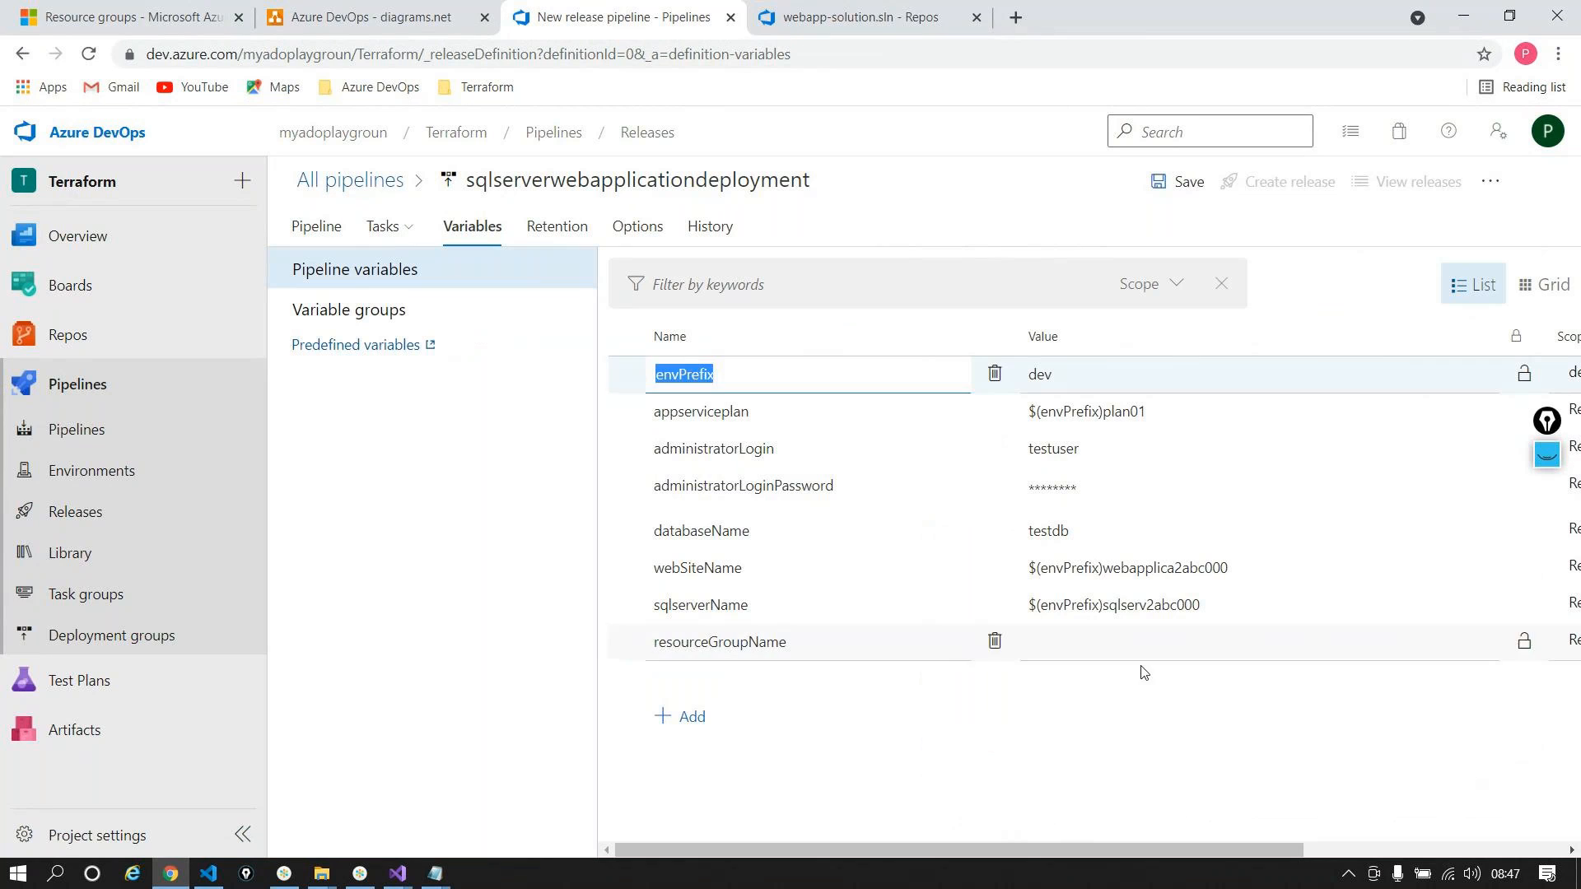
{"action": "left_click", "coordinate": [1118, 657]}
{"action": "type", "text": "$("}
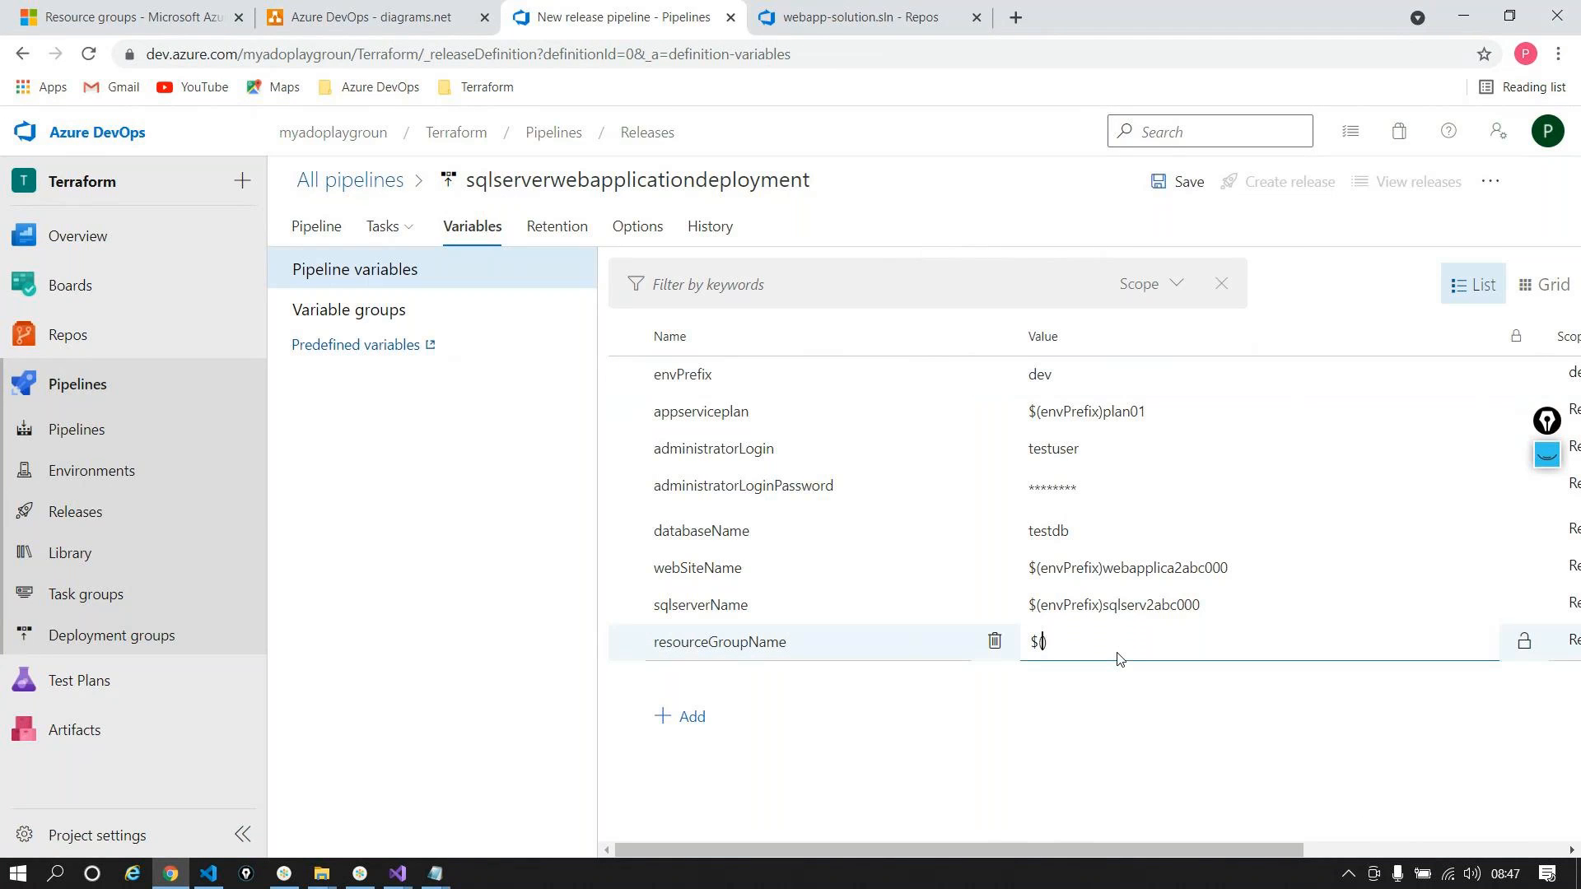
{"action": "key", "text": "ctrl+v"}
{"action": "type", "text": ")-rg"}
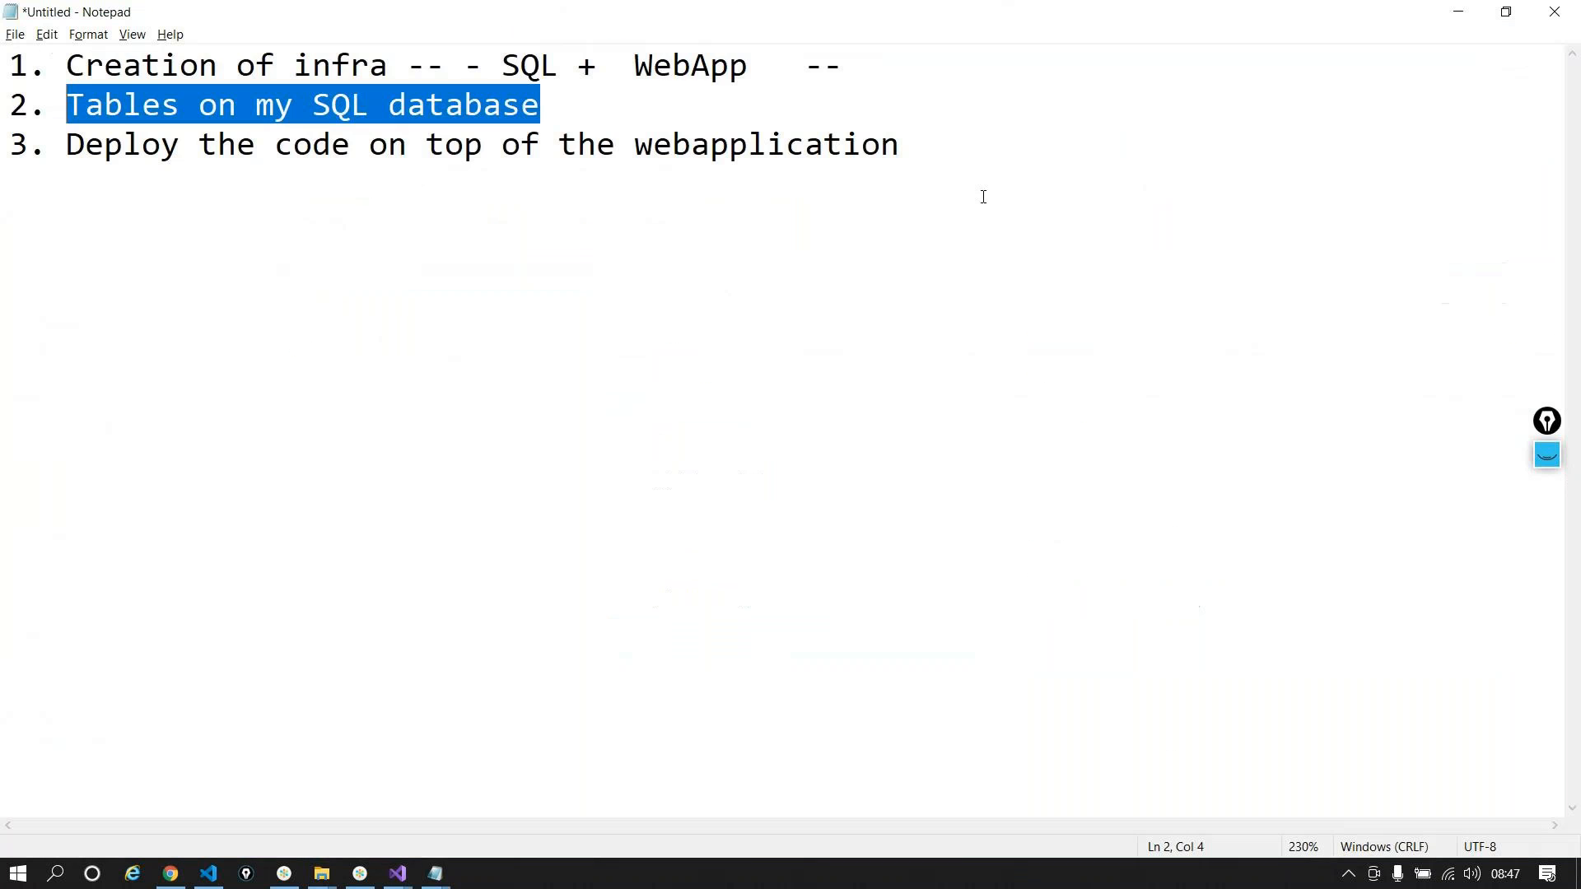
Step: Copy the word 'database' from the notes and show the development stage's tasks
{"action": "key", "text": "alt+Tab"}
{"action": "double_click", "coordinate": [480, 99]}
{"action": "key", "text": "alt+Tab"}
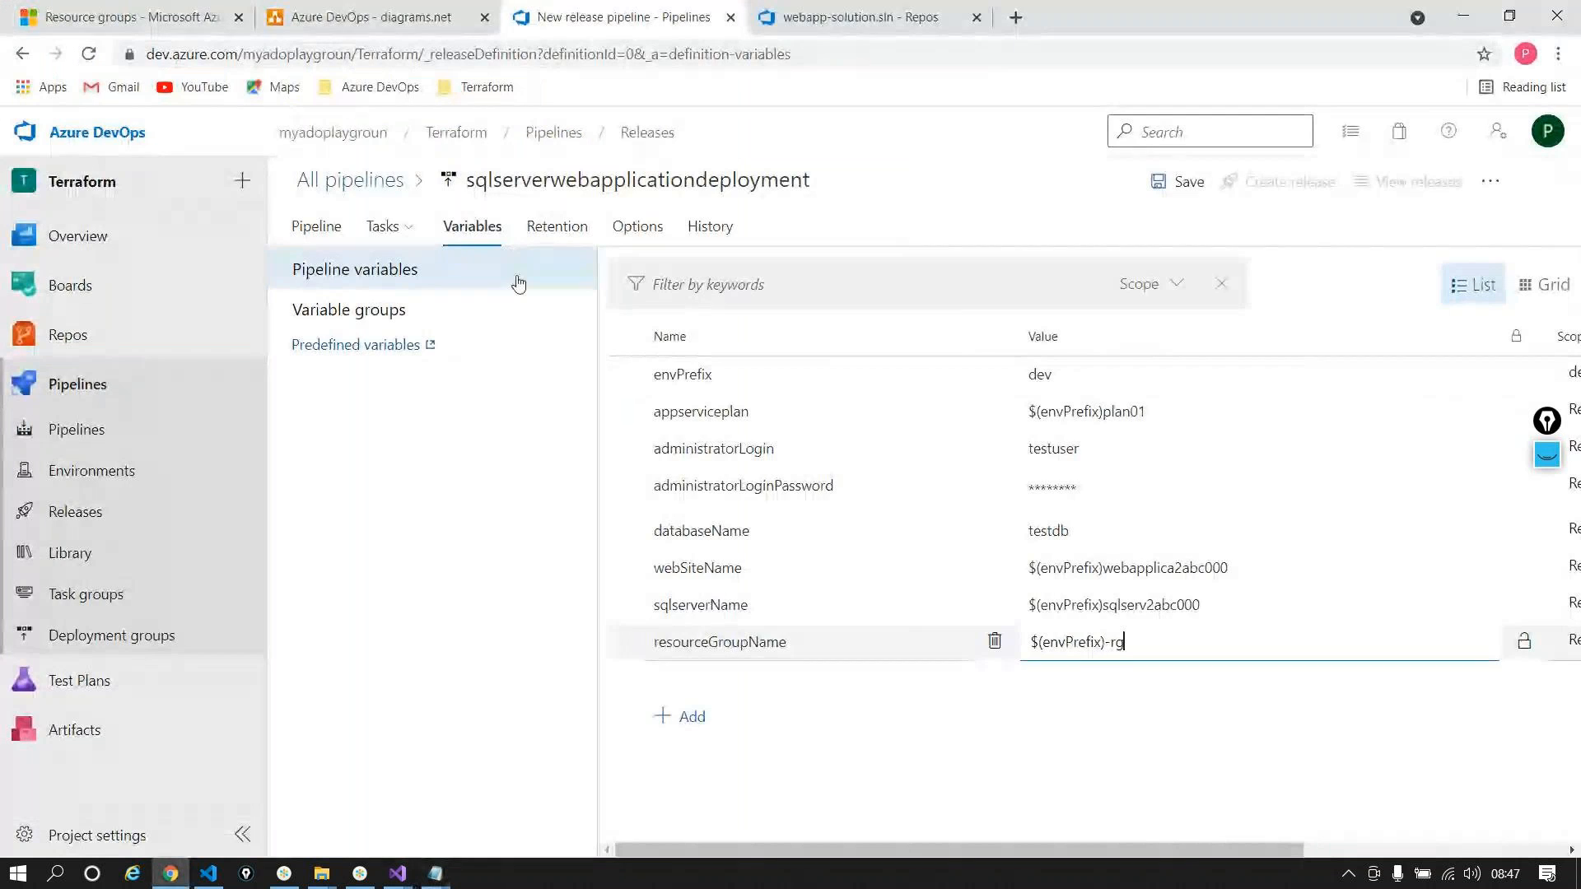
{"action": "left_click", "coordinate": [387, 226]}
{"action": "left_click", "coordinate": [422, 271]}
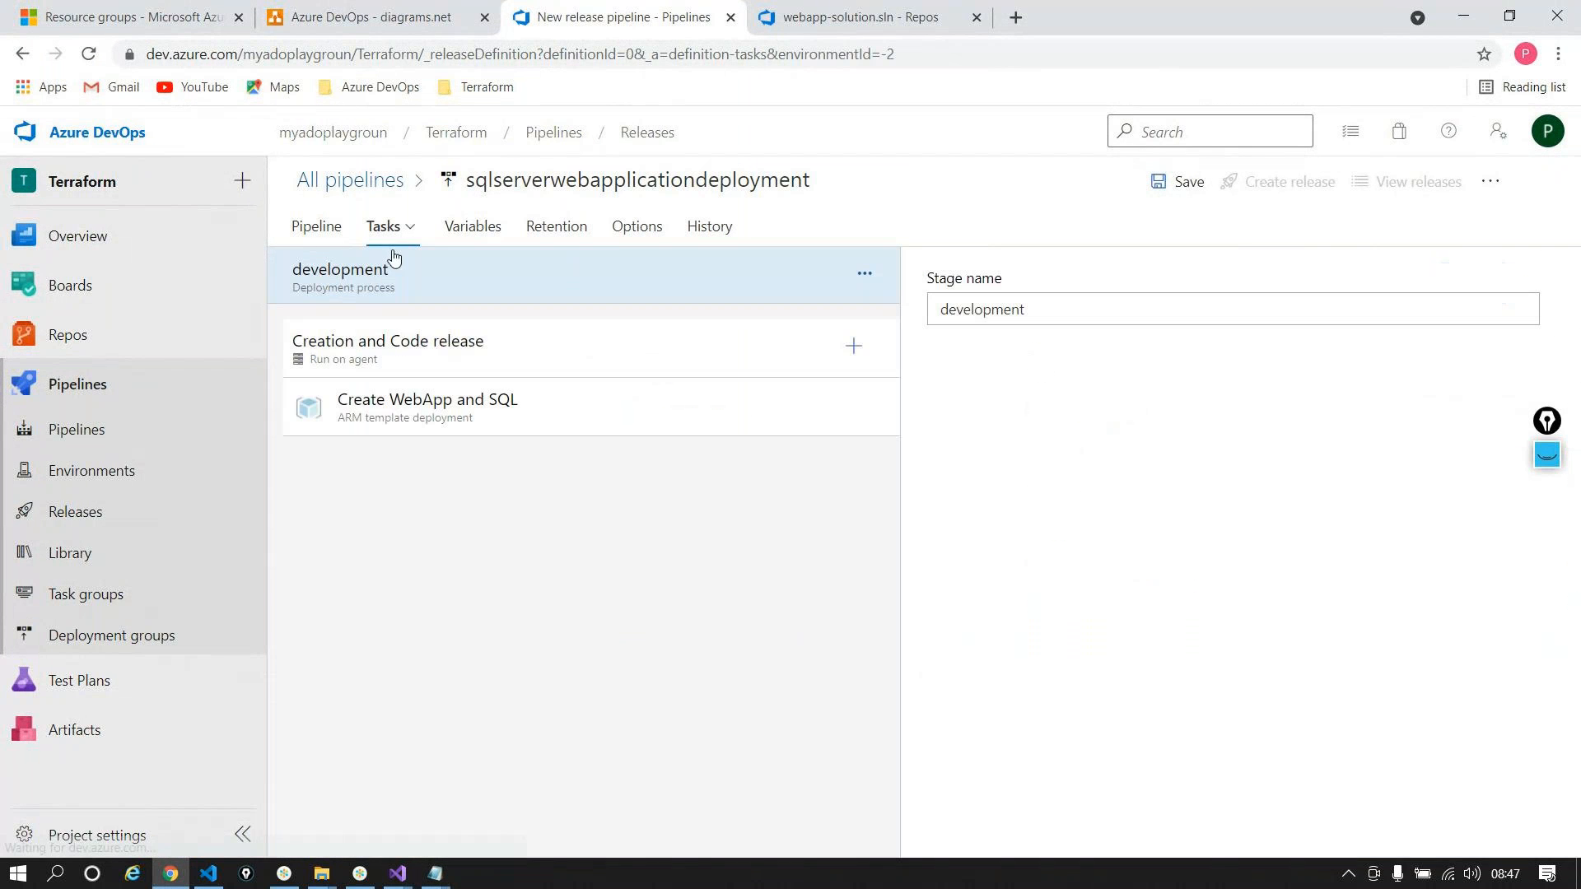
Step: Add the Azure SQL Database deployment task (Azure SQL DacpacTask) found by searching 'database'
{"action": "left_click", "coordinate": [426, 395]}
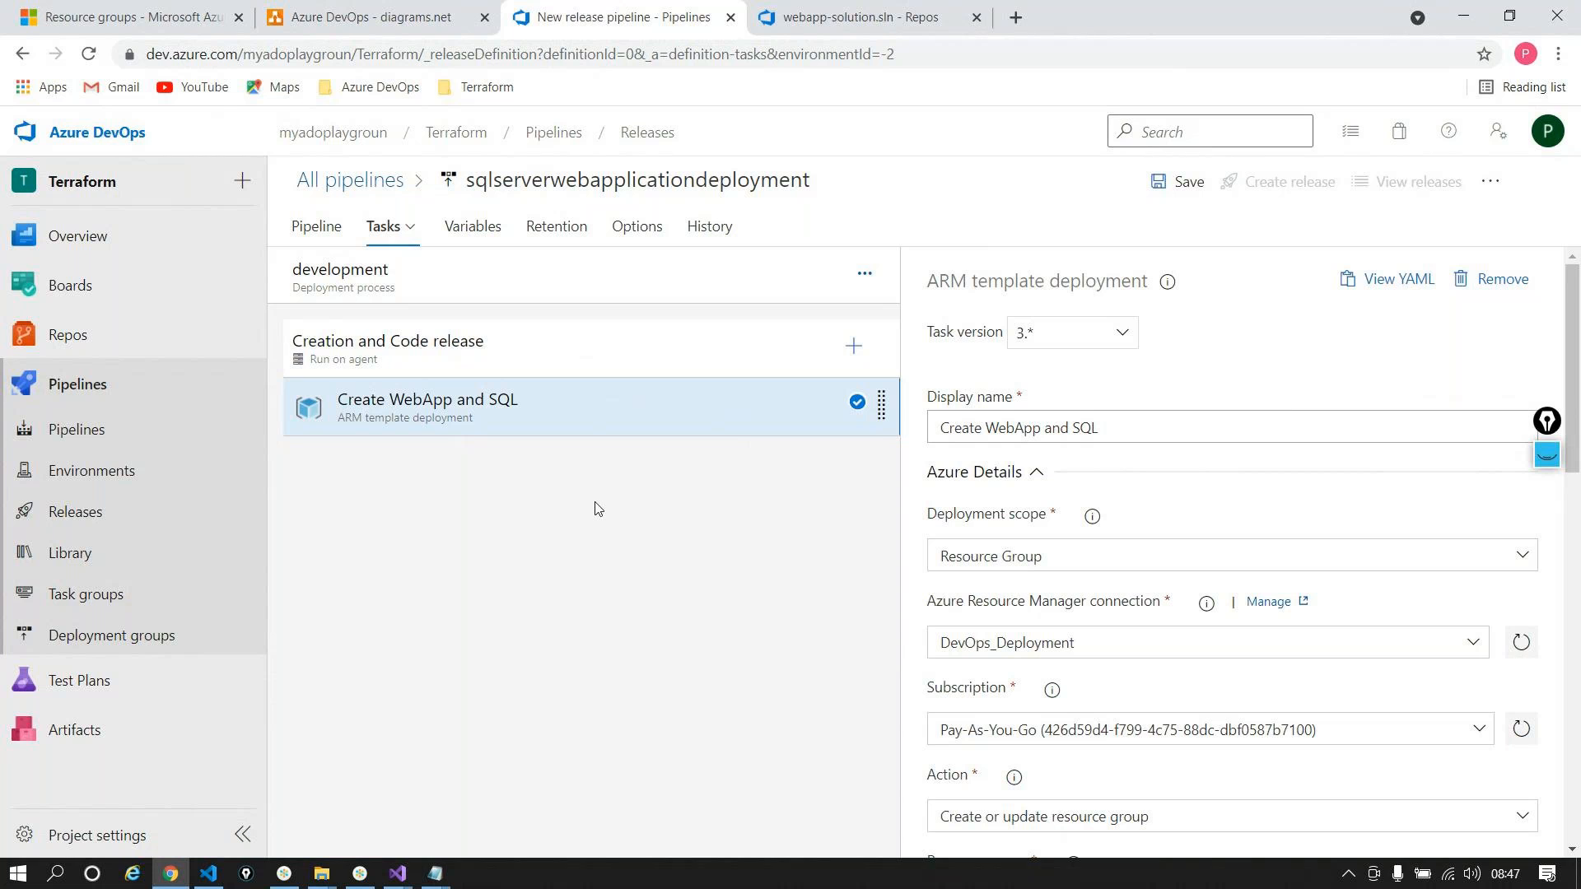
{"action": "left_click", "coordinate": [853, 346]}
{"action": "type", "text": "data"}
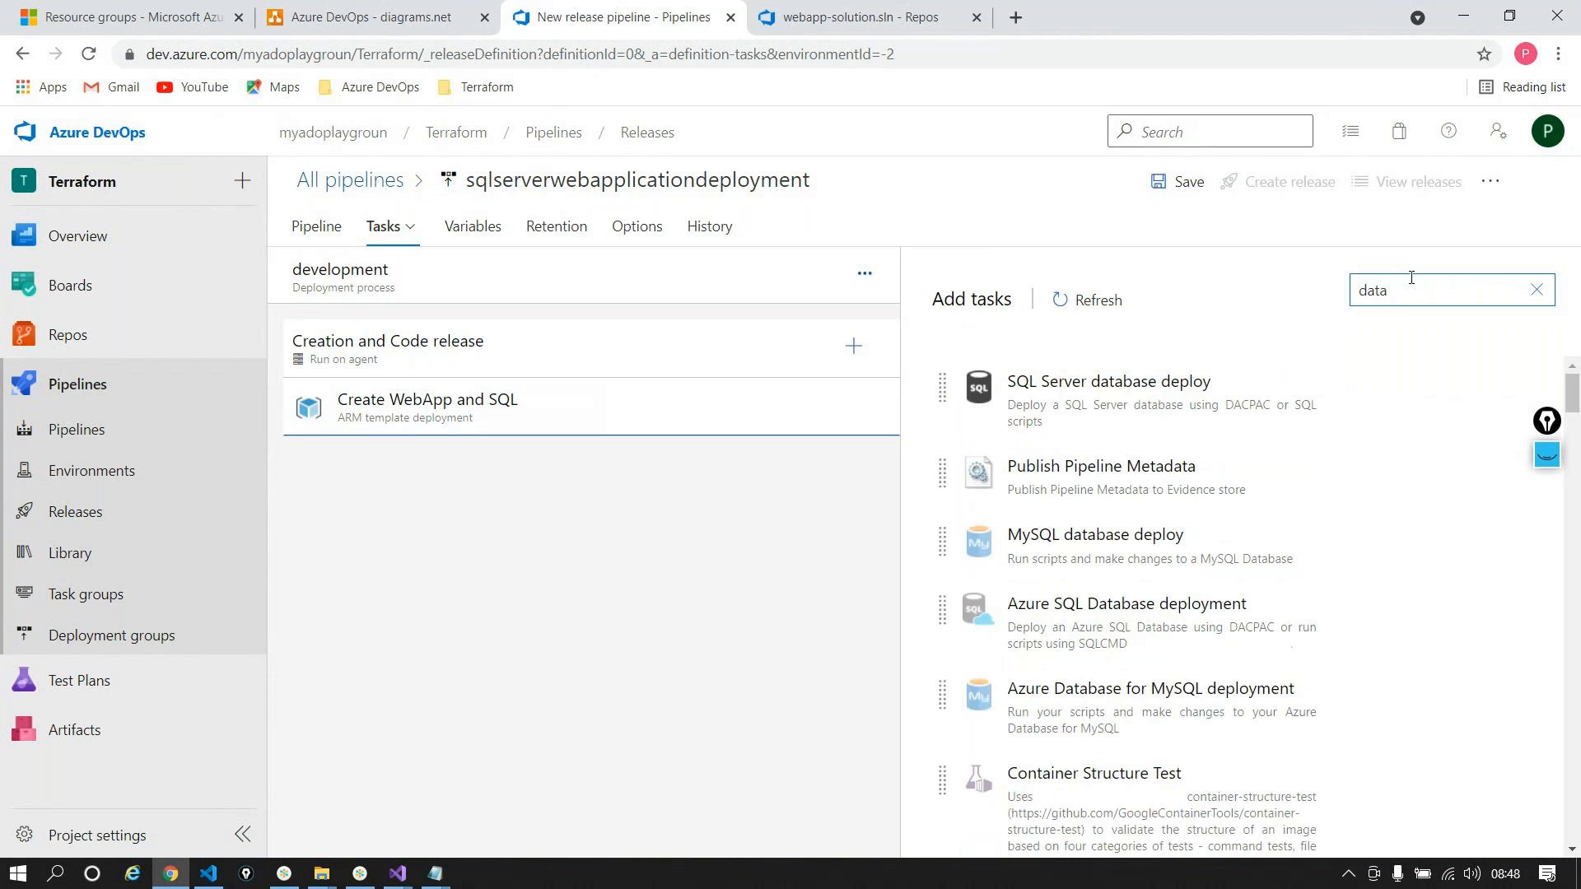
{"action": "type", "text": "base"}
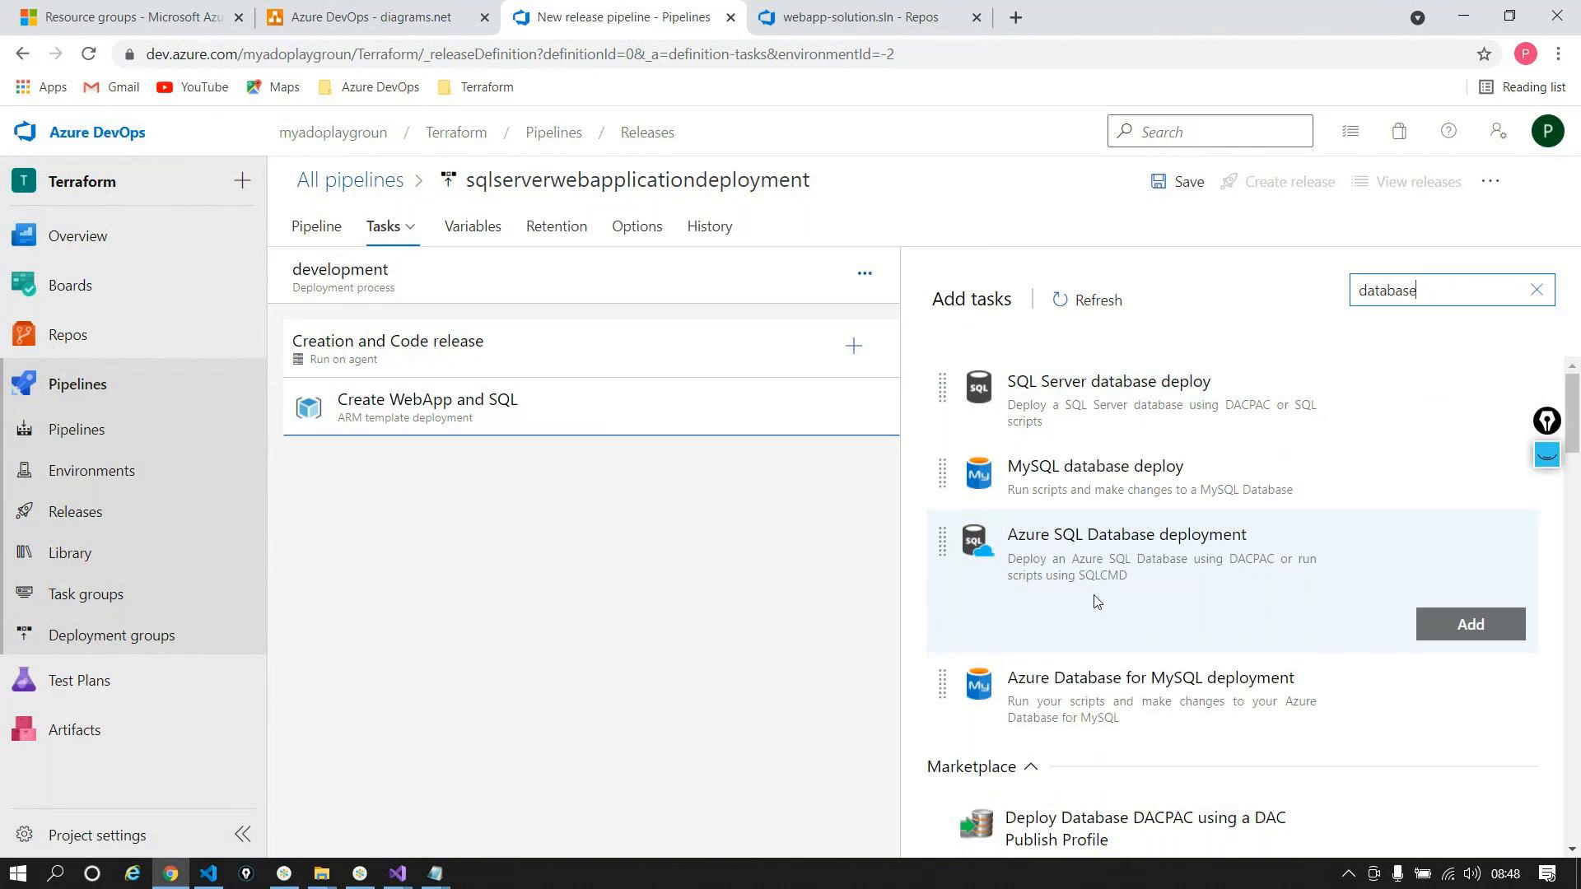
{"action": "left_click", "coordinate": [1466, 623]}
{"action": "left_click", "coordinate": [629, 473]}
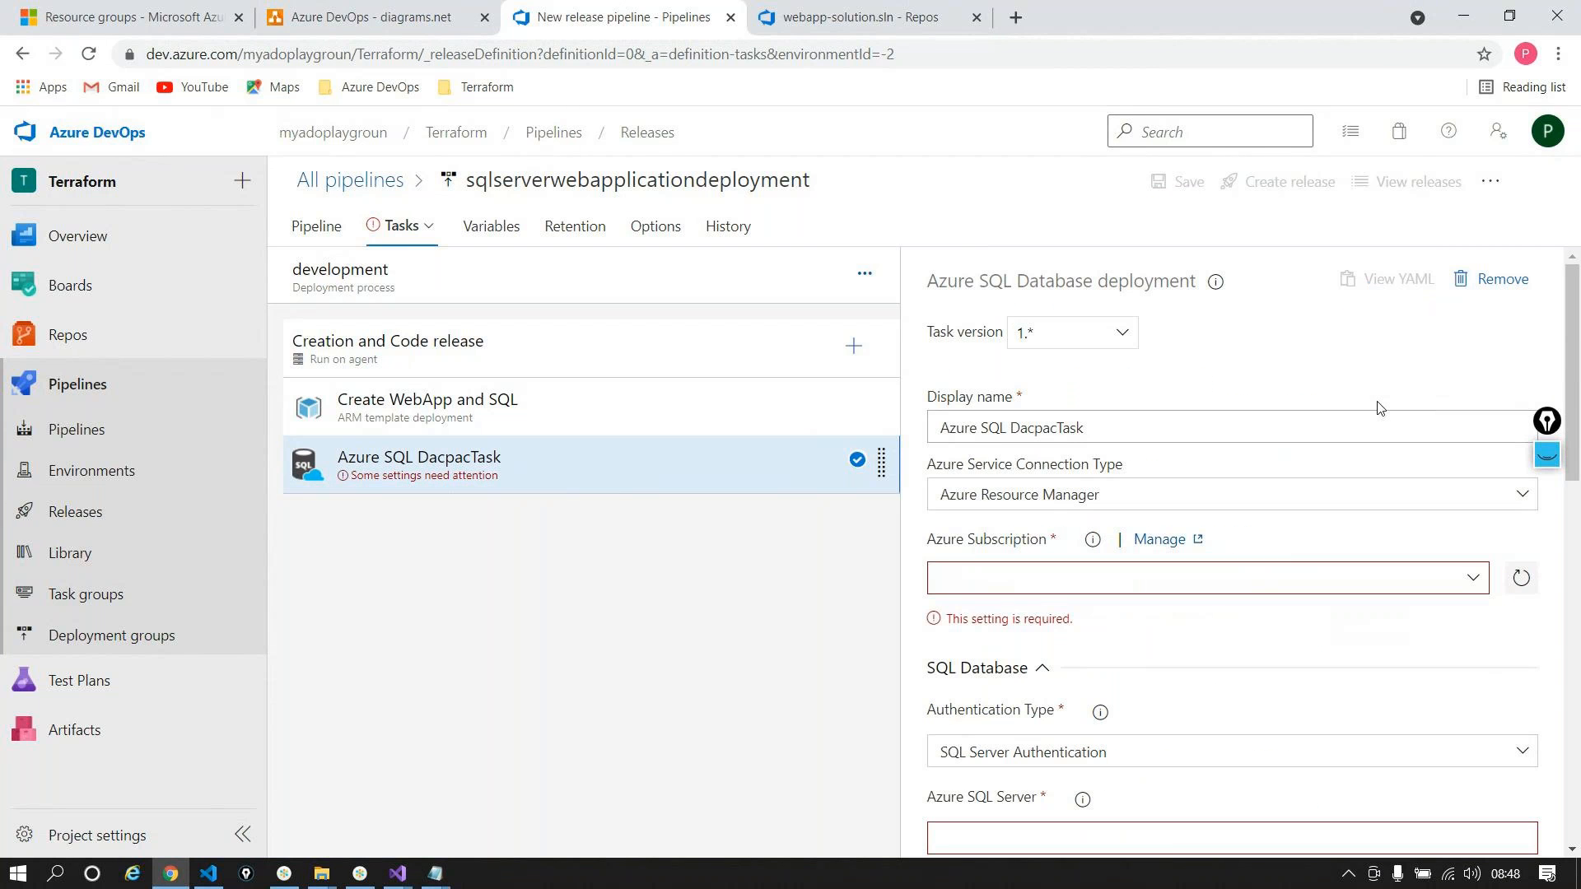
Step: Set the DacpacTask's Azure subscription to the DevOps_Deployment service connection
{"action": "left_click", "coordinate": [1472, 578]}
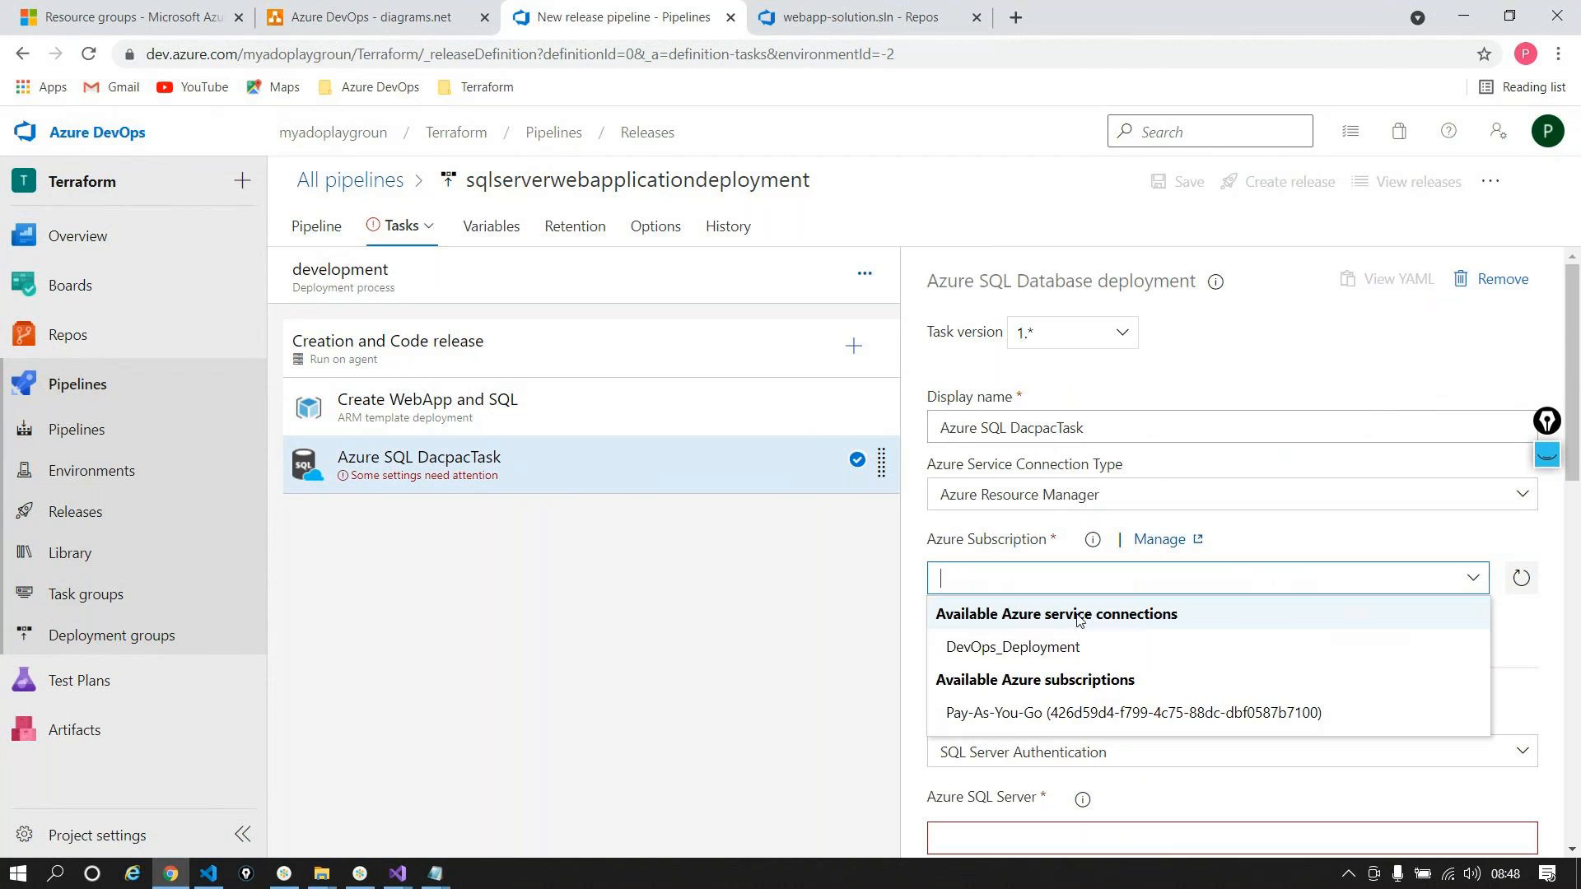
{"action": "left_click", "coordinate": [1039, 647]}
{"action": "scroll", "coordinate": [1151, 459], "scroll_direction": "down", "scroll_amount": 1}
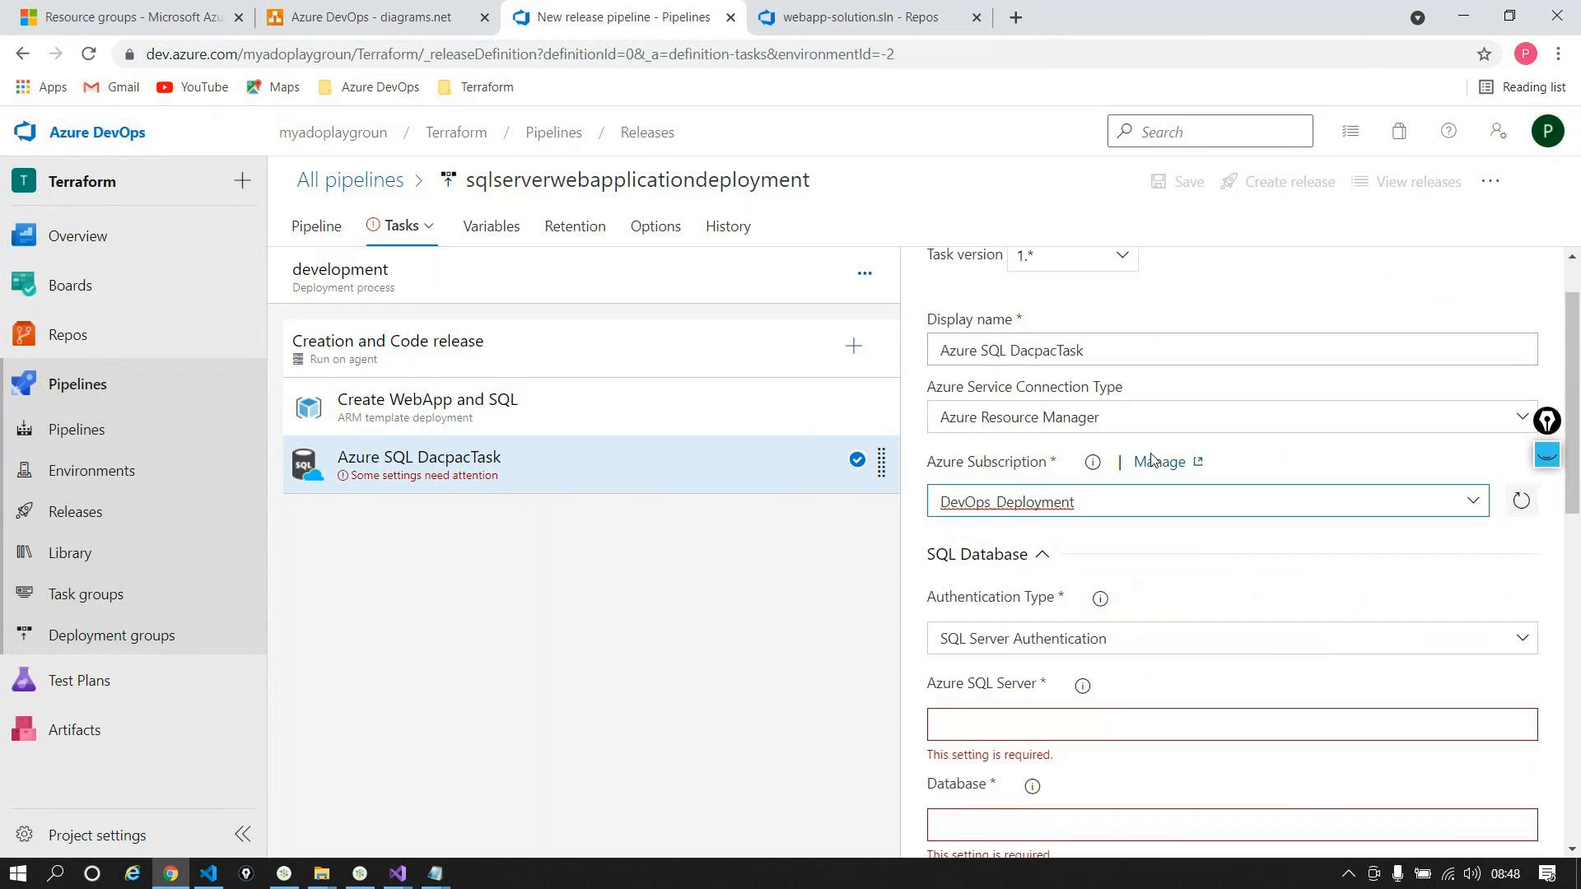
{"action": "scroll", "coordinate": [1151, 459], "scroll_direction": "down", "scroll_amount": 2}
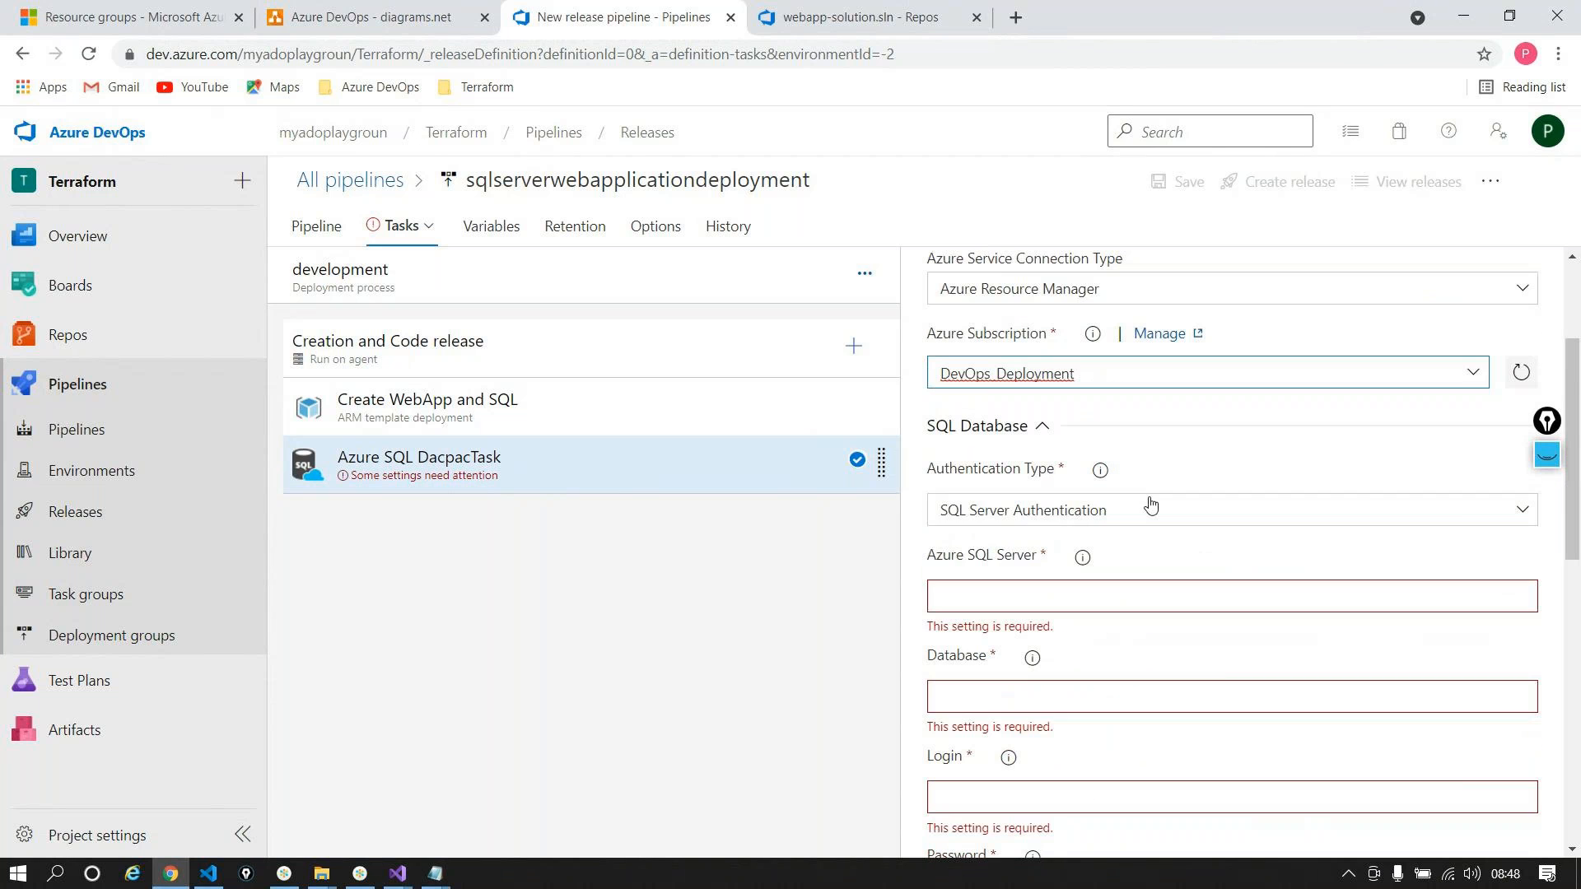
Step: Review the Azure SQL Server field's help on the server name format
{"action": "left_click", "coordinate": [1052, 585]}
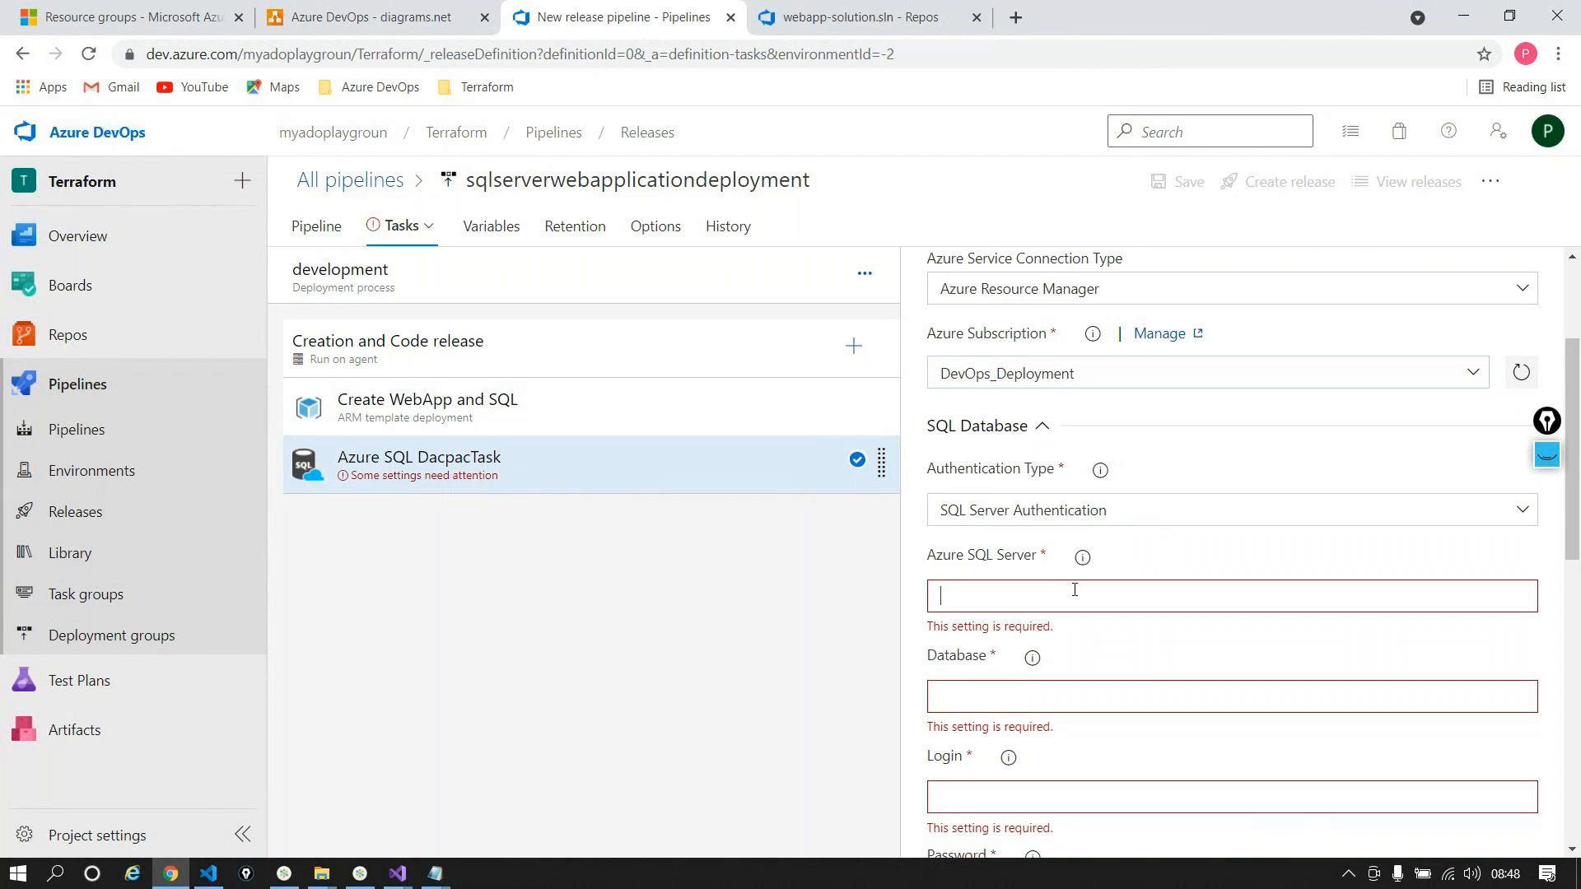
{"action": "mouse_move", "coordinate": [1083, 560]}
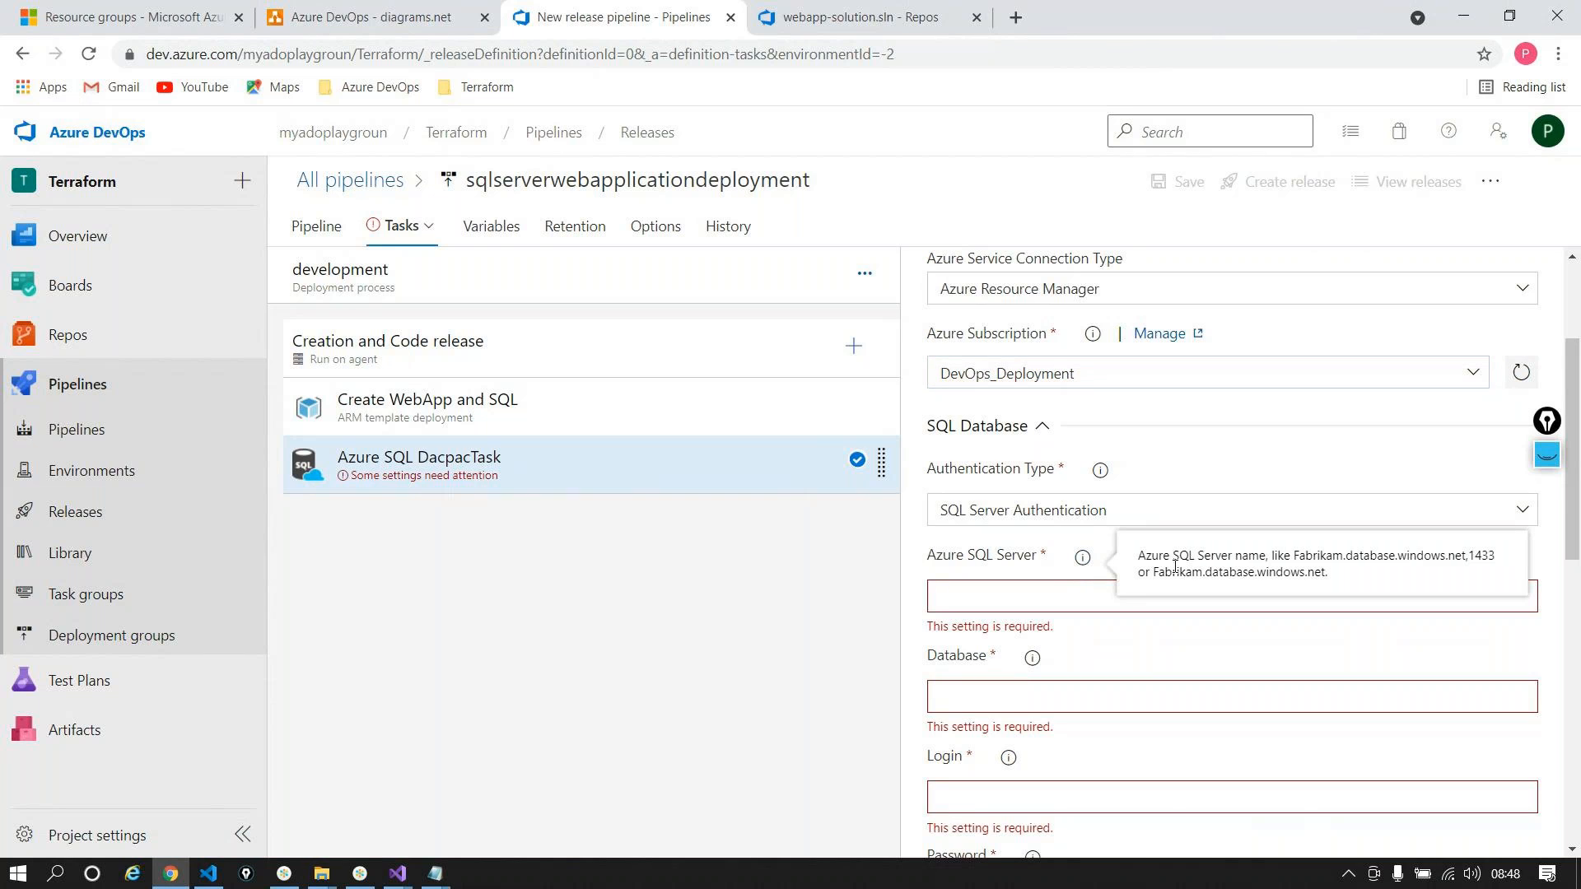
{"action": "left_click_drag", "start_coordinate": [1153, 572], "coordinate": [1190, 569]}
{"action": "left_click", "coordinate": [1301, 570]}
{"action": "double_click", "coordinate": [1301, 569]}
{"action": "left_click", "coordinate": [1309, 570]}
Step: Set Azure SQL Server to $(sqlserverName).database.windows.net using the copied variable name
{"action": "left_click", "coordinate": [492, 227]}
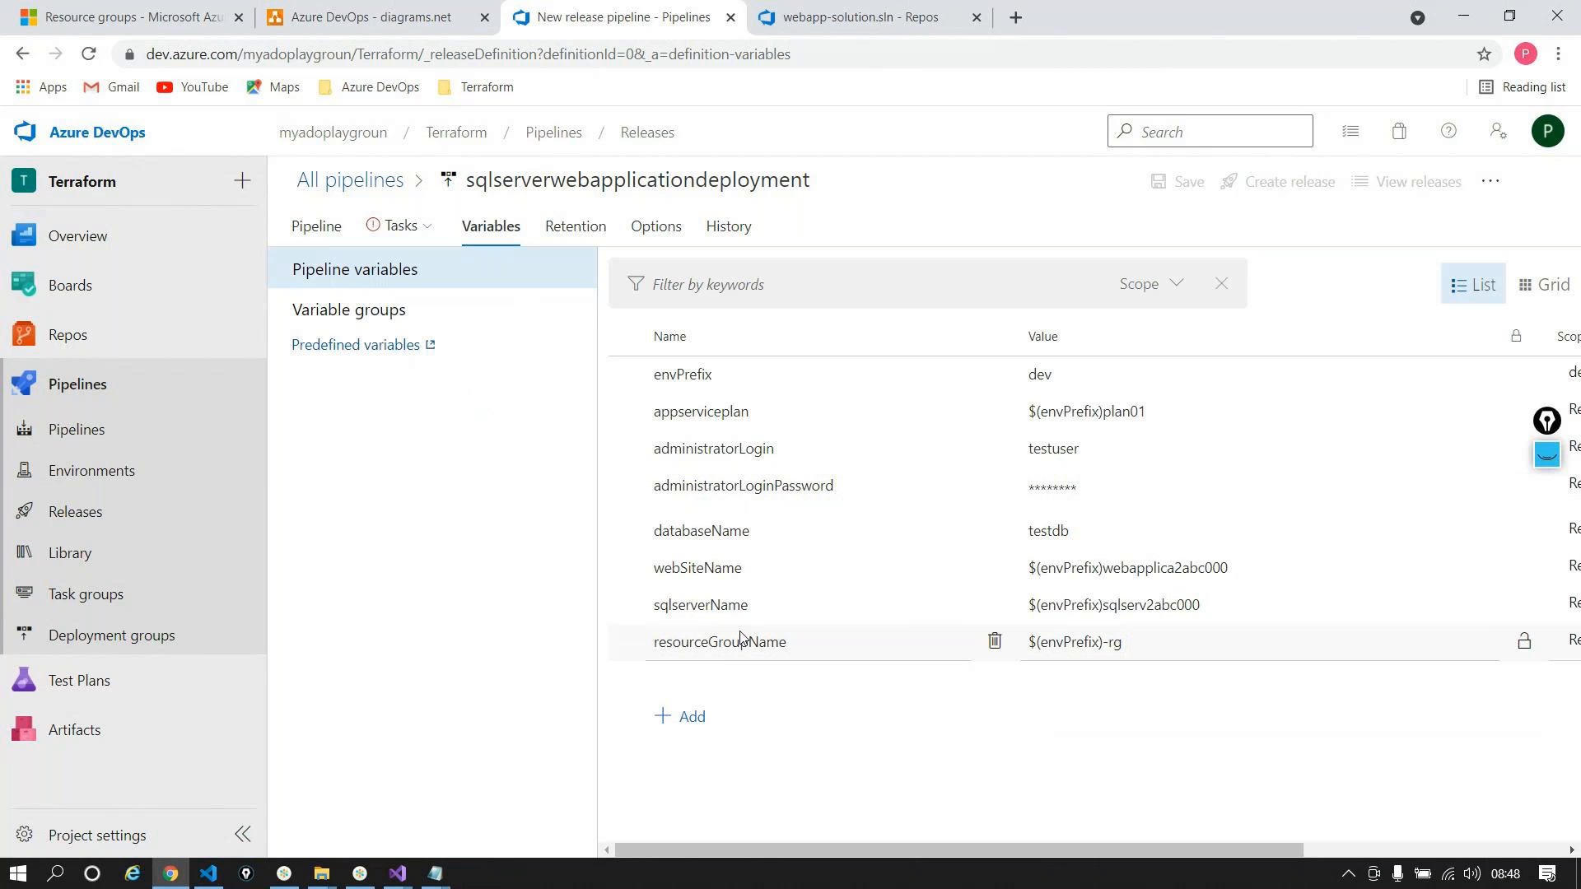
{"action": "double_click", "coordinate": [725, 607]}
{"action": "key", "text": "ctrl+c"}
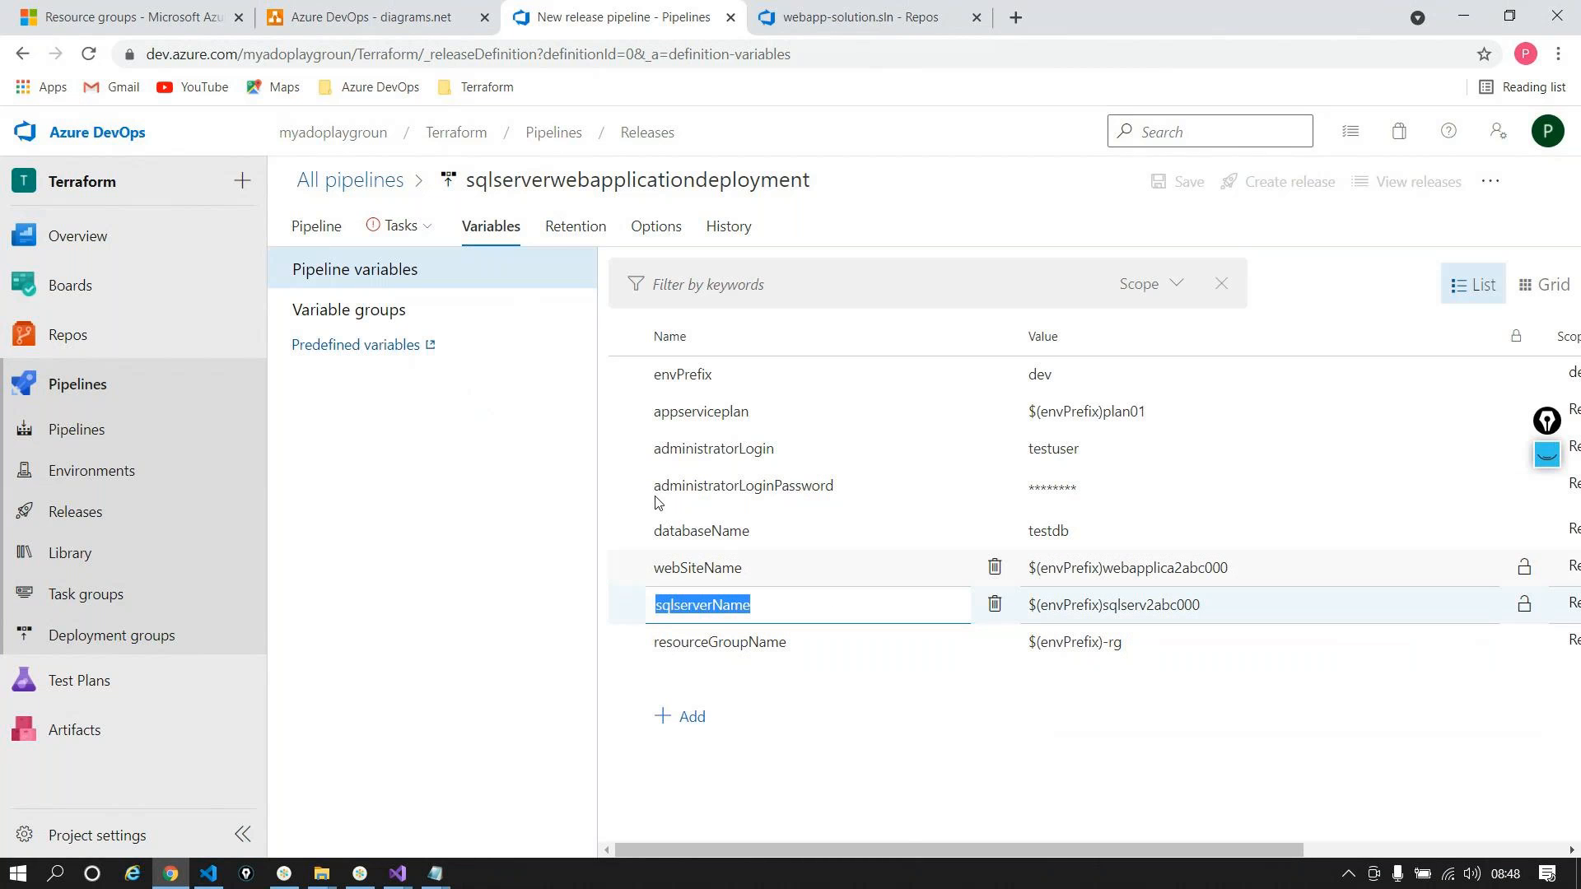
{"action": "left_click", "coordinate": [387, 226]}
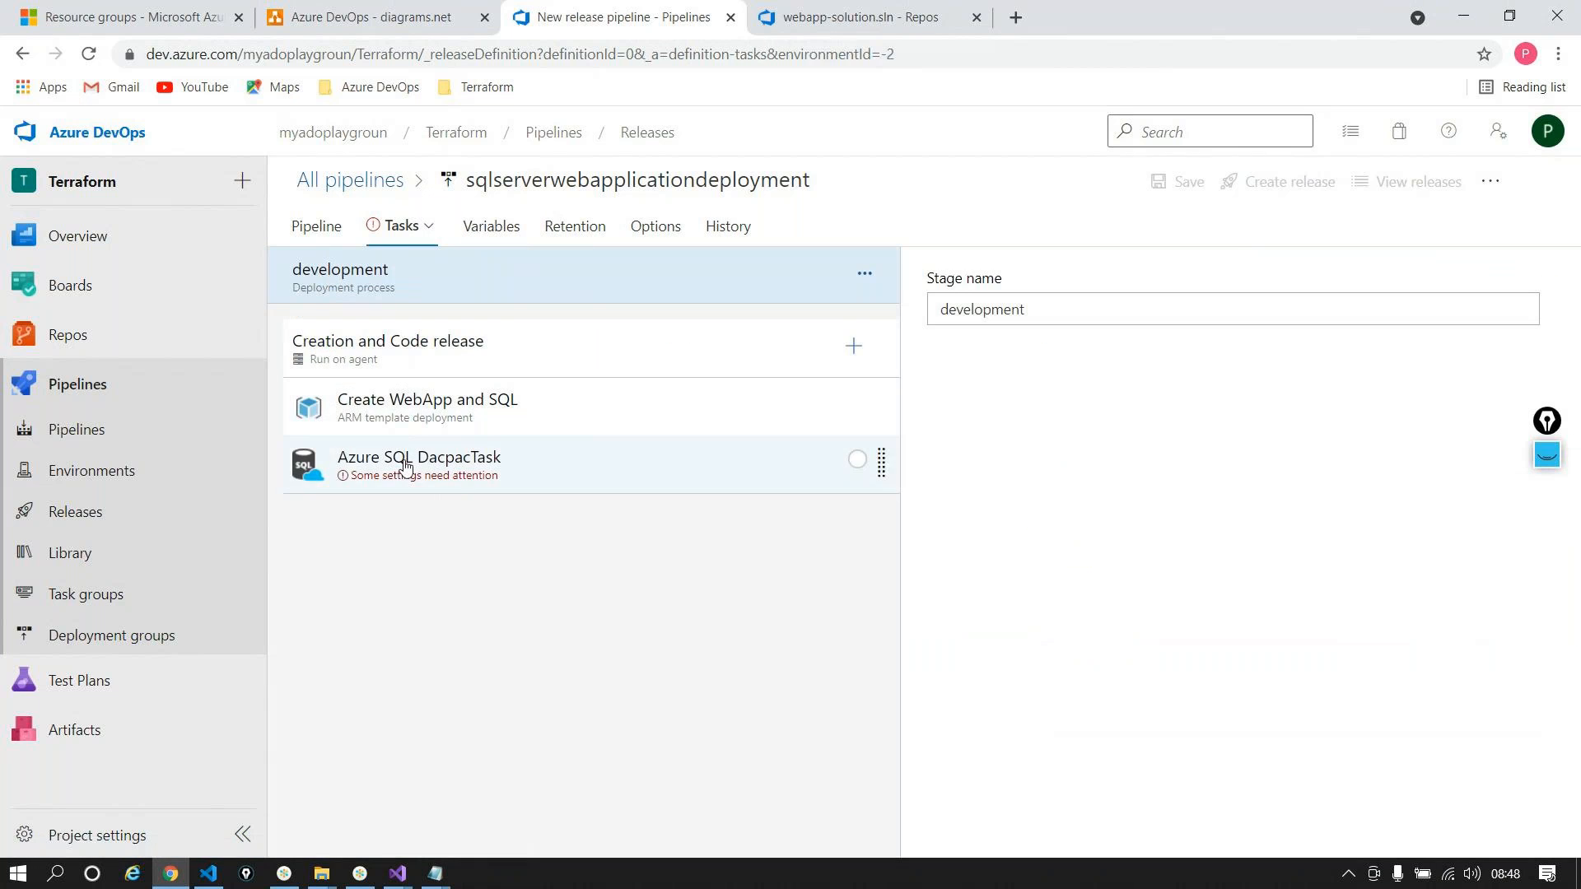
{"action": "left_click", "coordinate": [402, 461]}
{"action": "left_click", "coordinate": [1029, 800]}
{"action": "type", "text": "$("}
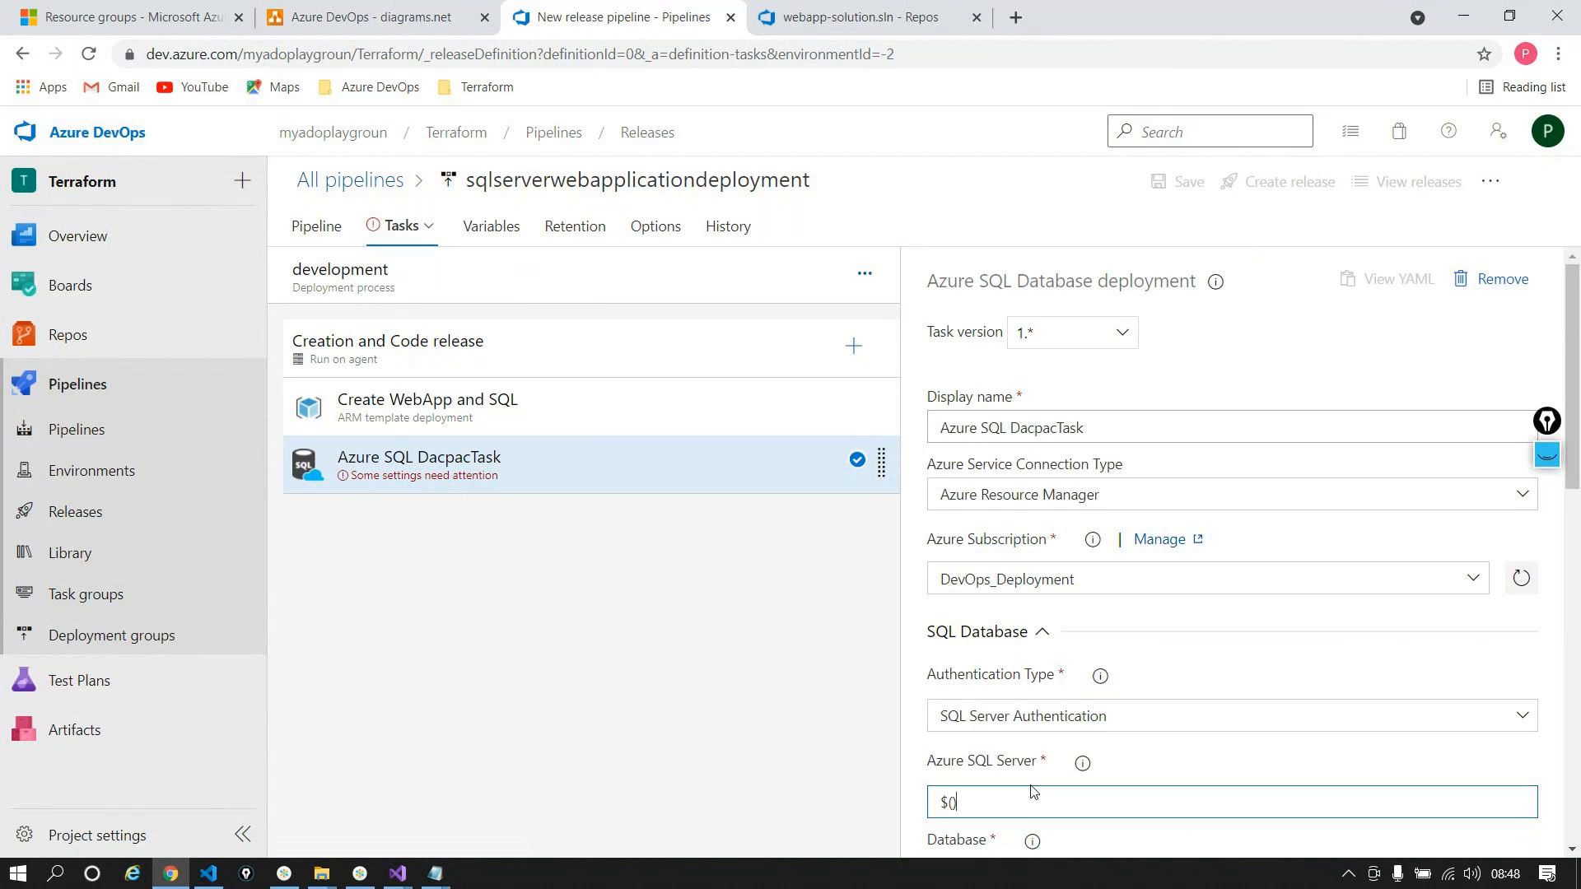
{"action": "key", "text": "ctrl+v"}
{"action": "left_click", "coordinate": [1083, 763]}
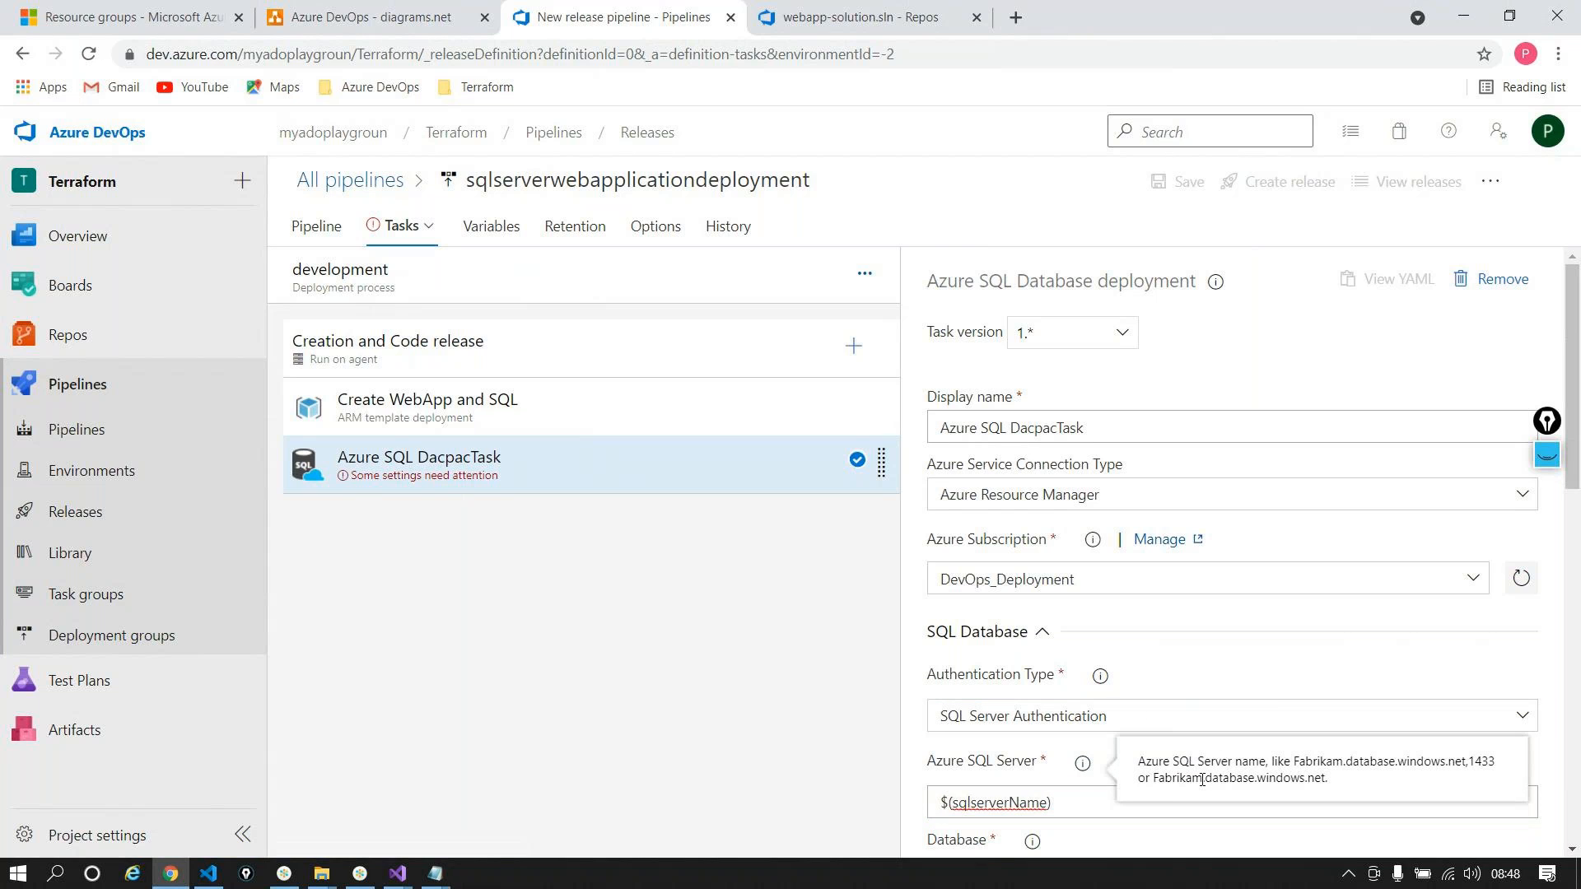
{"action": "left_click_drag", "start_coordinate": [1205, 779], "coordinate": [1327, 778]}
{"action": "key", "text": "ctrl+c"}
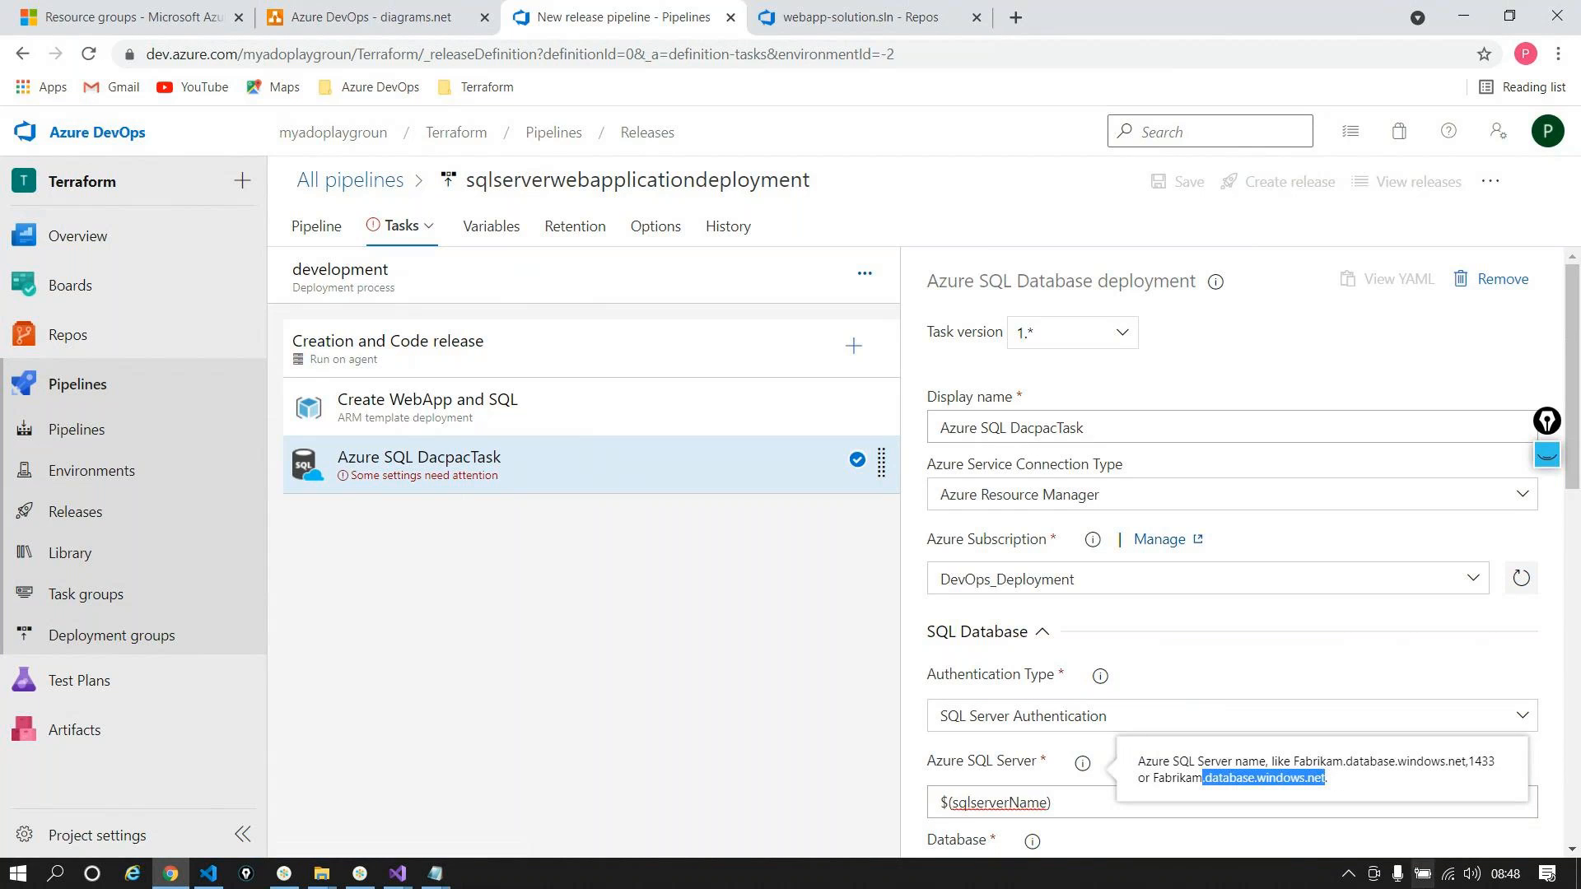
{"action": "left_click", "coordinate": [1079, 805]}
{"action": "key", "text": "ctrl+v"}
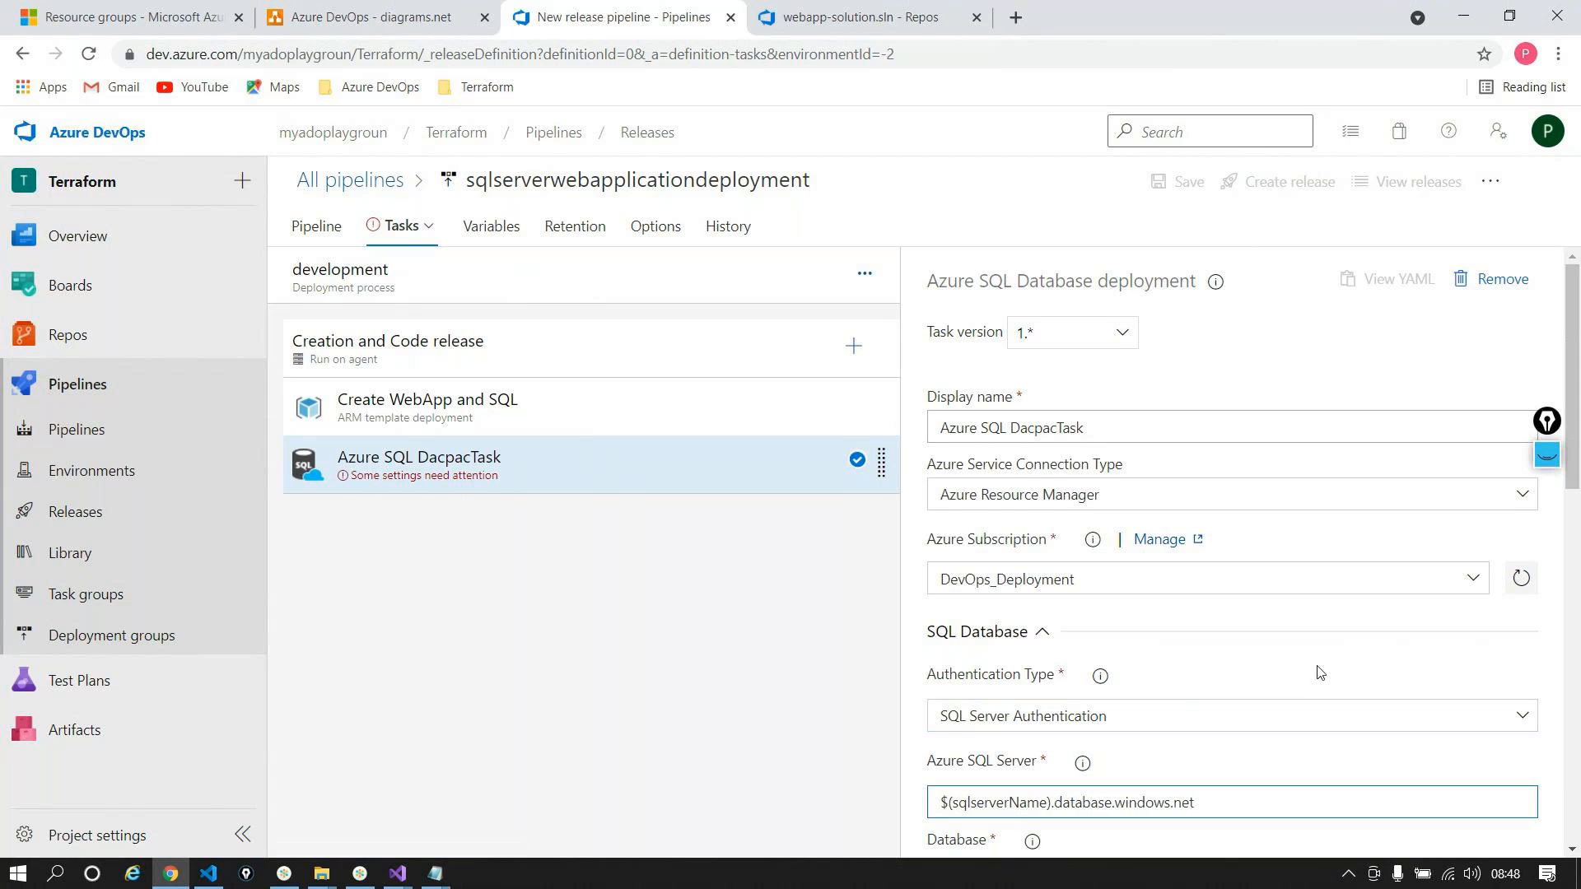
Step: Set Database to $(databaseName), copied from the pipeline variables list
{"action": "scroll", "coordinate": [1292, 635], "scroll_direction": "down", "scroll_amount": 4}
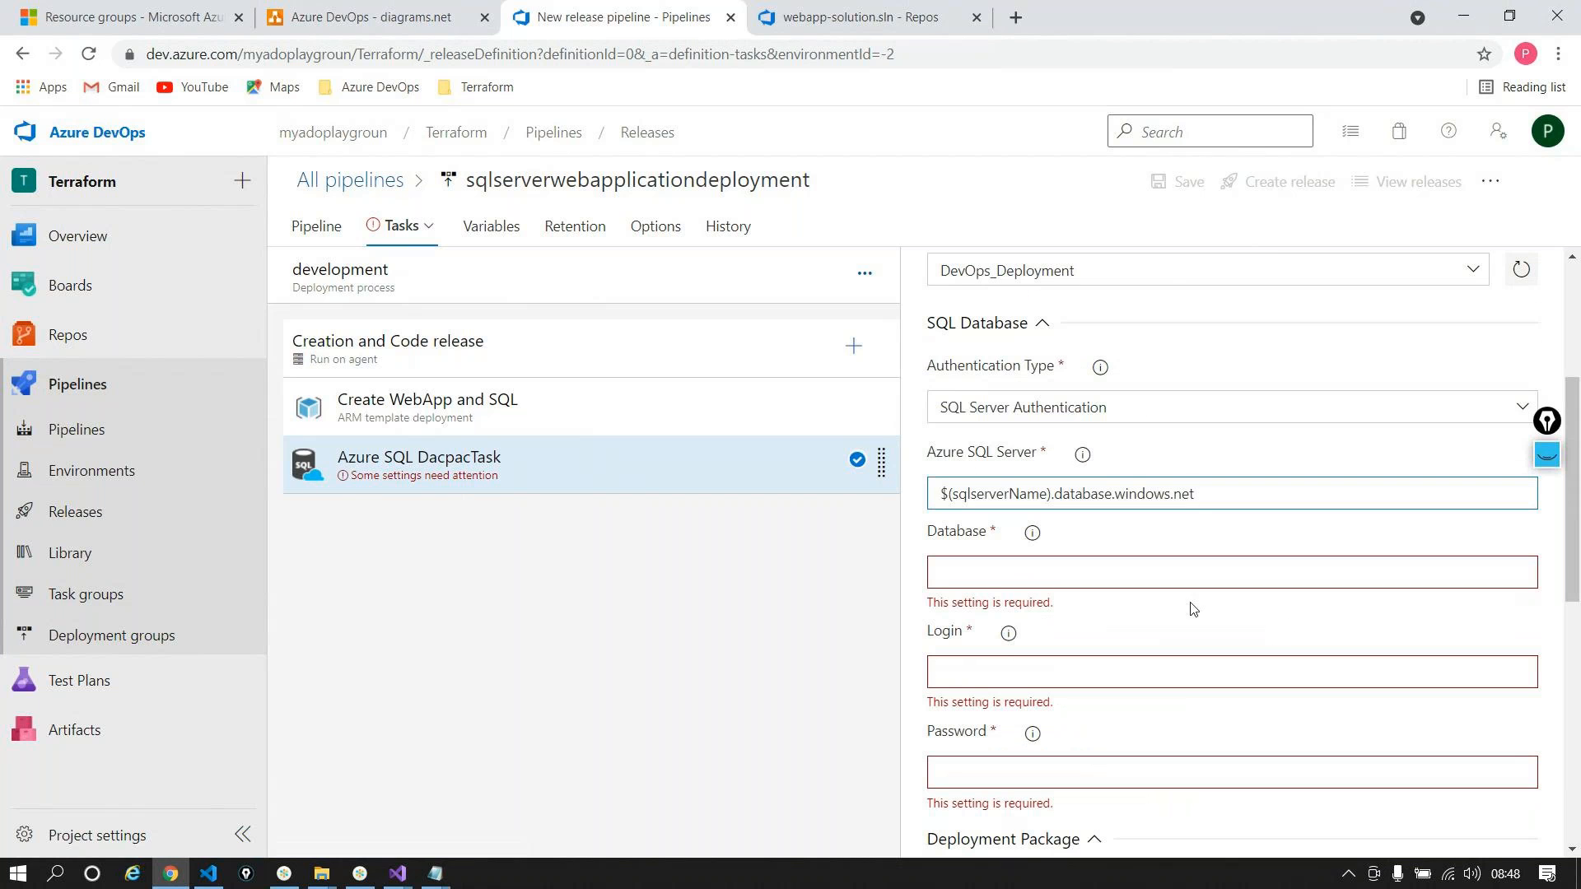
{"action": "left_click", "coordinate": [486, 229]}
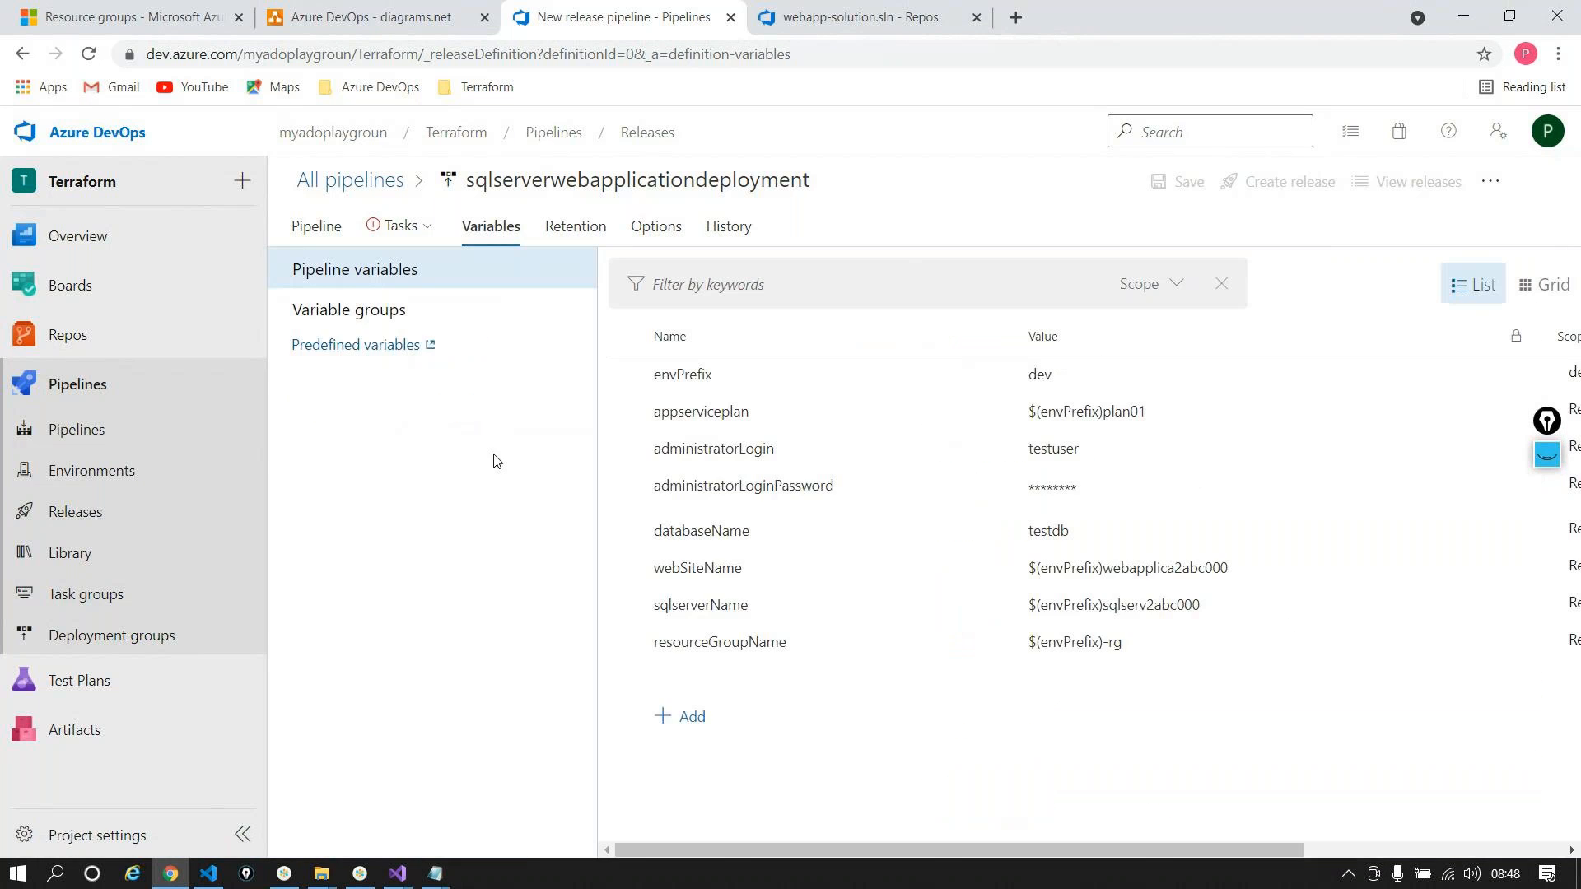
{"action": "double_click", "coordinate": [713, 532]}
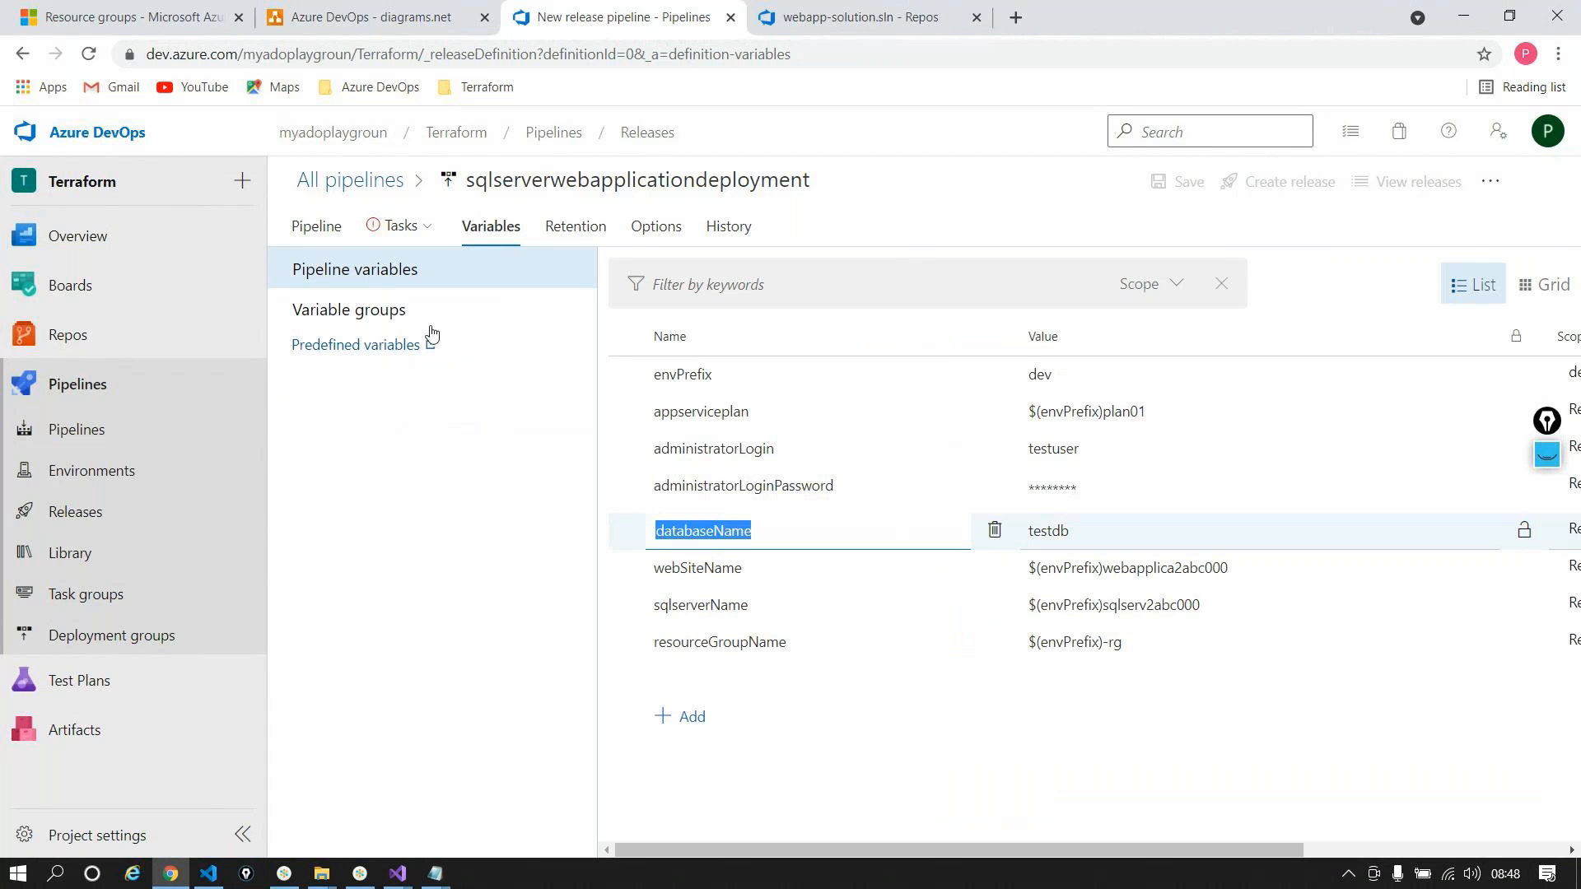
{"action": "left_click", "coordinate": [387, 226]}
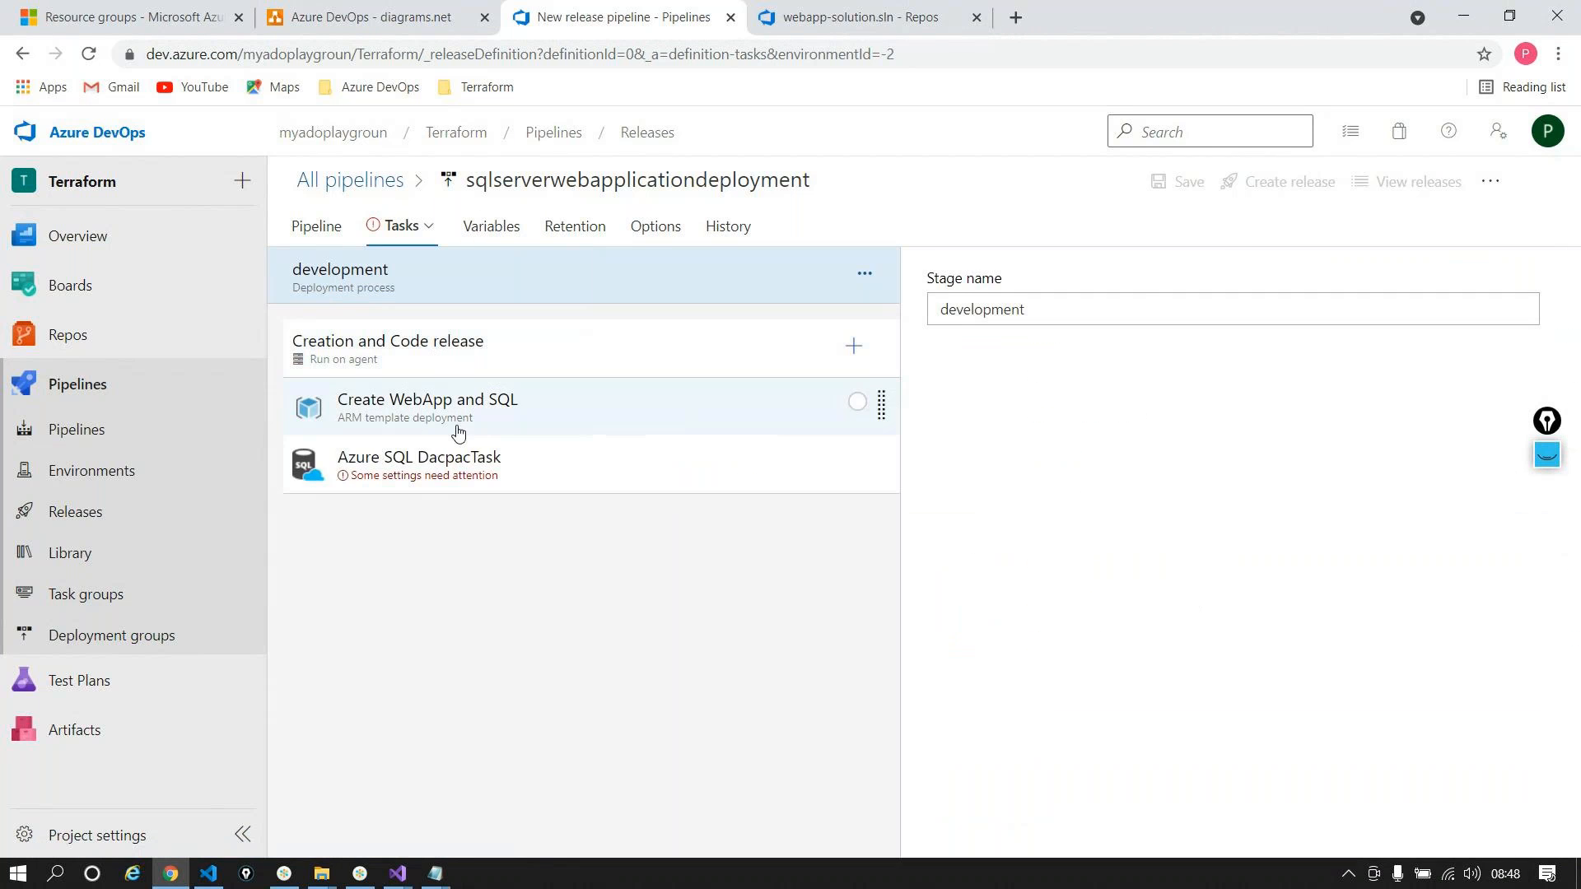
{"action": "left_click", "coordinate": [526, 461]}
{"action": "scroll", "coordinate": [1203, 680], "scroll_direction": "down", "scroll_amount": 2}
{"action": "left_click", "coordinate": [1039, 662]}
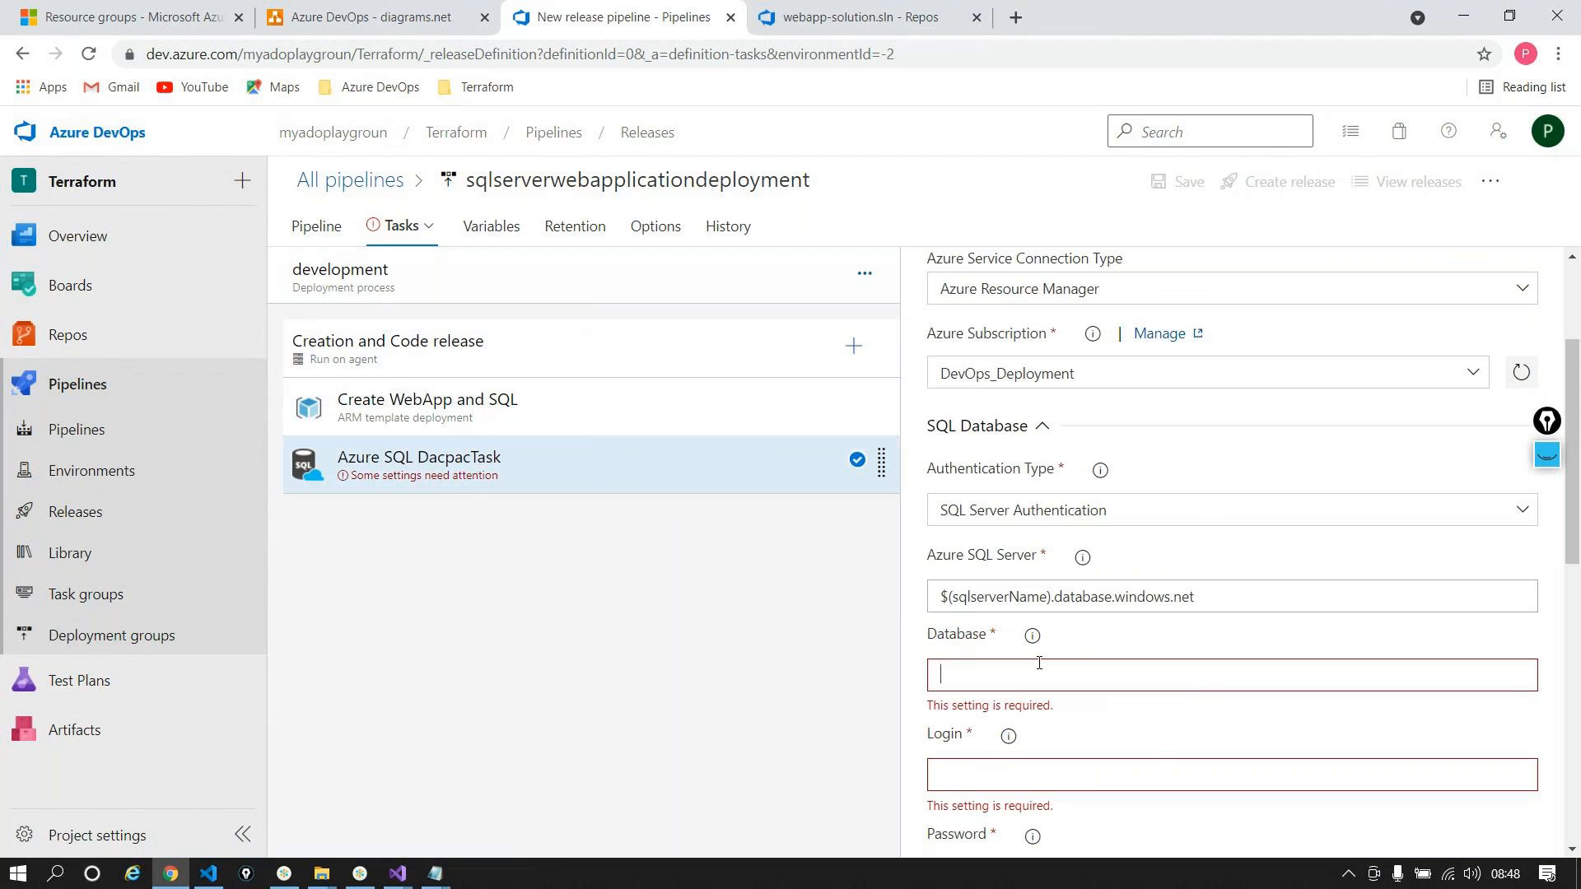
{"action": "type", "text": "$("}
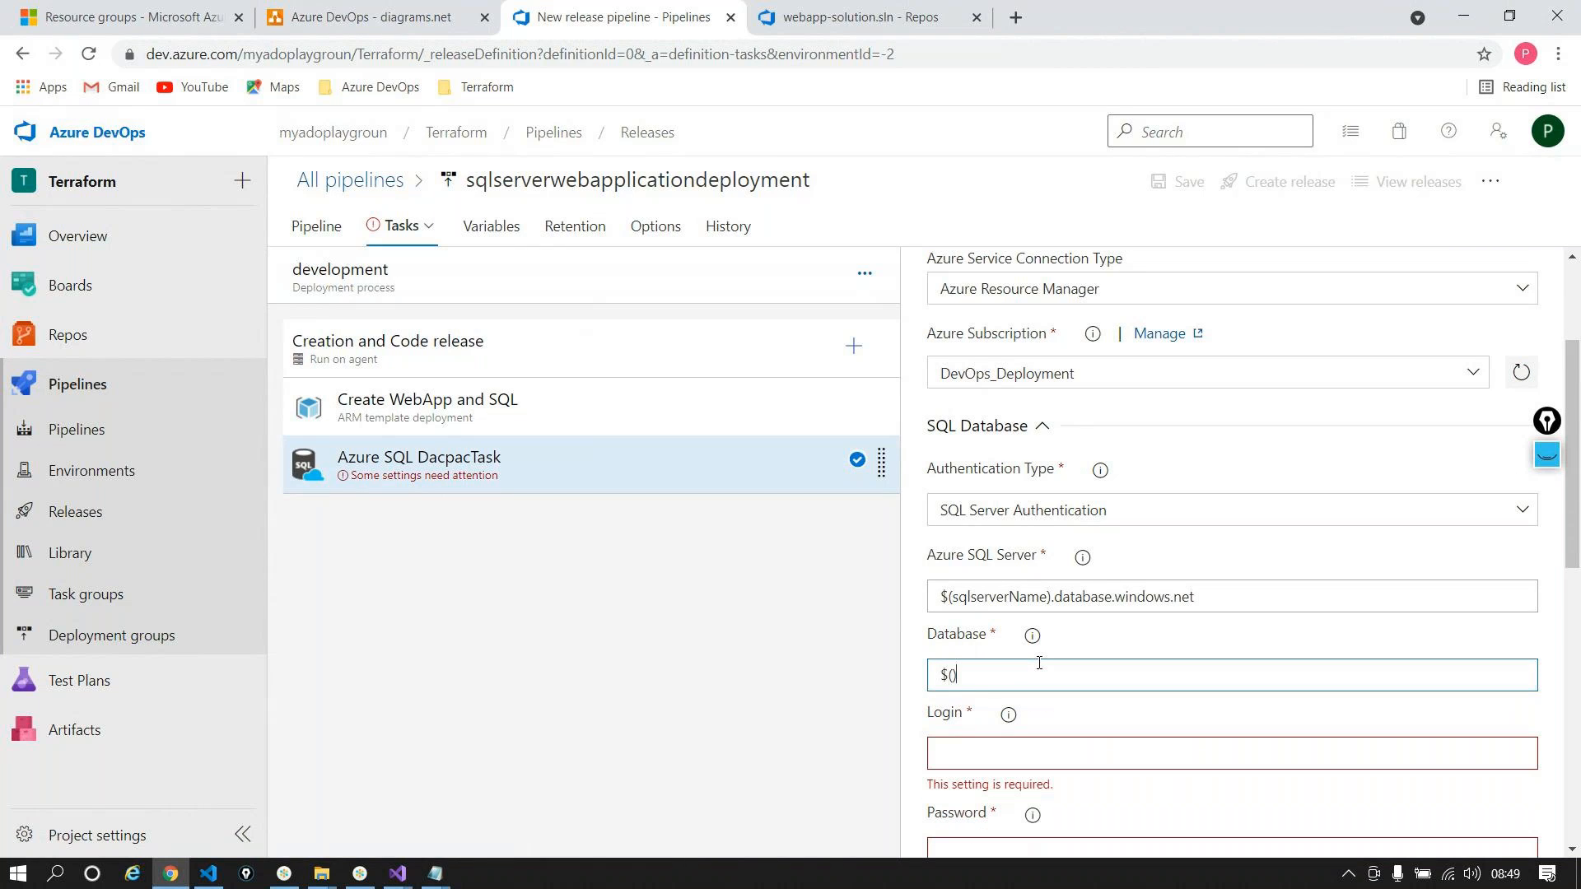
{"action": "type", "text": "databaseName)"}
Step: Open the Create WebApp and SQL task and bring up the open Visual Studio windows
{"action": "scroll", "coordinate": [1039, 663], "scroll_direction": "down", "scroll_amount": 1}
{"action": "scroll", "coordinate": [1039, 663], "scroll_direction": "down", "scroll_amount": 1}
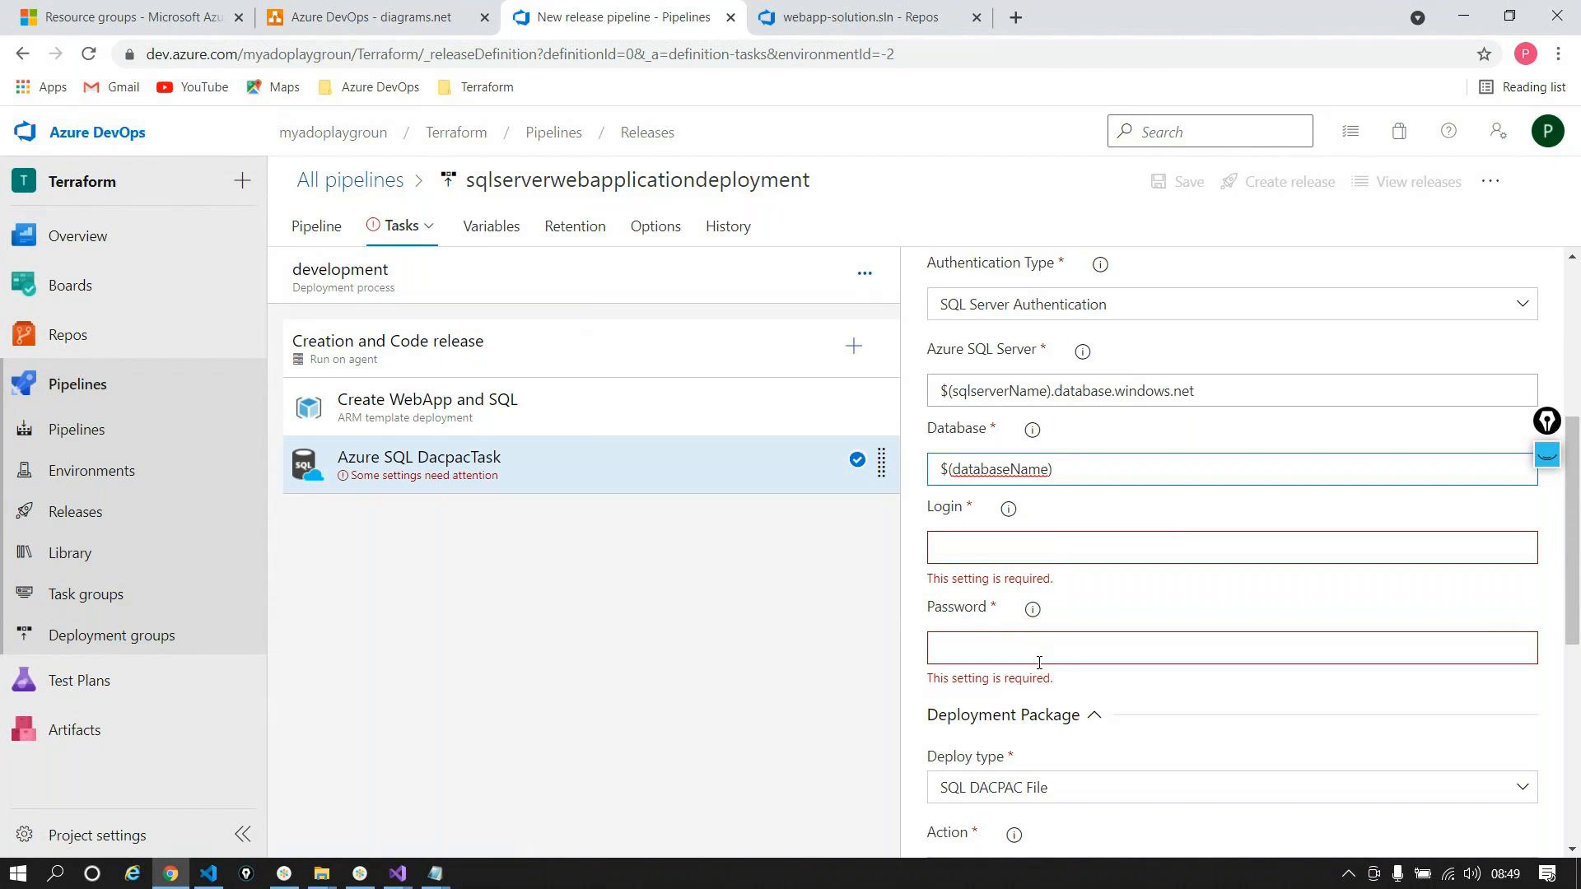
{"action": "left_click", "coordinate": [395, 416]}
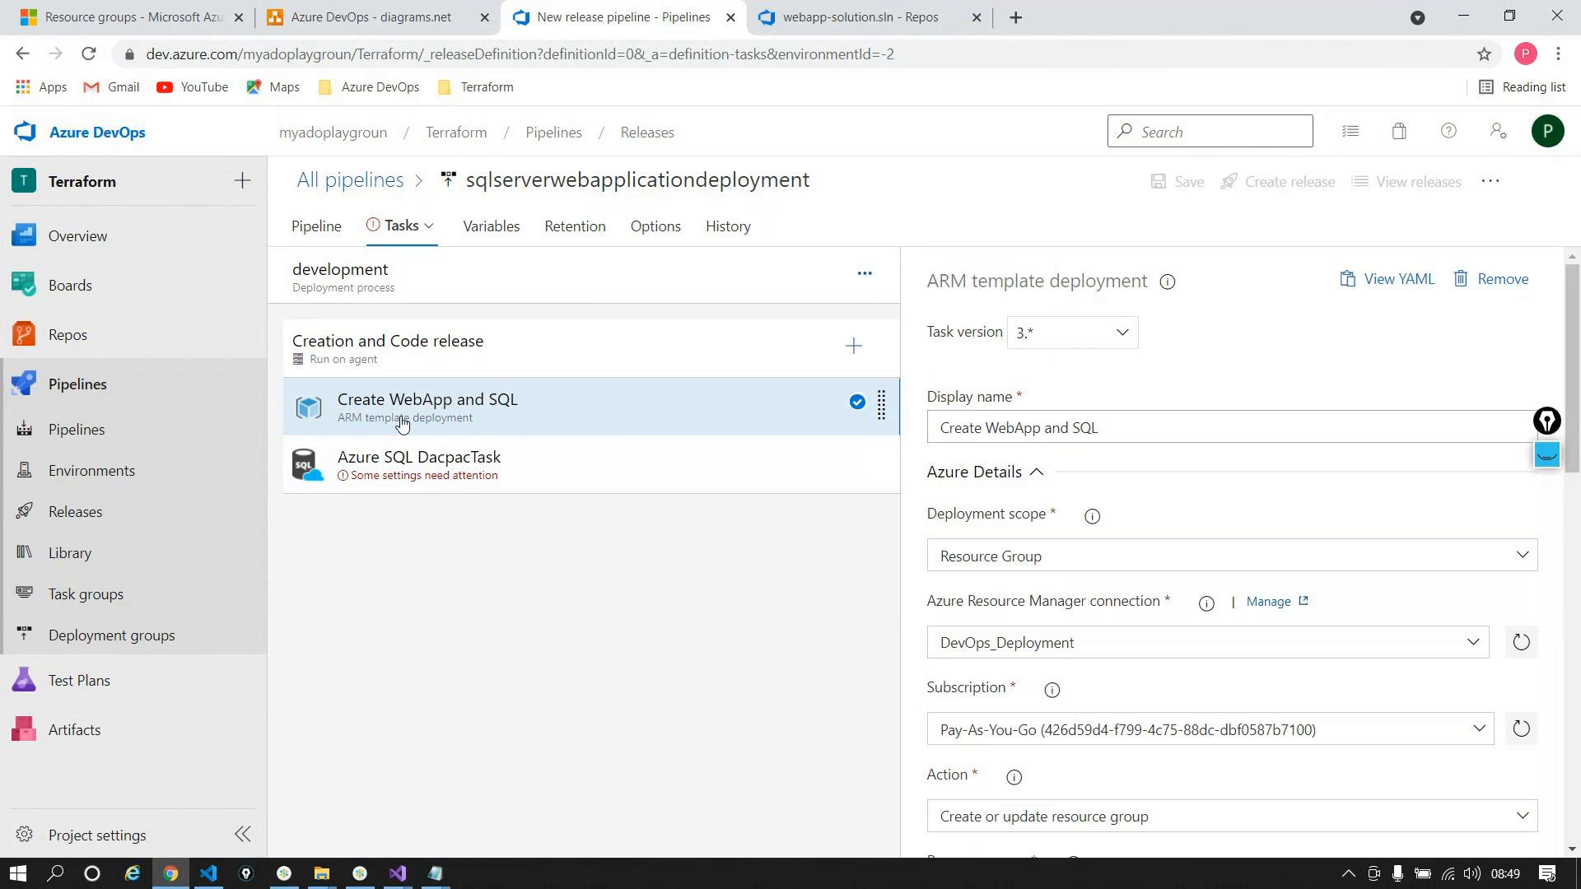
{"action": "left_click", "coordinate": [398, 872]}
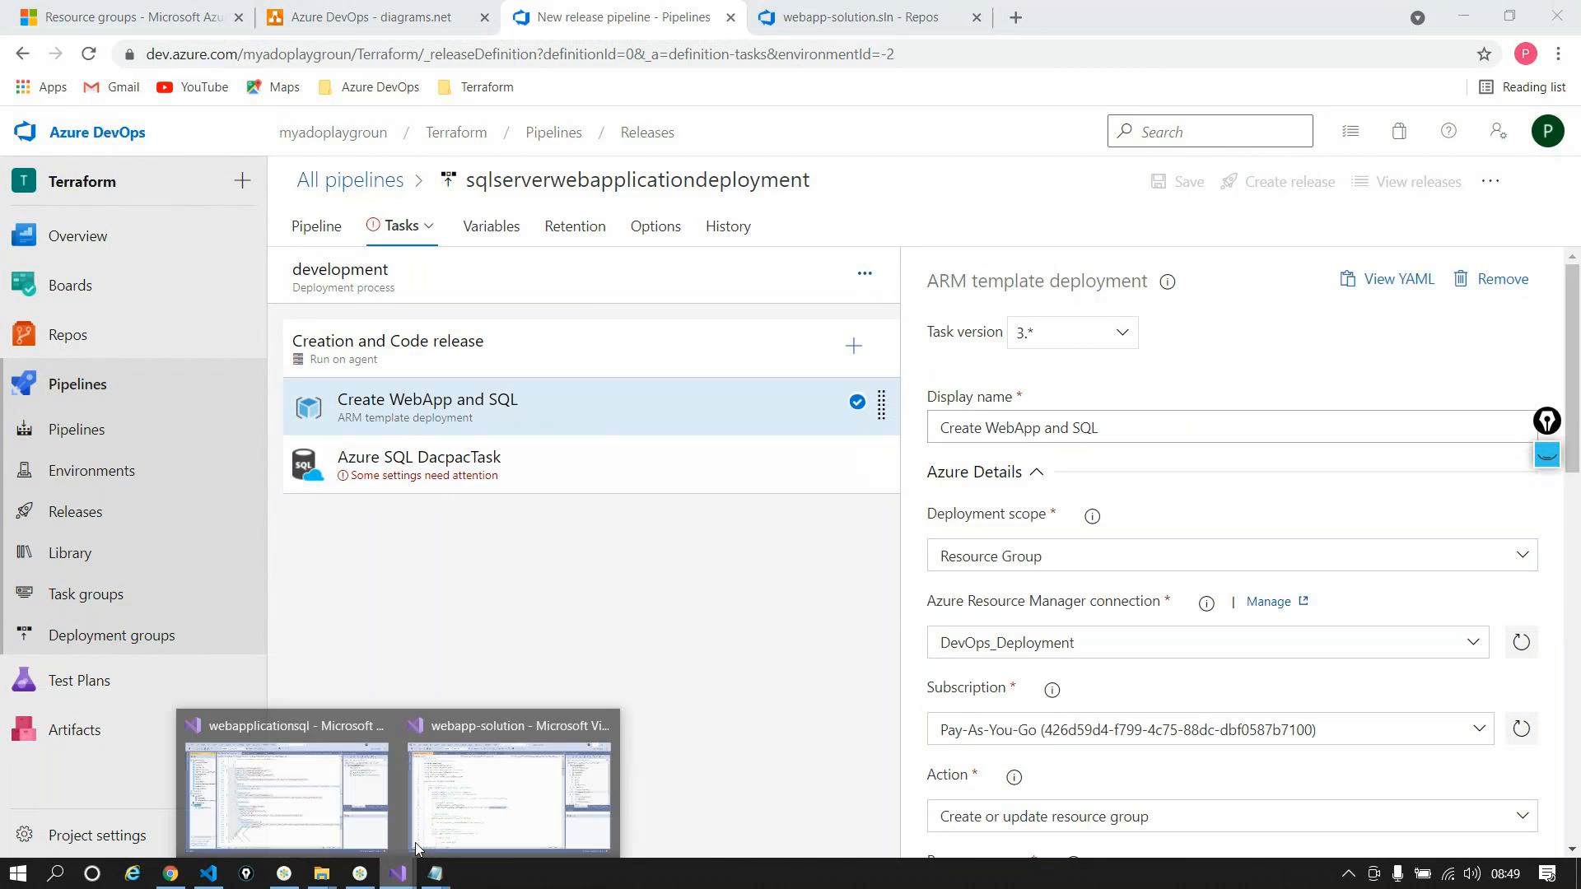
{"action": "mouse_move", "coordinate": [368, 774]}
{"action": "left_click", "coordinate": [368, 780]}
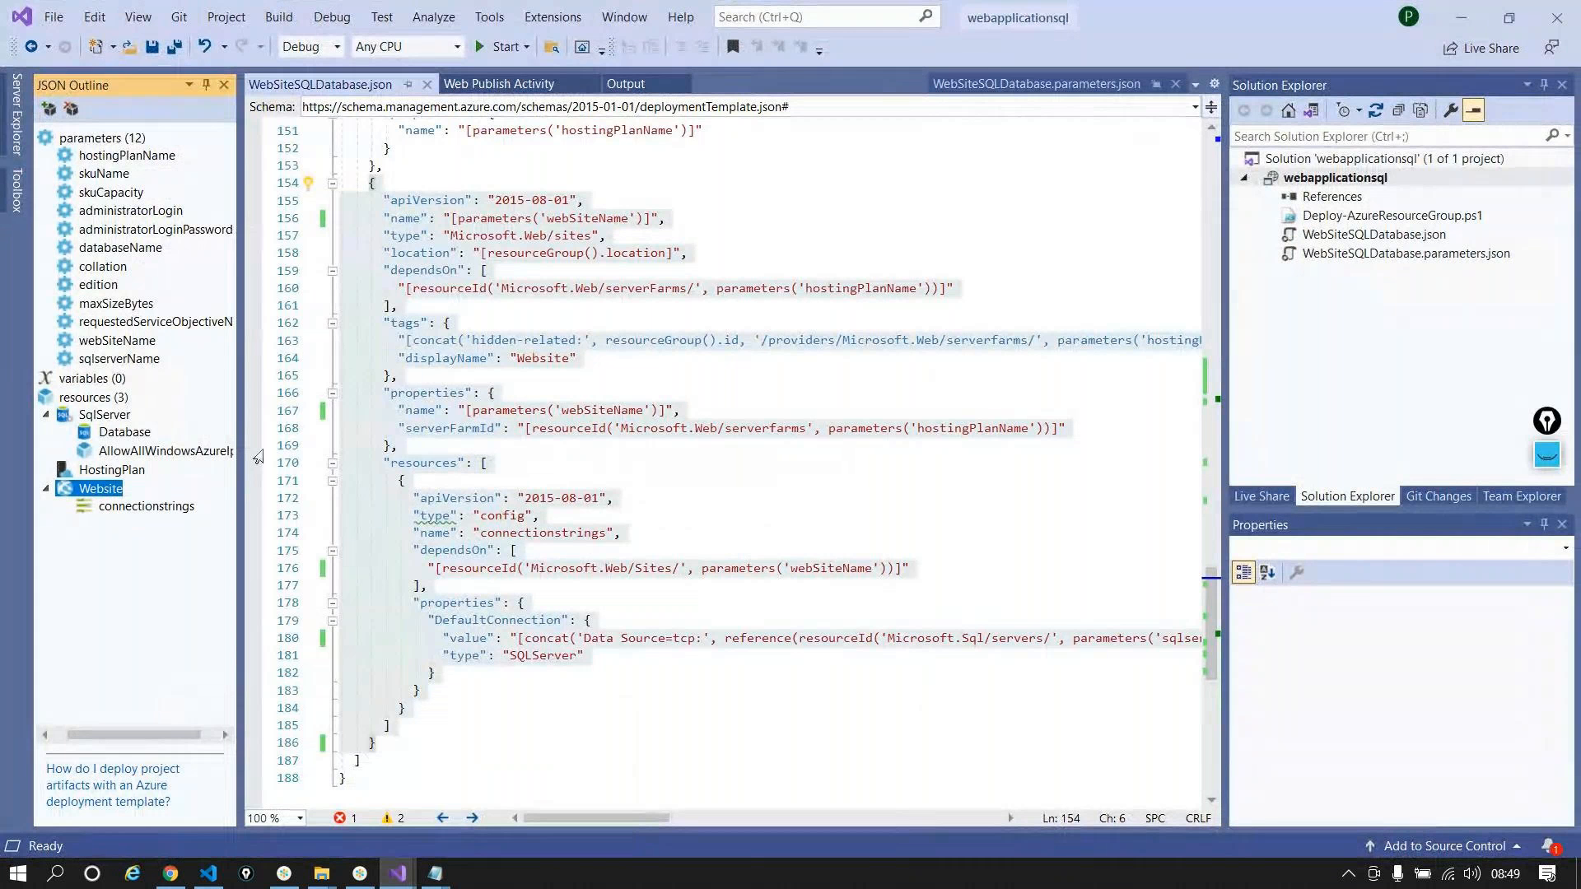
{"action": "left_click", "coordinate": [128, 434]}
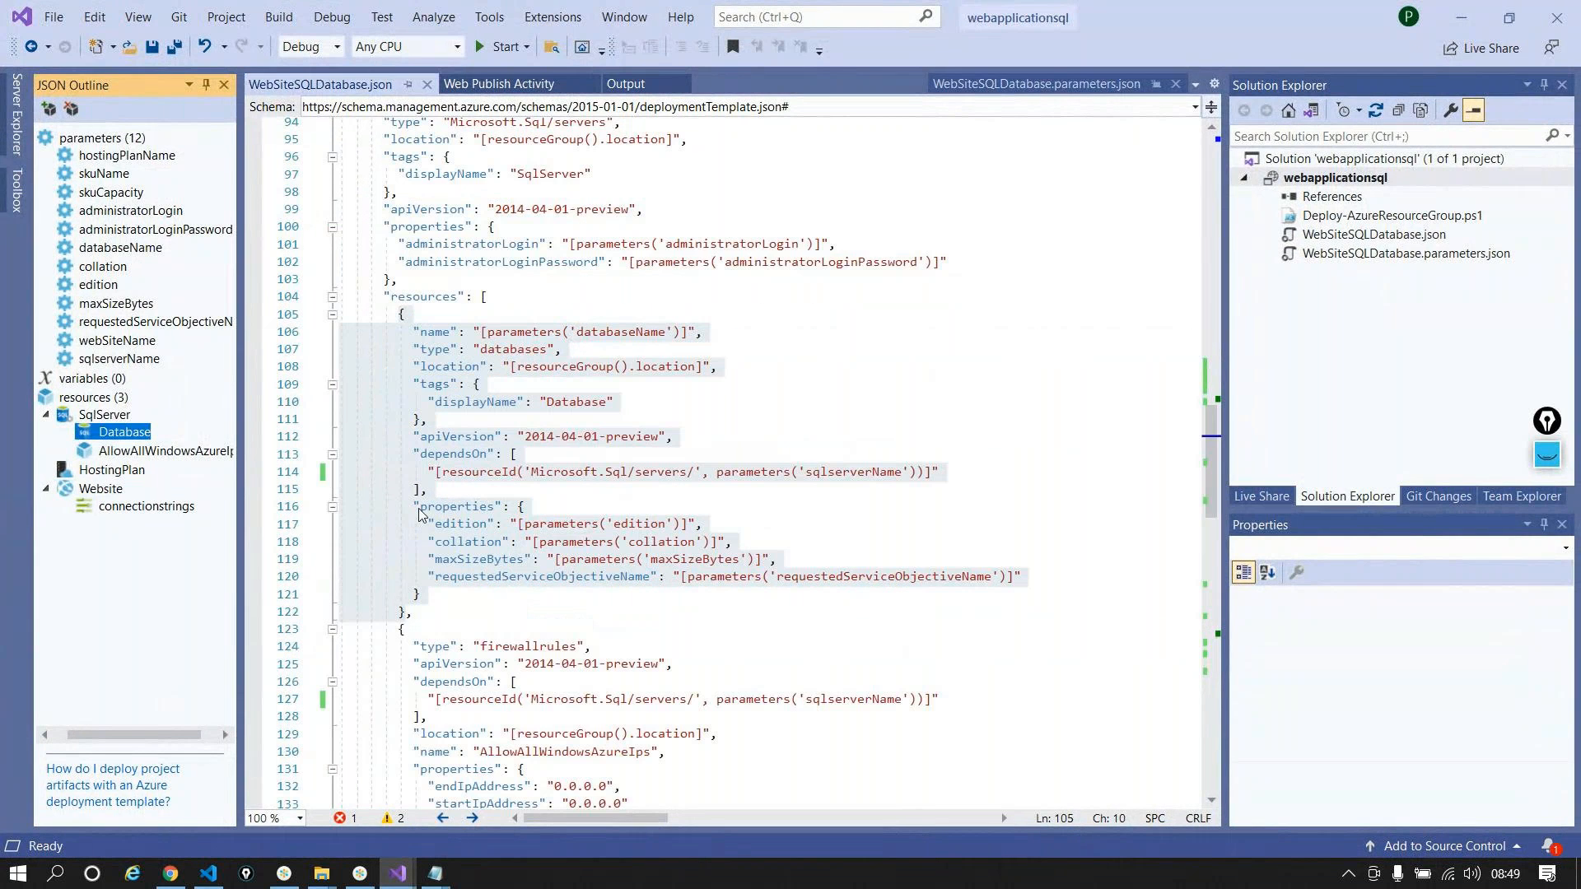
{"action": "left_click", "coordinate": [1461, 17]}
{"action": "key", "text": "alt+Tab"}
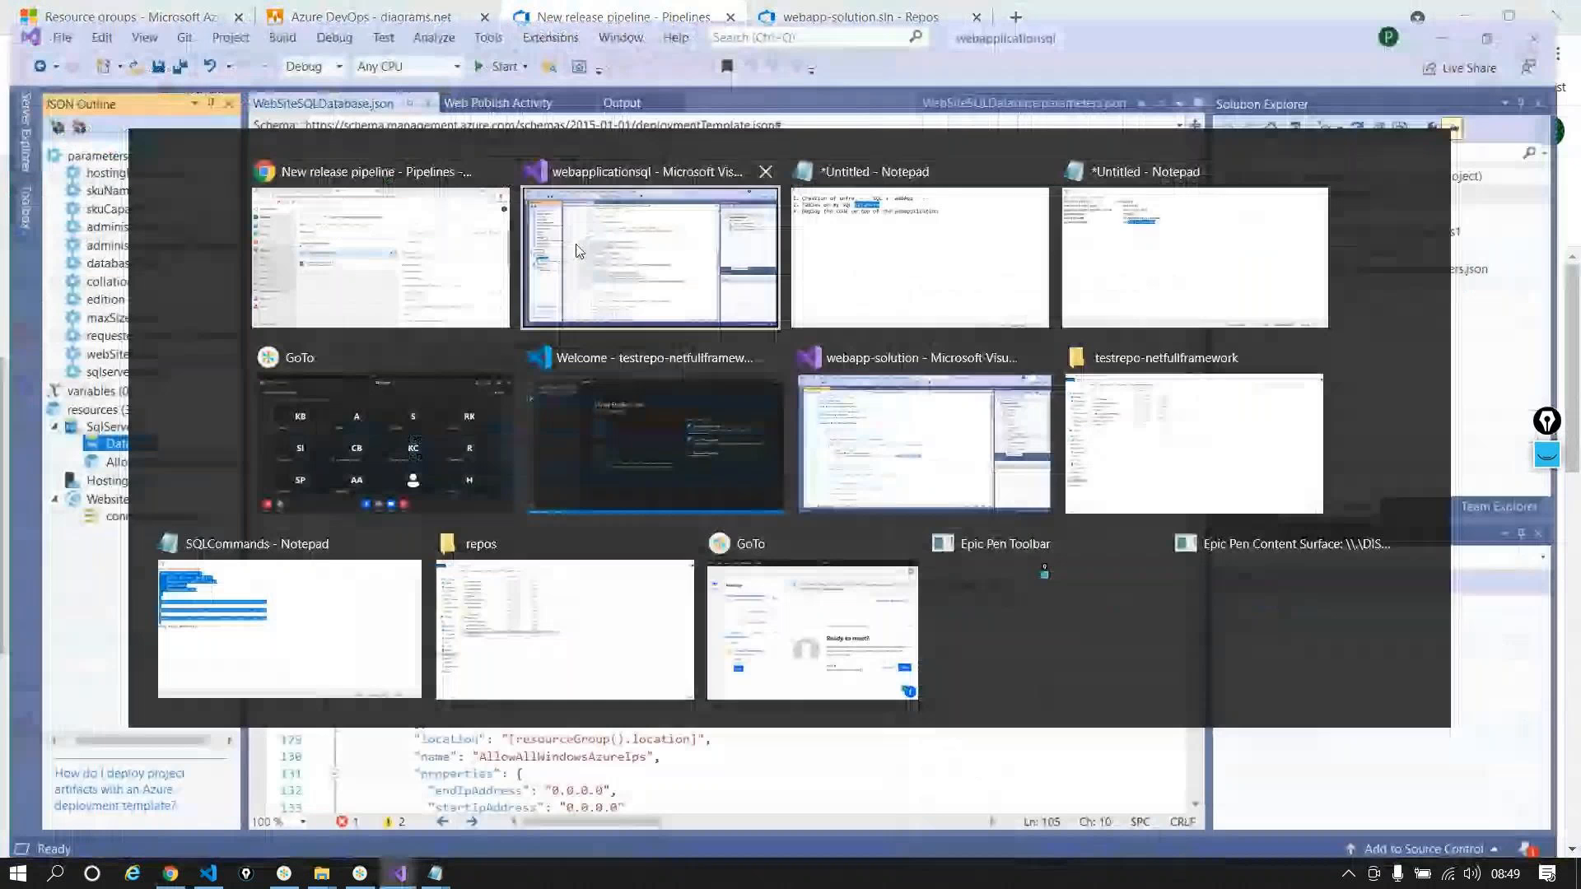
{"action": "left_click", "coordinate": [579, 251]}
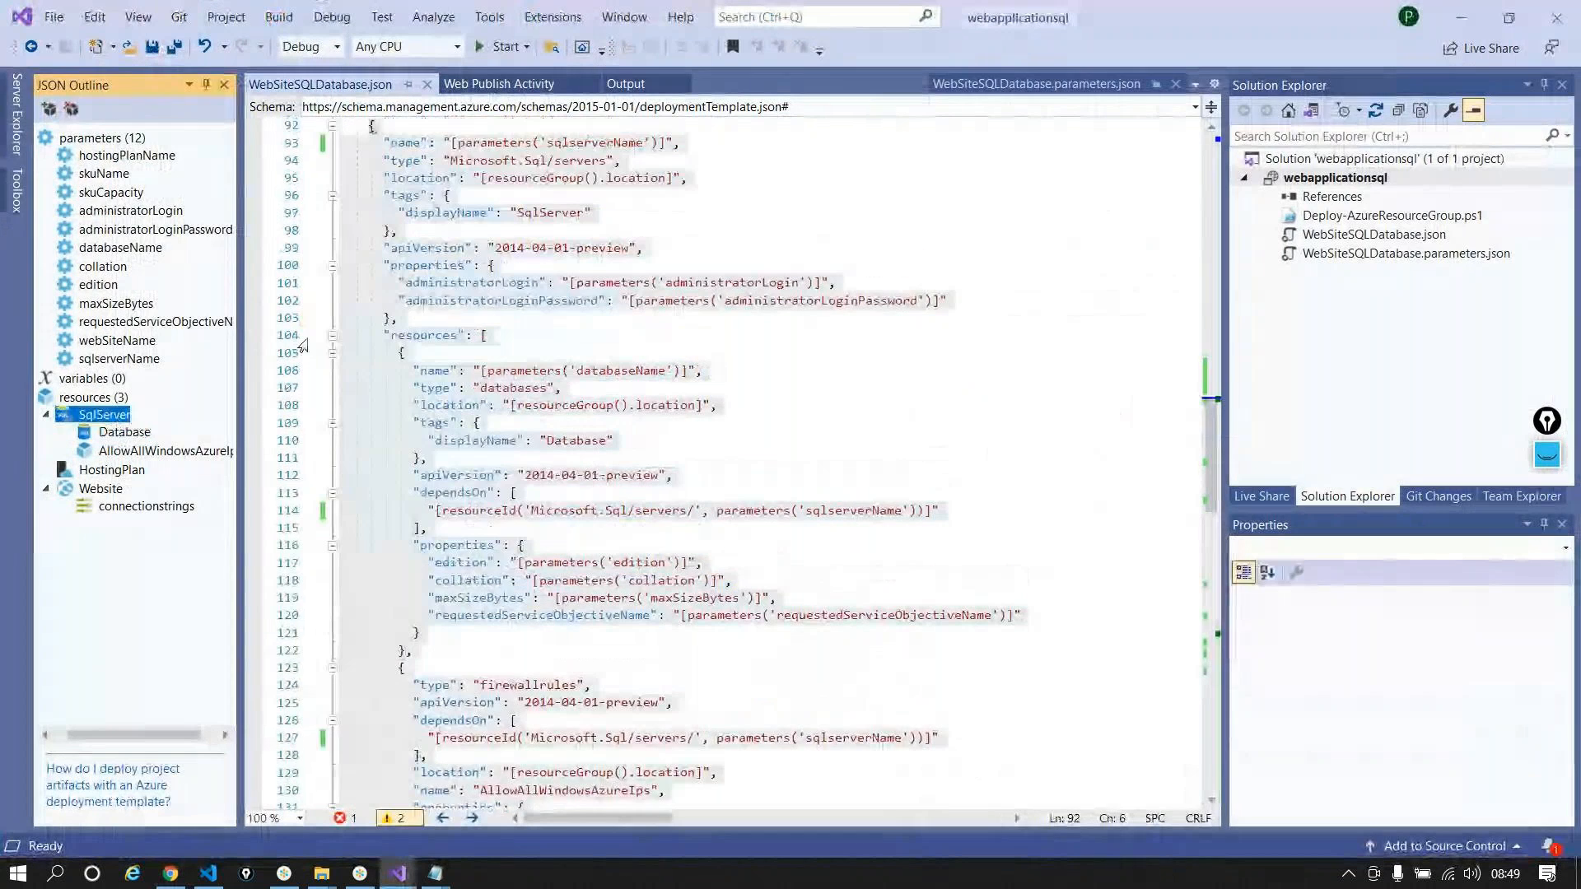
{"action": "left_click", "coordinate": [125, 432]}
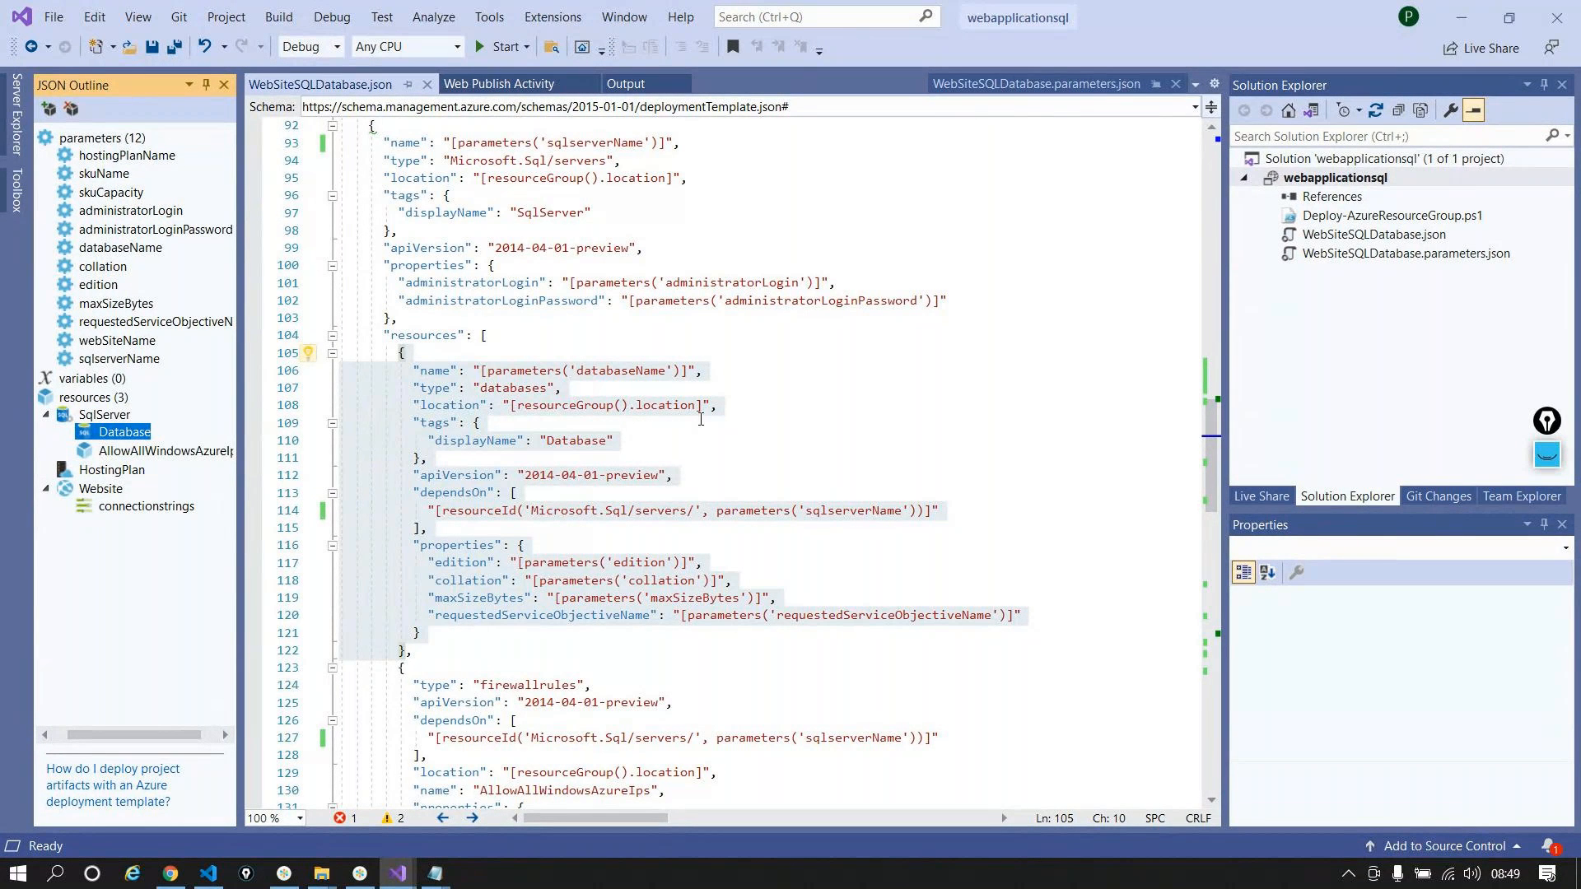
{"action": "left_click", "coordinate": [1478, 17]}
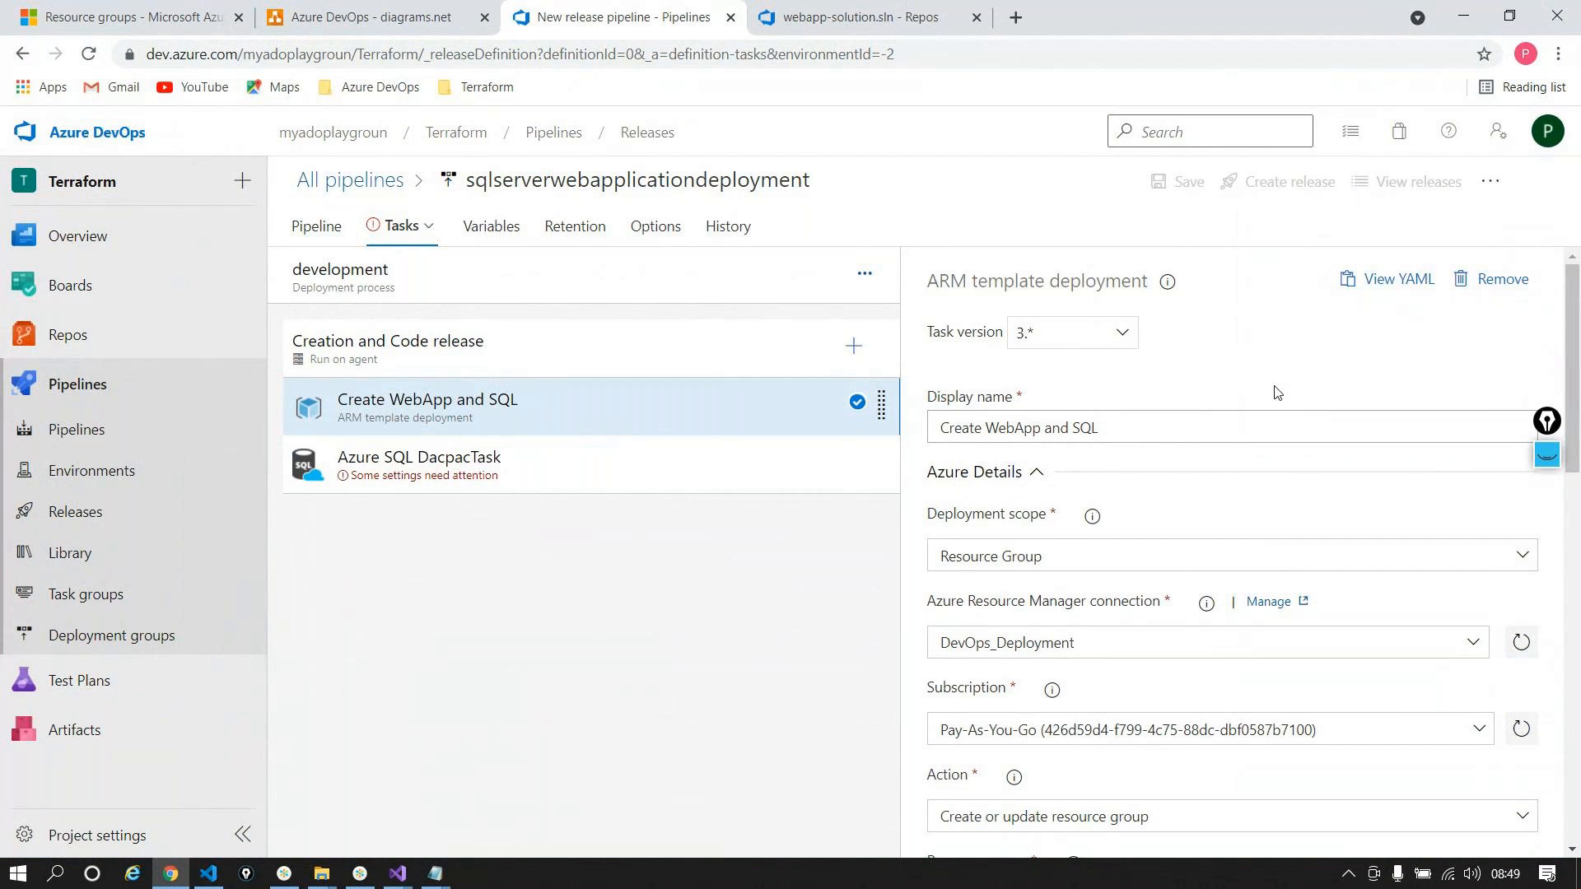
{"action": "scroll", "coordinate": [1276, 393], "scroll_direction": "down", "scroll_amount": 5}
Step: Open the Azure SQL DacpacTask and select databaseName in its Database value
{"action": "scroll", "coordinate": [1275, 393], "scroll_direction": "down", "scroll_amount": 3}
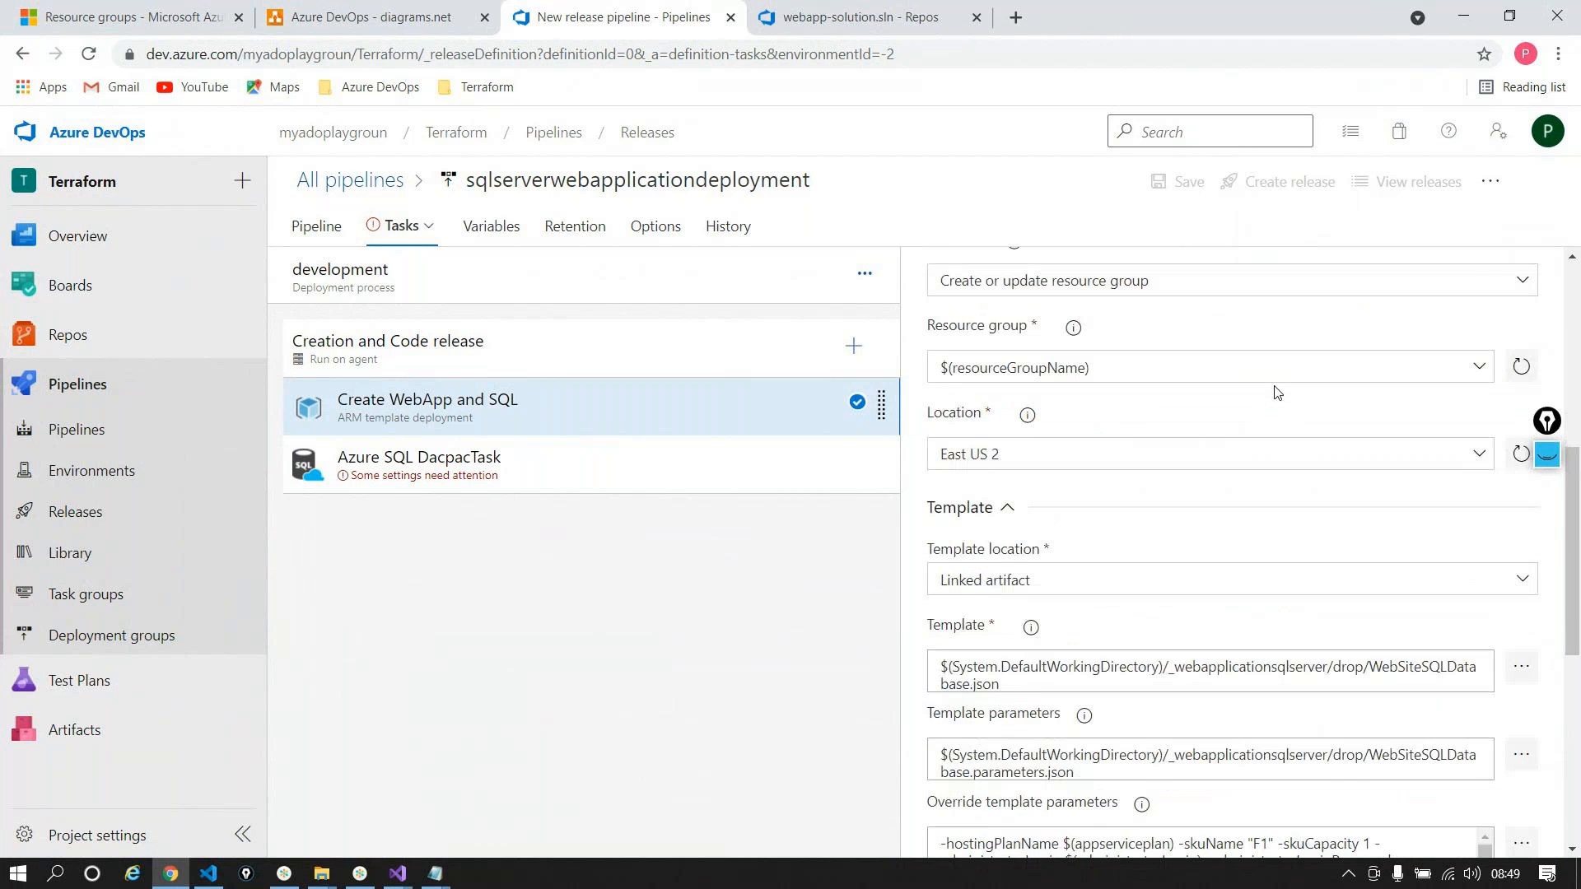
{"action": "left_click", "coordinate": [652, 494]}
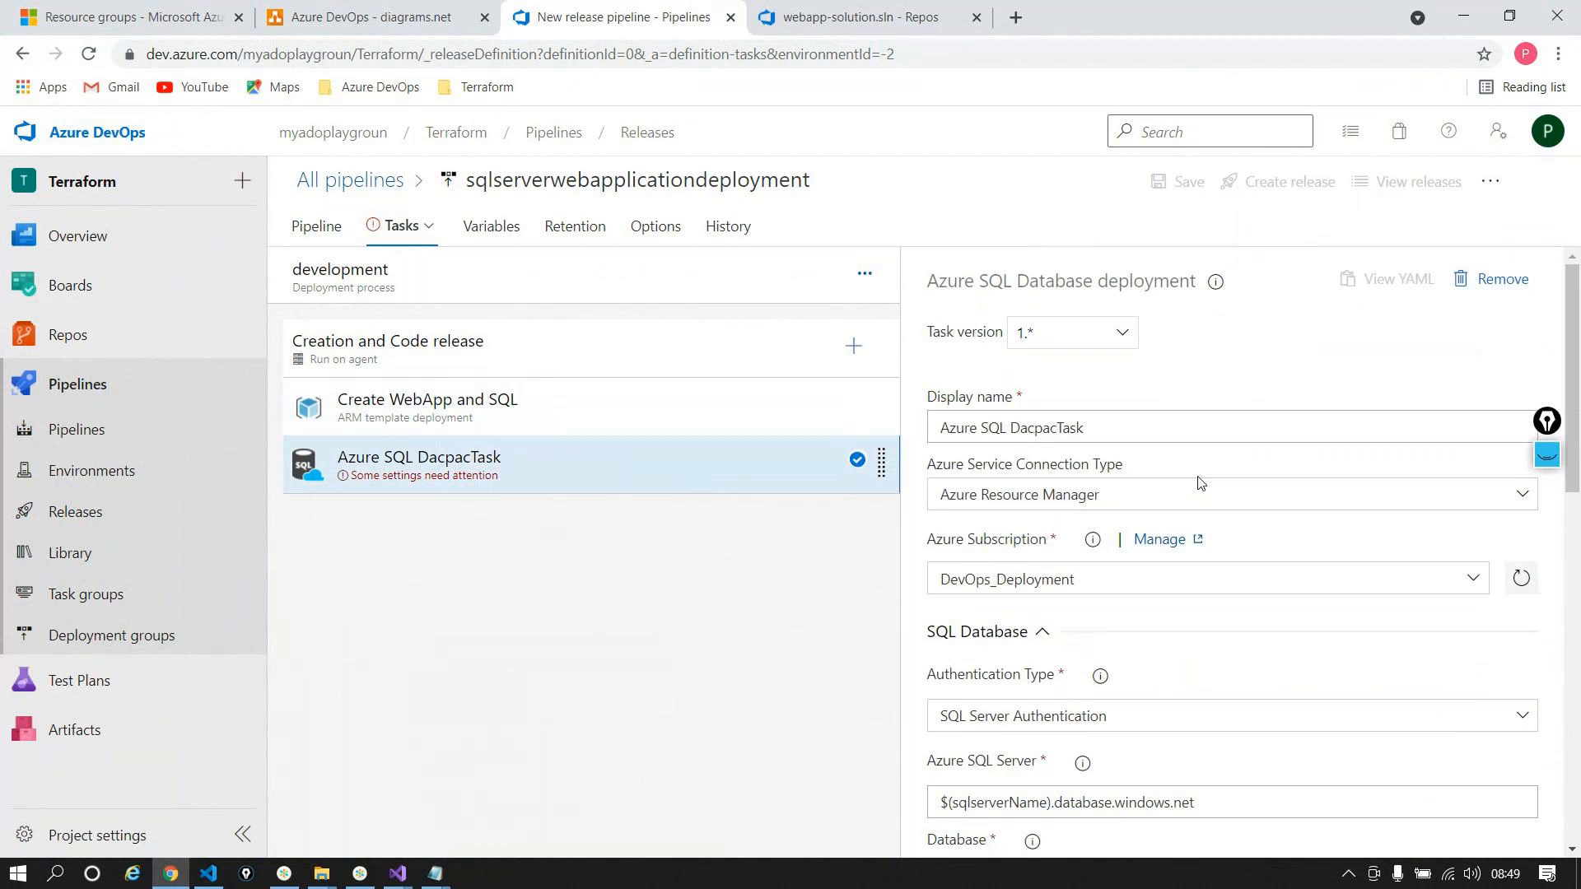
{"action": "scroll", "coordinate": [1193, 485], "scroll_direction": "down", "scroll_amount": 4}
{"action": "scroll", "coordinate": [1199, 483], "scroll_direction": "down", "scroll_amount": 1}
{"action": "double_click", "coordinate": [1012, 469]}
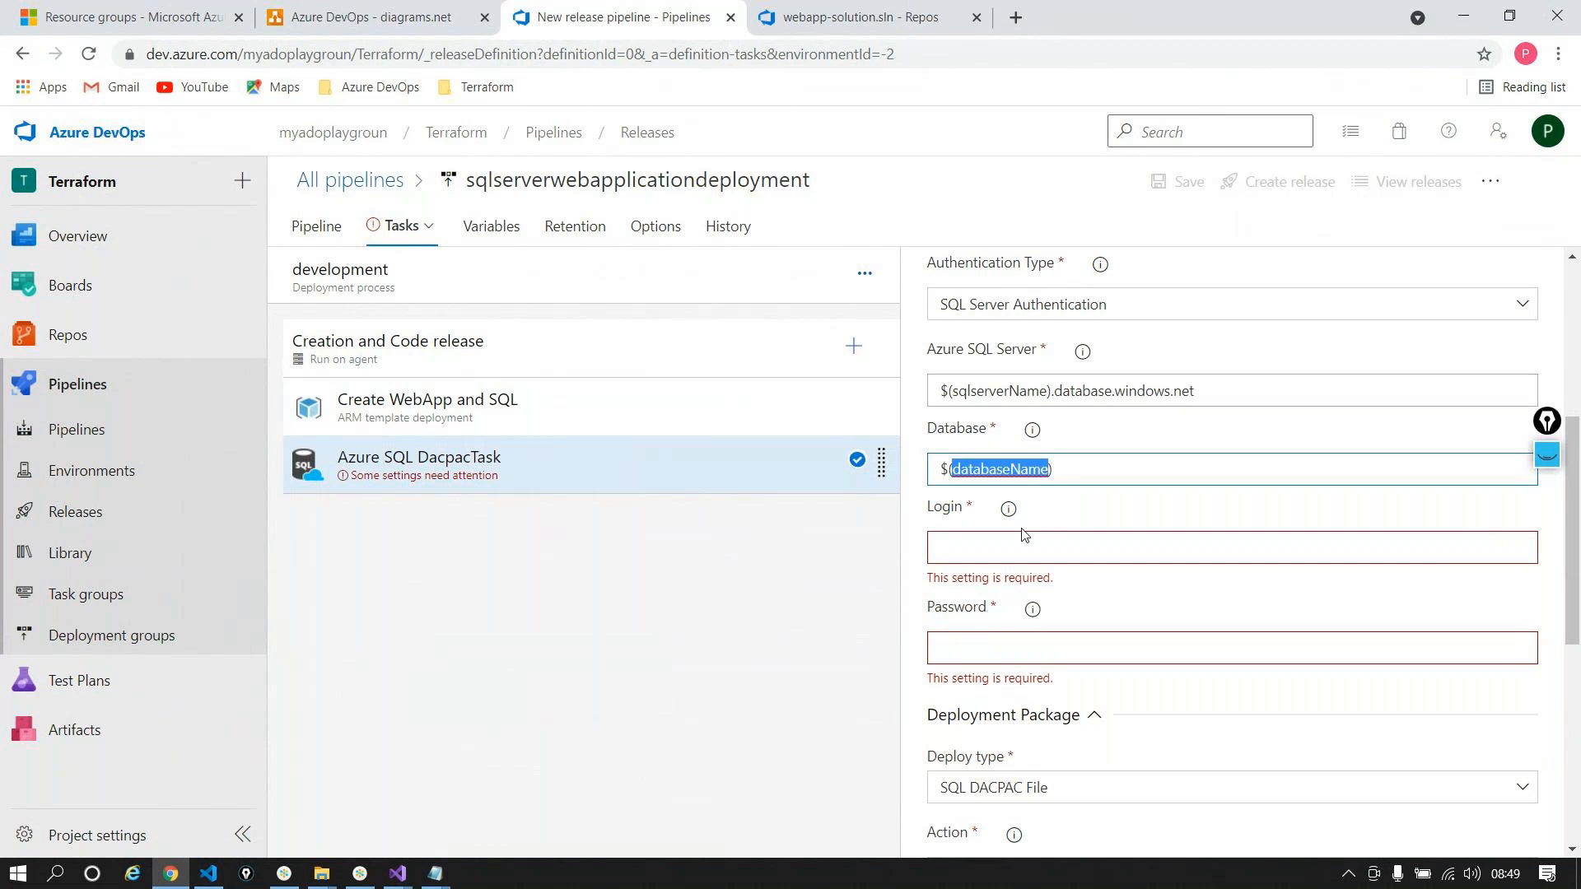
Step: Set the DacpacTask Login to $(administratorLogin), copied from the Variables list
{"action": "left_click", "coordinate": [487, 221]}
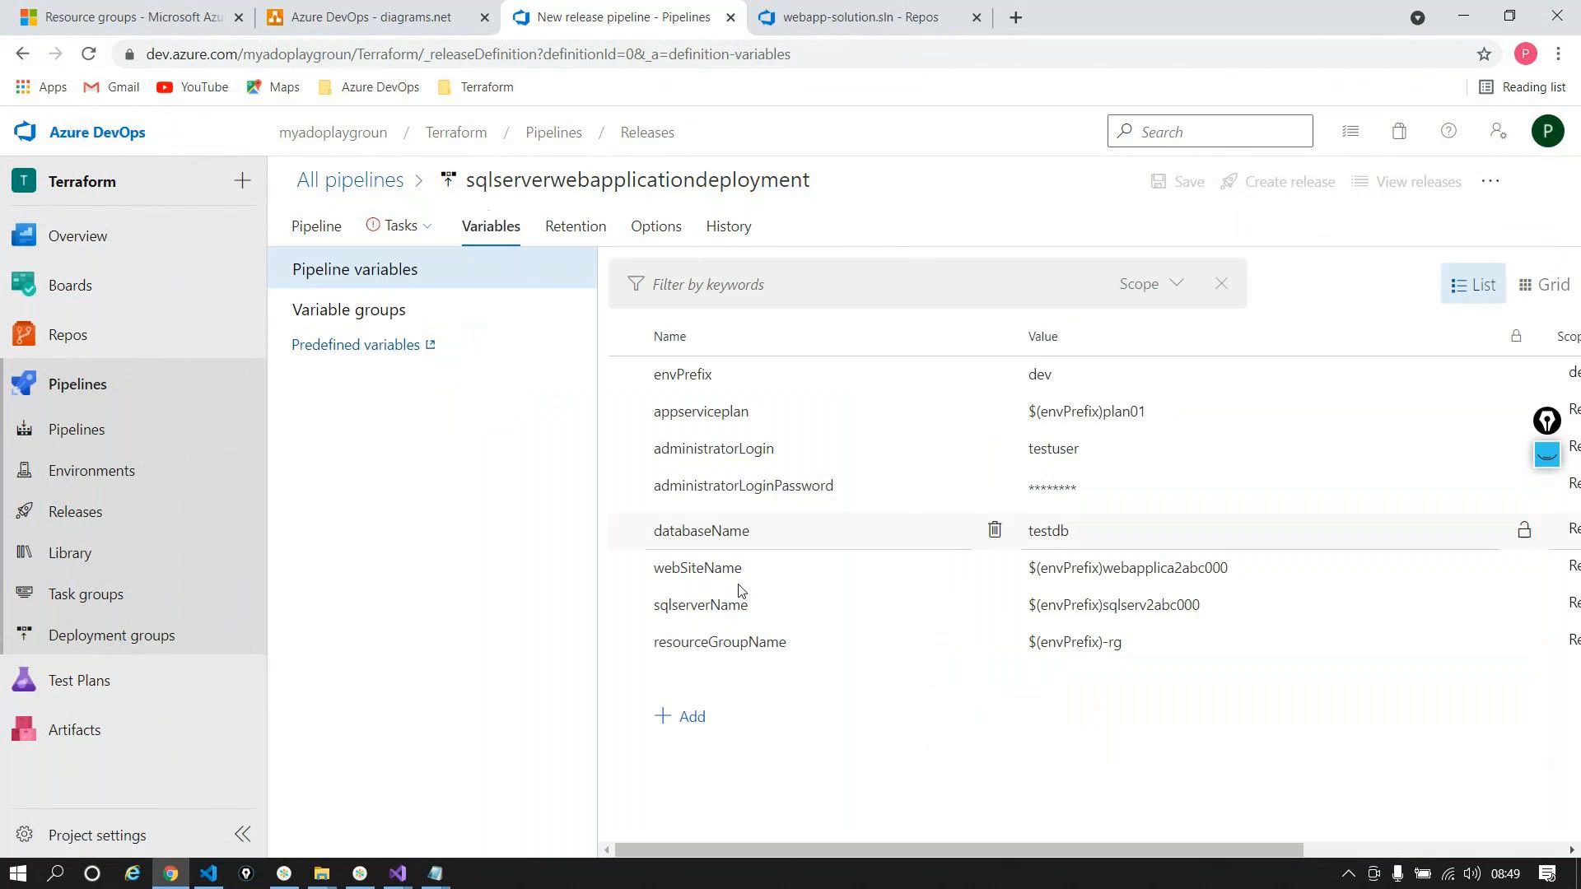
{"action": "double_click", "coordinate": [731, 447]}
{"action": "key", "text": "ctrl+c"}
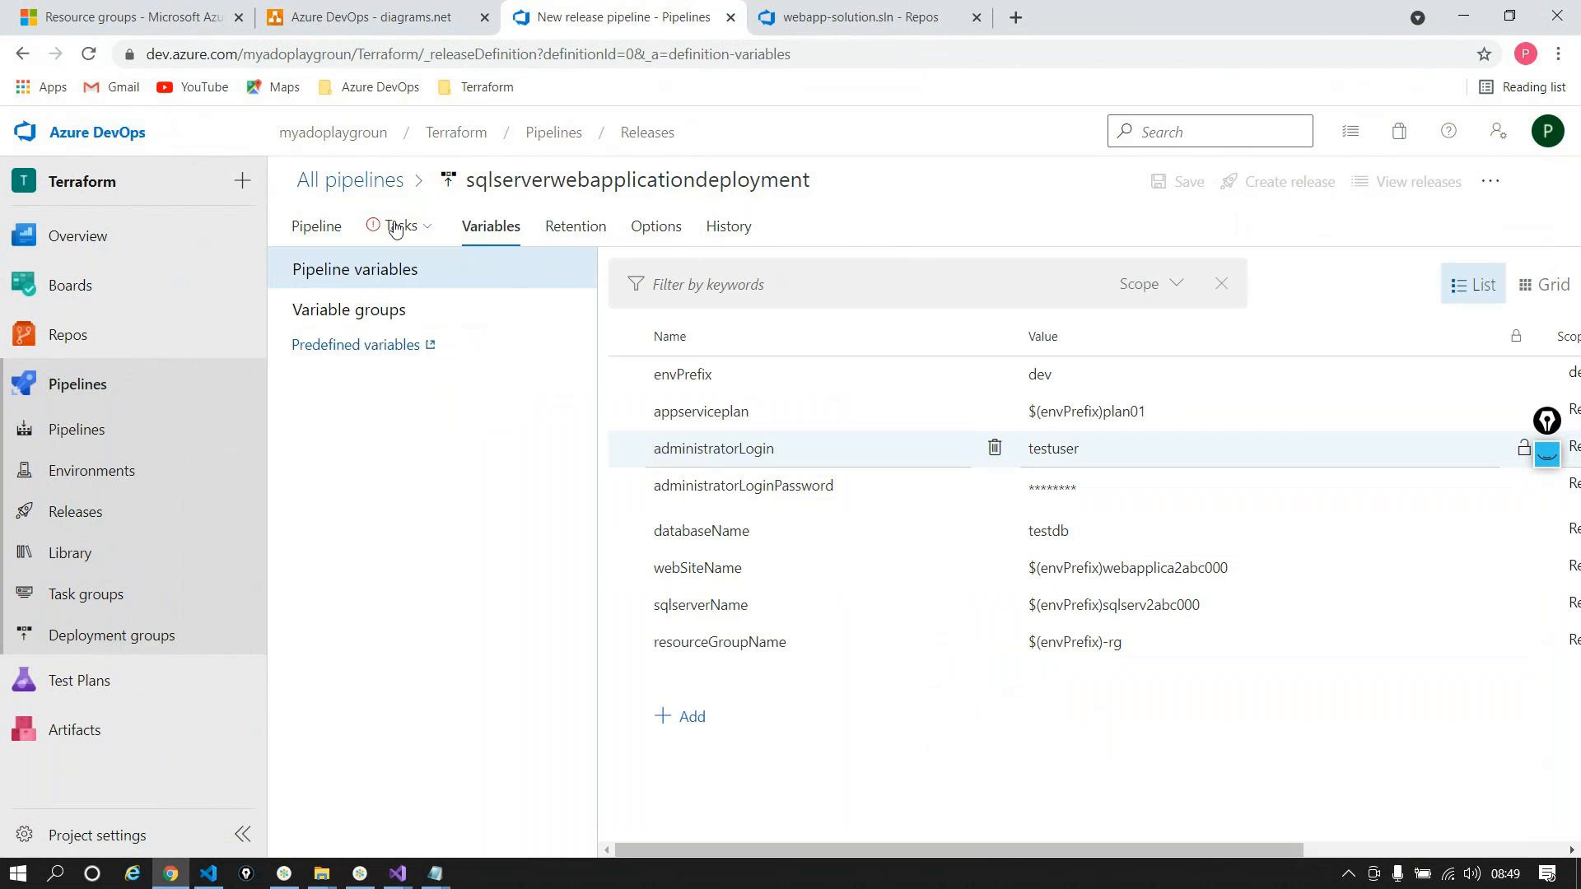
{"action": "left_click", "coordinate": [400, 225]}
{"action": "left_click", "coordinate": [424, 458]}
{"action": "scroll", "coordinate": [1066, 560], "scroll_direction": "down", "scroll_amount": 5}
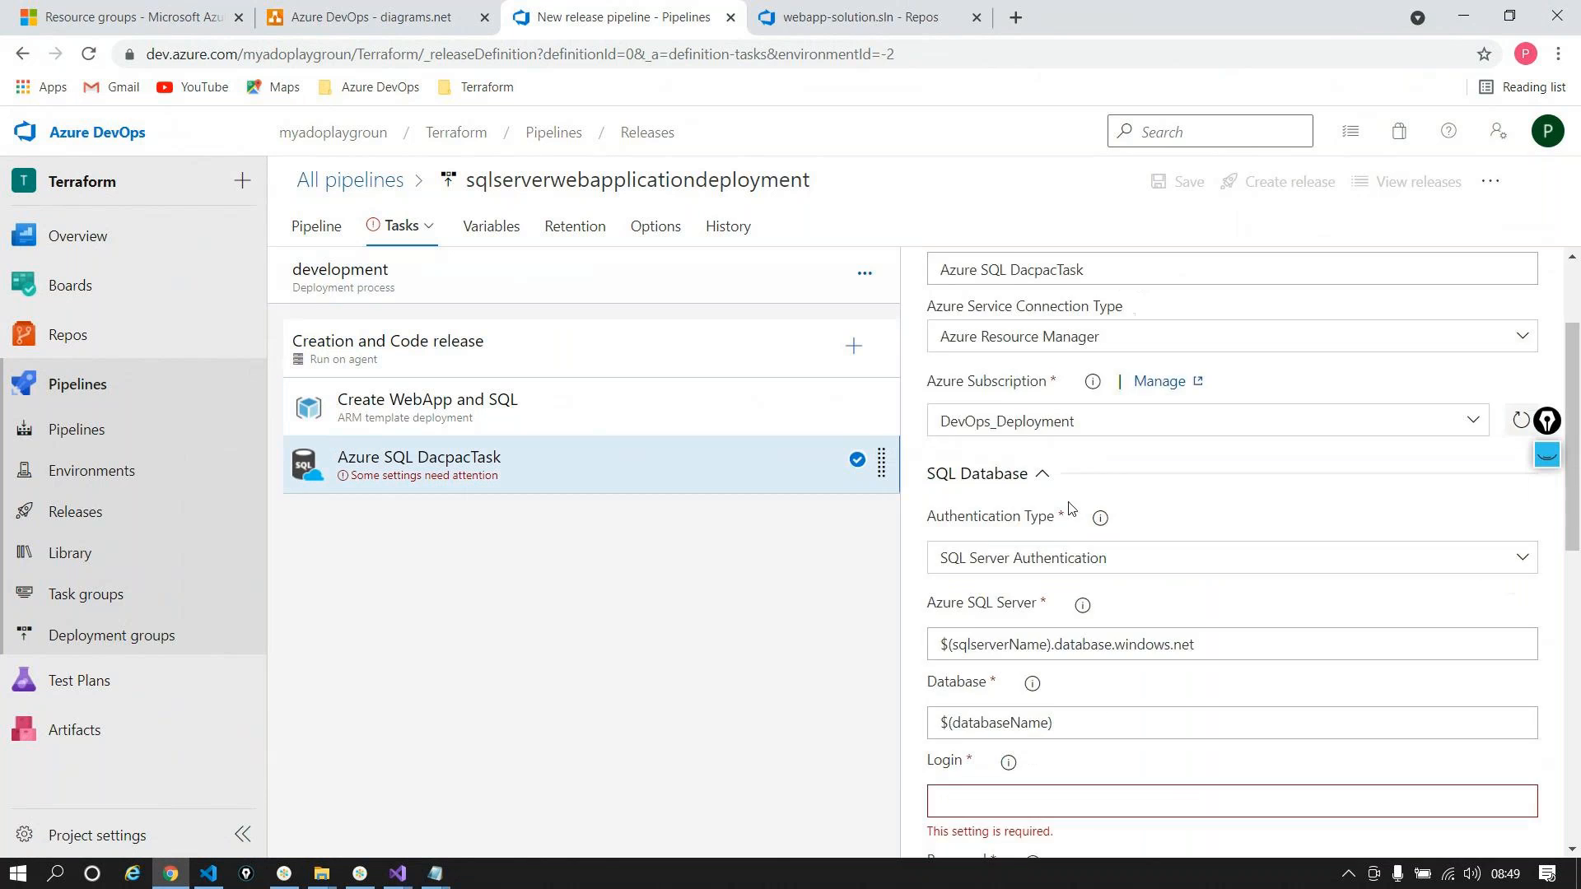
{"action": "left_click", "coordinate": [961, 541]}
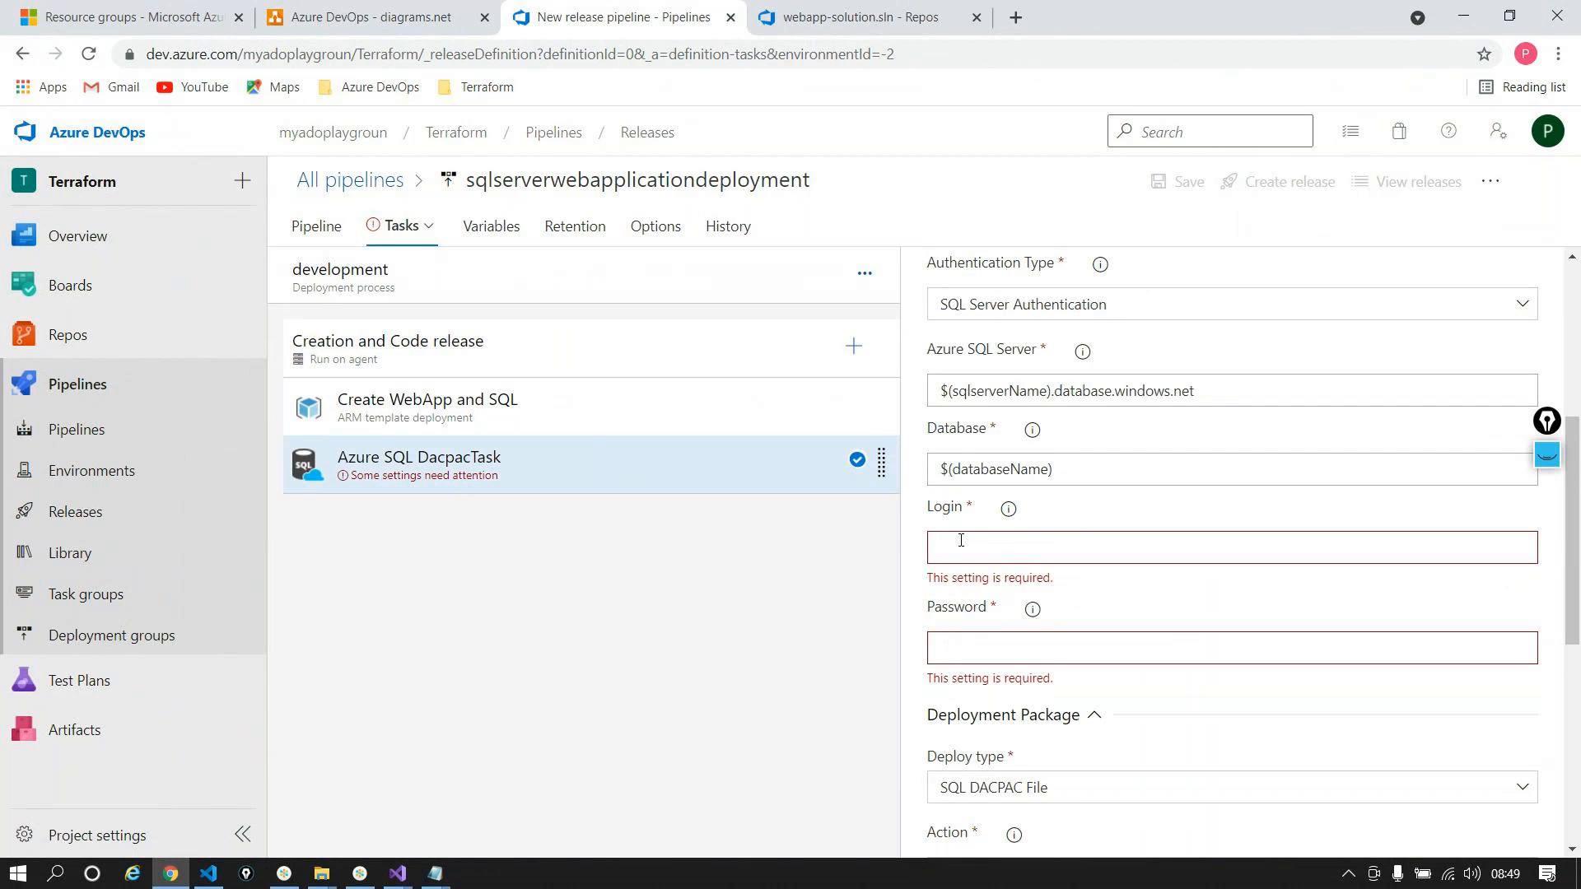
{"action": "type", "text": "$()"}
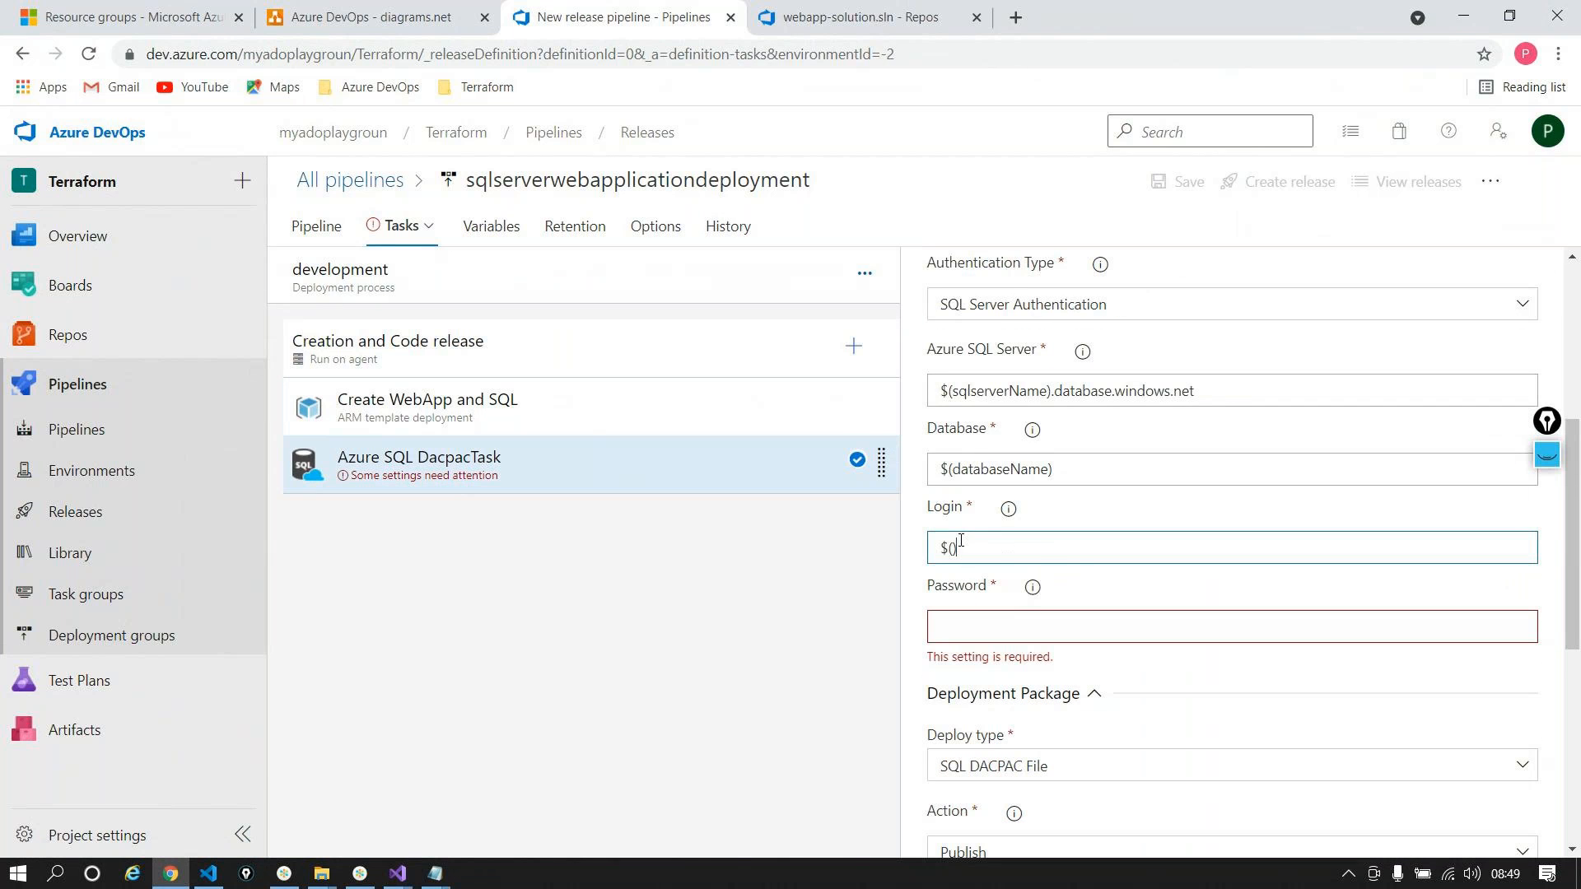
{"action": "key", "text": "ctrl+v"}
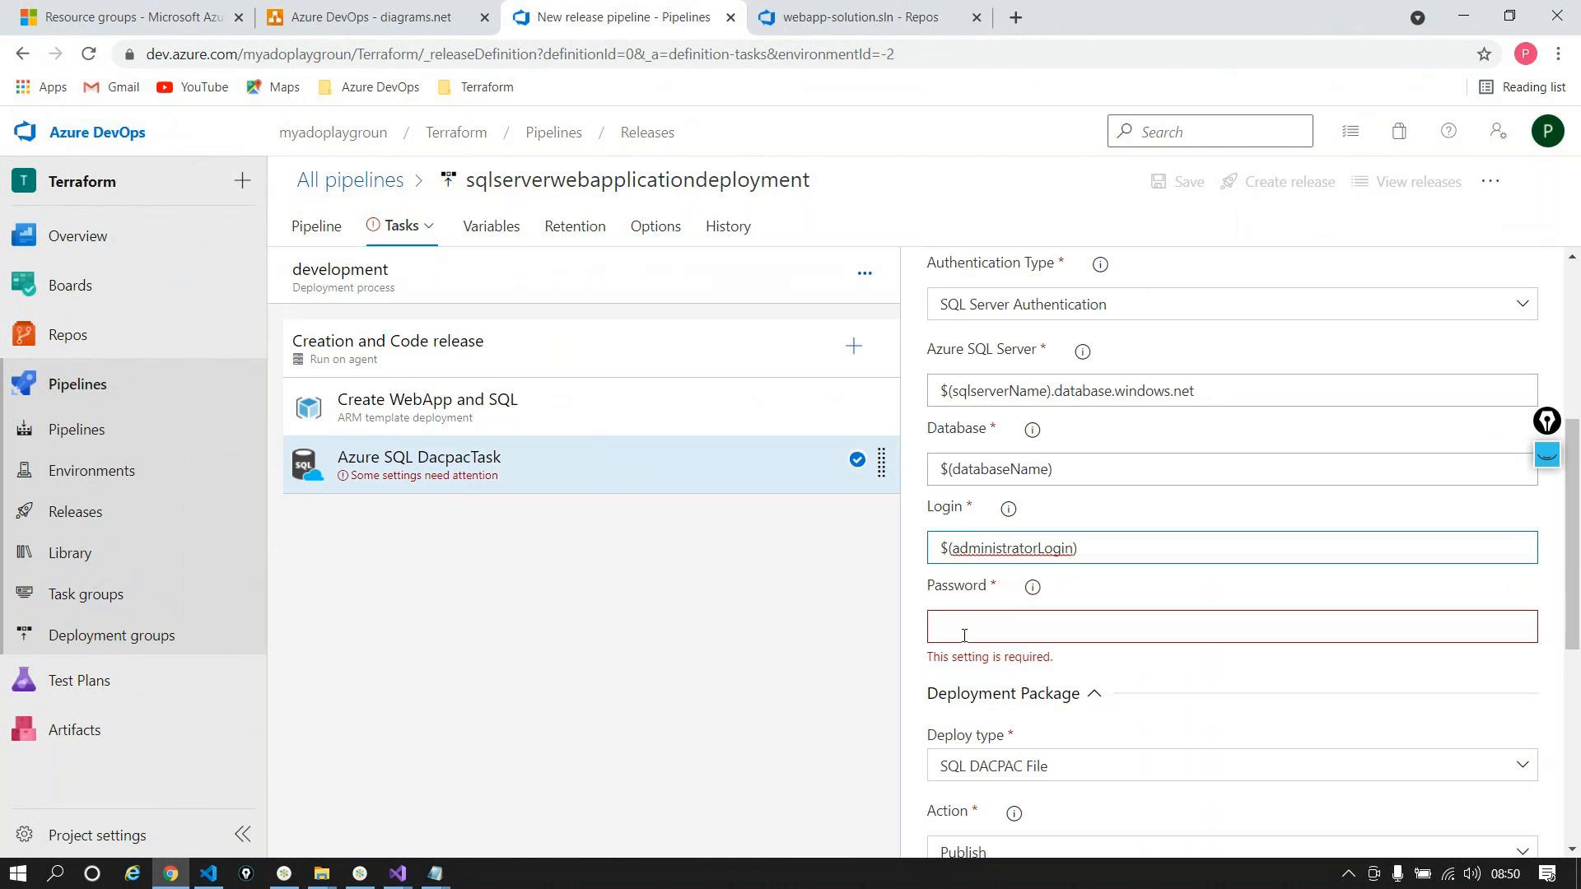
Step: Set the Password to $(administratorLoginPassword), copied from the Variables list
{"action": "left_click", "coordinate": [491, 226]}
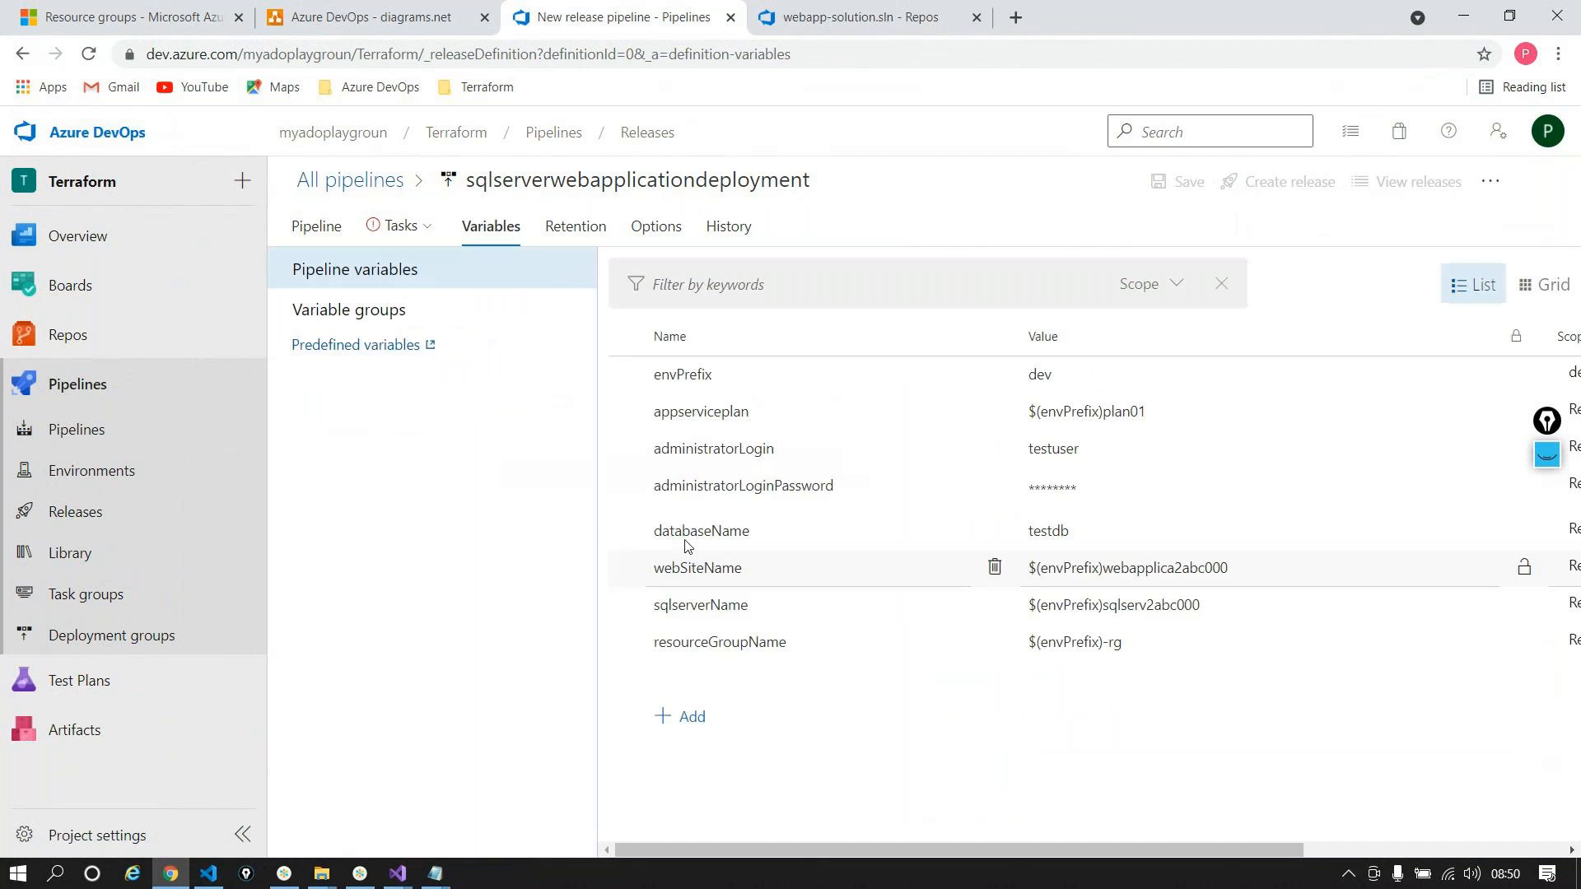
{"action": "double_click", "coordinate": [759, 487]}
{"action": "key", "text": "ctrl+c"}
{"action": "left_click", "coordinate": [400, 225]}
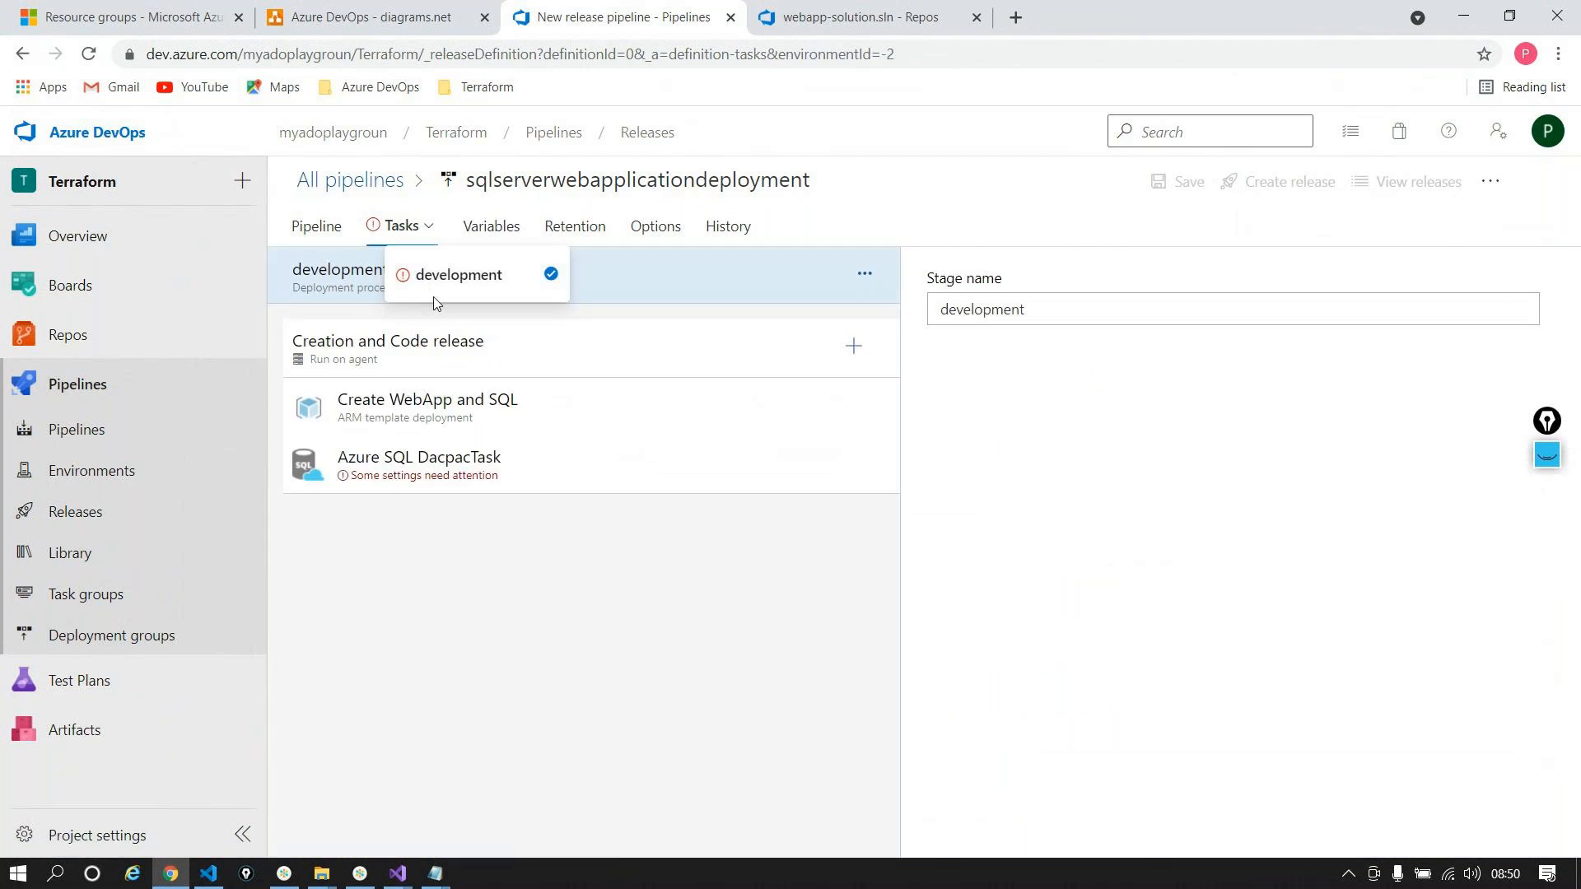
{"action": "left_click", "coordinate": [509, 482]}
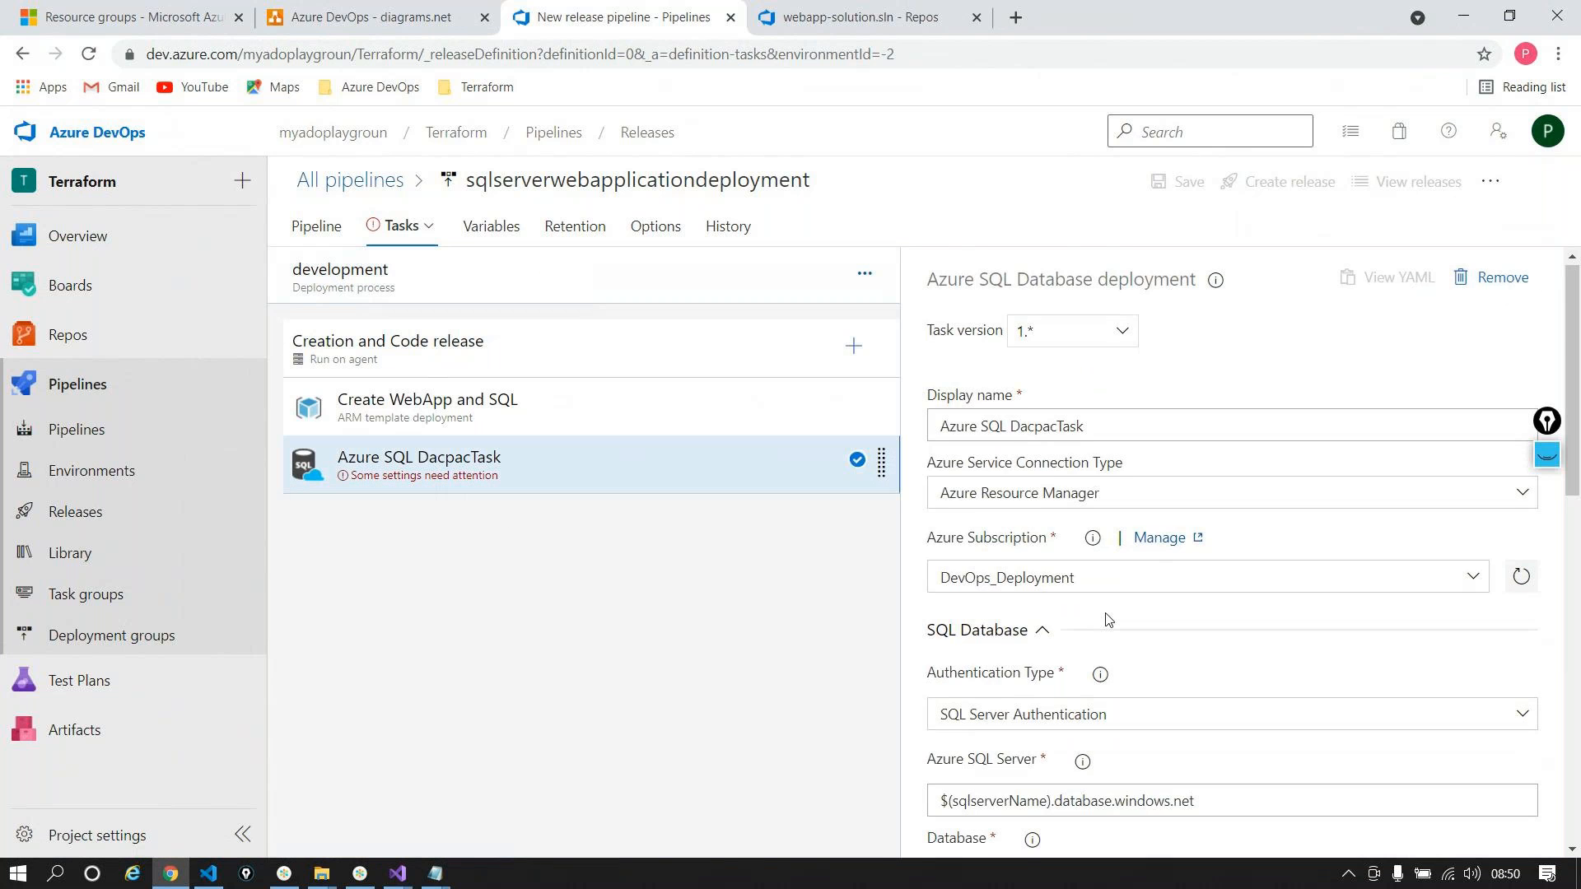
{"action": "scroll", "coordinate": [1107, 620], "scroll_direction": "down", "scroll_amount": 5}
{"action": "left_click", "coordinate": [1070, 619]}
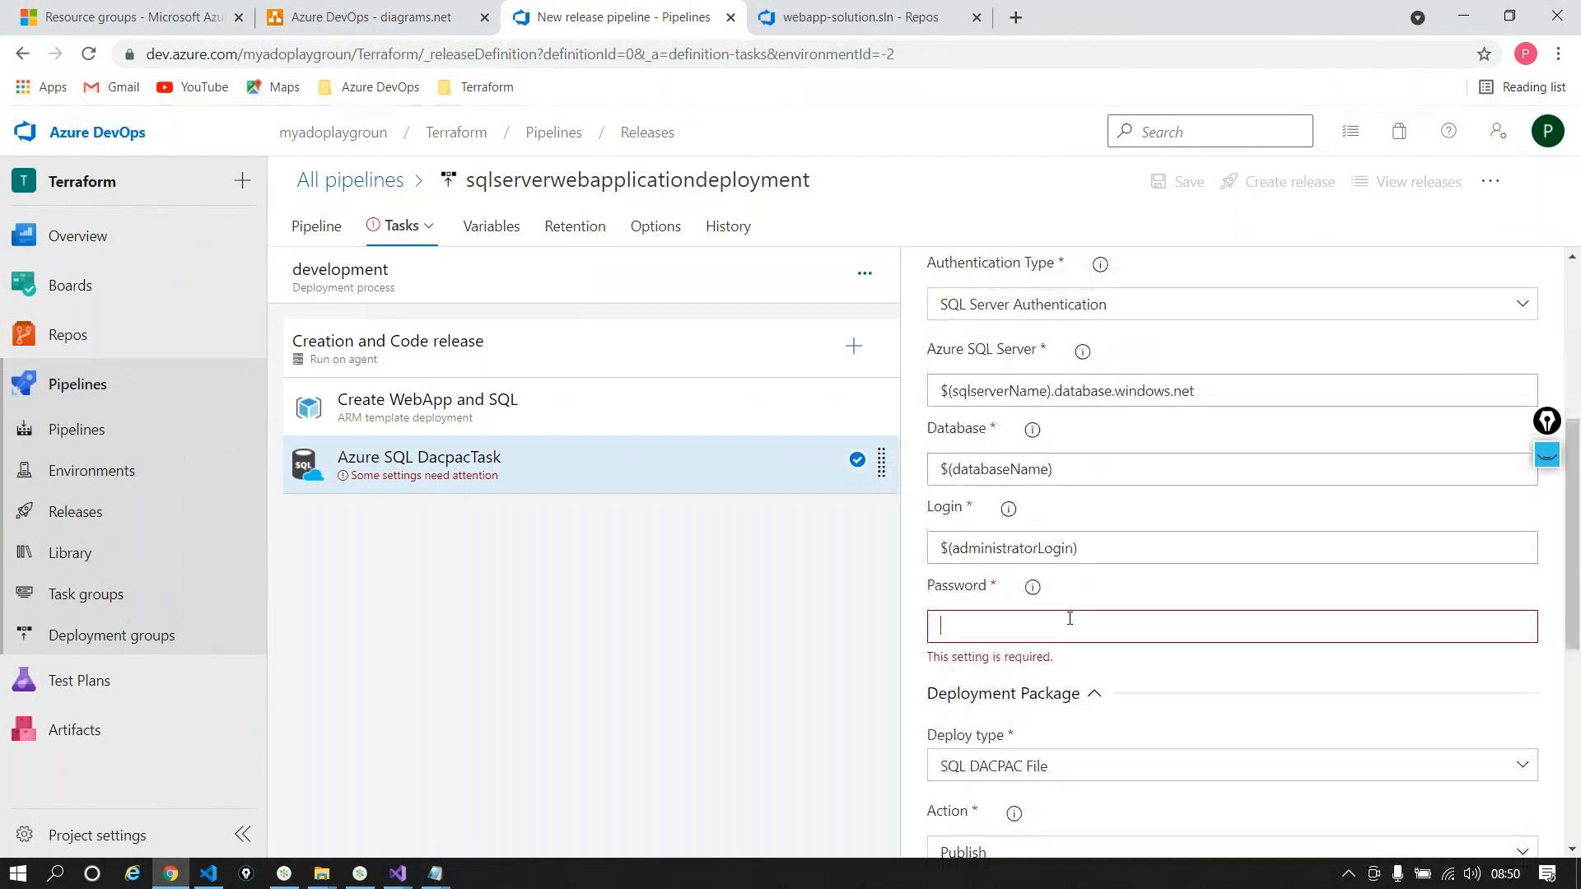
{"action": "type", "text": "$()"}
{"action": "key", "text": "ctrl+v"}
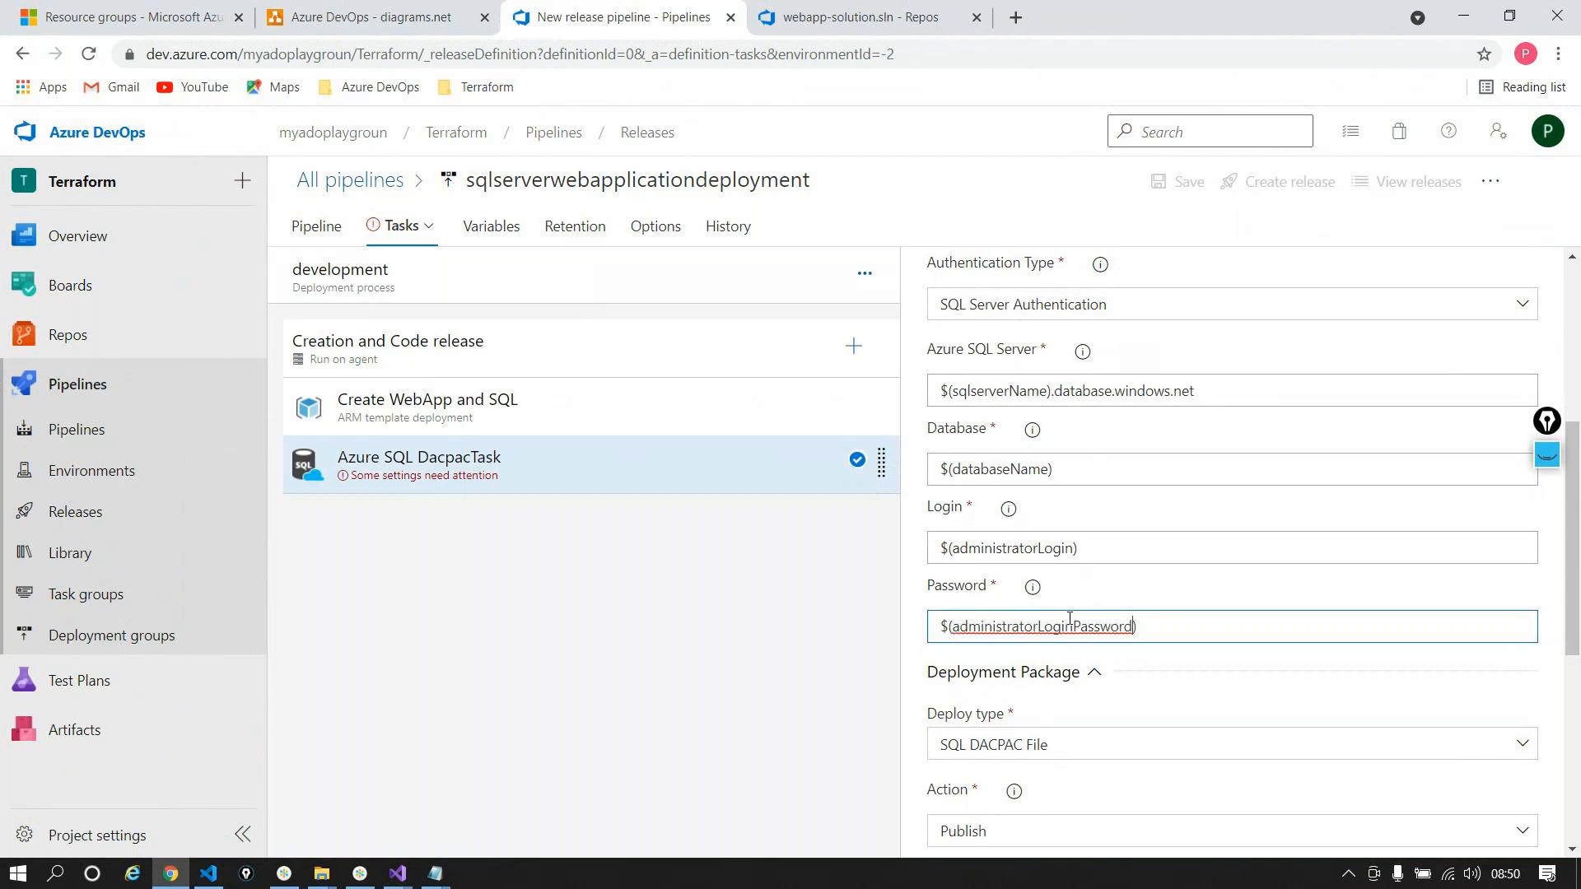
{"action": "scroll", "coordinate": [1095, 609], "scroll_direction": "down", "scroll_amount": 3}
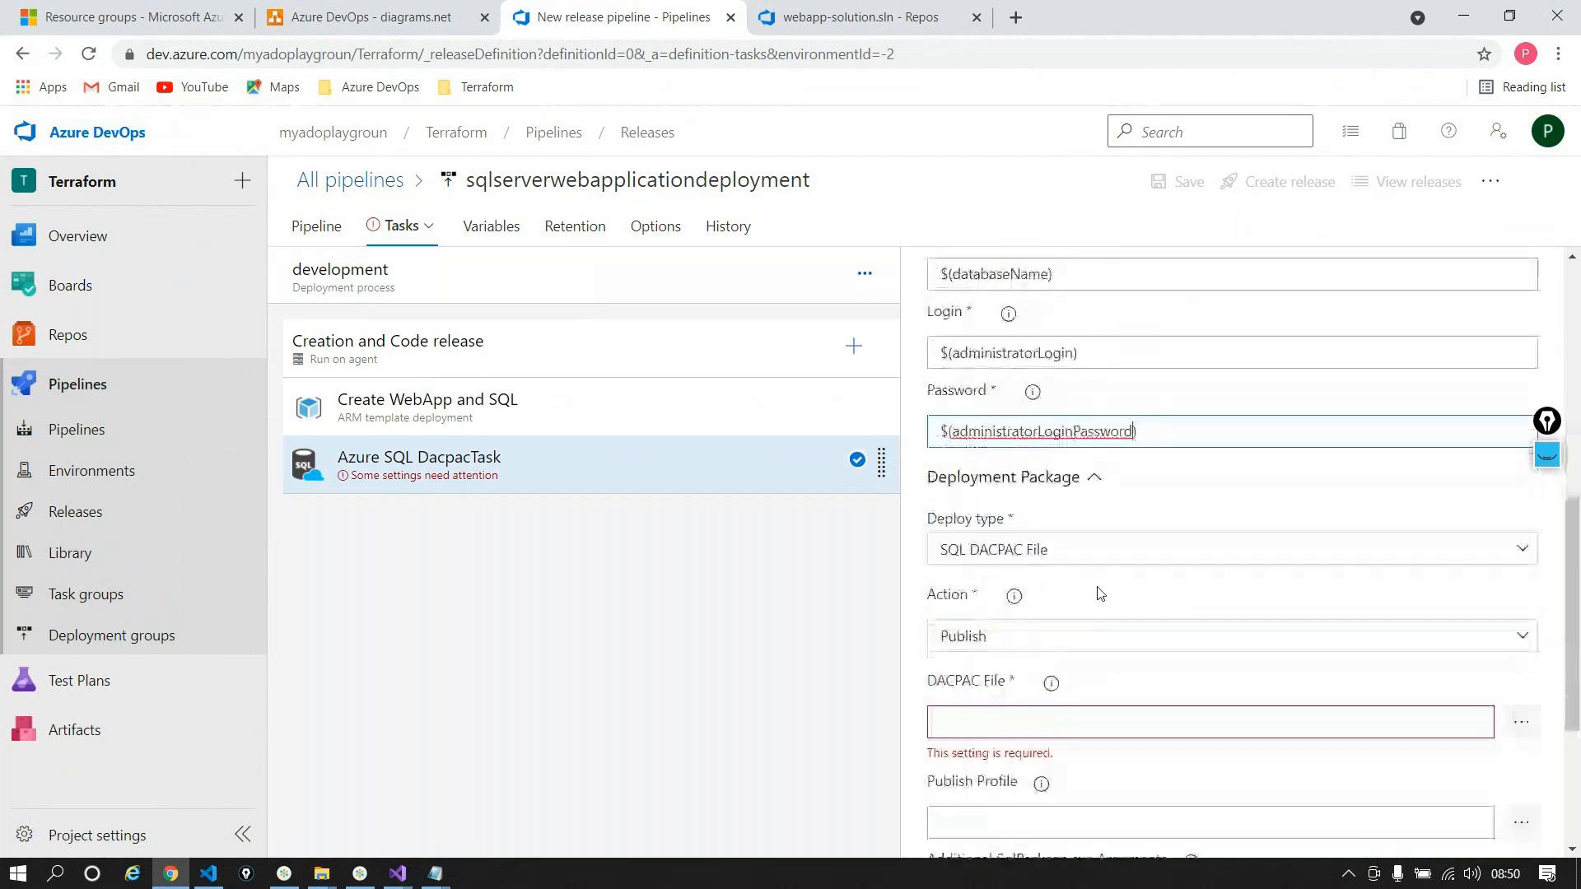
{"action": "left_click", "coordinate": [1036, 545]}
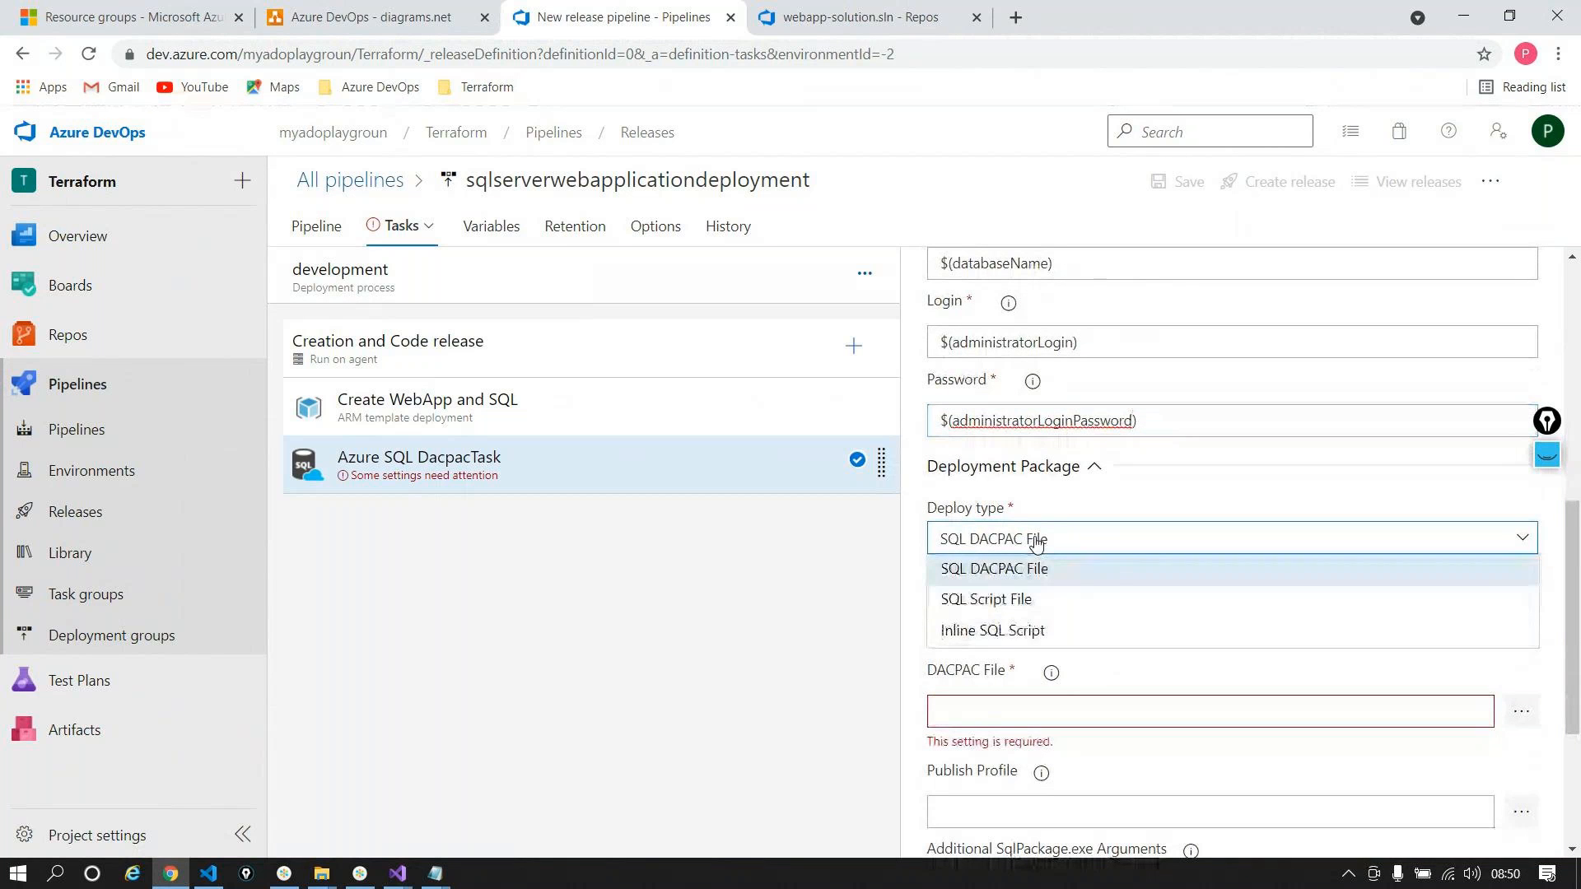
Step: Switch Deploy type to Inline SQL Script and copy the Products table SQL from SQLCommands
{"action": "left_click", "coordinate": [1012, 629]}
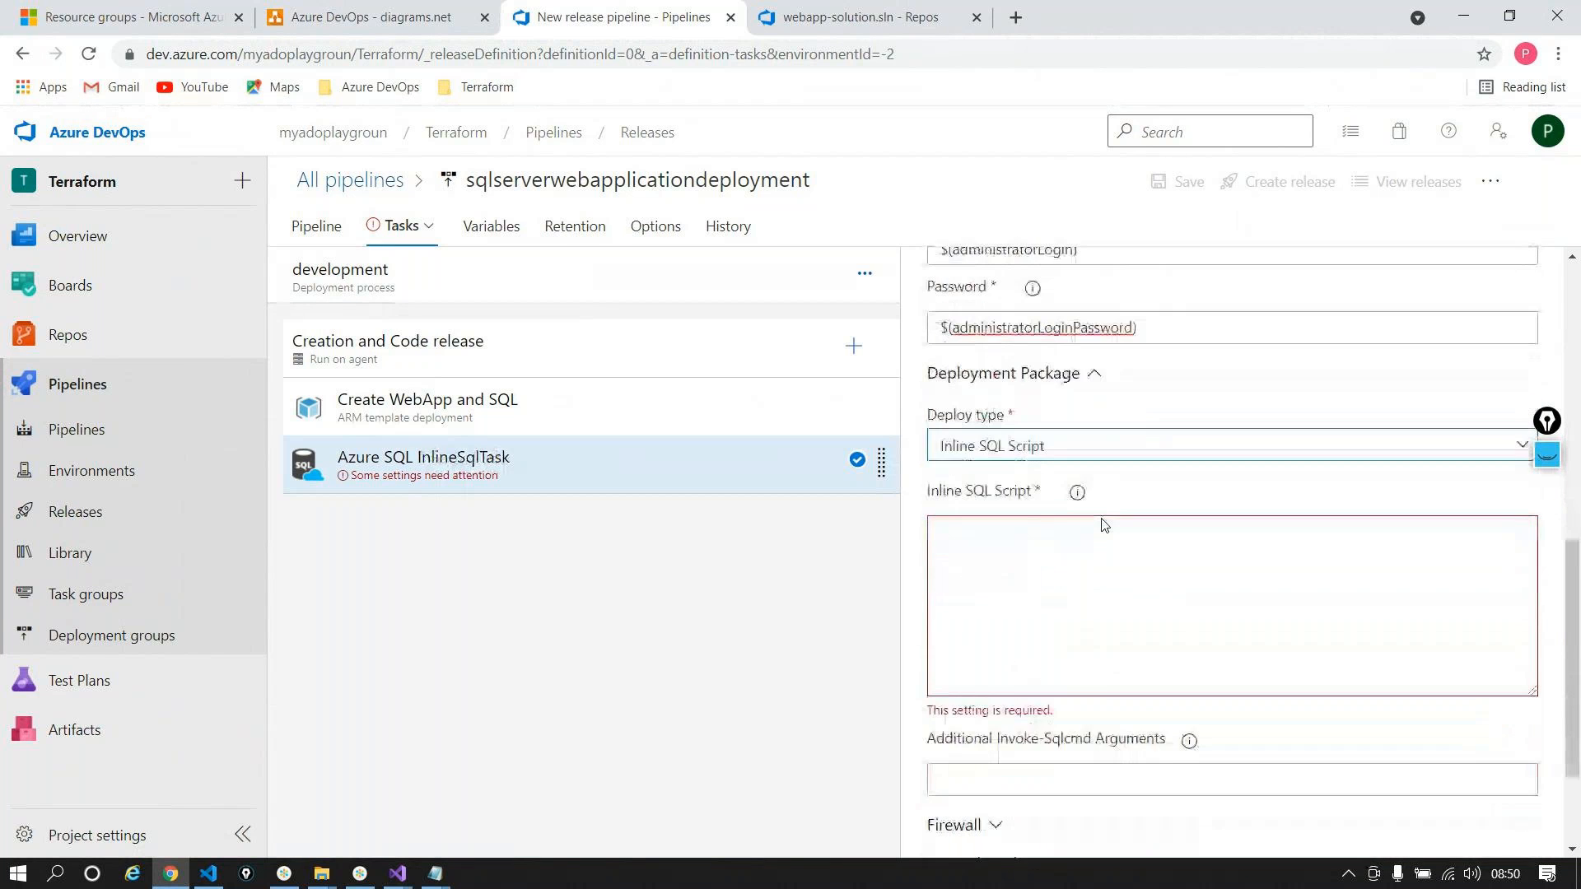
{"action": "left_click", "coordinate": [1034, 536]}
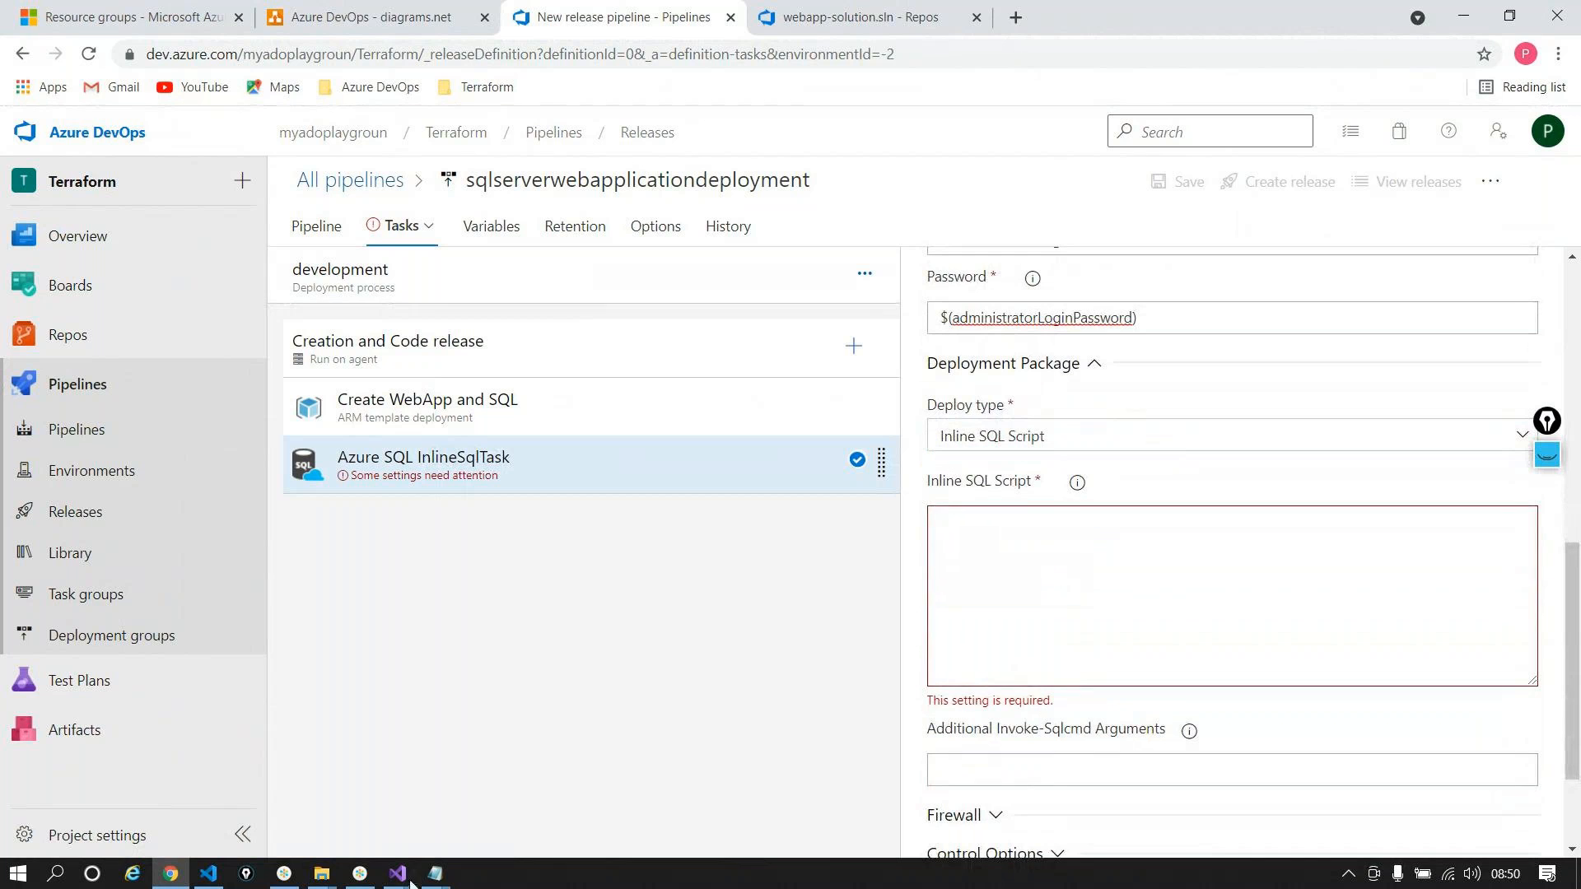
{"action": "left_click", "coordinate": [443, 883]}
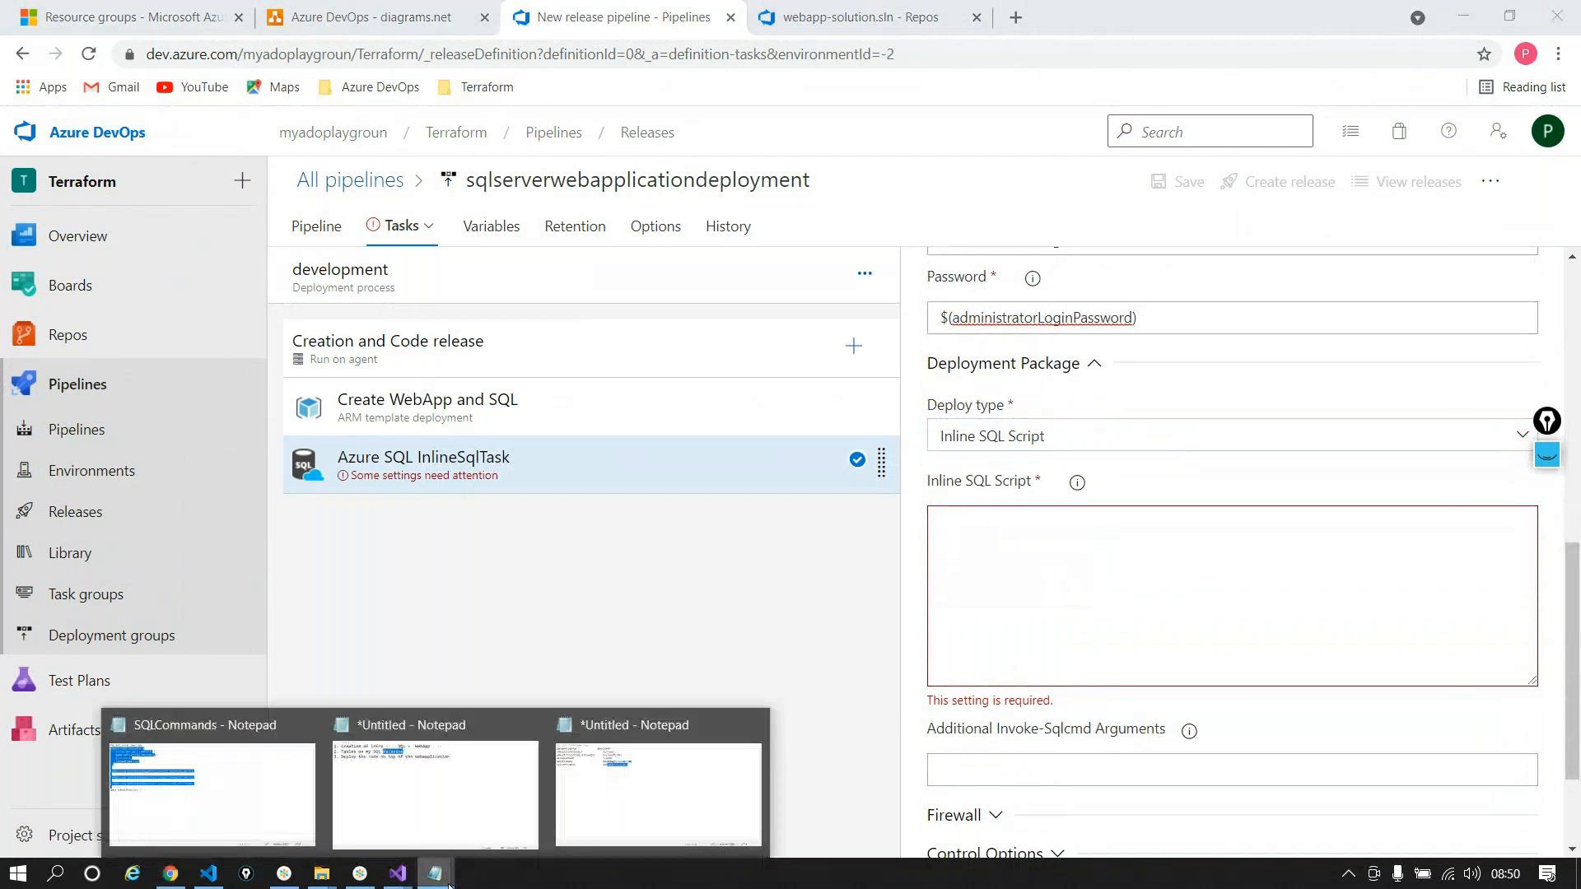
{"action": "left_click", "coordinate": [267, 797]}
{"action": "left_click", "coordinate": [527, 365]}
{"action": "left_click_drag", "start_coordinate": [745, 346], "coordinate": [228, 105]}
{"action": "key", "text": "ctrl+c"}
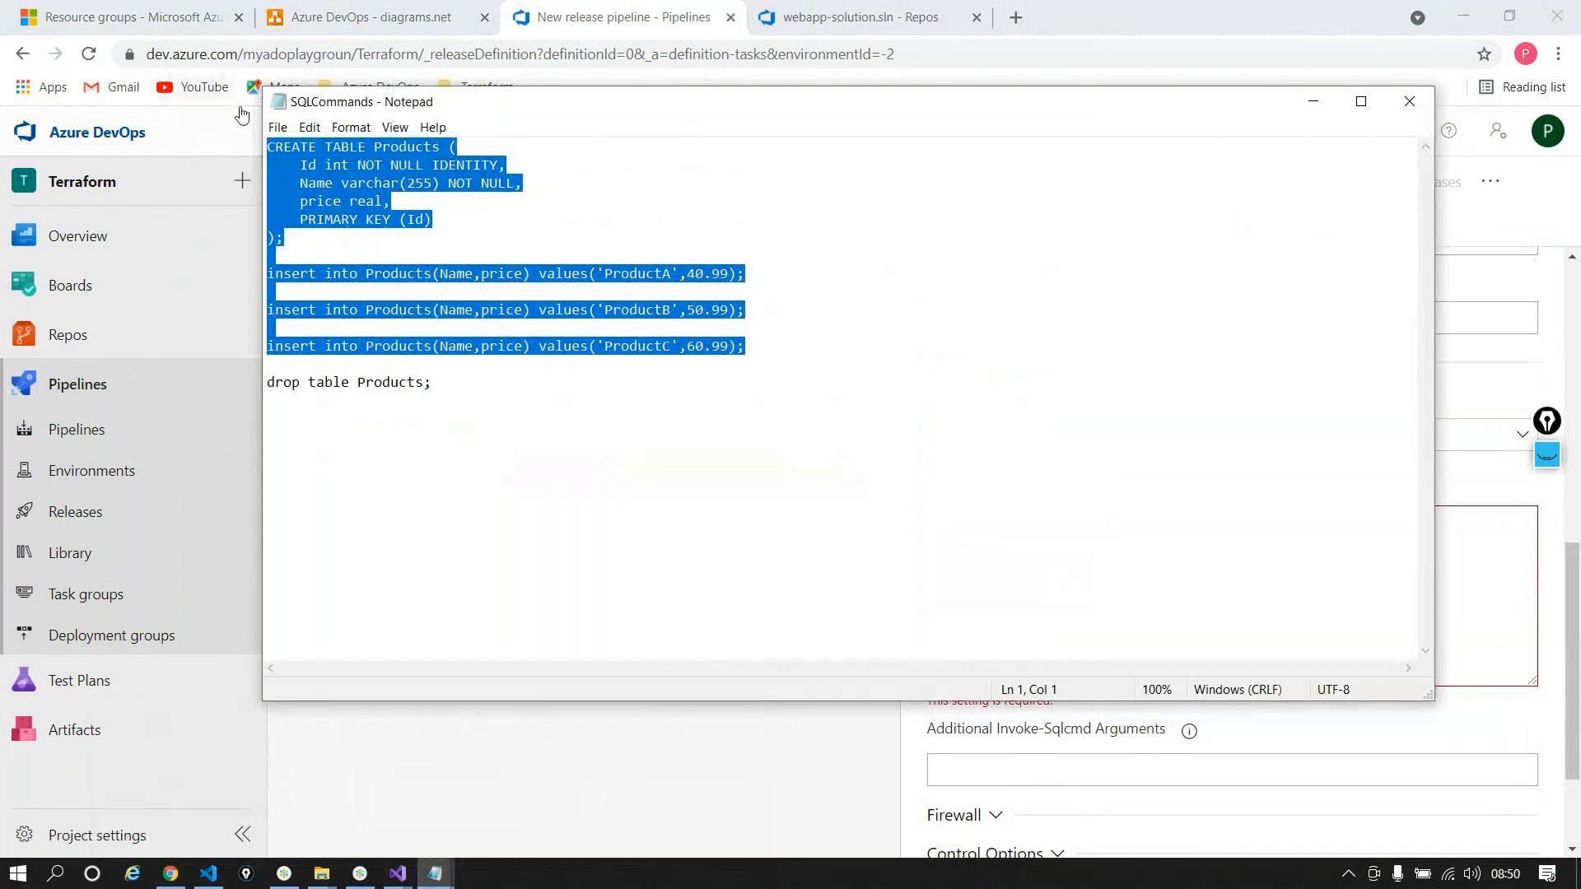
{"action": "left_click", "coordinate": [1313, 96]}
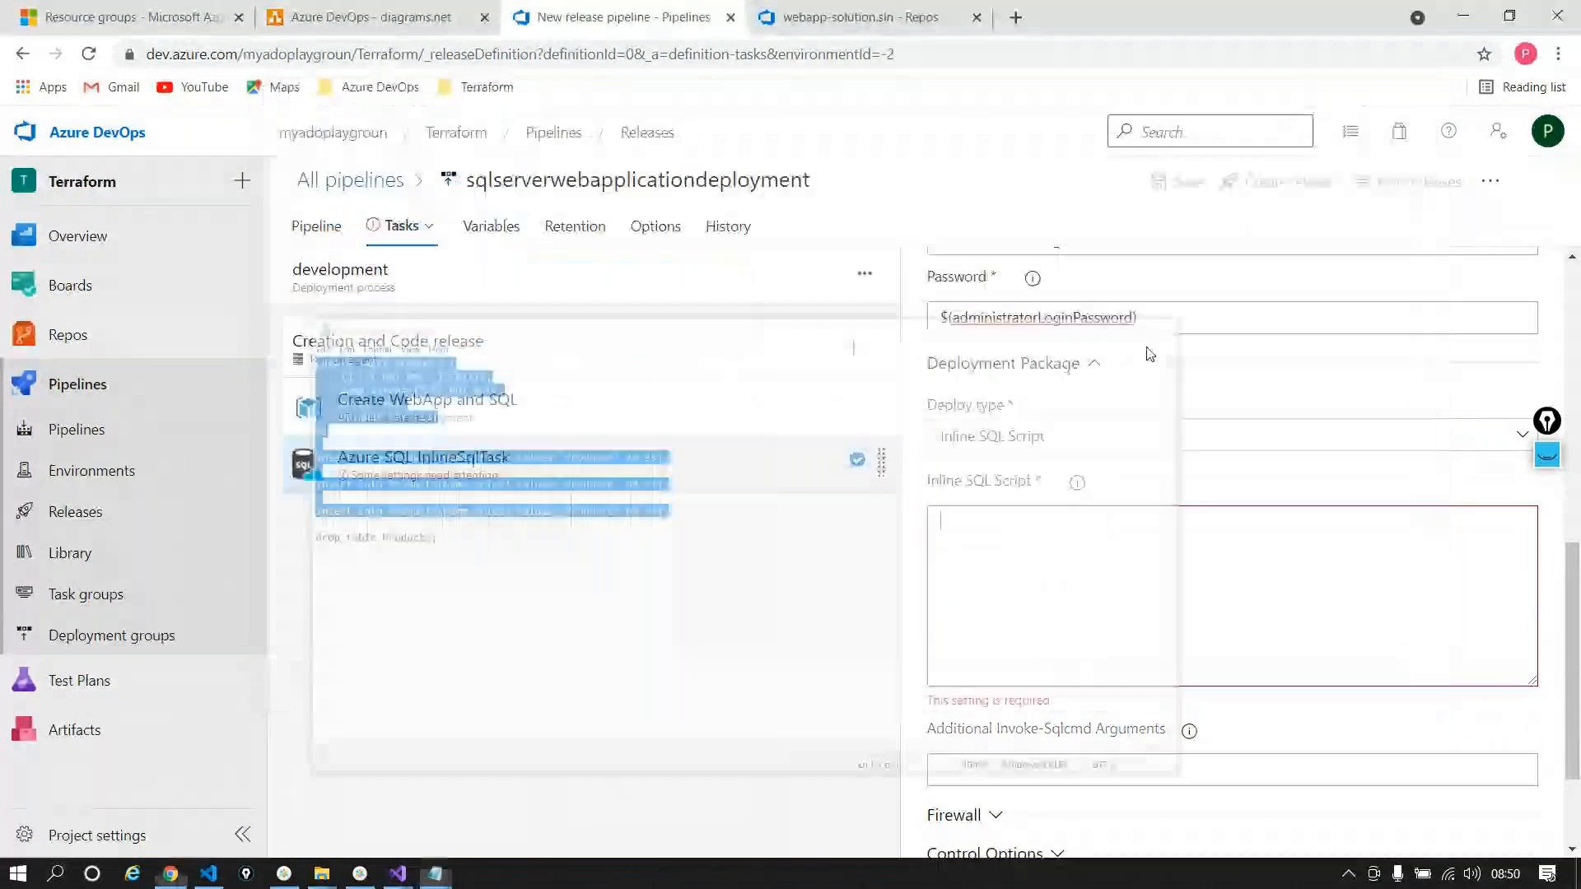
Step: Paste the SQL creating Products and inserting three products into the Inline SQL Script box
{"action": "left_click", "coordinate": [1038, 532]}
{"action": "key", "text": "ctrl+v"}
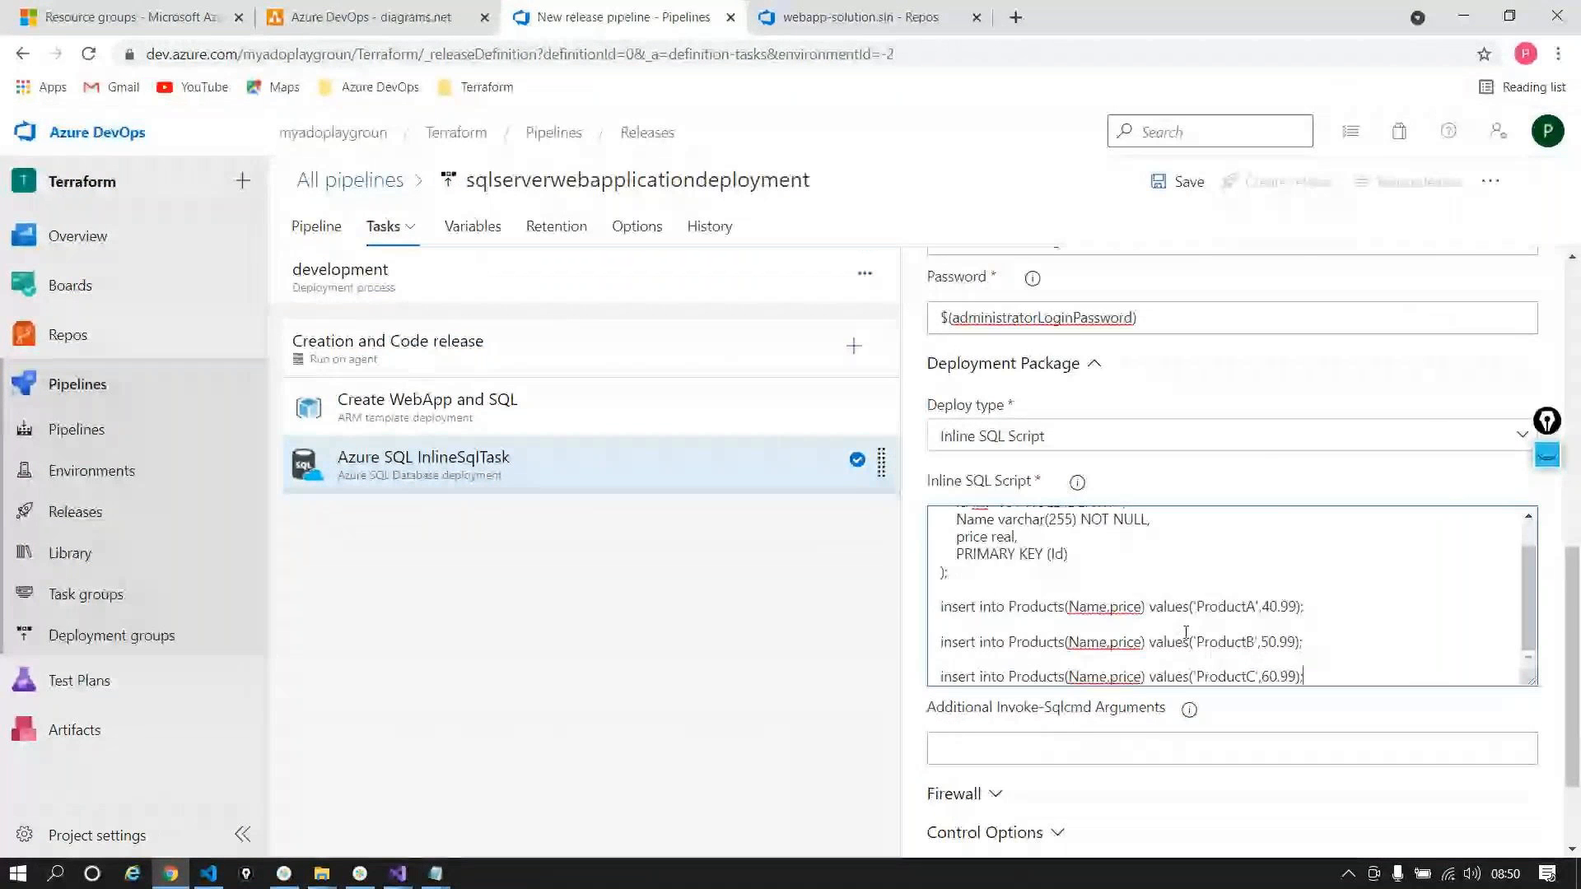
{"action": "scroll", "coordinate": [1185, 632], "scroll_direction": "up", "scroll_amount": 5}
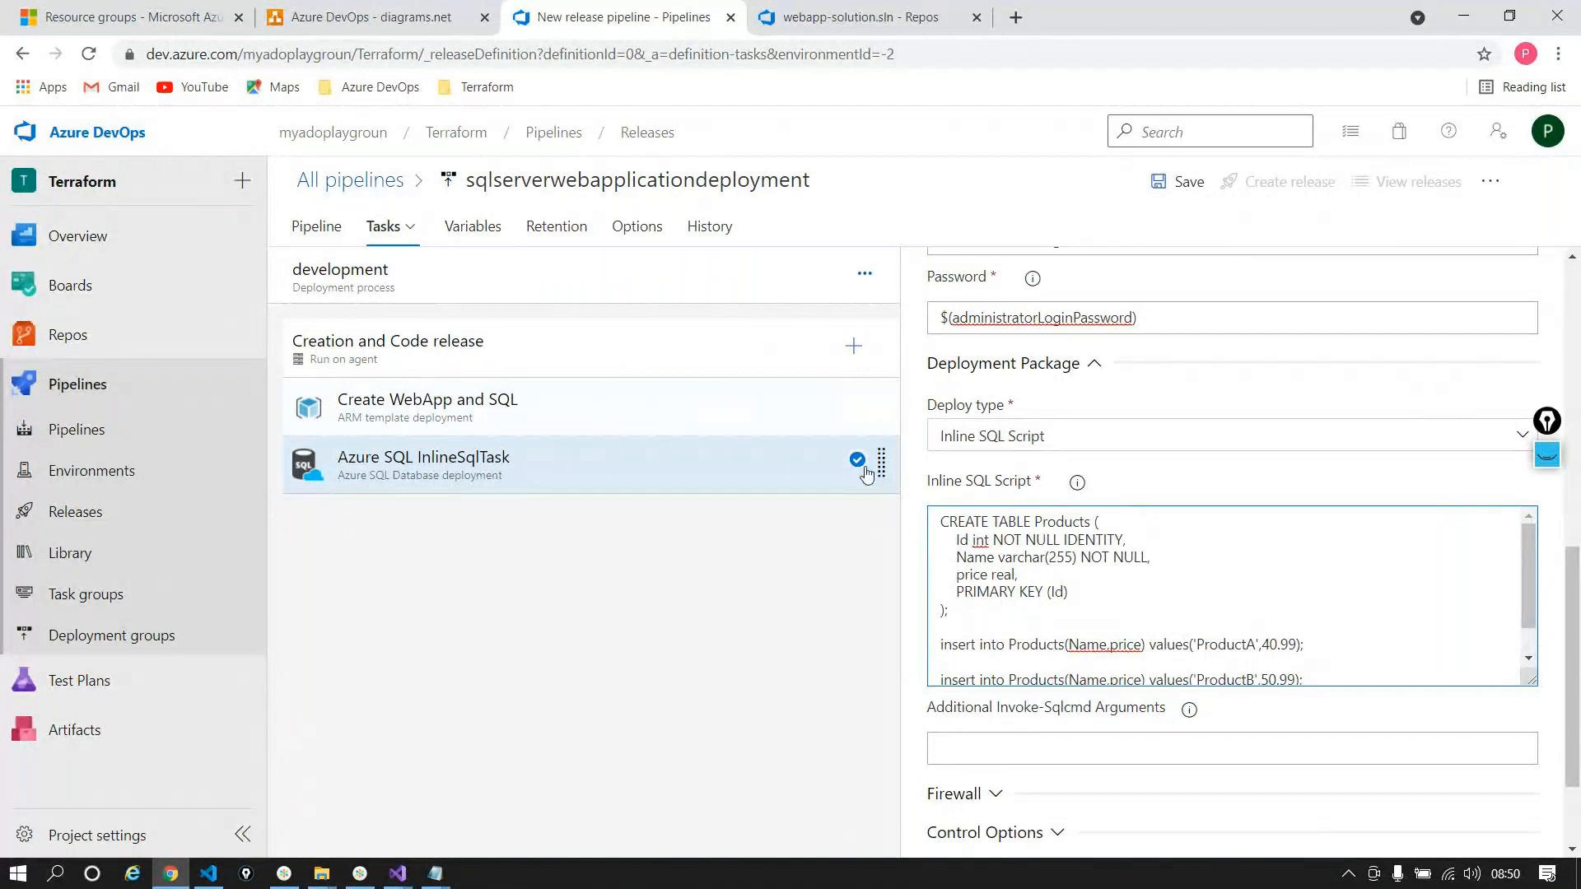
{"action": "scroll", "coordinate": [1206, 589], "scroll_direction": "down", "scroll_amount": 1}
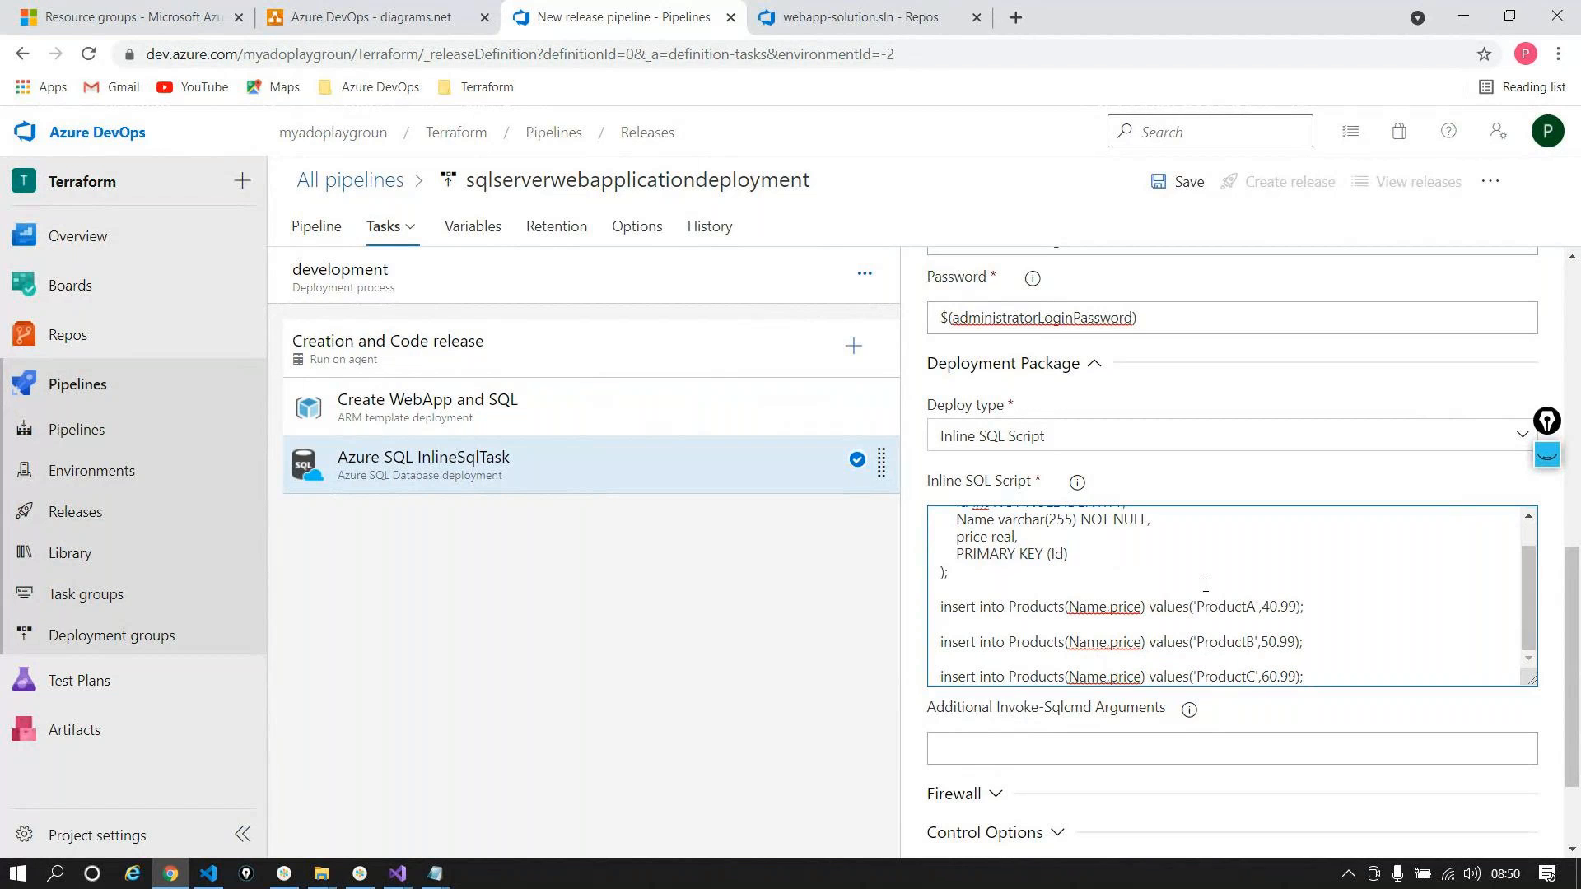
{"action": "left_click", "coordinate": [854, 346]}
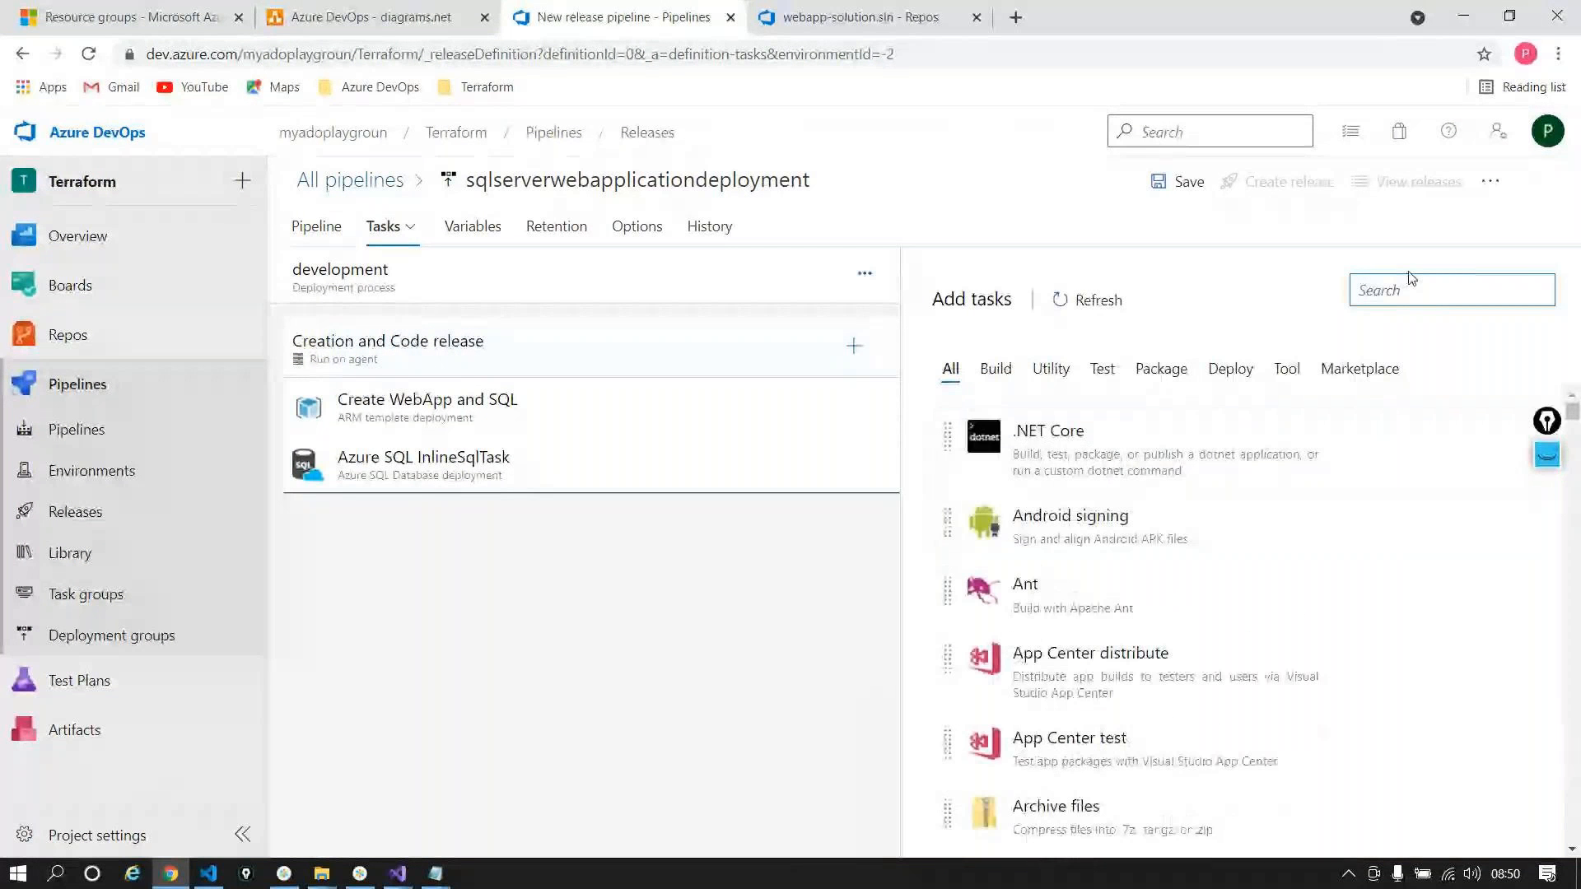
Step: Search for 'App service' and add the Azure App Service deploy task to the job
{"action": "type", "text": "azur"}
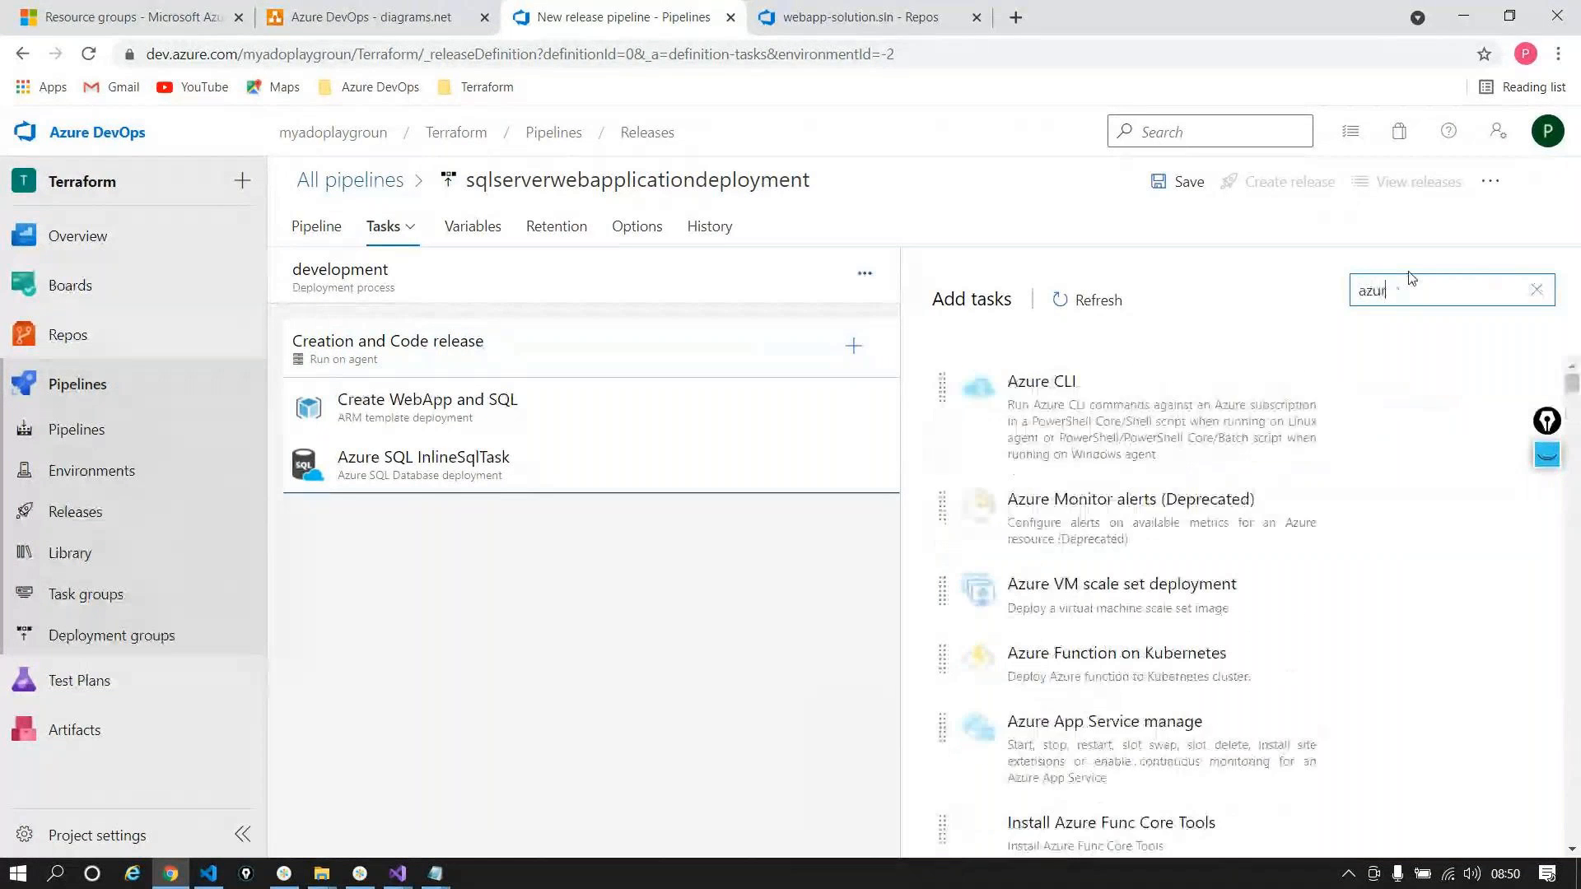
{"action": "type", "text": "e wen"}
{"action": "key", "text": "BackSpace"}
{"action": "key", "text": "BackSpace"}
{"action": "key", "text": "BackSpace"}
{"action": "key", "text": "BackSpace"}
{"action": "key", "text": "BackSpace"}
{"action": "key", "text": "BackSpace"}
{"action": "key", "text": "BackSpace"}
{"action": "key", "text": "BackSpace"}
{"action": "key", "text": "BackSpace"}
{"action": "type", "text": "App se"}
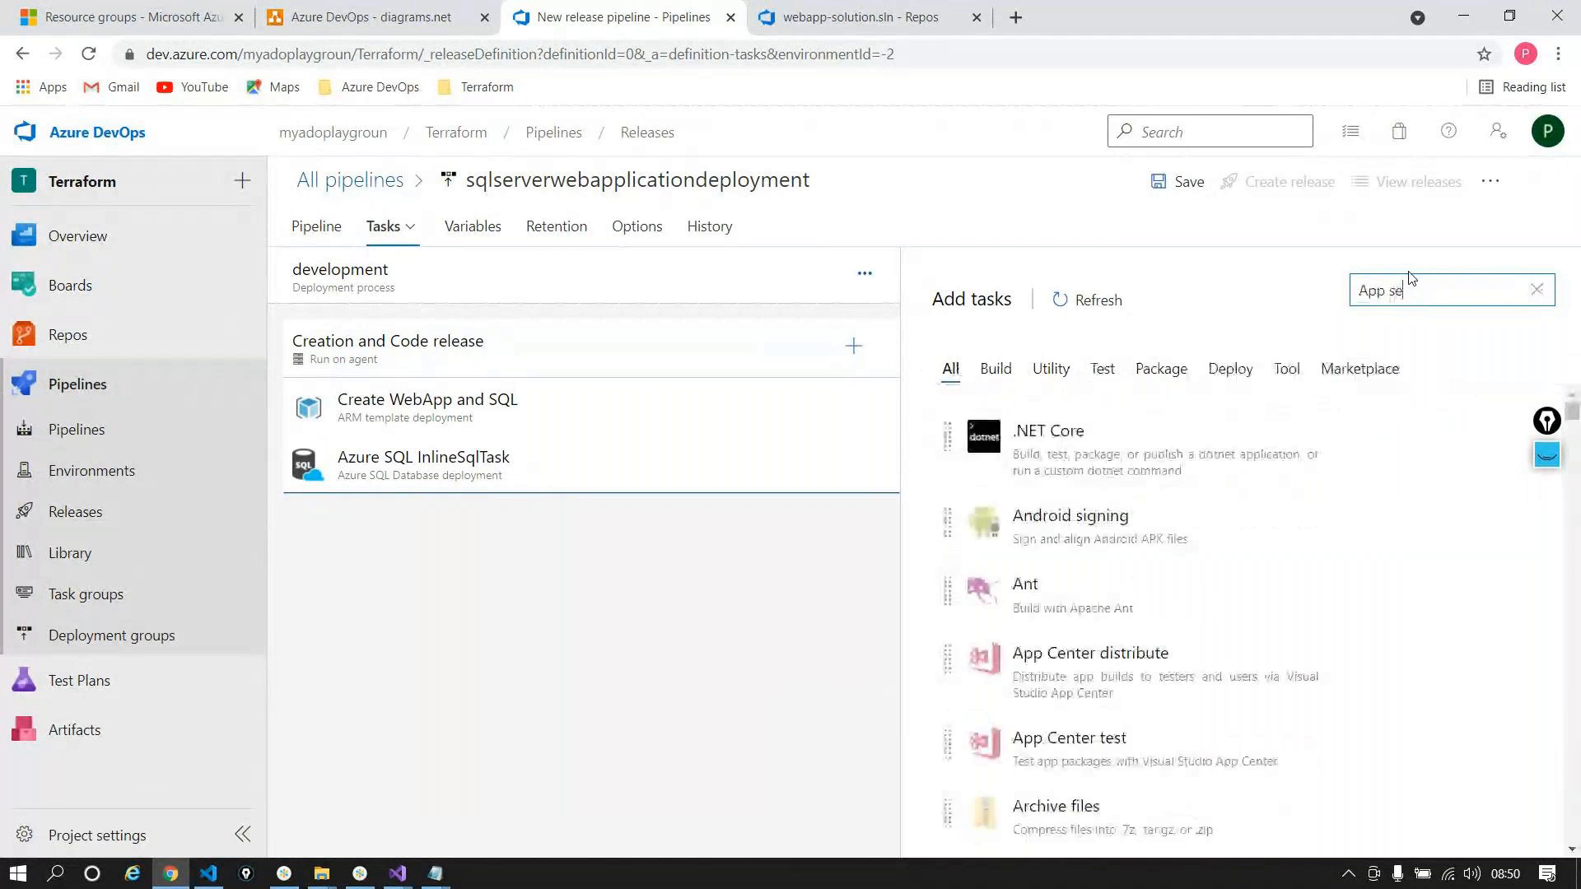
{"action": "type", "text": "rvice"}
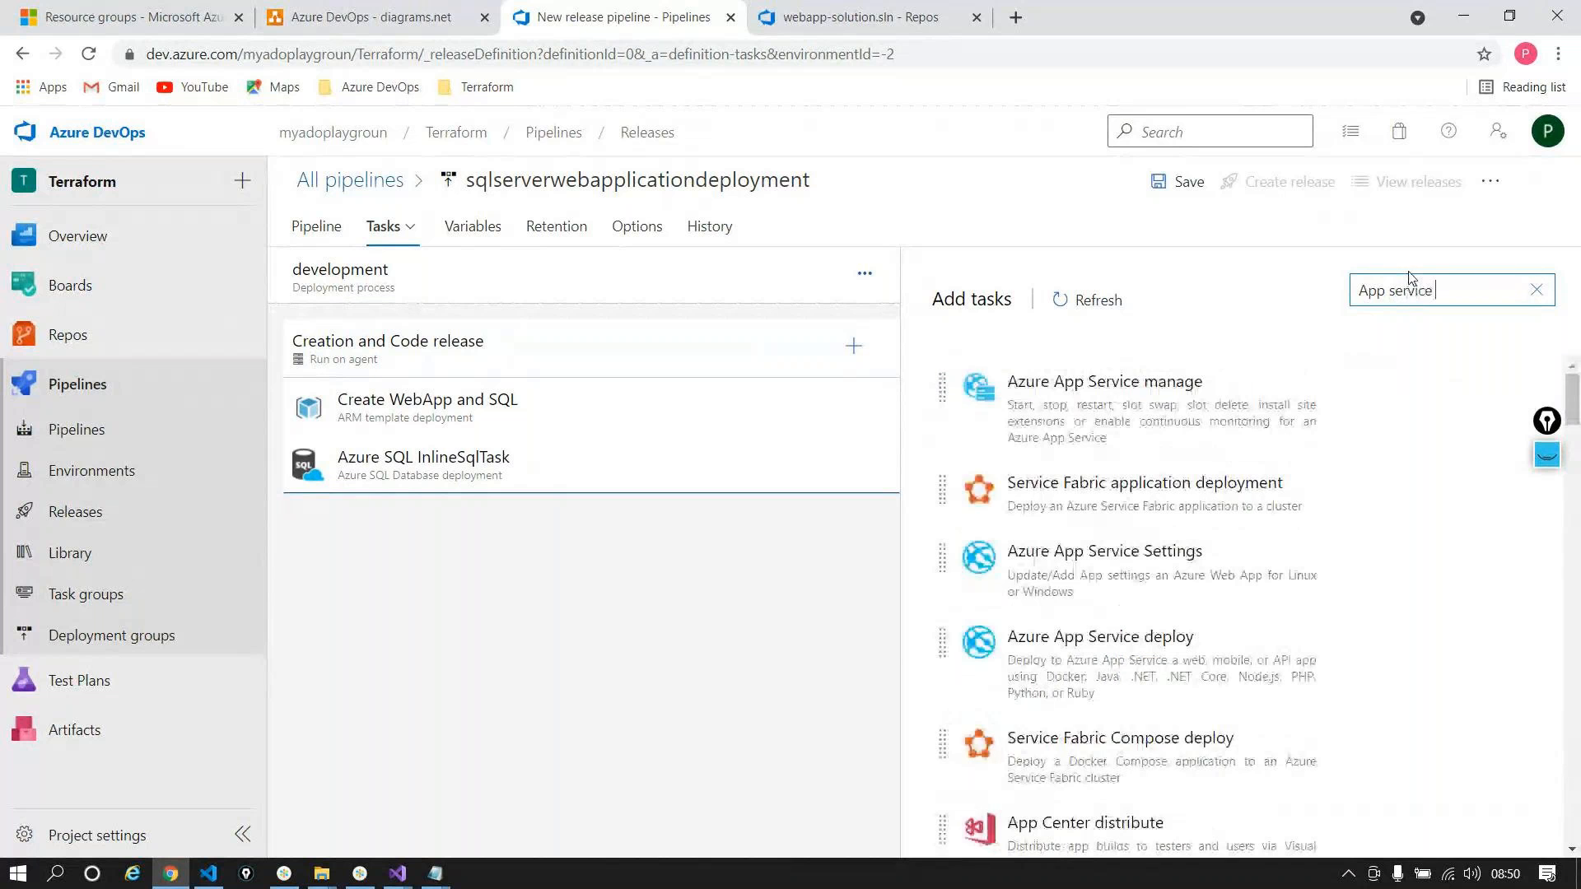
{"action": "mouse_move", "coordinate": [1187, 617]}
{"action": "left_click_drag", "start_coordinate": [1161, 706], "coordinate": [486, 576]}
Step: Set the deploy task's Azure subscription to the DevOps_Deployment service connection
{"action": "scroll", "coordinate": [1078, 467], "scroll_direction": "down", "scroll_amount": 1}
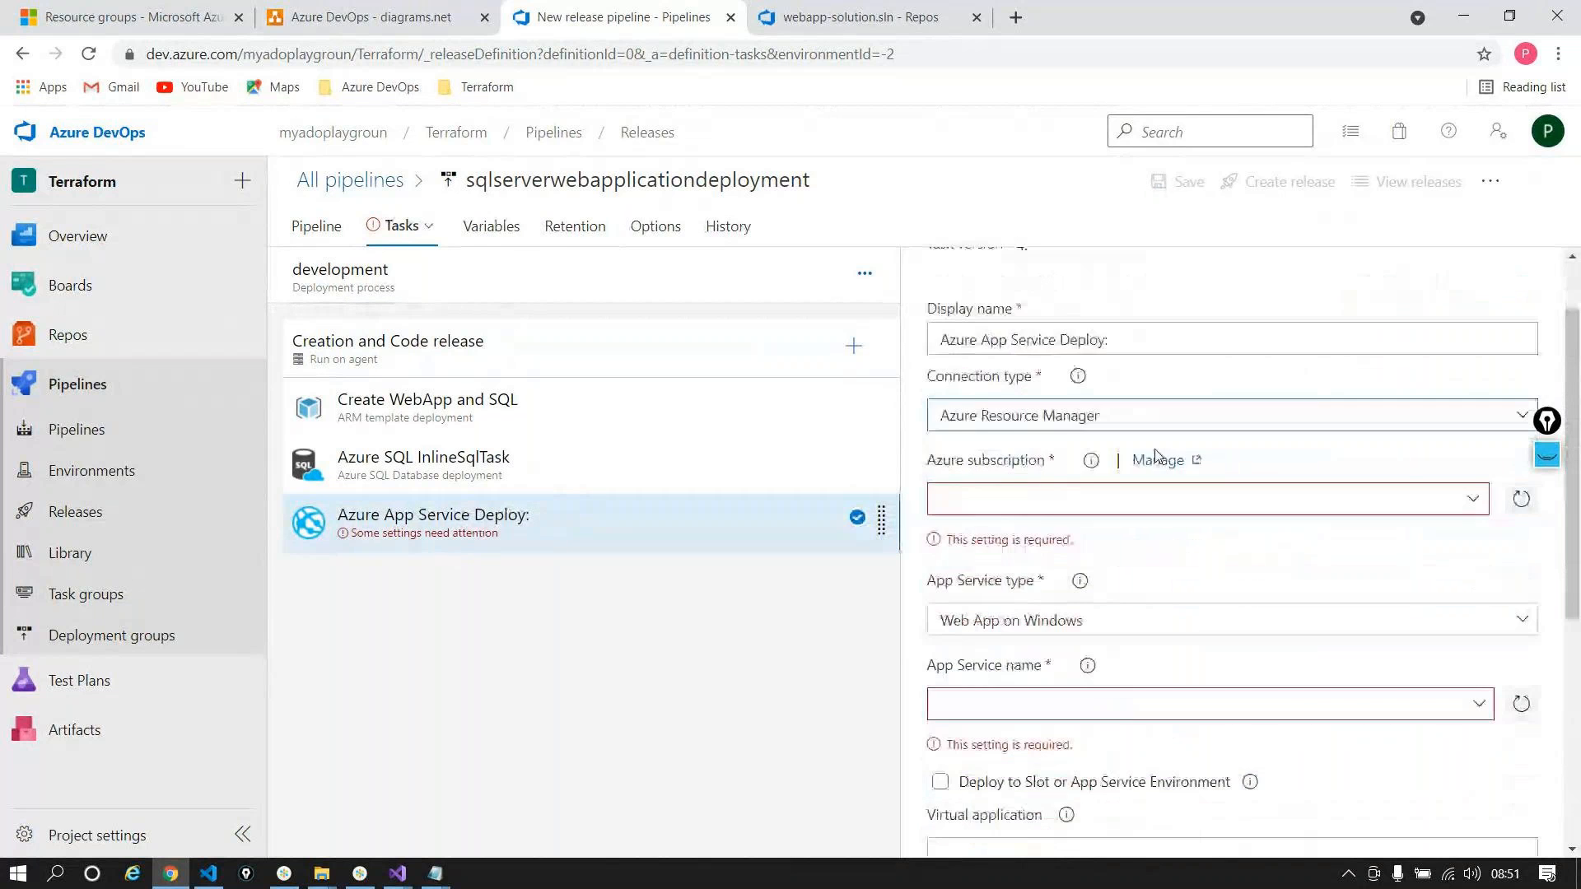
{"action": "left_click", "coordinate": [1071, 484]}
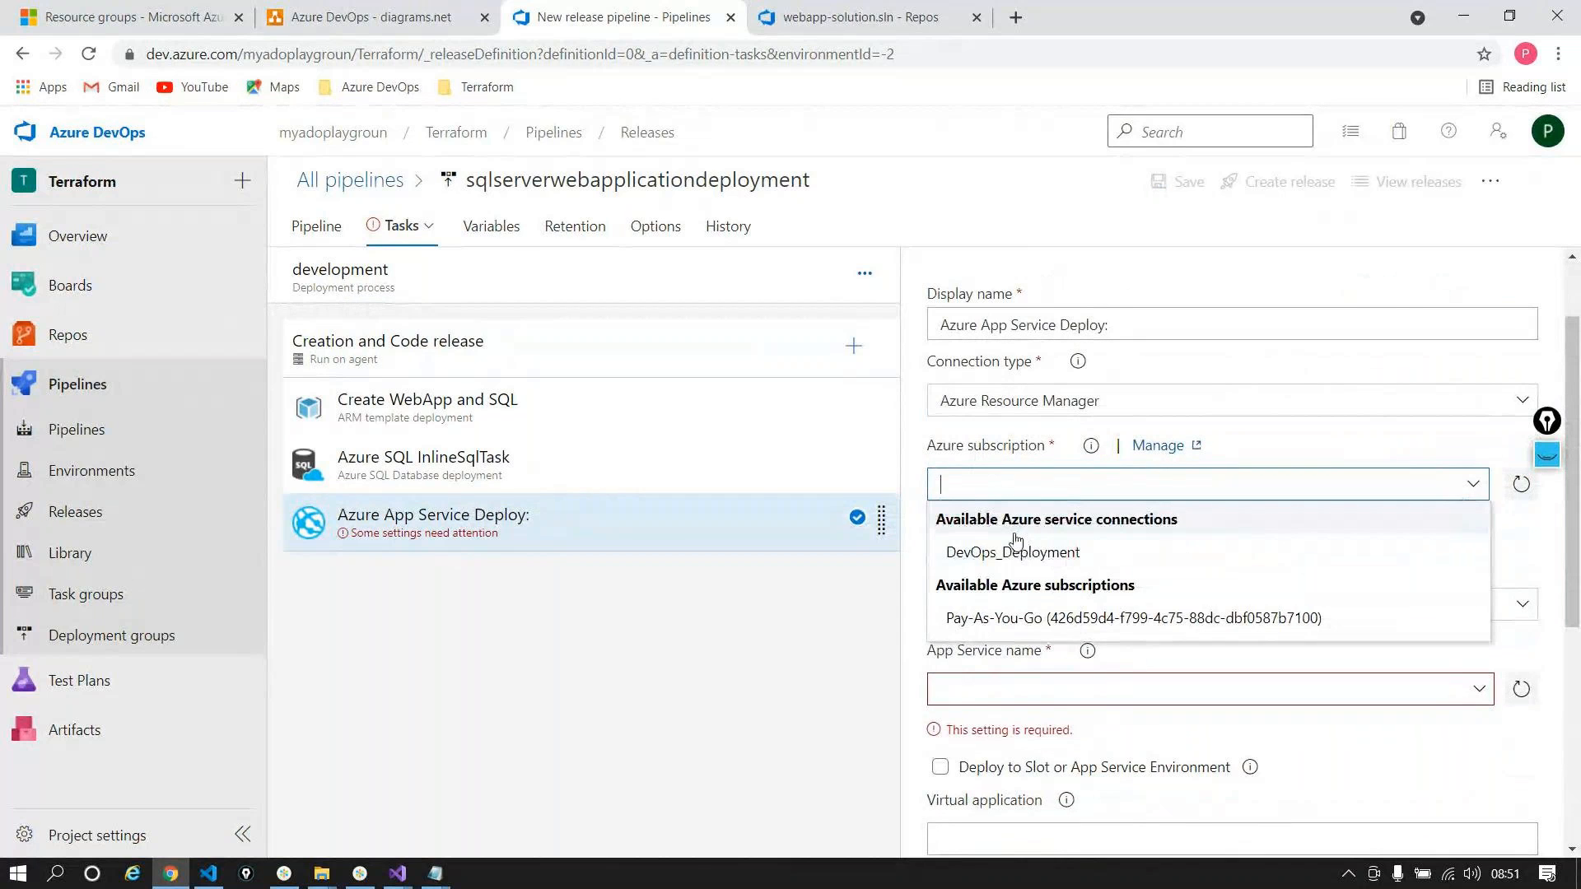
{"action": "left_click", "coordinate": [1021, 553]}
{"action": "scroll", "coordinate": [1359, 648], "scroll_direction": "down", "scroll_amount": 1}
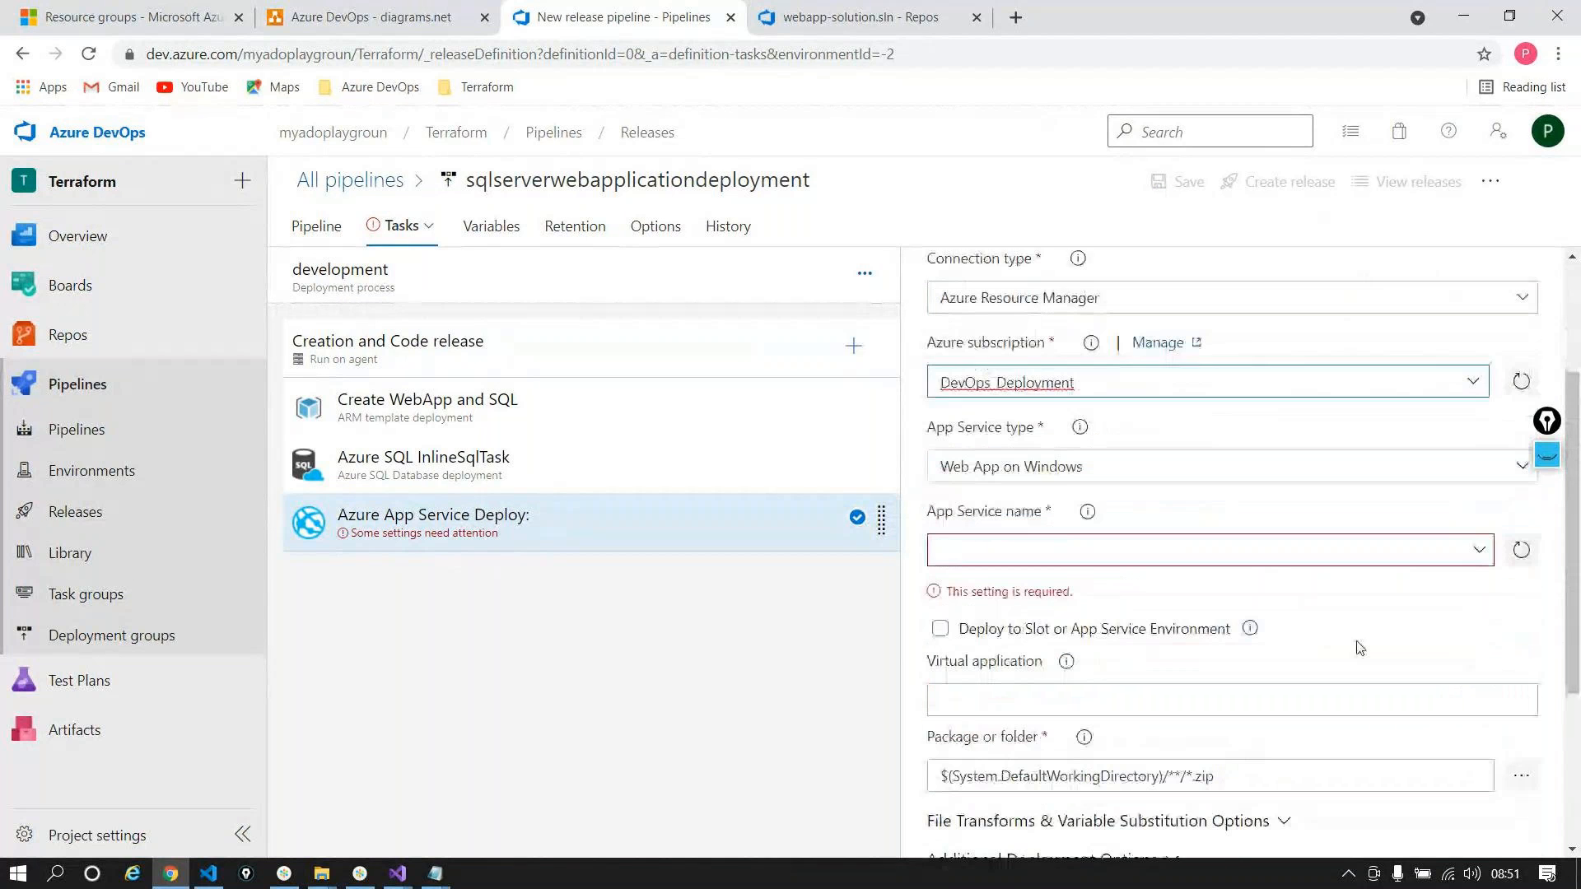
{"action": "left_click", "coordinate": [1477, 550]}
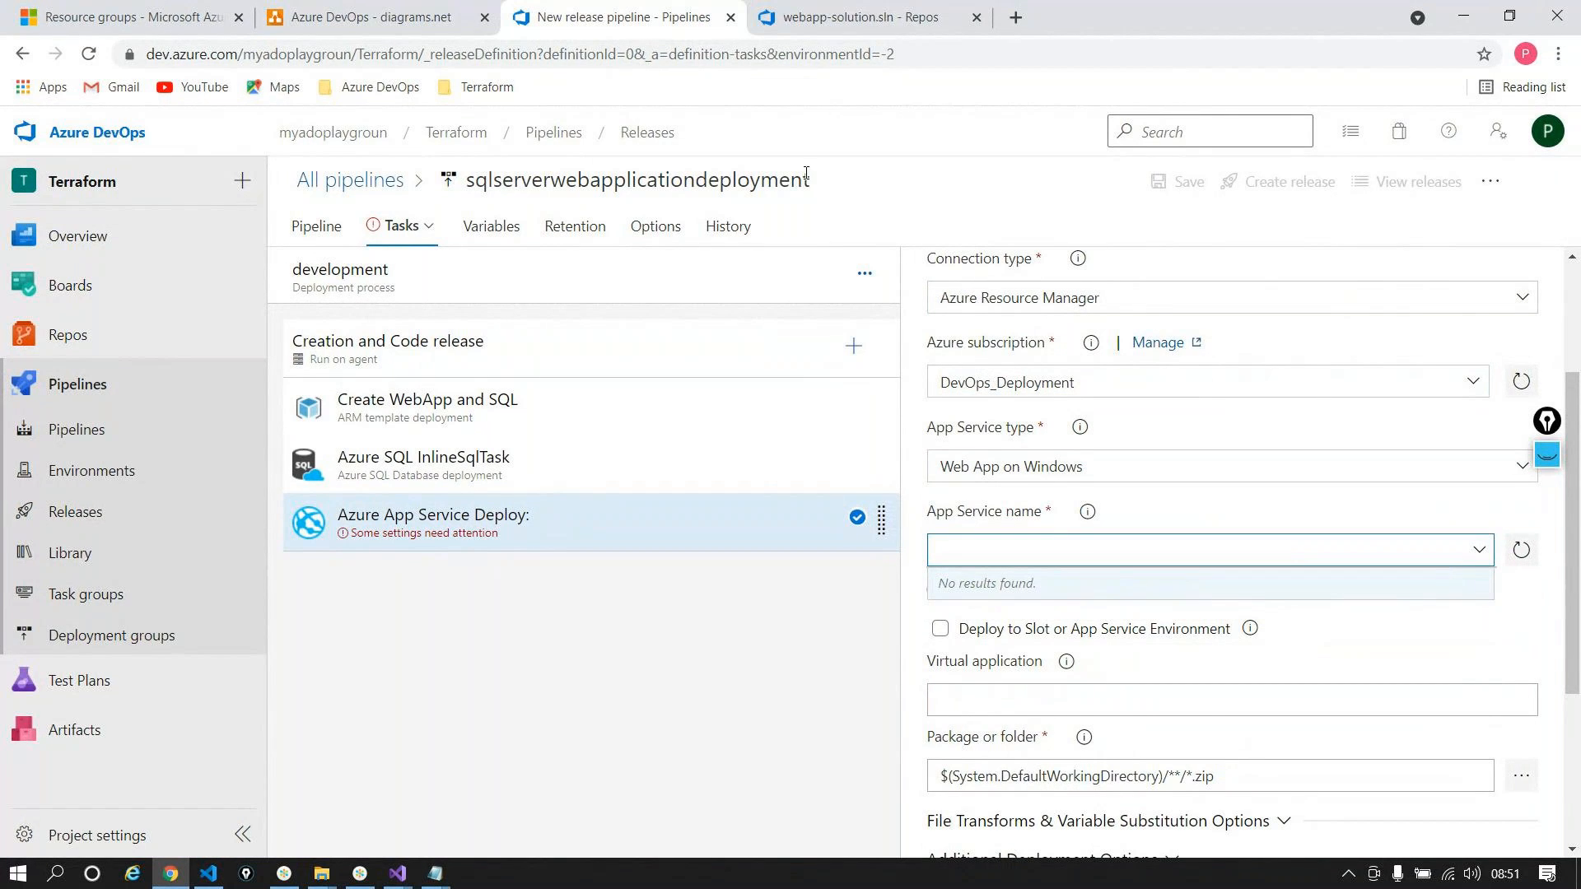
Step: Set the App Service name to $(webSiteName), copied from the pipeline variables
{"action": "left_click", "coordinate": [494, 231]}
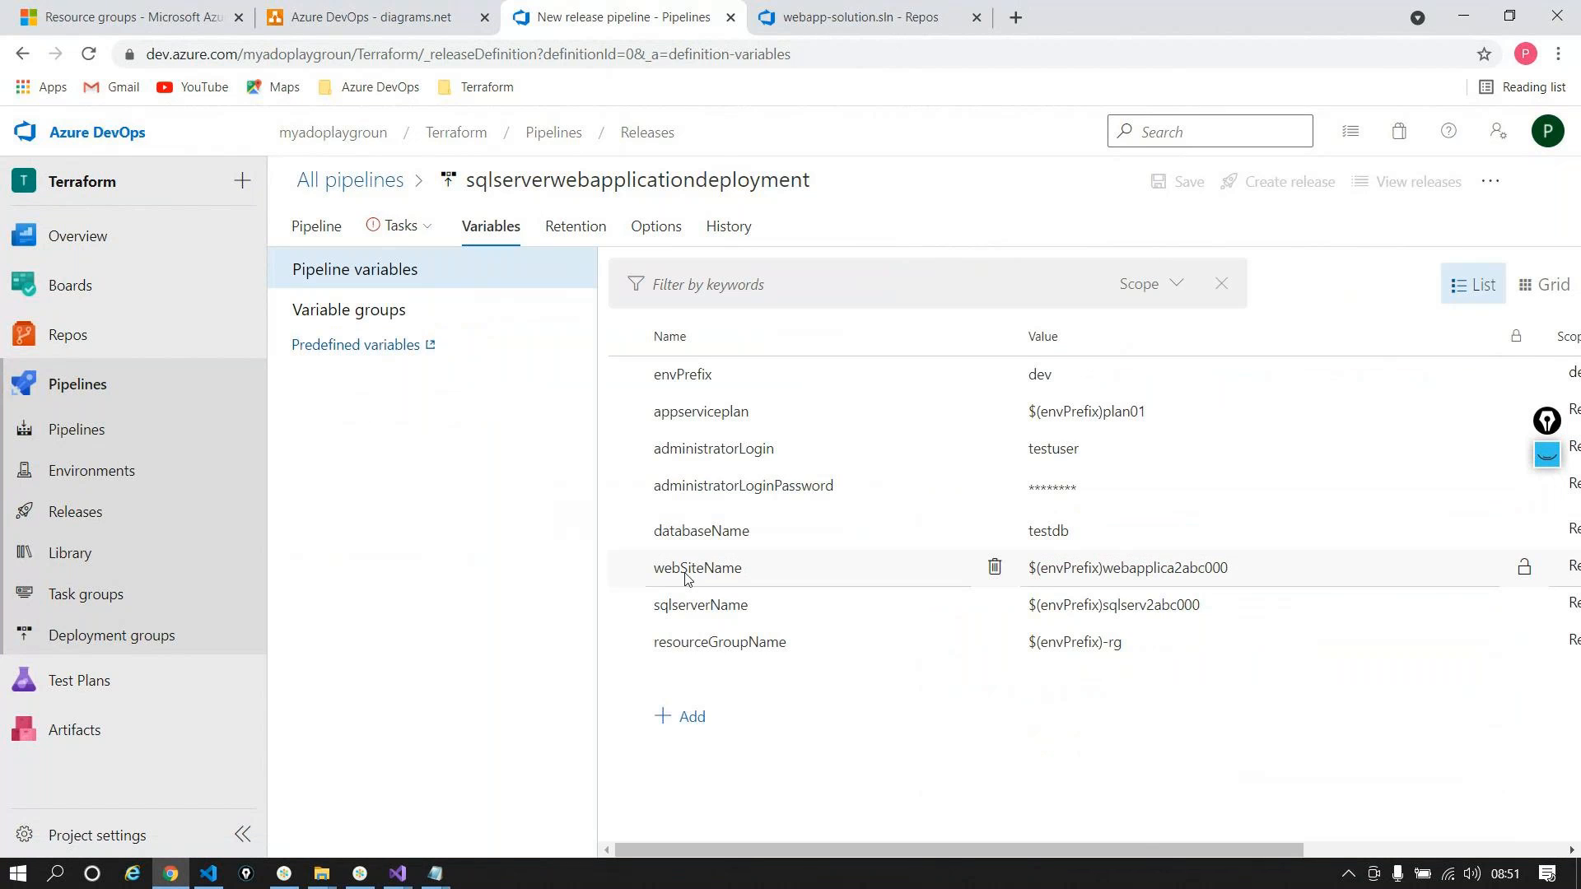
{"action": "double_click", "coordinate": [686, 572]}
{"action": "key", "text": "ctrl+c"}
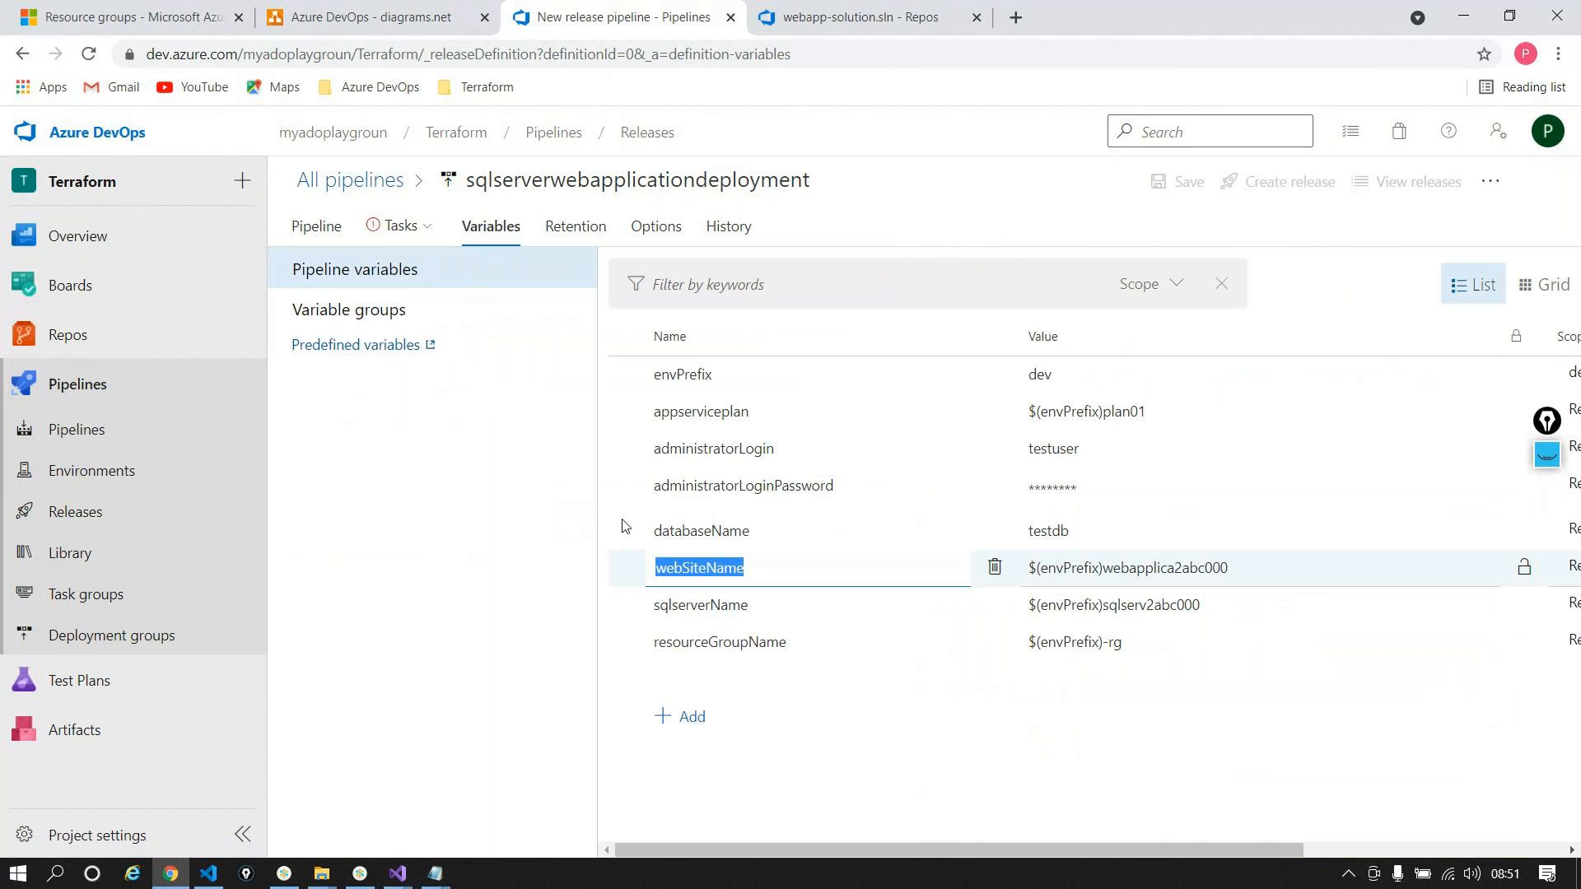
{"action": "left_click", "coordinate": [402, 227]}
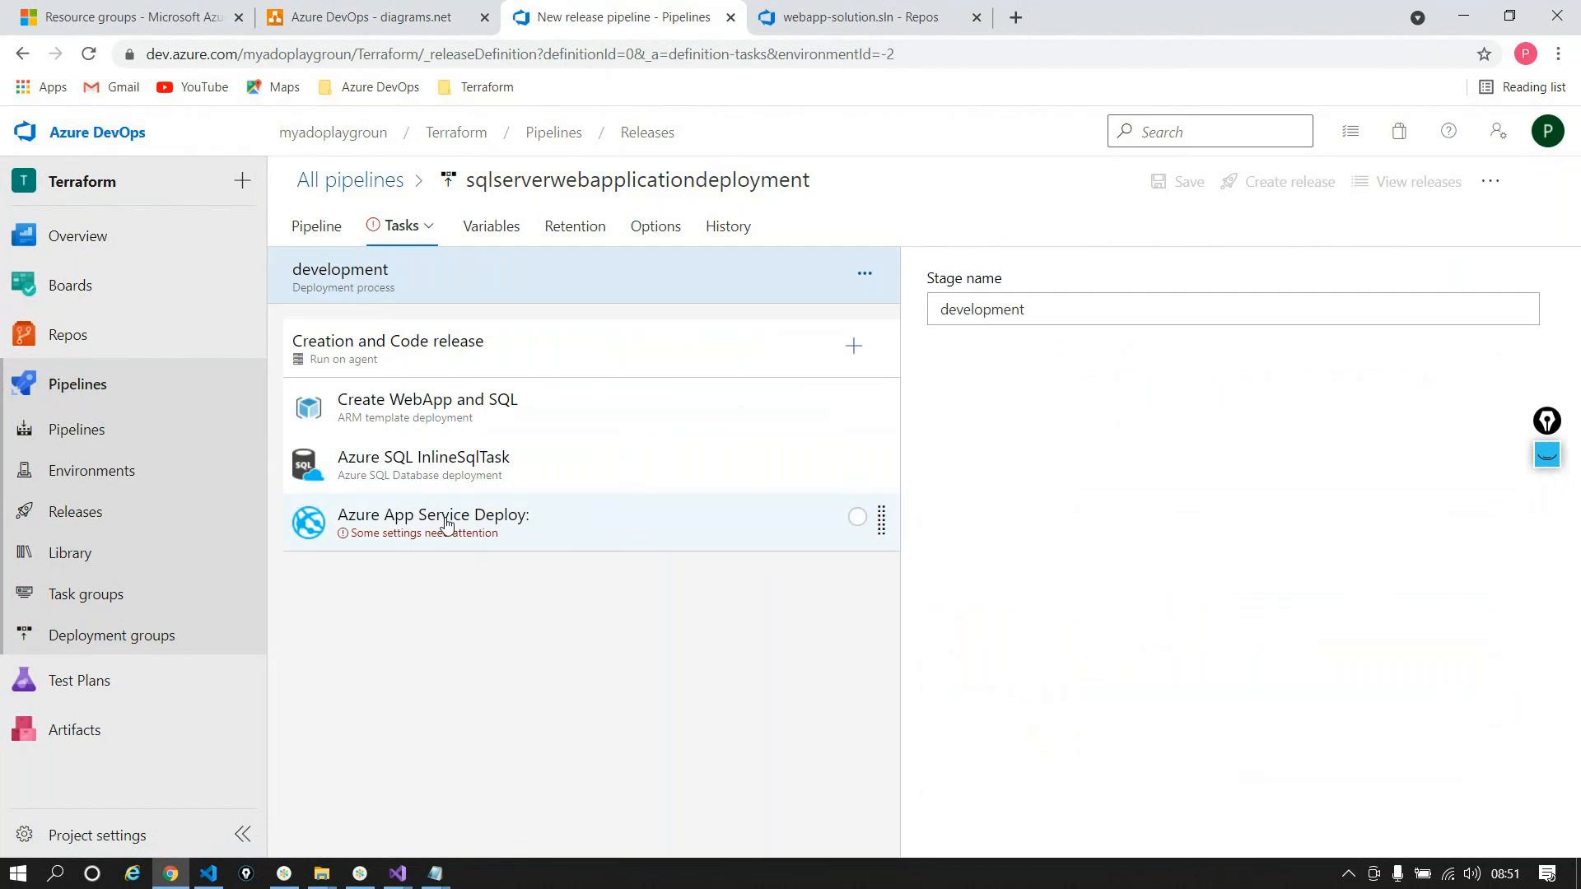
{"action": "left_click", "coordinate": [445, 524]}
{"action": "left_click", "coordinate": [1070, 762]}
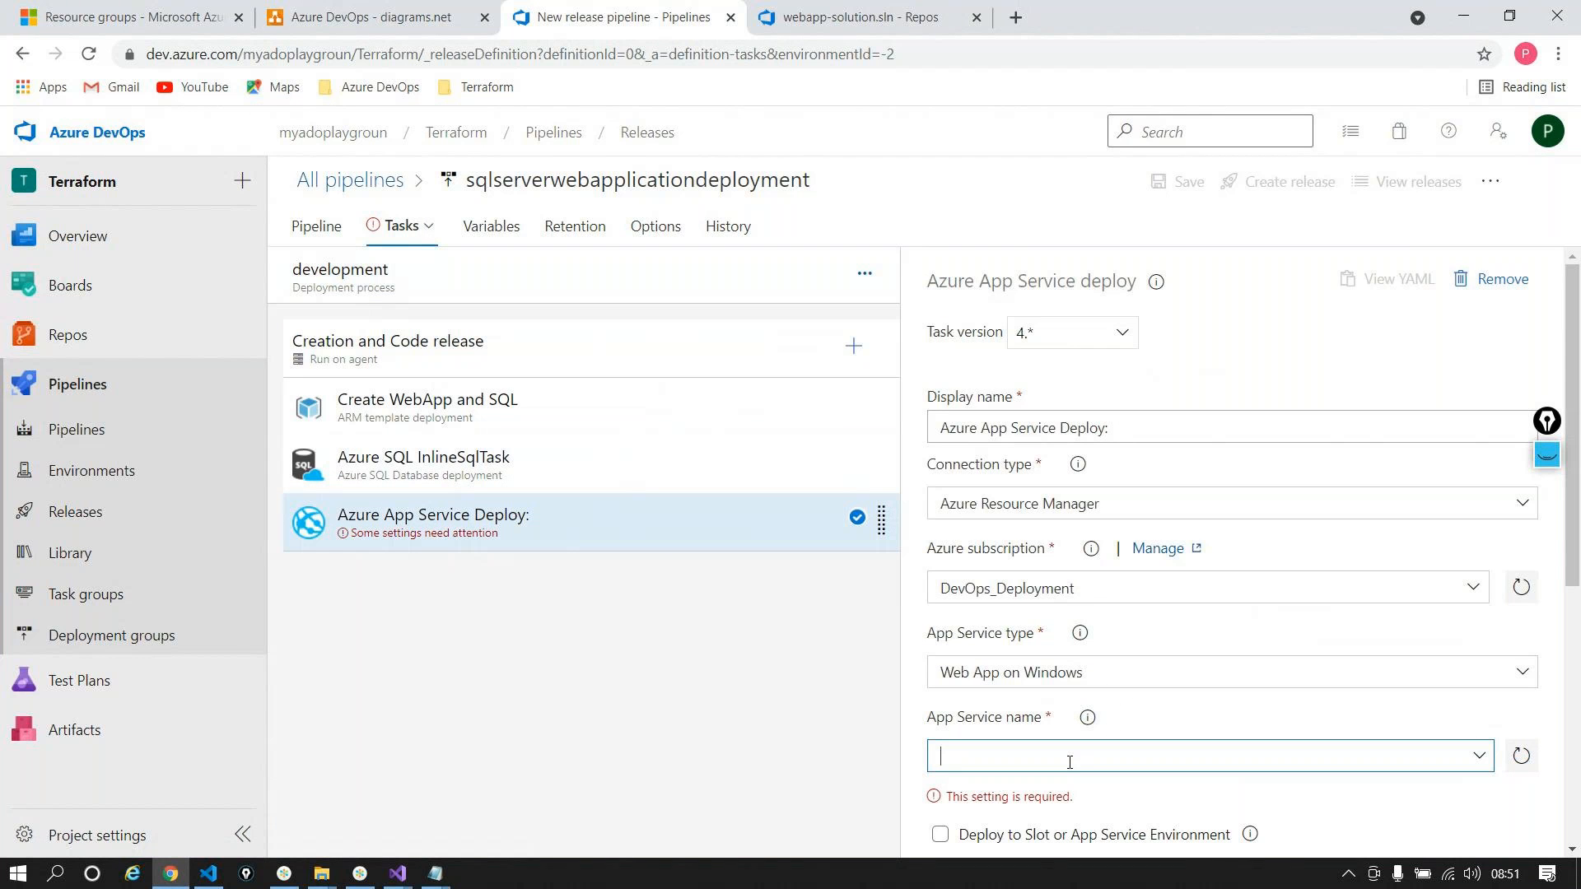
{"action": "type", "text": "$()"}
{"action": "key", "text": "ctrl+v"}
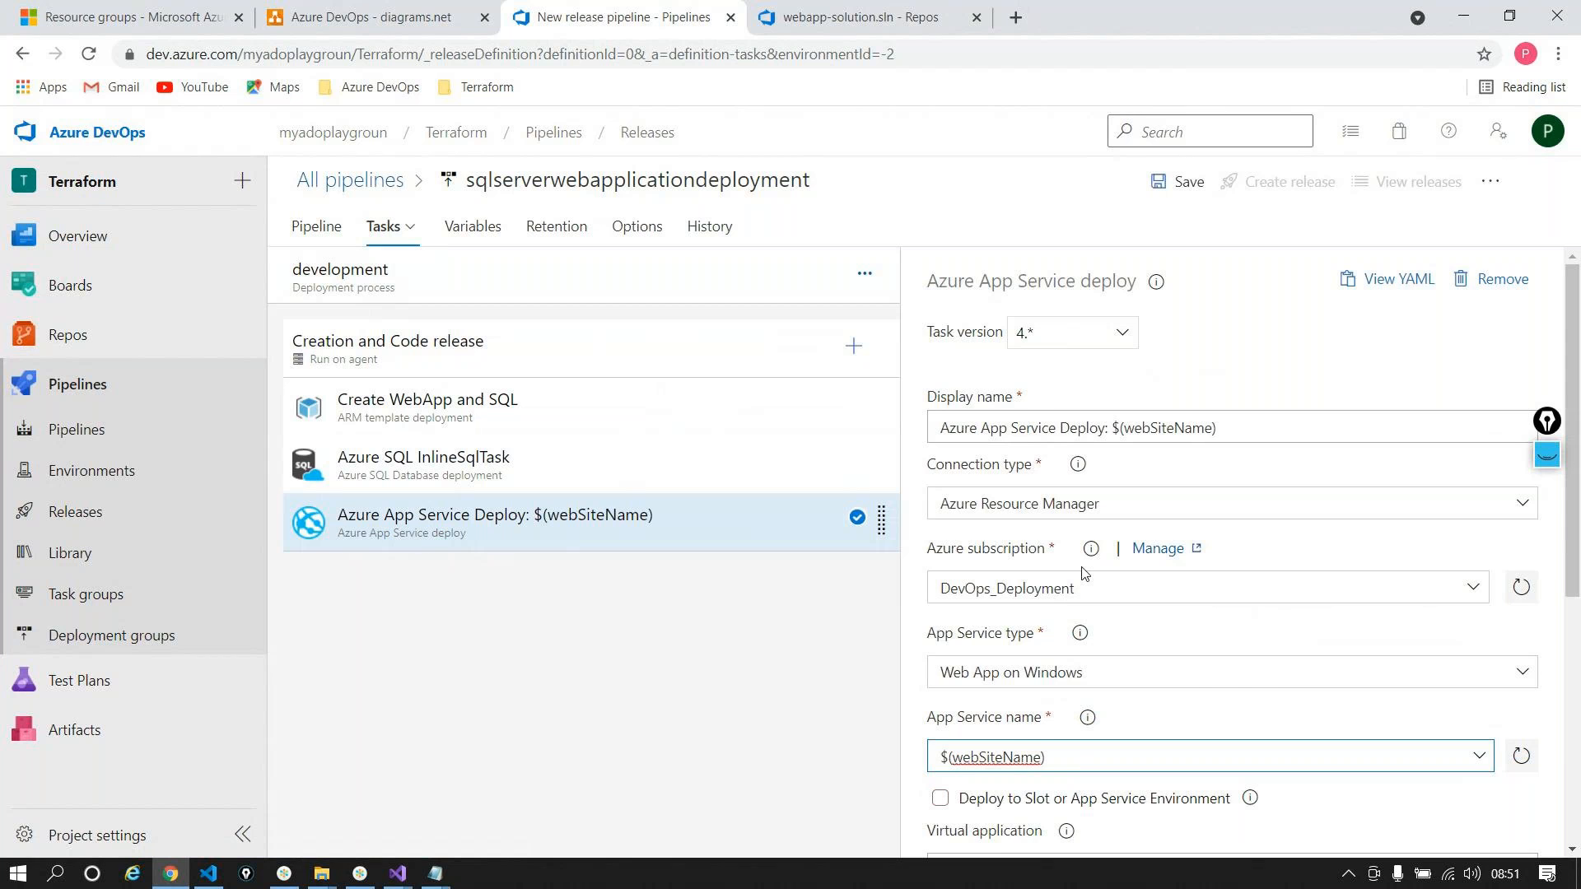
Step: Set the Package to drop/Webapp.zip from the webapplicationsqlserver build artifact
{"action": "scroll", "coordinate": [1082, 573], "scroll_direction": "down", "scroll_amount": 4}
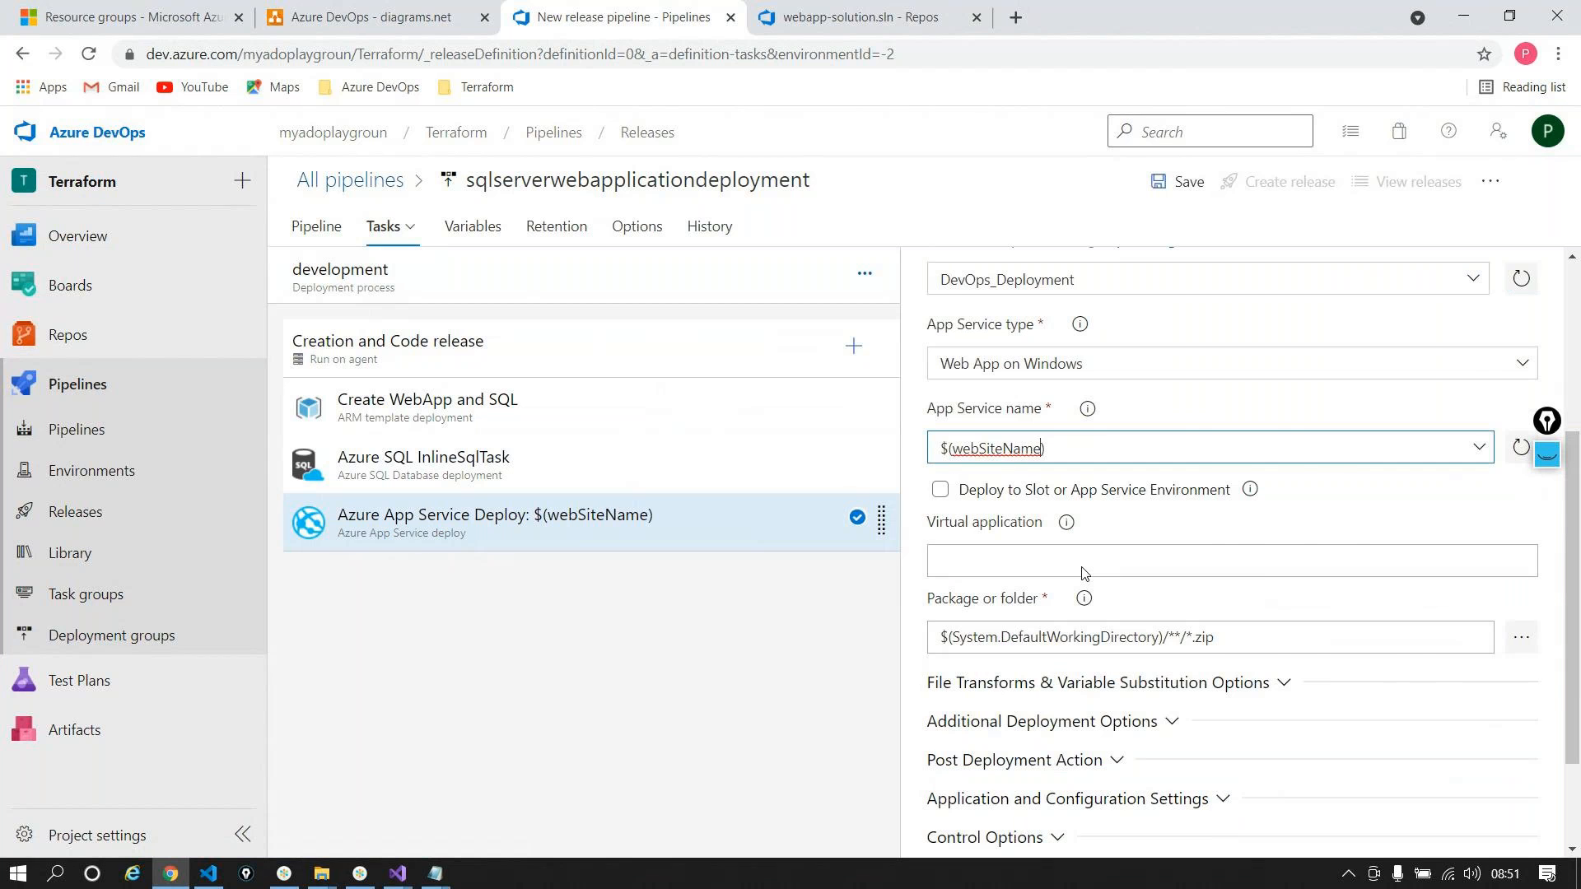
{"action": "scroll", "coordinate": [1082, 574], "scroll_direction": "down", "scroll_amount": 1}
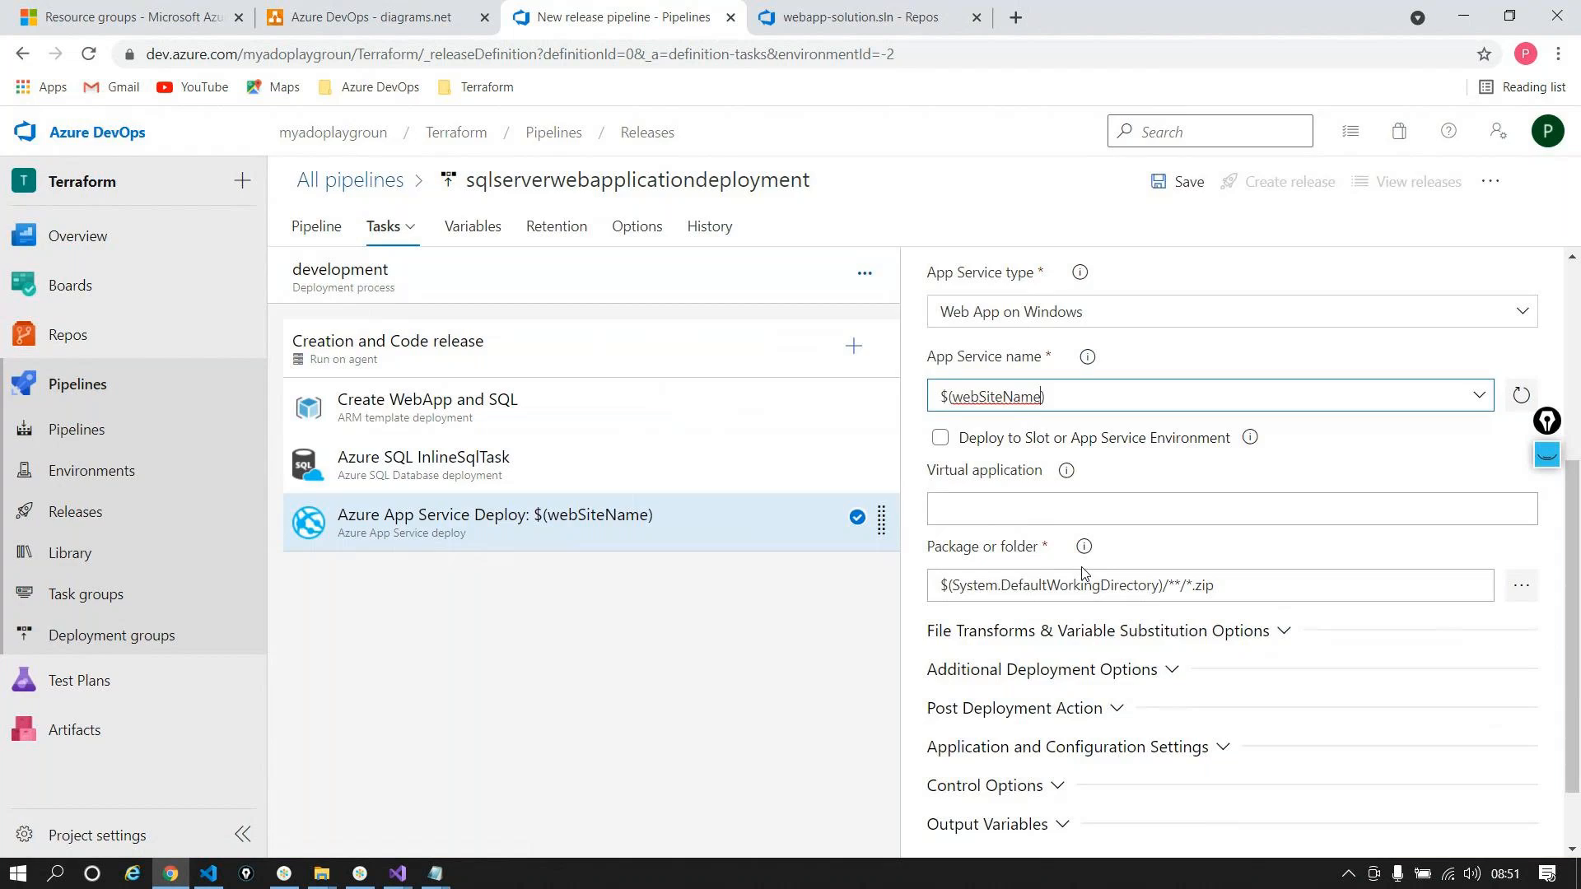
{"action": "left_click", "coordinate": [1521, 586]}
{"action": "left_click", "coordinate": [575, 334]}
{"action": "left_click", "coordinate": [613, 371]}
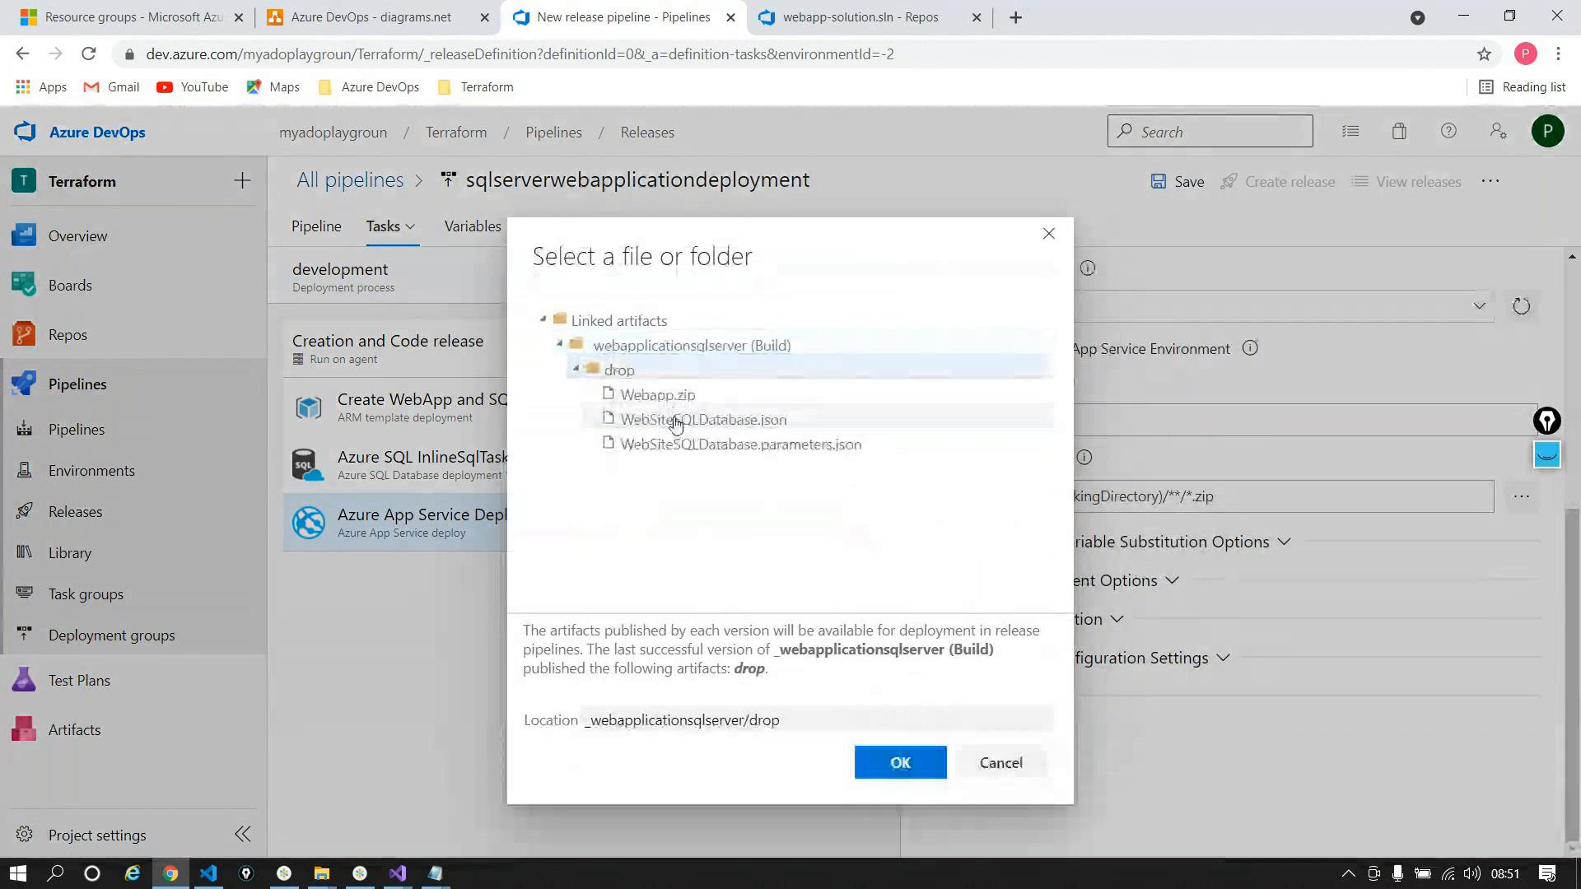
{"action": "left_click", "coordinate": [666, 396]}
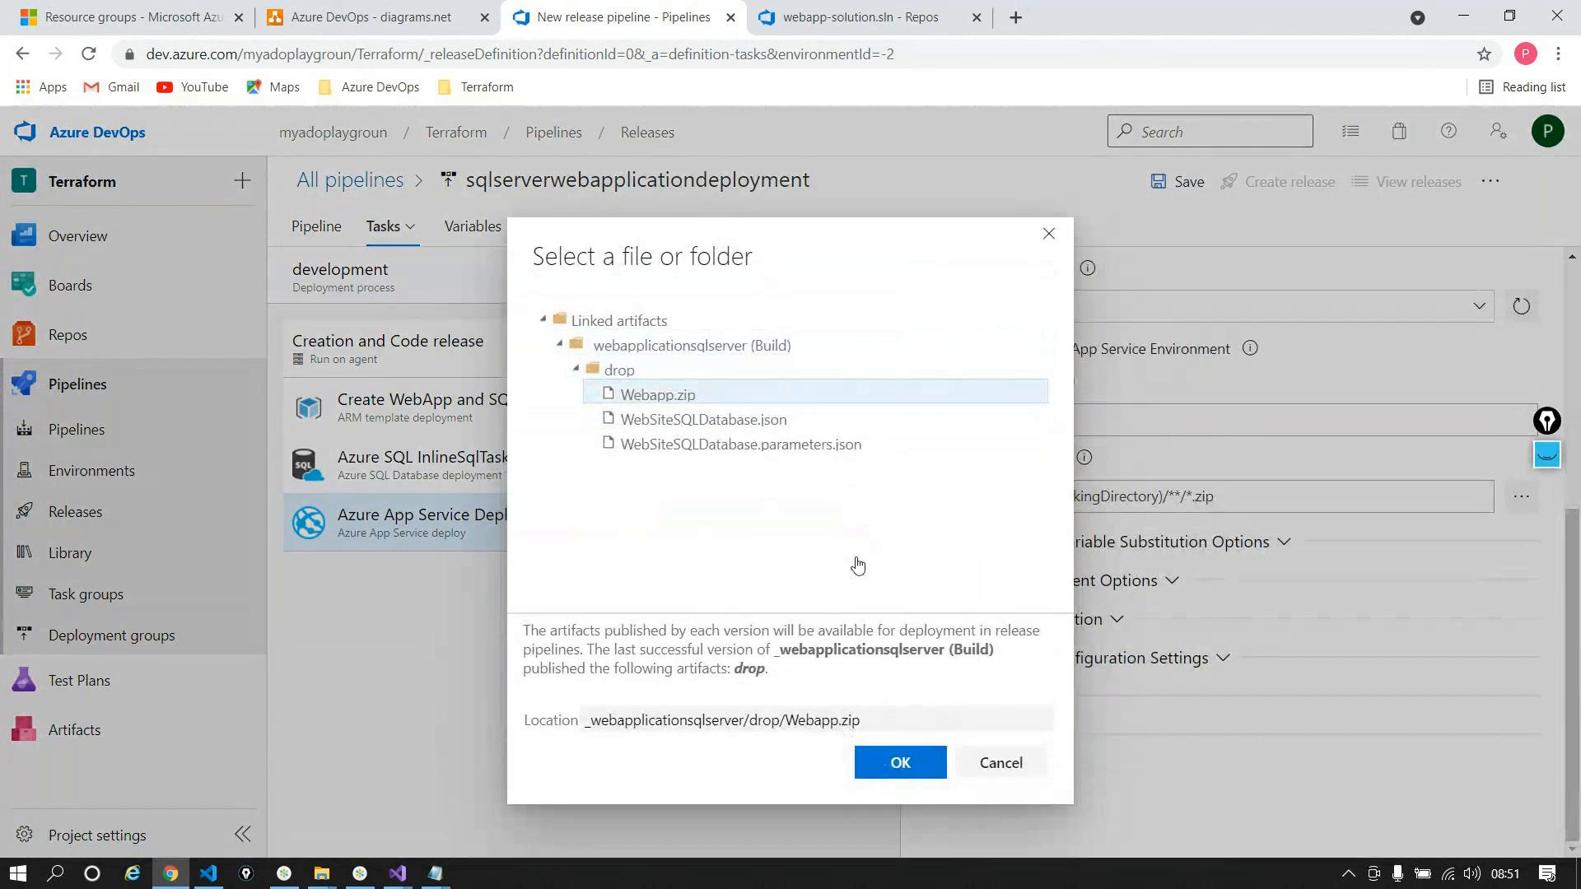
{"action": "left_click", "coordinate": [896, 762]}
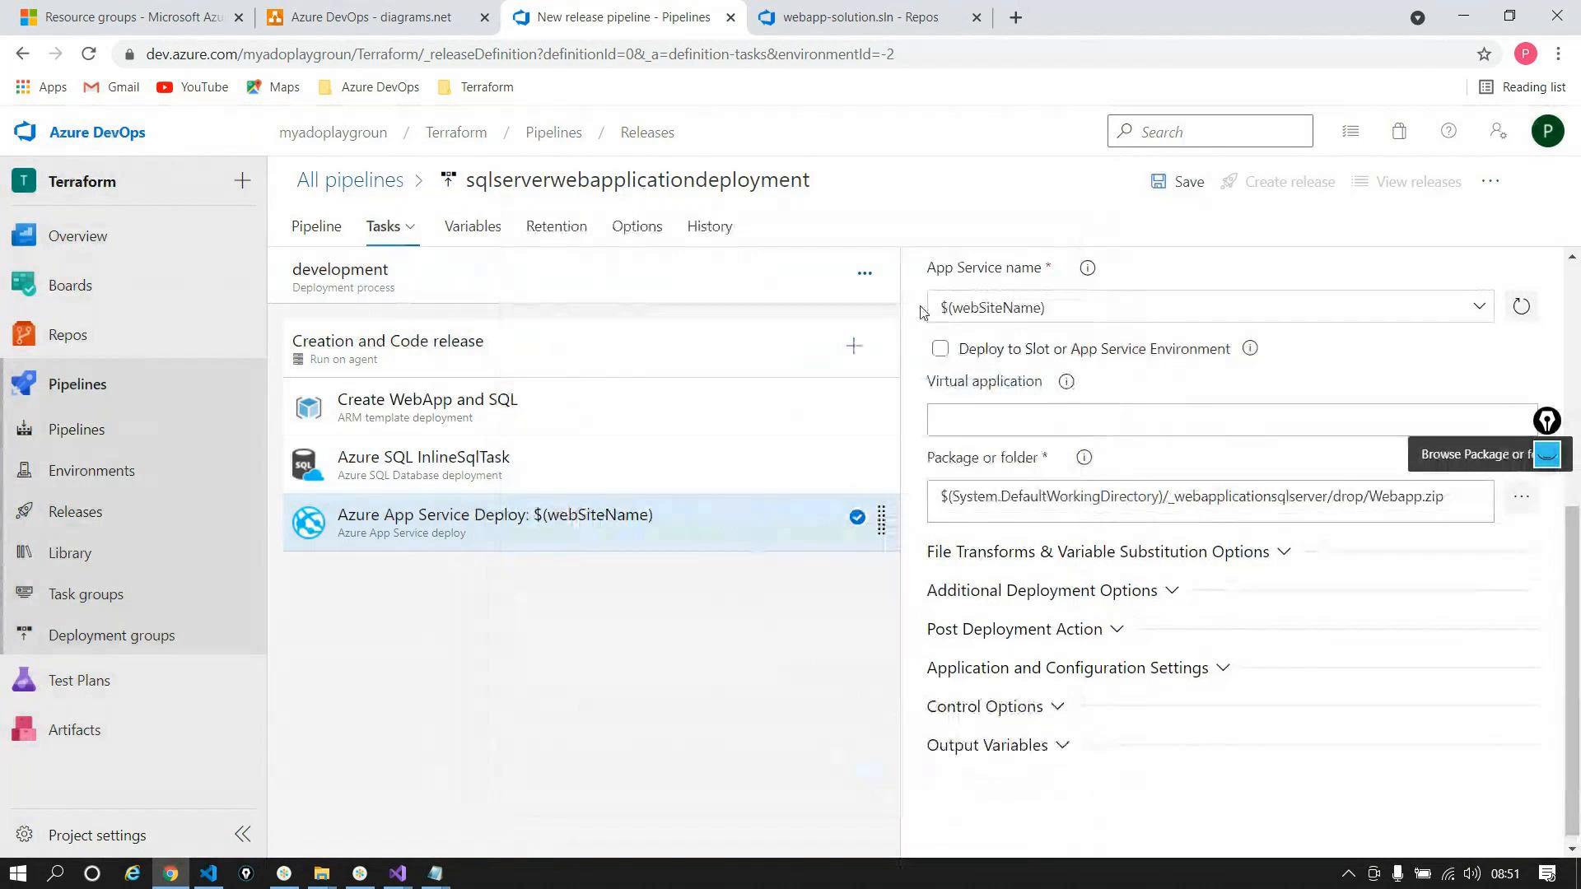
Step: Save the pipeline and start creating a new release
{"action": "left_click", "coordinate": [1161, 179]}
{"action": "left_click", "coordinate": [884, 606]}
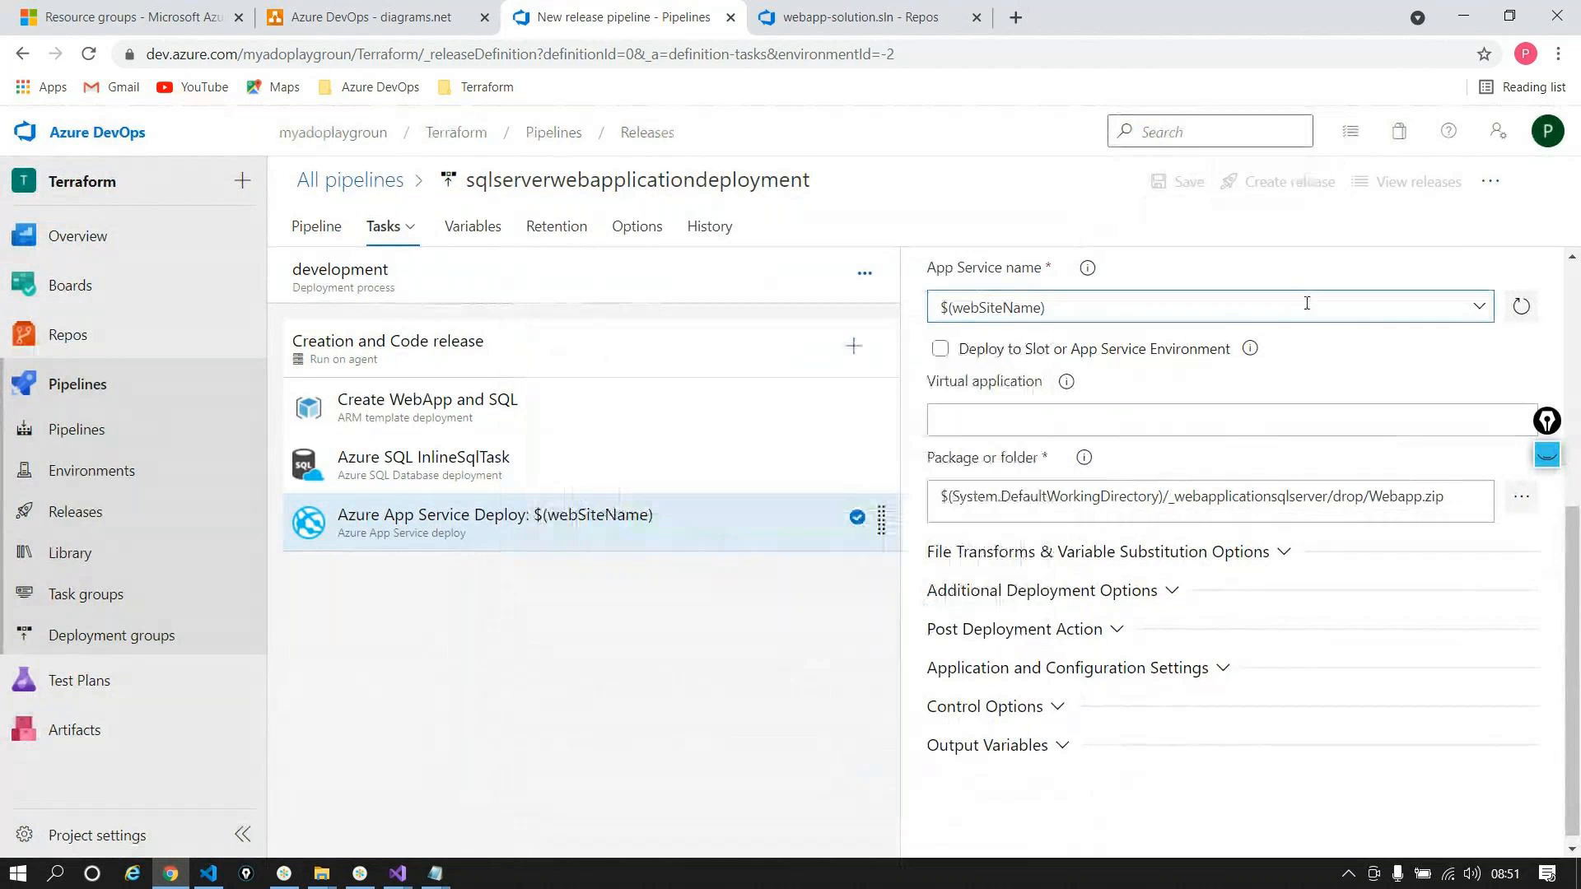
{"action": "scroll", "coordinate": [1306, 303], "scroll_direction": "up", "scroll_amount": 5}
{"action": "left_click", "coordinate": [1265, 196]}
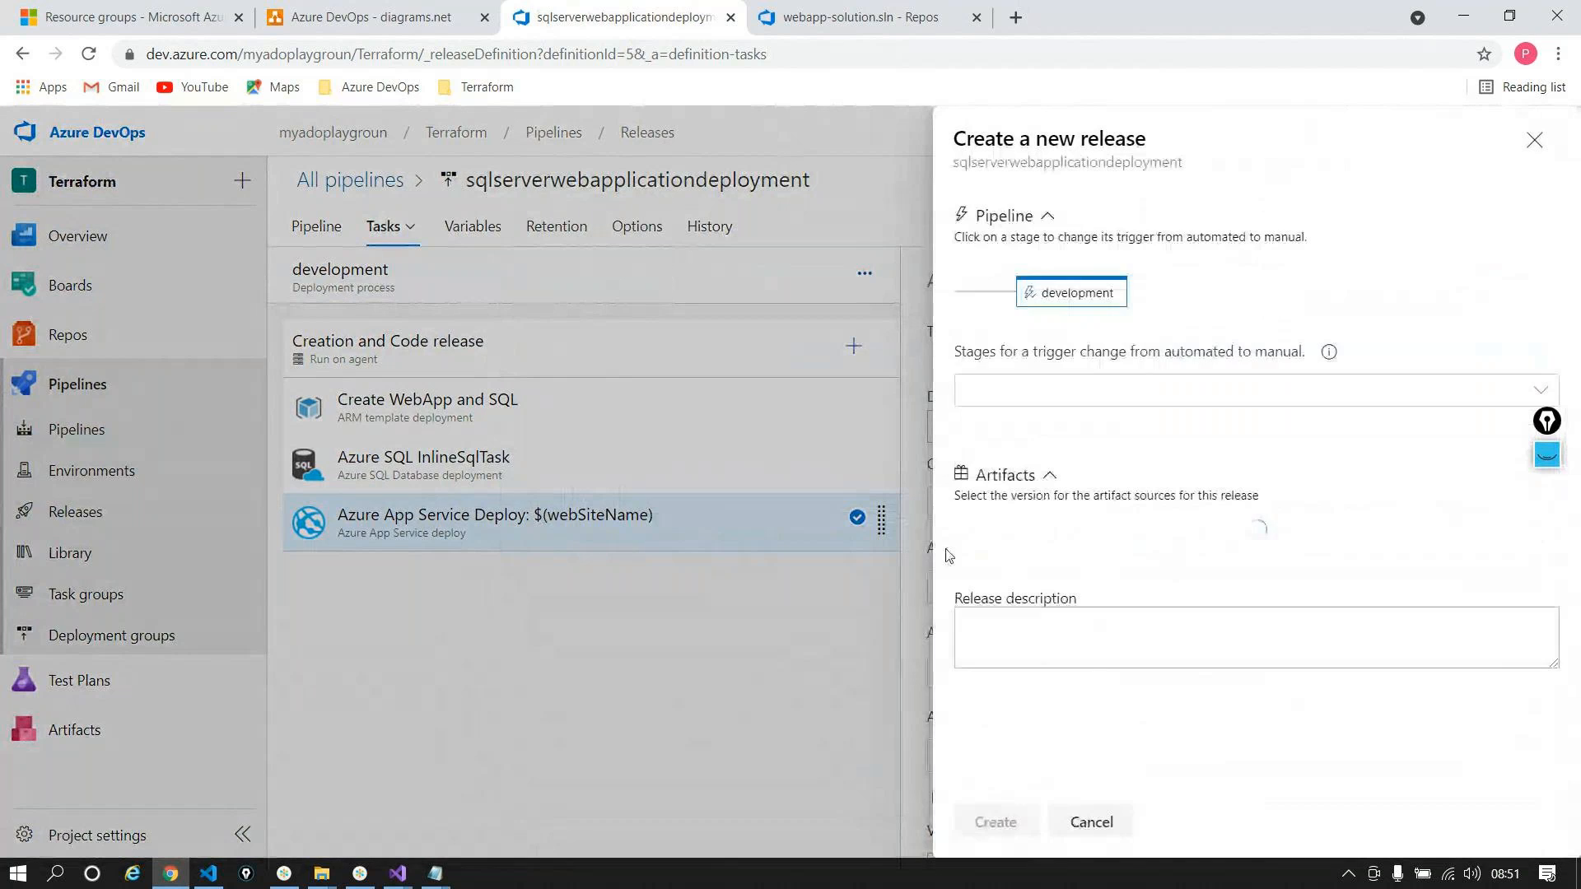
Step: Create Release-1, open its development stage logs, then bring up the SQLCommands notes
{"action": "left_click", "coordinate": [996, 822]}
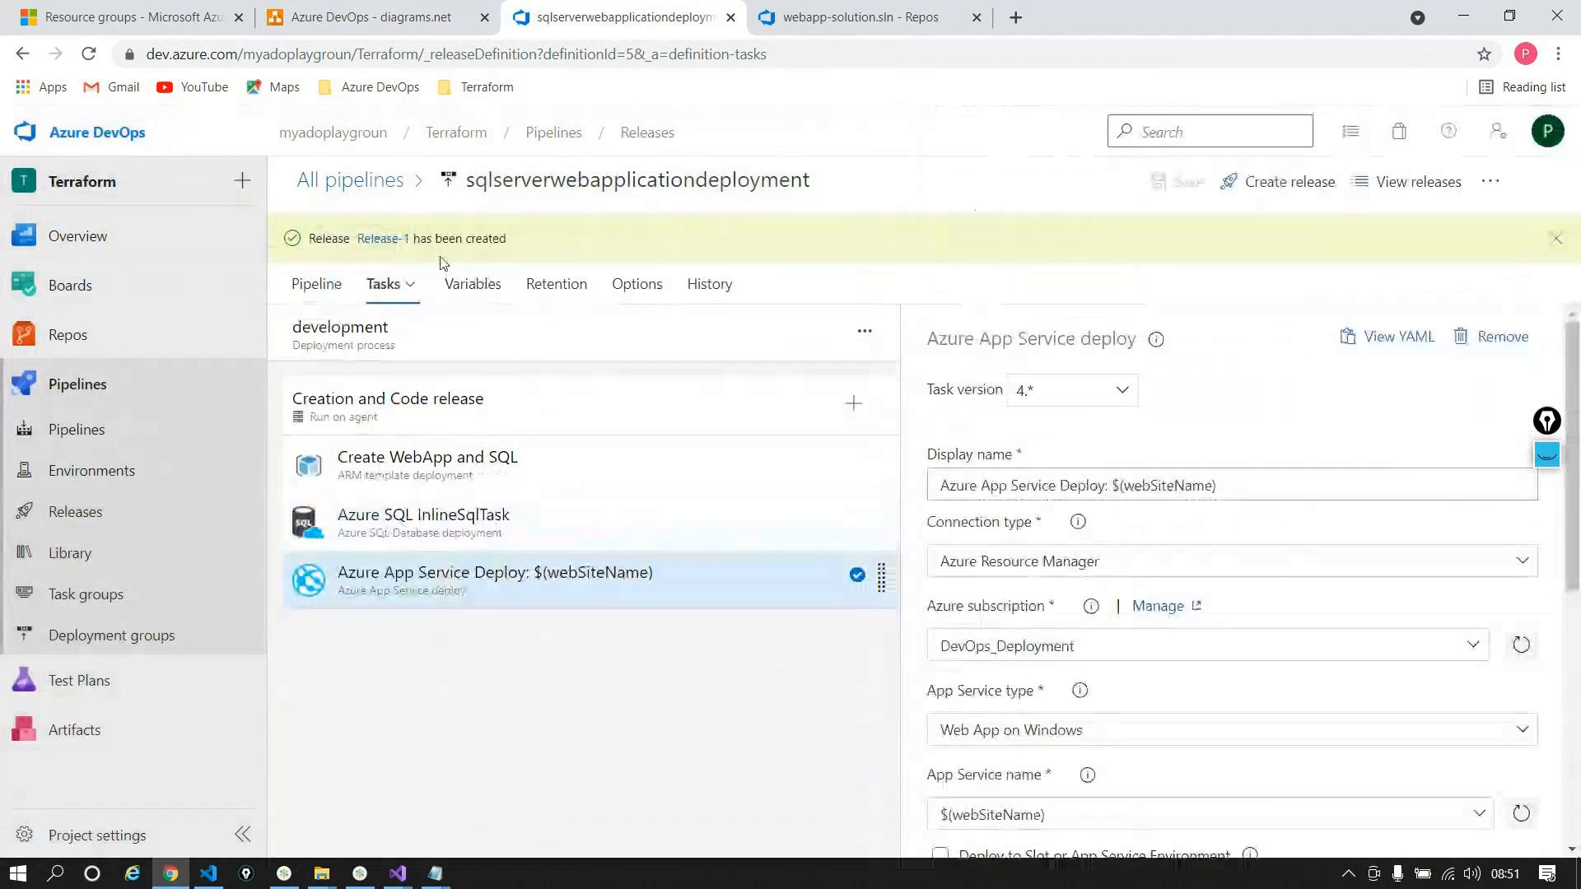
{"action": "left_click", "coordinate": [384, 239]}
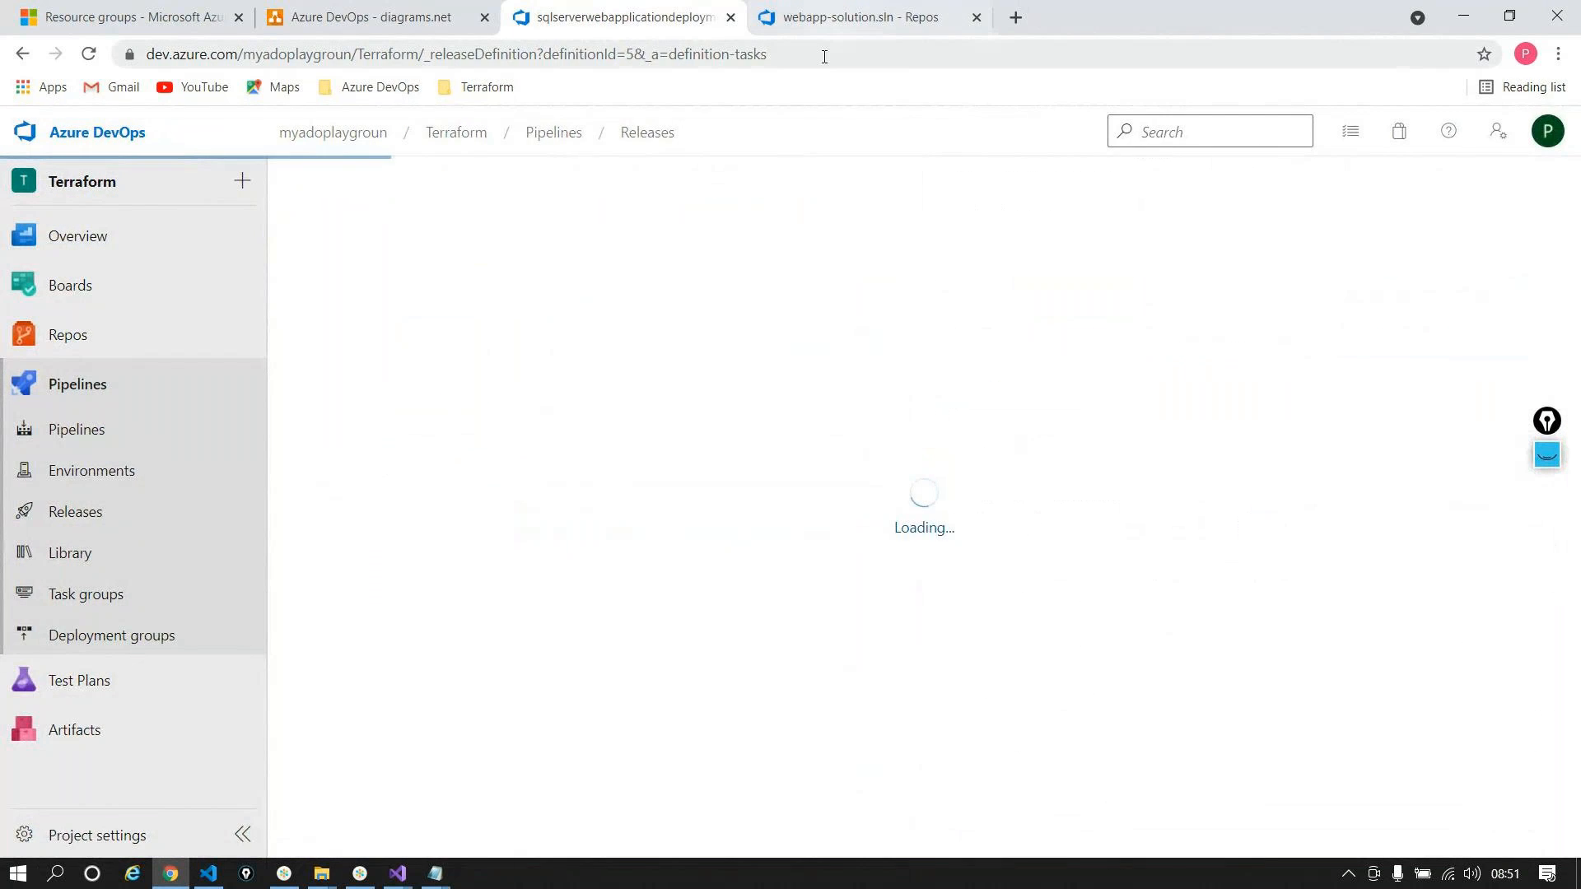
{"action": "mouse_move", "coordinate": [752, 451]}
{"action": "left_click", "coordinate": [785, 524]}
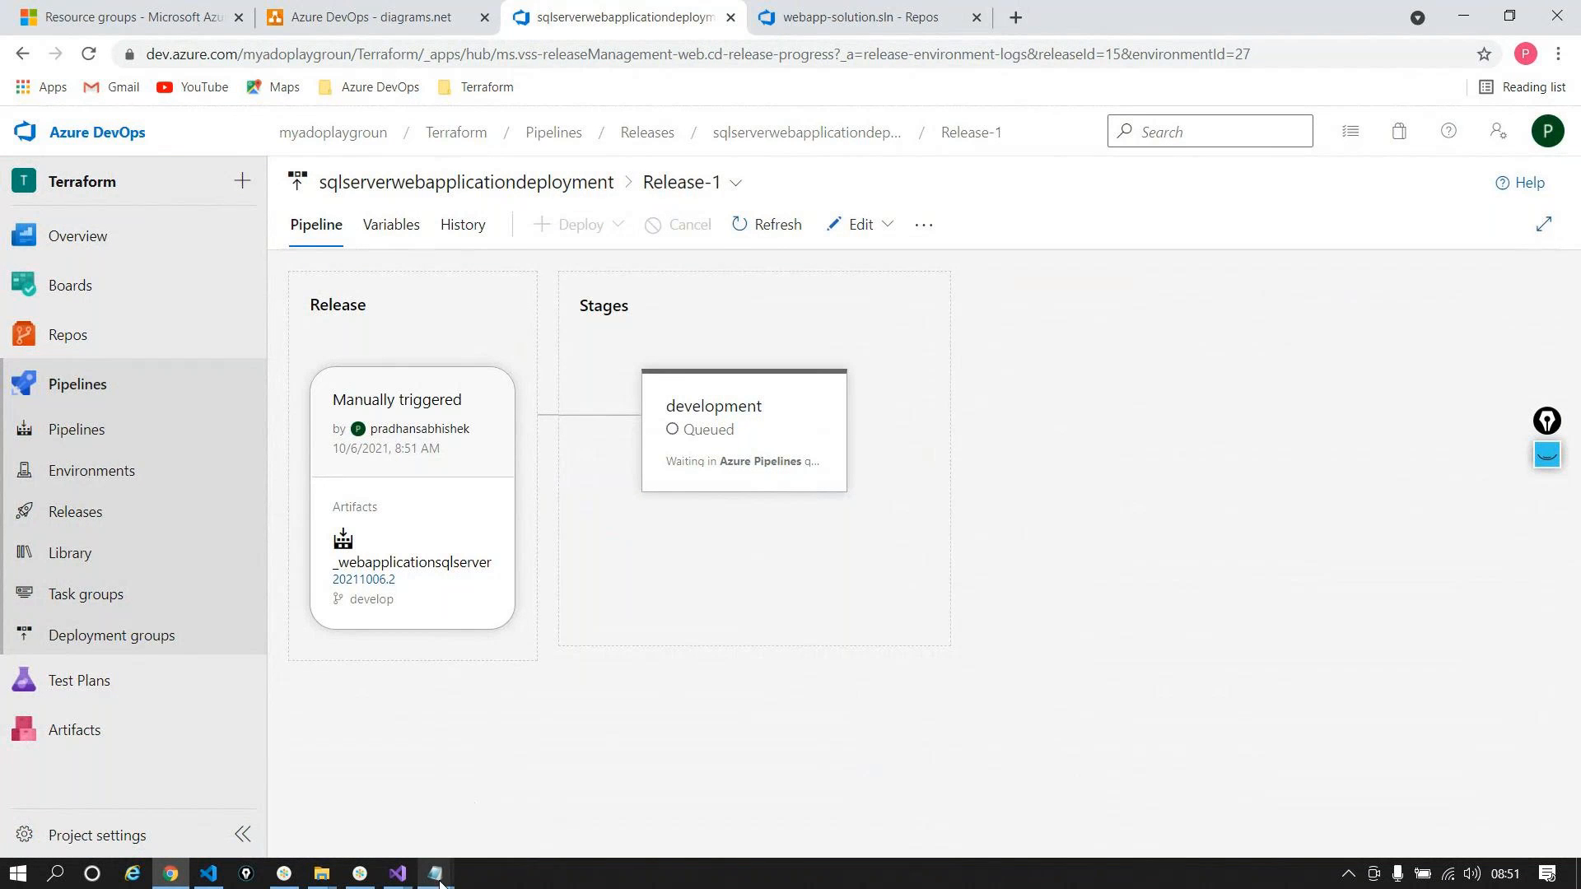
{"action": "mouse_move", "coordinate": [435, 872]}
{"action": "left_click", "coordinate": [247, 794]}
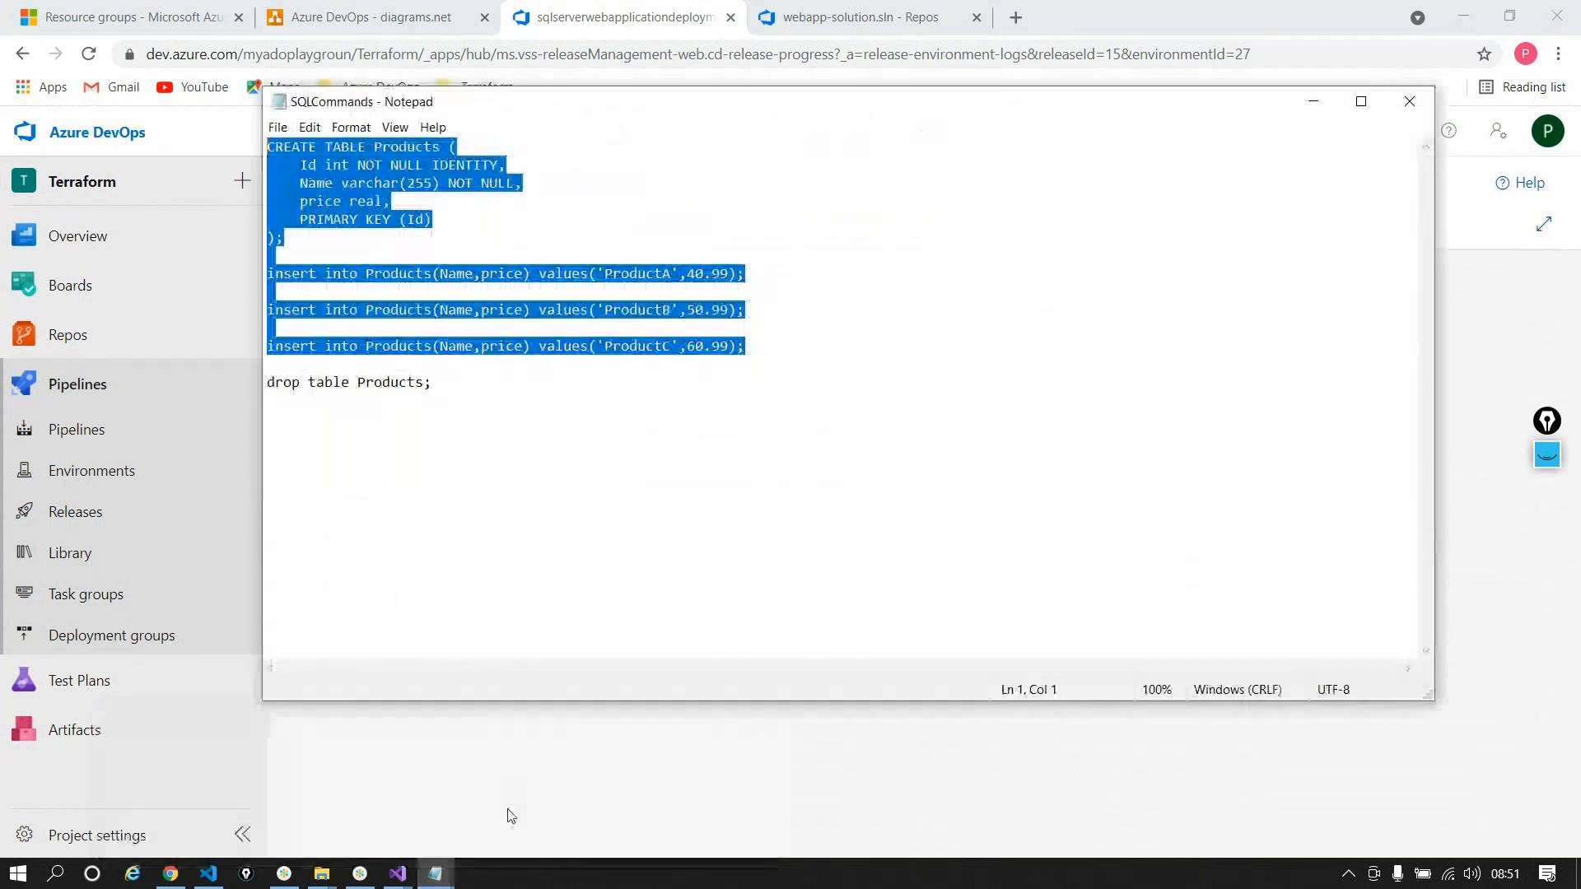
Step: Cycle through Notepad windows to the parameters file, then the untitled plan notes
{"action": "left_click", "coordinate": [436, 872]}
{"action": "left_click", "coordinate": [597, 792]}
{"action": "left_click", "coordinate": [437, 873]}
{"action": "left_click", "coordinate": [413, 768]}
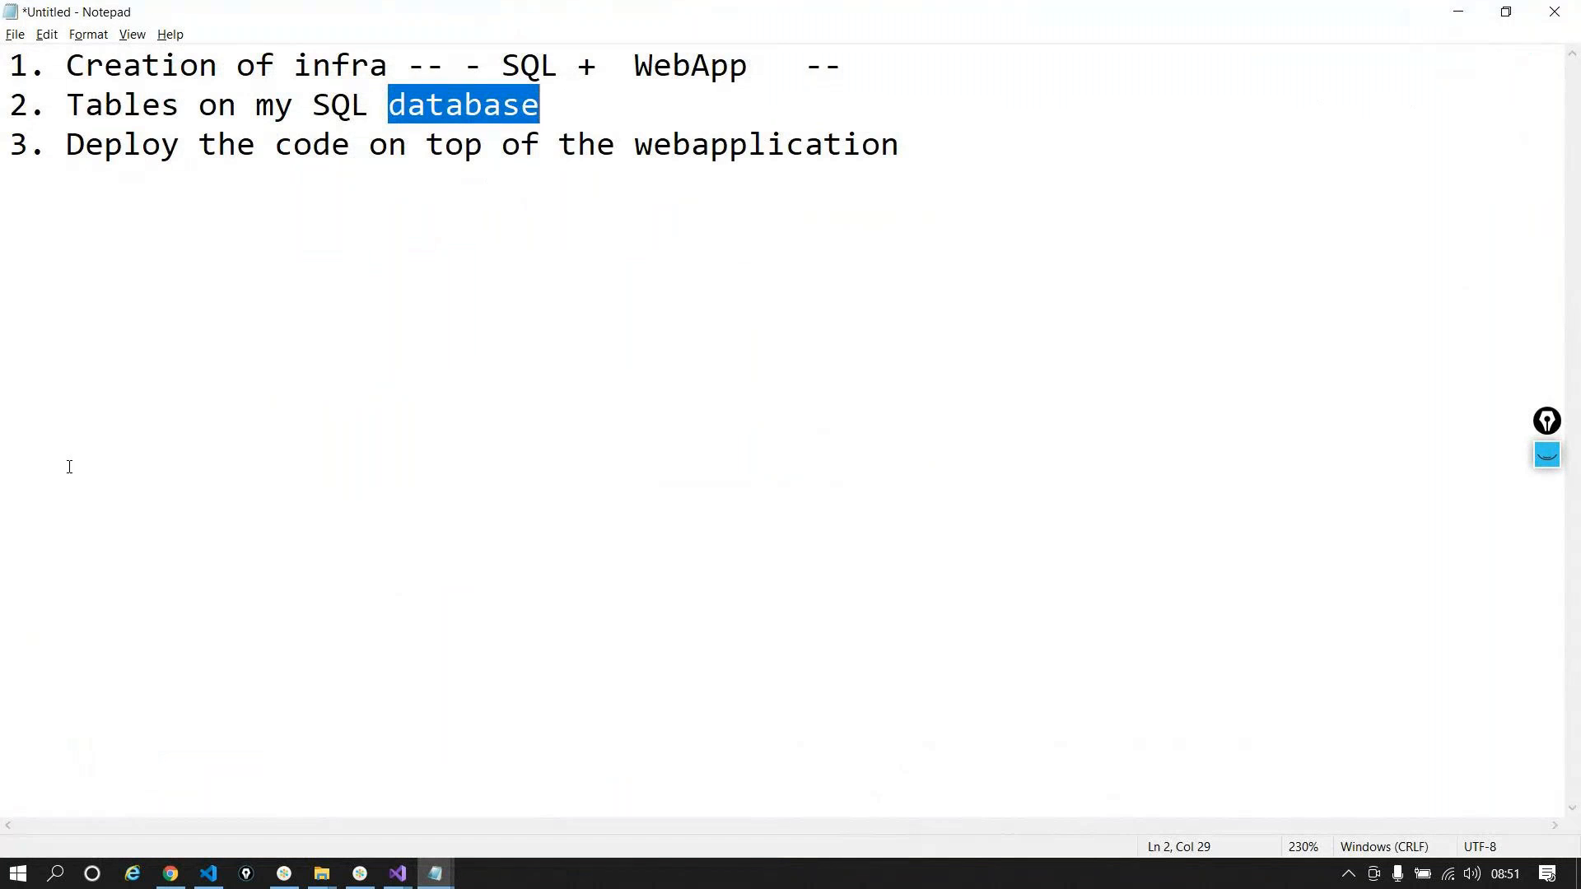
Step: Highlight the plan: infrastructure creation with SQL and WebApp, then tables and code deployment
{"action": "left_click_drag", "start_coordinate": [68, 65], "coordinate": [916, 57]}
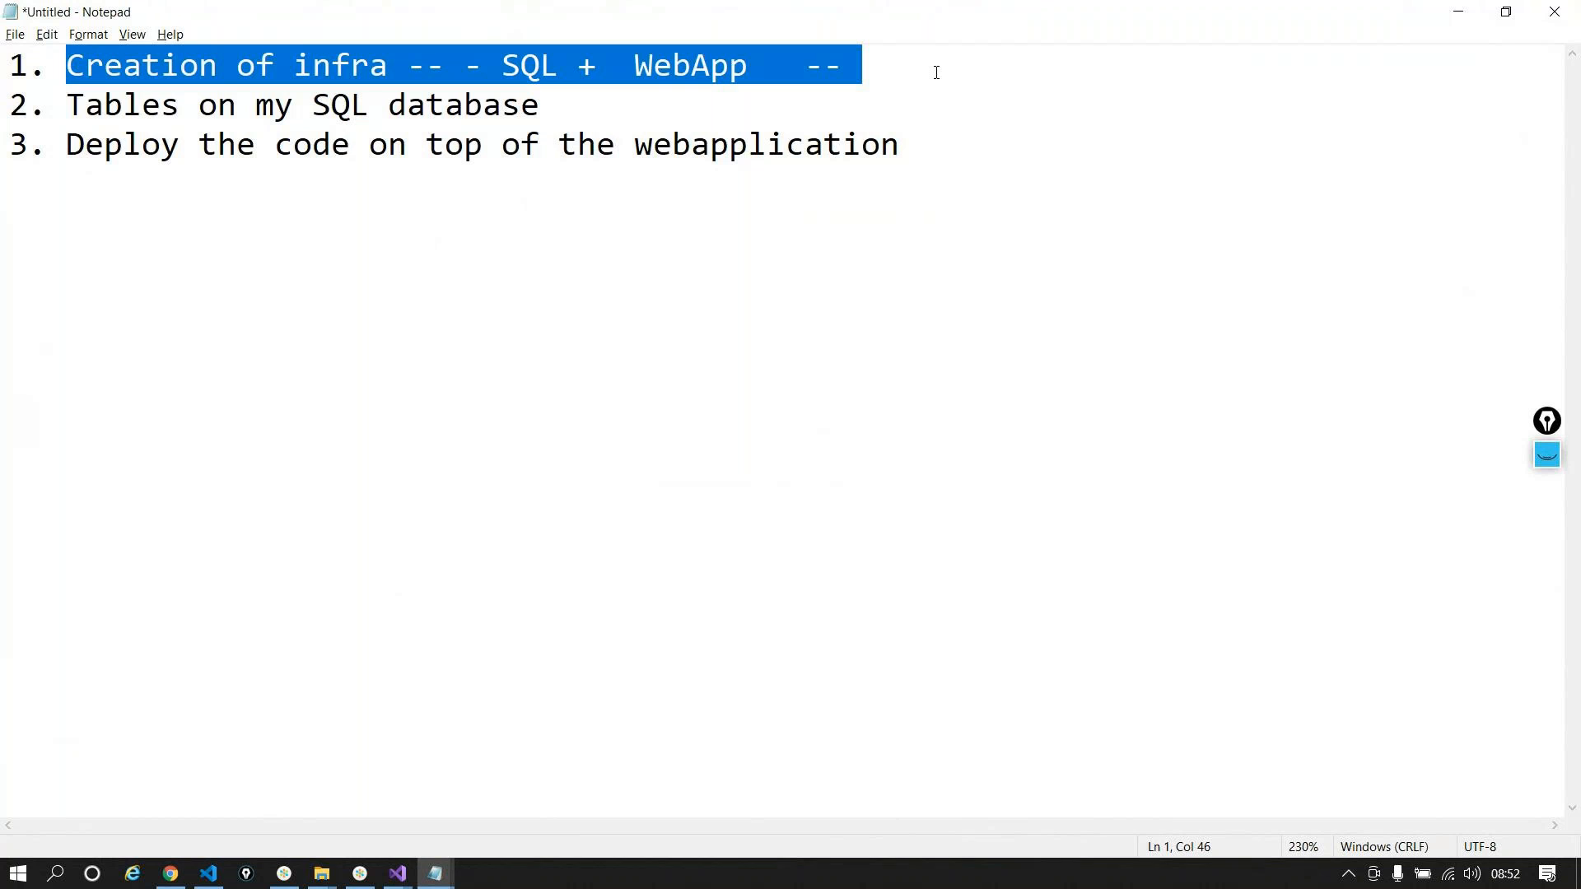
{"action": "left_click", "coordinate": [788, 90]}
{"action": "double_click", "coordinate": [538, 65]}
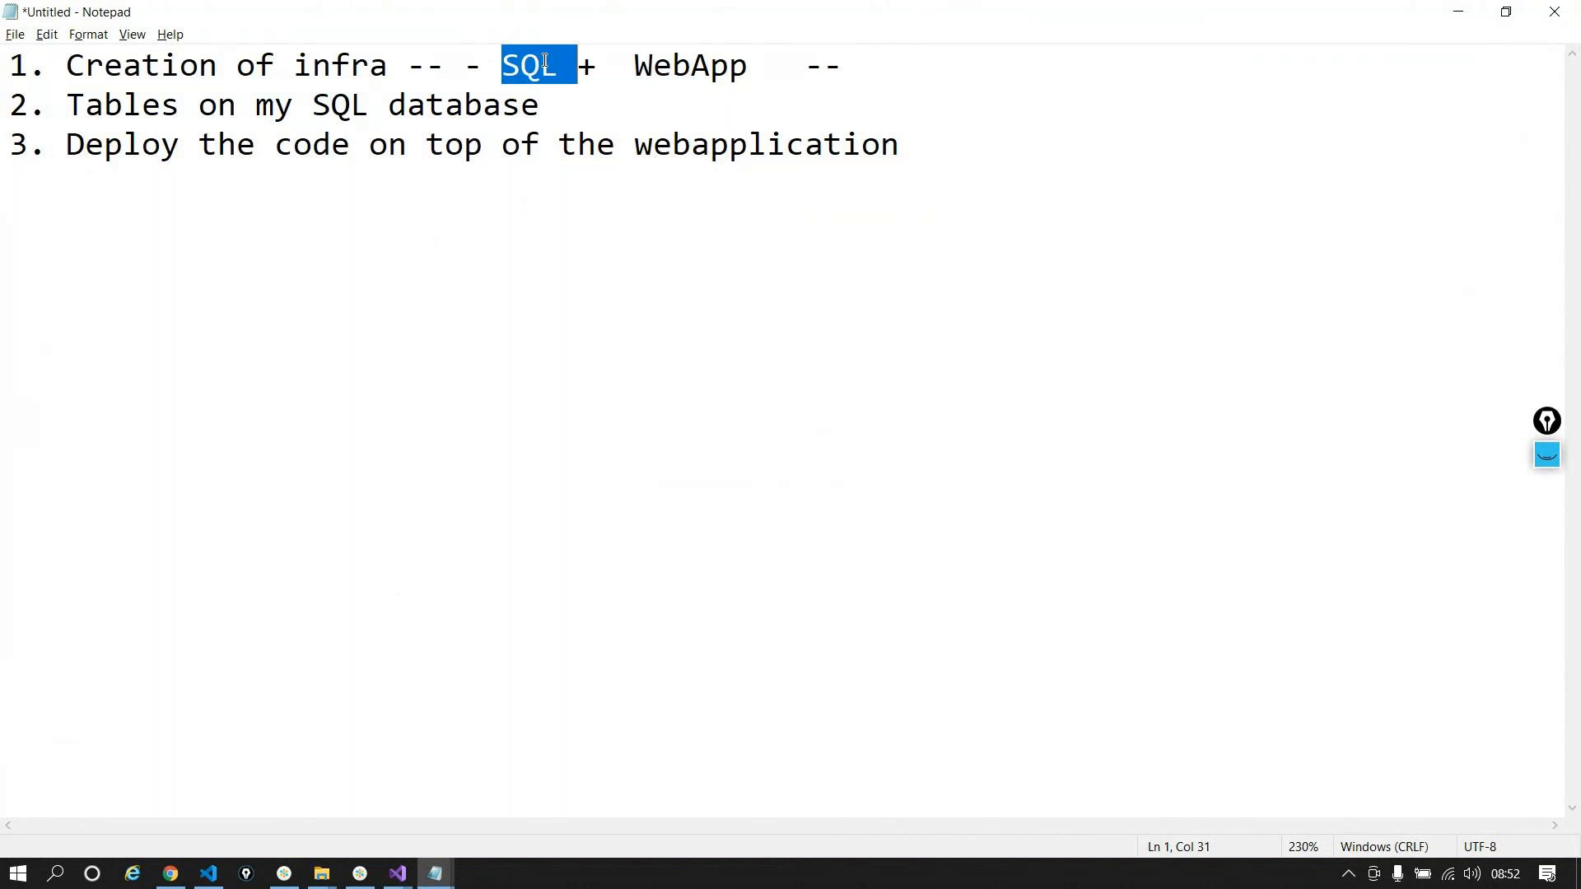
{"action": "left_click", "coordinate": [658, 60]}
{"action": "double_click", "coordinate": [659, 60]}
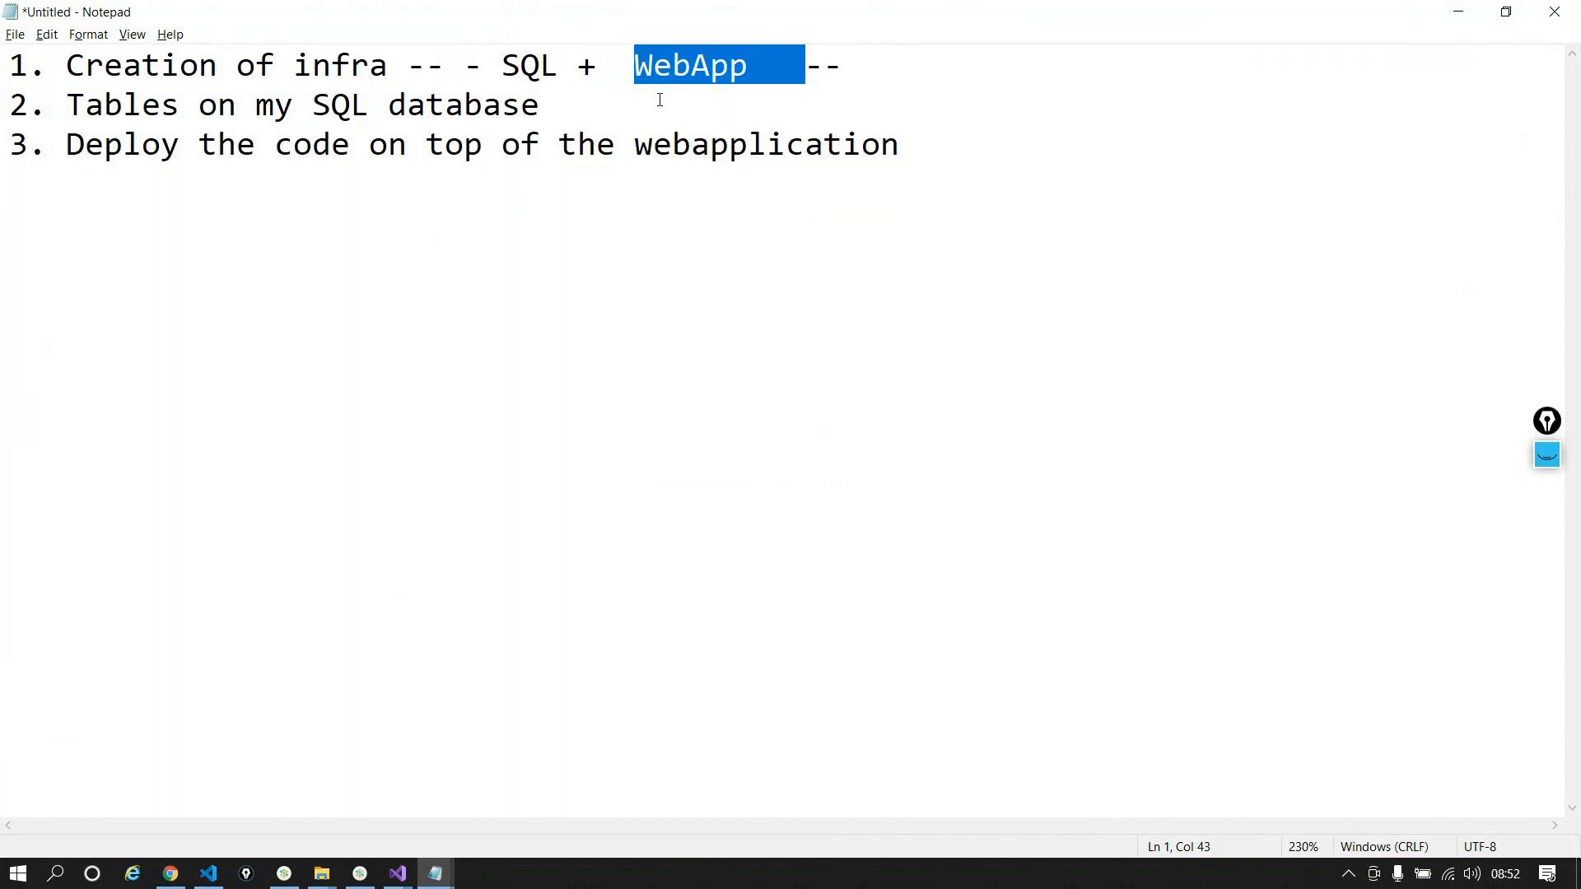
{"action": "left_click_drag", "start_coordinate": [67, 103], "coordinate": [574, 115]}
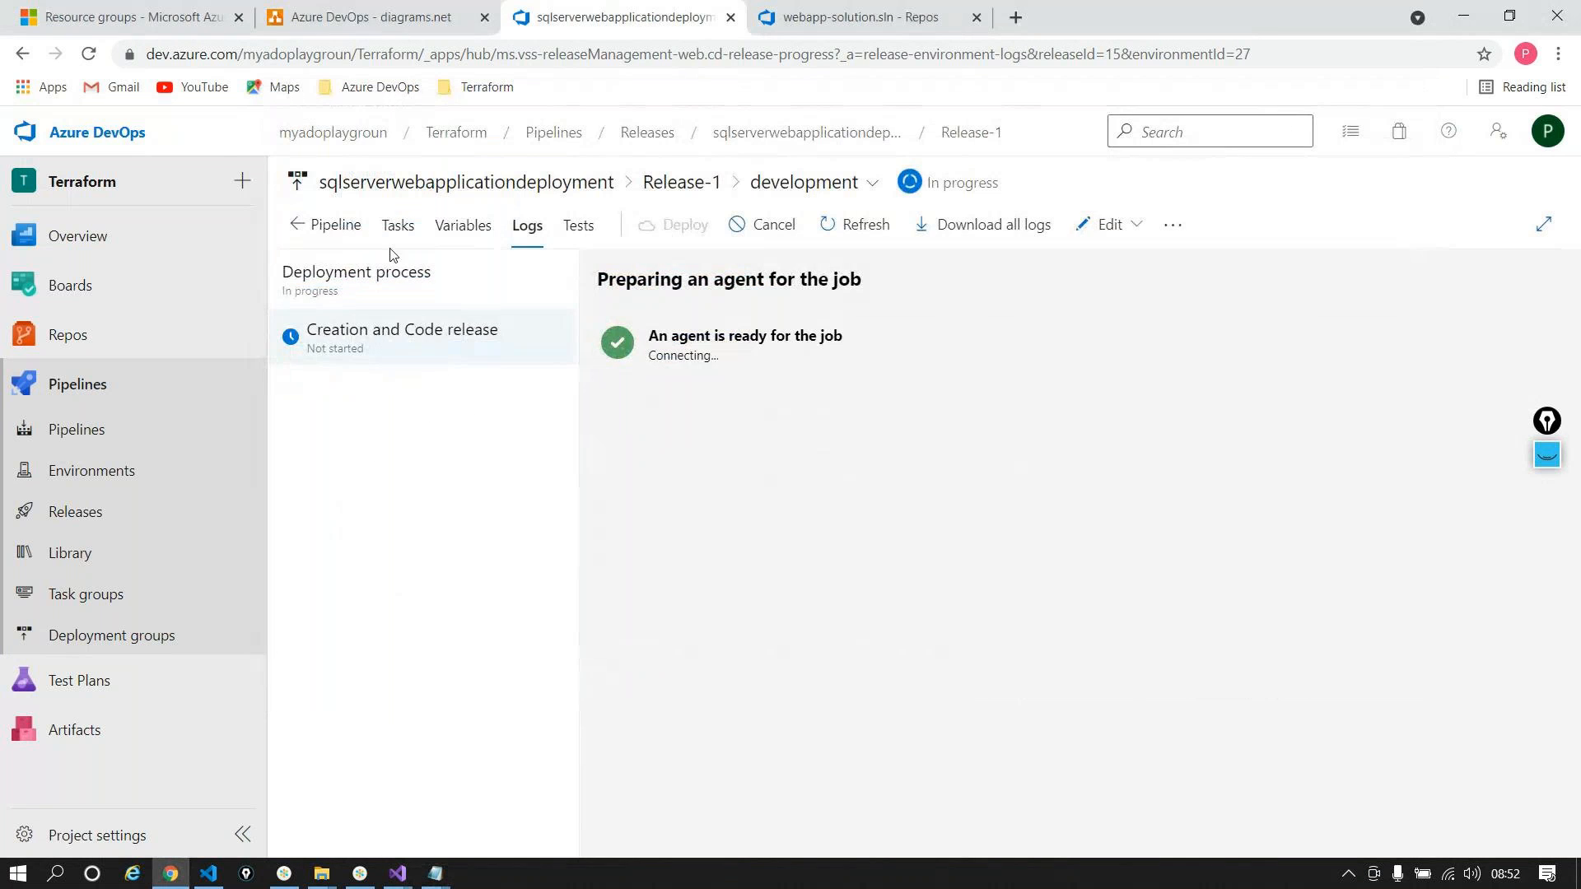
Step: Inspect the InlineSqlTask, App Service deploy and Create WebApp and SQL tasks, then view the logs
{"action": "left_click", "coordinate": [397, 224]}
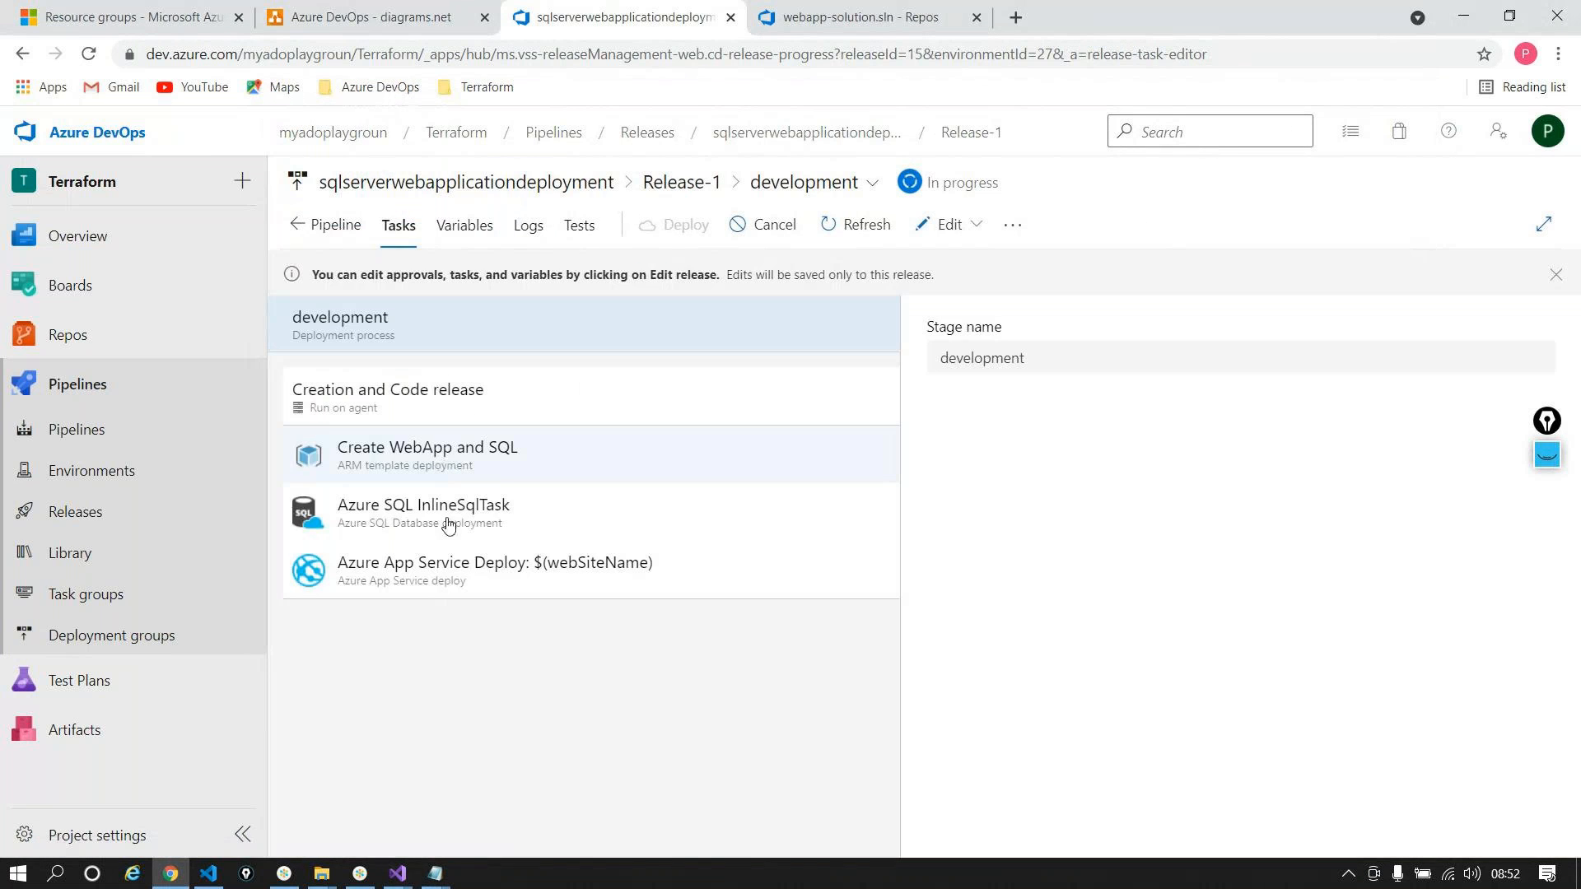
{"action": "left_click", "coordinate": [447, 524]}
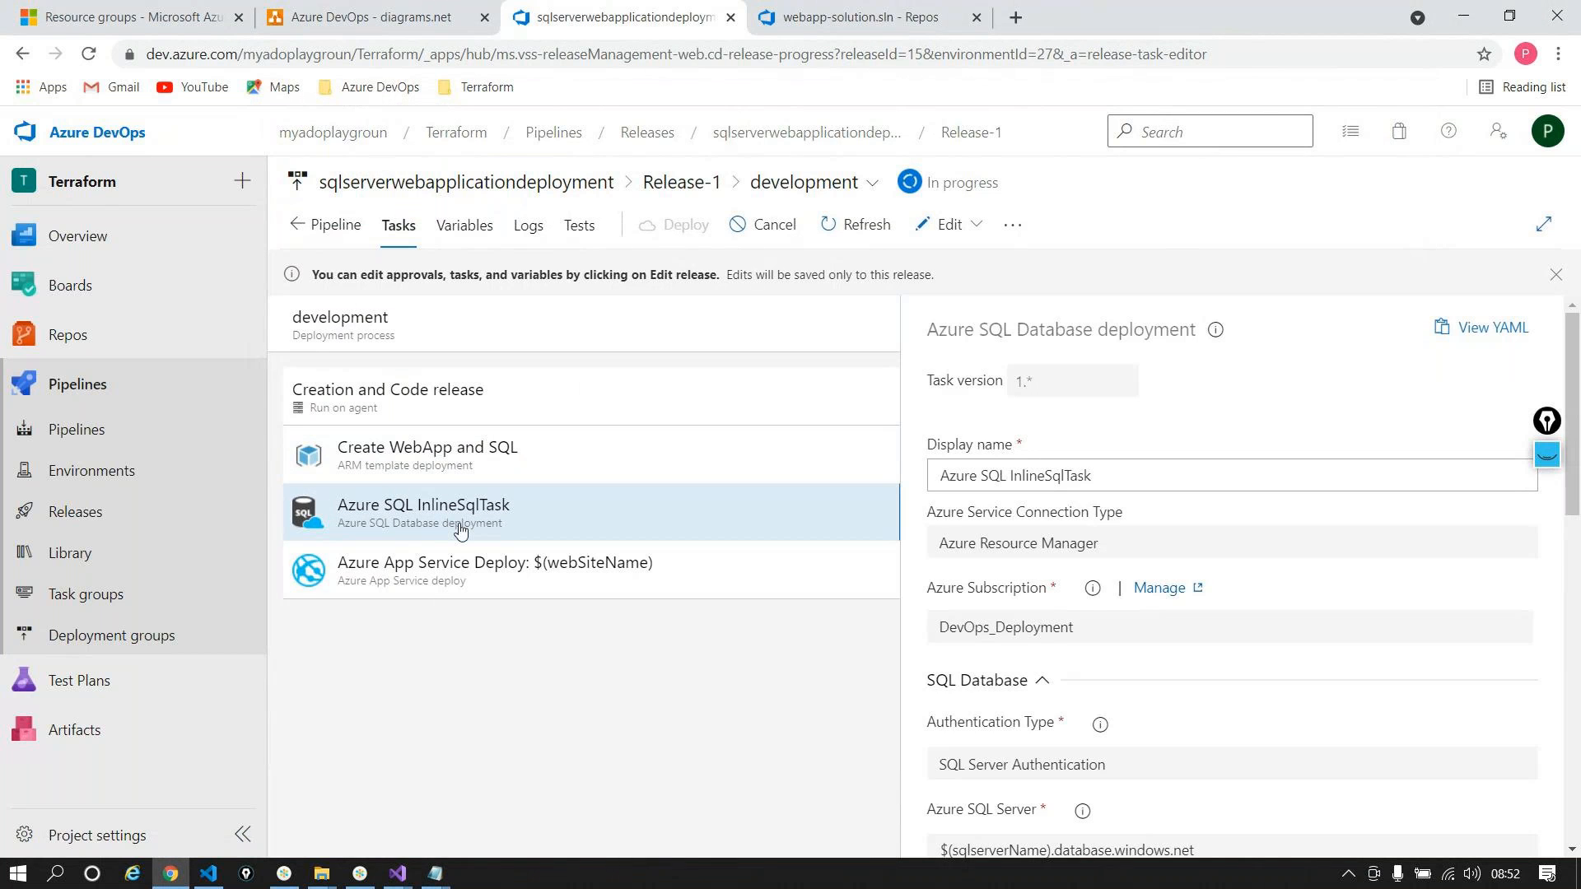
{"action": "scroll", "coordinate": [1094, 625], "scroll_direction": "down", "scroll_amount": 10}
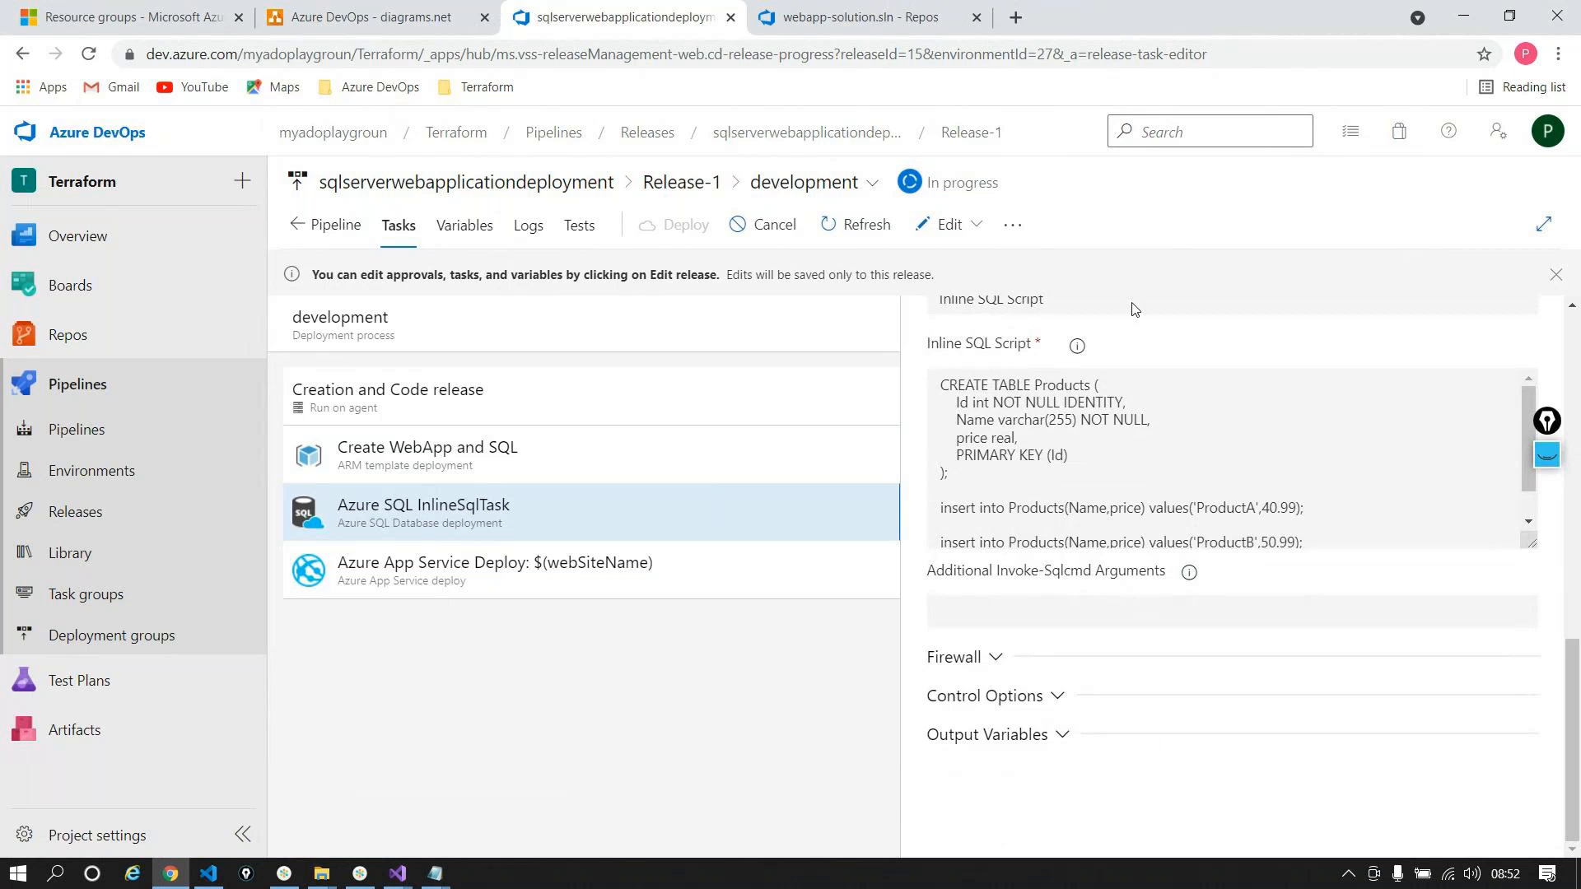
{"action": "left_click", "coordinate": [550, 576]}
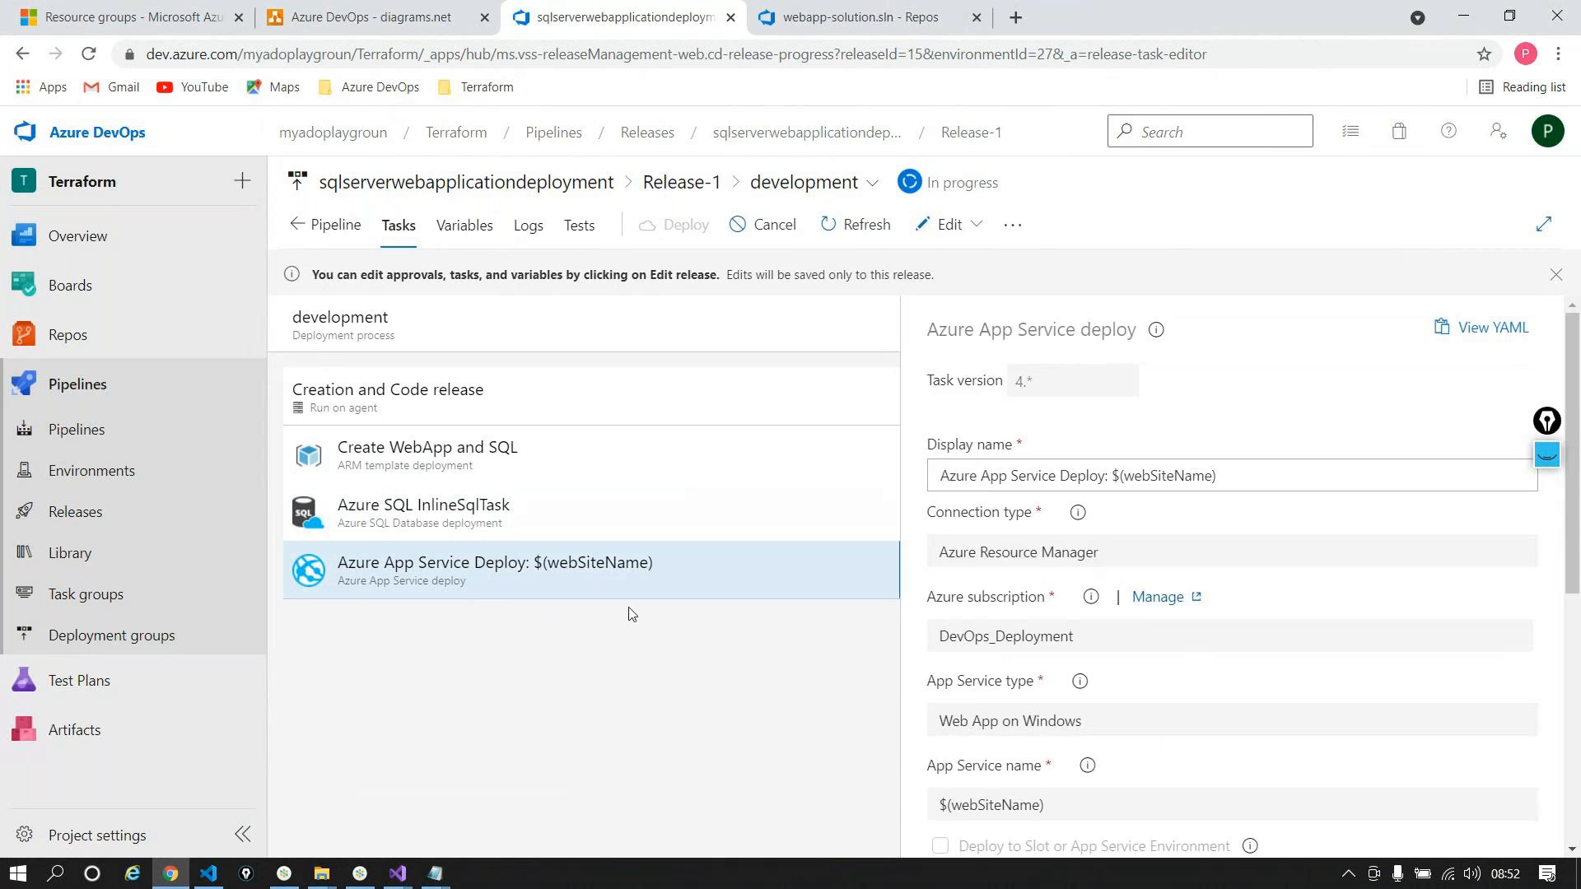
{"action": "scroll", "coordinate": [1072, 623], "scroll_direction": "down", "scroll_amount": 2}
{"action": "scroll", "coordinate": [1072, 622], "scroll_direction": "up", "scroll_amount": 2}
{"action": "left_click", "coordinate": [380, 470]}
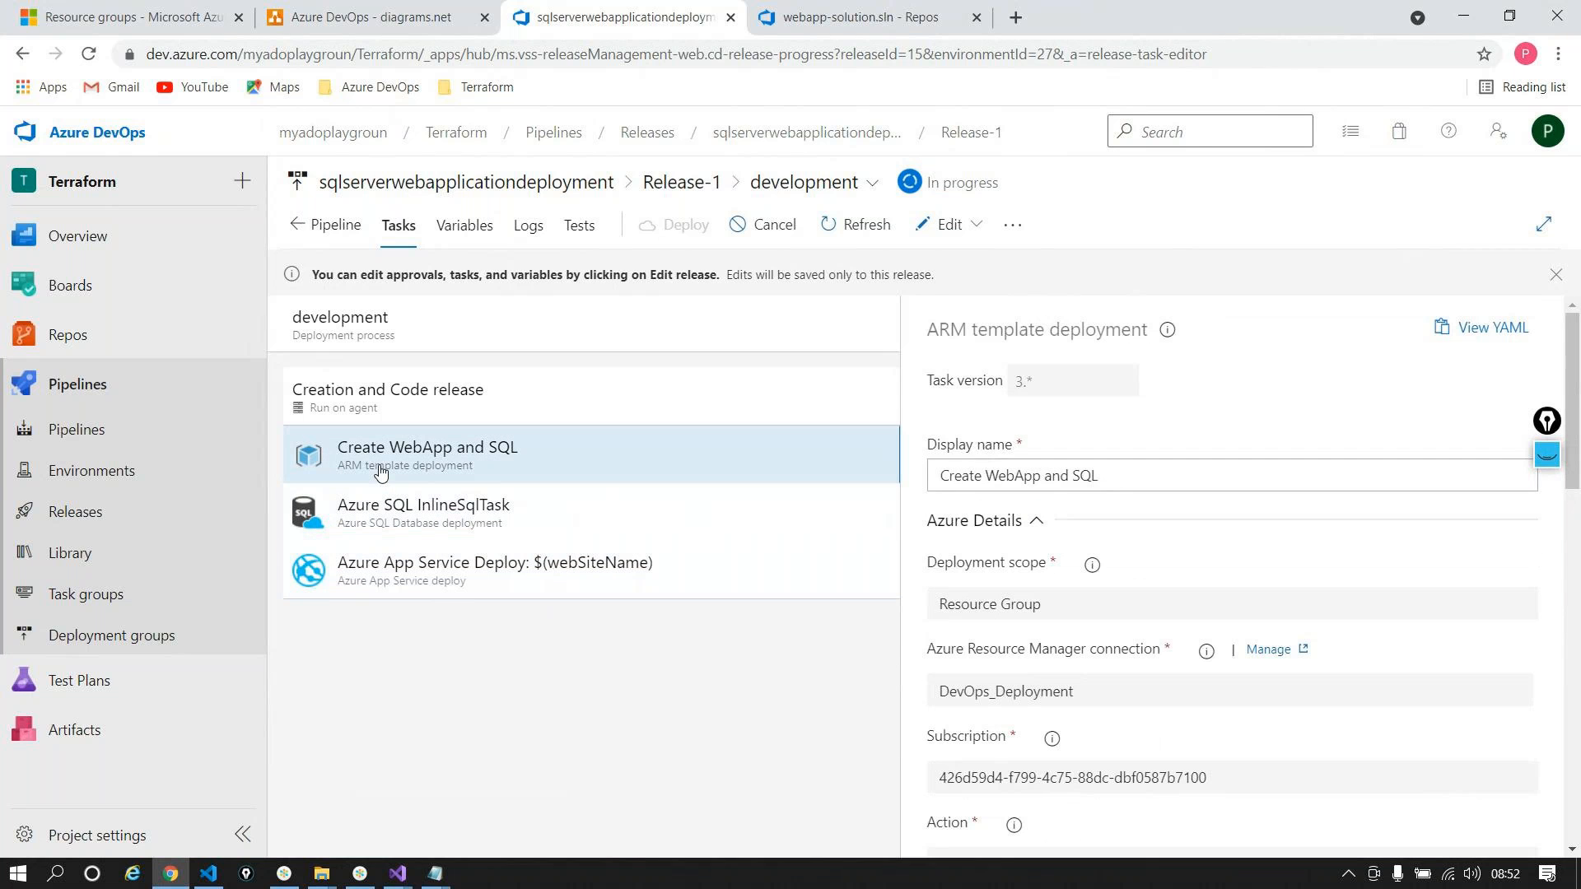
{"action": "left_click", "coordinate": [529, 225]}
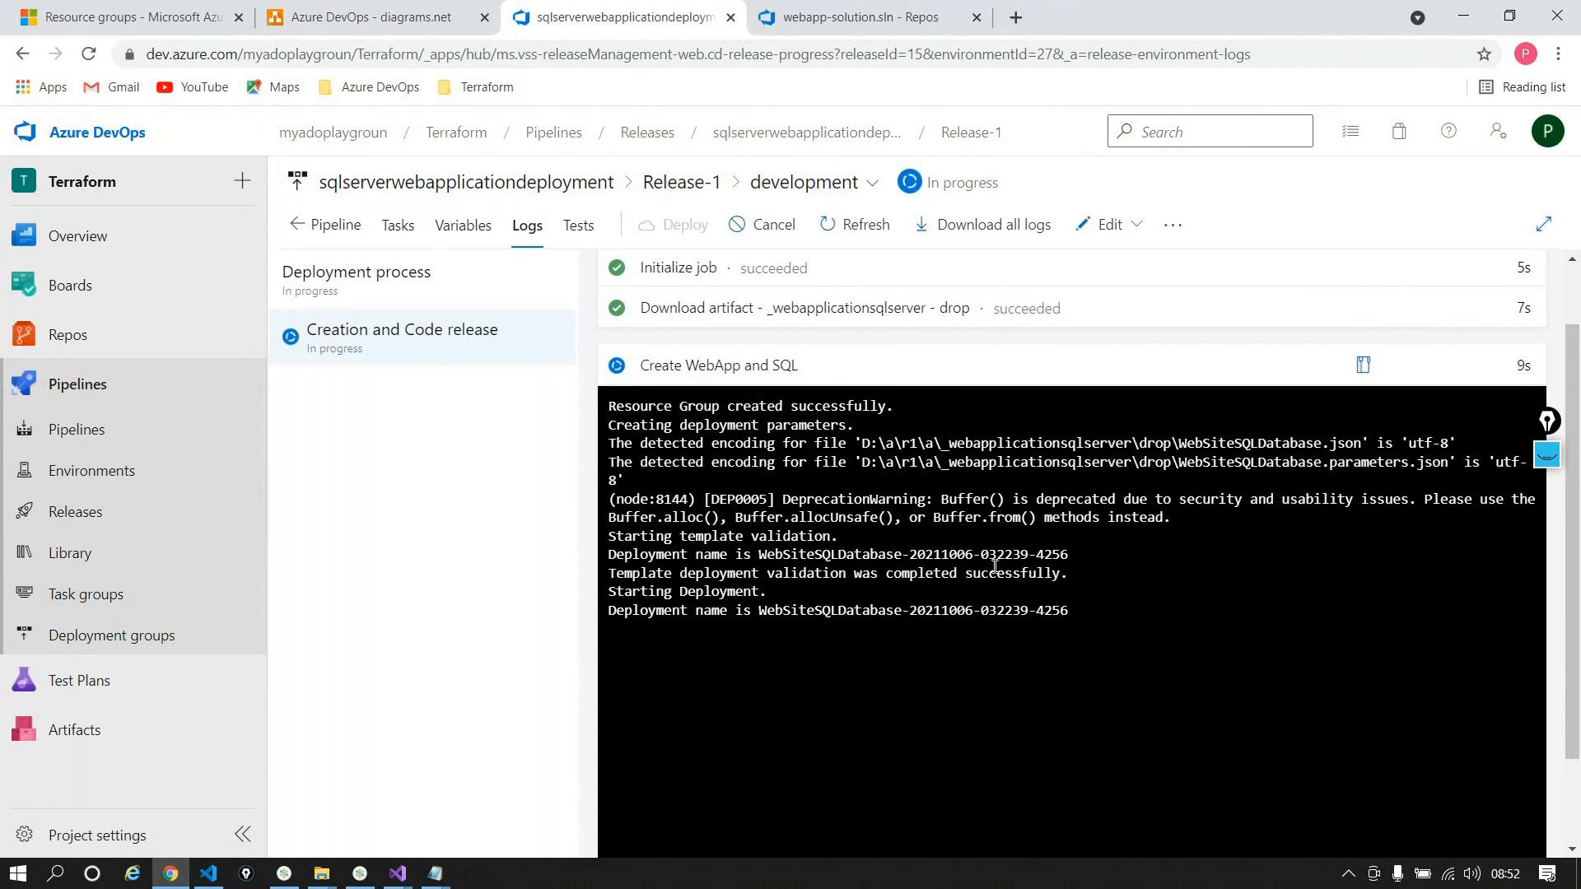
Step: Highlight the 'Resource Group created successfully.' log line and switch to the portal's Resource groups
{"action": "scroll", "coordinate": [994, 566], "scroll_direction": "up", "scroll_amount": 1}
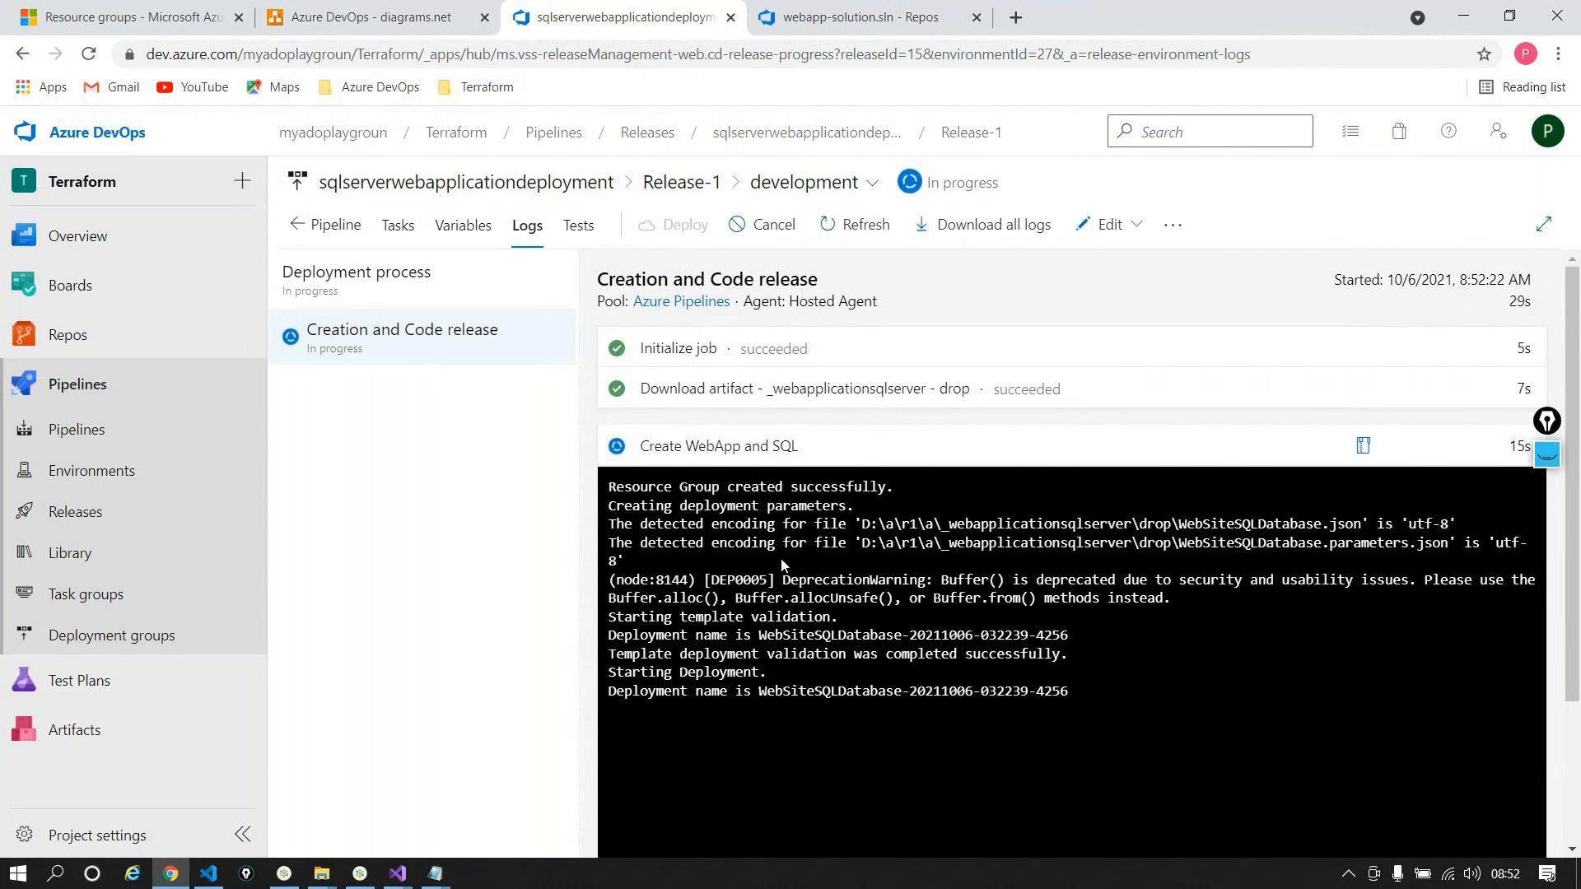
{"action": "triple_click", "coordinate": [709, 486]}
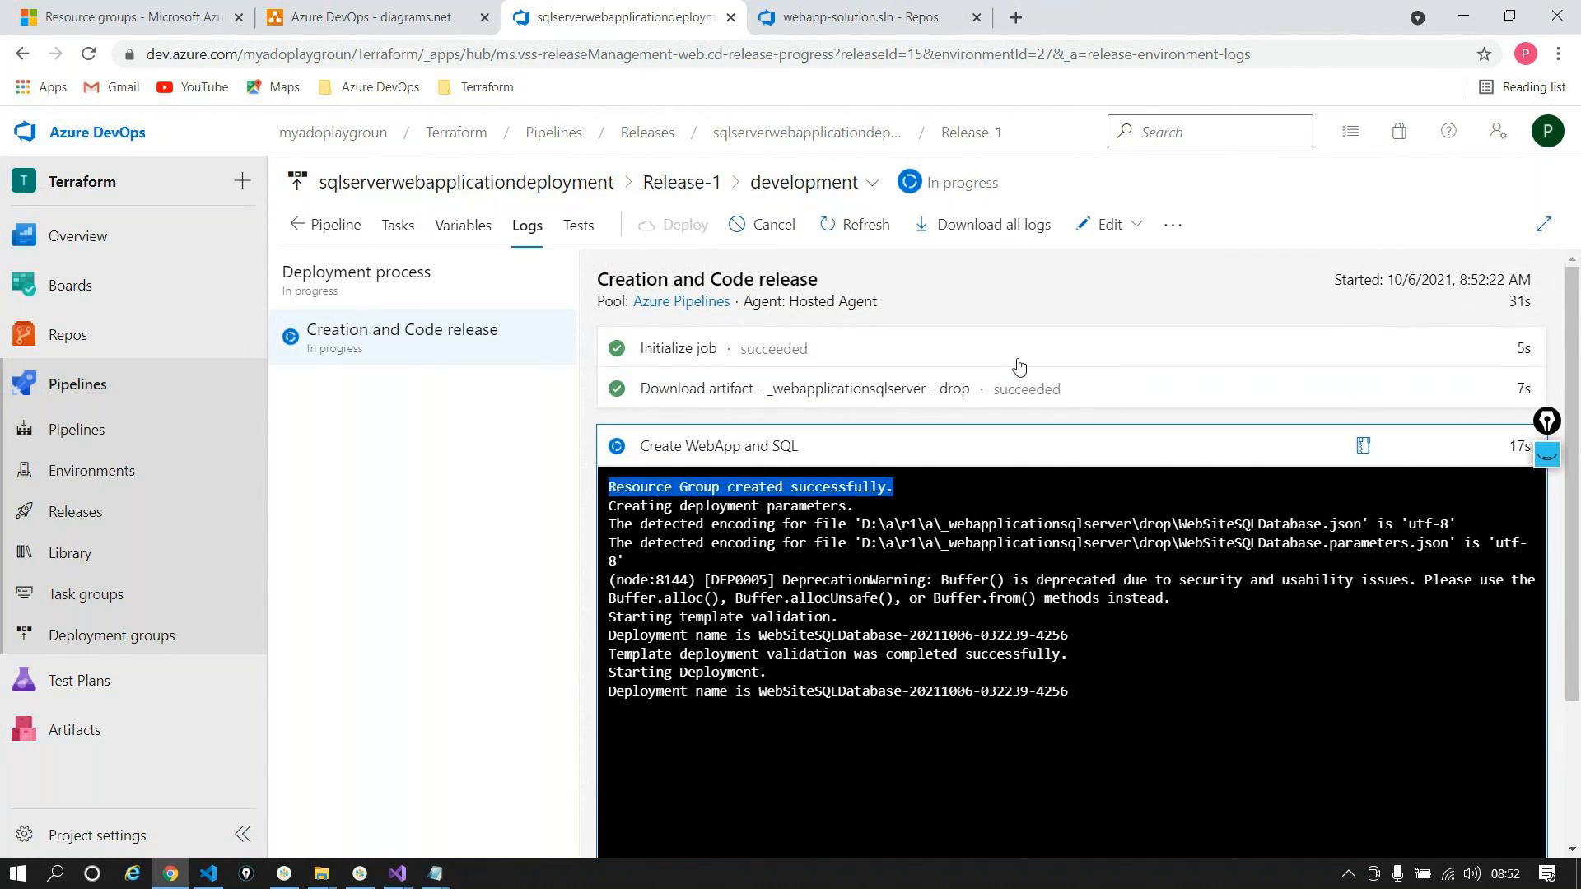
{"action": "left_click", "coordinate": [132, 18]}
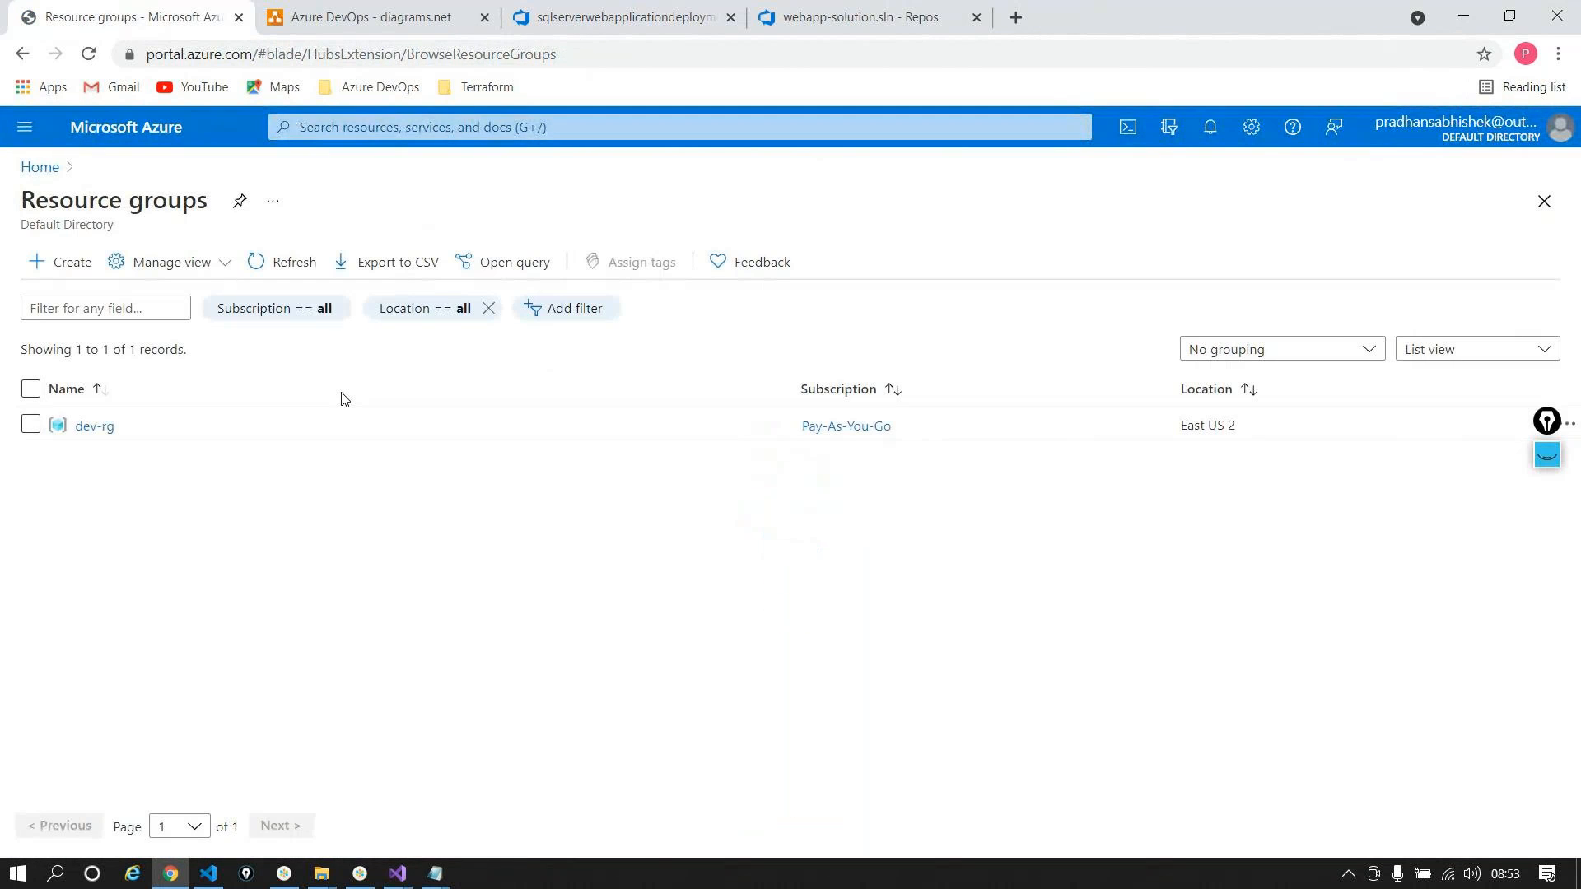
Step: Open dev-rg's running WebSiteSQLDatabase deployment, then bring the webapplicationsql template up in Visual Studio
{"action": "left_click", "coordinate": [91, 430]}
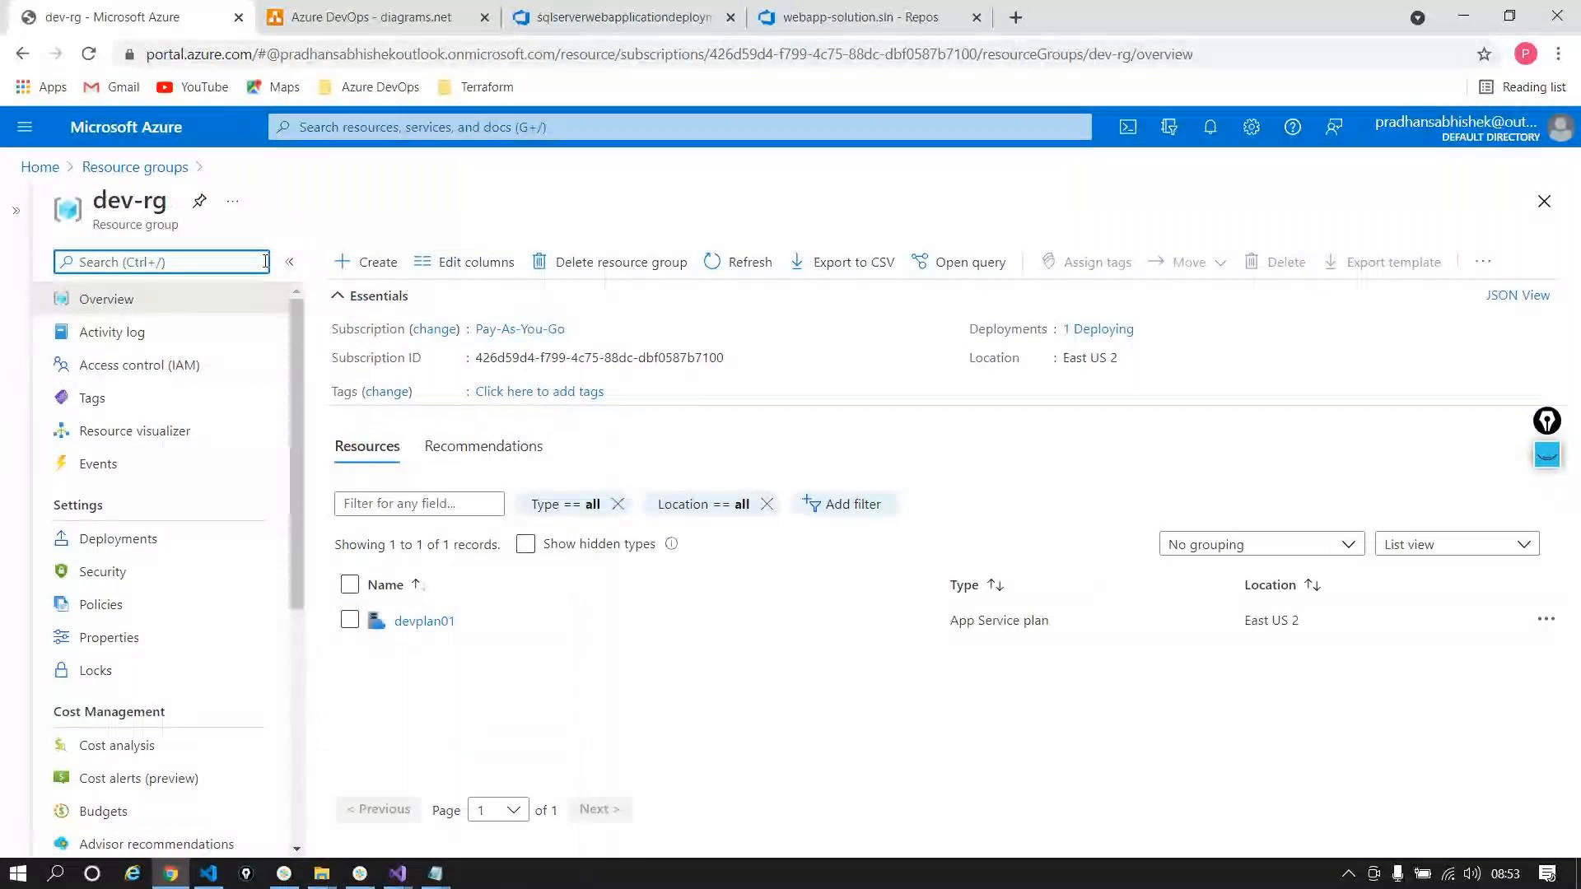
{"action": "left_click", "coordinate": [118, 538]}
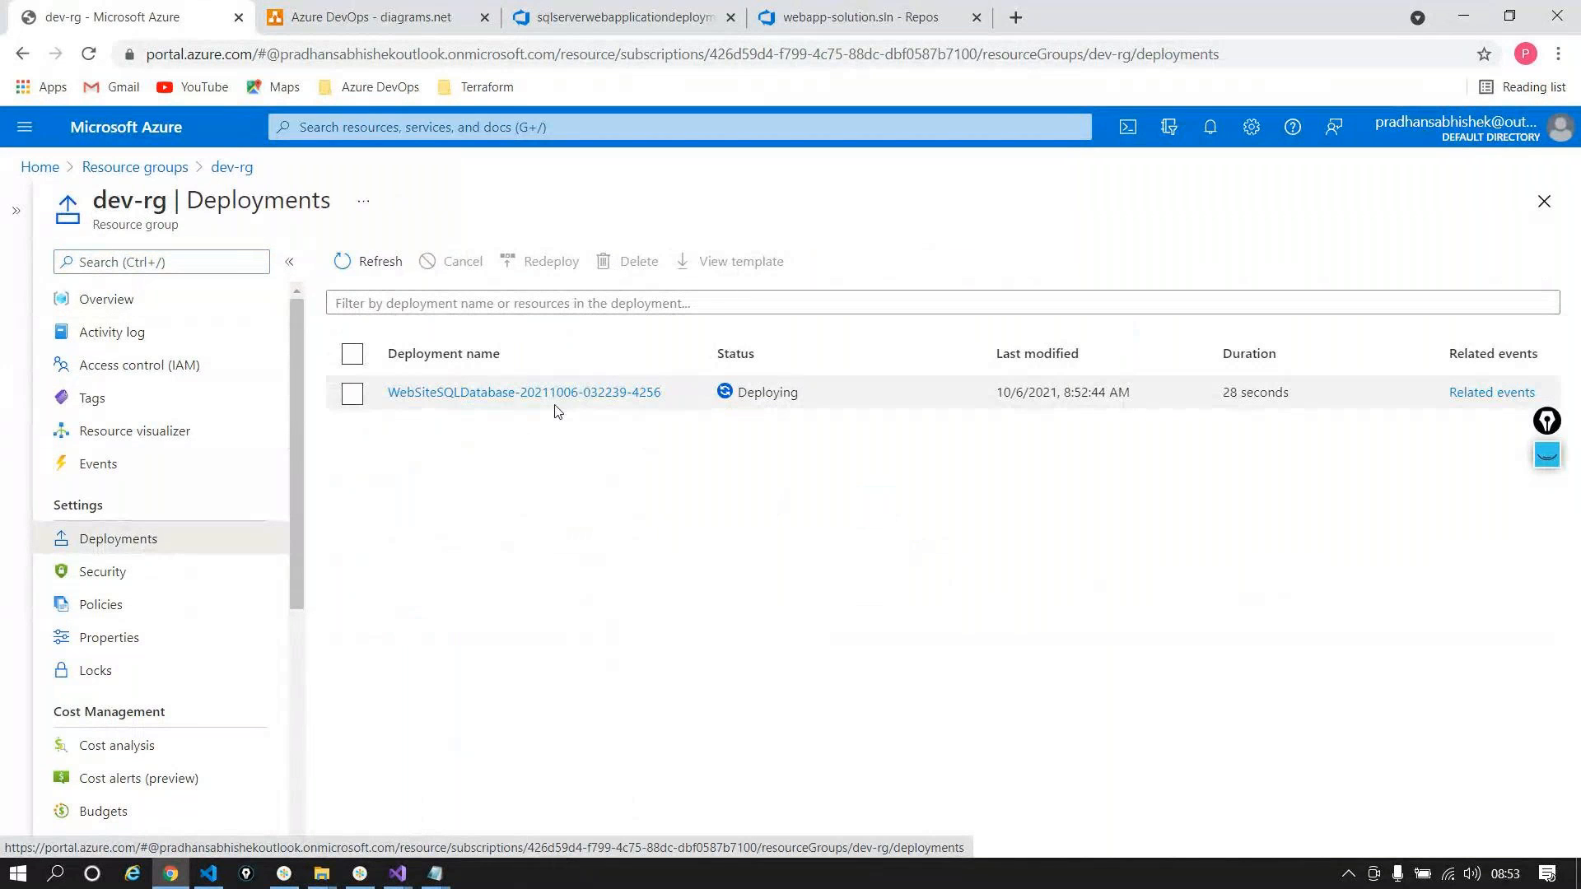
{"action": "left_click", "coordinate": [539, 394]}
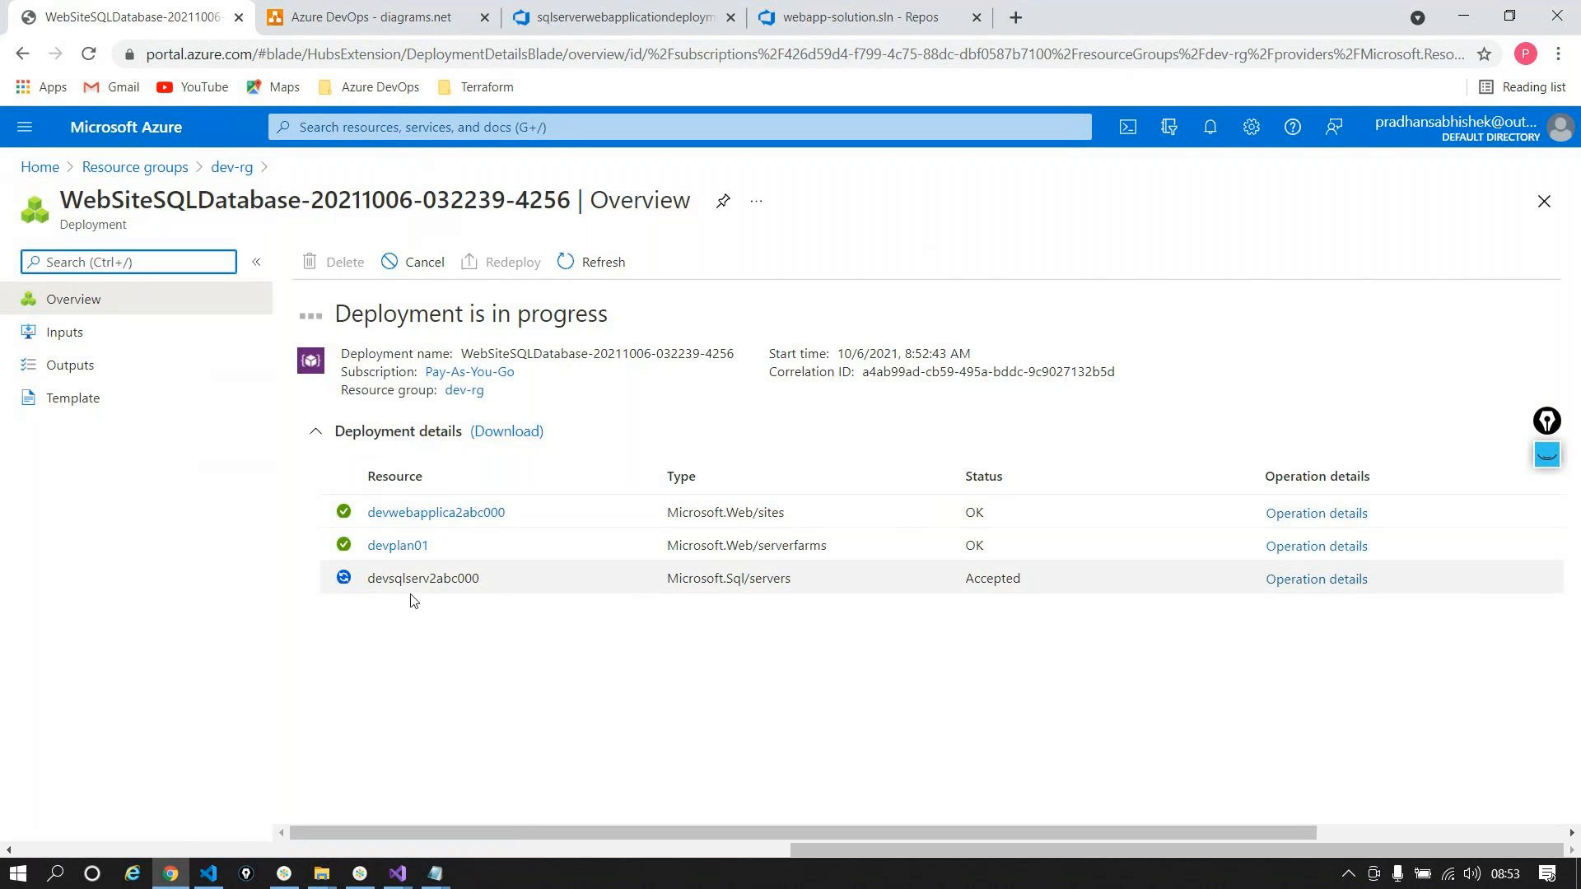
{"action": "left_click", "coordinate": [394, 871]}
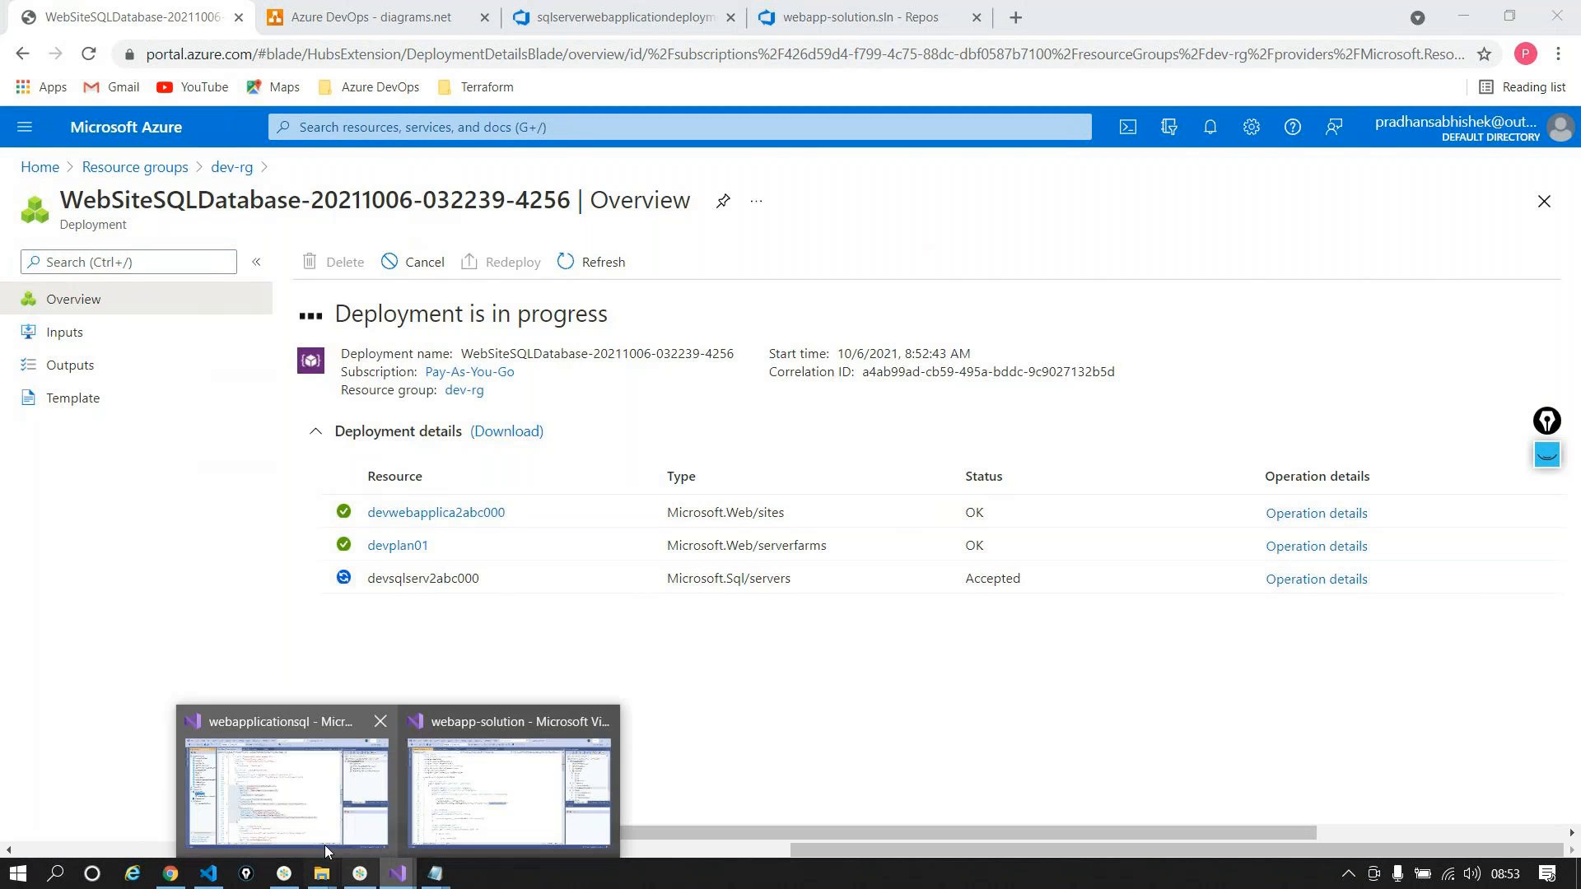
{"action": "left_click", "coordinate": [309, 834]}
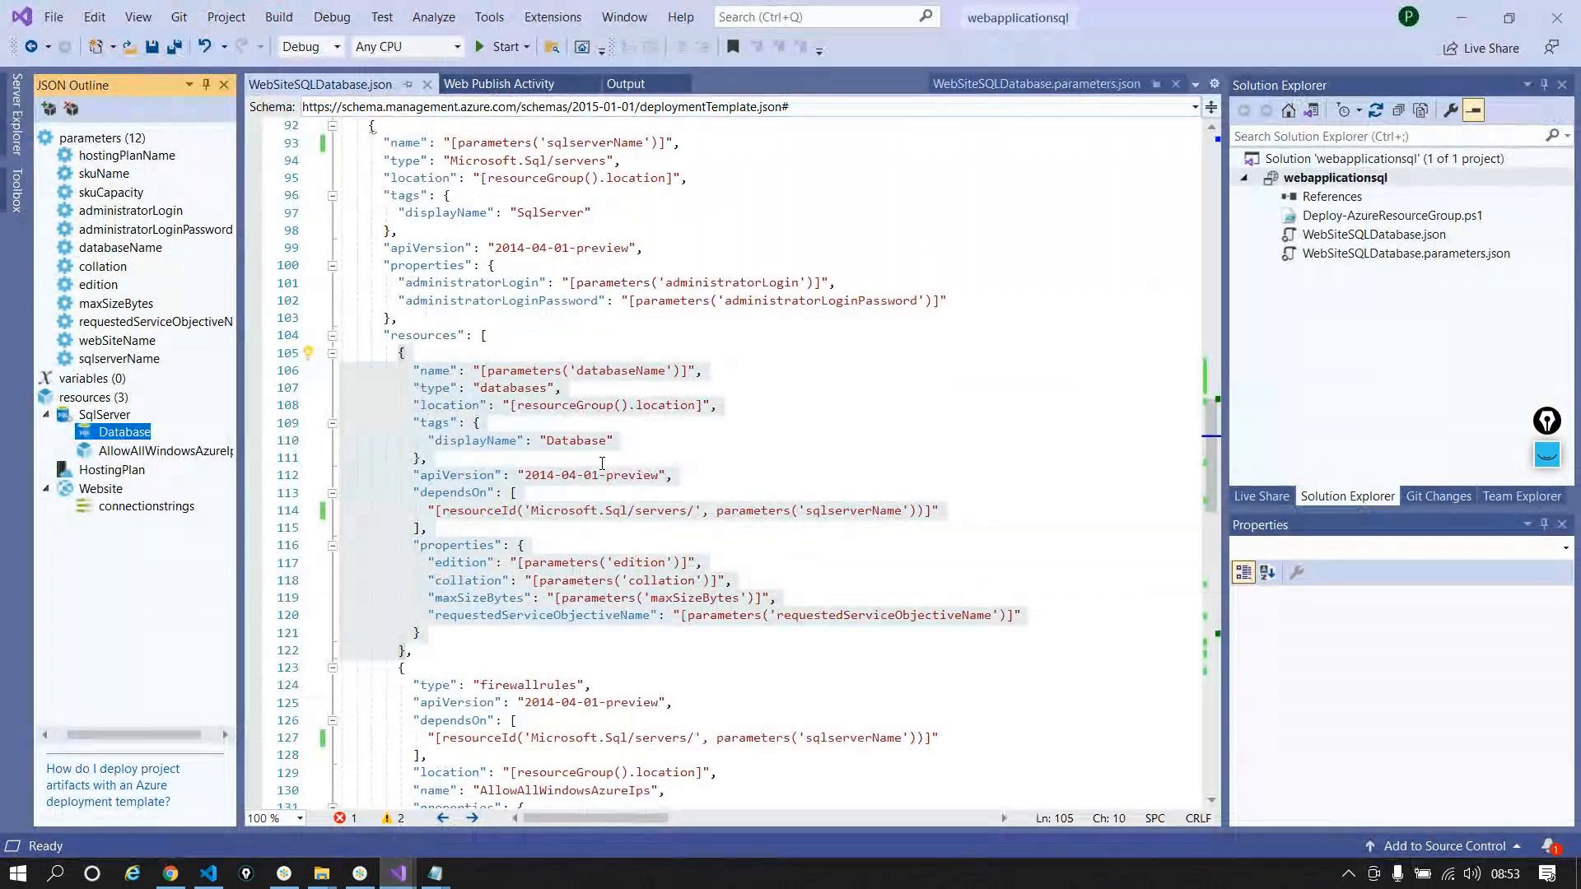
{"action": "scroll", "coordinate": [602, 463], "scroll_direction": "down", "scroll_amount": 12}
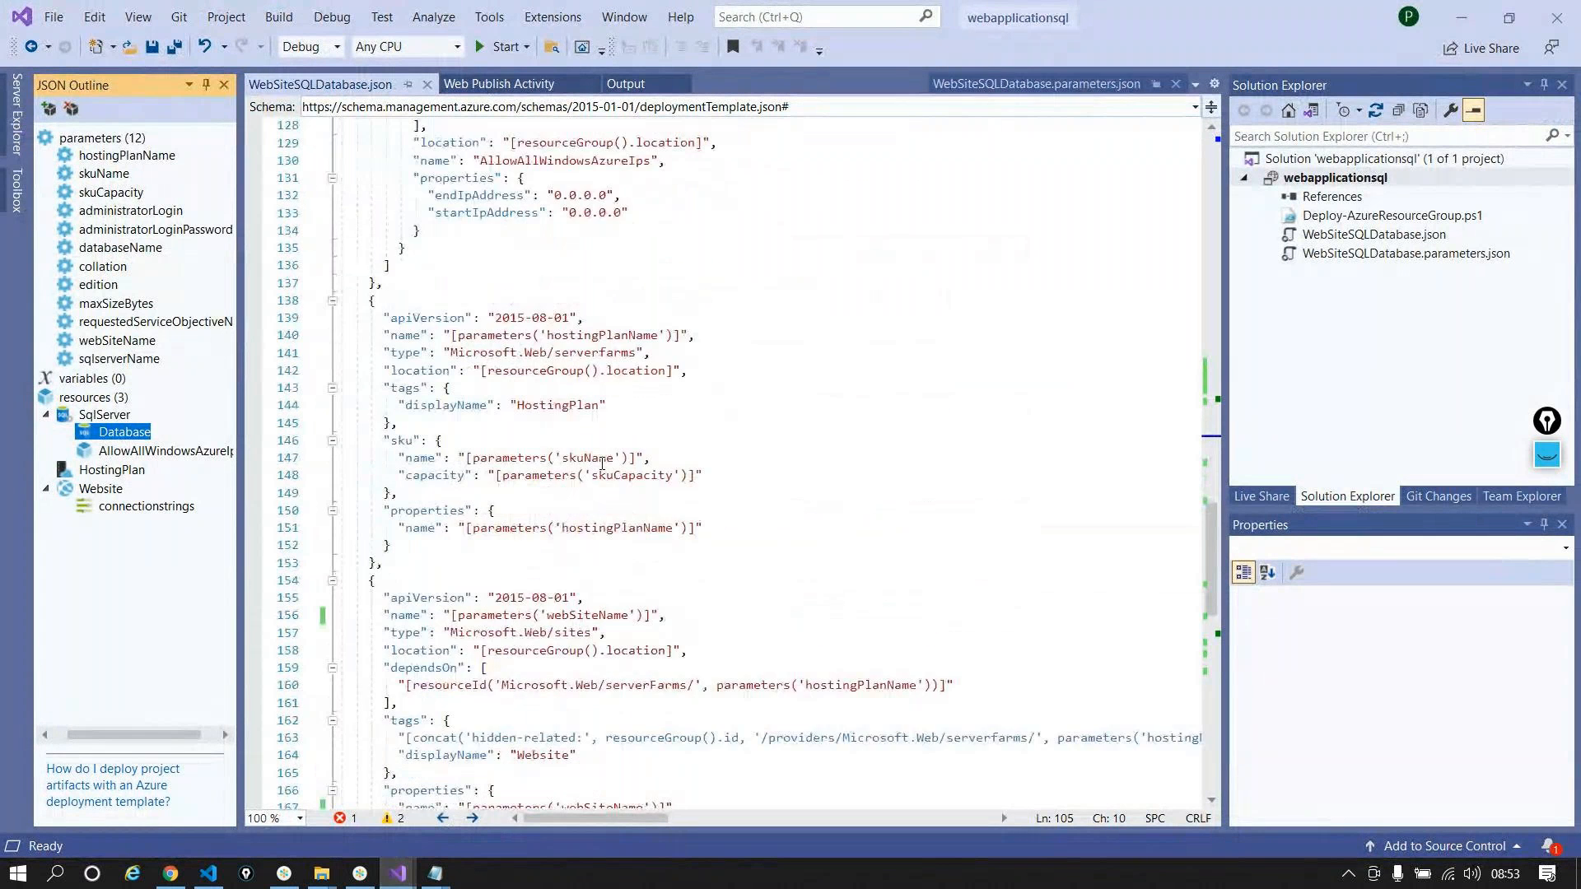
{"action": "scroll", "coordinate": [602, 463], "scroll_direction": "down", "scroll_amount": 6}
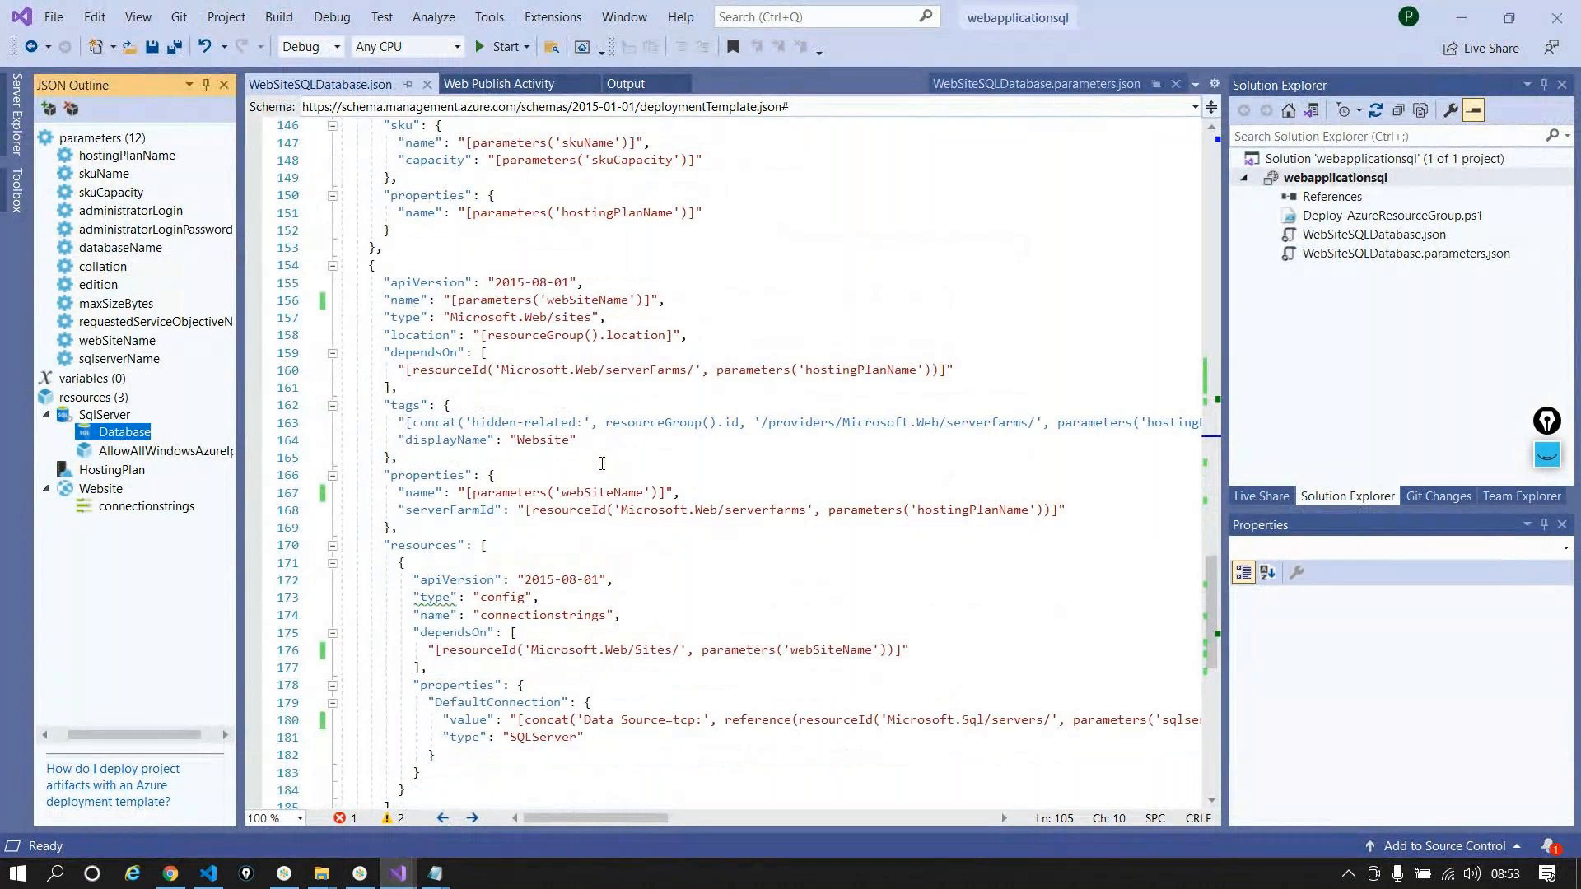
{"action": "scroll", "coordinate": [602, 463], "scroll_direction": "down", "scroll_amount": 2}
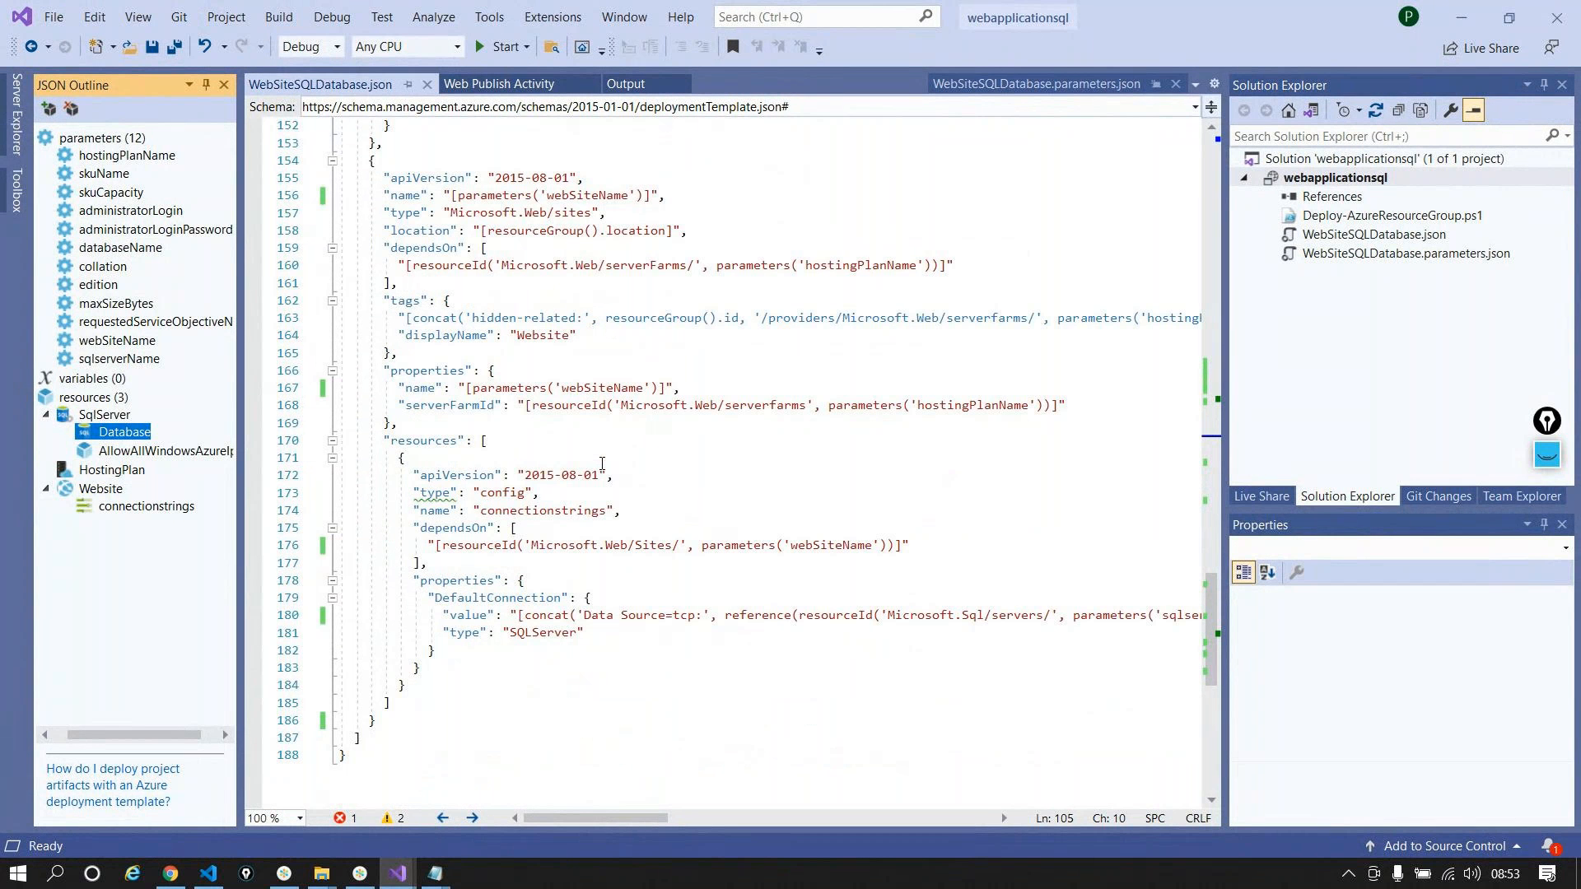
{"action": "scroll", "coordinate": [602, 464], "scroll_direction": "down", "scroll_amount": 1}
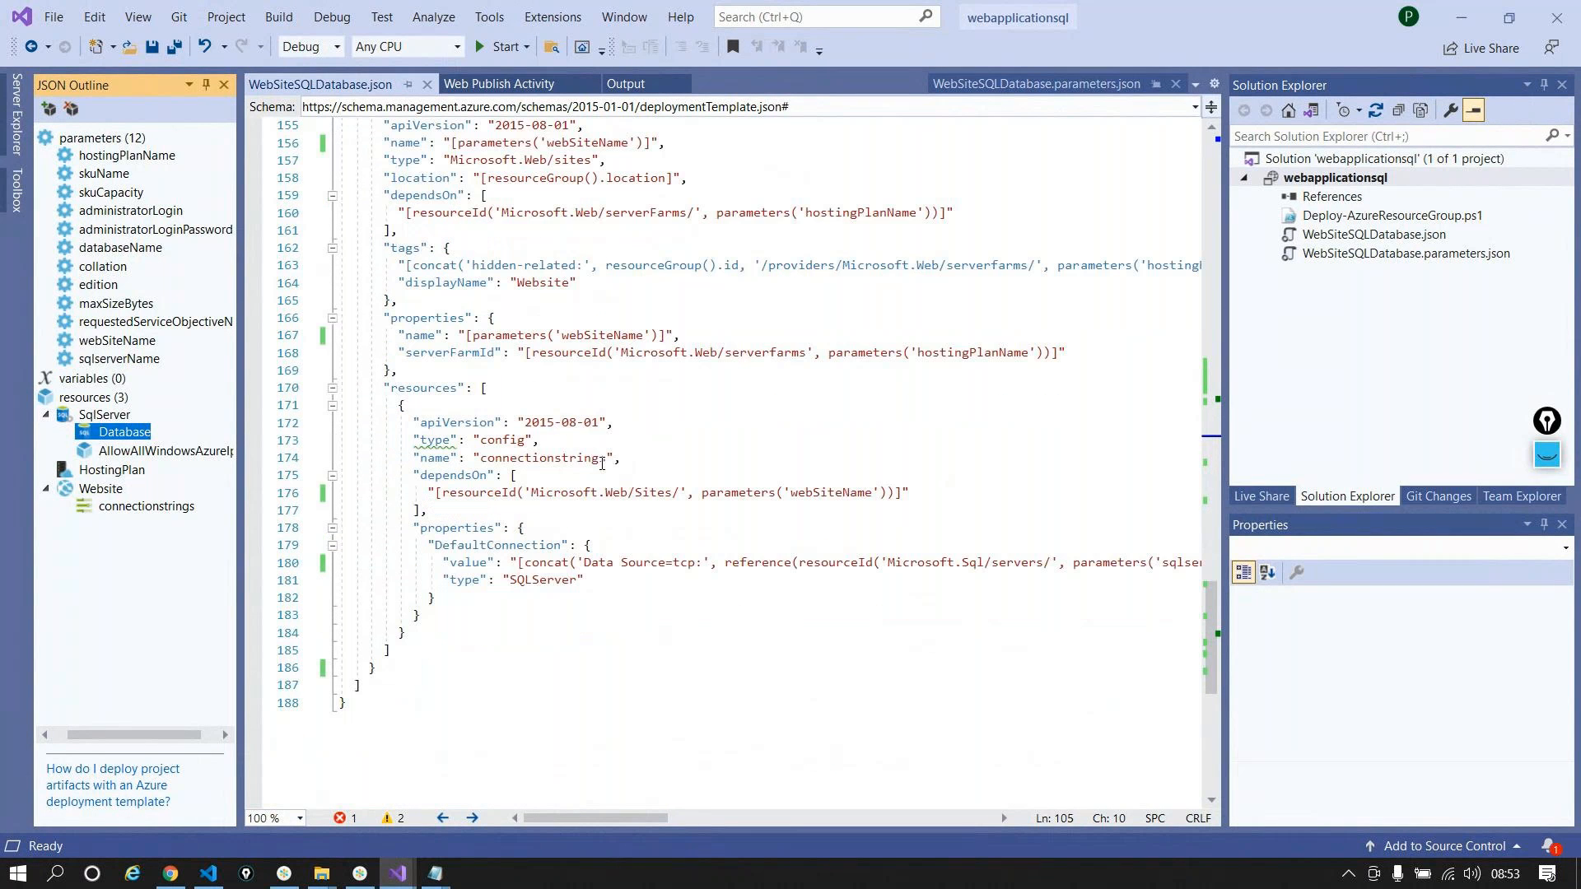
{"action": "scroll", "coordinate": [602, 464], "scroll_direction": "up", "scroll_amount": 11}
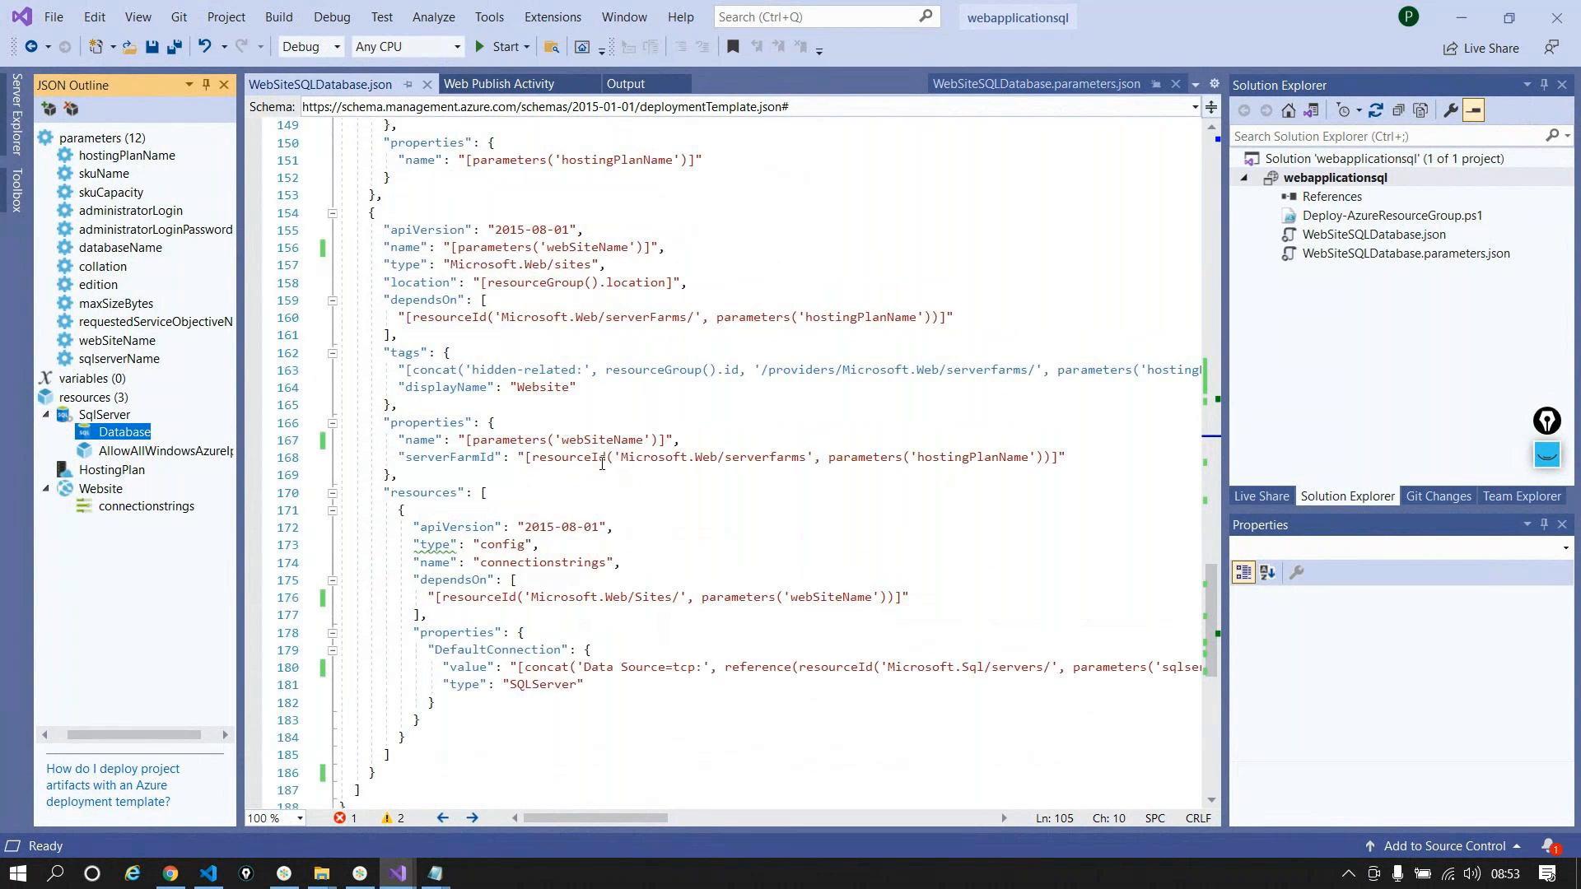
{"action": "scroll", "coordinate": [602, 464], "scroll_direction": "up", "scroll_amount": 4}
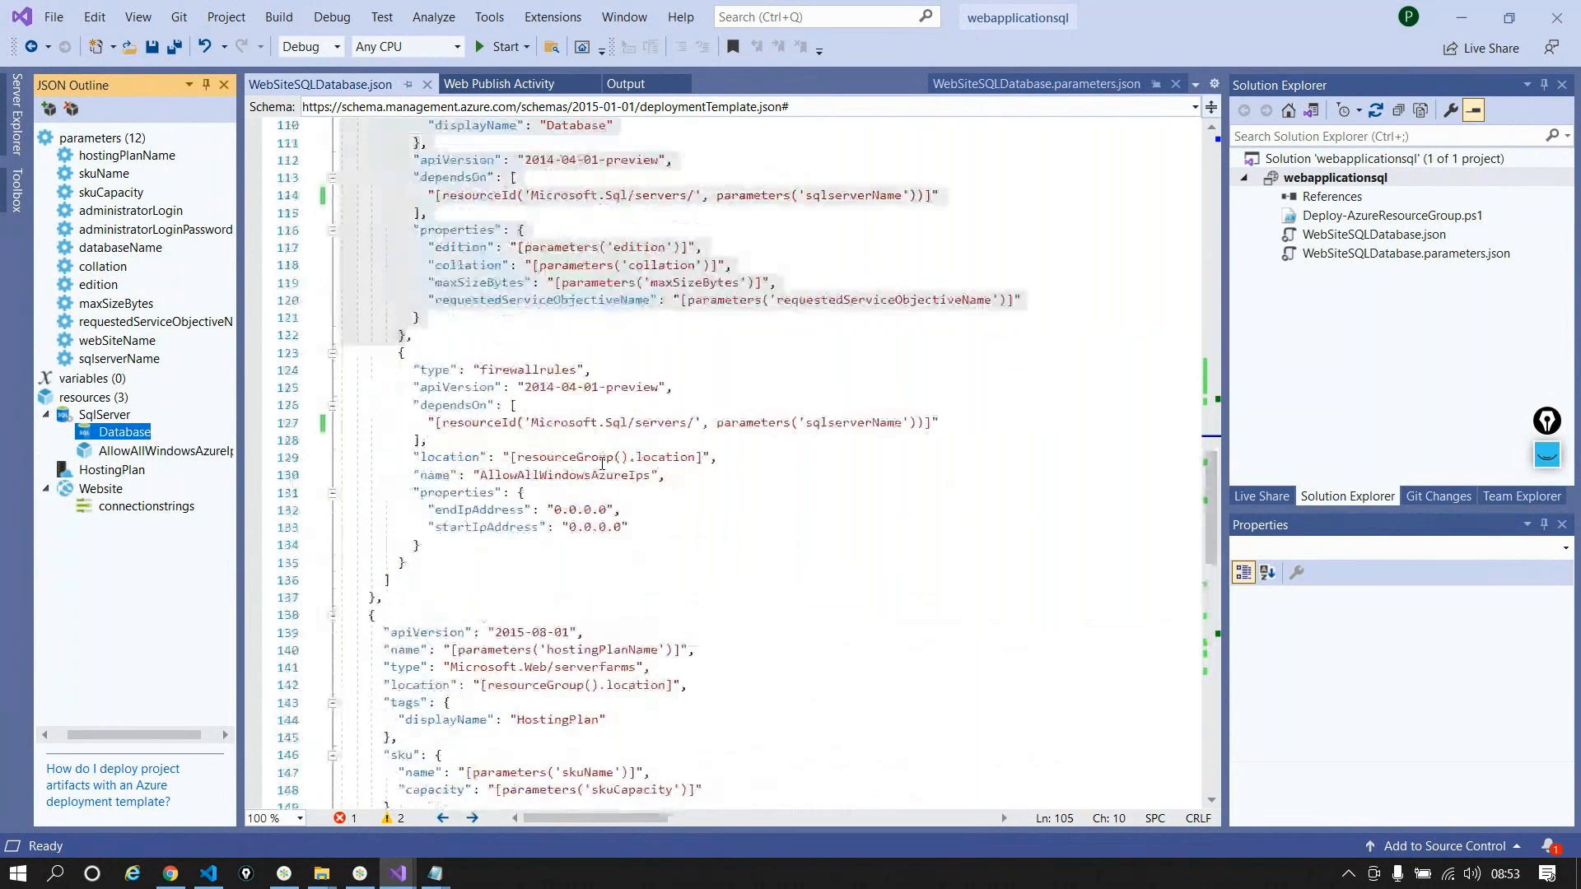
{"action": "scroll", "coordinate": [601, 463], "scroll_direction": "down", "scroll_amount": 3}
{"action": "scroll", "coordinate": [602, 463], "scroll_direction": "down", "scroll_amount": 3}
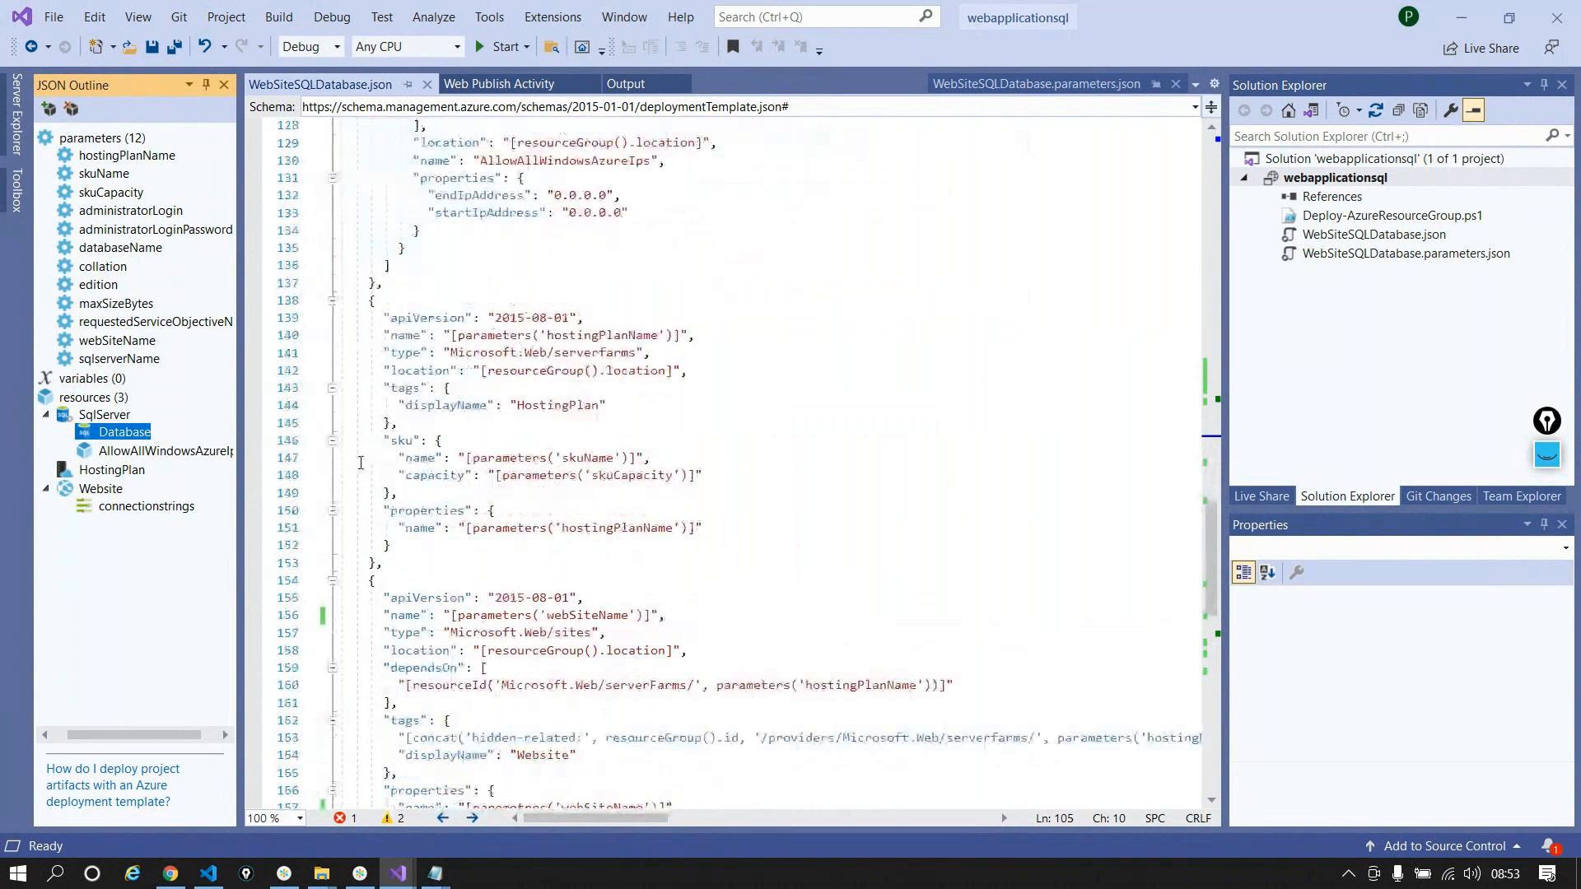
{"action": "scroll", "coordinate": [412, 418], "scroll_direction": "up", "scroll_amount": 10}
{"action": "scroll", "coordinate": [413, 418], "scroll_direction": "up", "scroll_amount": 5}
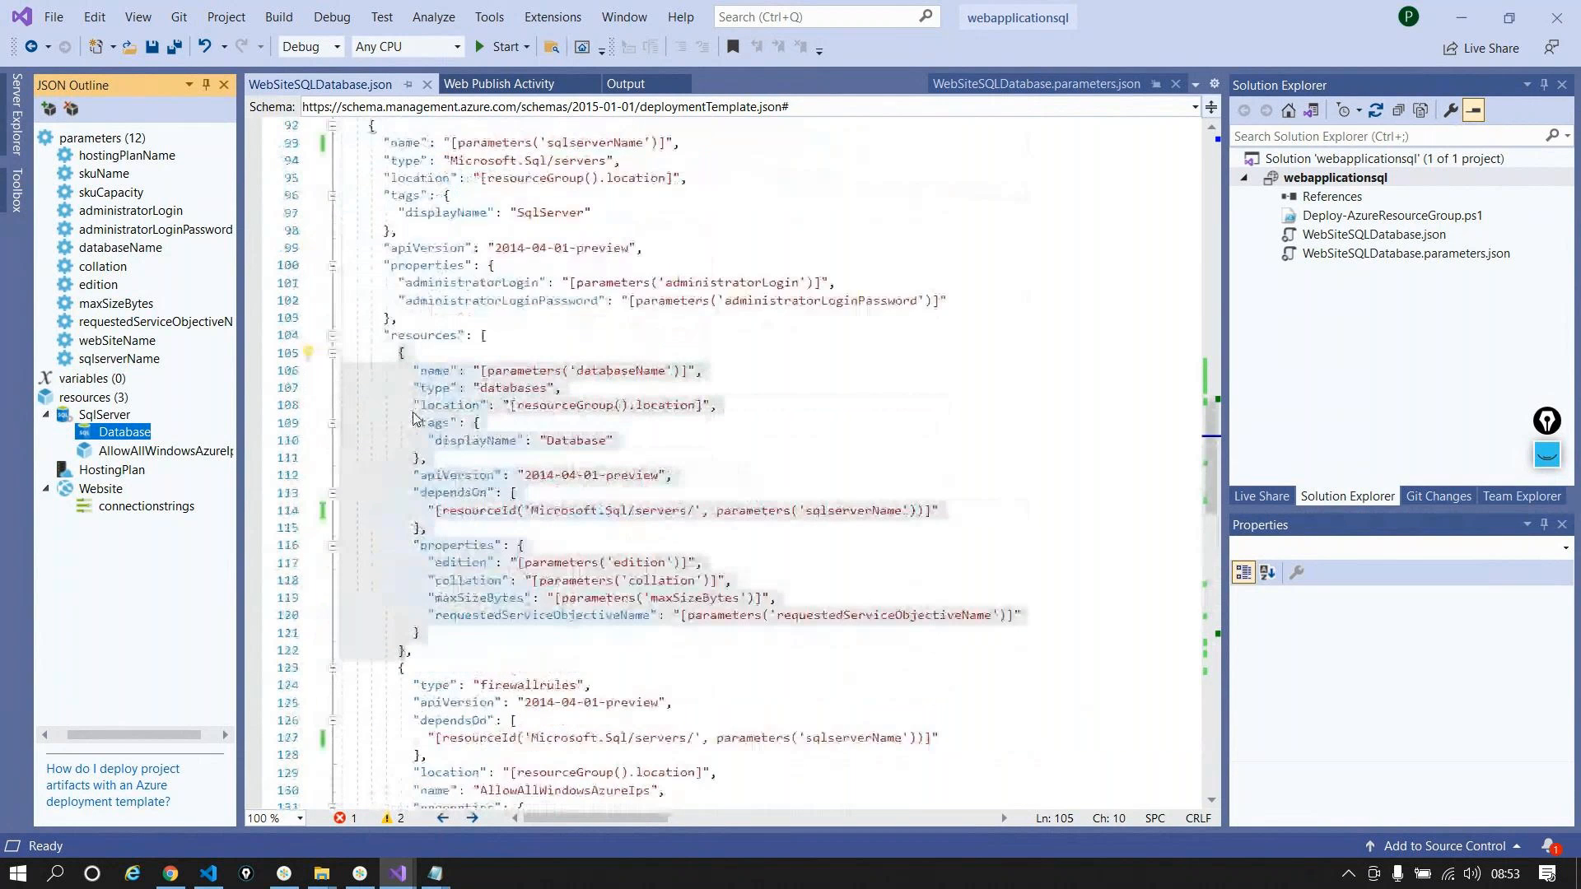
{"action": "key", "text": "alt+Tab"}
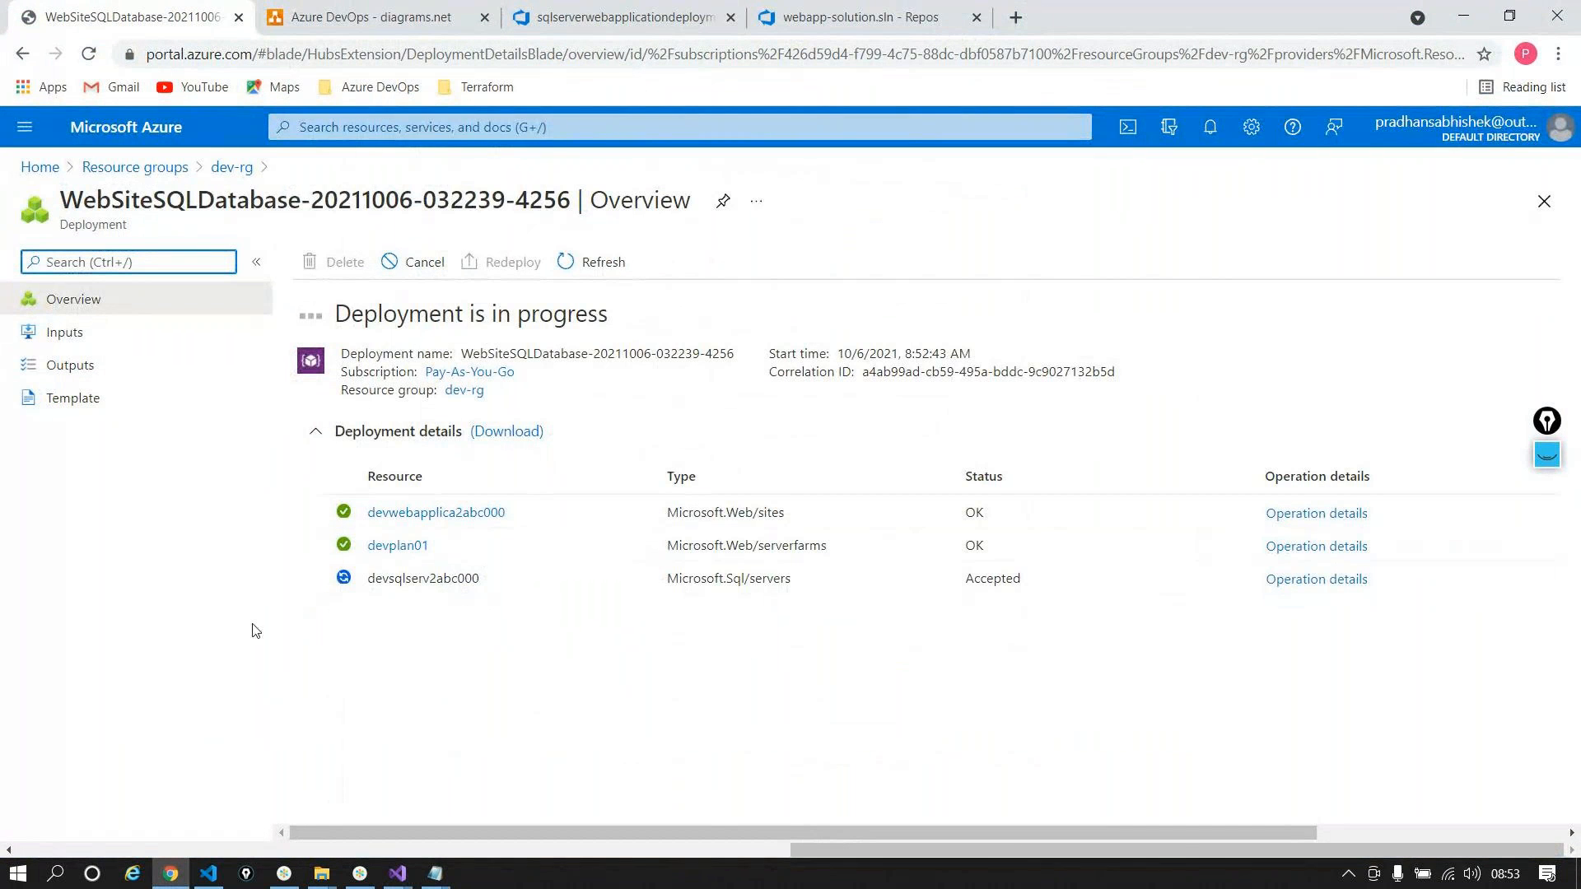
{"action": "left_click", "coordinate": [397, 872]}
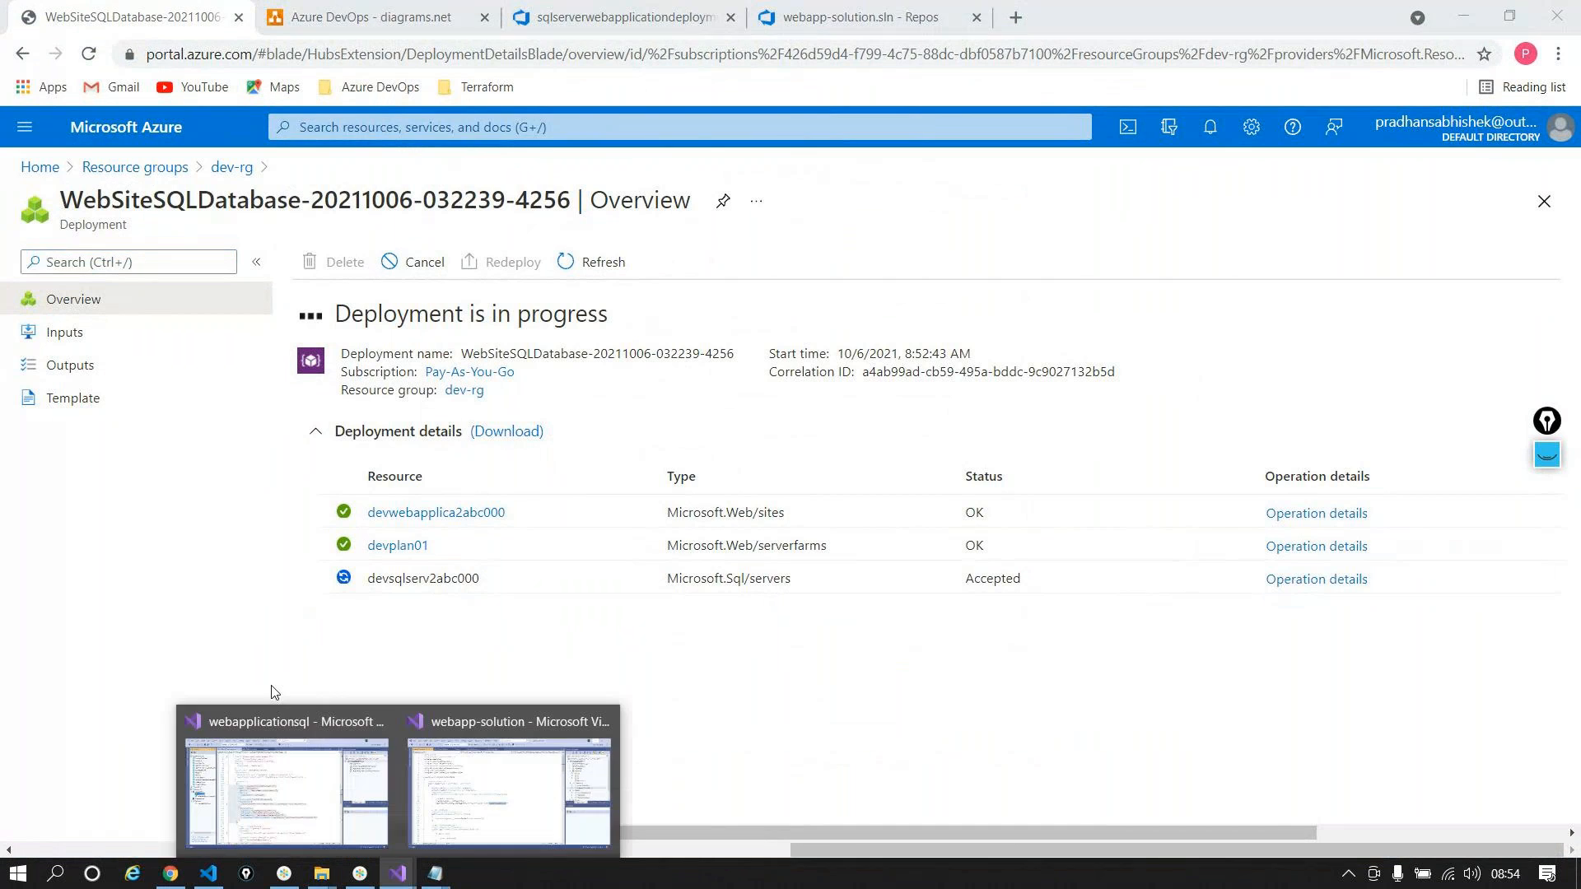
{"action": "left_click", "coordinate": [310, 766]}
{"action": "scroll", "coordinate": [579, 478], "scroll_direction": "down", "scroll_amount": 15}
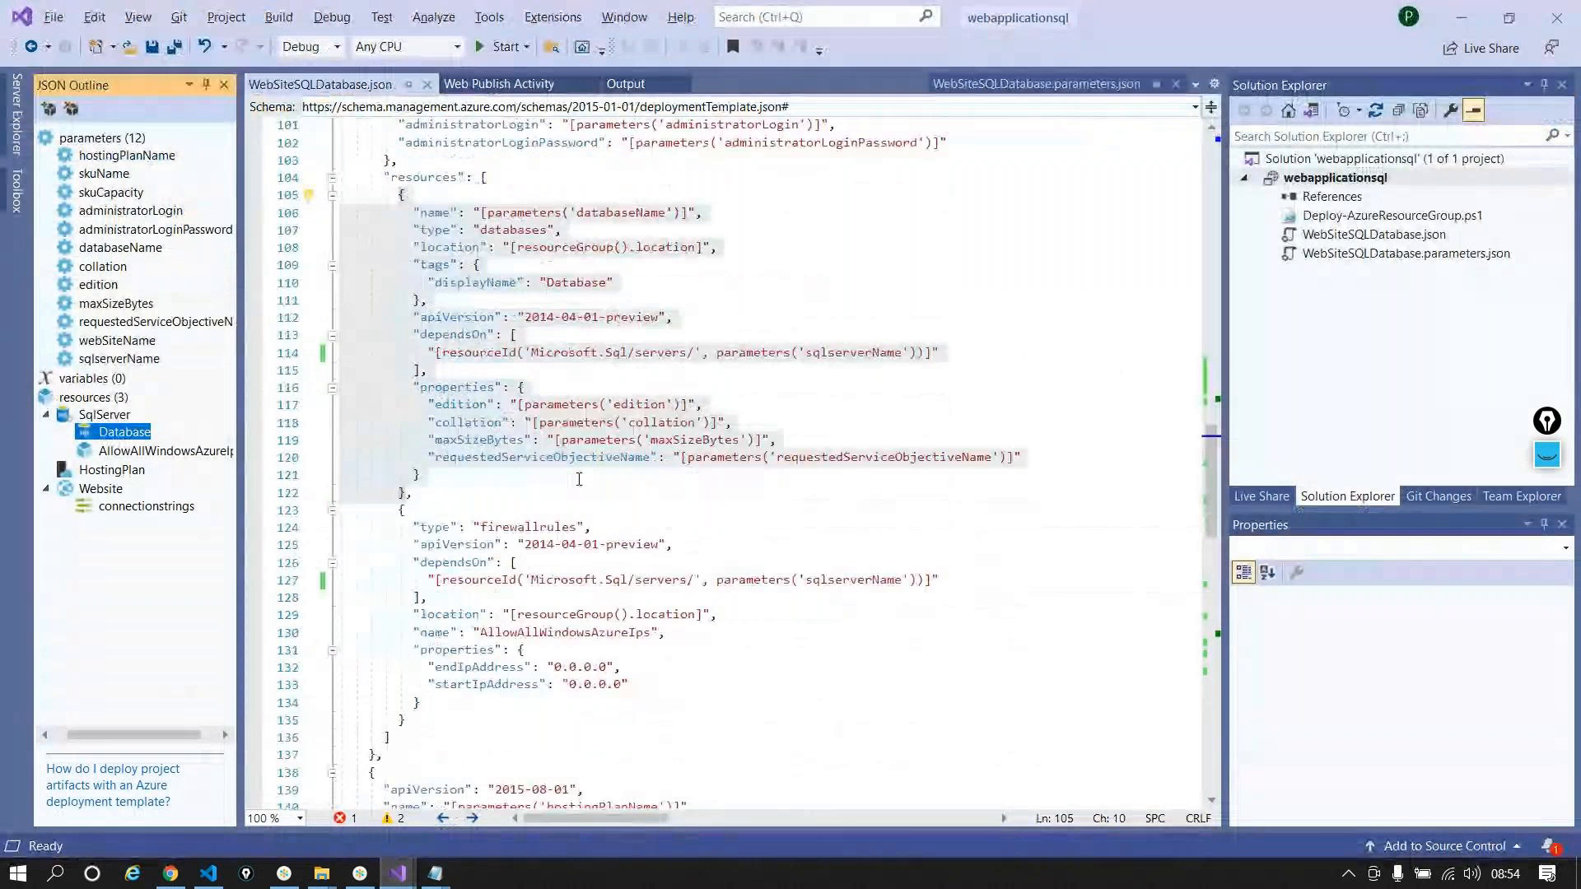
{"action": "scroll", "coordinate": [578, 478], "scroll_direction": "down", "scroll_amount": 3}
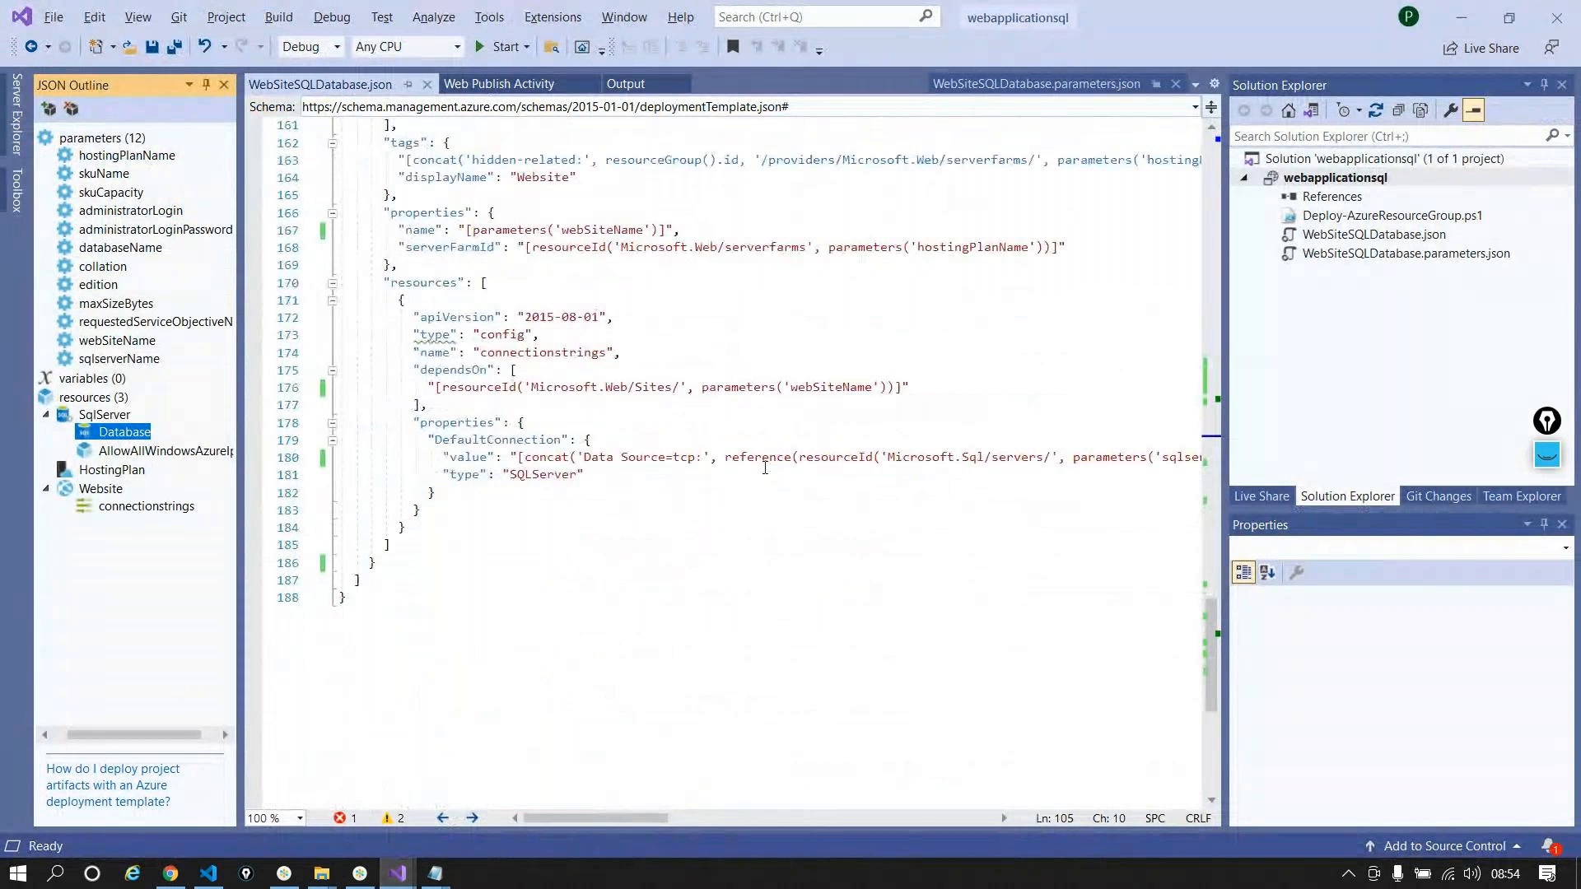
{"action": "left_click_drag", "start_coordinate": [665, 817], "coordinate": [585, 803]}
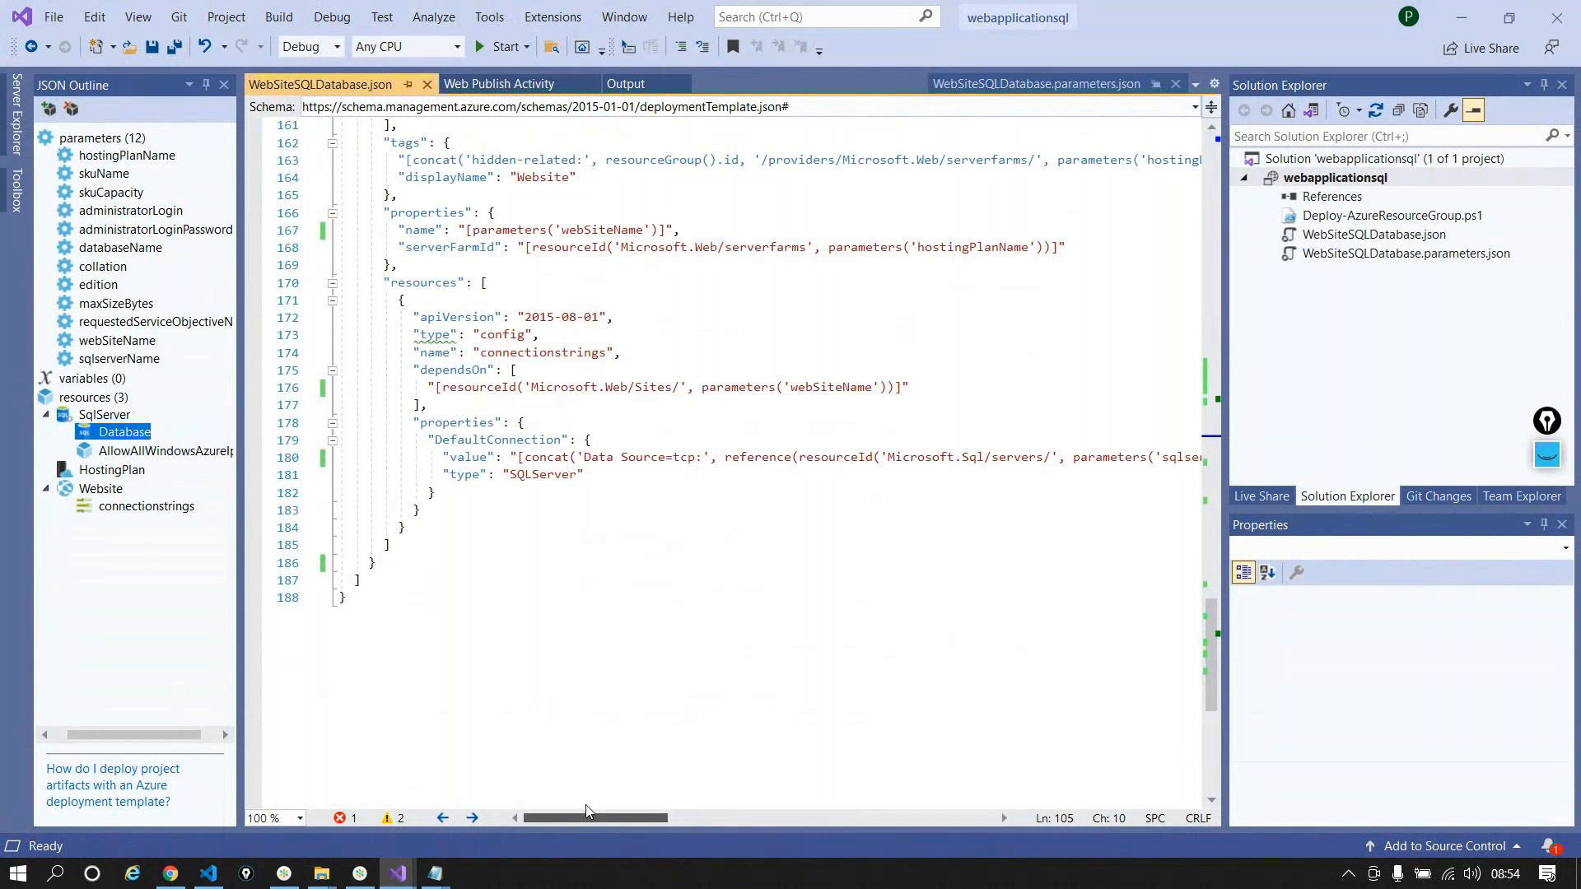
{"action": "left_click", "coordinate": [1473, 7]}
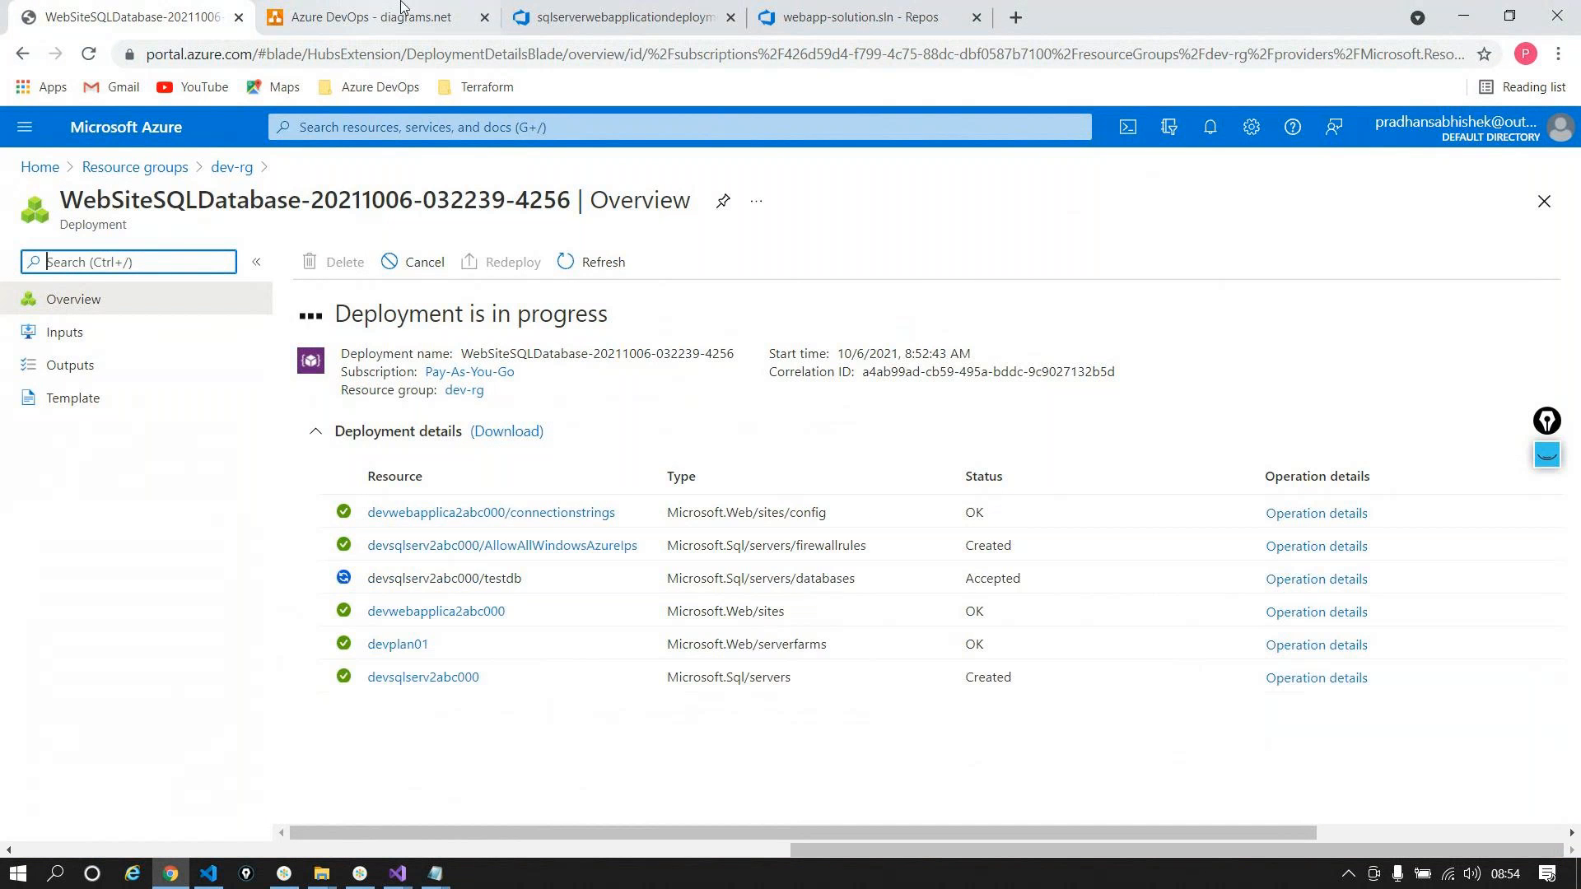
Step: Switch to the sqlserverwebapplicationdeployment tab showing the Release-1 logs
{"action": "left_click", "coordinate": [593, 17]}
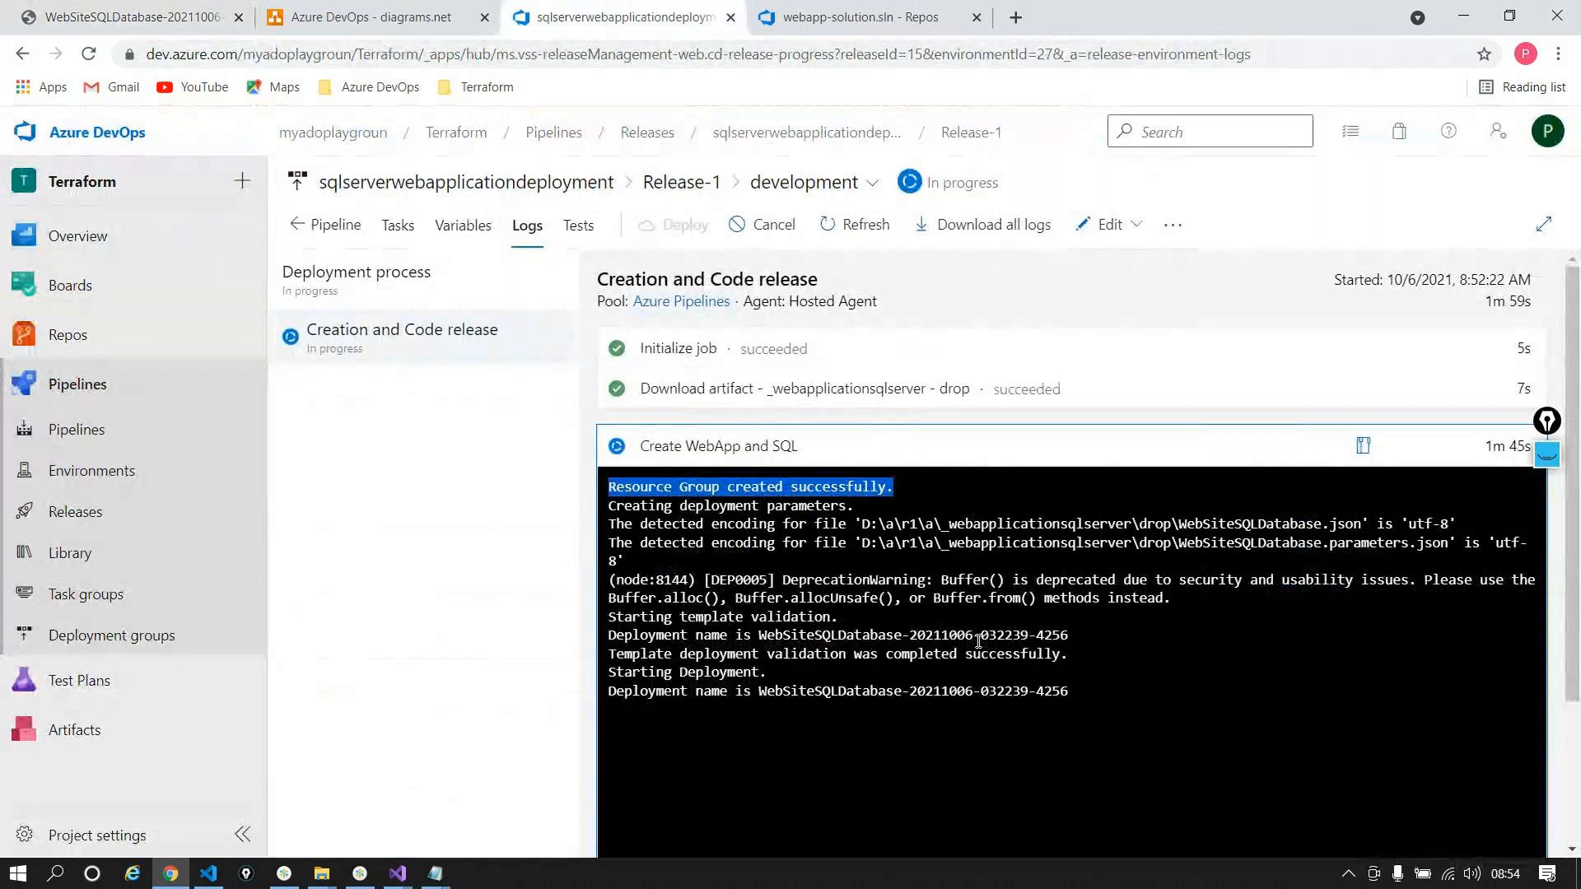
Step: Check the ARM deployment's progress in the Azure portal, then return to Release-1's logs
{"action": "left_click", "coordinate": [978, 642]}
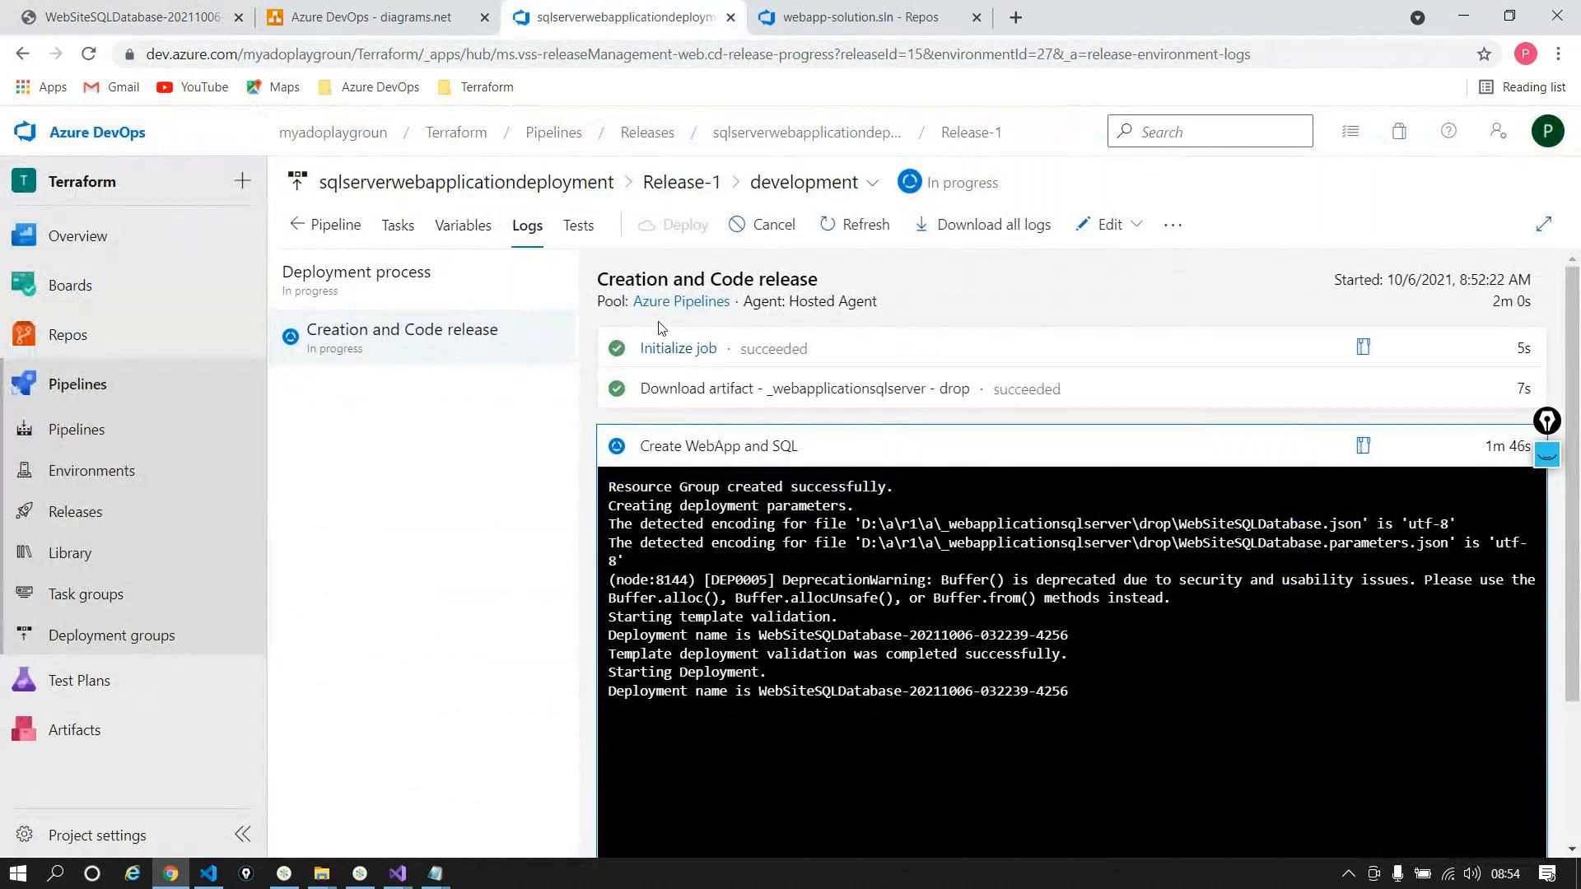
{"action": "left_click", "coordinate": [136, 17]}
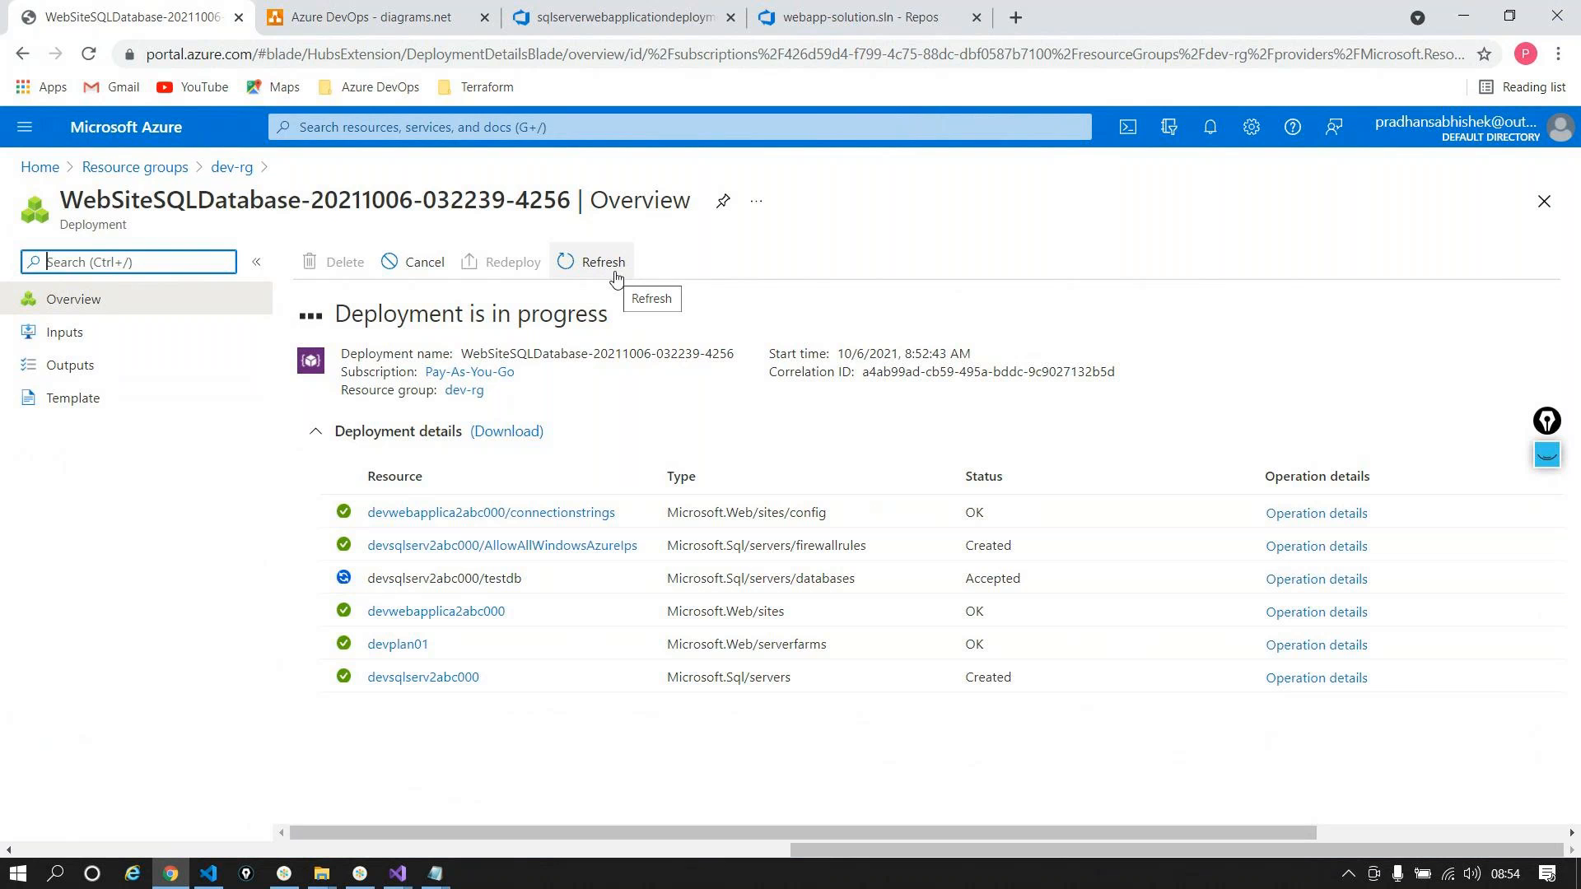
{"action": "left_click", "coordinate": [677, 11]}
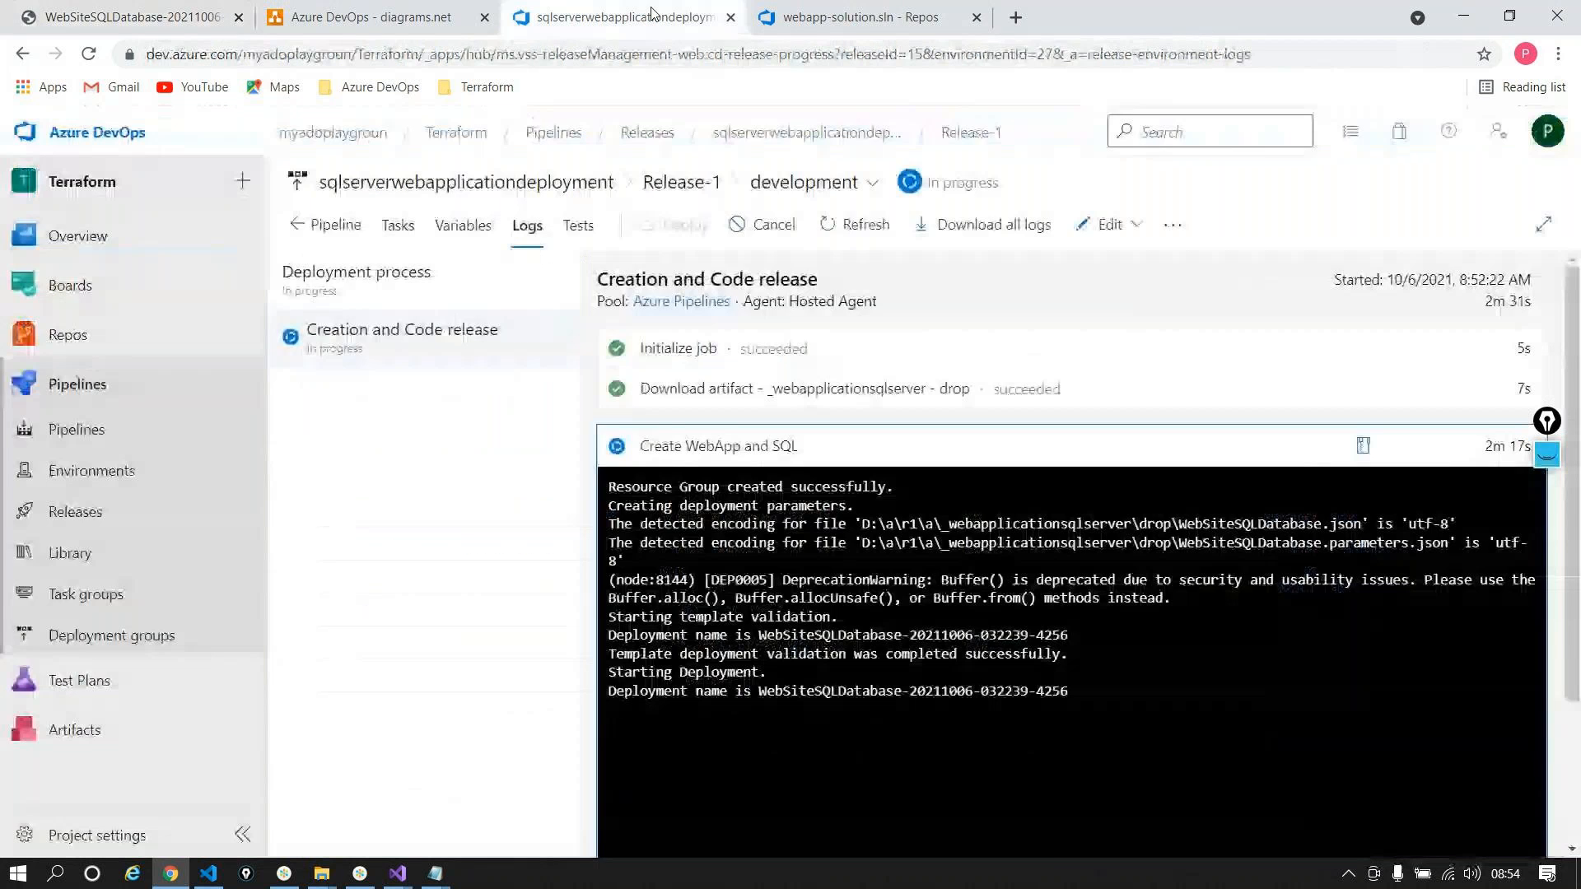
Step: List the development stage's tasks: WebApp and SQL creation, inline SQL, and App Service deploy
{"action": "scroll", "coordinate": [785, 782], "scroll_direction": "down", "scroll_amount": 2}
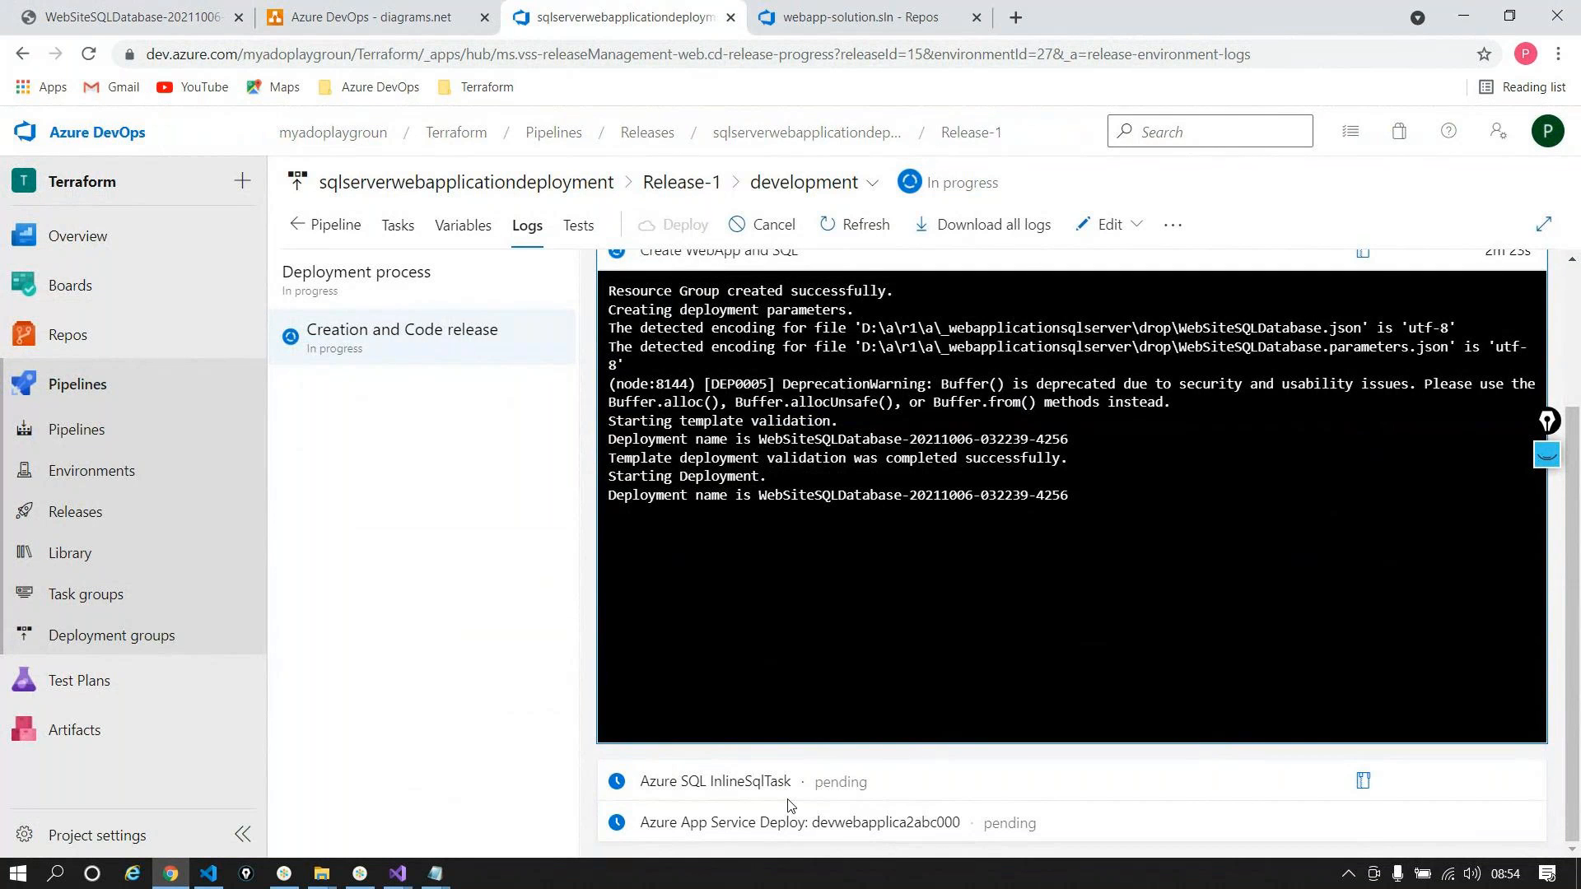
{"action": "scroll", "coordinate": [791, 807], "scroll_direction": "up", "scroll_amount": 2}
{"action": "left_click", "coordinate": [398, 225]}
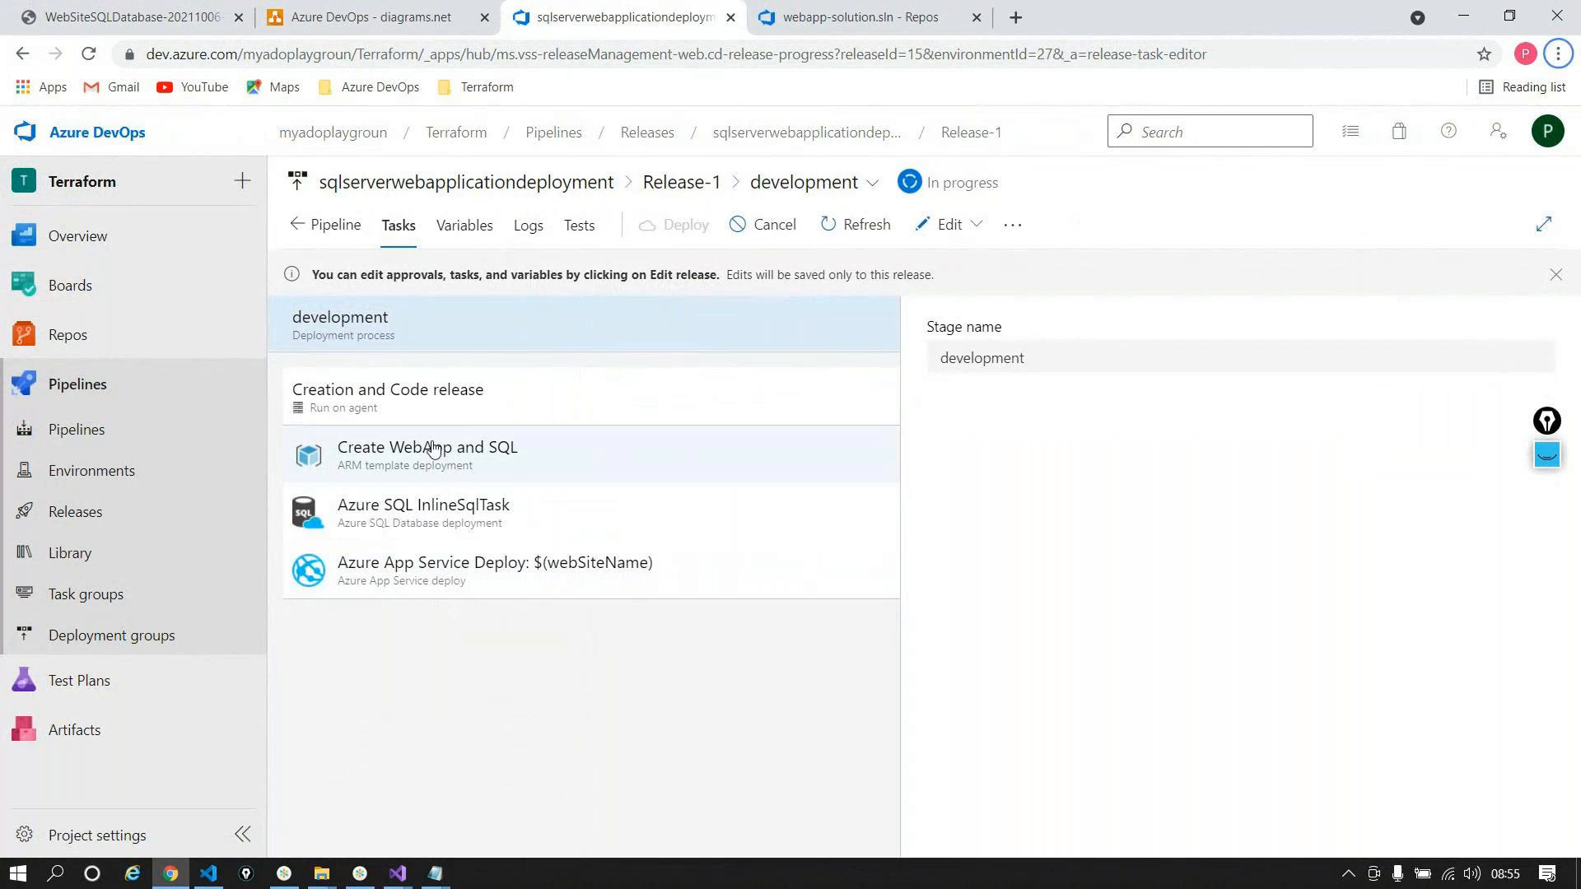
{"action": "left_click", "coordinate": [362, 876]}
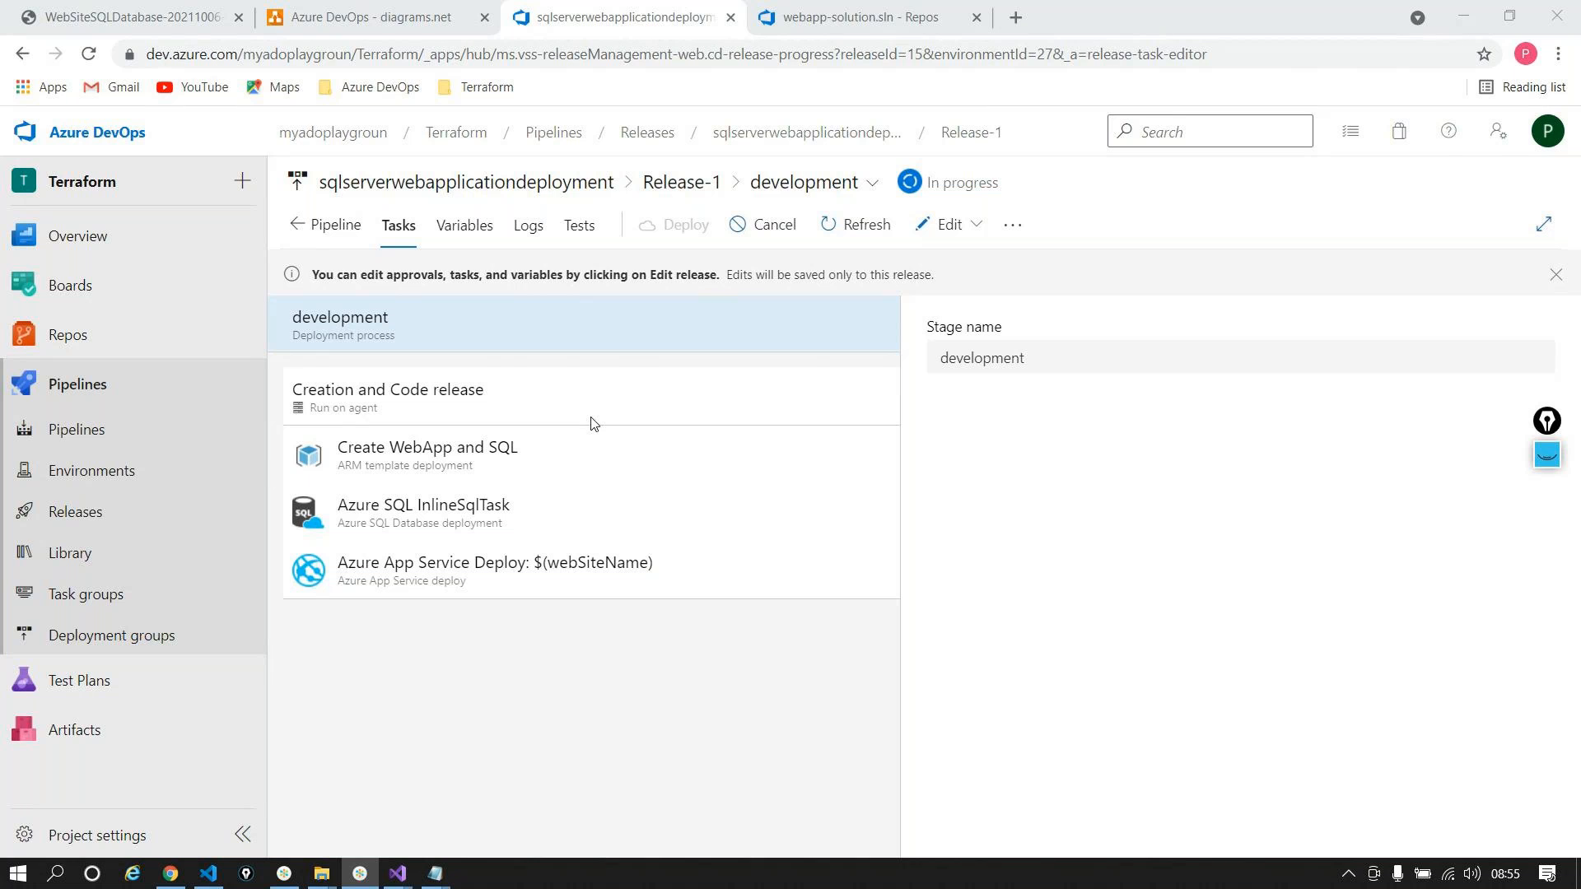
Step: Show the development stage's pipeline variables and highlight envPrefix in the resourceGroupName value
{"action": "left_click", "coordinate": [463, 230]}
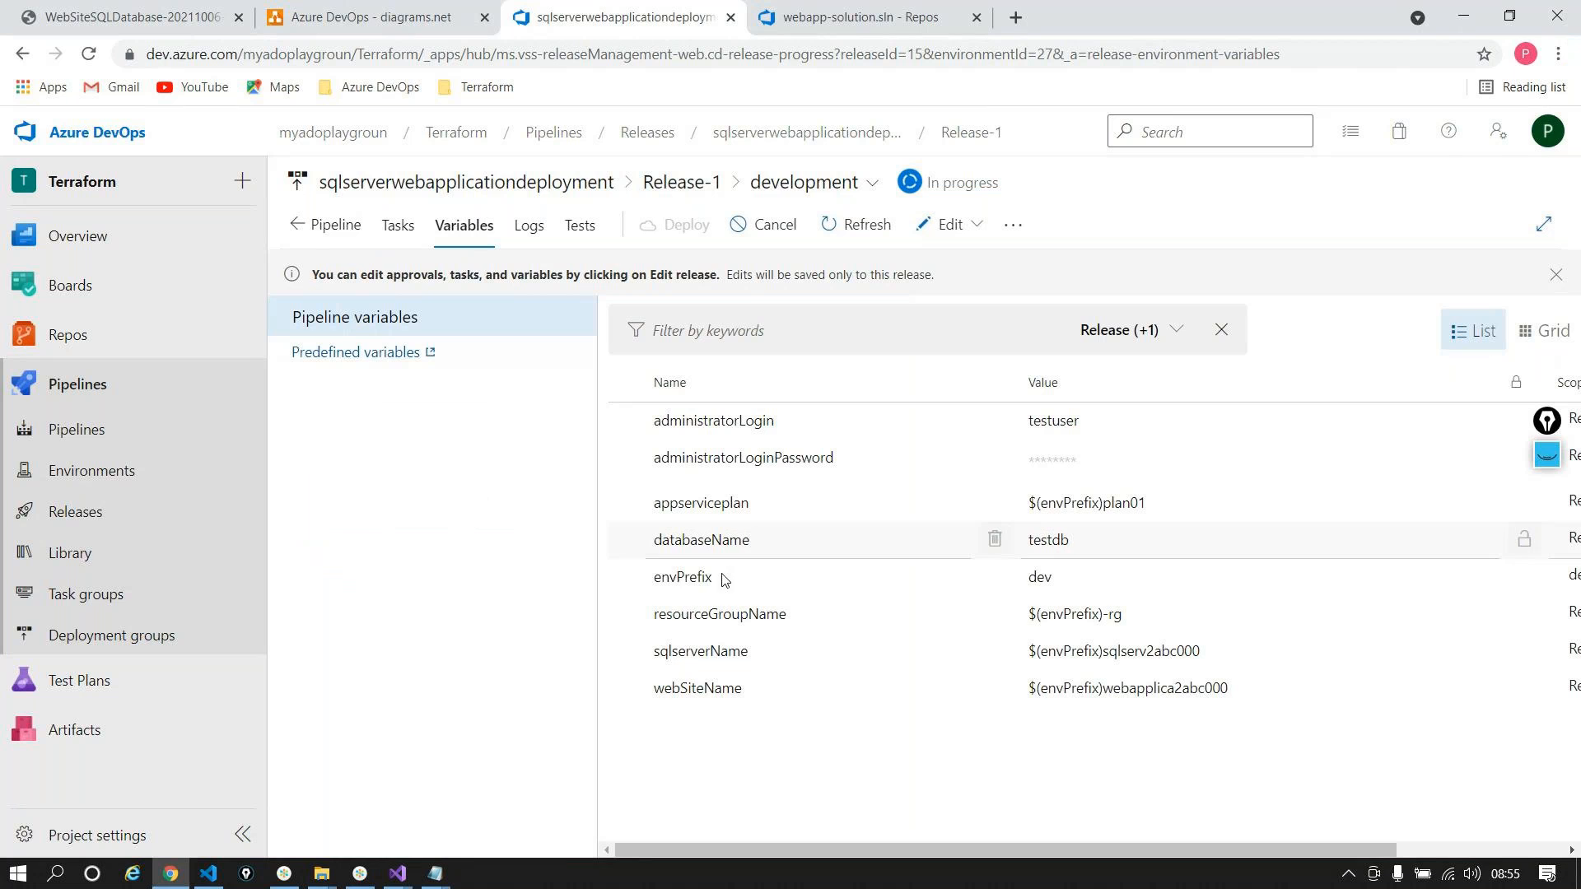
{"action": "double_click", "coordinate": [708, 577]}
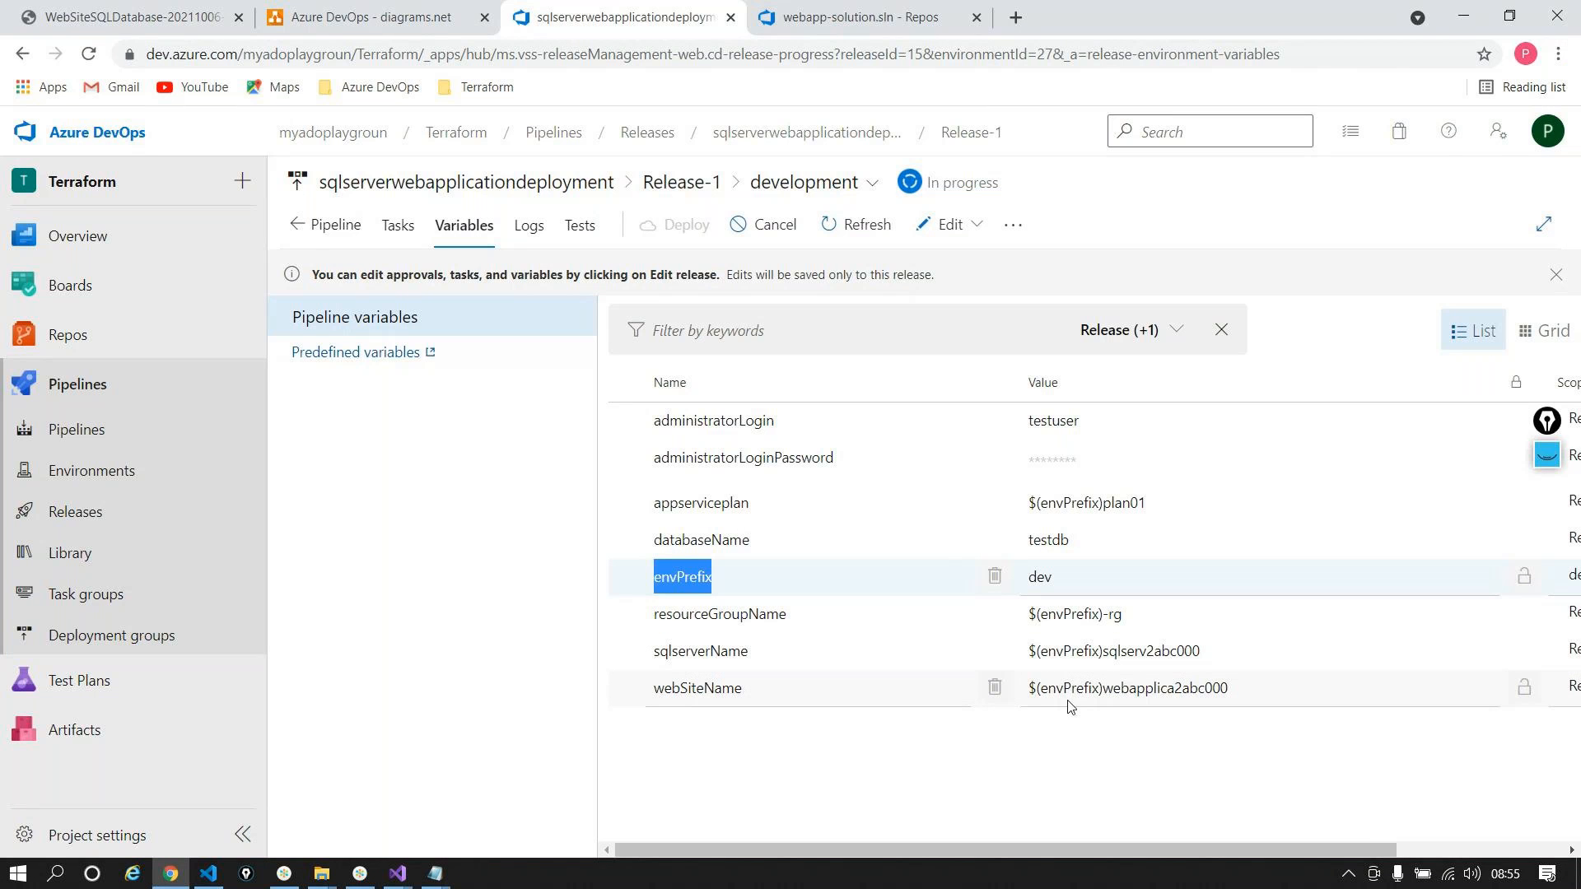
{"action": "double_click", "coordinate": [1068, 615]}
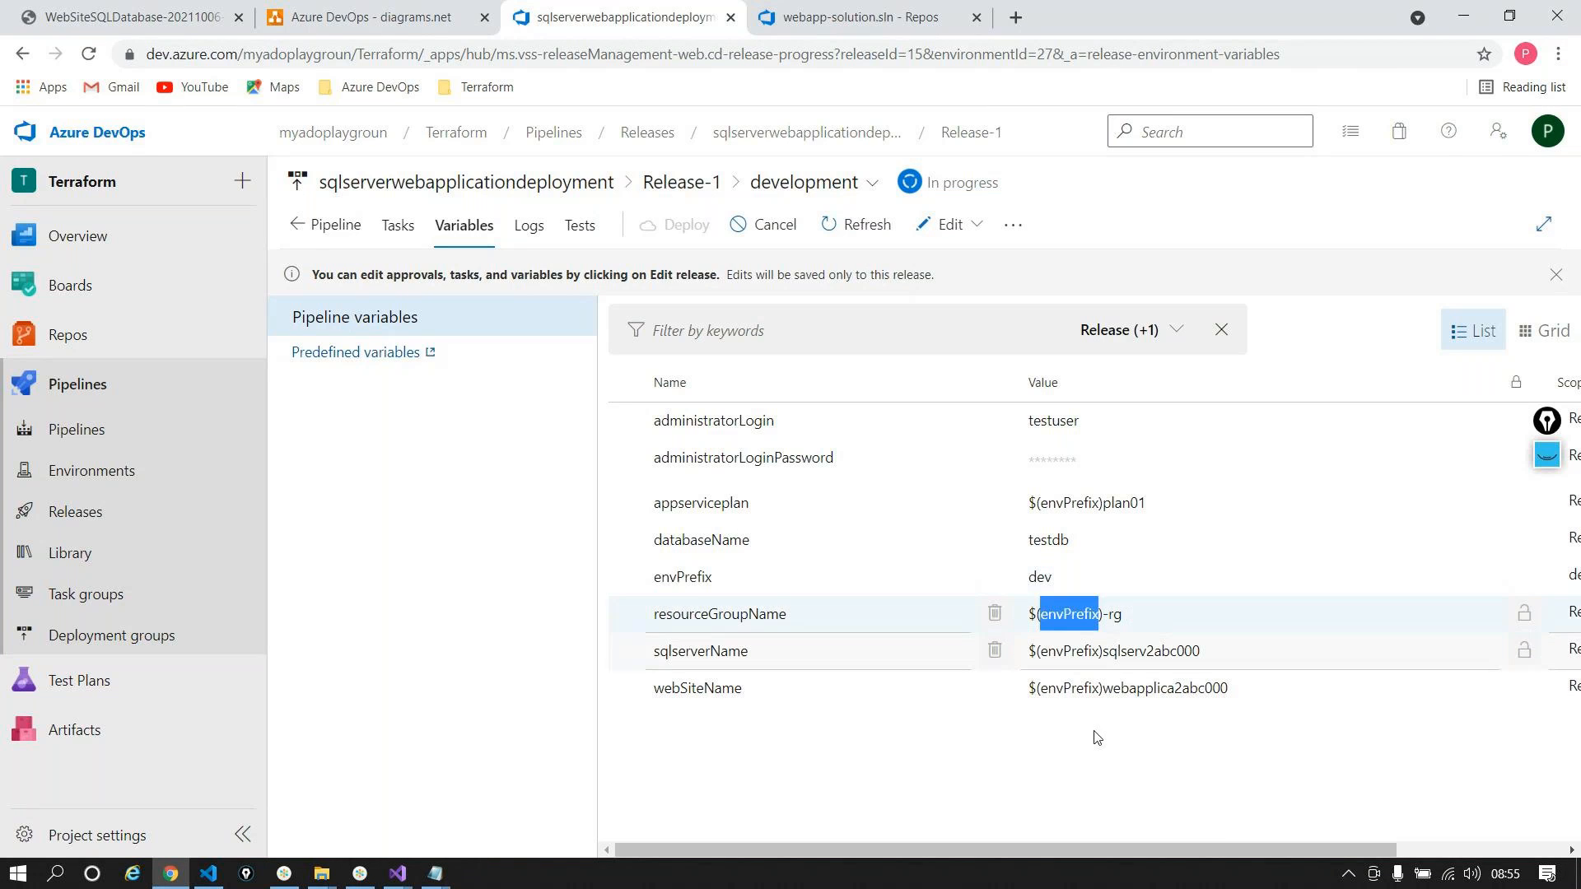
{"action": "left_click_drag", "start_coordinate": [1137, 843], "coordinate": [1278, 843]}
{"action": "left_click_drag", "start_coordinate": [1194, 869], "coordinate": [1112, 864]}
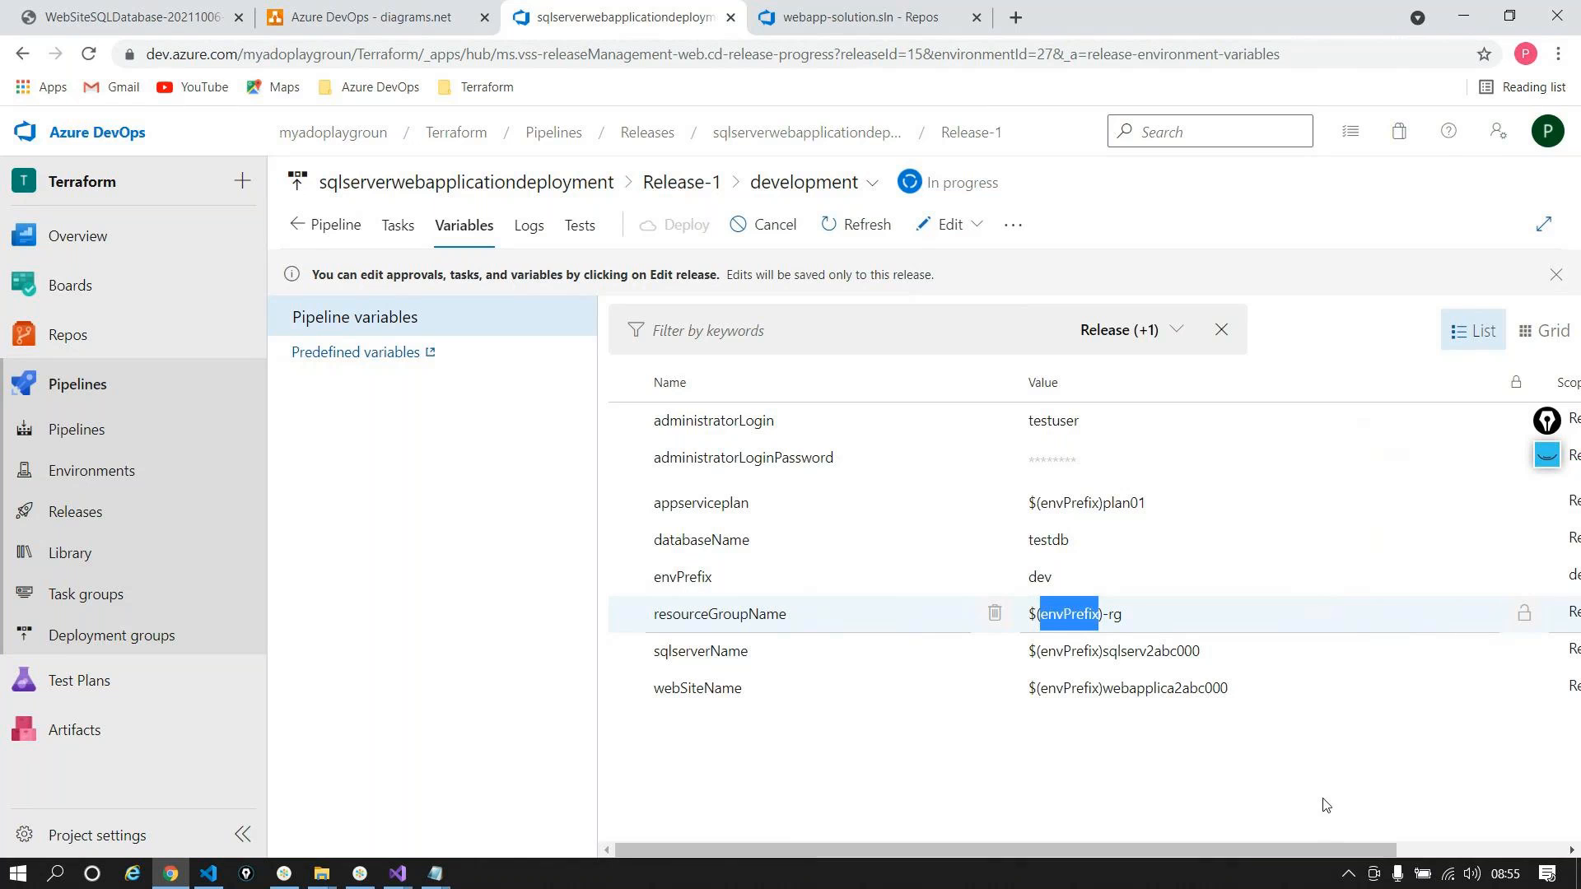
{"action": "left_click_drag", "start_coordinate": [1253, 850], "coordinate": [1209, 851]}
{"action": "left_click_drag", "start_coordinate": [996, 855], "coordinate": [1077, 888]}
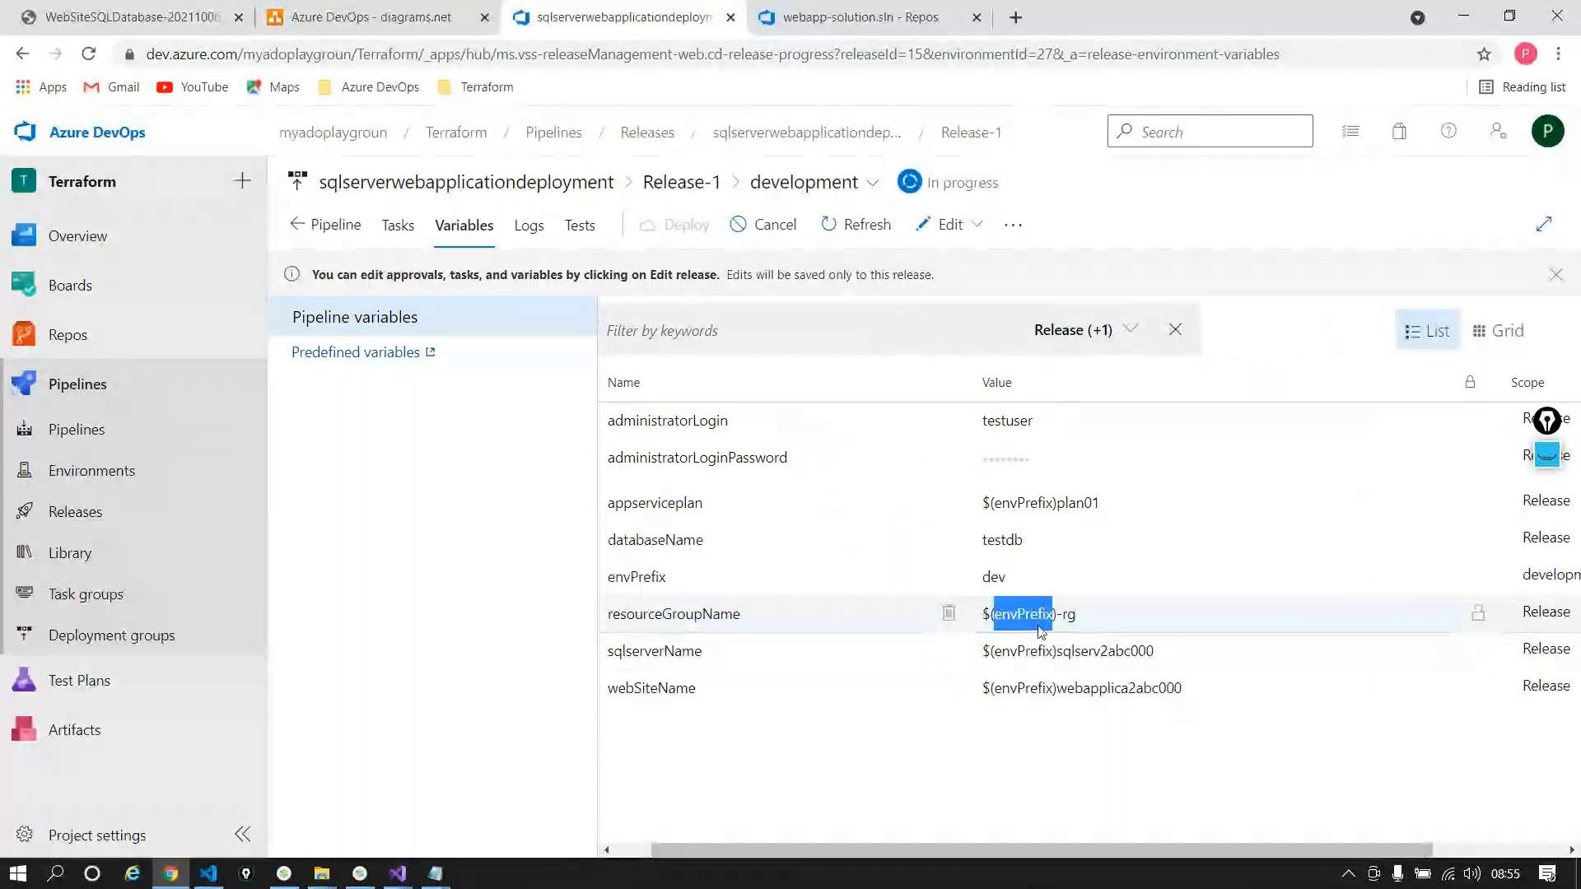
Step: Highlight the rg suffix and envPrefix in sqlserverName, $(envPrefix)sqlserv2abc000
{"action": "double_click", "coordinate": [1067, 616]}
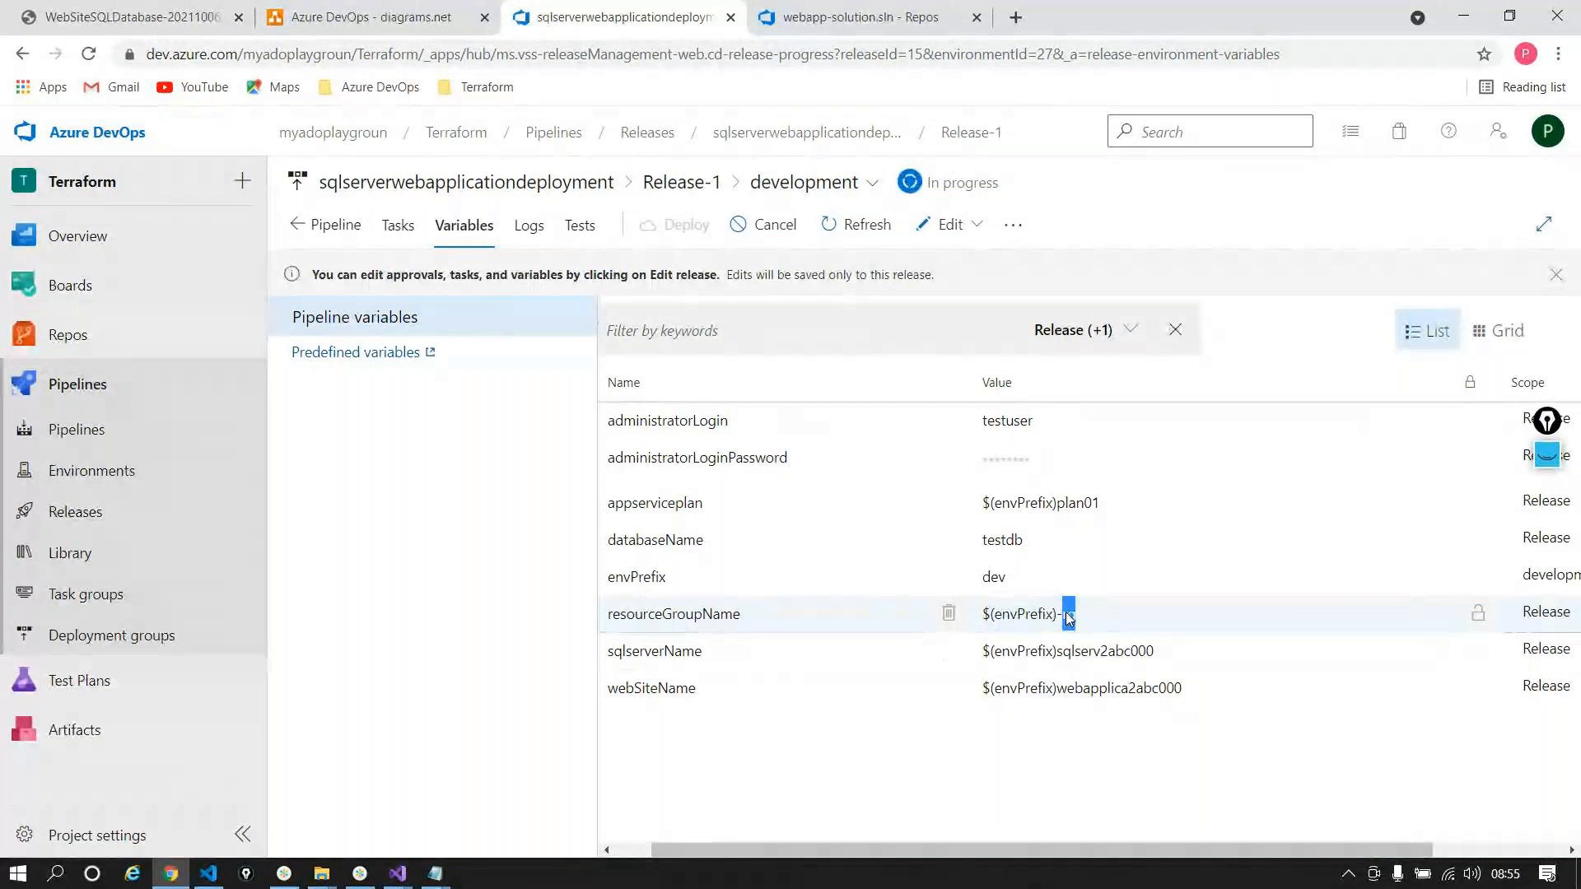
{"action": "double_click", "coordinate": [1049, 652]}
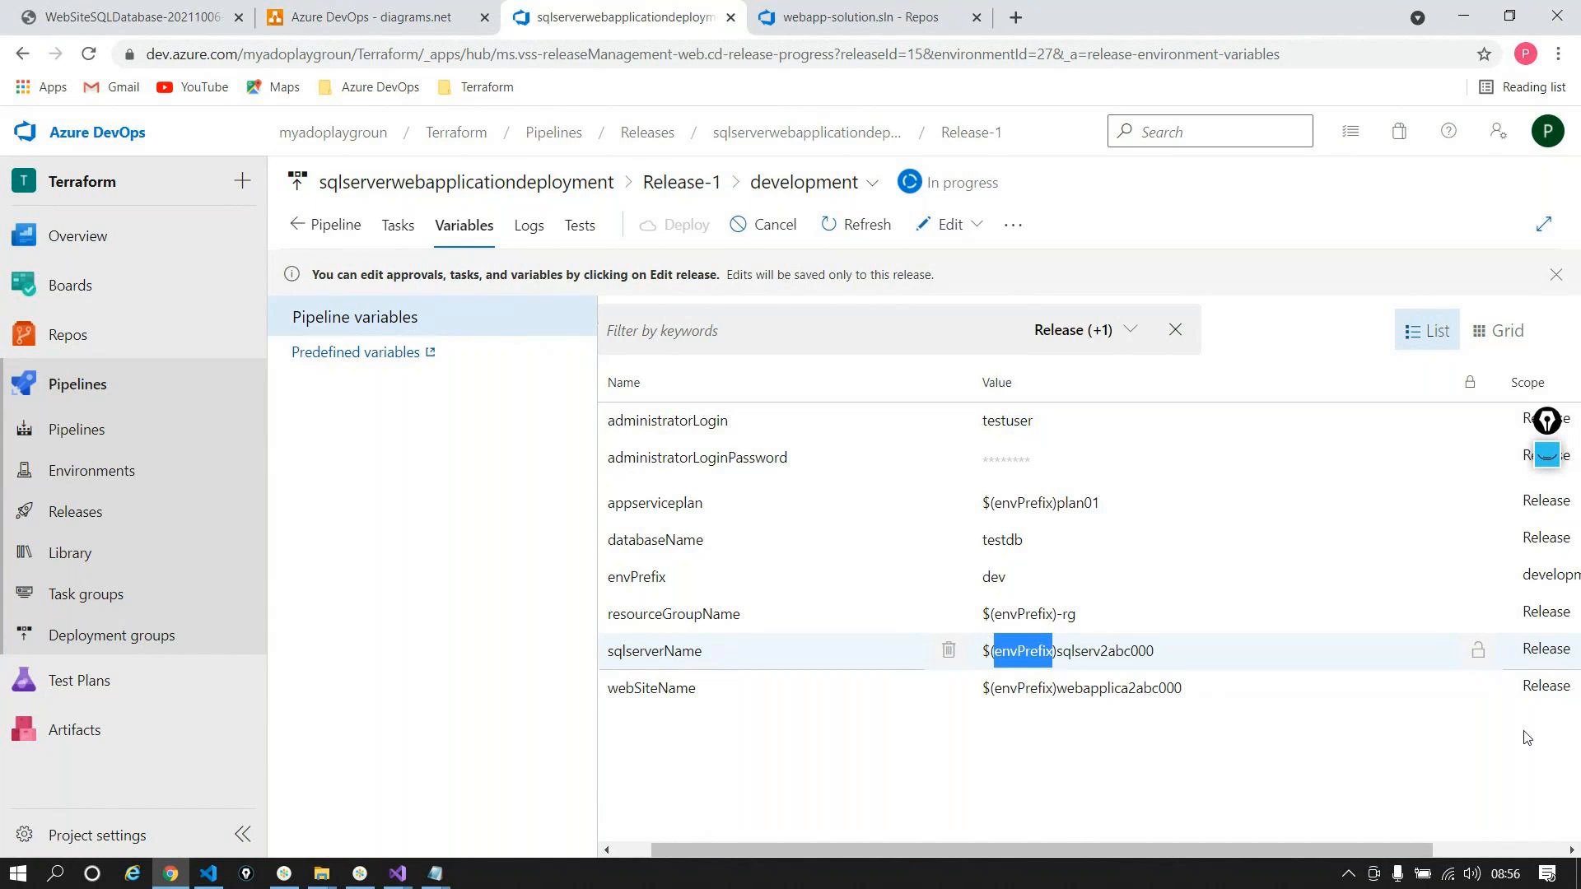
{"action": "left_click_drag", "start_coordinate": [1378, 847], "coordinate": [1510, 846]}
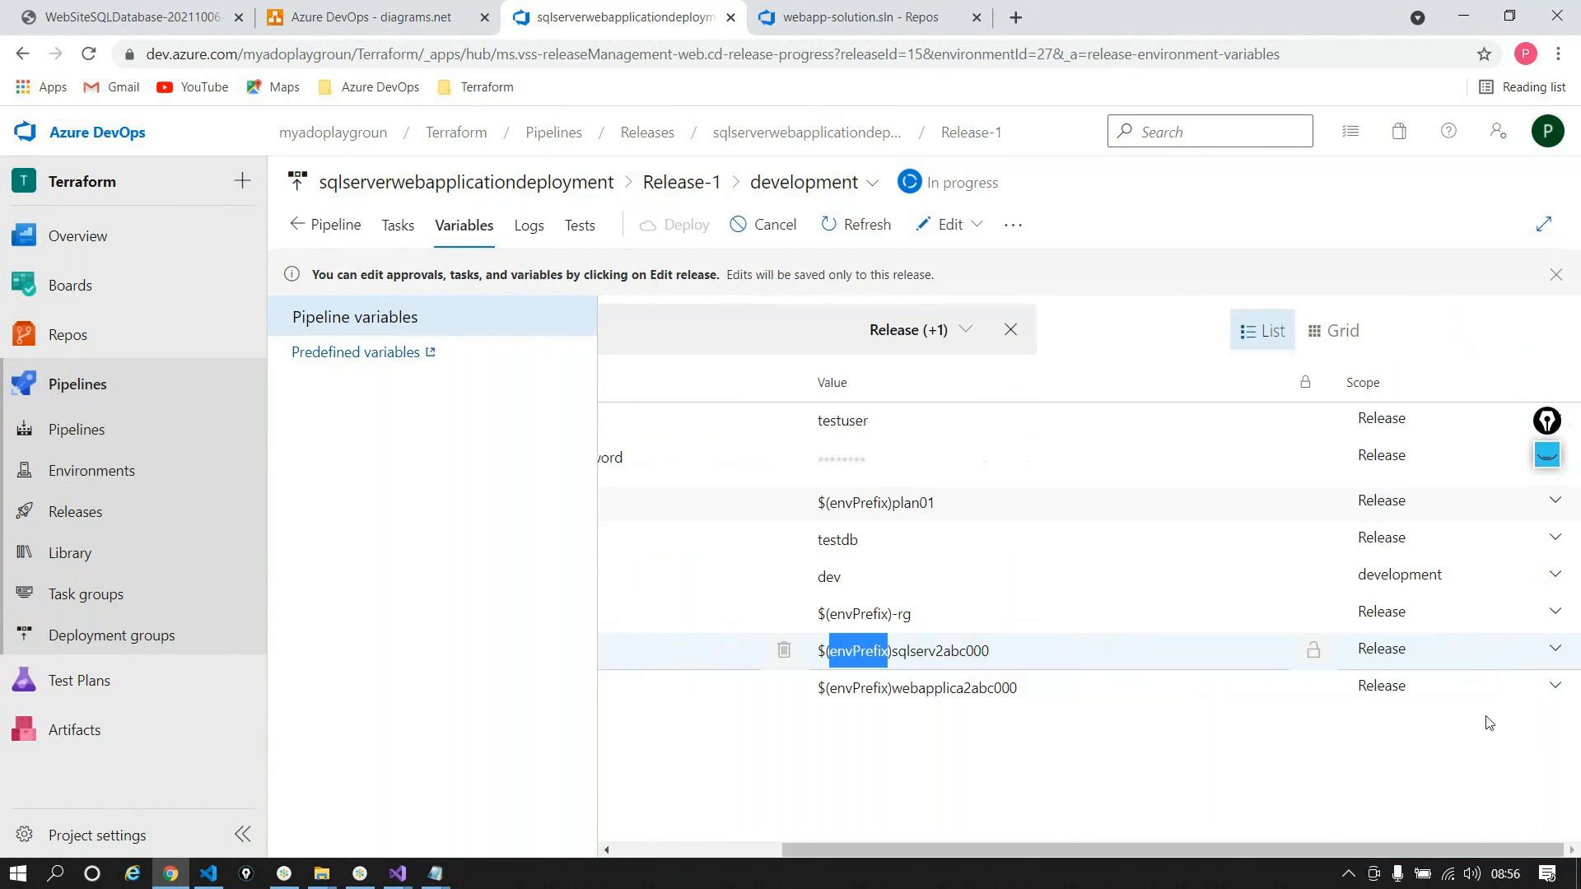
{"action": "left_click_drag", "start_coordinate": [1371, 848], "coordinate": [857, 850]}
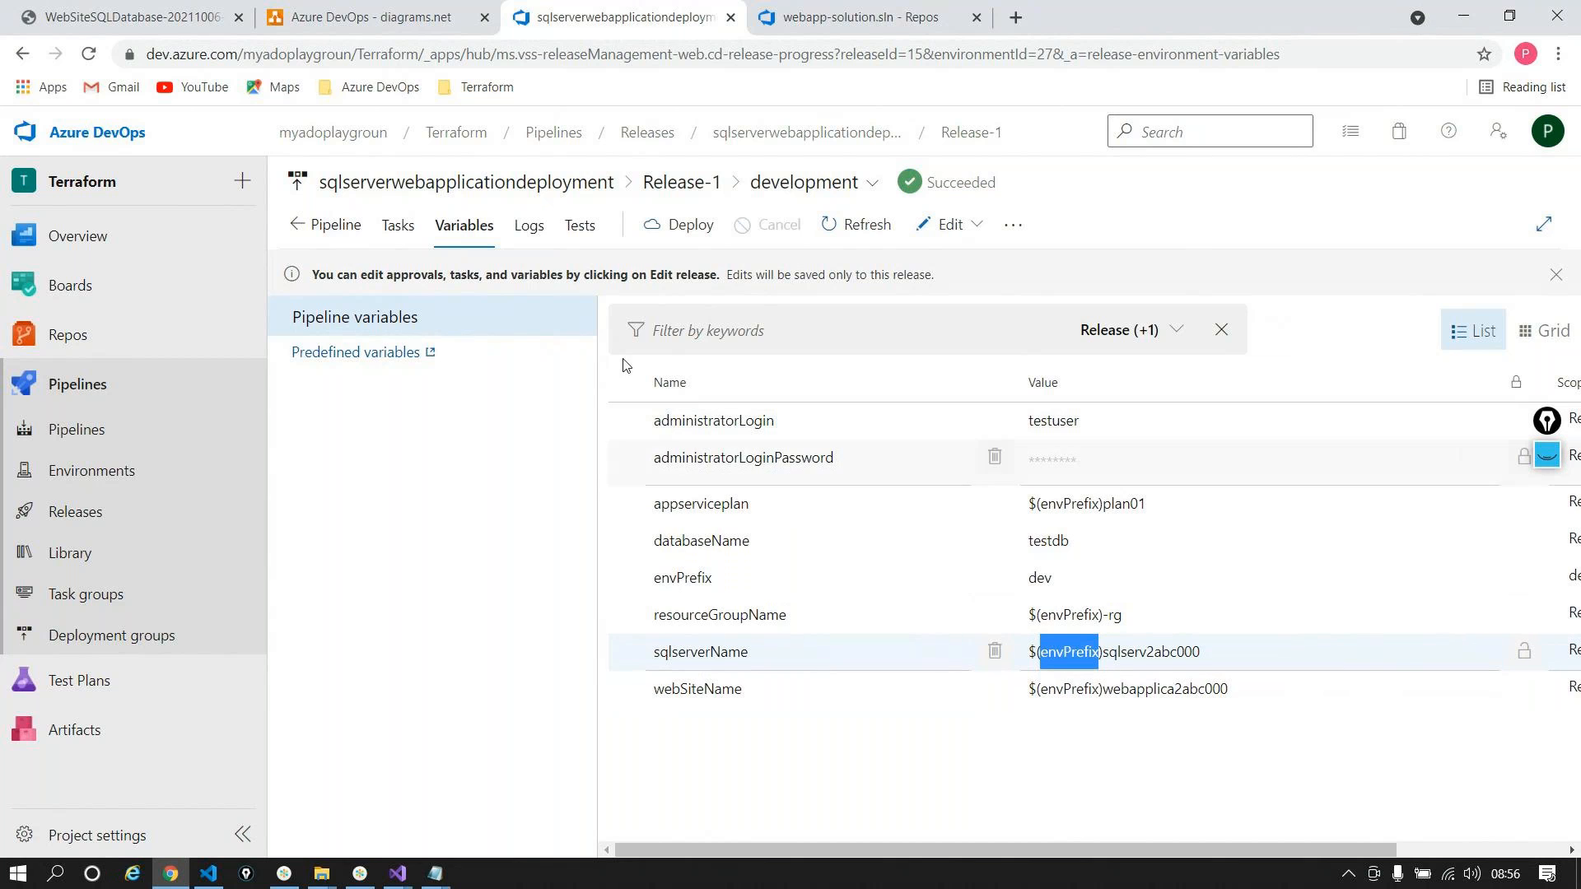
Step: Review the Create WebApp and SQL, InlineSqlTask and App Service Deploy logs, then return to the portal
{"action": "left_click", "coordinate": [531, 235]}
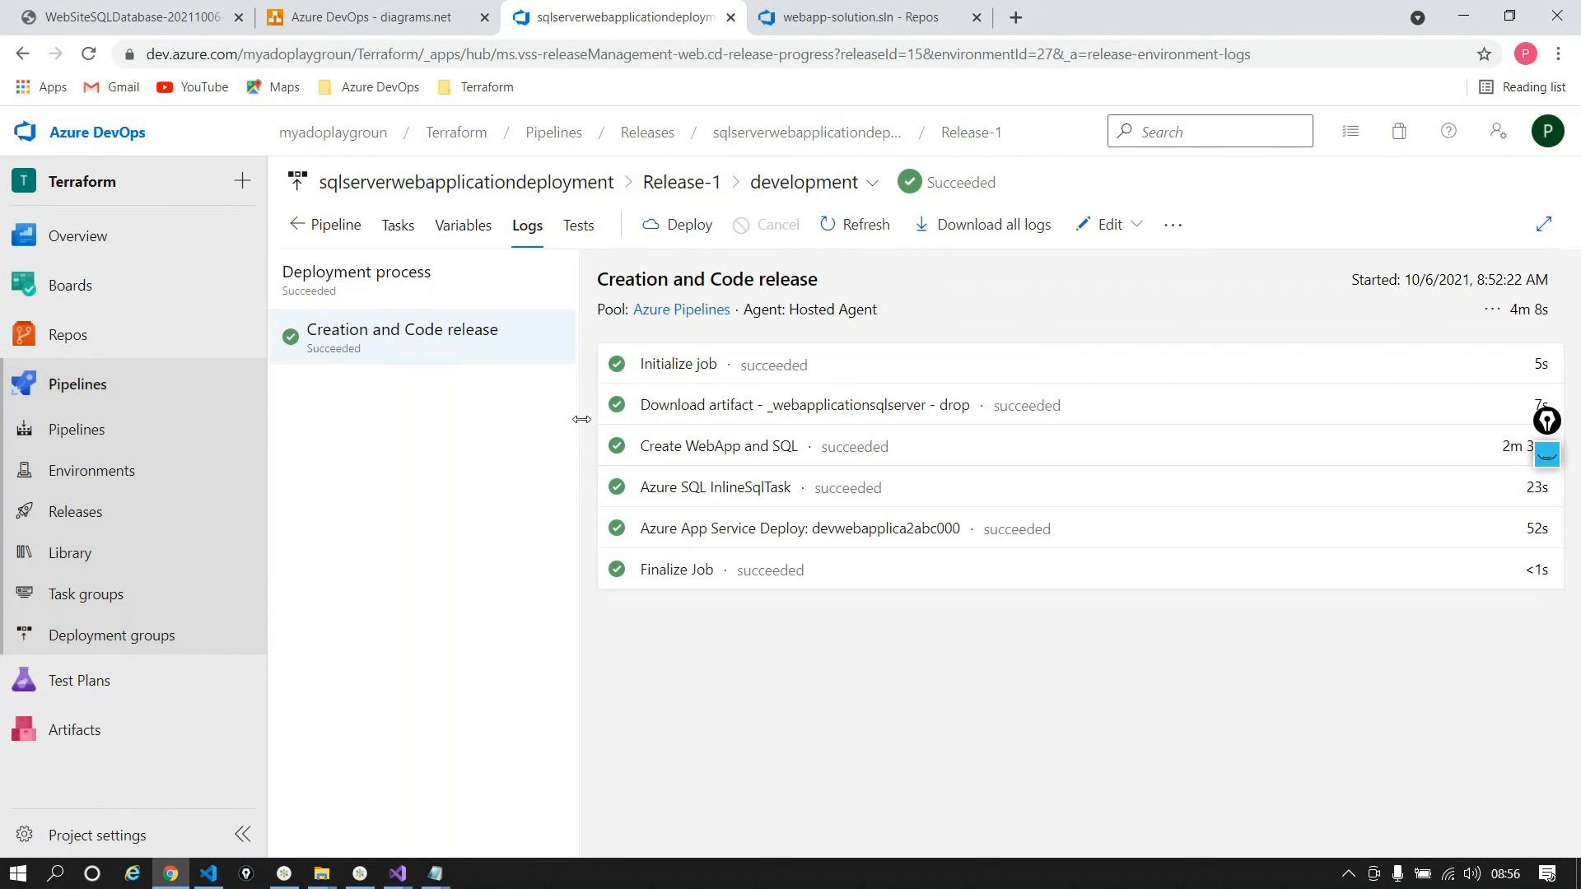
{"action": "left_click", "coordinate": [662, 447]}
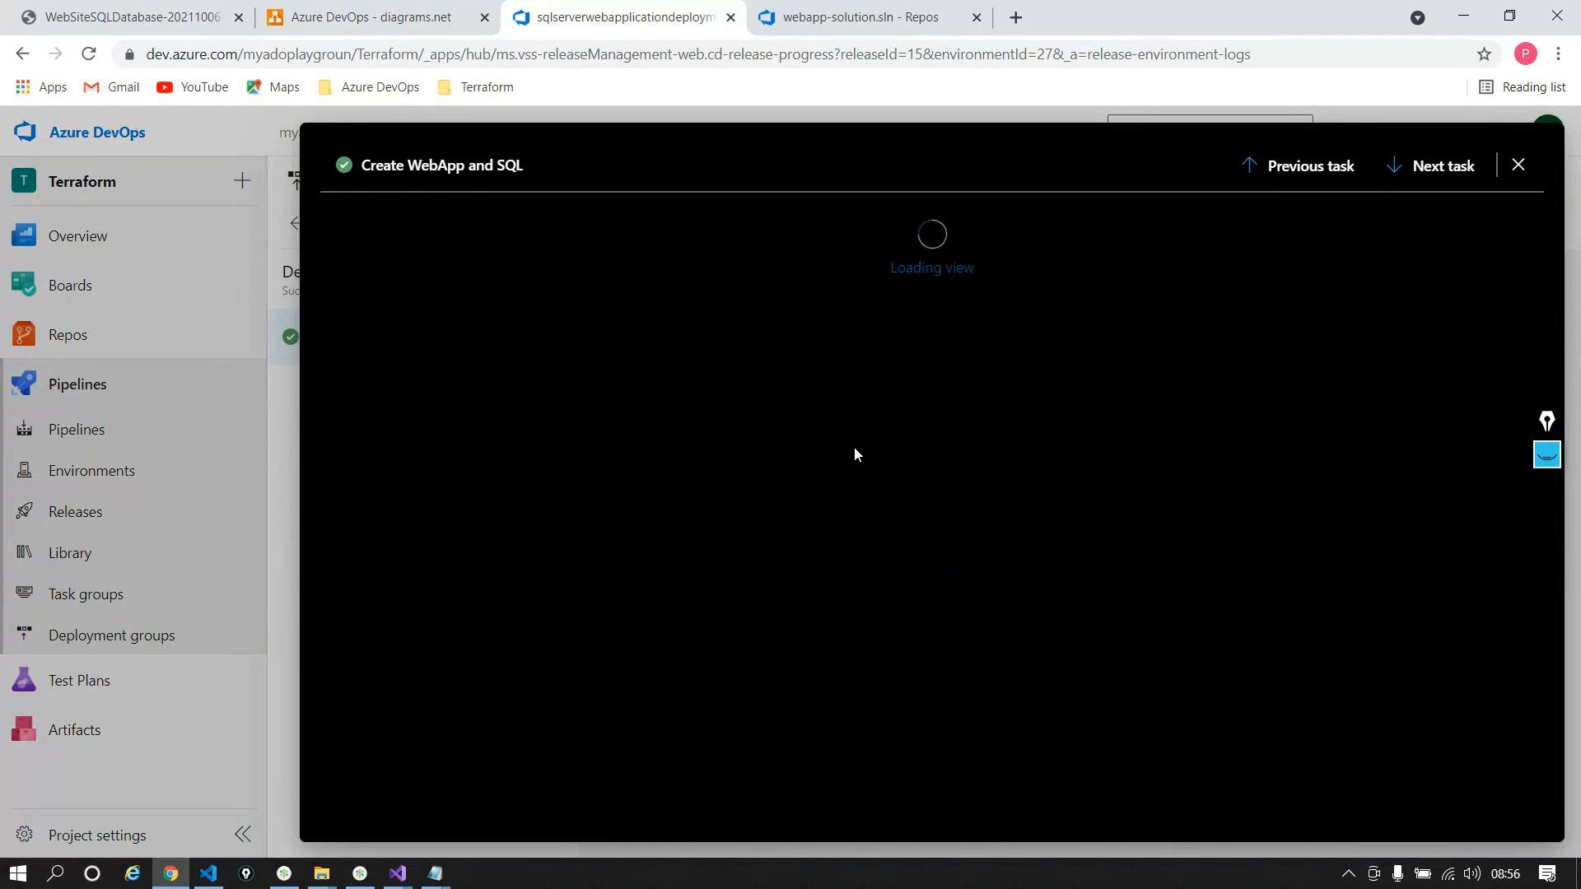
{"action": "key", "text": "Escape"}
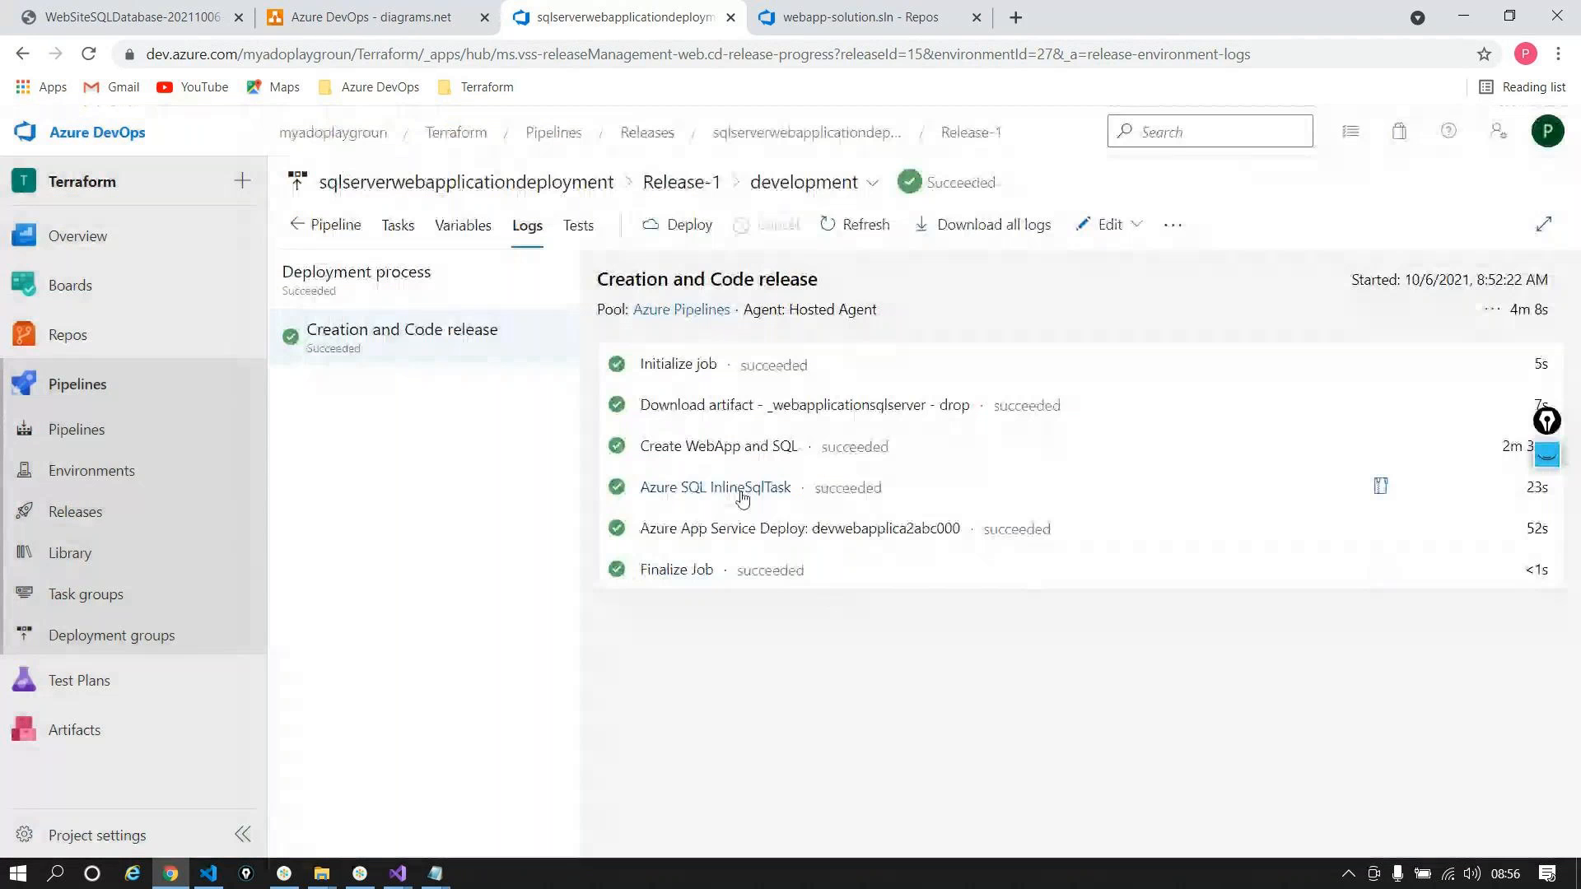
{"action": "left_click", "coordinate": [822, 488]}
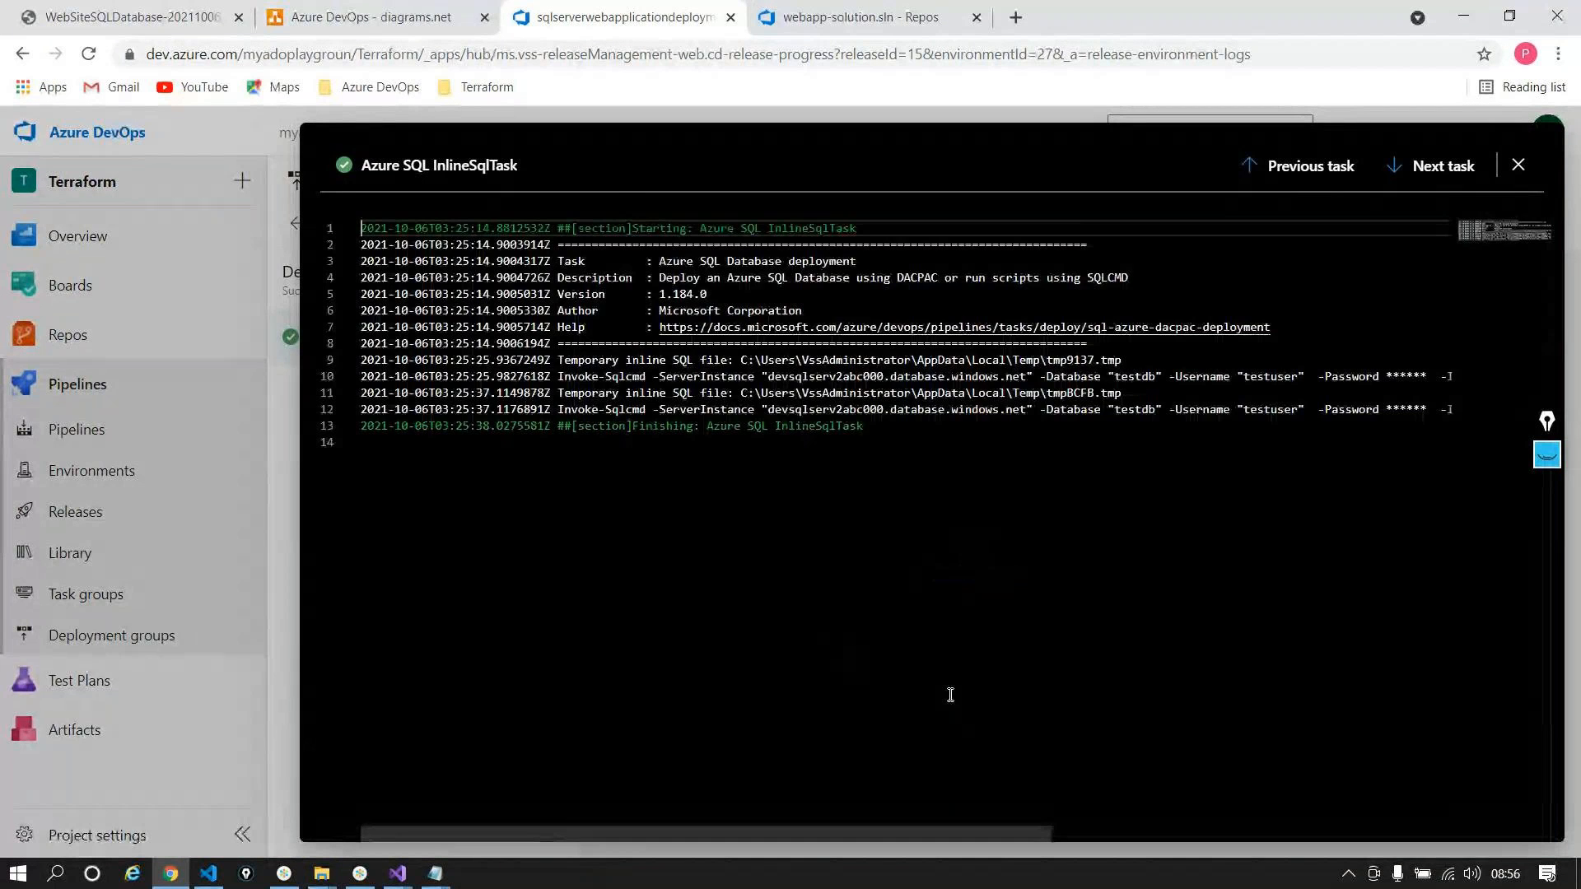
{"action": "key", "text": "Escape"}
{"action": "left_click", "coordinate": [743, 531]}
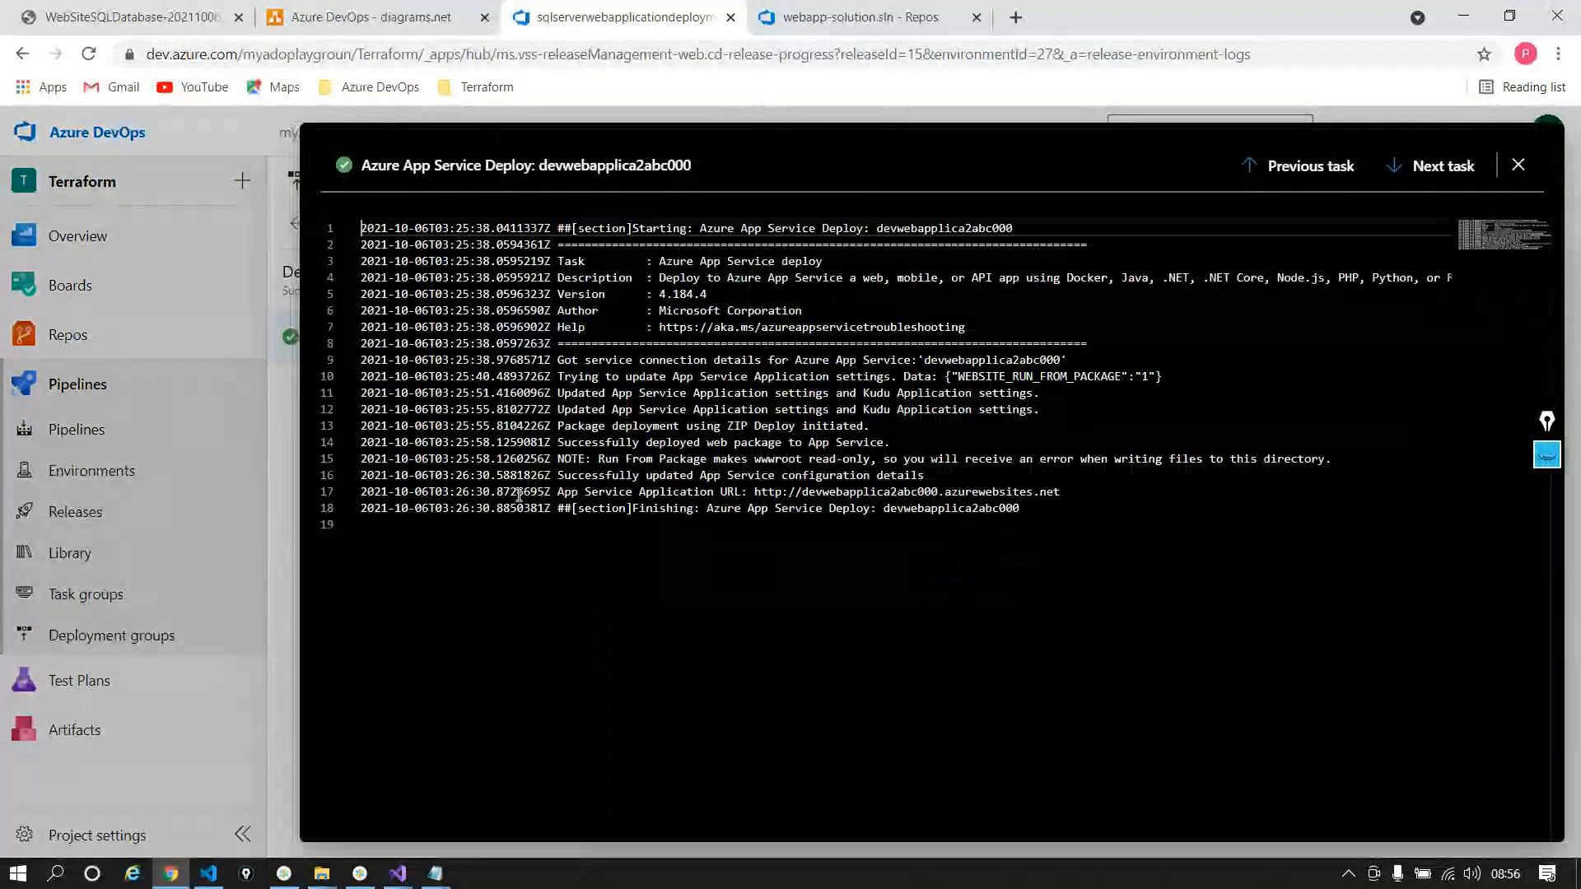
{"action": "key", "text": "ctrl+a"}
{"action": "key", "text": "Escape"}
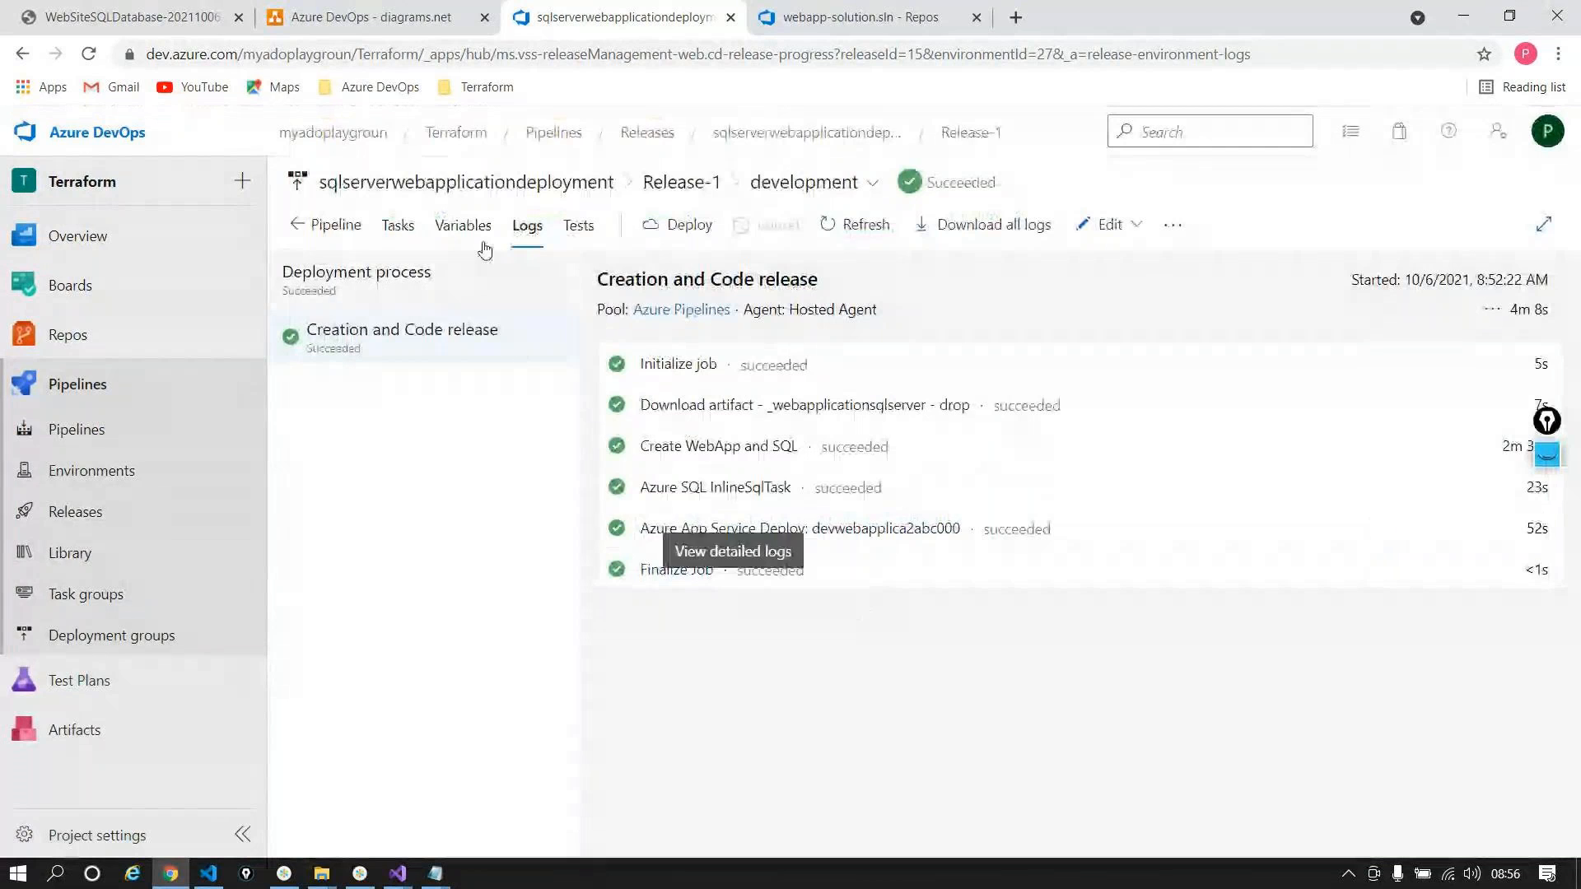
{"action": "left_click", "coordinate": [123, 18]}
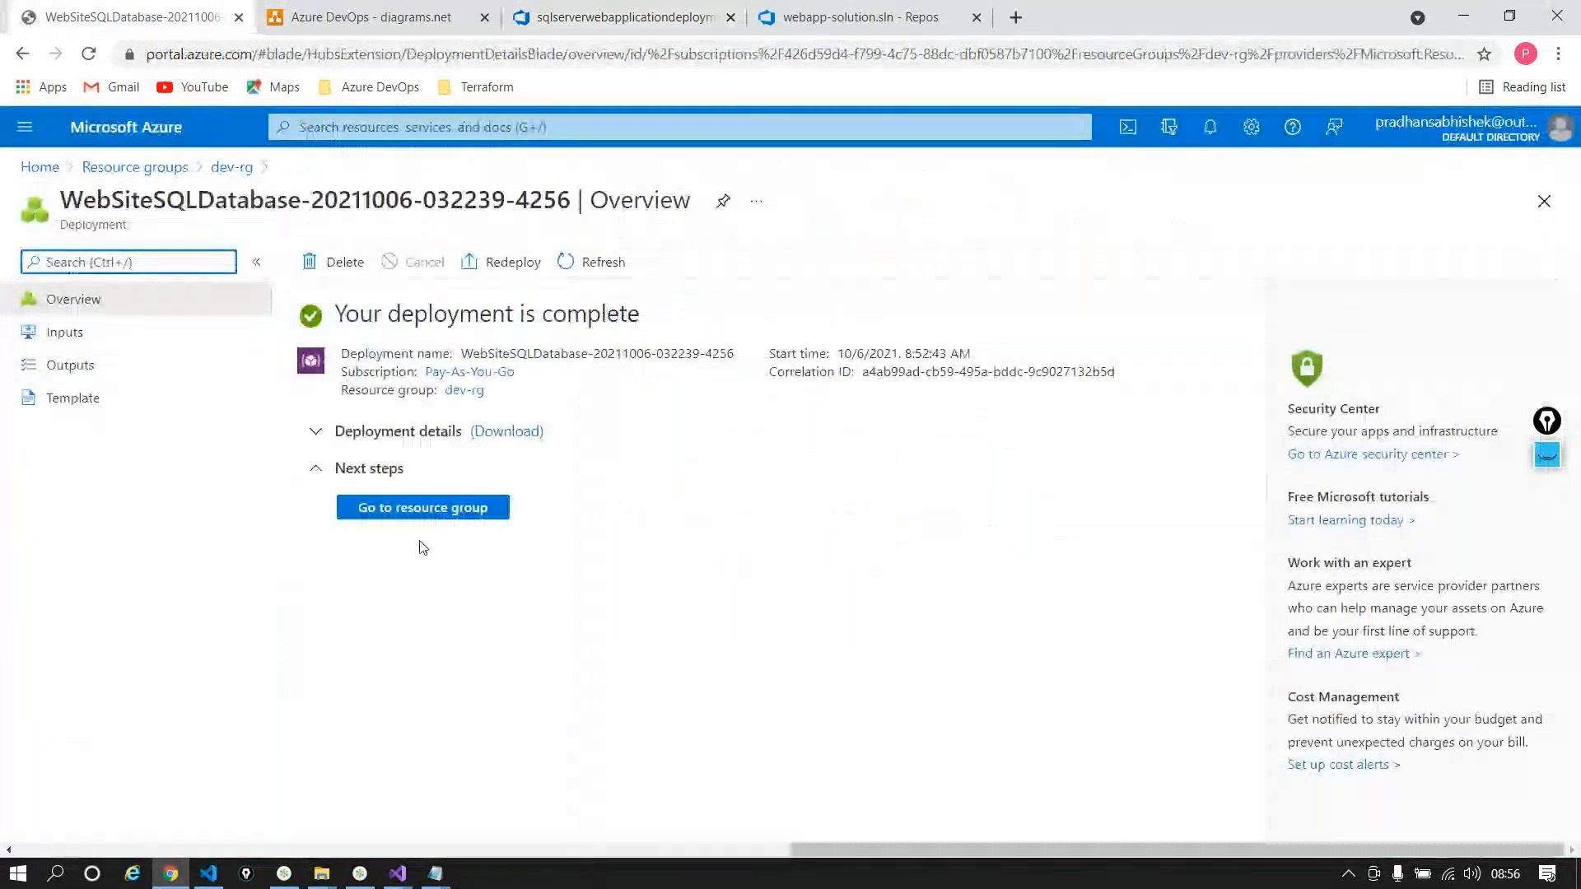
Step: Go from dev-rg to devsqlserv2abc000 and its Firewalls and virtual networks page
{"action": "left_click", "coordinate": [422, 508]}
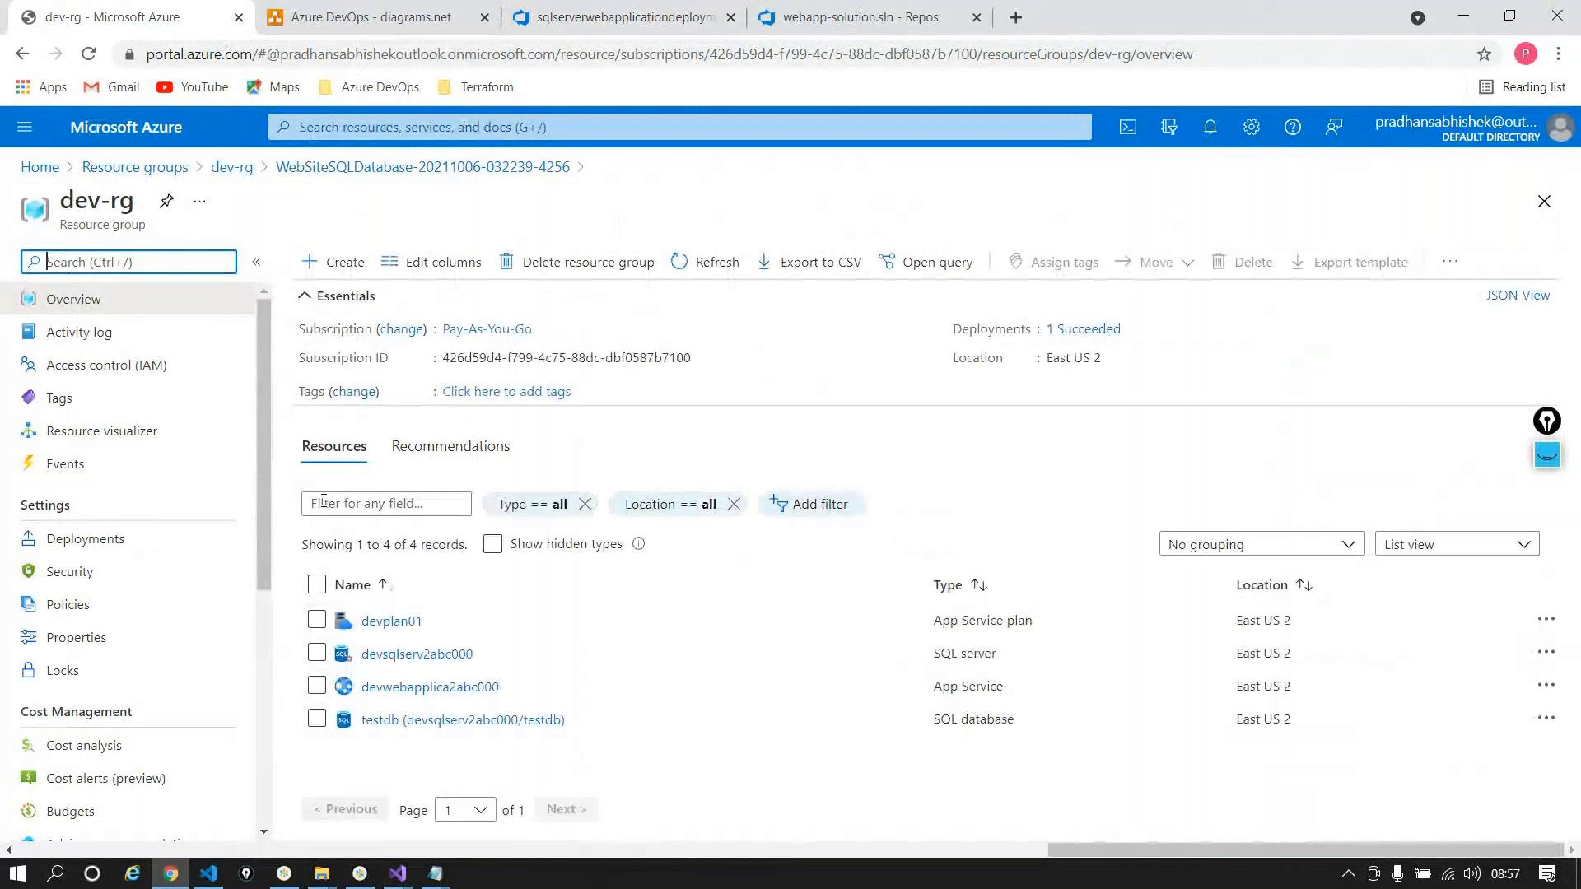
{"action": "left_click", "coordinate": [381, 654]}
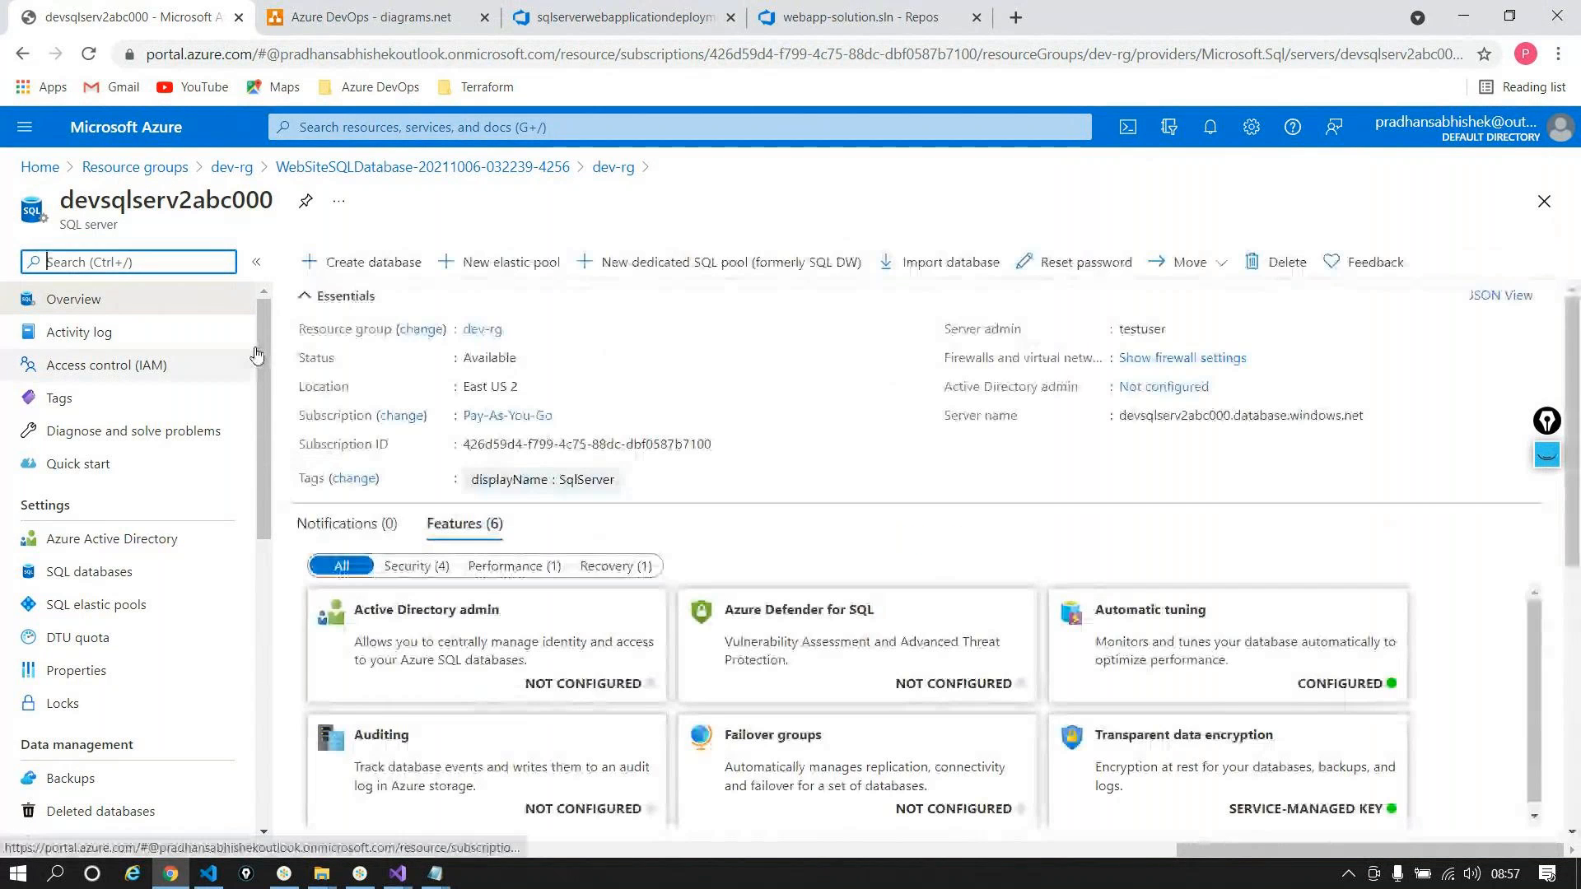
{"action": "left_click_drag", "start_coordinate": [262, 332], "coordinate": [257, 520]}
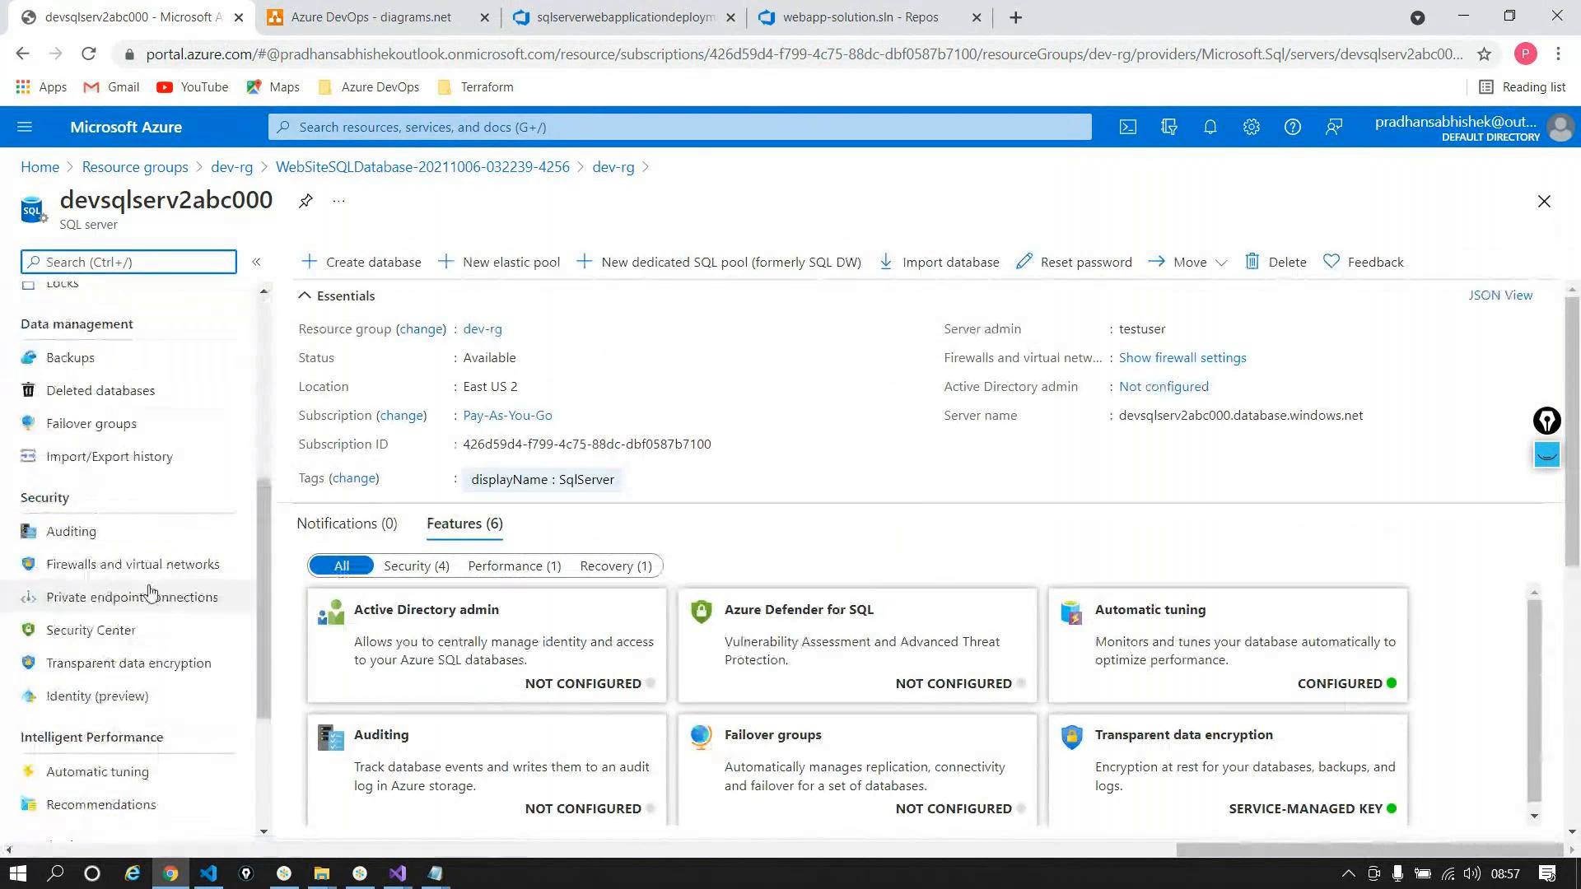
{"action": "left_click", "coordinate": [132, 564]}
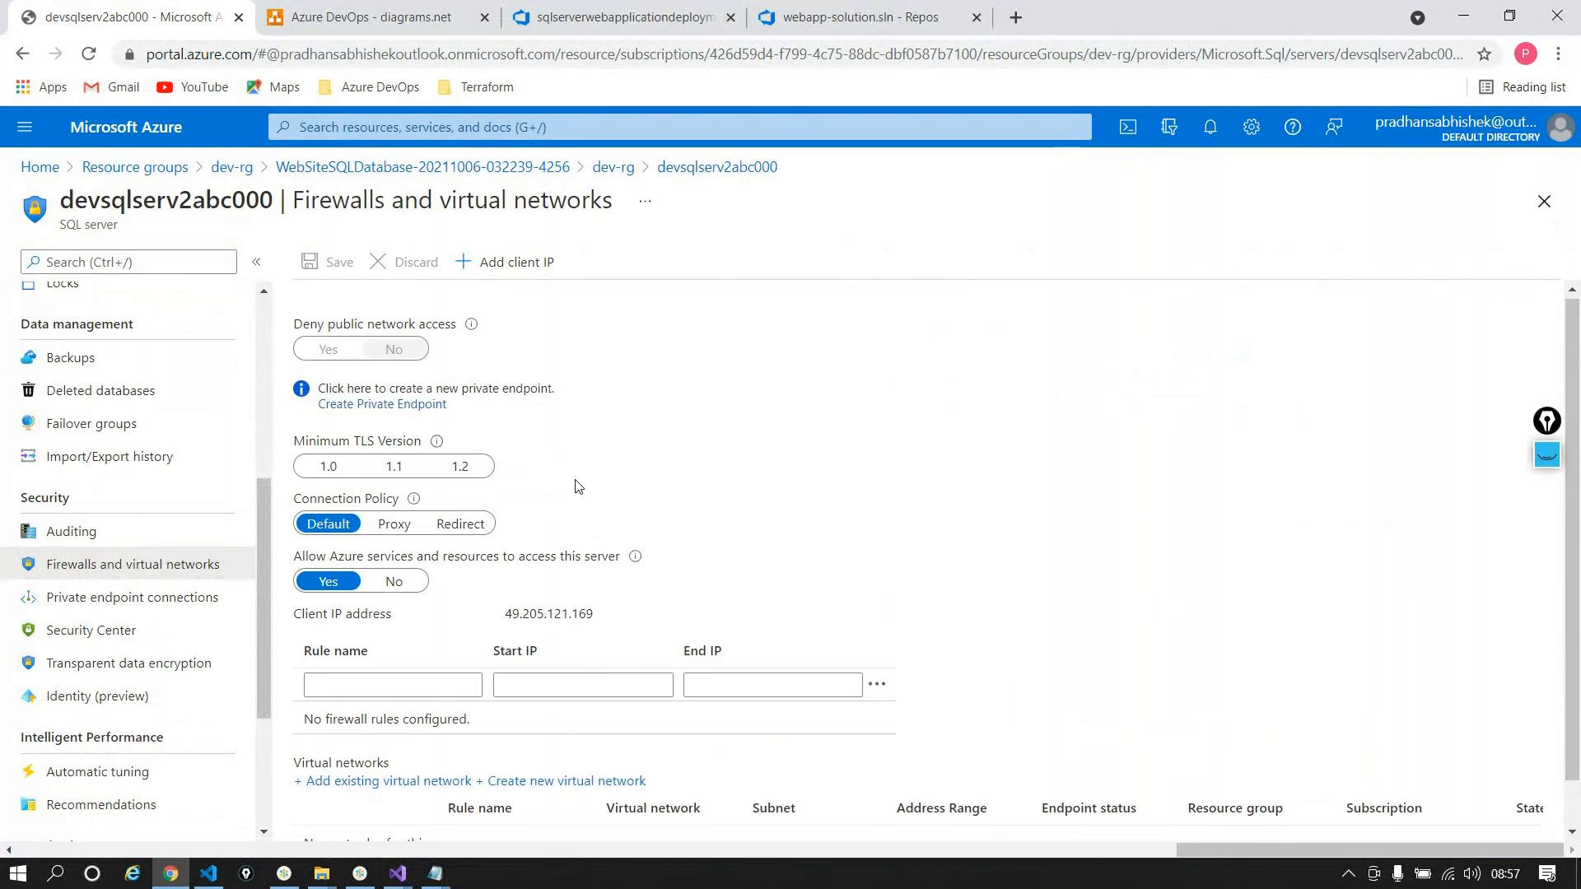
Step: Add and save a home firewall rule with 49.205.121.169 as both start and end IP
{"action": "scroll", "coordinate": [576, 486], "scroll_direction": "down", "scroll_amount": 2}
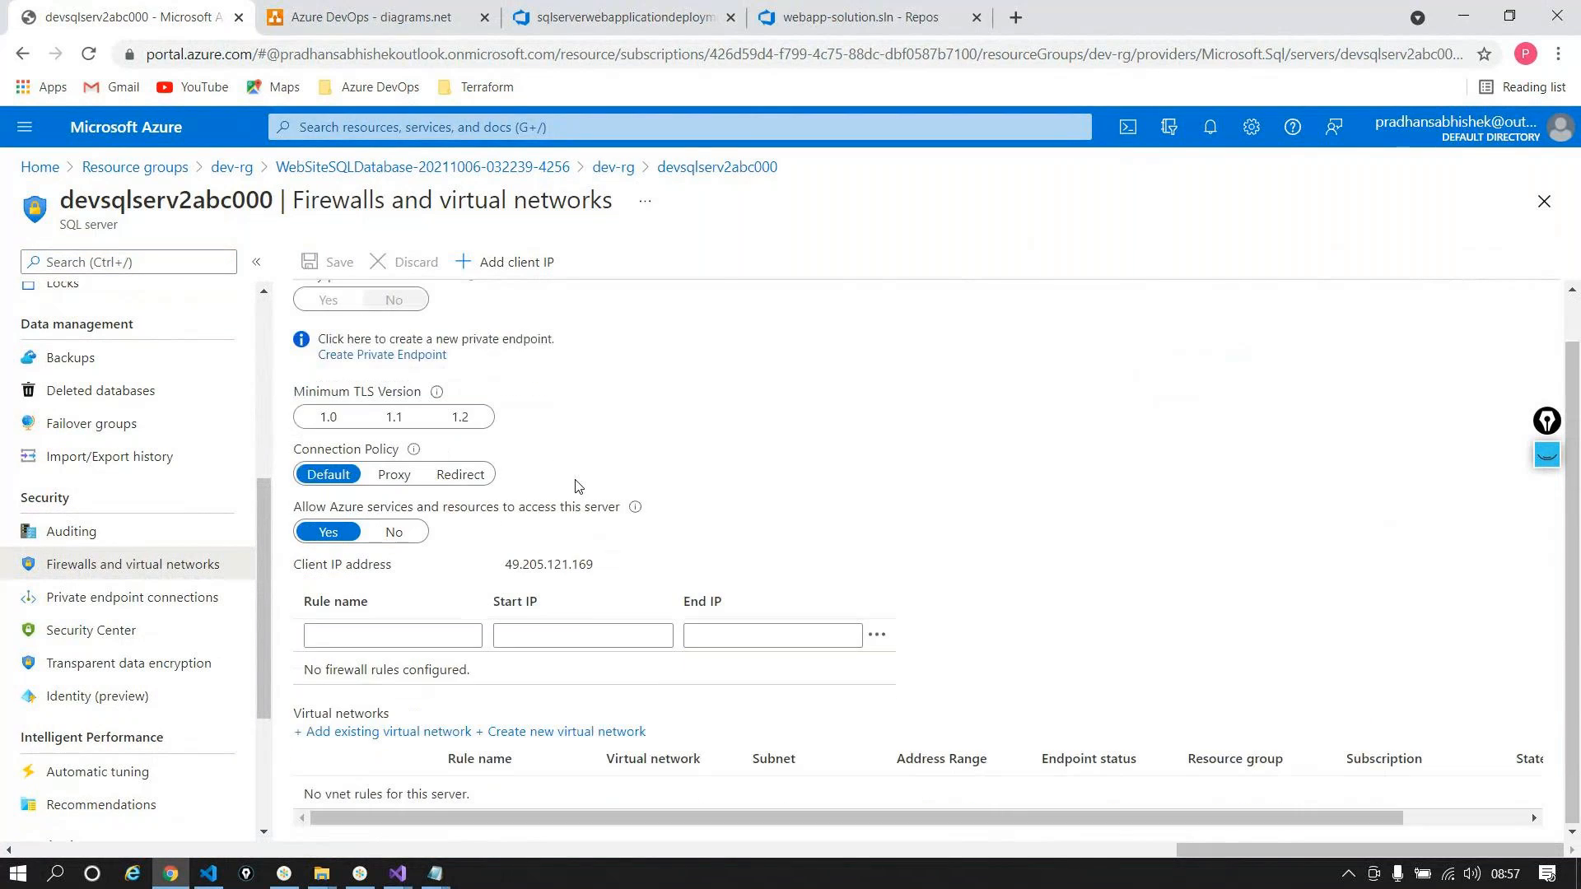
{"action": "double_click", "coordinate": [535, 571]}
{"action": "key", "text": "ctrl+c"}
{"action": "left_click", "coordinate": [426, 633]}
{"action": "type", "text": "kiran_home"}
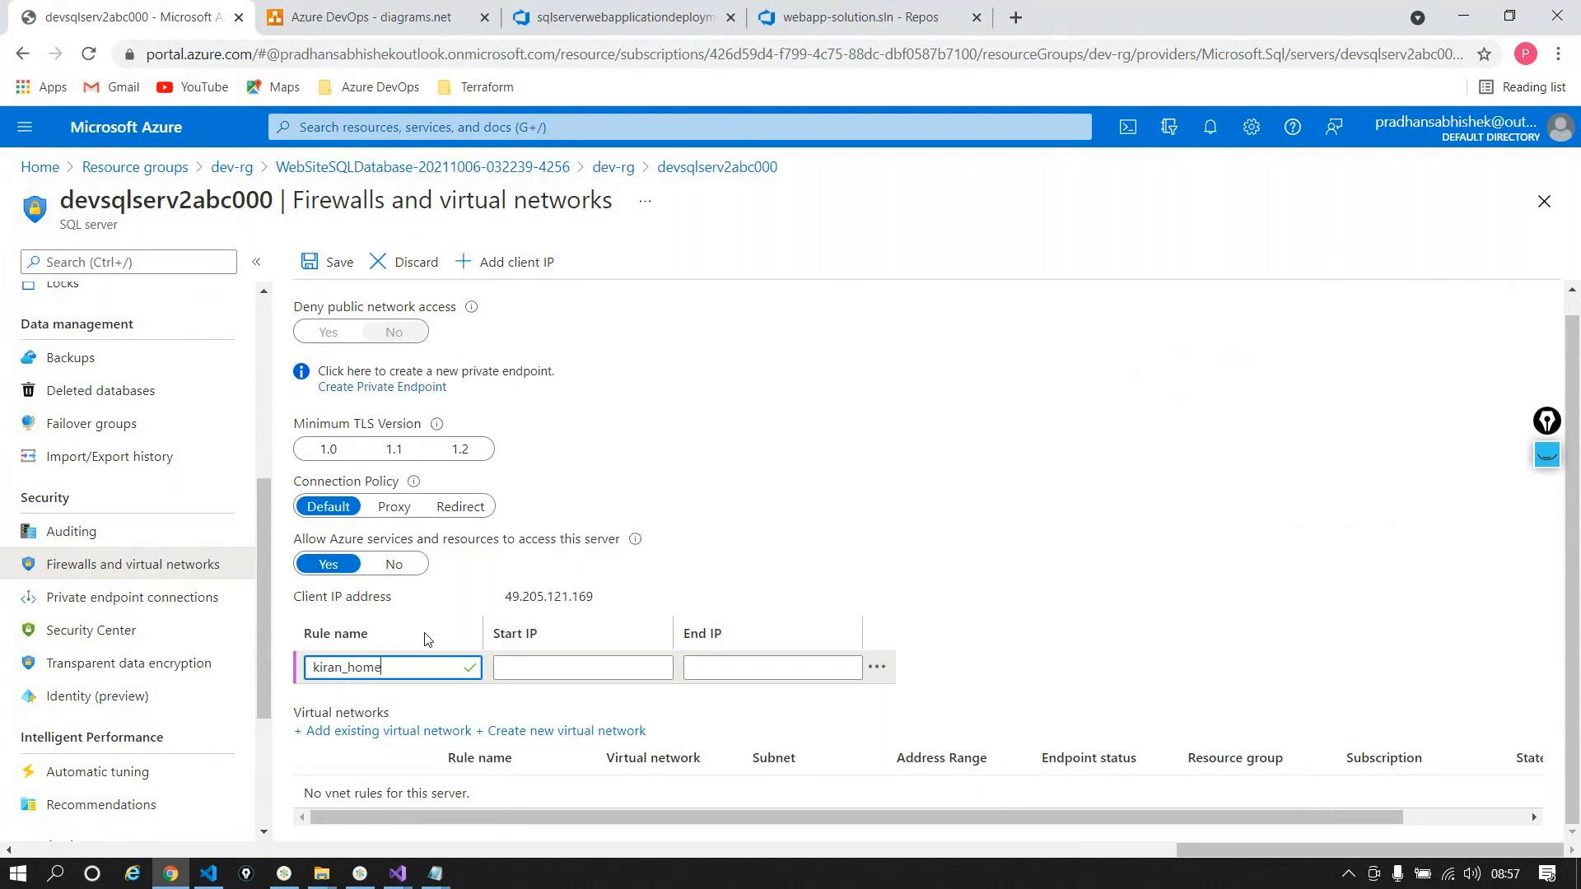
{"action": "key", "text": "Tab"}
{"action": "key", "text": "ctrl+v"}
{"action": "key", "text": "Tab"}
{"action": "key", "text": "ctrl+v"}
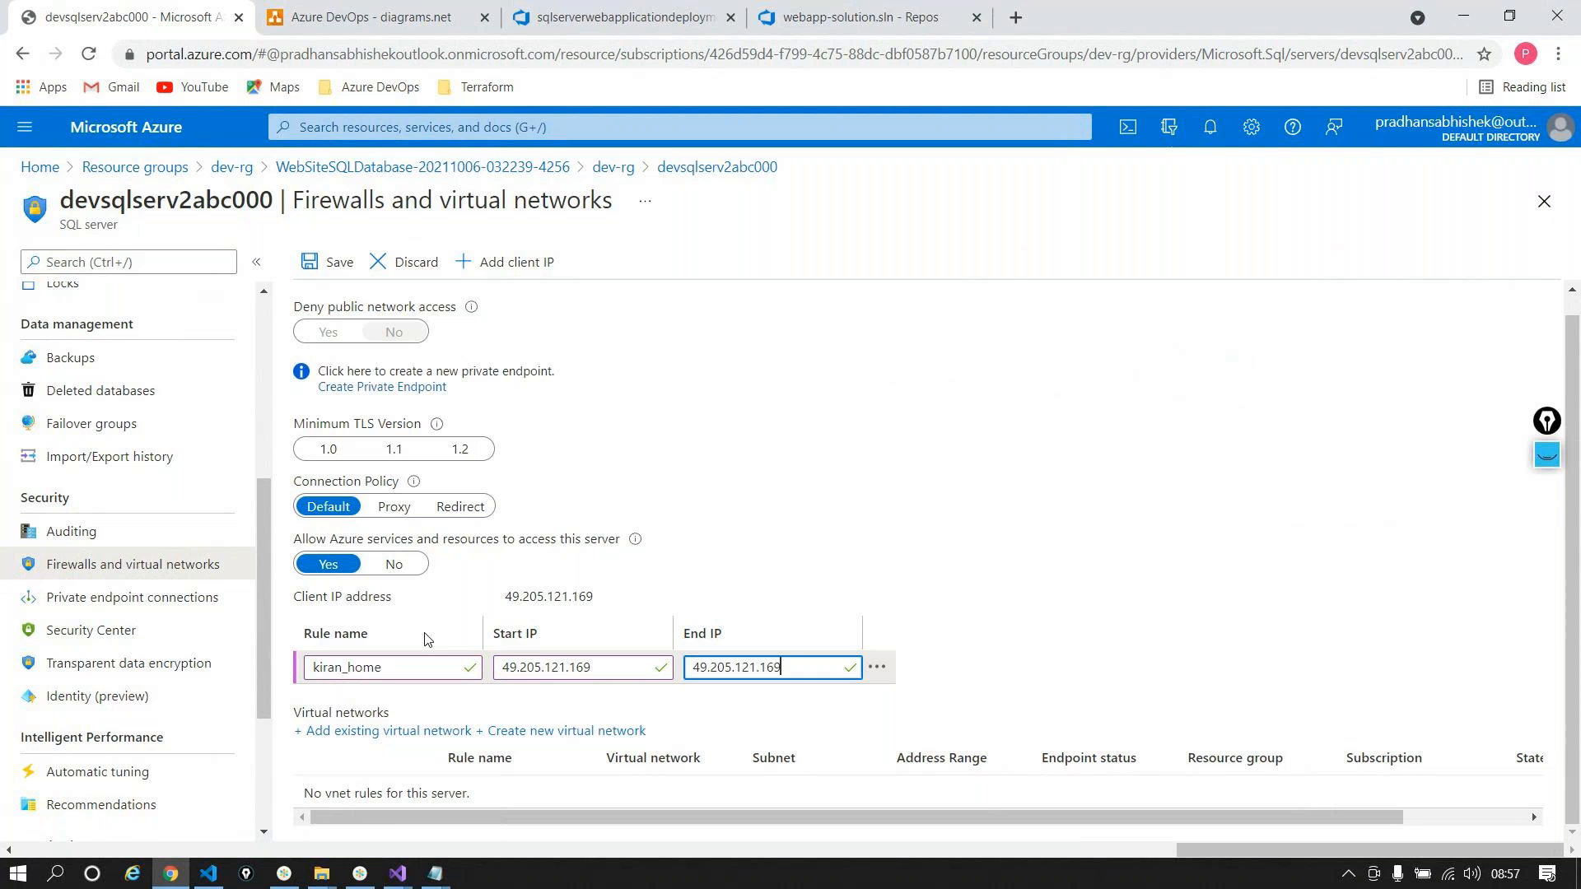
{"action": "left_click", "coordinate": [363, 588]}
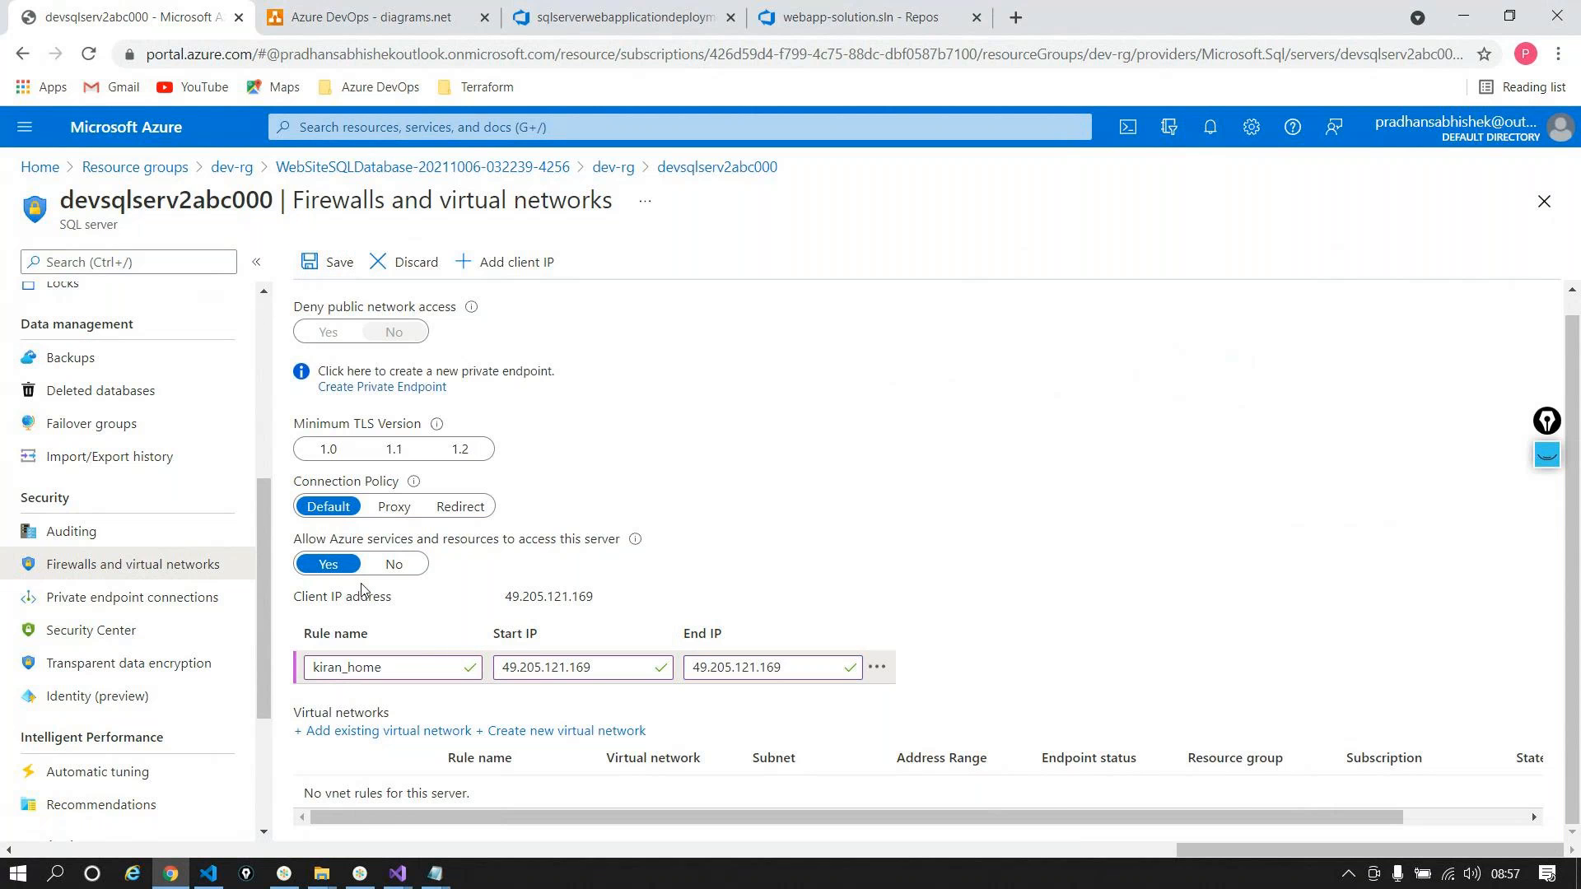
Step: Return to the server overview, dismissing the discard warning, and copy the server's full host name
{"action": "scroll", "coordinate": [103, 411], "scroll_direction": "up", "scroll_amount": 5}
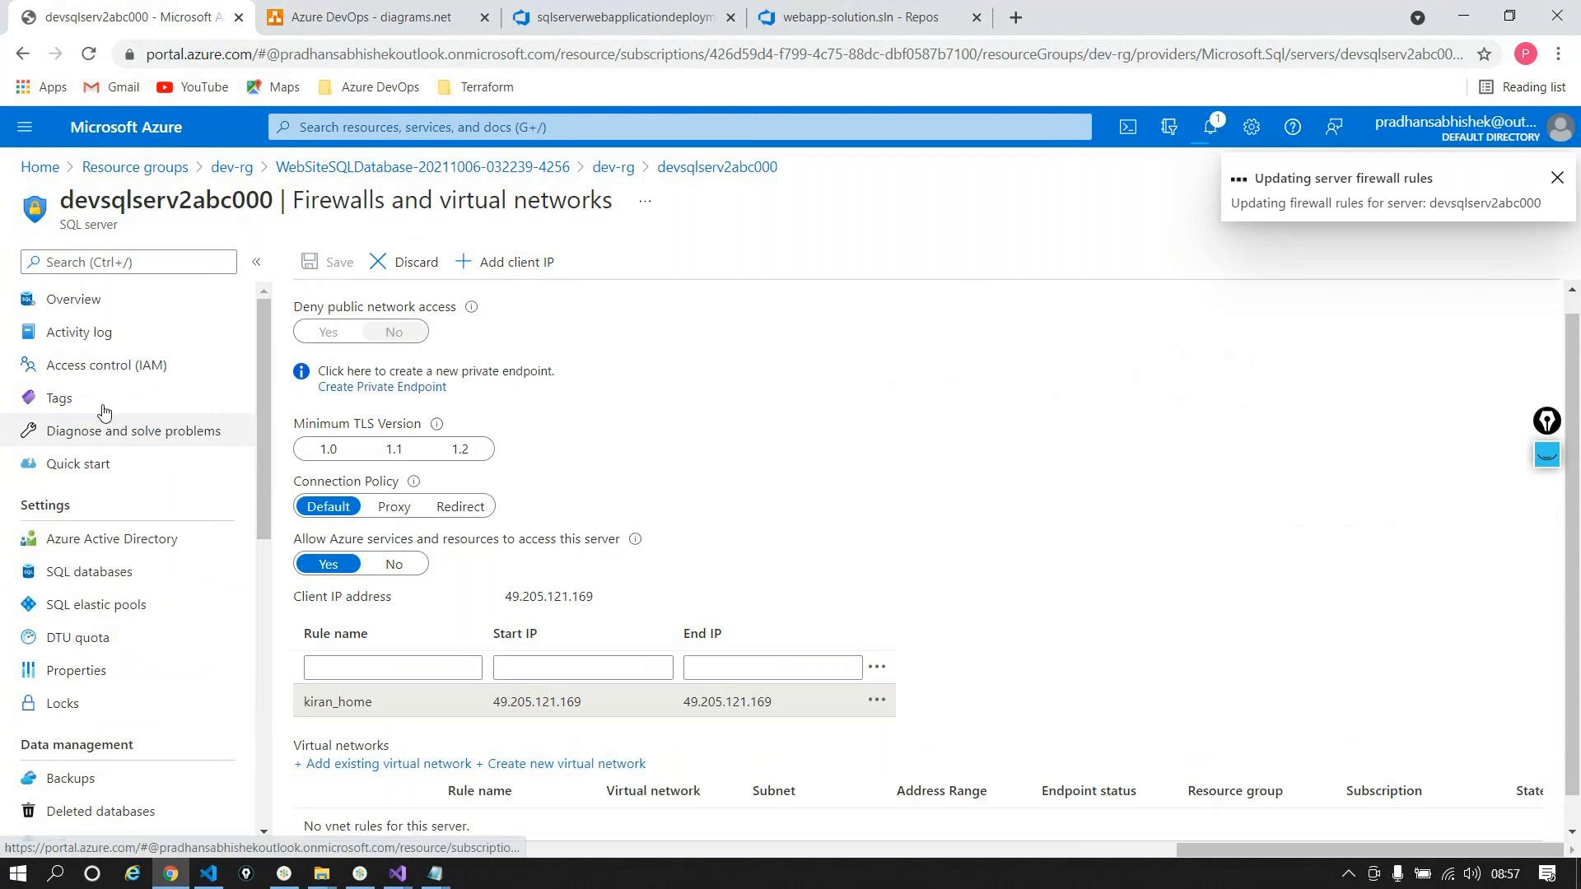
{"action": "left_click", "coordinate": [73, 299]}
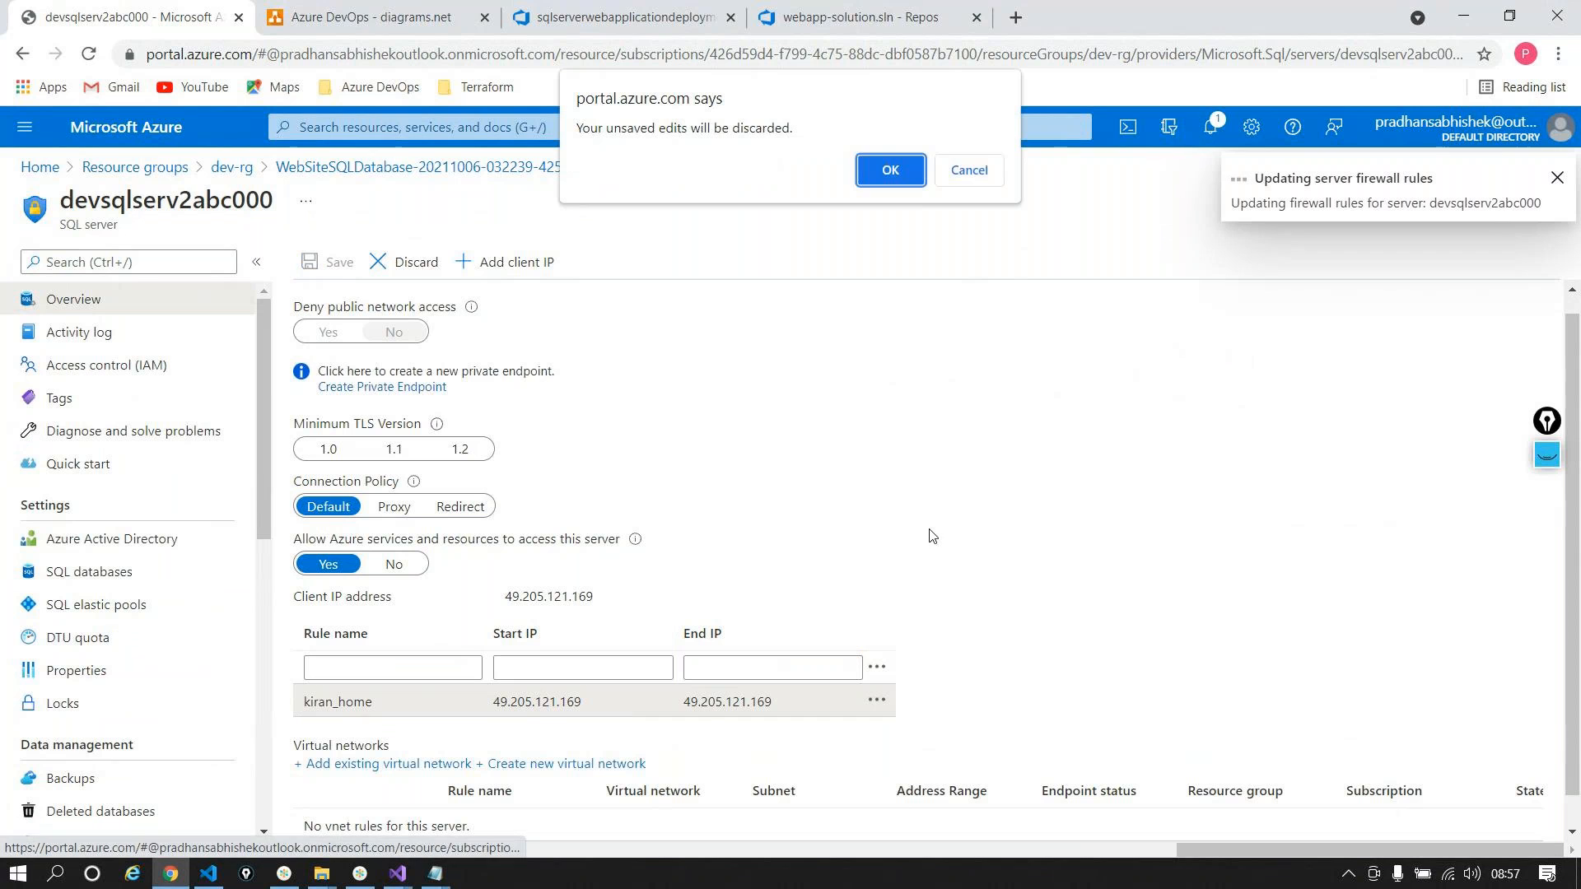
{"action": "left_click", "coordinate": [950, 171]}
{"action": "left_click", "coordinate": [346, 369]}
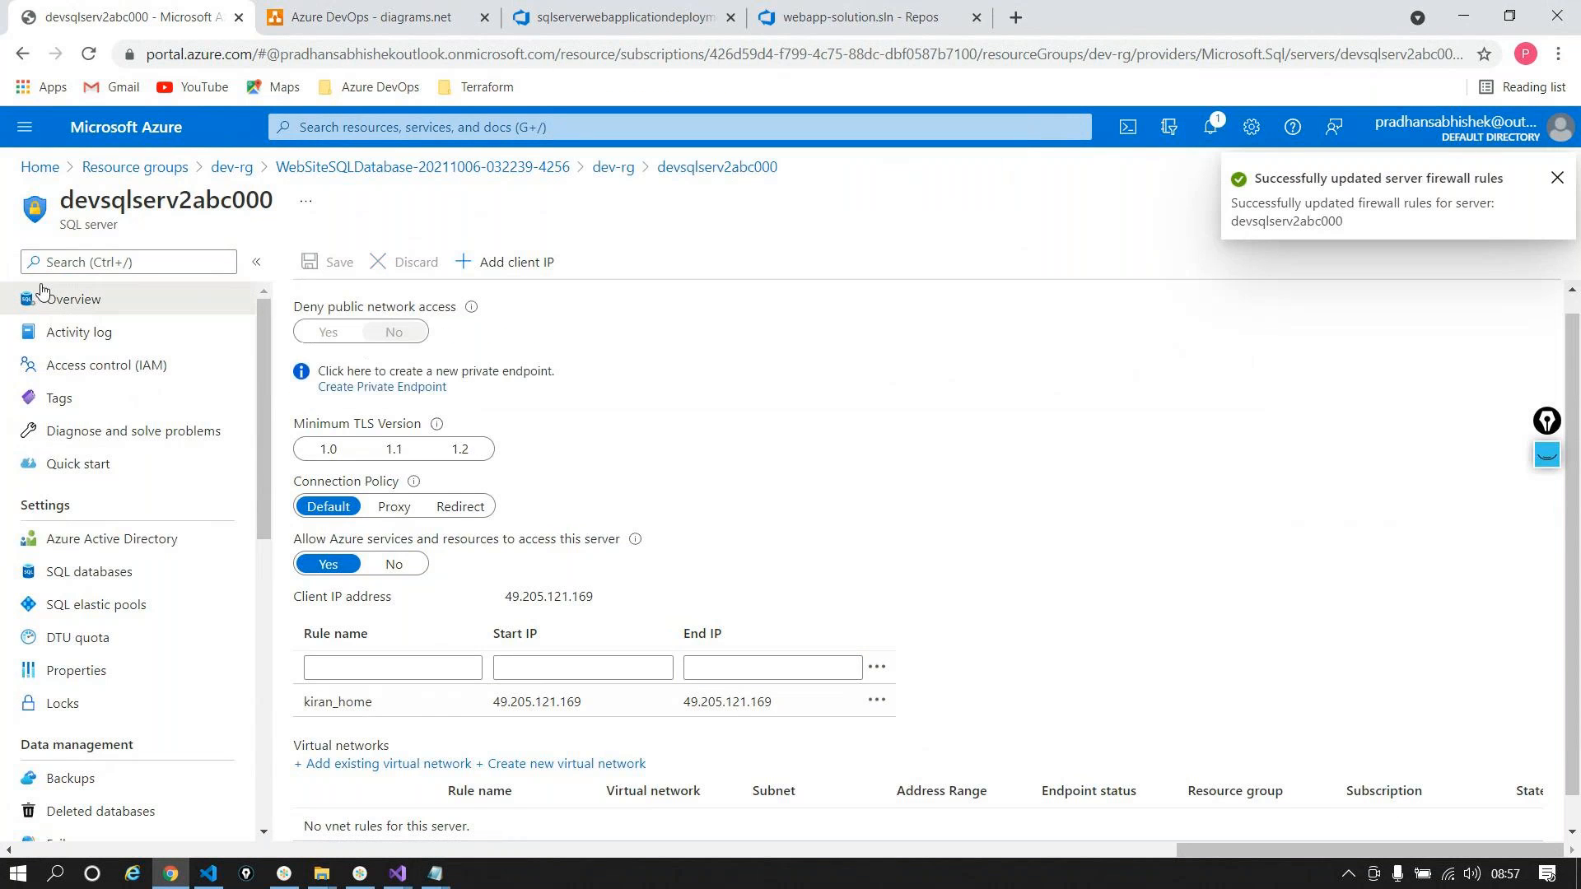
{"action": "left_click", "coordinate": [74, 299]}
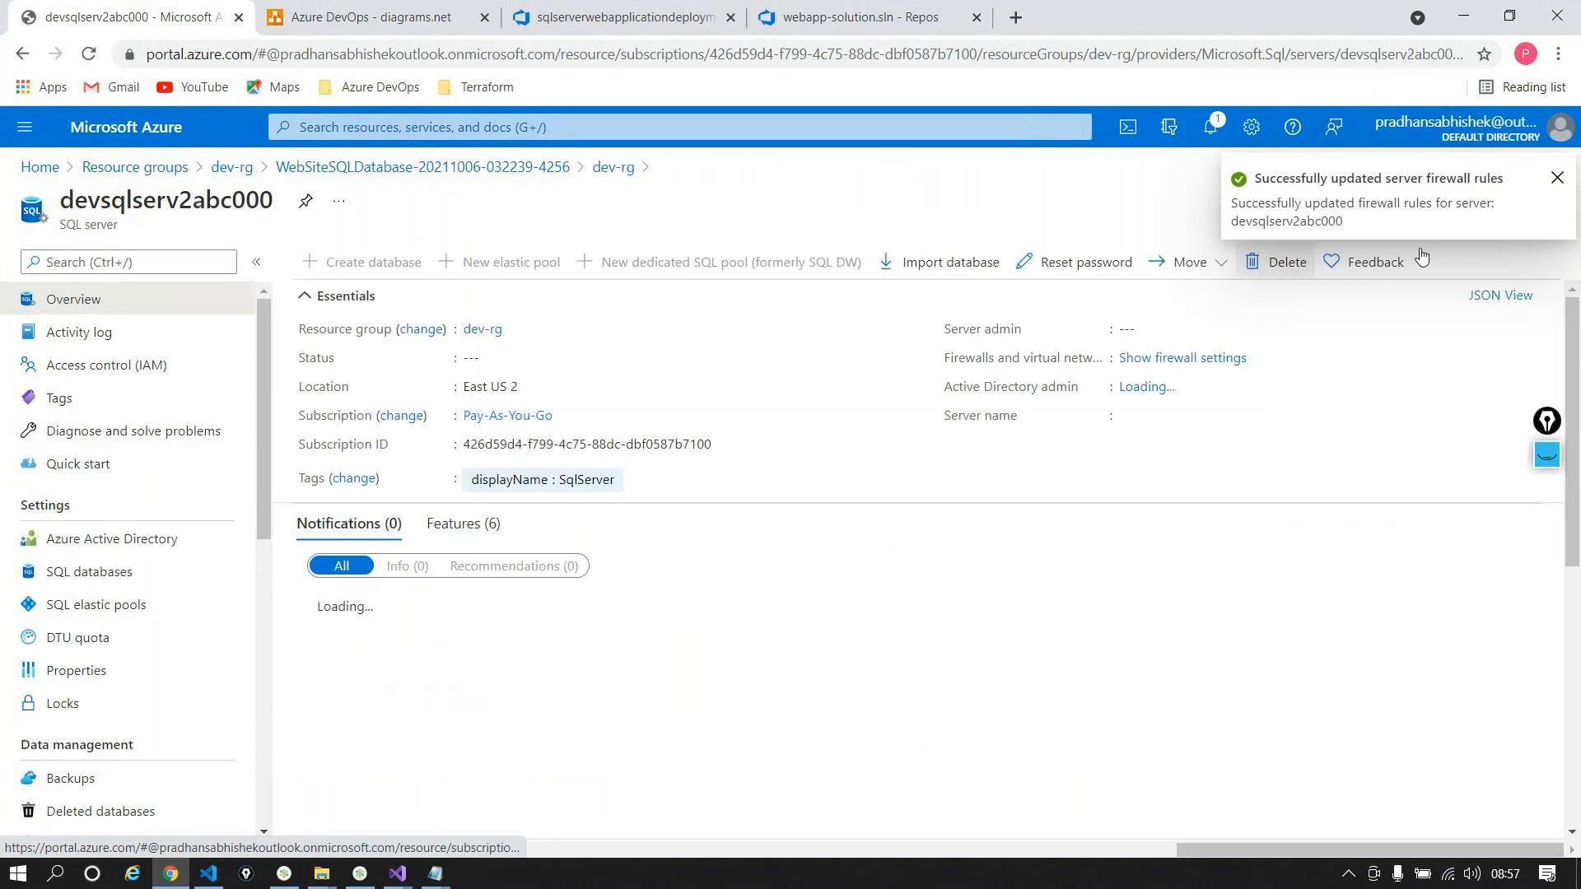
{"action": "left_click", "coordinate": [1377, 416]}
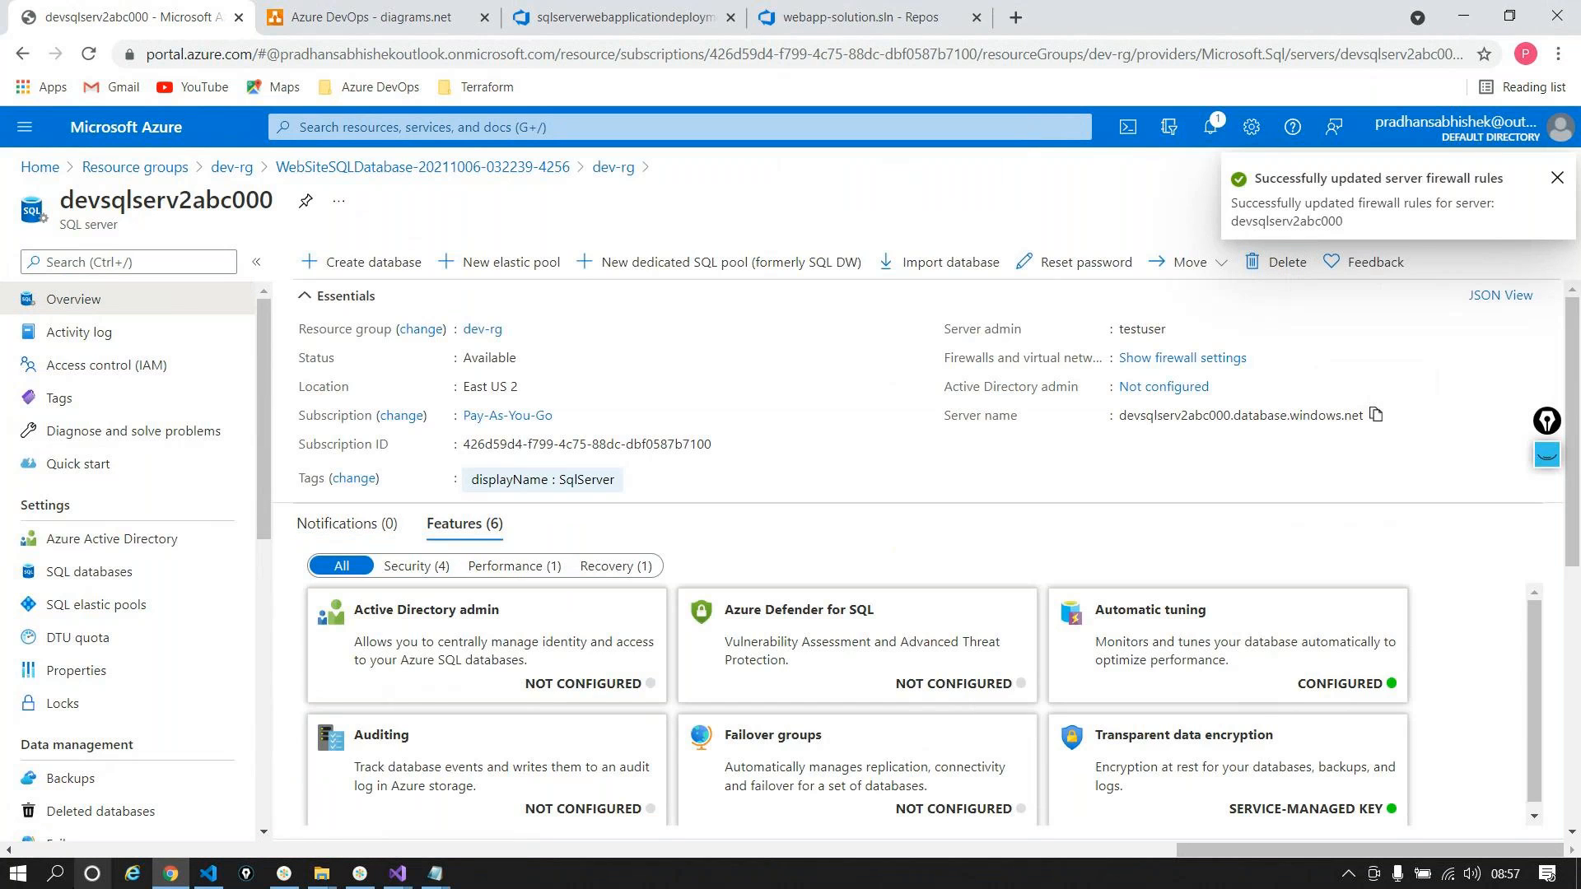
Step: Search Windows for ssms, then dismiss the search panel
{"action": "left_click", "coordinate": [56, 872]}
{"action": "type", "text": "ssms"}
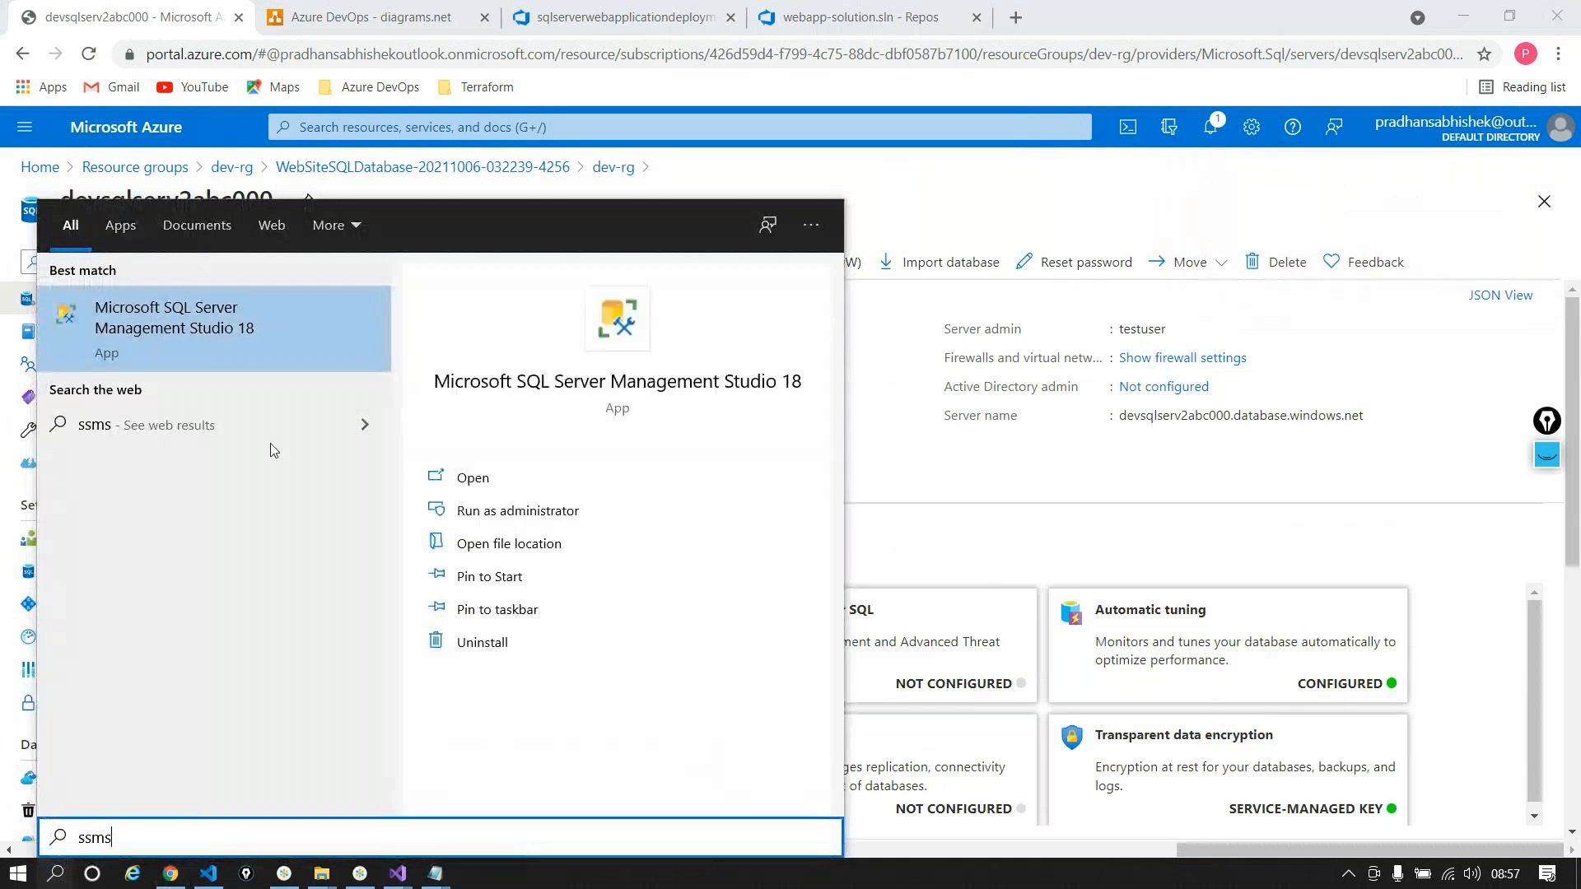
{"action": "key", "text": "Escape"}
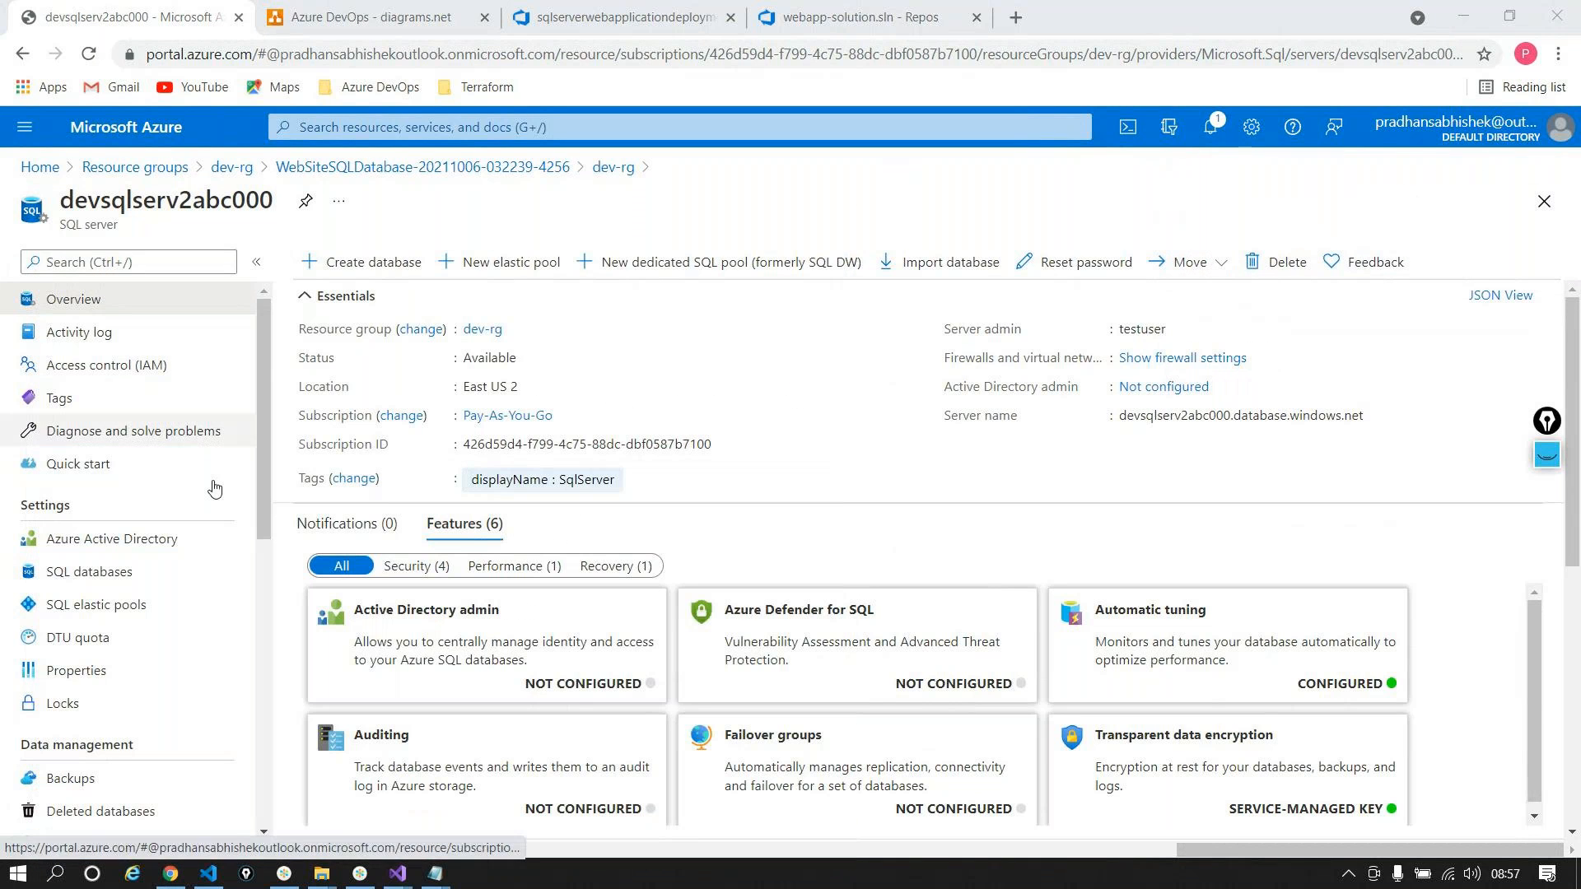
Step: Open testdb's Query editor and sign in with the SQL login password
{"action": "left_click", "coordinate": [89, 571]}
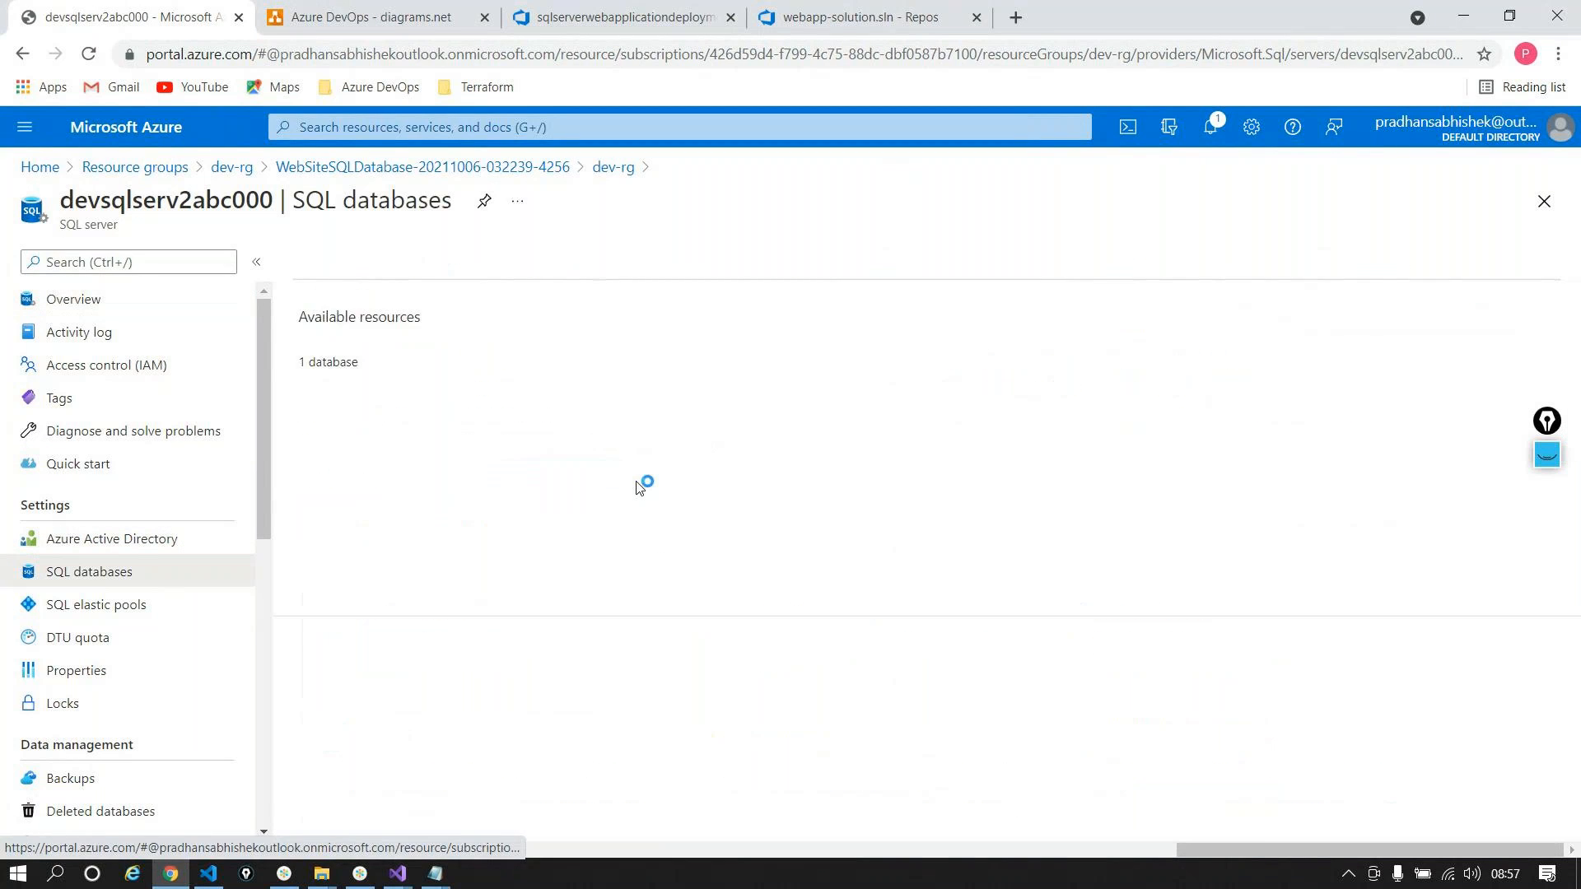
{"action": "left_click", "coordinate": [448, 341]}
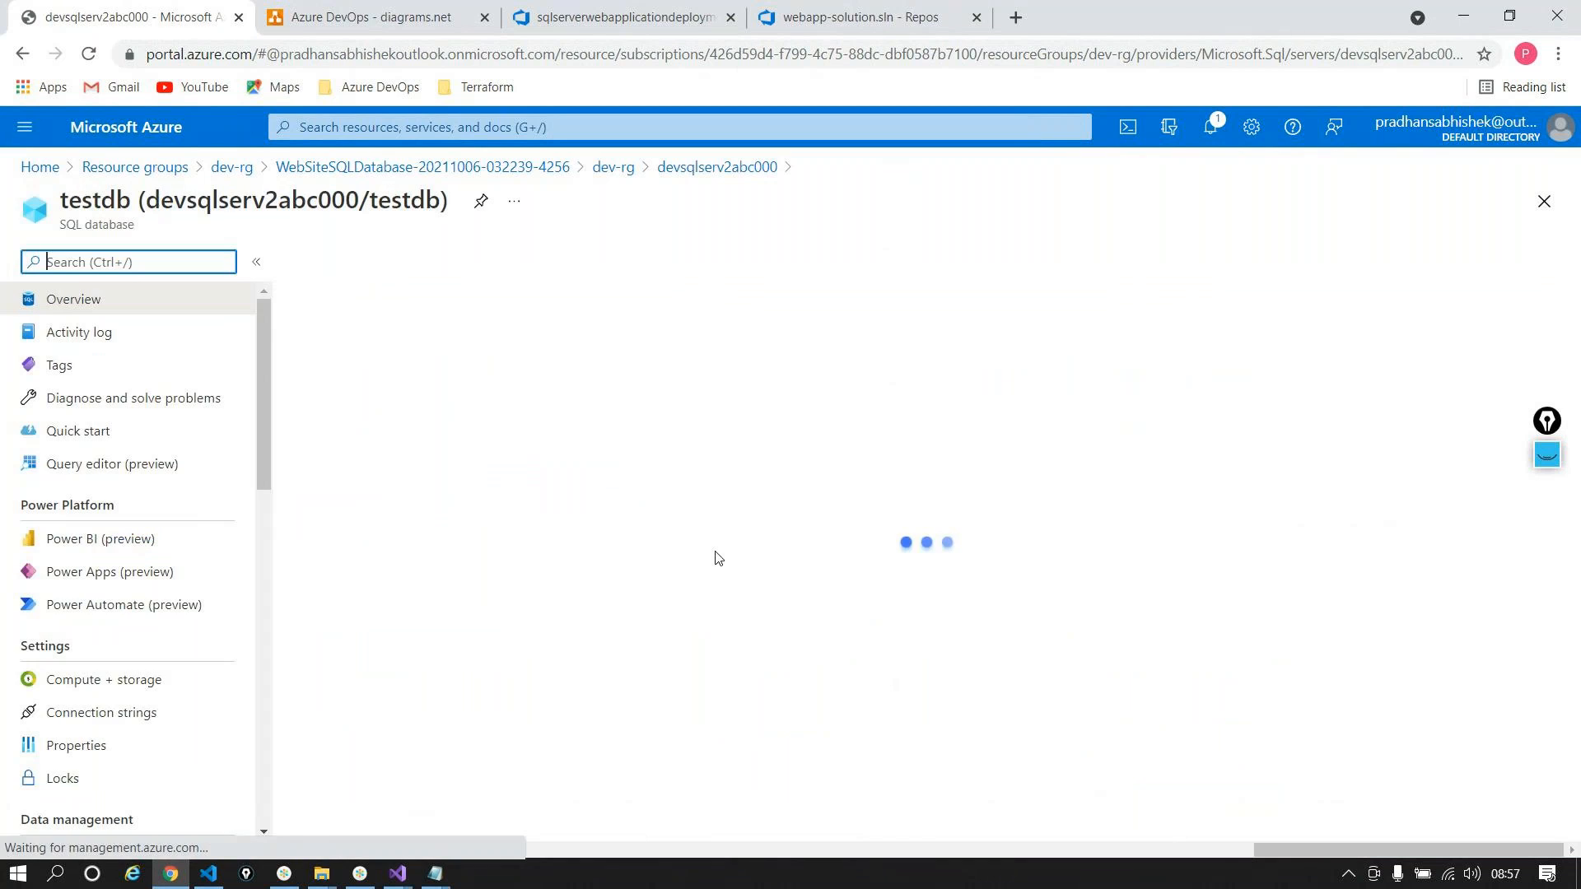
{"action": "left_click", "coordinate": [140, 466]}
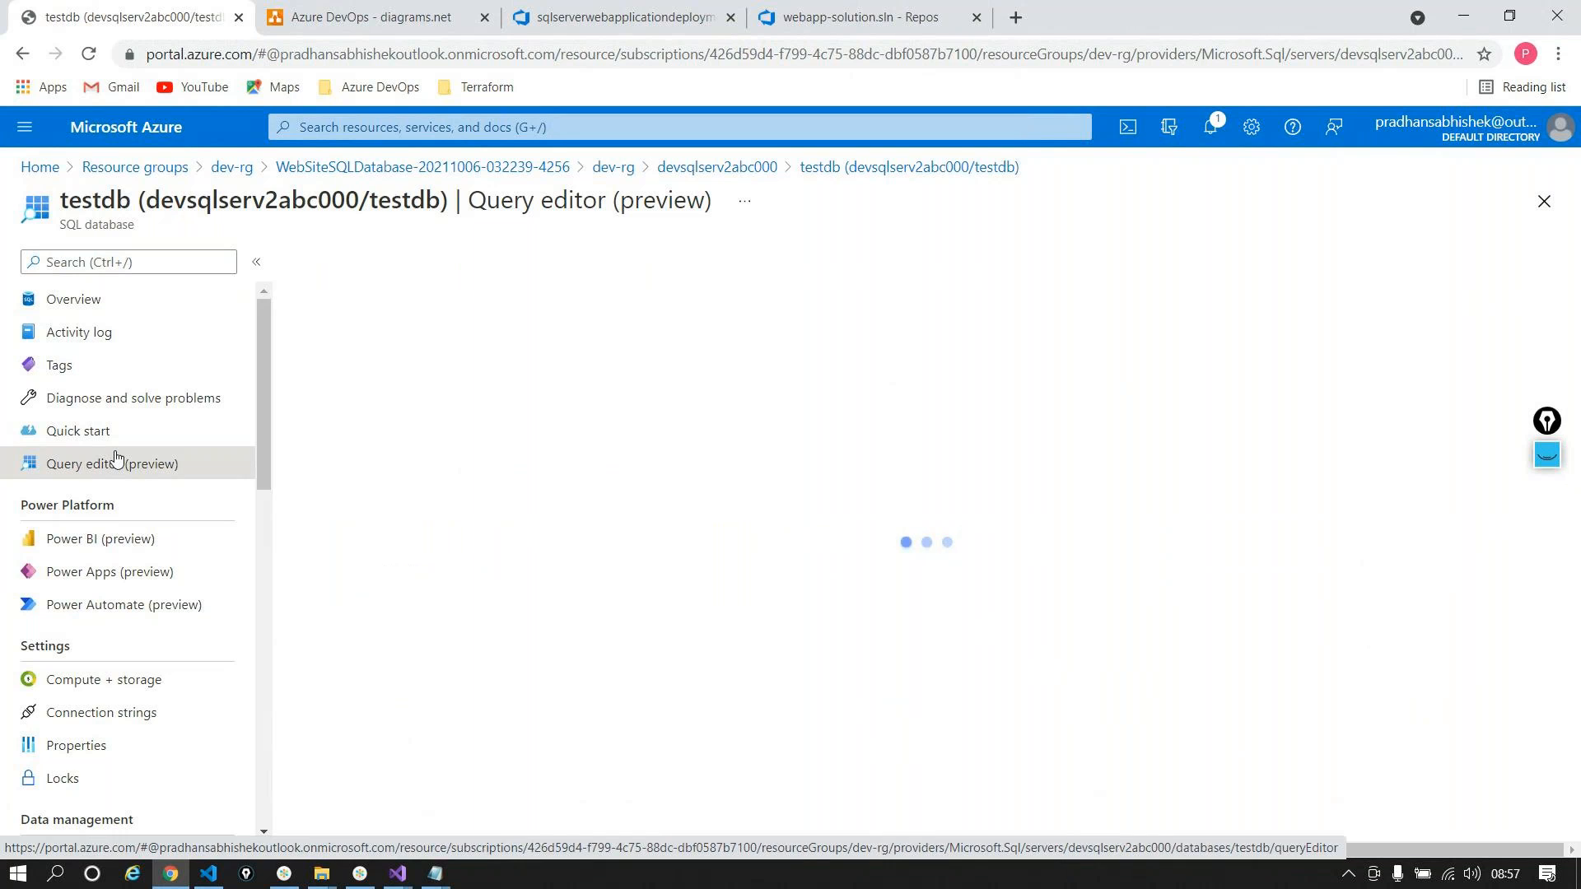
{"action": "left_click", "coordinate": [671, 674]}
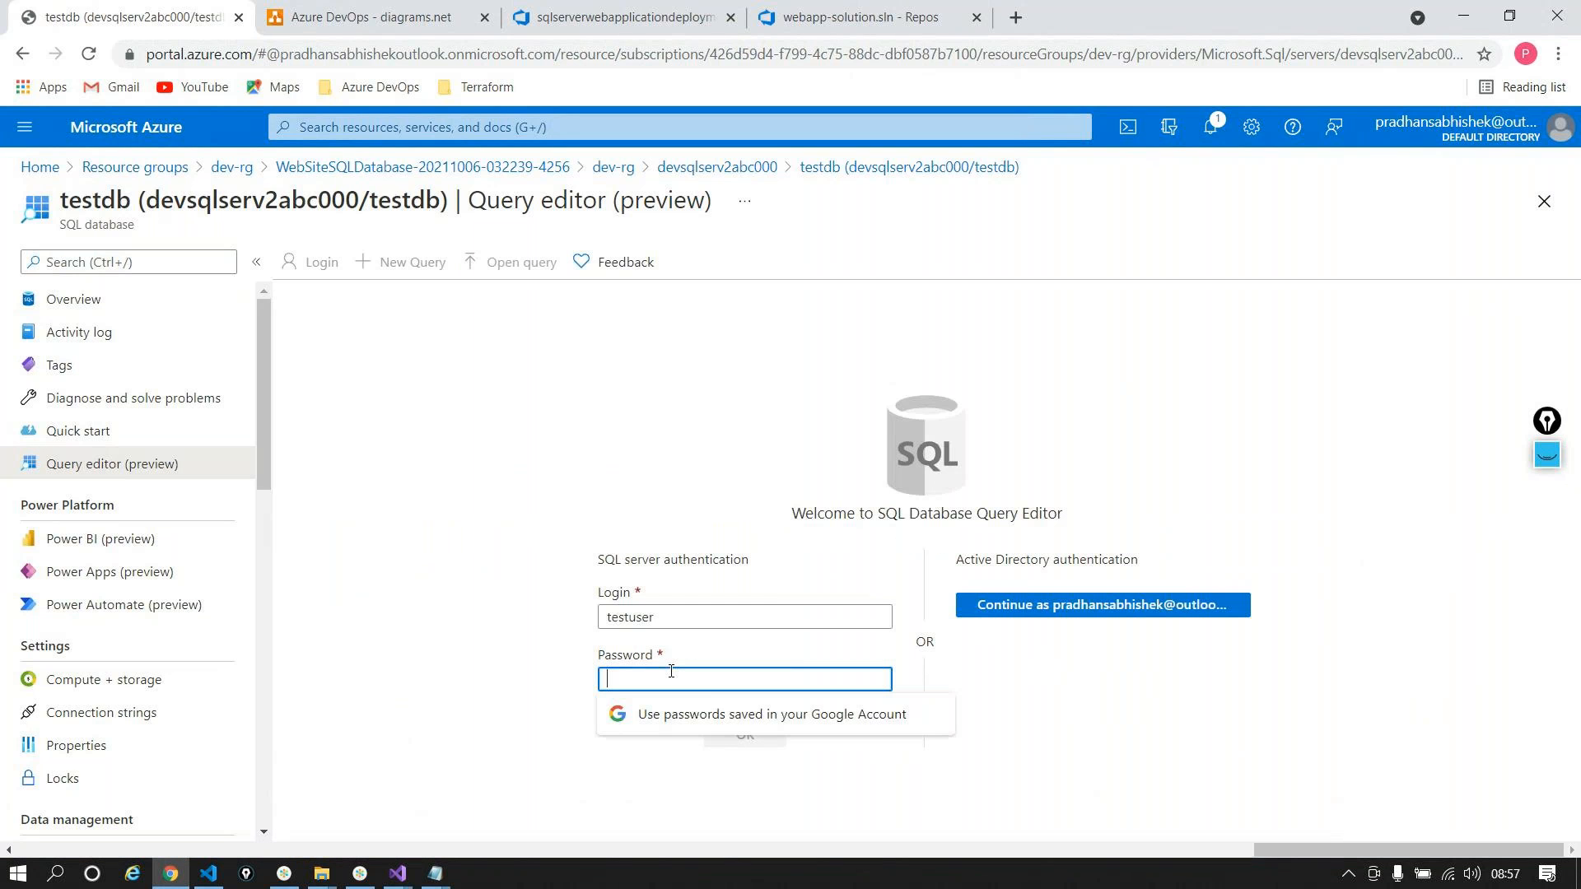
{"action": "type", "text": "*********"}
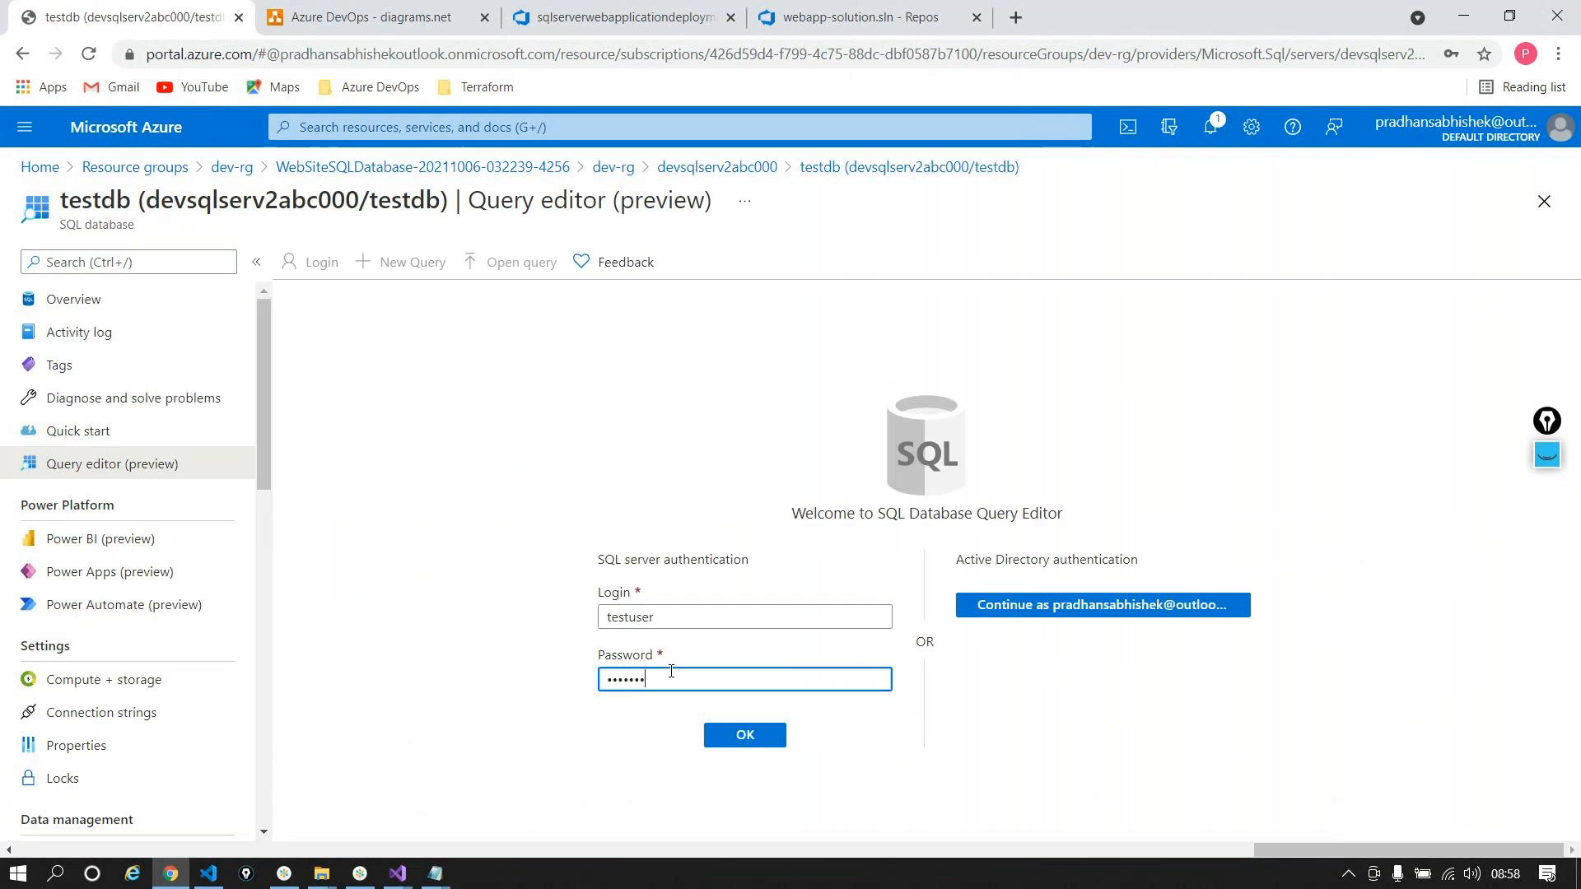
{"action": "type", "text": "****"}
{"action": "key", "text": "Tab"}
{"action": "key", "text": "Return"}
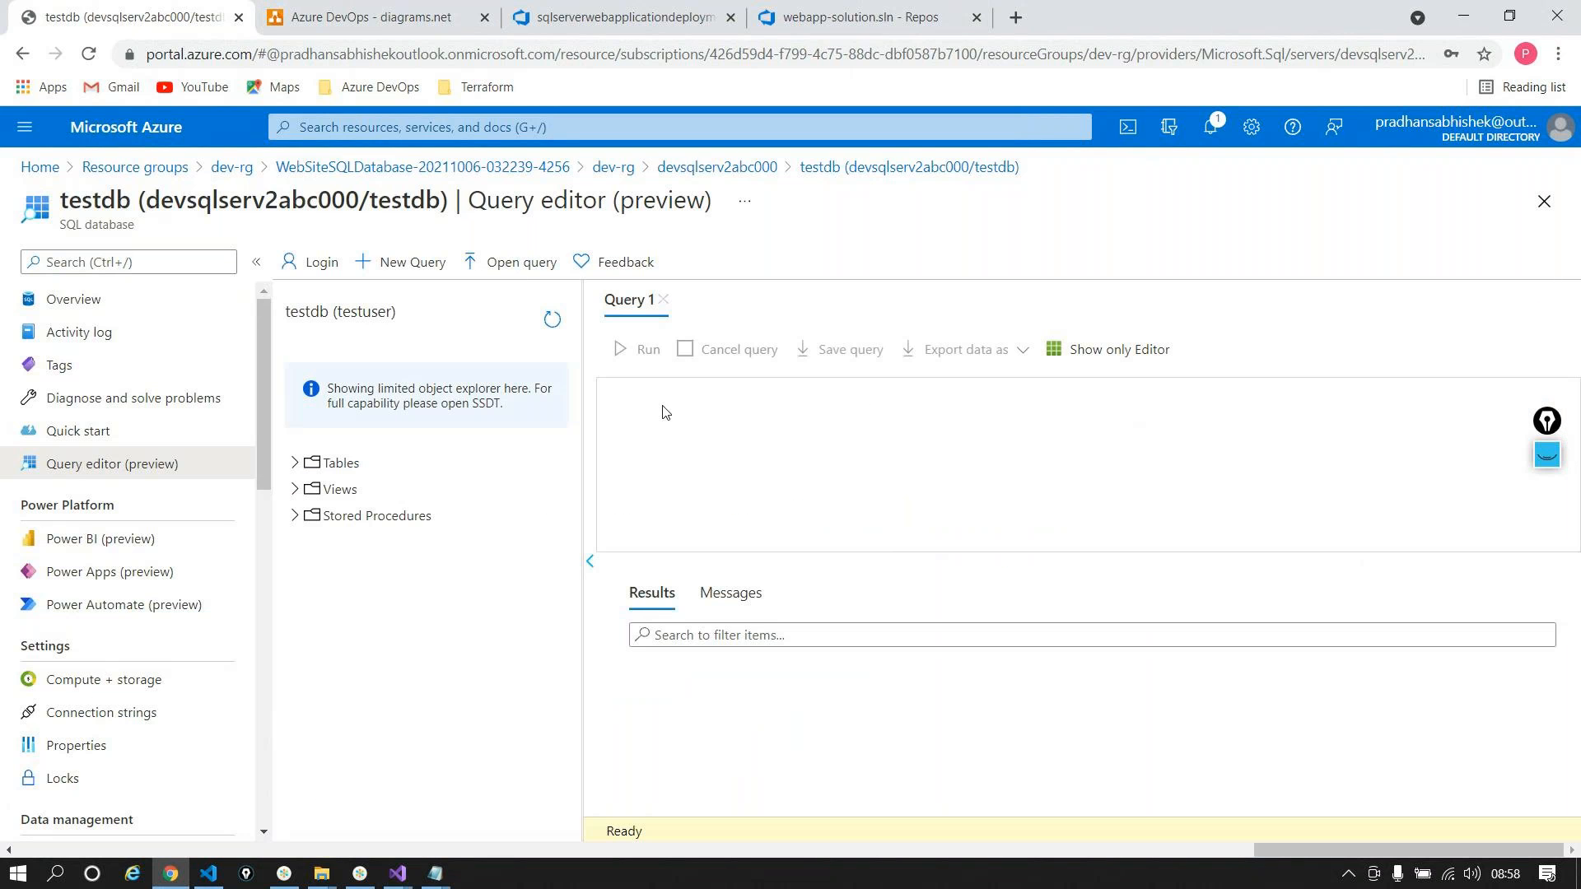
Step: Expand Tables and run a first query, Select * [dbo].[Products], which fails
{"action": "left_click", "coordinate": [294, 463]}
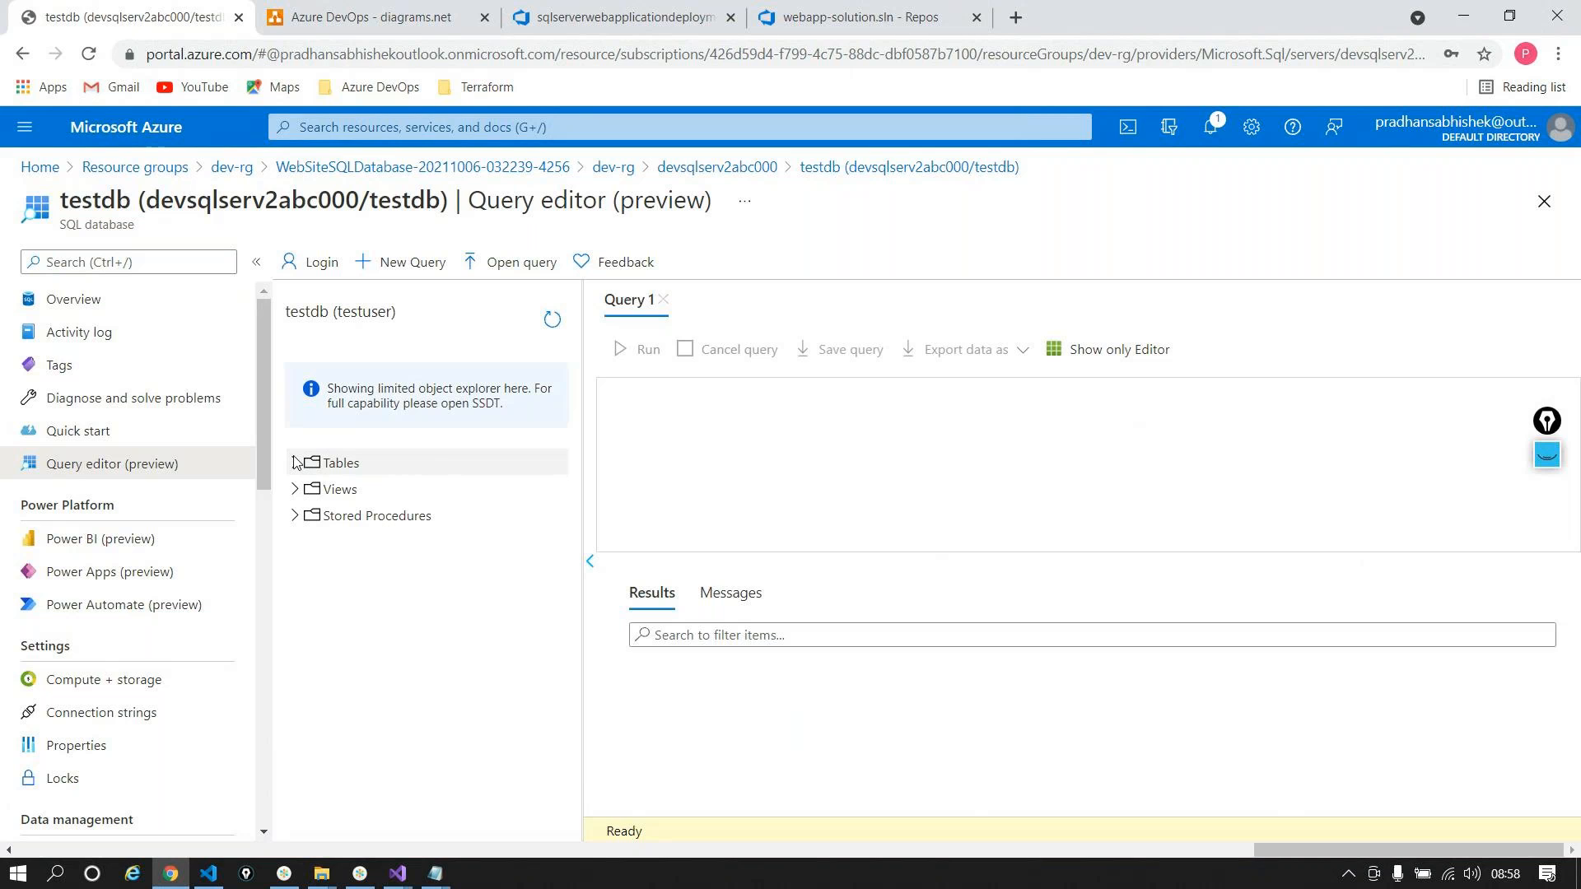
{"action": "left_click", "coordinate": [295, 463]}
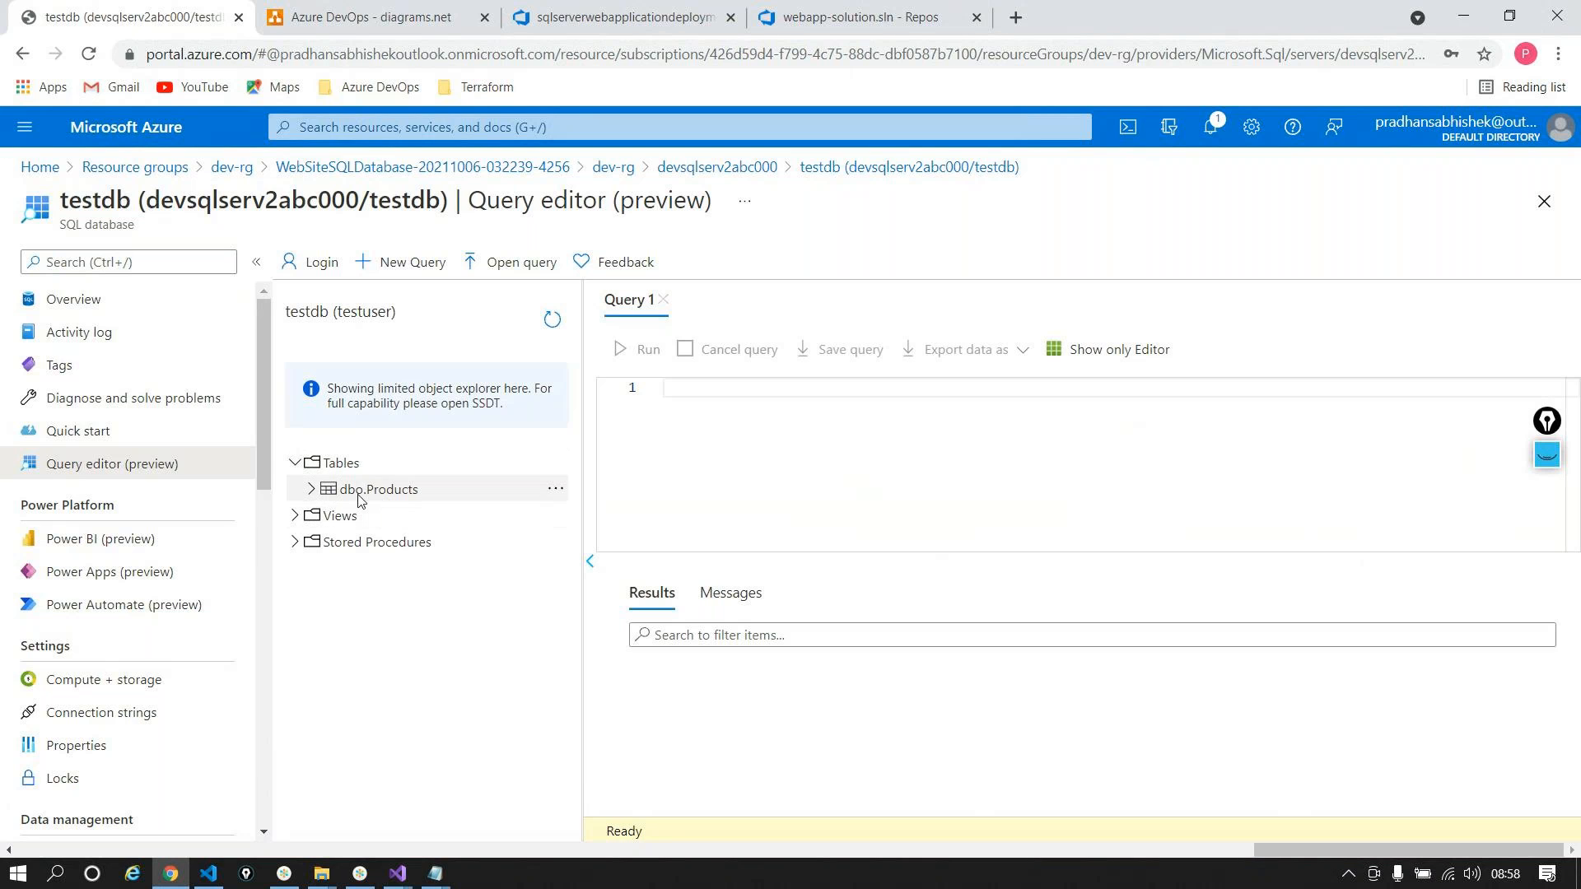
{"action": "left_click", "coordinate": [724, 383]}
{"action": "type", "text": "Select * [dbo"}
{"action": "key", "text": "Return"}
{"action": "key", "text": "Return"}
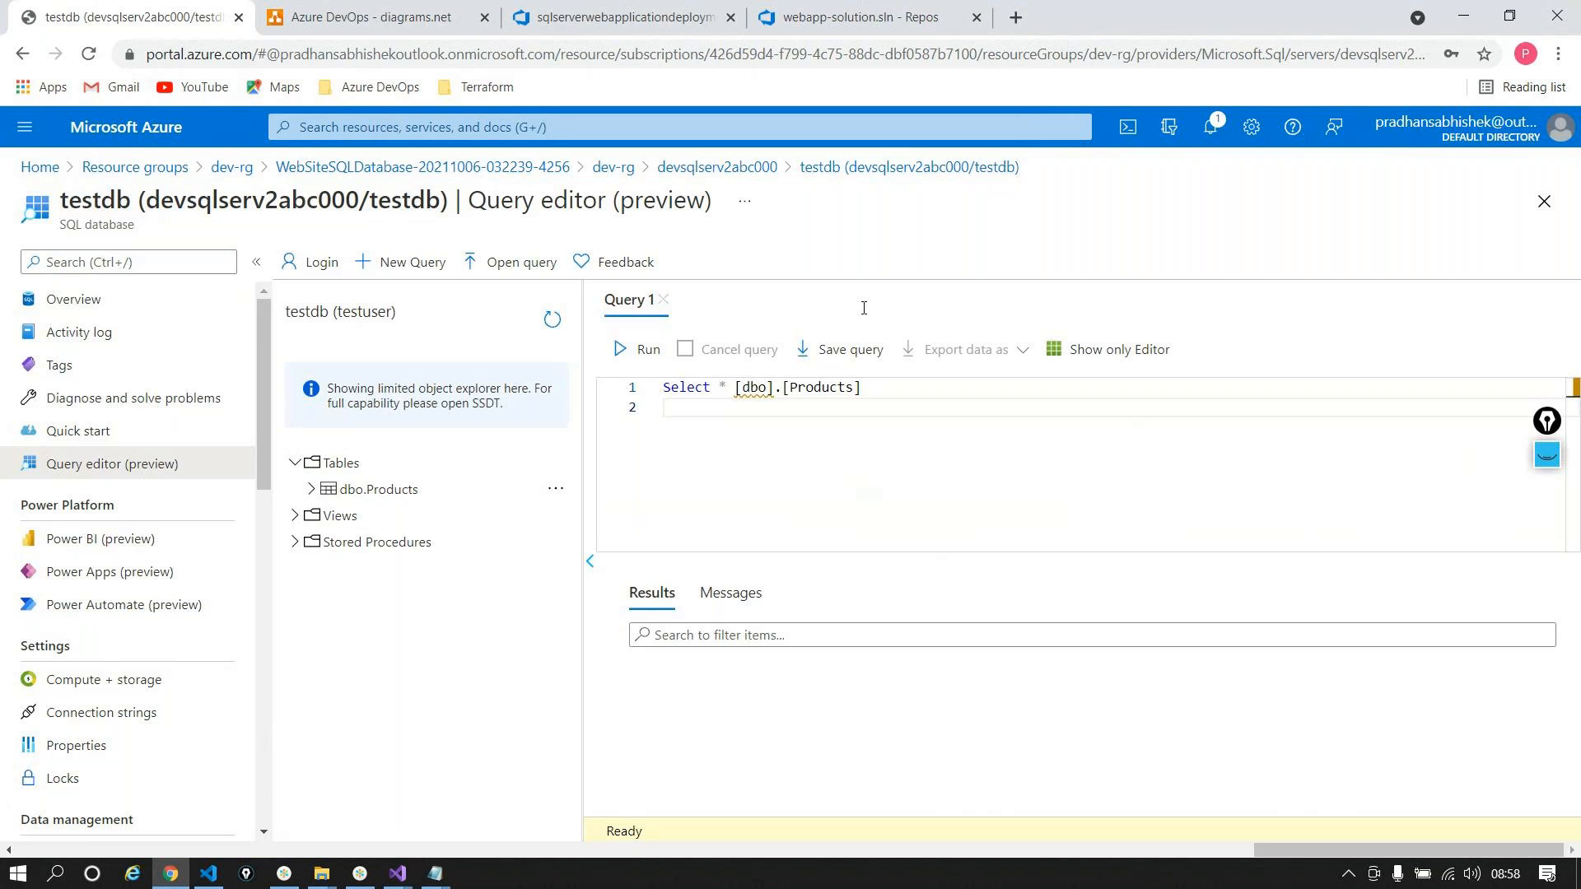
{"action": "left_click", "coordinate": [642, 349]}
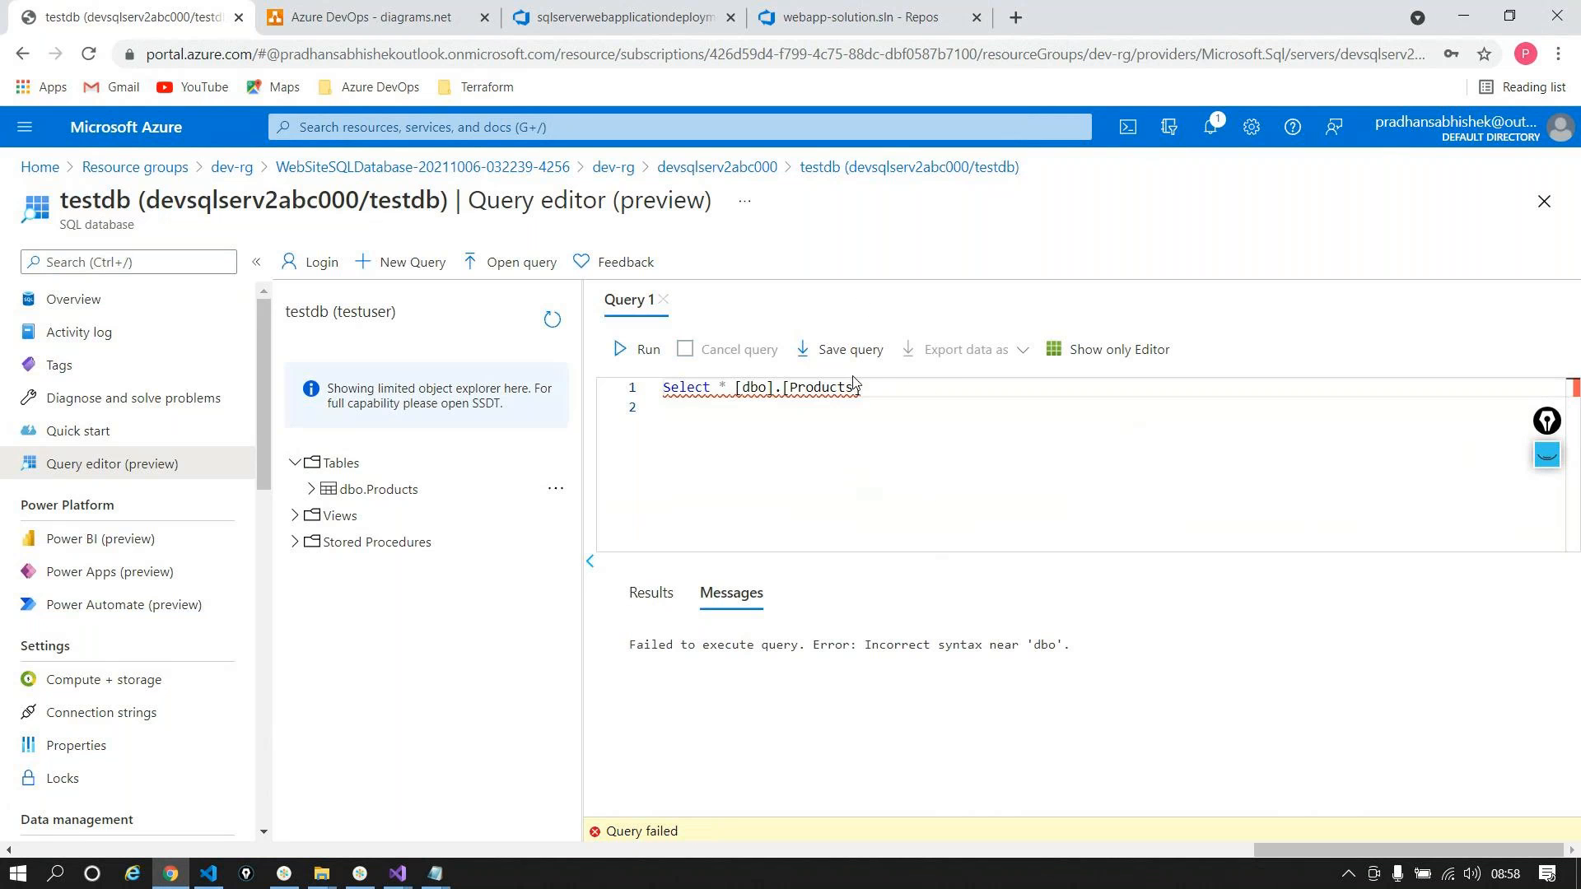
Step: Correct the query to Select * from dbo.products and run it, returning three products
{"action": "mouse_move", "coordinate": [779, 385]}
{"action": "left_click_drag", "start_coordinate": [736, 387], "coordinate": [879, 383]}
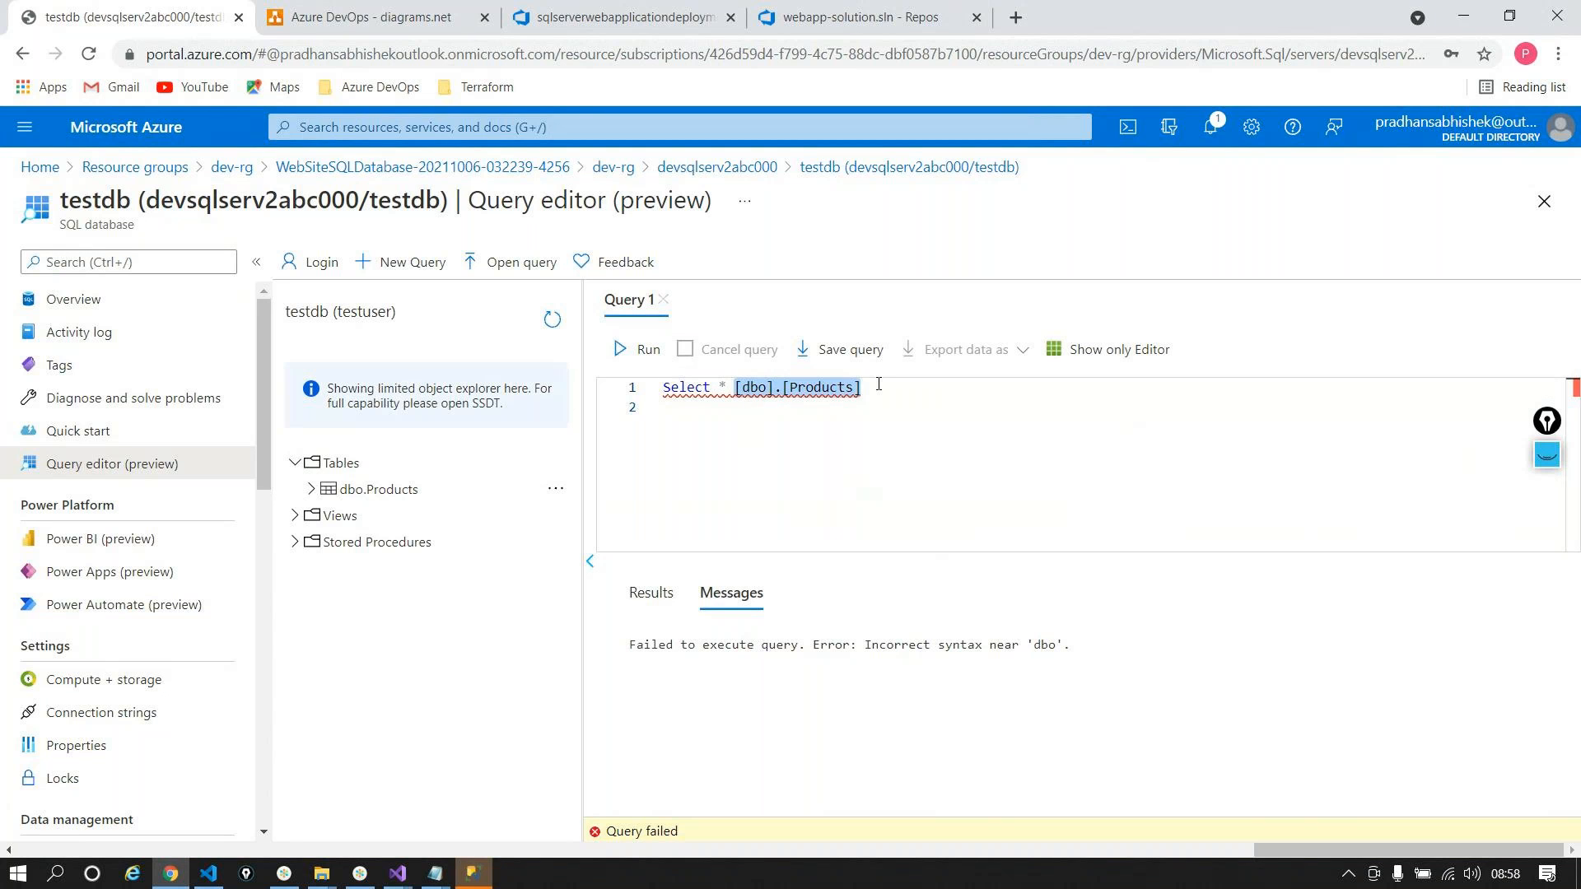
{"action": "key", "text": "BackSpace"}
{"action": "type", "text": "db"}
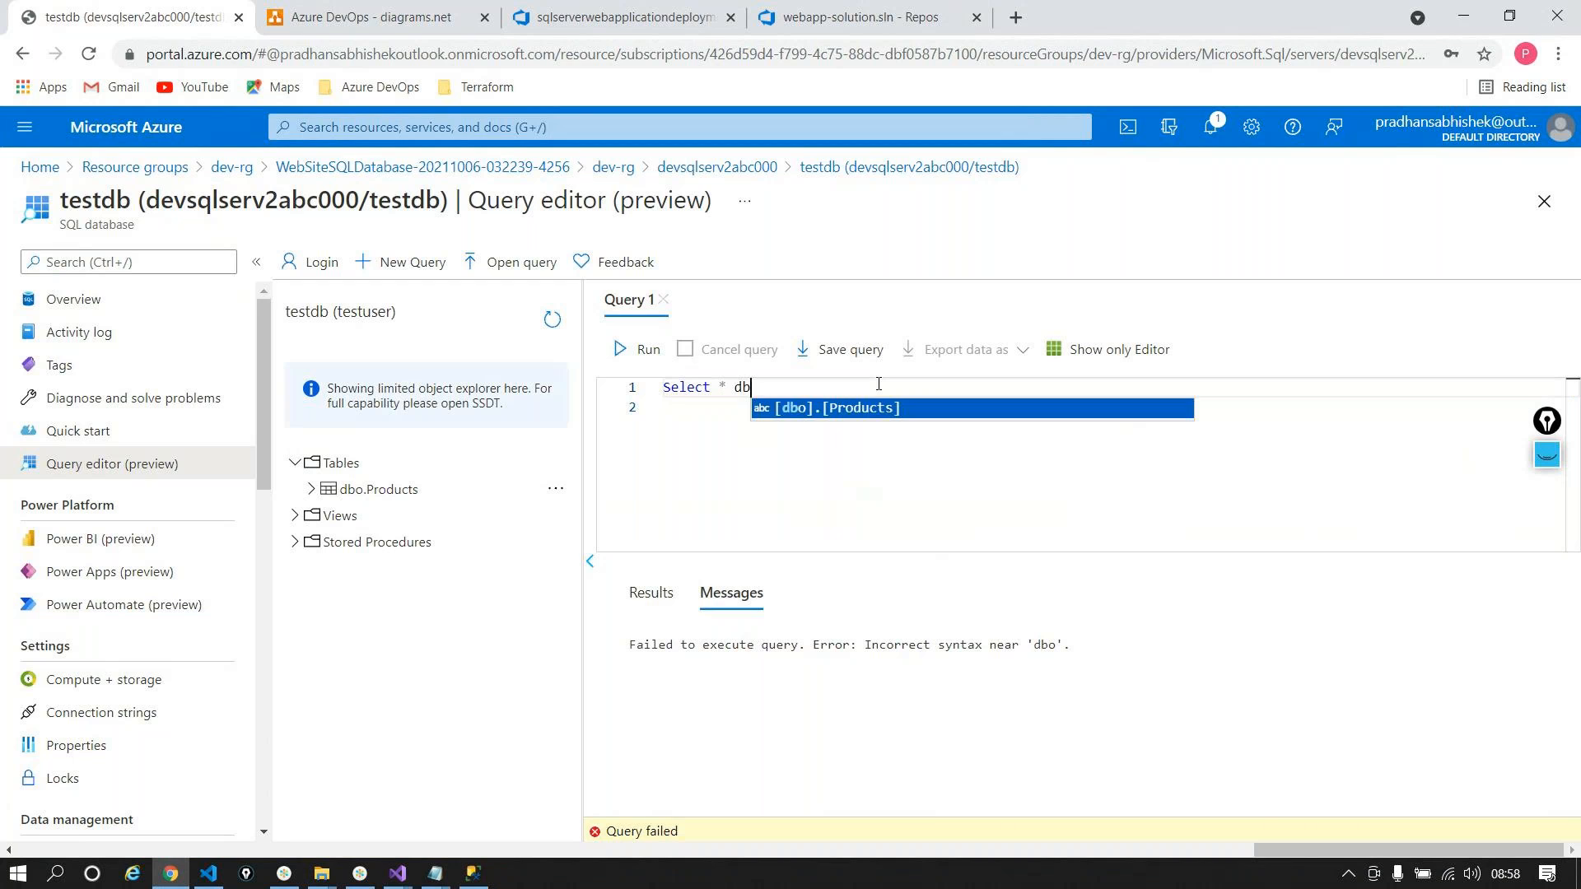
{"action": "type", "text": "o"}
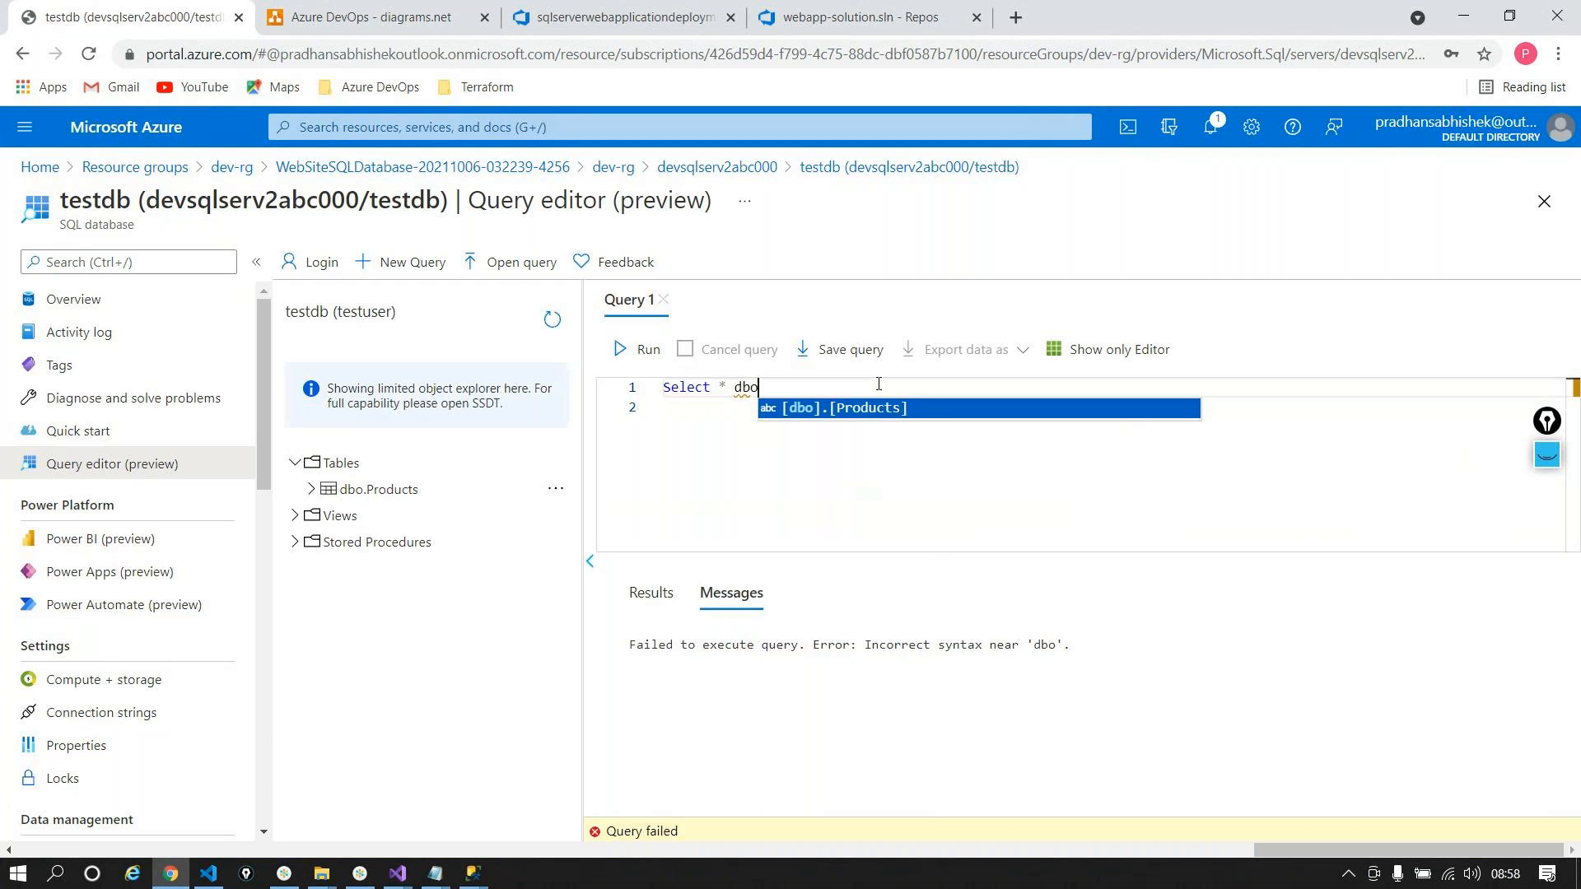
{"action": "type", "text": ".products"}
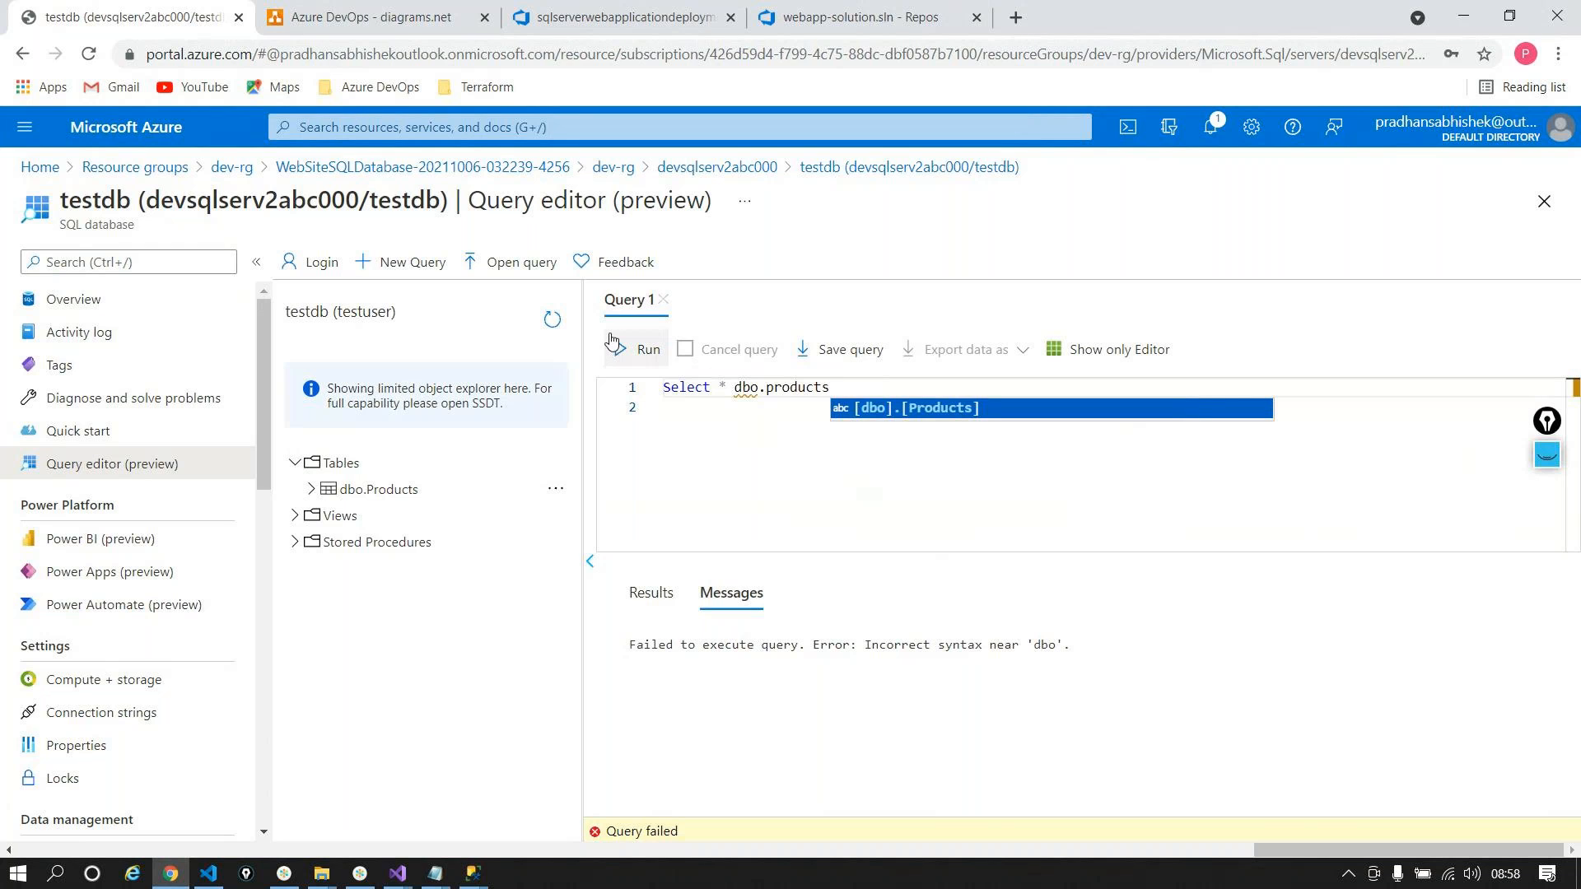
{"action": "left_click", "coordinate": [727, 389]}
{"action": "type", "text": "c"}
{"action": "key", "text": "BackSpace"}
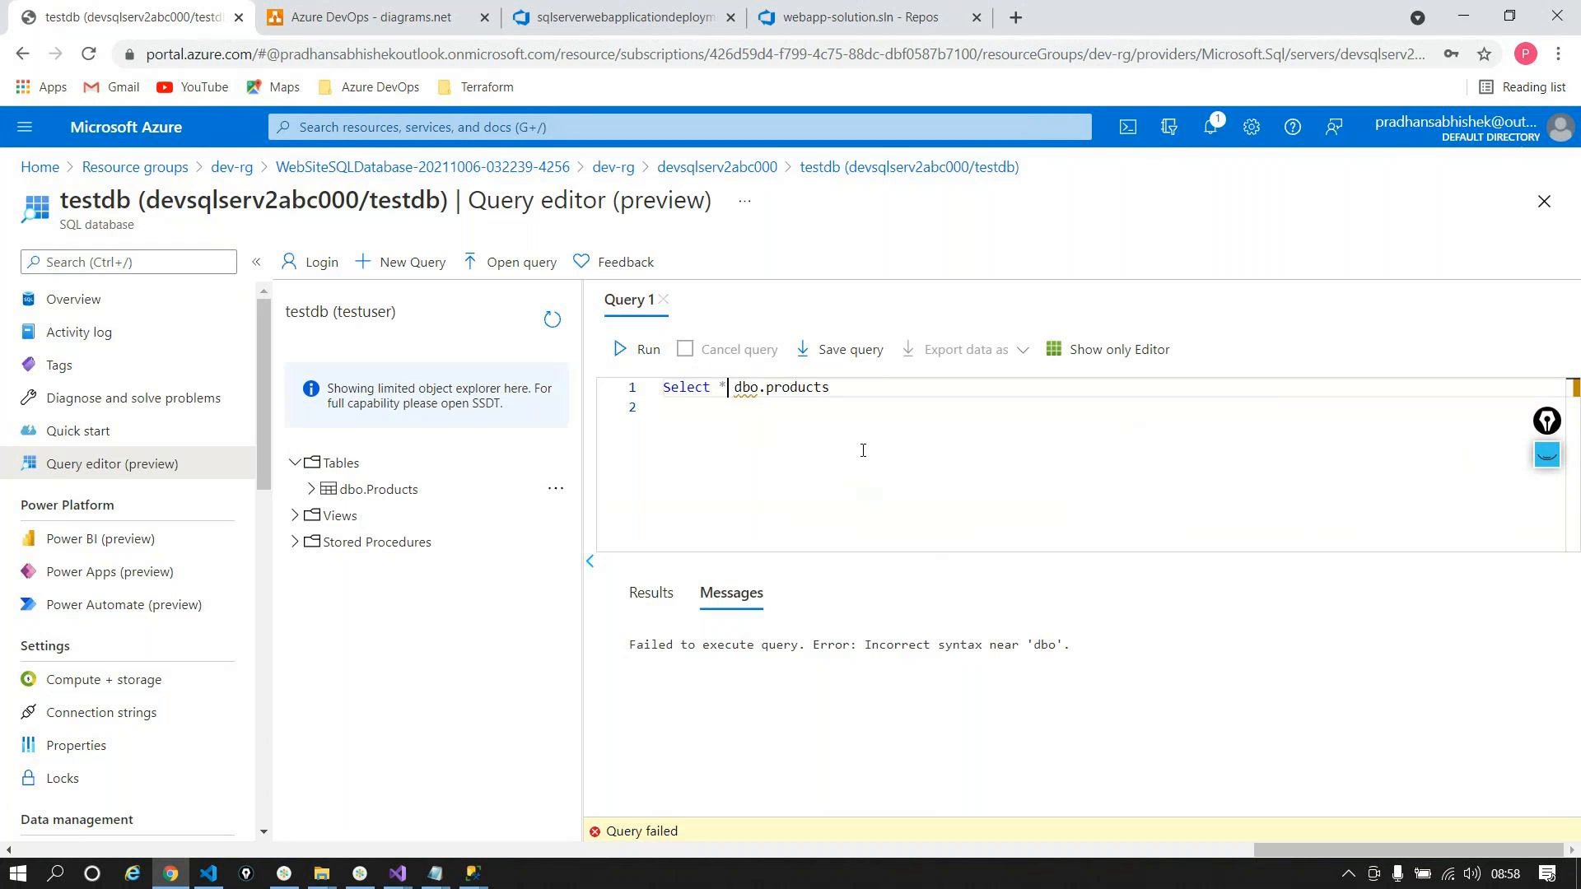
{"action": "type", "text": "from"}
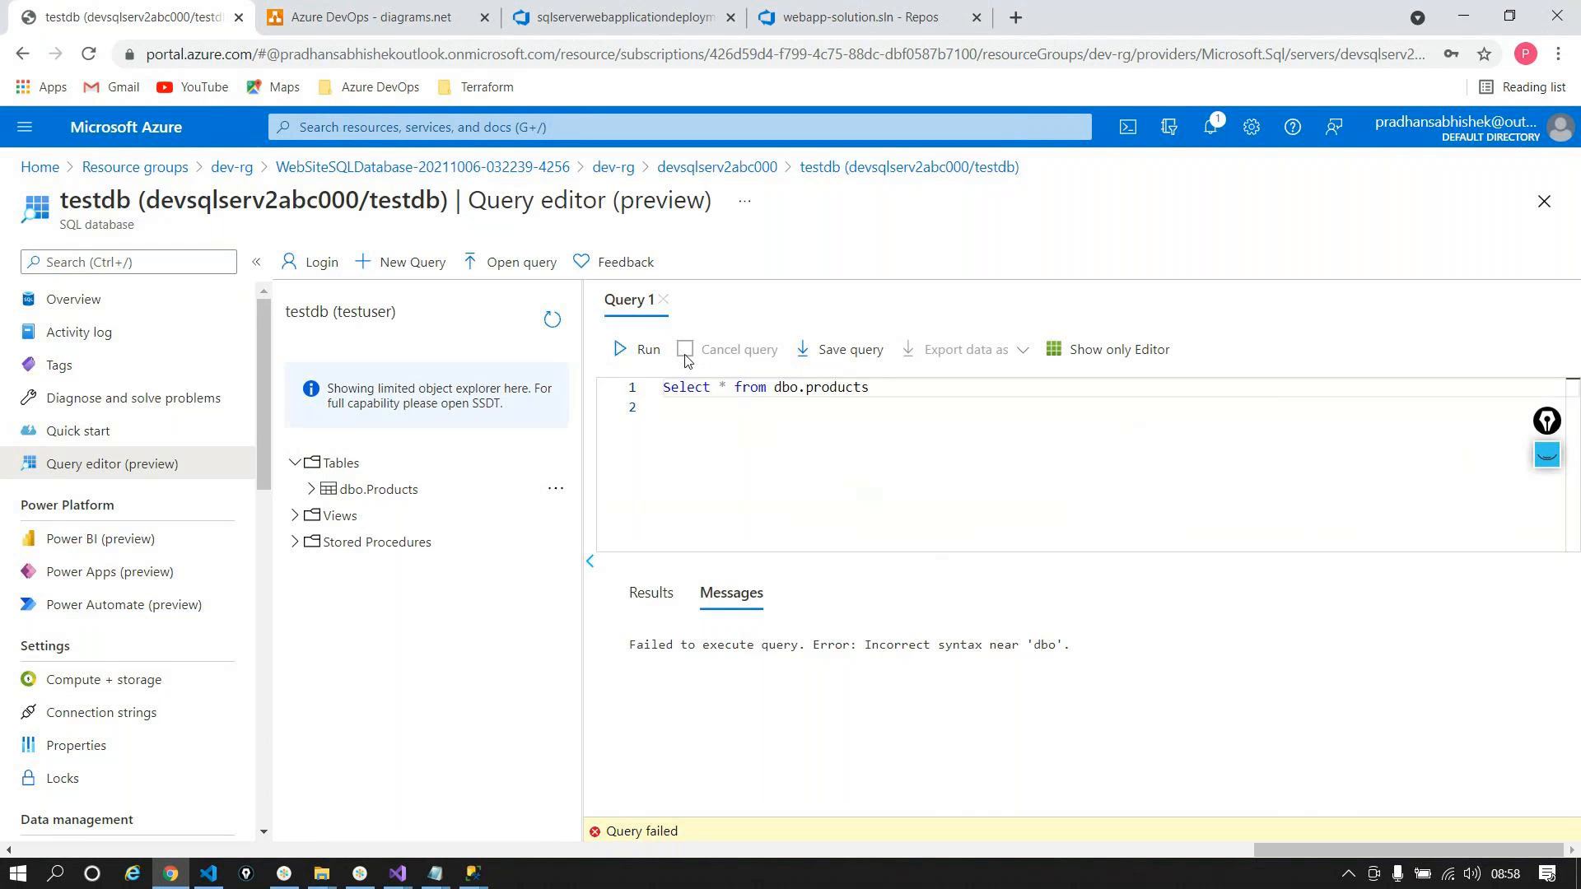
{"action": "left_click", "coordinate": [638, 349]}
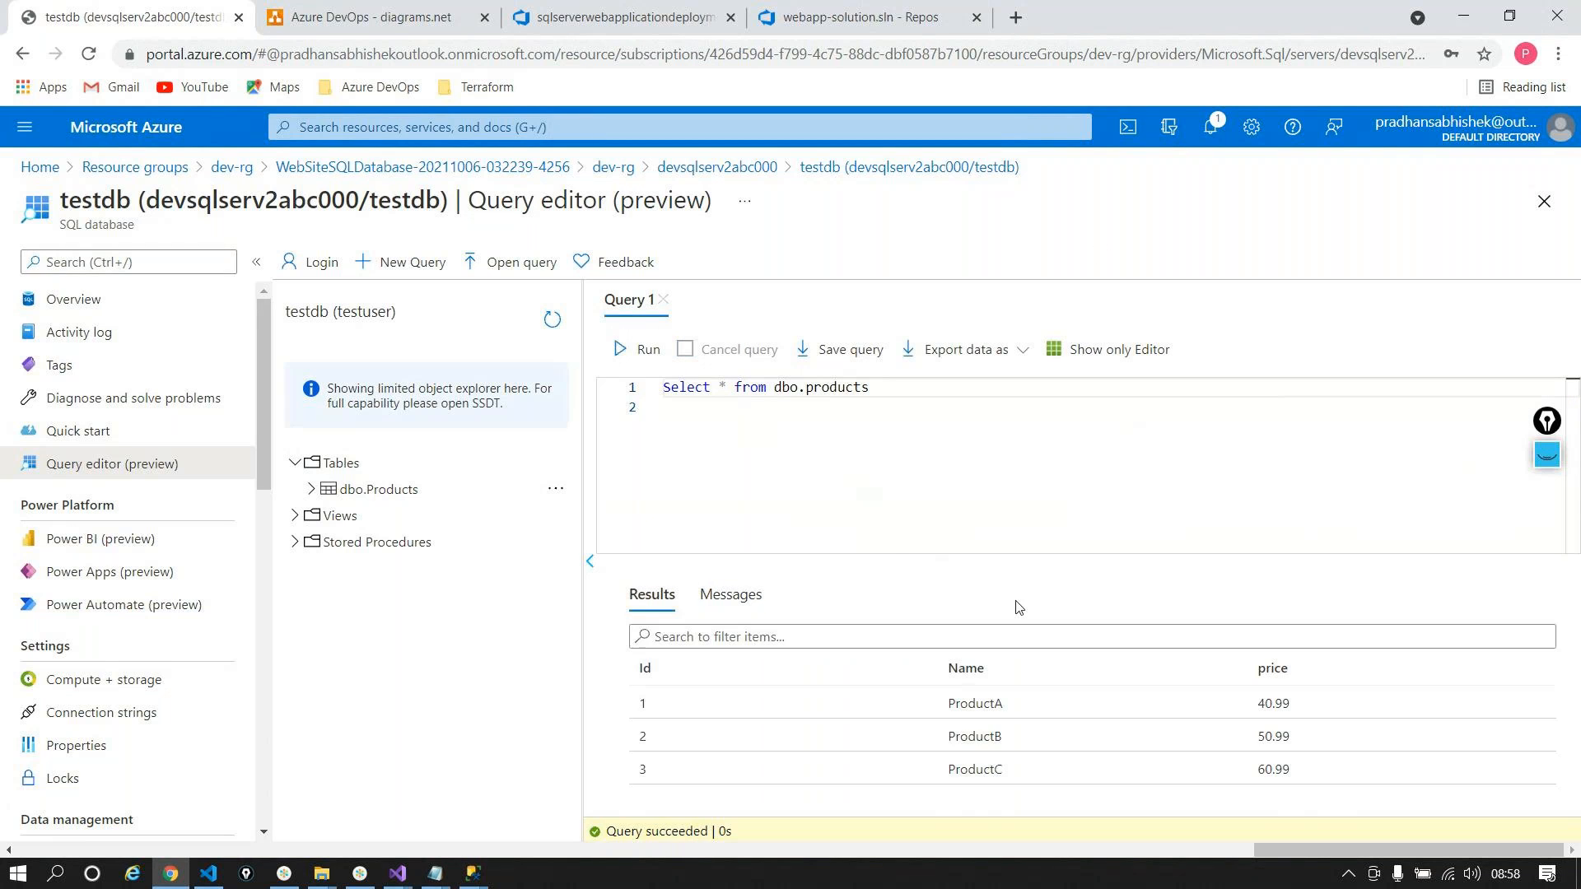
{"action": "left_click", "coordinate": [945, 466]}
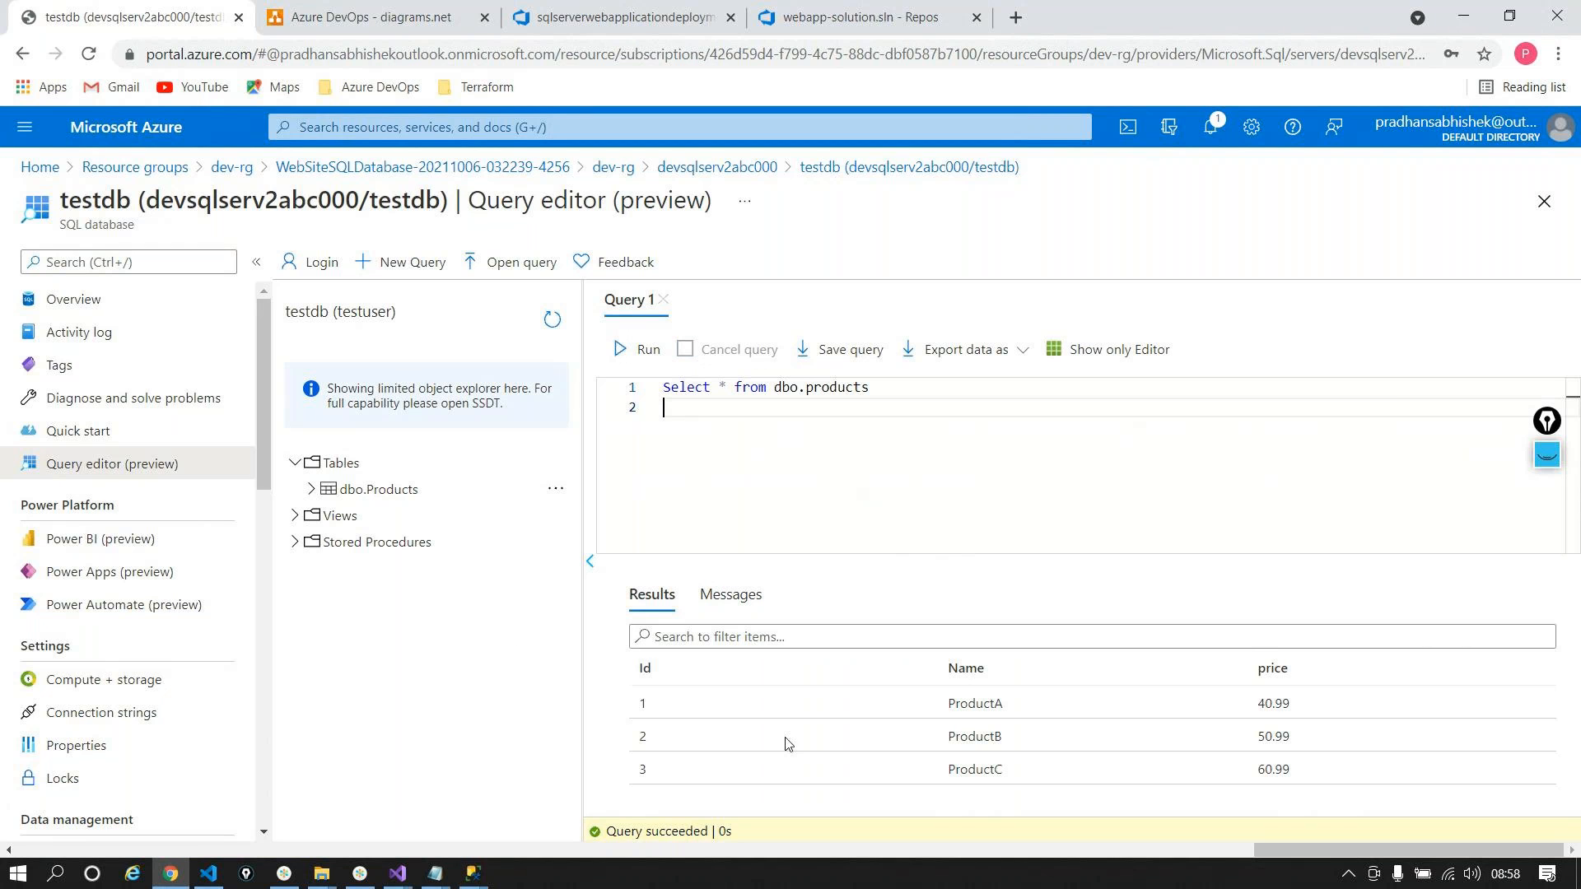
{"action": "left_click", "coordinate": [473, 873]}
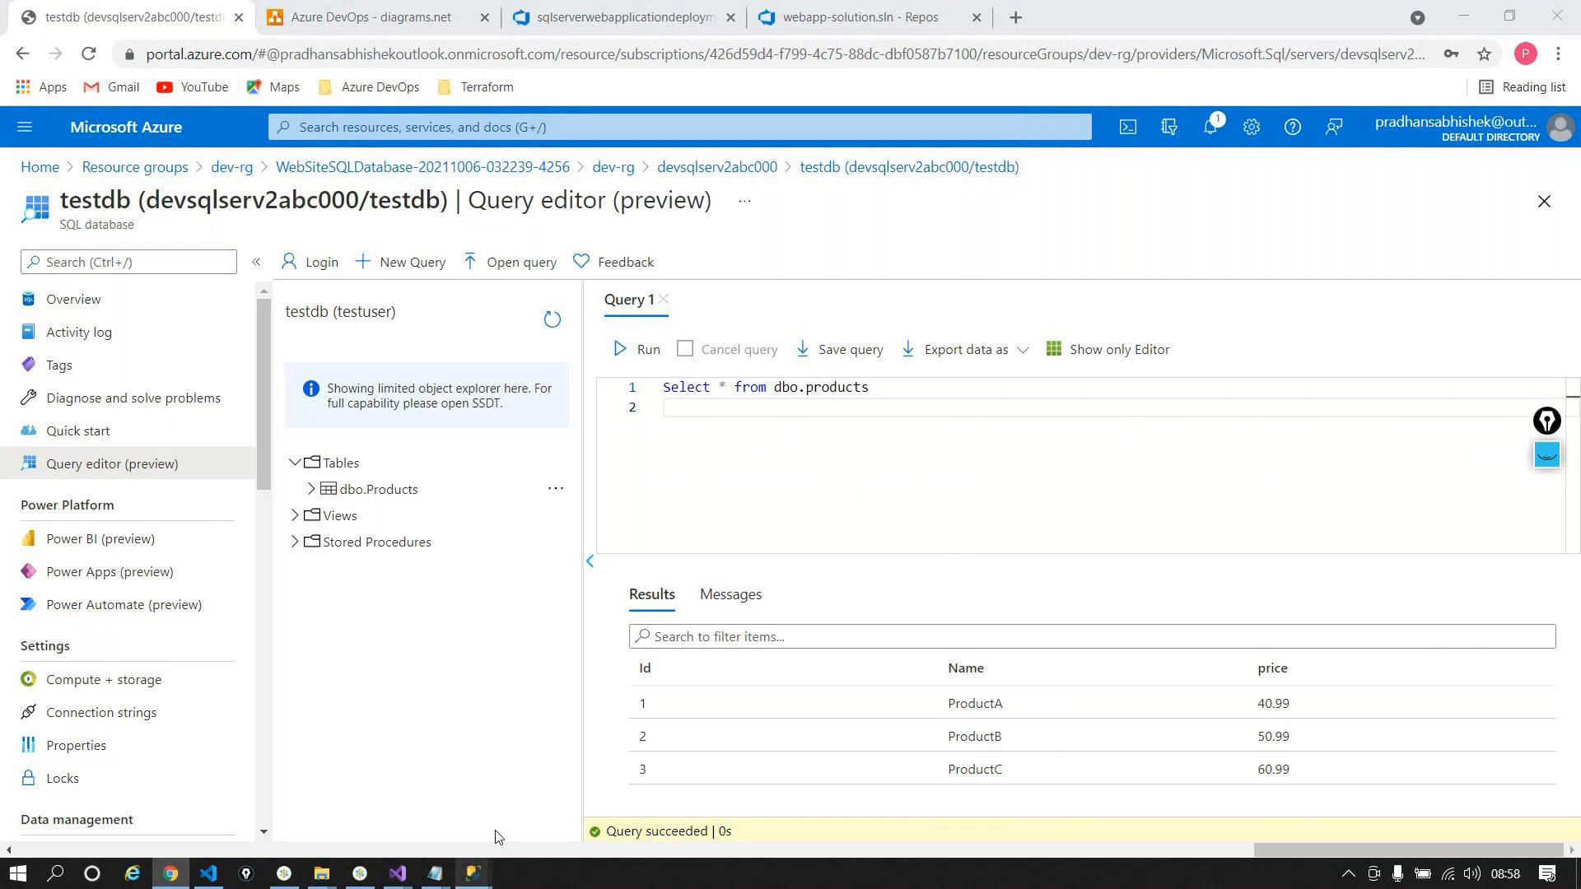
Step: Connect SSMS to the pasted devsqlserv2abc000.database.windows.net address with the SQL login password
{"action": "left_click", "coordinate": [576, 782]}
{"action": "key", "text": "BackSpace"}
{"action": "type", "text": "devsqlserv2abc000.database.windows.net"}
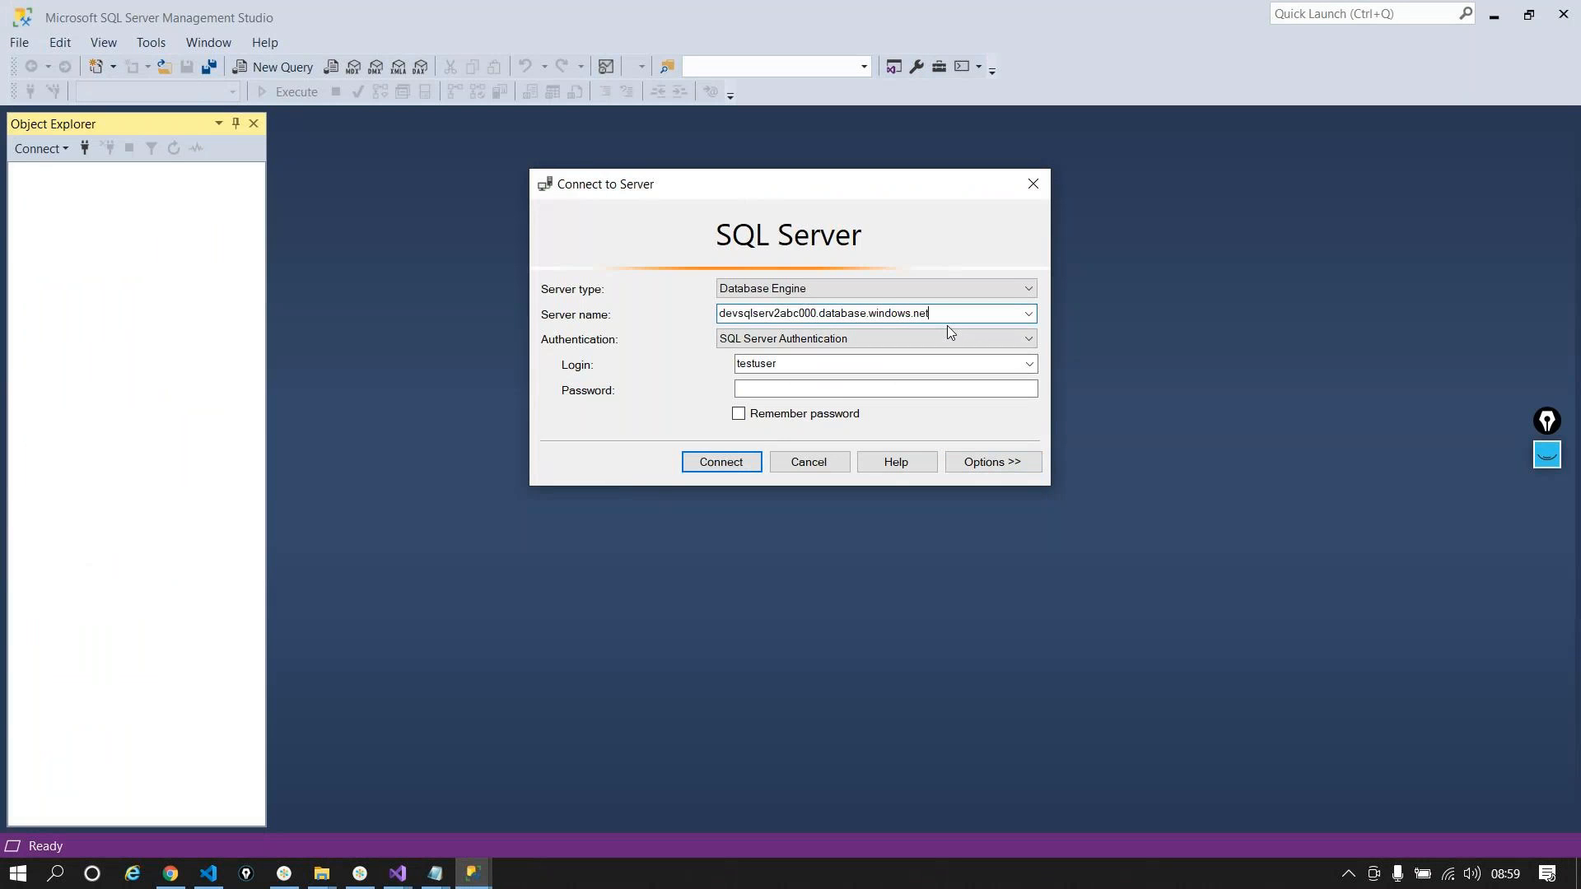
{"action": "left_click", "coordinate": [804, 387]}
{"action": "type", "text": "************"}
{"action": "key", "text": "Return"}
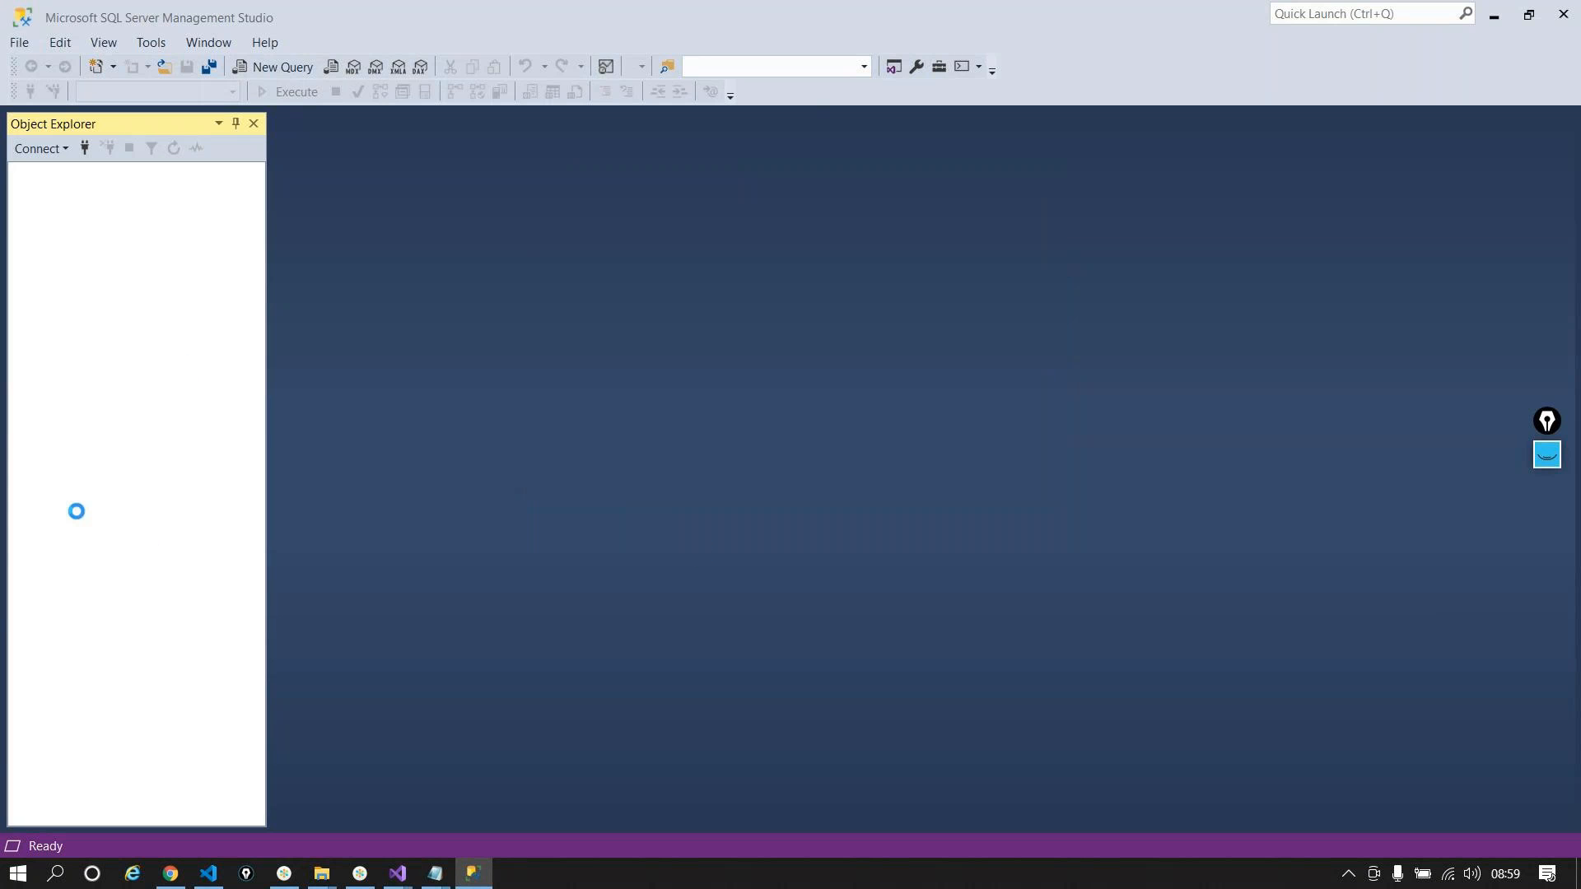
{"action": "left_click", "coordinate": [173, 874]}
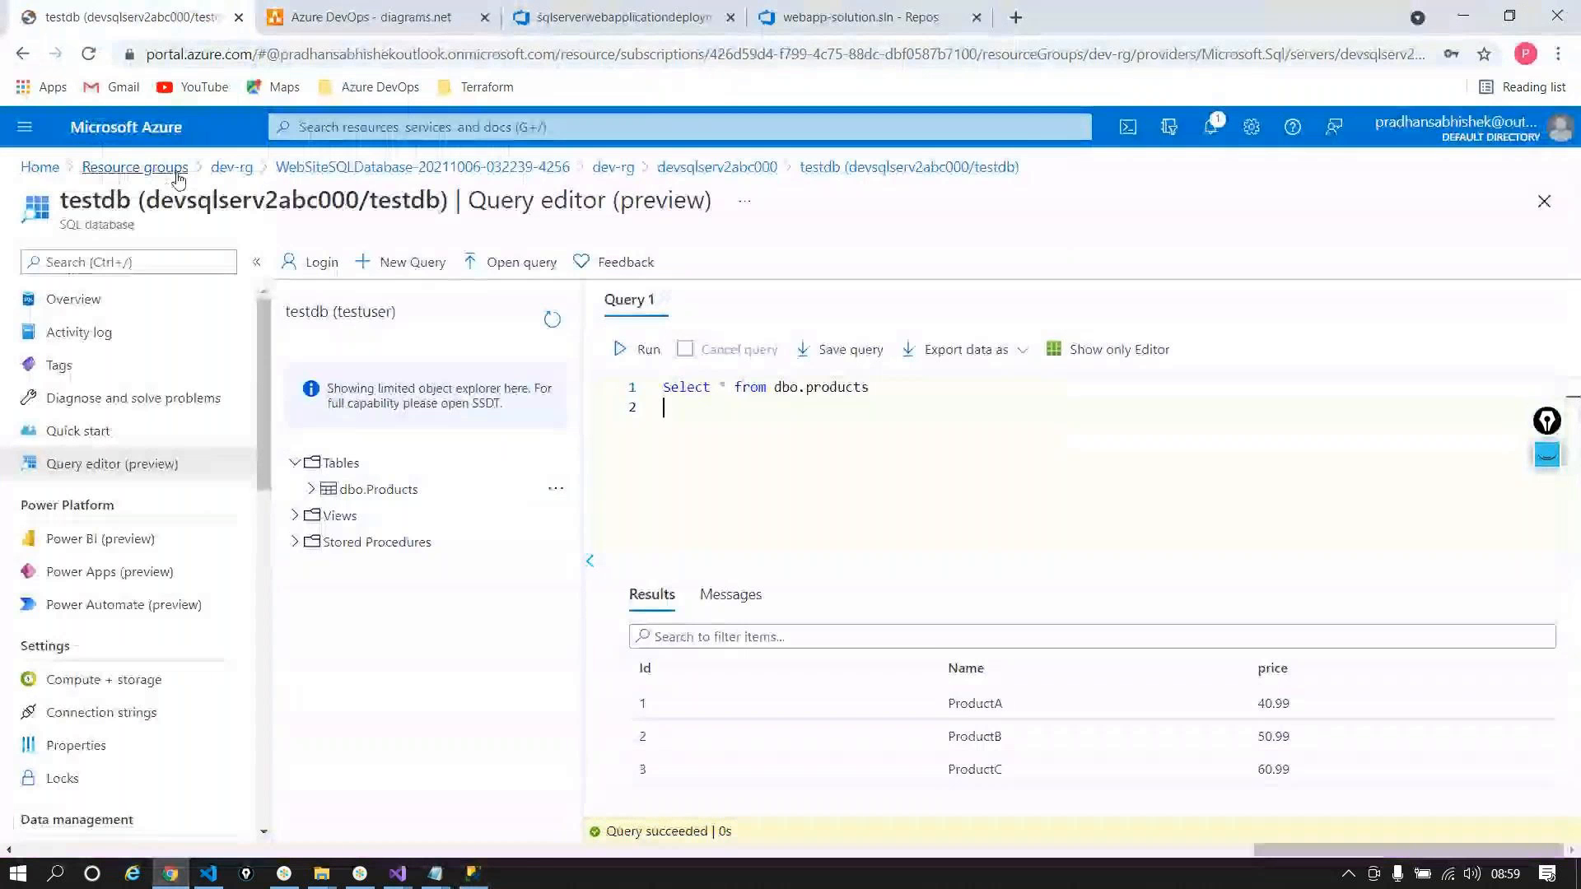
Step: Leave the query editor, discarding edits, and open the web app's Configuration settings
{"action": "left_click", "coordinate": [231, 168]}
{"action": "key", "text": "Return"}
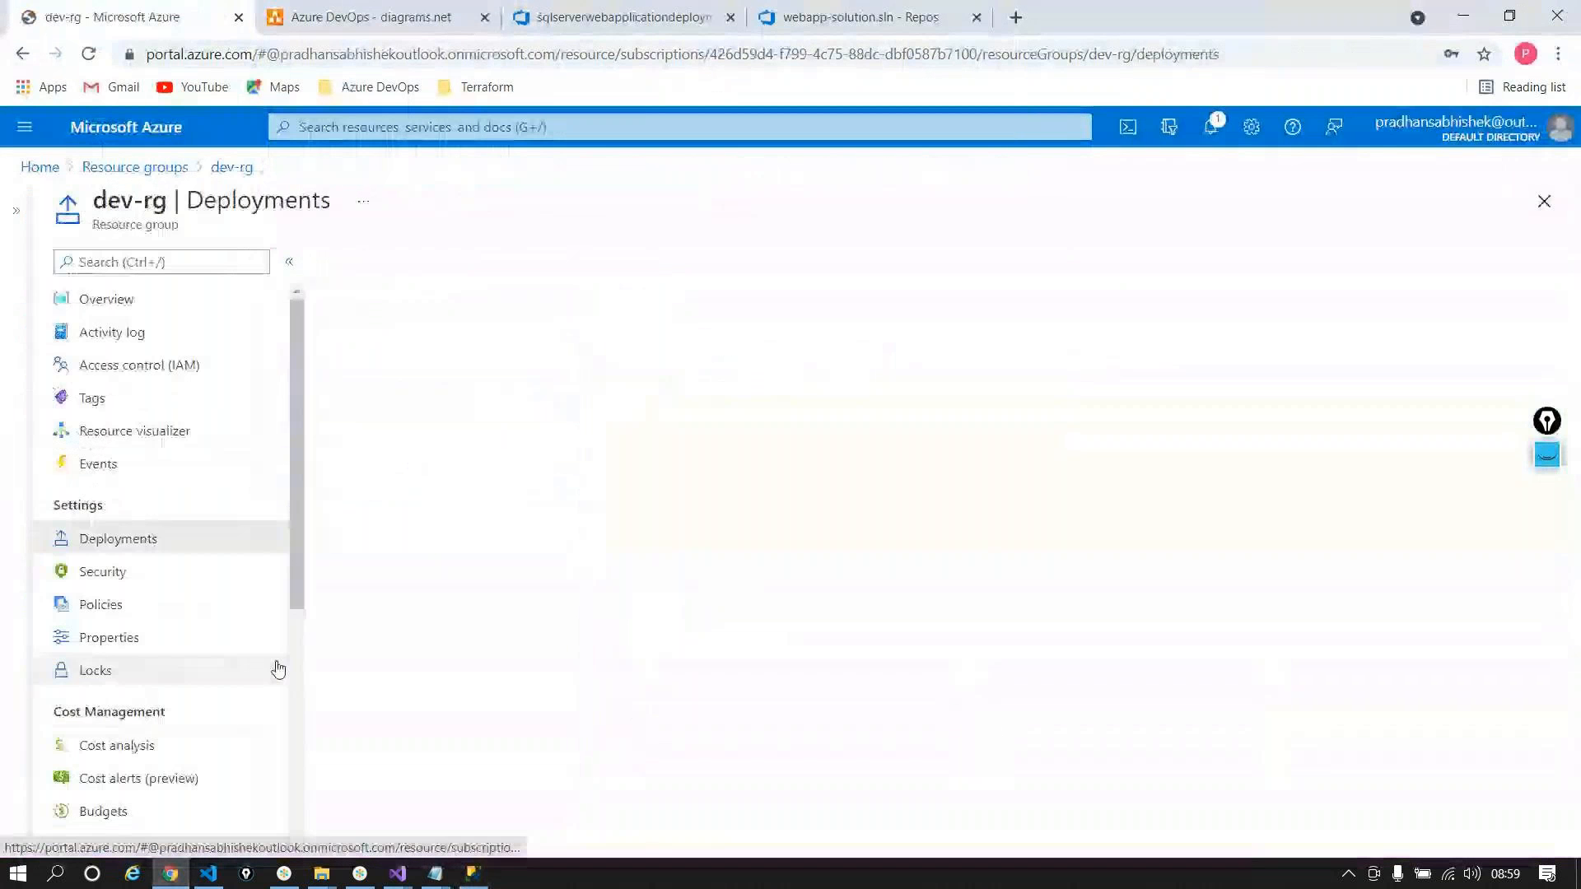
{"action": "left_click", "coordinate": [234, 168]}
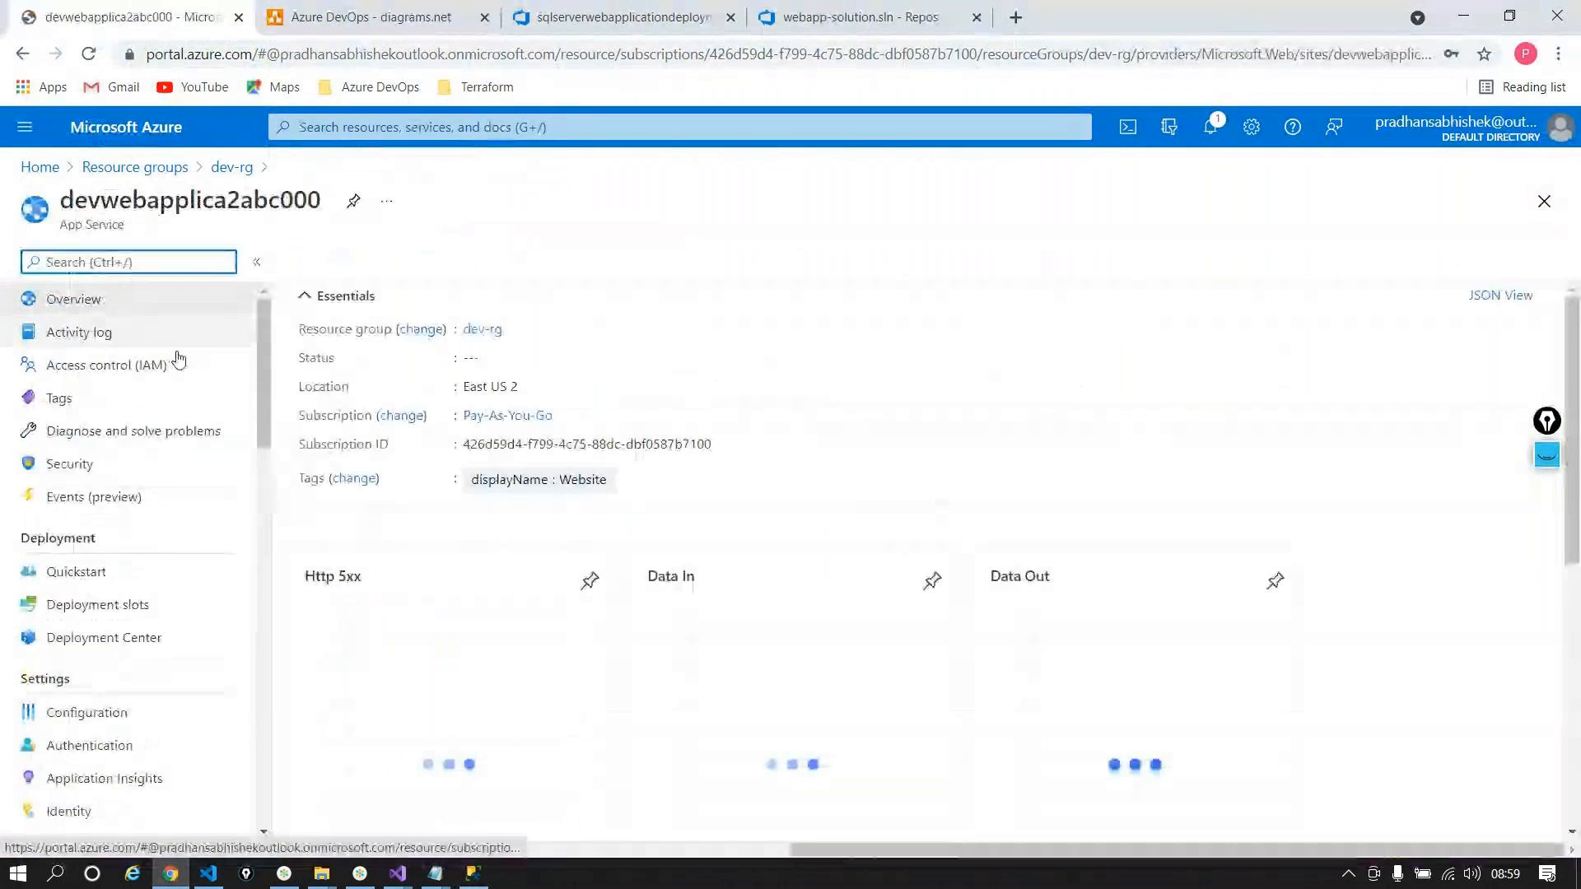
{"action": "scroll", "coordinate": [132, 494], "scroll_direction": "down", "scroll_amount": 1}
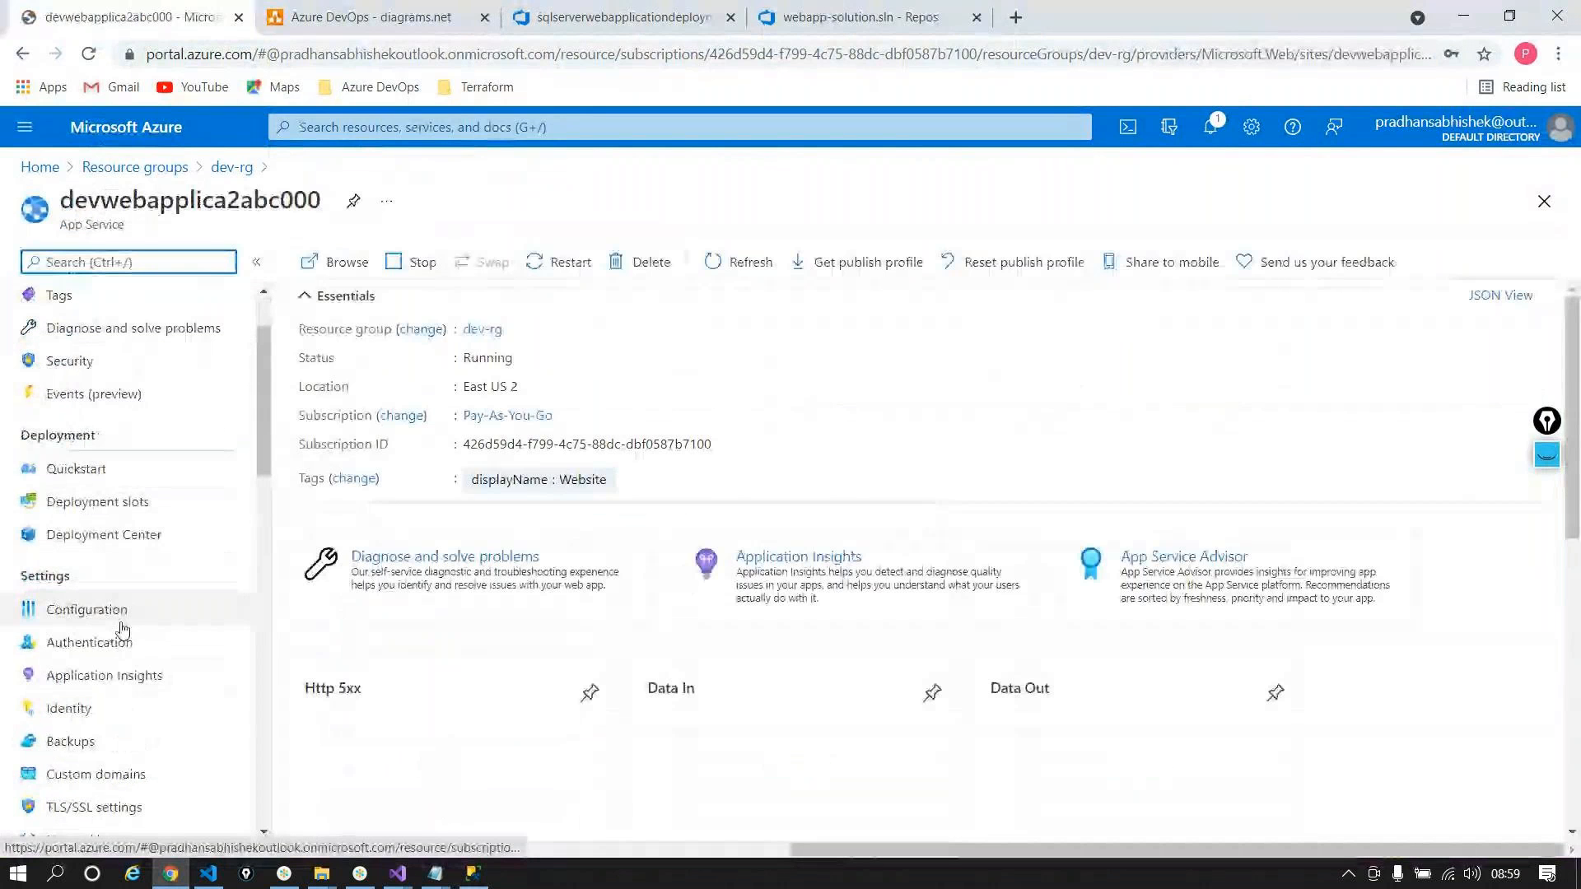
{"action": "left_click", "coordinate": [123, 611]}
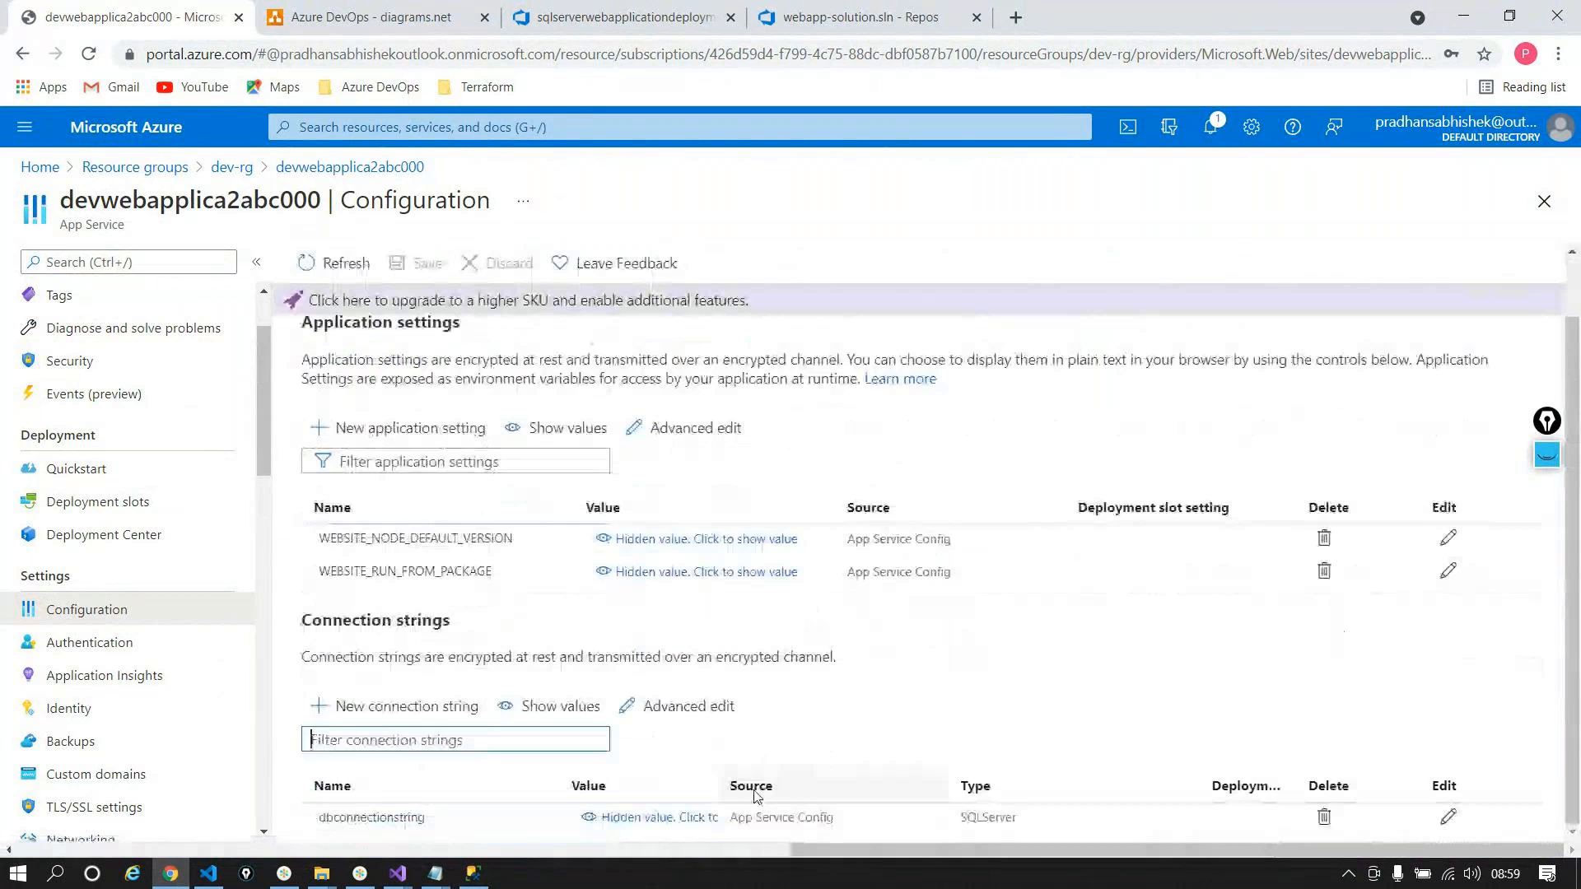
Step: Inspect the SQLServer dbconnectionstring in Advanced edit, then close it unchanged
{"action": "left_click", "coordinate": [686, 704]}
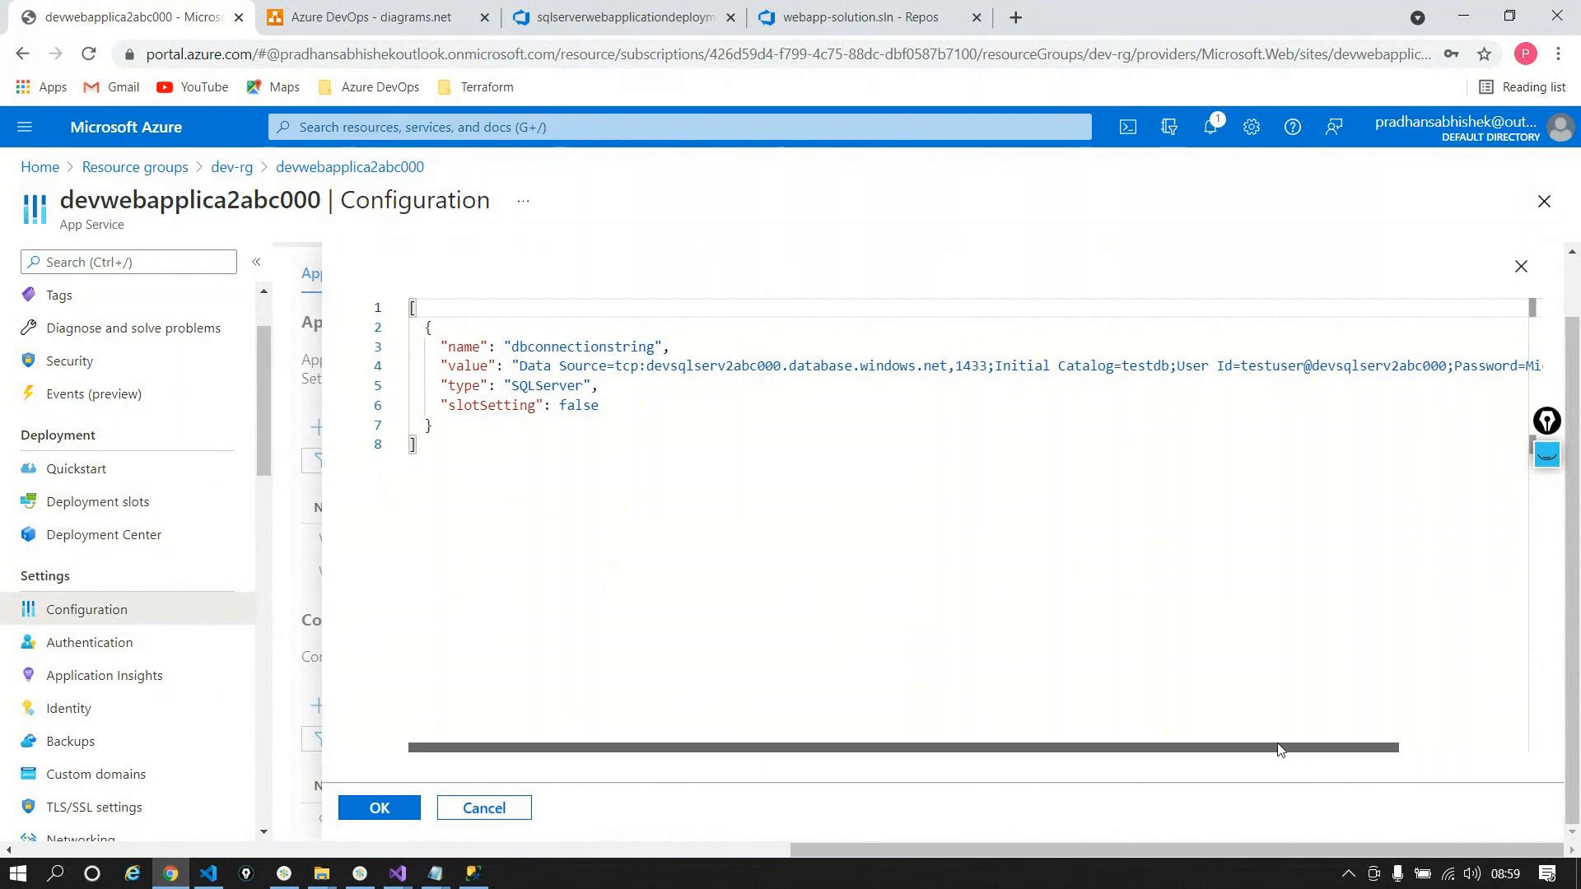
{"action": "left_click", "coordinate": [533, 463]}
{"action": "left_click", "coordinate": [601, 367]}
{"action": "key", "text": "Right"}
{"action": "key", "text": "Right"}
{"action": "key", "text": "Right"}
{"action": "key", "text": "Right"}
{"action": "key", "text": "Right"}
{"action": "key", "text": "Right"}
{"action": "key", "text": "Right"}
{"action": "key", "text": "Right"}
{"action": "key", "text": "Right"}
{"action": "key", "text": "Right"}
{"action": "key", "text": "Right"}
{"action": "key", "text": "Right"}
{"action": "key", "text": "Right"}
{"action": "key", "text": "Right"}
{"action": "key", "text": "Right"}
{"action": "key", "text": "Right"}
{"action": "key", "text": "Right"}
{"action": "key", "text": "Right"}
{"action": "key", "text": "Right"}
{"action": "key", "text": "Right"}
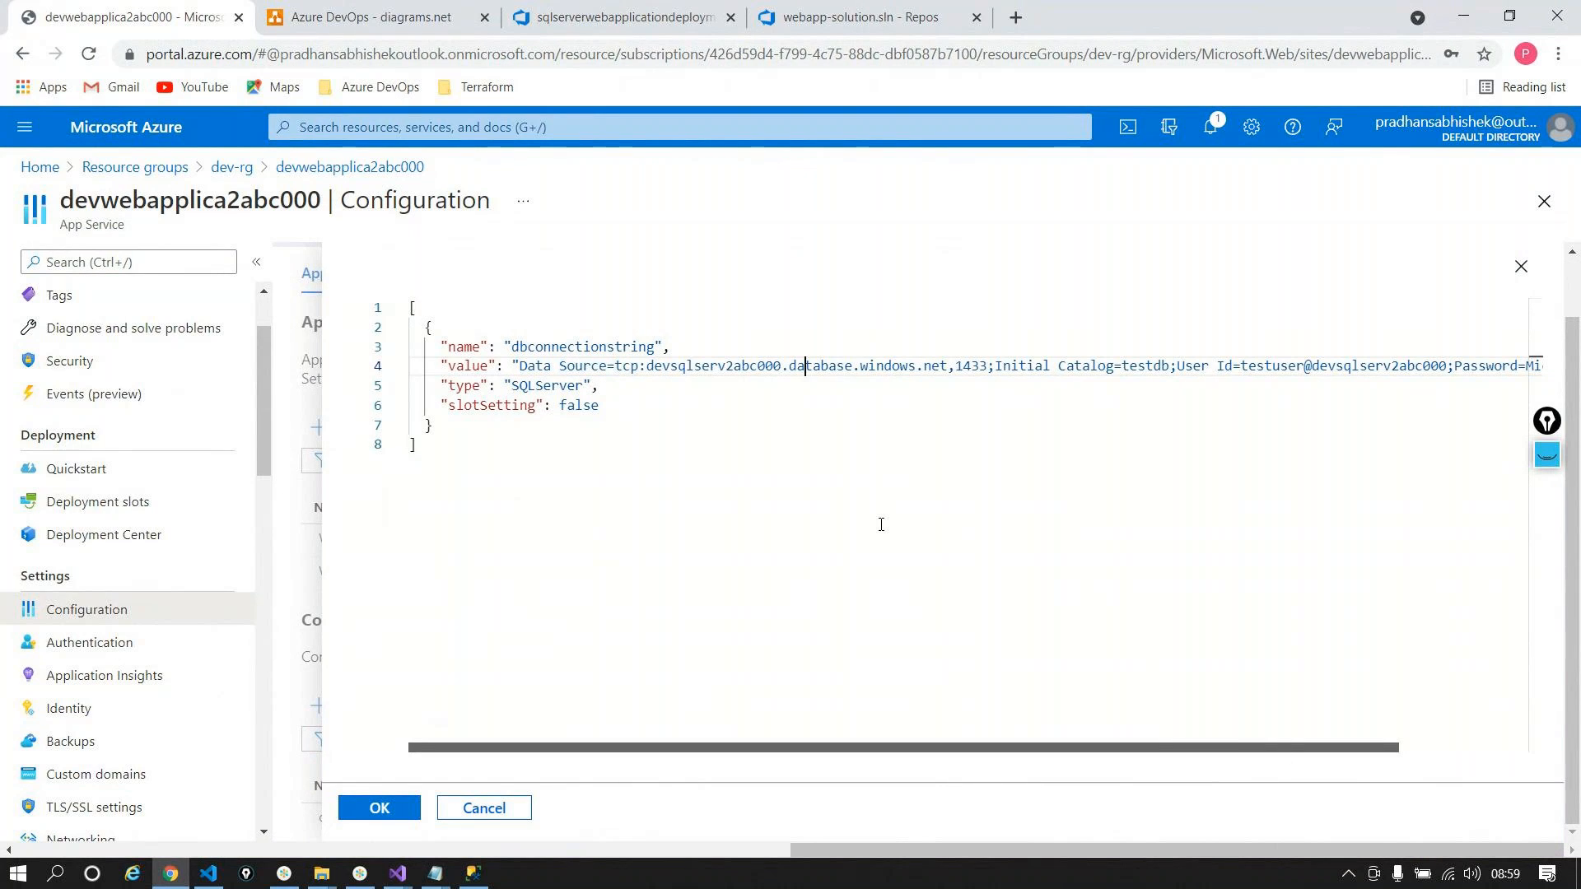
{"action": "key", "text": "Right"}
{"action": "key", "text": "Right"}
{"action": "key", "text": "Right"}
{"action": "key", "text": "Right"}
{"action": "key", "text": "Right"}
{"action": "key", "text": "Right"}
{"action": "key", "text": "Right"}
{"action": "key", "text": "Right"}
{"action": "key", "text": "Right"}
{"action": "key", "text": "Right"}
{"action": "key", "text": "Right"}
{"action": "key", "text": "Right"}
{"action": "key", "text": "Right"}
{"action": "key", "text": "Right"}
{"action": "key", "text": "Right"}
{"action": "key", "text": "Right"}
{"action": "key", "text": "Right"}
{"action": "key", "text": "Right"}
{"action": "key", "text": "Right"}
{"action": "key", "text": "Right"}
{"action": "key", "text": "Right"}
{"action": "key", "text": "Right"}
{"action": "key", "text": "Right"}
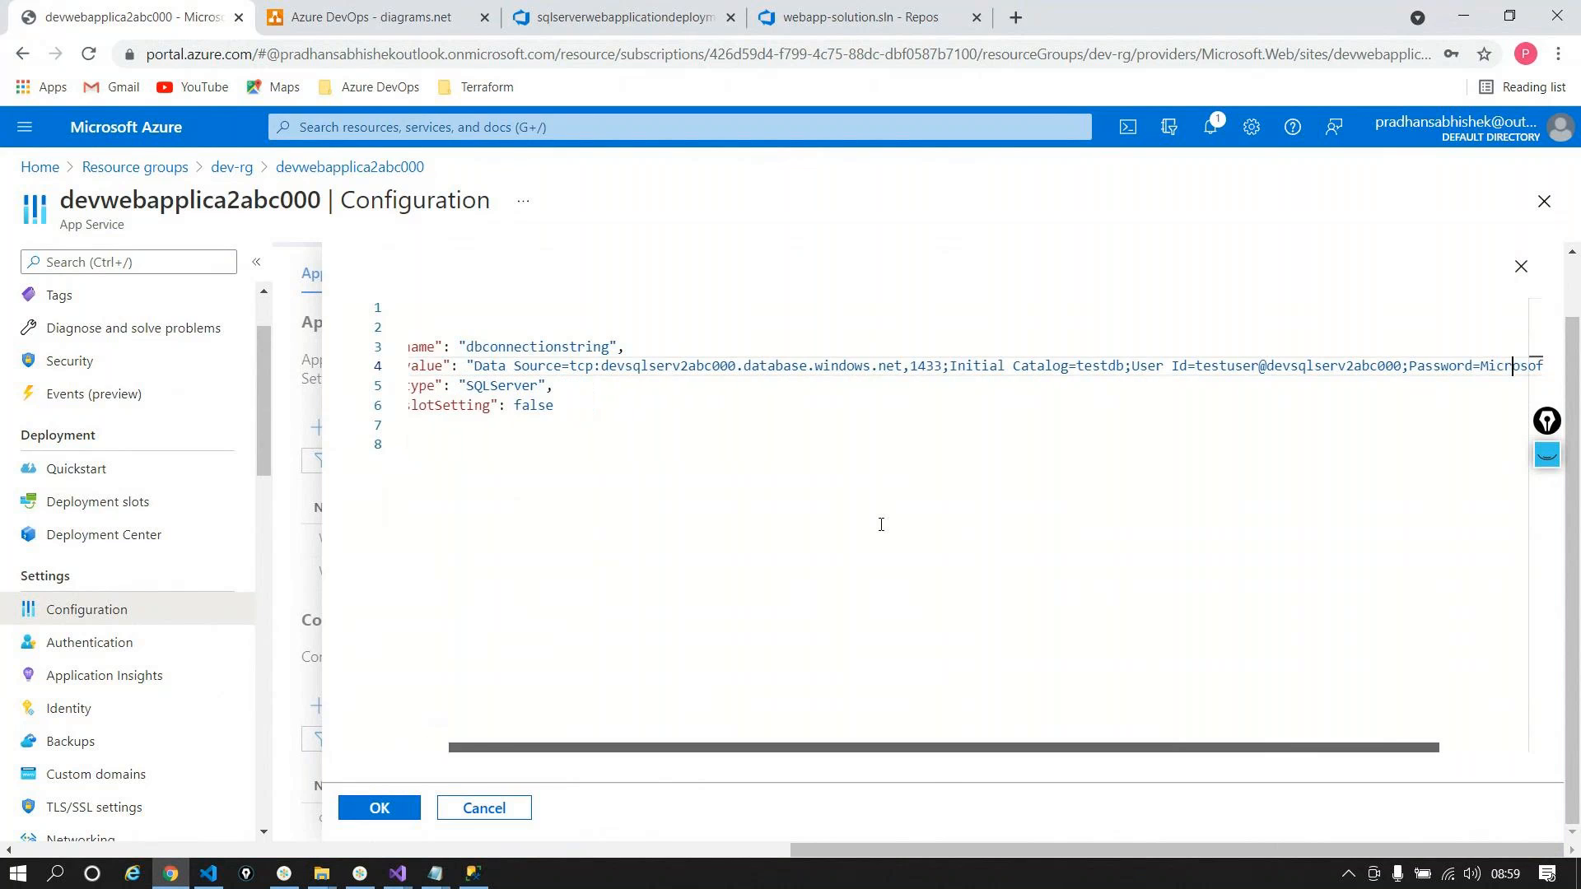
{"action": "key", "text": "Down"}
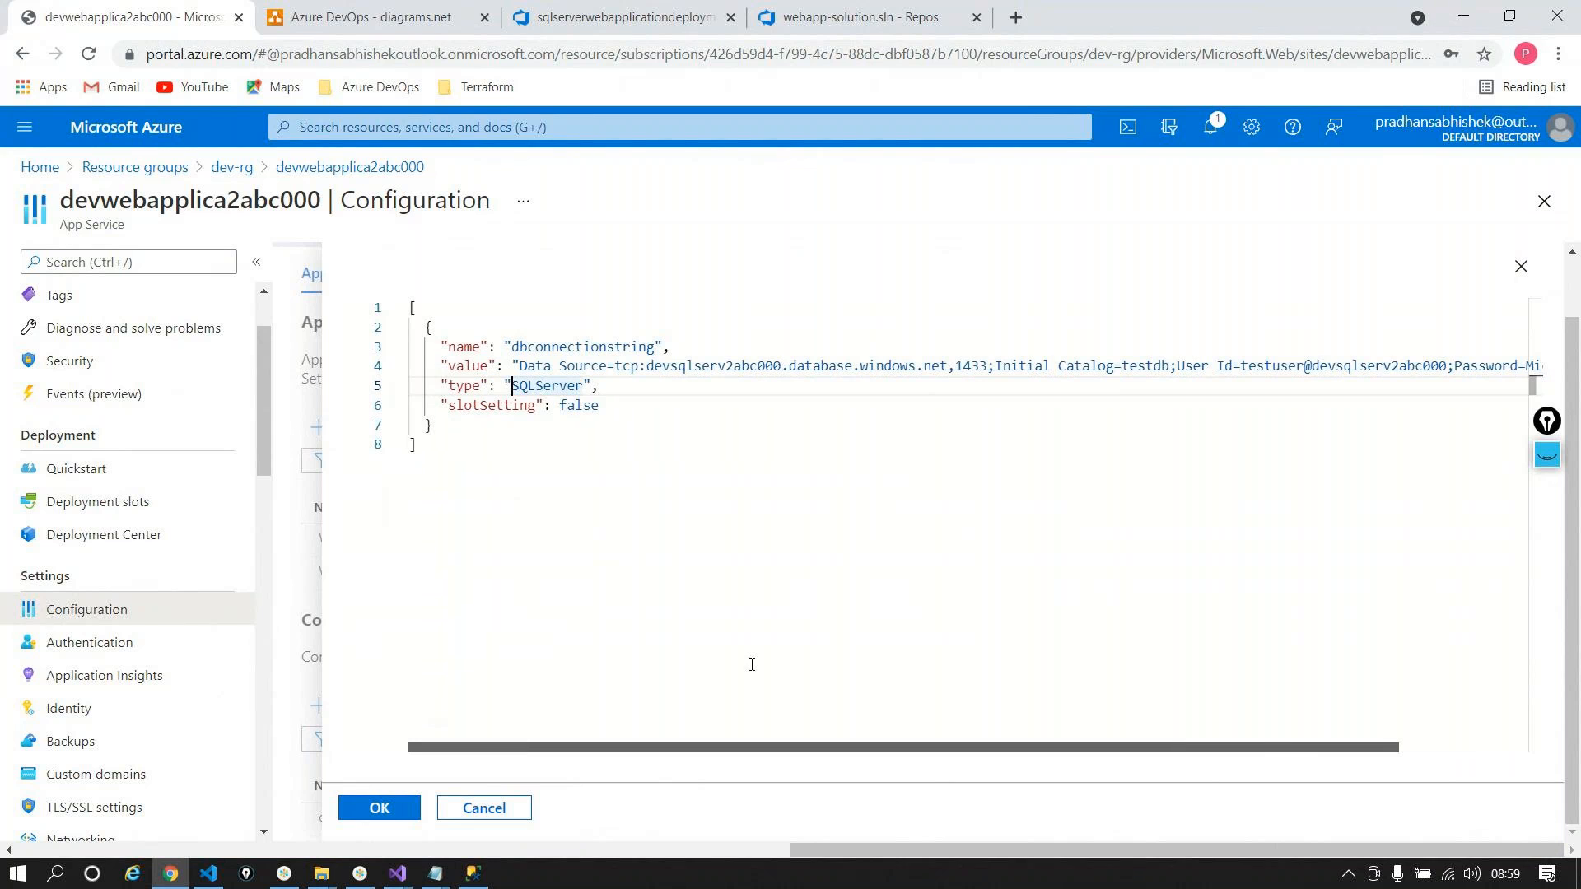
{"action": "left_click", "coordinate": [482, 808]}
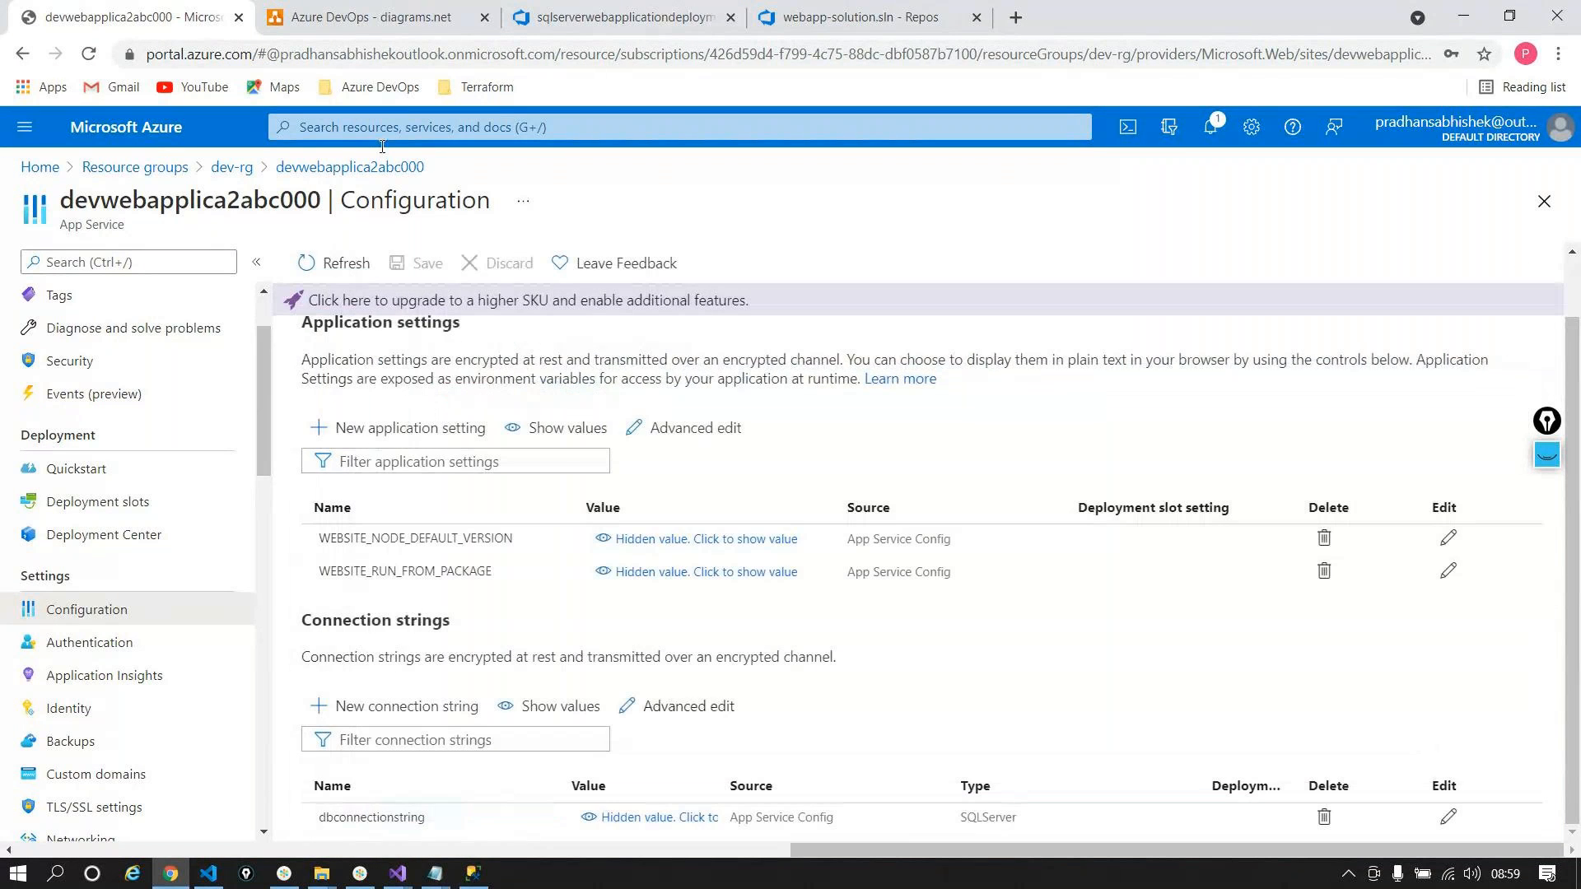
Step: Open the live devwebapplica2abc000 site with Browse from the App Service overview
{"action": "scroll", "coordinate": [127, 305], "scroll_direction": "up", "scroll_amount": 1}
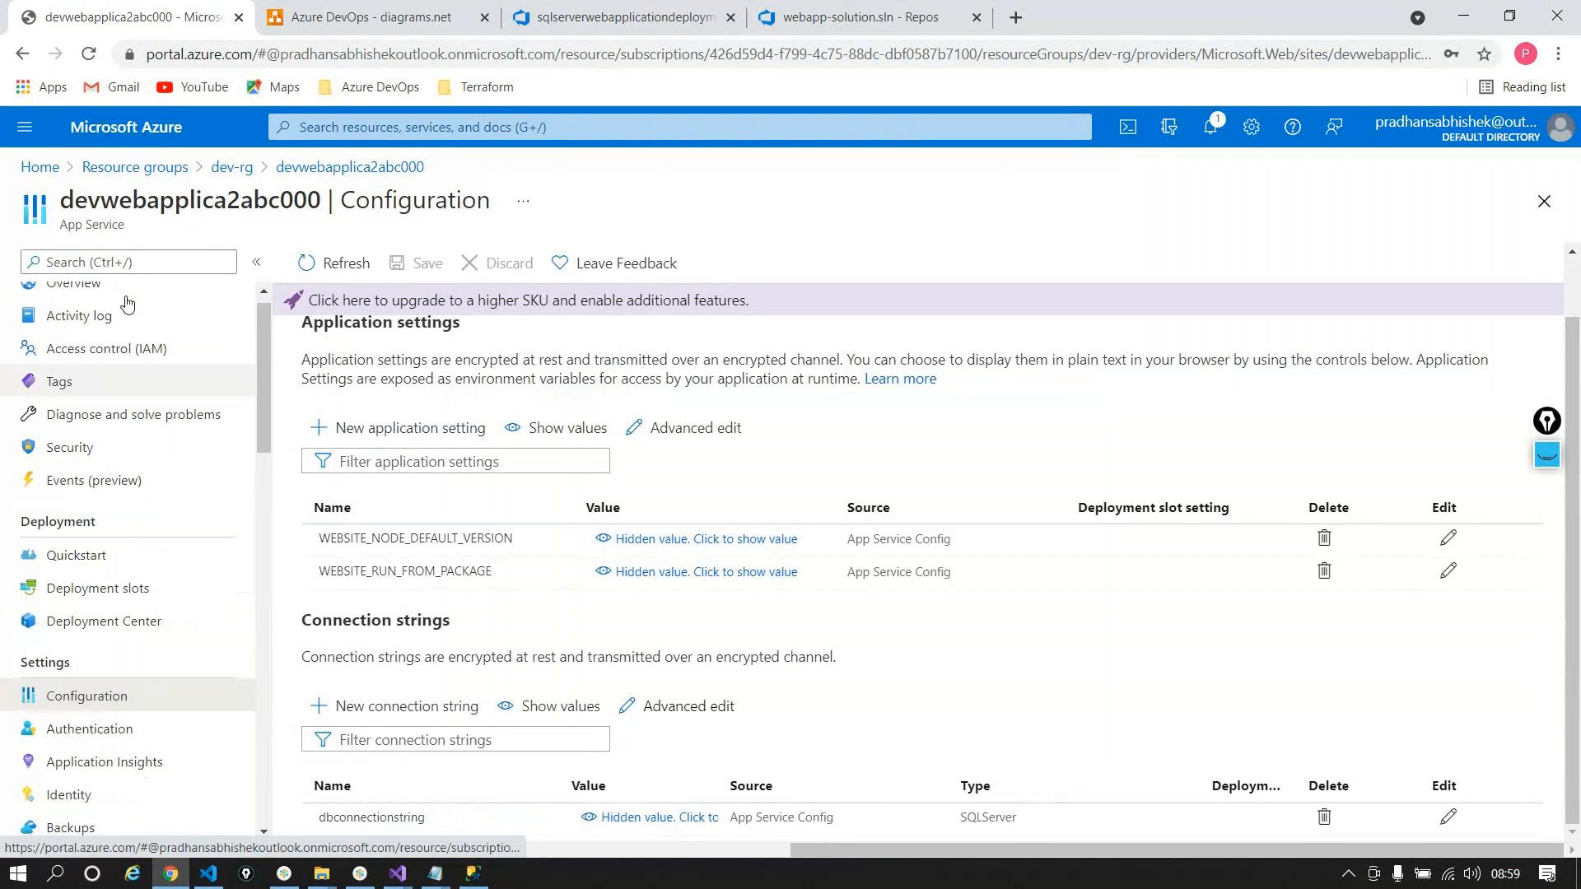
{"action": "left_click", "coordinate": [124, 302]}
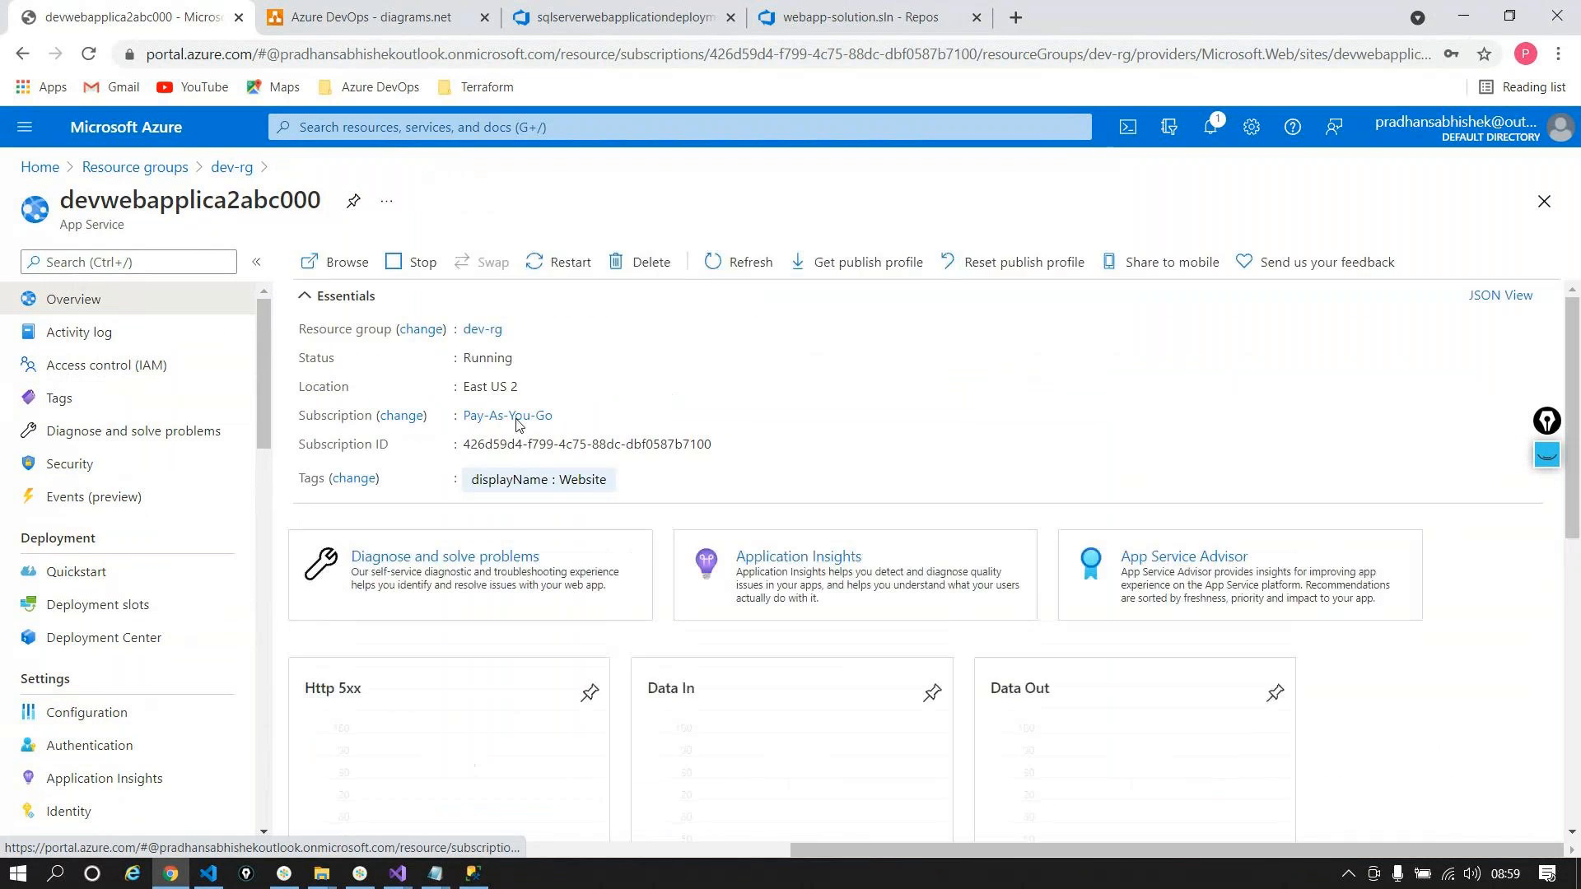
{"action": "left_click", "coordinate": [336, 262]}
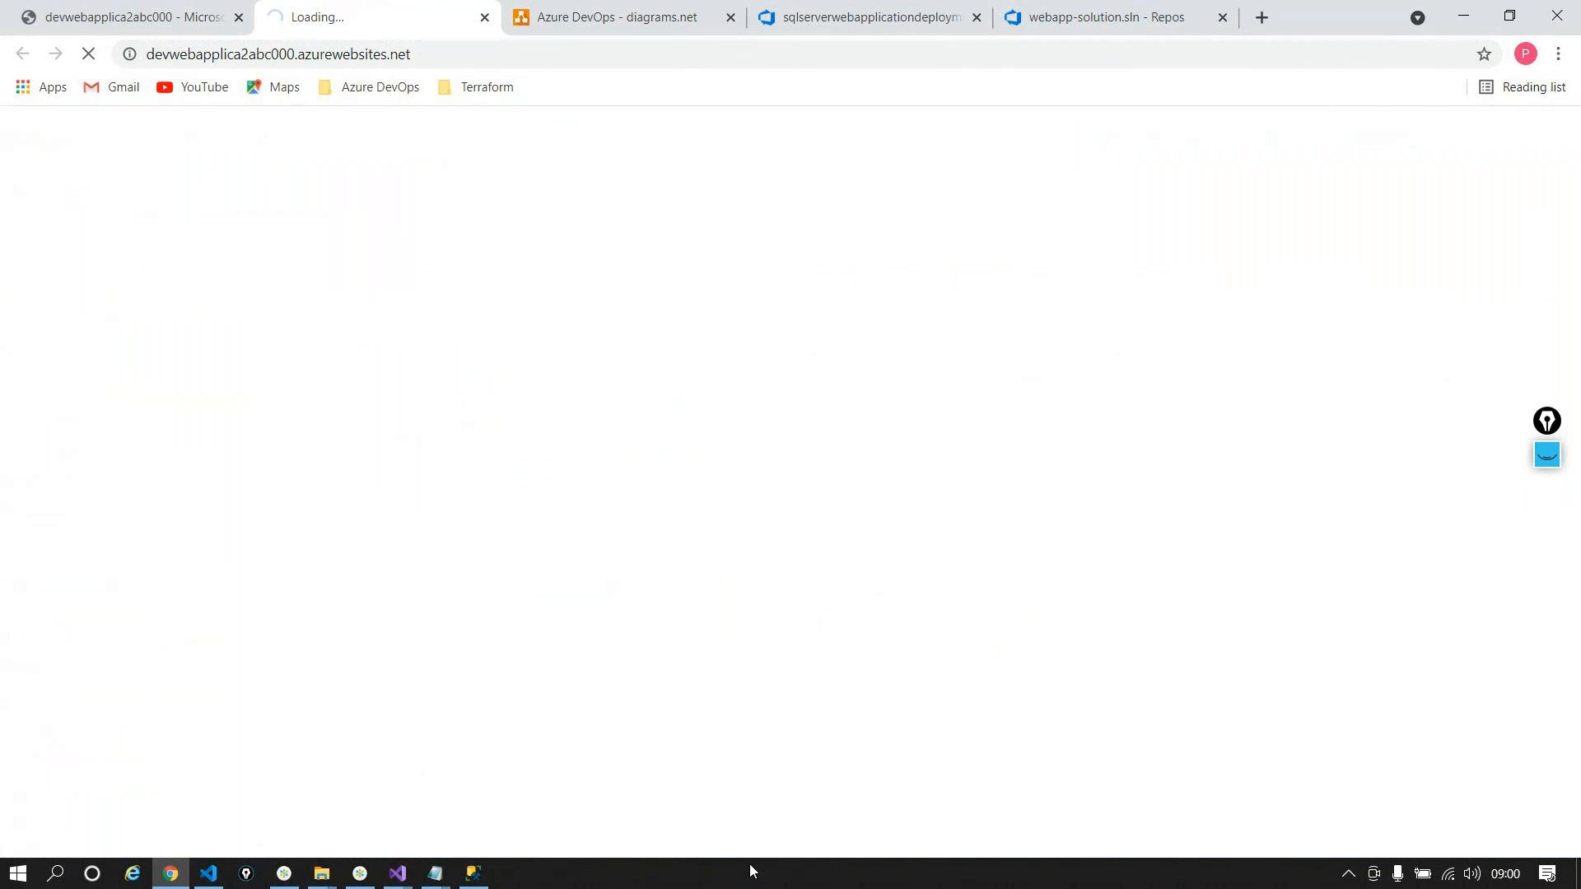
Step: In SSMS, expand Databases and start a New Query on testdb
{"action": "left_click", "coordinate": [481, 868]}
{"action": "left_click", "coordinate": [34, 191]}
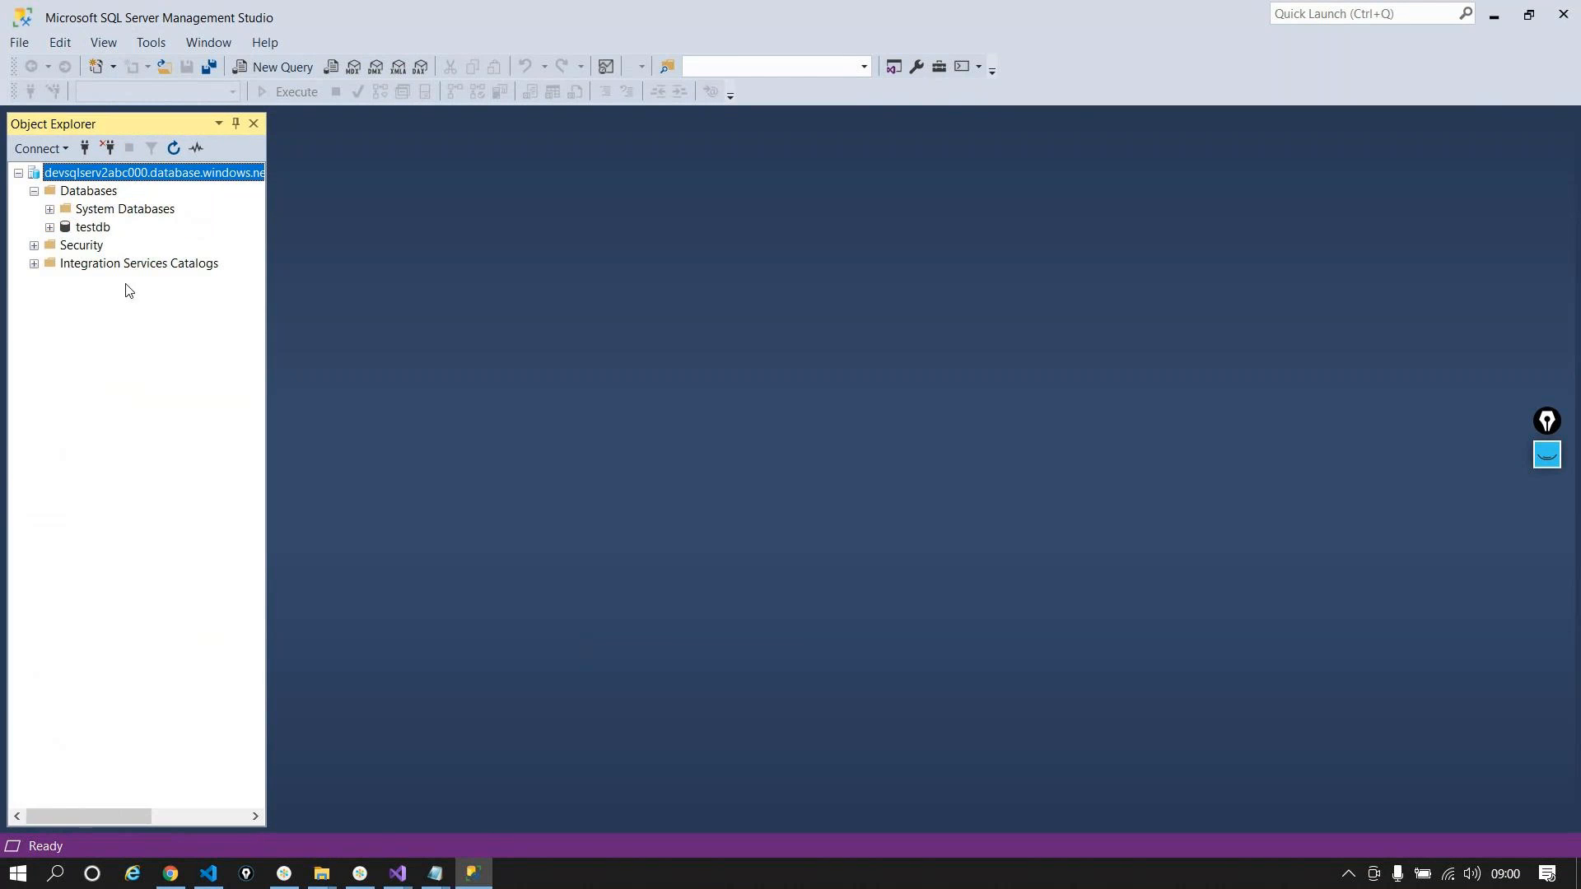
{"action": "left_click", "coordinate": [95, 228]}
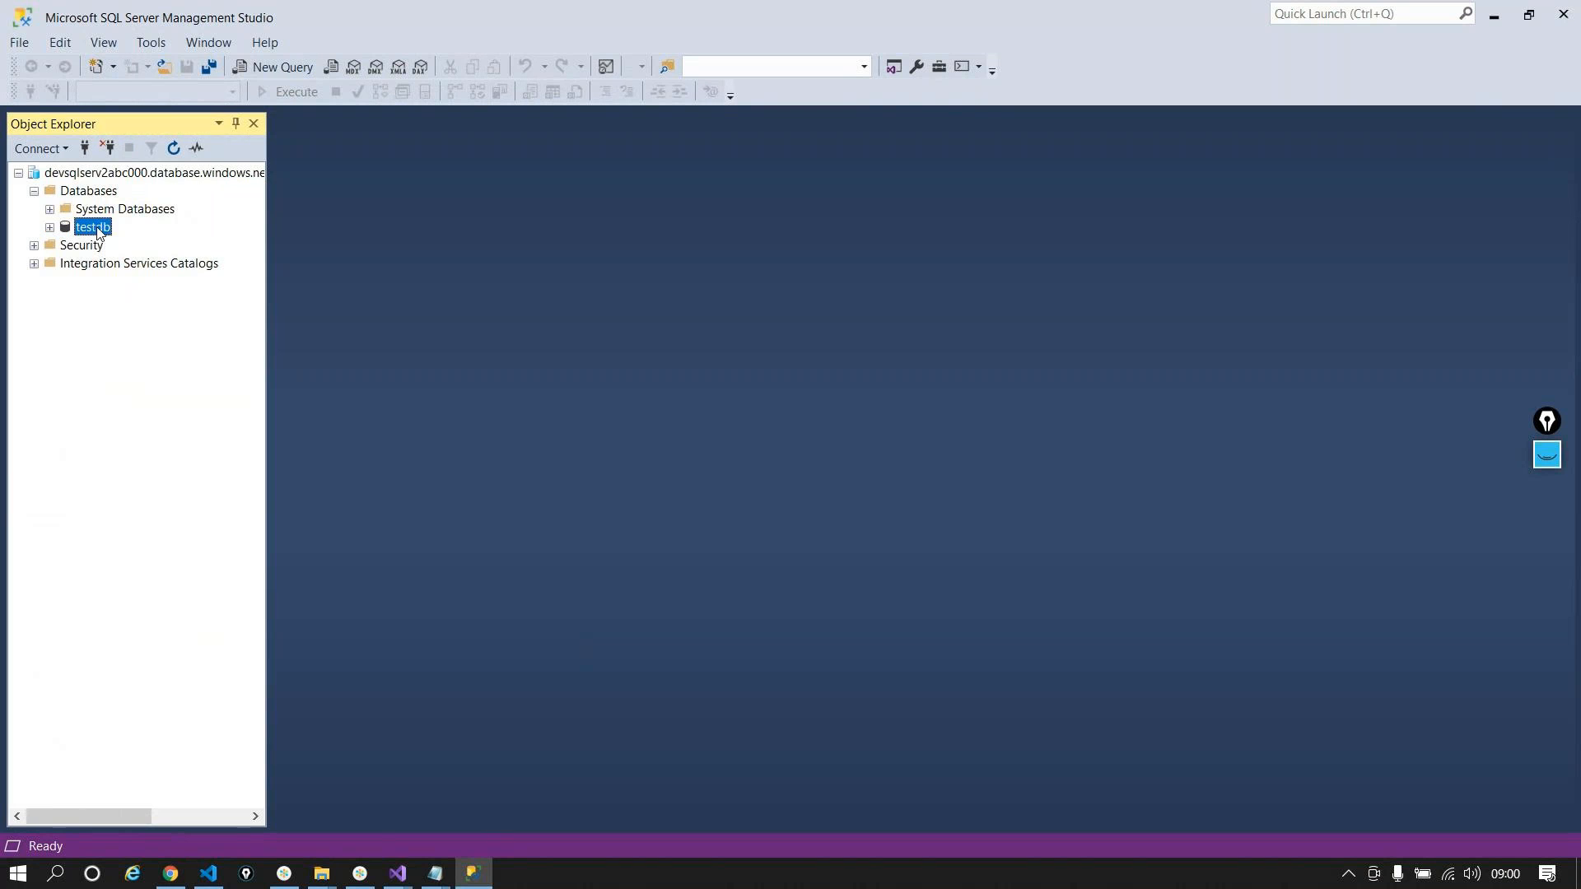
{"action": "right_click", "coordinate": [97, 232]}
{"action": "left_click", "coordinate": [122, 256]}
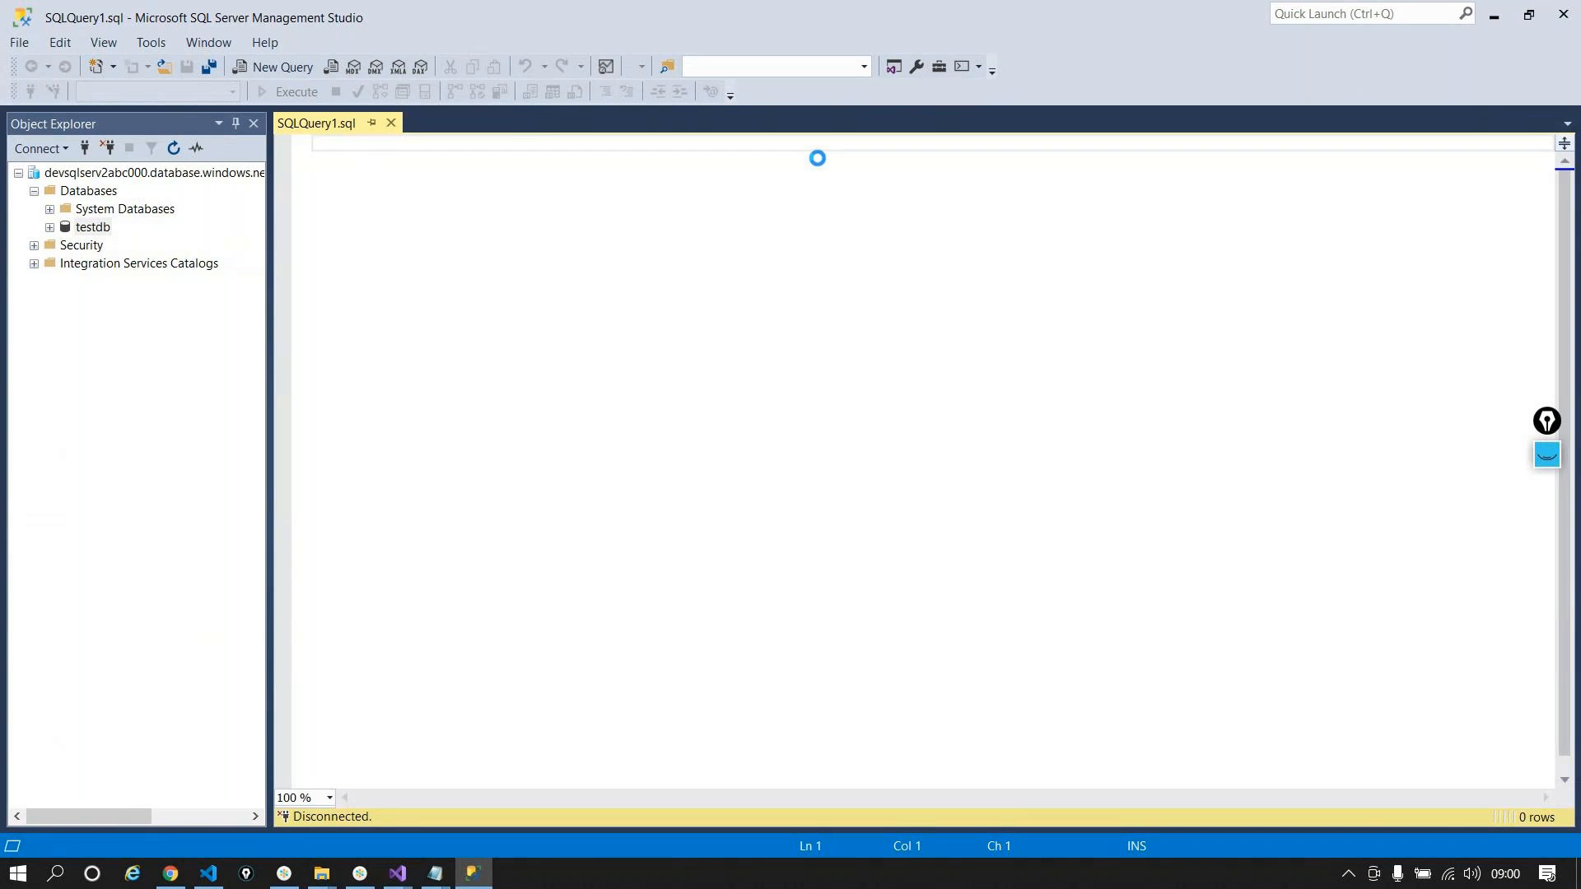
Step: Execute Select * from dbo.products, then expand testdb and its Tables folder
{"action": "type", "text": "seSe"}
{"action": "key", "text": "BackSpace"}
{"action": "key", "text": "BackSpace"}
{"action": "key", "text": "BackSpace"}
{"action": "key", "text": "BackSpace"}
{"action": "type", "text": "Seke"}
{"action": "key", "text": "BackSpace"}
{"action": "key", "text": "BackSpace"}
{"action": "type", "text": "lect * from "}
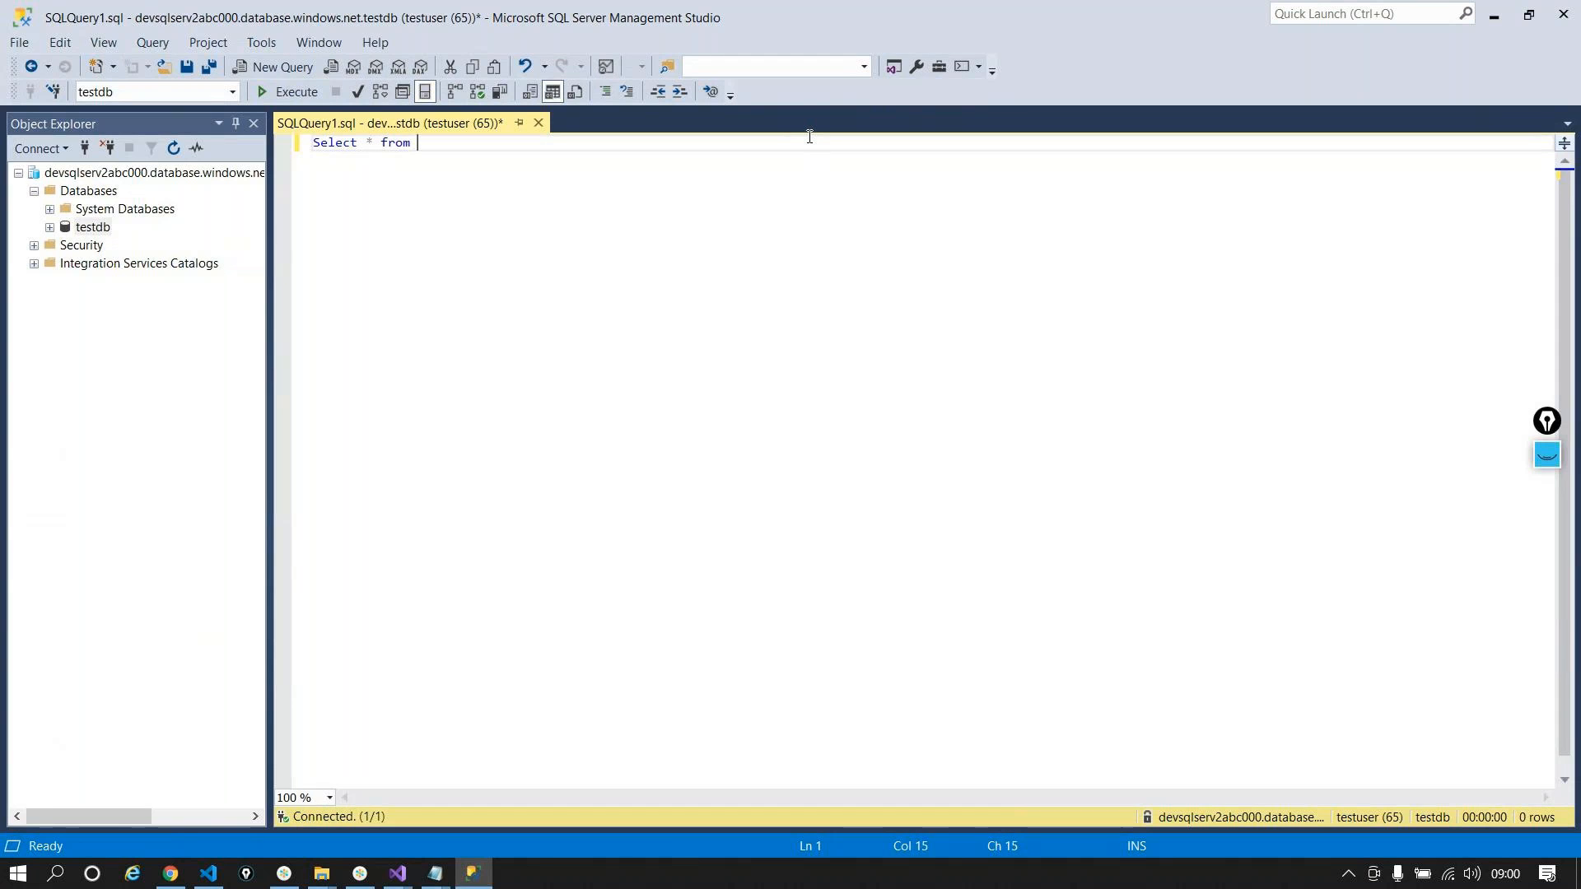
{"action": "type", "text": "dbo.products"}
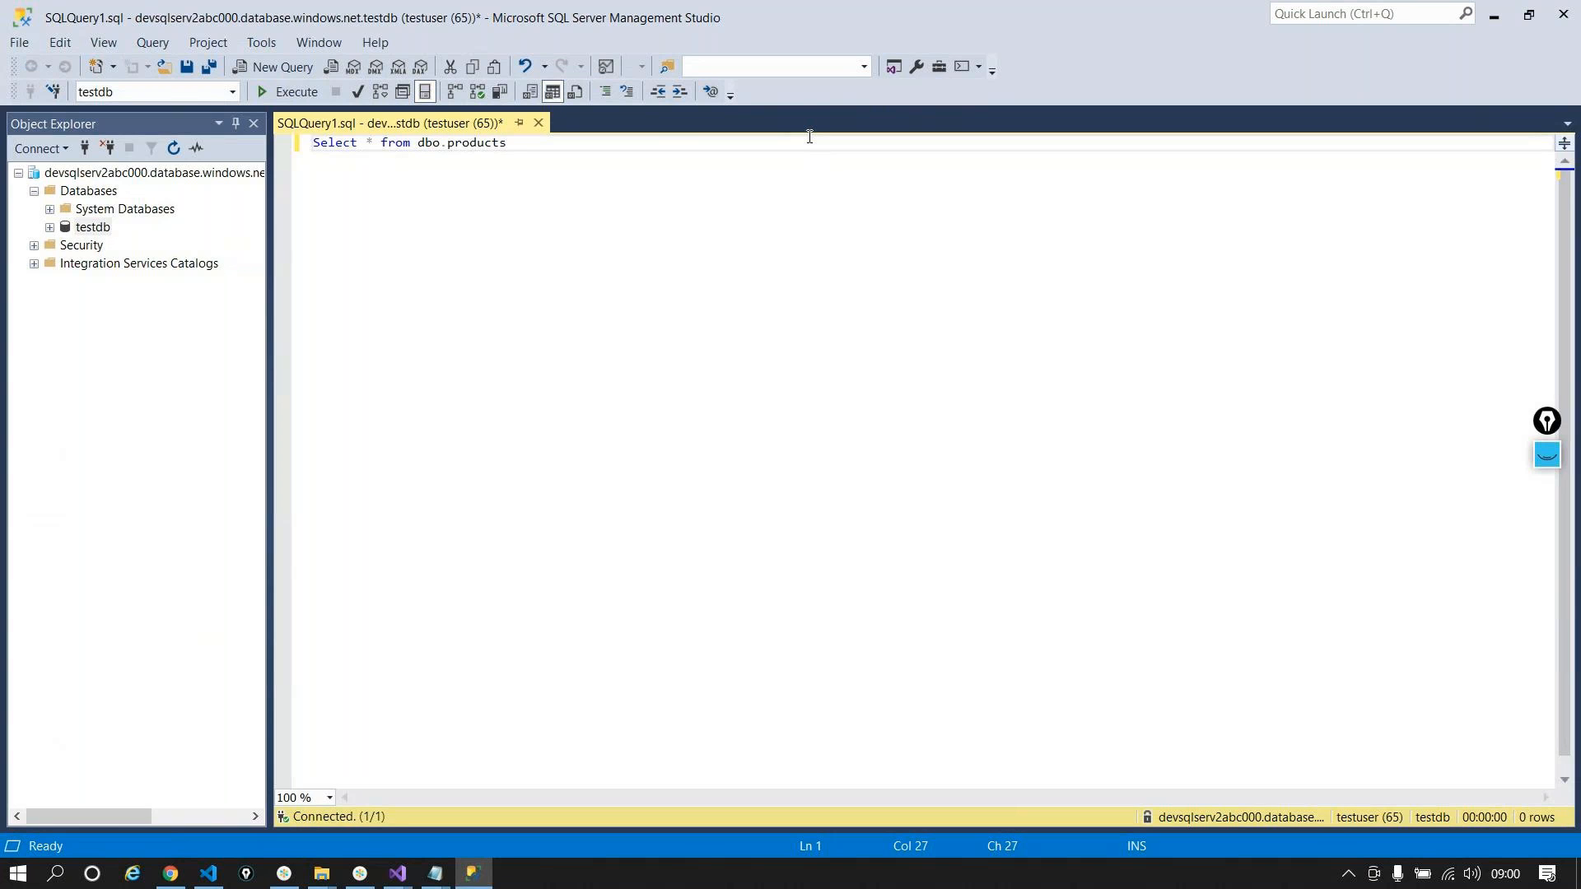
{"action": "left_click", "coordinate": [285, 92]}
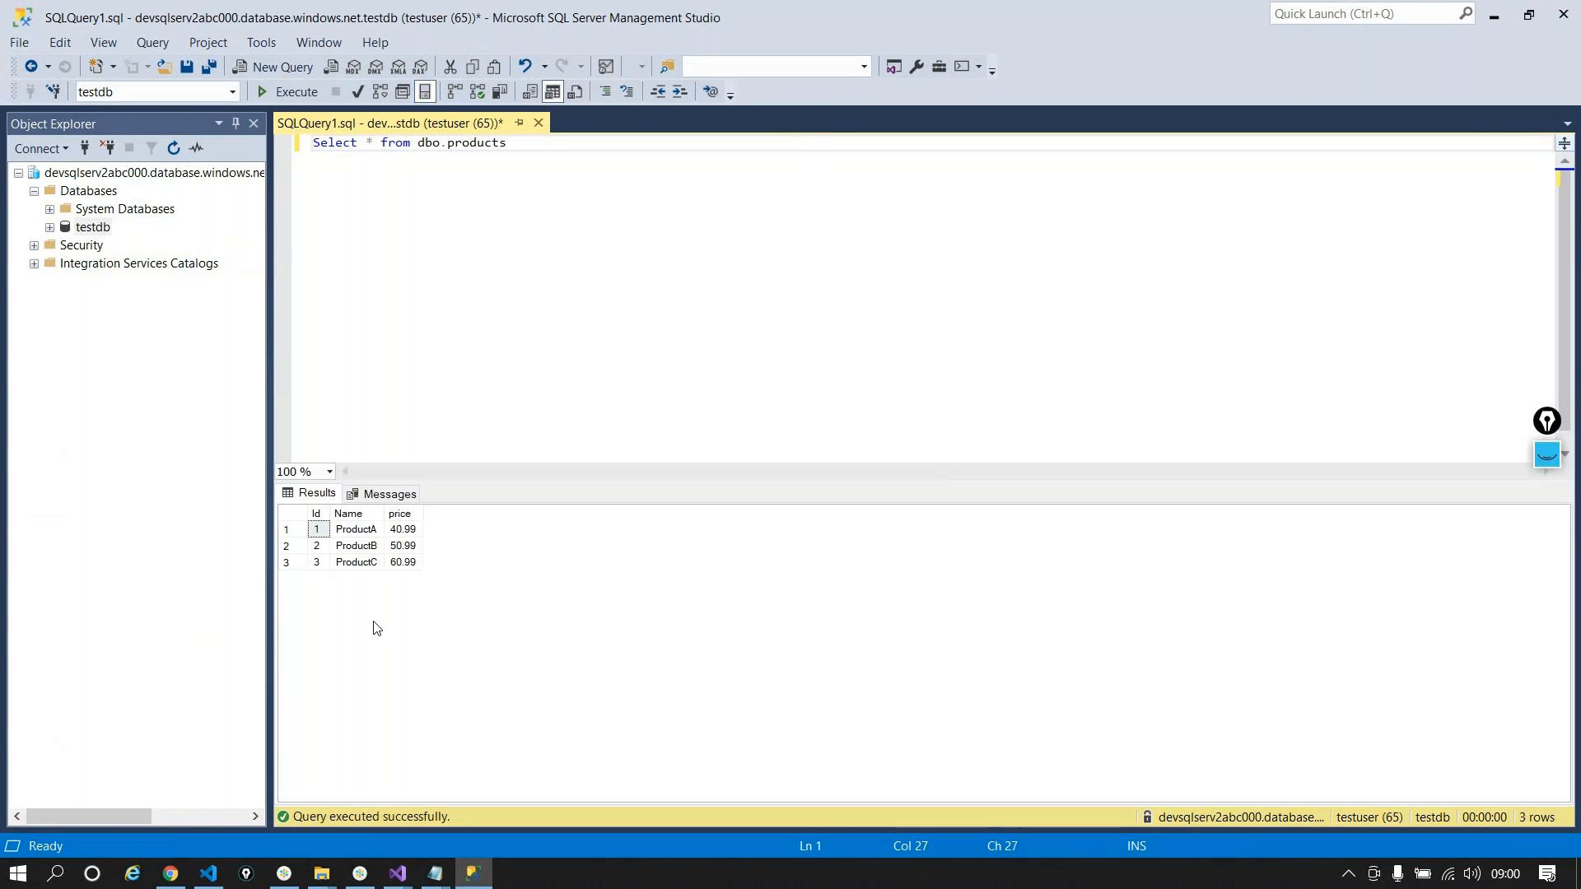
{"action": "left_click", "coordinate": [50, 227]}
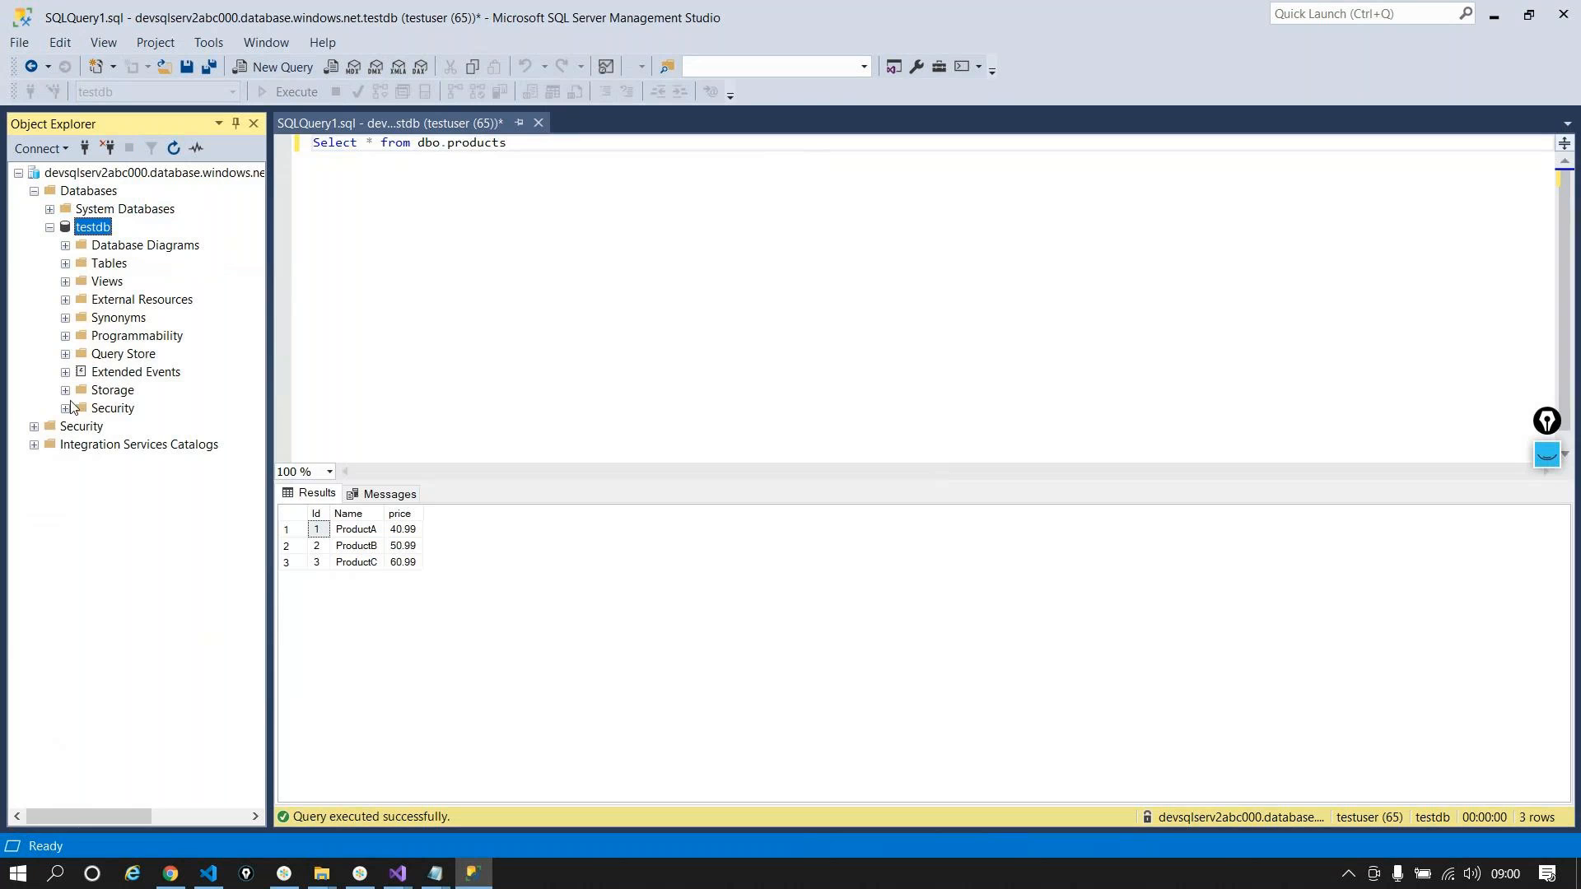
{"action": "left_click", "coordinate": [65, 265]}
Step: Load the site's /products page listing ProductA, ProductB and ProductC at 40.99, 50.99, 60.99
{"action": "left_click", "coordinate": [171, 878]}
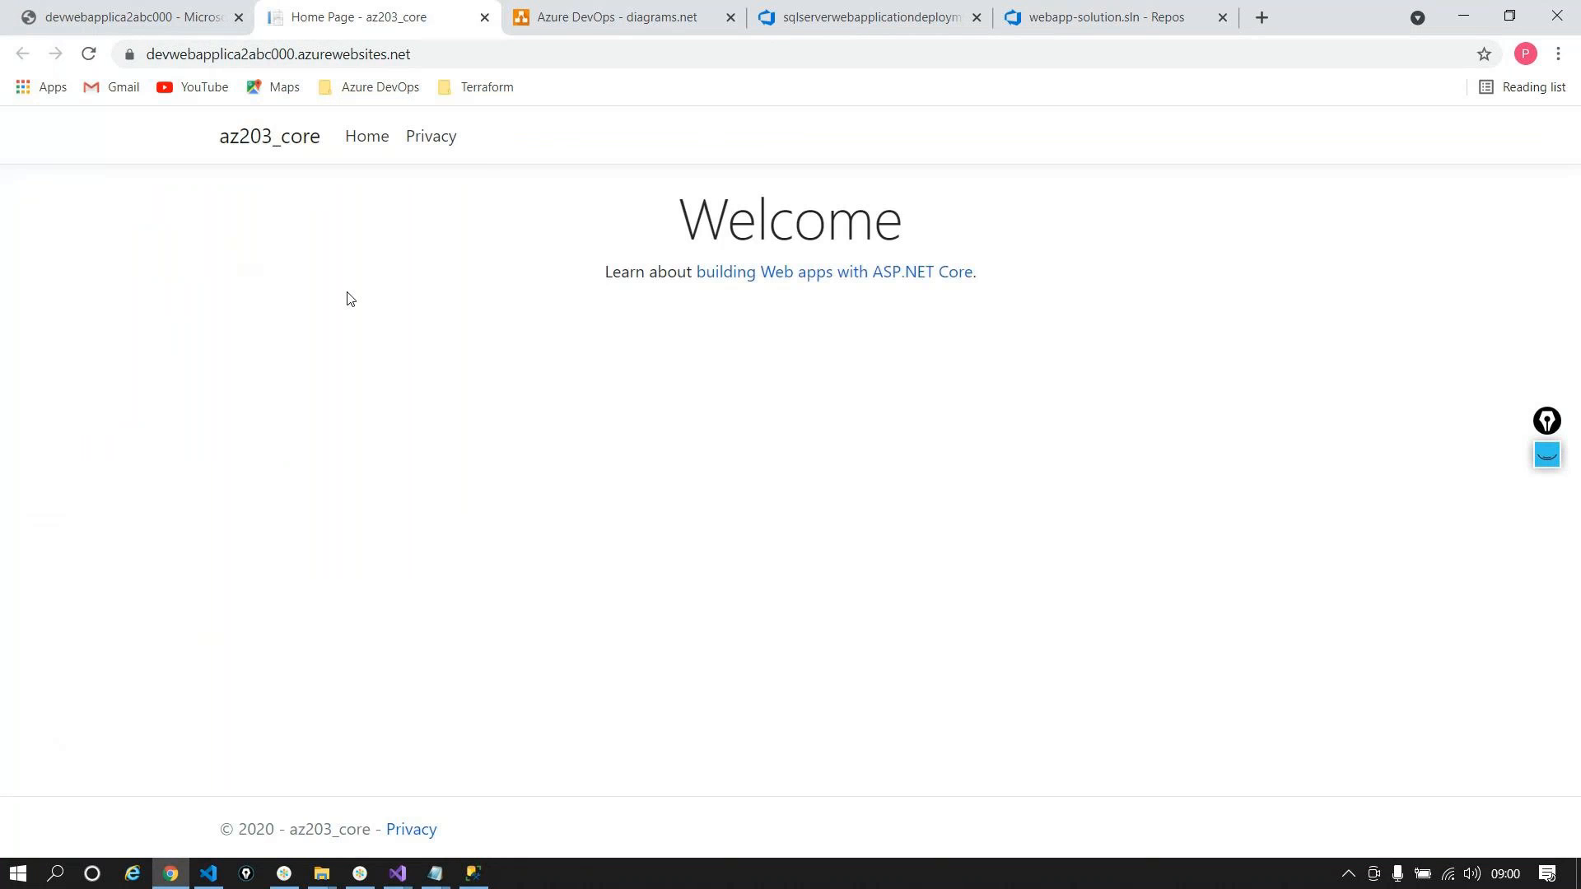
{"action": "left_click", "coordinate": [451, 54]}
{"action": "left_click", "coordinate": [451, 54]}
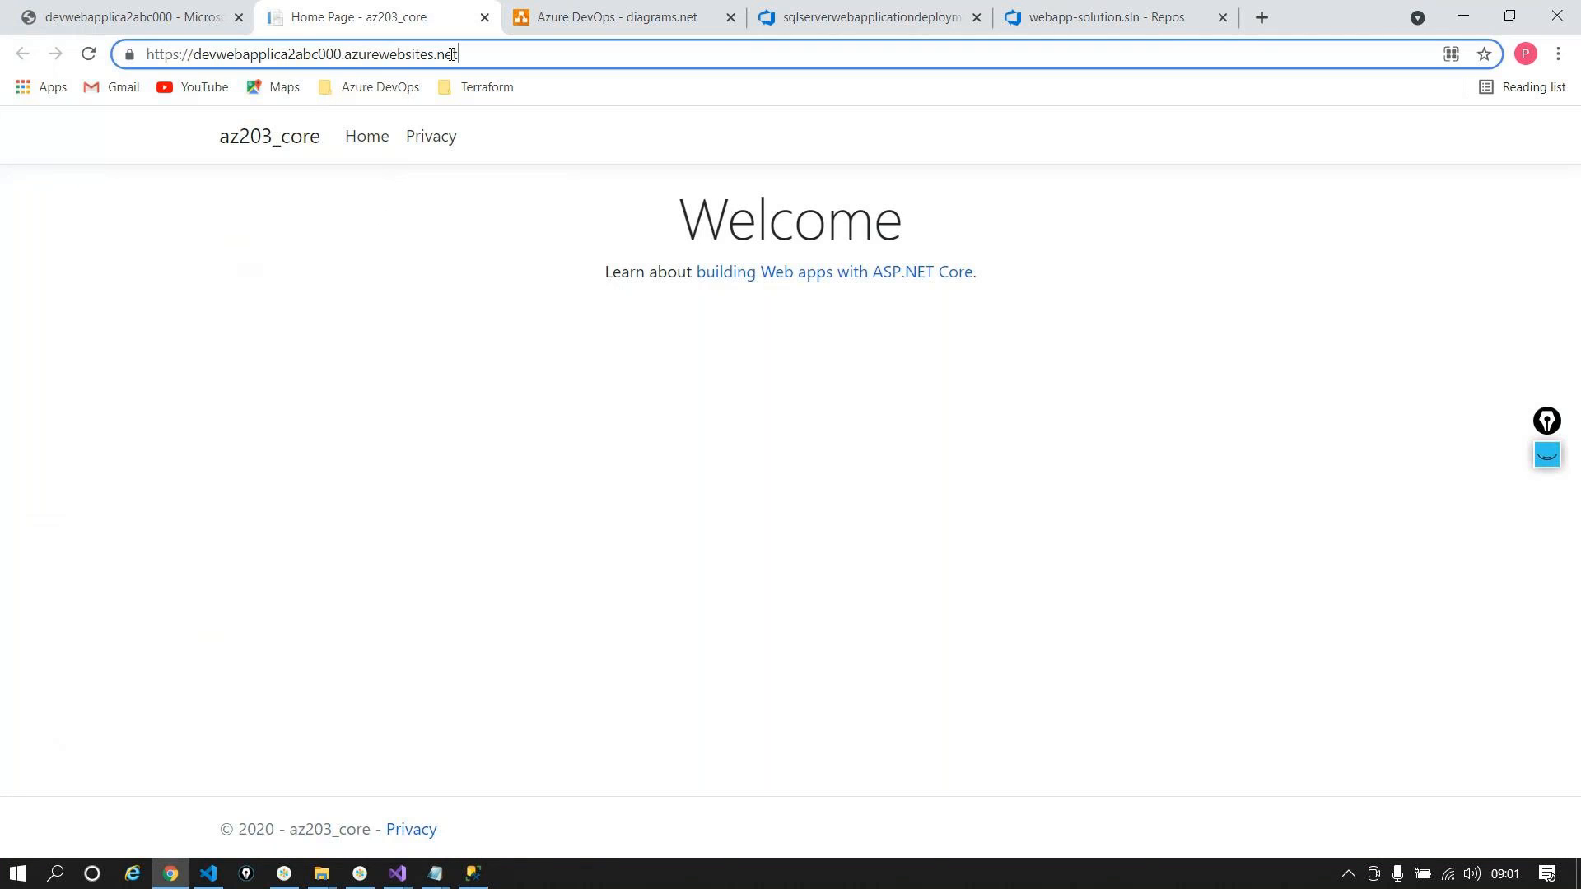
{"action": "type", "text": "/"}
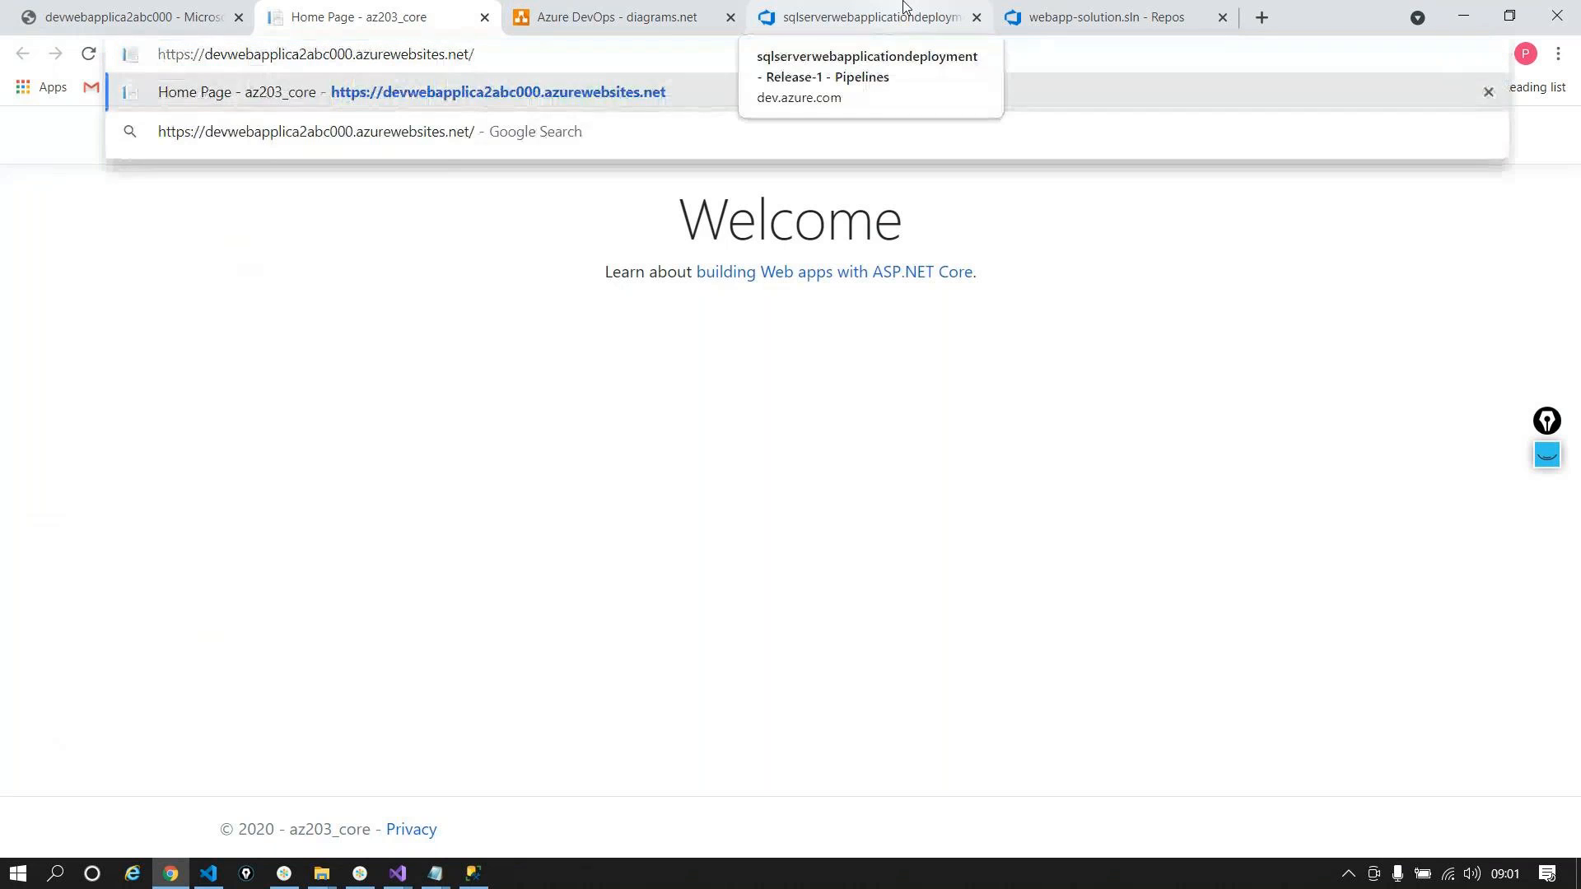
{"action": "type", "text": "products"}
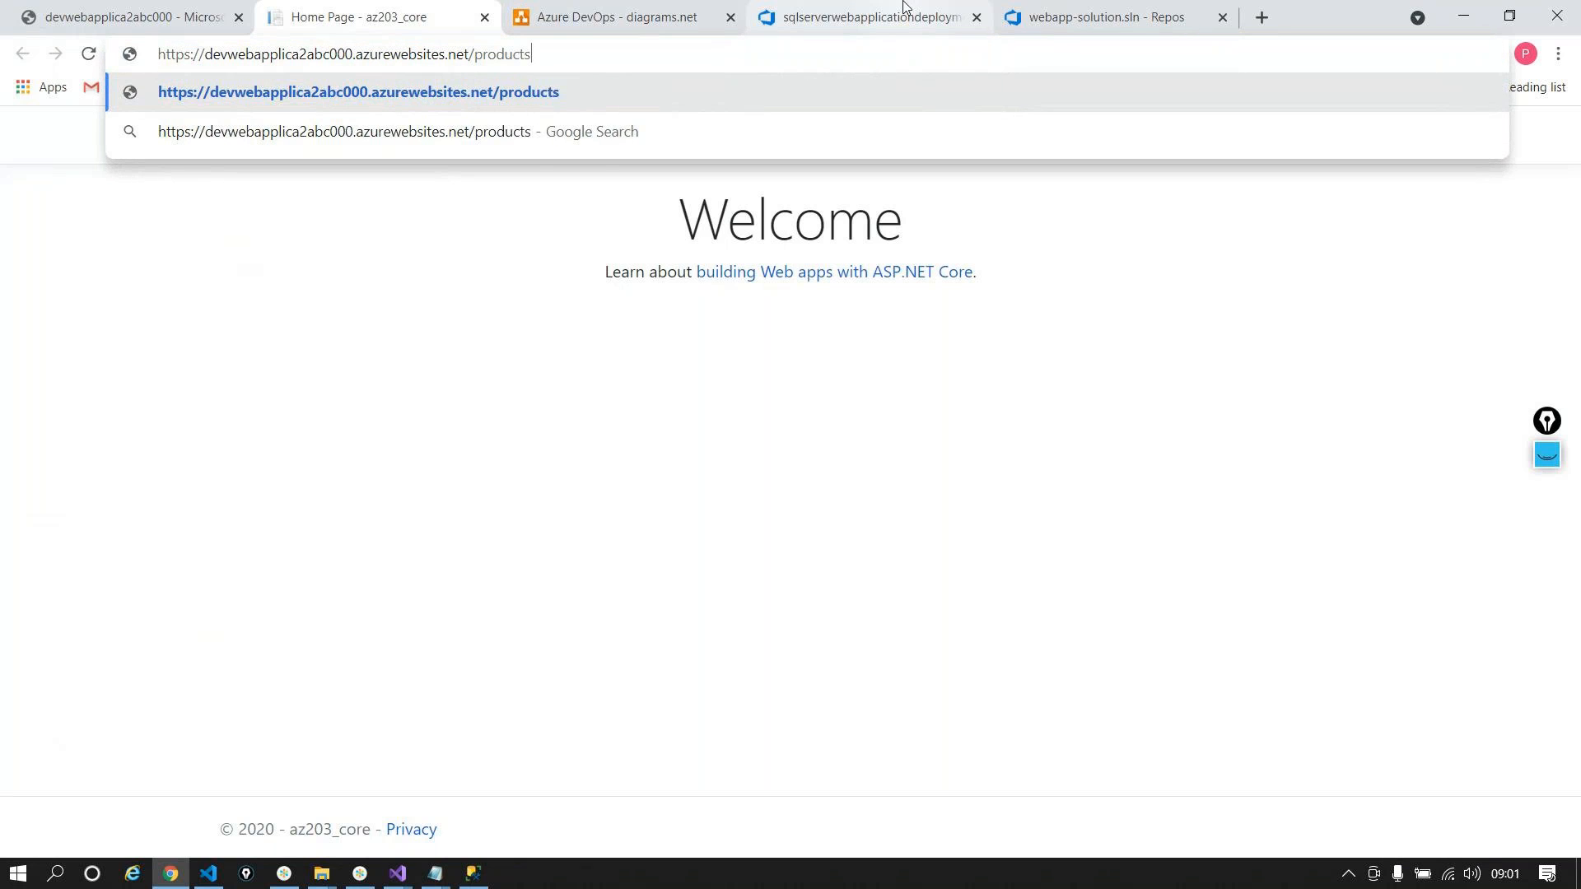
{"action": "key", "text": "Return"}
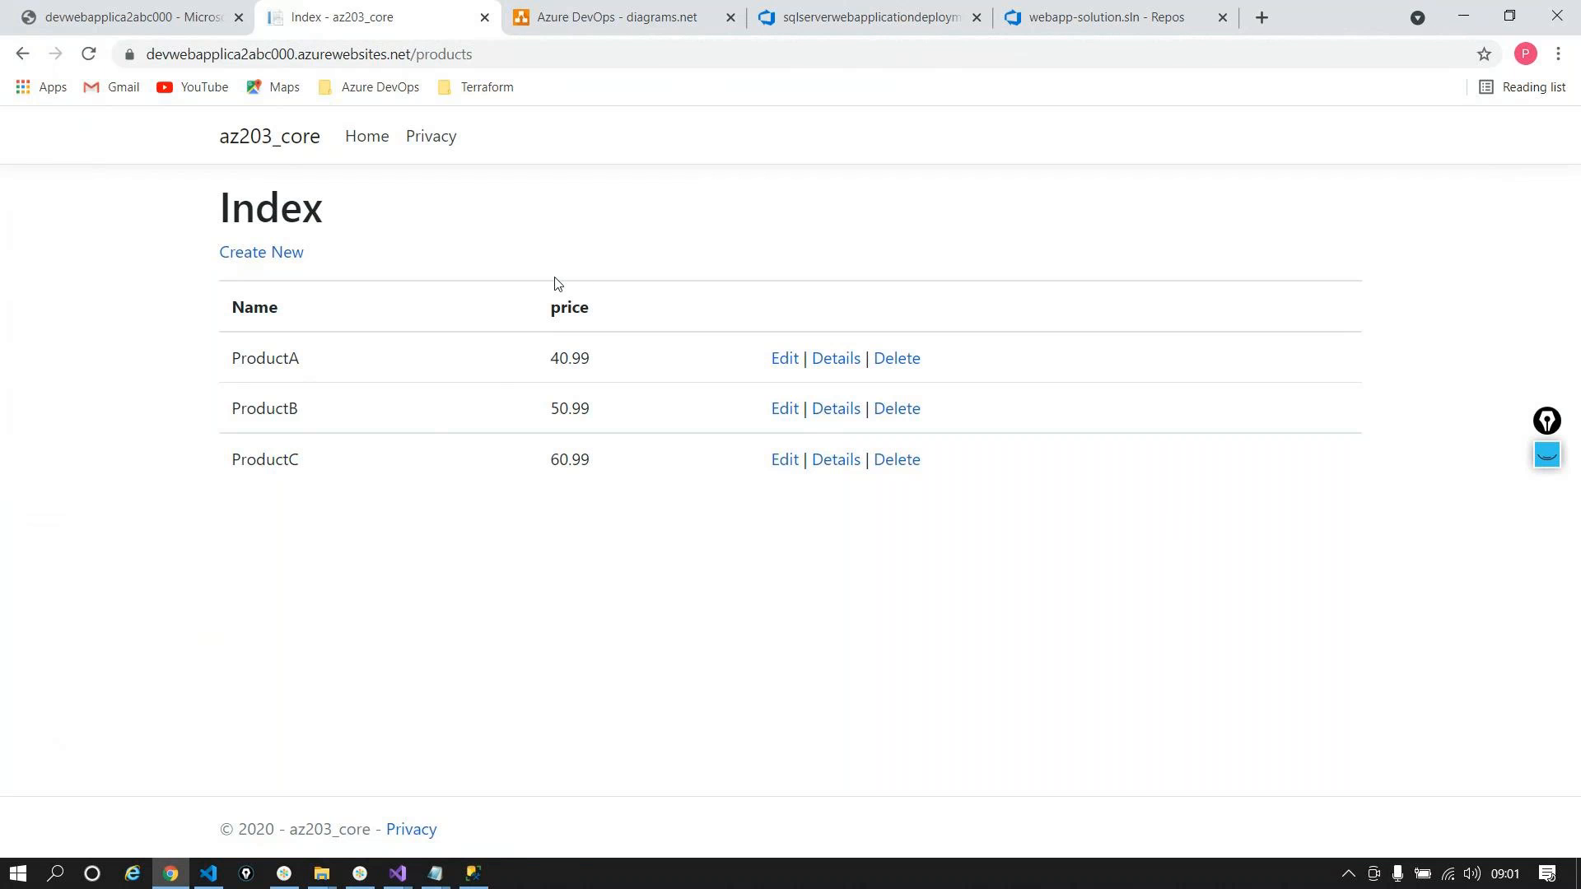
Step: Add ProductD priced 90.07 through the az203_core web app's Create New form
{"action": "left_click", "coordinate": [474, 873]}
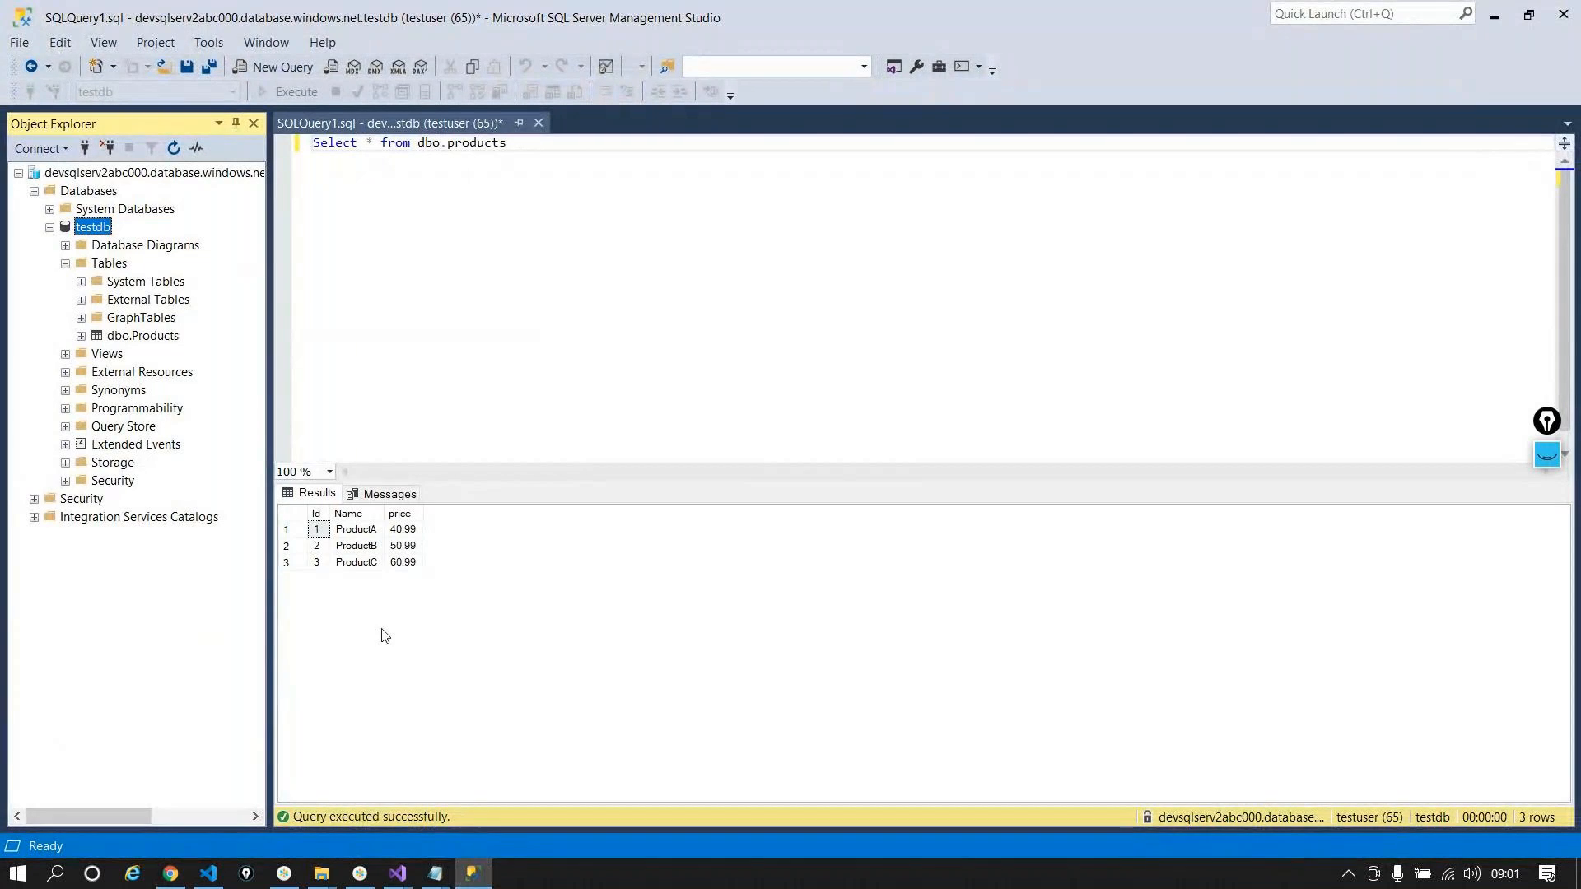
{"action": "left_click", "coordinate": [1495, 19]}
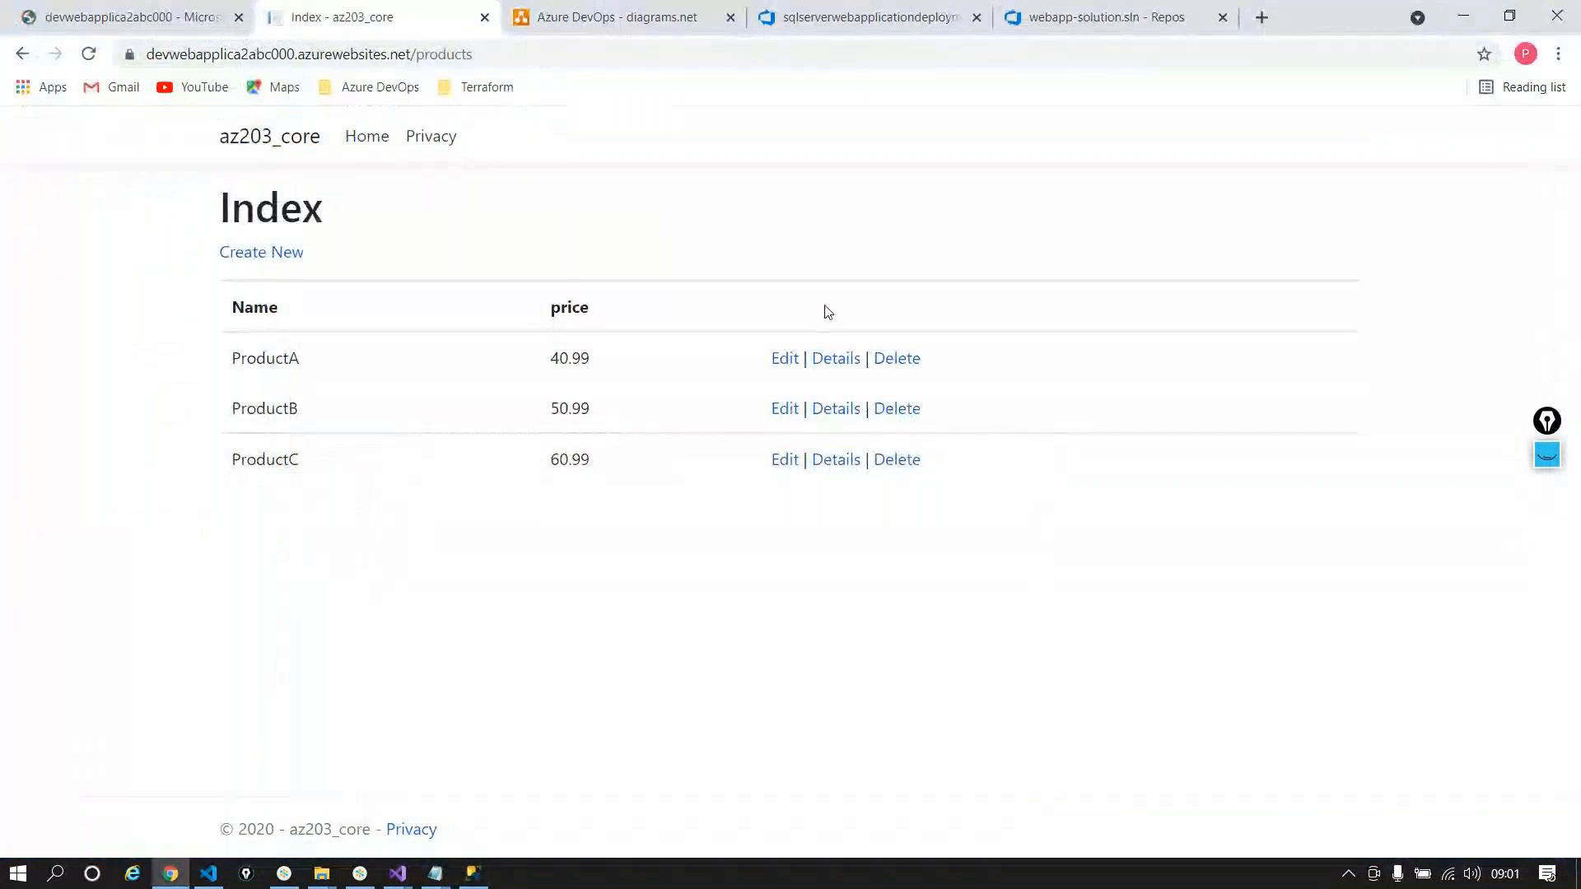
{"action": "left_click", "coordinate": [238, 257]}
{"action": "left_click", "coordinate": [302, 355]}
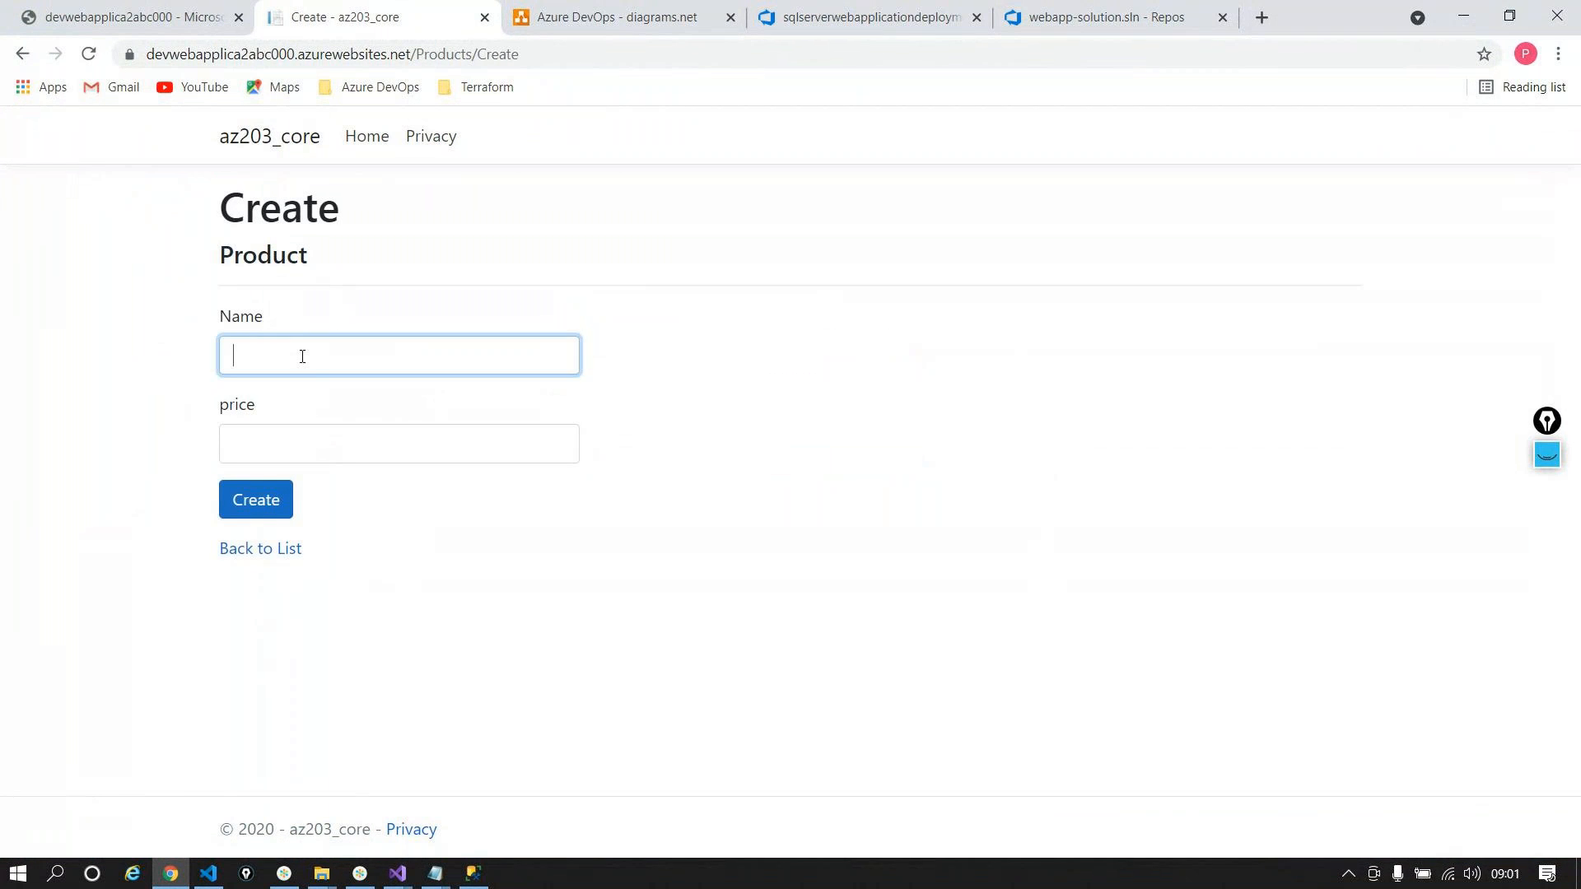
{"action": "type", "text": "ProductD"}
{"action": "left_click", "coordinate": [280, 432]}
{"action": "type", "text": "90"}
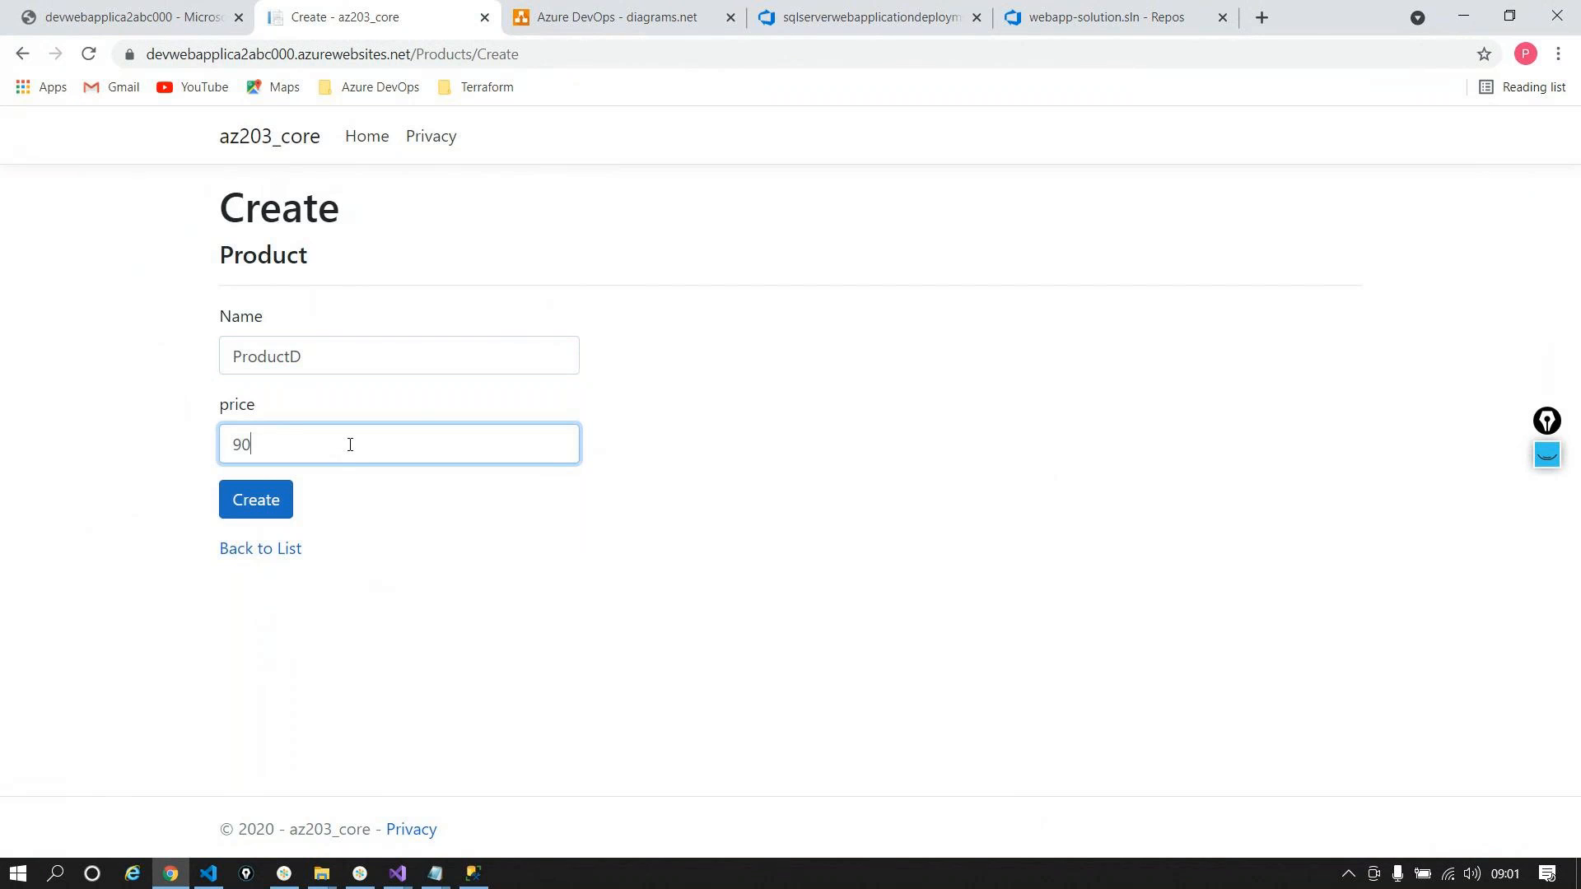
{"action": "type", "text": ".07"}
{"action": "key", "text": "Tab"}
{"action": "key", "text": "Return"}
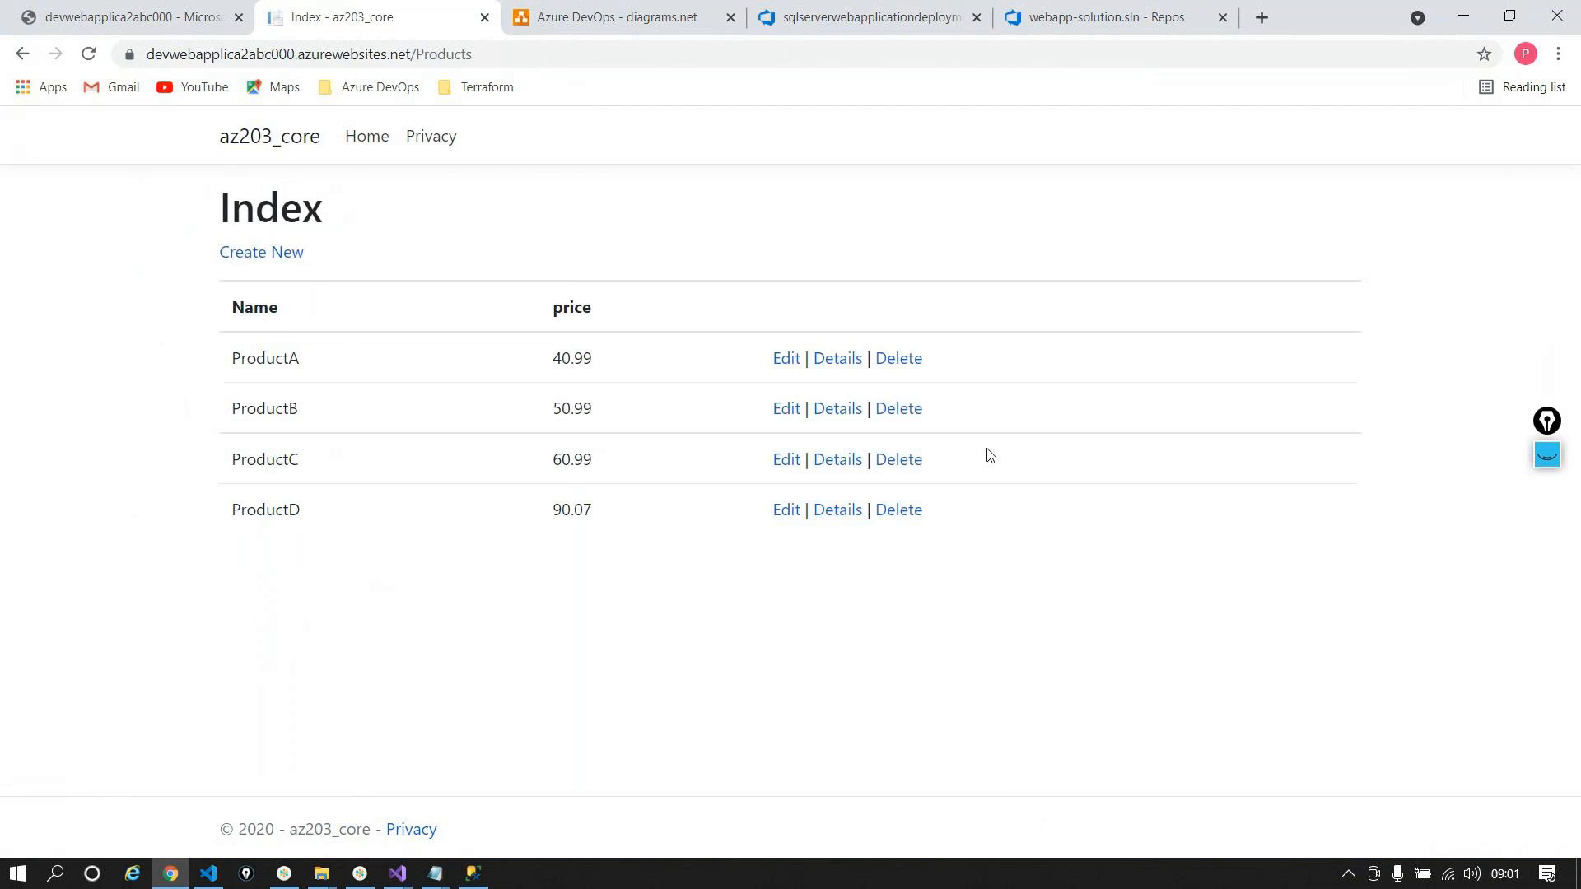
Step: Re-run the products query in SSMS to confirm ProductD at 90.07, then return to the web app
{"action": "left_click", "coordinate": [473, 874]}
{"action": "left_click", "coordinate": [527, 142]}
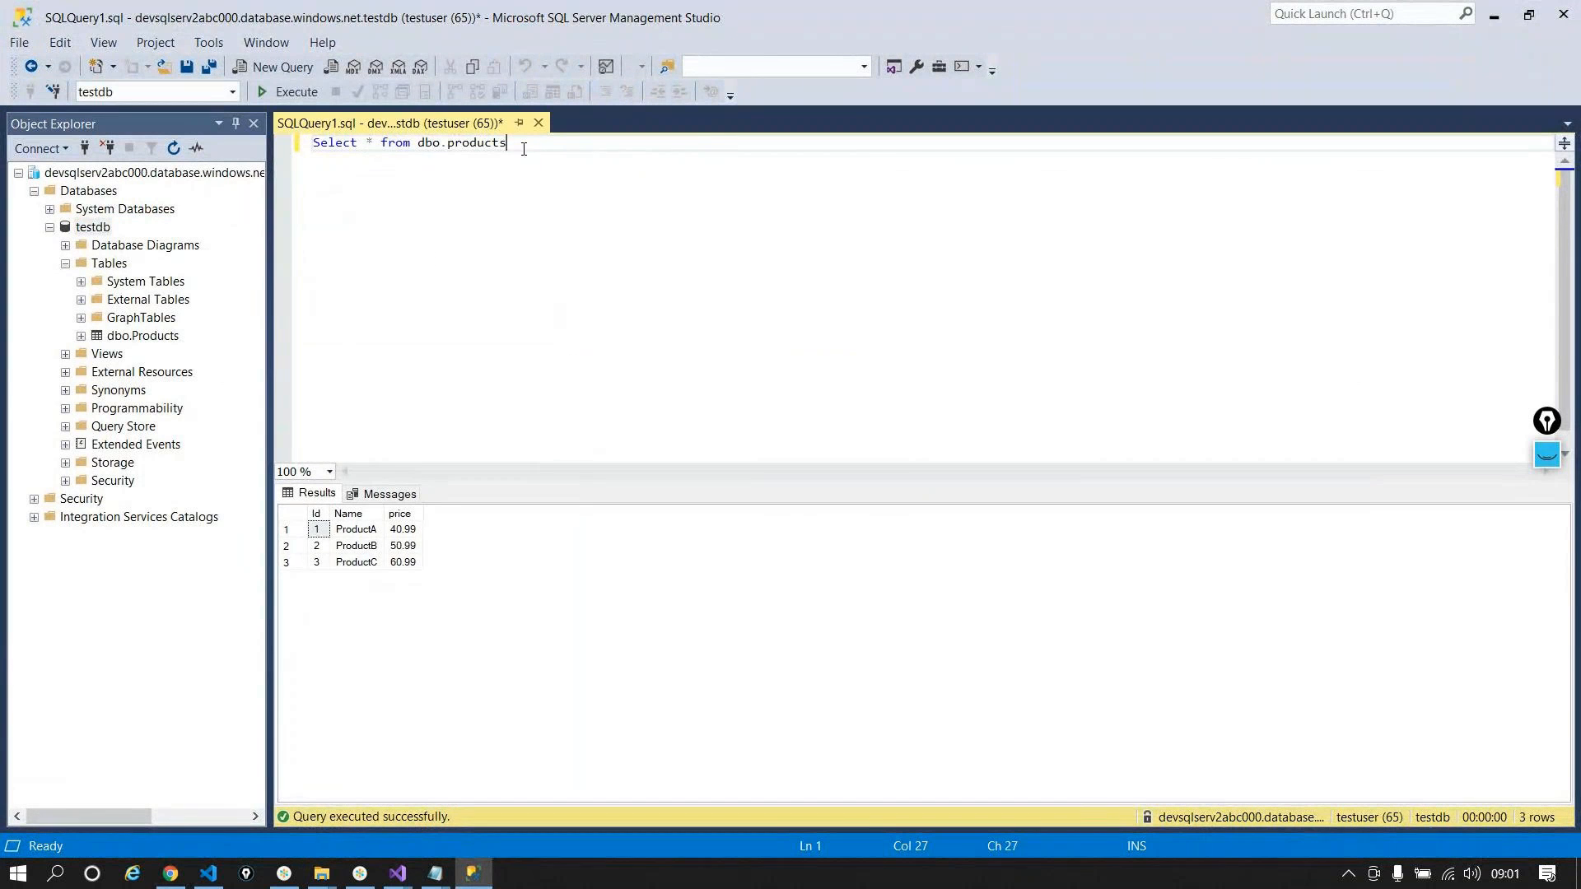
{"action": "left_click", "coordinate": [273, 96]}
{"action": "left_click", "coordinate": [354, 593]}
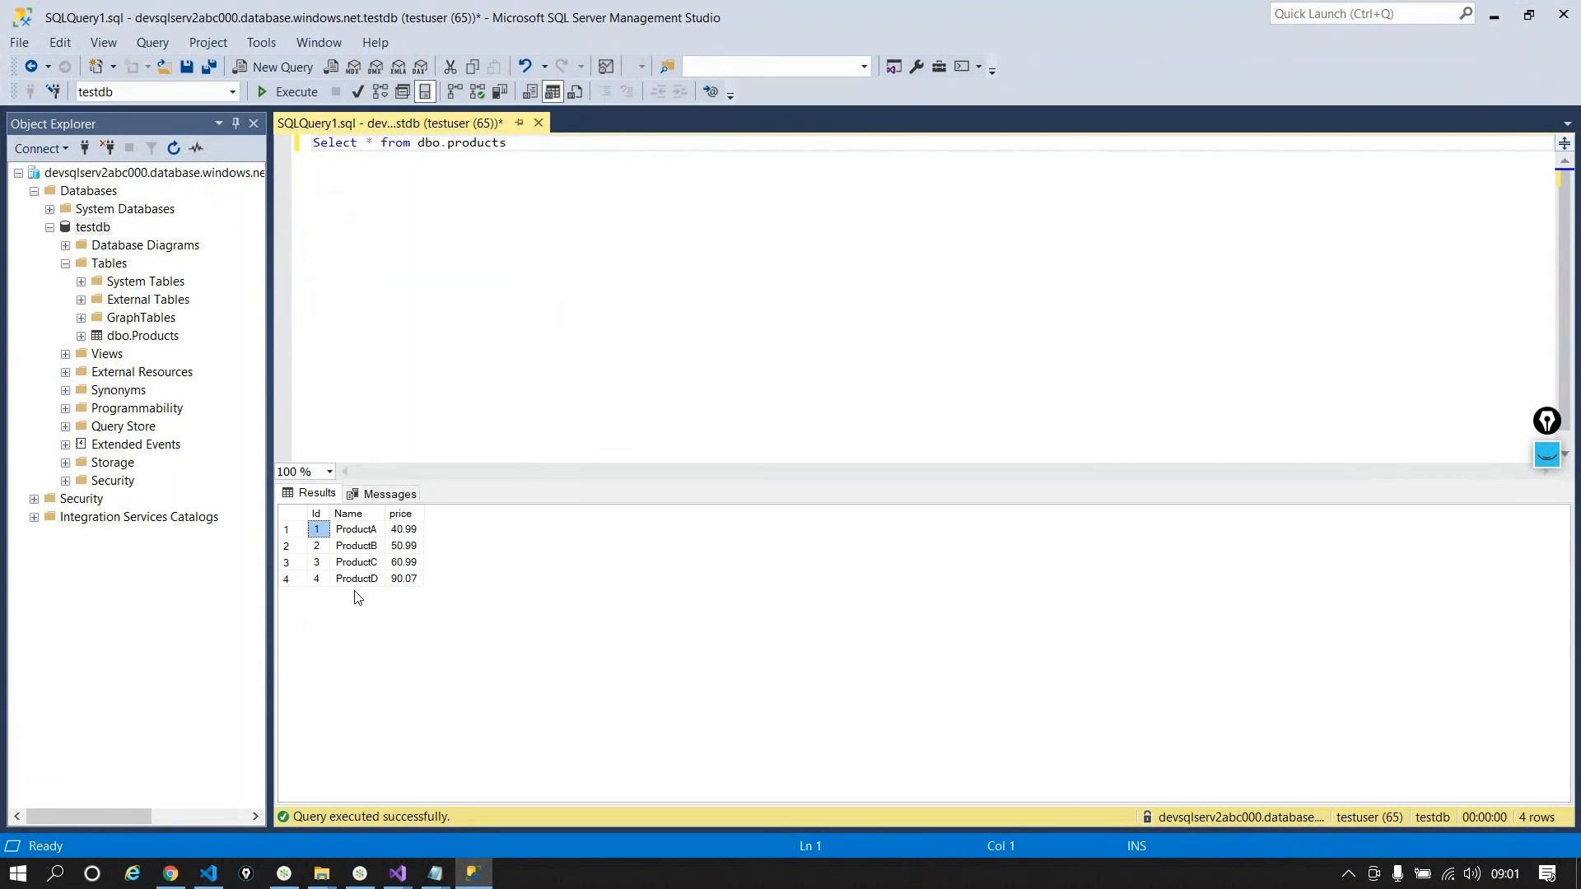
{"action": "left_click", "coordinate": [404, 579]}
{"action": "left_click", "coordinate": [1494, 14]}
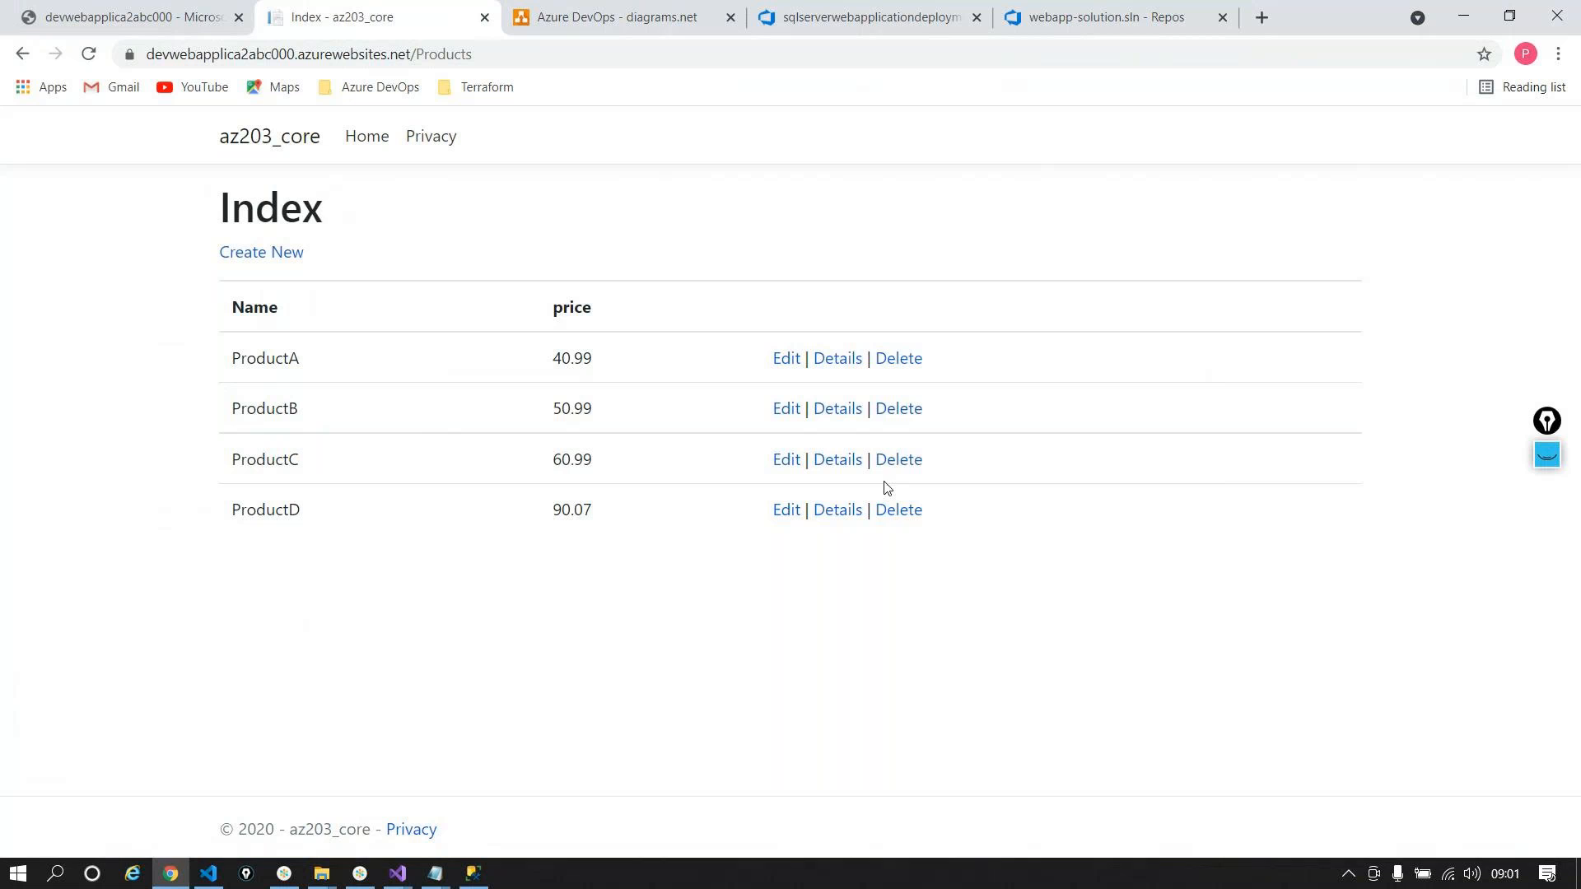
Step: Delete ProductD in the web app and re-run the SSMS query to confirm only three products remain
{"action": "left_click", "coordinate": [894, 511]}
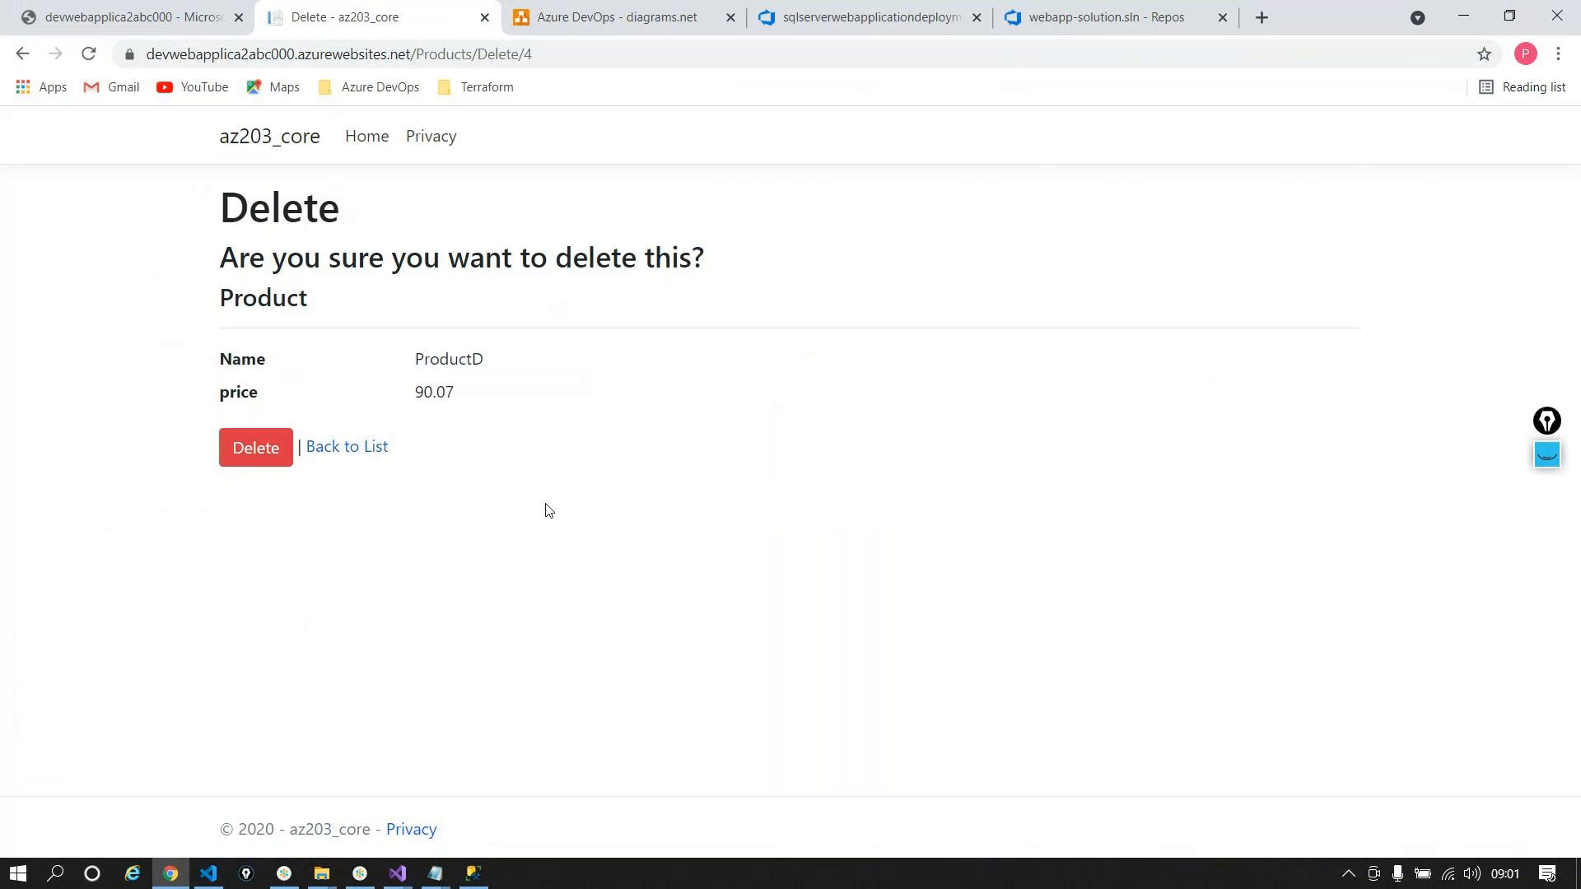
{"action": "left_click", "coordinate": [252, 451]}
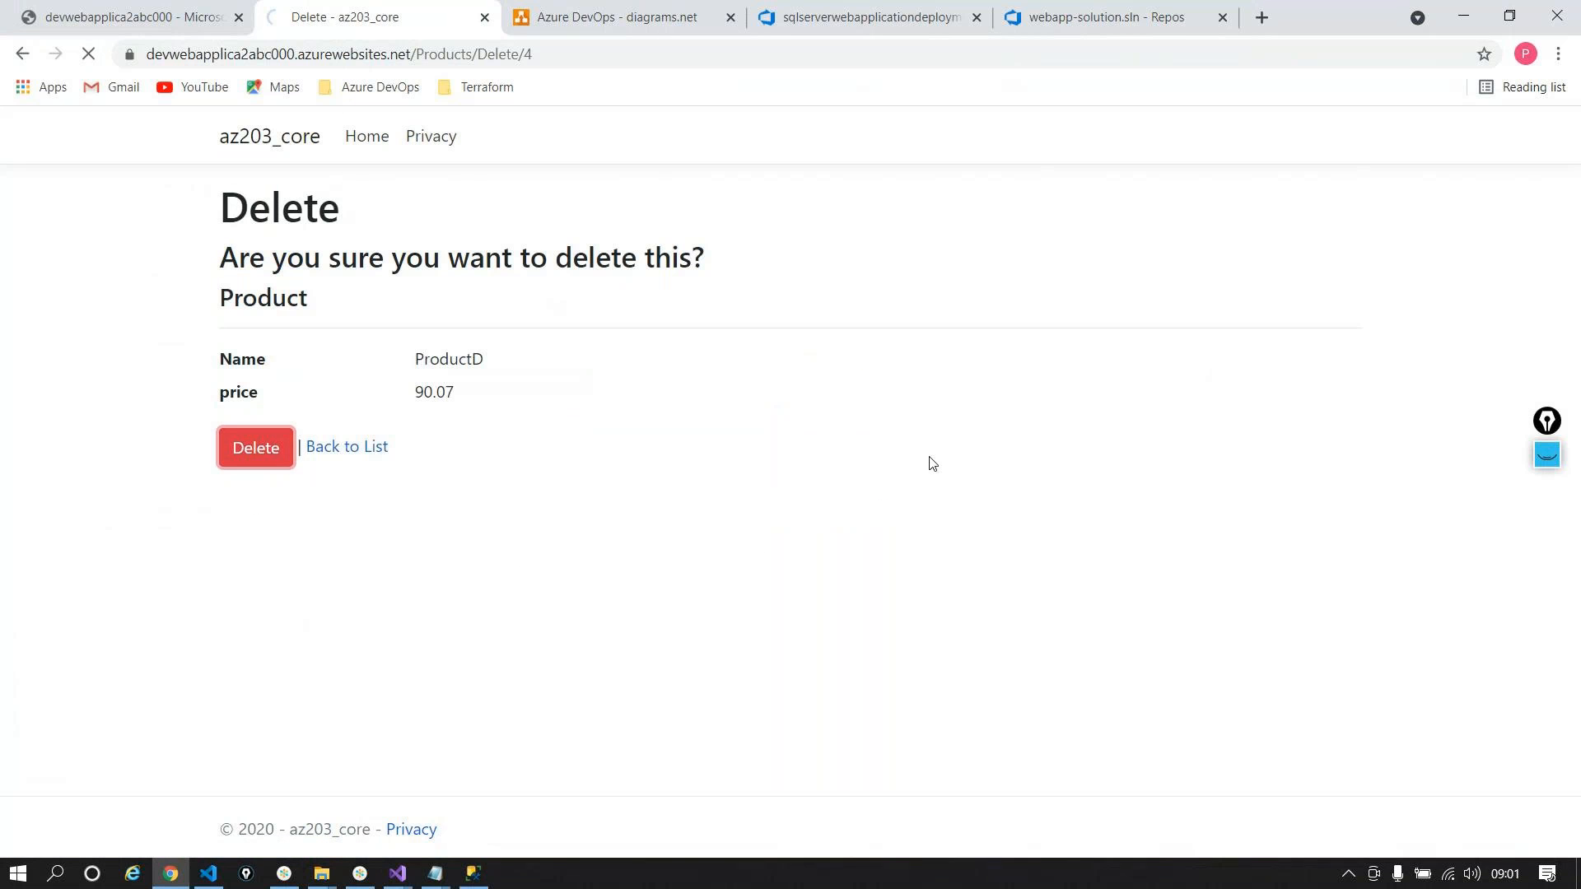
{"action": "left_click", "coordinate": [476, 875]}
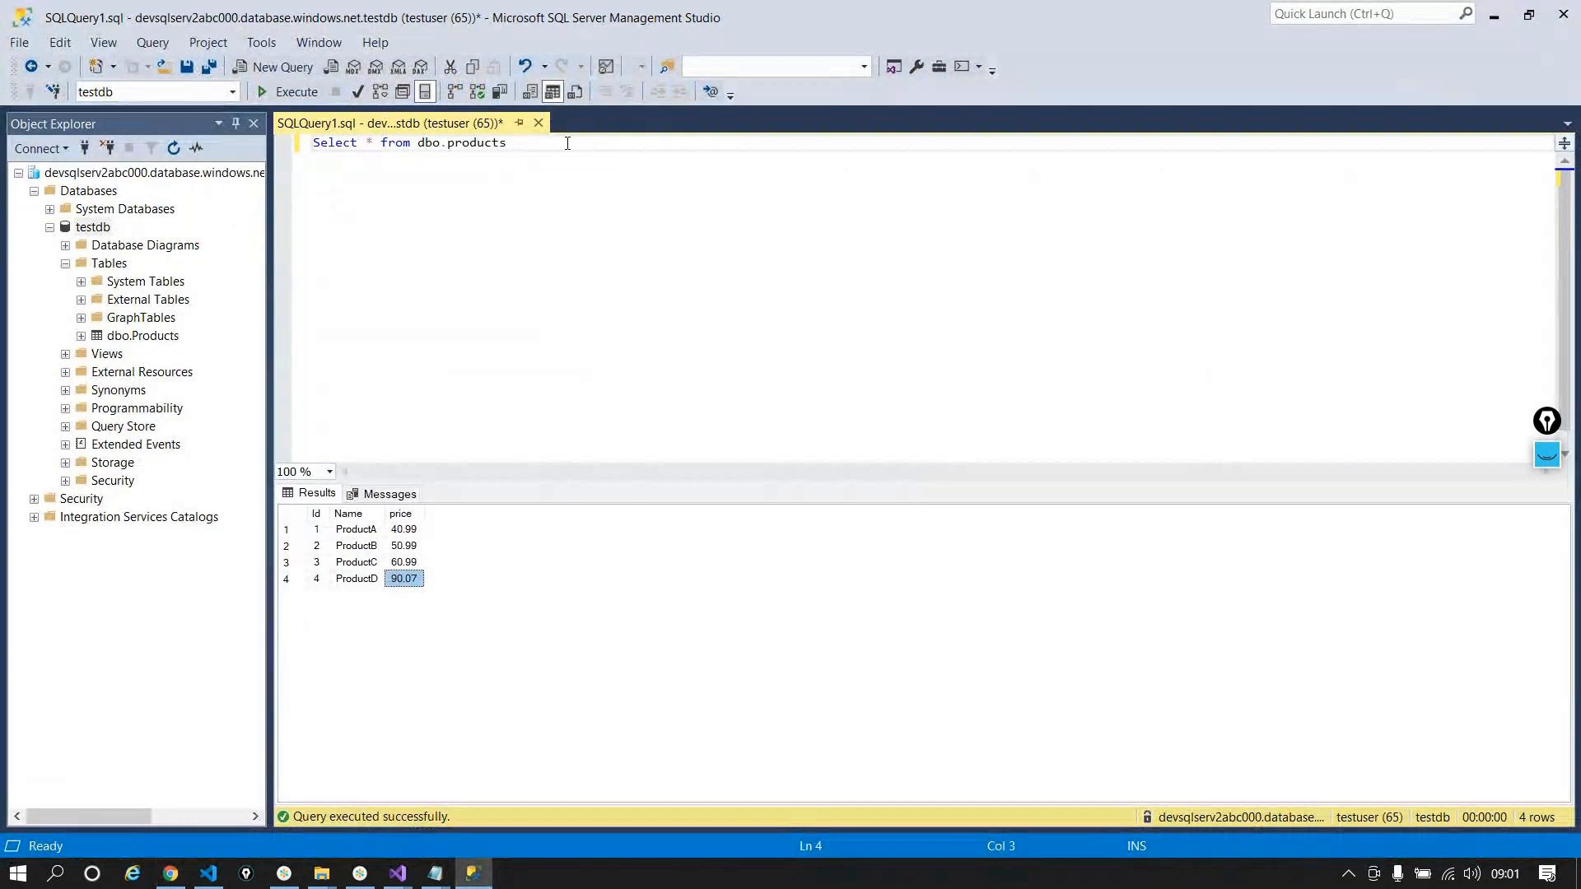
{"action": "left_click", "coordinate": [568, 143]}
{"action": "key", "text": "F5"}
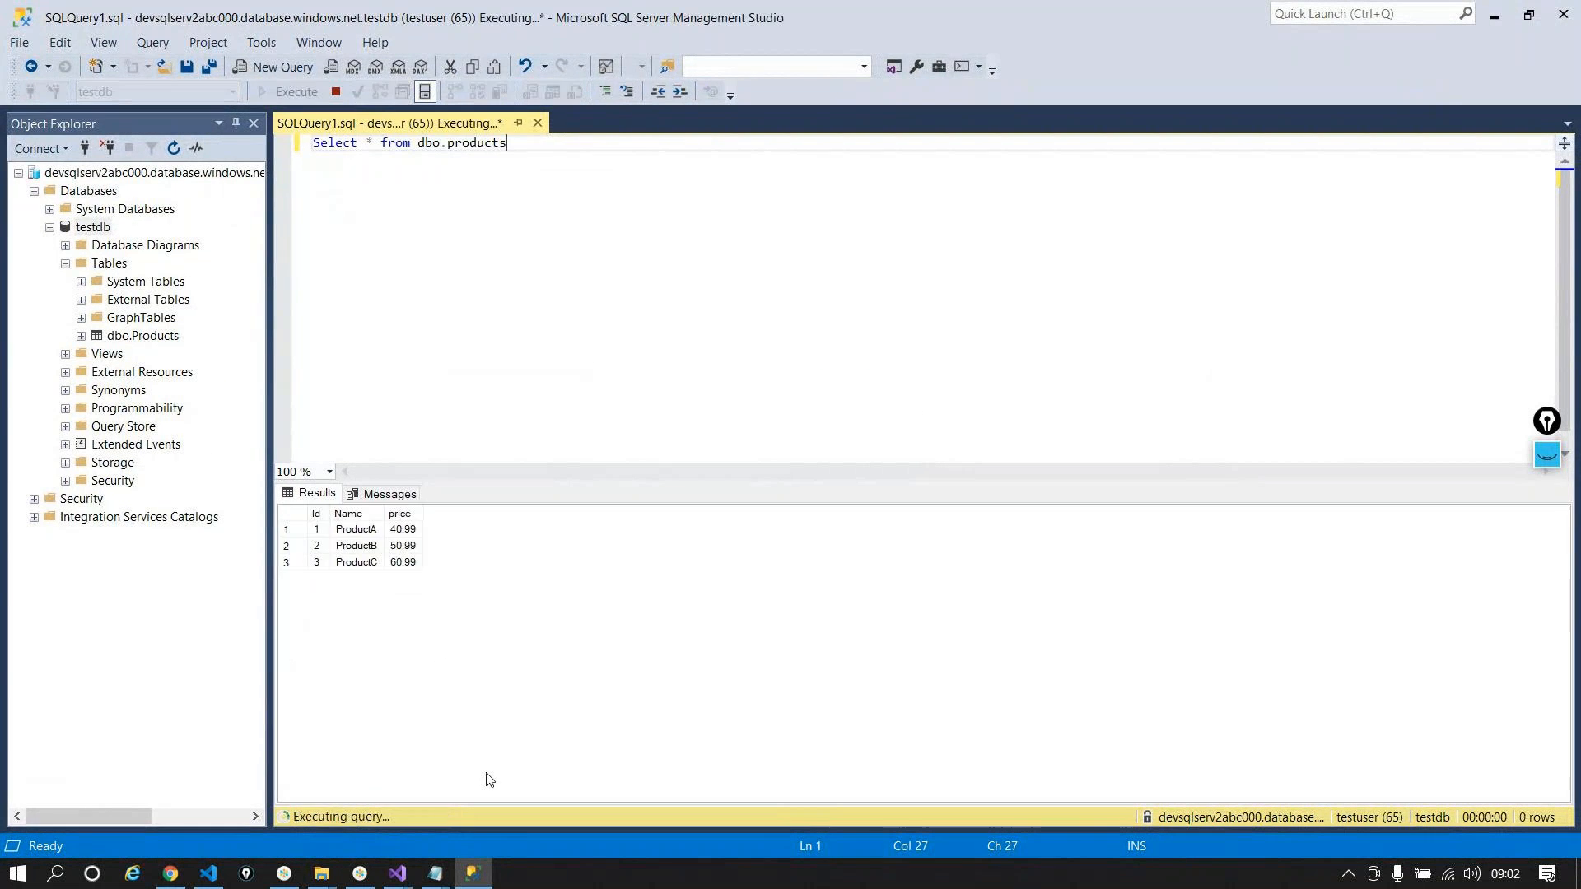
{"action": "left_click_drag", "start_coordinate": [316, 530], "coordinate": [404, 563]}
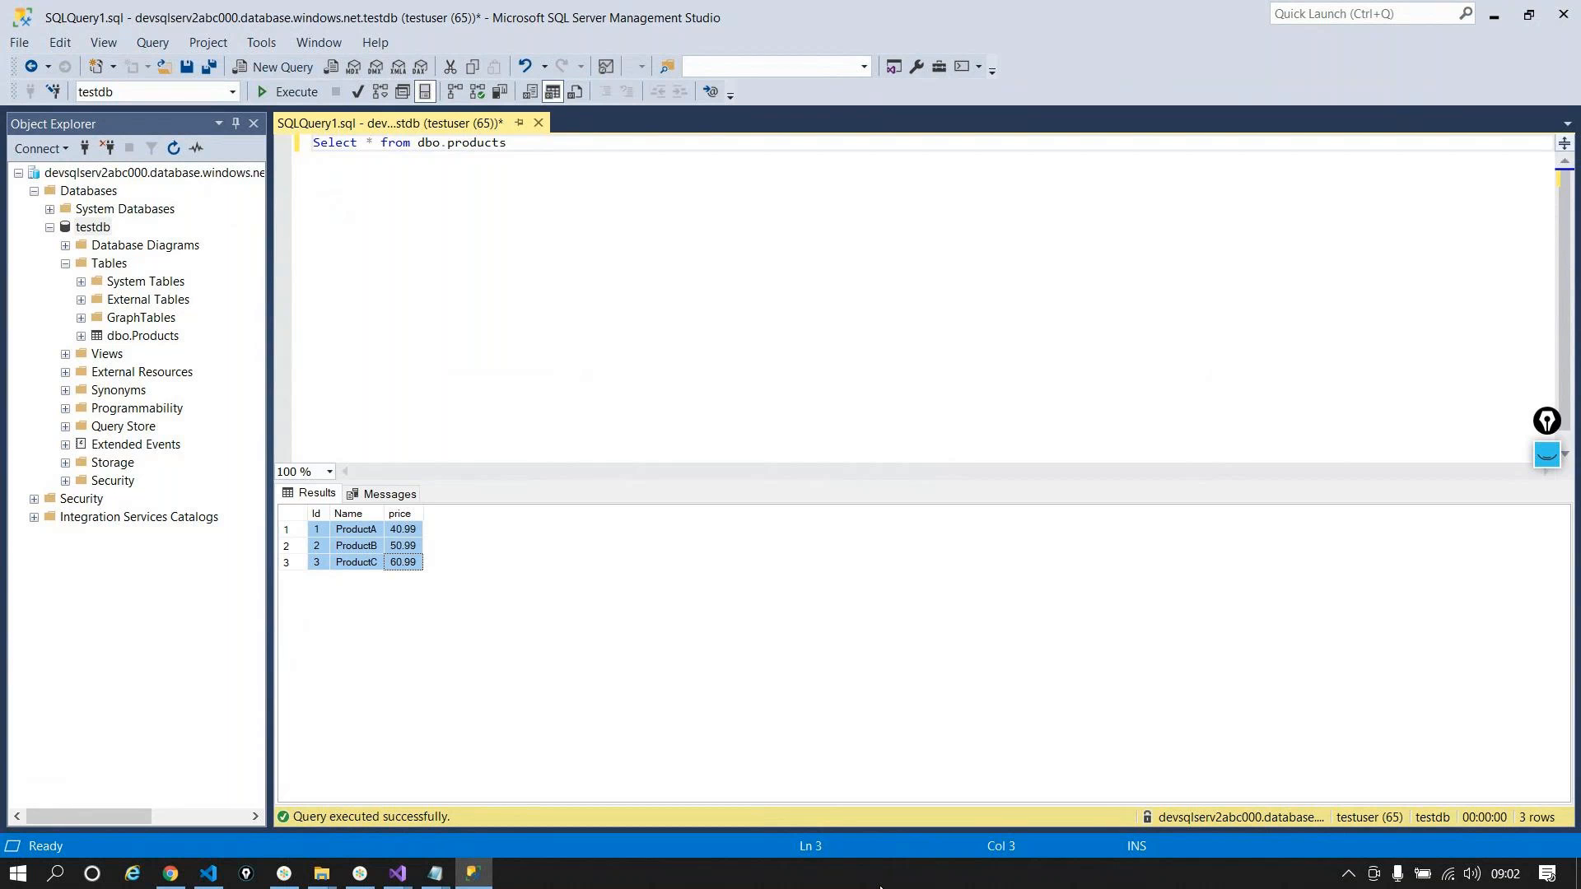
{"action": "left_click", "coordinate": [1495, 20]}
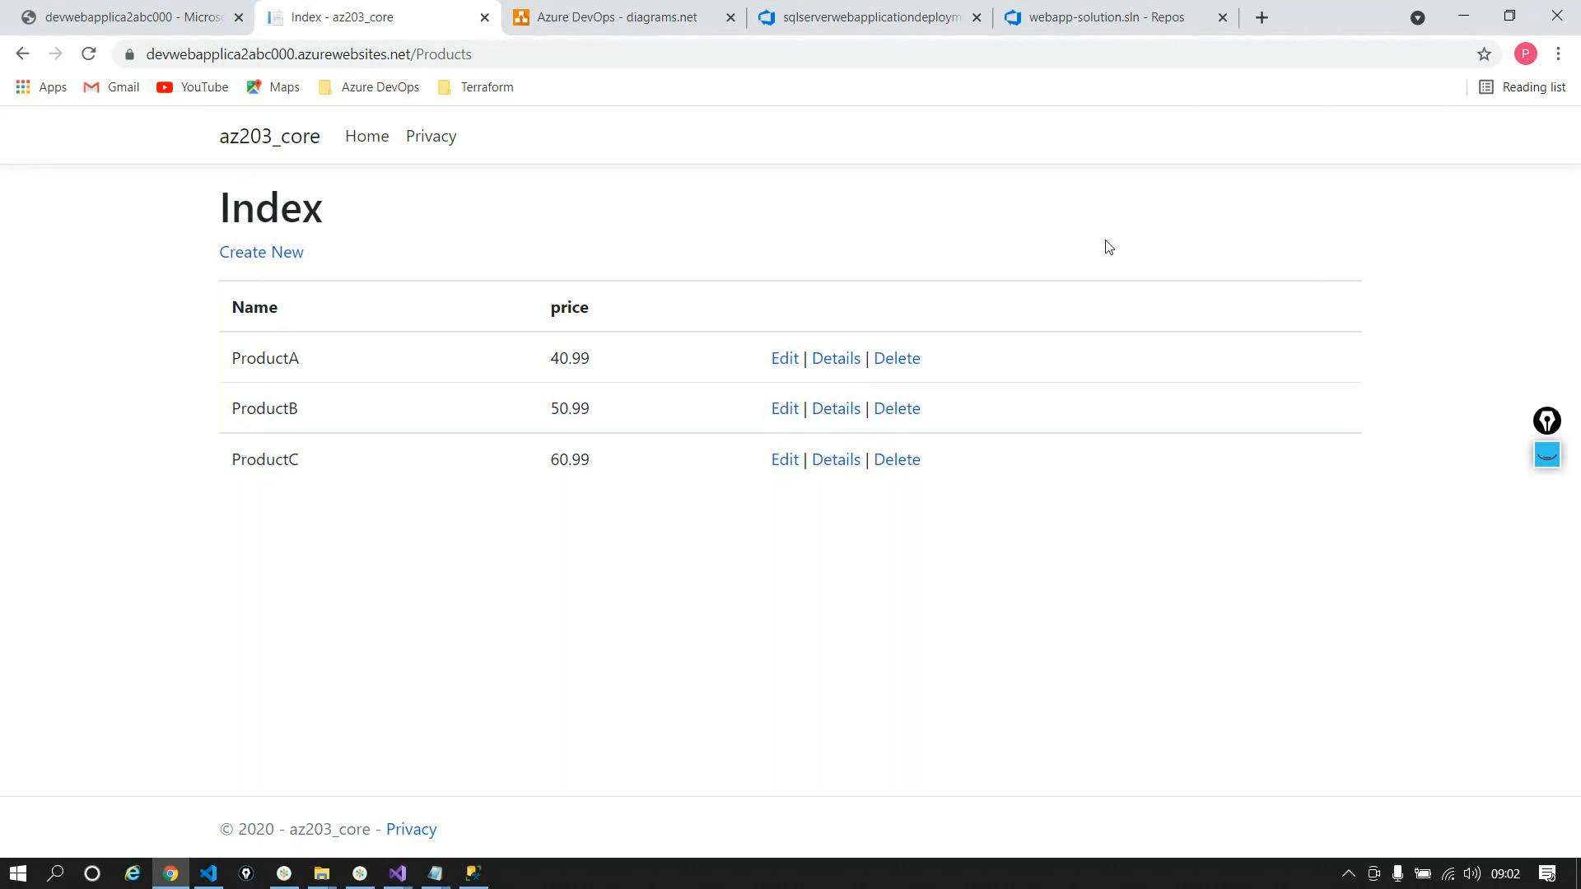
Step: Go from Release-1's development-stage tasks back to the pipeline overview and choose Edit pipeline
{"action": "left_click", "coordinate": [906, 12]}
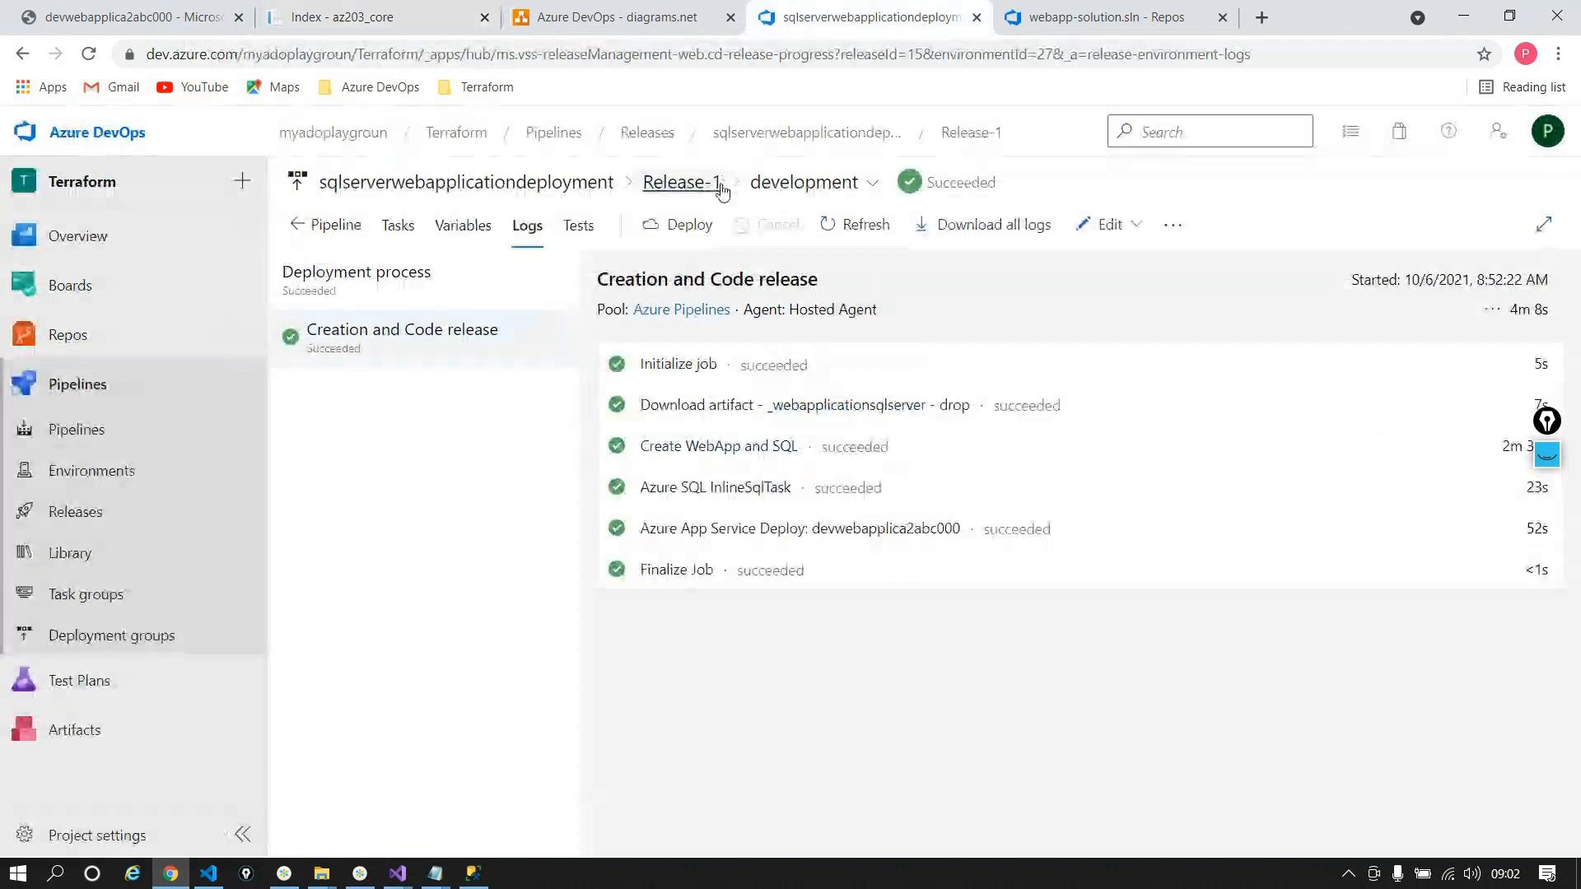
{"action": "left_click", "coordinate": [399, 221]}
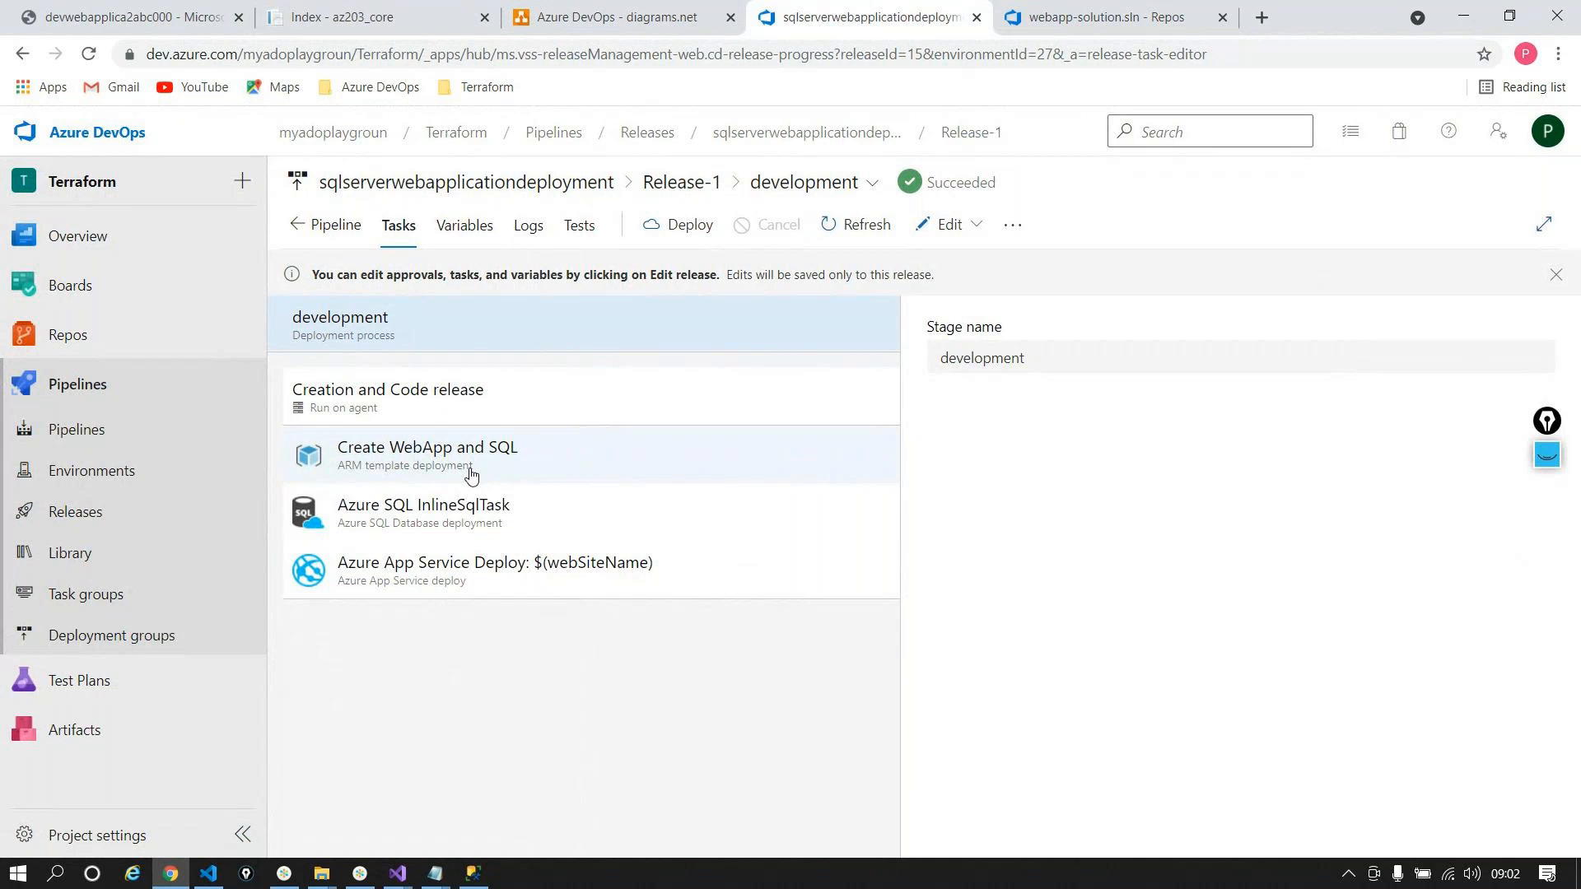
{"action": "left_click", "coordinate": [327, 226]}
{"action": "left_click", "coordinate": [887, 227]}
{"action": "left_click", "coordinate": [879, 298]}
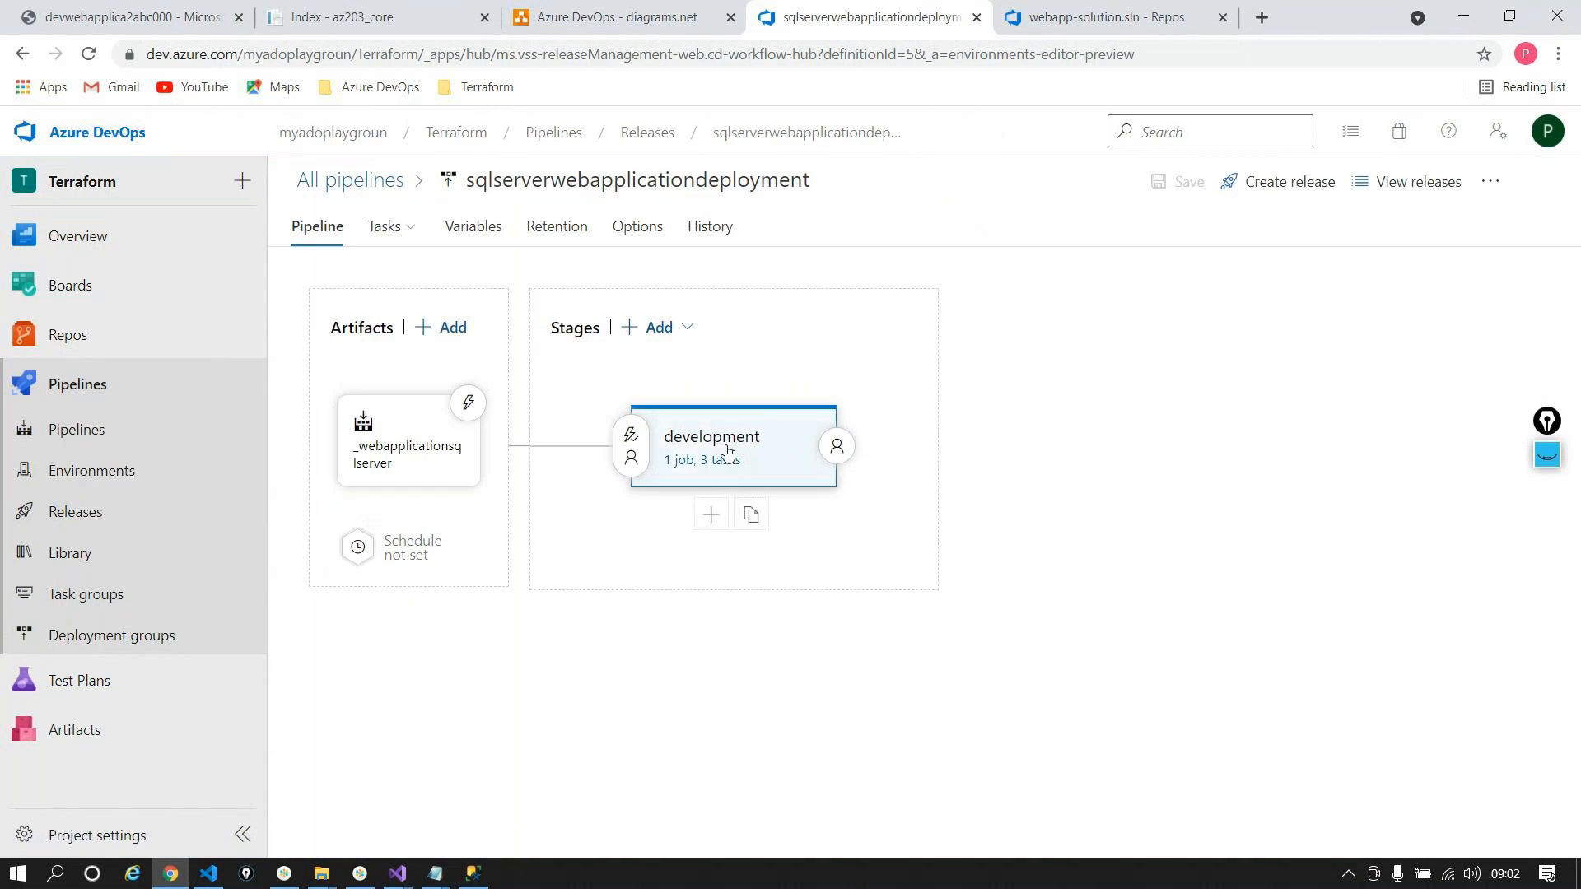
Step: Copy the development stage's three tasks into a new stage and rename it QA
{"action": "left_click", "coordinate": [683, 459]}
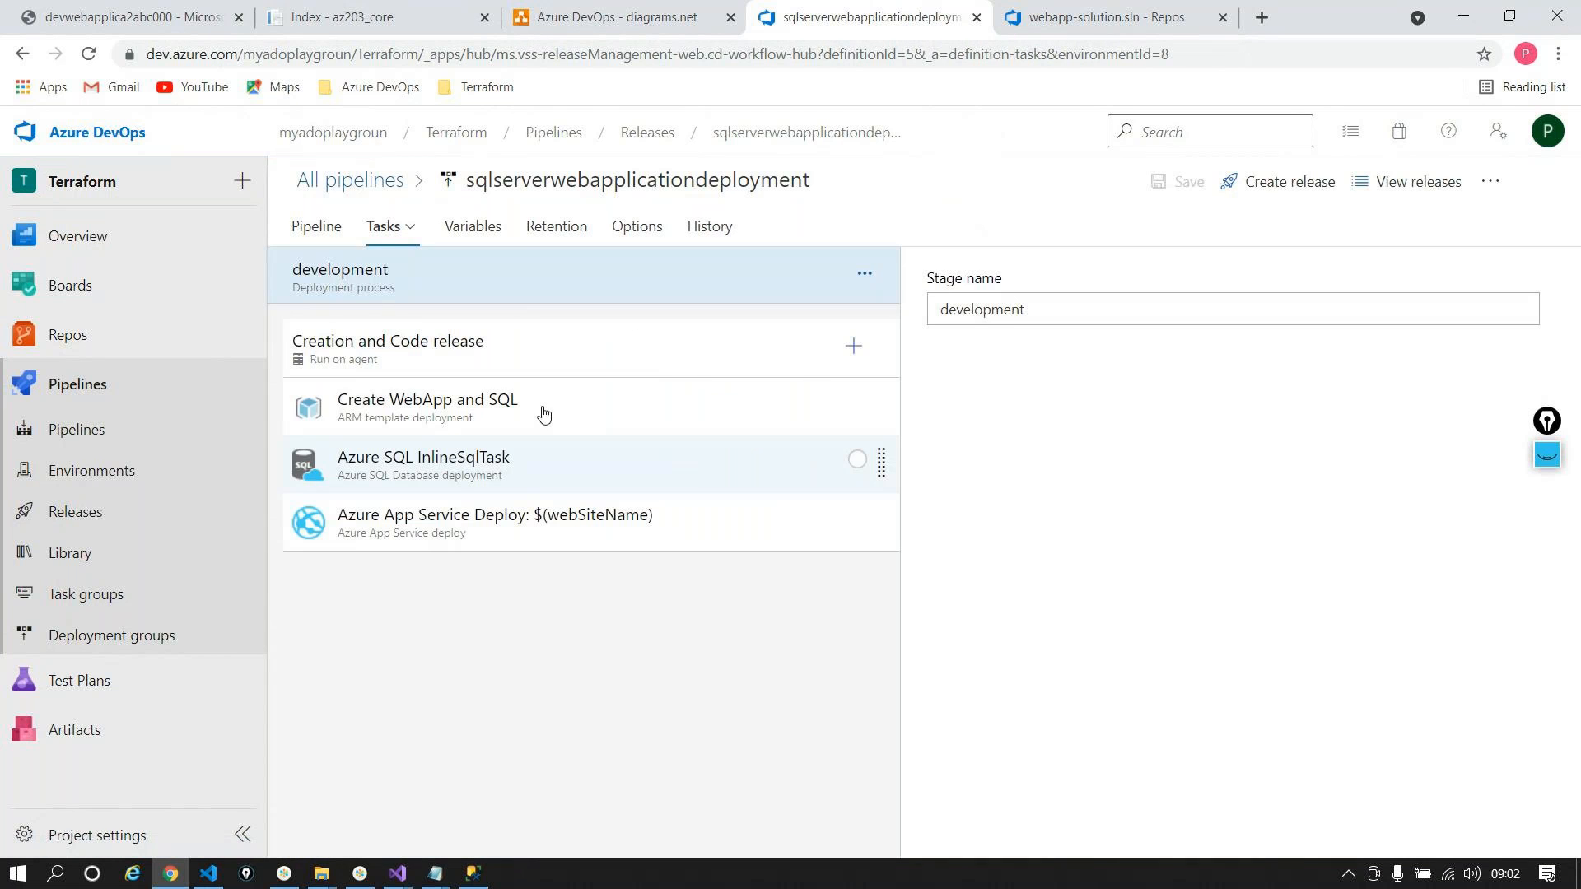
{"action": "left_click", "coordinate": [480, 402]}
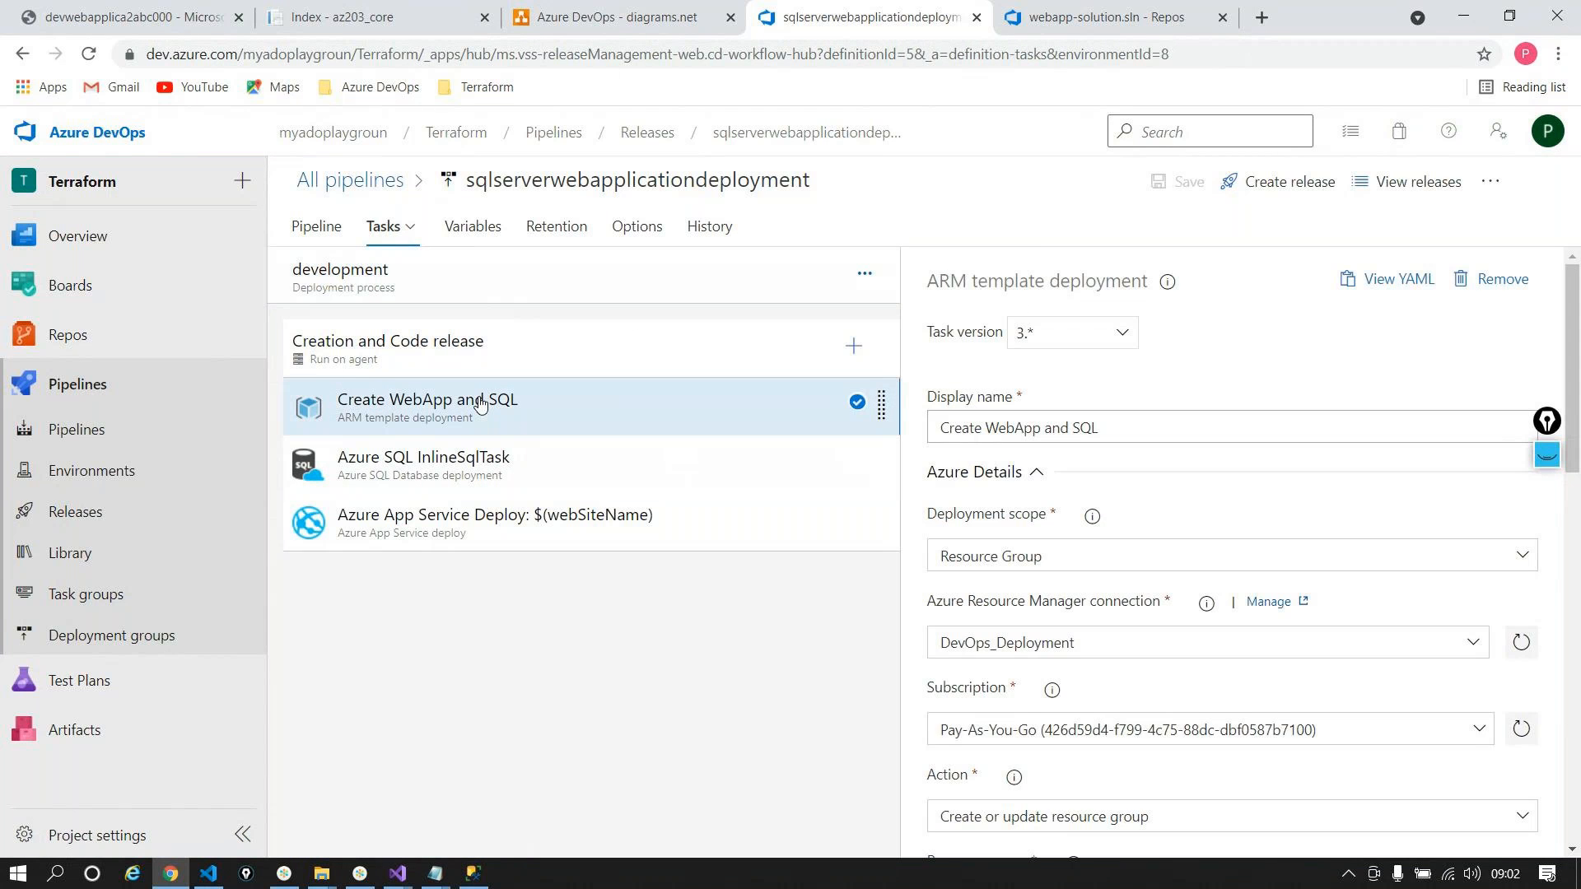
{"action": "key", "text": "ctrl+a"}
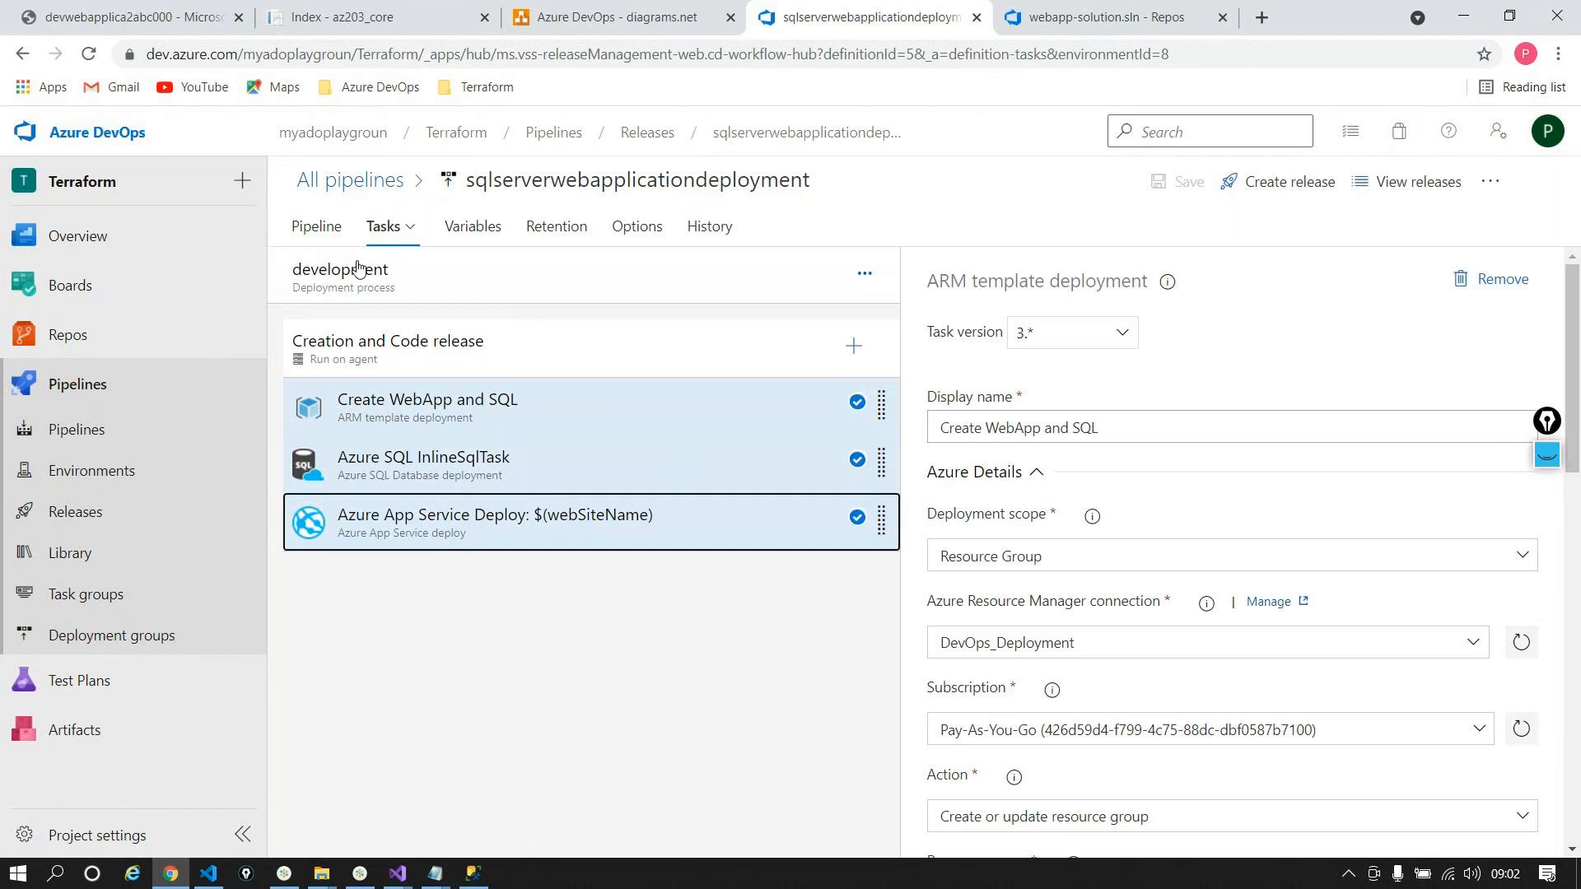
{"action": "left_click", "coordinate": [314, 225]}
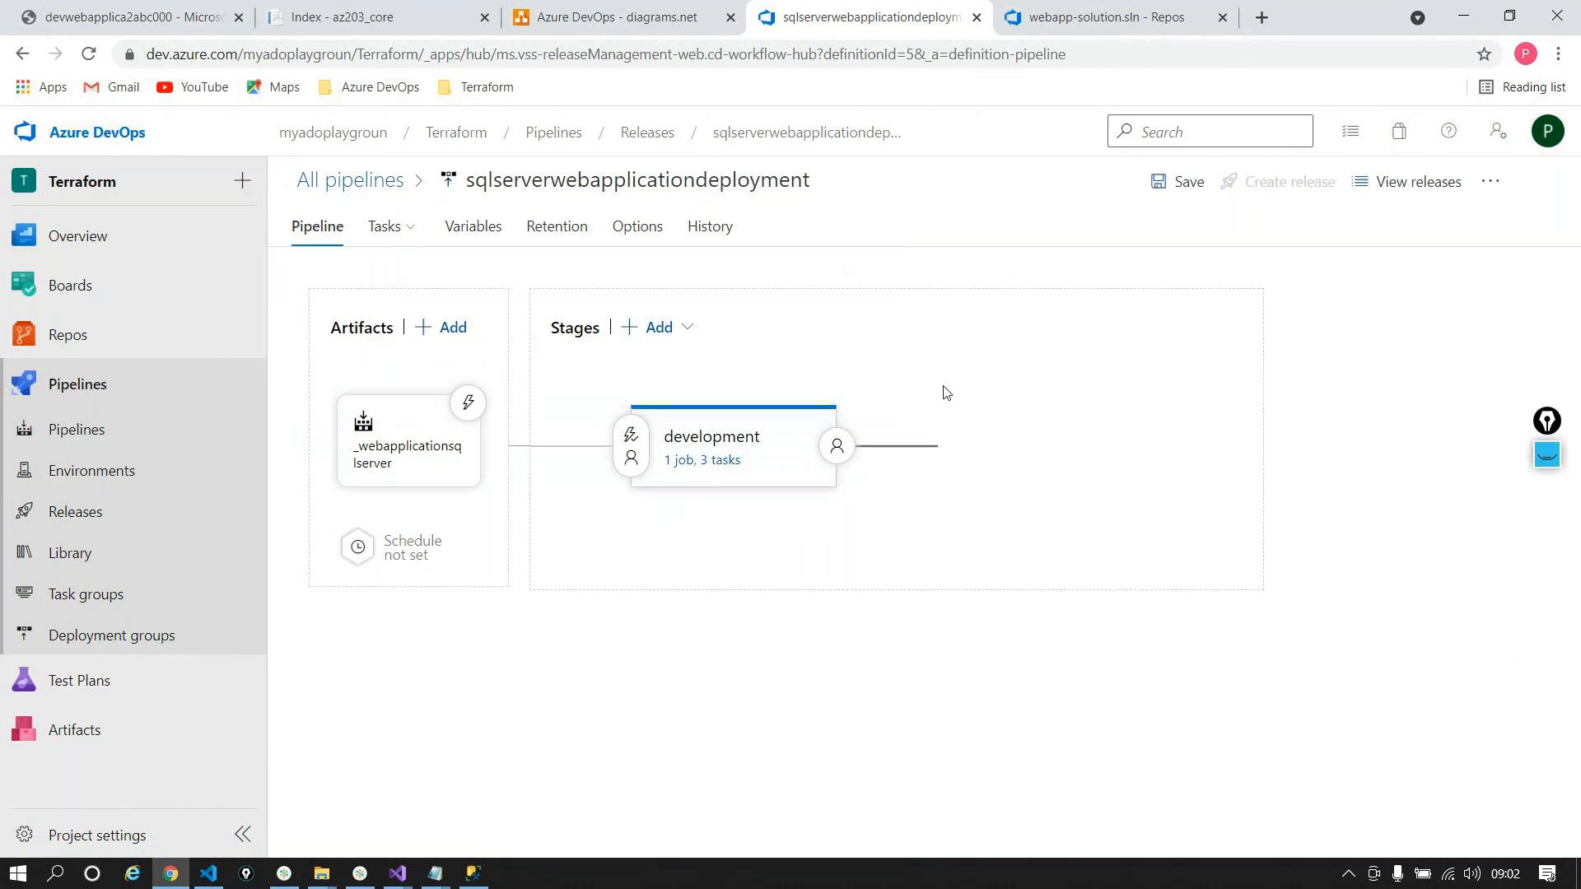
{"action": "left_click", "coordinate": [1041, 441]}
{"action": "left_click", "coordinate": [1070, 455]}
{"action": "key", "text": "ctrl+a"}
{"action": "type", "text": "QA"}
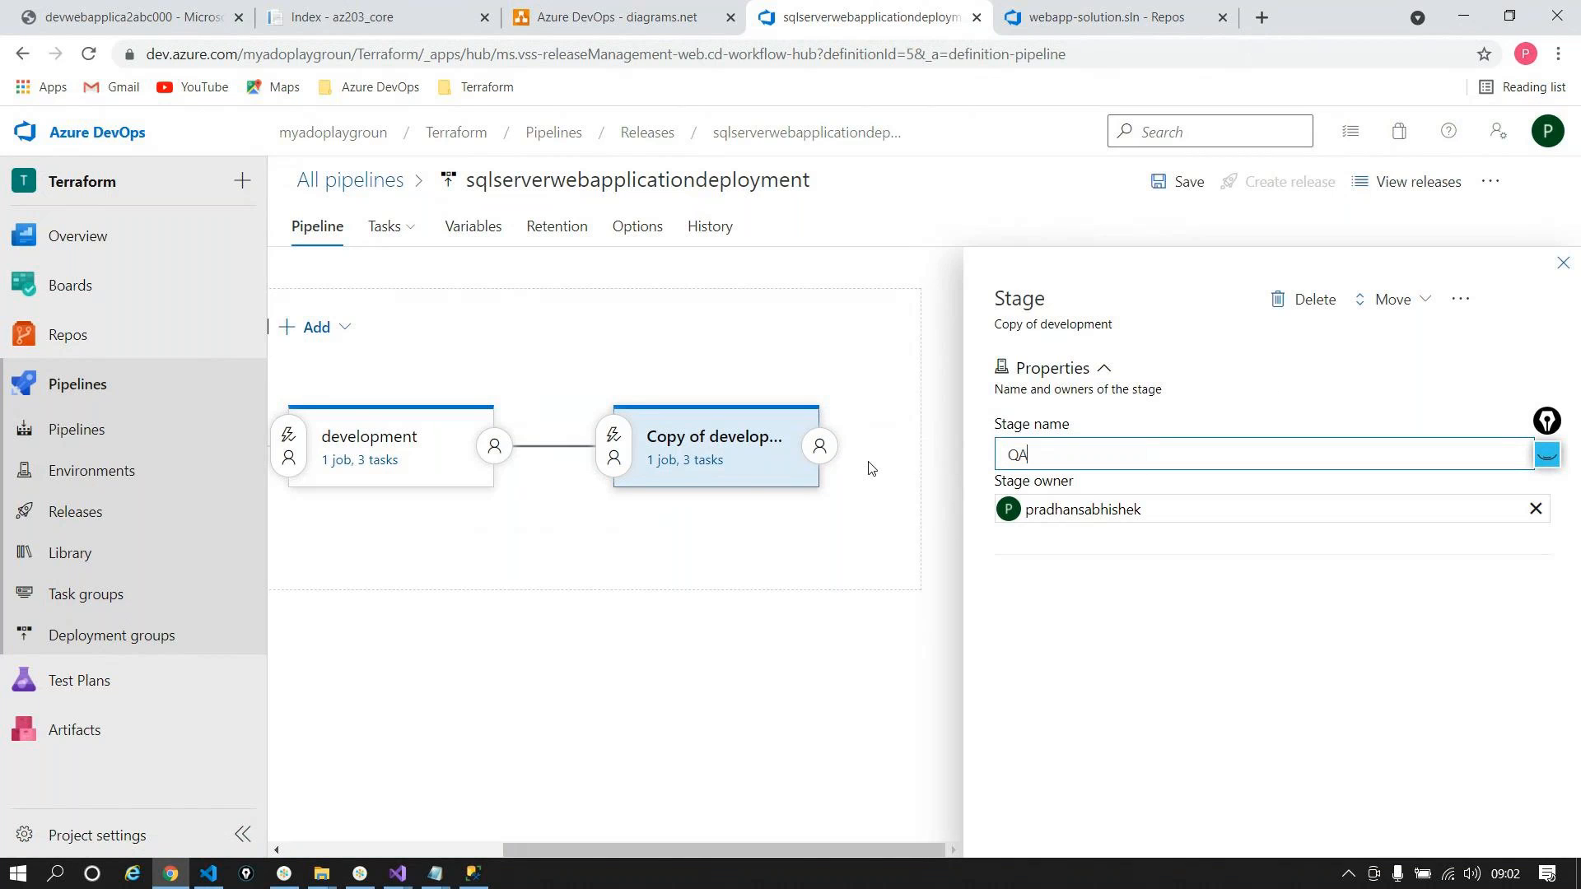
{"action": "left_click", "coordinate": [1562, 263]}
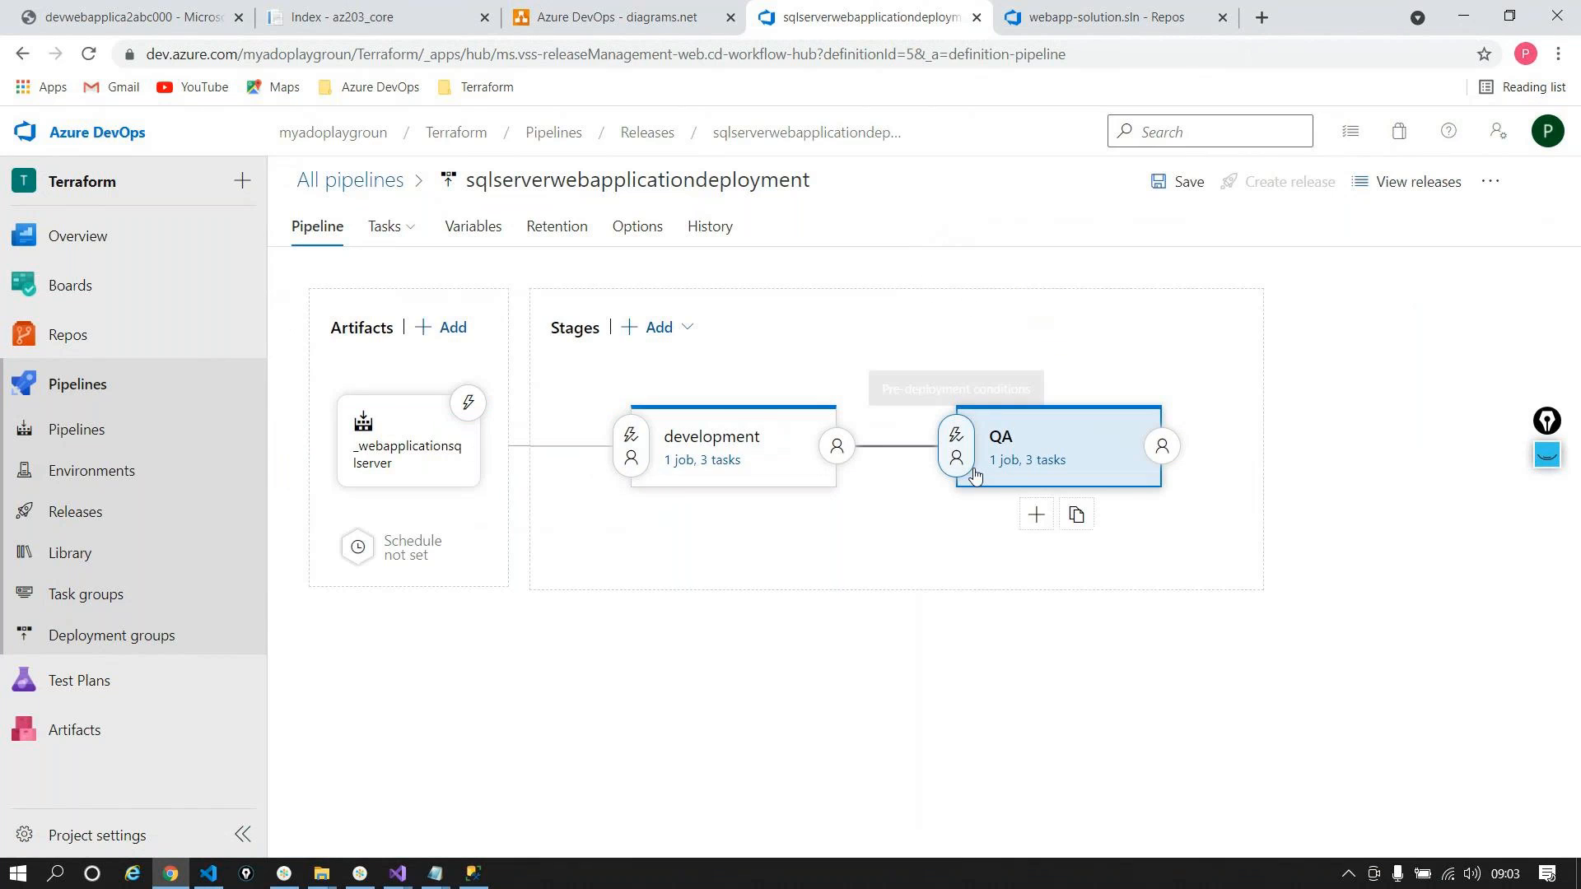
Step: Set the QA-scoped envPrefix pipeline variable to qa
{"action": "left_click", "coordinate": [1020, 463]}
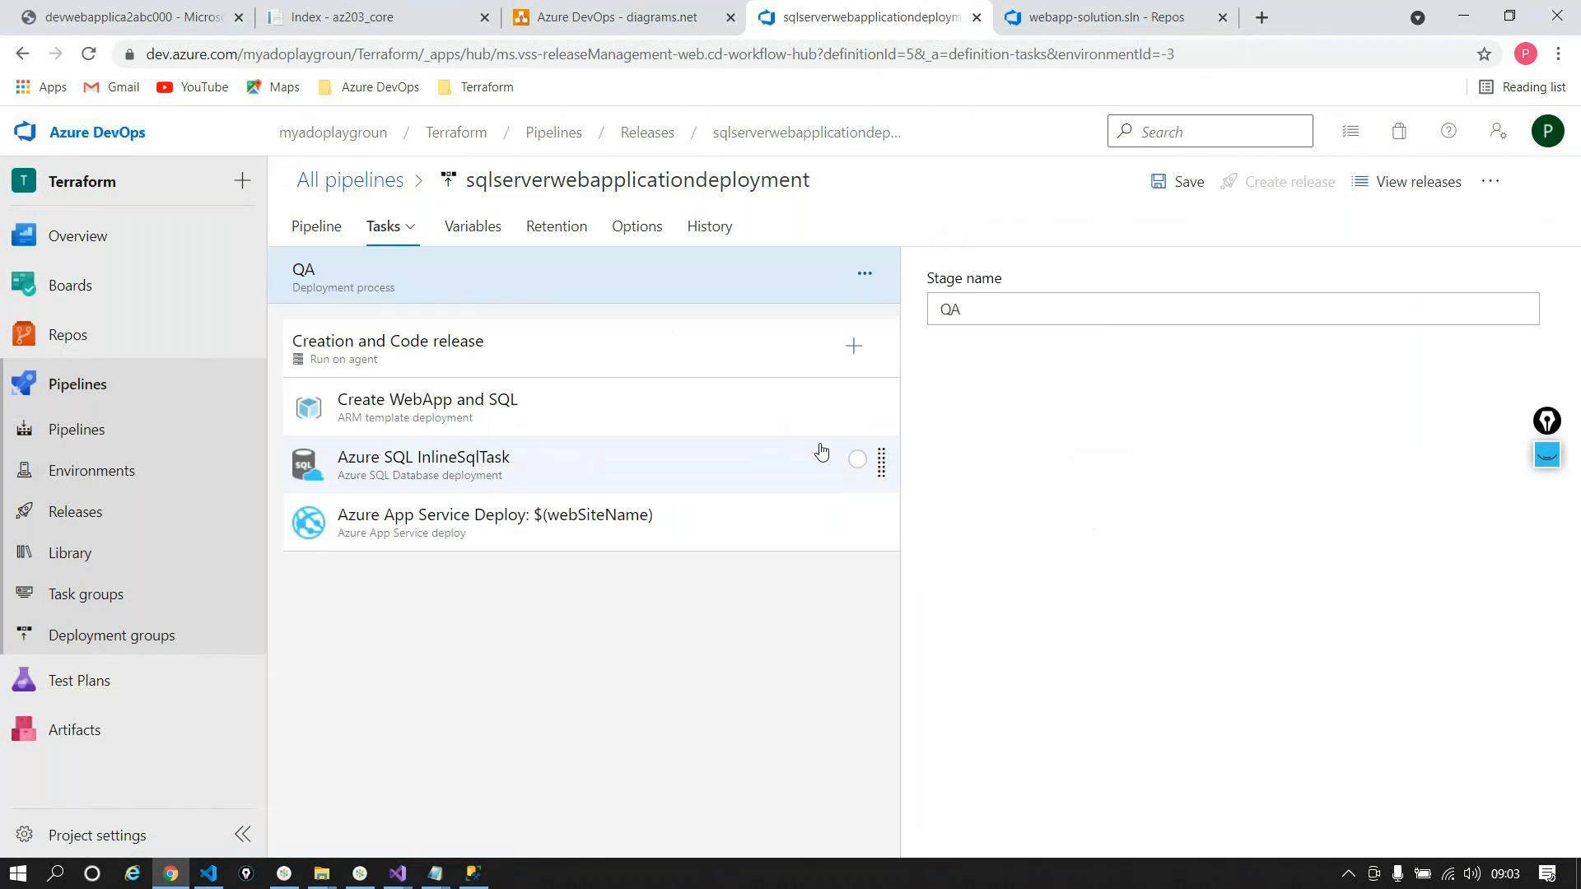
{"action": "left_click", "coordinate": [479, 236]}
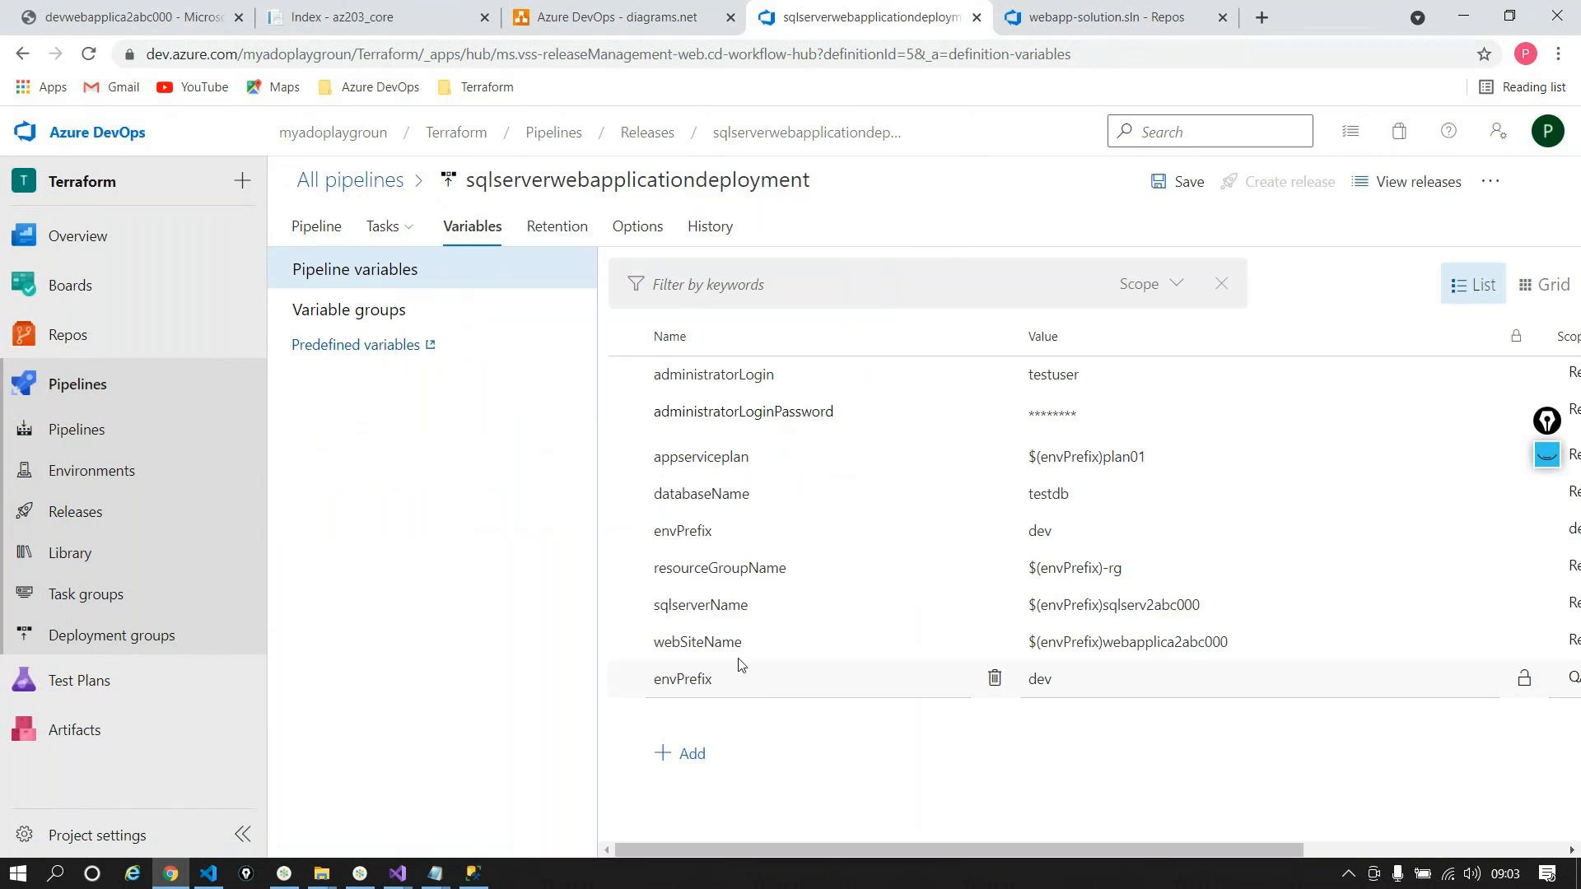
{"action": "left_click_drag", "start_coordinate": [774, 850], "coordinate": [1002, 860]}
{"action": "left_click", "coordinate": [796, 685]}
{"action": "type", "text": "qa"}
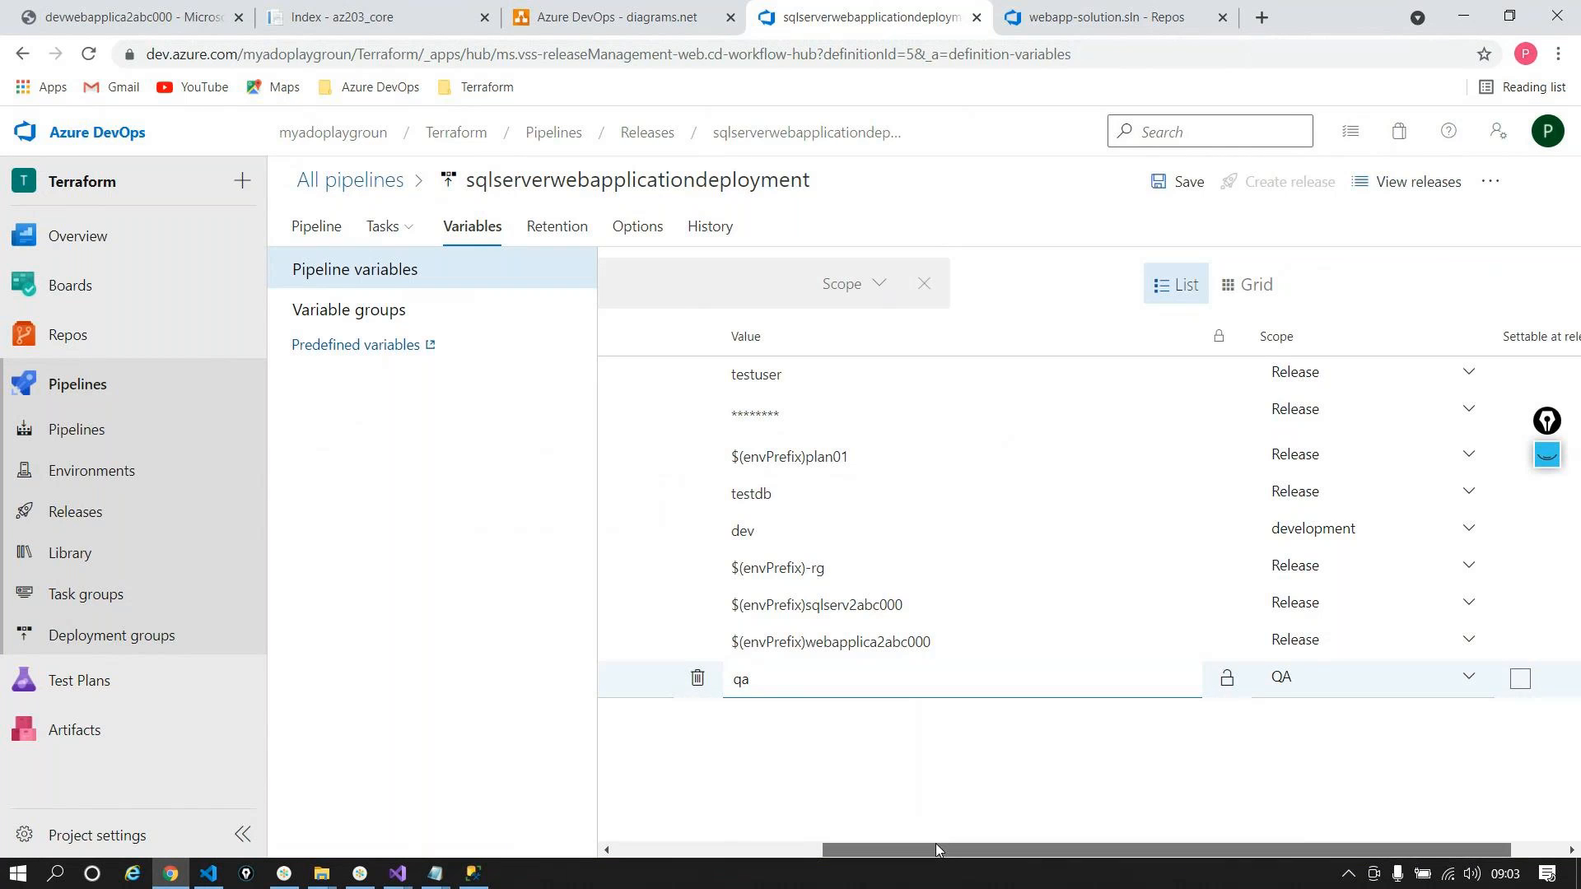
{"action": "left_click_drag", "start_coordinate": [935, 843], "coordinate": [731, 880]}
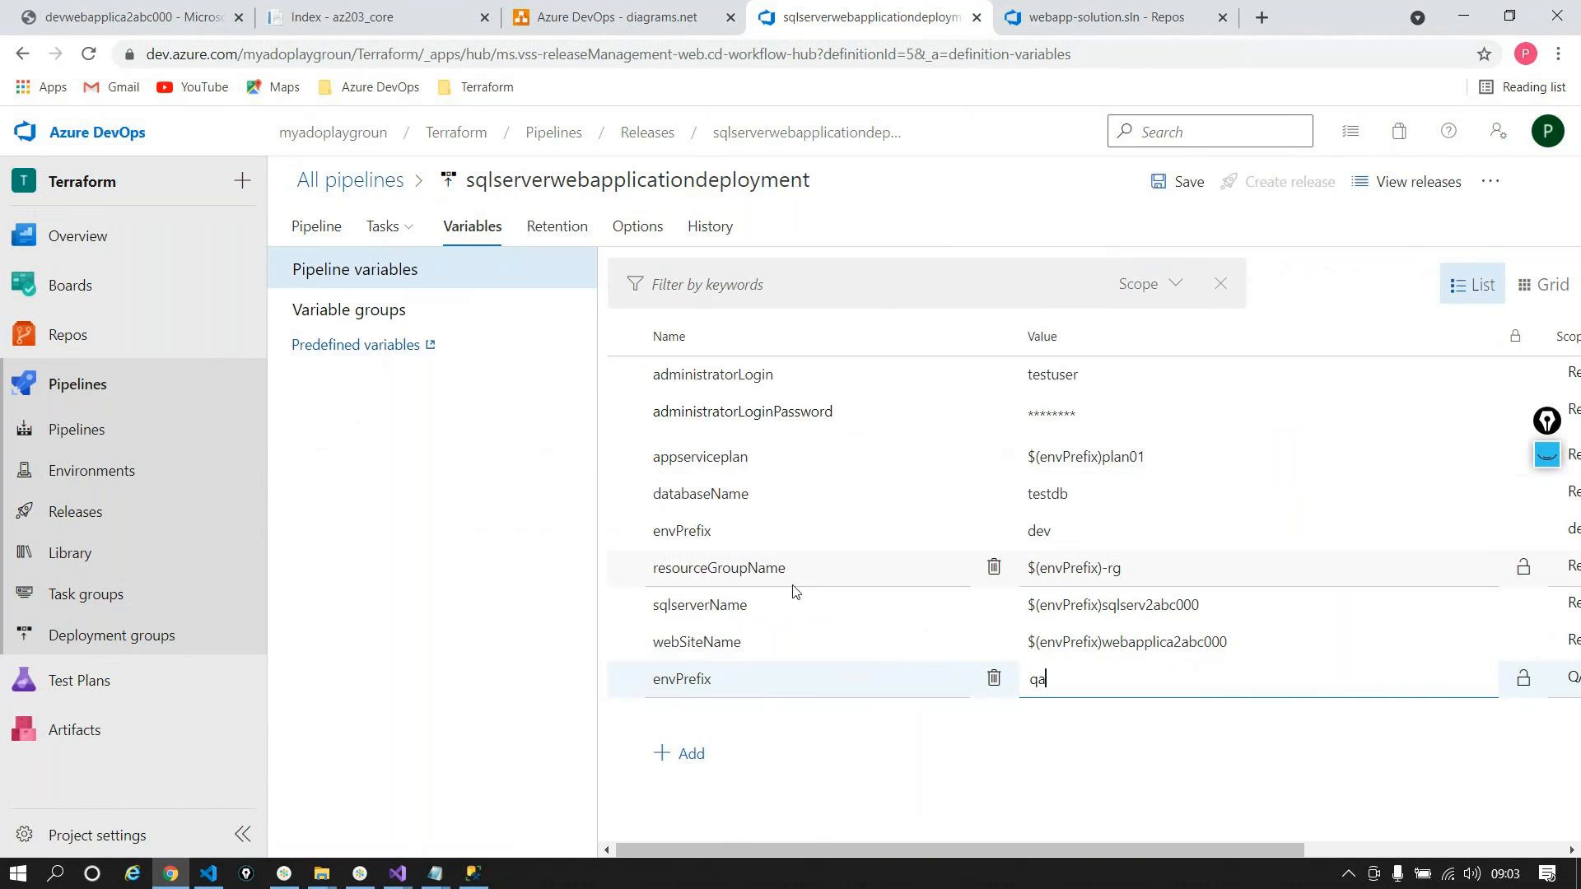
{"action": "left_click", "coordinate": [380, 225]}
Step: Review the QA stage's Azure SQL, App Service deploy and Create WebApp and SQL task settings
{"action": "left_click", "coordinate": [381, 223]}
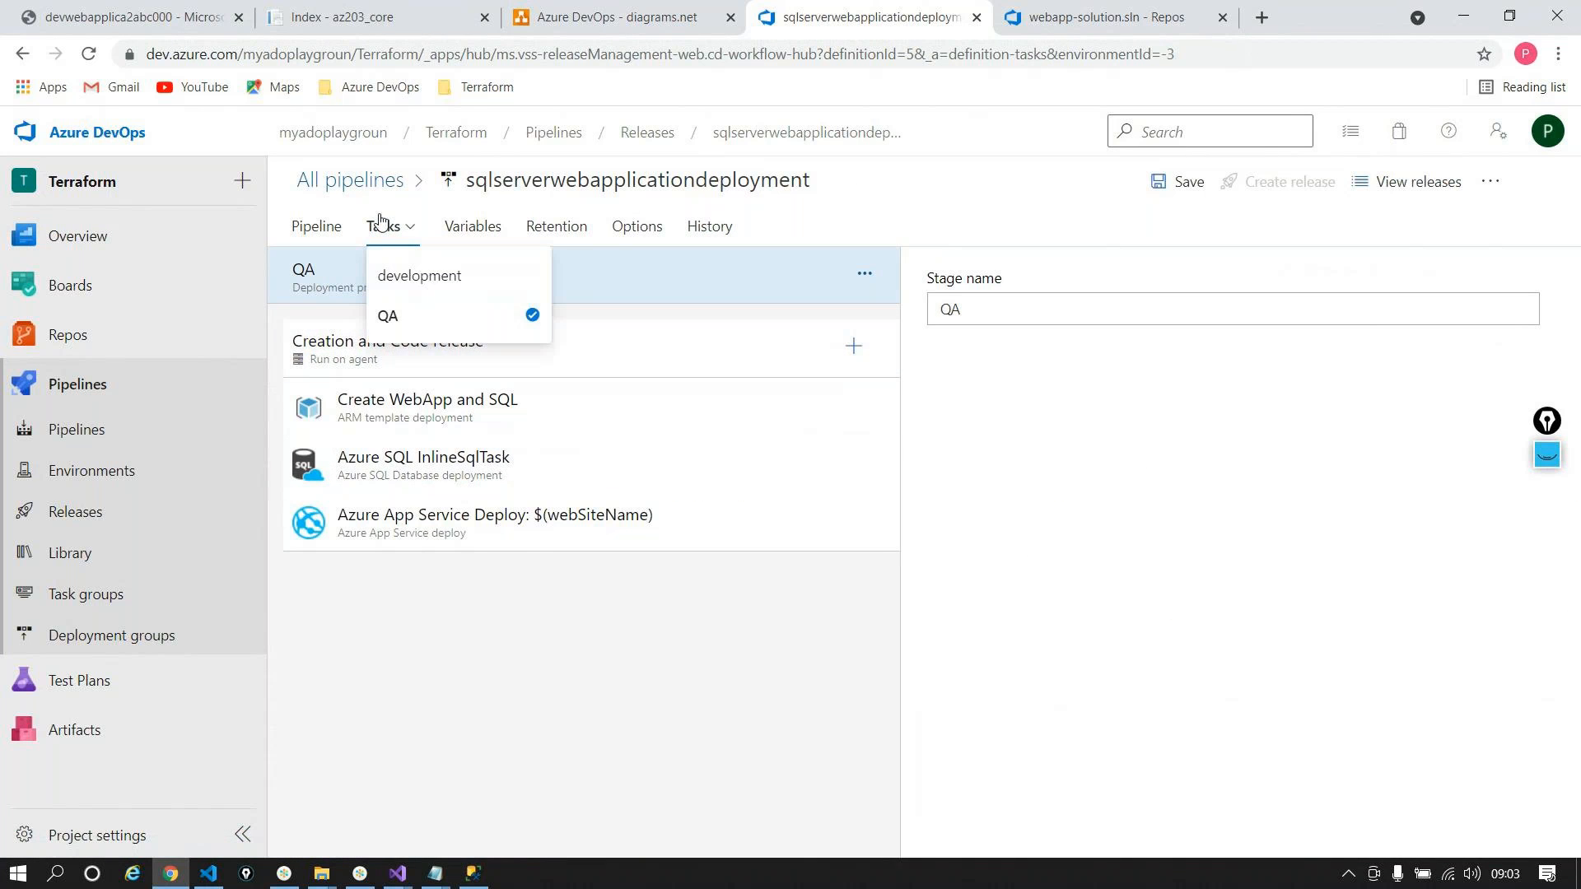
{"action": "left_click", "coordinate": [481, 466]}
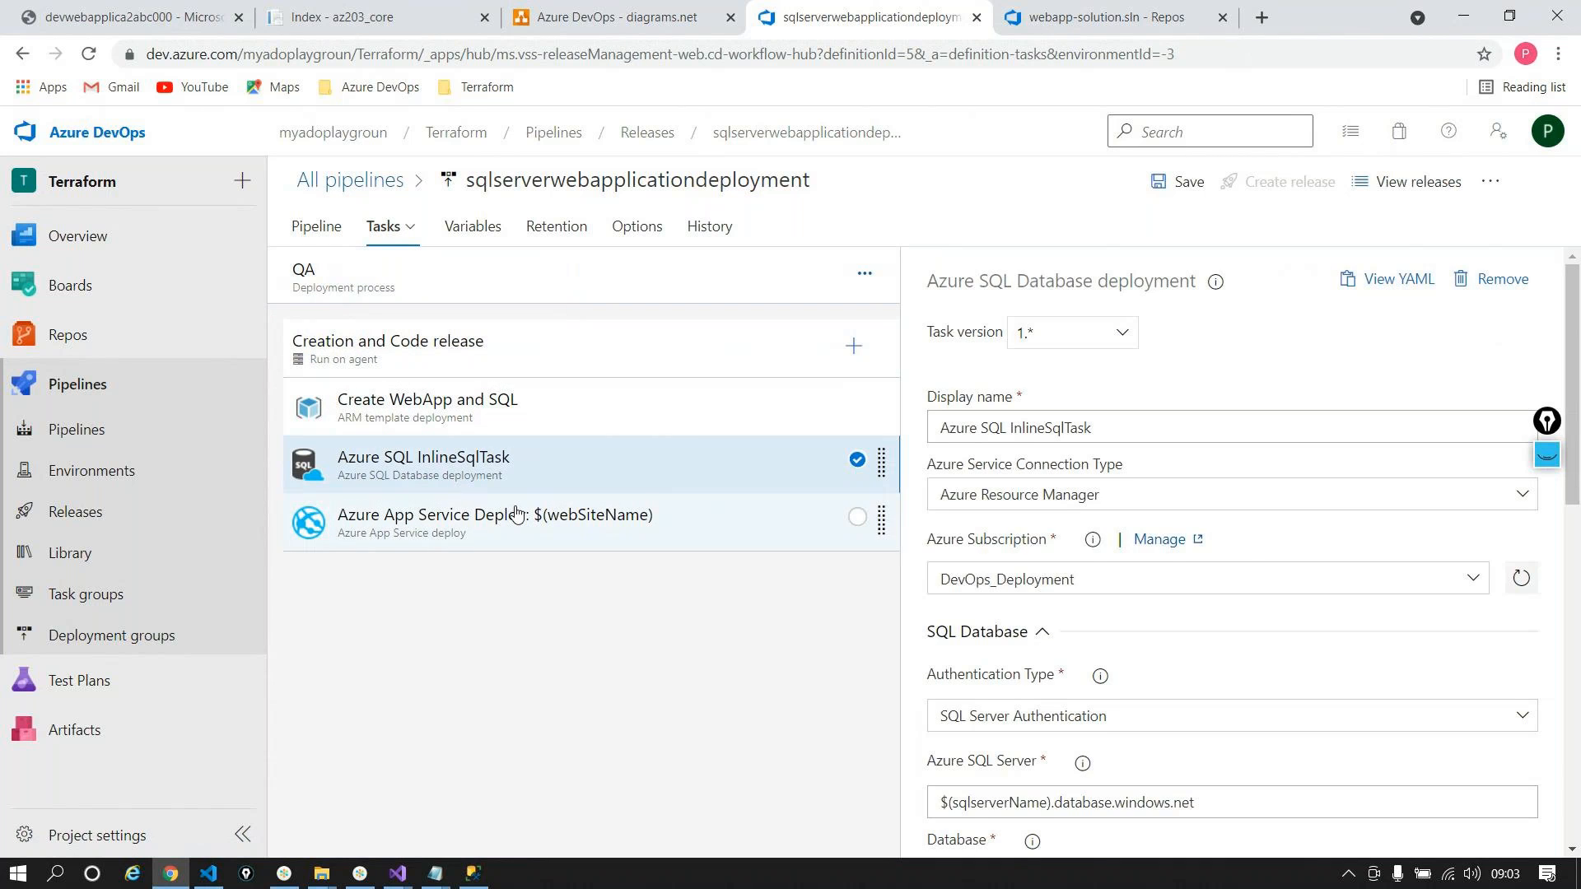
{"action": "scroll", "coordinate": [1320, 634], "scroll_direction": "down", "scroll_amount": 4}
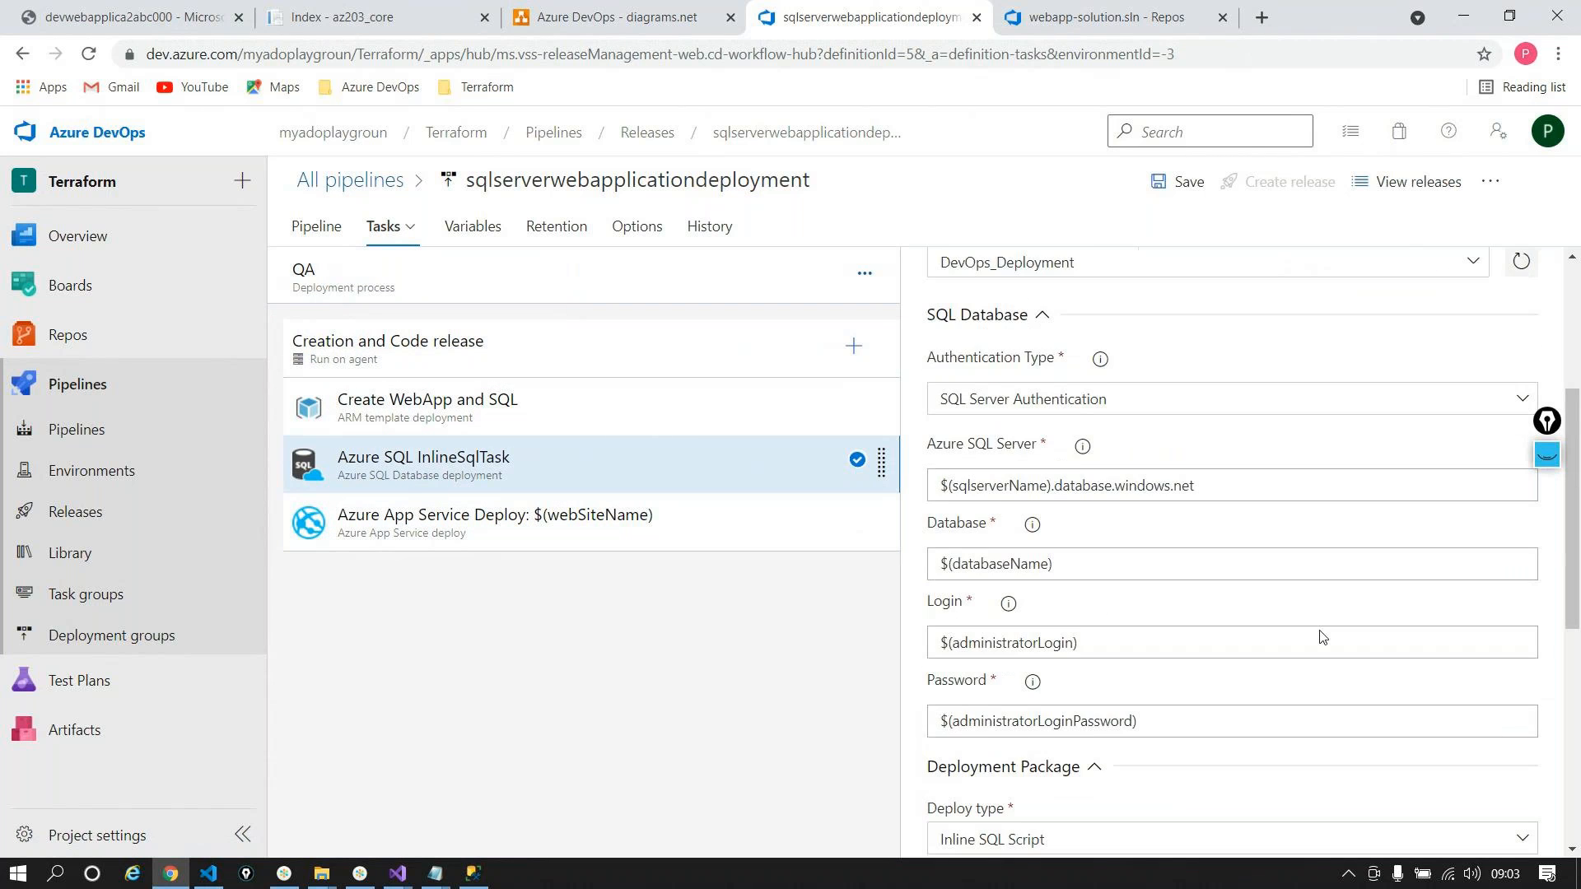
{"action": "scroll", "coordinate": [1320, 635], "scroll_direction": "down", "scroll_amount": 6}
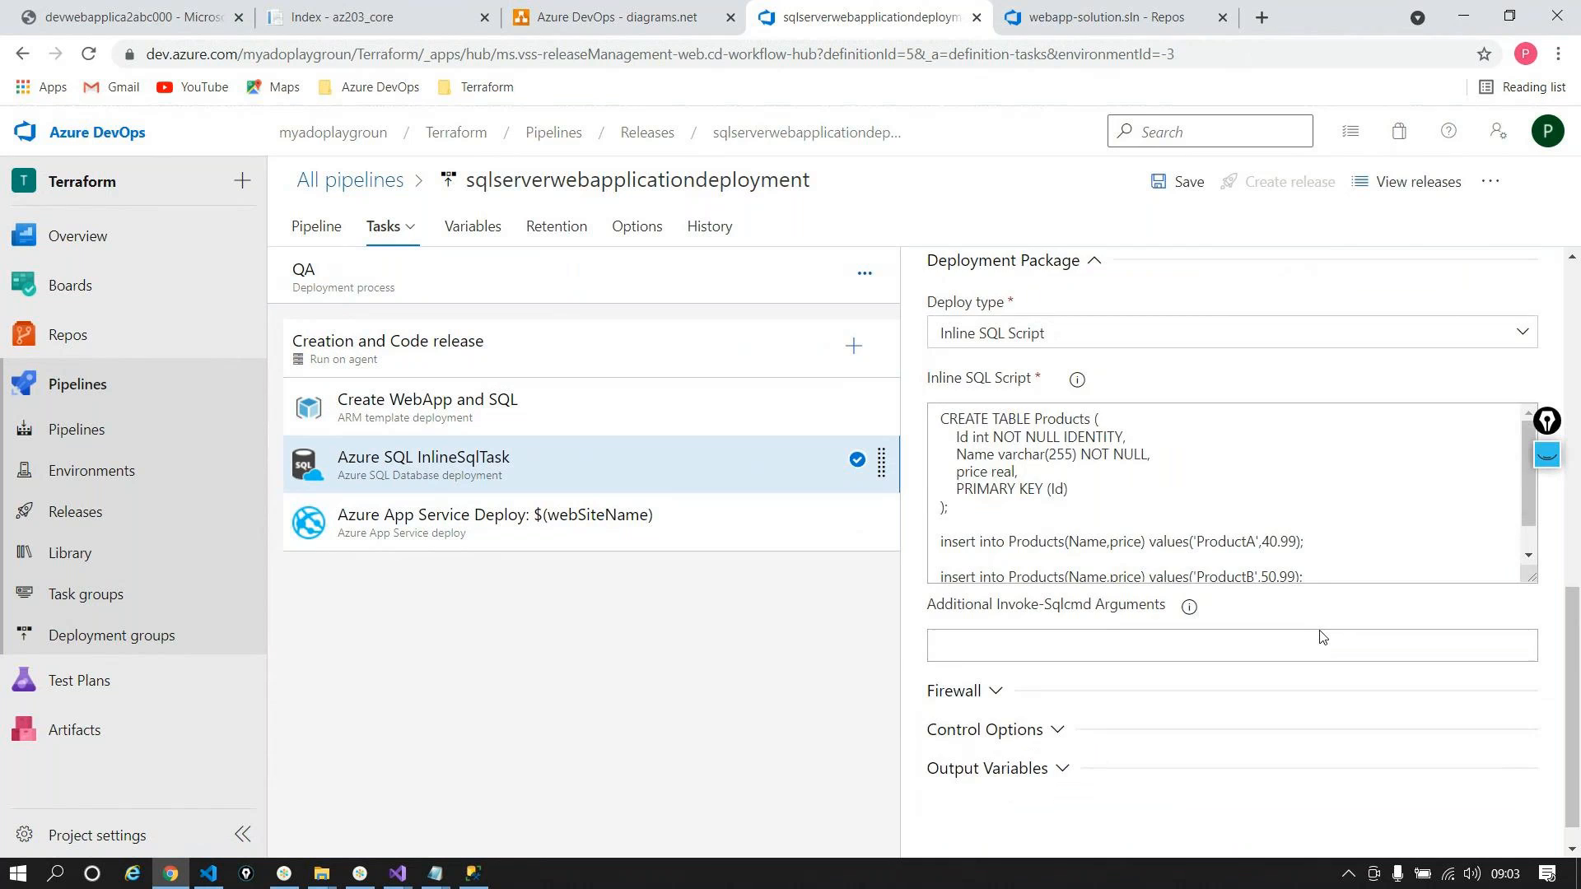
{"action": "scroll", "coordinate": [1320, 635], "scroll_direction": "up", "scroll_amount": 1}
{"action": "scroll", "coordinate": [1317, 634], "scroll_direction": "up", "scroll_amount": 7}
{"action": "left_click", "coordinate": [582, 510]}
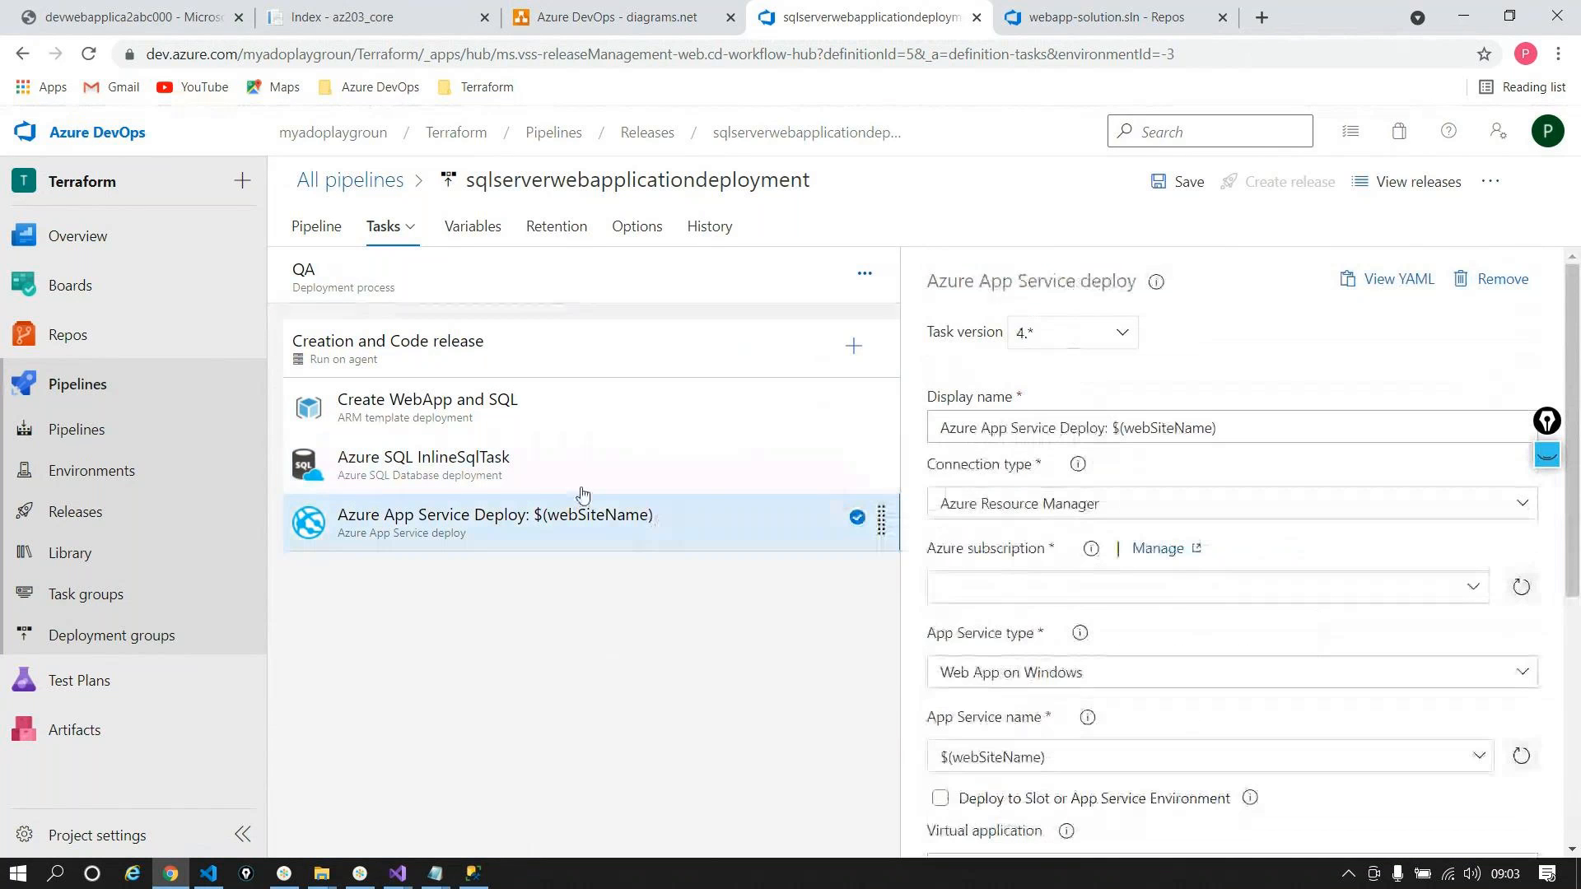
{"action": "left_click", "coordinate": [459, 401]}
{"action": "scroll", "coordinate": [1070, 733], "scroll_direction": "down", "scroll_amount": 5}
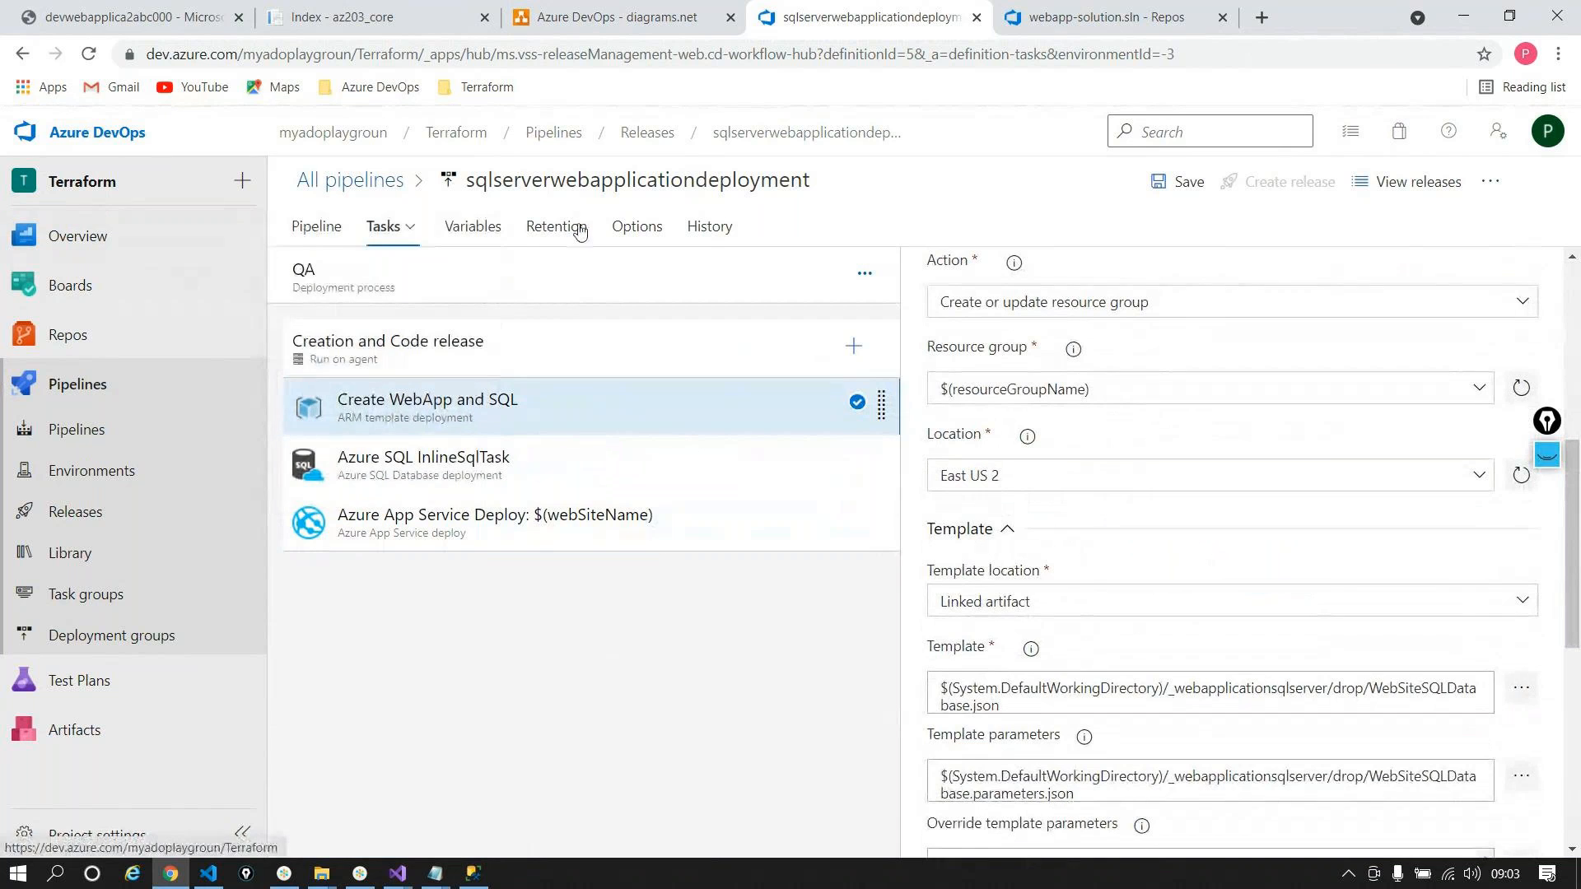
{"action": "left_click", "coordinate": [318, 229]}
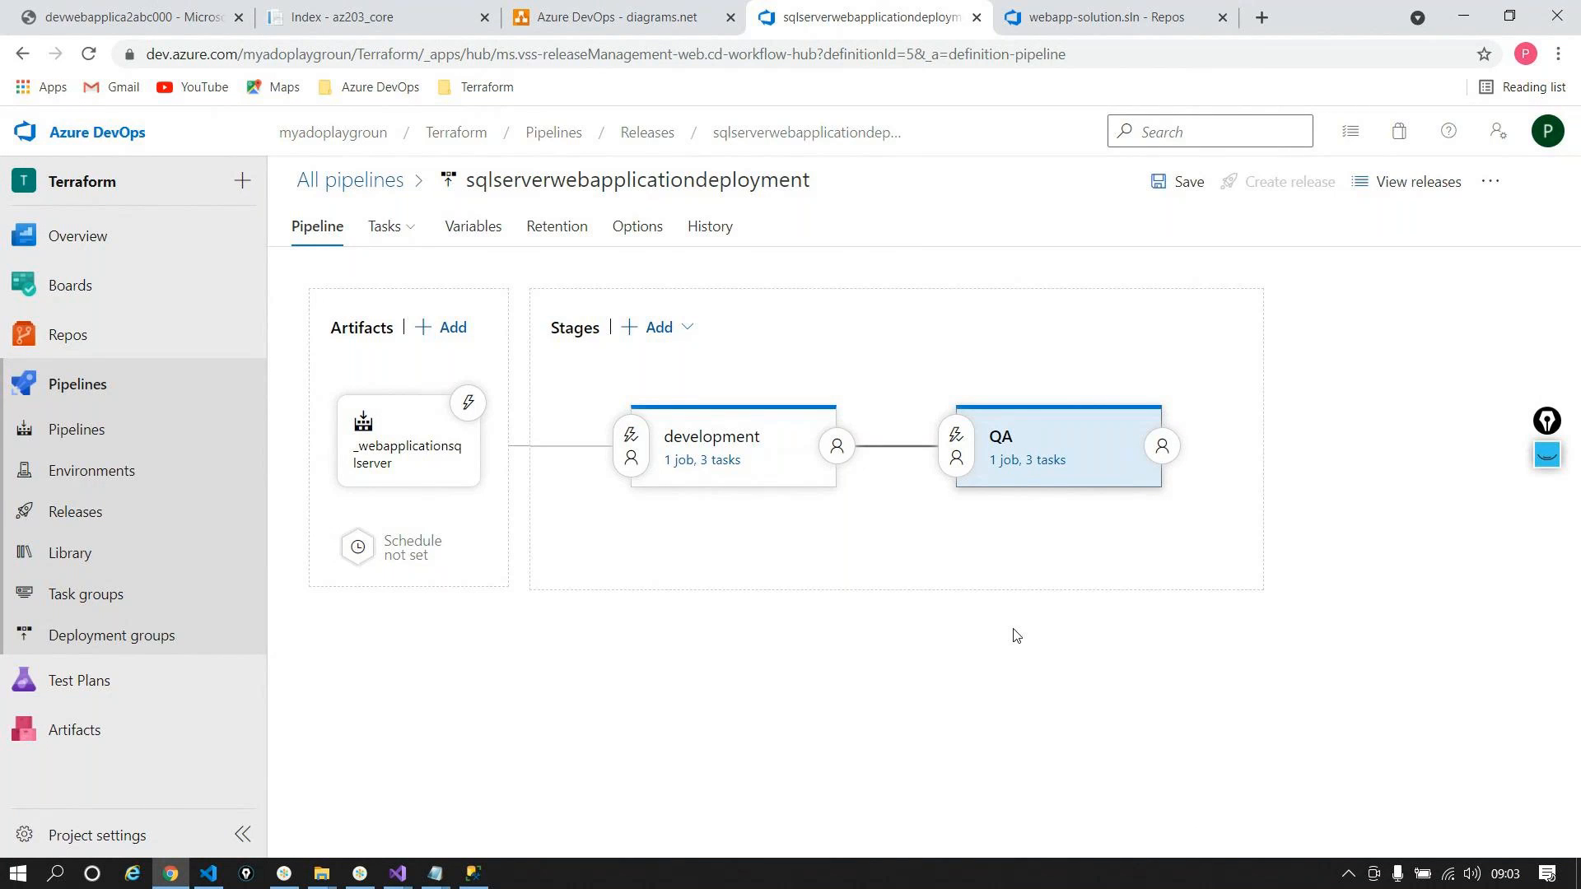
Step: Check the pipeline variables, then bring up the webapplicationsql Visual Studio window
{"action": "left_click", "coordinate": [489, 234]}
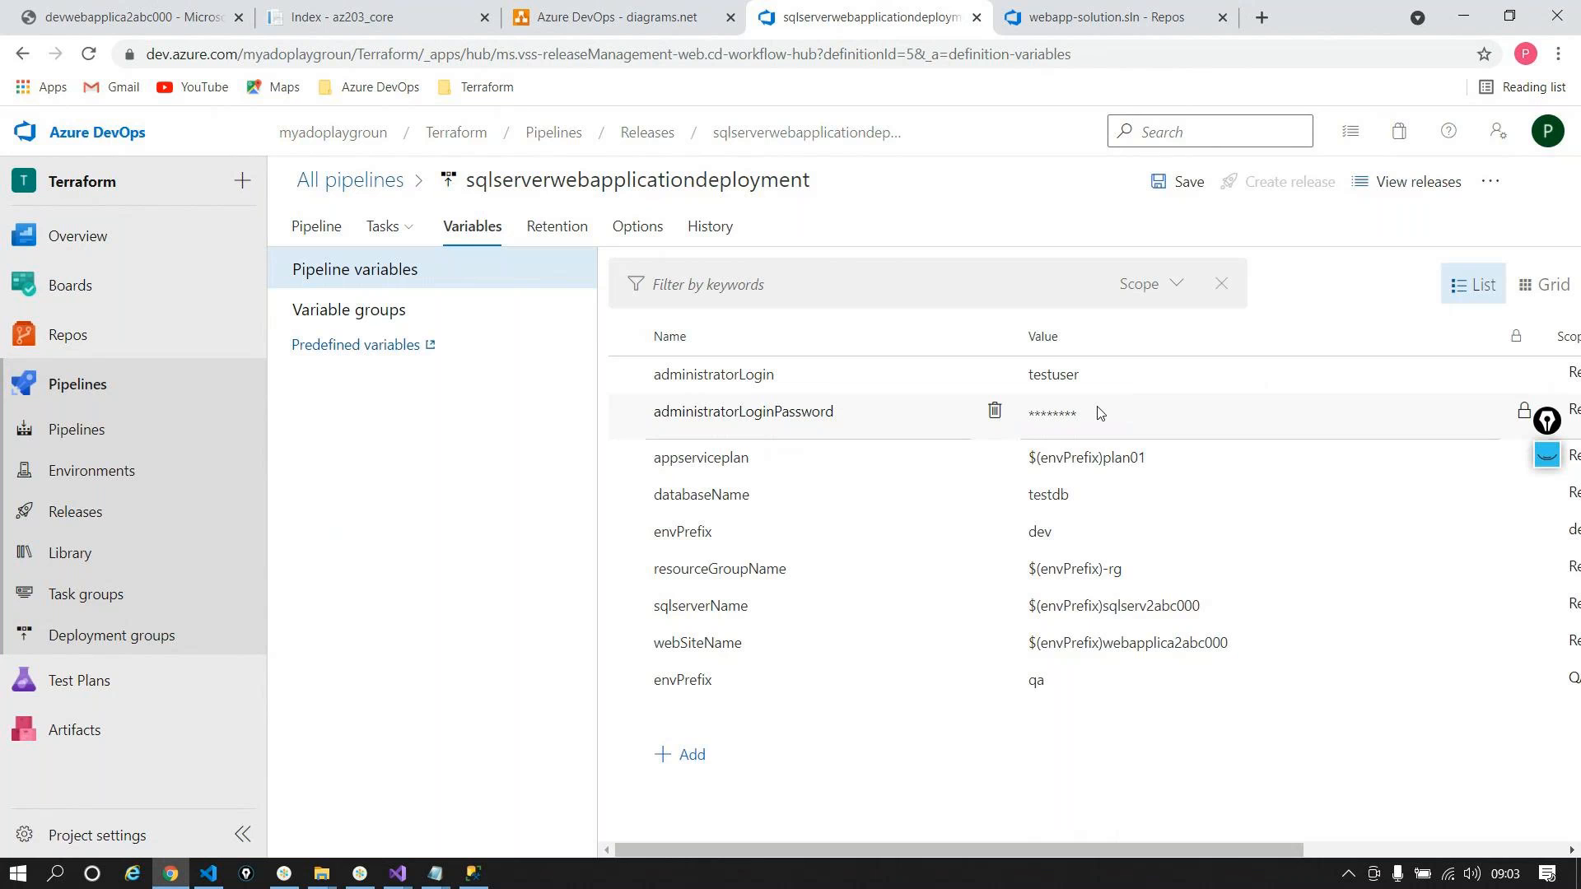
{"action": "left_click_drag", "start_coordinate": [977, 846], "coordinate": [897, 857]}
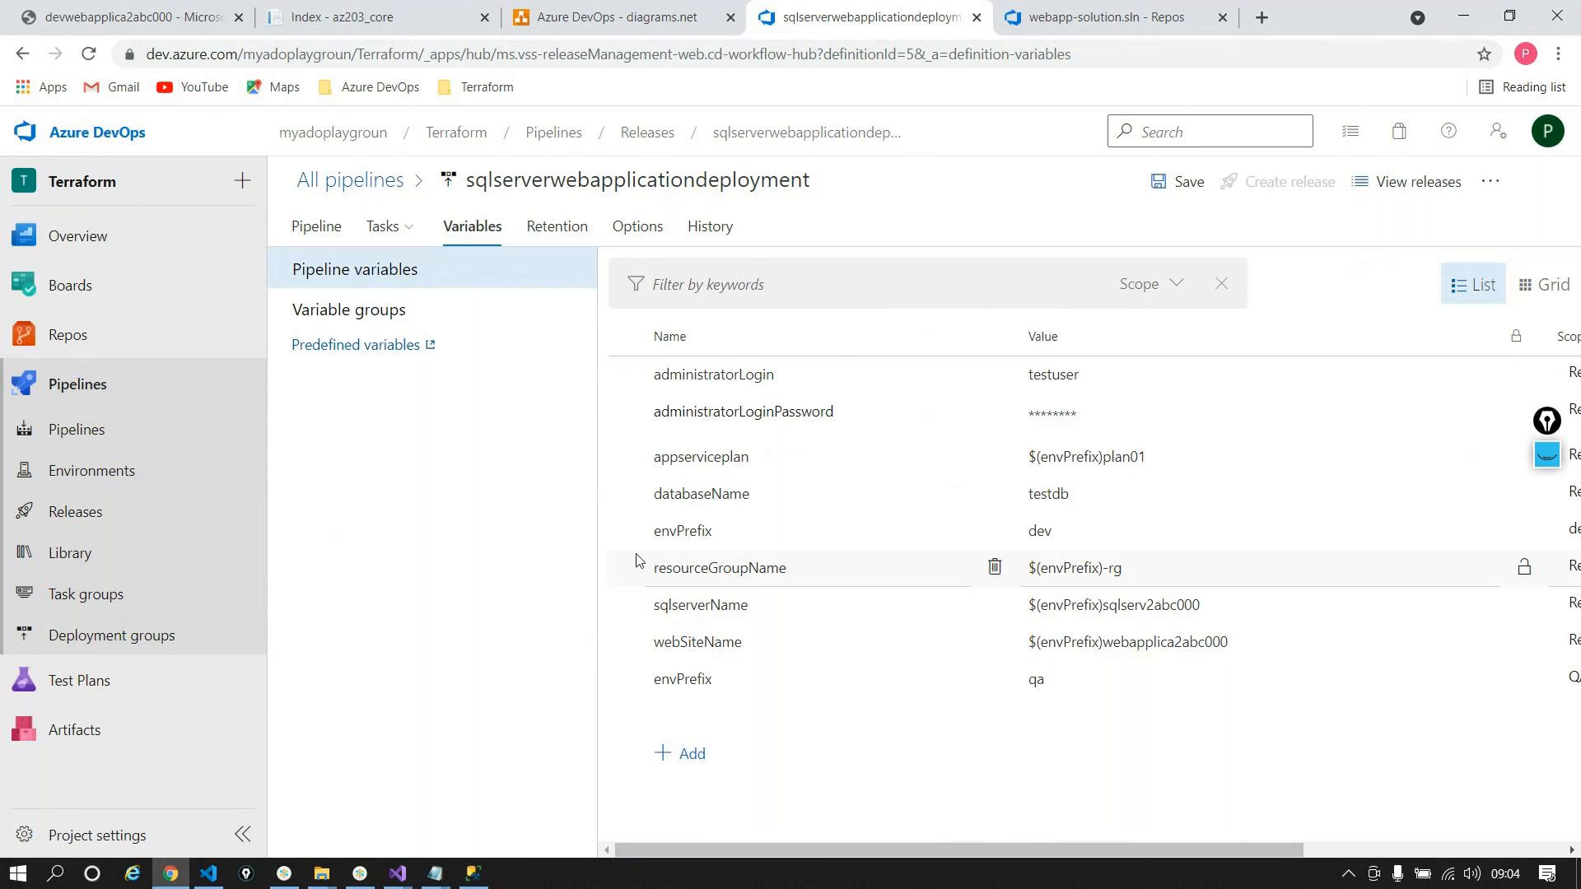
{"action": "left_click", "coordinate": [397, 873]}
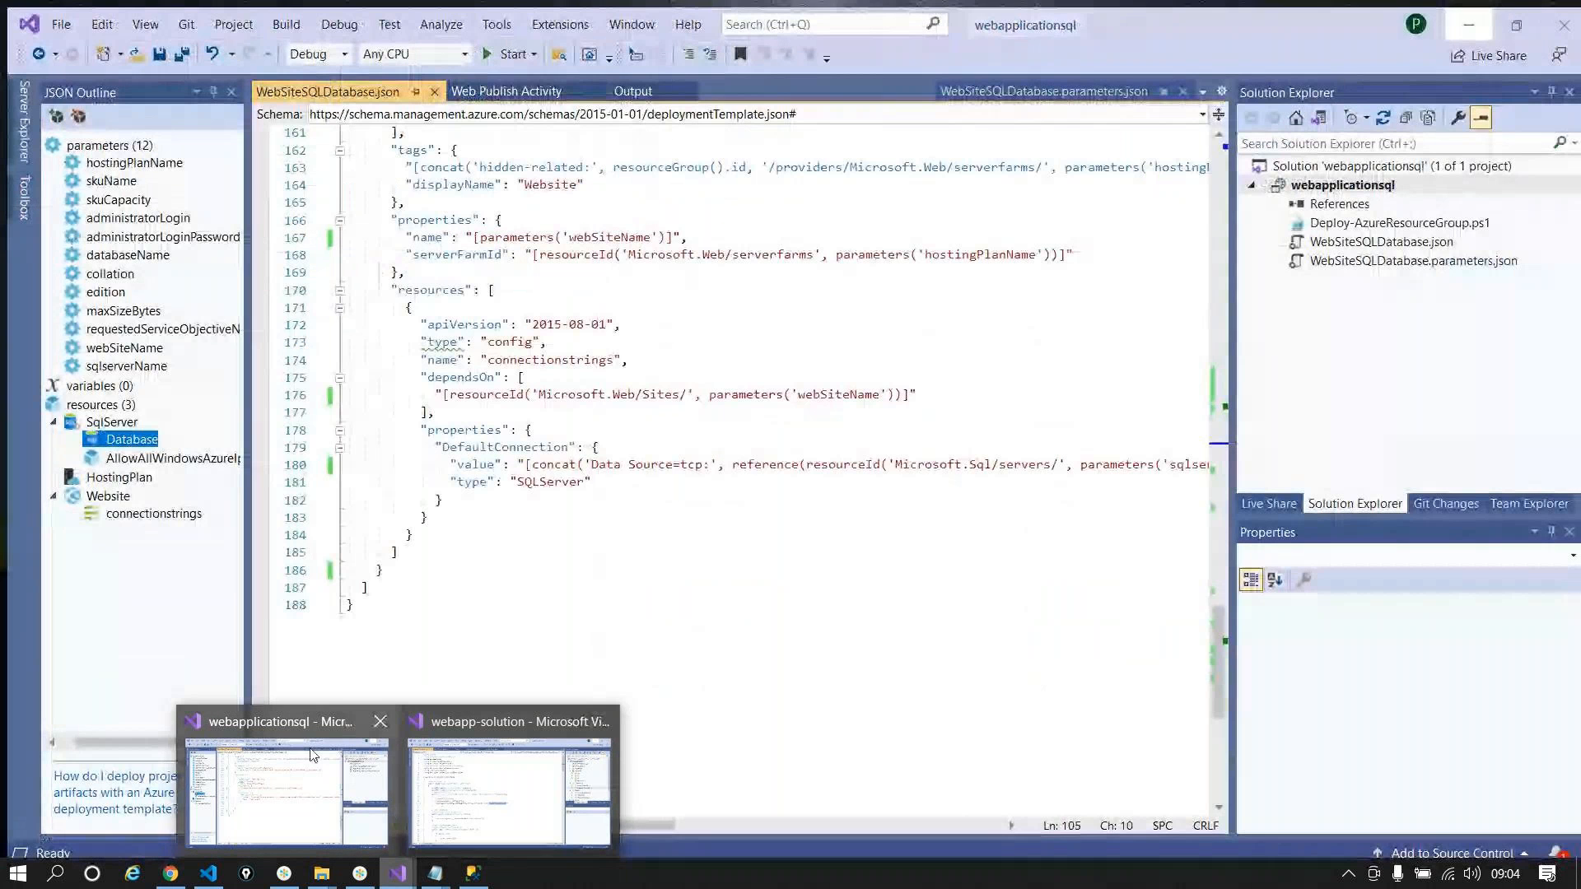
Step: Minimise the webapplicationsql solution and return to the QA stage's tasks in Azure DevOps
{"action": "left_click", "coordinate": [287, 790]}
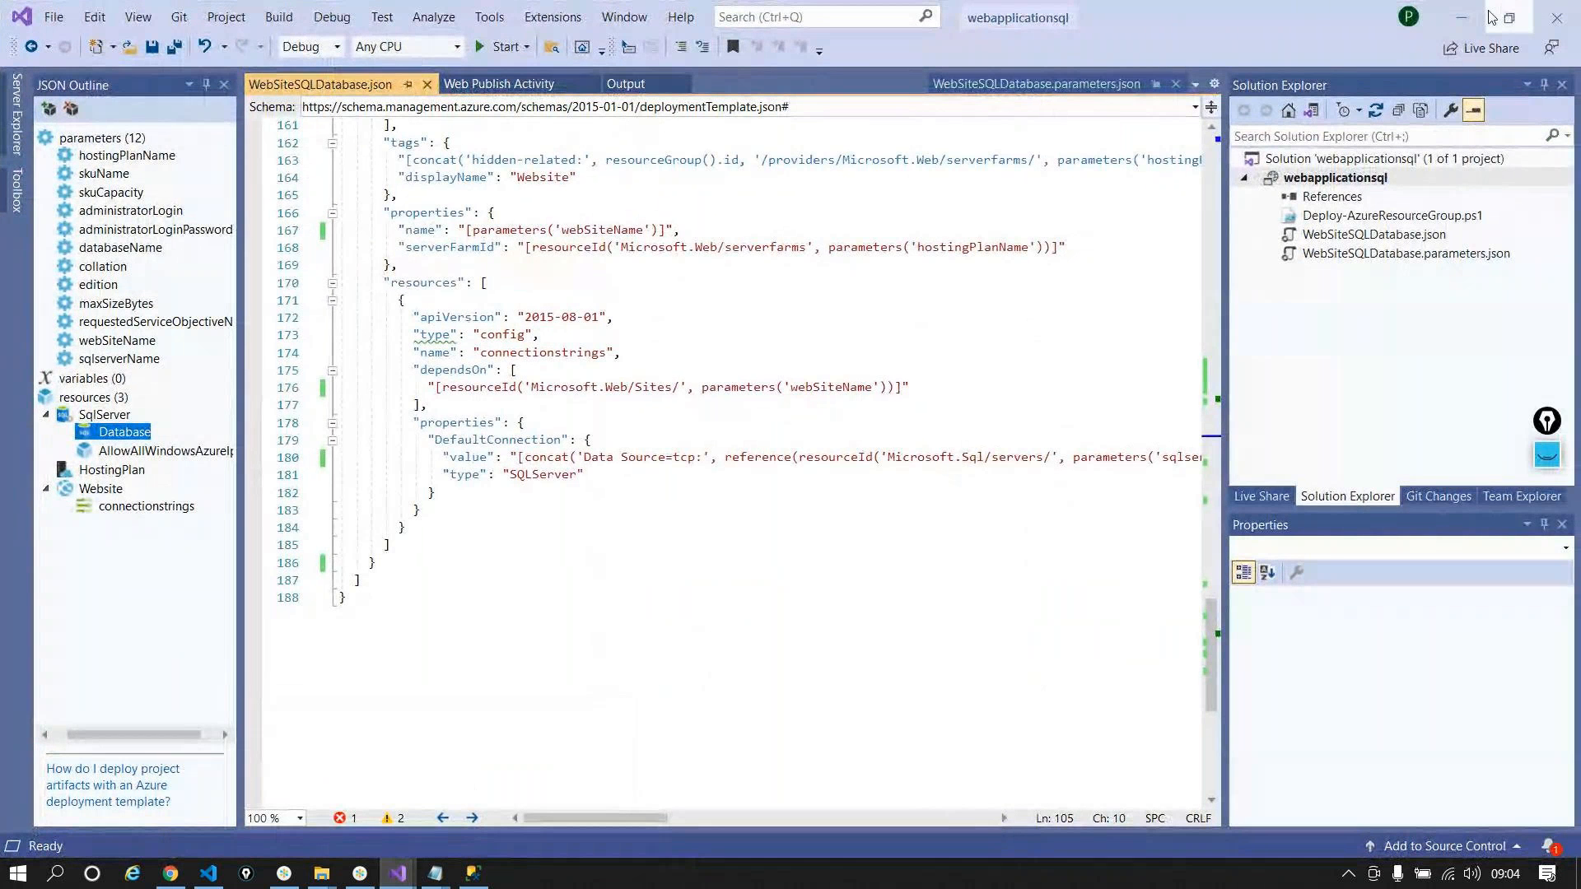
{"action": "left_click", "coordinate": [1460, 16]}
{"action": "left_click", "coordinate": [384, 226]}
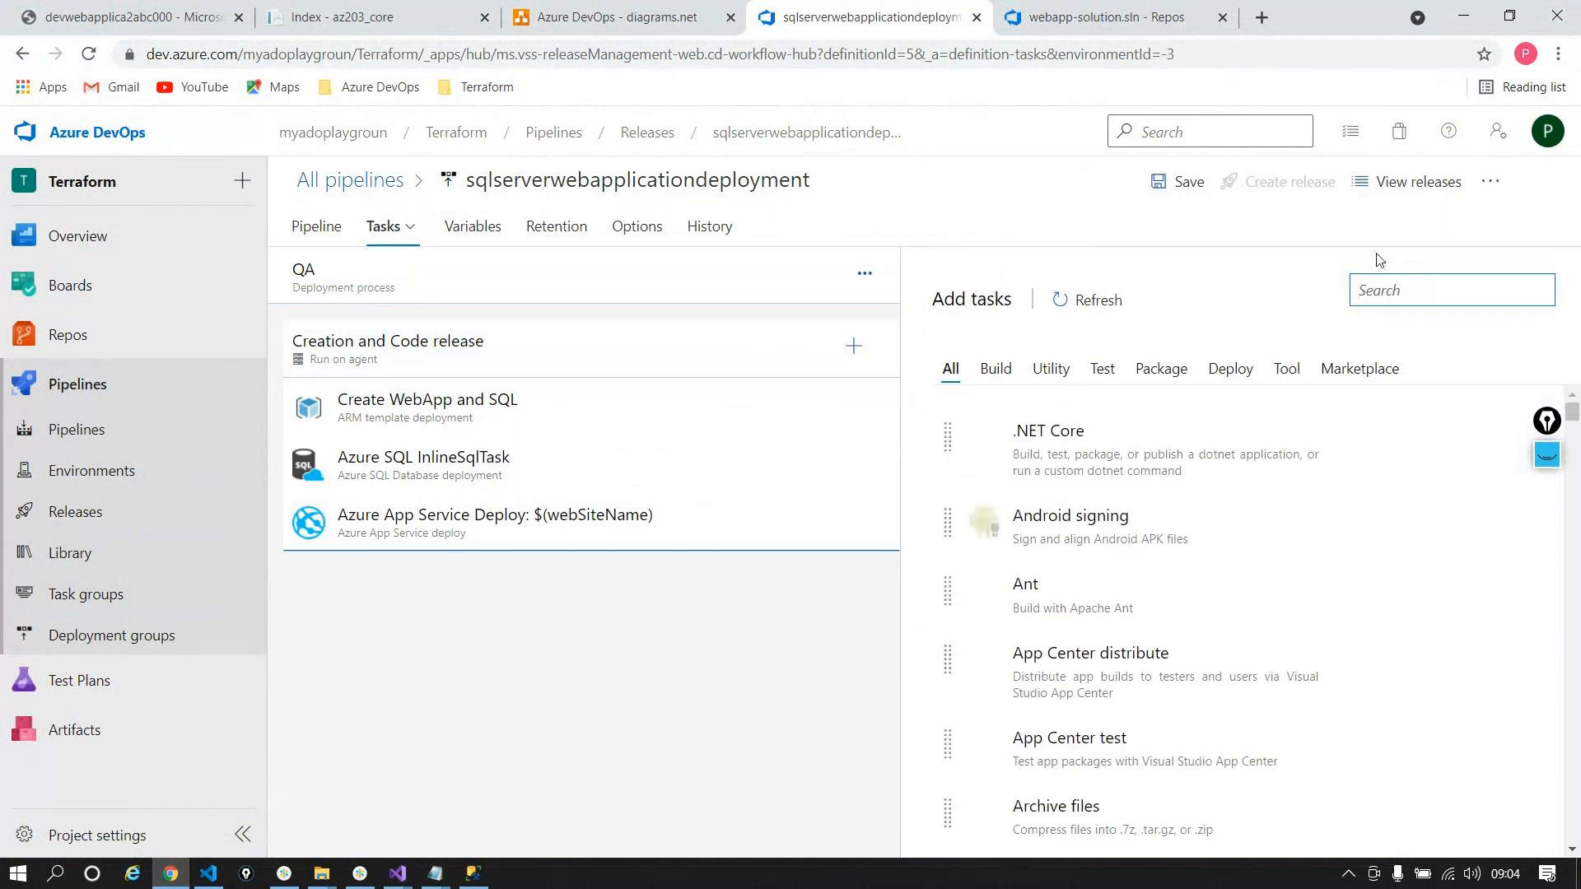
Step: Add an Azure Key Vault task and move it above Create WebApp and SQL in QA
{"action": "type", "text": "Azure key"}
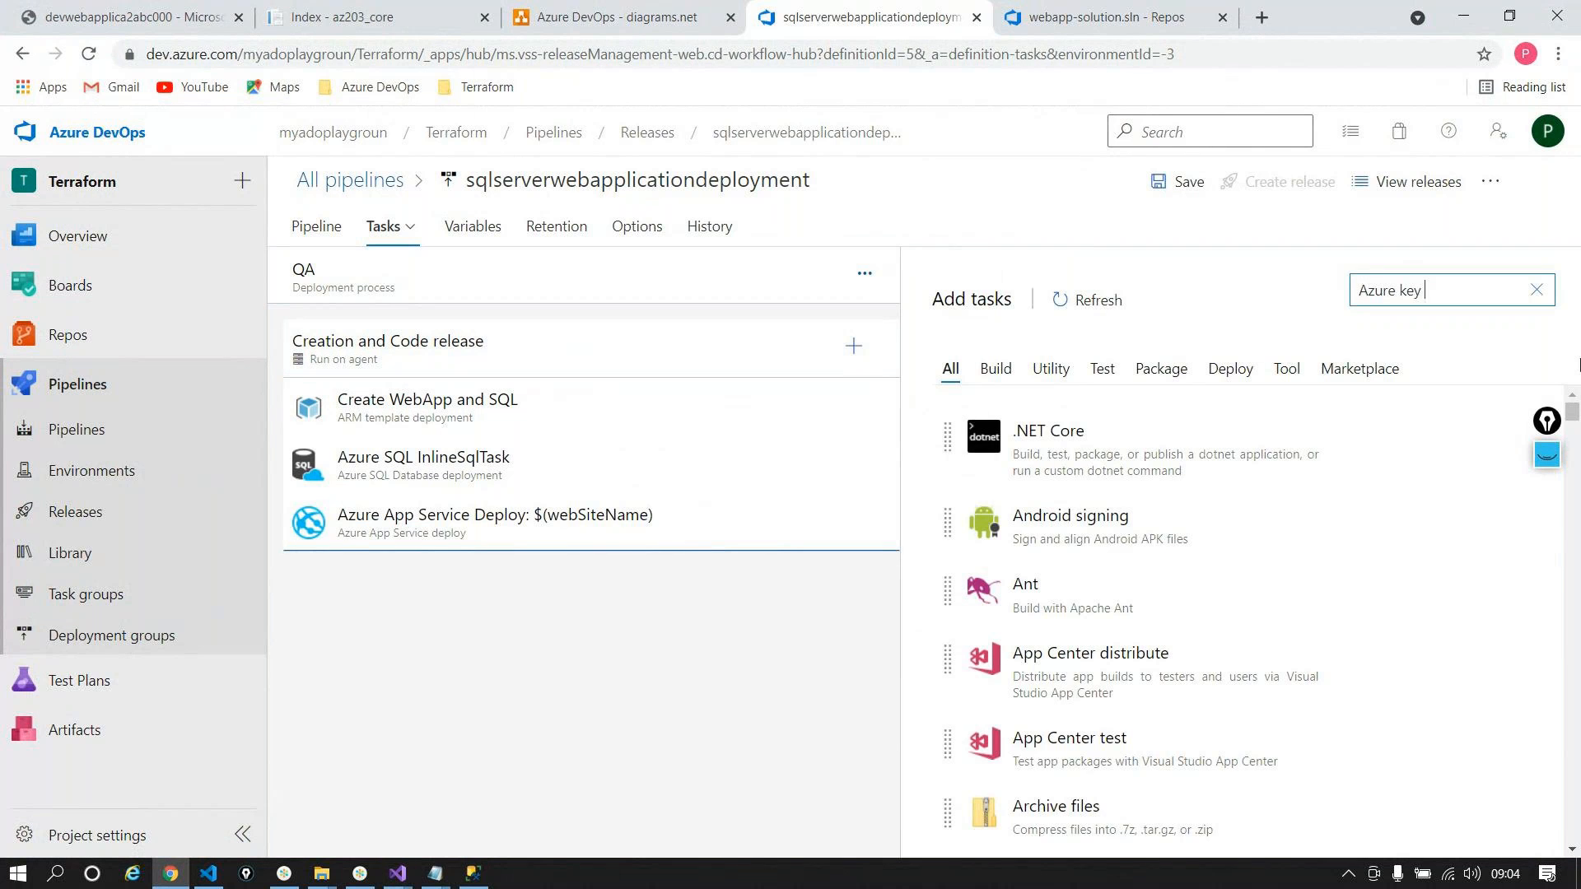
{"action": "left_click", "coordinate": [1472, 464]}
{"action": "left_click_drag", "start_coordinate": [498, 570], "coordinate": [482, 406]}
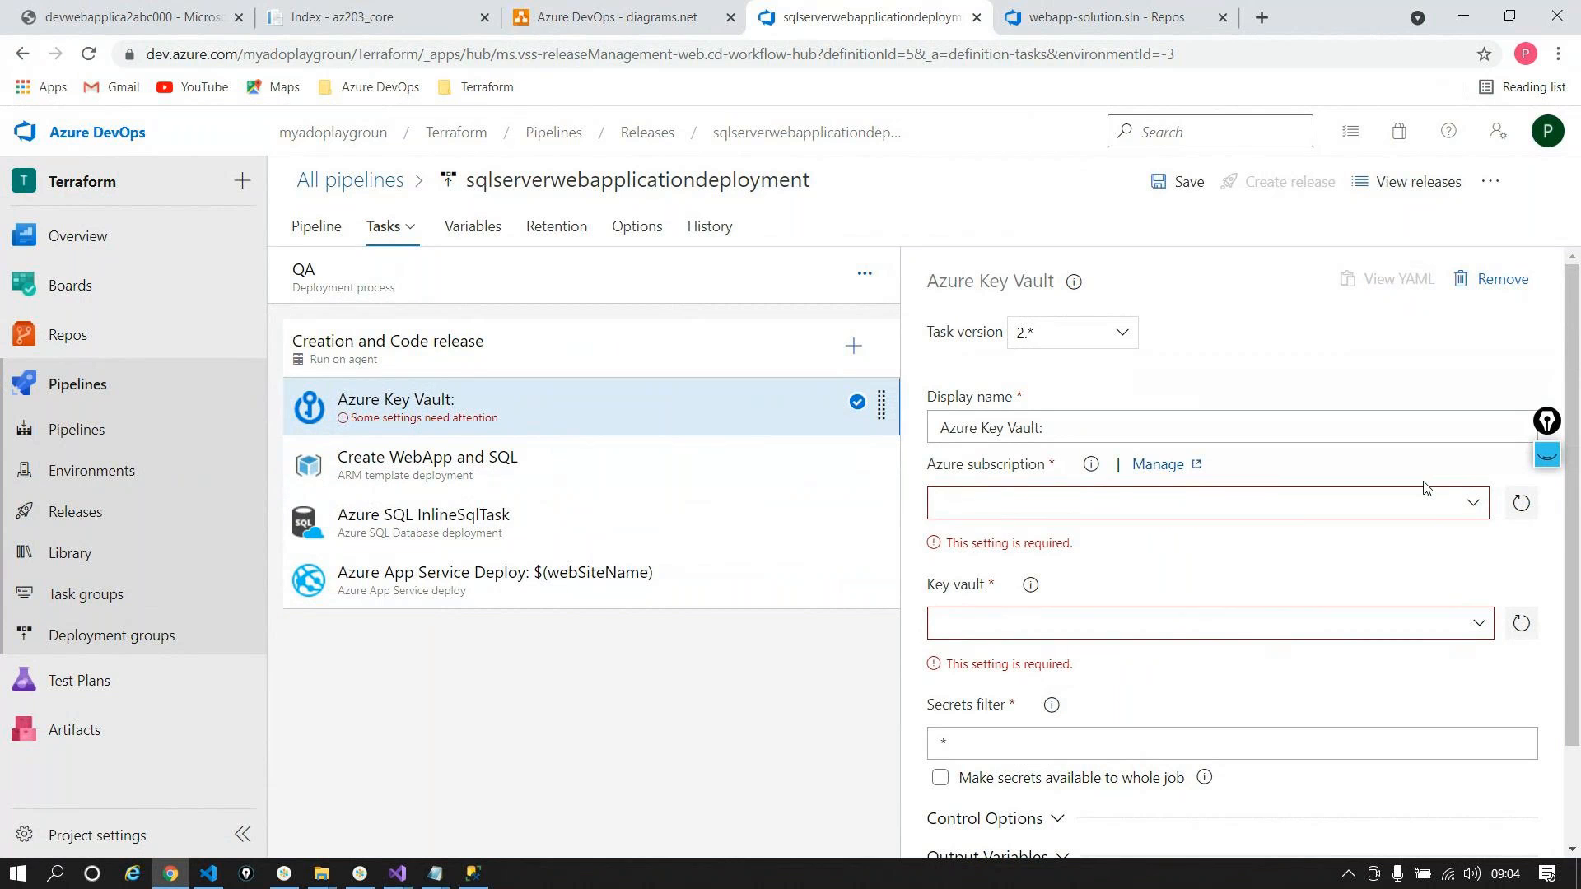
{"action": "left_click", "coordinate": [203, 15]}
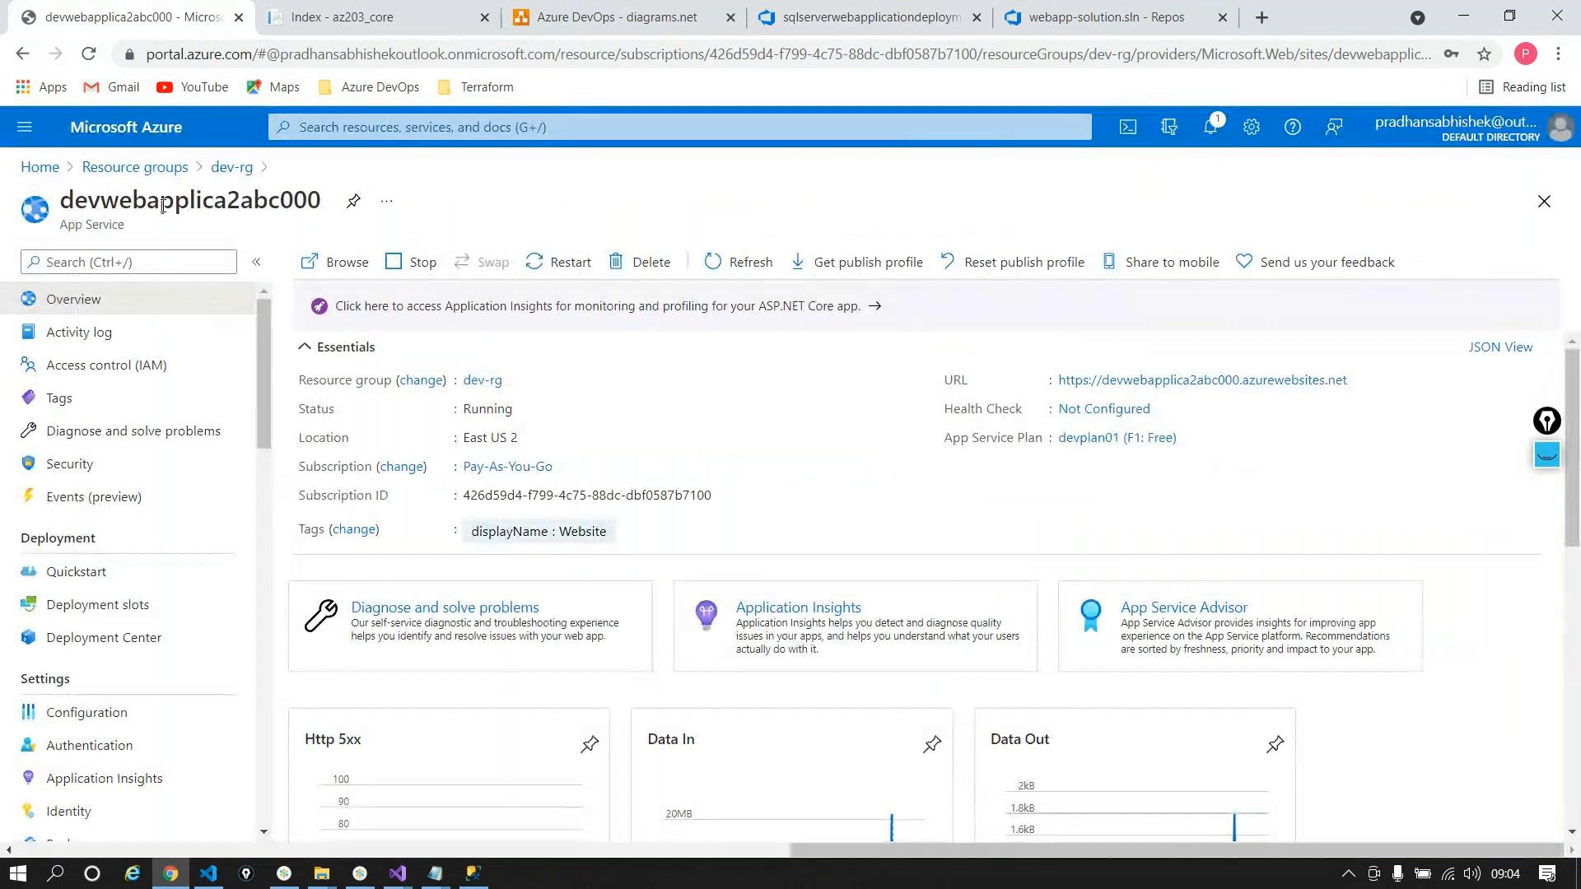
Step: Start a Key Vault in dev-rg named devkv2abc000 in East US 2 with 7-day retention
{"action": "left_click", "coordinate": [222, 168]}
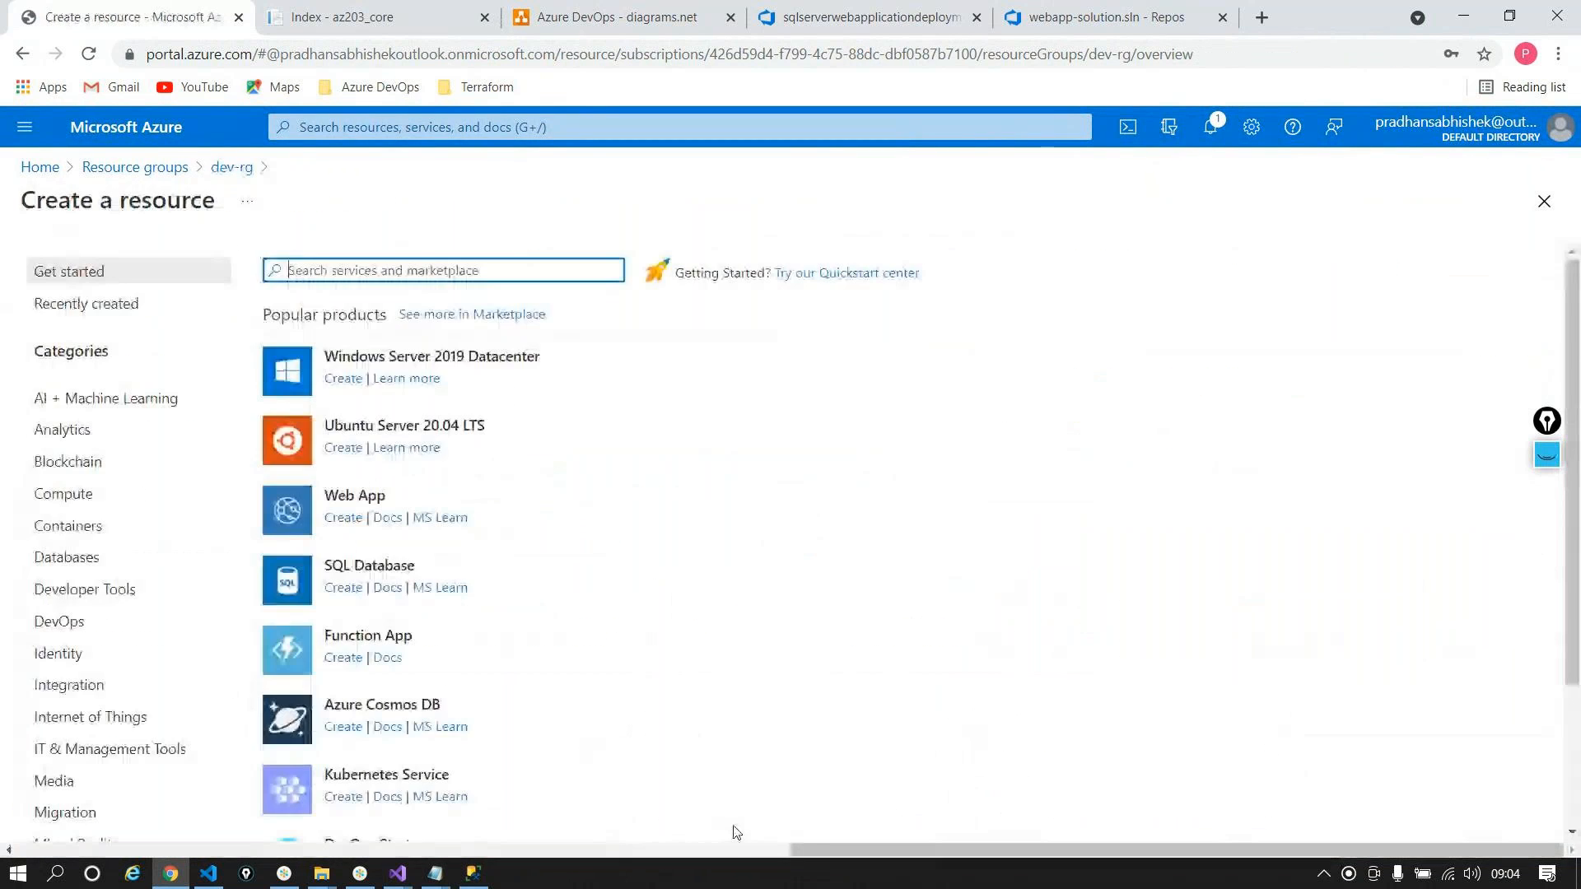
{"action": "type", "text": "keyvault"}
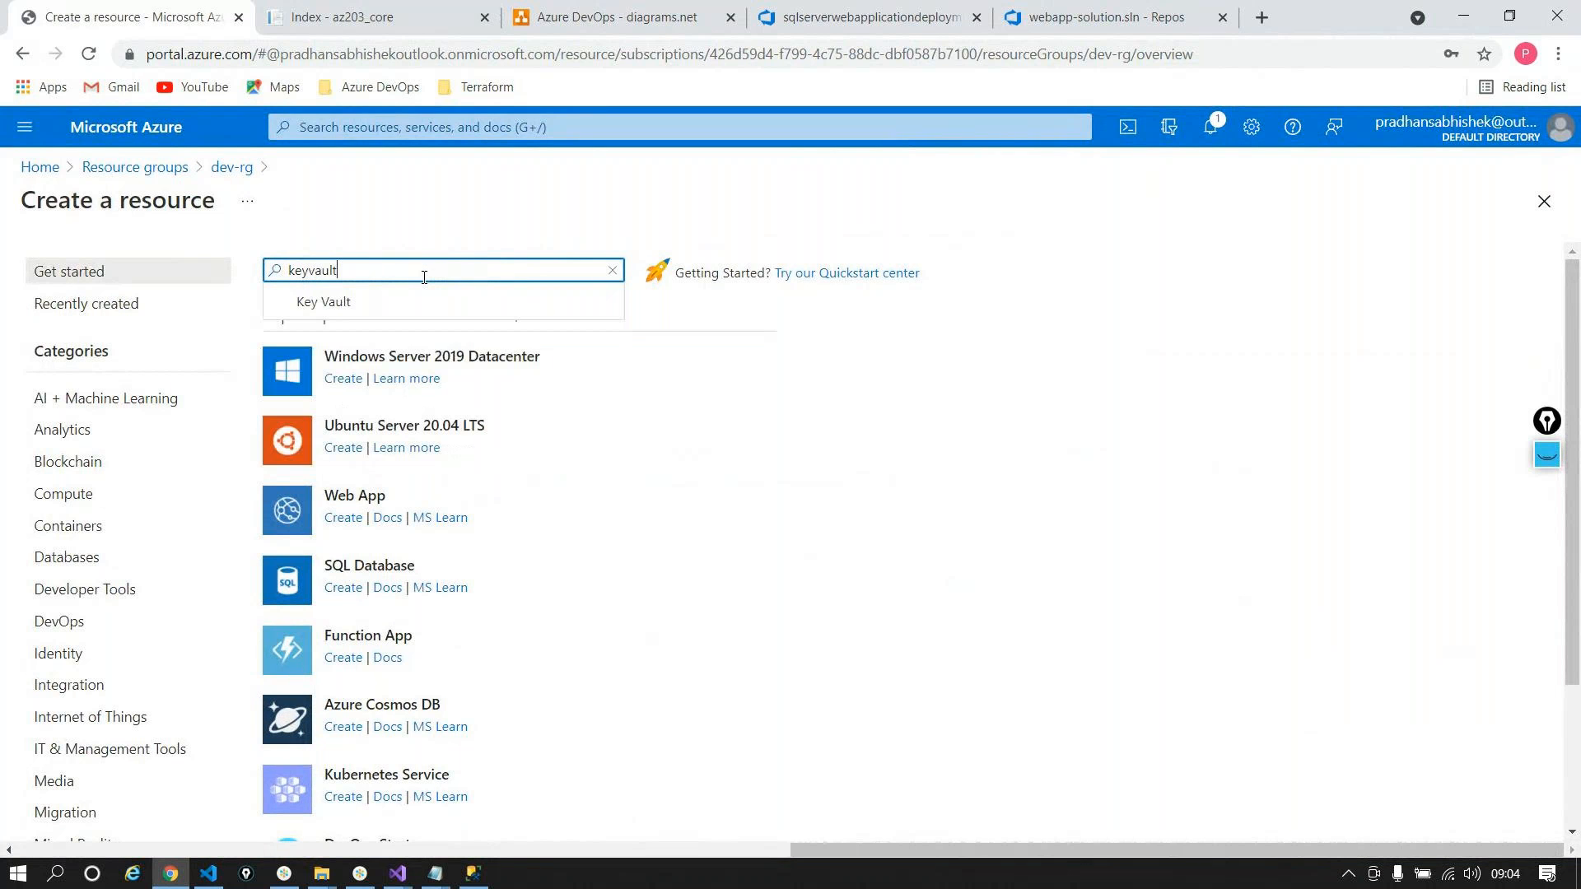
{"action": "left_click", "coordinate": [386, 298]}
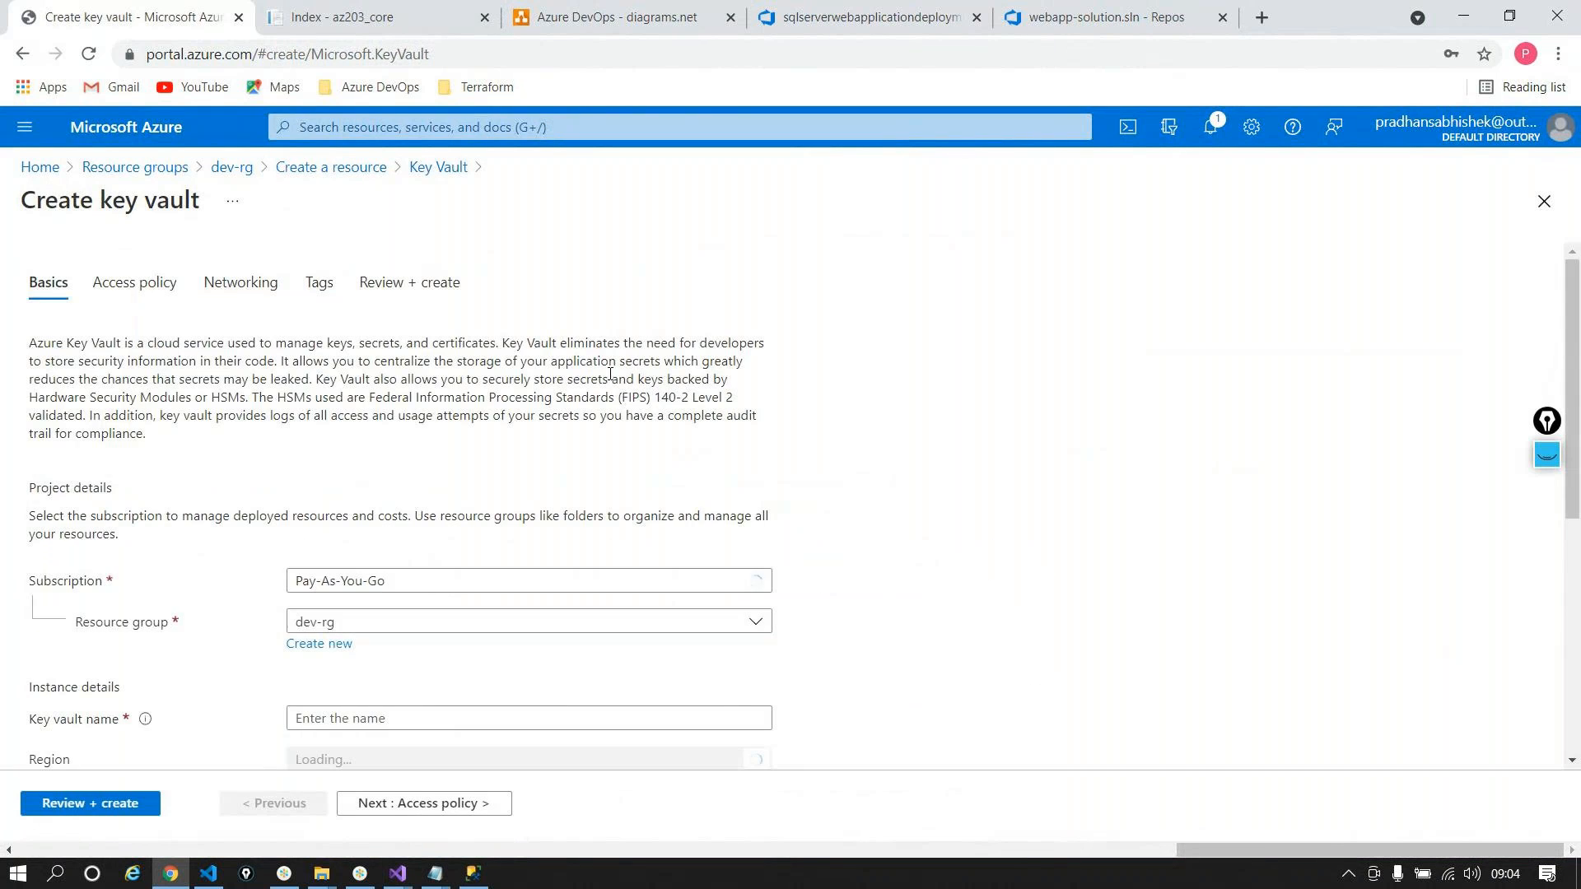
{"action": "scroll", "coordinate": [437, 576], "scroll_direction": "down", "scroll_amount": 1}
{"action": "scroll", "coordinate": [443, 646], "scroll_direction": "down", "scroll_amount": 2}
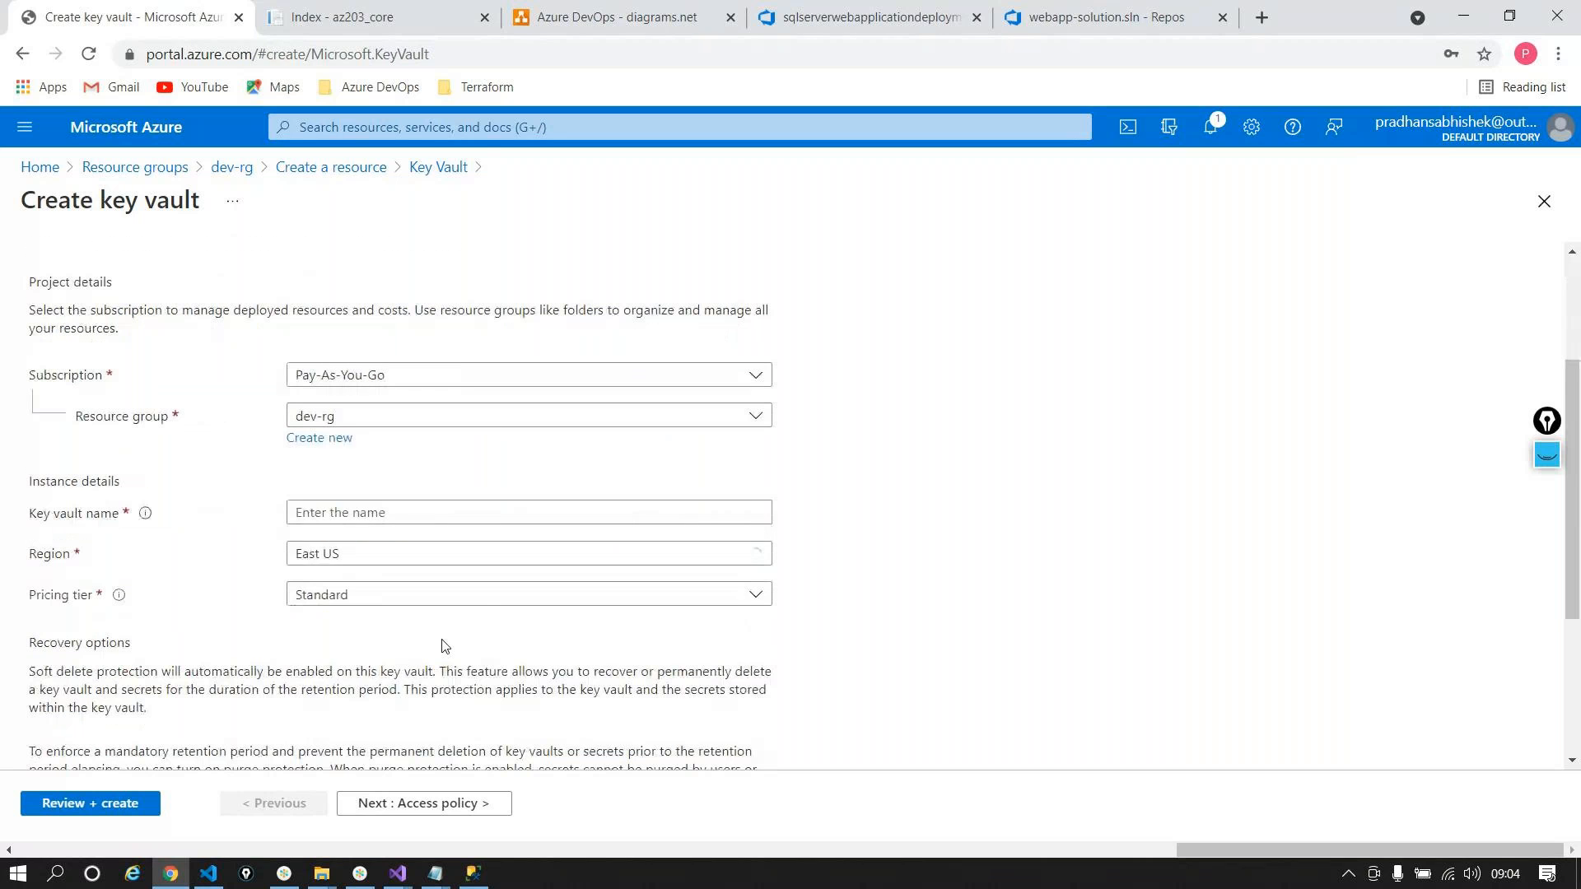
{"action": "left_click", "coordinate": [535, 512]}
{"action": "type", "text": "devkv2a"}
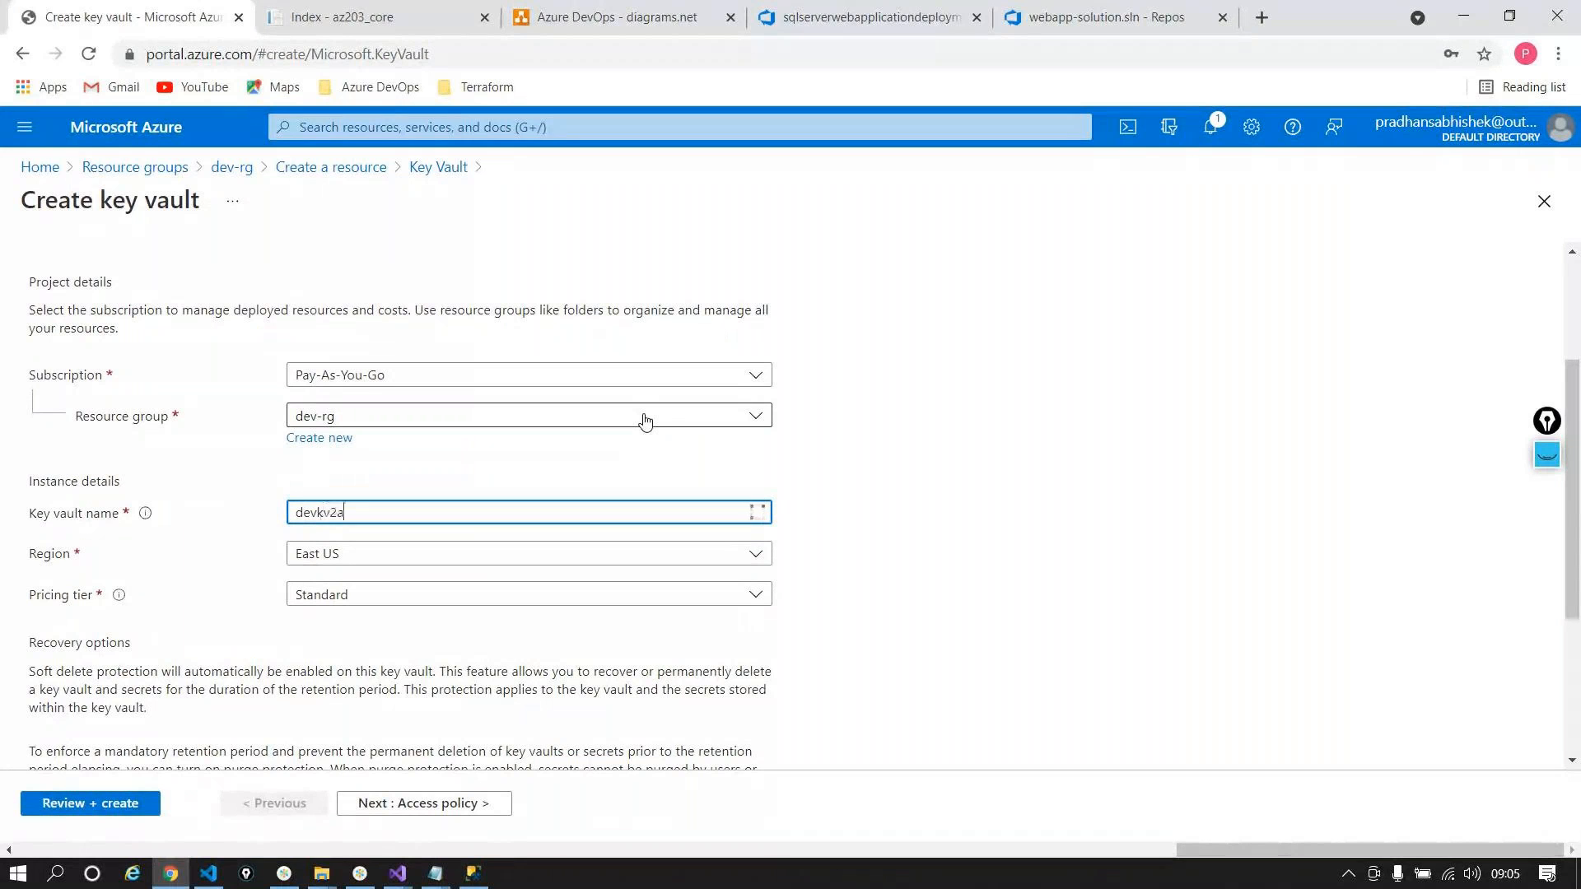
{"action": "type", "text": "bc000"}
{"action": "scroll", "coordinate": [451, 458], "scroll_direction": "down", "scroll_amount": 1}
{"action": "left_click", "coordinate": [451, 458]}
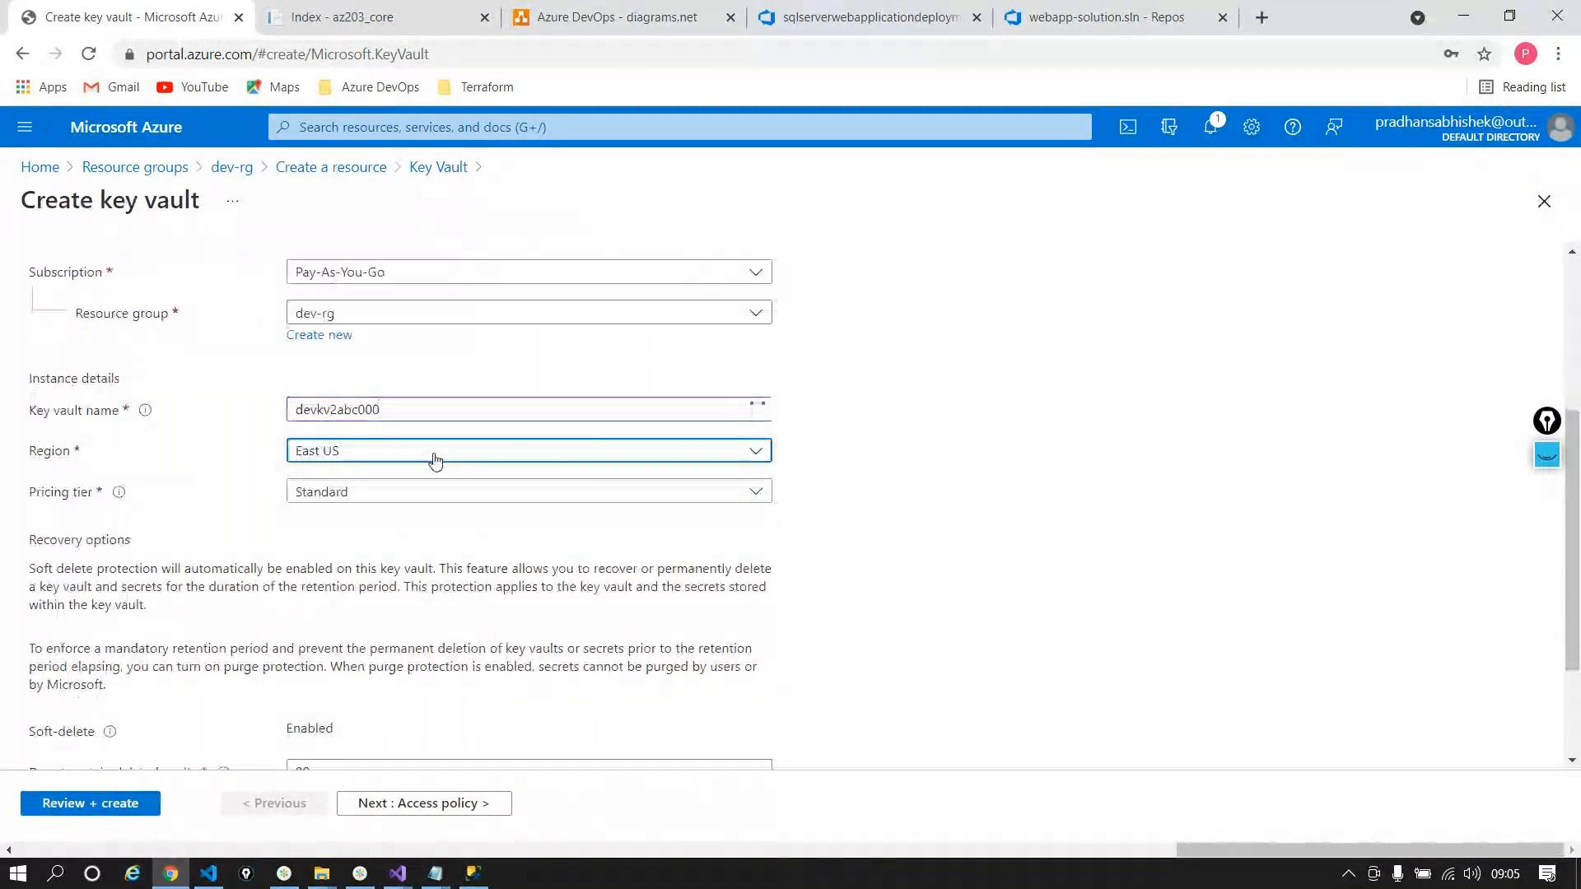
{"action": "scroll", "coordinate": [354, 752], "scroll_direction": "down", "scroll_amount": 3}
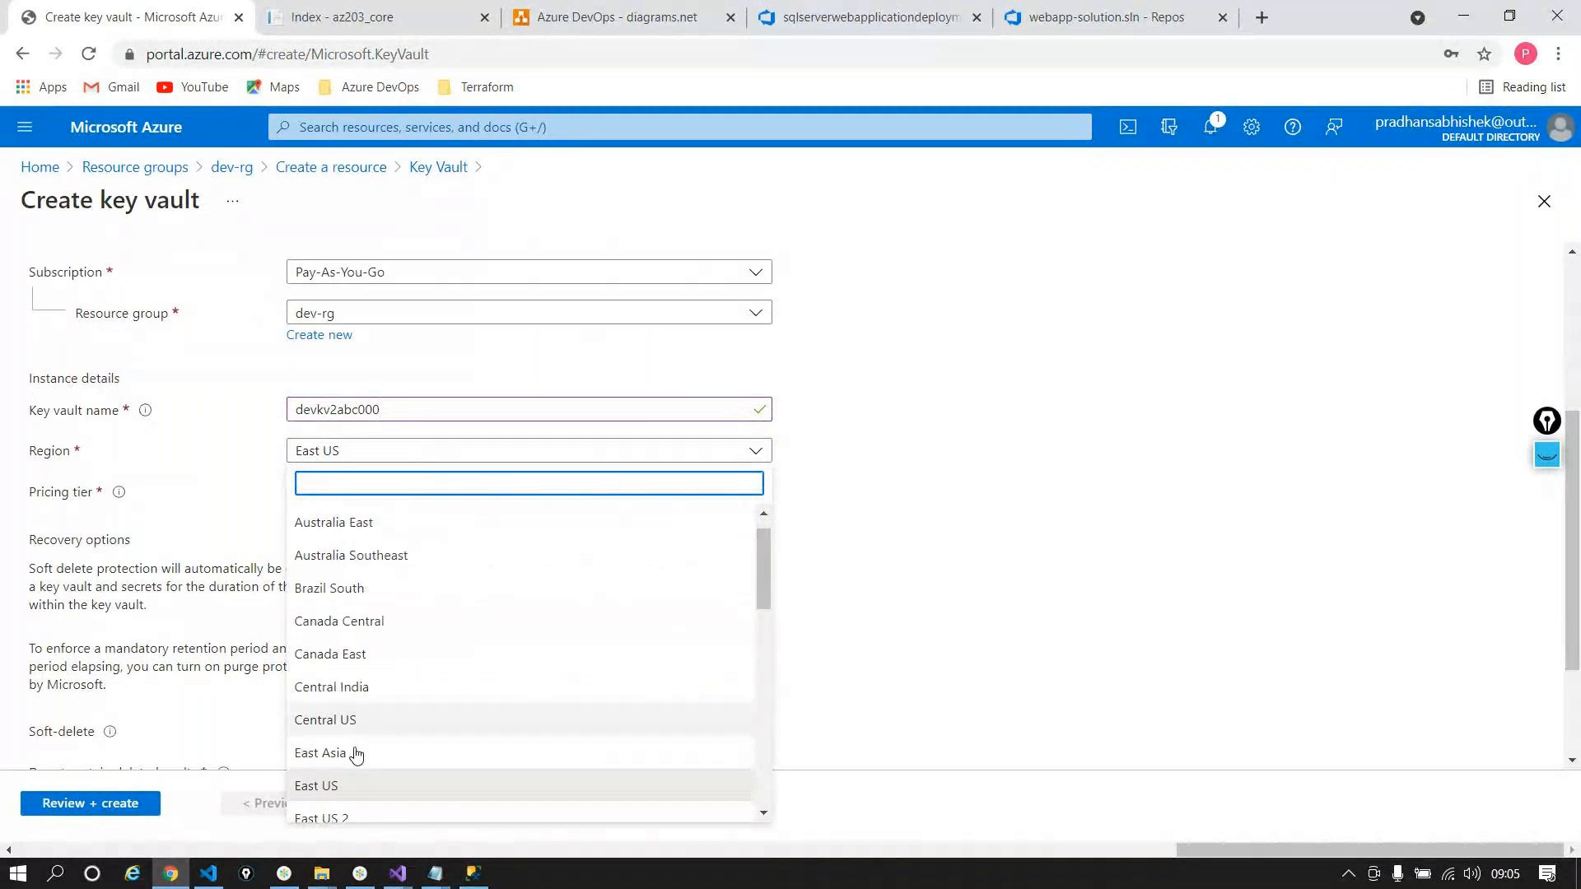
{"action": "left_click", "coordinate": [328, 752]}
{"action": "scroll", "coordinate": [536, 525], "scroll_direction": "down", "scroll_amount": 1}
{"action": "scroll", "coordinate": [537, 525], "scroll_direction": "down", "scroll_amount": 1}
{"action": "double_click", "coordinate": [379, 606]}
{"action": "type", "text": "7"}
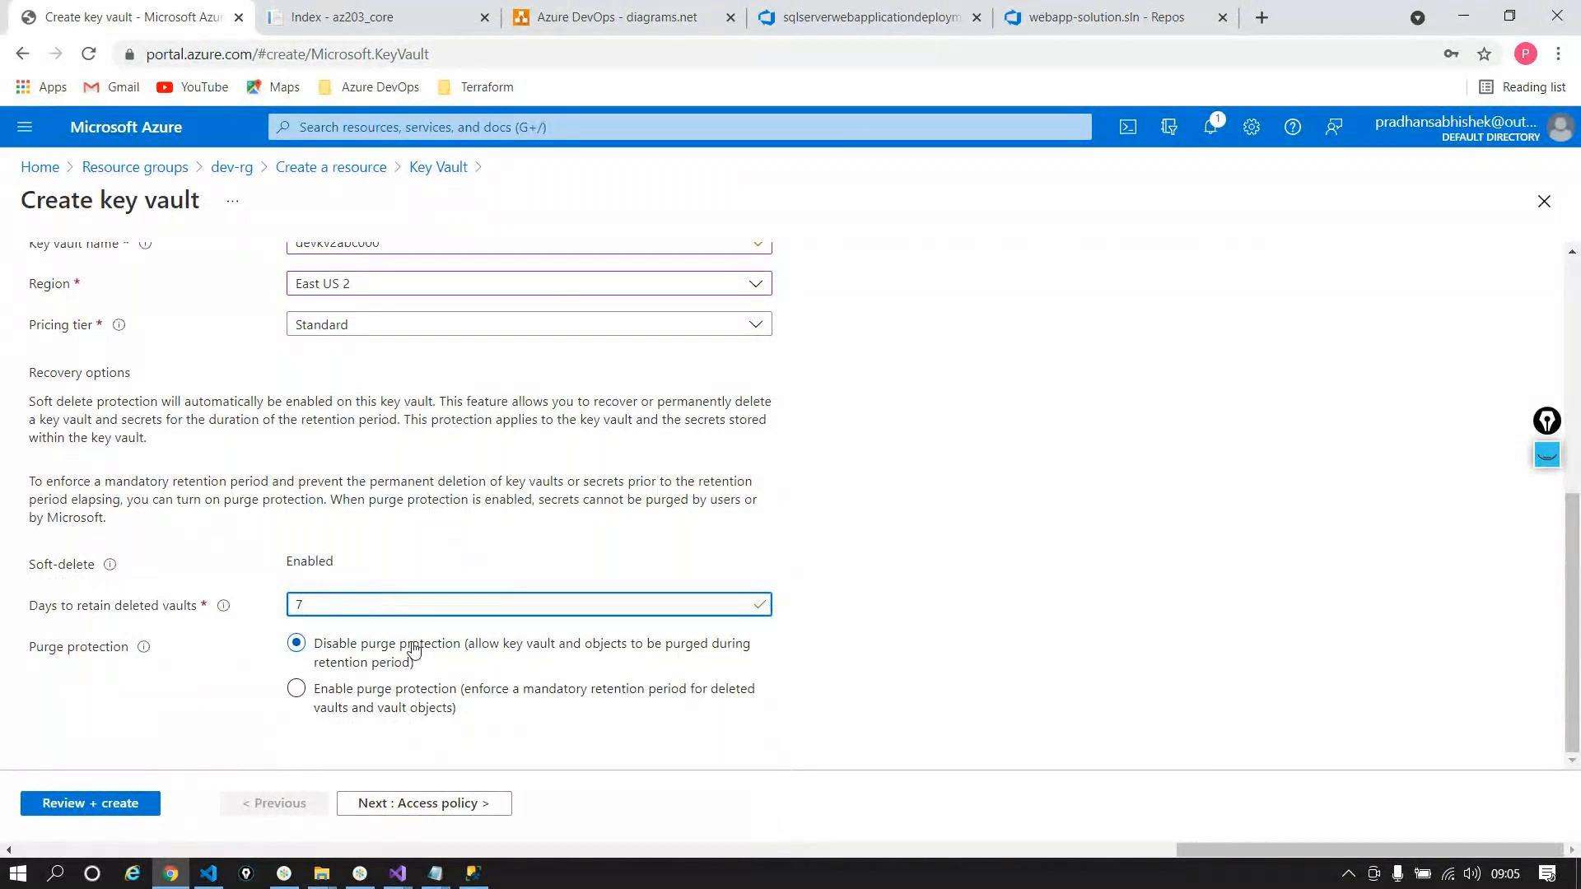
Step: Step past access policy, networking and tags, then validate and create the key vault
{"action": "left_click", "coordinate": [424, 803]}
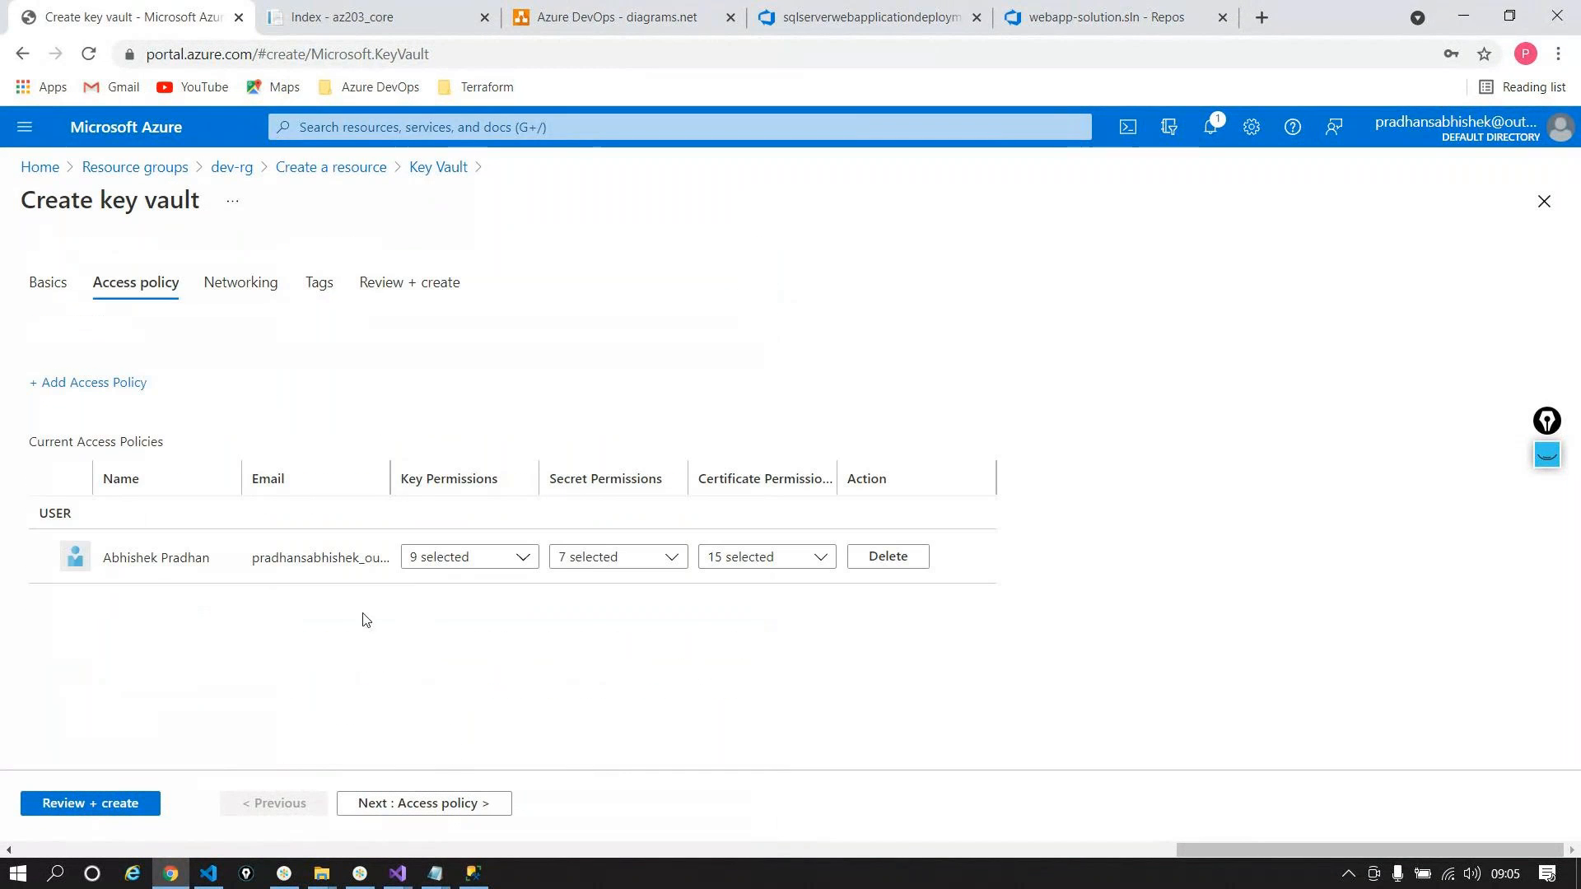
{"action": "left_click", "coordinate": [436, 810]}
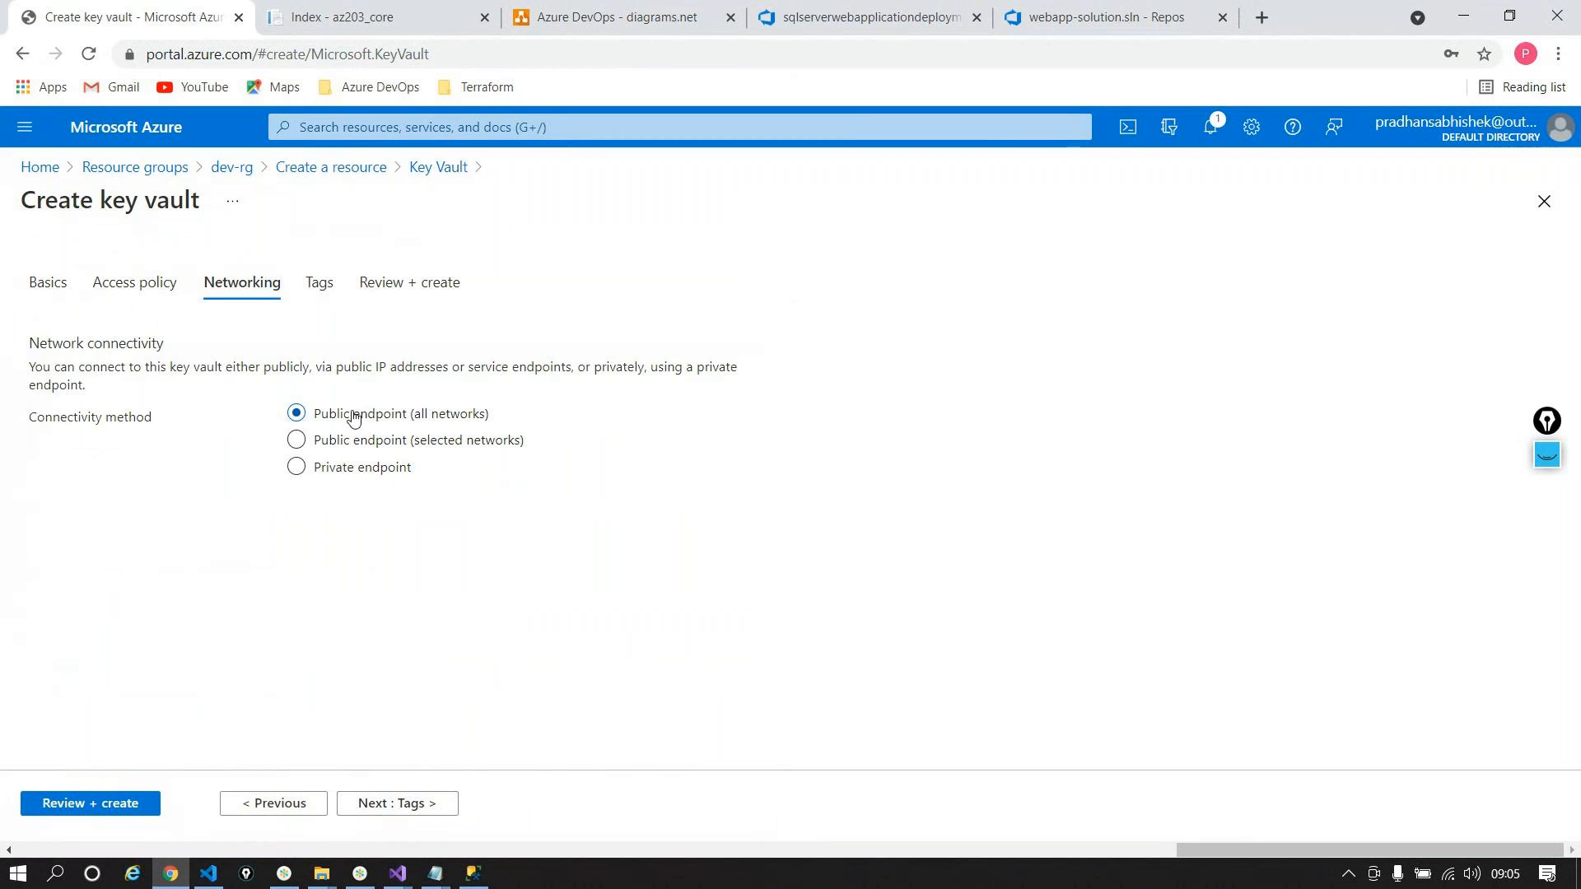
{"action": "left_click", "coordinate": [396, 805]}
{"action": "left_click", "coordinate": [90, 804]}
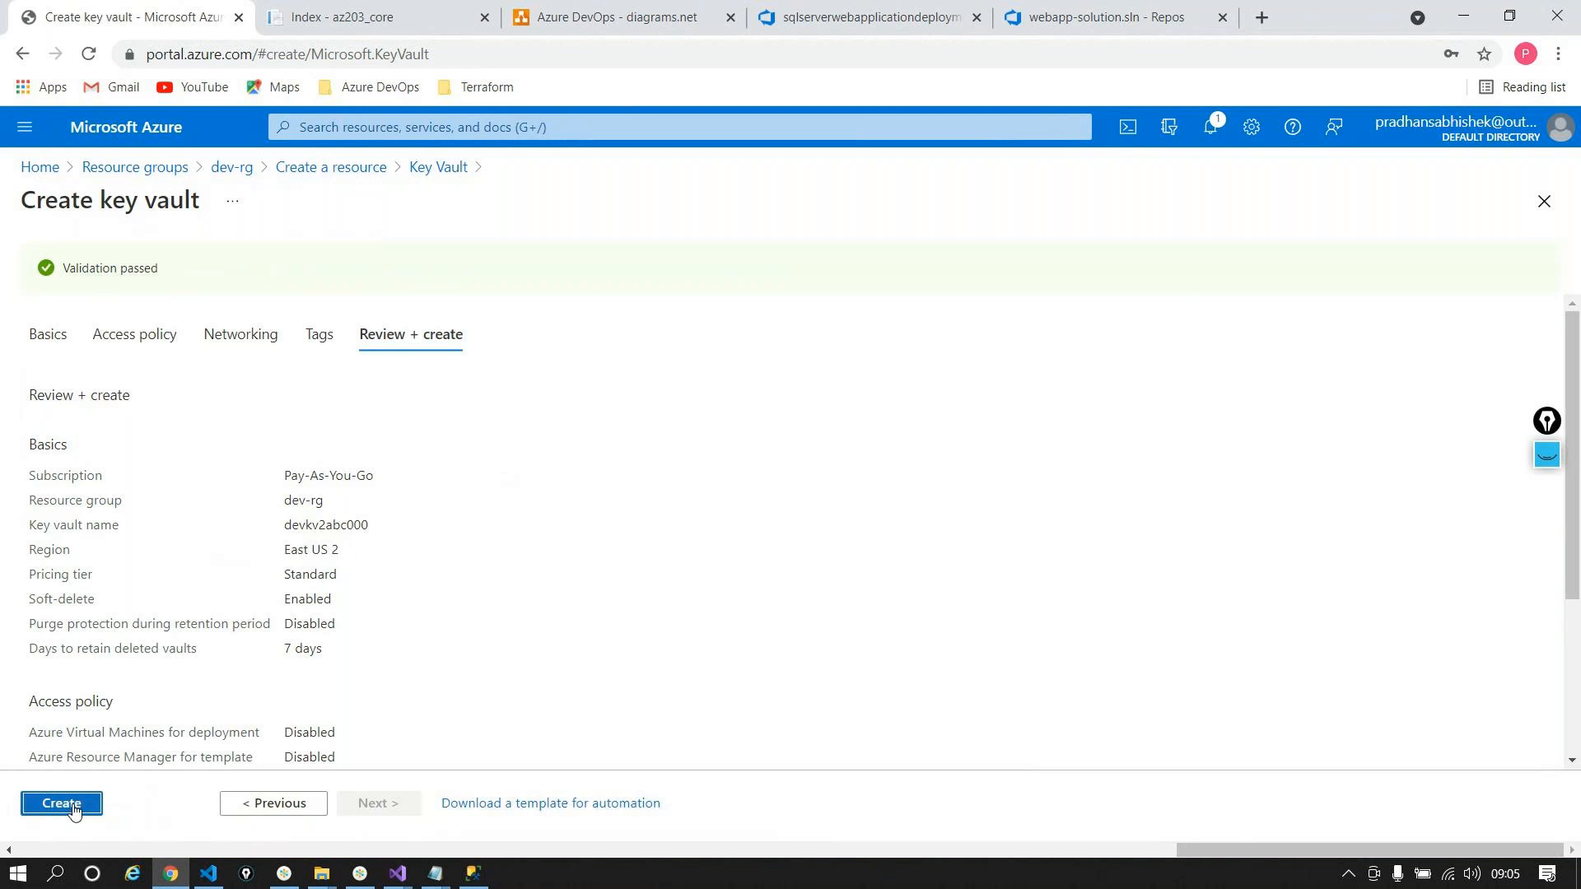
{"action": "left_click", "coordinate": [62, 804]}
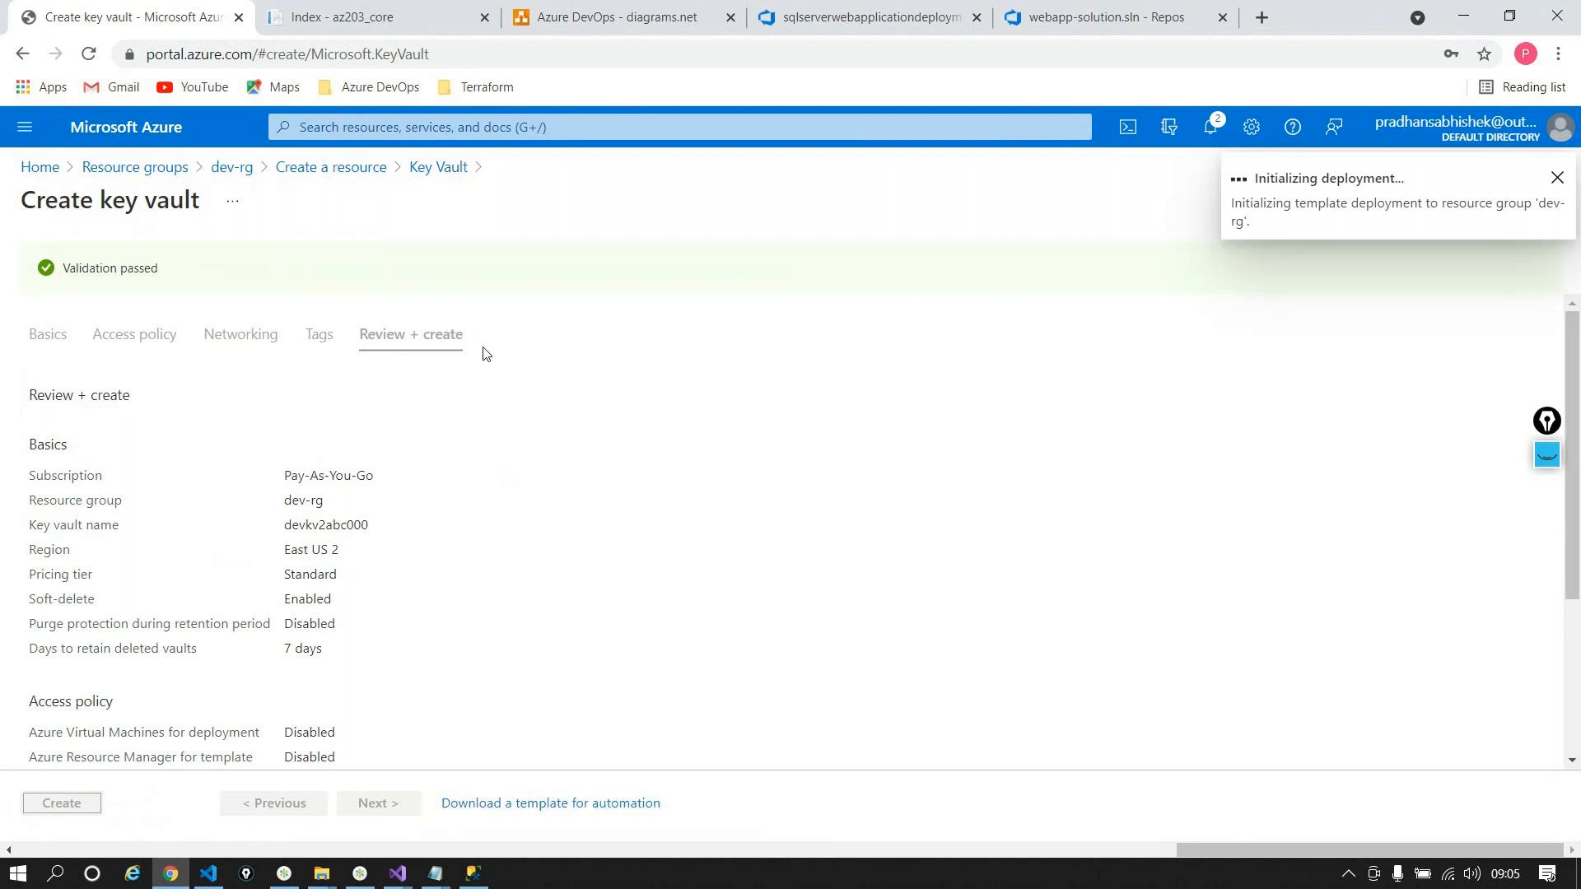
{"action": "left_click", "coordinate": [832, 17]}
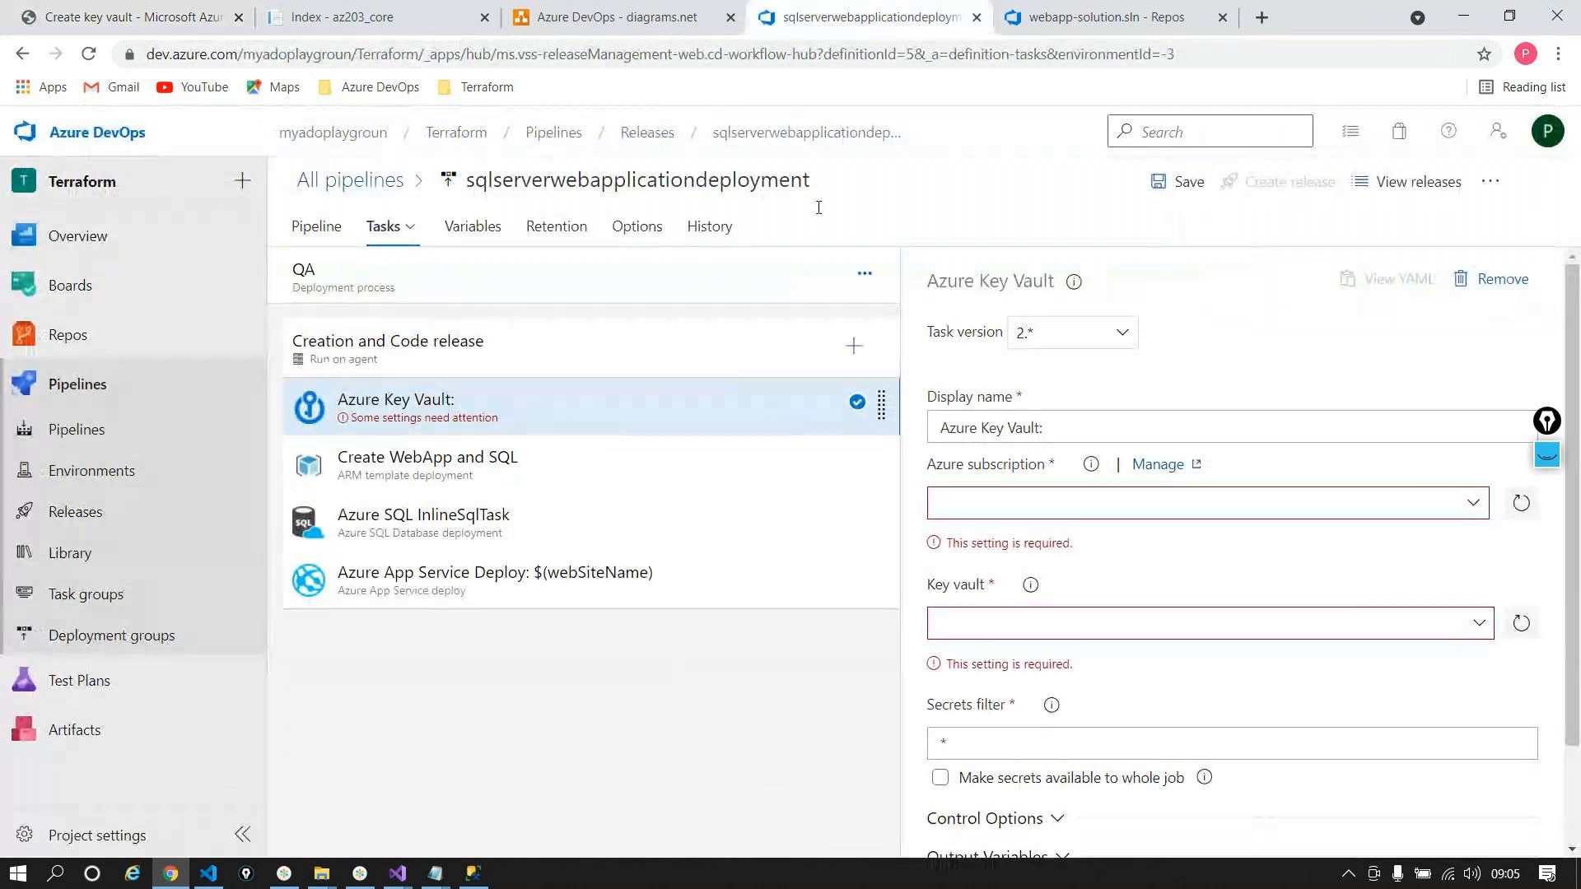
Step: Copy the administratorLoginPassword variable name from the pipeline variables, leaving its value unchanged
{"action": "left_click", "coordinate": [473, 227]}
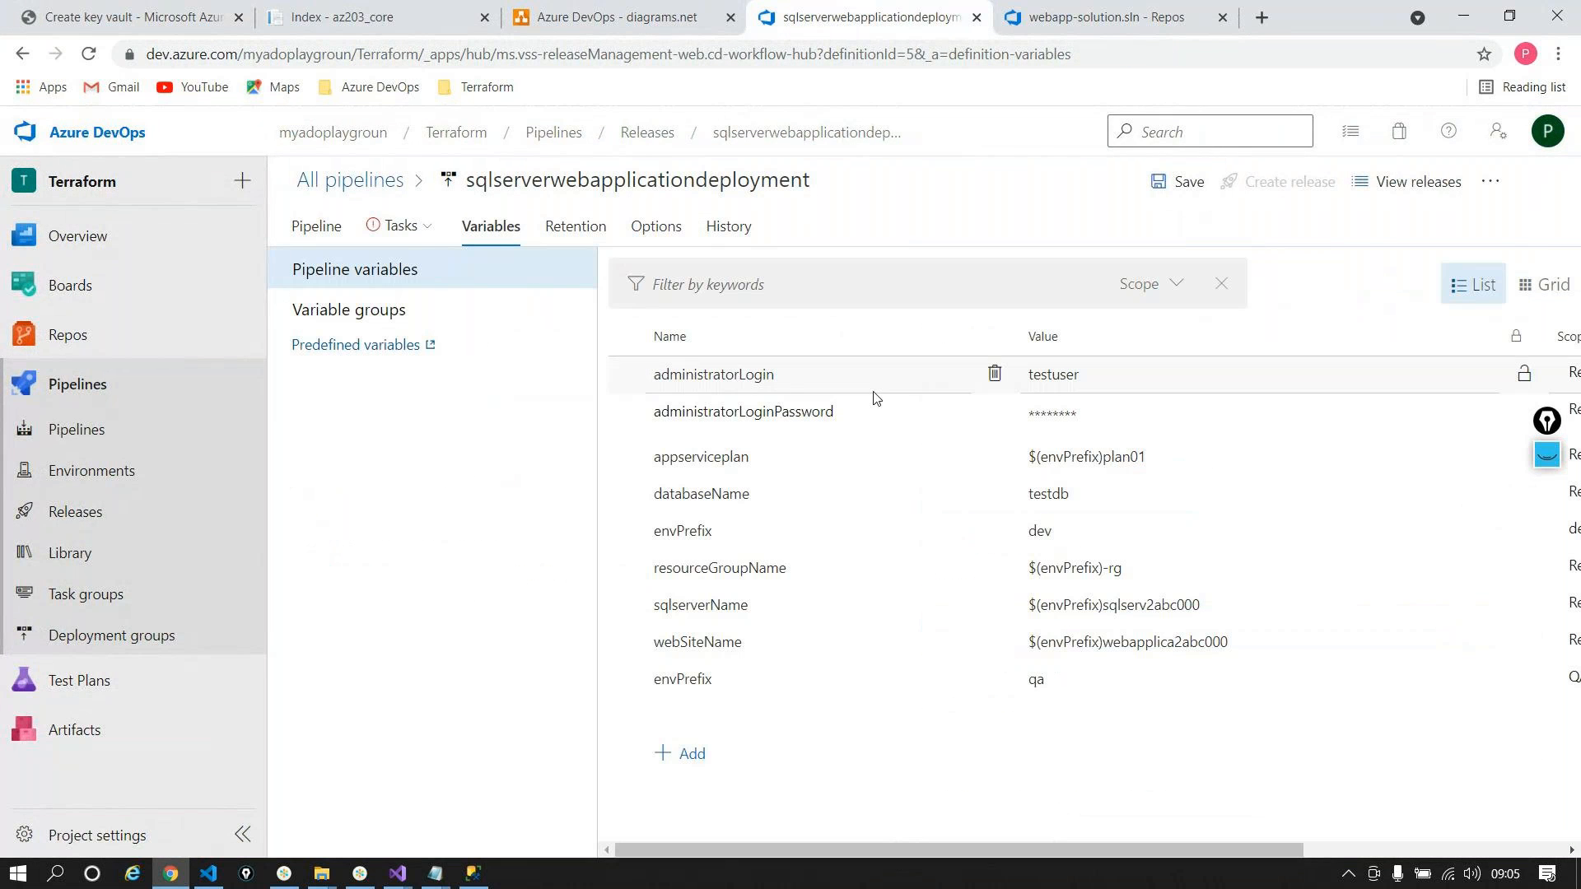
{"action": "double_click", "coordinate": [871, 414]}
{"action": "key", "text": "ctrl+c"}
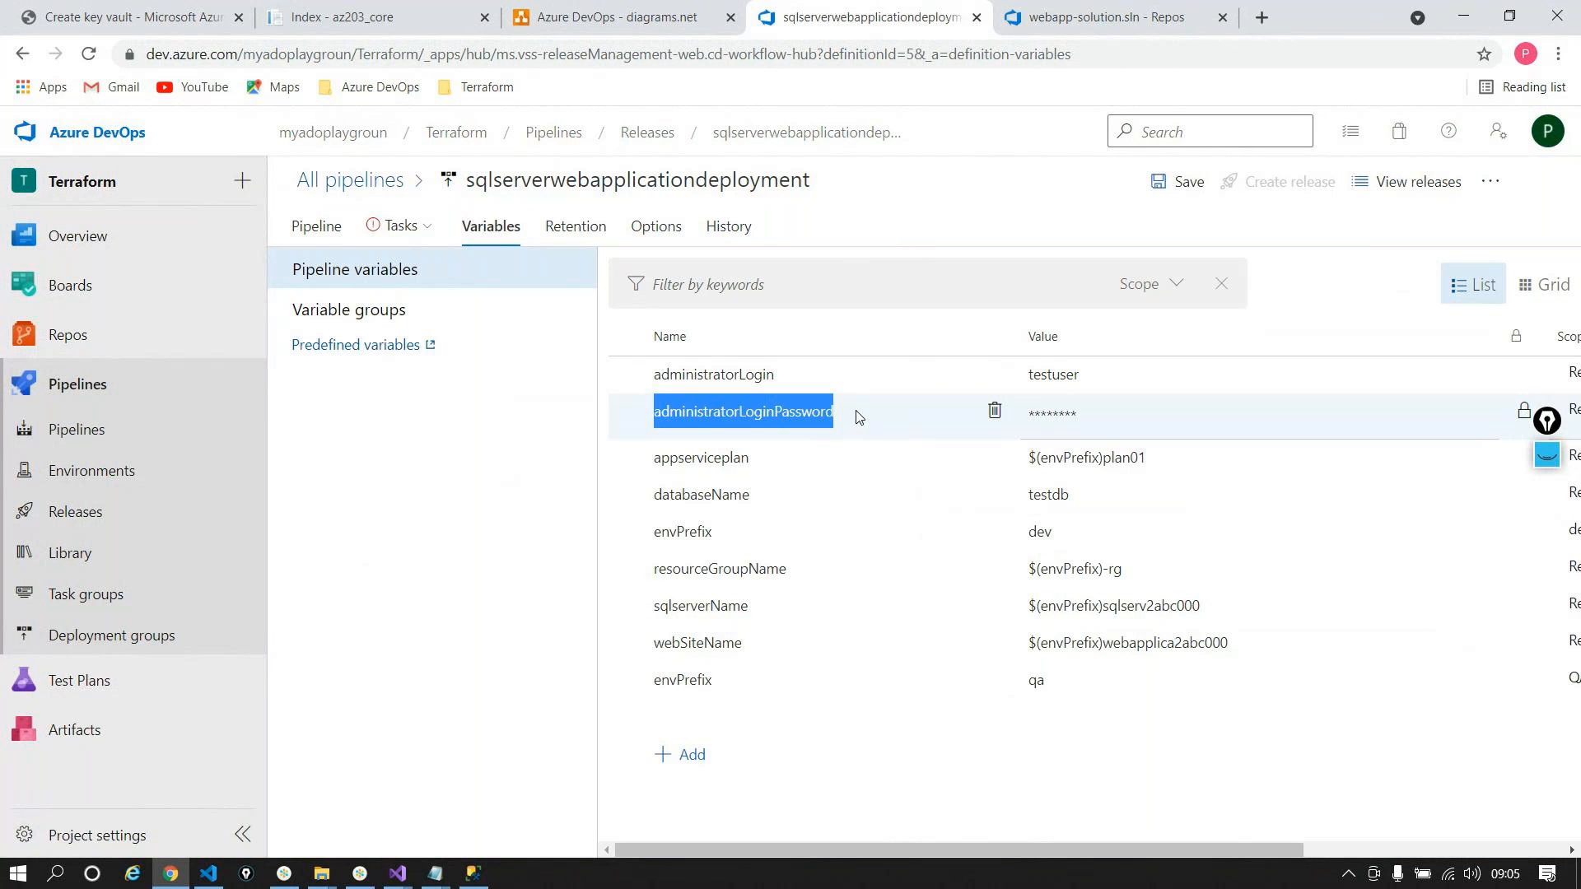
{"action": "left_click", "coordinate": [132, 17]}
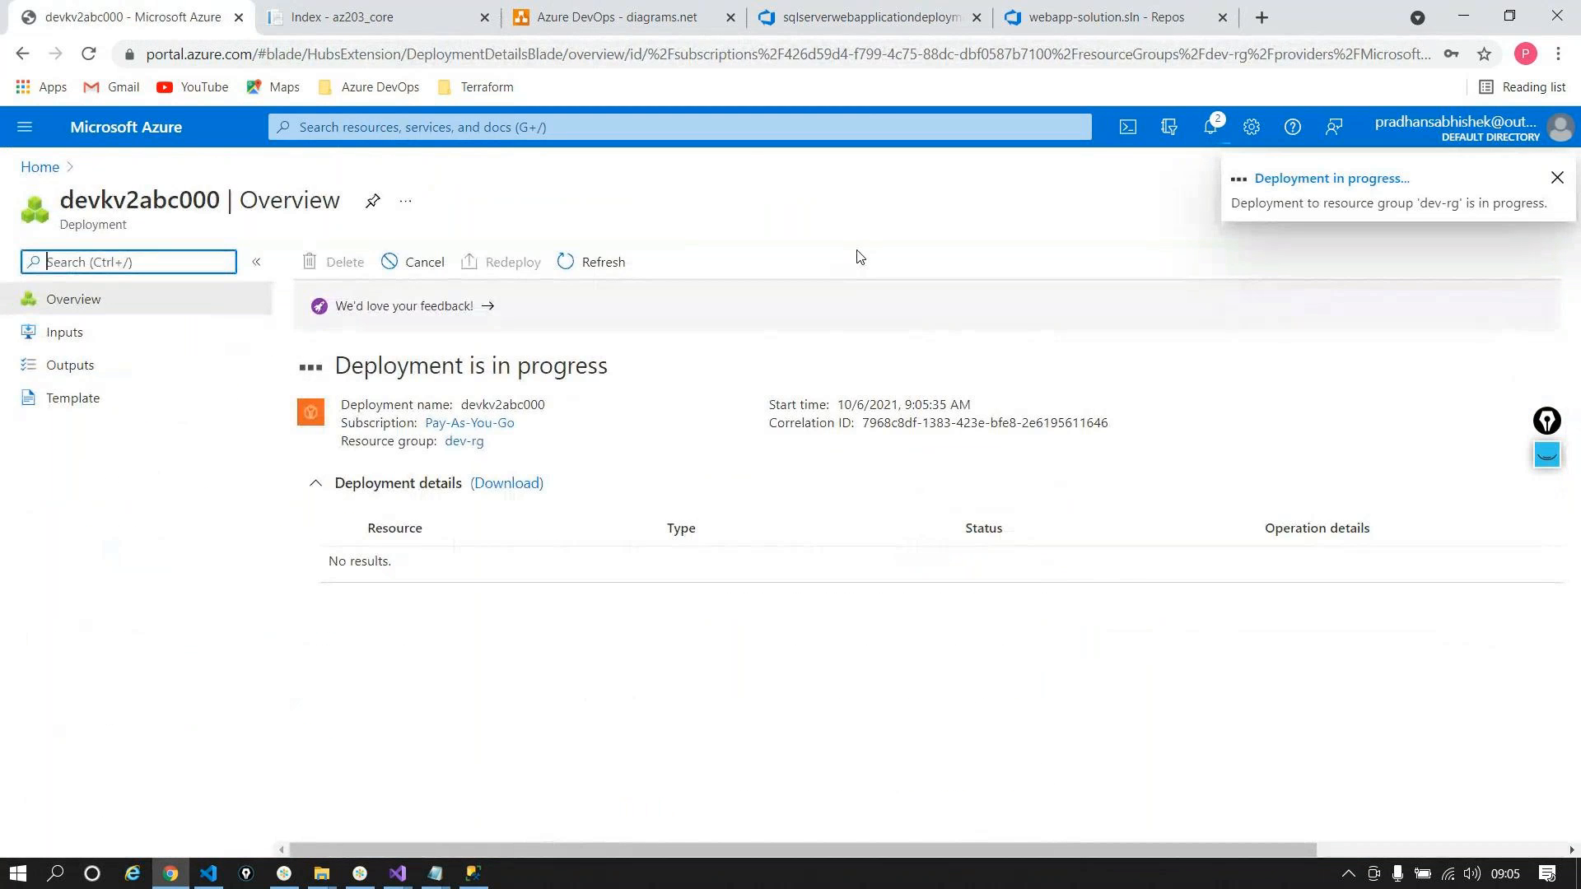
{"action": "left_click", "coordinate": [762, 10]}
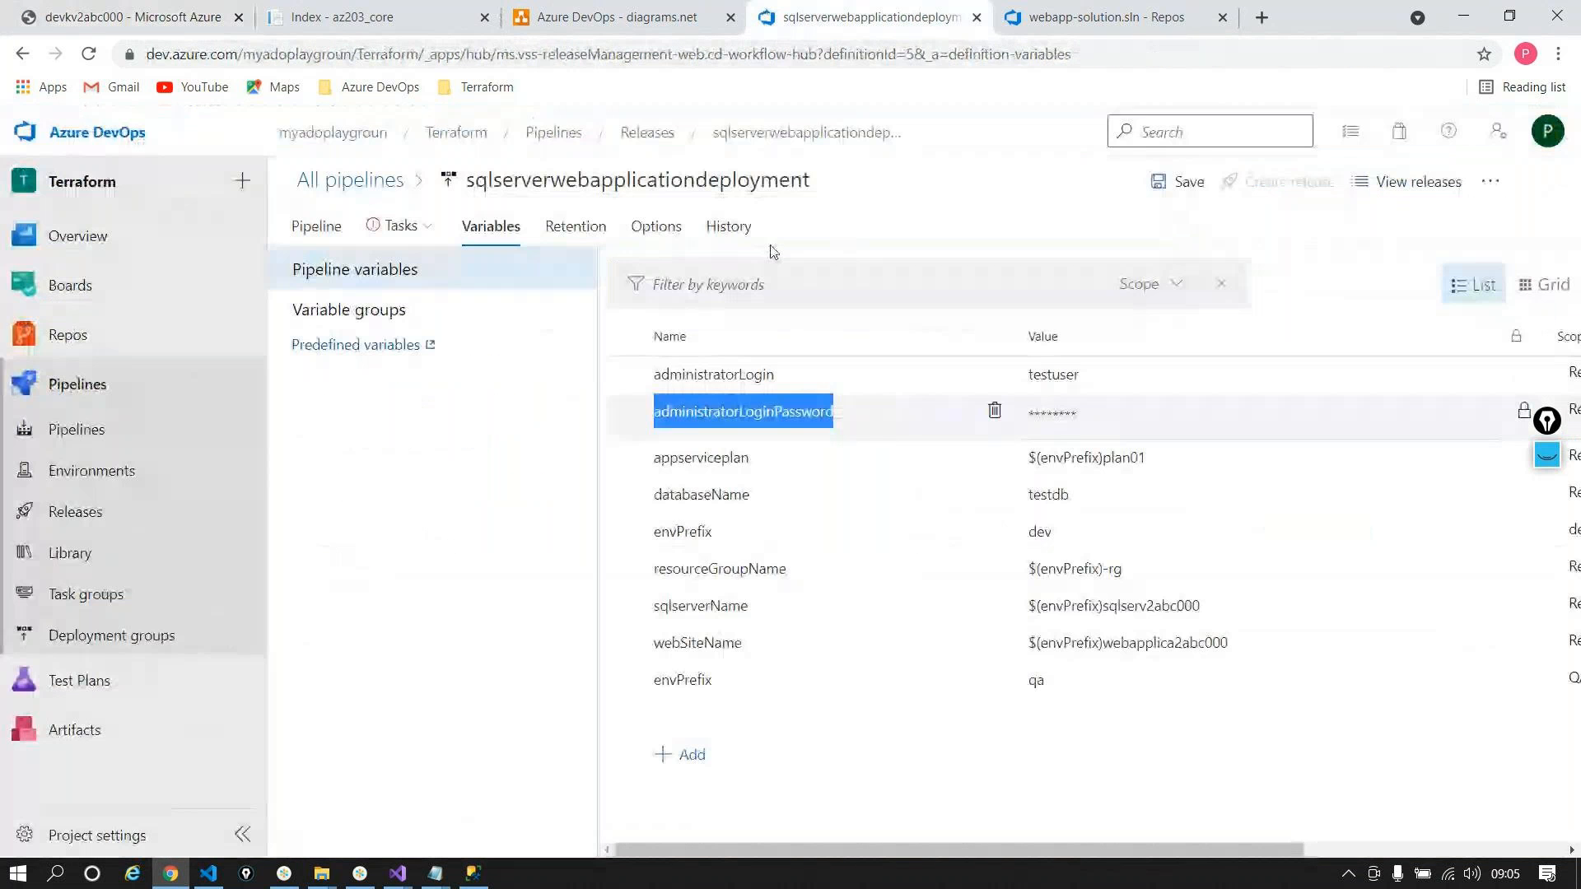
{"action": "left_click", "coordinate": [1073, 420]}
{"action": "left_click", "coordinate": [519, 548]}
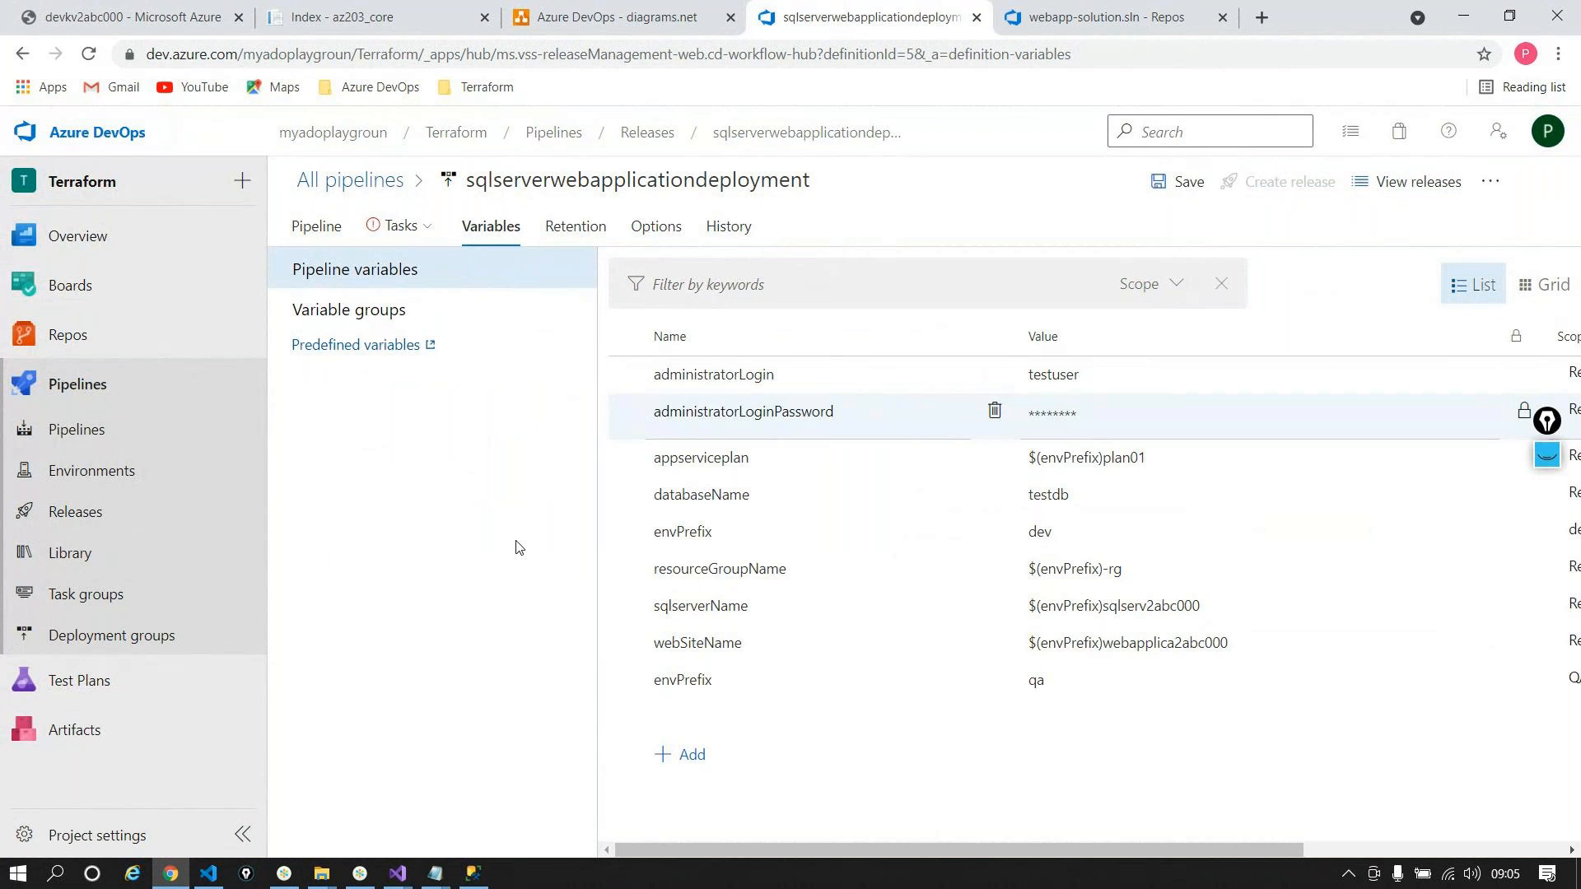
{"action": "left_click", "coordinate": [135, 10]}
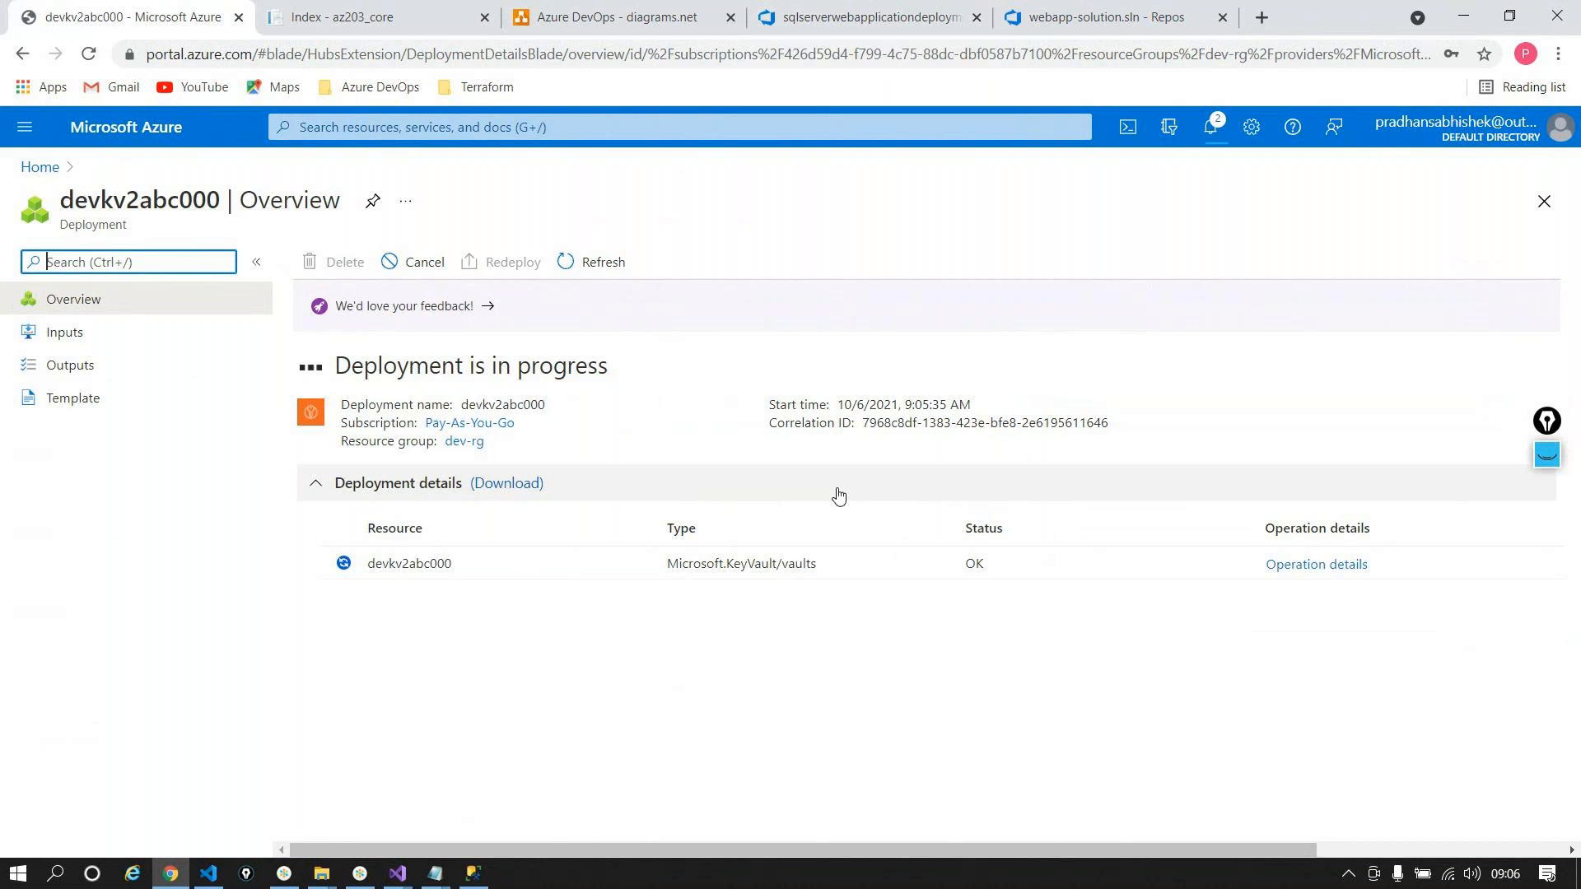
Step: Open the devkv2abc000 key vault's Secrets and start a new secret with Generate/Import
{"action": "left_click", "coordinate": [443, 559]}
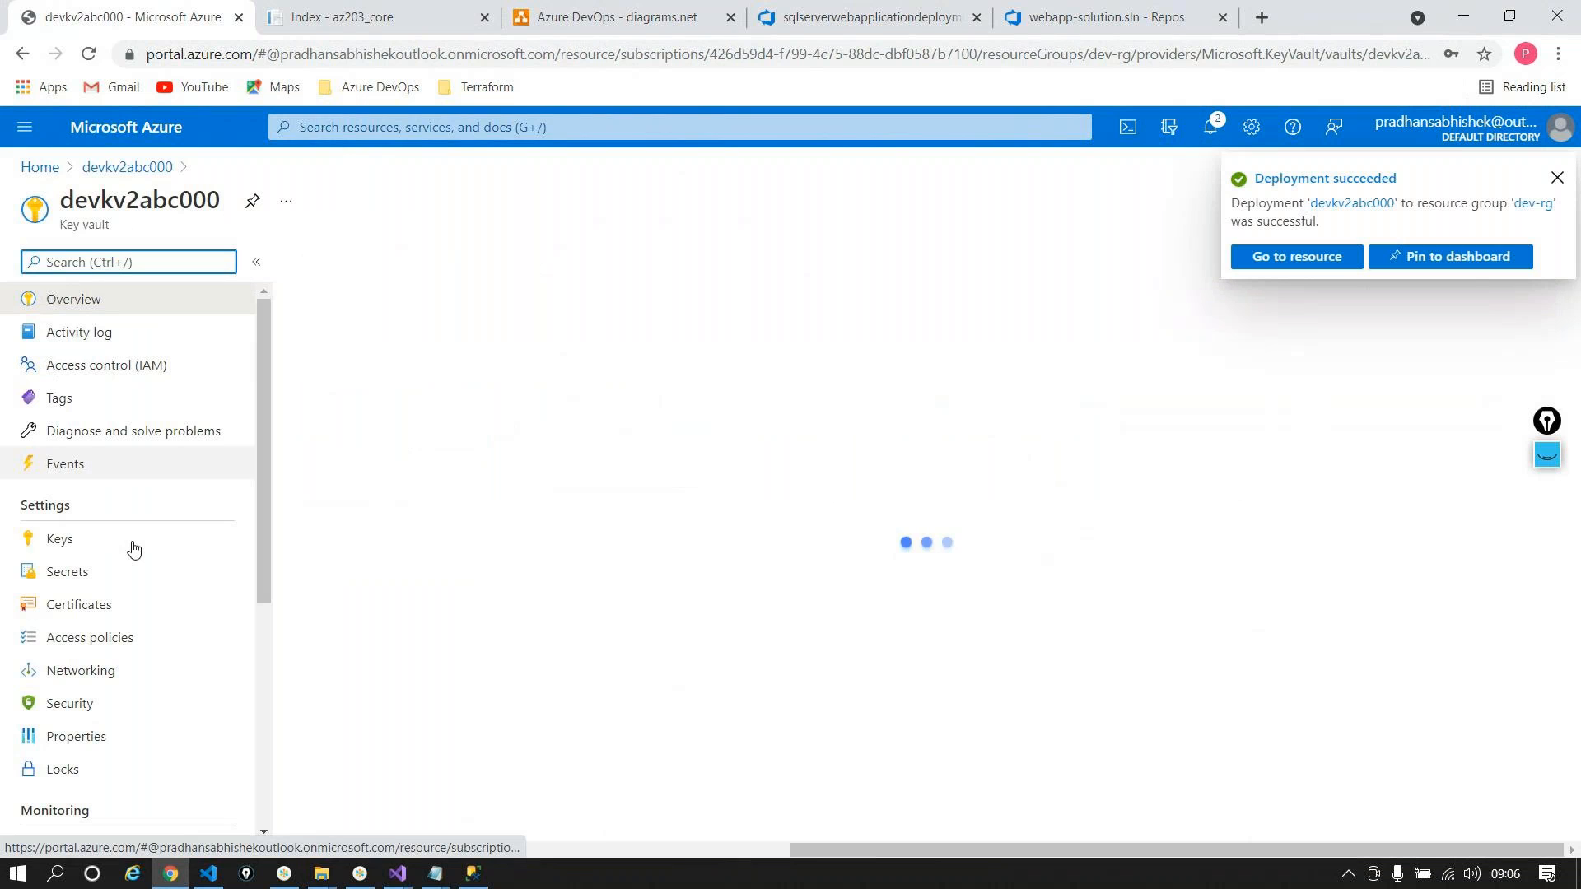
{"action": "left_click", "coordinate": [115, 571]}
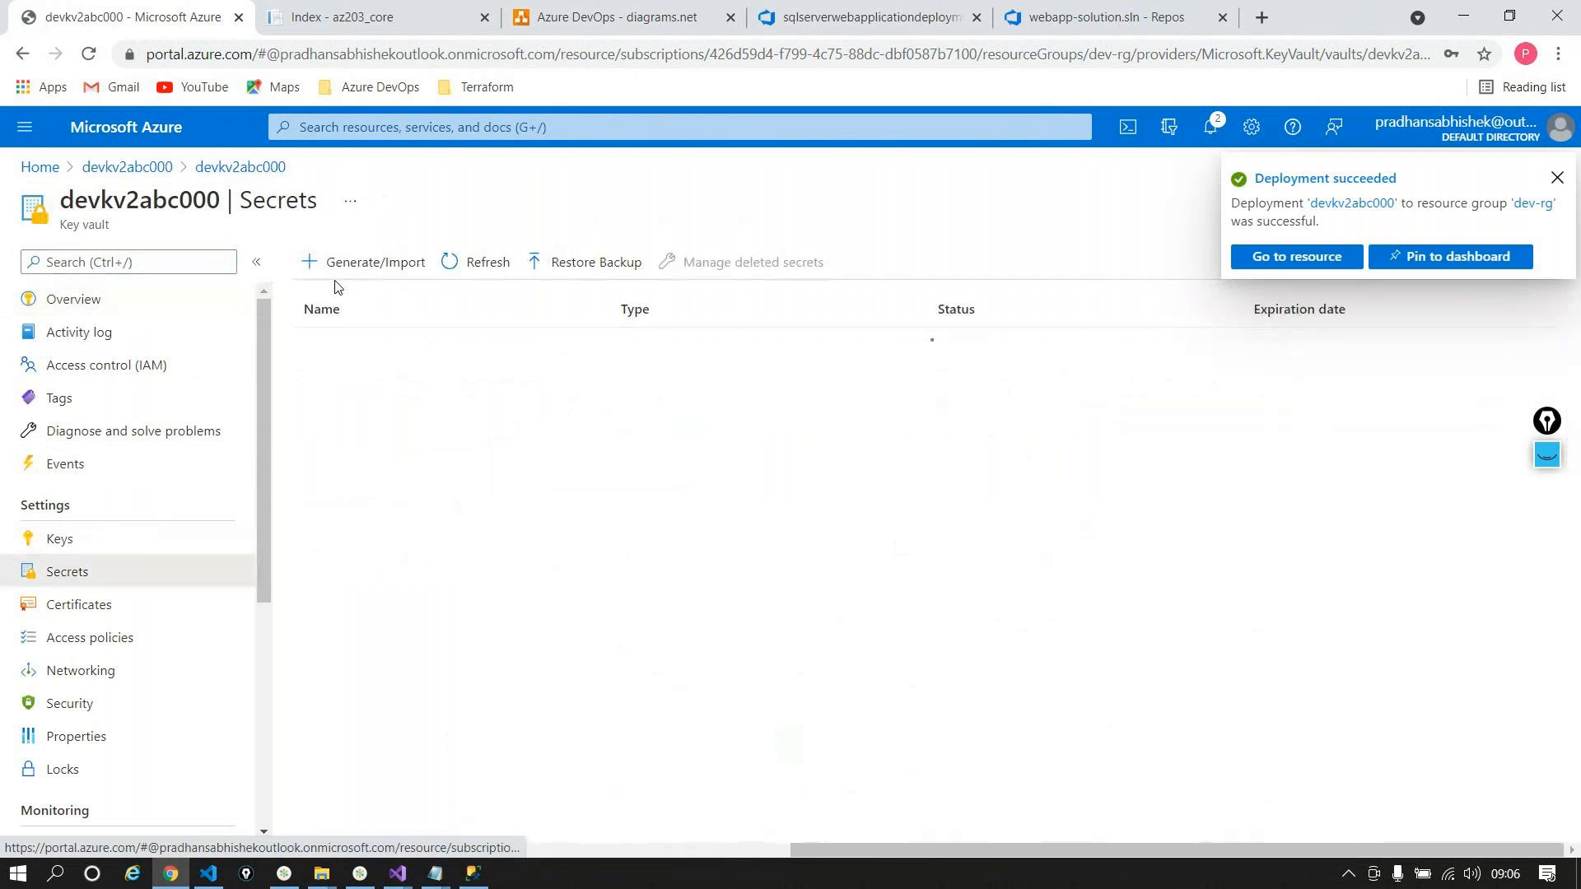
{"action": "left_click", "coordinate": [344, 265]}
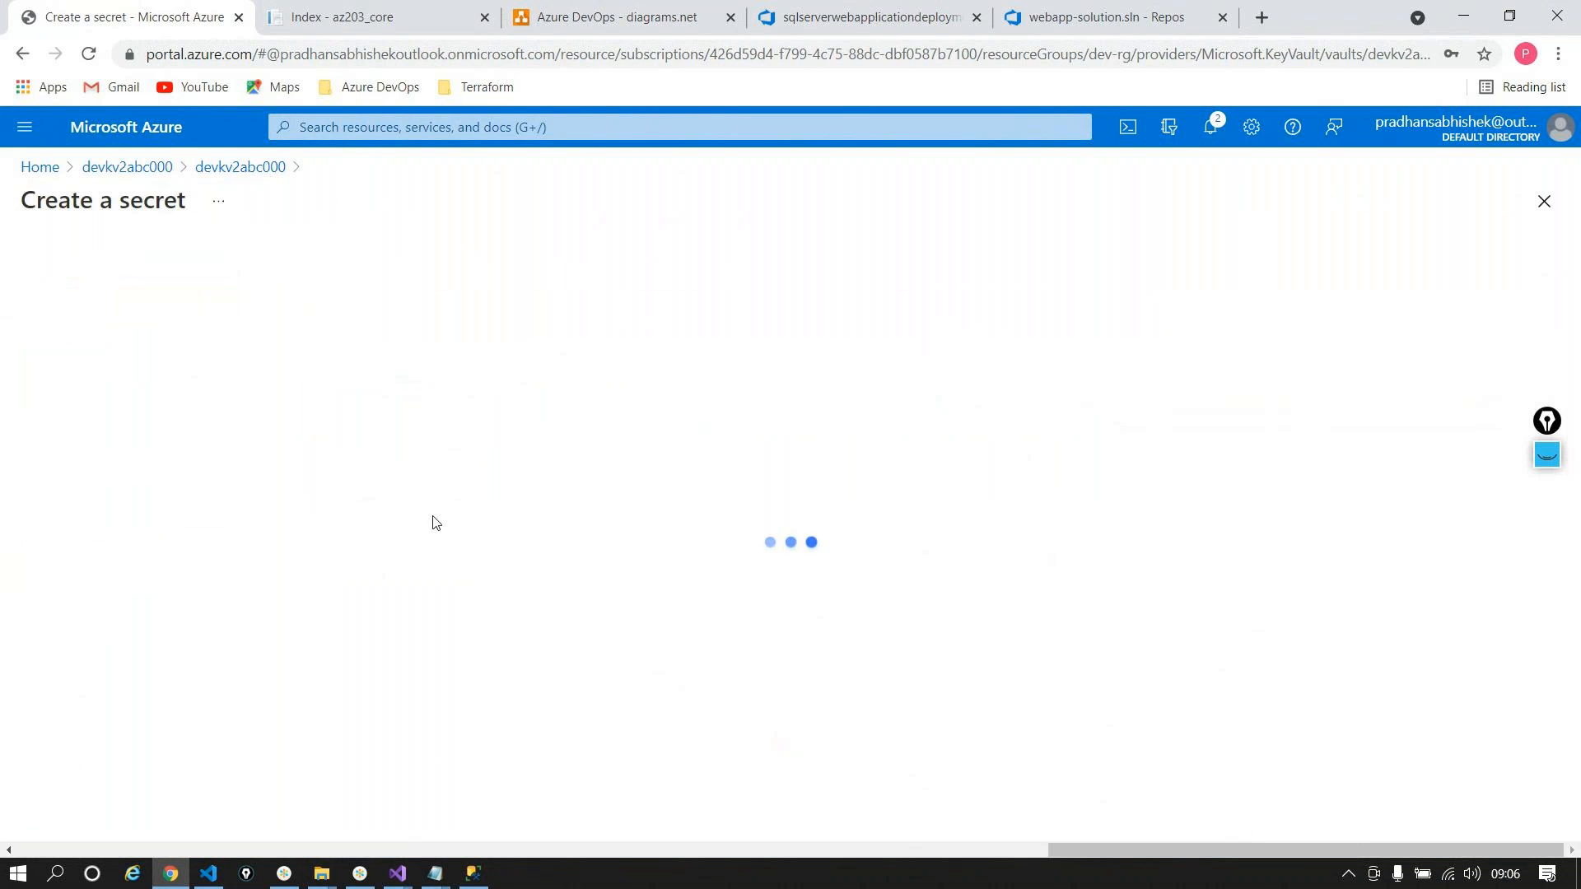
Step: Create the administratorLoginPassword secret in devkv2abc000, with the SQL admin password as its value
{"action": "left_click", "coordinate": [383, 332]}
{"action": "key", "text": "ctrl+v"}
{"action": "left_click", "coordinate": [416, 371]}
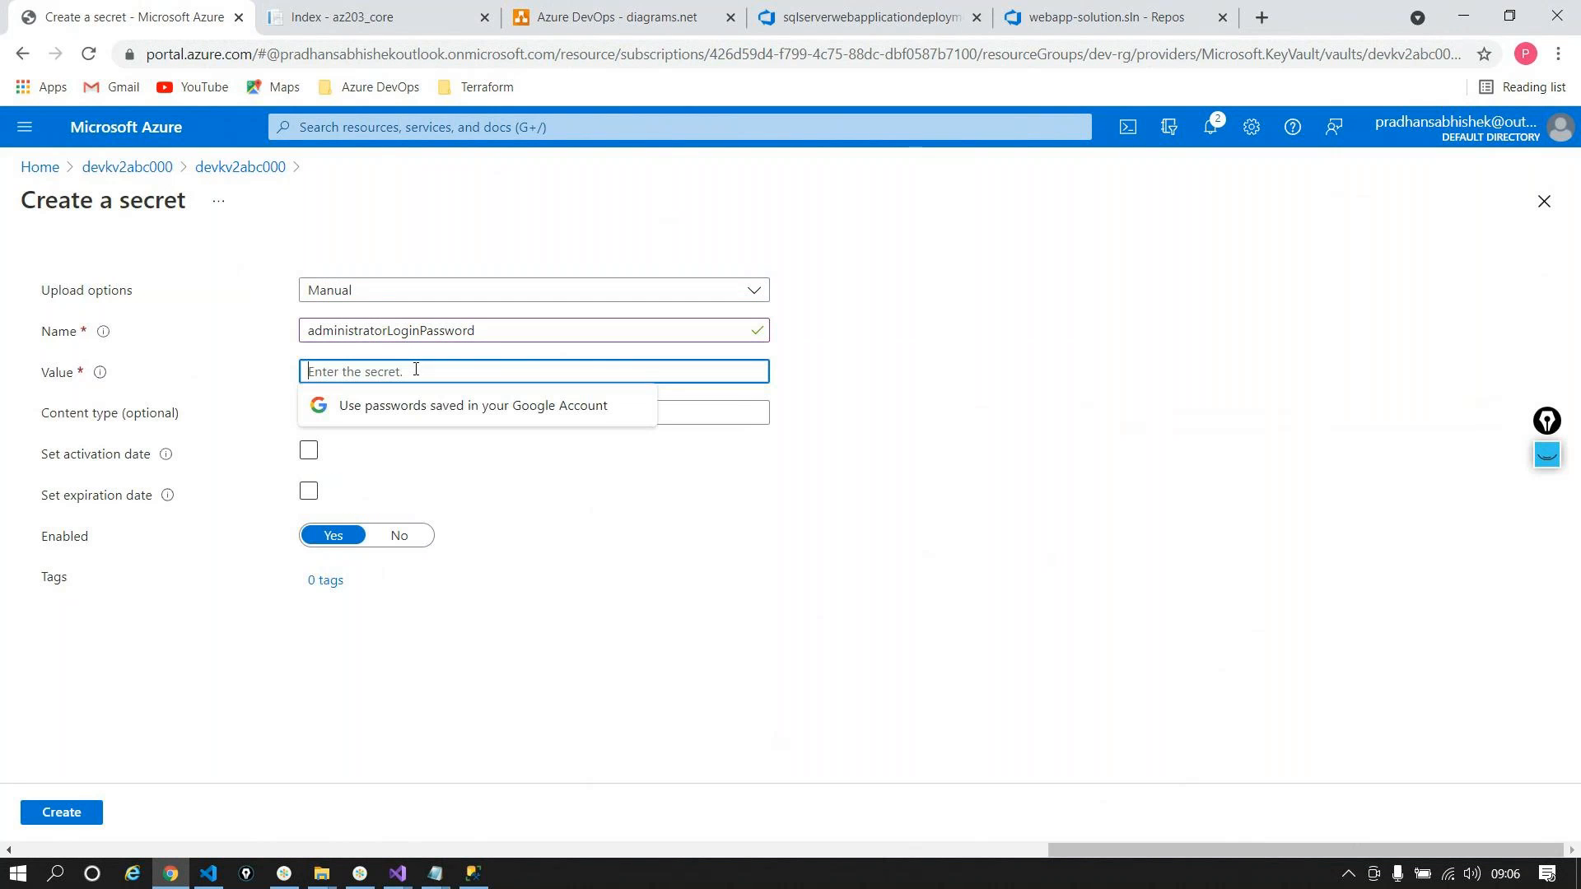
{"action": "type", "text": "•••••••••"}
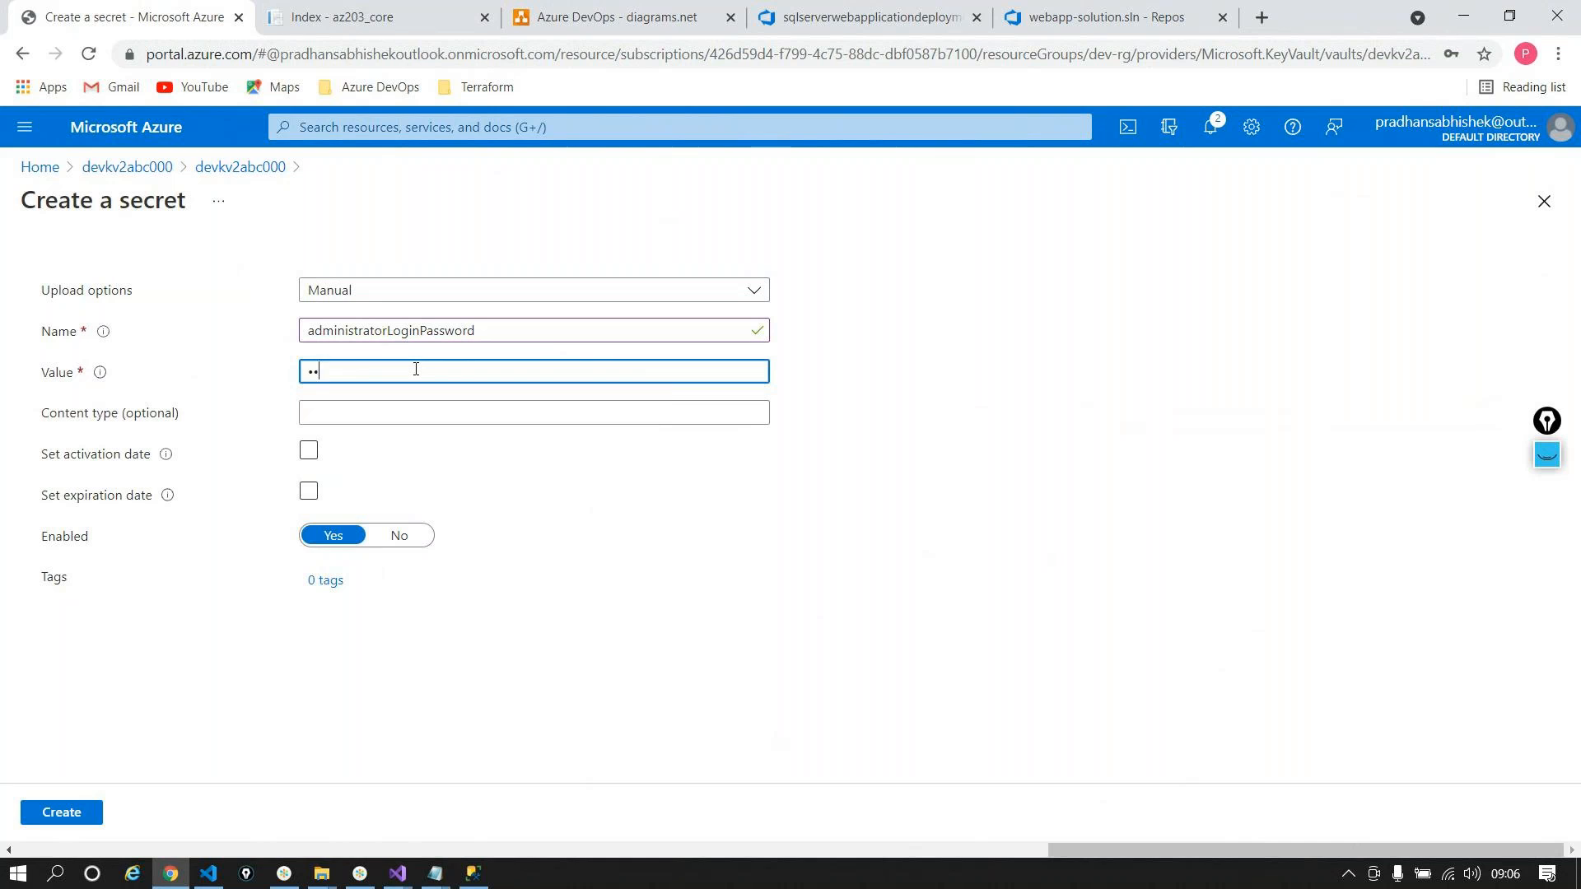
{"action": "type", "text": "••••"}
{"action": "left_click", "coordinate": [96, 819]}
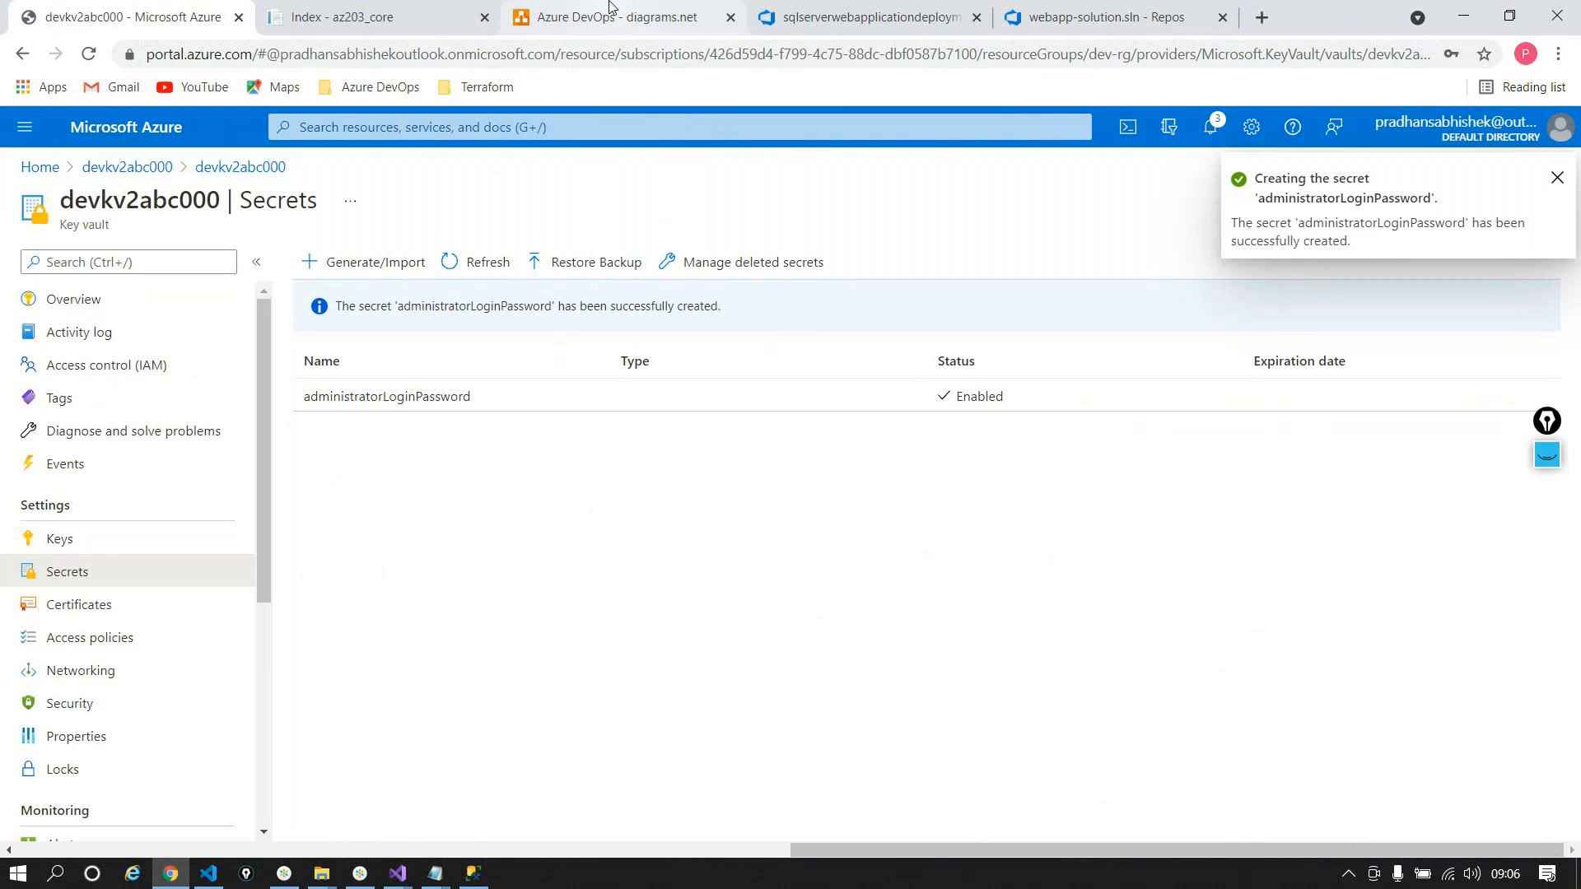
Step: Delete the administratorLoginPassword pipeline variable and remove the Azure Key Vault task from the QA stage
{"action": "left_click", "coordinate": [856, 17]}
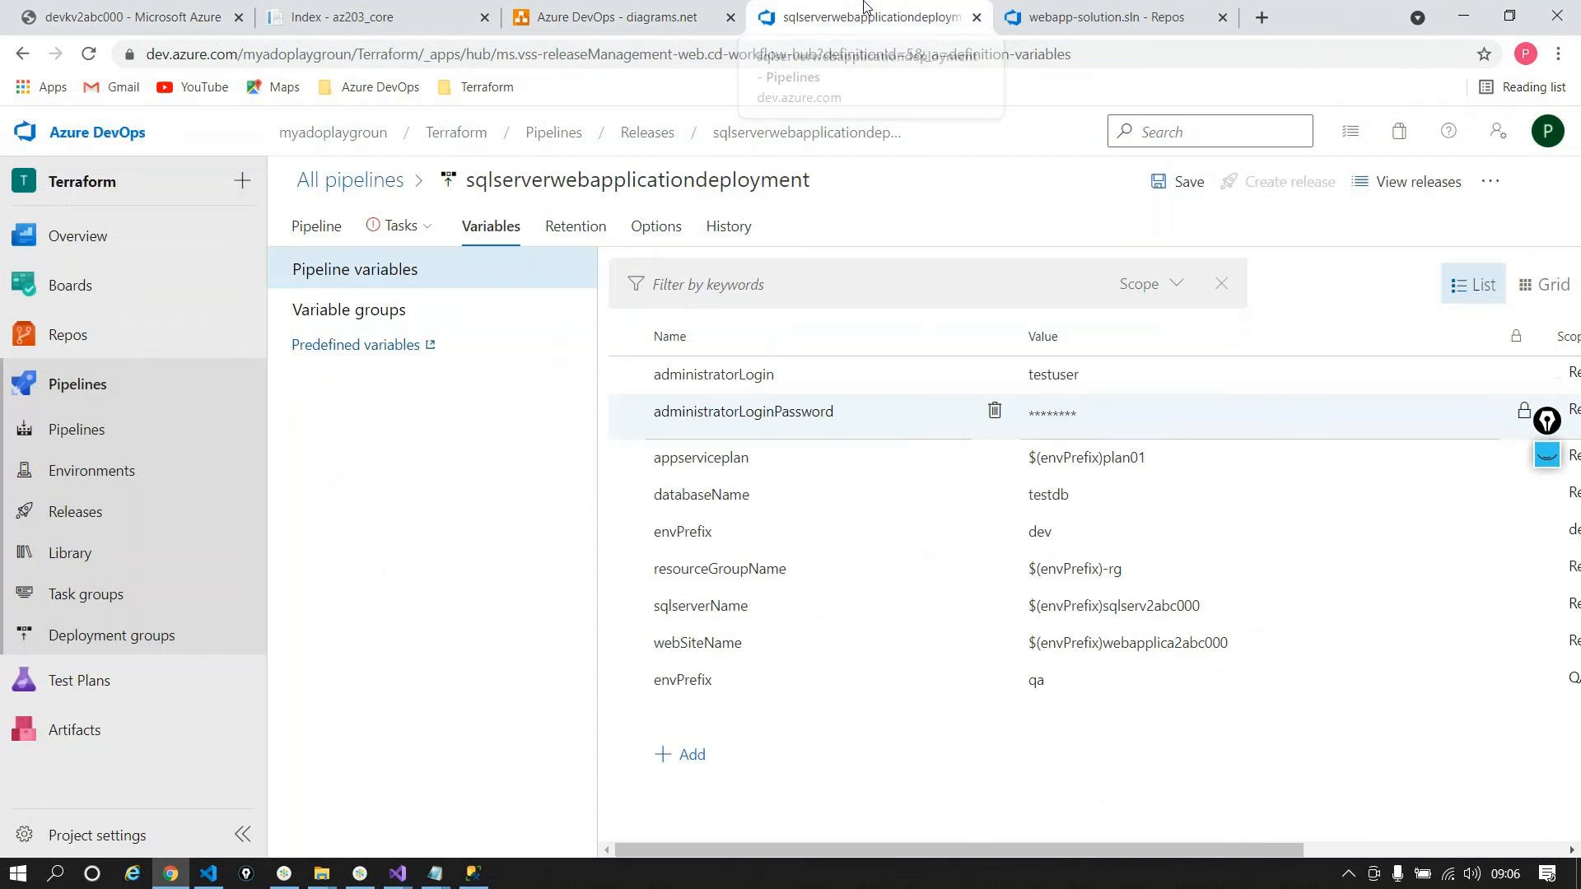
{"action": "left_click", "coordinate": [994, 415]}
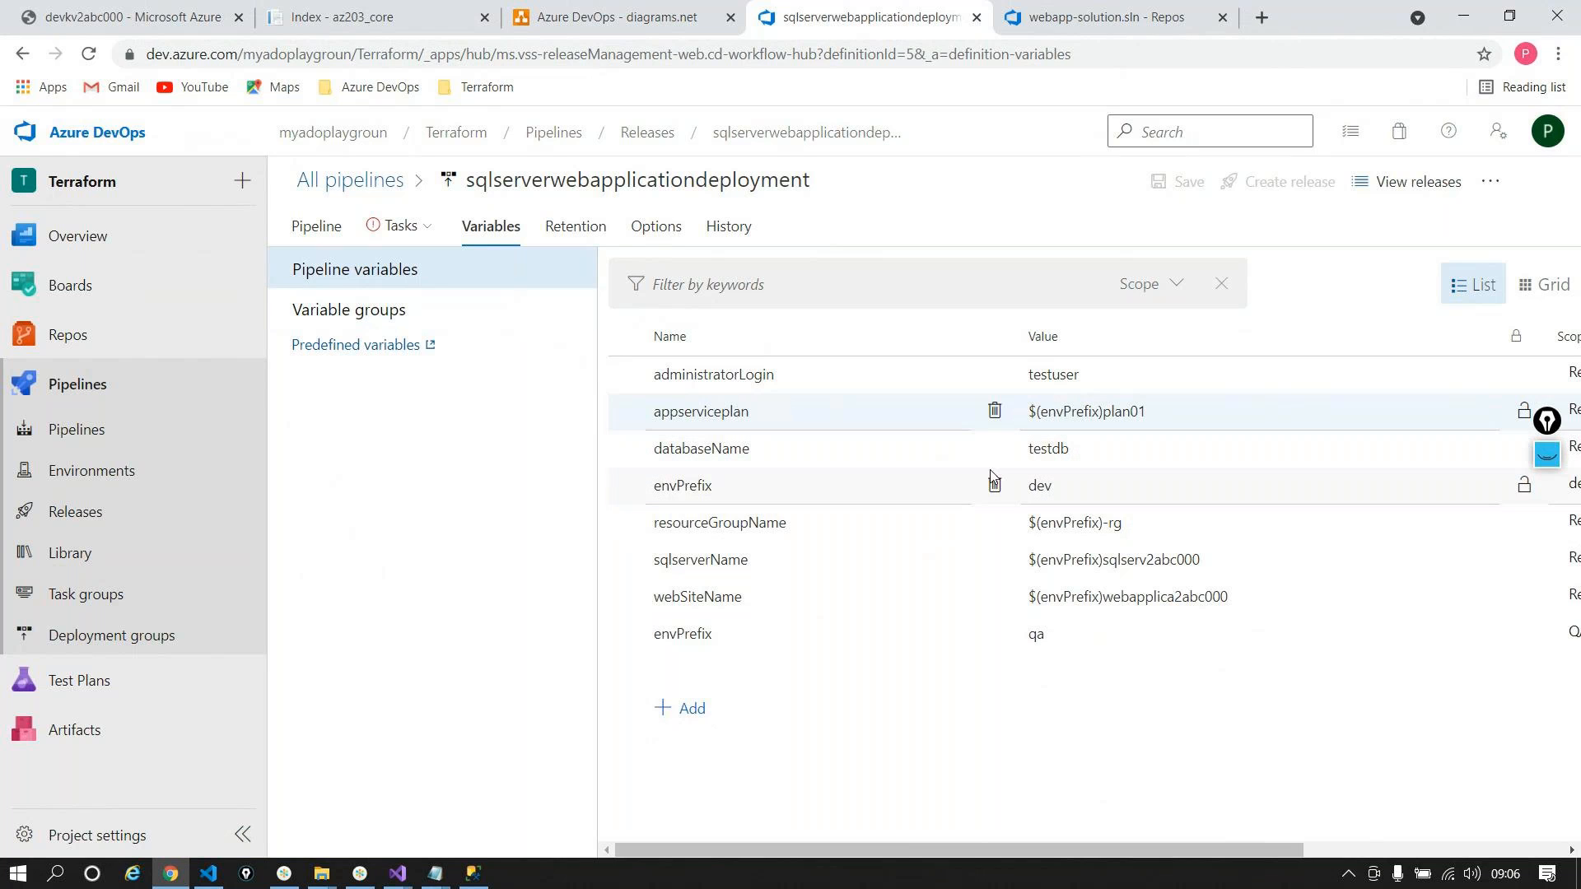
{"action": "left_click", "coordinate": [322, 228]}
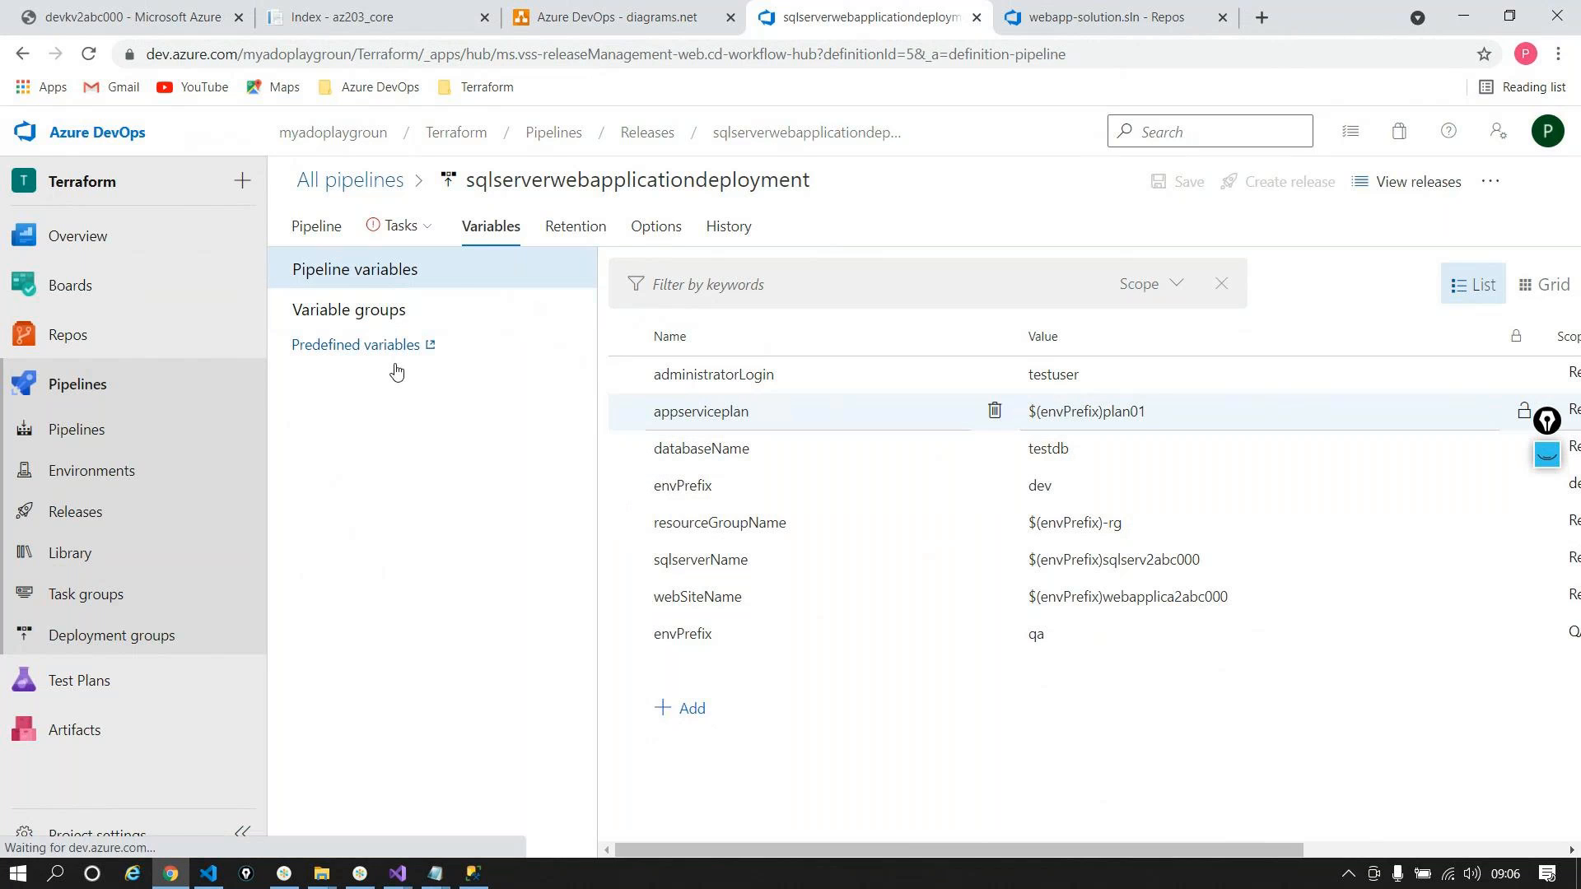
{"action": "left_click", "coordinate": [703, 459]}
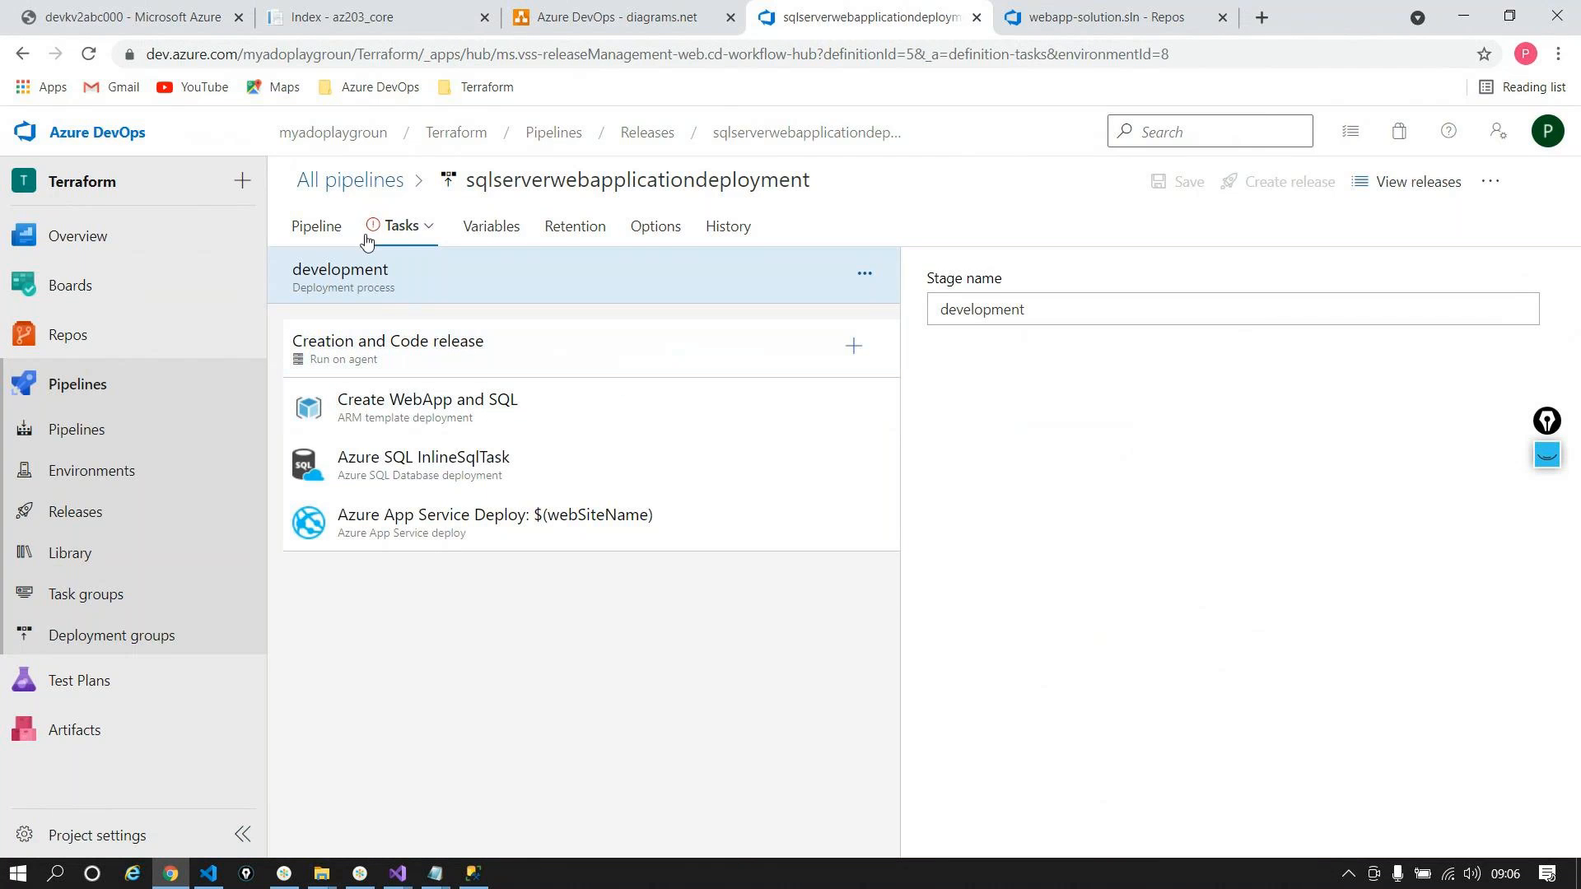
{"action": "left_click", "coordinate": [393, 229]}
{"action": "left_click", "coordinate": [424, 315]}
{"action": "left_click", "coordinate": [515, 422]}
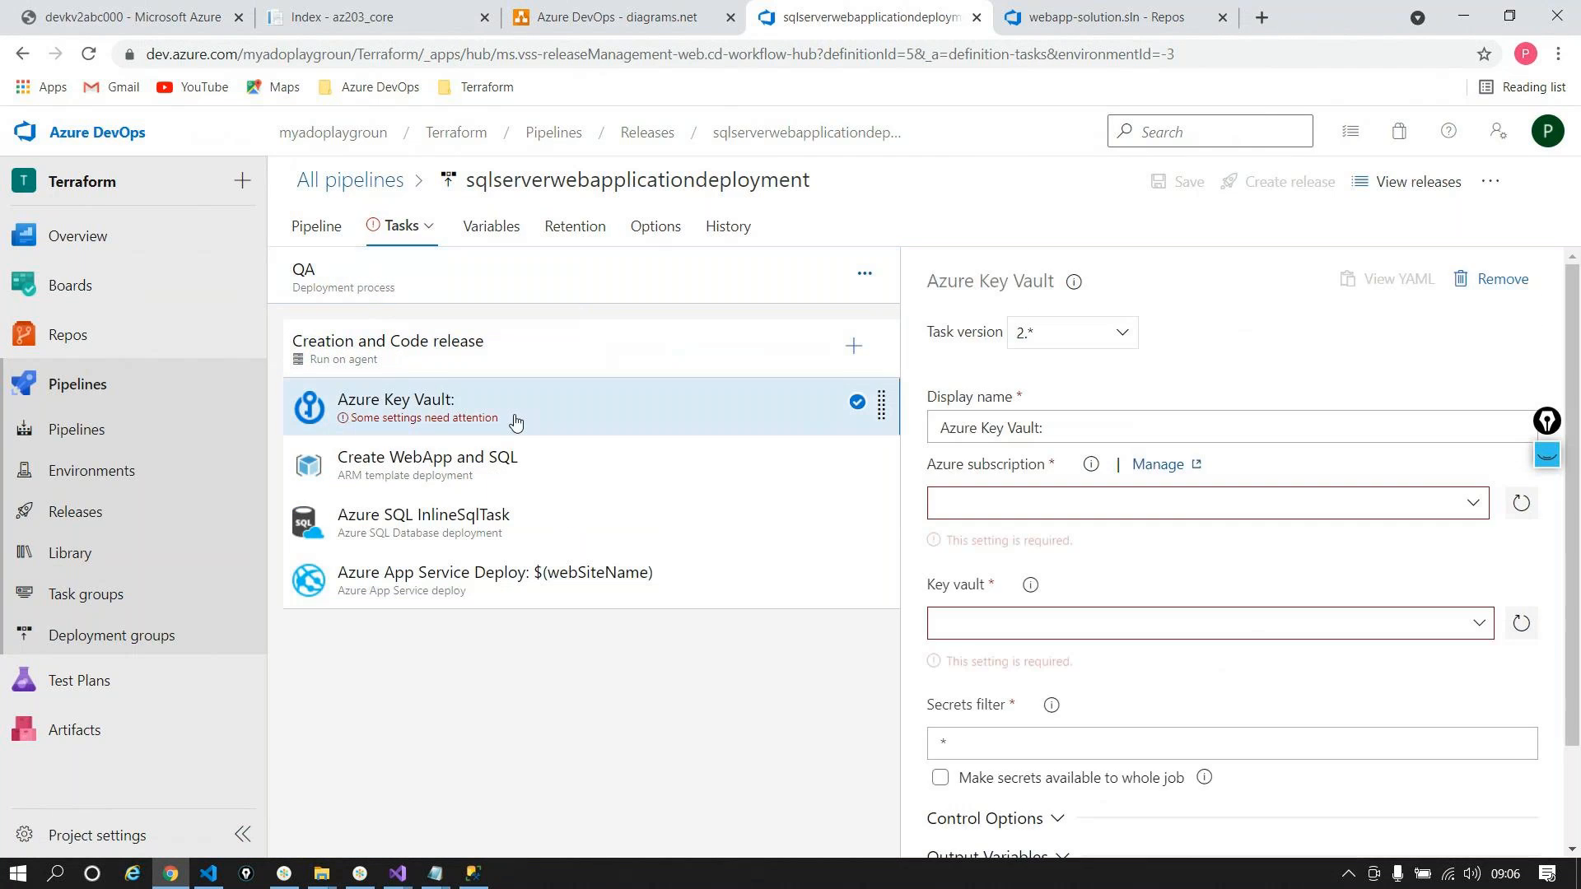
{"action": "right_click", "coordinate": [515, 422]}
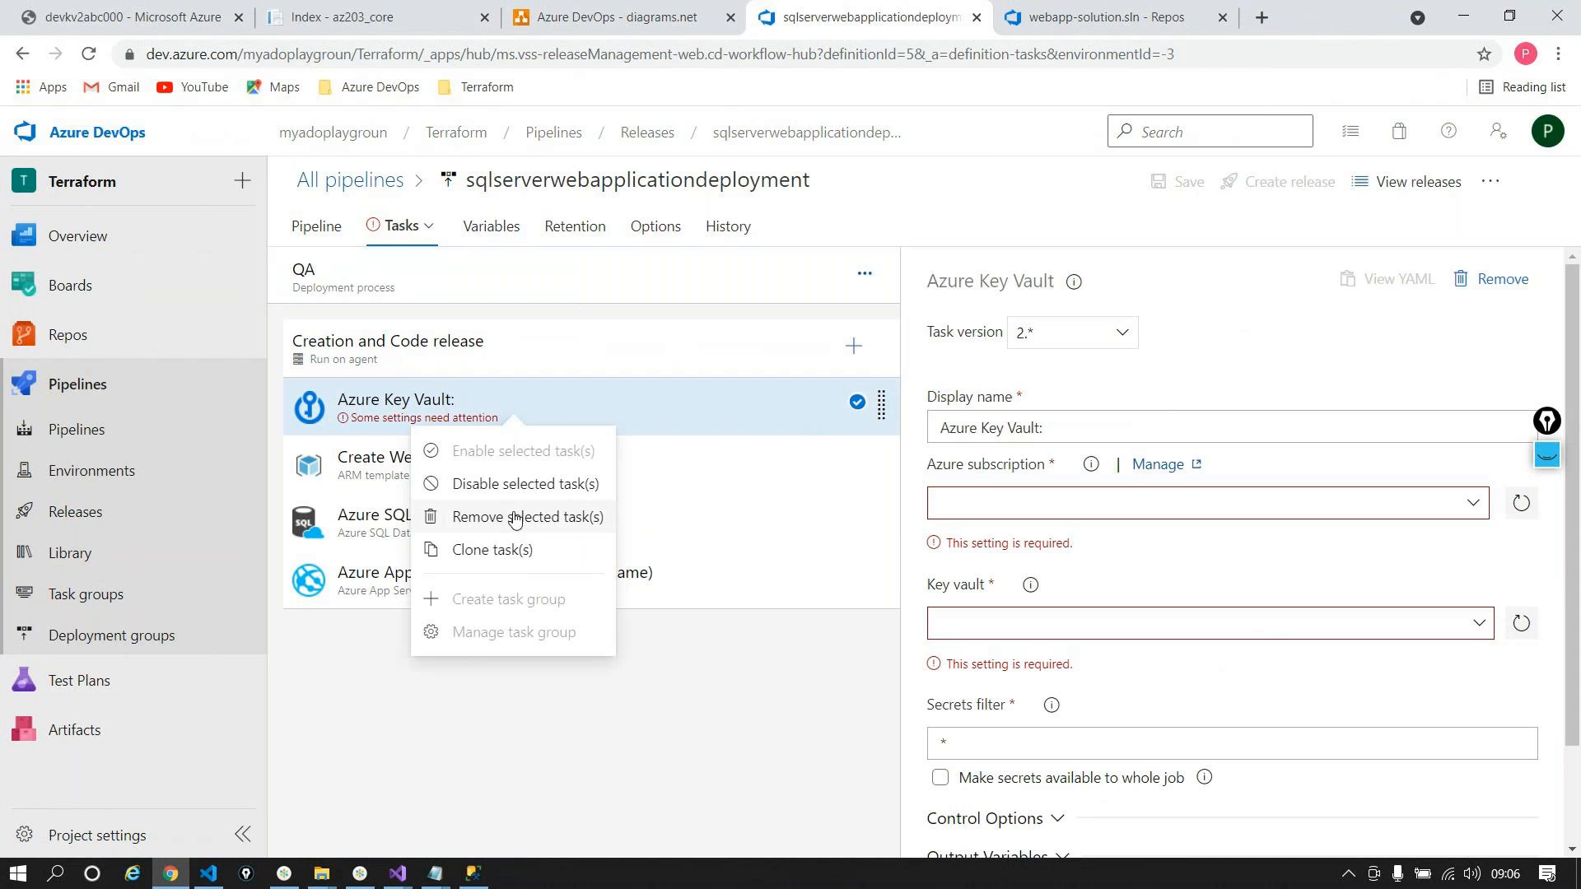
{"action": "left_click", "coordinate": [473, 517]}
Step: Switch to the development stage's tasks and bring up the add-task catalogue
{"action": "left_click", "coordinate": [389, 238]}
{"action": "left_click", "coordinate": [391, 241]}
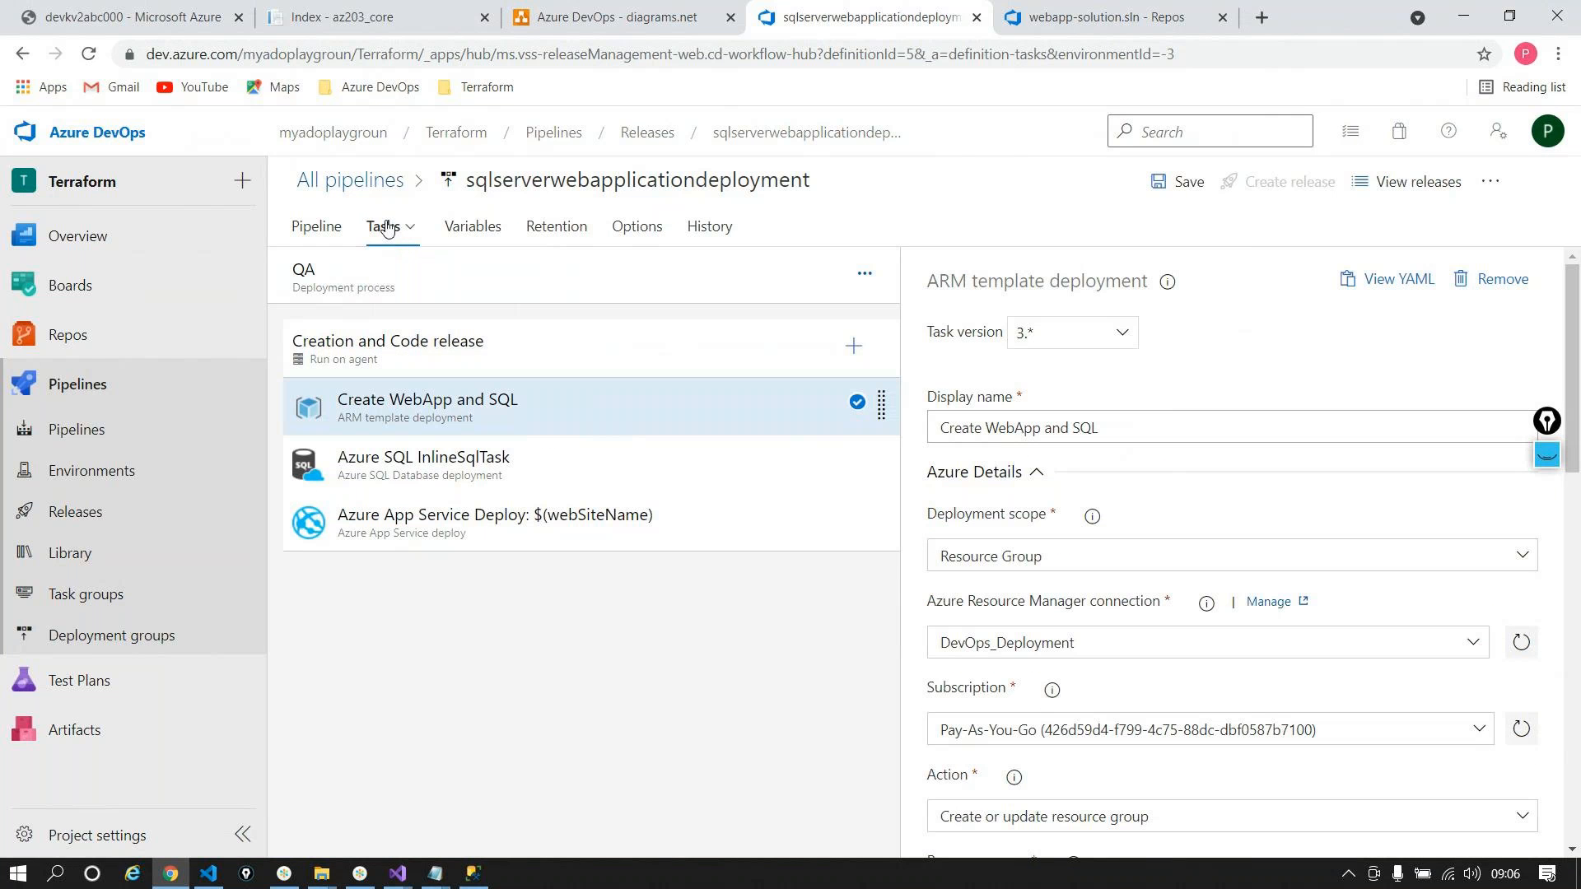
{"action": "left_click", "coordinate": [388, 231]}
{"action": "left_click", "coordinate": [406, 278]}
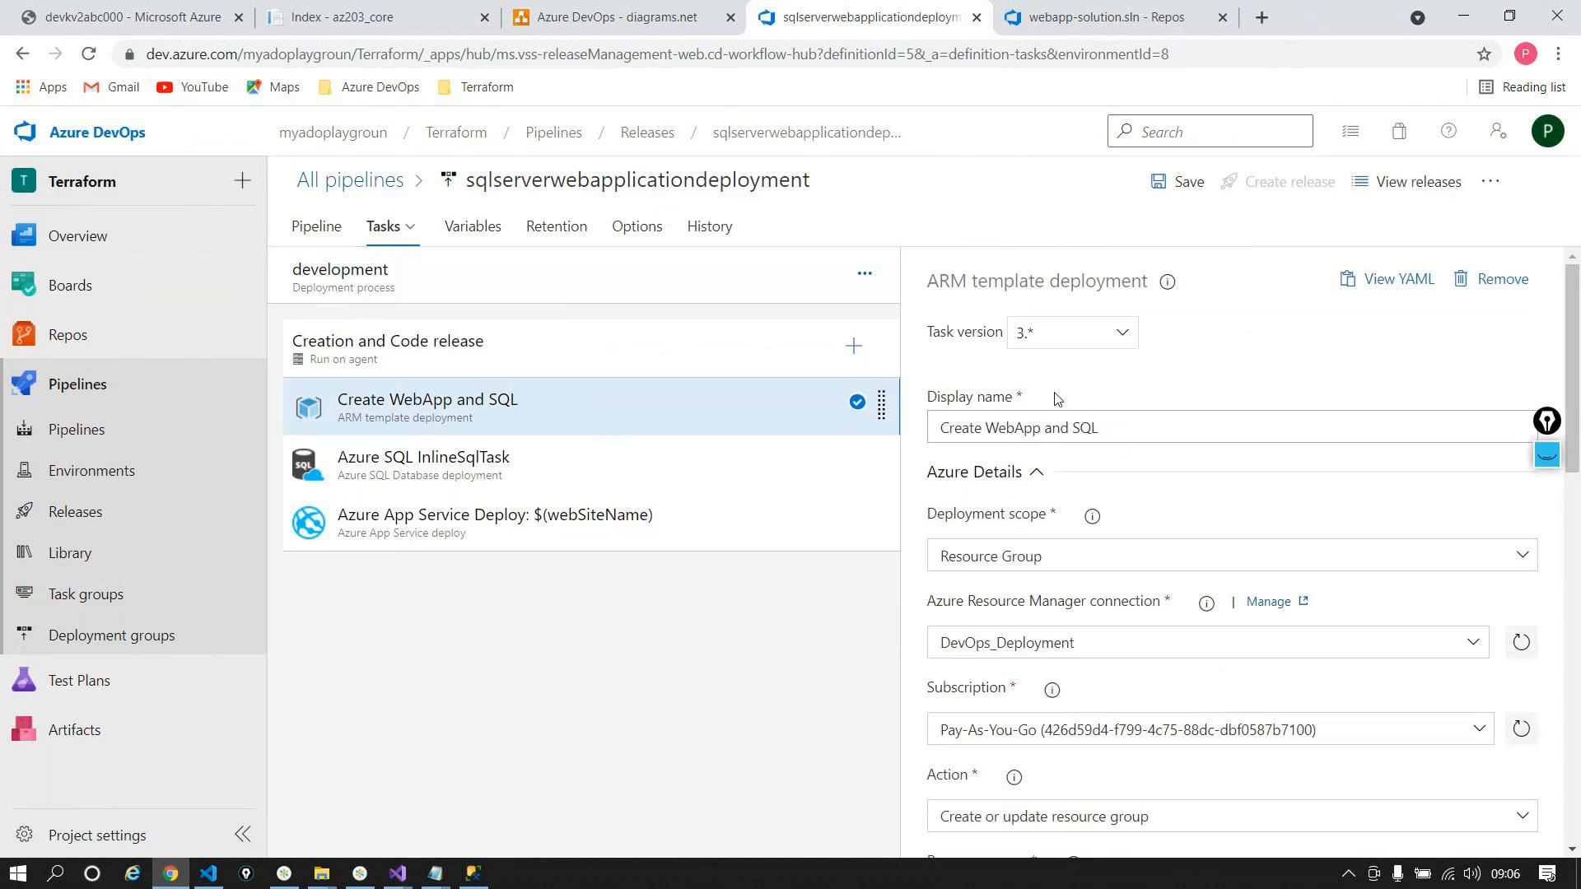
{"action": "left_click", "coordinate": [853, 345]}
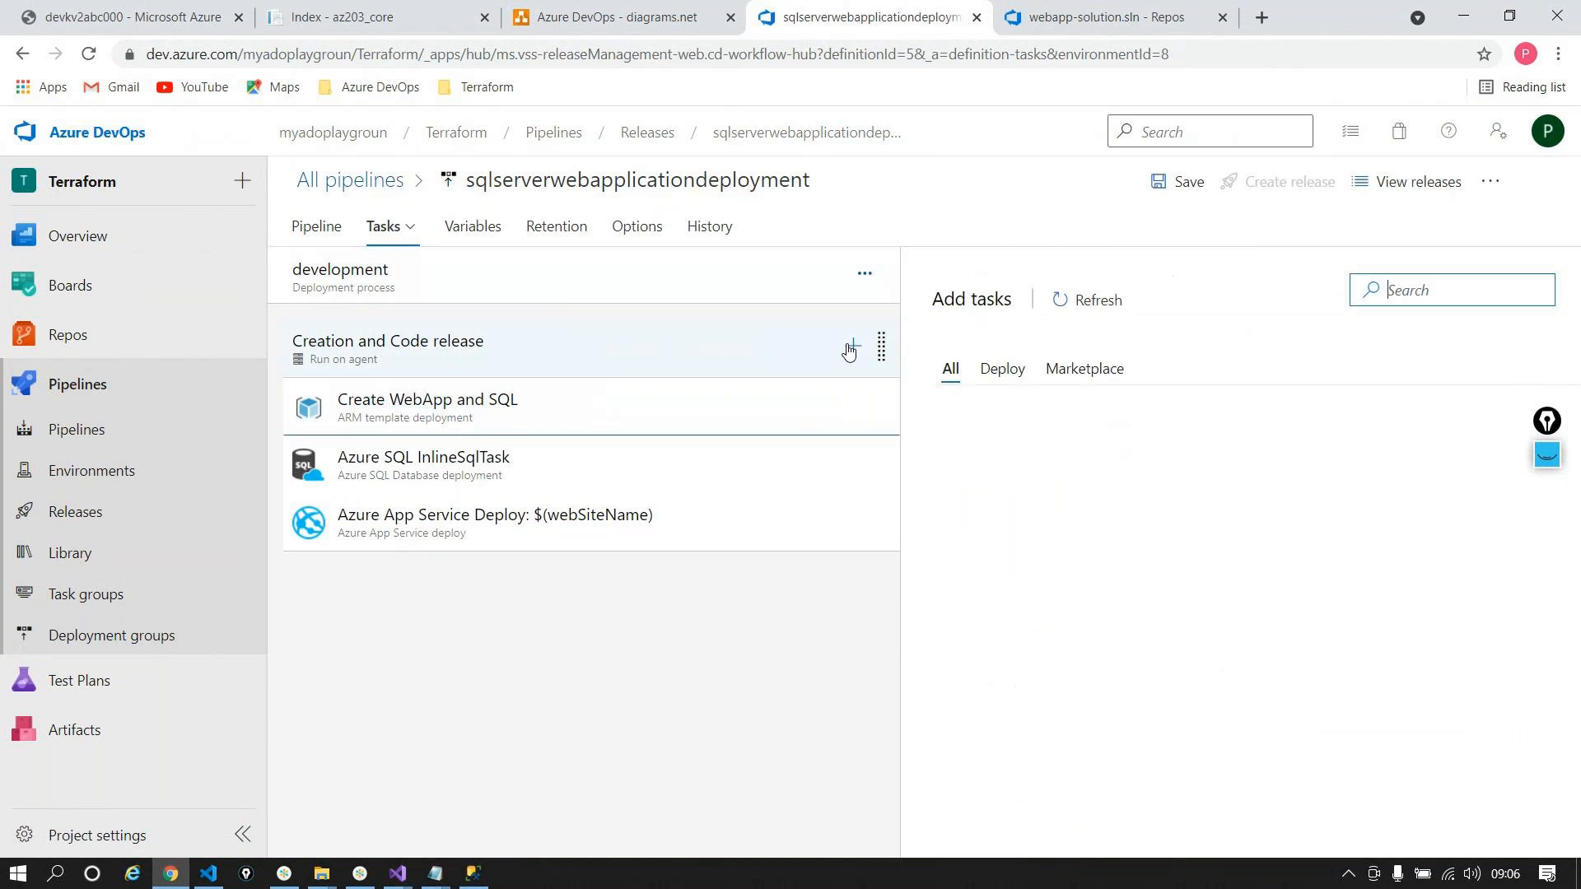
Step: Add an Azure Key Vault task found via 'Azure key' and move it to the top of the stage
{"action": "left_click", "coordinate": [1415, 280]}
{"action": "type", "text": "Azure "}
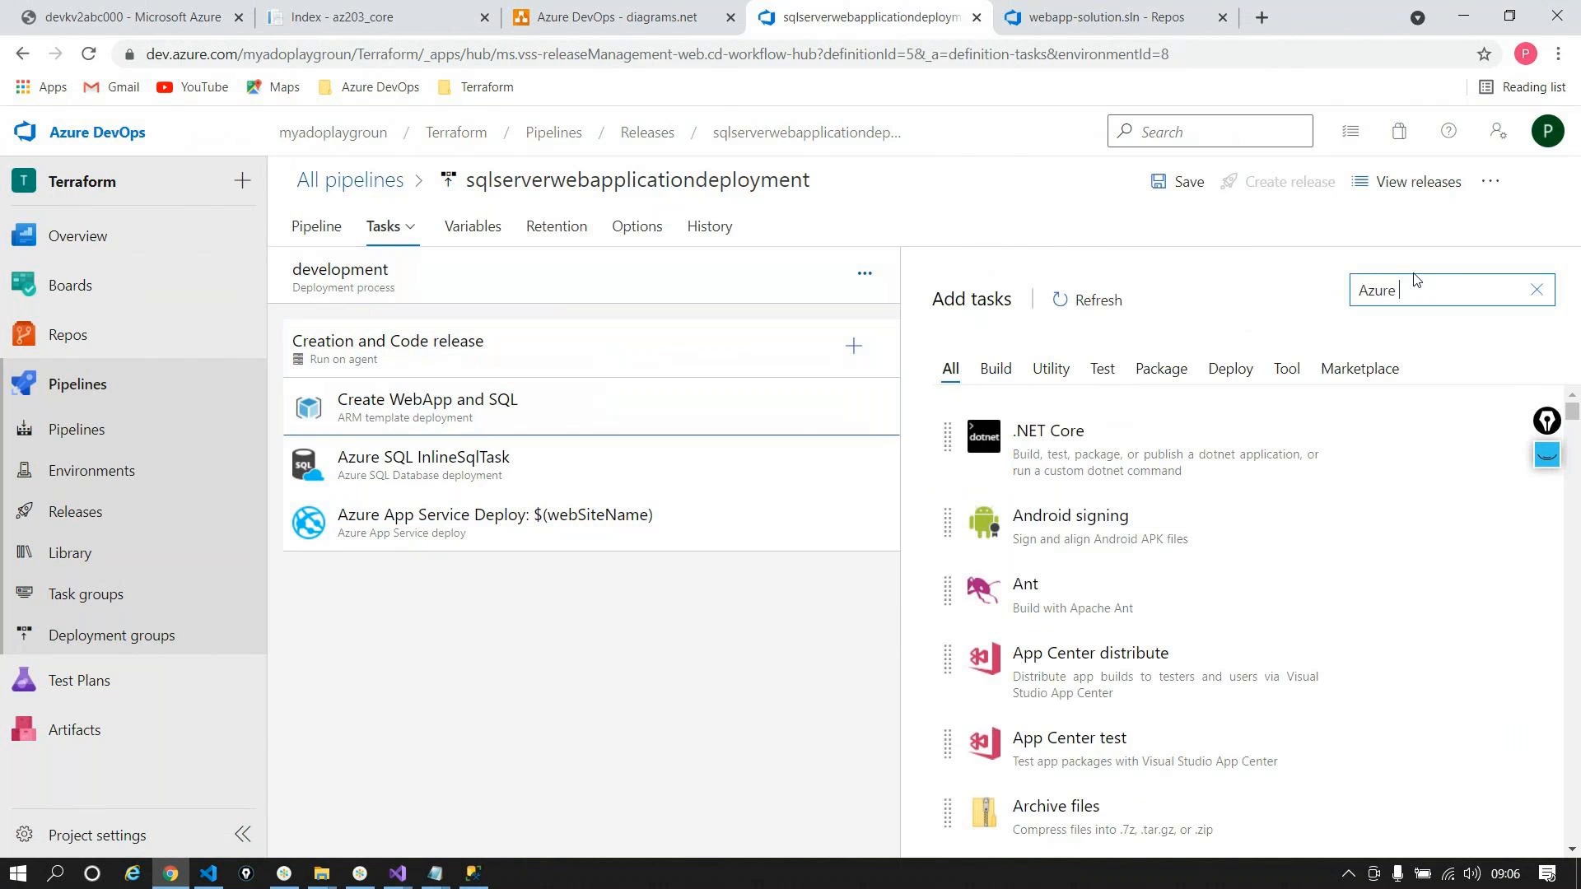
{"action": "type", "text": "key"}
{"action": "mouse_move", "coordinate": [1228, 462]}
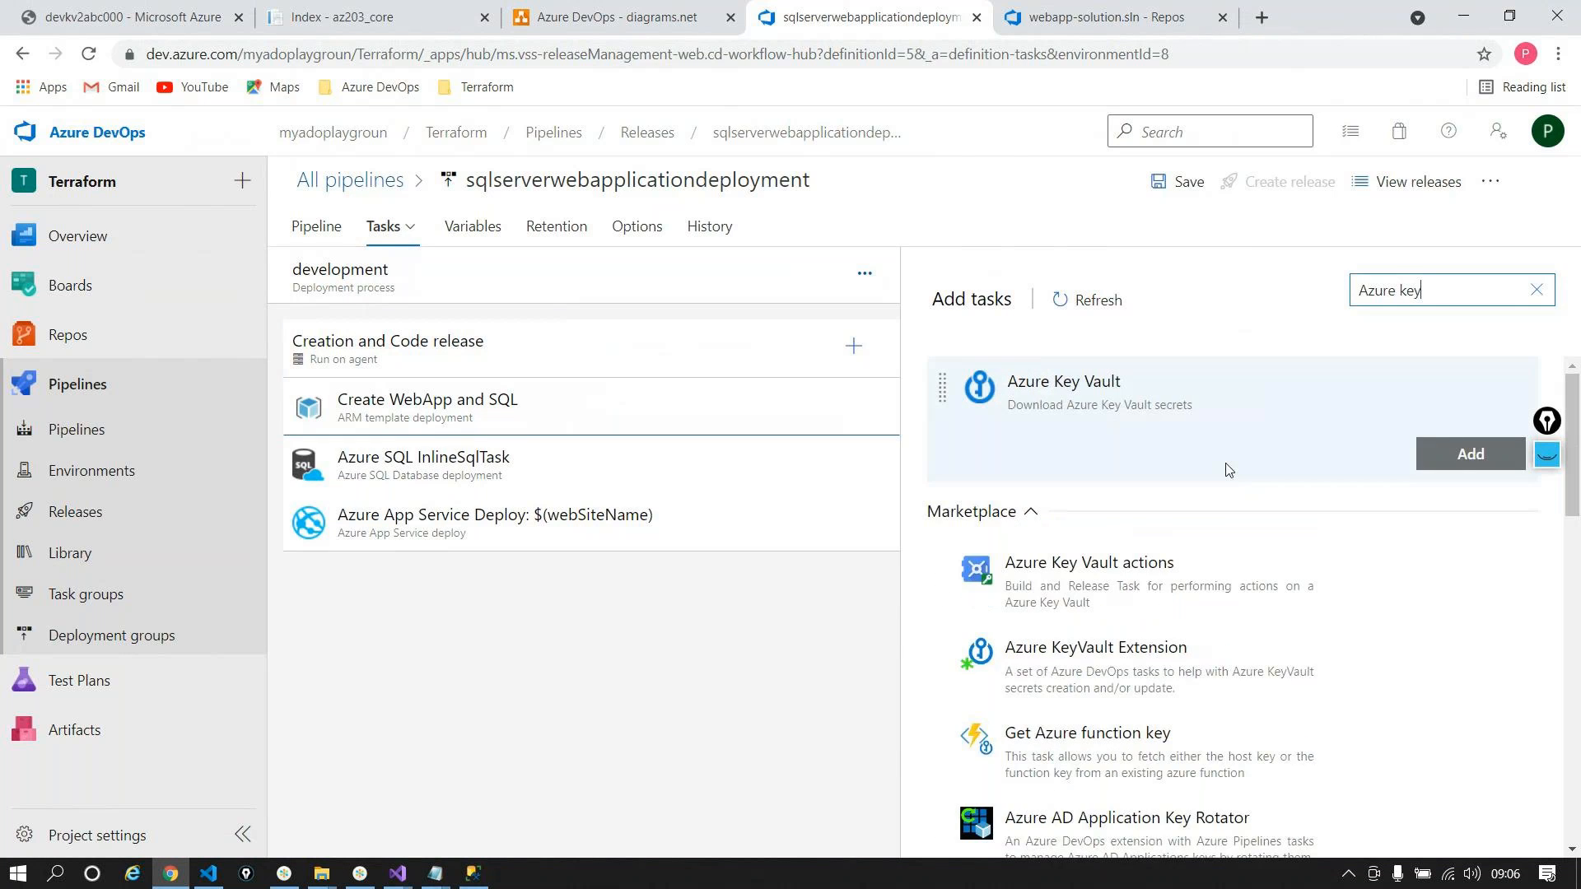
{"action": "left_click", "coordinate": [1471, 454]}
{"action": "left_click", "coordinate": [571, 469]}
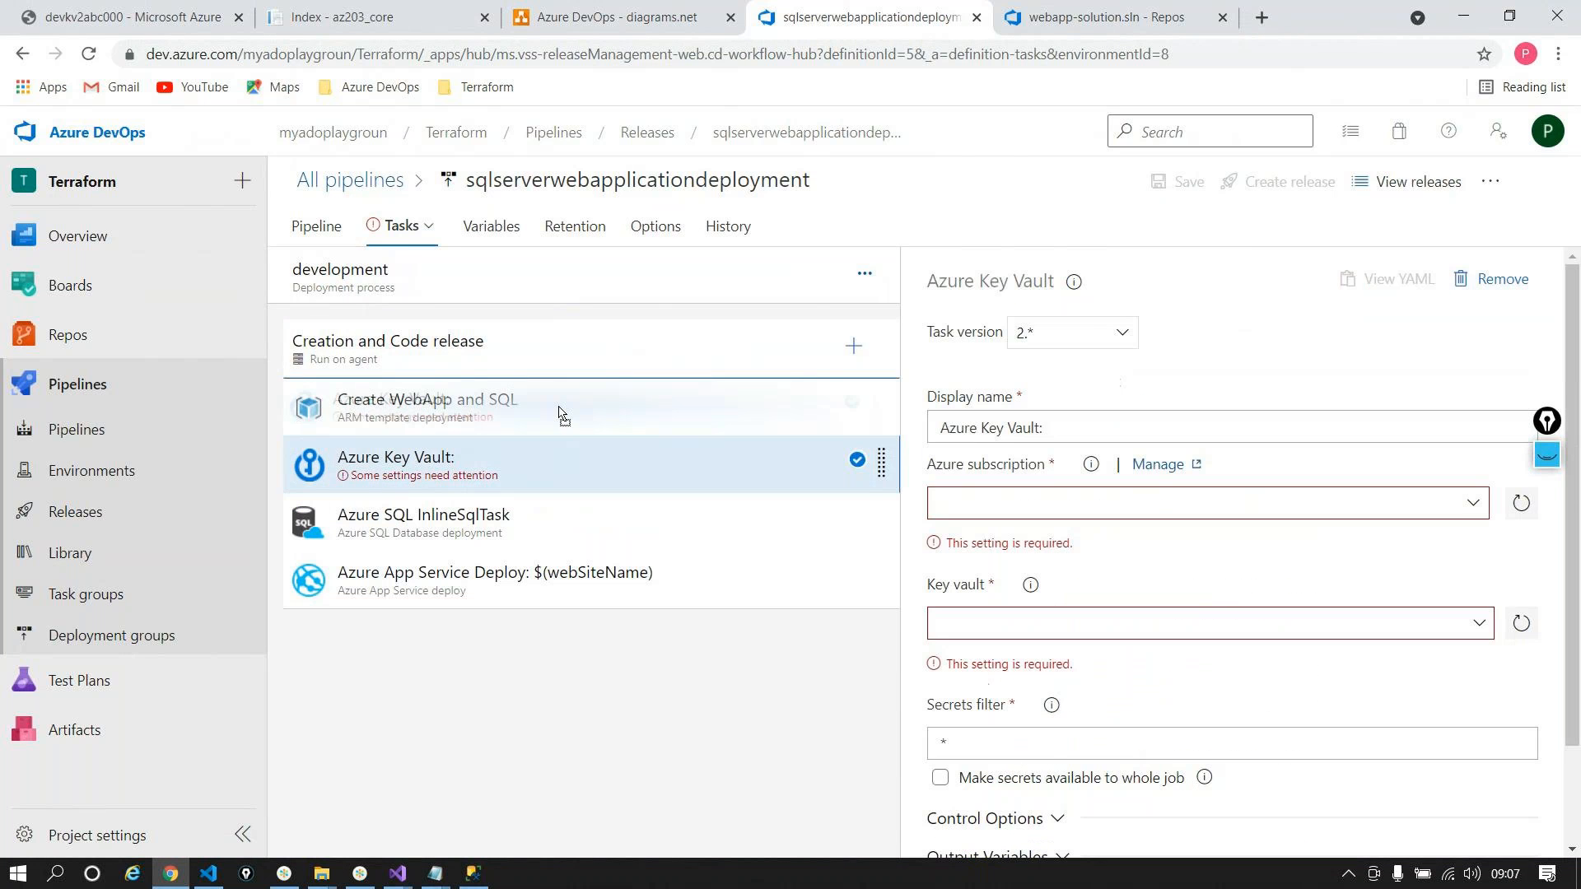
{"action": "left_click_drag", "start_coordinate": [560, 413], "coordinate": [642, 444]}
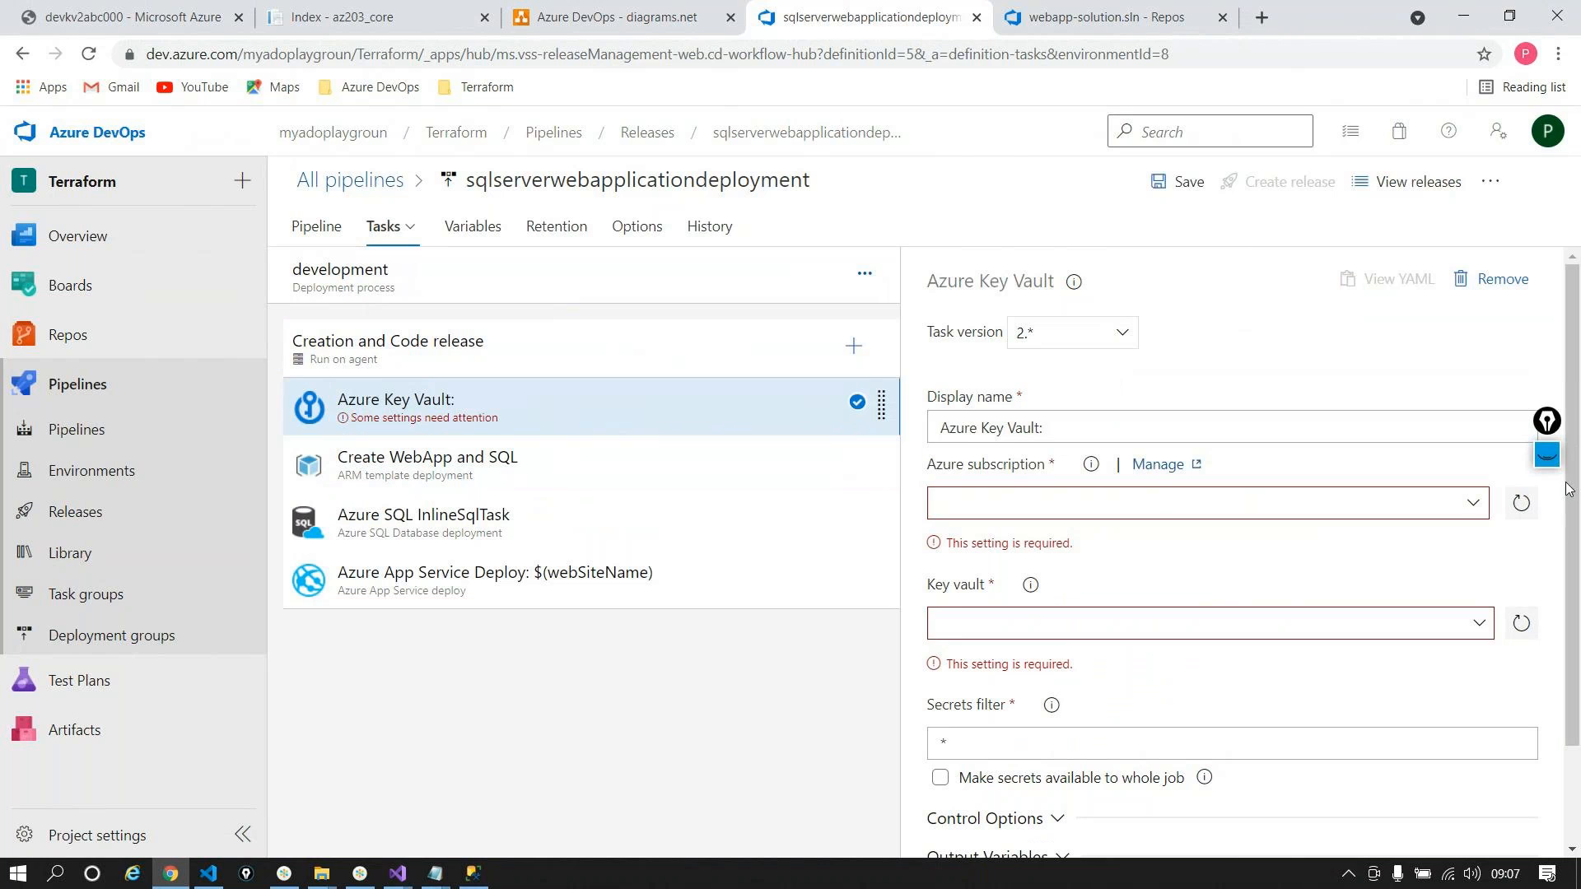
Step: Point the task at DevOps_Deployment and vault devkv2abc000, with secrets available to the whole job
{"action": "left_click", "coordinate": [1380, 504]}
{"action": "left_click", "coordinate": [1239, 570]}
{"action": "scroll", "coordinate": [1218, 499], "scroll_direction": "down", "scroll_amount": 1}
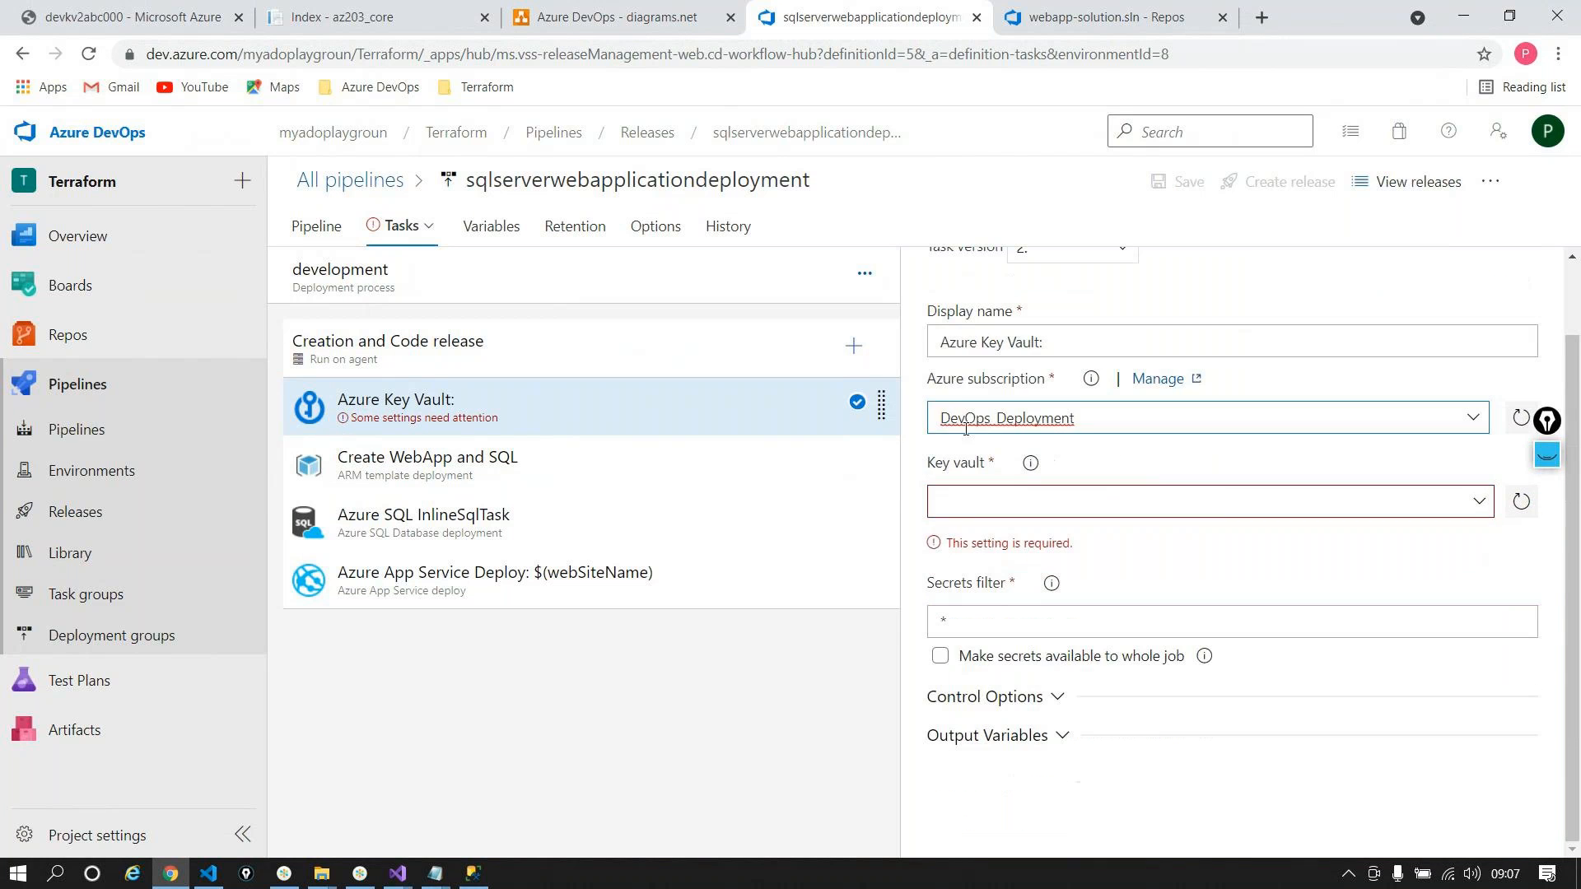
{"action": "left_click_drag", "start_coordinate": [1079, 418], "coordinate": [949, 459]}
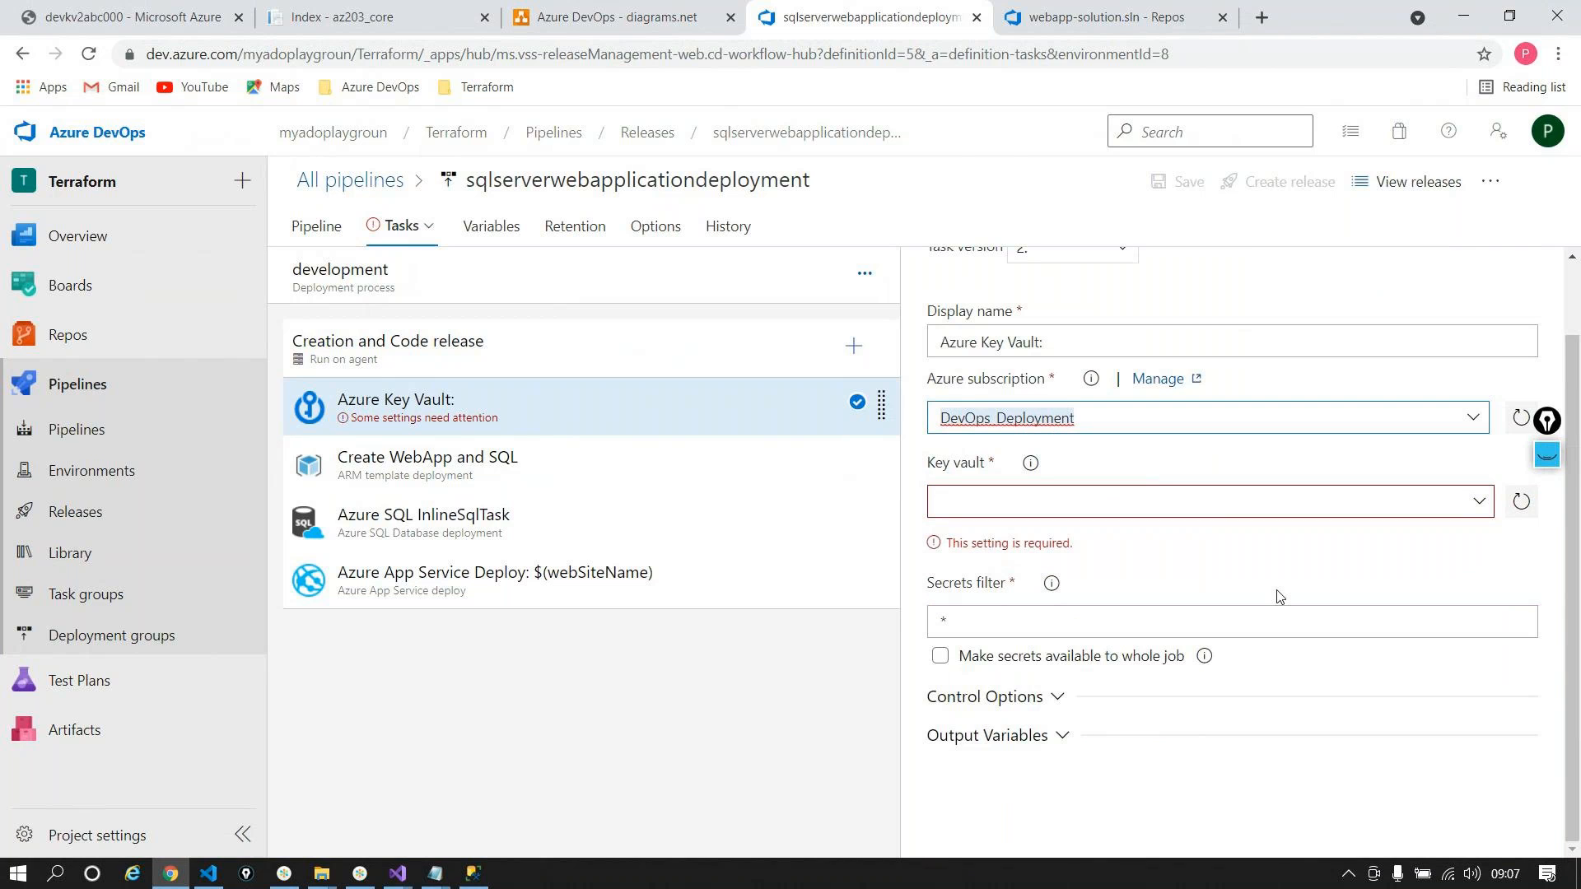
{"action": "left_click", "coordinate": [1474, 504]}
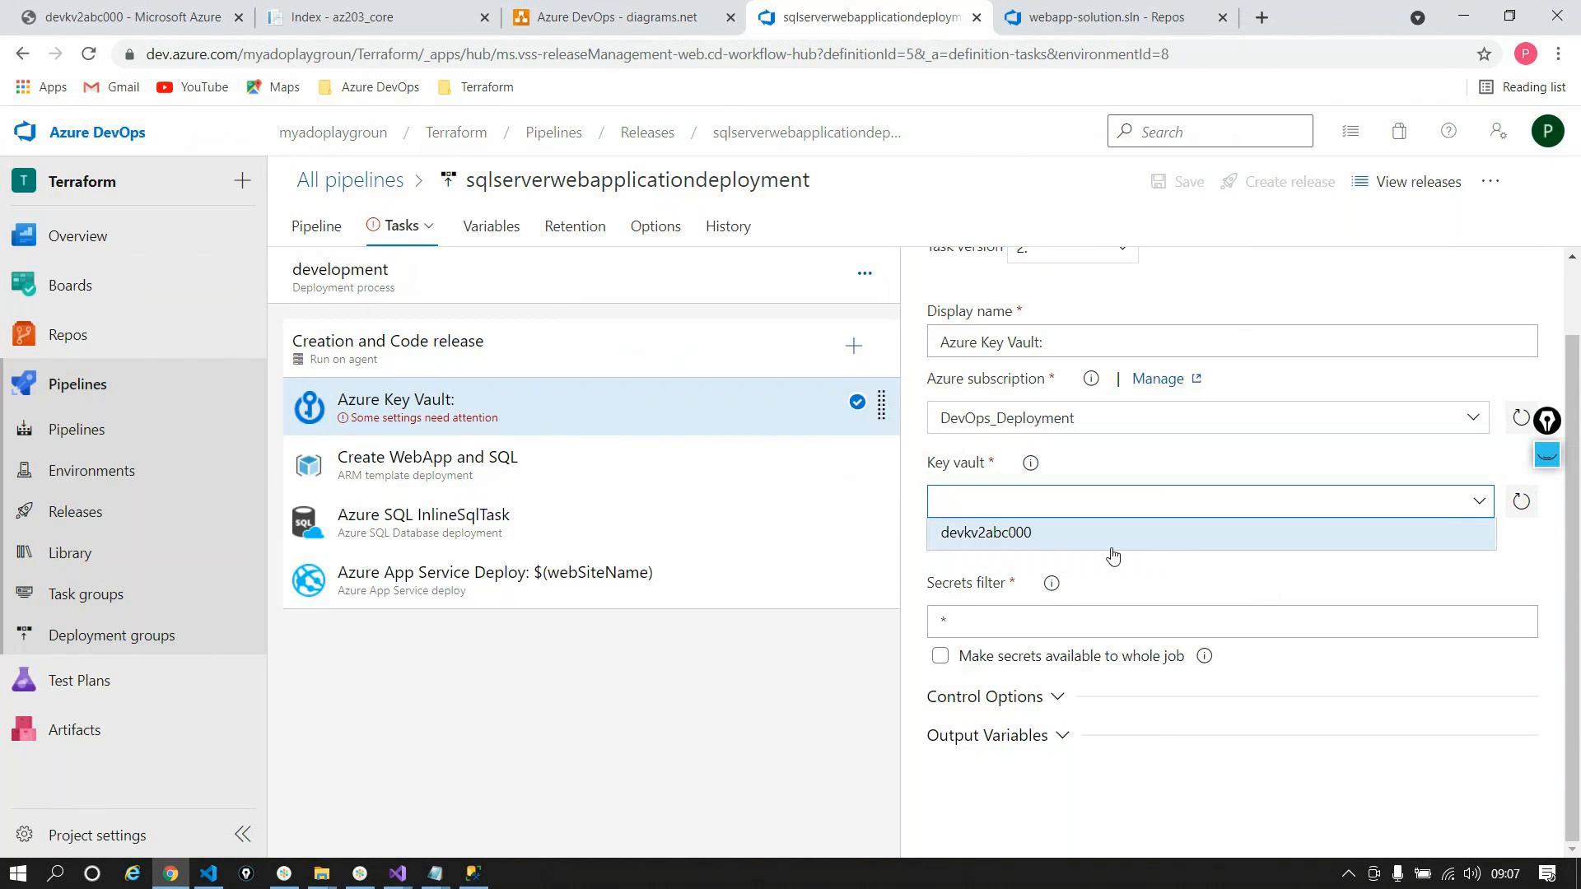
{"action": "left_click", "coordinate": [1037, 535]}
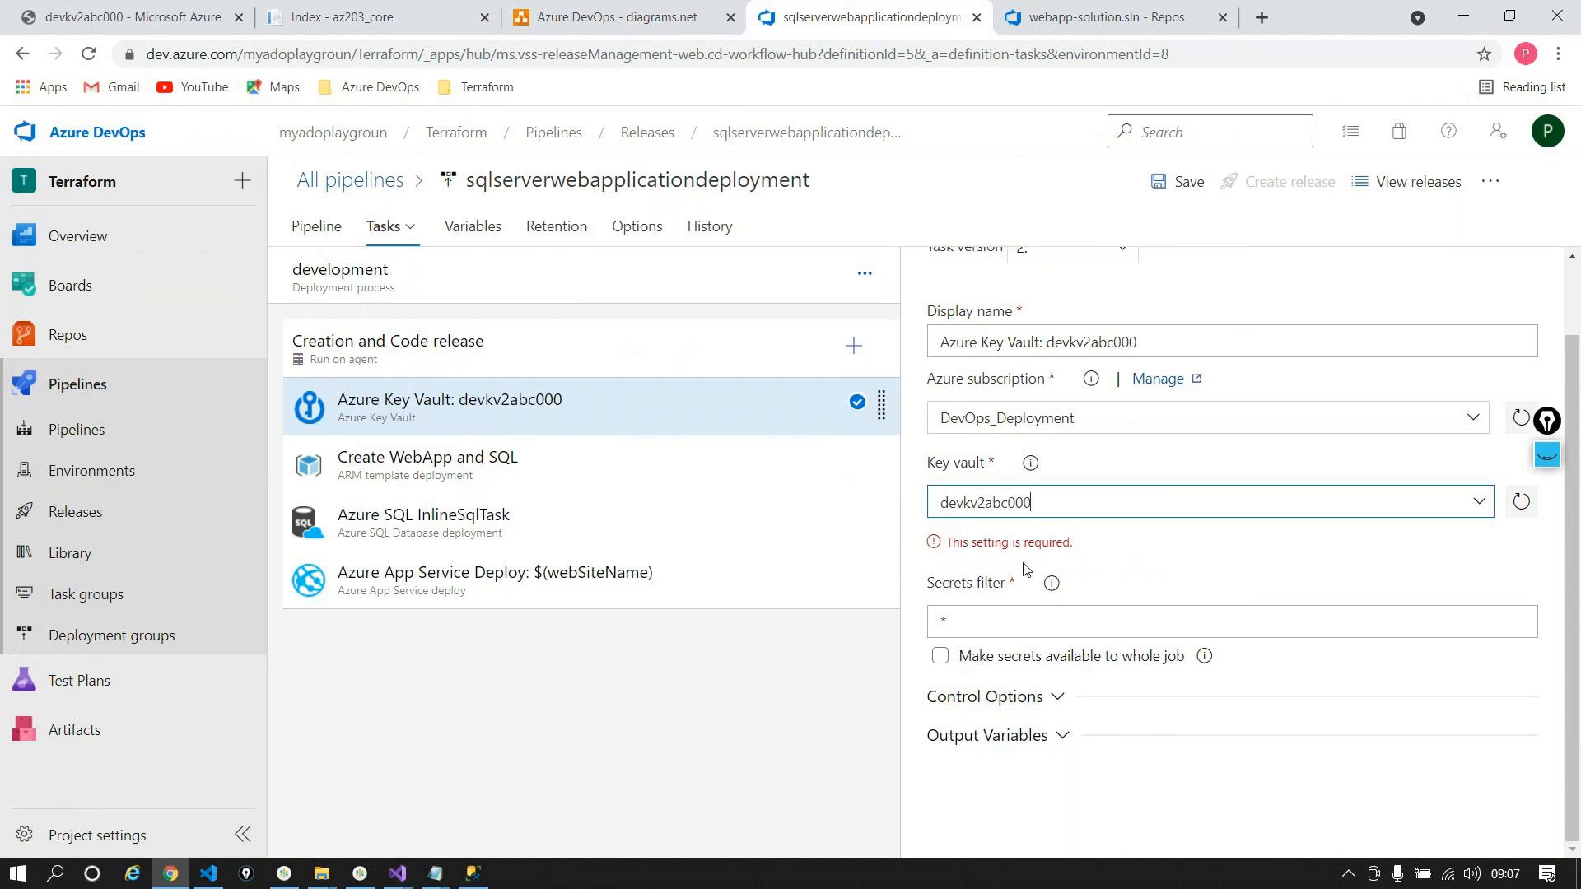
{"action": "left_click", "coordinate": [970, 628]}
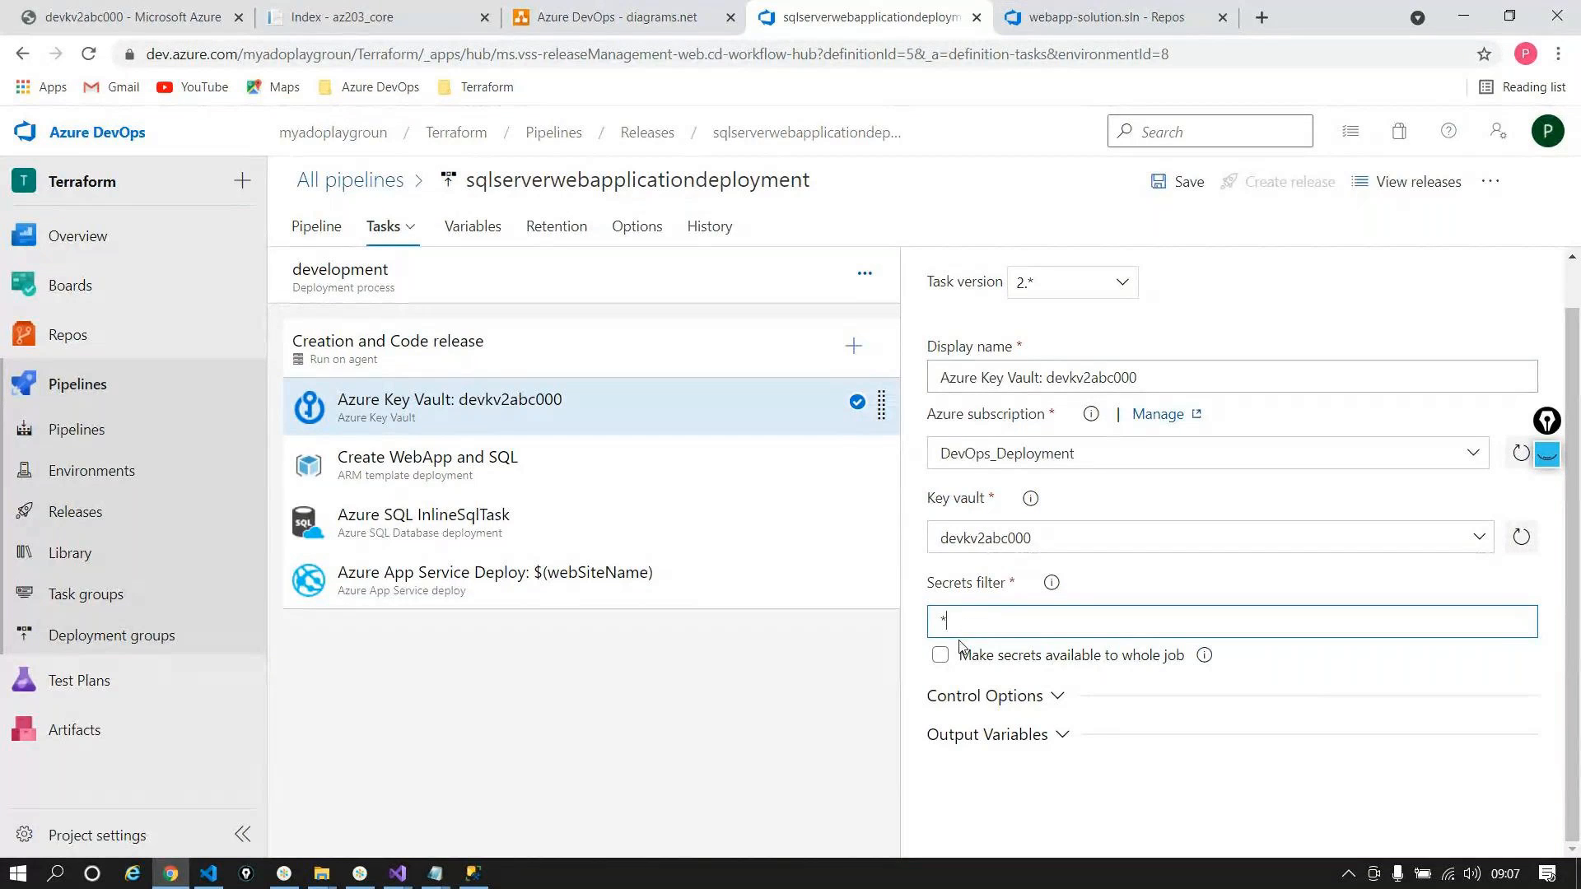
{"action": "left_click", "coordinate": [939, 655]}
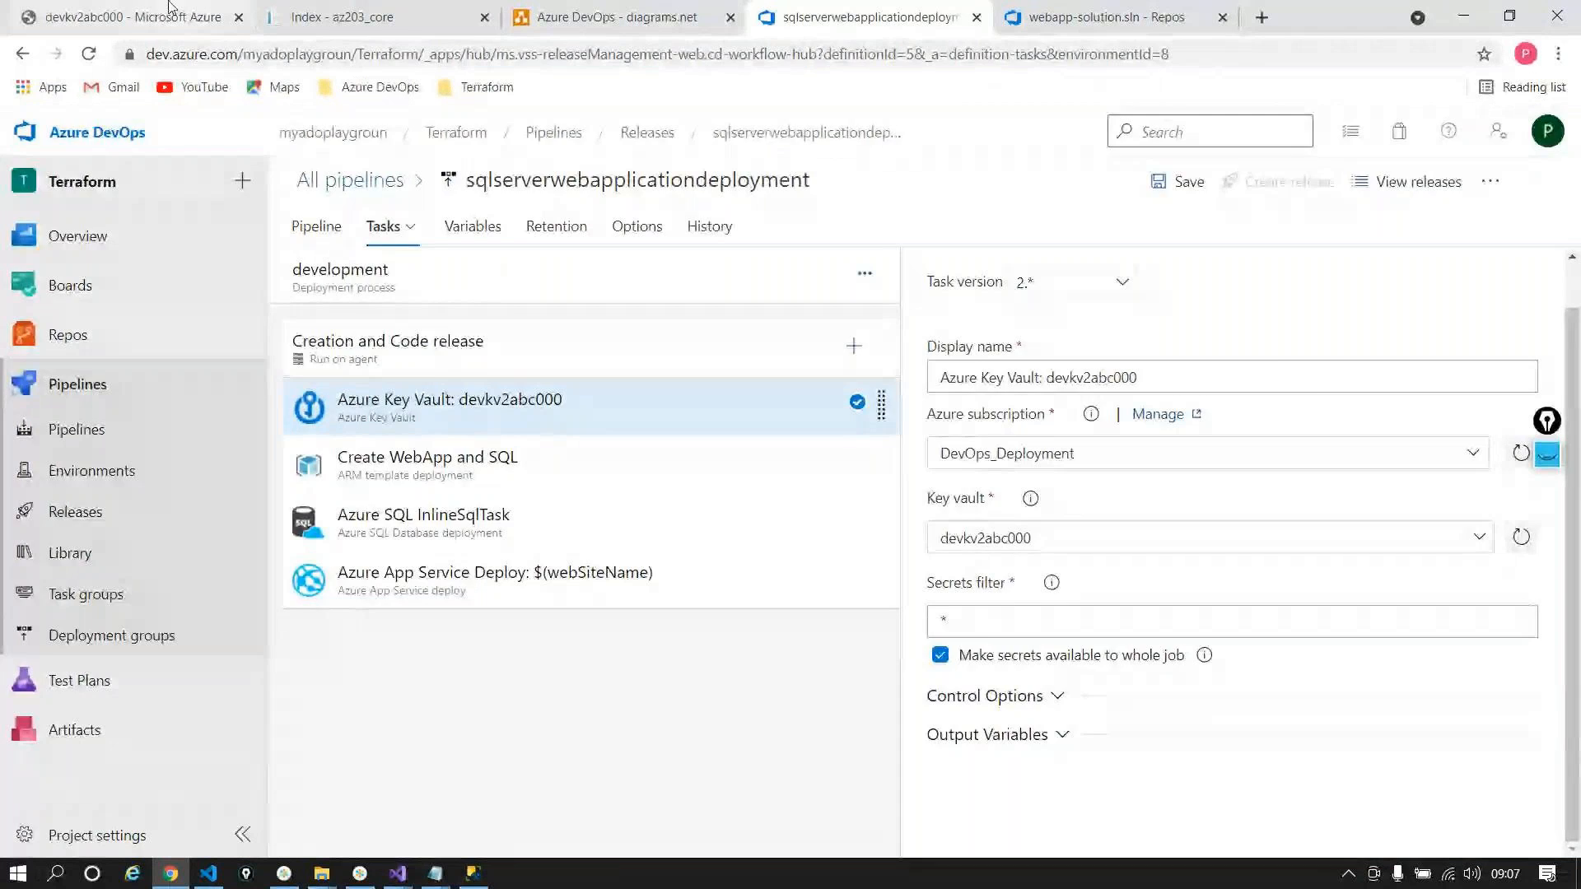
Step: Replace the Secrets filter * with the administratorLoginPassword name copied from the portal
{"action": "left_click", "coordinate": [123, 17]}
{"action": "double_click", "coordinate": [408, 410]}
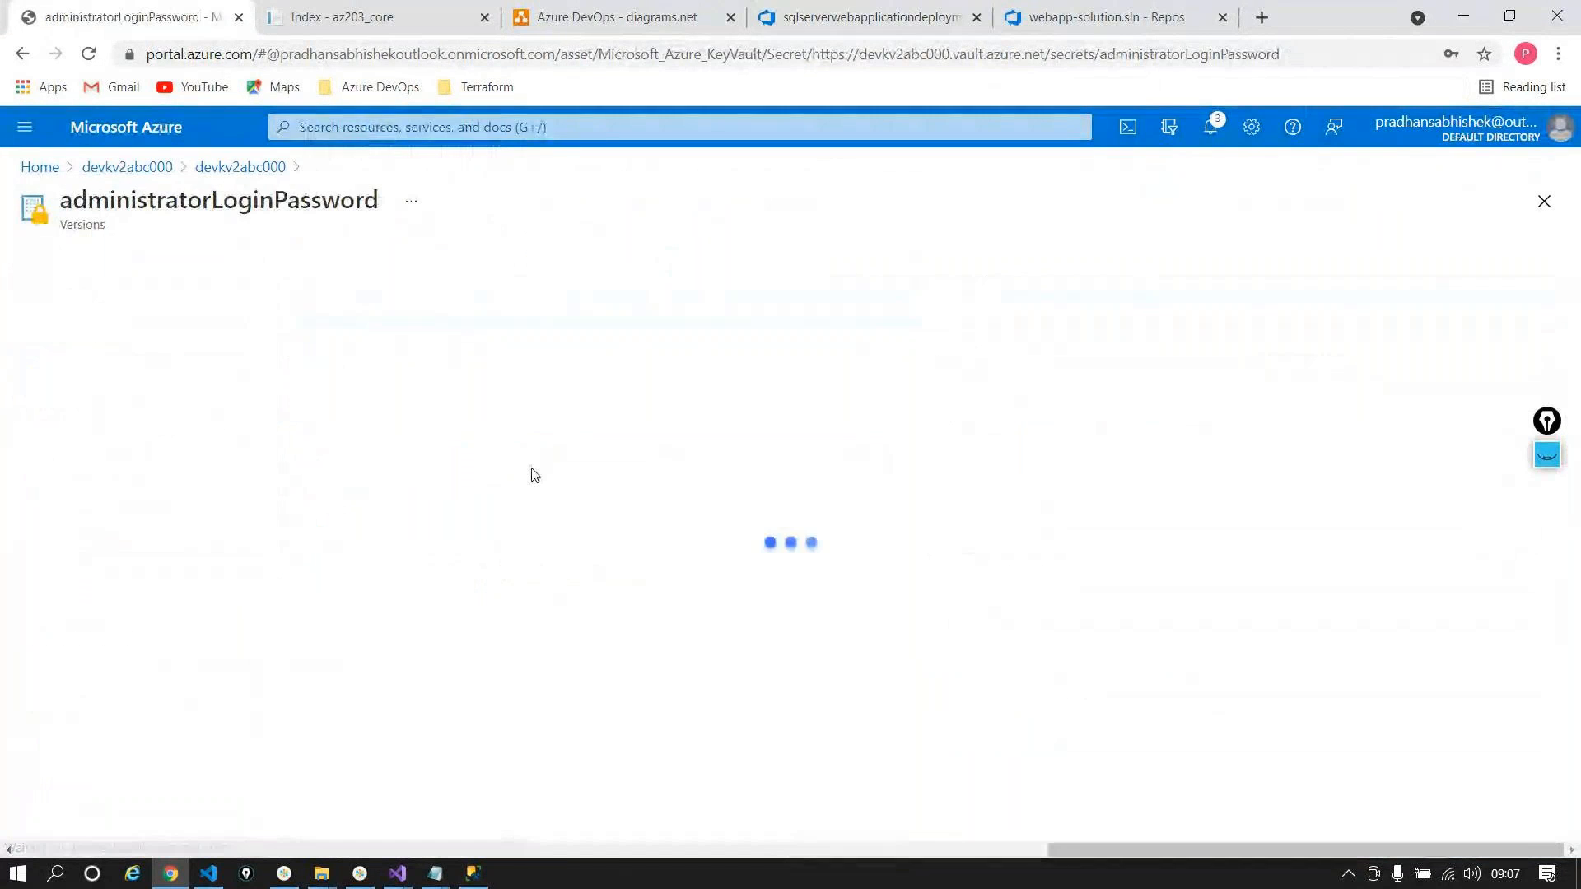
{"action": "double_click", "coordinate": [261, 208]}
{"action": "key", "text": "ctrl+c"}
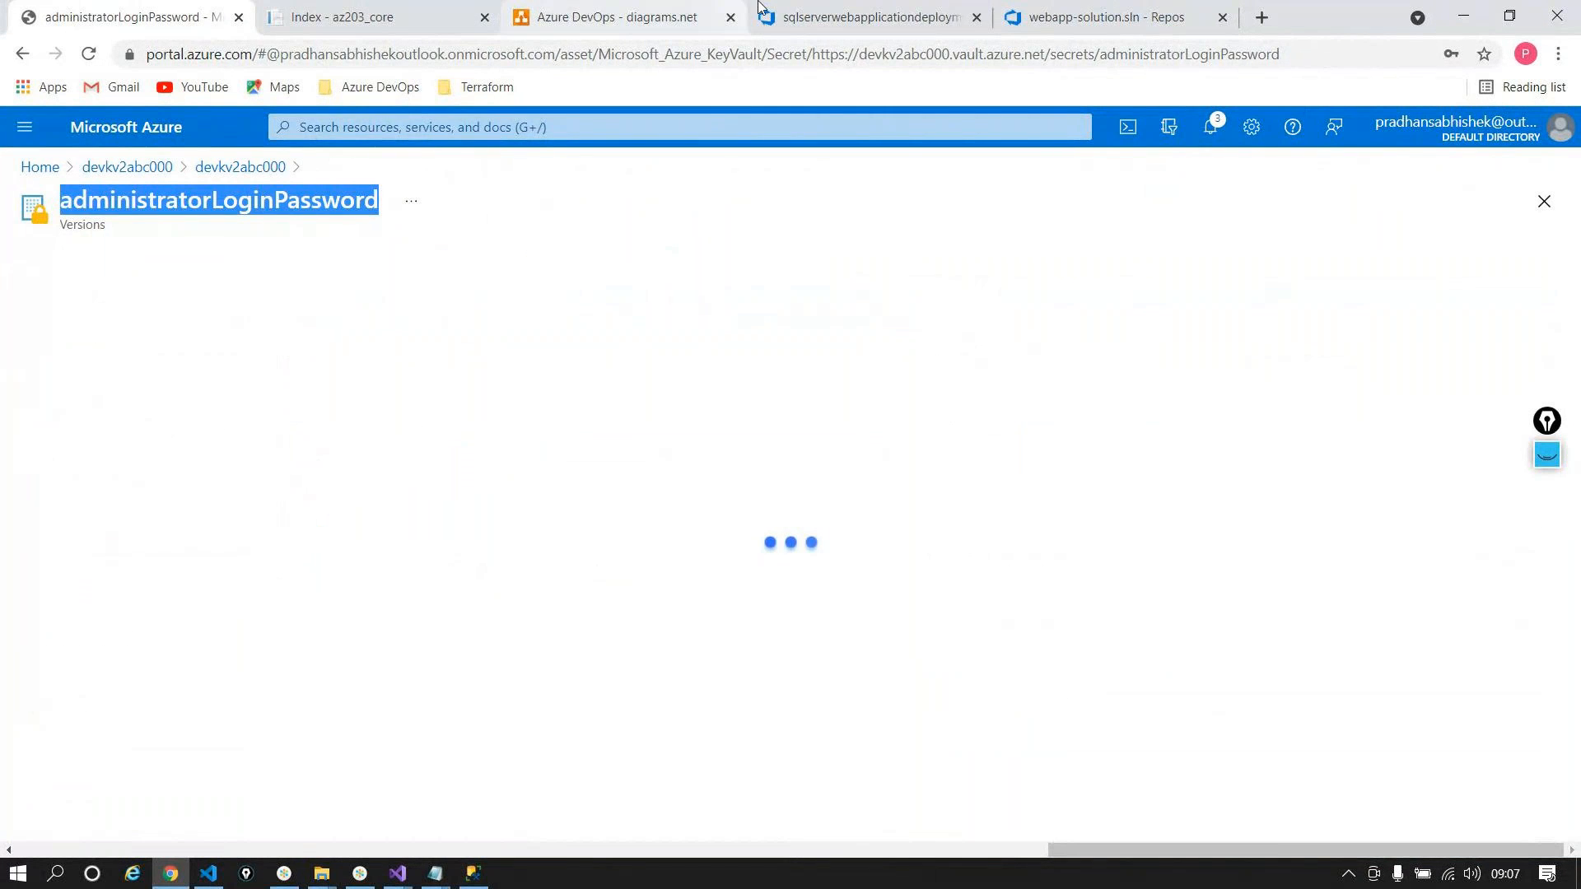
{"action": "left_click", "coordinate": [786, 16]}
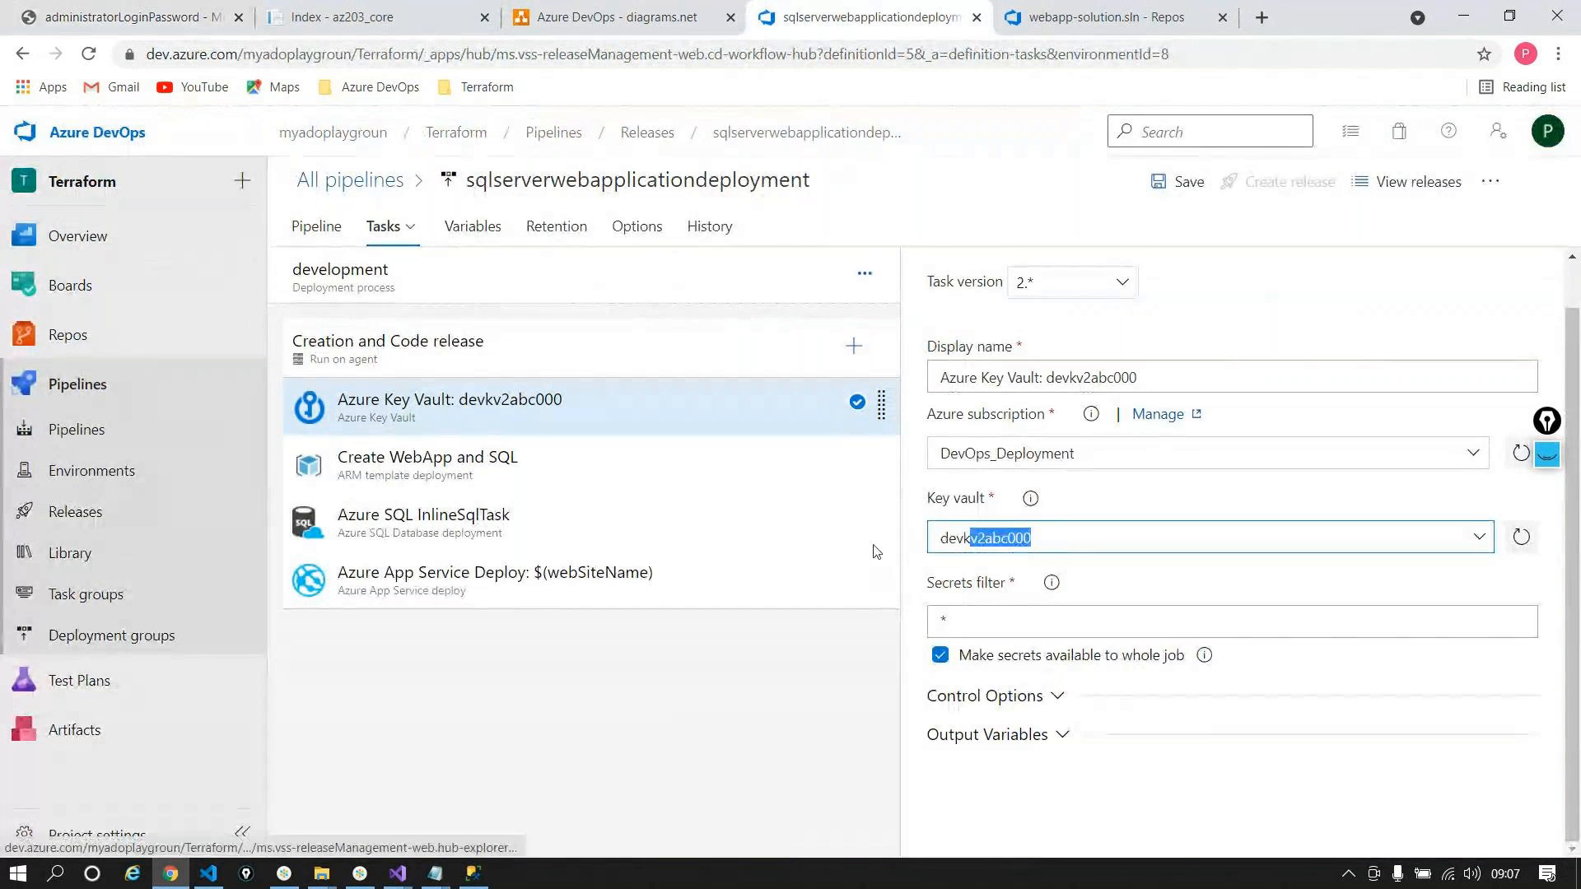
{"action": "double_click", "coordinate": [942, 621]}
{"action": "key", "text": "ctrl+v"}
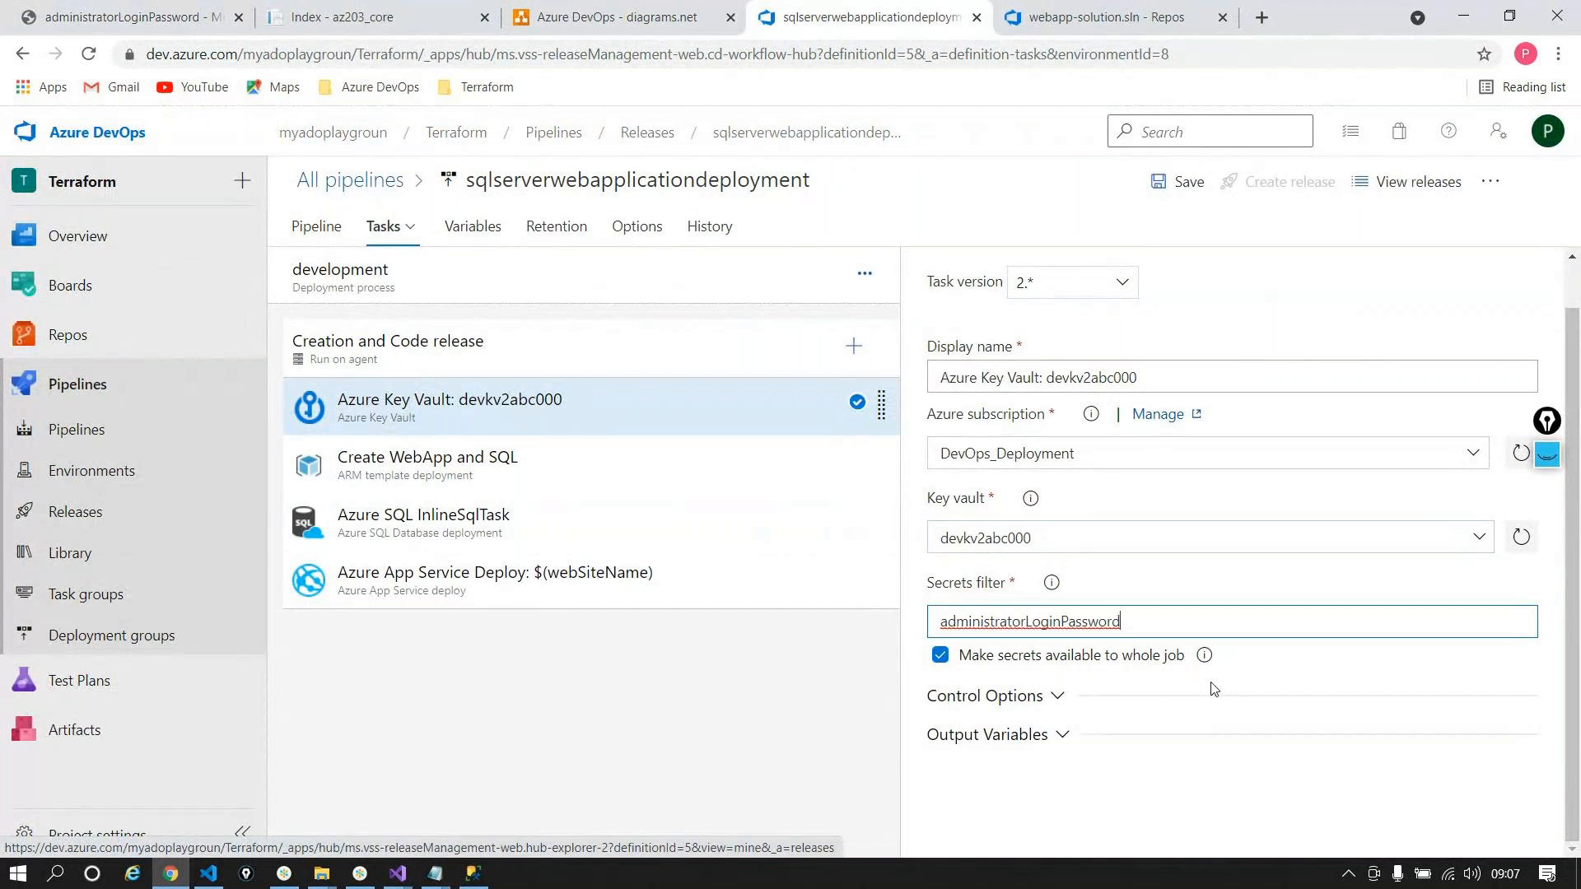
{"action": "left_click", "coordinate": [1132, 793]}
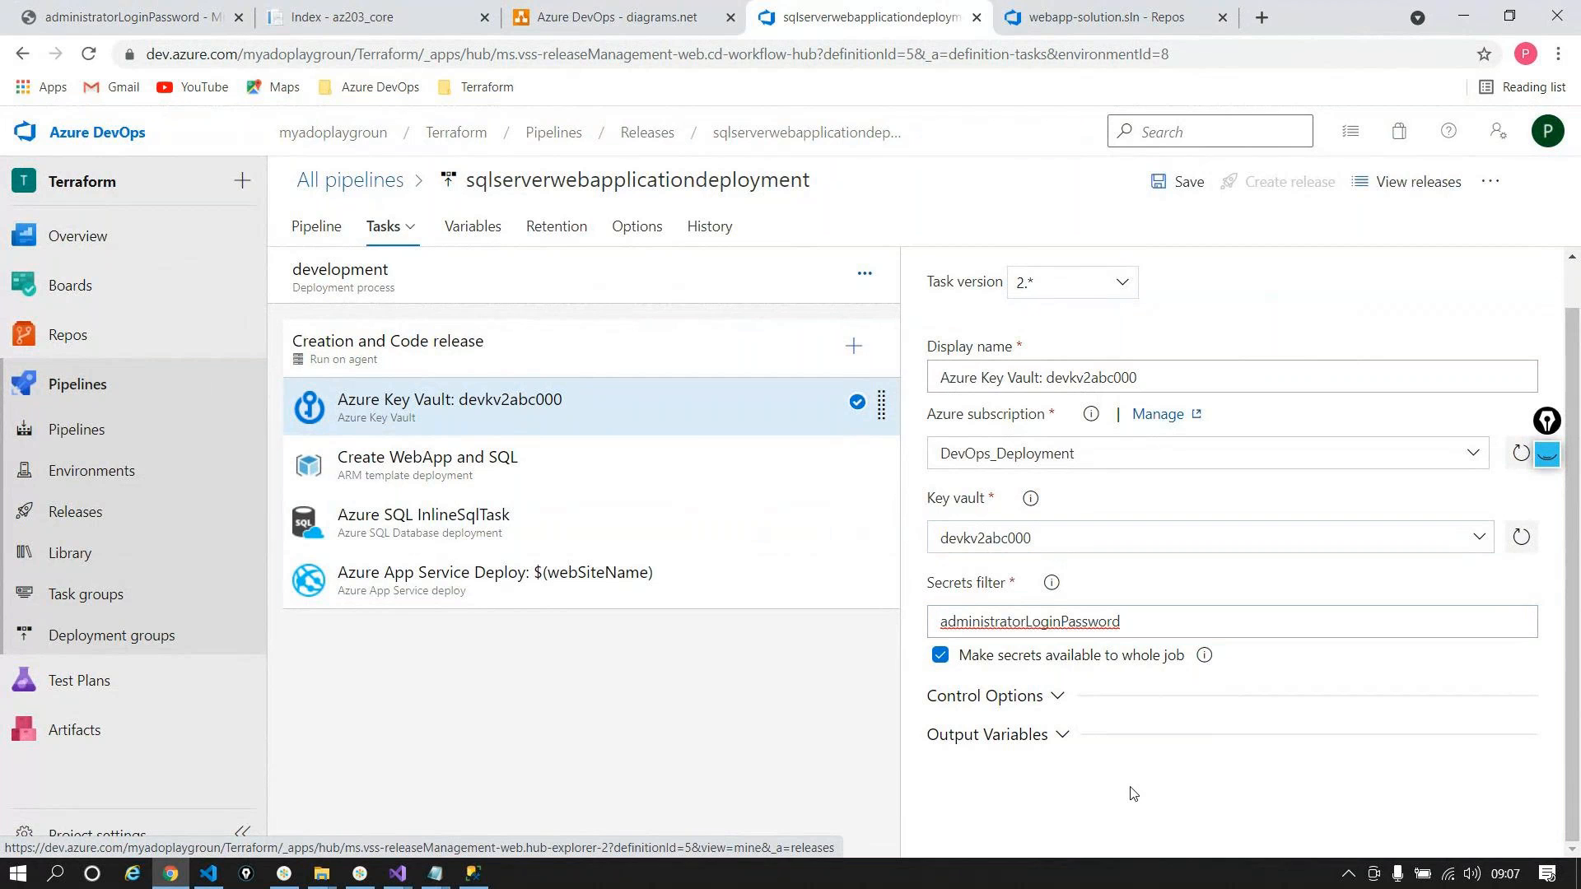
{"action": "mouse_move", "coordinate": [1055, 582]}
{"action": "left_click_drag", "start_coordinate": [1125, 623], "coordinate": [825, 466]}
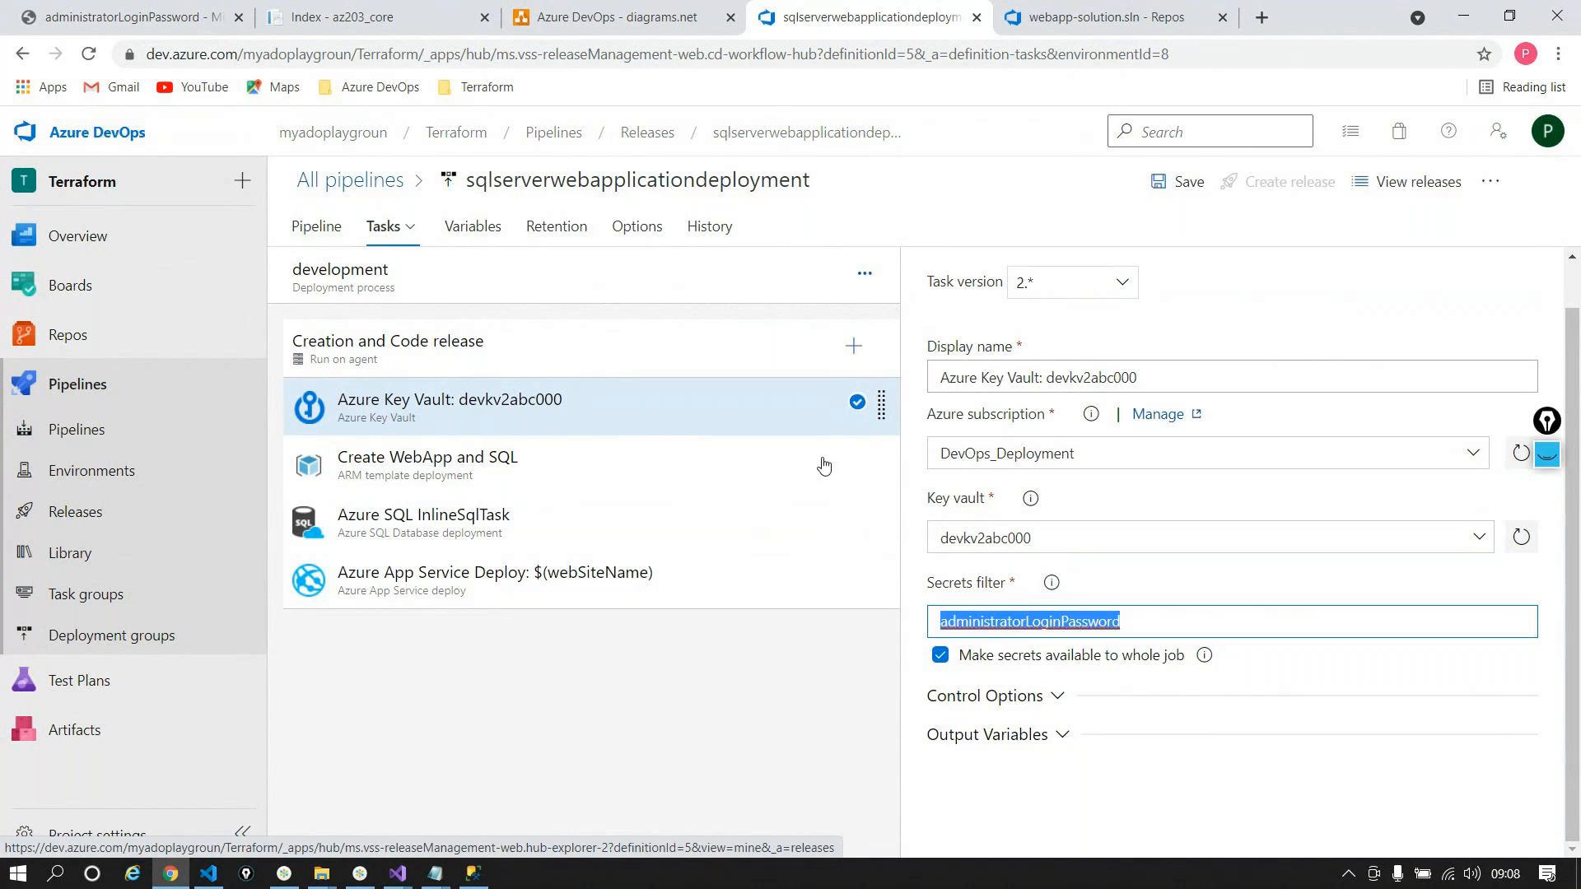
Step: Check the pipeline variables, then return to the development stage's tasks
{"action": "left_click", "coordinate": [452, 226]}
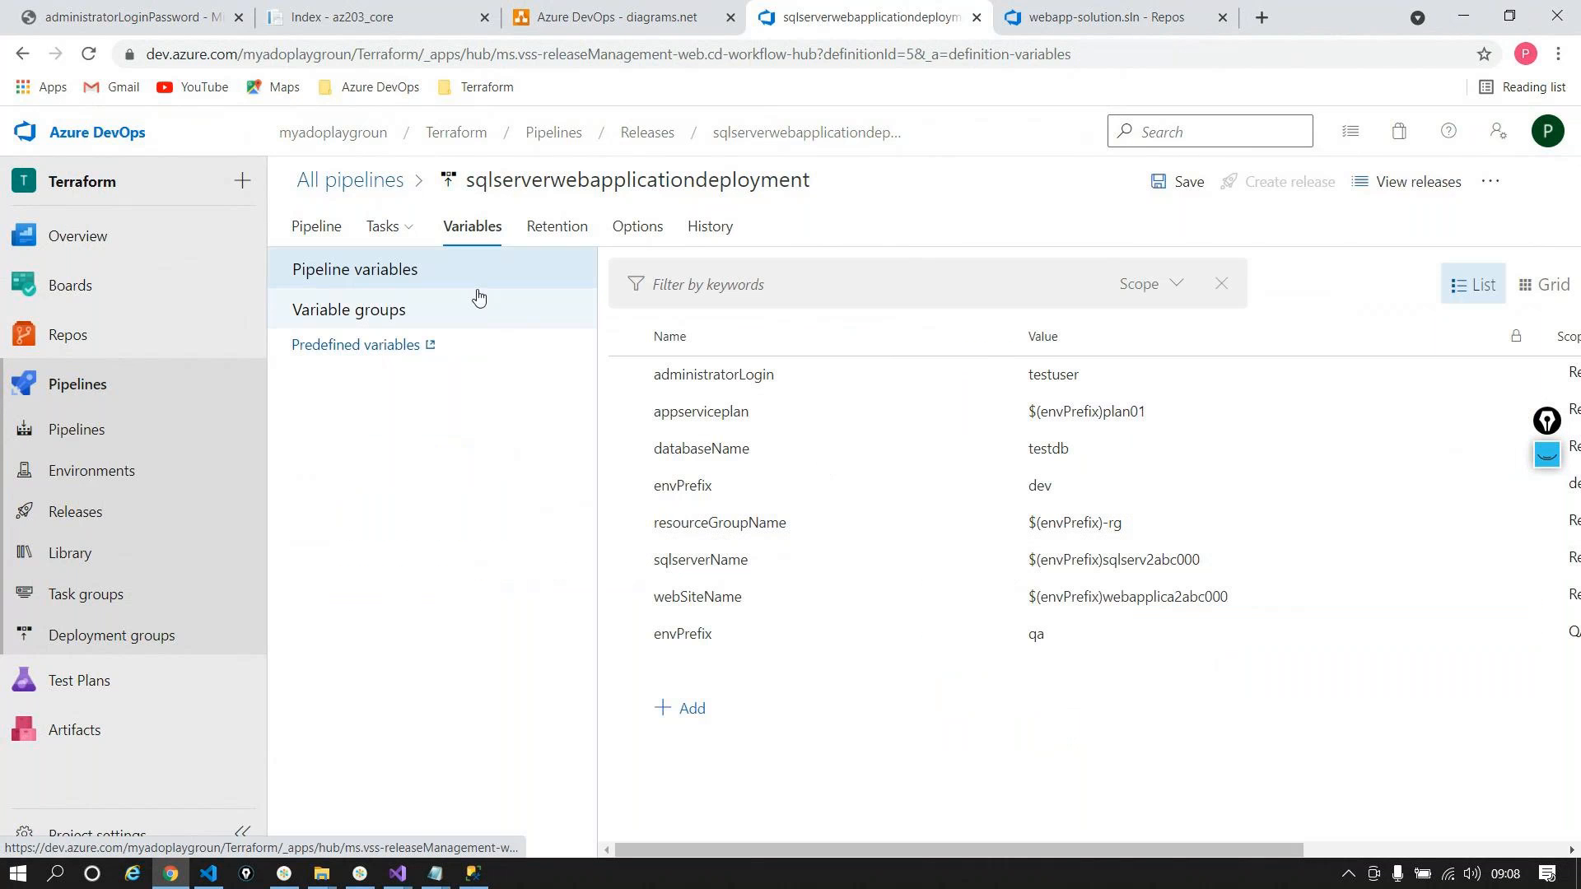
{"action": "left_click", "coordinate": [382, 227]}
{"action": "left_click", "coordinate": [326, 278]}
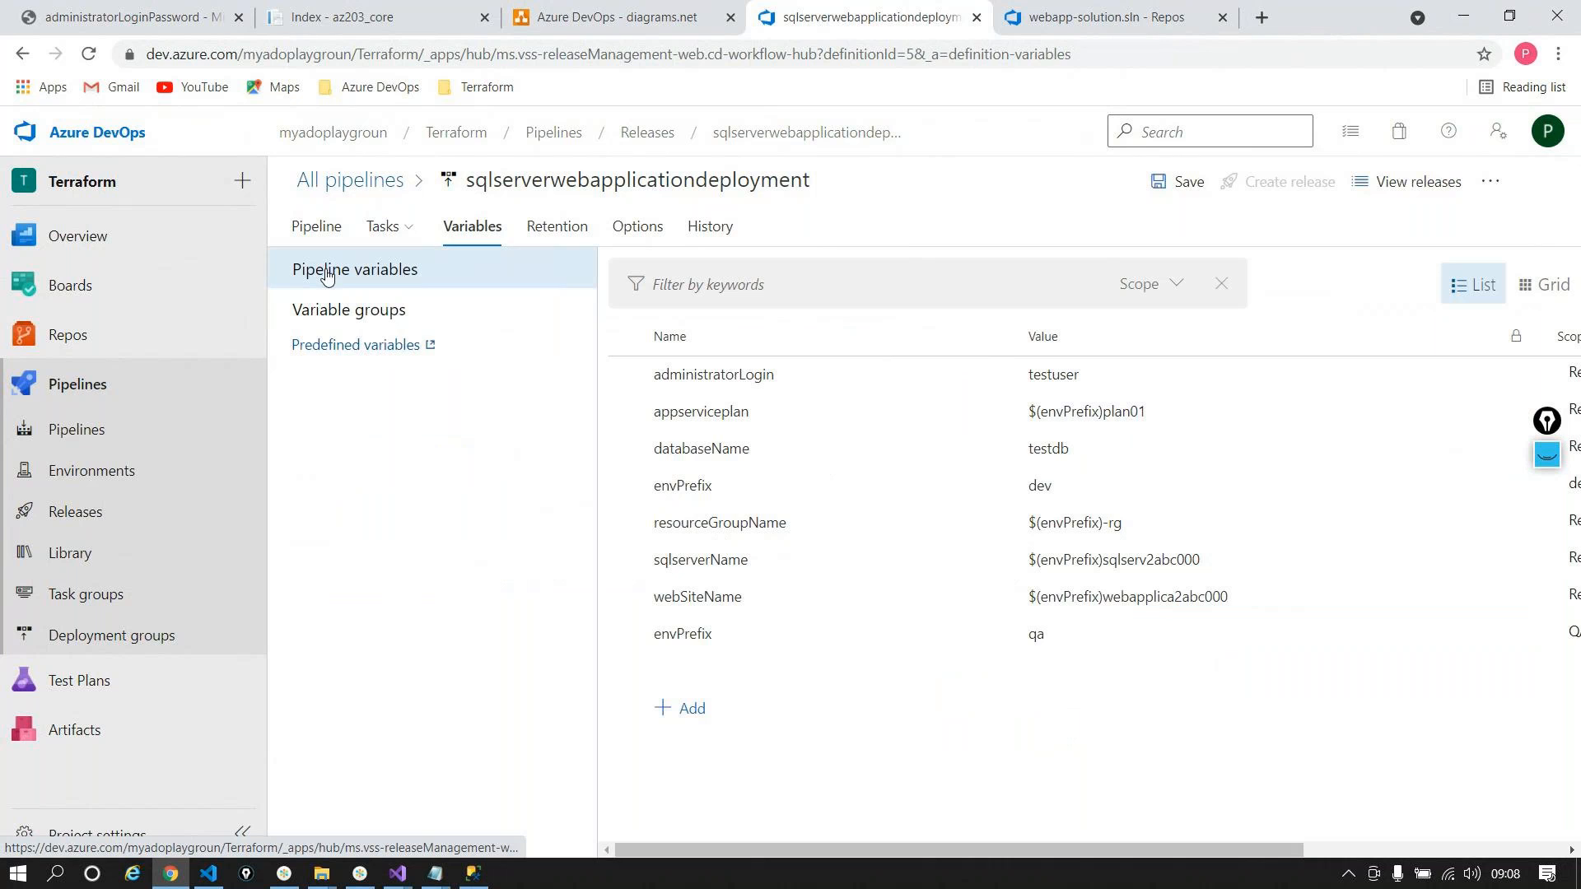
{"action": "left_click", "coordinate": [327, 231]}
{"action": "left_click", "coordinate": [651, 458]}
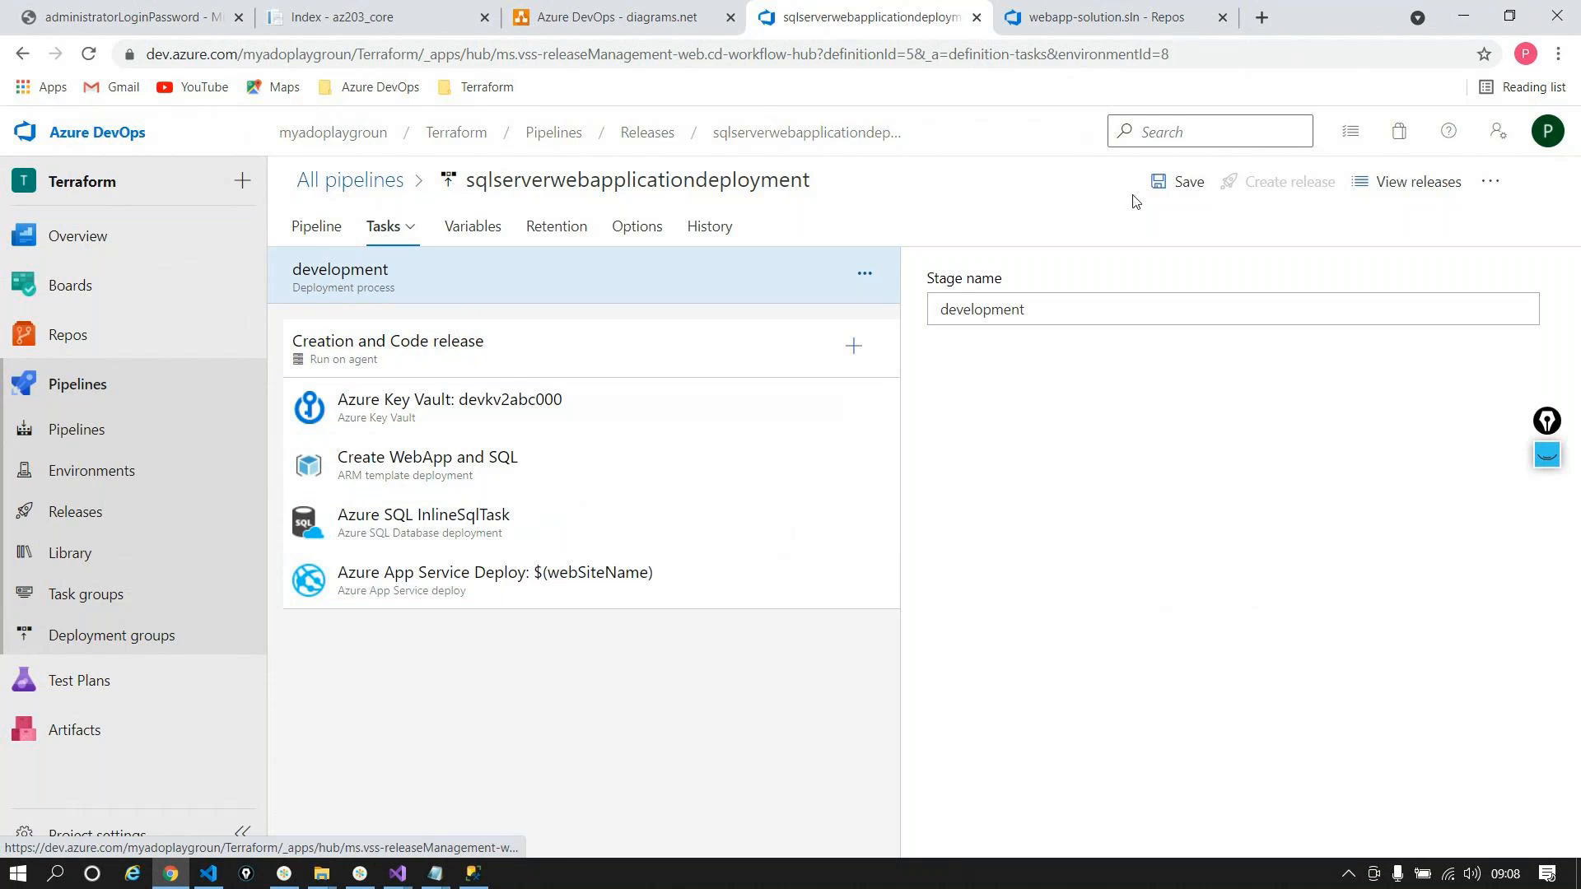
Step: Save the pipeline with the comment 'Added a KV task'
{"action": "left_click", "coordinate": [1174, 181]}
{"action": "left_click", "coordinate": [684, 483]}
{"action": "type", "text": "Added"}
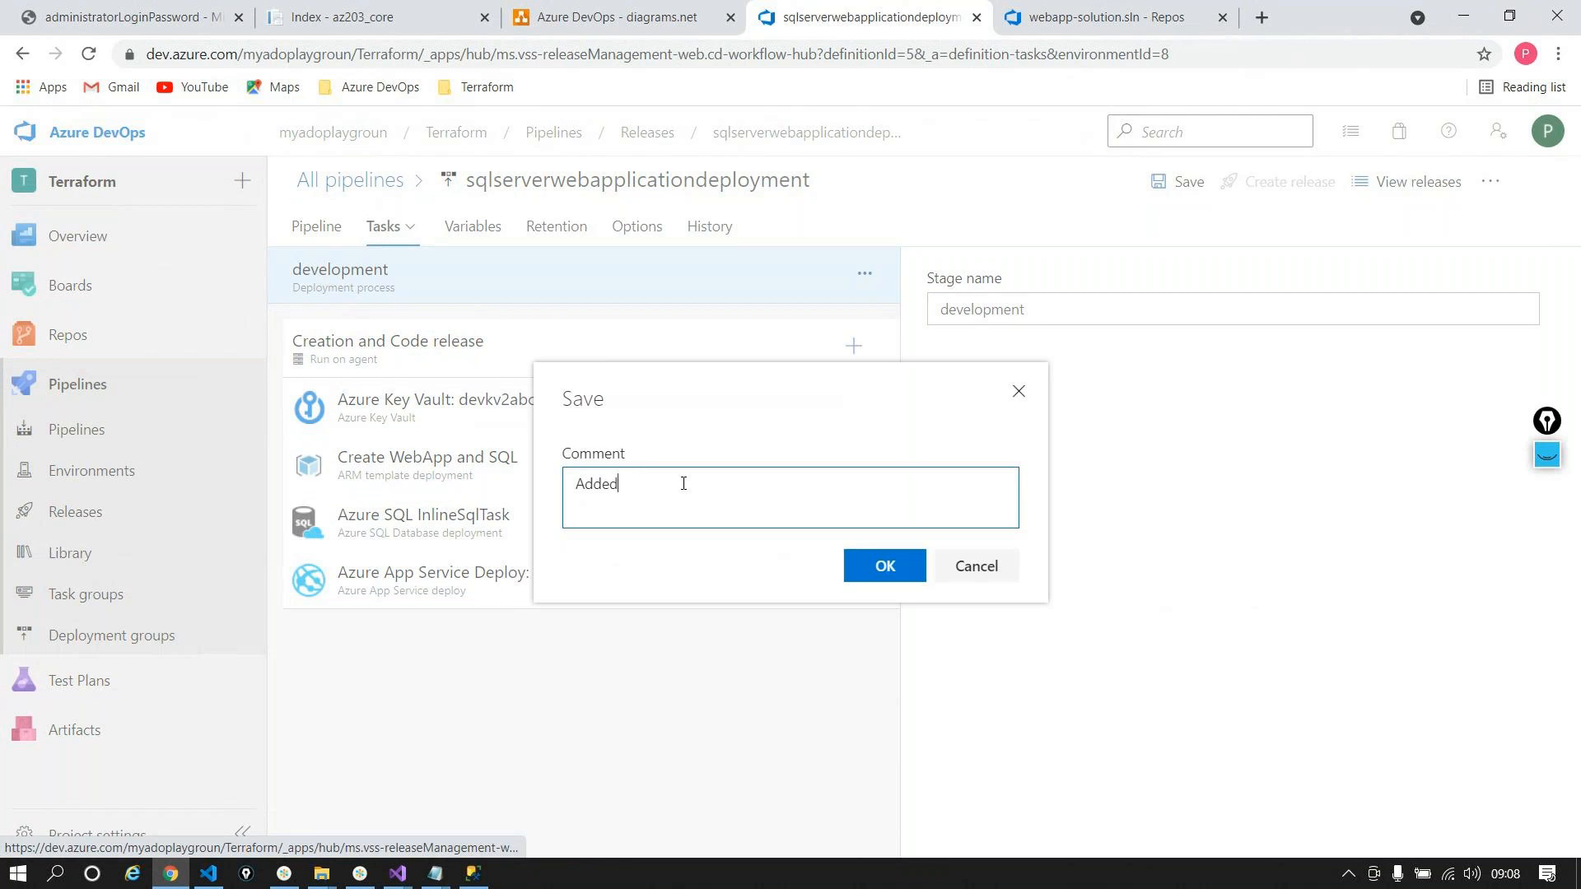
{"action": "type", "text": " a KBV"}
{"action": "key", "text": "BackSpace"}
{"action": "key", "text": "BackSpace"}
{"action": "key", "text": "BackSpace"}
{"action": "type", "text": "KV task"}
{"action": "left_click", "coordinate": [875, 577]}
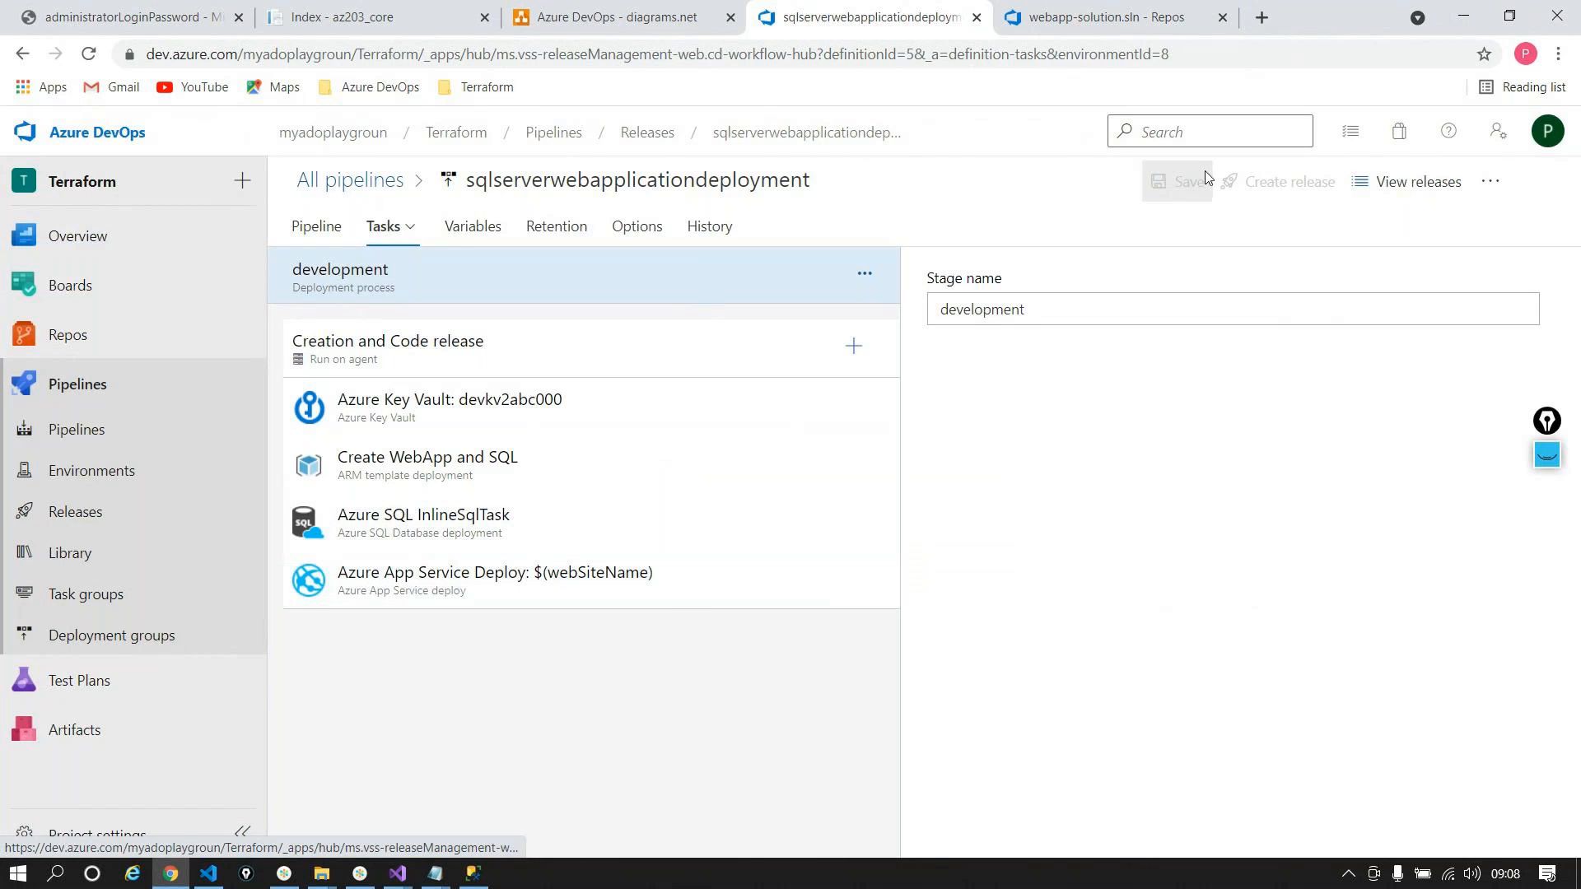
Step: Create Release-2 with QA and development both set to manual trigger, then open it
{"action": "left_click", "coordinate": [1260, 183]}
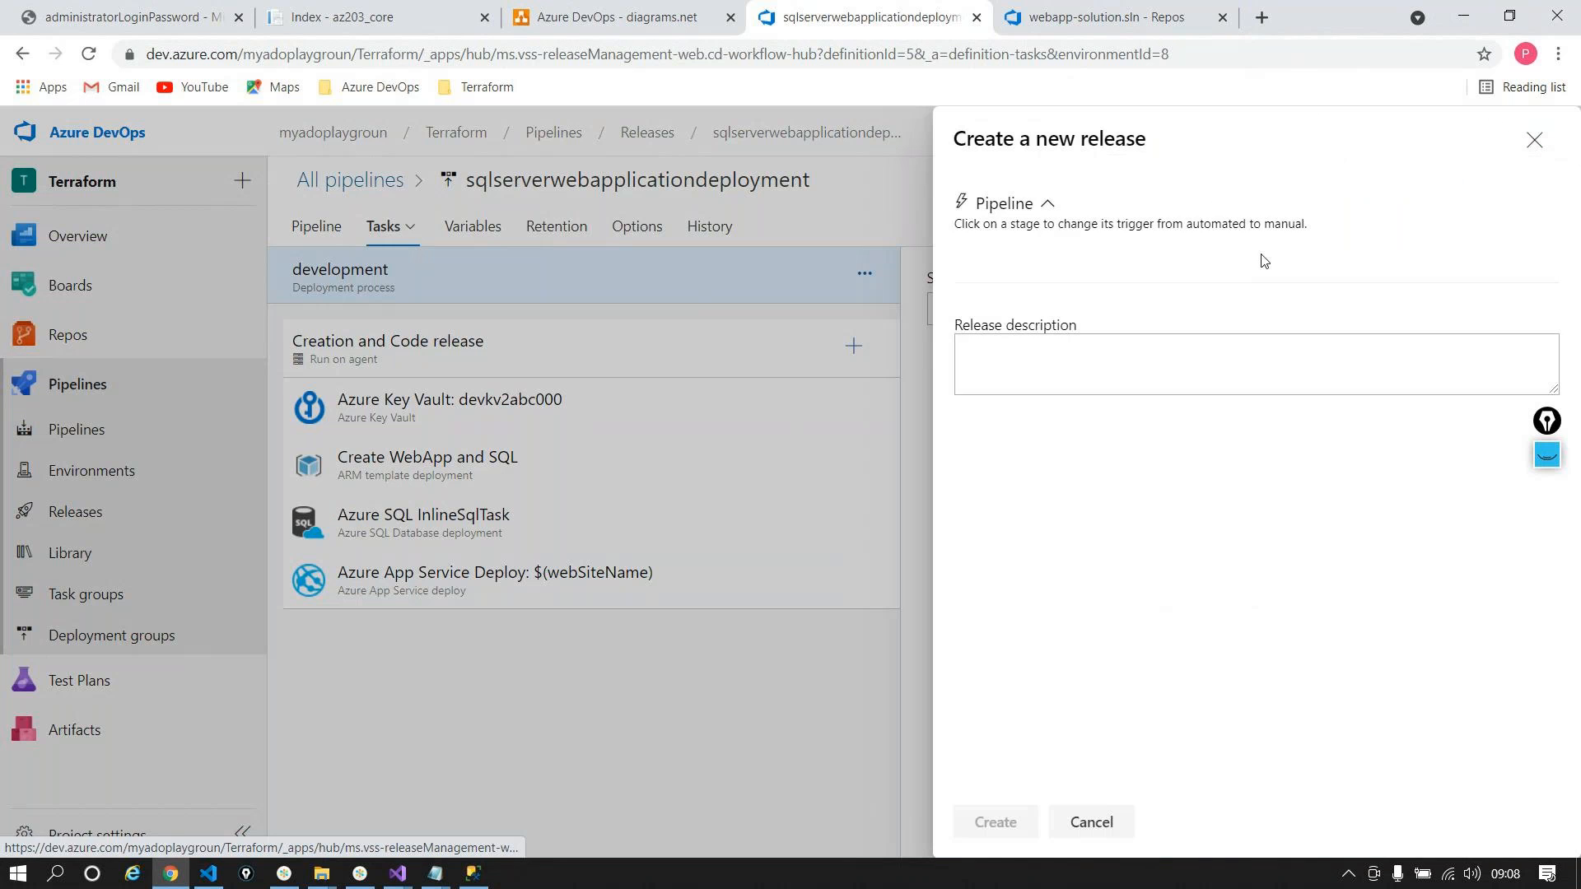
{"action": "left_click", "coordinate": [1244, 293]}
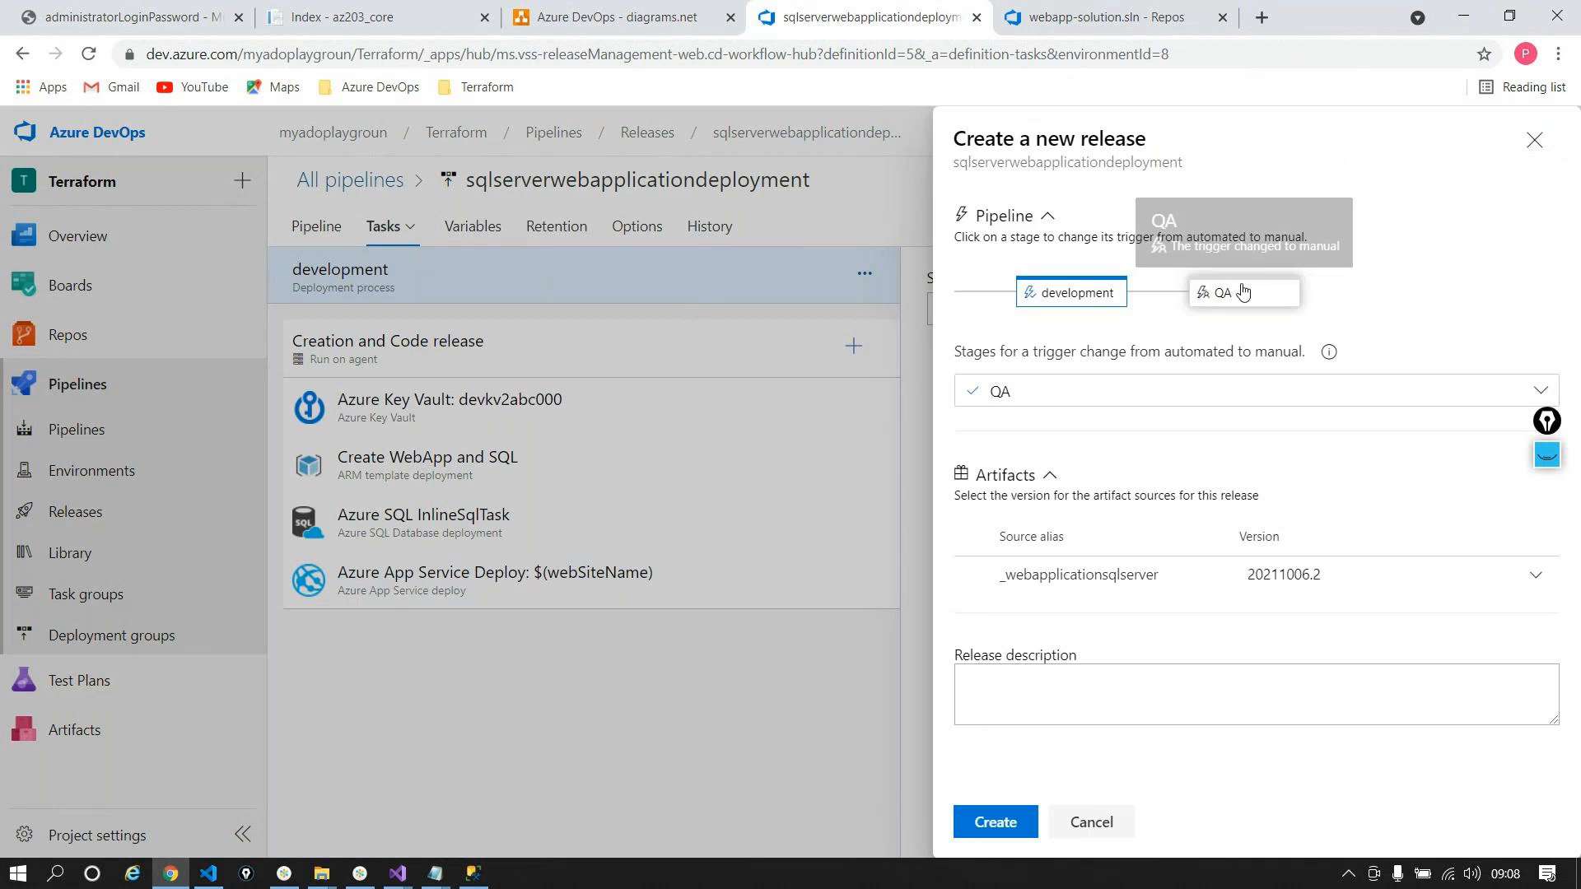
{"action": "left_click", "coordinate": [1095, 293]}
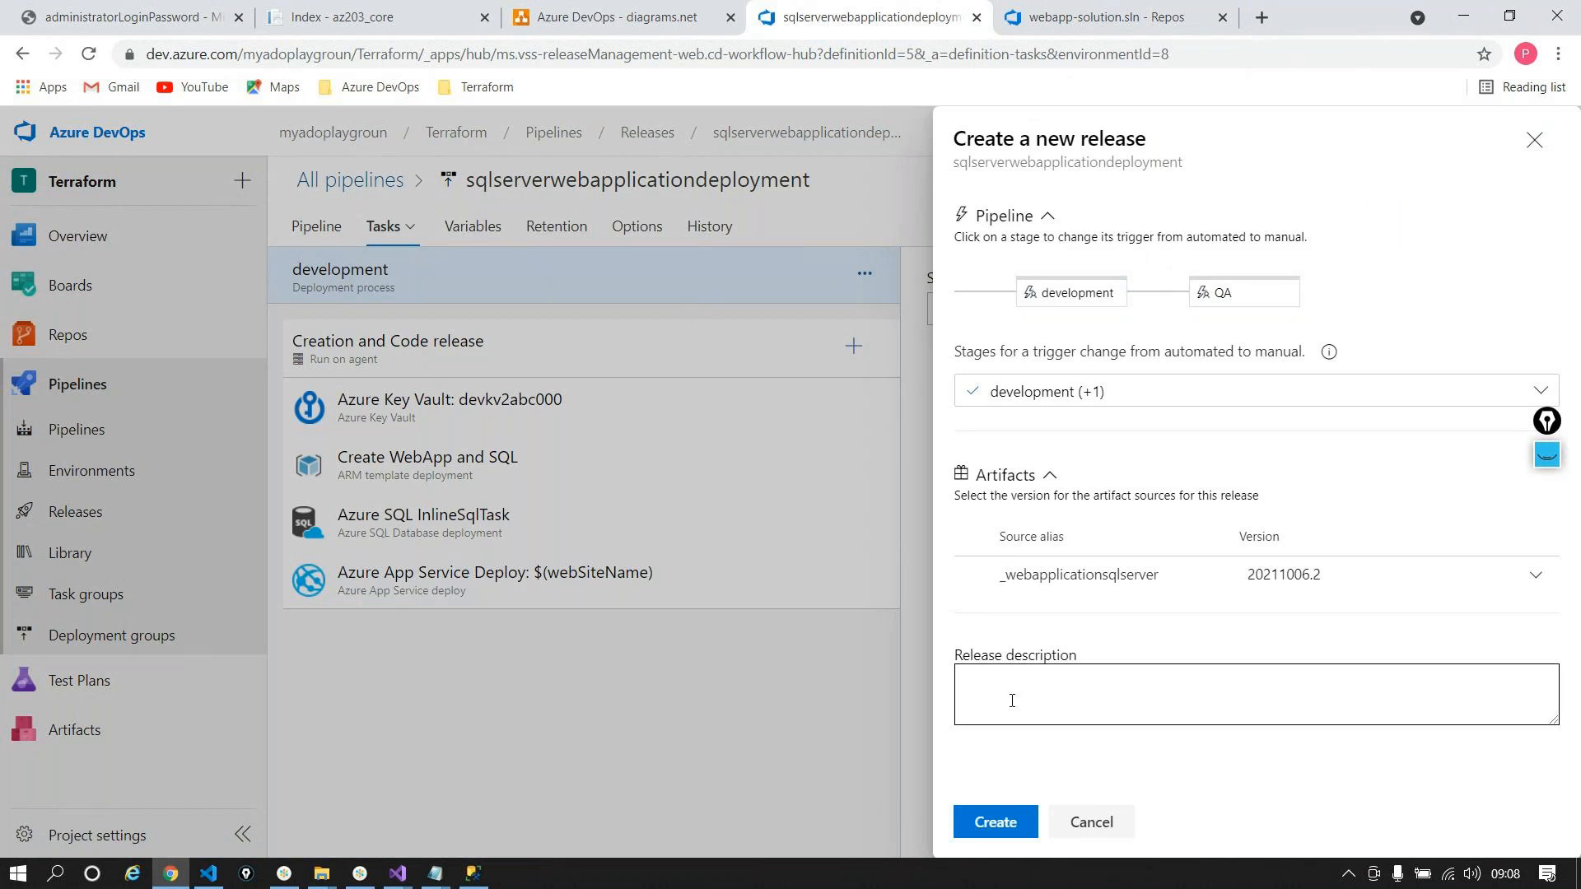
{"action": "left_click", "coordinate": [996, 820]}
{"action": "left_click", "coordinate": [395, 238]}
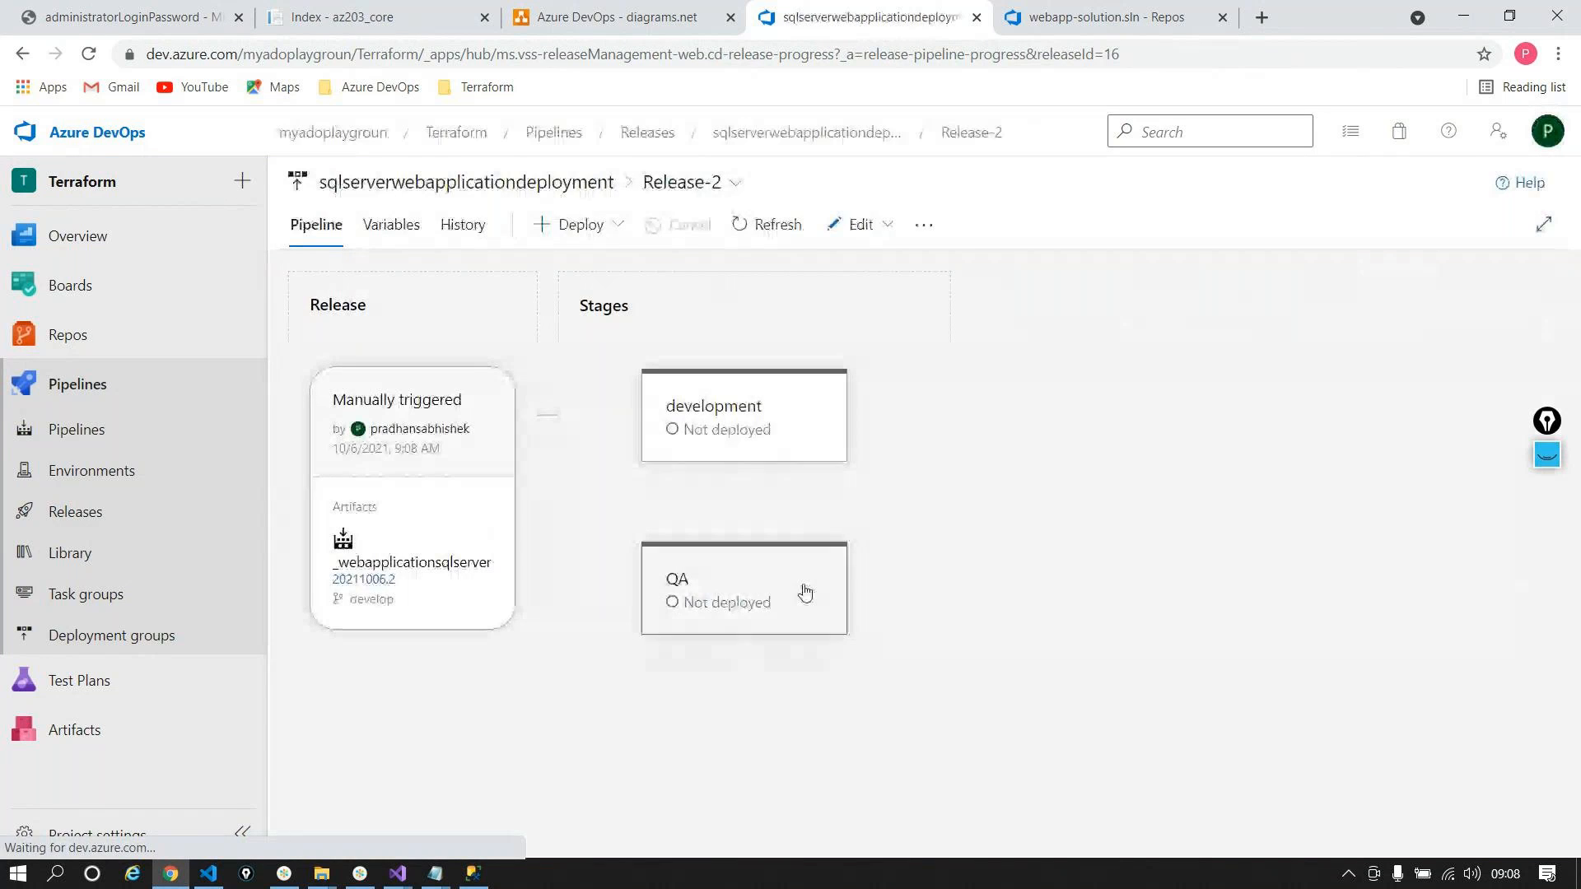
Step: Deploy Release-2 to the development stage and open the Creation and Code job log
{"action": "left_click", "coordinate": [696, 483]}
{"action": "left_click", "coordinate": [797, 811]}
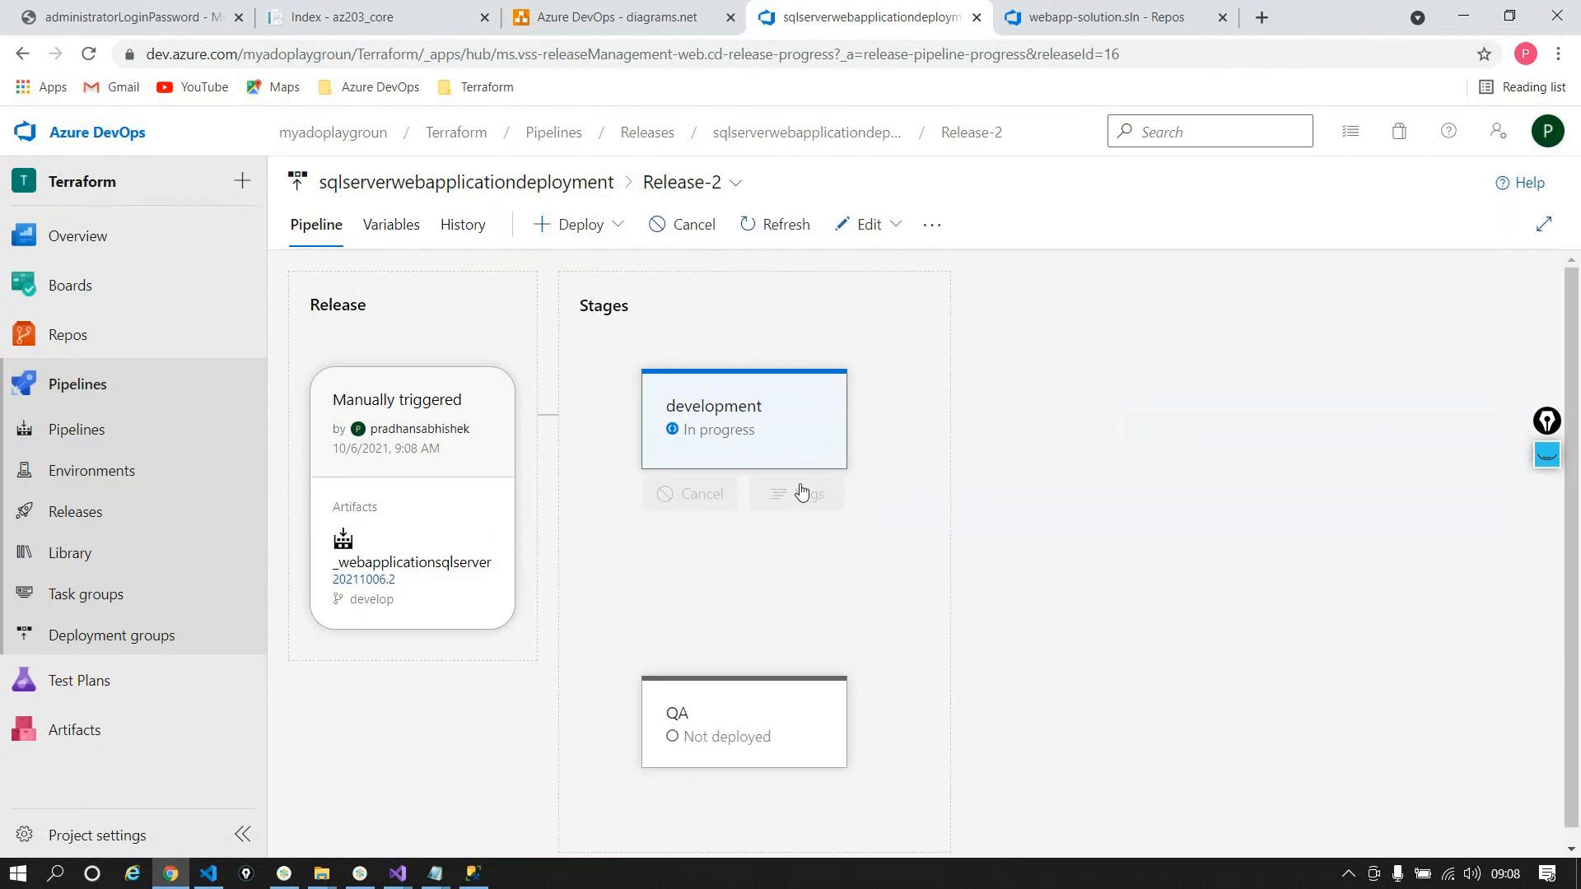
{"action": "left_click", "coordinate": [731, 383]}
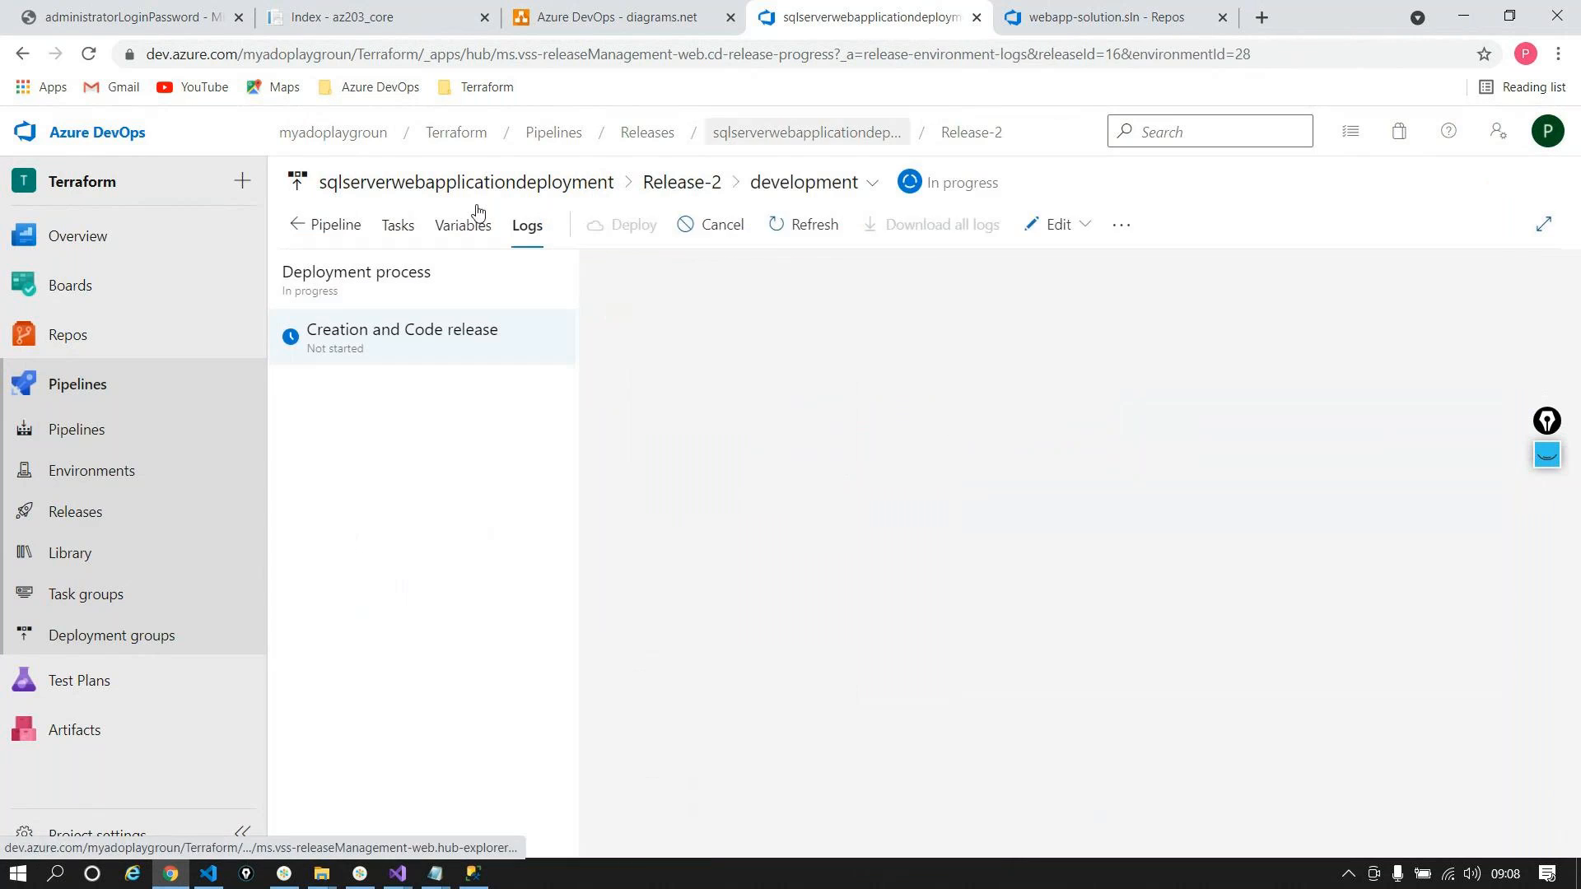
{"action": "left_click", "coordinate": [532, 351]}
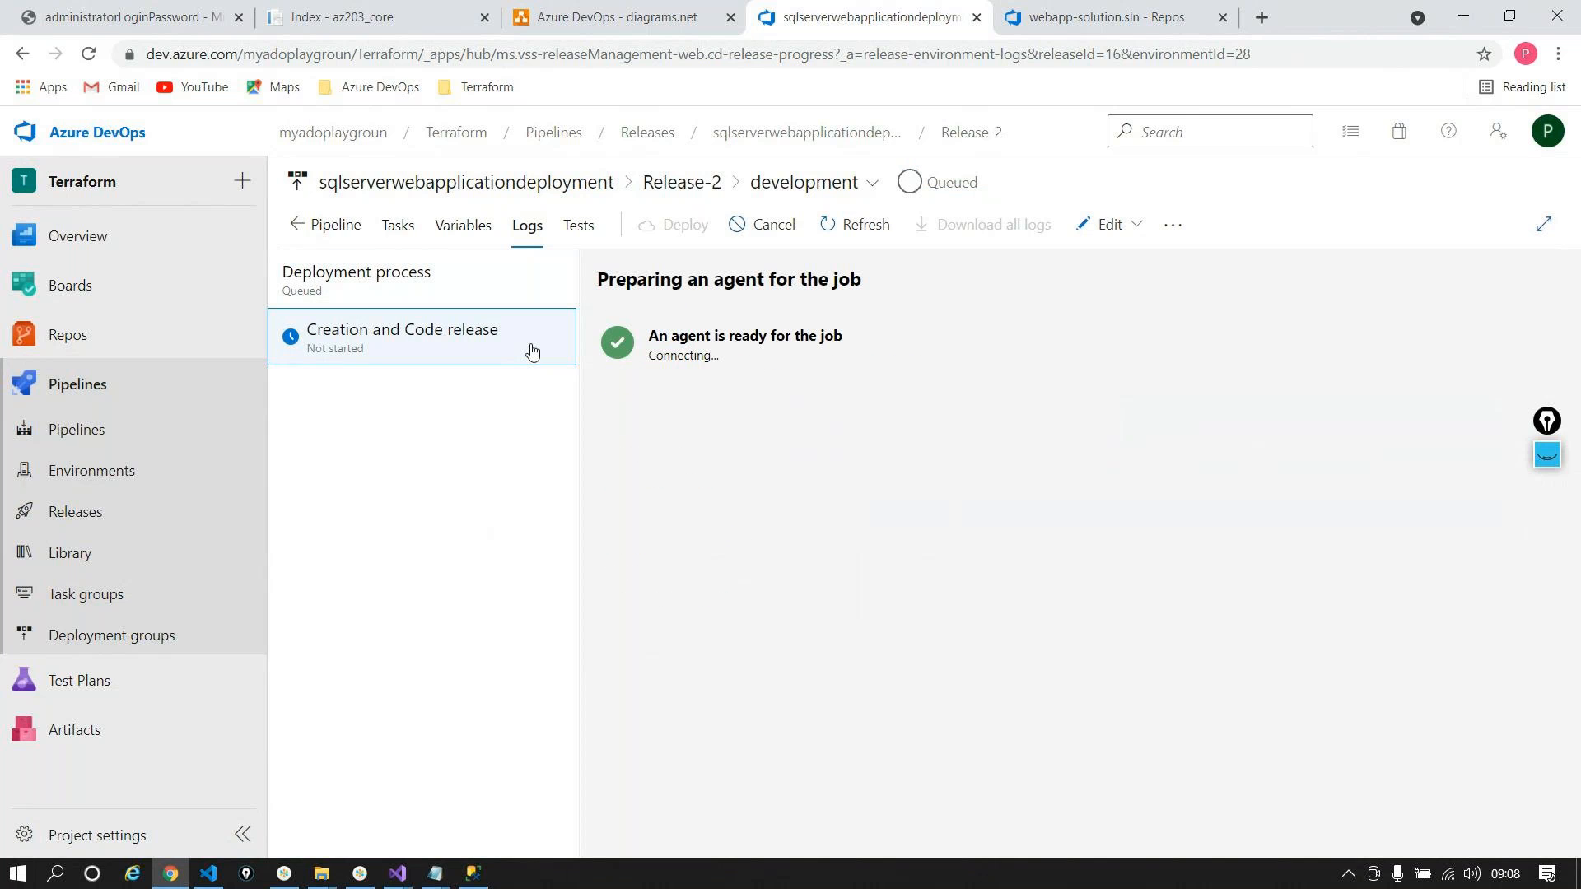
Step: Review the release's Azure Key Vault task settings and variables, then return to the logs
{"action": "left_click", "coordinate": [395, 224]}
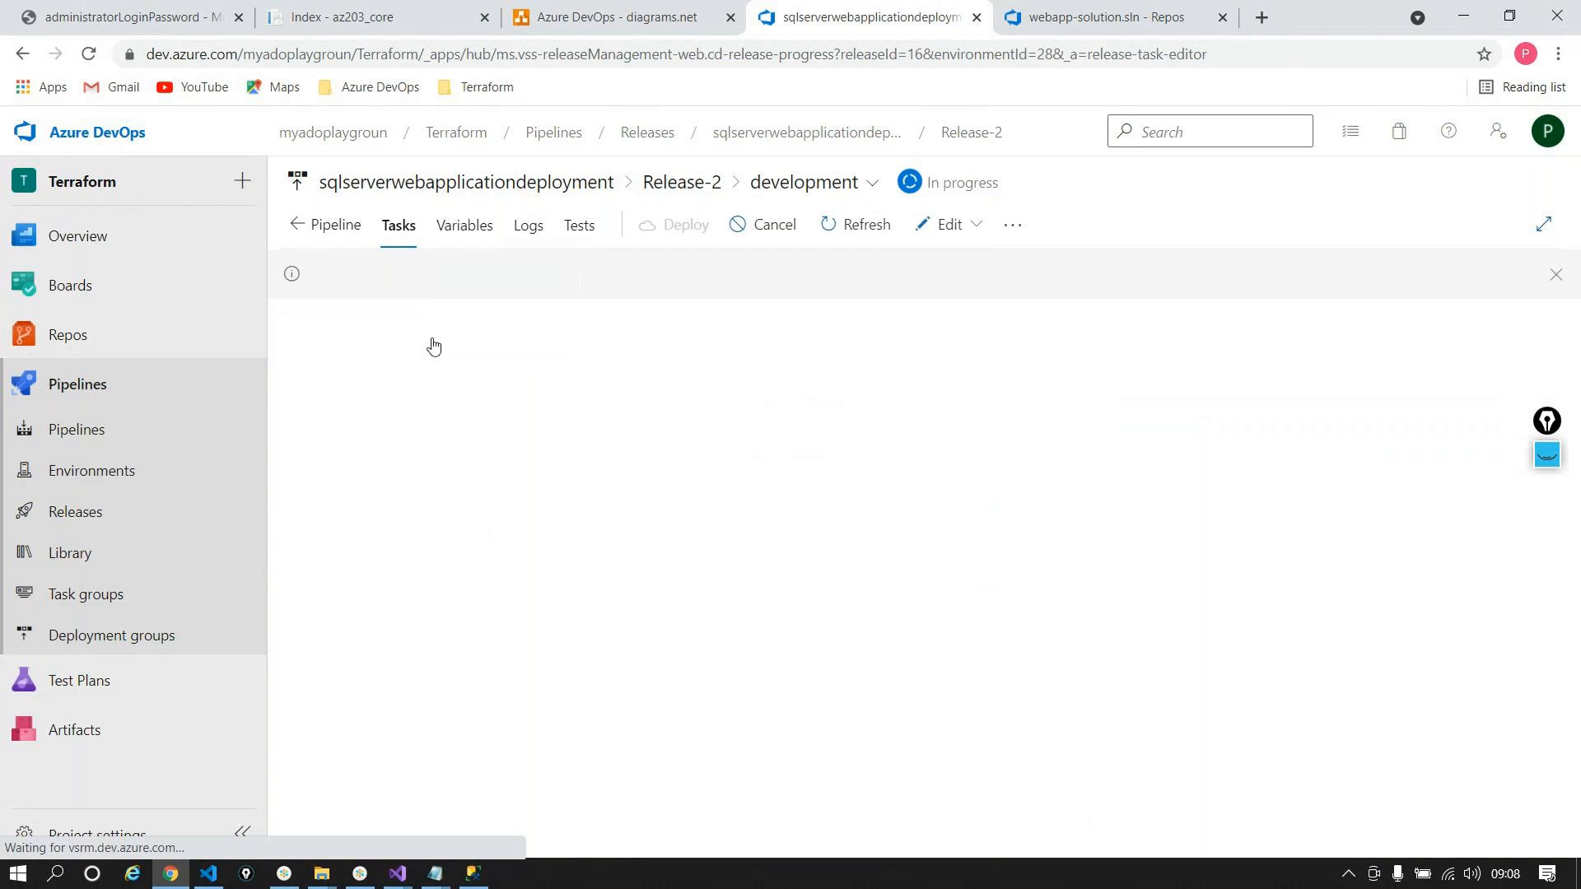
{"action": "left_click", "coordinate": [443, 471]}
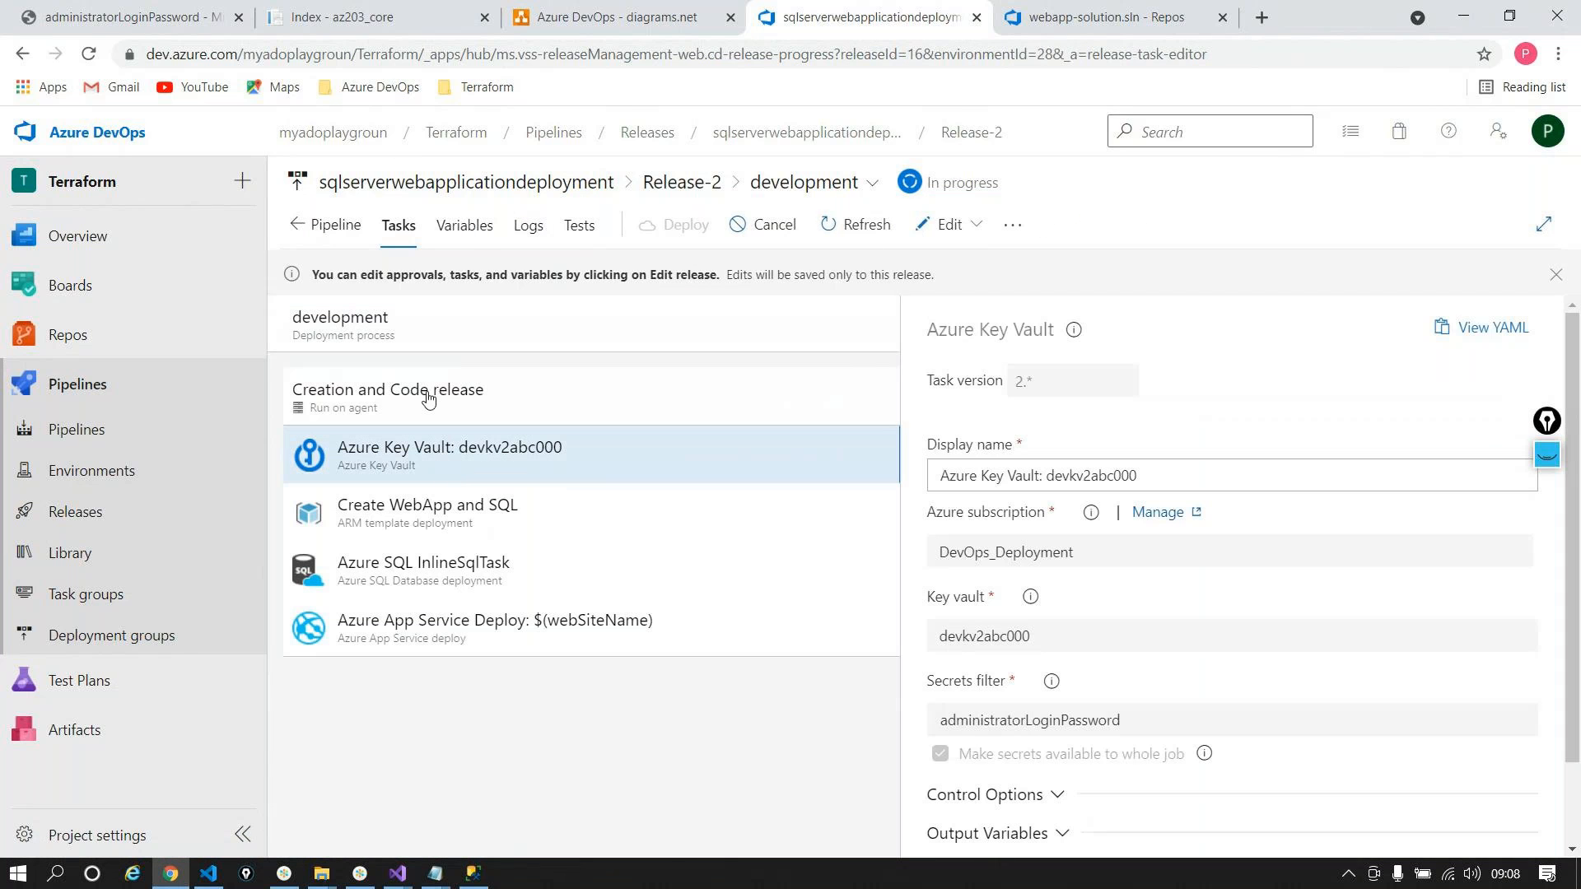
{"action": "left_click", "coordinate": [474, 229]}
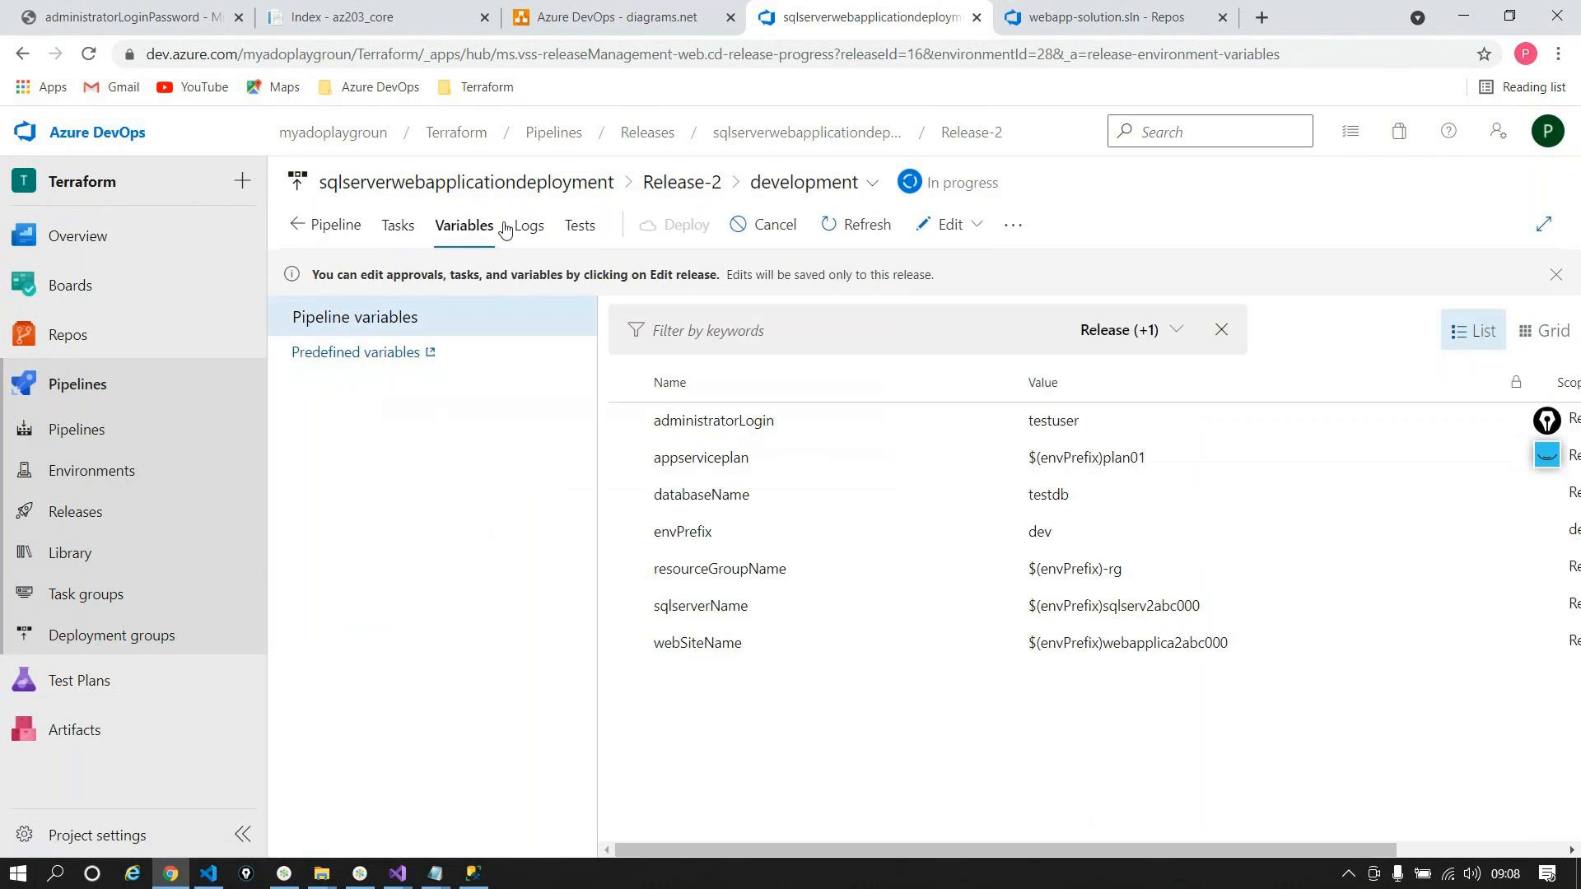
{"action": "left_click", "coordinate": [525, 225]}
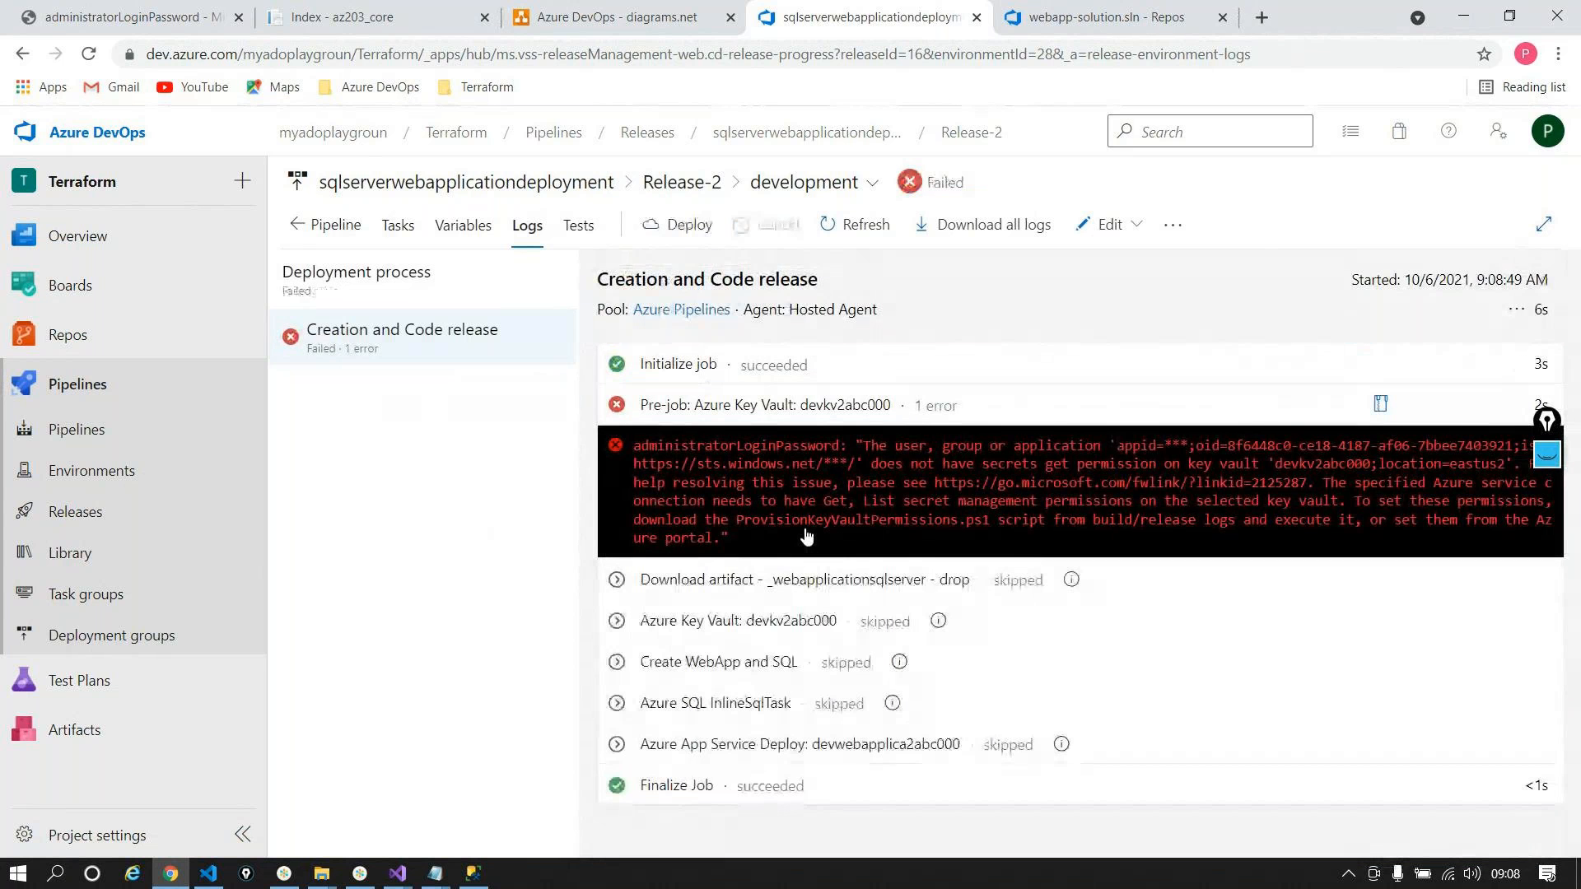
Step: Open the full Pre-job Azure Key Vault log and scroll across its permission error
{"action": "left_click", "coordinate": [674, 406]}
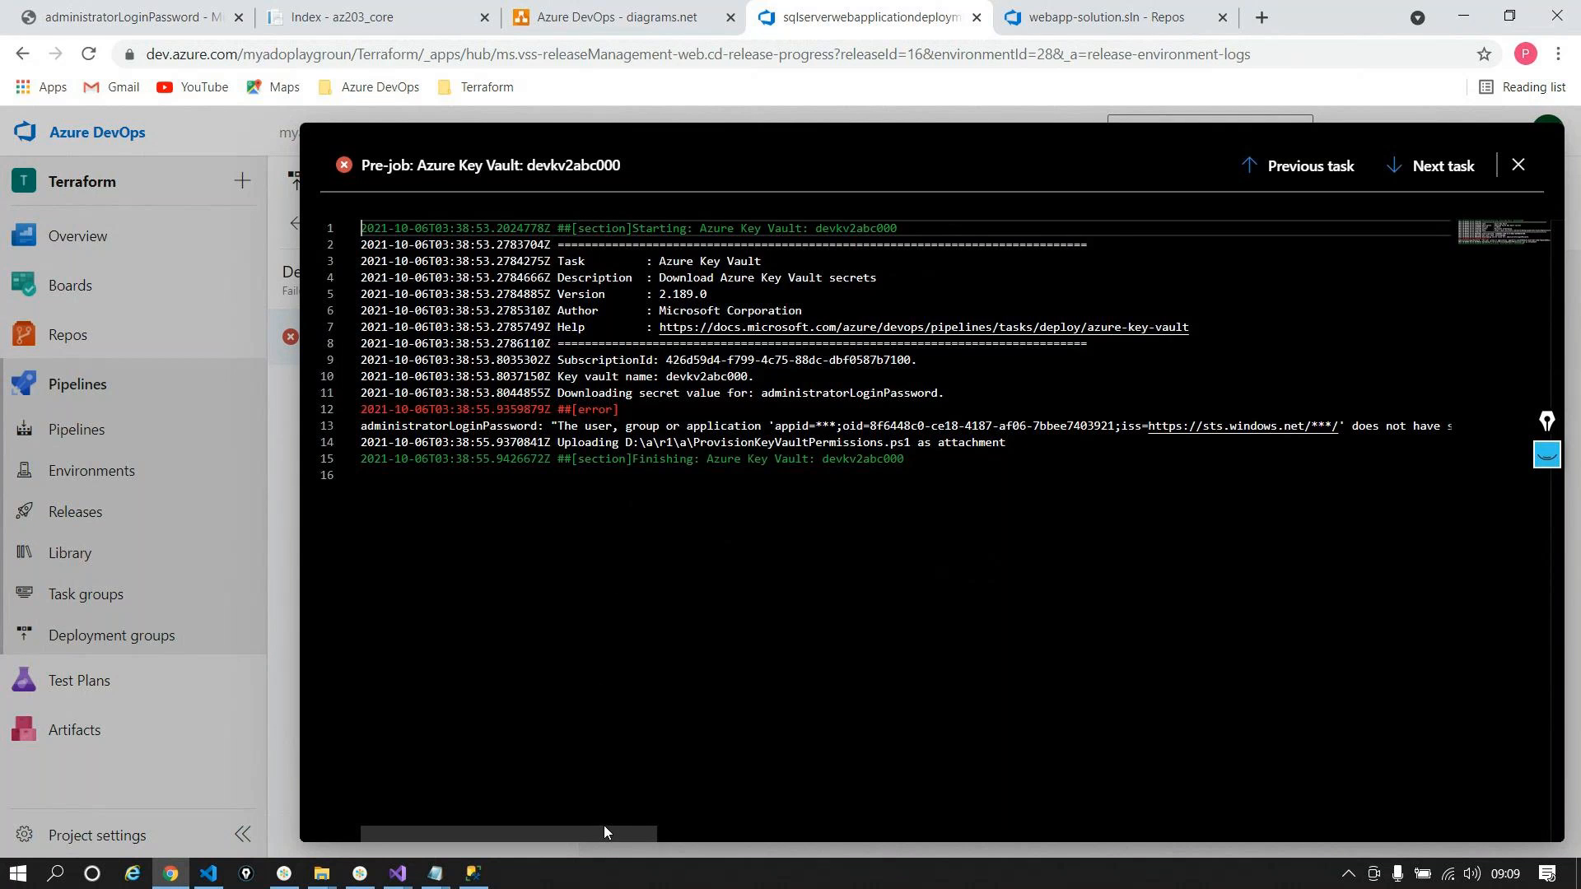
{"action": "left_click_drag", "start_coordinate": [603, 832], "coordinate": [746, 845]}
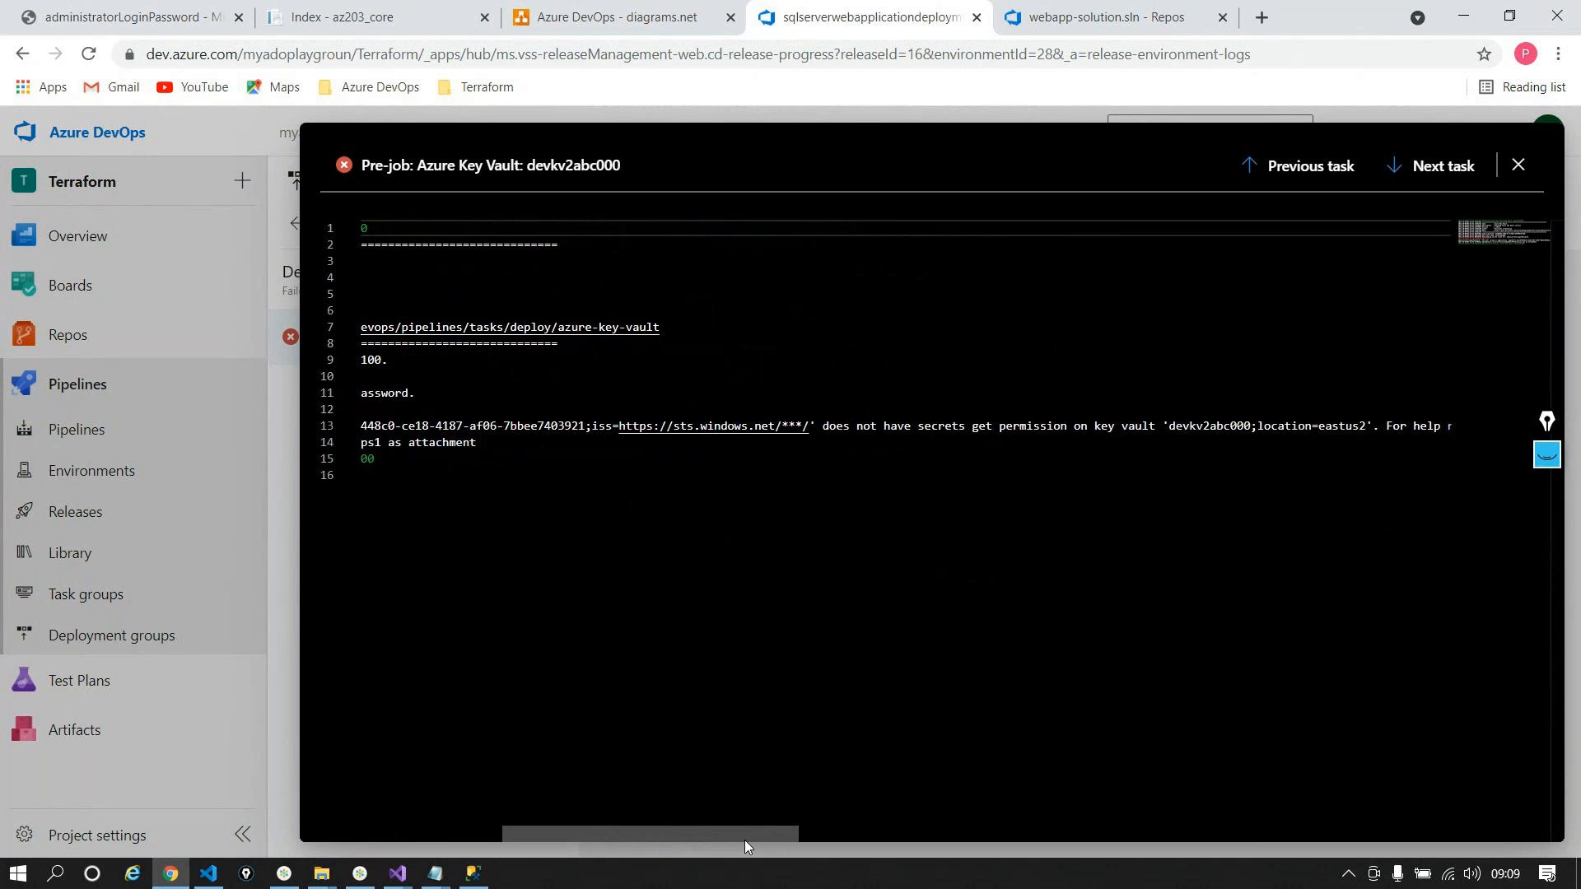
{"action": "left_click_drag", "start_coordinate": [745, 840], "coordinate": [781, 837]}
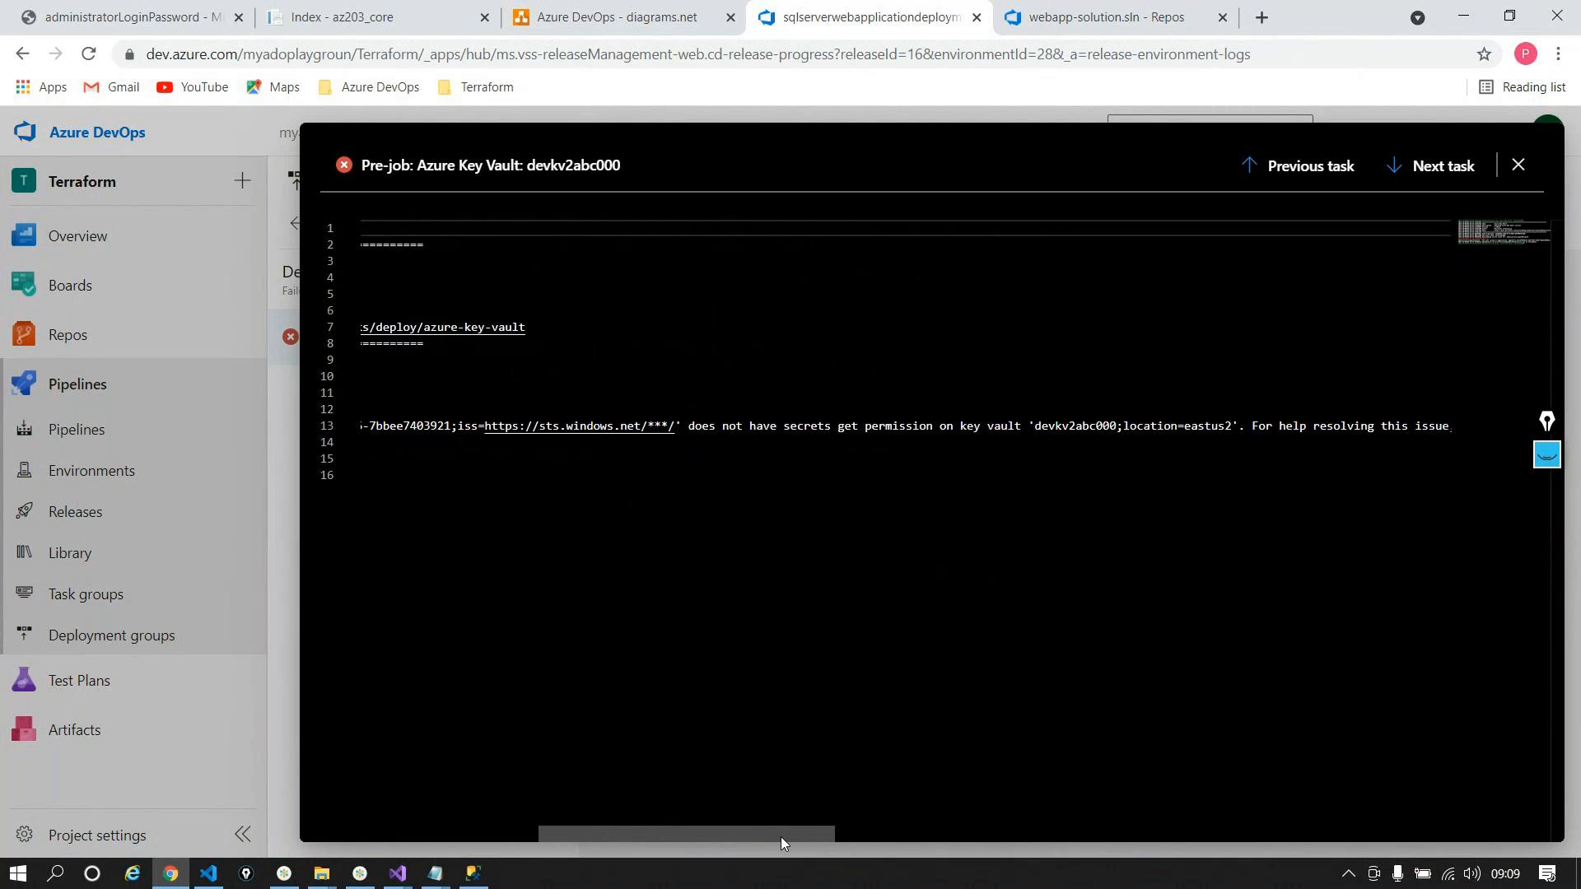
{"action": "left_click_drag", "start_coordinate": [780, 837], "coordinate": [604, 769]}
Step: Check the administratorLoginPassword parameter definition in the webapplicationsql Visual Studio project
{"action": "left_click", "coordinate": [407, 884]}
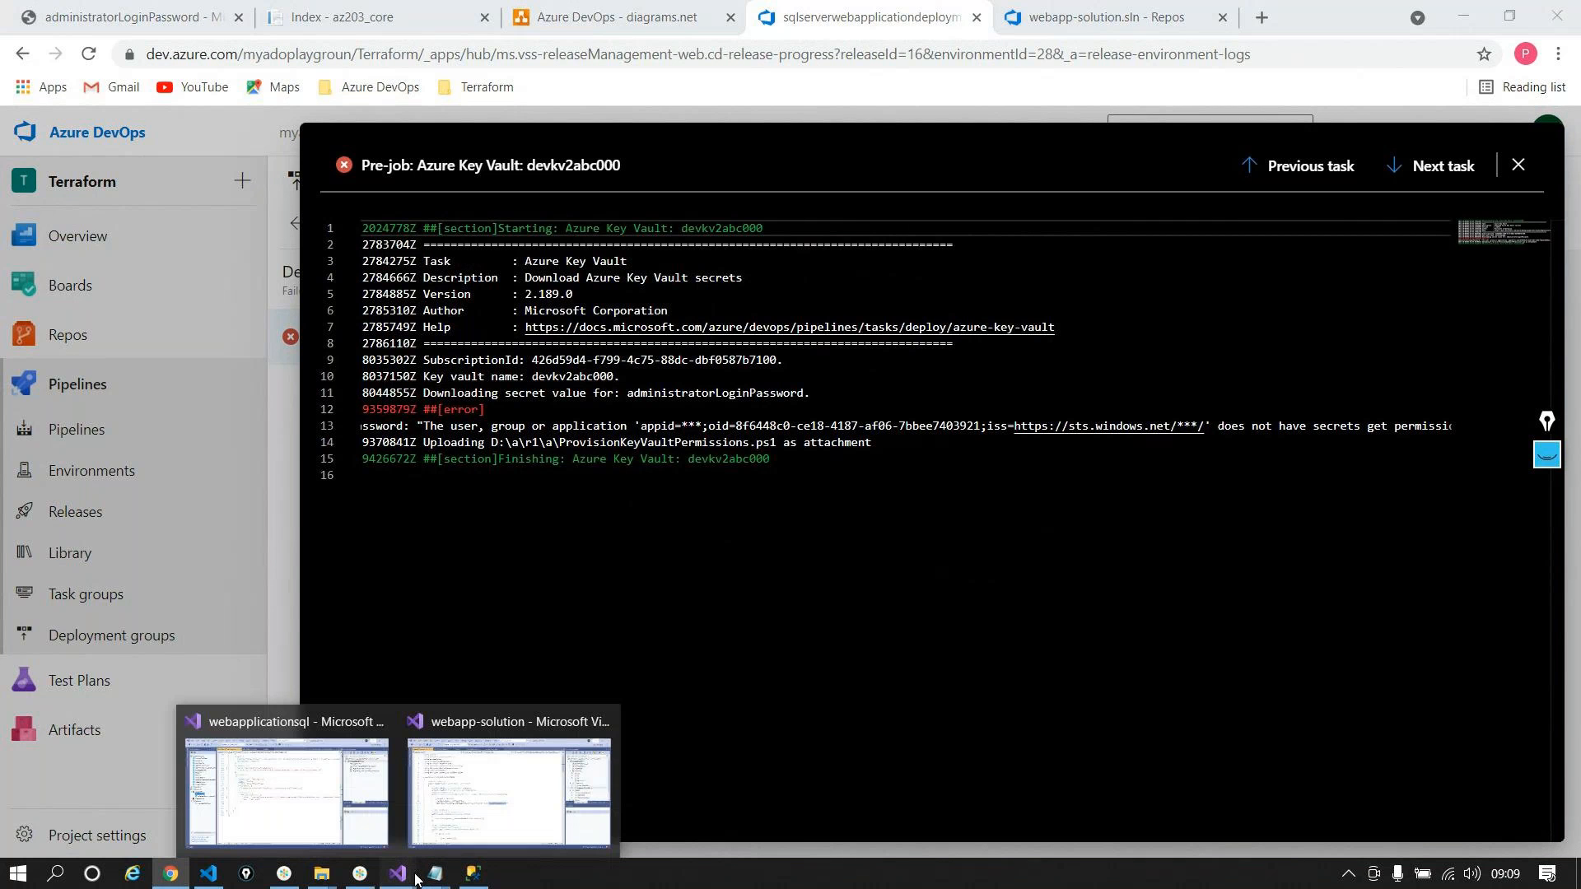
{"action": "left_click", "coordinate": [284, 734]}
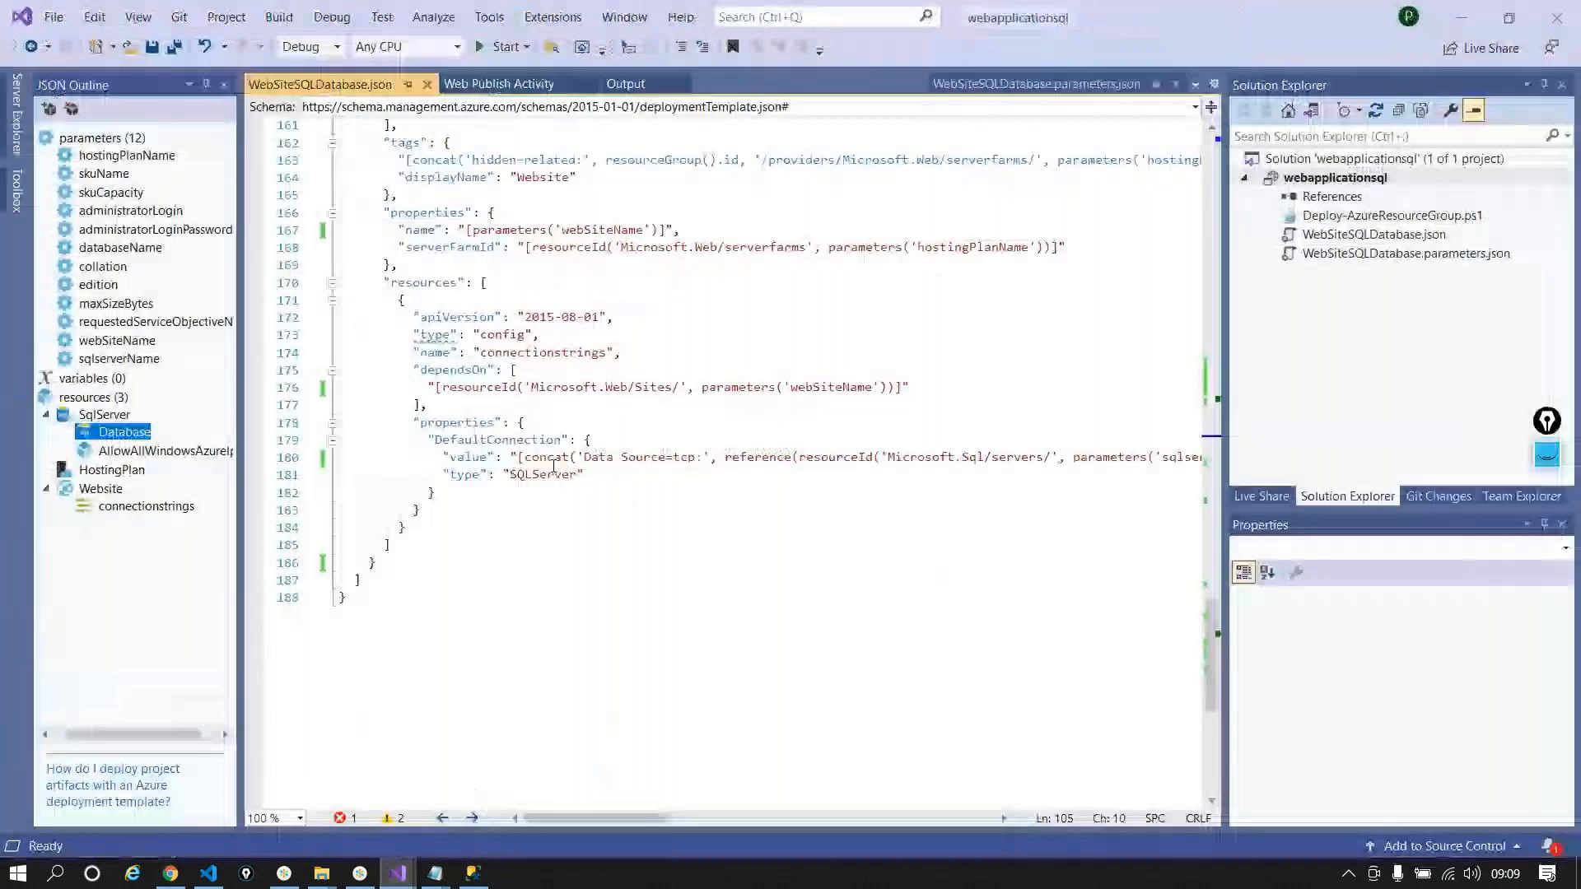
{"action": "left_click", "coordinate": [116, 230]}
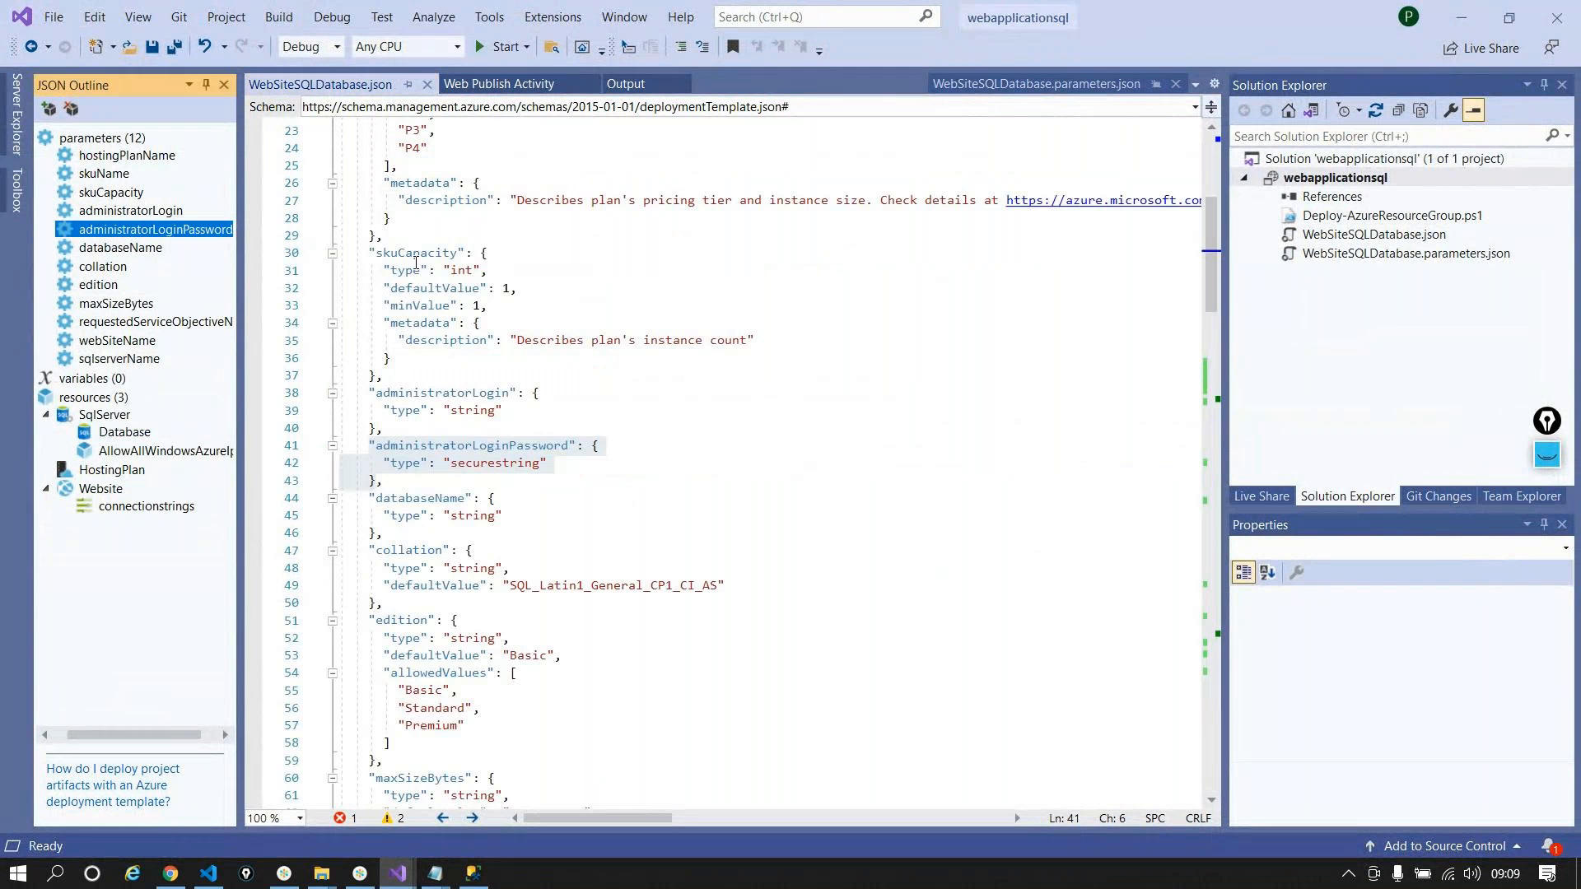
{"action": "double_click", "coordinate": [491, 443]}
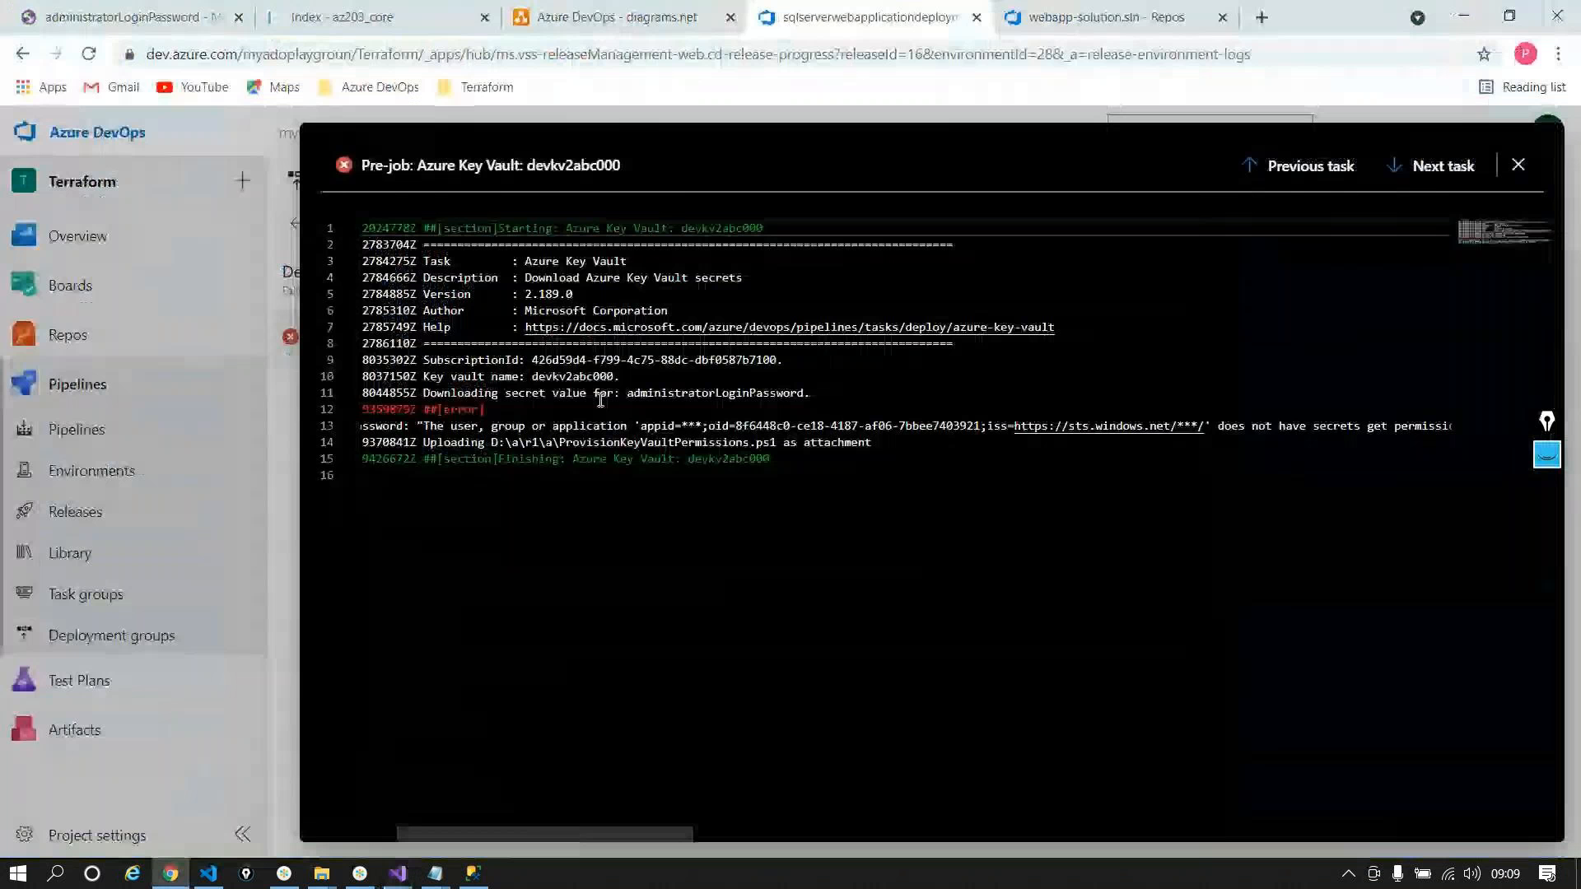
Step: Recheck the Key Vault task settings, then reopen and scroll the full Key Vault error log
{"action": "left_click", "coordinate": [269, 468]}
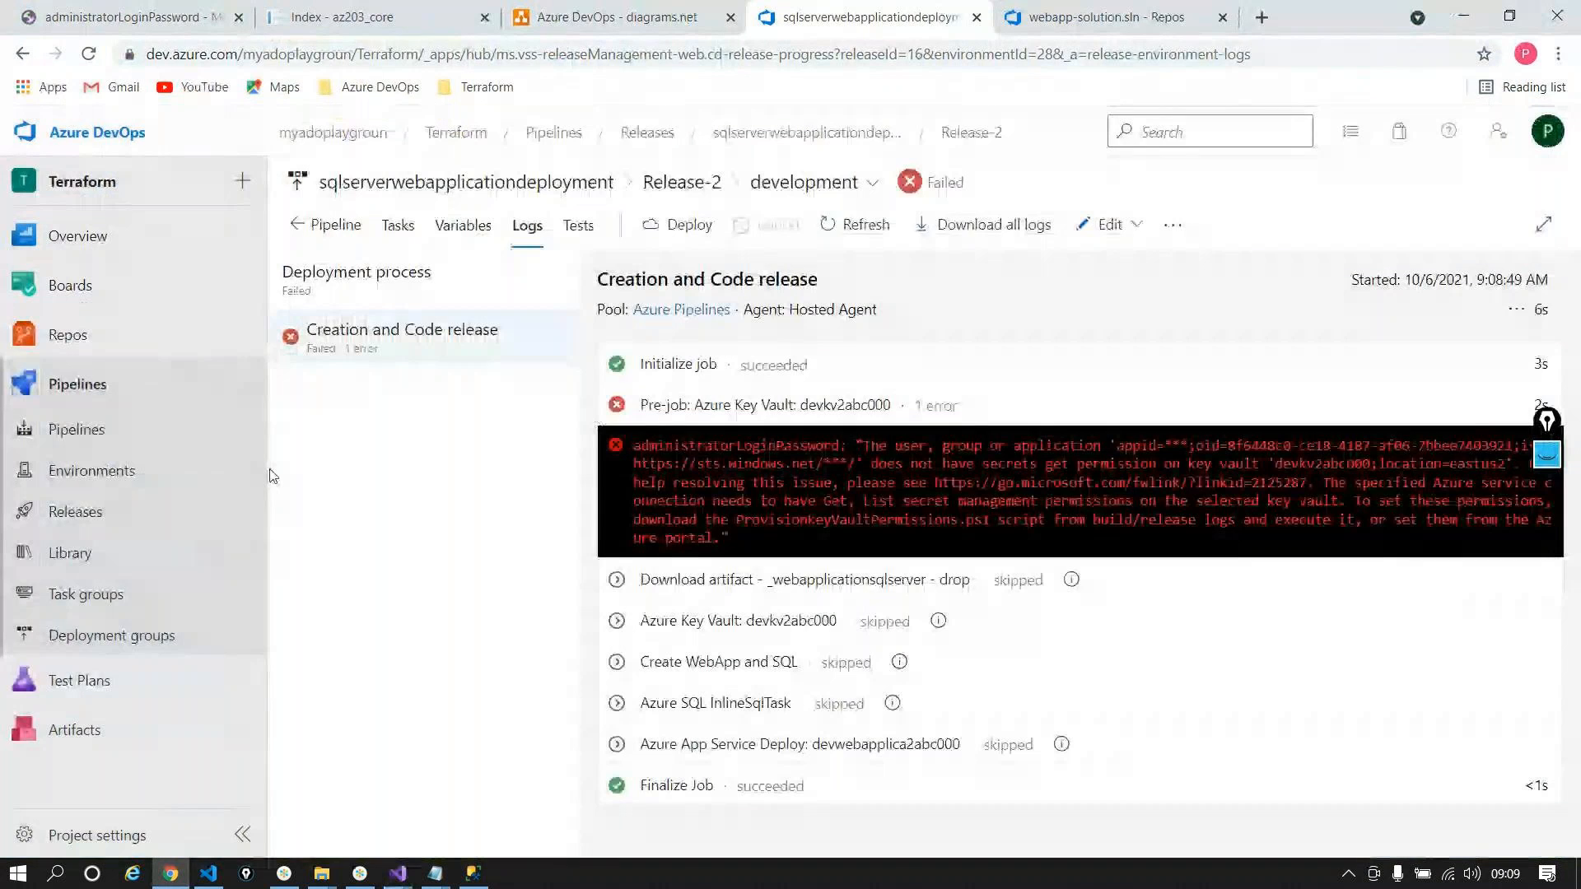
{"action": "left_click", "coordinate": [378, 226]}
{"action": "left_click", "coordinate": [407, 449]}
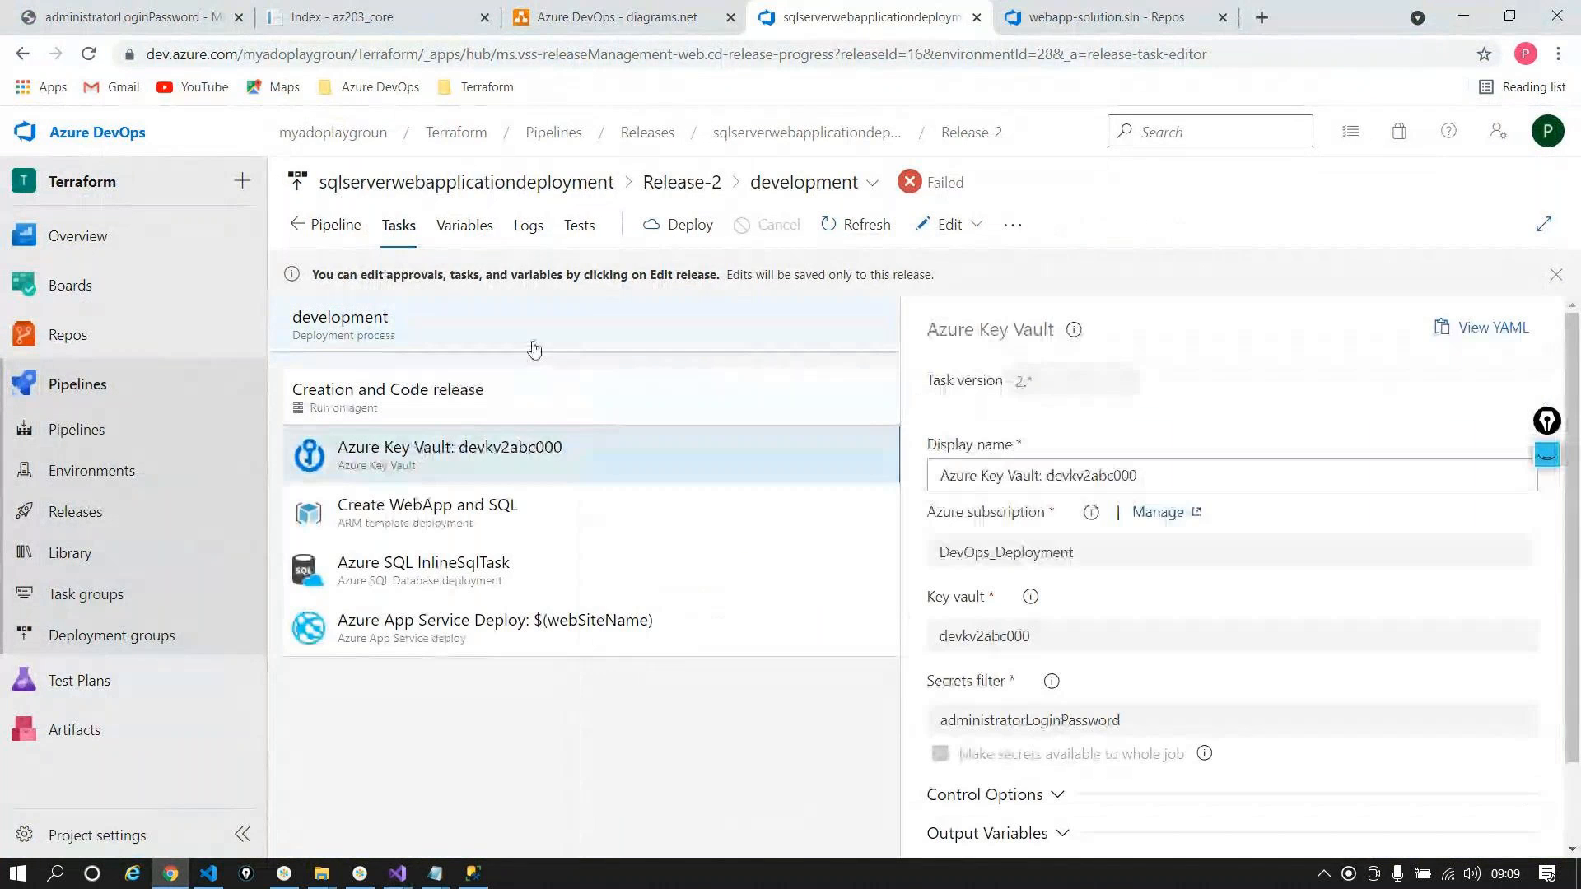
{"action": "left_click", "coordinate": [528, 225]}
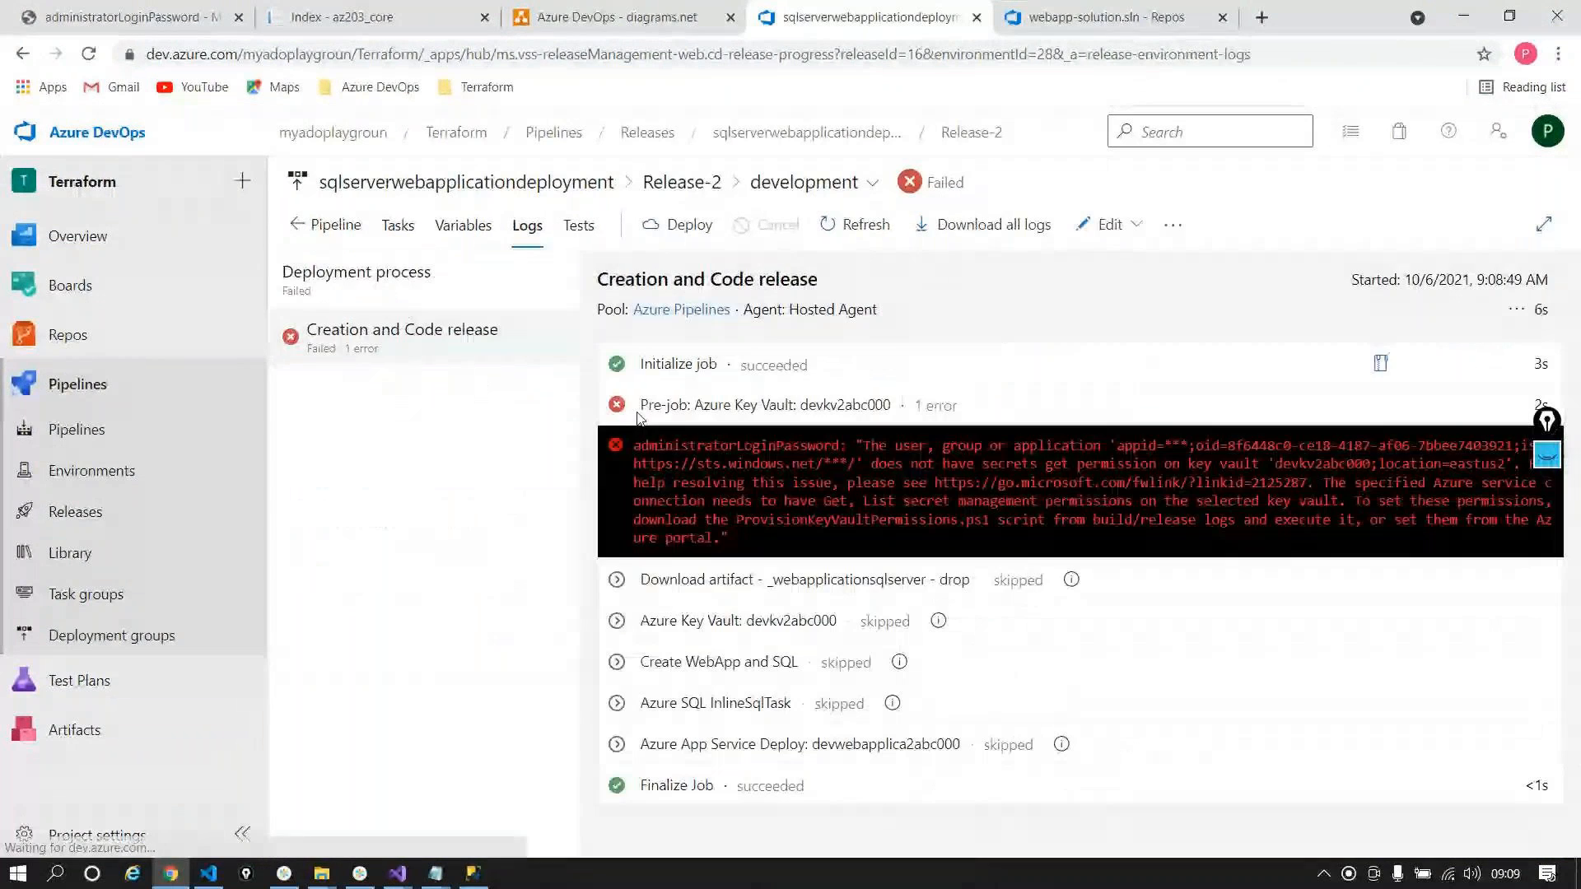
{"action": "left_click", "coordinate": [738, 524]}
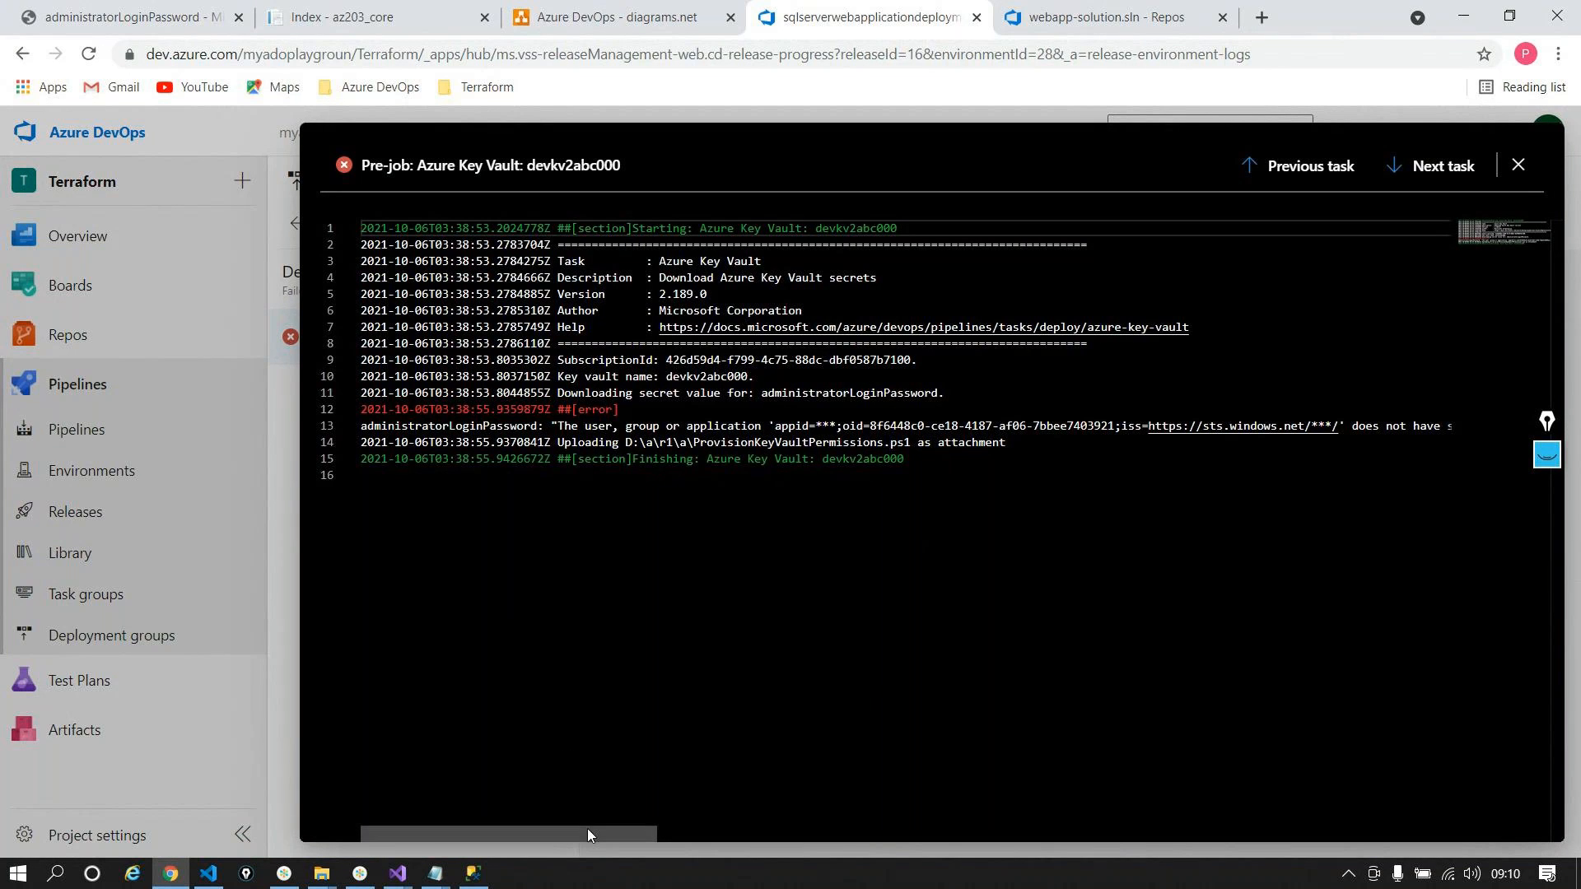
{"action": "left_click_drag", "start_coordinate": [588, 830], "coordinate": [777, 843]}
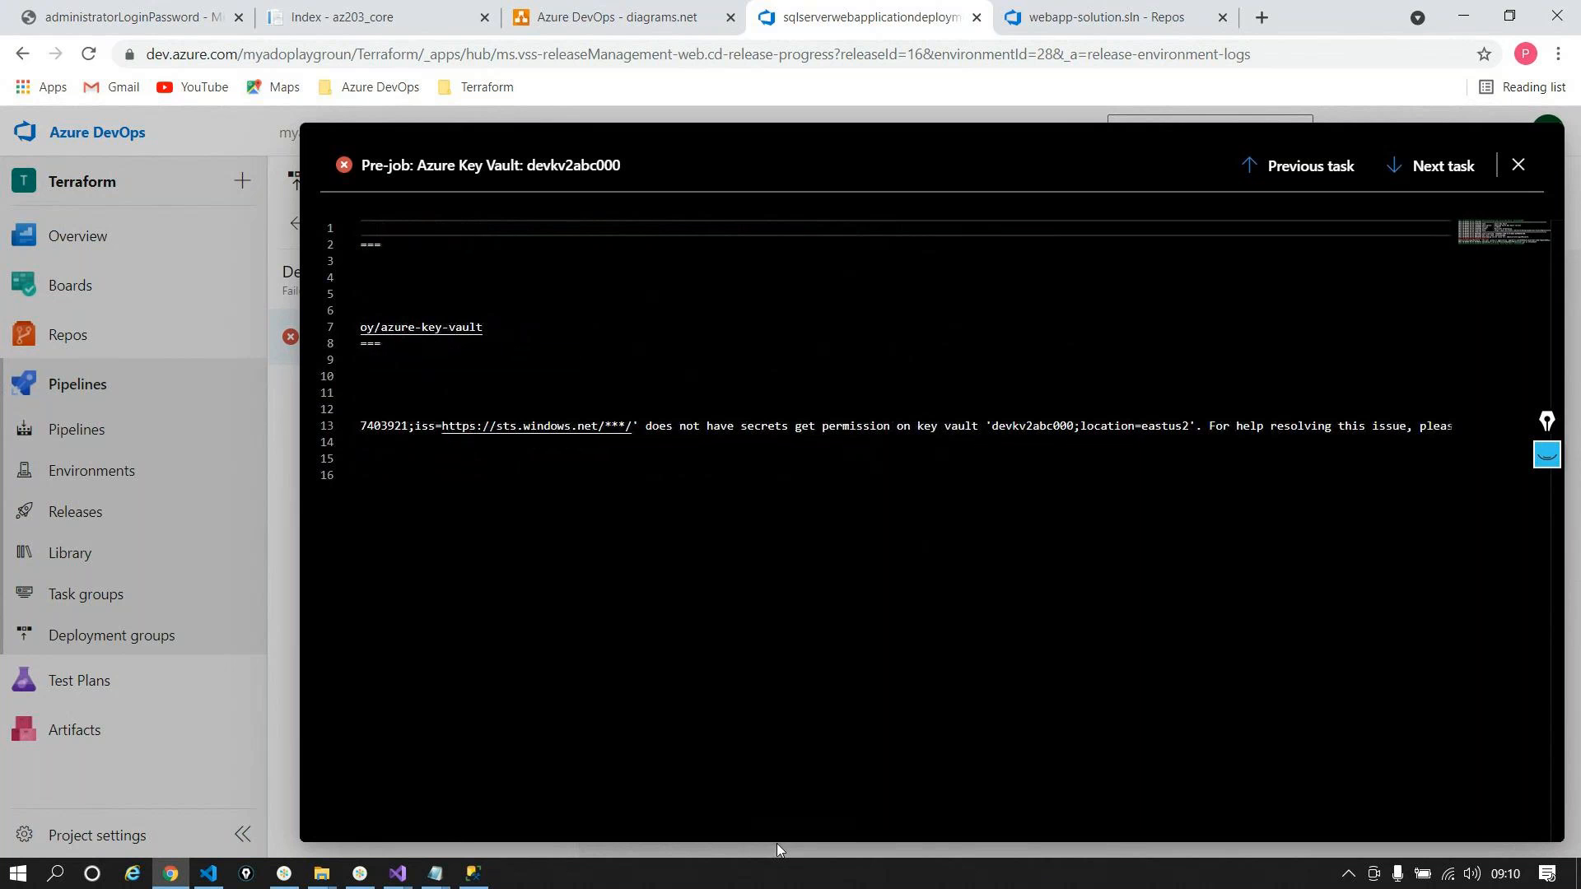
Step: View devkv2abc000's Access policies in the portal, then return to the Azure DevOps release
{"action": "left_click", "coordinate": [156, 8]}
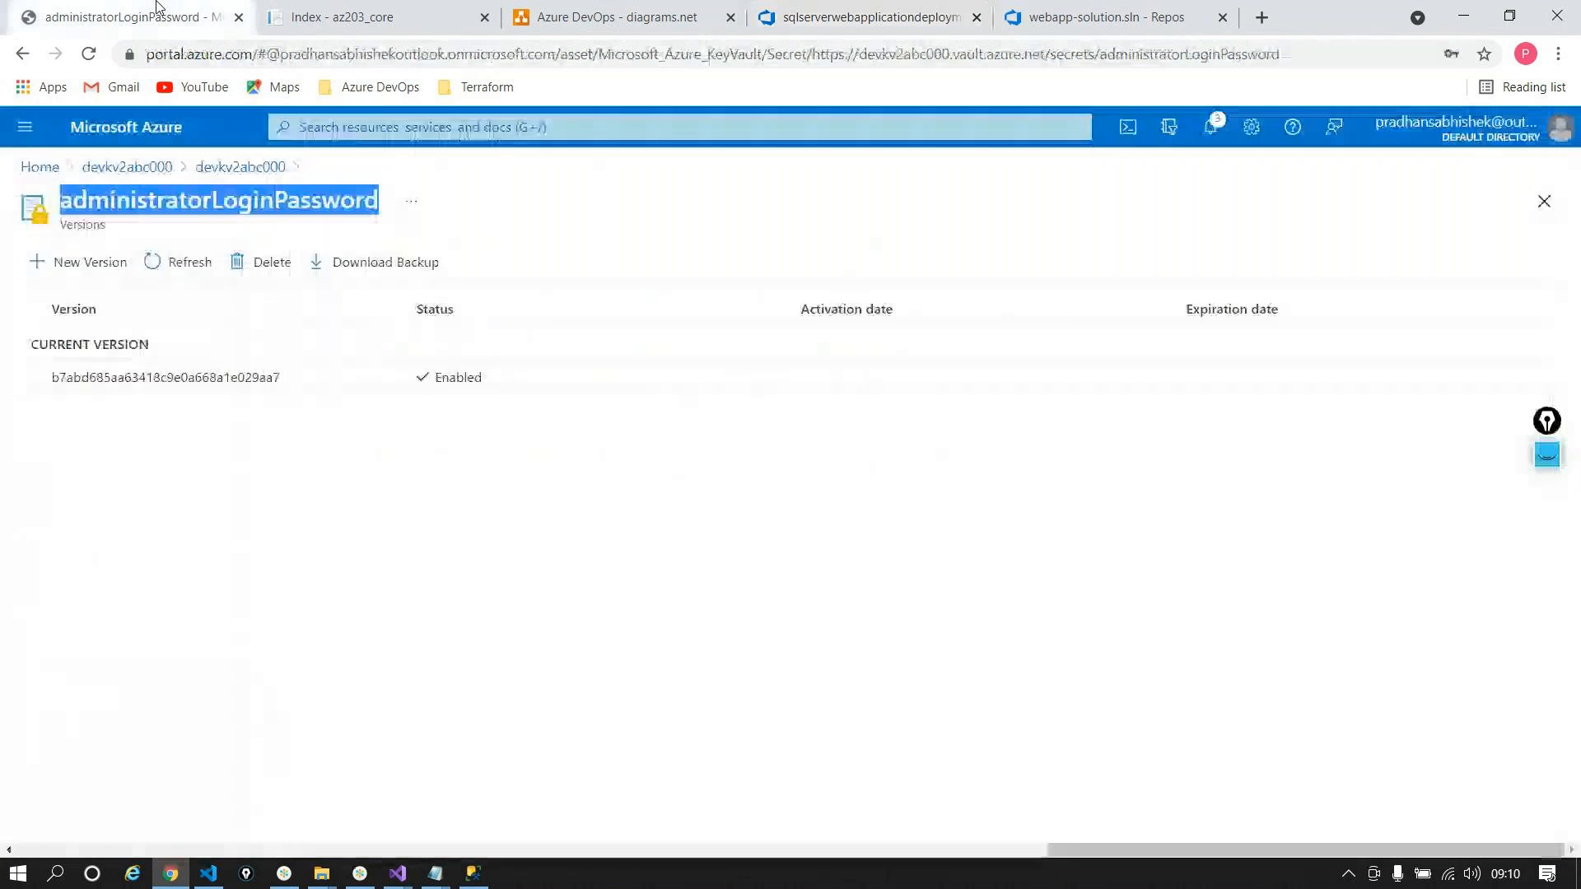
{"action": "left_click", "coordinate": [228, 166]}
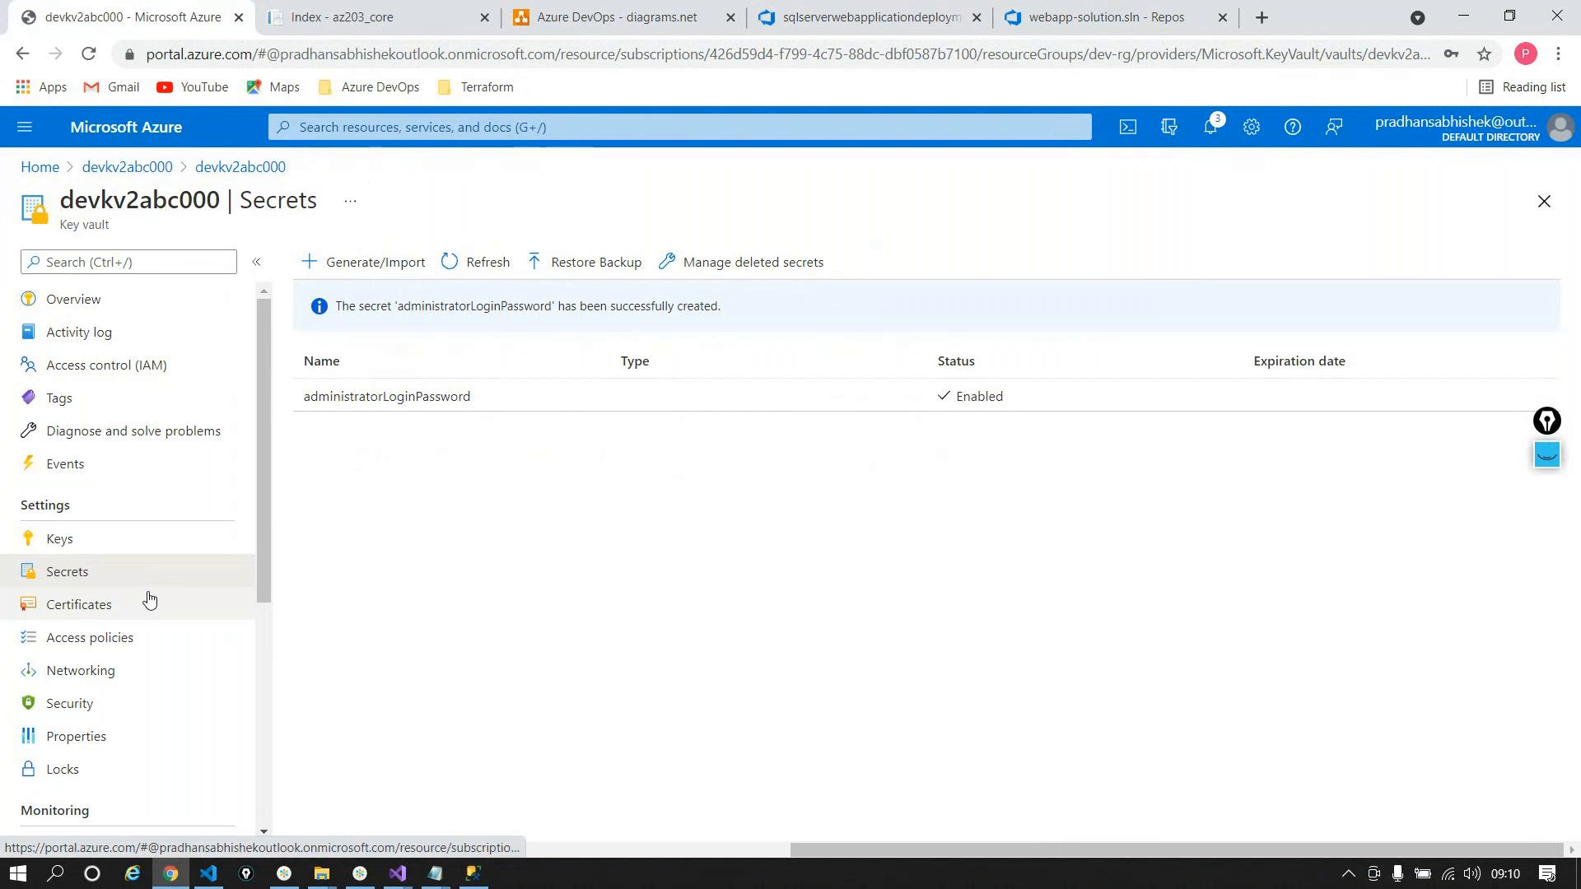
{"action": "left_click", "coordinate": [123, 637]}
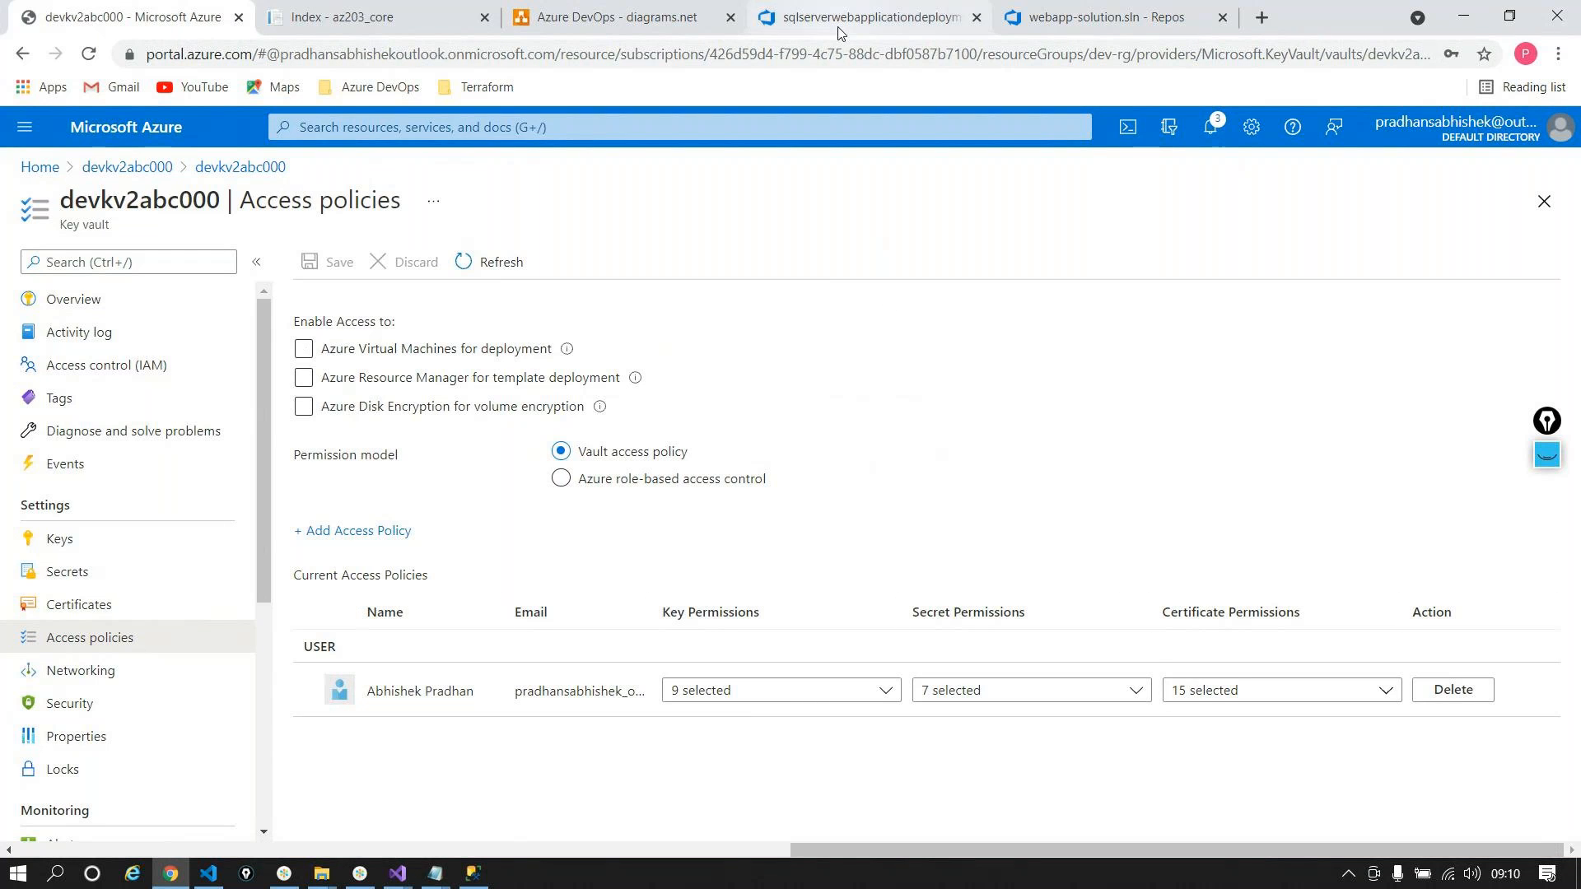
{"action": "left_click", "coordinate": [864, 17]}
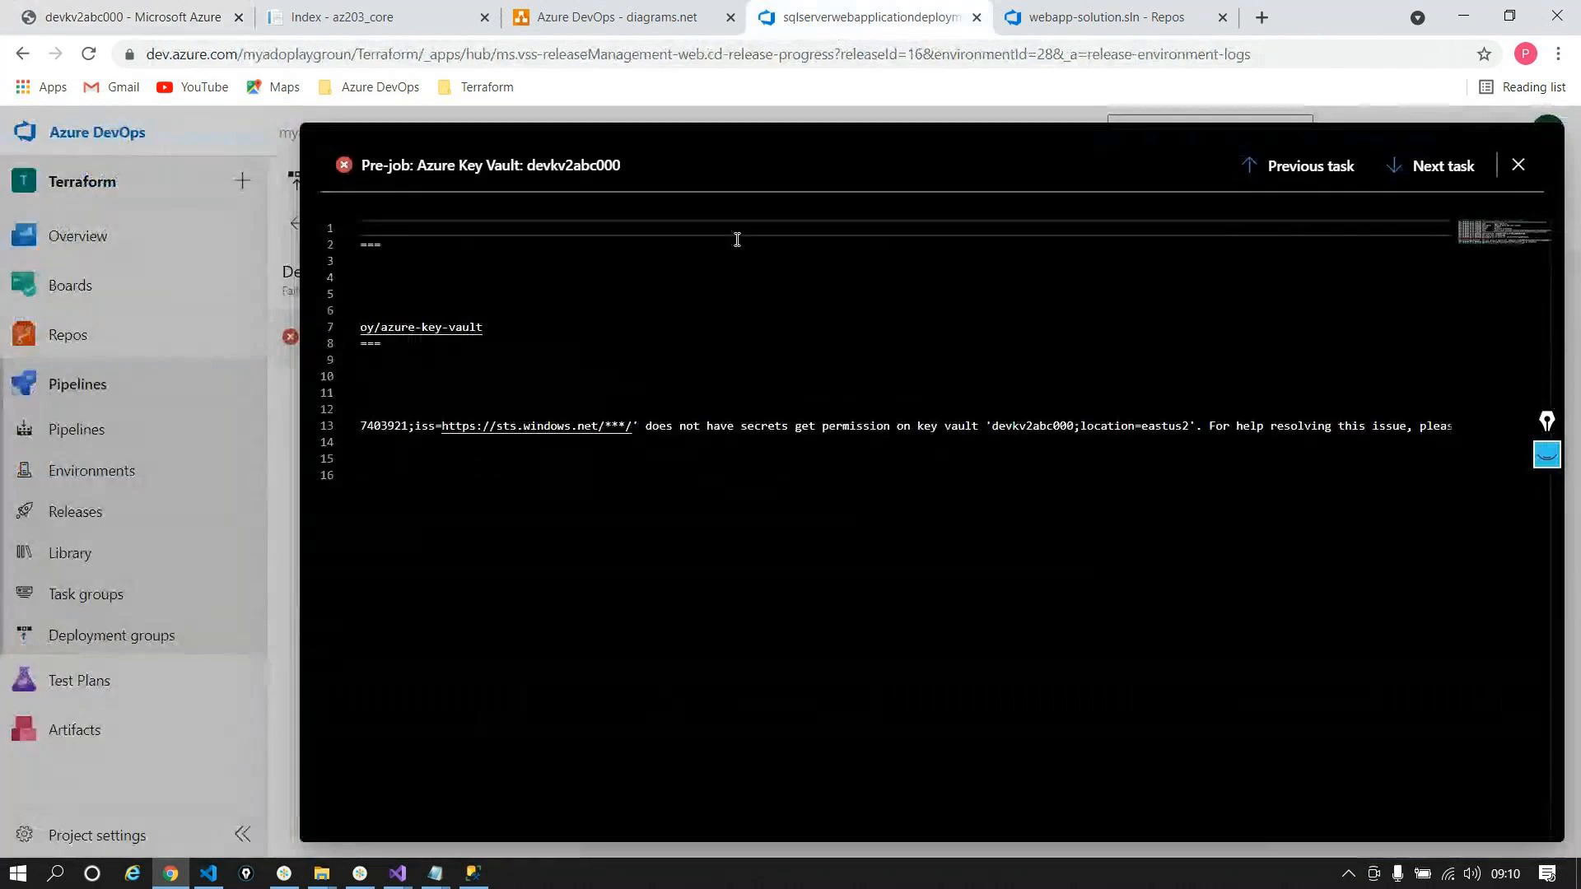
Step: Check the Key Vault task's subscription, then reread the error lines in the full Key Vault log
{"action": "left_click", "coordinate": [1517, 165]}
{"action": "left_click", "coordinate": [400, 225]}
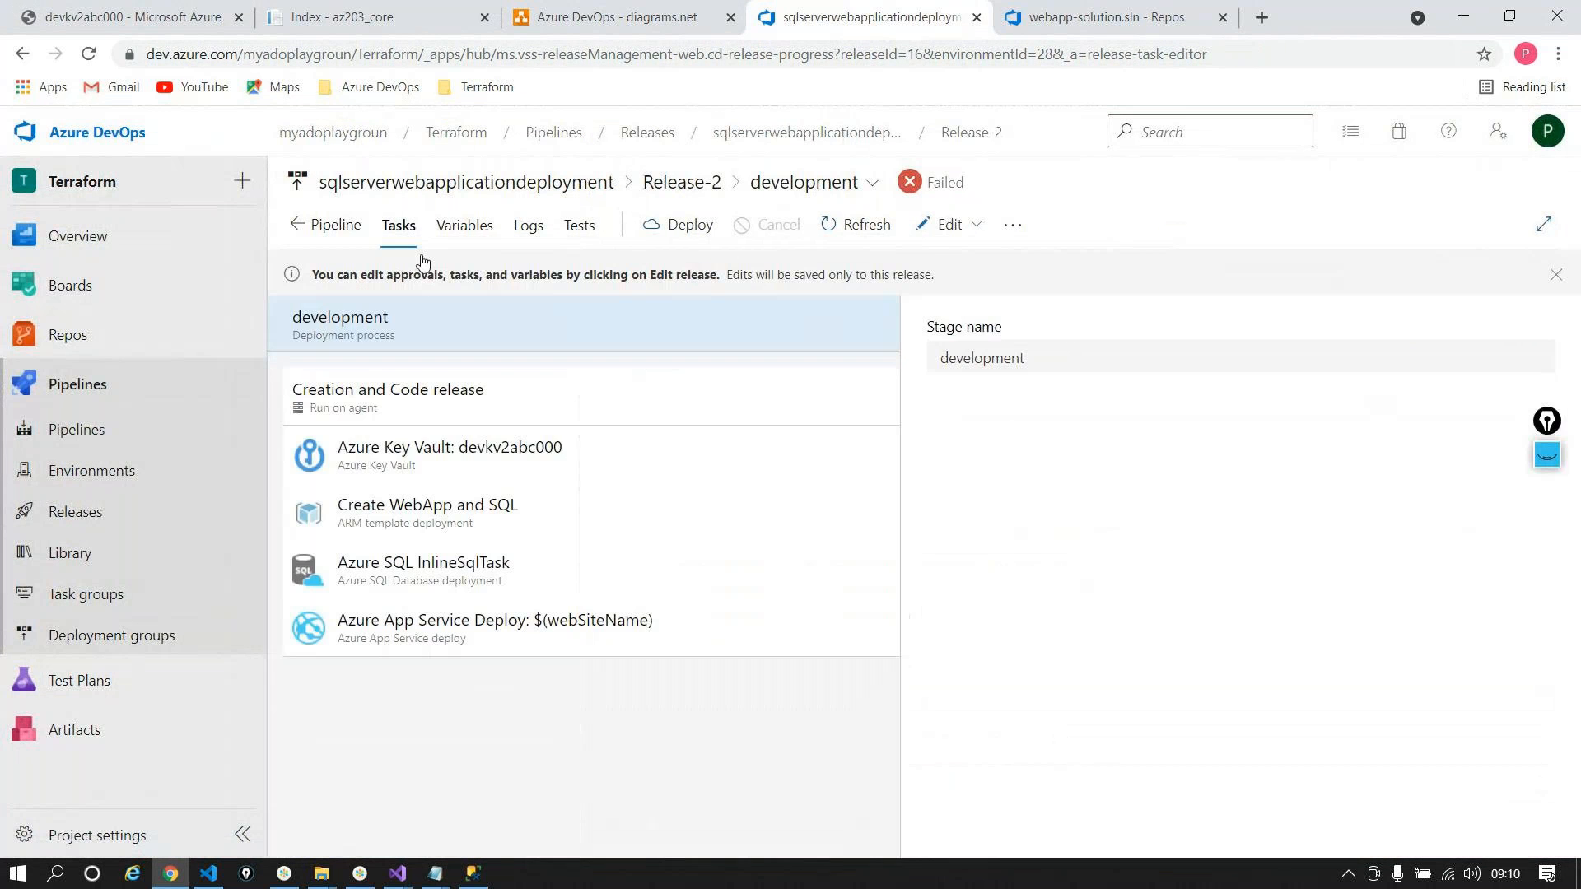
{"action": "left_click", "coordinate": [469, 458]}
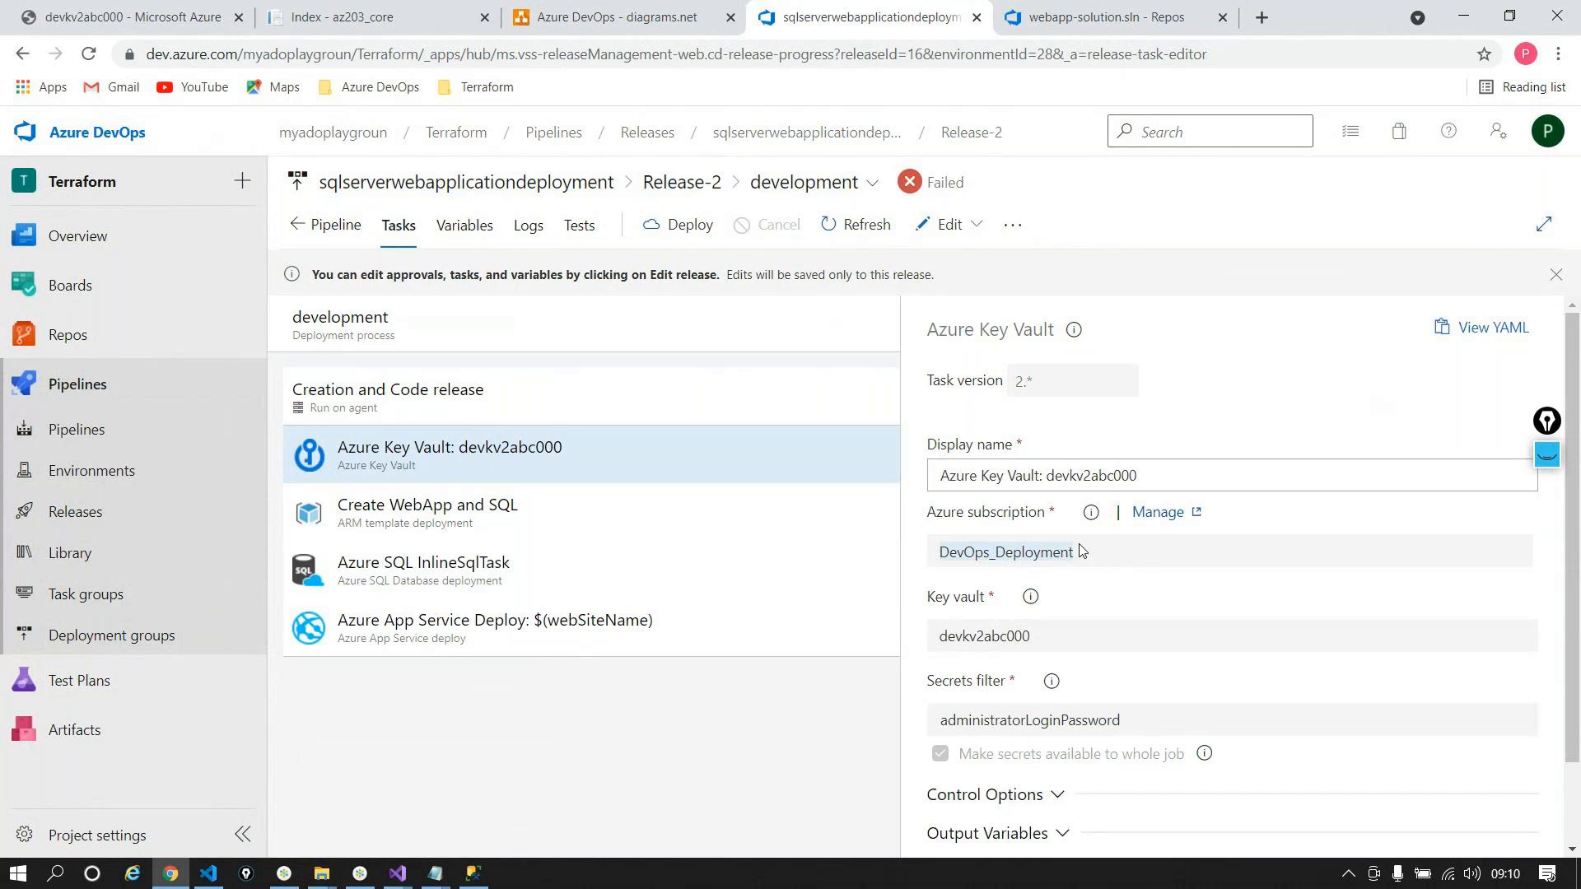
{"action": "left_click", "coordinate": [531, 227]}
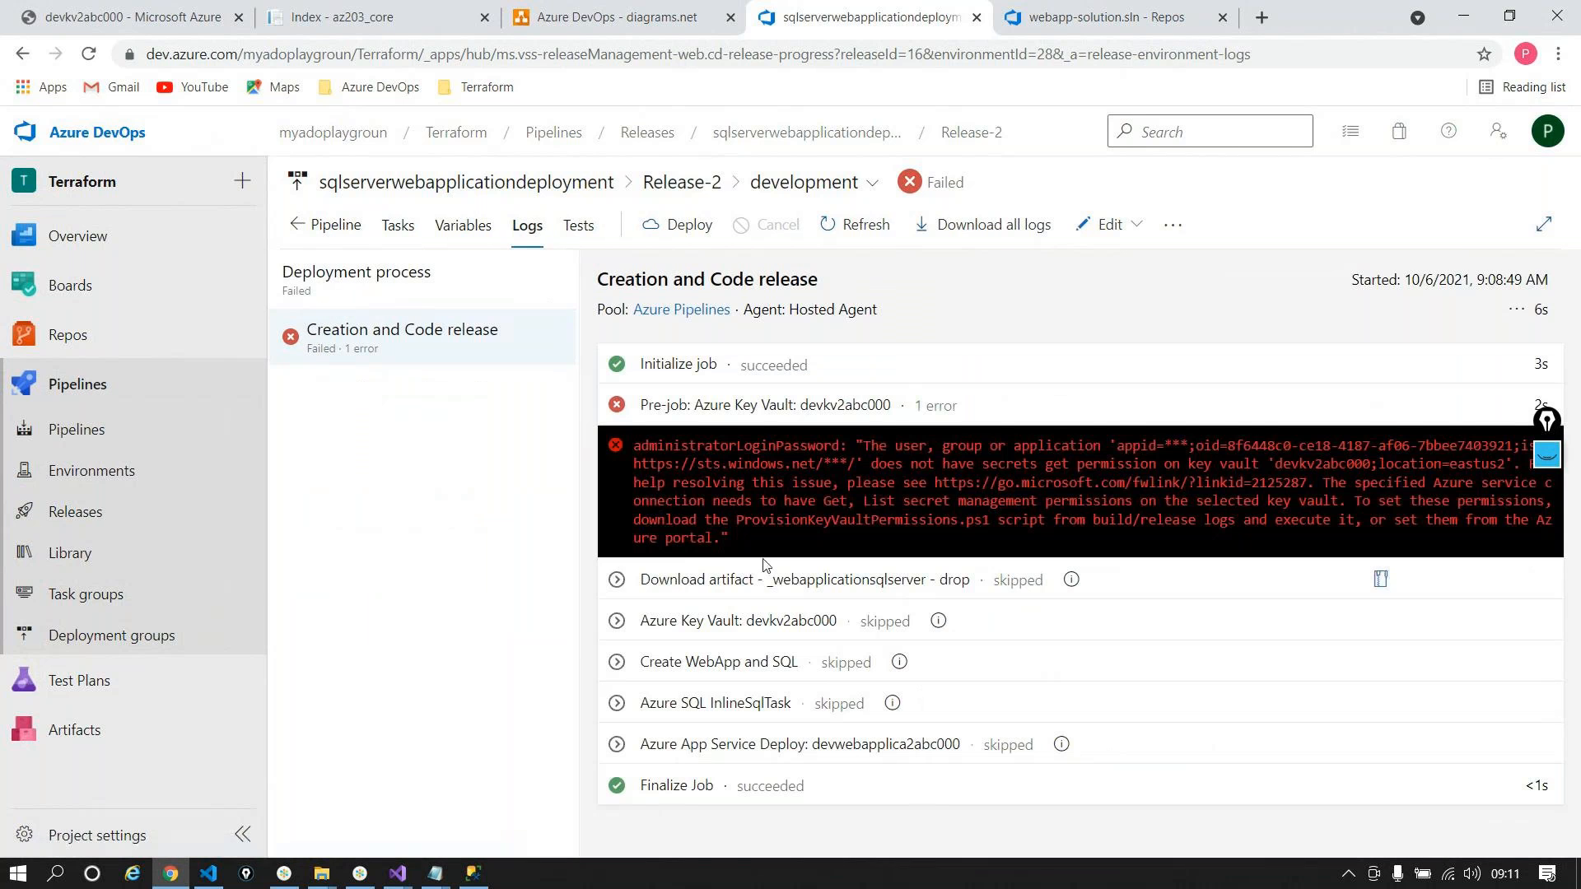
{"action": "left_click", "coordinate": [854, 420]}
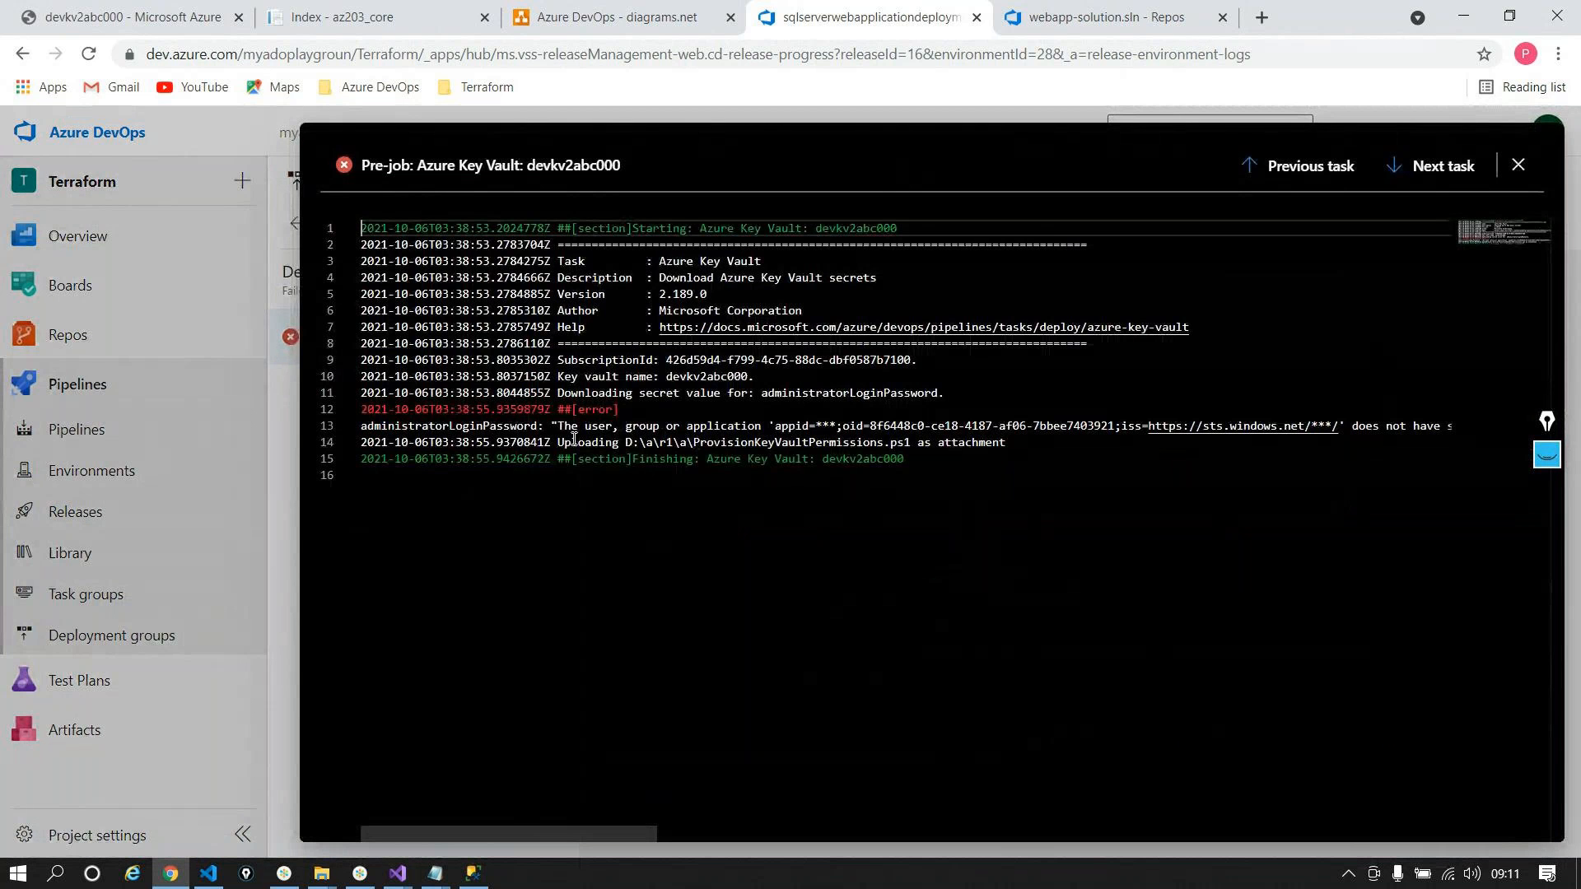
{"action": "left_click_drag", "start_coordinate": [574, 439], "coordinate": [733, 437]}
{"action": "left_click_drag", "start_coordinate": [558, 426], "coordinate": [1123, 411]}
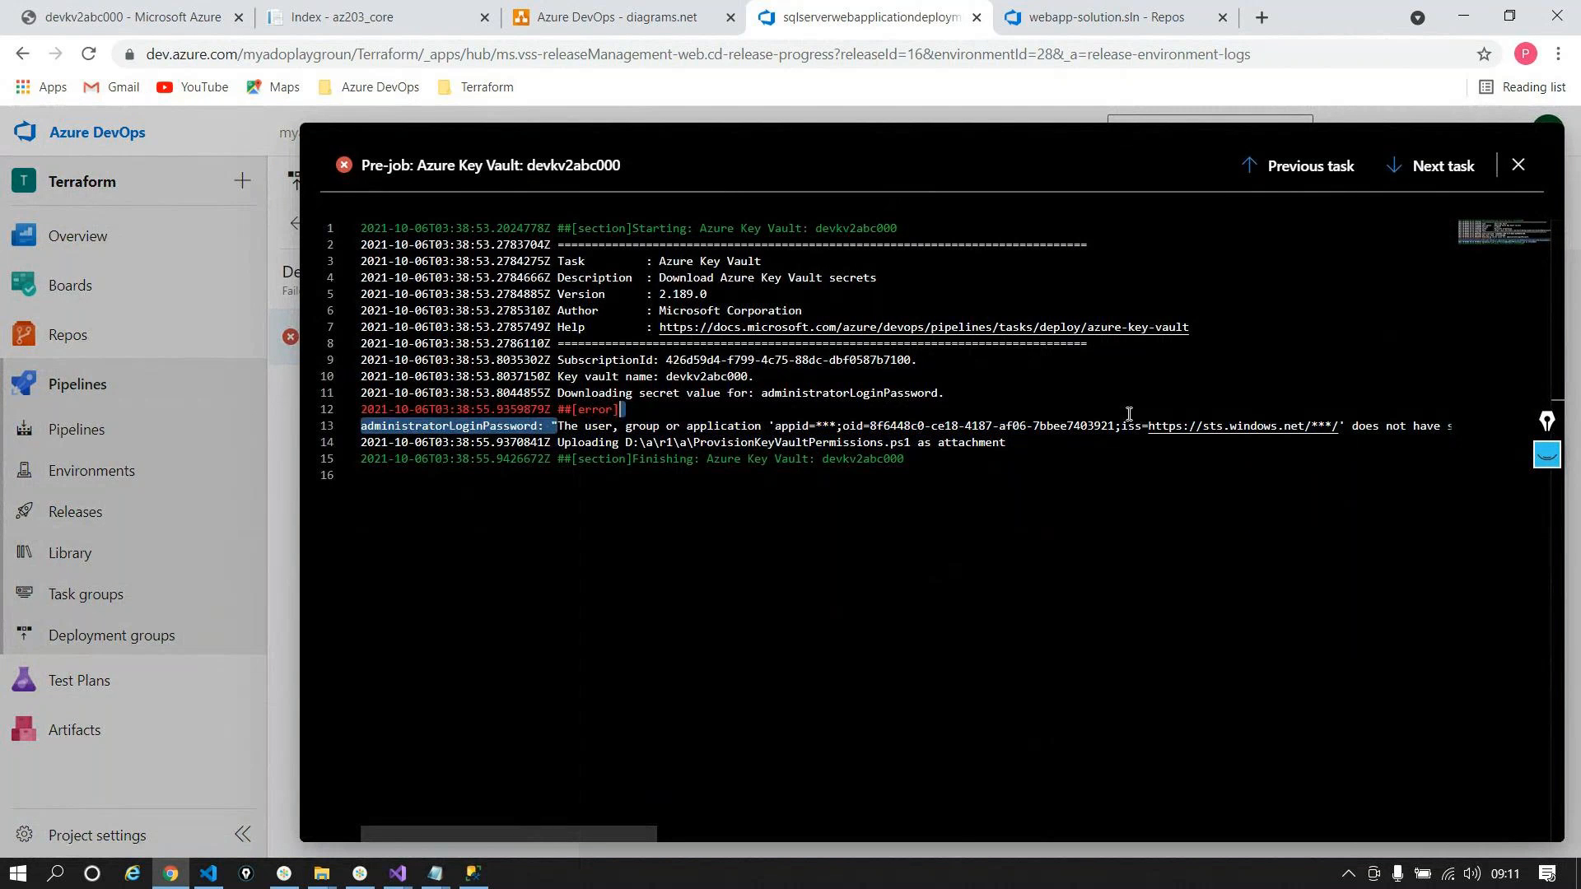
{"action": "left_click_drag", "start_coordinate": [611, 832], "coordinate": [770, 851]}
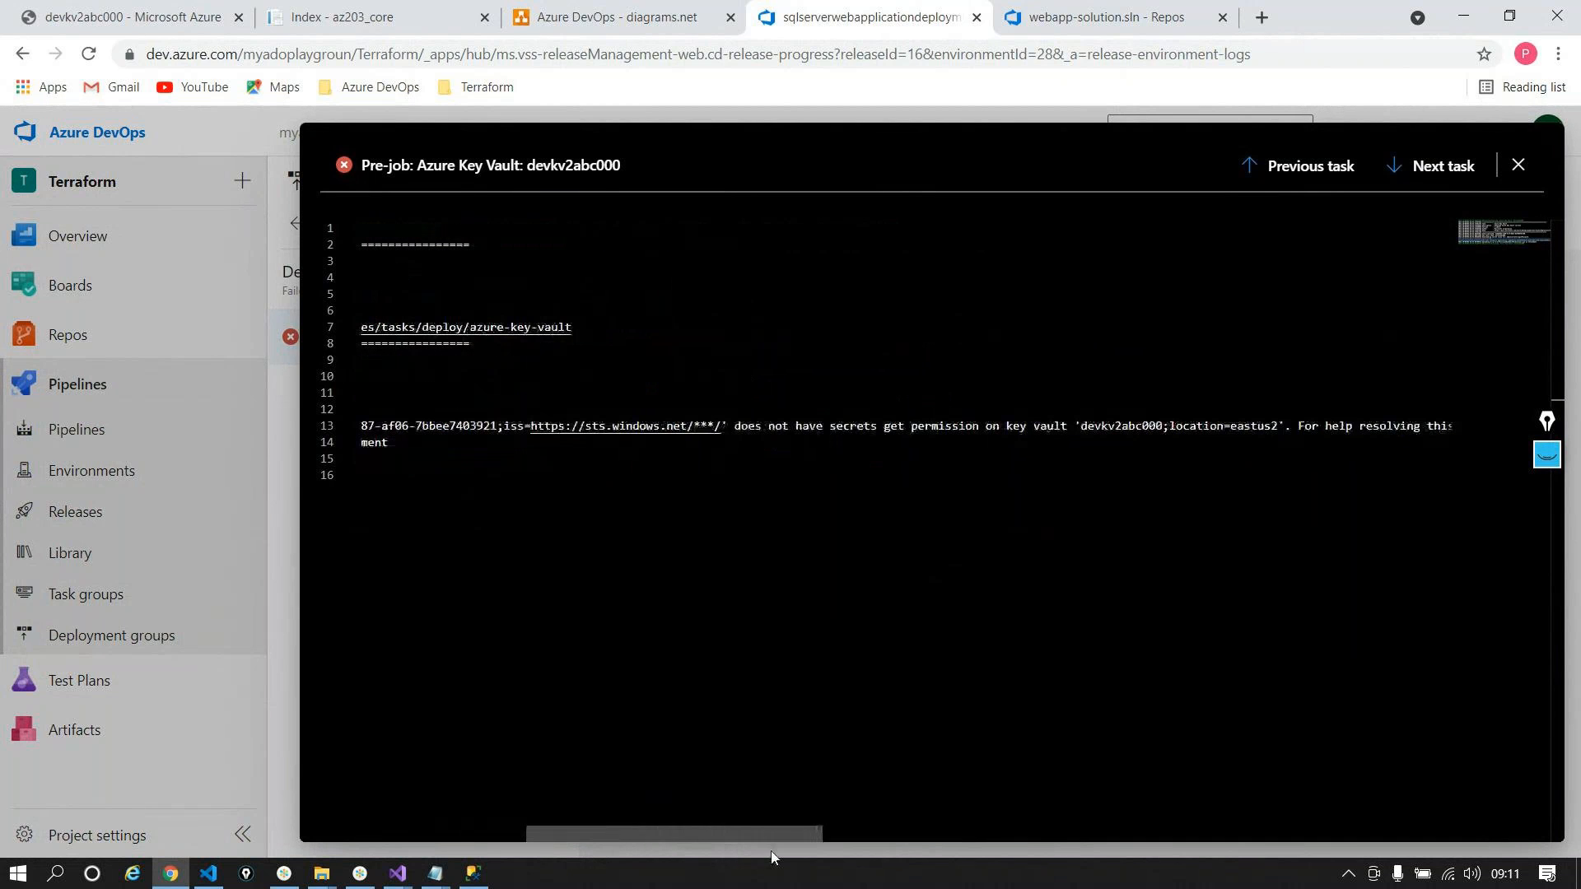
{"action": "triple_click", "coordinate": [990, 427]}
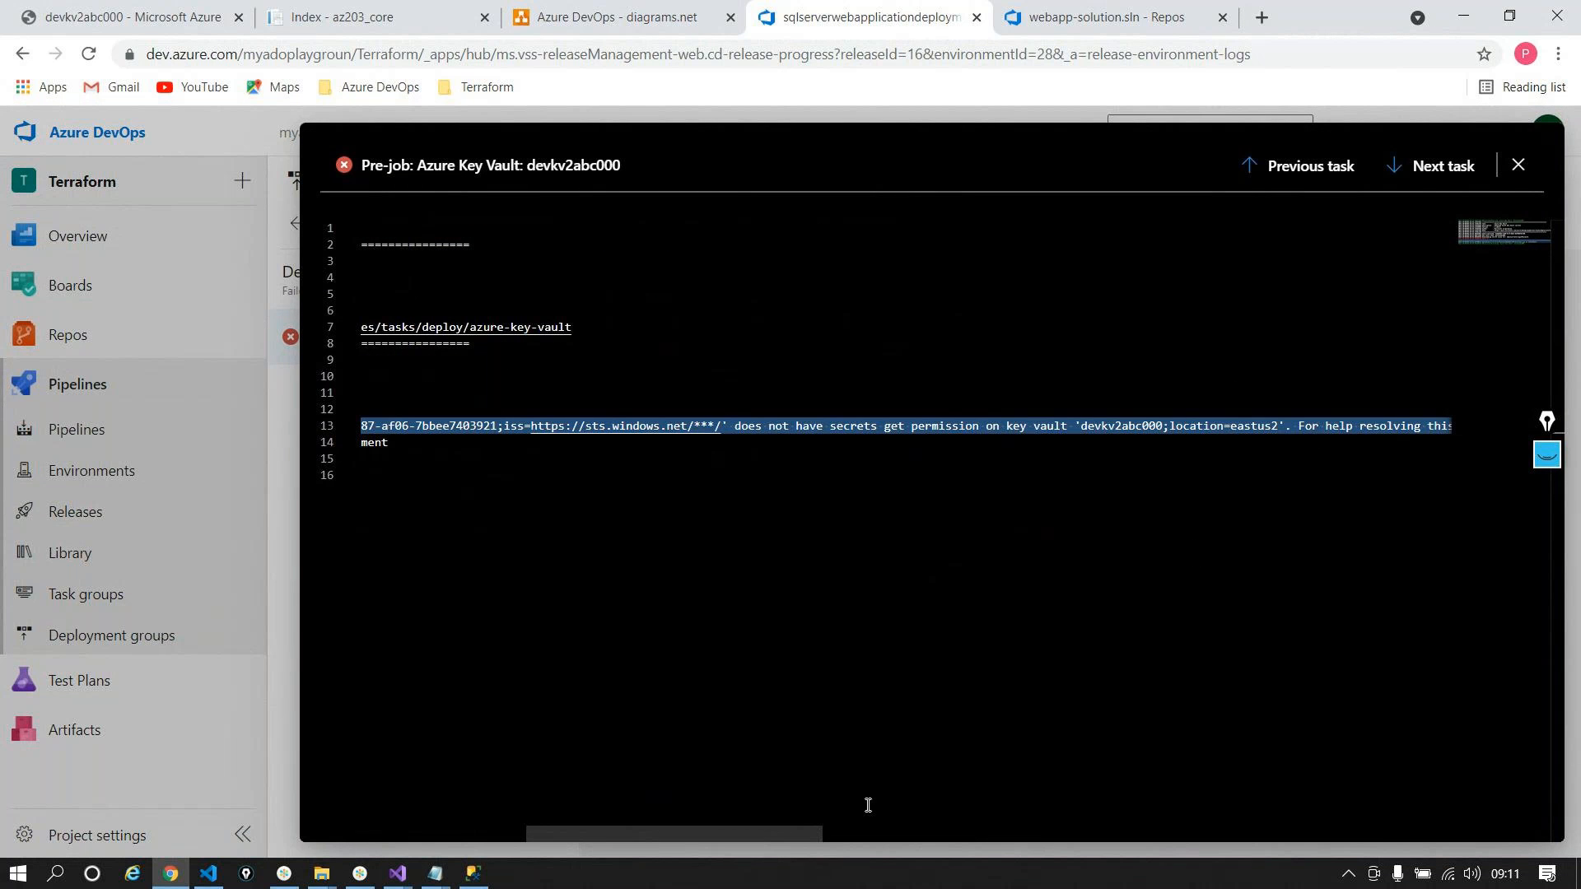
{"action": "left_click_drag", "start_coordinate": [804, 832], "coordinate": [1248, 871]}
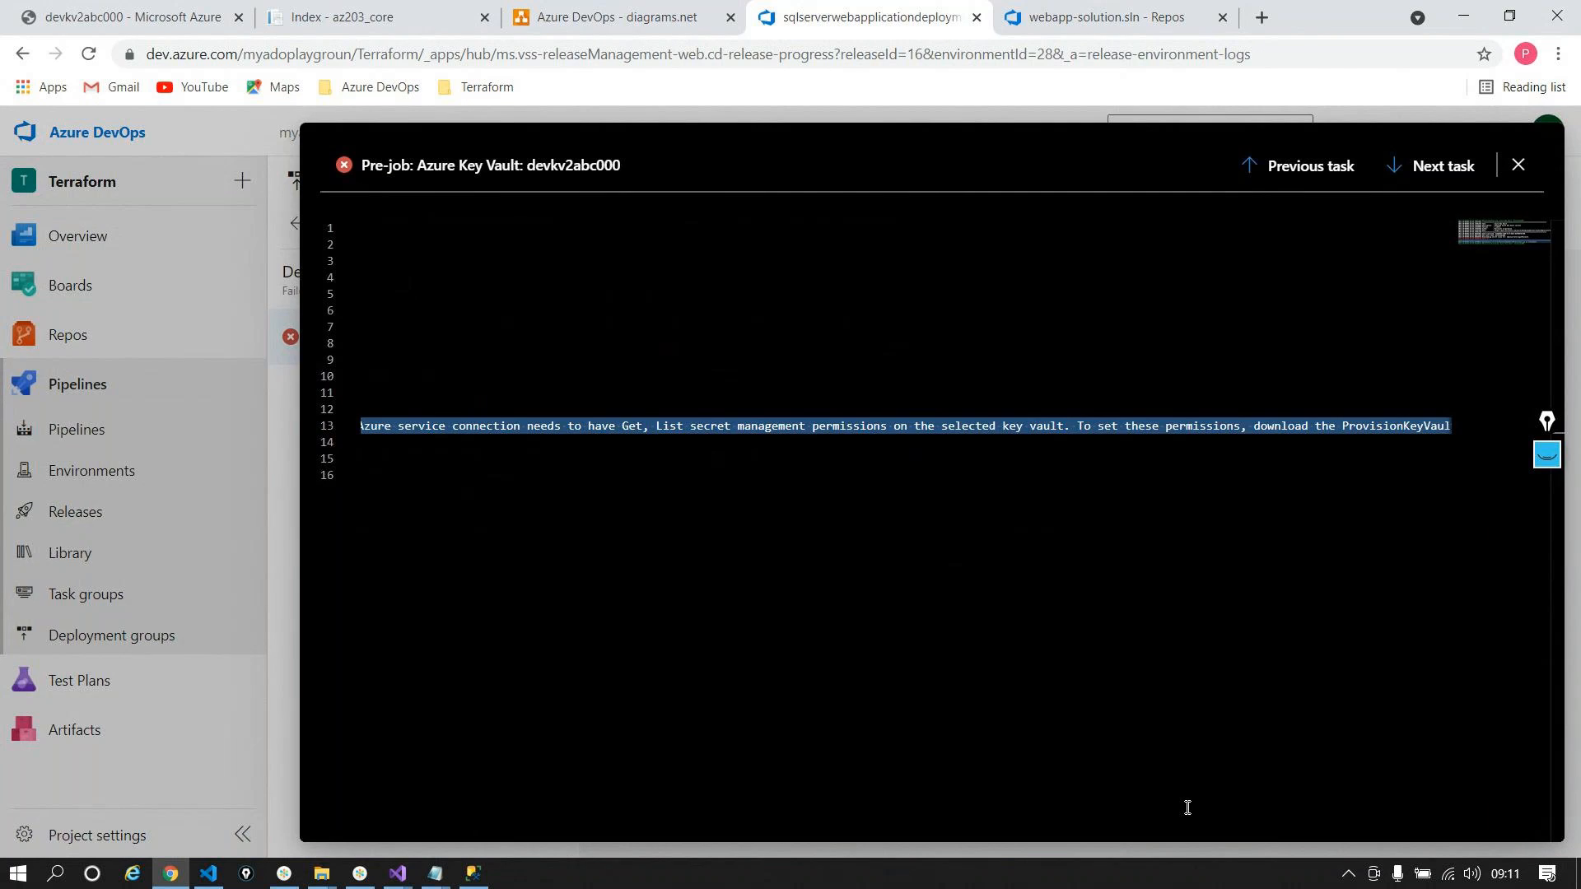
Step: Inspect the Key Vault task's subscription again, then go to devkv2abc000's access policies in the portal
{"action": "key", "text": "Escape"}
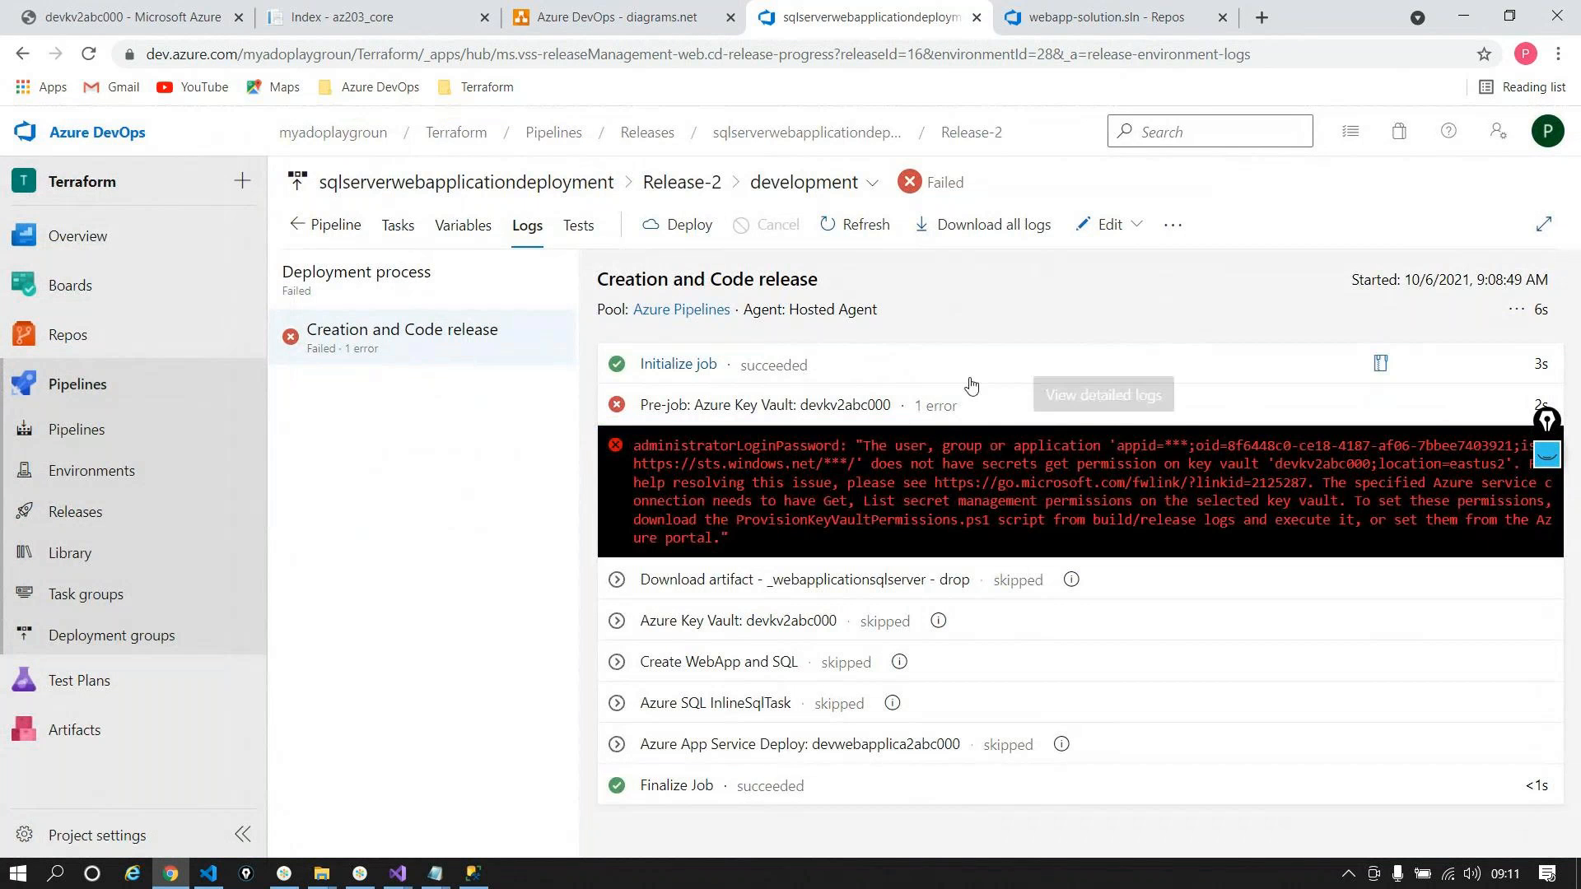
{"action": "left_click", "coordinate": [400, 225]}
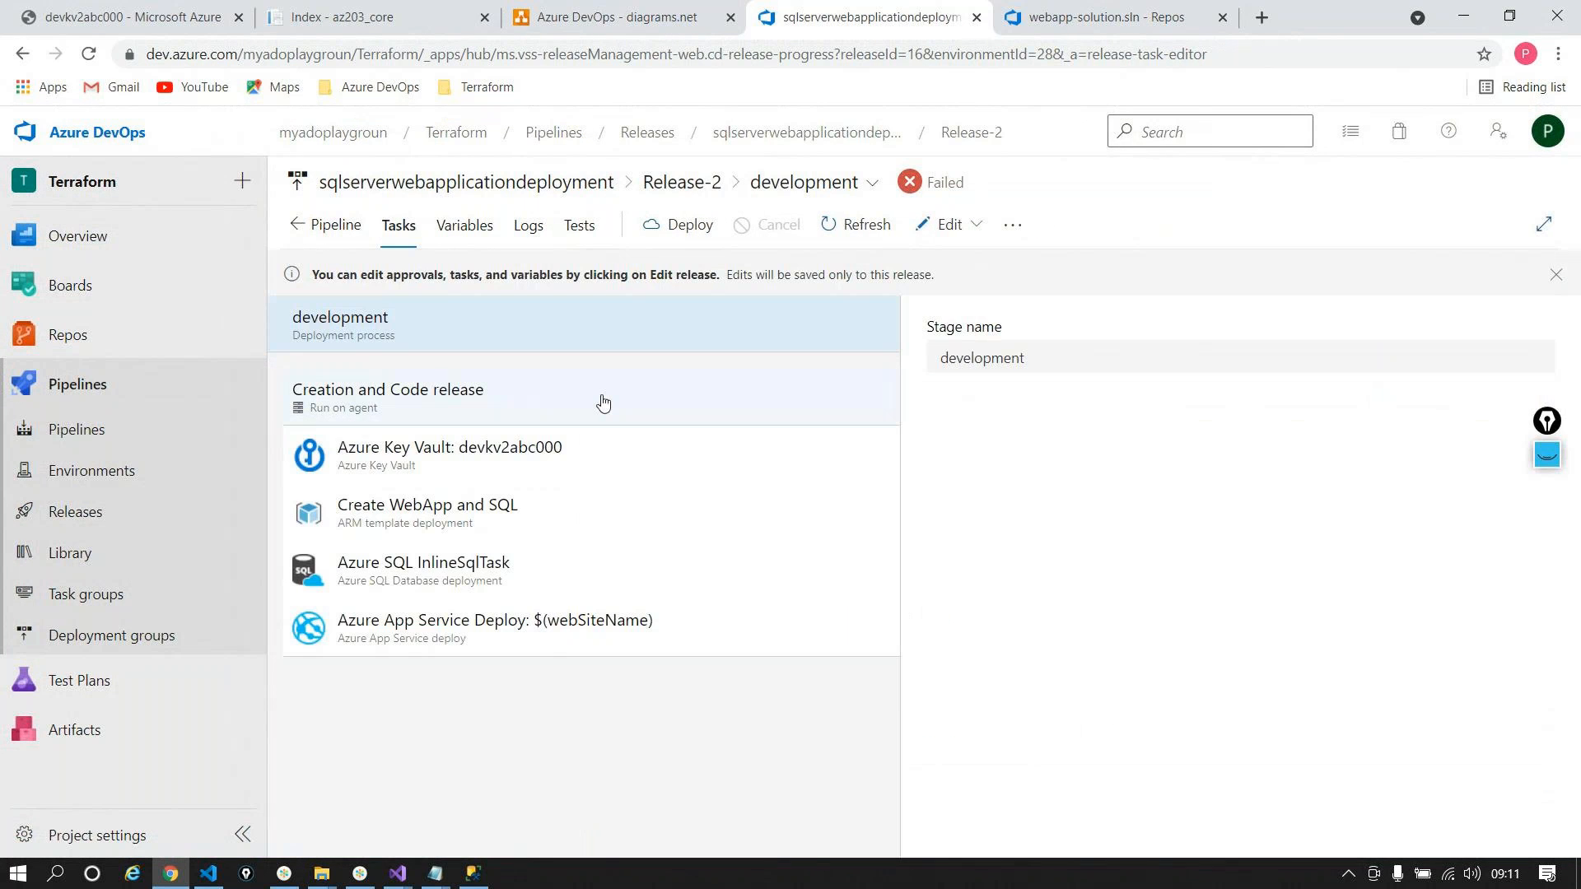
{"action": "left_click", "coordinate": [448, 442]}
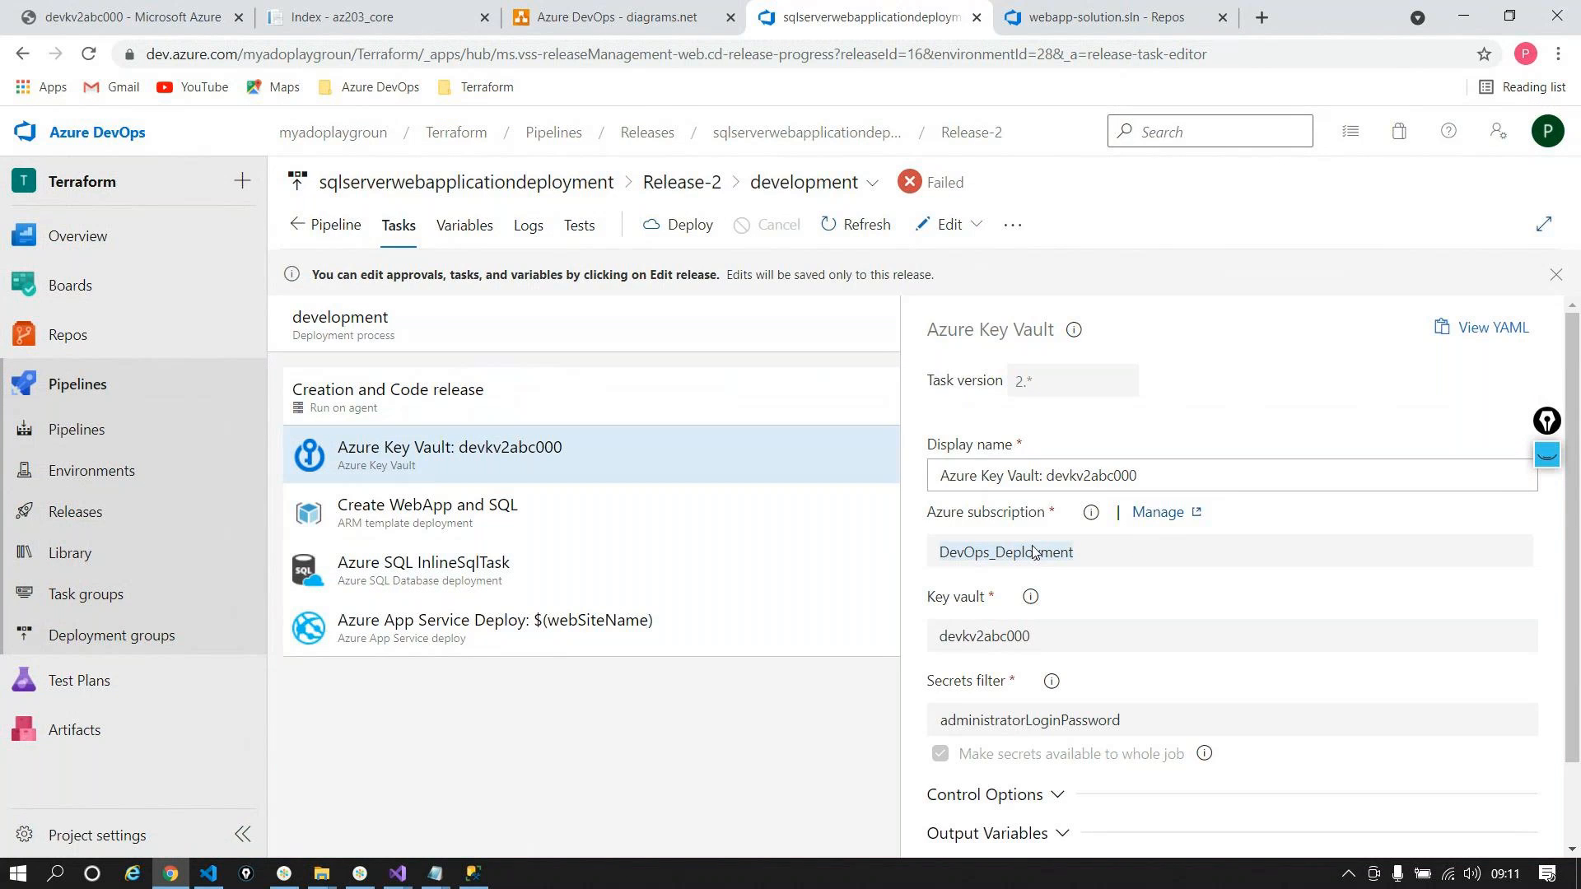
{"action": "left_click", "coordinate": [123, 16]}
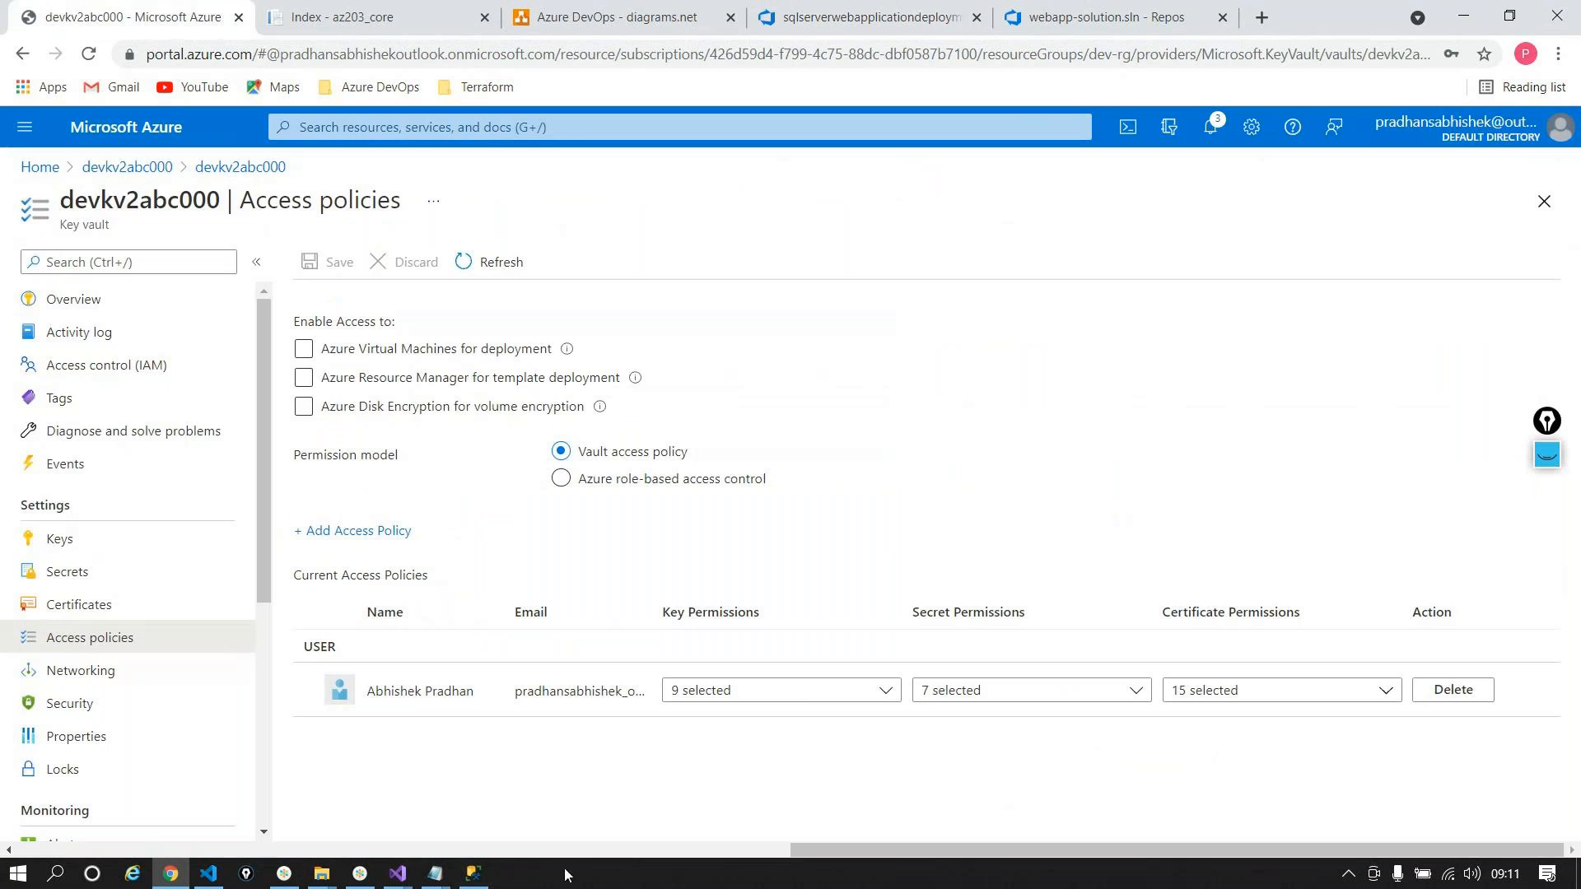
Step: Start a new vault access policy using the Key & Secret Management template
{"action": "left_click", "coordinate": [354, 531]}
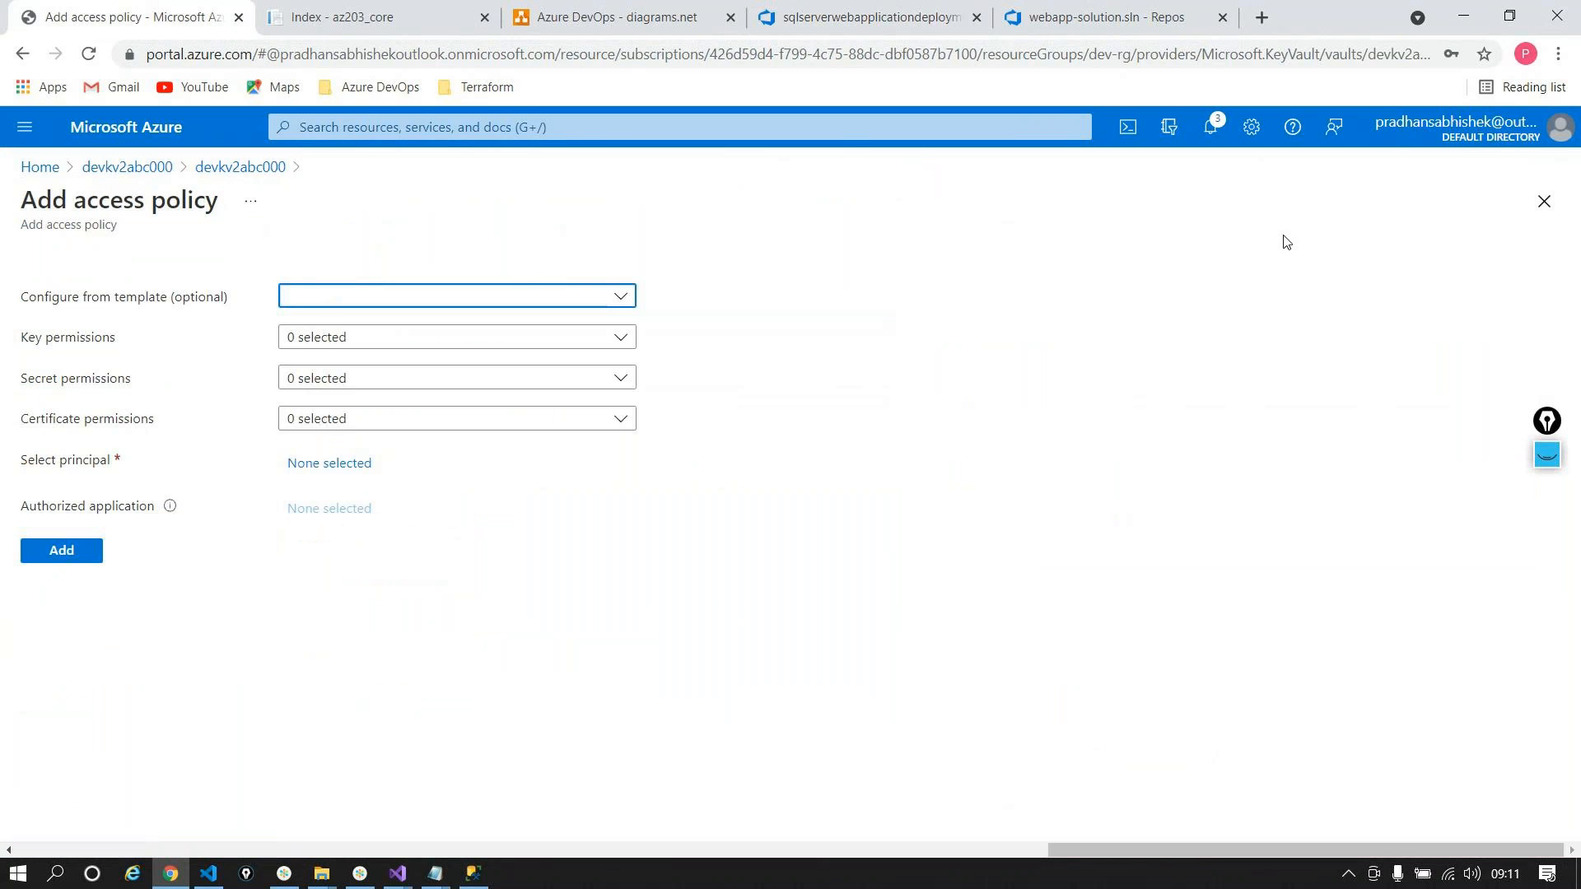
{"action": "left_click", "coordinate": [623, 301]}
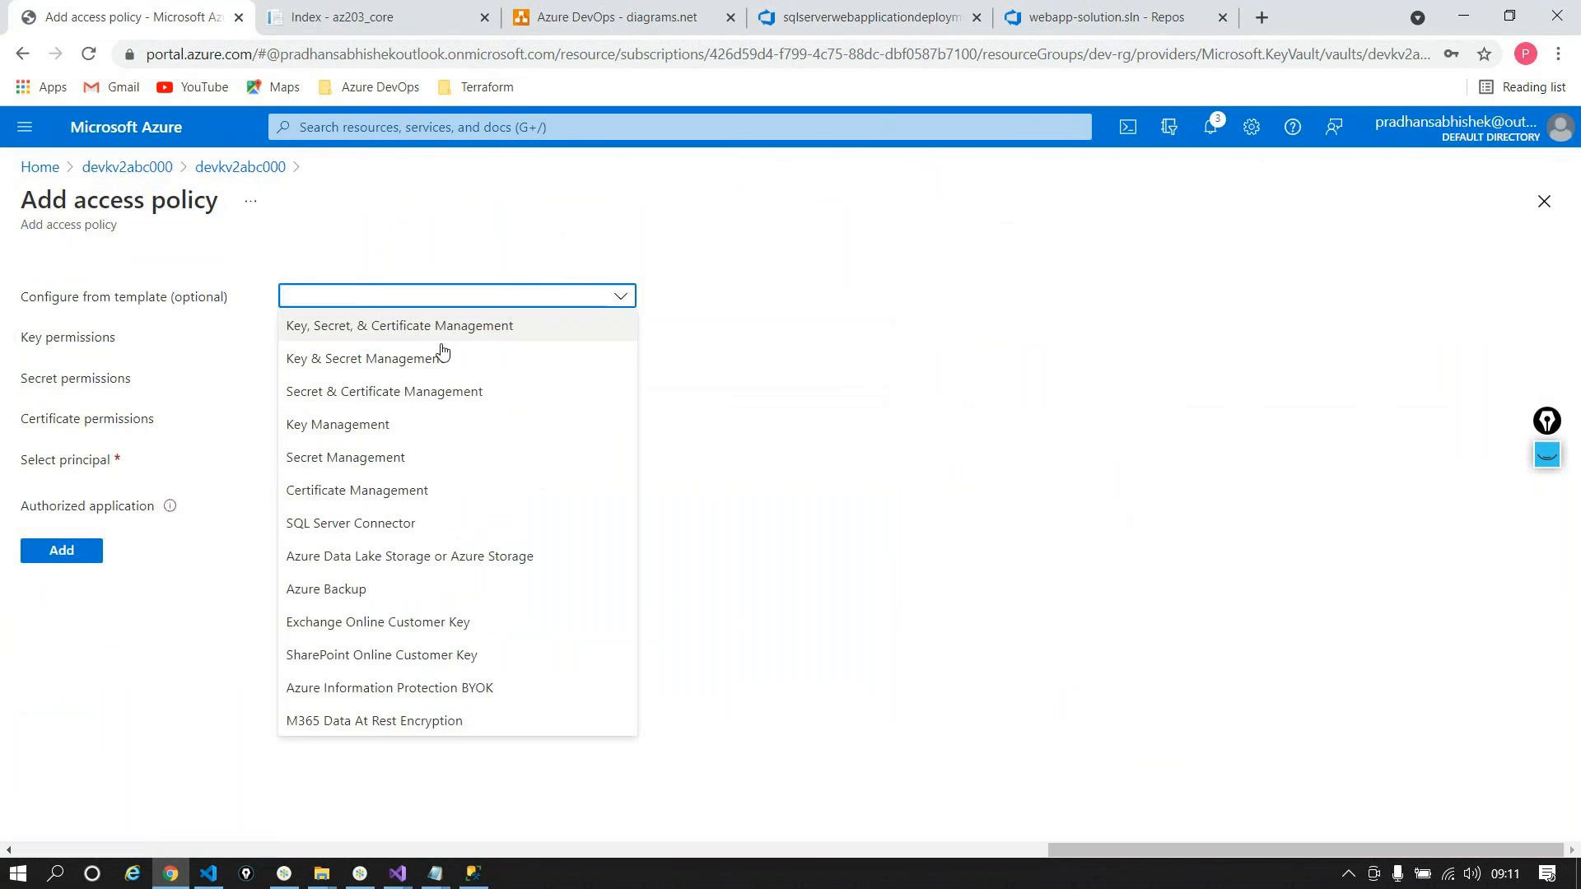
{"action": "left_click", "coordinate": [387, 354]}
Step: Search the principals for DevOps_Deployment and clear the search when nothing is found
{"action": "left_click", "coordinate": [335, 472]}
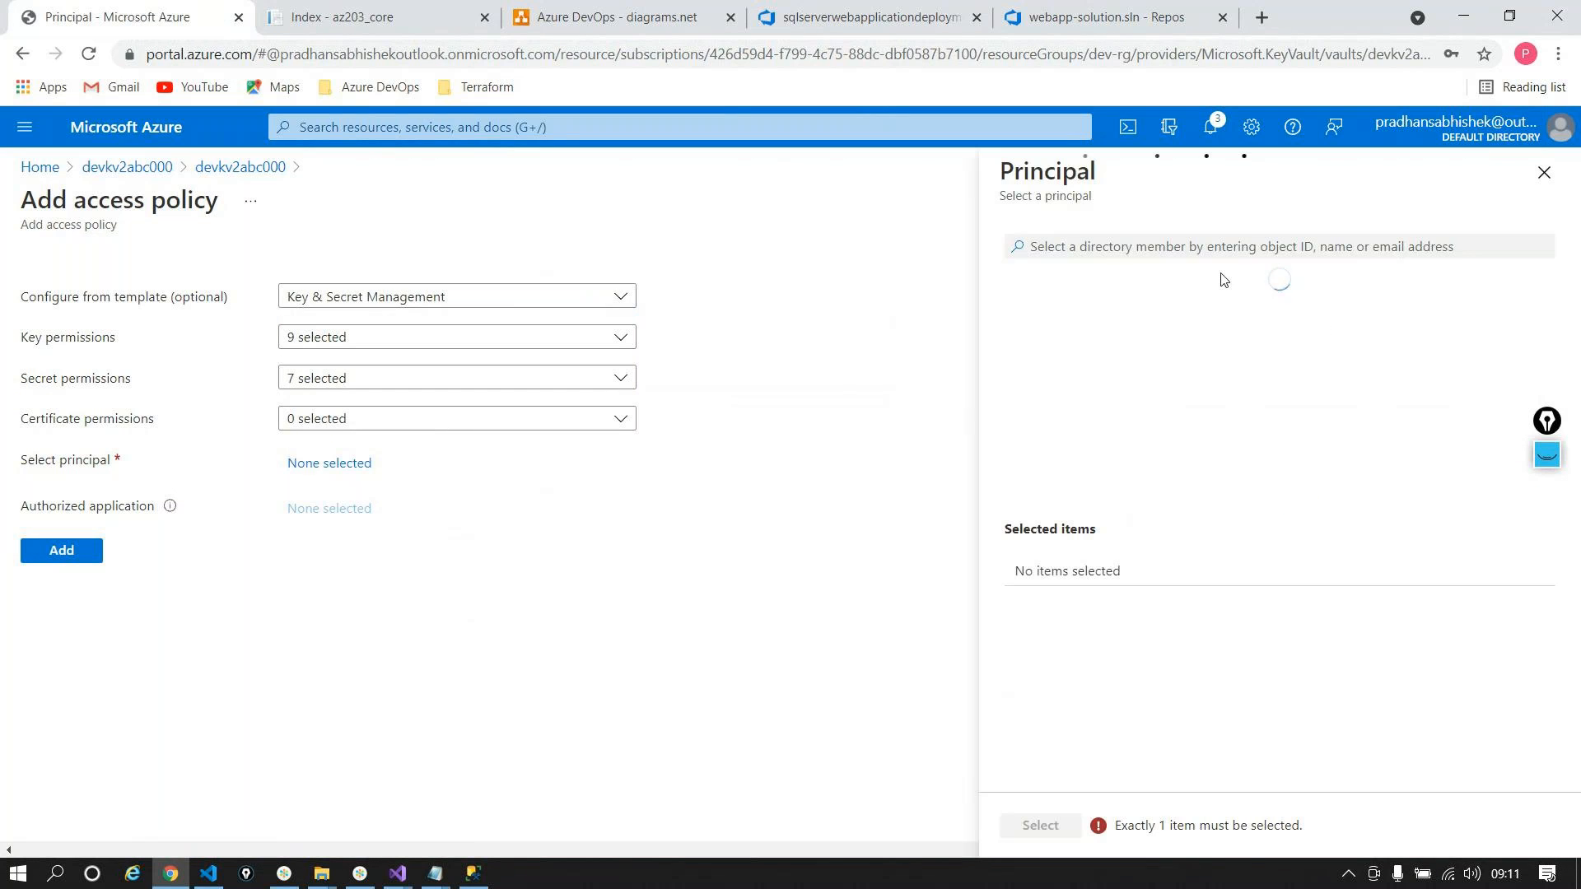
{"action": "left_click", "coordinate": [1192, 254]}
{"action": "type", "text": "DevOps_Deployment"}
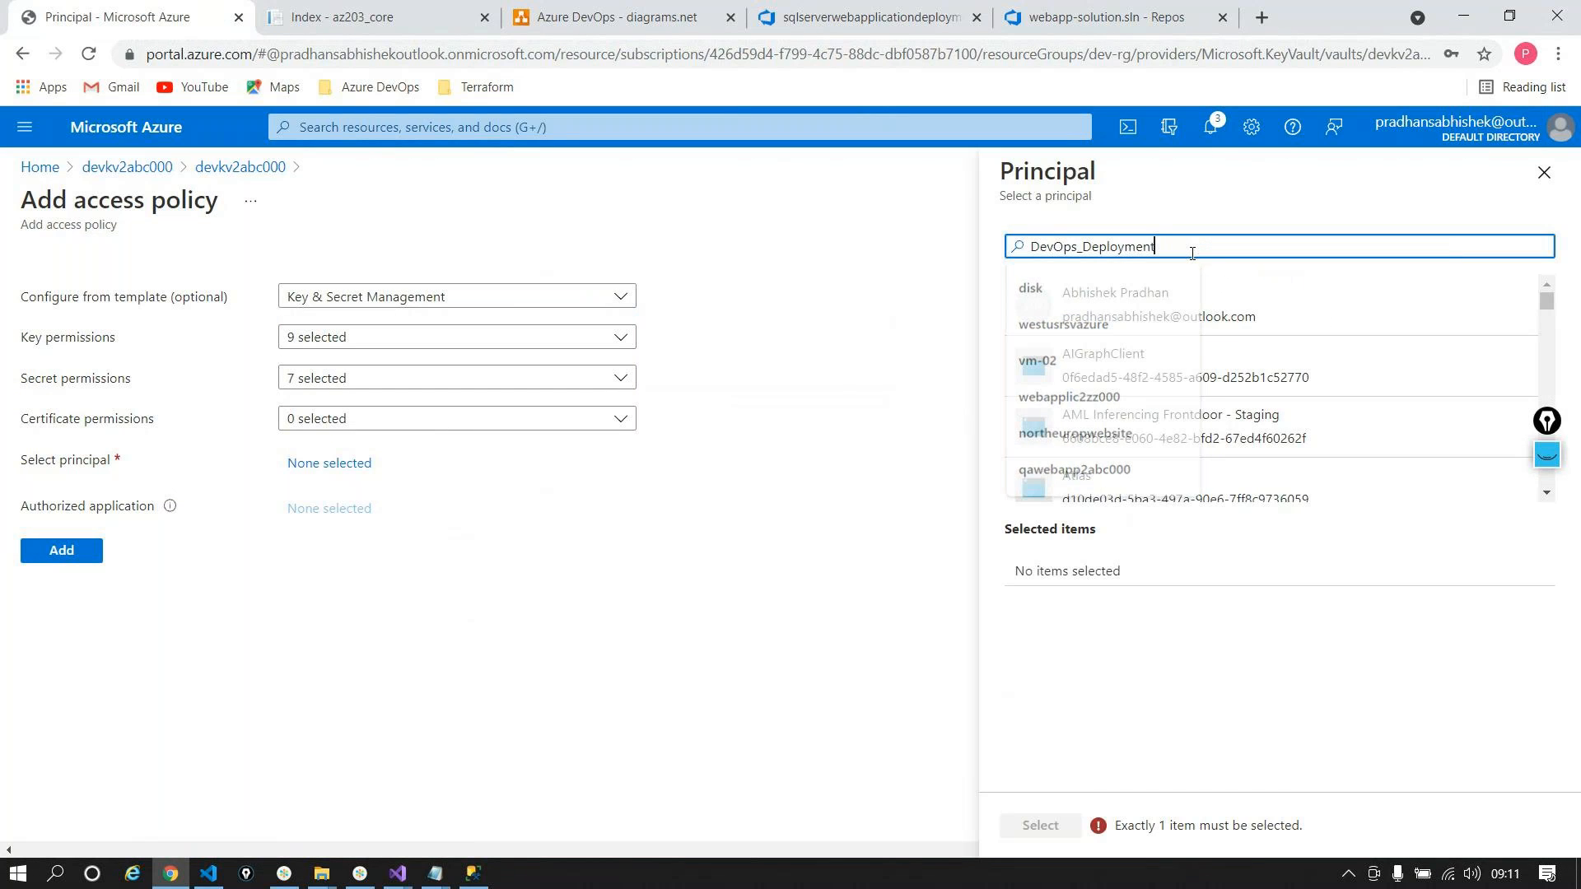
{"action": "key", "text": "ctrl+a"}
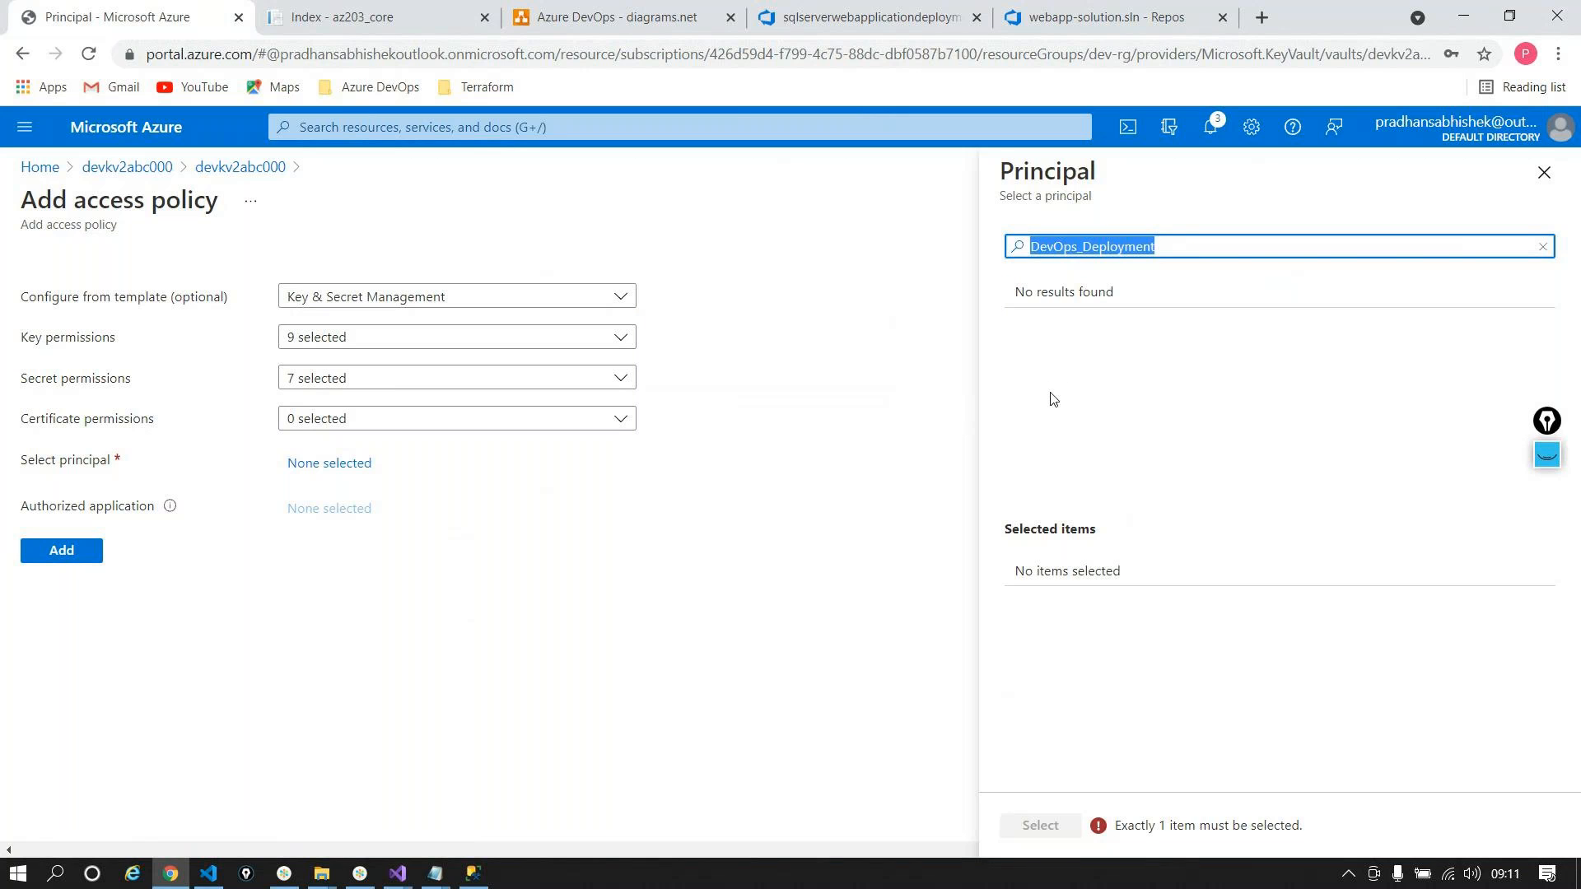
{"action": "key", "text": "BackSpace"}
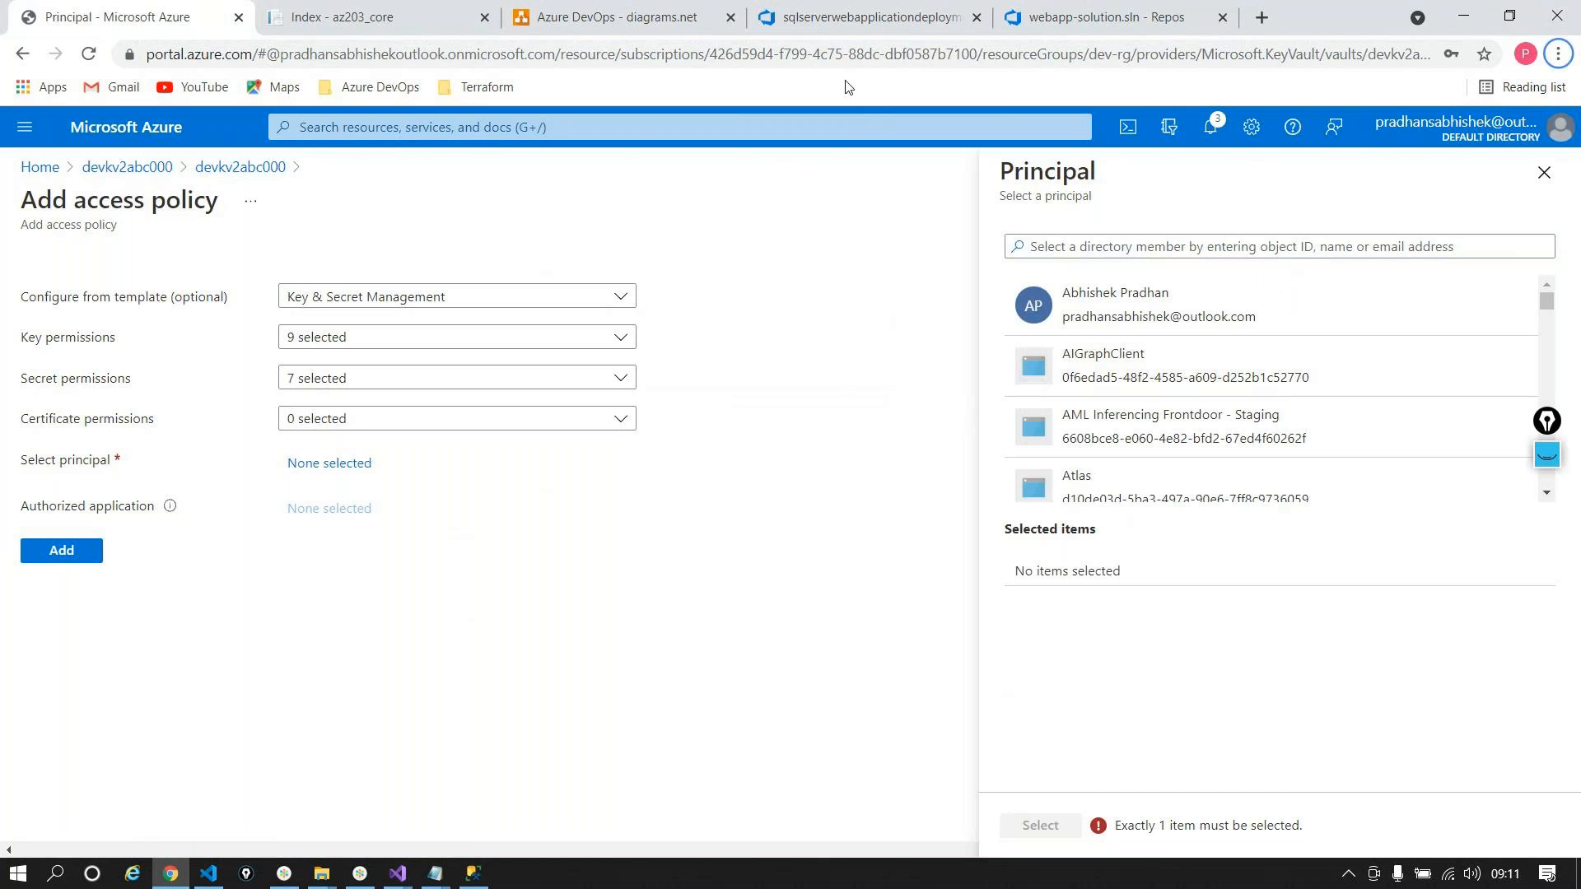
Step: Trace the release's DevOps_Deployment service connection to its app registration, DevOps_Playground_SPN
{"action": "left_click", "coordinate": [847, 33]}
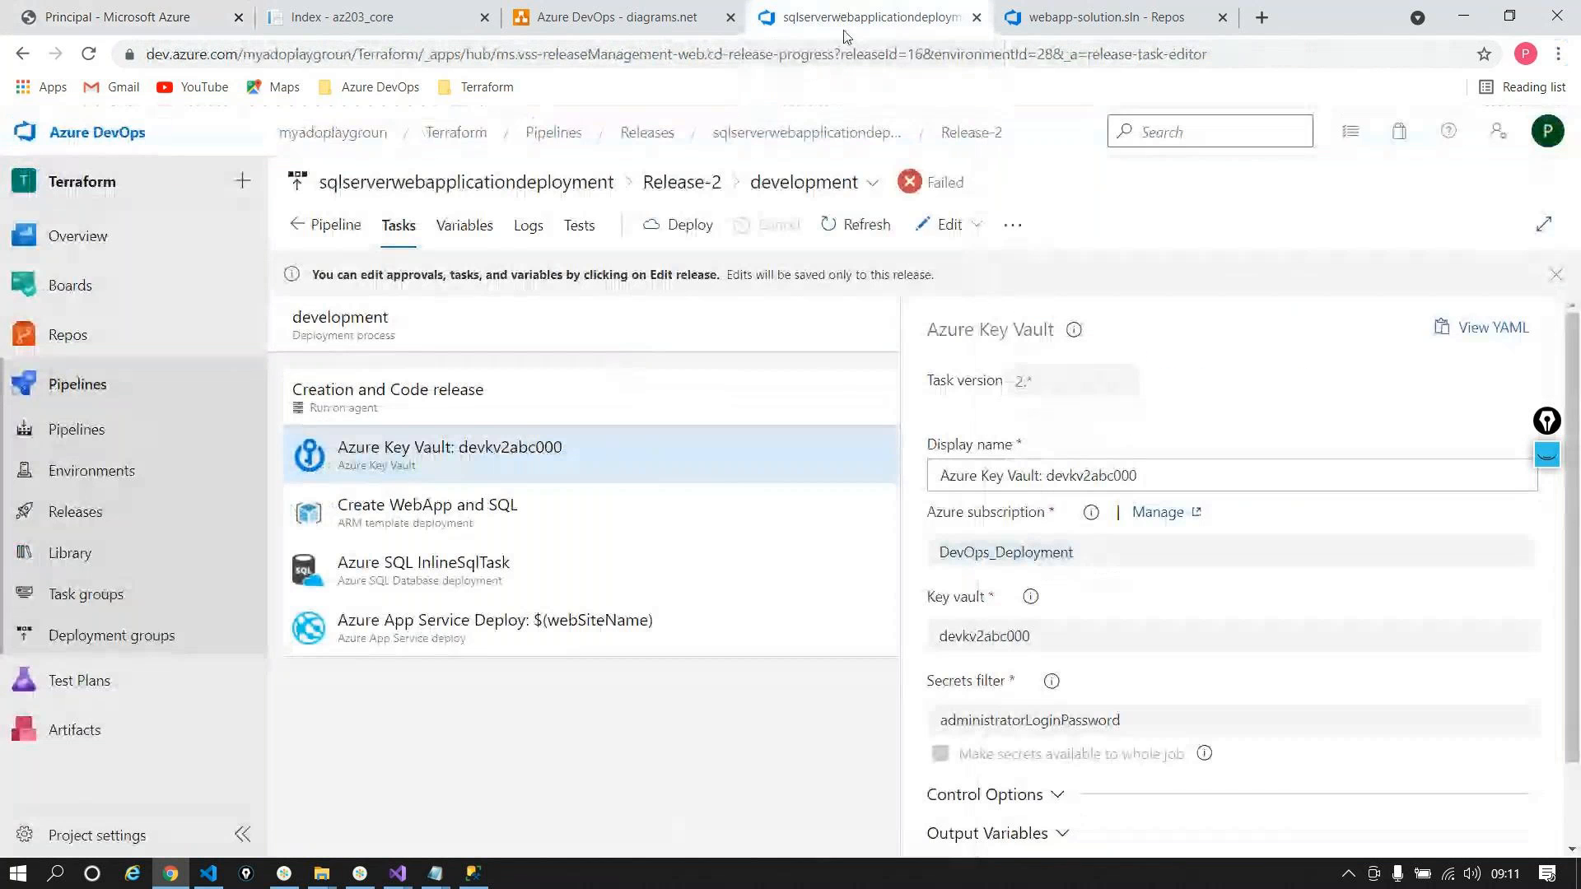
{"action": "left_click", "coordinate": [1158, 512]}
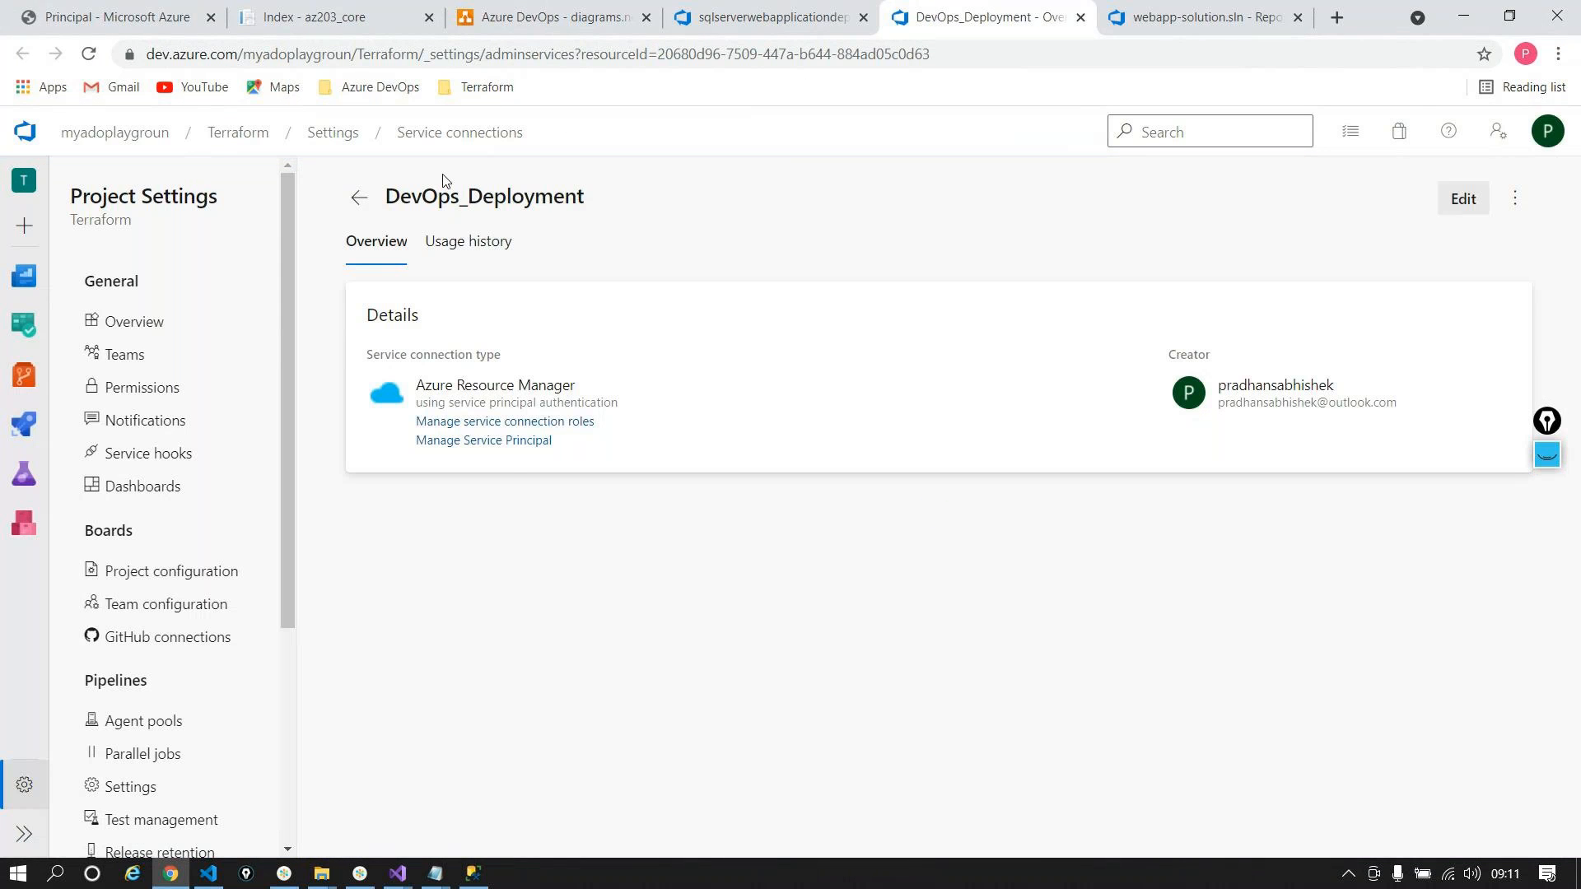
{"action": "left_click", "coordinate": [517, 443]}
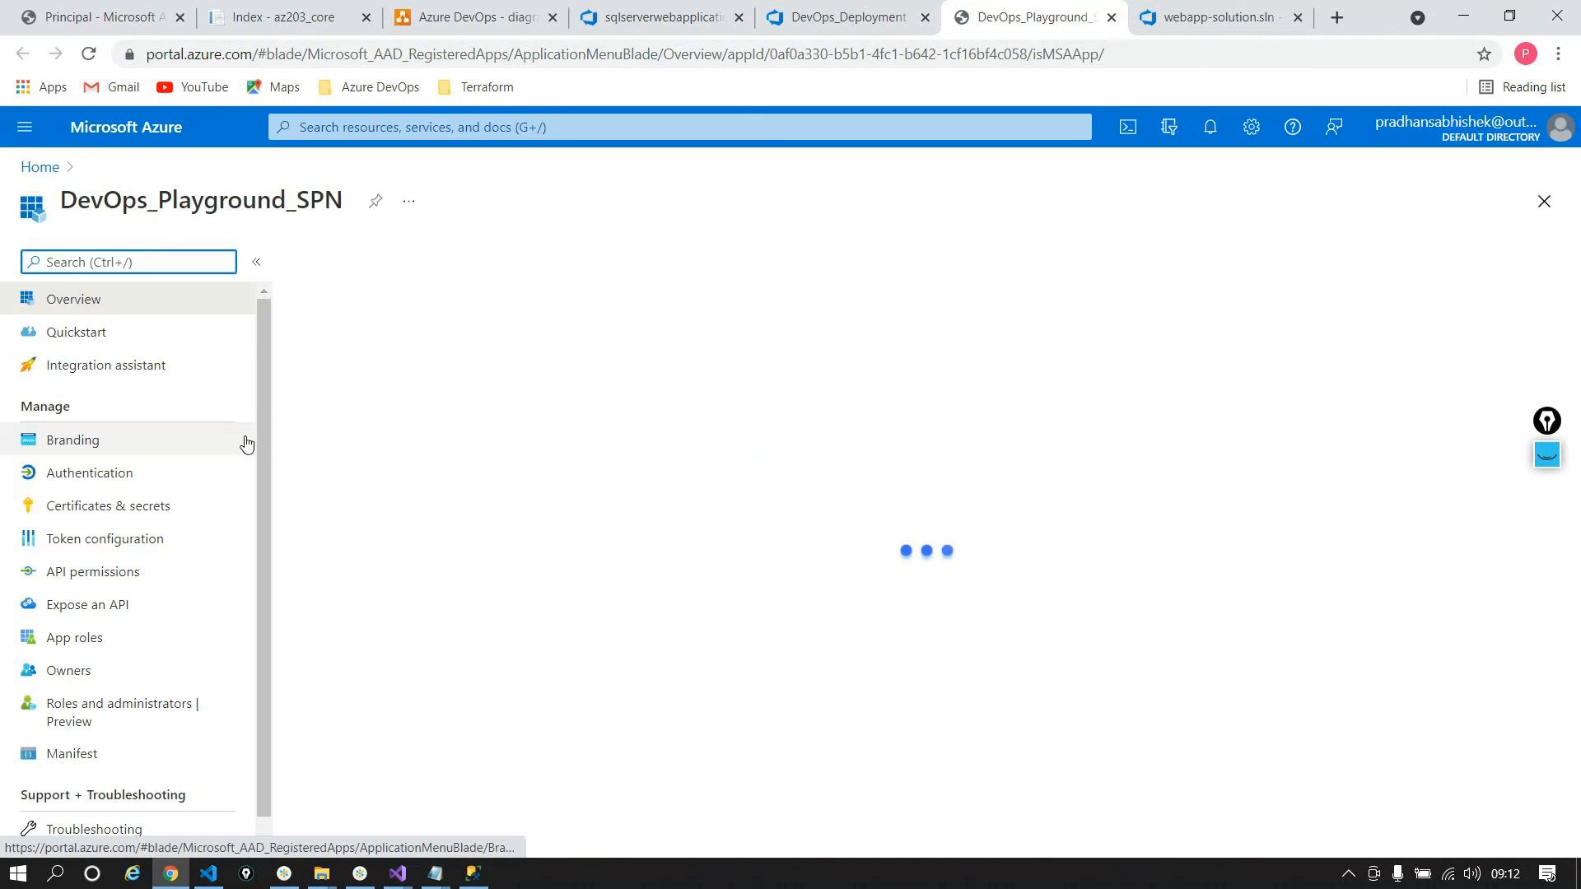
Step: Copy the DevOps_Playground_SPN name and select it as the access policy's principal
{"action": "double_click", "coordinate": [149, 200]}
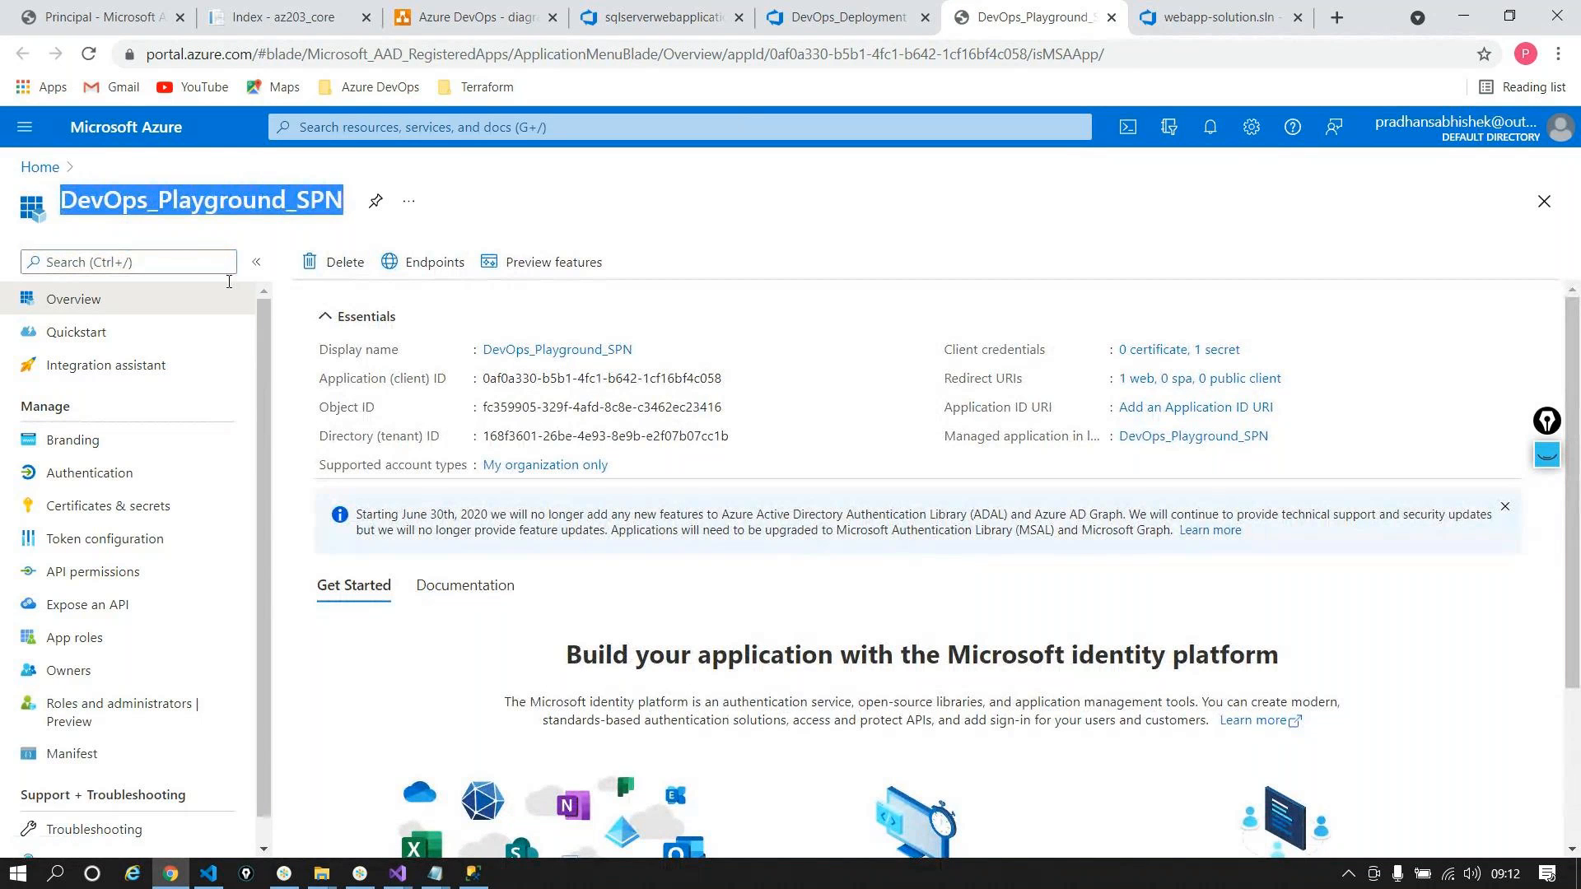
{"action": "left_click", "coordinate": [738, 380]}
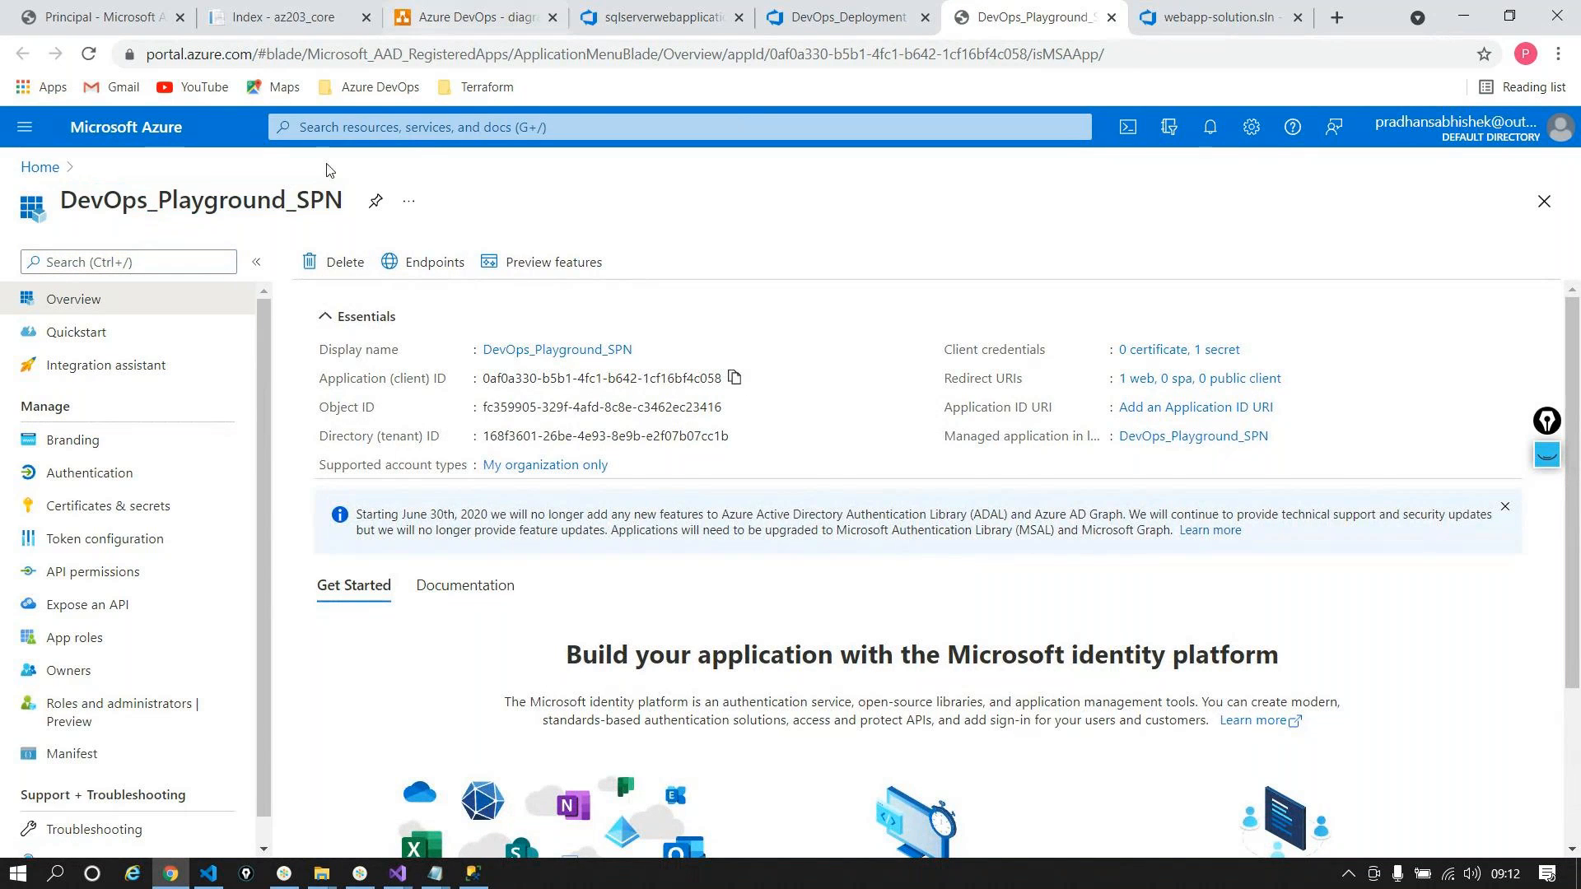
{"action": "double_click", "coordinate": [269, 200]}
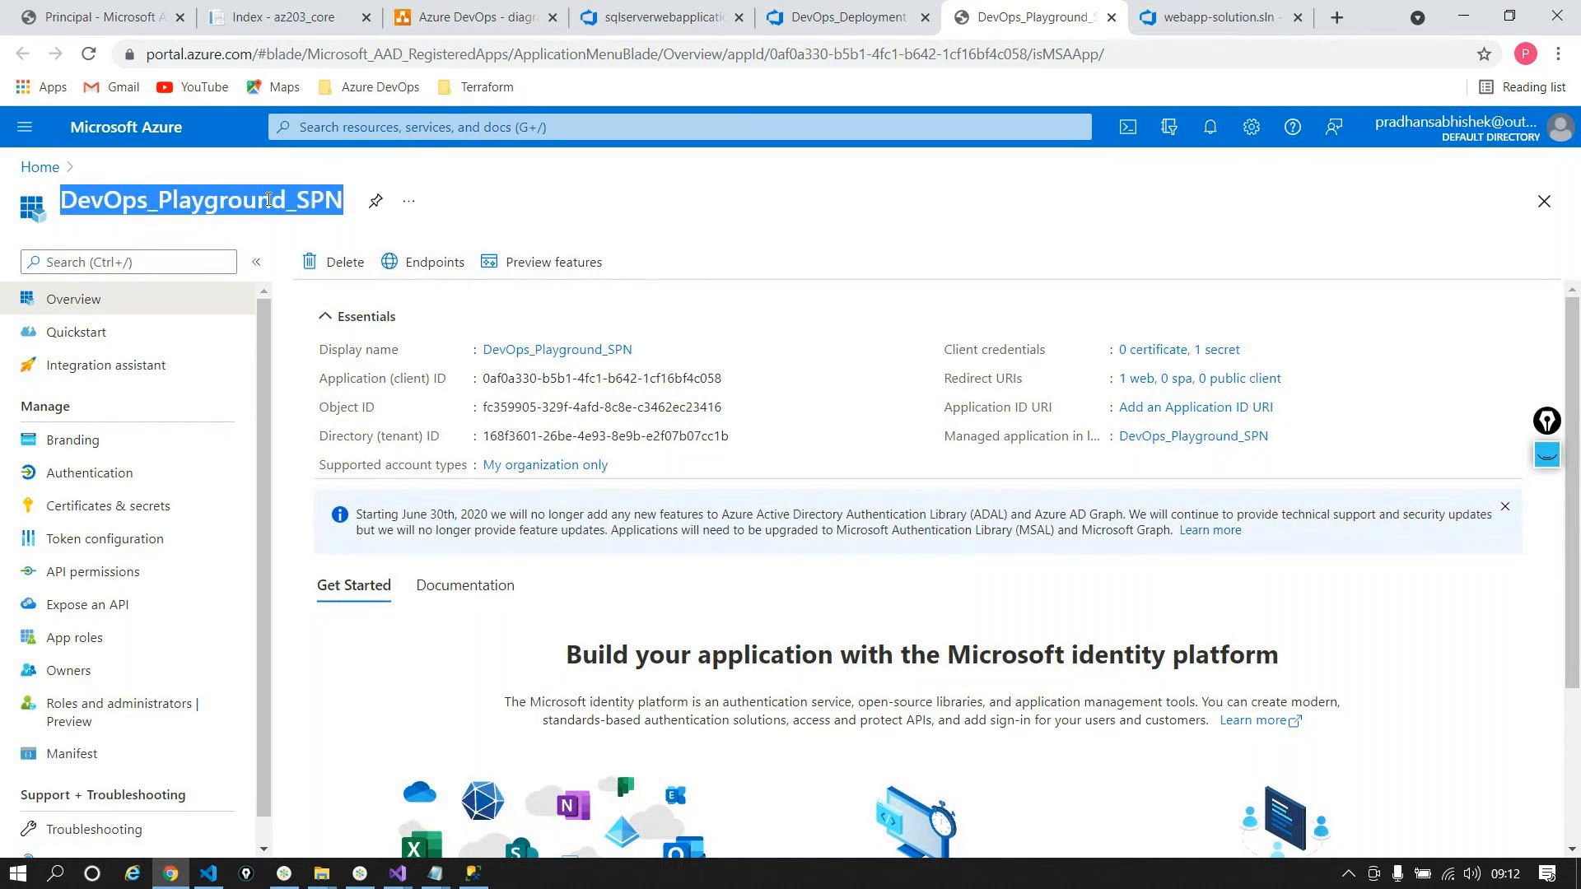
{"action": "left_click", "coordinate": [154, 11]}
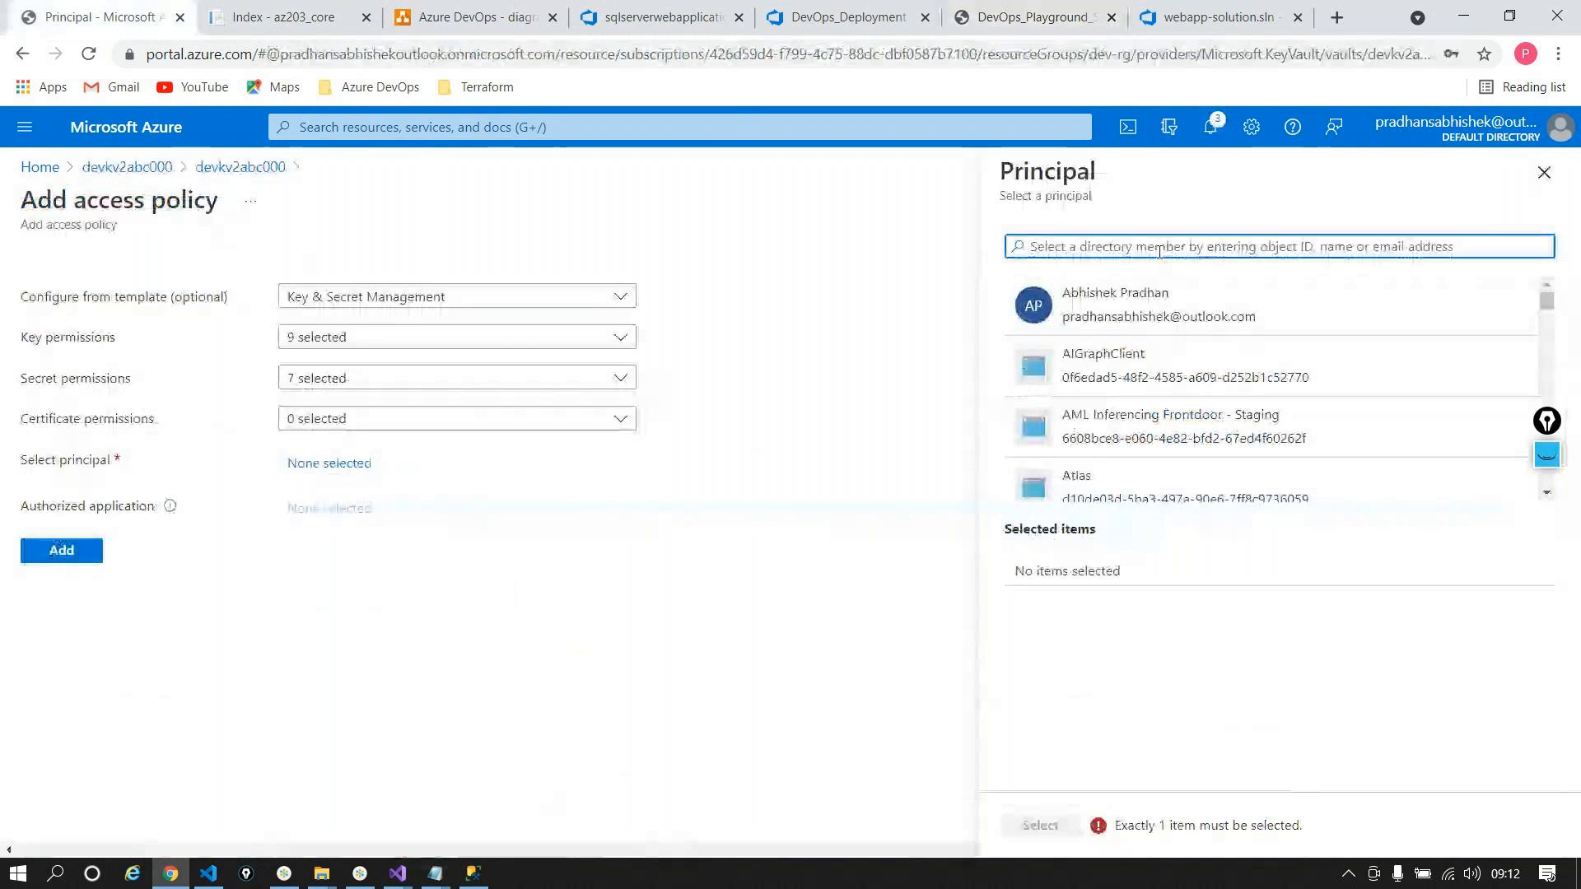
{"action": "key", "text": "ctrl+v"}
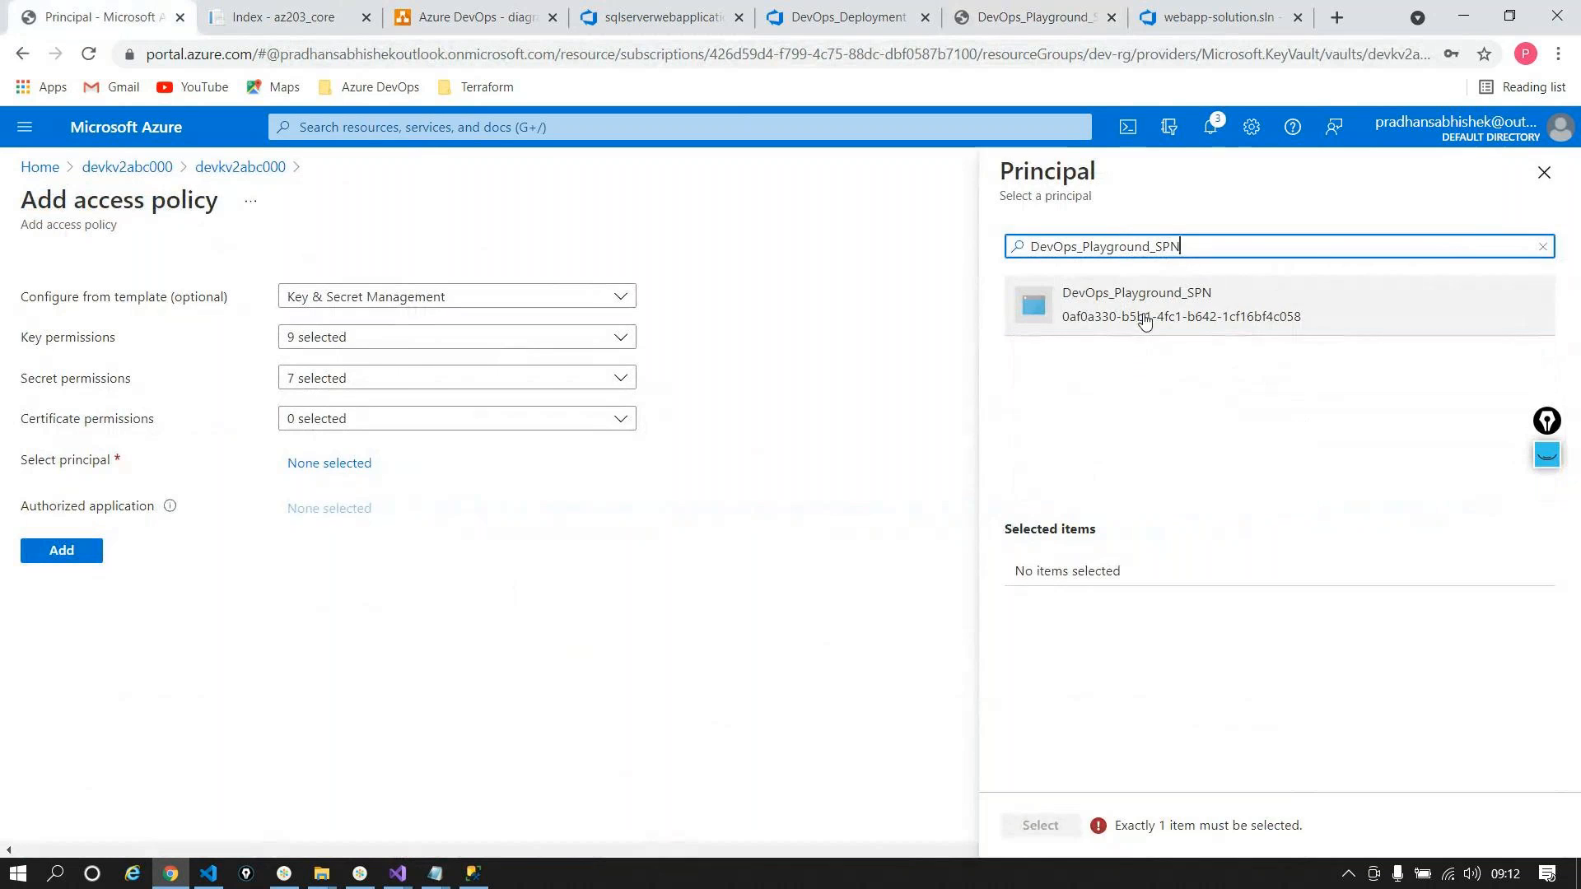
{"action": "left_click", "coordinate": [1144, 321]}
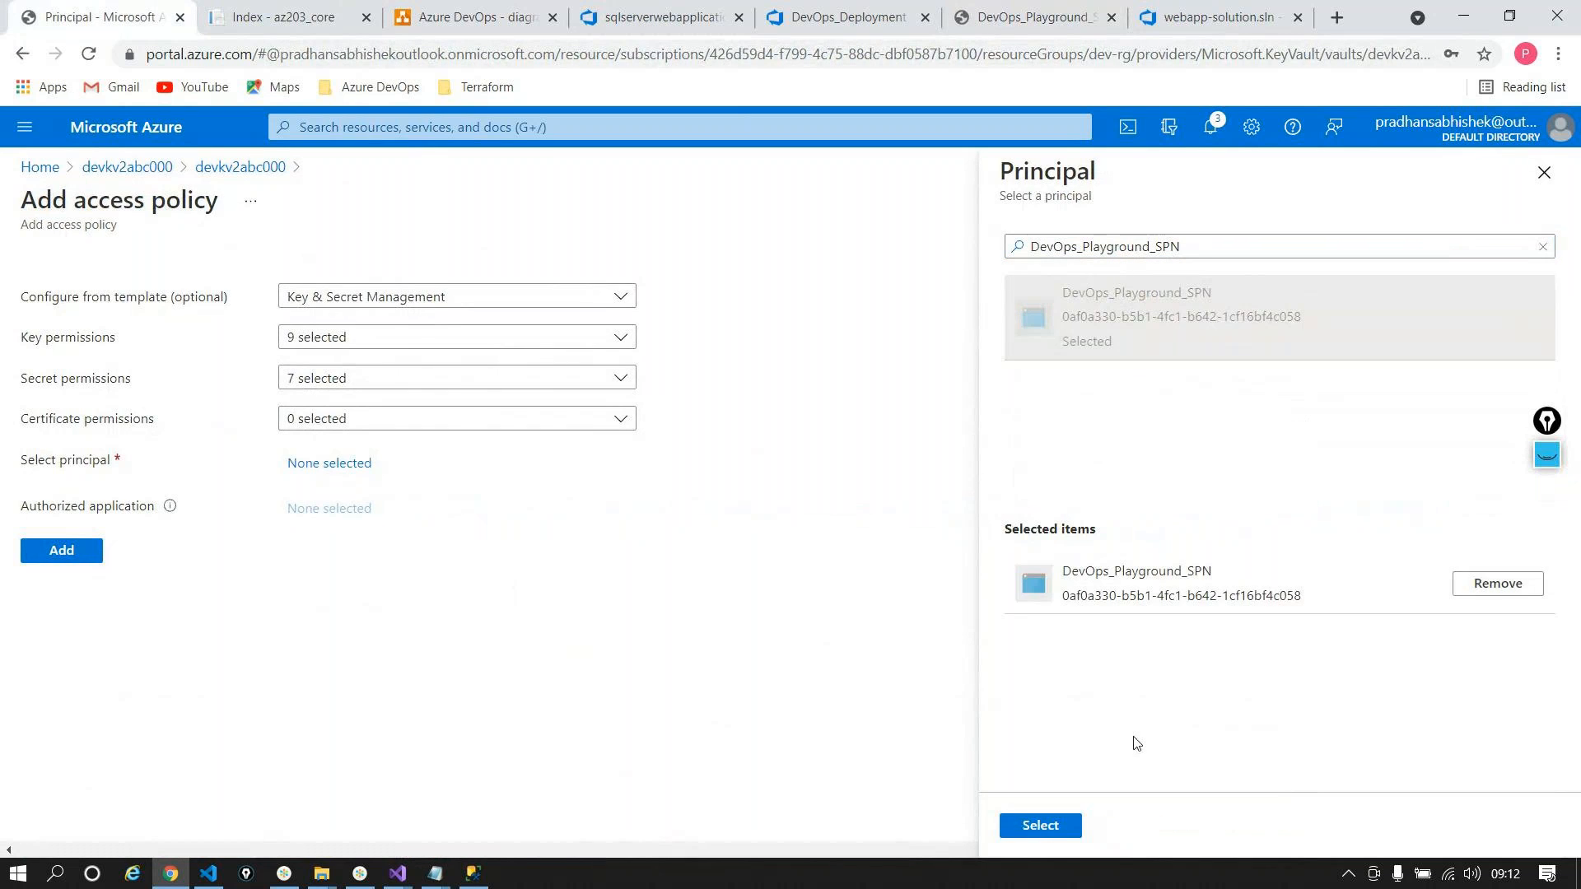
{"action": "left_click", "coordinate": [1041, 825]}
Step: Add the policy, enable Azure Resource Manager template deployment, save, and return to the release
{"action": "left_click", "coordinate": [58, 550]}
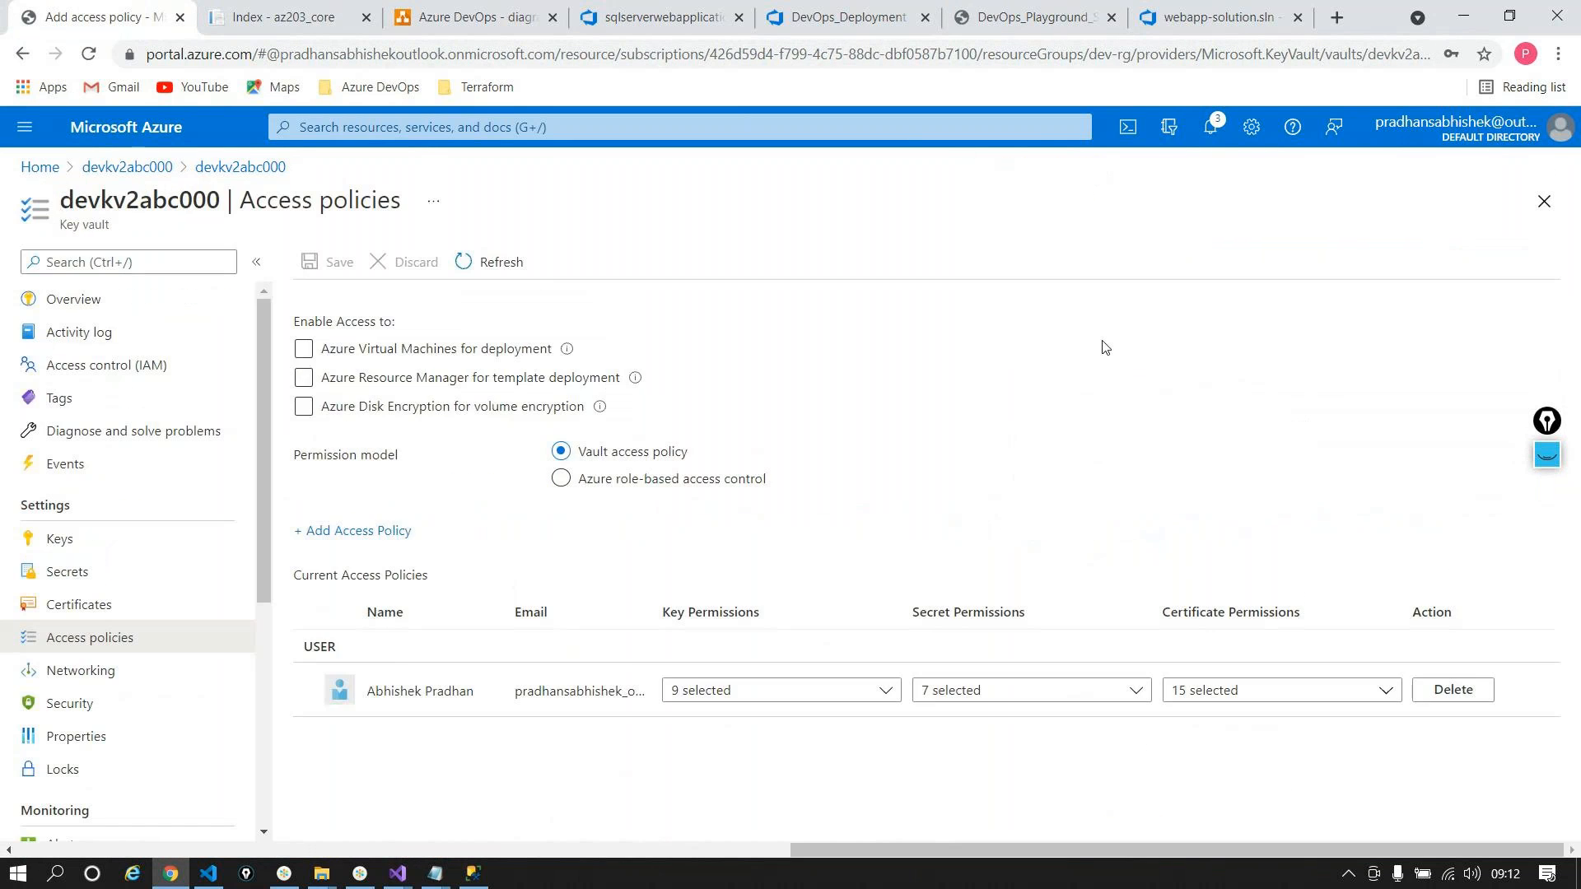
{"action": "left_click", "coordinate": [307, 428]}
{"action": "left_click", "coordinate": [304, 400]}
{"action": "left_click", "coordinate": [329, 262]}
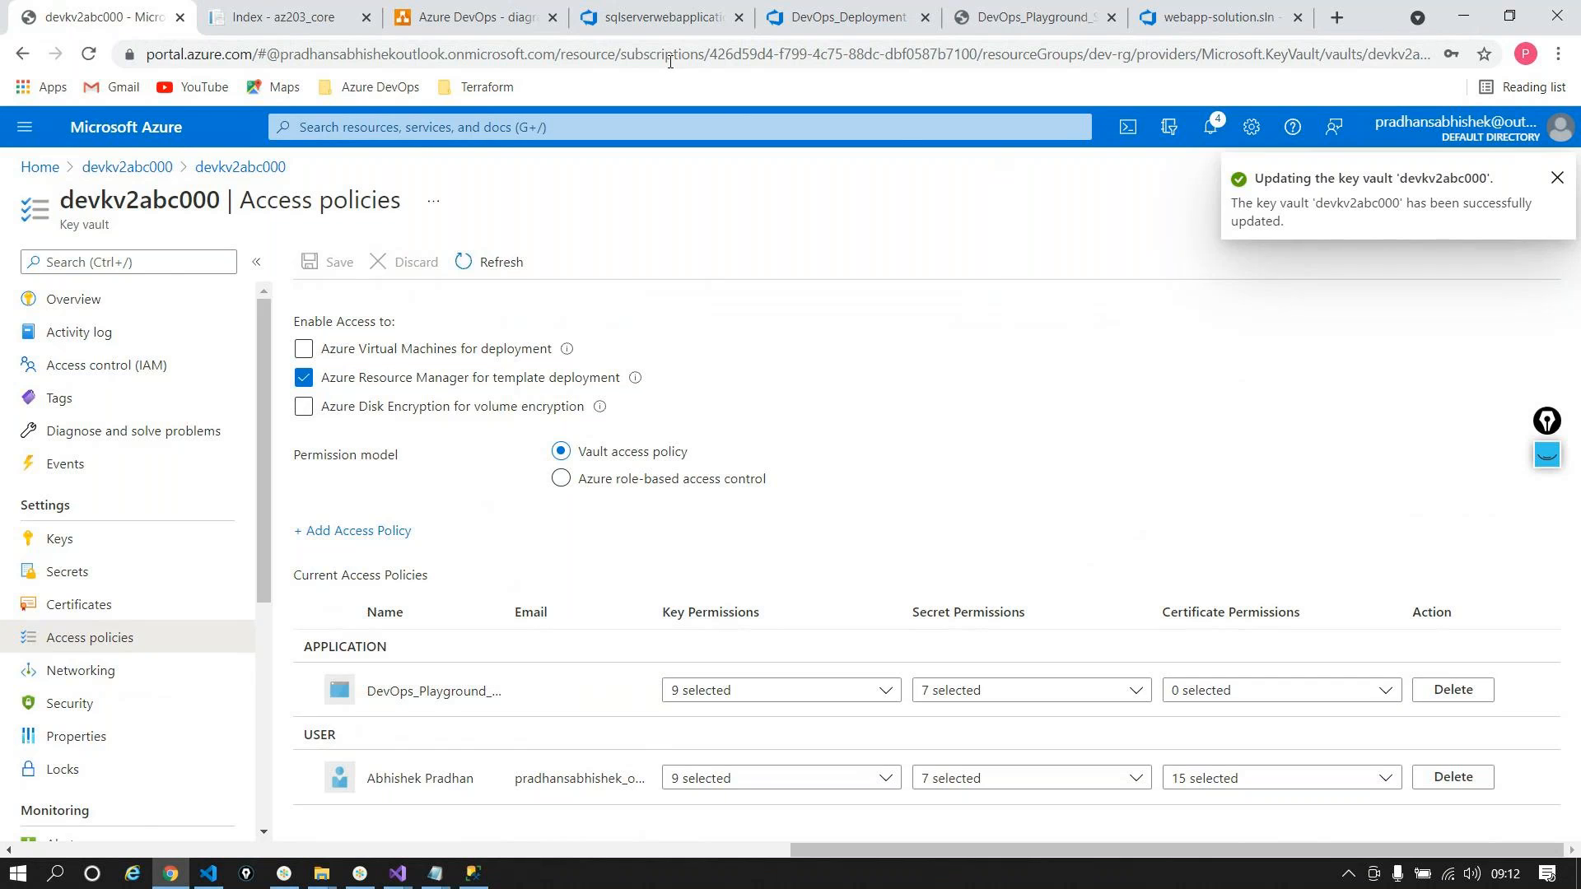
{"action": "left_click", "coordinate": [848, 17]}
{"action": "left_click", "coordinate": [627, 17]}
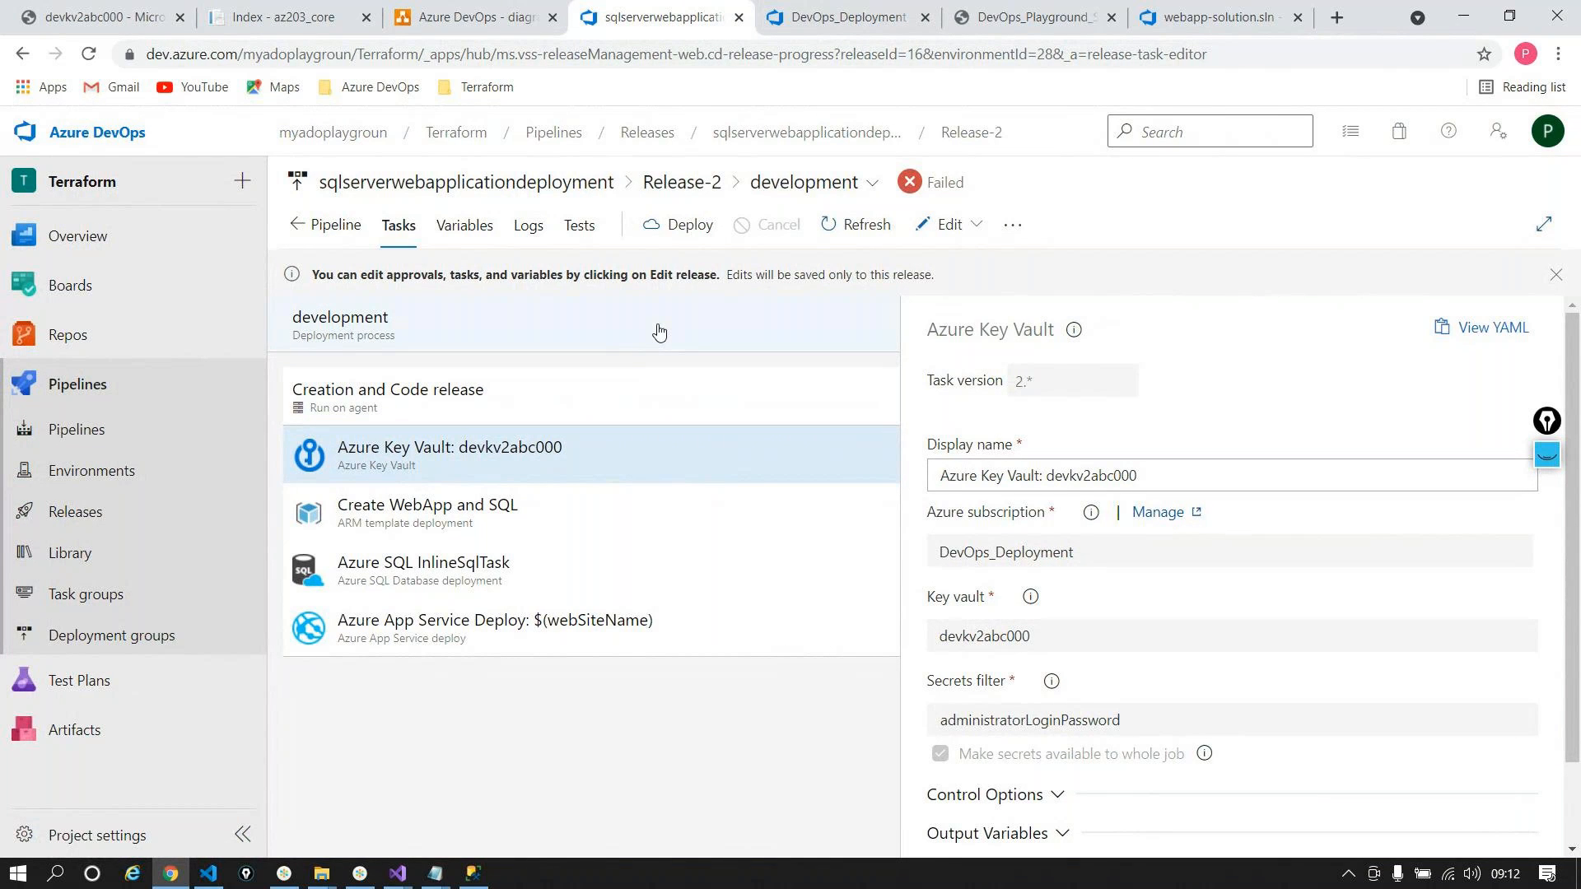
Step: Redeploy Release-2's development stage and open the Creation and Code release job log
{"action": "left_click", "coordinate": [676, 231]}
{"action": "left_click", "coordinate": [949, 521]}
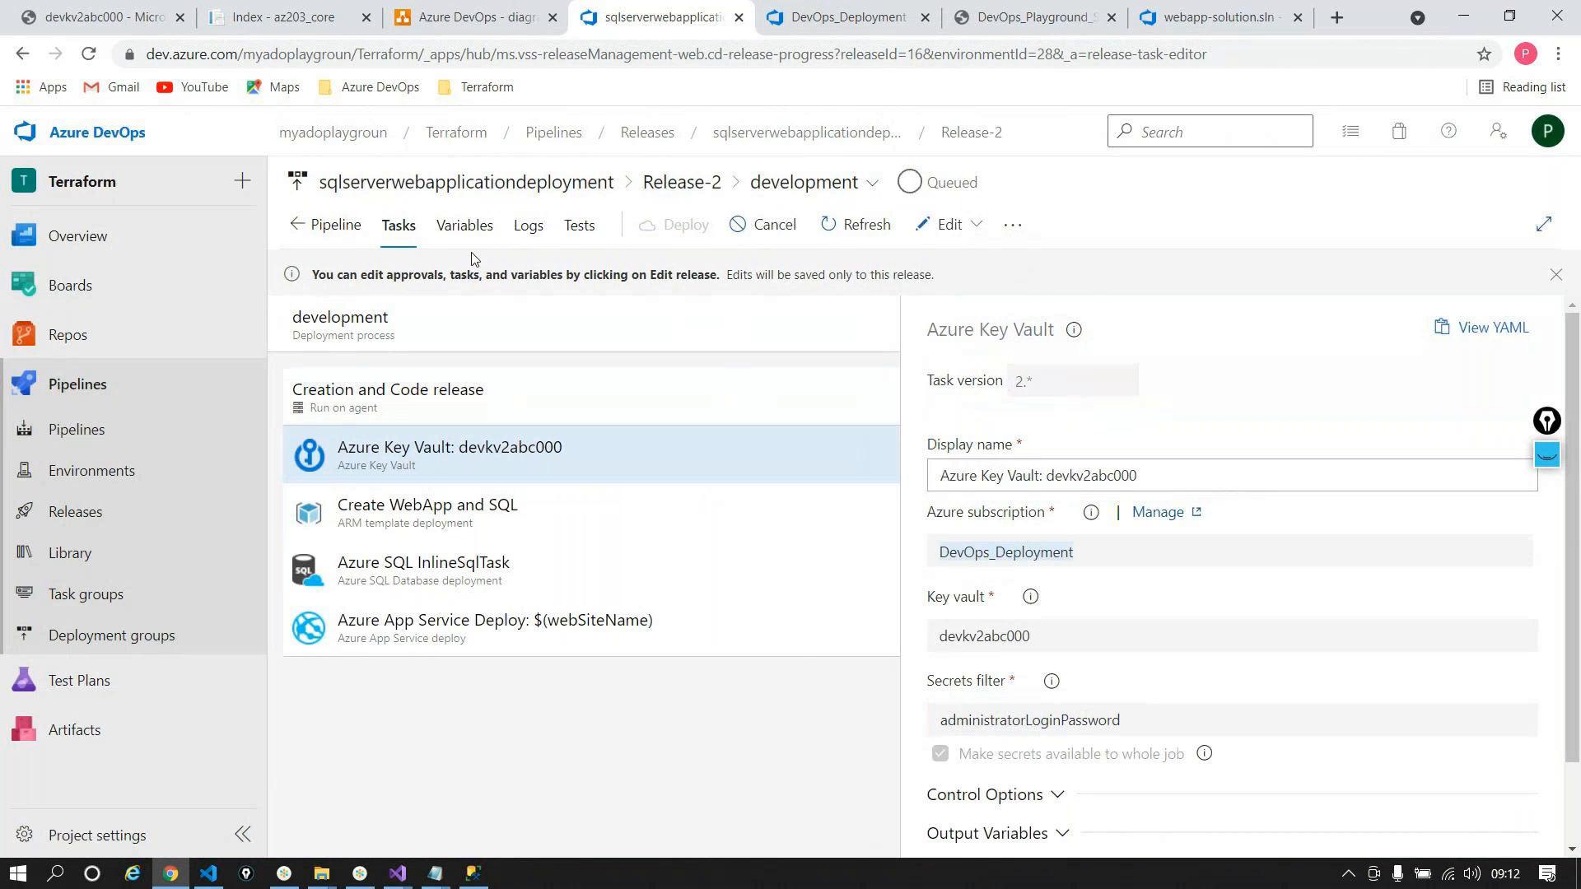
{"action": "left_click", "coordinate": [527, 225]}
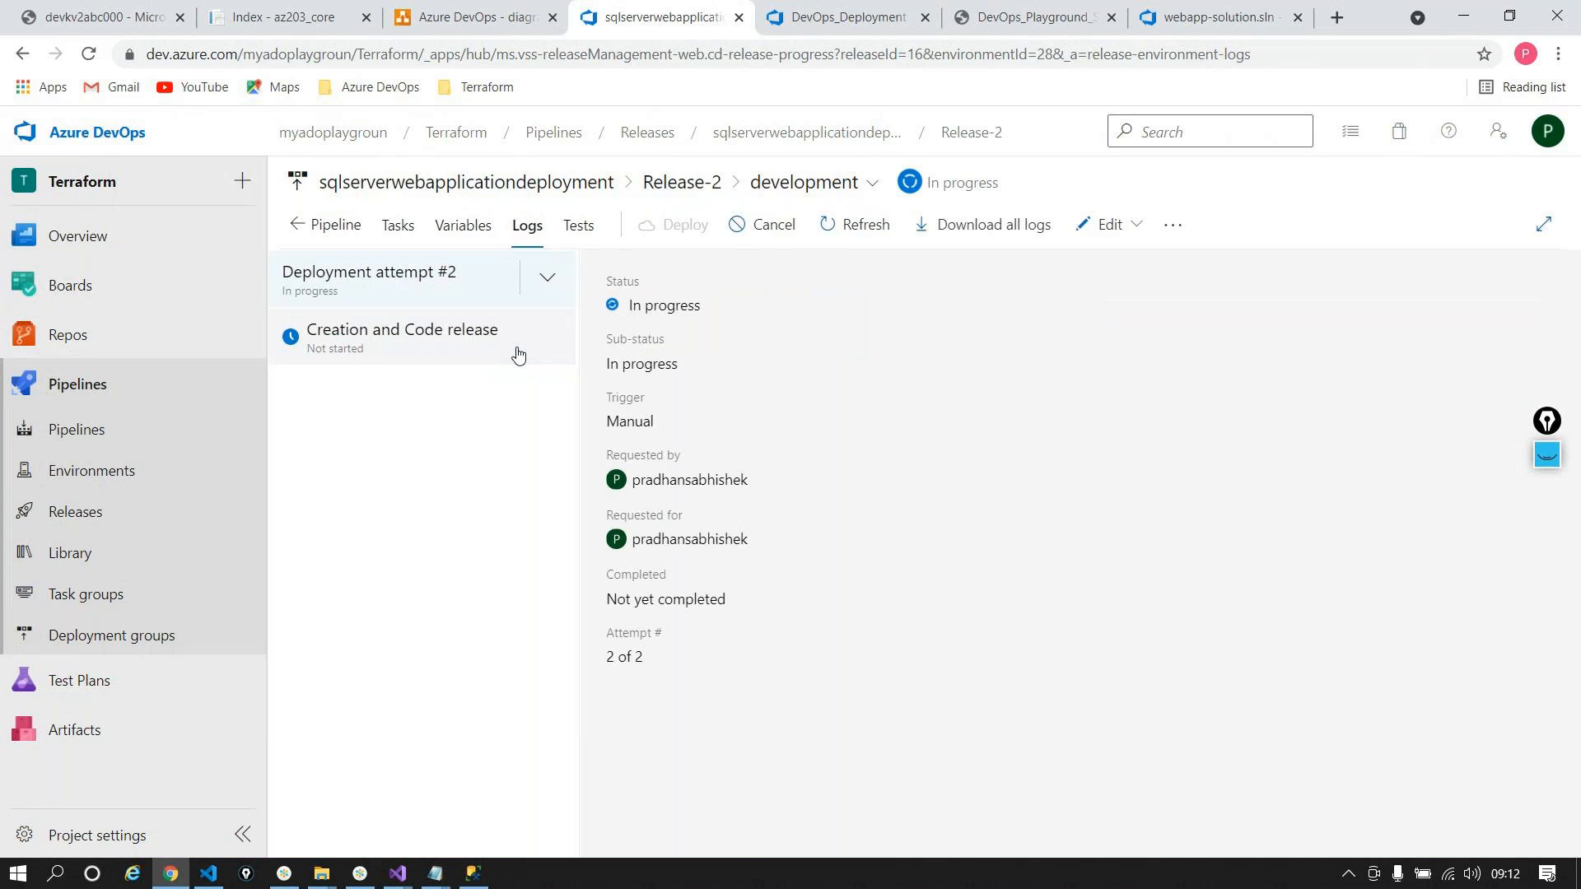
{"action": "left_click", "coordinate": [517, 355]}
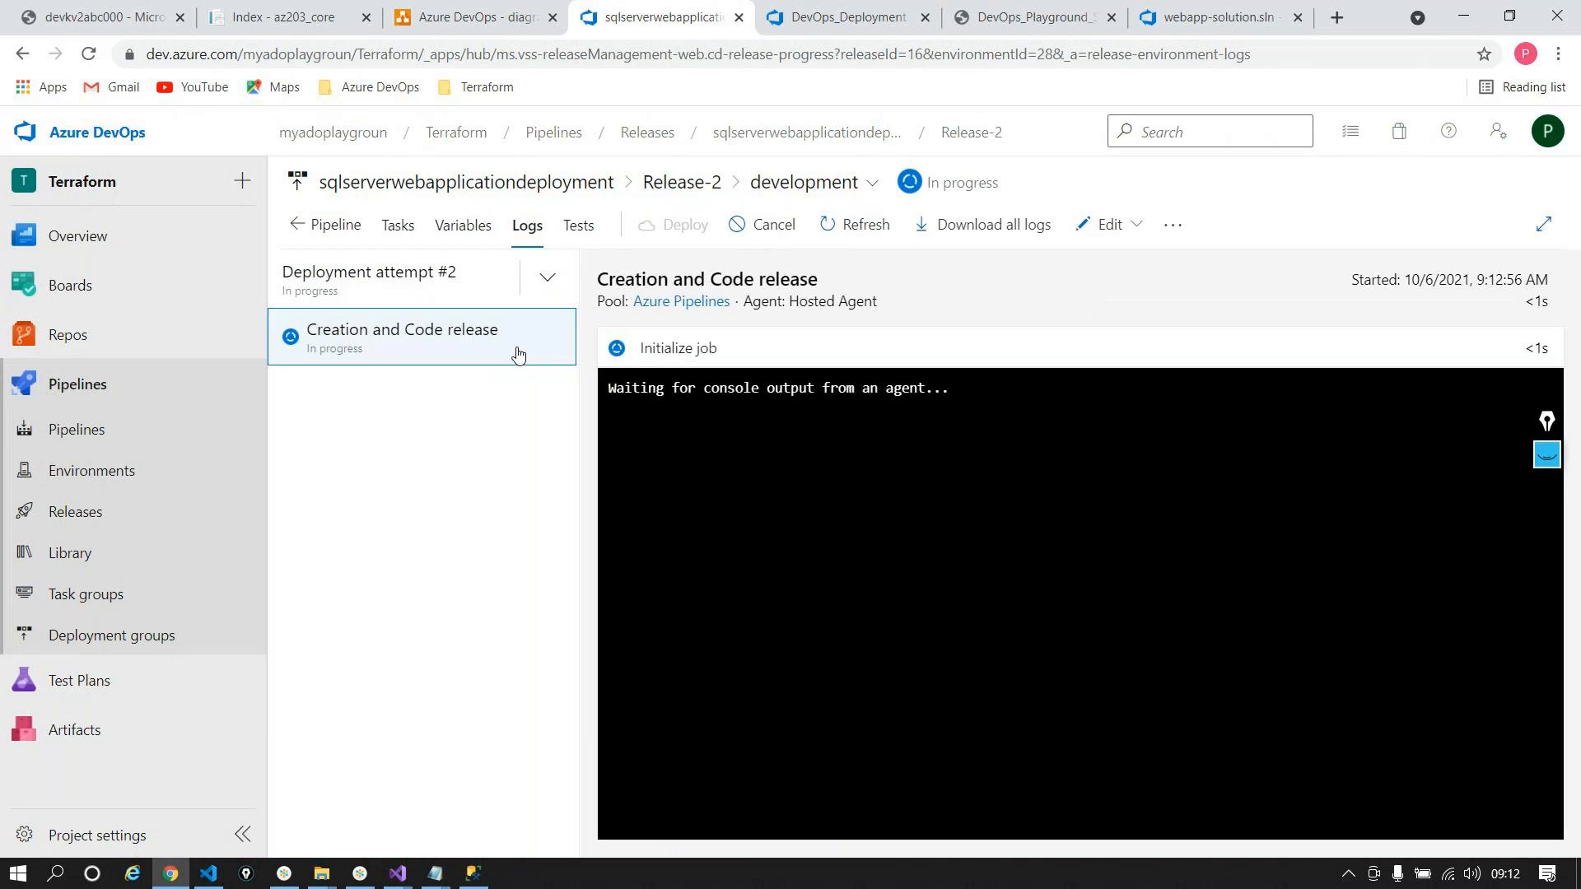
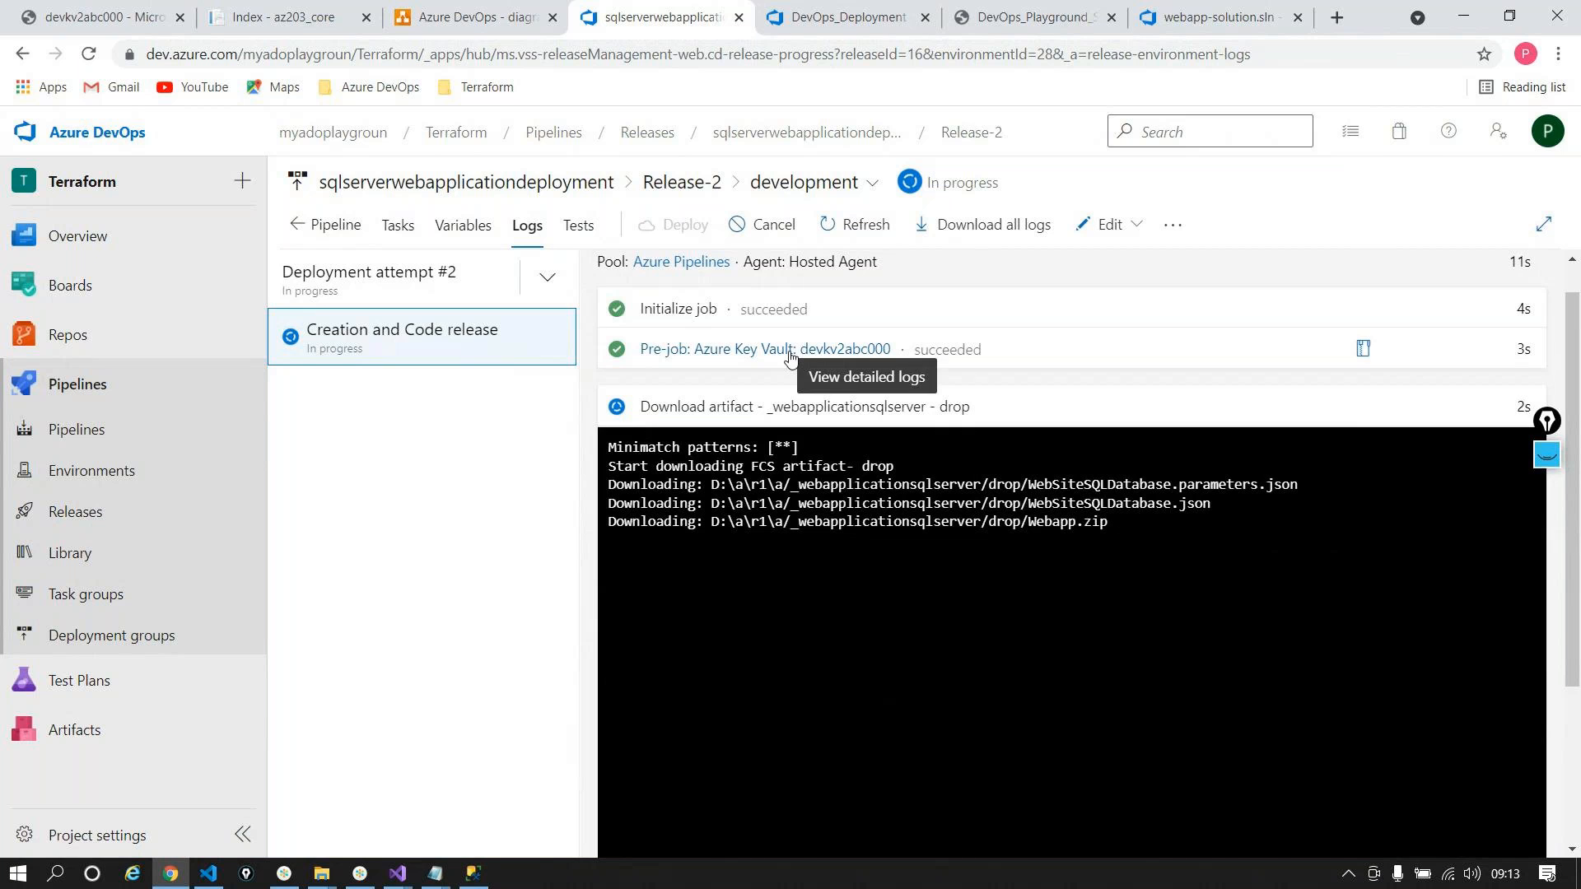
Step: Switch to failed deployment Attempt 1 and open its Creation and Code release job
{"action": "left_click", "coordinate": [548, 278]}
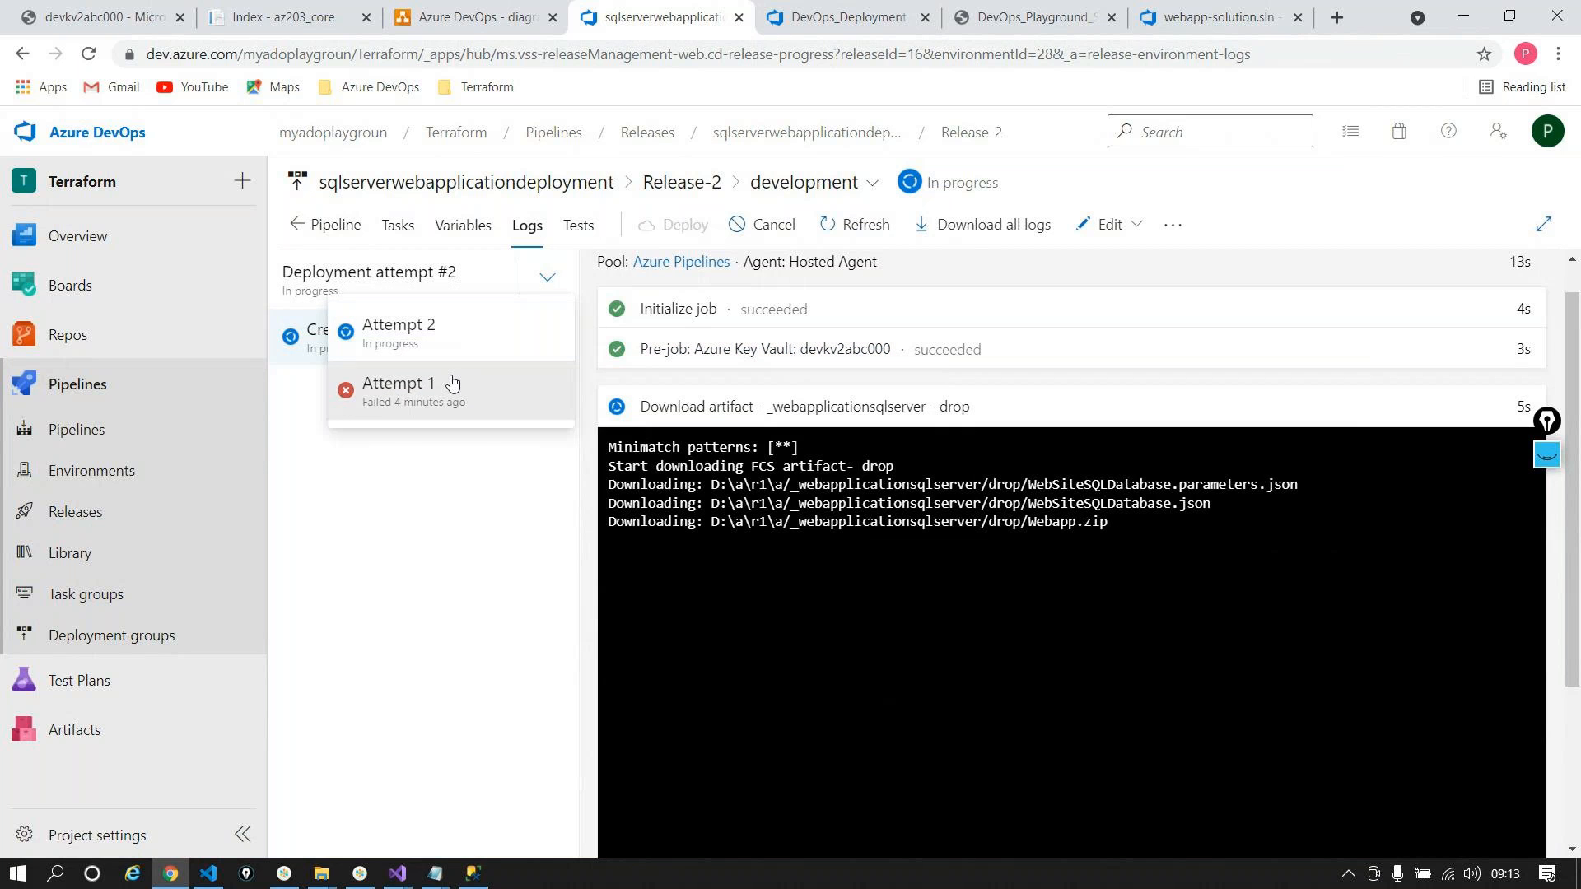
{"action": "left_click", "coordinate": [451, 383]}
{"action": "left_click", "coordinate": [489, 348]}
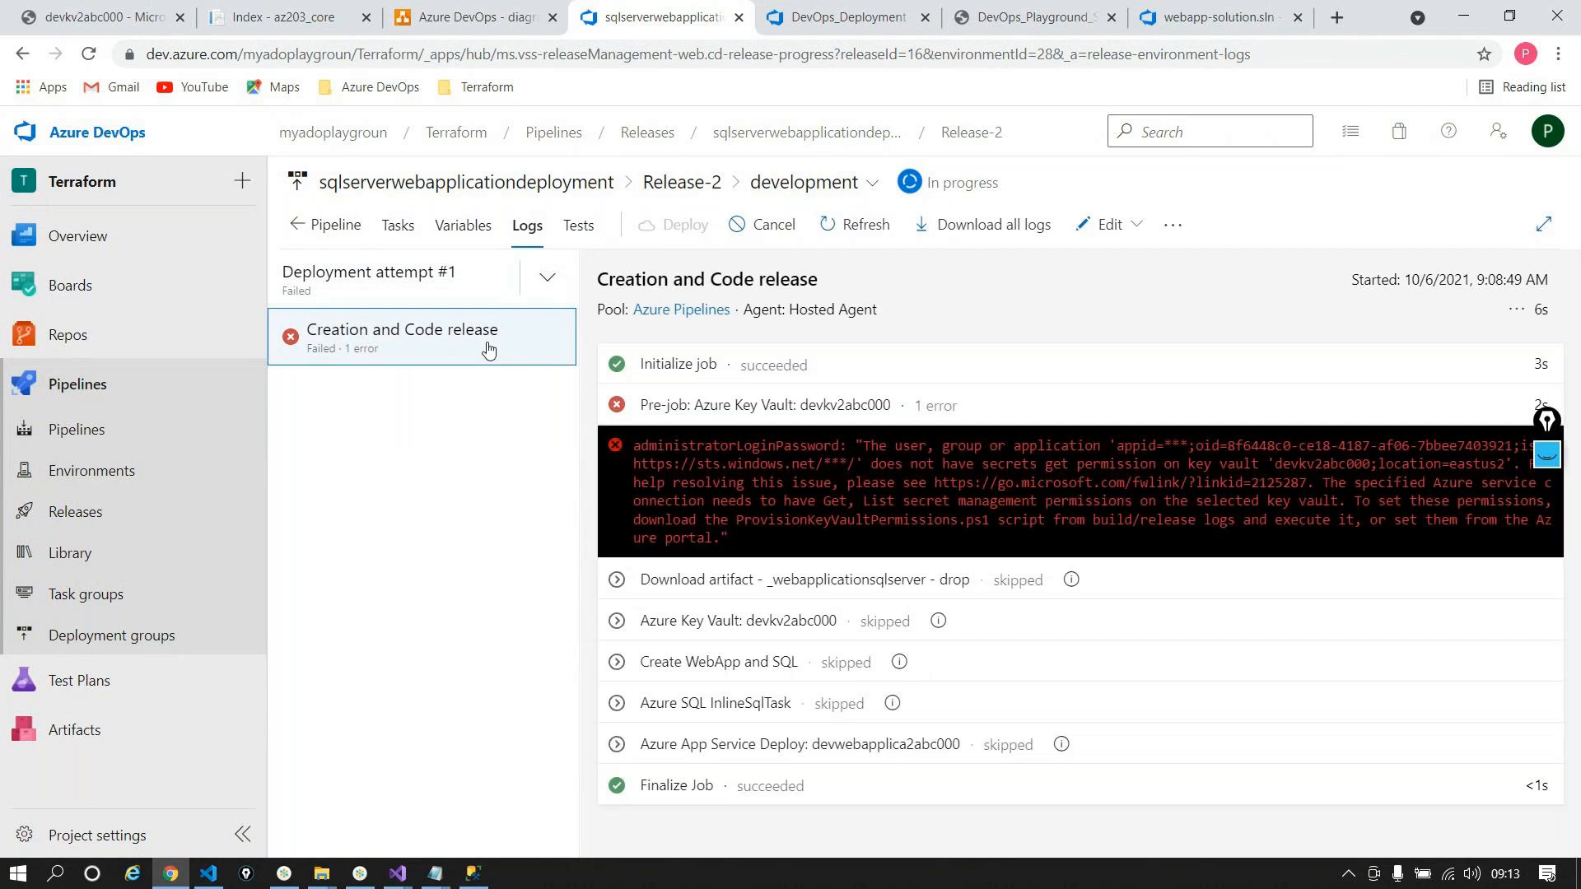
Step: Read the Key Vault log's missing secret-get permission error and masked appid, then view the stage's tasks
{"action": "left_click", "coordinate": [773, 451]}
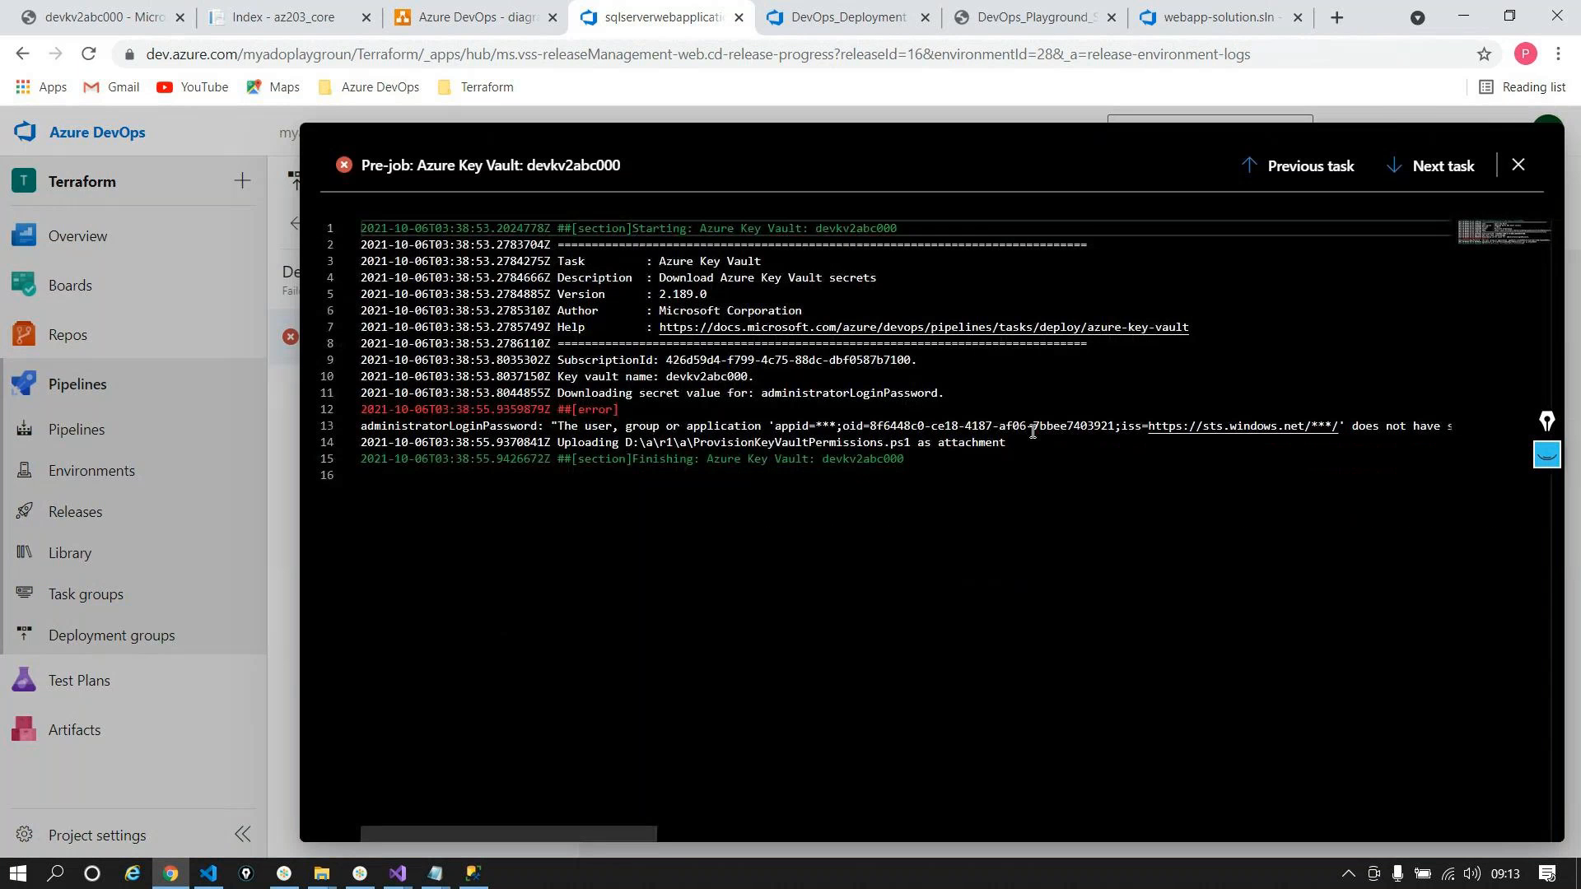
{"action": "left_click_drag", "start_coordinate": [621, 426], "coordinate": [1131, 454]}
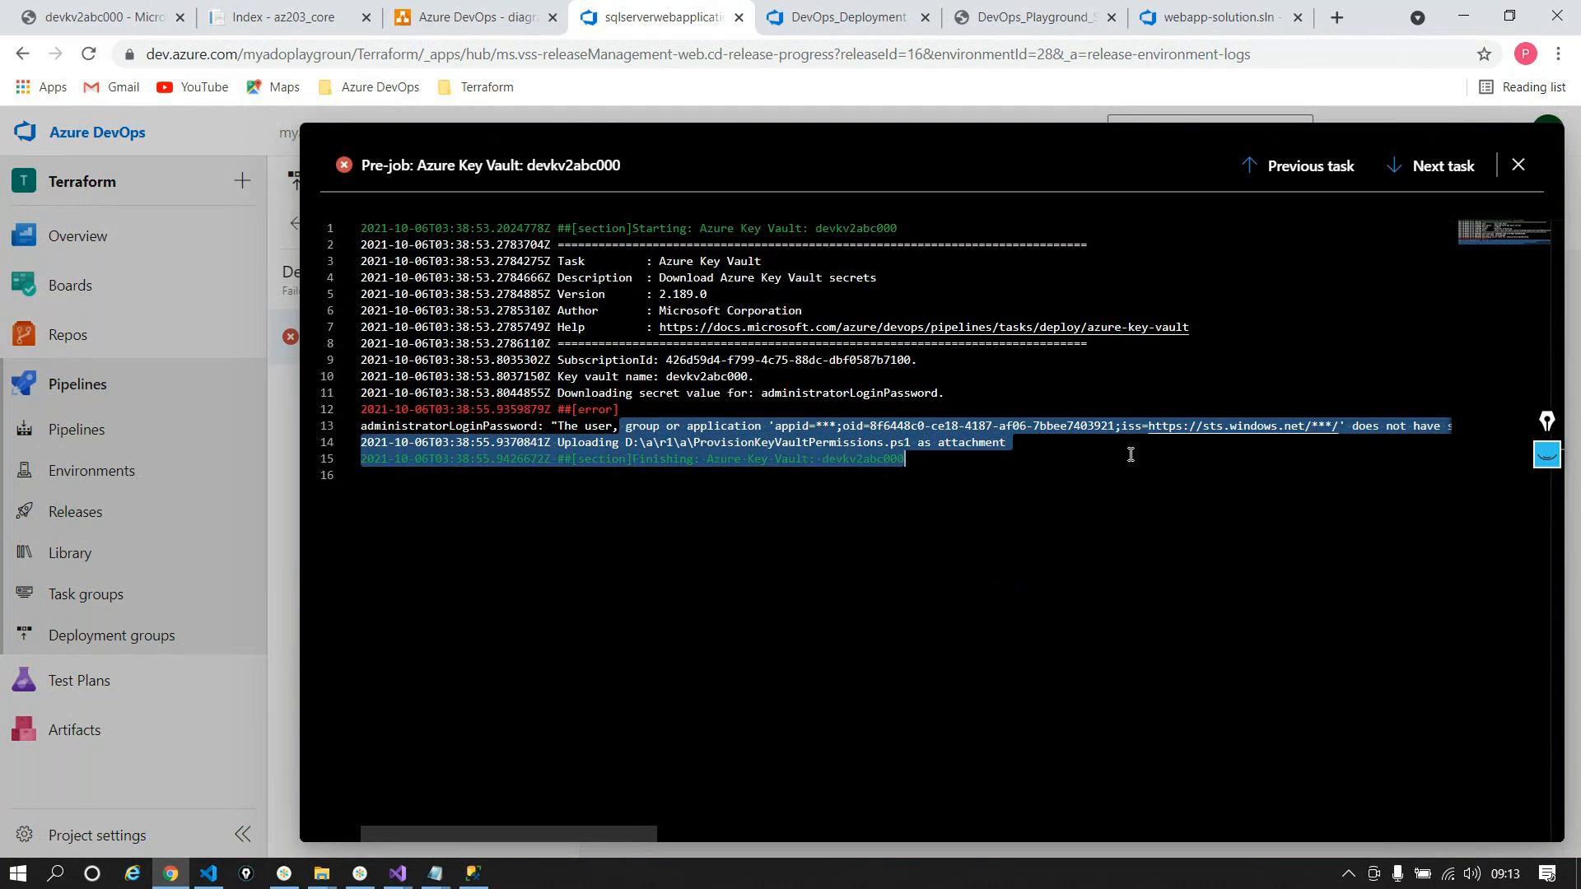
{"action": "left_click", "coordinate": [958, 420]}
{"action": "left_click_drag", "start_coordinate": [817, 429], "coordinate": [836, 428]}
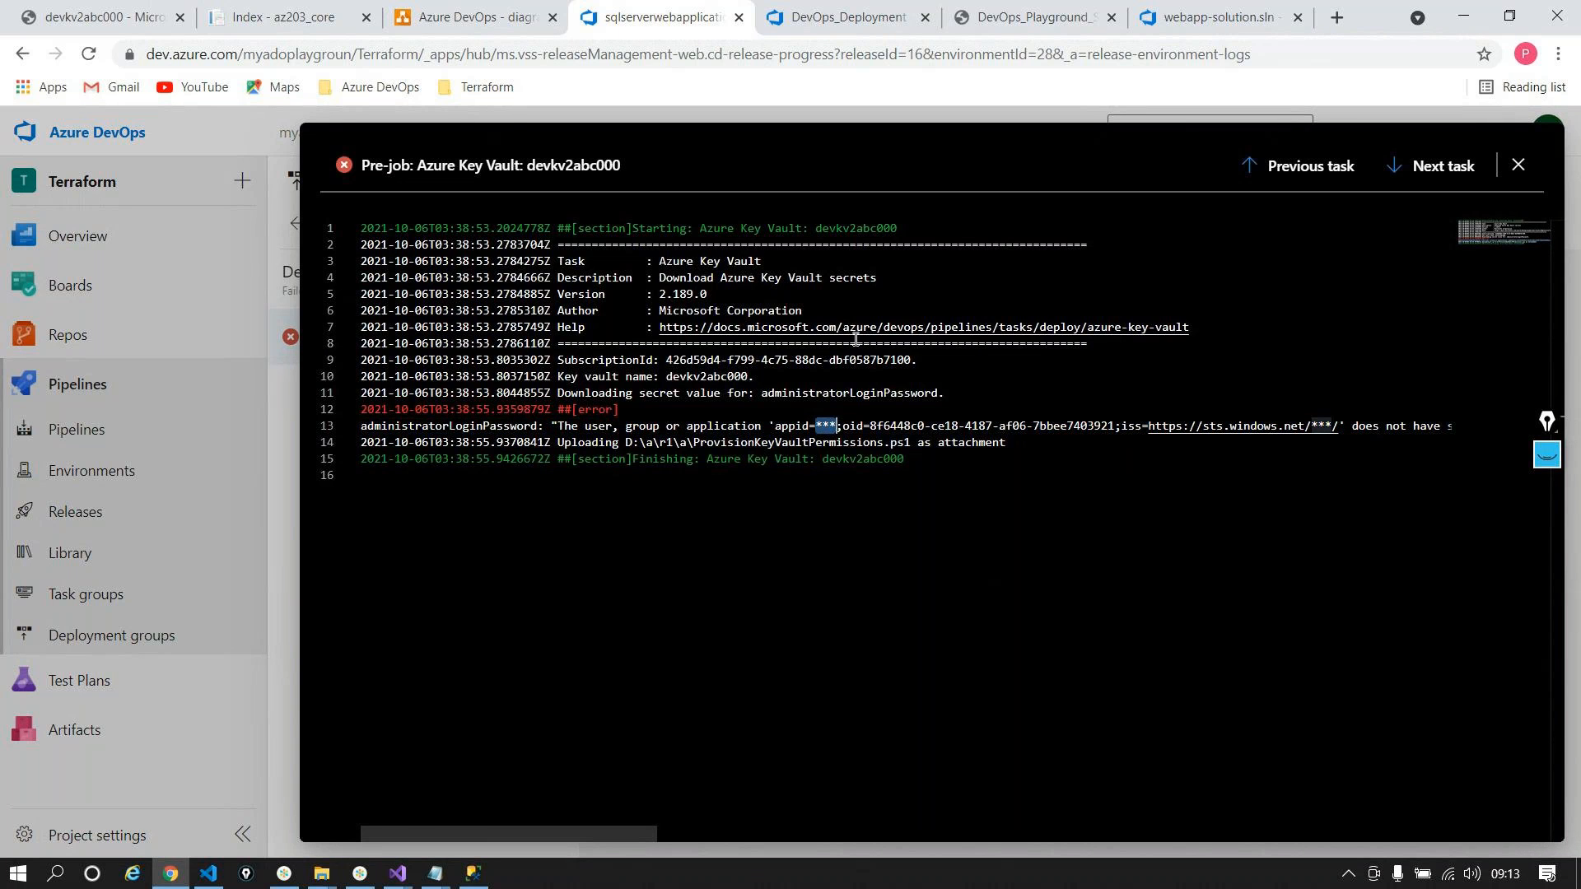
{"action": "left_click", "coordinate": [871, 395]}
{"action": "left_click", "coordinate": [1030, 551]}
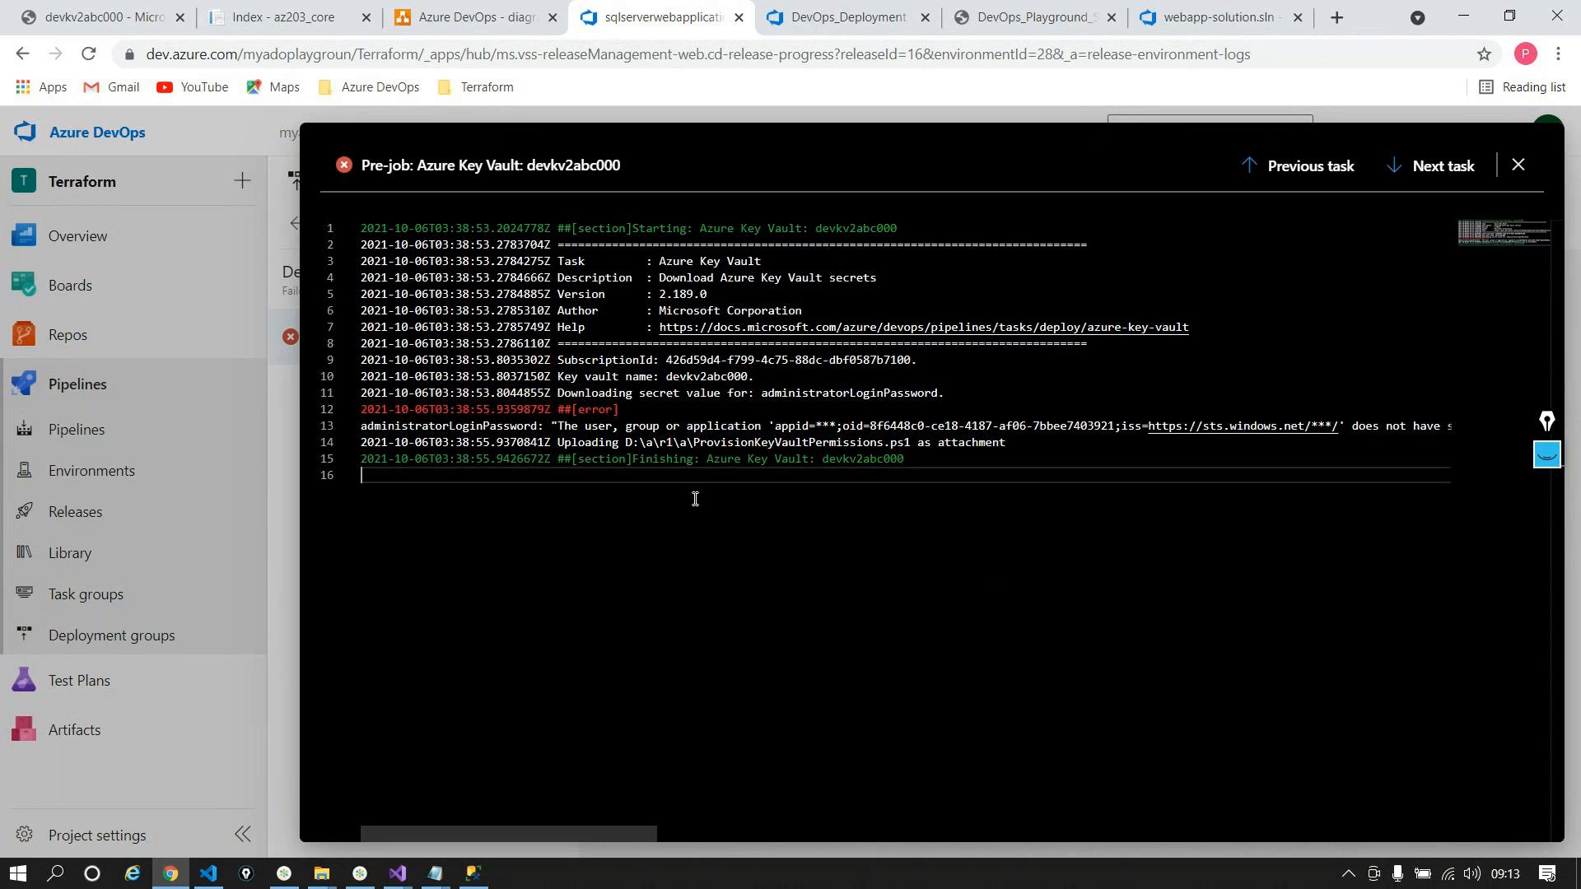
{"action": "left_click_drag", "start_coordinate": [474, 833], "coordinate": [872, 830]}
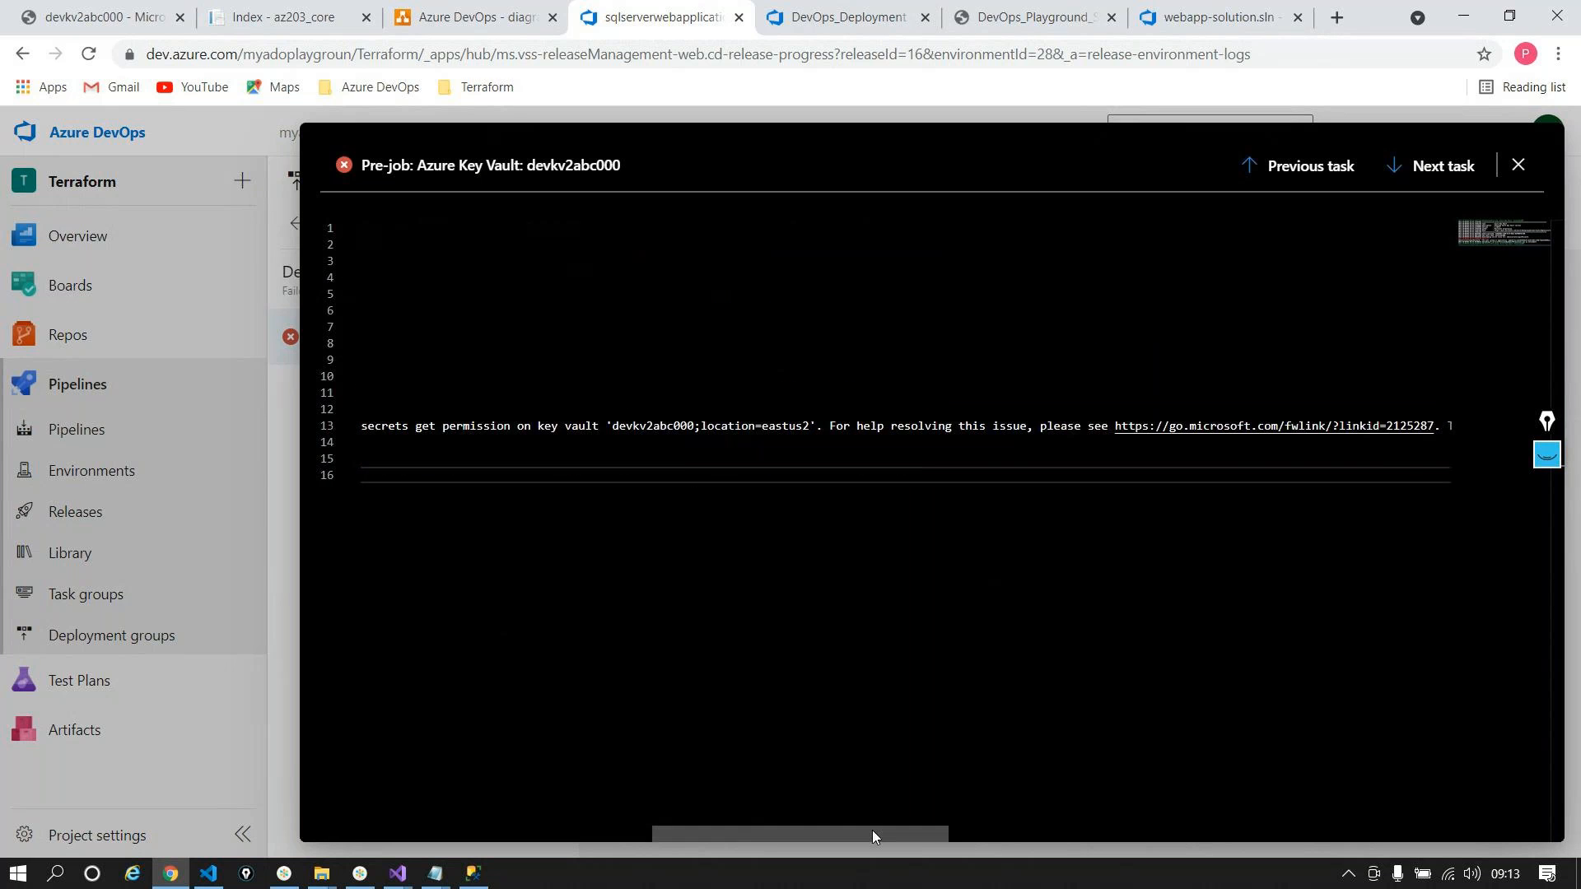
{"action": "key", "text": "Escape"}
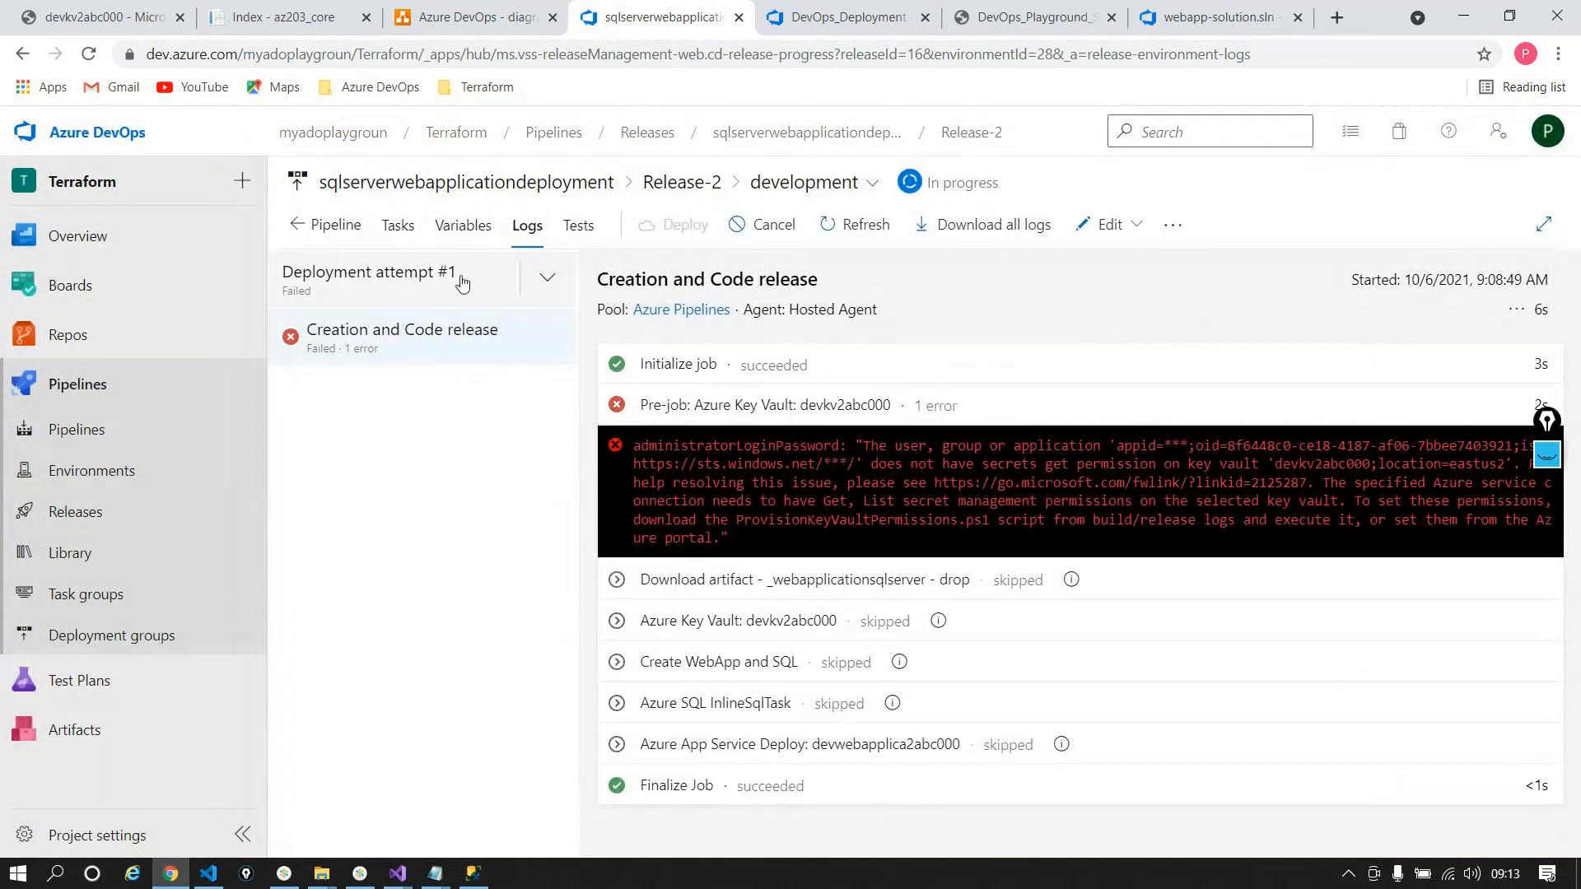
{"action": "left_click", "coordinate": [398, 224]}
Step: Check the Azure Key Vault task's DevOps_Deployment subscription and administratorLoginPassword secrets filter
{"action": "left_click", "coordinate": [477, 457]}
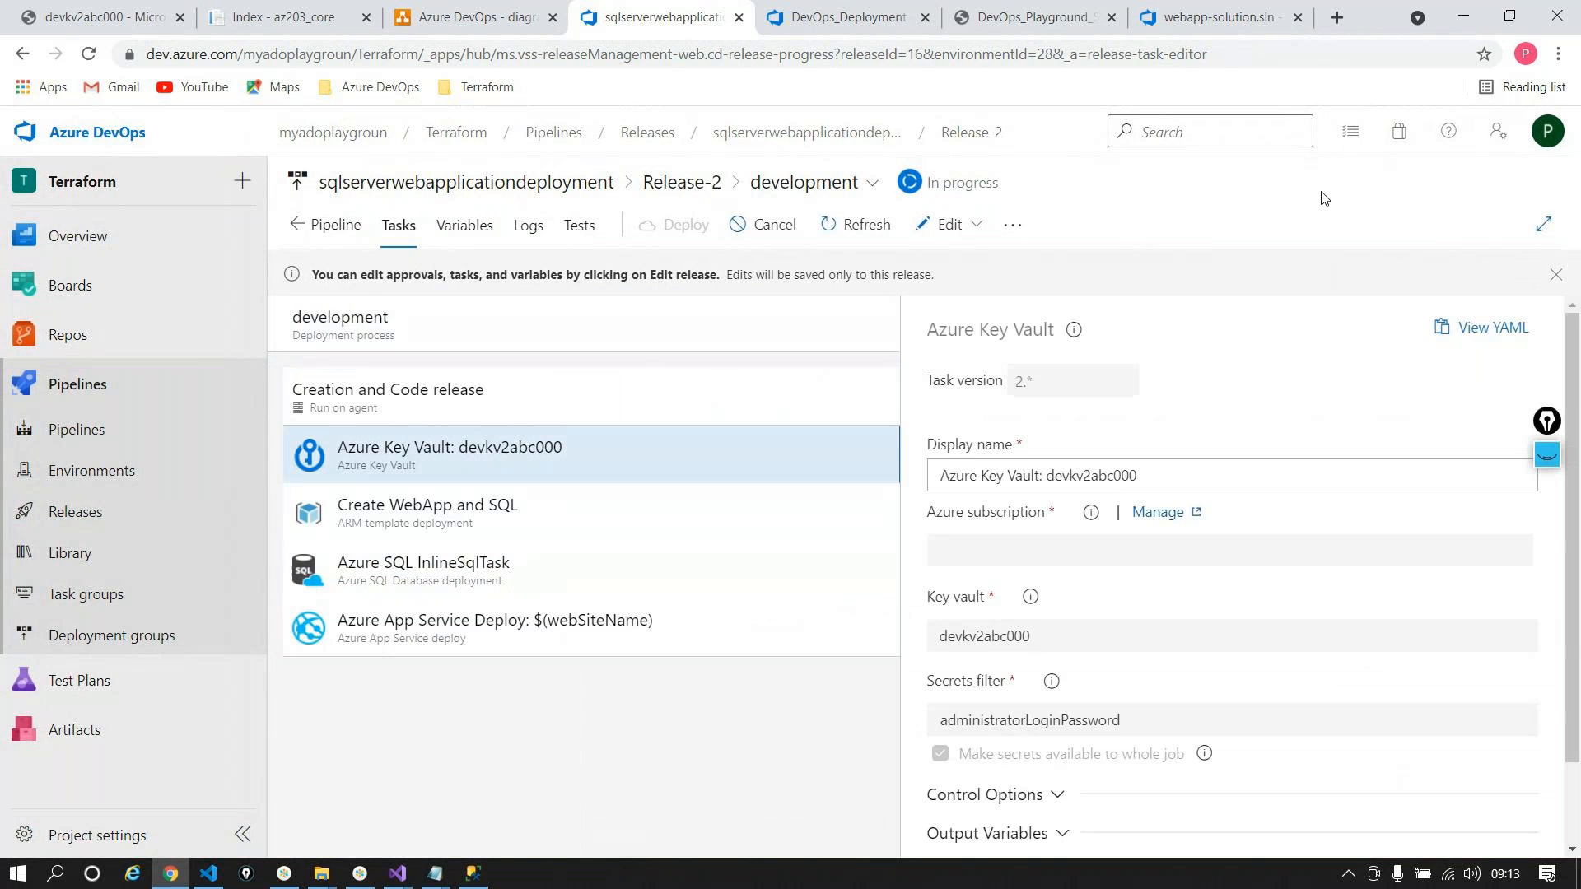
{"action": "left_click_drag", "start_coordinate": [1119, 560], "coordinate": [937, 555]}
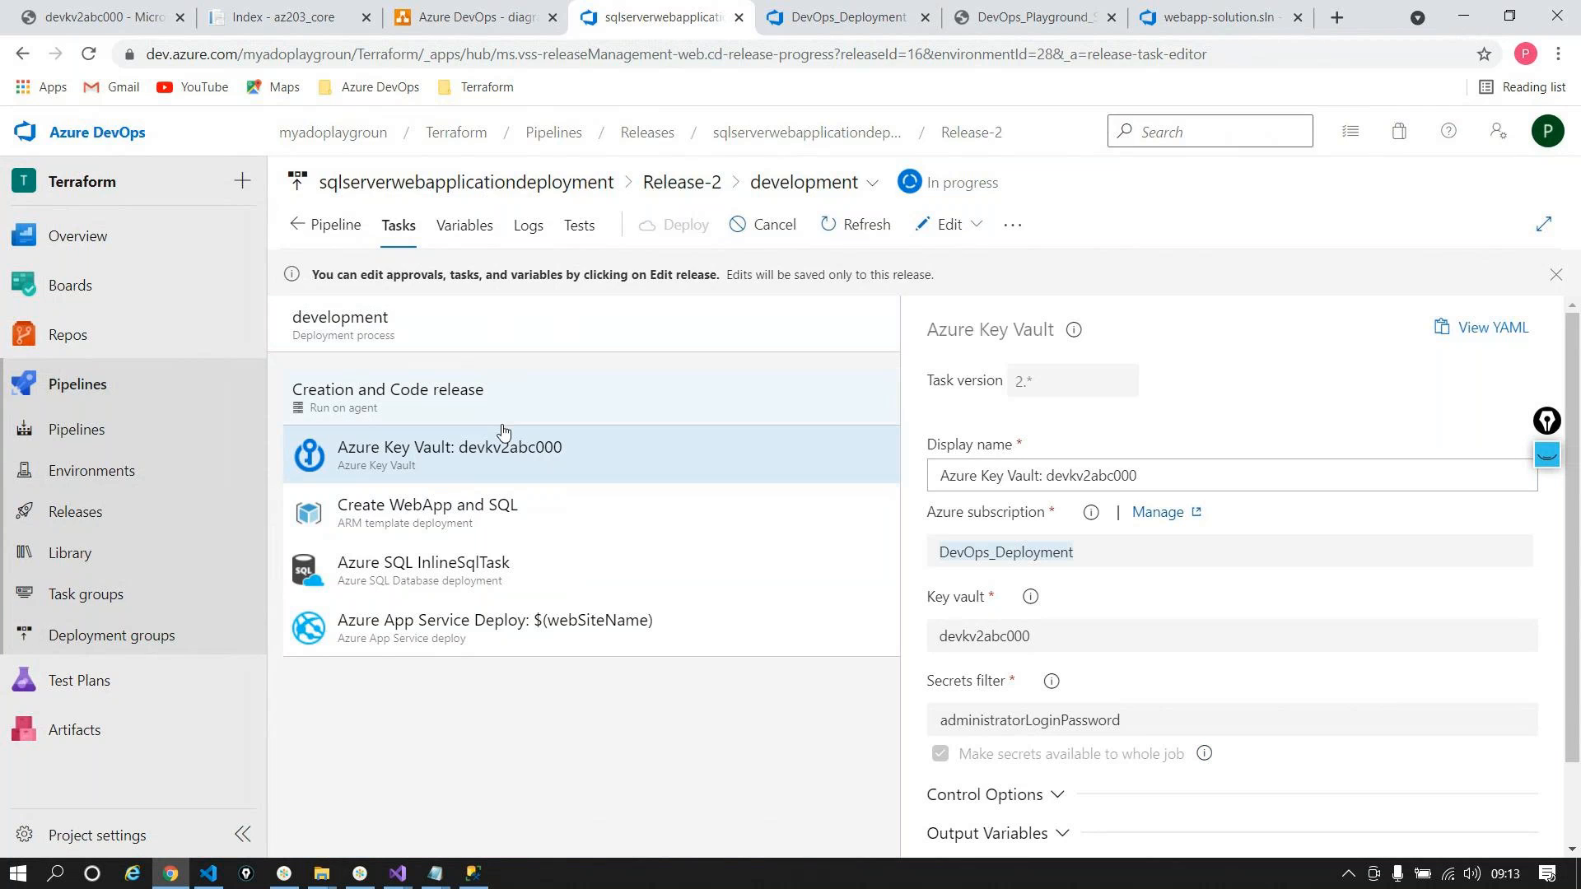
{"action": "left_click", "coordinate": [1181, 721]}
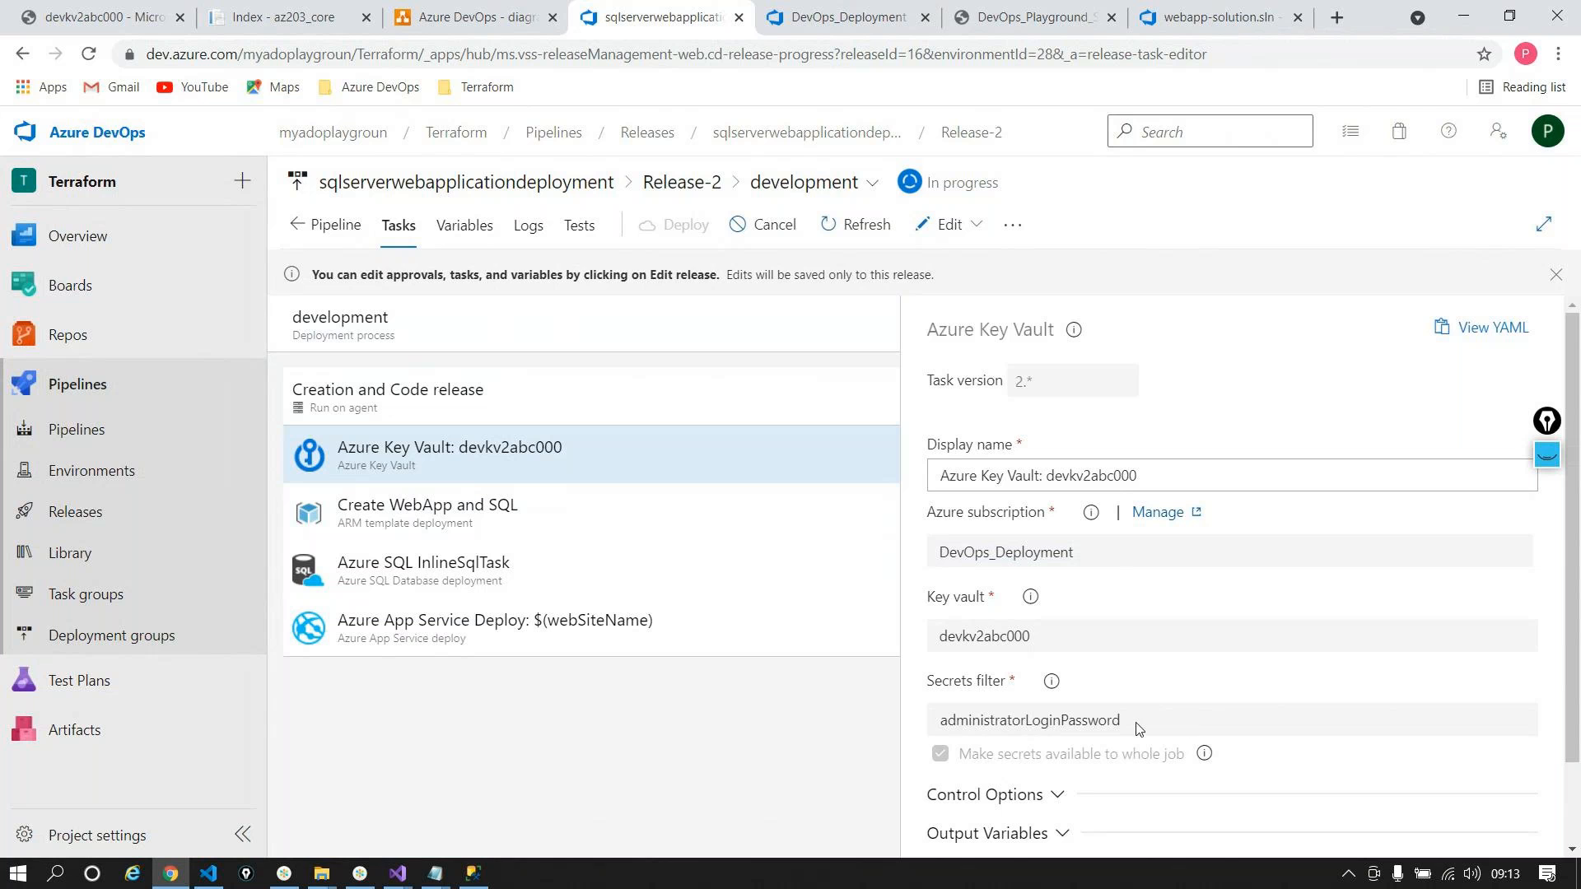
{"action": "left_click_drag", "start_coordinate": [1139, 728], "coordinate": [940, 738]}
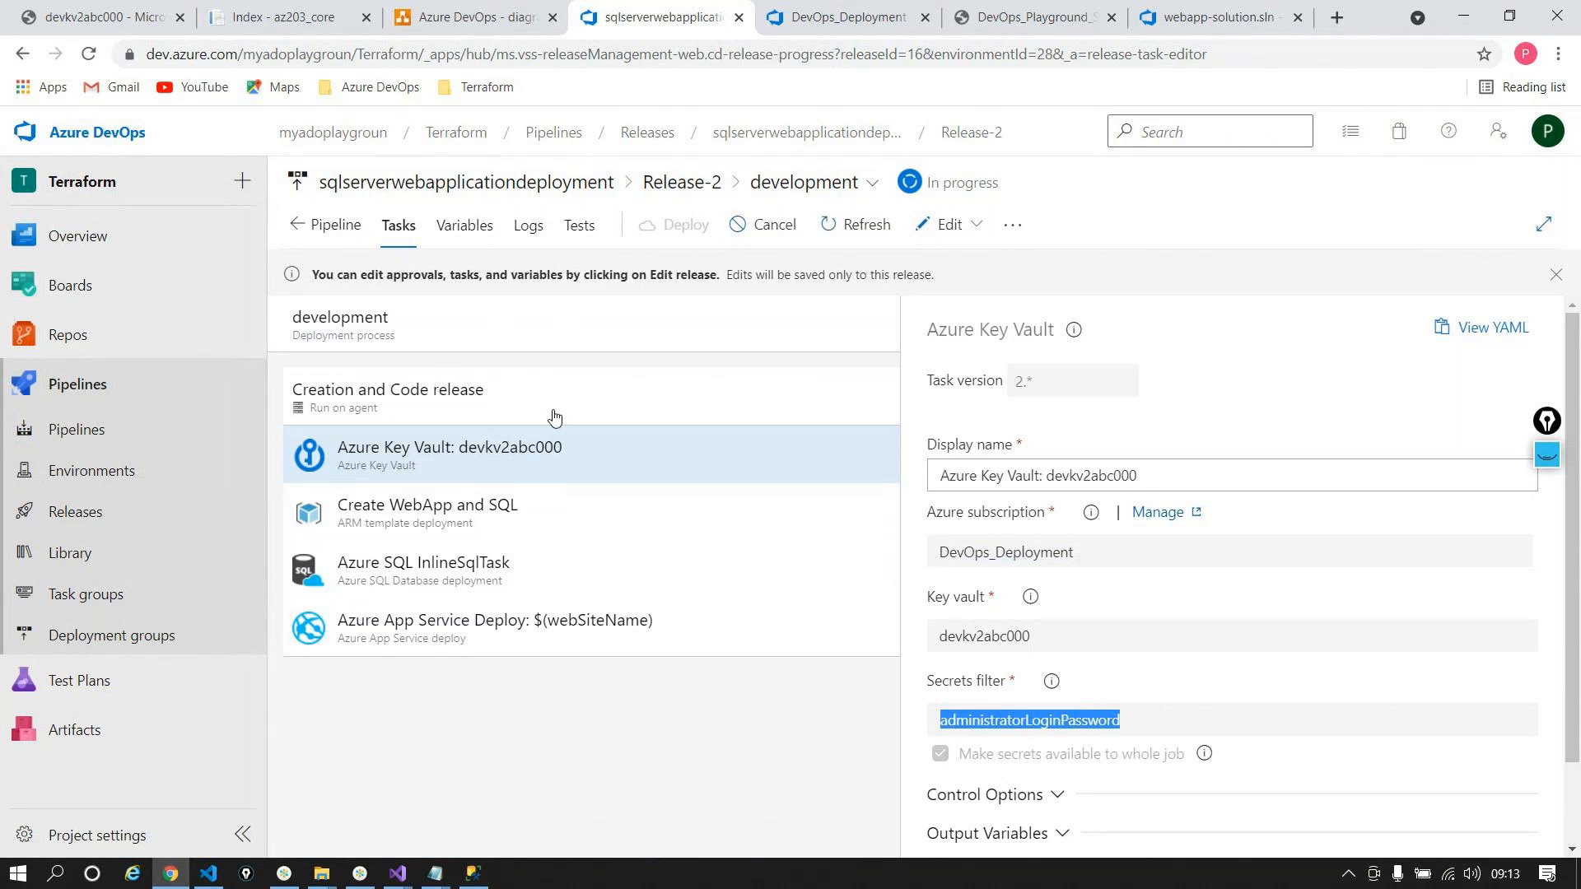
Step: Follow attempt #2's deployment log, then bring up Visual Studio
{"action": "left_click", "coordinate": [529, 227]}
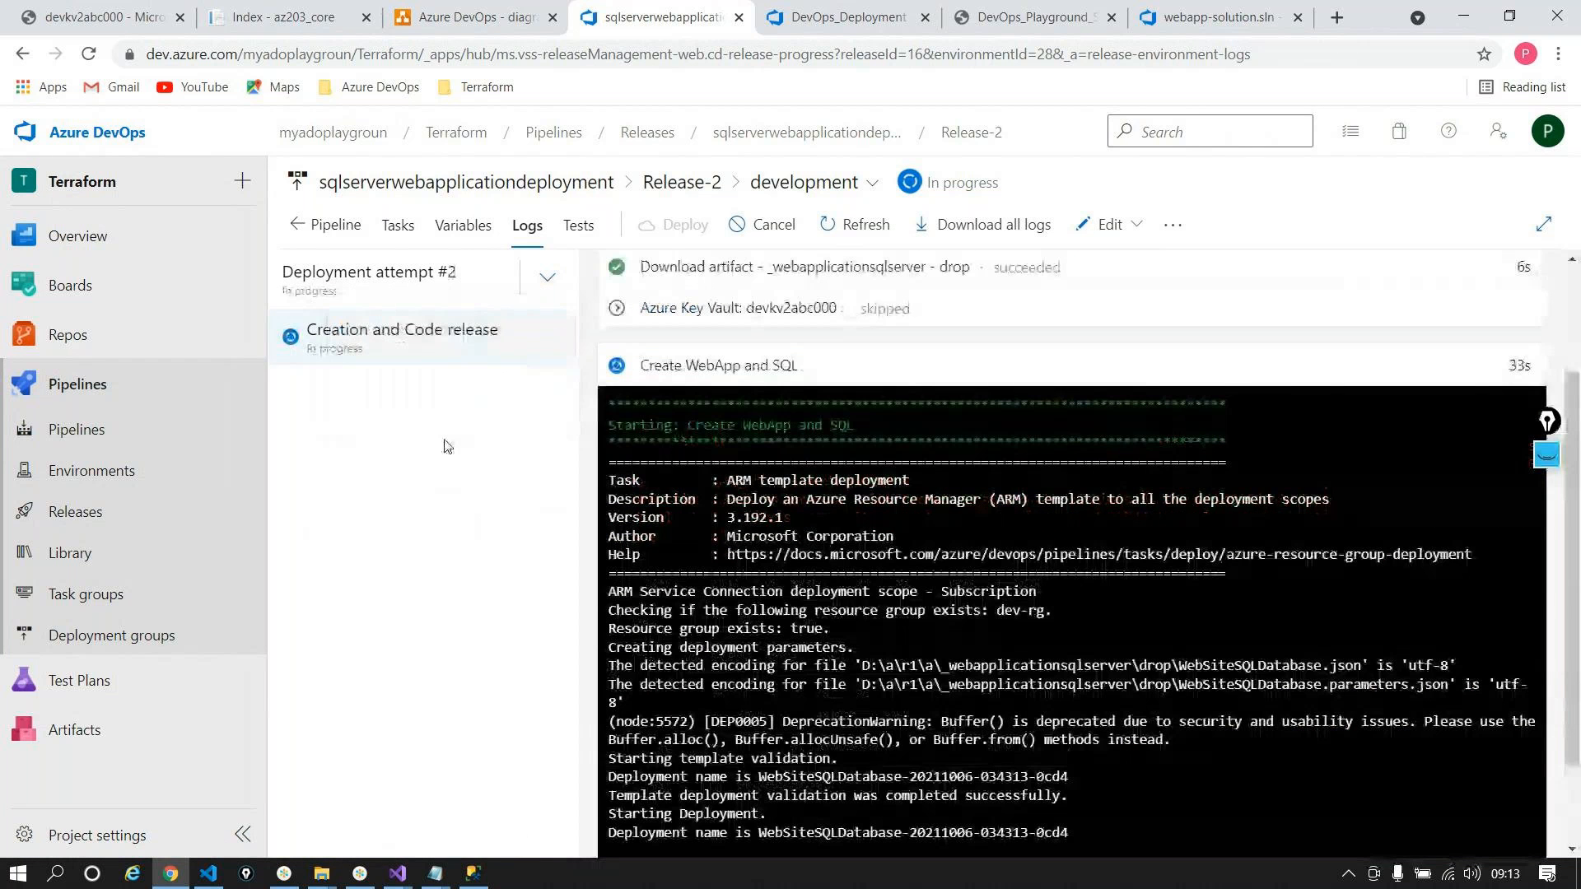
{"action": "scroll", "coordinate": [903, 682], "scroll_direction": "down", "scroll_amount": 2}
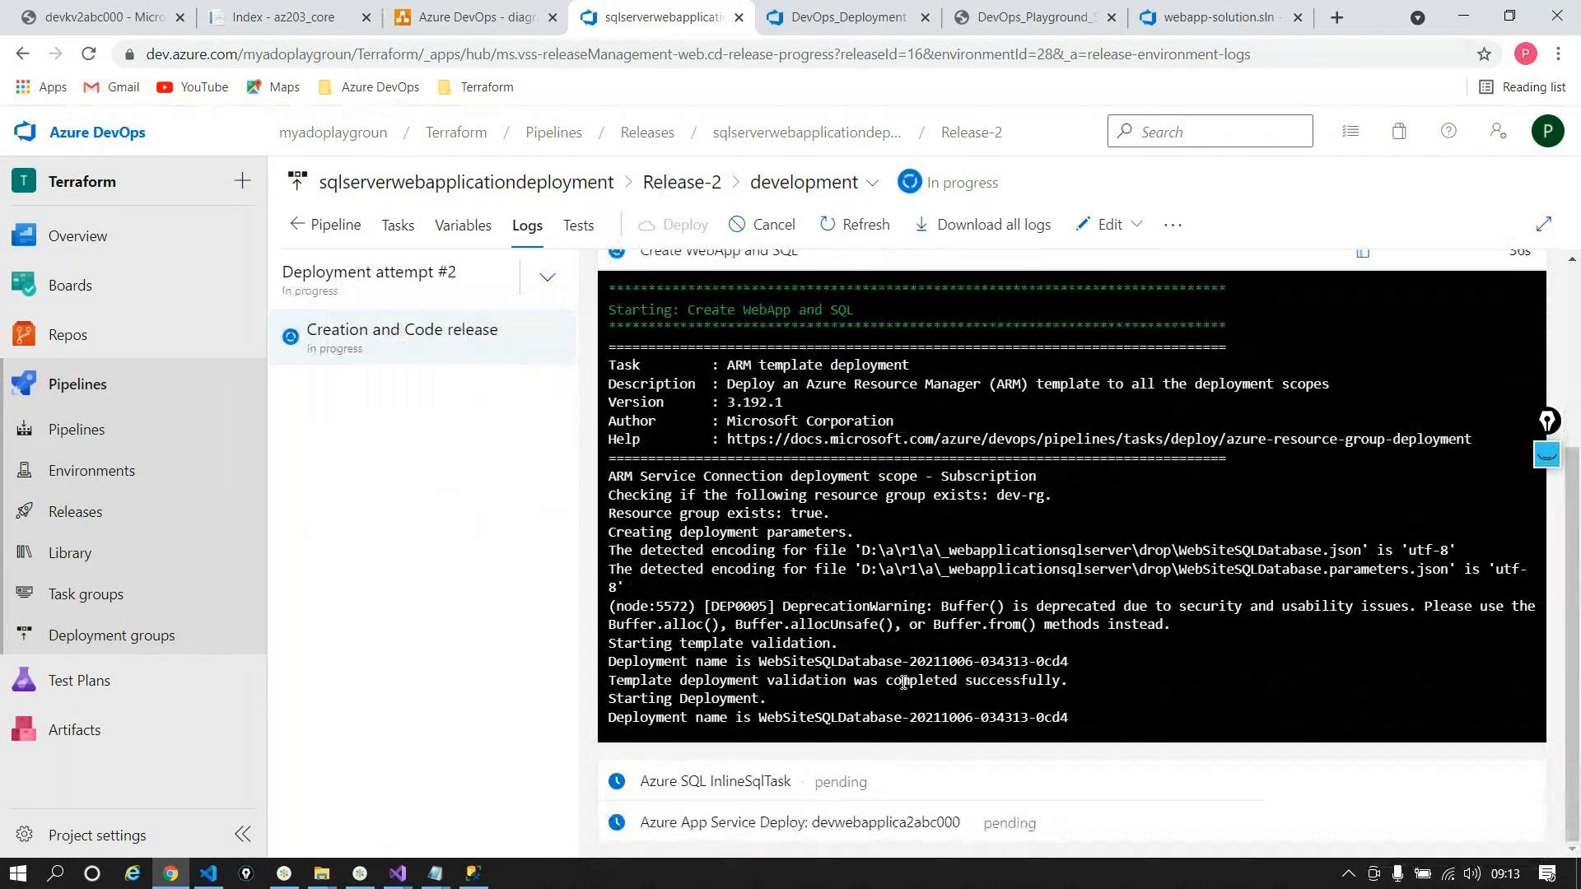
{"action": "scroll", "coordinate": [903, 682], "scroll_direction": "up", "scroll_amount": 2}
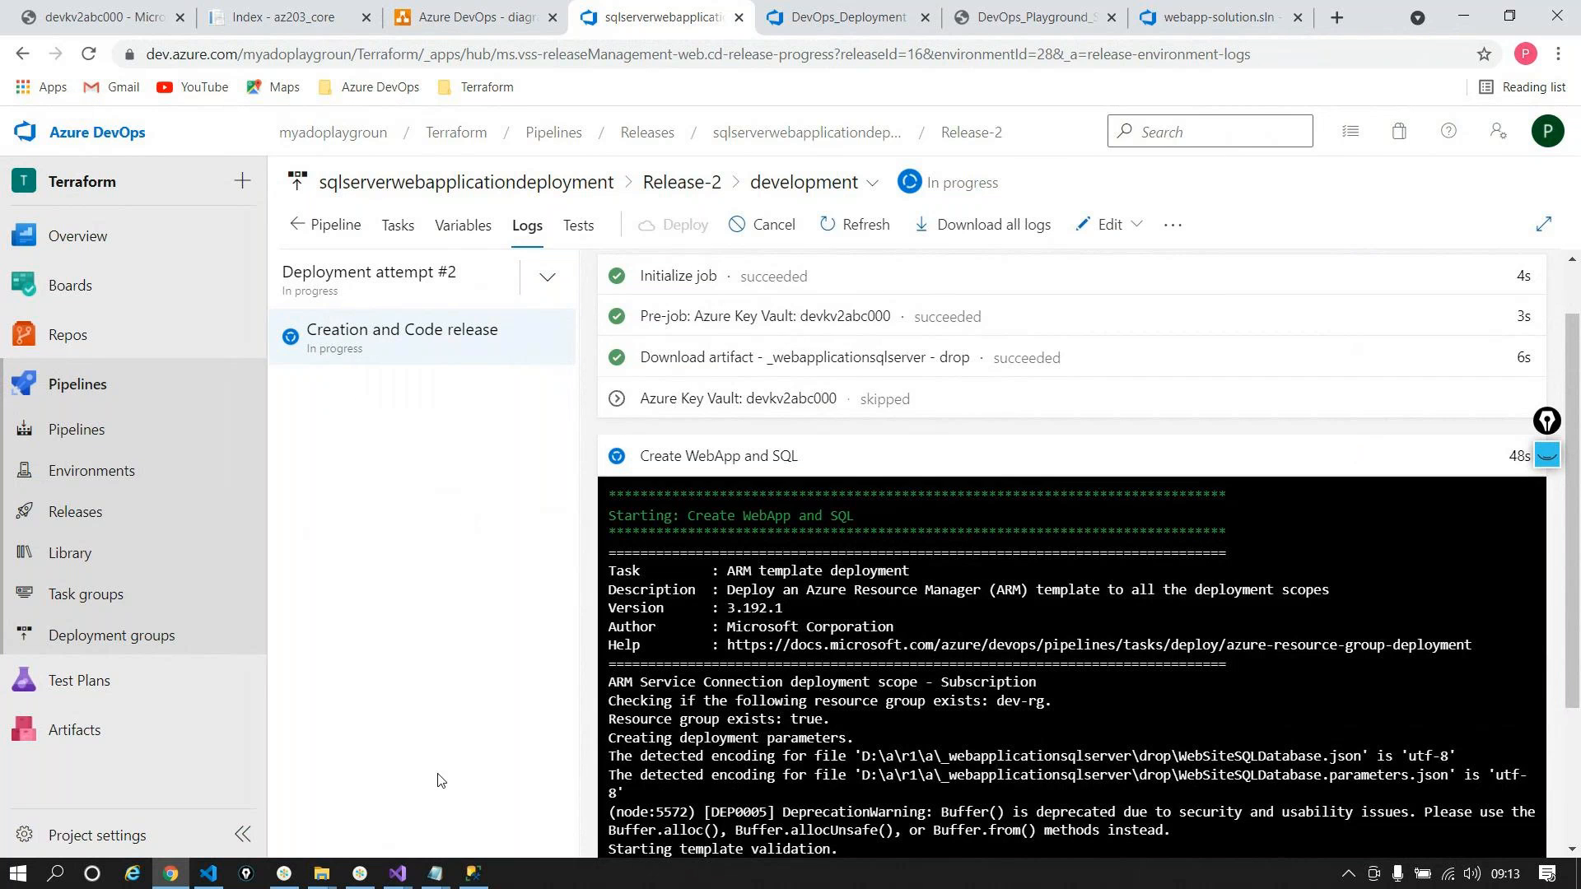
{"action": "left_click", "coordinate": [398, 873]}
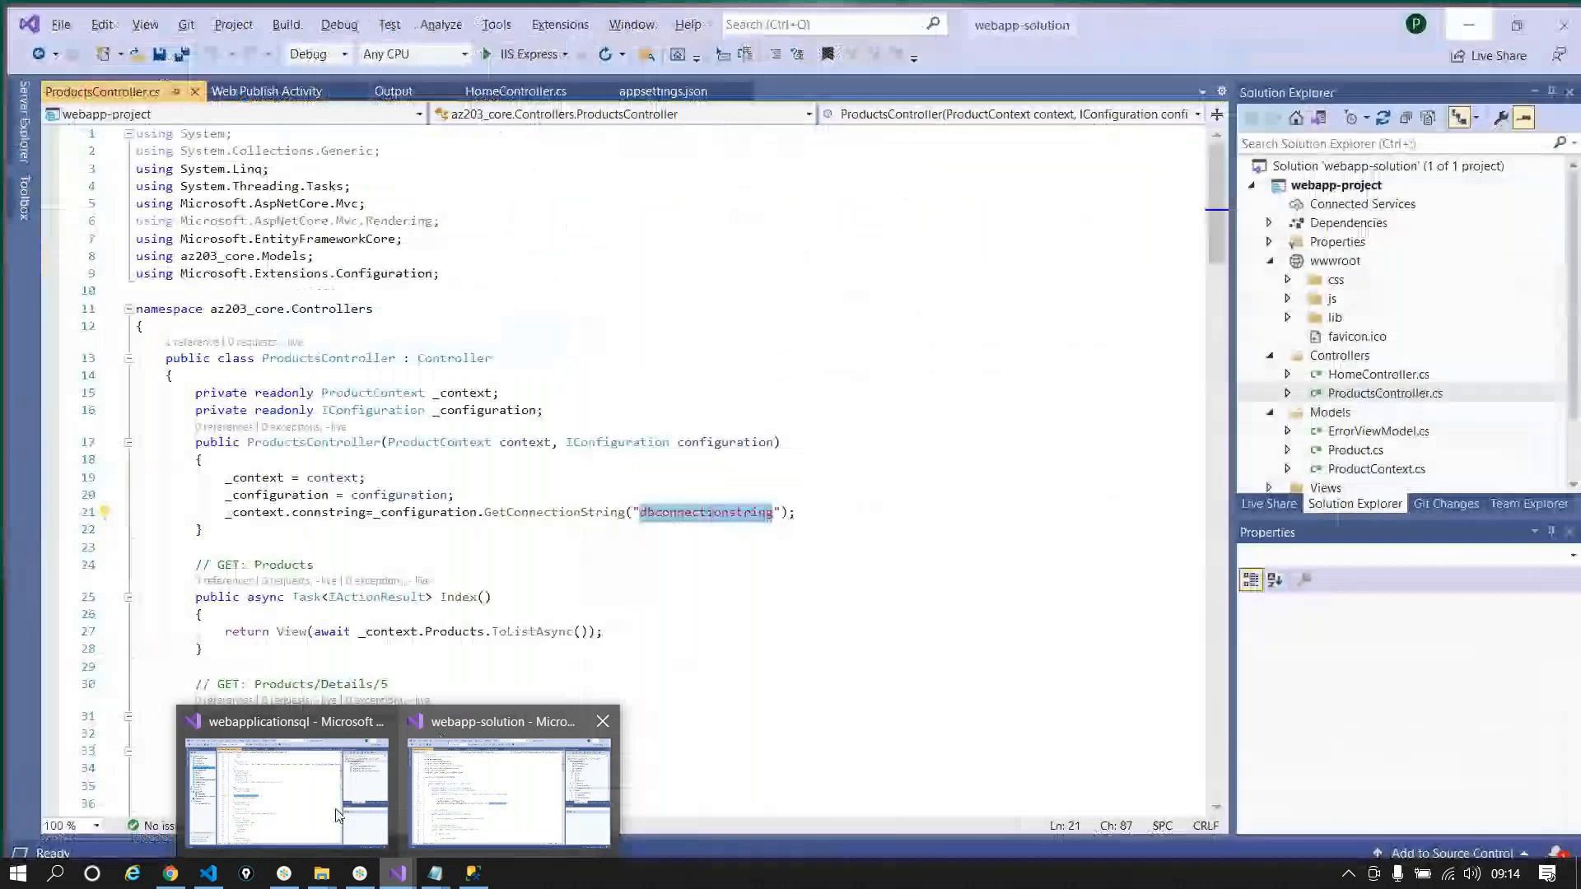
Step: Scroll through WebSiteSQLDatabase.json in the webapplicationsql solution, then minimize Visual Studio
{"action": "left_click", "coordinate": [336, 815]}
{"action": "scroll", "coordinate": [515, 694], "scroll_direction": "down", "scroll_amount": 15}
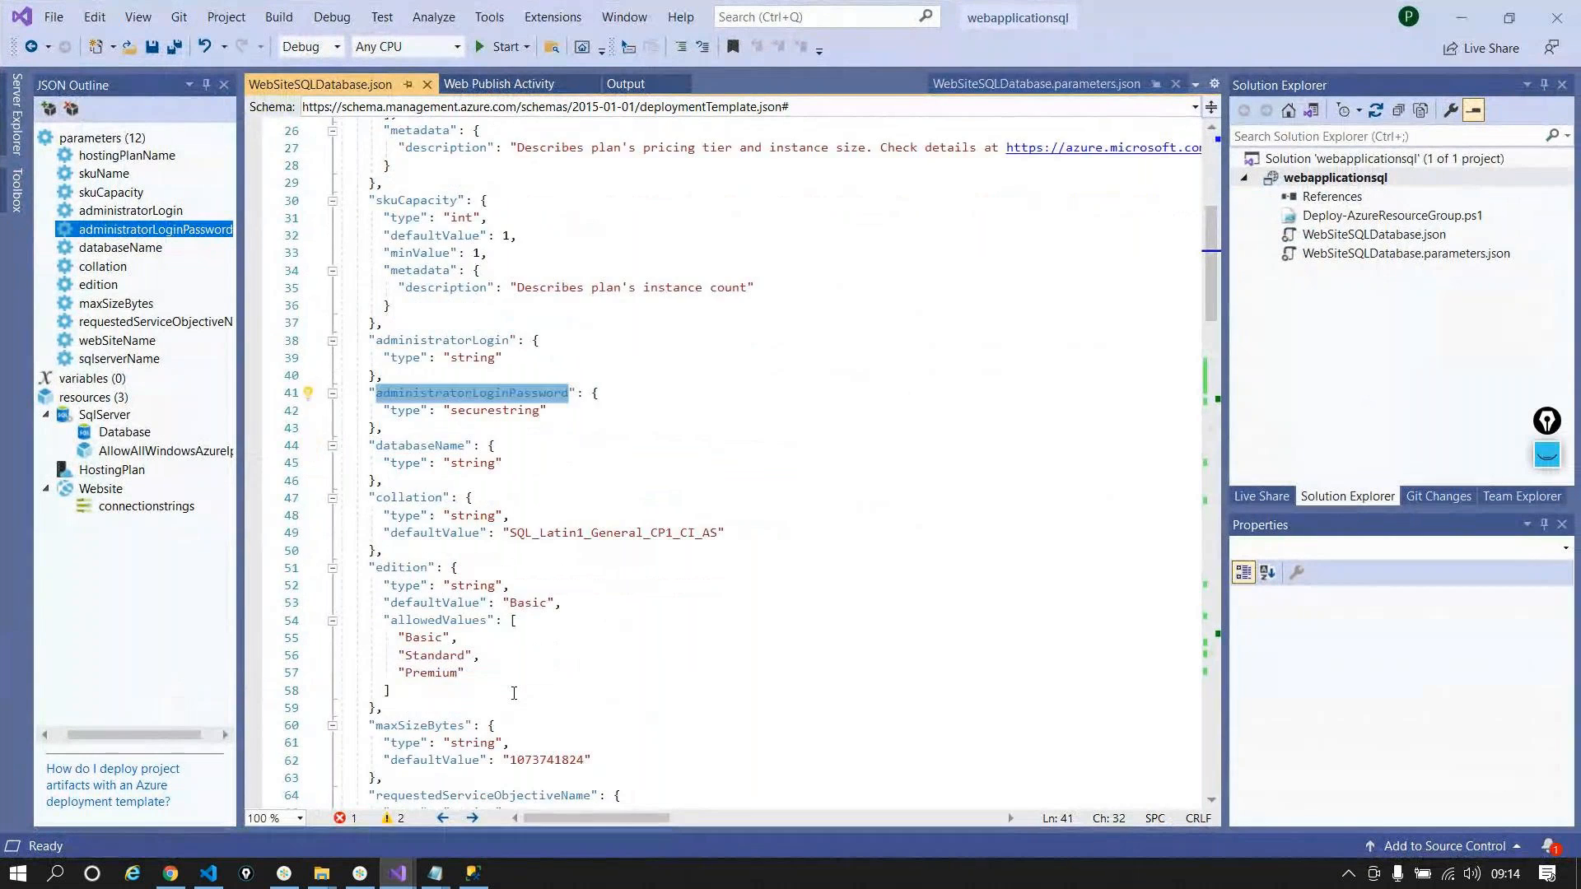
{"action": "scroll", "coordinate": [515, 694], "scroll_direction": "down", "scroll_amount": 20}
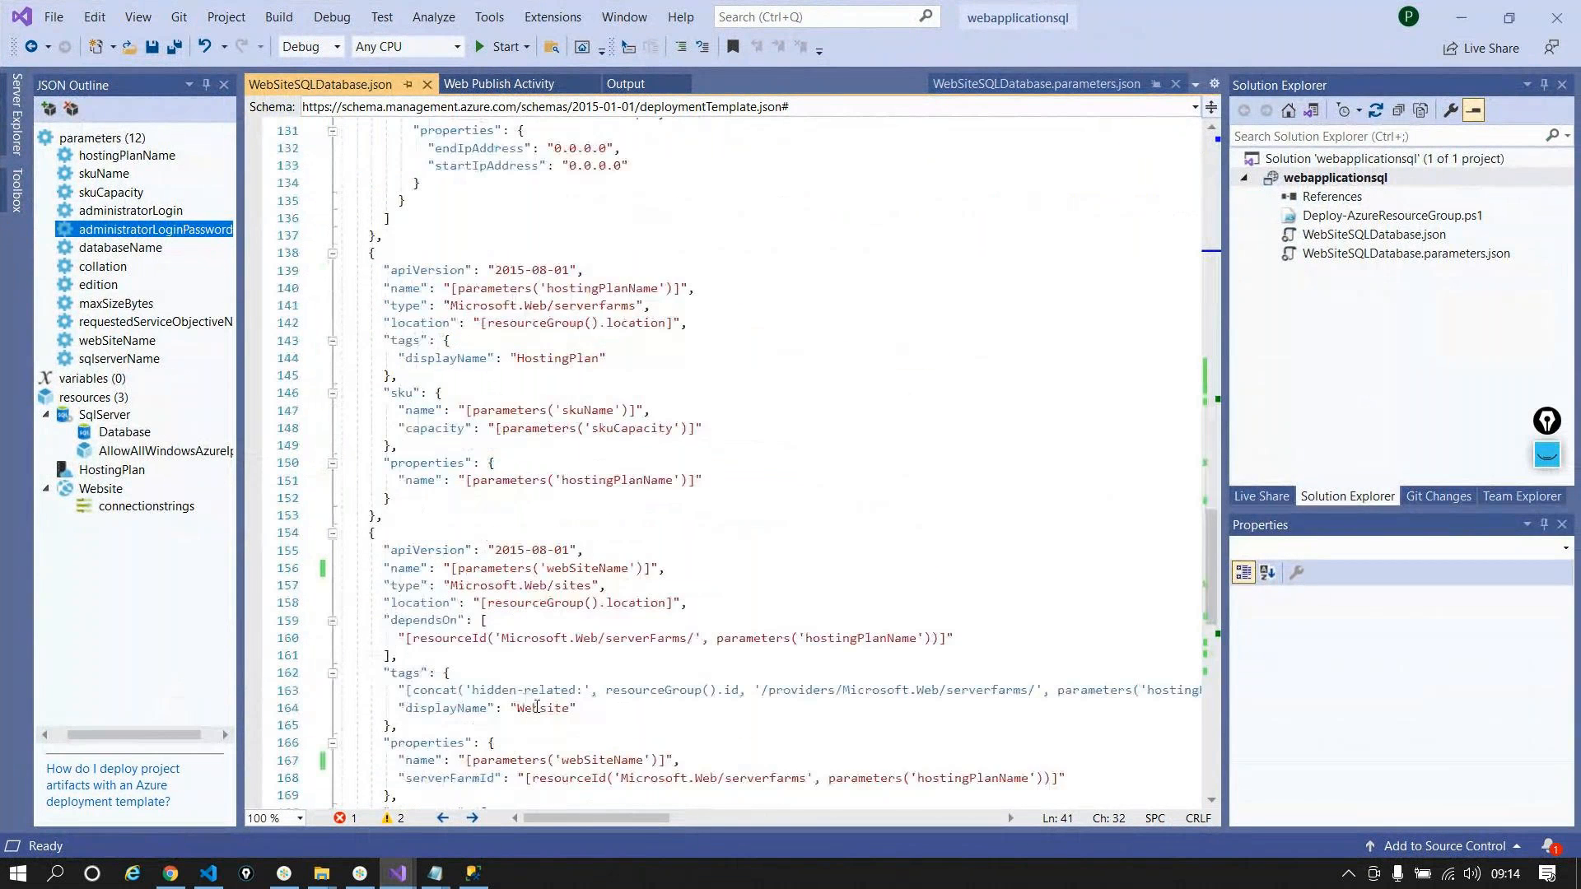
{"action": "scroll", "coordinate": [536, 708], "scroll_direction": "down", "scroll_amount": 6}
{"action": "scroll", "coordinate": [537, 709], "scroll_direction": "up", "scroll_amount": 20}
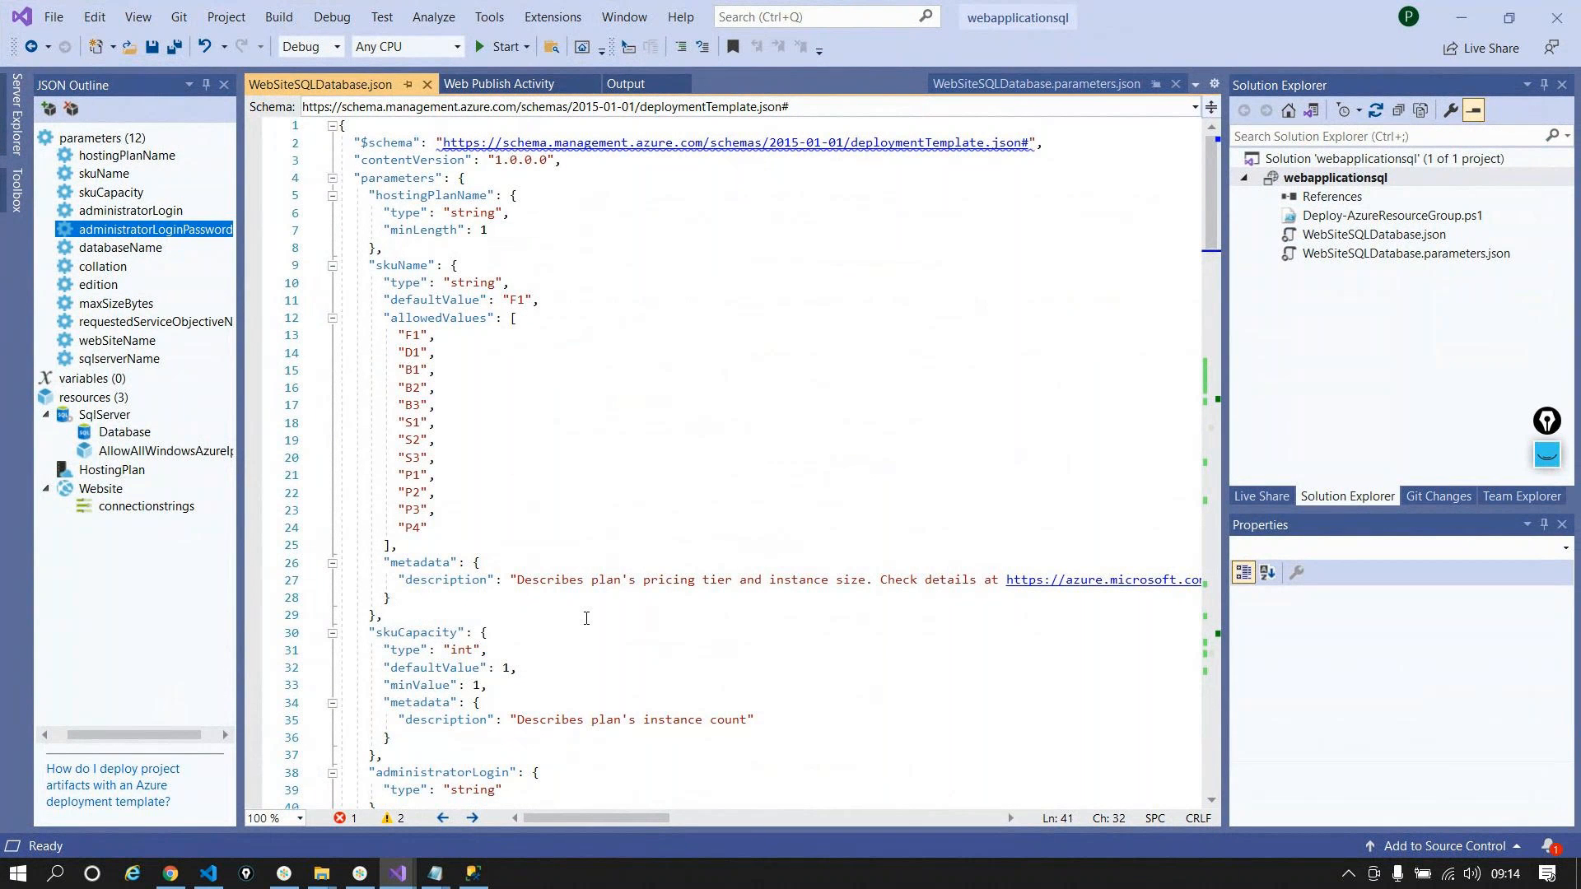
{"action": "left_click", "coordinate": [1461, 25]}
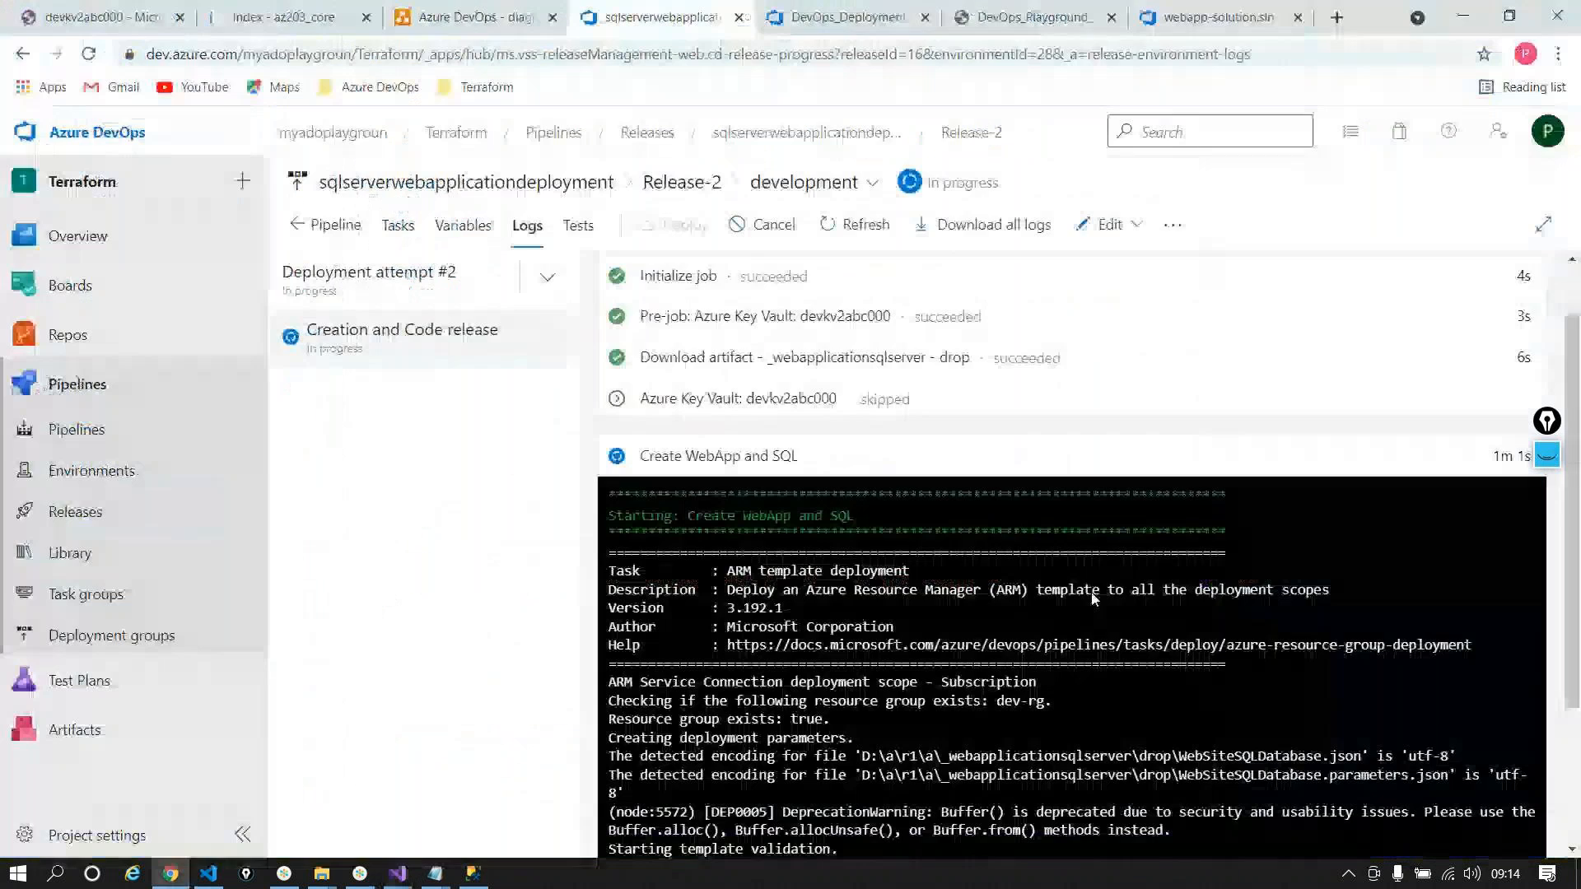
Step: Review the Create WebApp and SQL and Azure SQL InlineSqlTask settings, check Release-2, then view devkv2abc000's access policies
{"action": "left_click", "coordinate": [397, 227]}
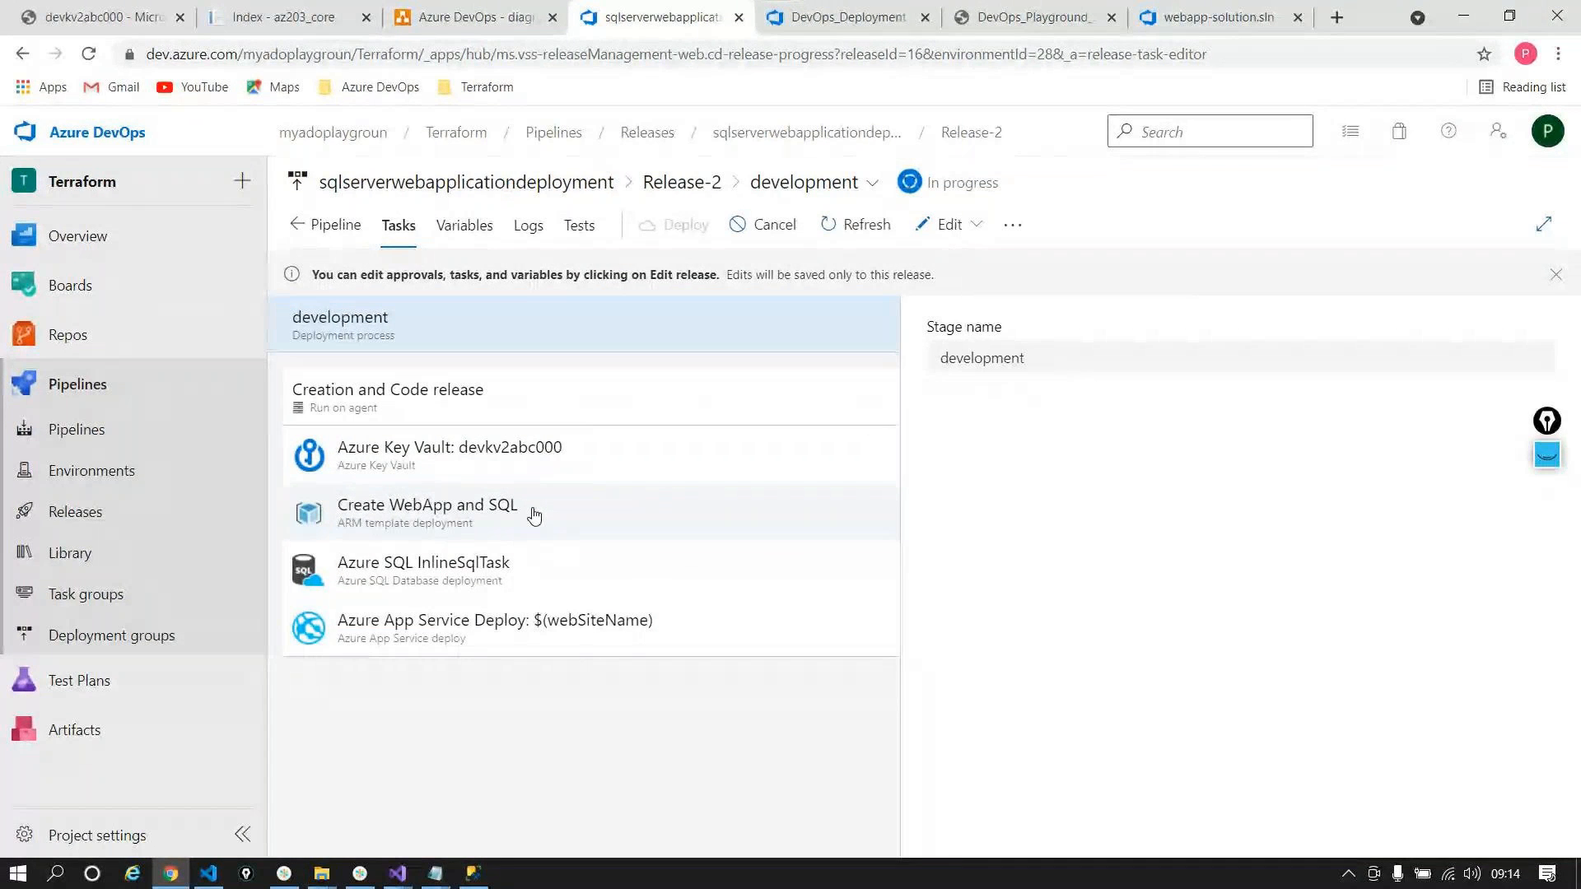
{"action": "left_click", "coordinate": [534, 515]}
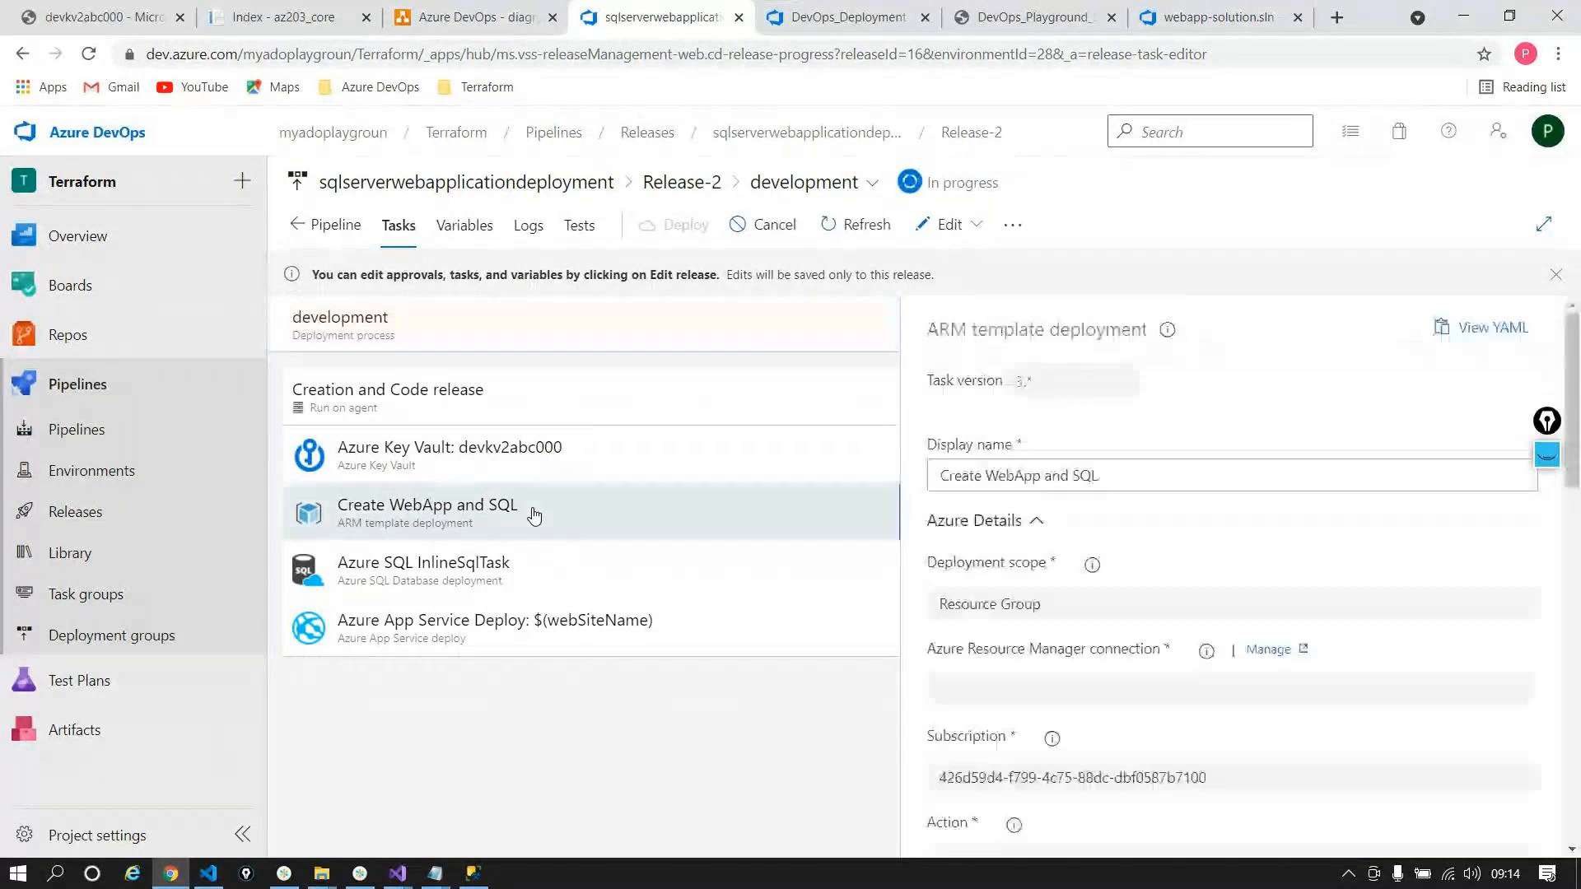
{"action": "left_click", "coordinate": [516, 577]}
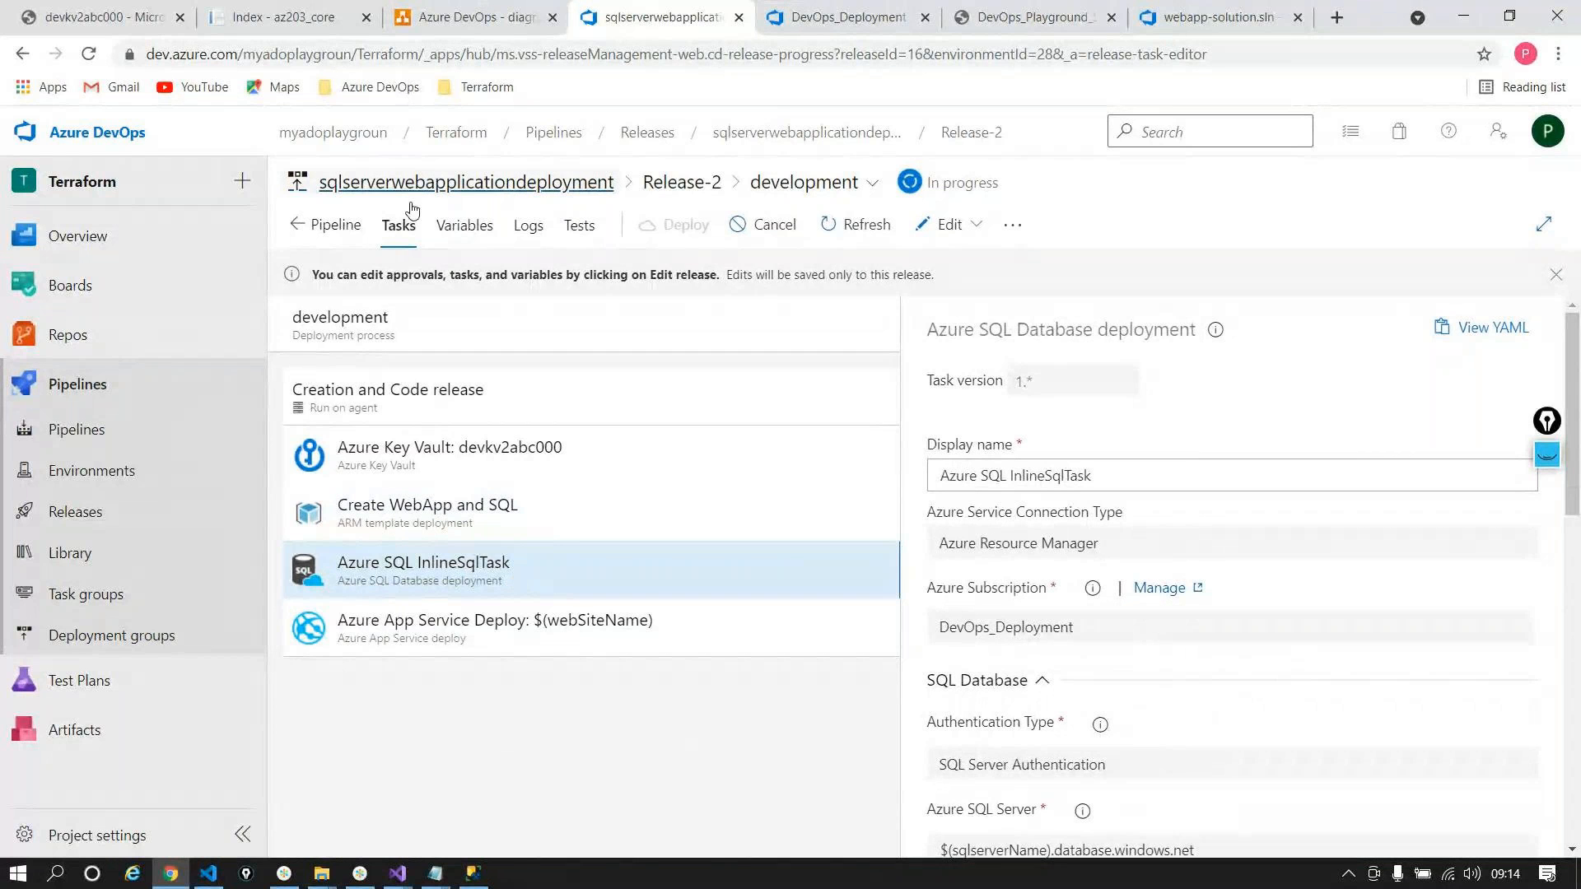
{"action": "left_click", "coordinate": [350, 222]}
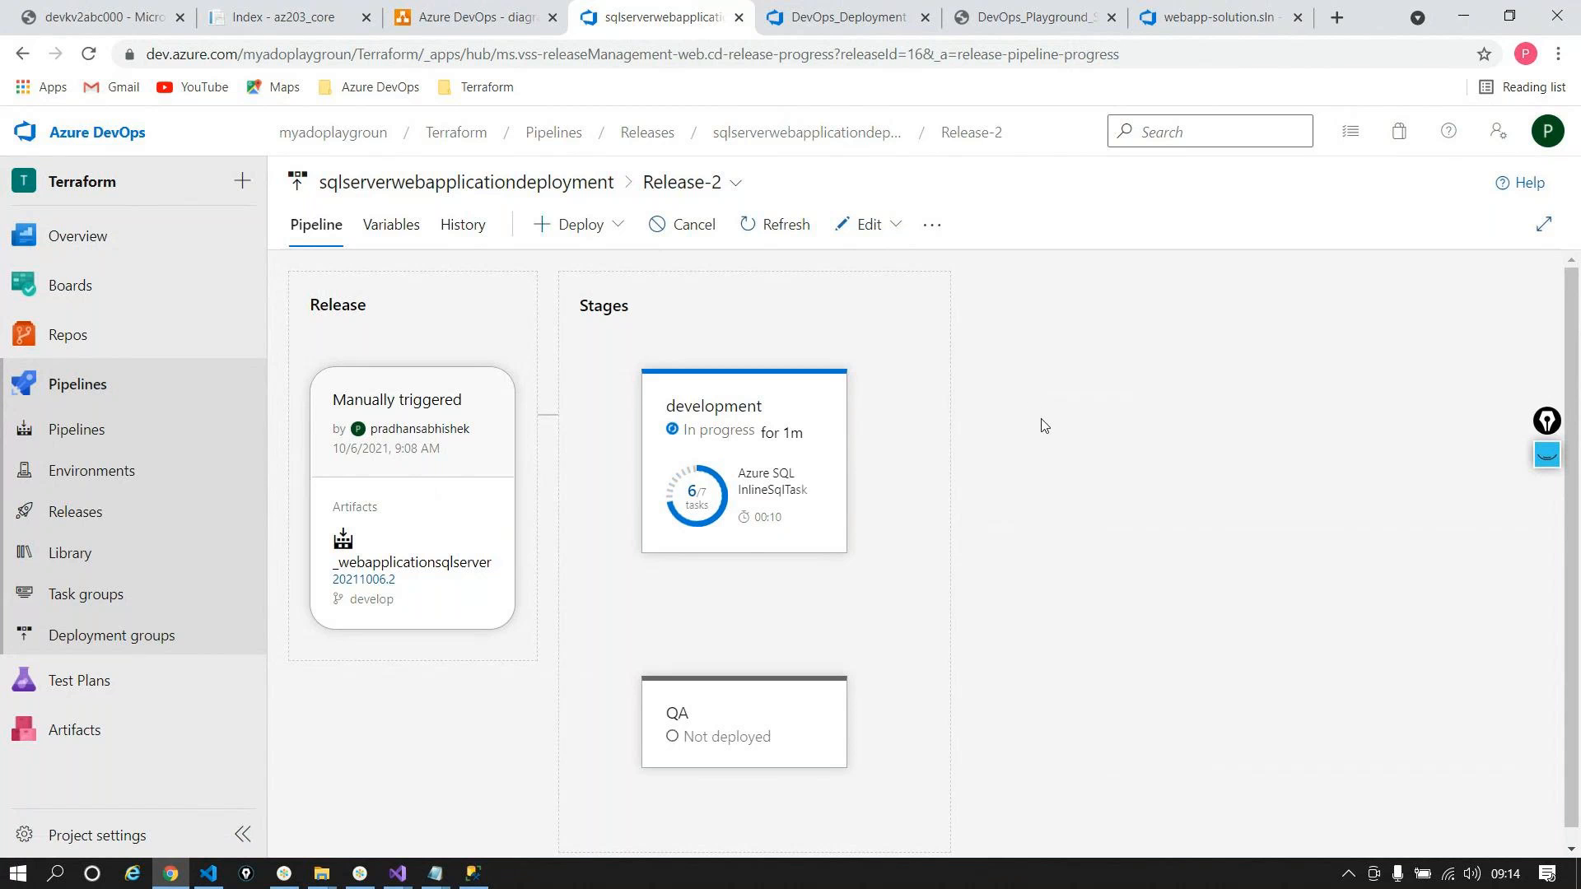
{"action": "left_click", "coordinate": [18, 12]}
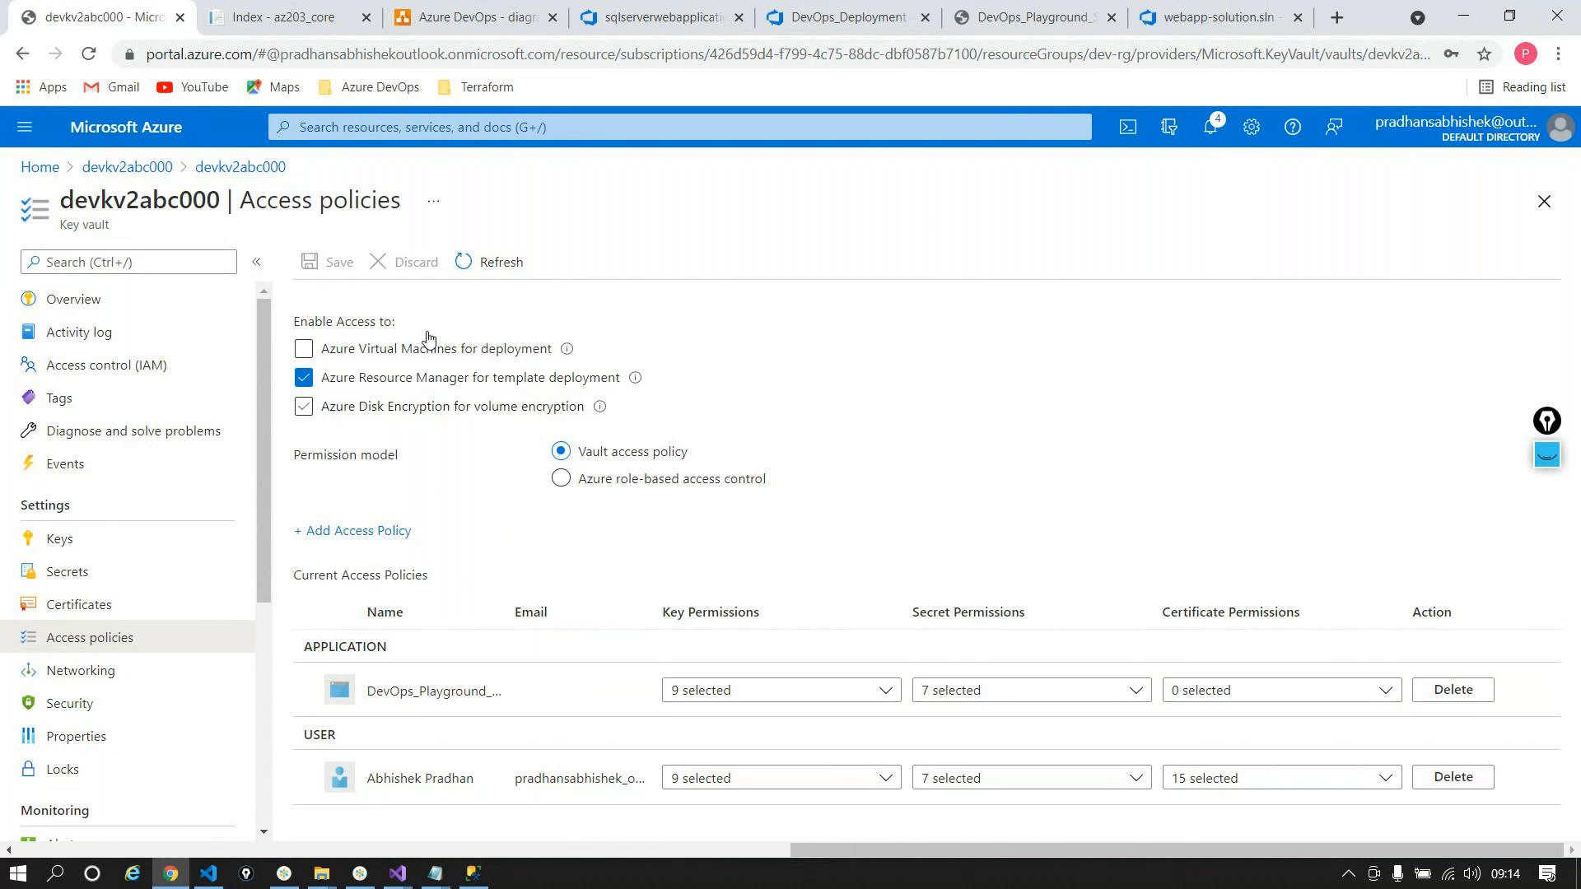
Step: Go from devkv2abc000's access policies back to the Release-2 tab in Azure DevOps
{"action": "left_click", "coordinate": [663, 17]}
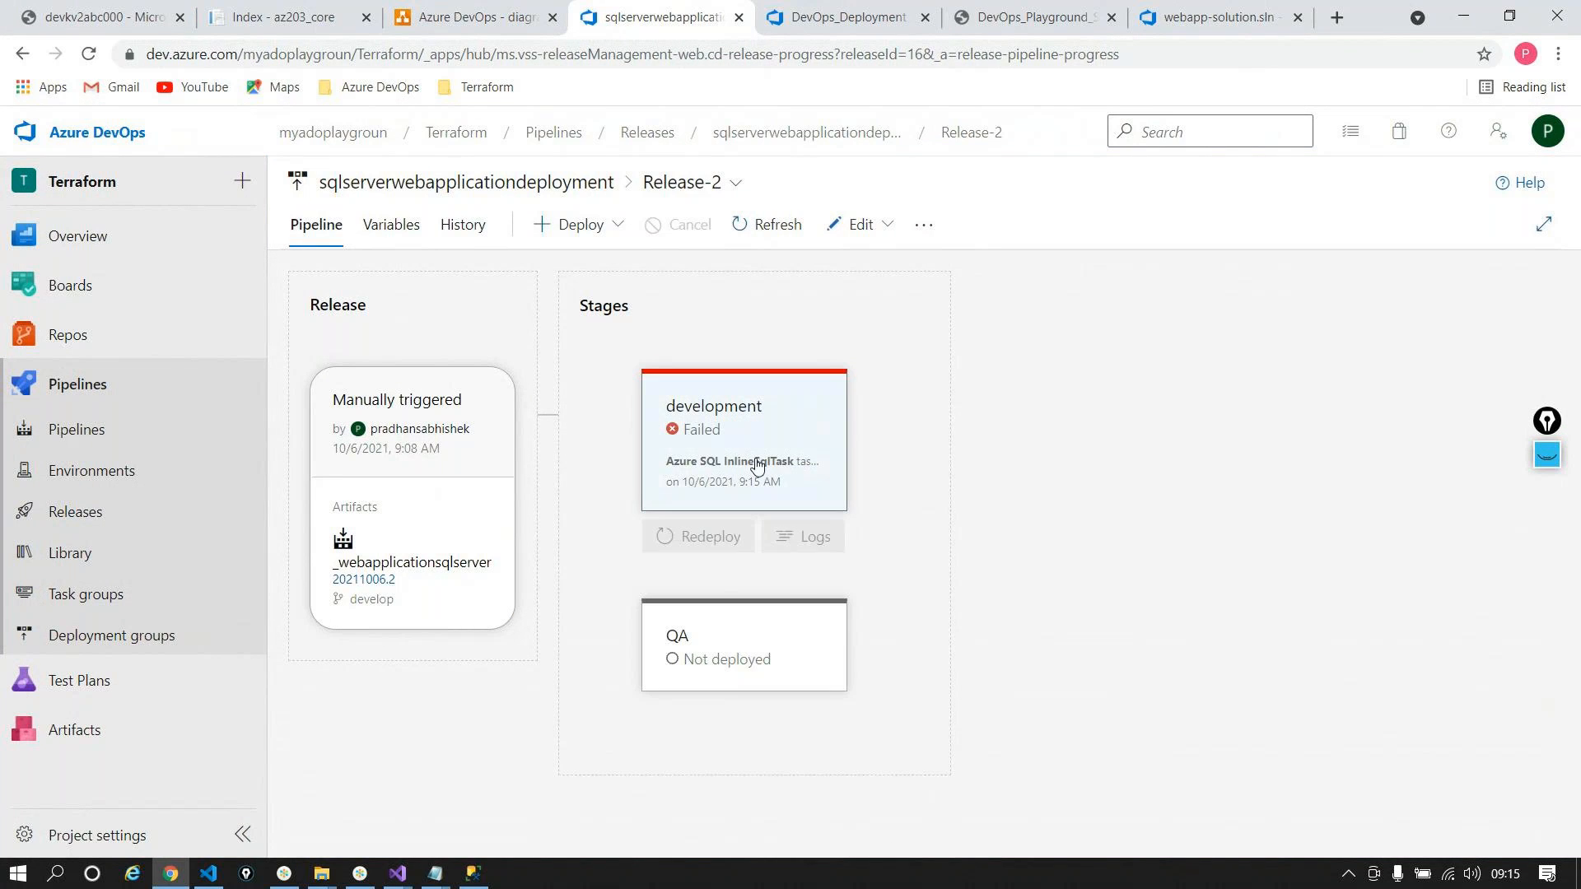
Step: Read the Azure SQL InlineSqlTask log error that 'Products' already exists, then switch to SSMS
{"action": "left_click", "coordinate": [797, 531]}
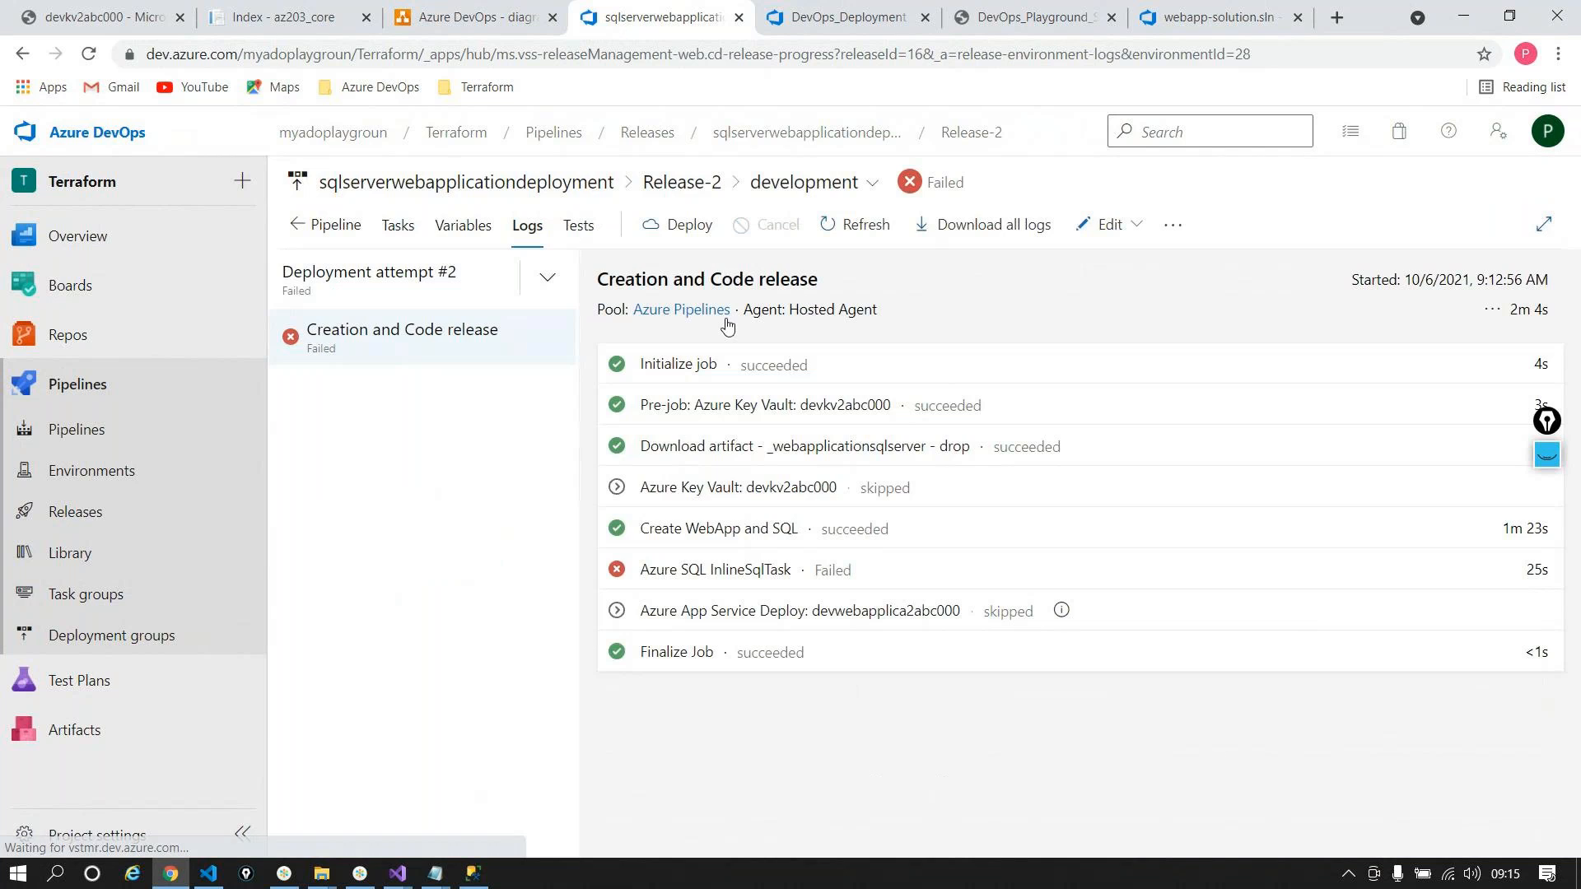
{"action": "left_click", "coordinate": [691, 563]}
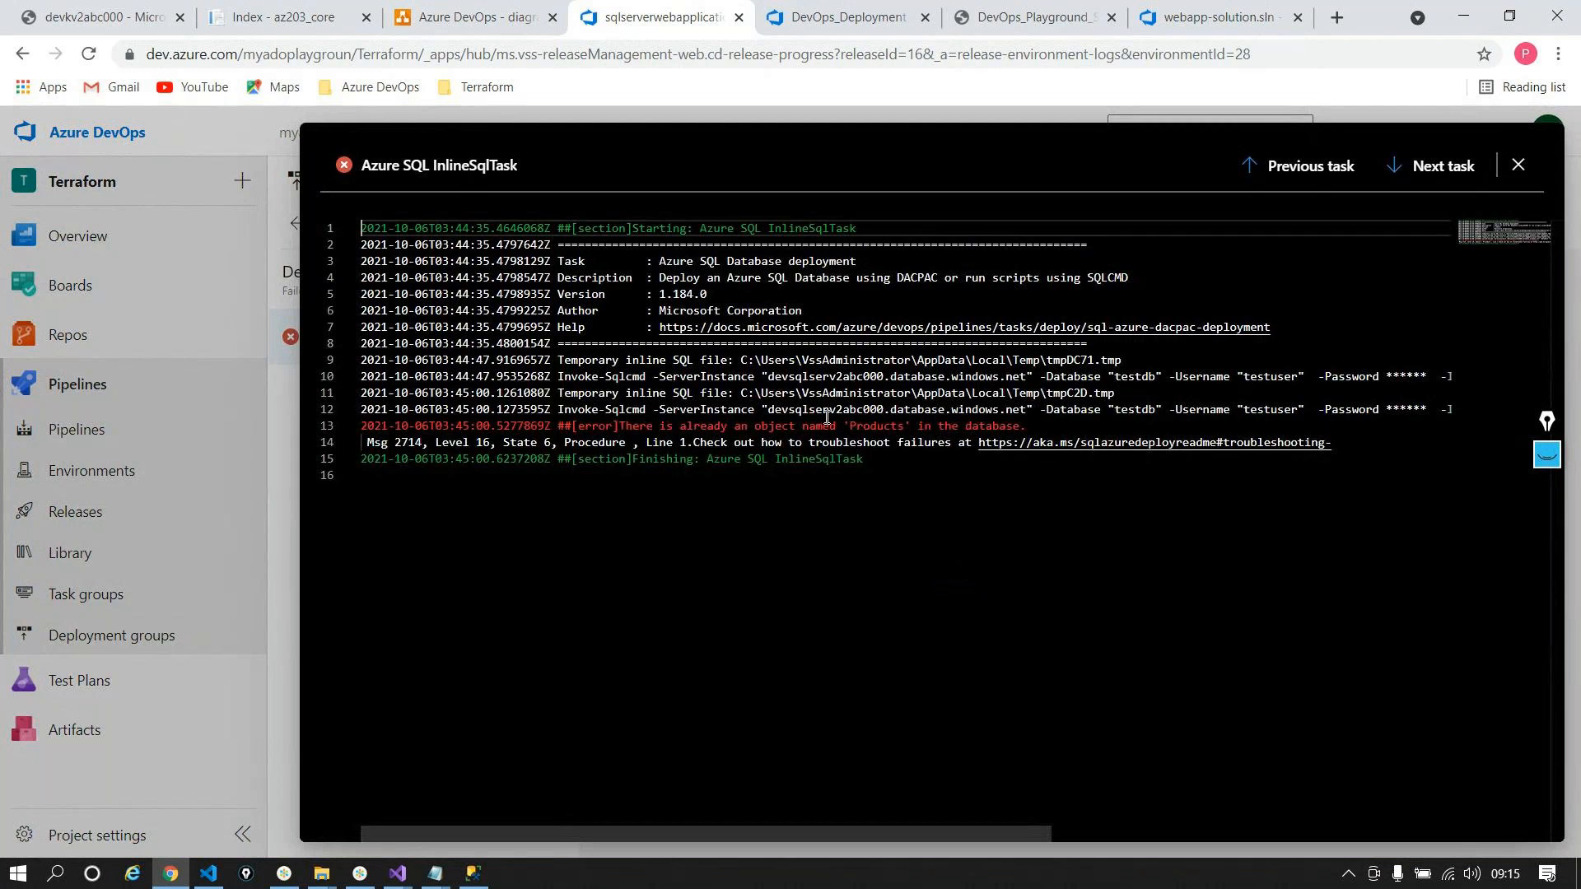
{"action": "left_click_drag", "start_coordinate": [624, 426], "coordinate": [851, 458]}
{"action": "left_click_drag", "start_coordinate": [1117, 439], "coordinate": [1041, 424]}
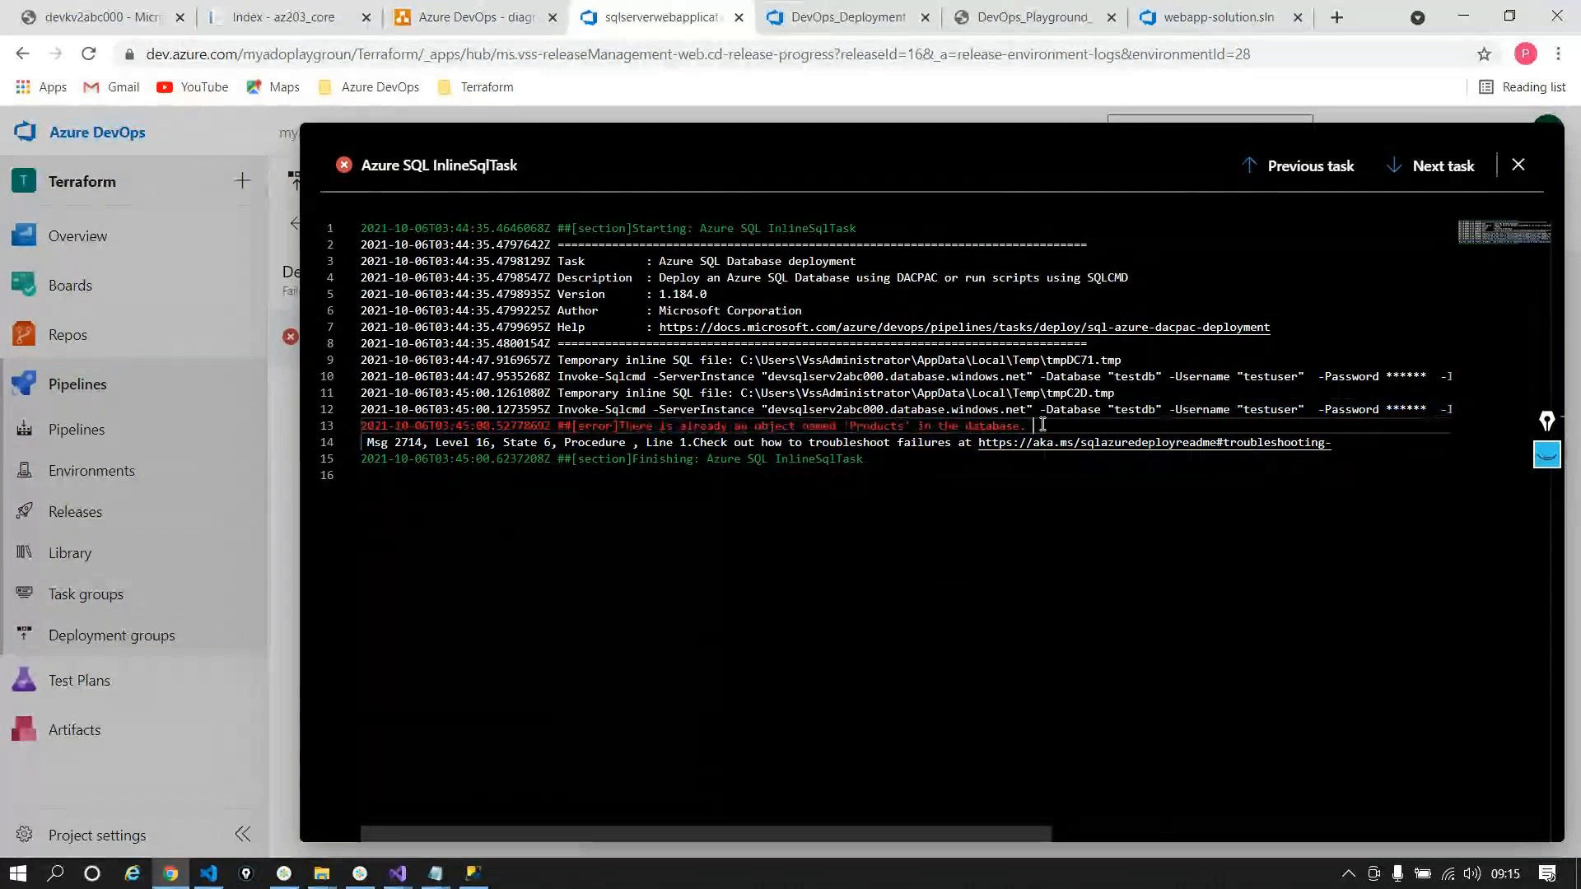
{"action": "left_click", "coordinate": [1042, 424]}
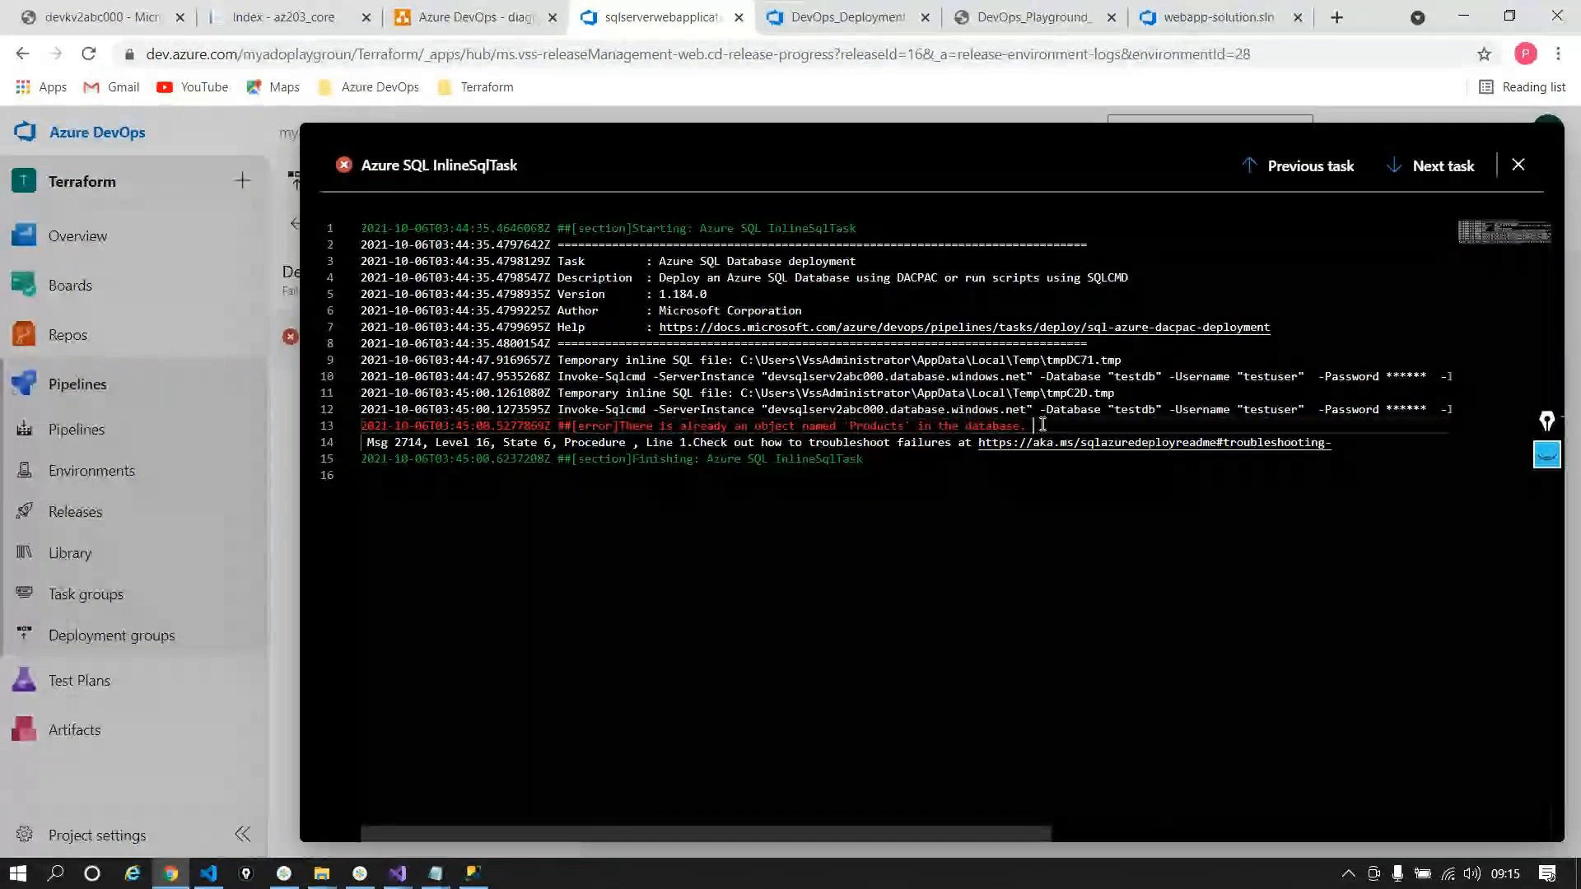
{"action": "key", "text": "Escape"}
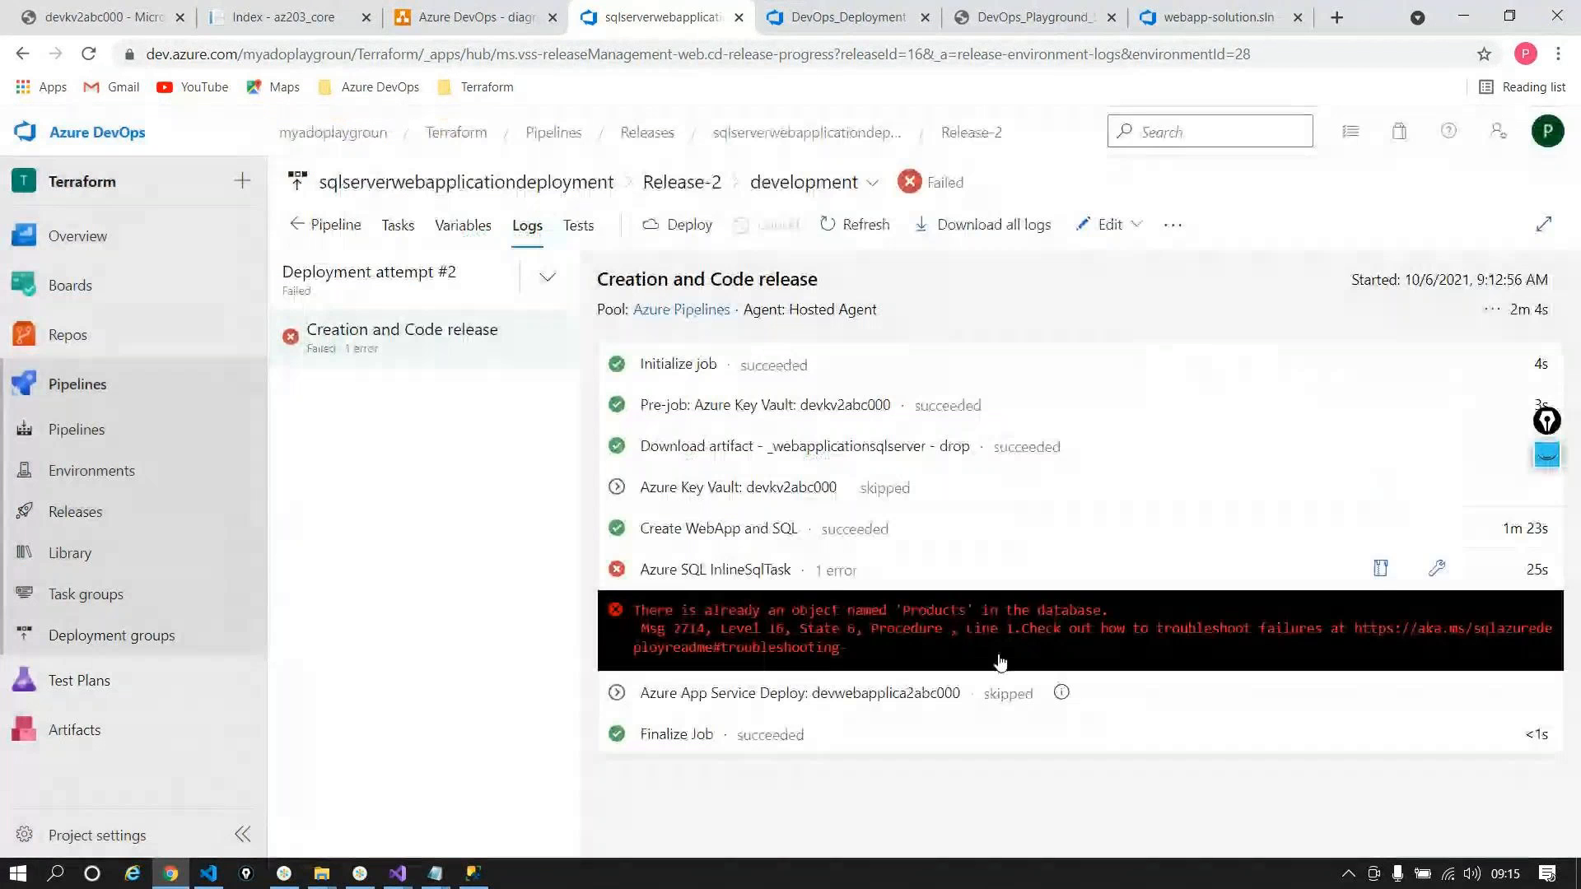
{"action": "left_click", "coordinate": [472, 873]}
Step: Copy 'drop table Products;' from the SQLCommands notes into SSMS and execute it on testdb
{"action": "left_click", "coordinate": [597, 146]}
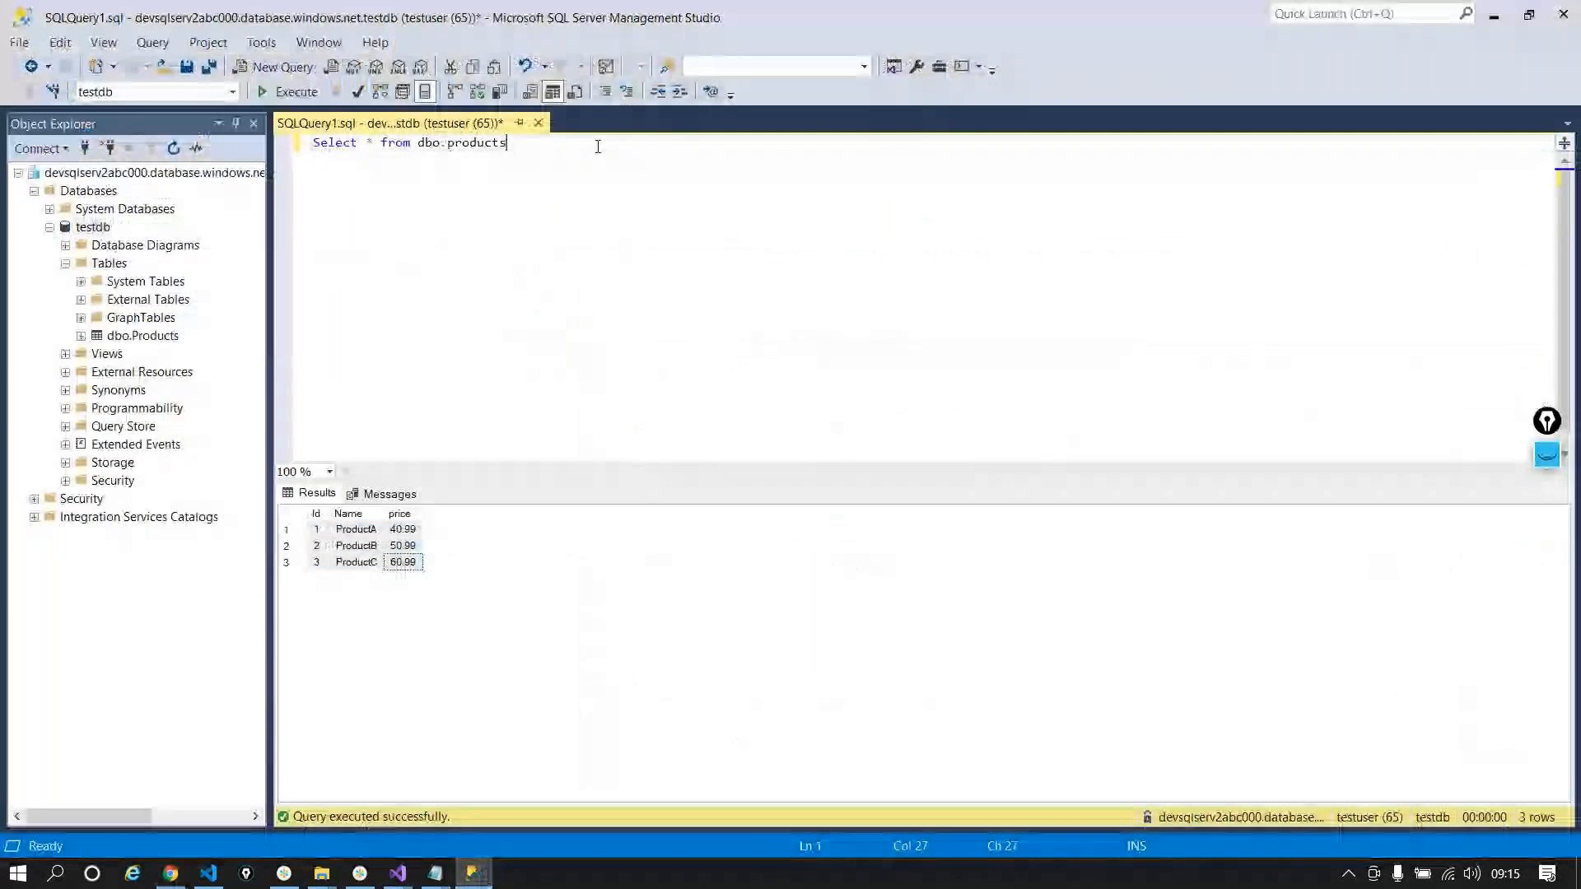
{"action": "key", "text": "alt+Tab"}
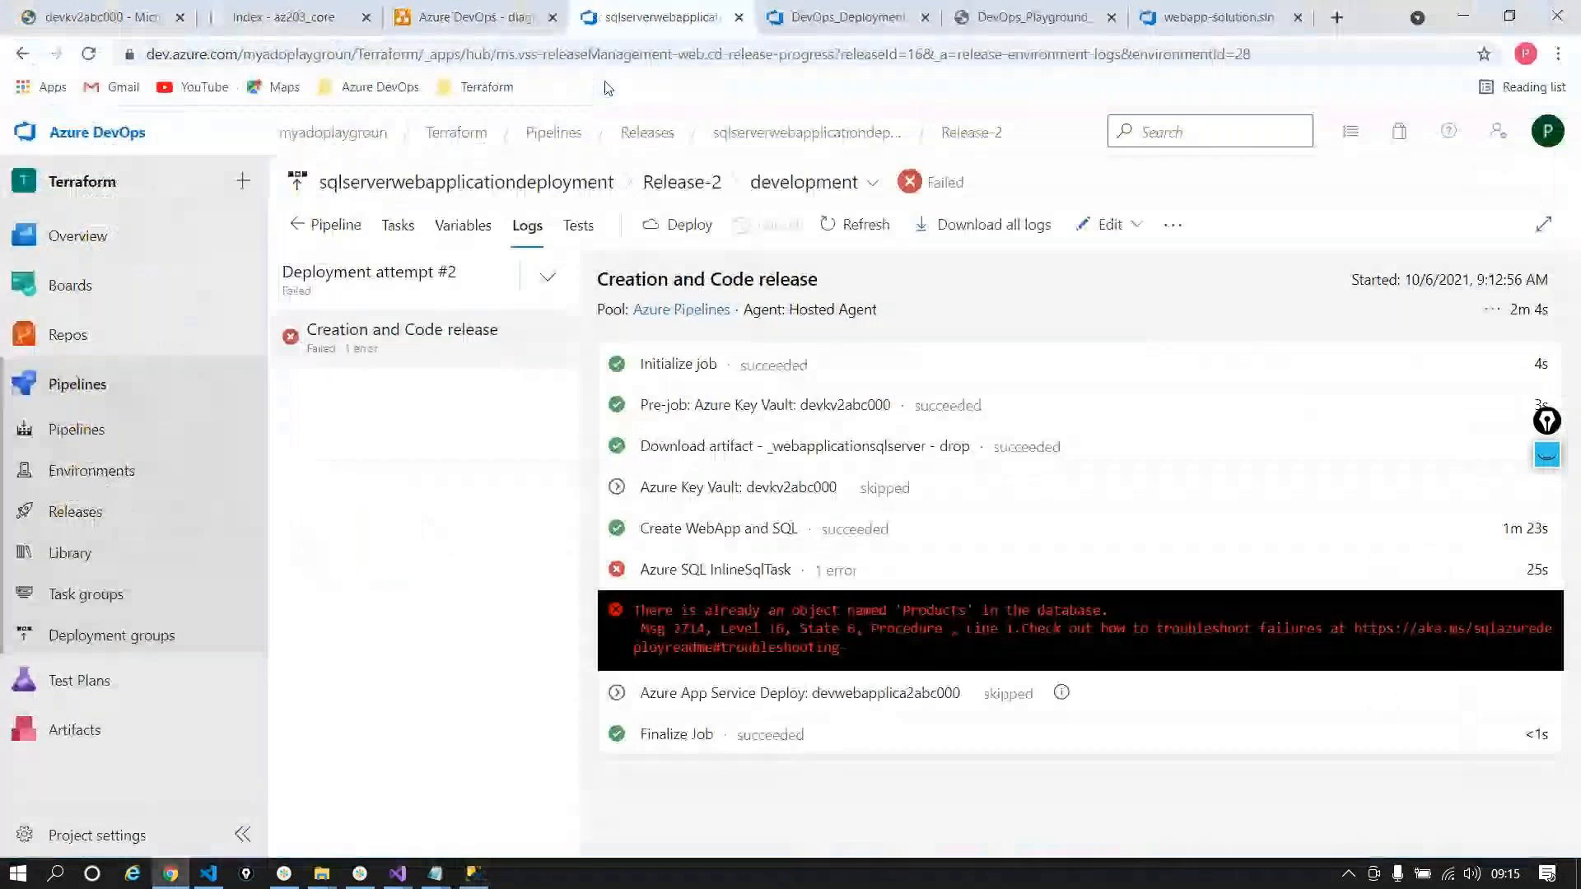
{"action": "left_click", "coordinate": [435, 874]}
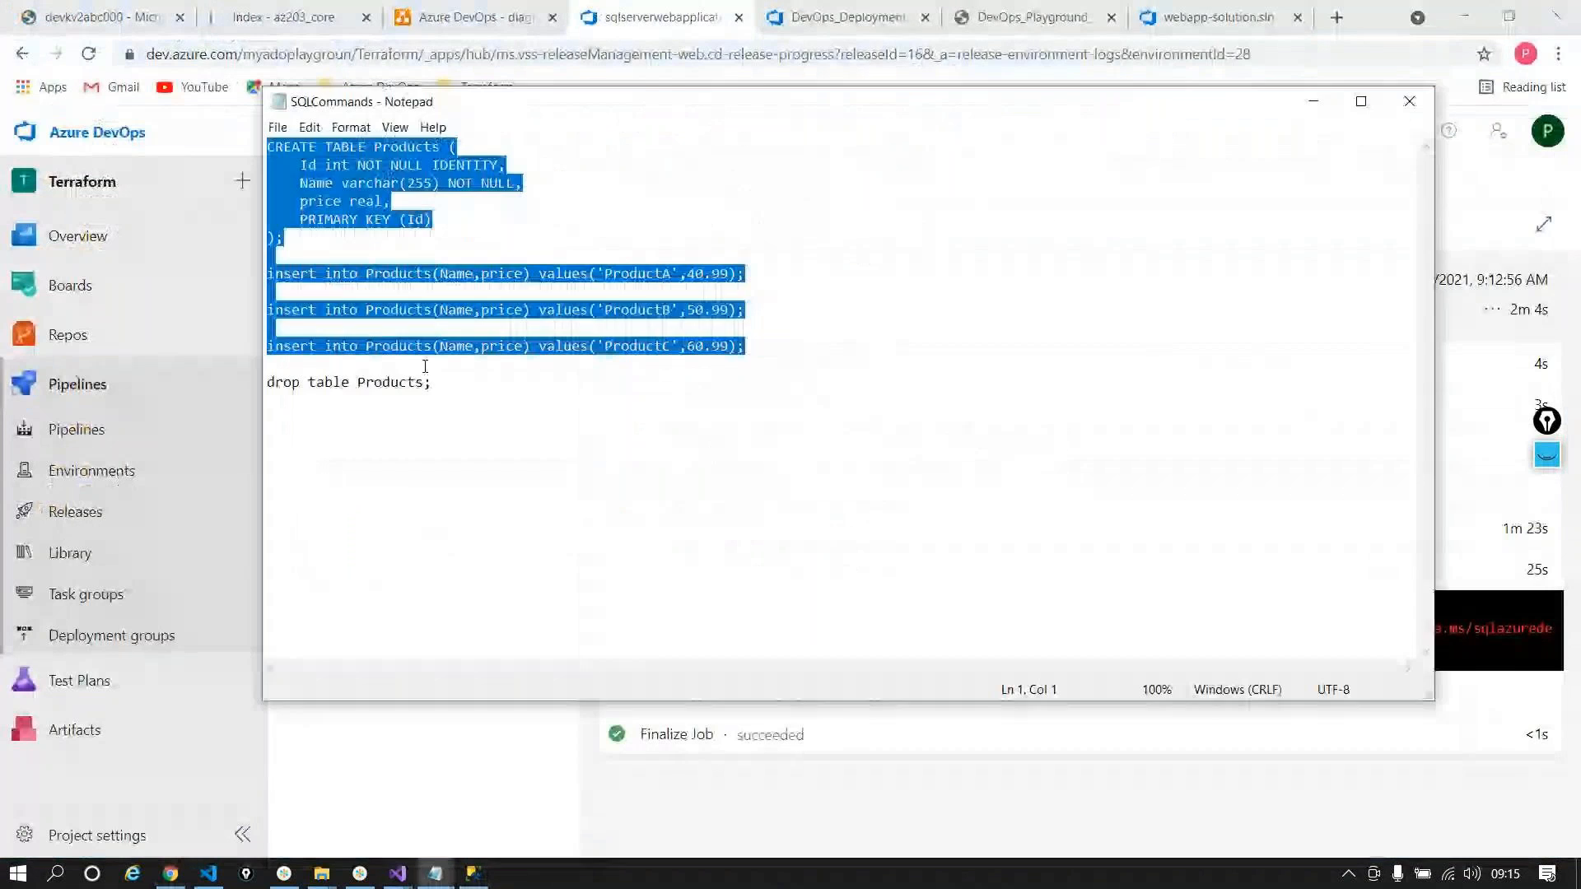
{"action": "left_click_drag", "start_coordinate": [433, 382], "coordinate": [253, 400]}
{"action": "key", "text": "ctrl+c"}
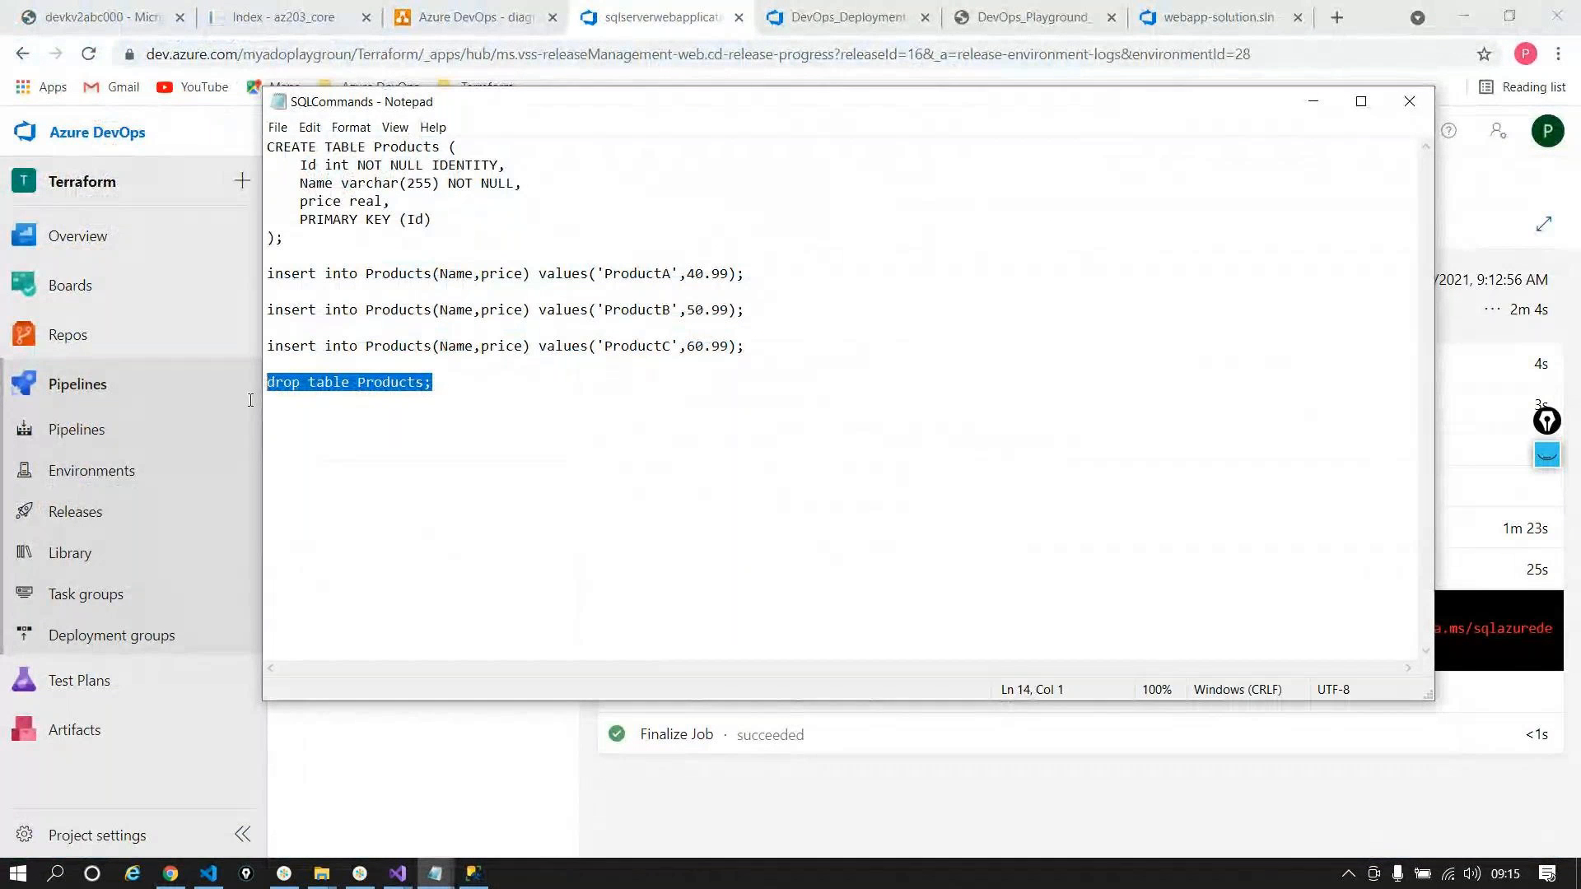
{"action": "key", "text": "alt+Tab"}
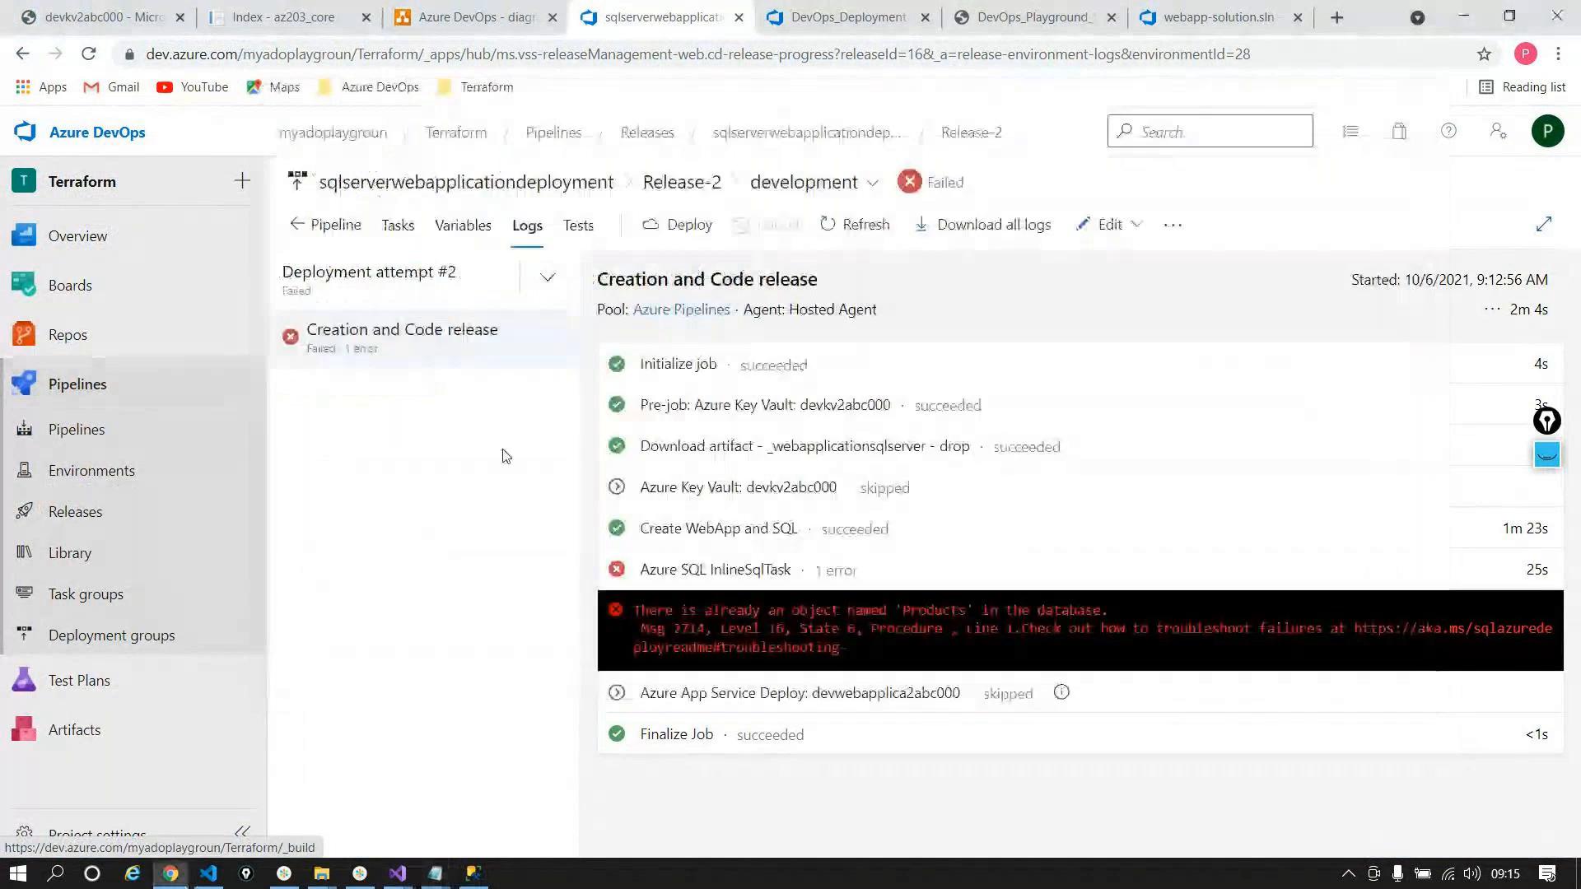
{"action": "key", "text": "alt+Tab"}
{"action": "key", "text": "alt+Tab"}
{"action": "key", "text": "ctrl+v"}
{"action": "key", "text": "shift+Home"}
{"action": "key", "text": "F5"}
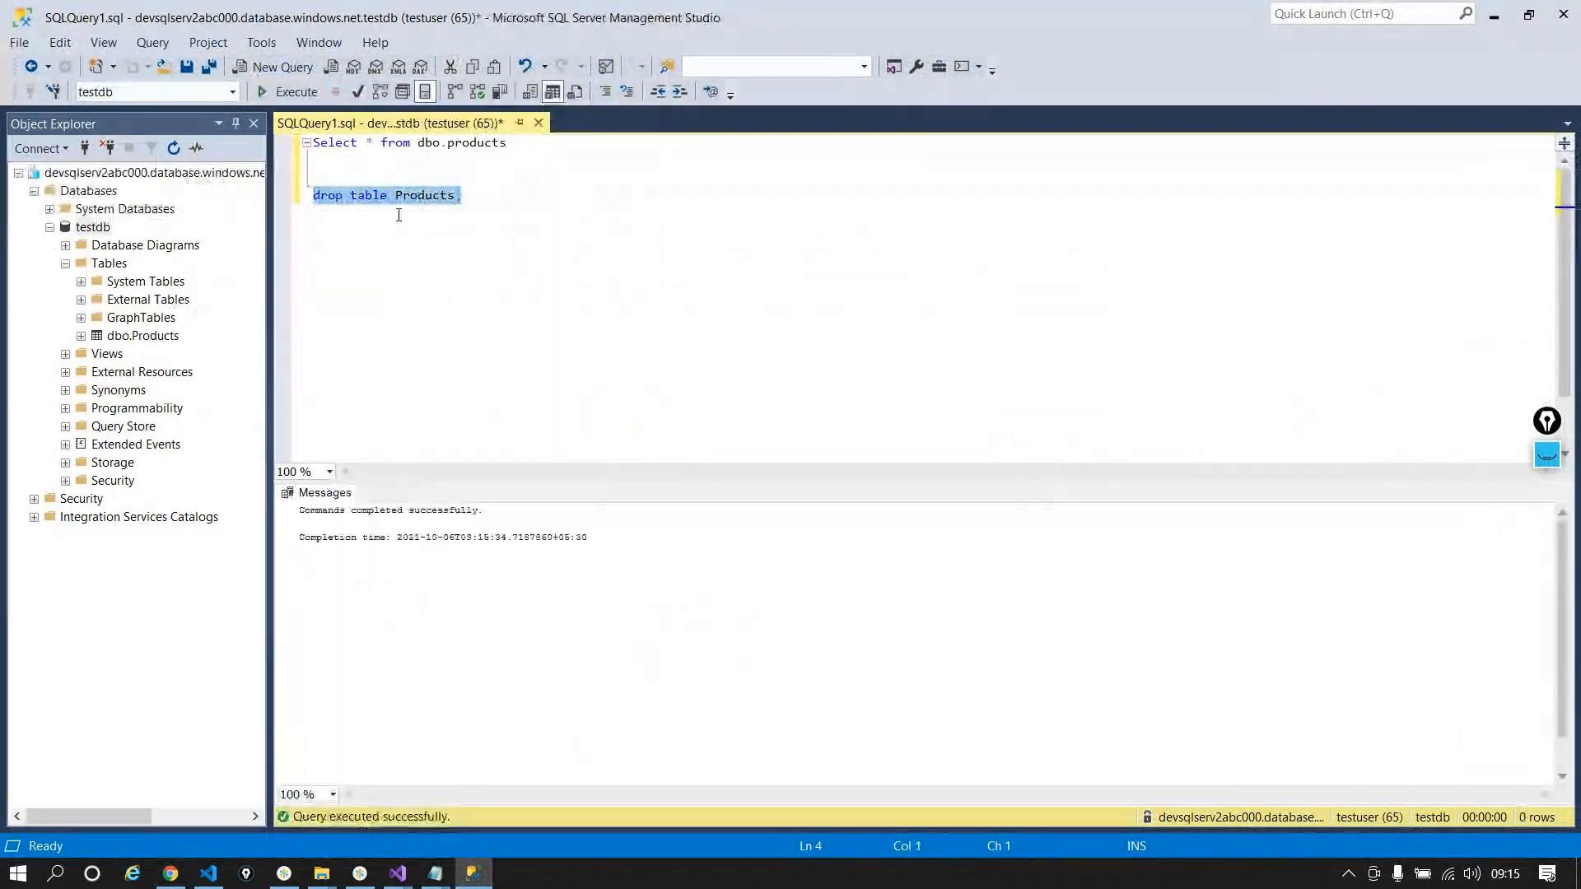
Step: Run the select on dbo.products to confirm it now returns an invalid object name error
{"action": "left_click_drag", "start_coordinate": [508, 144], "coordinate": [311, 143]}
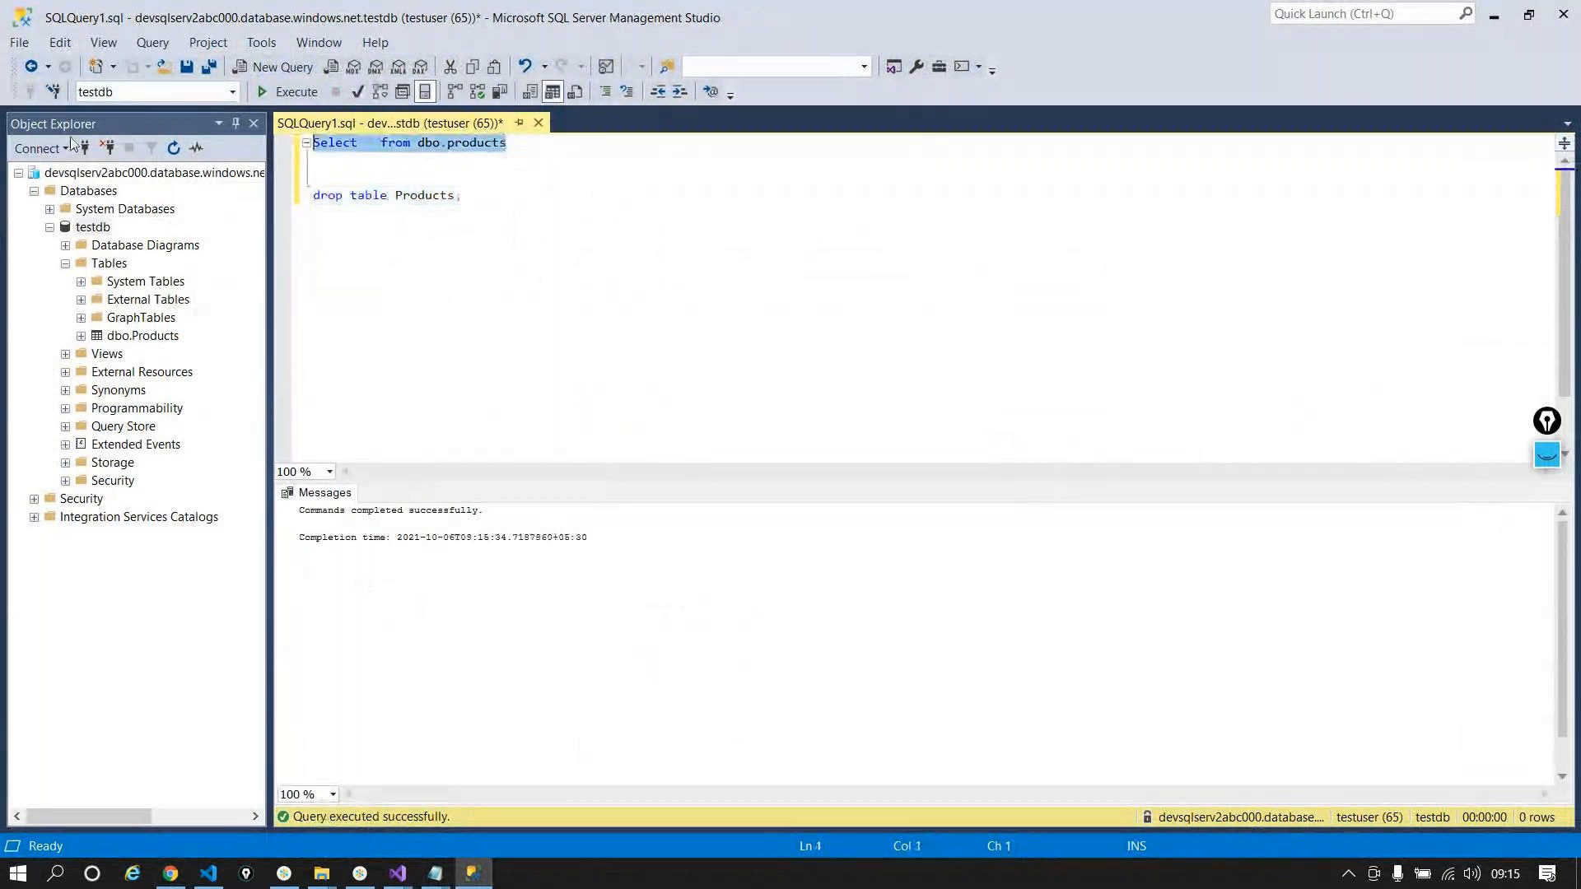
{"action": "left_click", "coordinate": [286, 93]}
{"action": "key", "text": "alt+Tab"}
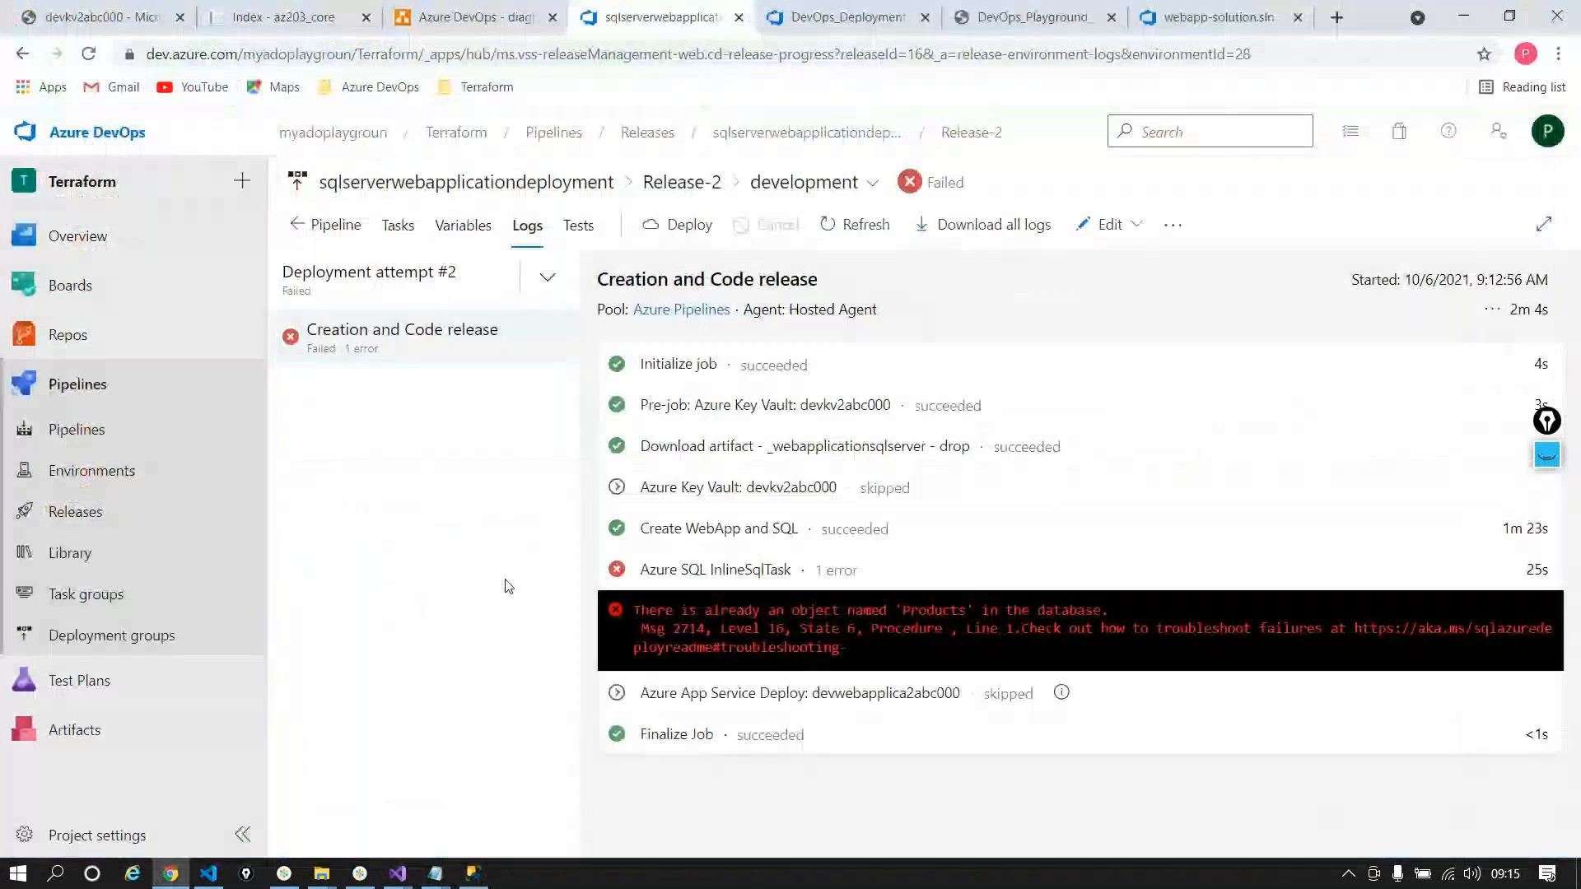
{"action": "key", "text": "alt+Tab"}
{"action": "left_click_drag", "start_coordinate": [344, 523], "coordinate": [508, 525]}
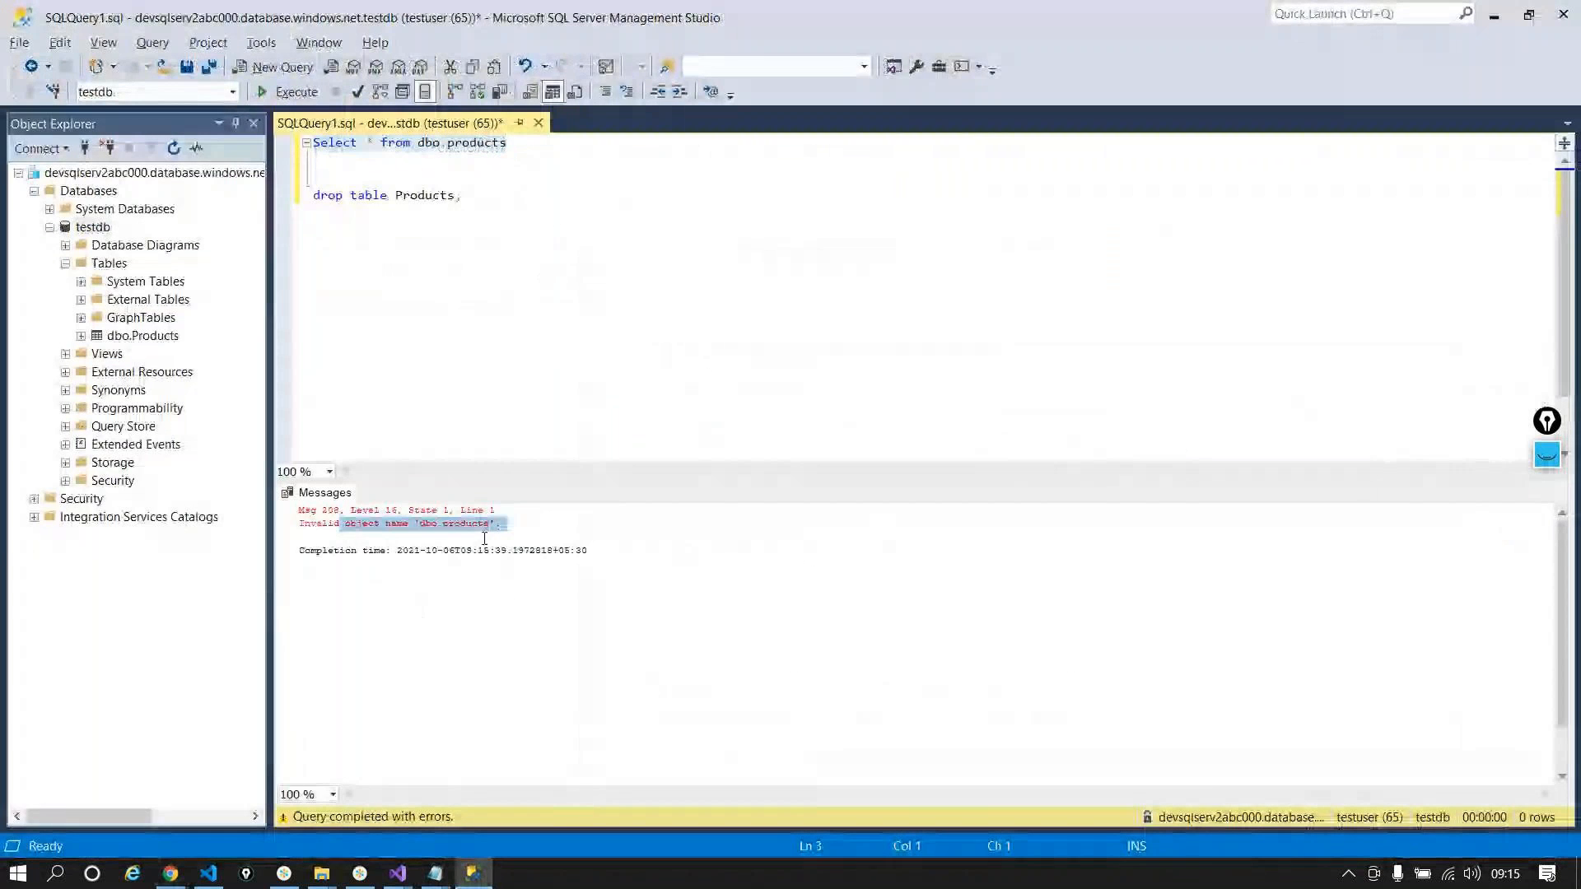
Step: Recheck the Azure SQL InlineSqlTask log's 'Products' already exists error in Azure DevOps
{"action": "key", "text": "alt+Tab"}
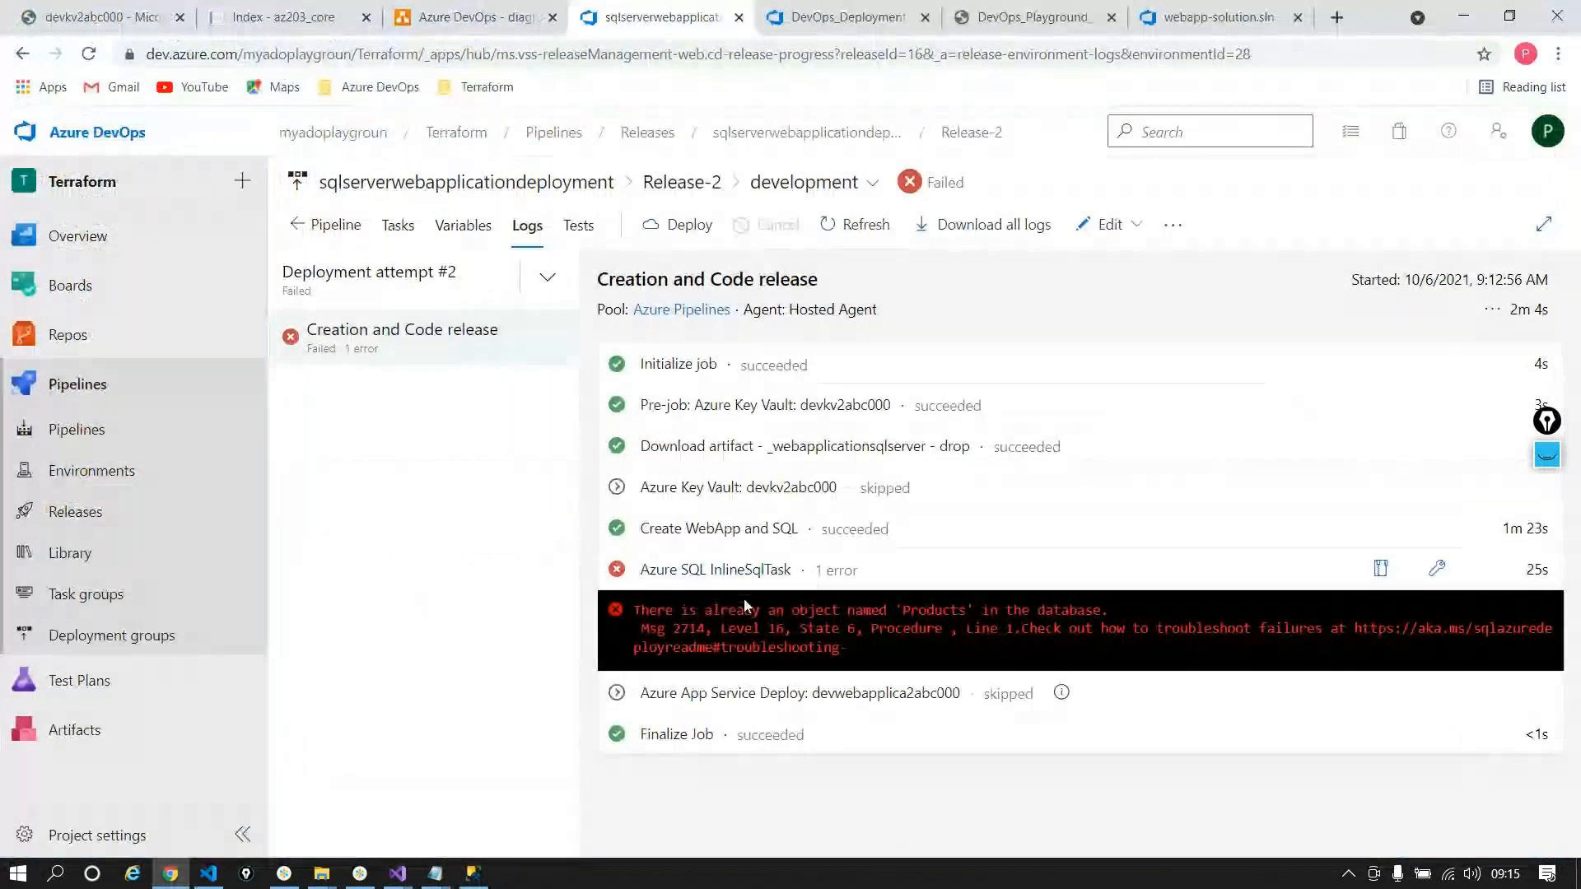
{"action": "left_click", "coordinate": [750, 634]}
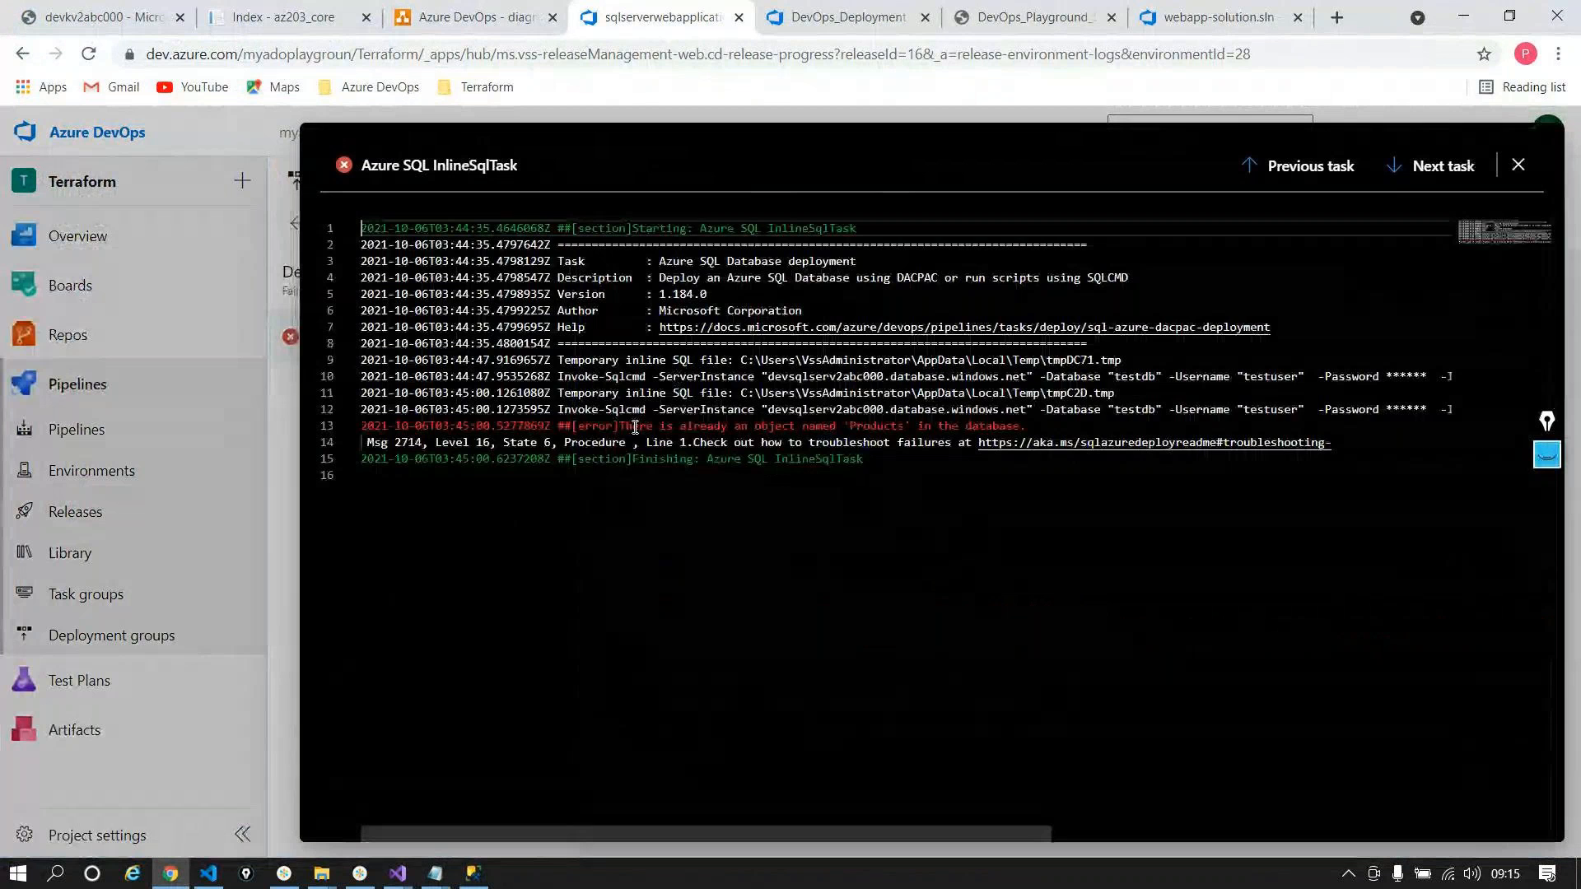
{"action": "left_click_drag", "start_coordinate": [614, 426], "coordinate": [1103, 426]}
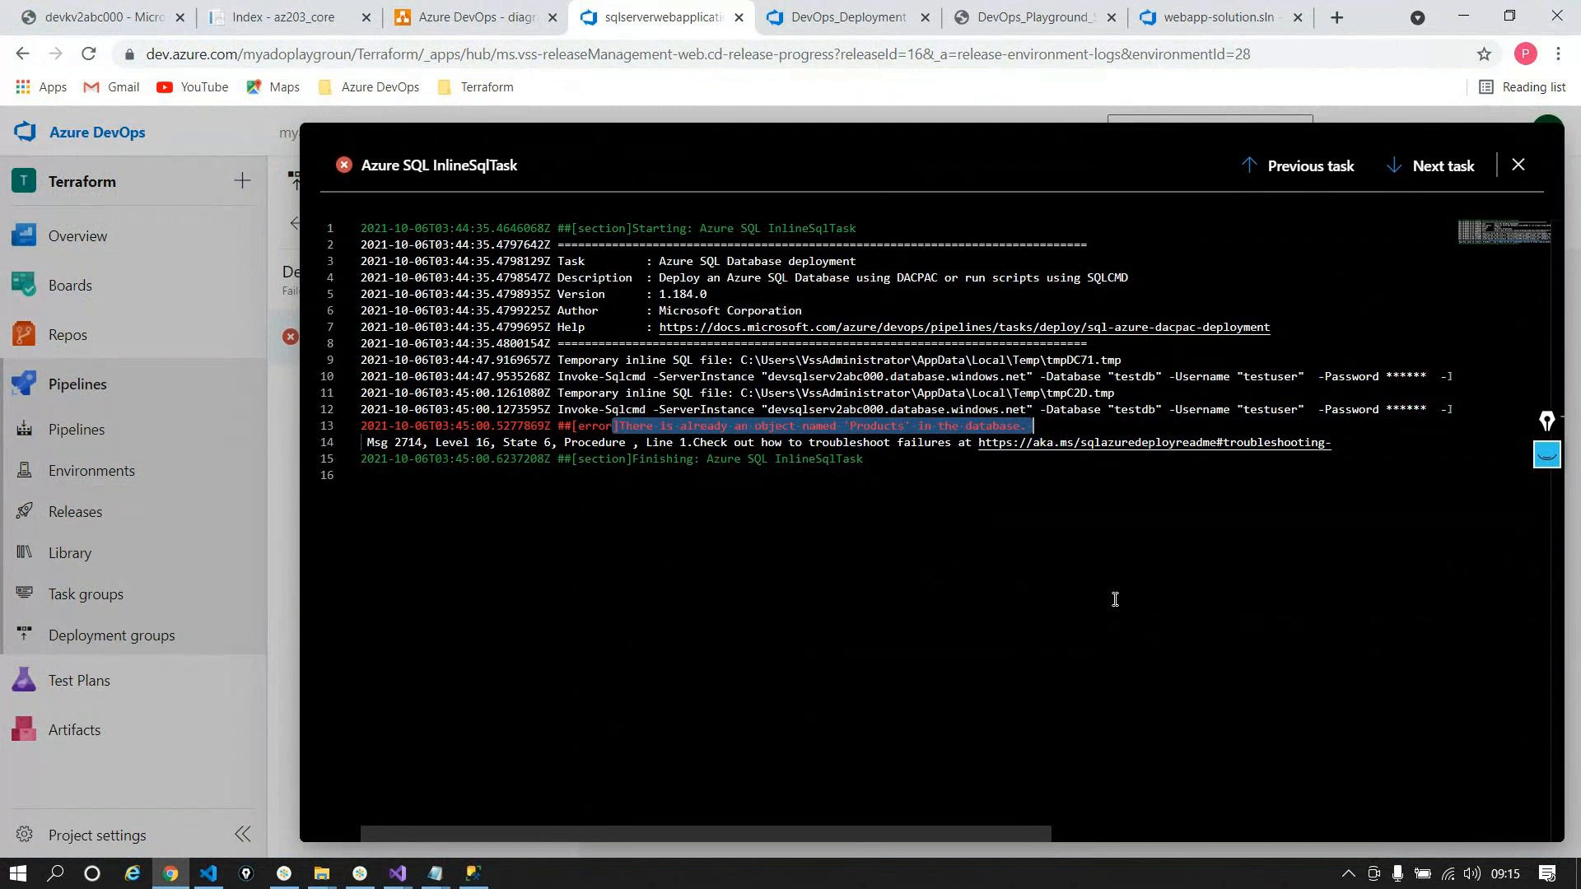
{"action": "key", "text": "Escape"}
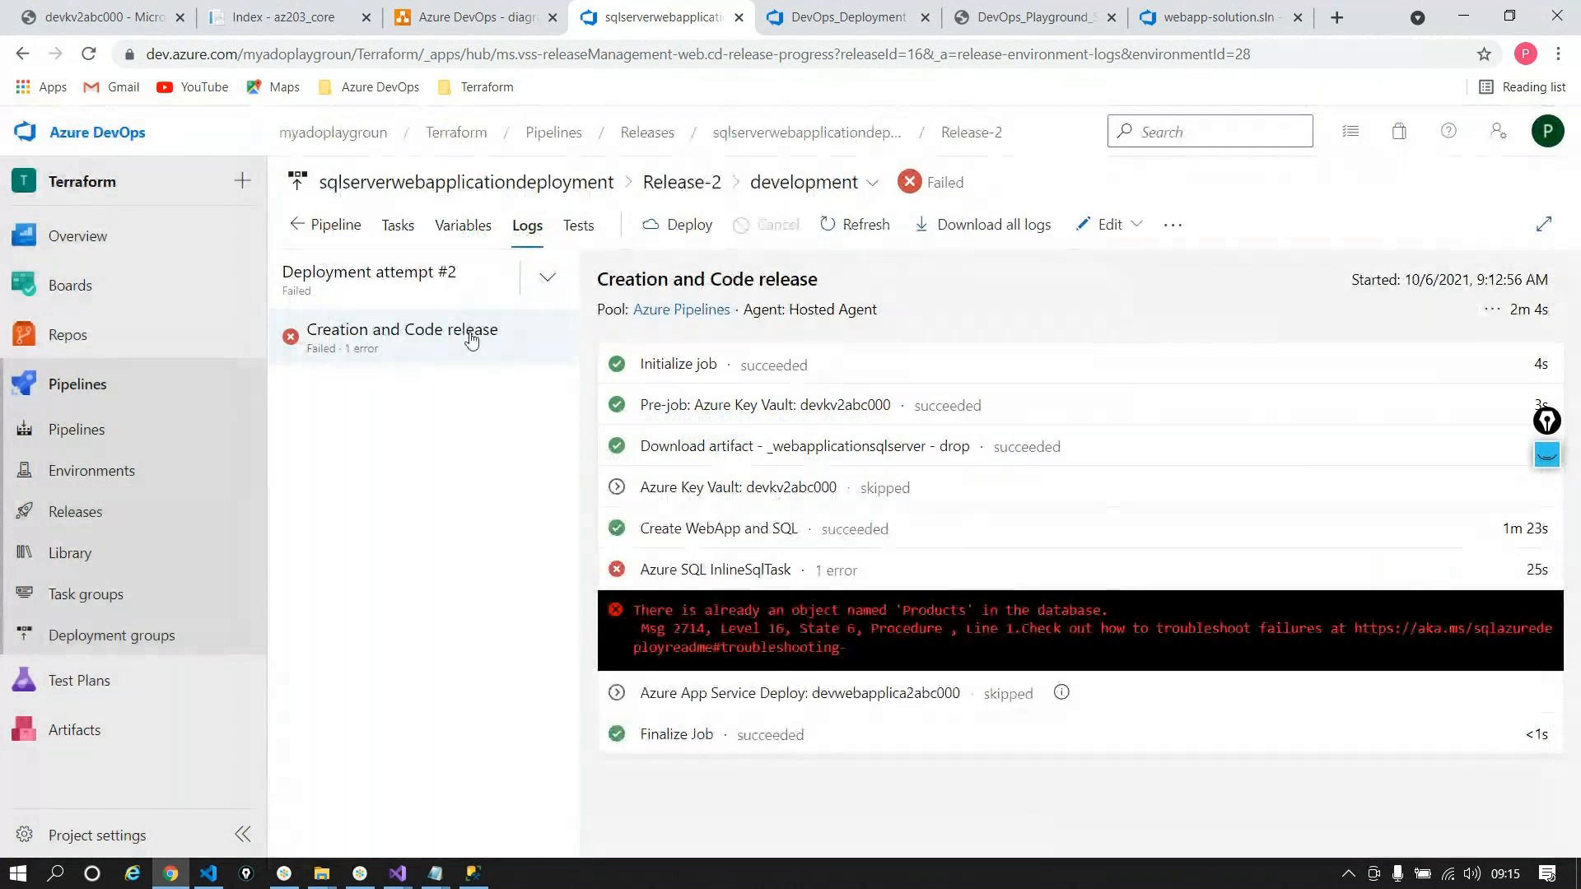
Step: Review the Azure SQL InlineSqlTask's CREATE TABLE script and the Create WebApp and SQL settings
{"action": "left_click", "coordinate": [398, 225]}
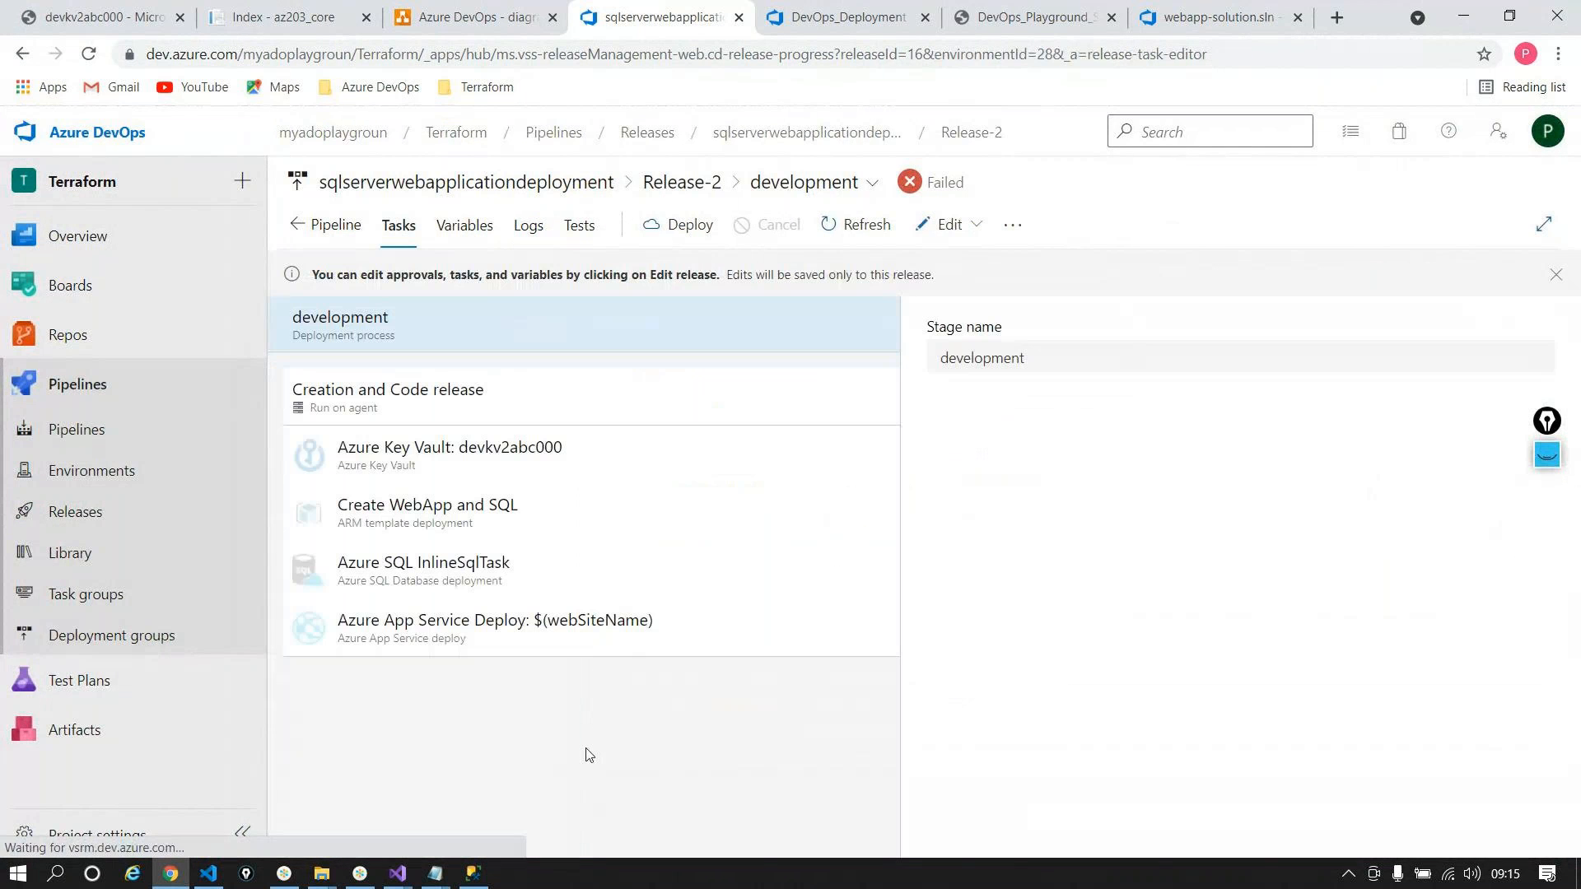
{"action": "left_click", "coordinate": [522, 572]}
{"action": "scroll", "coordinate": [1044, 533], "scroll_direction": "down", "scroll_amount": 10}
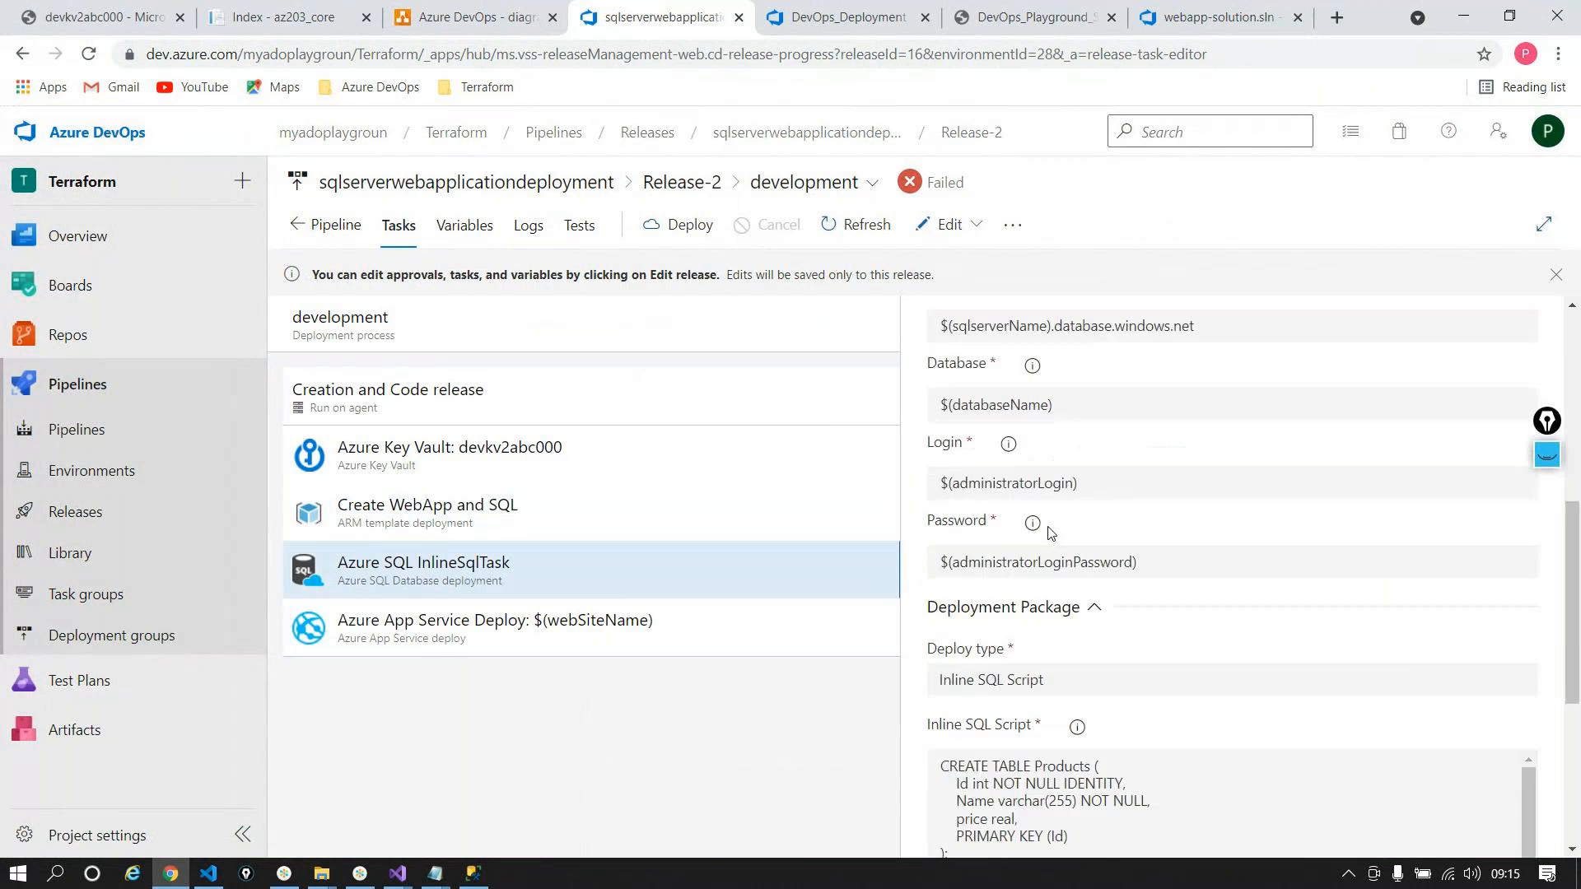
{"action": "left_click_drag", "start_coordinate": [960, 474], "coordinate": [939, 382]}
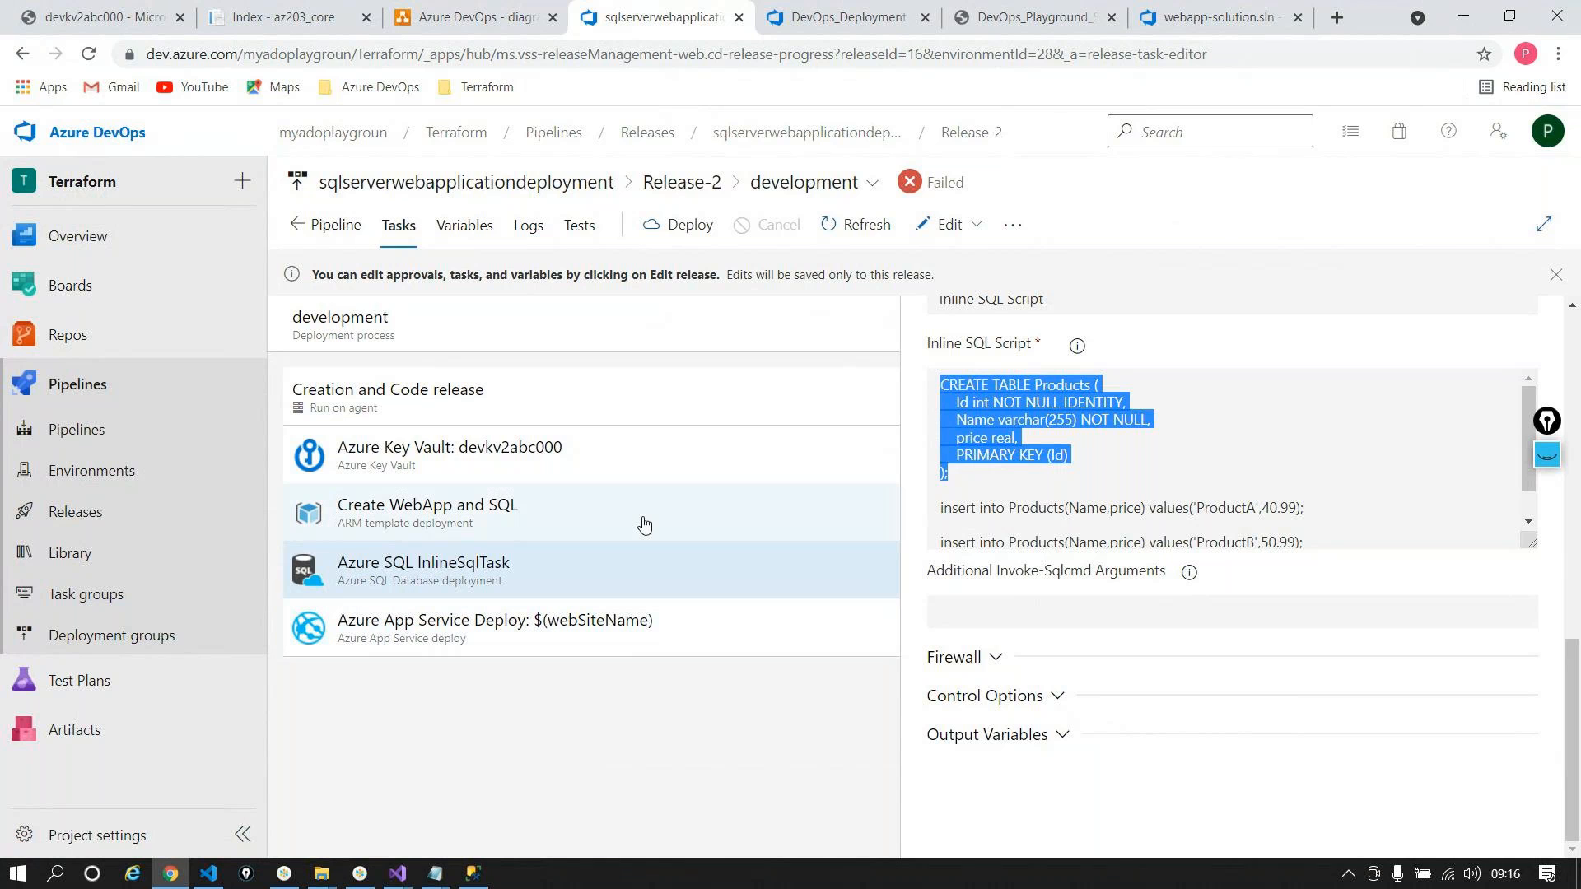
{"action": "left_click", "coordinate": [609, 514]}
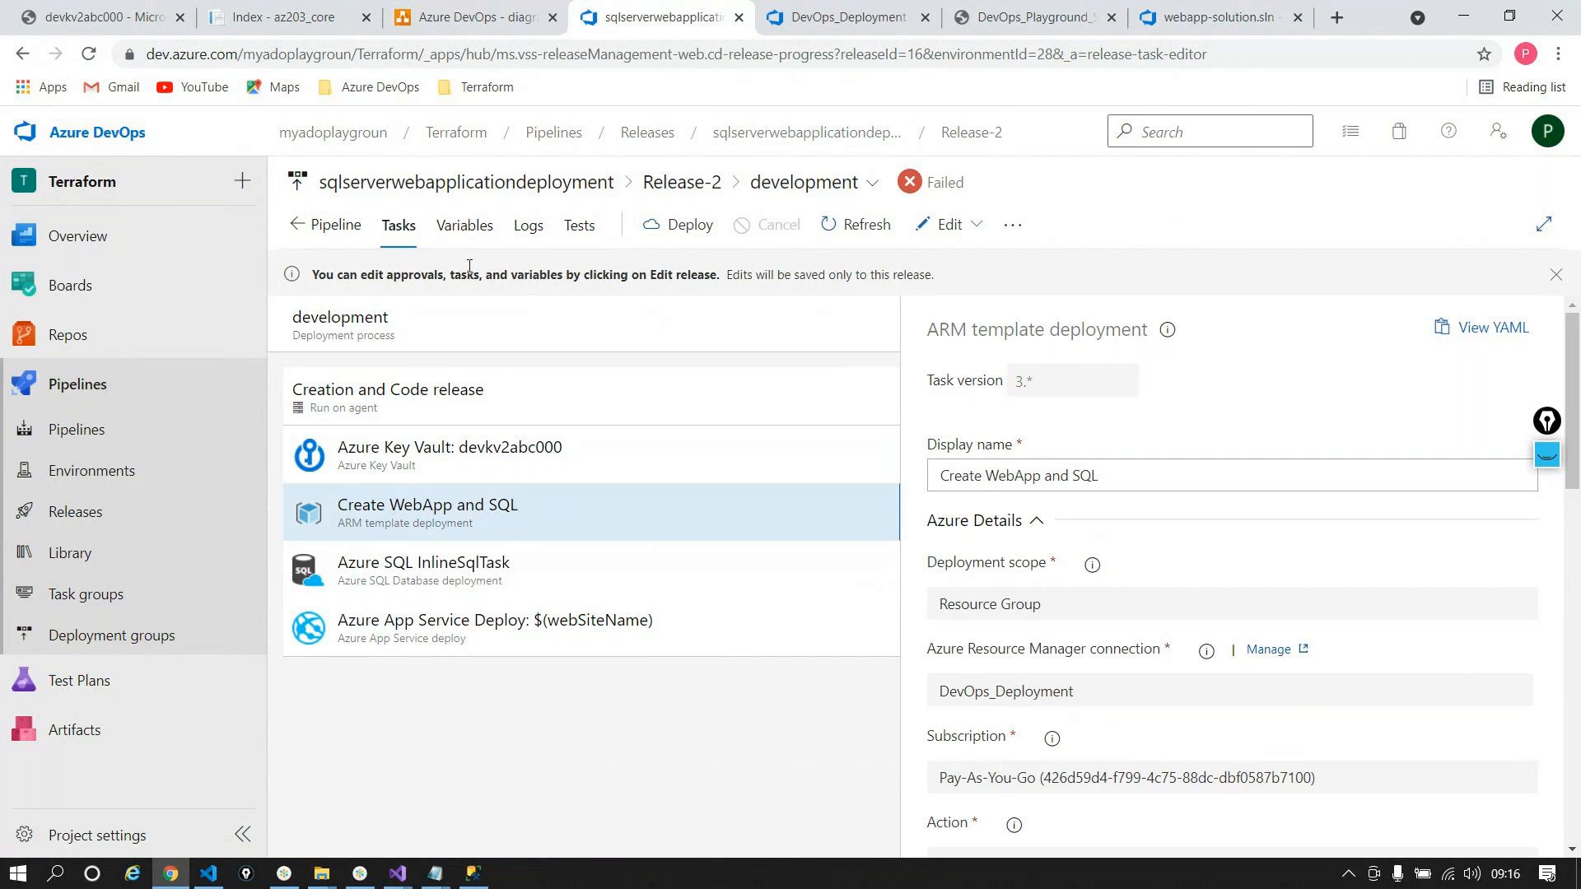
{"action": "left_click", "coordinate": [531, 226]}
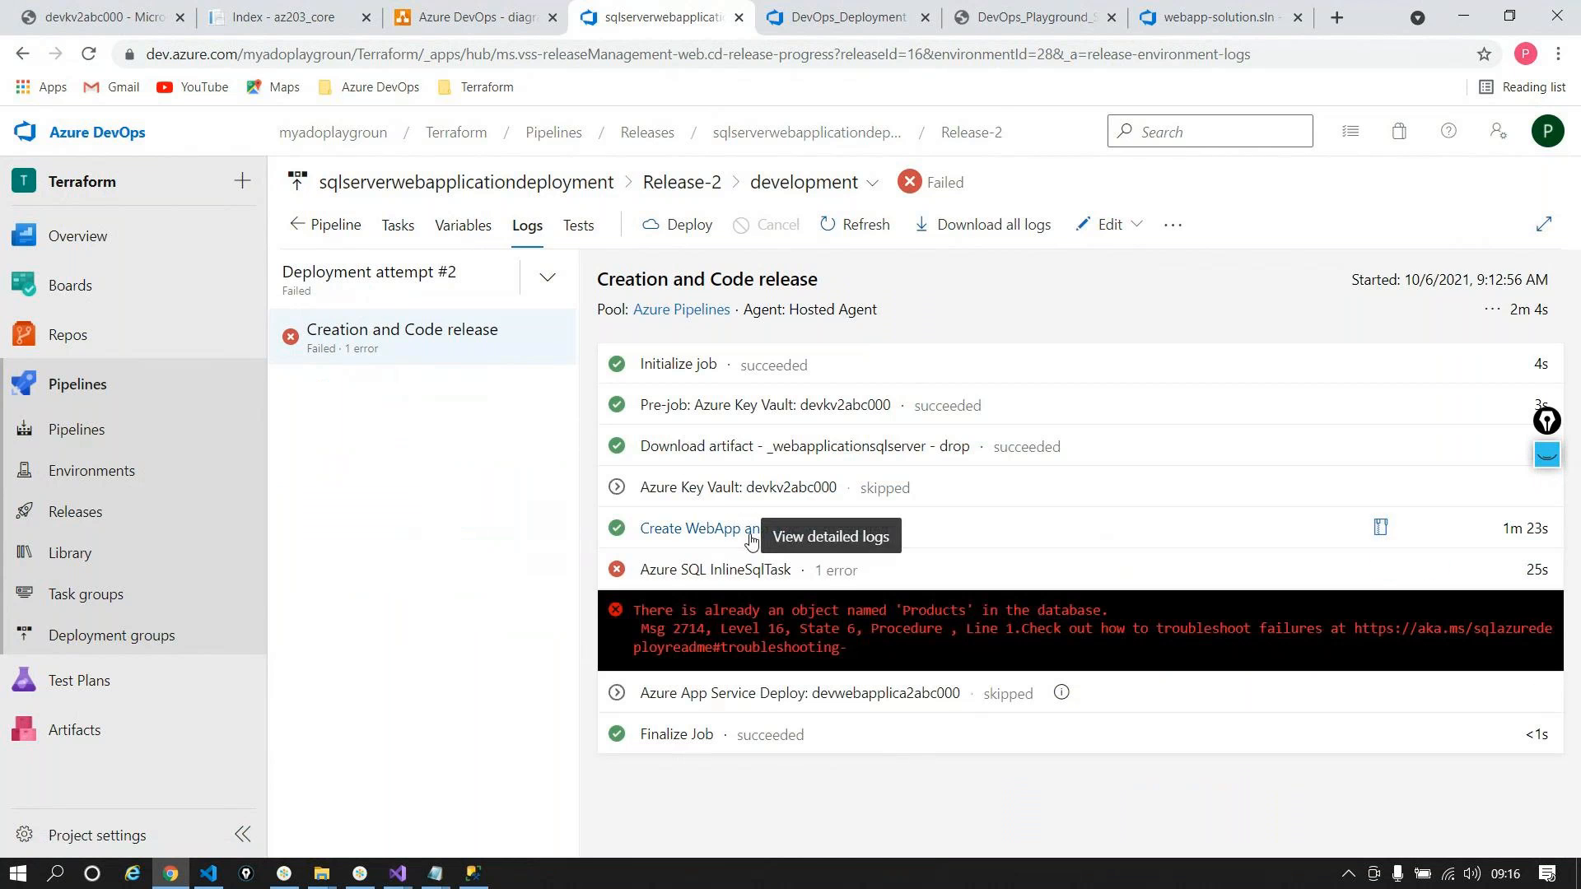
Step: Revisit the InlineSqlTask, App Service Deploy and Create WebApp and SQL settings, then open the Edit menu
{"action": "left_click", "coordinate": [398, 224]}
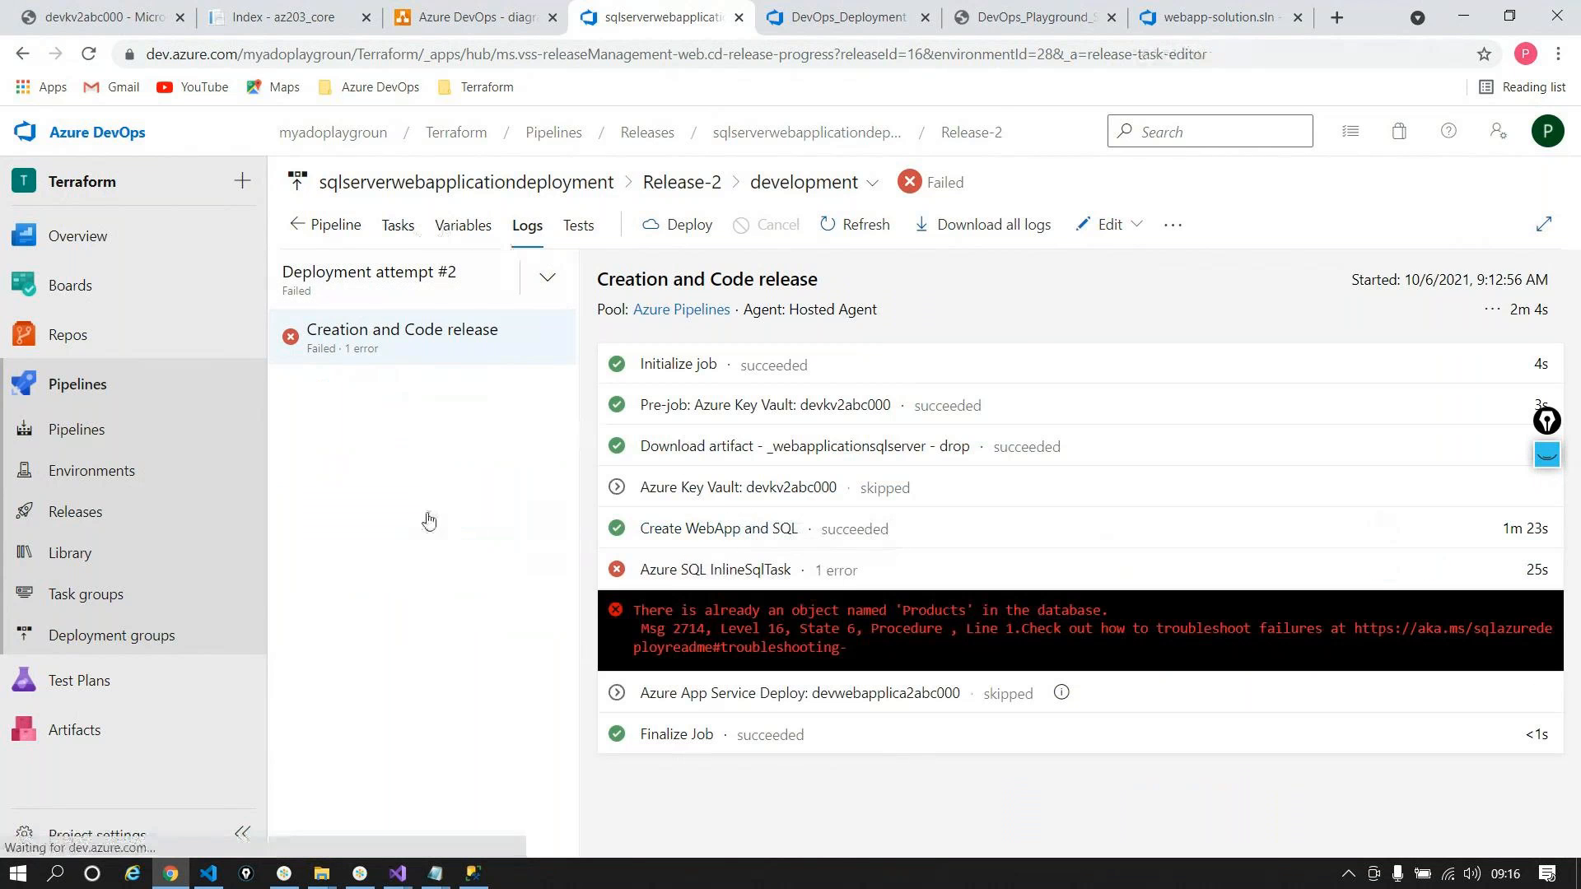
{"action": "left_click", "coordinate": [452, 580]}
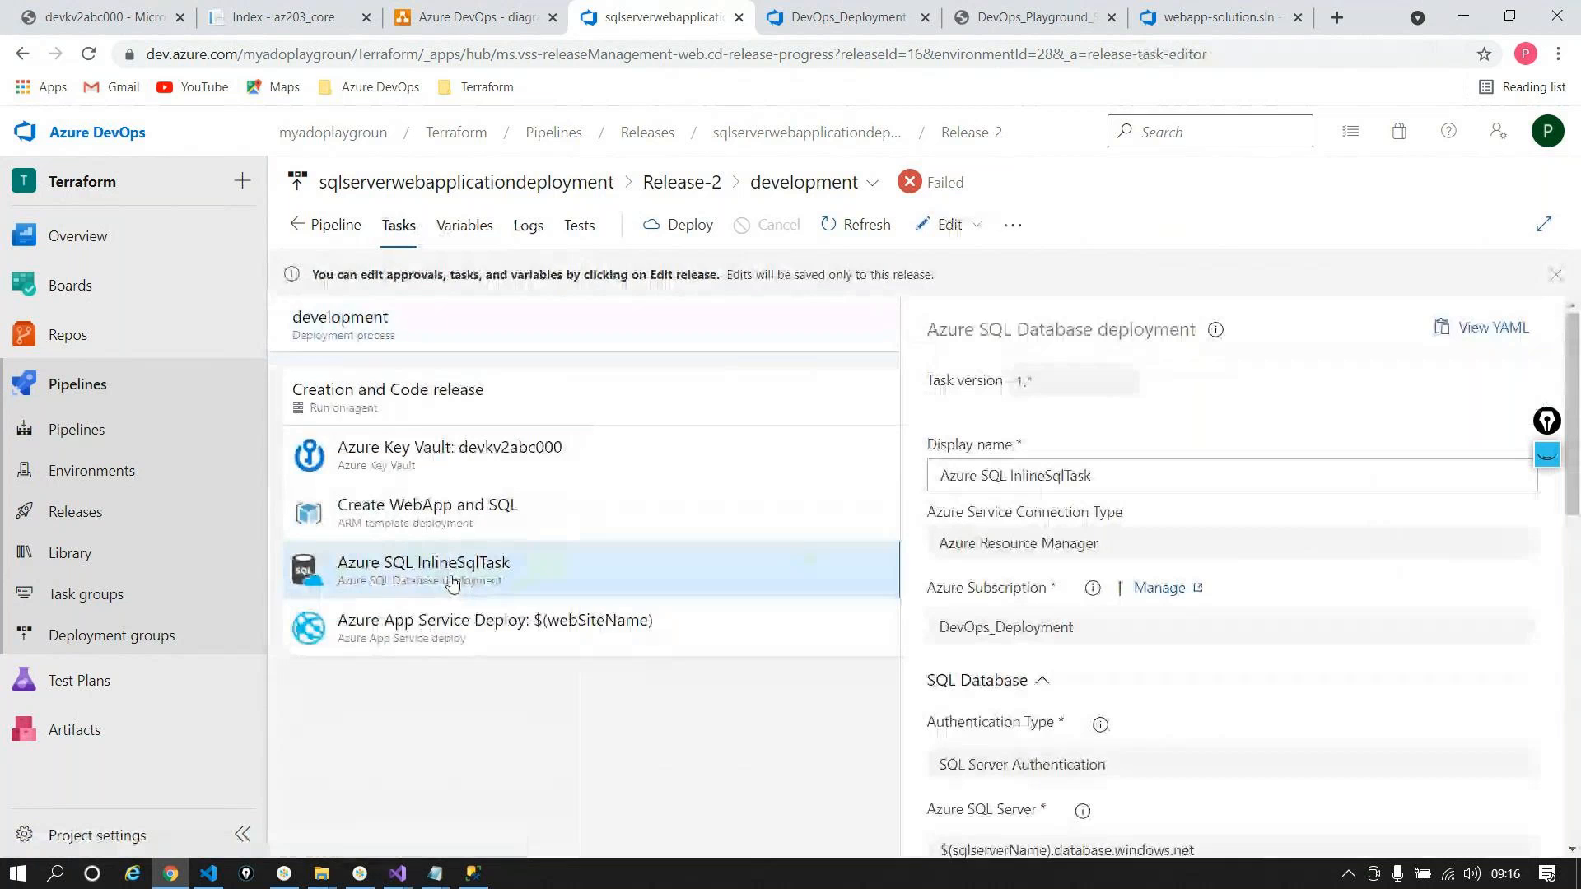
{"action": "left_click", "coordinate": [449, 628]}
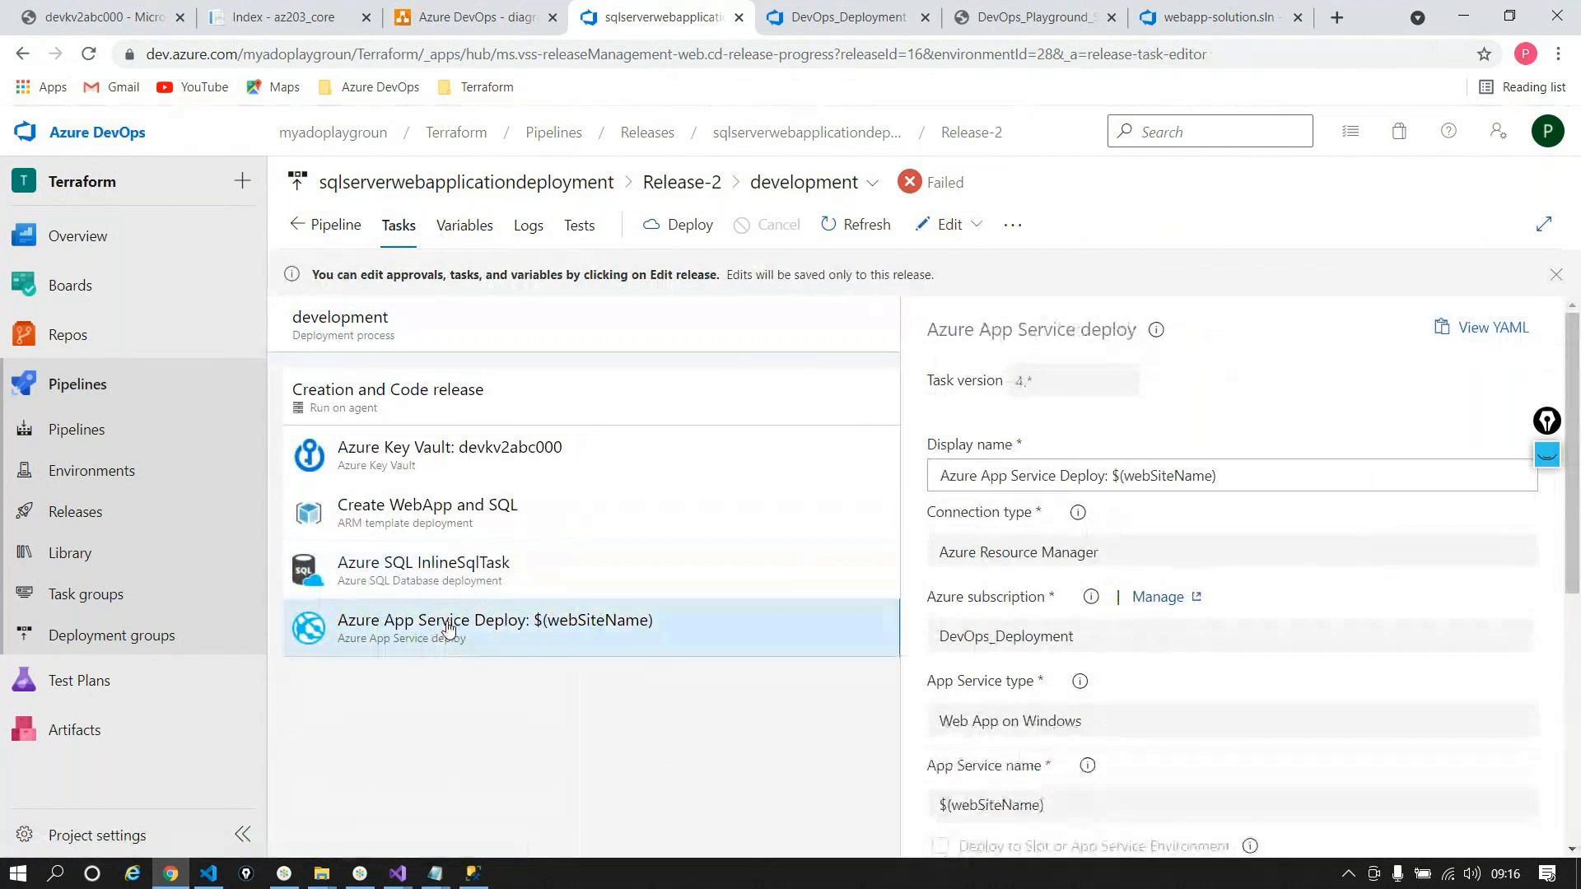
{"action": "left_click", "coordinate": [437, 510]}
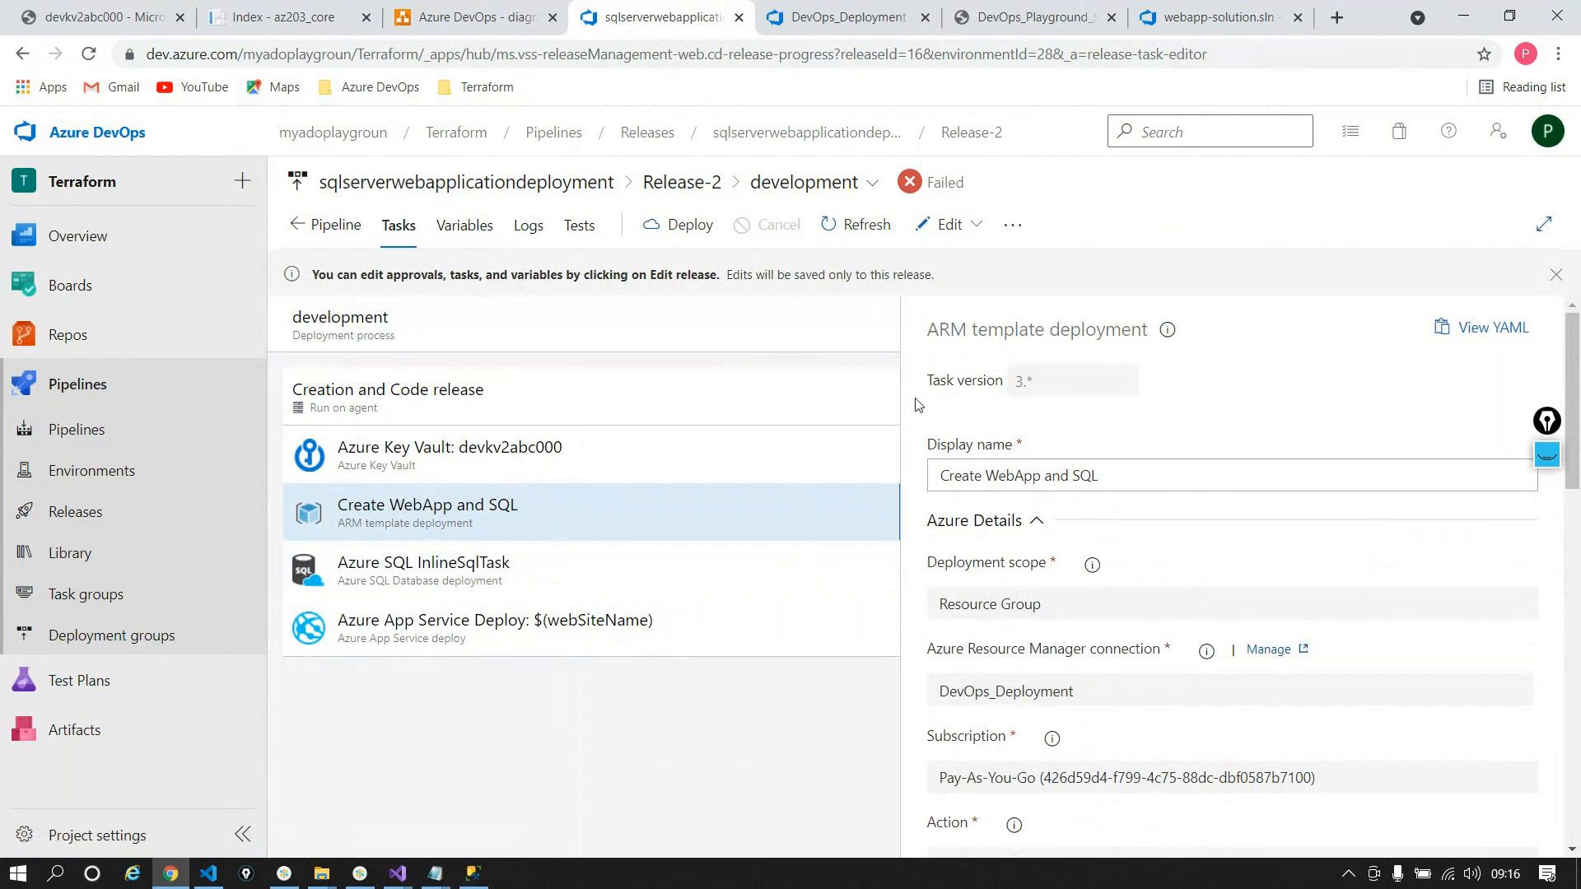
{"action": "left_click", "coordinate": [926, 224]}
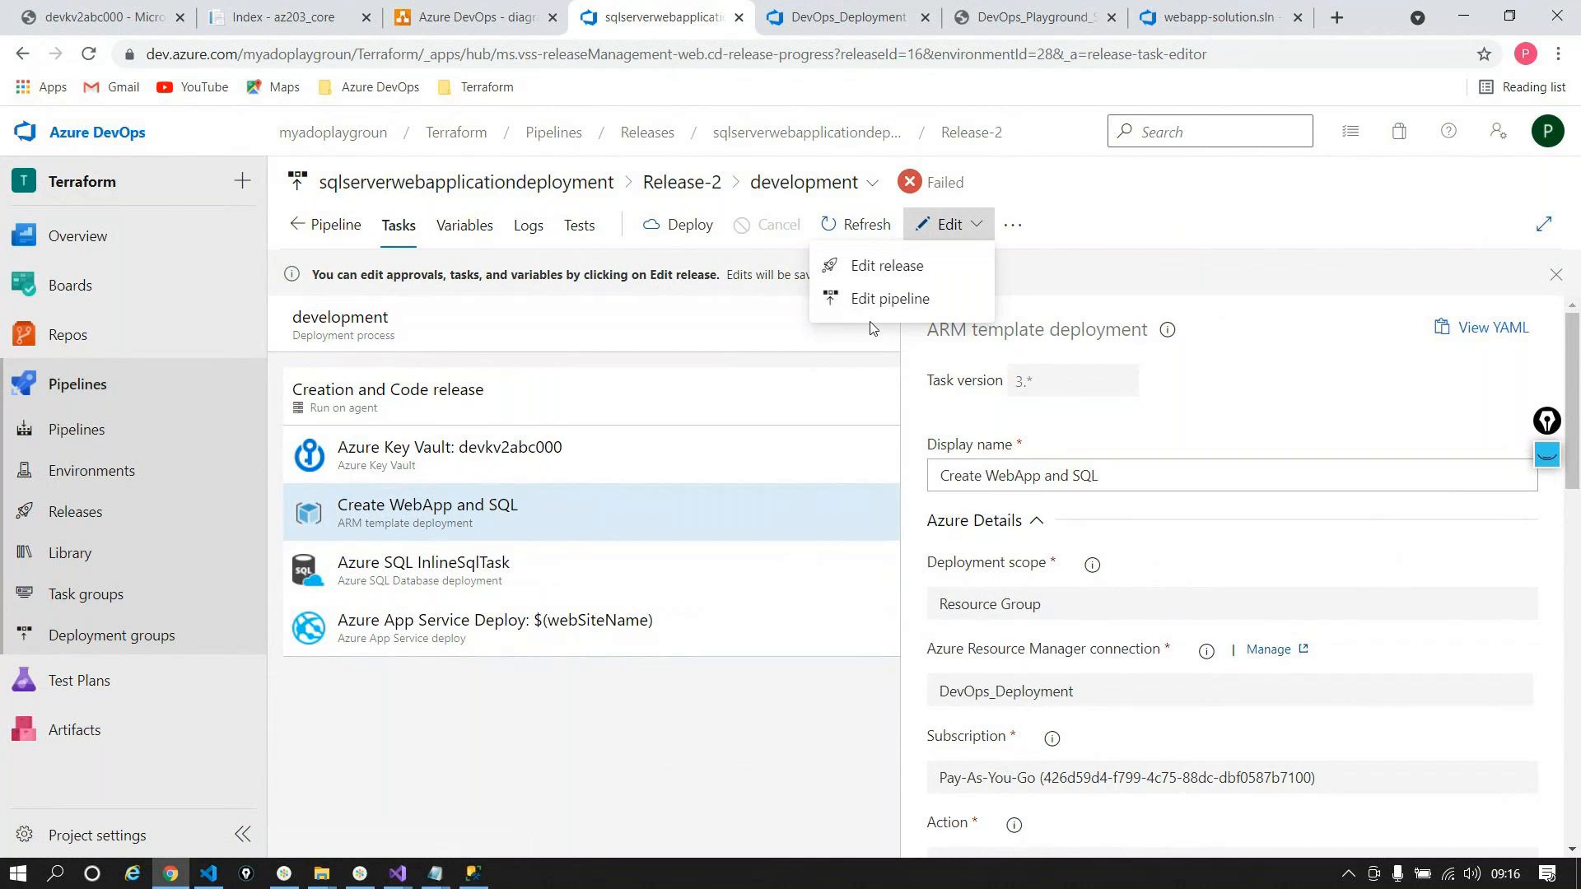
Step: Disable the Create WebApp and SQL task in Release-2 and save the release
{"action": "left_click", "coordinate": [873, 275]}
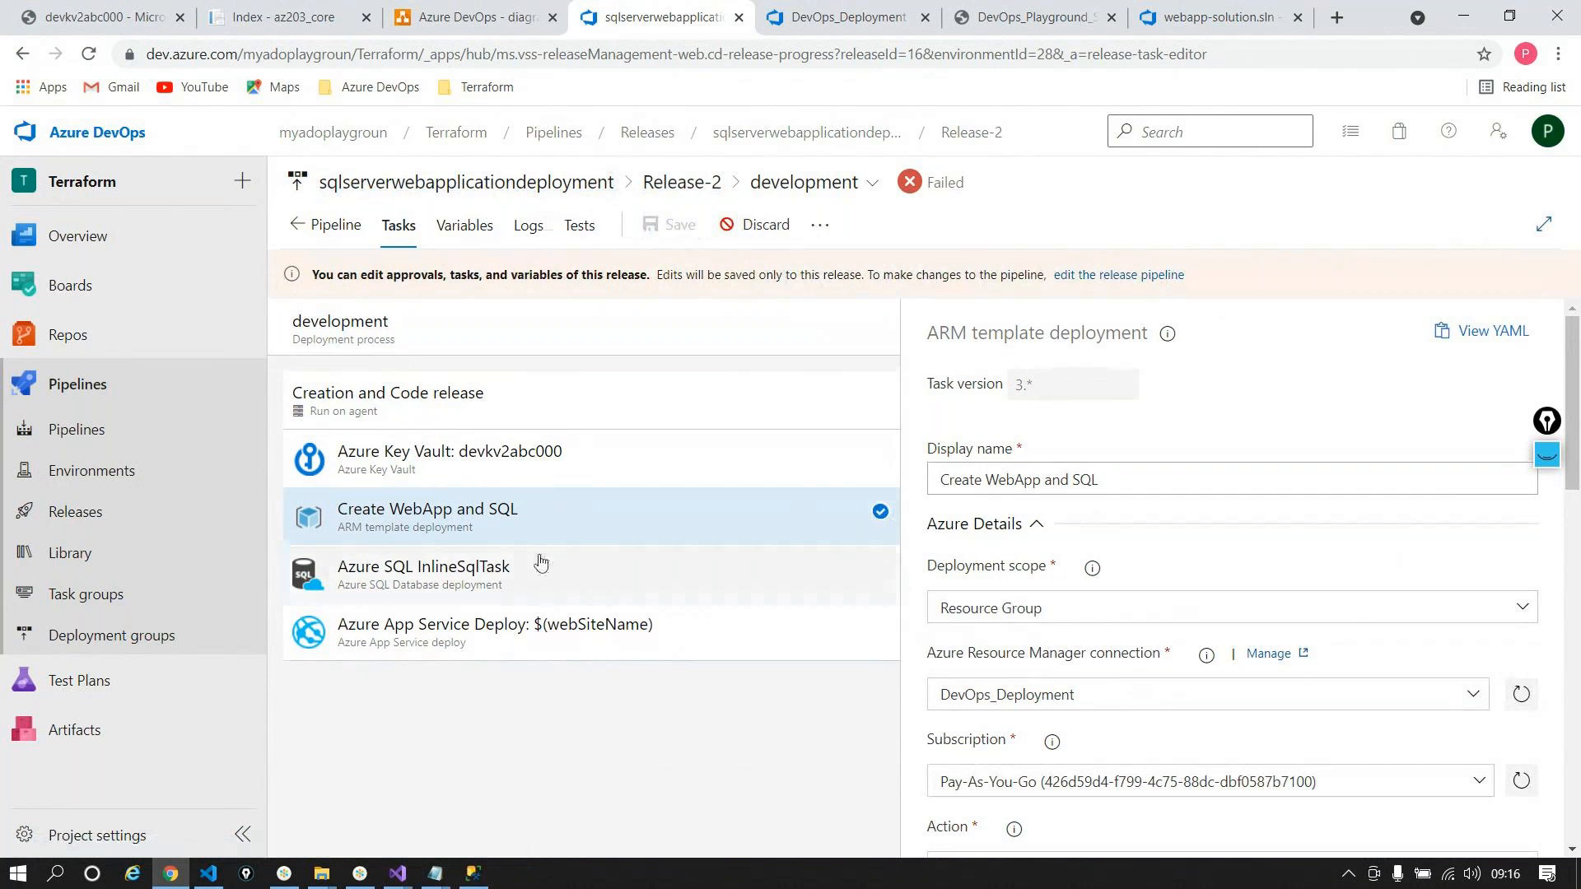
{"action": "right_click", "coordinate": [504, 512]}
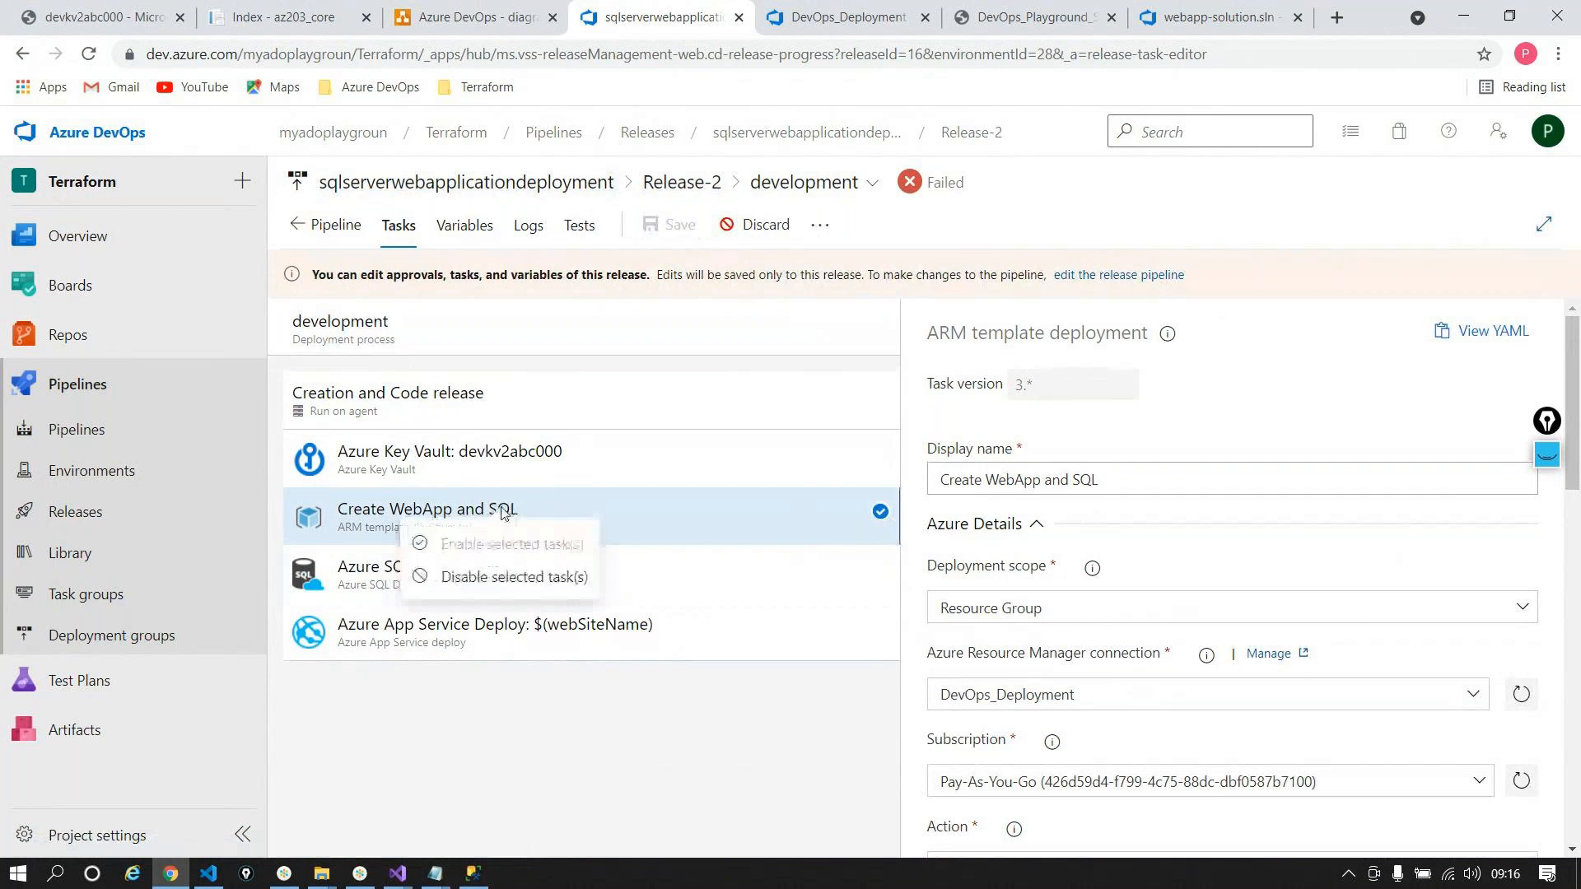
{"action": "left_click", "coordinate": [515, 577]}
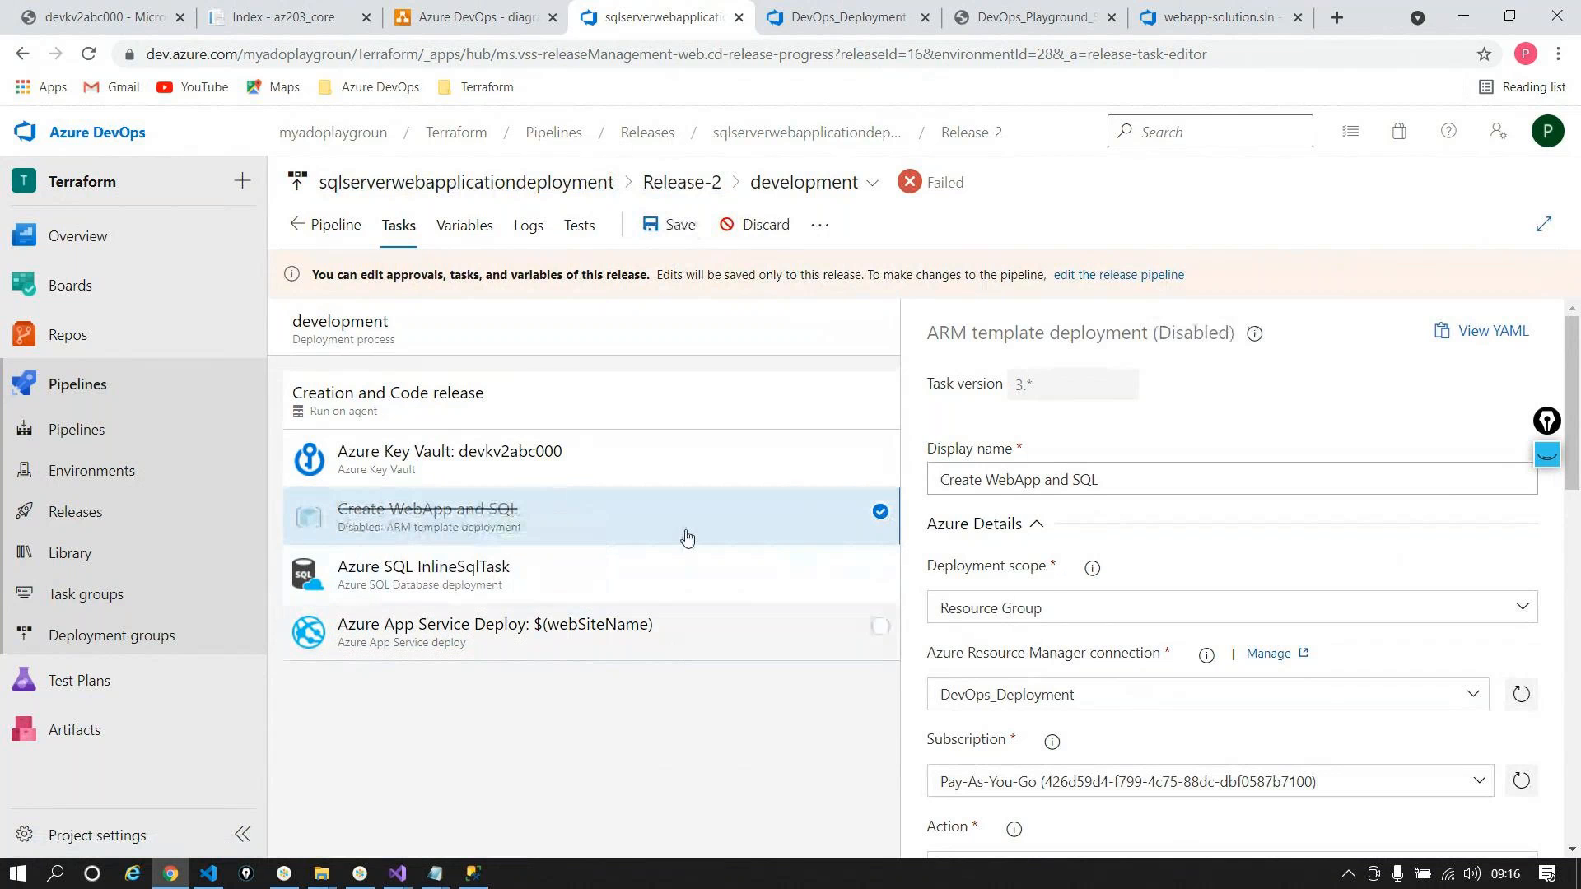
{"action": "left_click", "coordinate": [671, 224]}
{"action": "left_click", "coordinate": [878, 596]}
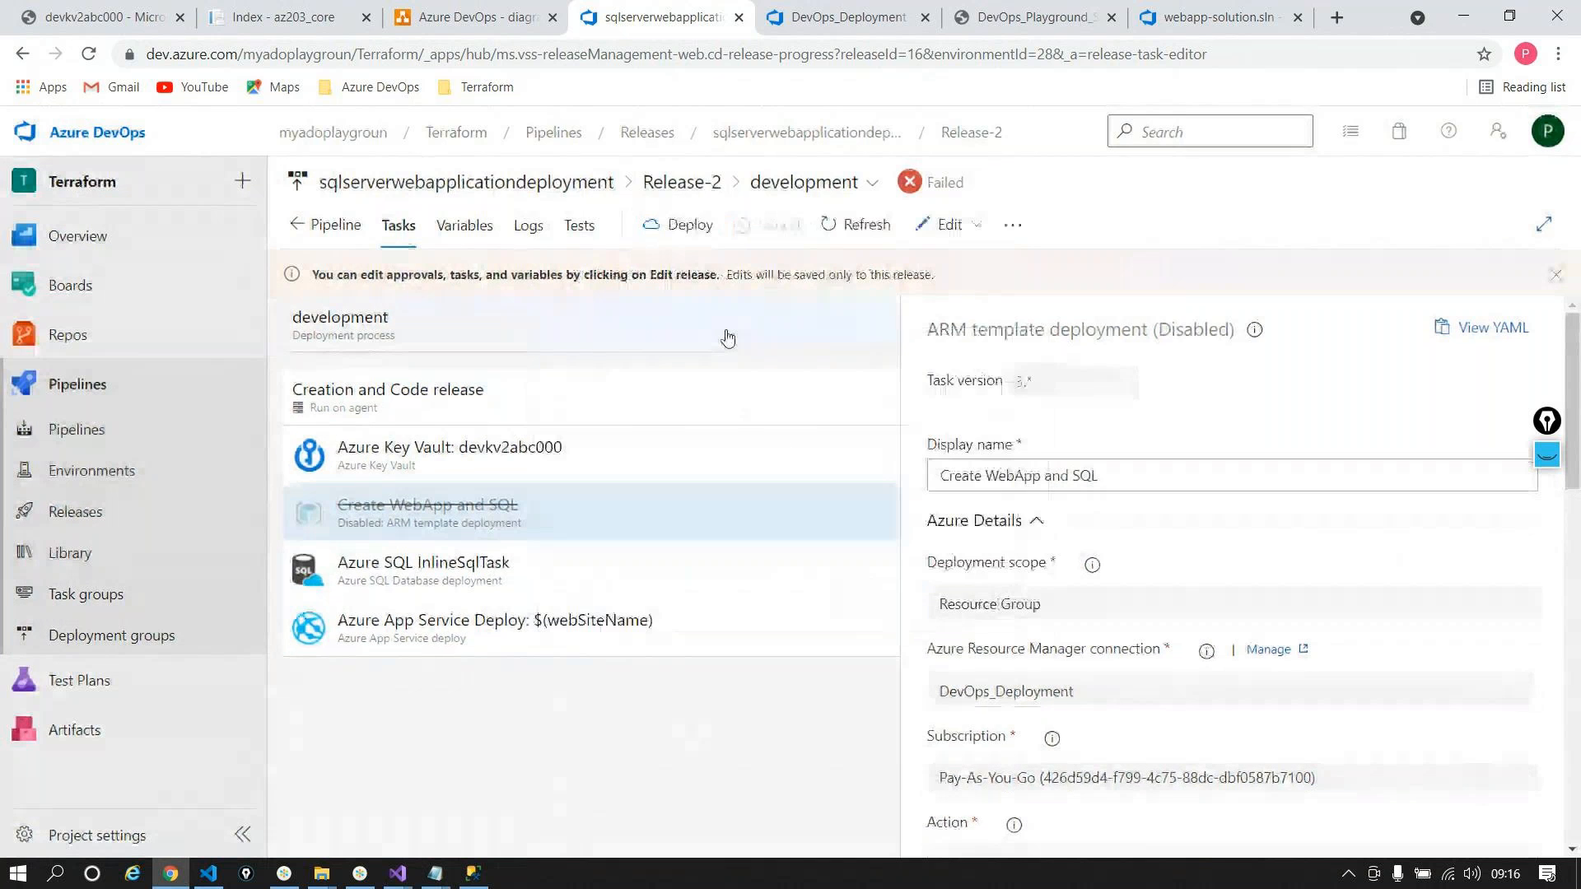
Step: Redeploy the development stage and go back to the pipeline's releases list
{"action": "left_click", "coordinate": [679, 224]}
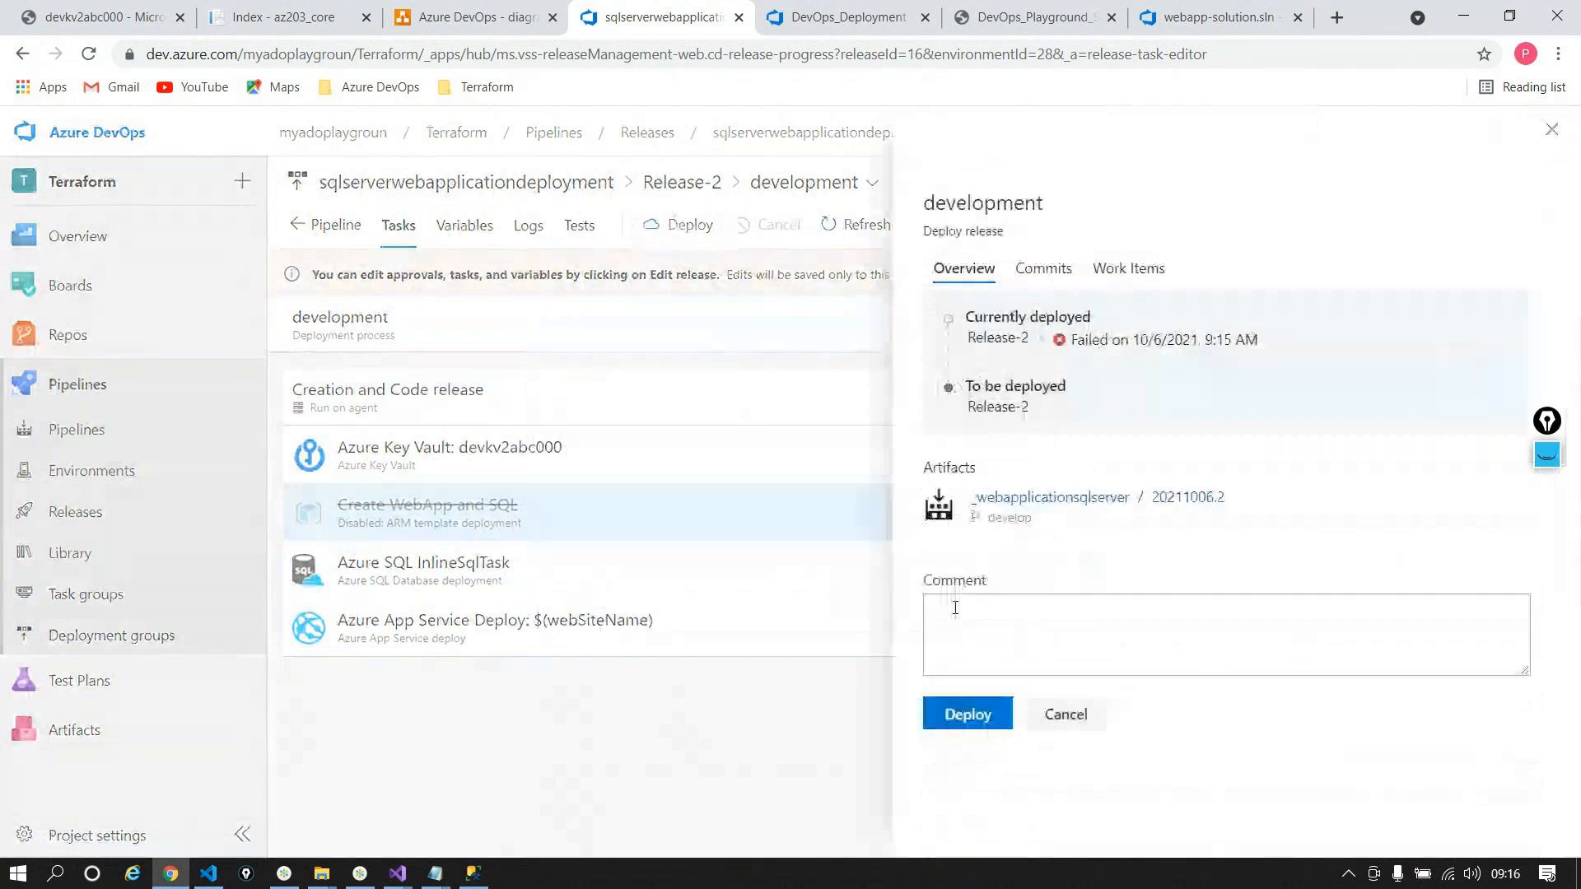
{"action": "left_click", "coordinate": [967, 714]}
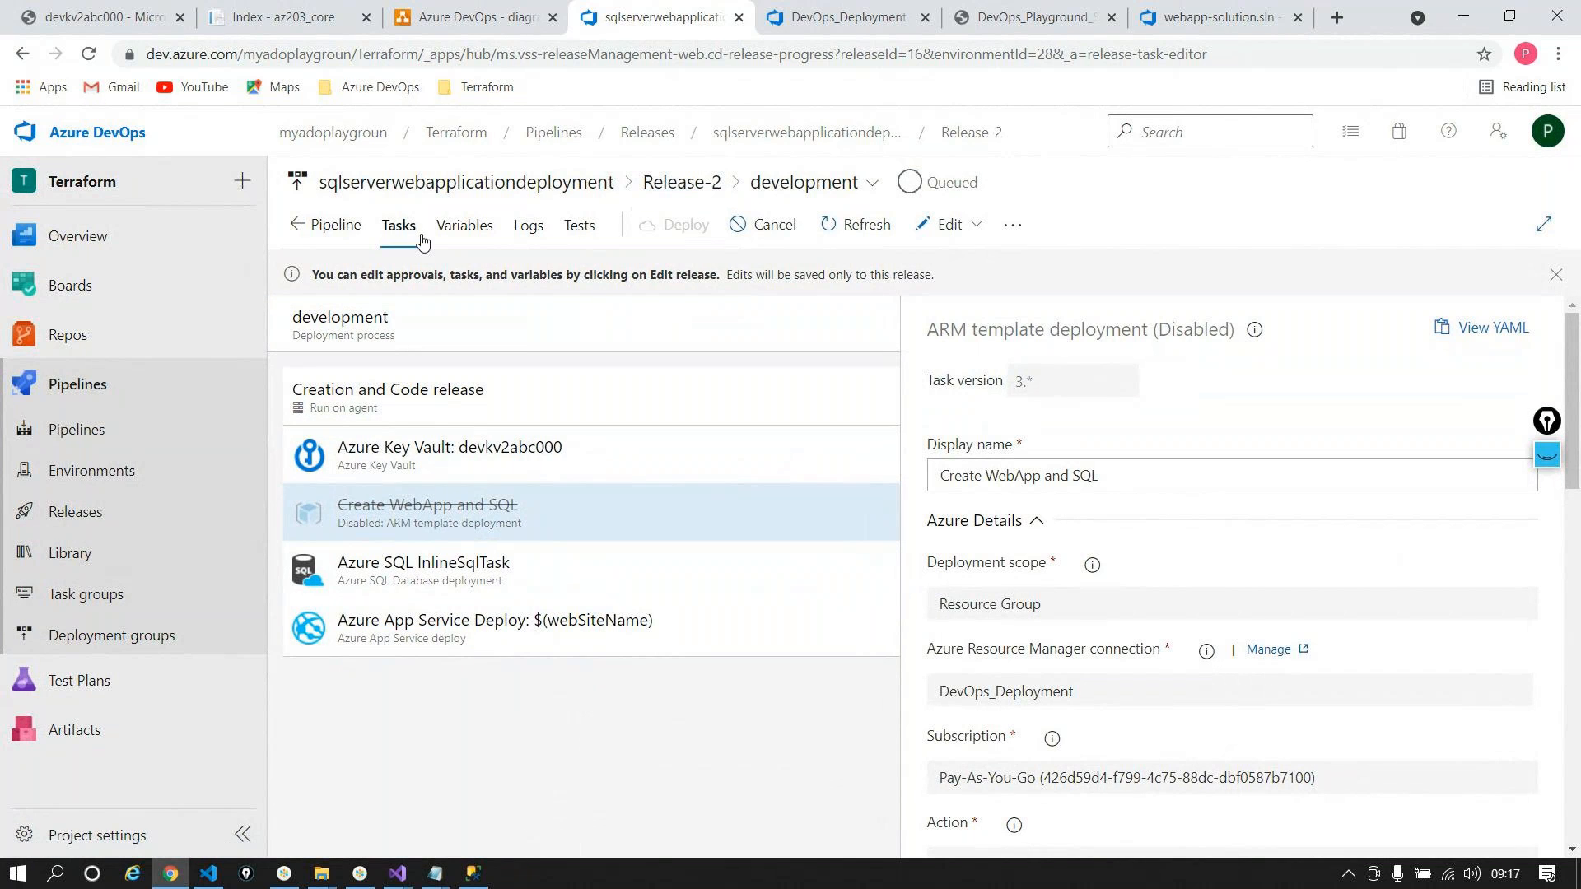
{"action": "left_click", "coordinate": [833, 135]}
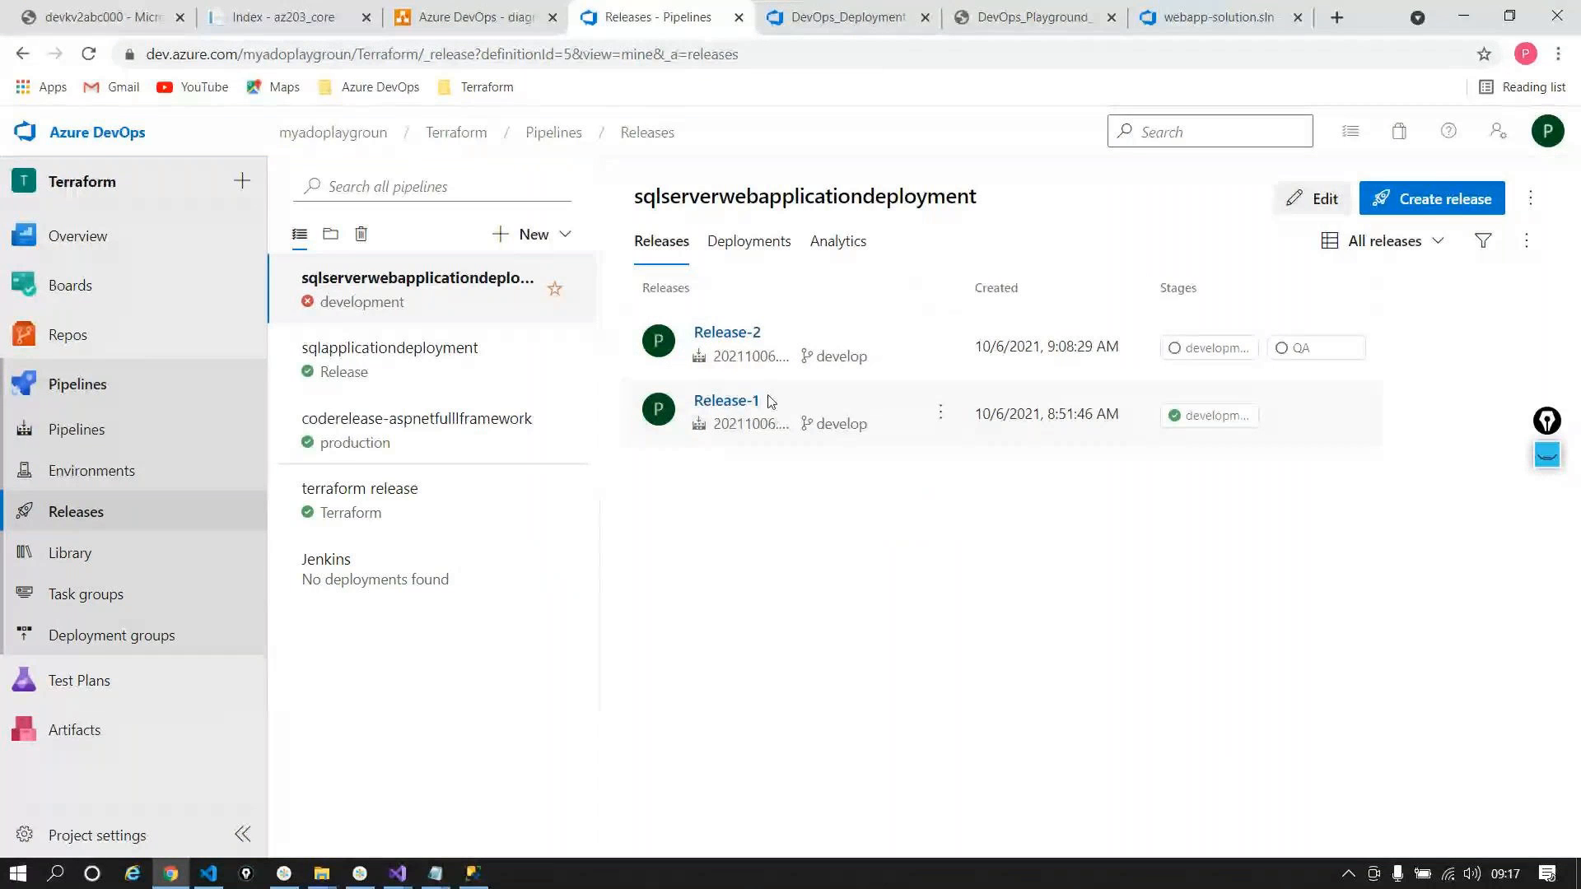
Step: Watch Release-2's Creation and Code release job log, then choose Edit pipeline for sqlserverwebapplicationdeployment
{"action": "left_click", "coordinate": [727, 334]}
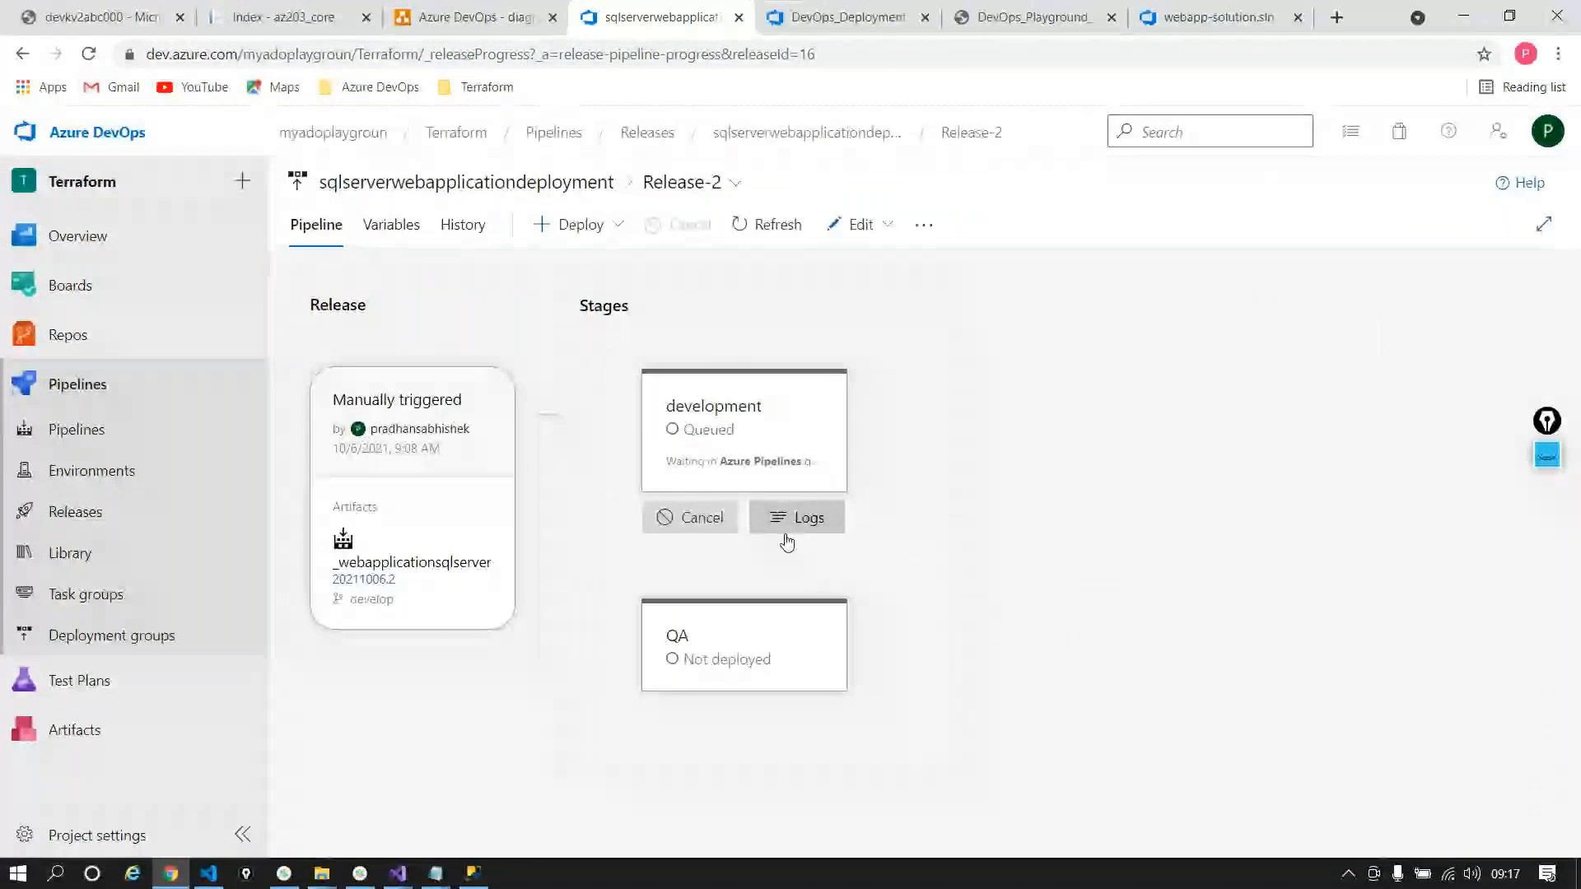
{"action": "left_click", "coordinate": [789, 527]}
{"action": "left_click", "coordinate": [505, 352]}
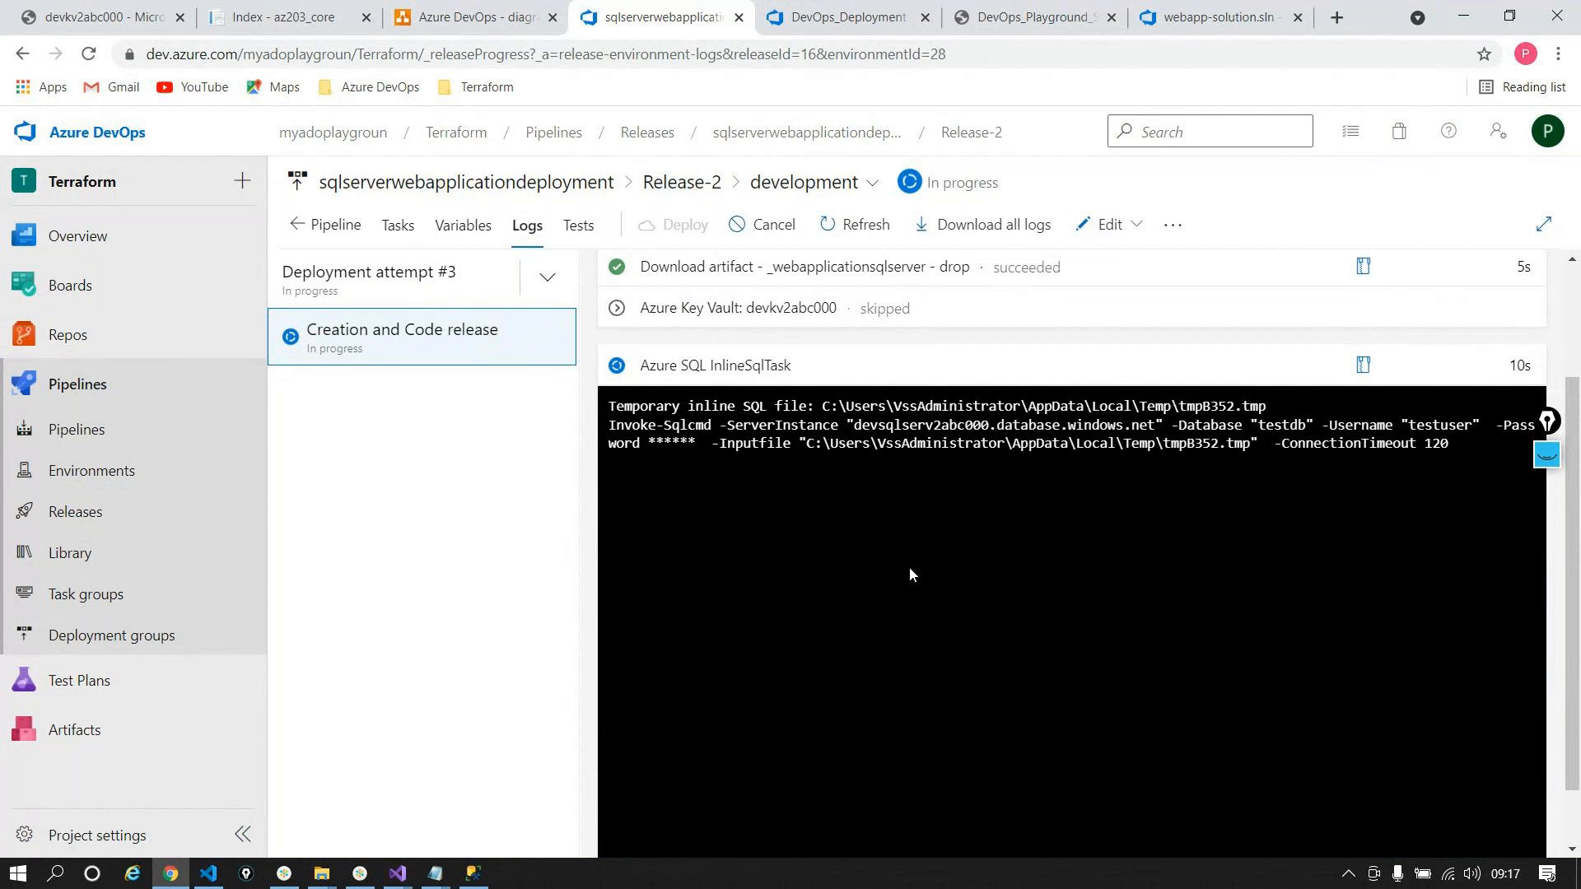
{"action": "scroll", "coordinate": [909, 574], "scroll_direction": "up", "scroll_amount": 3}
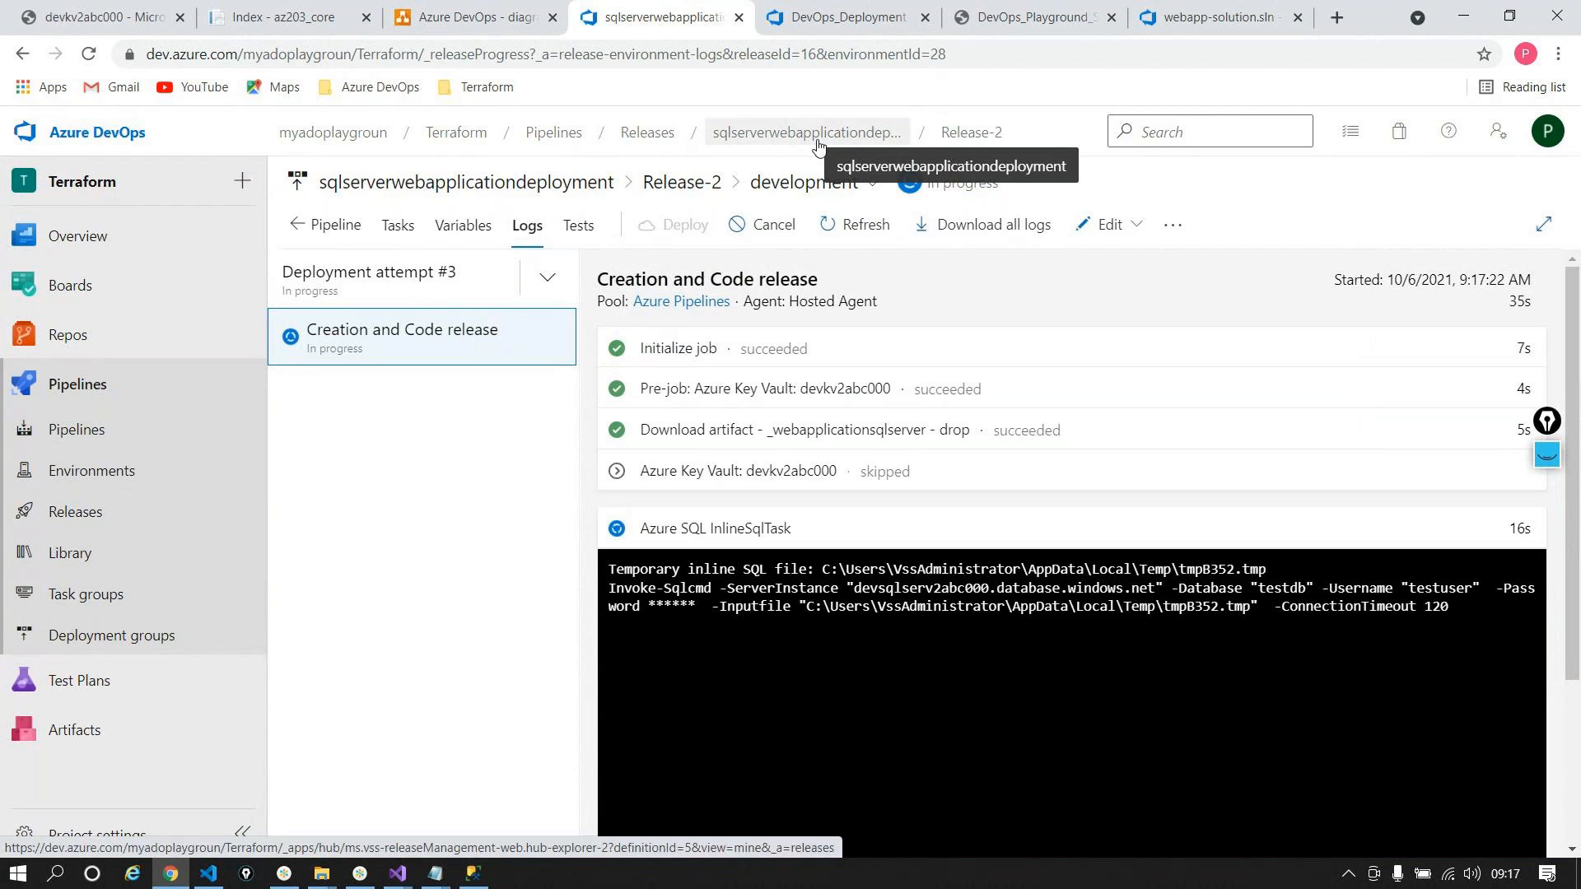
{"action": "left_click", "coordinate": [1110, 224]}
{"action": "left_click", "coordinate": [1071, 264]}
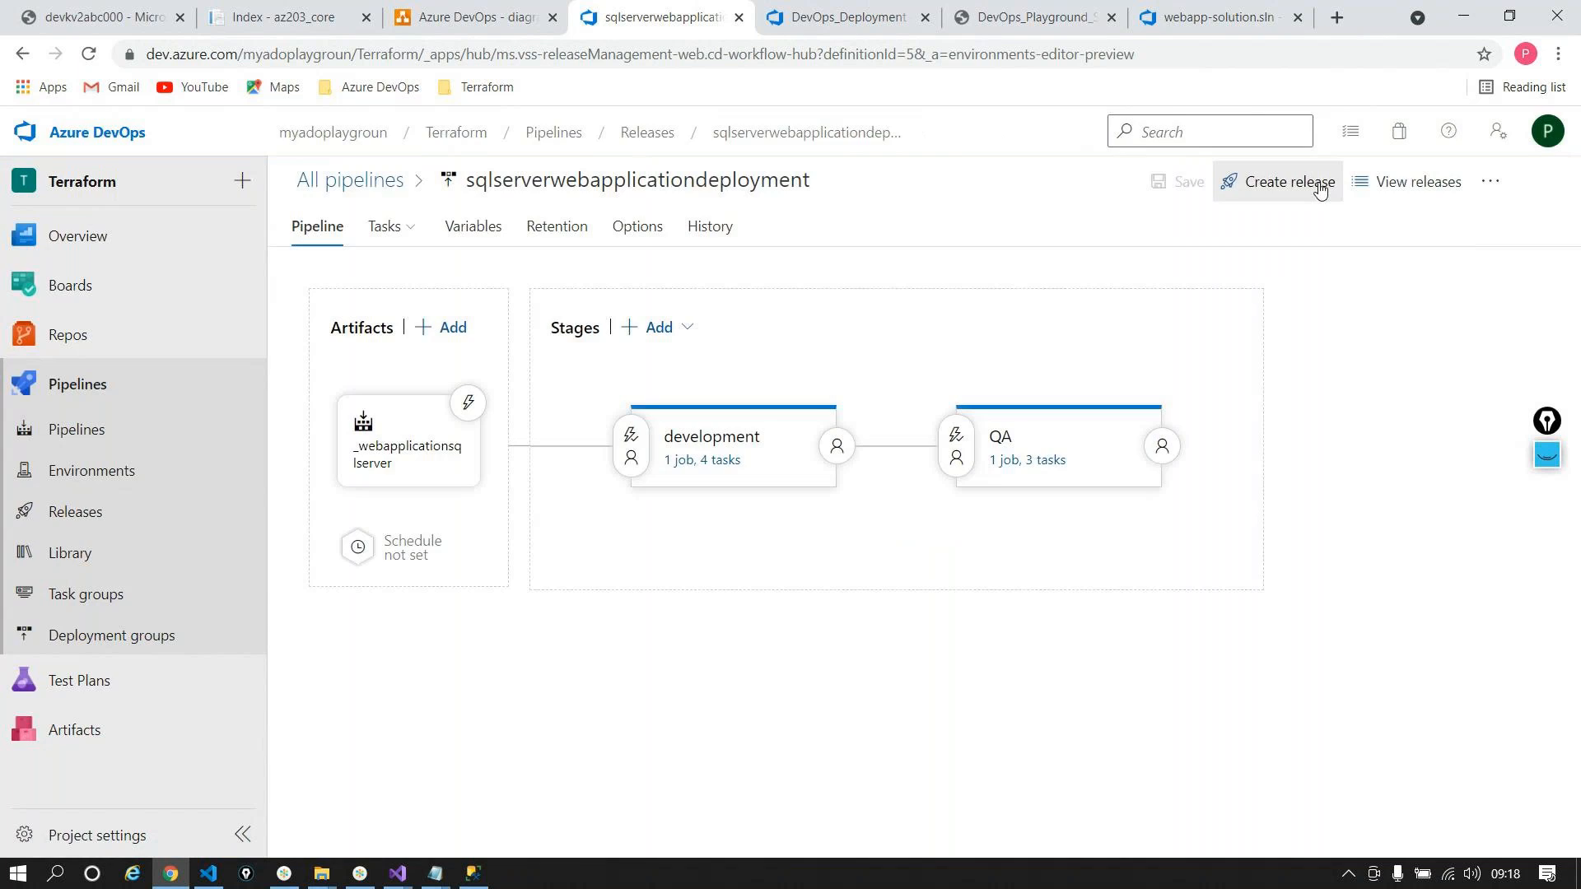
Step: Create Release-3 with both the development and QA stages set to manual triggers
{"action": "left_click", "coordinate": [1320, 186]}
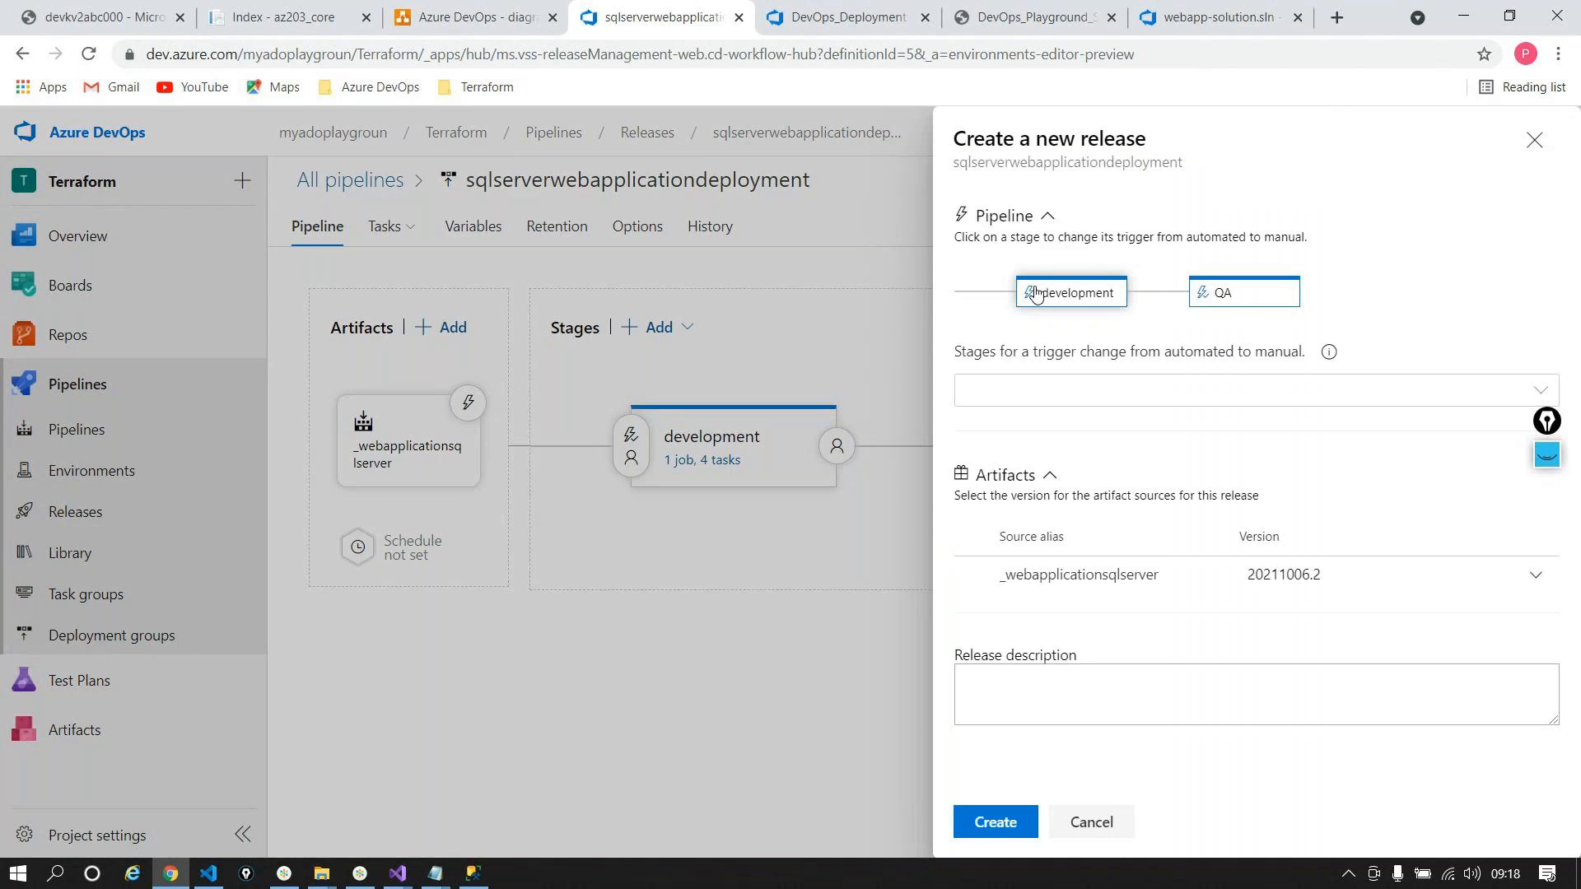
{"action": "left_click", "coordinate": [1035, 294]}
{"action": "left_click", "coordinate": [1219, 294]}
{"action": "left_click", "coordinate": [997, 822]}
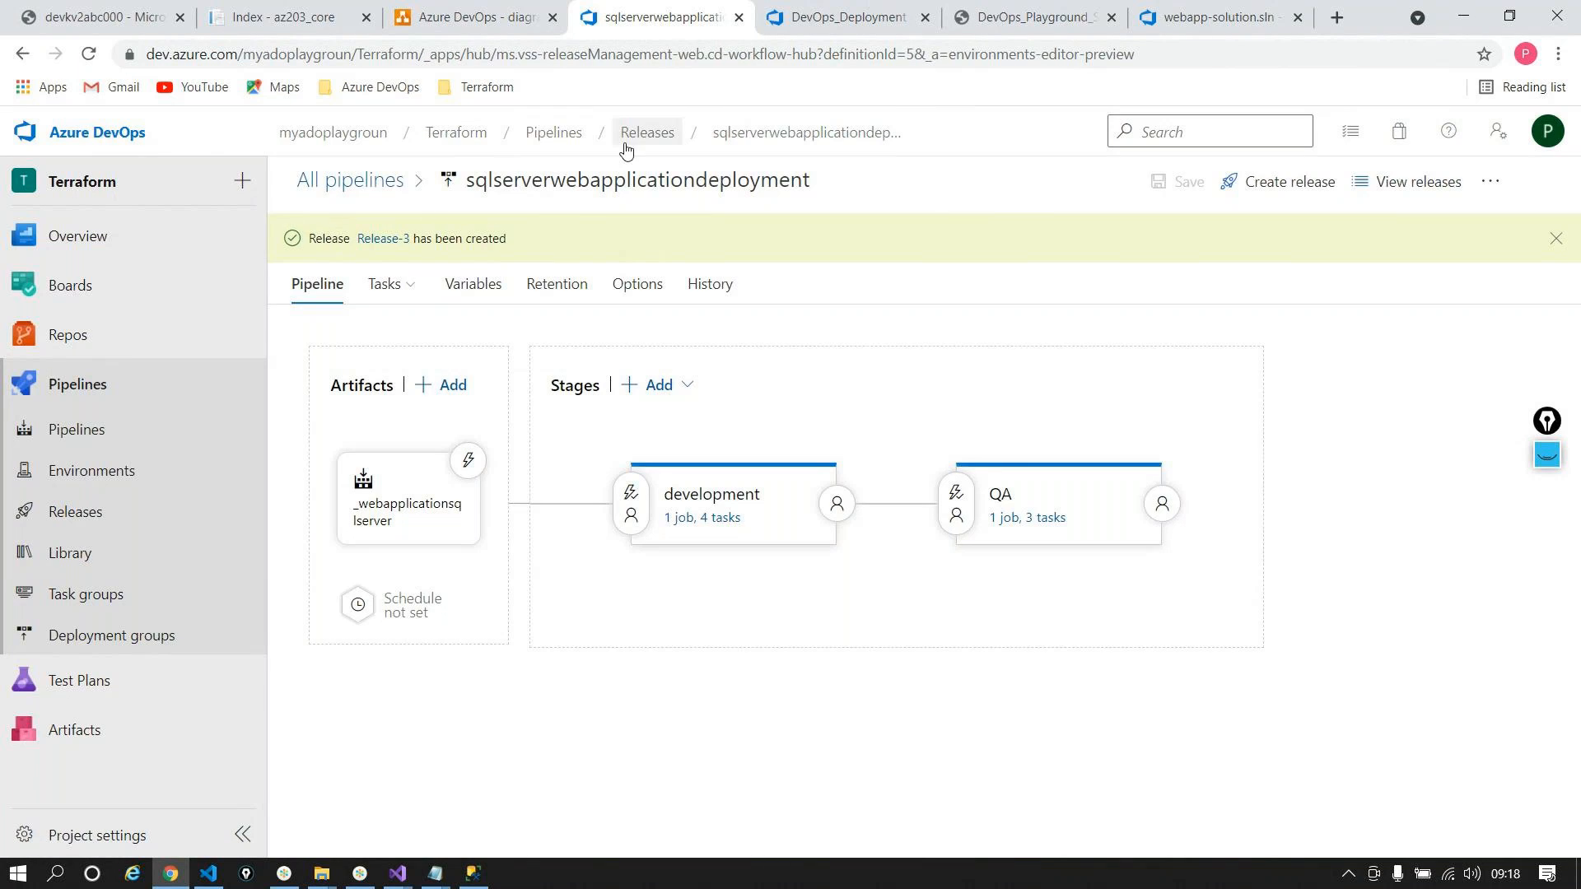
Step: Check Release-2's development logs to confirm it succeeded on deployment attempt 3
{"action": "left_click", "coordinate": [639, 132]}
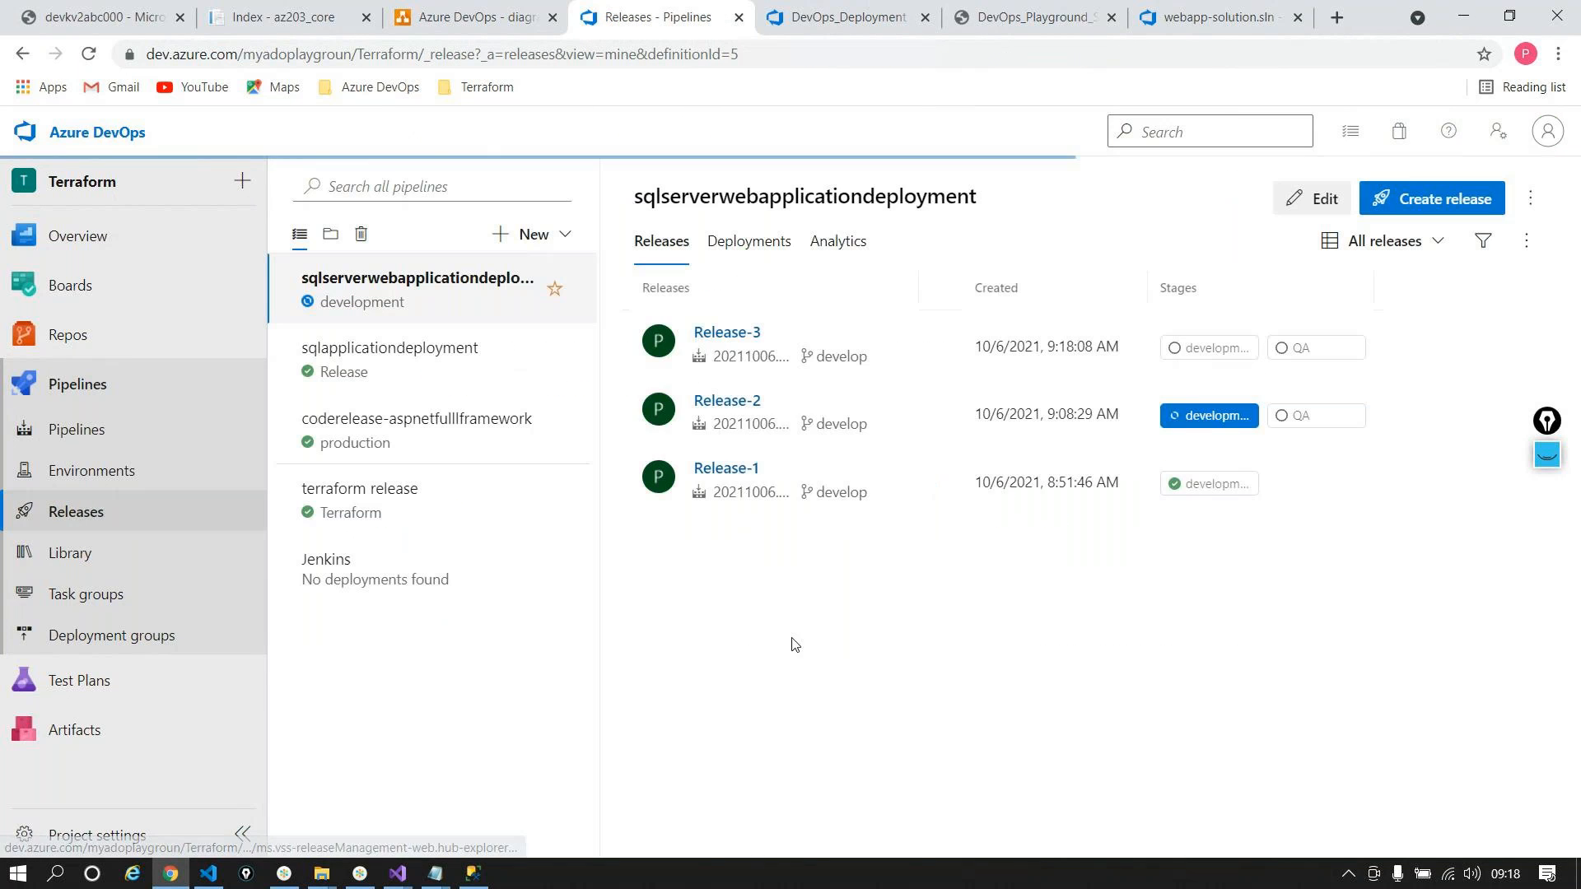
{"action": "left_click", "coordinate": [769, 400]}
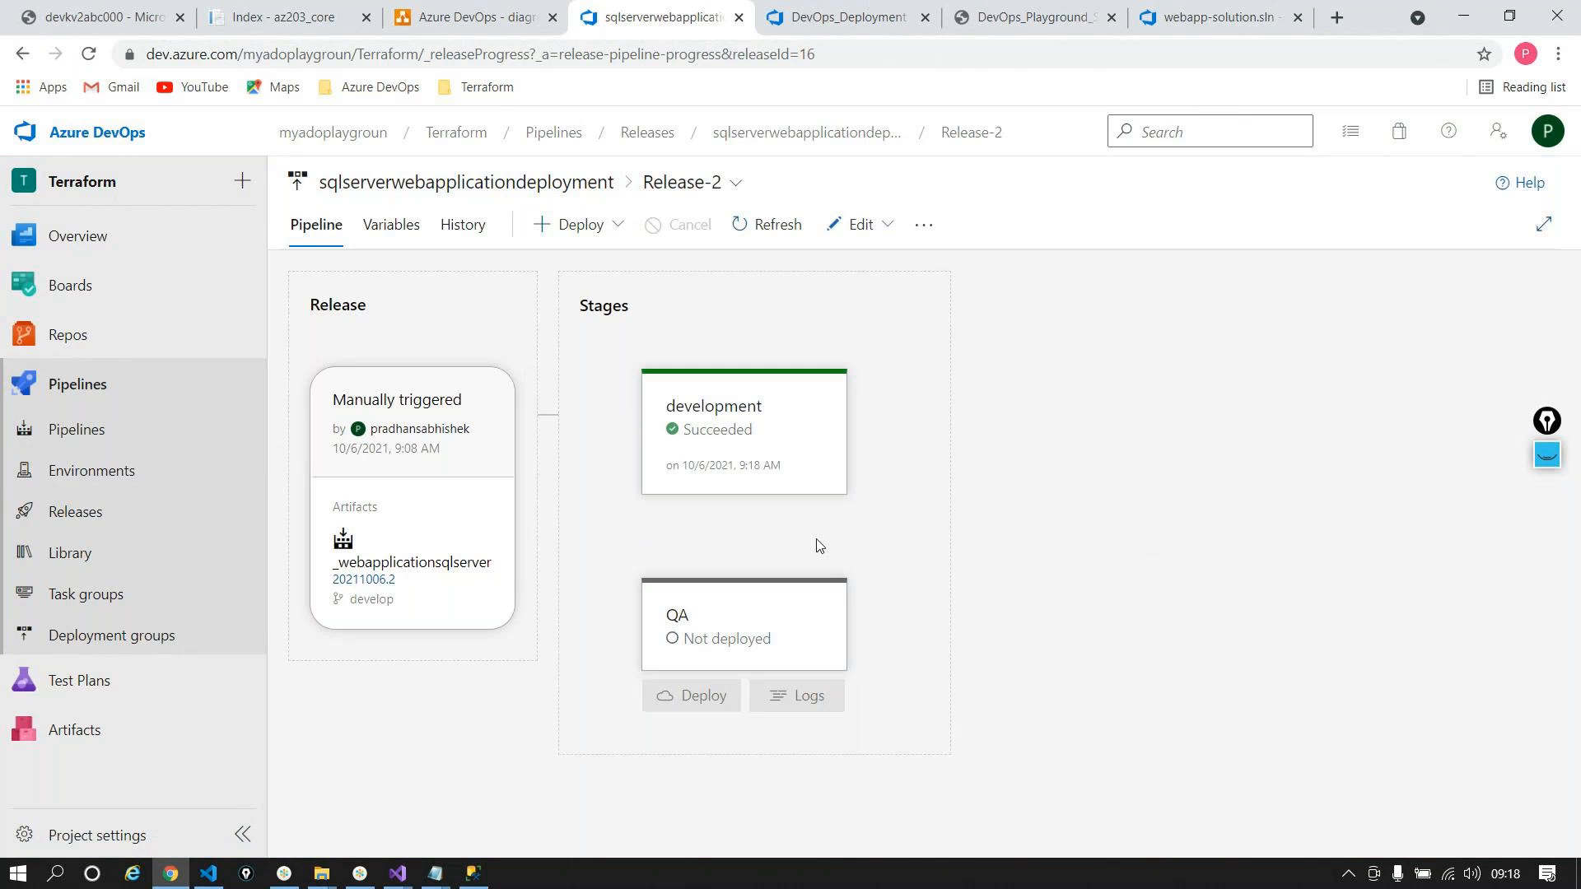
{"action": "left_click", "coordinate": [813, 527]}
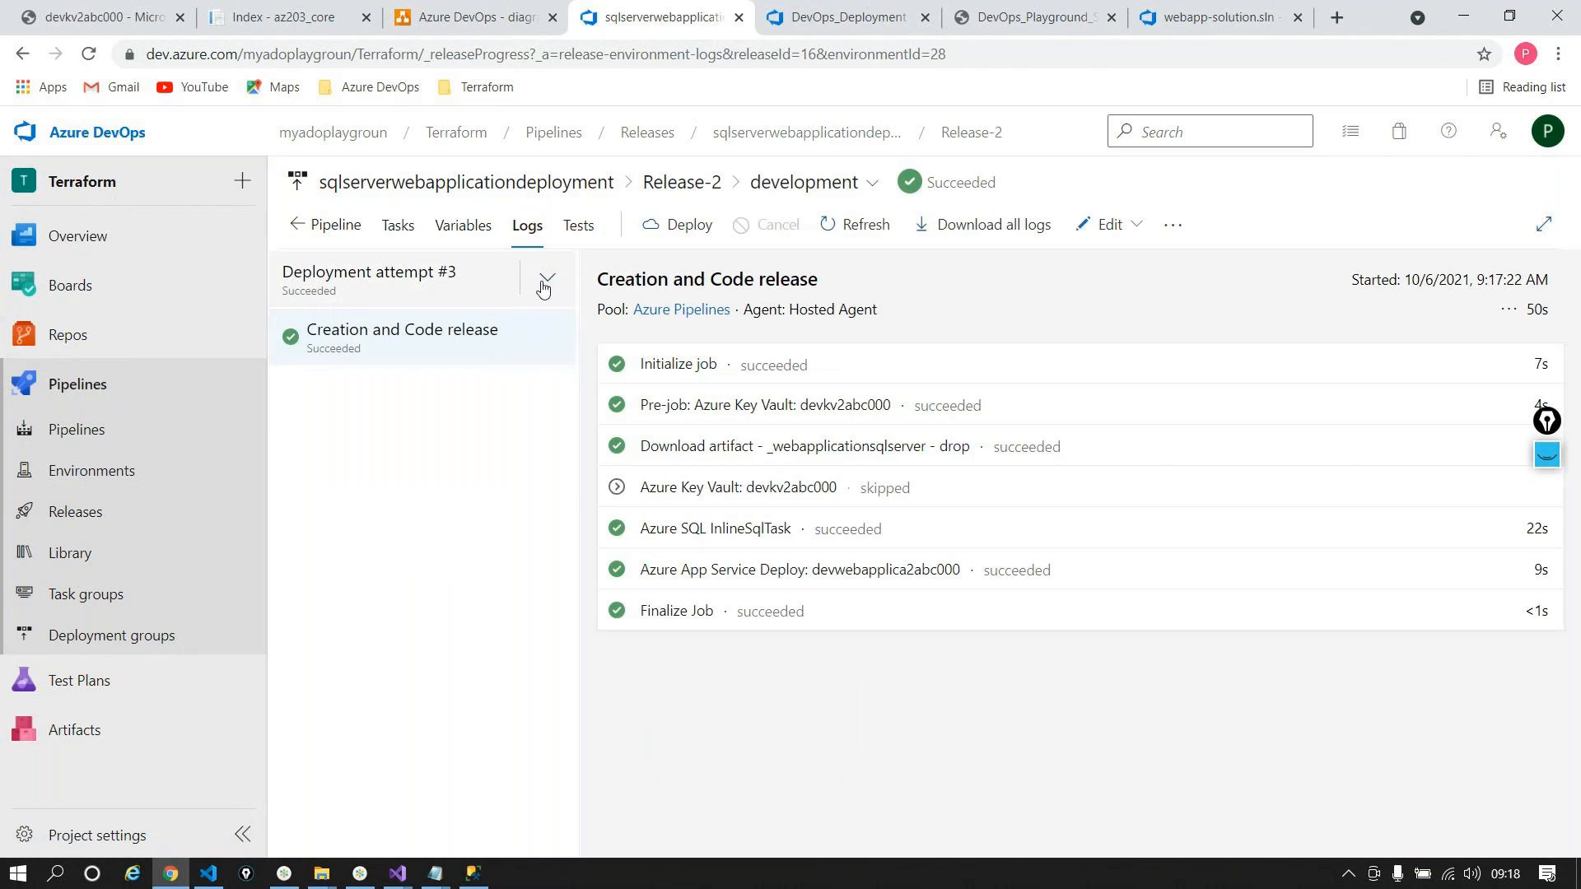
{"action": "left_click", "coordinate": [544, 281]}
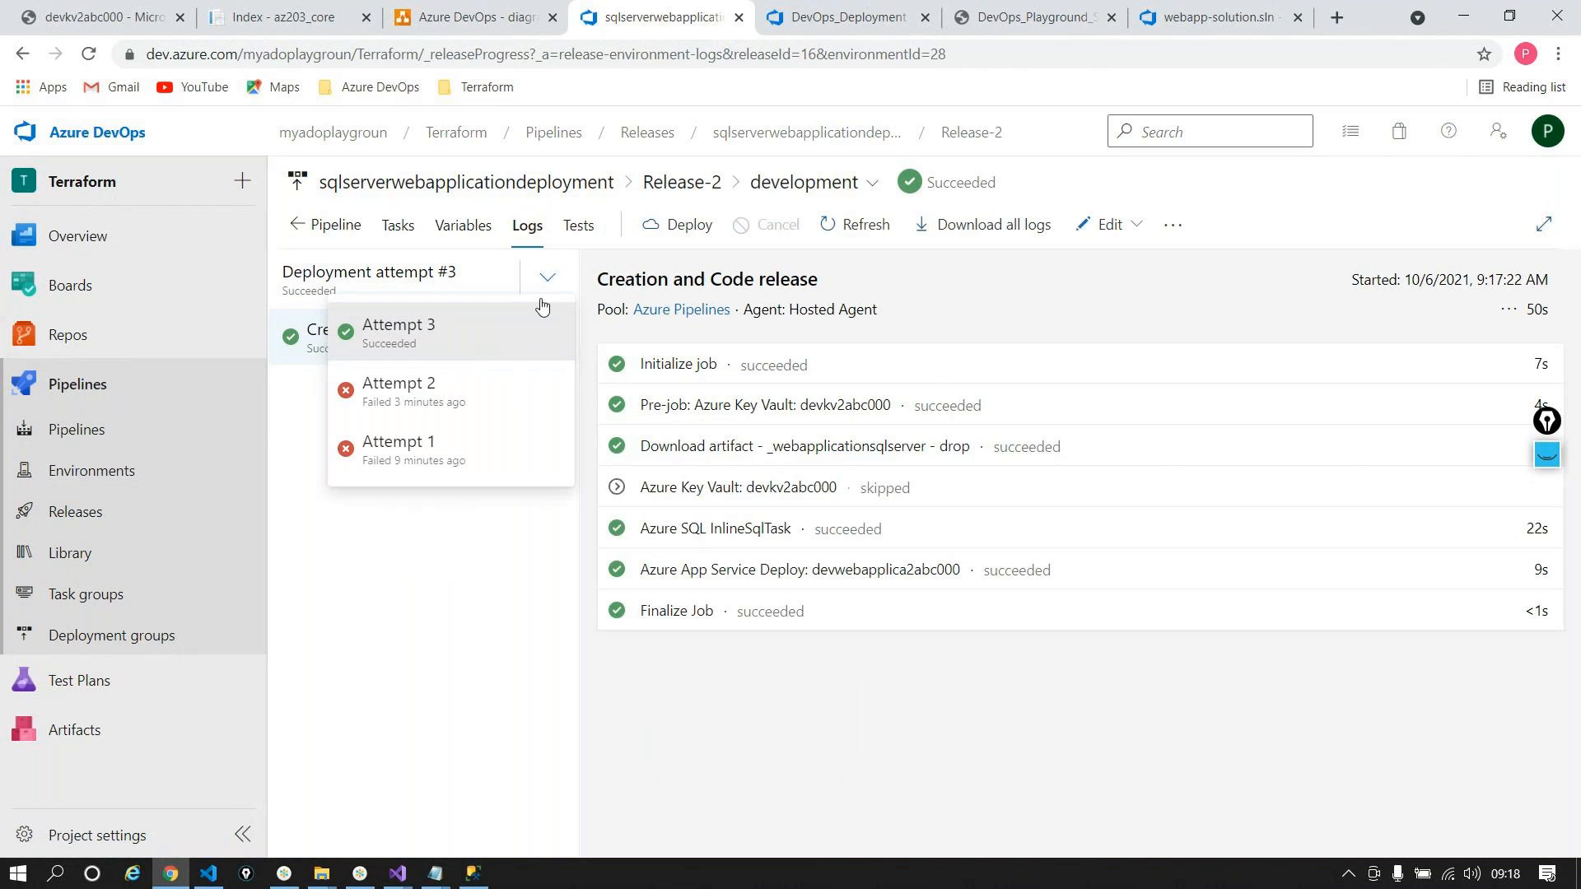
{"action": "left_click", "coordinate": [802, 133]}
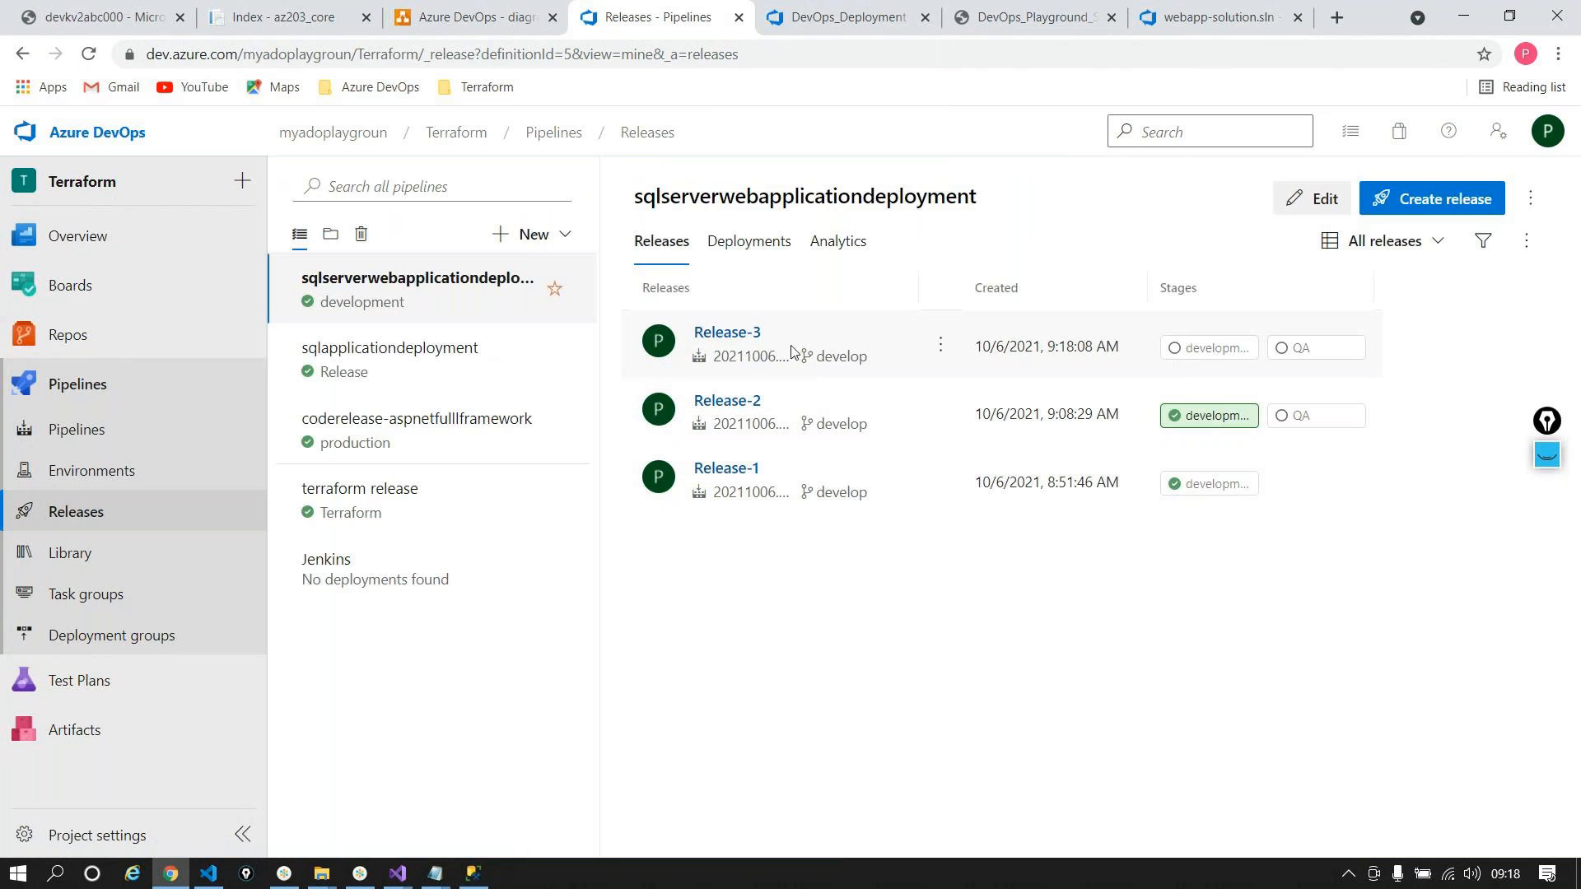
{"action": "left_click", "coordinate": [728, 406]}
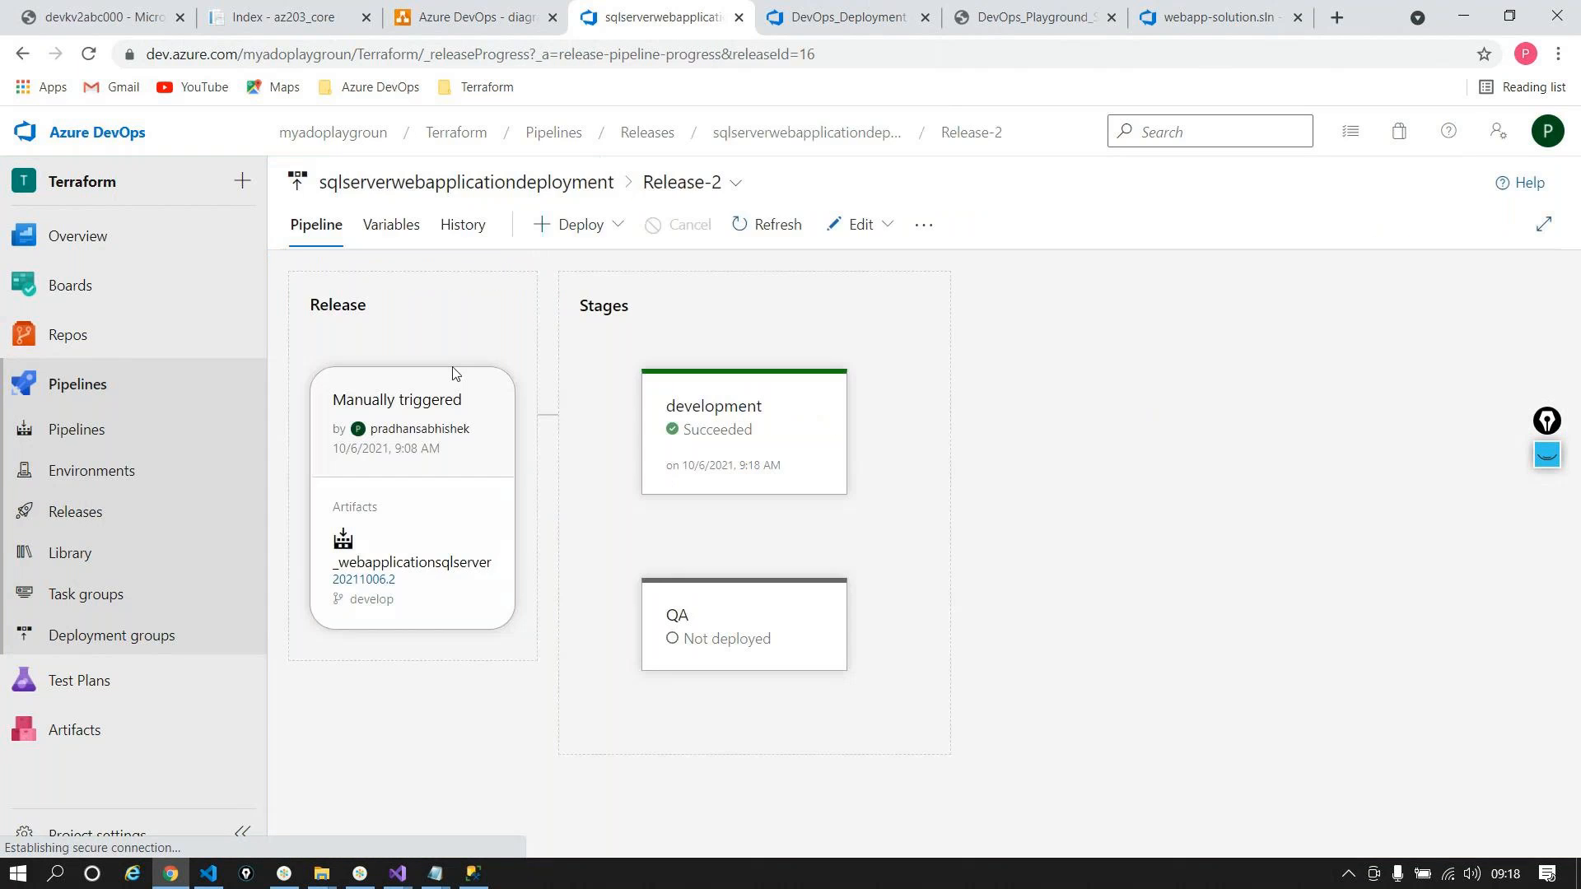
Step: Look over Release-1 and its pipeline definition, then reopen Release-2
{"action": "mouse_move", "coordinate": [846, 529]}
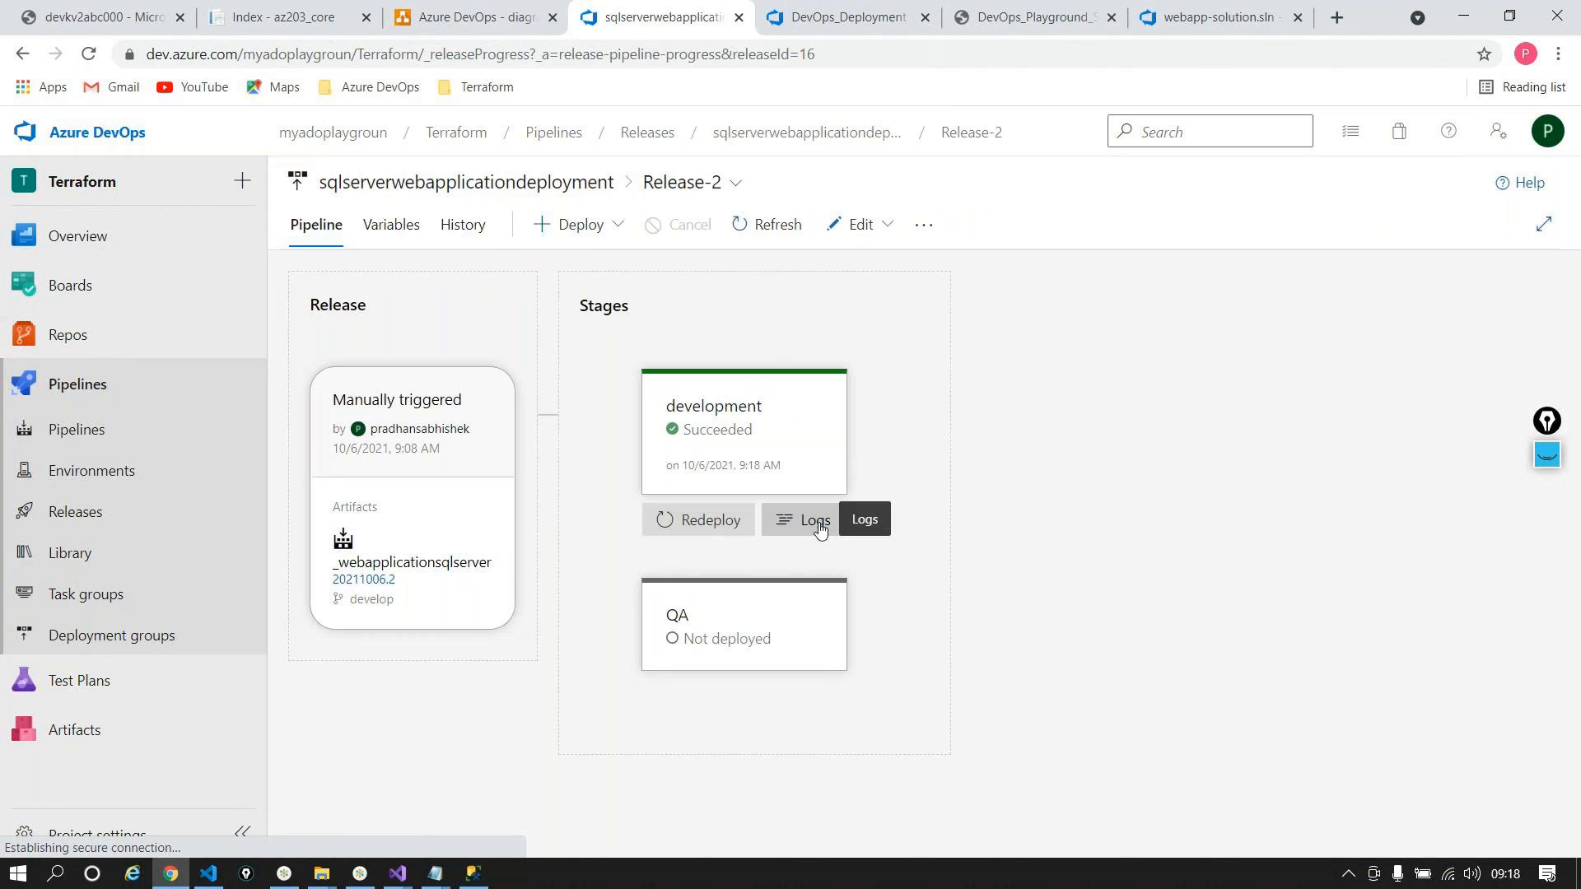
{"action": "left_click", "coordinate": [822, 133]}
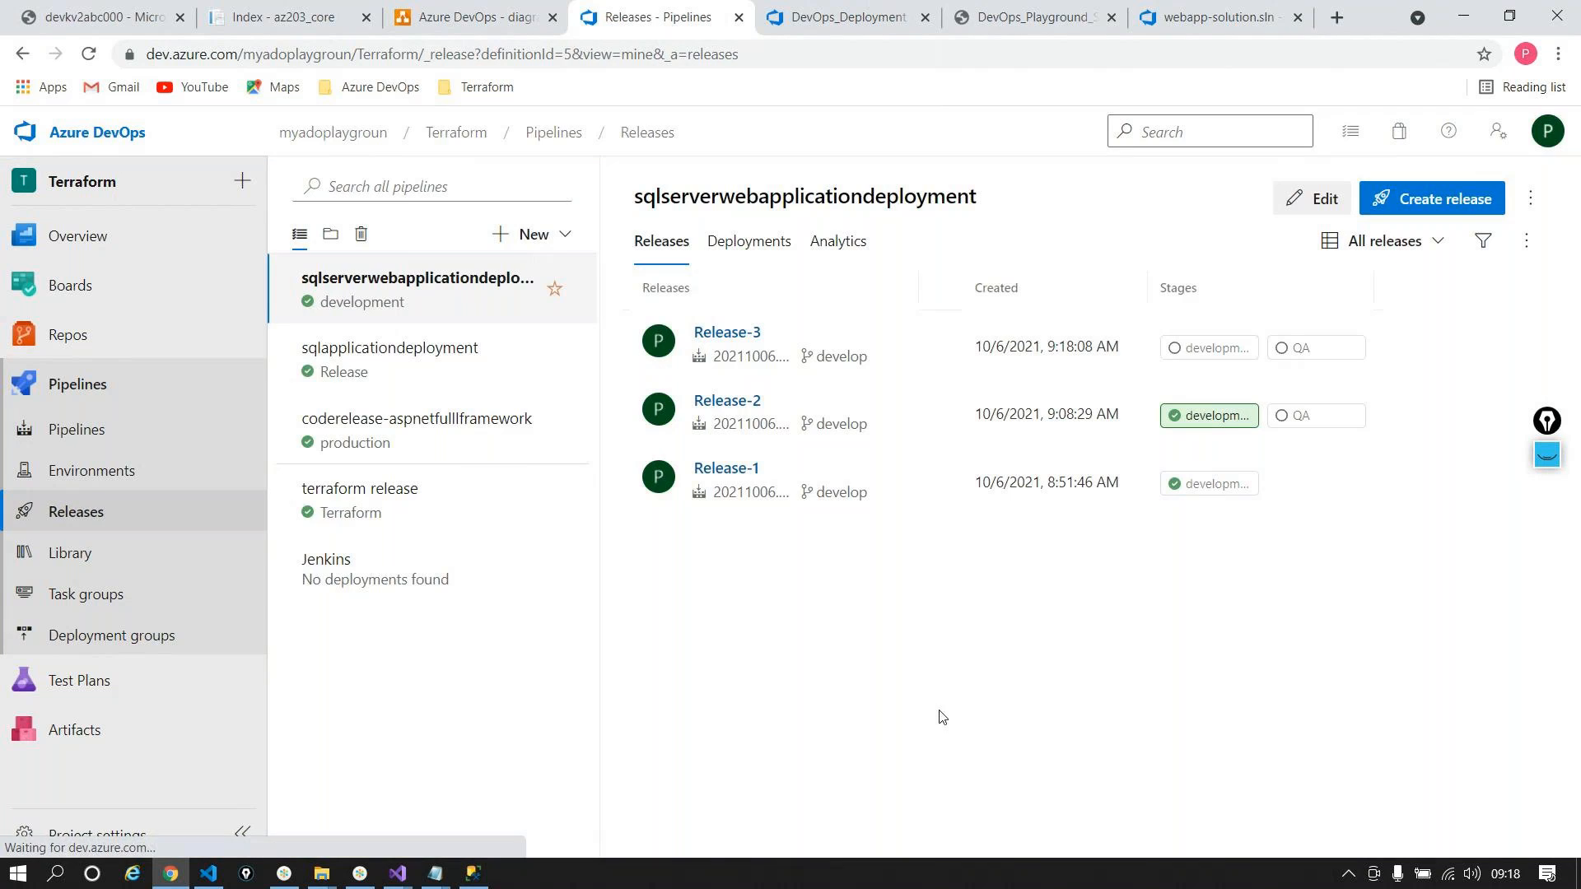
{"action": "left_click", "coordinate": [704, 468]}
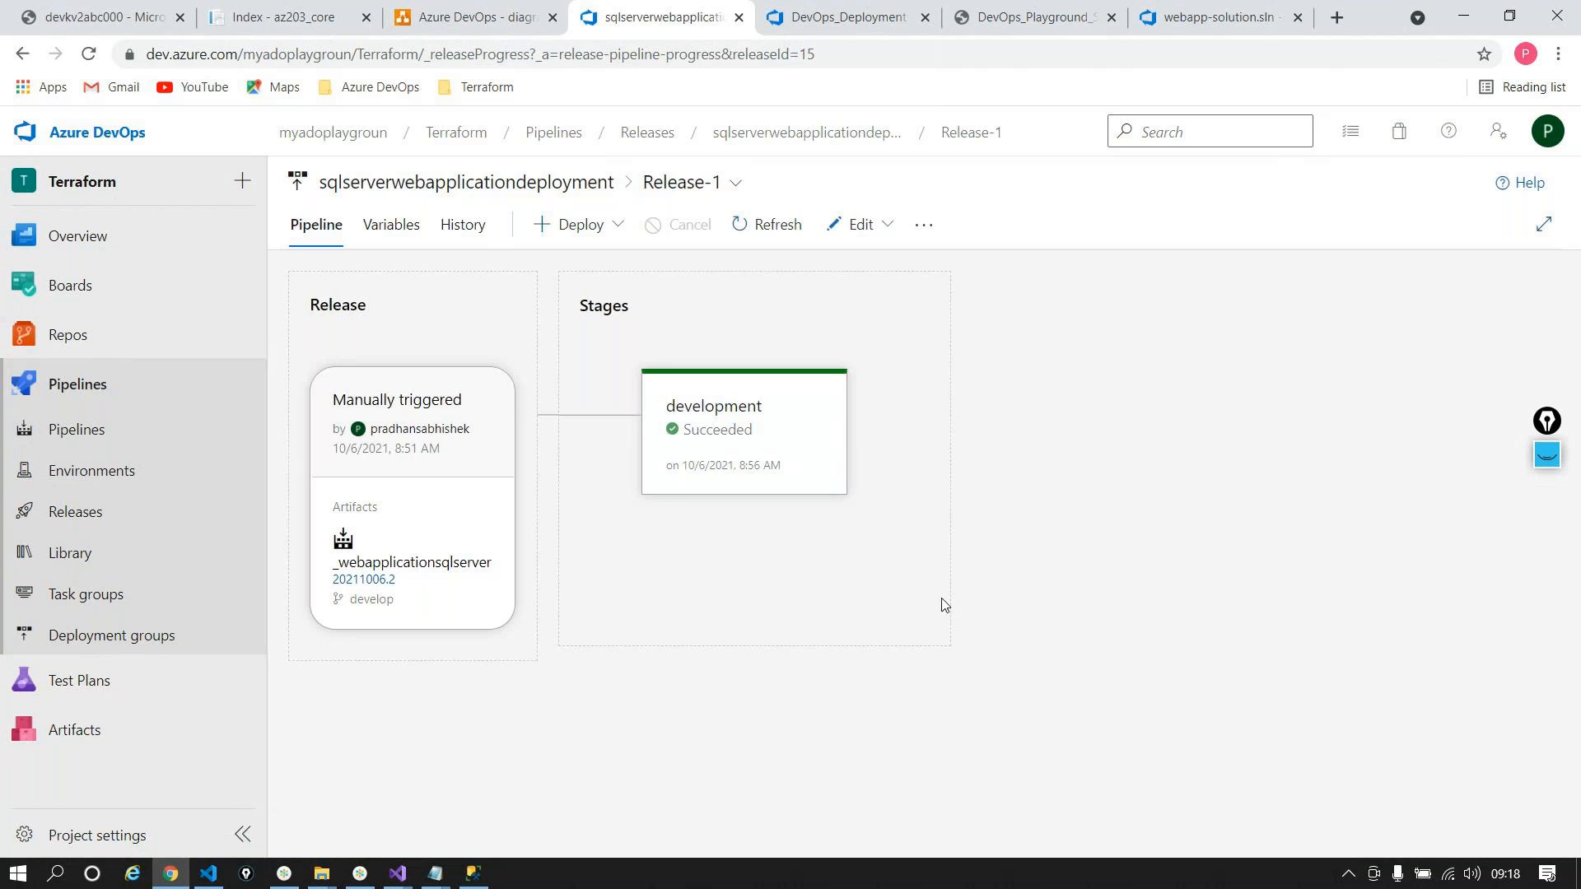
{"action": "left_click", "coordinate": [852, 224]}
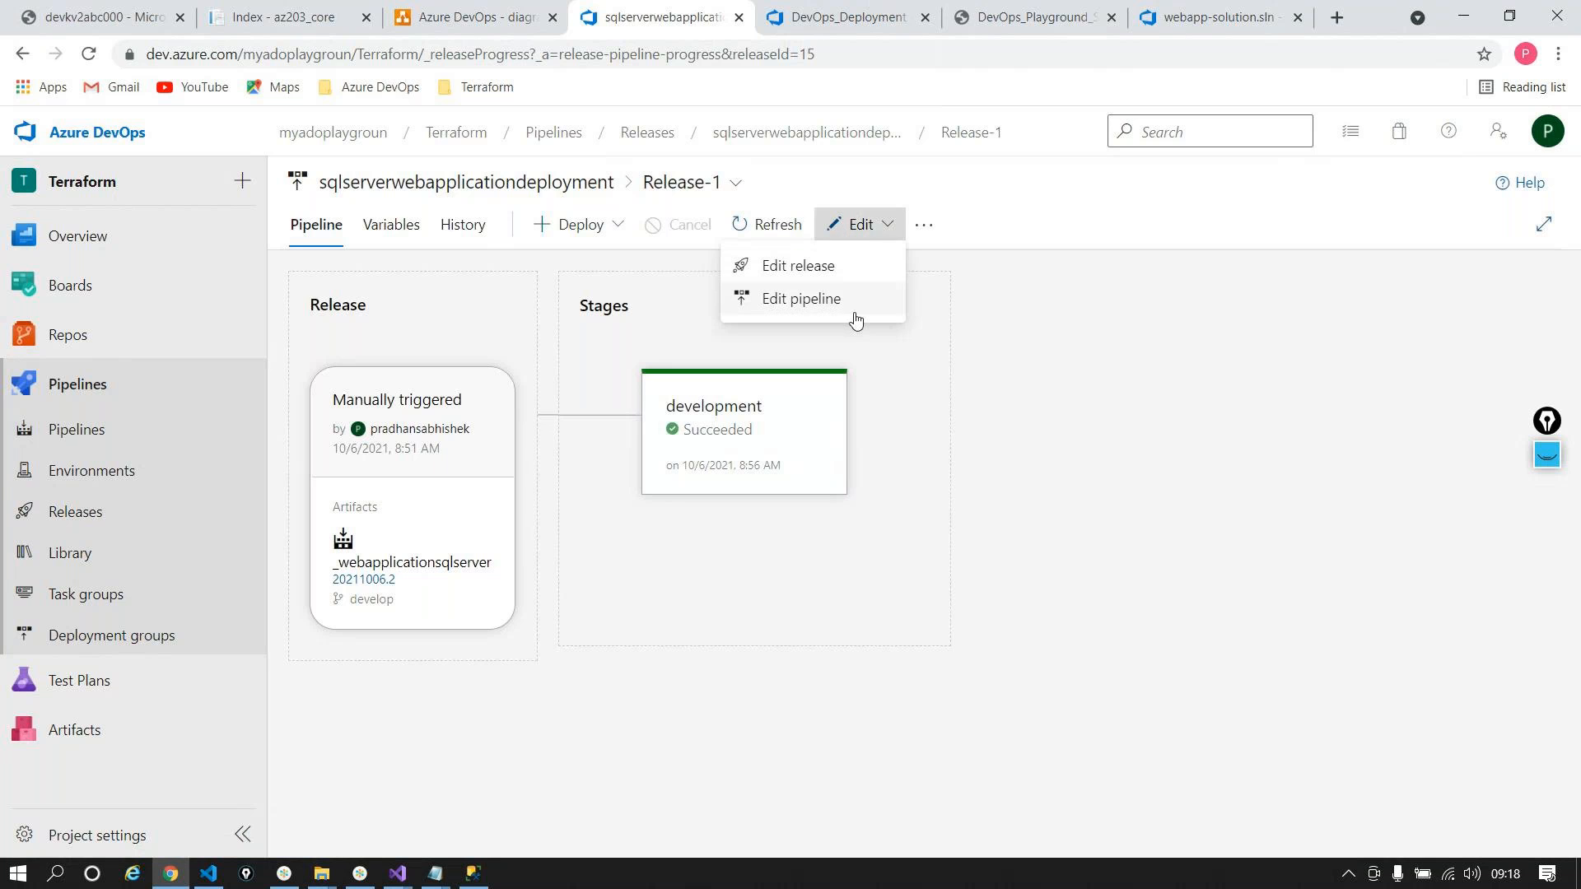
{"action": "left_click", "coordinate": [855, 301]}
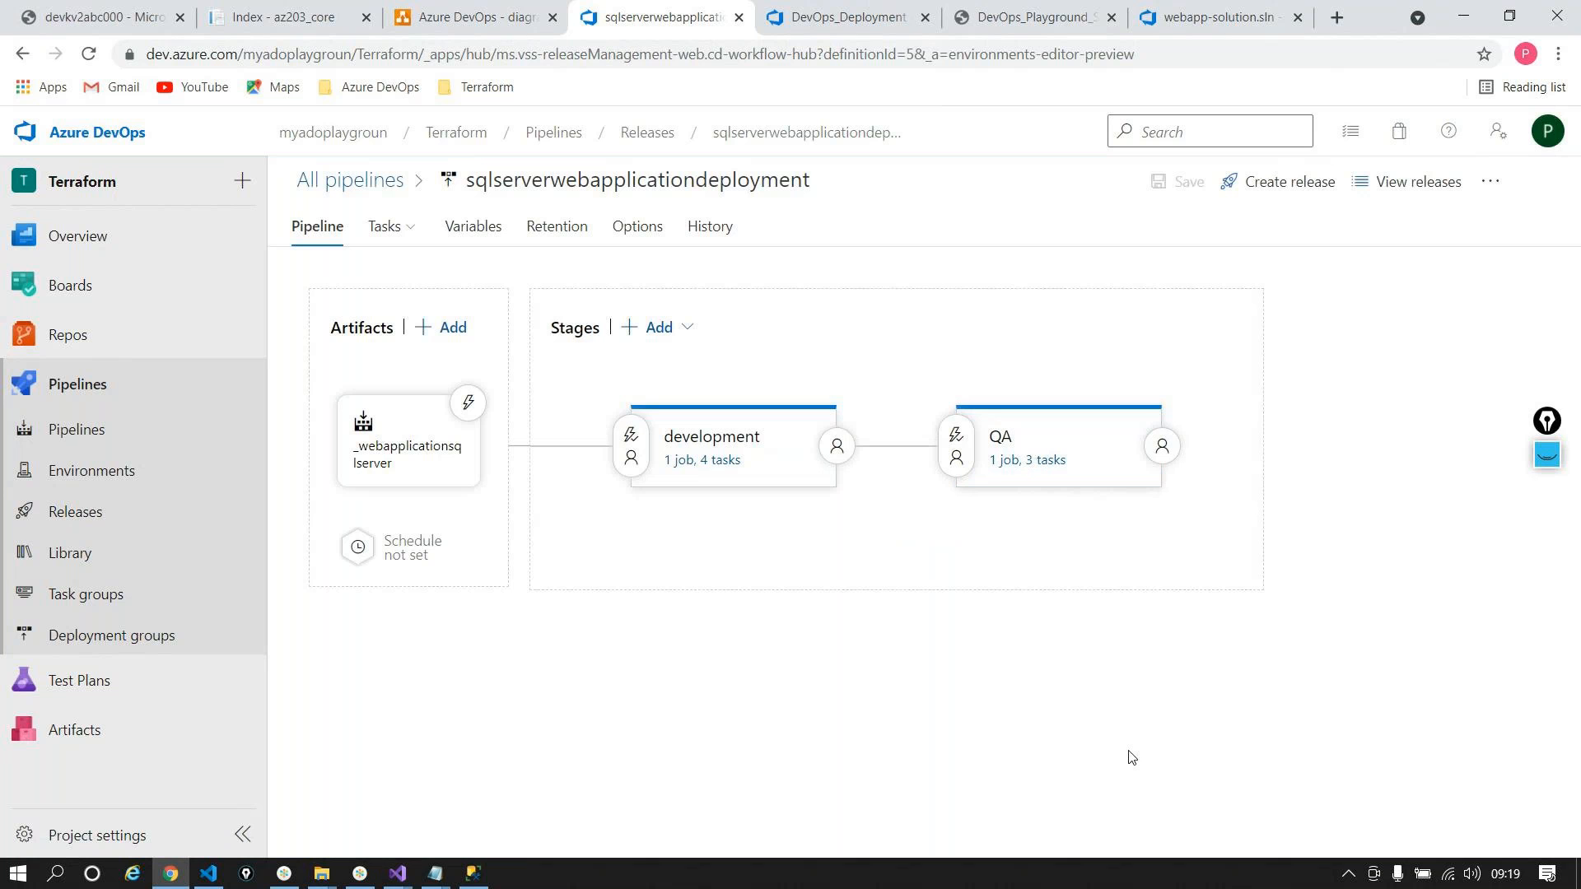
{"action": "left_click", "coordinate": [851, 134]}
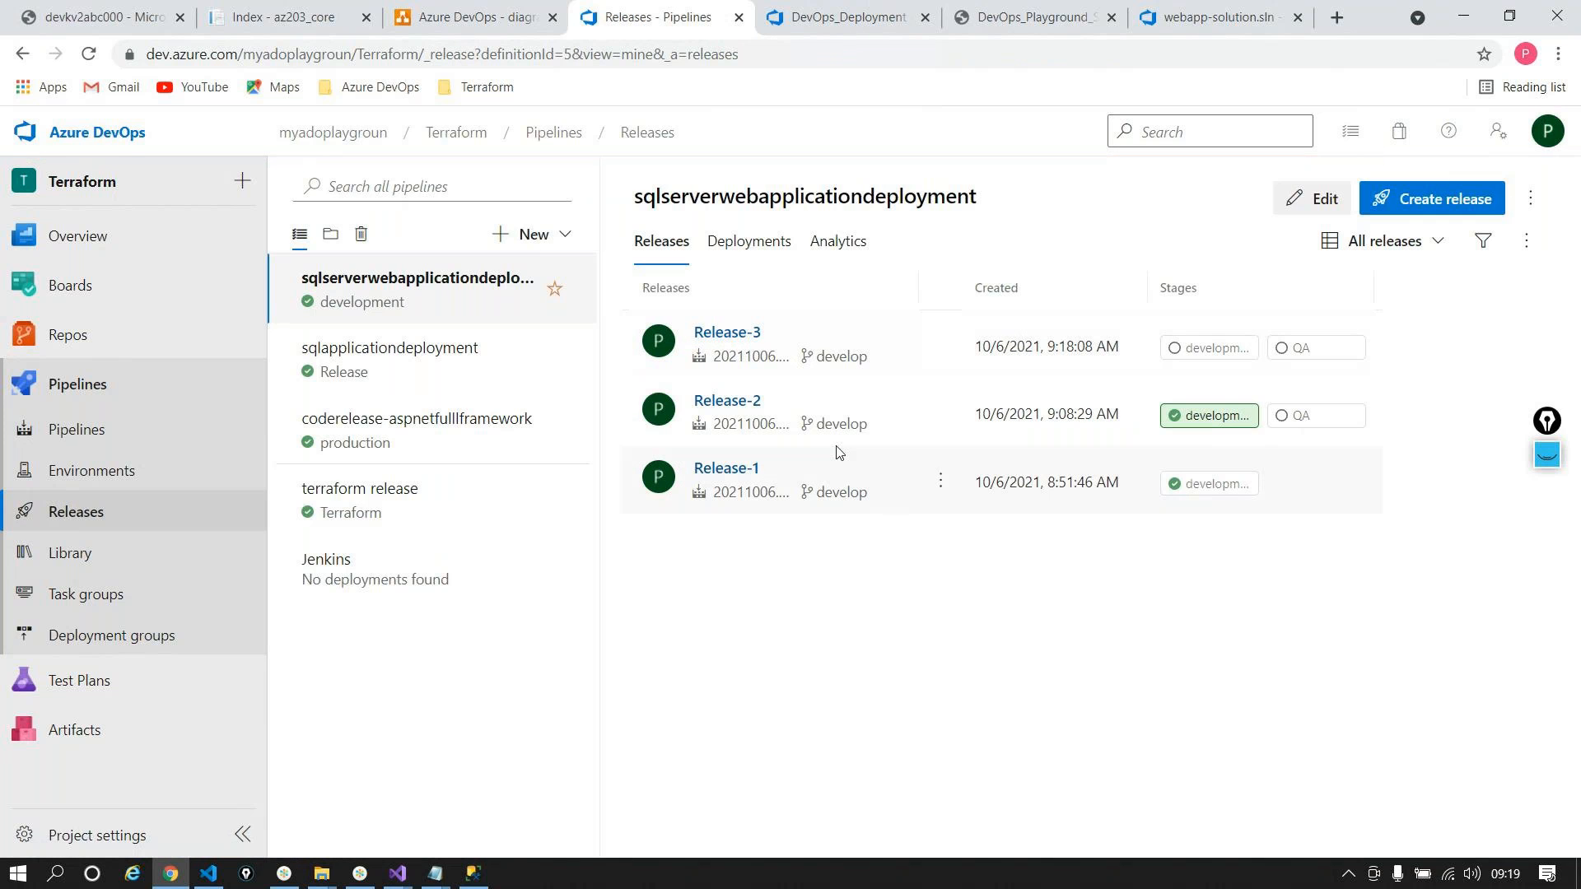
{"action": "left_click", "coordinate": [737, 402]}
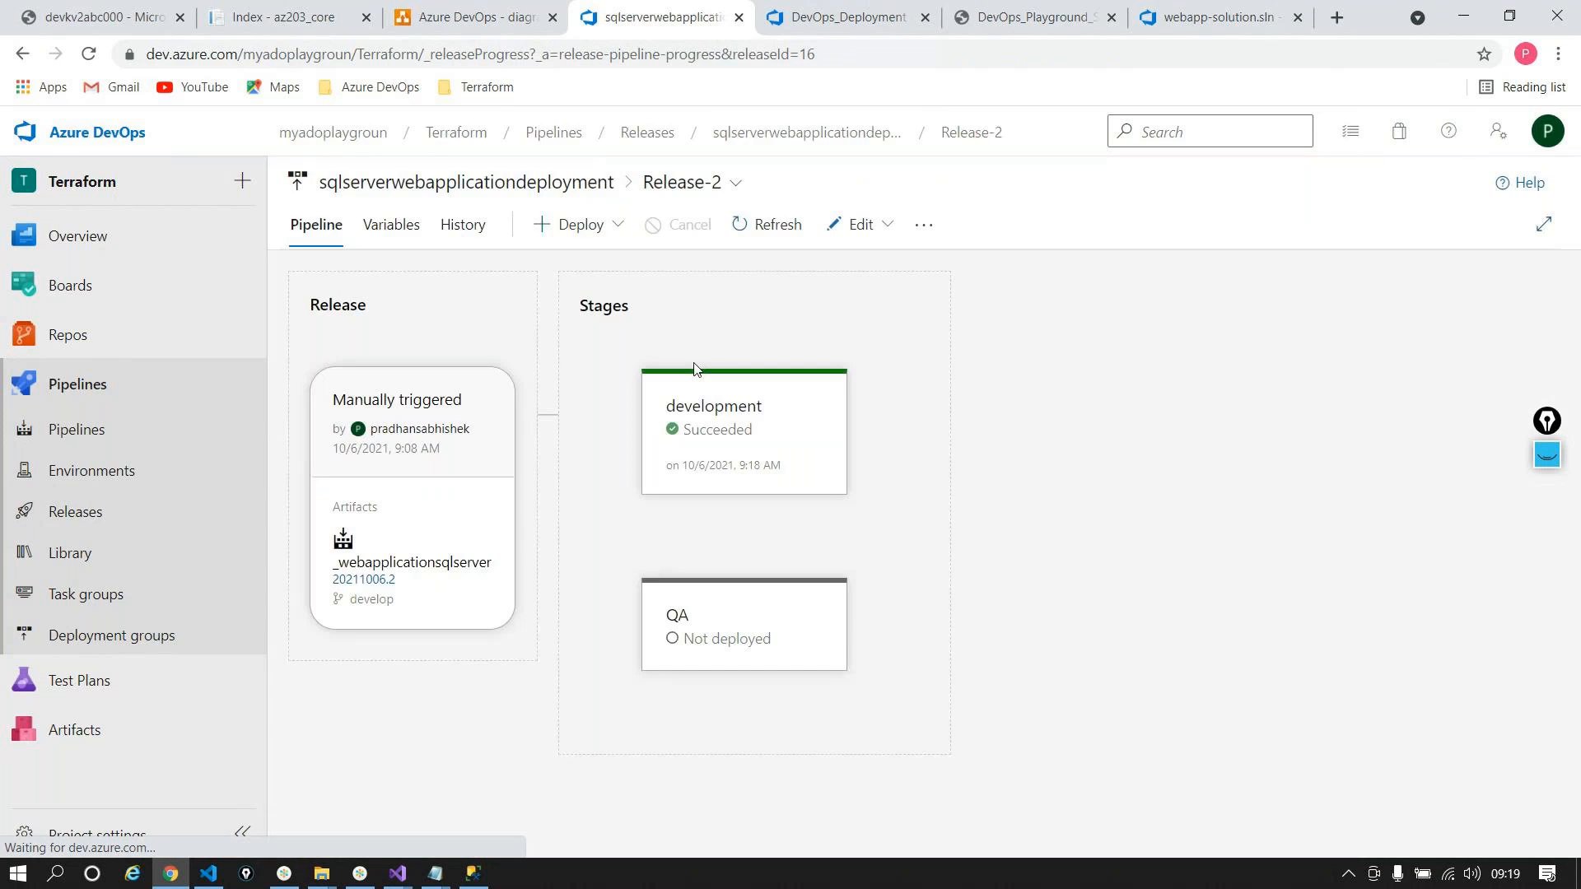
Step: Look through Release-2's development logs and task list, then return to the stage overview
{"action": "left_click", "coordinate": [798, 522]}
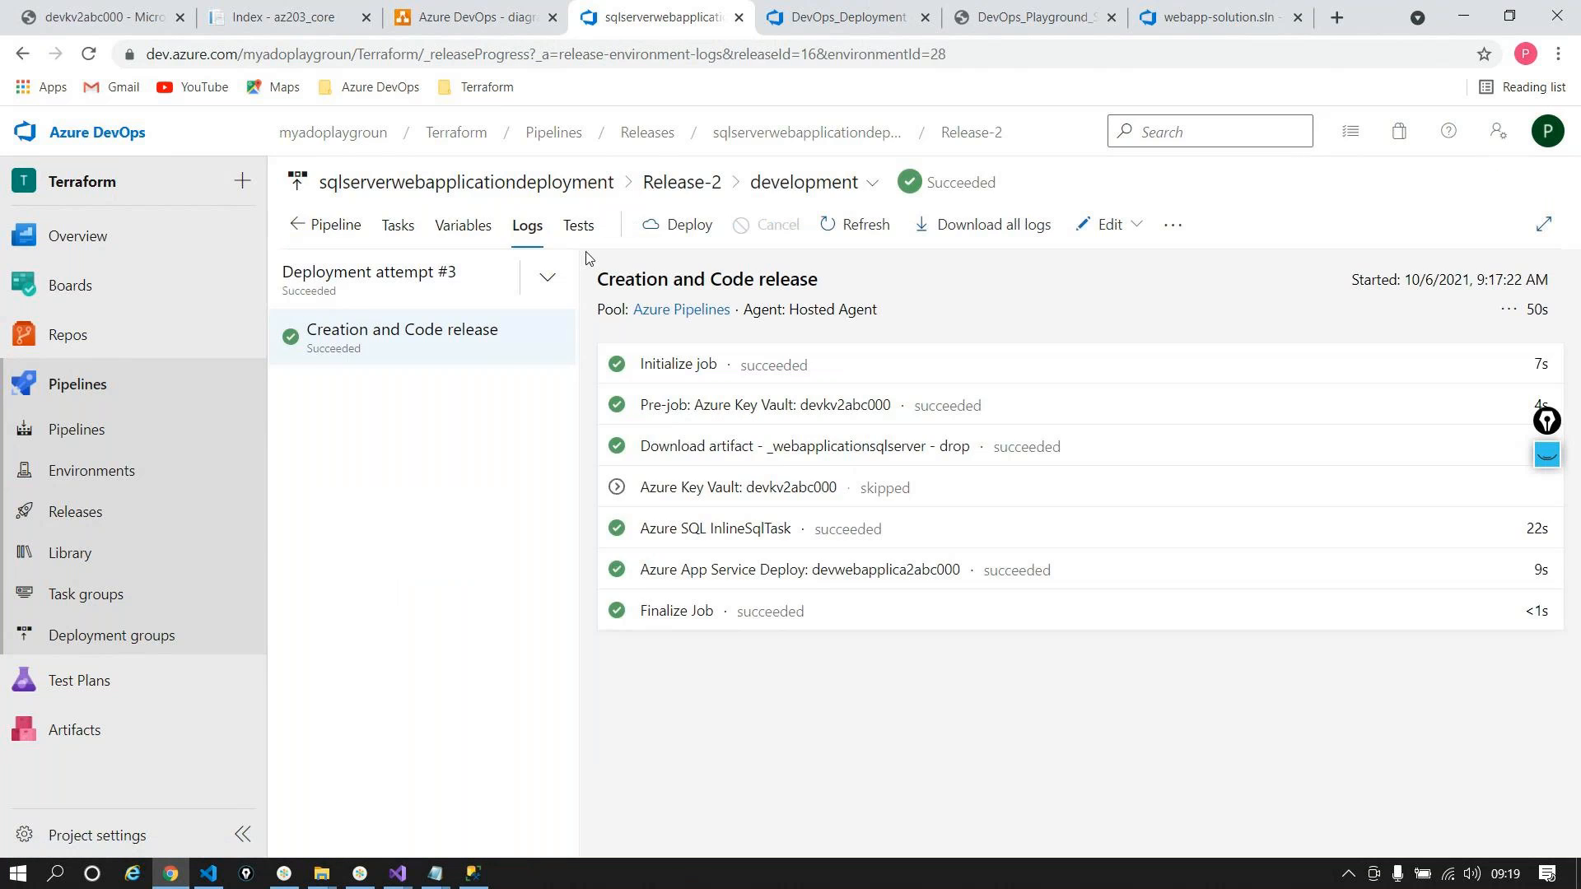
{"action": "left_click", "coordinate": [735, 138]}
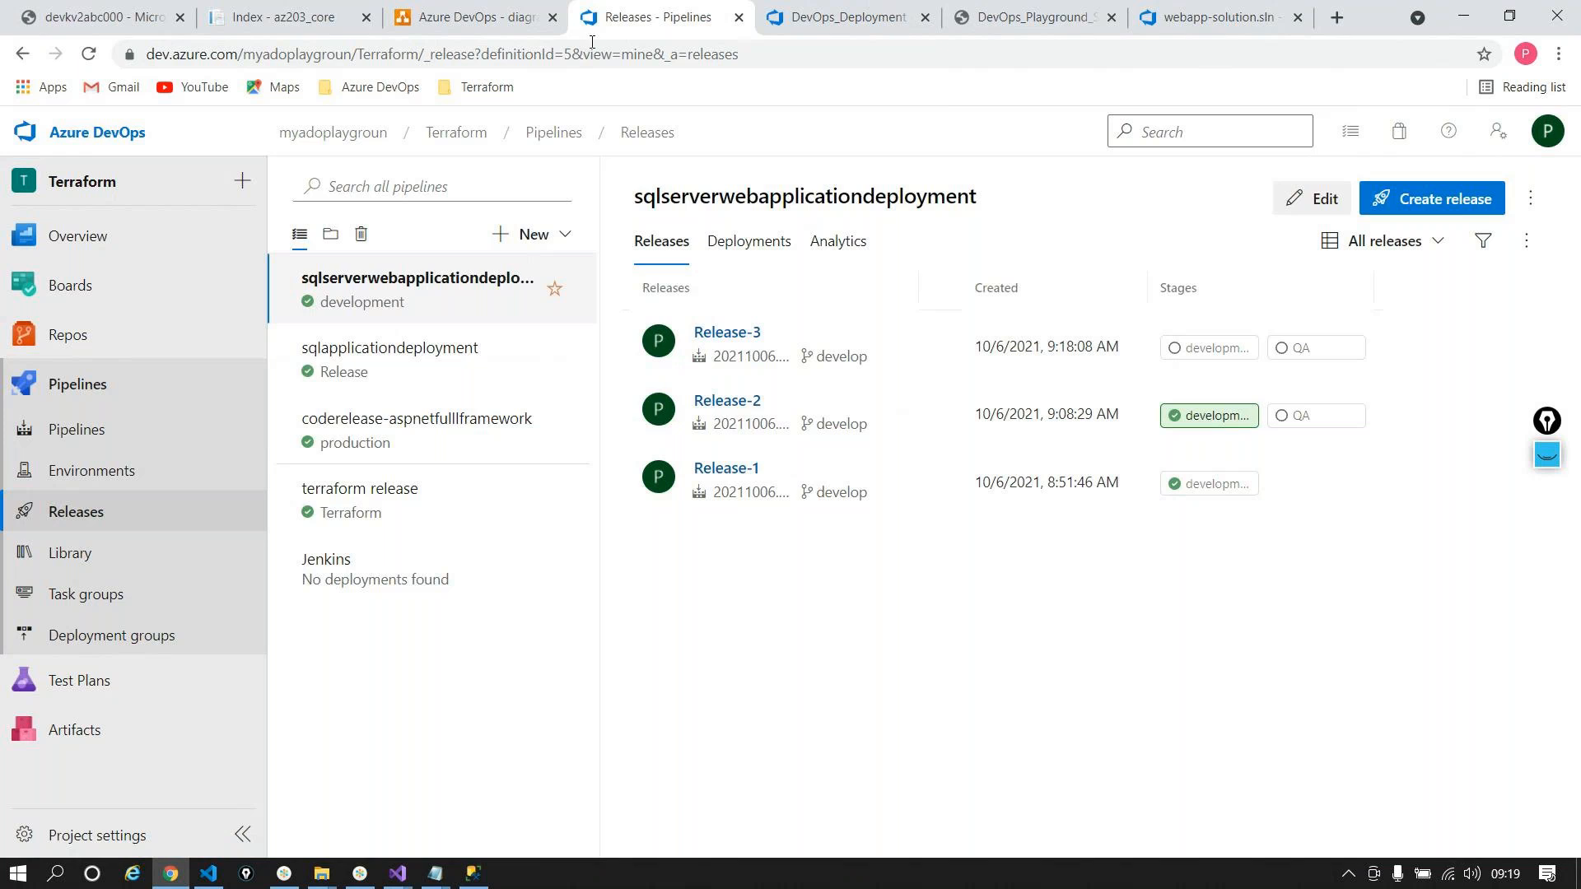
{"action": "left_click", "coordinate": [724, 401]}
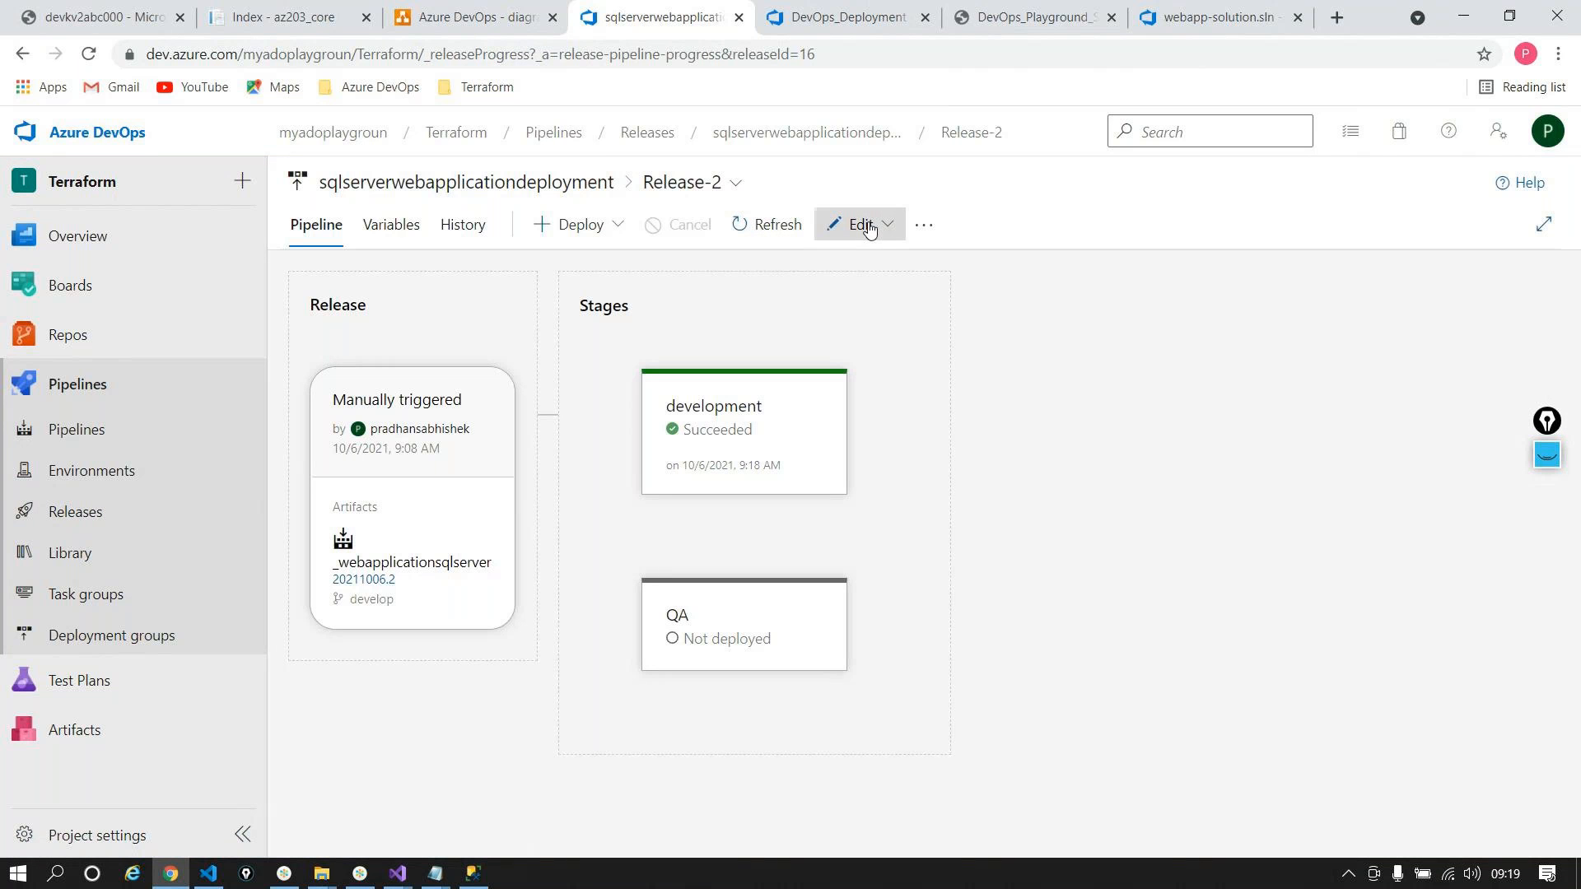
{"action": "left_click", "coordinate": [870, 229]}
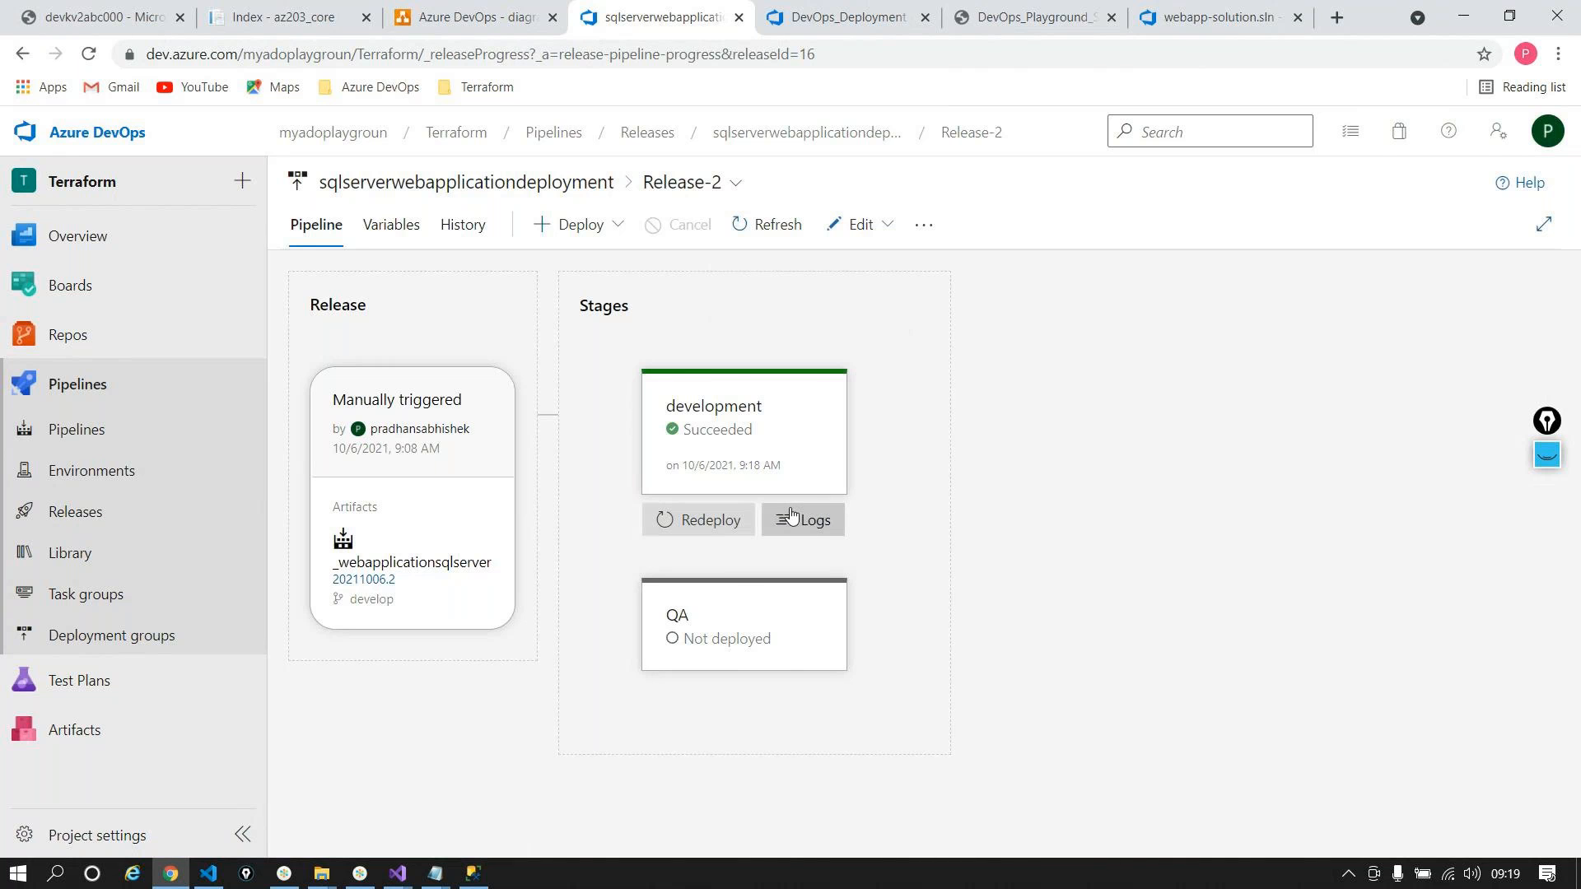
{"action": "left_click", "coordinate": [808, 517]}
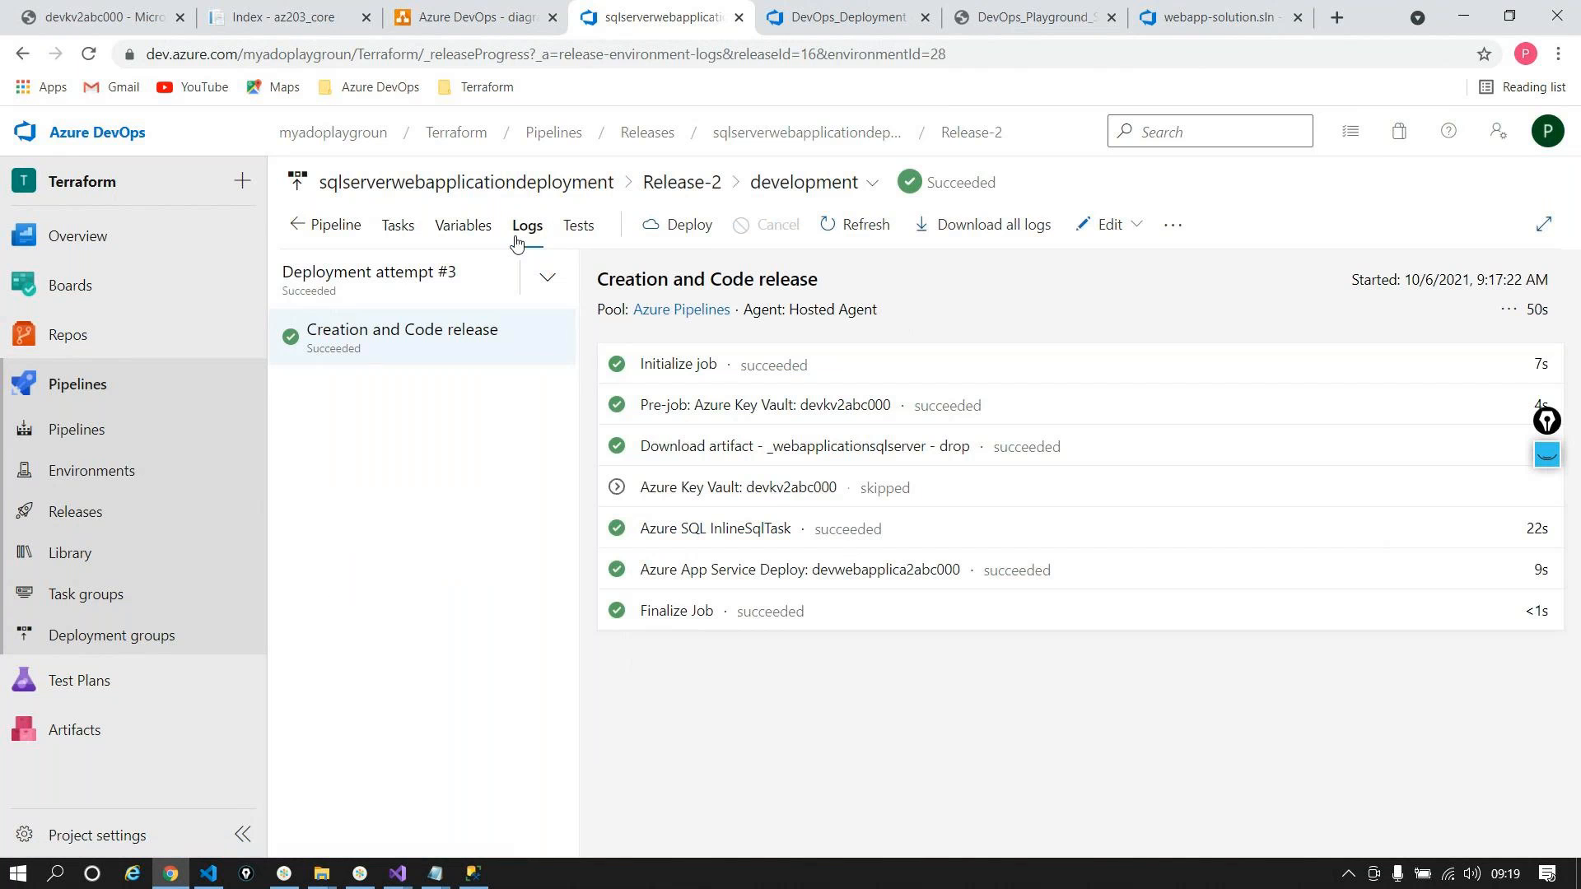
{"action": "left_click", "coordinate": [398, 225]}
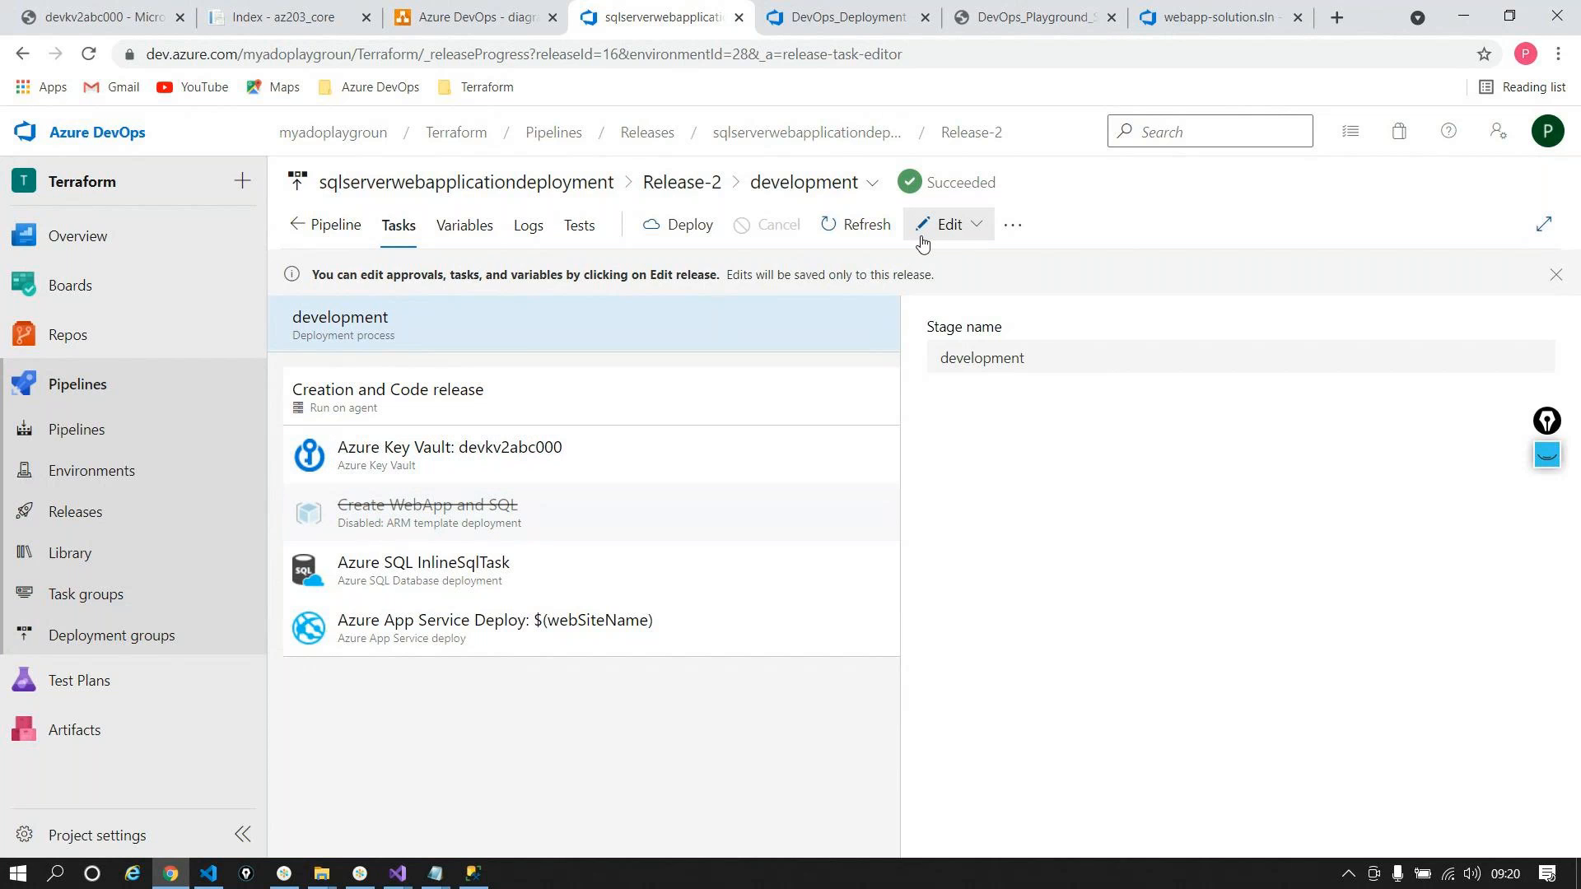
{"action": "left_click", "coordinate": [321, 223]}
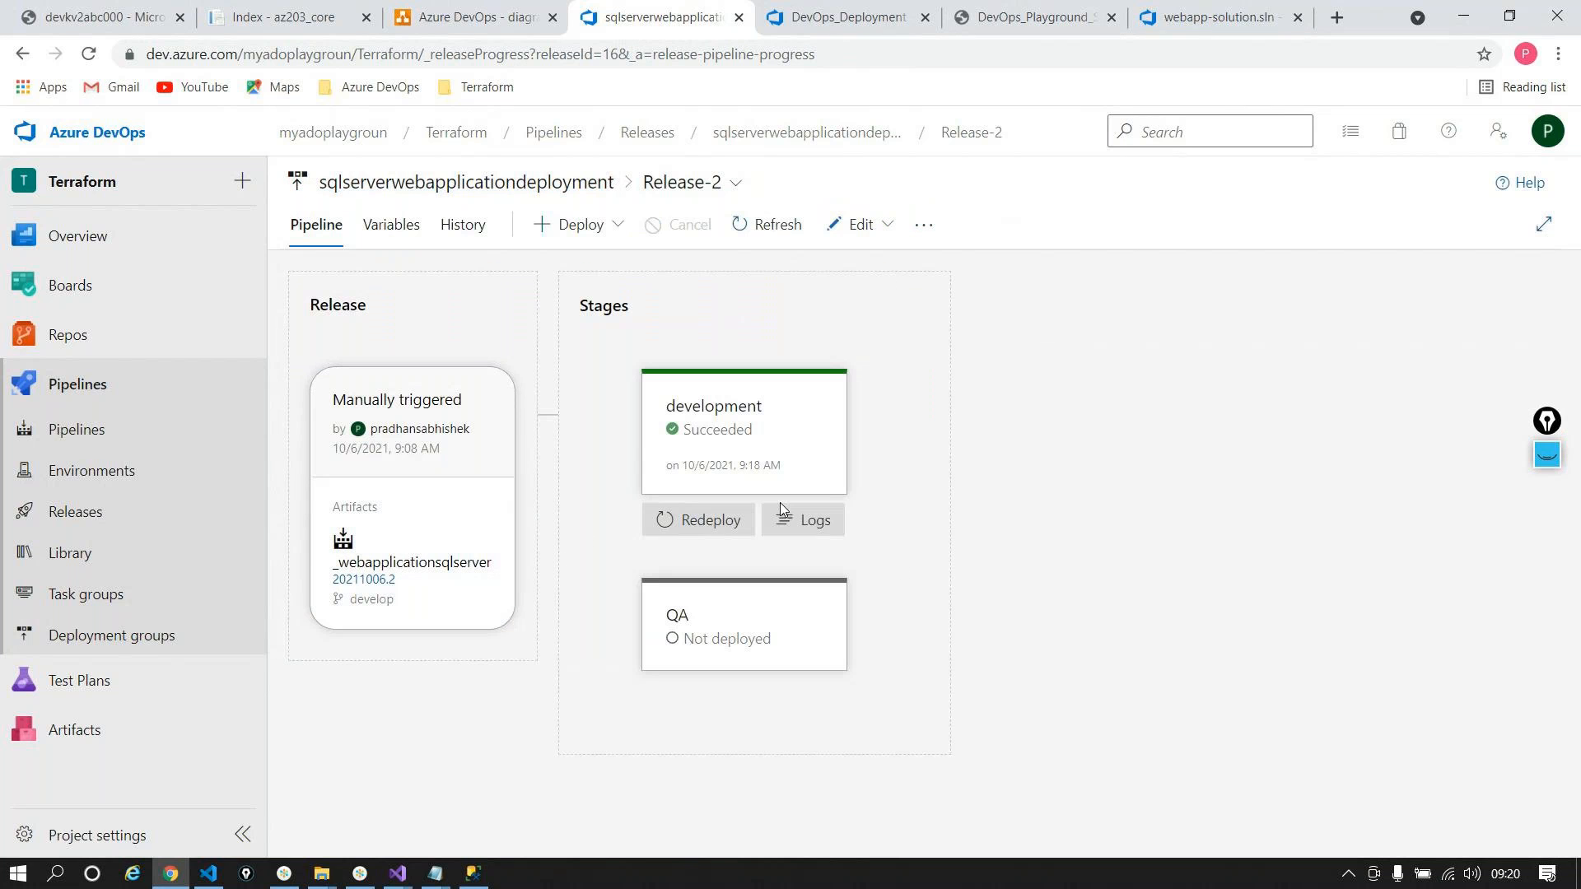
Step: View failed deployment attempts 1 and 2 in the development logs, then the task list
{"action": "left_click", "coordinate": [785, 518]}
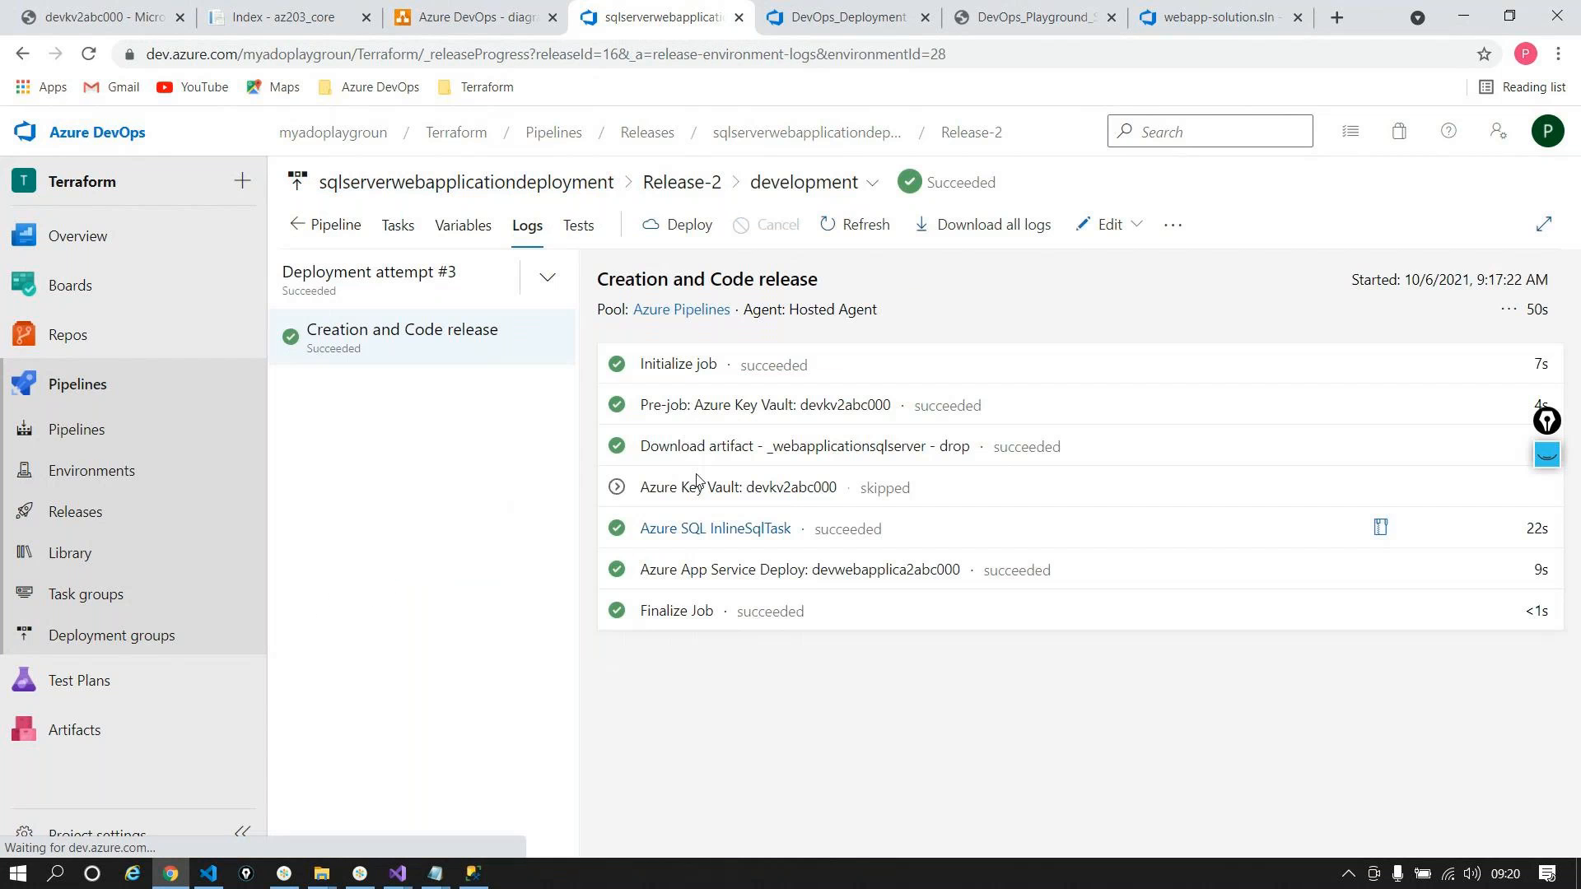
{"action": "left_click", "coordinate": [541, 284]}
{"action": "left_click", "coordinate": [436, 454]}
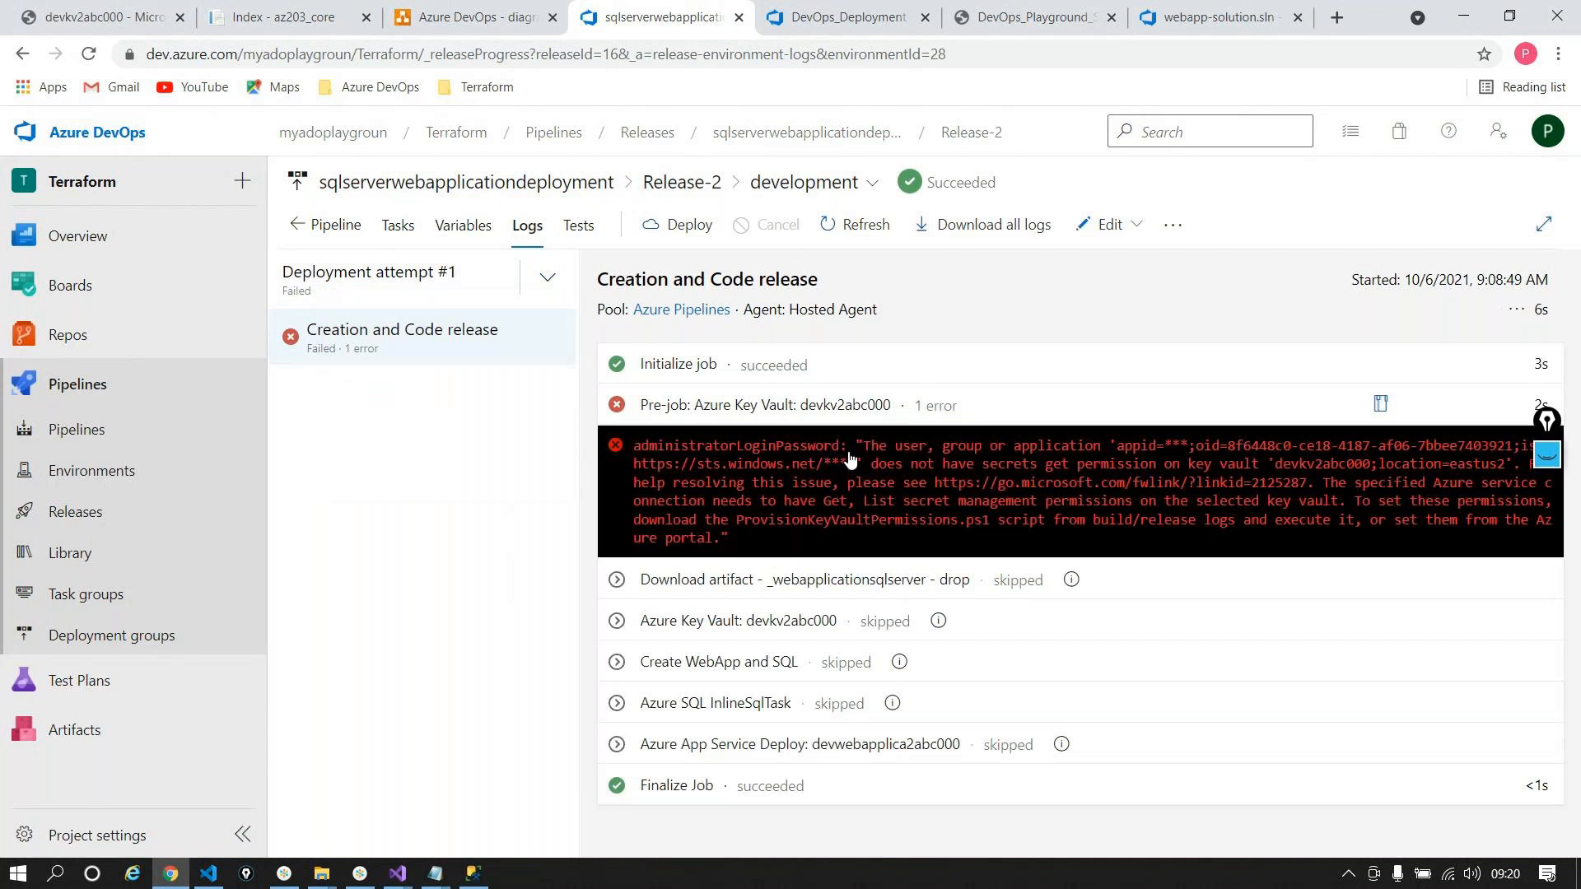
{"action": "left_click", "coordinate": [542, 277]}
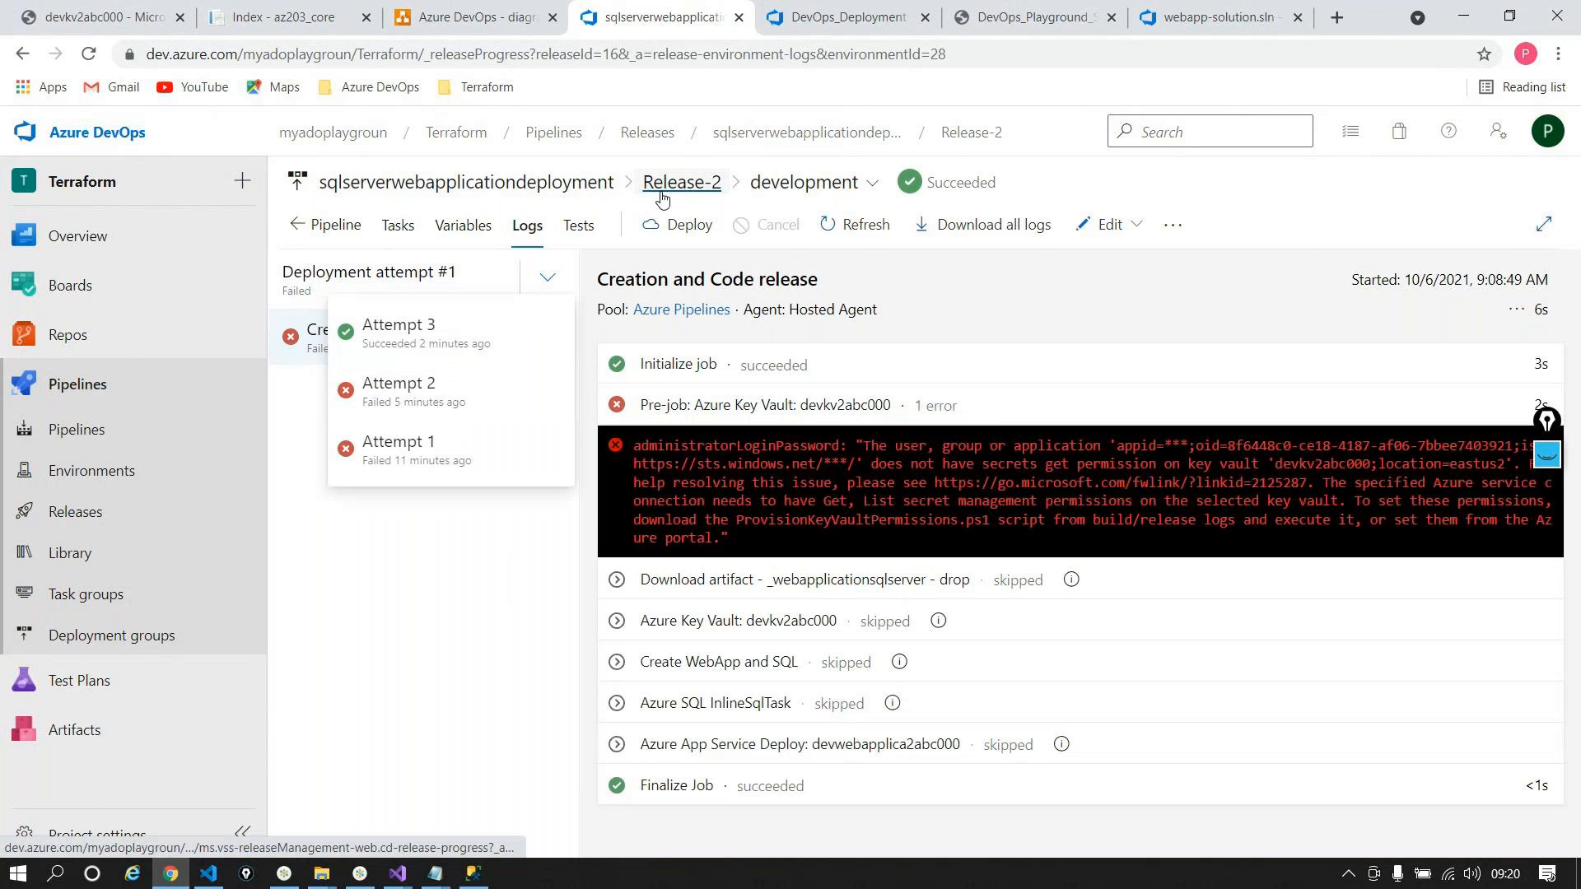
{"action": "left_click", "coordinate": [413, 392]}
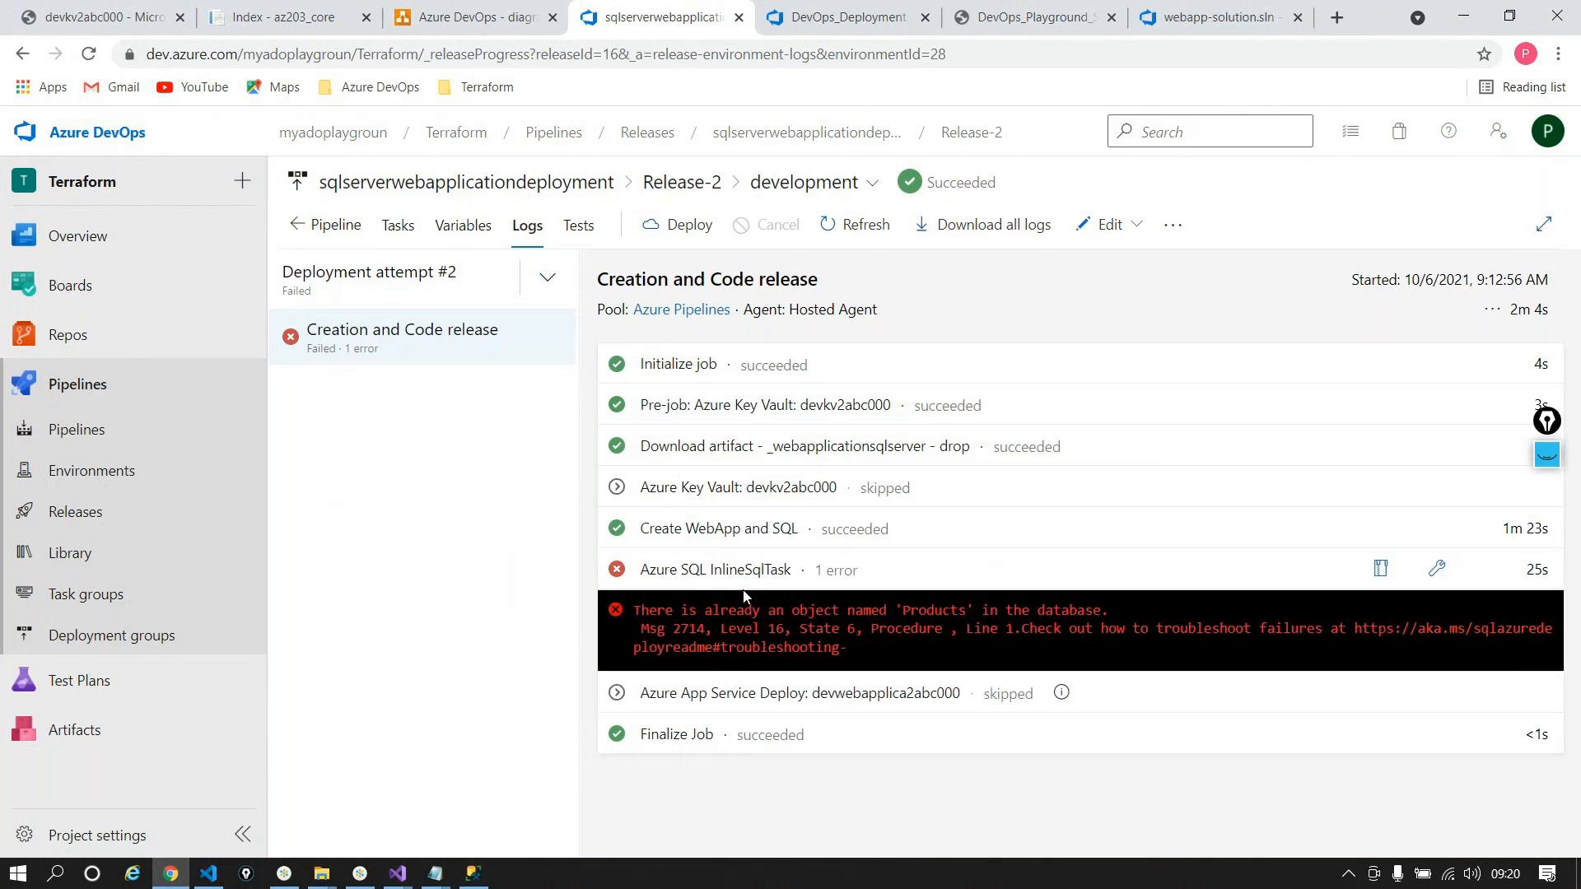
{"action": "left_click", "coordinate": [396, 227]}
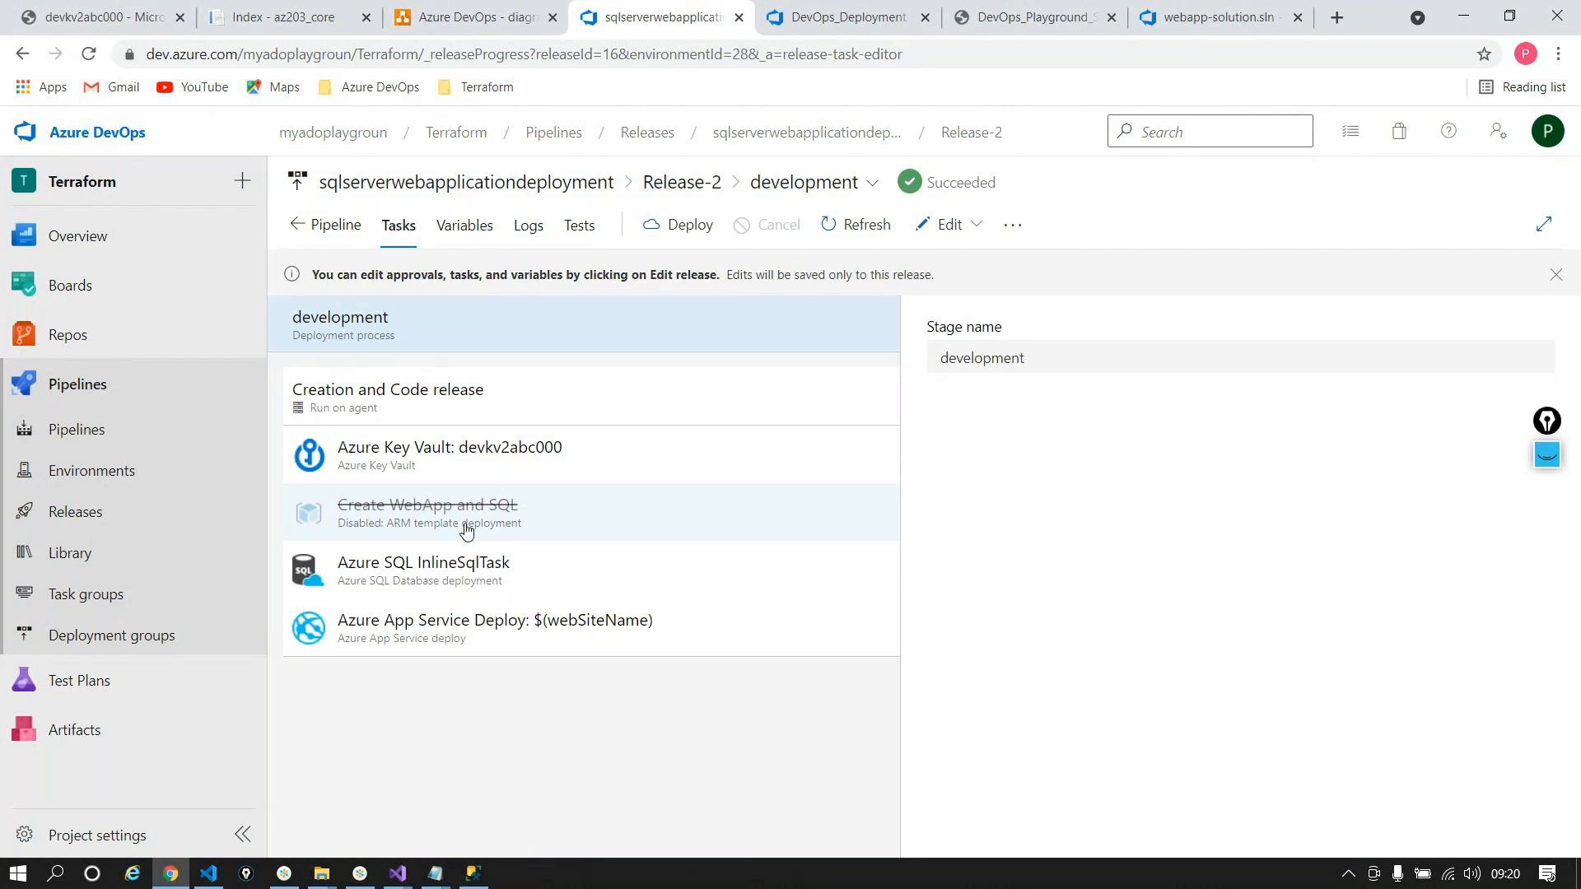
Step: Compare definition and Release-2 development tasks, inspecting the disabled Create WebApp and SQL task
{"action": "left_click", "coordinate": [922, 253]}
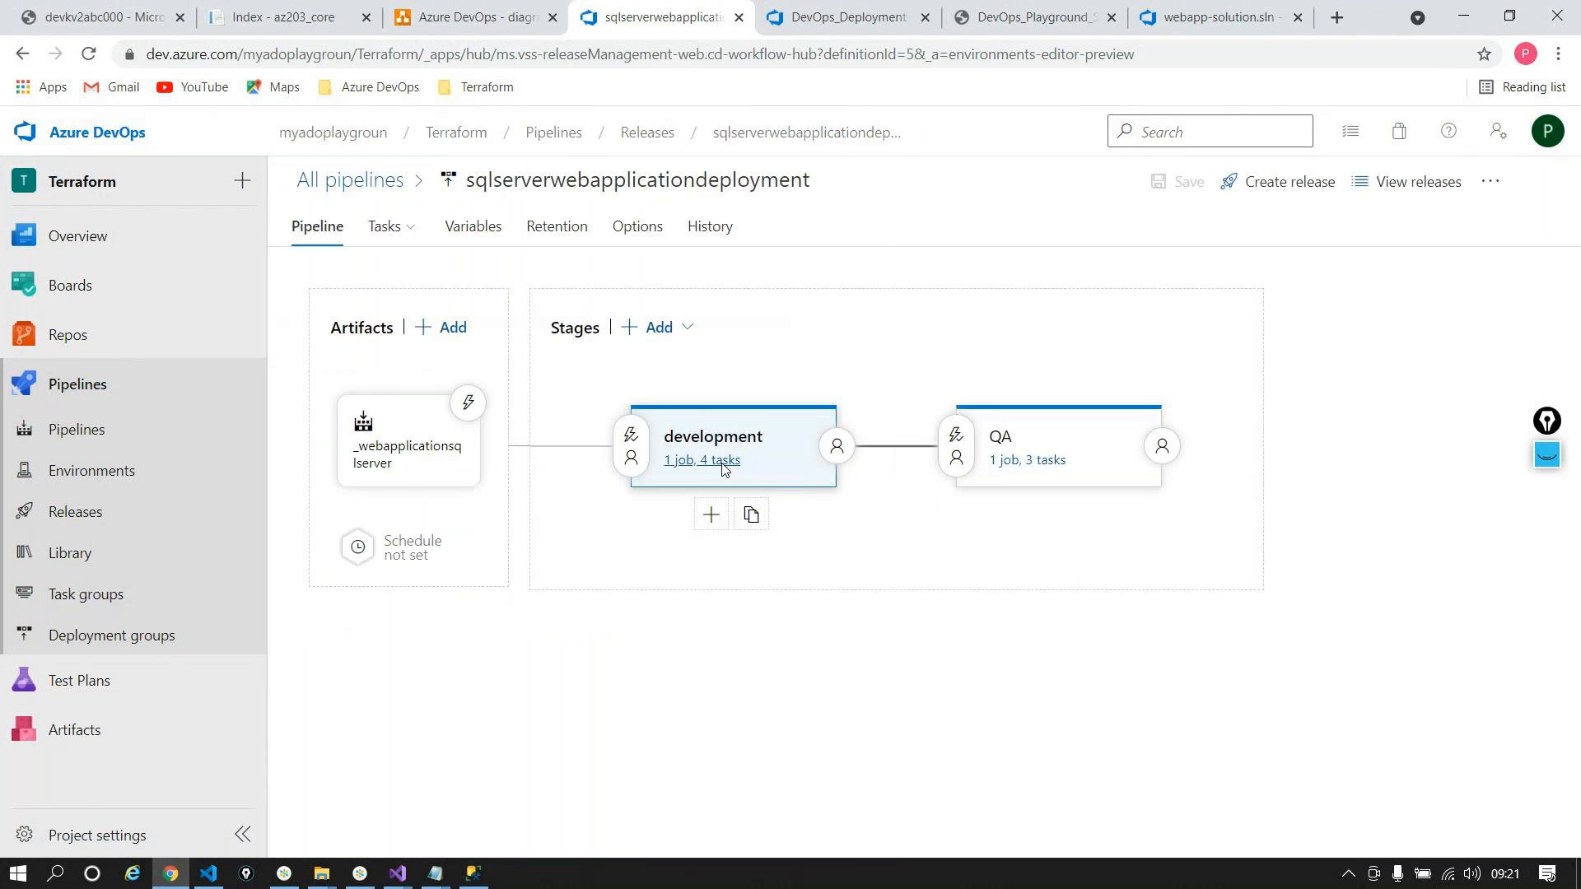
{"action": "left_click", "coordinate": [721, 459]}
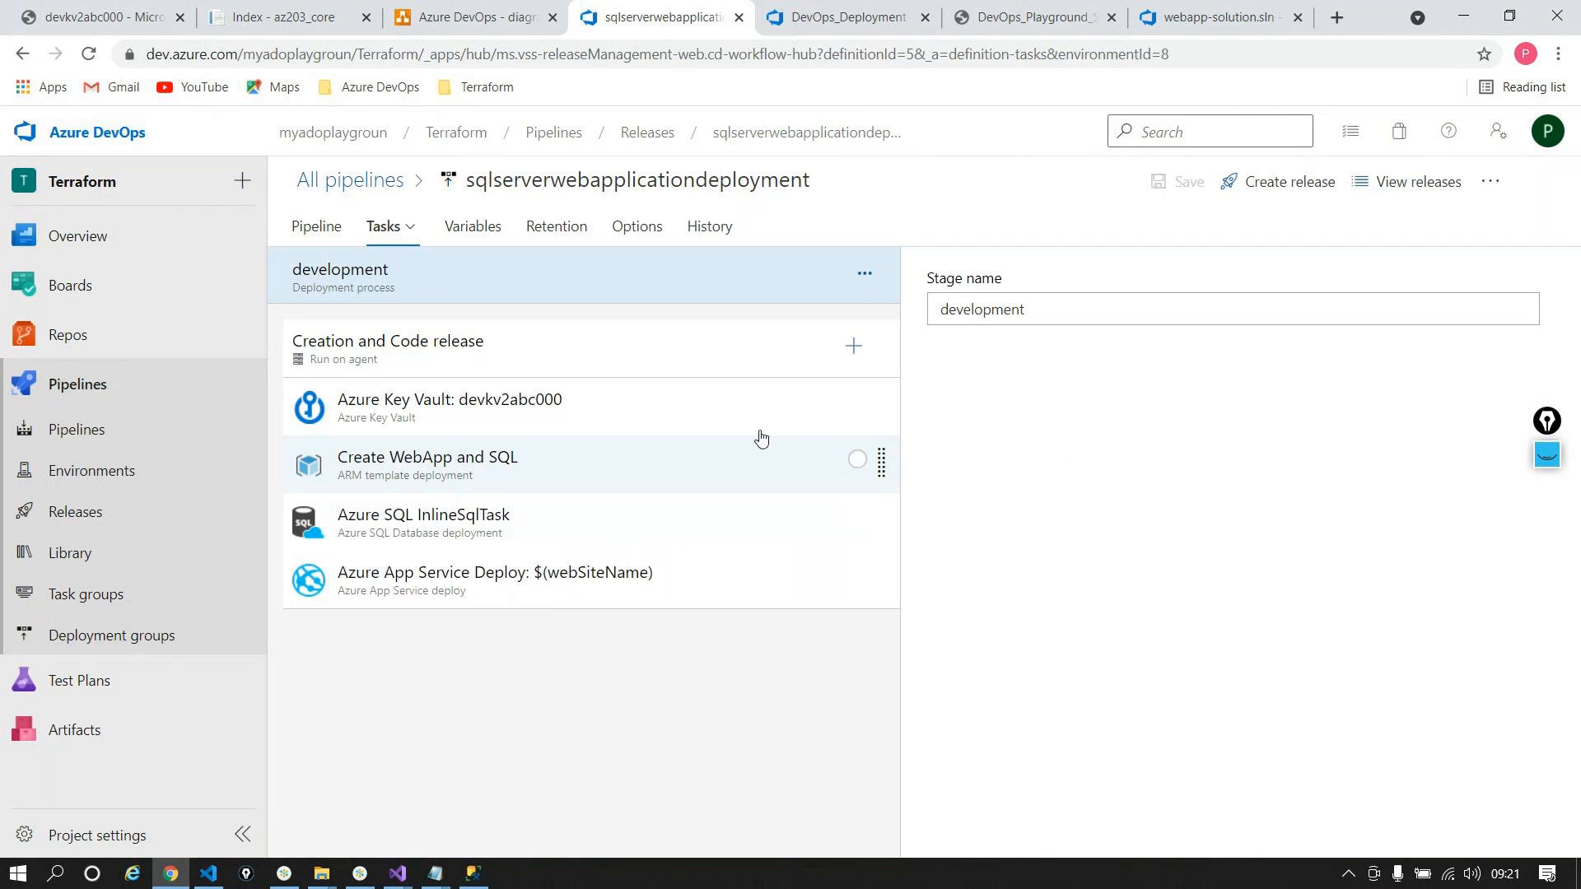
{"action": "left_click", "coordinate": [756, 144]}
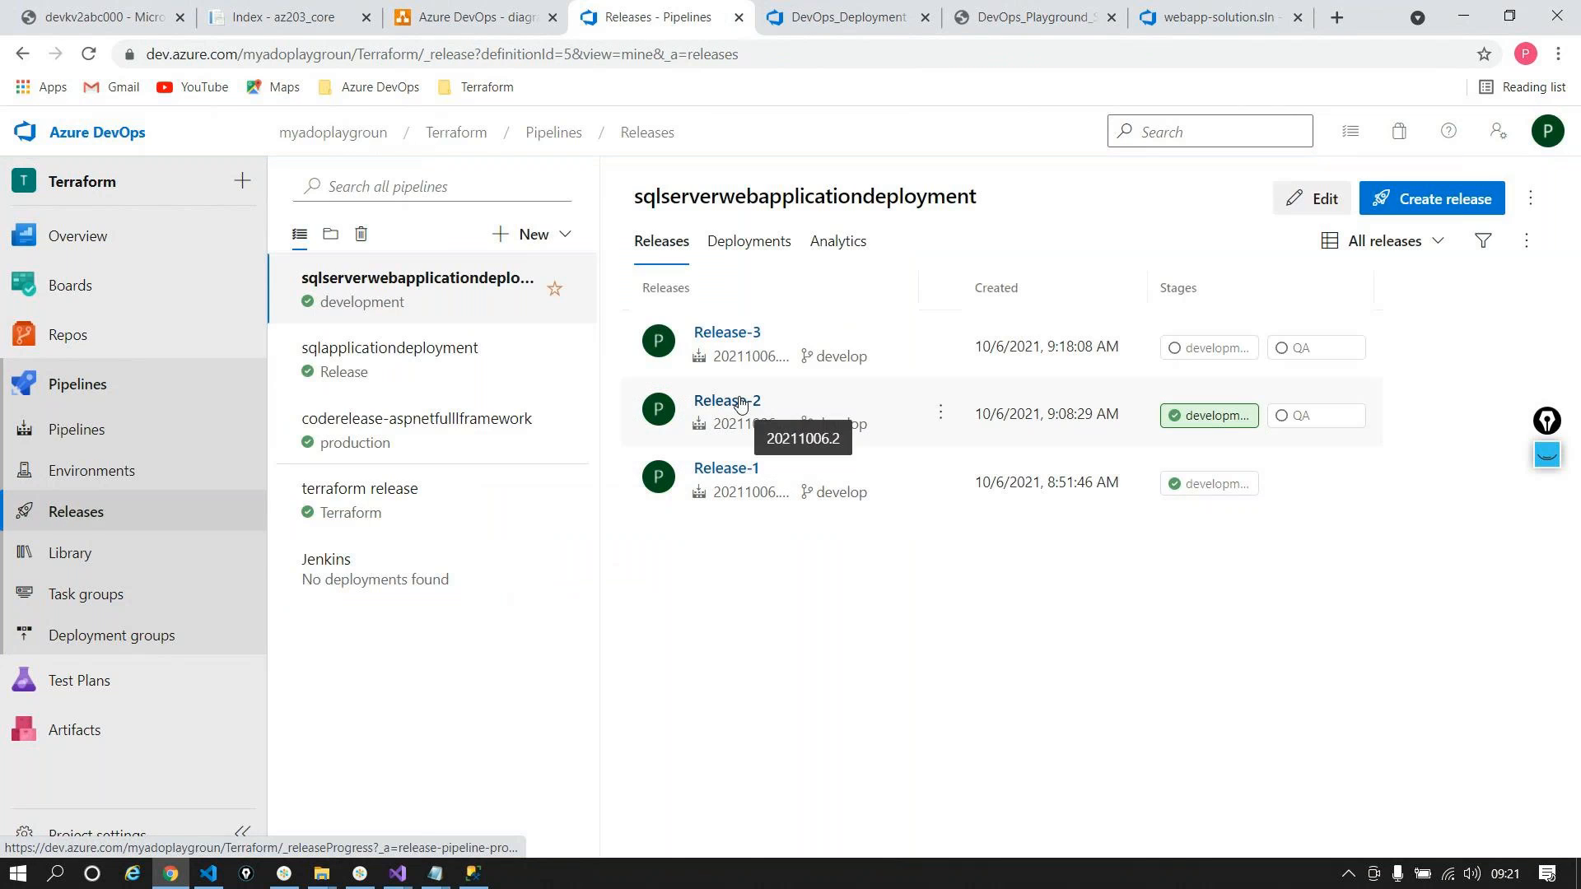
{"action": "left_click", "coordinate": [727, 469]}
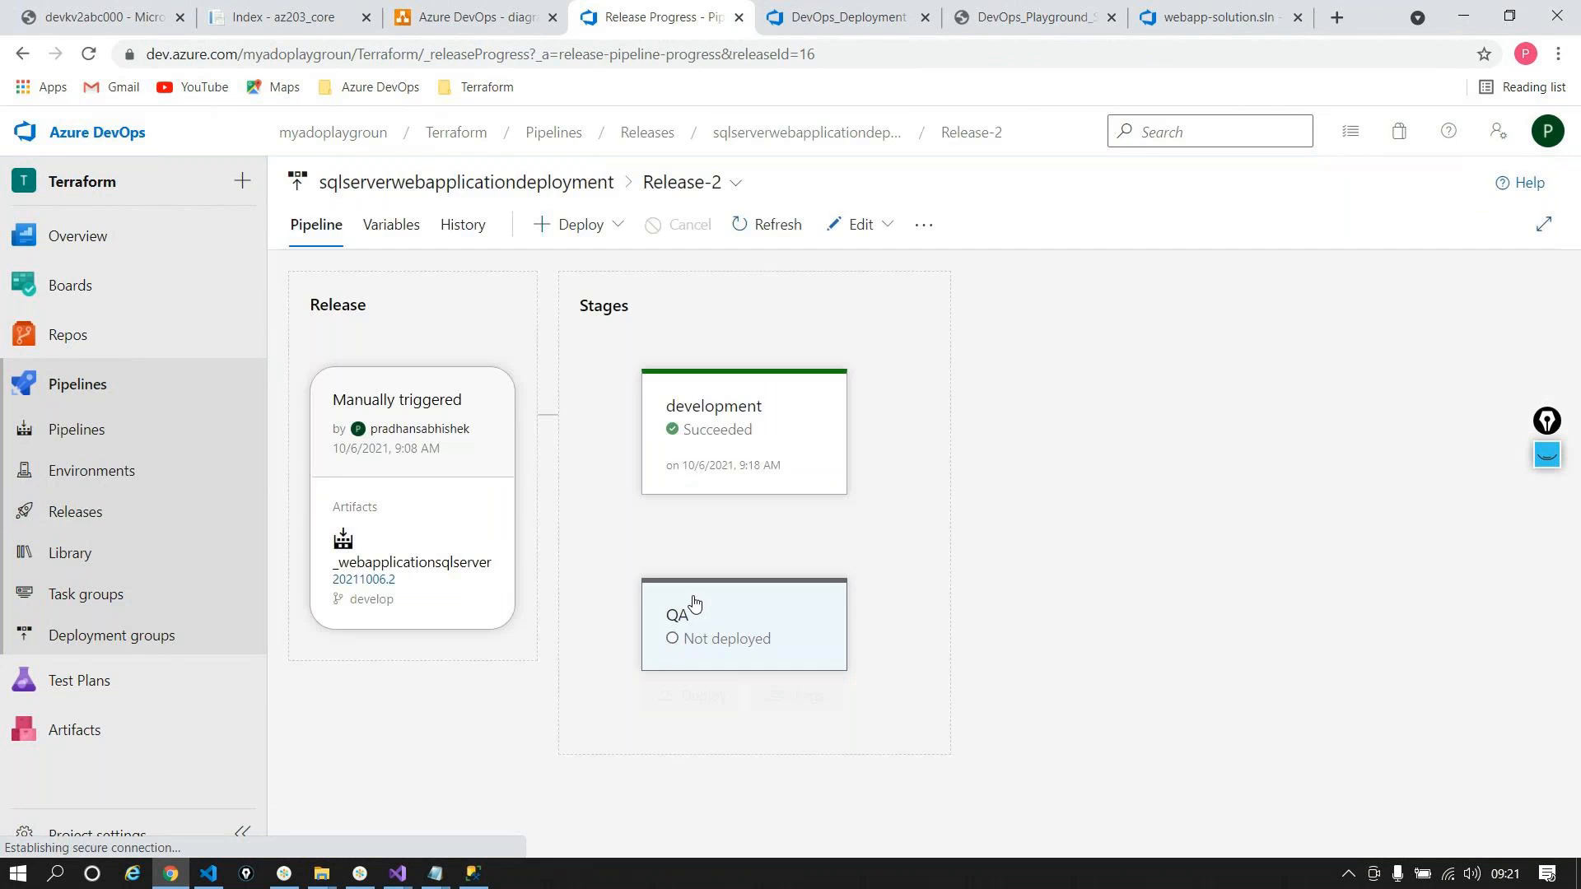
{"action": "mouse_move", "coordinate": [744, 448]}
{"action": "left_click", "coordinate": [775, 508]}
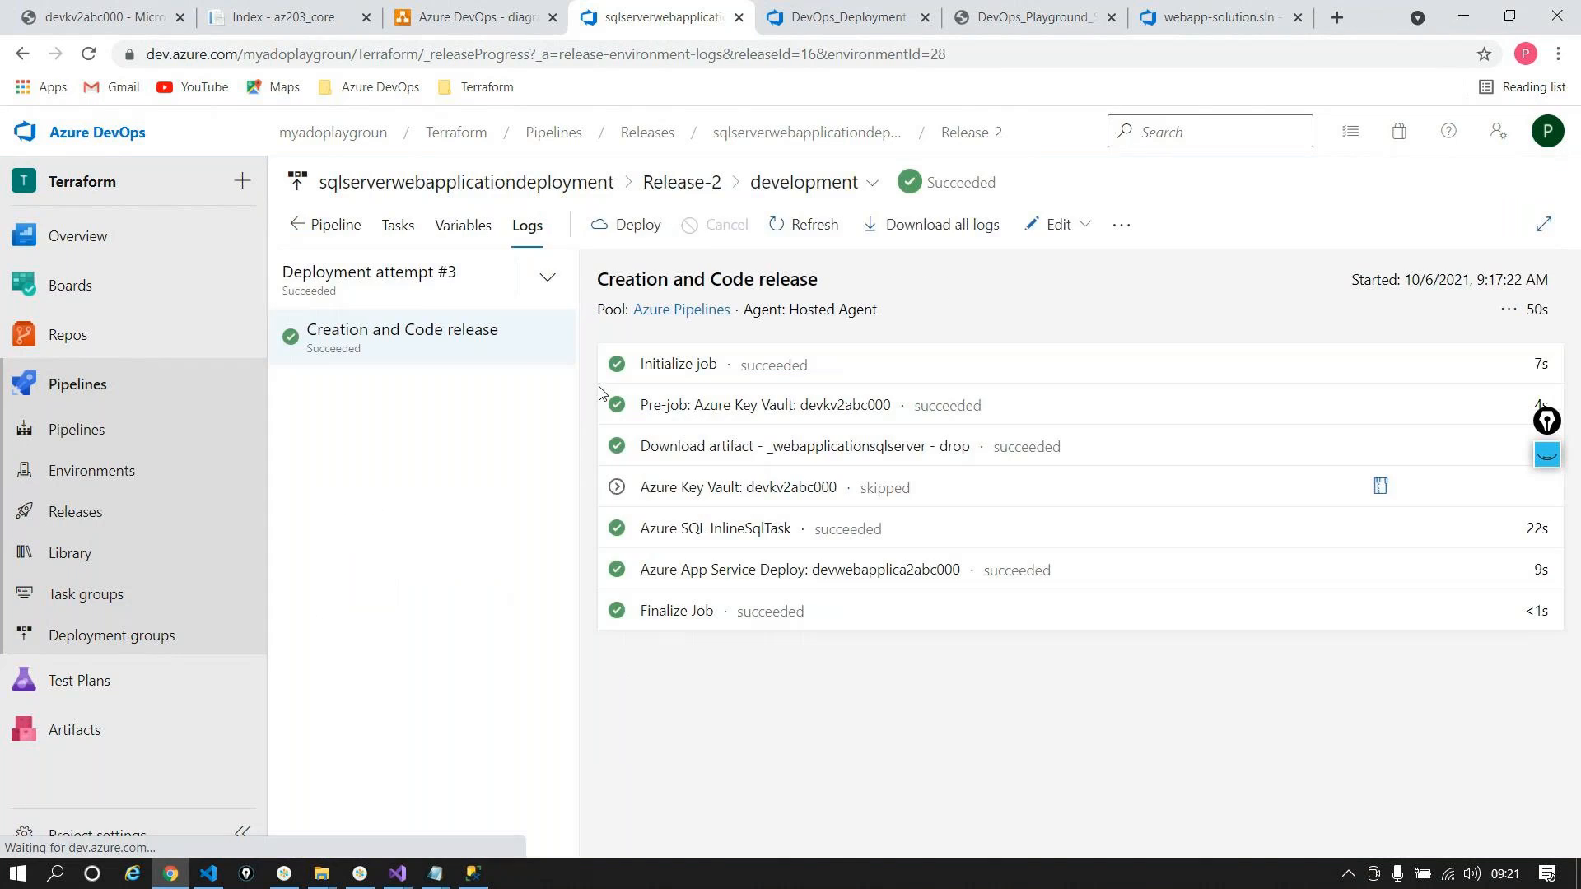
{"action": "left_click", "coordinate": [395, 244]}
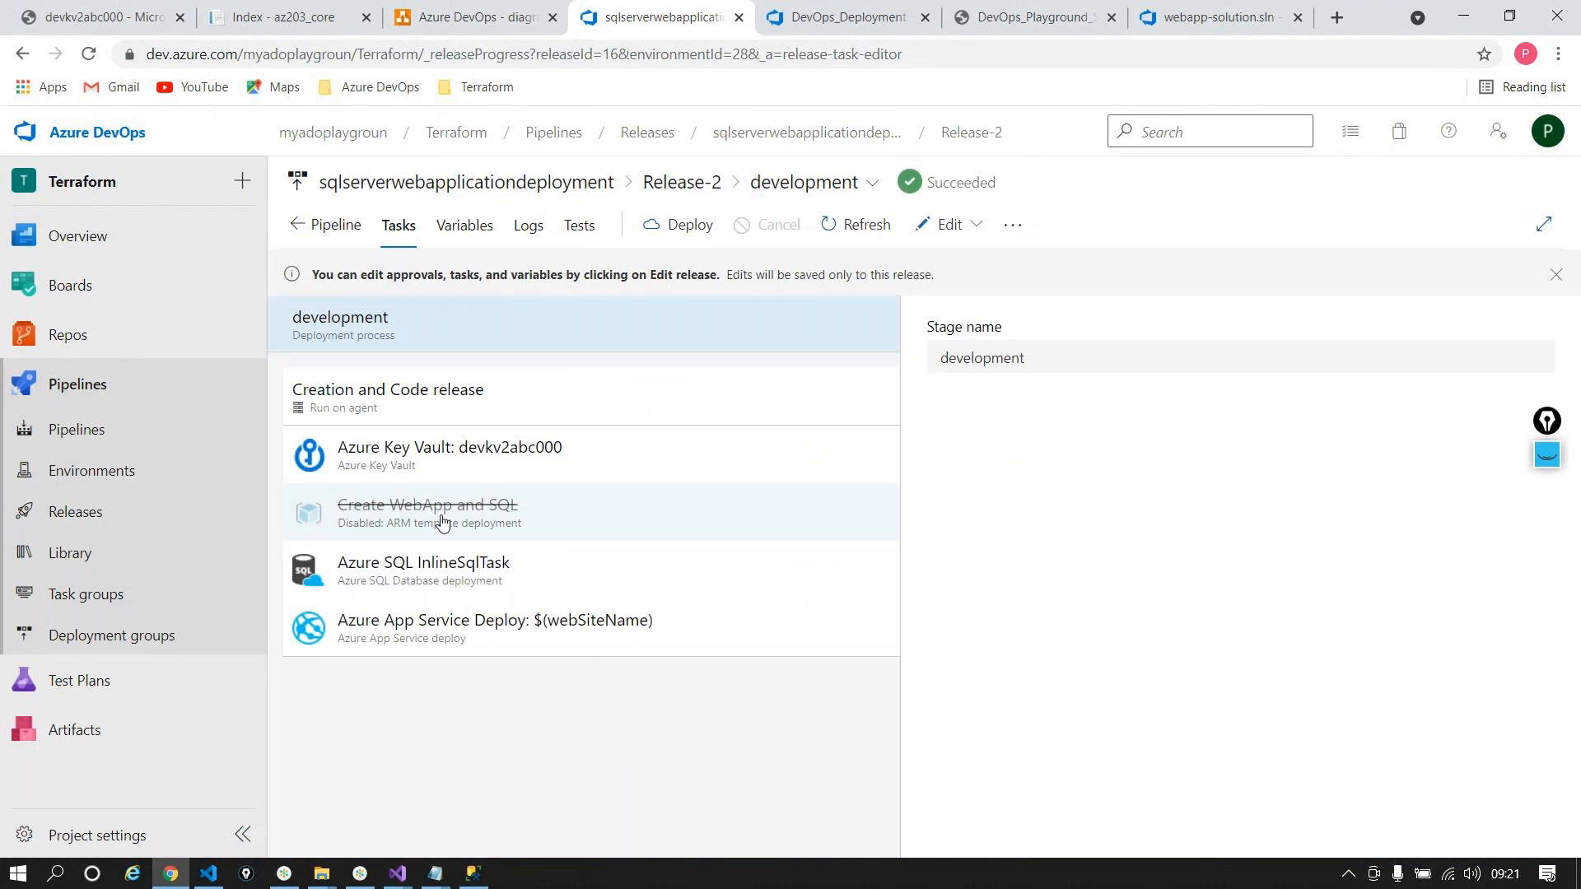
{"action": "left_click", "coordinate": [437, 512]}
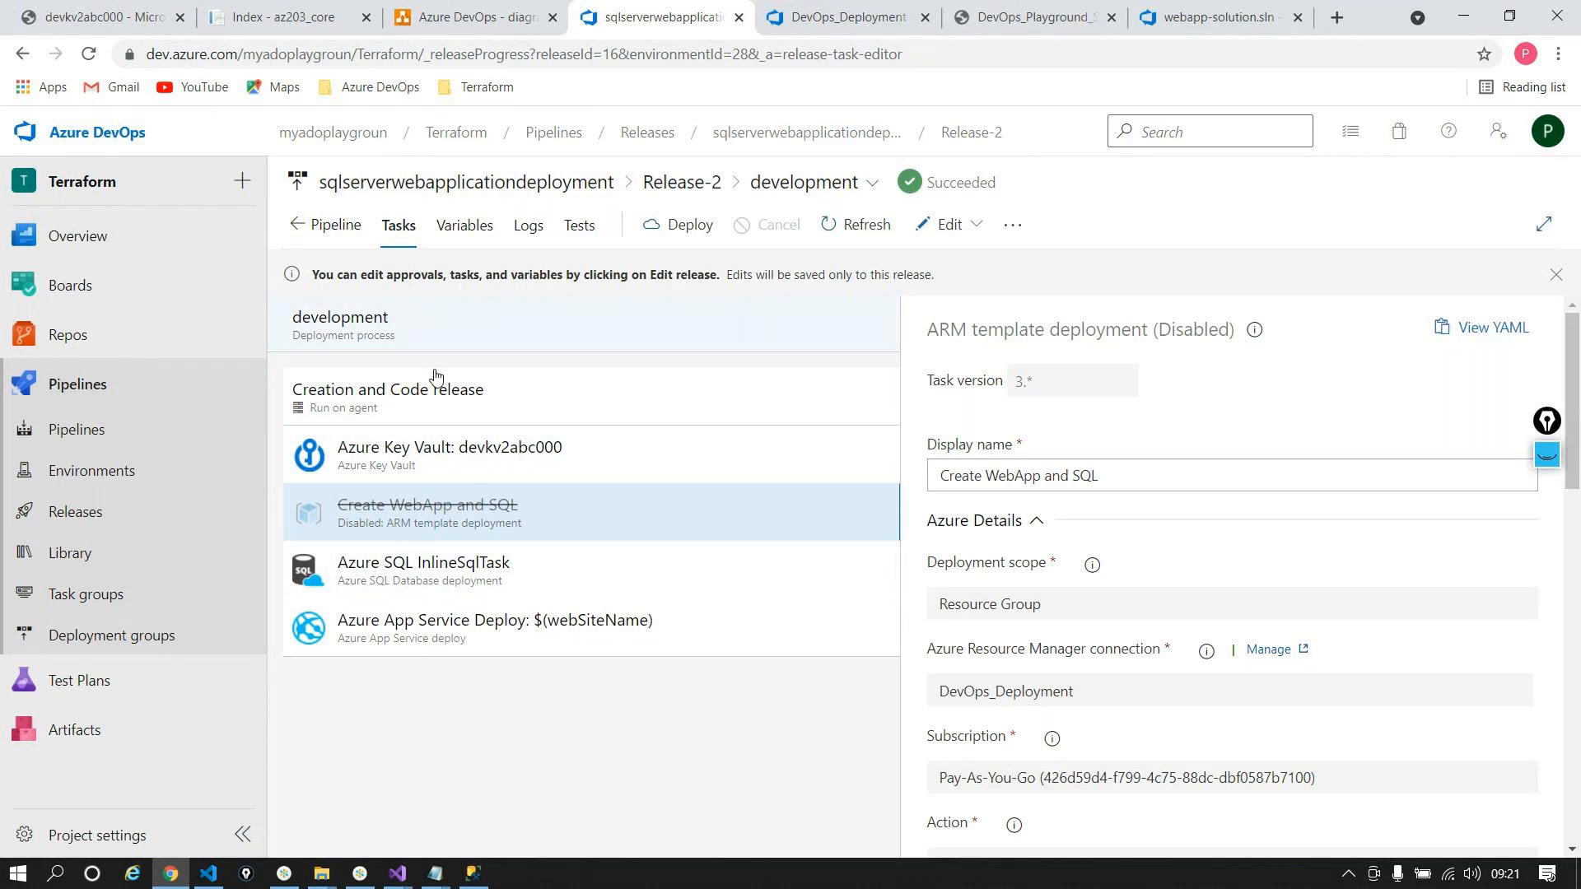
{"action": "left_click", "coordinate": [341, 233]}
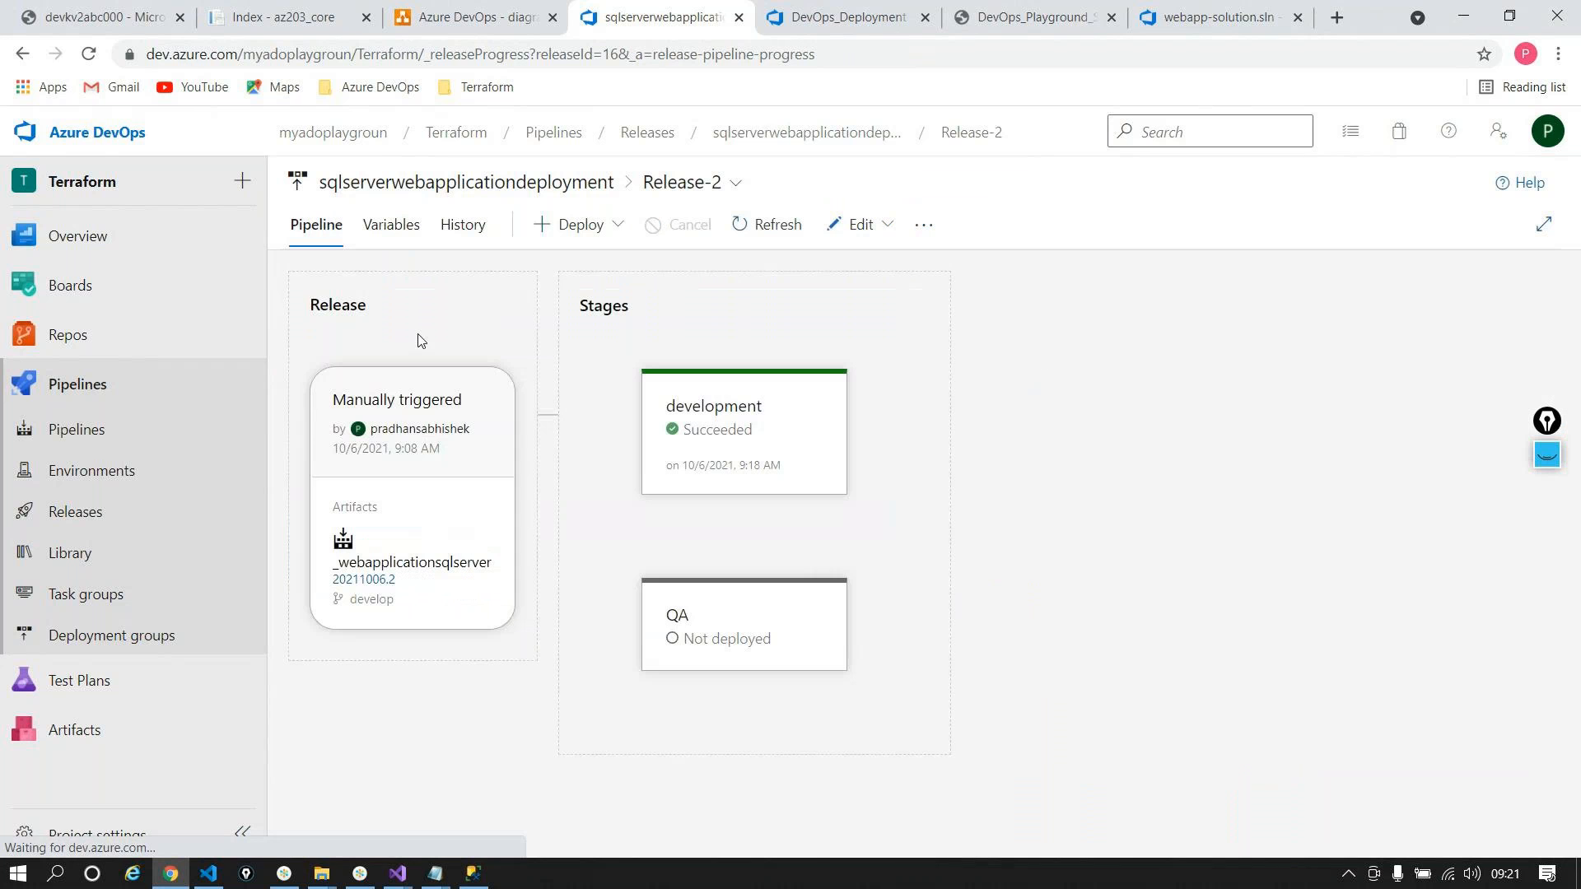
{"action": "left_click", "coordinate": [794, 693]}
{"action": "left_click", "coordinate": [405, 235]}
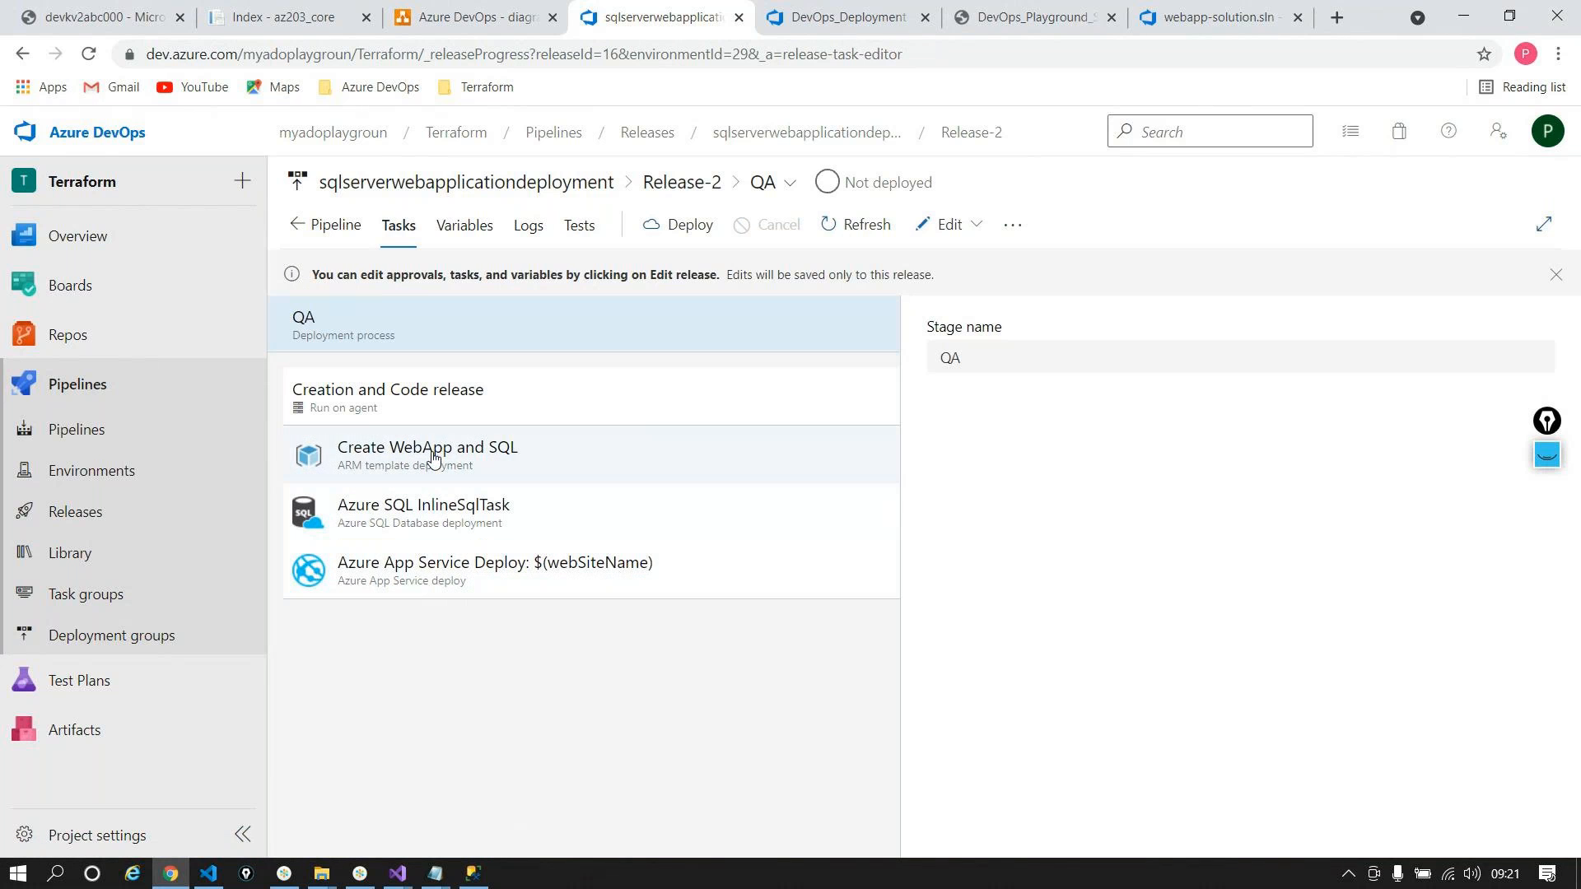
{"action": "left_click", "coordinate": [460, 451]}
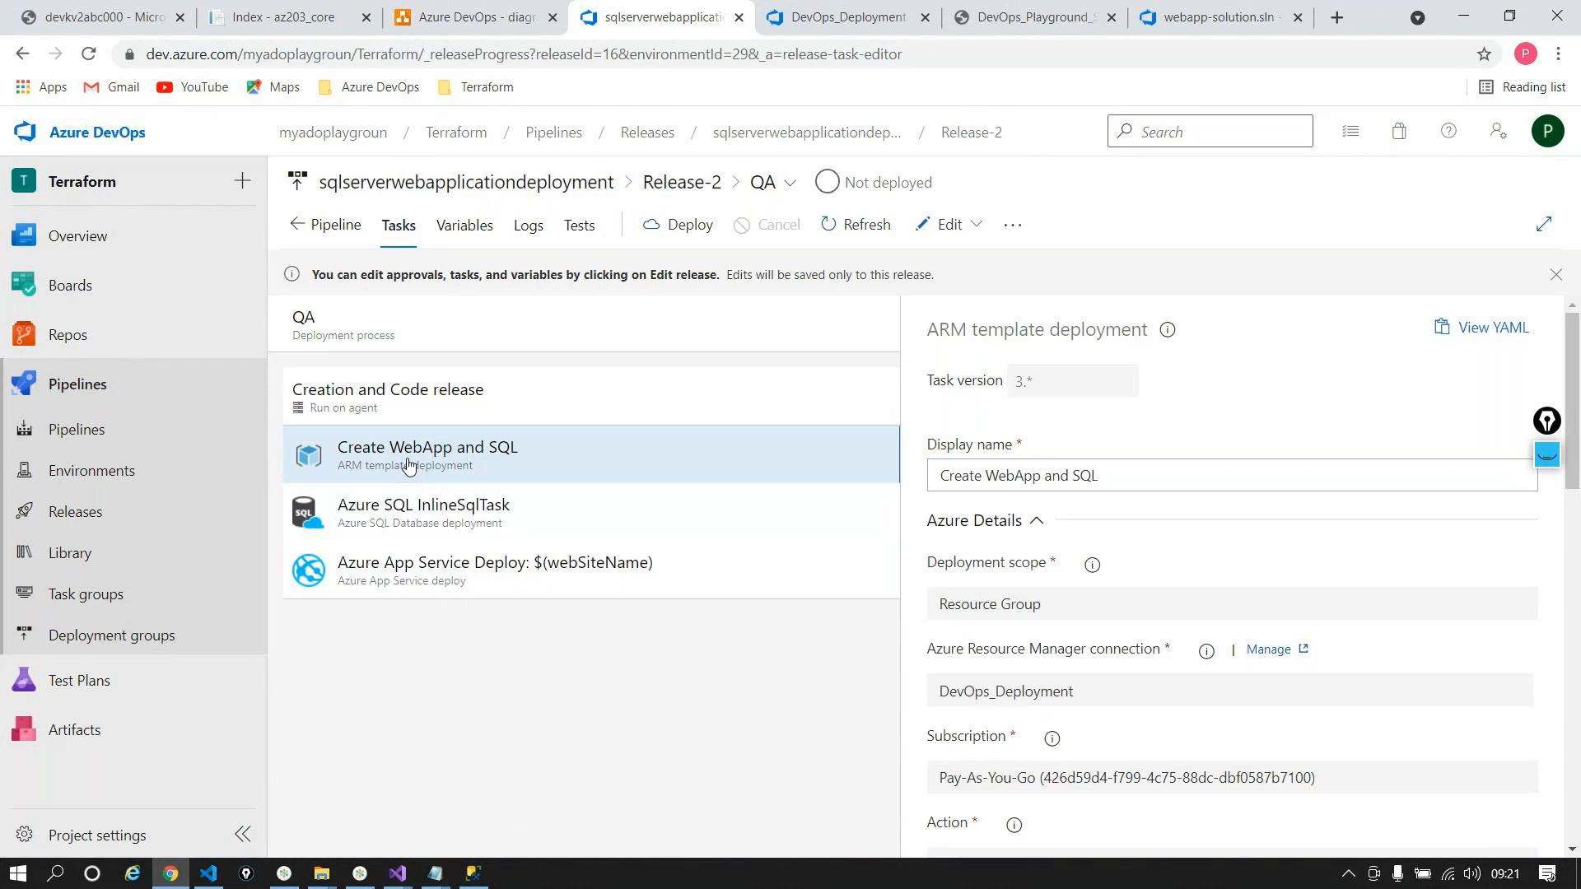
{"action": "left_click", "coordinate": [347, 230]}
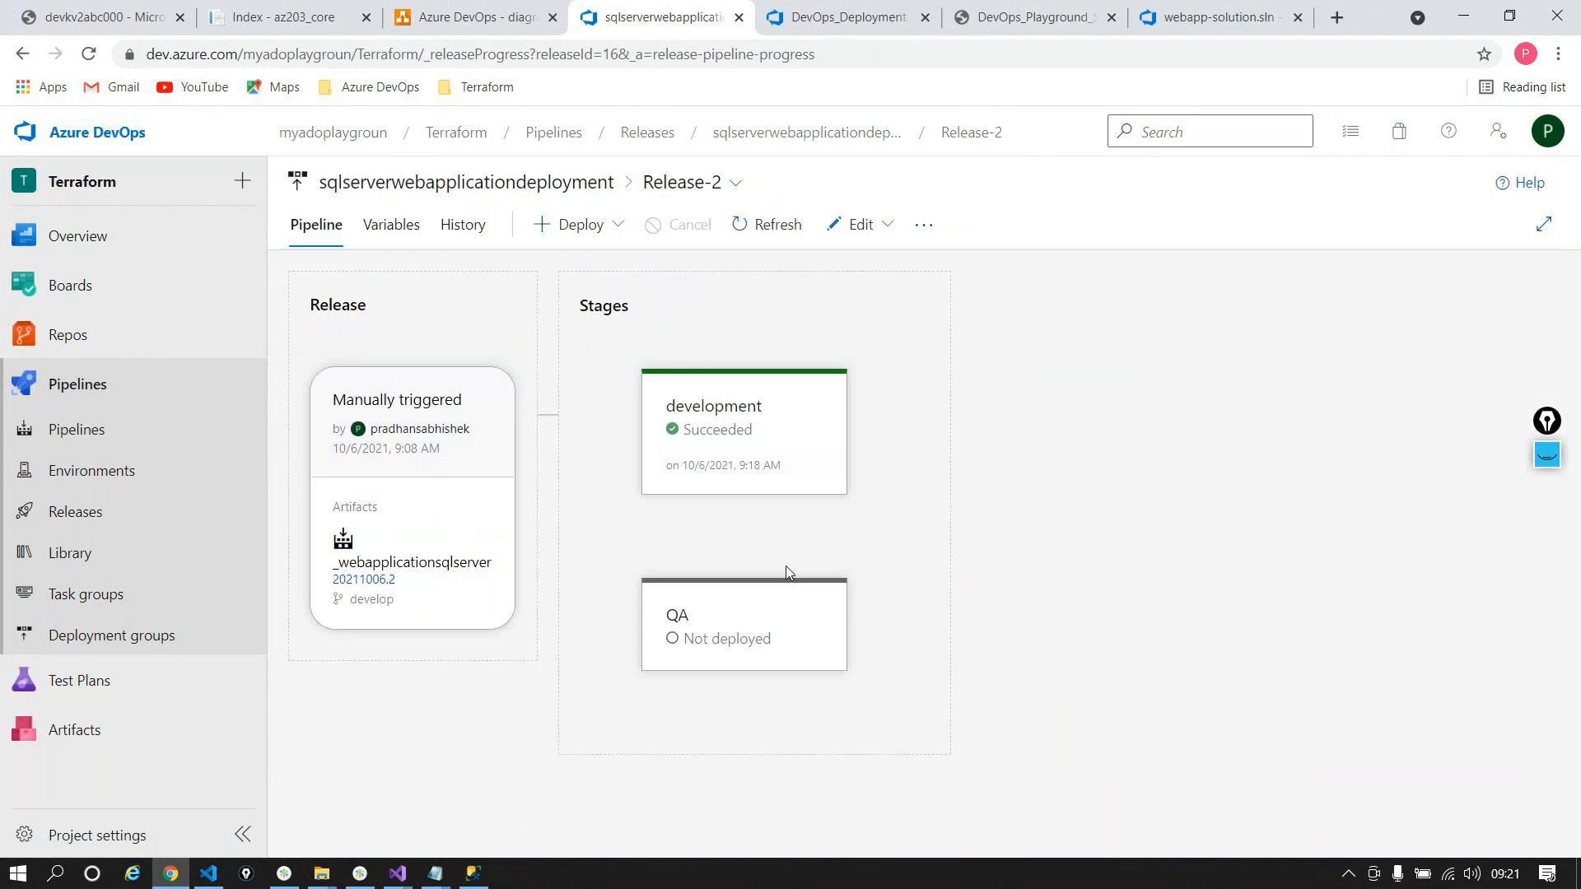
Step: Open the pipeline definition's Variables and Variable groups, with the variable library in a new tab
{"action": "mouse_move", "coordinate": [807, 505]}
{"action": "left_click", "coordinate": [380, 238]}
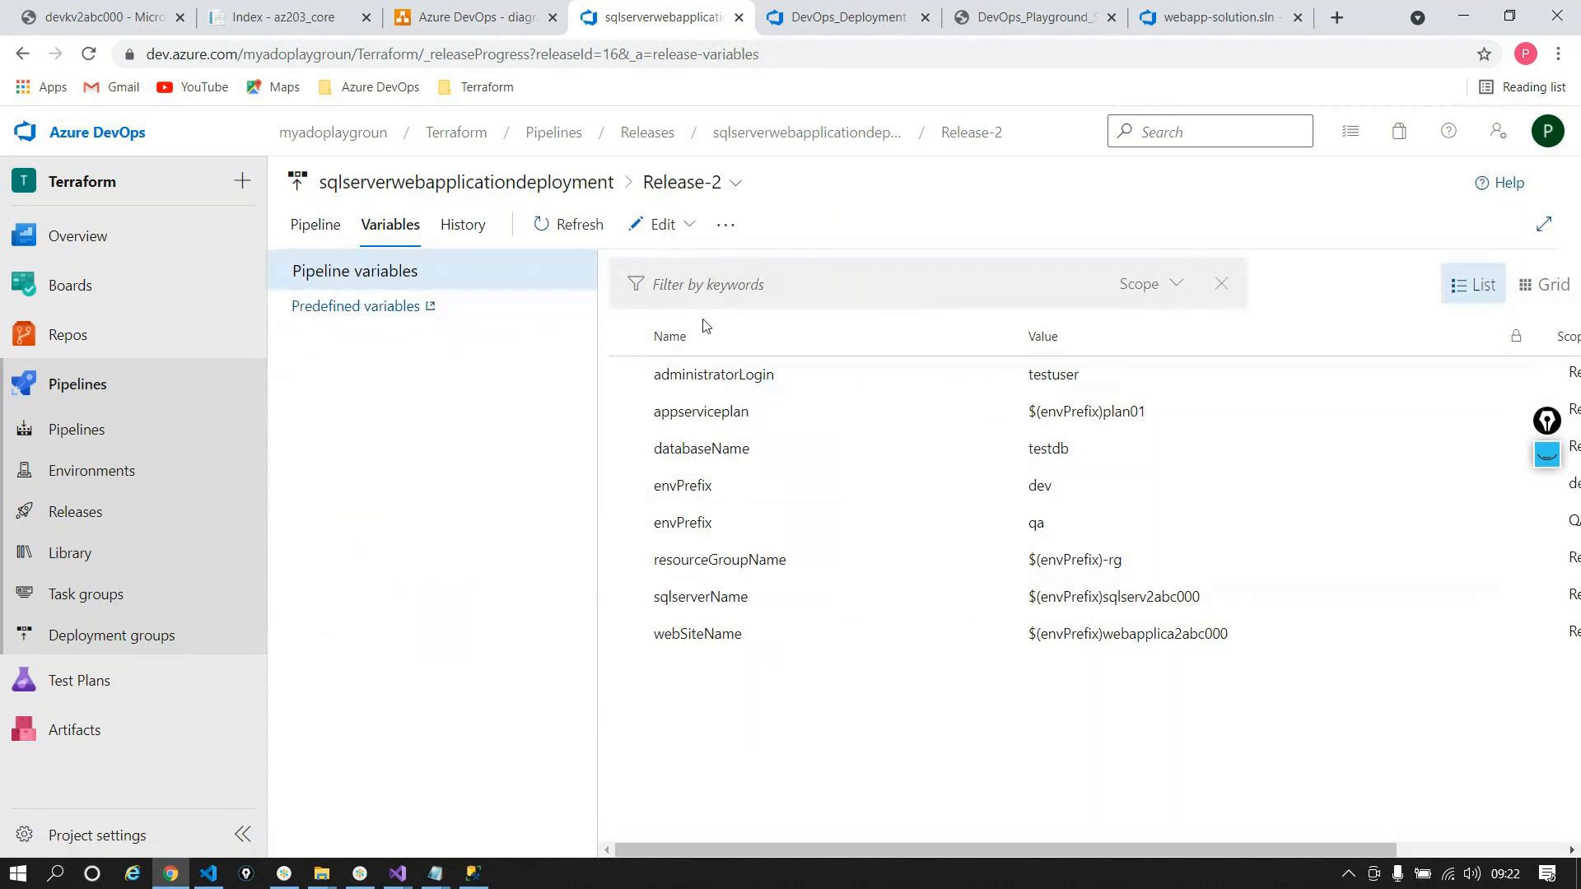
{"action": "left_click", "coordinate": [663, 224]}
{"action": "left_click", "coordinate": [671, 262]}
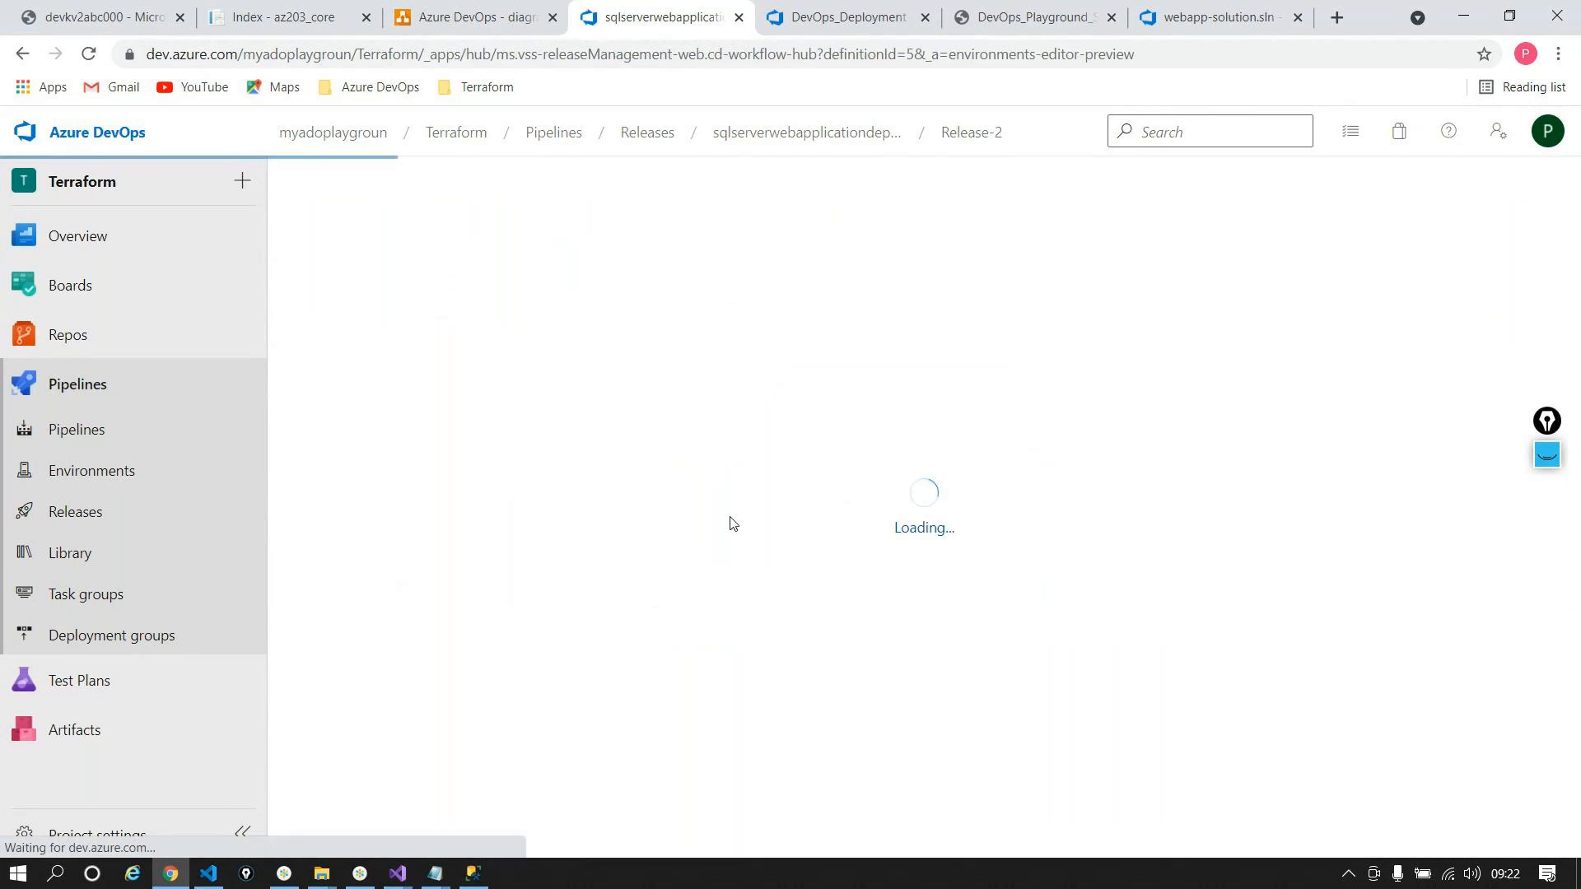
{"action": "middle_click", "coordinate": [106, 558]}
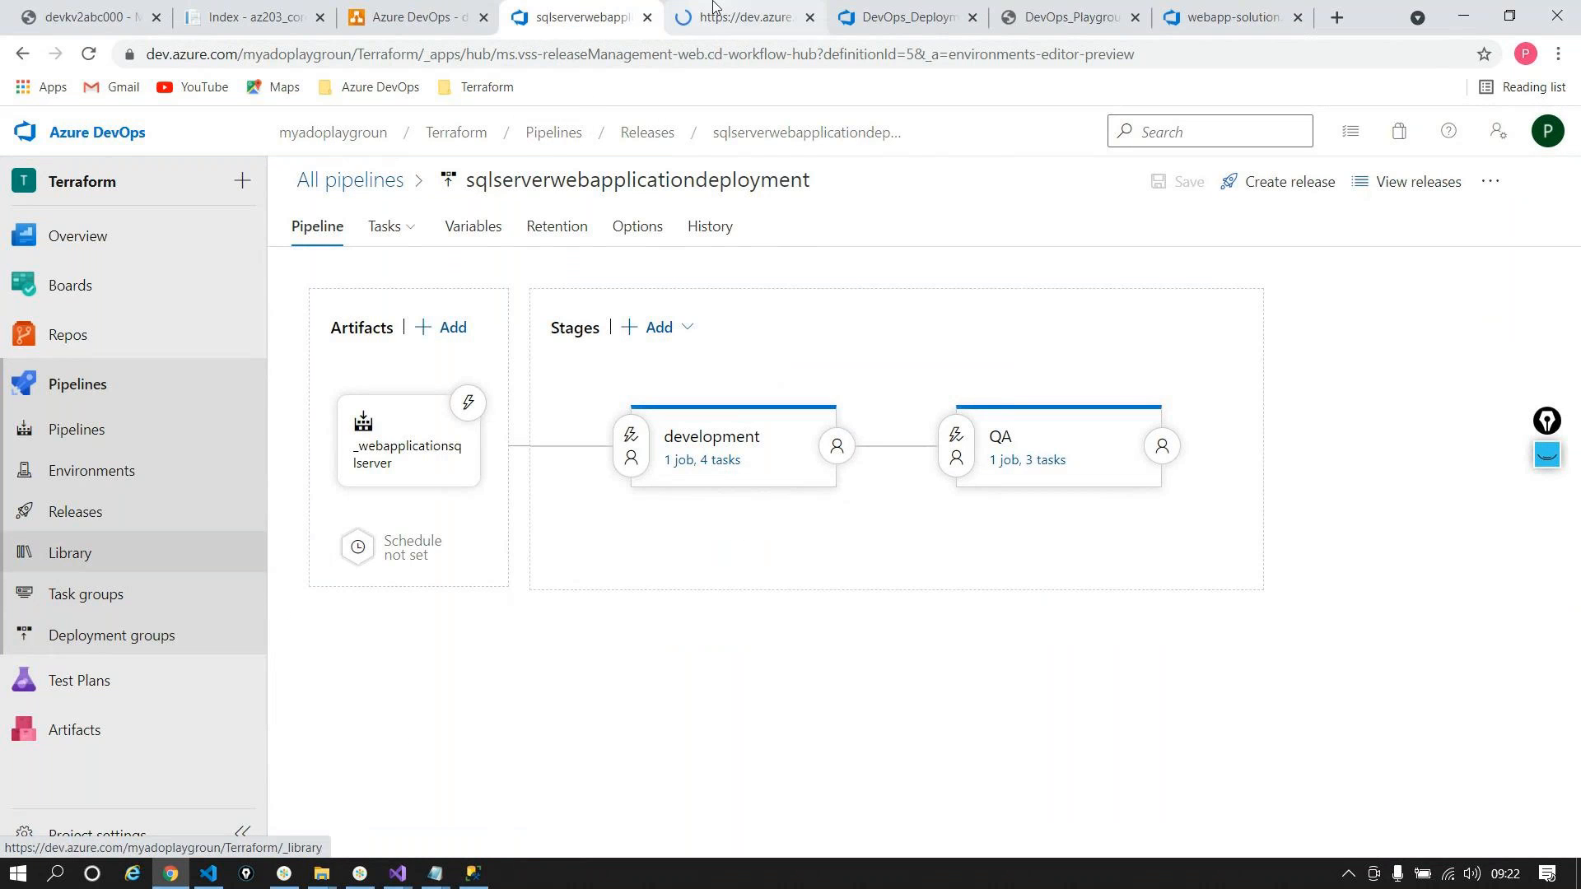
{"action": "left_click", "coordinate": [482, 224]}
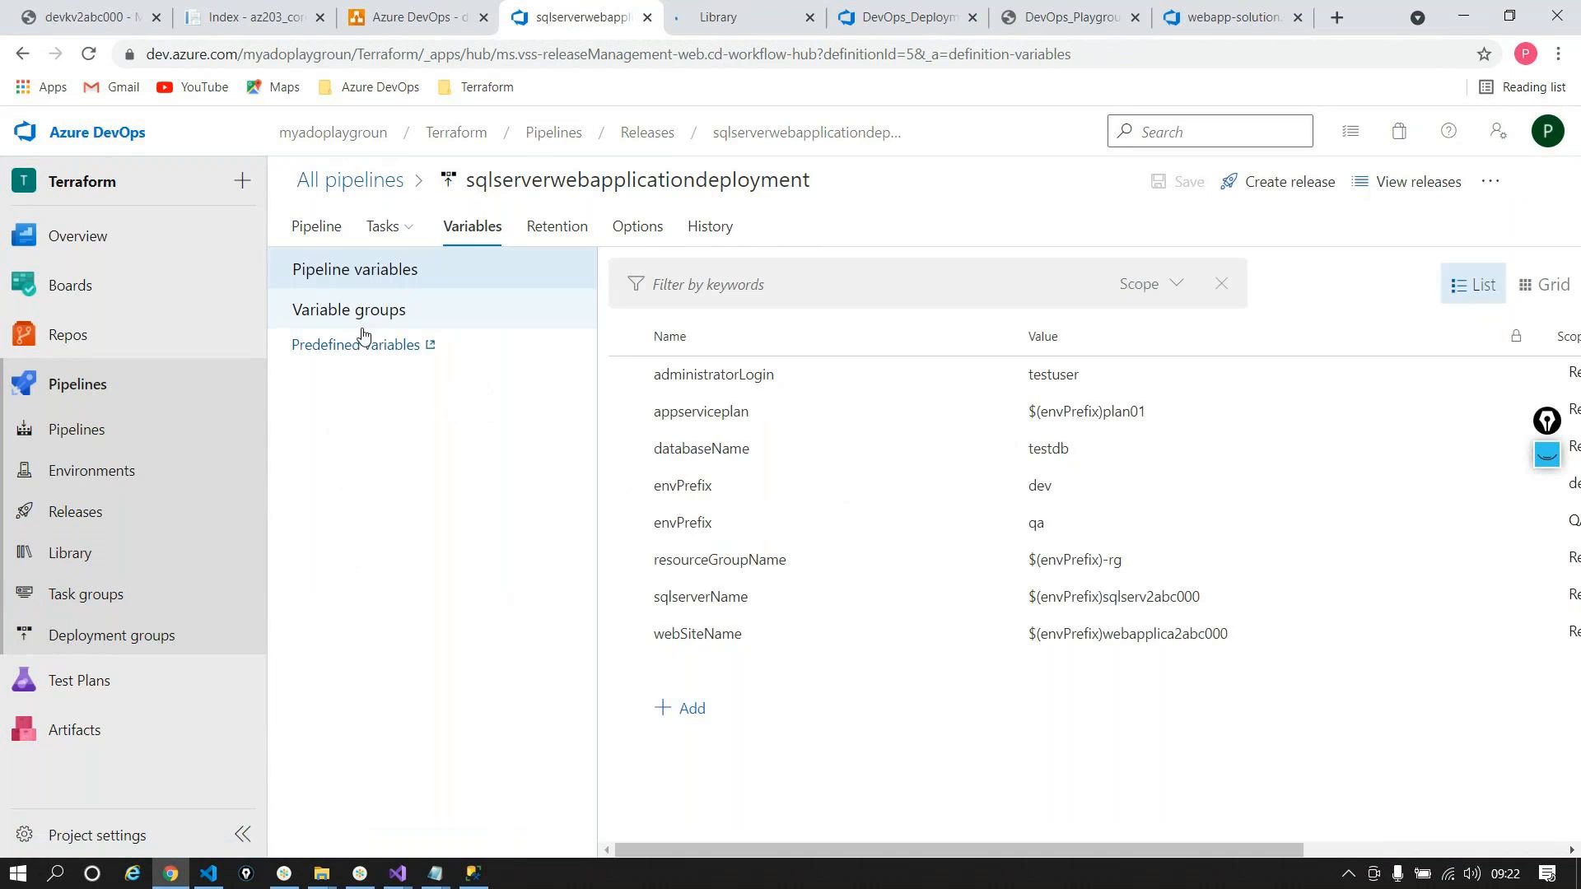
{"action": "left_click", "coordinate": [363, 328]}
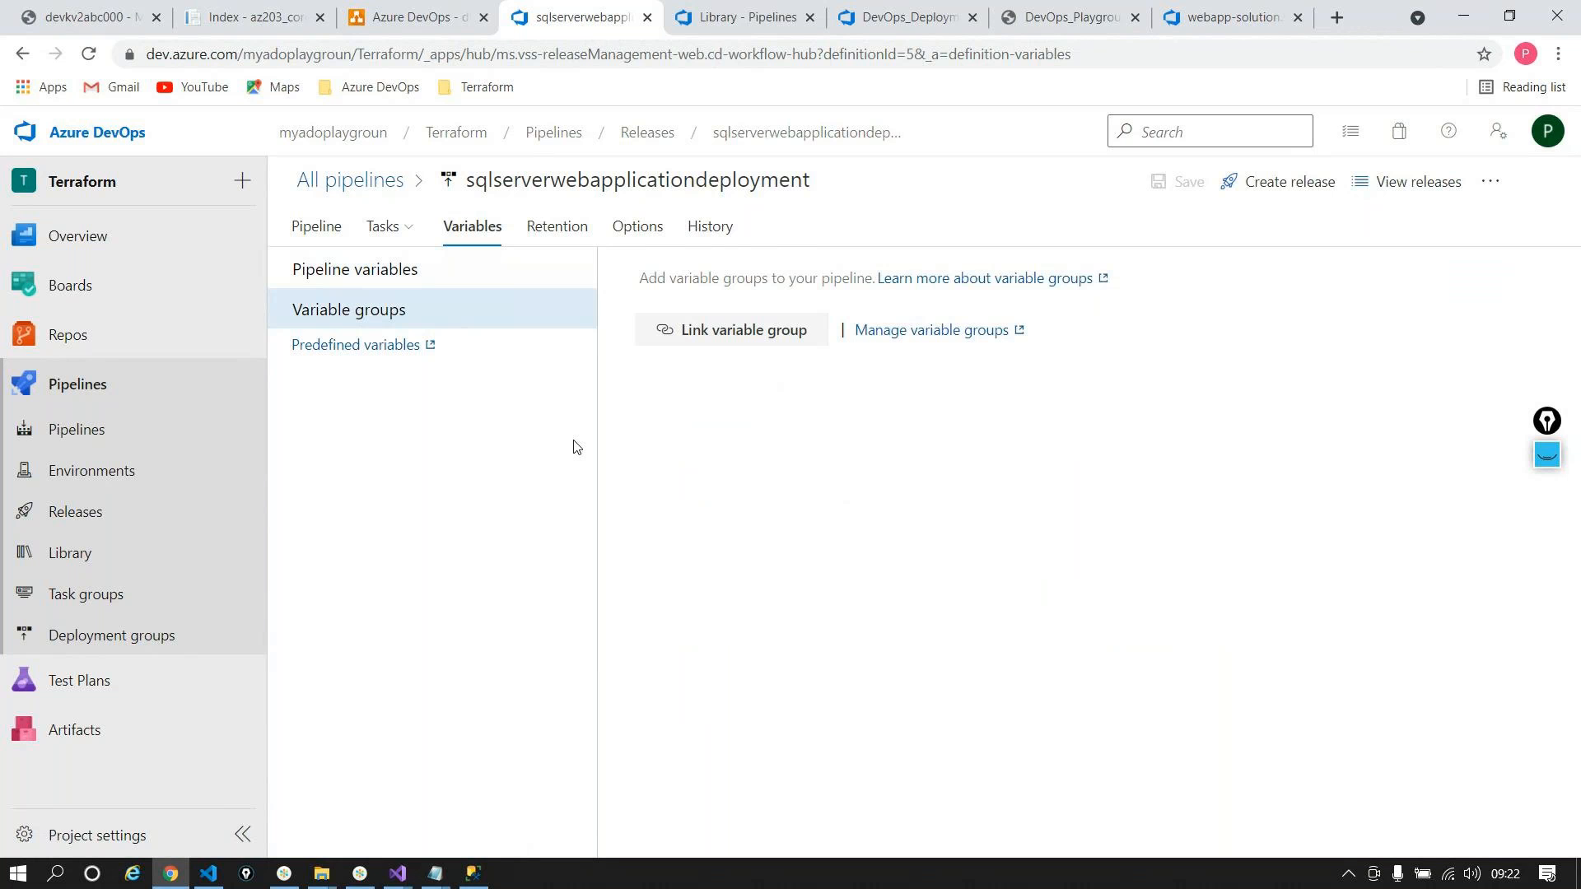
Step: Read the Classic variable group creation steps in Microsoft Docs, then return to Azure DevOps
{"action": "left_click", "coordinate": [890, 278]}
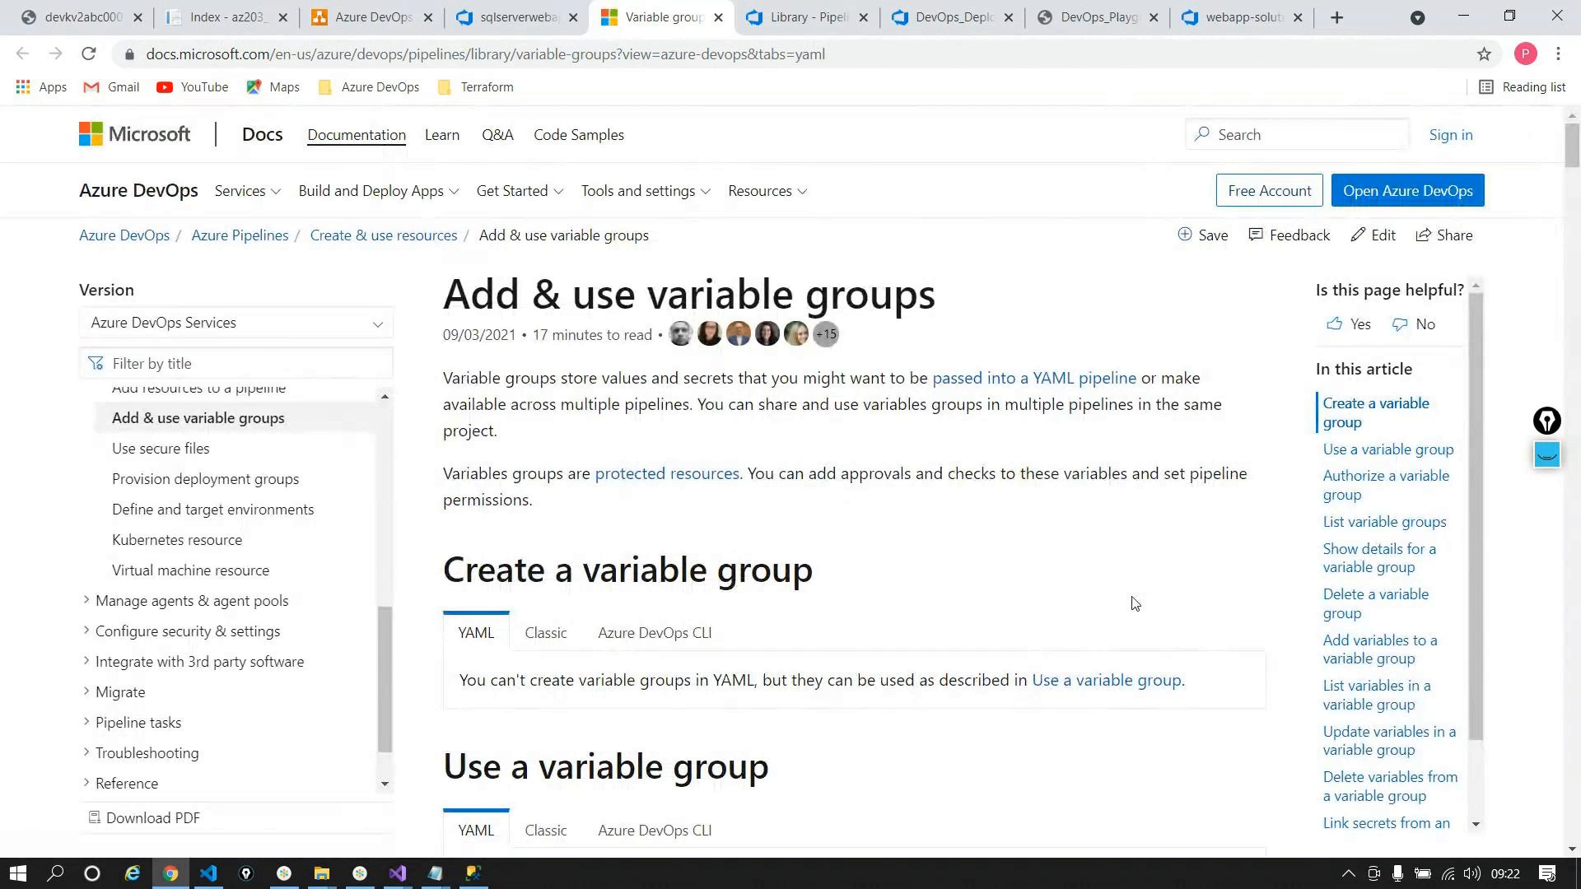
{"action": "scroll", "coordinate": [494, 550], "scroll_direction": "down", "scroll_amount": 1}
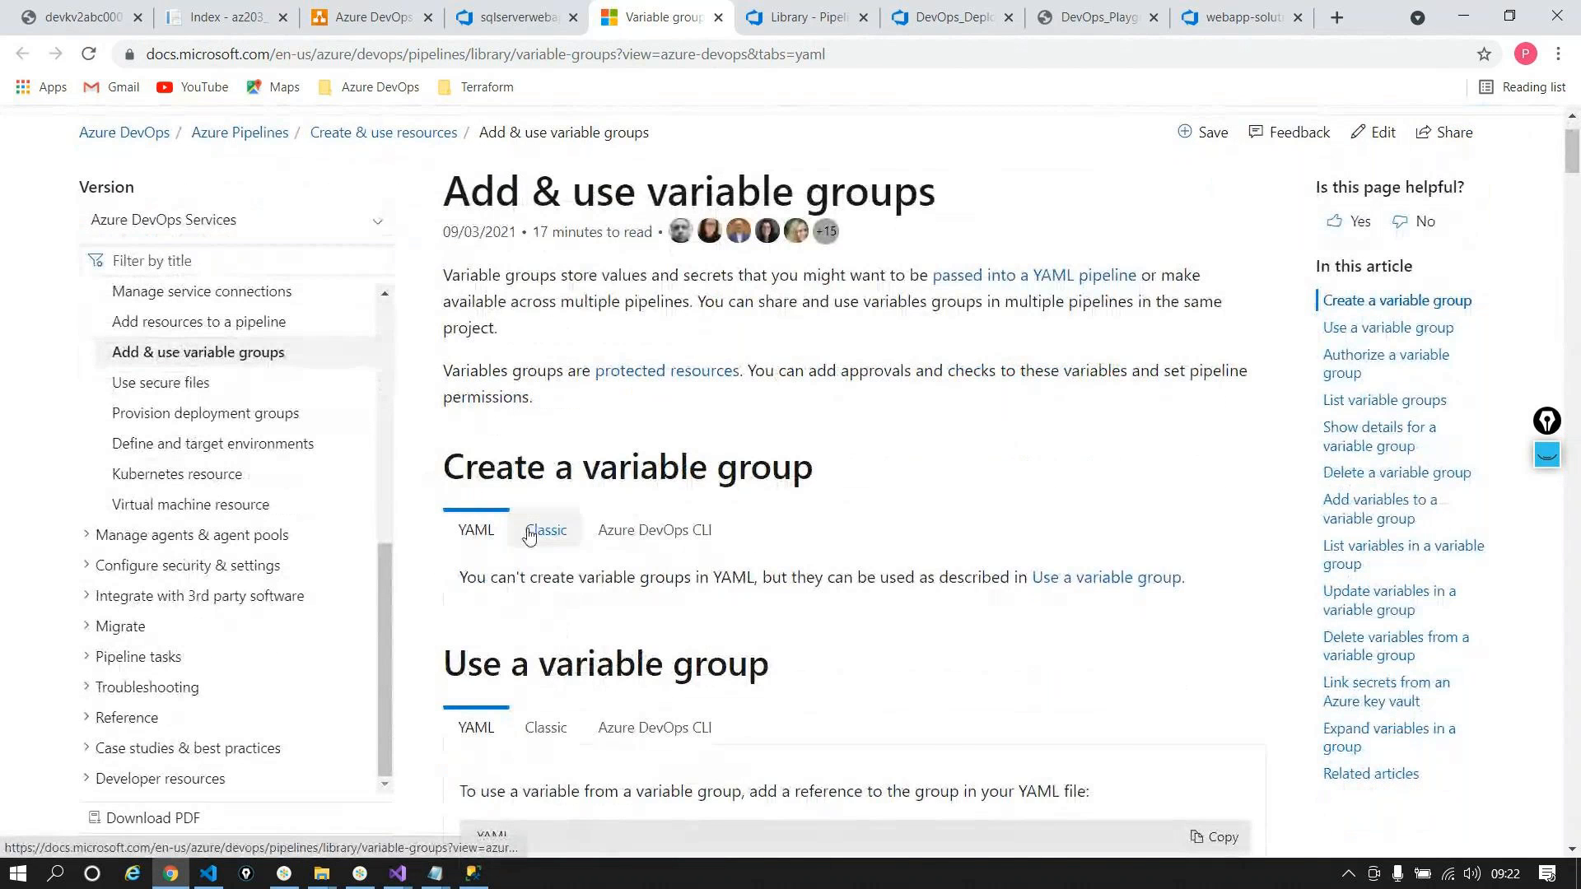
{"action": "left_click", "coordinate": [546, 529]}
{"action": "scroll", "coordinate": [945, 544], "scroll_direction": "down", "scroll_amount": 4}
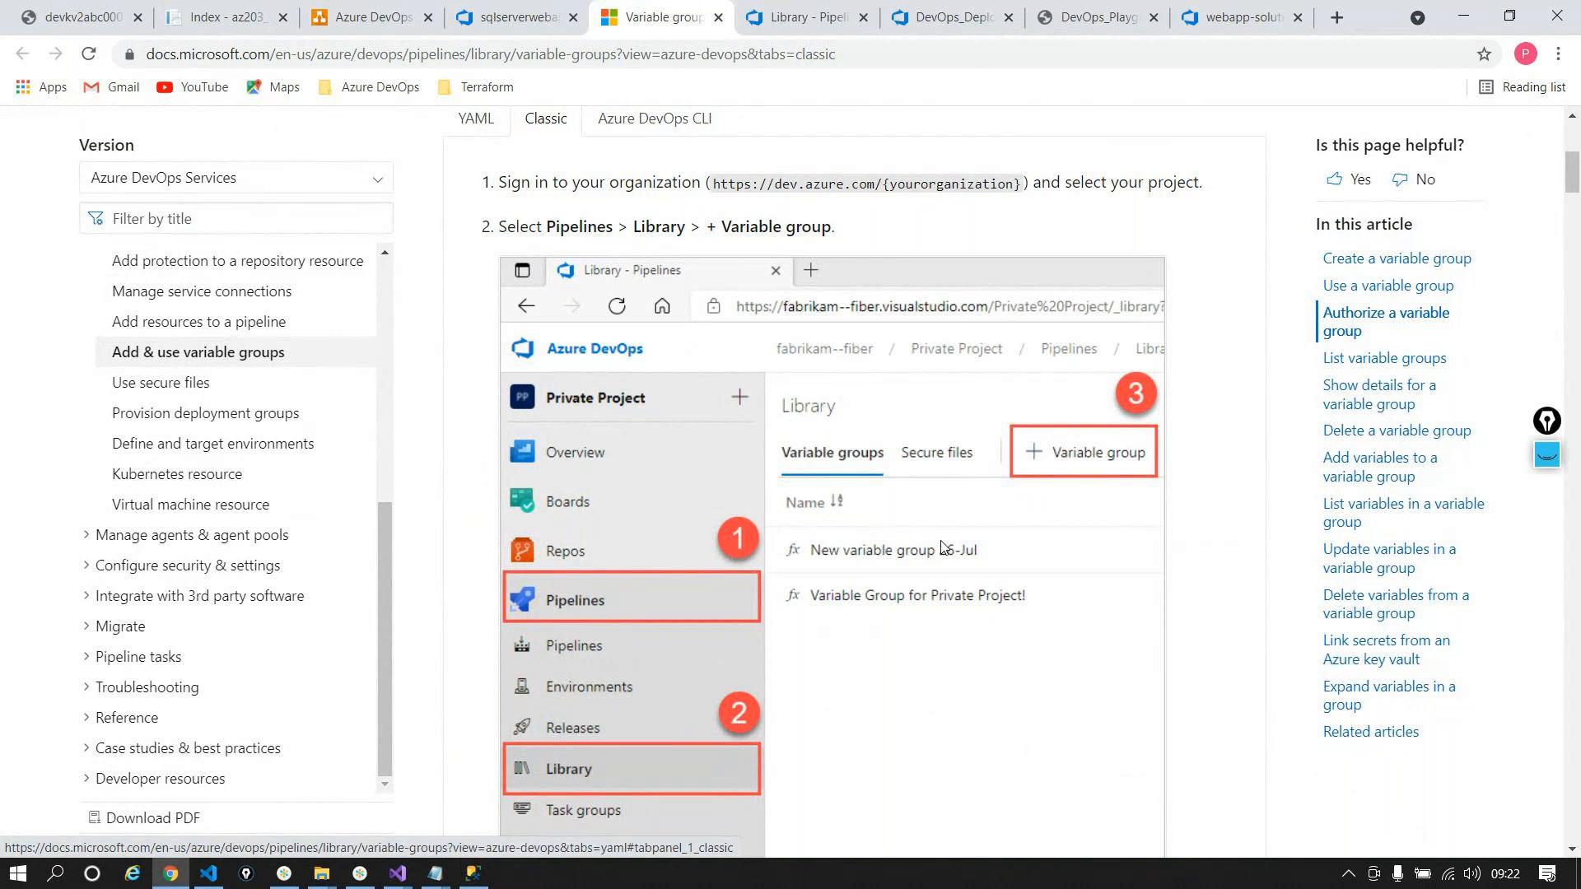
{"action": "scroll", "coordinate": [945, 548], "scroll_direction": "down", "scroll_amount": 1}
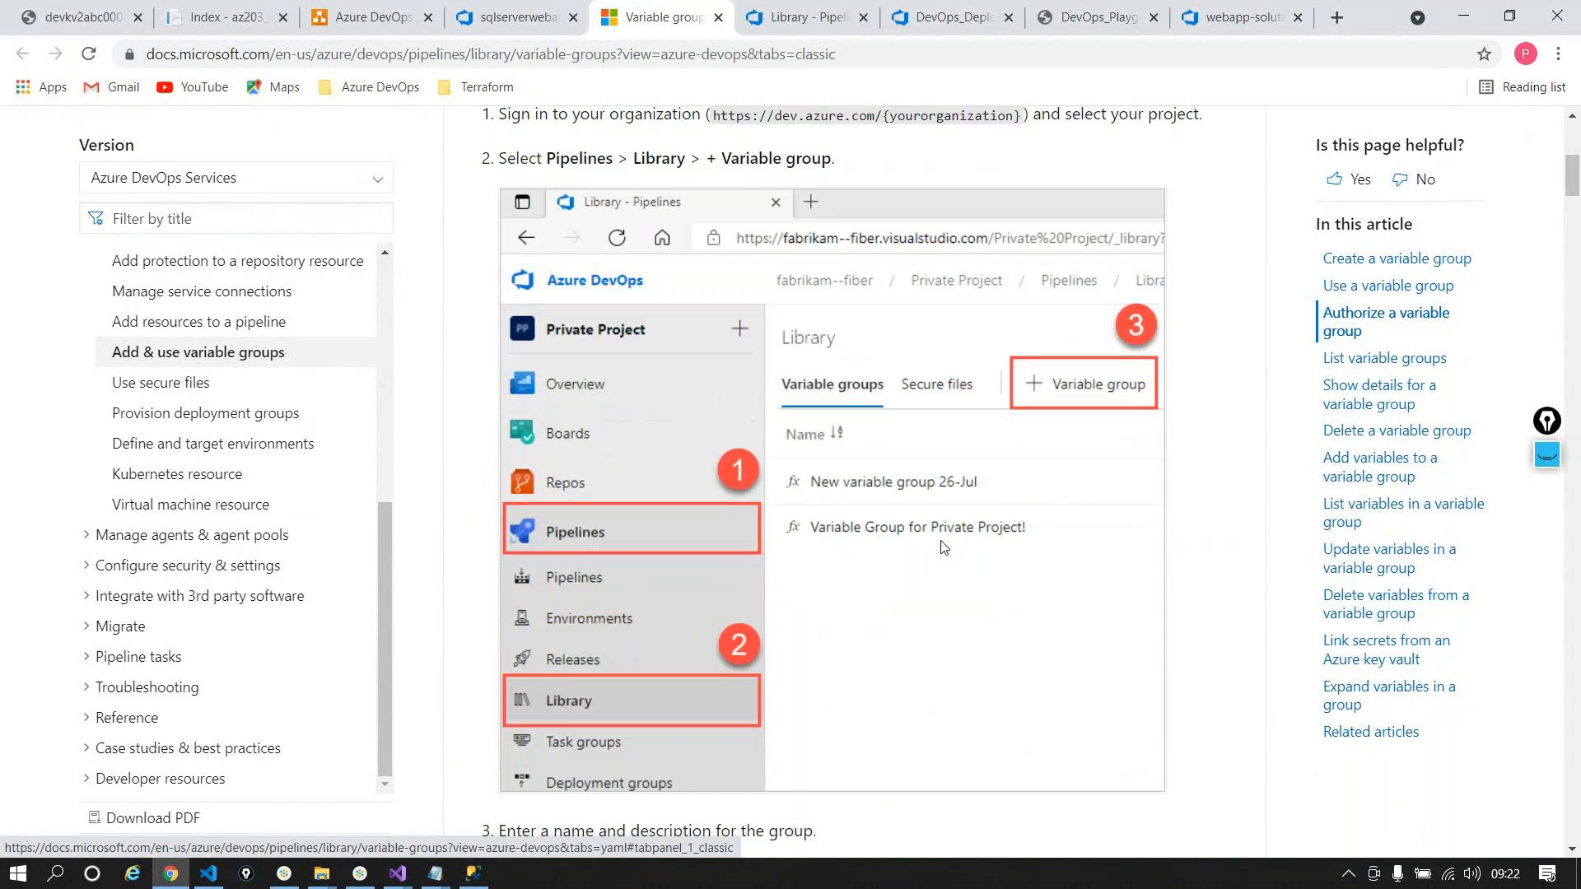
{"action": "scroll", "coordinate": [944, 547], "scroll_direction": "down", "scroll_amount": 7}
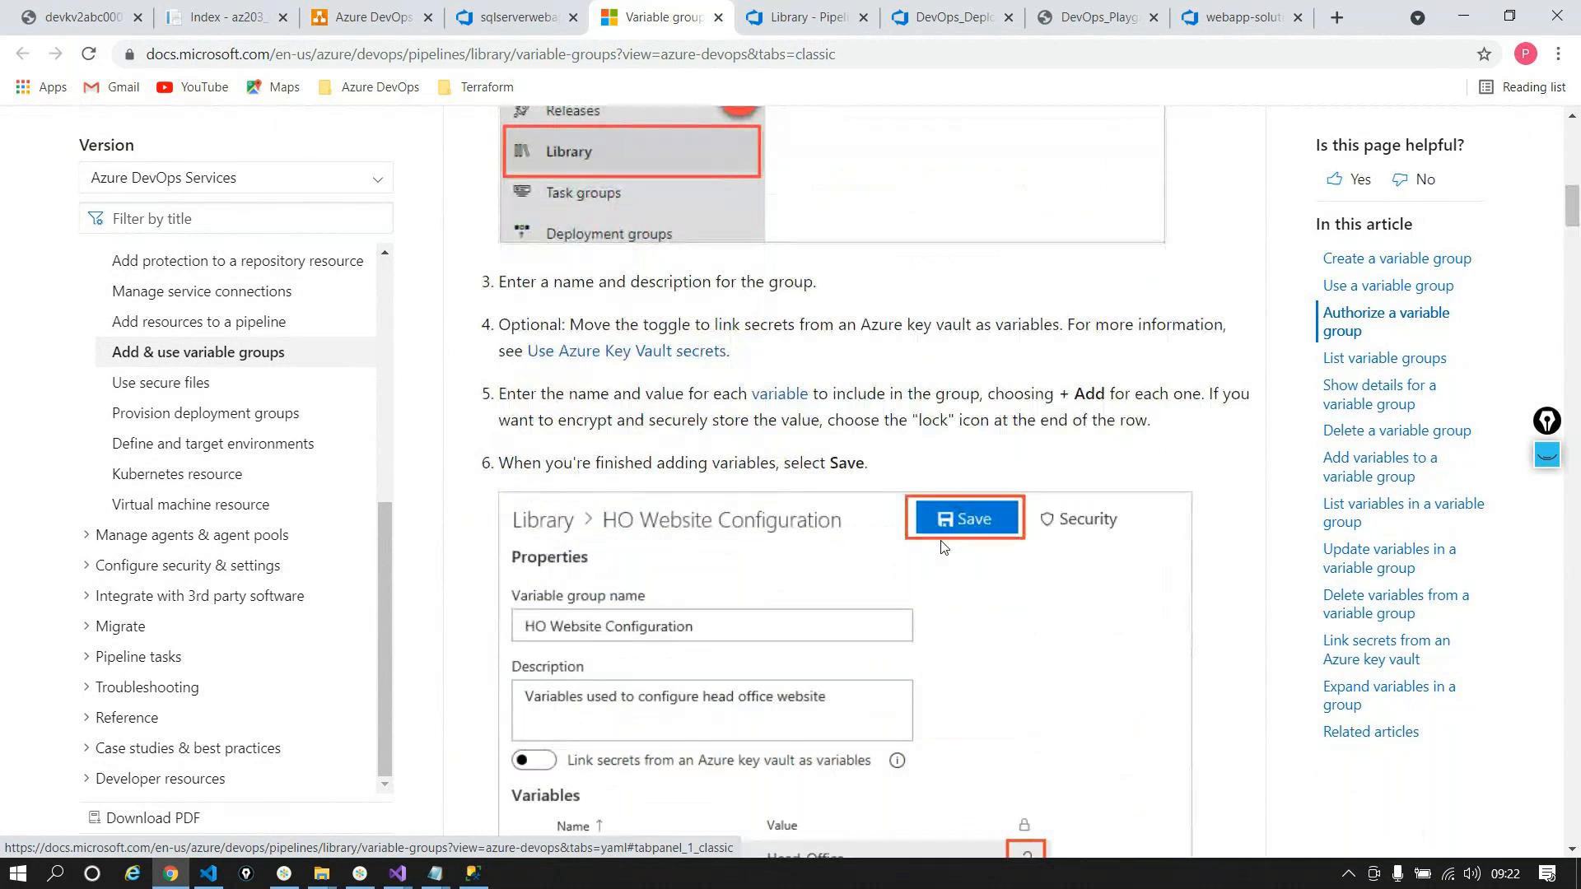
{"action": "scroll", "coordinate": [944, 547], "scroll_direction": "down", "scroll_amount": 1}
{"action": "scroll", "coordinate": [943, 548], "scroll_direction": "up", "scroll_amount": 12}
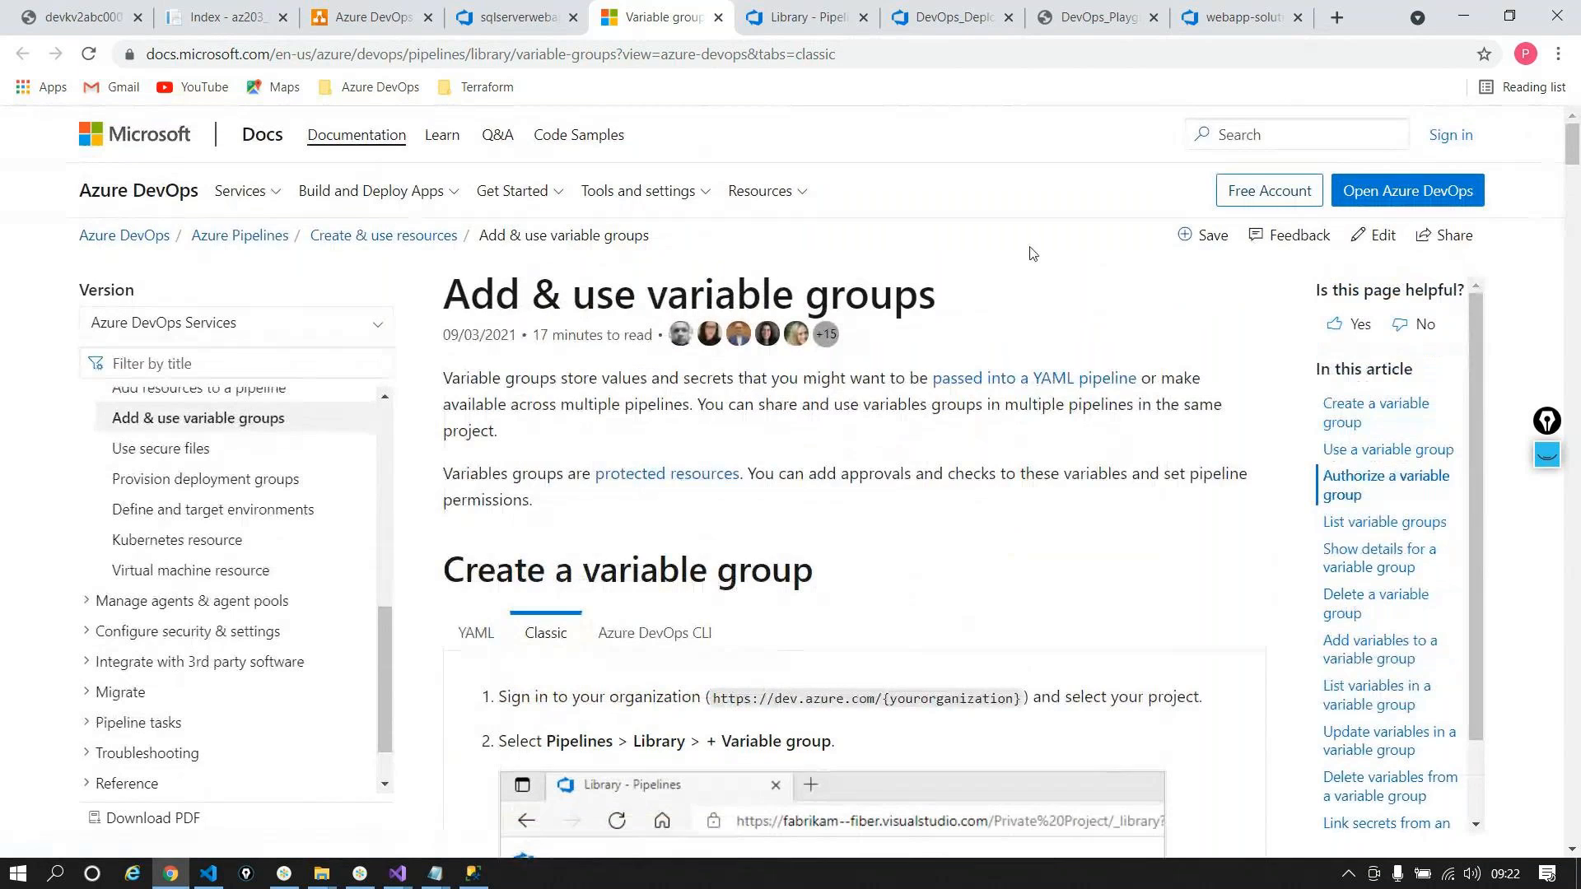
{"action": "left_click", "coordinate": [514, 16]}
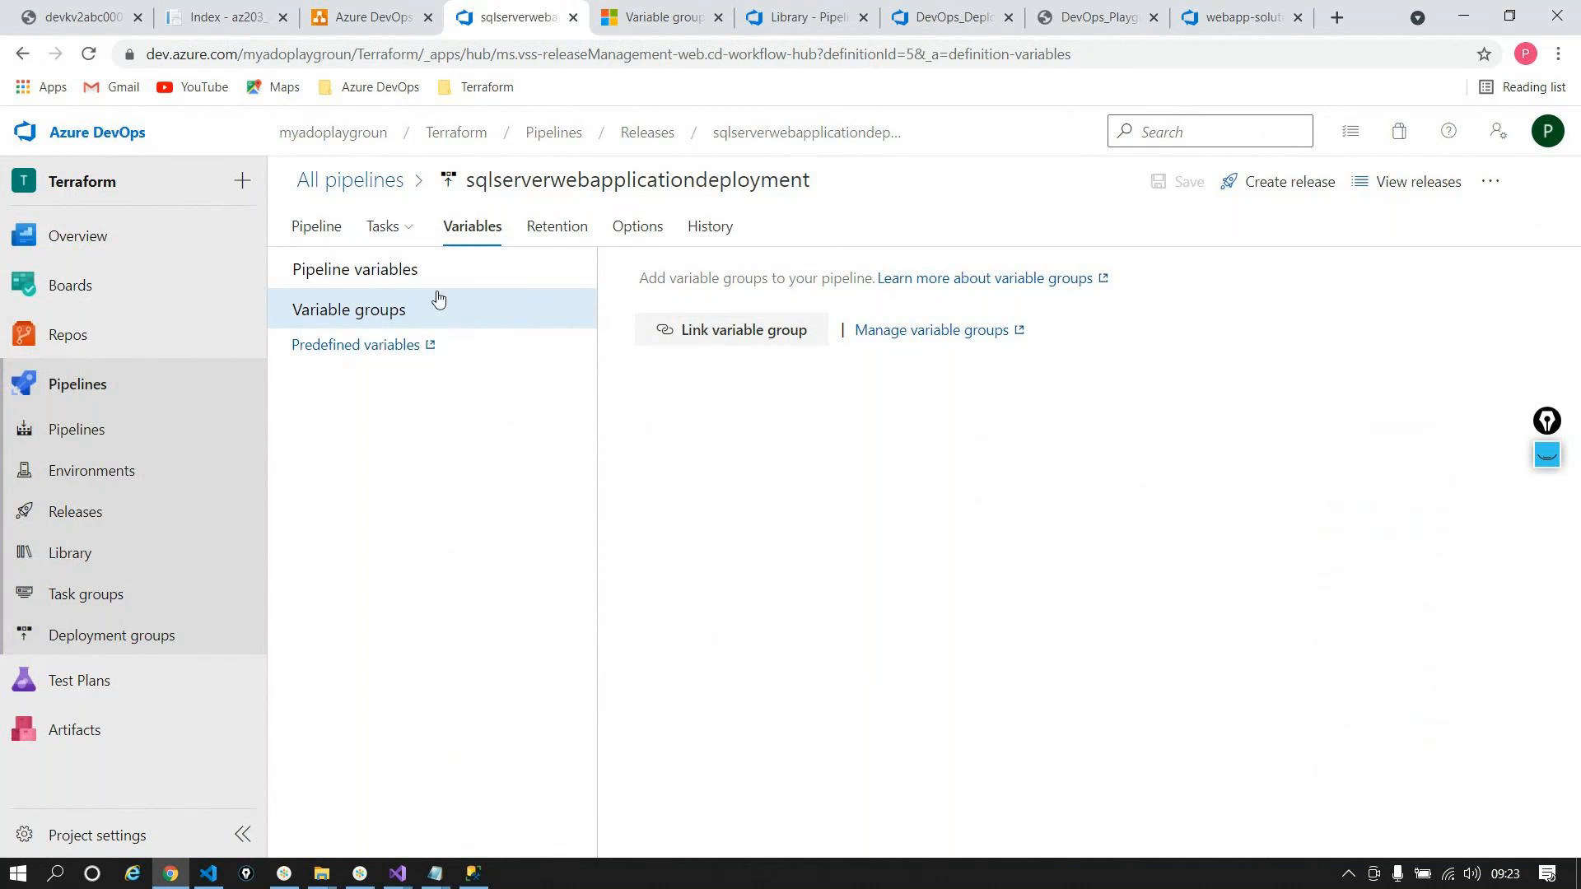
Step: Review the development stage's Key Vault, ARM, SQL and App Service deploy tasks, then go to Visual Studio
{"action": "left_click", "coordinate": [330, 238]}
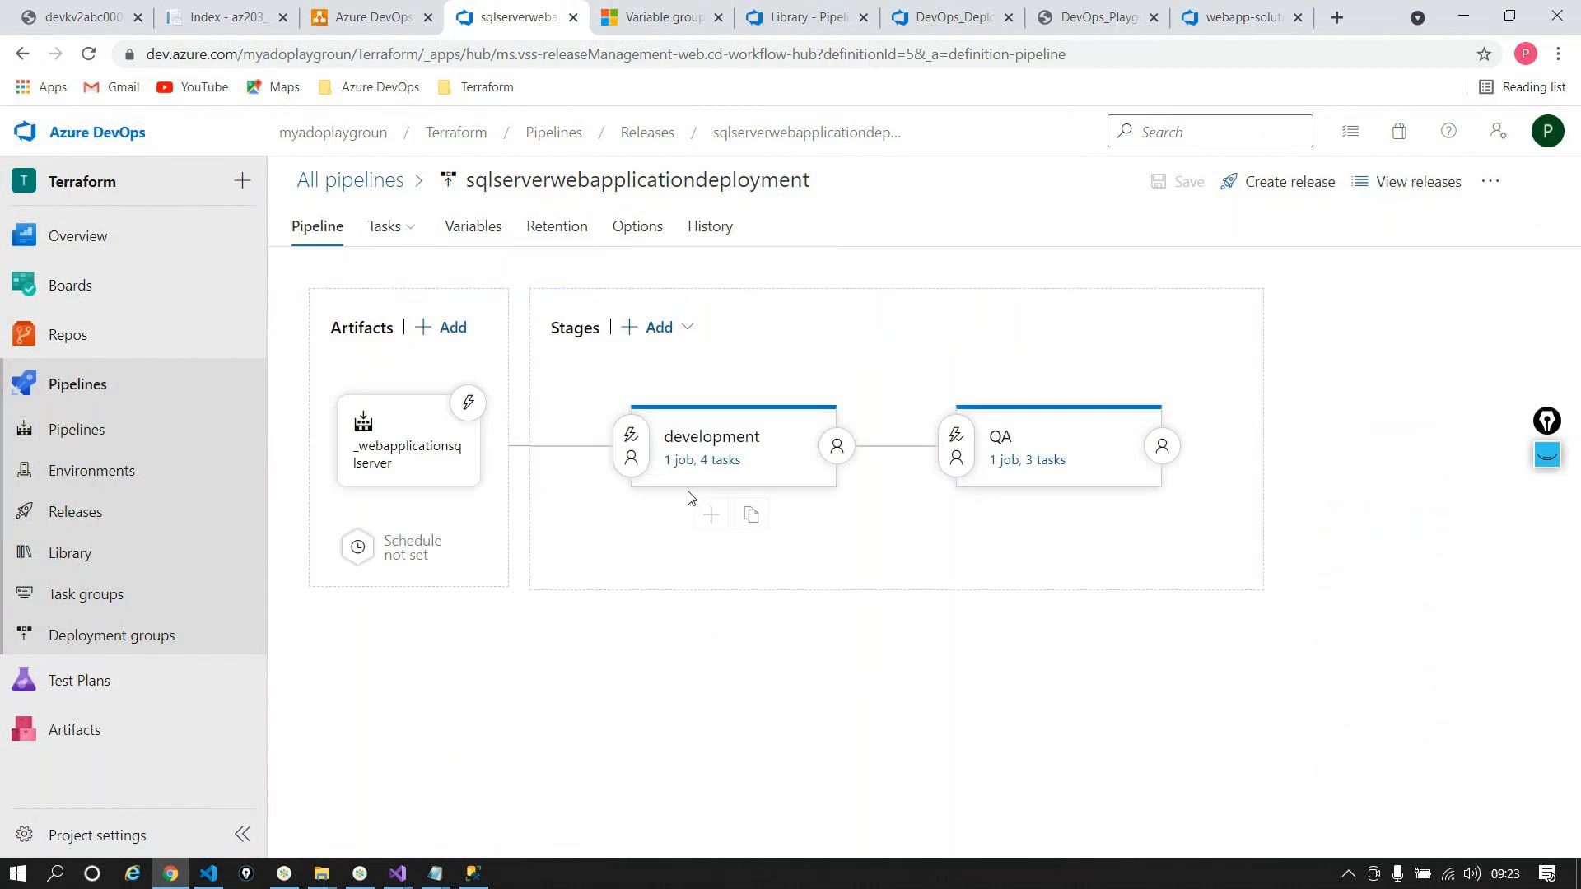
{"action": "left_click", "coordinate": [689, 466]}
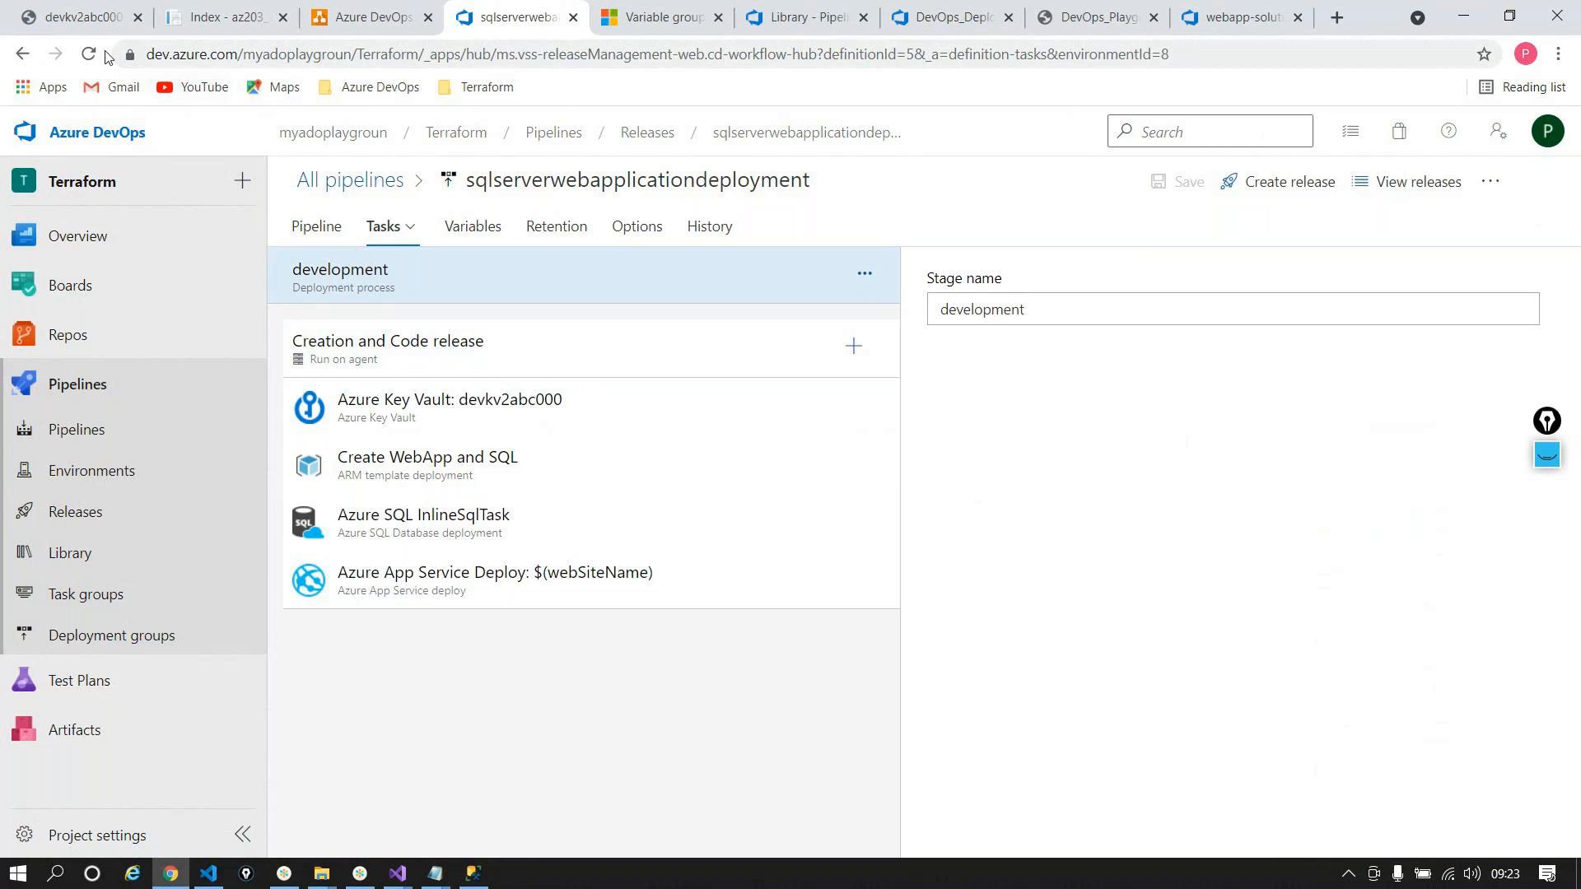
{"action": "left_click", "coordinate": [397, 872]}
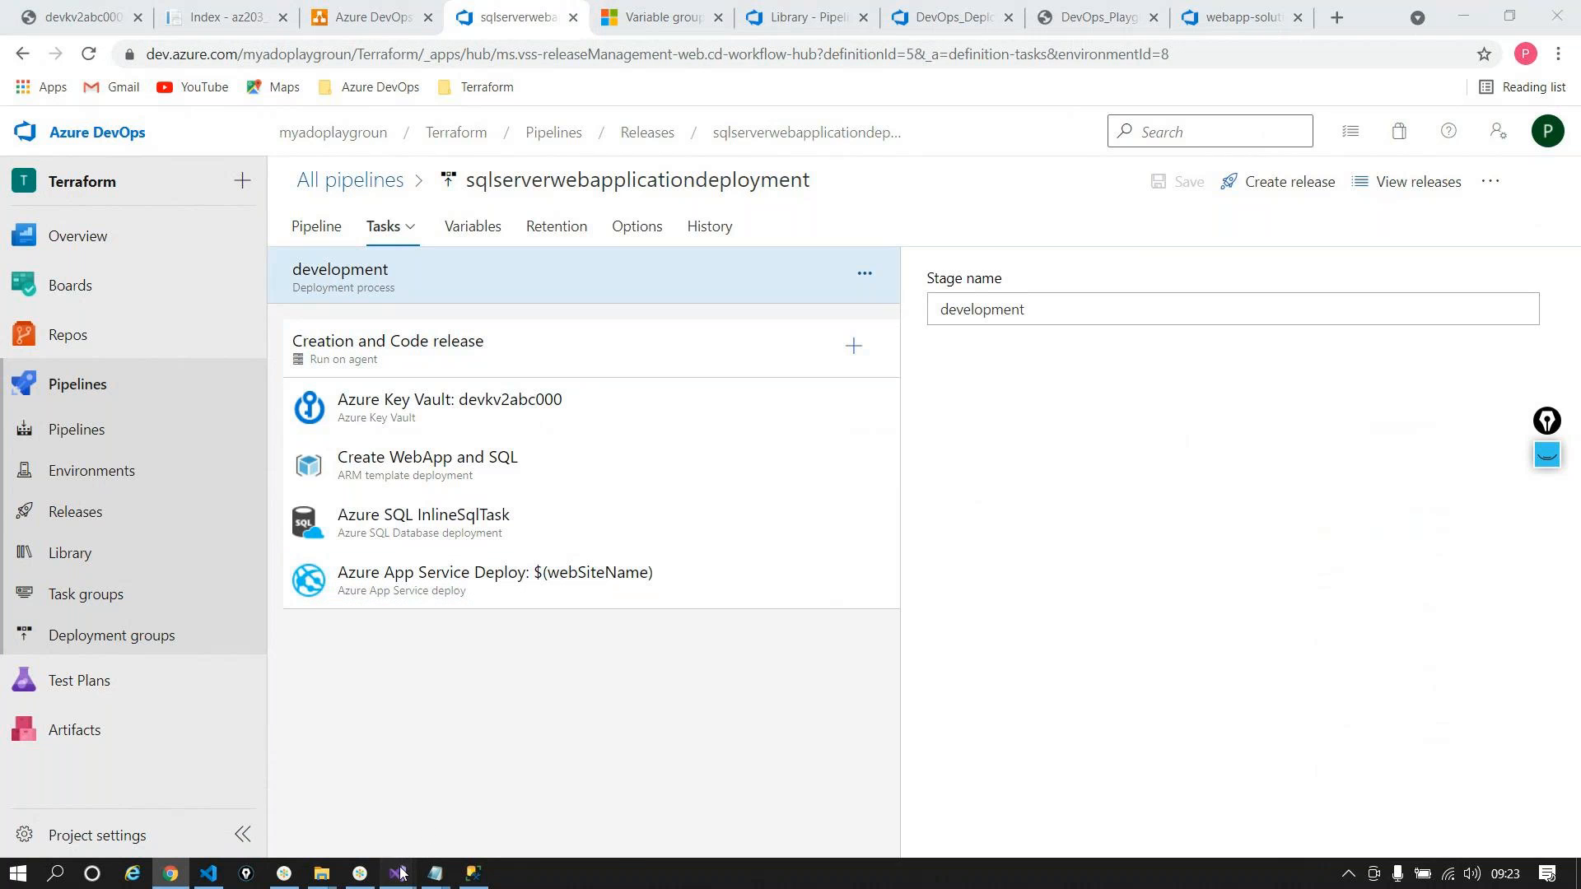
Step: In webapplicationsql, scroll WebSiteSQLDatabase.json and select the DefaultConnection connection string
{"action": "left_click", "coordinate": [325, 753]}
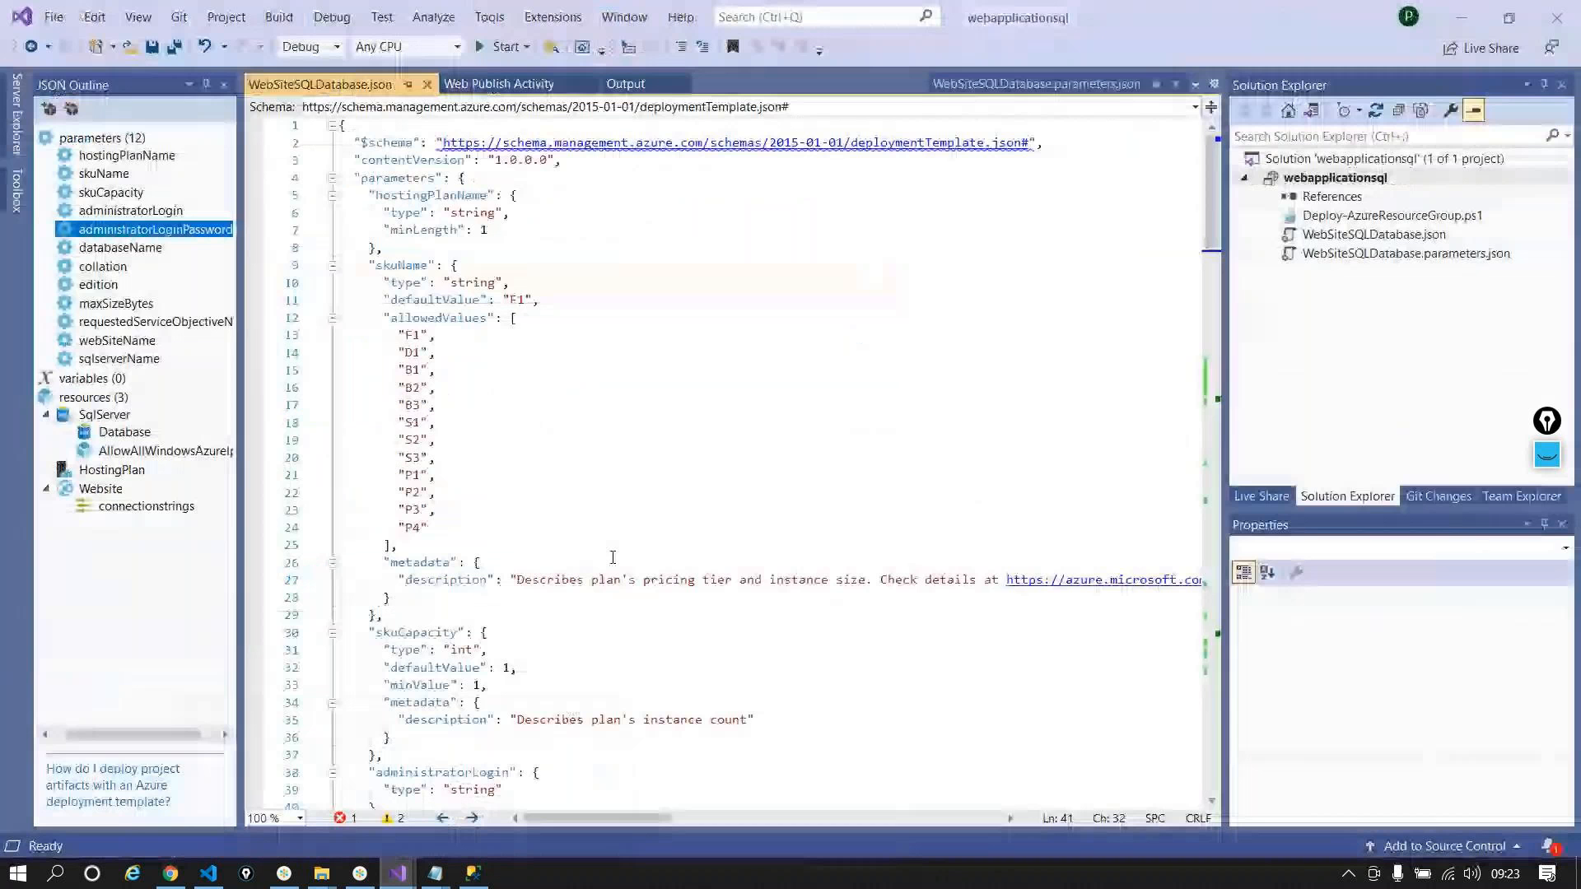
{"action": "scroll", "coordinate": [613, 559], "scroll_direction": "down", "scroll_amount": 17}
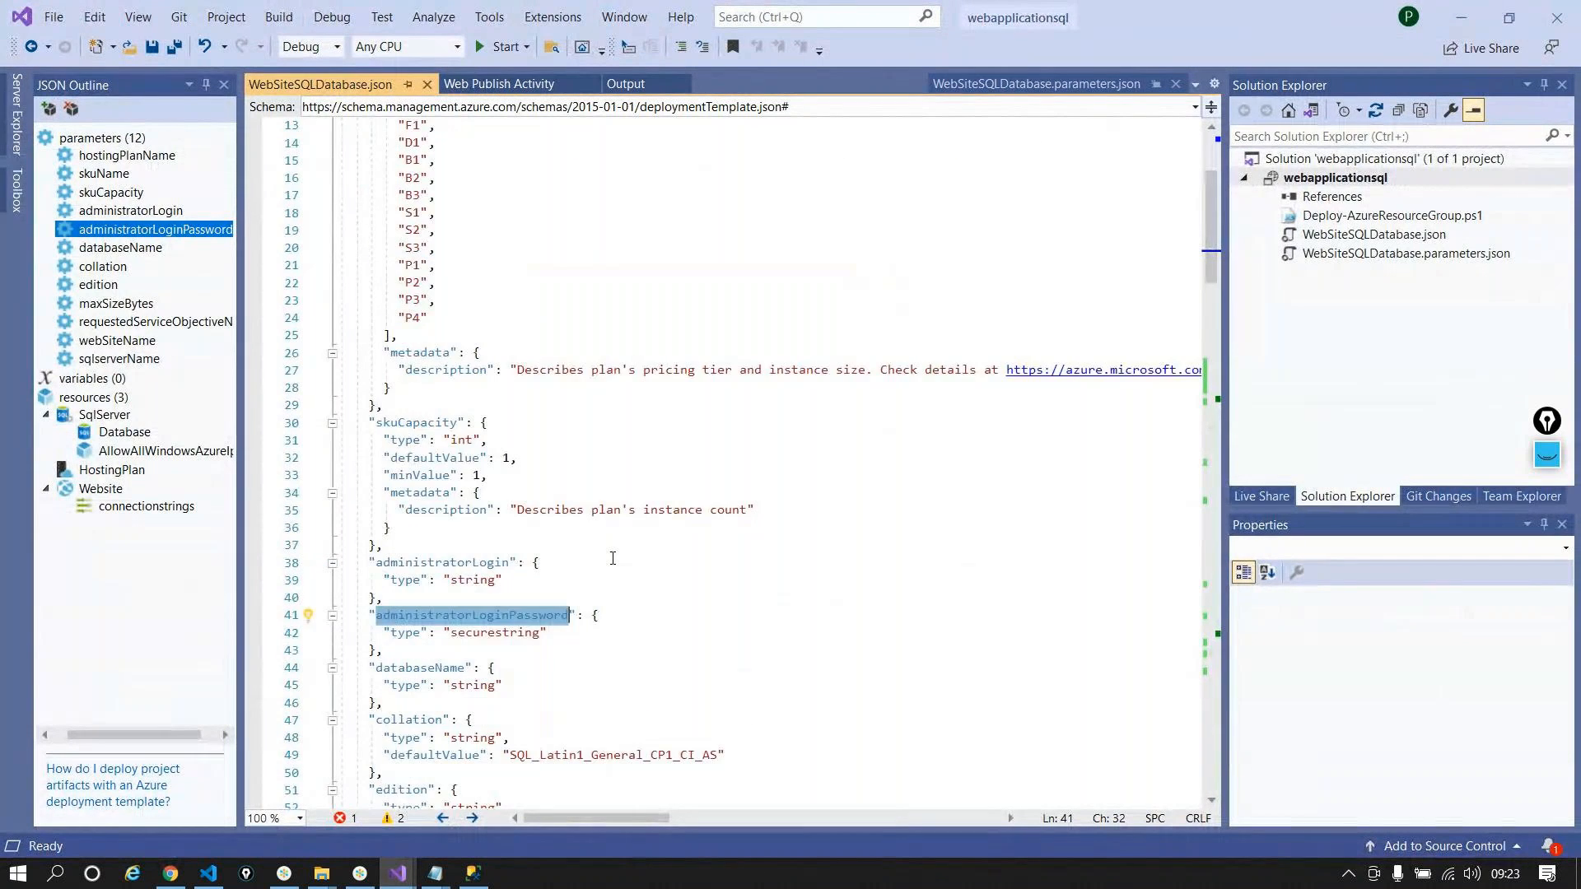
{"action": "scroll", "coordinate": [612, 558], "scroll_direction": "up", "scroll_amount": 1}
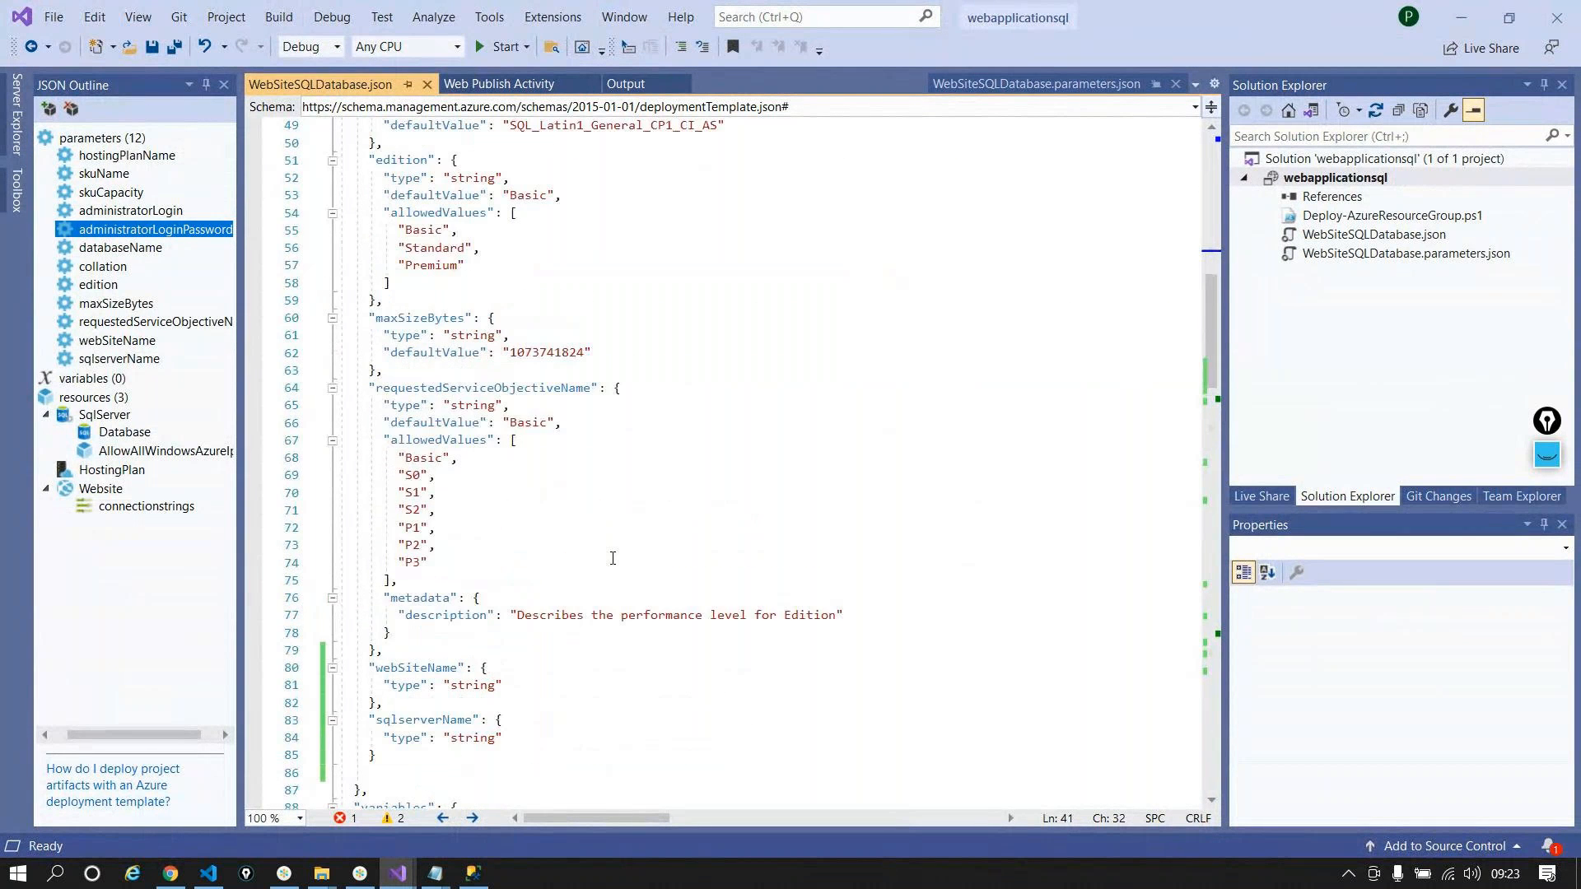
{"action": "scroll", "coordinate": [612, 558], "scroll_direction": "down", "scroll_amount": 4}
{"action": "scroll", "coordinate": [612, 559], "scroll_direction": "down", "scroll_amount": 20}
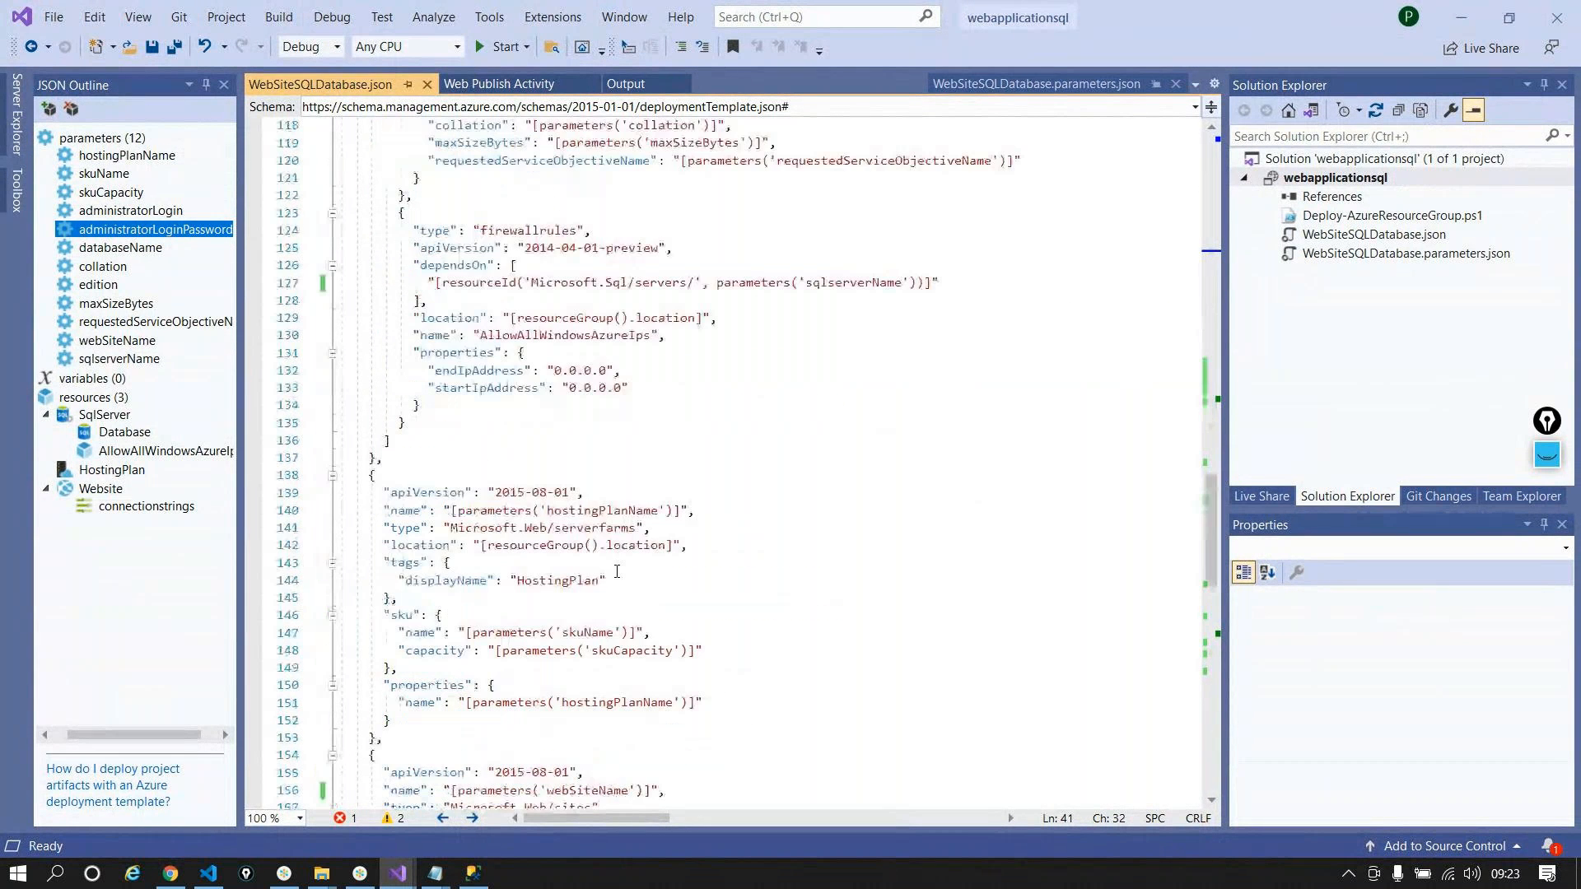
{"action": "scroll", "coordinate": [624, 581], "scroll_direction": "up", "scroll_amount": 20}
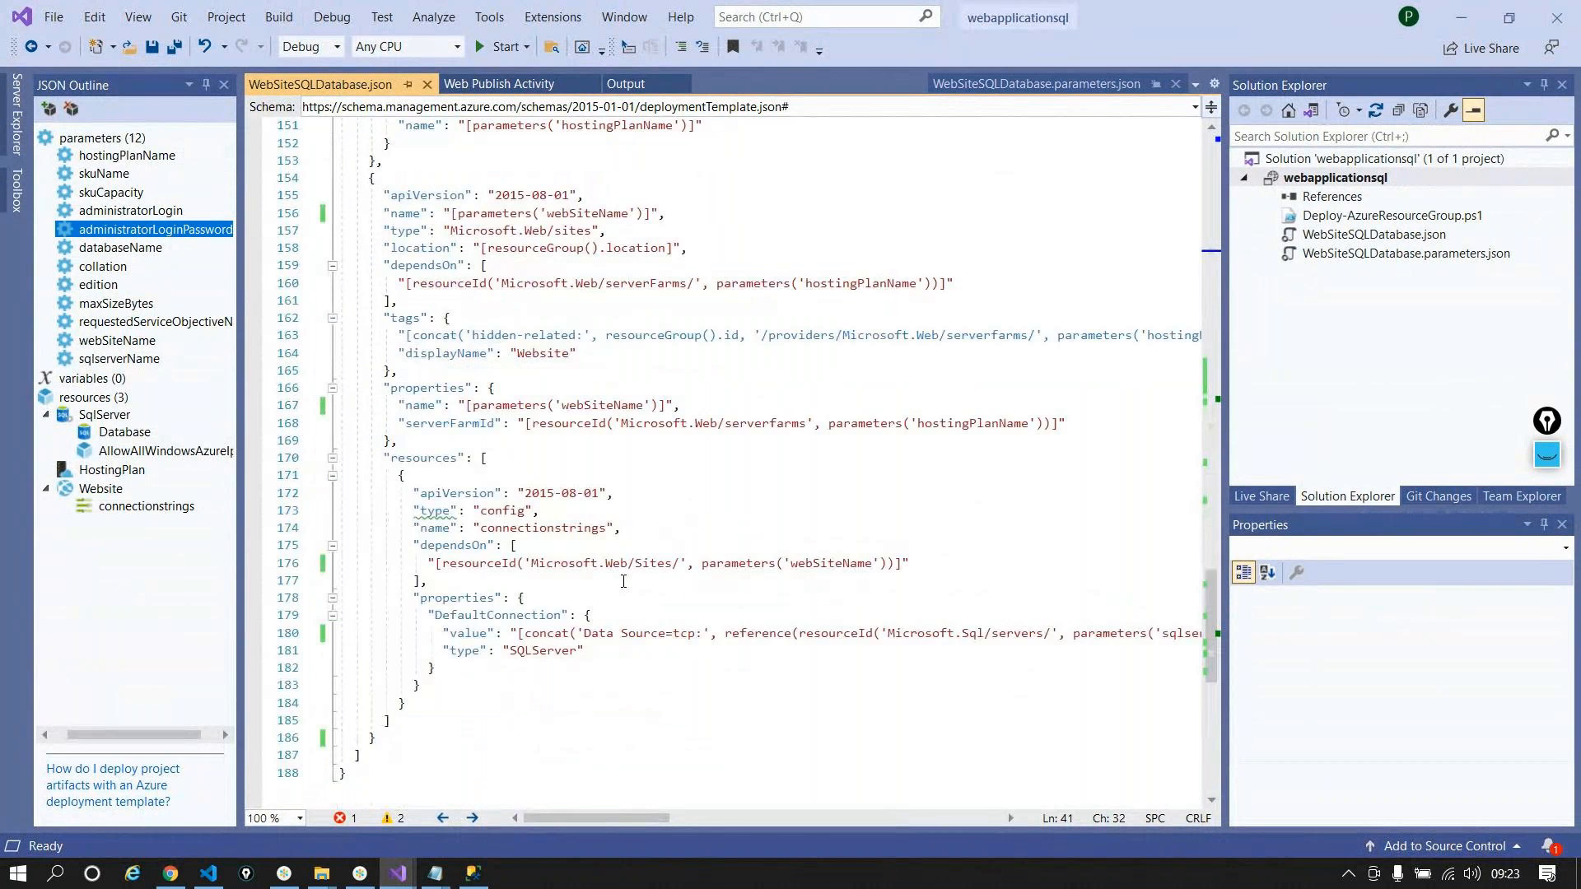
{"action": "scroll", "coordinate": [623, 581], "scroll_direction": "up", "scroll_amount": 20}
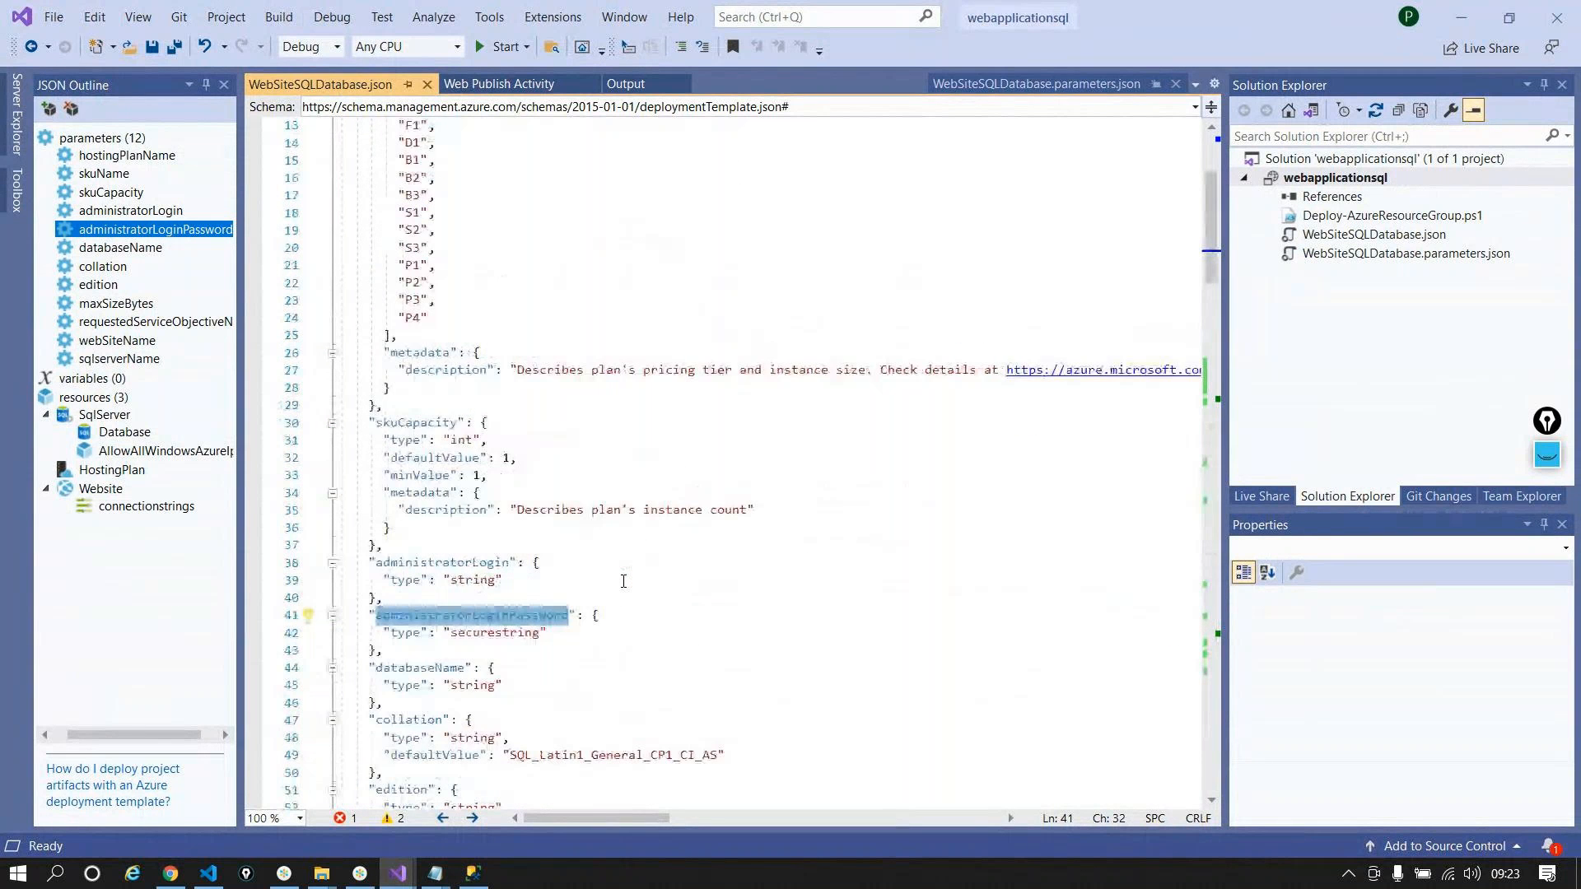
{"action": "scroll", "coordinate": [623, 581], "scroll_direction": "down", "scroll_amount": 15}
{"action": "scroll", "coordinate": [623, 581], "scroll_direction": "down", "scroll_amount": 20}
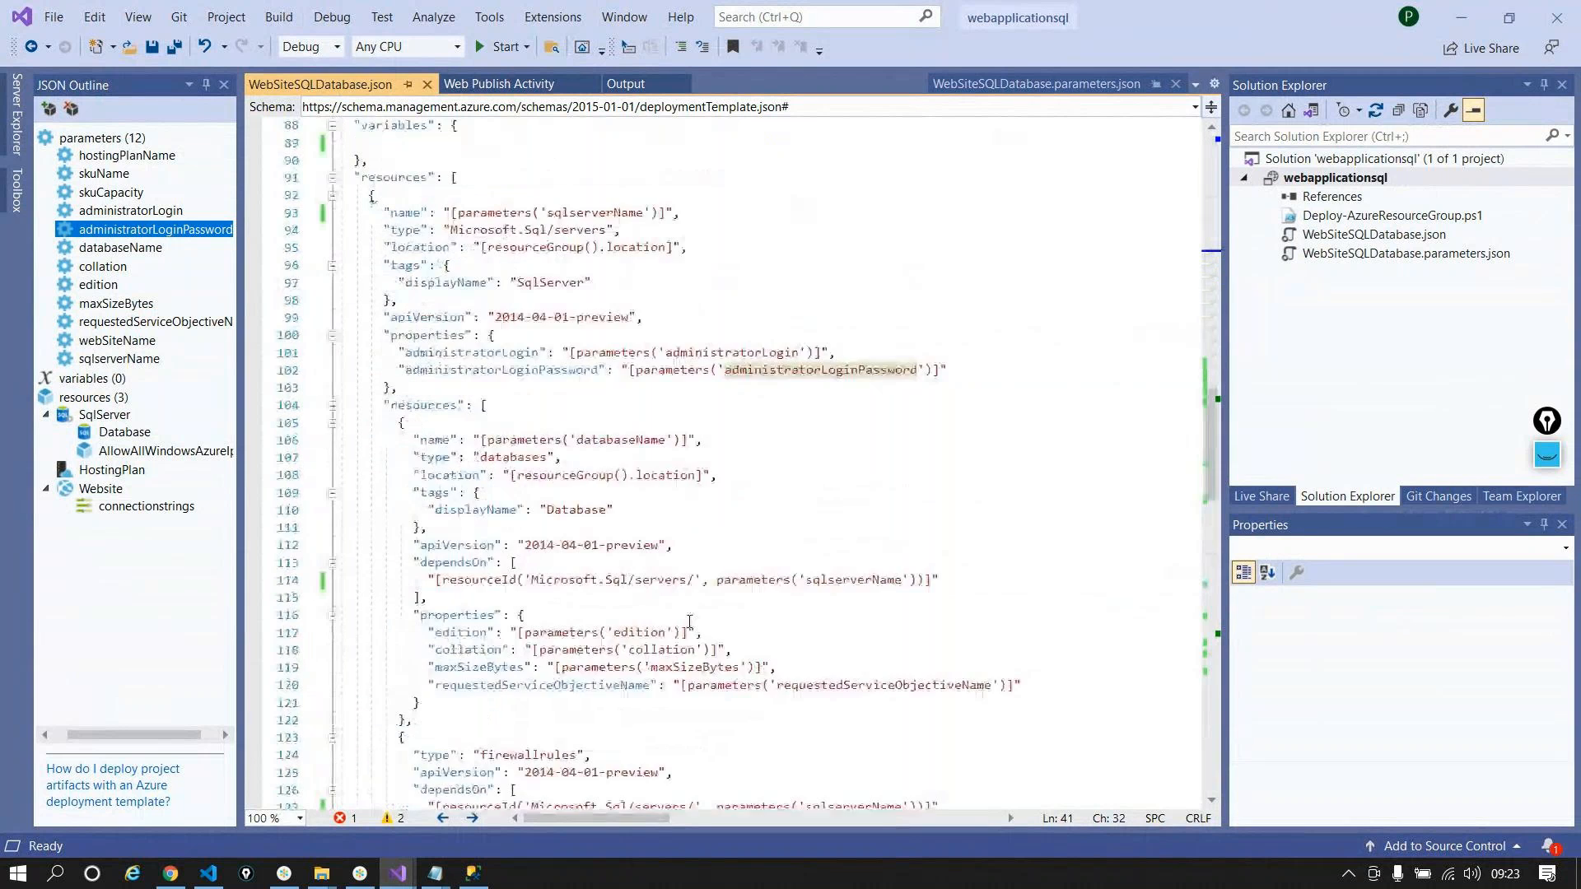
{"action": "double_click", "coordinate": [486, 405]}
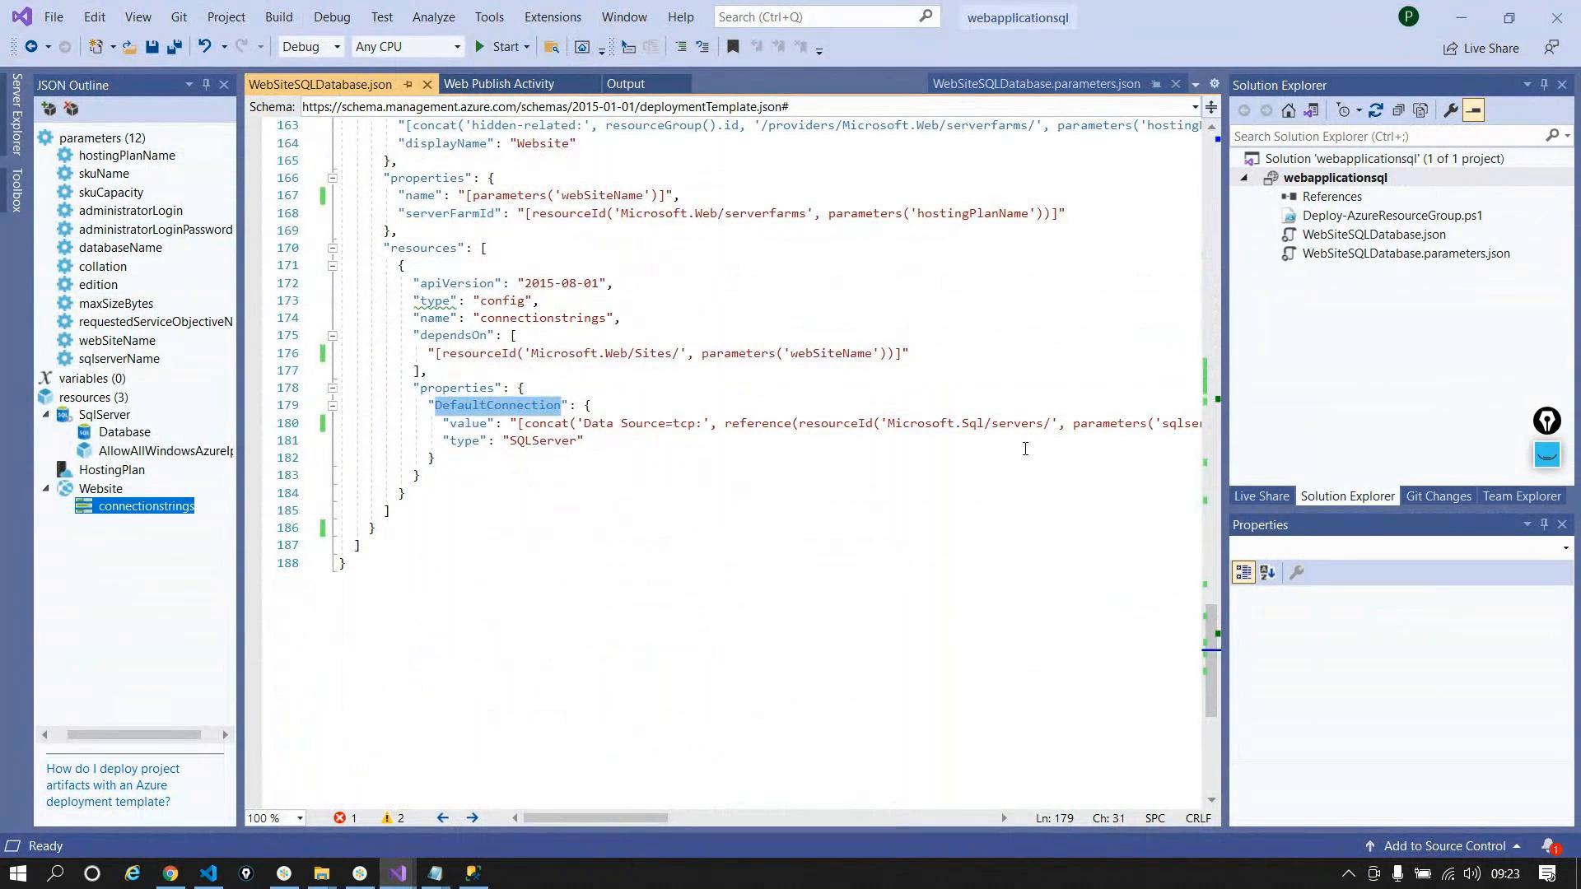
Step: Switch to webapp-solution, undo an accidental paste, and bring ProductsController.cs to the front
{"action": "left_click", "coordinate": [398, 873]}
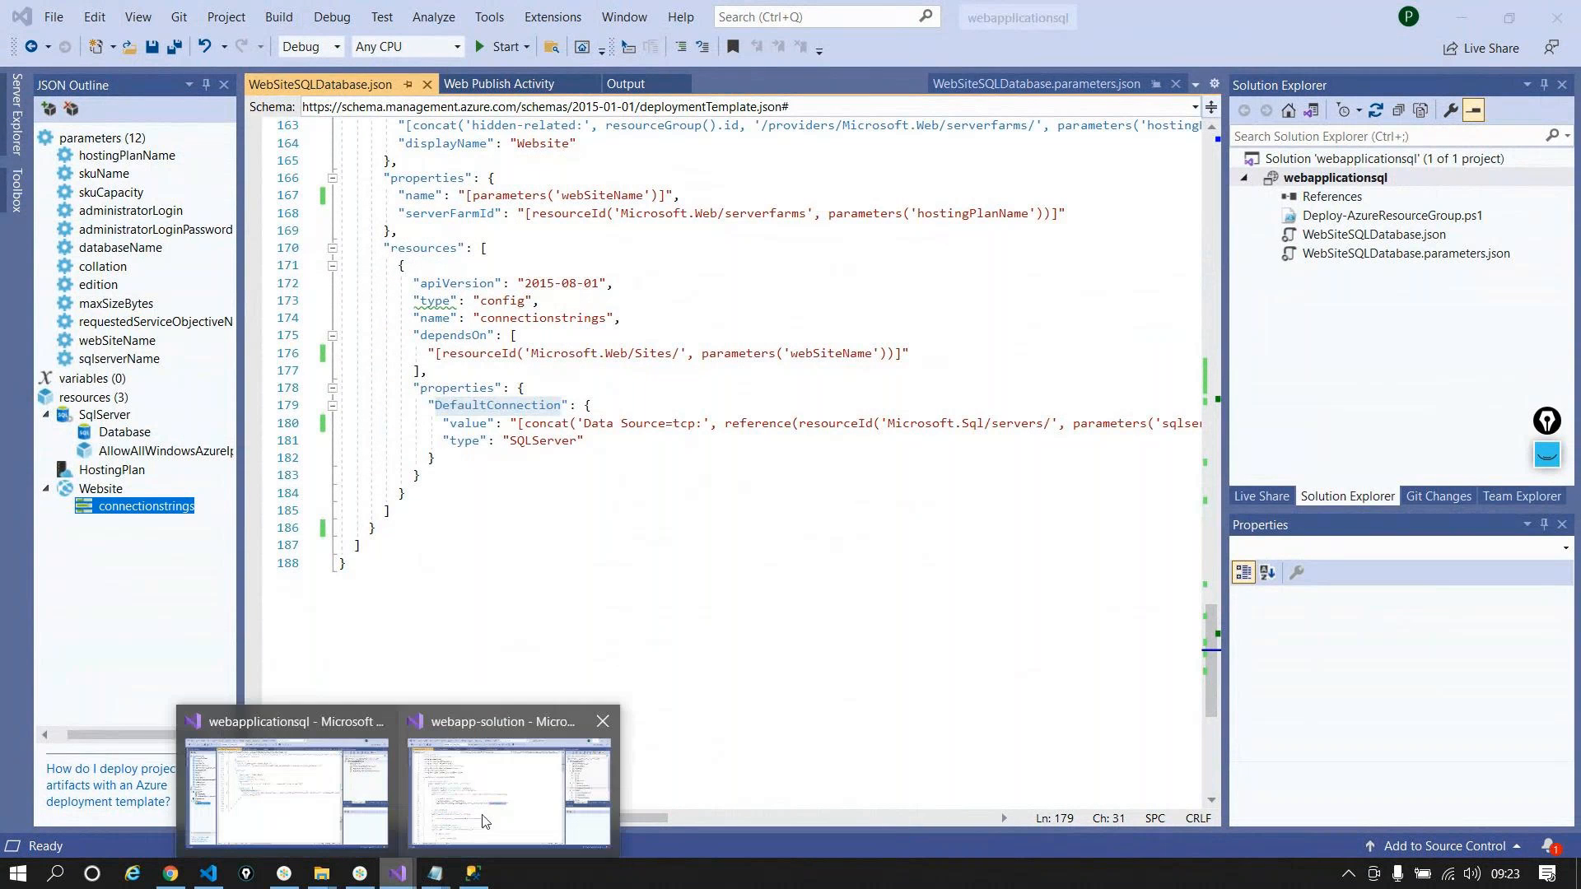
{"action": "left_click", "coordinate": [484, 821]}
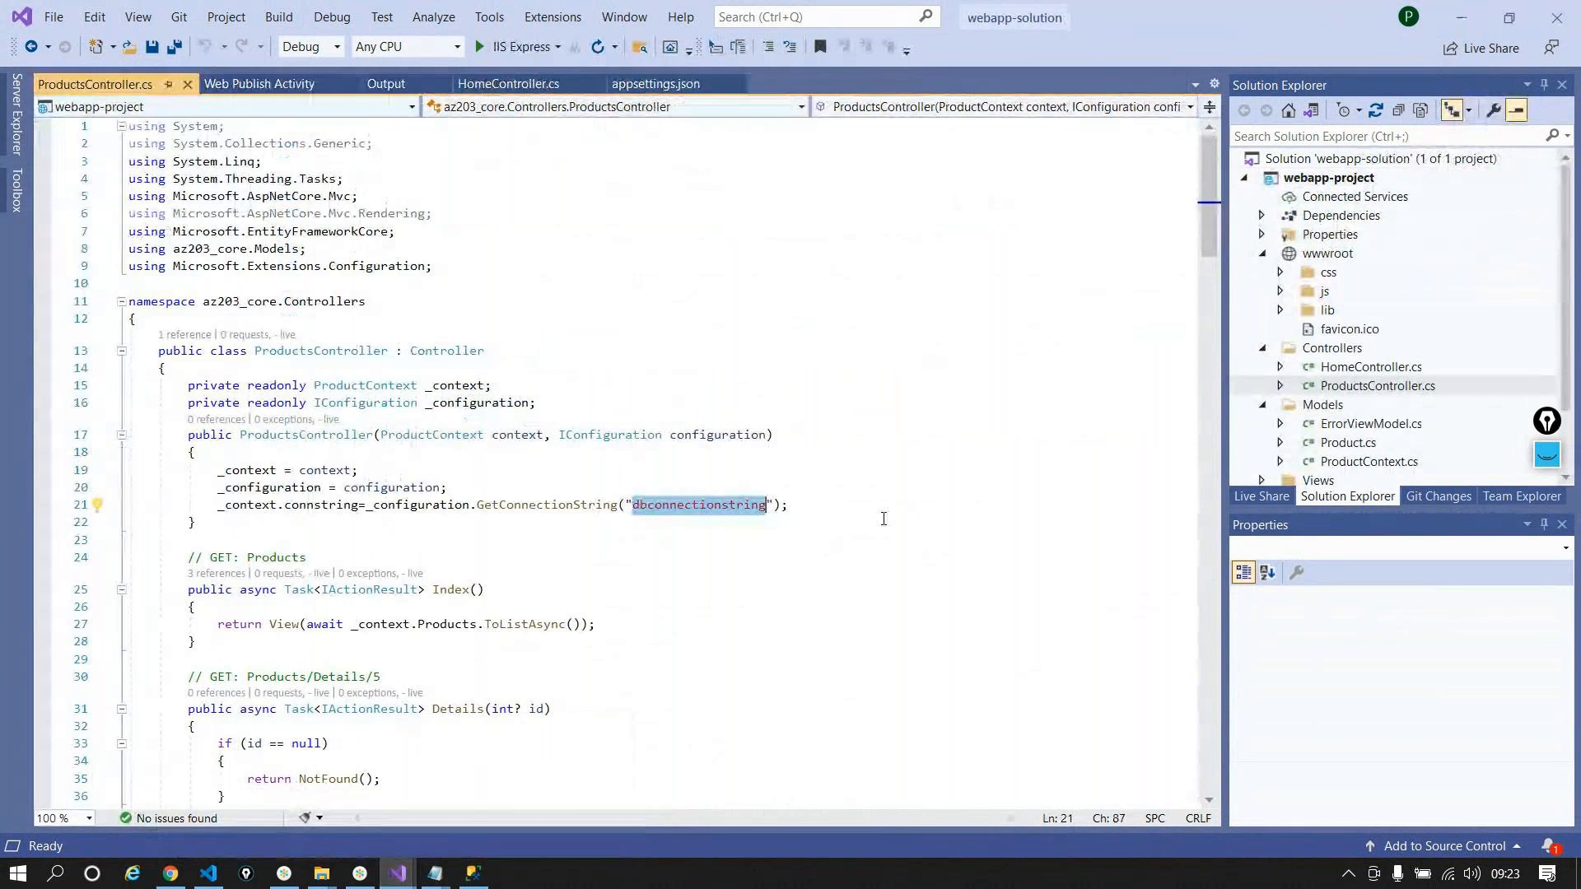
{"action": "left_click", "coordinate": [1472, 6]}
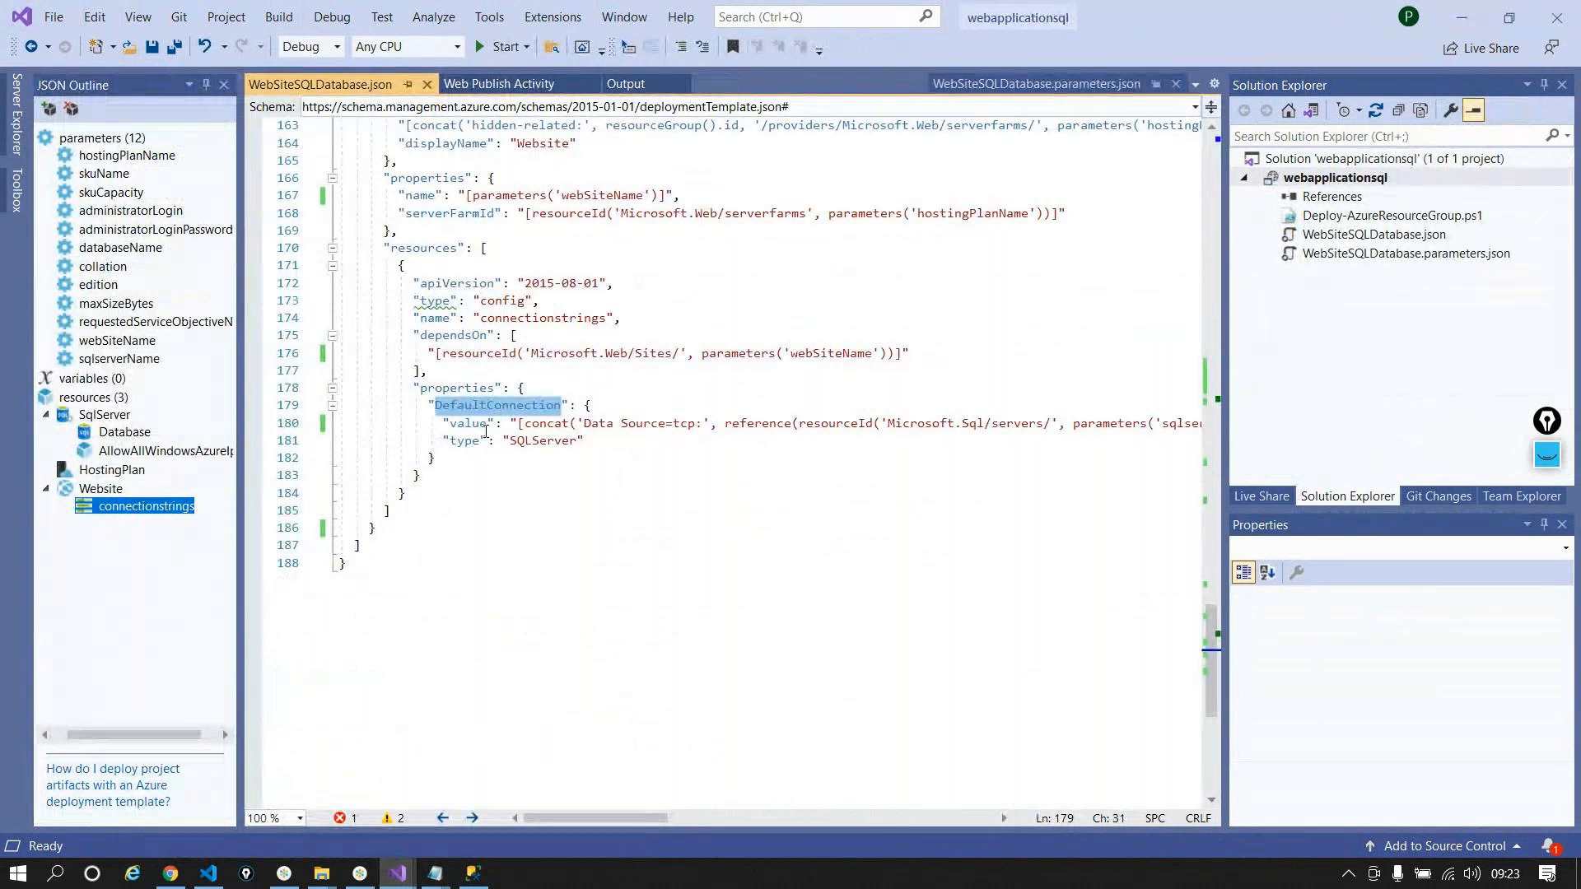
{"action": "type", "text": "drop table Products;"}
{"action": "key", "text": "ctrl+z"}
{"action": "key", "text": "ctrl+z"}
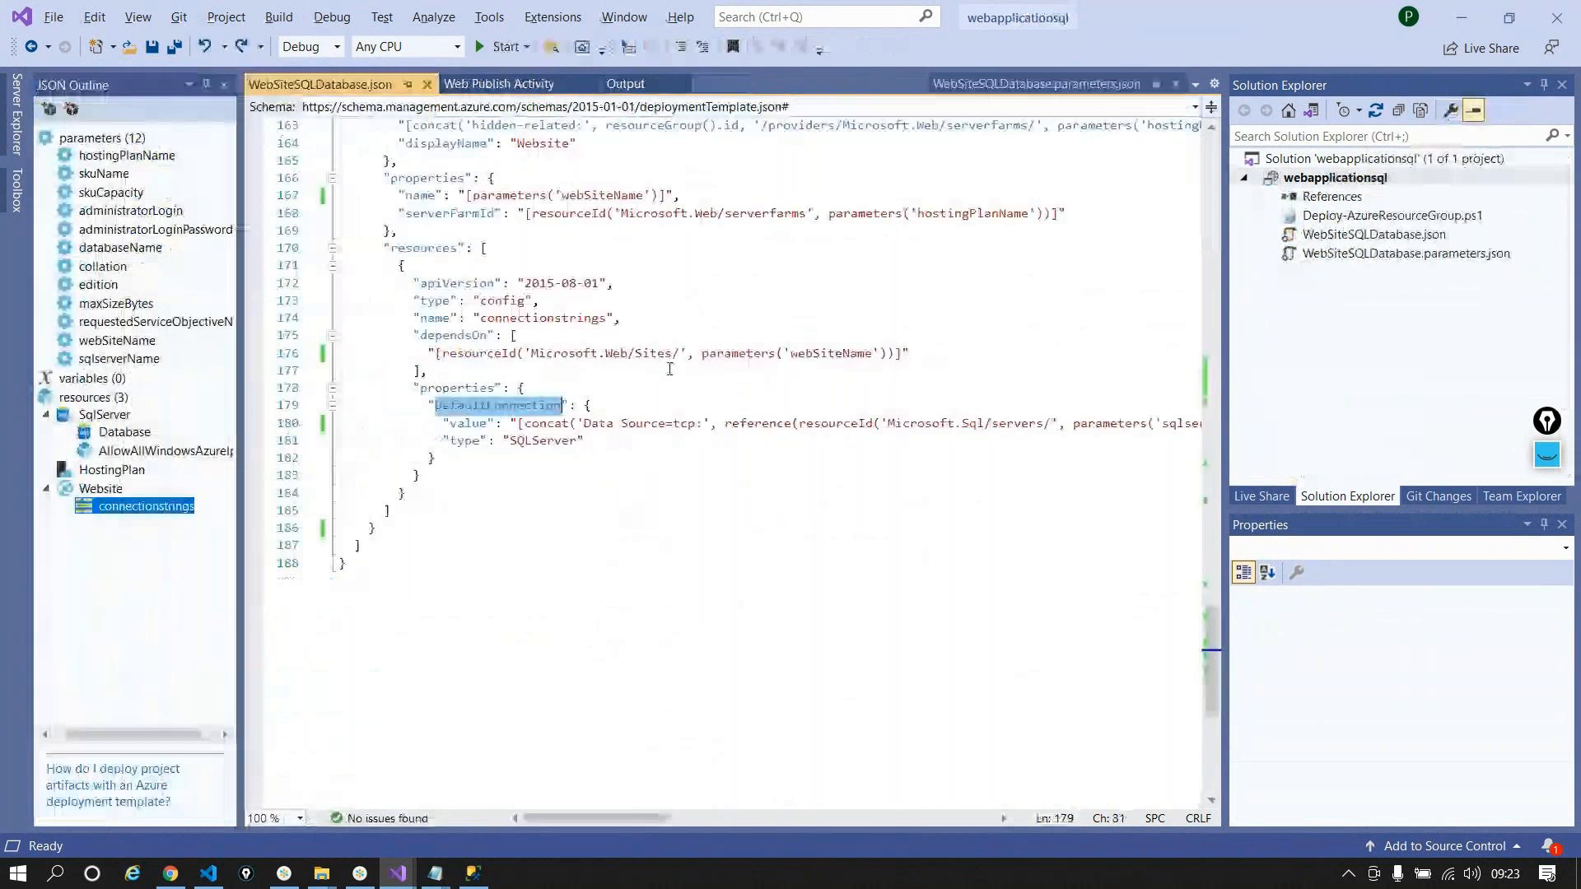
{"action": "left_click", "coordinate": [1482, 6]}
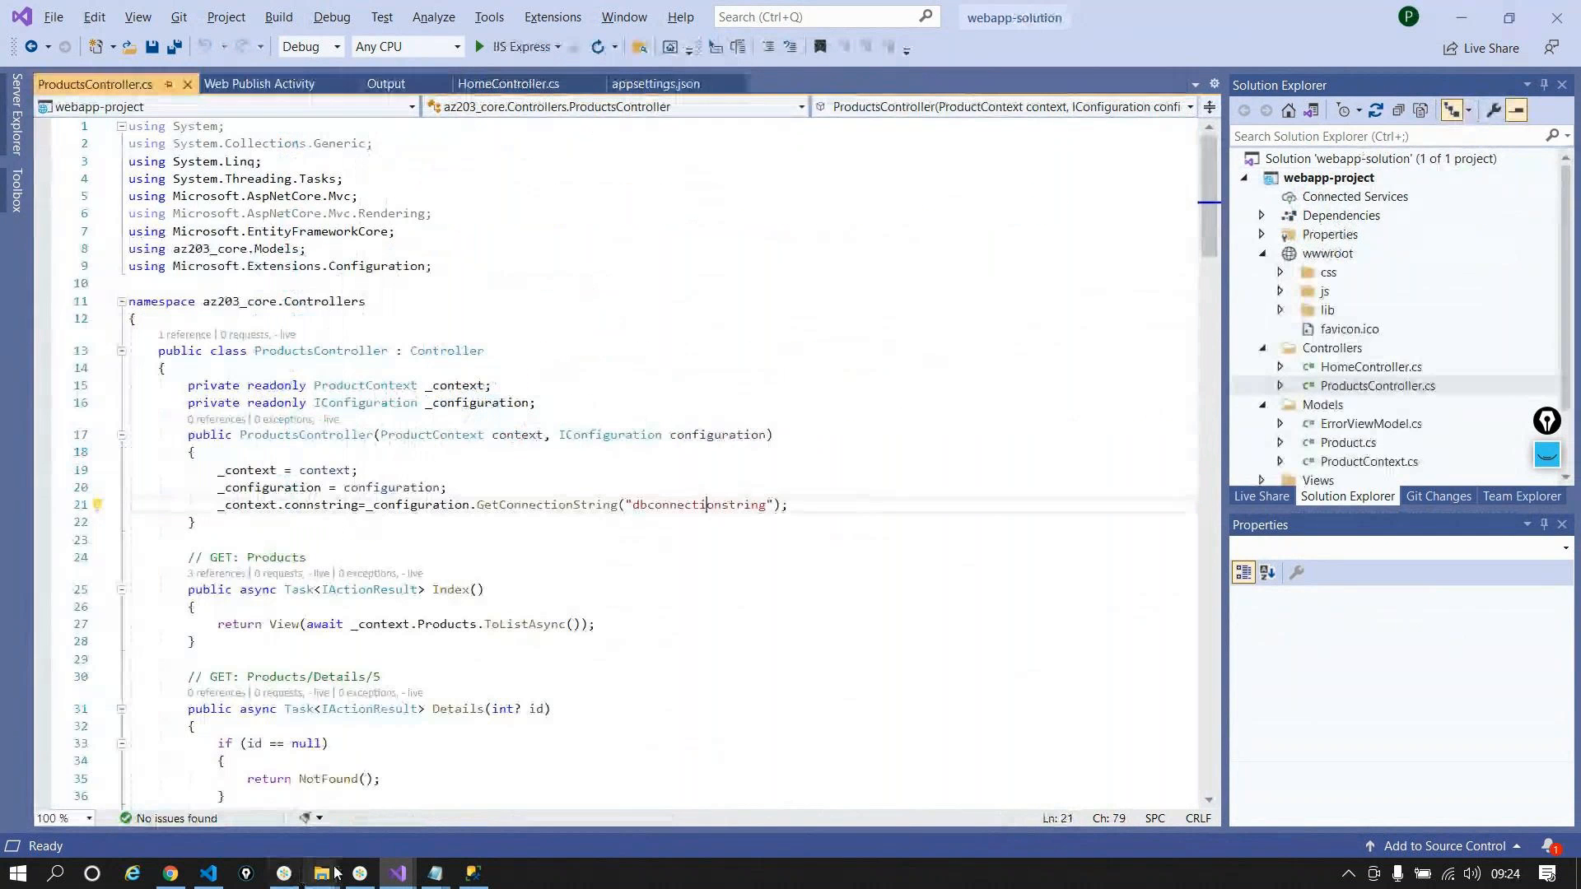